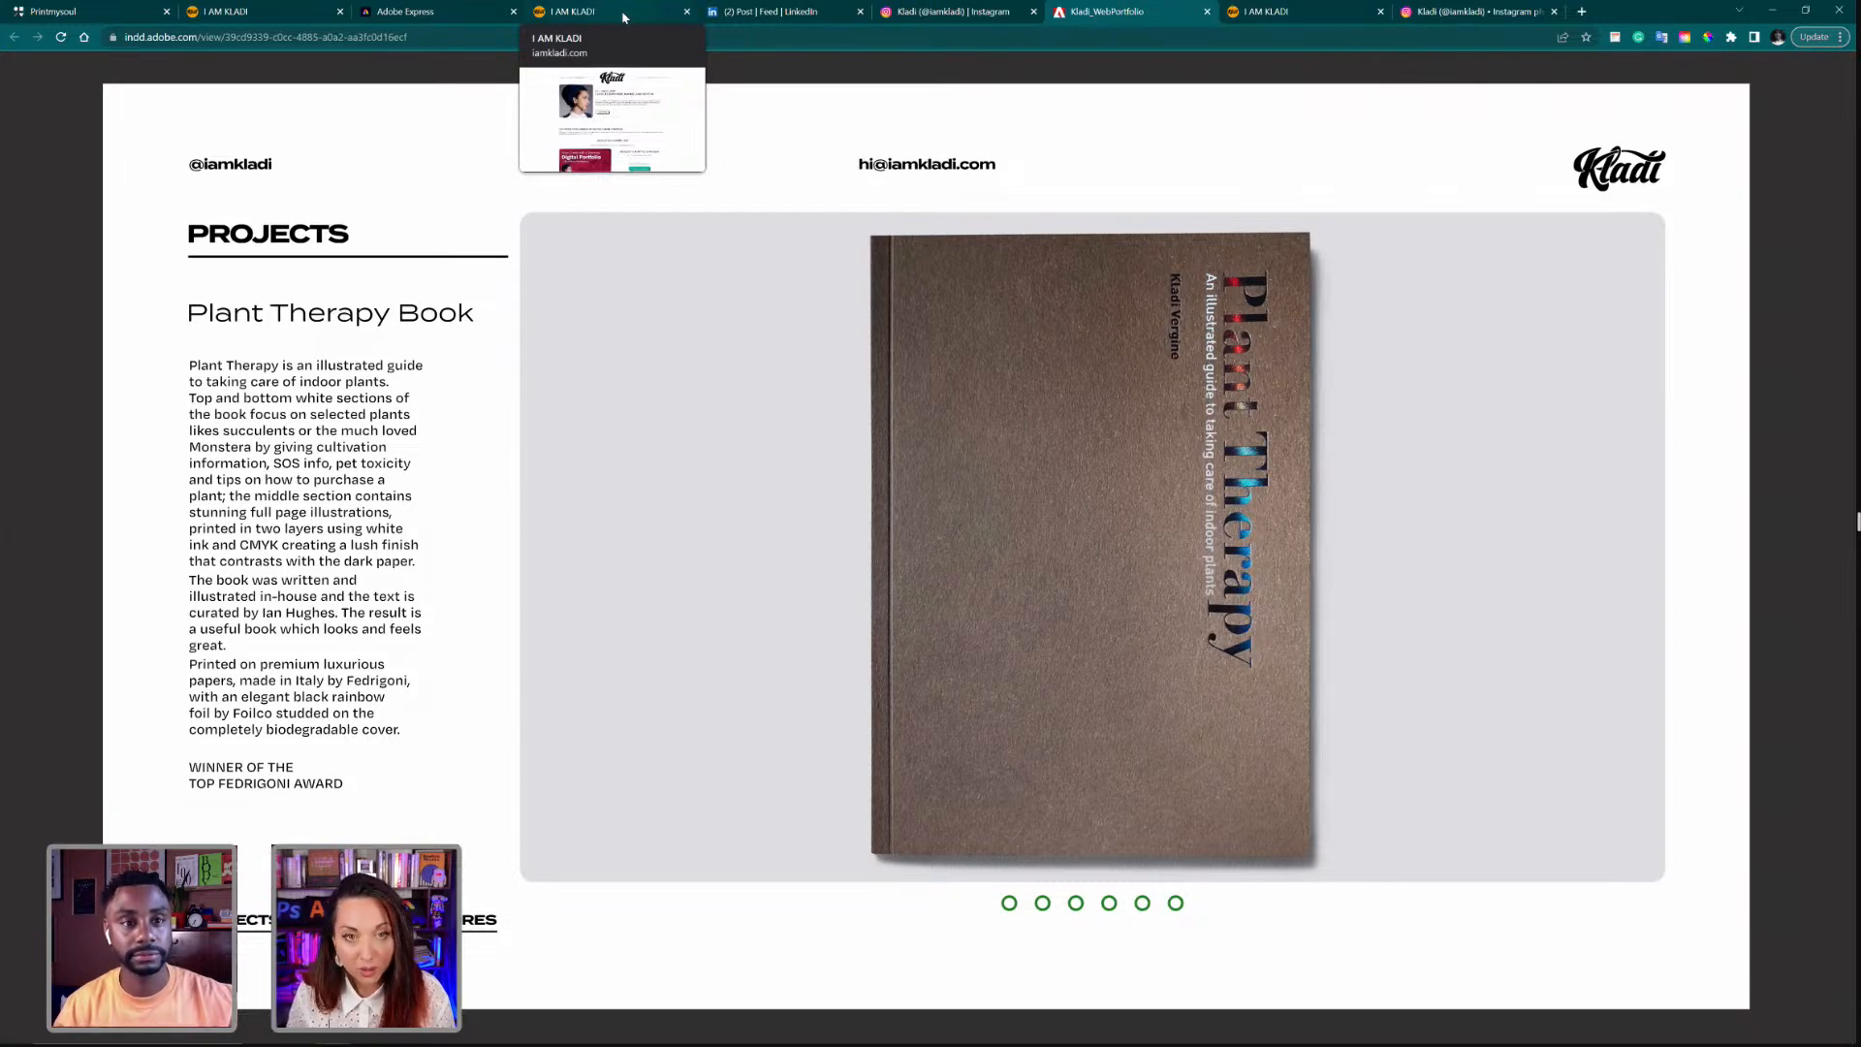
Step: Switch to the I AM KLADI website and look through its home page as far as the new courses section
left_click(624, 17)
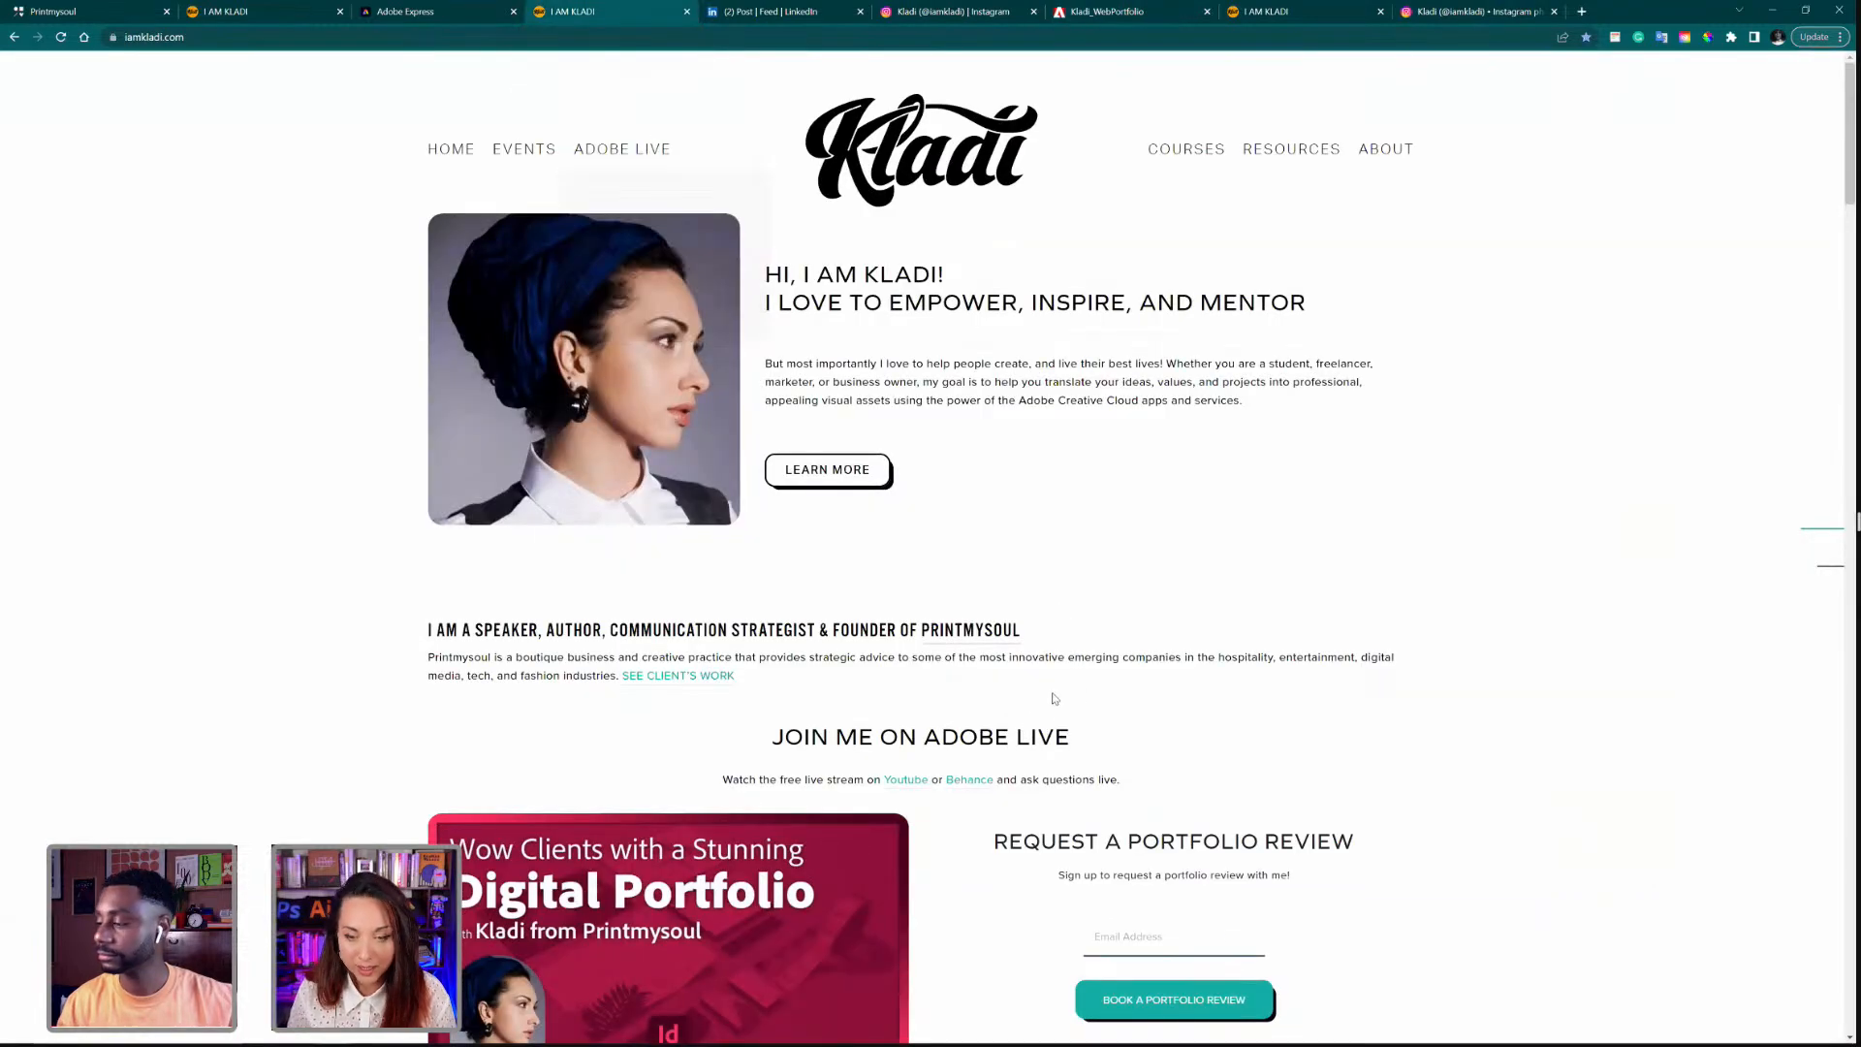
scroll(1048, 694, "down", 3)
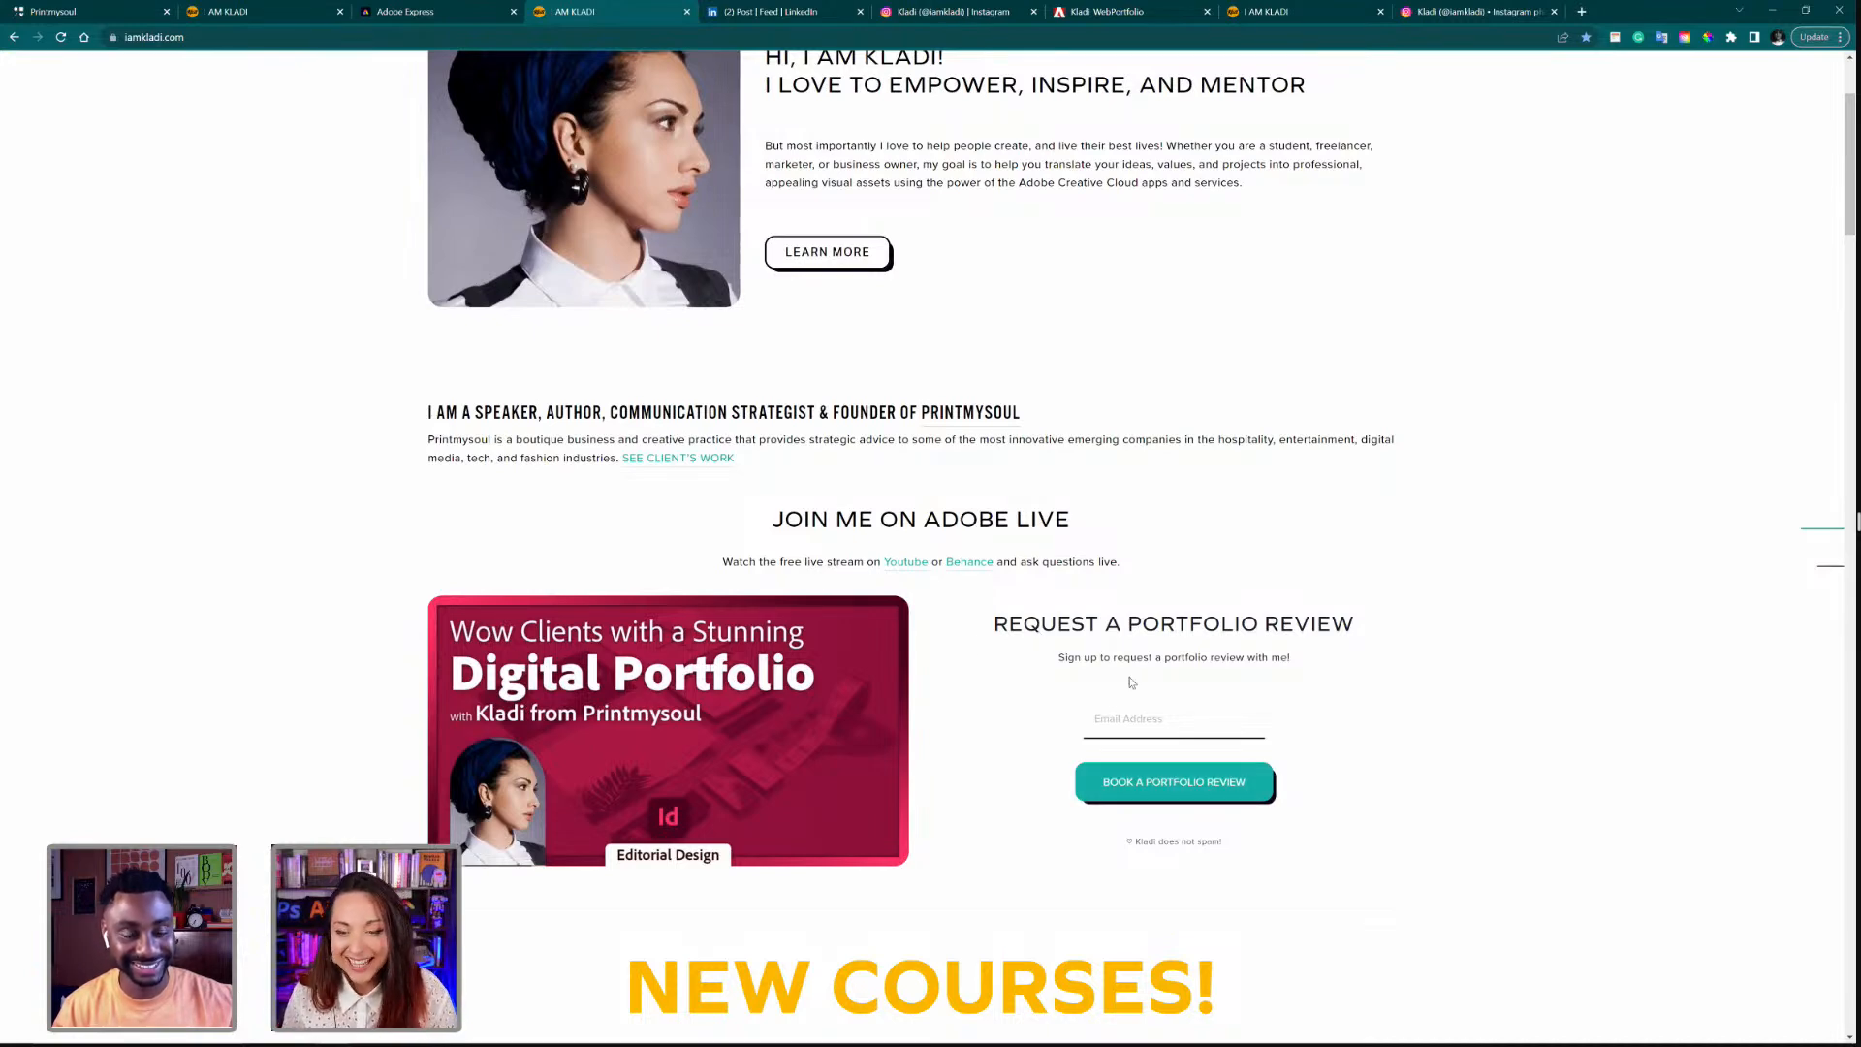
scroll(959, 649, "down", 2)
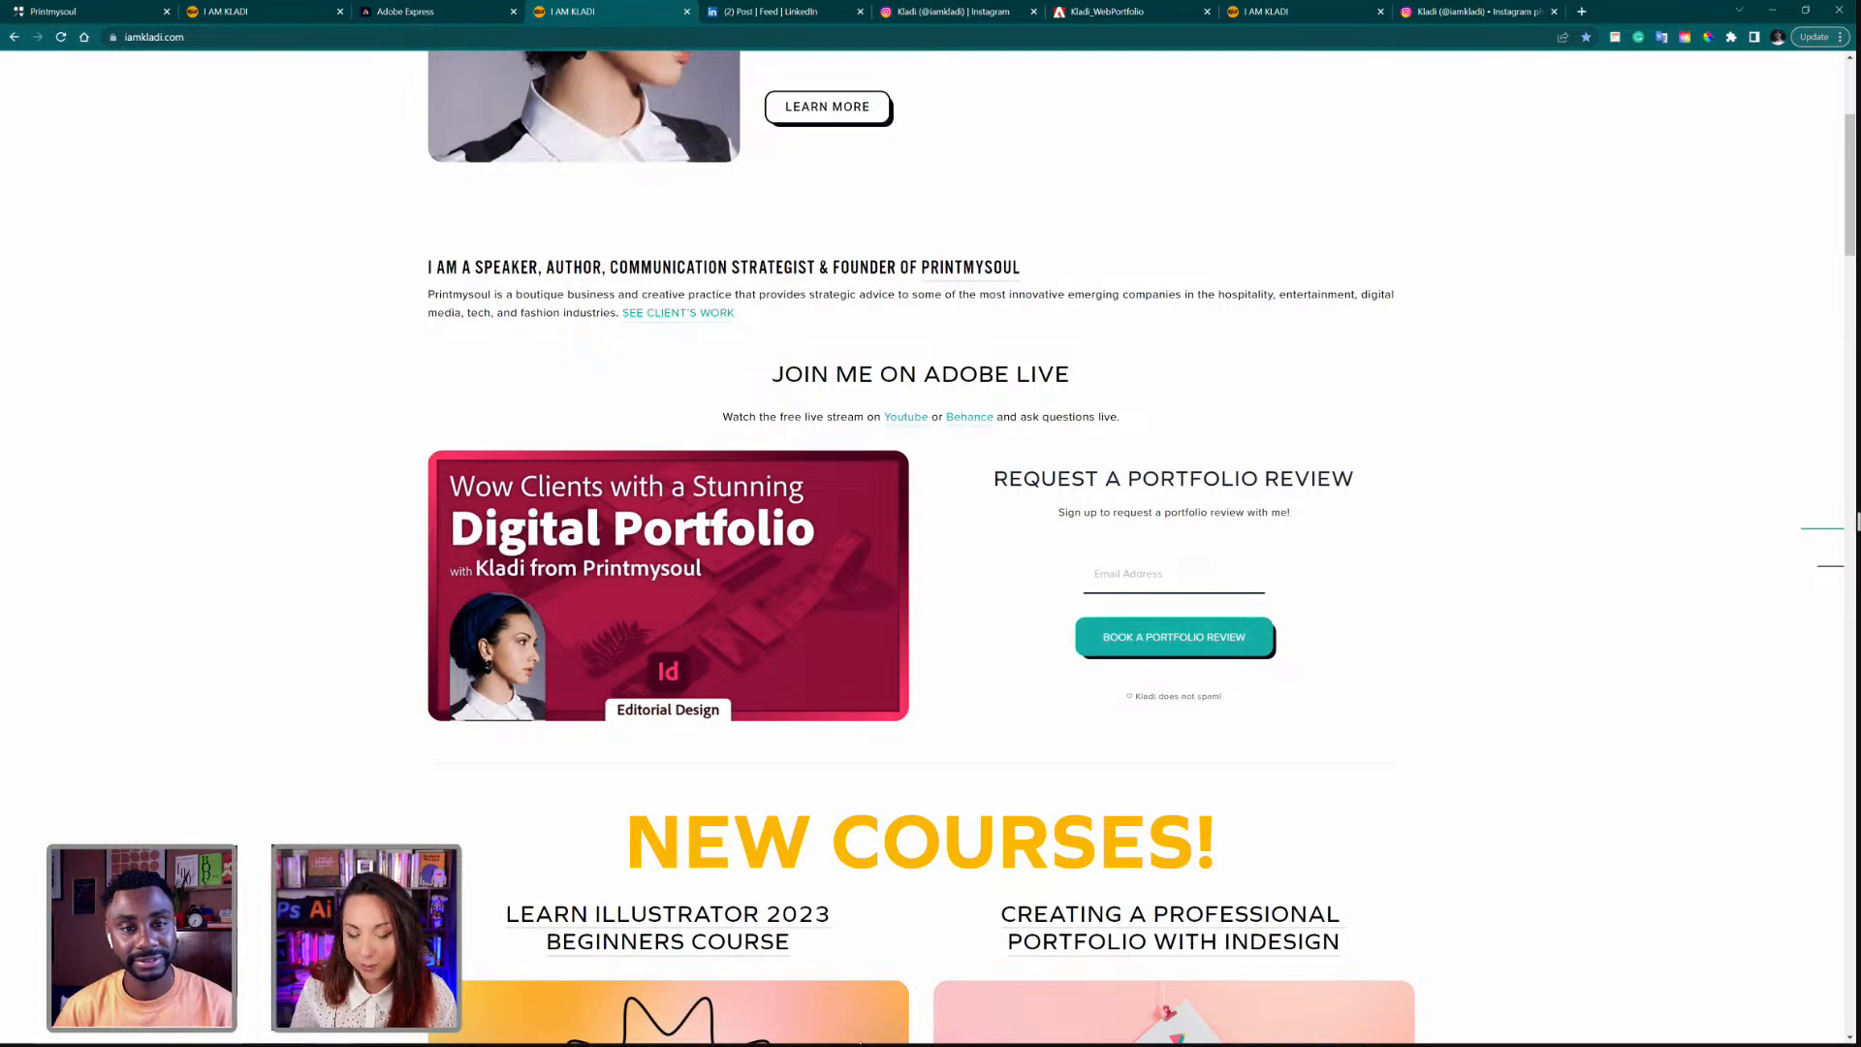
scroll(684, 954, "down", 5)
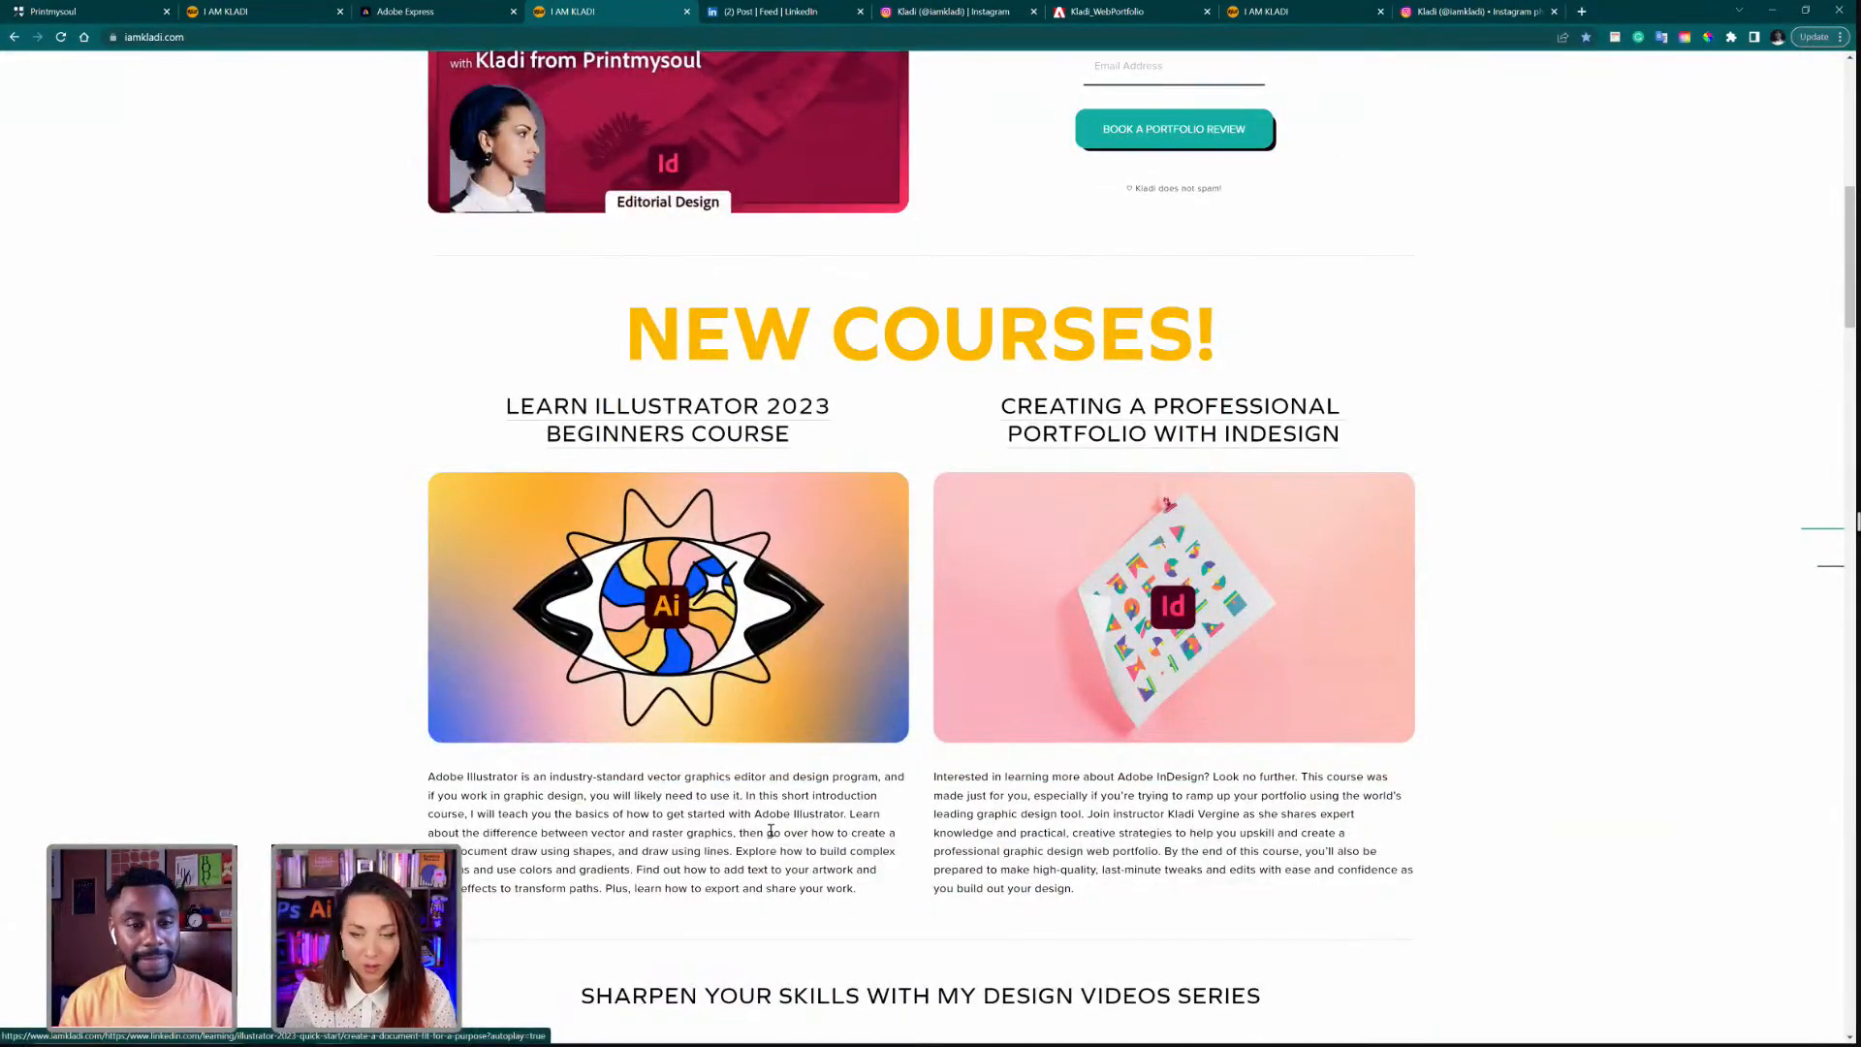
scroll(735, 972, "up", 5)
scroll(734, 972, "up", 2)
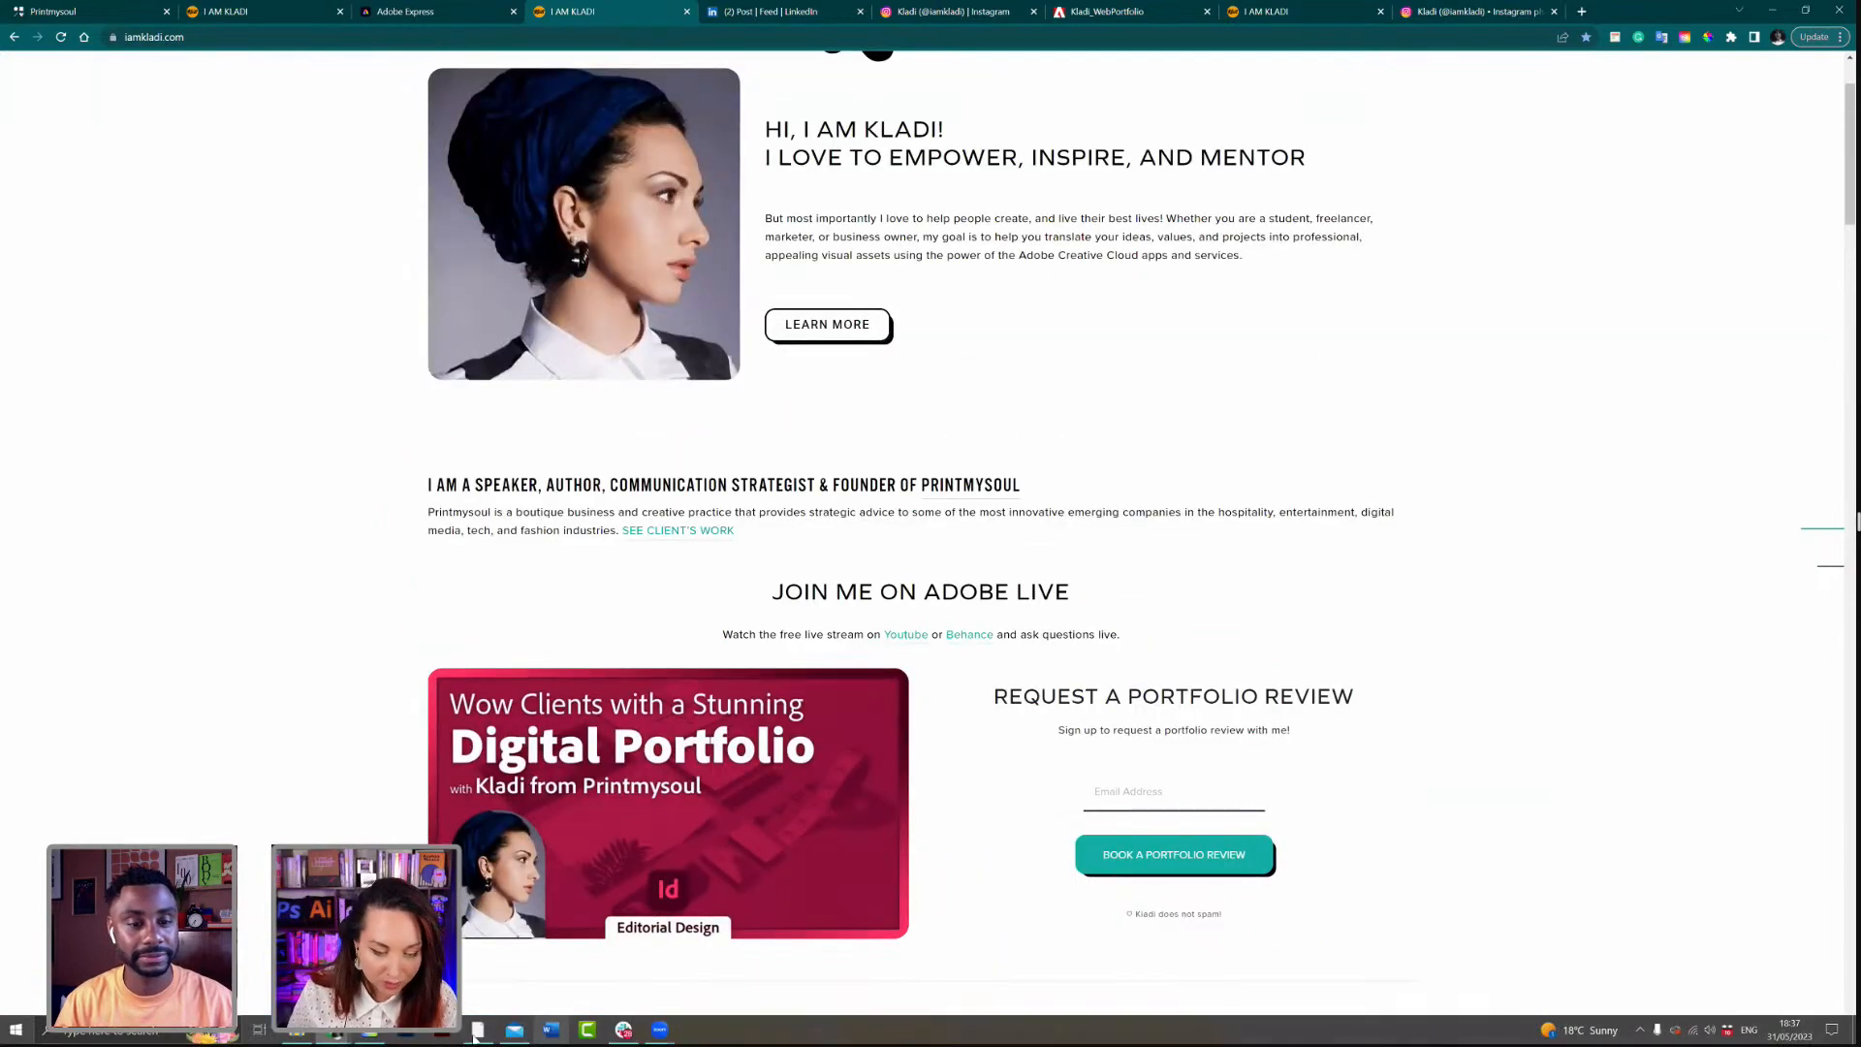
Step: Switch to Creative Cloud Desktop, launch InDesign 18.3 and leave its home screen for the workspace
left_click(372, 1031)
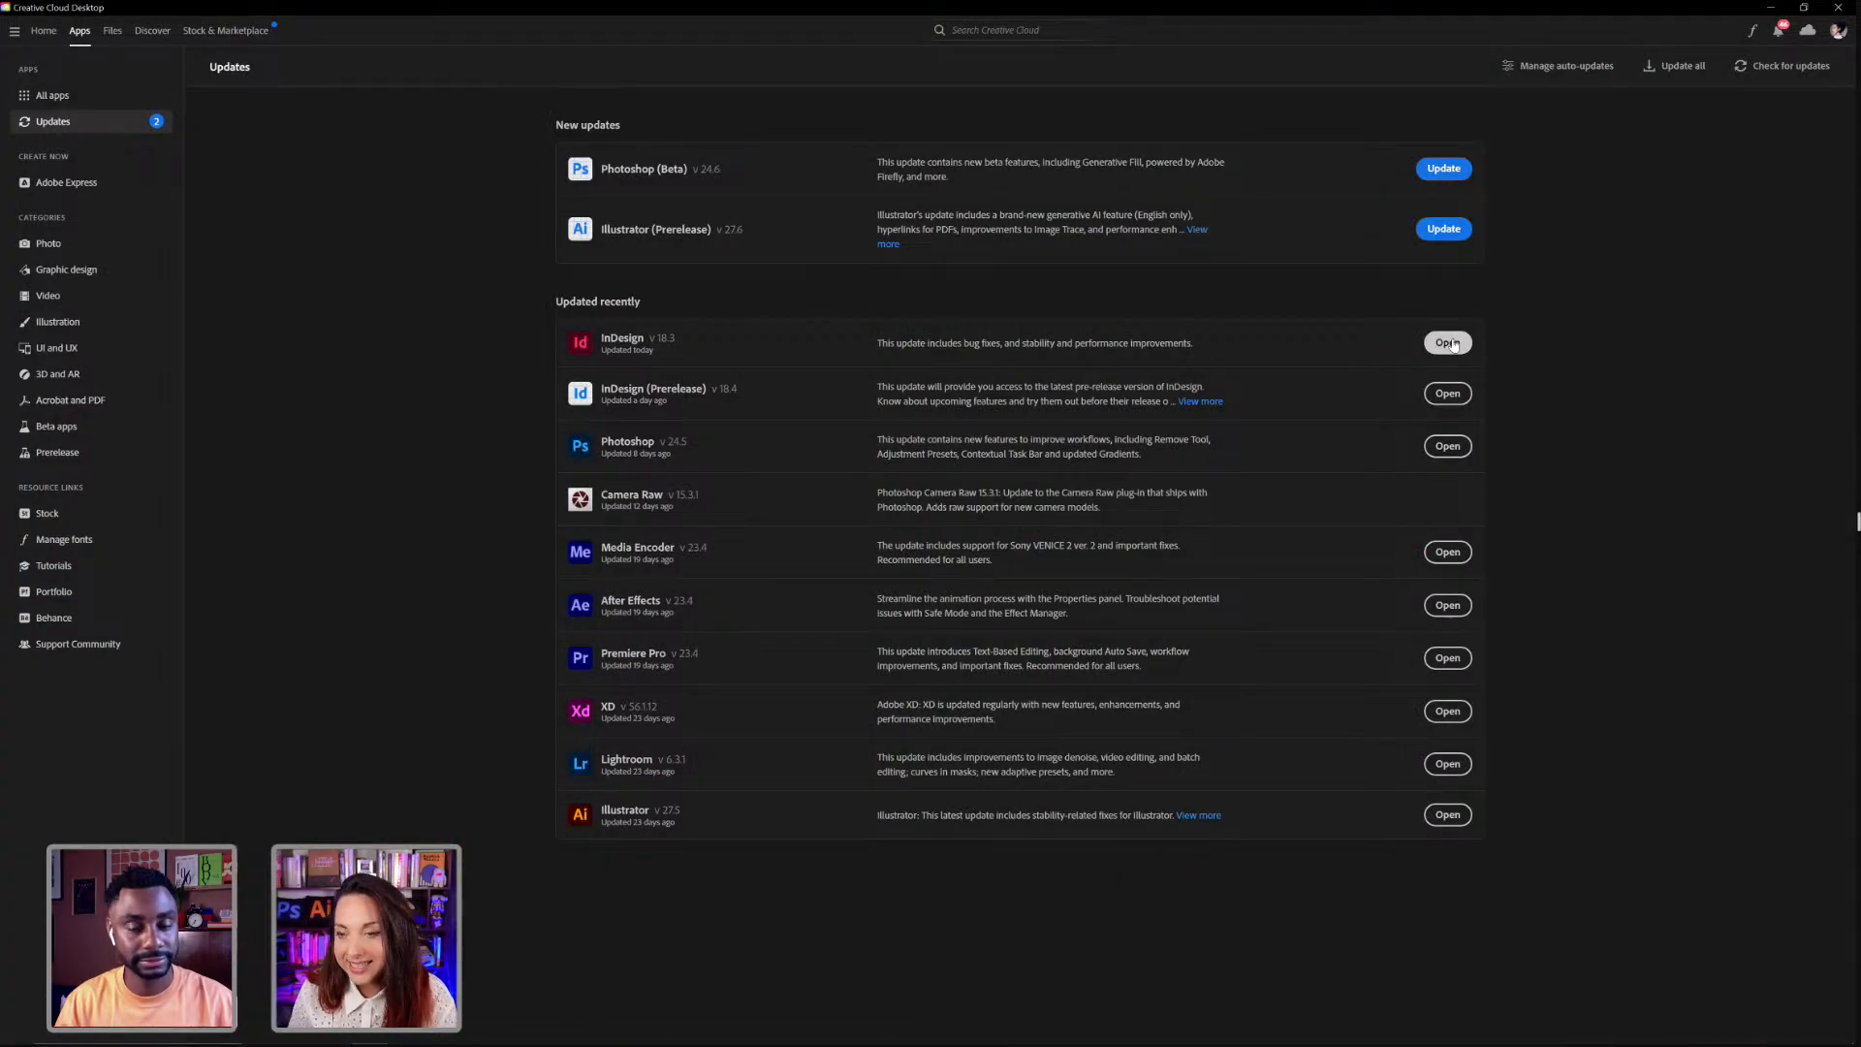
left_click(1448, 342)
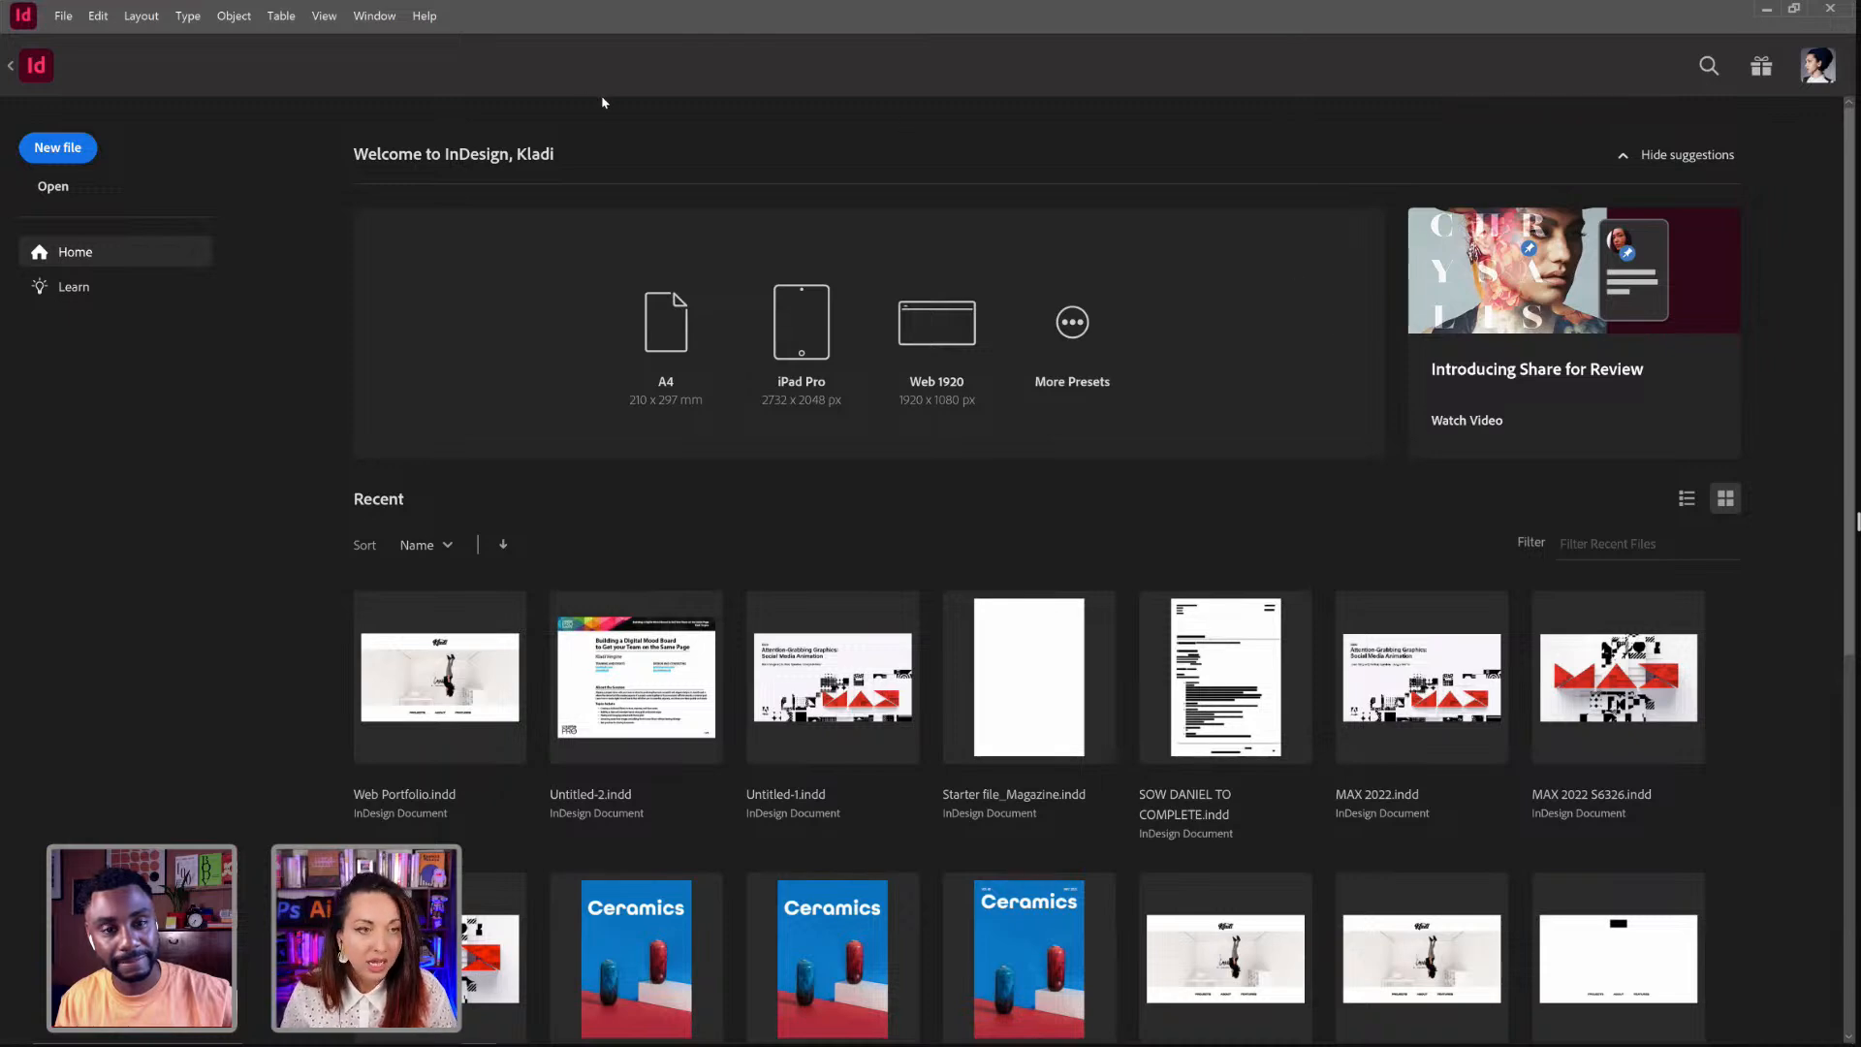
left_click(10, 66)
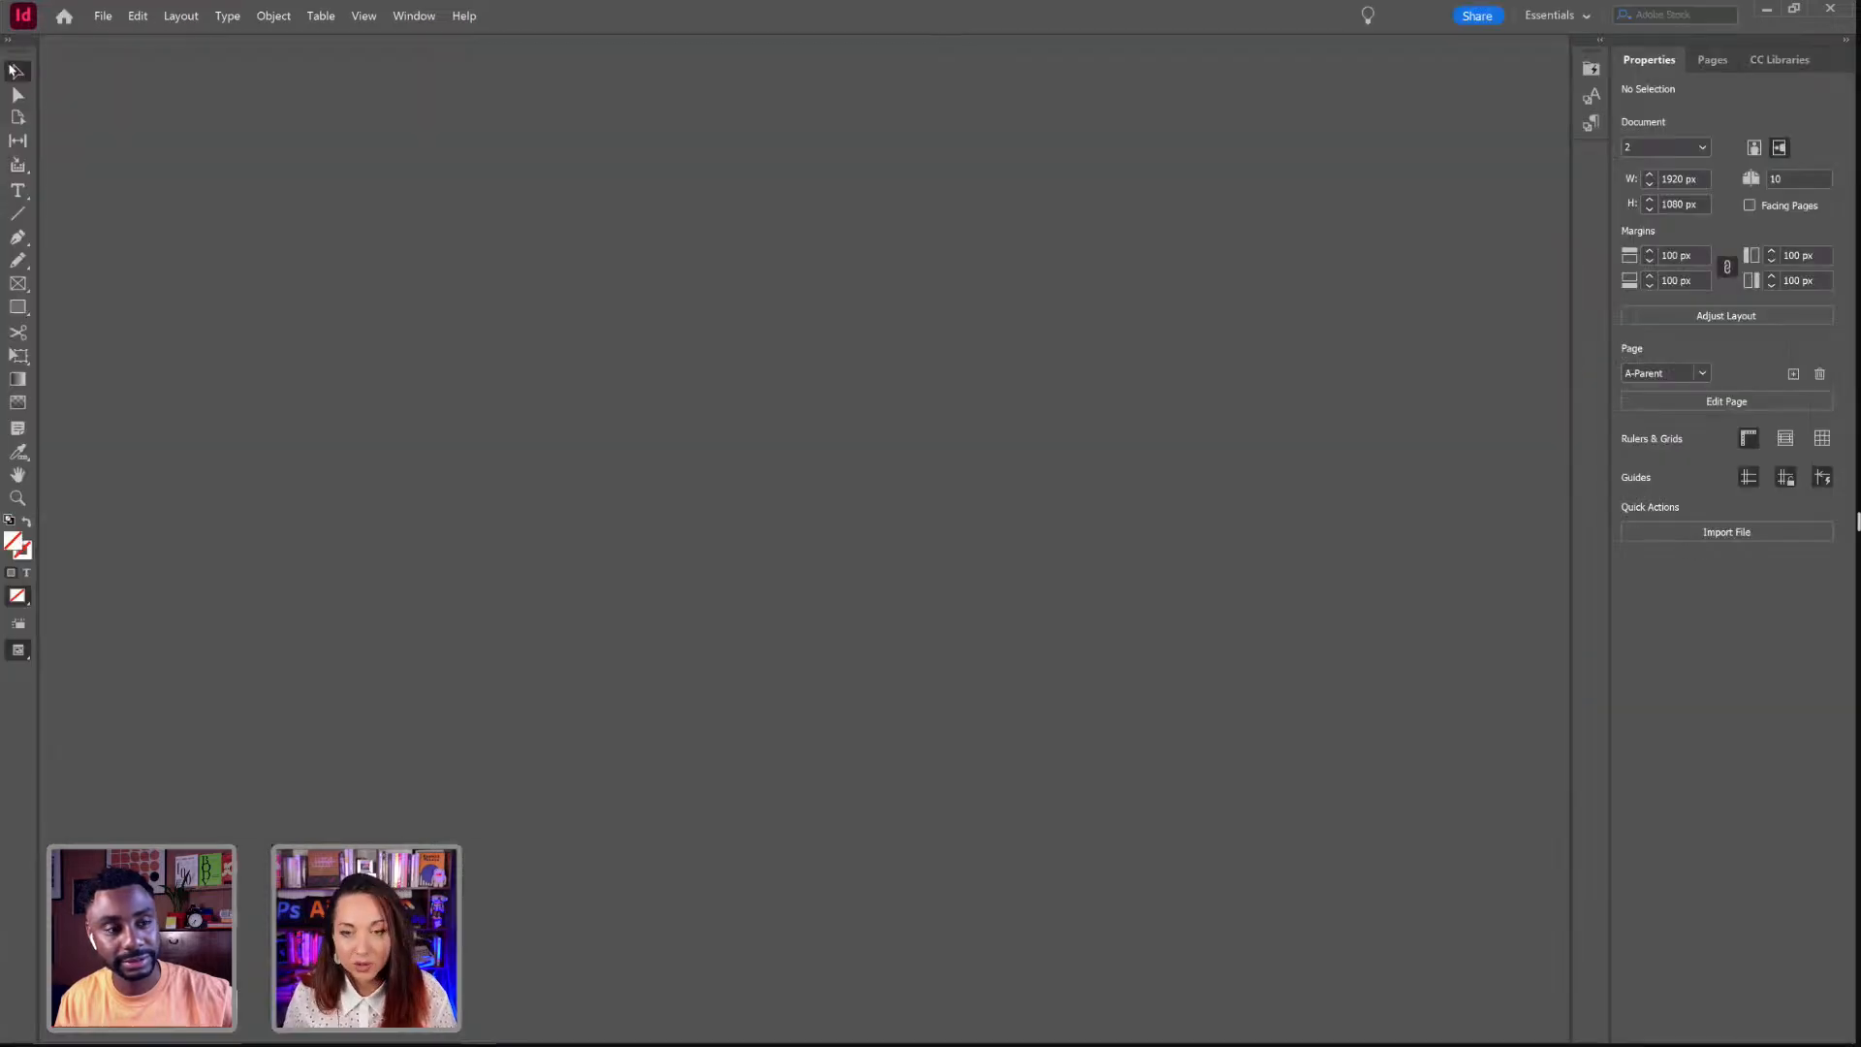
Step: Go to page 1 of Web Portfolio.indd and examine the layouts of its home and project pages
left_click(1709, 60)
double_click(1659, 163)
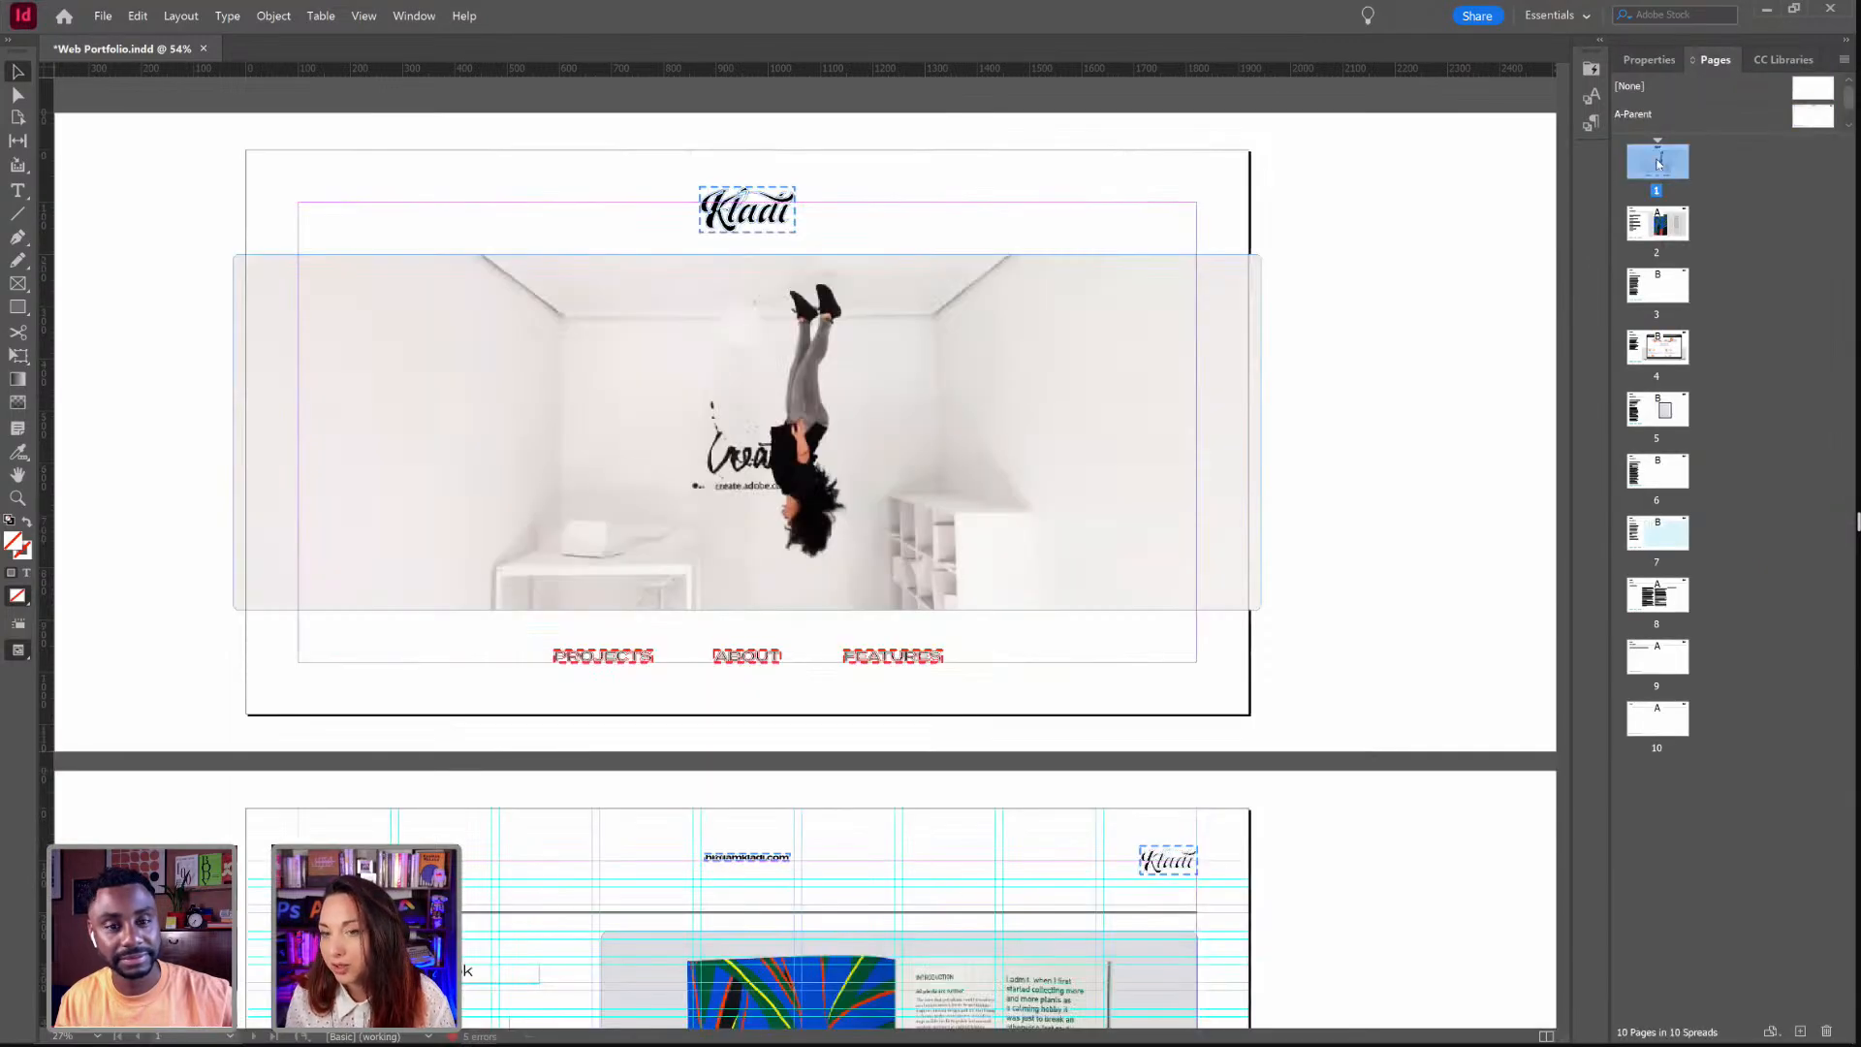
scroll(1409, 260, "down", 5)
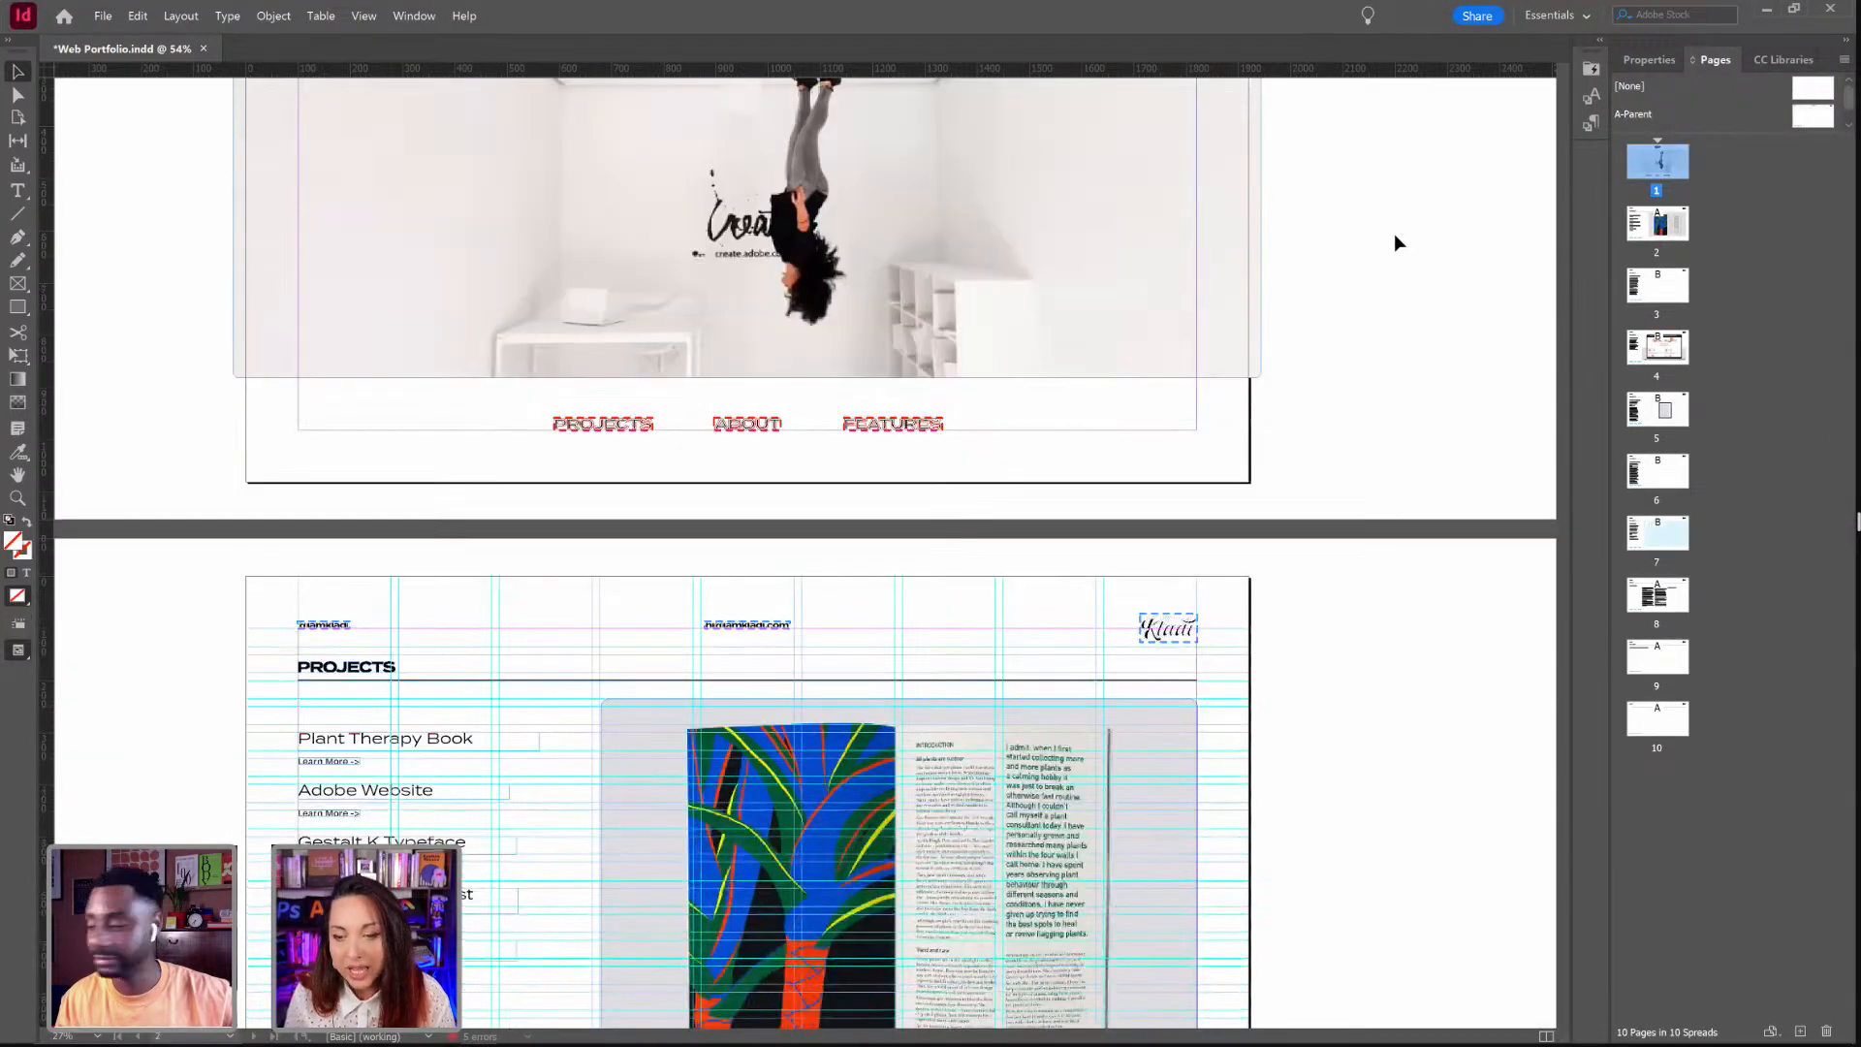
scroll(1392, 234, "down", 3)
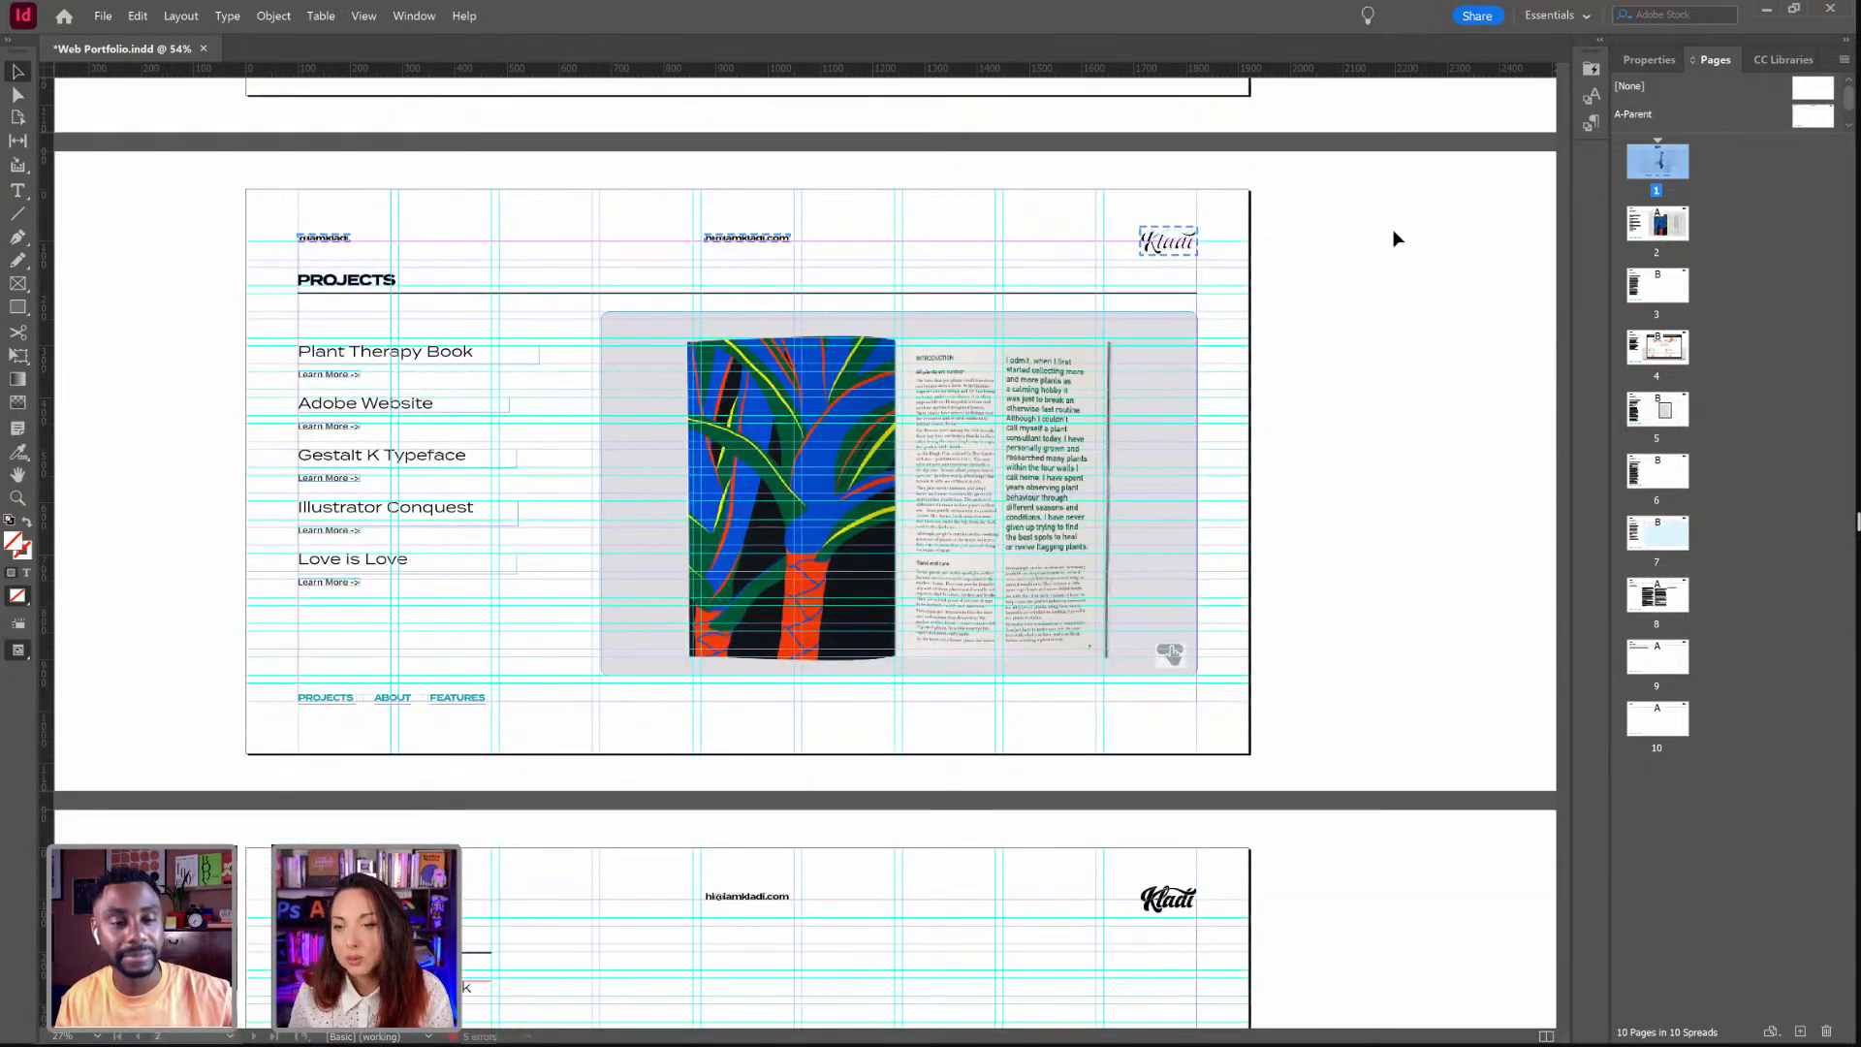
scroll(1377, 320, "down", 2)
scroll(1354, 360, "down", 10)
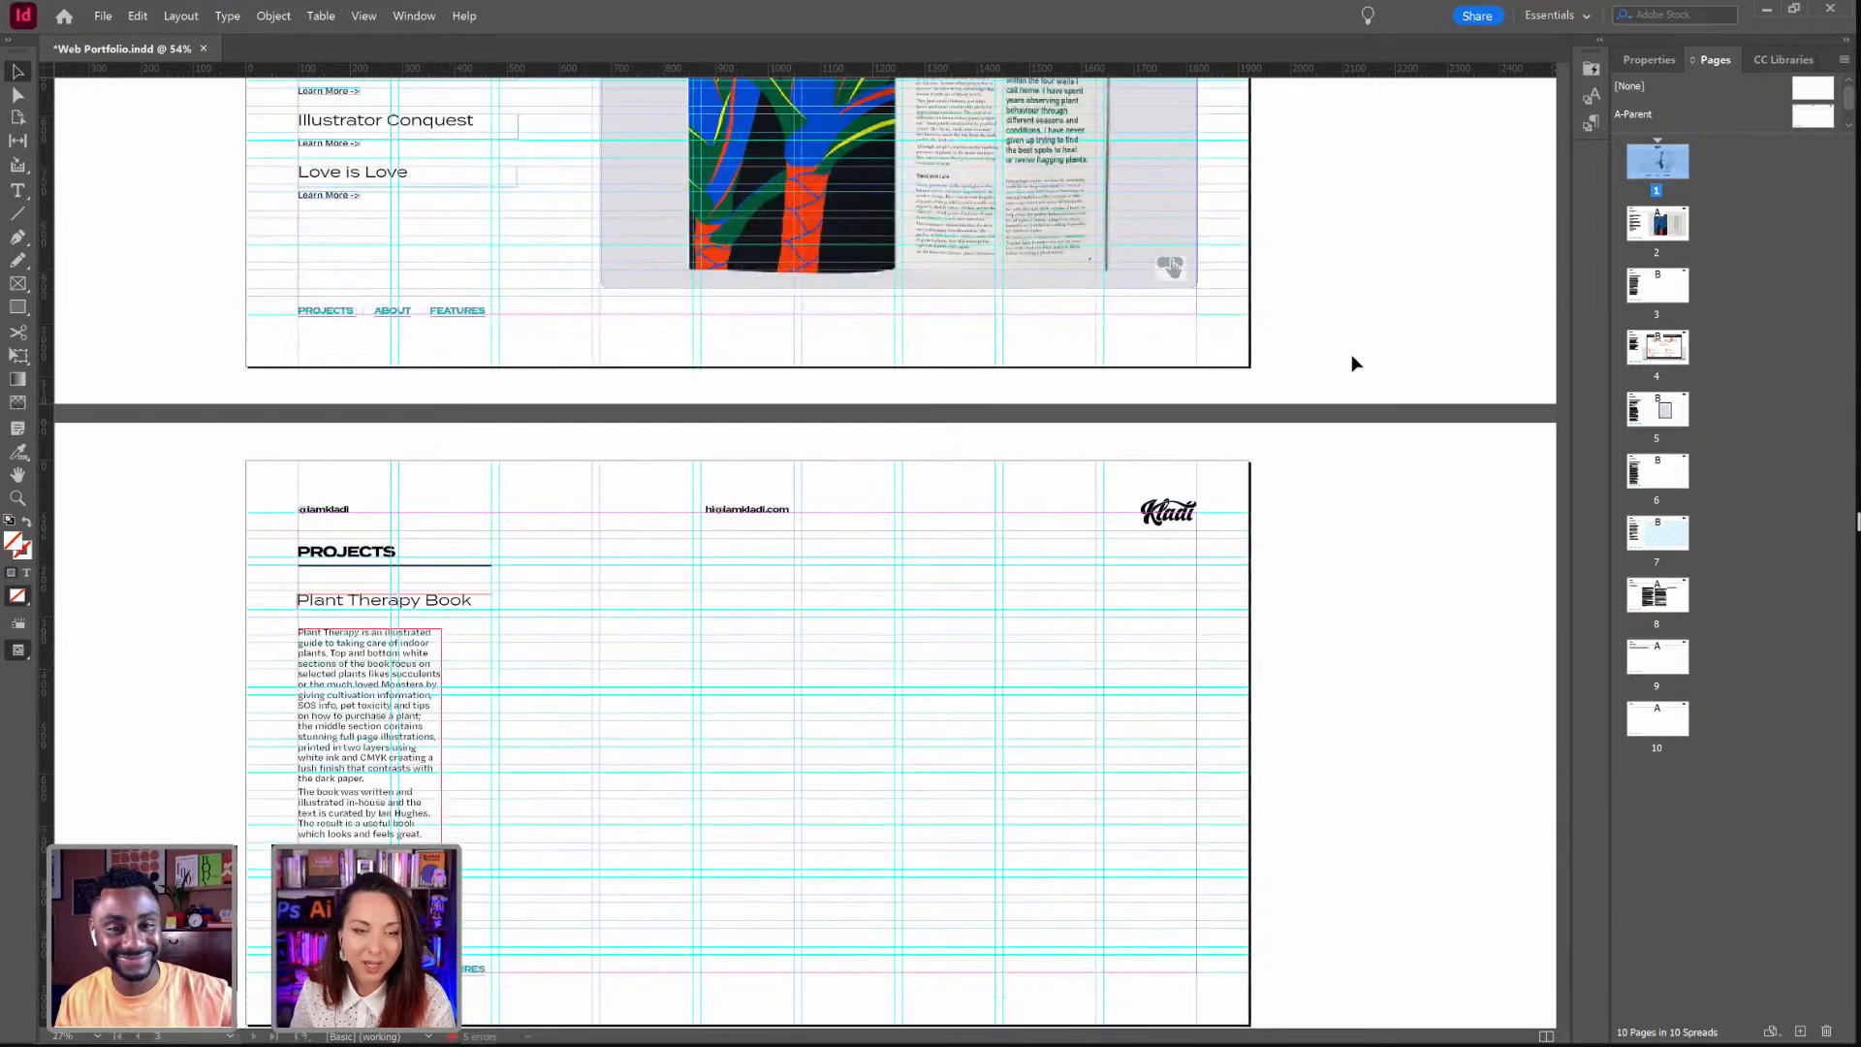
scroll(1351, 353, "down", 2)
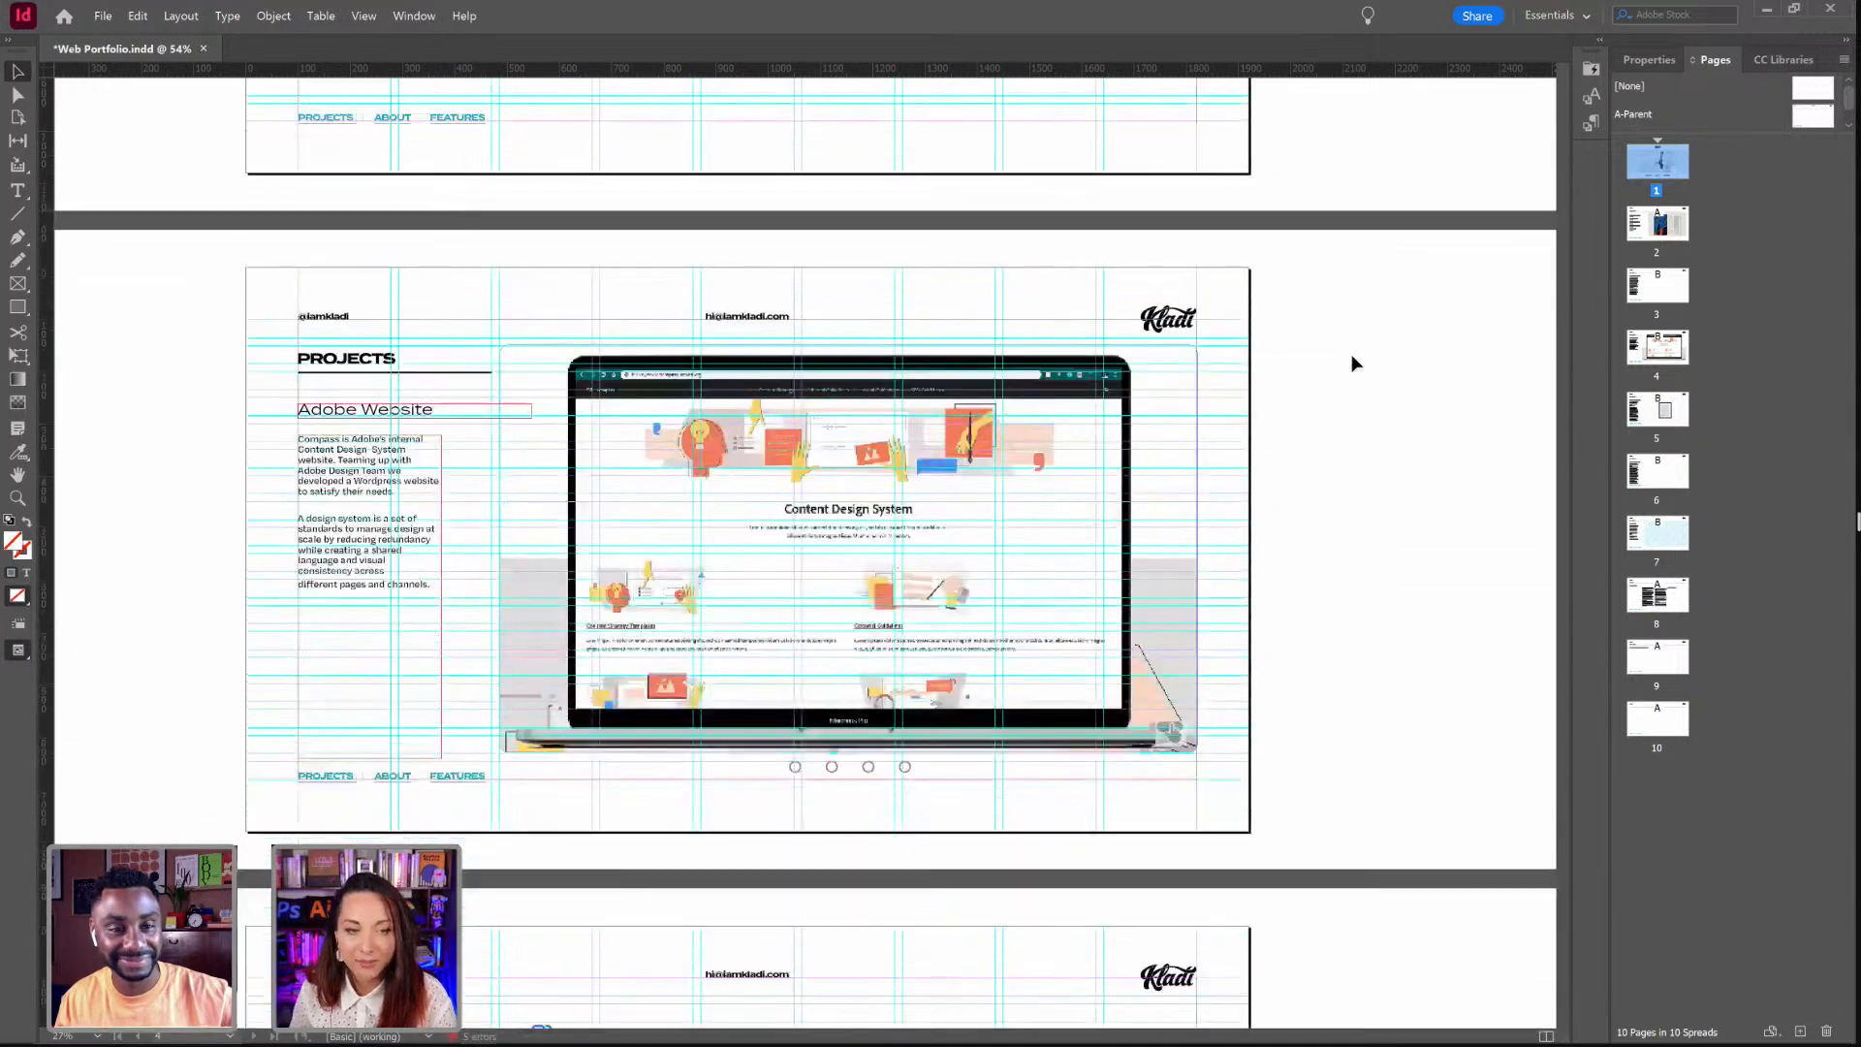
scroll(1351, 352, "up", 1)
scroll(1351, 353, "down", 9)
scroll(1351, 353, "down", 5)
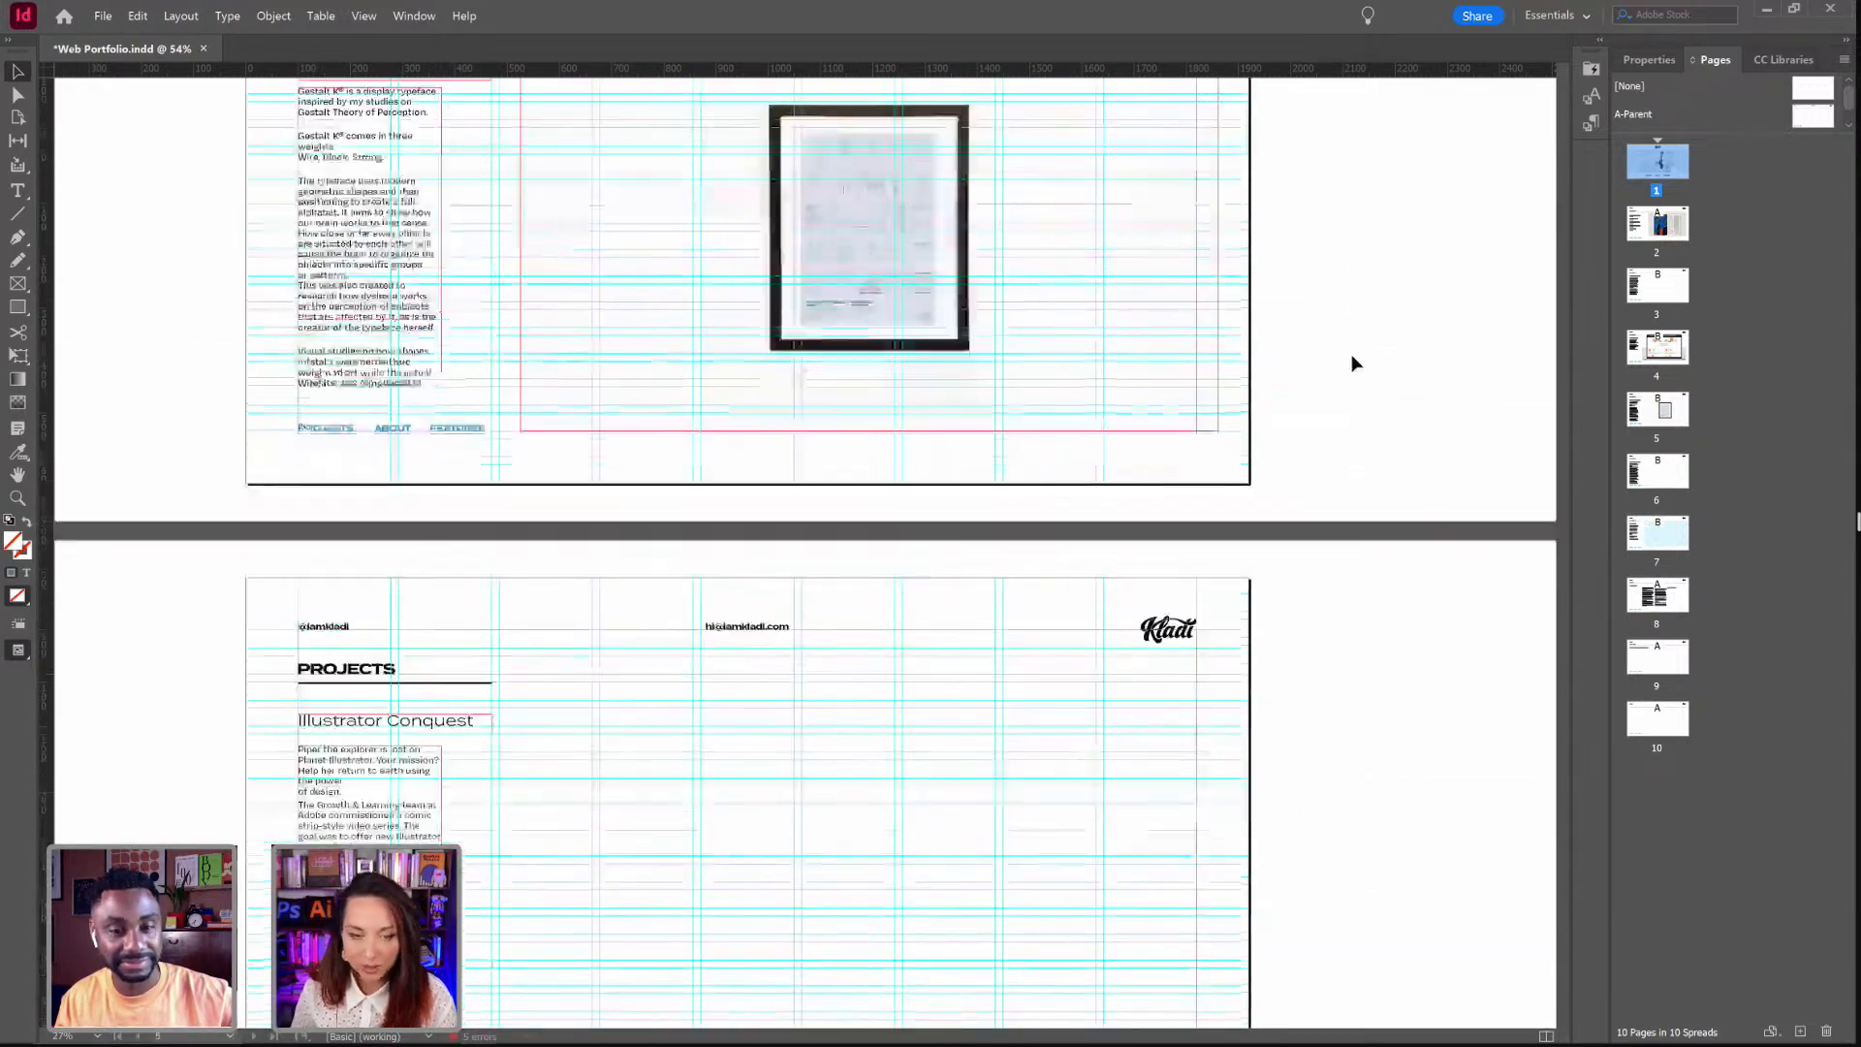
scroll(1349, 334, "down", 2)
scroll(917, 945, "up", 10)
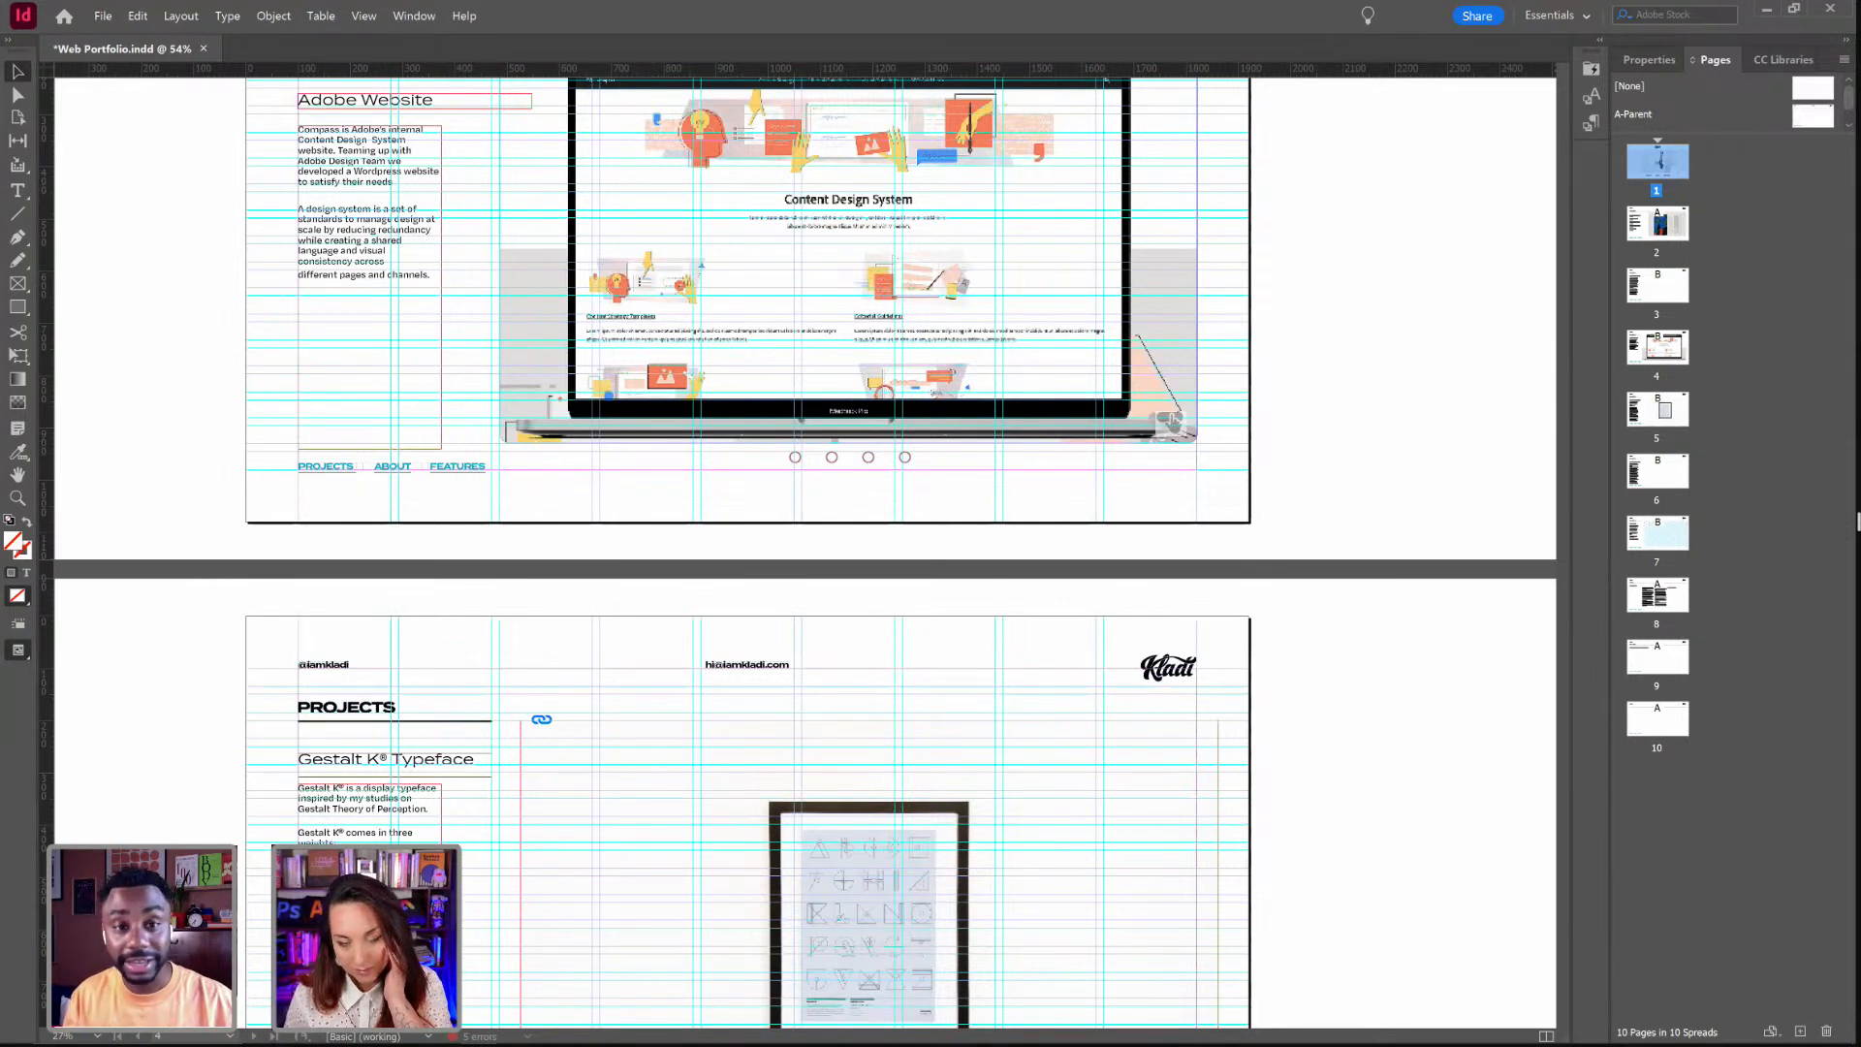
Step: Start a new document, enlarge the New Document dialog and browse the Print presets and templates
left_click(64, 16)
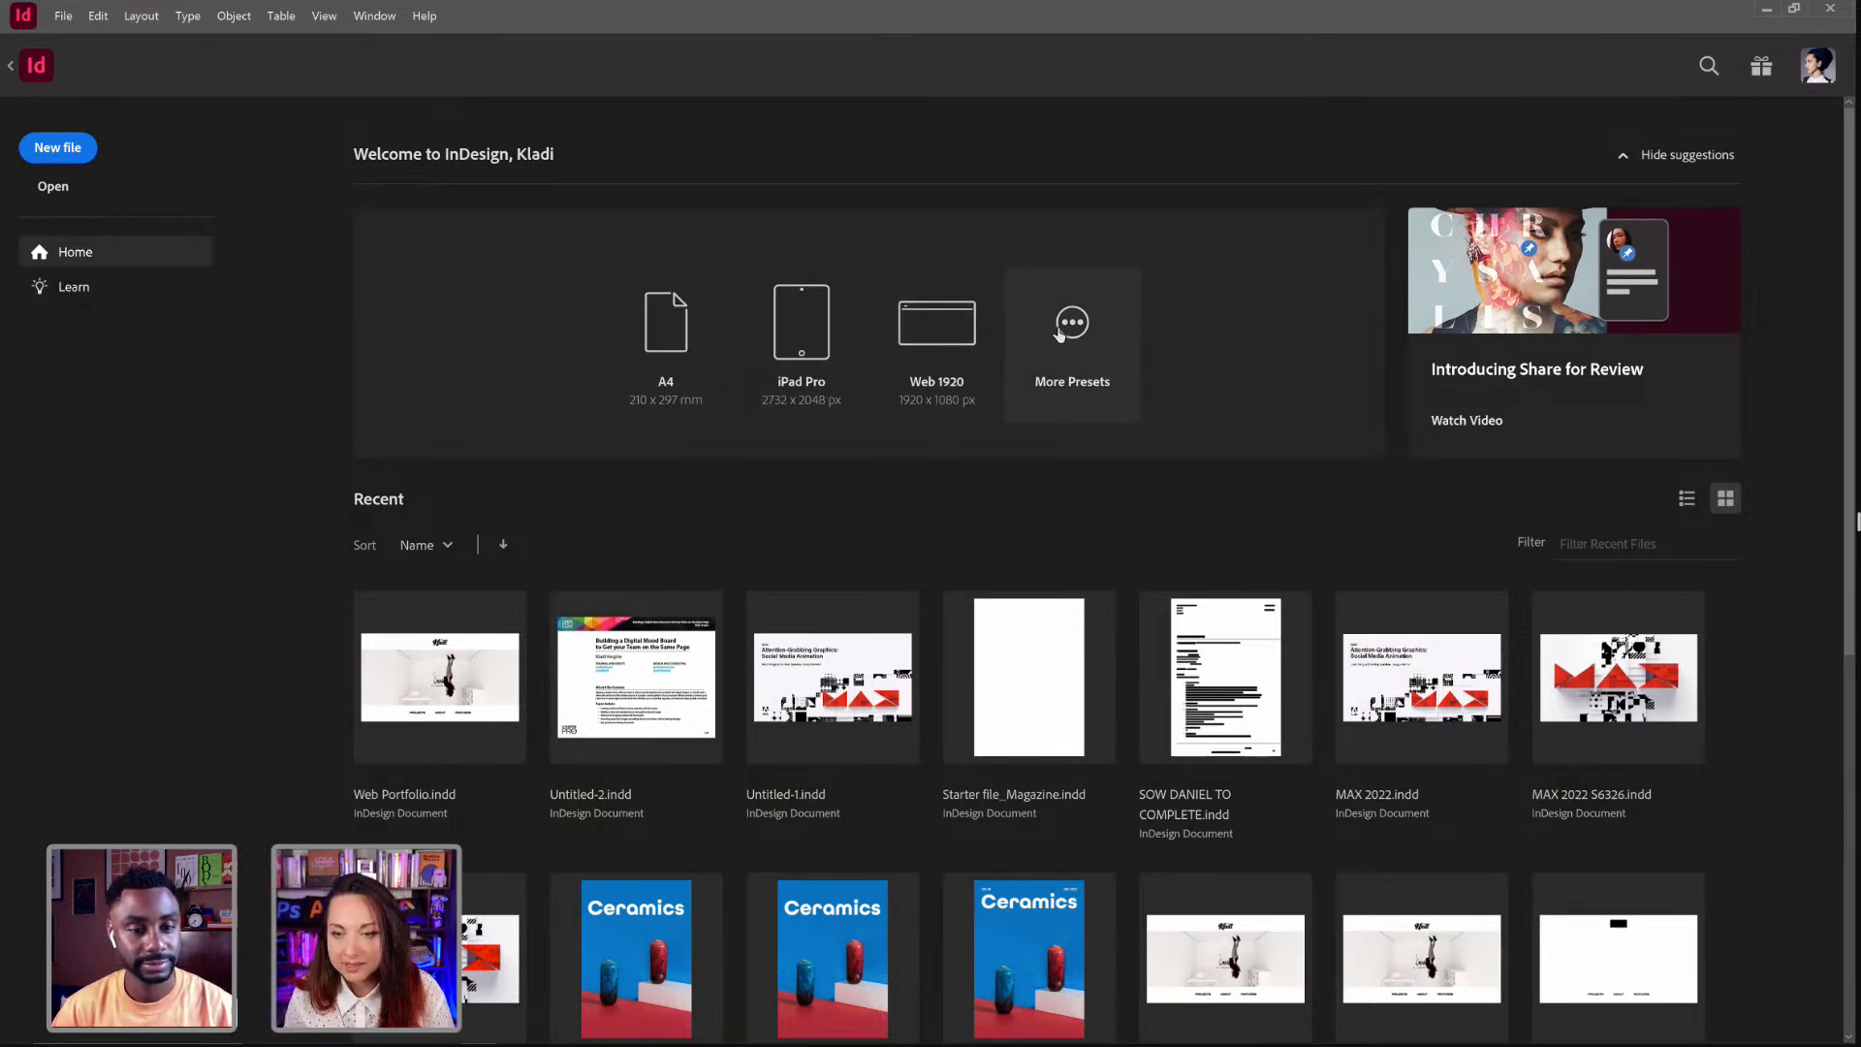
left_click(77, 161)
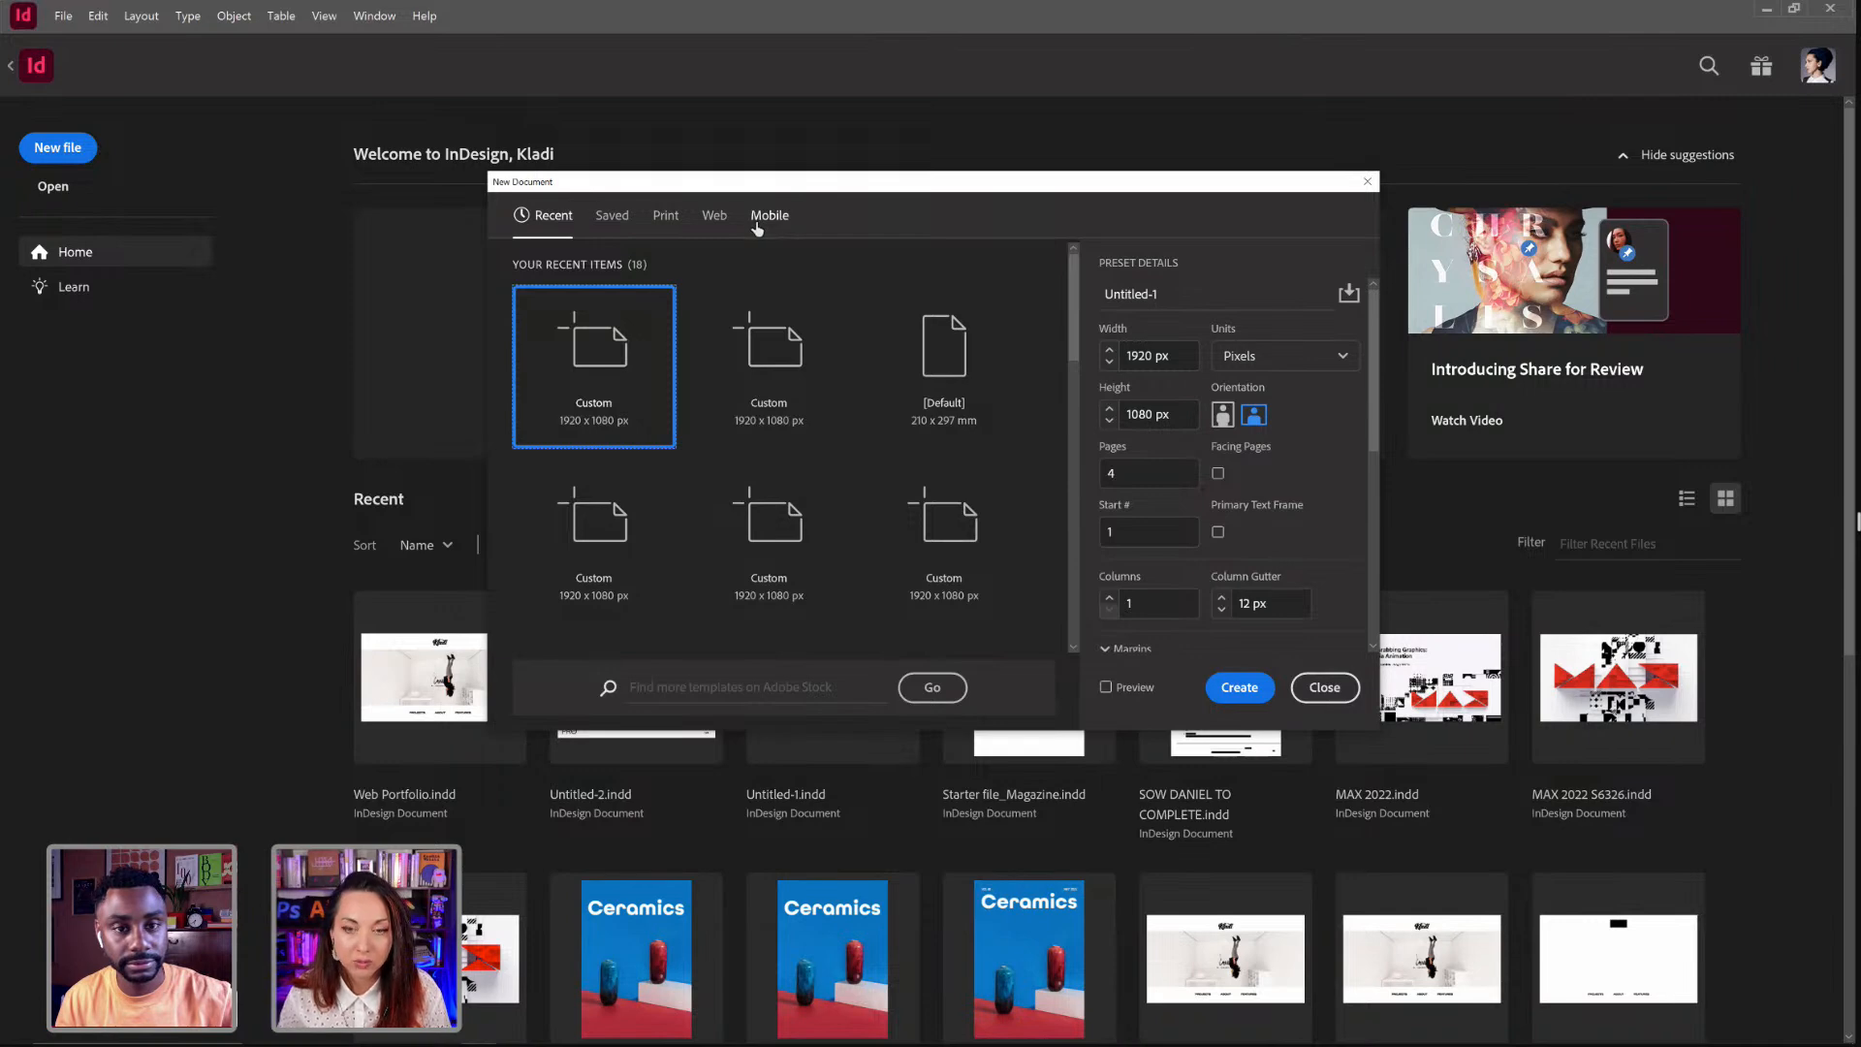
left_click(667, 218)
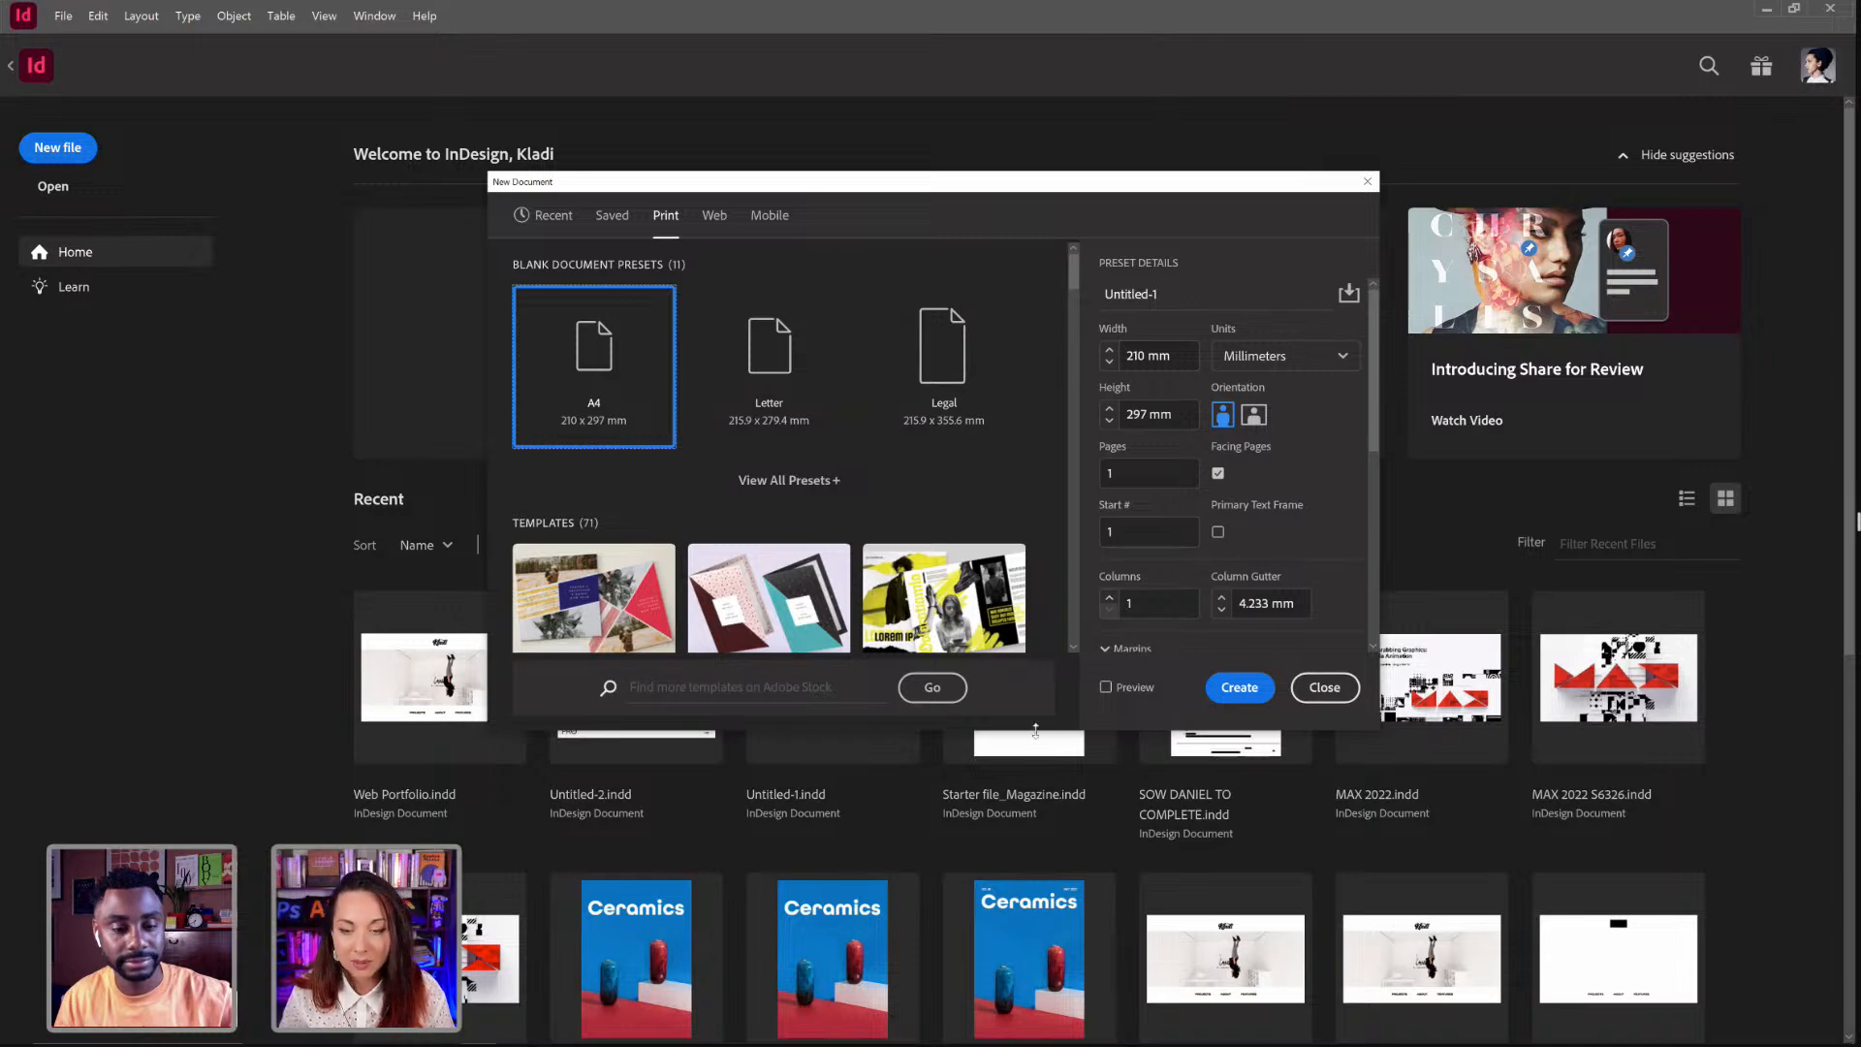
left_click_drag(1035, 730, 1035, 974)
scroll(790, 498, "down", 5)
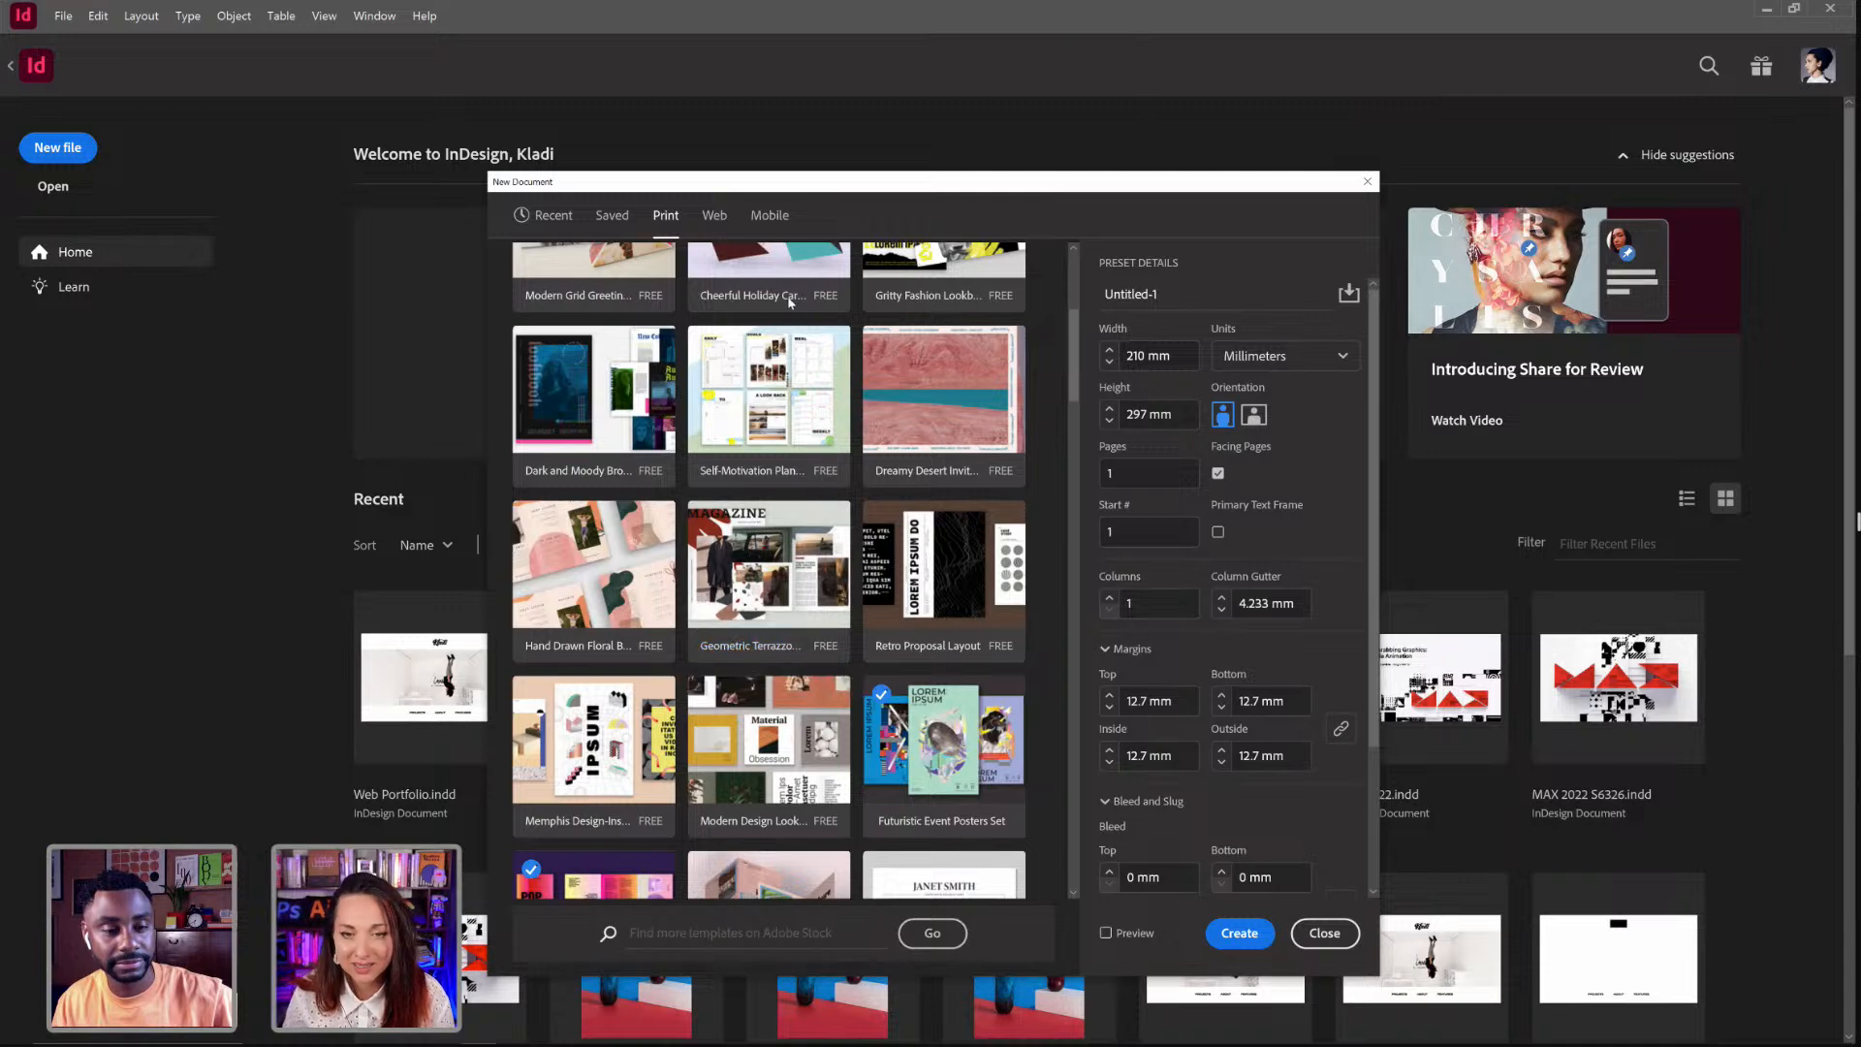
Step: Choose the Web document type and review its templates and its margin, bleed and slug settings
left_click(714, 218)
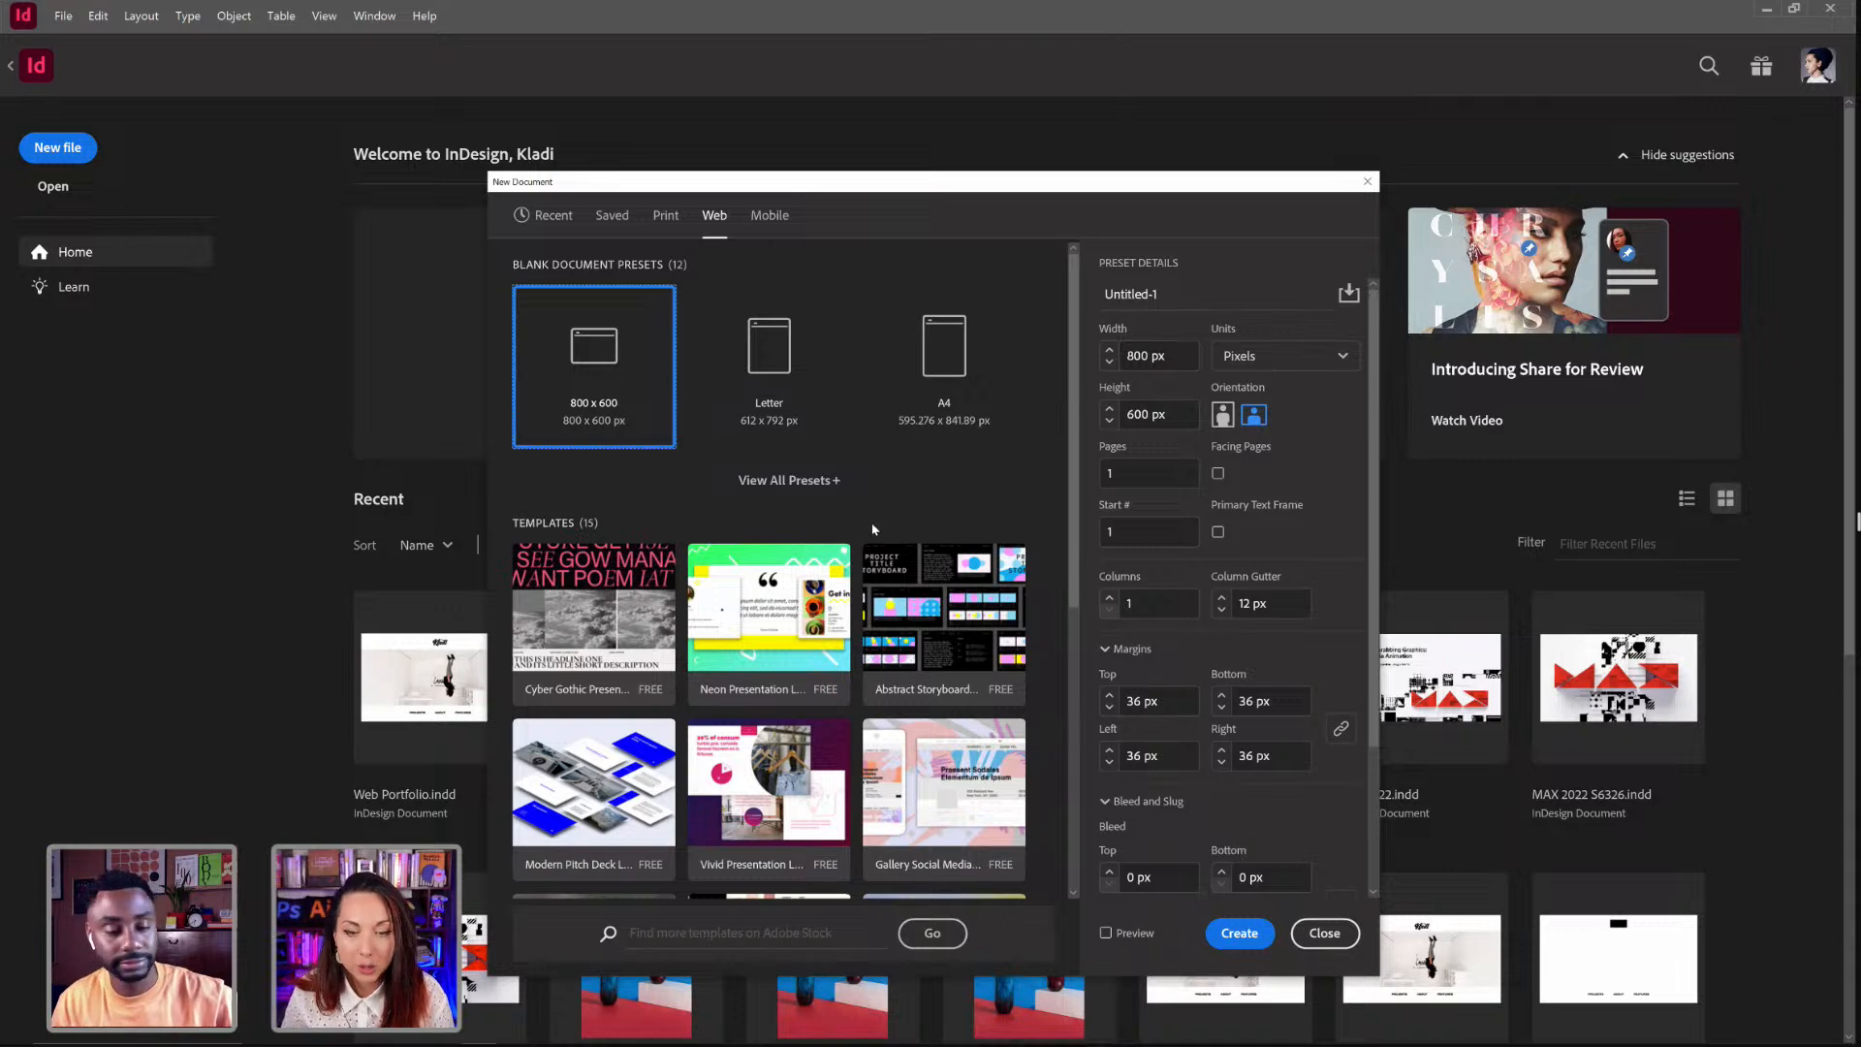
scroll(873, 524, "down", 2)
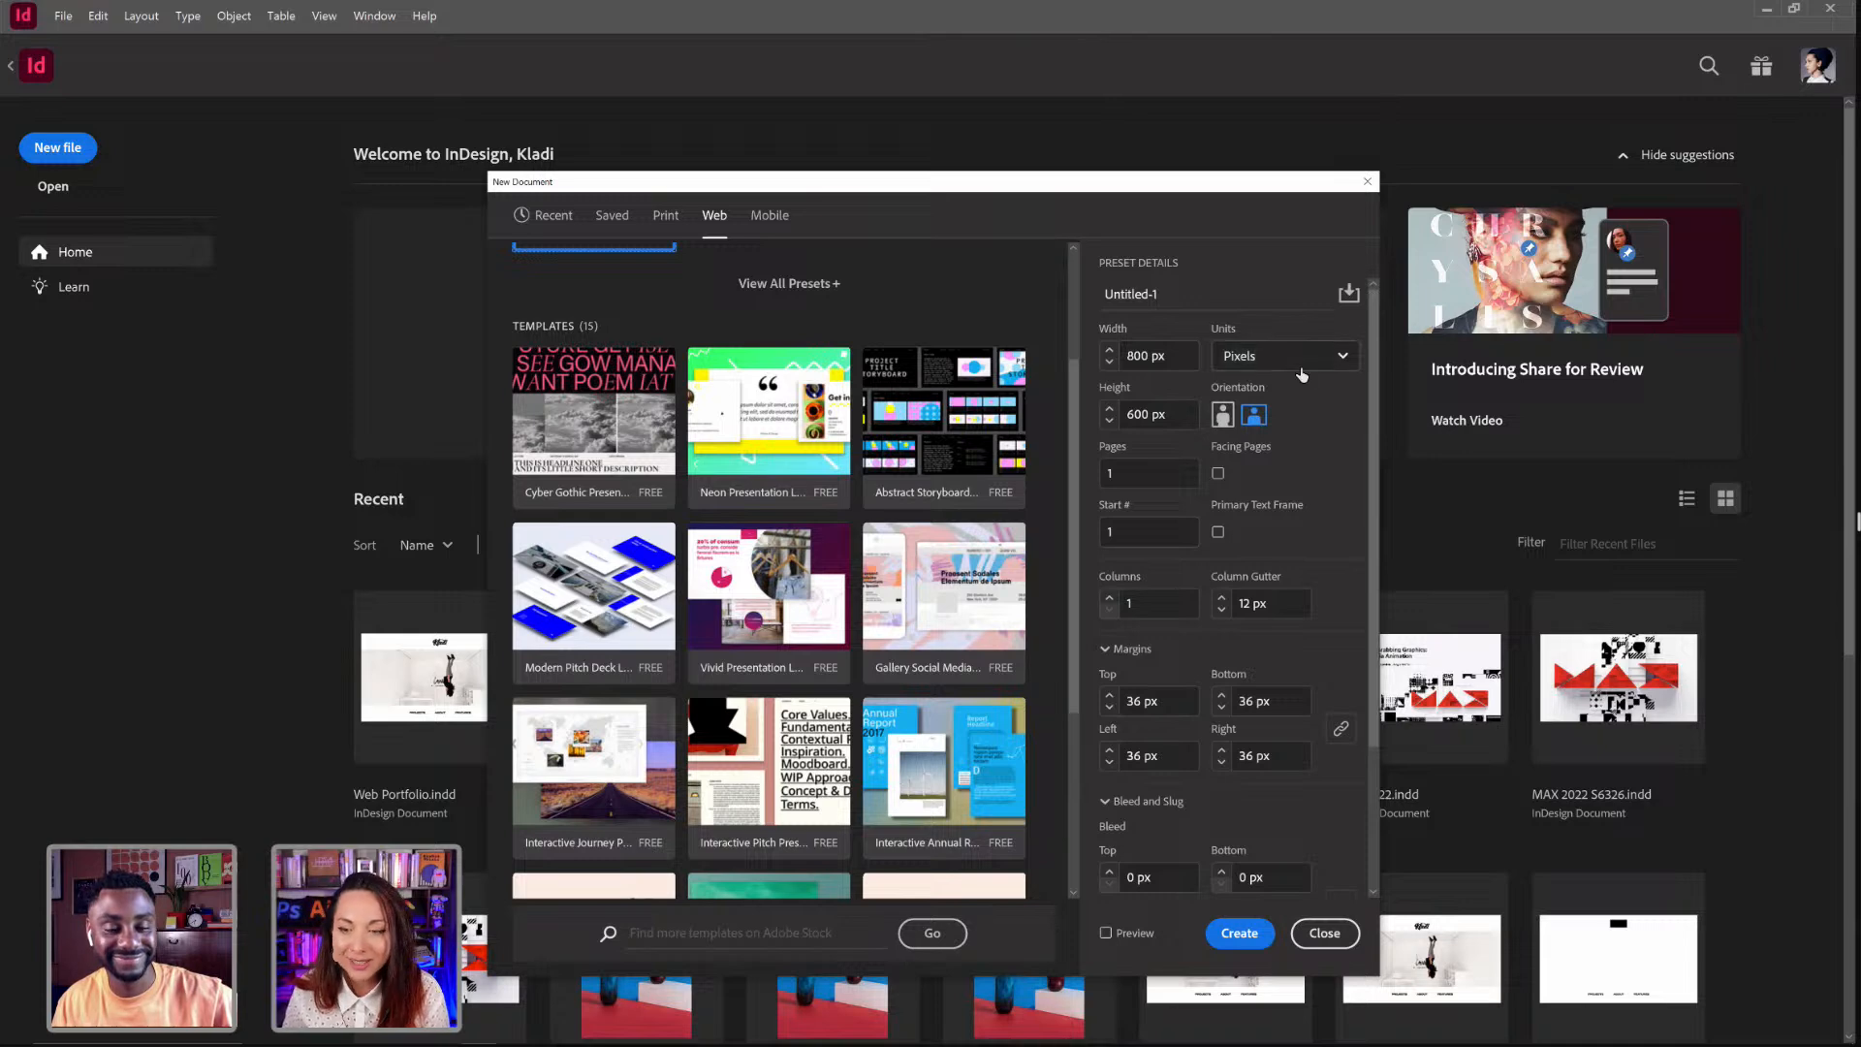
scroll(1216, 671, "down", 2)
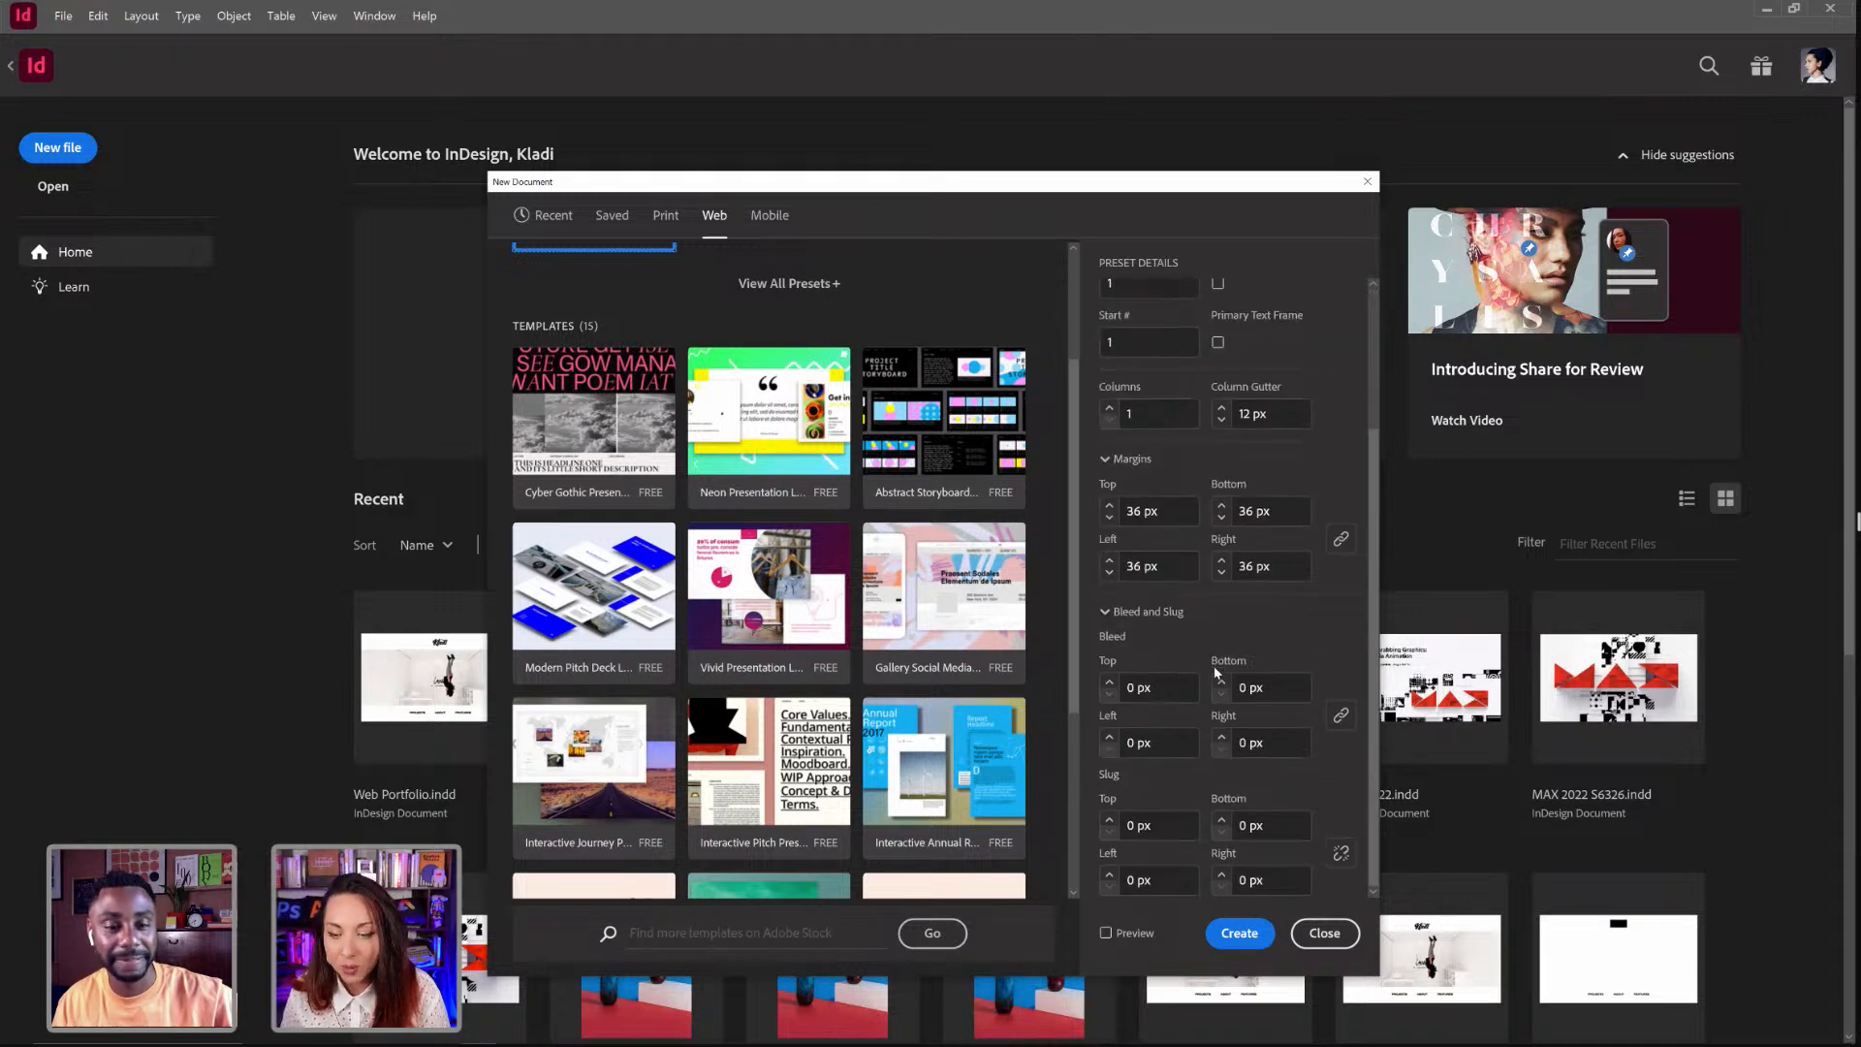
scroll(1217, 671, "up", 2)
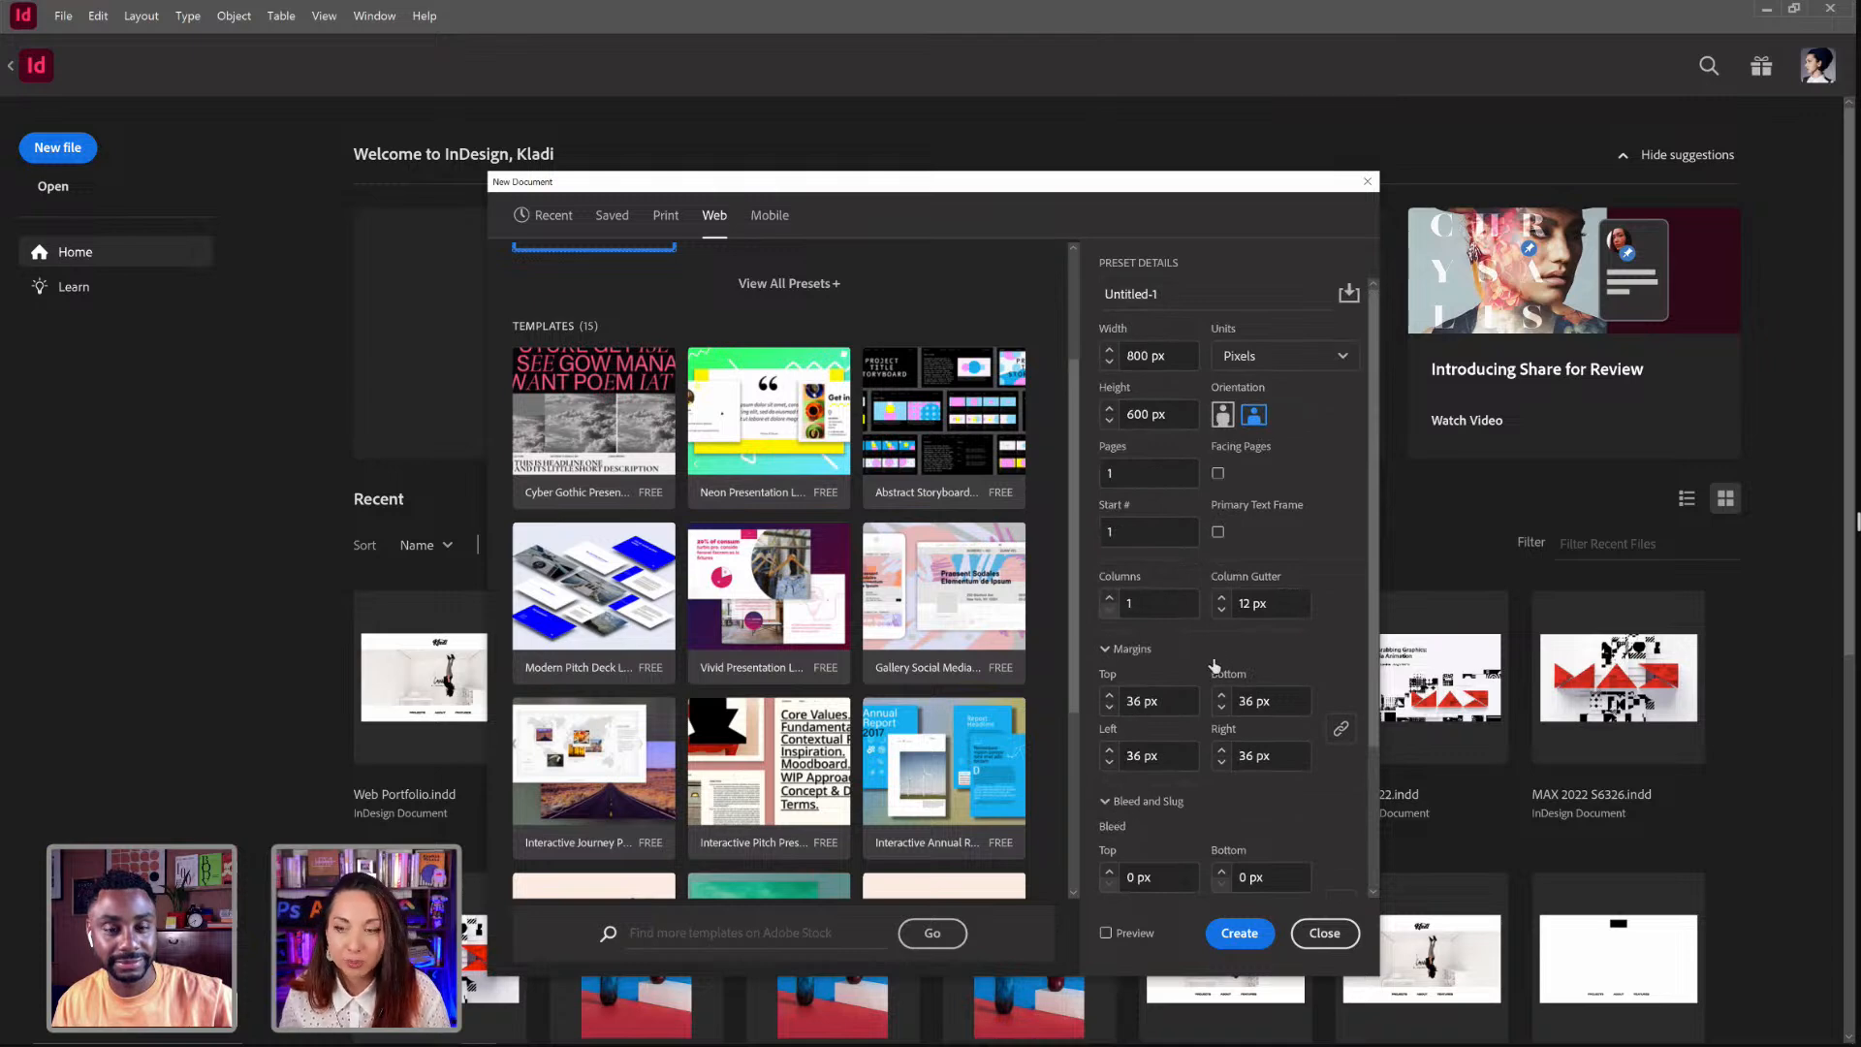
Step: Name the new document "Kladi Live Portfolio"
double_click(1166, 291)
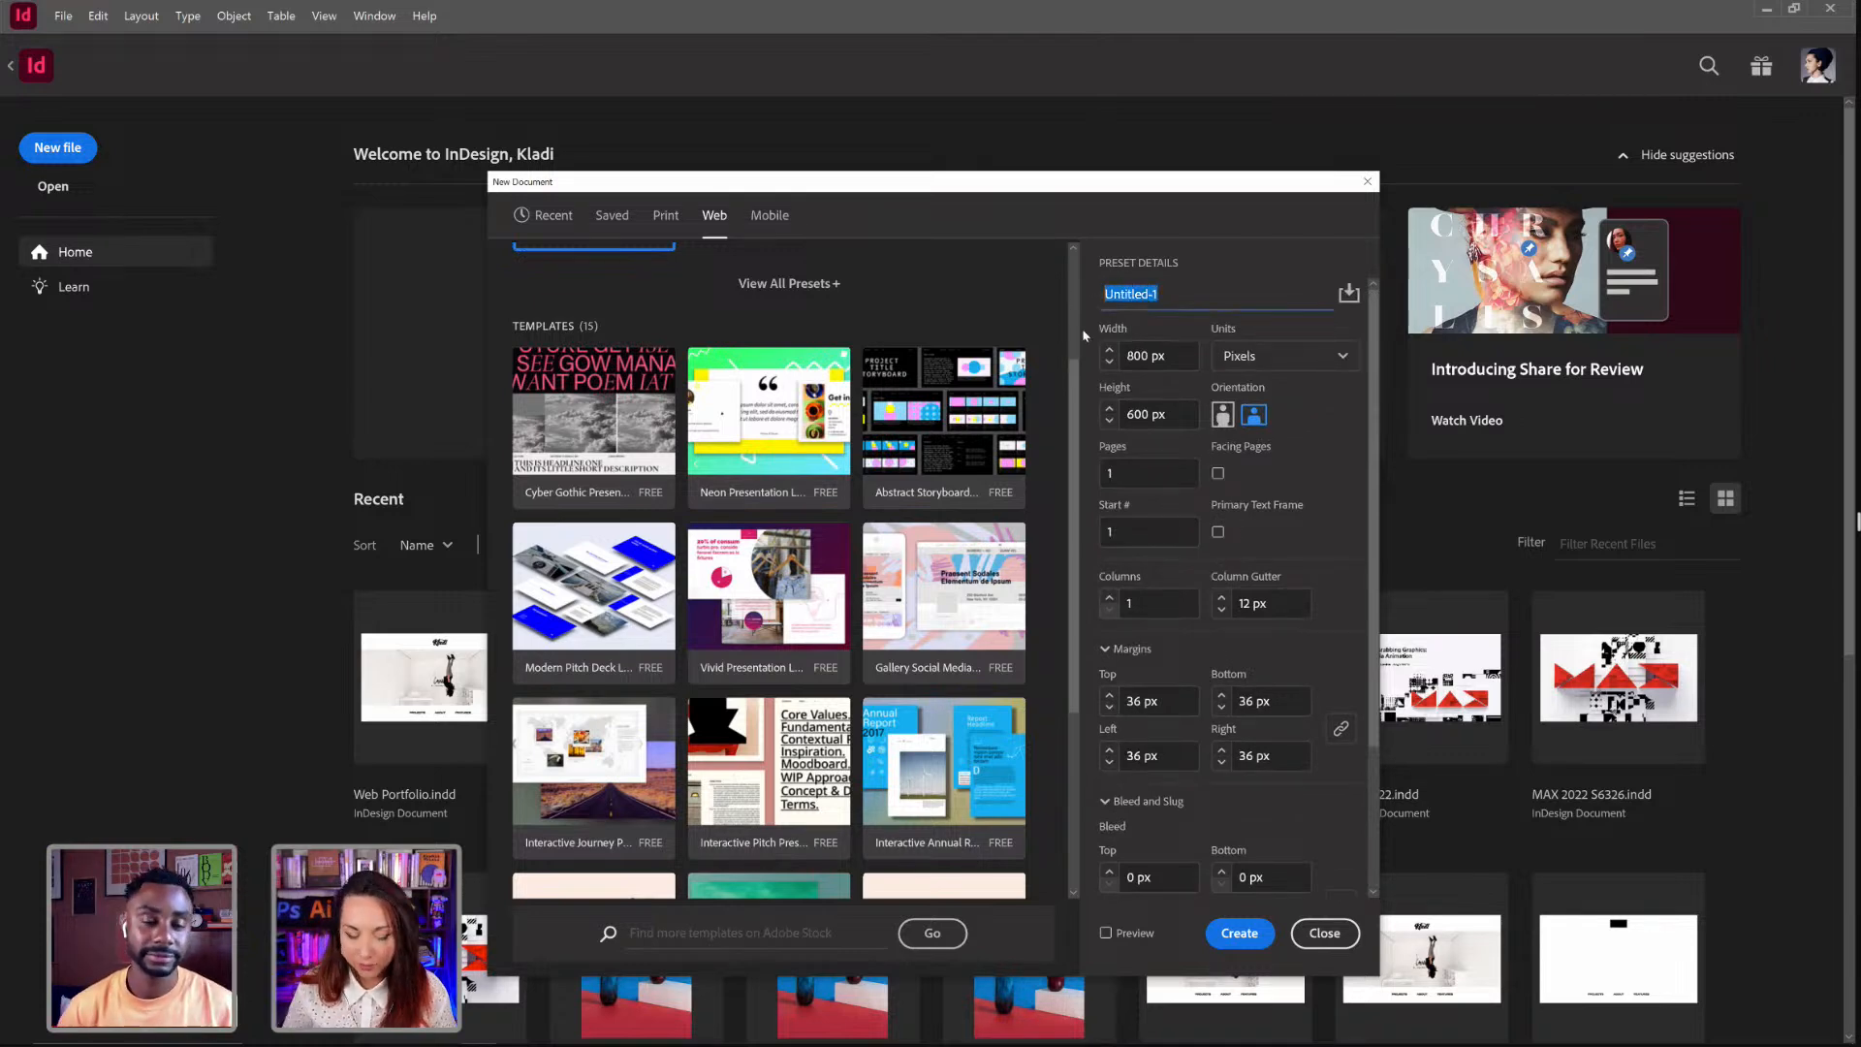
type("kladi P")
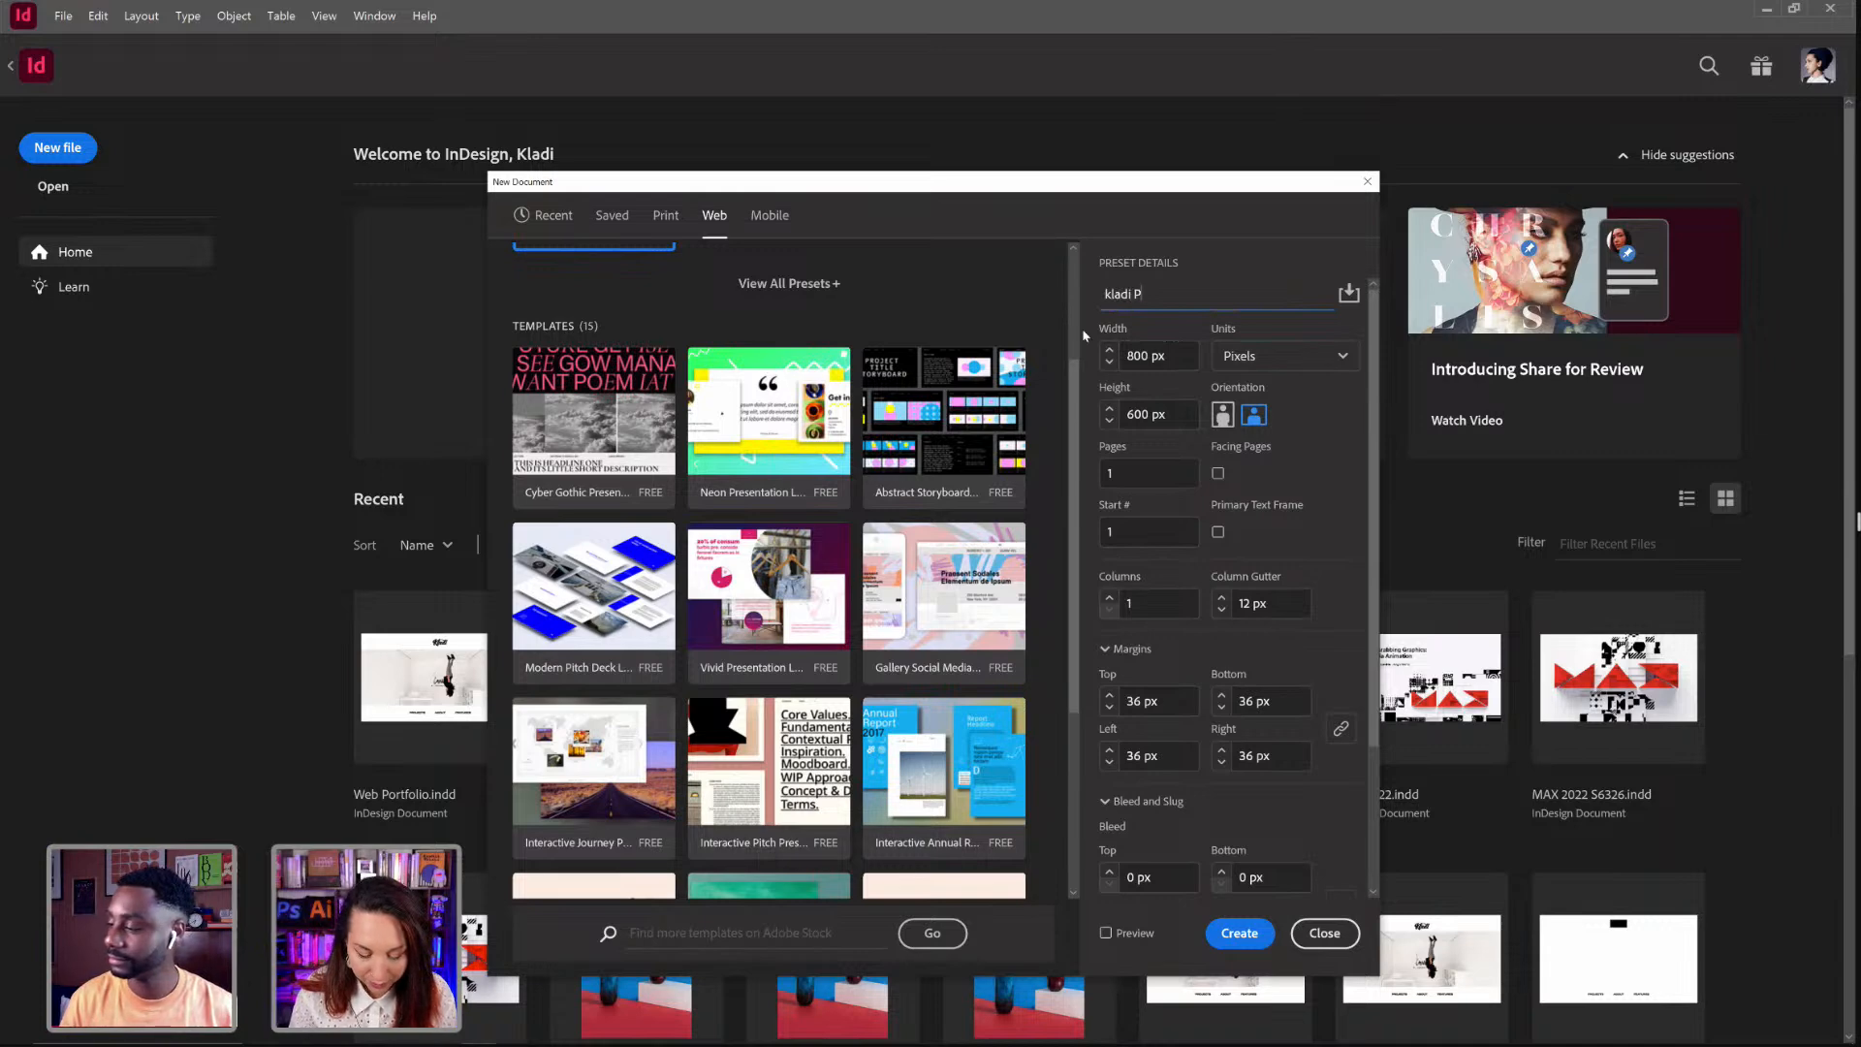
key("BackSpace")
key("BackSpace")
key("BackSpace")
key("BackSpace")
key("BackSpace")
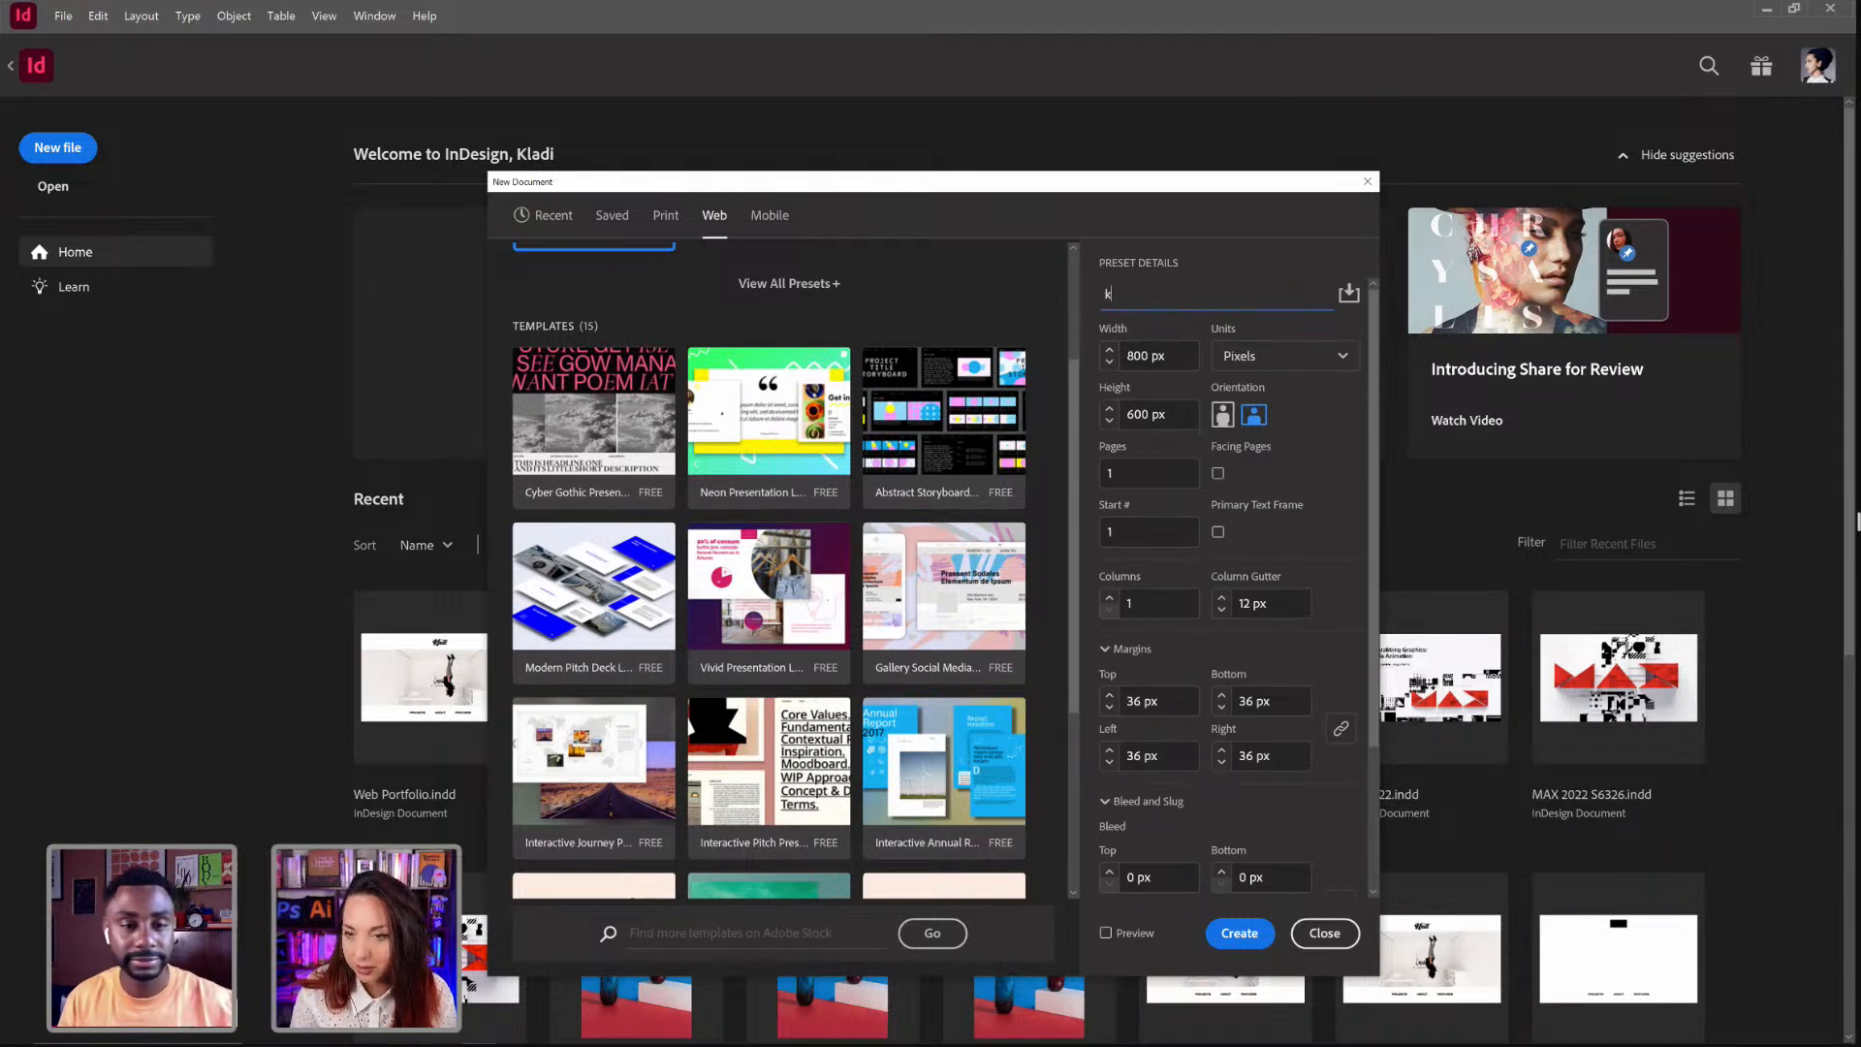
type("Kladi Li")
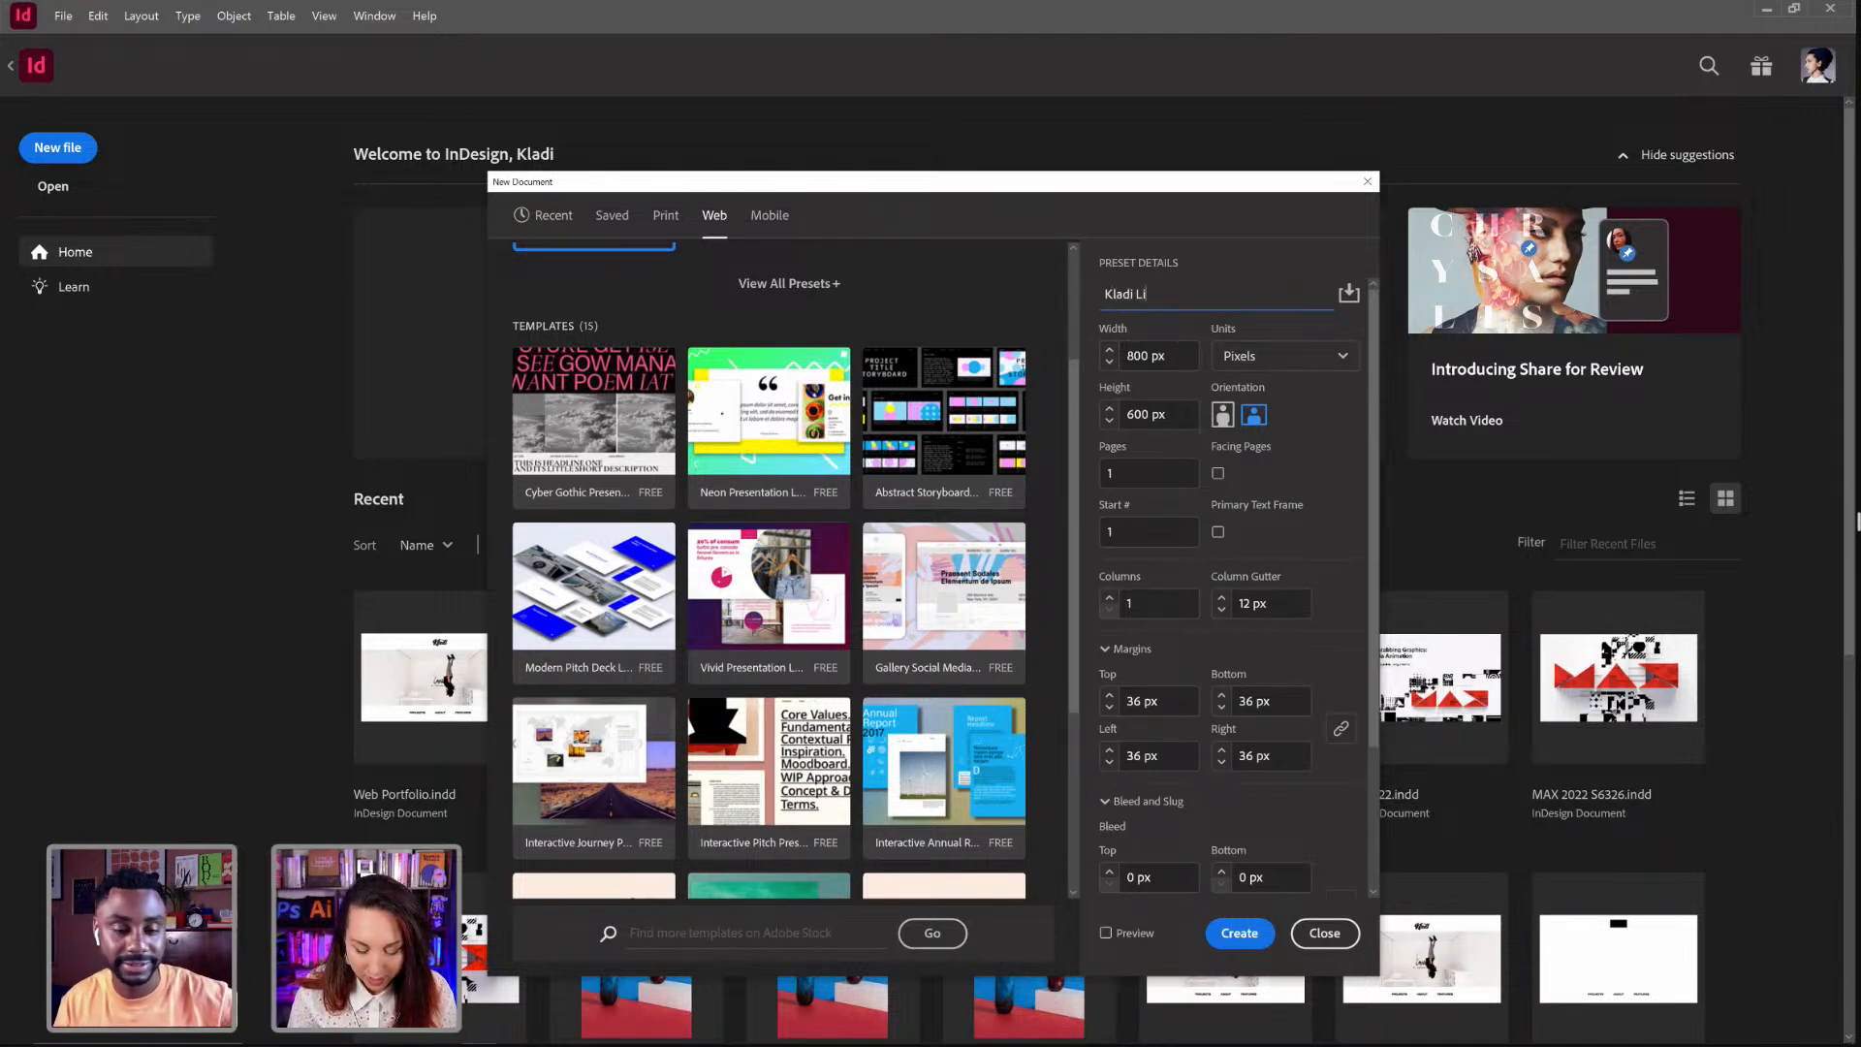
type("ve Portfolio")
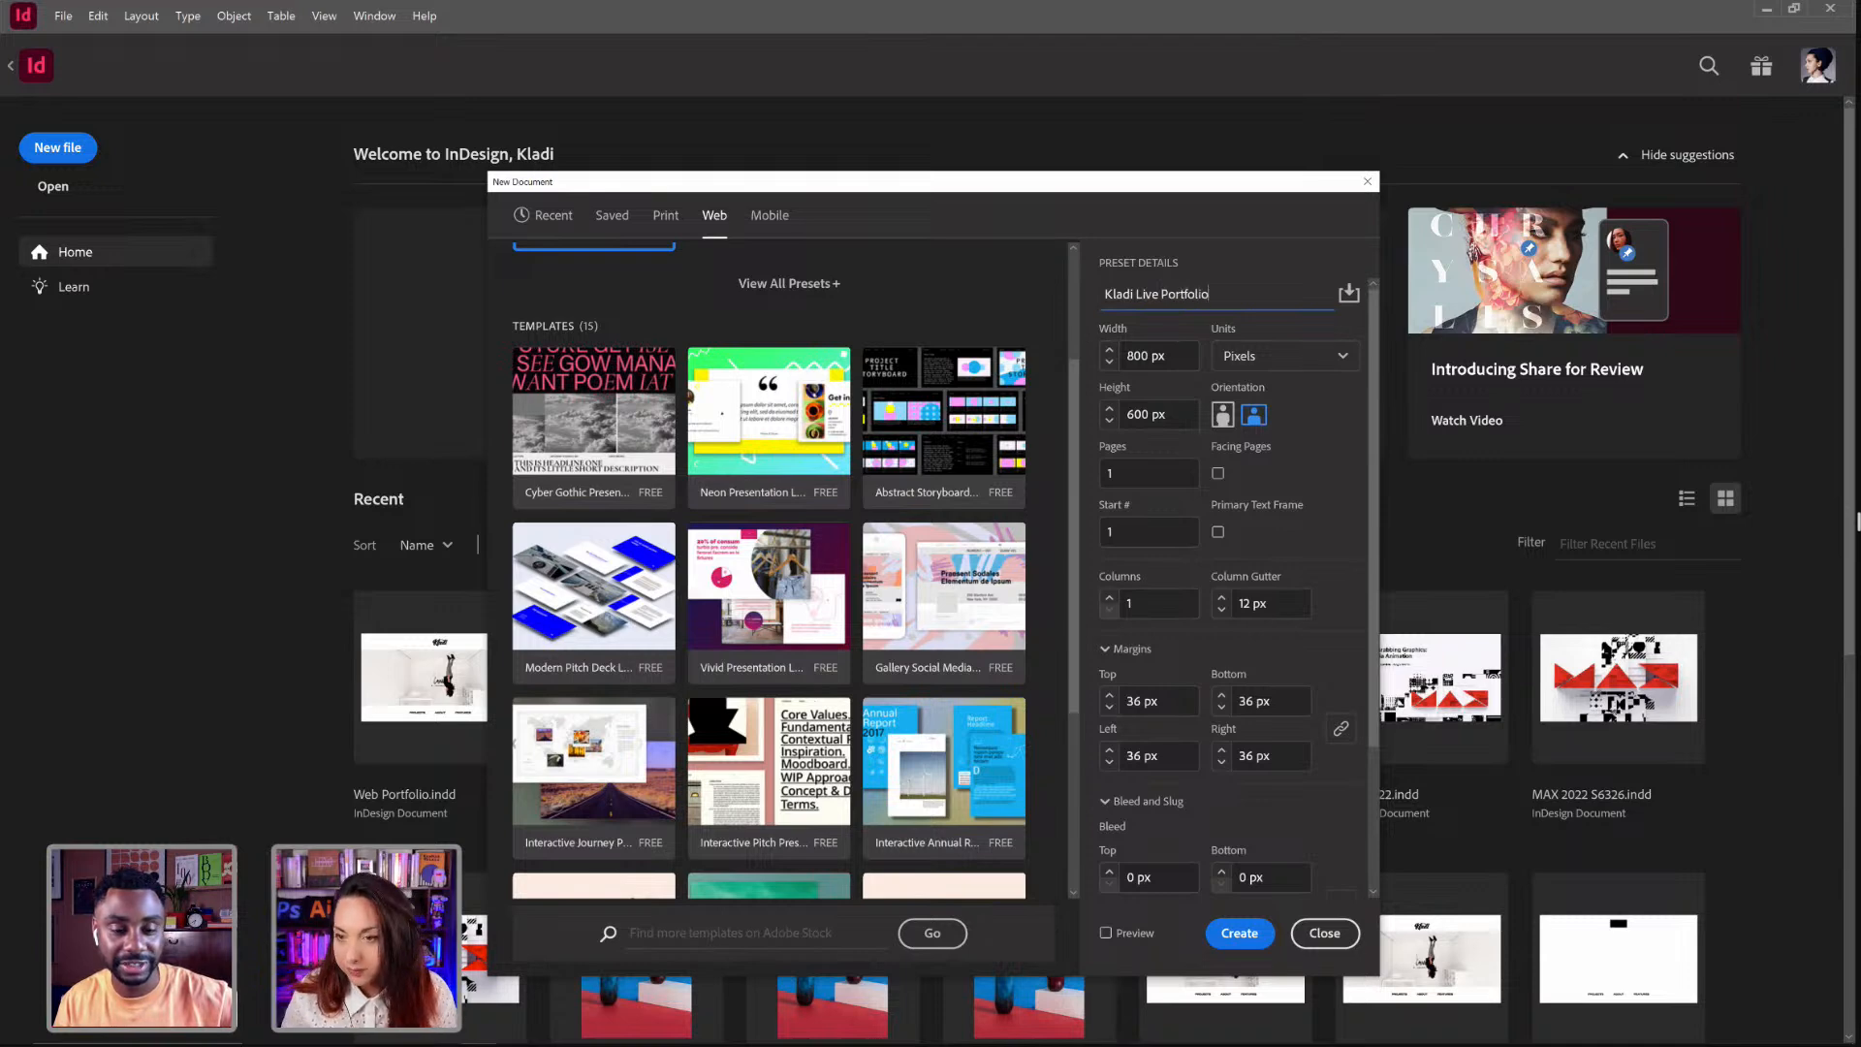
Step: Set the new document's width to 1920 px and its height to 1080 px
double_click(1134, 356)
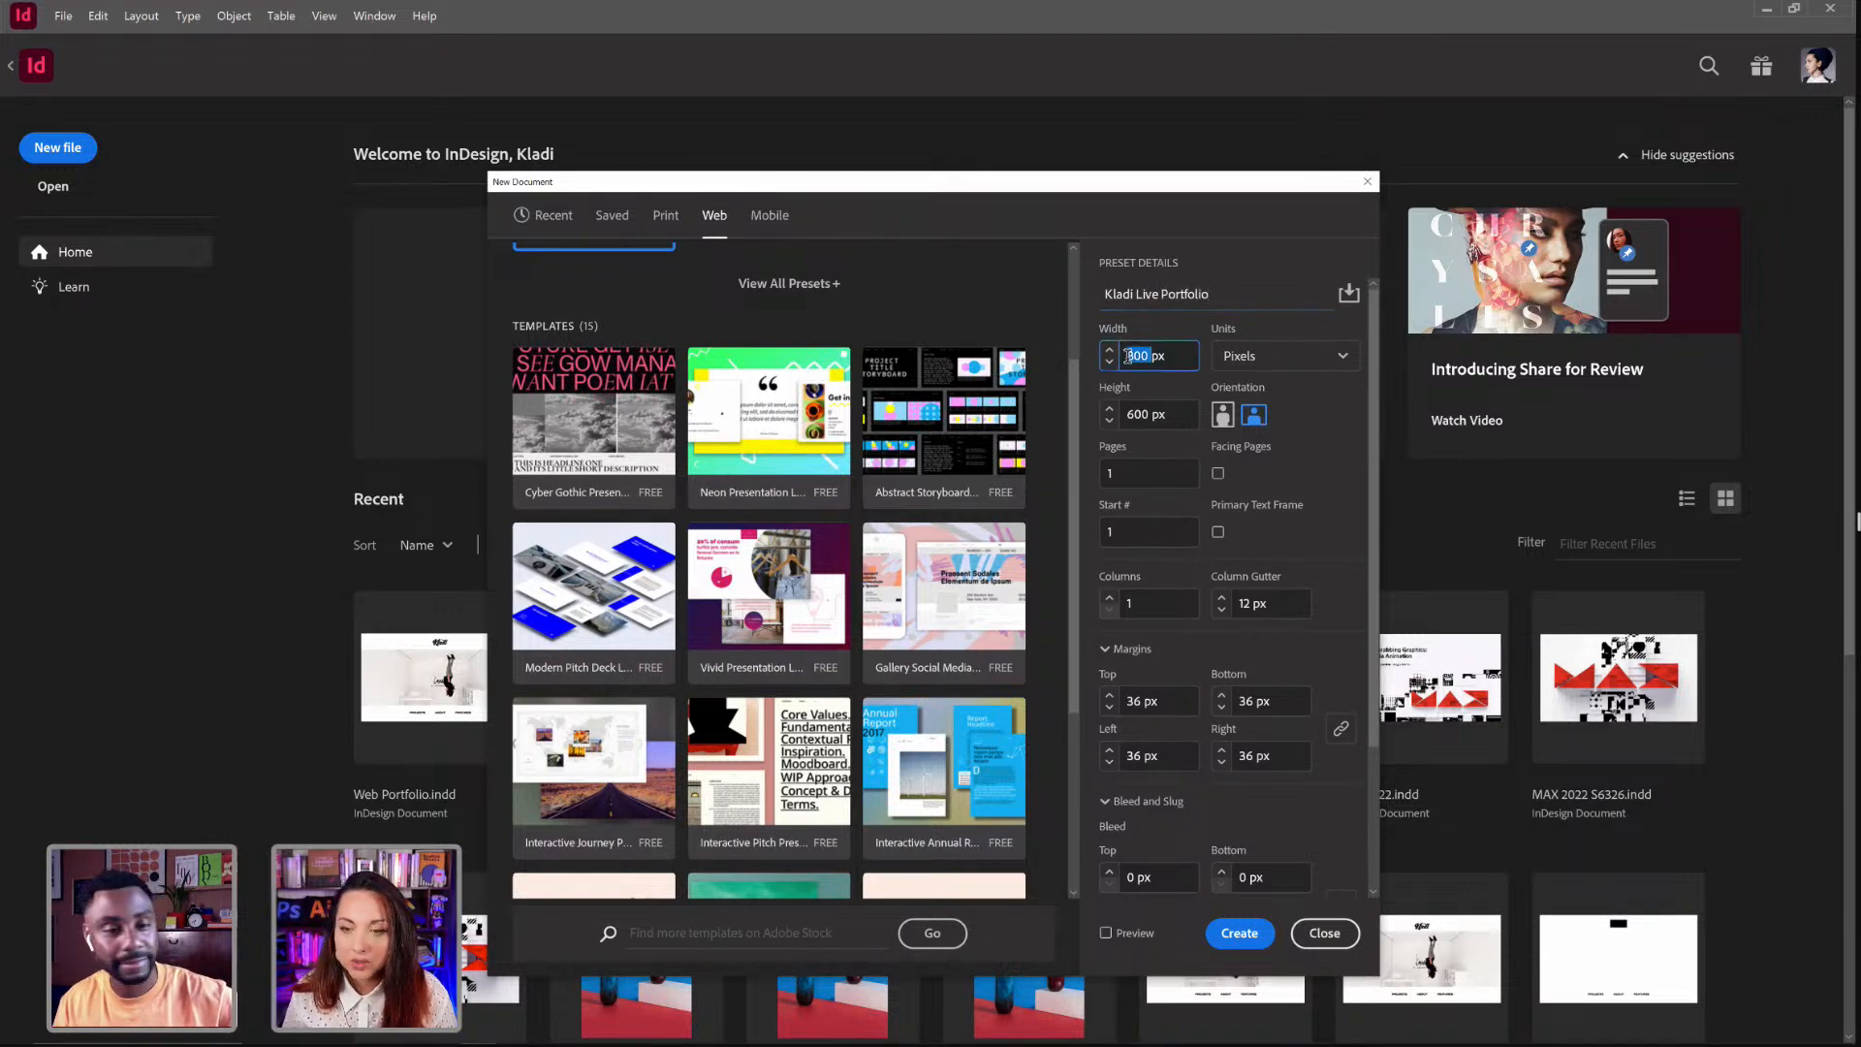
type("1920")
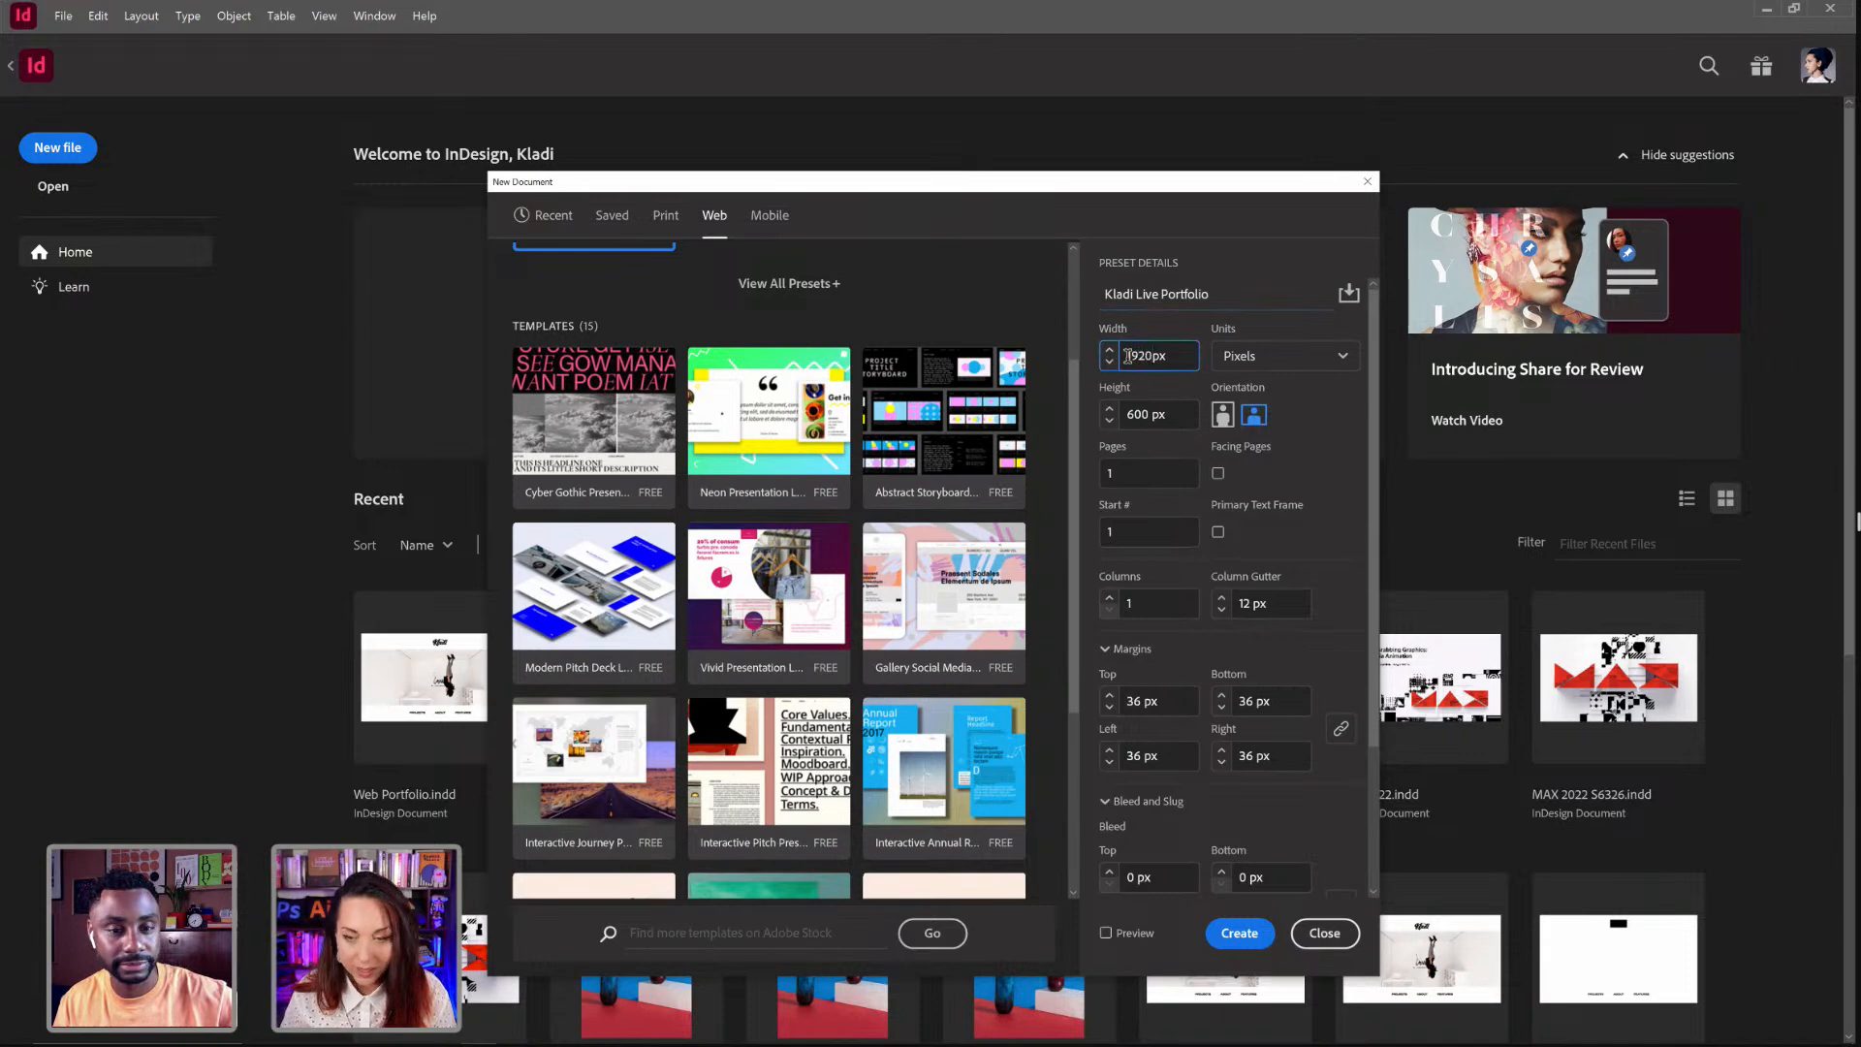
key("Tab")
double_click(1135, 415)
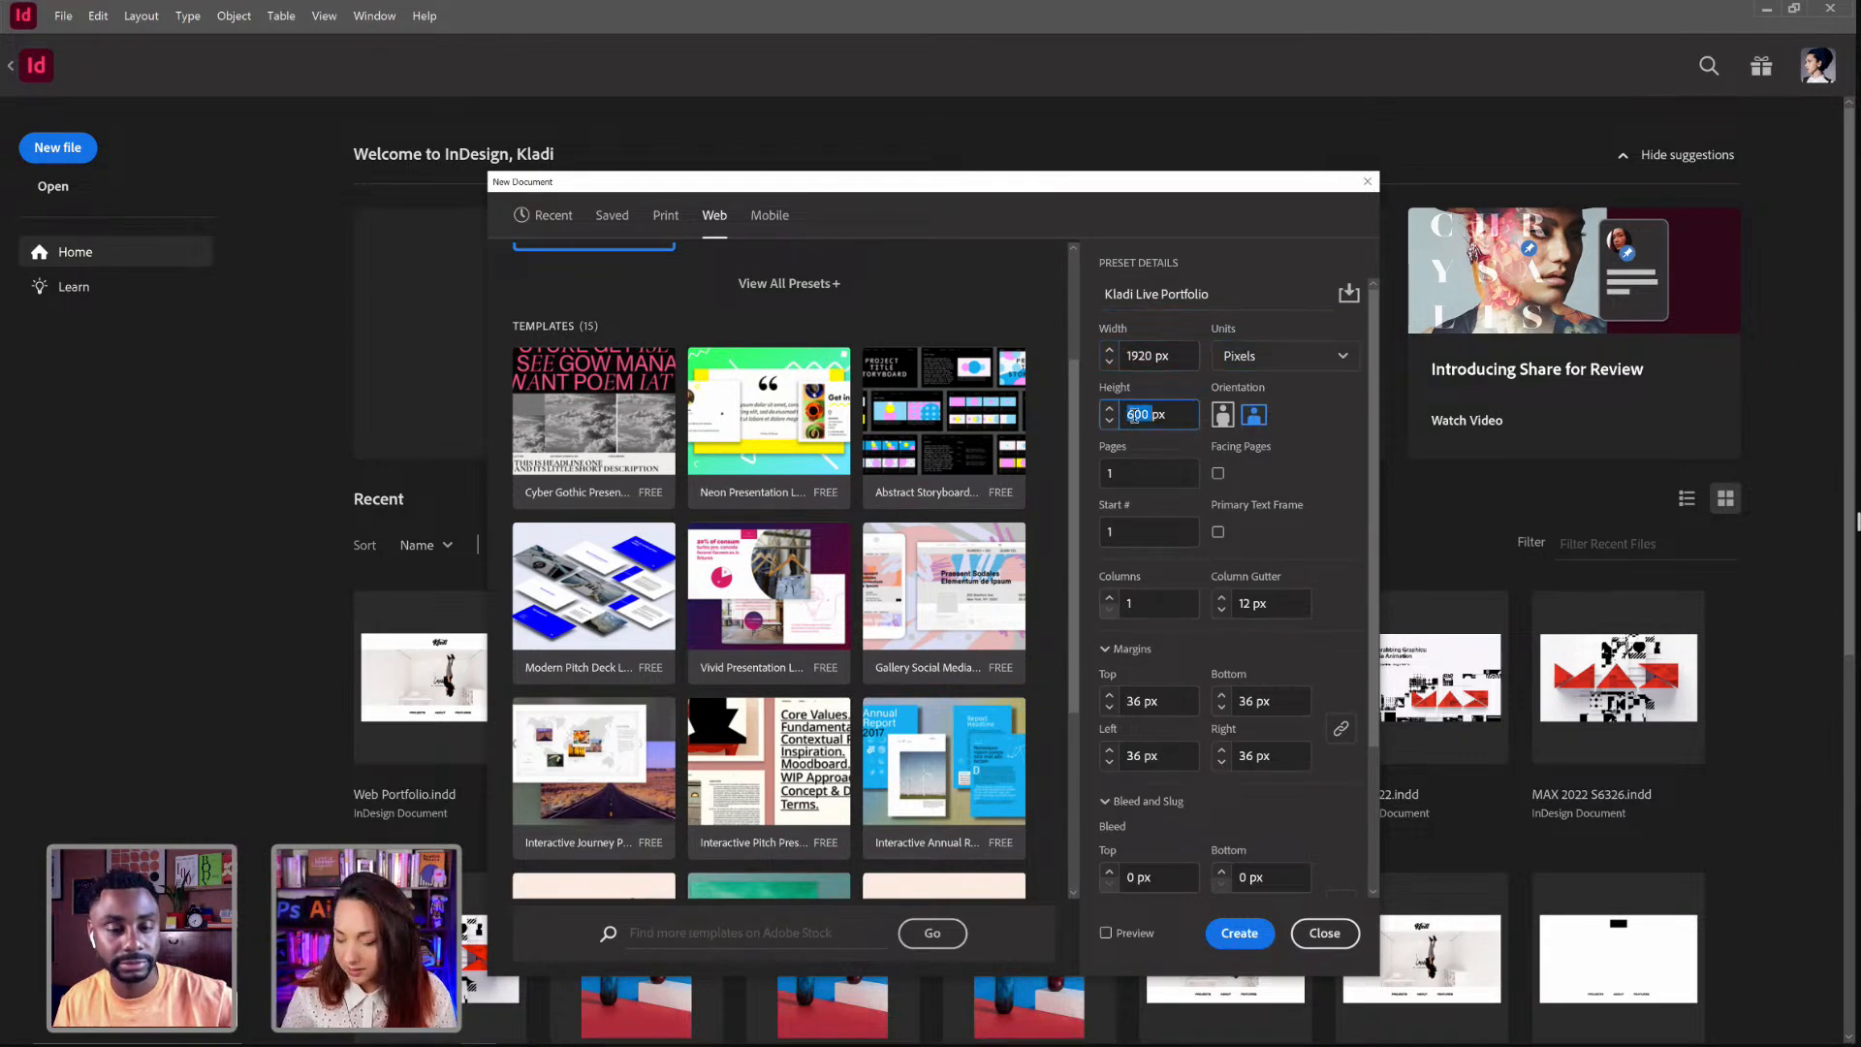
type("1080")
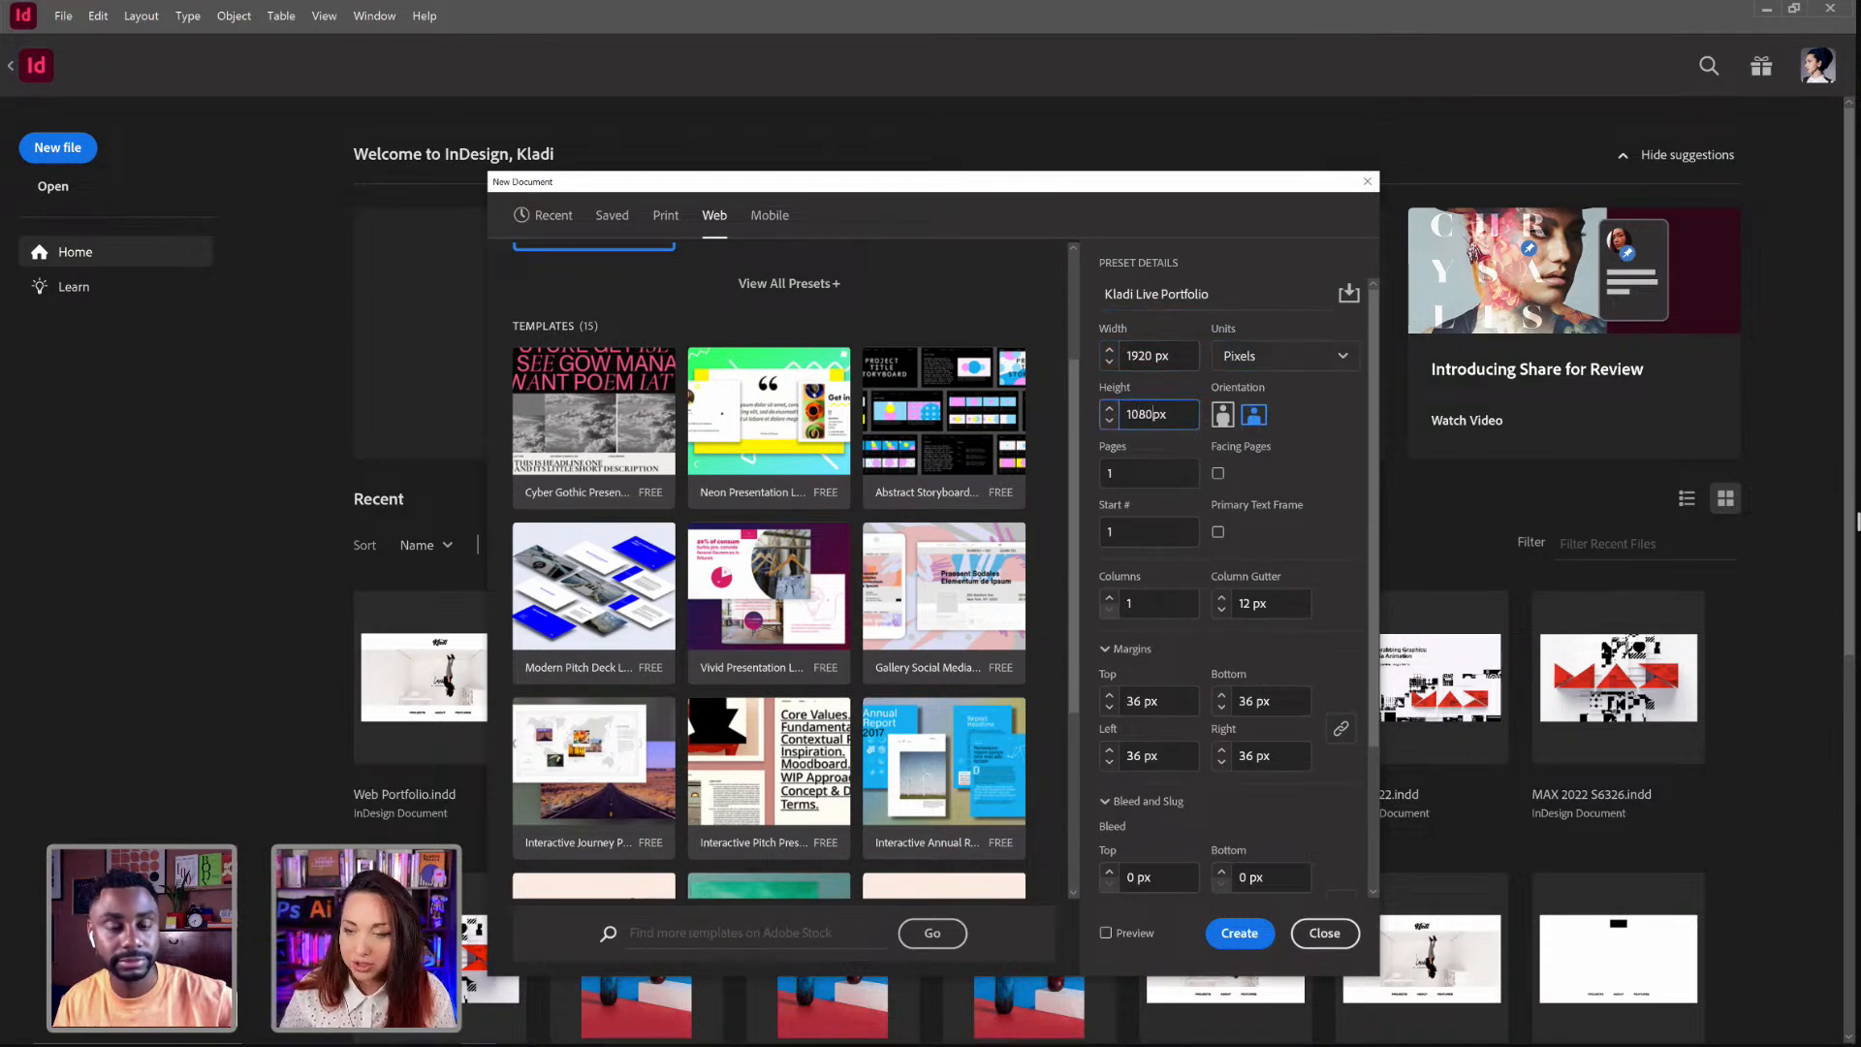
left_click(1155, 355)
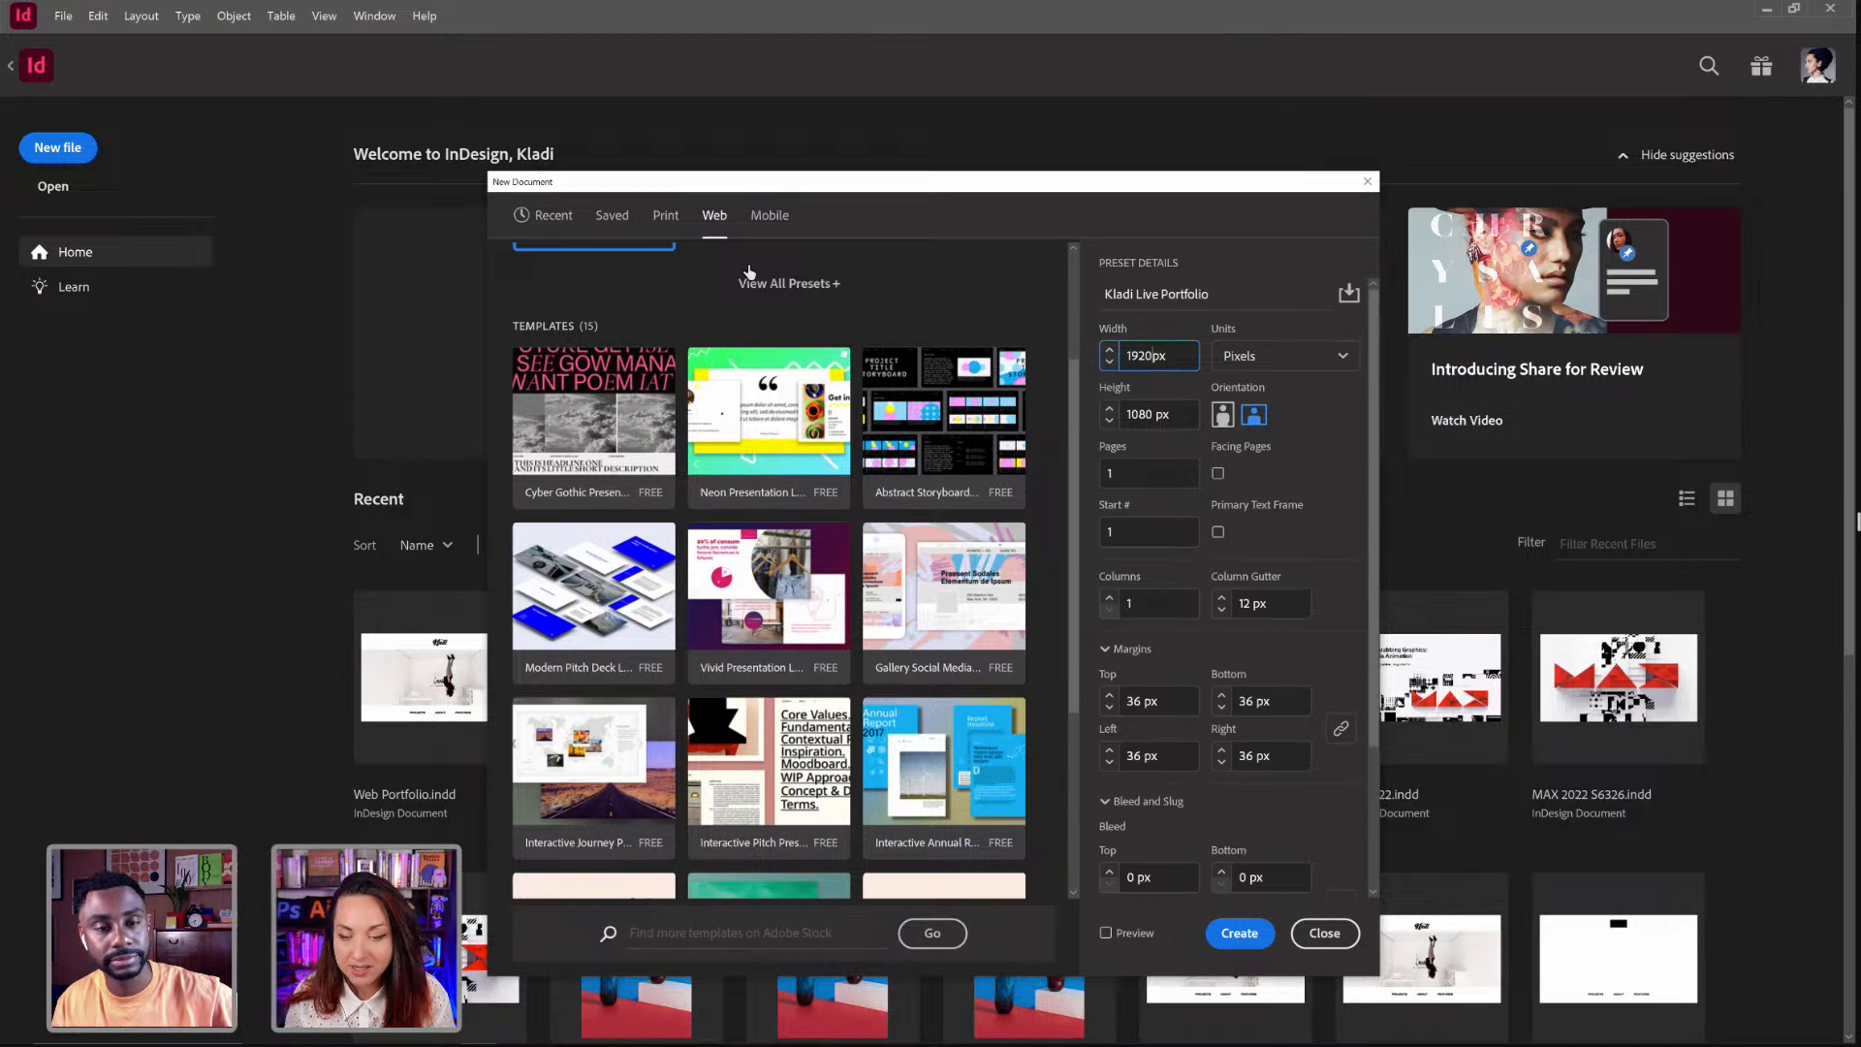
Step: Set the new document's number of pages to 8
left_click(1165, 475)
double_click(1129, 475)
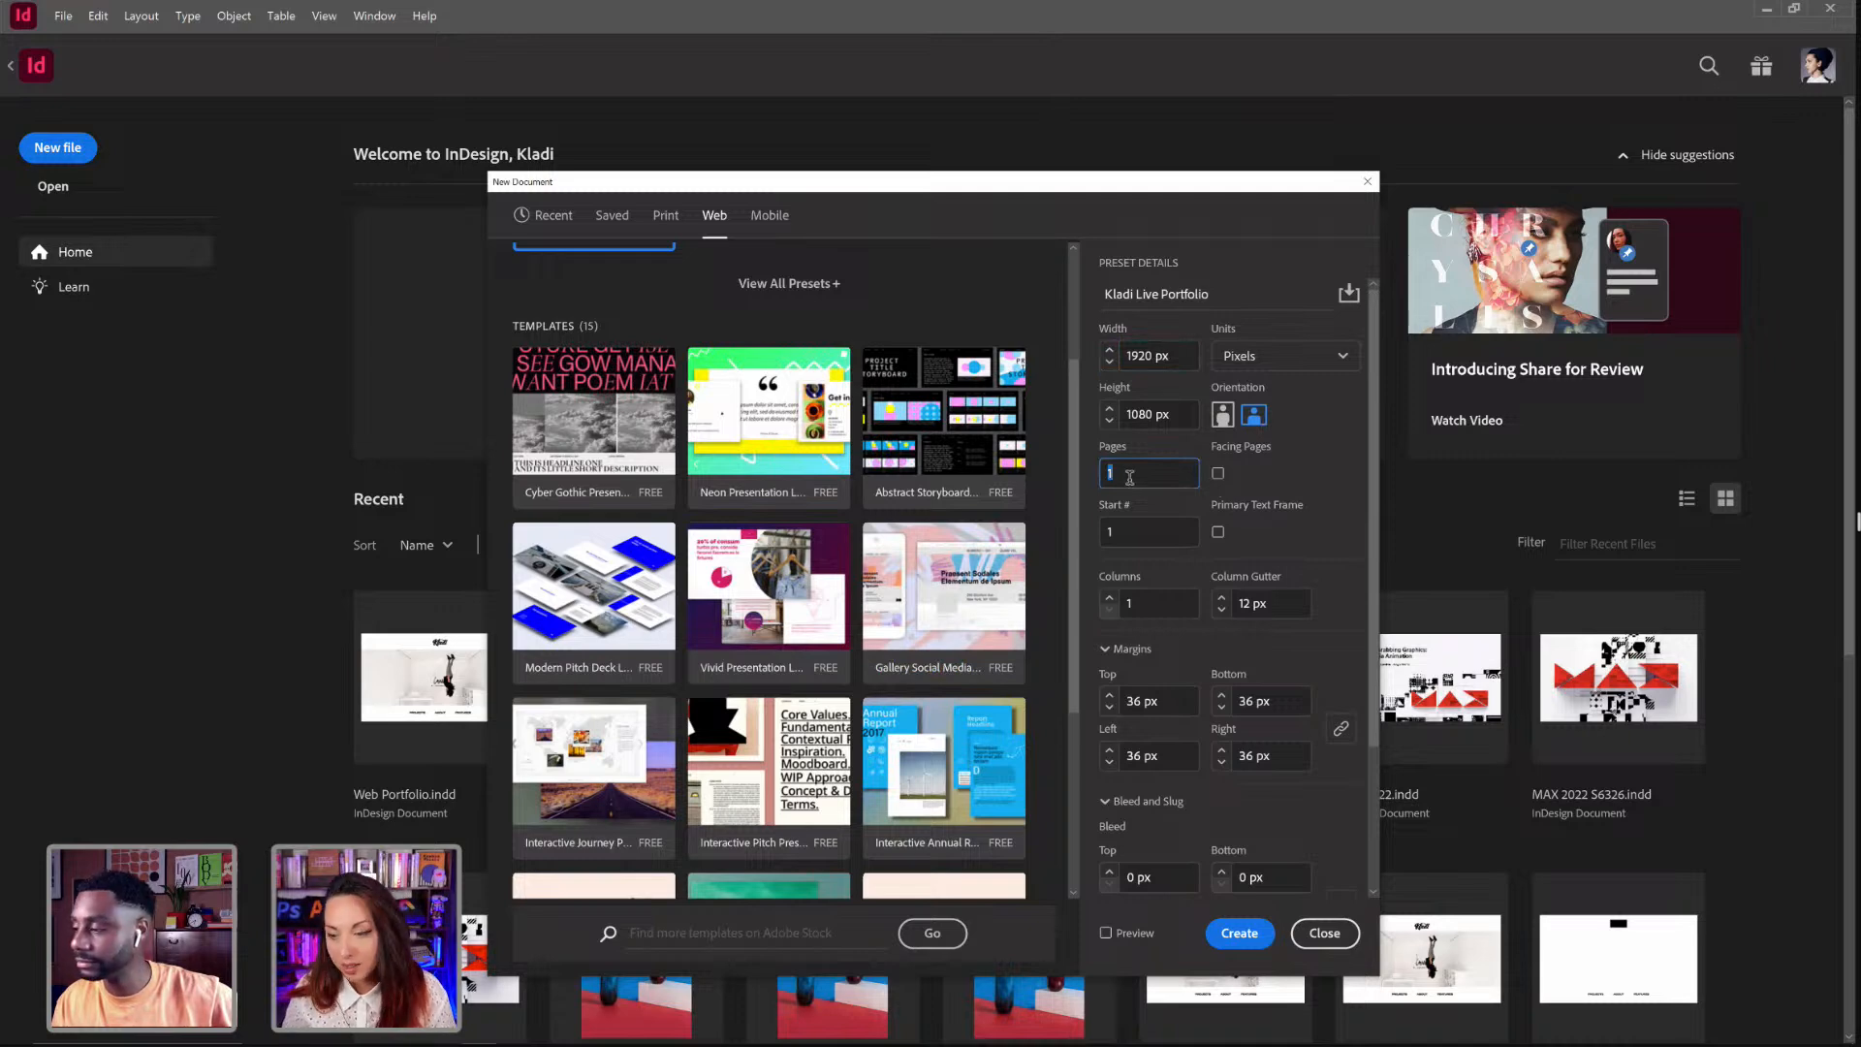
type("8")
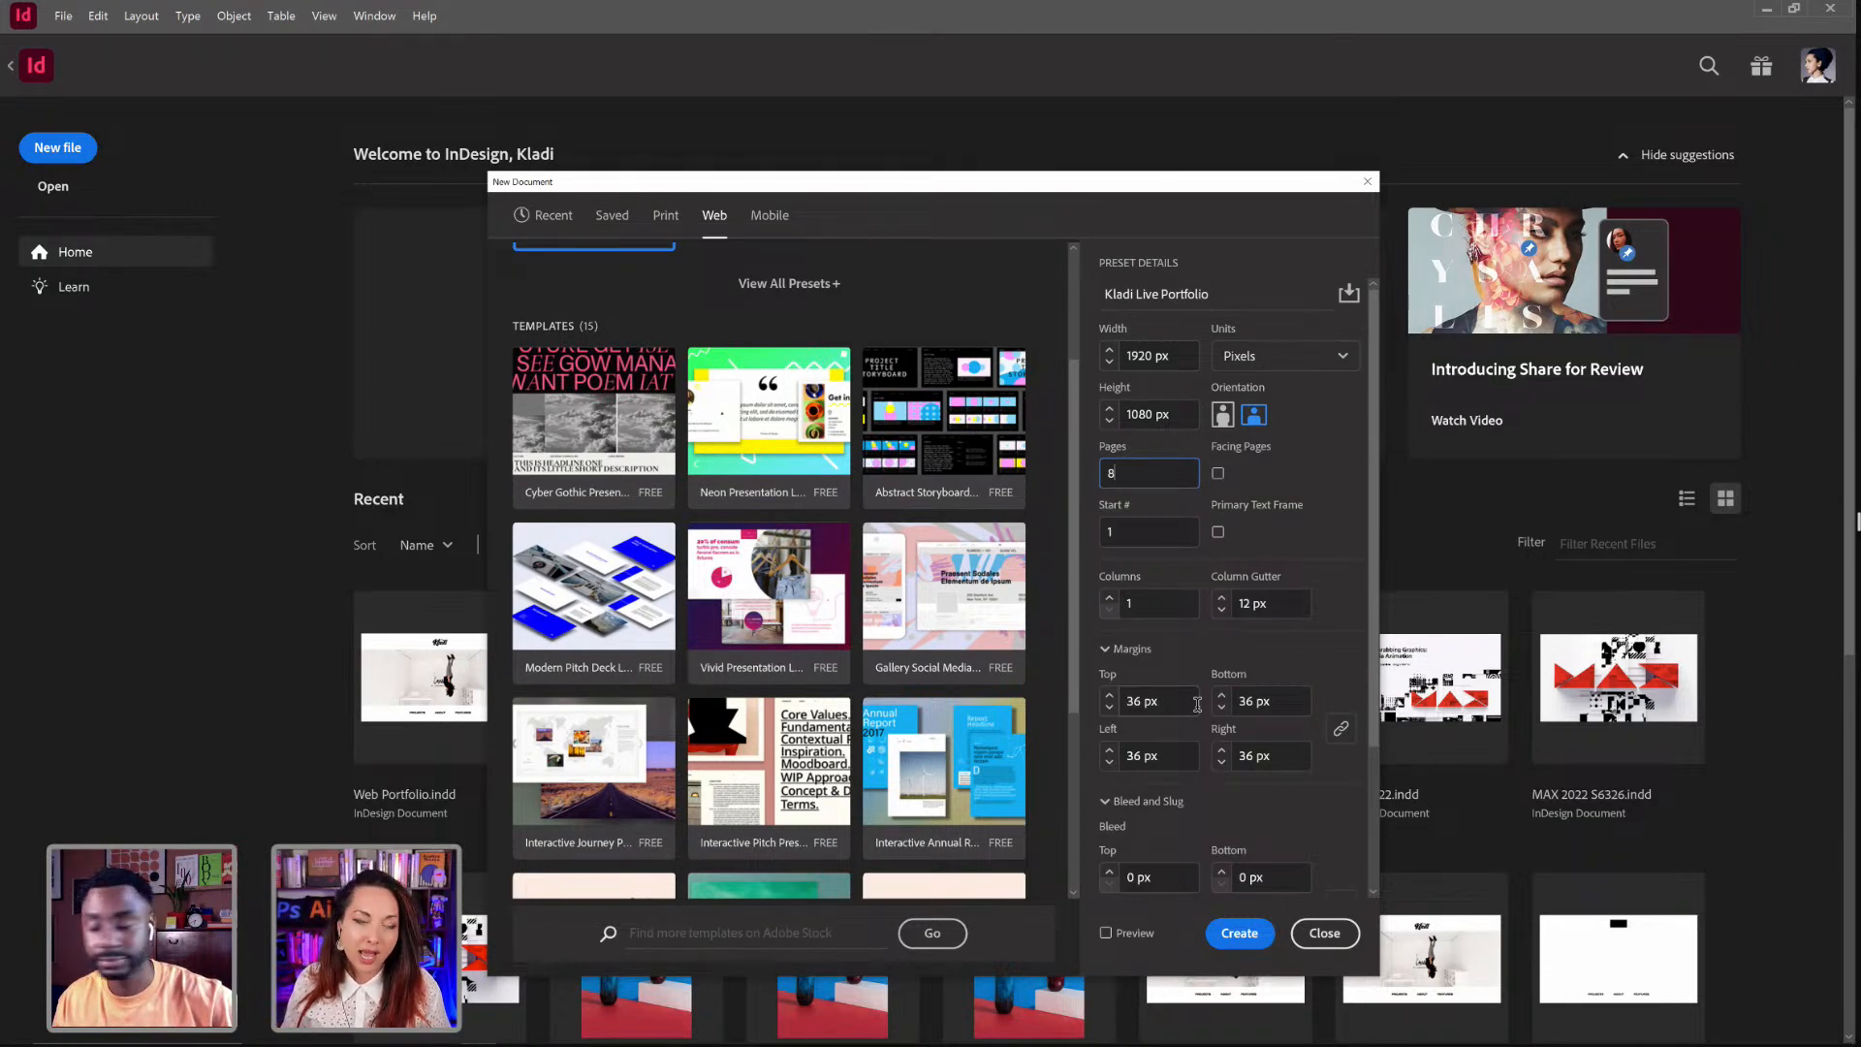
Step: Switch to the Chrome browser, show the published Kladi_WebPortfolio page and select its web address
mouse_move(678, 1042)
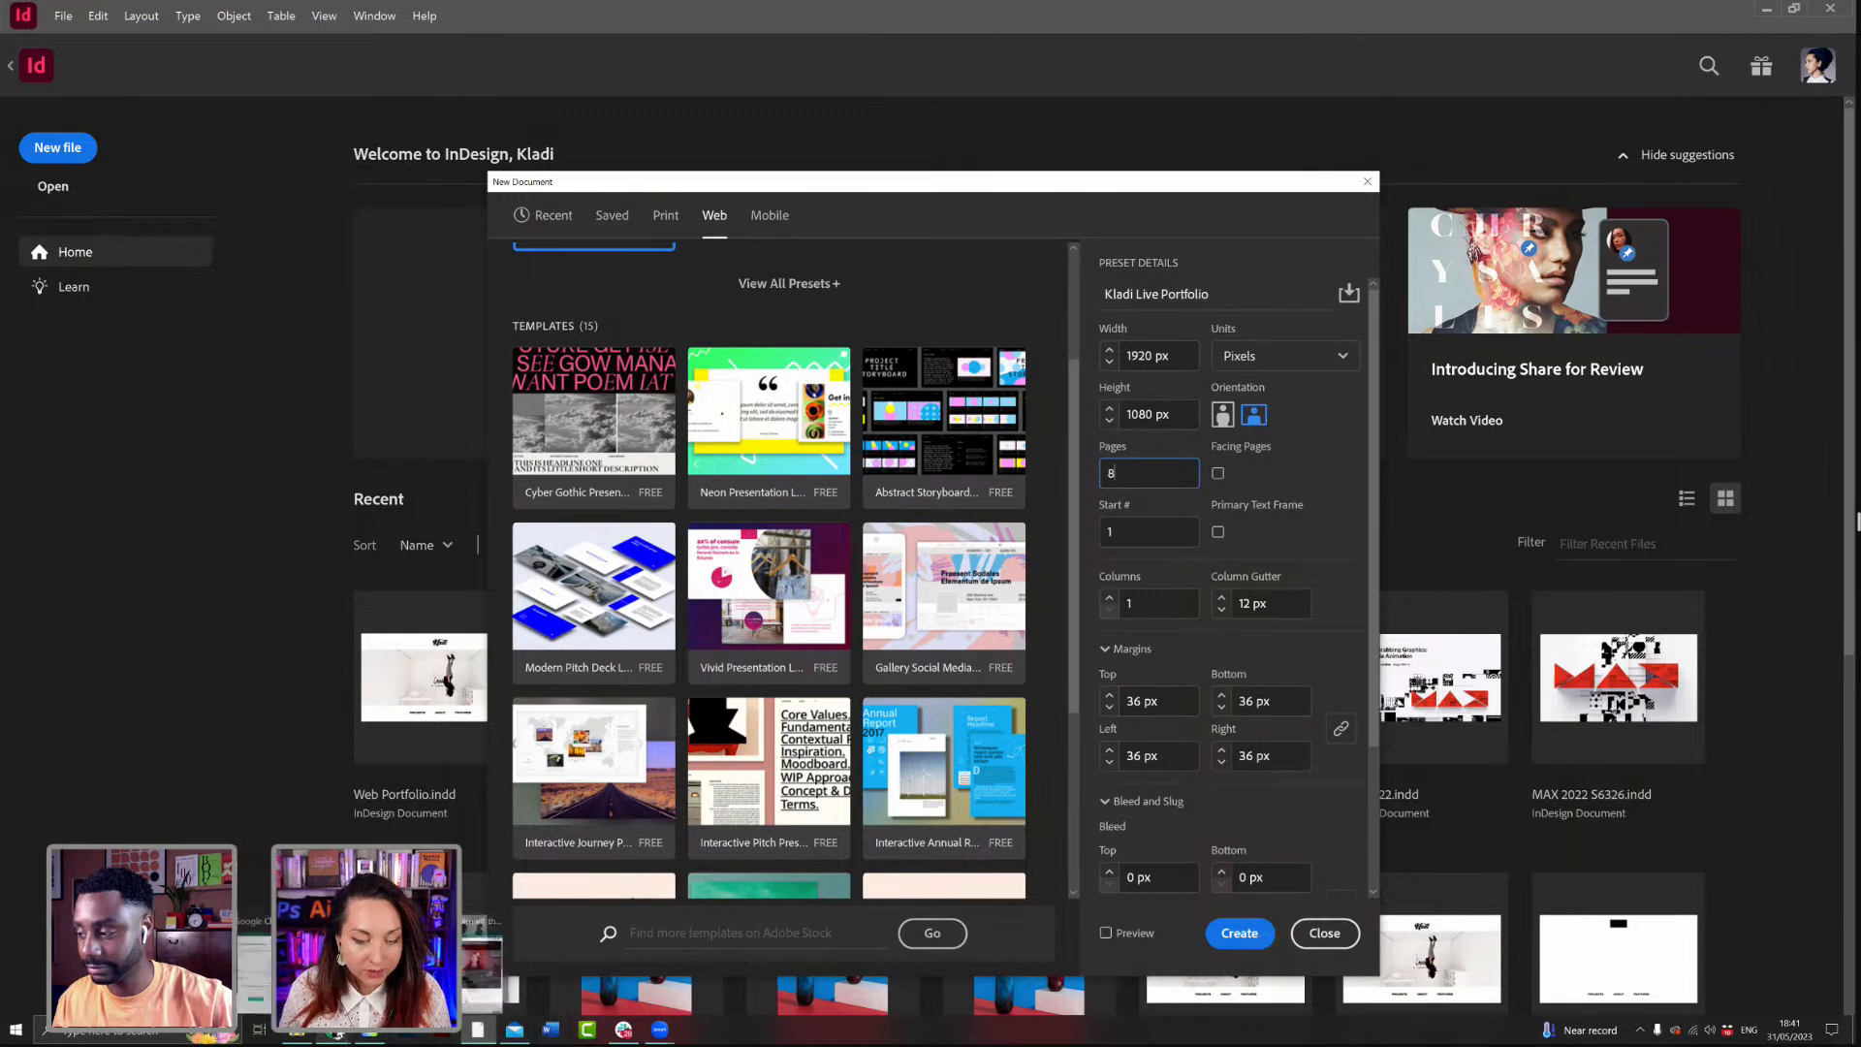
left_click(254, 964)
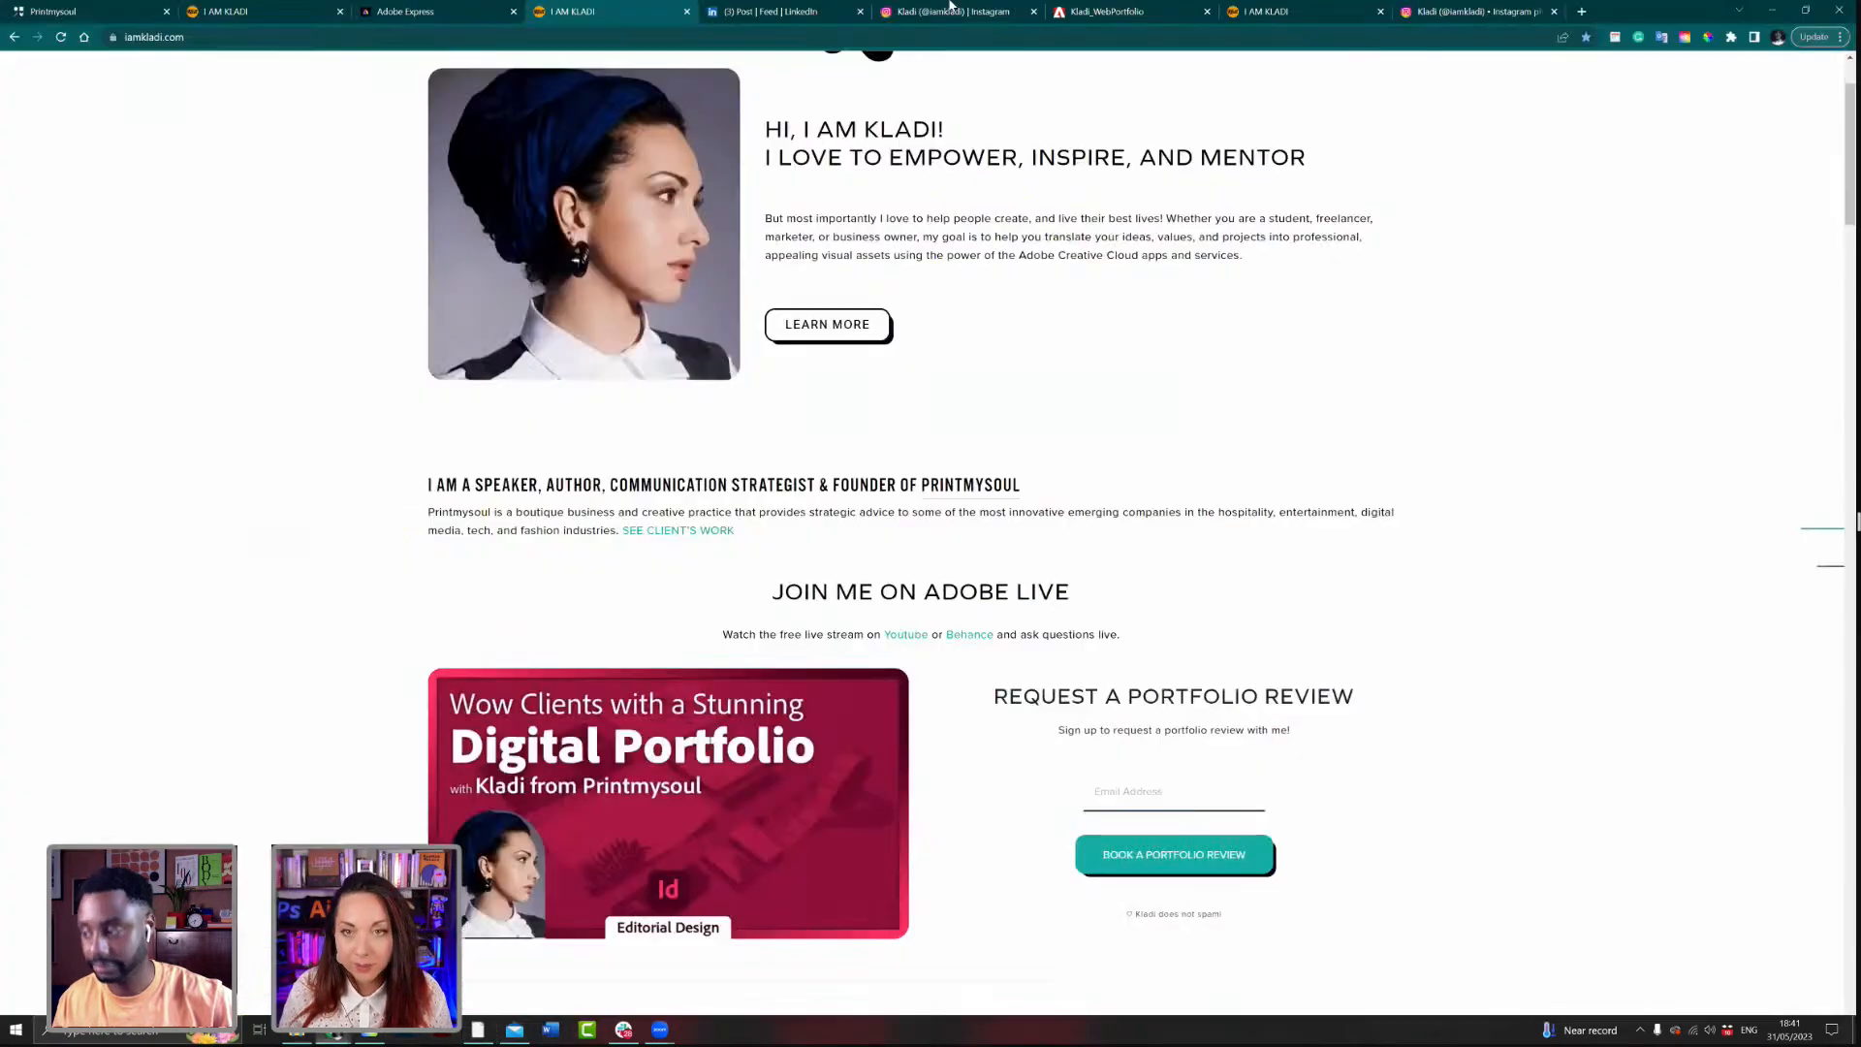
left_click(1104, 14)
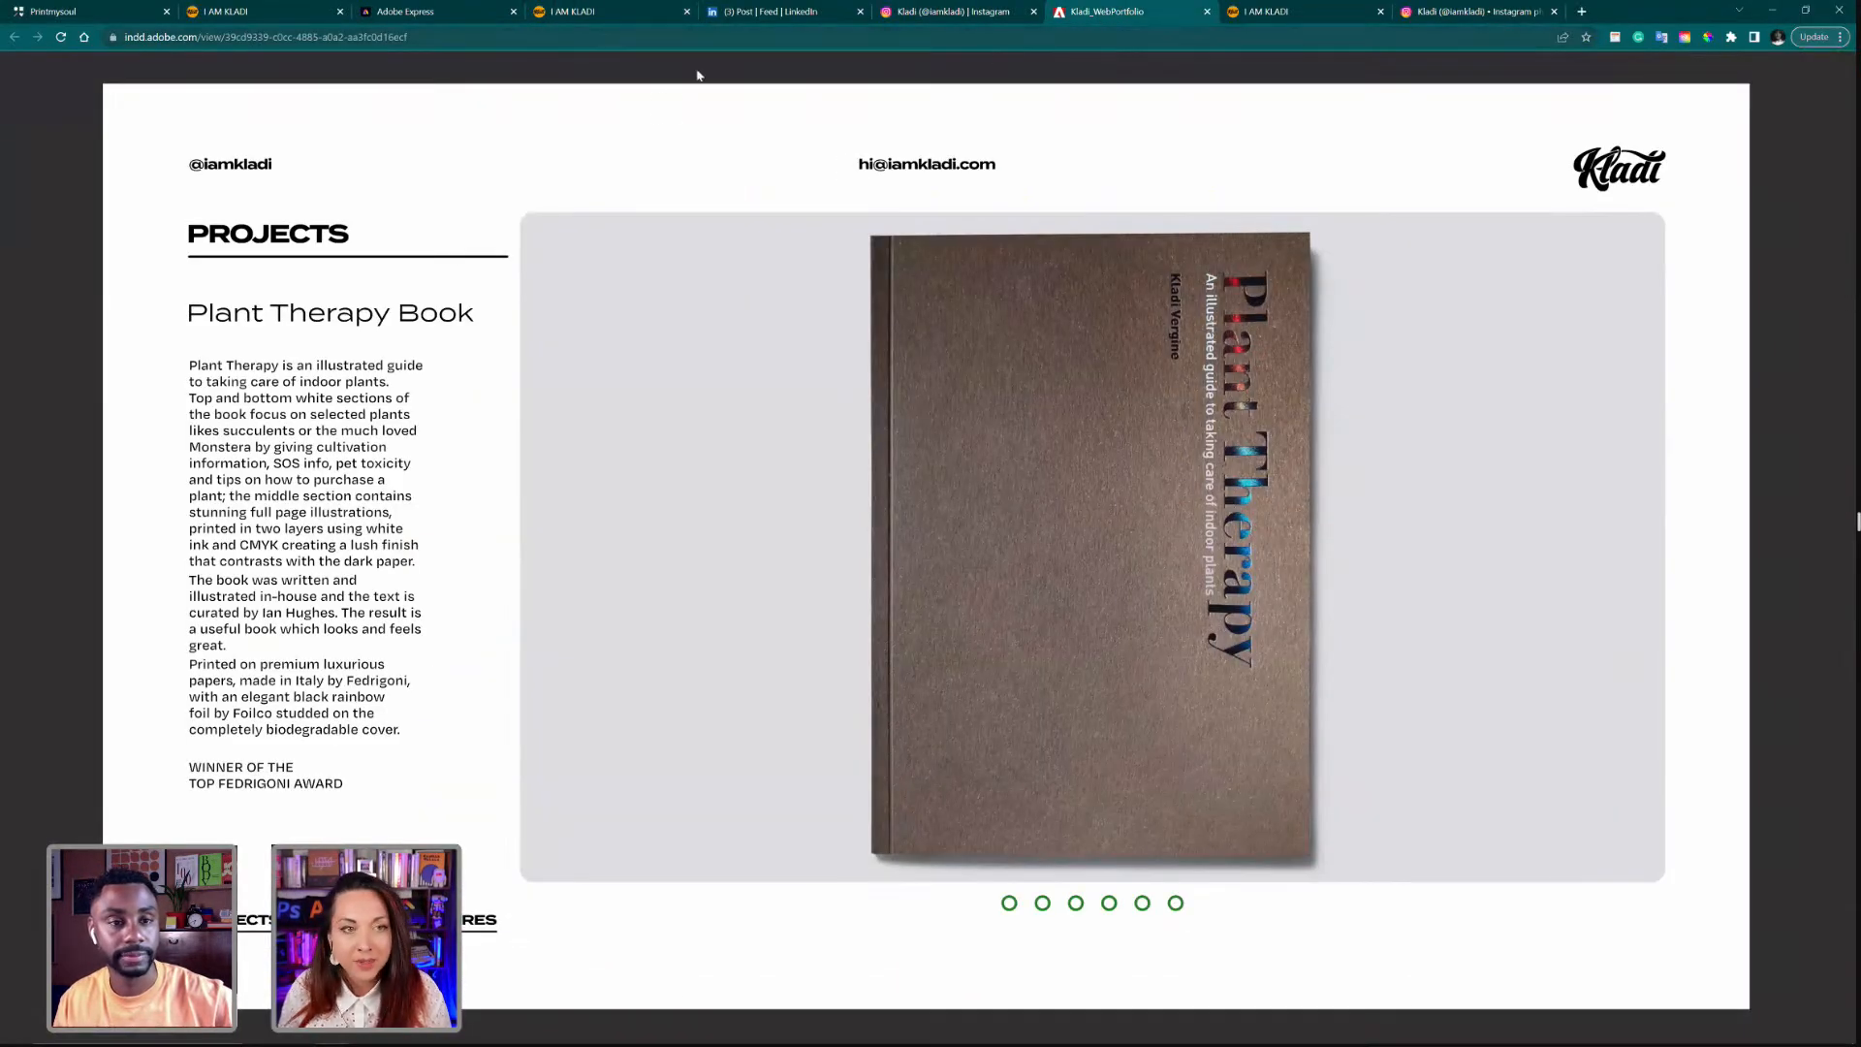
left_click(470, 37)
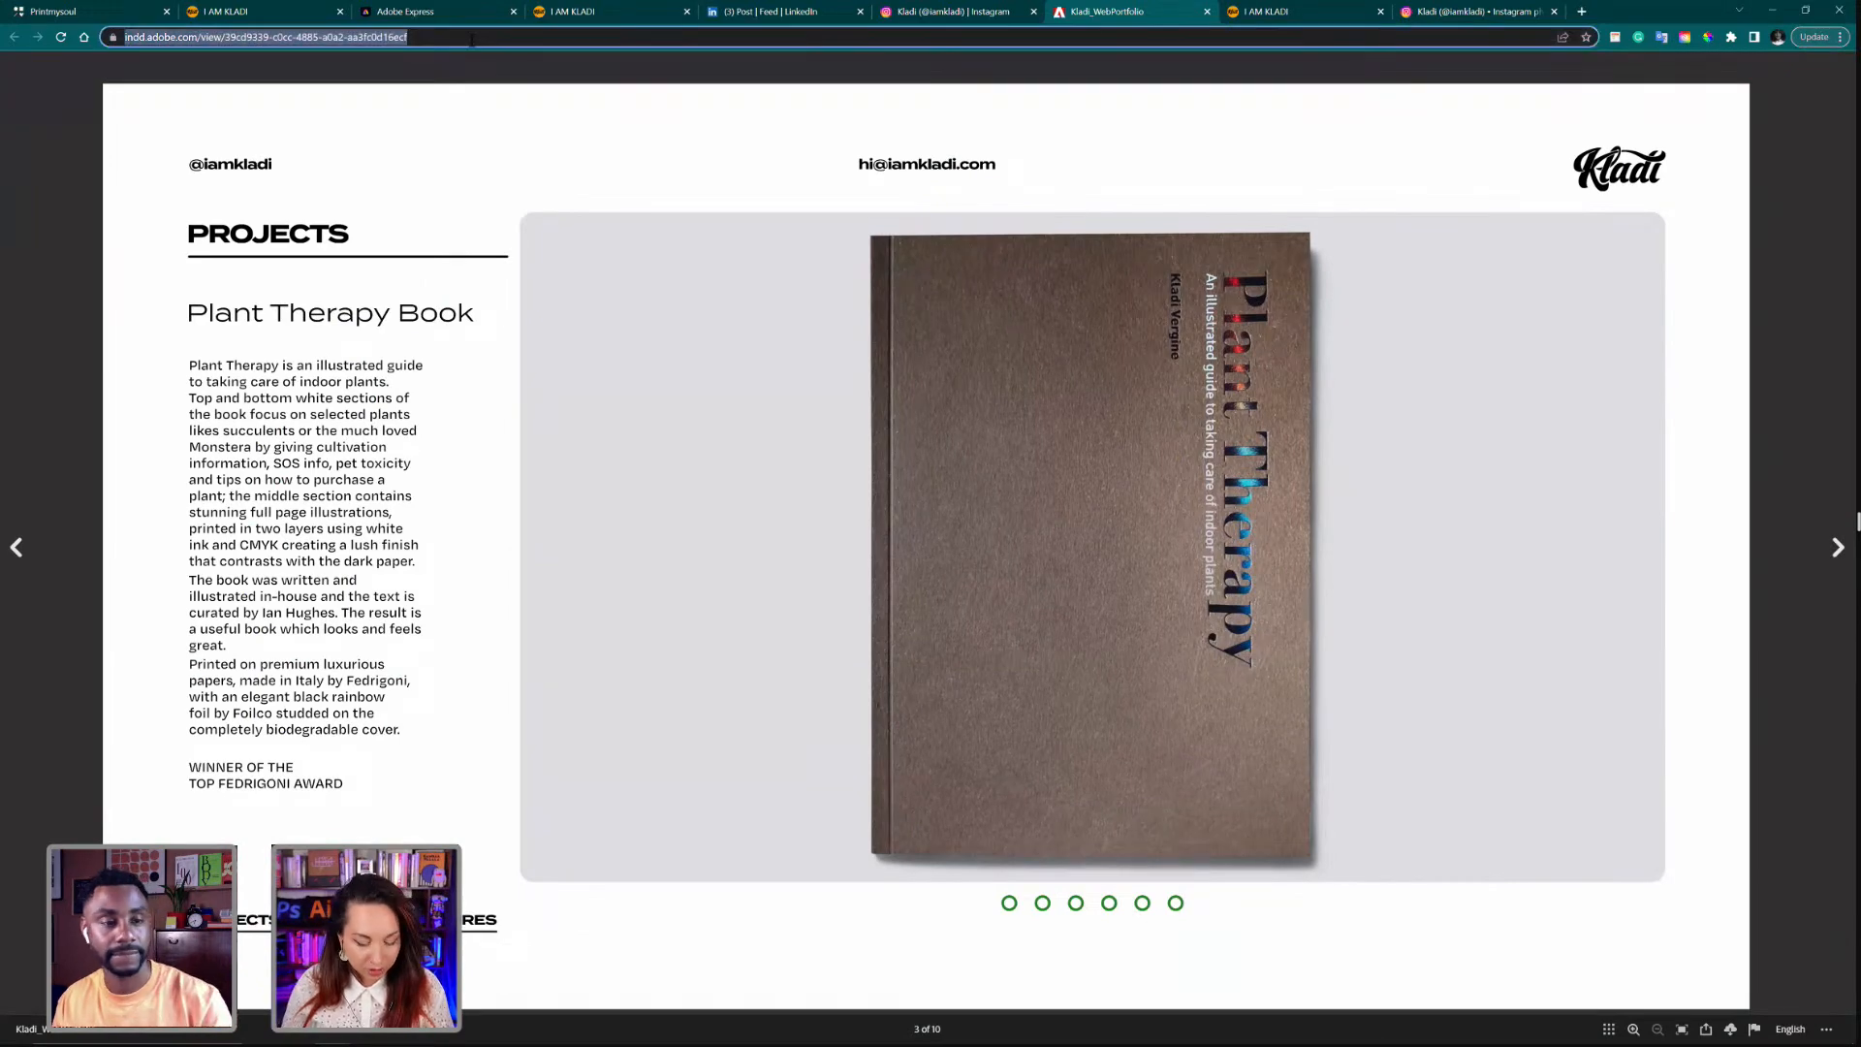
mouse_move(256, 1029)
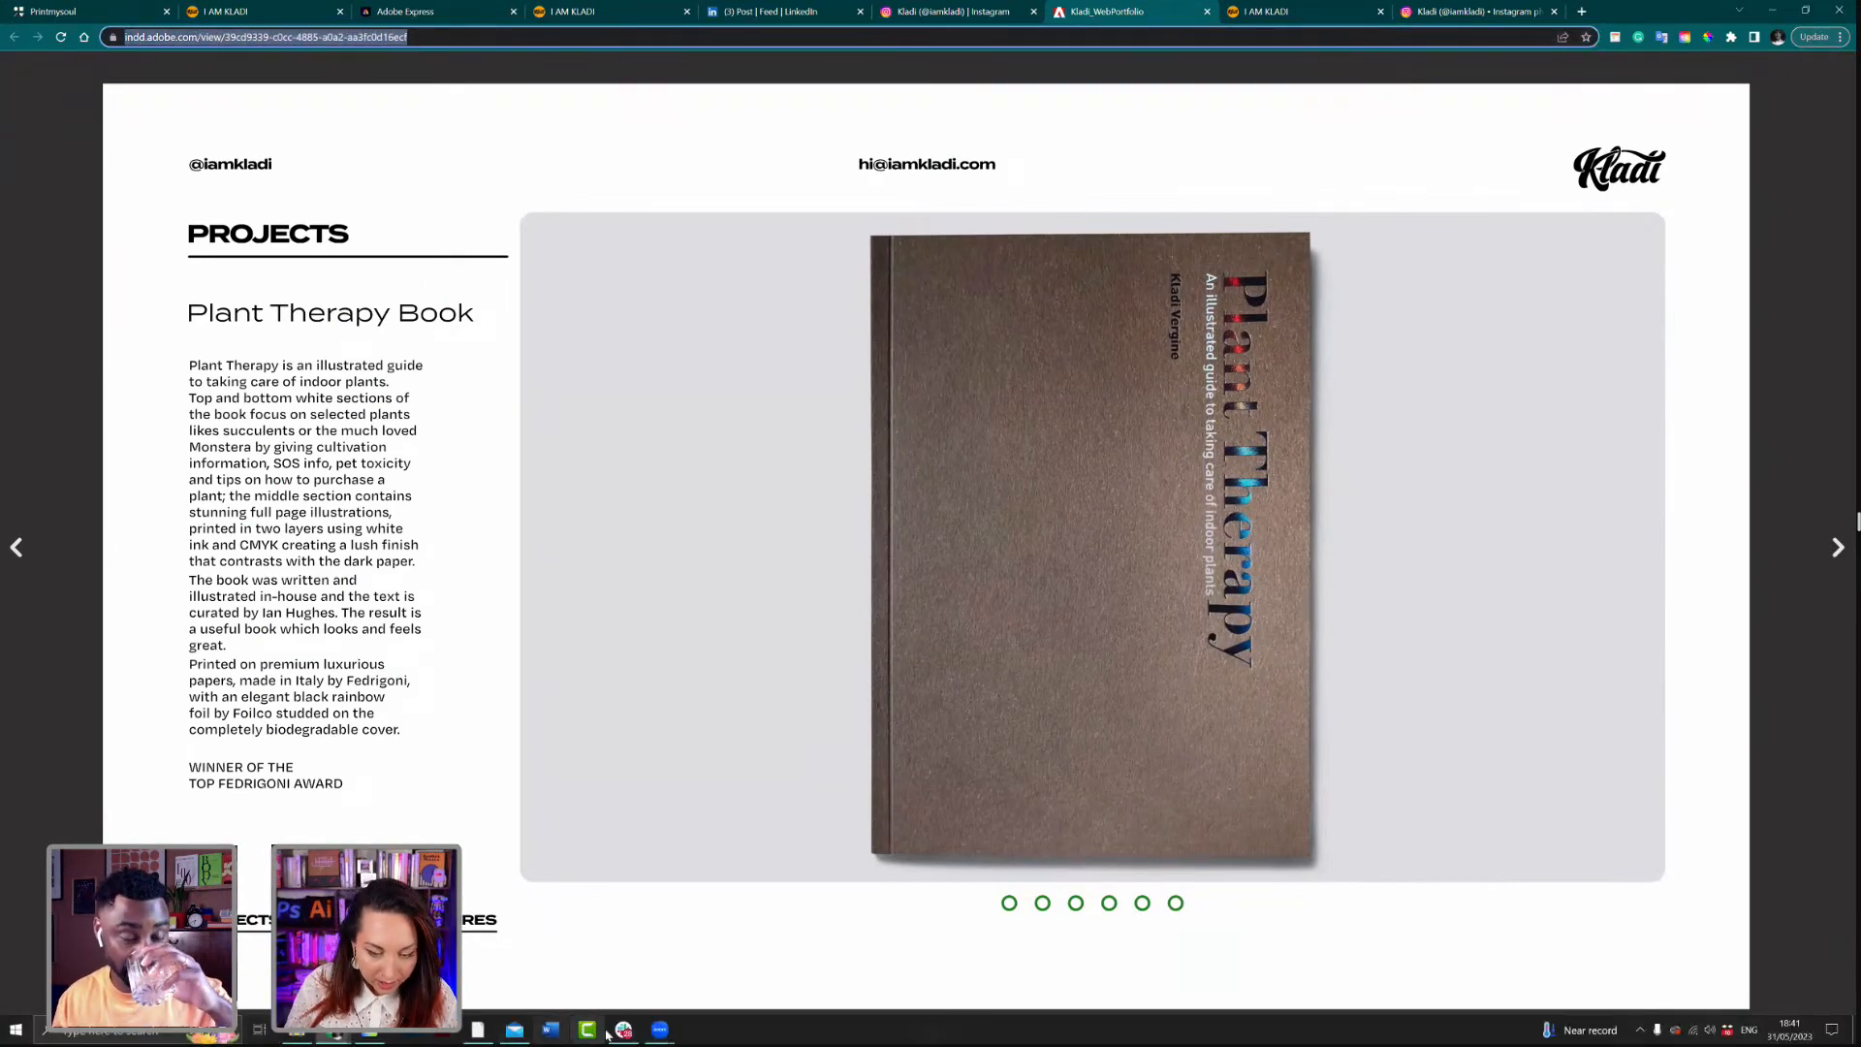
mouse_move(626, 1032)
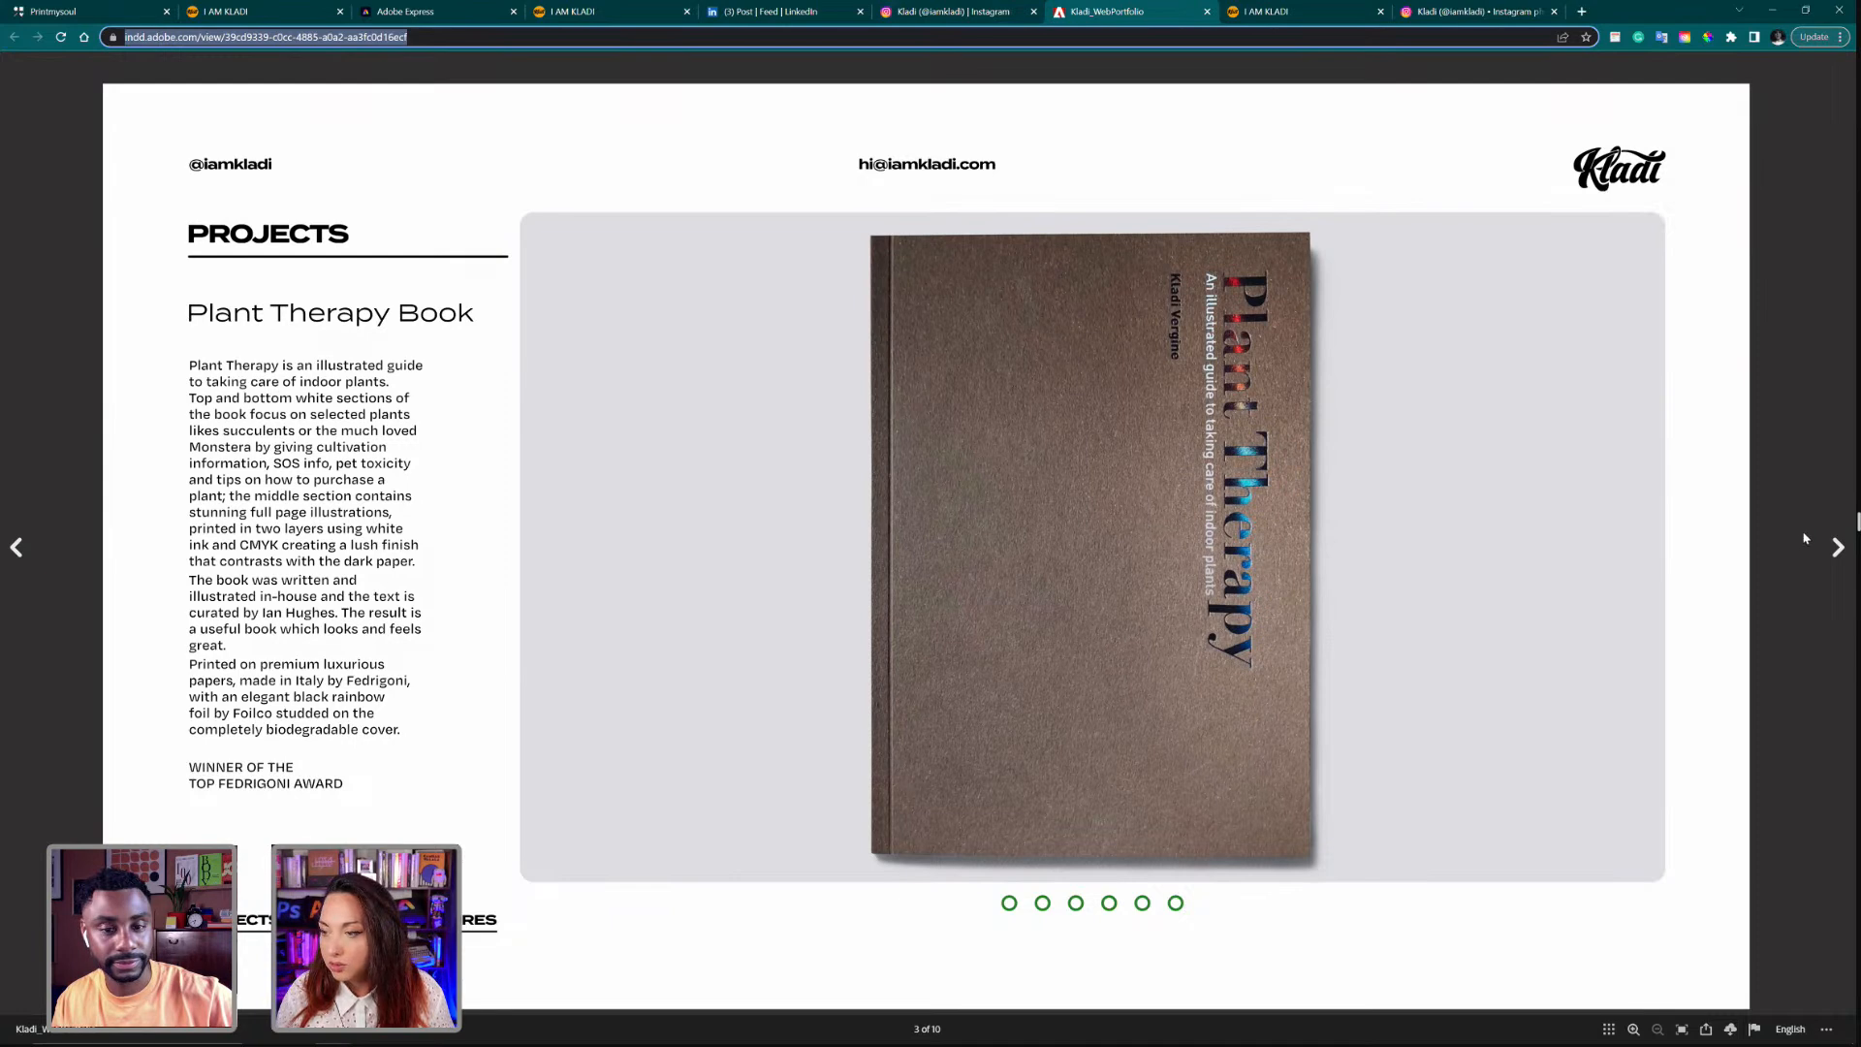
Step: Detach the Kladi_WebPortfolio tab into its own browser window, try a smaller window size and maximize it
left_click(1070, 61)
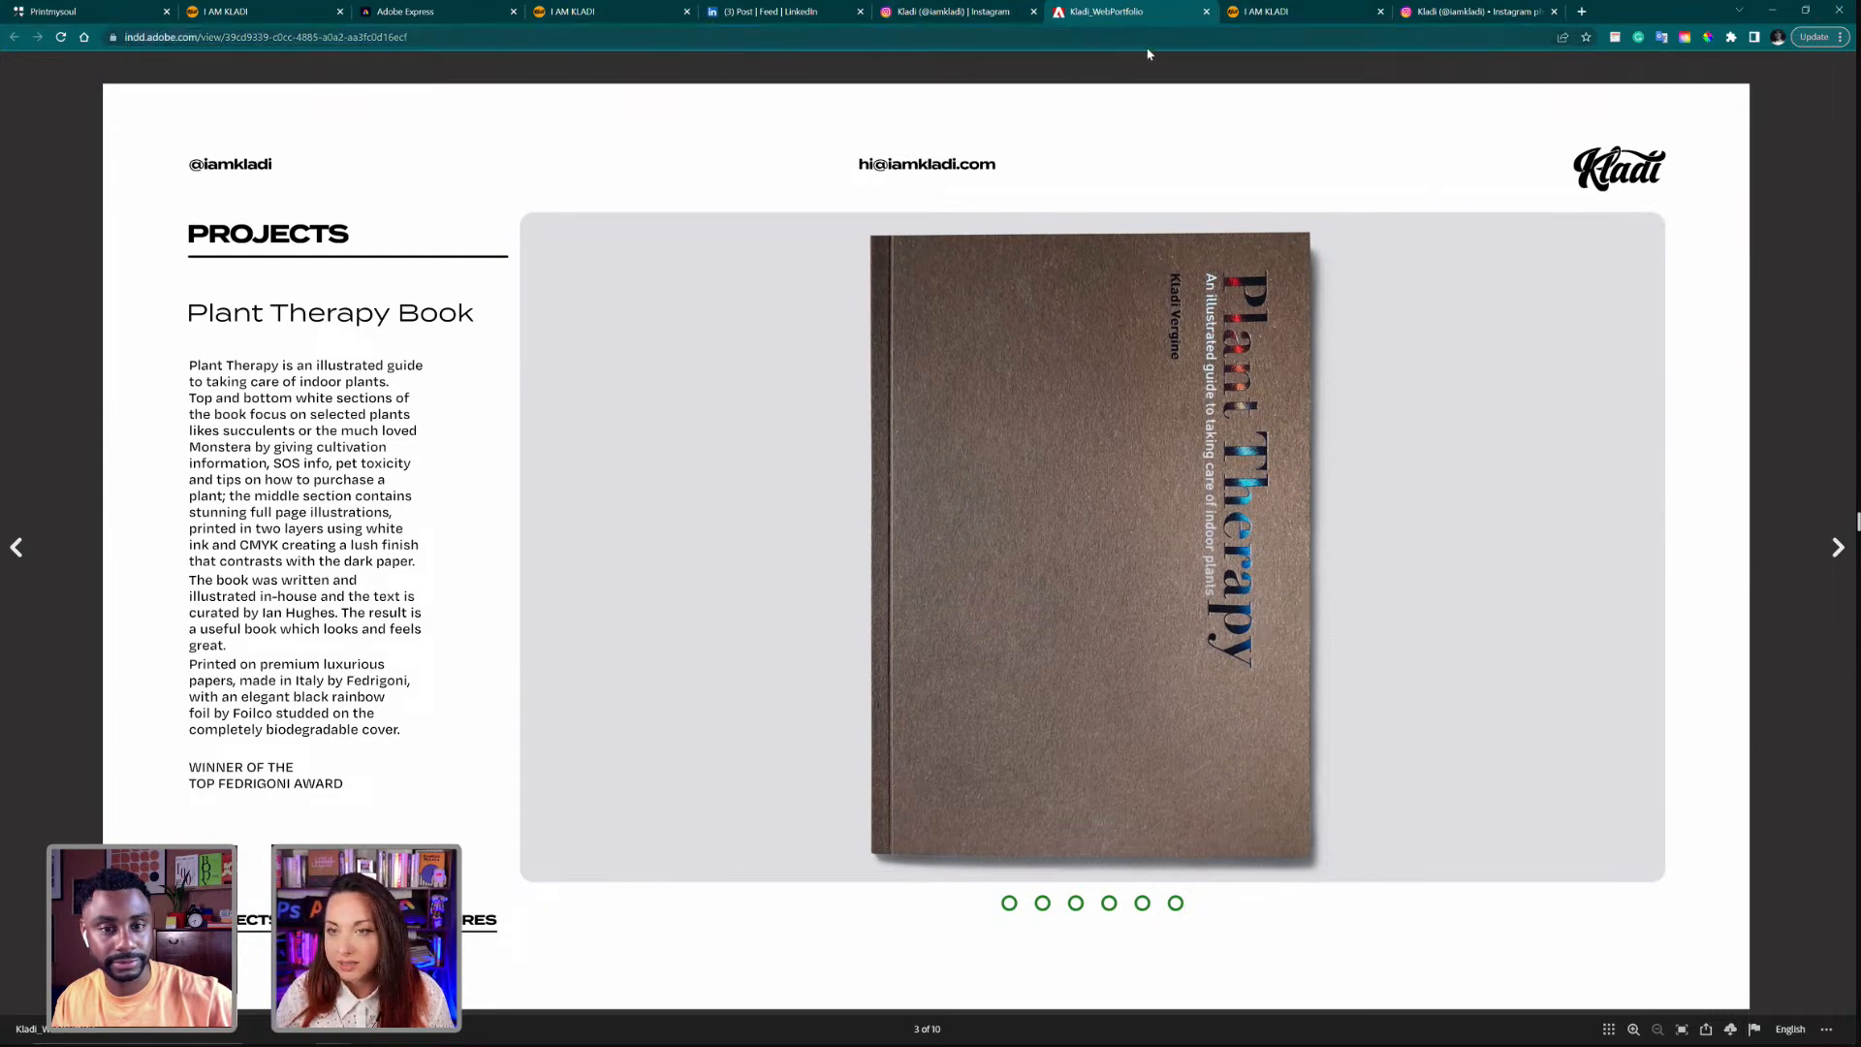
left_click_drag(1130, 12, 1148, 60)
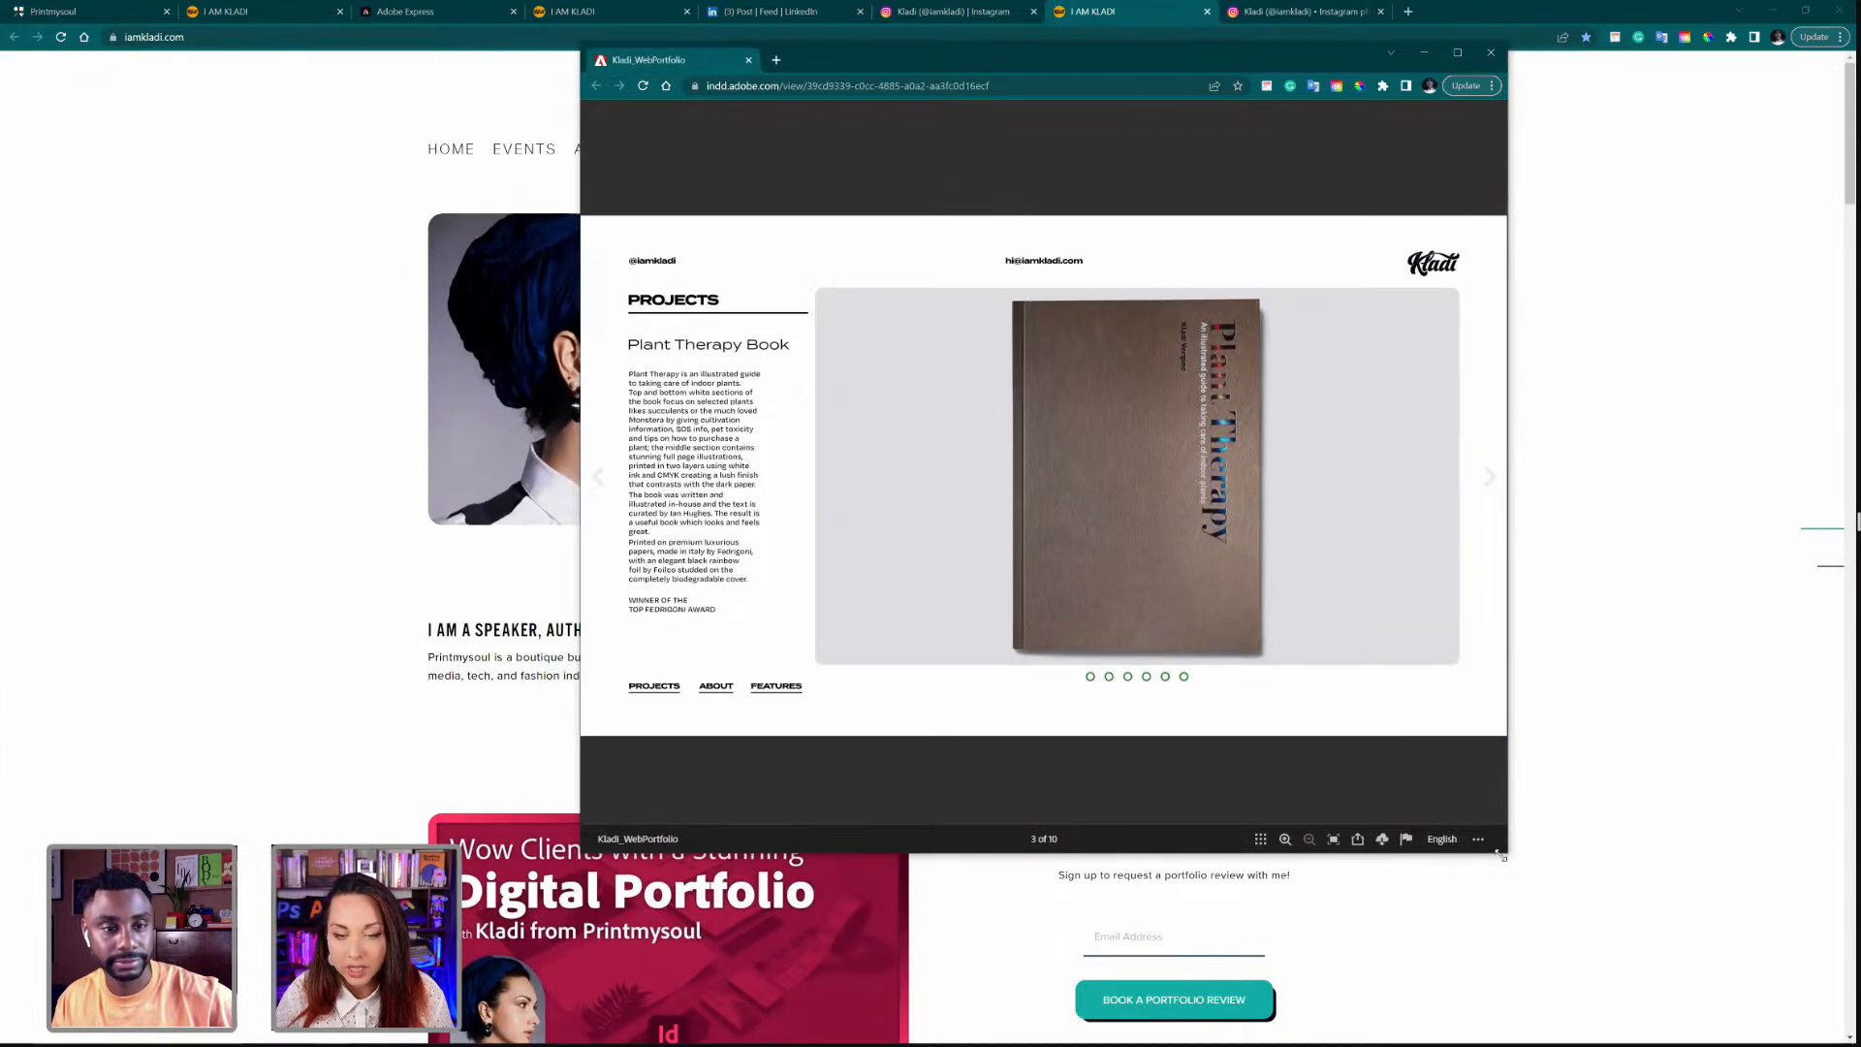
left_click_drag(1500, 855, 1225, 765)
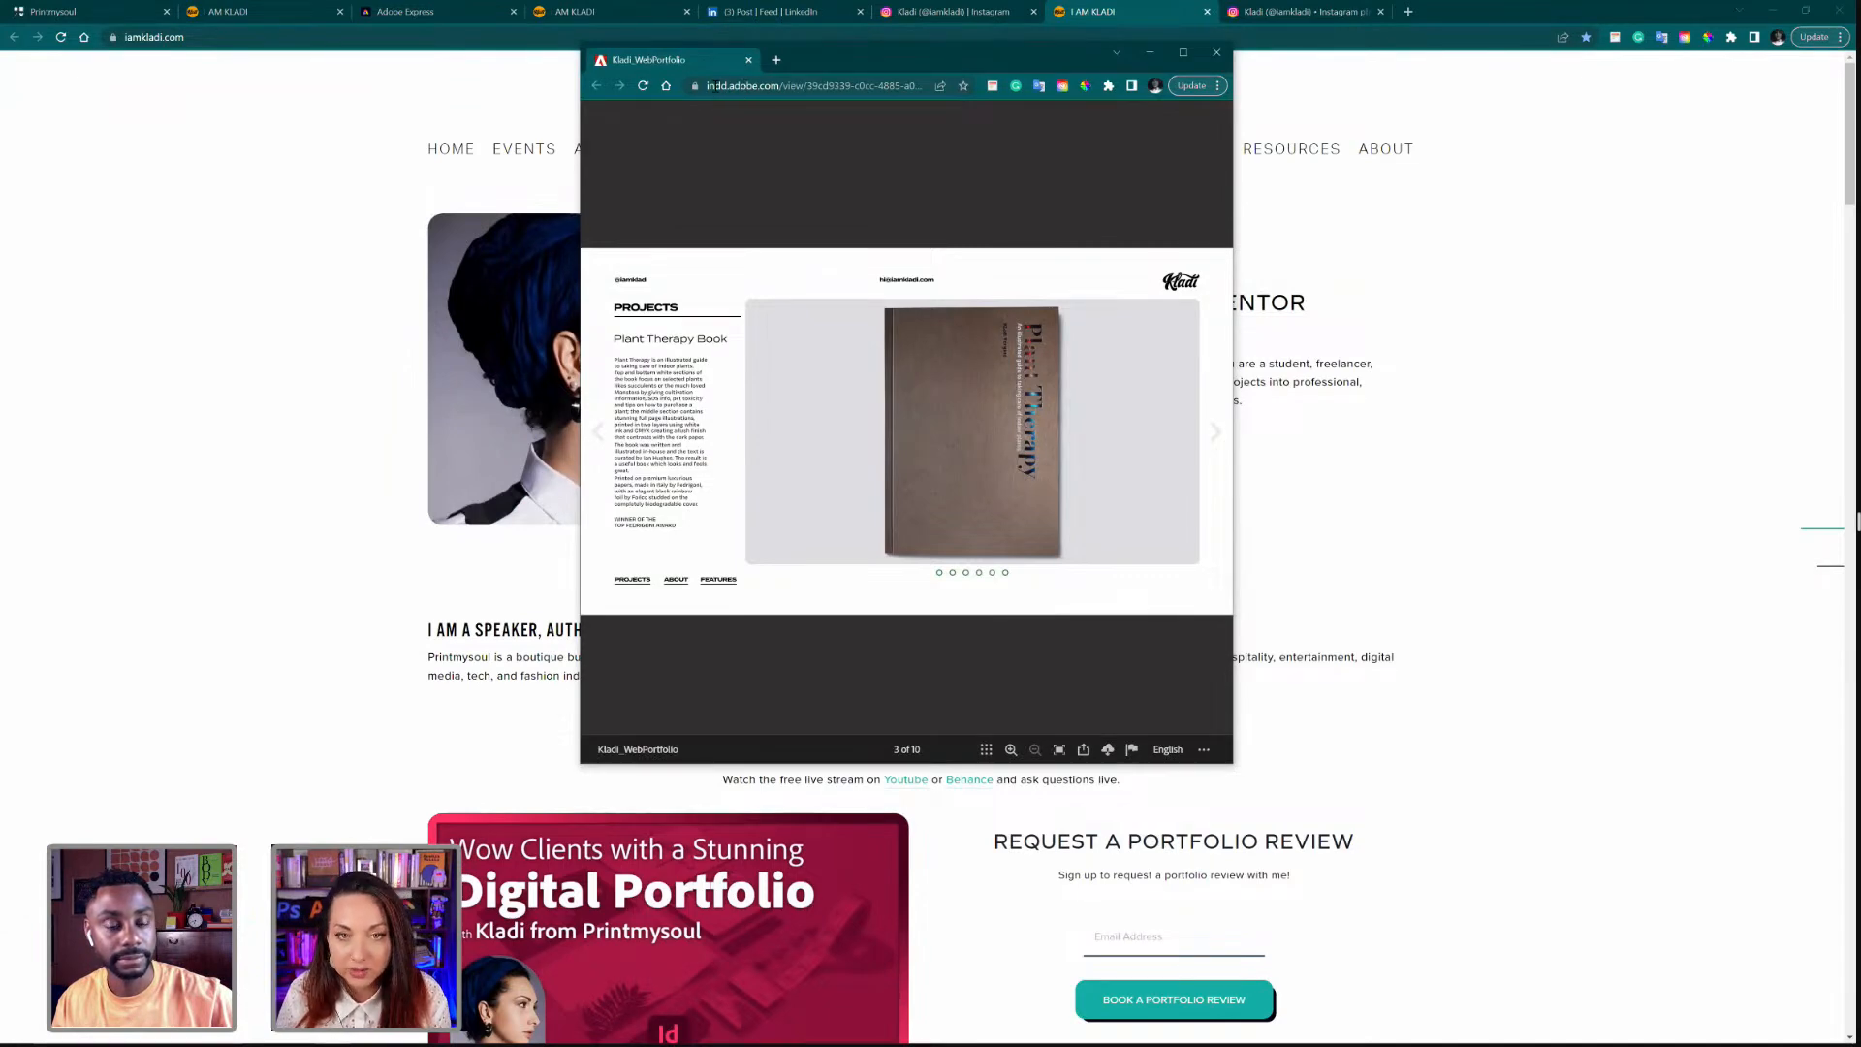
left_click(1182, 53)
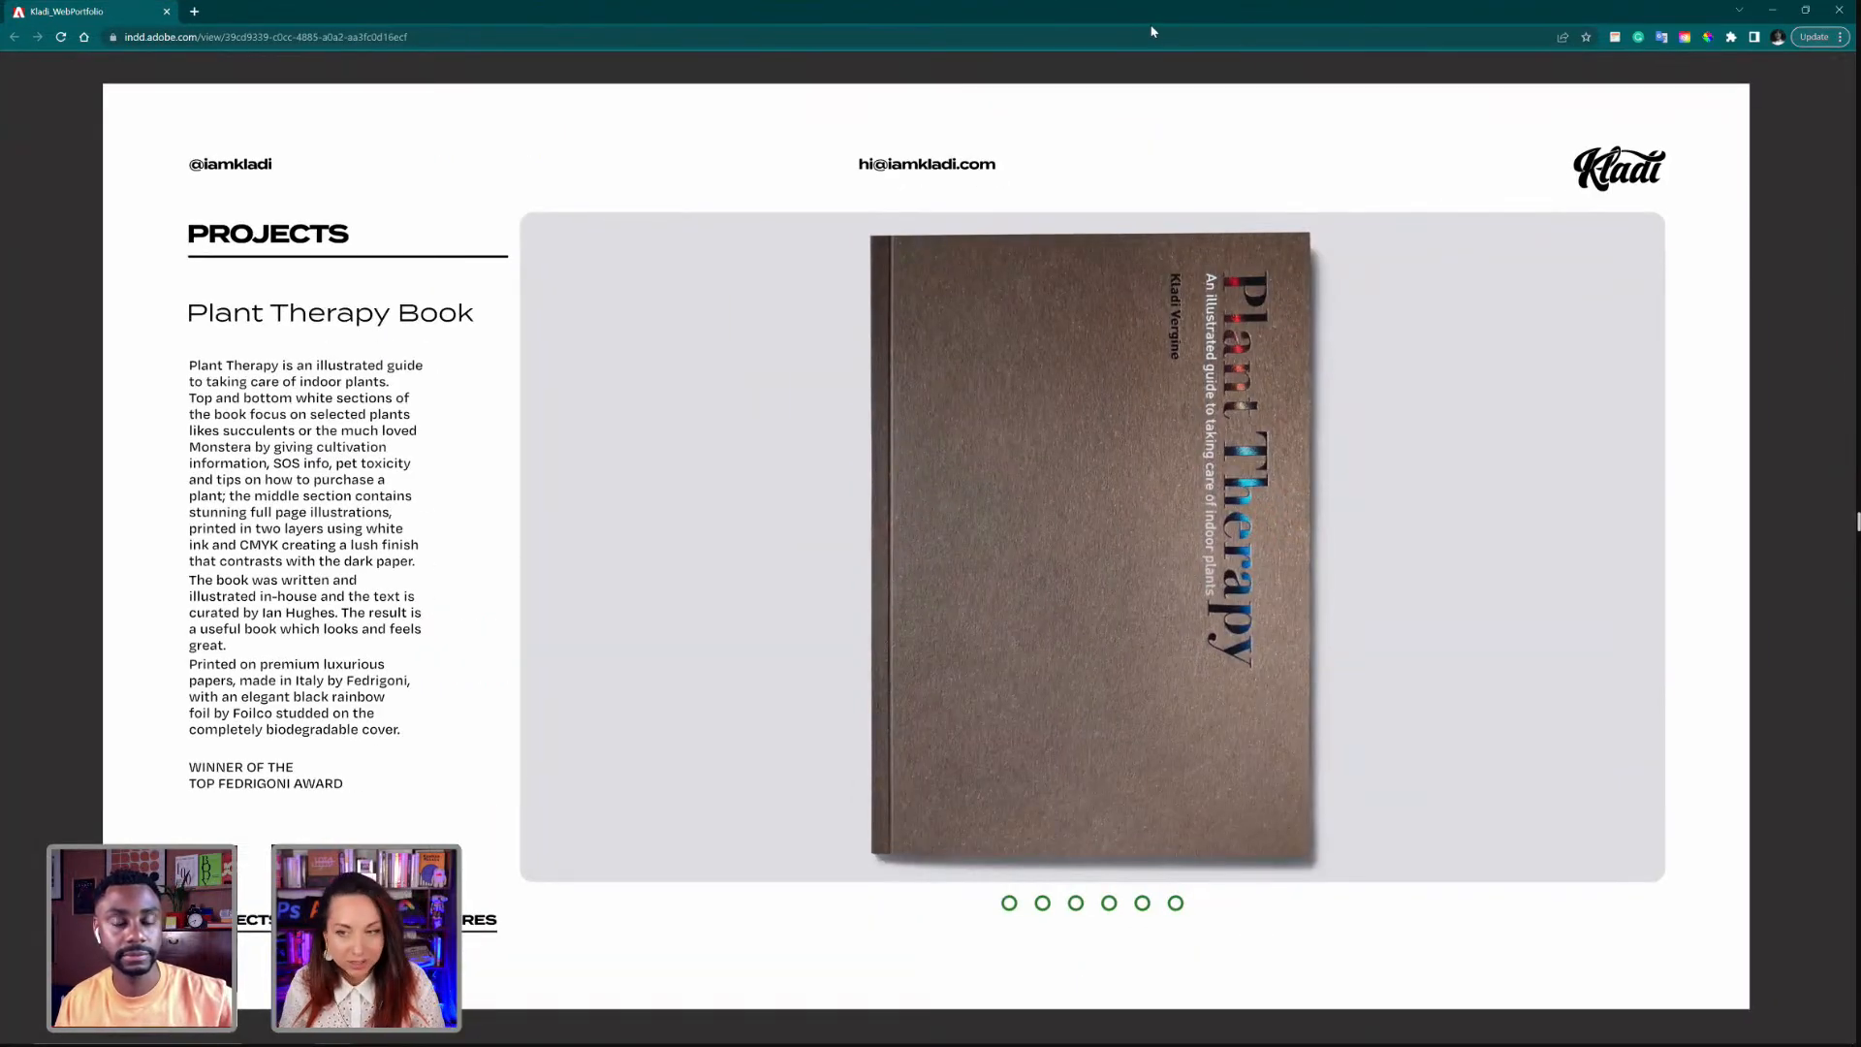
Step: Move the Slack window off the portfolio page and switch back to InDesign's New Document dialog
mouse_move(1017, 1031)
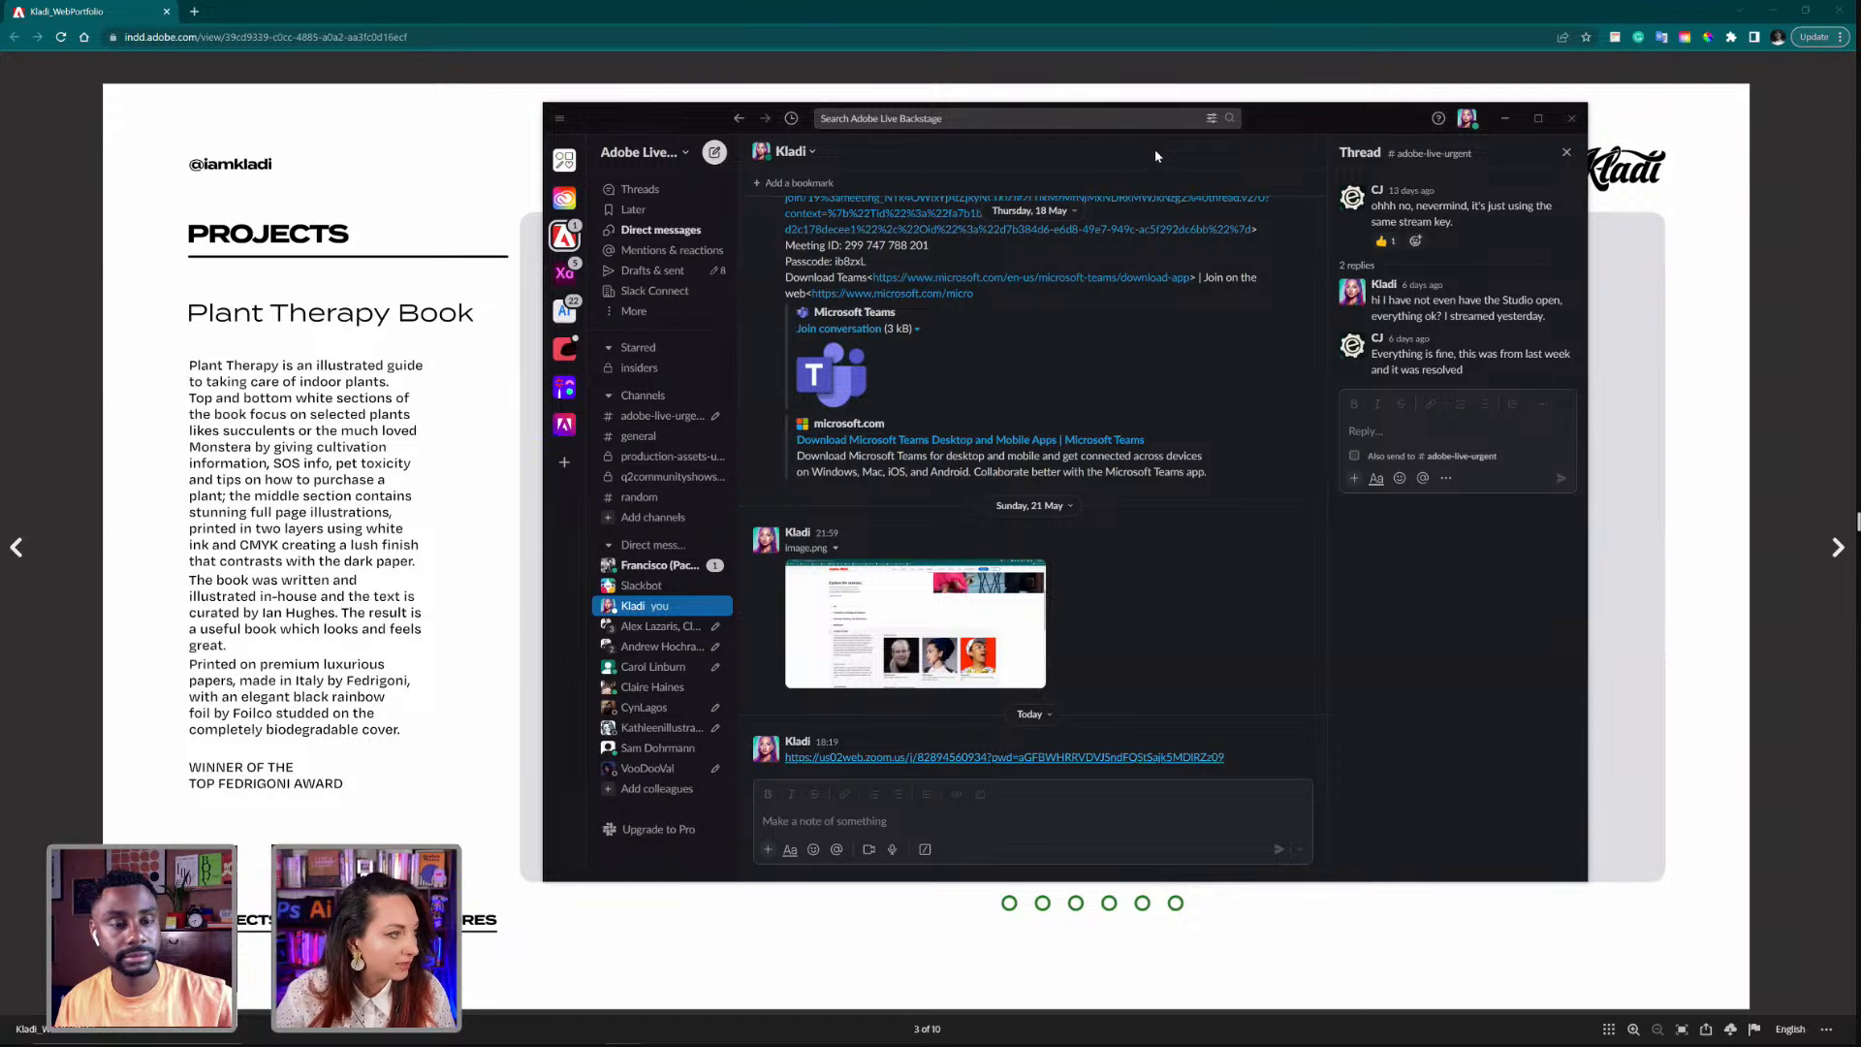
left_click_drag(1155, 150, 0, 20)
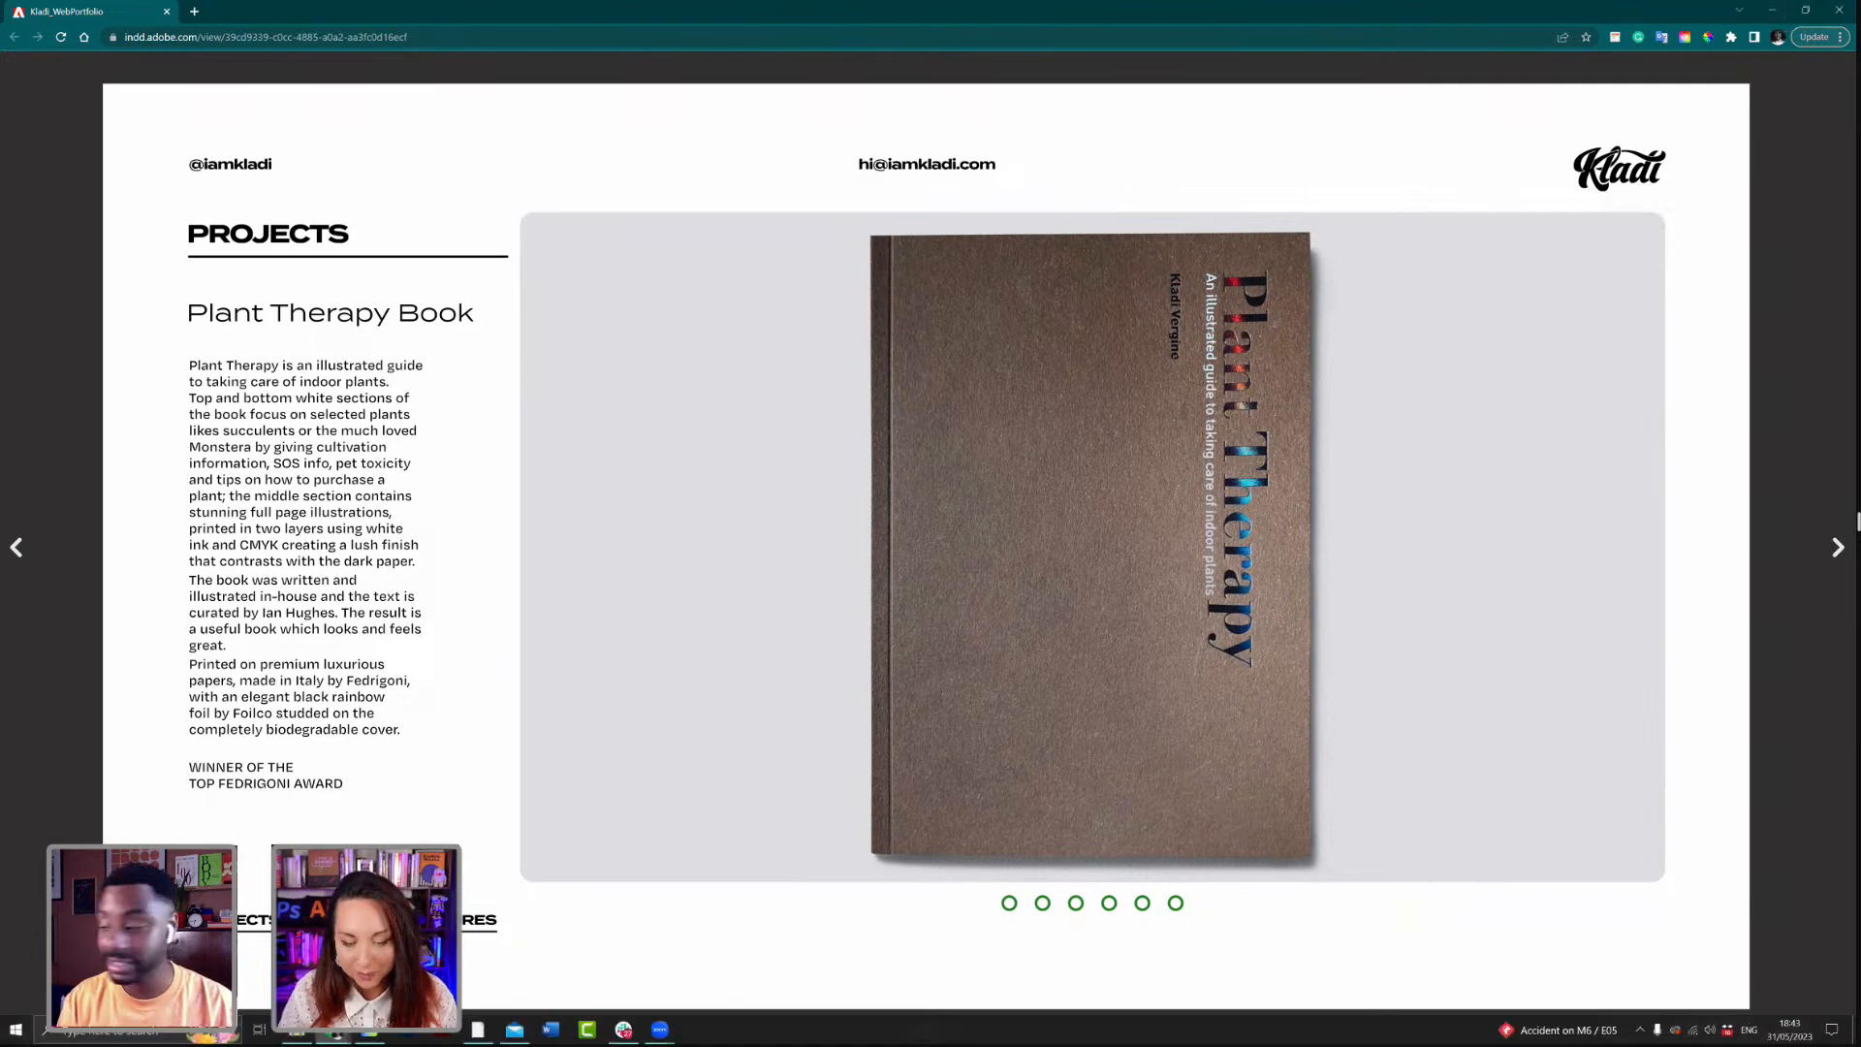
mouse_move(677, 1033)
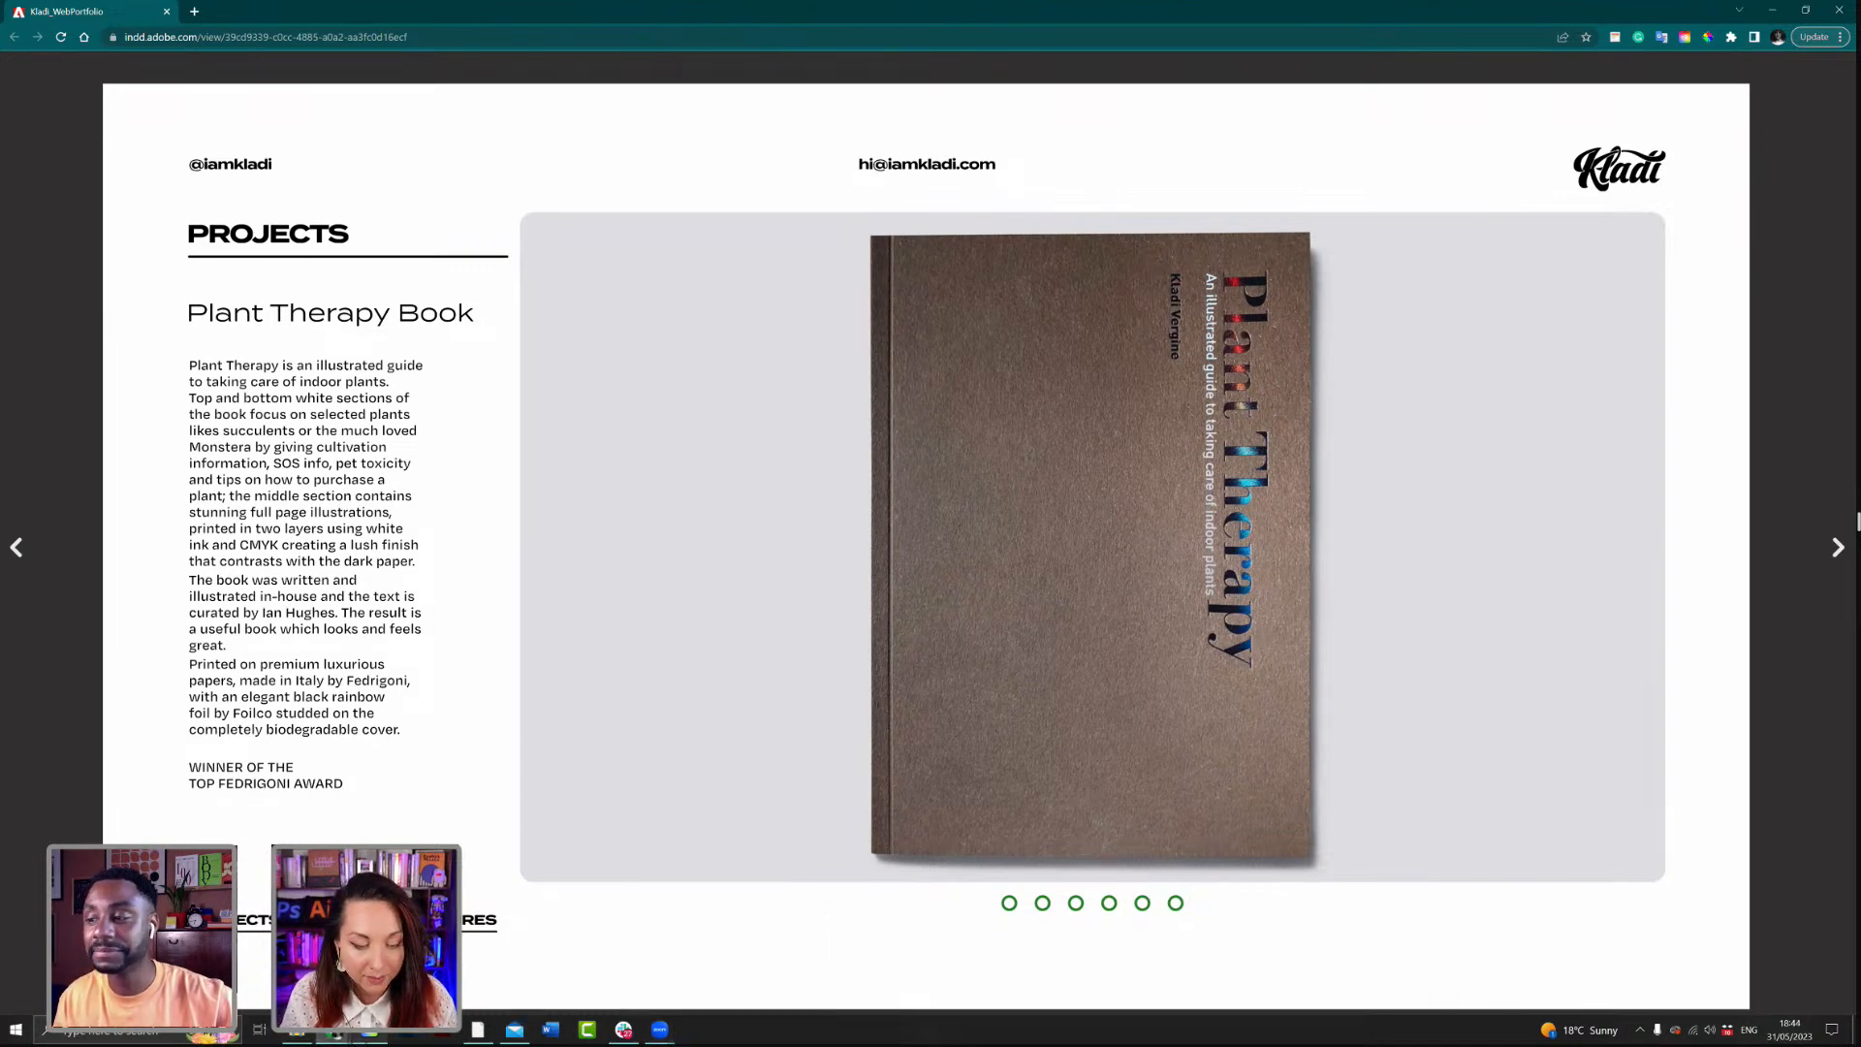
left_click(369, 1033)
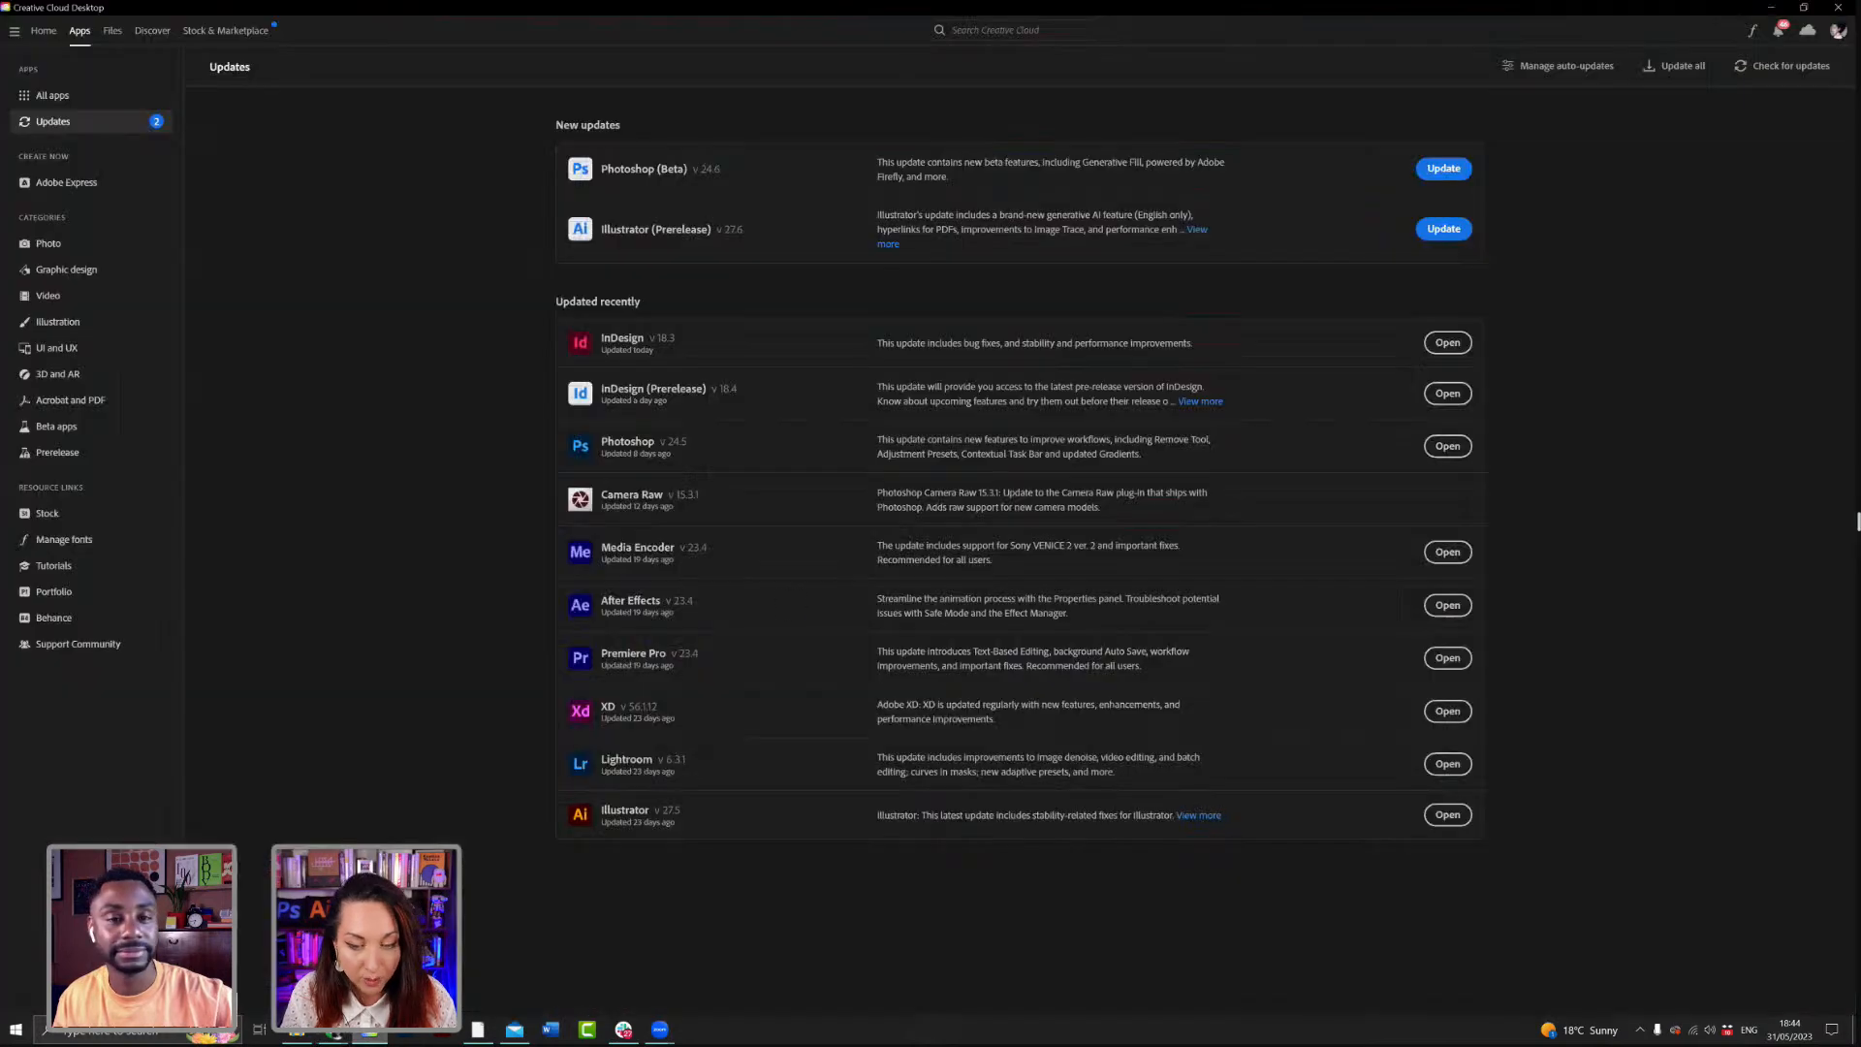
left_click(1444, 343)
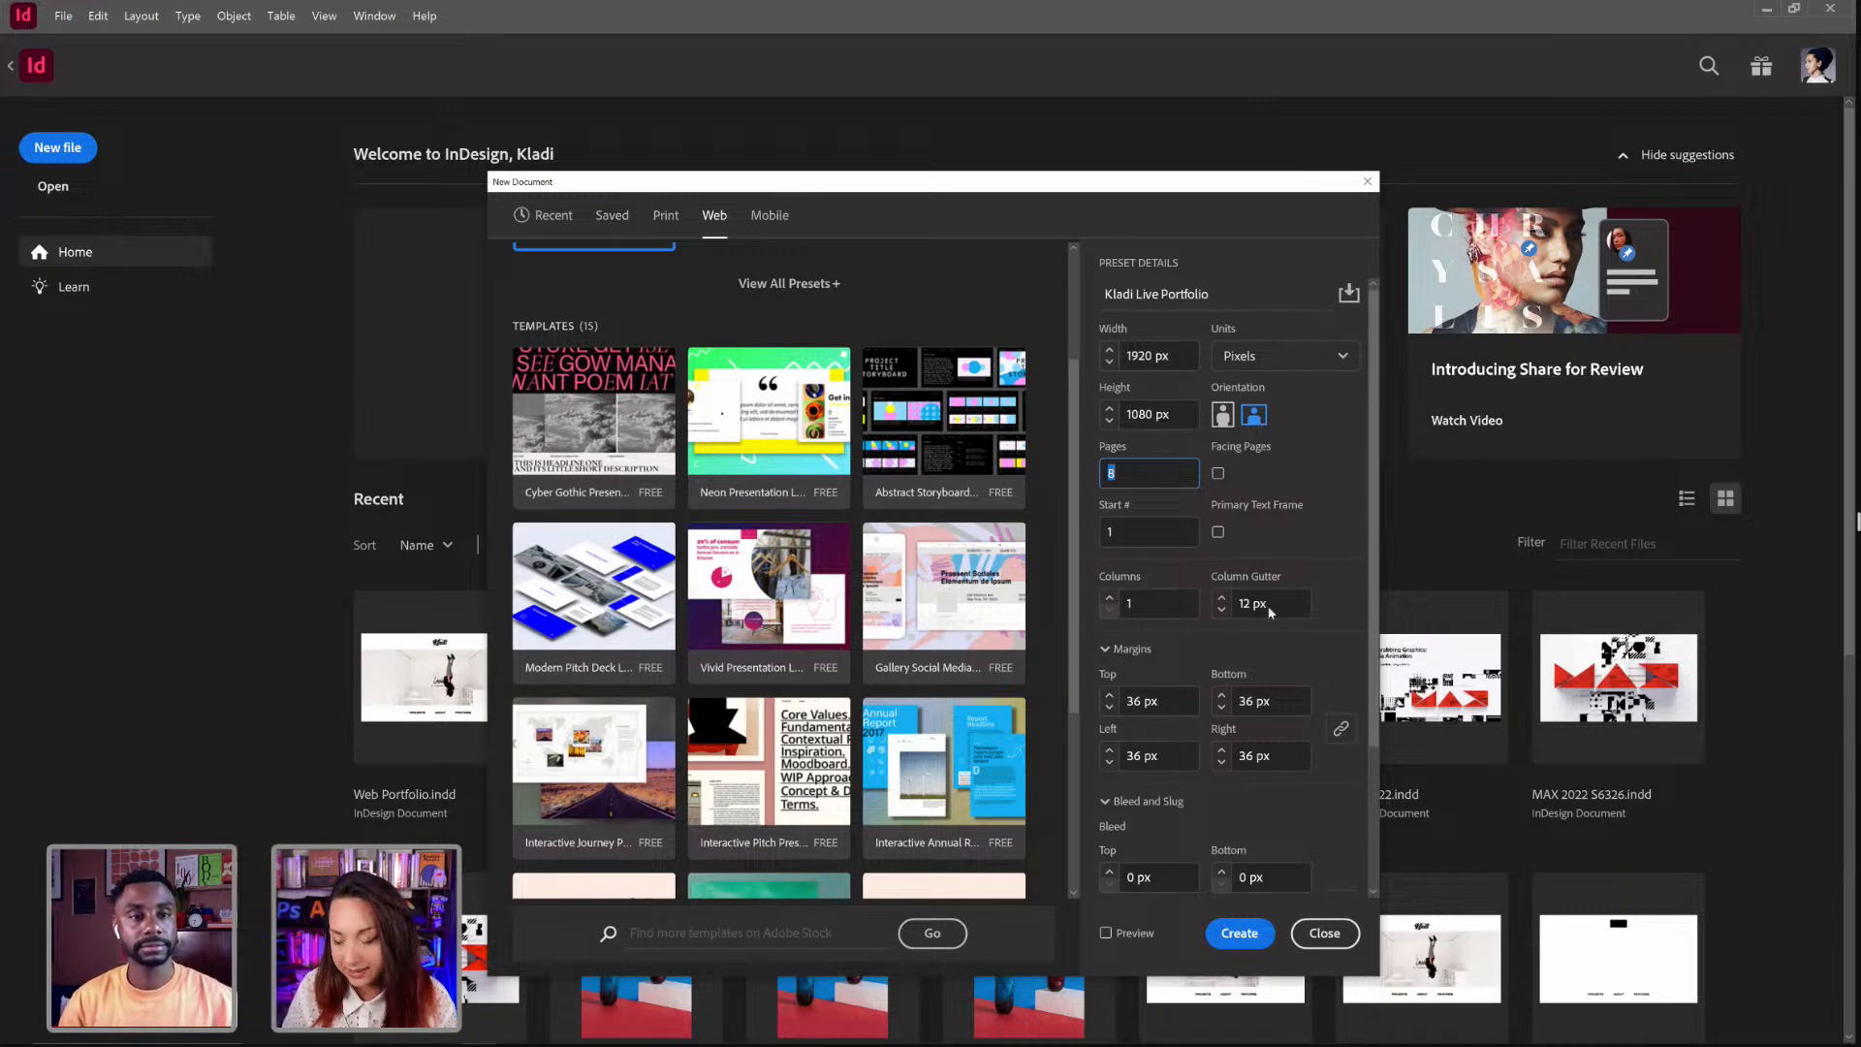
Step: Set all four linked margins of the new document to 50 px
left_click(1110, 696)
left_click(1110, 695)
left_click(1110, 696)
left_click(1110, 696)
left_click(1110, 695)
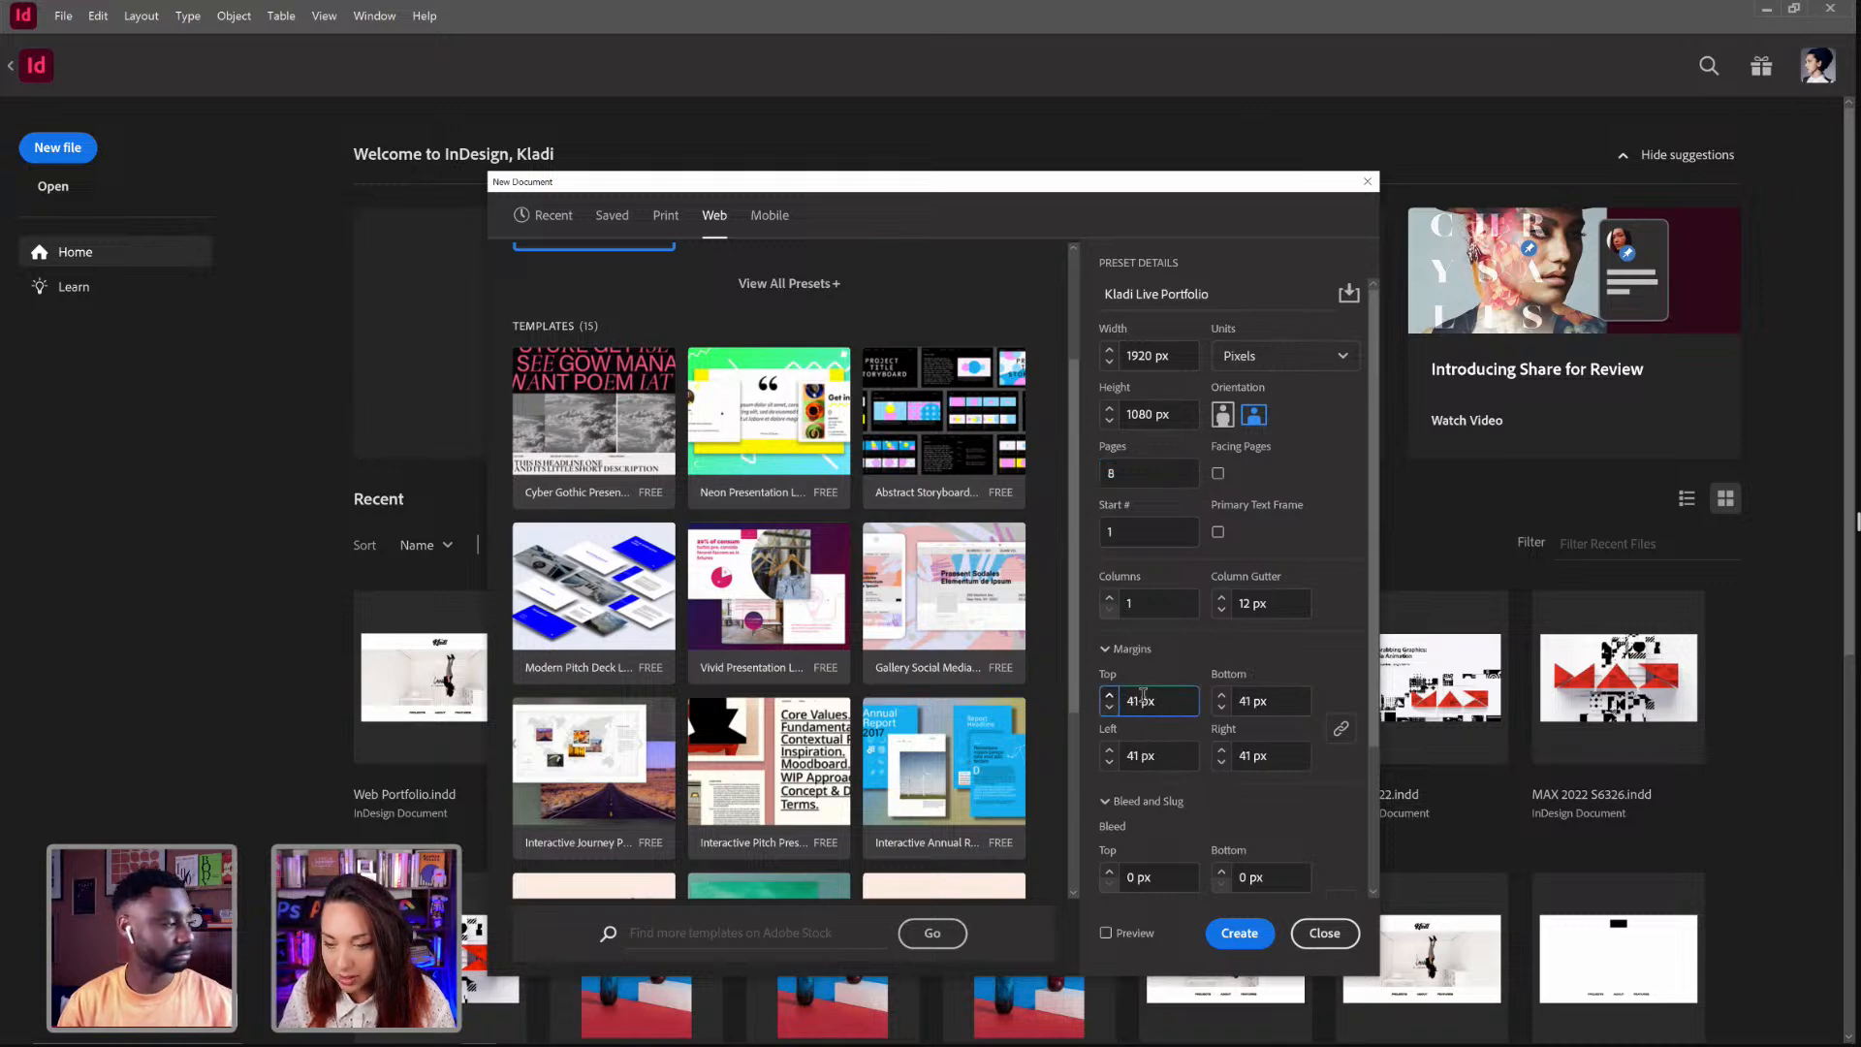
type("50px")
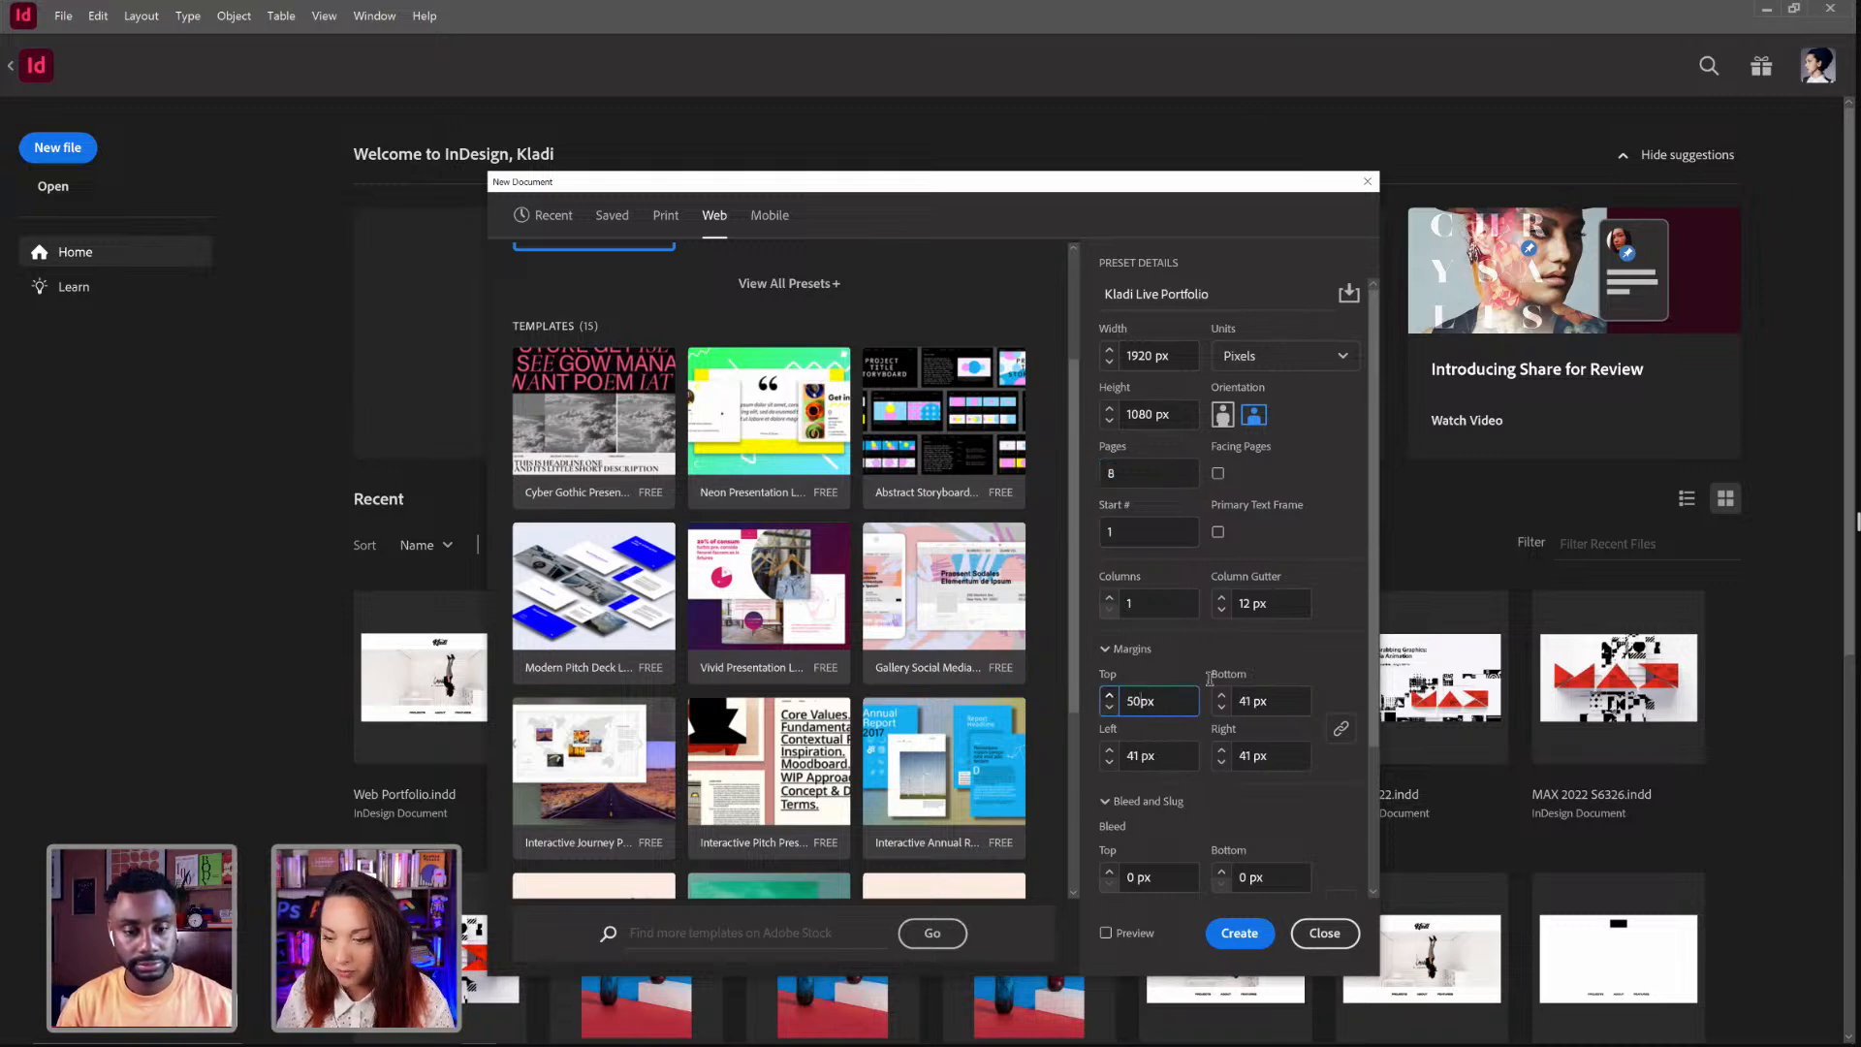
left_click(1238, 698)
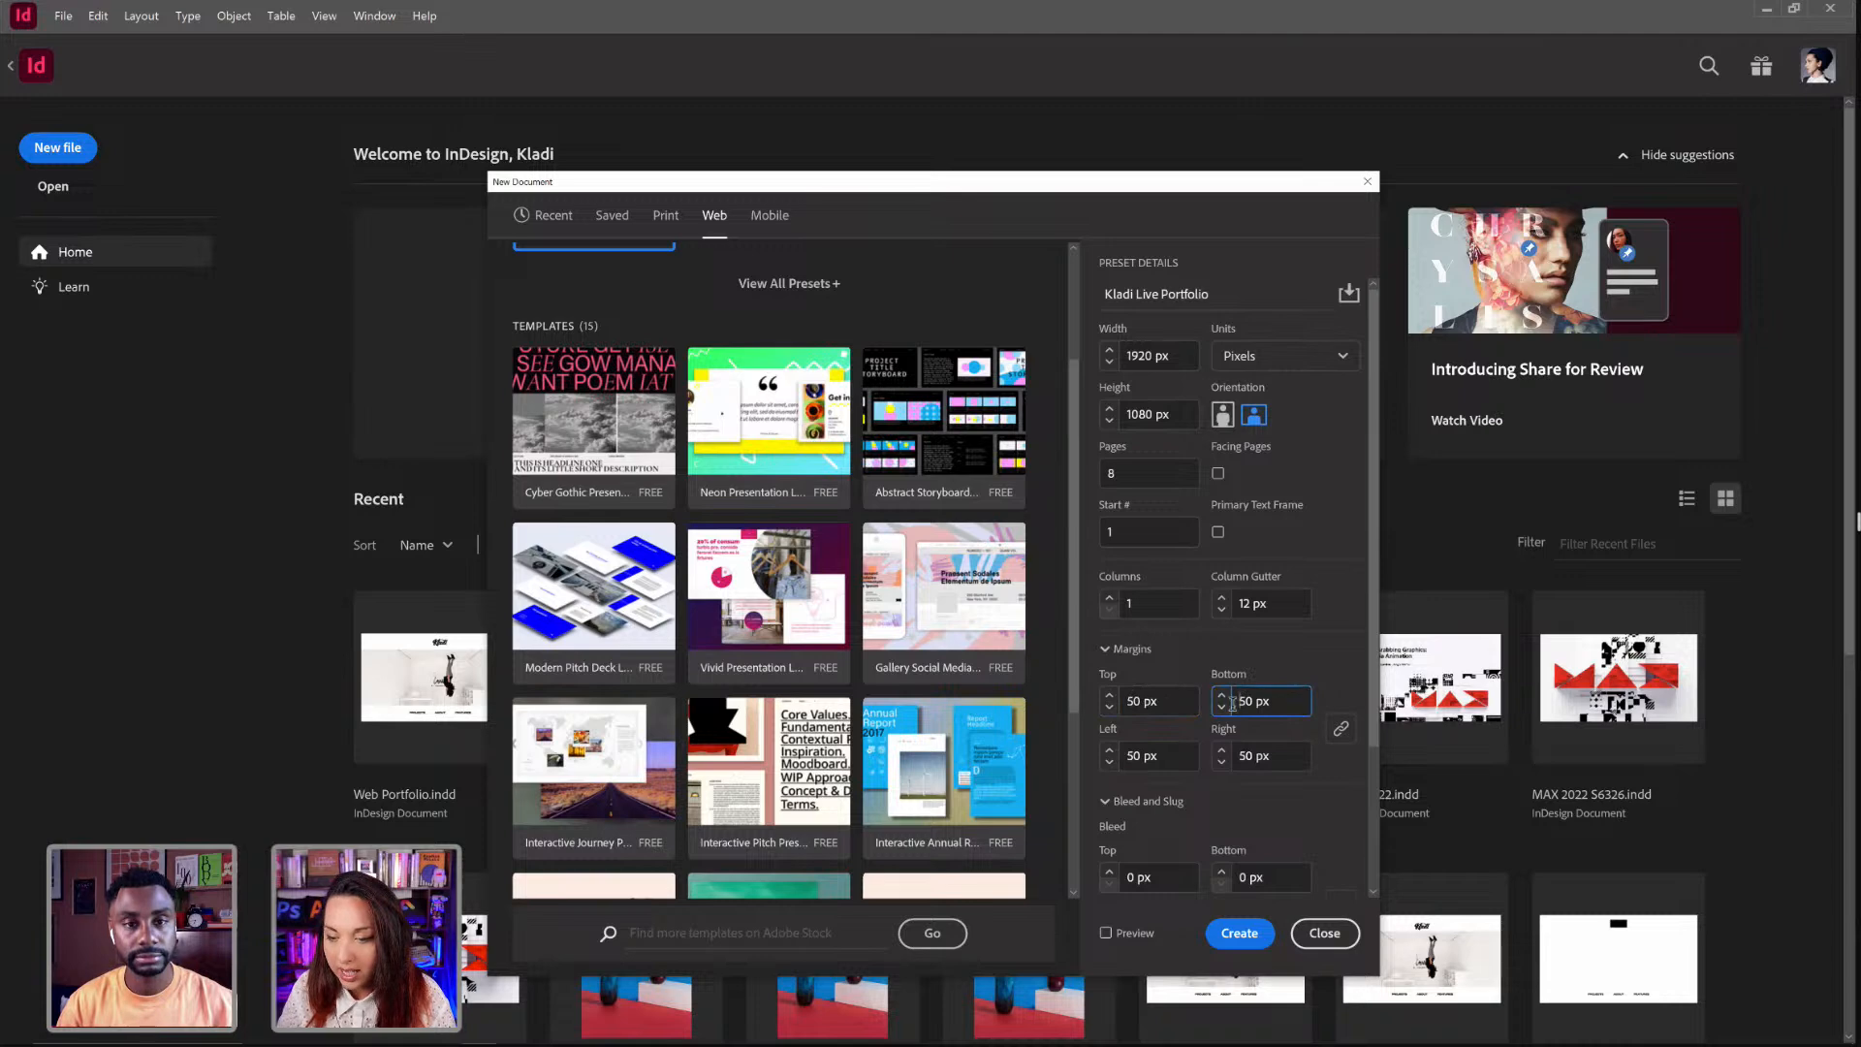
Step: Turn on the live preview of the new document and move the dialog aside to uncover the page's margin corner
scroll(1246, 794, "down", 2)
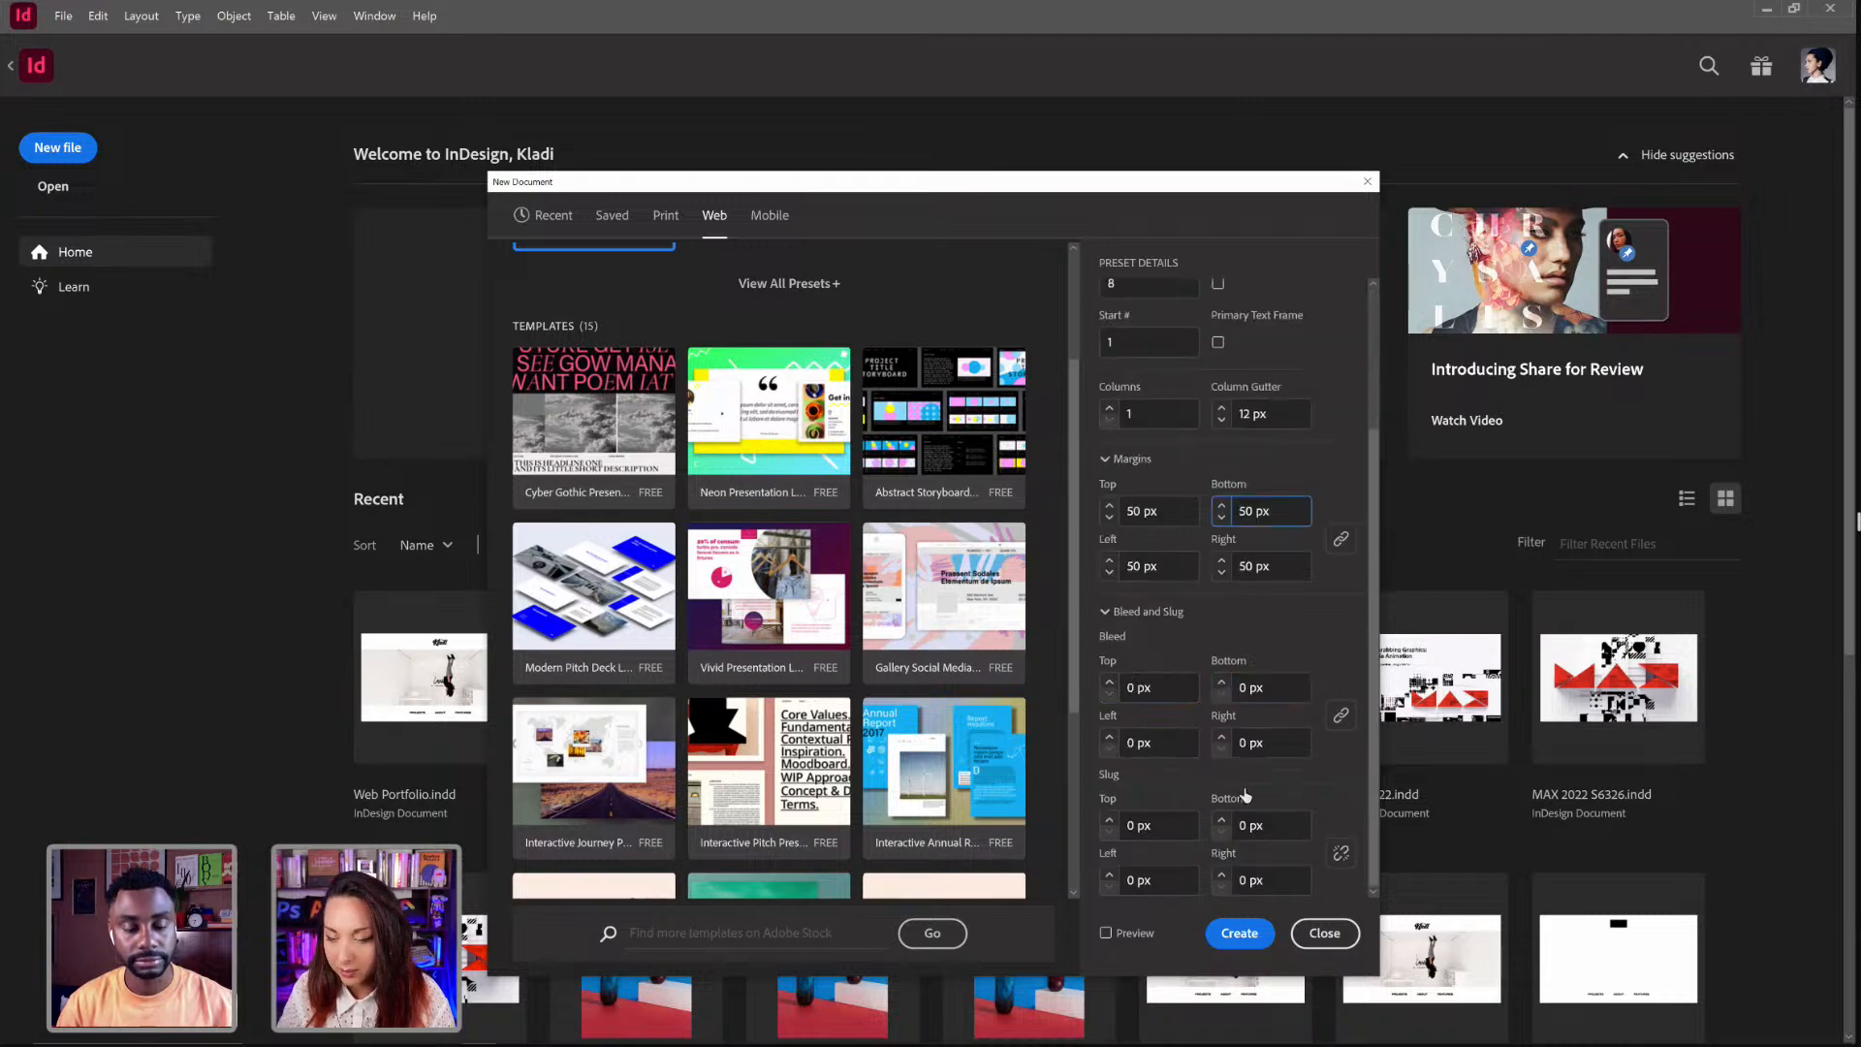
scroll(1246, 795, "up", 2)
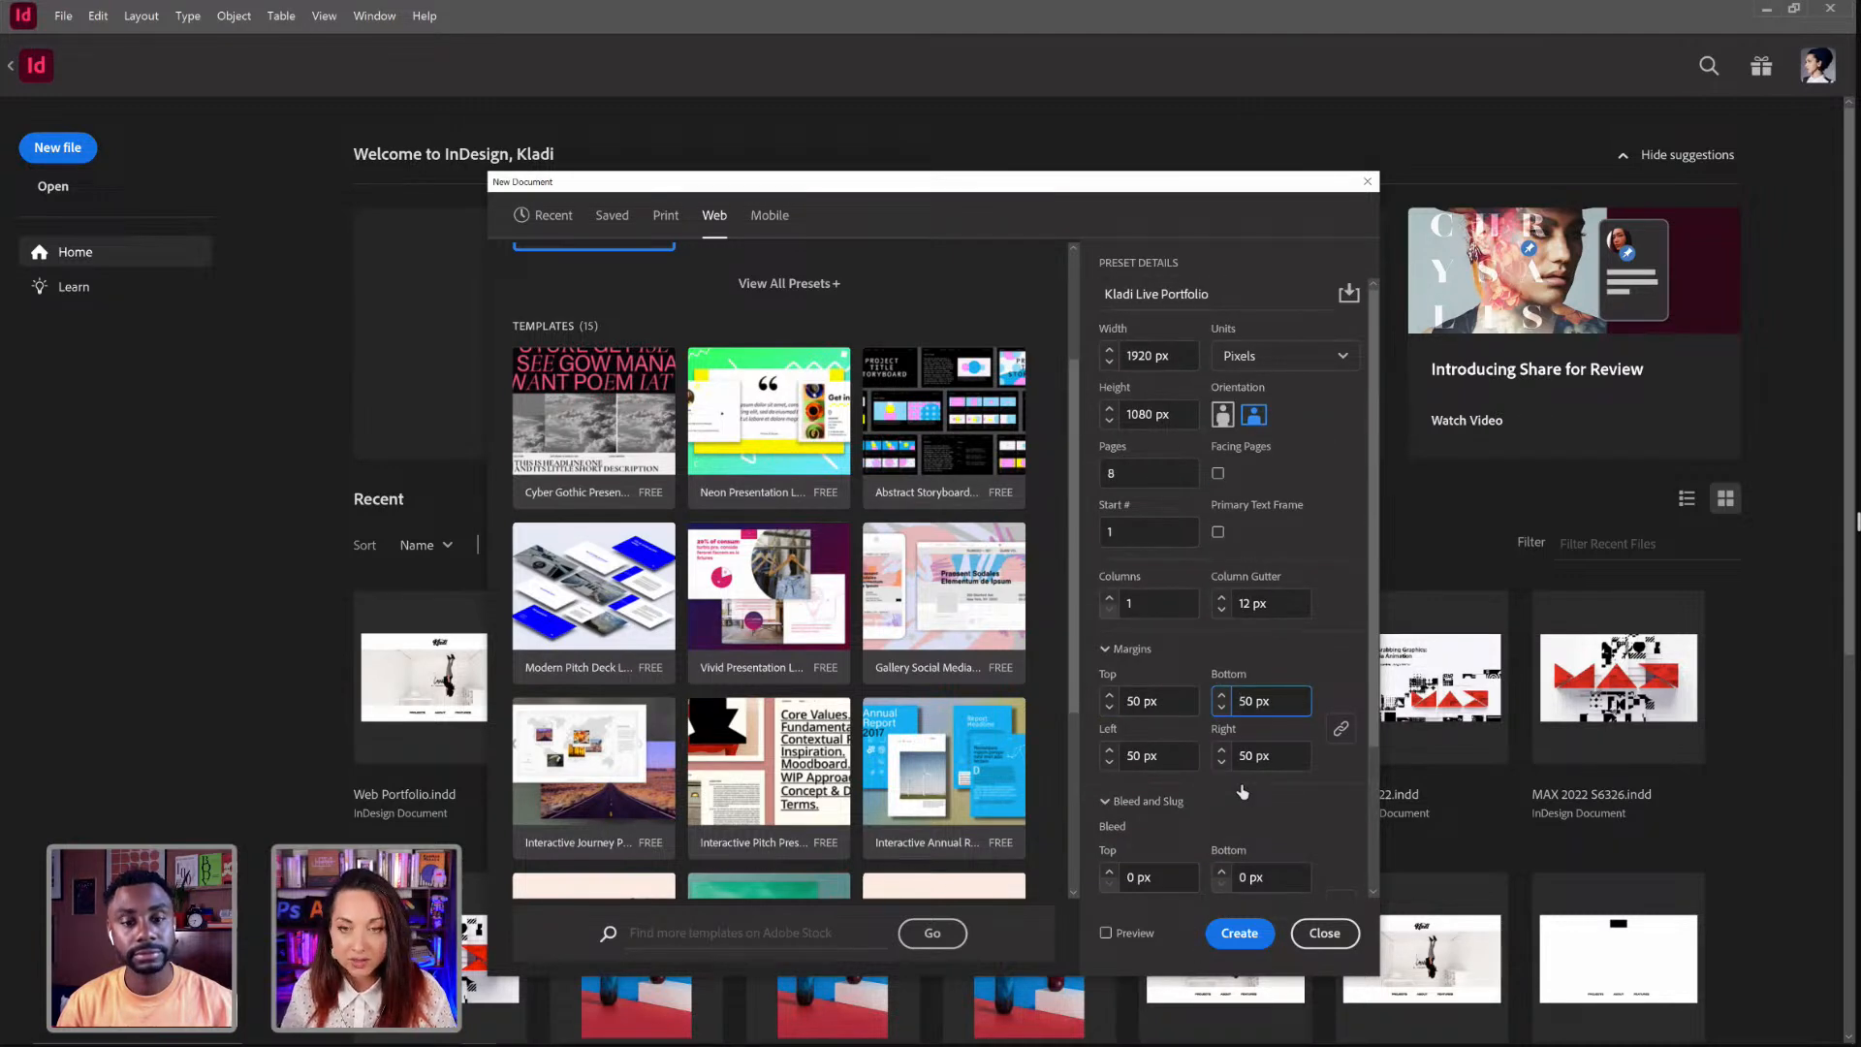
left_click(1105, 932)
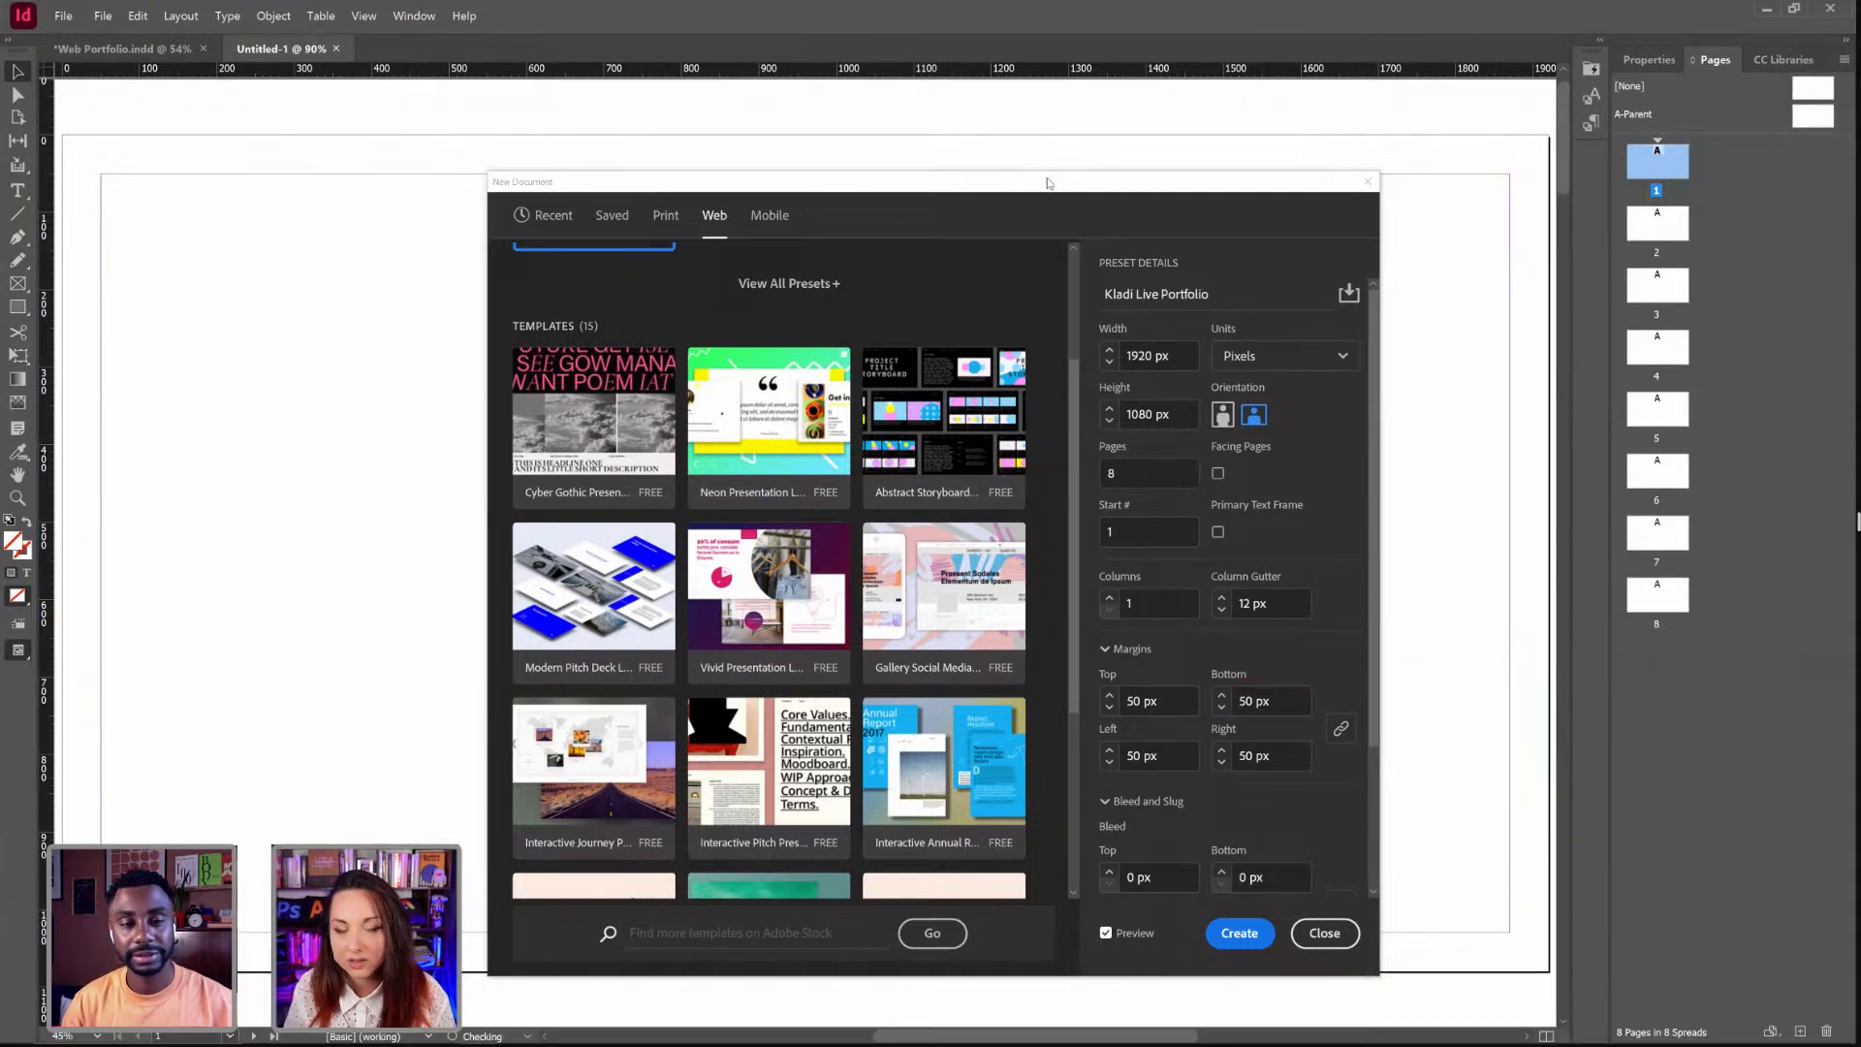
left_click_drag(1047, 182, 1131, 174)
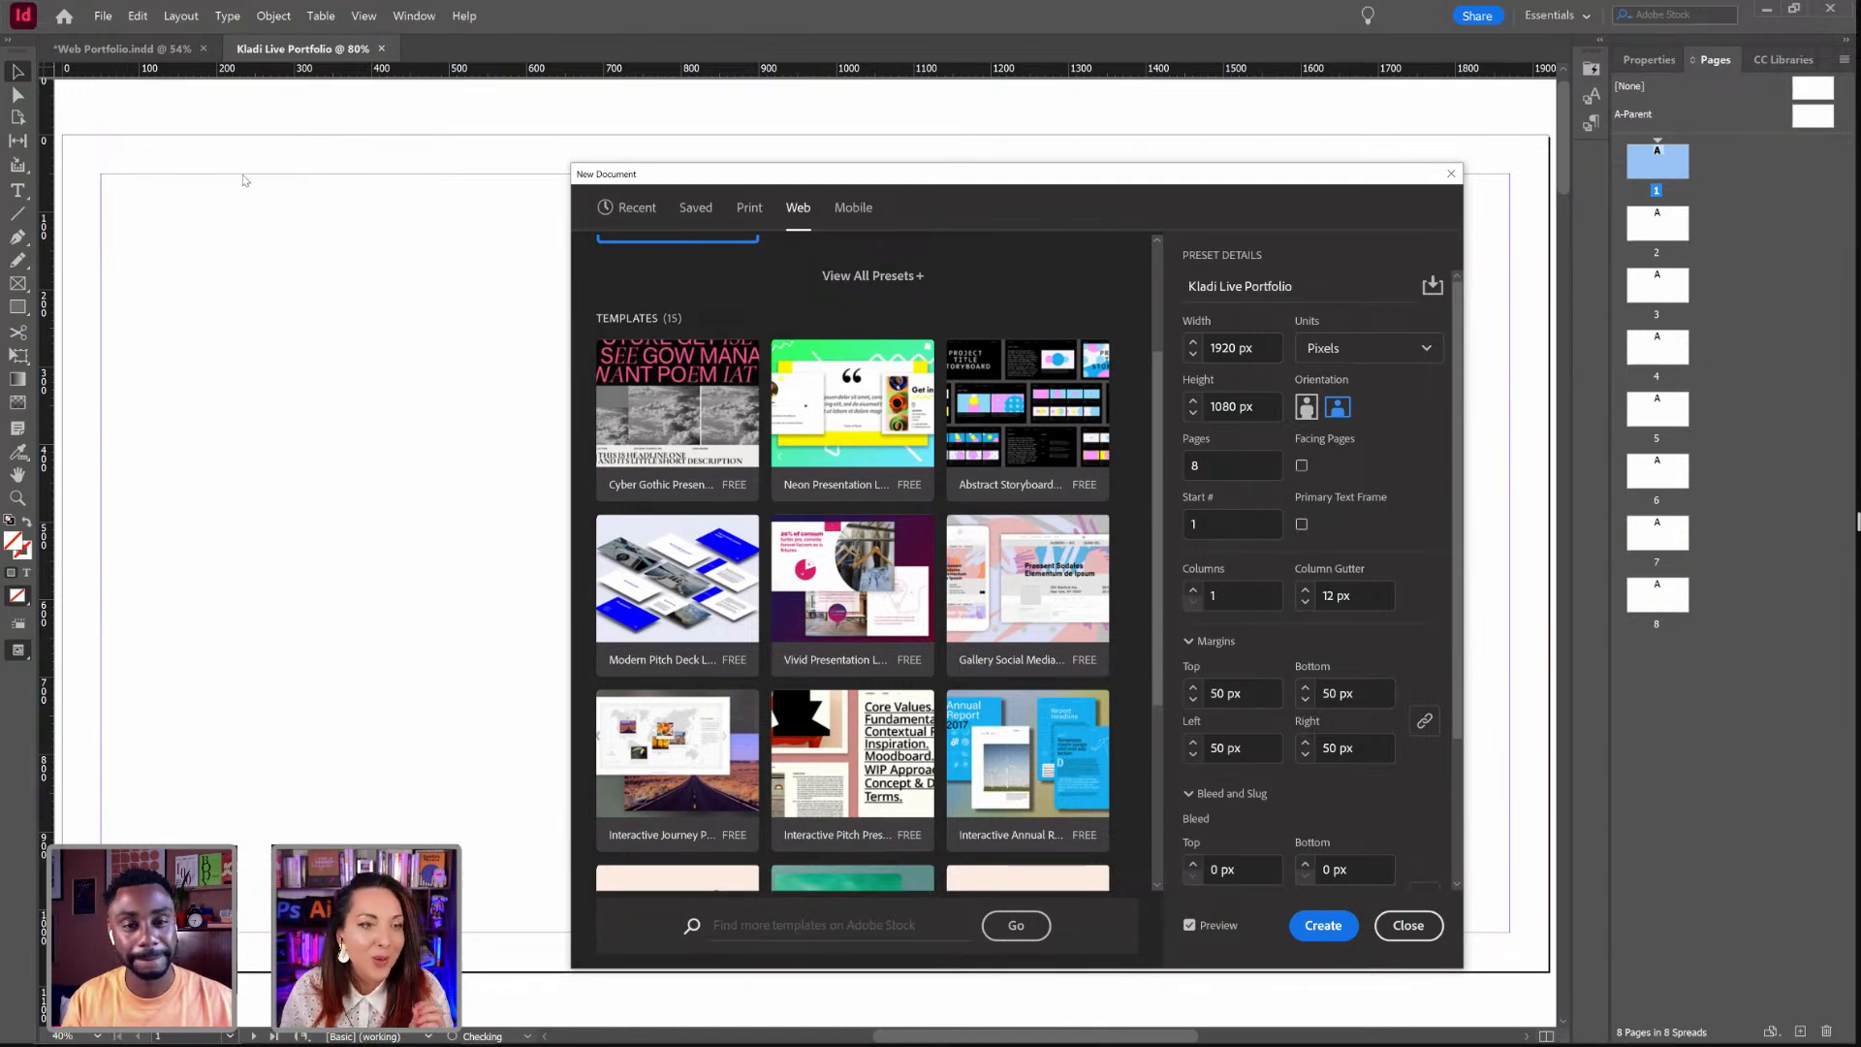
Step: Set all four linked margins of the new document to 100 px
double_click(1212, 684)
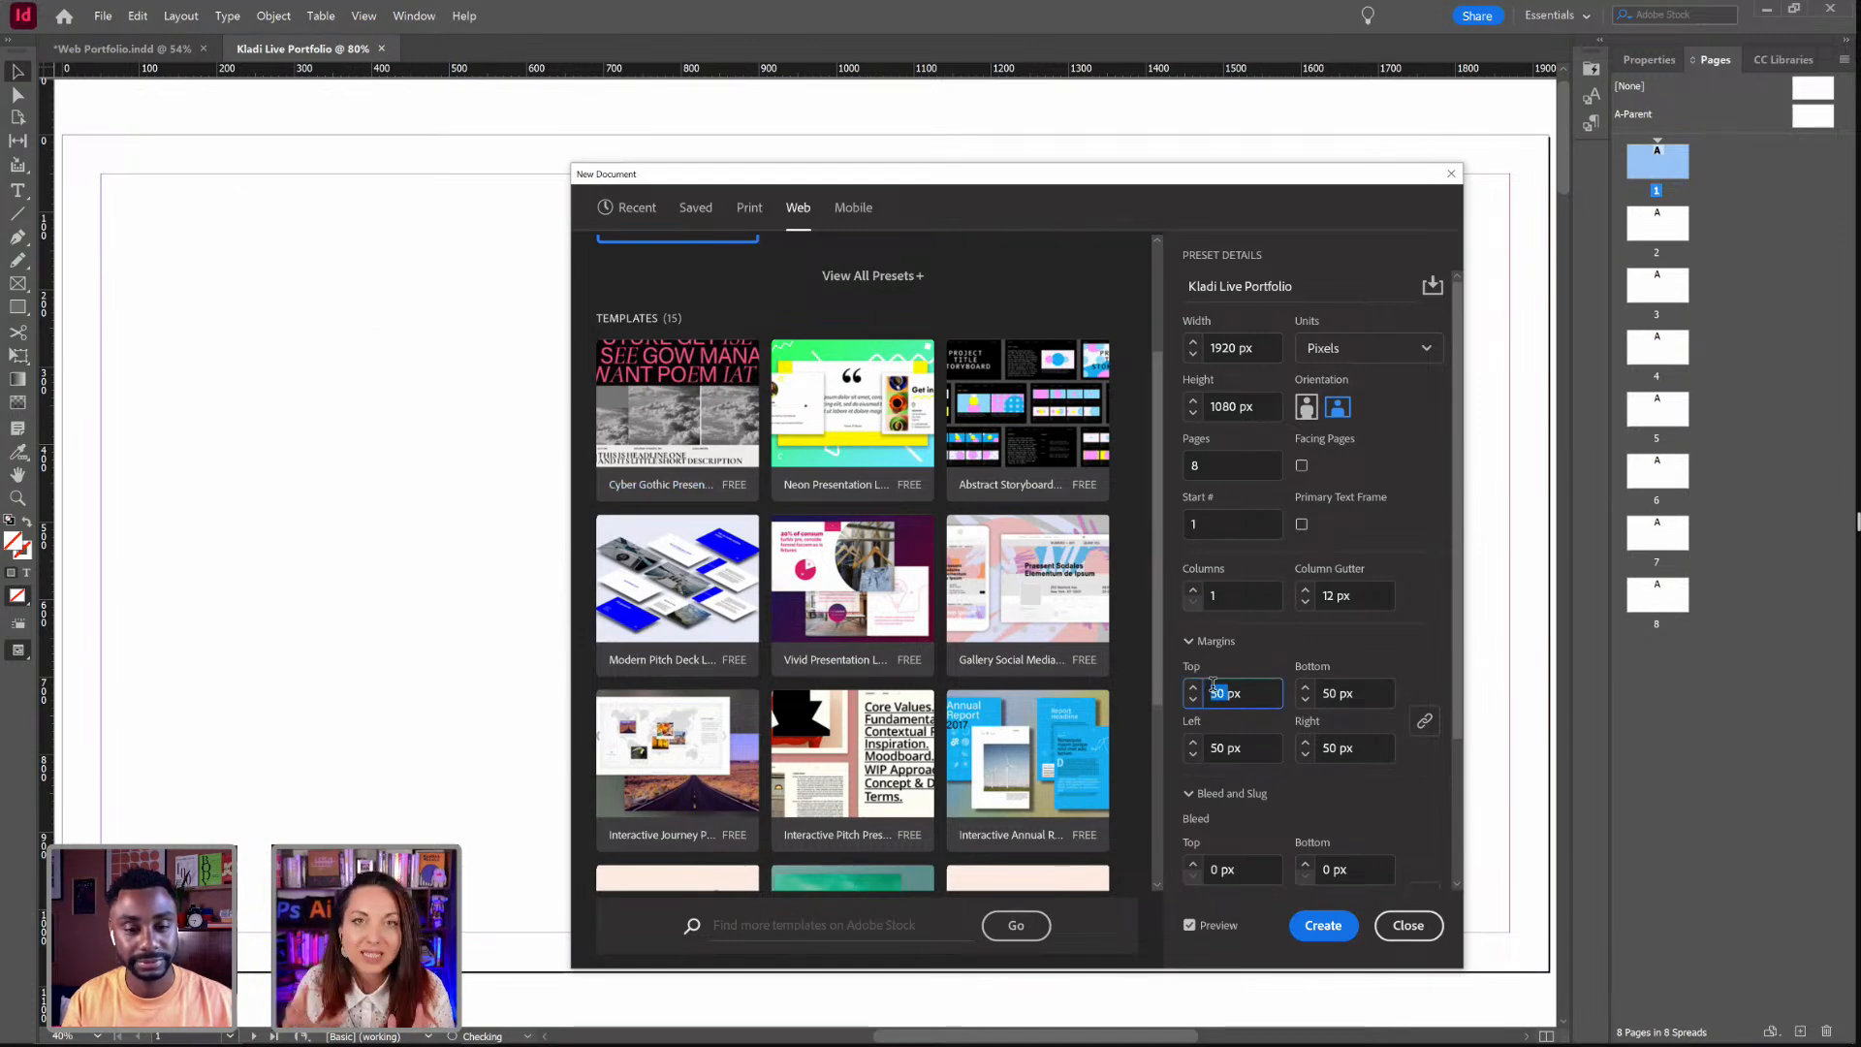
type("100")
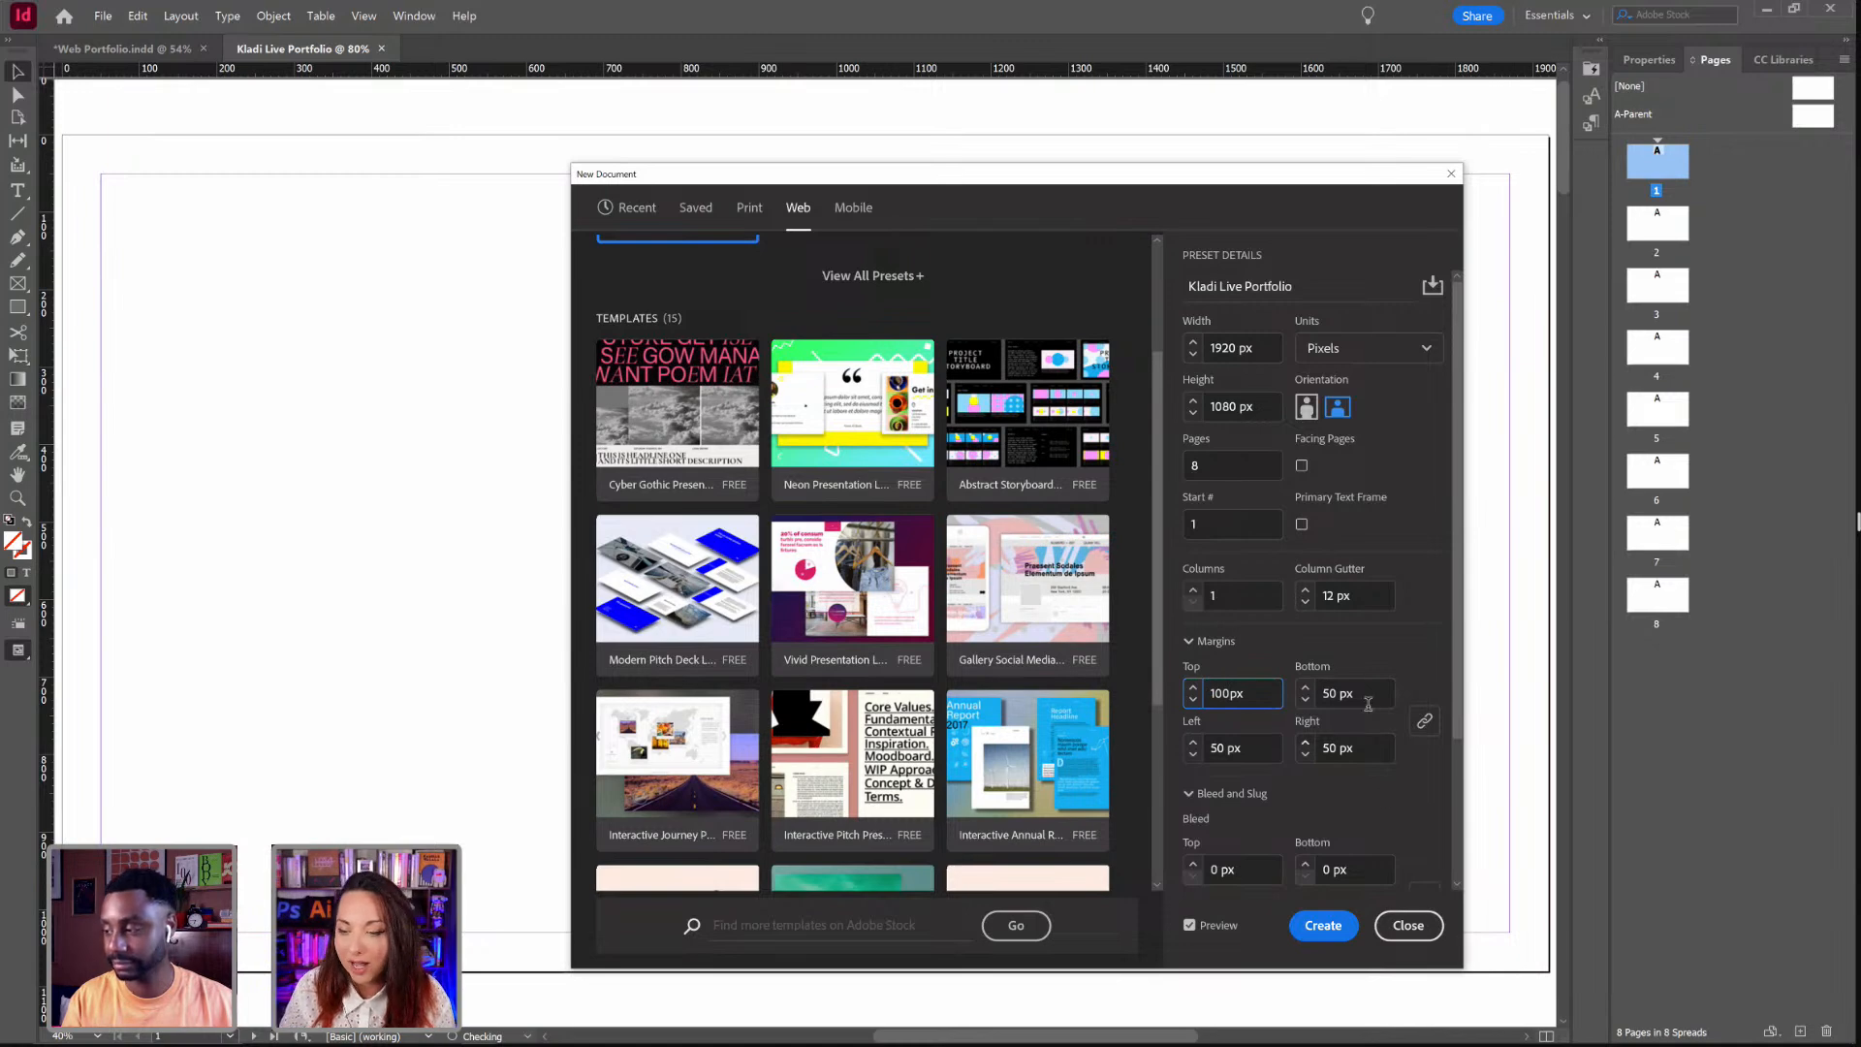
left_click(1370, 692)
Step: Increase the linked bleed of the new document to 17 px on all four sides
scroll(1260, 847, "down", 2)
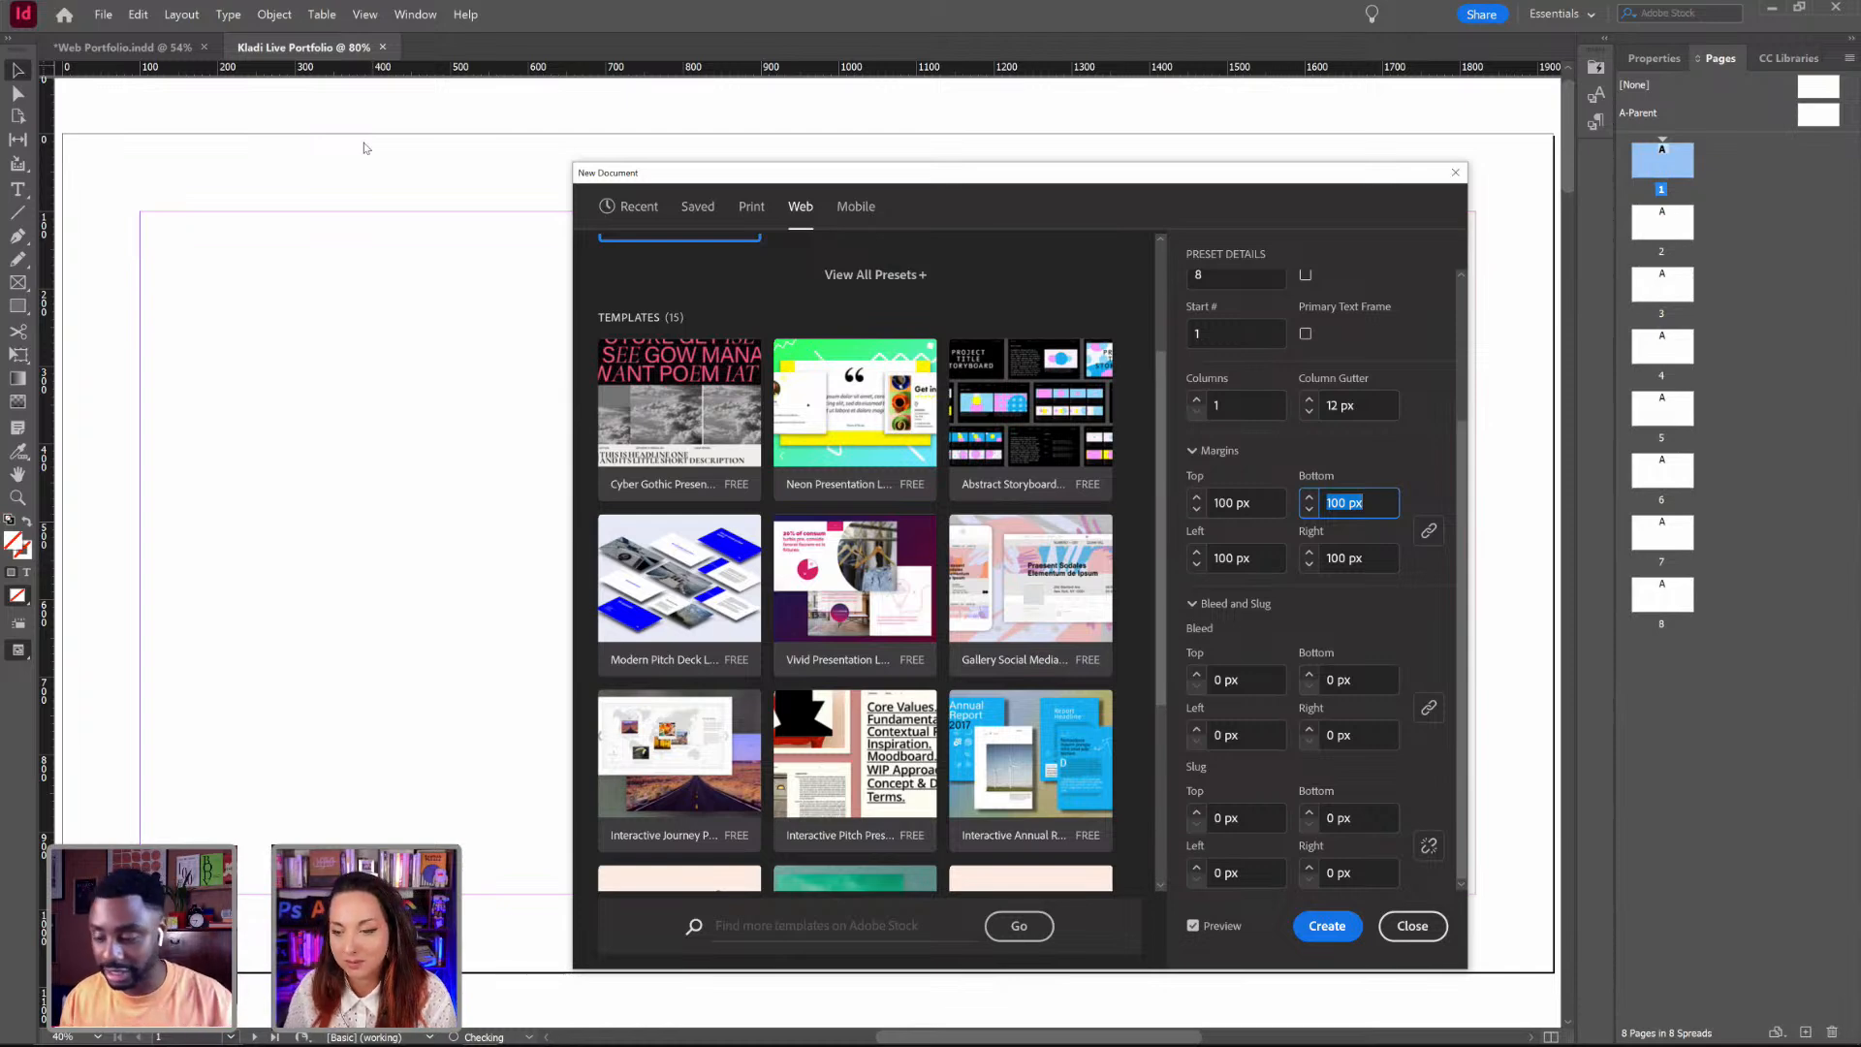
left_click(1197, 674)
left_click(1197, 673)
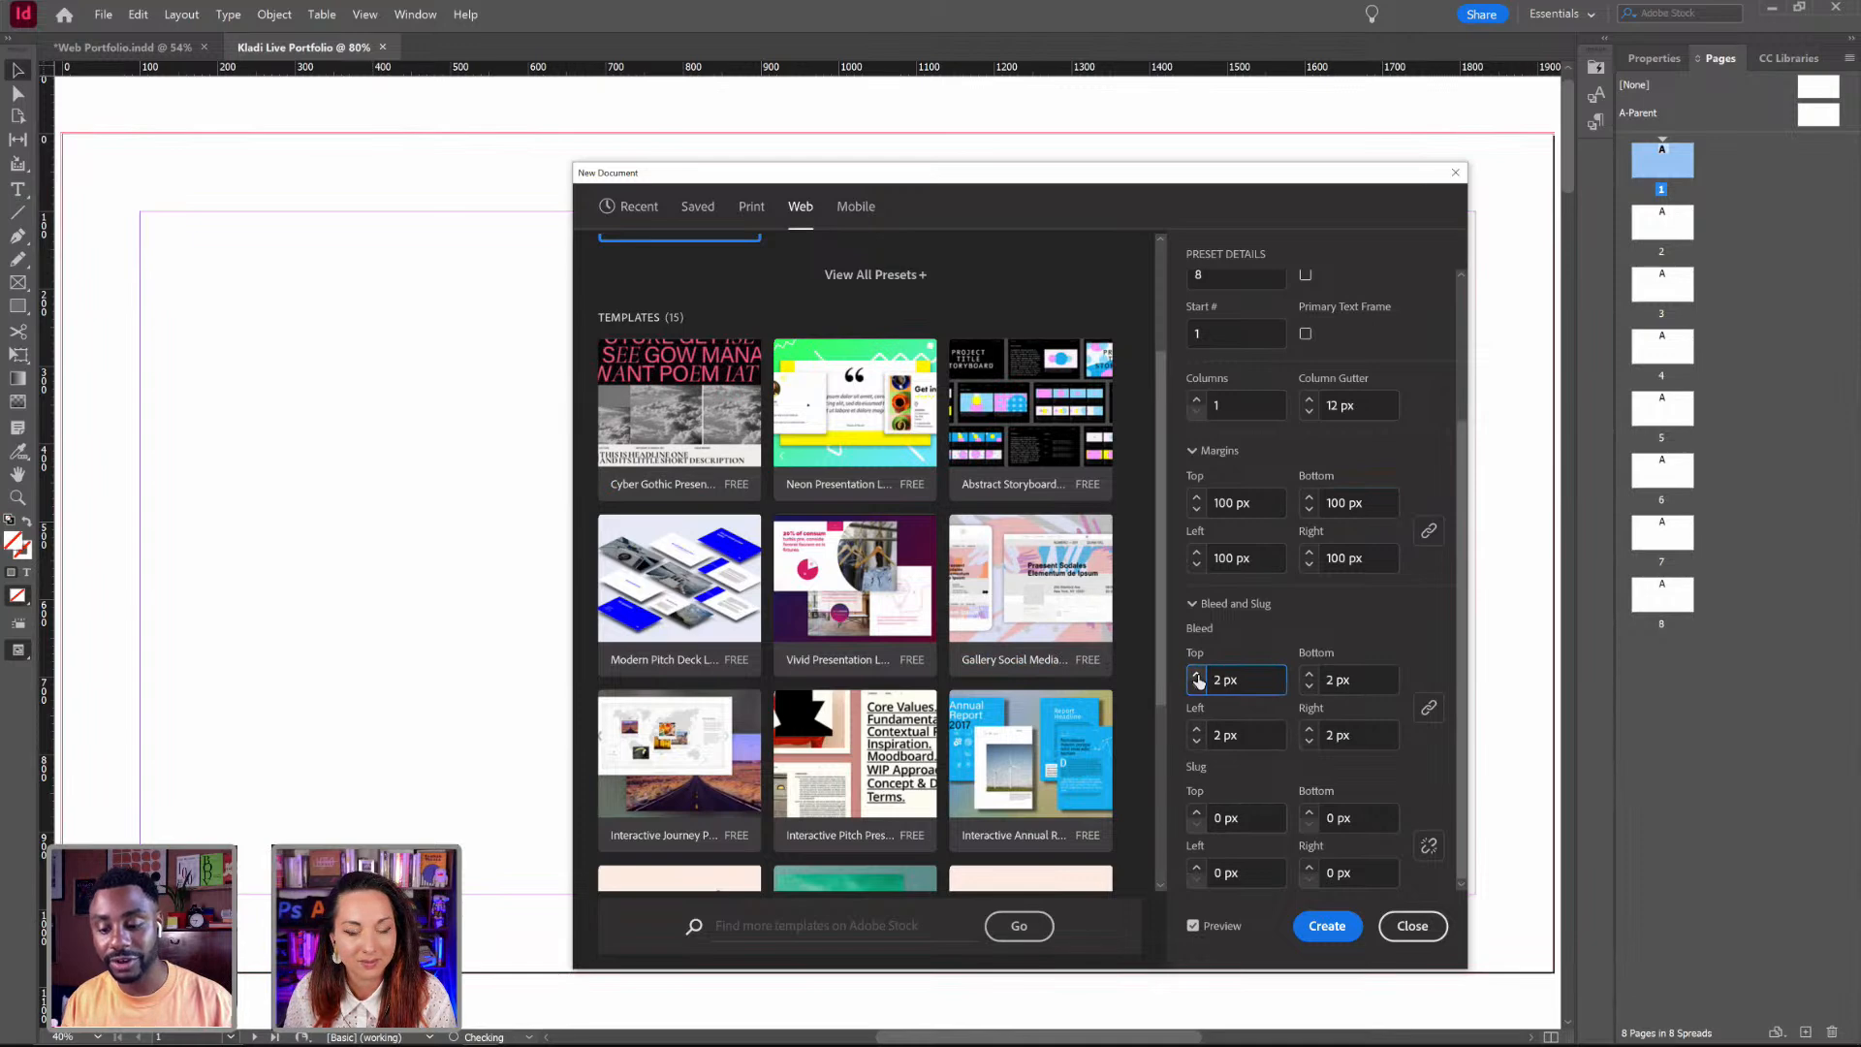
left_click(1197, 675)
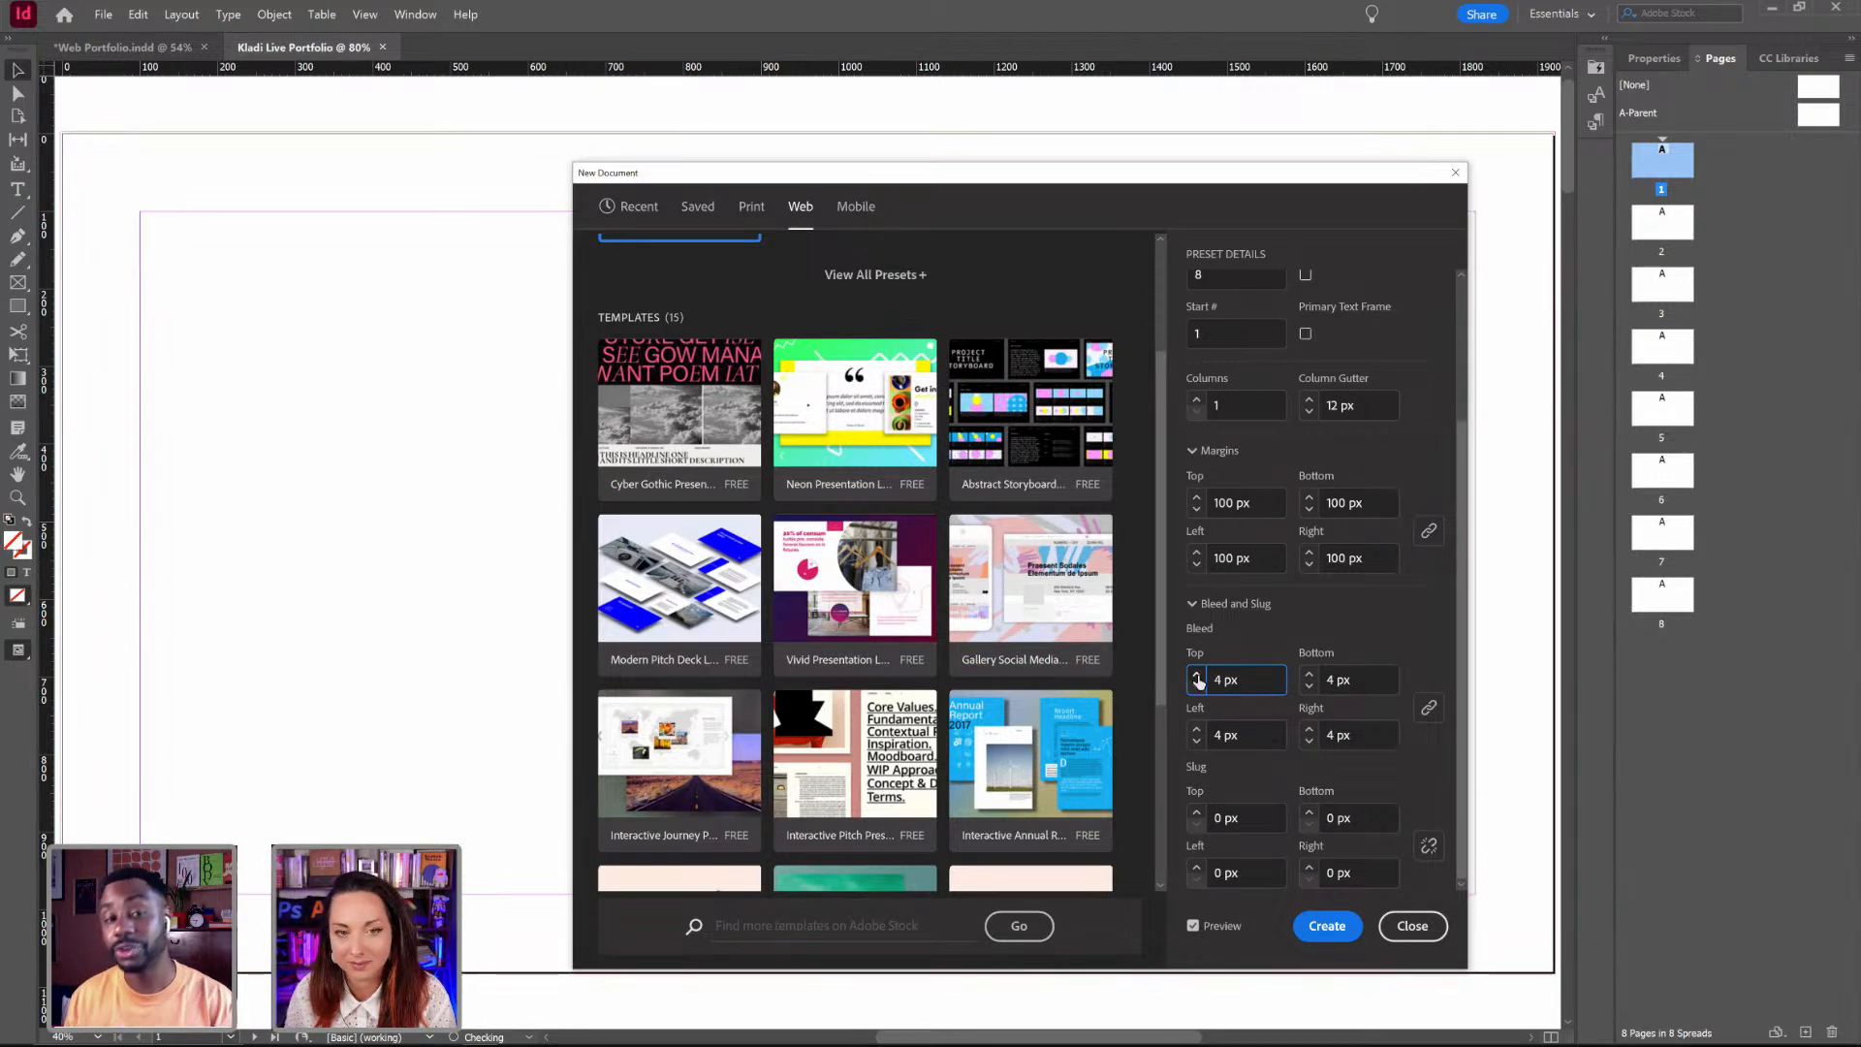
left_click(1197, 675)
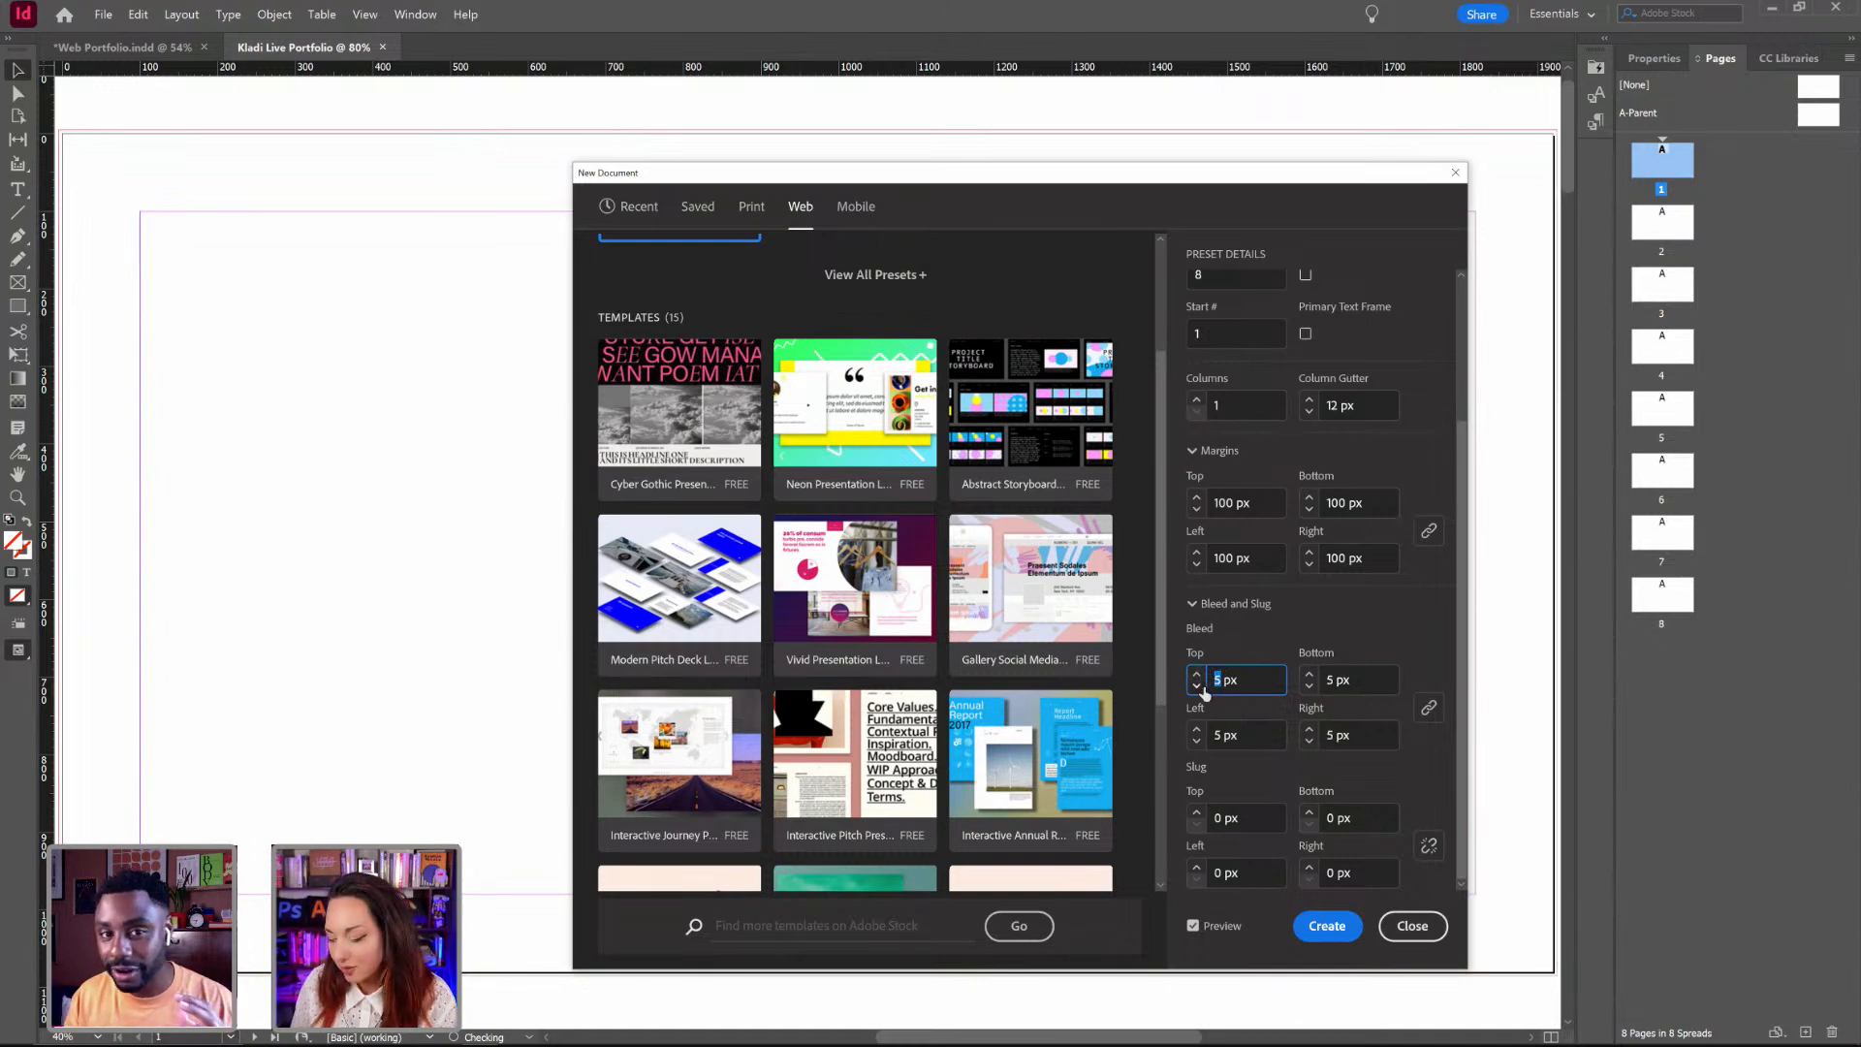
key("Up")
key("Up")
key("Up")
key("Up")
key("Up")
key("Up")
key("Up")
key("Up")
key("Up")
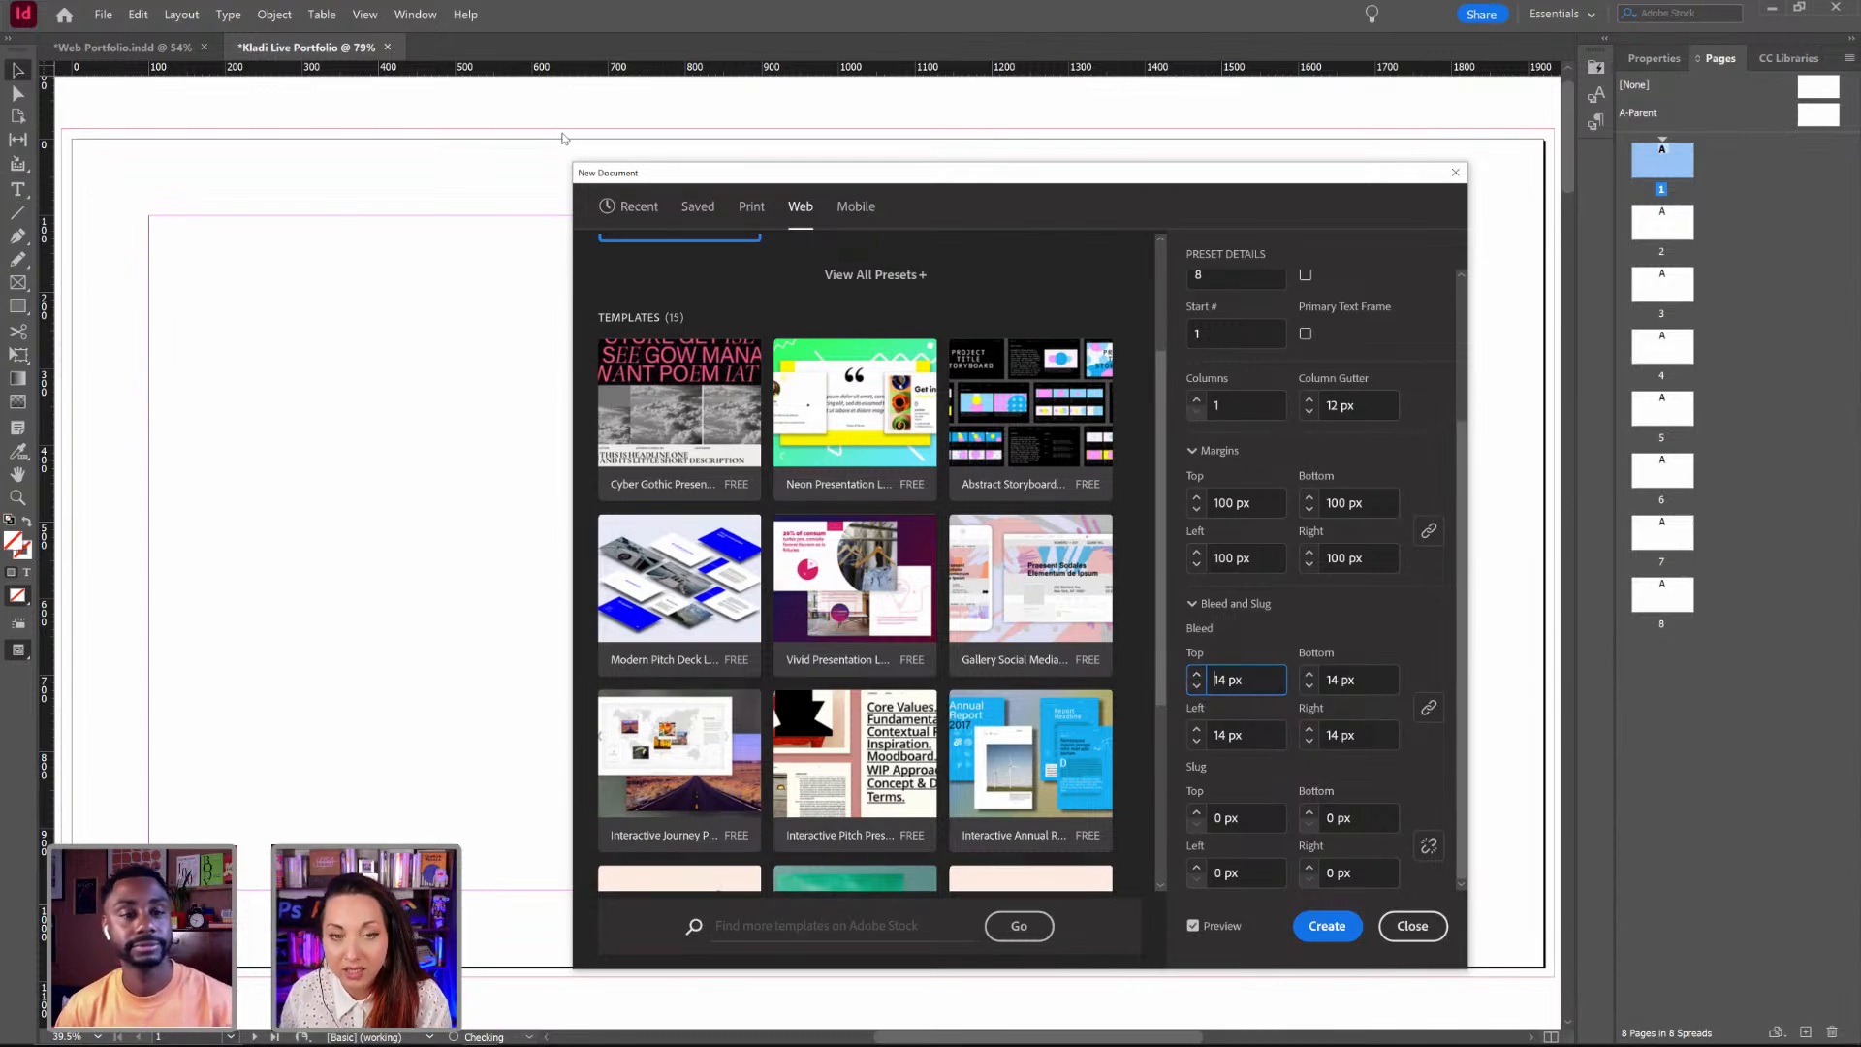
left_click(1197, 676)
left_click(1197, 675)
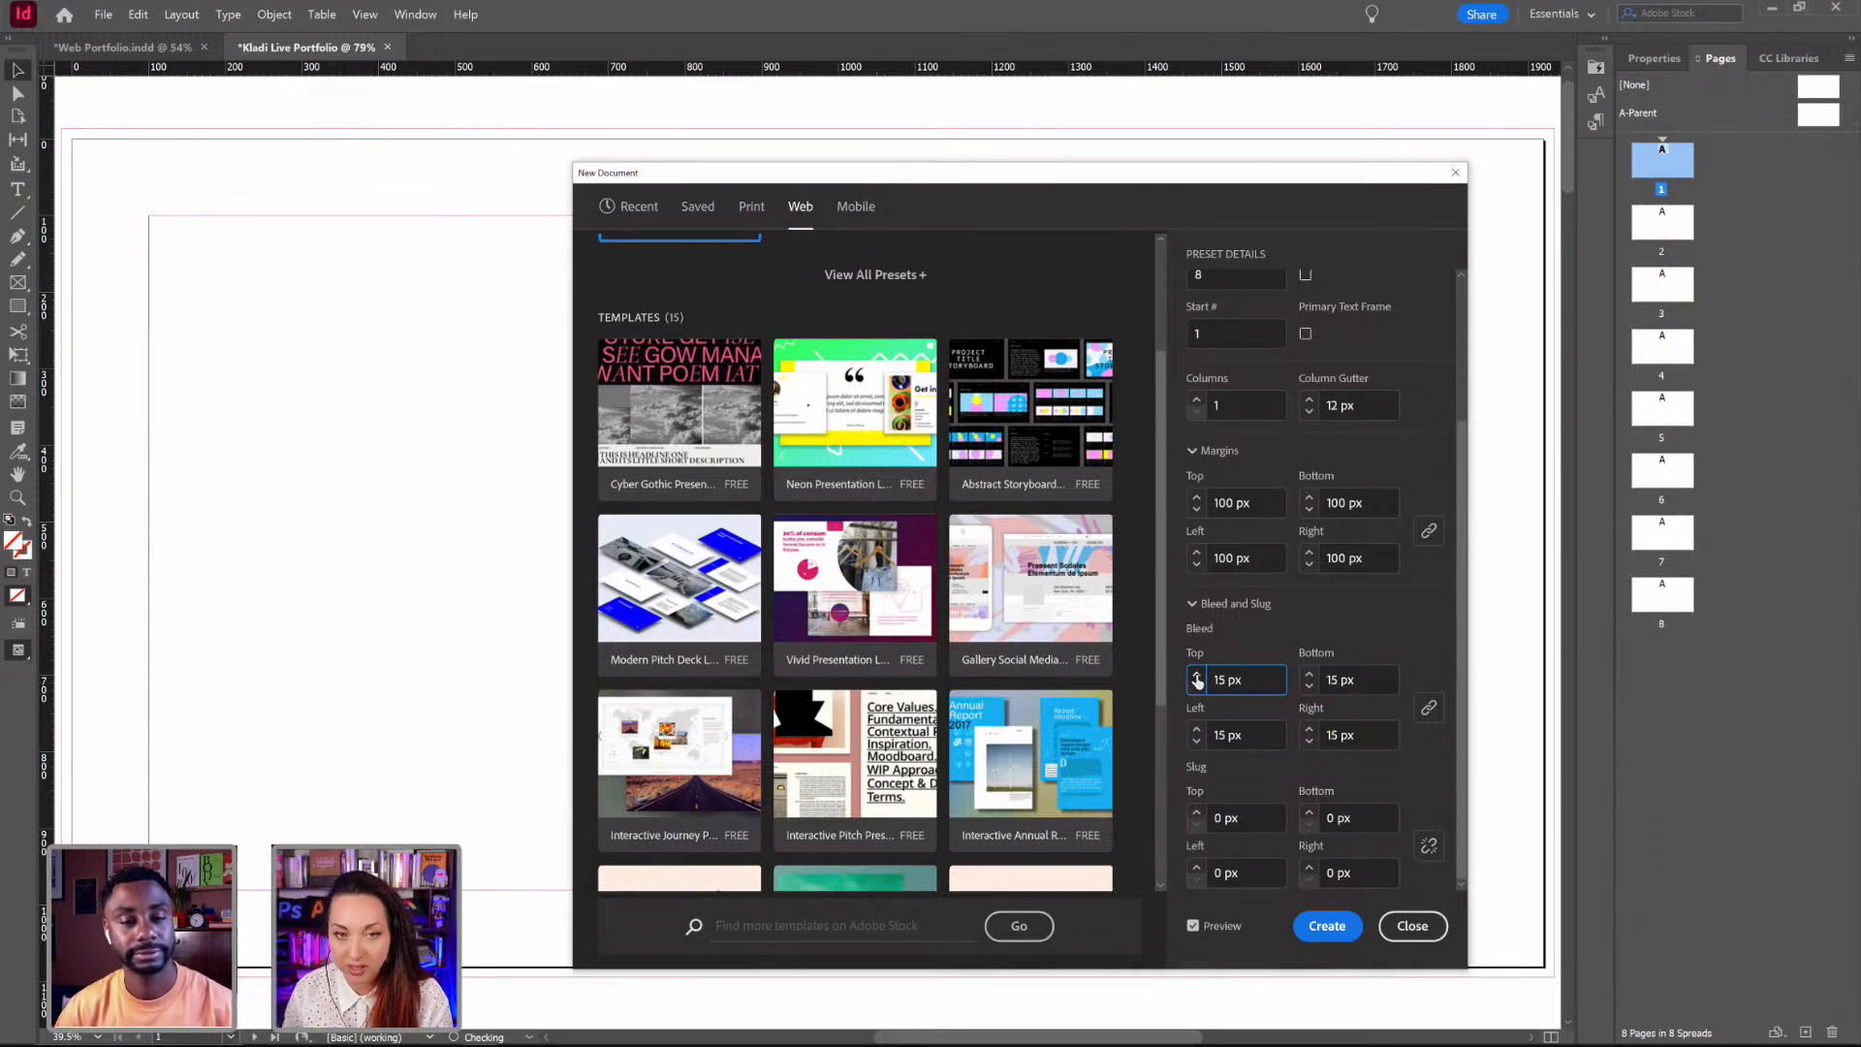
left_click(1196, 675)
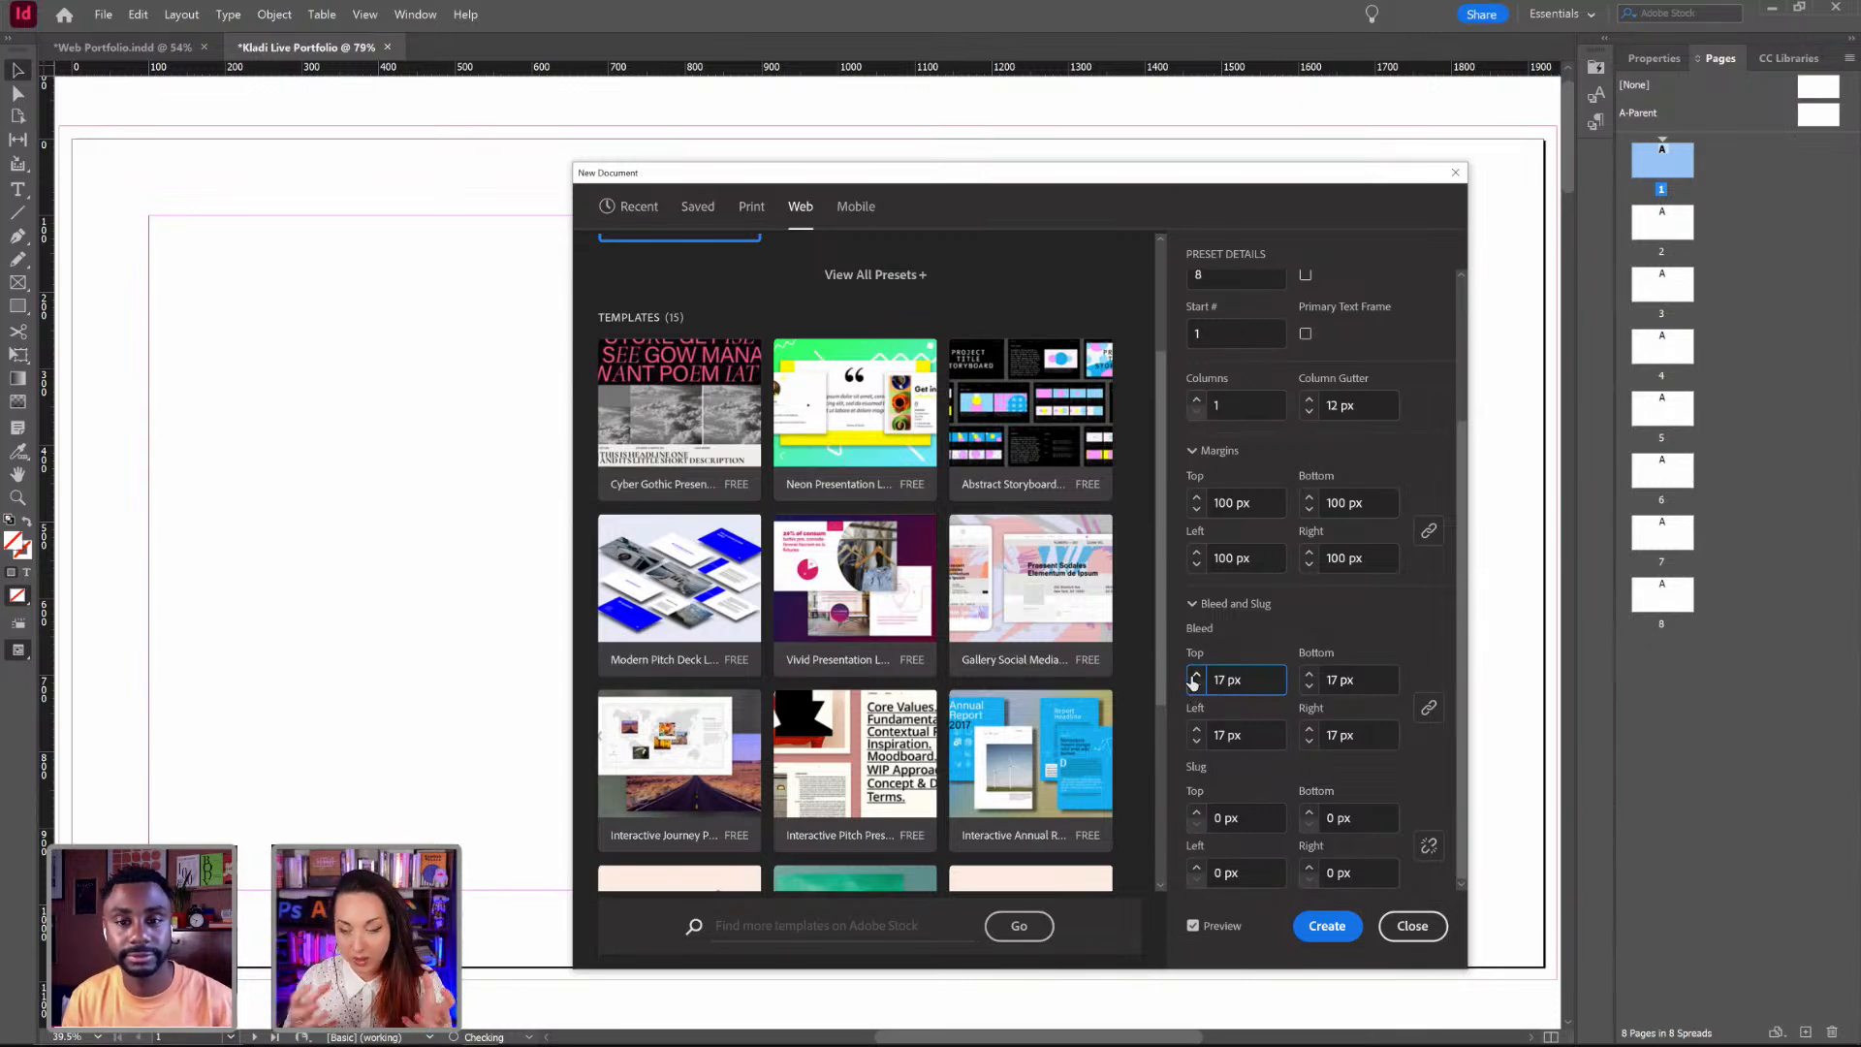
Step: Increase the top slug of the new document to 13 px
left_click(1197, 813)
left_click(1196, 813)
left_click(1196, 813)
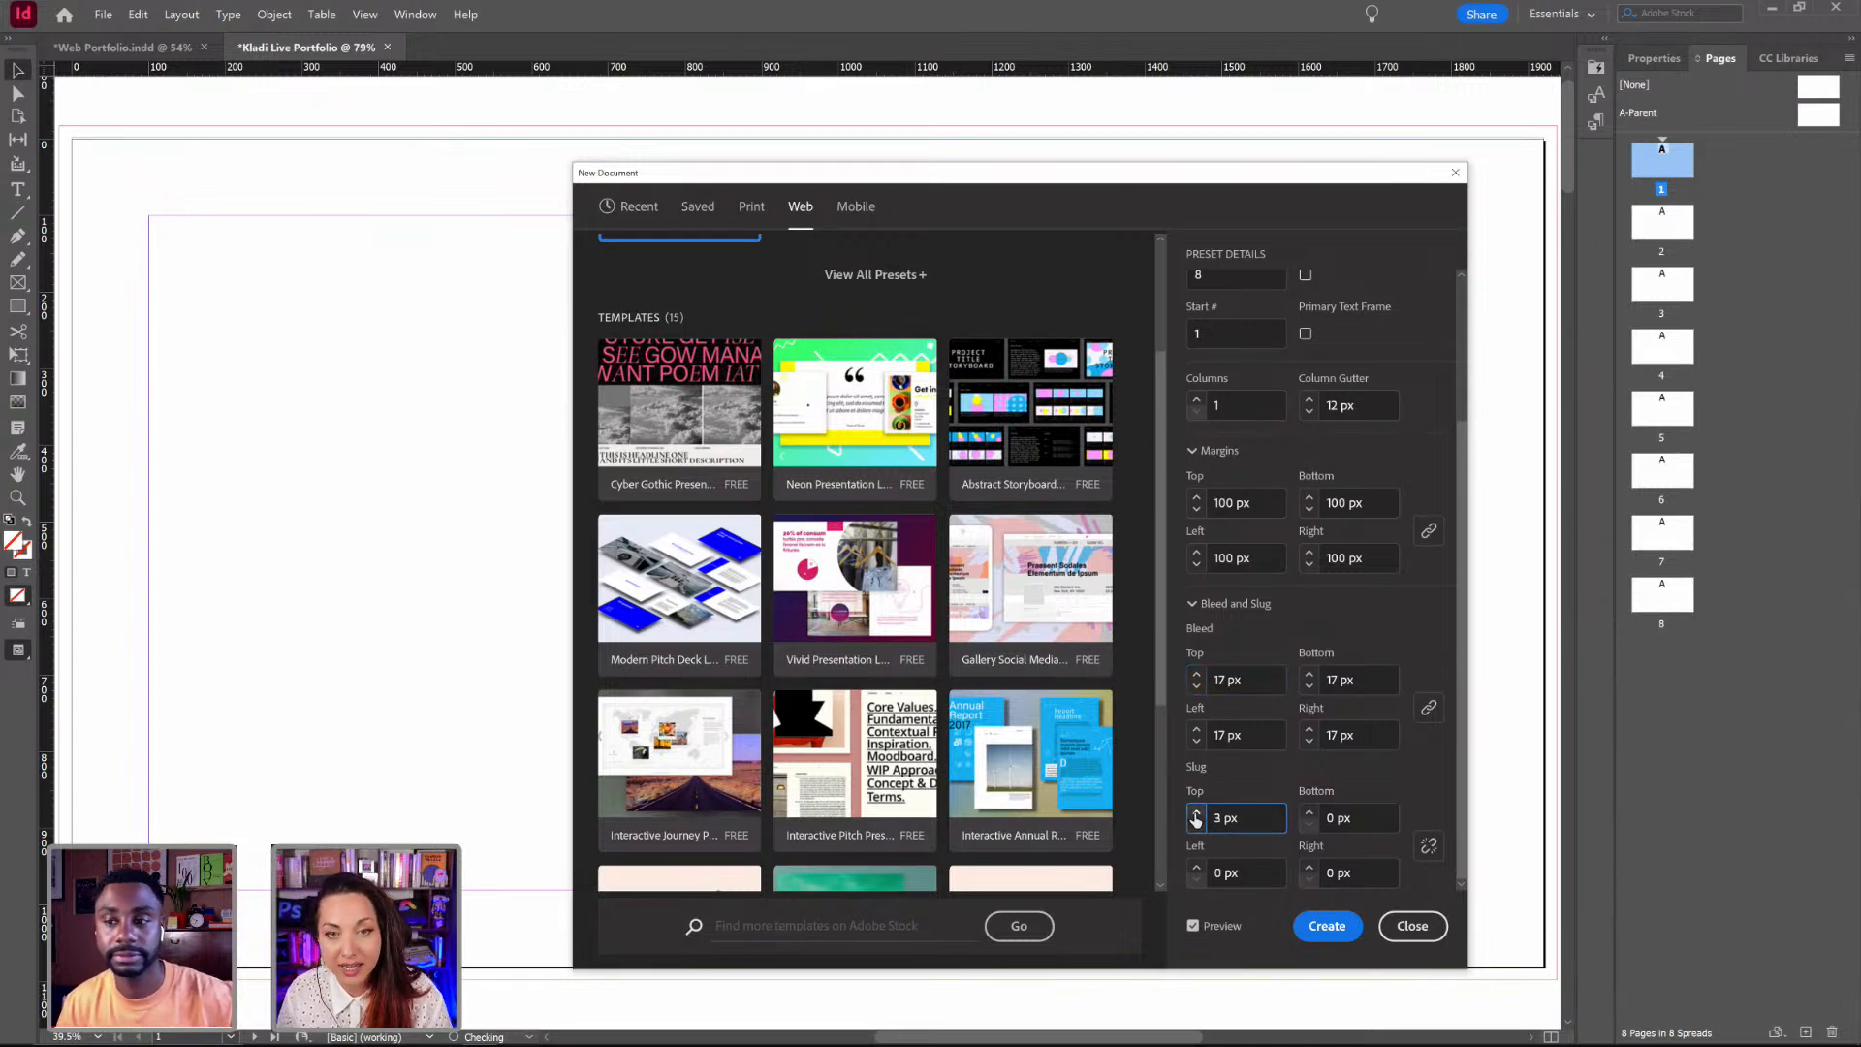
left_click(1196, 813)
left_click(1196, 813)
left_click(1195, 813)
left_click(1196, 813)
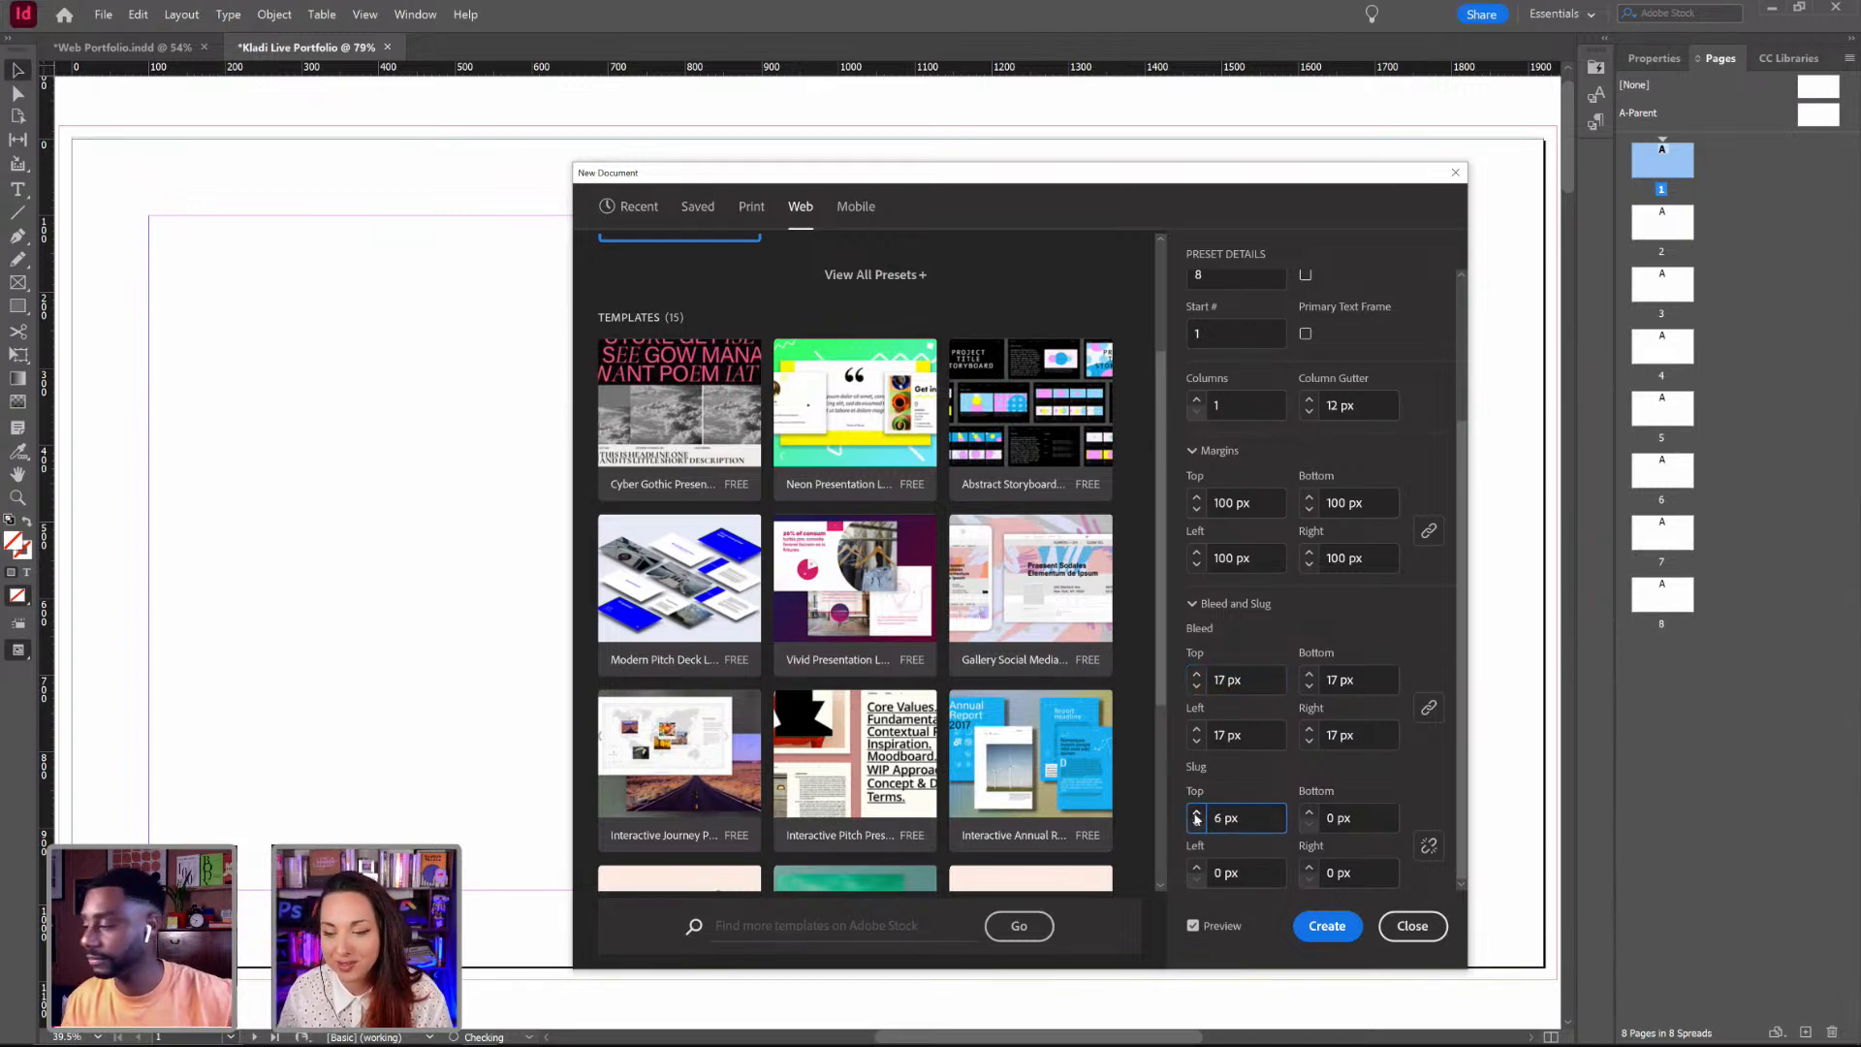
left_click(1195, 813)
left_click(1196, 813)
left_click(1195, 813)
left_click(1195, 813)
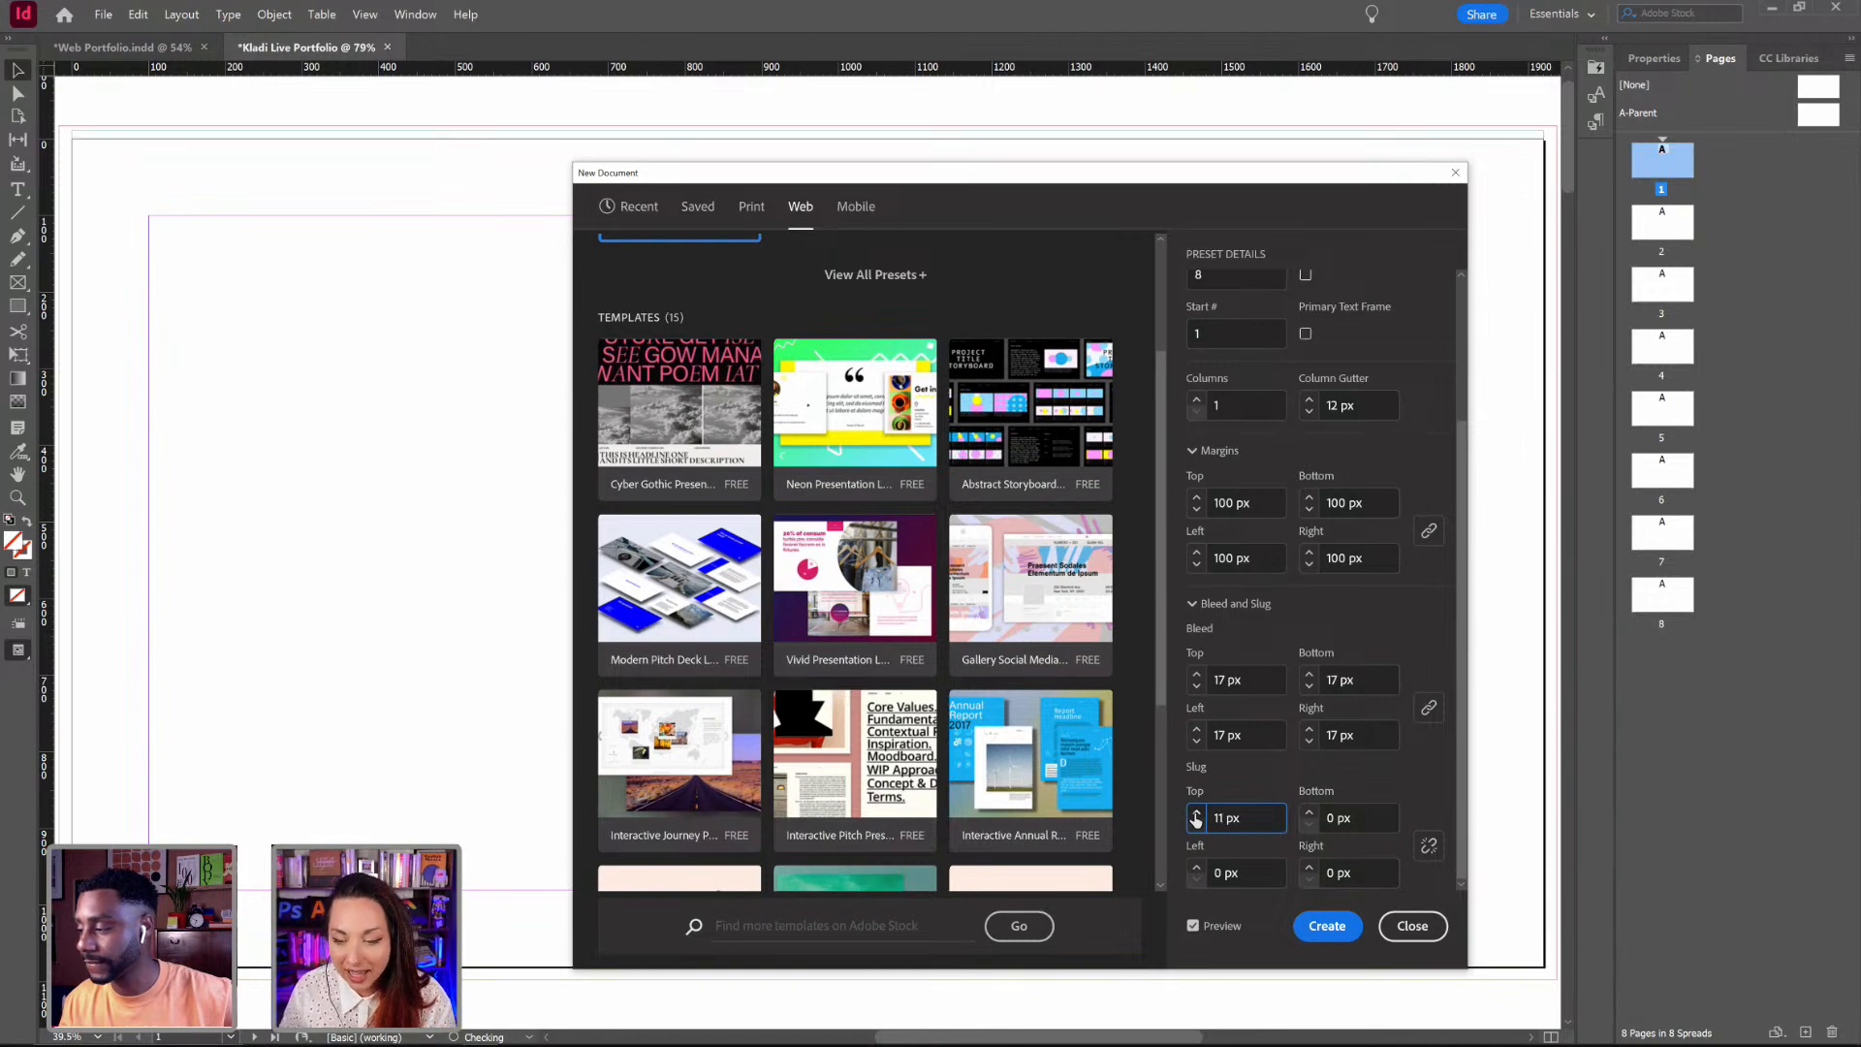
left_click(1196, 814)
left_click(1196, 814)
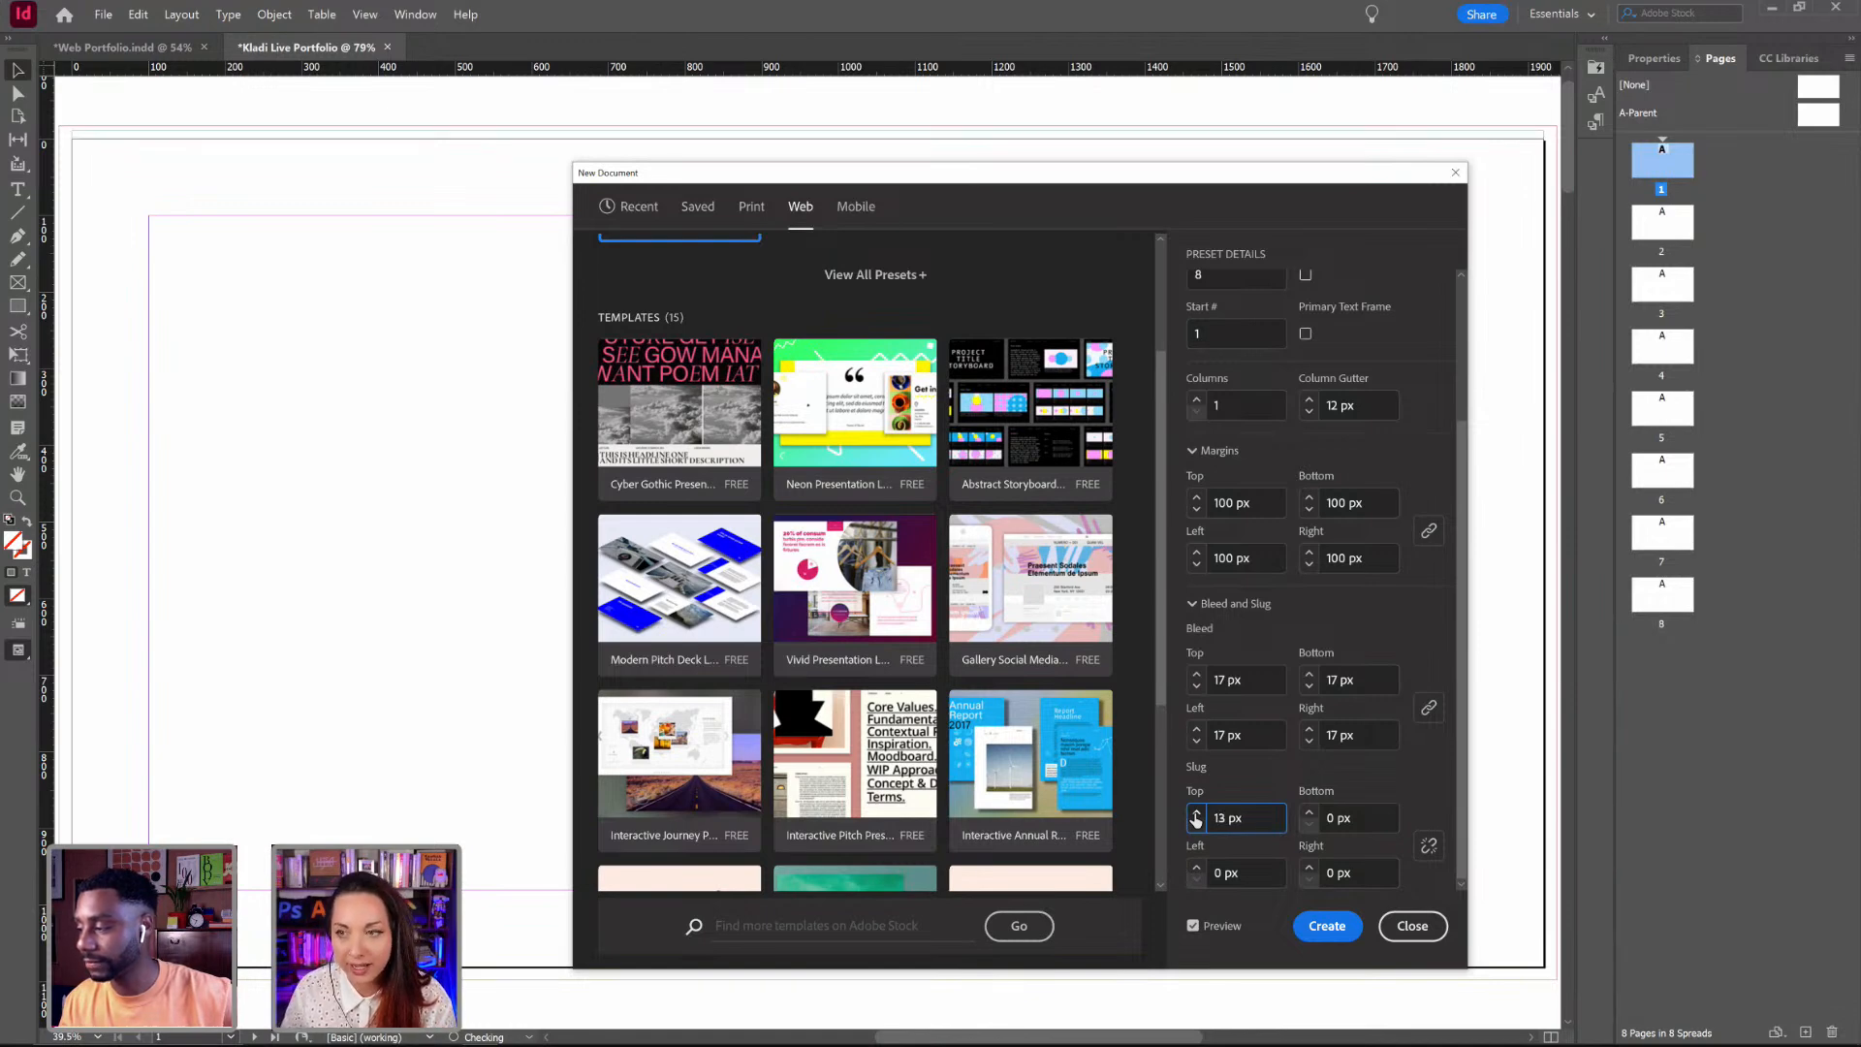
Step: Increase the top slug of the new document to 24 px
left_click(1196, 814)
left_click(1196, 814)
left_click(1196, 814)
left_click(1196, 814)
left_click(1196, 814)
left_click(1196, 814)
left_click(1196, 815)
left_click(1196, 814)
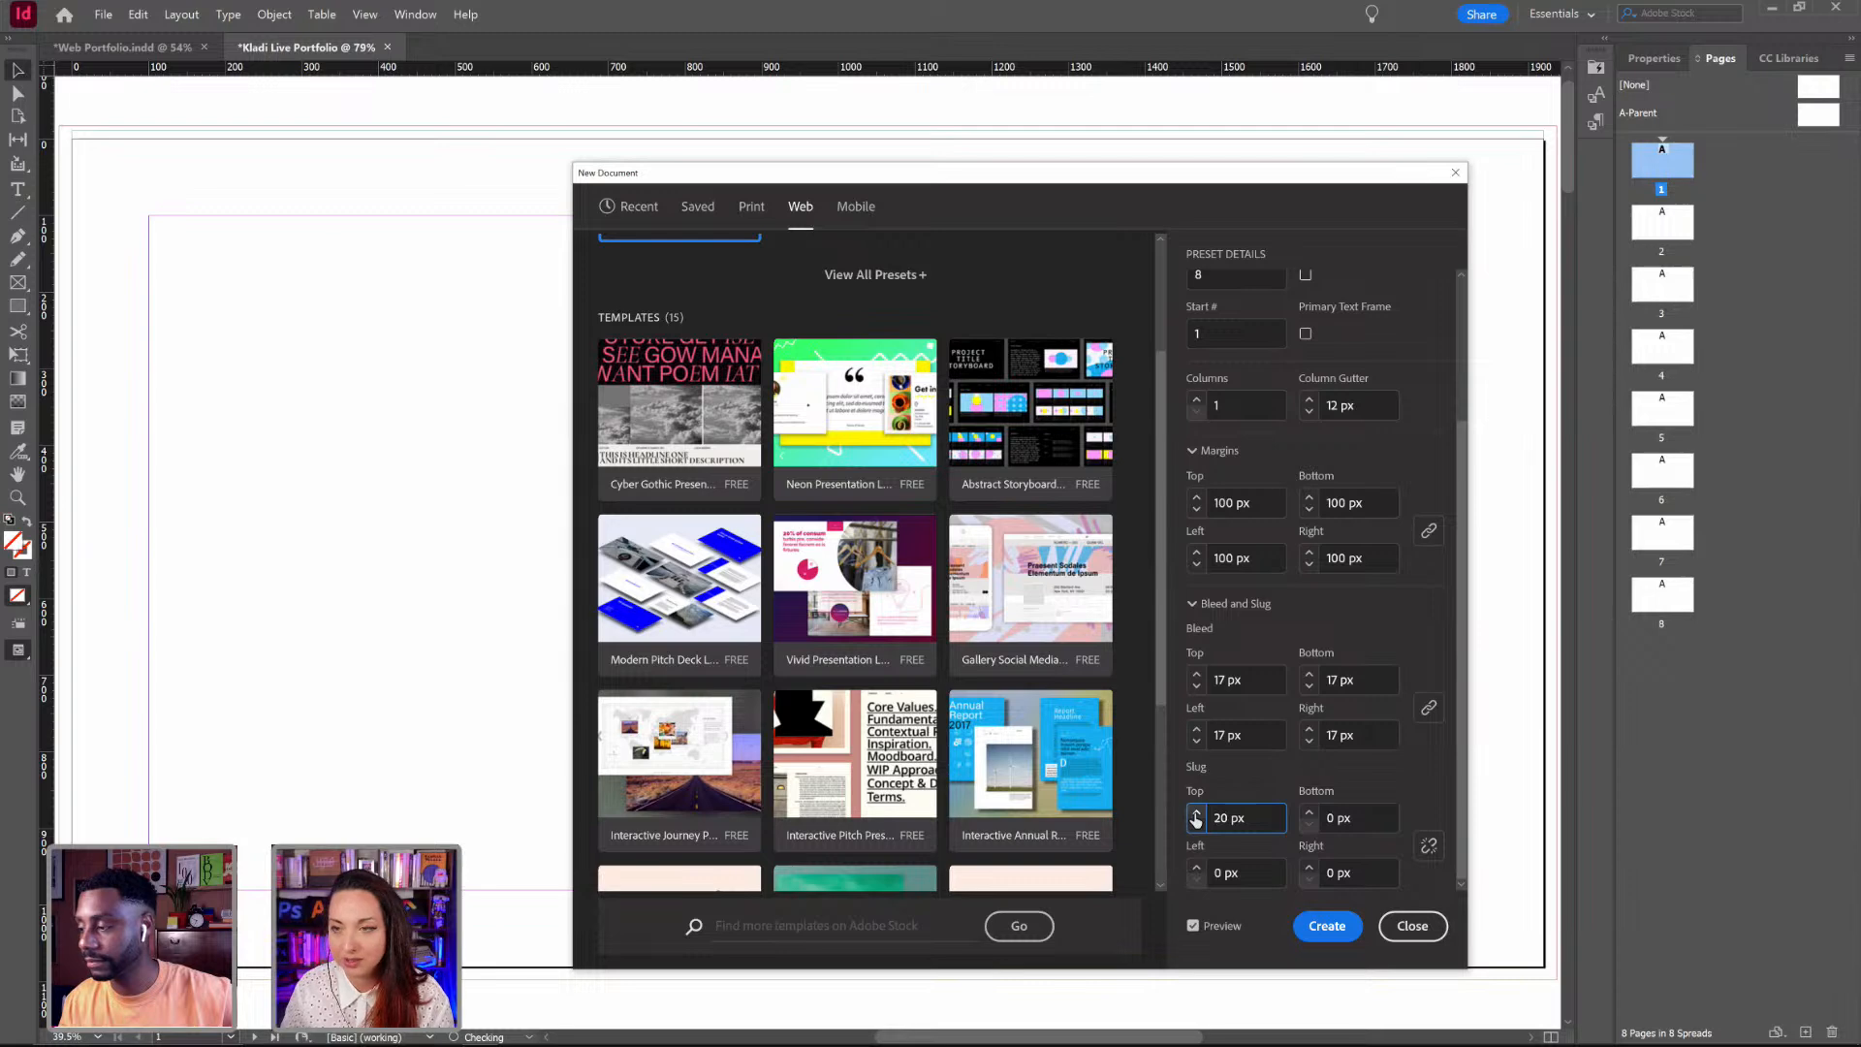
left_click(1196, 814)
left_click(1196, 814)
left_click(1196, 814)
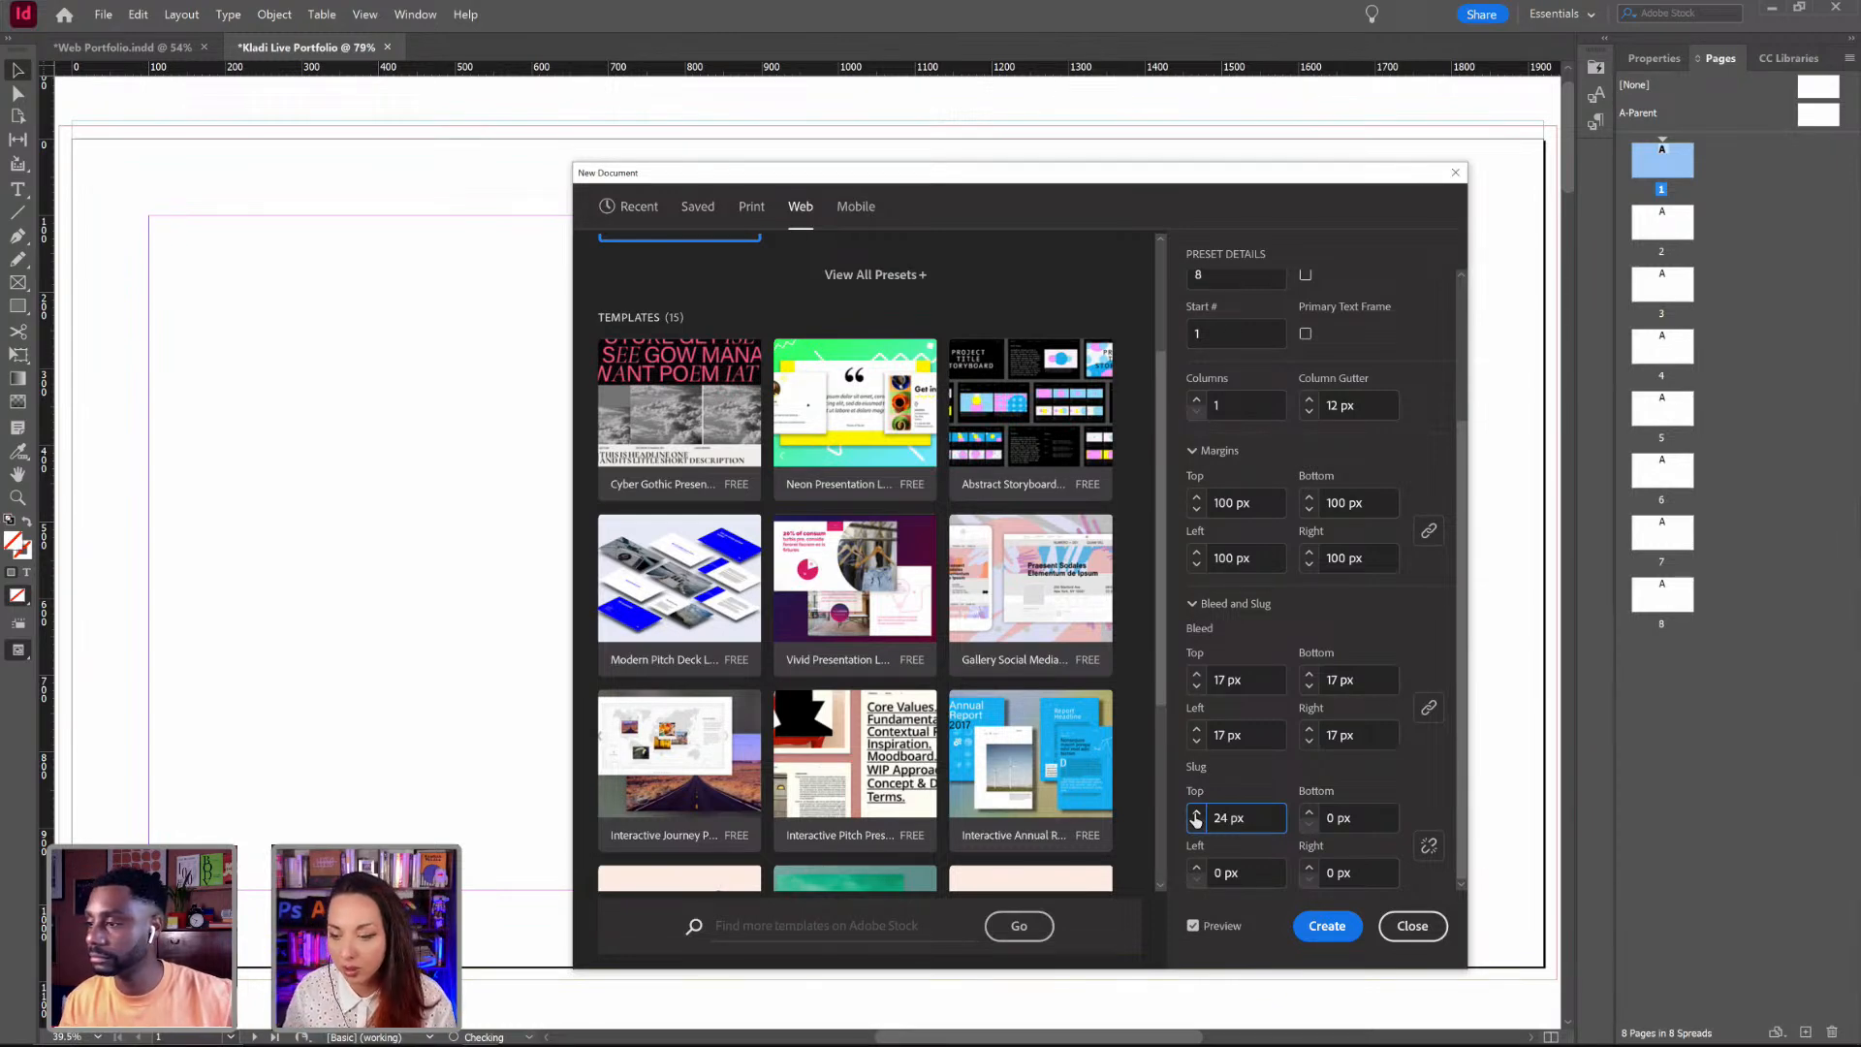
Step: Reset the top slug and all four linked bleed values to 0 px, and create the document
double_click(1219, 819)
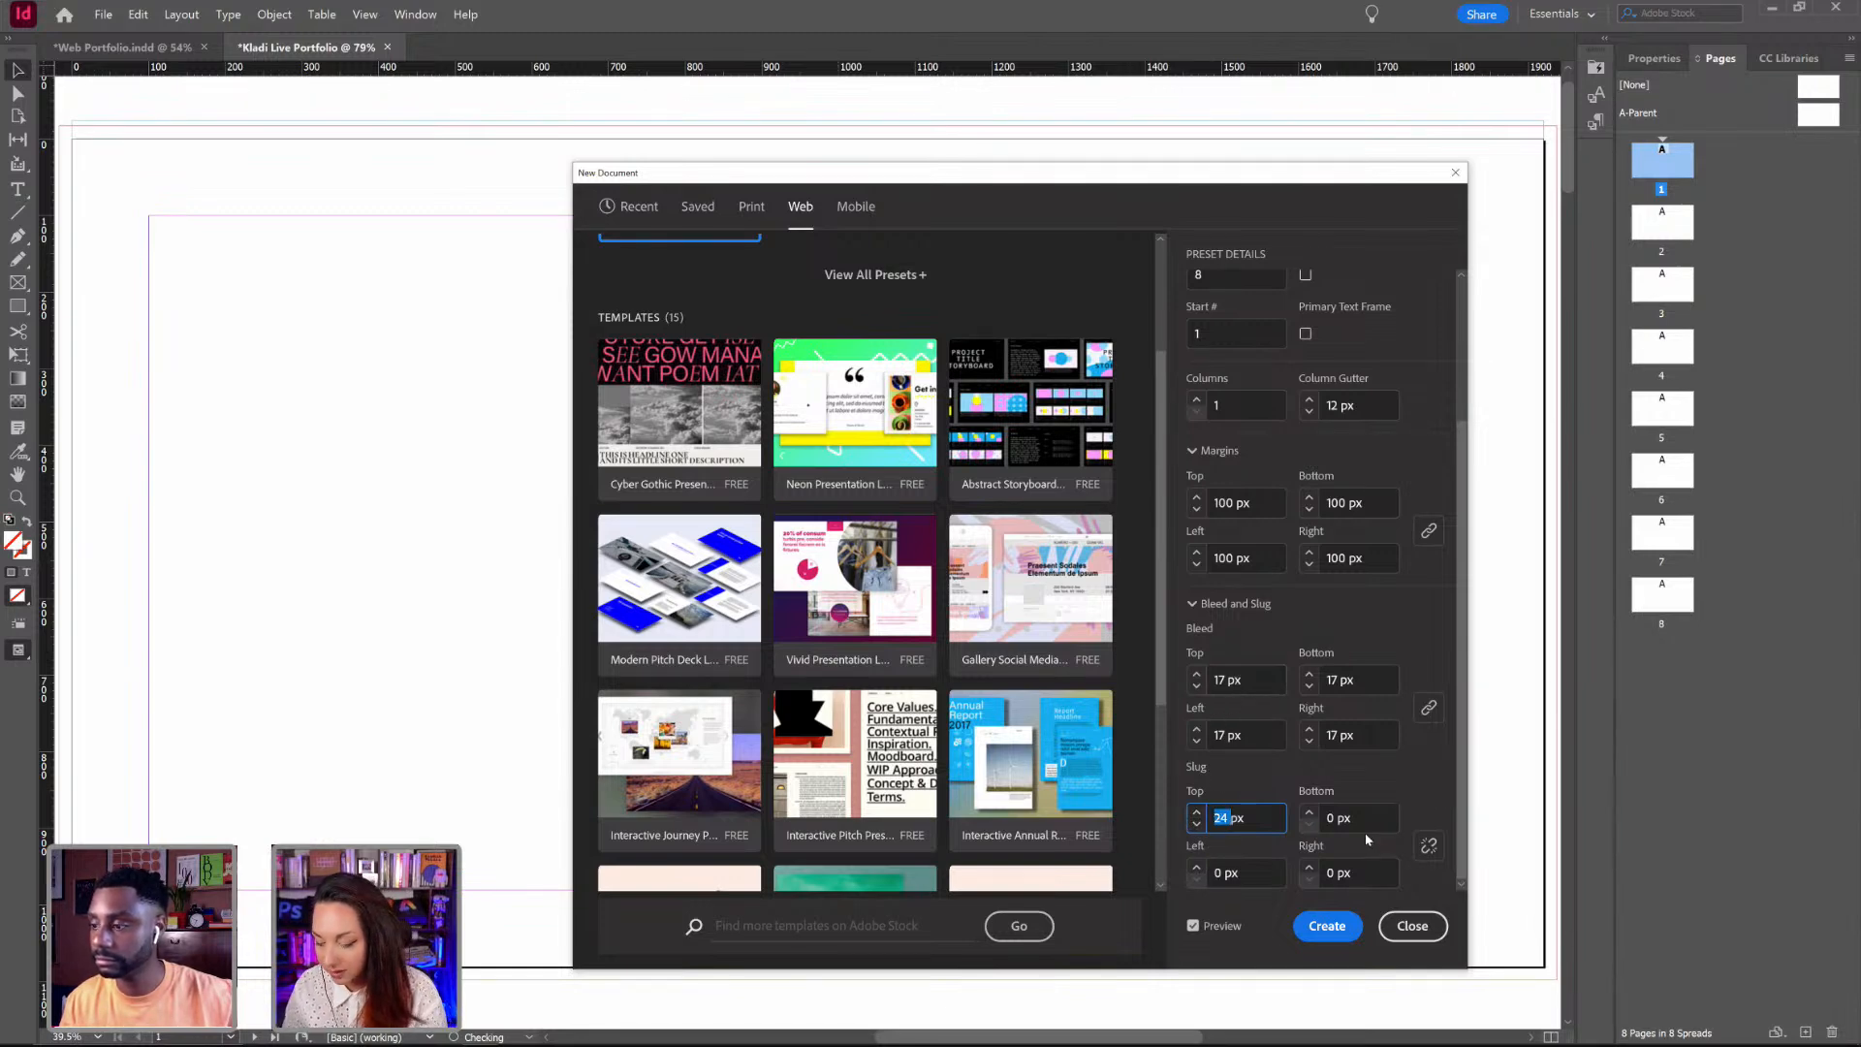
type("0")
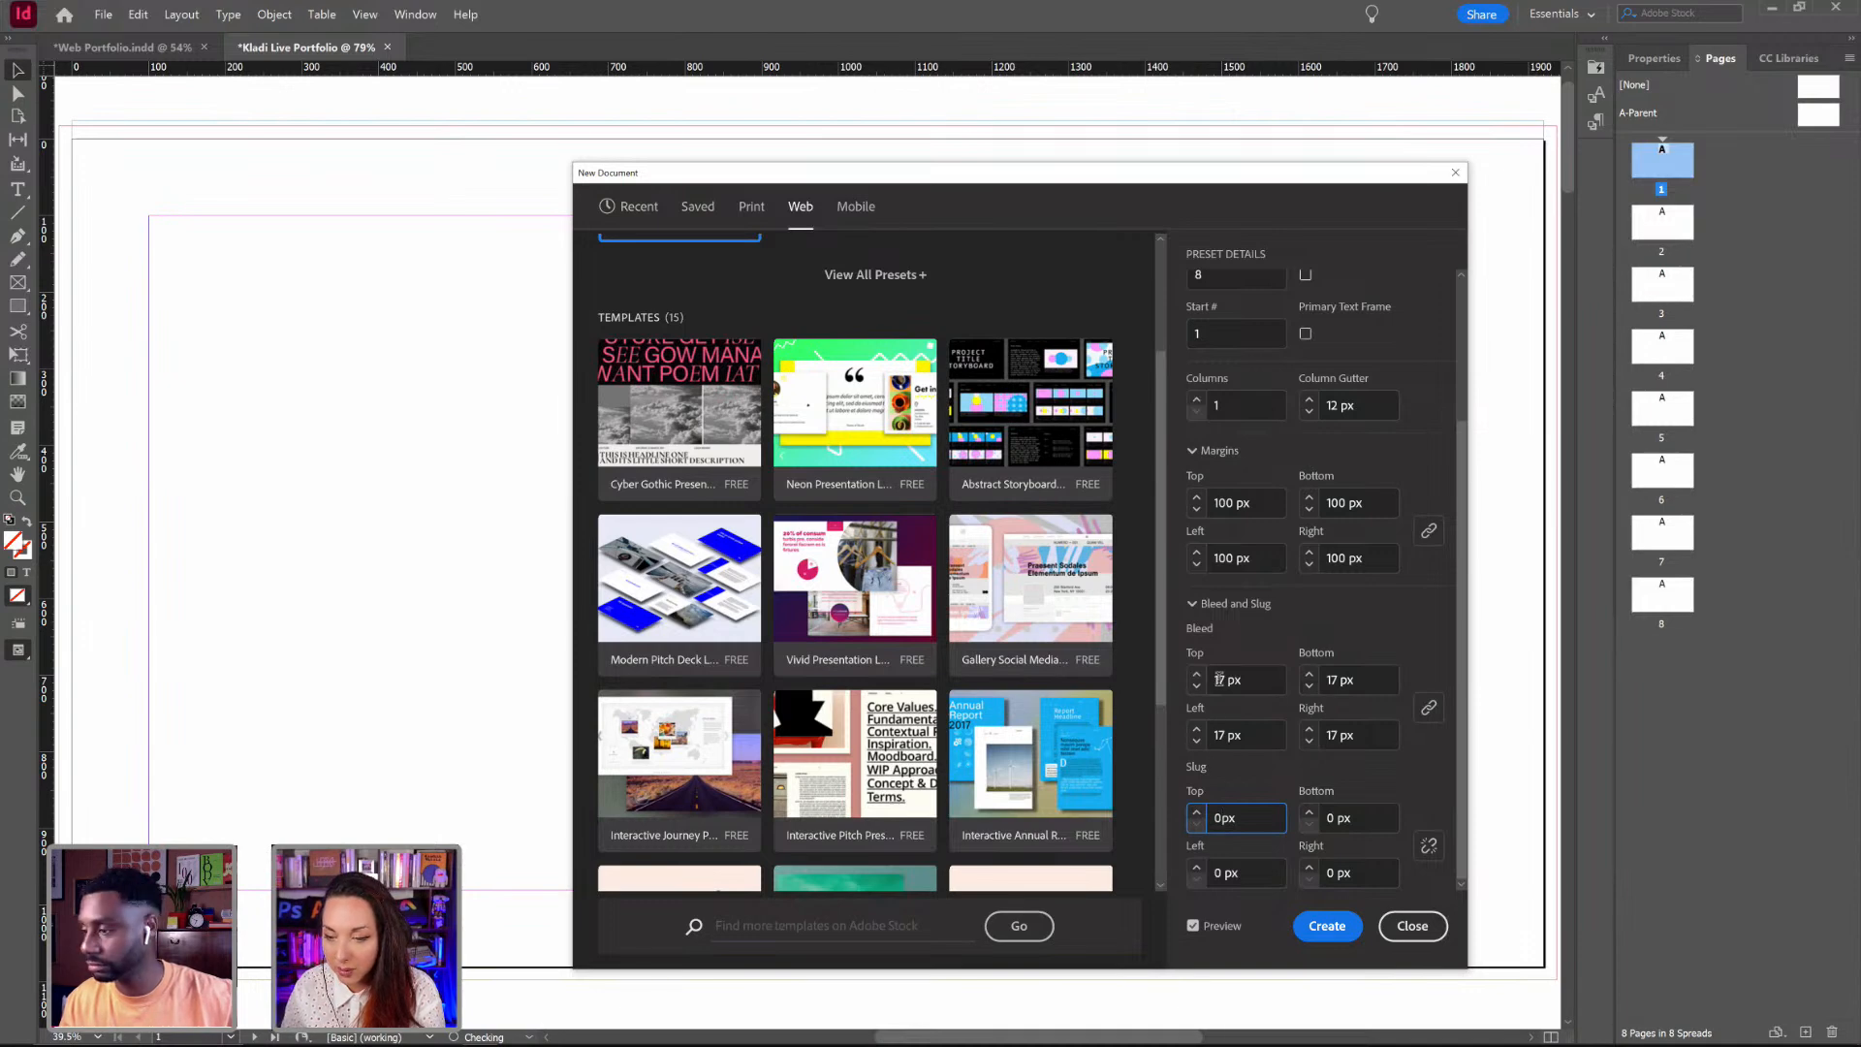
double_click(1219, 680)
type("0")
left_click(1352, 683)
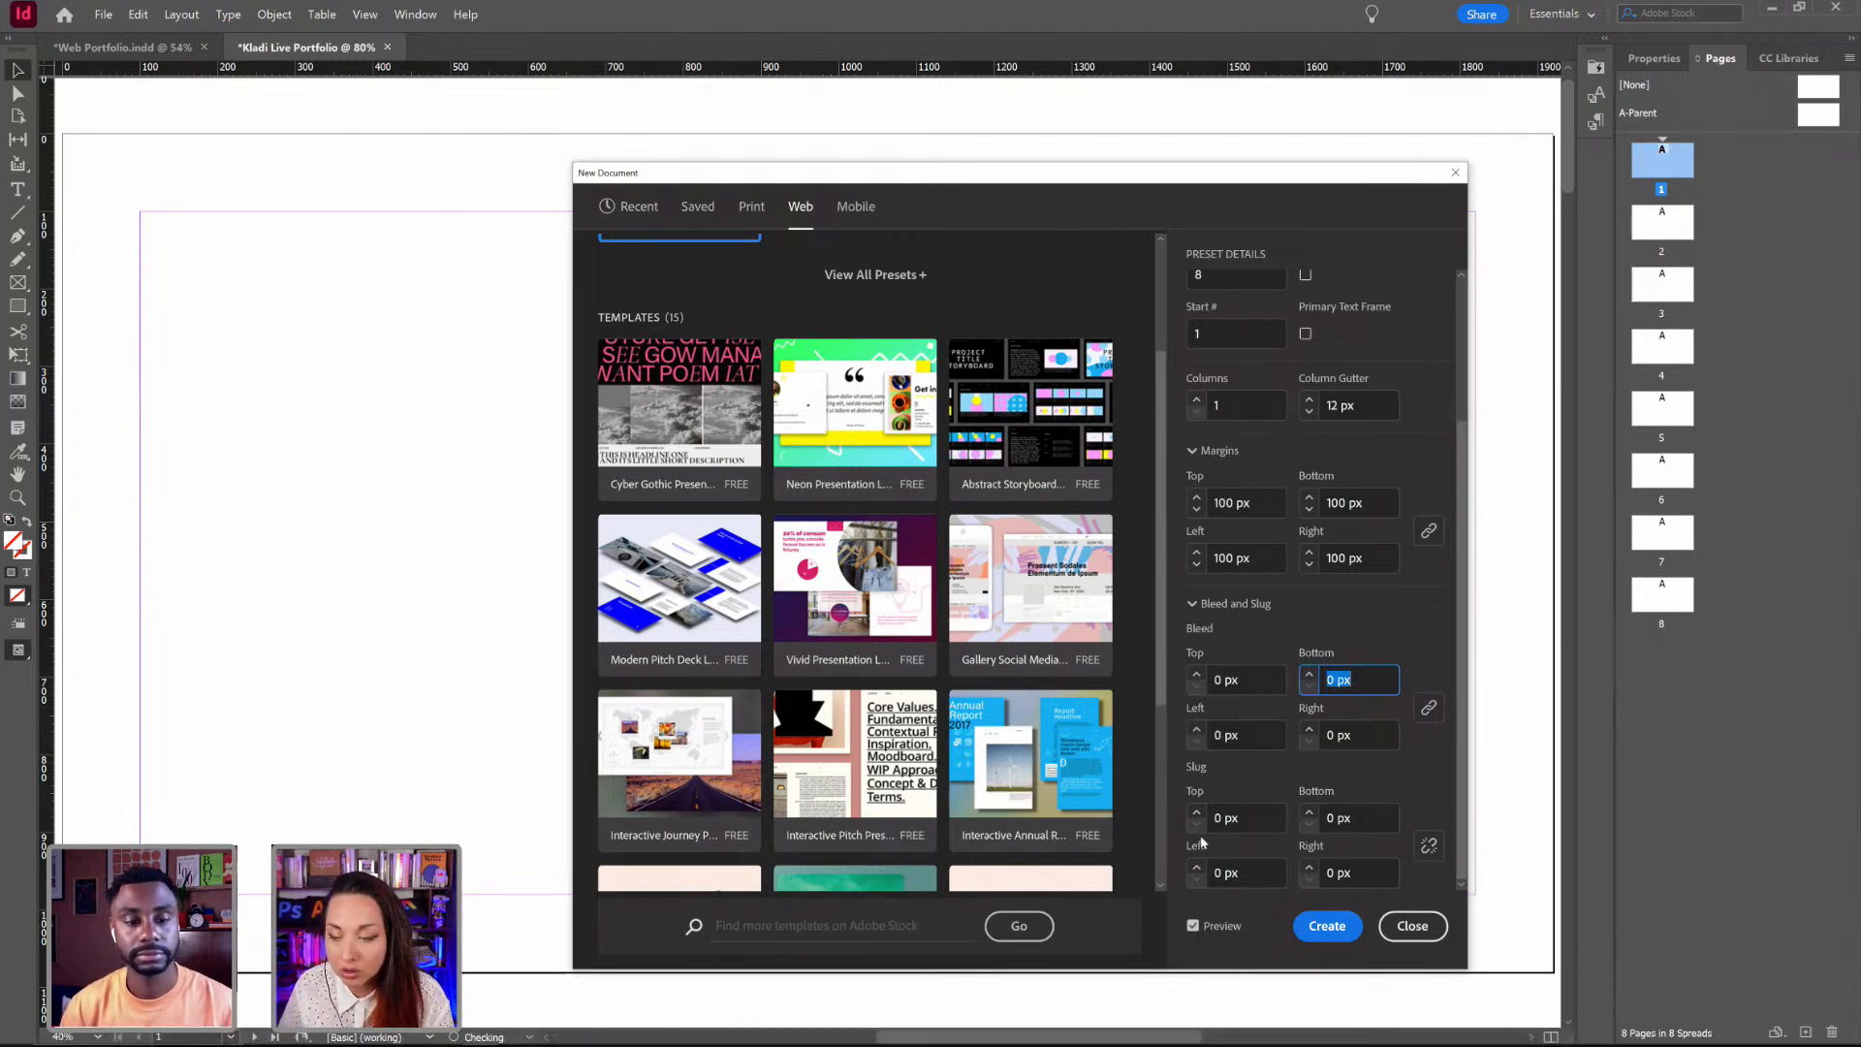
left_click(1330, 926)
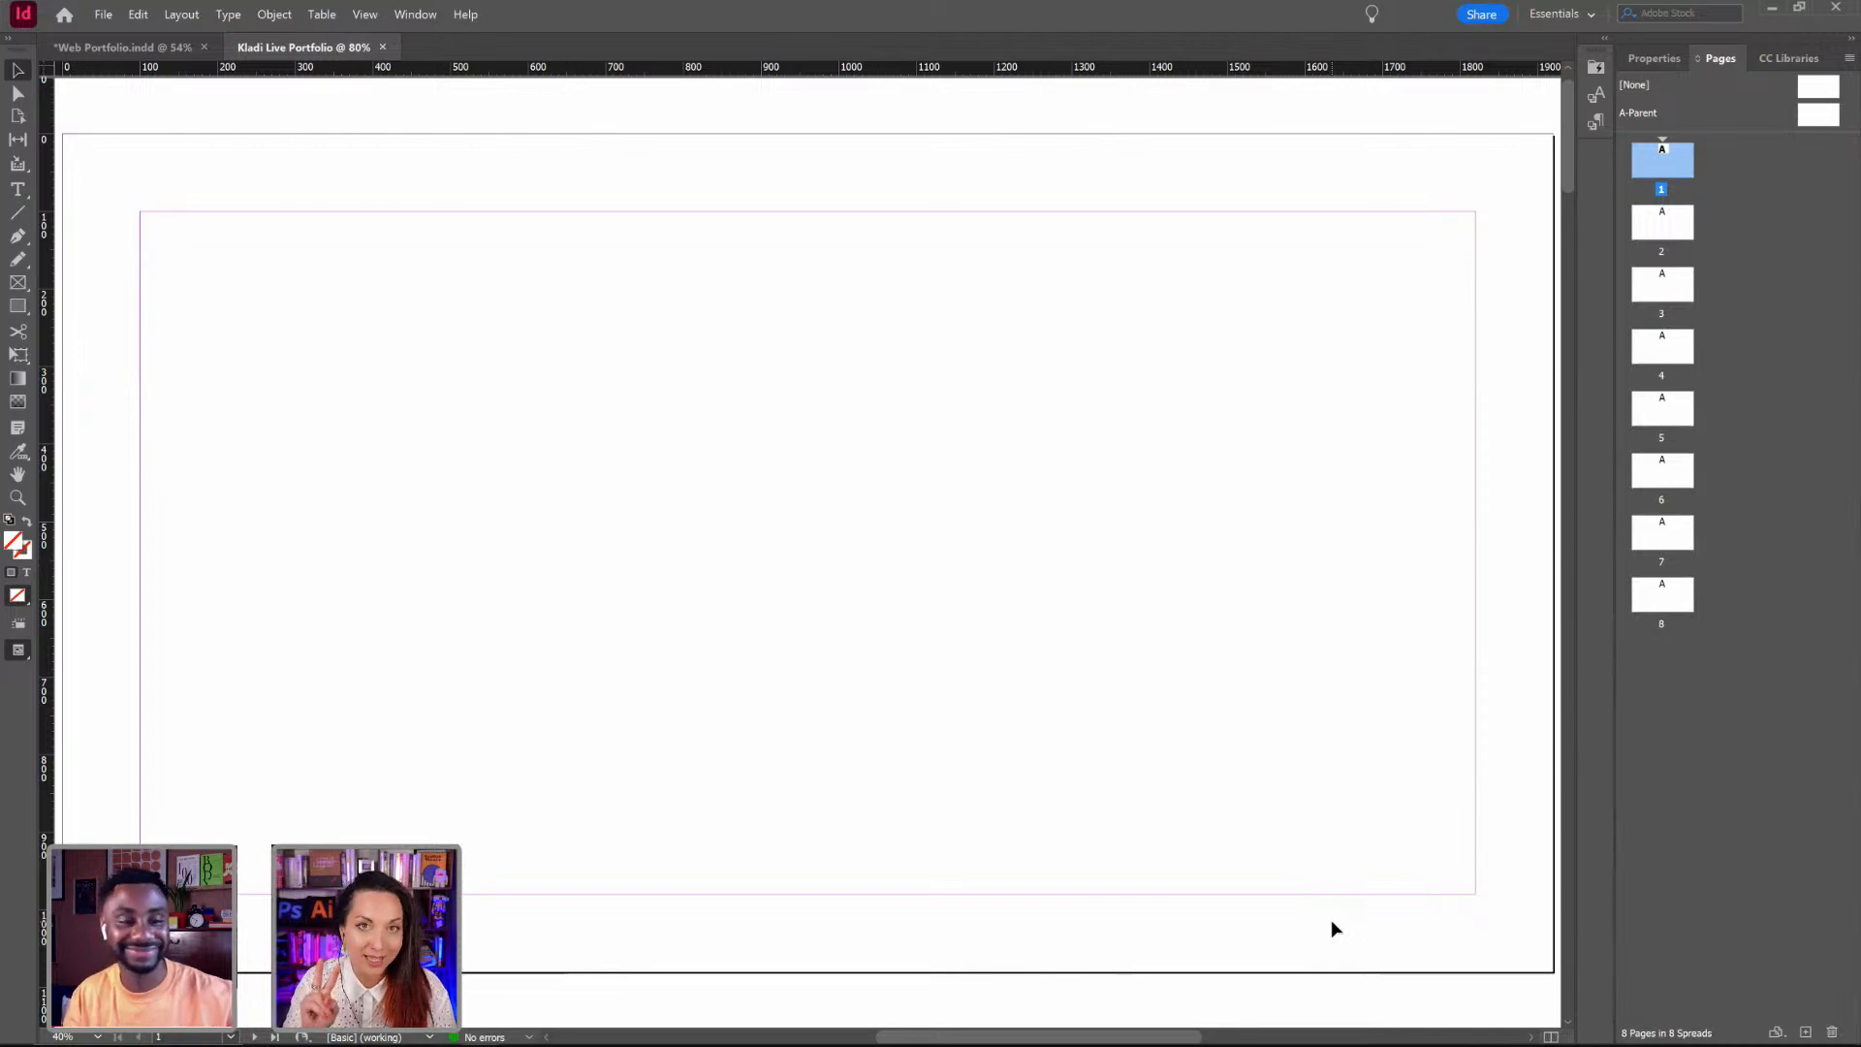
Step: Save the new portfolio document to the Desktop as an InDesign 2023 document, keeping the suggested file name
key("ctrl+s")
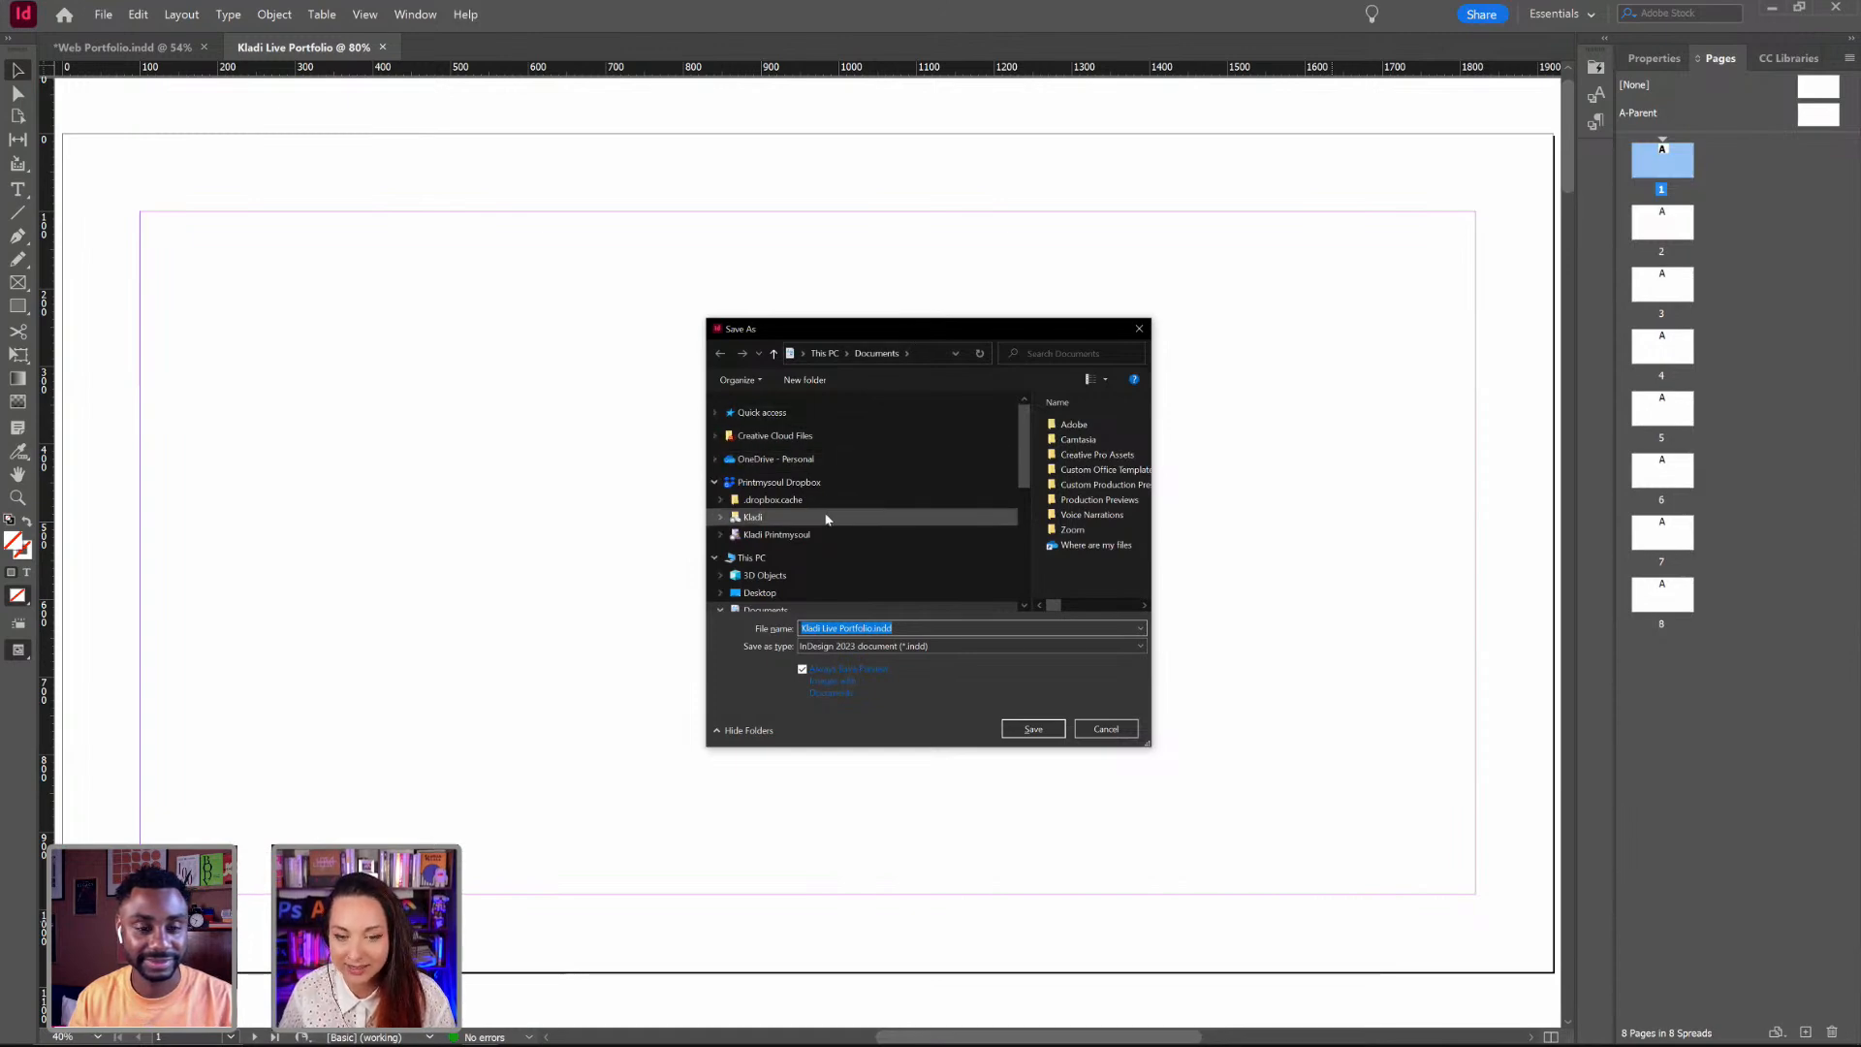
left_click(825, 596)
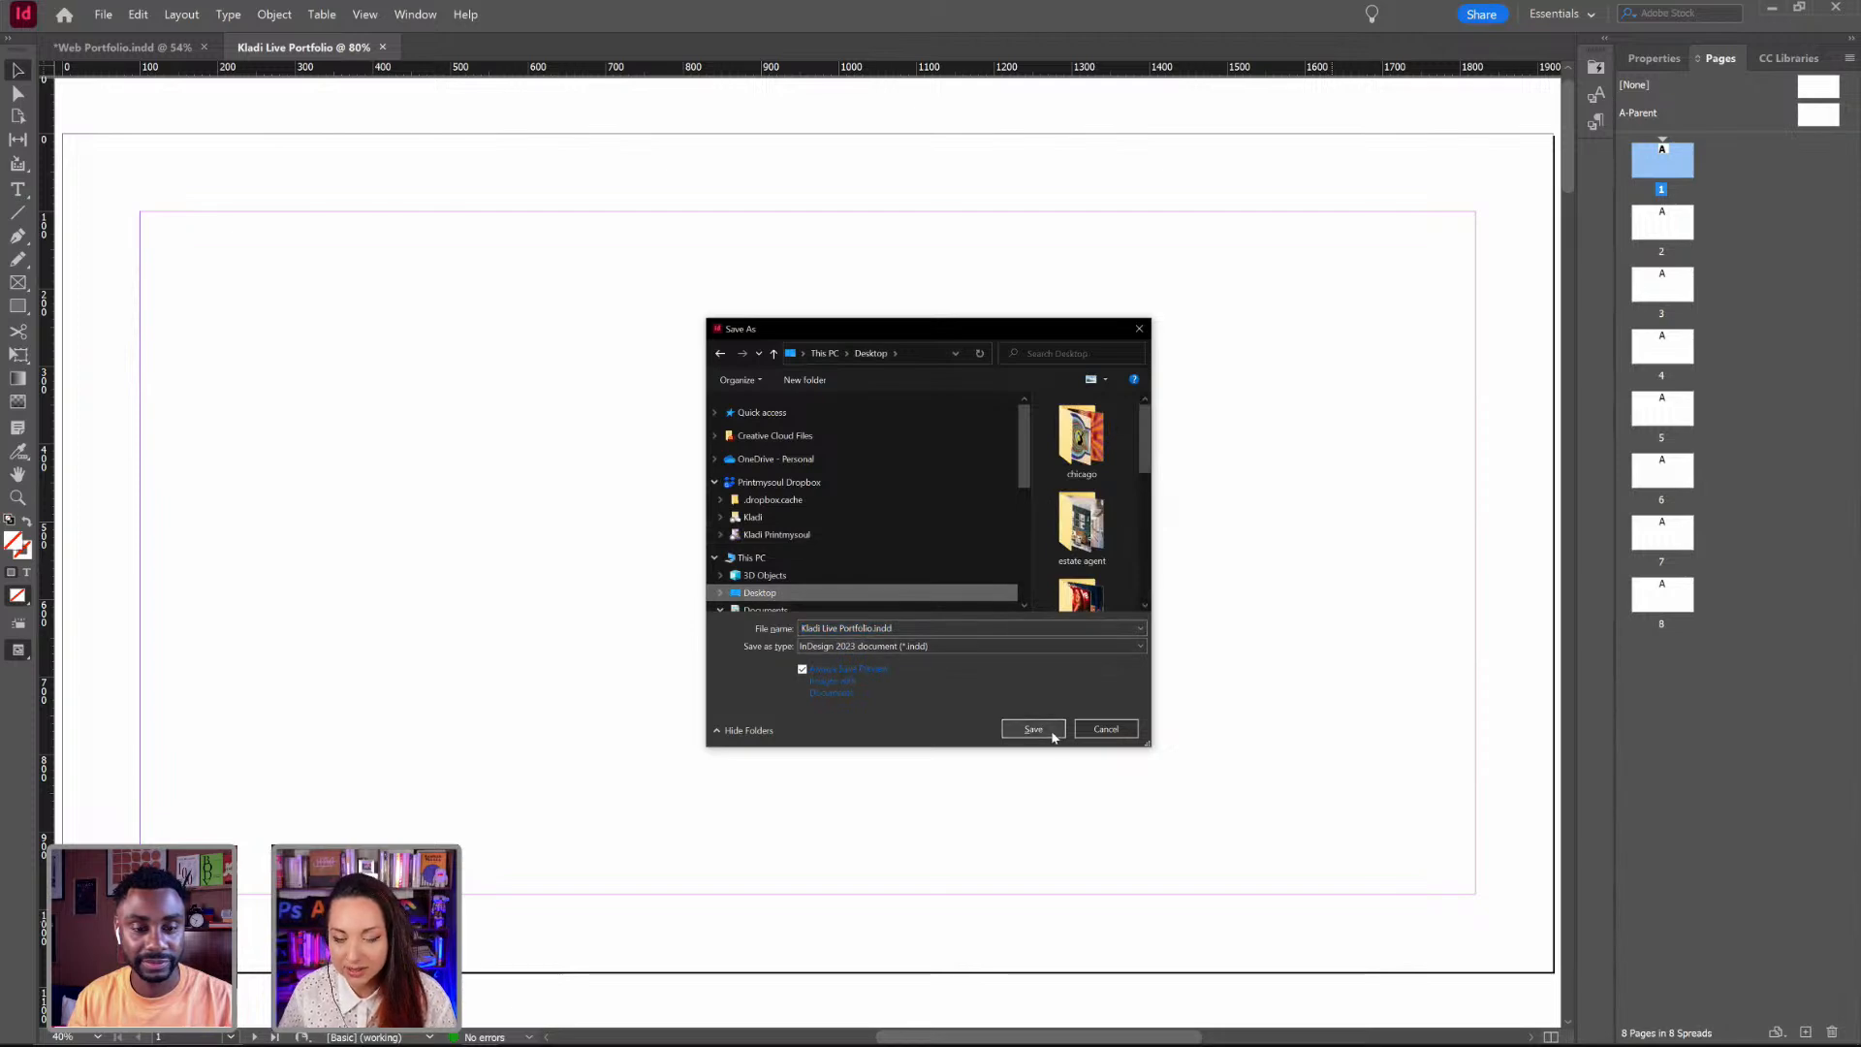
left_click(1051, 733)
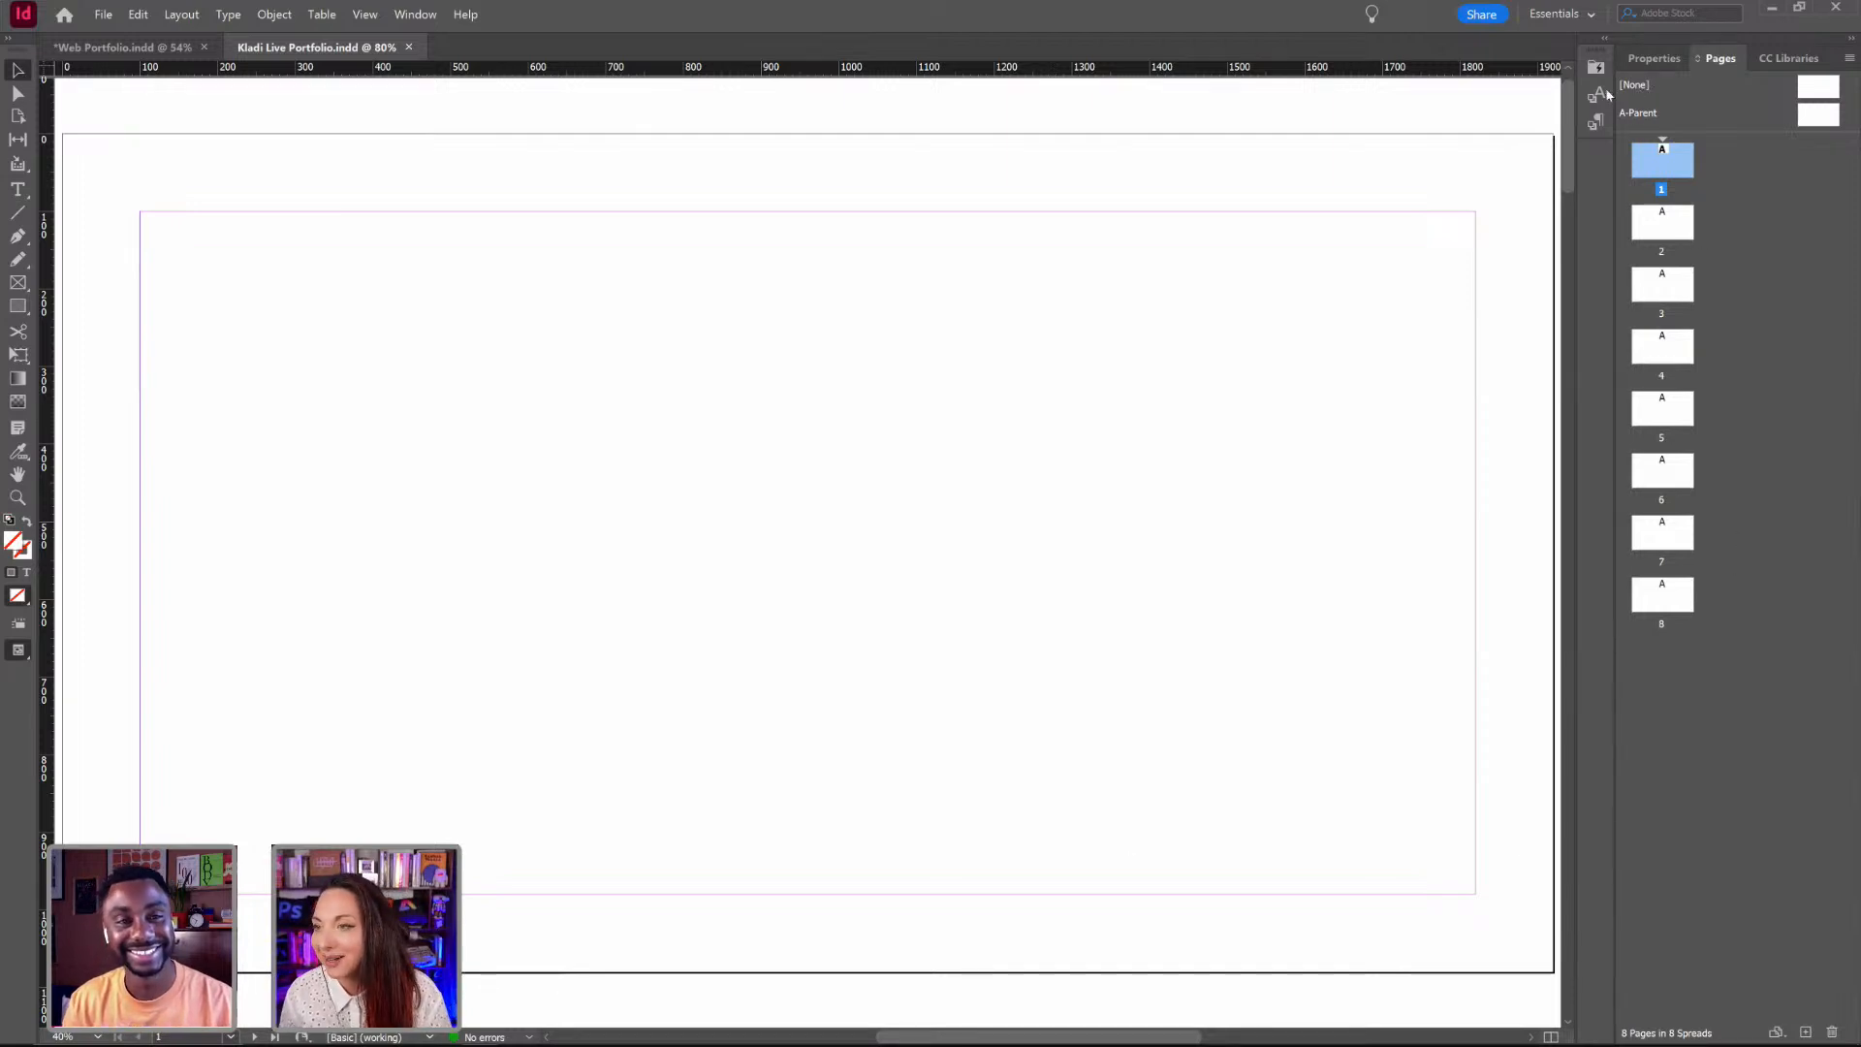
Step: Reset the Essentials workspace to its default panel layout
left_click(1574, 15)
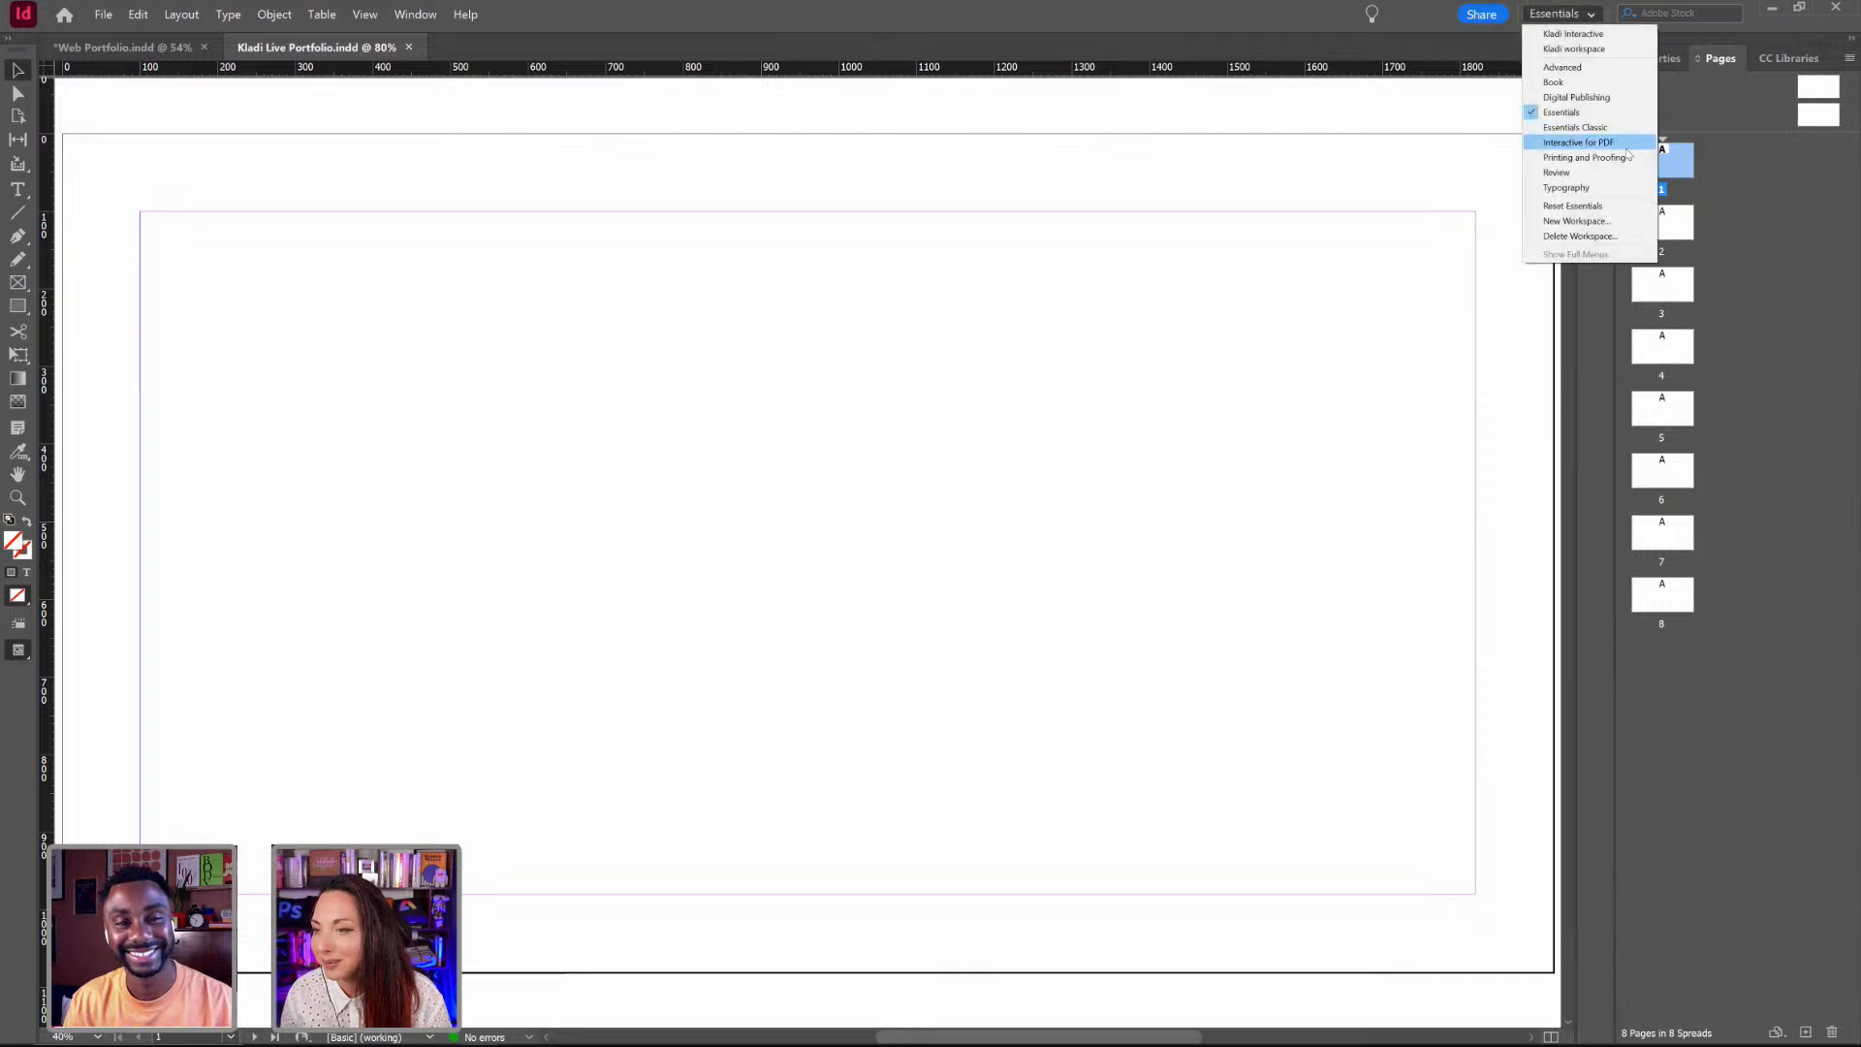
left_click(1601, 205)
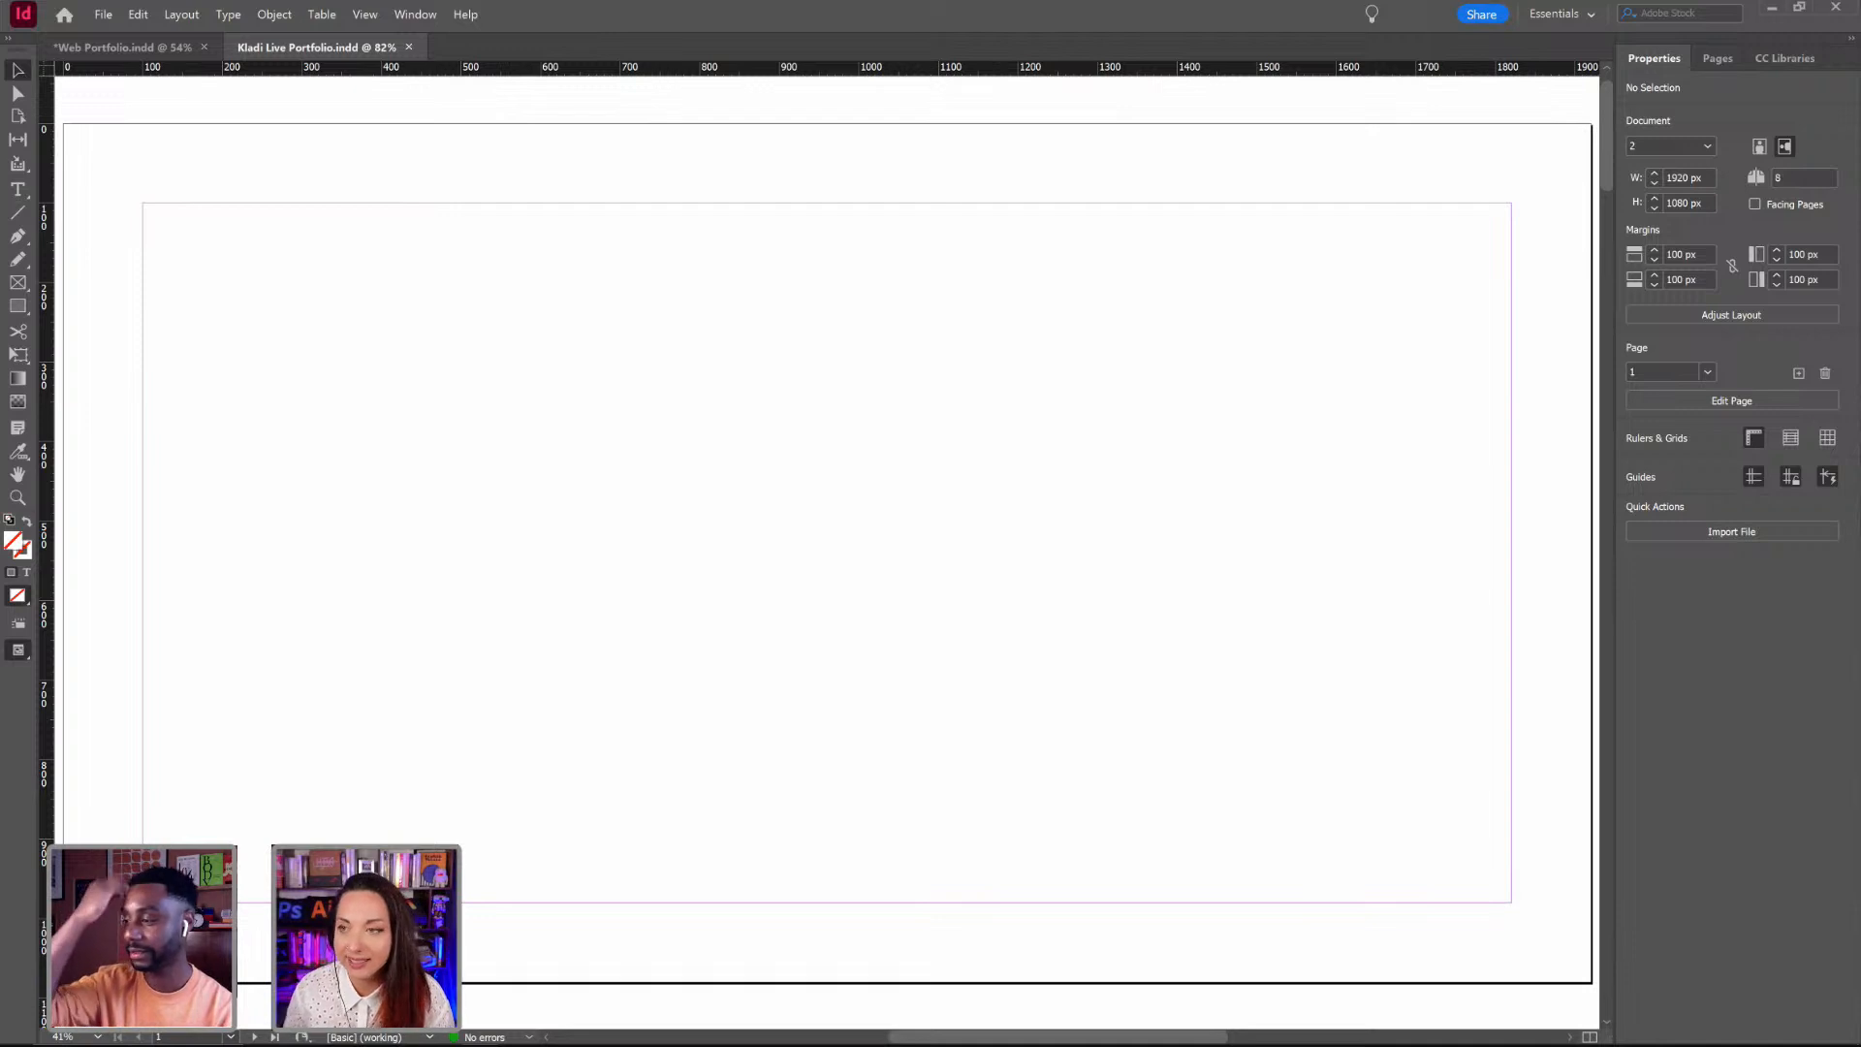
left_click(1587, 15)
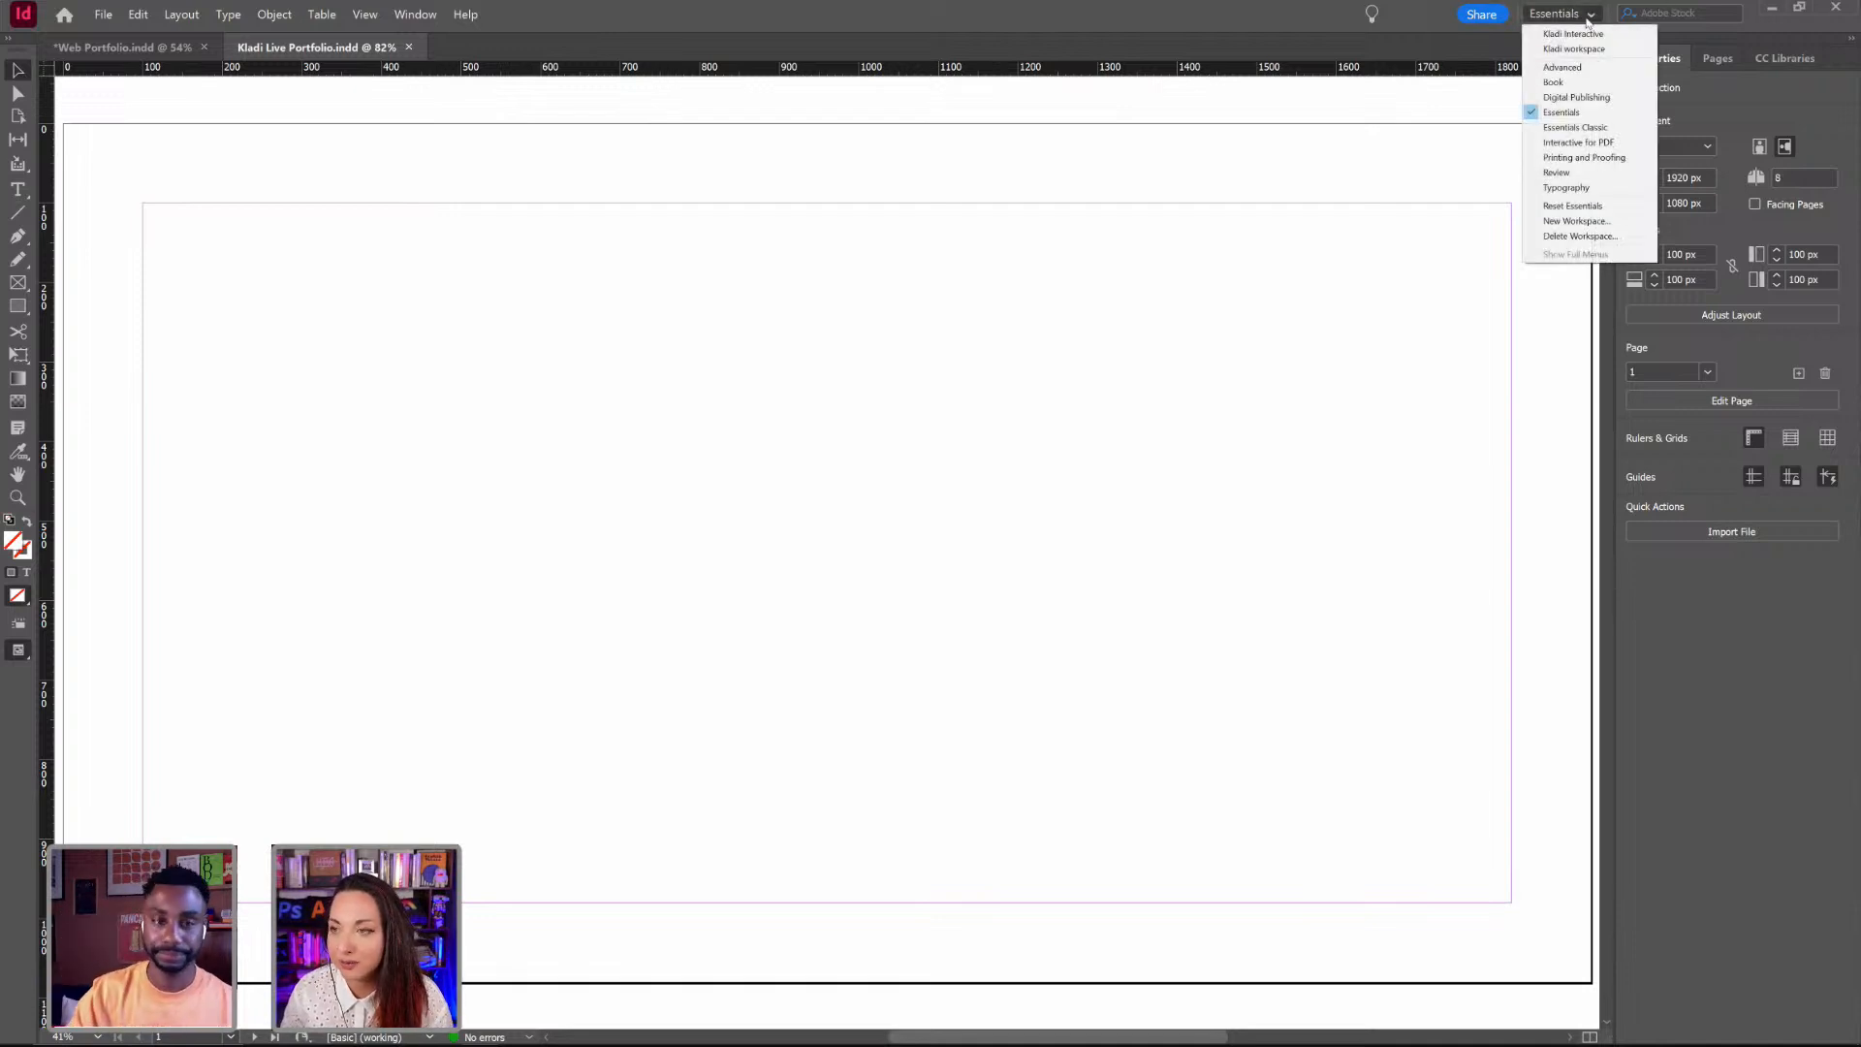
left_click(1632, 211)
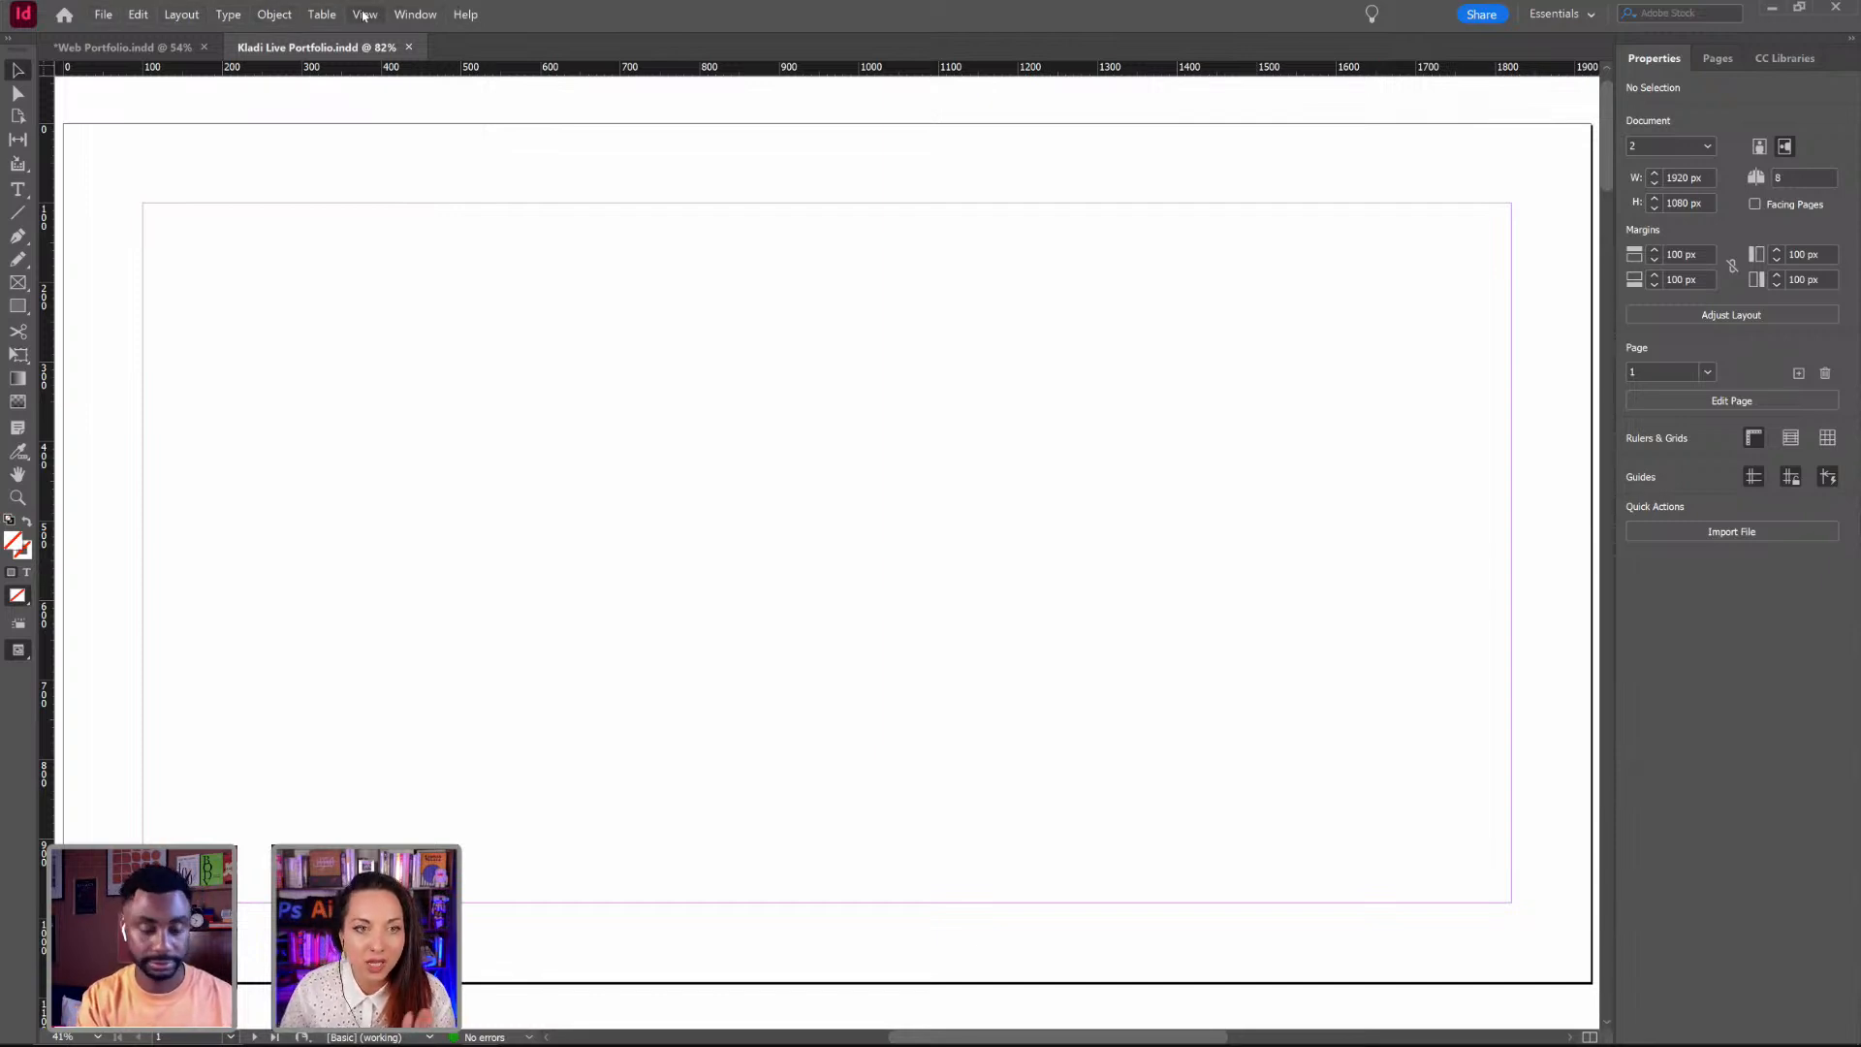
left_click(406, 15)
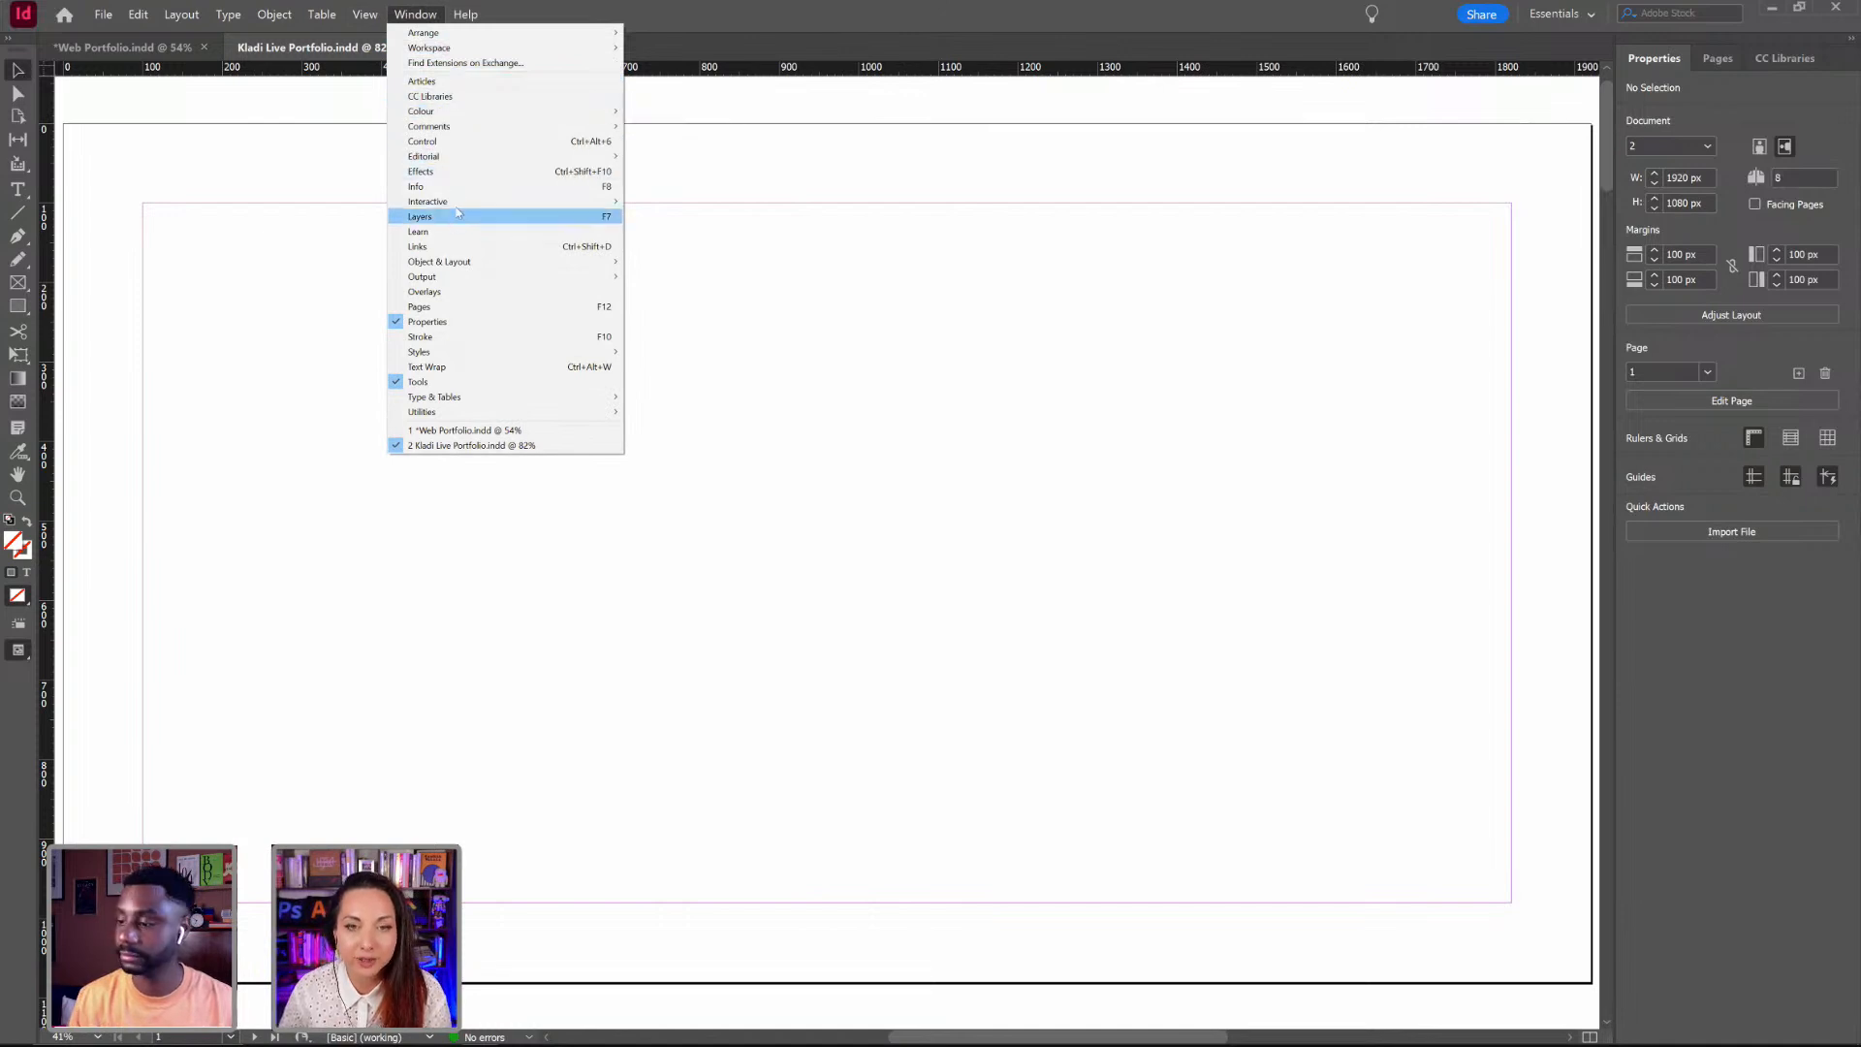
mouse_move(489, 355)
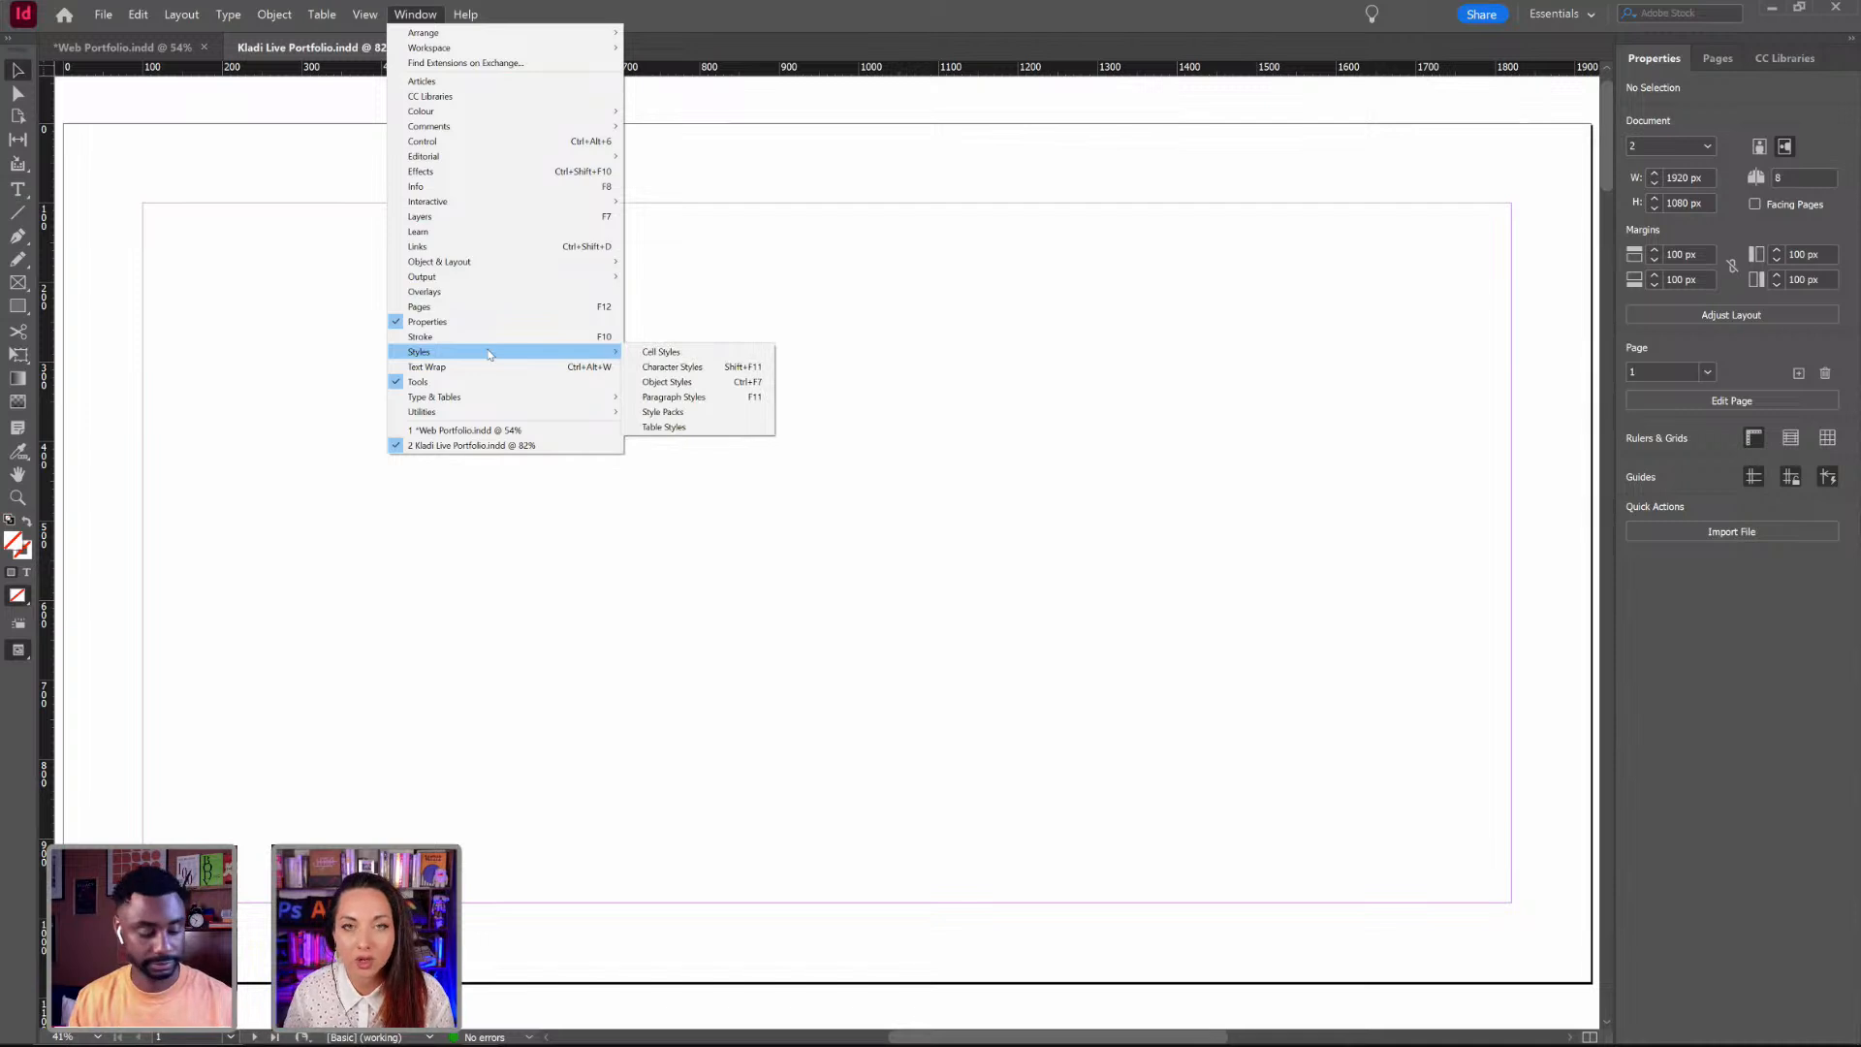
left_click(184, 192)
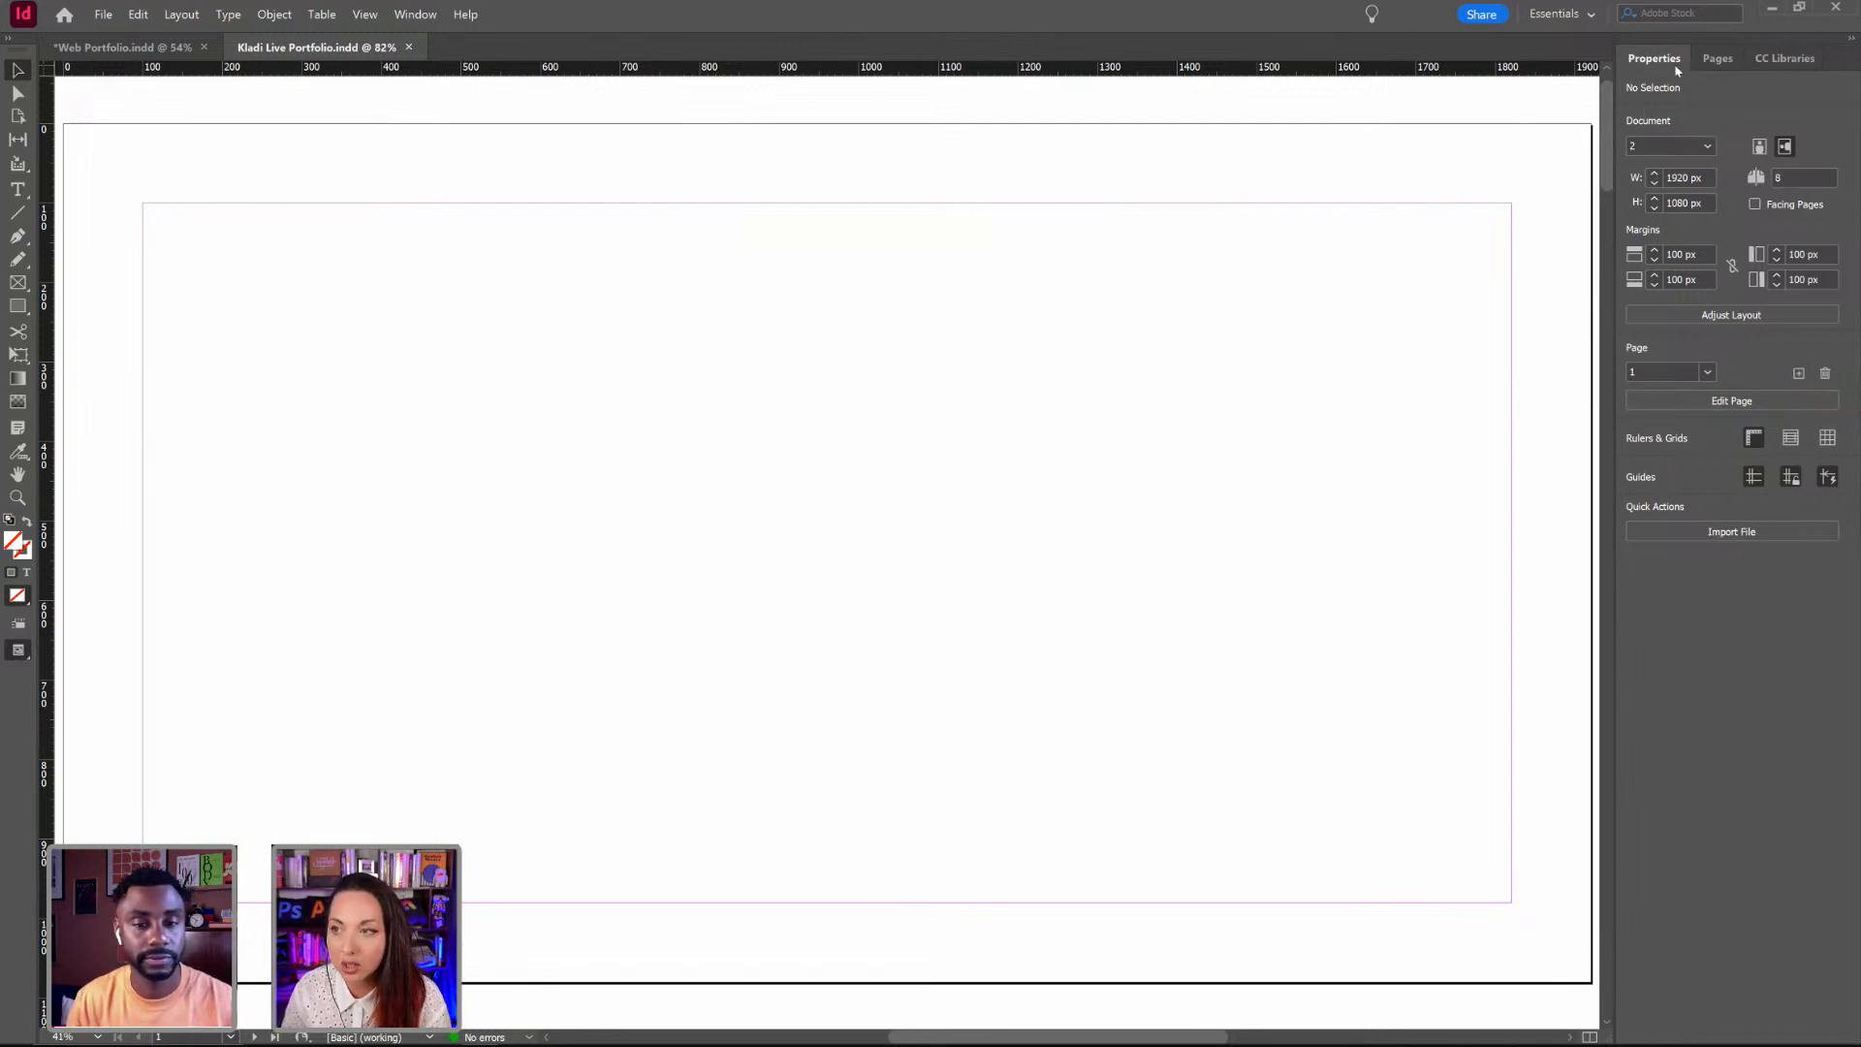
Step: Reorder the docked panel group so that Properties comes after CC Libraries
mouse_move(1653, 69)
left_mouse_down()
mouse_move(997, 133)
mouse_move(981, 114)
mouse_move(1570, 130)
mouse_move(1659, 57)
left_mouse_up()
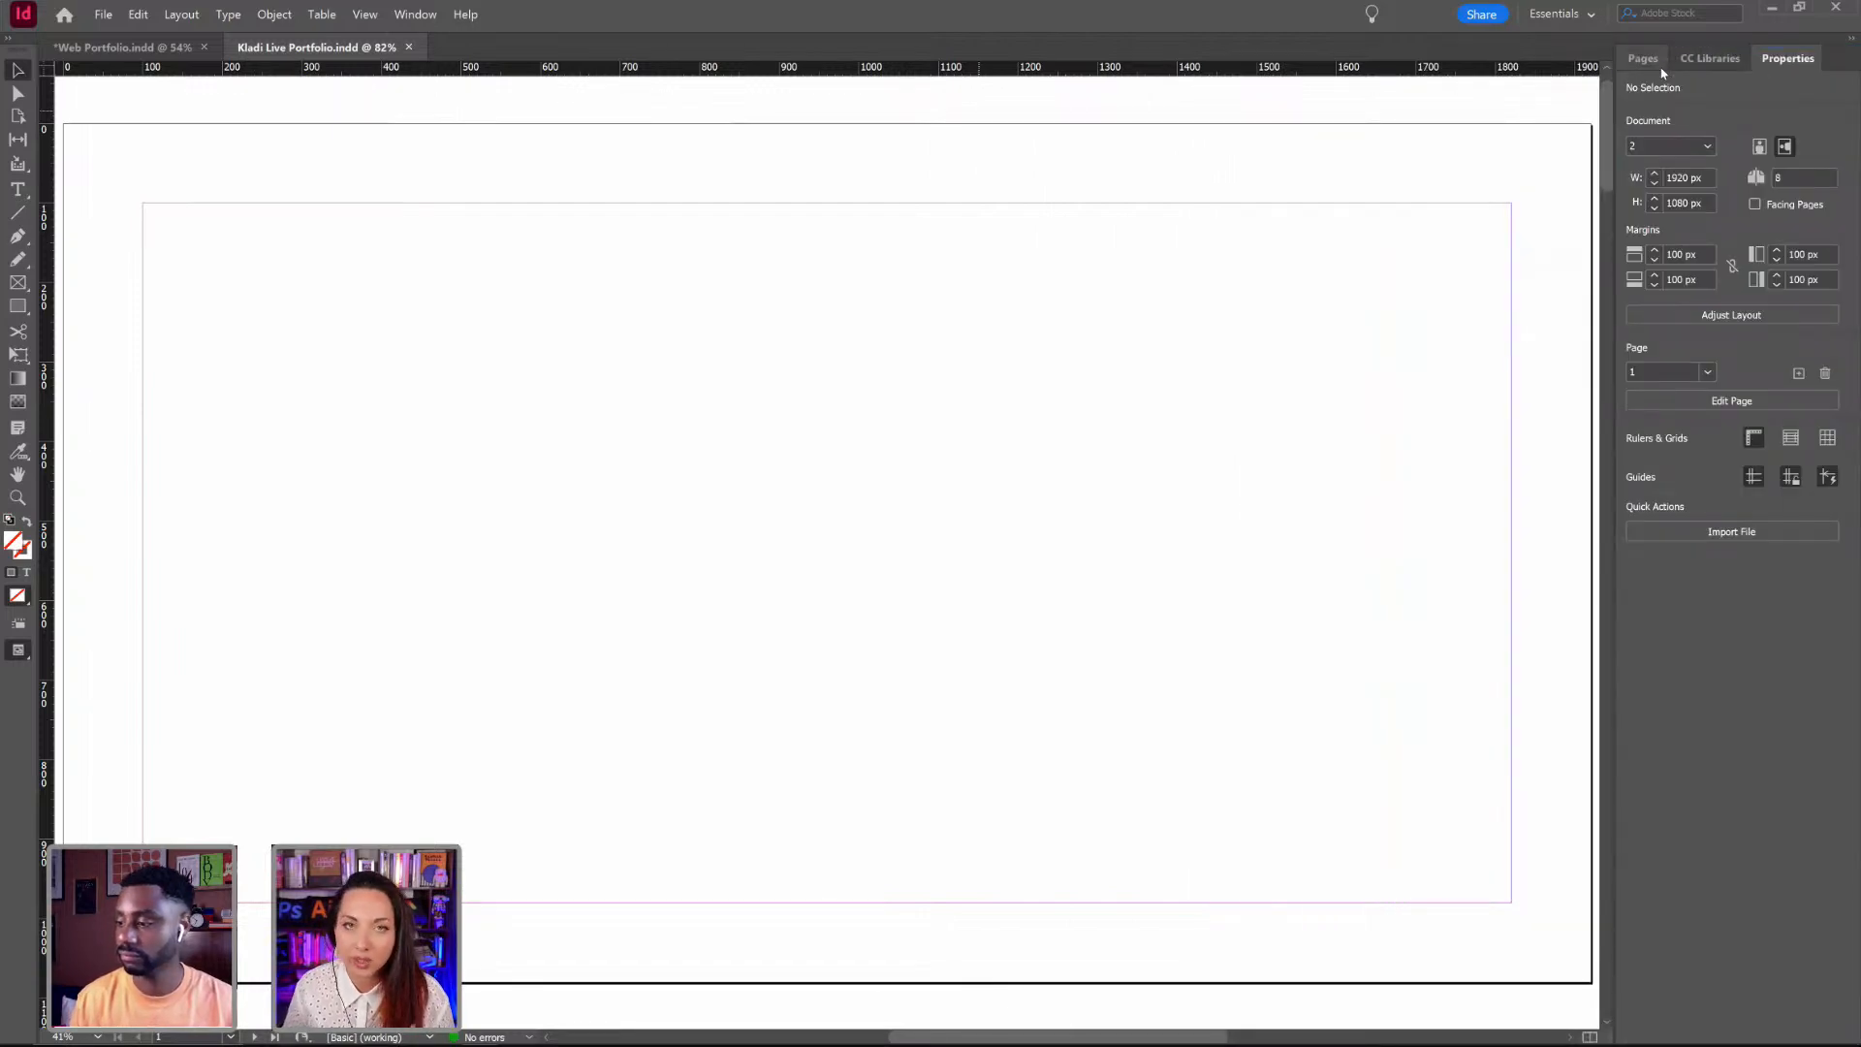
left_click(1584, 14)
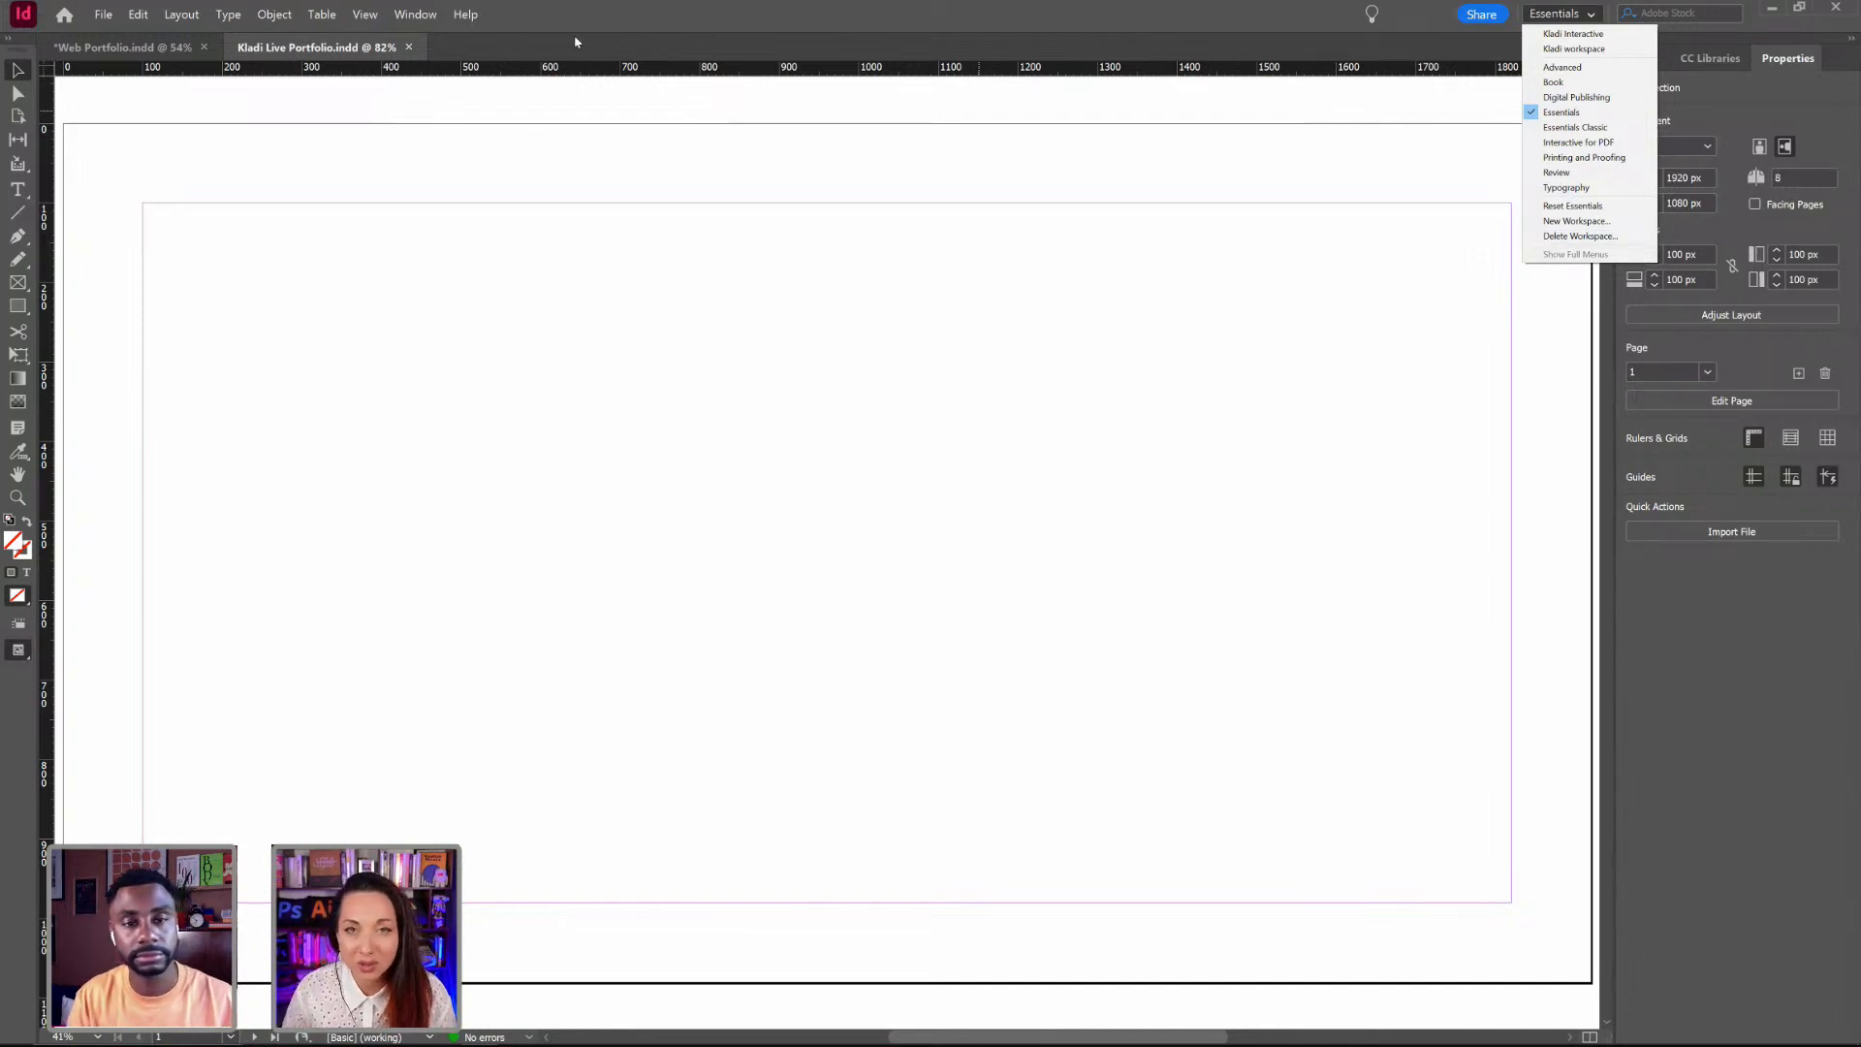
left_click(439, 18)
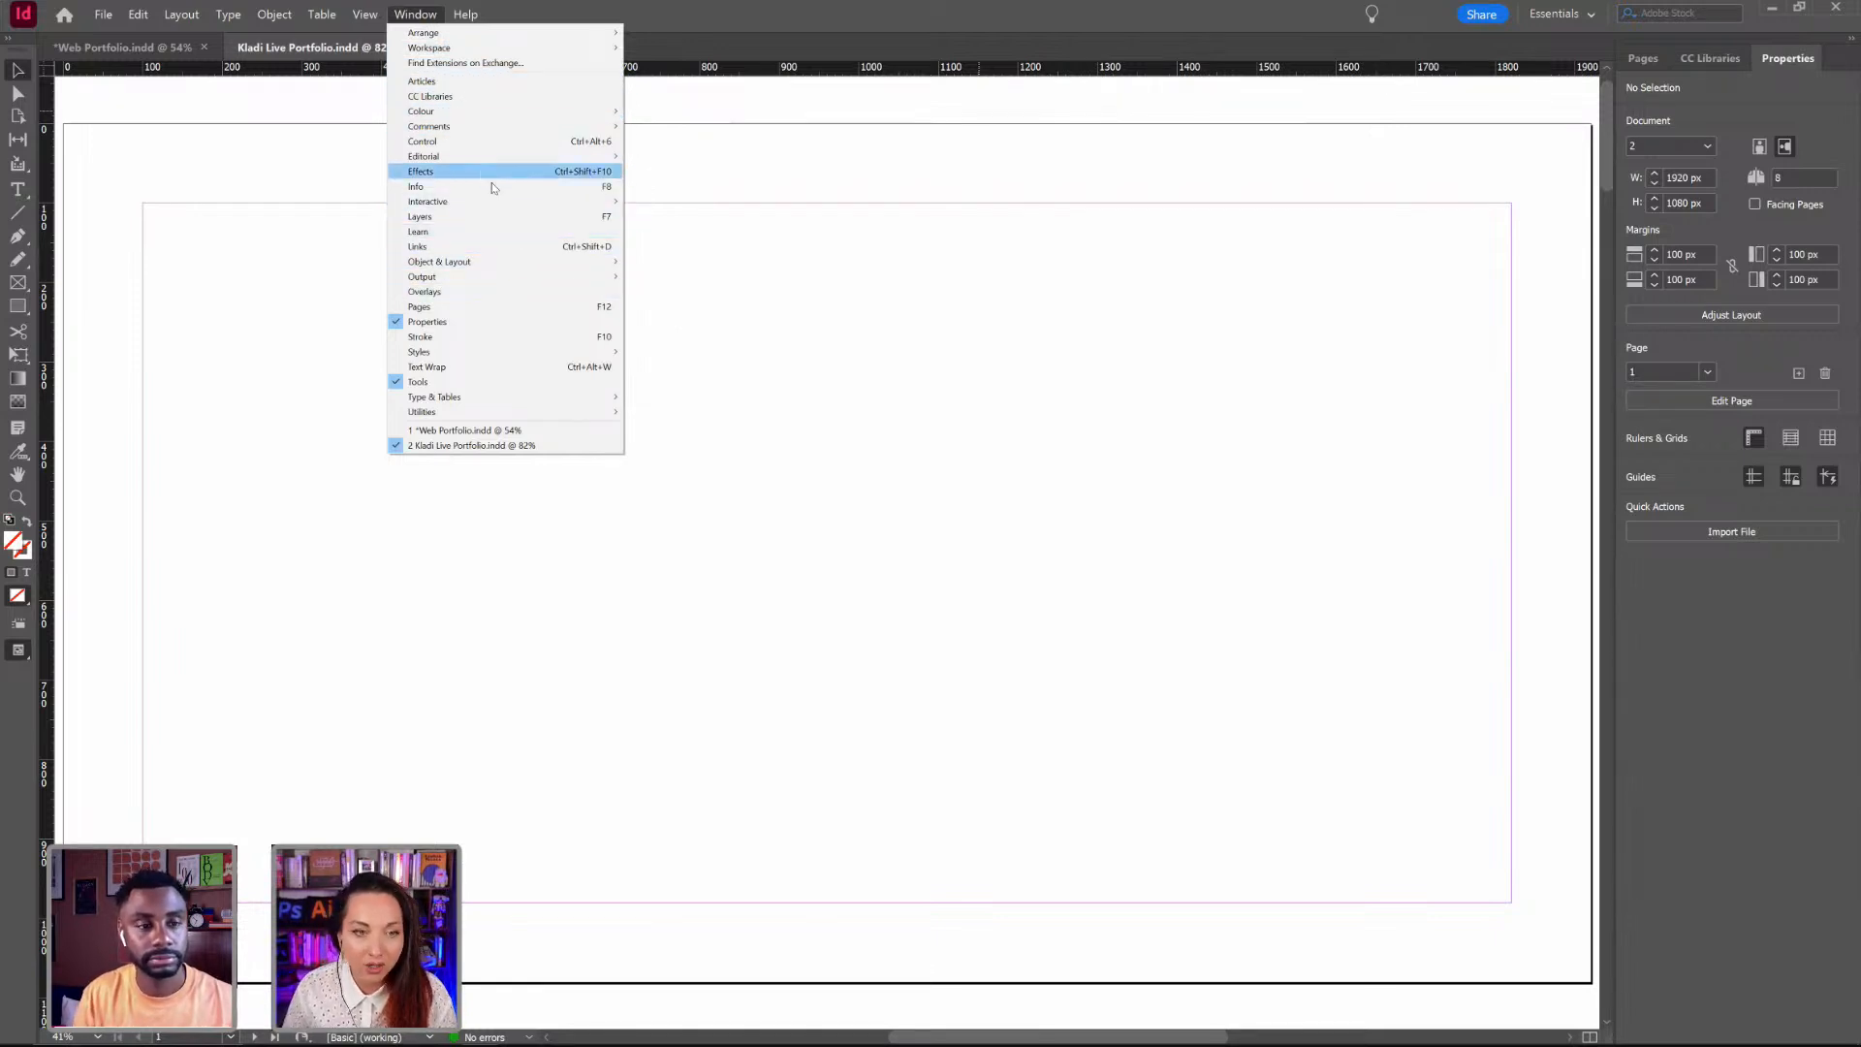
mouse_move(514, 286)
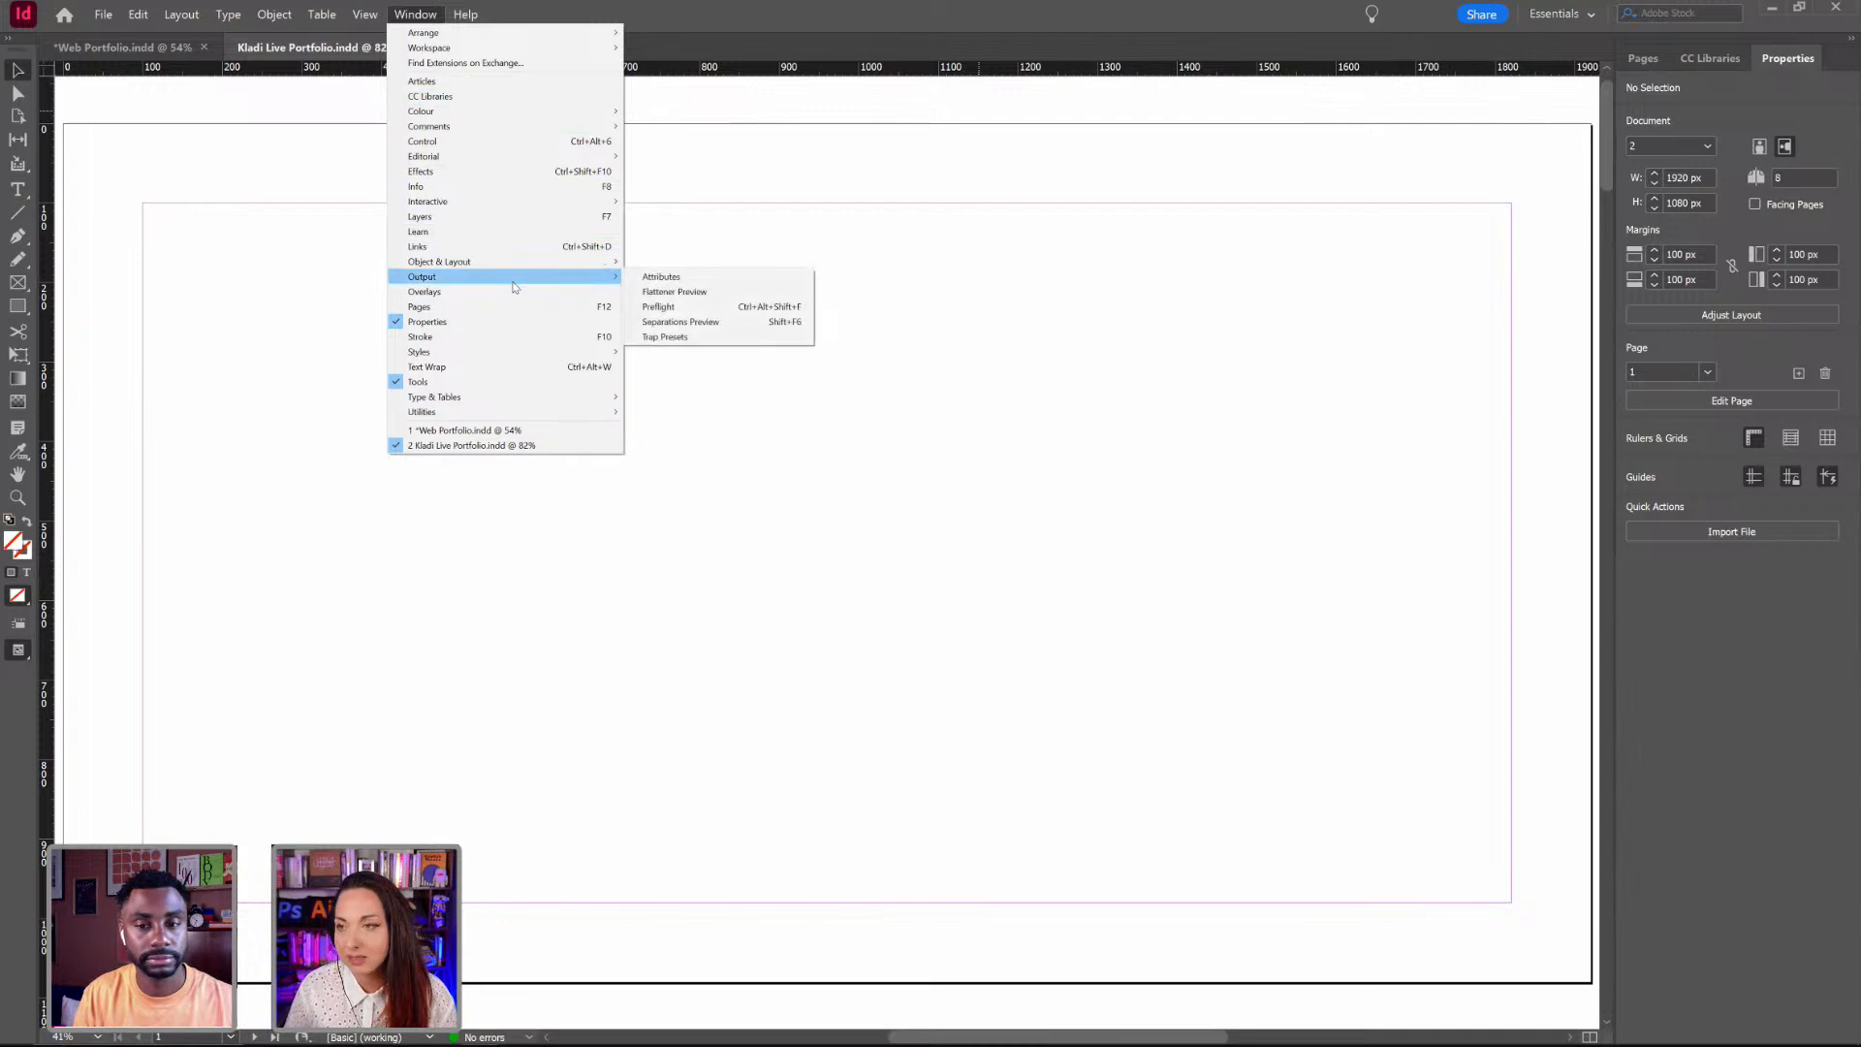
left_click(1128, 334)
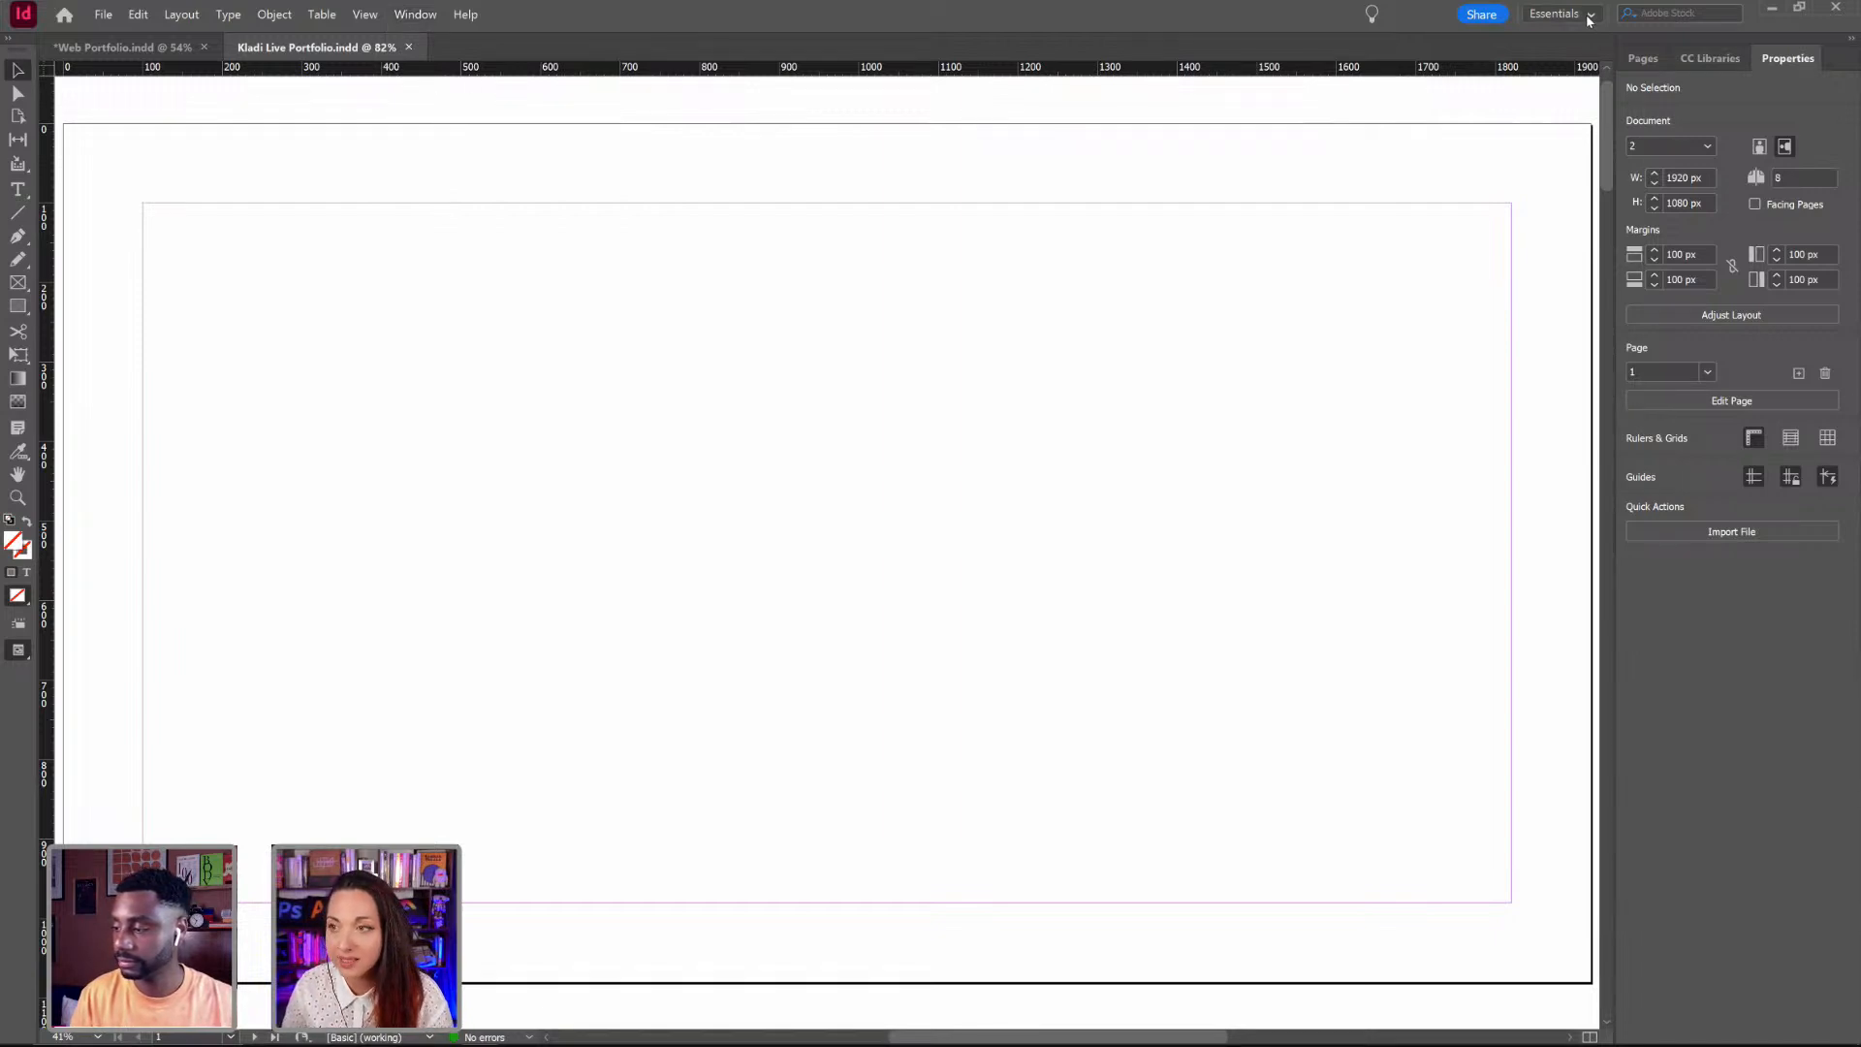
Step: Switch to the Interactive for PDF workspace and reset it to its default layout
left_click(1590, 15)
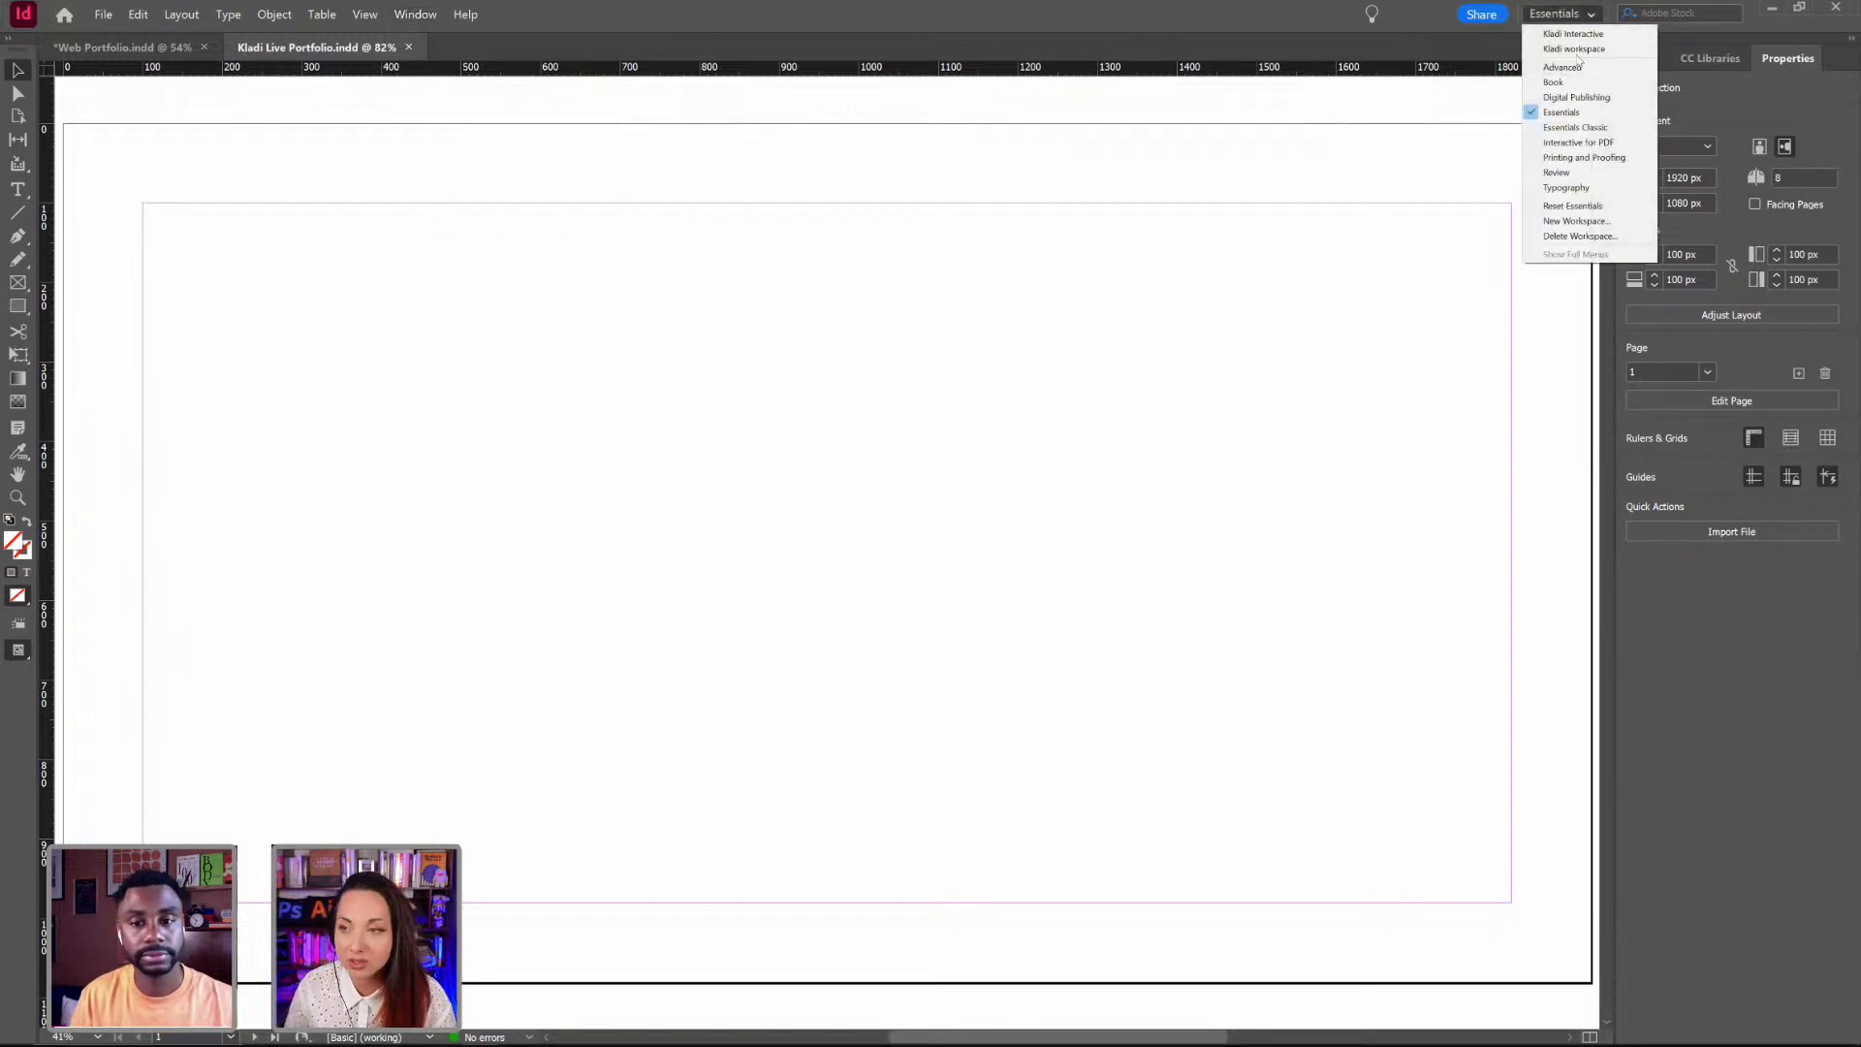
left_click(1621, 148)
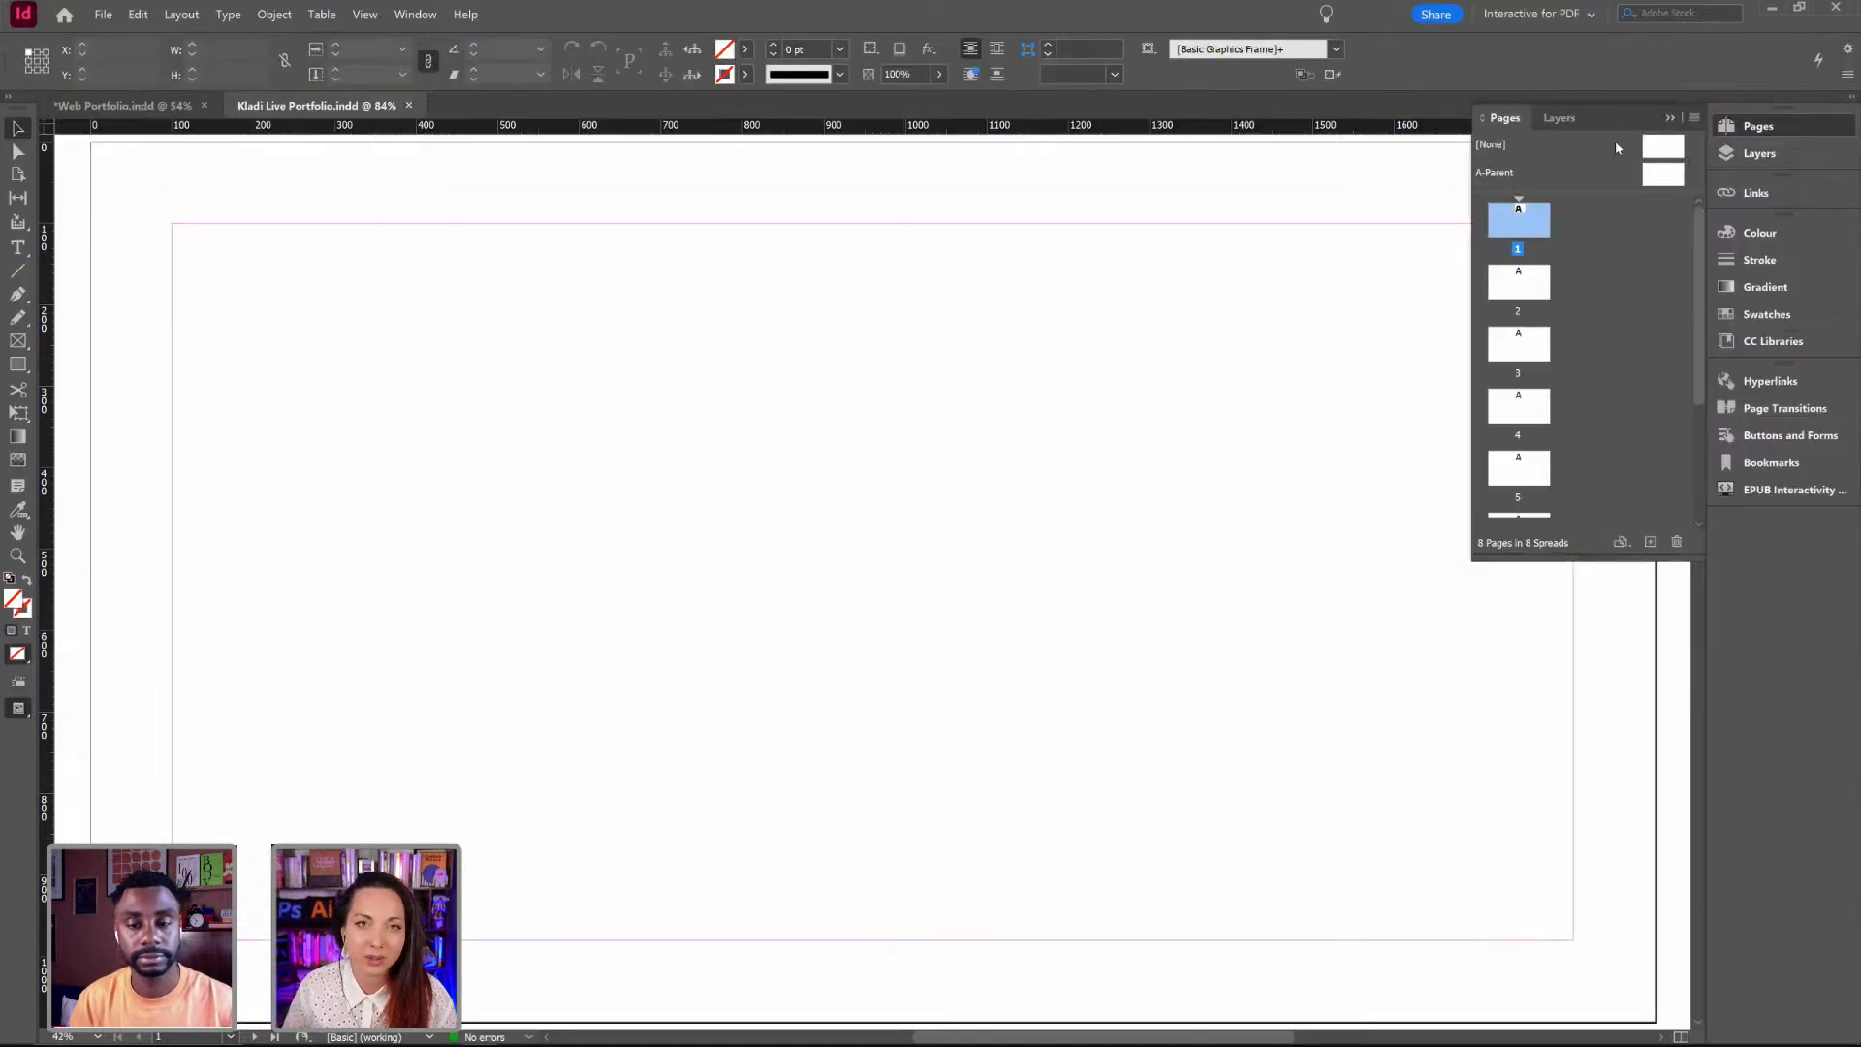
left_click(1594, 13)
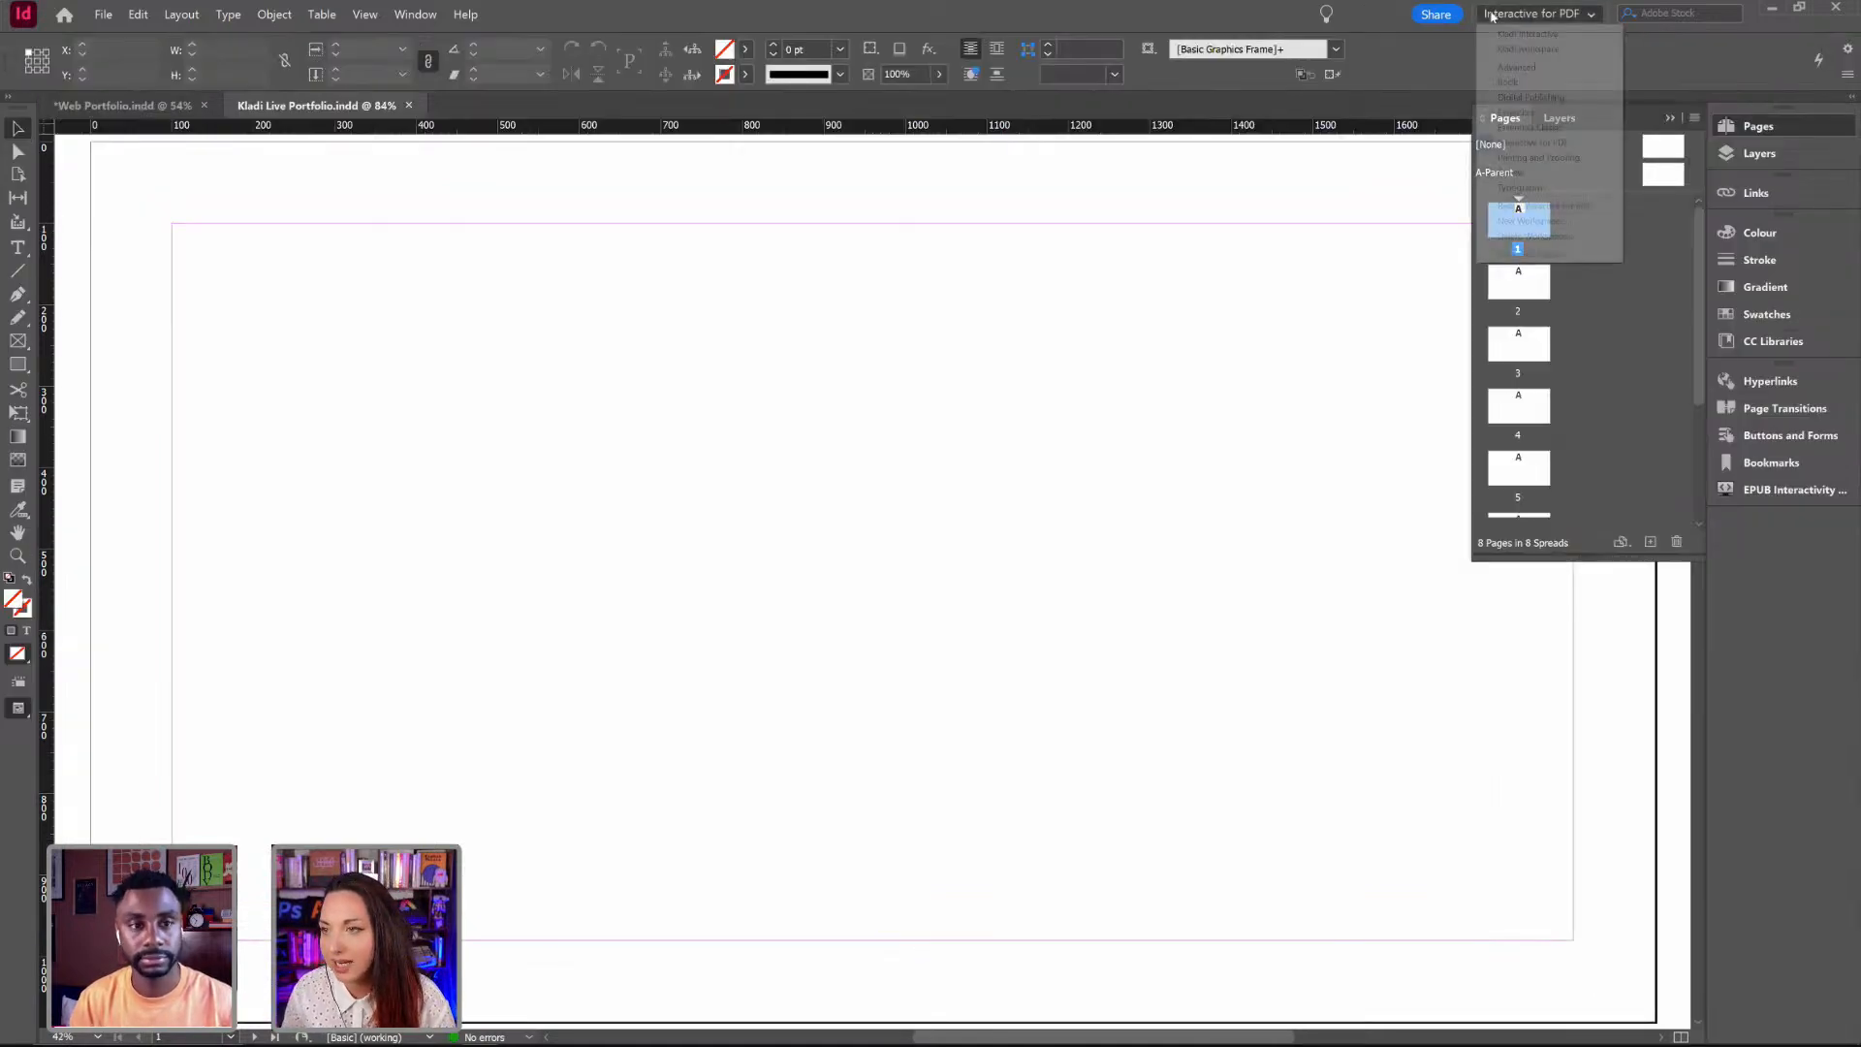
left_click(1524, 206)
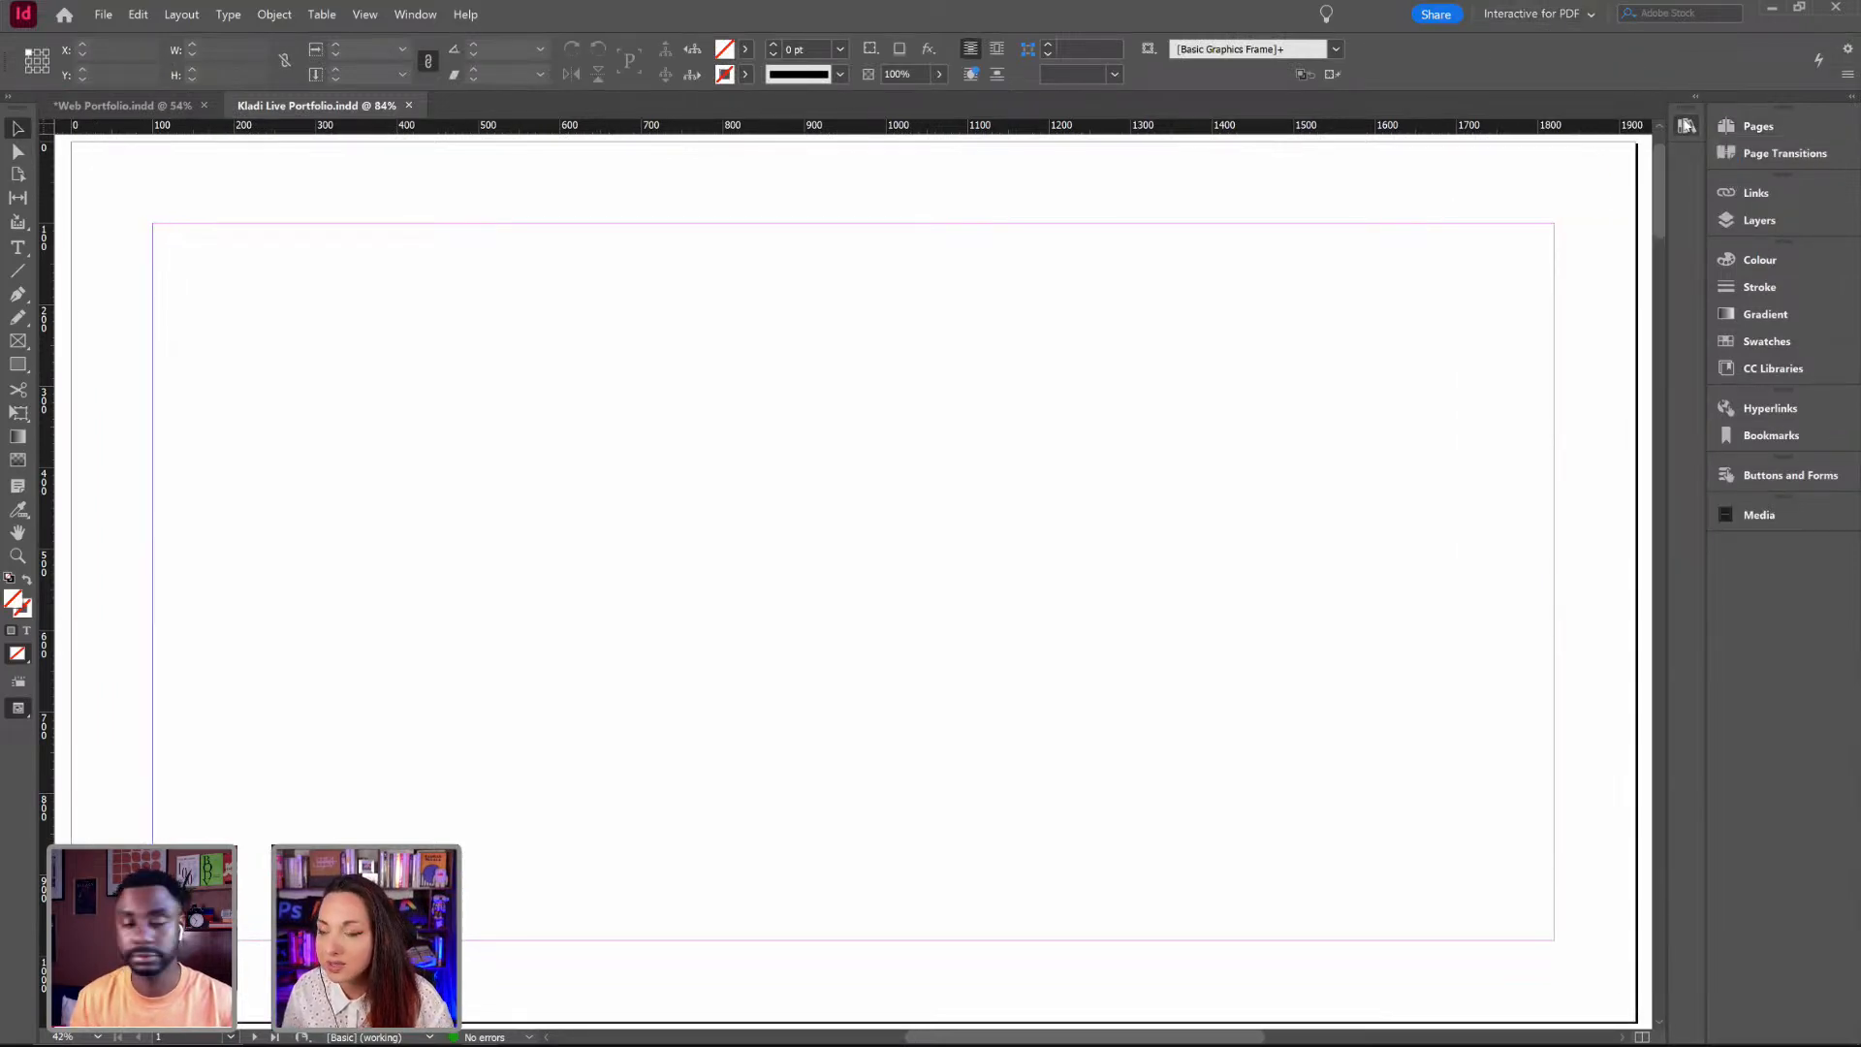
Step: Detach and close the unlabelled icon panel beside the dock, and close the Page Transitions panel
left_click_drag(1686, 124, 1508, 172)
right_click(1508, 175)
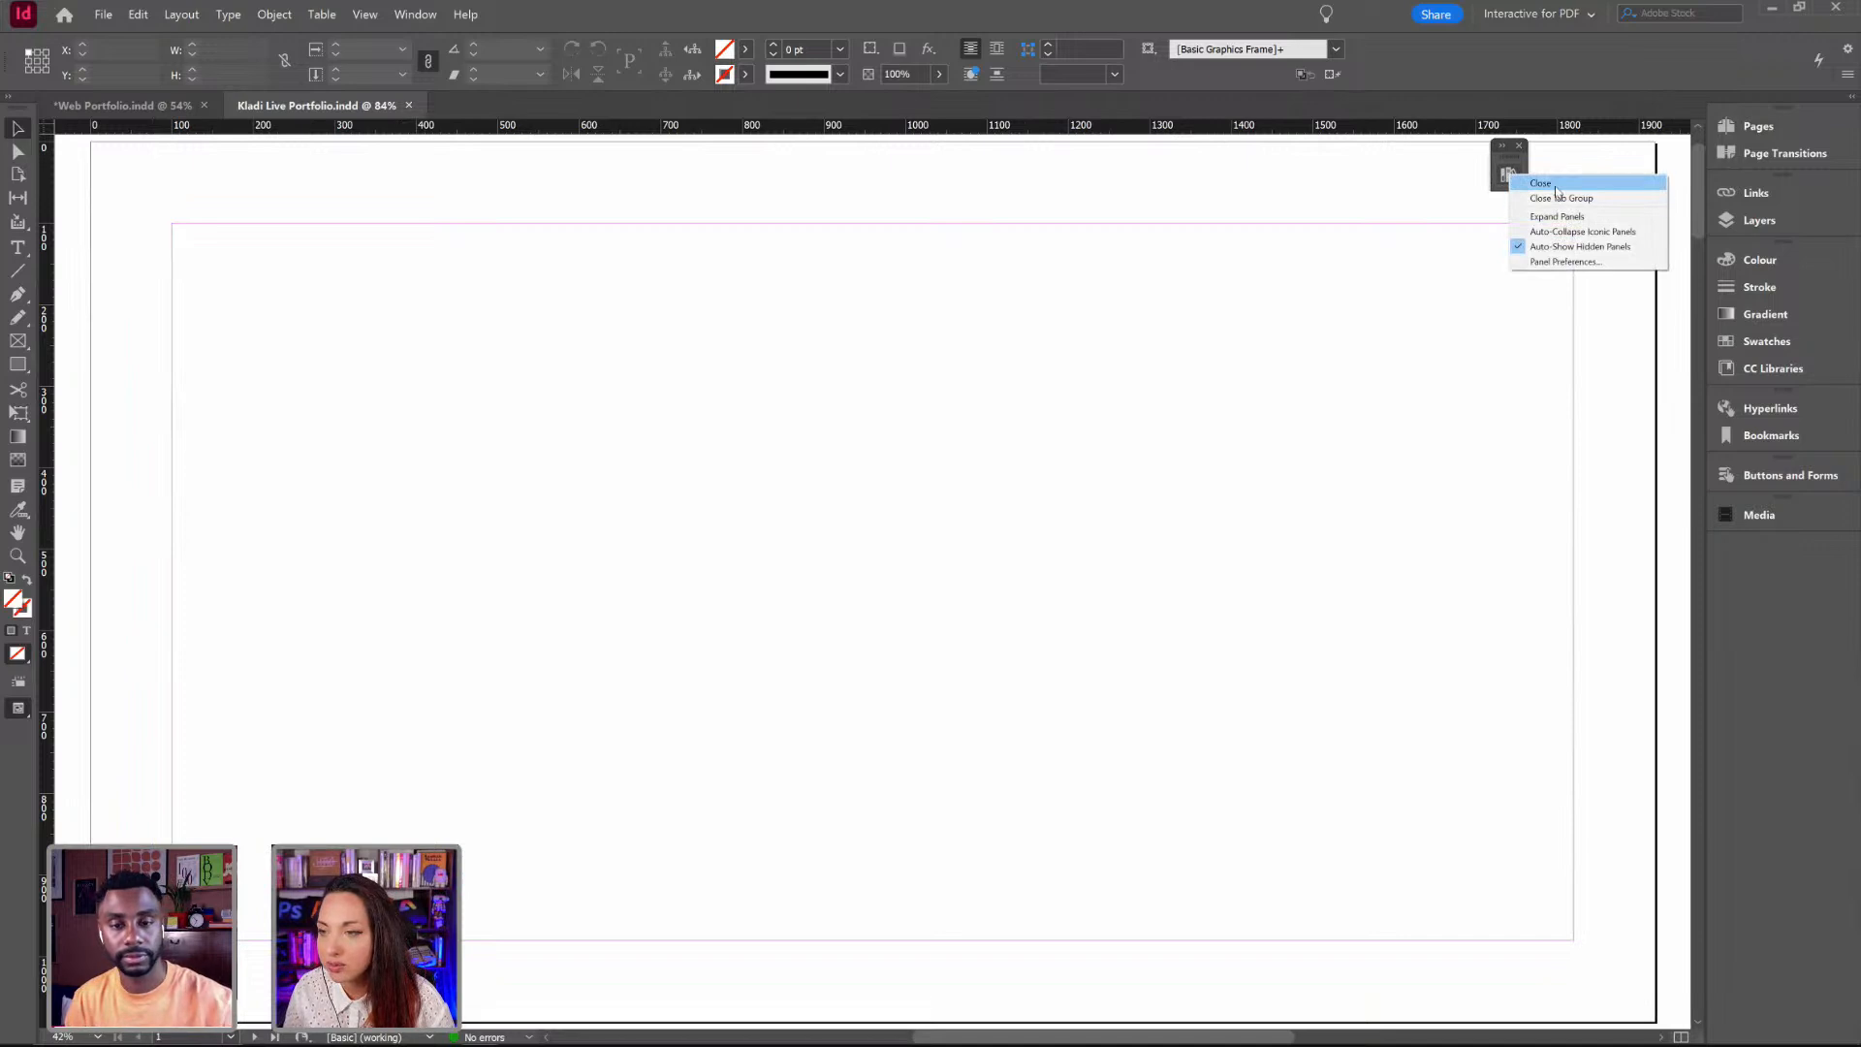
left_click(1554, 184)
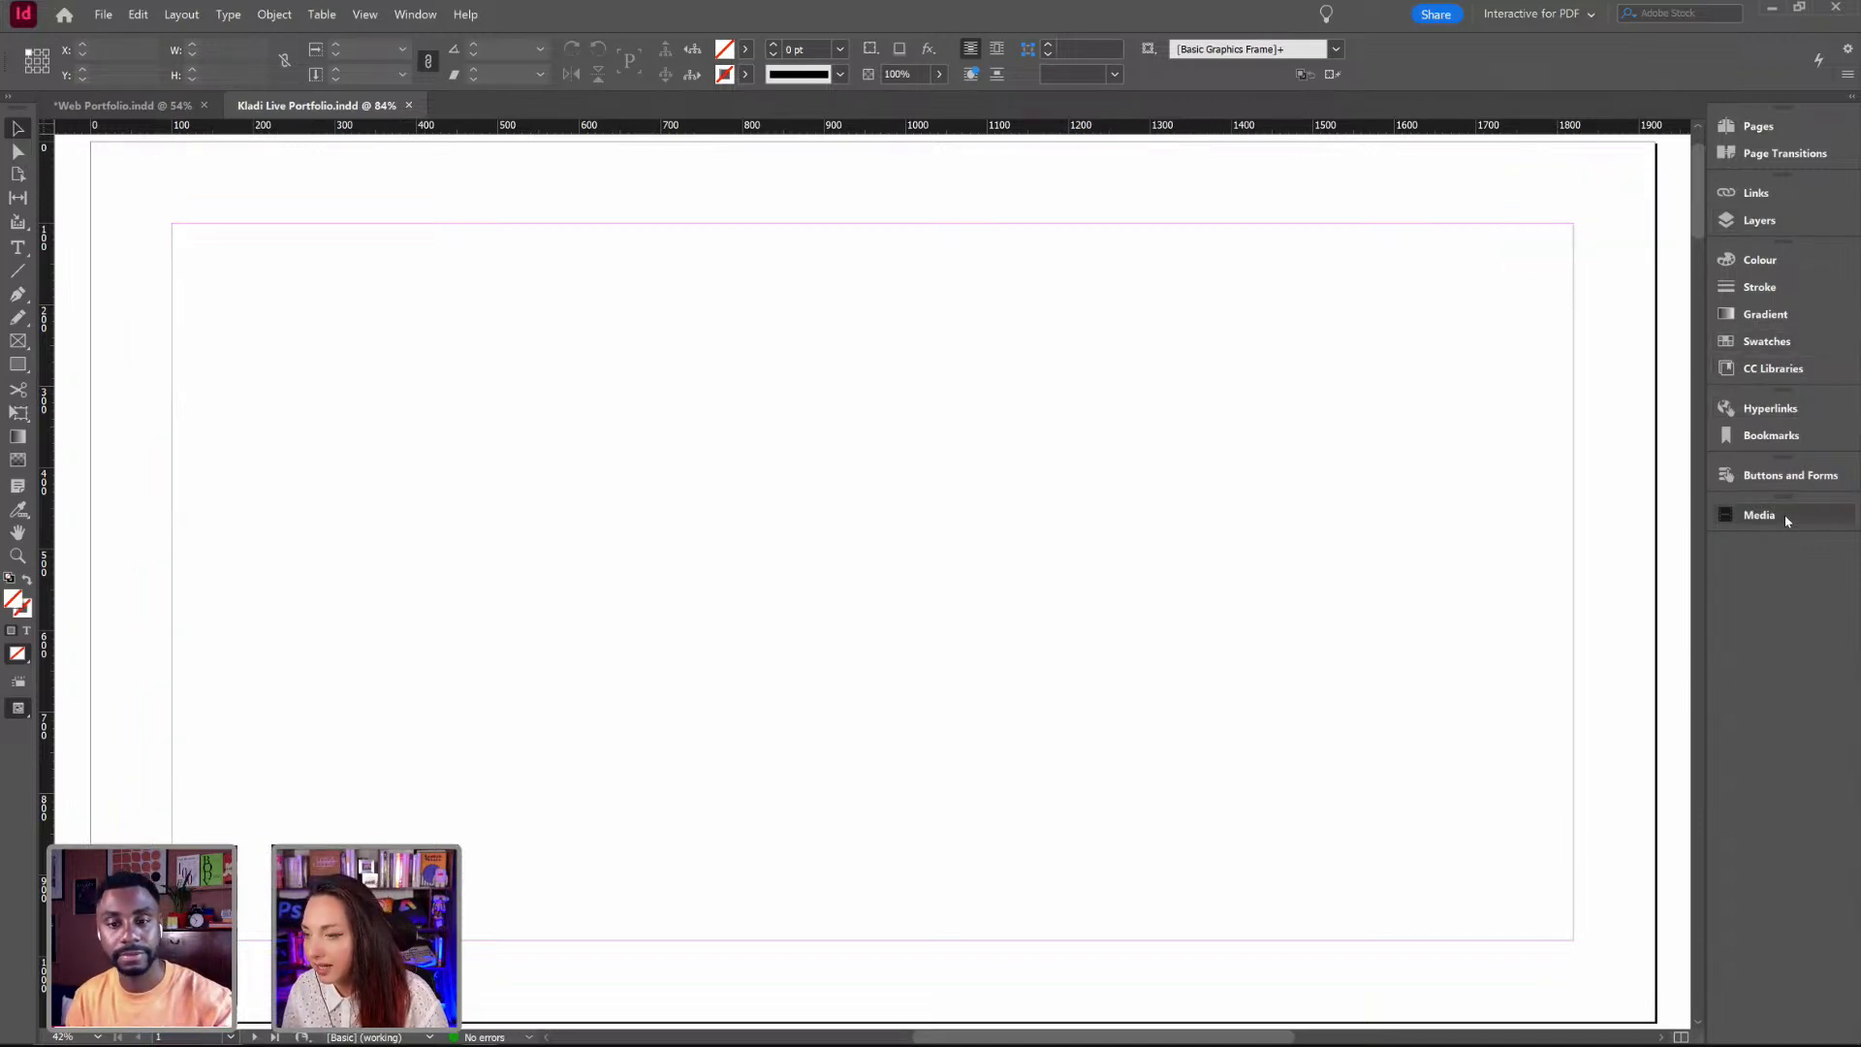
right_click(1752, 158)
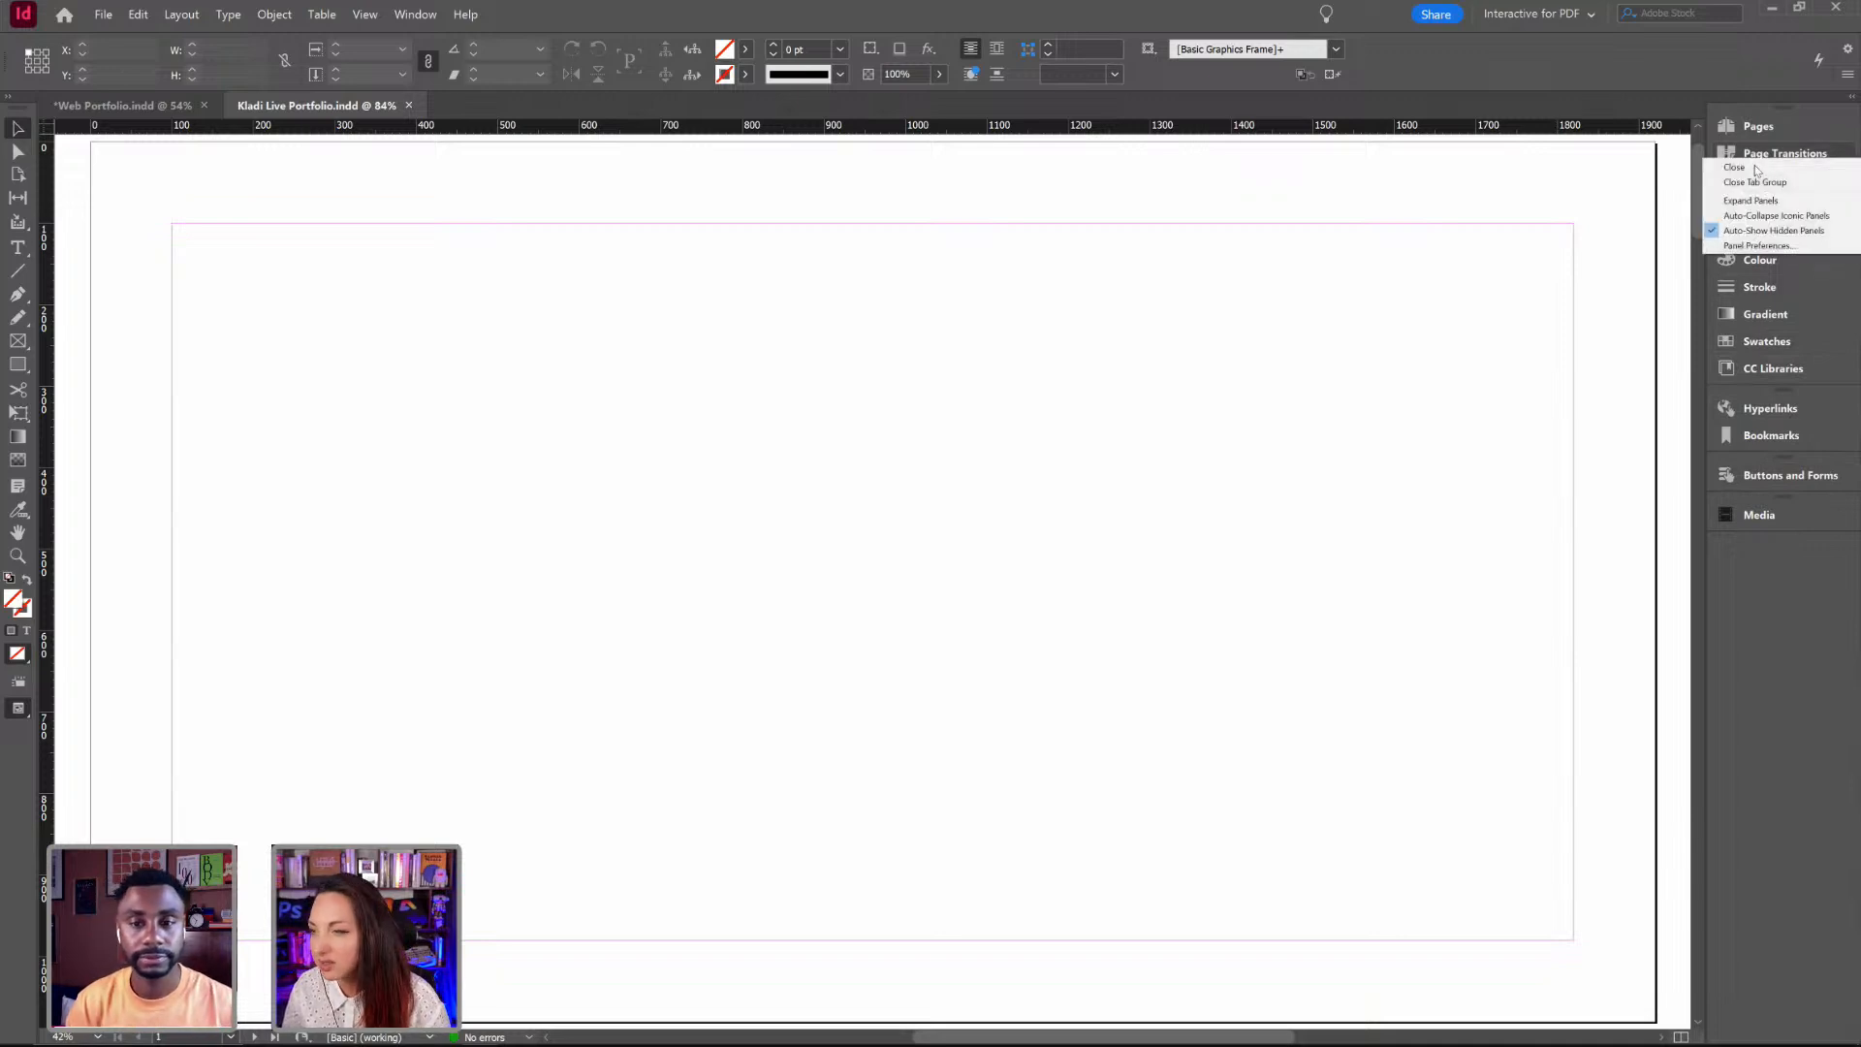
left_click(1756, 169)
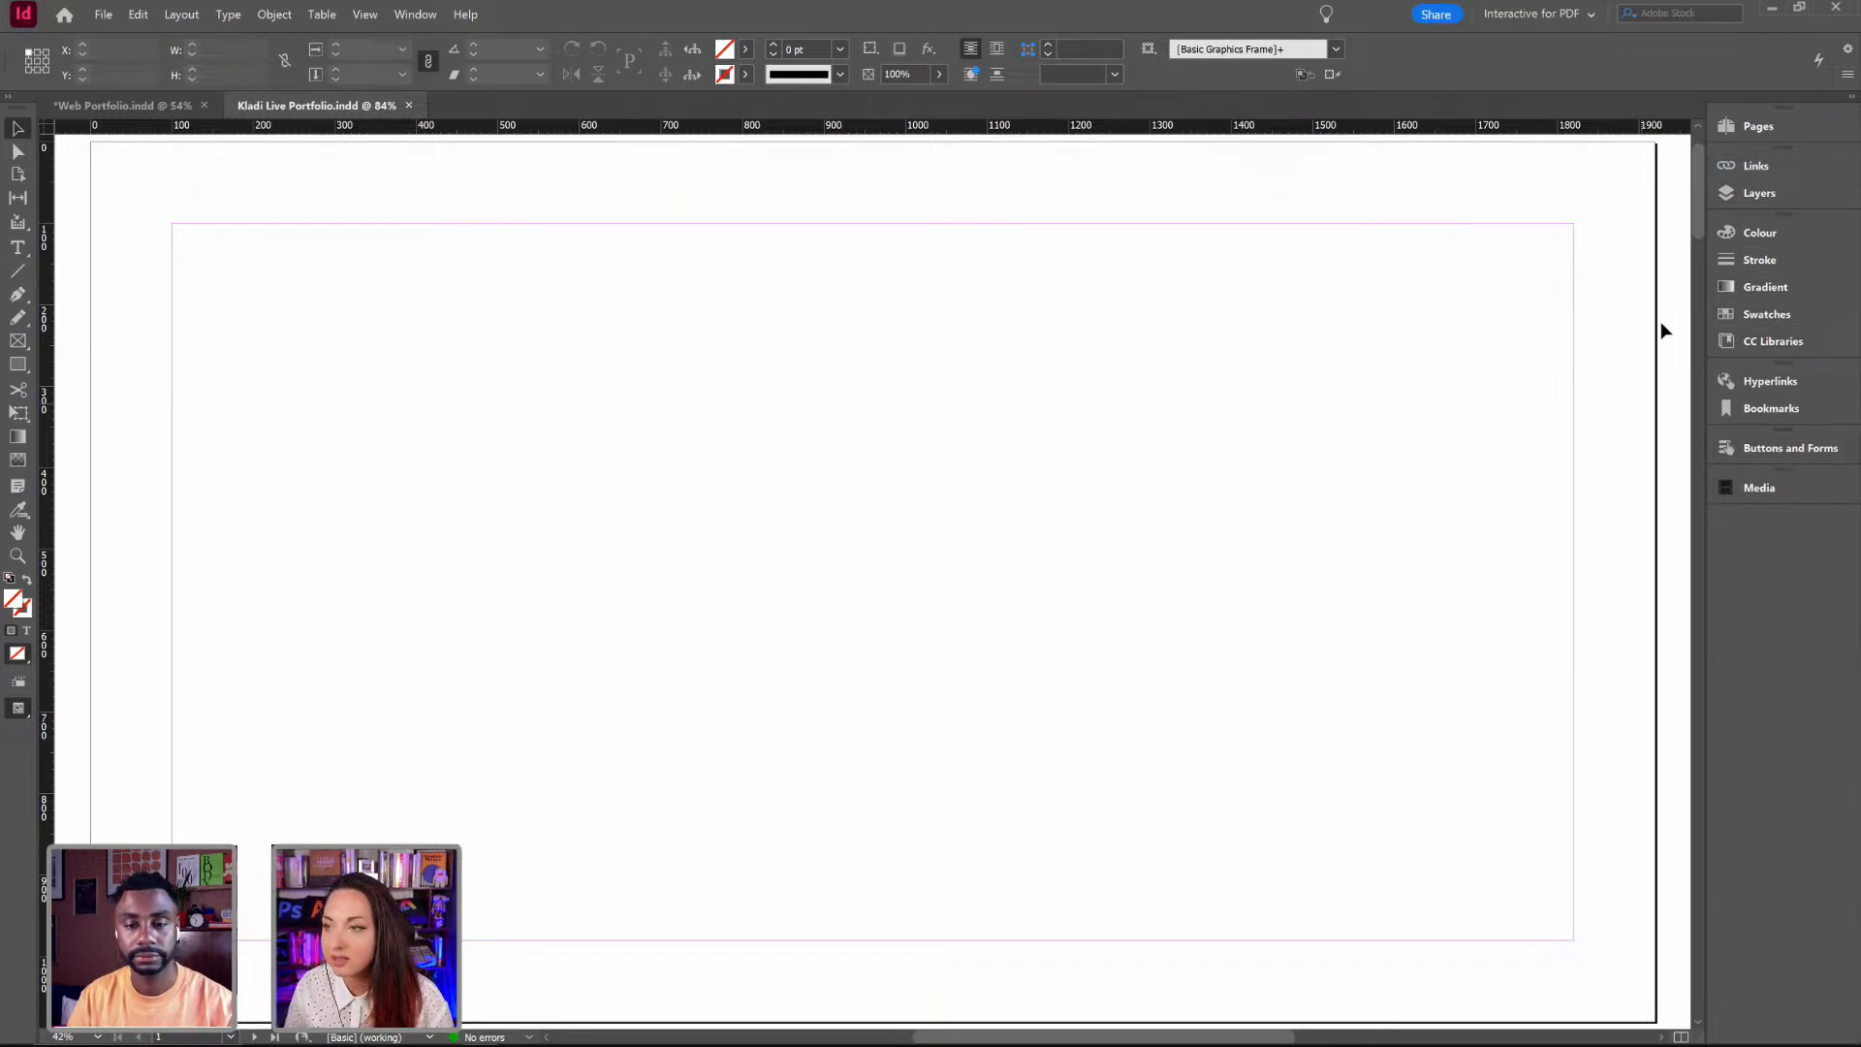
Step: Regroup the docked panels by placing Layers above Pages and CC Libraries above Links
right_click(1761, 137)
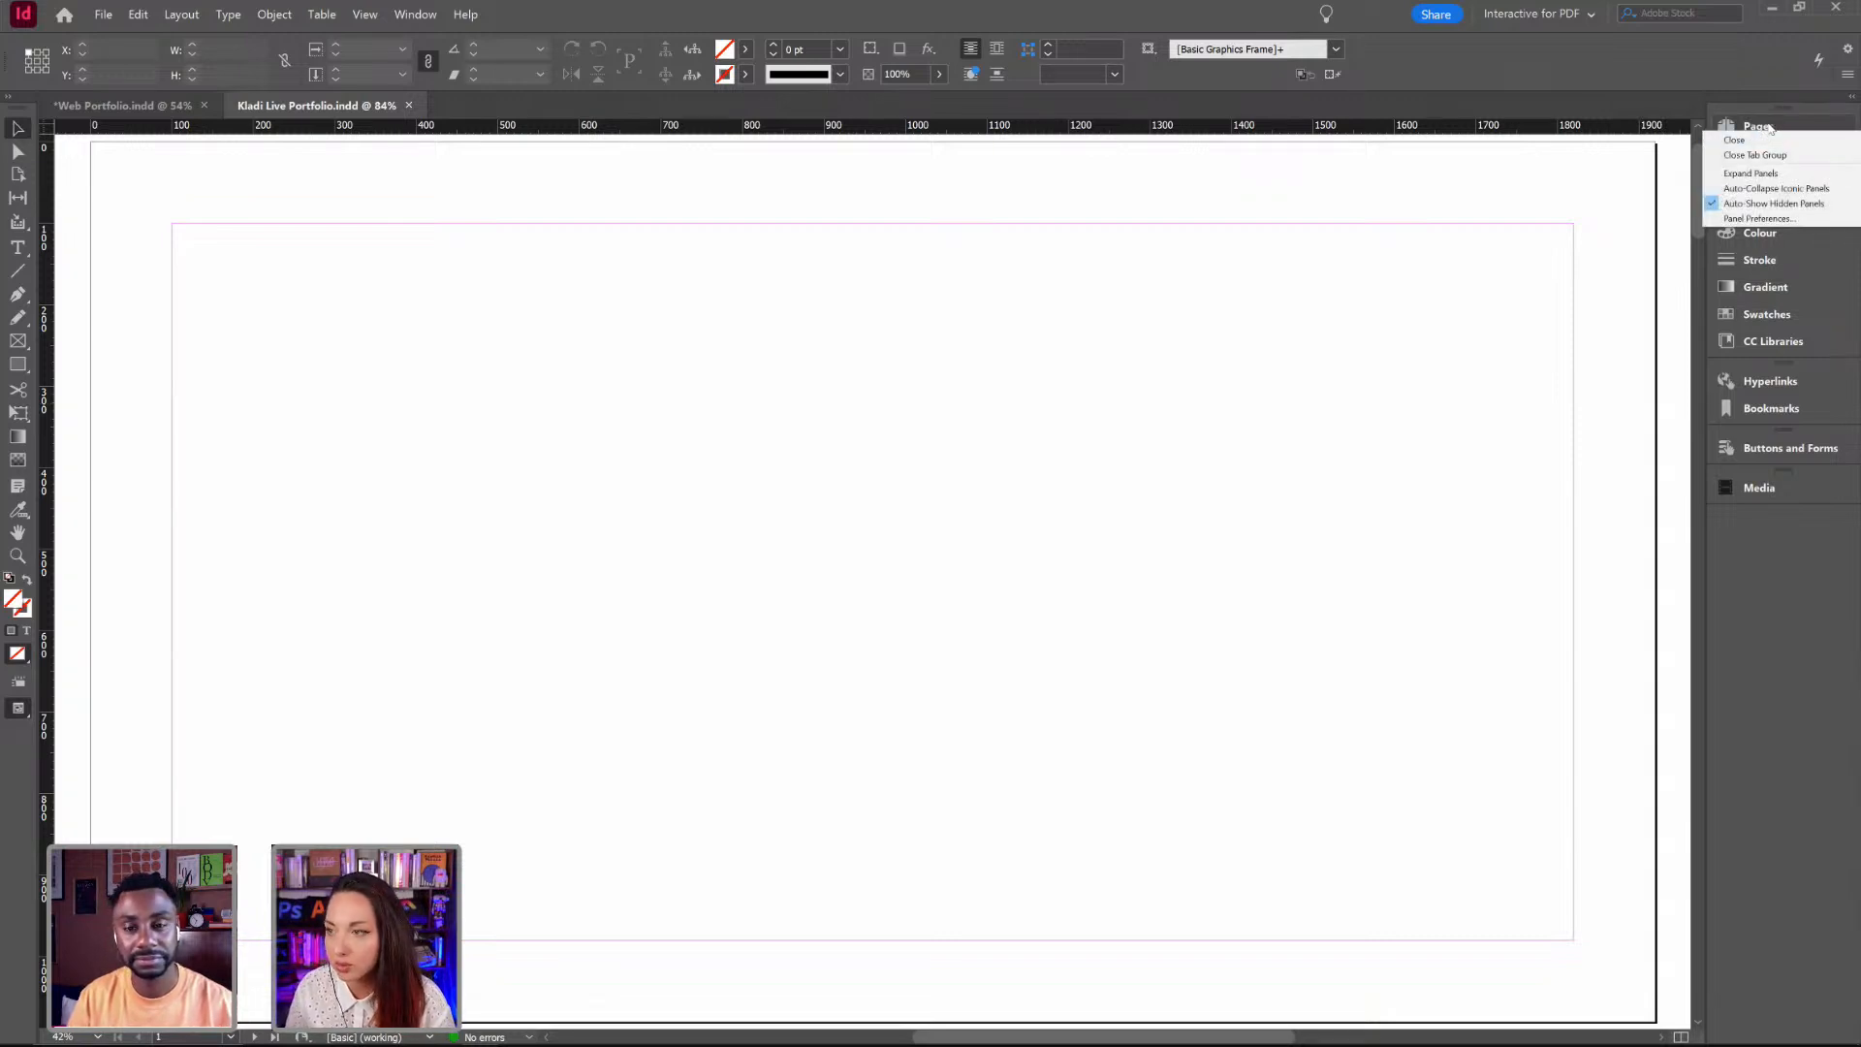
left_click(1766, 129)
left_click(1764, 134)
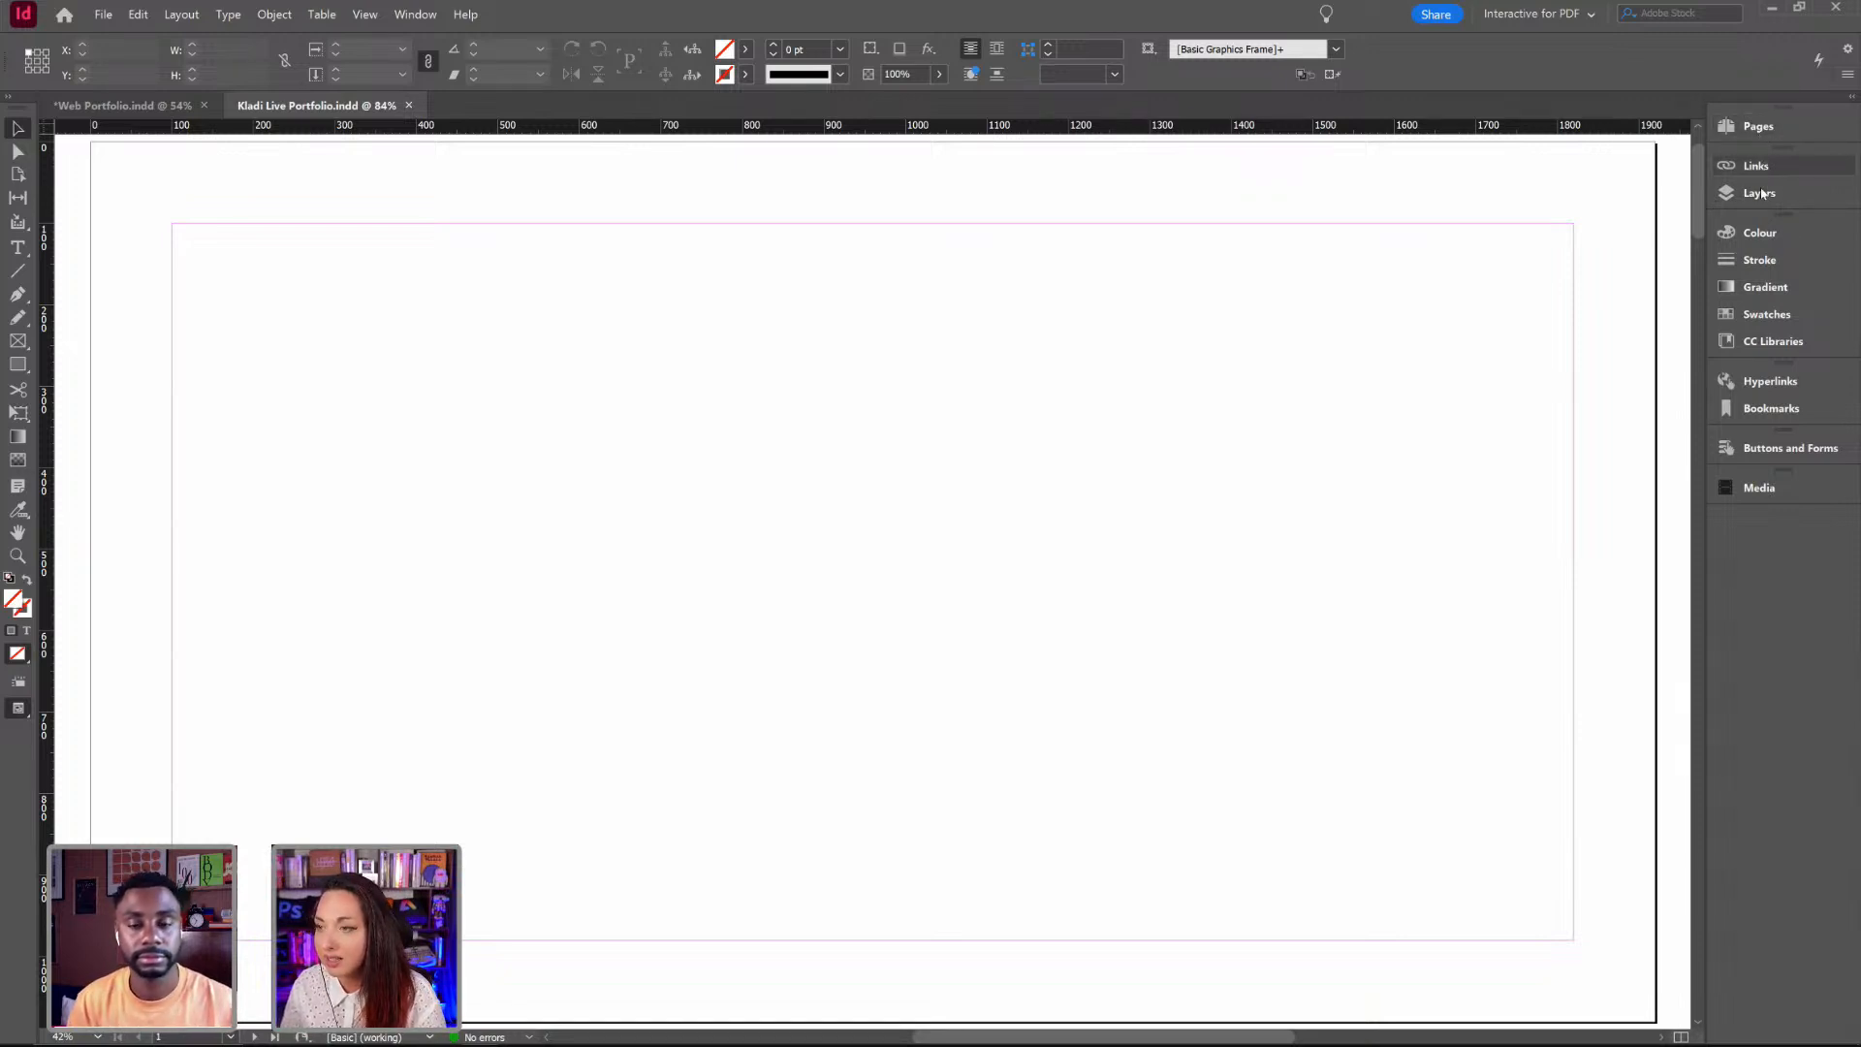
left_click_drag(1761, 192, 1759, 128)
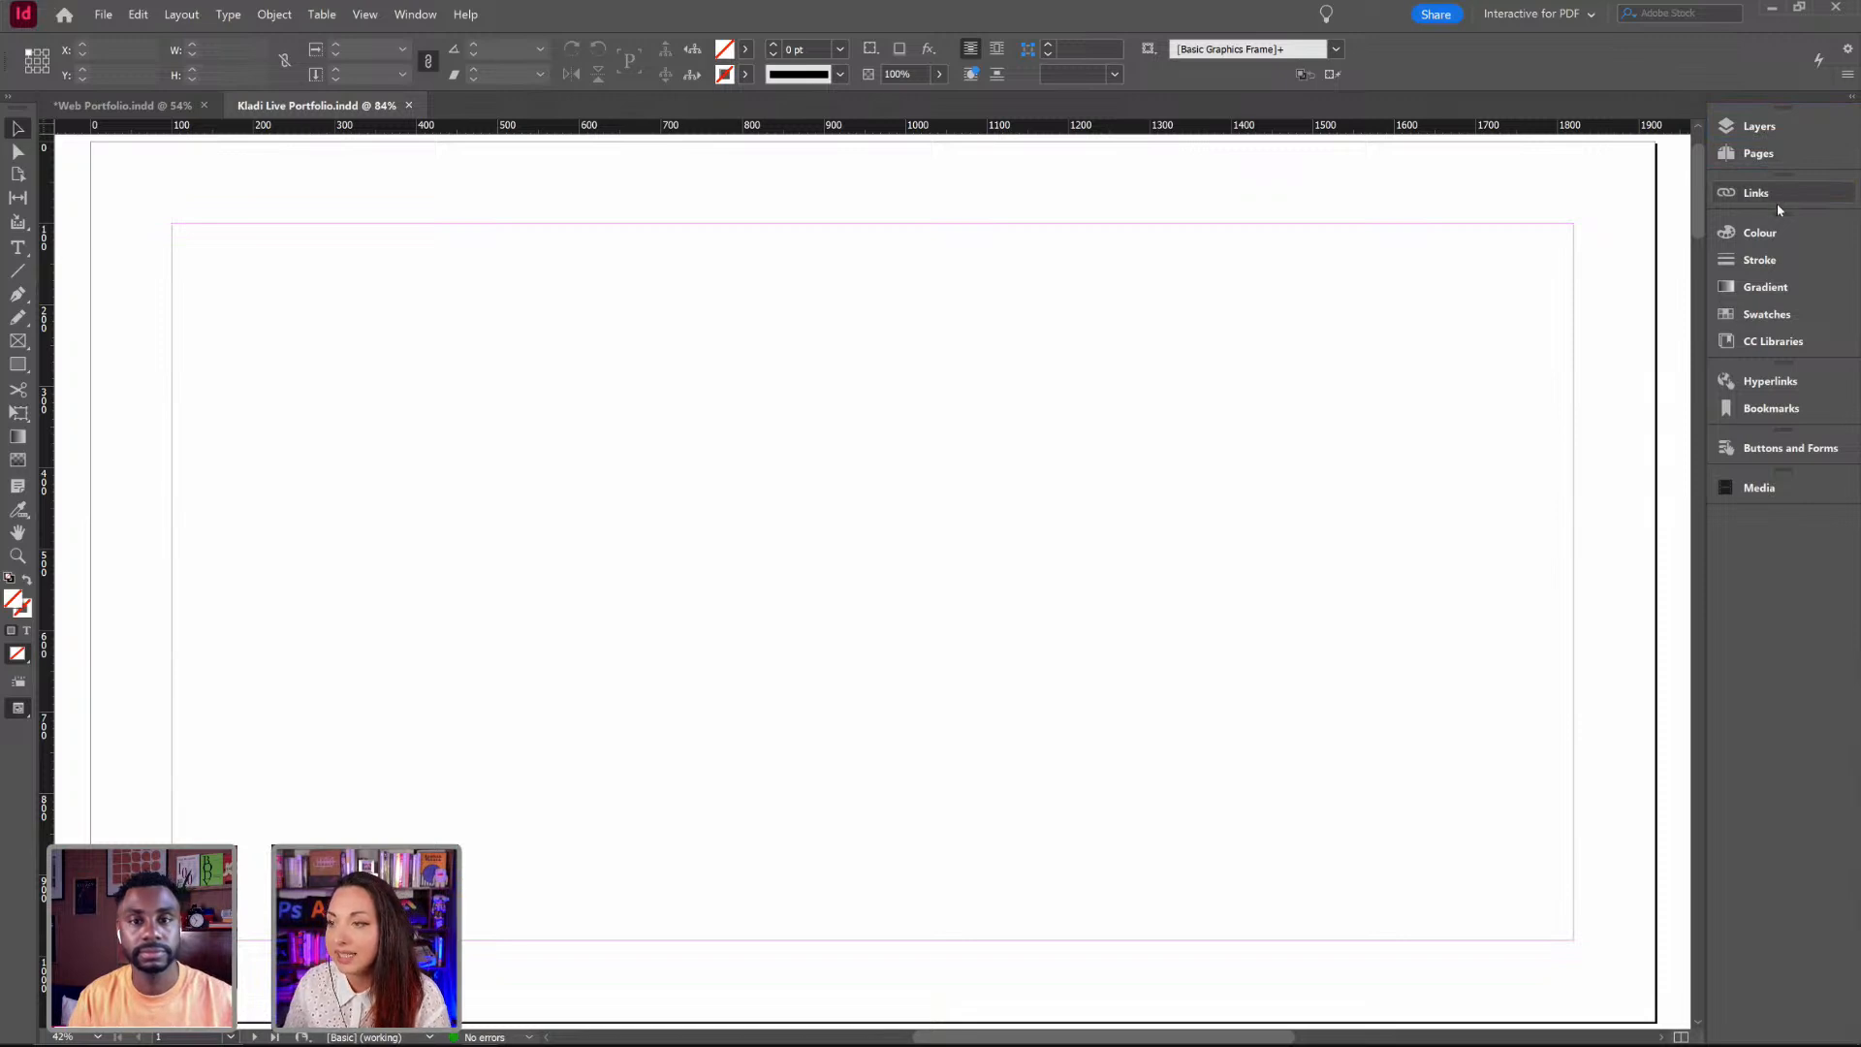
left_click_drag(1772, 341, 1759, 190)
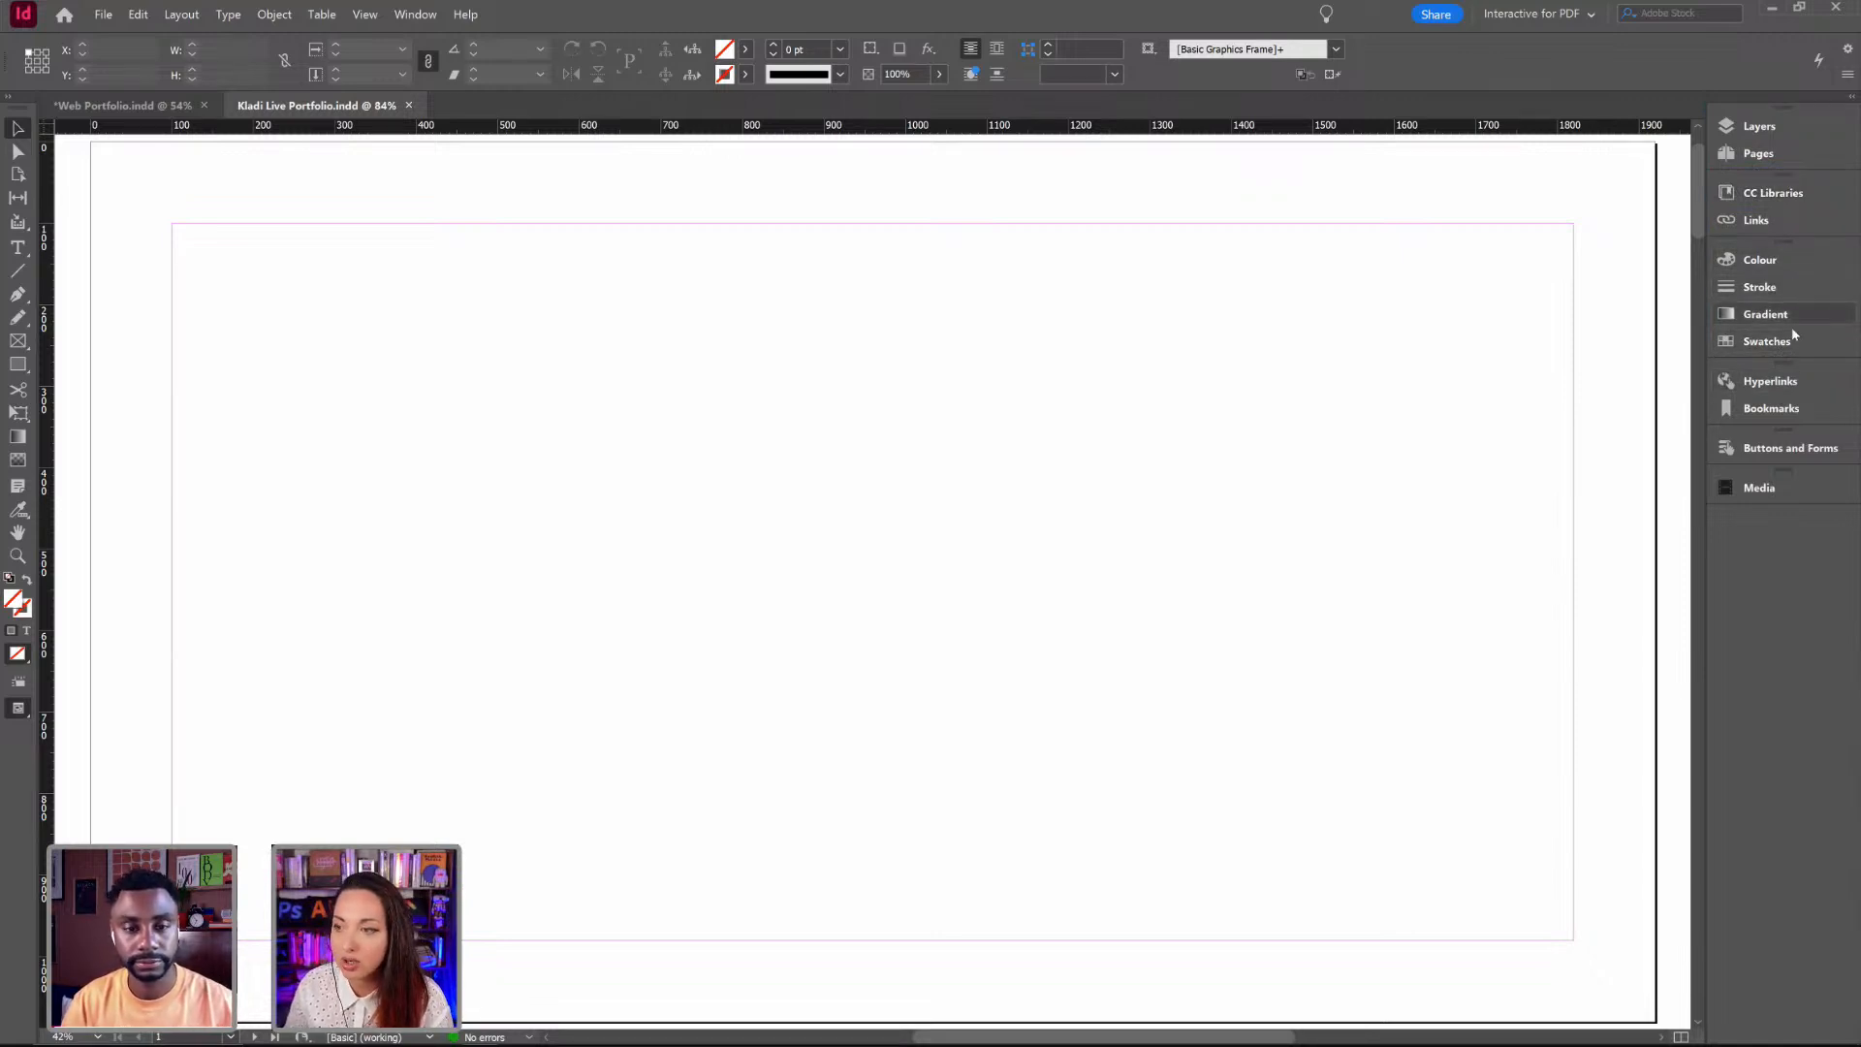
Step: Show the Properties panel and dock it above Colour in the Colour panel group
left_click(414, 14)
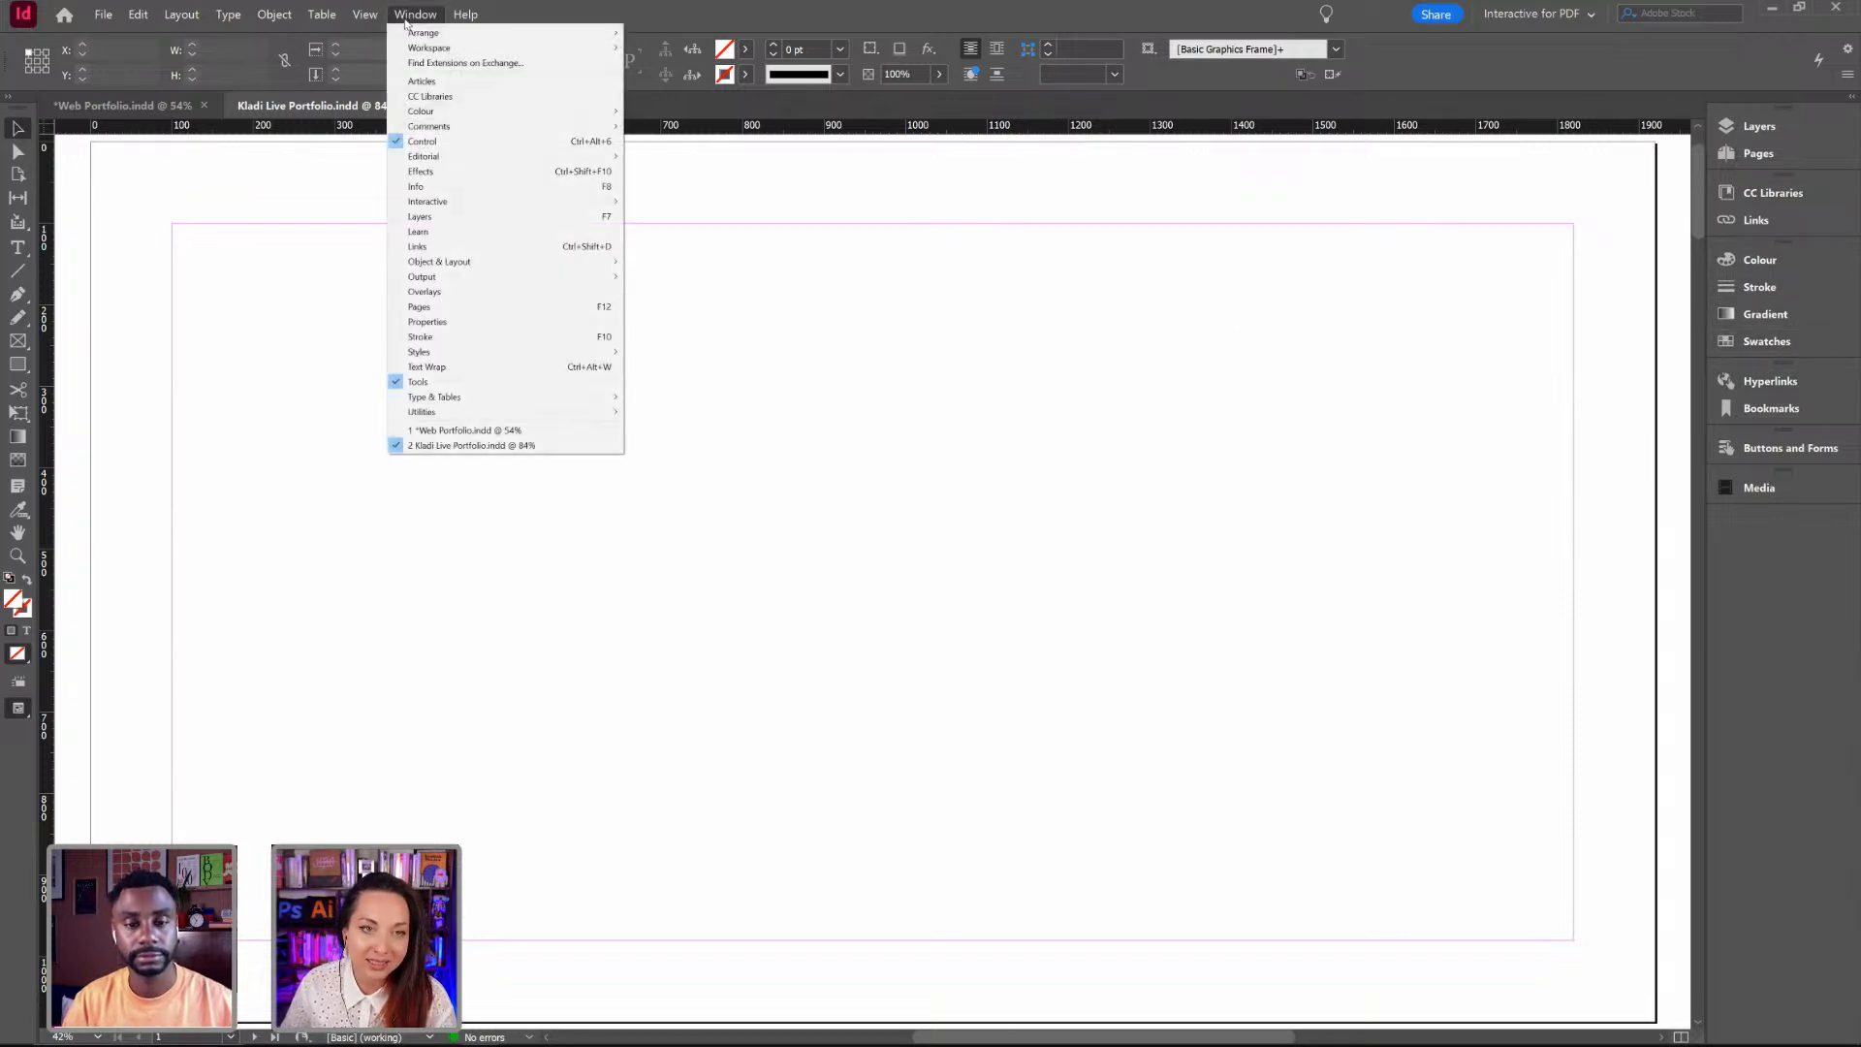
left_click(506, 323)
left_click_drag(1660, 123, 1541, 242)
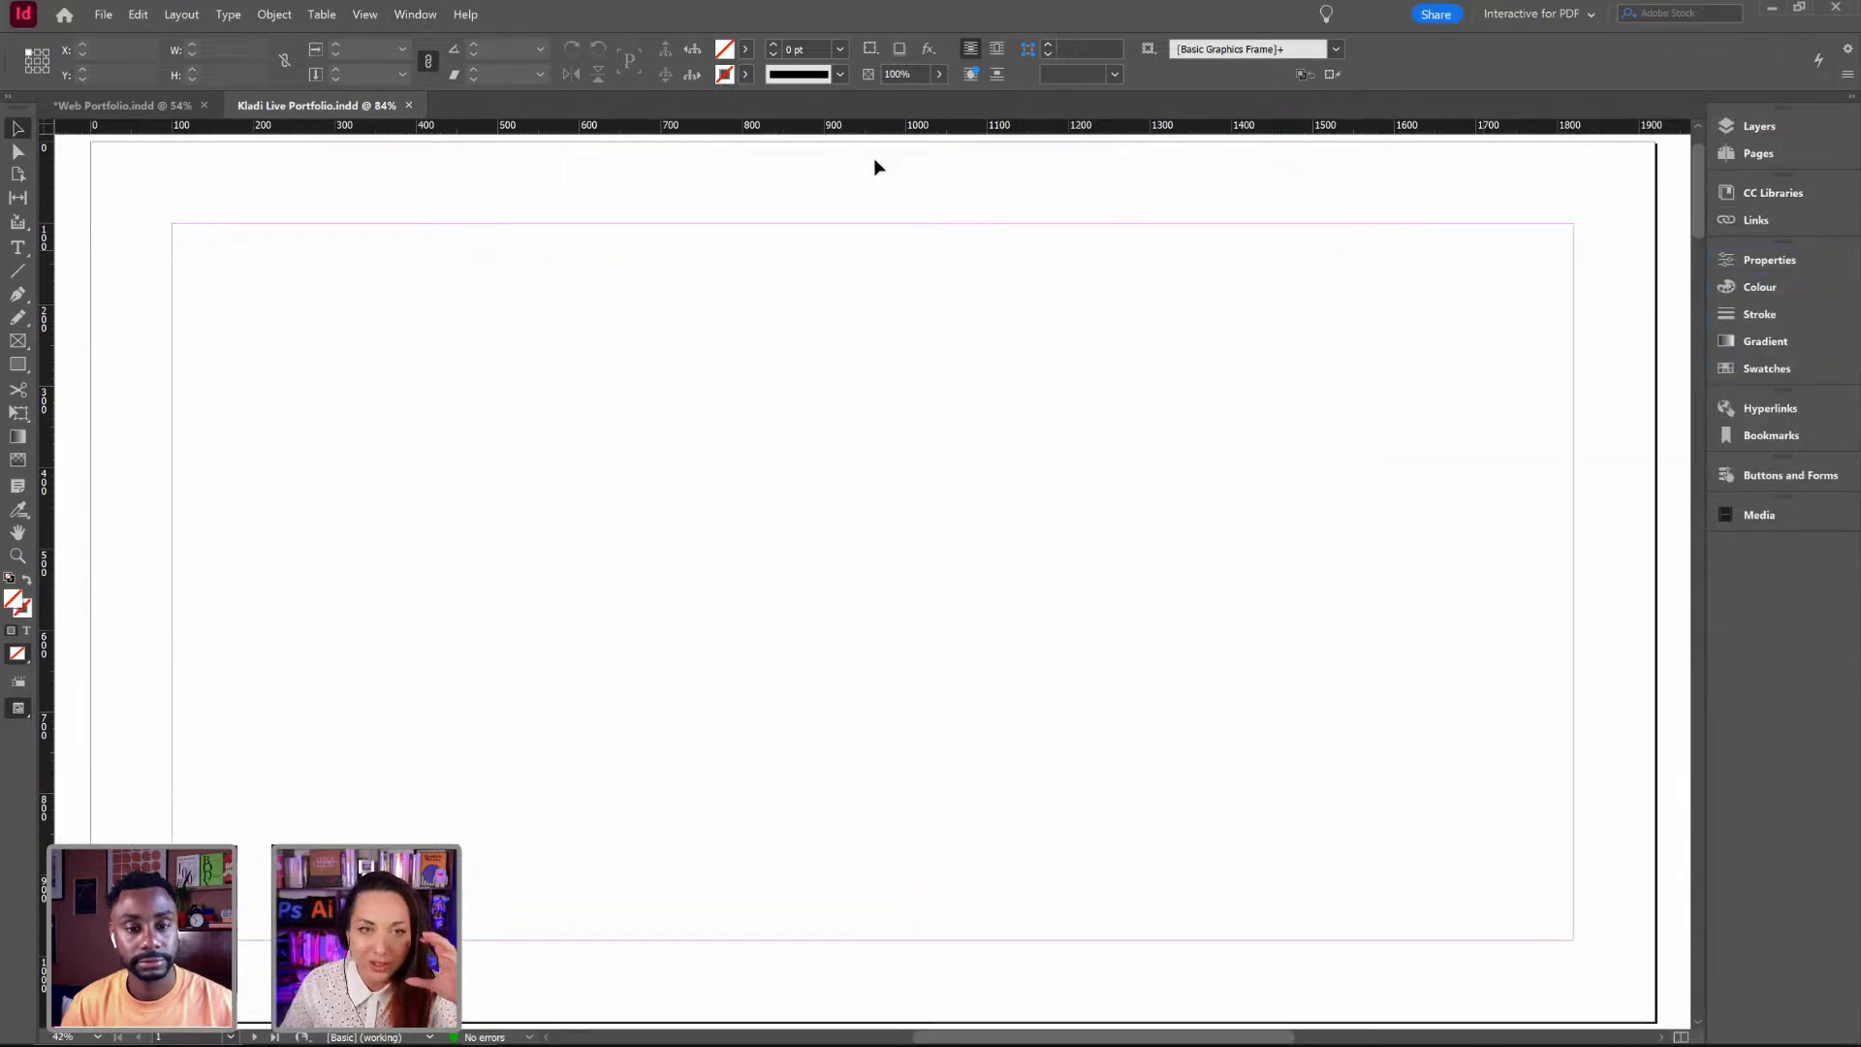
Step: Show the Paragraph Styles panel and dock Paragraph Styles, Style Packs and Character Styles between Stroke and Gradient
left_click(415, 15)
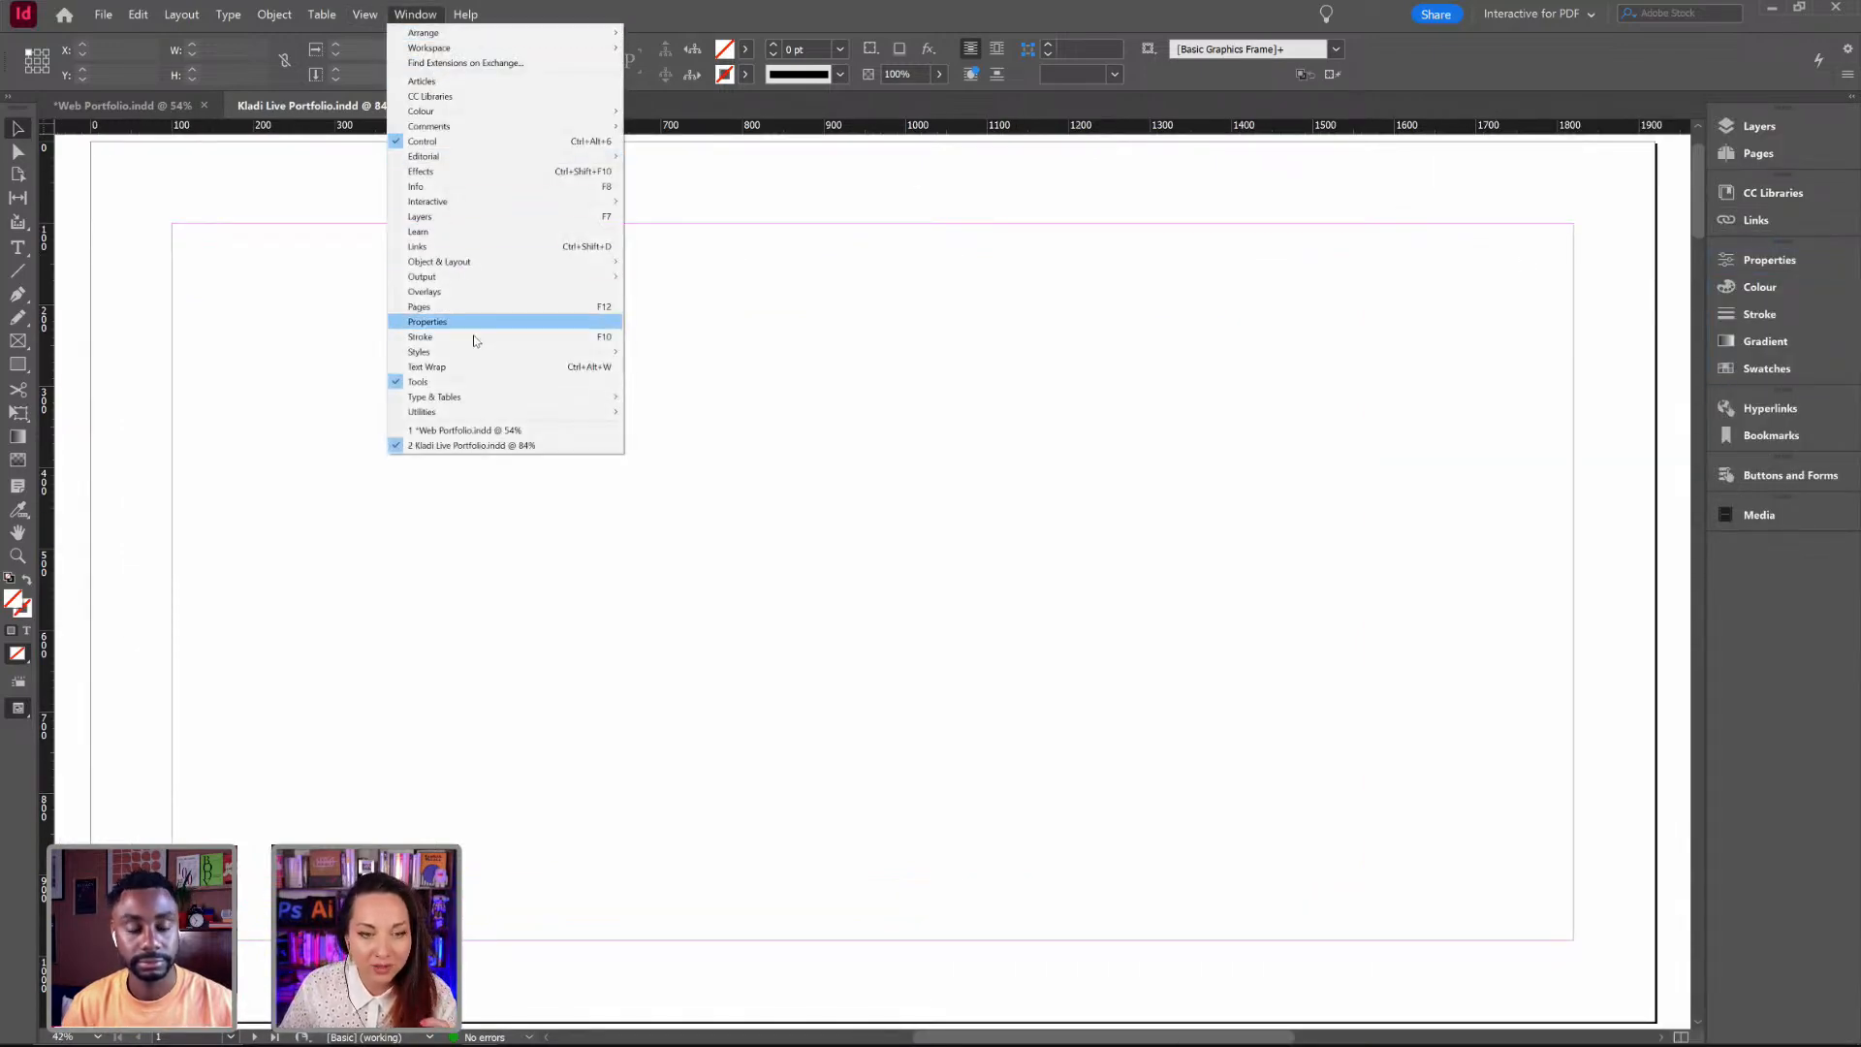
mouse_move(475, 356)
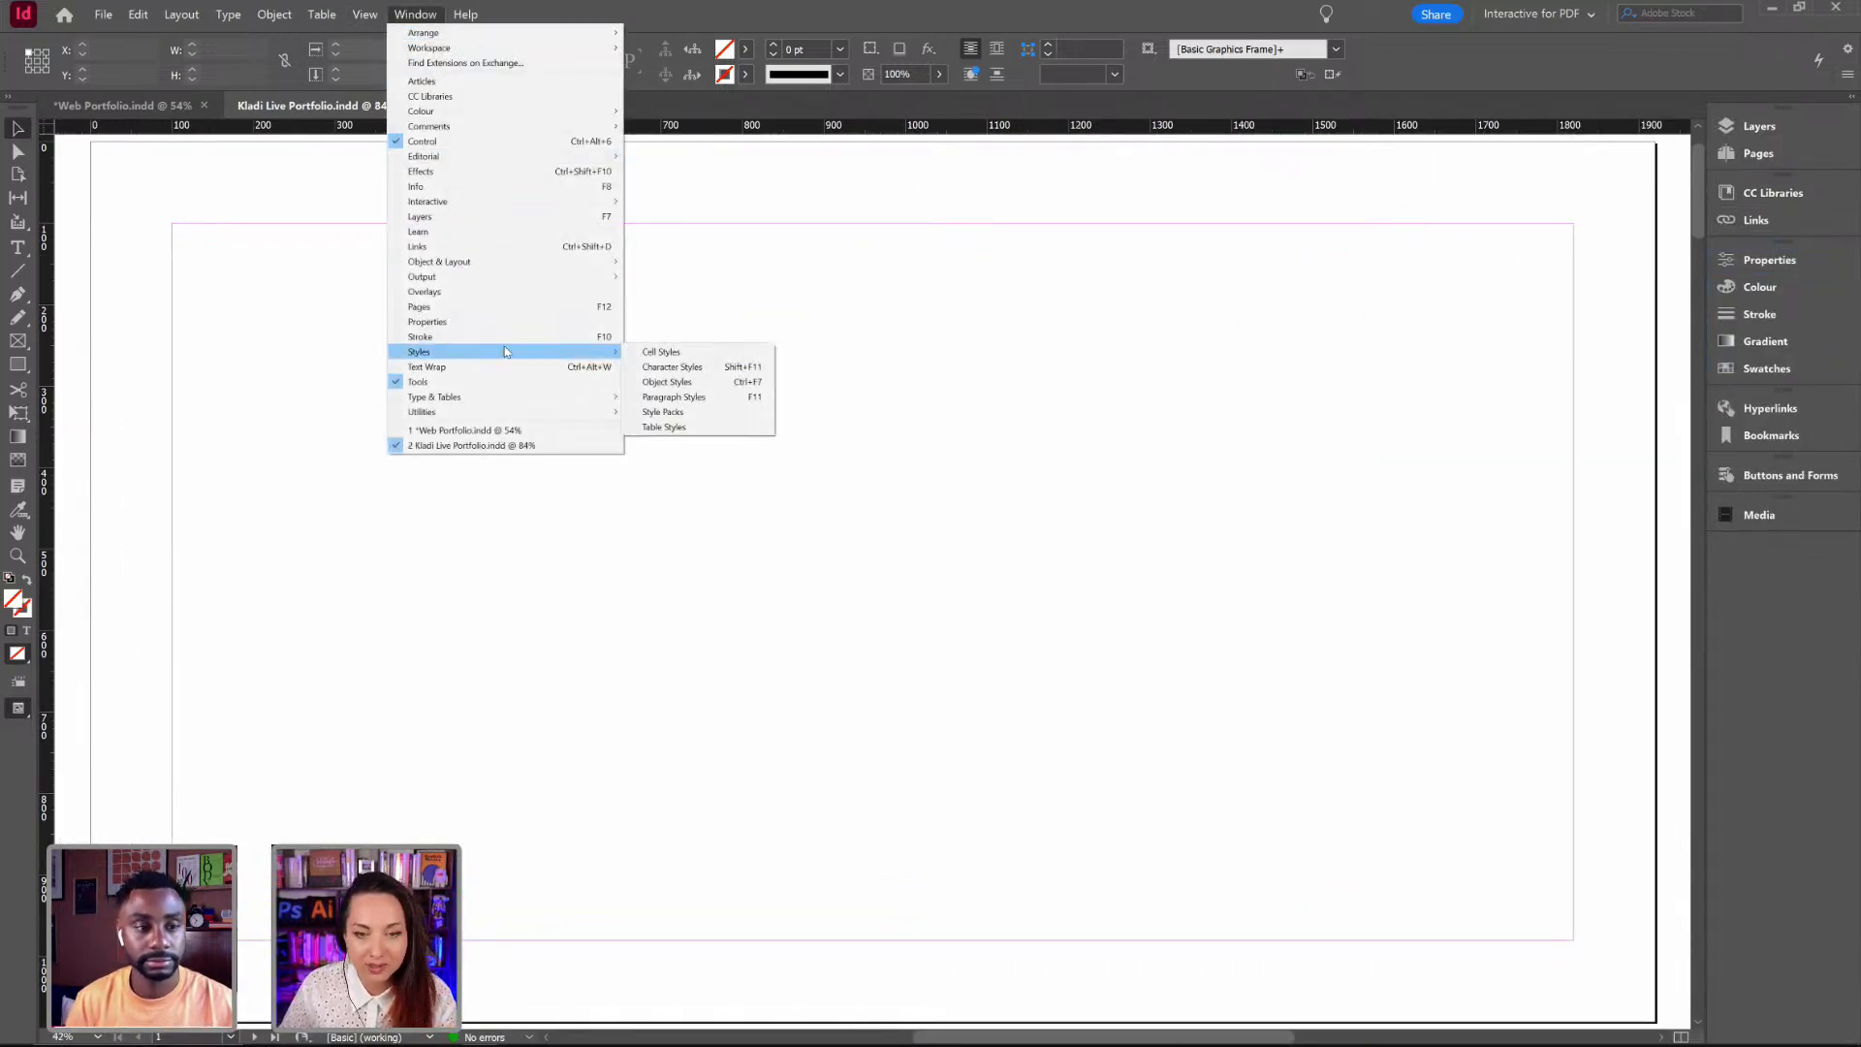
left_click(694, 397)
mouse_move(1512, 131)
left_mouse_down()
mouse_move(1599, 184)
mouse_move(1756, 365)
mouse_move(1744, 340)
left_mouse_up()
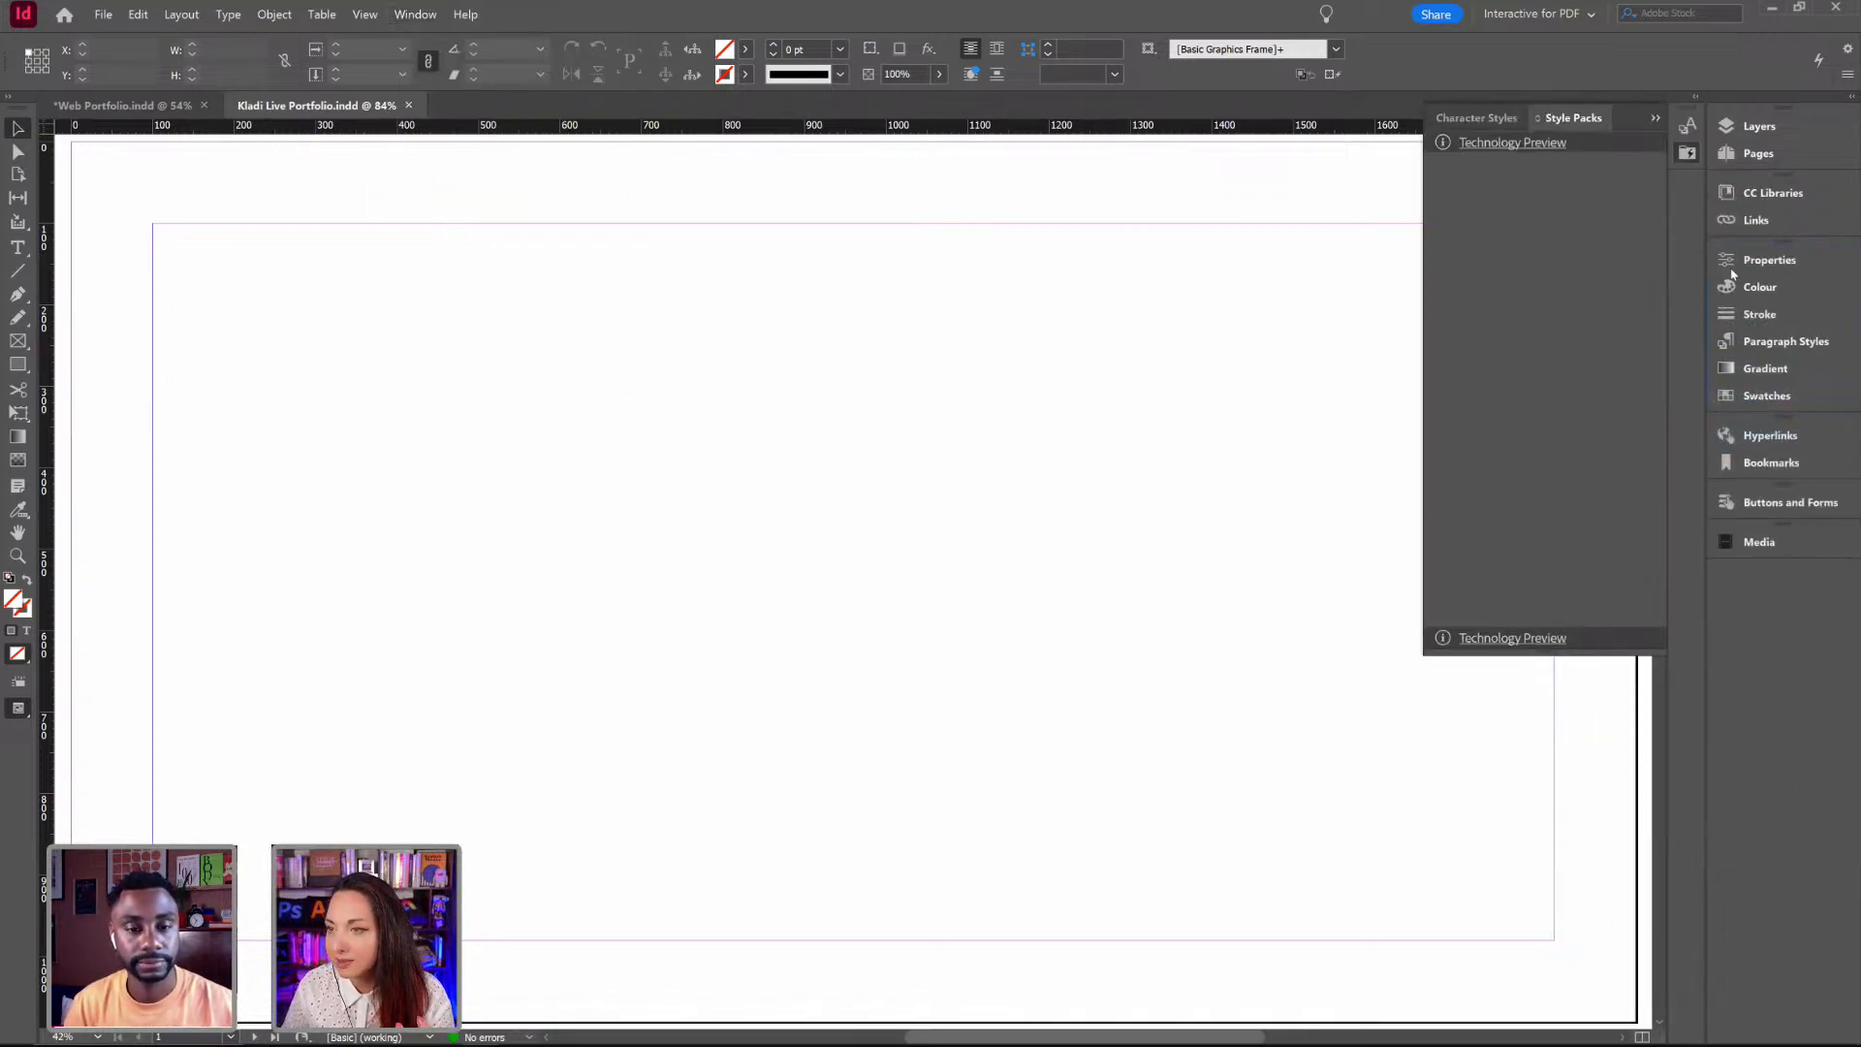
mouse_move(1592, 123)
left_mouse_down()
mouse_move(1765, 323)
mouse_move(1756, 342)
left_mouse_up()
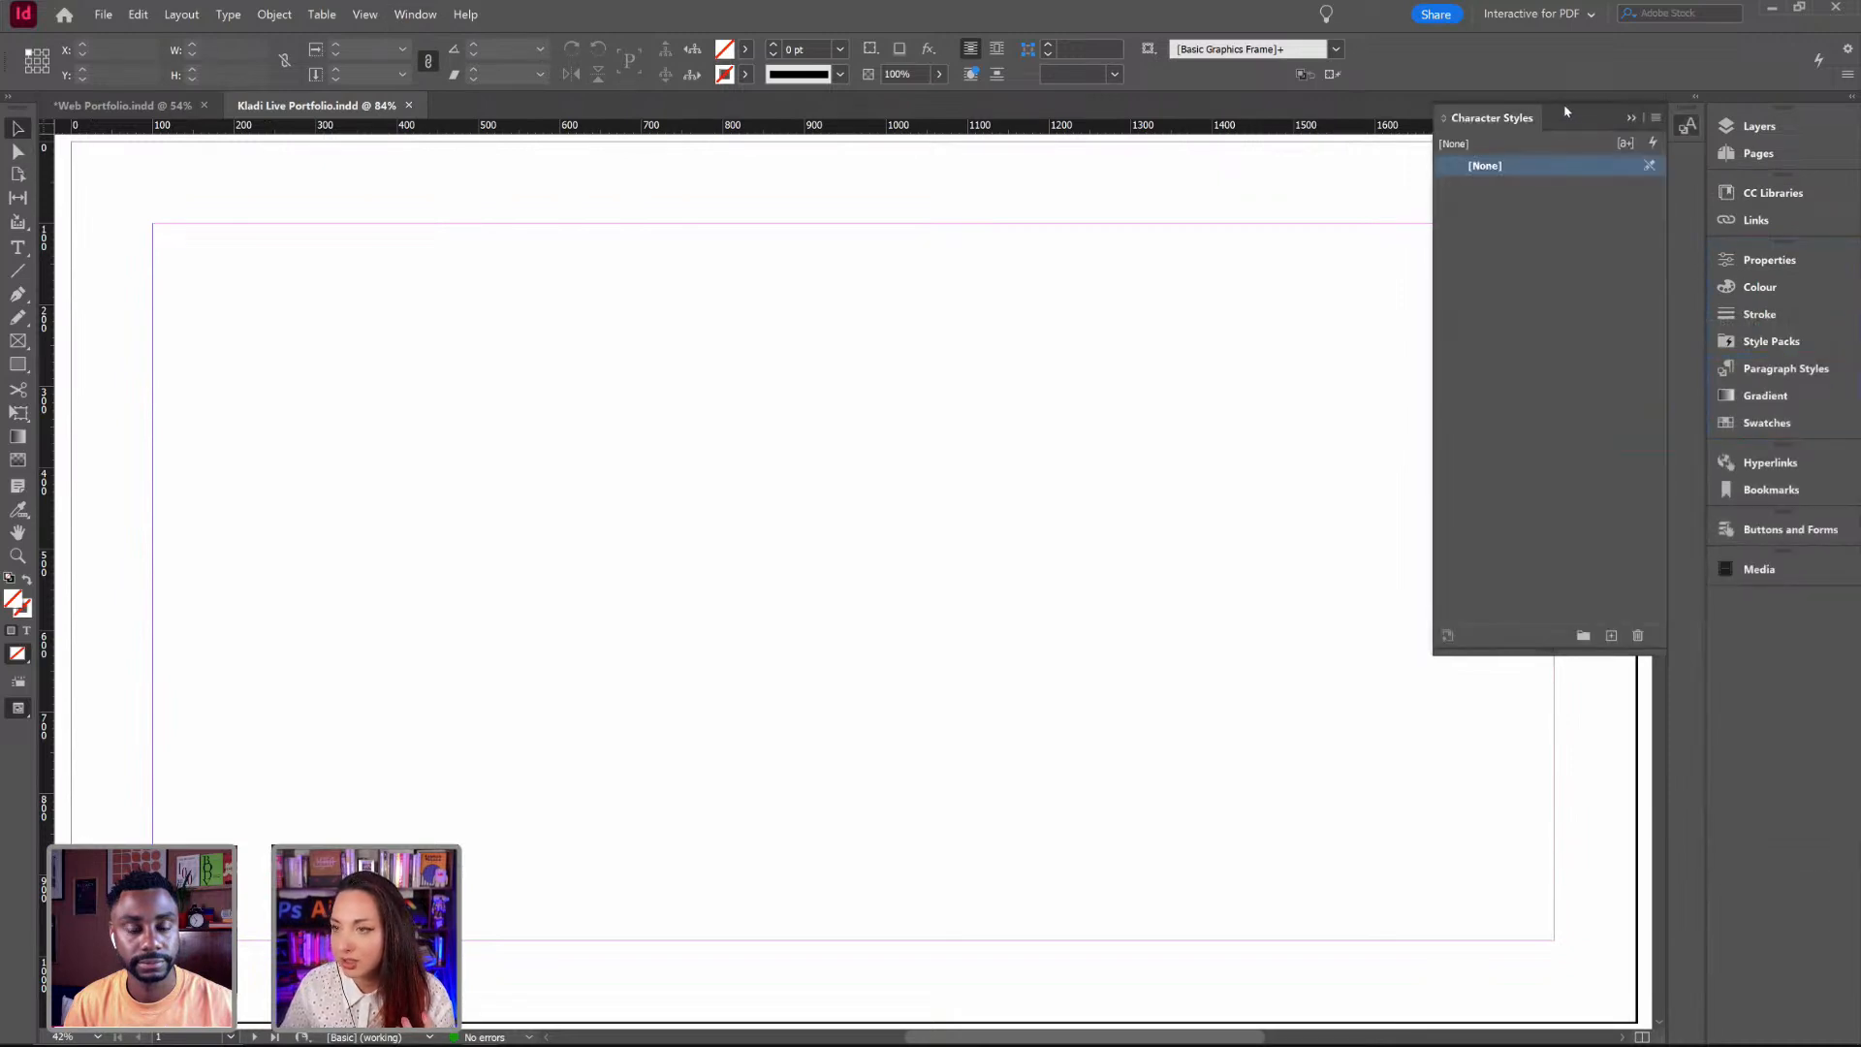
left_click_drag(1468, 123, 1745, 336)
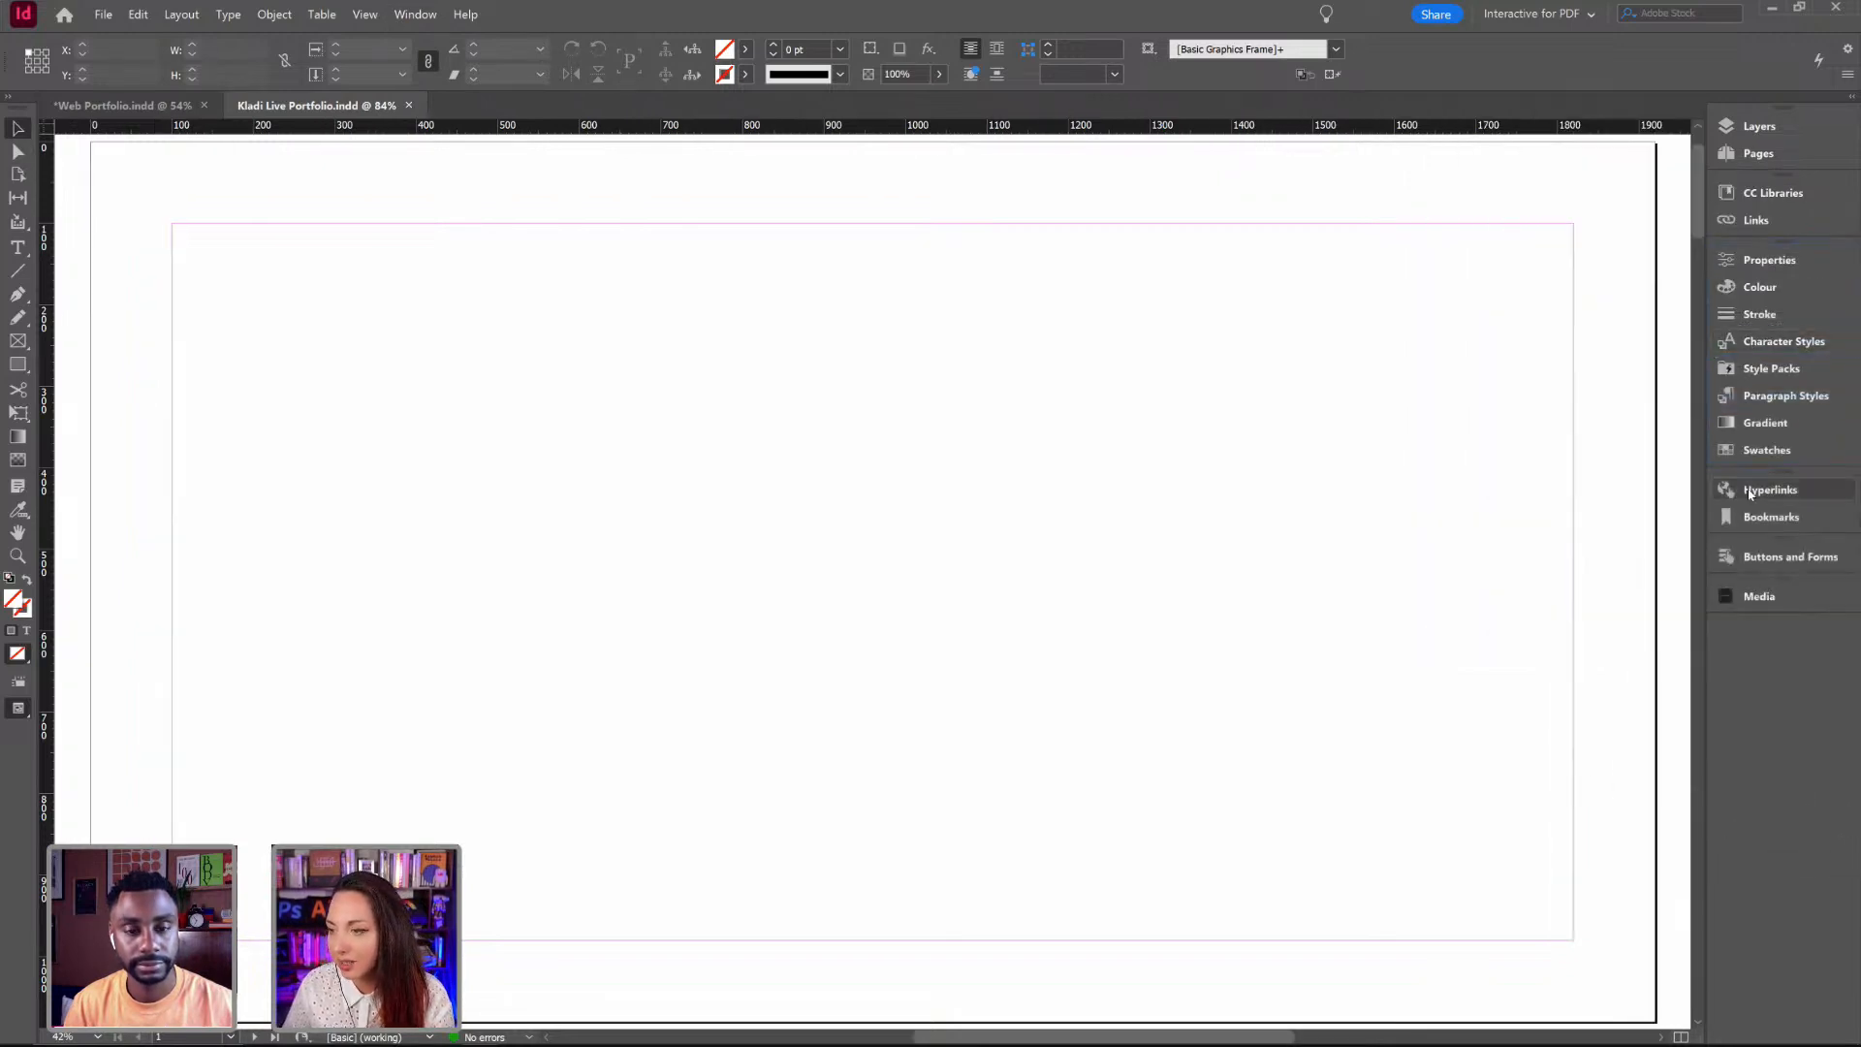
Step: Regroup Buttons and Forms and Media with Hyperlinks, placing both above Bookmarks
left_click_drag(1790, 556, 1783, 505)
left_click_drag(1752, 581, 1749, 528)
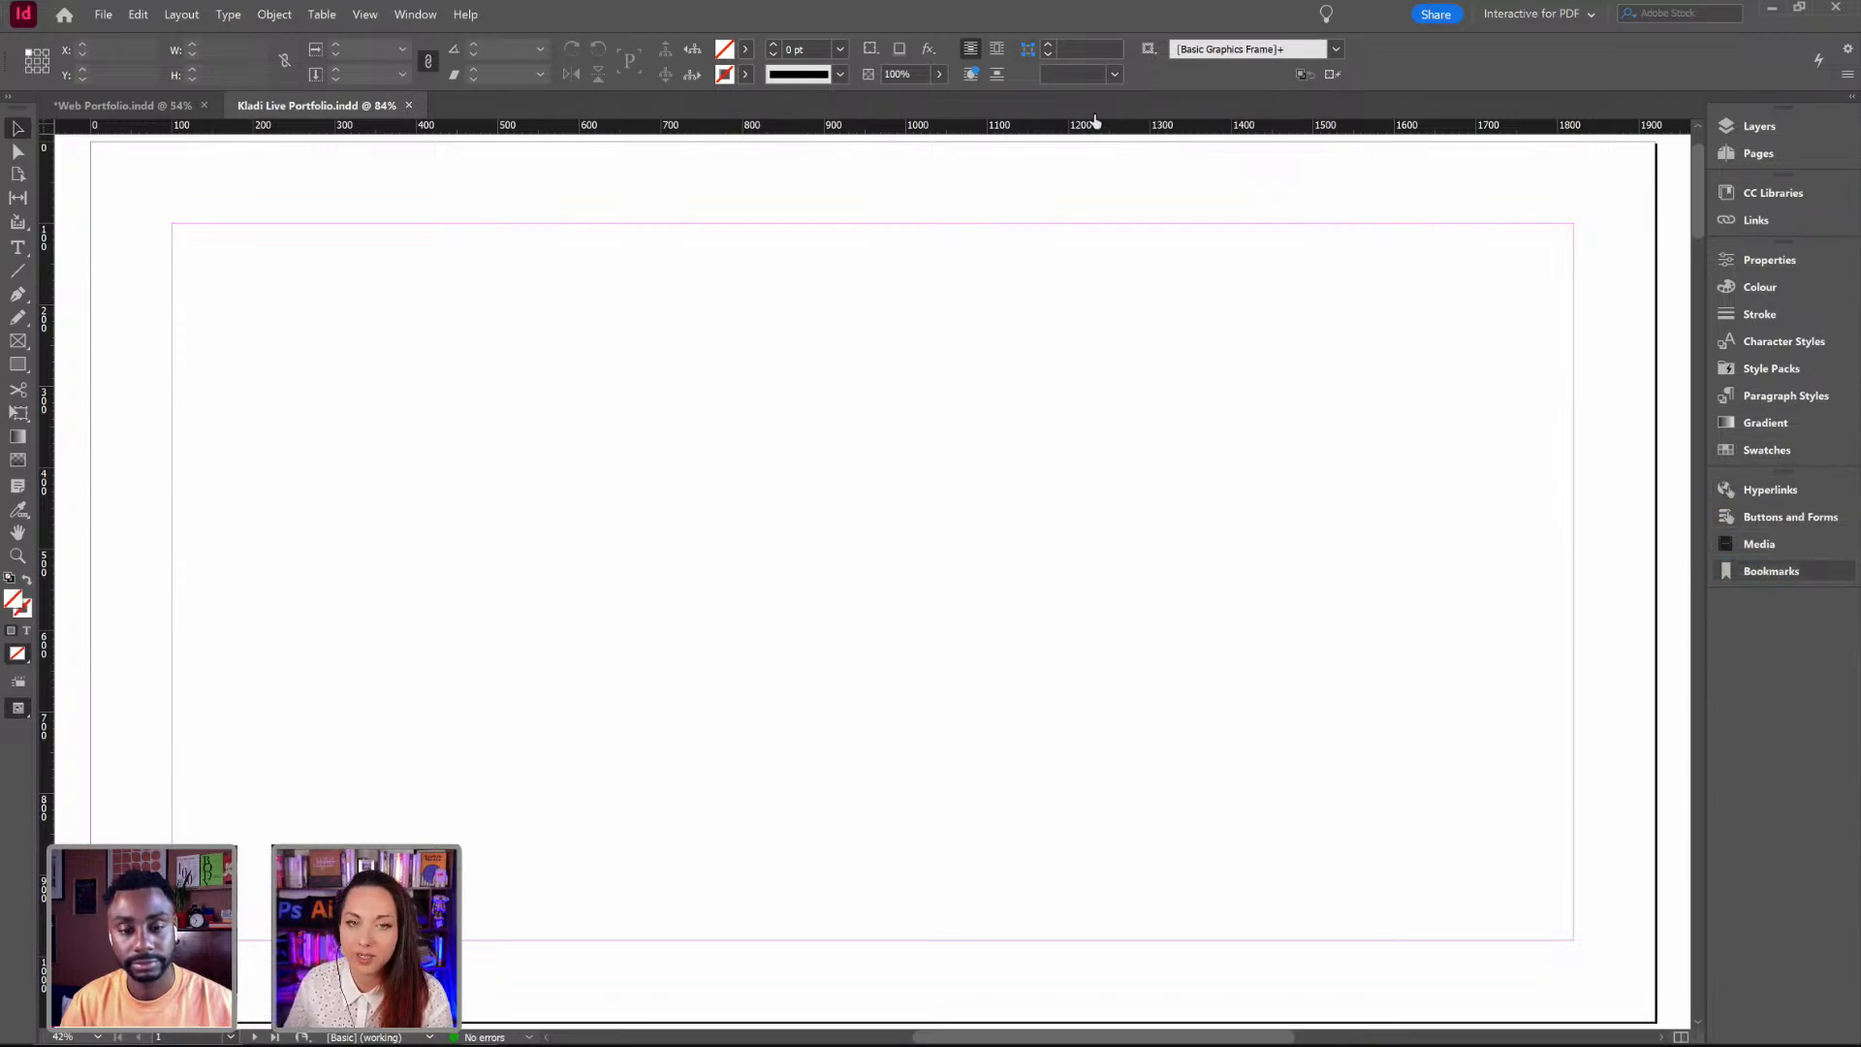
Step: Show the EPUB Interactivity Preview panel, enlarge it, and dock it between Media and Bookmarks
left_click(399, 21)
mouse_move(436, 130)
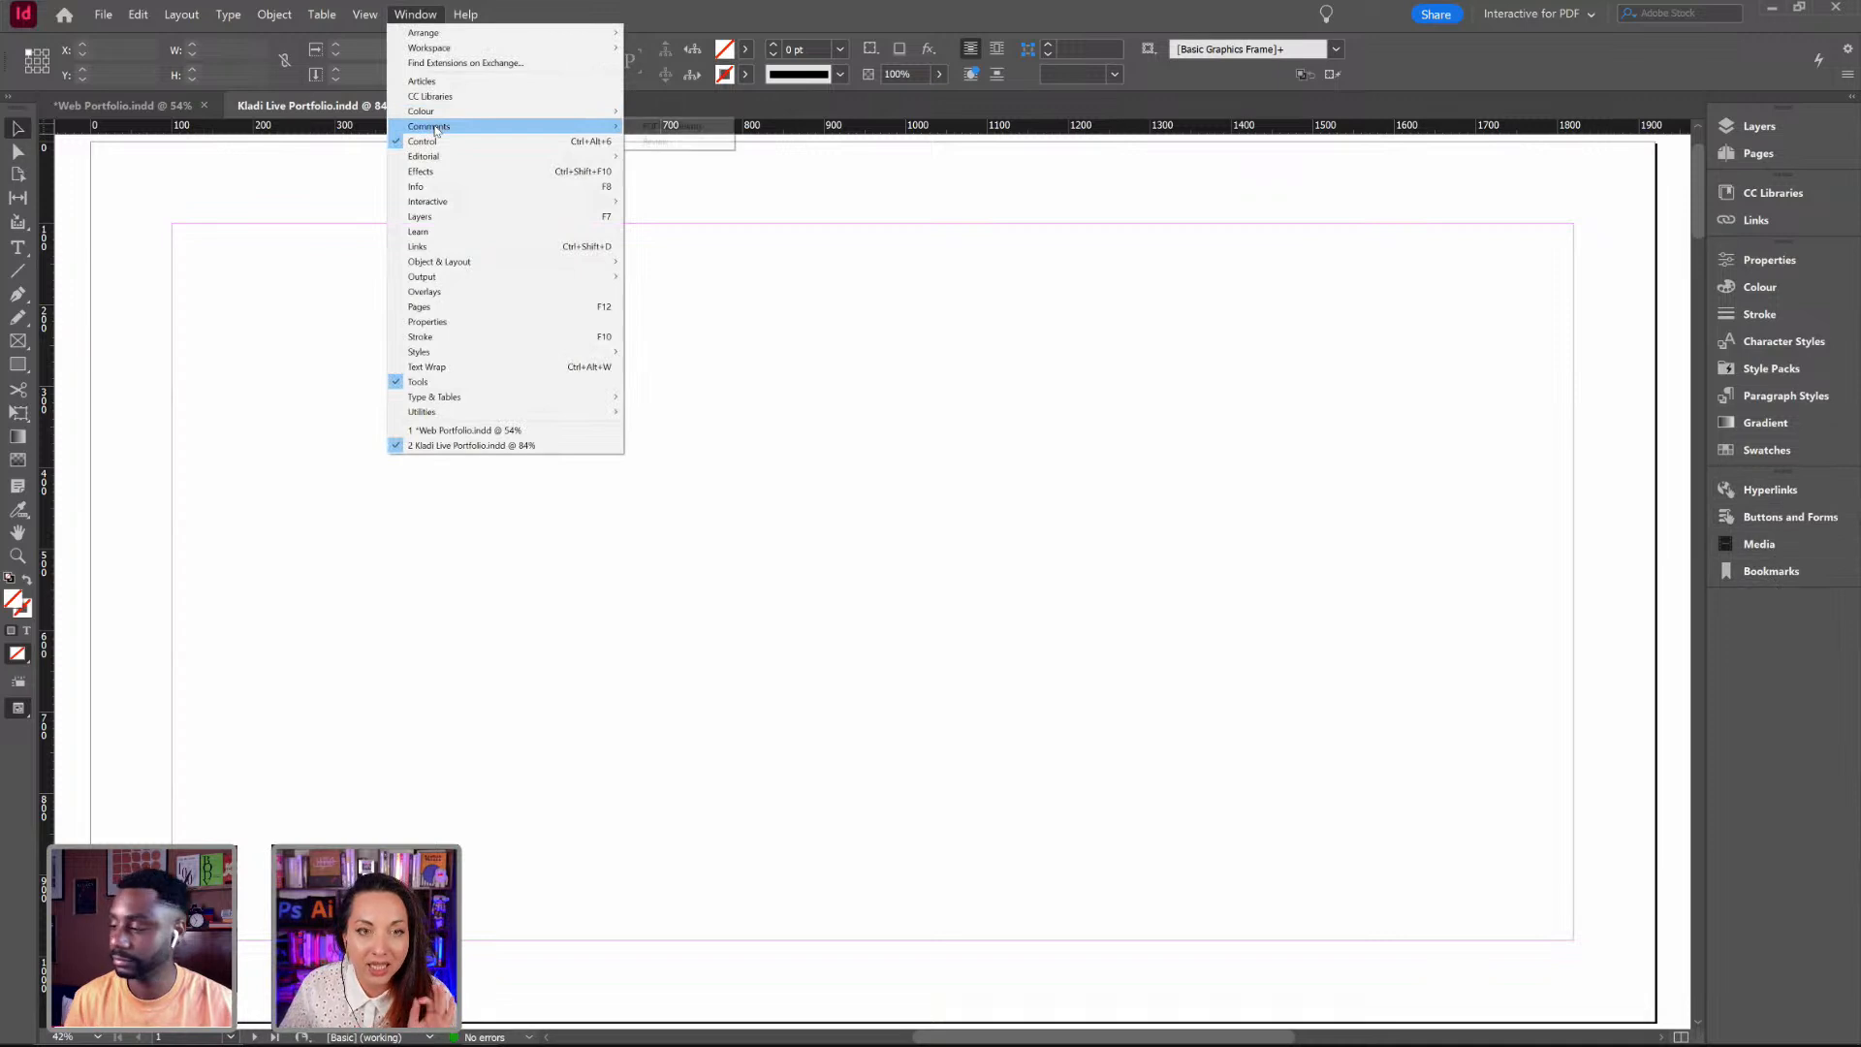
mouse_move(482, 204)
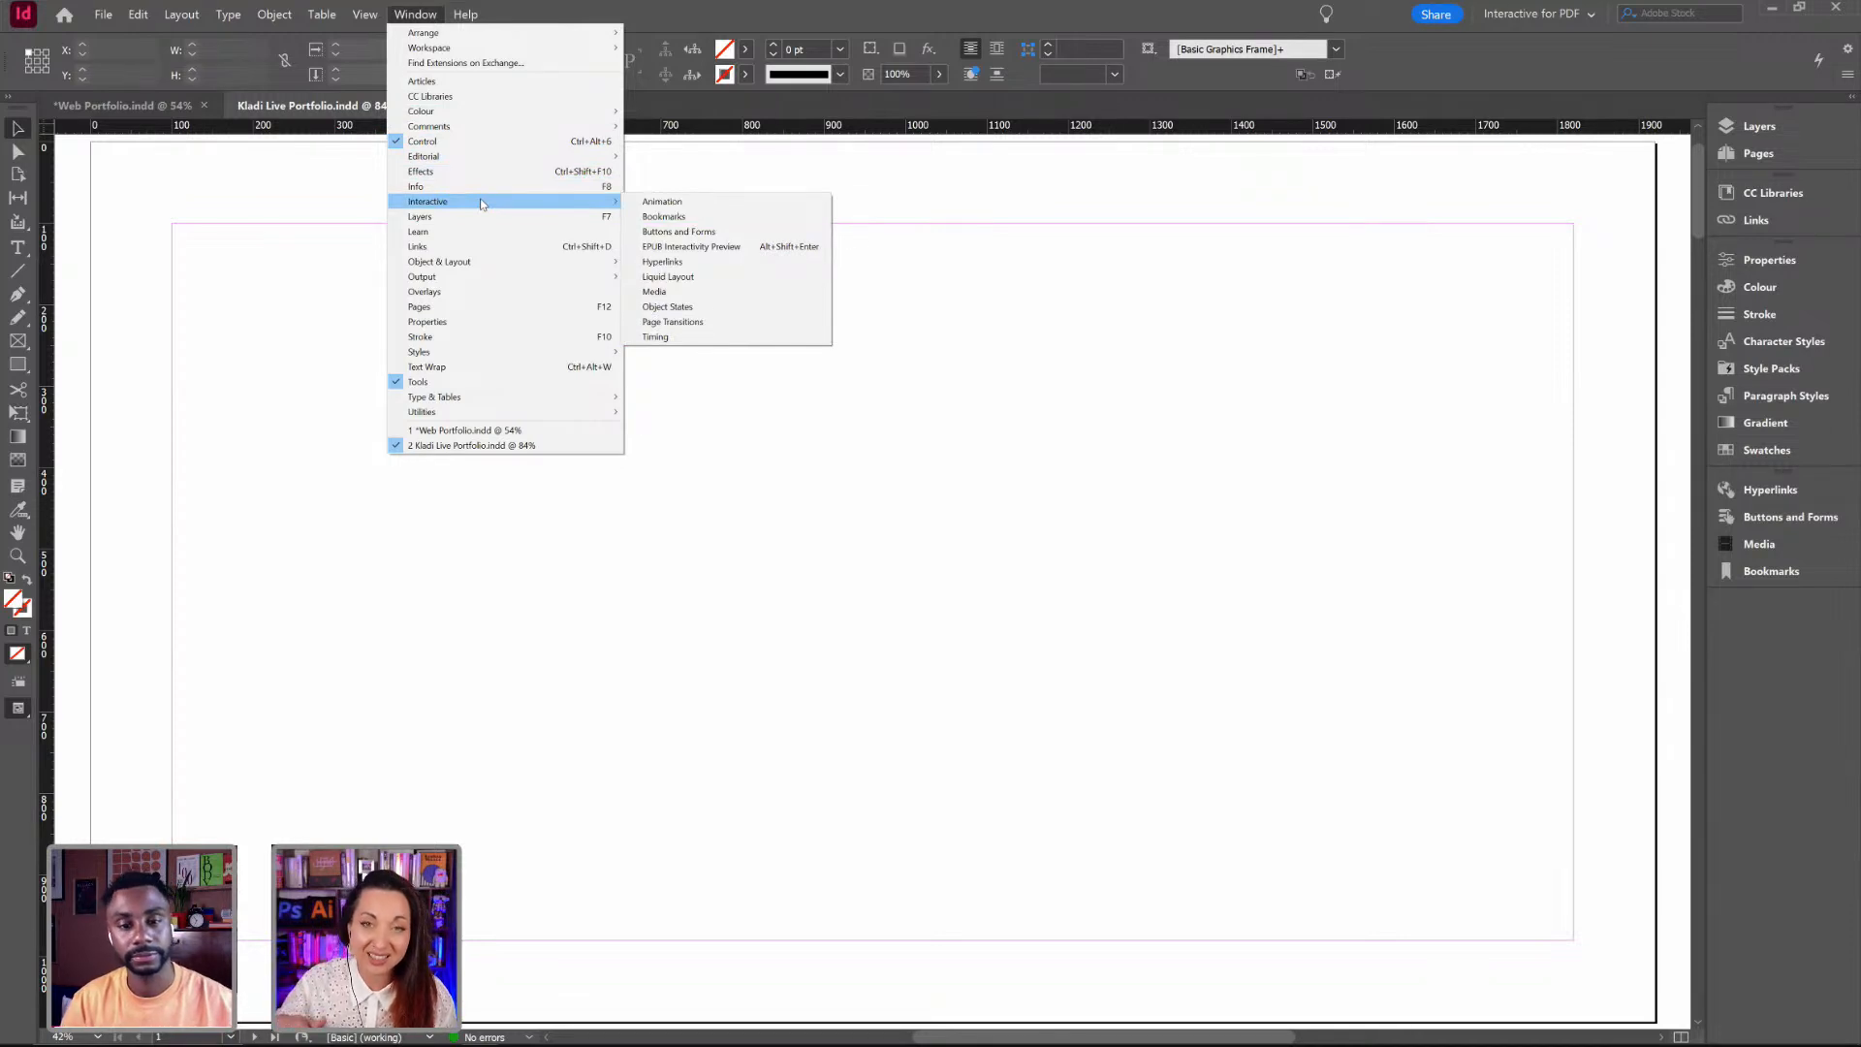
left_click(749, 249)
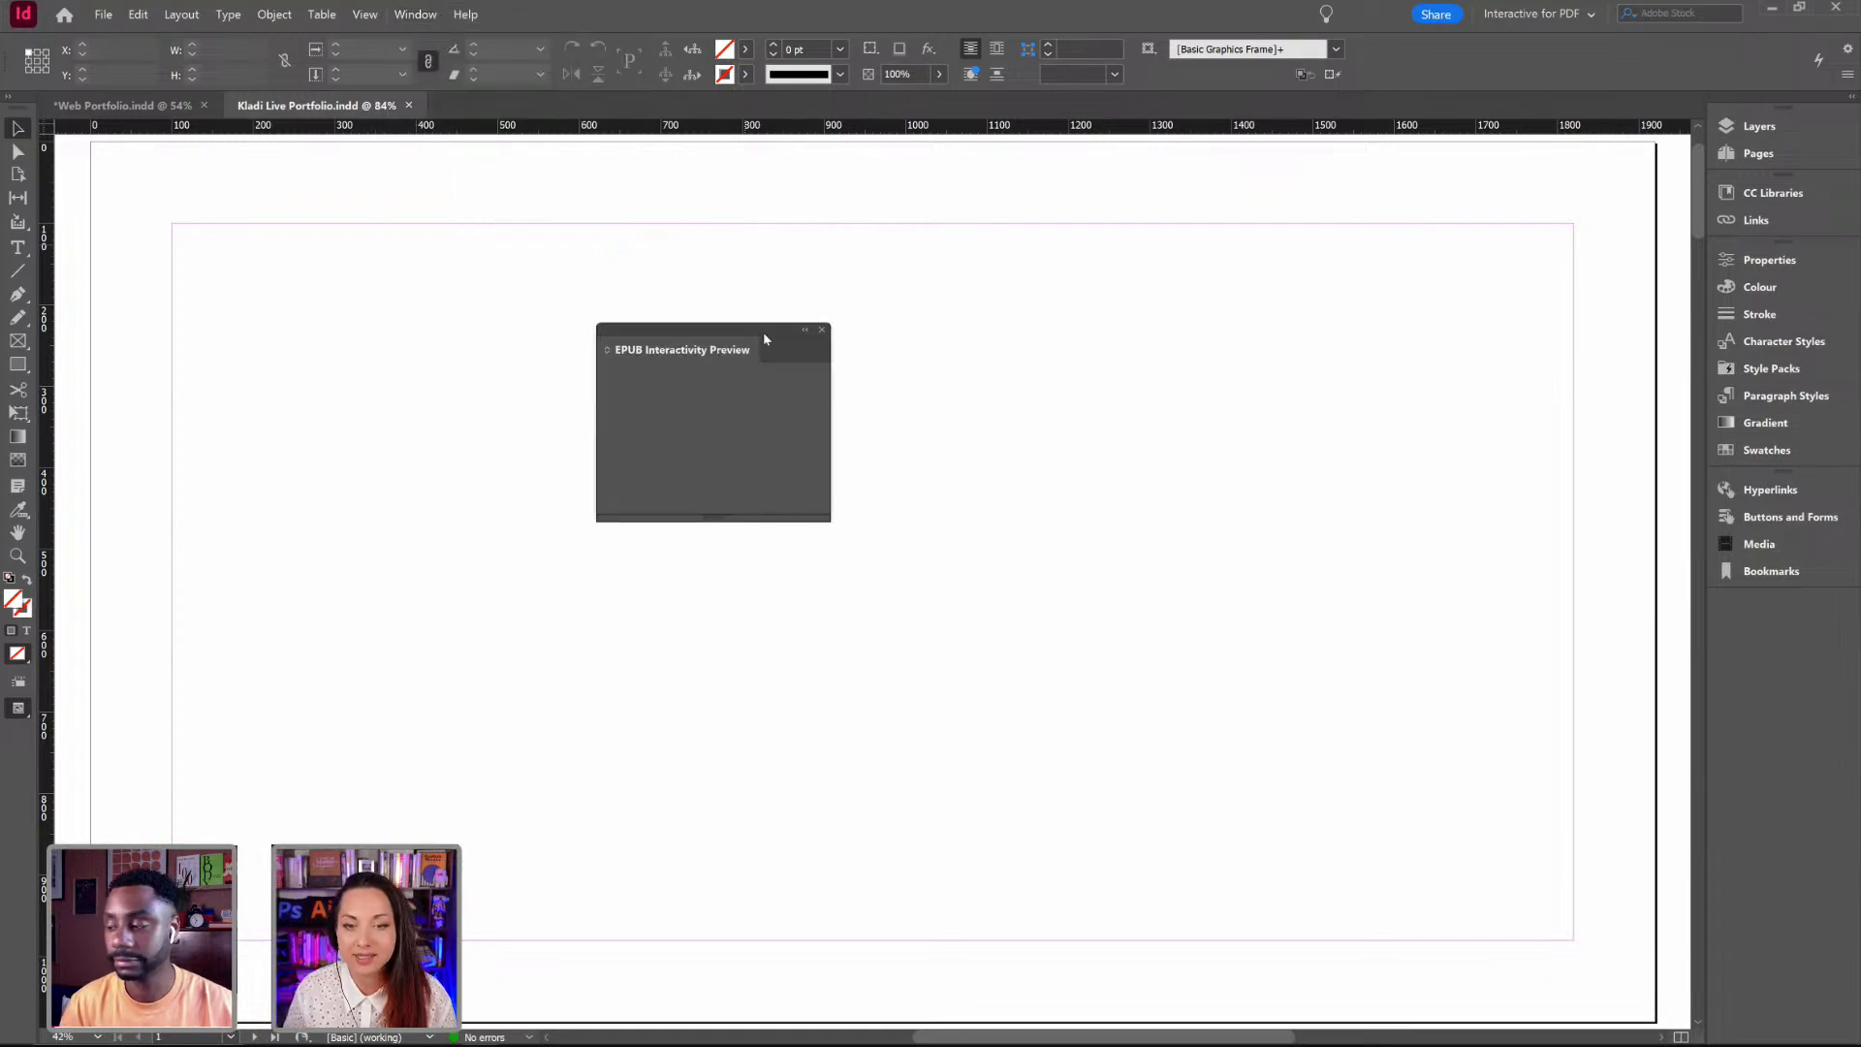
left_click_drag(812, 527, 1285, 858)
left_click_drag(1591, 1039, 1719, 1017)
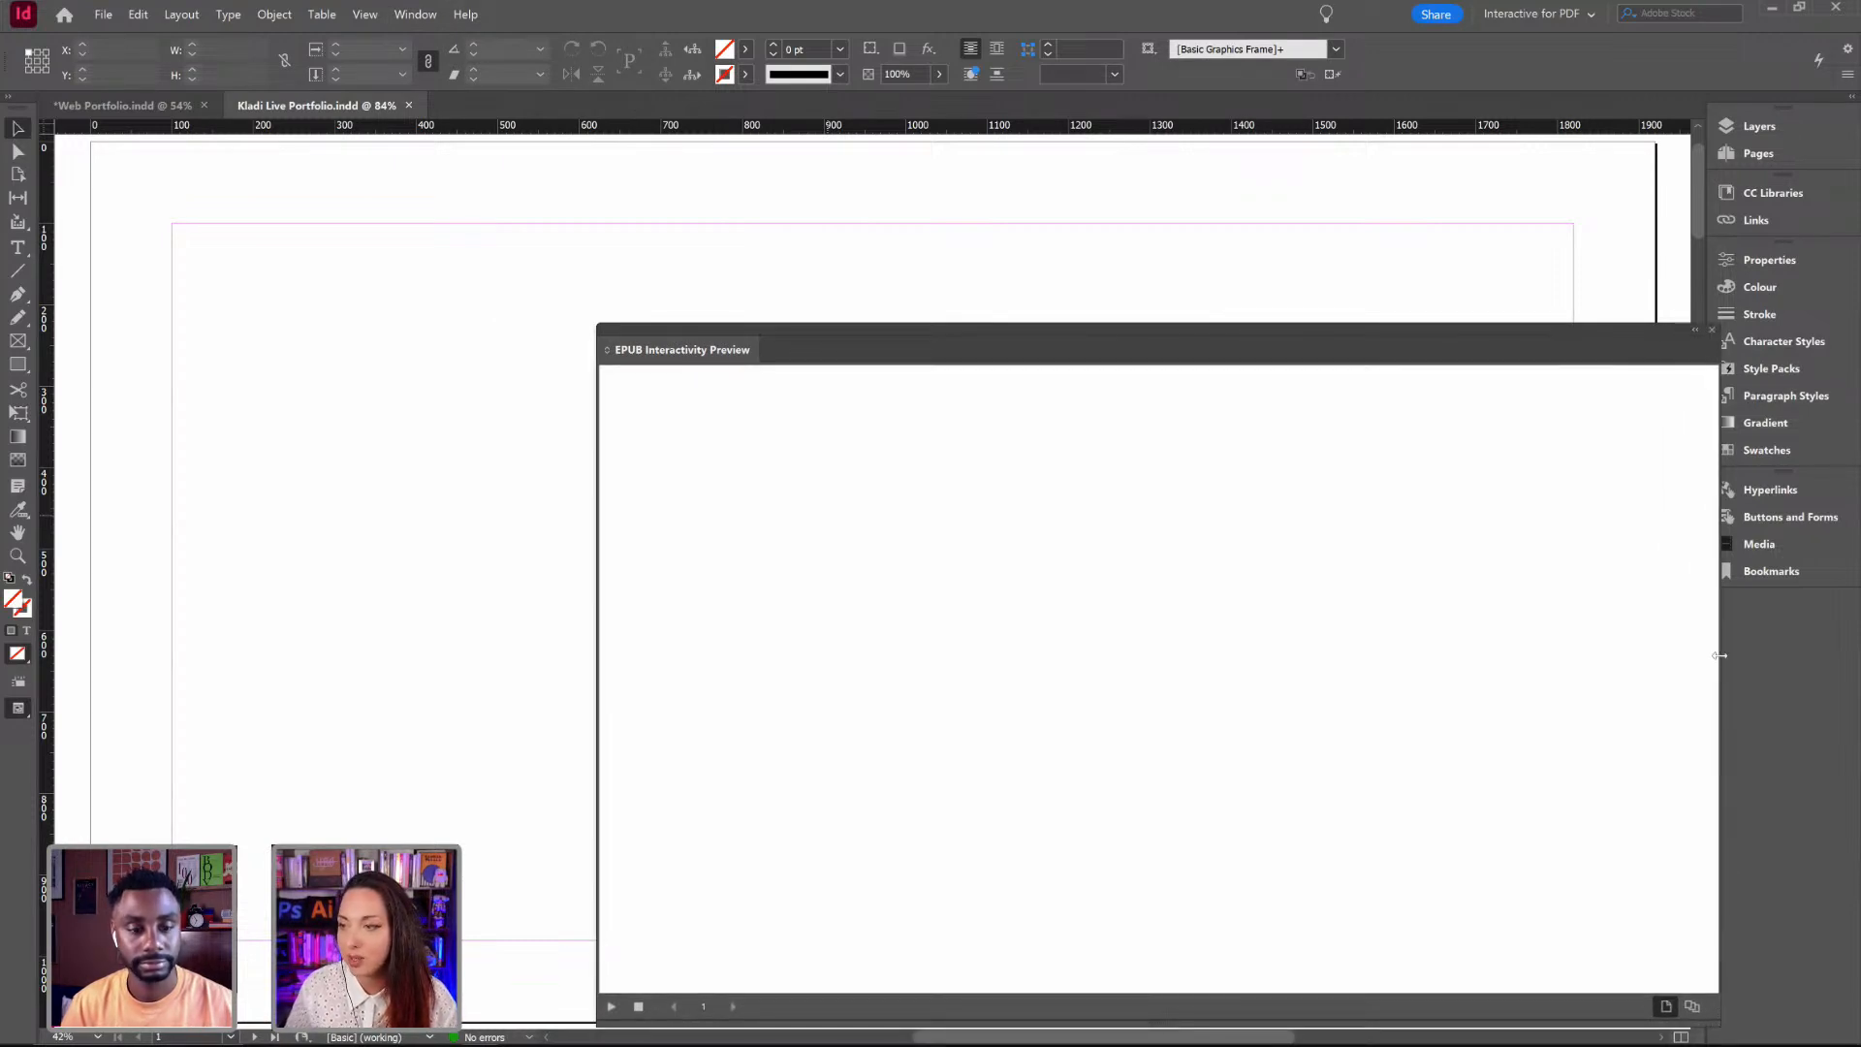
left_click_drag(683, 348, 1819, 560)
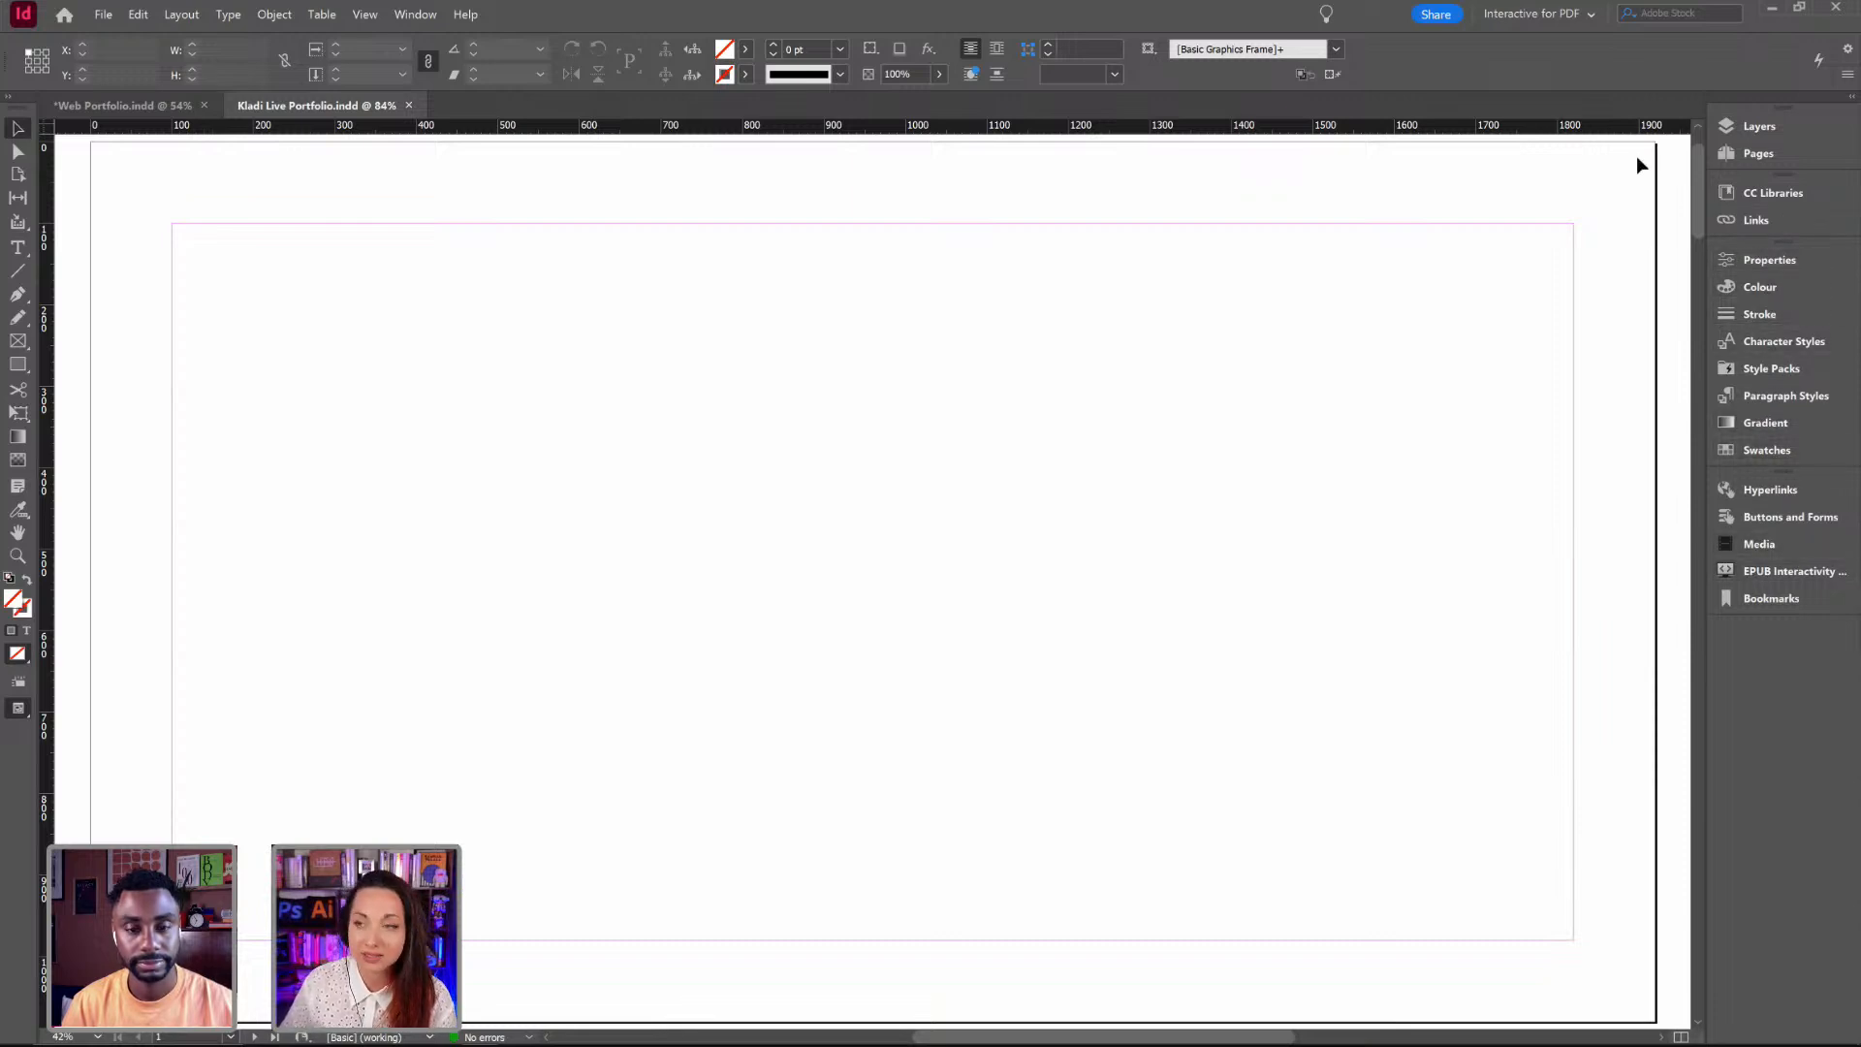
Step: Save the current panel layout as a new workspace named "kladi int" with panel locations and menu customisation captured
left_click(1536, 13)
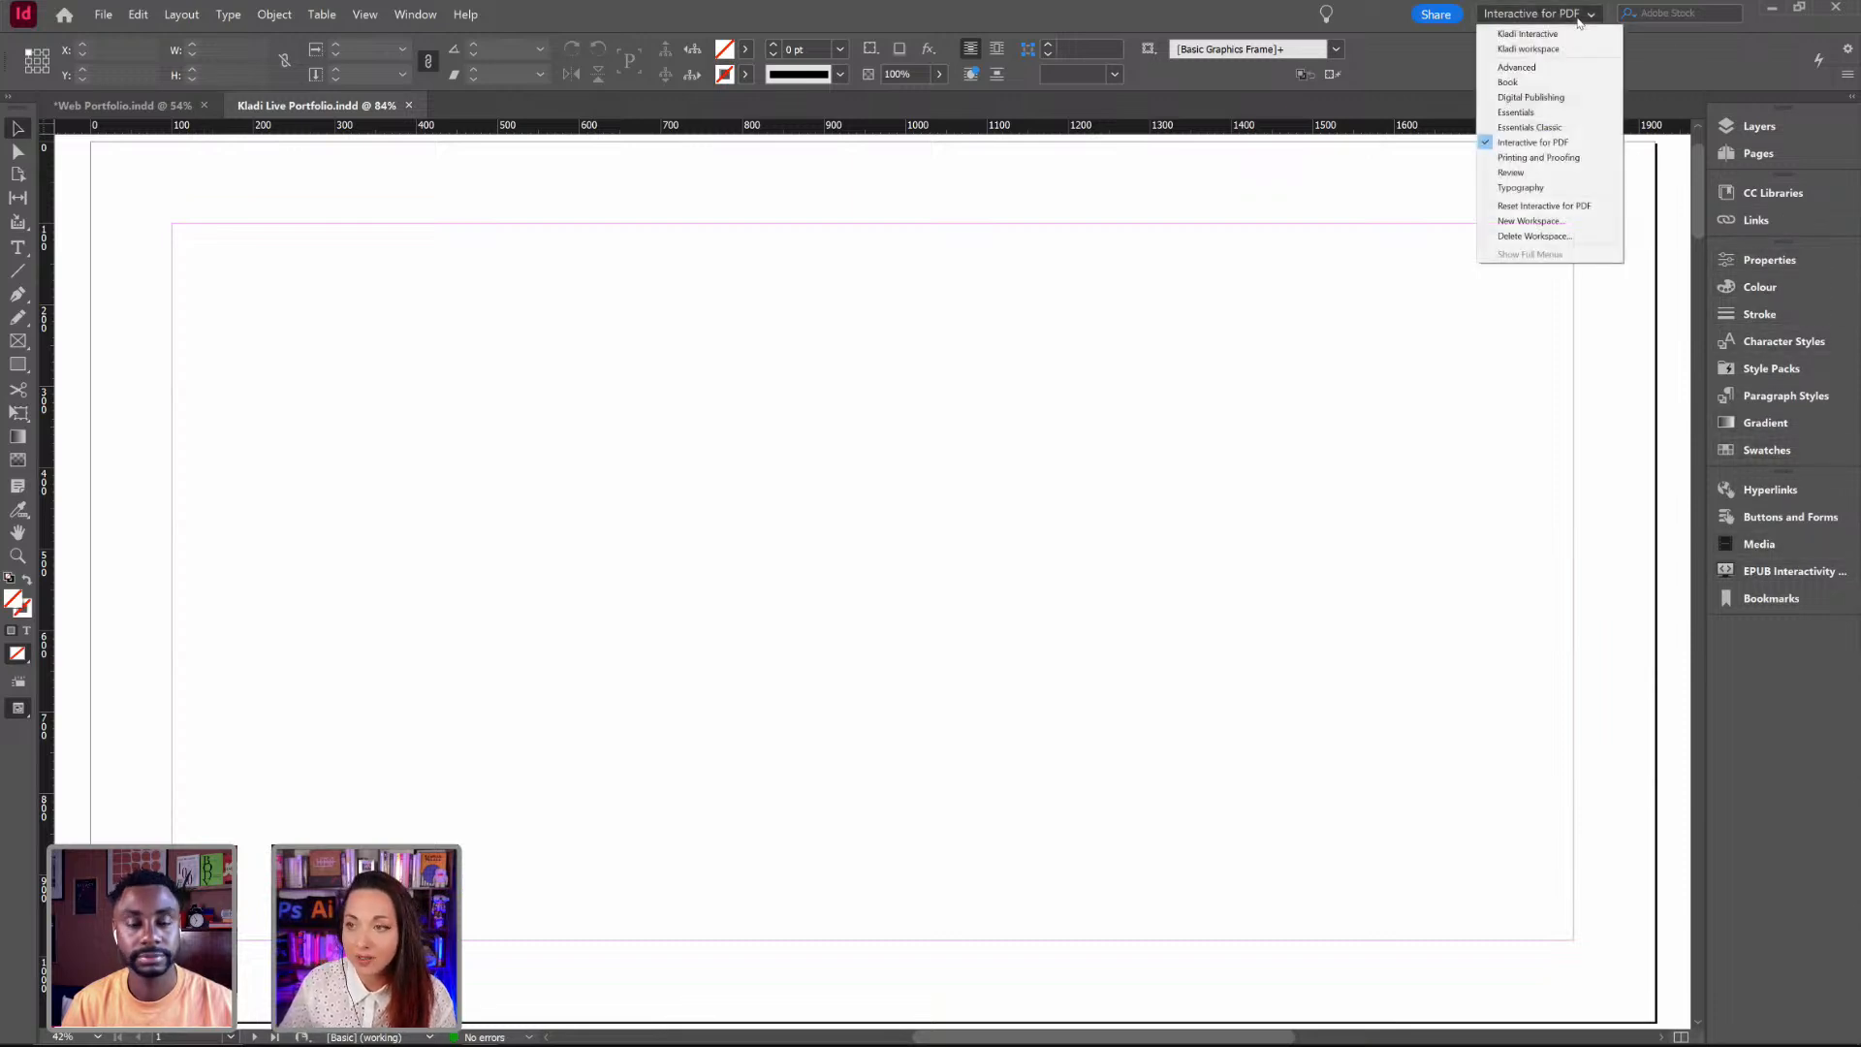
left_click(1531, 221)
type("k")
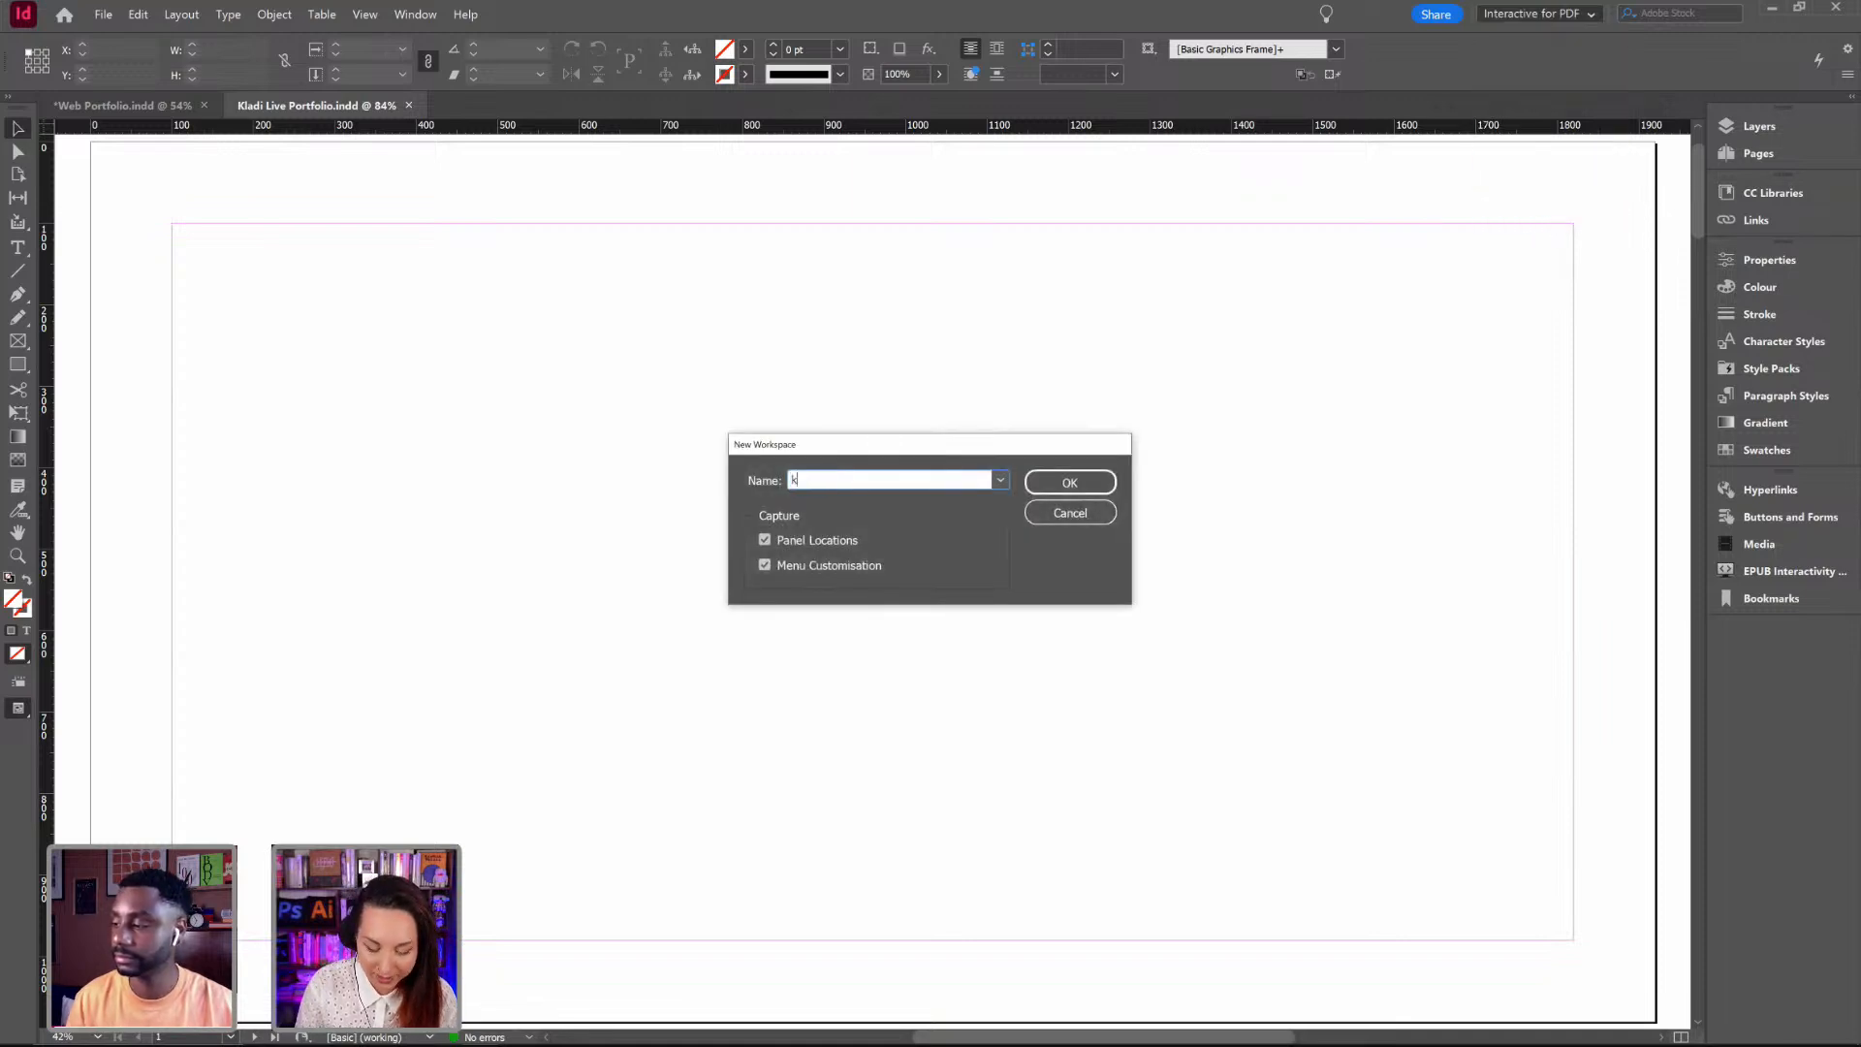
type("ladi int")
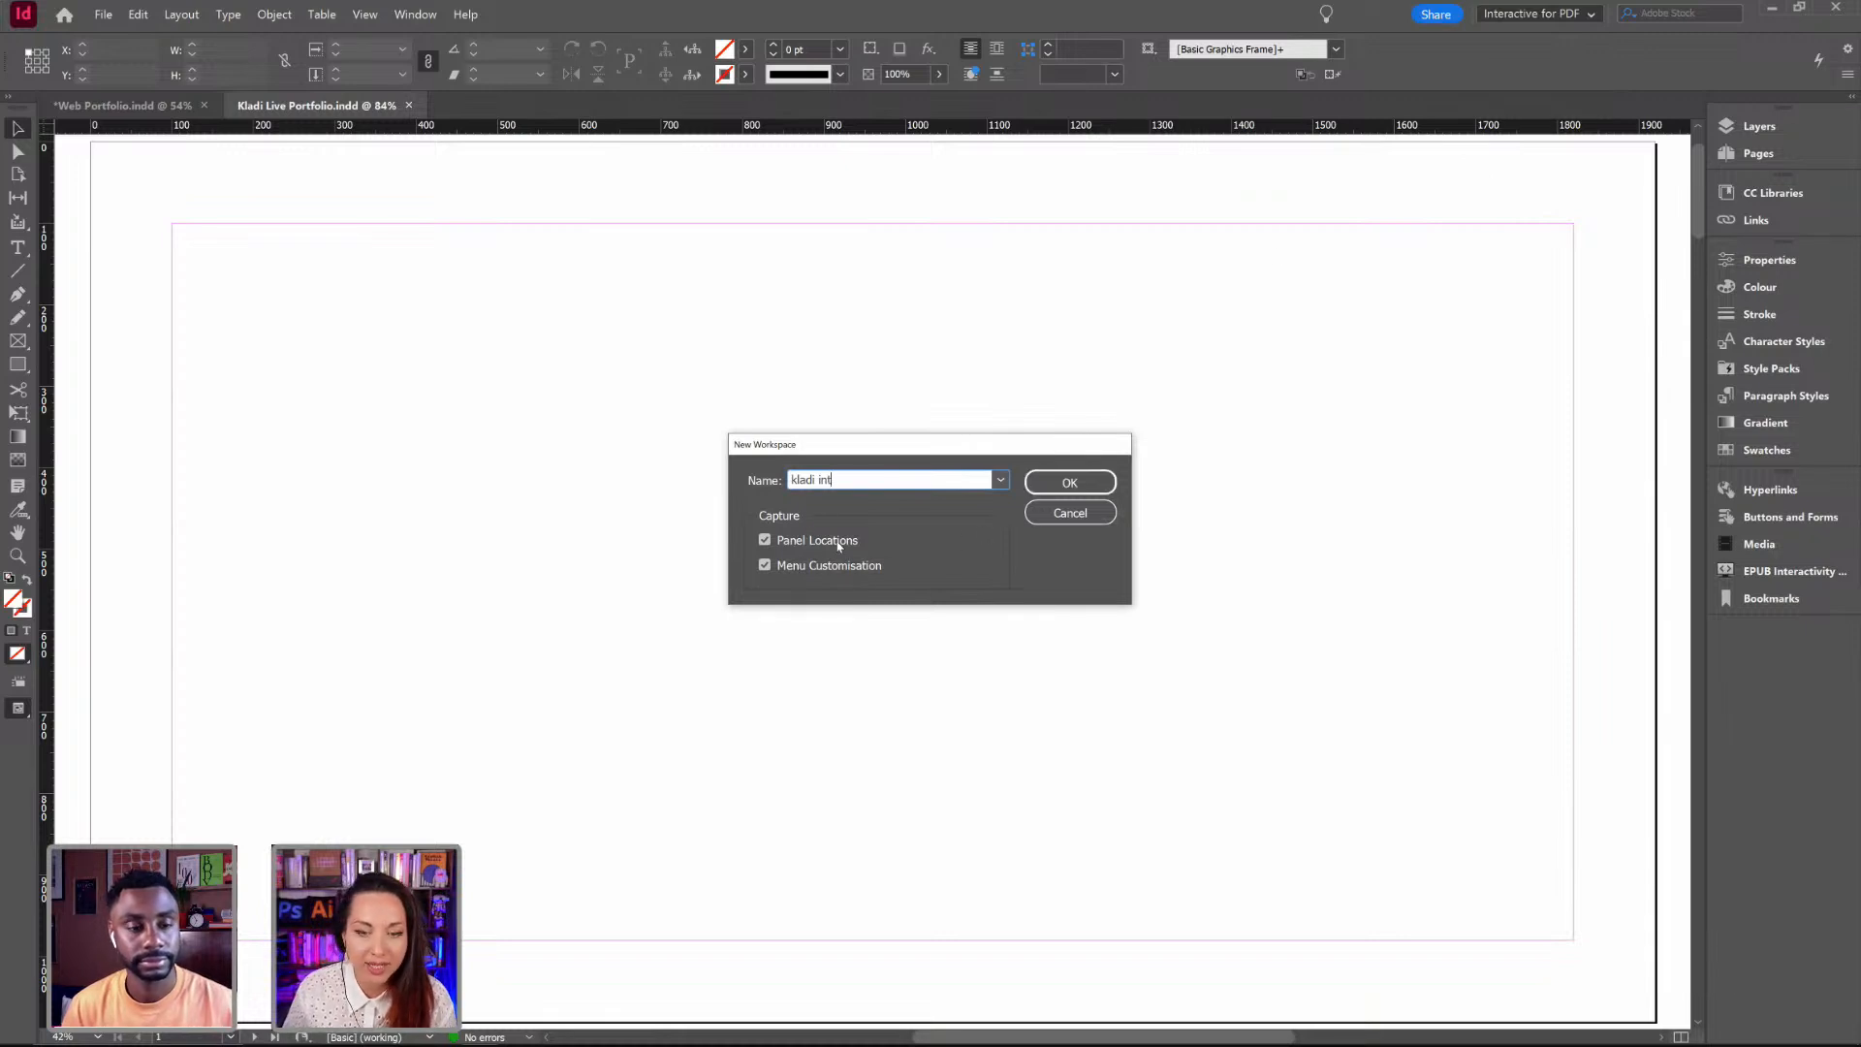
left_click(1070, 483)
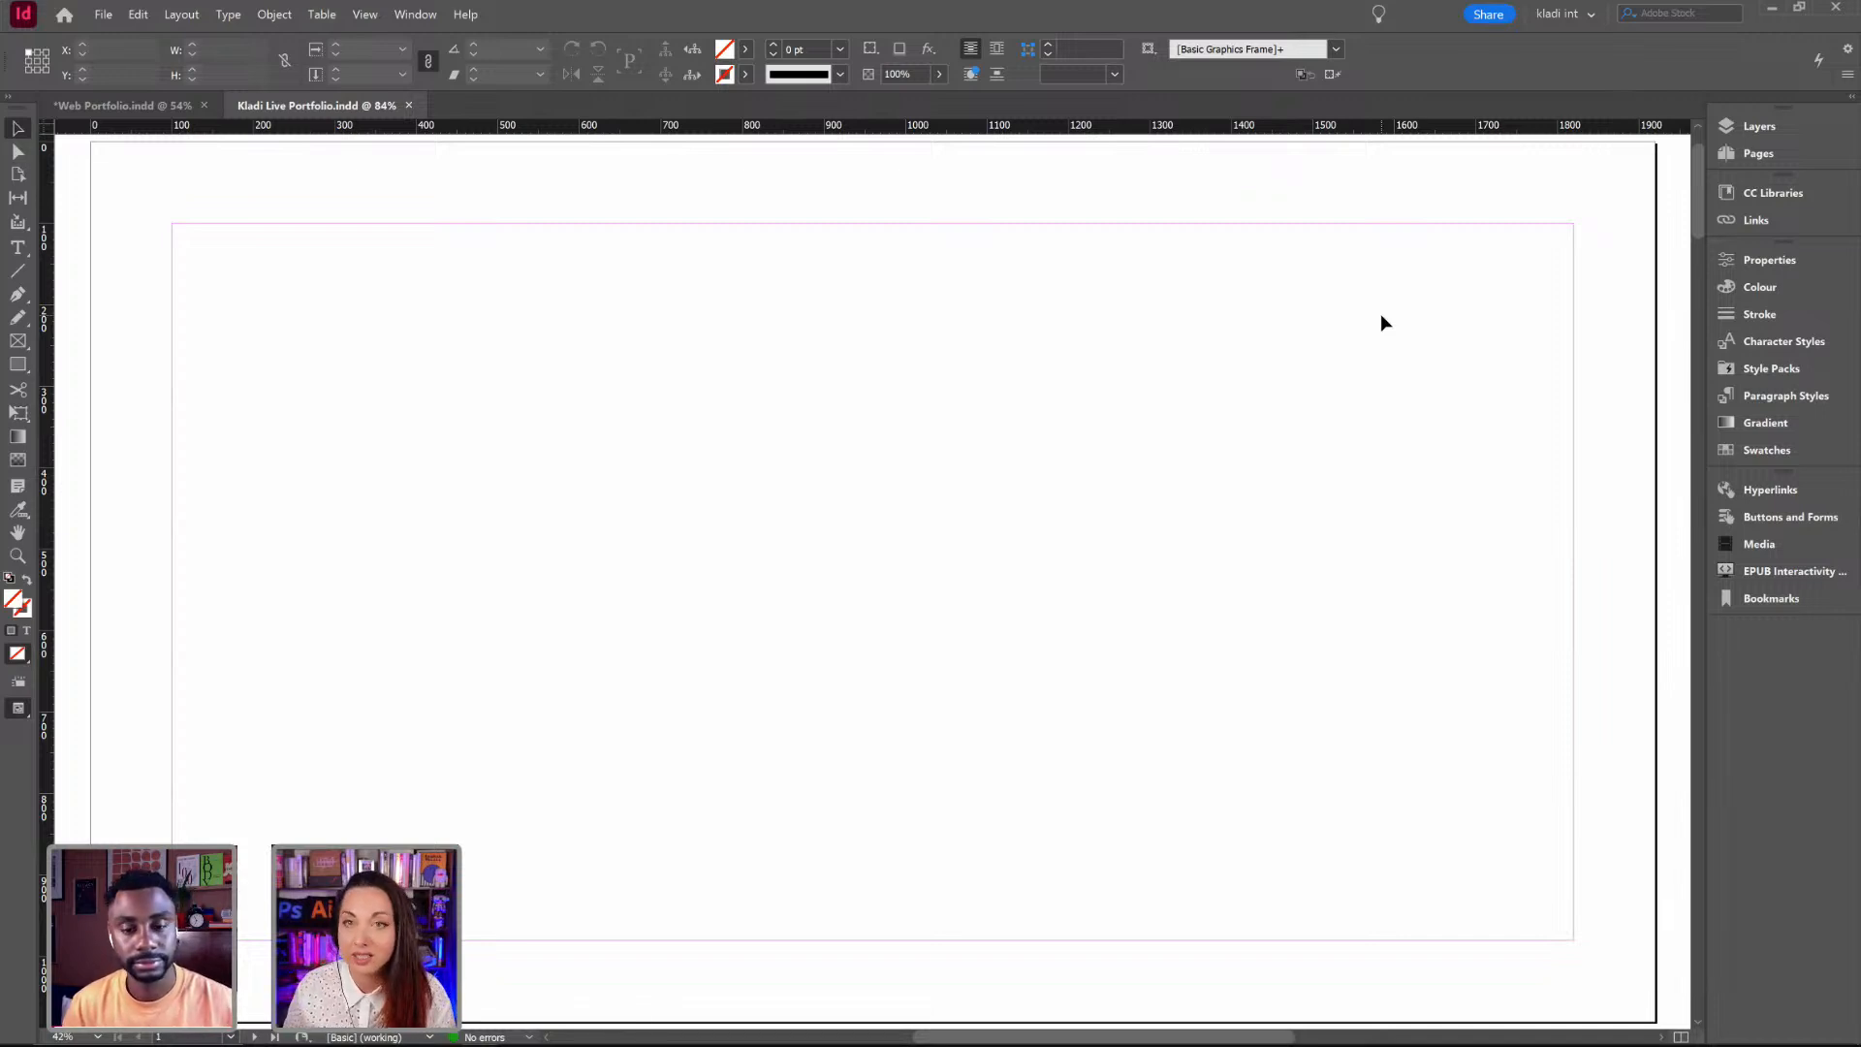
Step: Detach the Layers, Properties and Paragraph Styles panels from the dock and close Paragraph Styles
left_click(1563, 14)
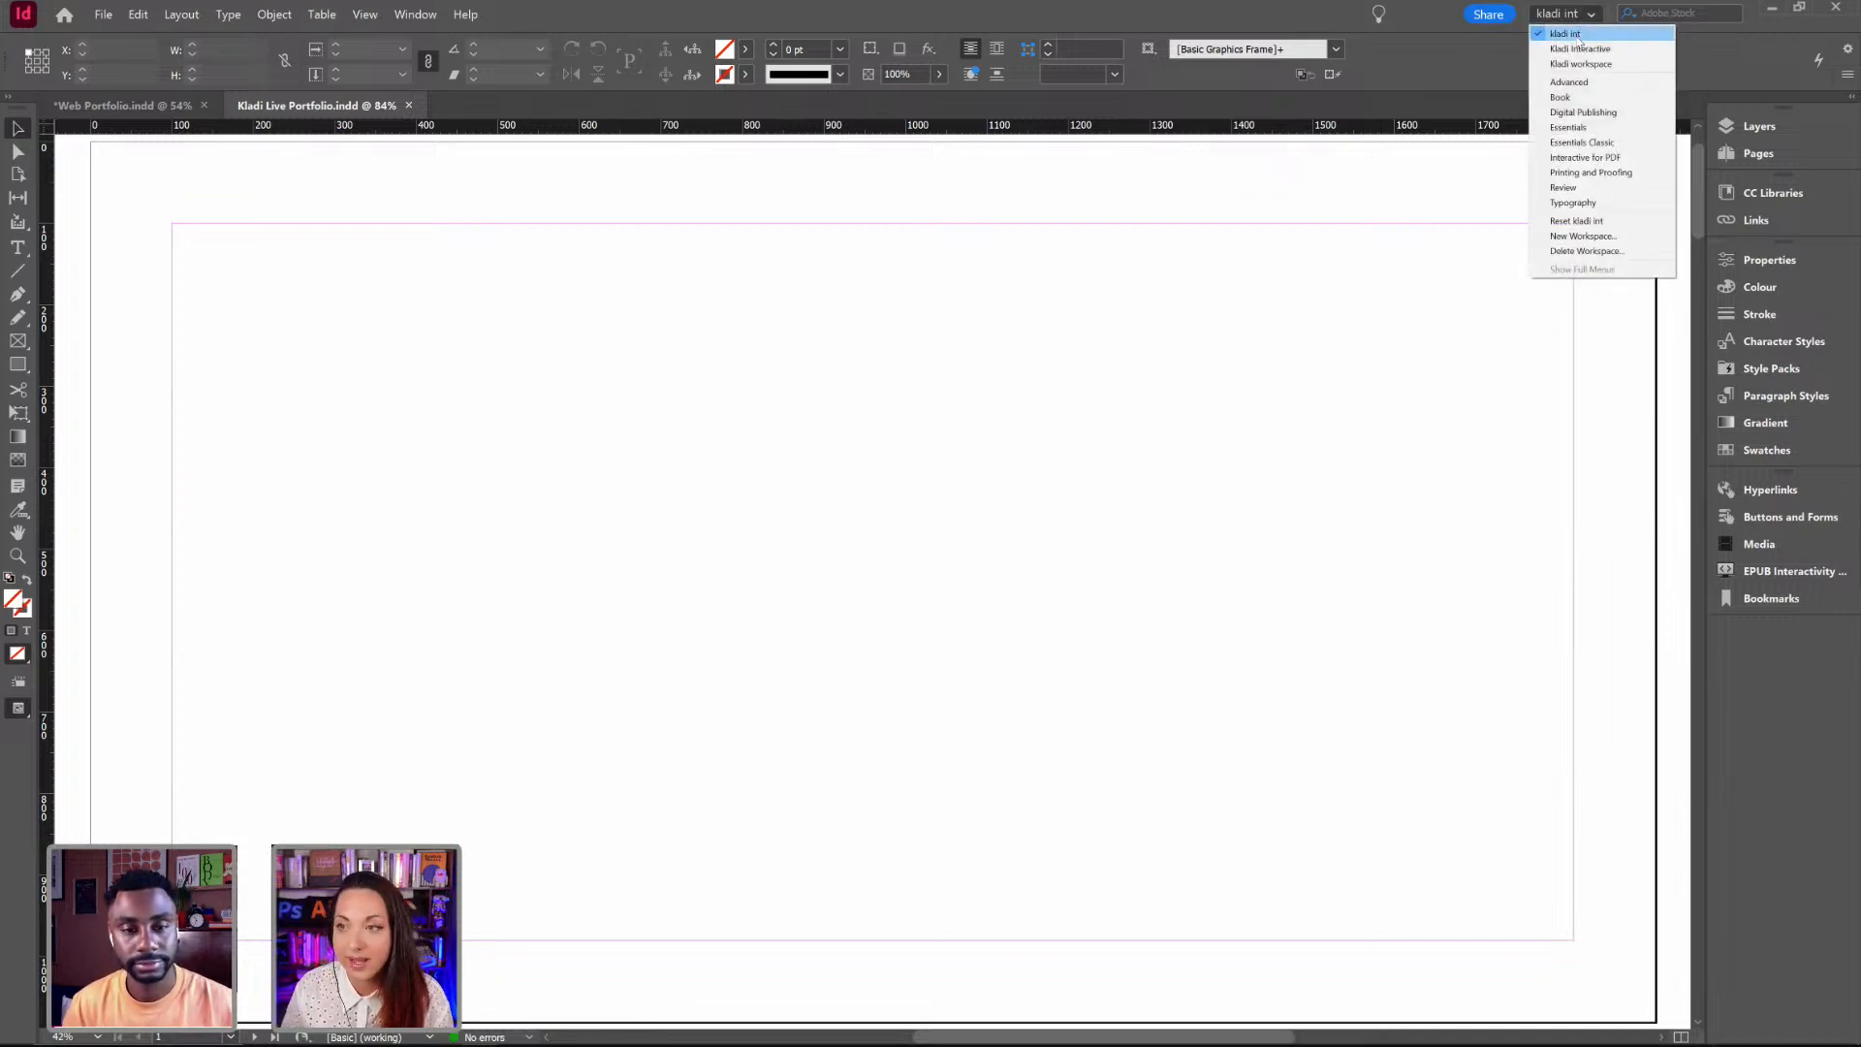
left_click(1758, 126)
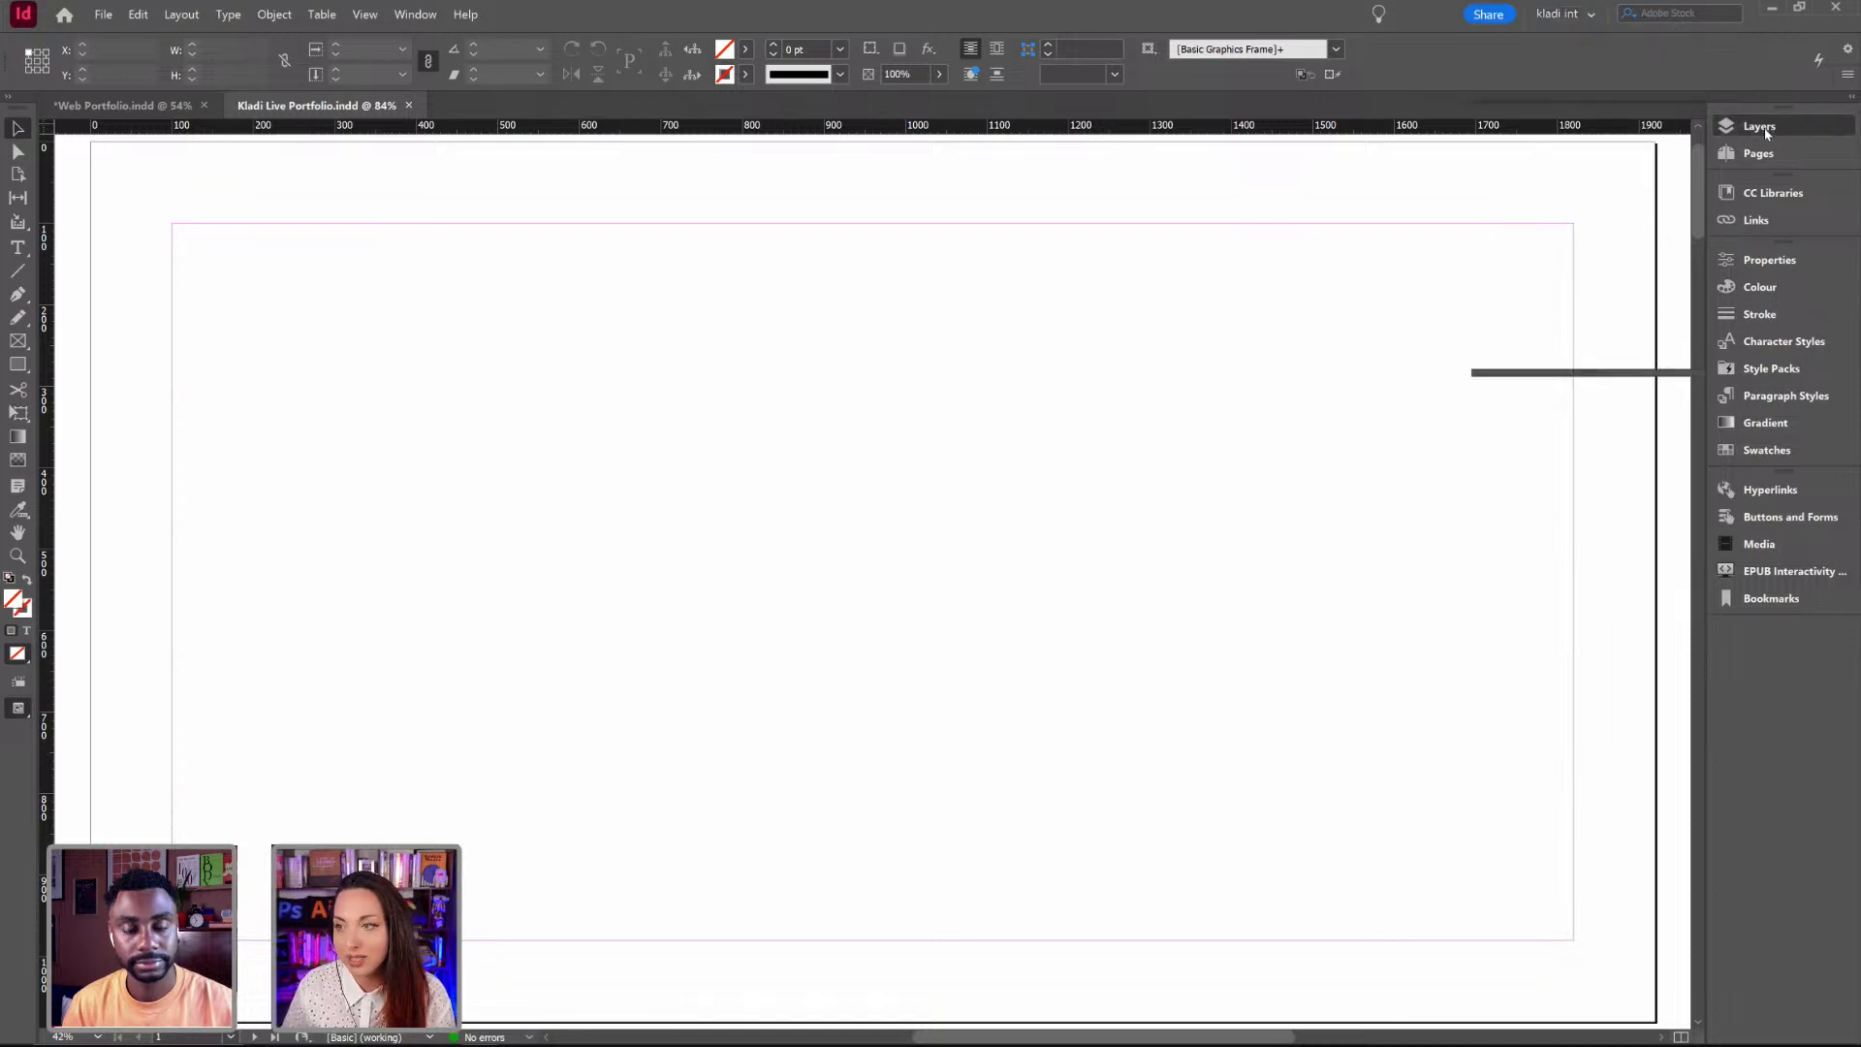
left_click_drag(1758, 126, 694, 222)
left_click_drag(1756, 233, 1057, 419)
left_click_drag(1786, 341, 877, 303)
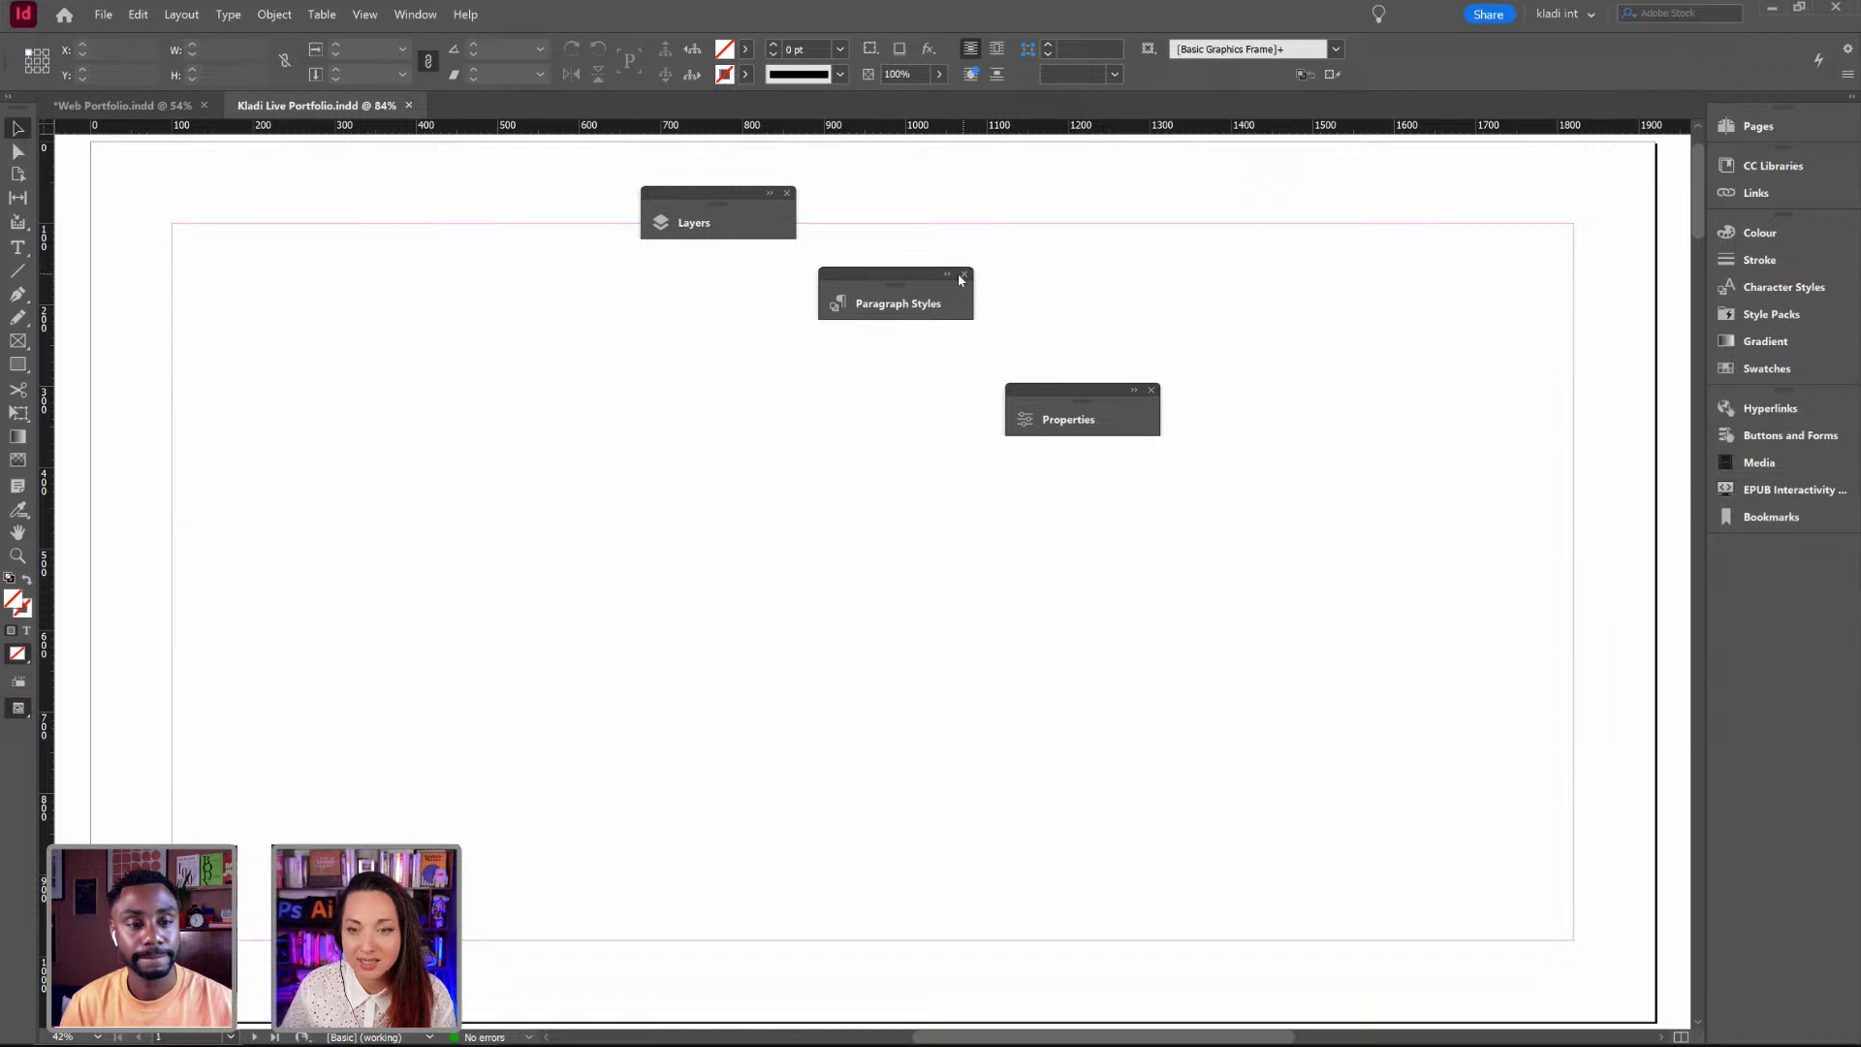
left_click(964, 274)
Step: Reset the kladi int workspace to its saved panel layout
left_click(1560, 14)
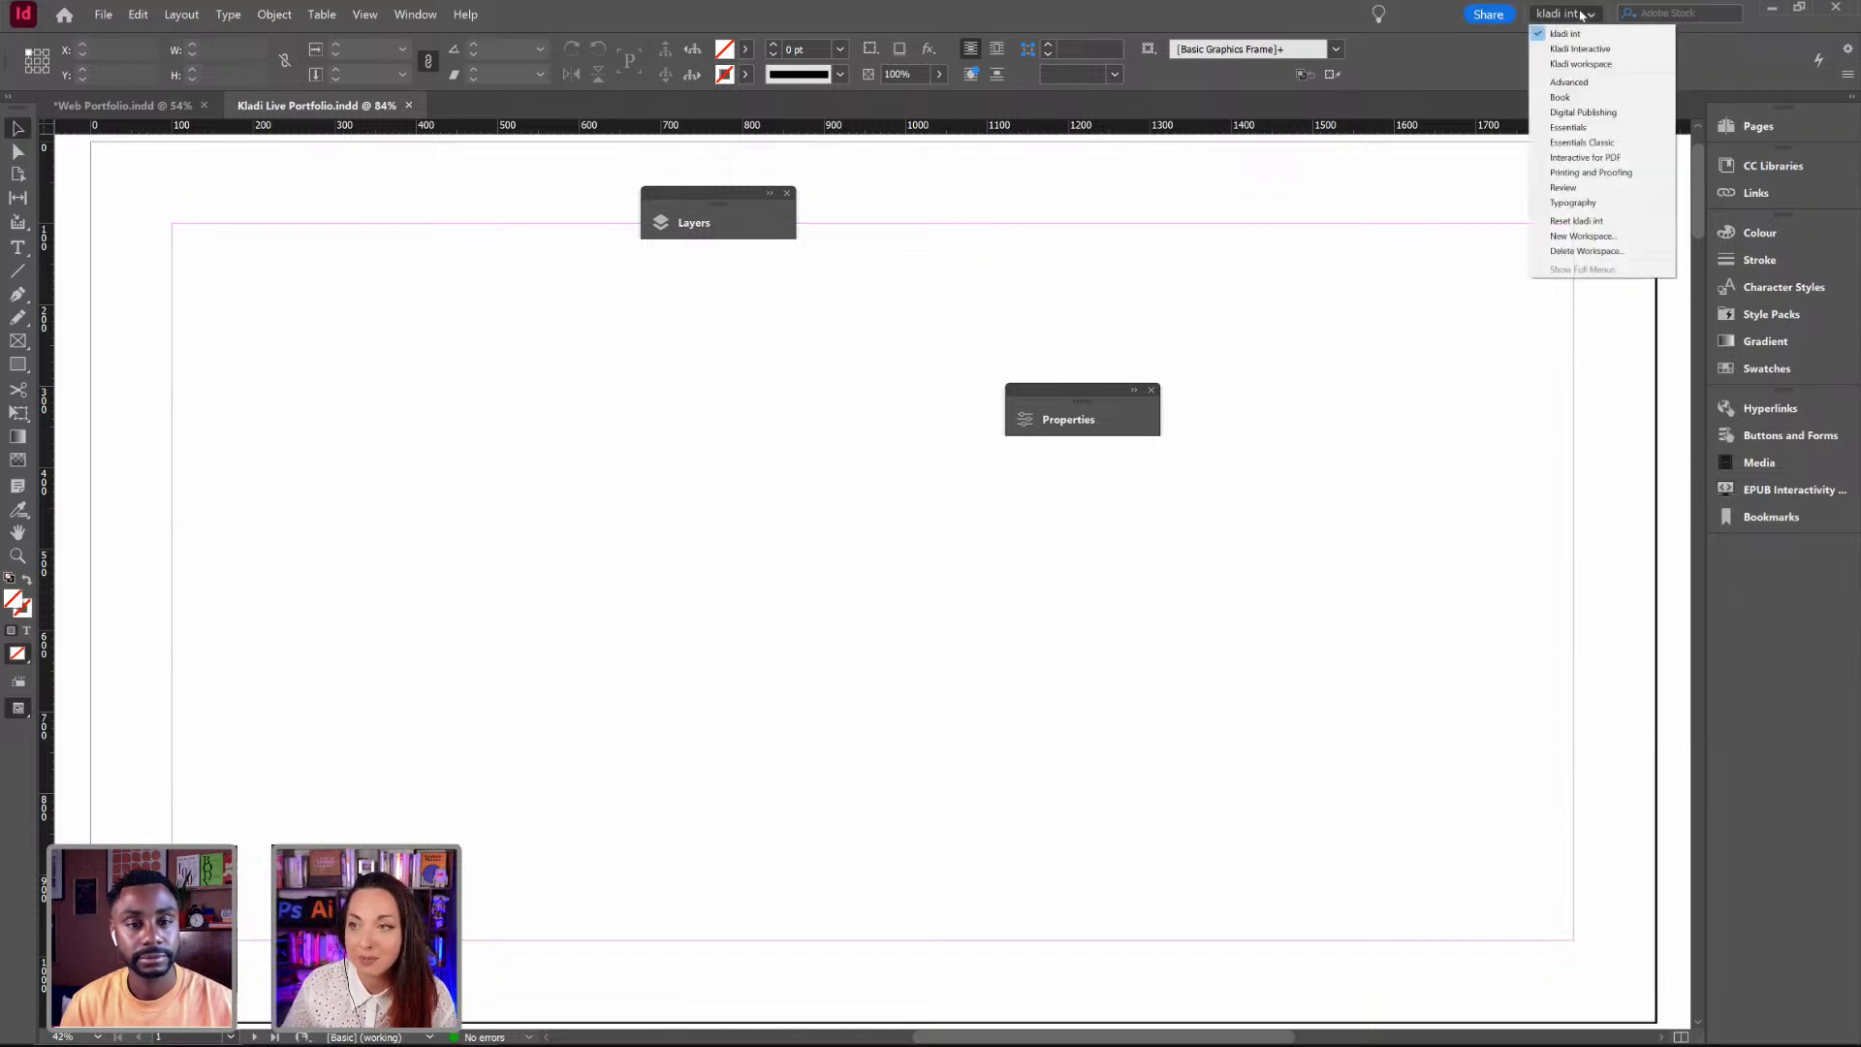
left_click(1652, 221)
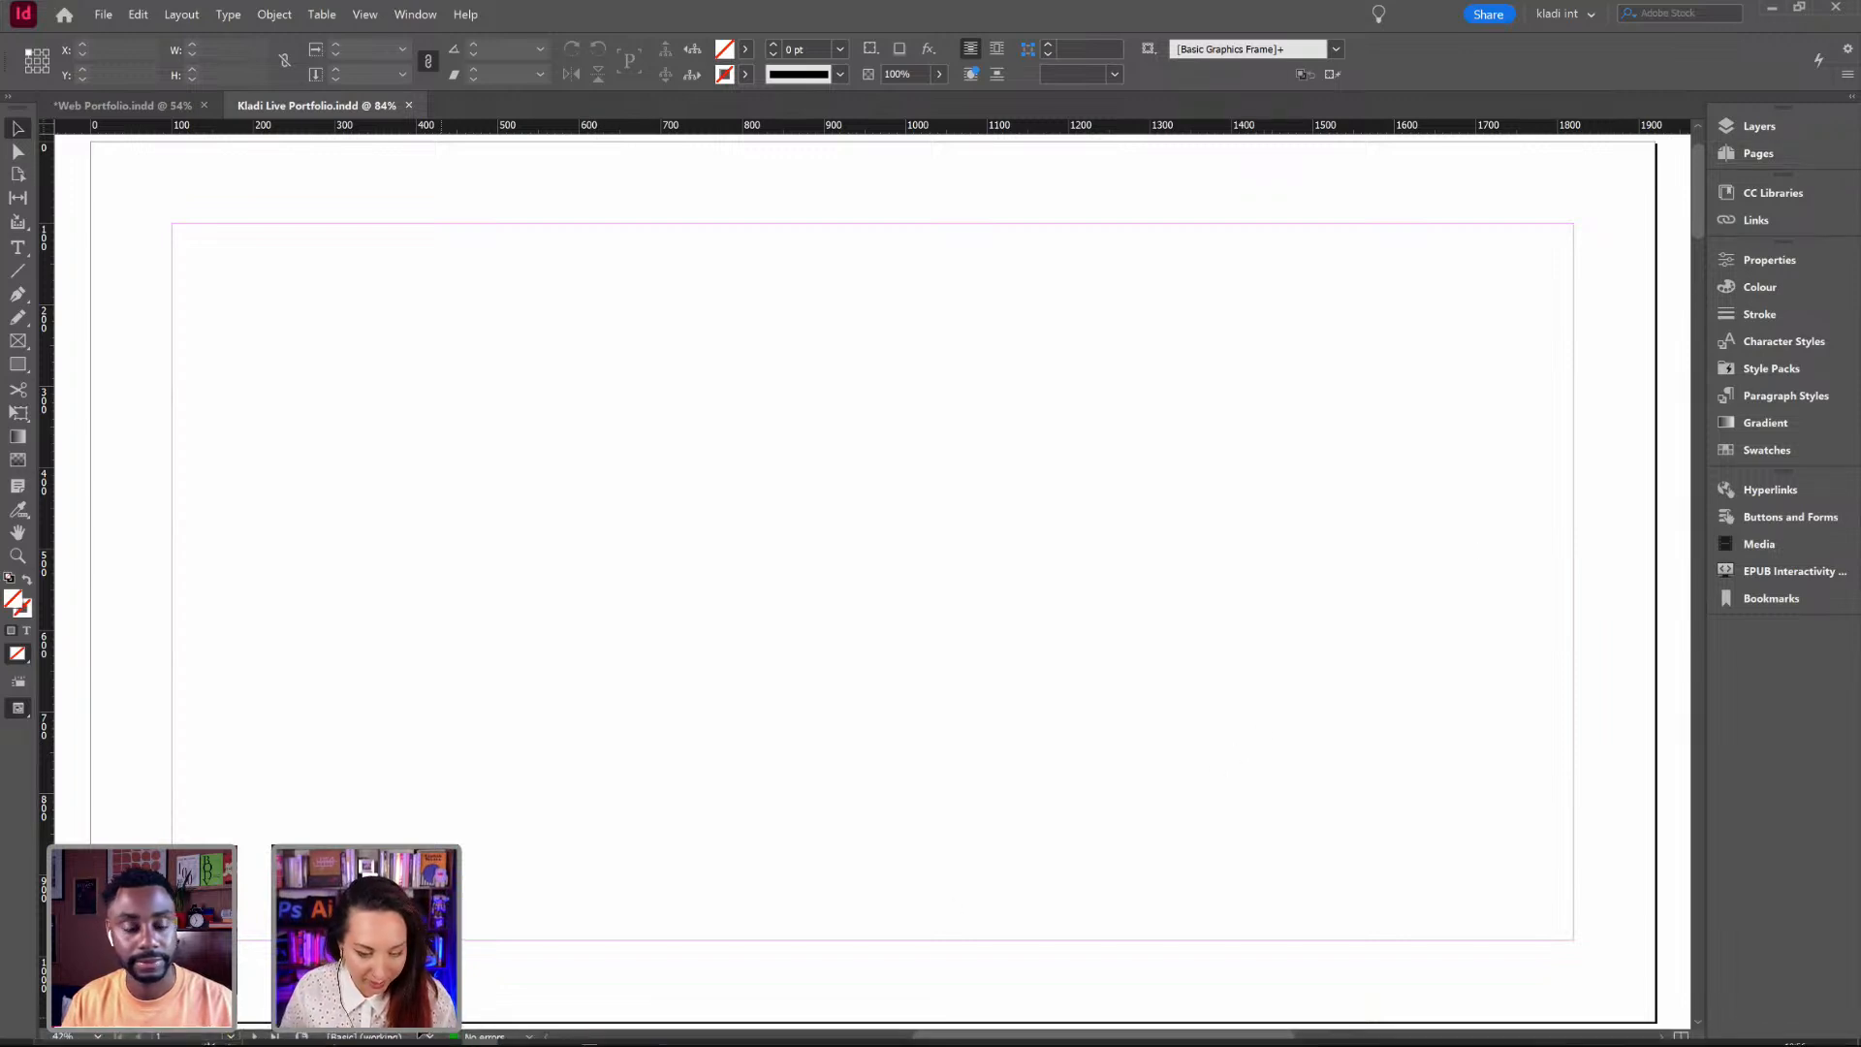
Step: Switch to the image viewer showing Document sketches_Kladi.png, examine the portfolio page wireframes, and close the image
left_click(301, 1035)
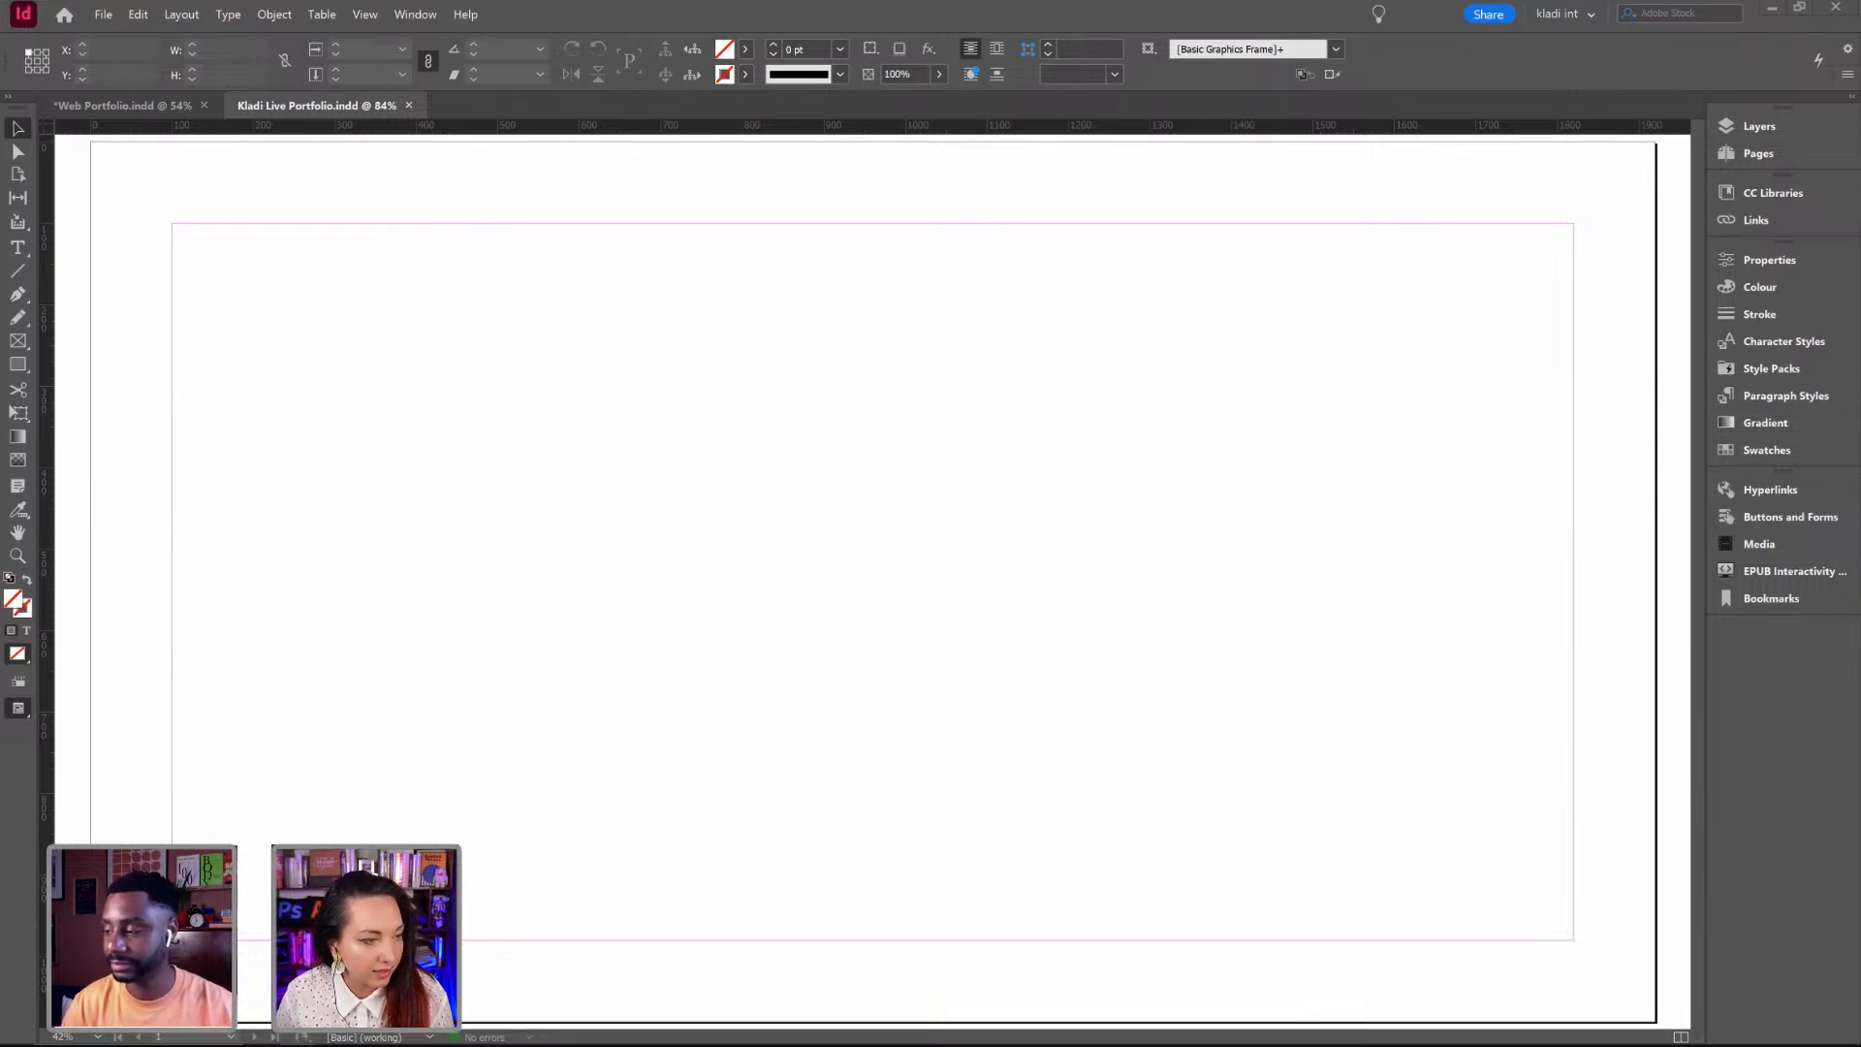
key("alt+Tab")
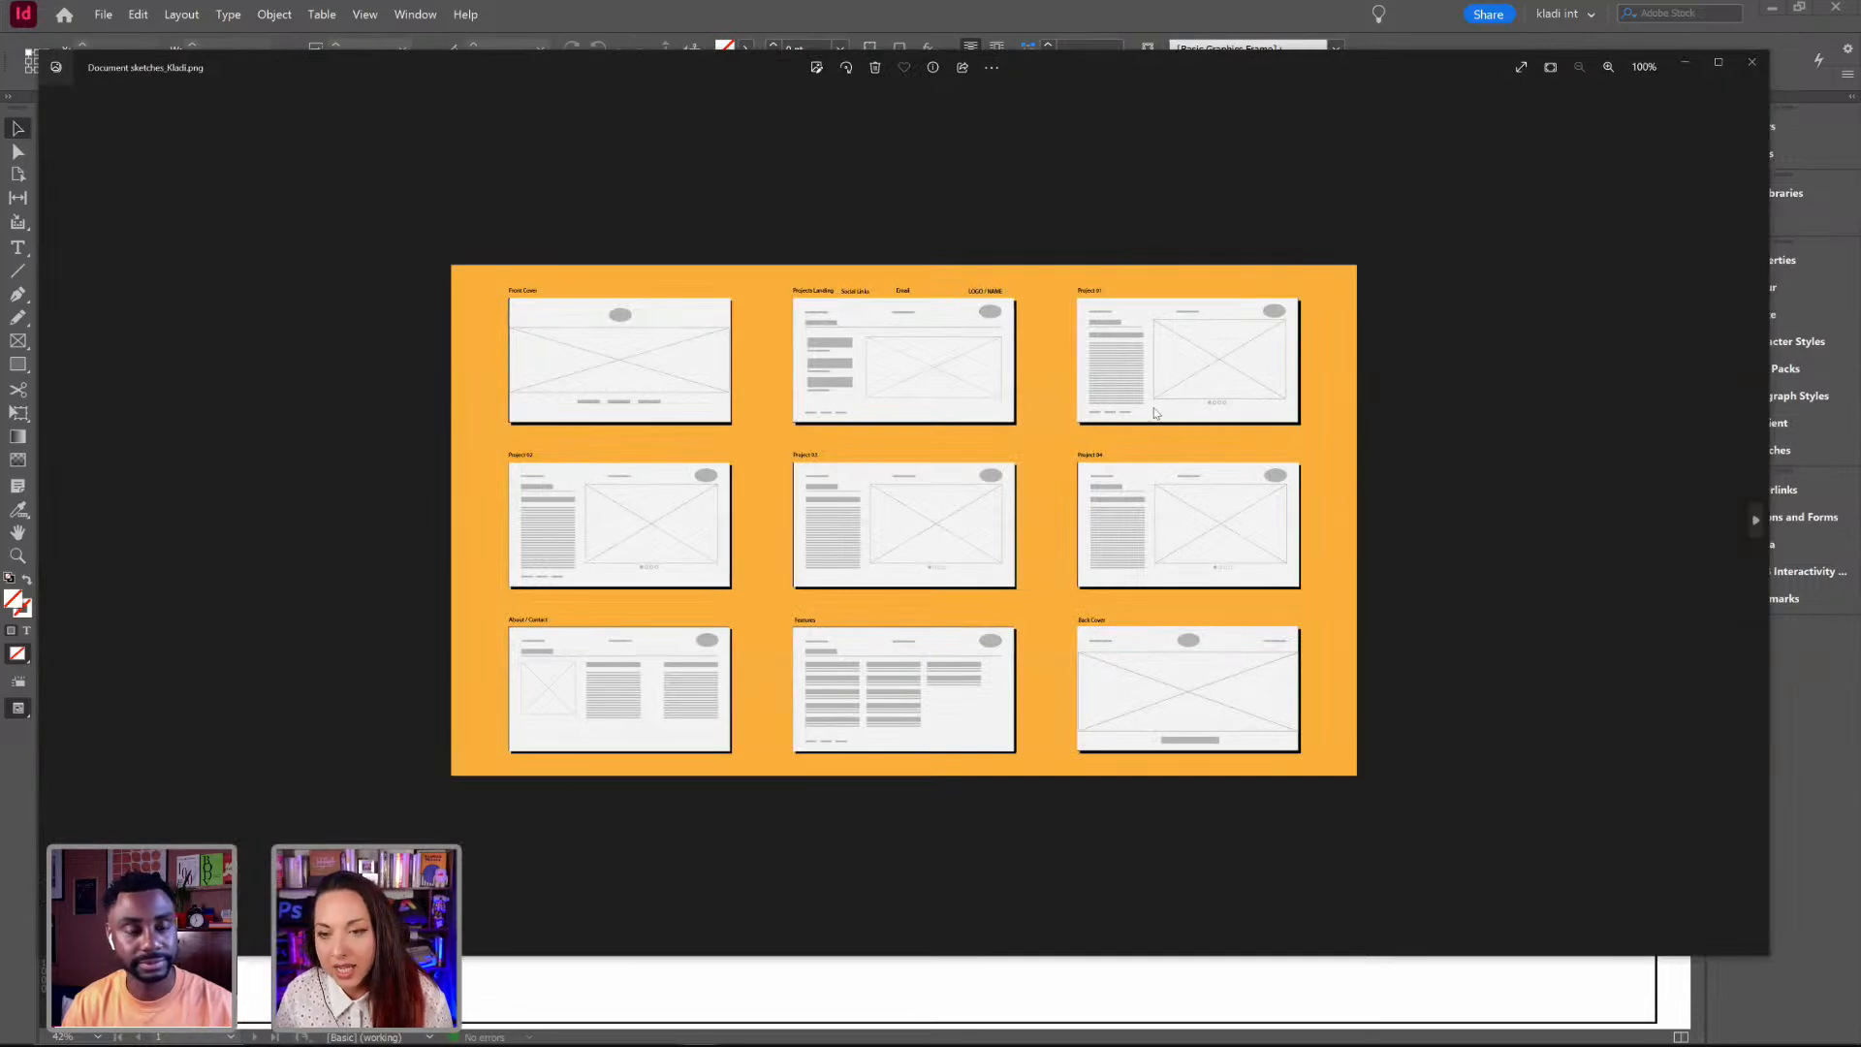
scroll(976, 450, "up", 5)
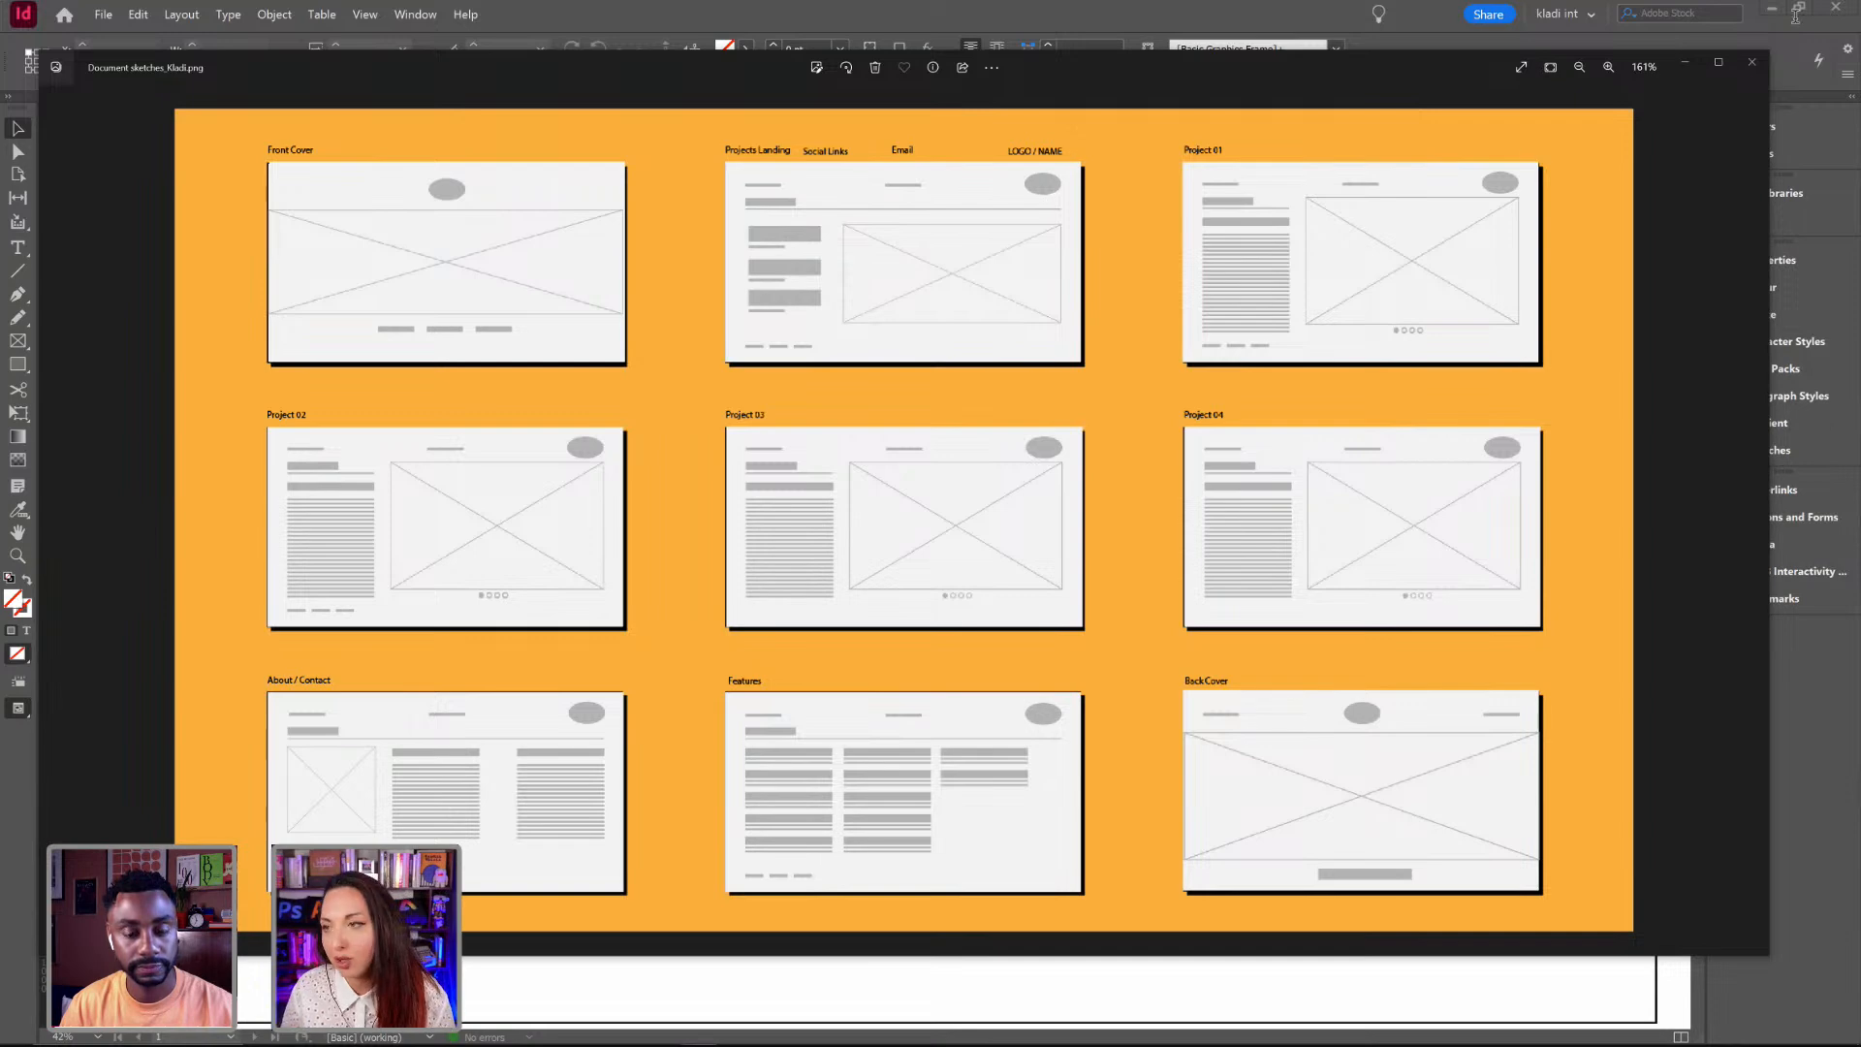
left_click(1751, 62)
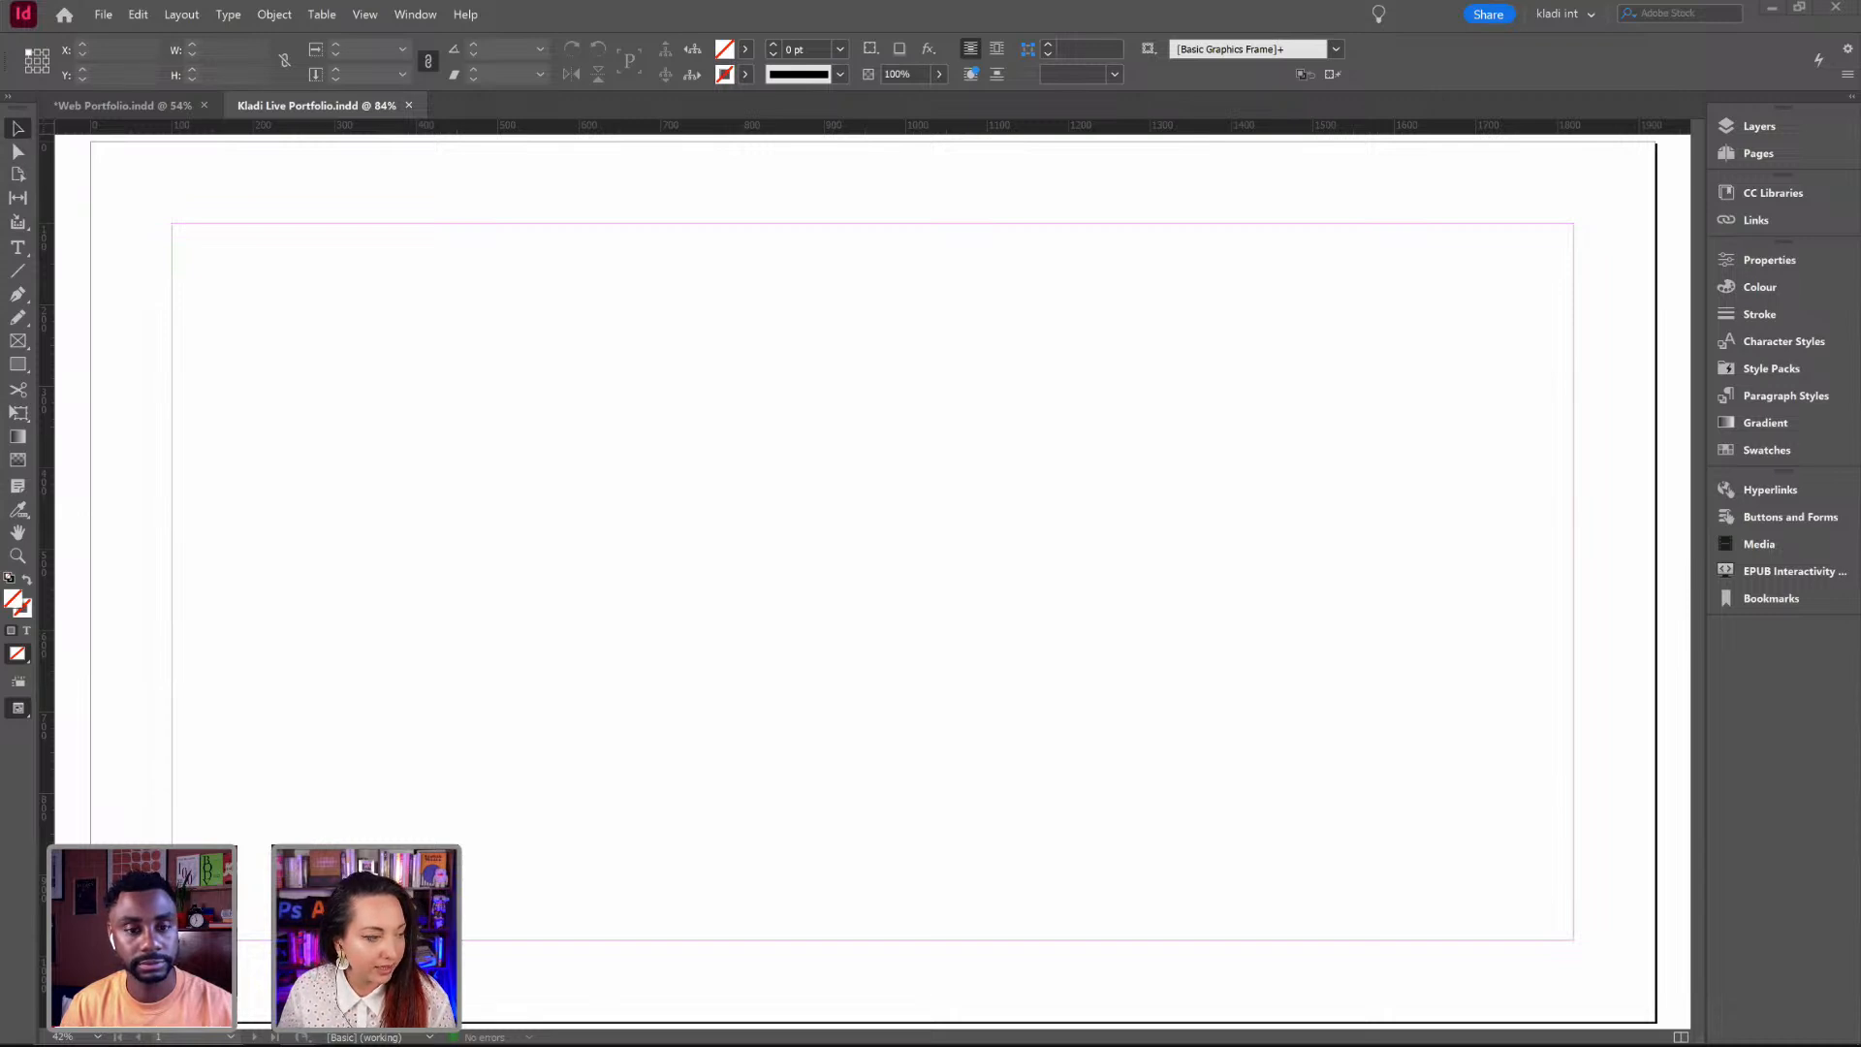
Step: Place the single project-page wireframe on page 1 and the nine-page overview wireframe at about X 1212 px, Y 428 px
left_click_drag(419, 285, 681, 475)
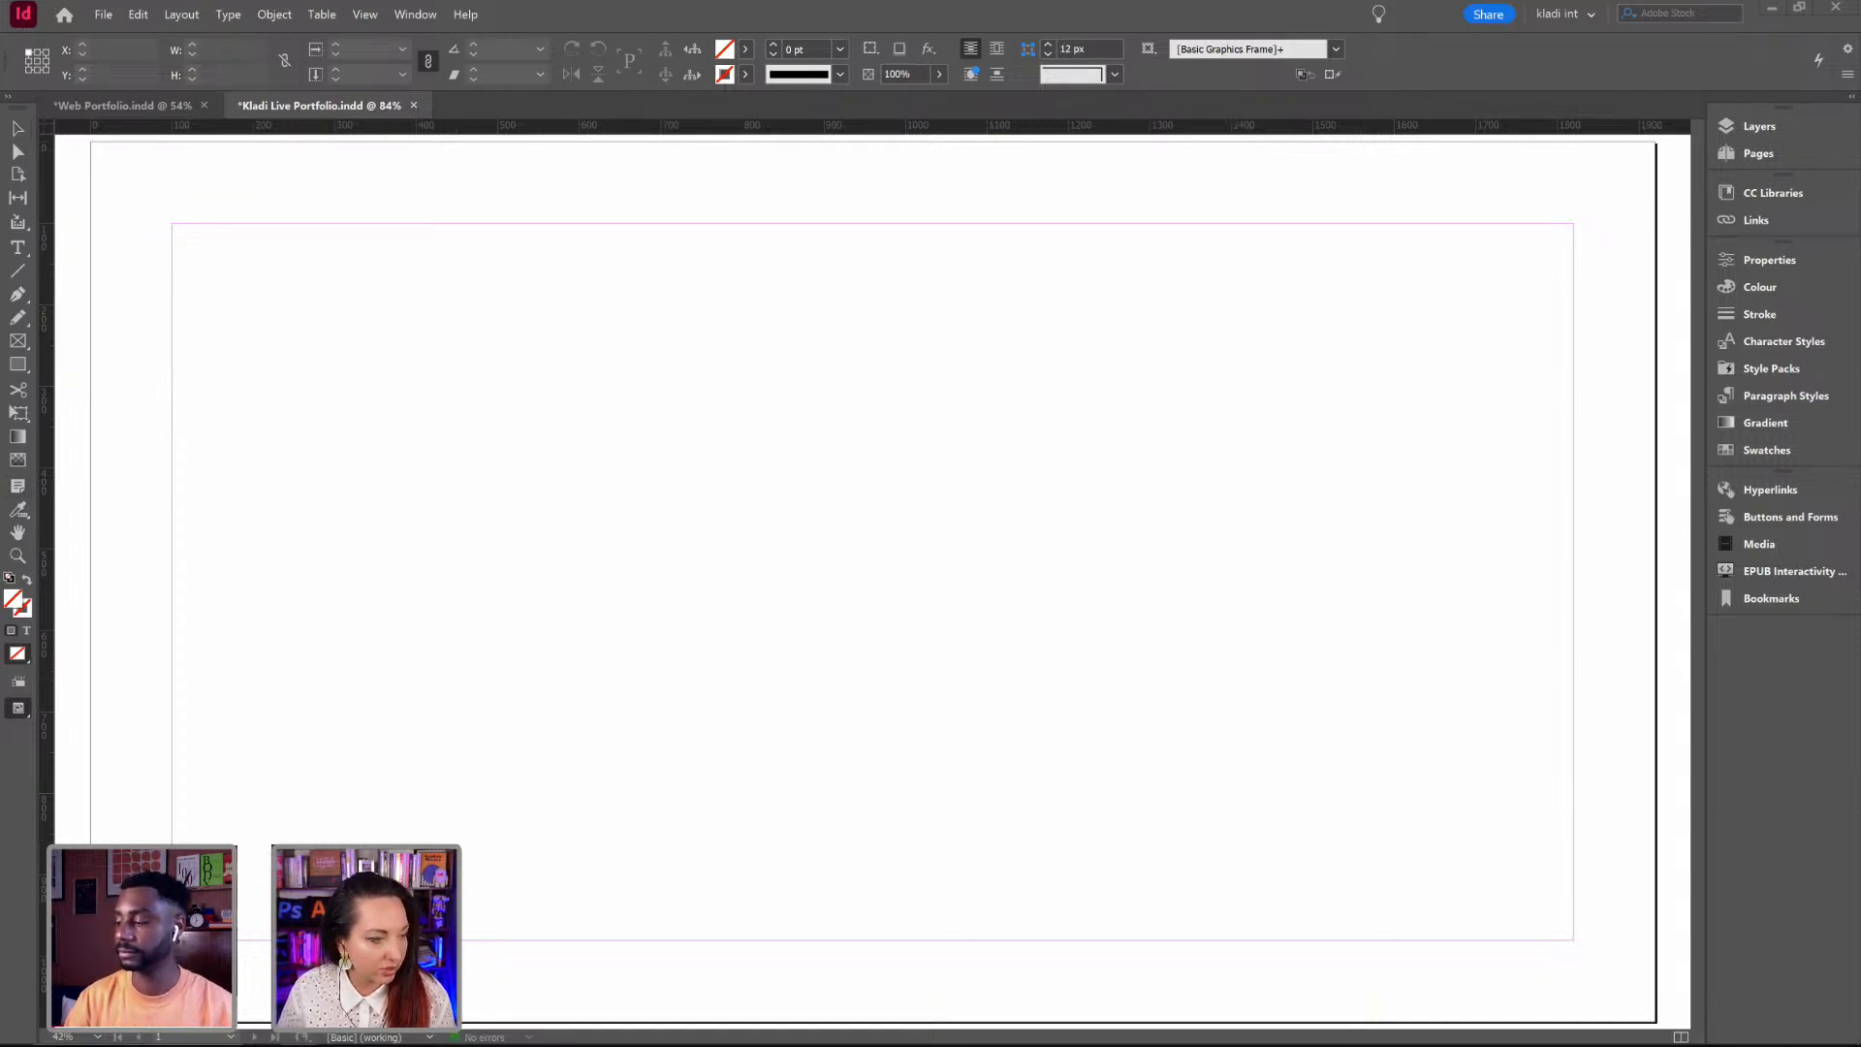
left_click_drag(460, 189, 539, 391)
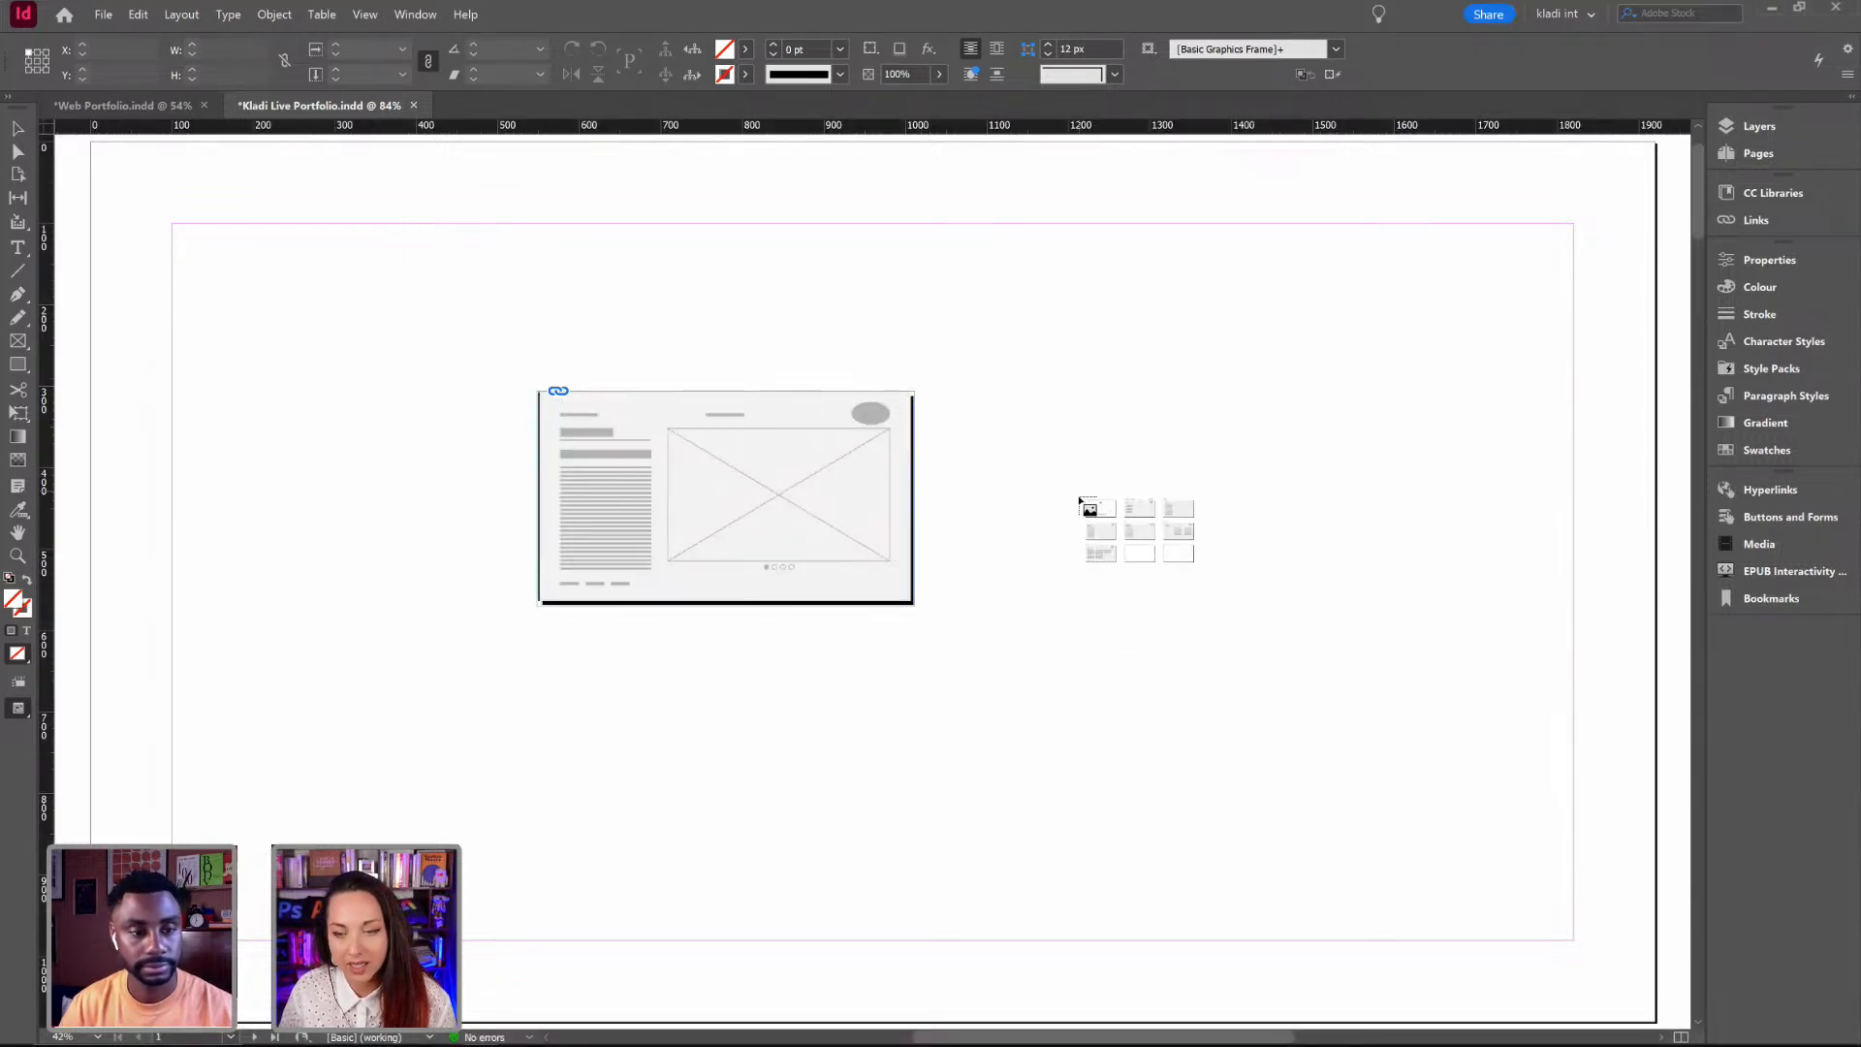
left_click(1079, 491)
Step: Move the overview wireframe onto the pasteboard beside page 1, at about X -1914 px, Y 12 px
key("ctrl+space")
left_click_drag(1176, 591, 1201, 533)
key("ctrl+minus")
key("ctrl+minus")
key("ctrl+minus")
key("ctrl+minus")
key("ctrl+minus")
key("ctrl+minus")
key("ctrl+minus")
key("ctrl+minus")
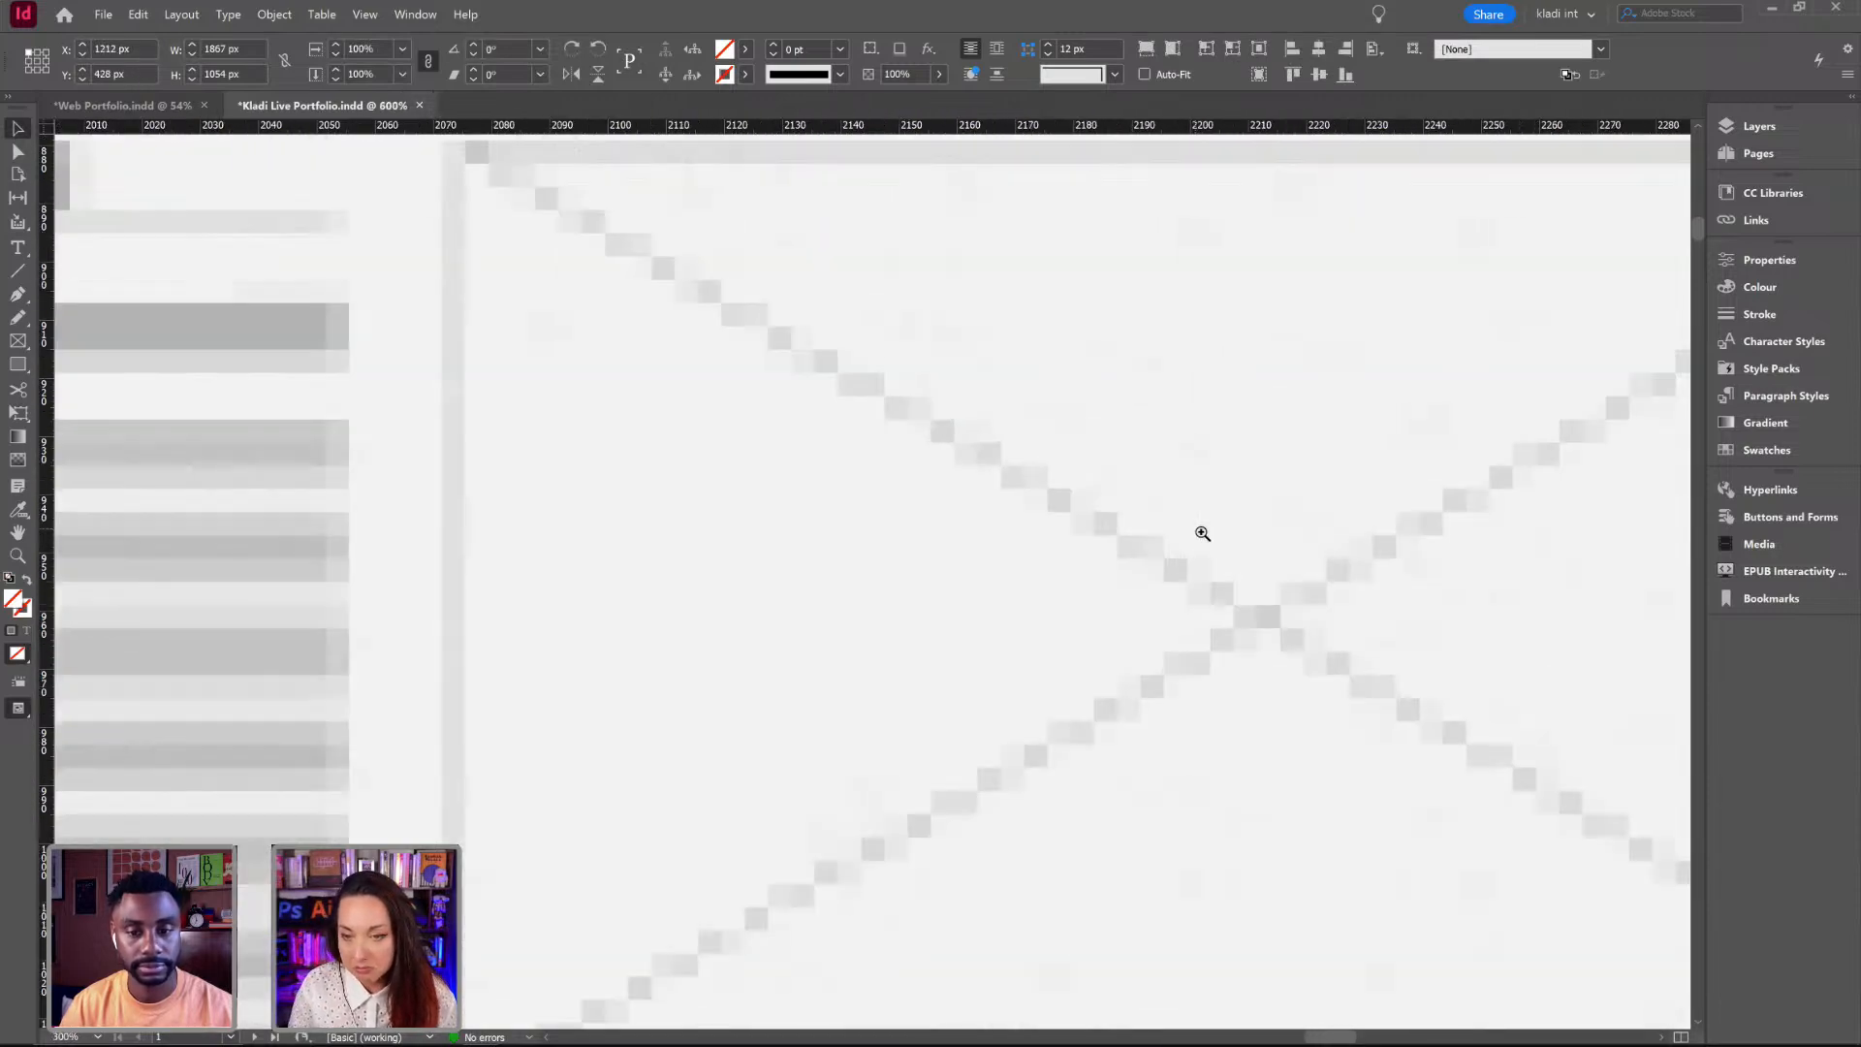
key("ctrl+minus")
key("ctrl+minus")
key("ctrl+minus")
key("ctrl+minus")
key("ctrl+minus")
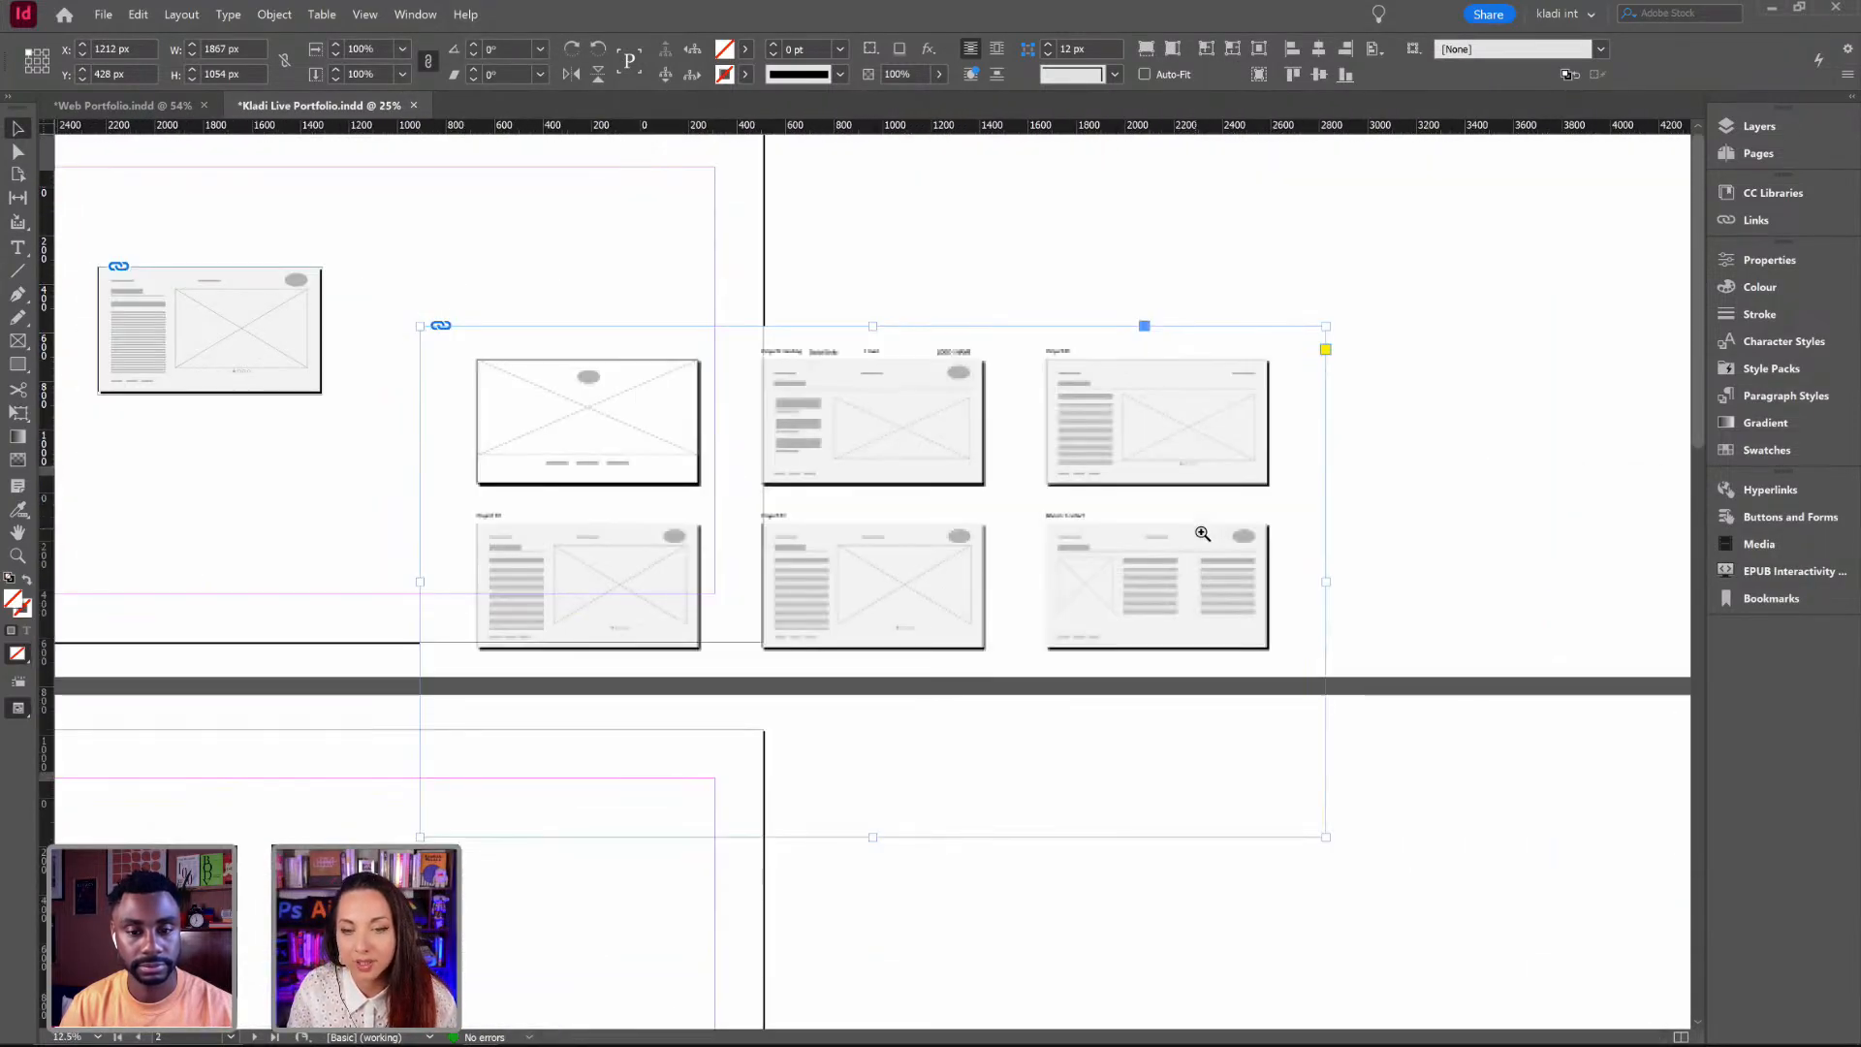
left_click_drag(1106, 341, 349, 239)
Step: Move the project-page wireframe to the pasteboard beside page 2, fit its content to the frame, and enlarge it to nearly page size
left_click_drag(858, 294, 507, 672)
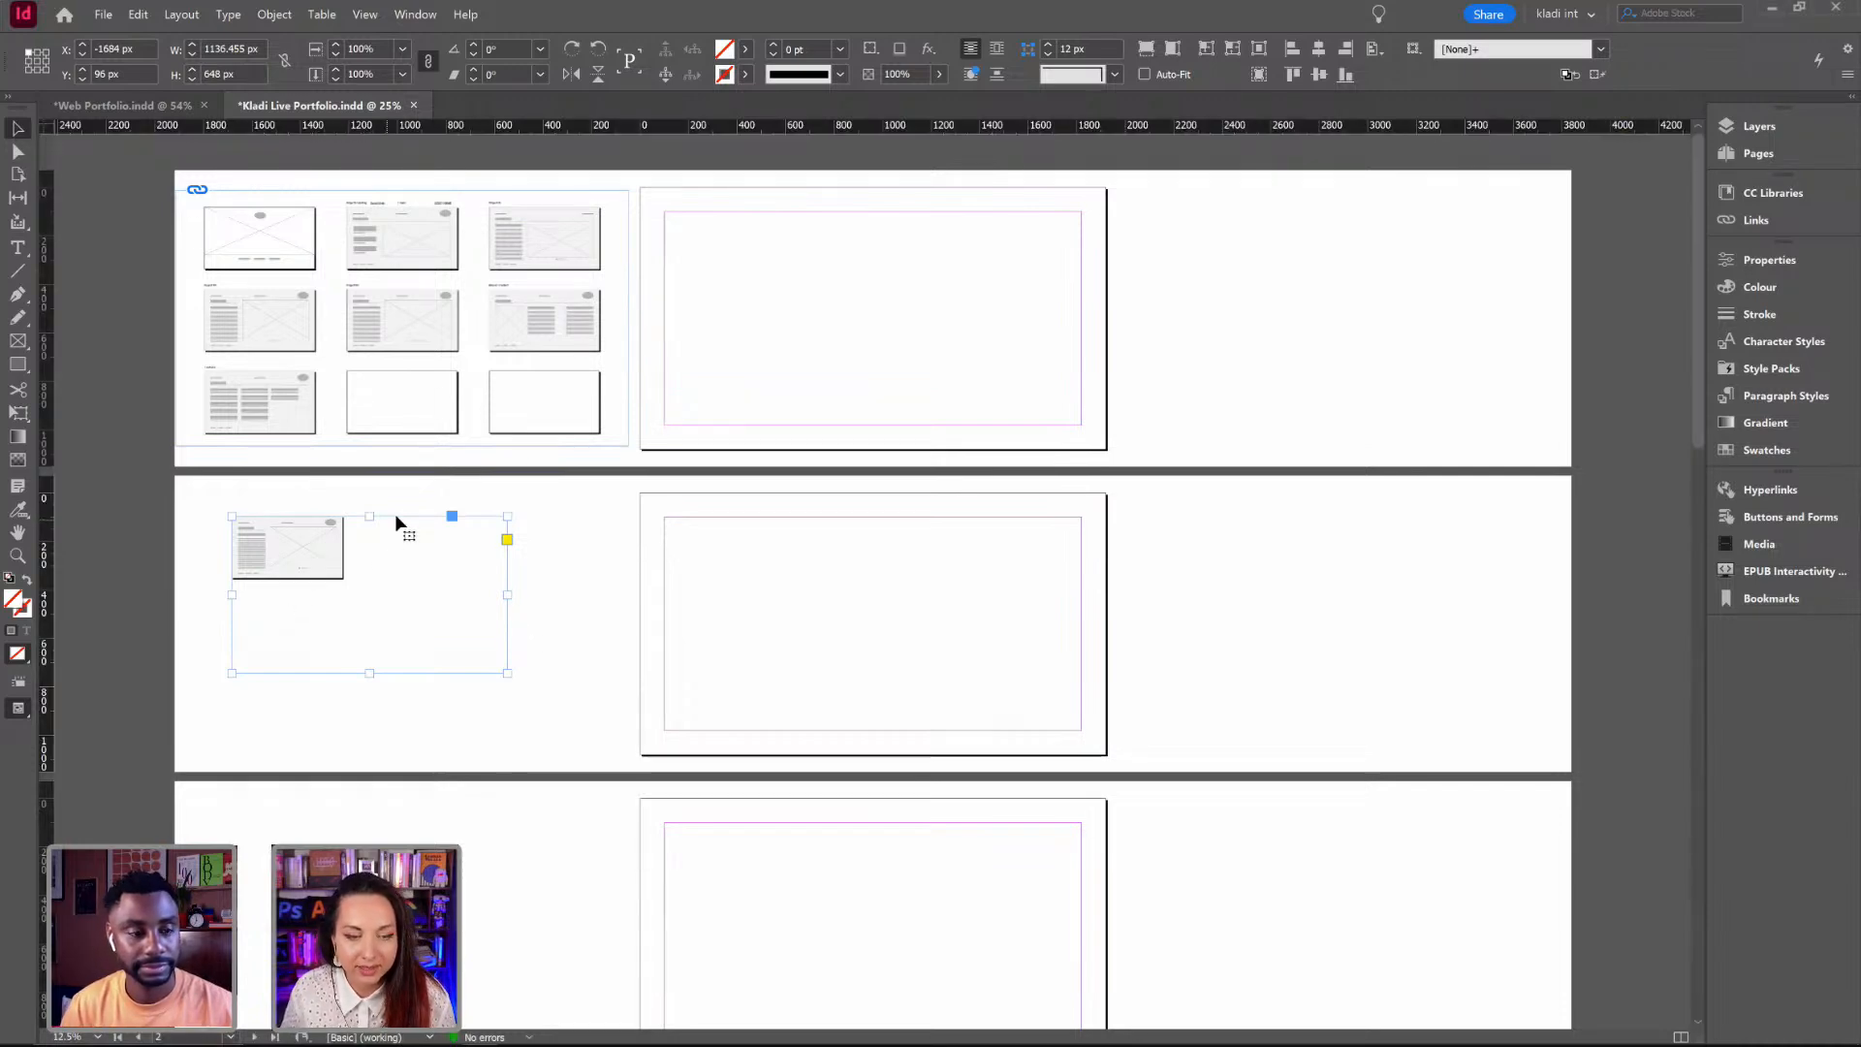
key("ctrl+alt+shift+e")
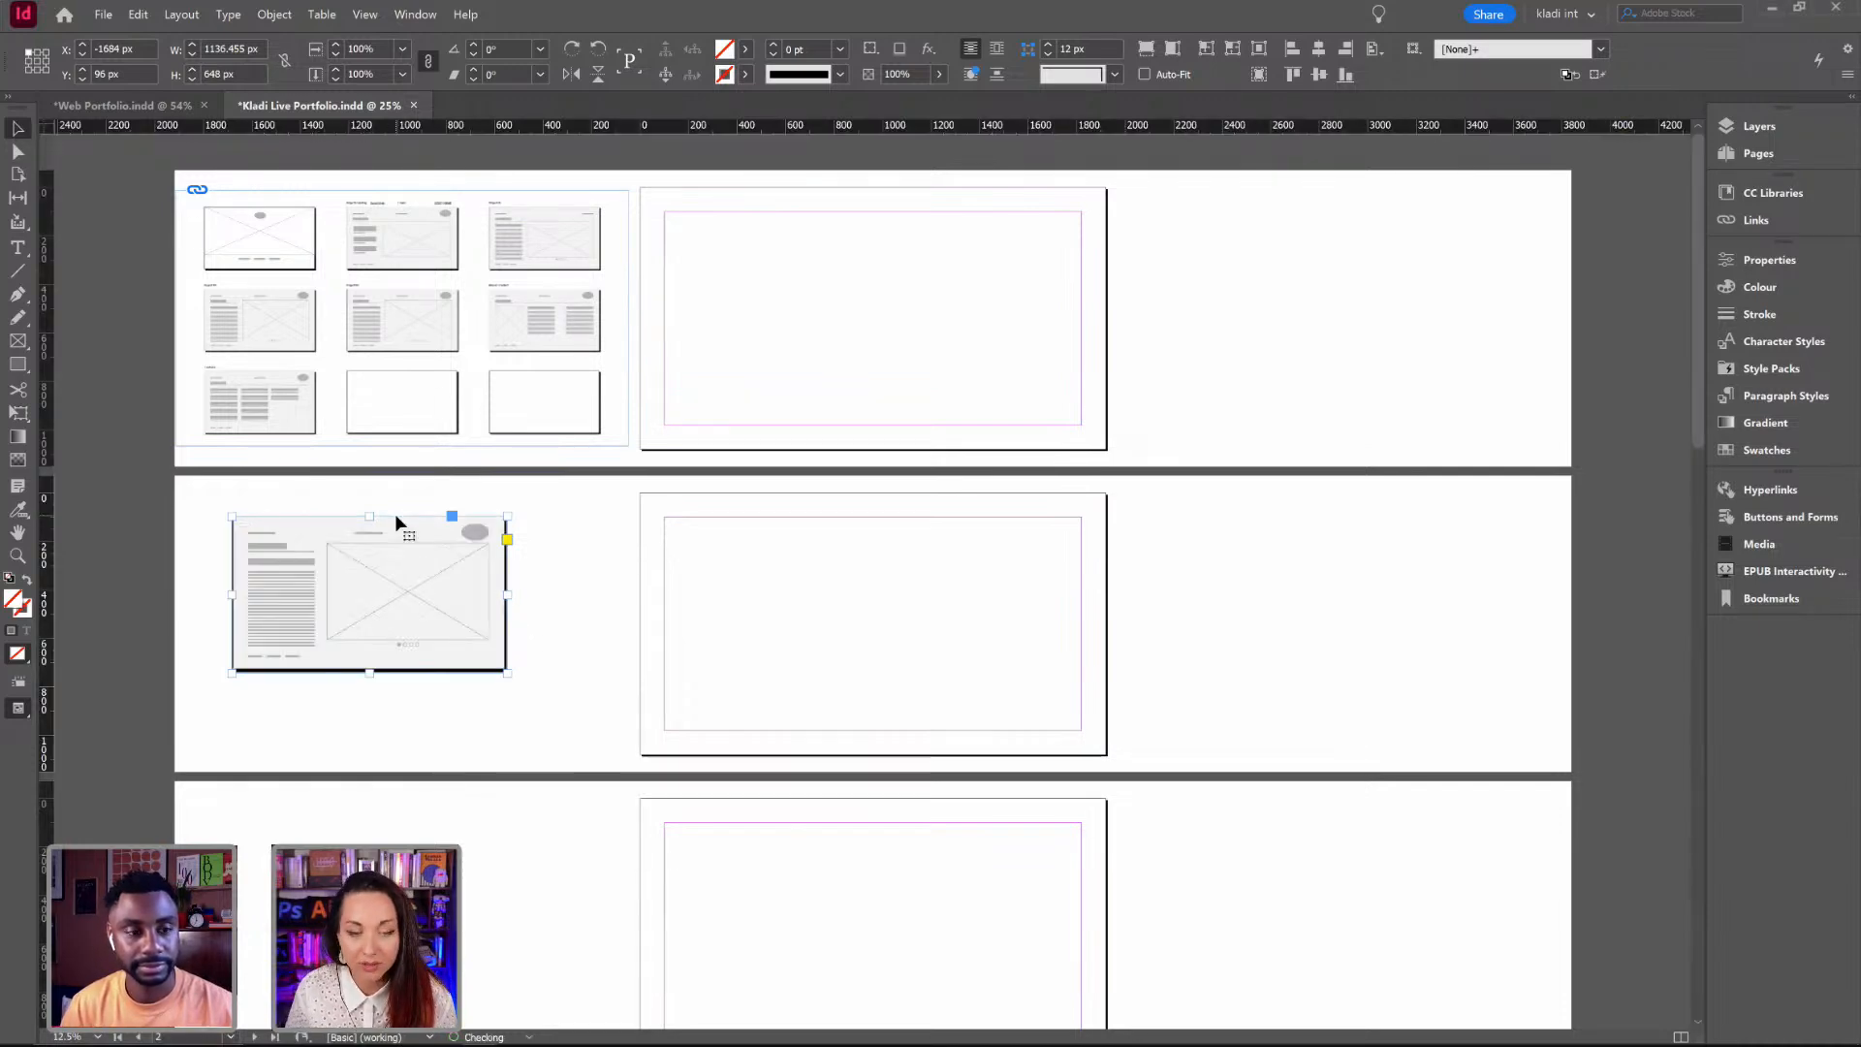
mouse_move(504, 673)
left_mouse_down()
mouse_move(614, 760)
mouse_move(532, 696)
left_mouse_up()
Step: Examine the page sketches in the overview wireframe beside page 1 and the document's page stack
left_click(482, 299)
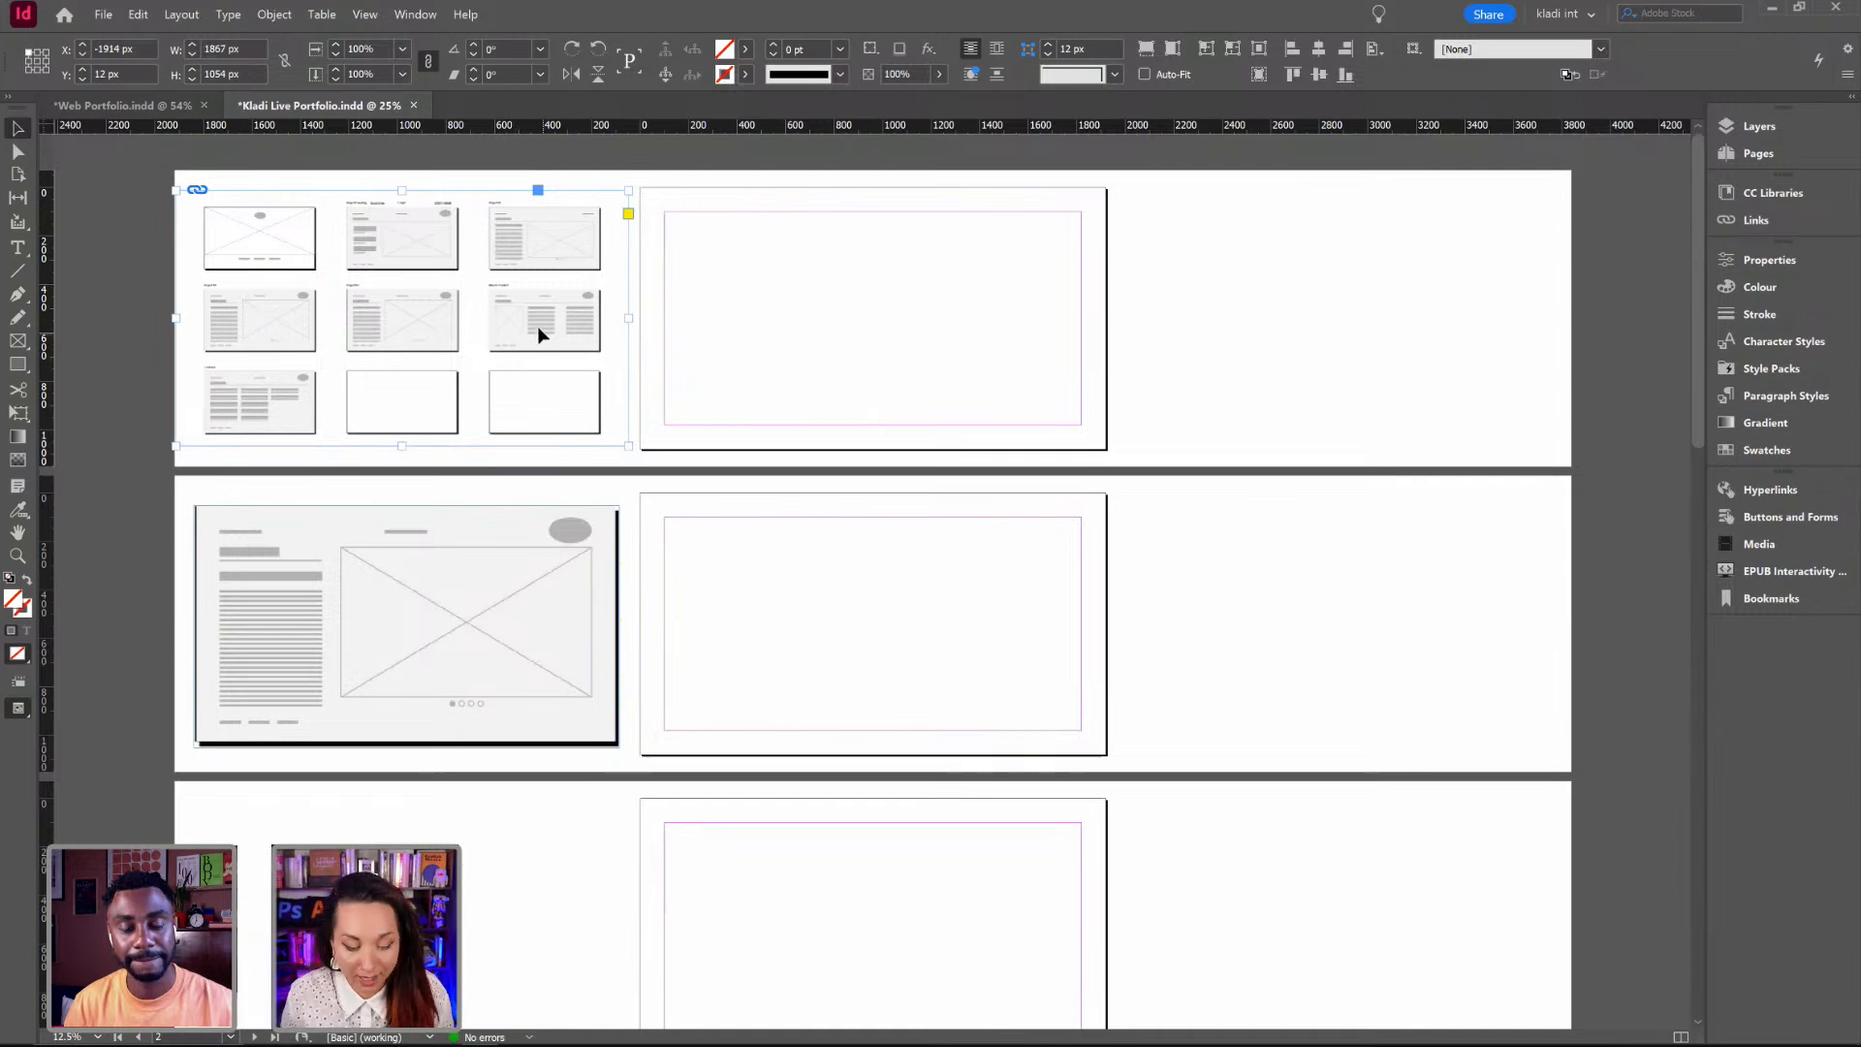
key("ctrl+space")
left_click_drag(178, 195, 676, 470)
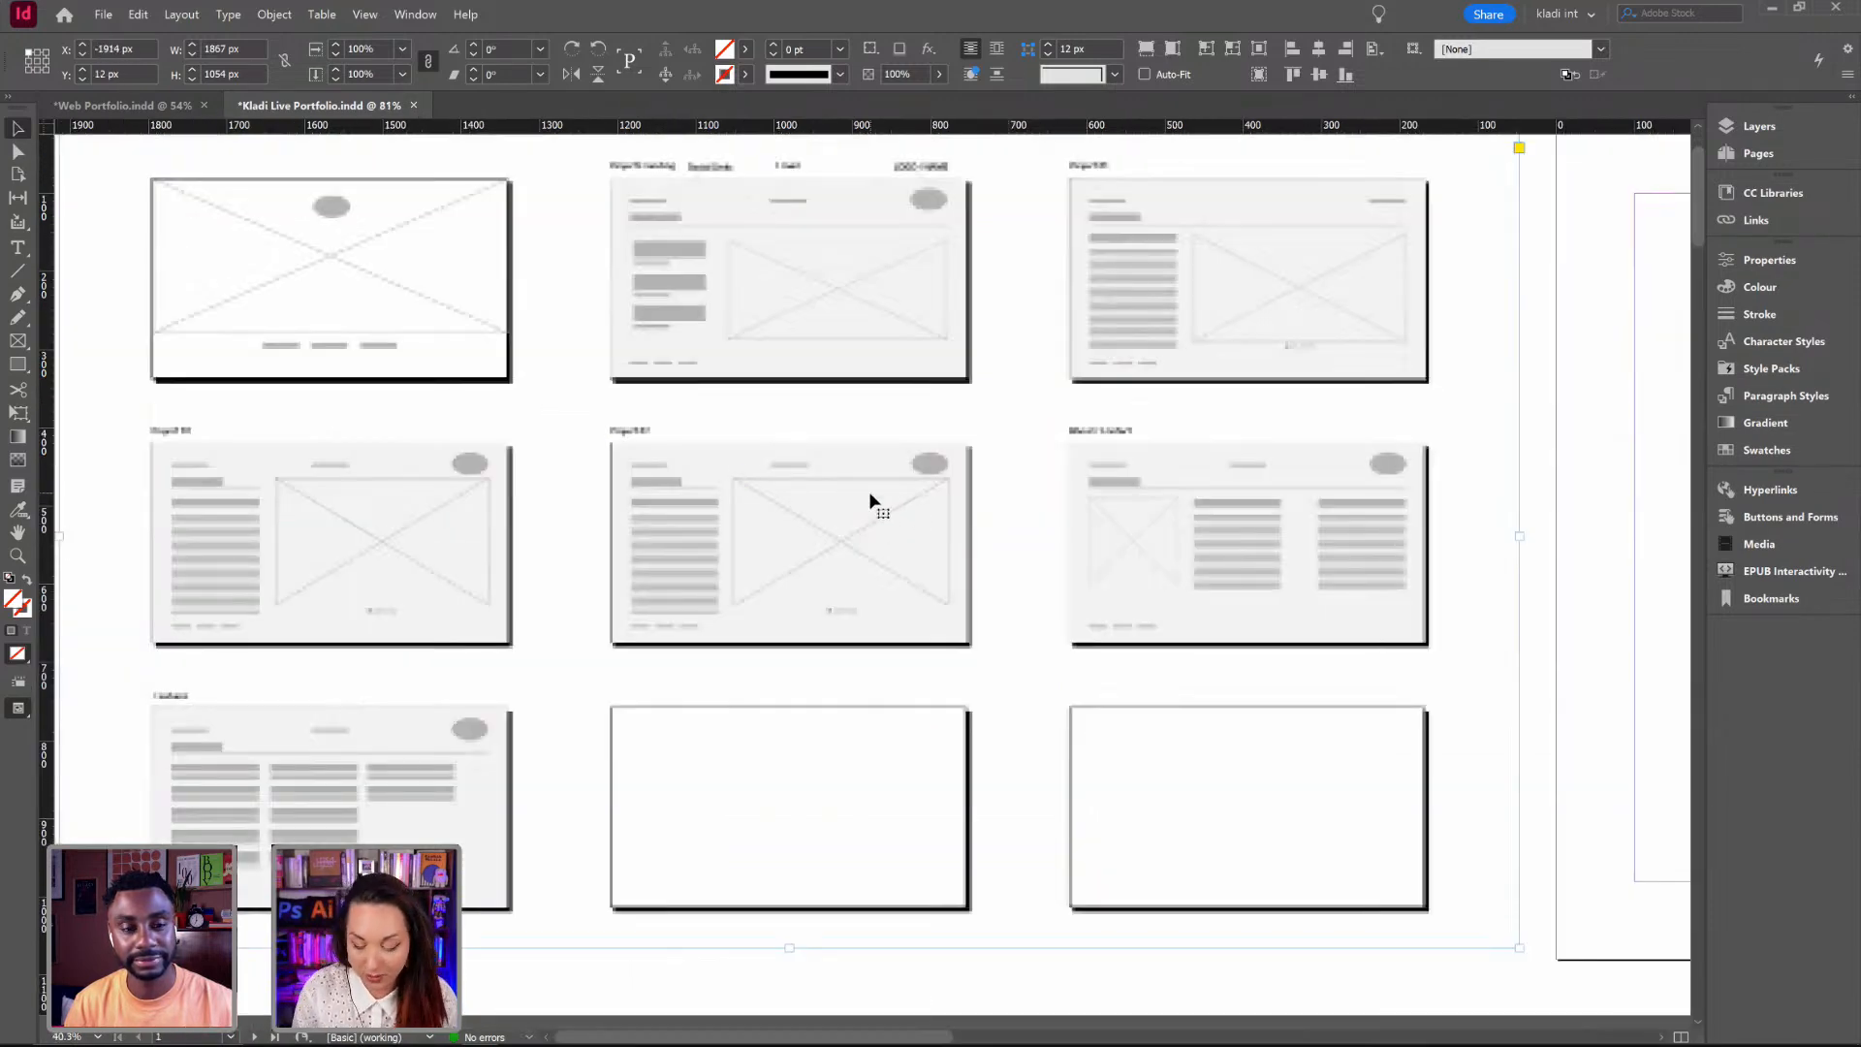
scroll(869, 500, "up", 8)
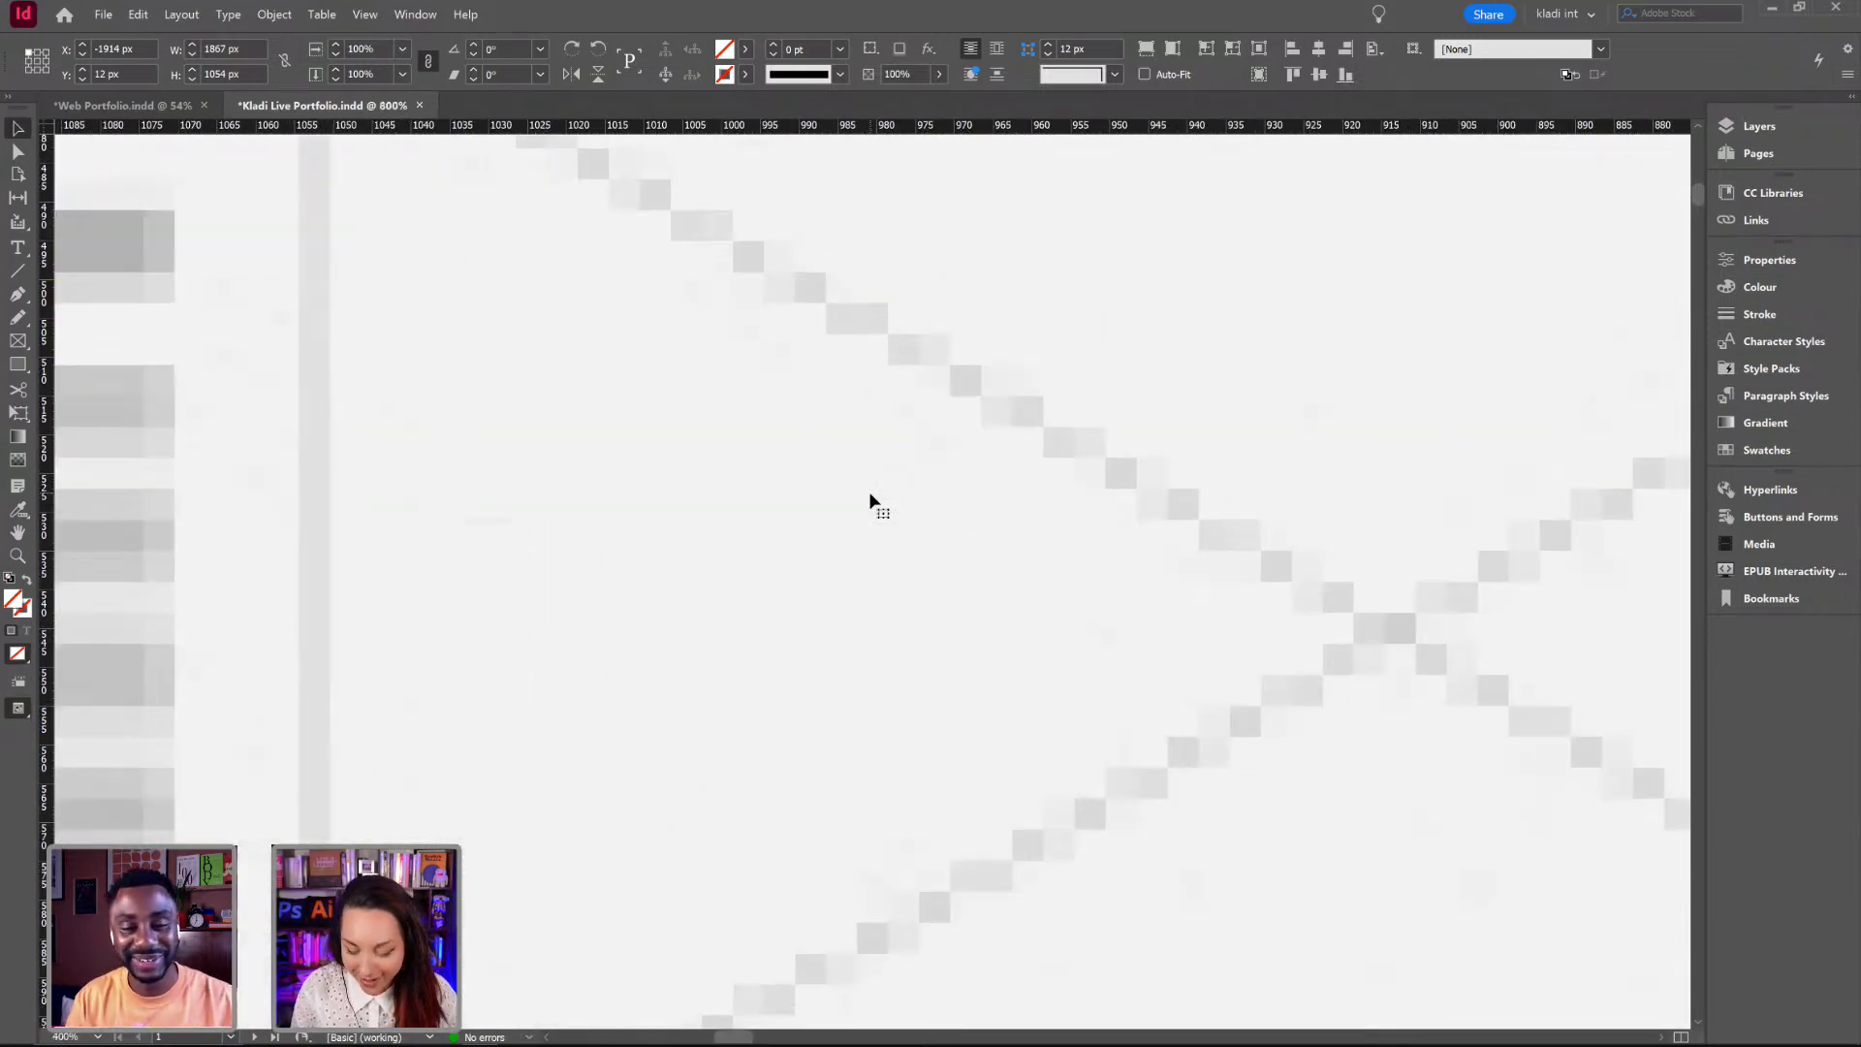
scroll(869, 500, "down", 8)
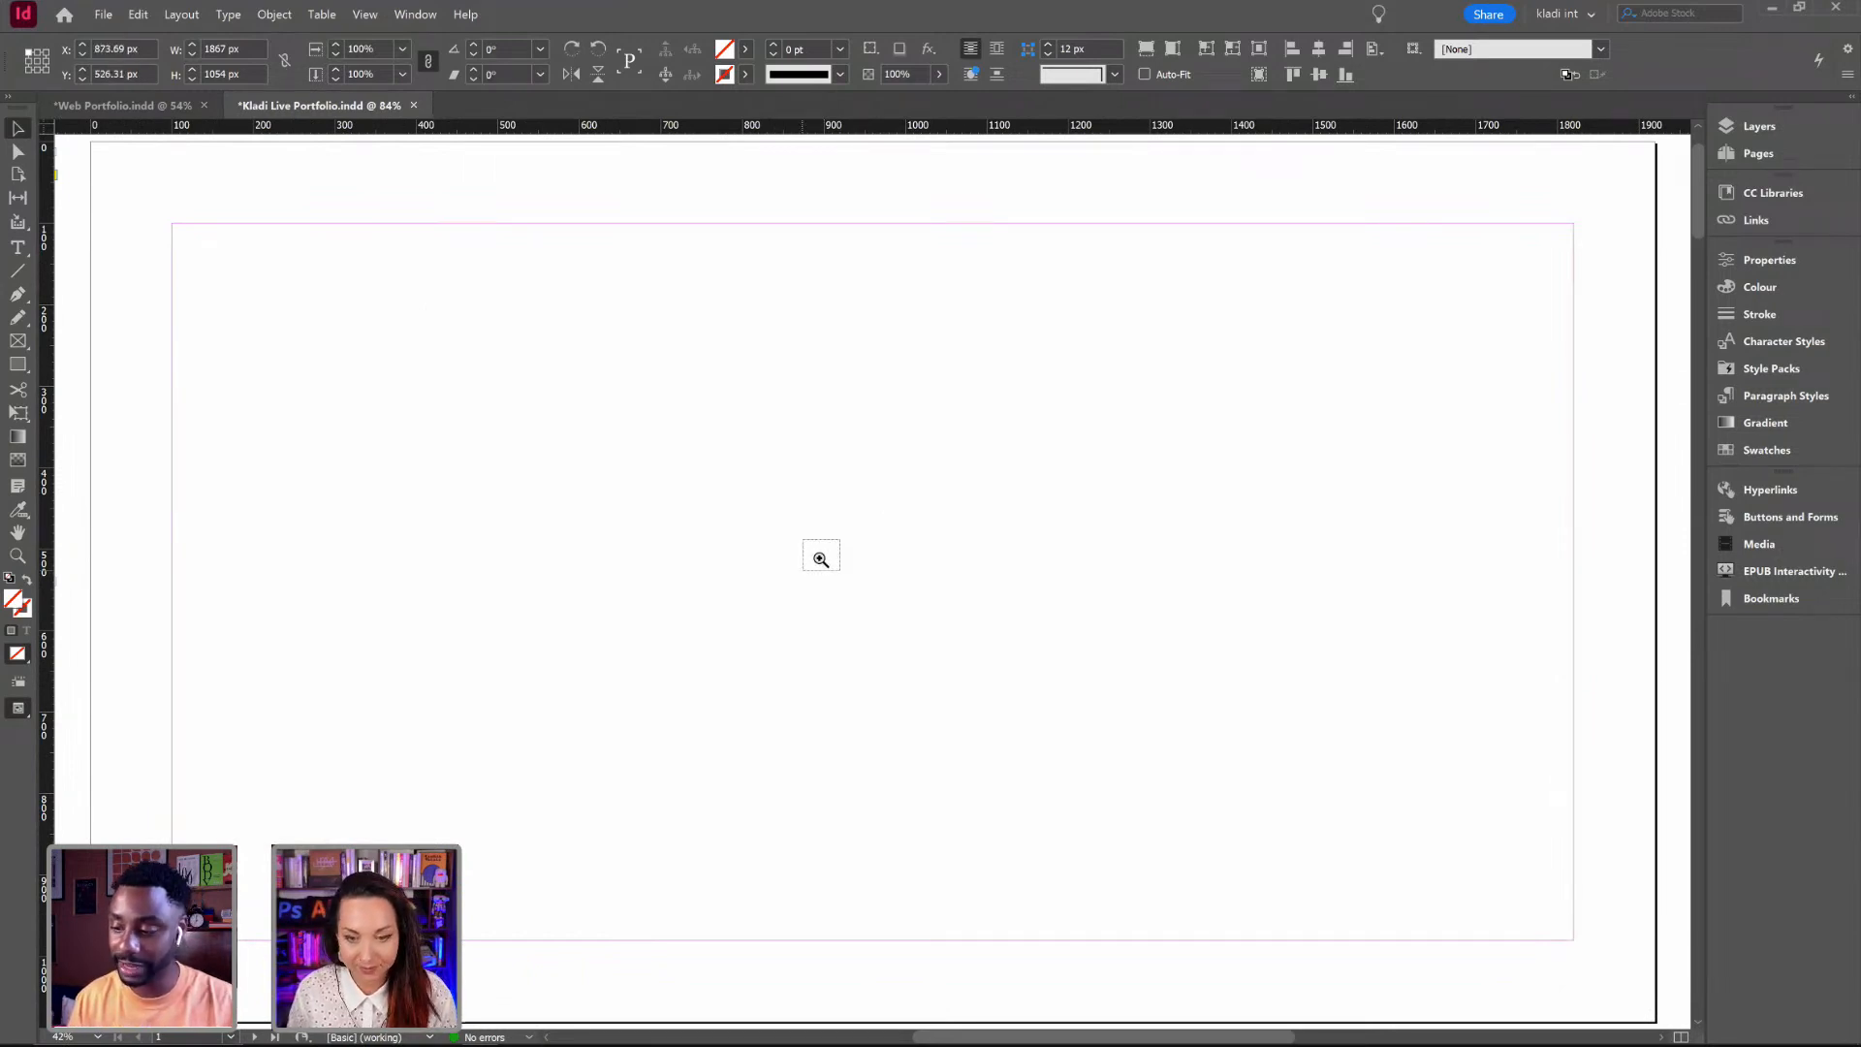
scroll(819, 558, "down", 5)
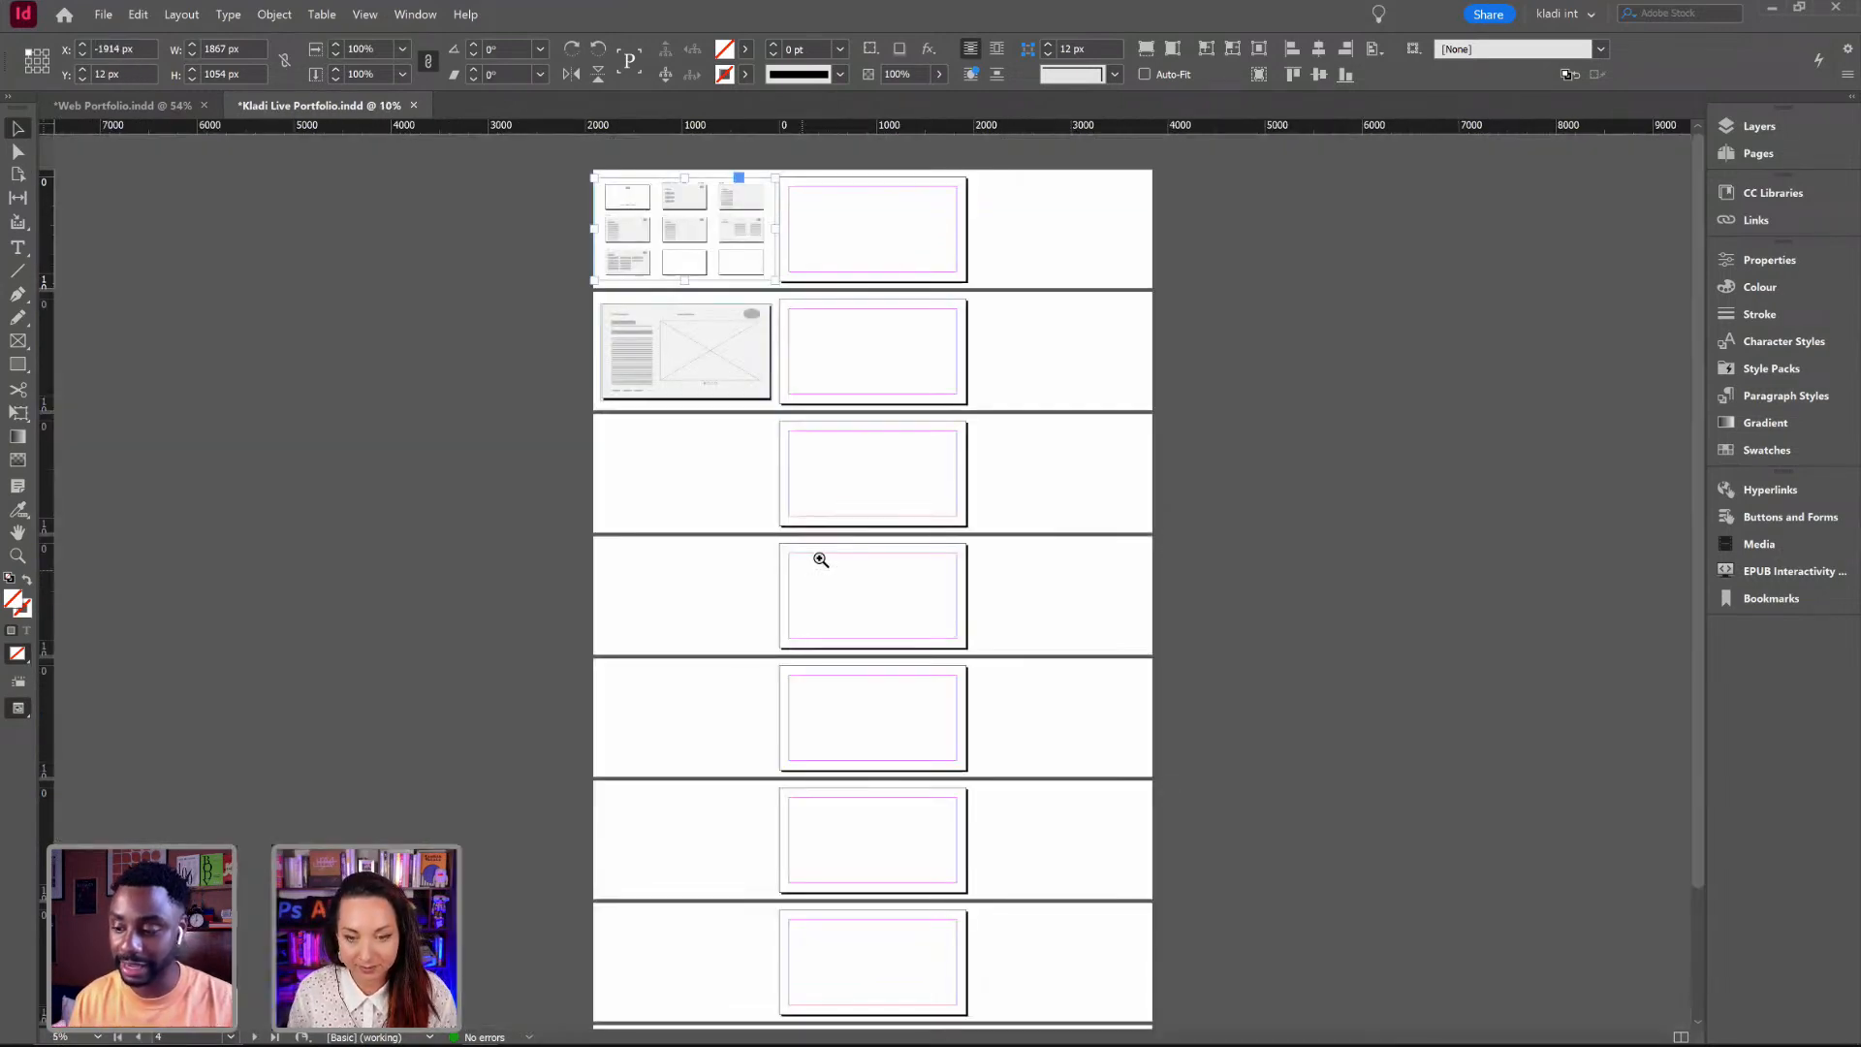
Step: Show page 1 up close and enlarge the Pages panel to list all eight pages, with a taller parent-page area
left_click(1009, 316)
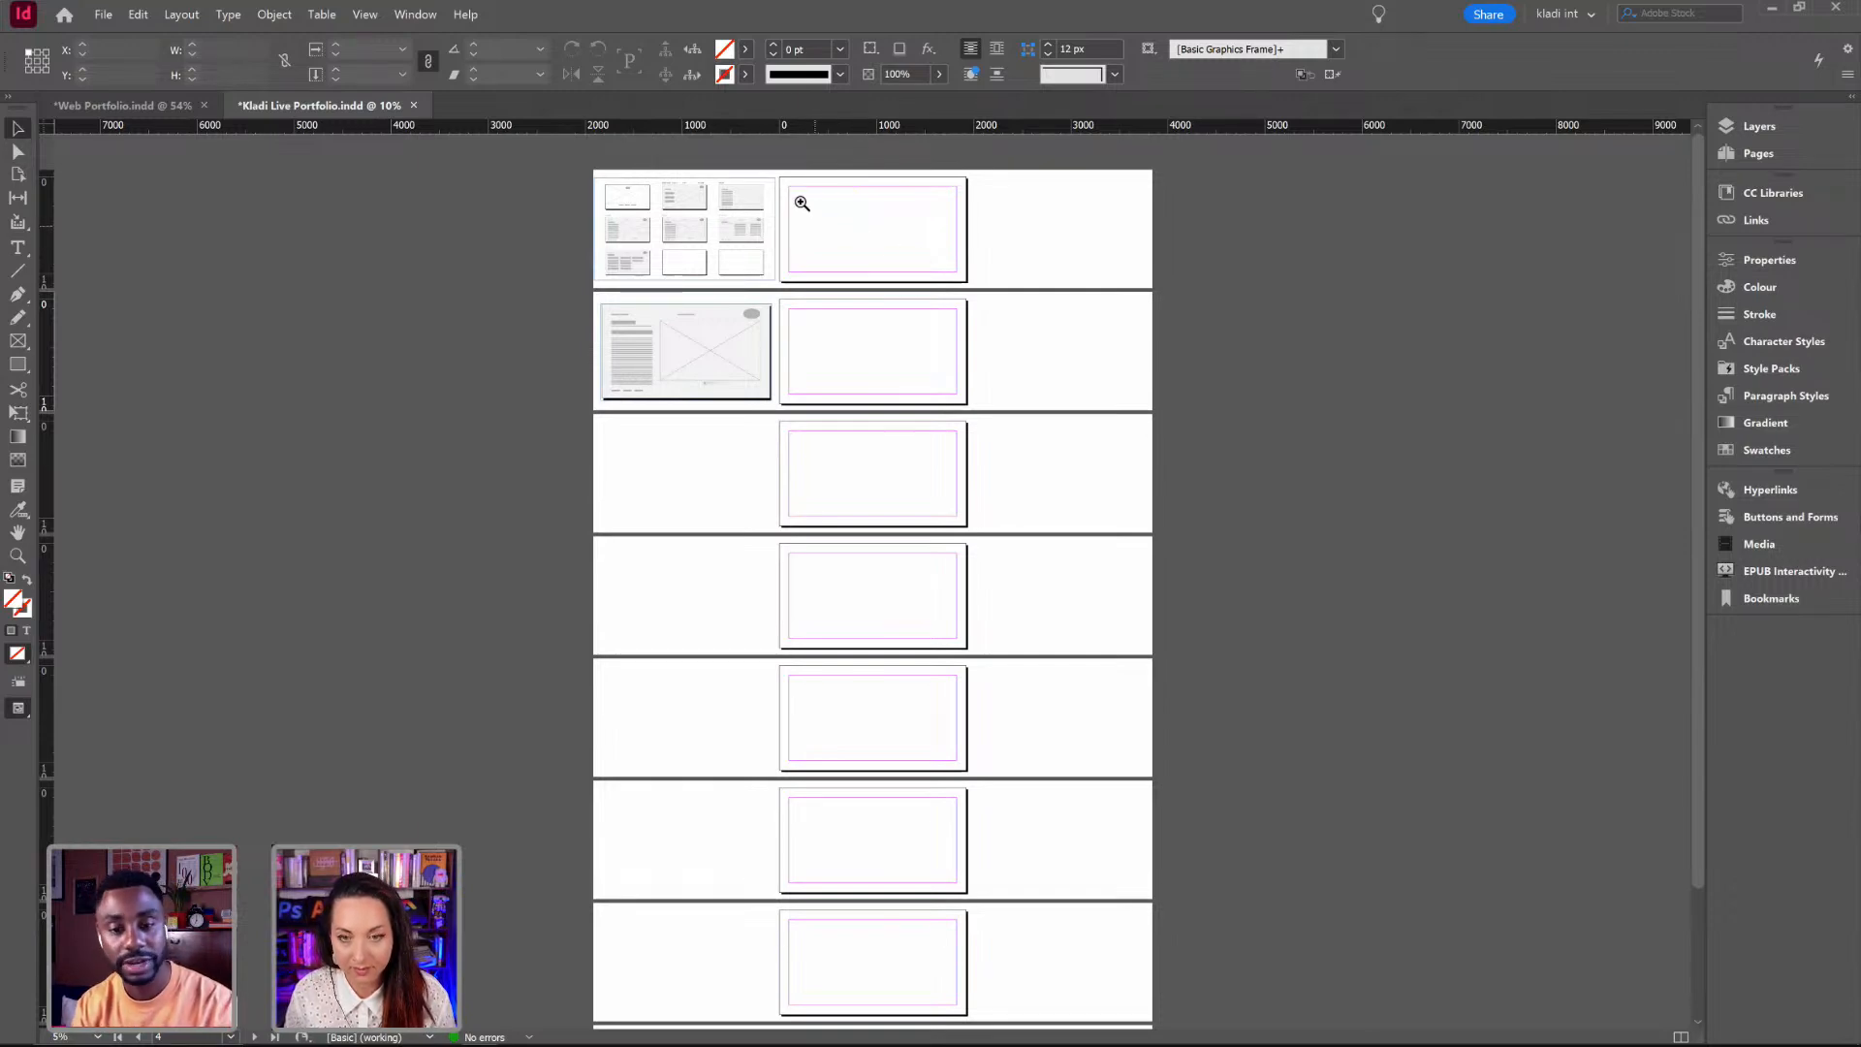
left_click_drag(768, 175, 975, 284)
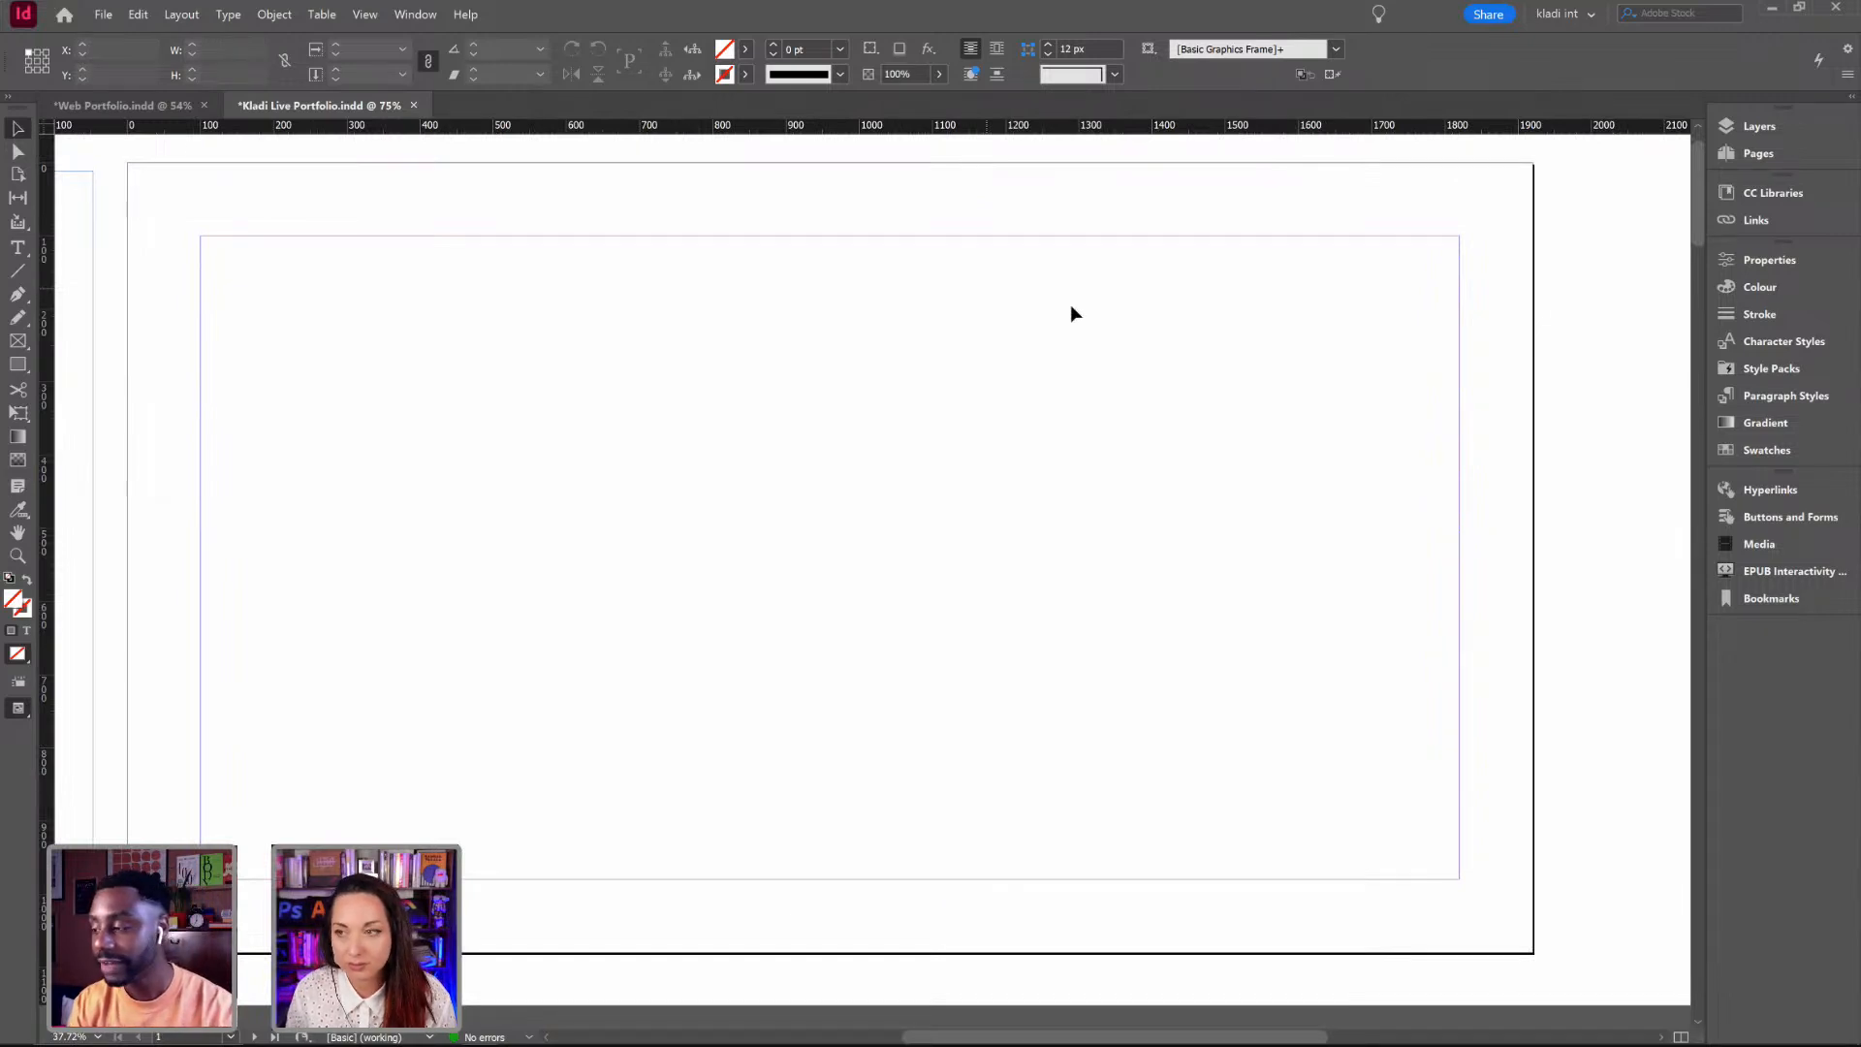
left_click(1754, 153)
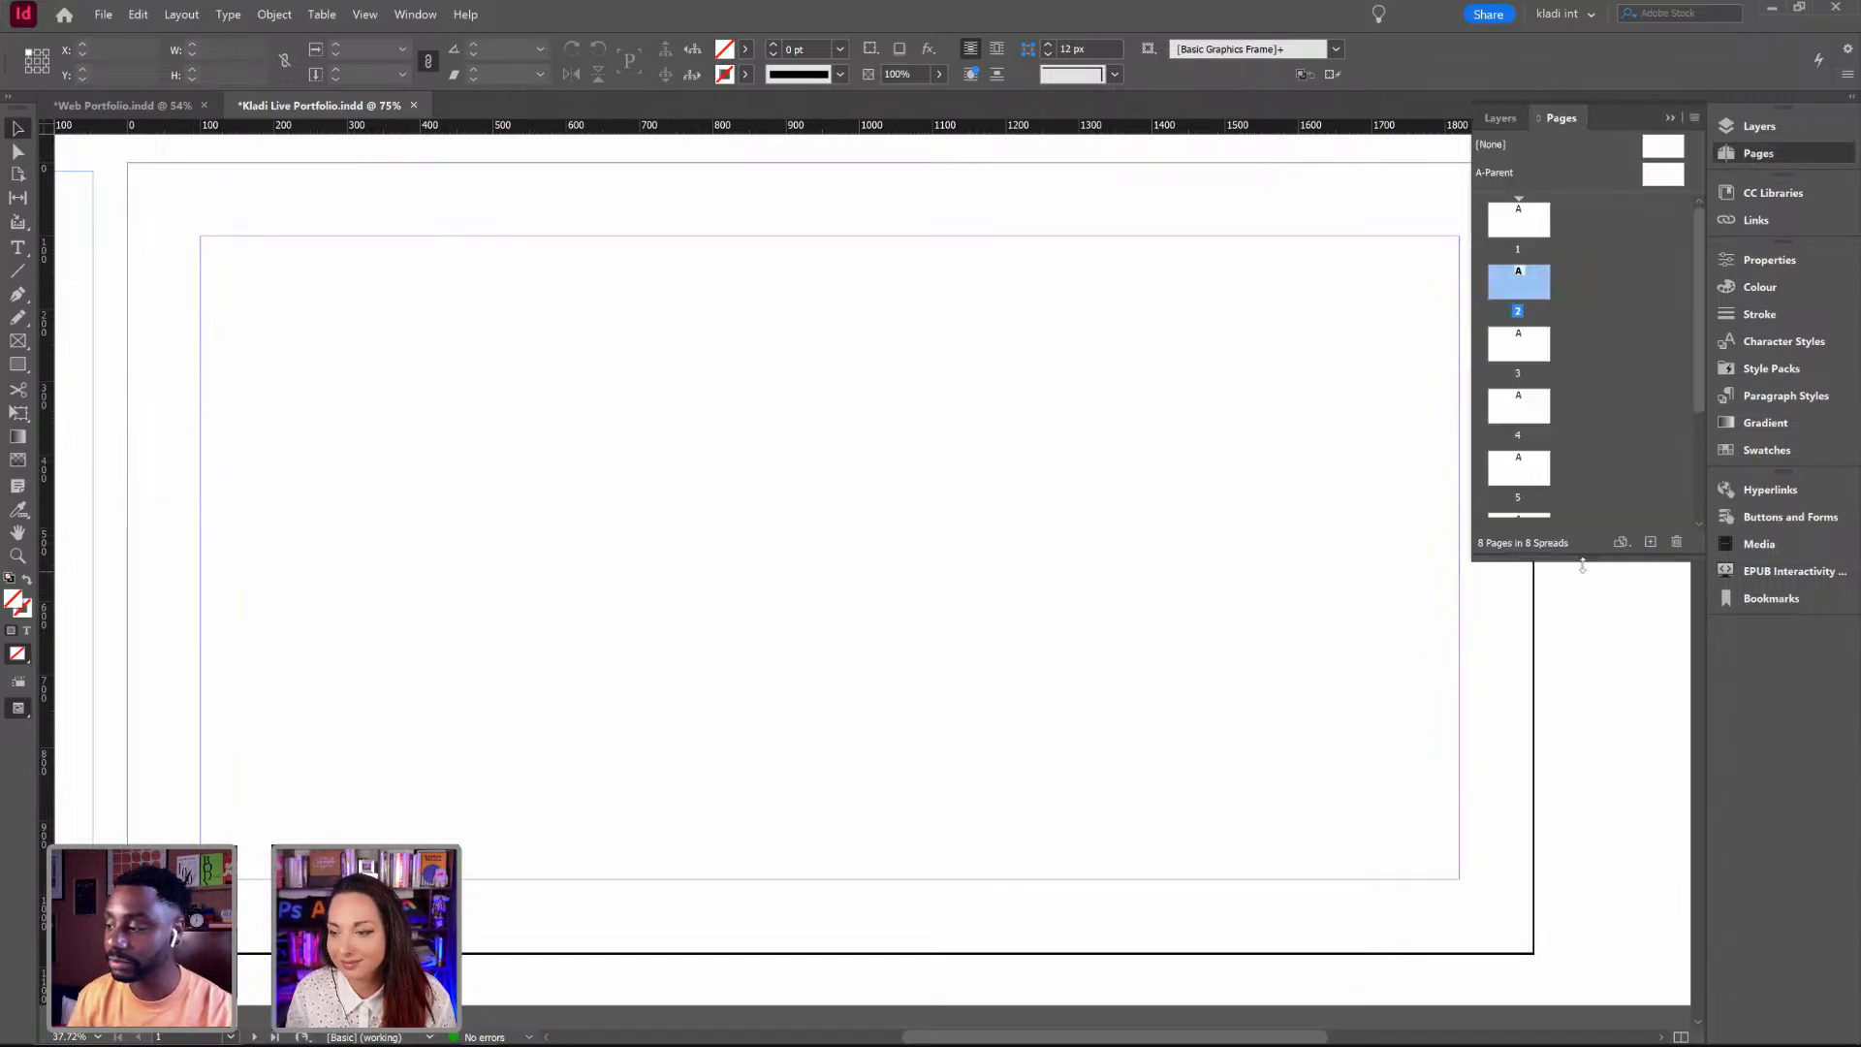
left_click_drag(1582, 566, 1581, 1013)
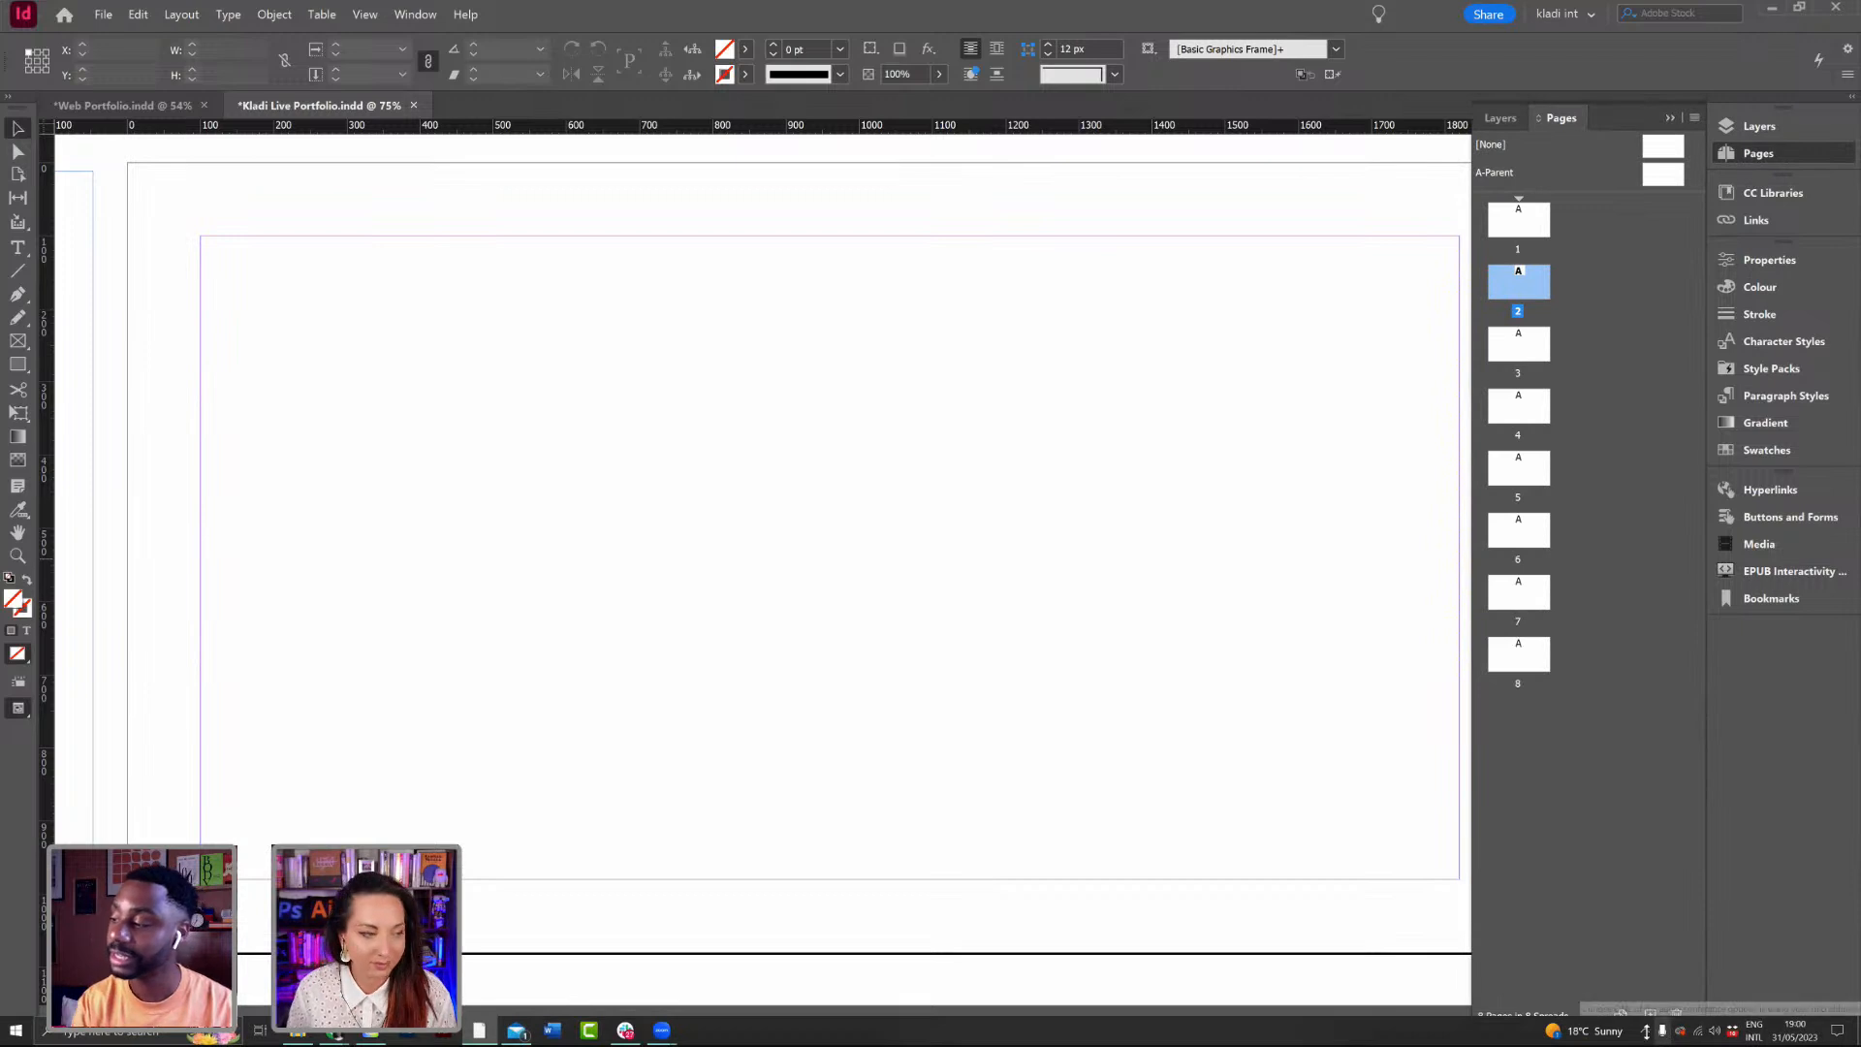
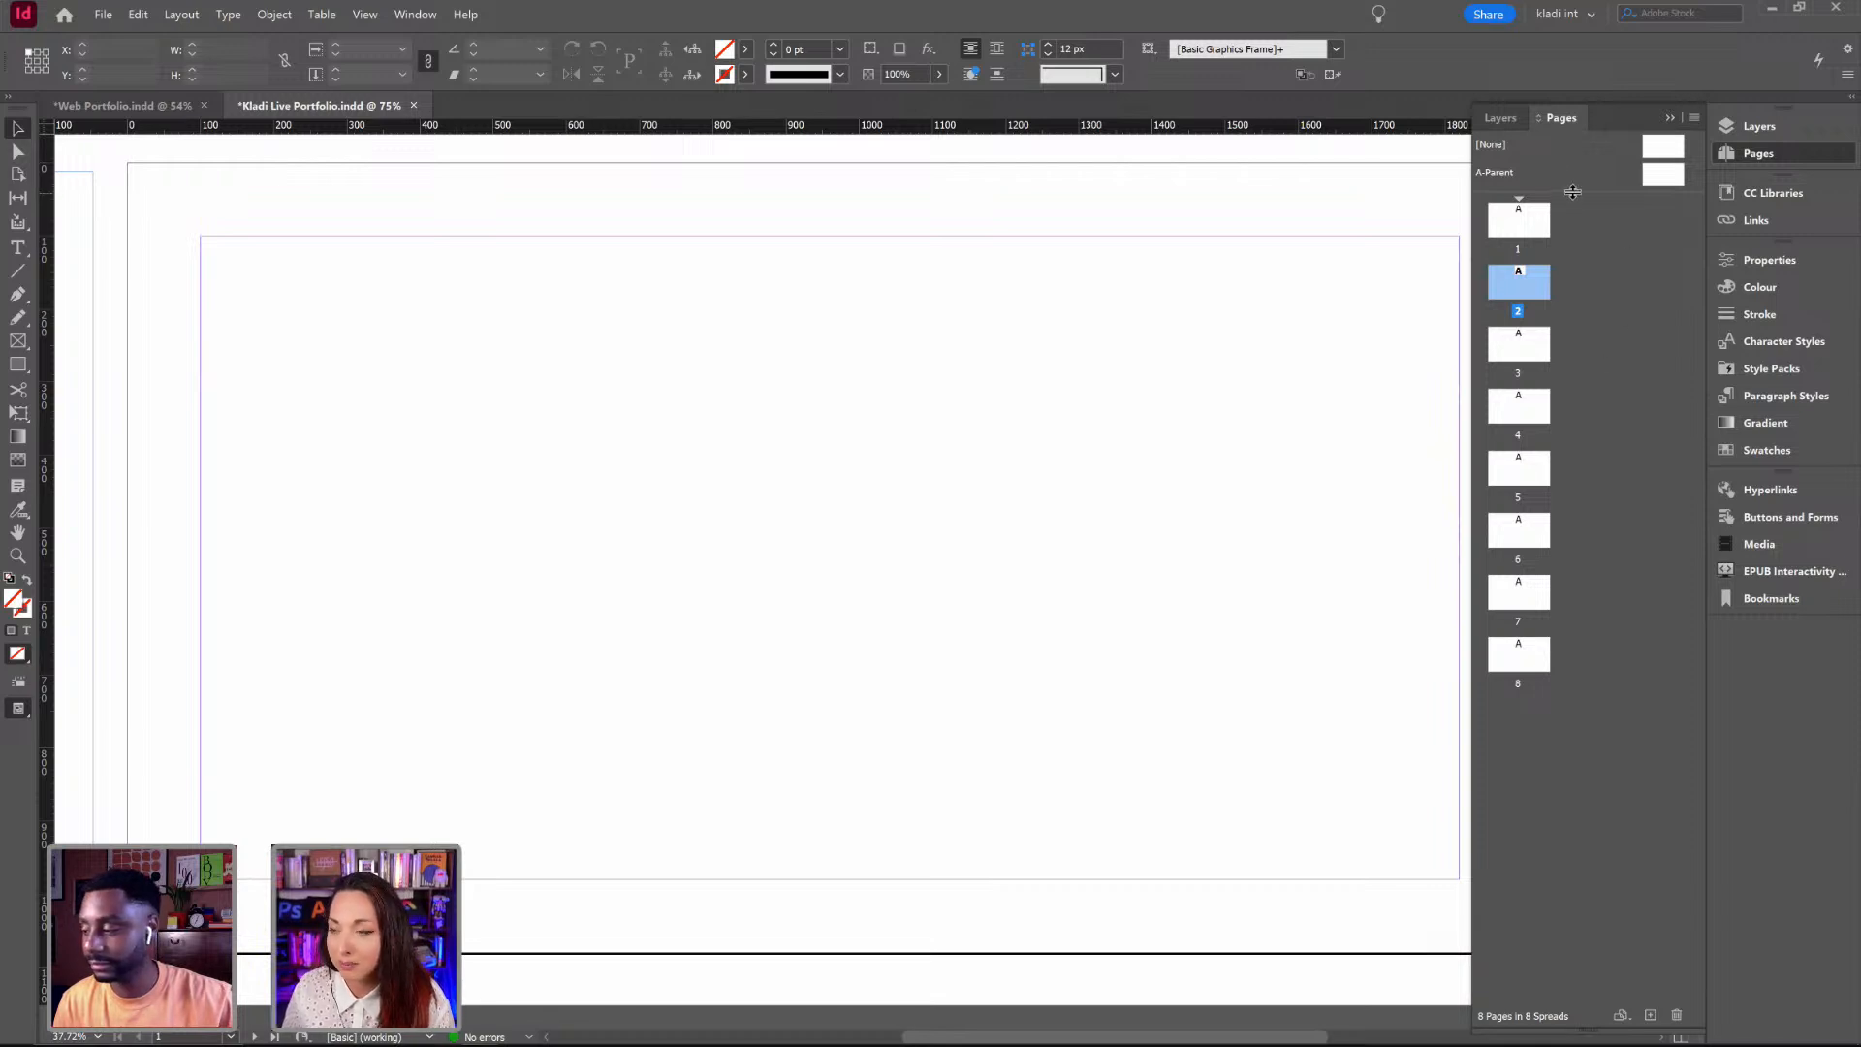
left_click_drag(1575, 193, 1584, 347)
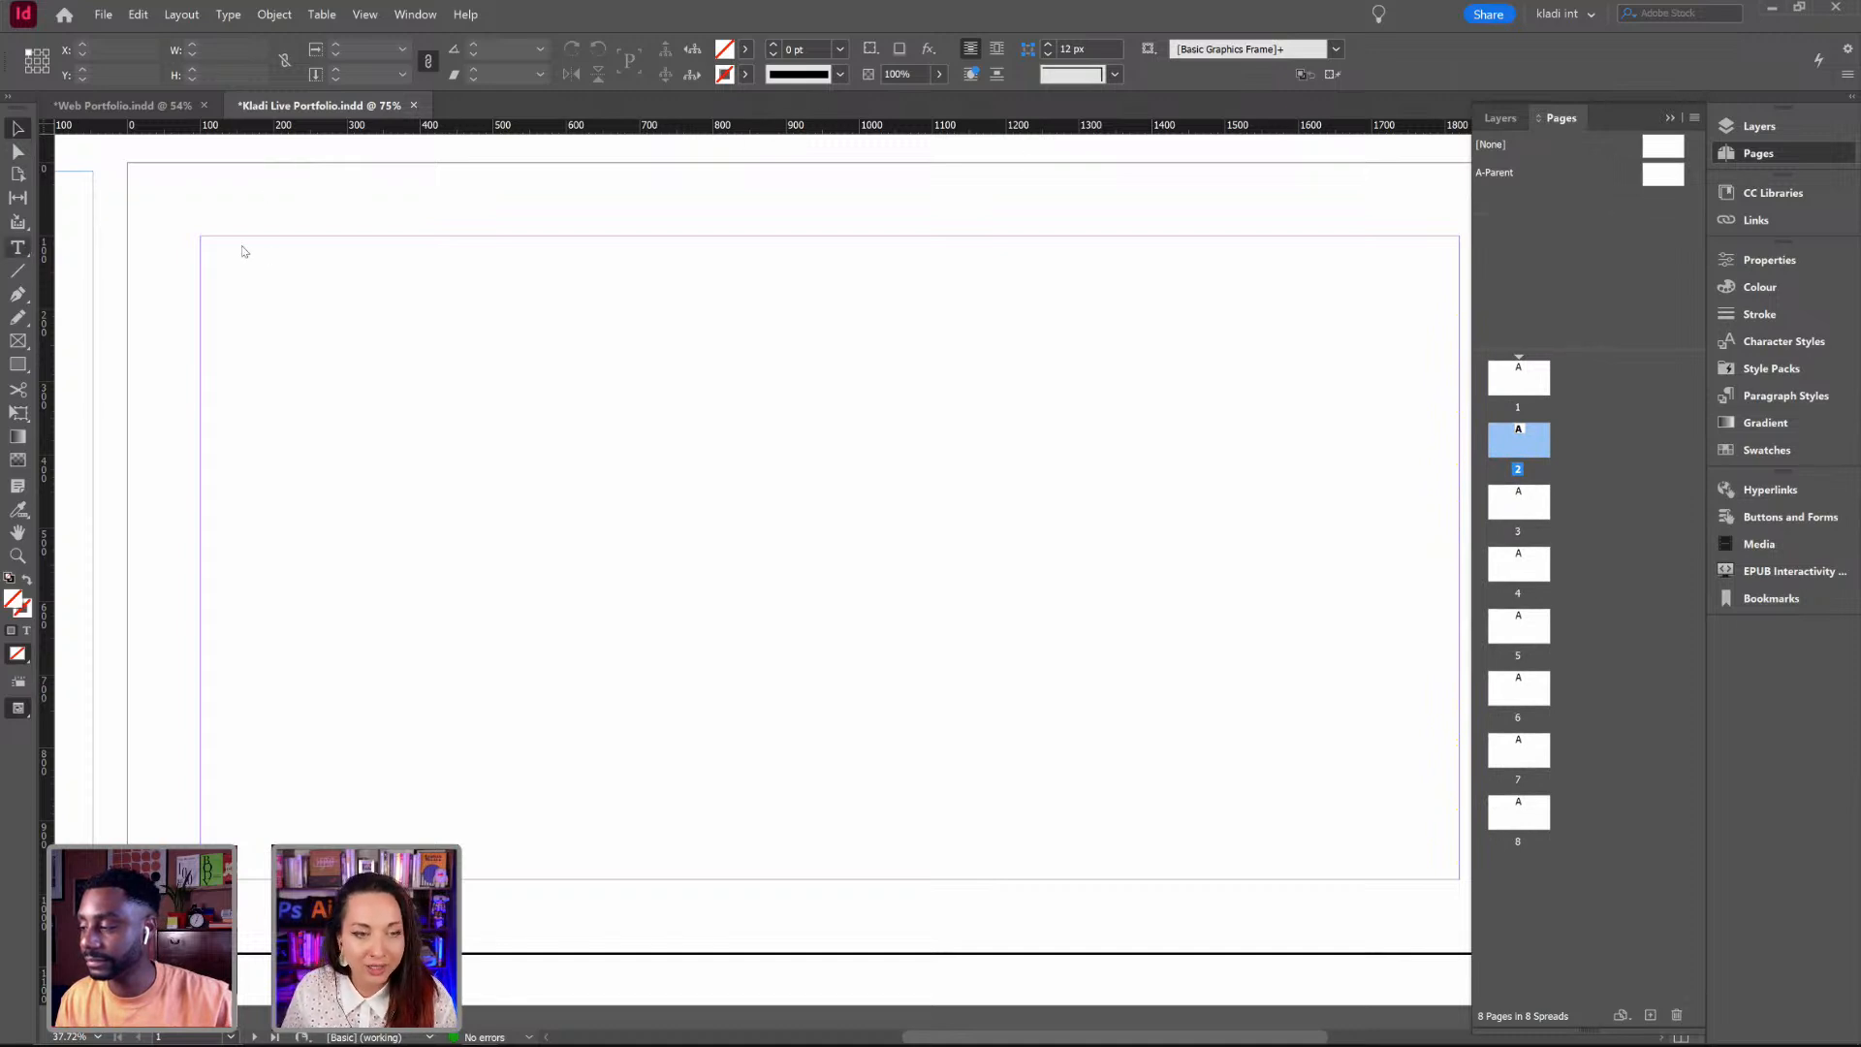
Step: Draw a text frame about 302 x 76 px near the lower margin of page 1, at about X 530 px, Y 870 px
key("t")
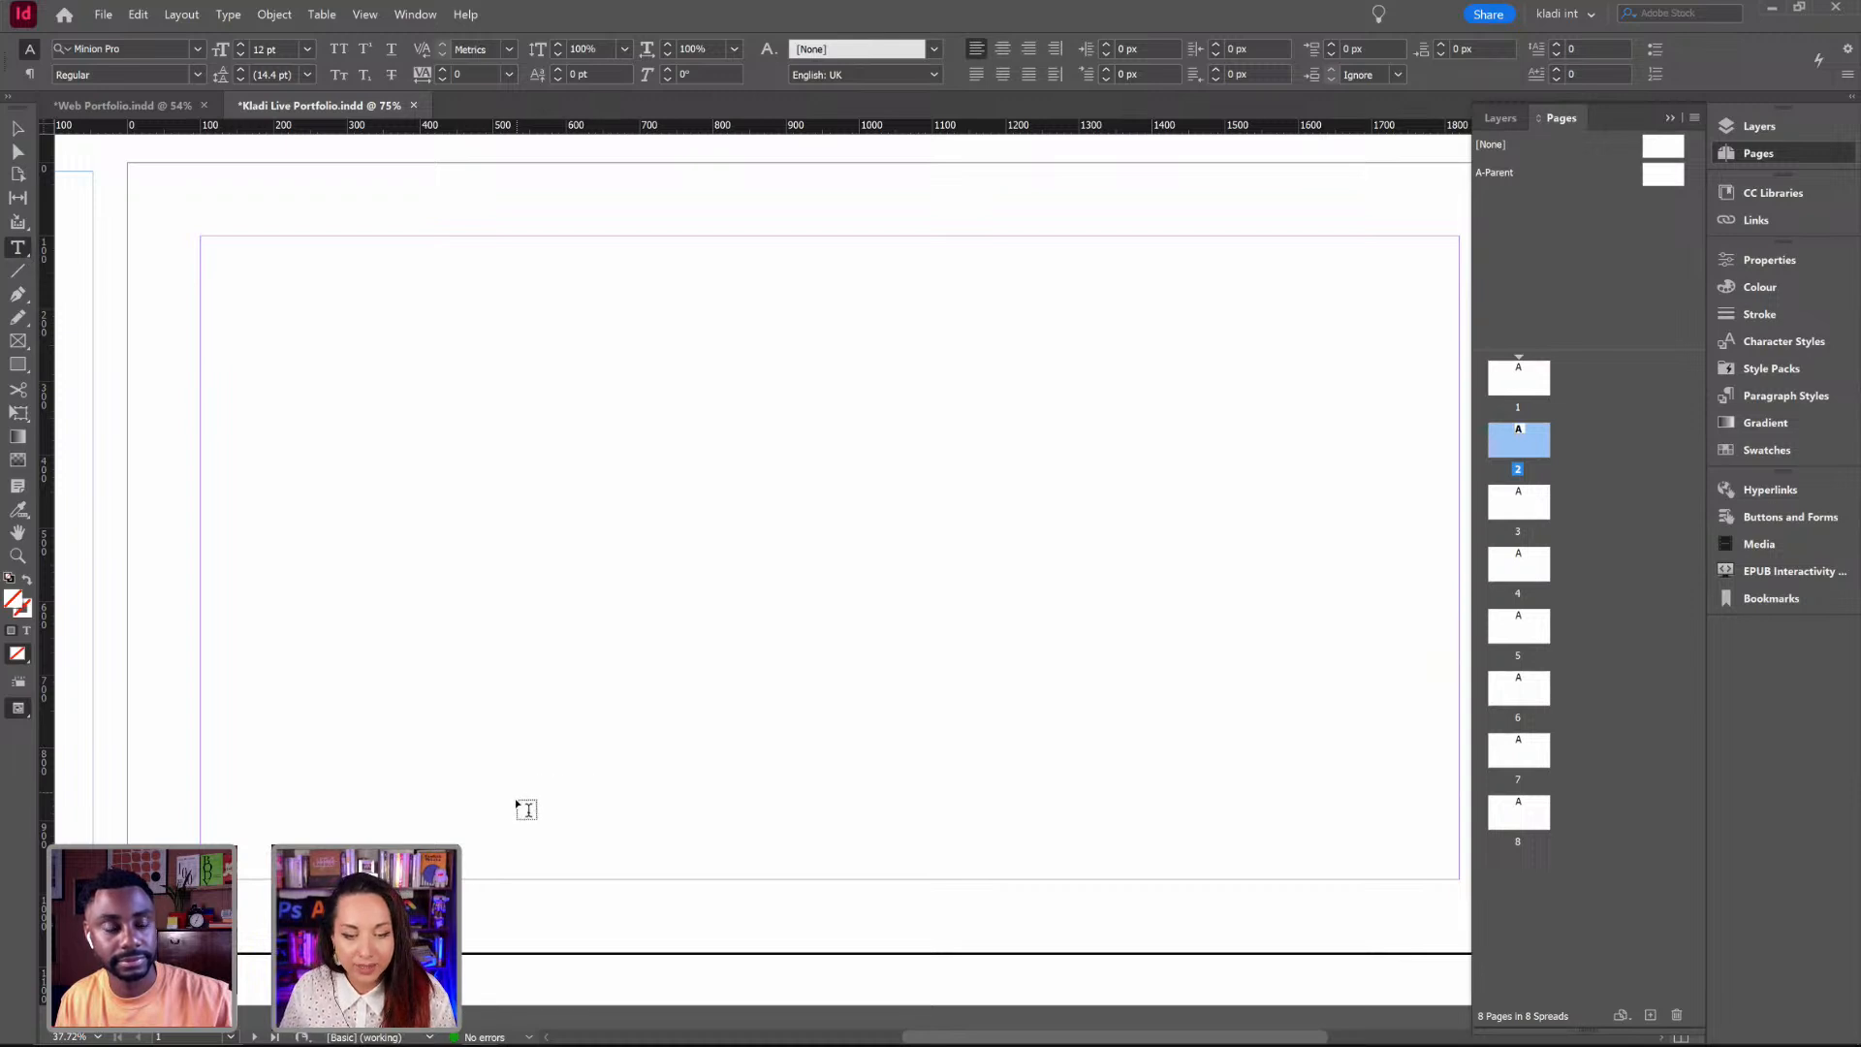
left_click_drag(515, 800, 736, 851)
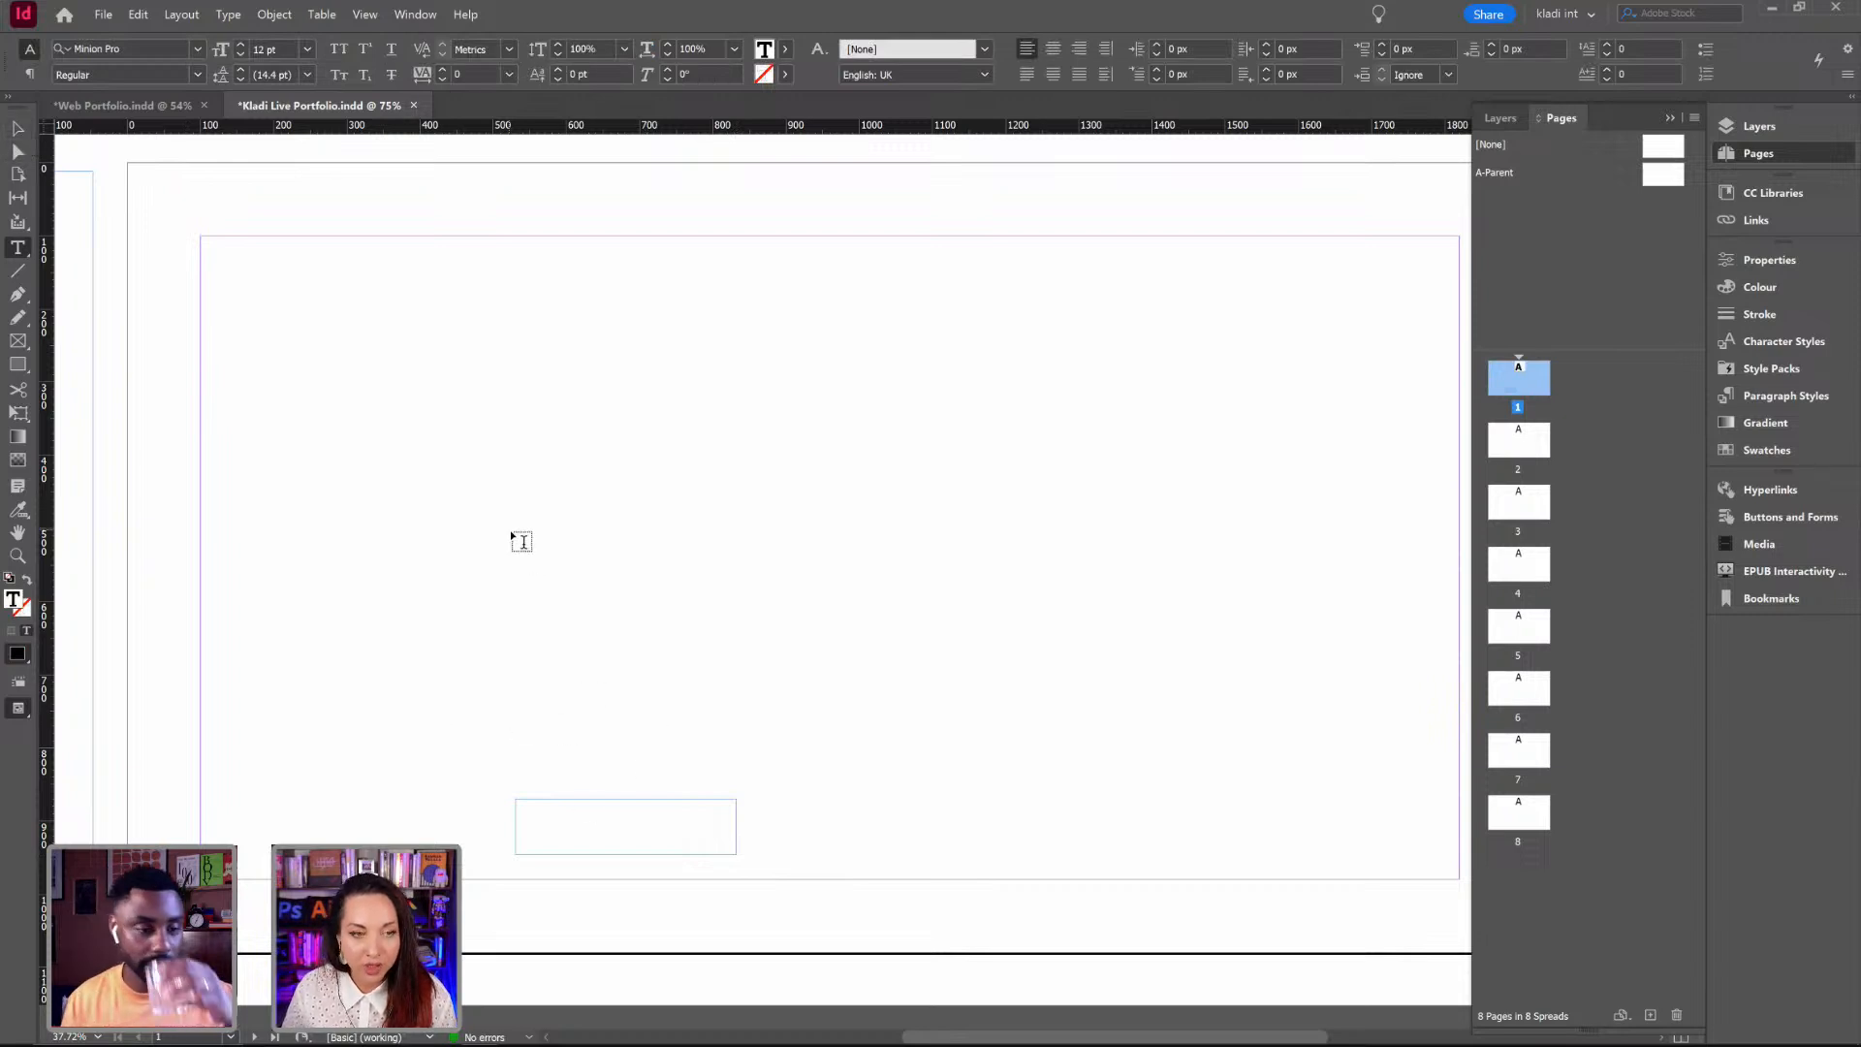
left_click(17, 128)
left_click(275, 392)
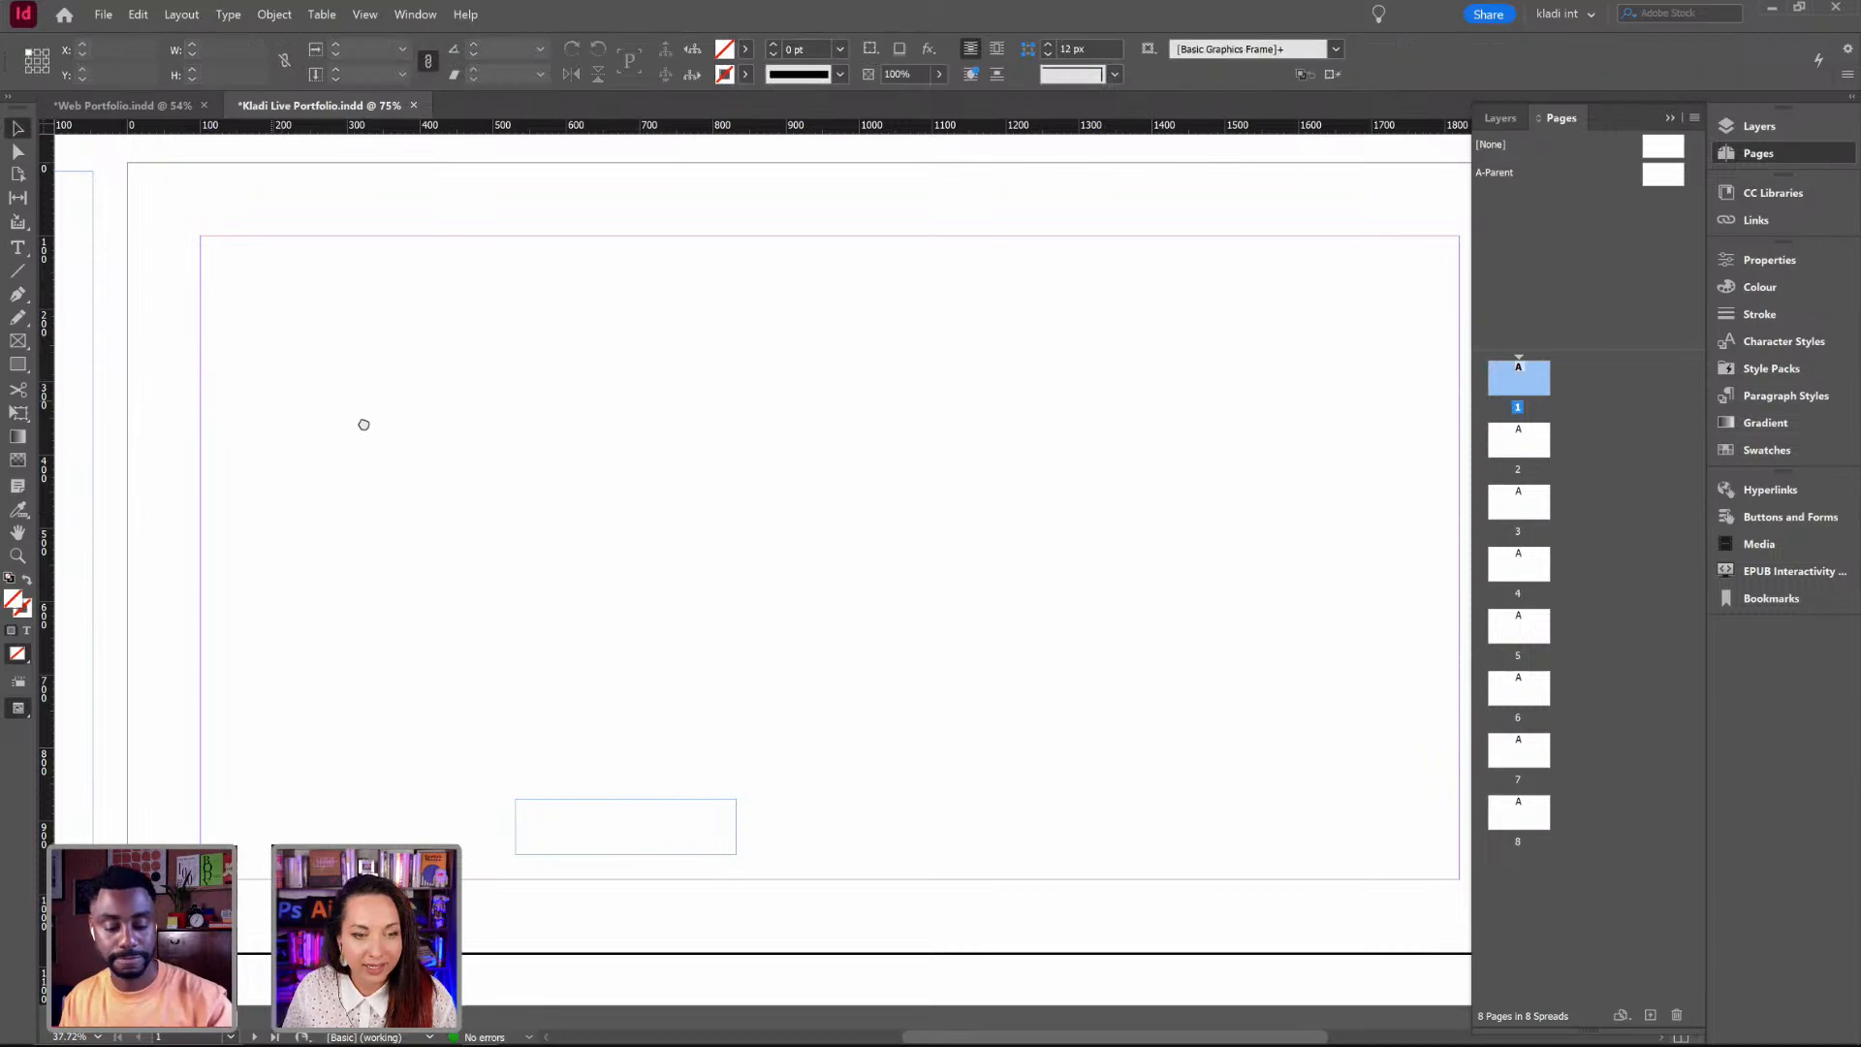
Step: Consult the home-page sketch in the overview wireframe and widen the page 1 text frame to about 892 px
left_click_drag(296, 462, 1010, 522)
left_click_drag(466, 474, 877, 470)
left_click_drag(236, 404, 440, 398)
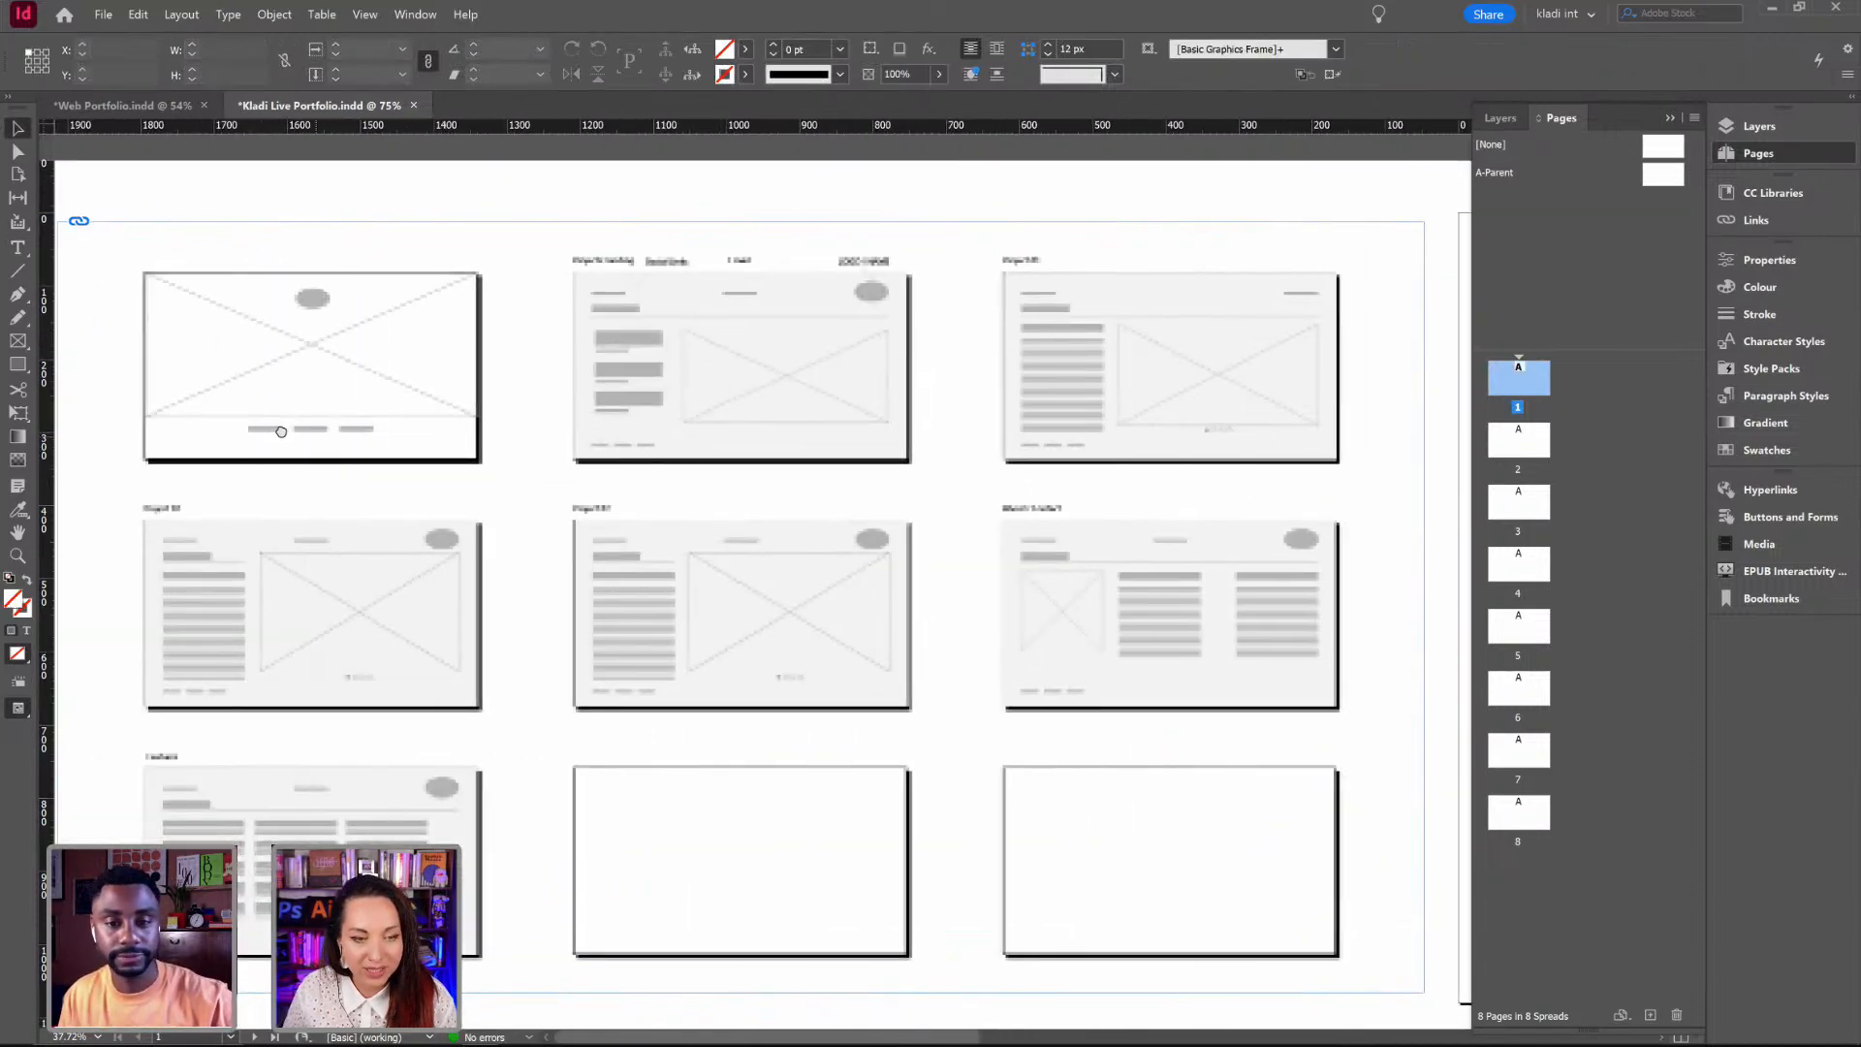
left_click_drag(992, 524, 557, 532)
left_click_drag(1363, 520, 632, 458)
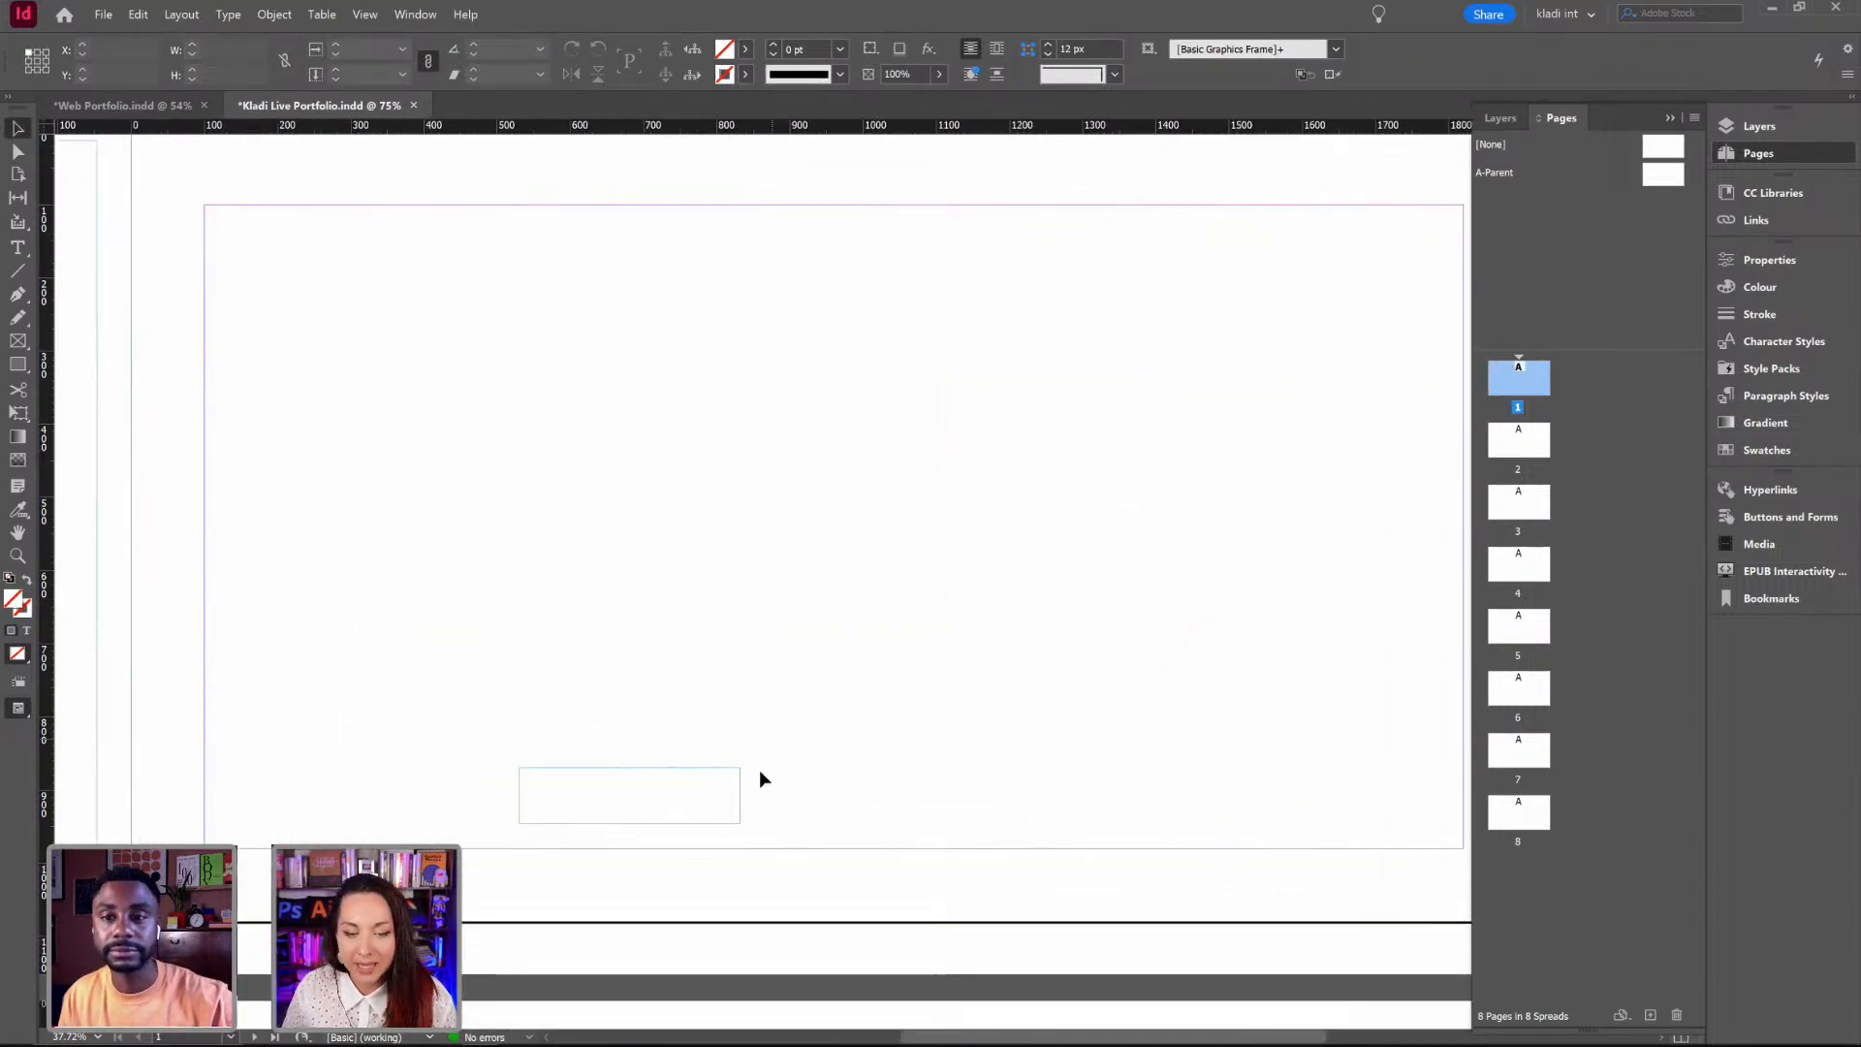
left_click(736, 780)
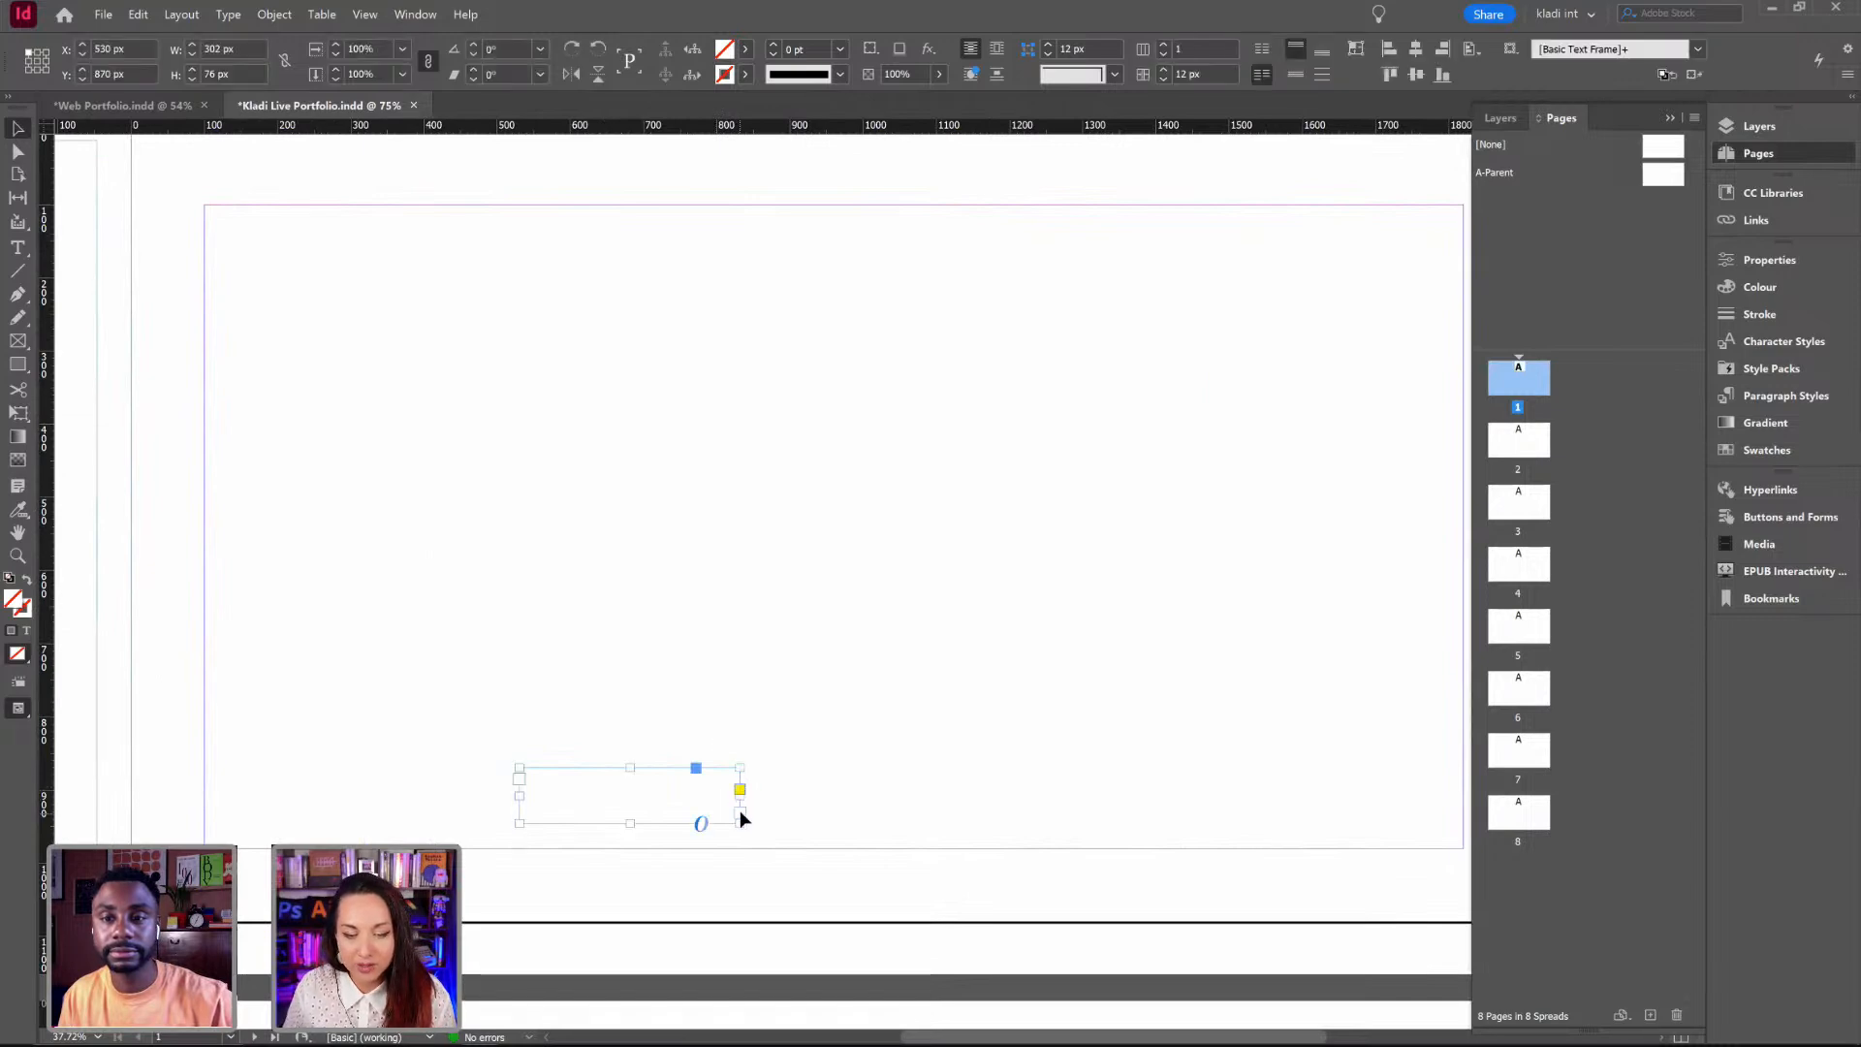
left_click_drag(740, 794, 1174, 777)
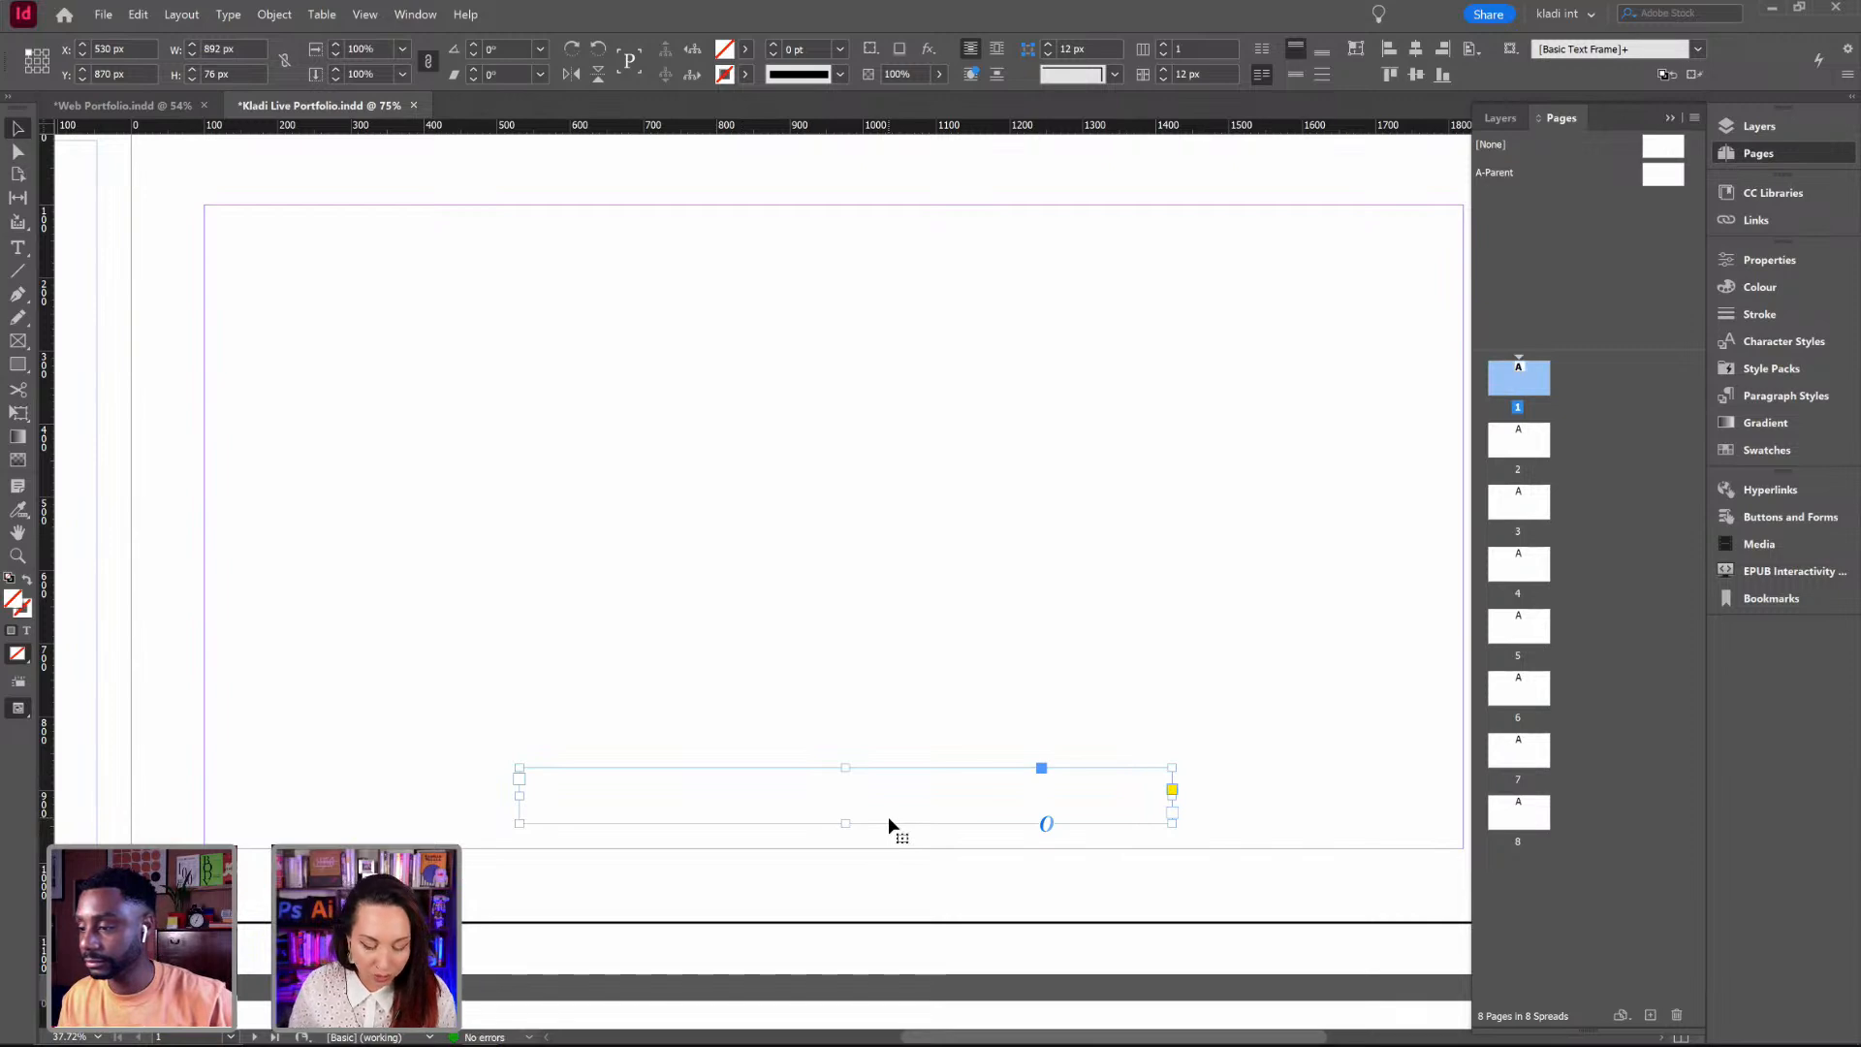
Step: Divide the text frame into three columns with a 15 px gutter, with the preview turned on
key("ctrl+b")
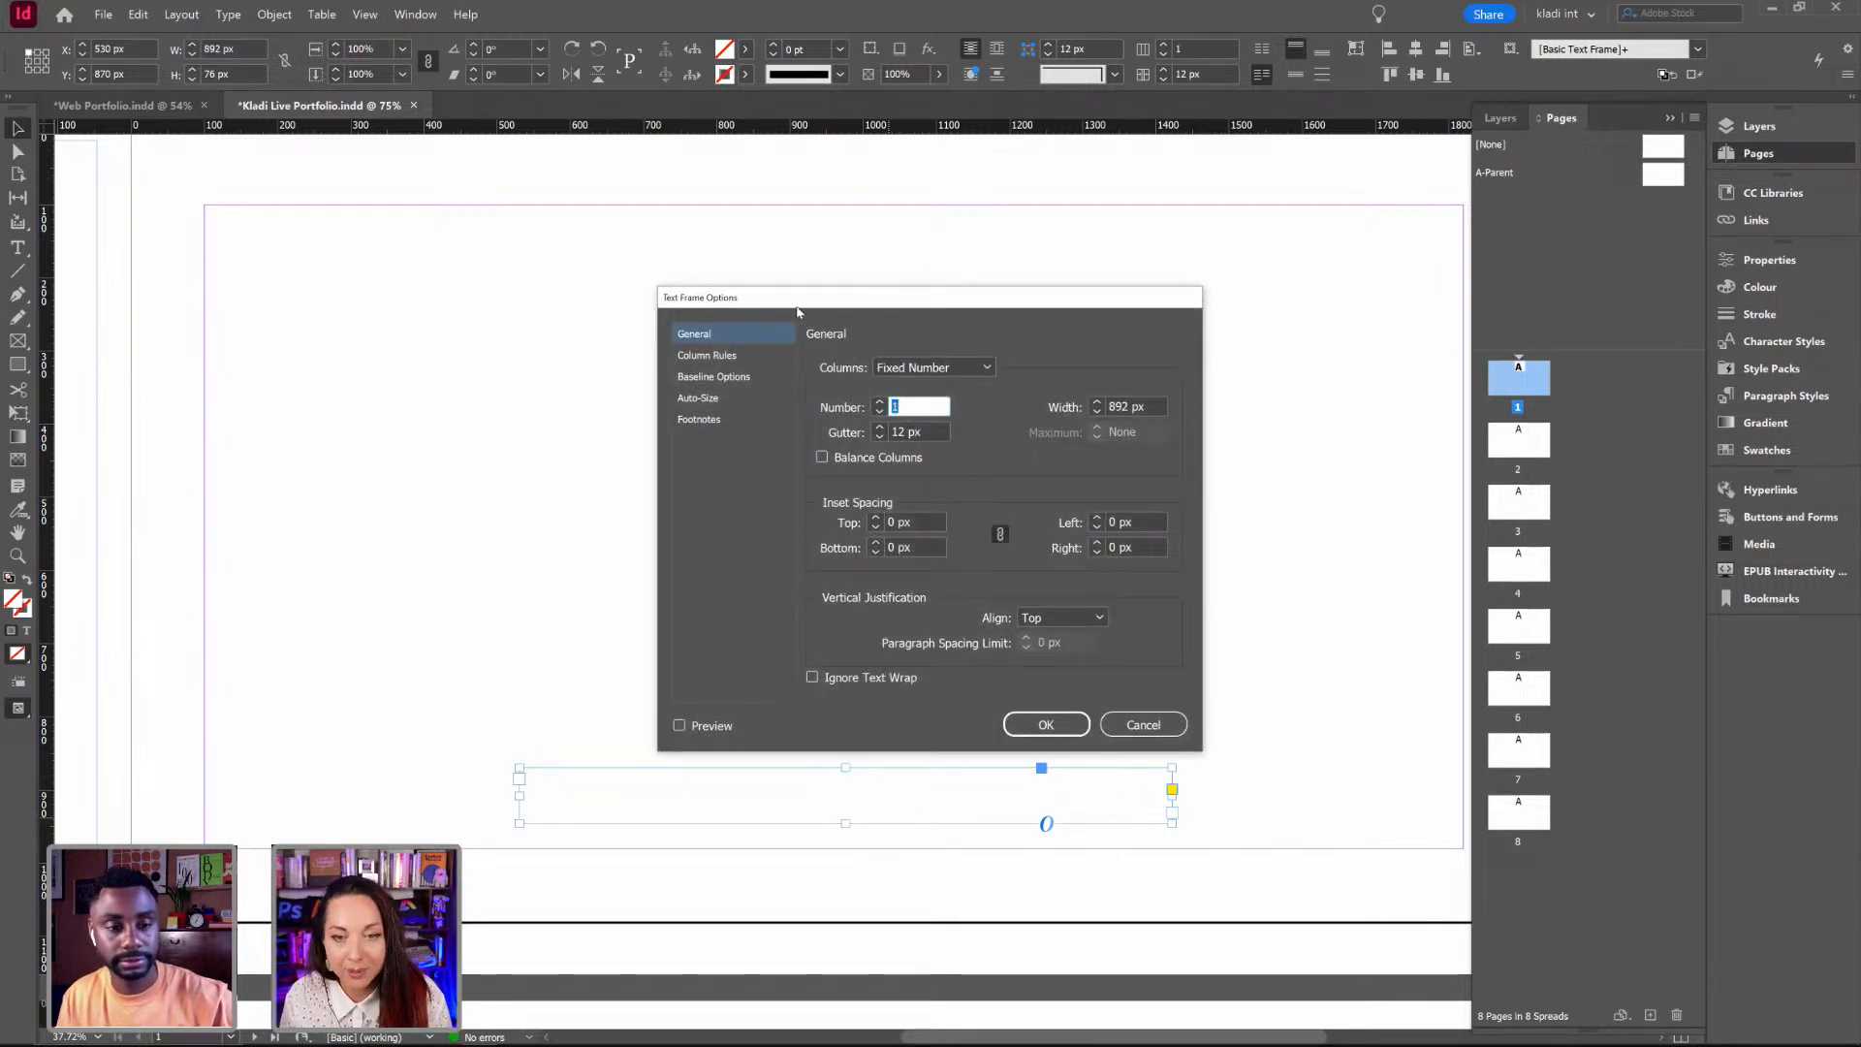
left_click(879, 401)
left_click(879, 401)
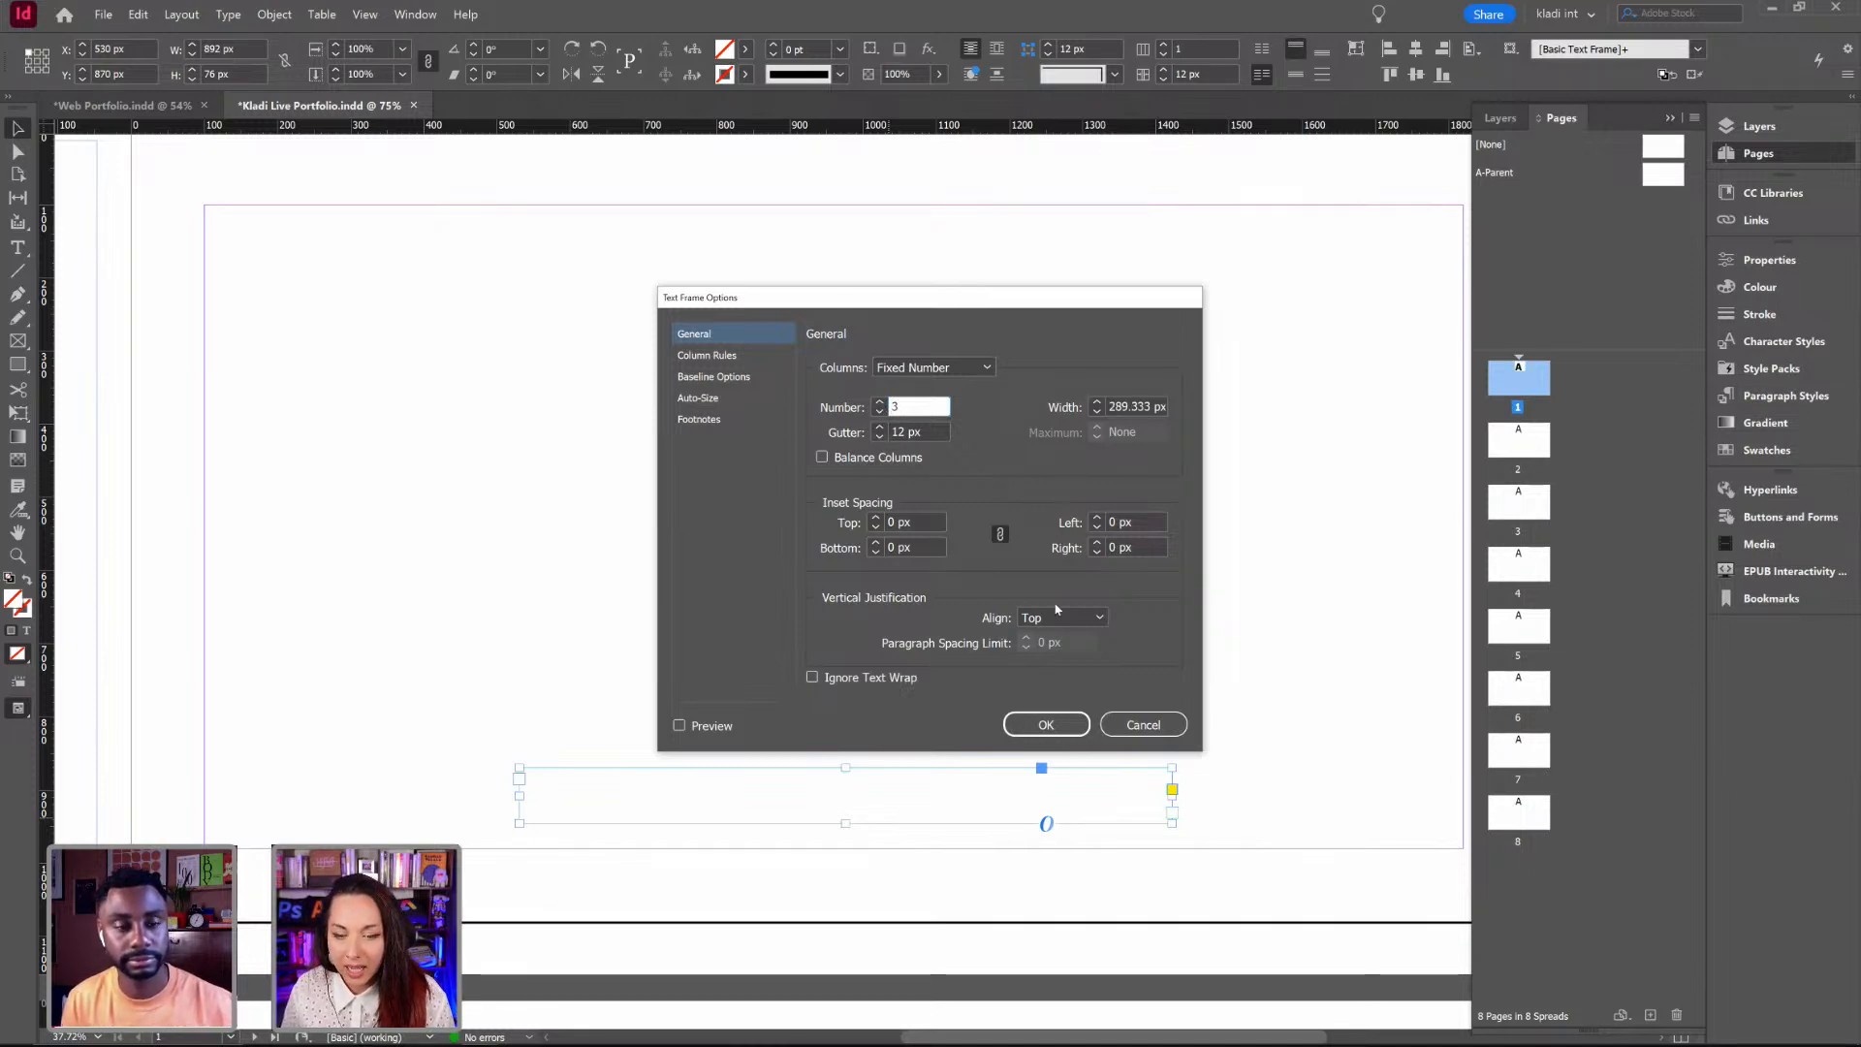
left_click(680, 726)
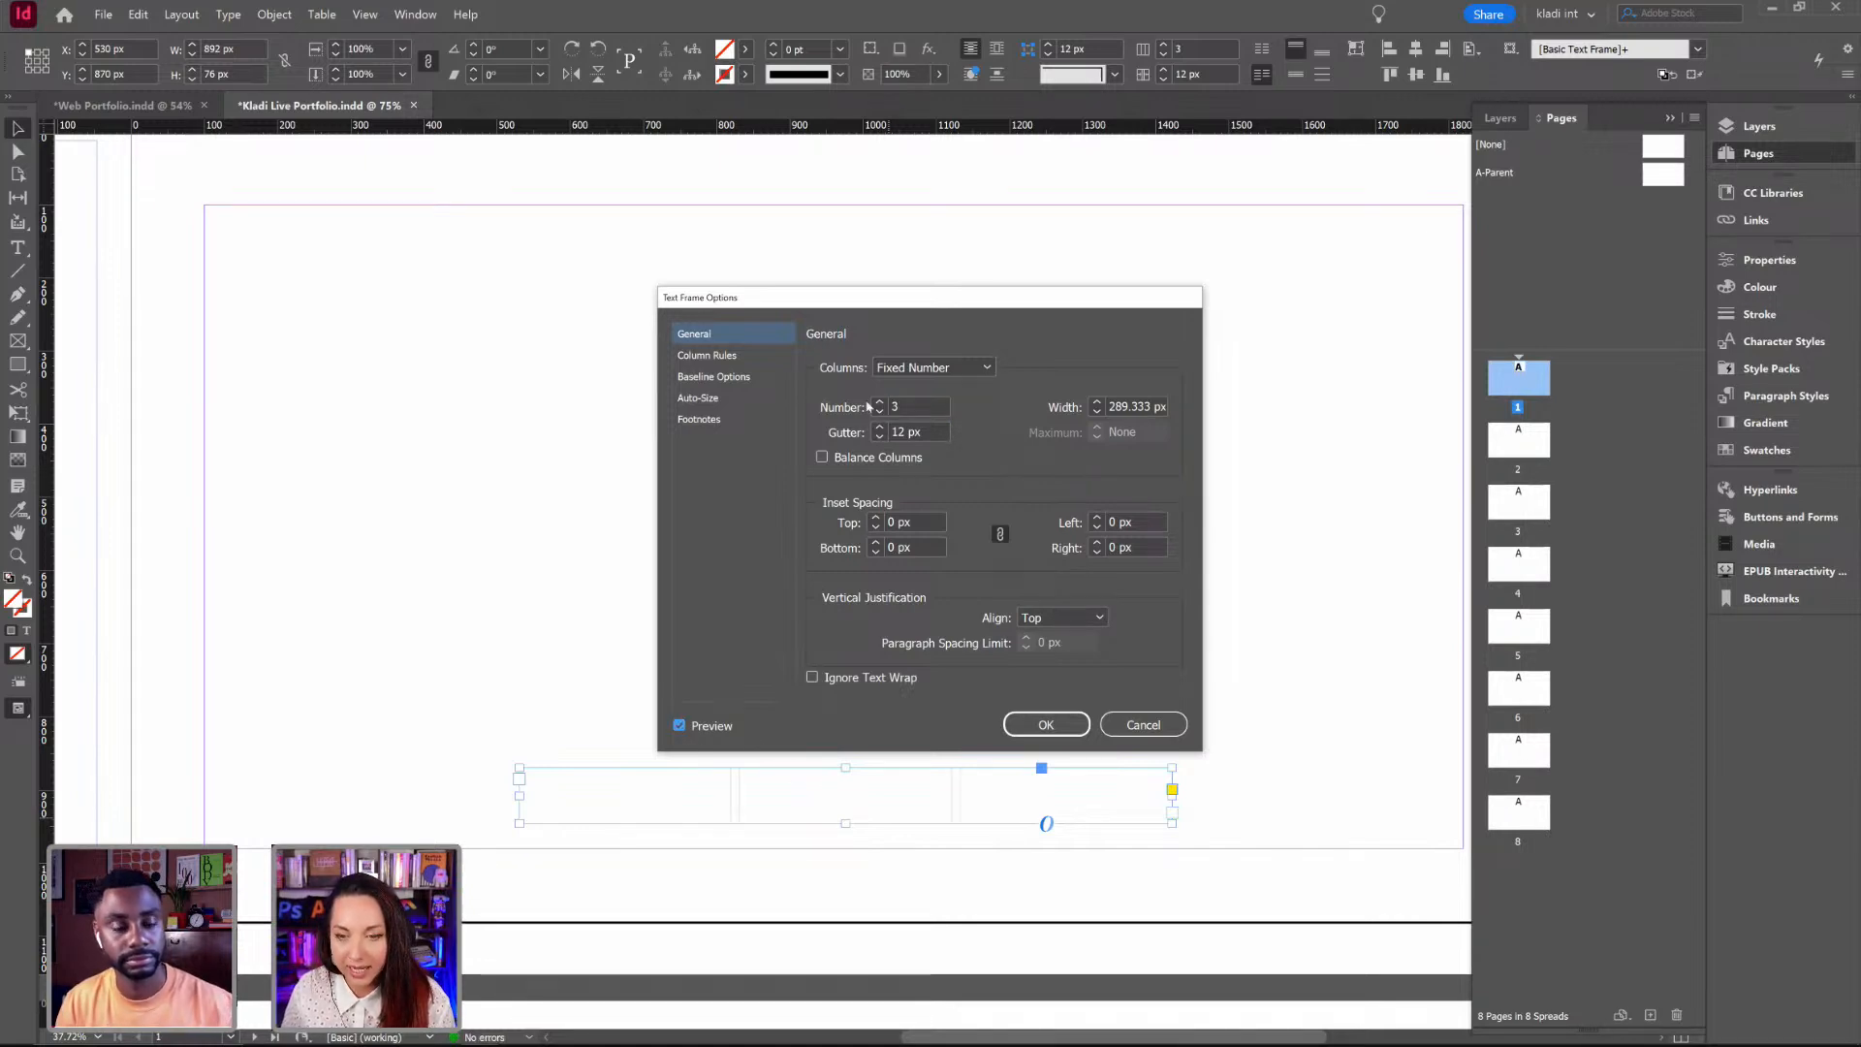
left_click(879, 429)
left_click(879, 428)
left_click(879, 428)
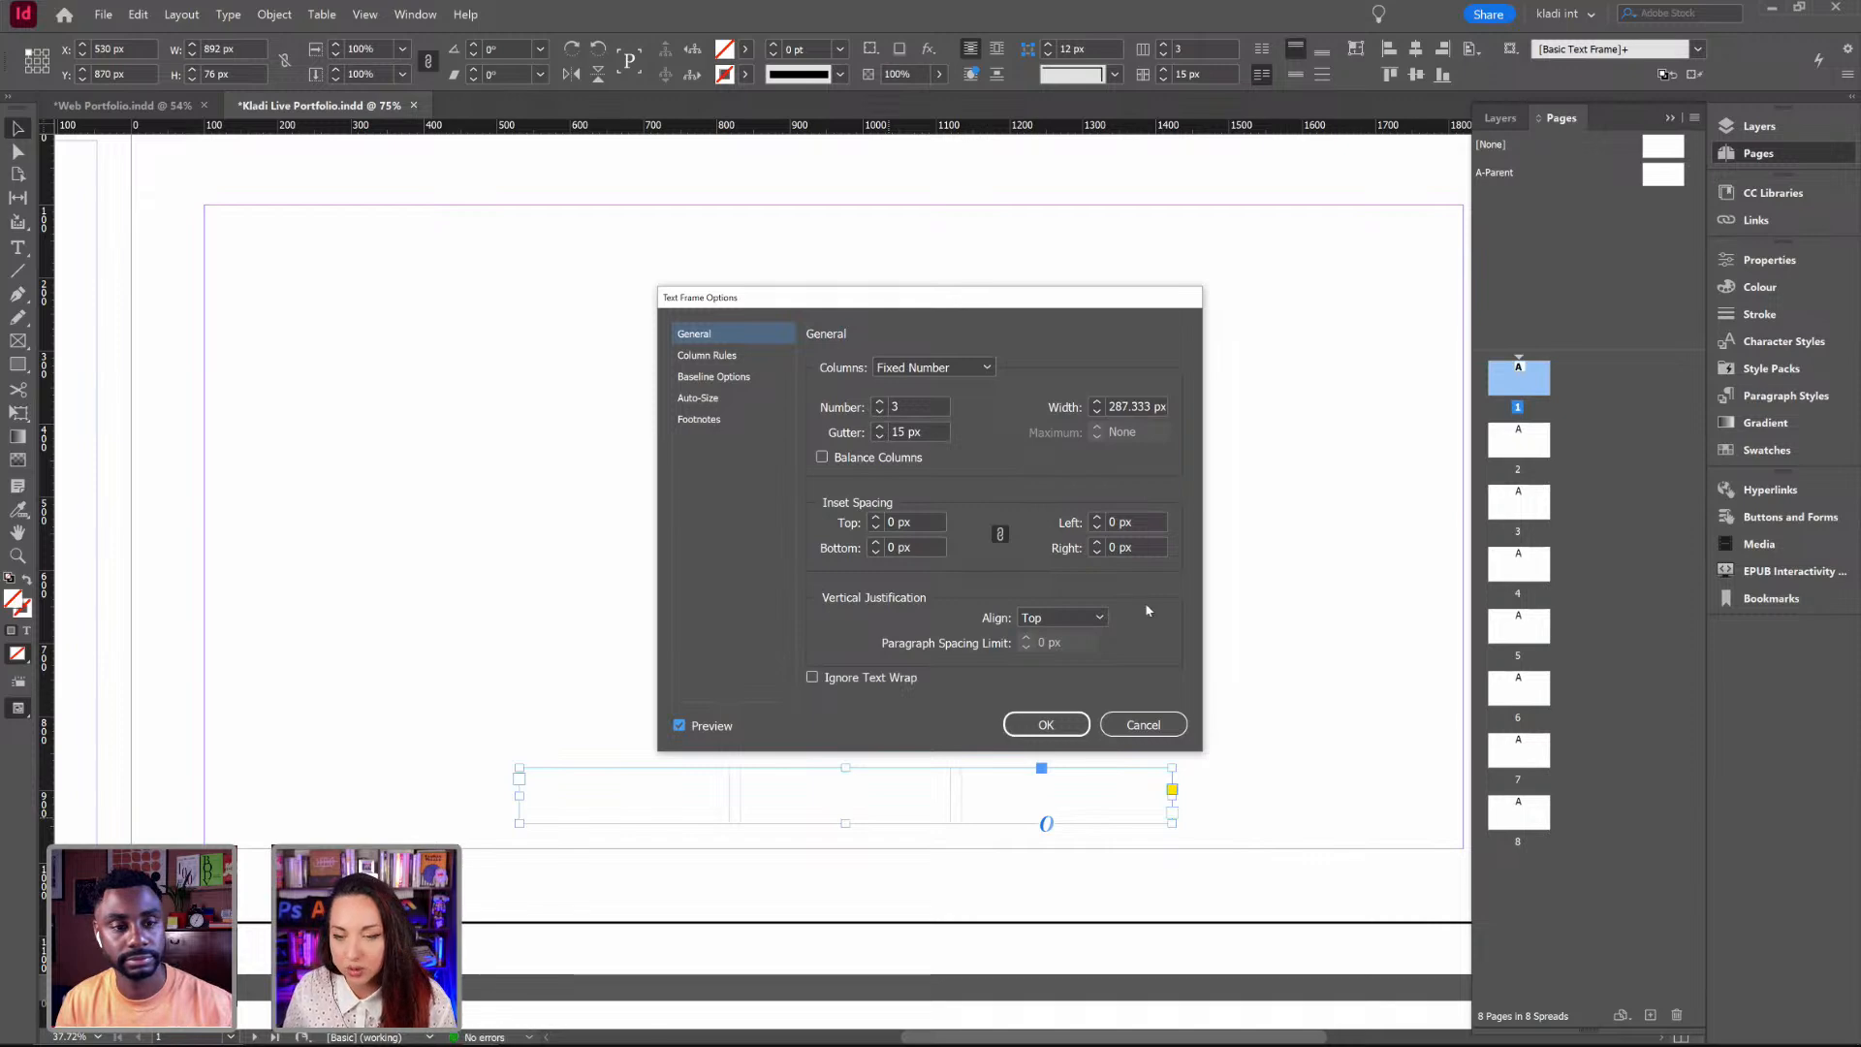
left_click(1055, 725)
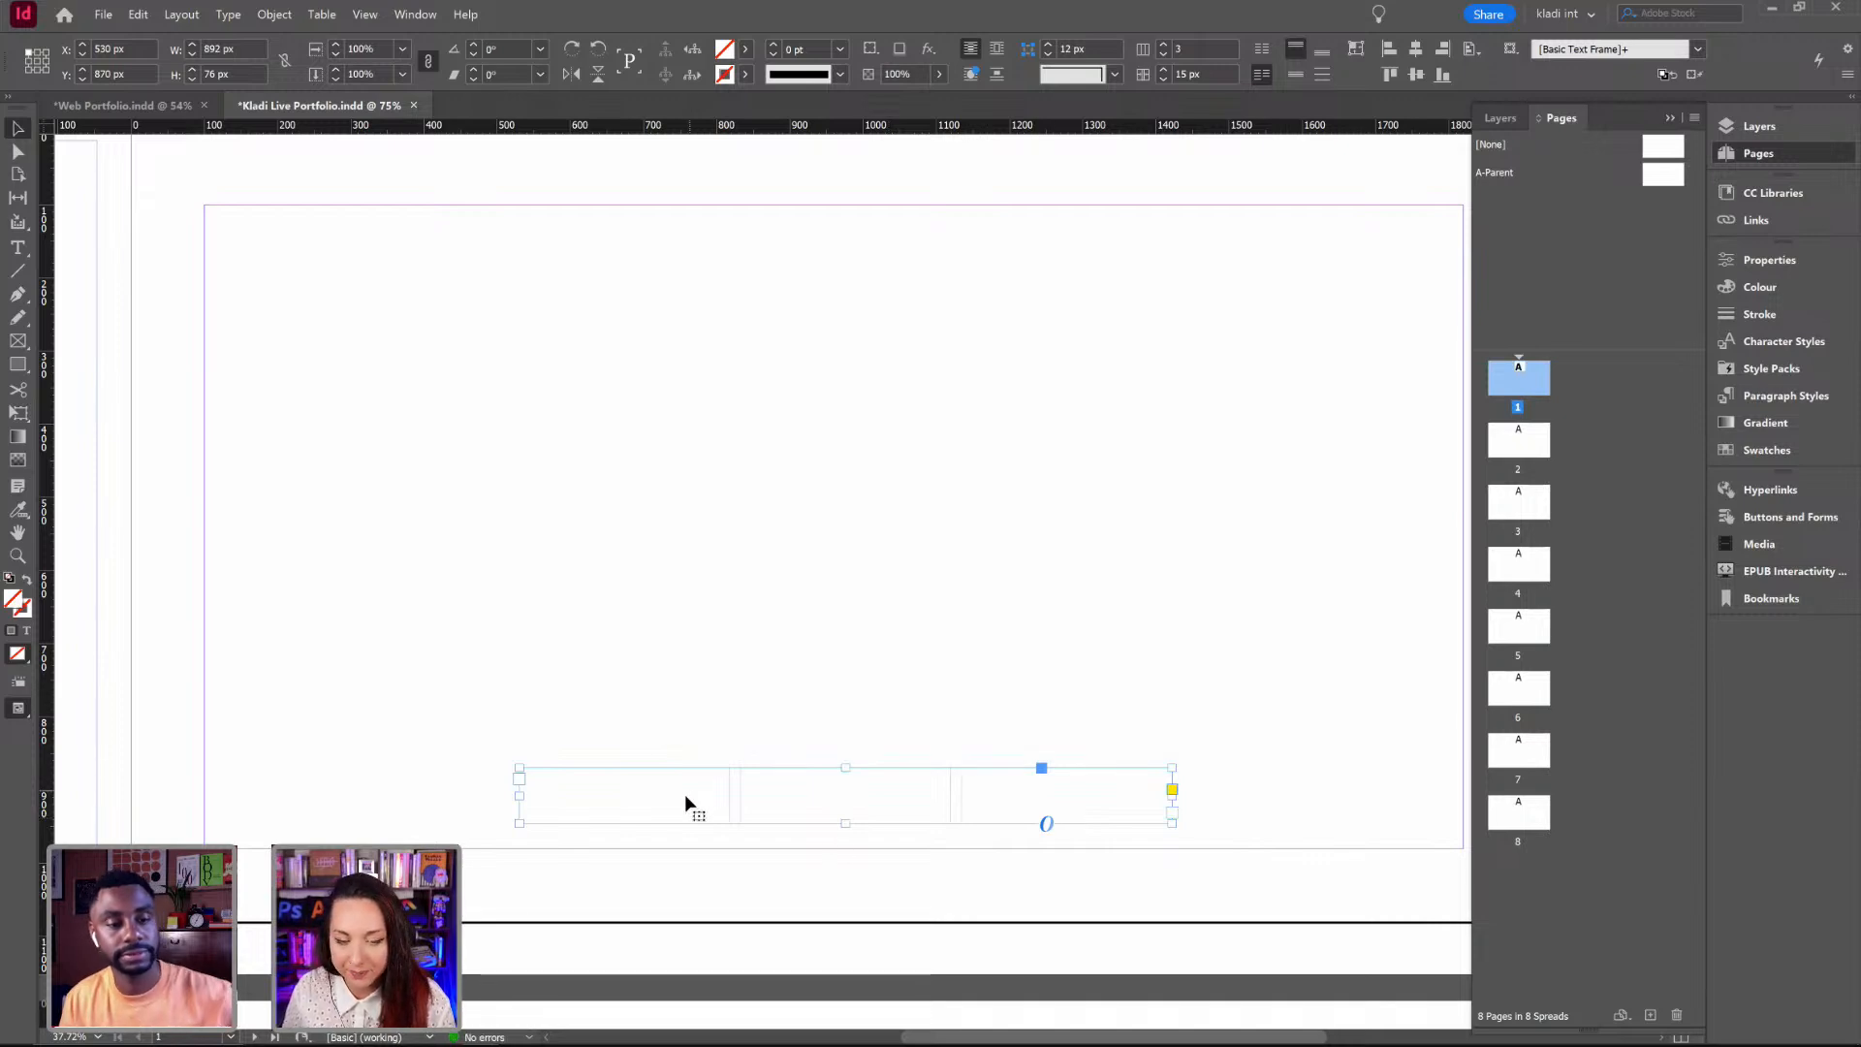
Step: Enter the navigation labels PROJECTS, ABOUT and FEATURES in the frame's three columns, one per column
double_click(621, 788)
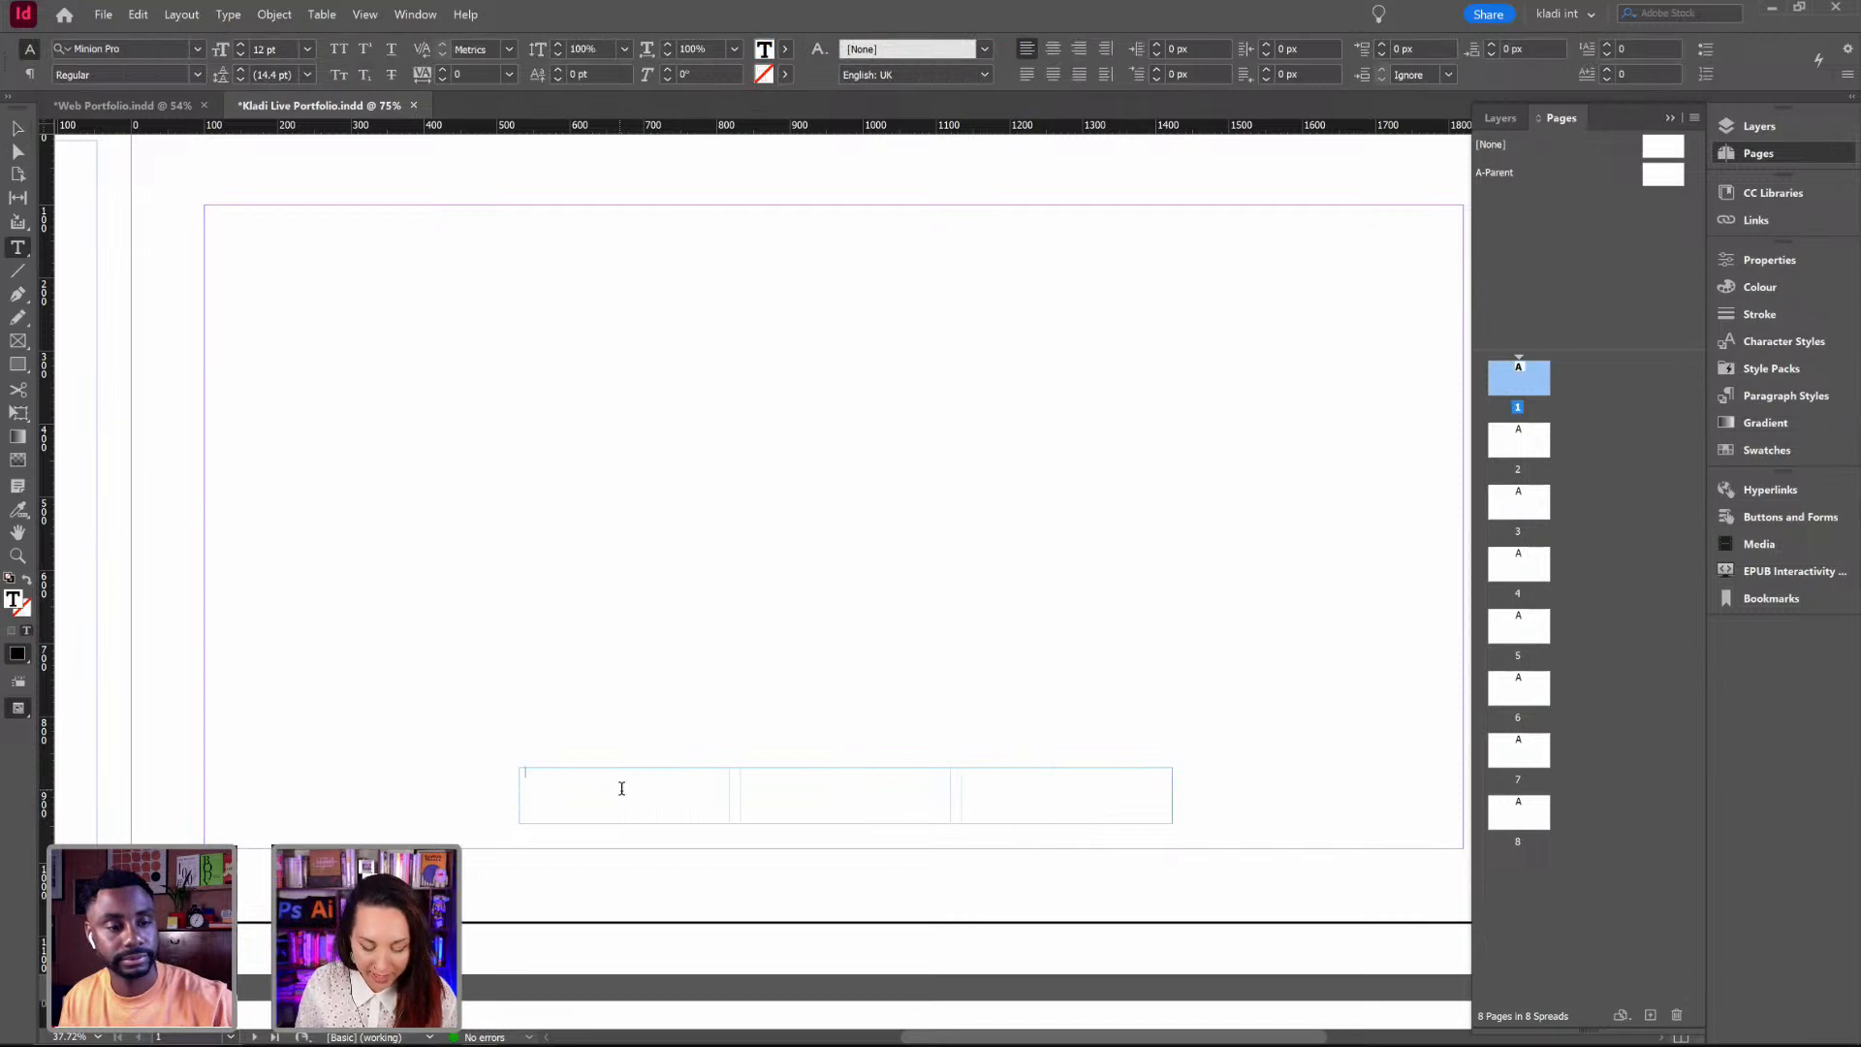
type("PRIJECT")
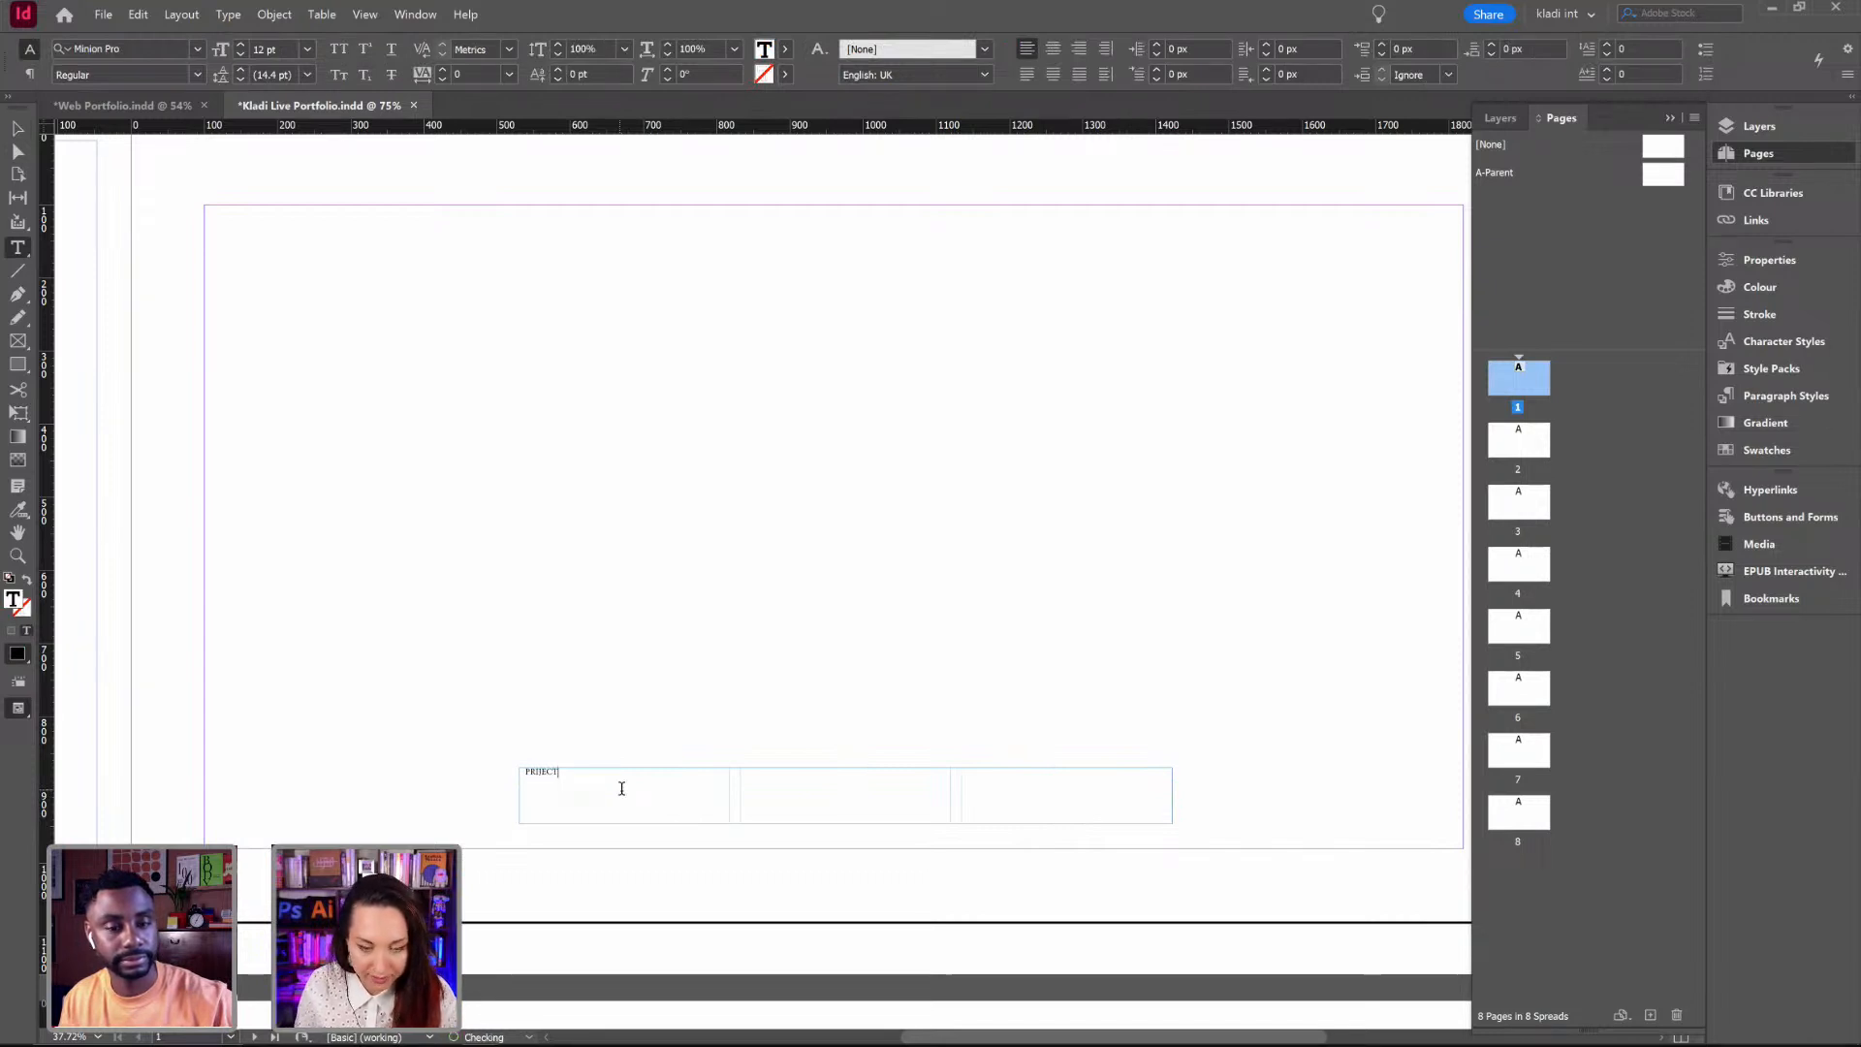
key("BackSpace")
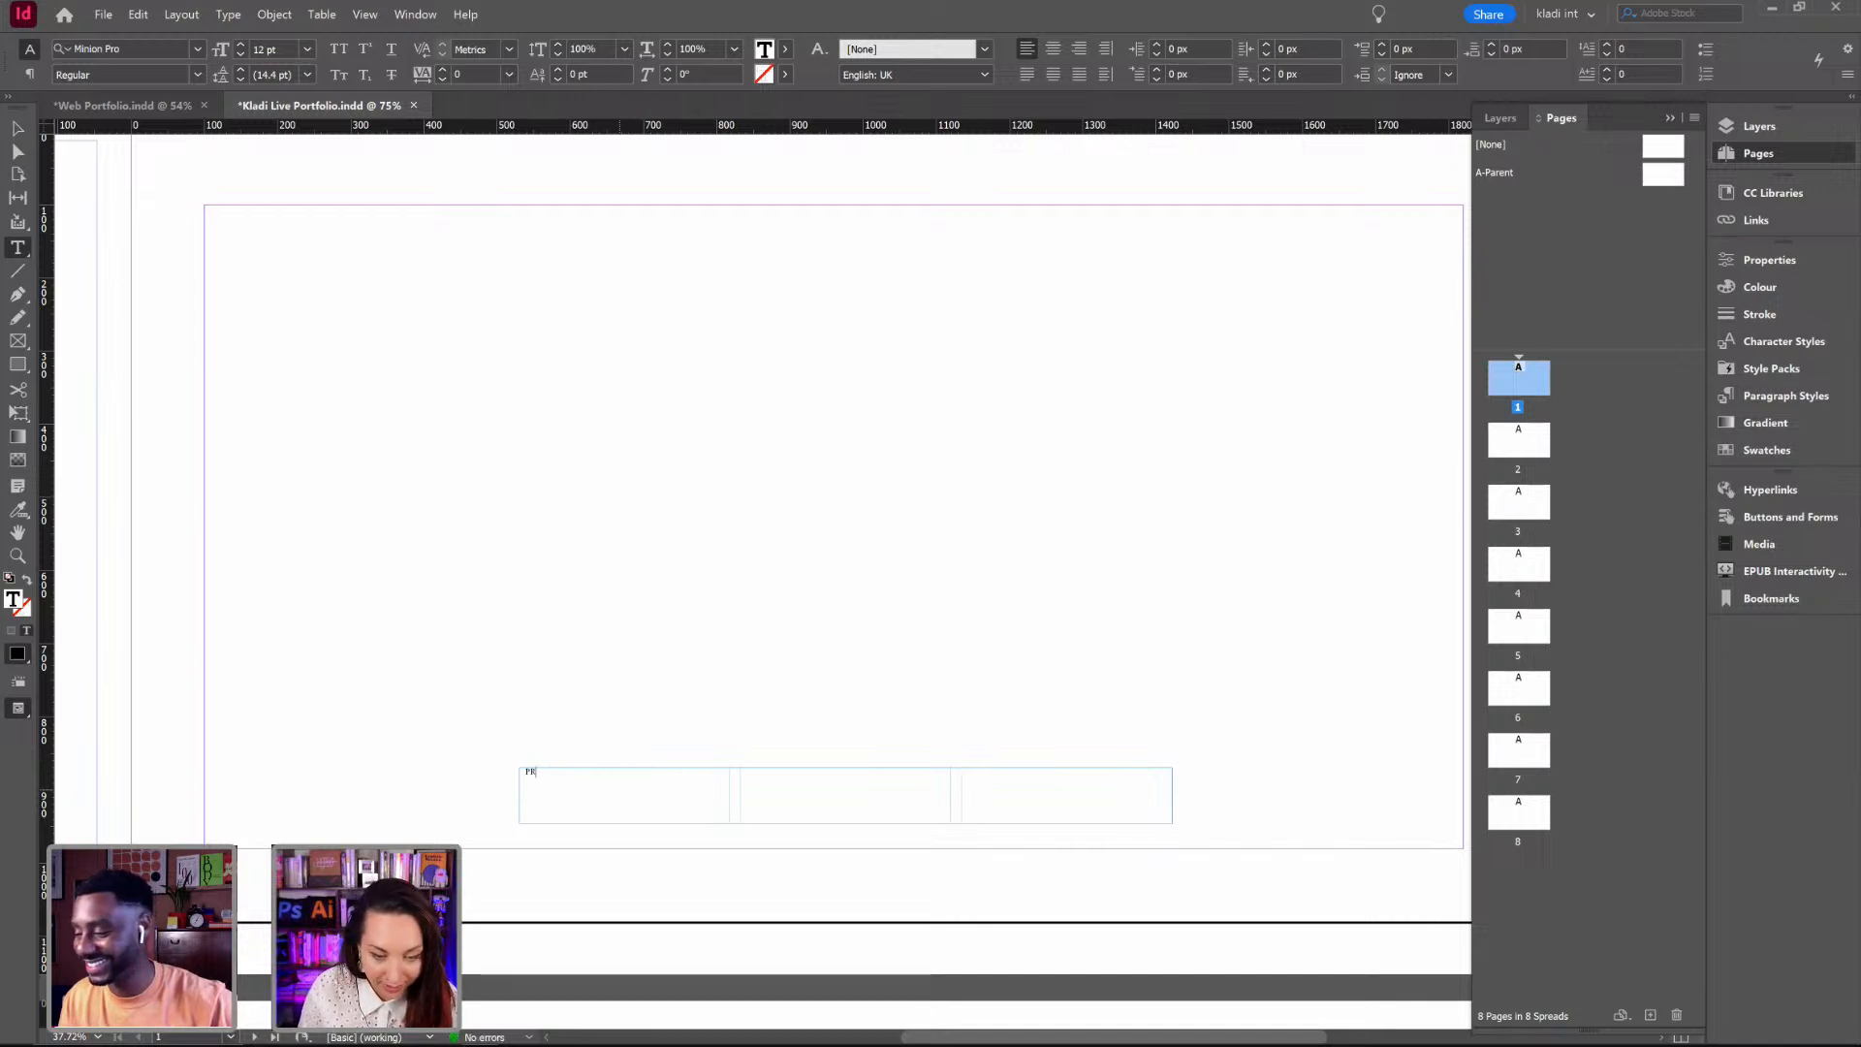
type("OJECTS")
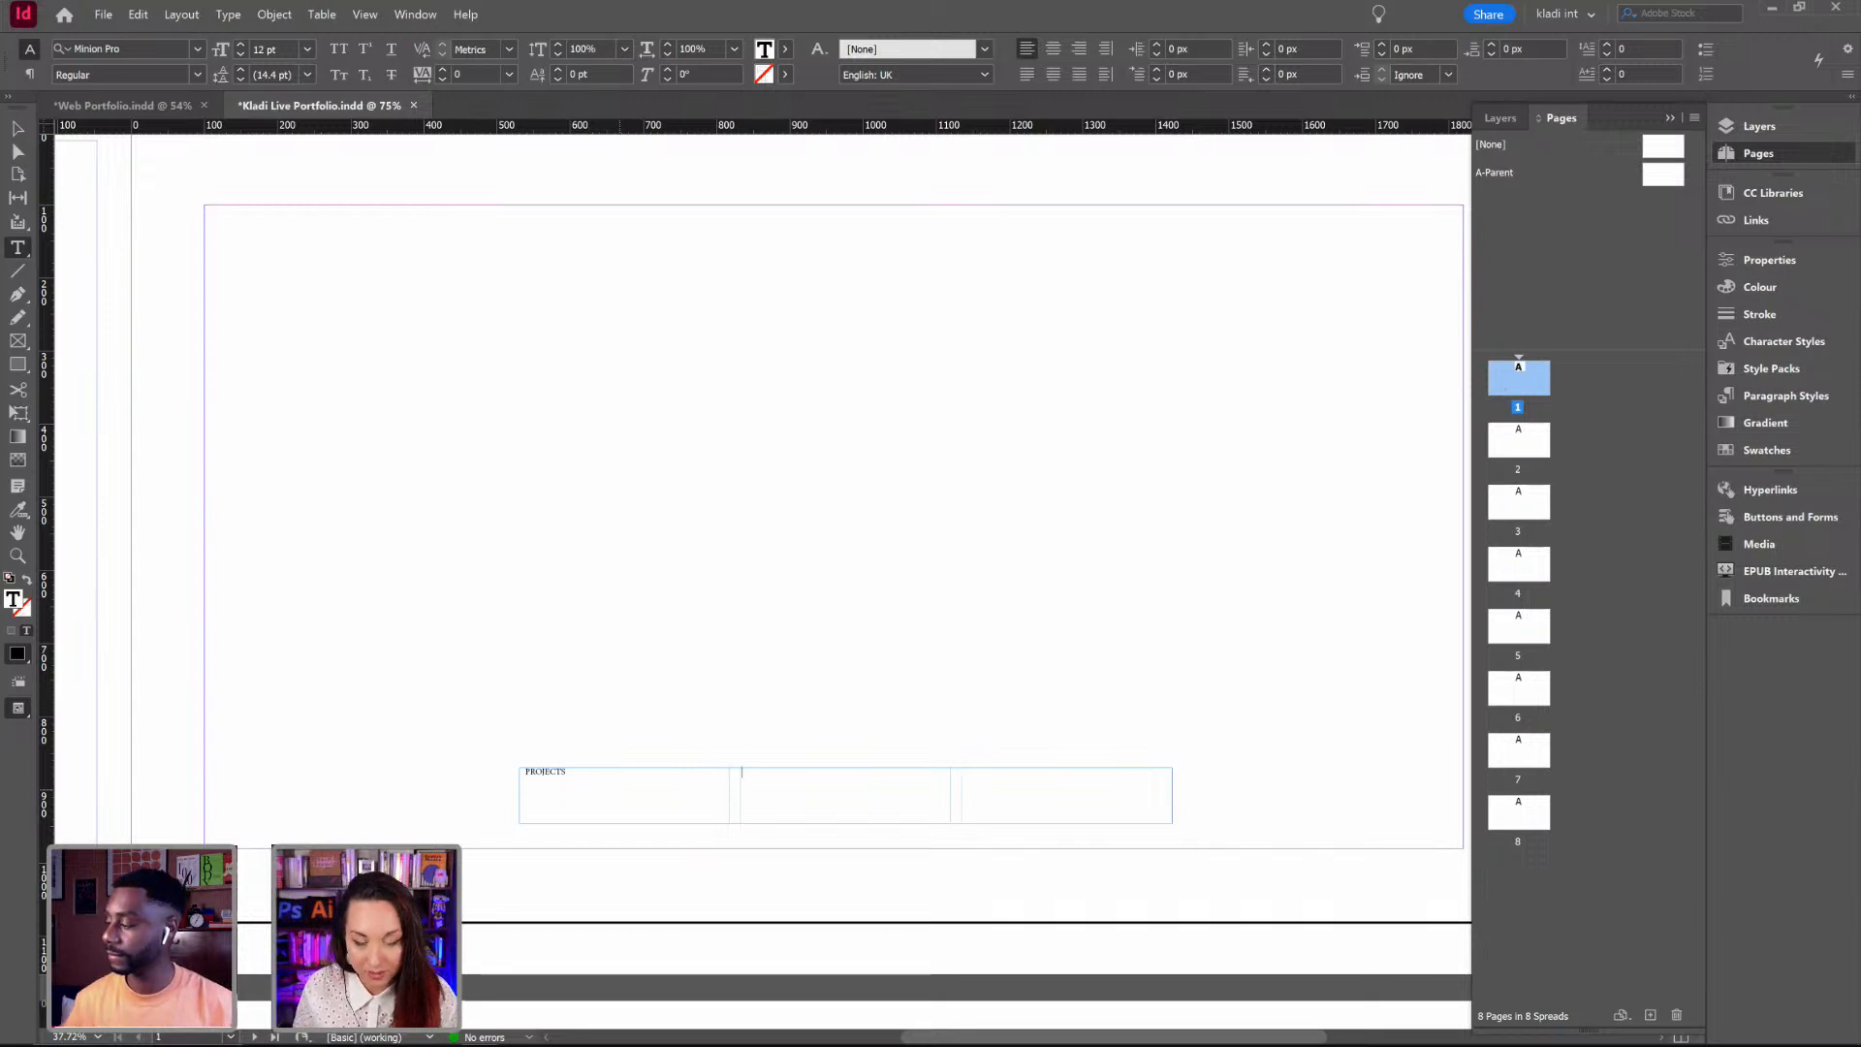
type("ABOUT")
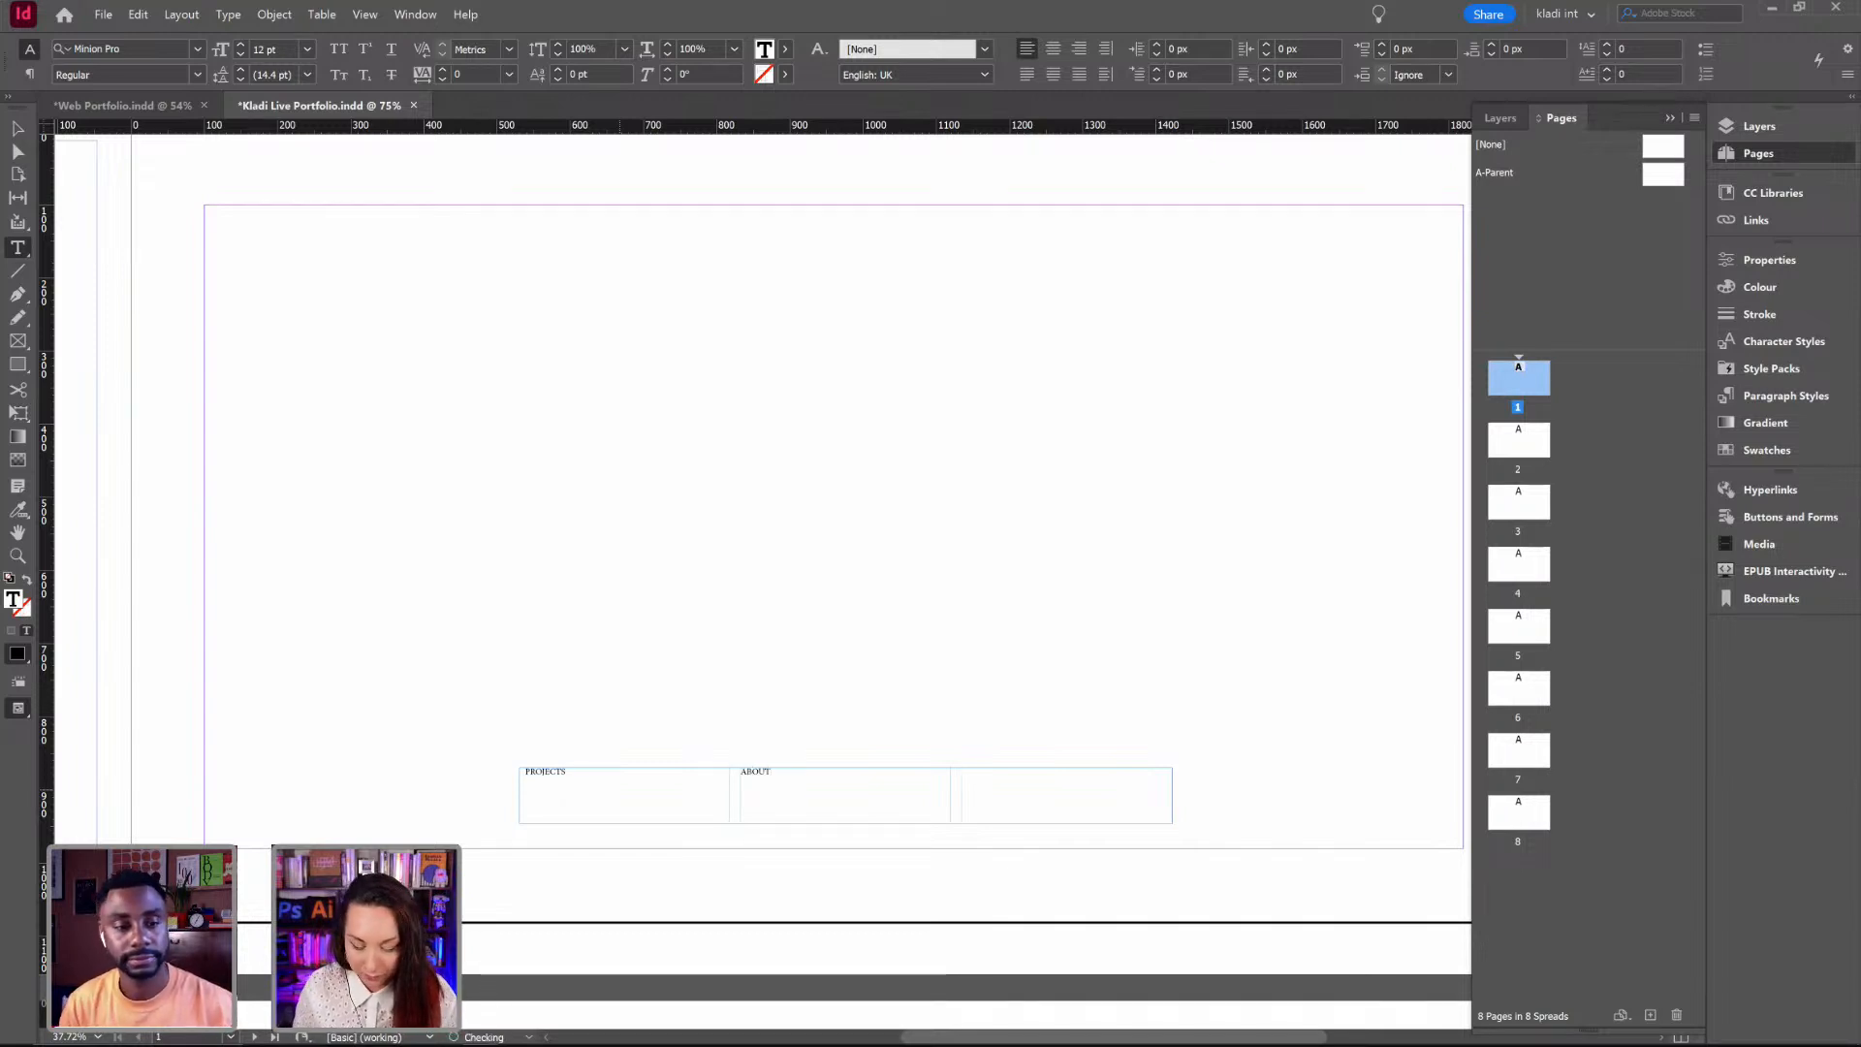
key("KP_Enter")
type("FEATURES")
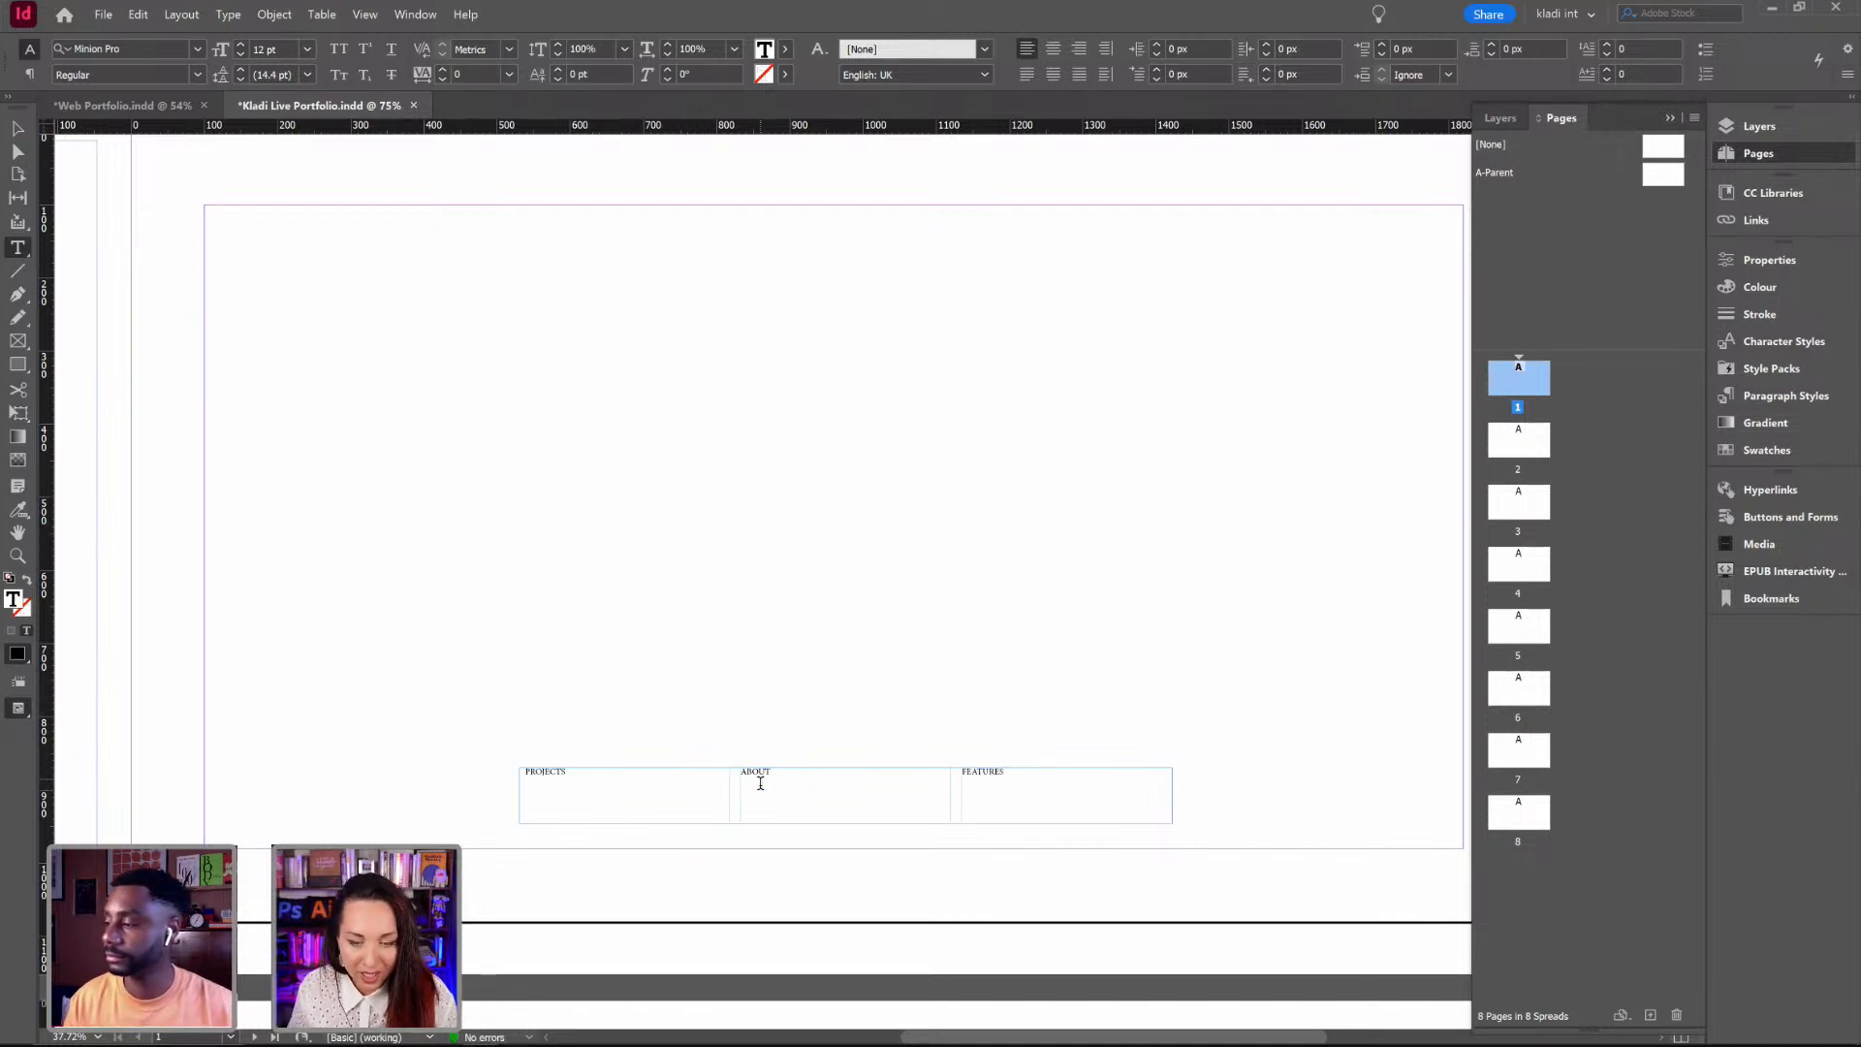
Step: Remove ABOUT from the middle column and insert it before PROJECTS so the labels run ABOUT, PROJECTS, FEATURES
double_click(756, 774)
key("BackSpace")
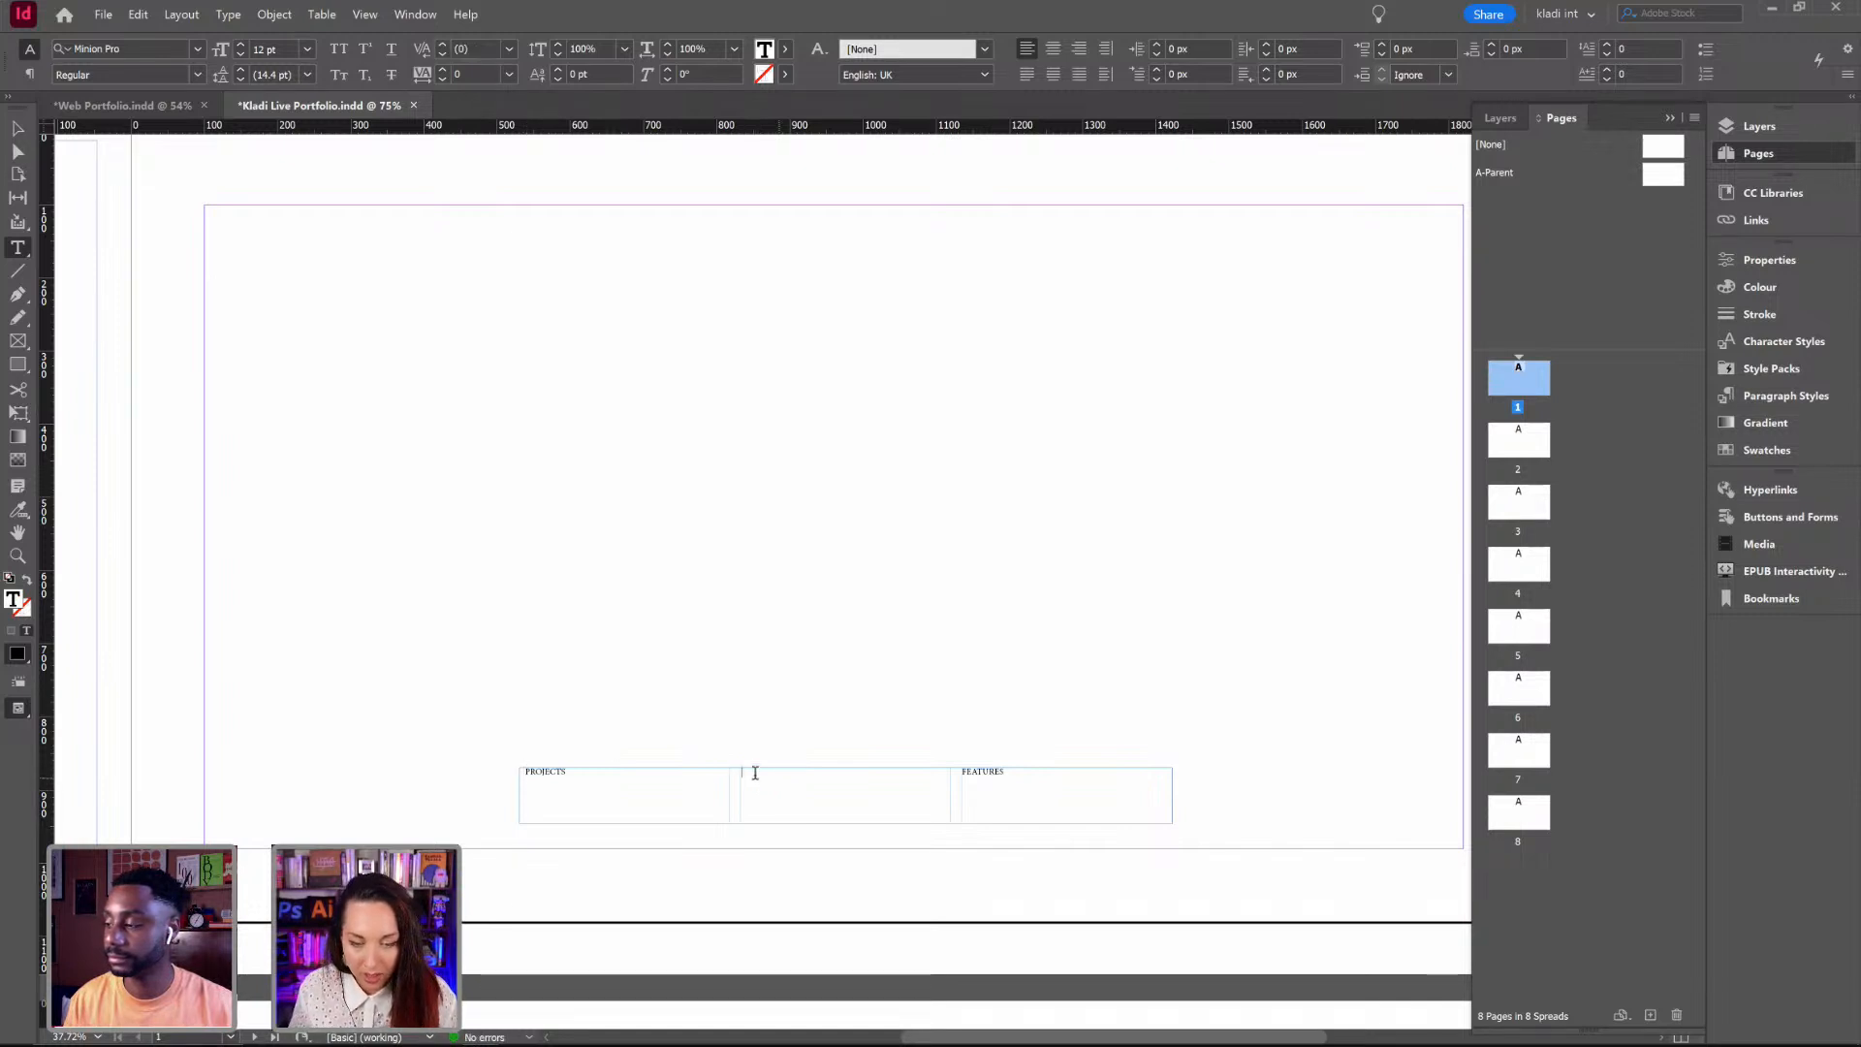
key("BackSpace")
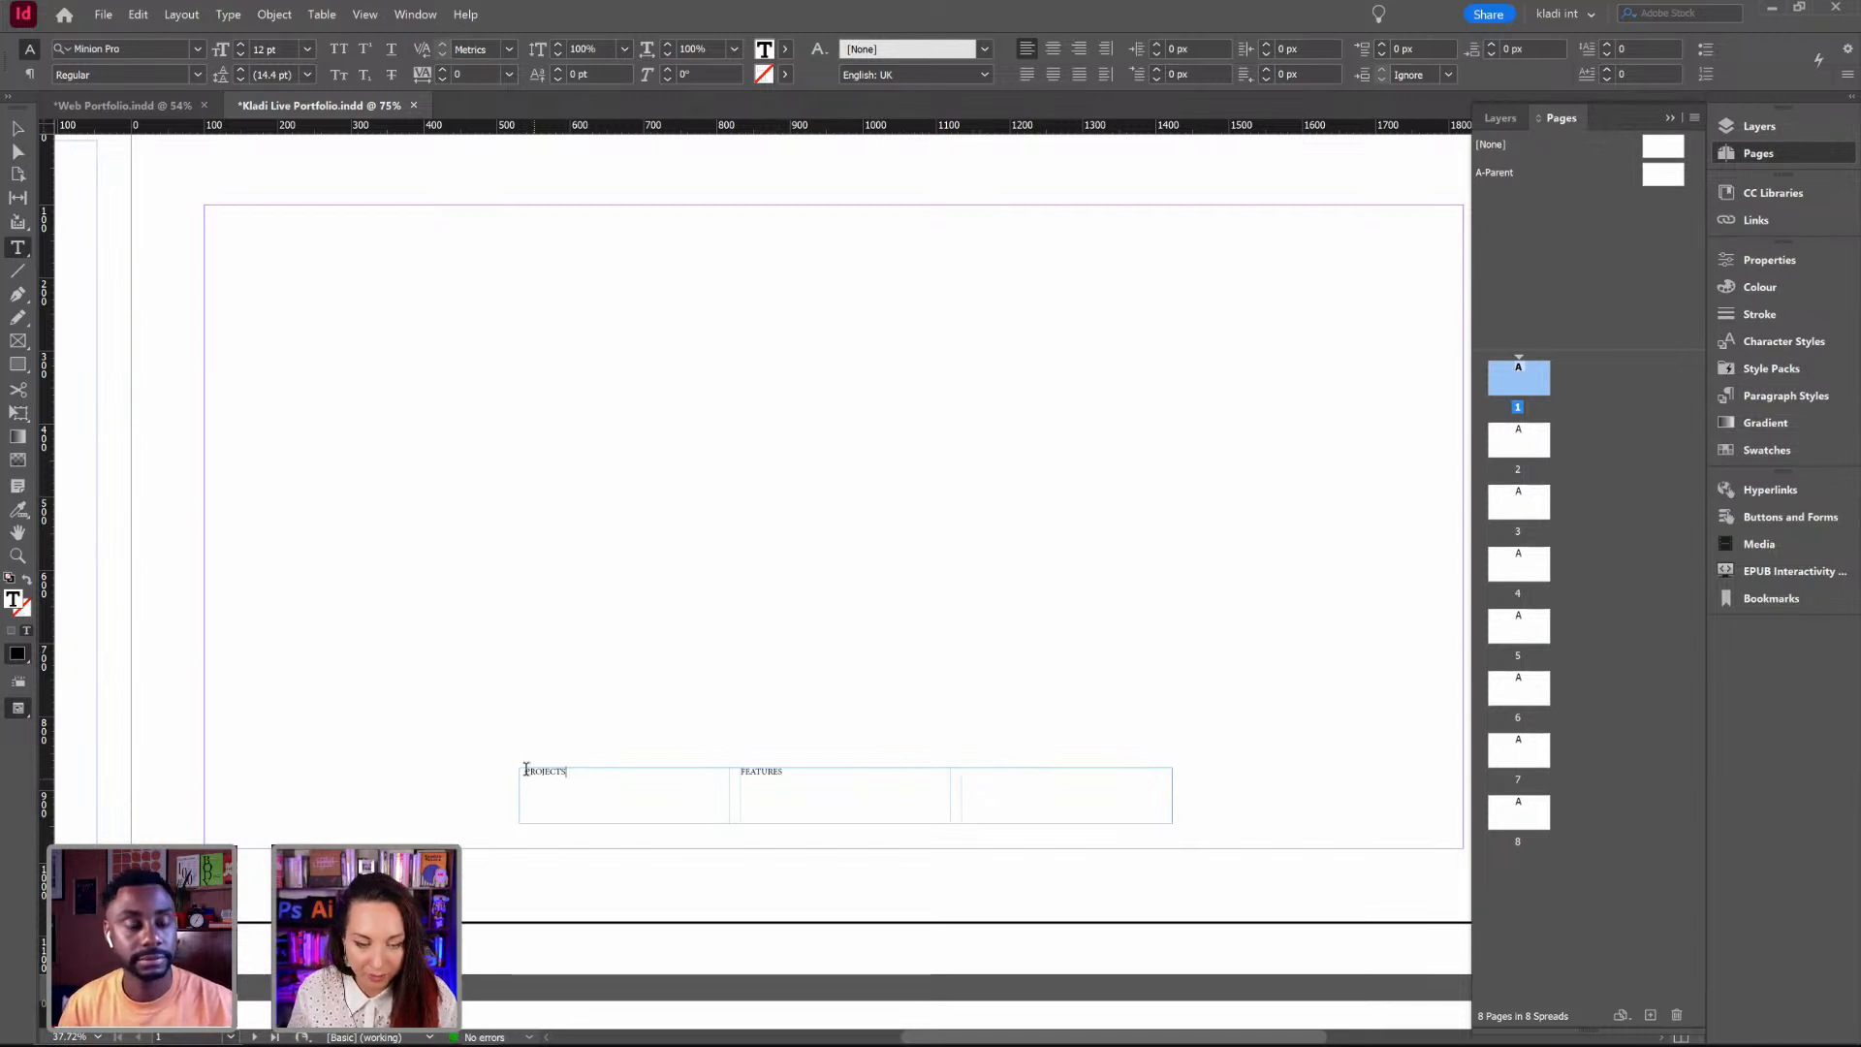
left_click(527, 771)
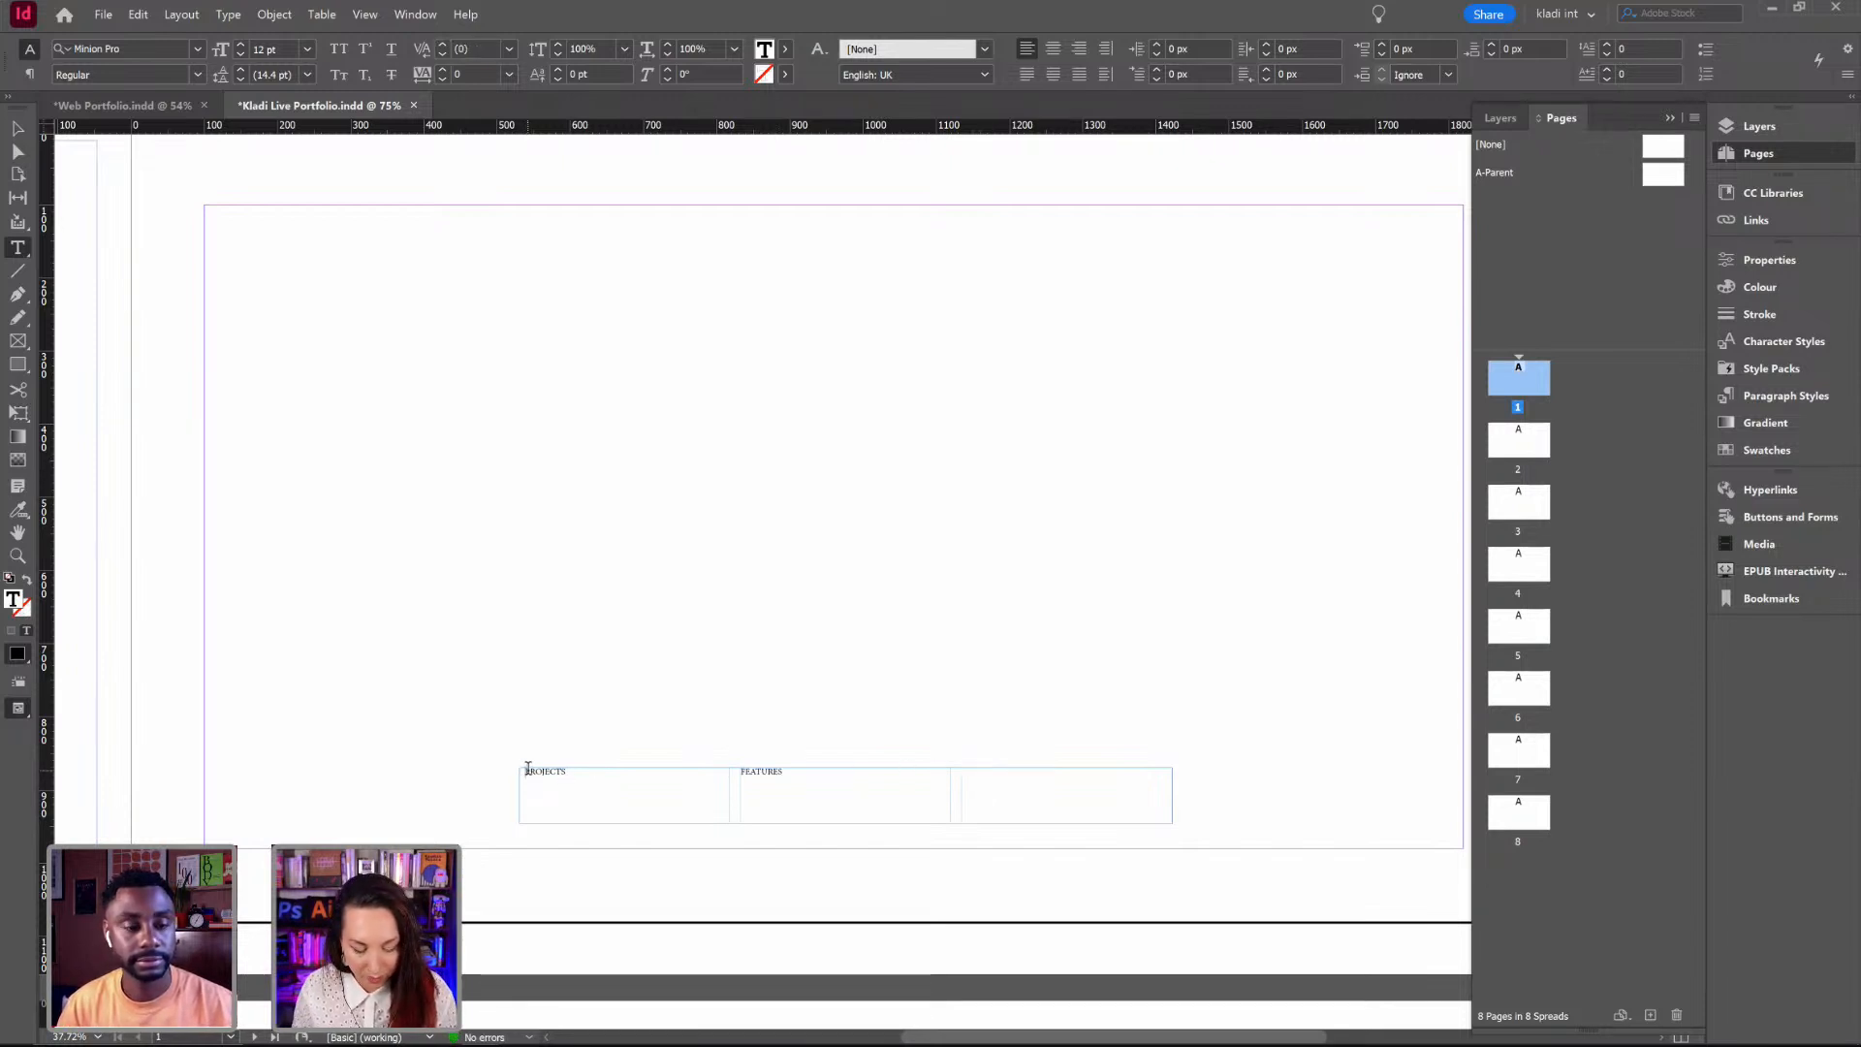
key("ctrl+a")
left_click(527, 768)
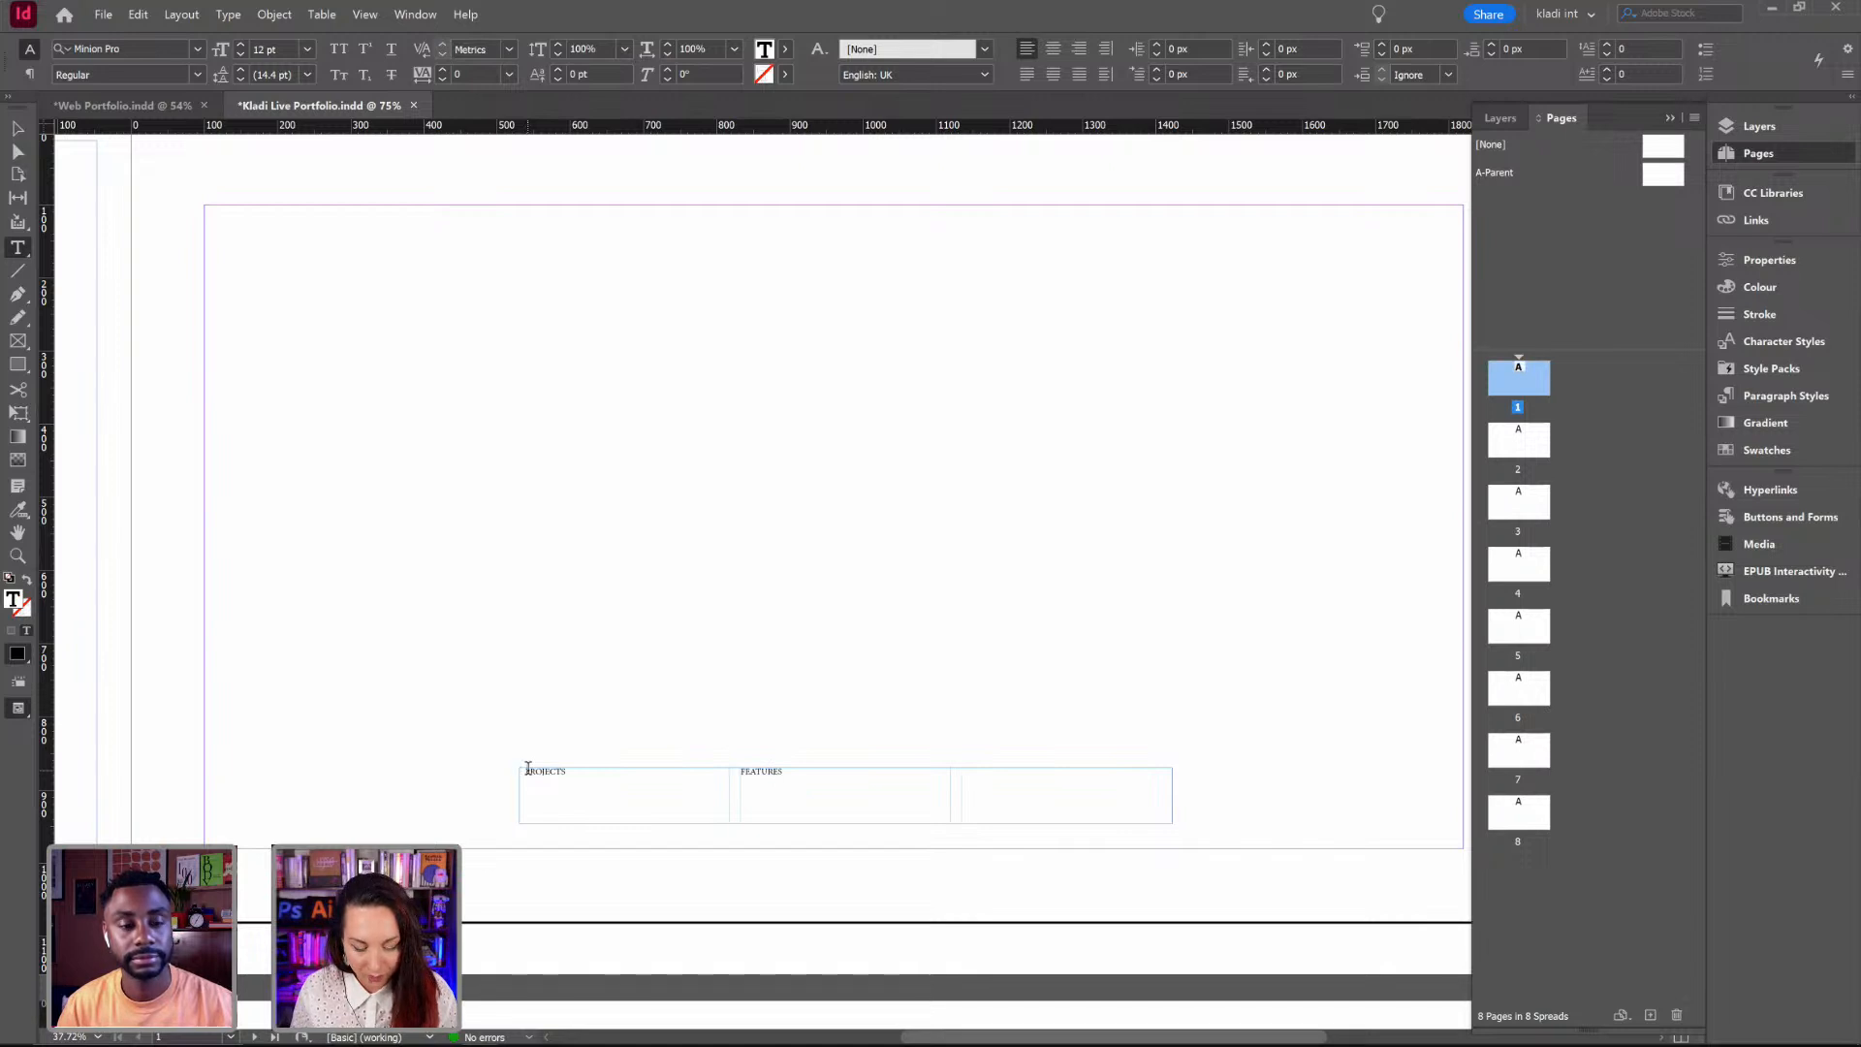
type("ABOUT")
key("KP_Enter")
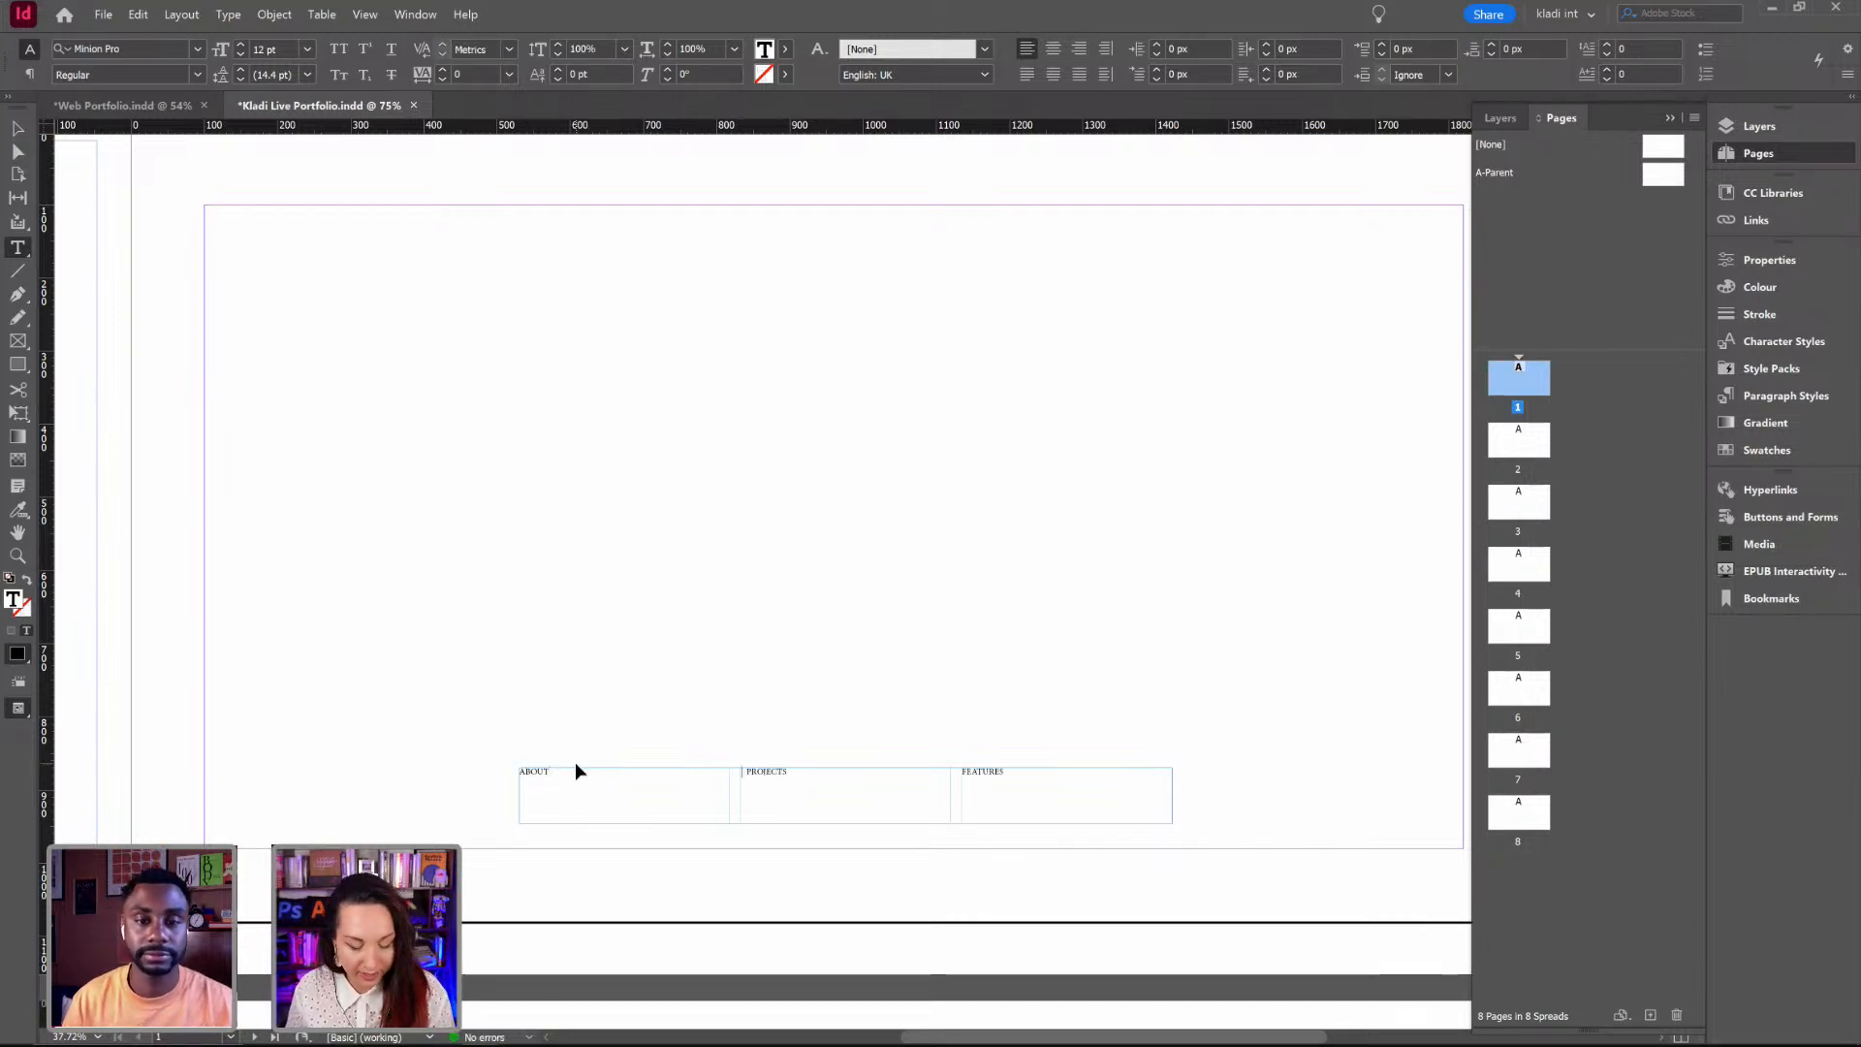
Step: Set all three navigation labels in the Termina Heavy font
key("ctrl+a")
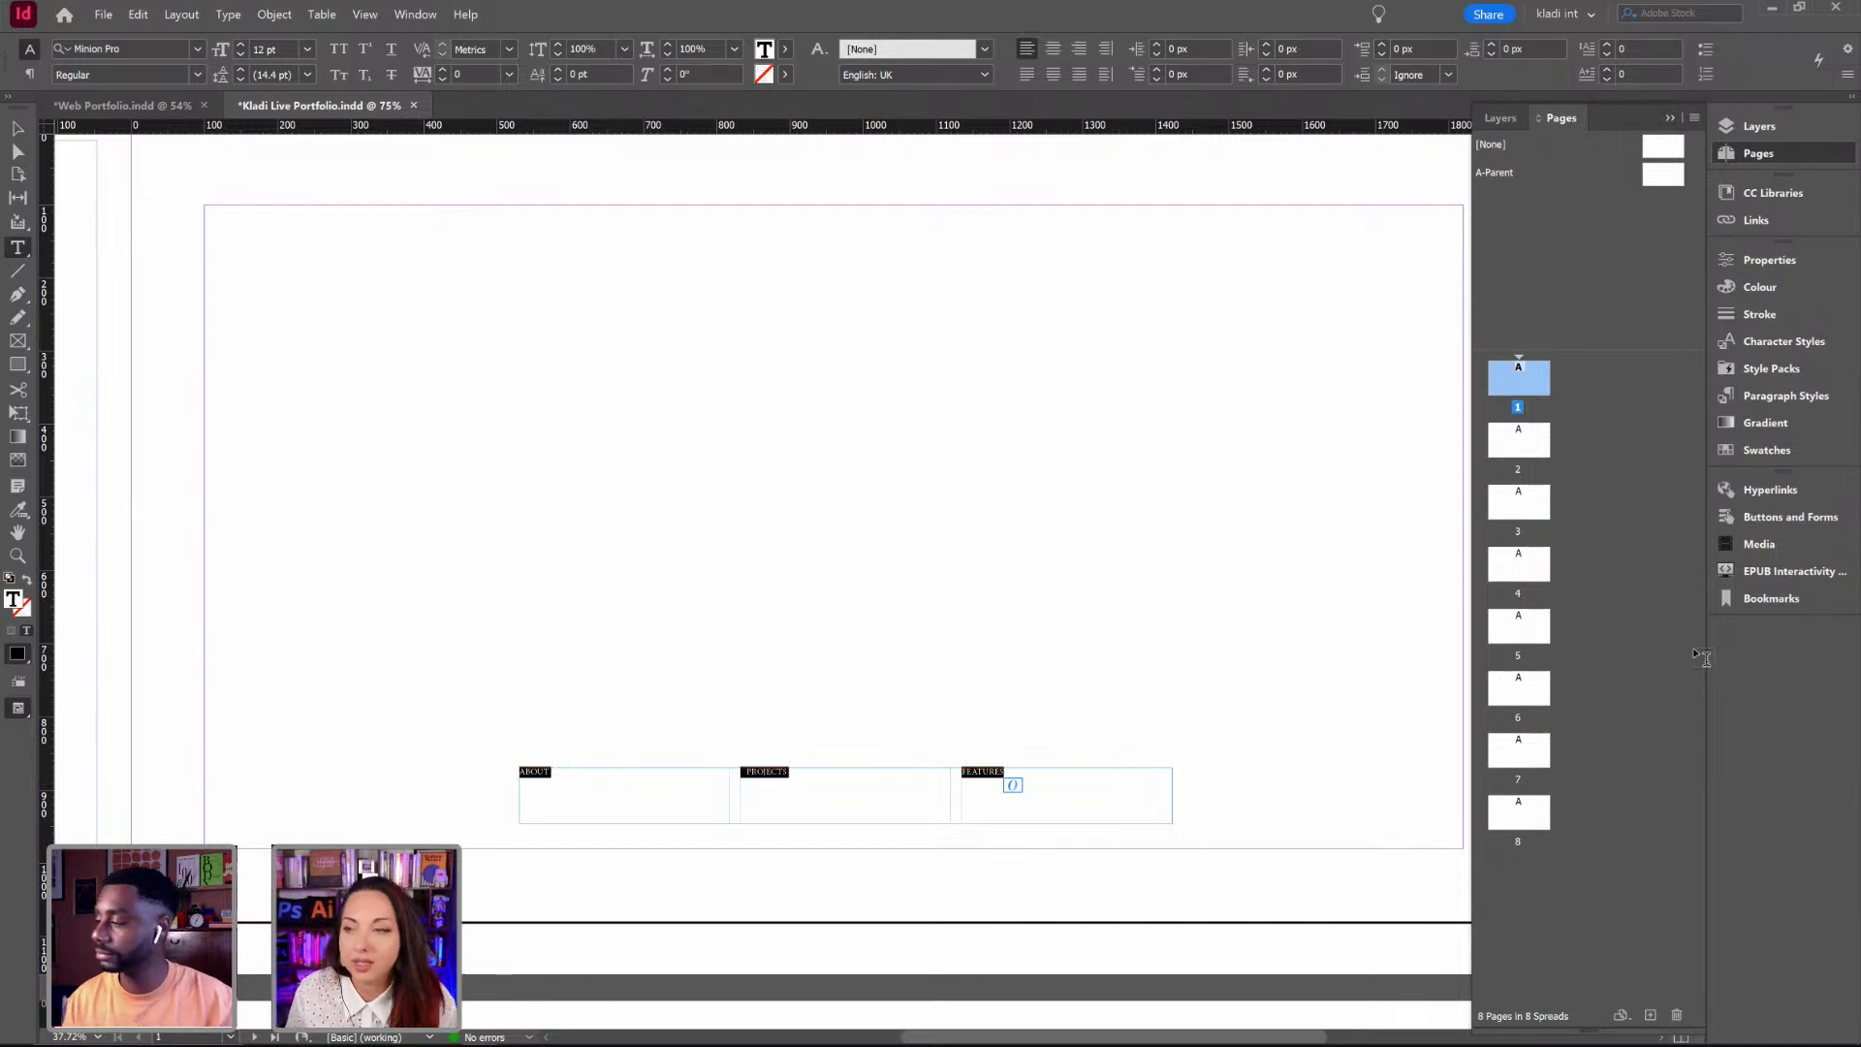
left_click(1757, 261)
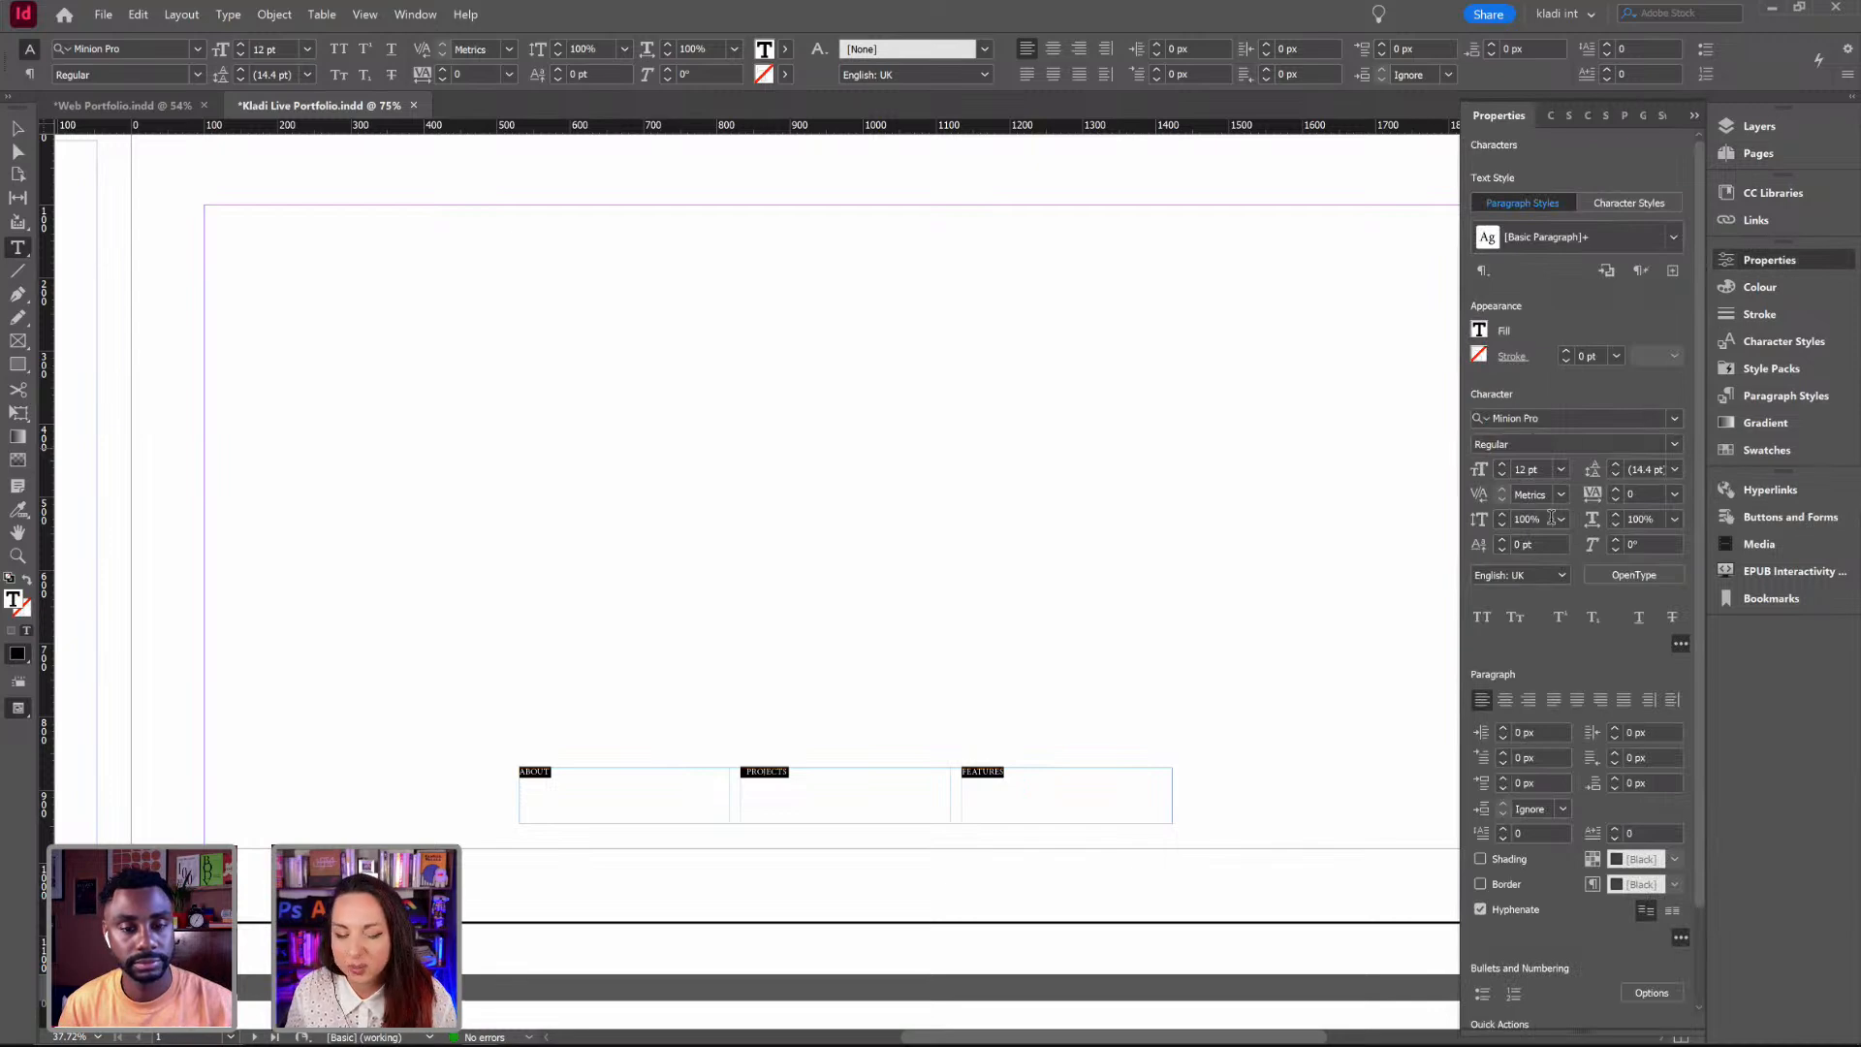
left_click(1557, 417)
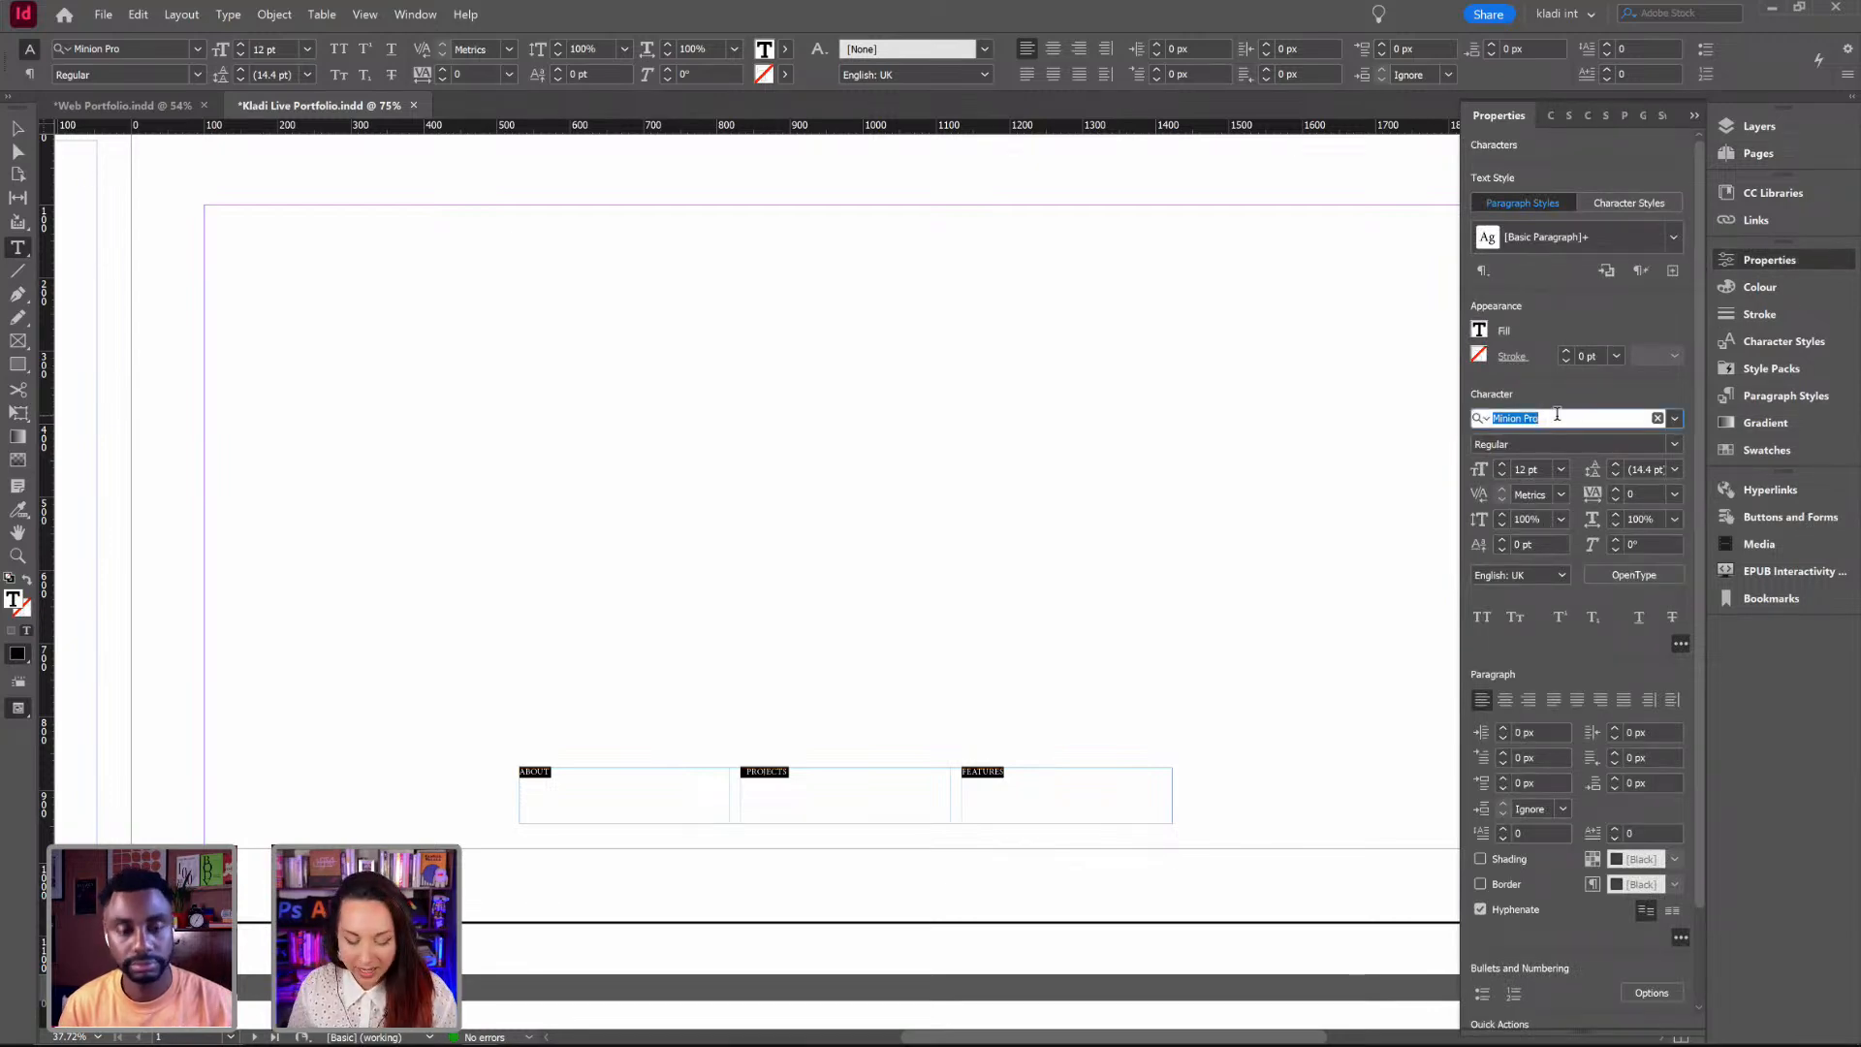
type("termin")
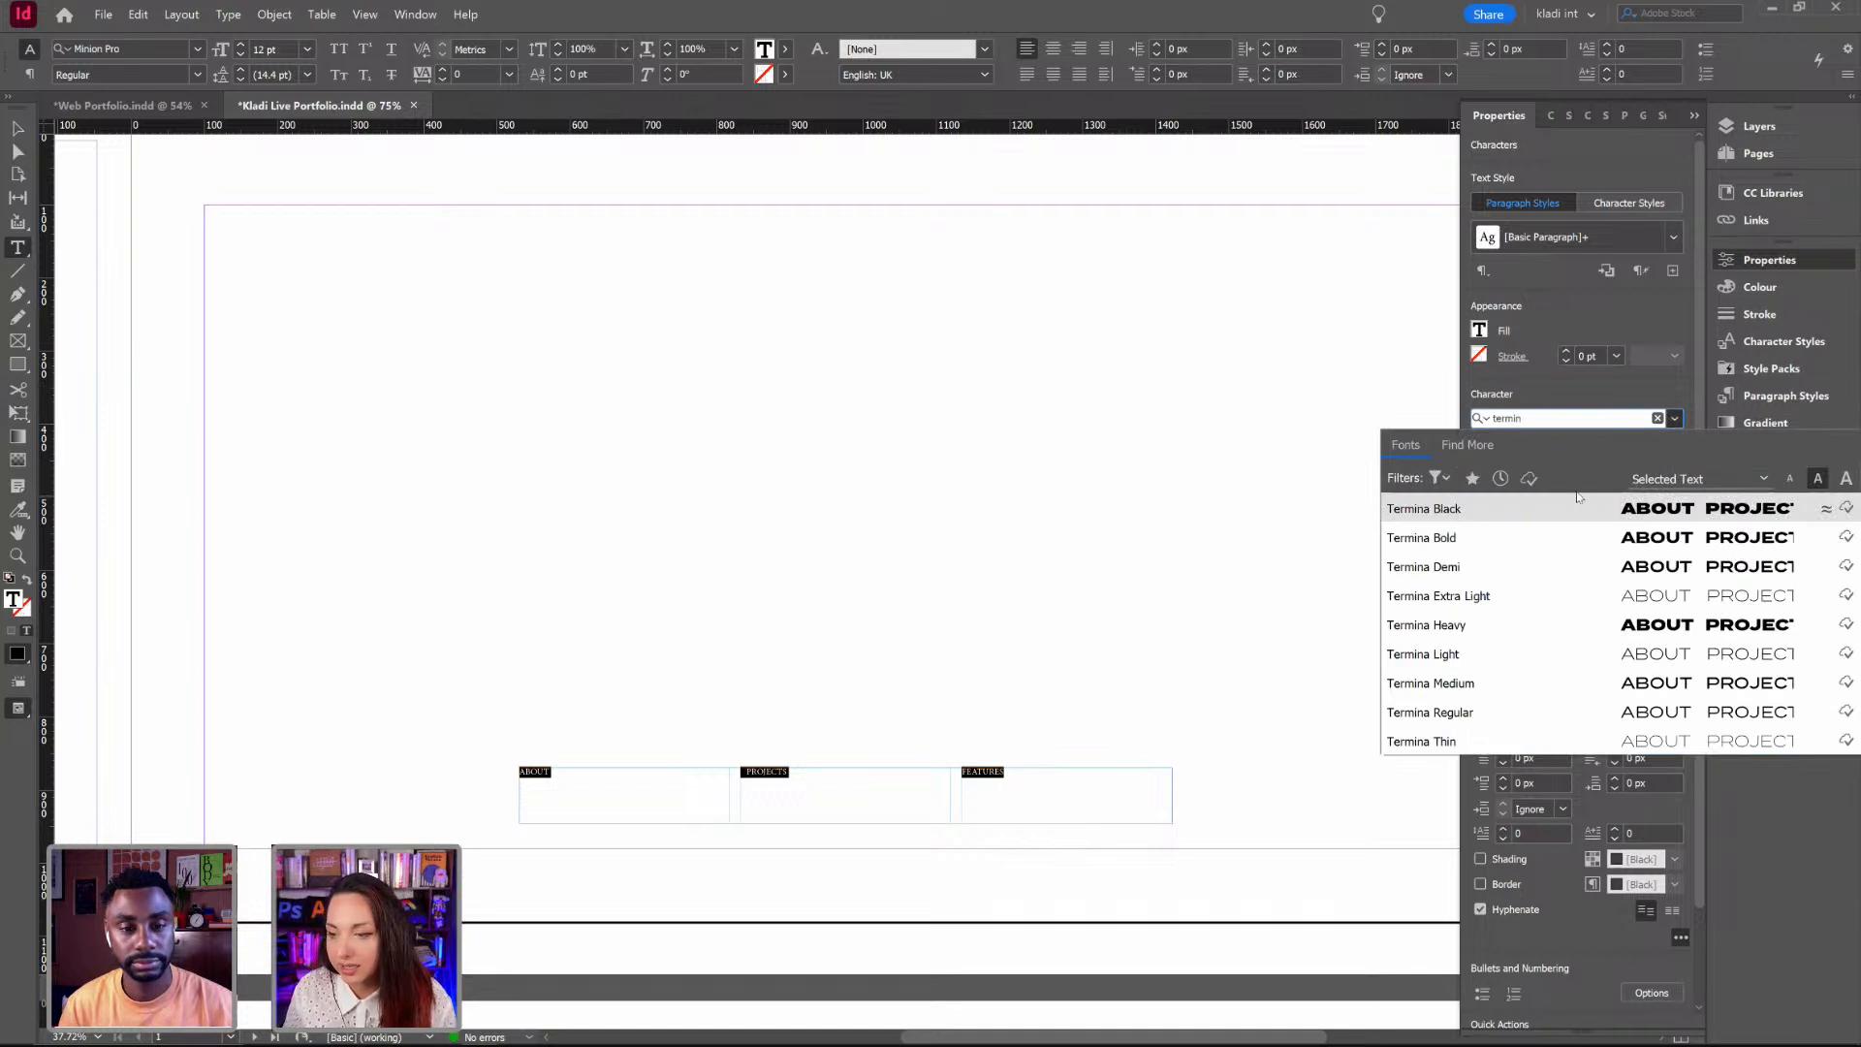
left_click(1530, 625)
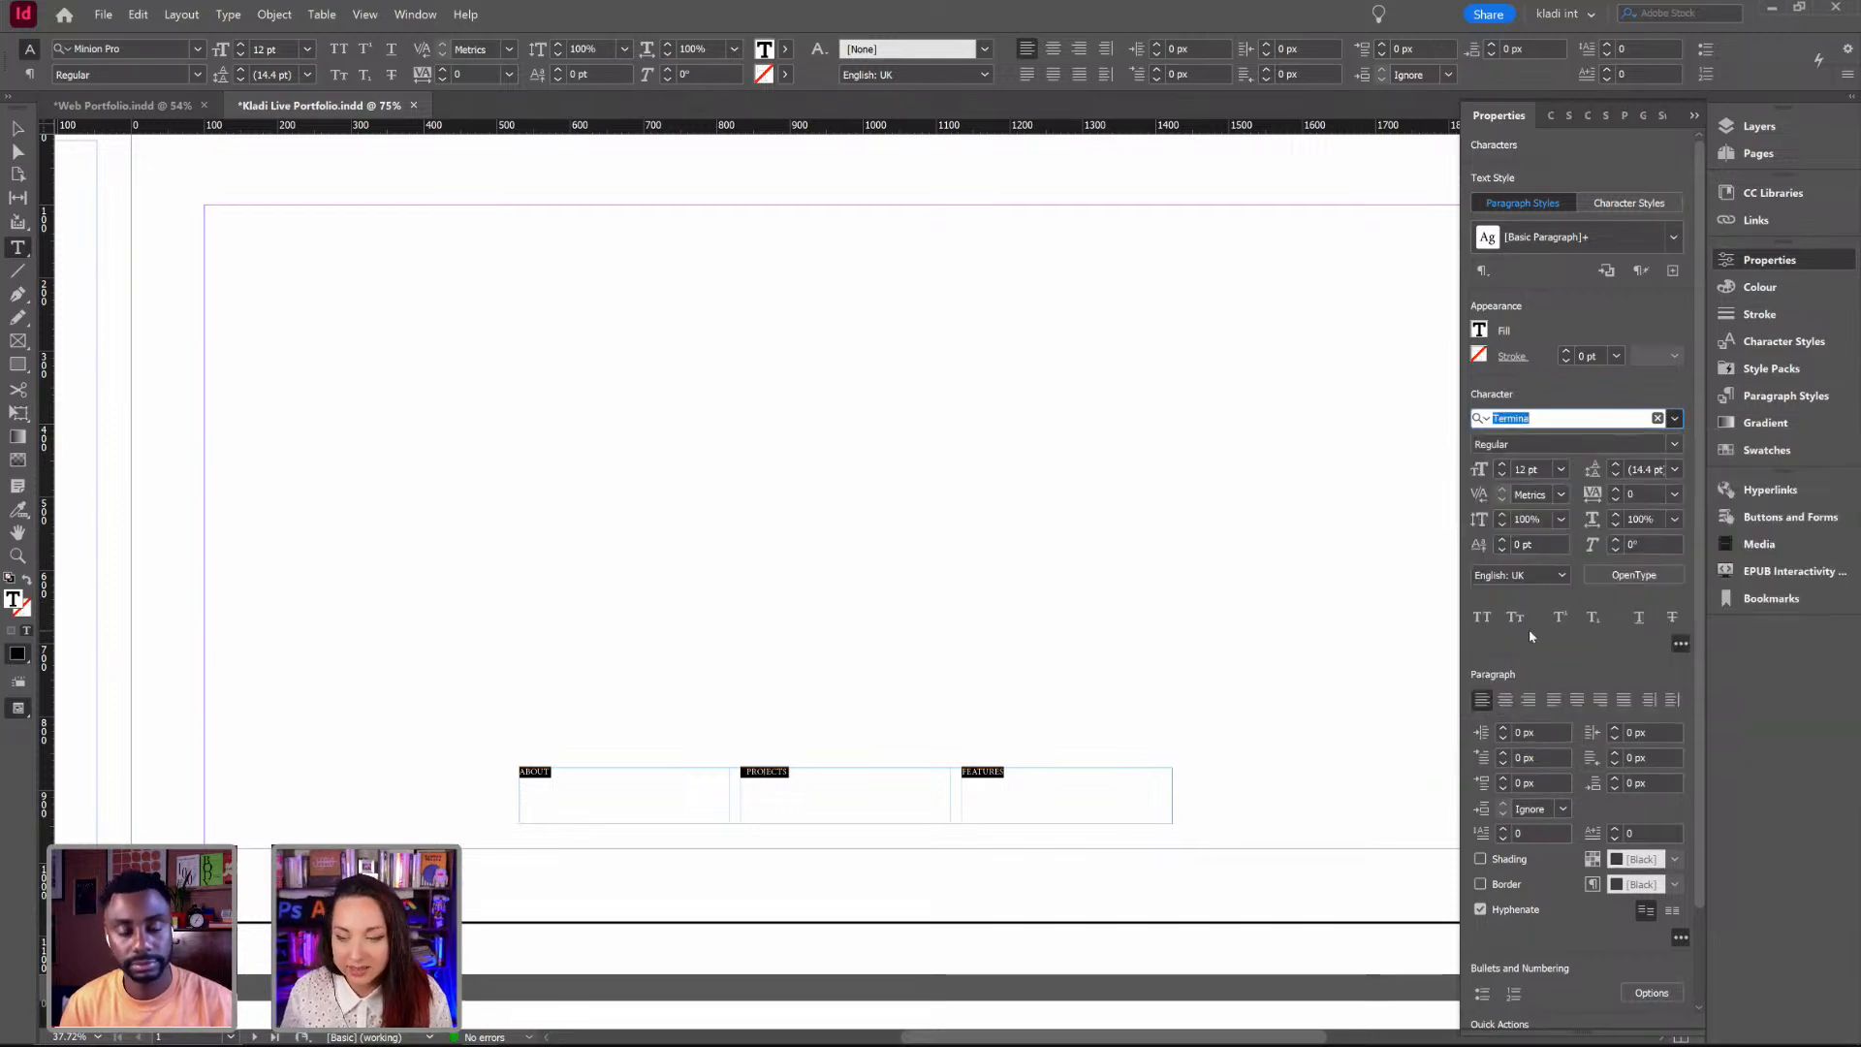
Step: Set the navigation labels' font size to 30 pt and centre-align them within their columns
double_click(1520, 468)
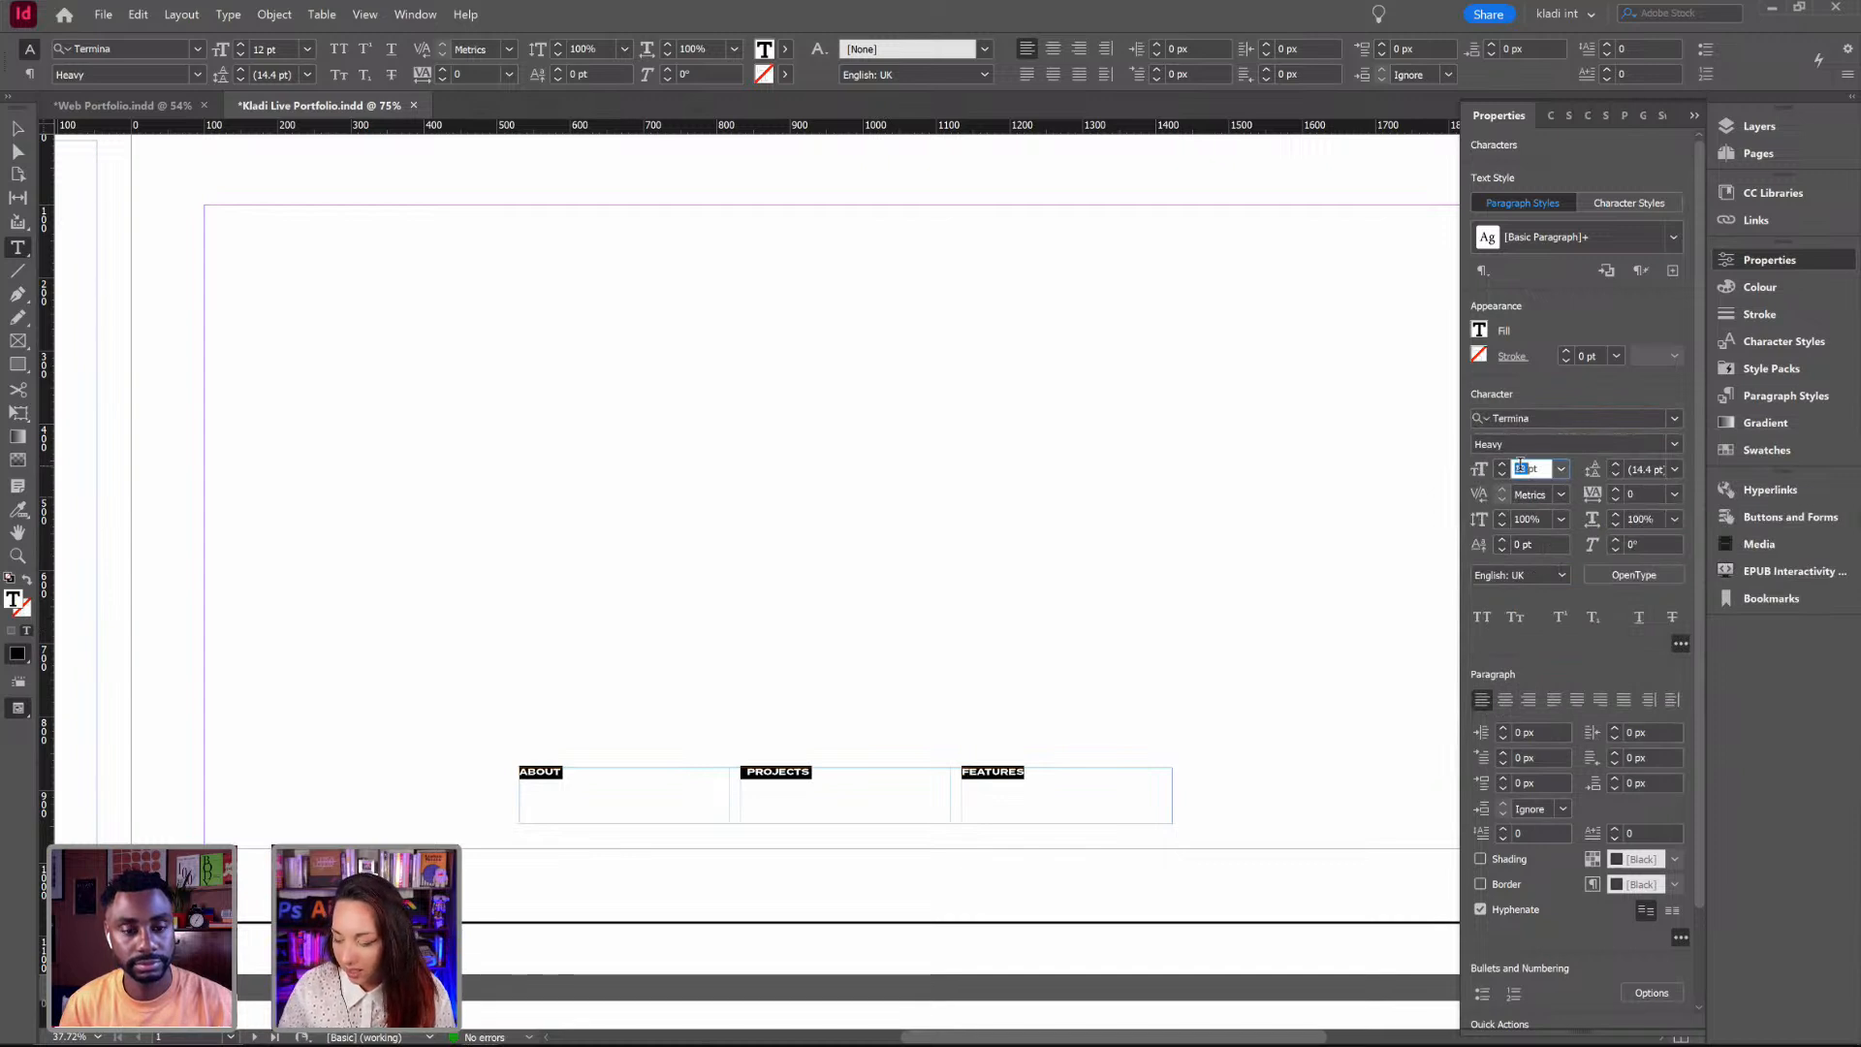
type("6")
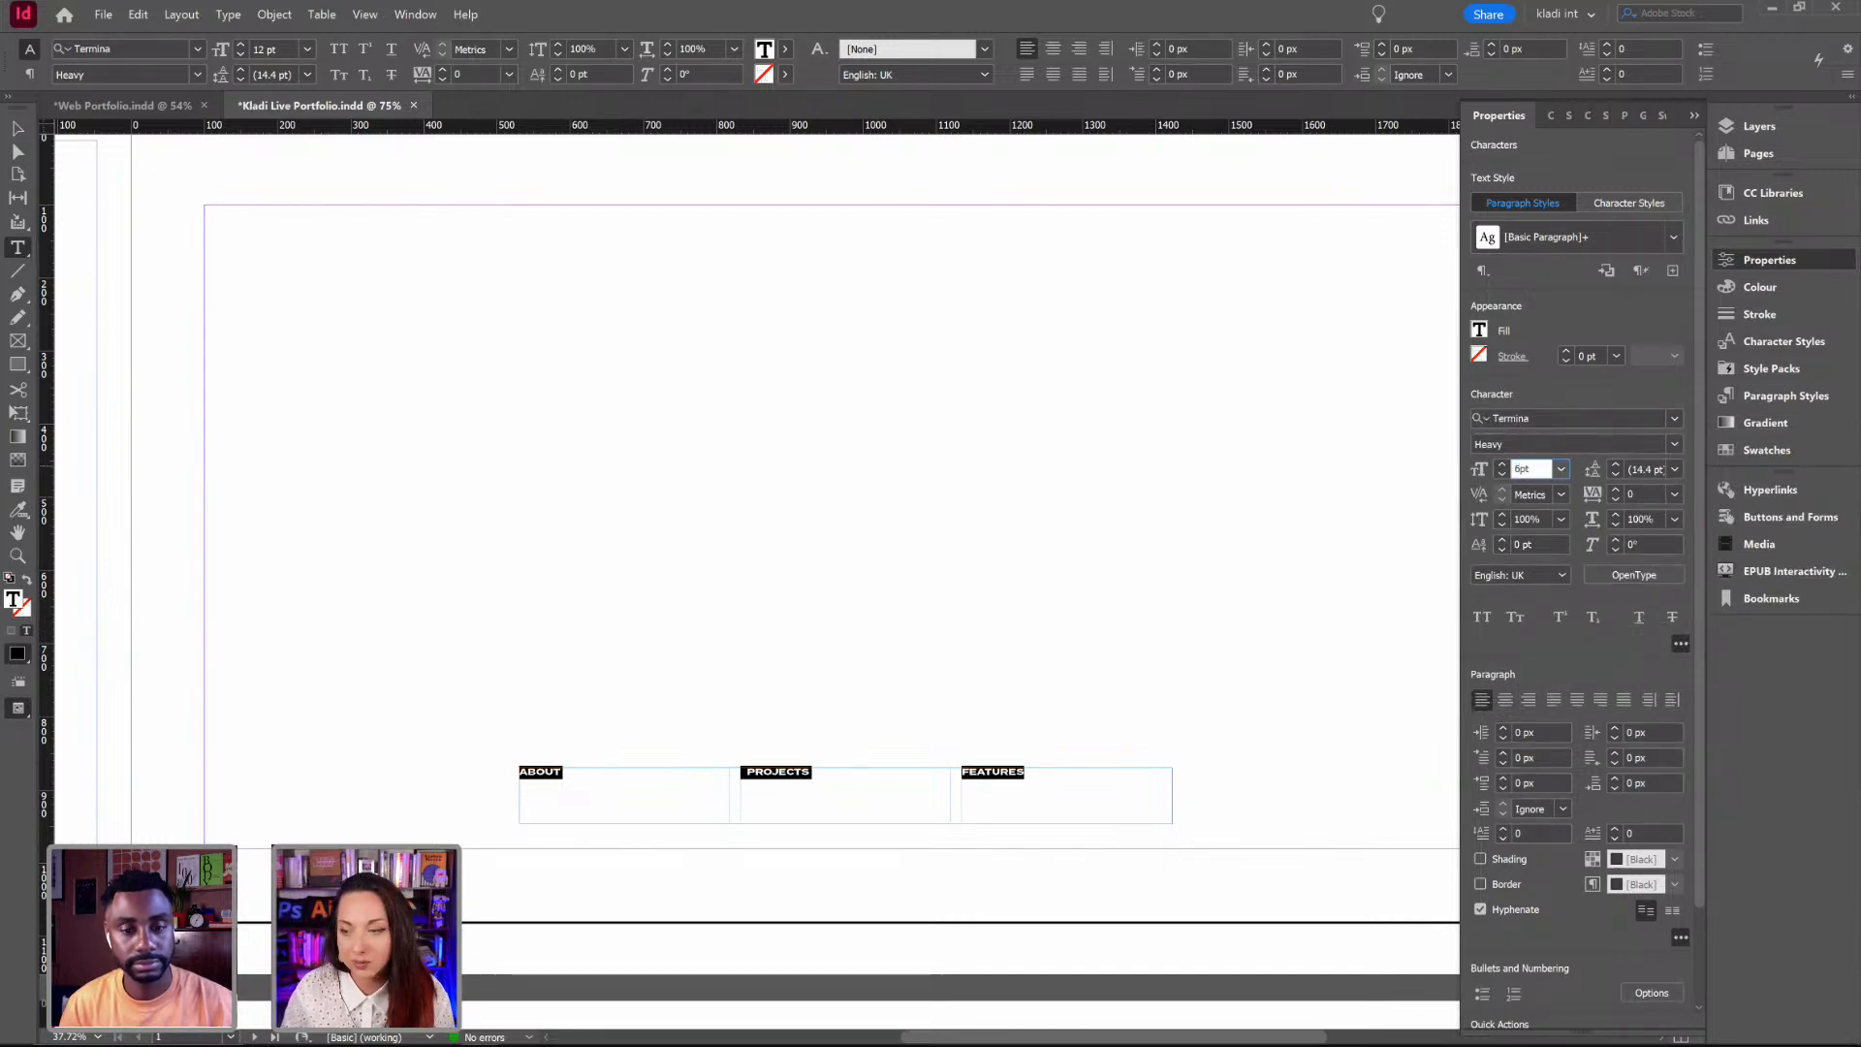
key("BackSpace")
type("36")
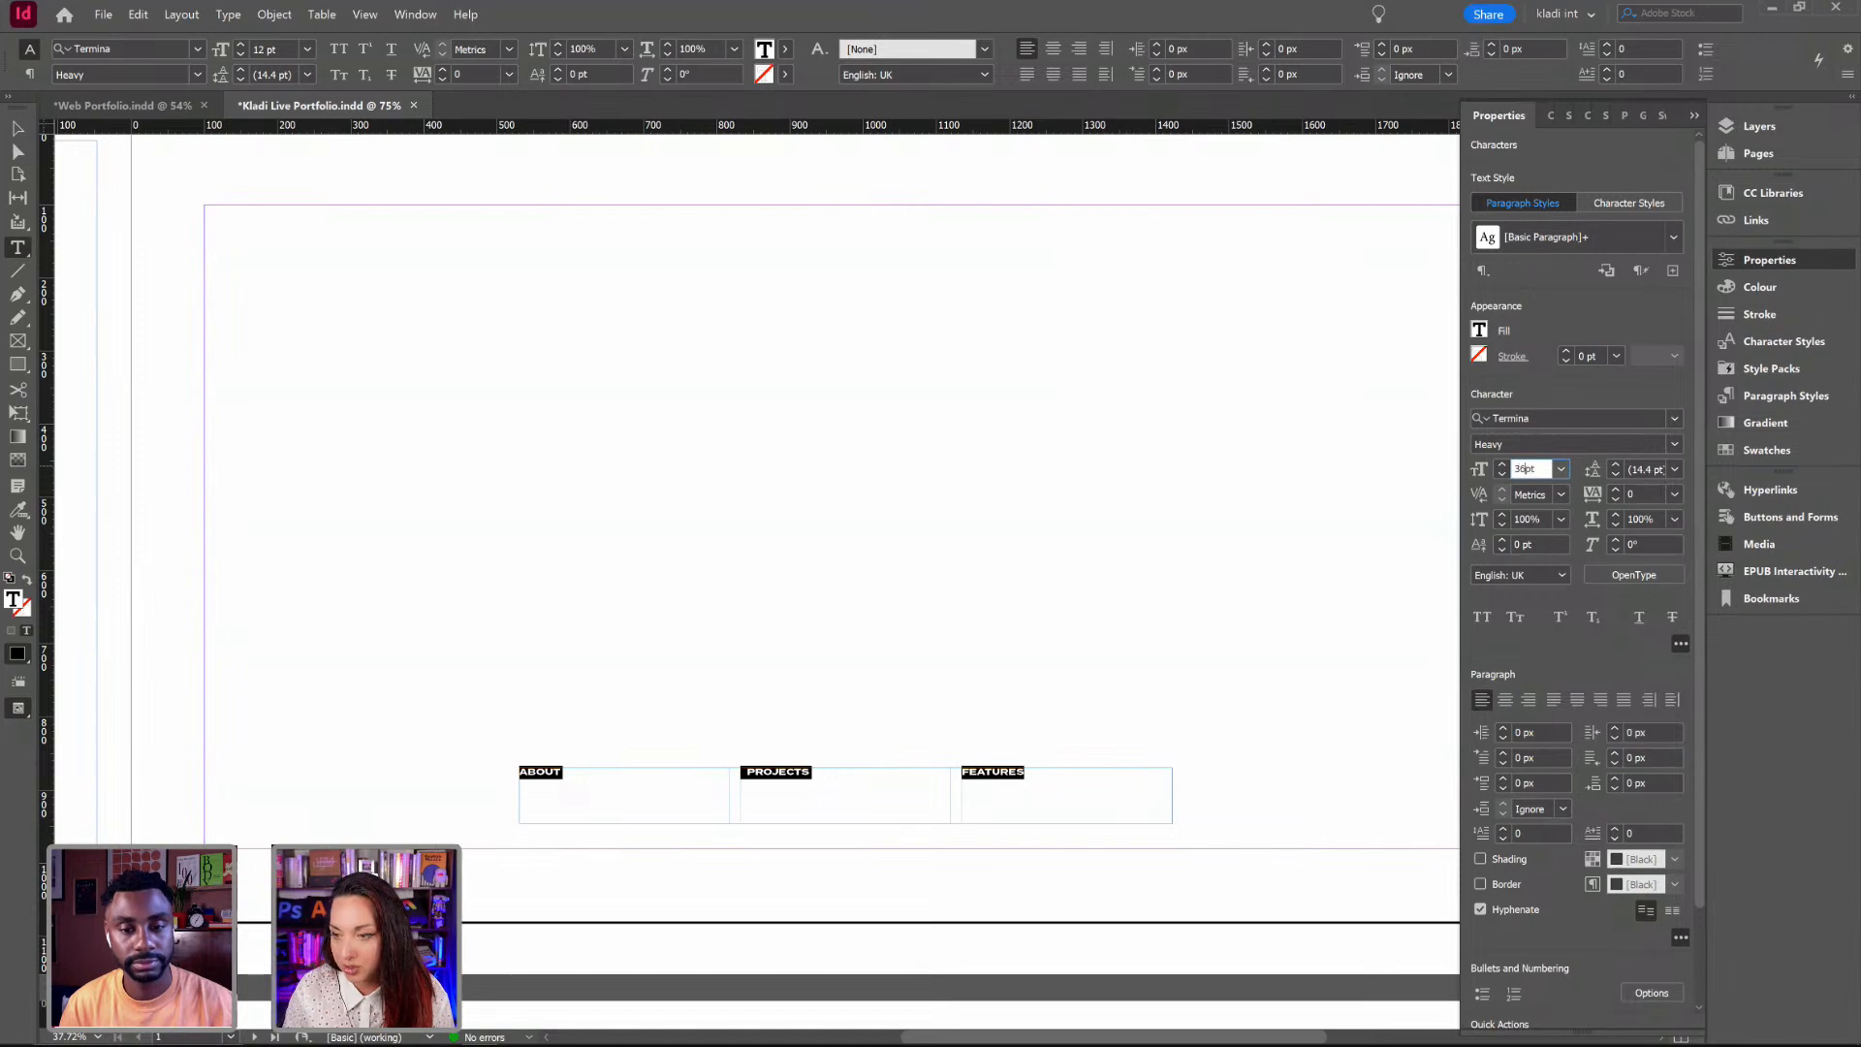
key("Return")
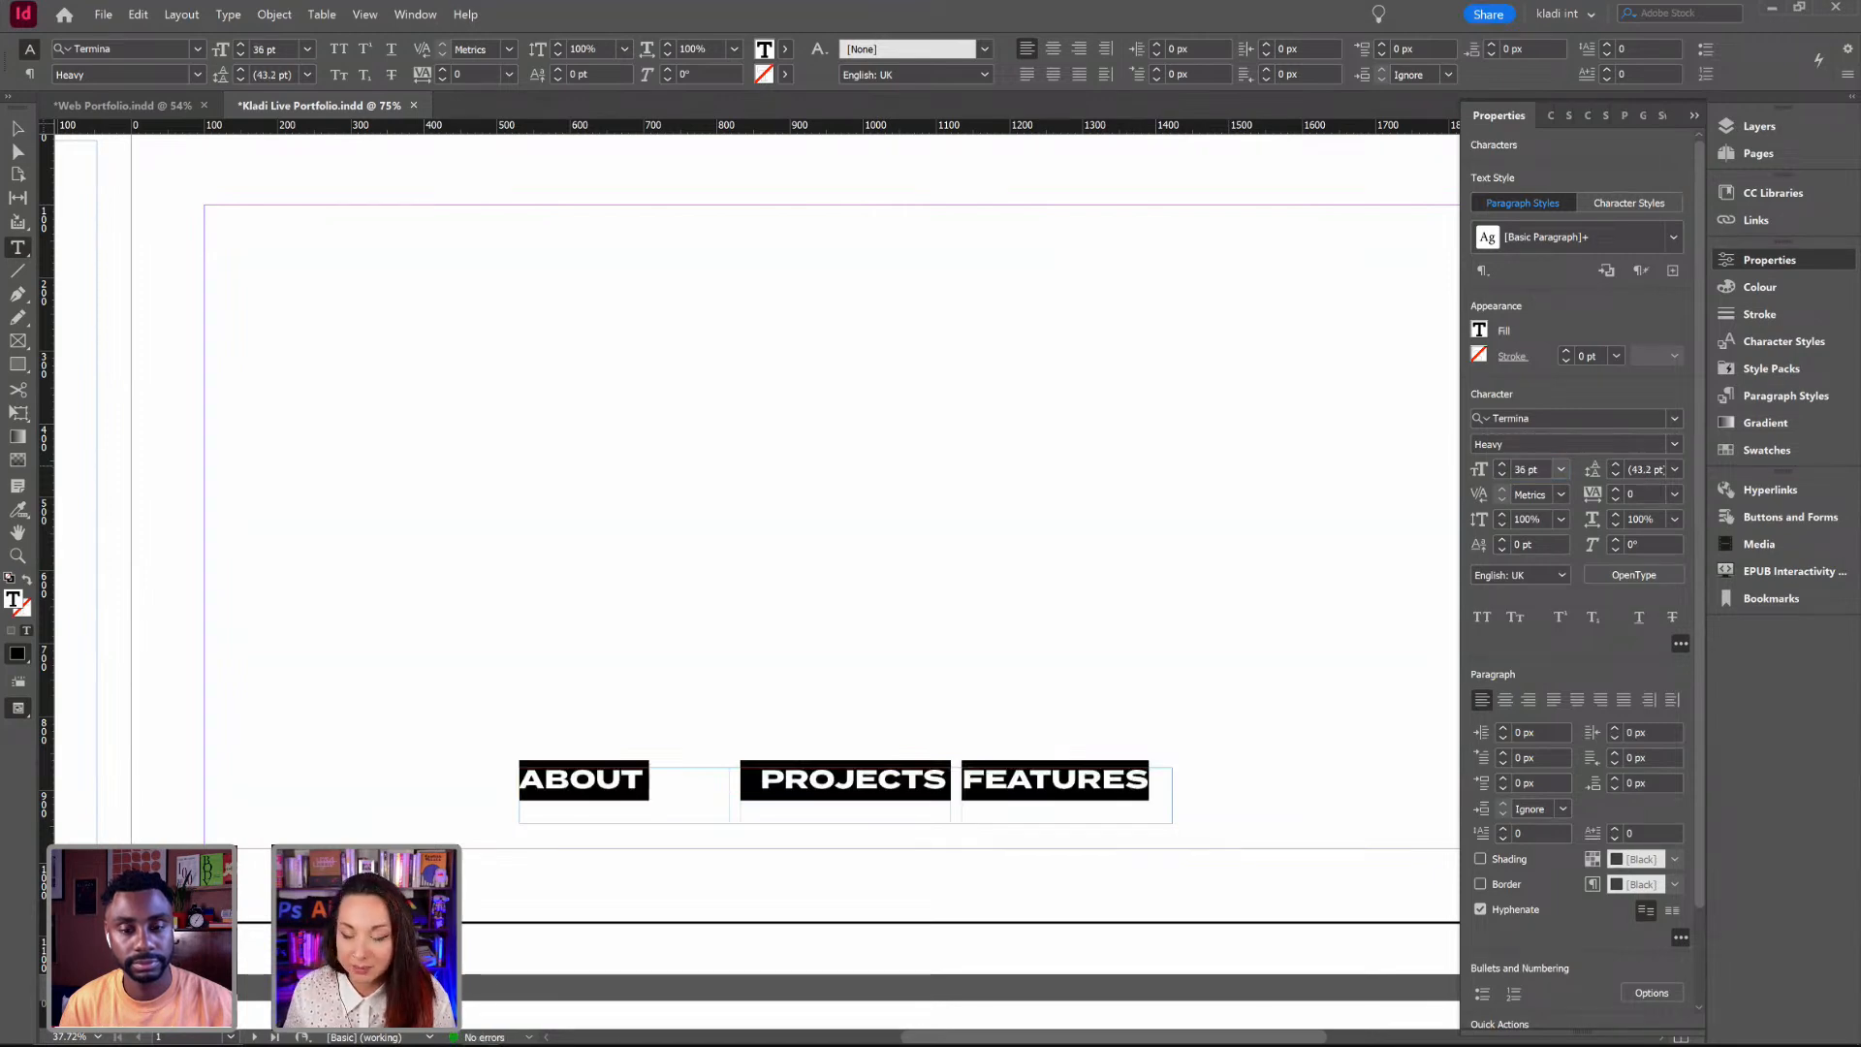
left_click(1502, 474)
left_click(1502, 475)
left_click(1502, 475)
left_click(1502, 475)
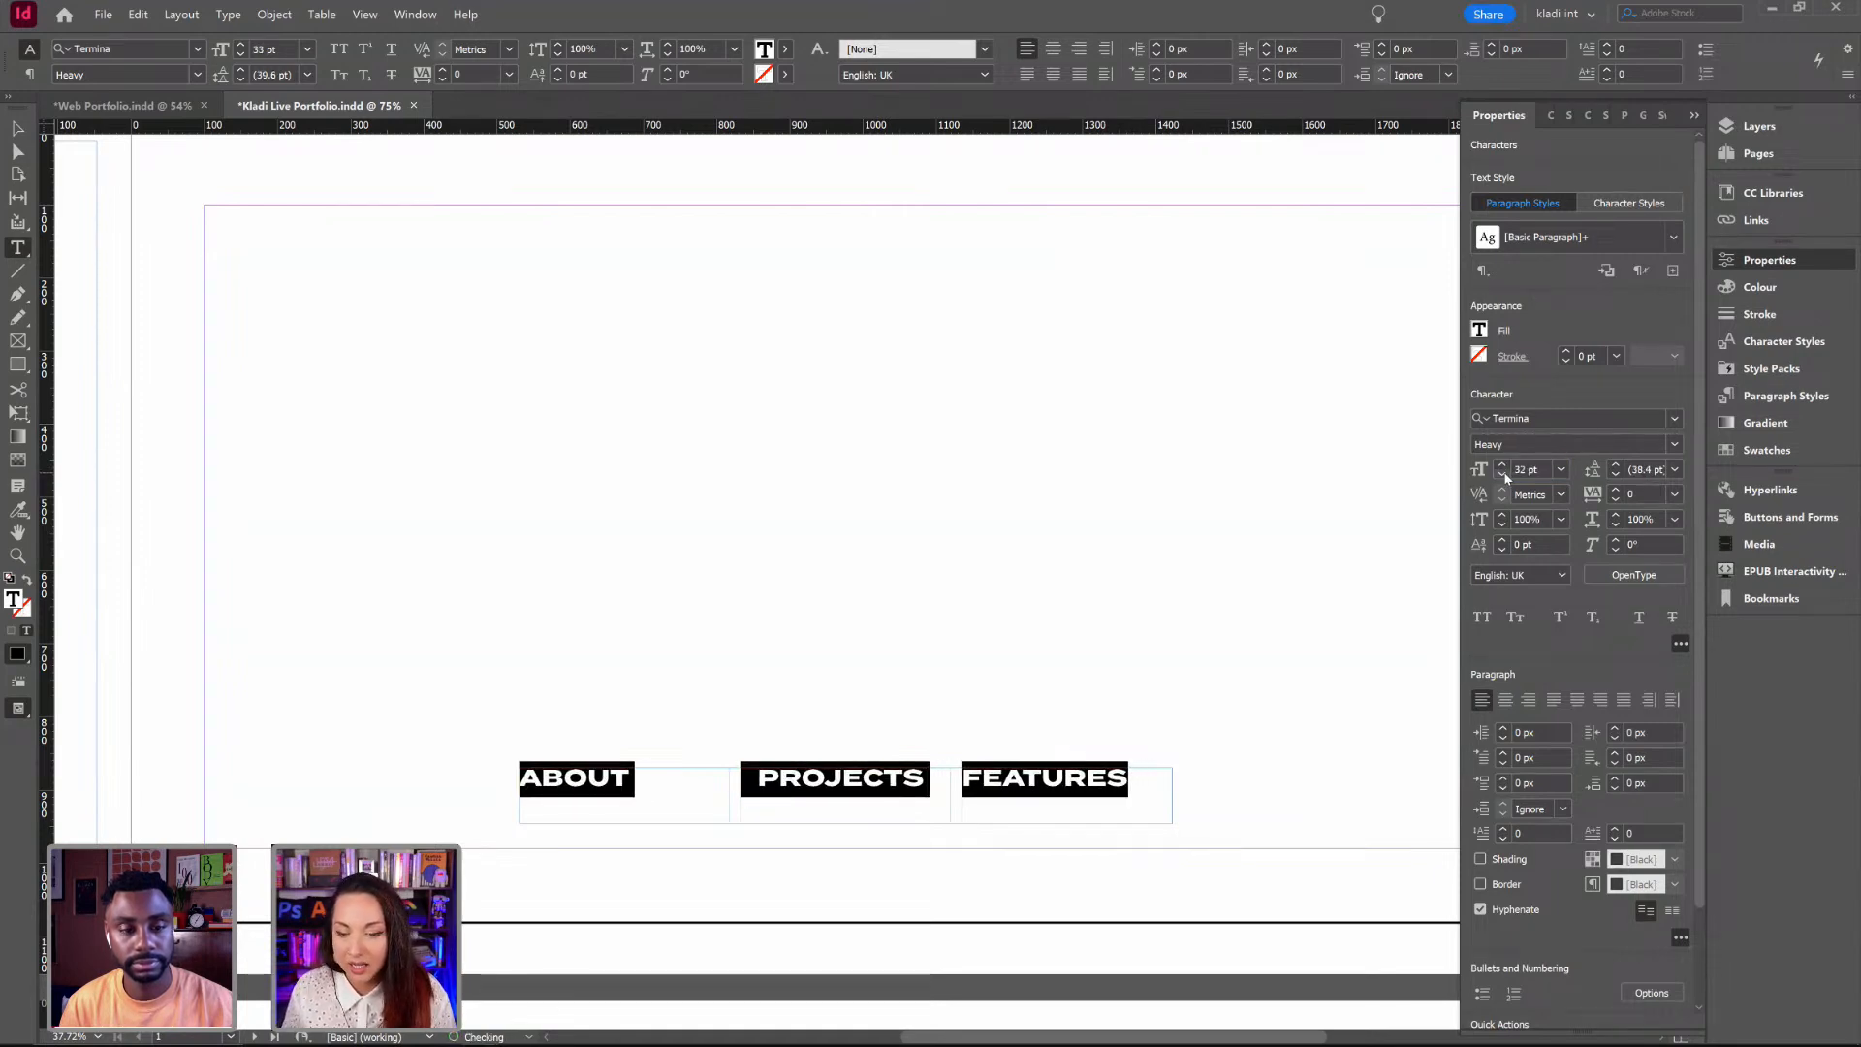
left_click(1502, 475)
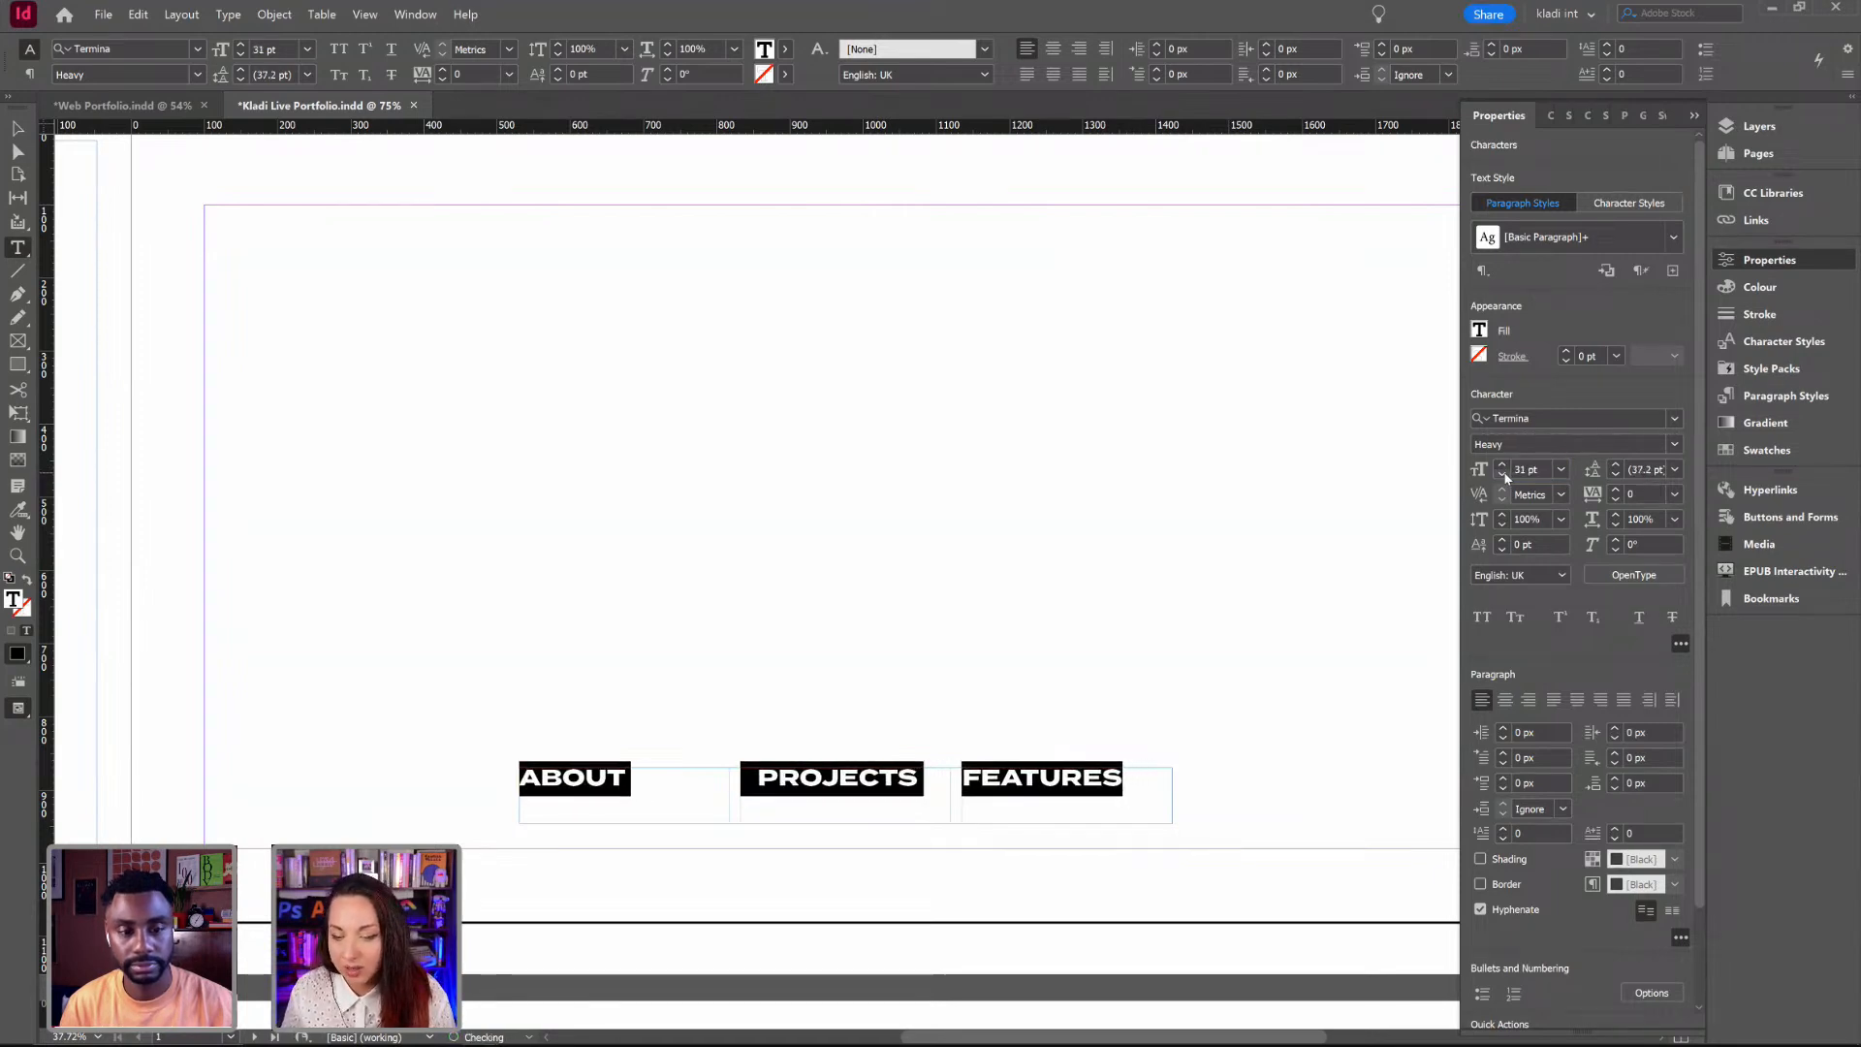
left_click(1507, 701)
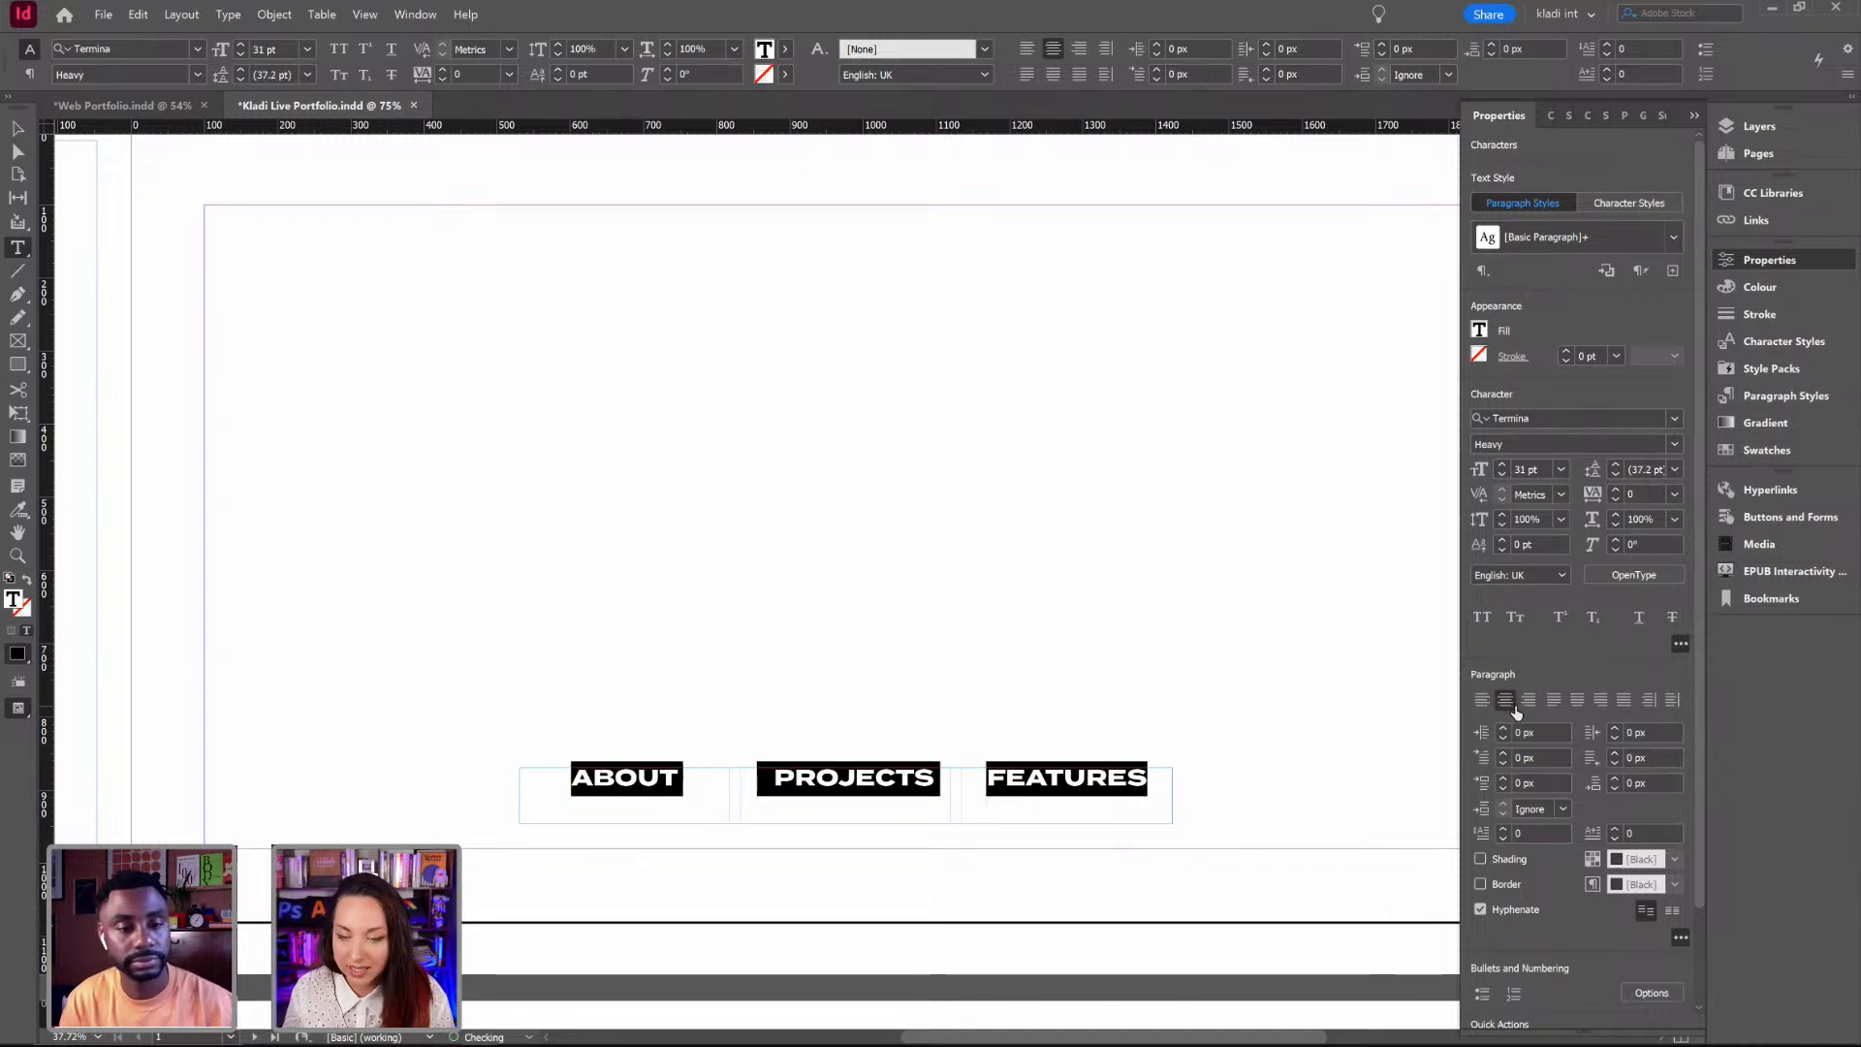
left_click(1504, 479)
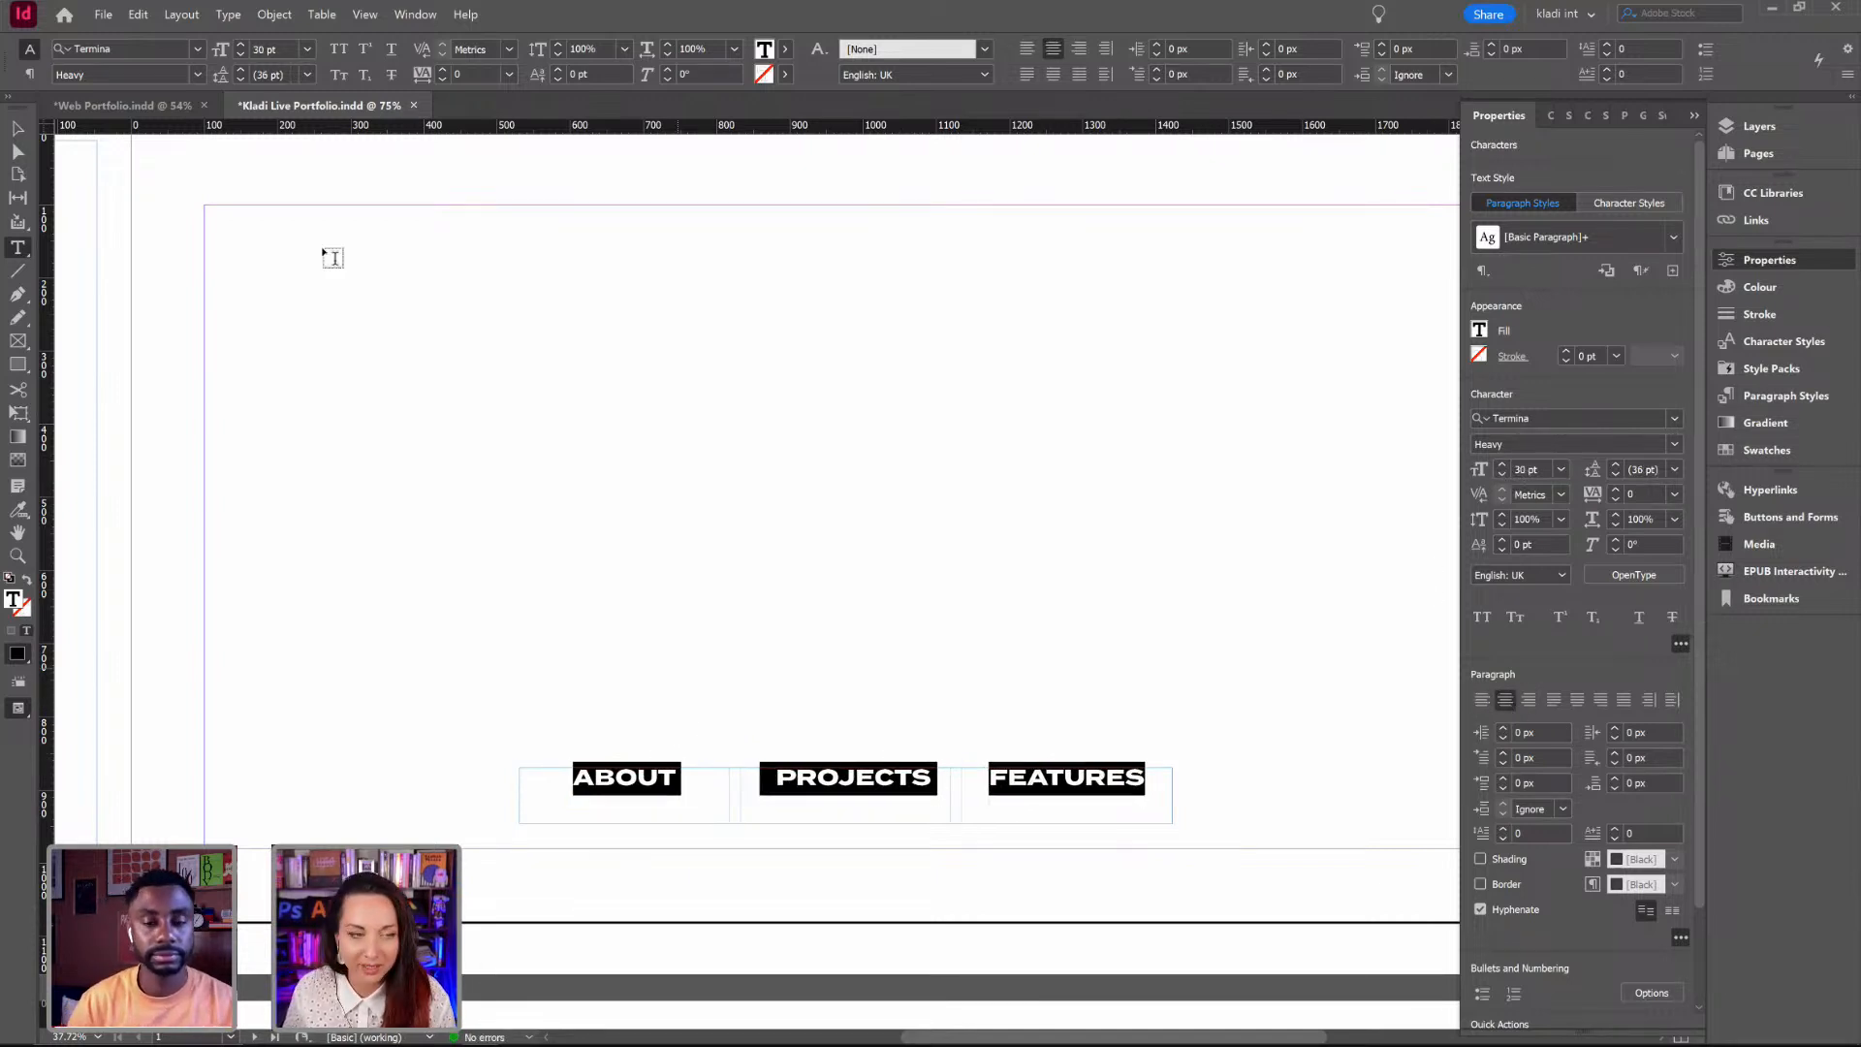
Step: Move the navigation text frame down to X 600 px, Y 950 px and fit its height to the text
left_click(17, 128)
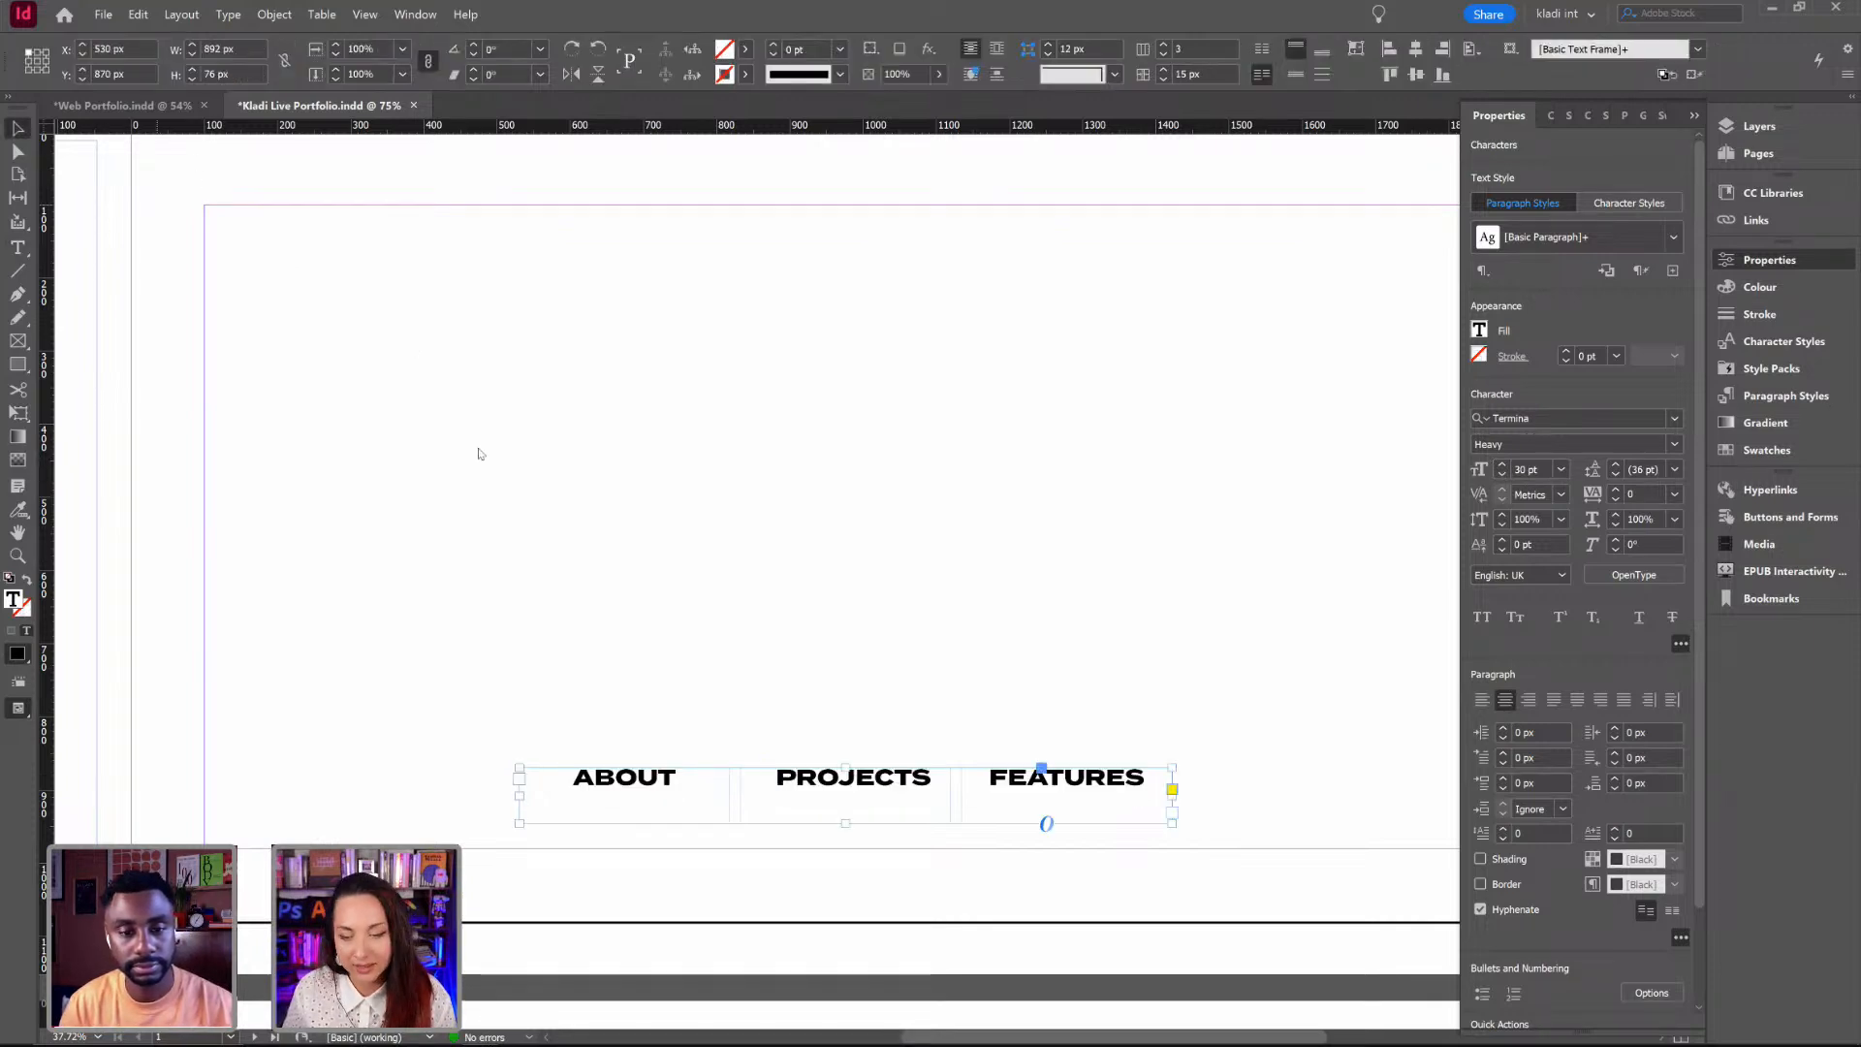
left_click(481, 452)
left_click_drag(853, 773, 906, 849)
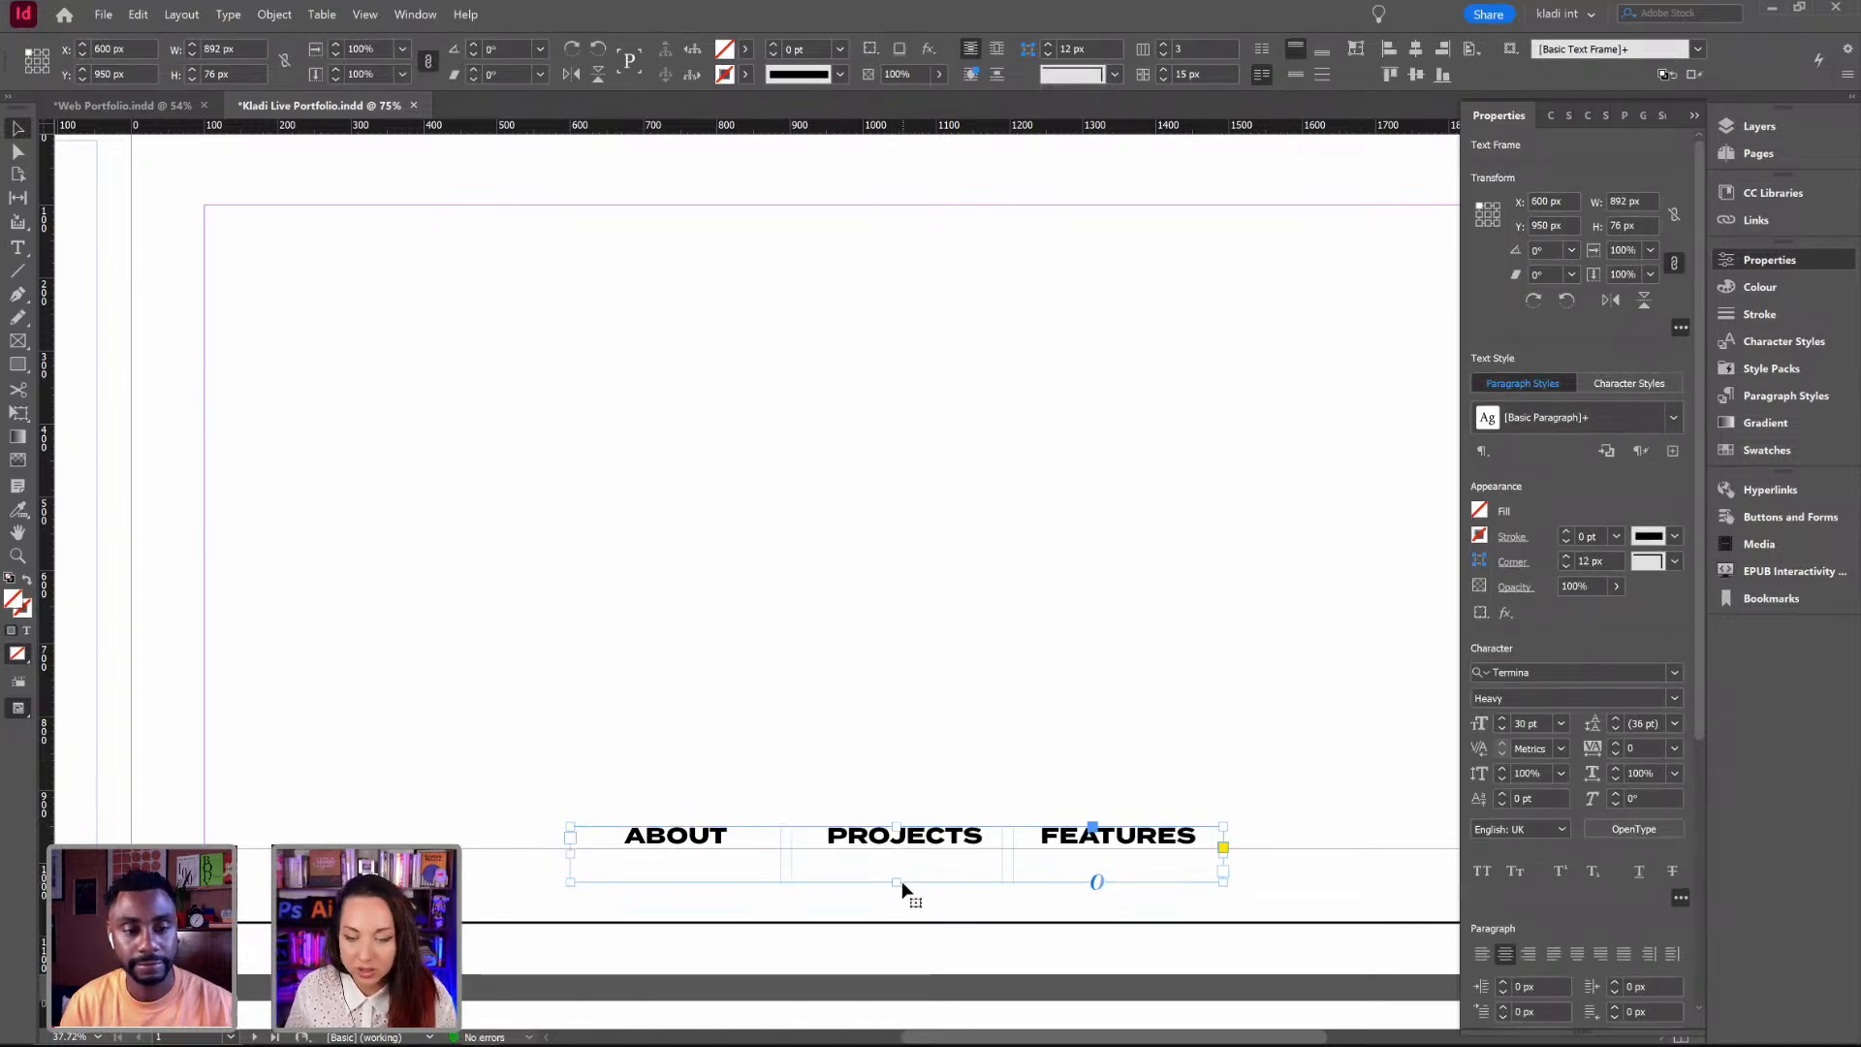
left_click_drag(901, 882, 906, 895)
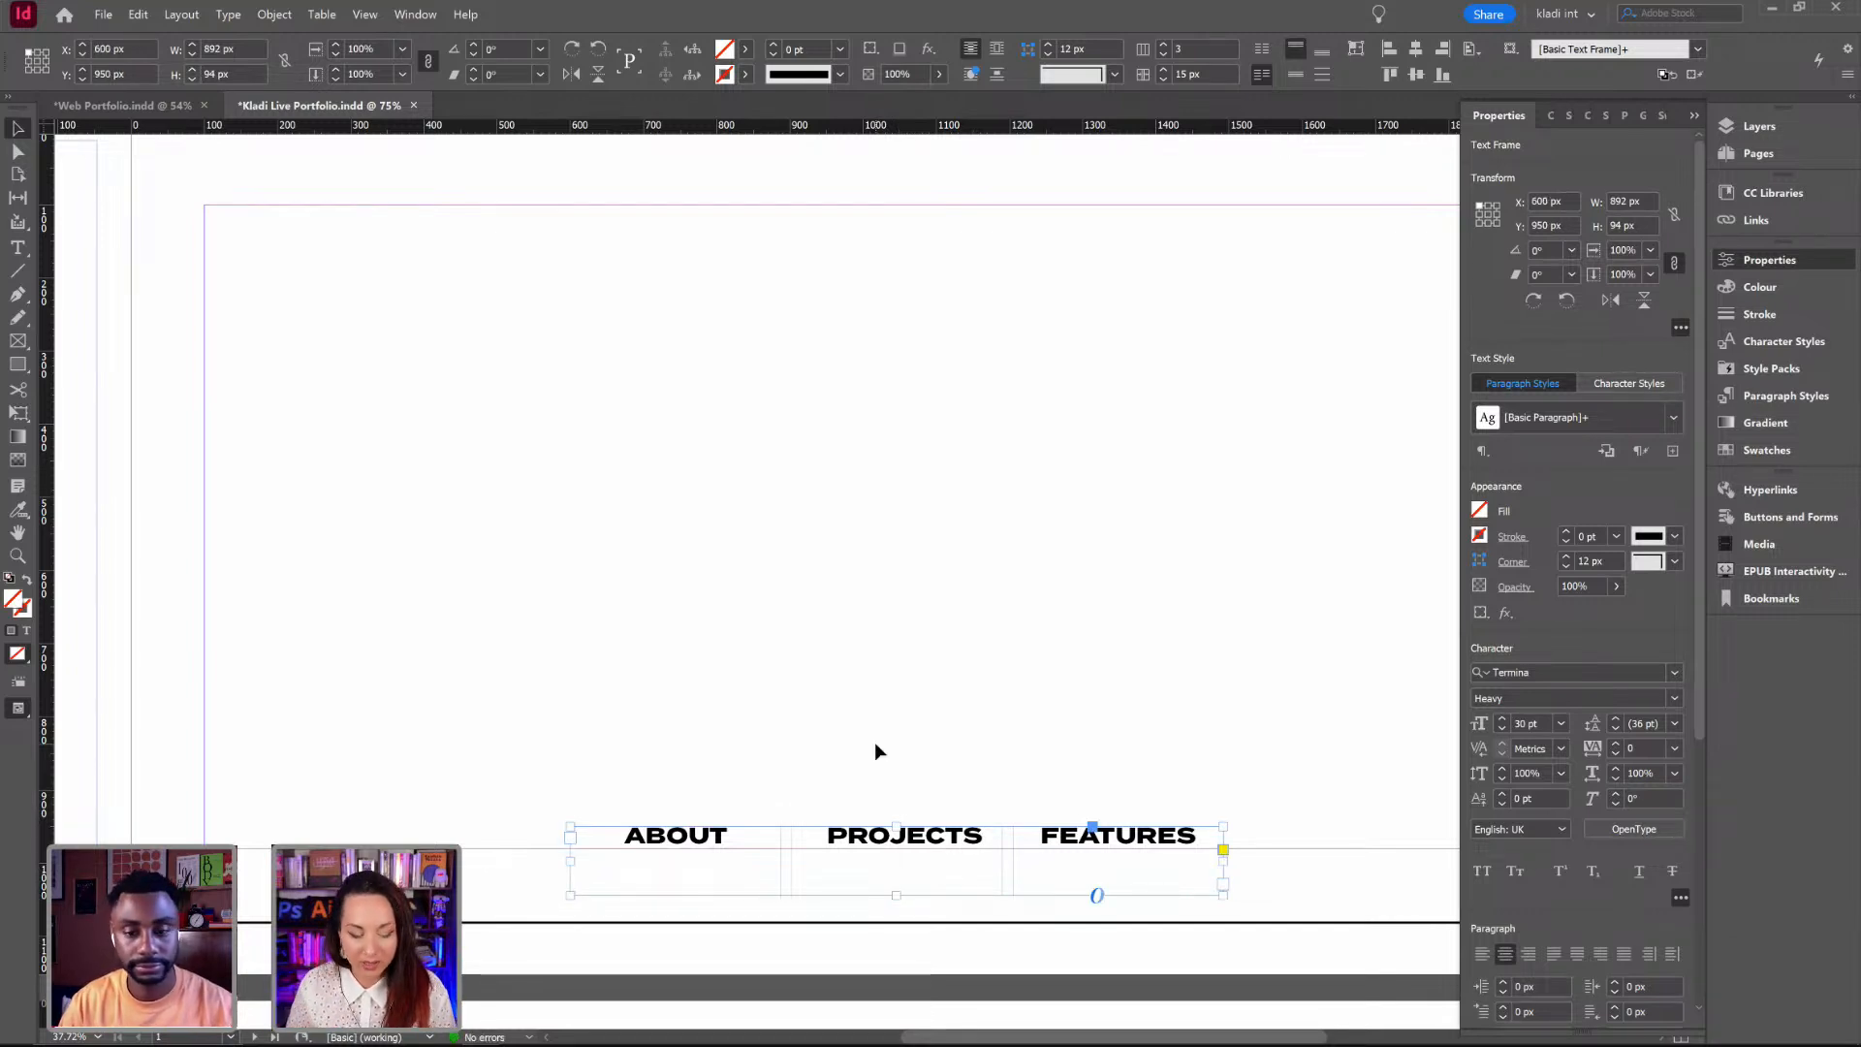
key("ctrl+alt+c")
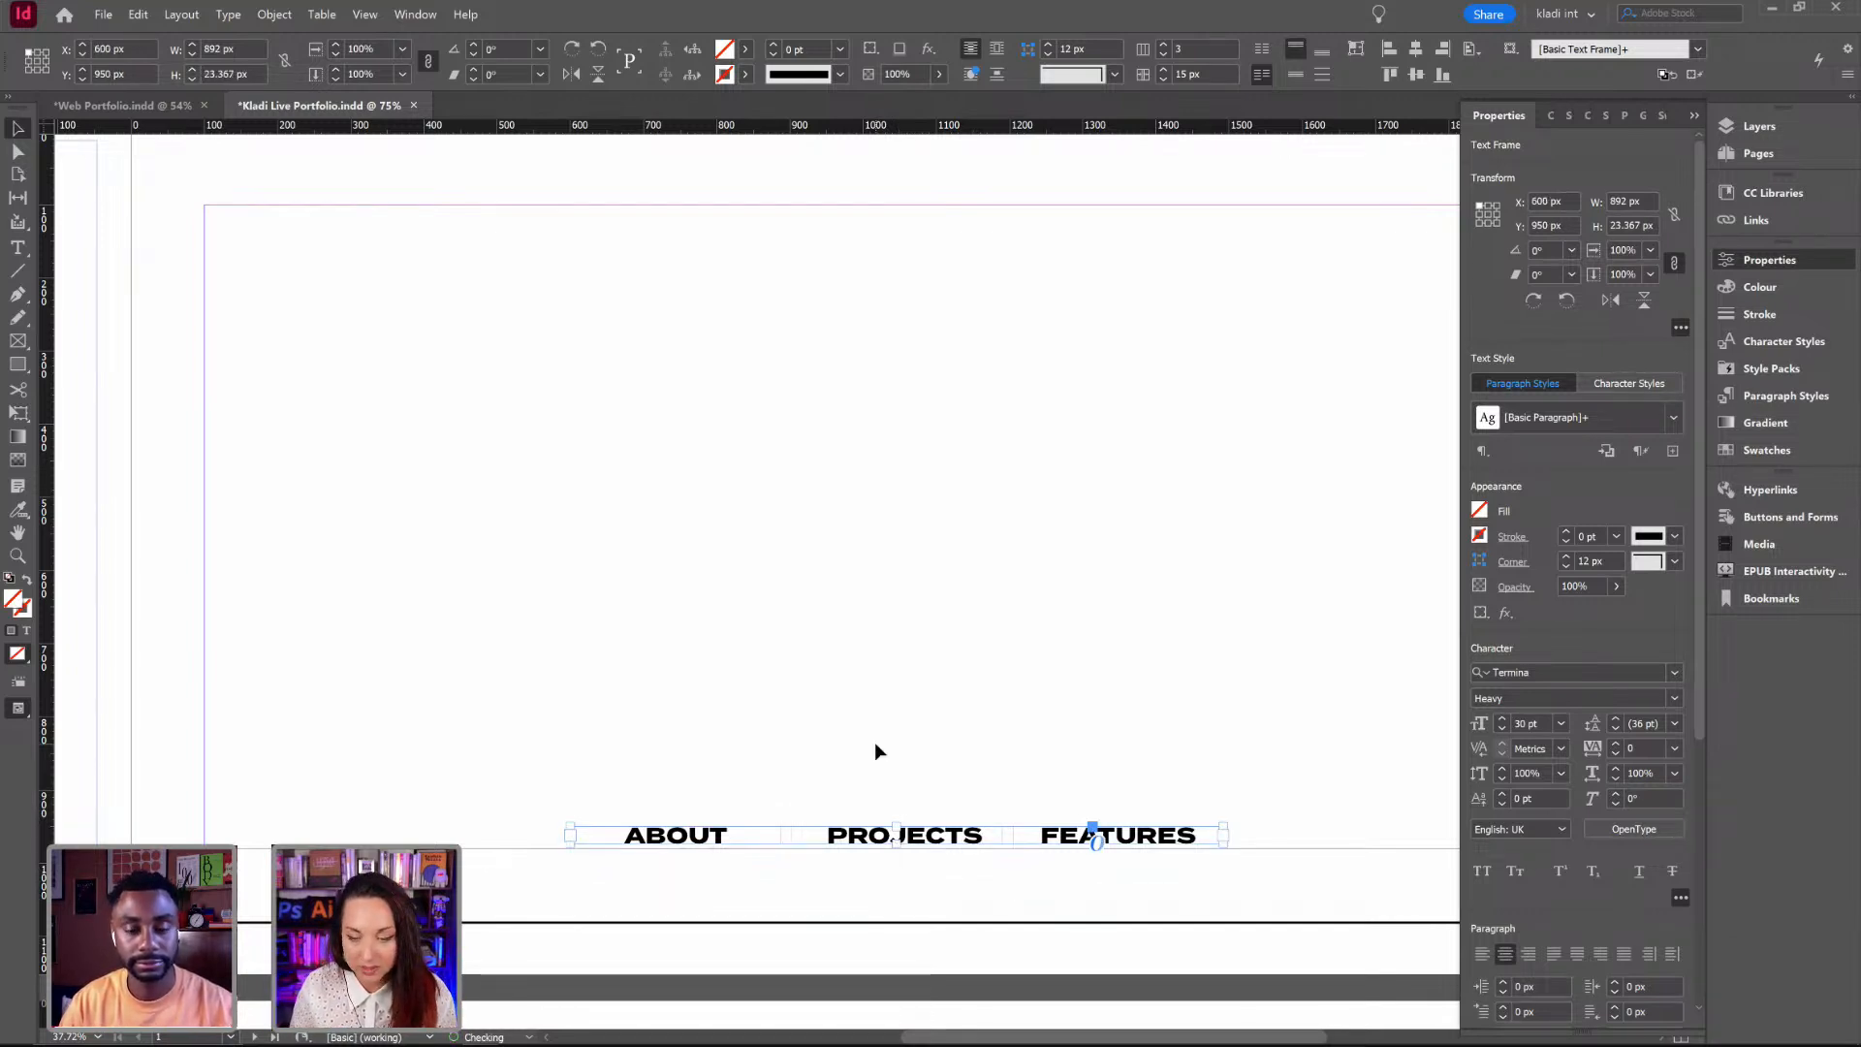
Step: Nudge the navigation text frame down onto the page's lower margin, at Y about 957 px, and deselect it
key("Down")
key("Down")
key("Down")
key("Down")
key("Down")
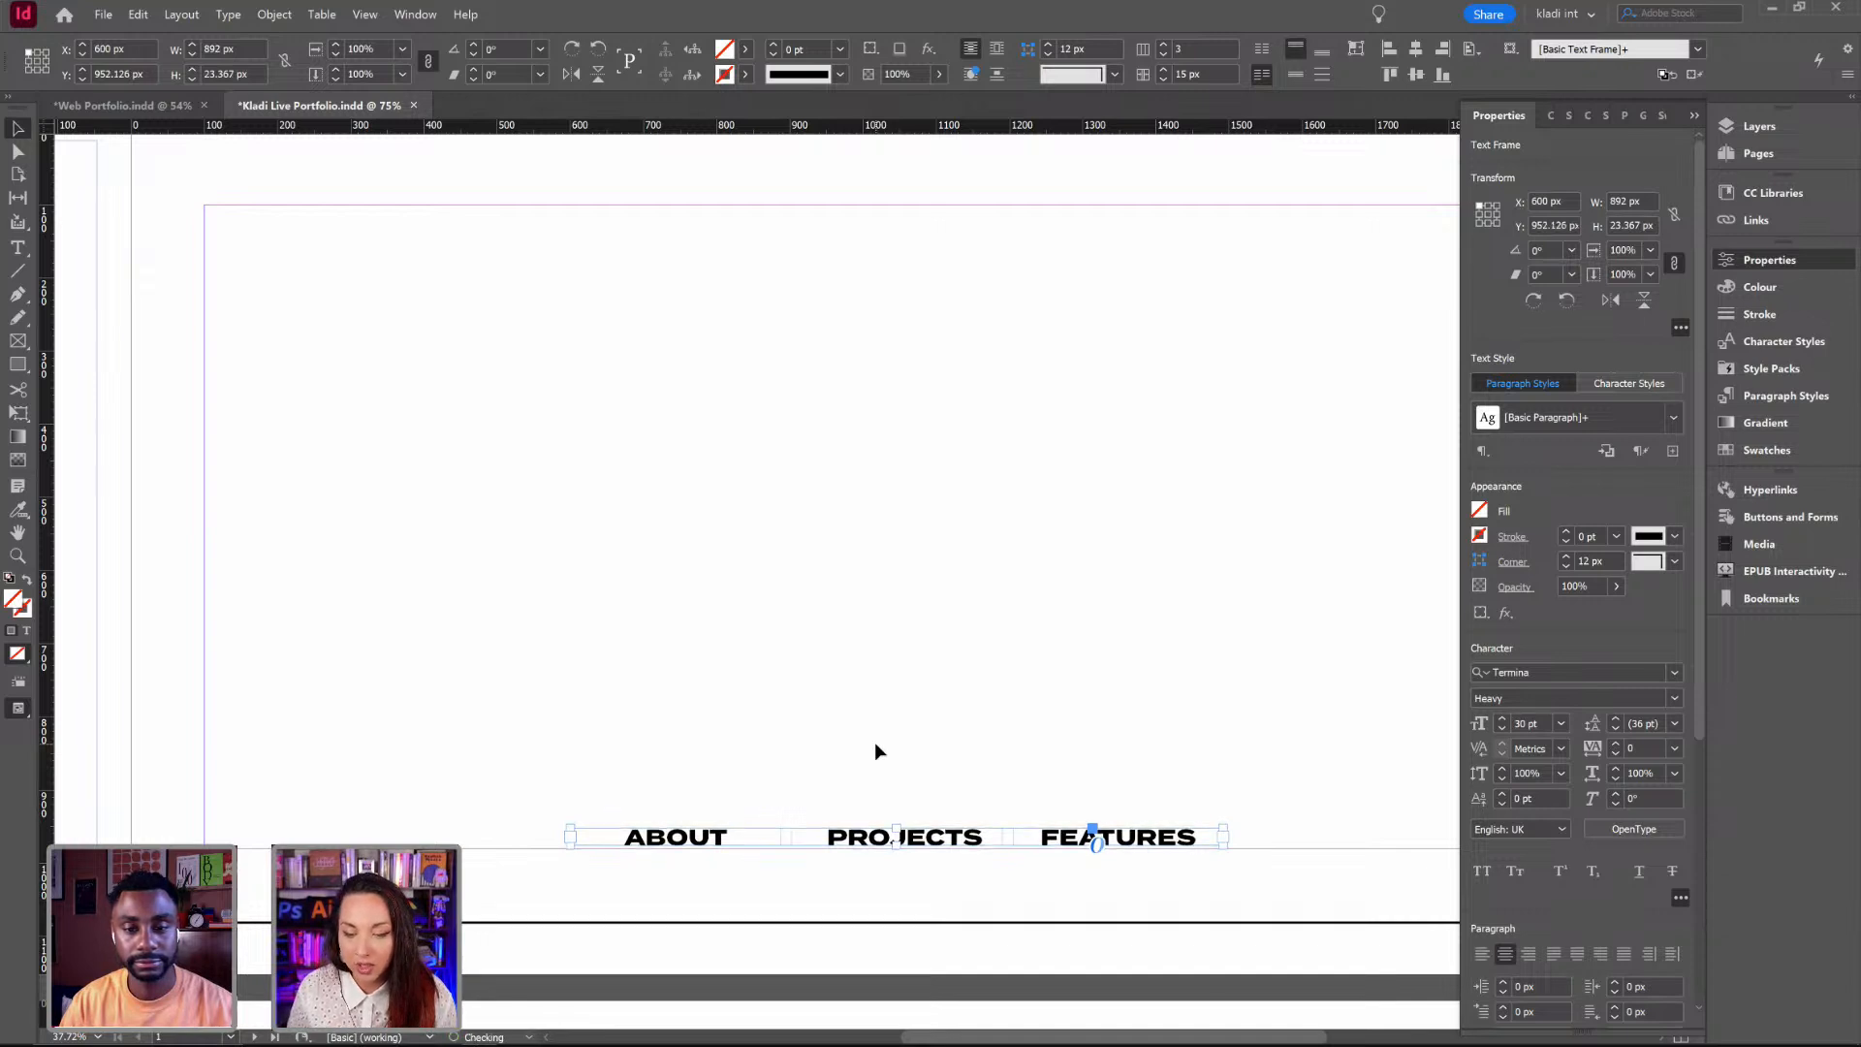
key("Down")
key("Down")
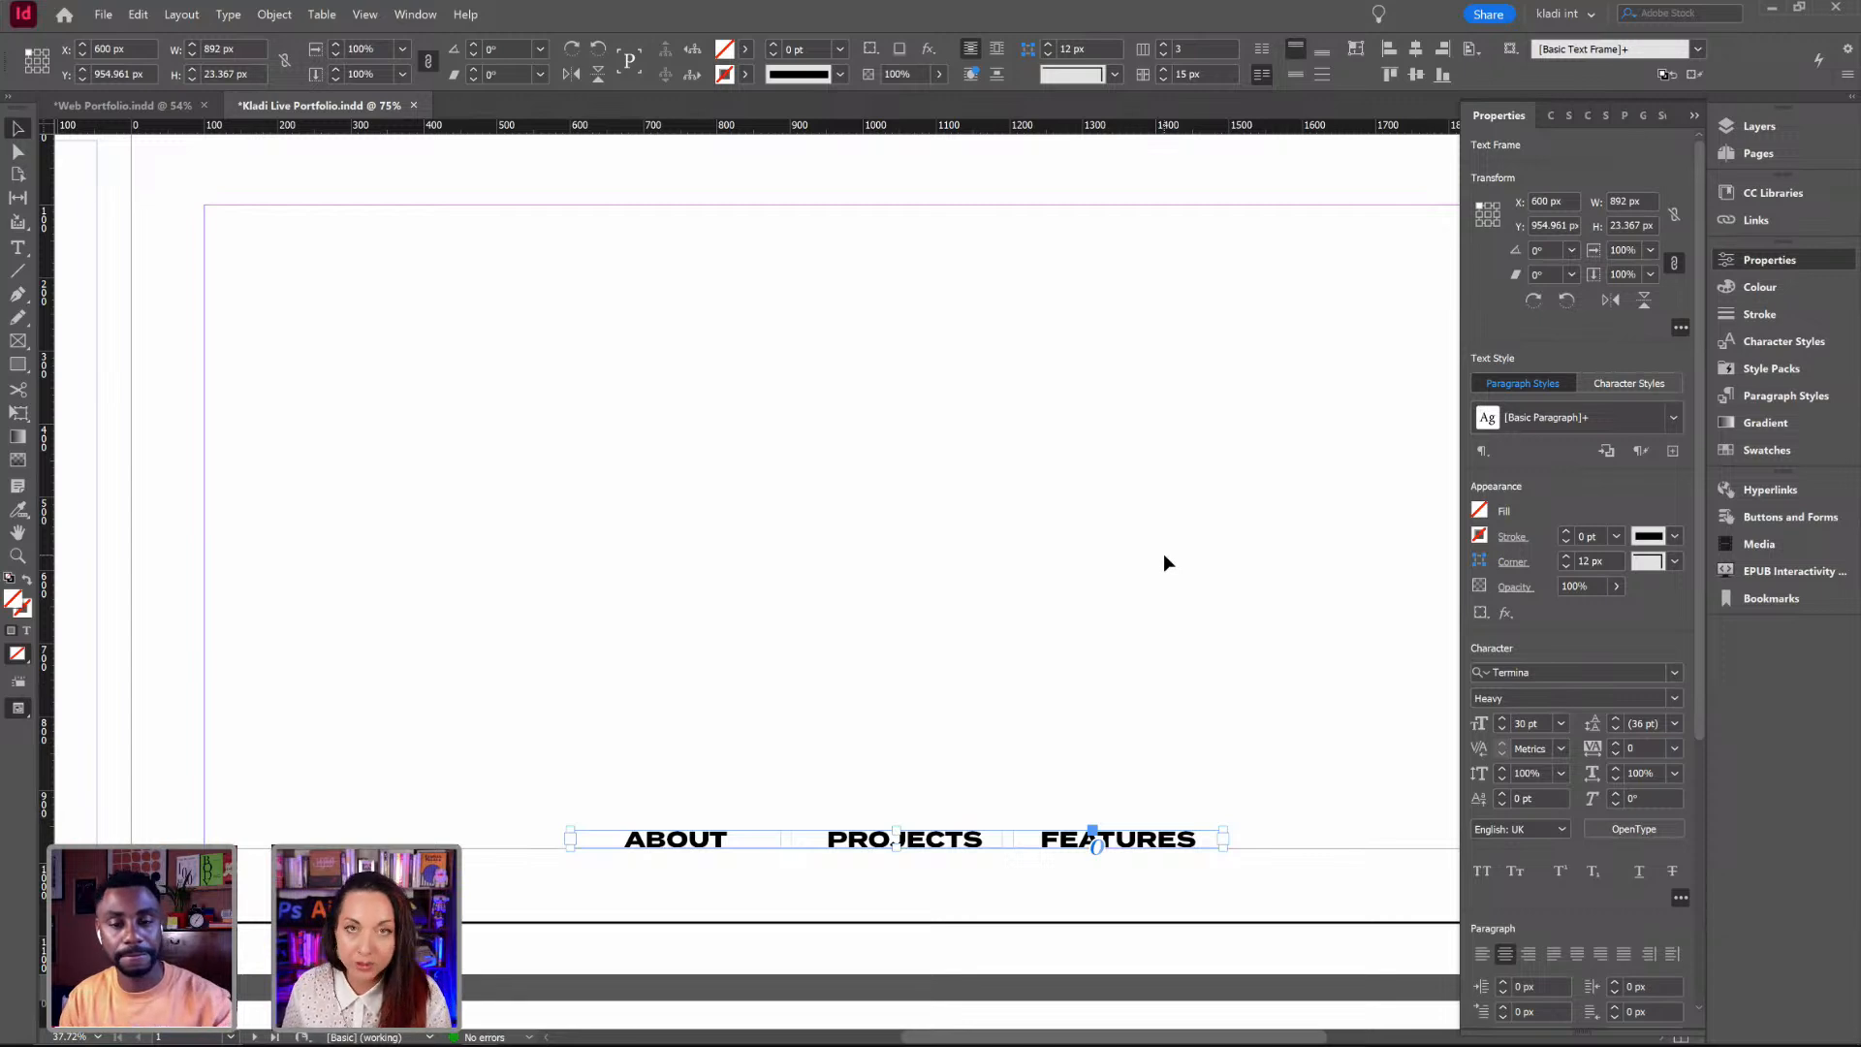
left_click(982, 766)
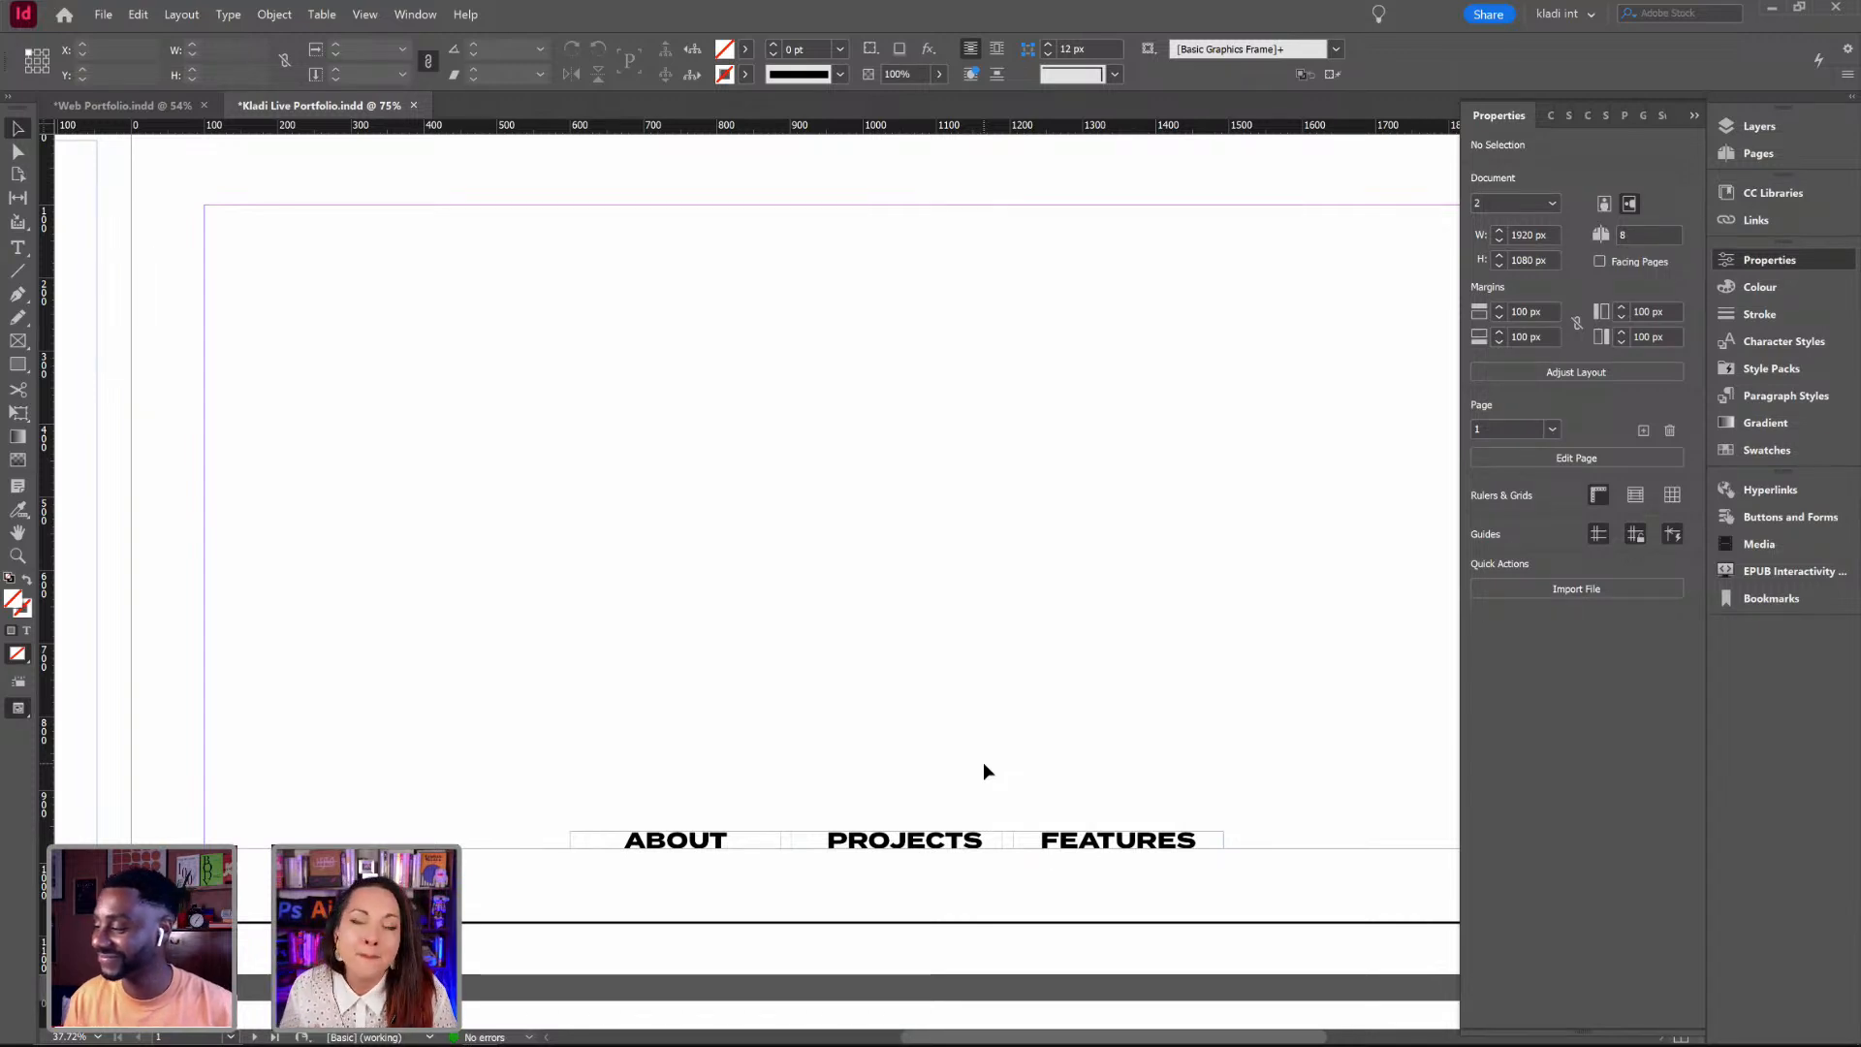
Step: Review the page layouts in the wireframe overview beside page 1 and return to the home page
key("space")
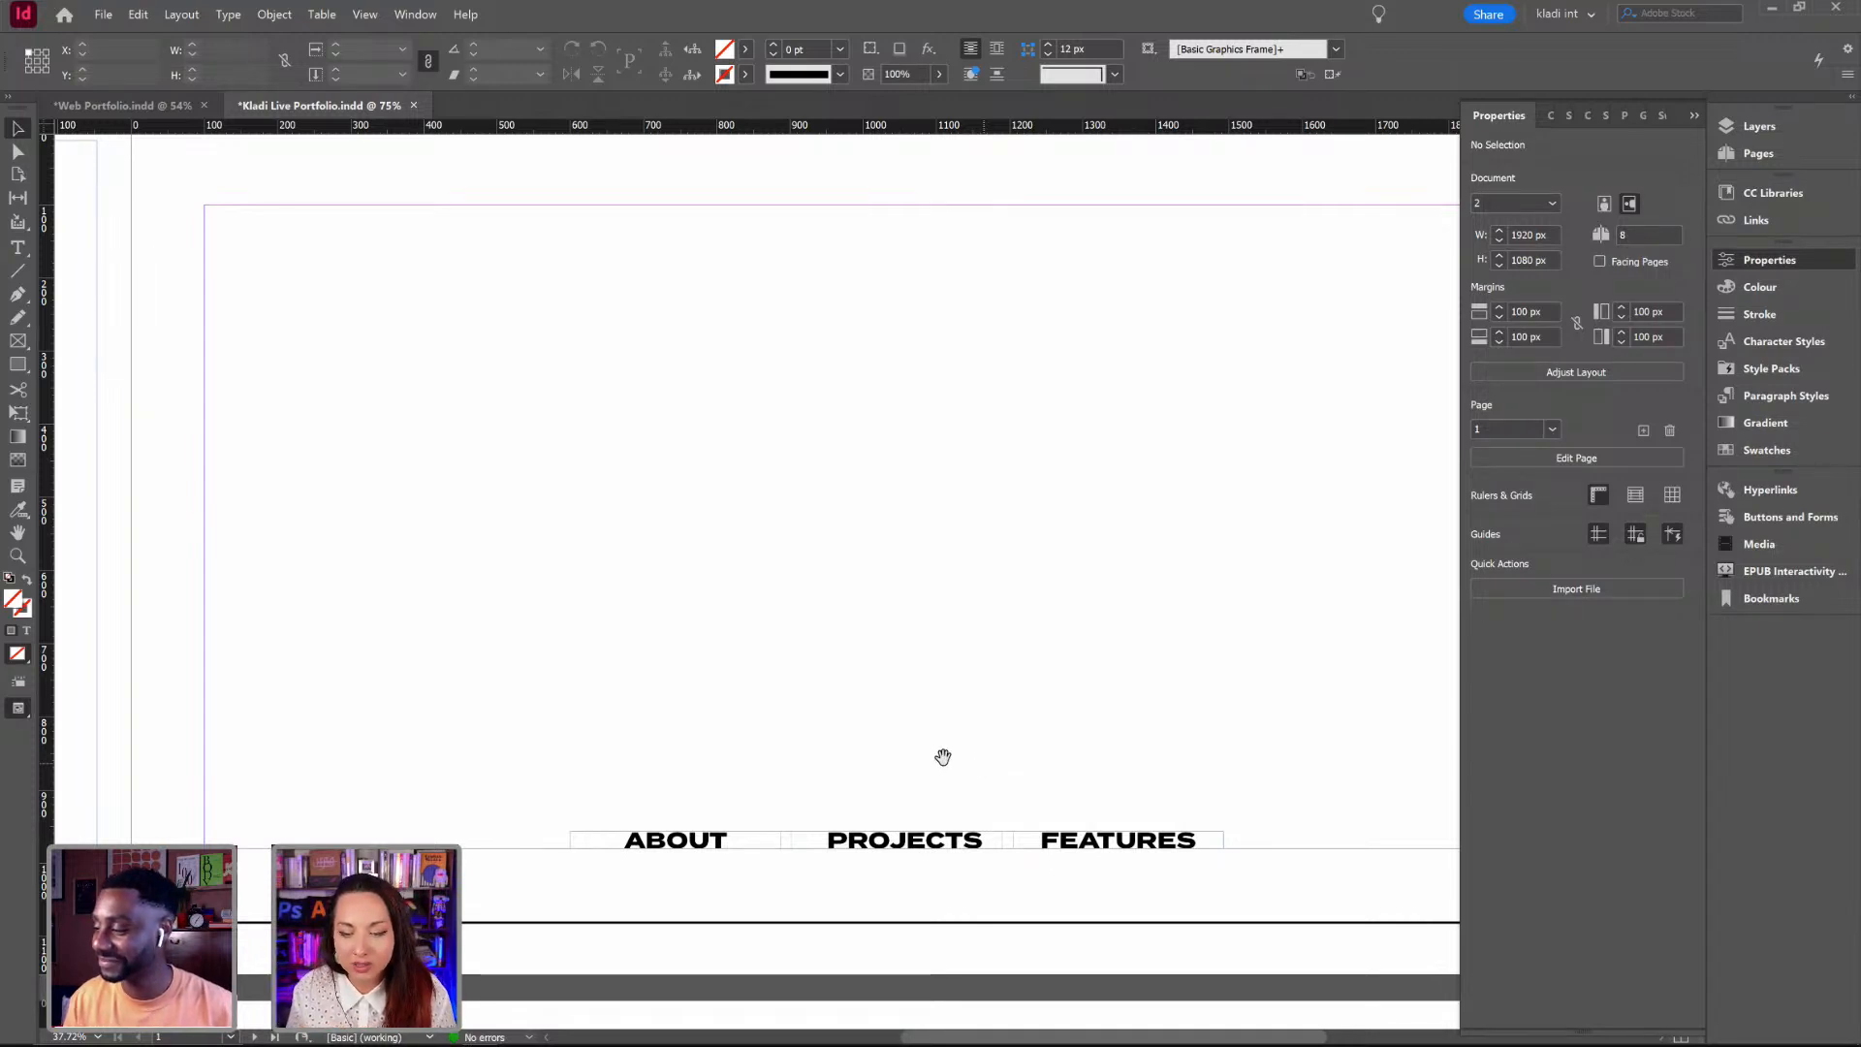
left_click_drag(801, 729, 1399, 649)
left_click_drag(498, 678, 1038, 694)
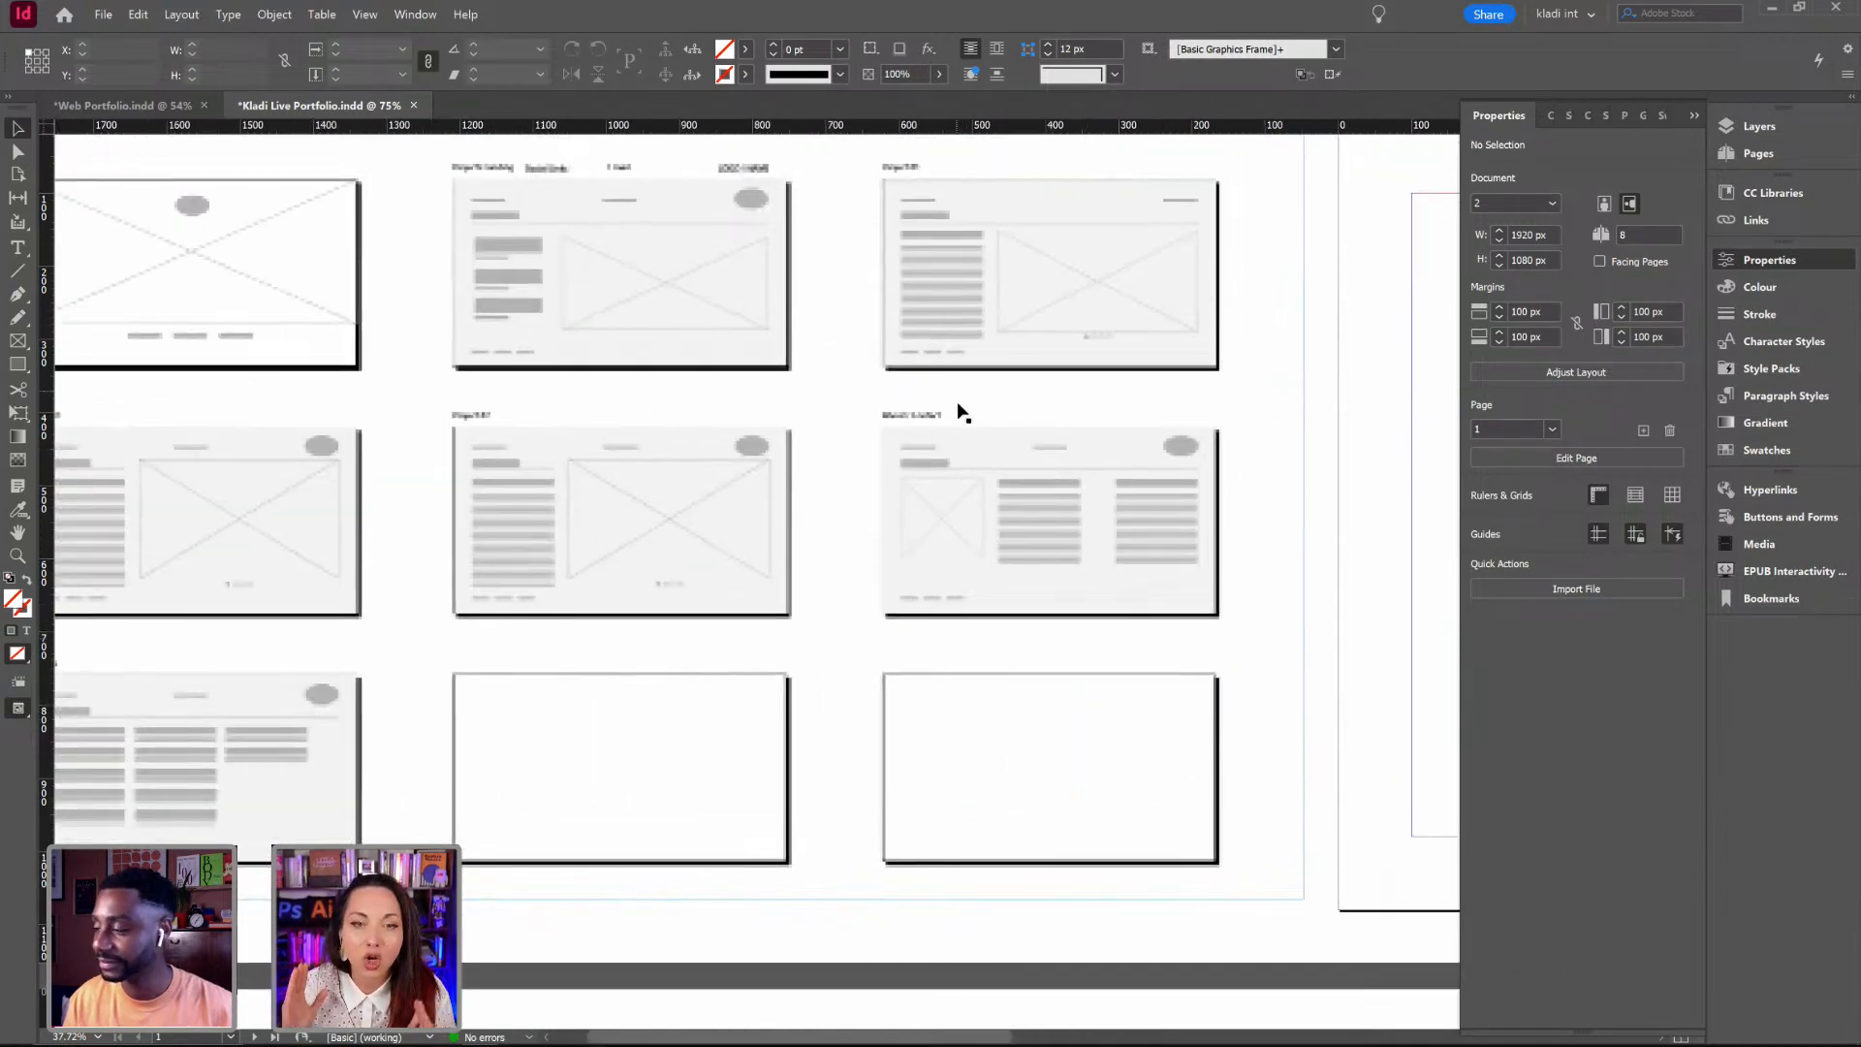
key("space")
left_click_drag(1395, 365, 440, 345)
left_click_drag(669, 445, 735, 456)
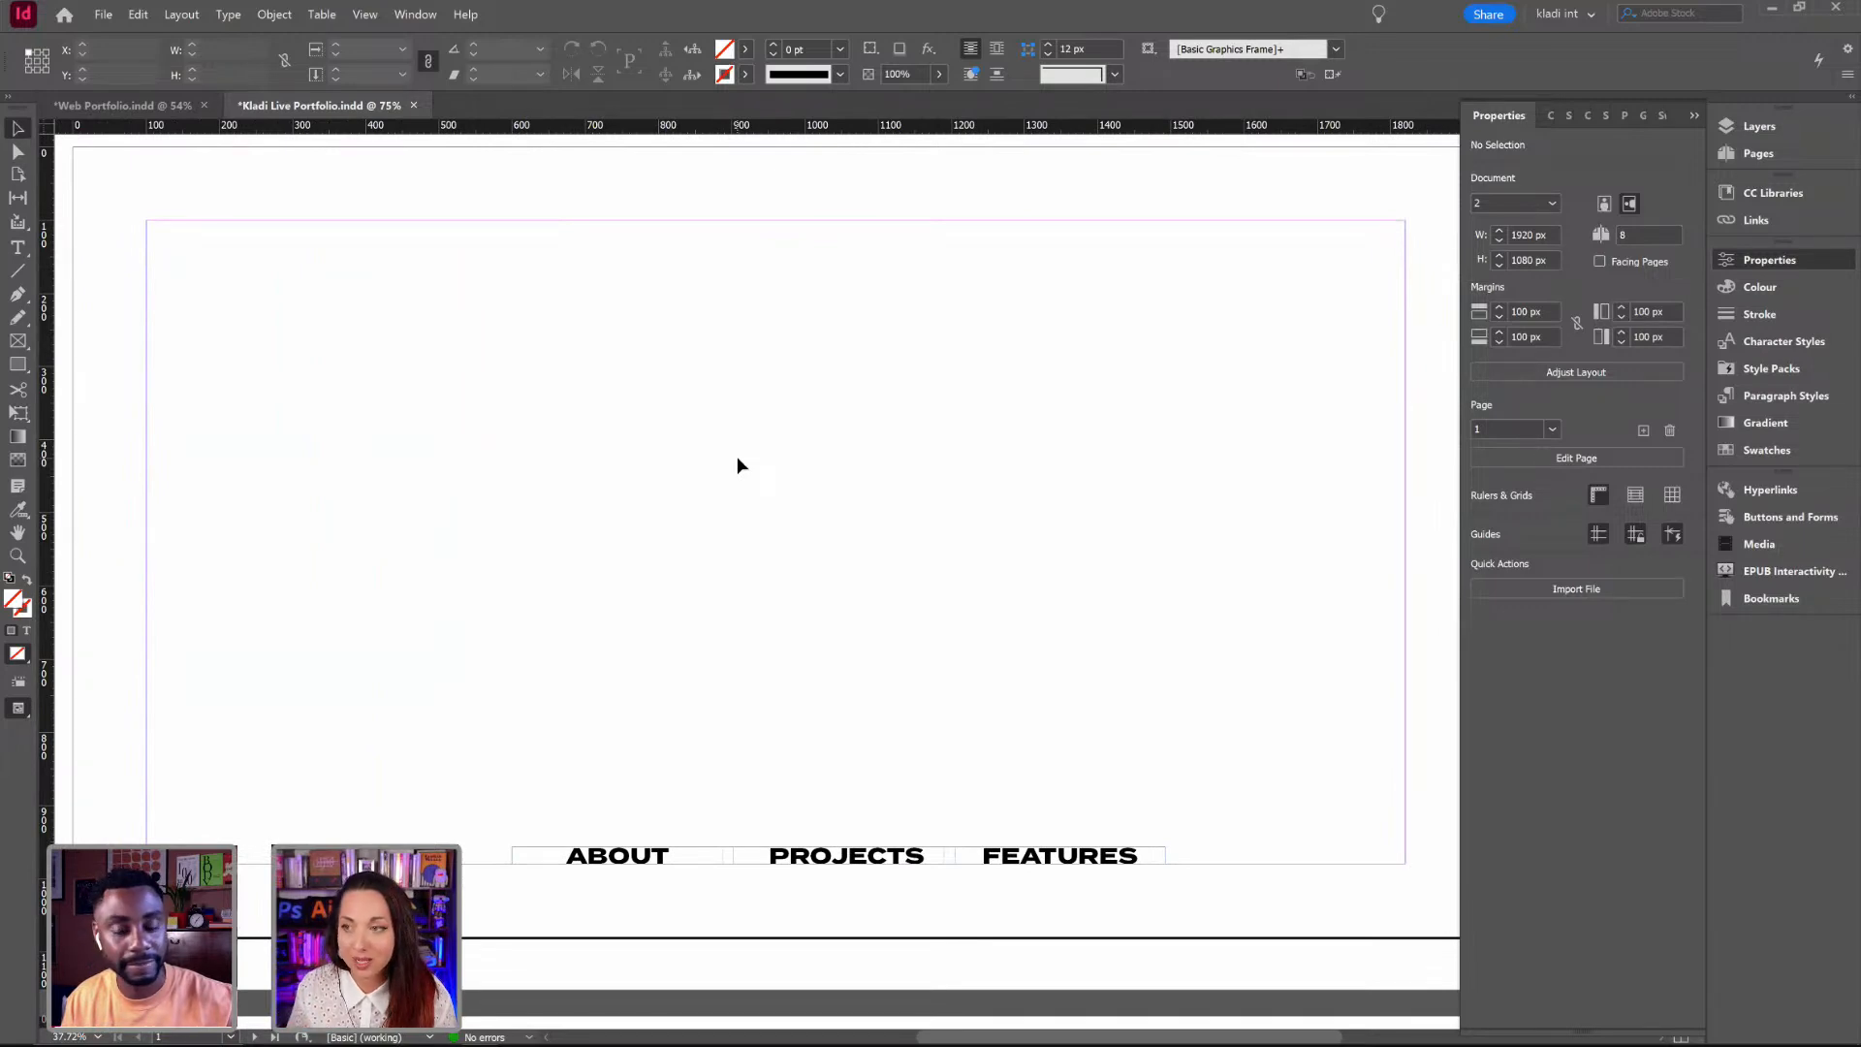
Step: Start creating layout guides on the A-Parent page with 18 rows and 9 columns
left_click(1810, 153)
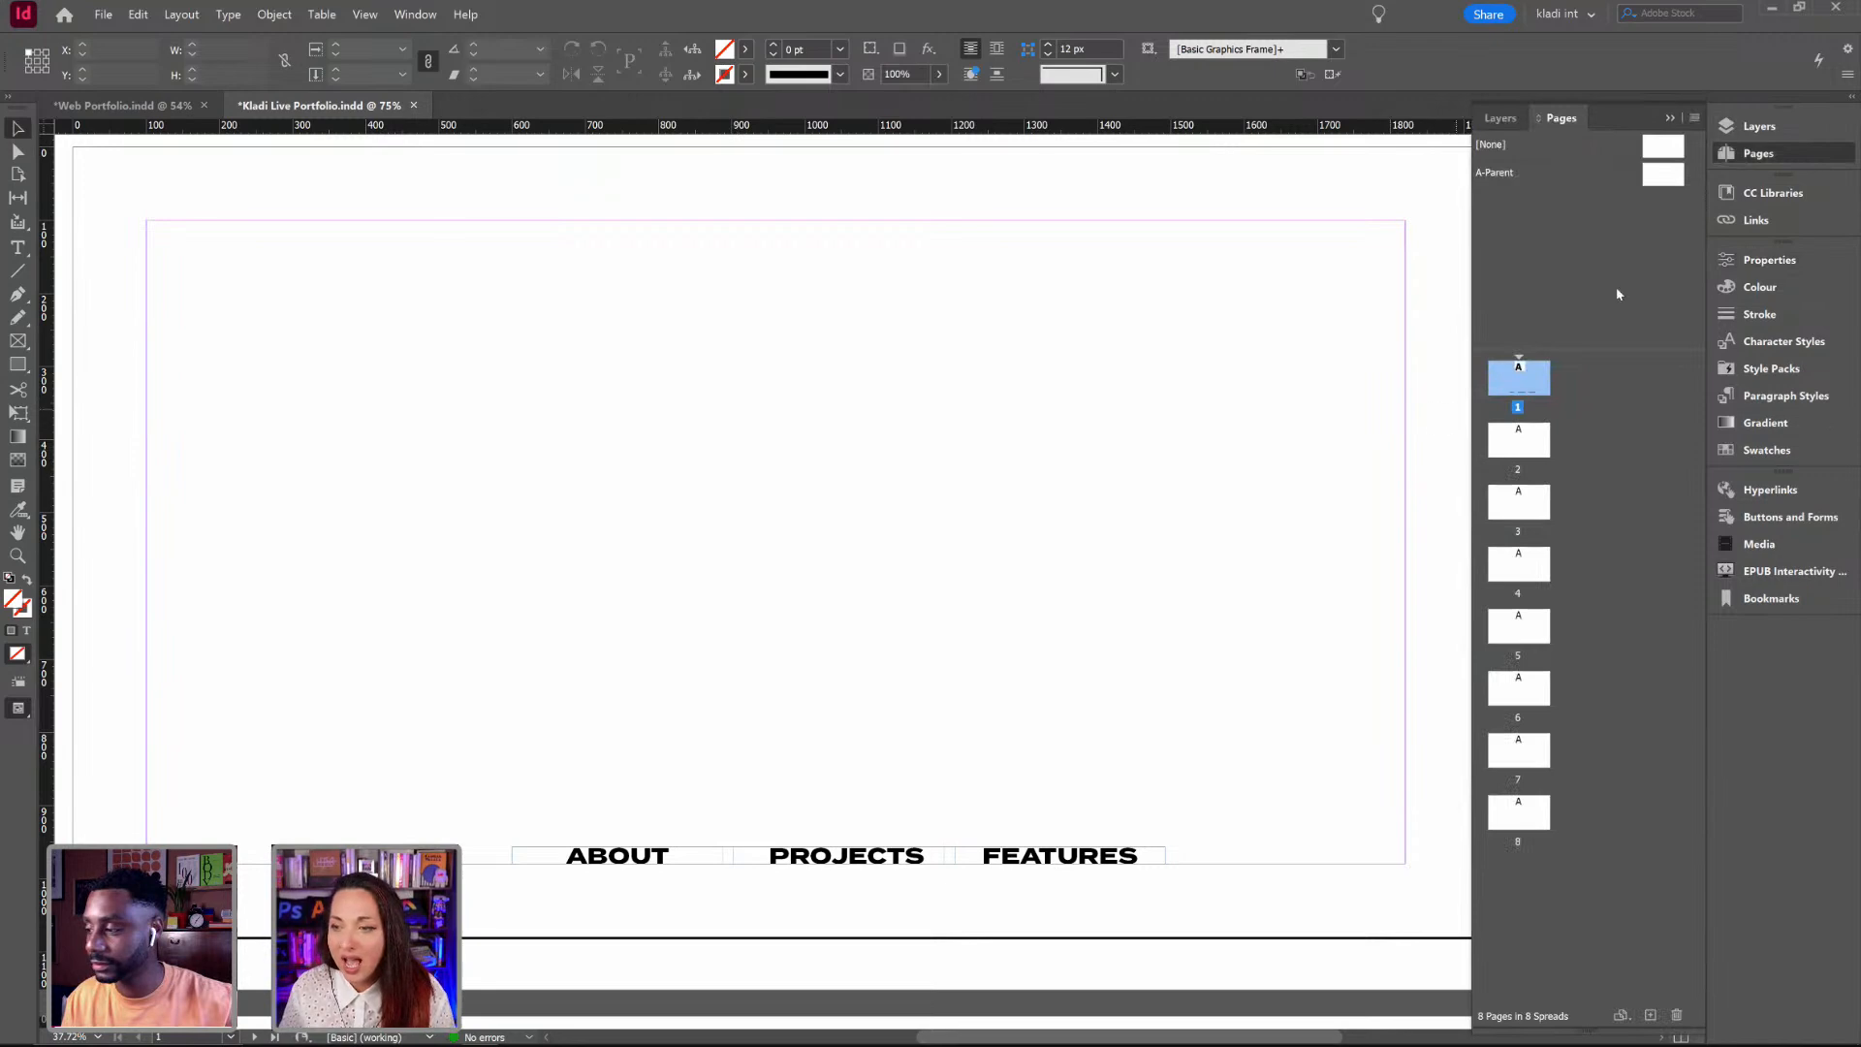
left_click(1032, 855)
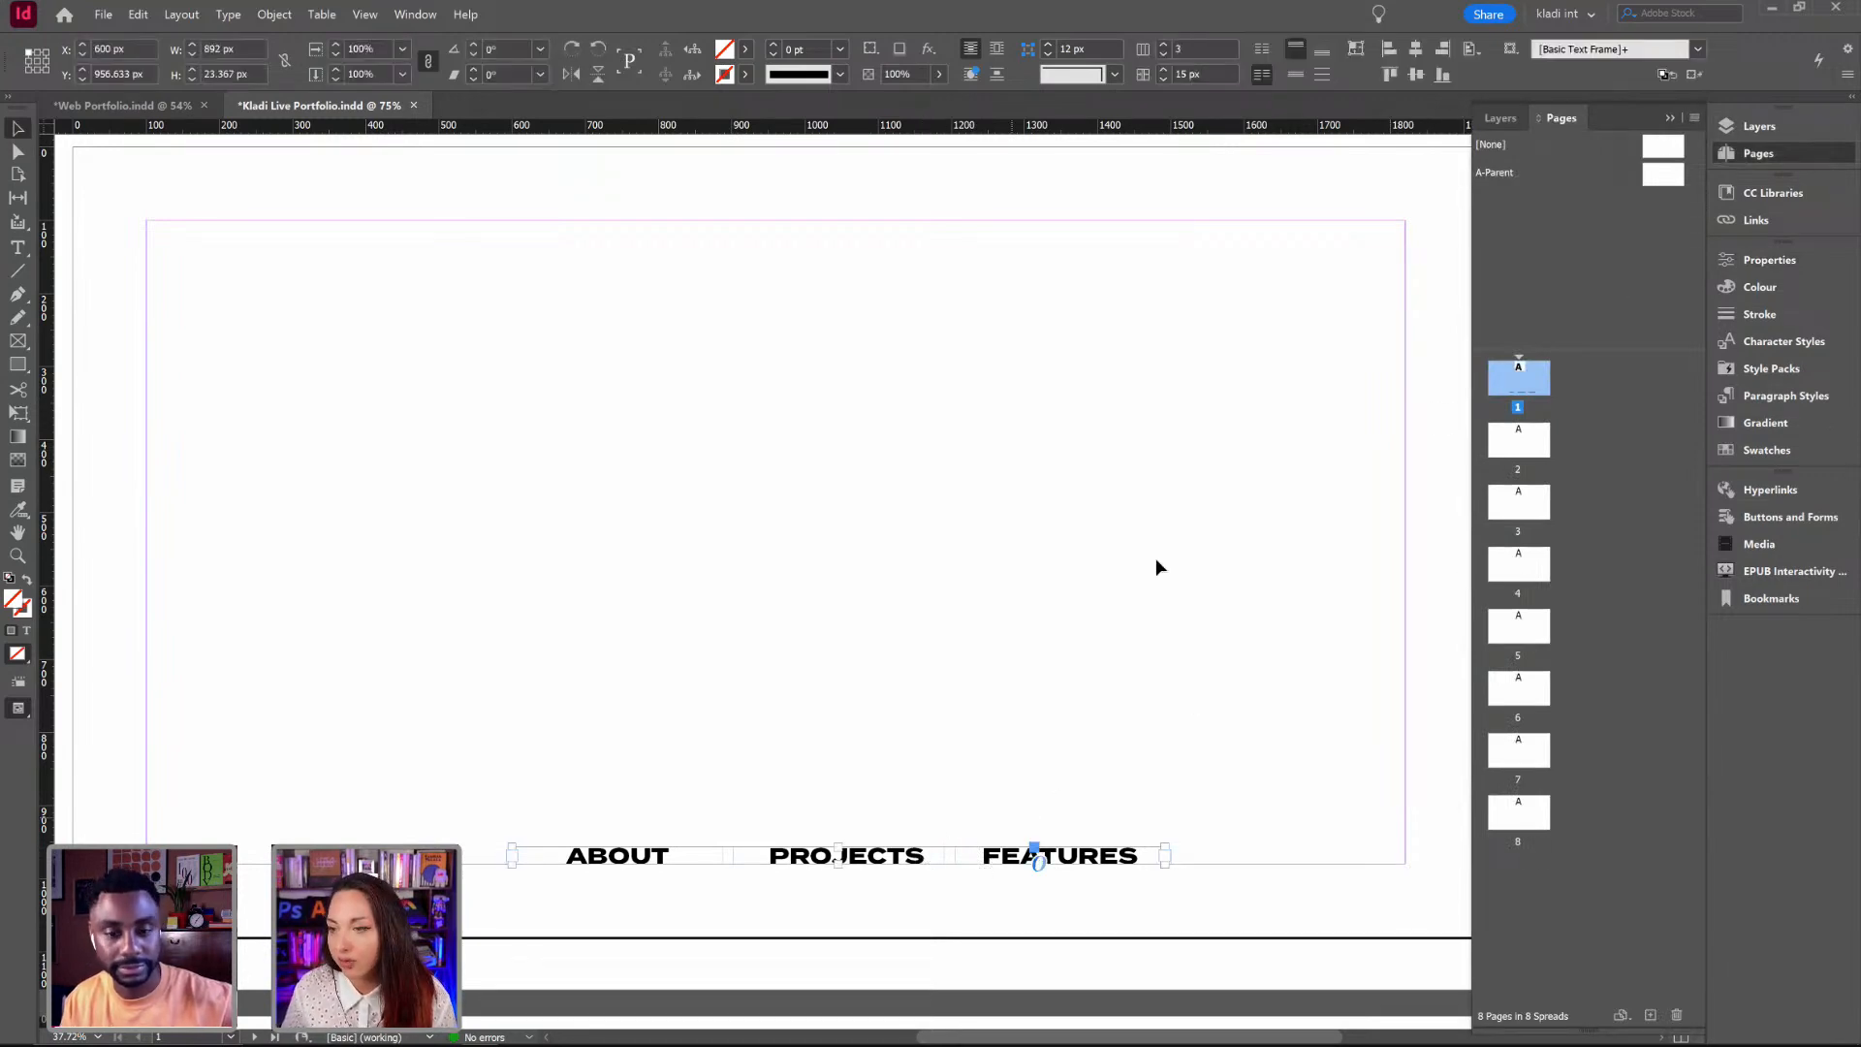
double_click(1659, 180)
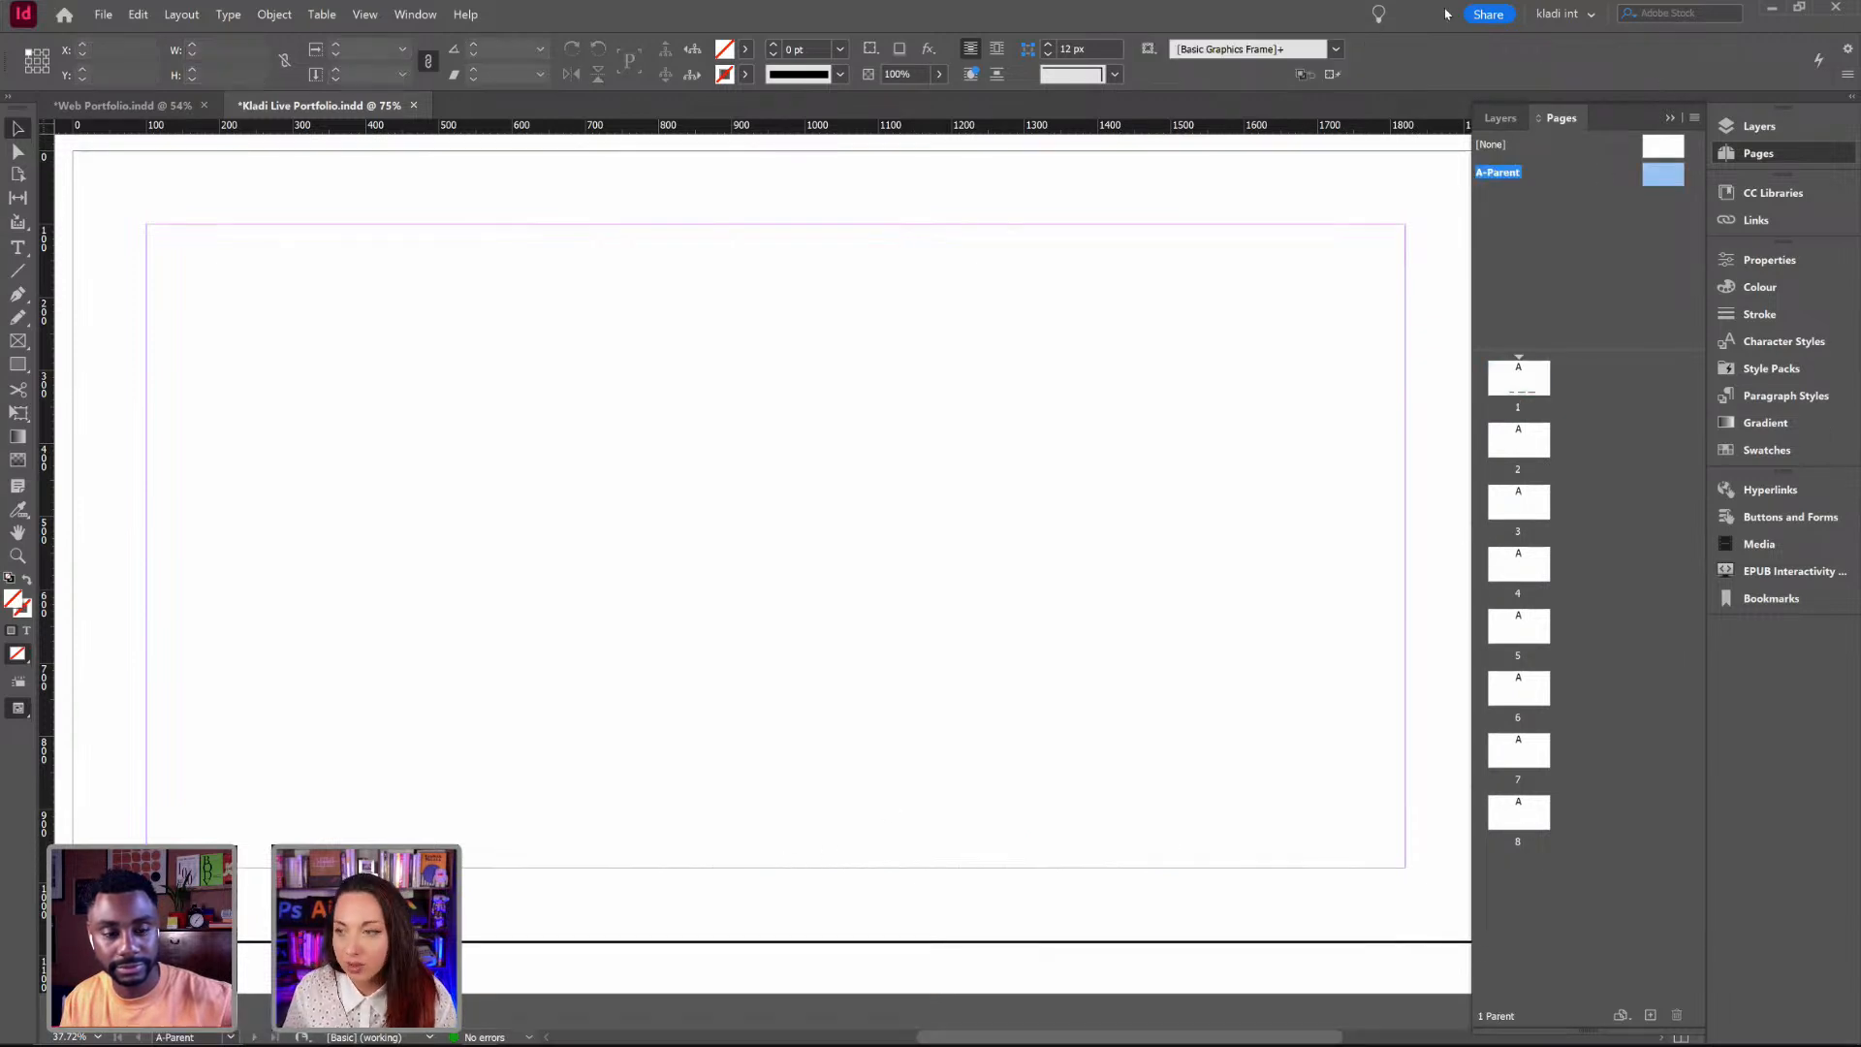
left_click(182, 14)
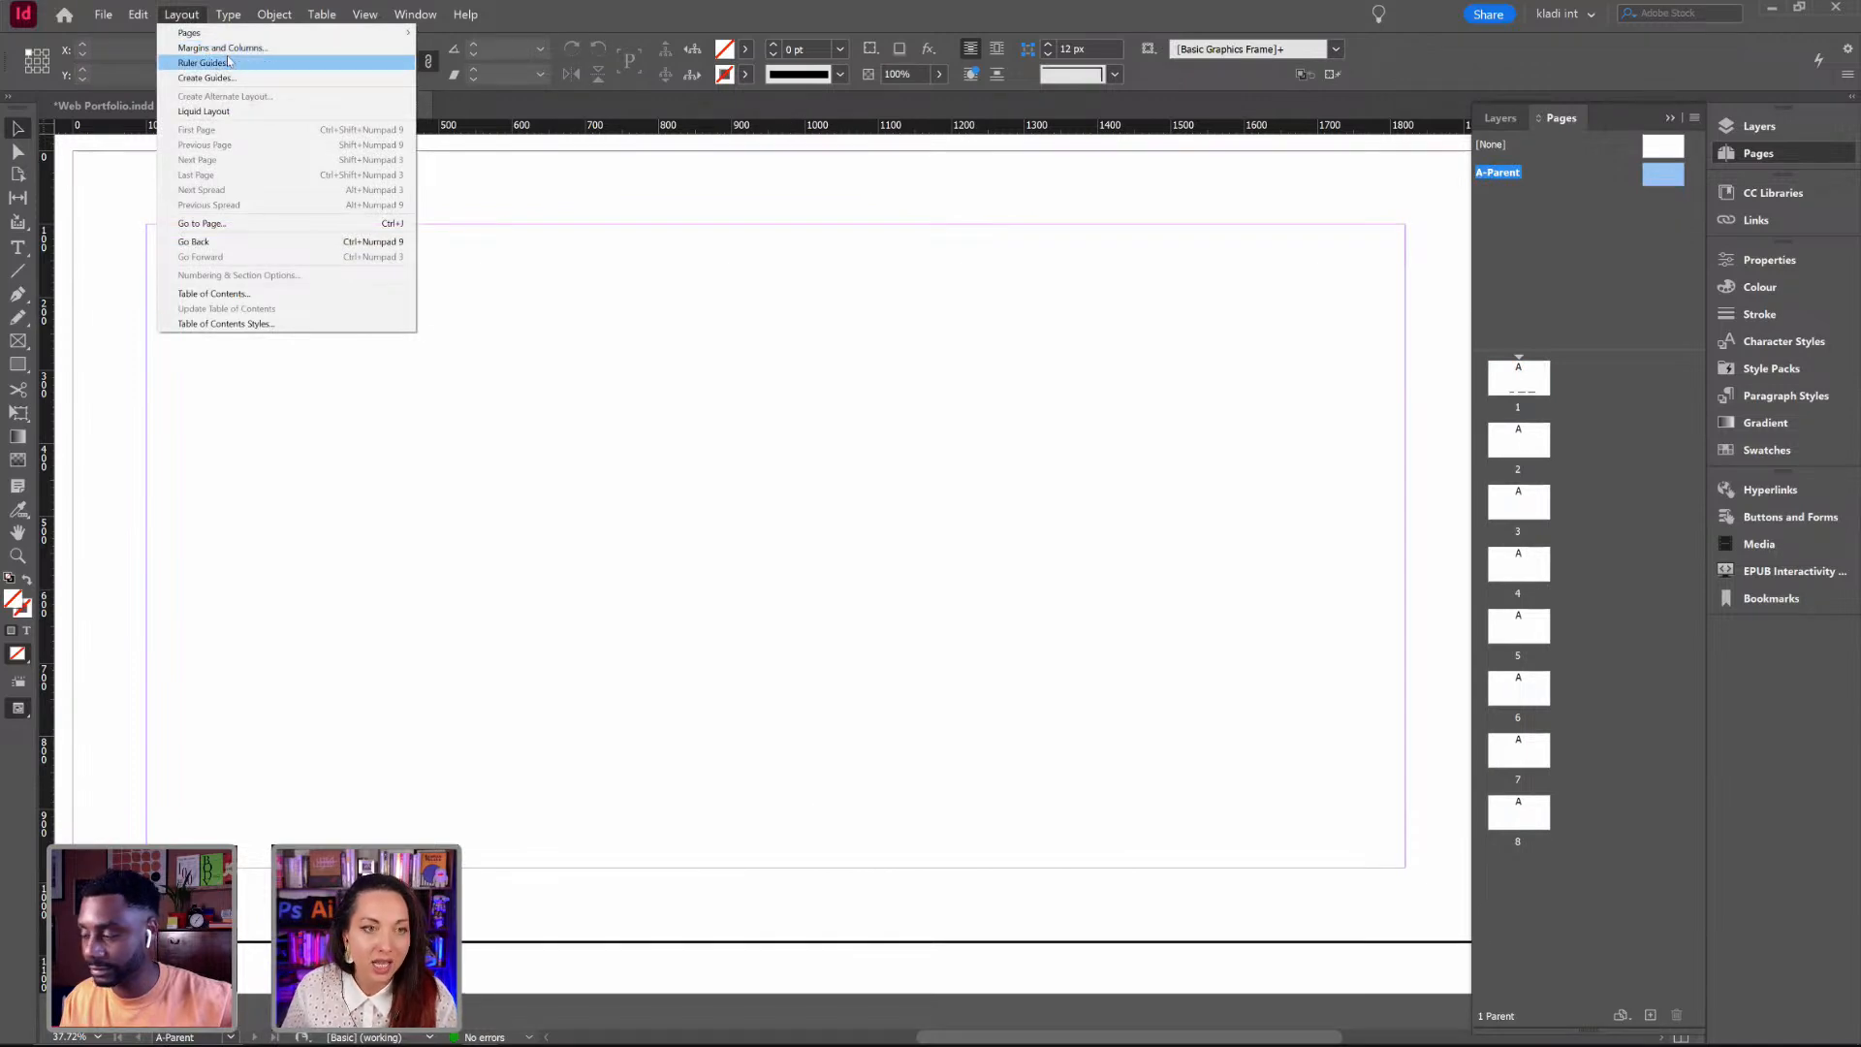
left_click(206, 77)
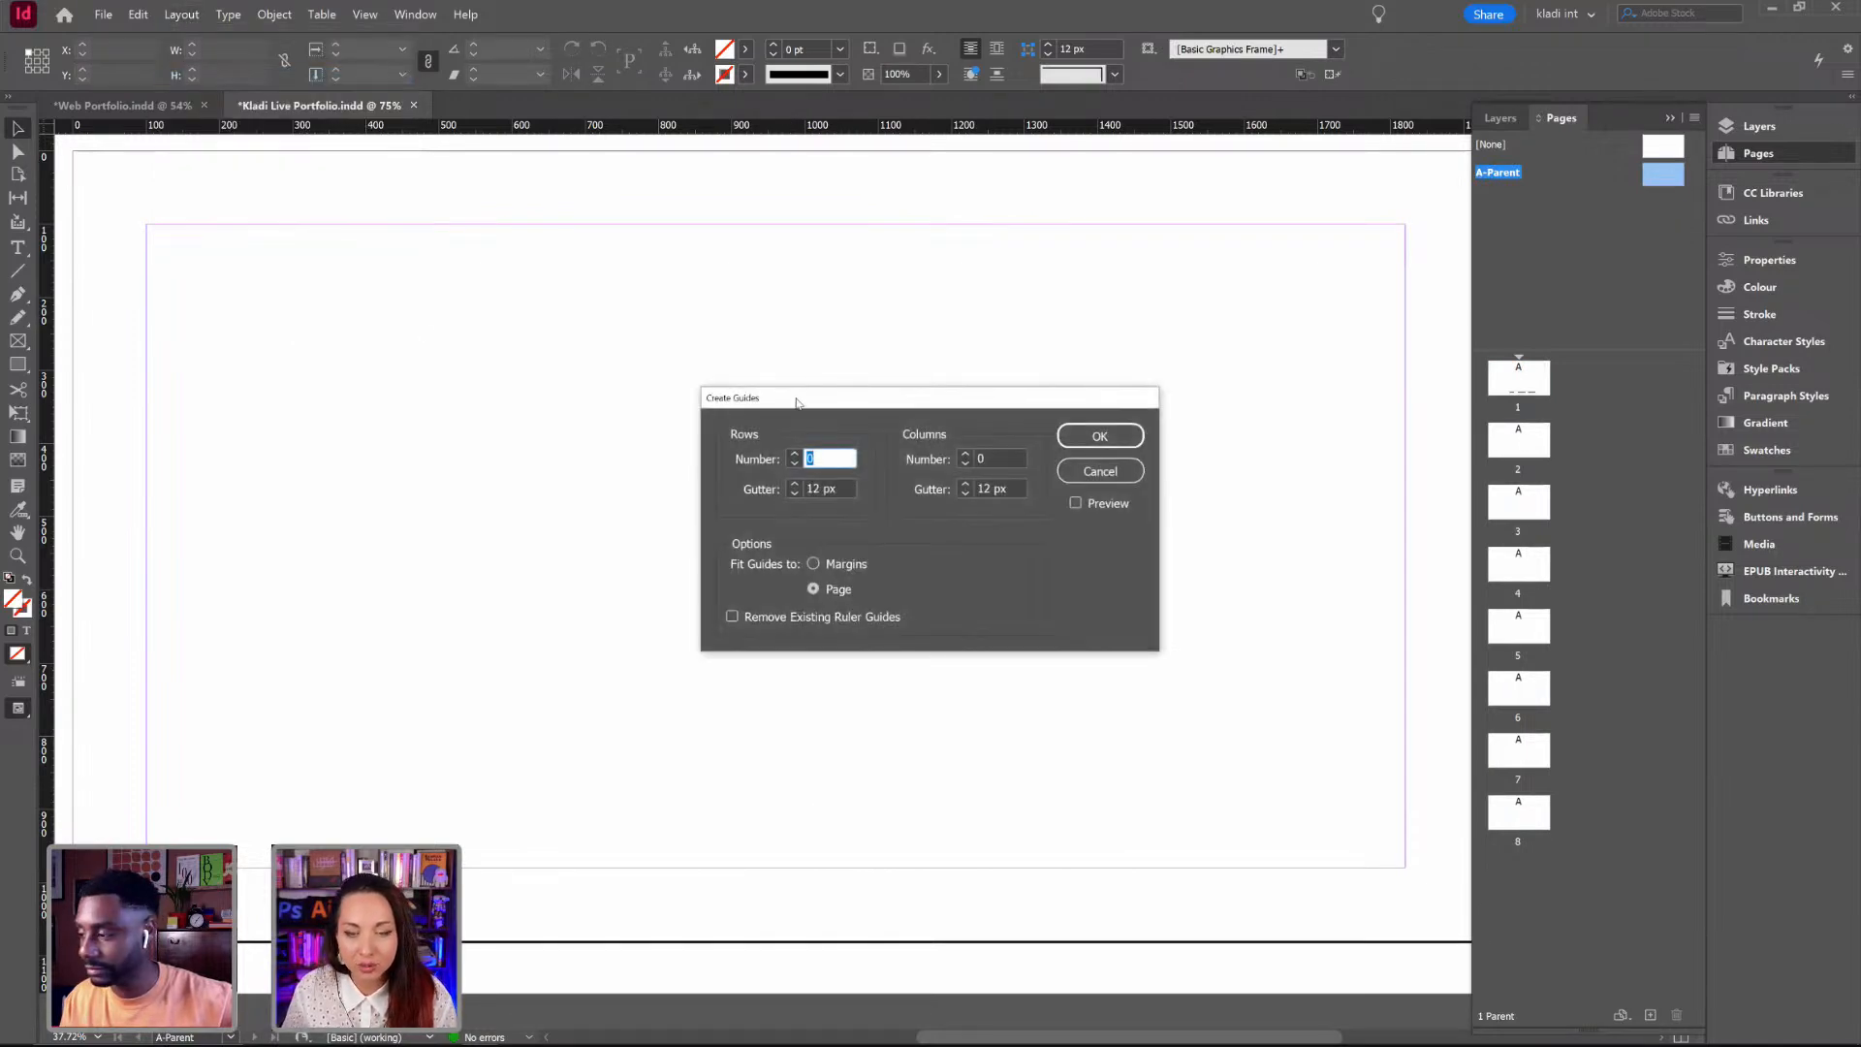
type("180")
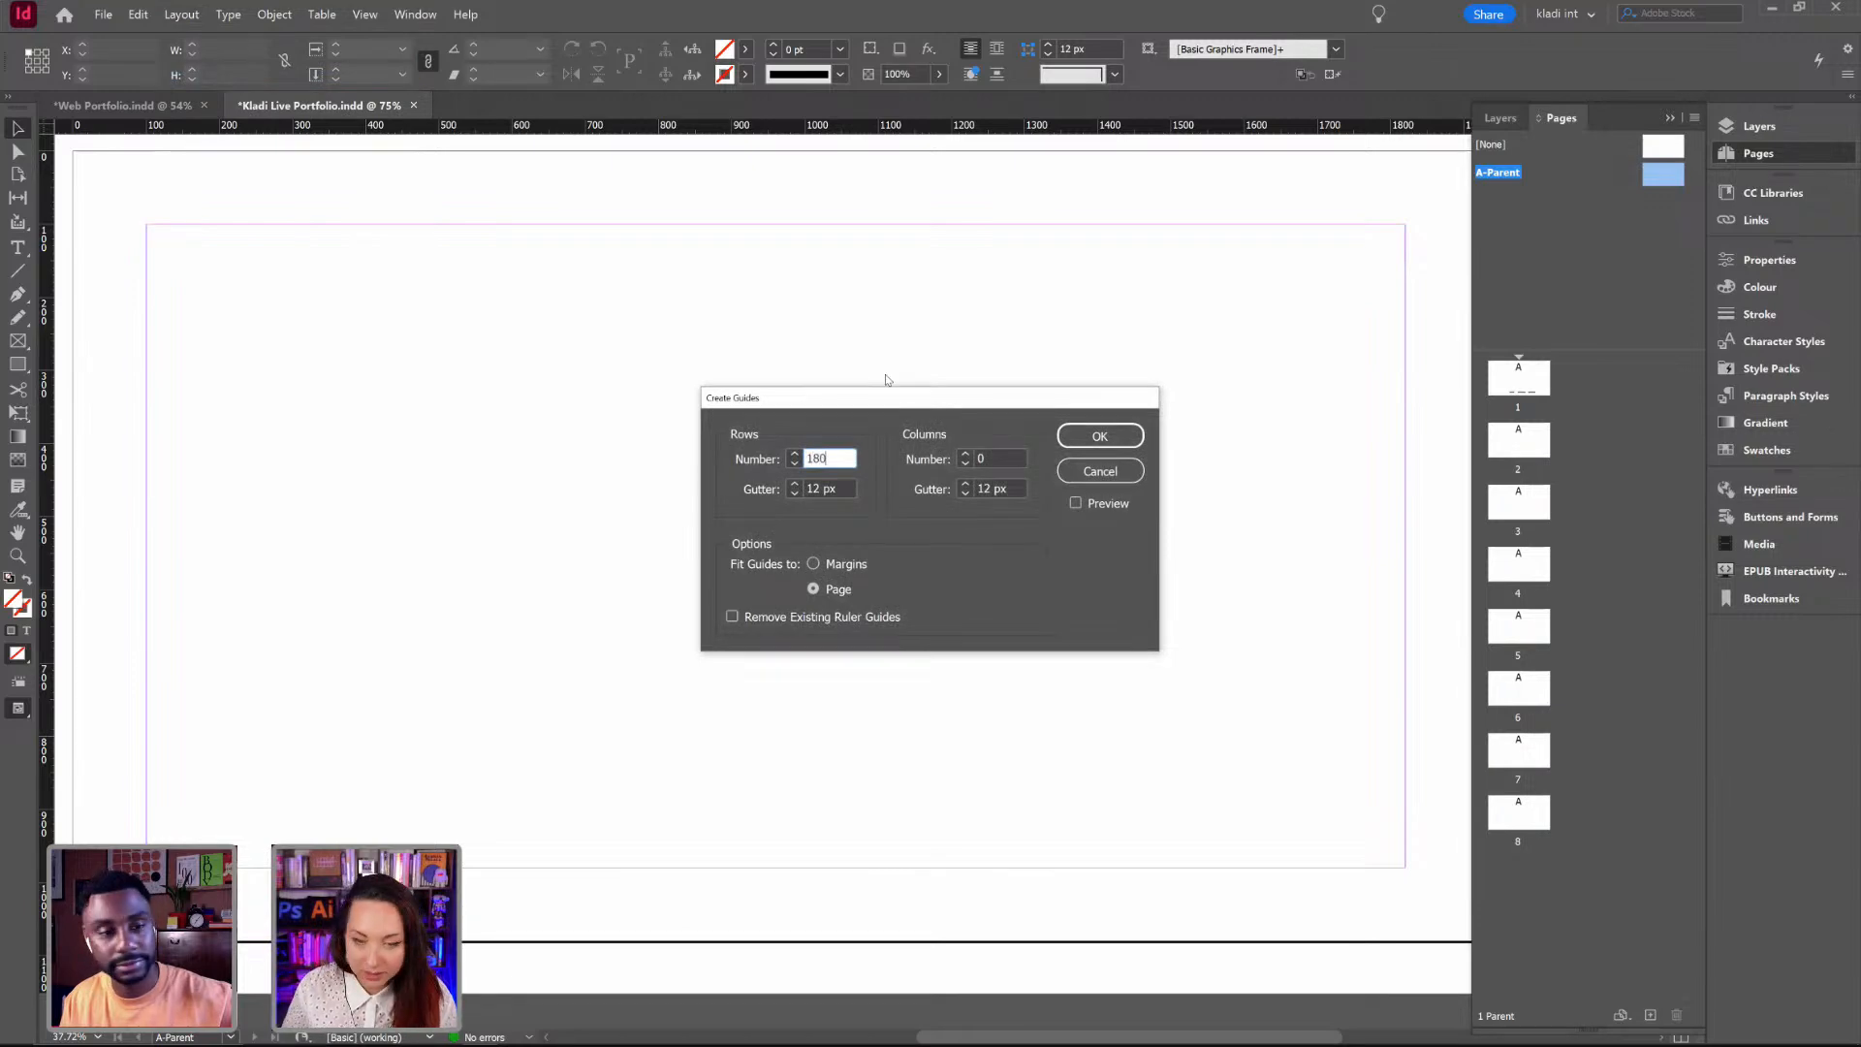
key("BackSpace")
key("Tab")
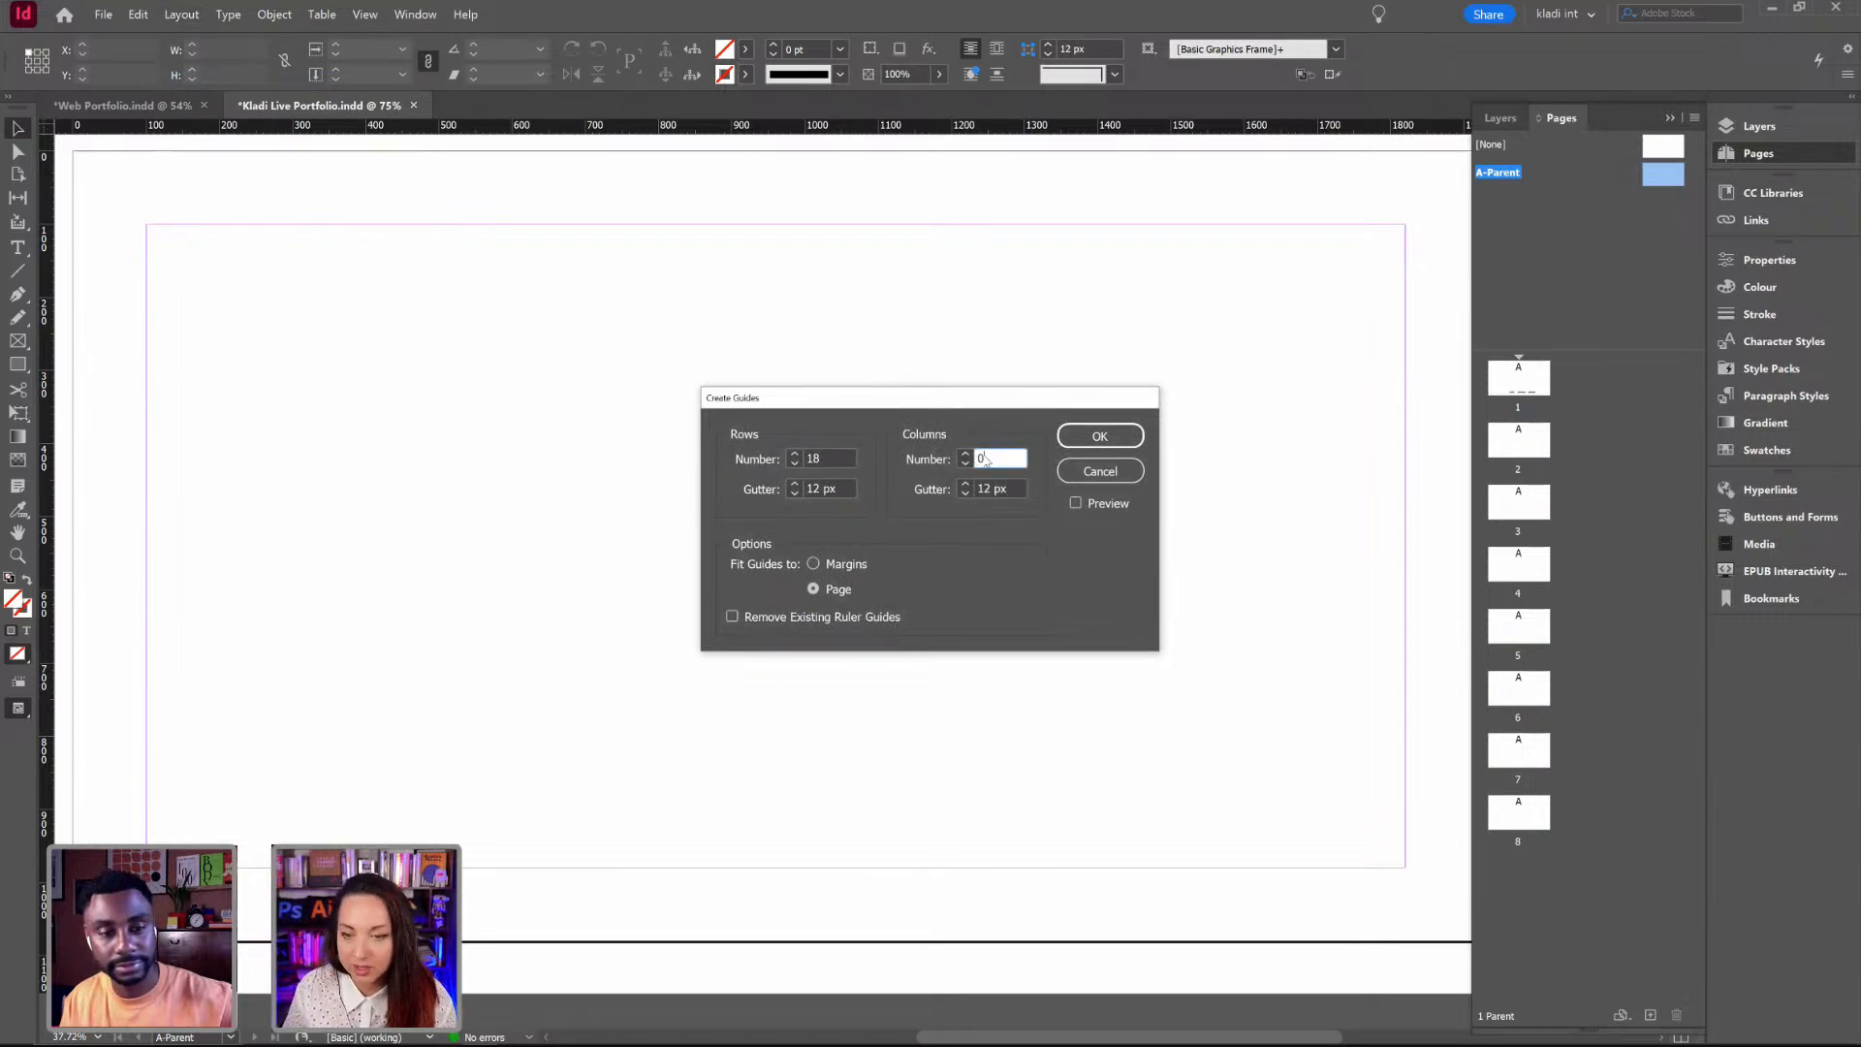
double_click(980, 459)
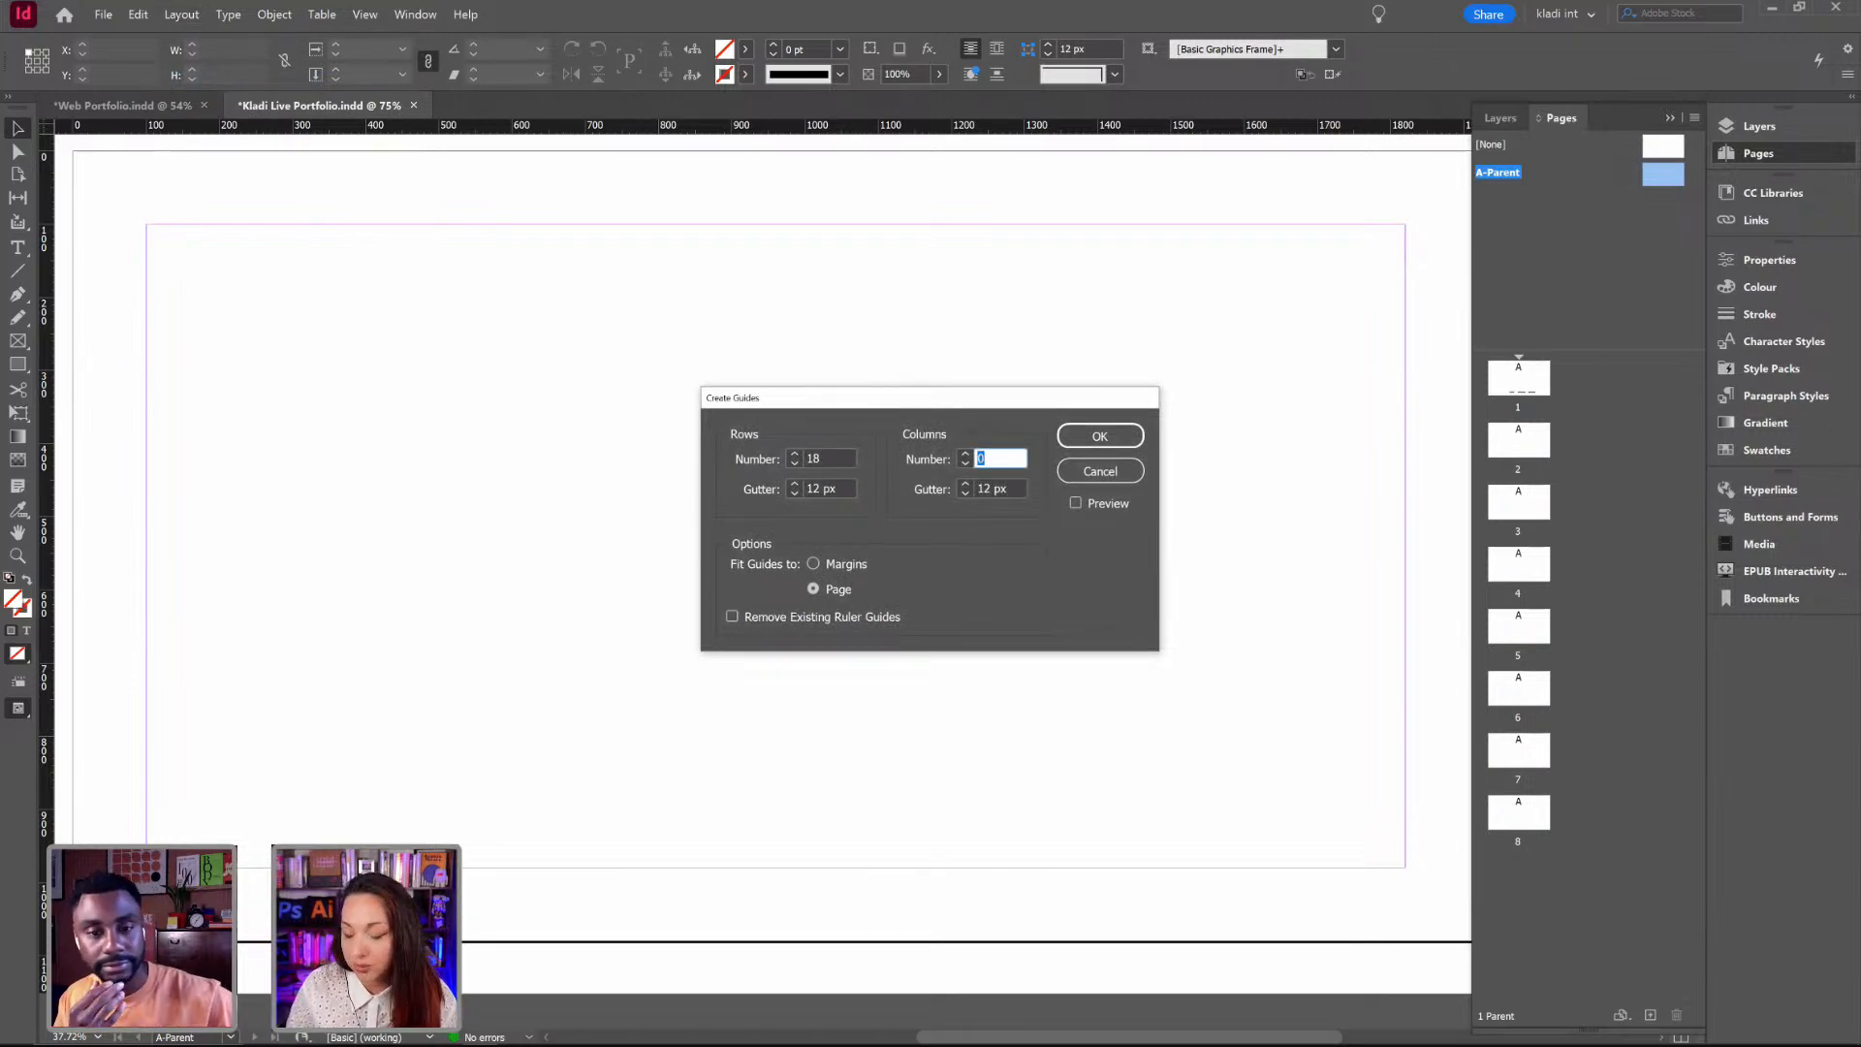
type("9")
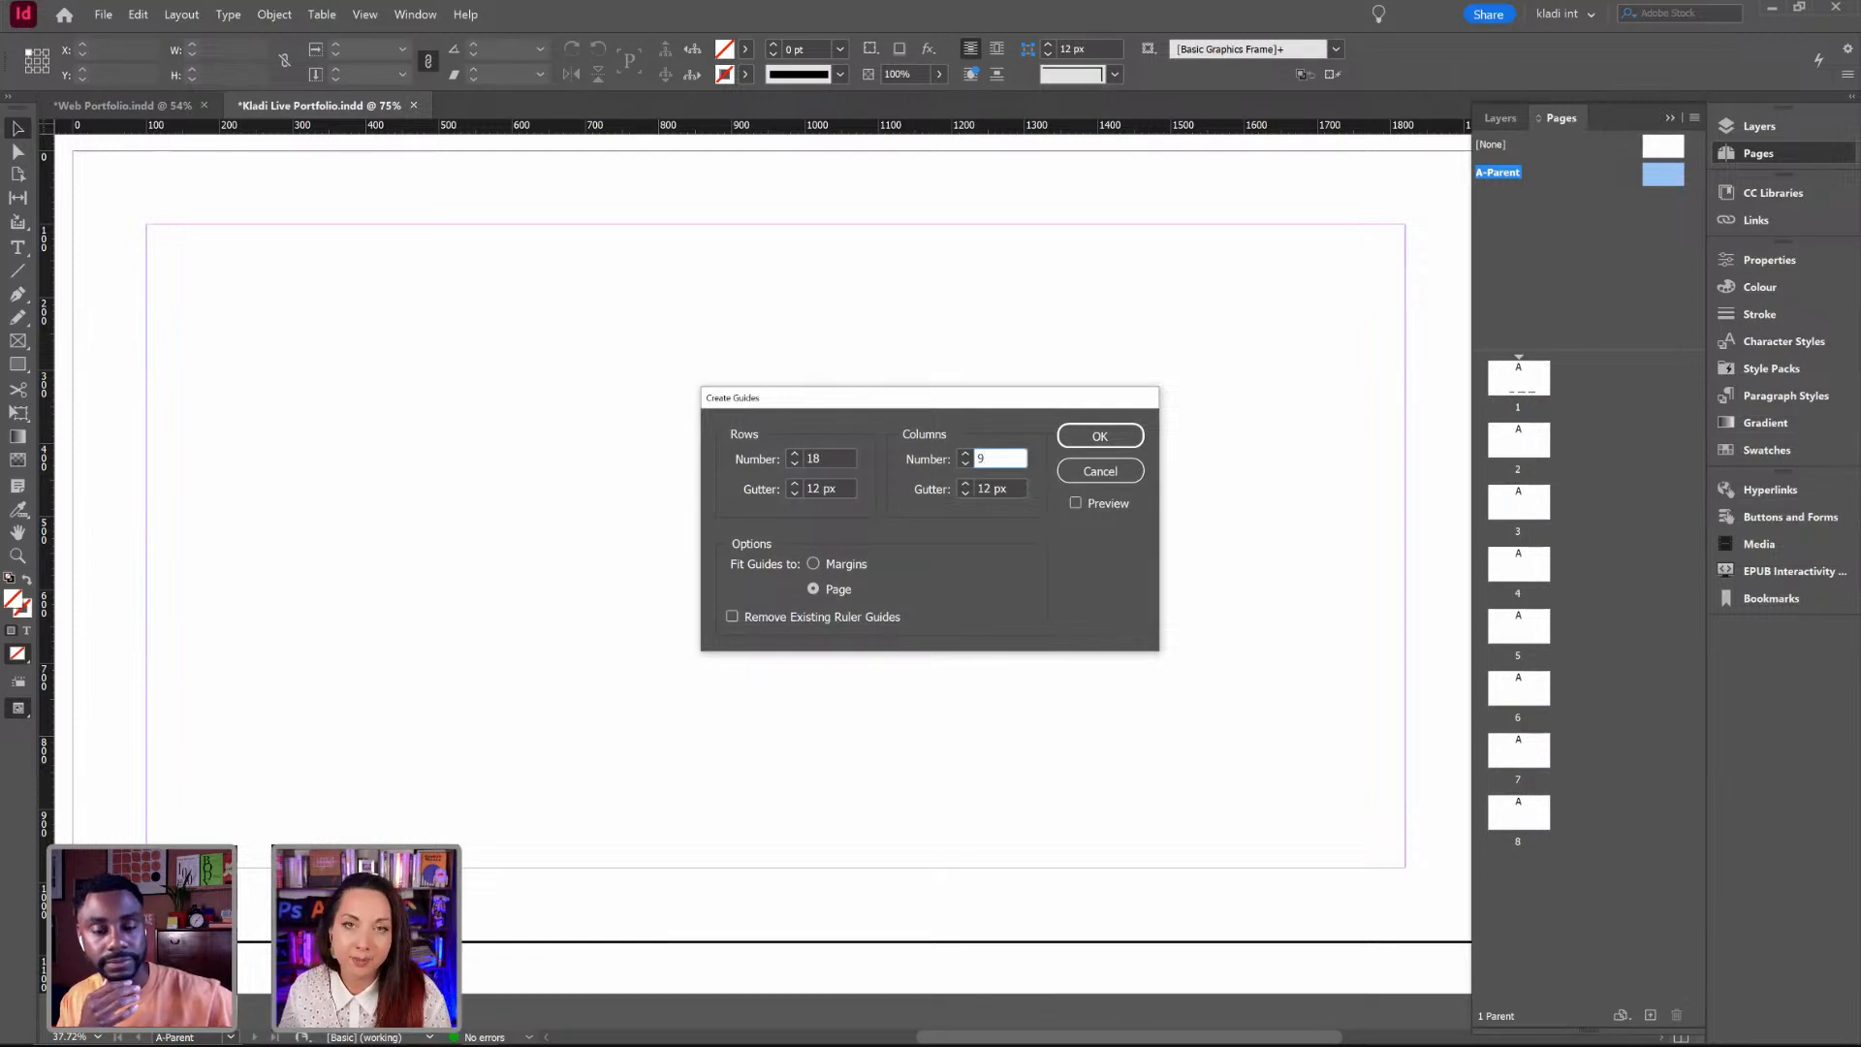
Step: Set both the row and column gutters of the guides to 16 px and preview the grid
left_click(795, 483)
left_click(794, 484)
left_click(795, 484)
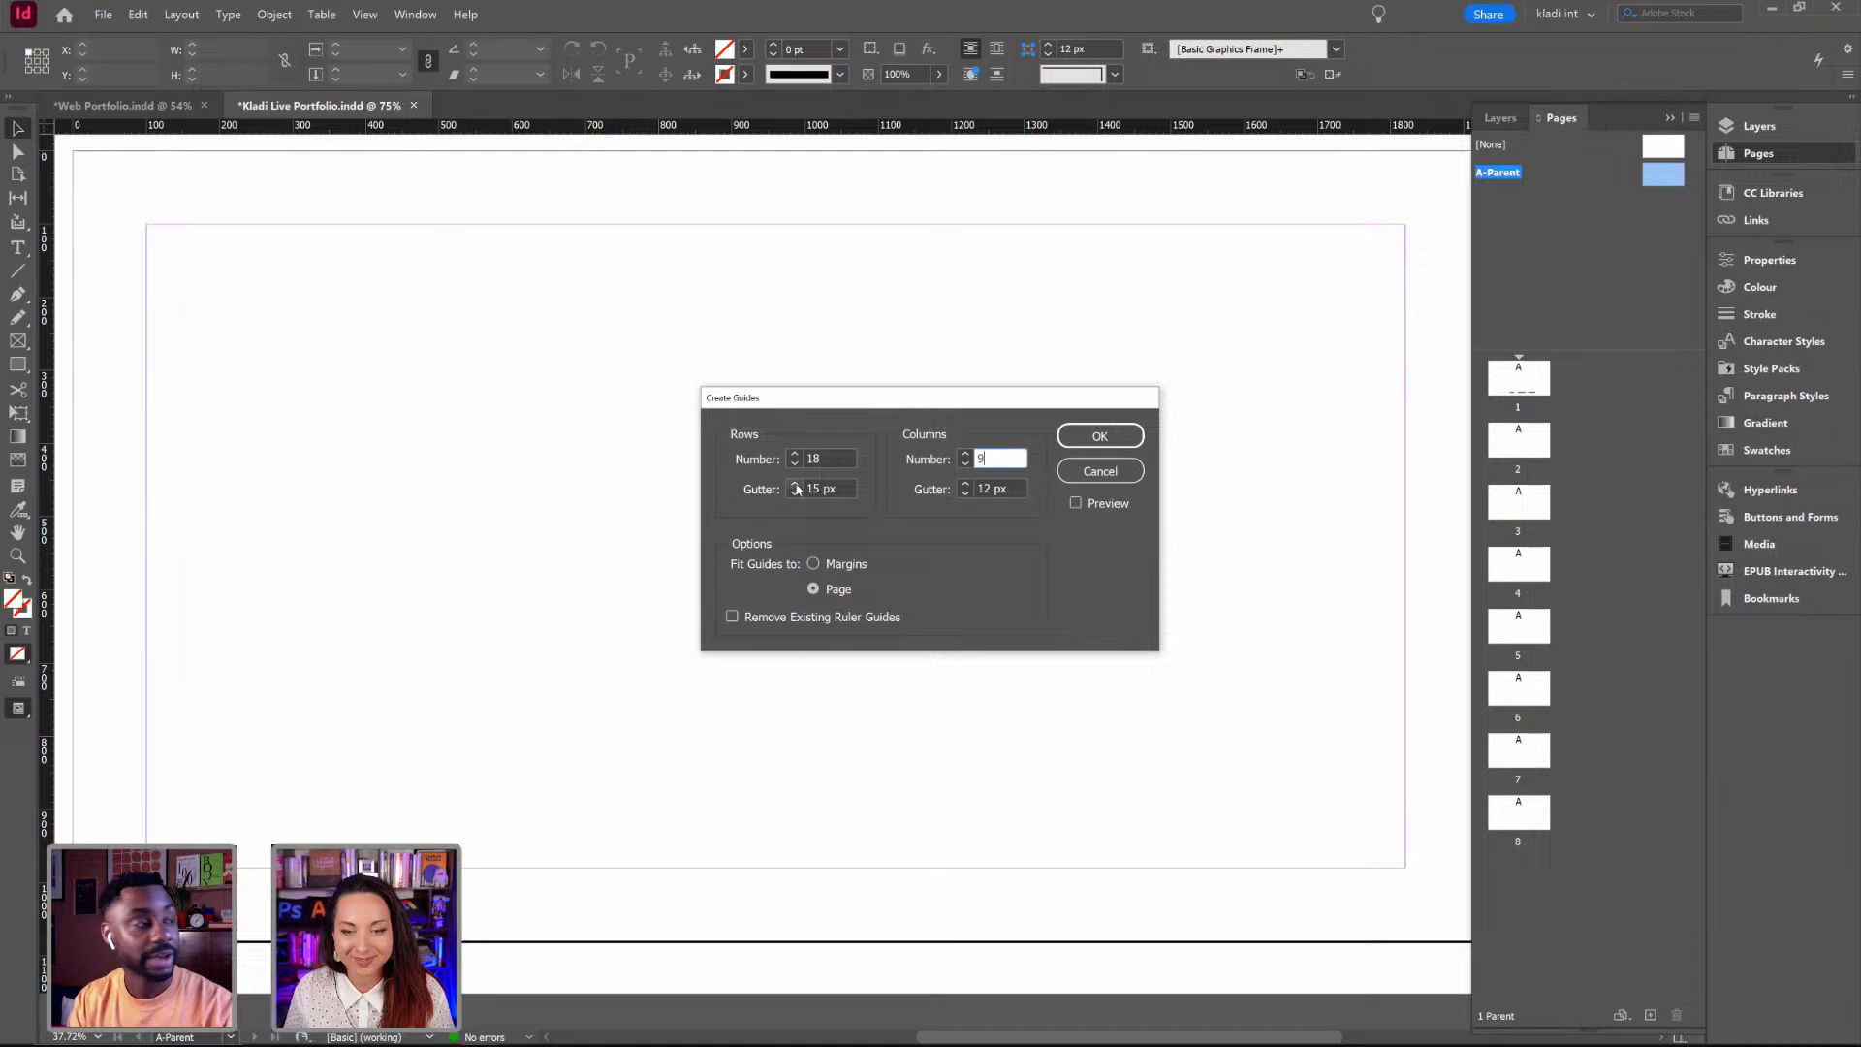
left_click(965, 484)
left_click(966, 485)
left_click(966, 485)
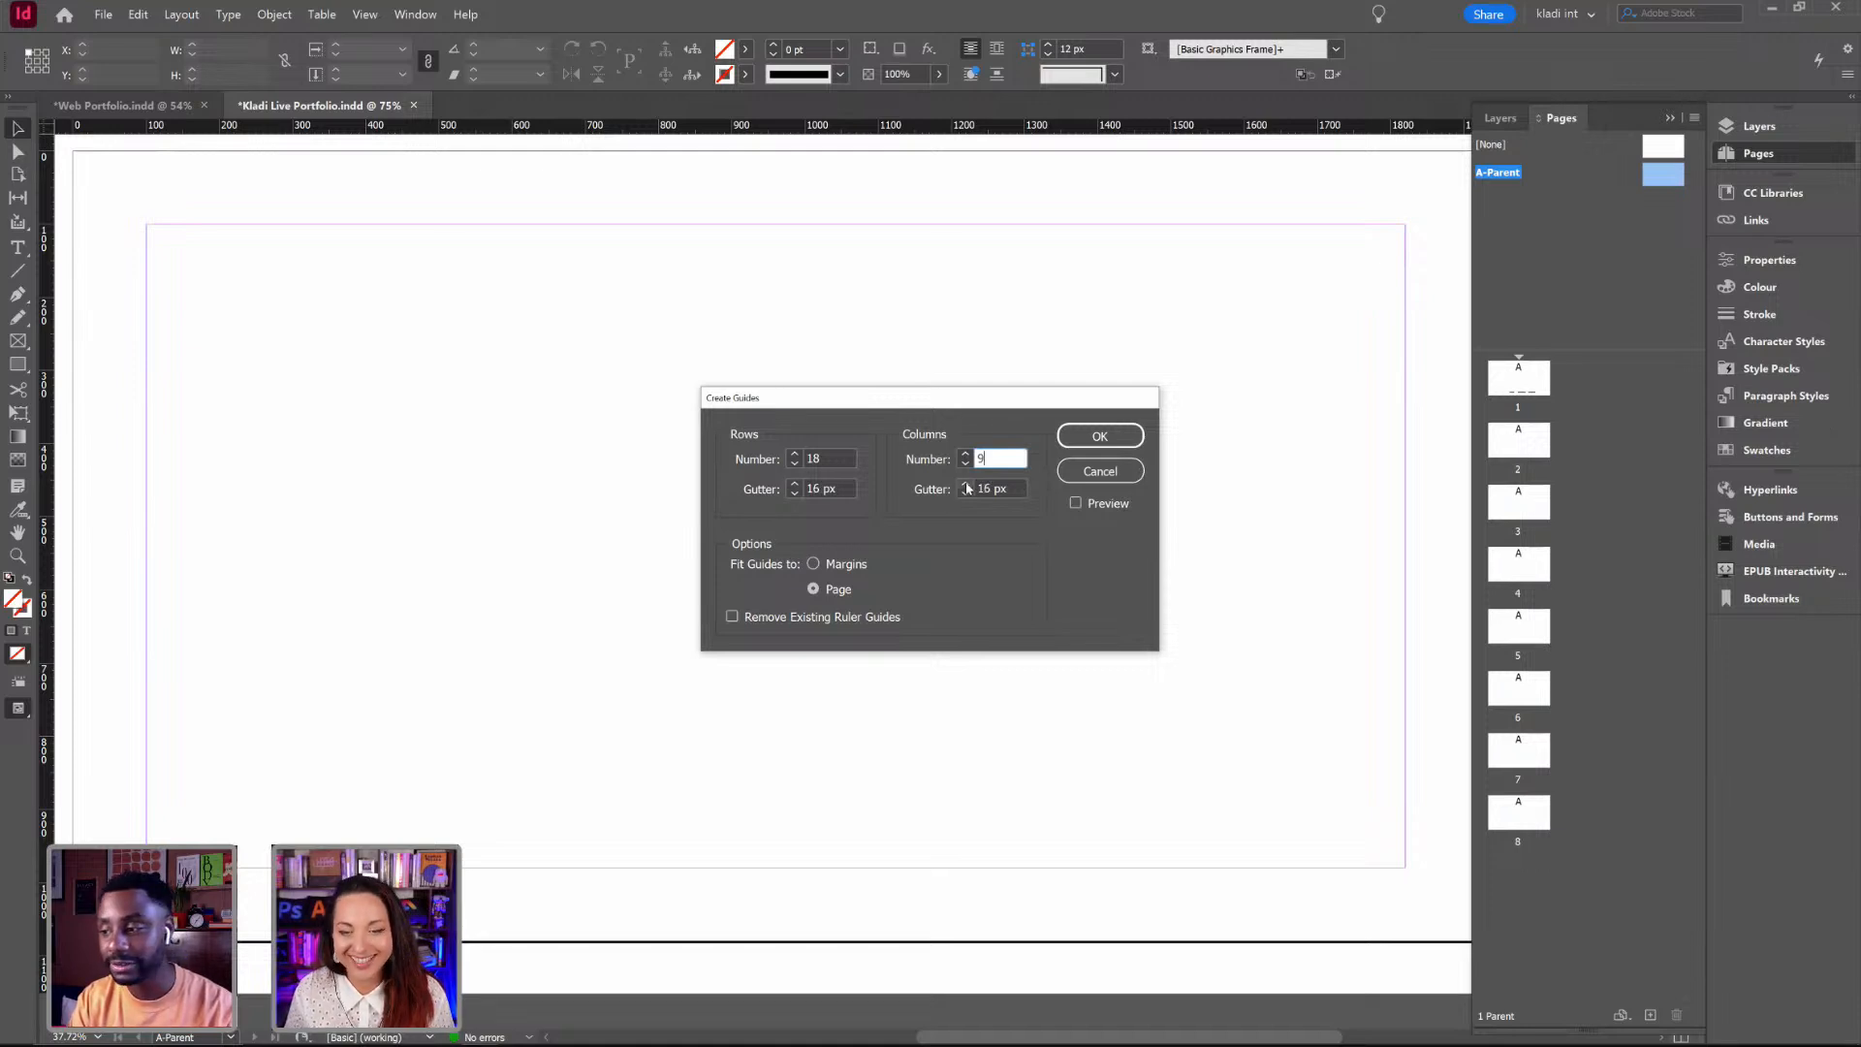
left_click(1075, 503)
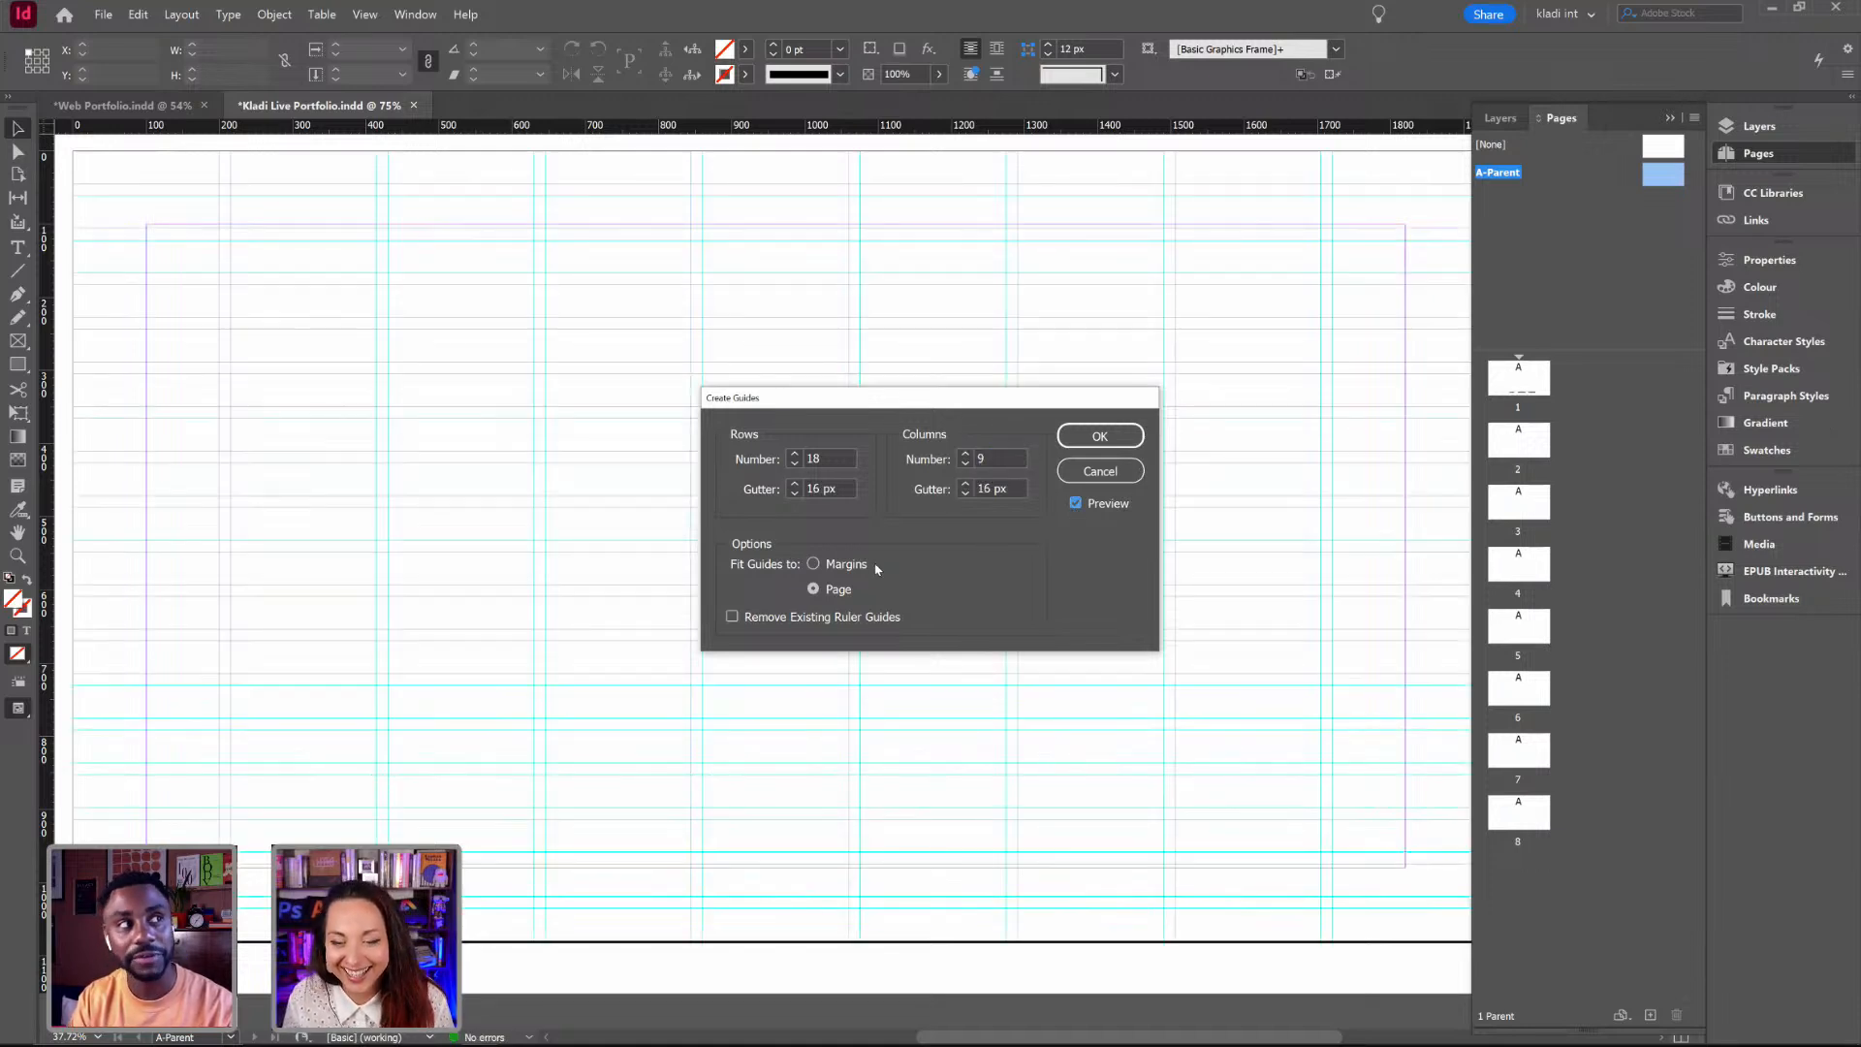
Step: Fit the guides to the margins with 15 px row and column gutters and create the grid
left_click(870, 566)
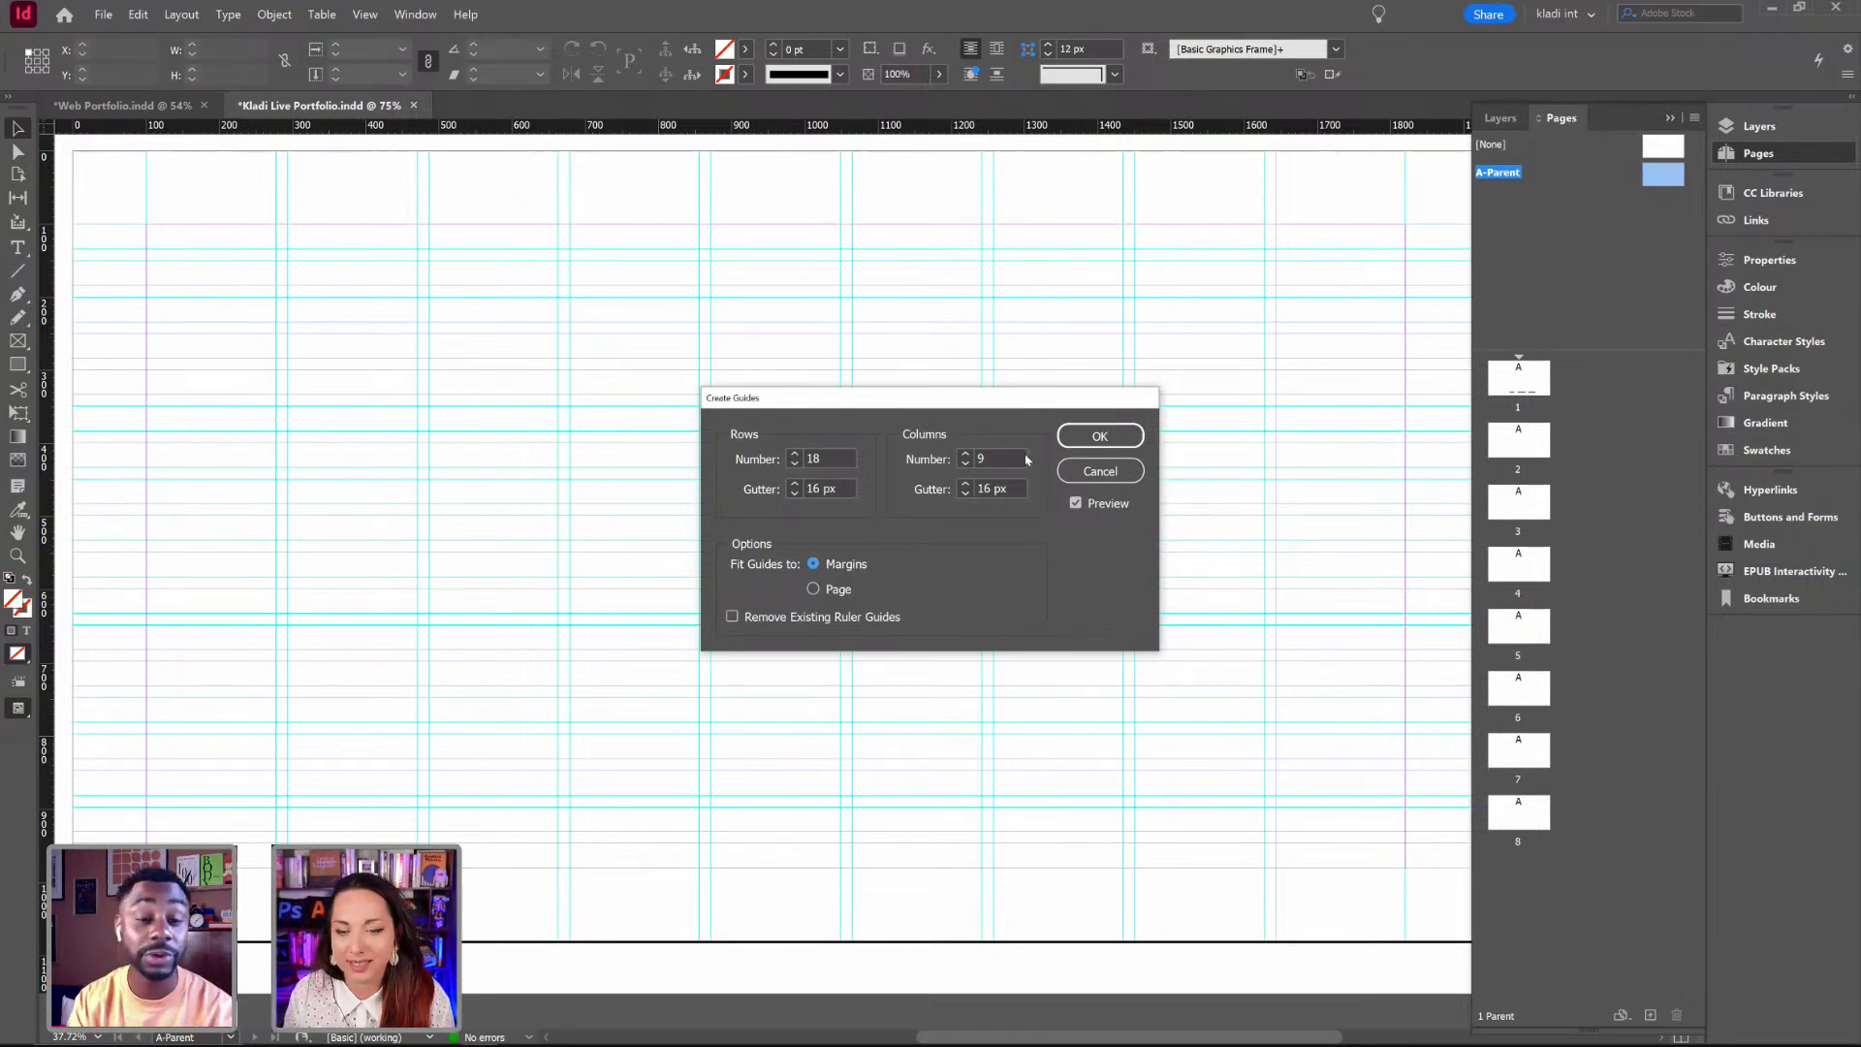
left_click(795, 493)
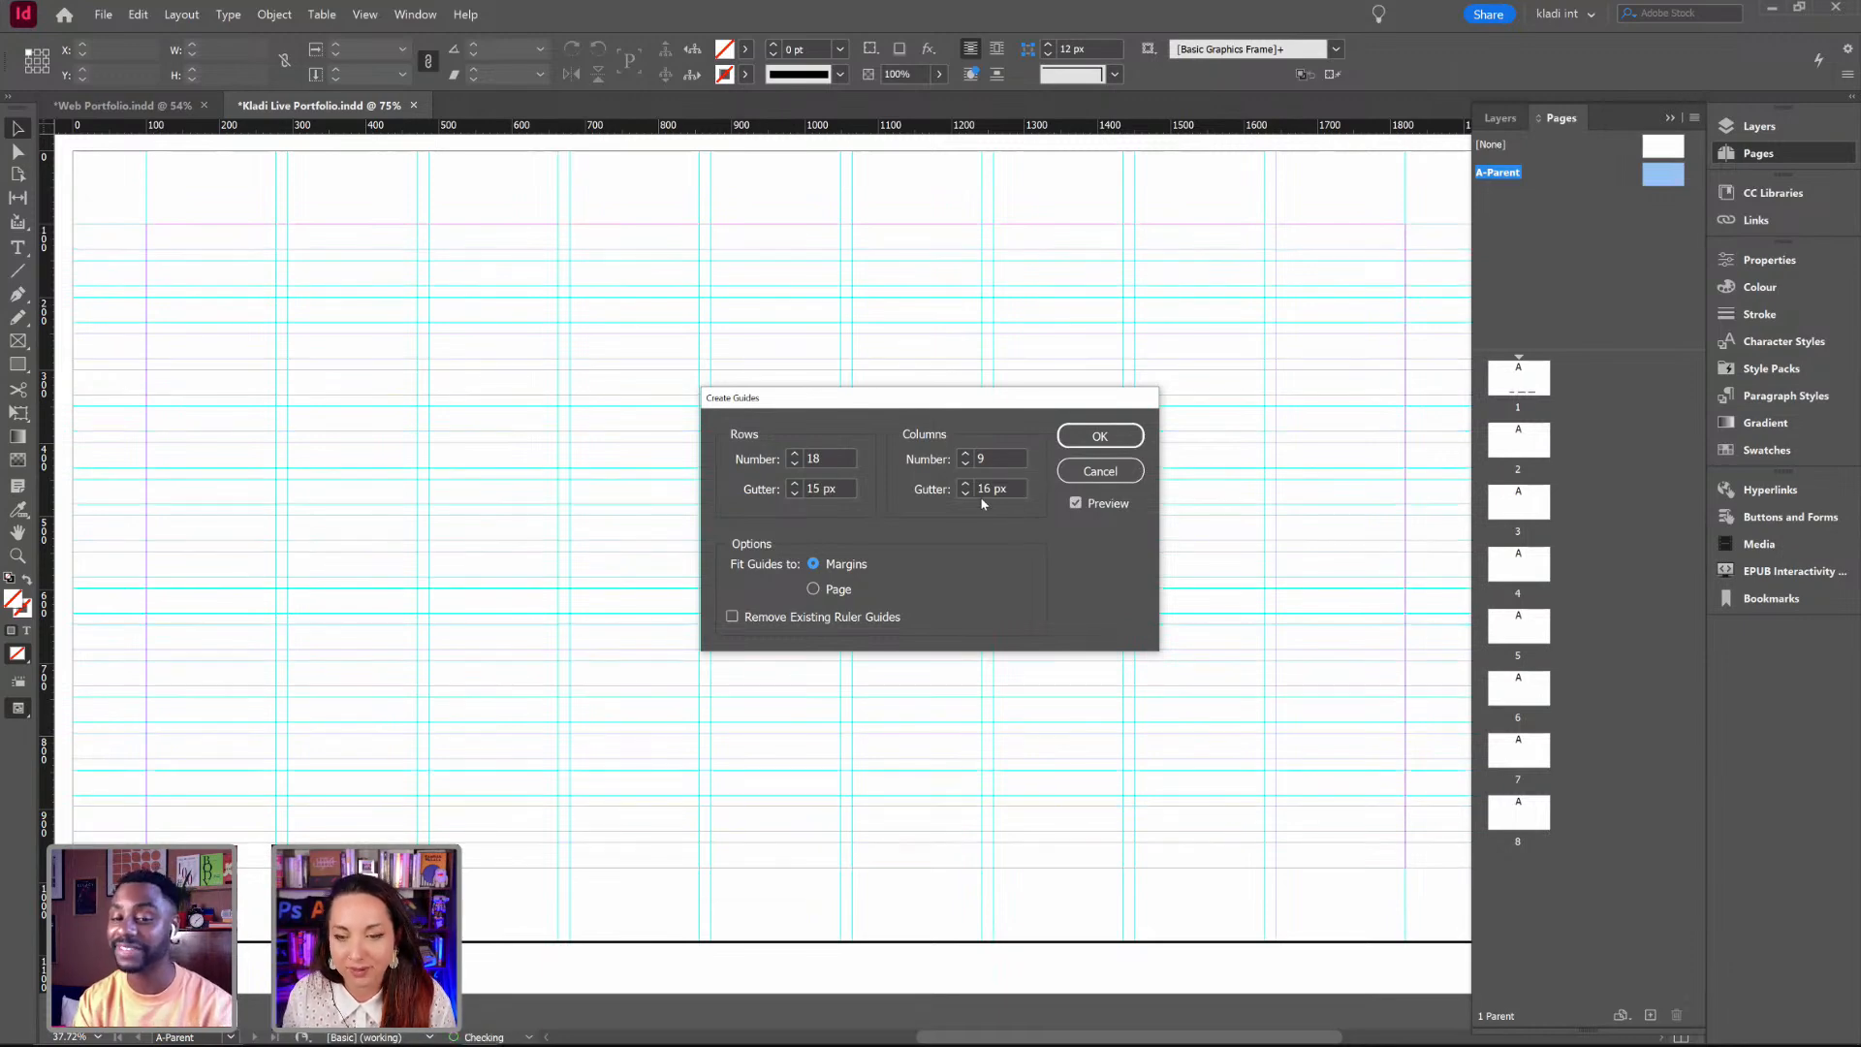
left_click(965, 494)
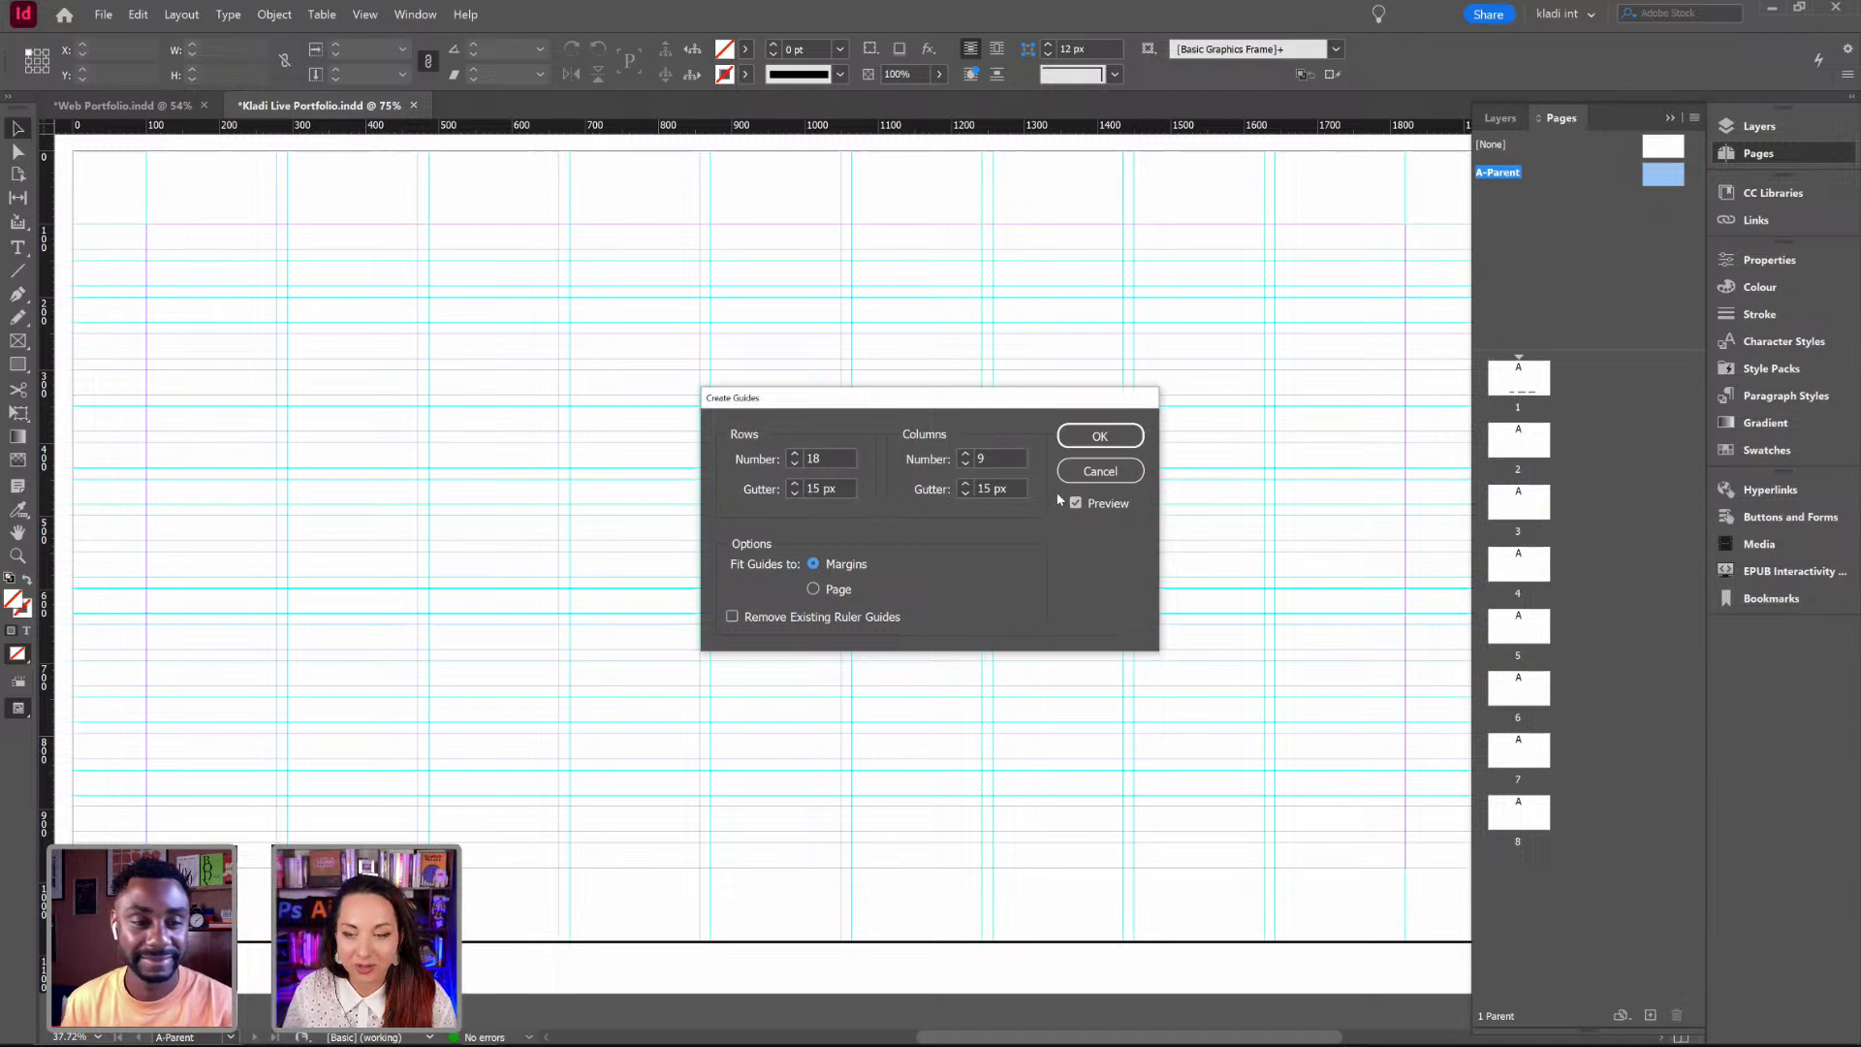
left_click(797, 483)
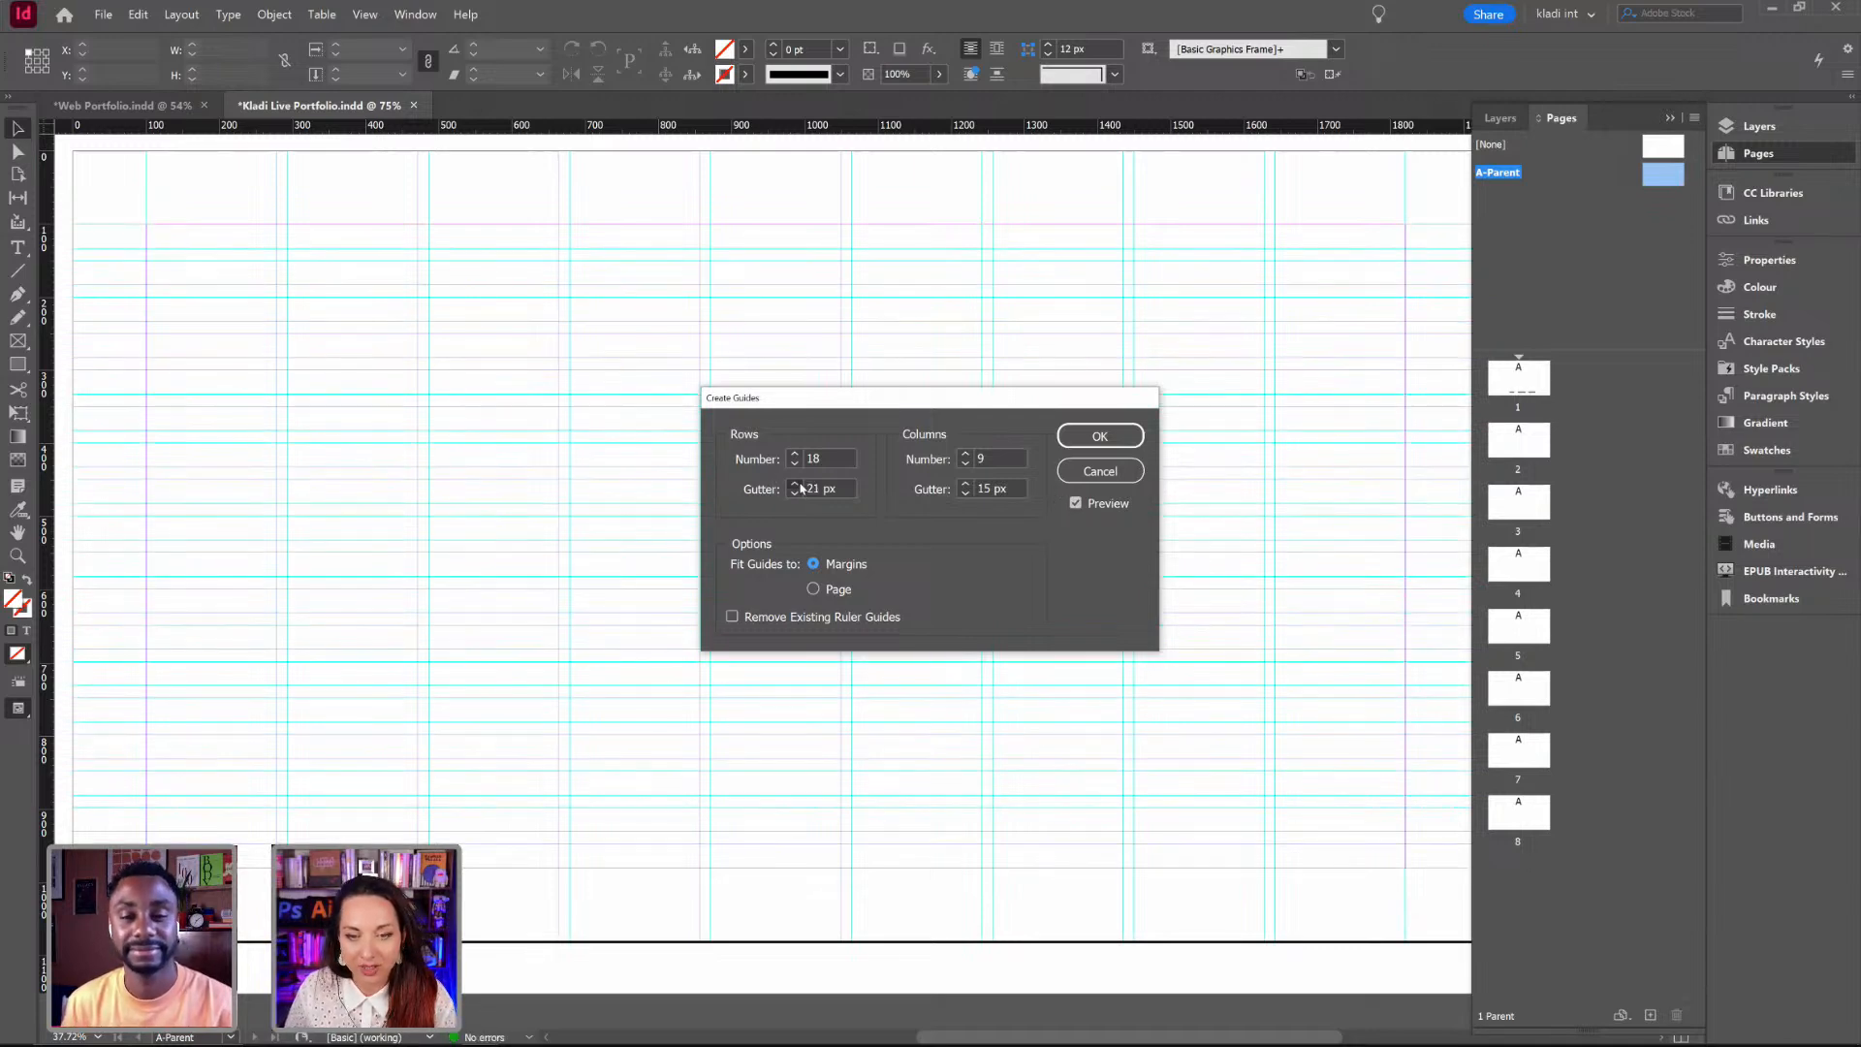
left_click(797, 484)
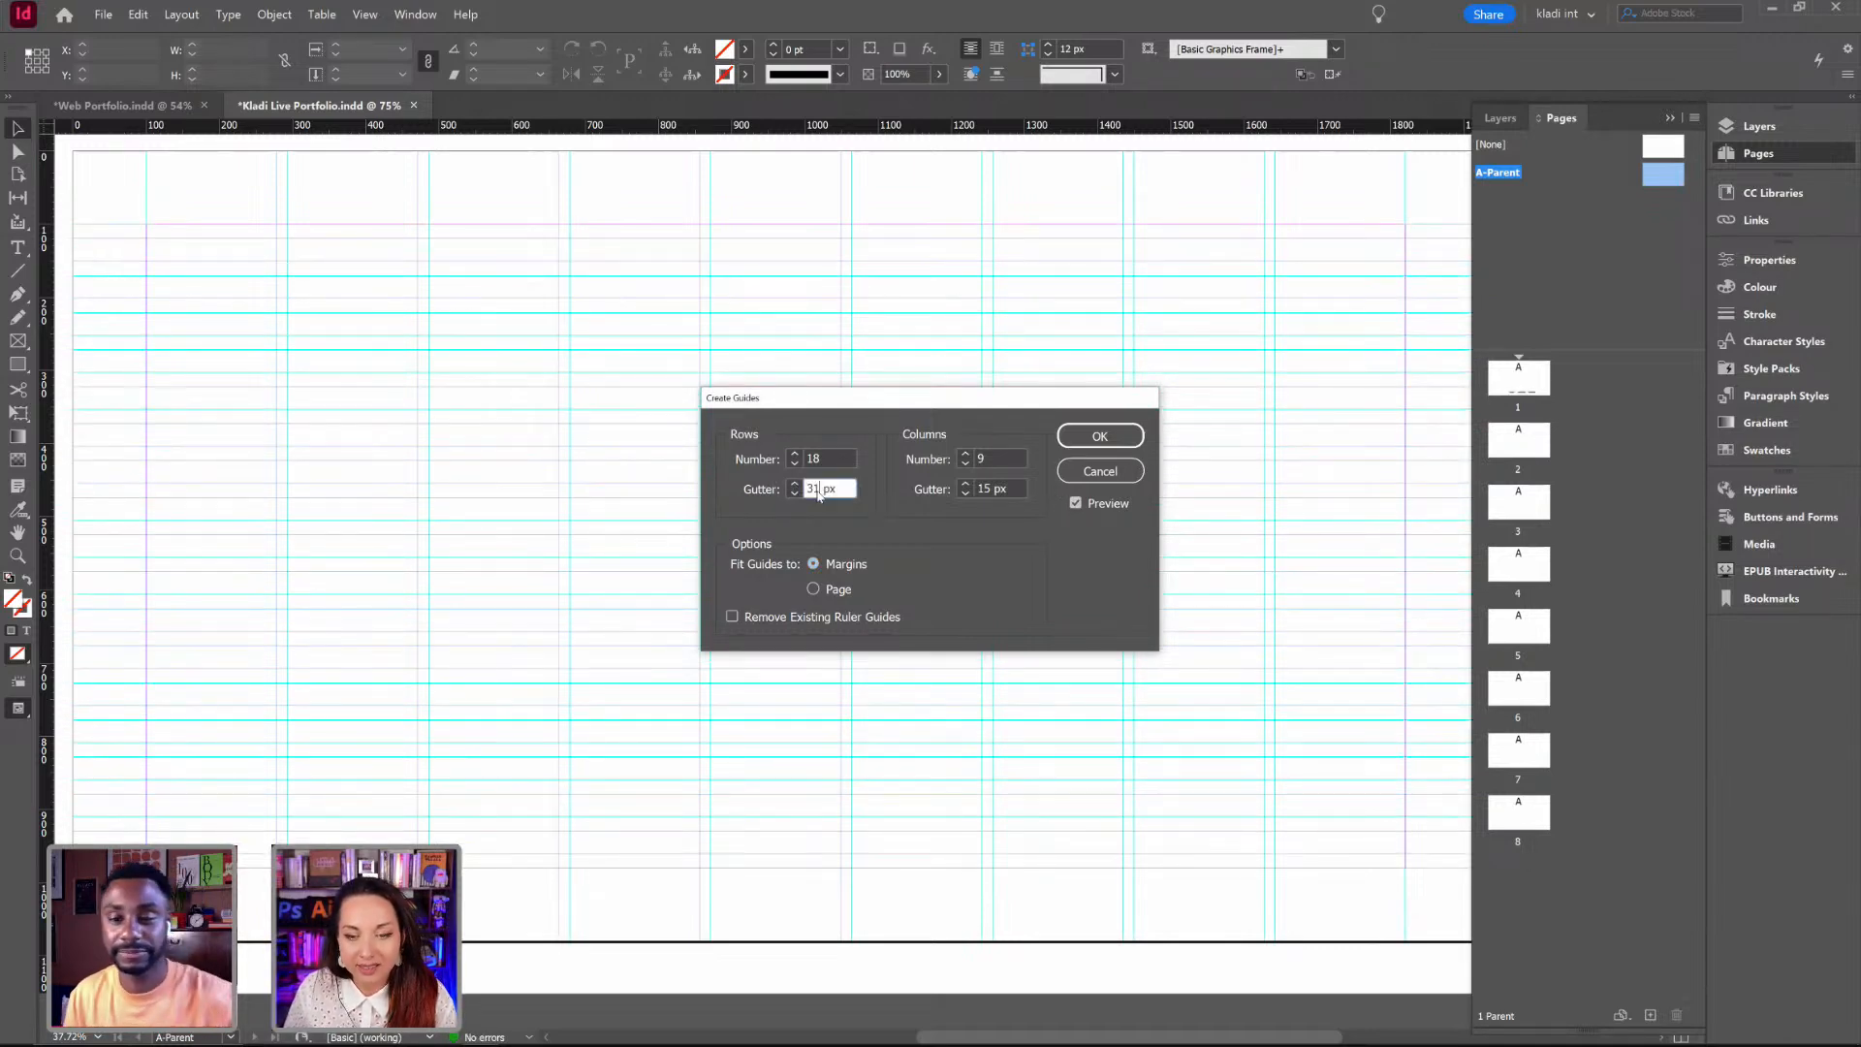
double_click(819, 488)
type("15")
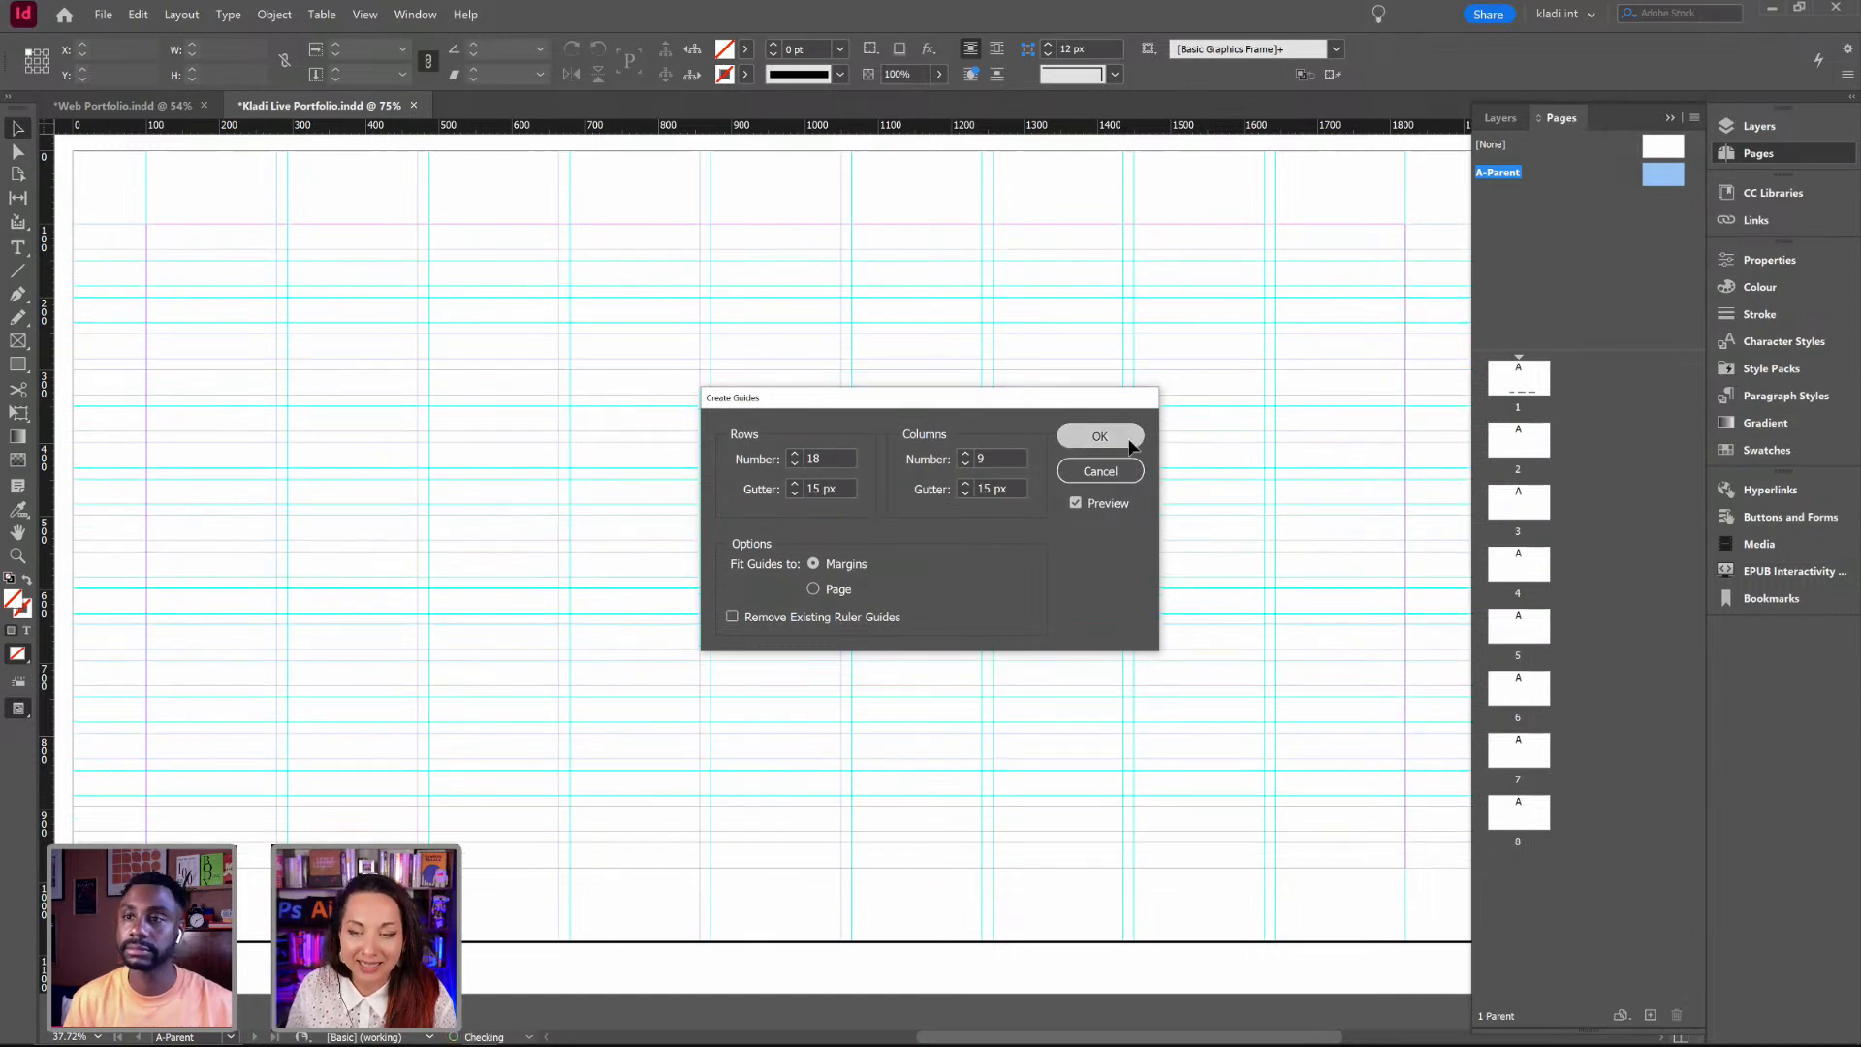
left_click(1129, 441)
left_click(184, 16)
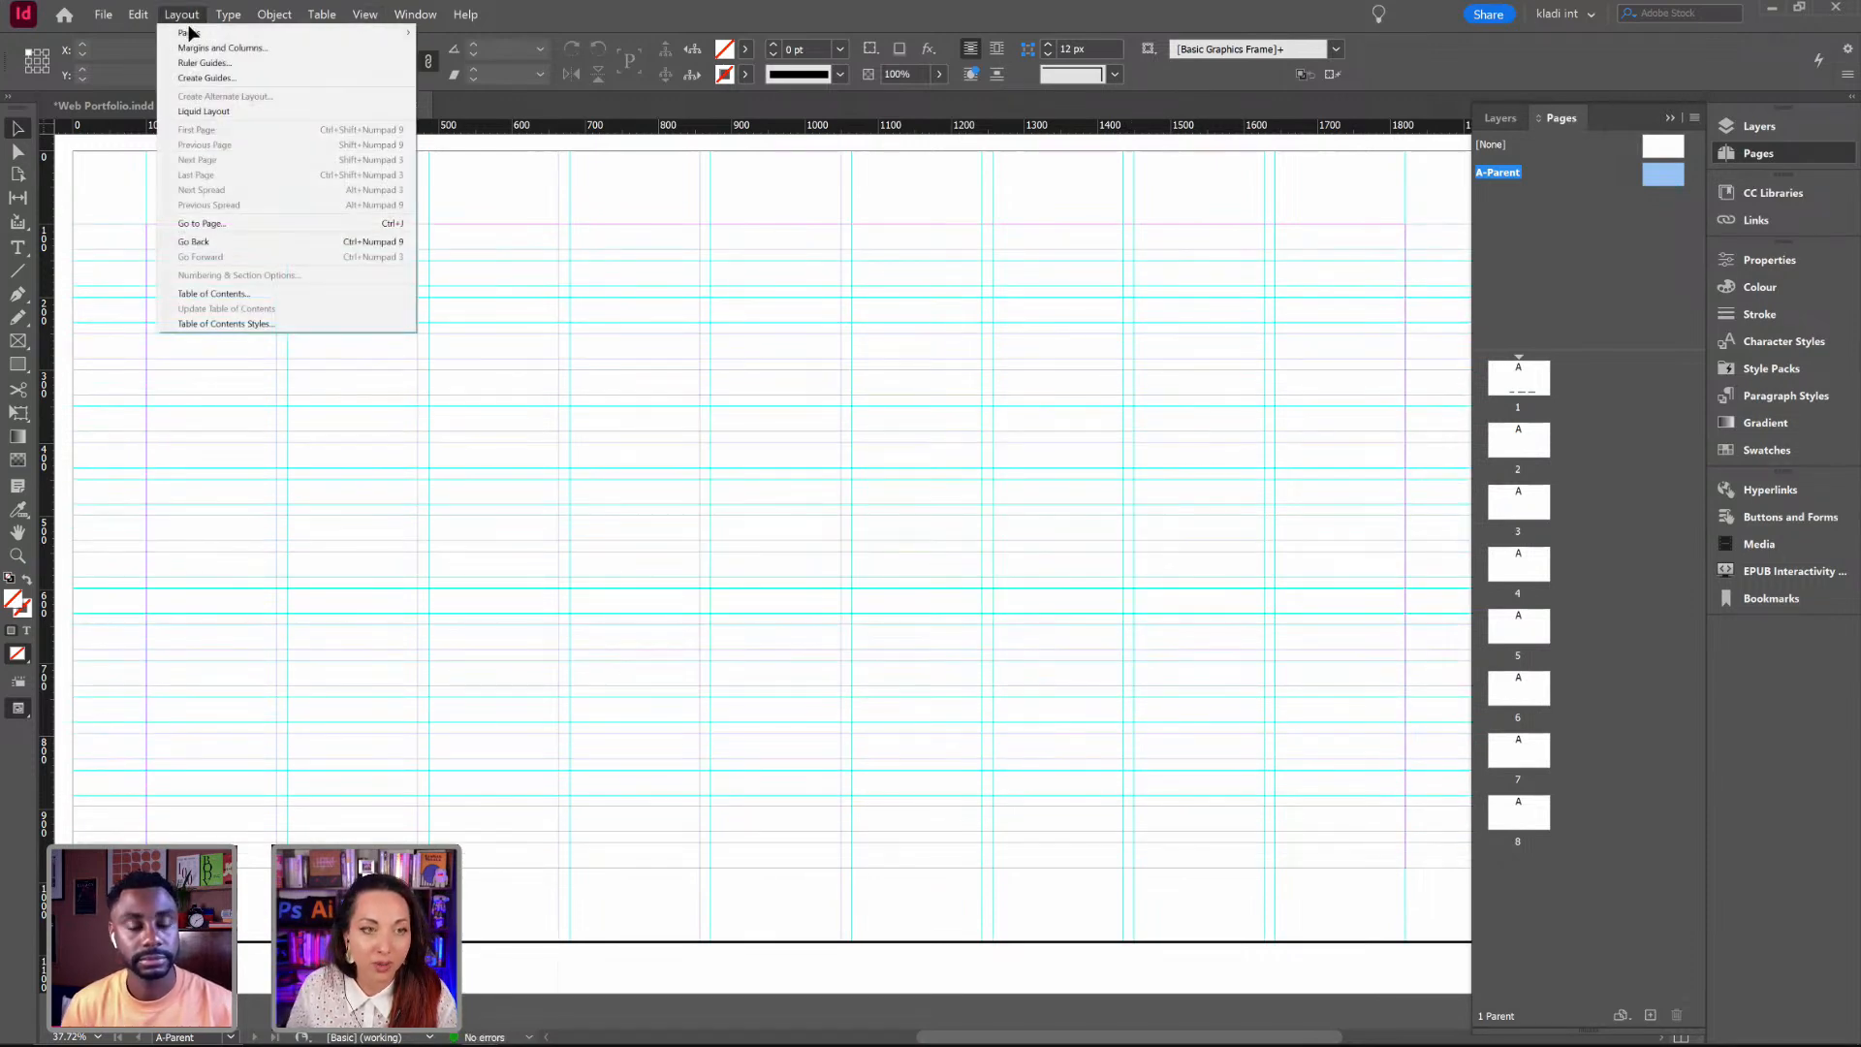
left_click(227, 81)
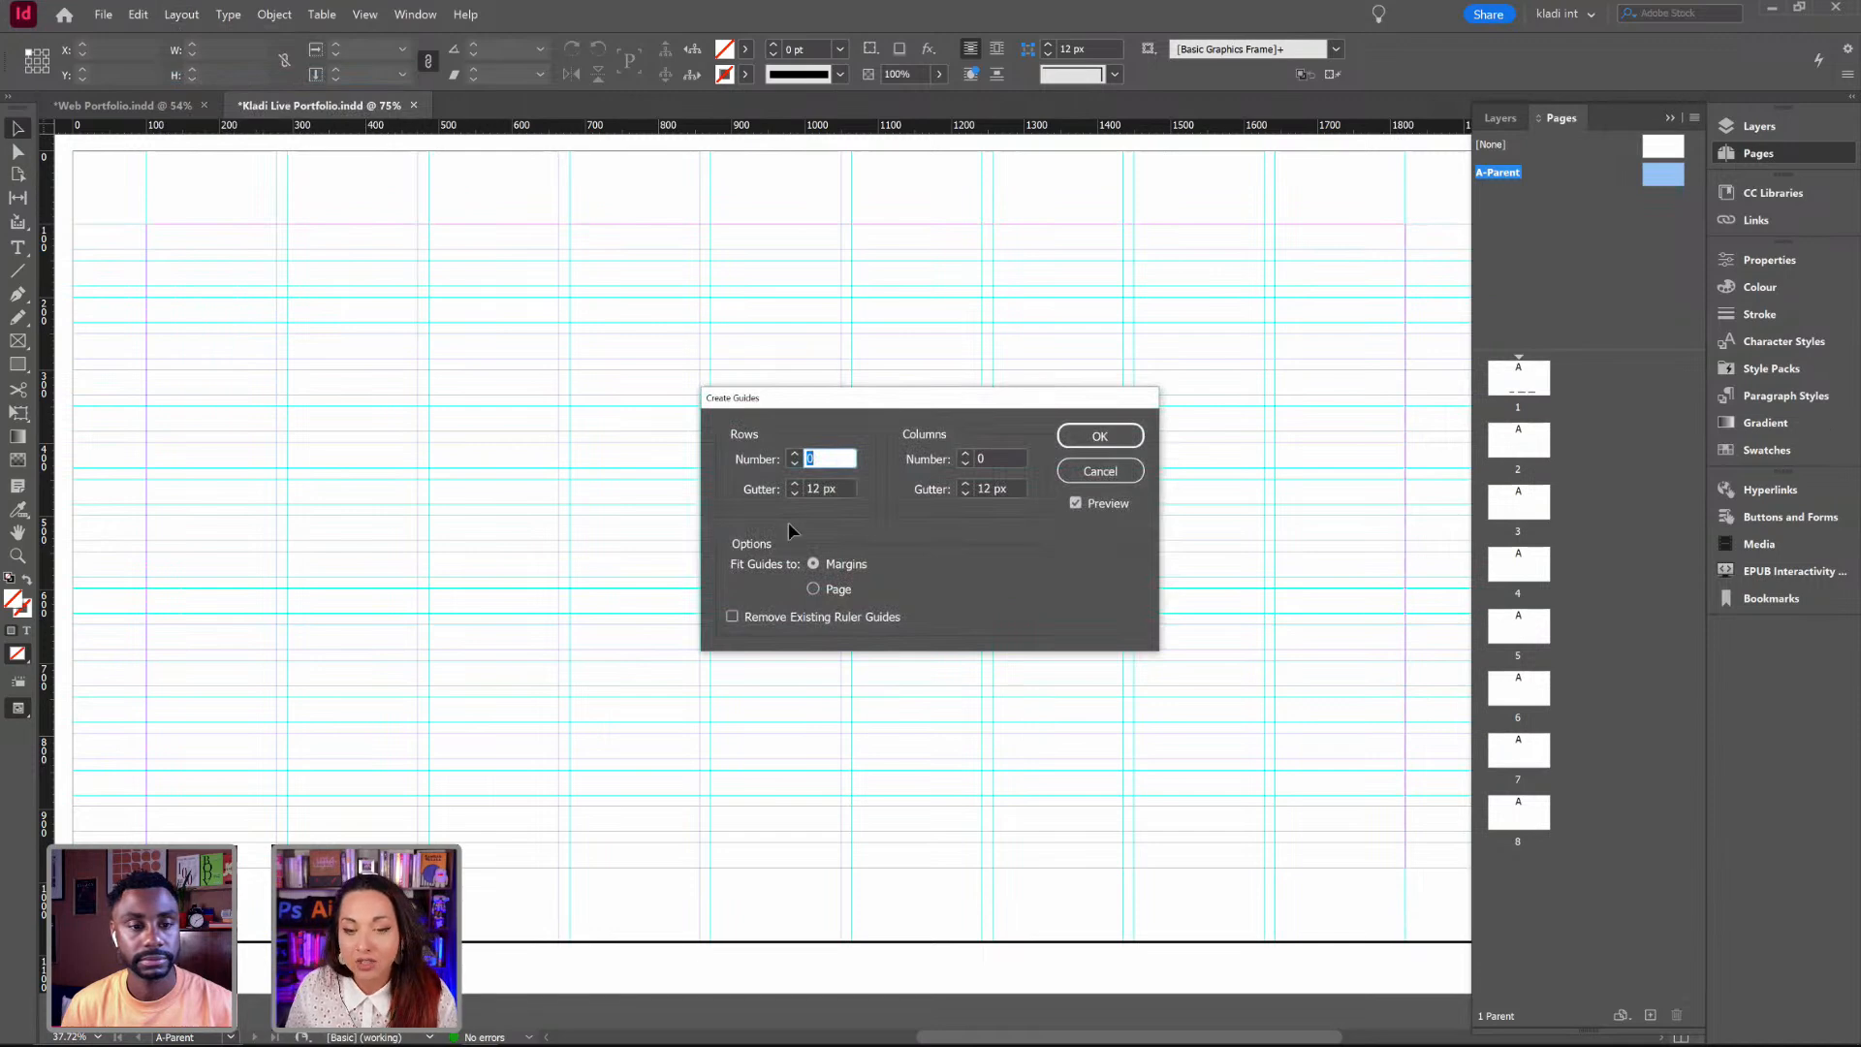
left_click(754, 613)
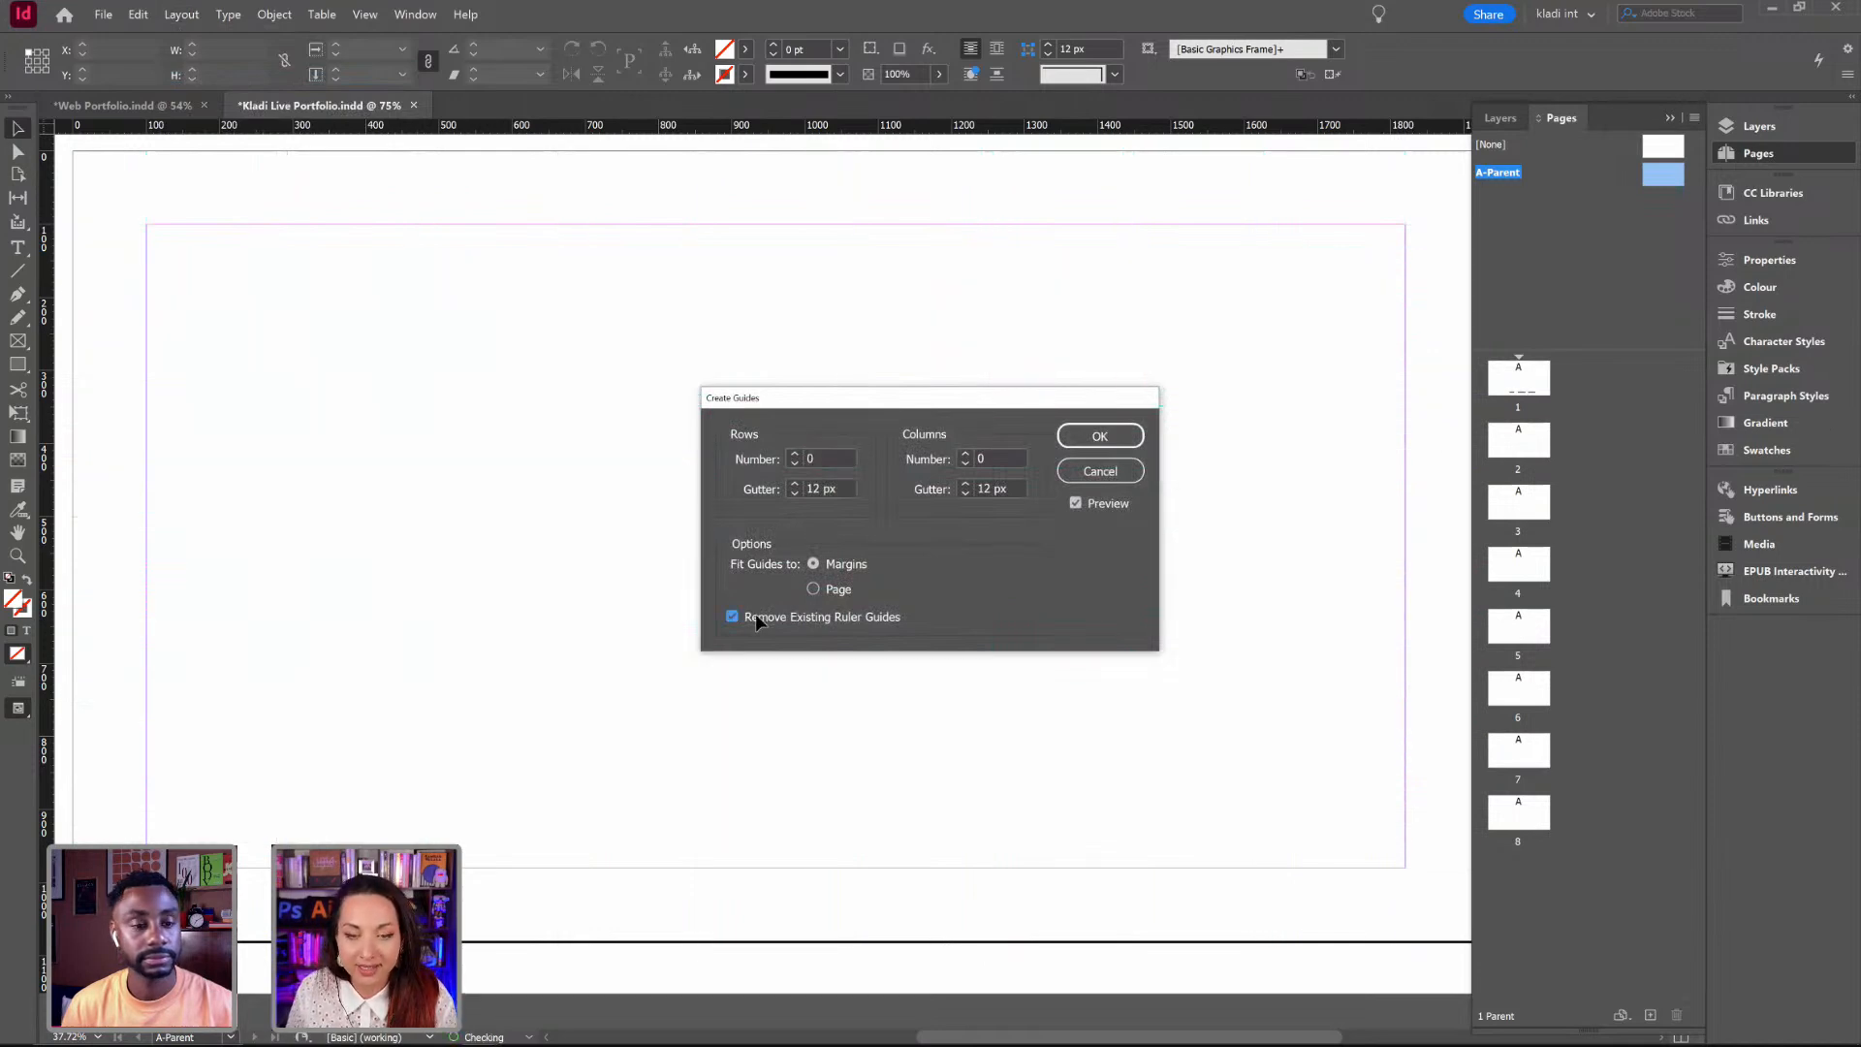
left_click(753, 613)
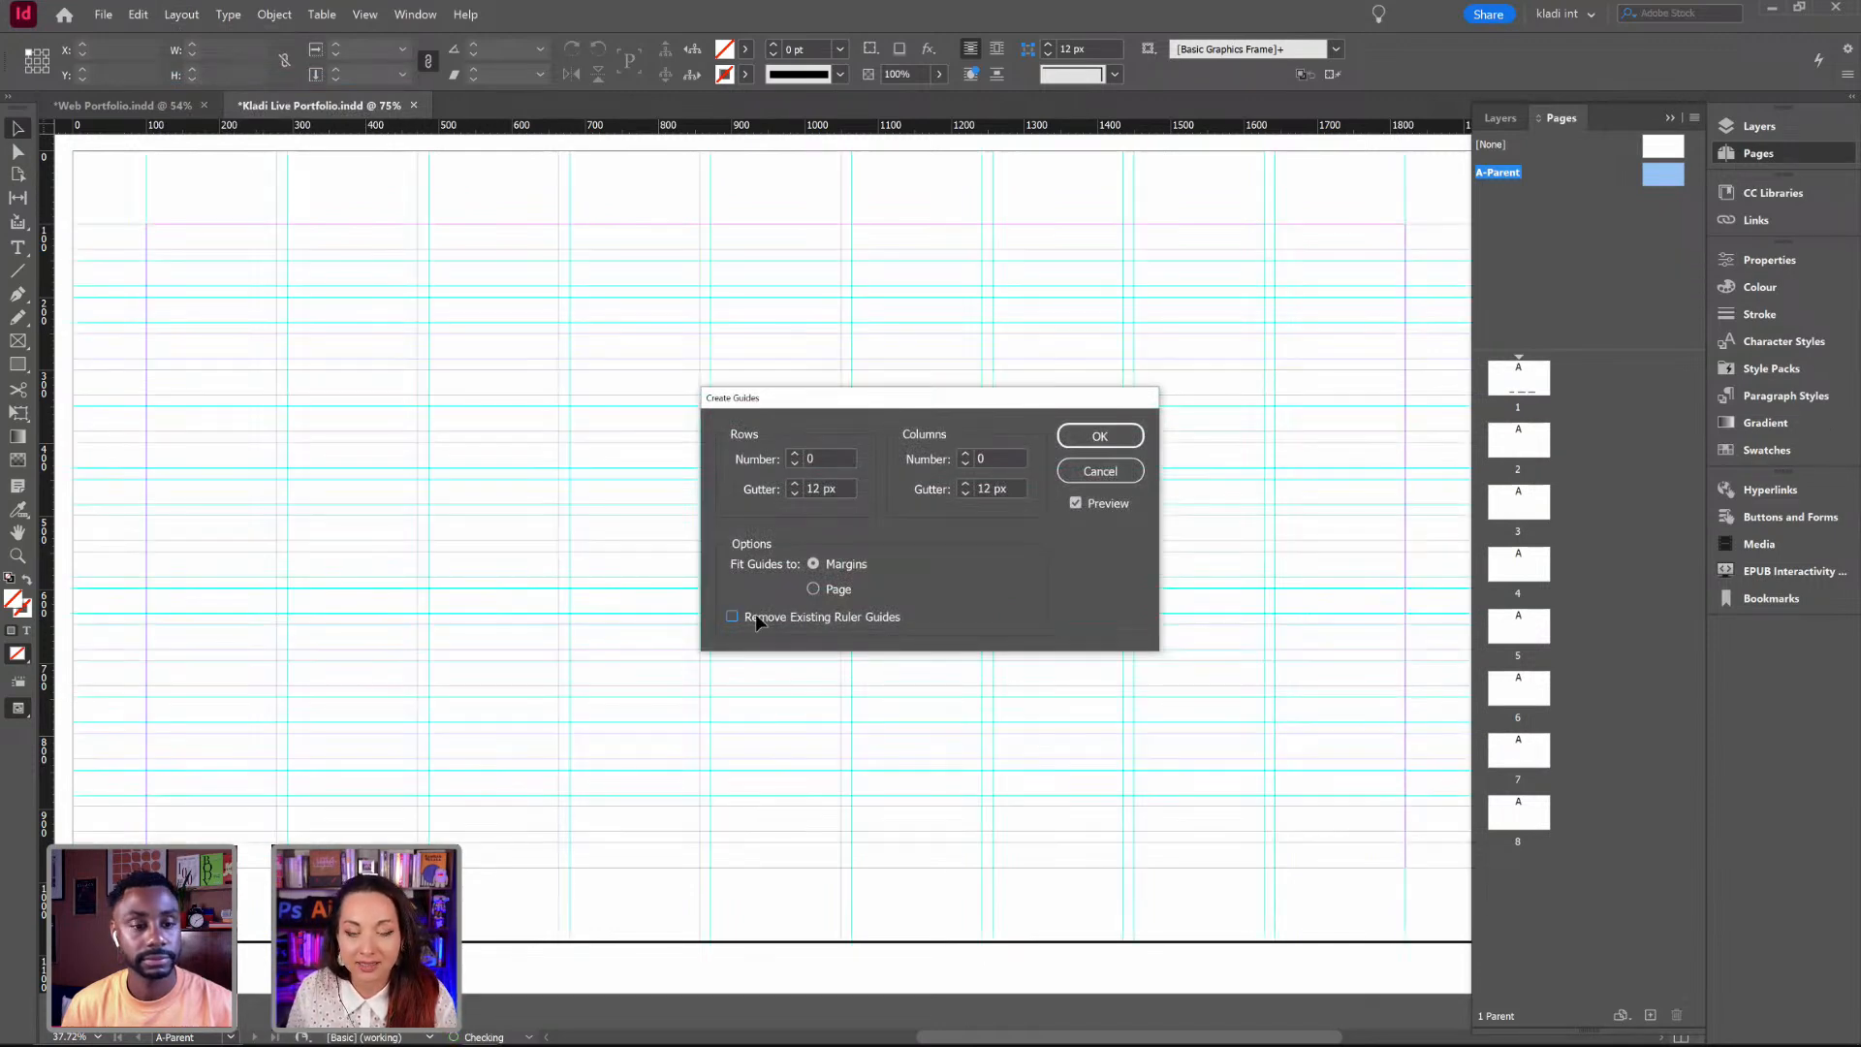
type("10")
left_click(795, 452)
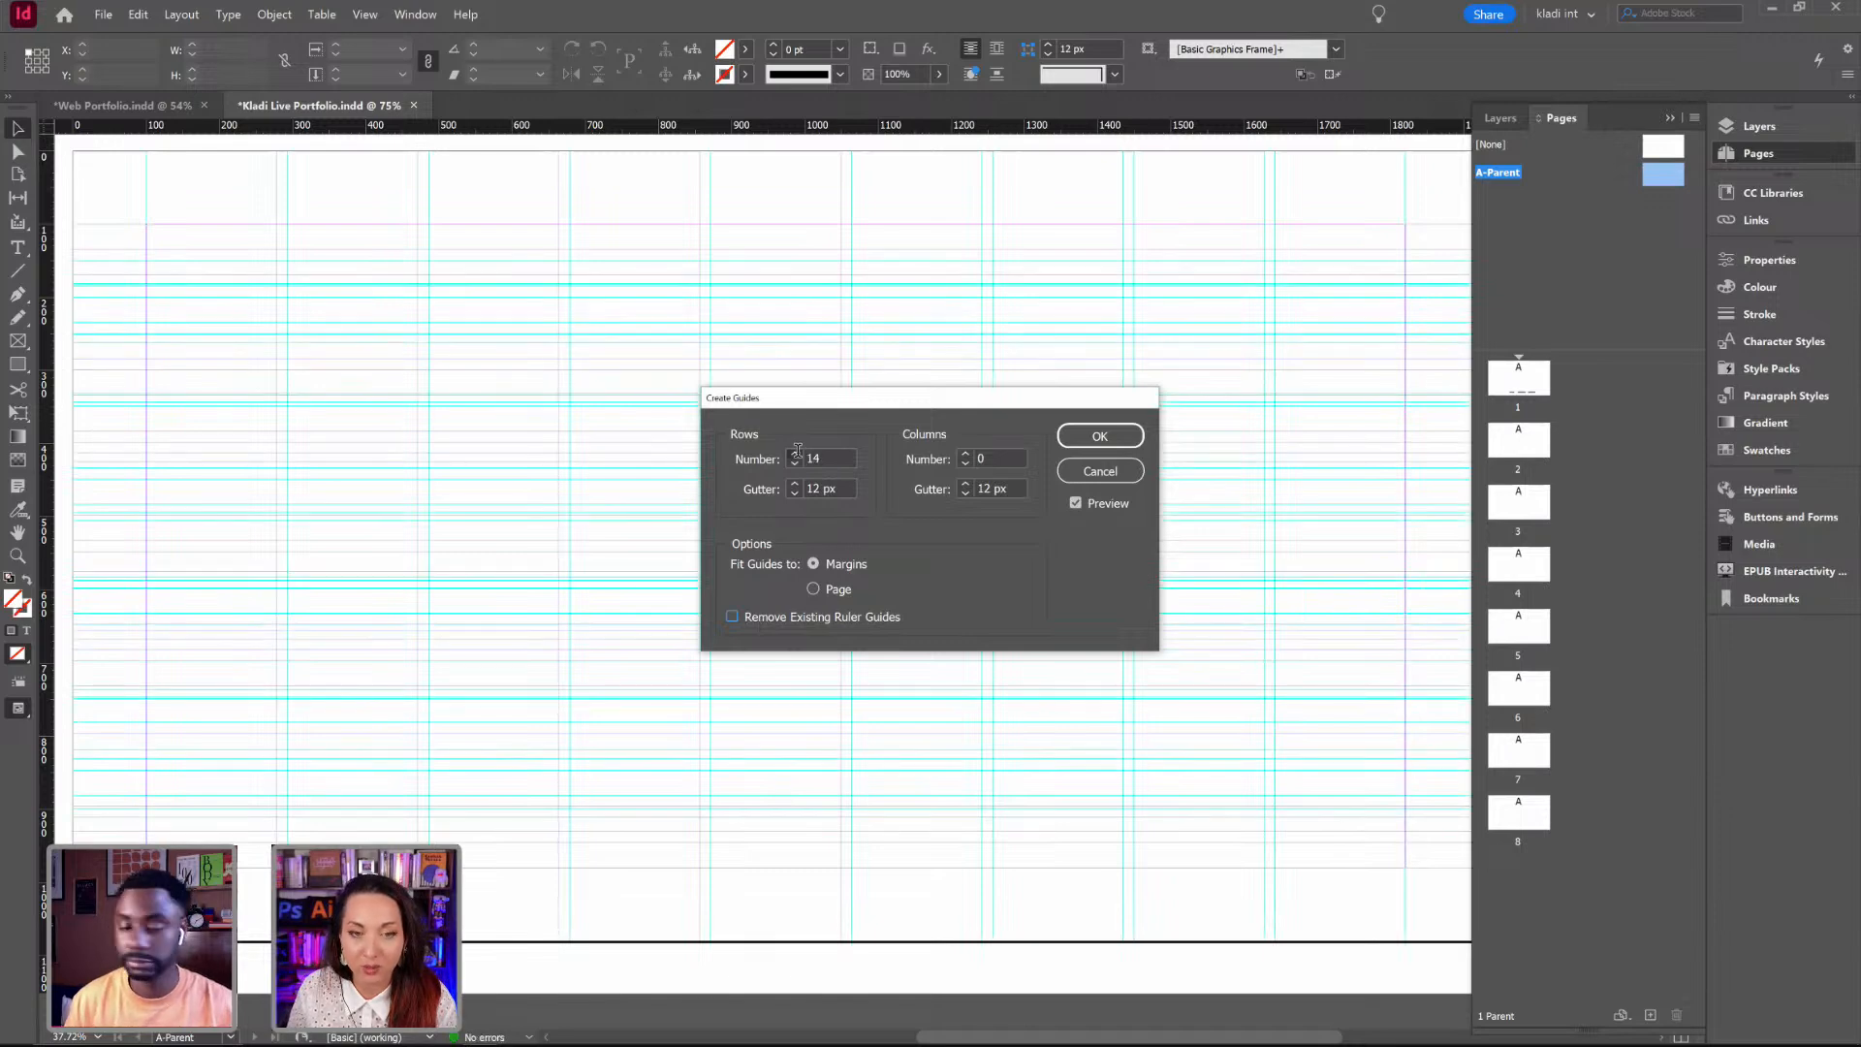
left_click(795, 452)
left_click(796, 453)
left_click(795, 452)
left_click(796, 453)
left_click(796, 452)
left_click(796, 453)
left_click(795, 453)
left_click(796, 453)
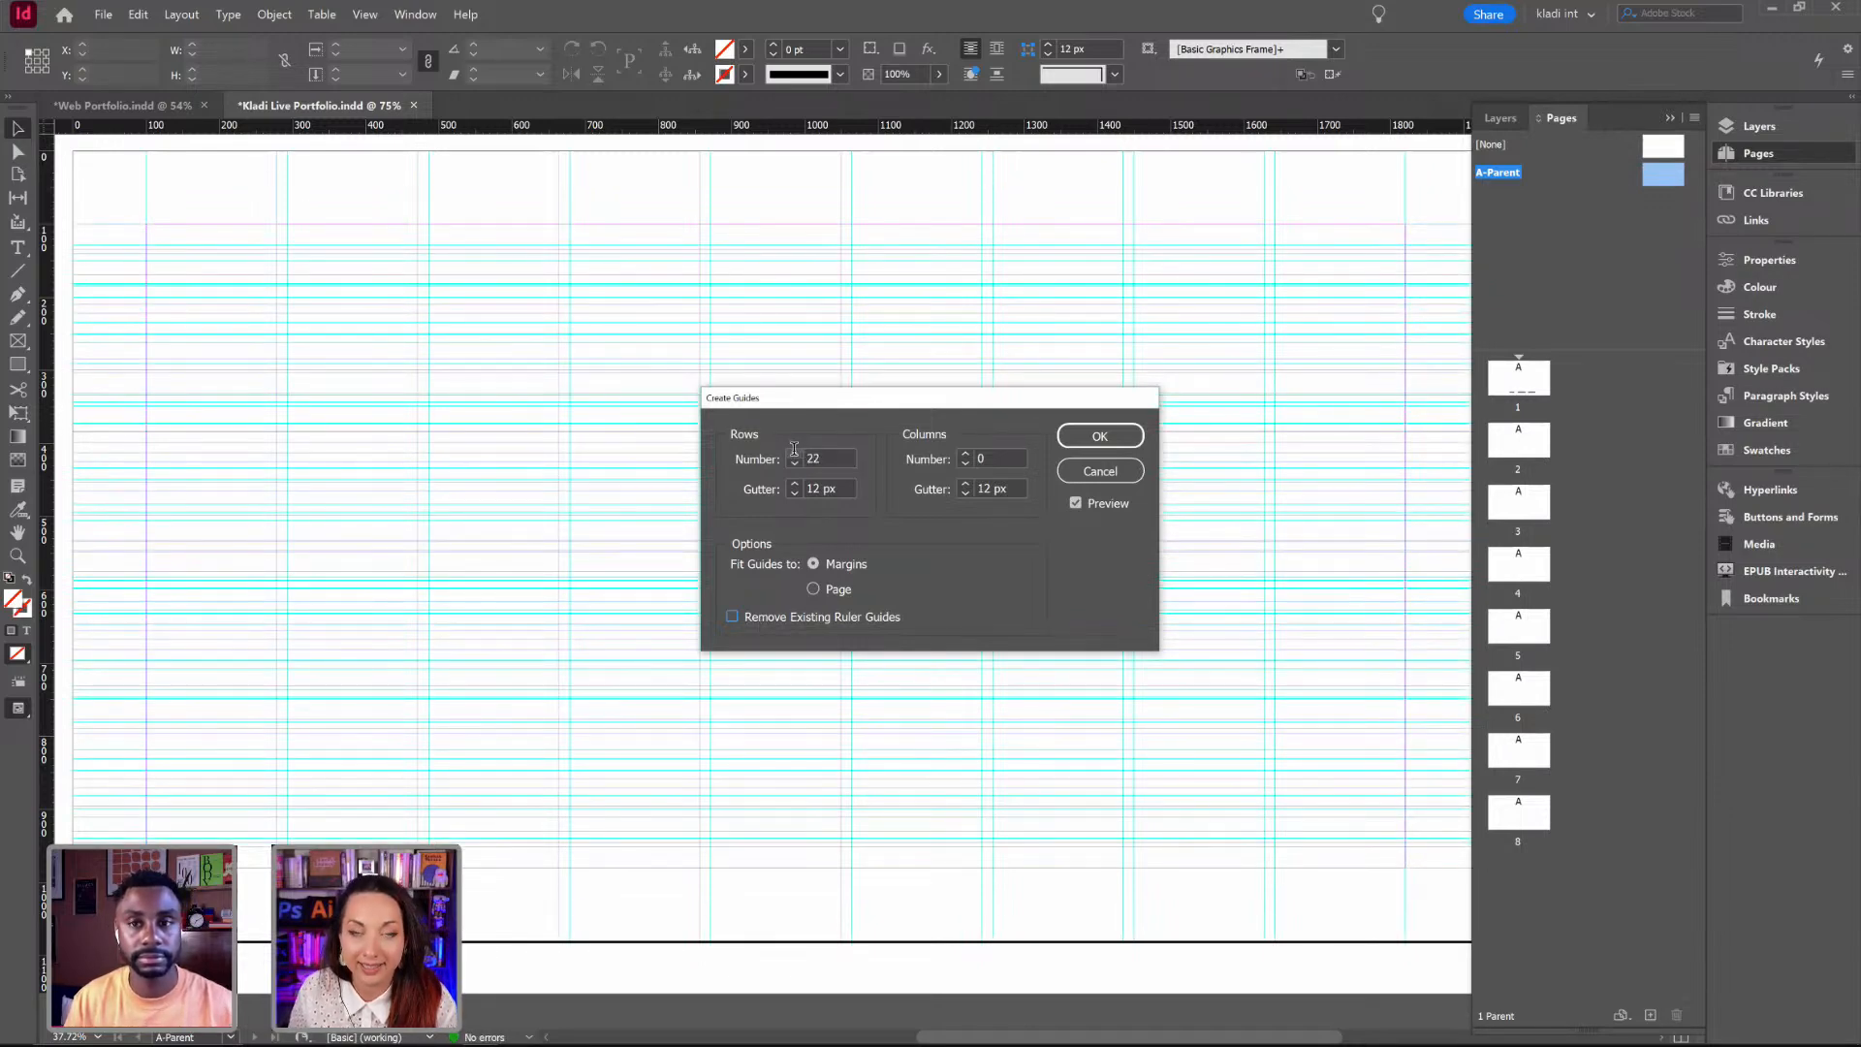
left_click(1112, 474)
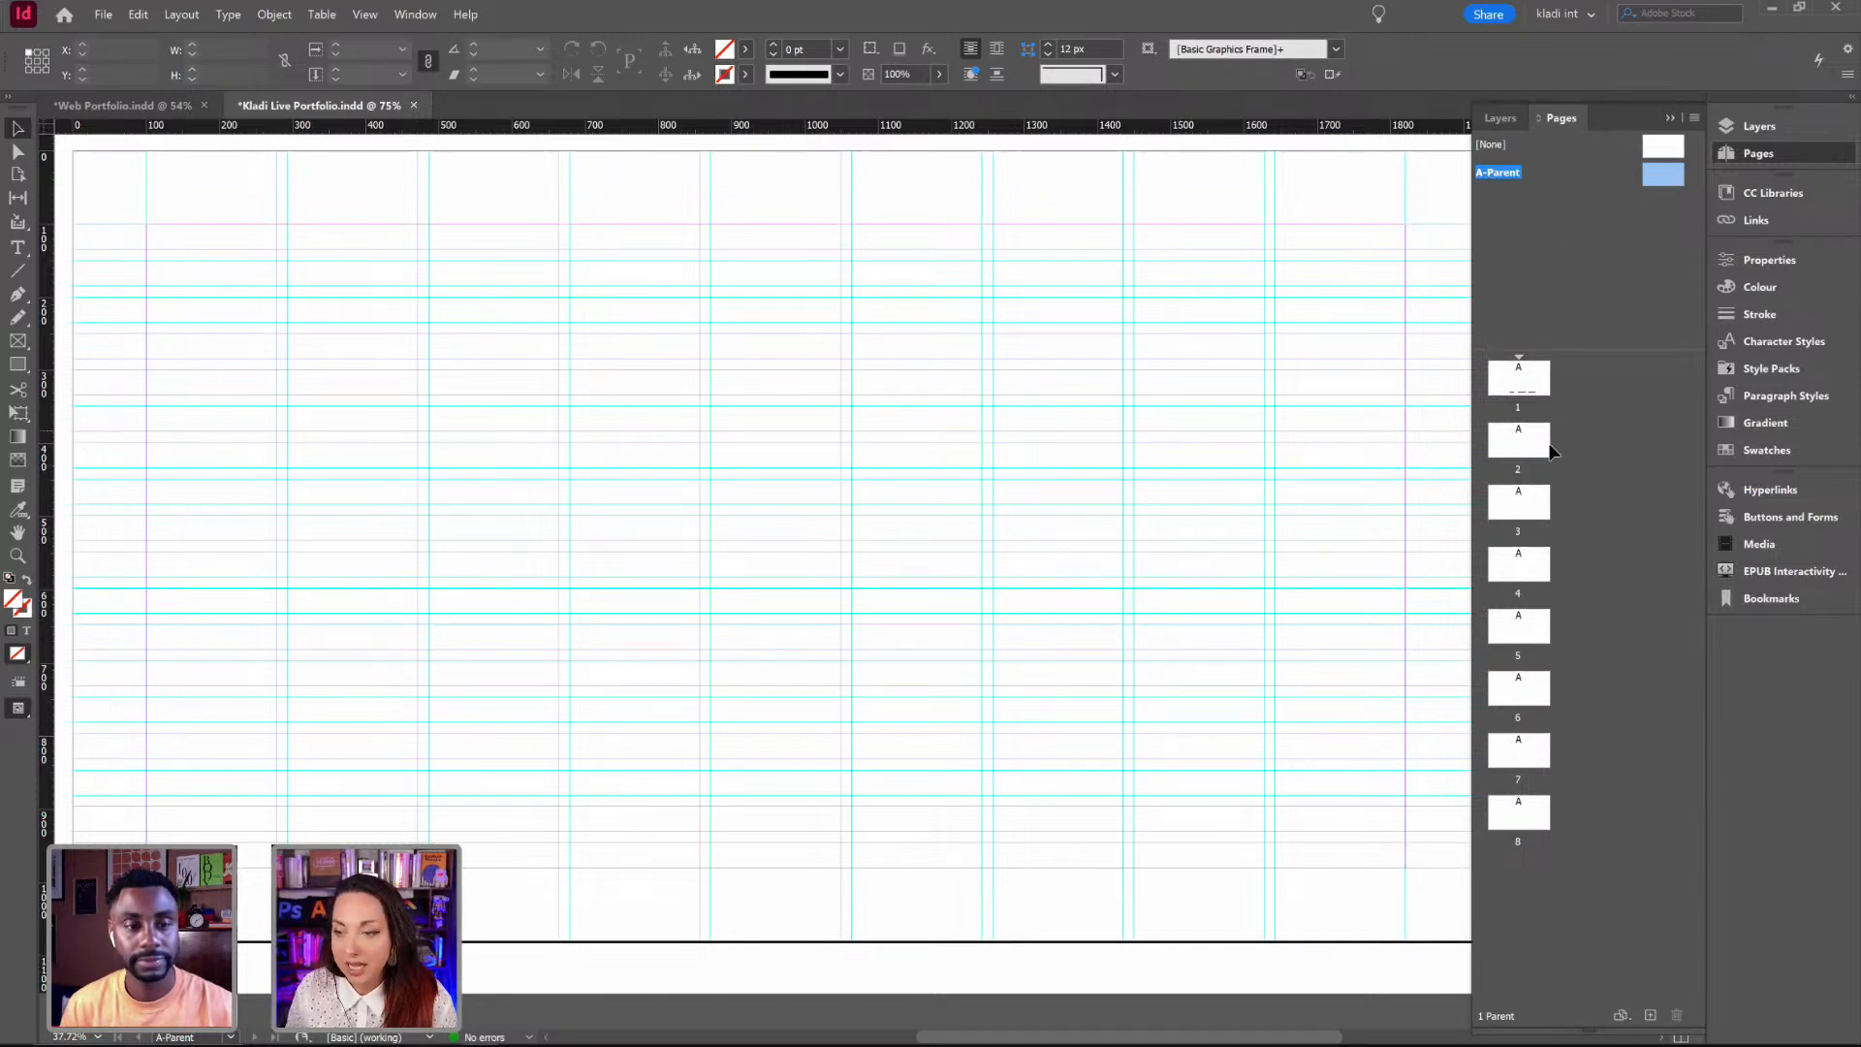
Step: Check the guide grid across the document pages and return to page 1
double_click(1519, 388)
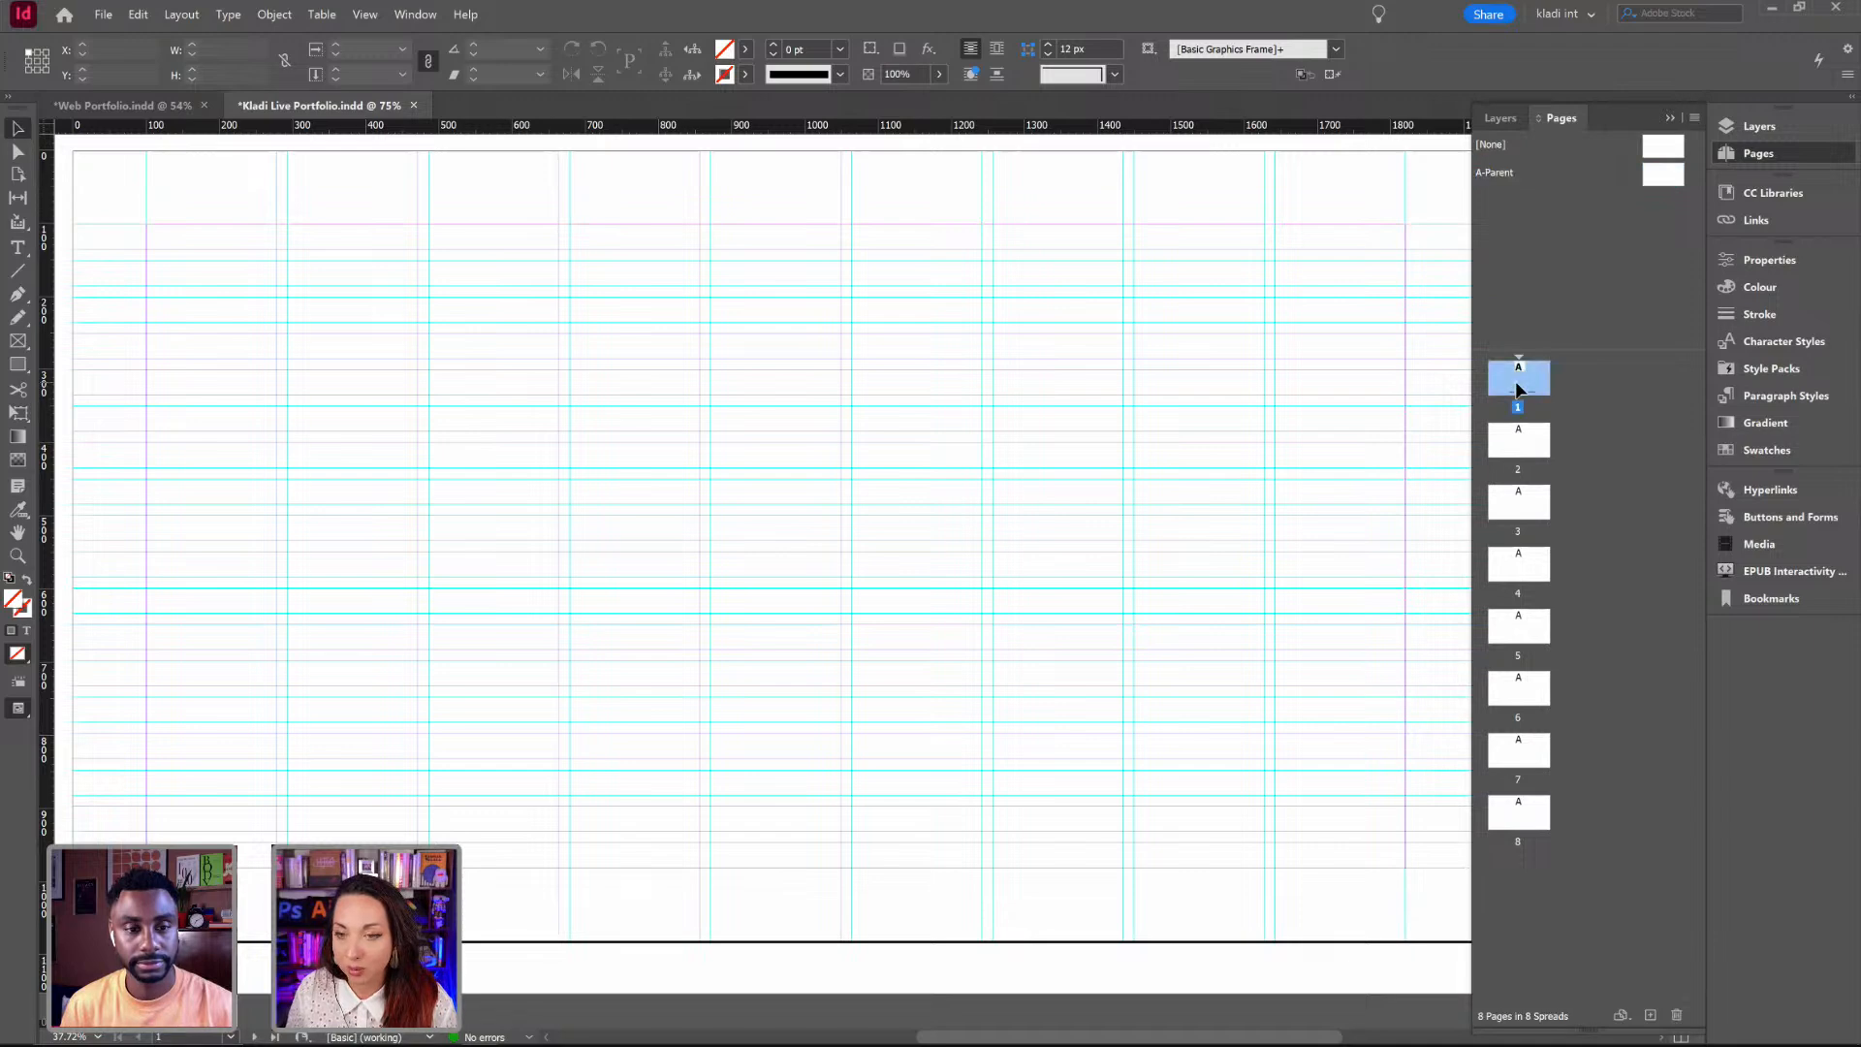
double_click(1529, 448)
left_click(1527, 515)
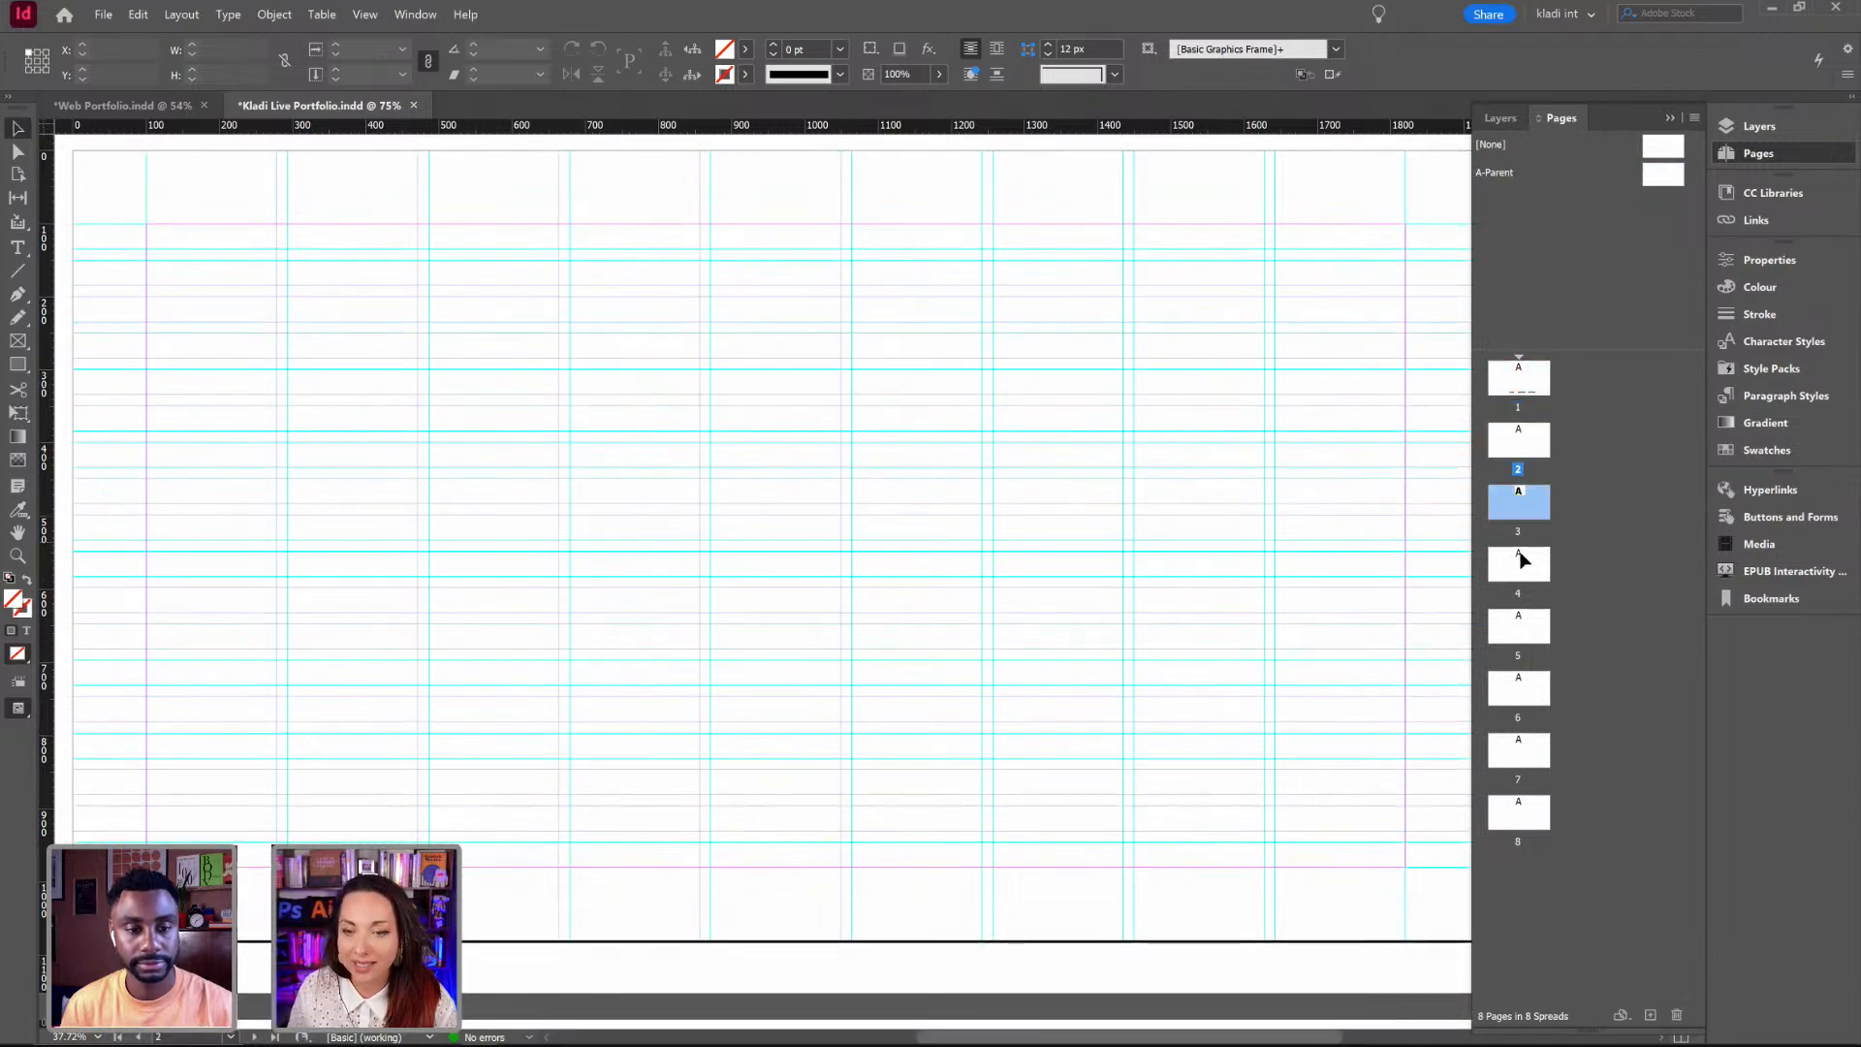
left_click(1519, 562)
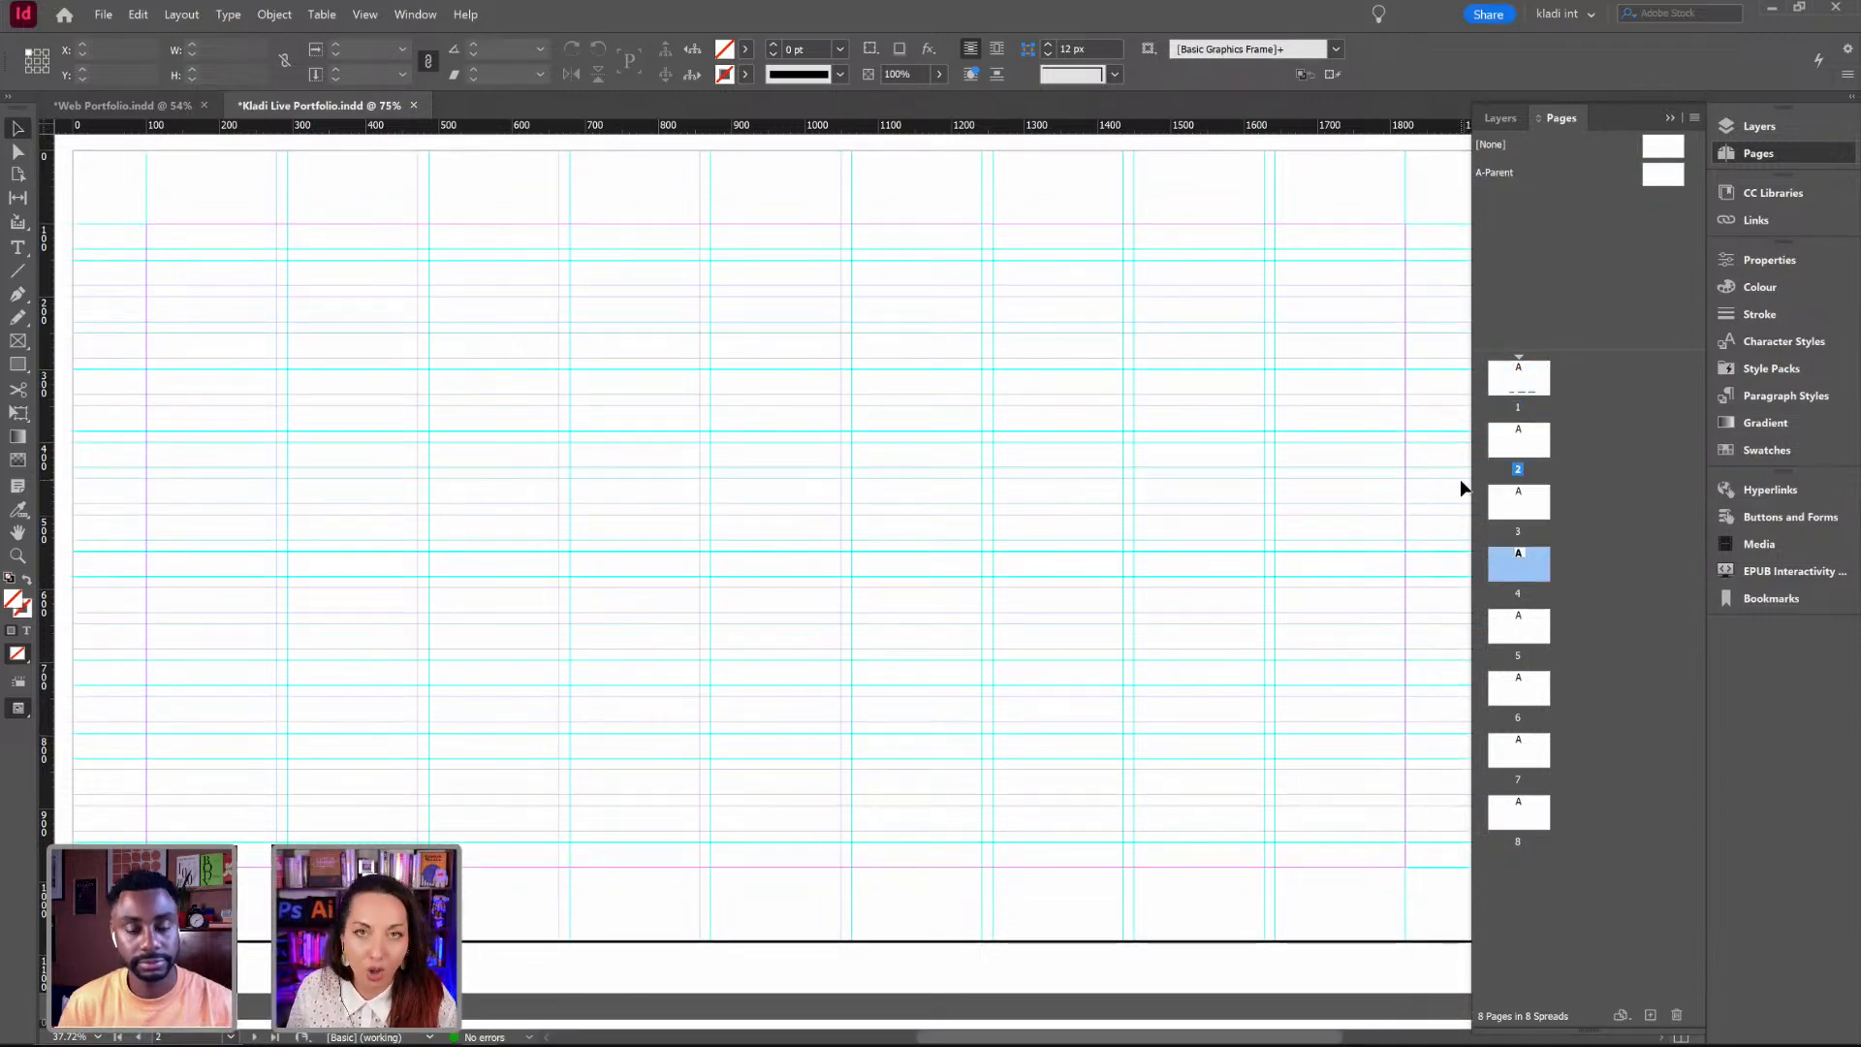
double_click(1518, 369)
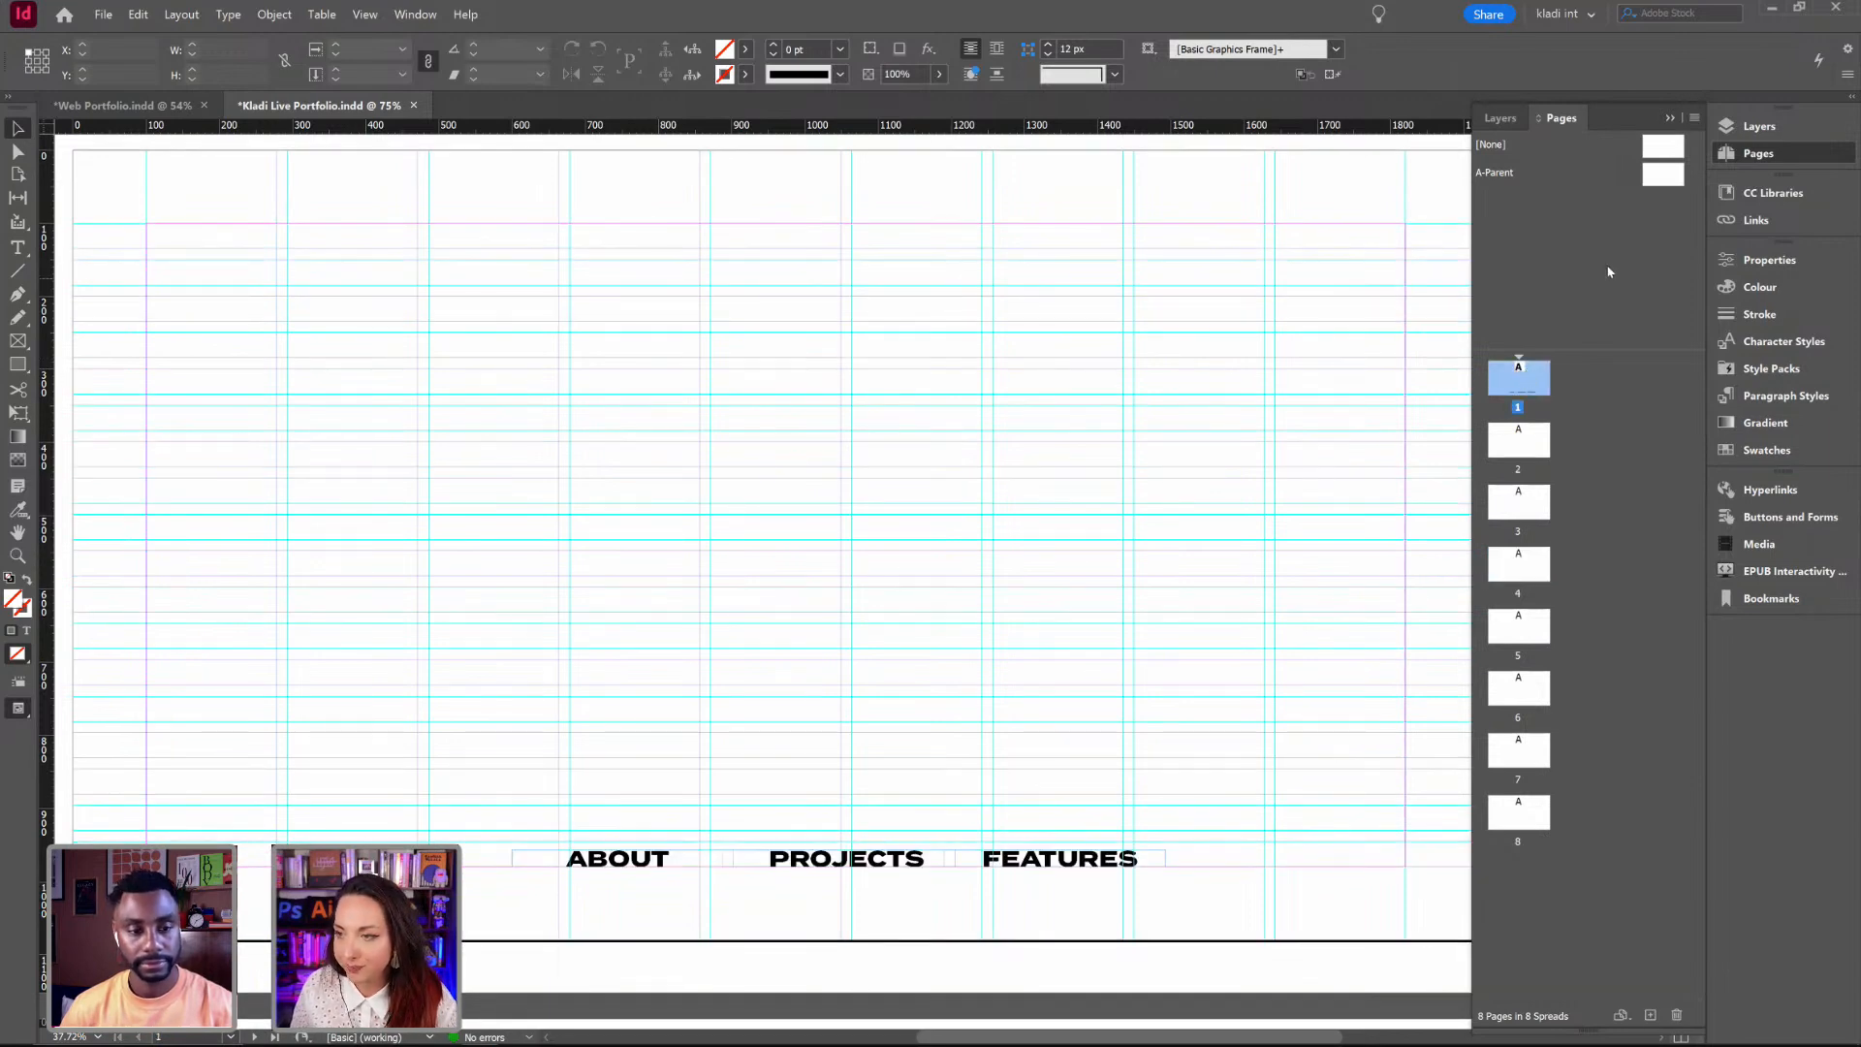
Step: Create a blank one-page 1920 x 1080 px parent based on no other parent, apply it to page 1, and compare pages 1 to 3
right_click(1637, 172)
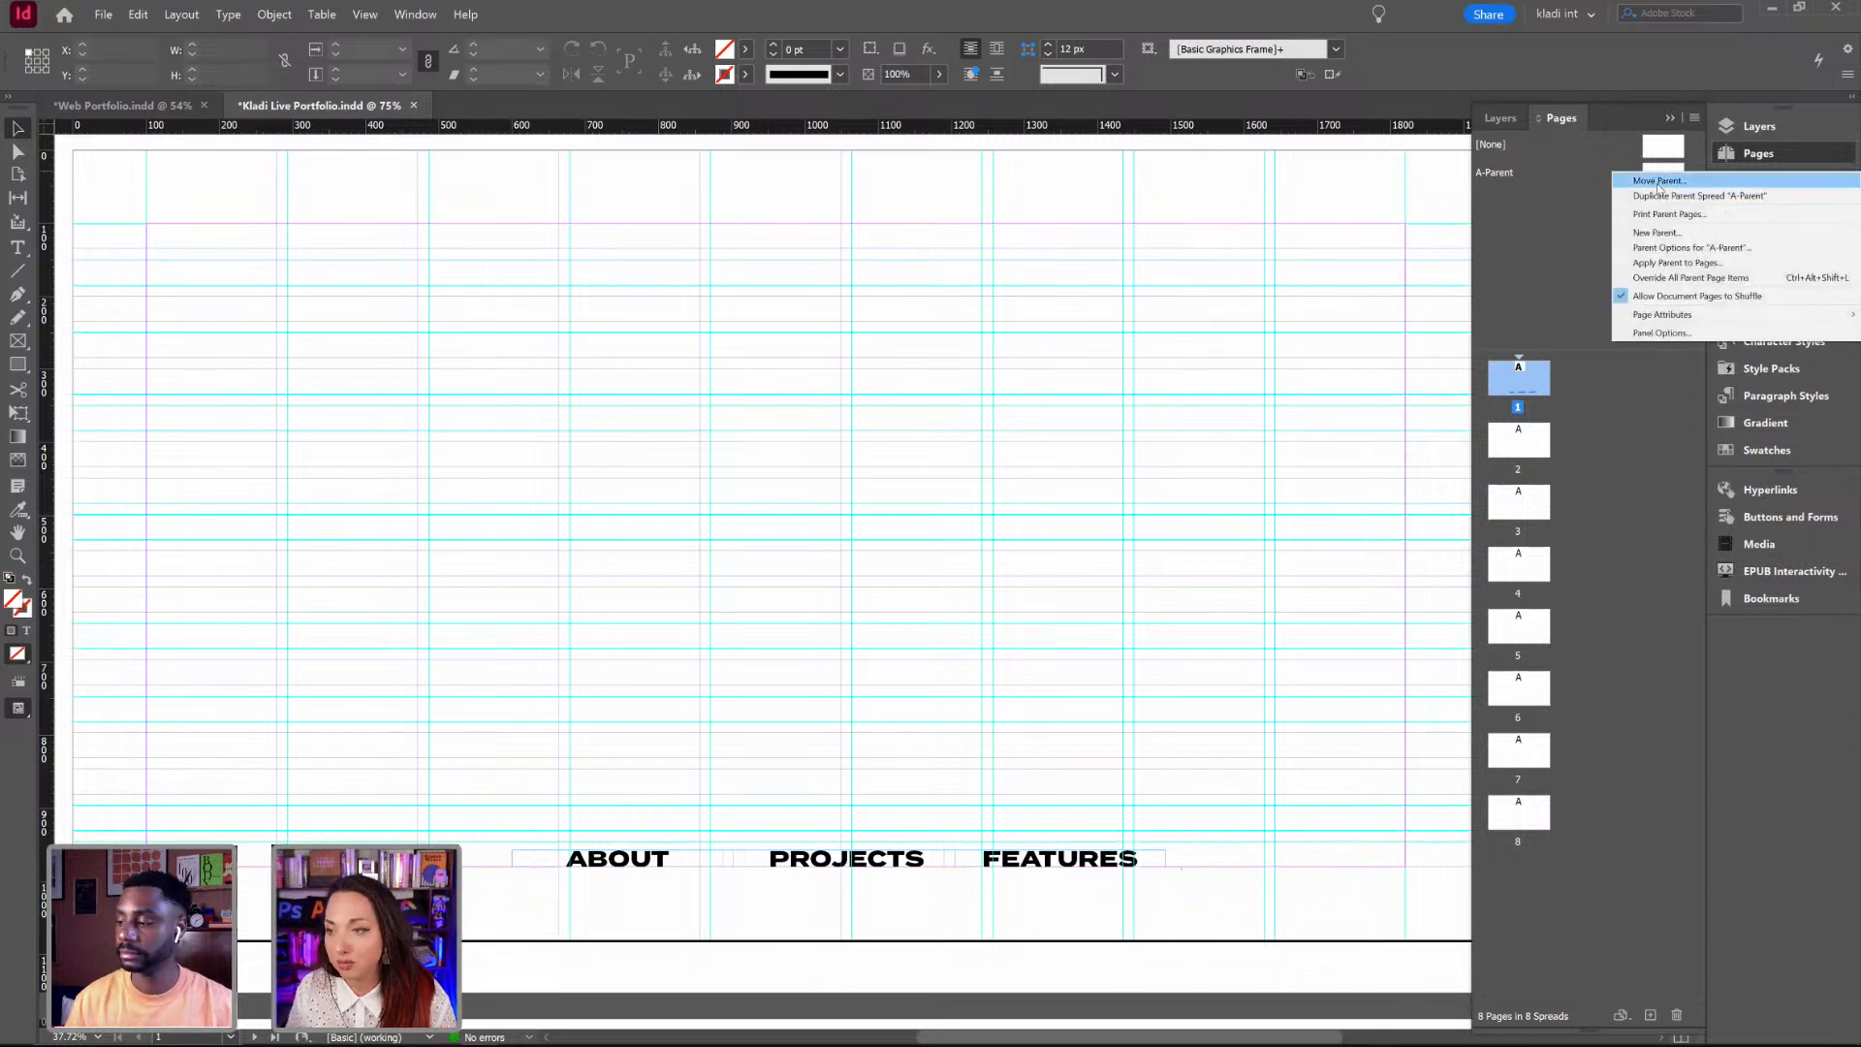
left_click(1659, 233)
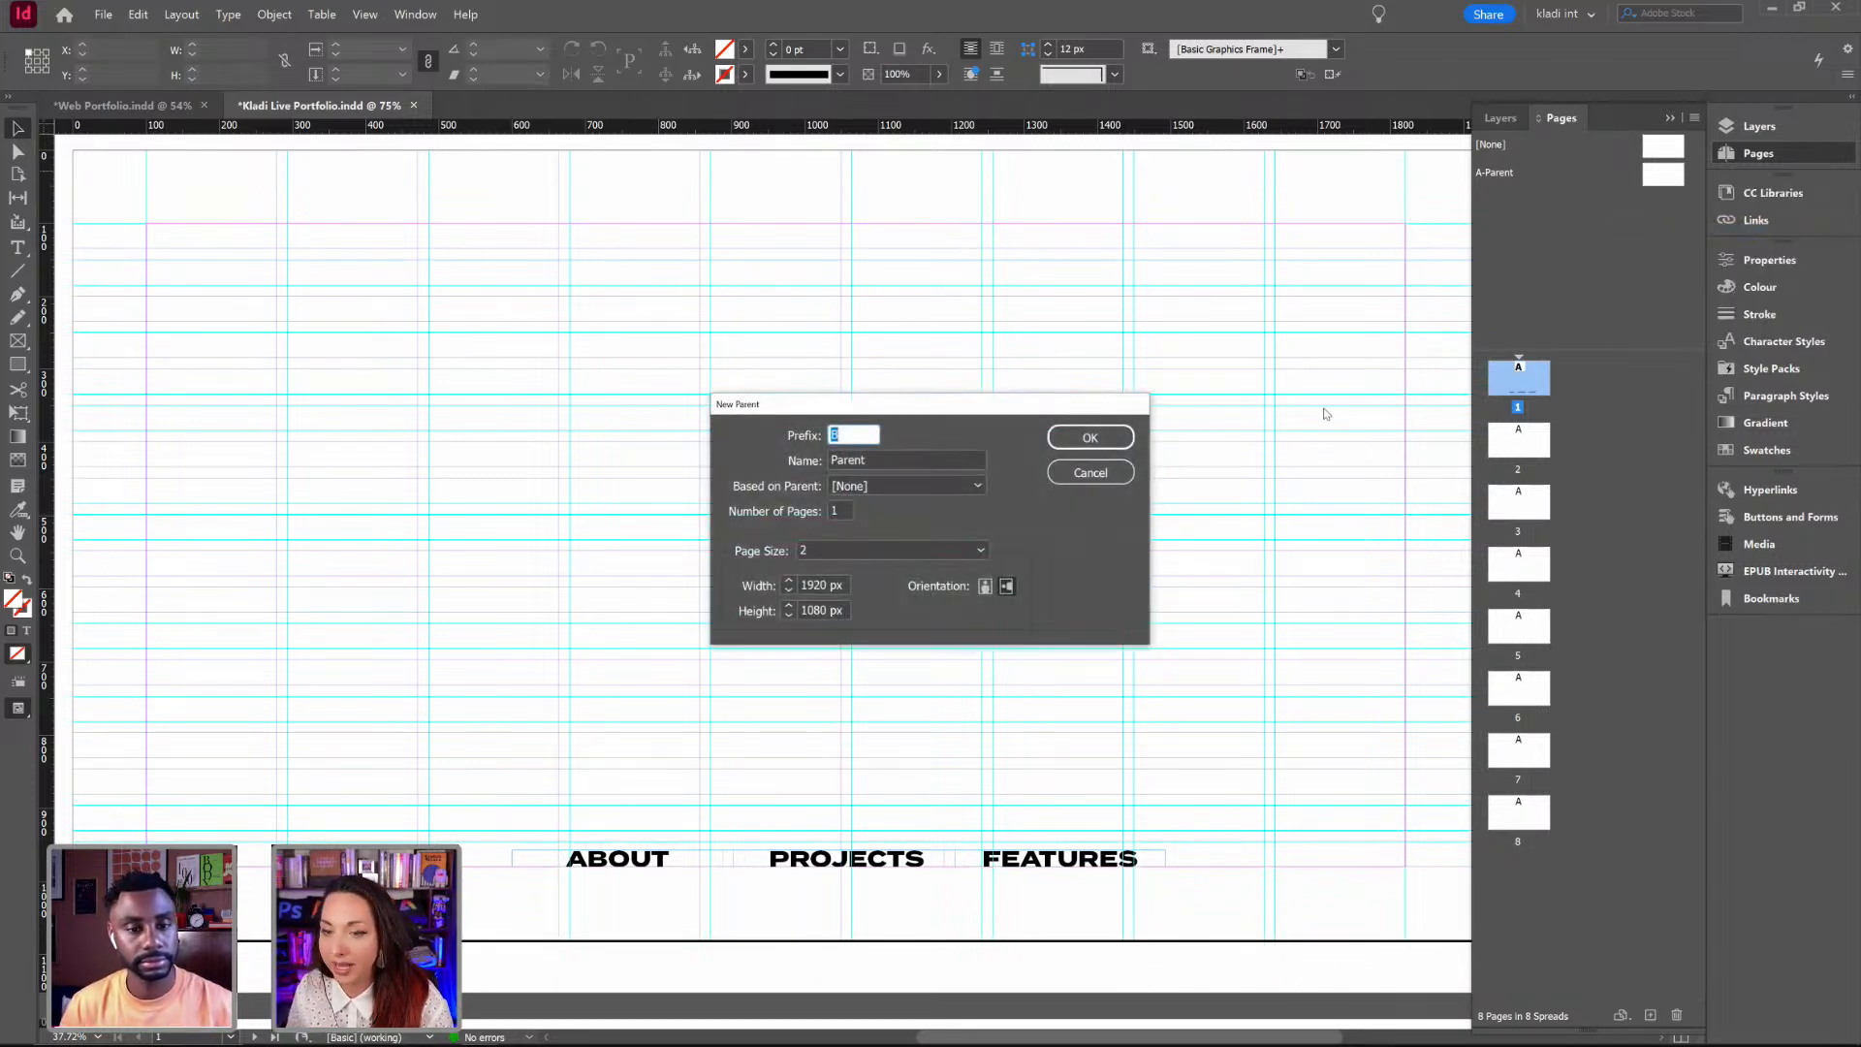
left_click(1118, 441)
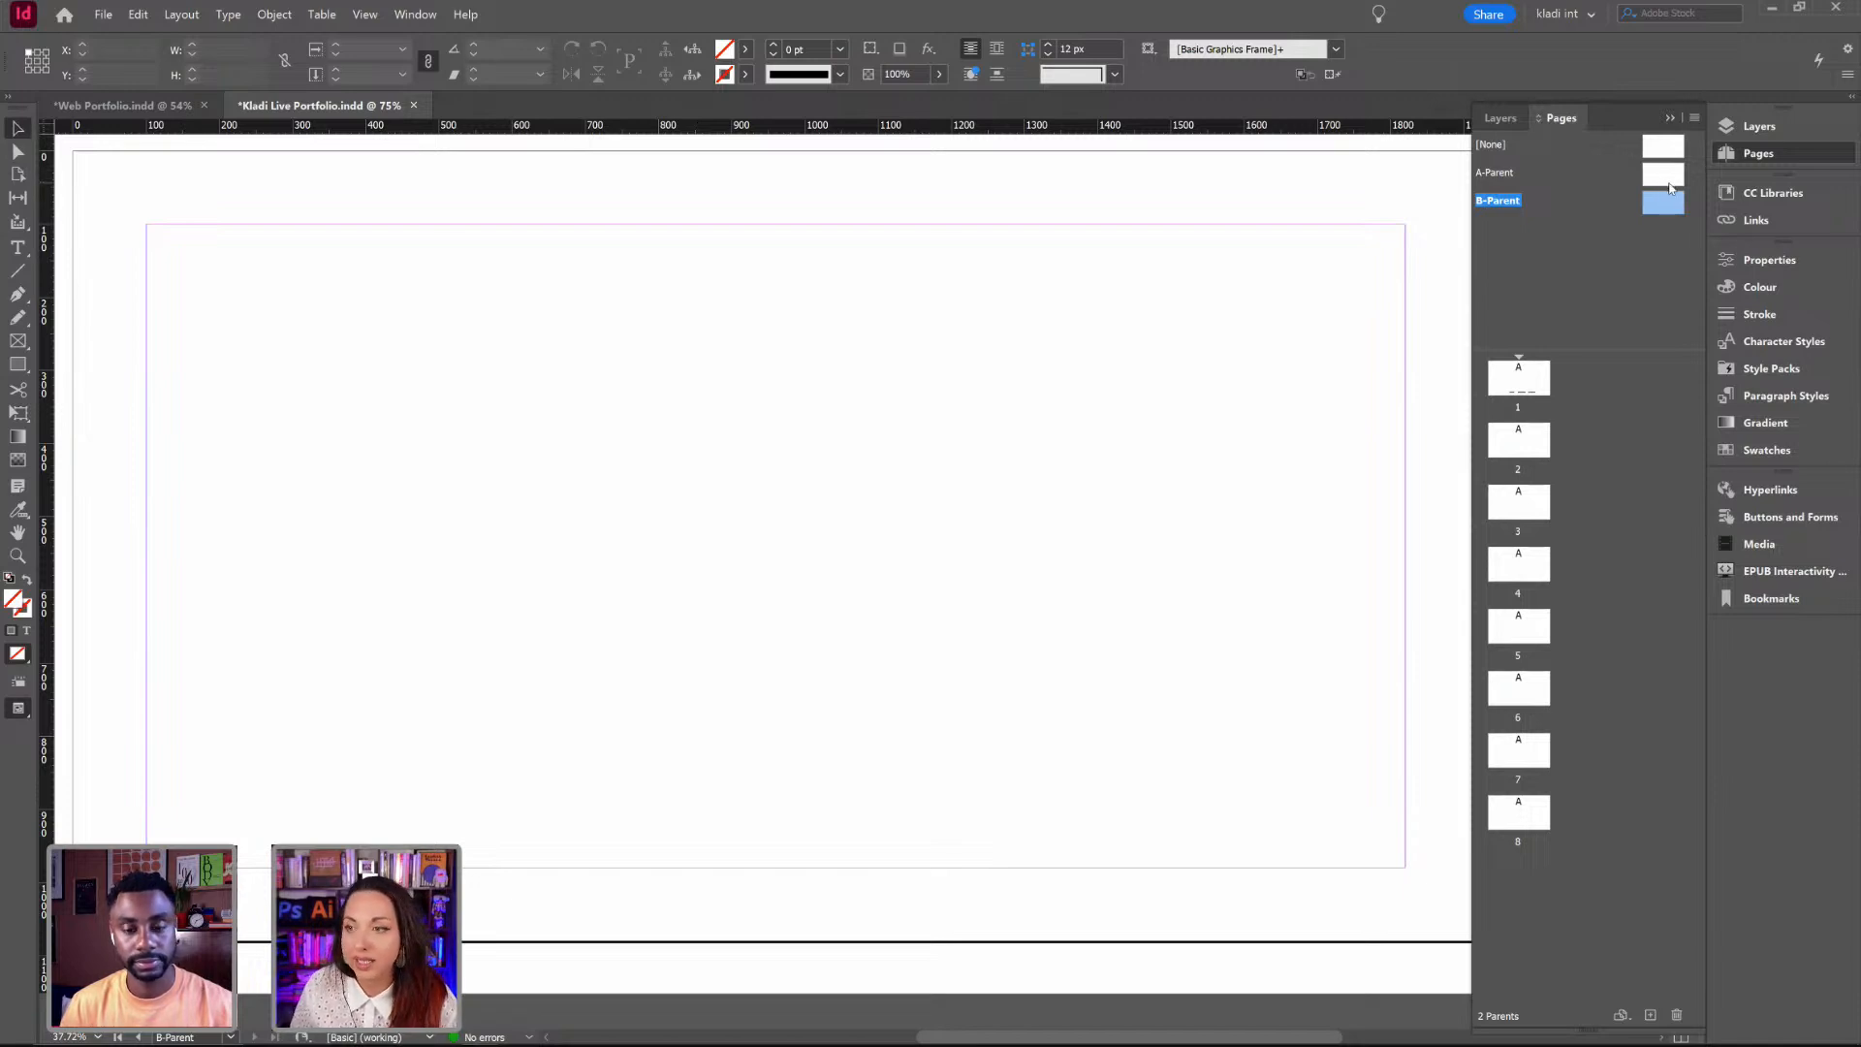
left_click_drag(1661, 204, 1542, 376)
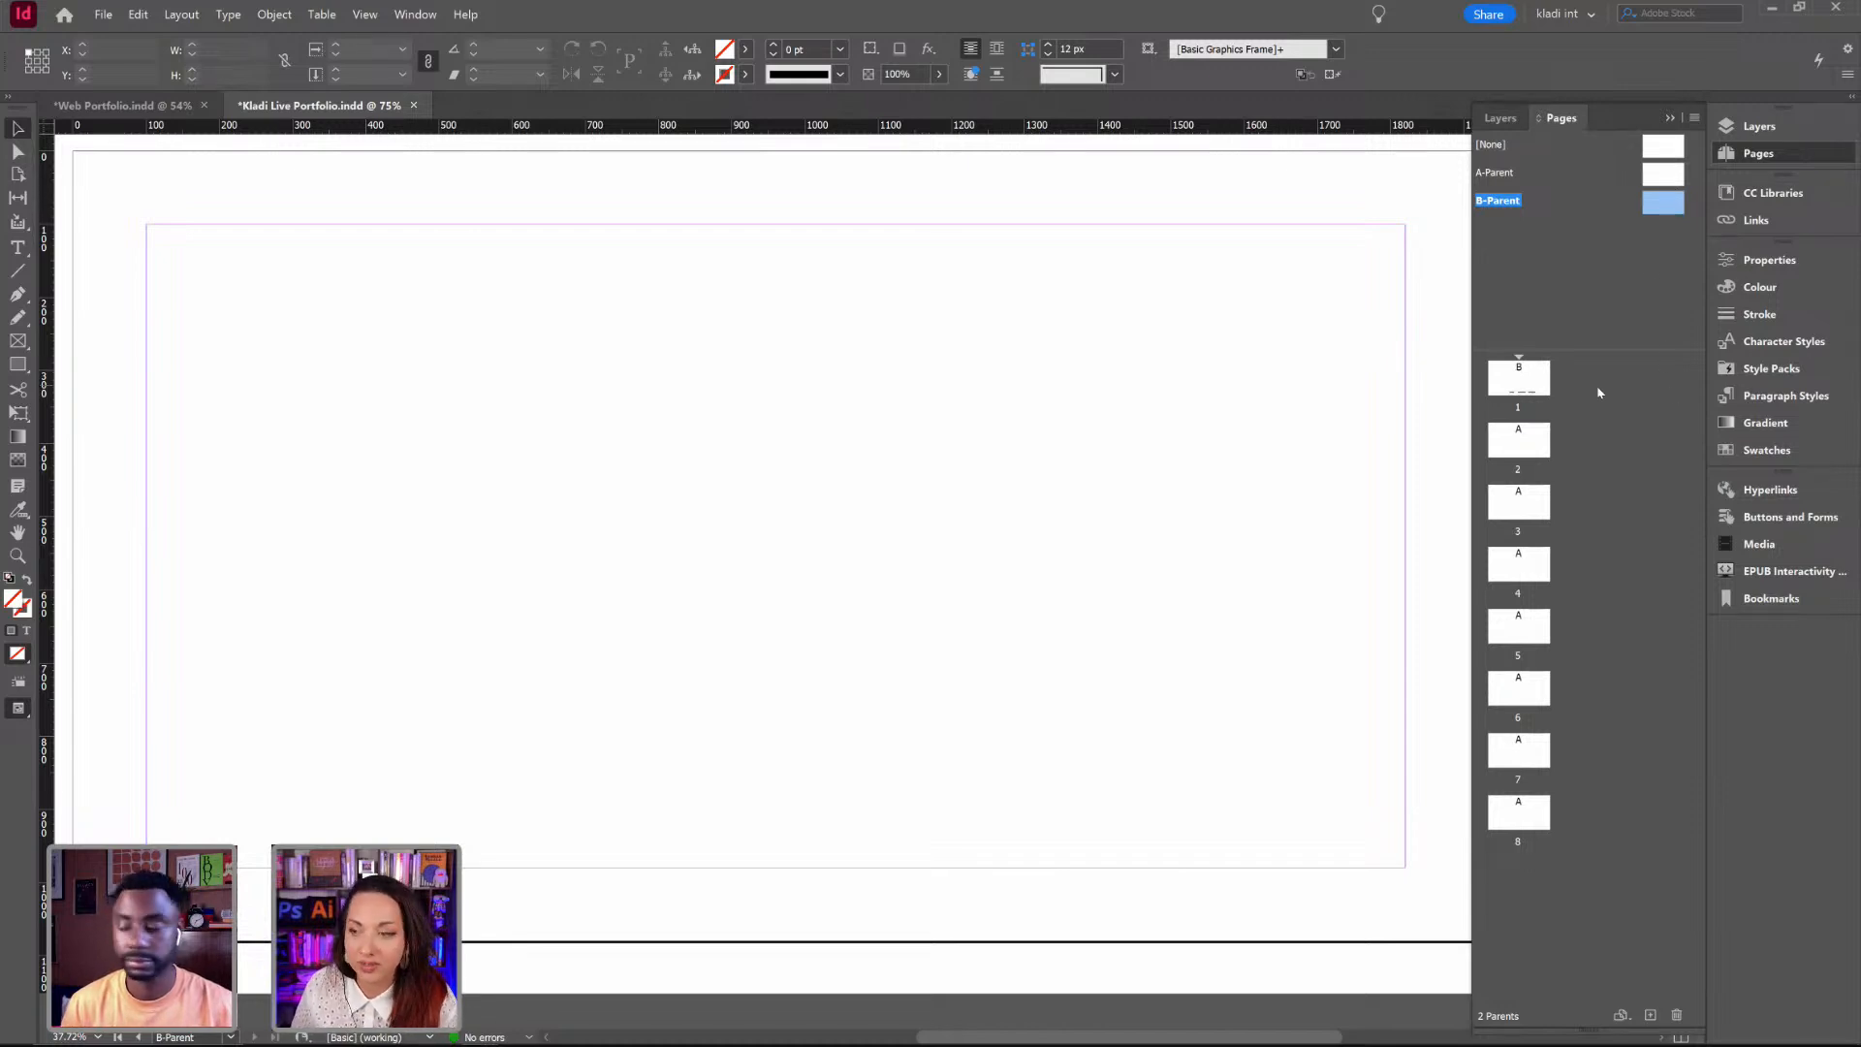
double_click(1539, 382)
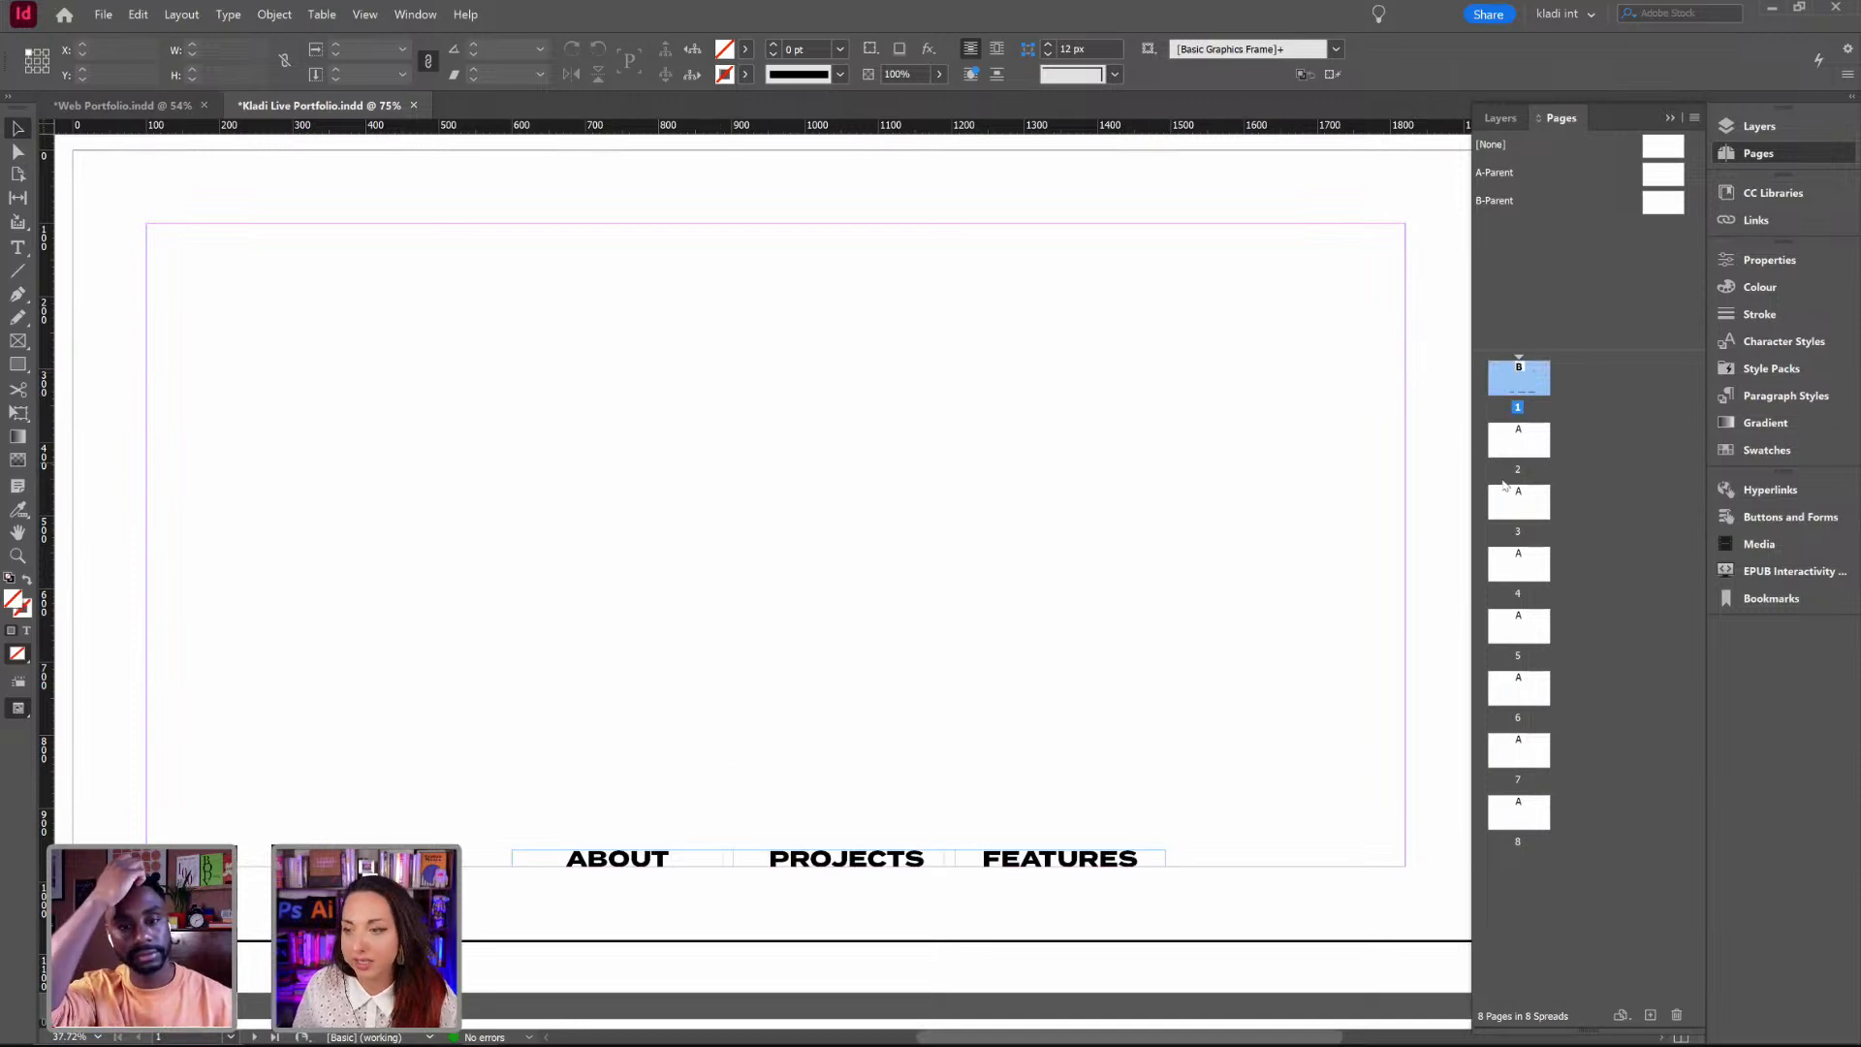
double_click(1513, 446)
double_click(1517, 499)
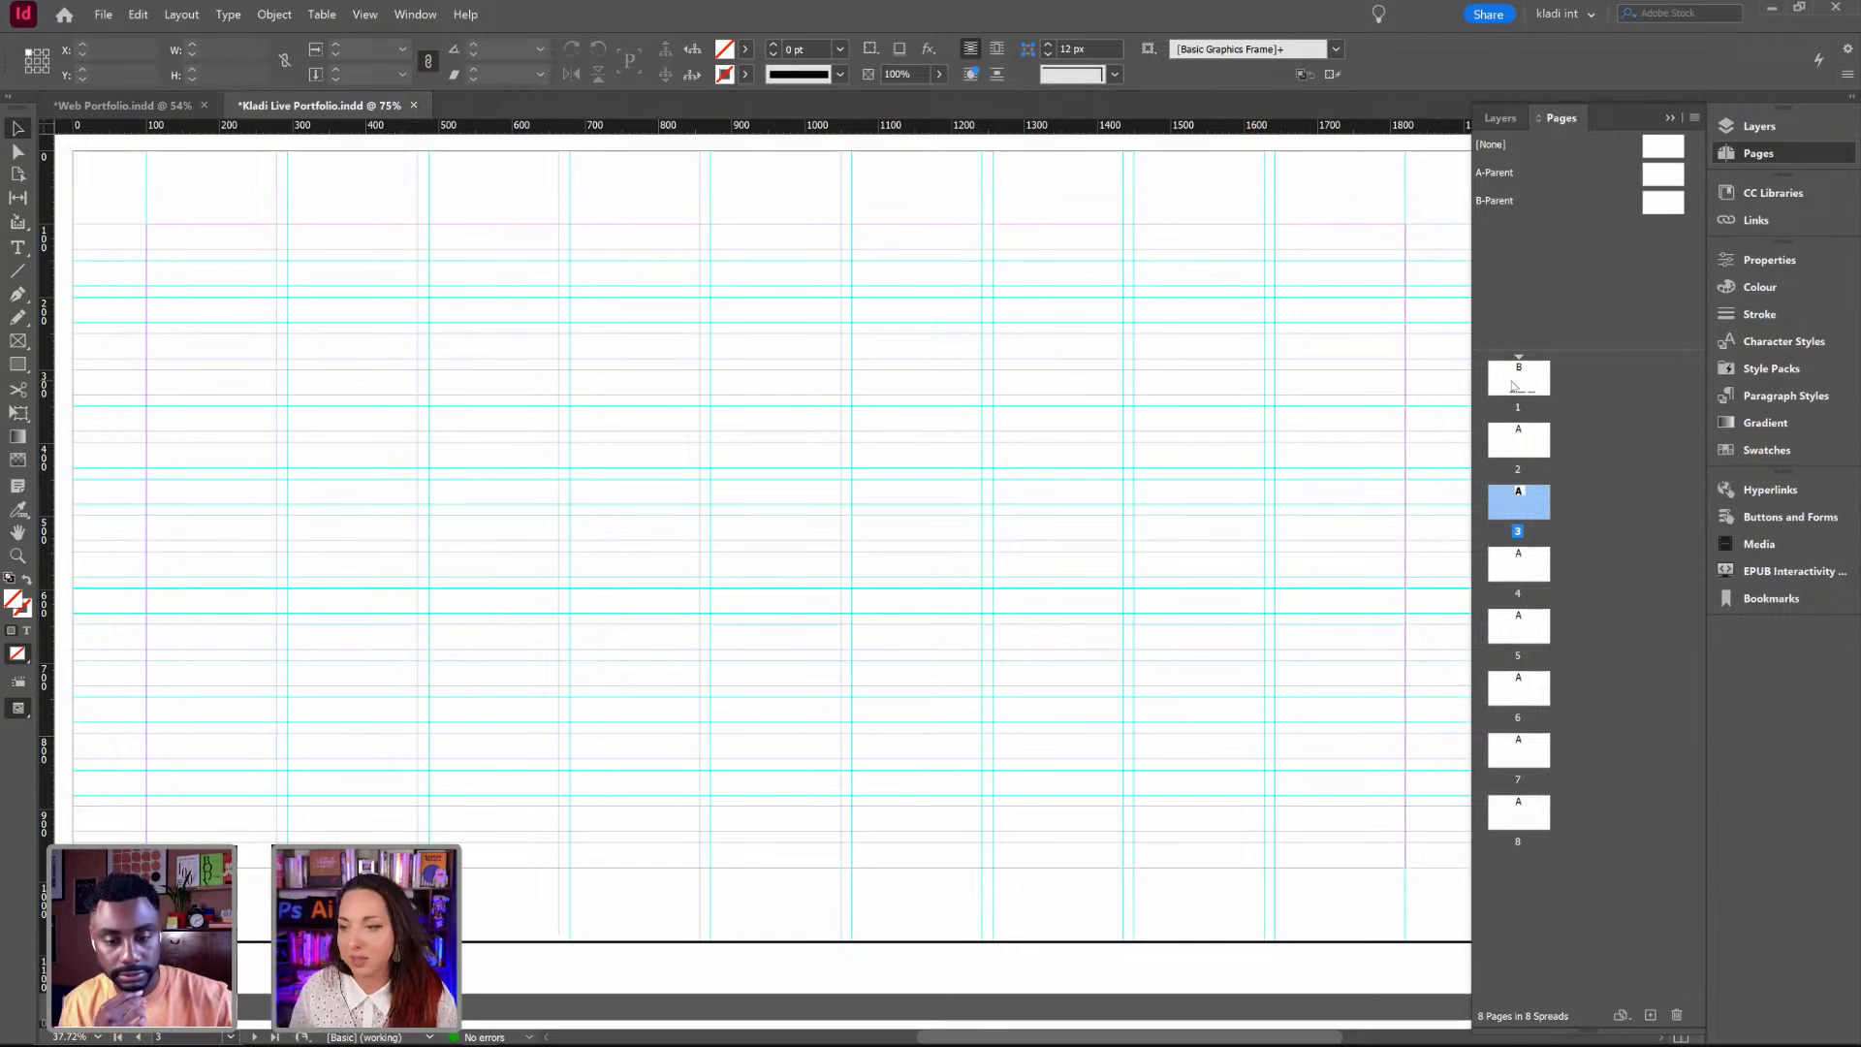
Step: Center the ABOUT, PROJECTS, FEATURES navigation text frame horizontally on page 1
left_click(1515, 385)
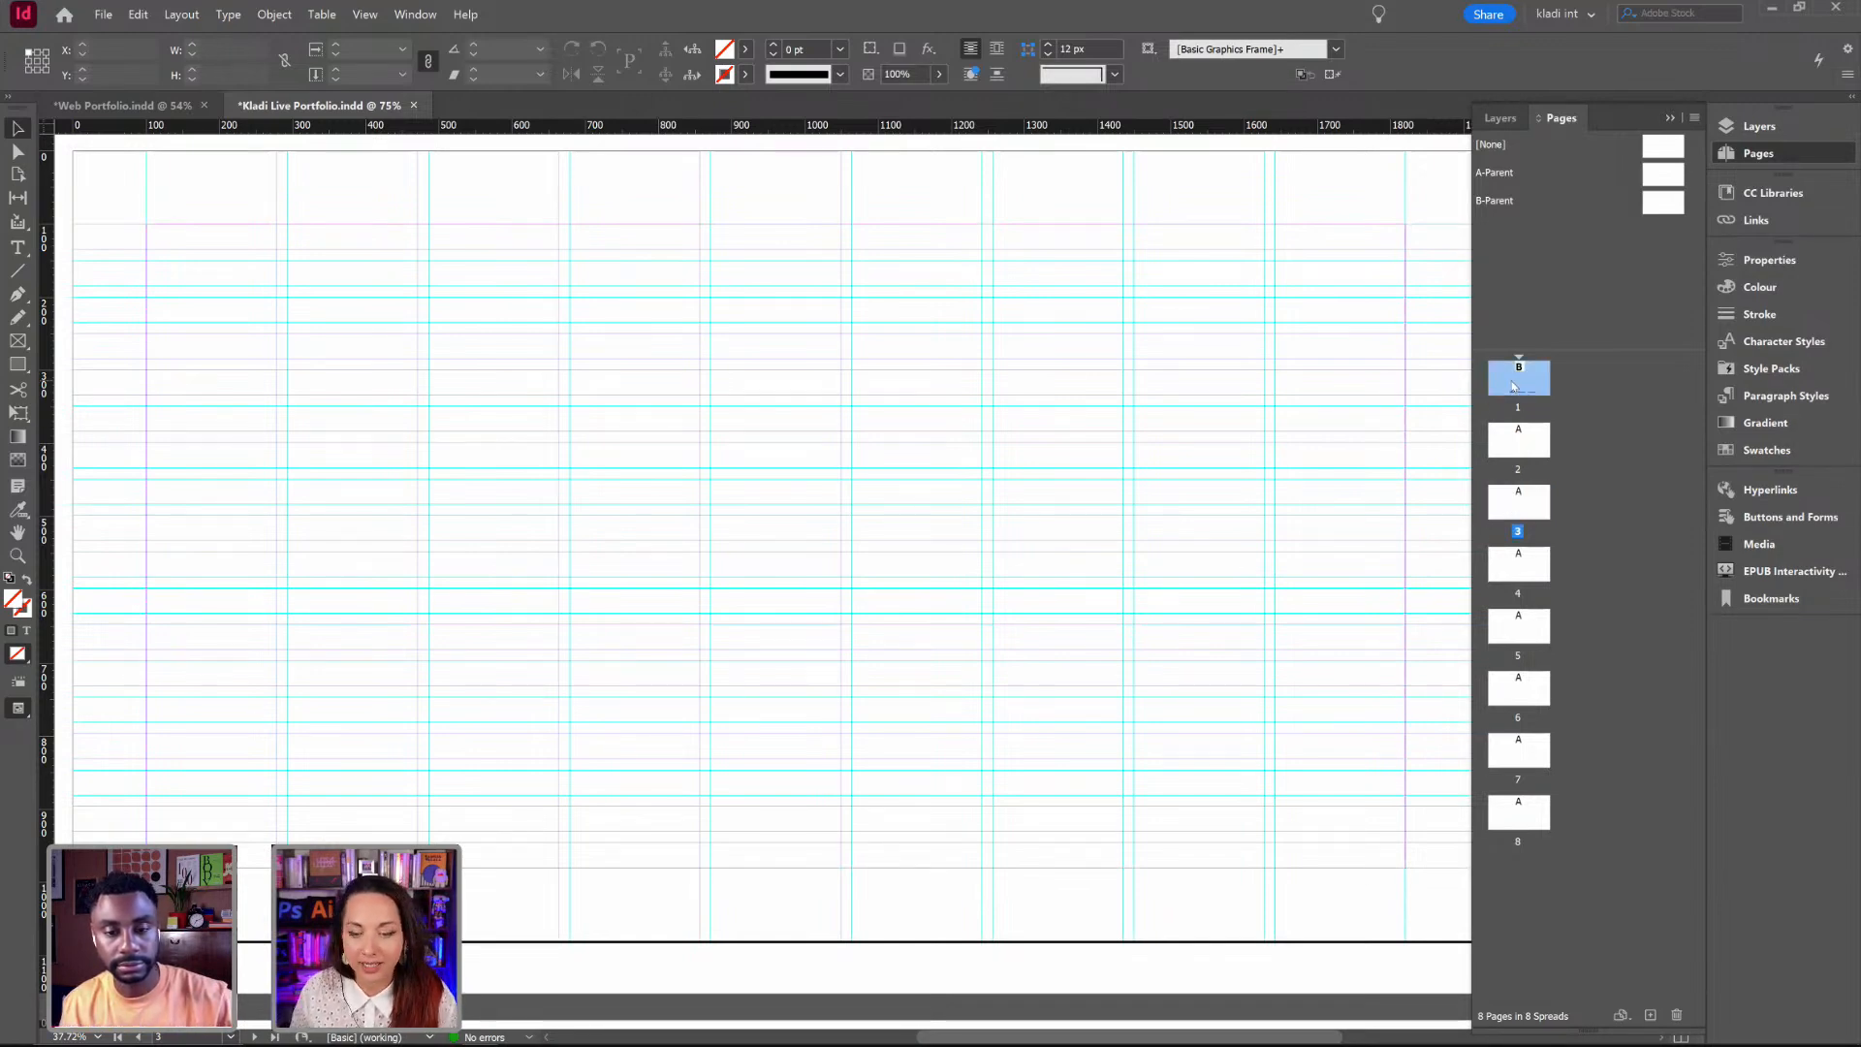
double_click(1508, 380)
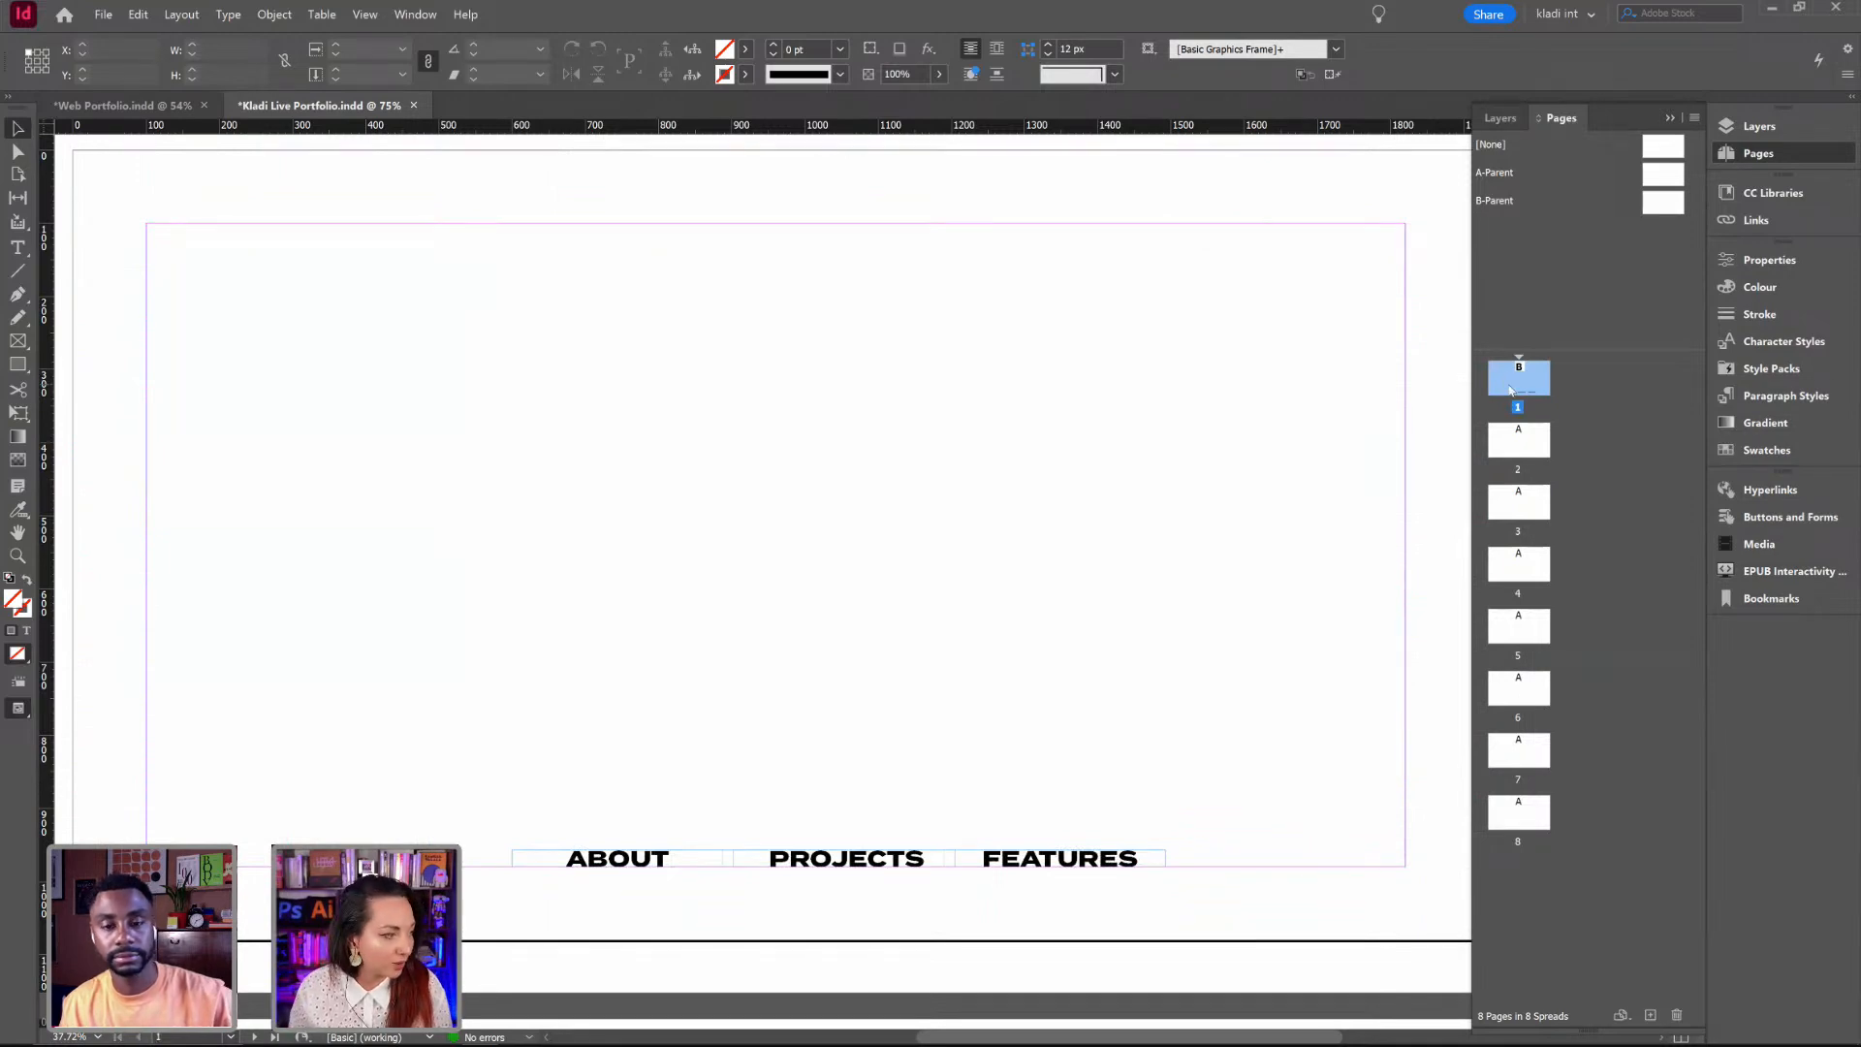
left_click(992, 861)
left_click(1744, 260)
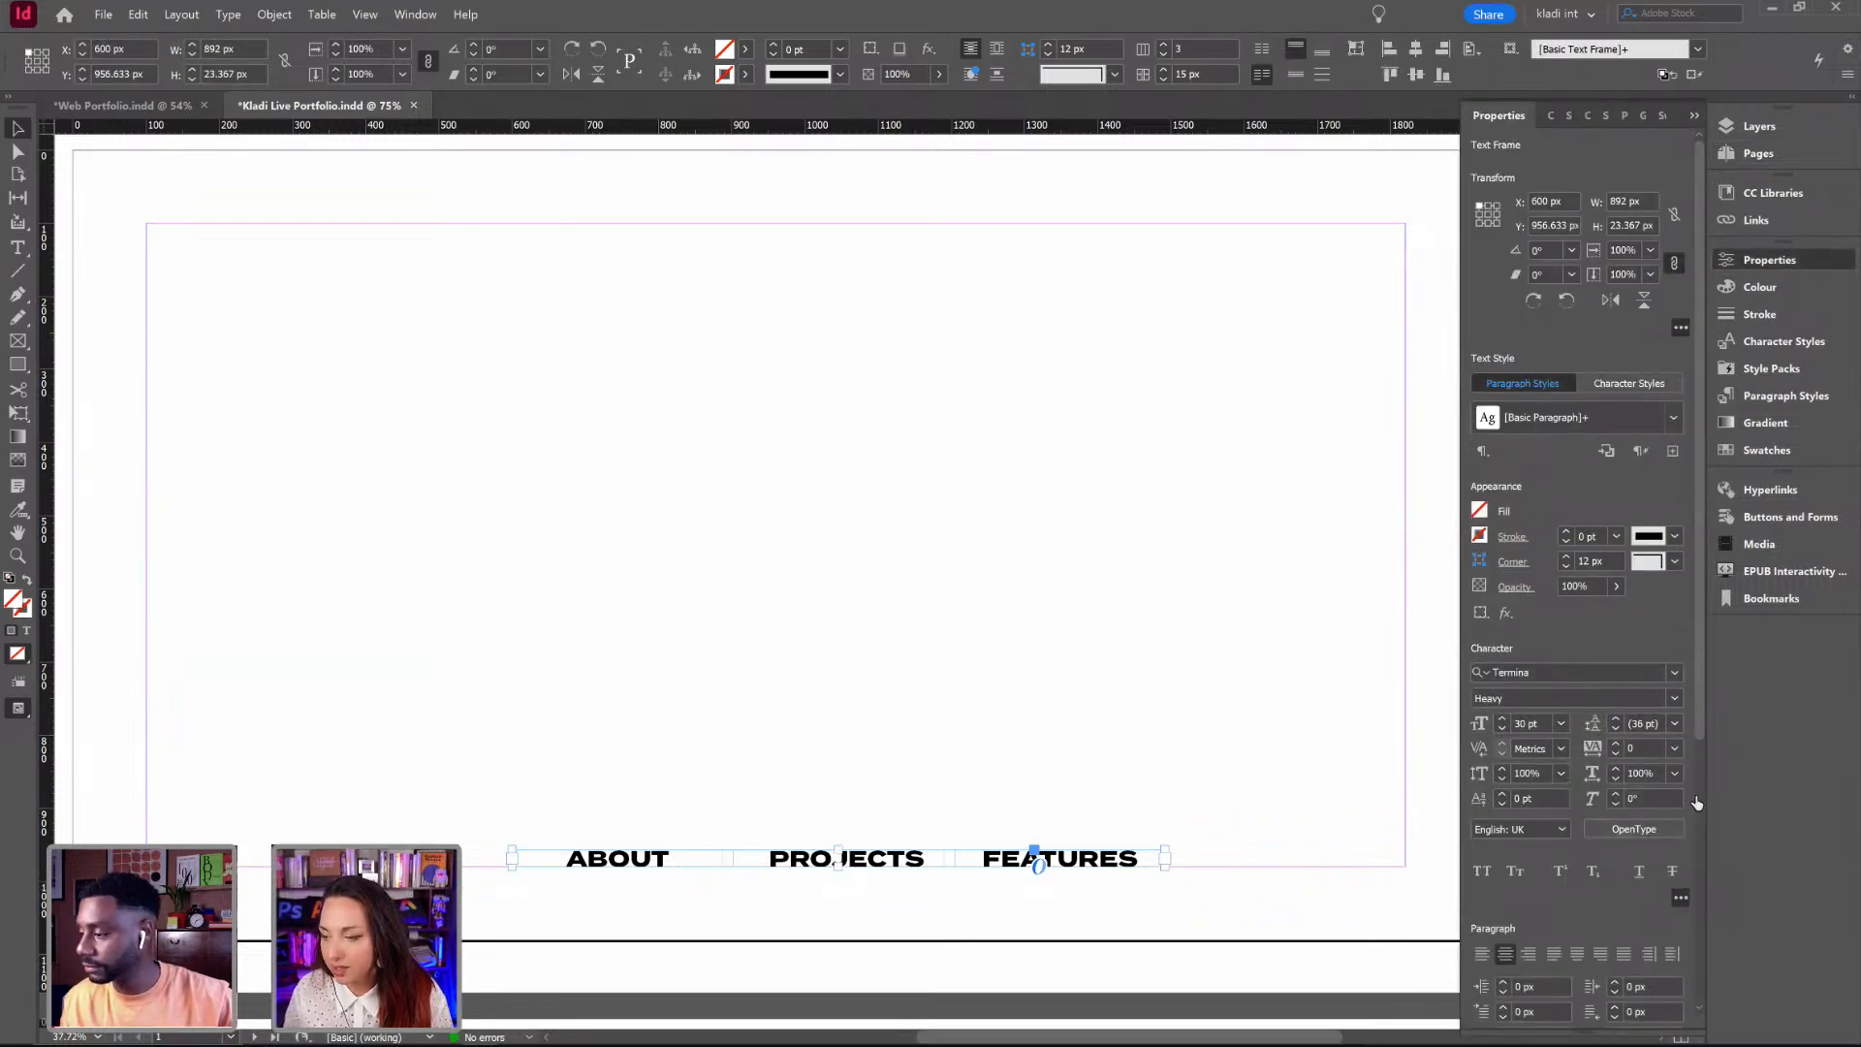
scroll(1698, 772, "down", 4)
left_click(1548, 855)
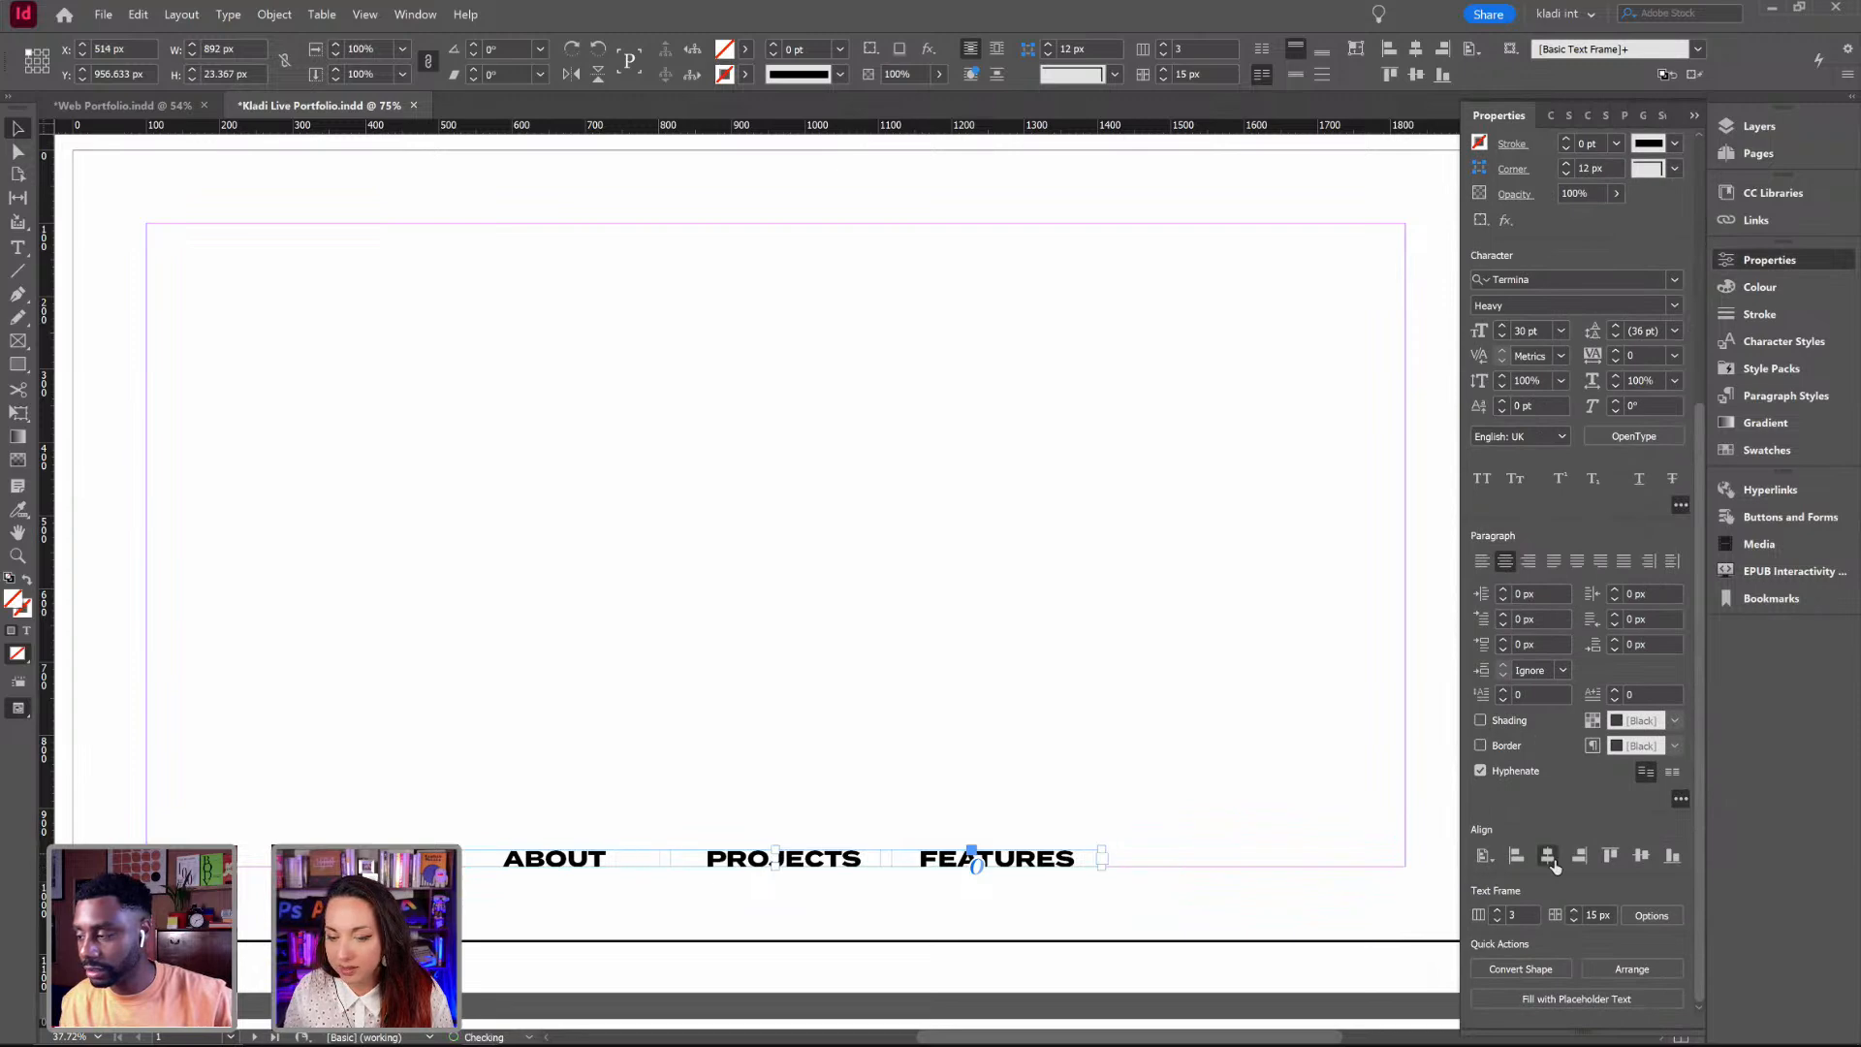
left_click(985, 794)
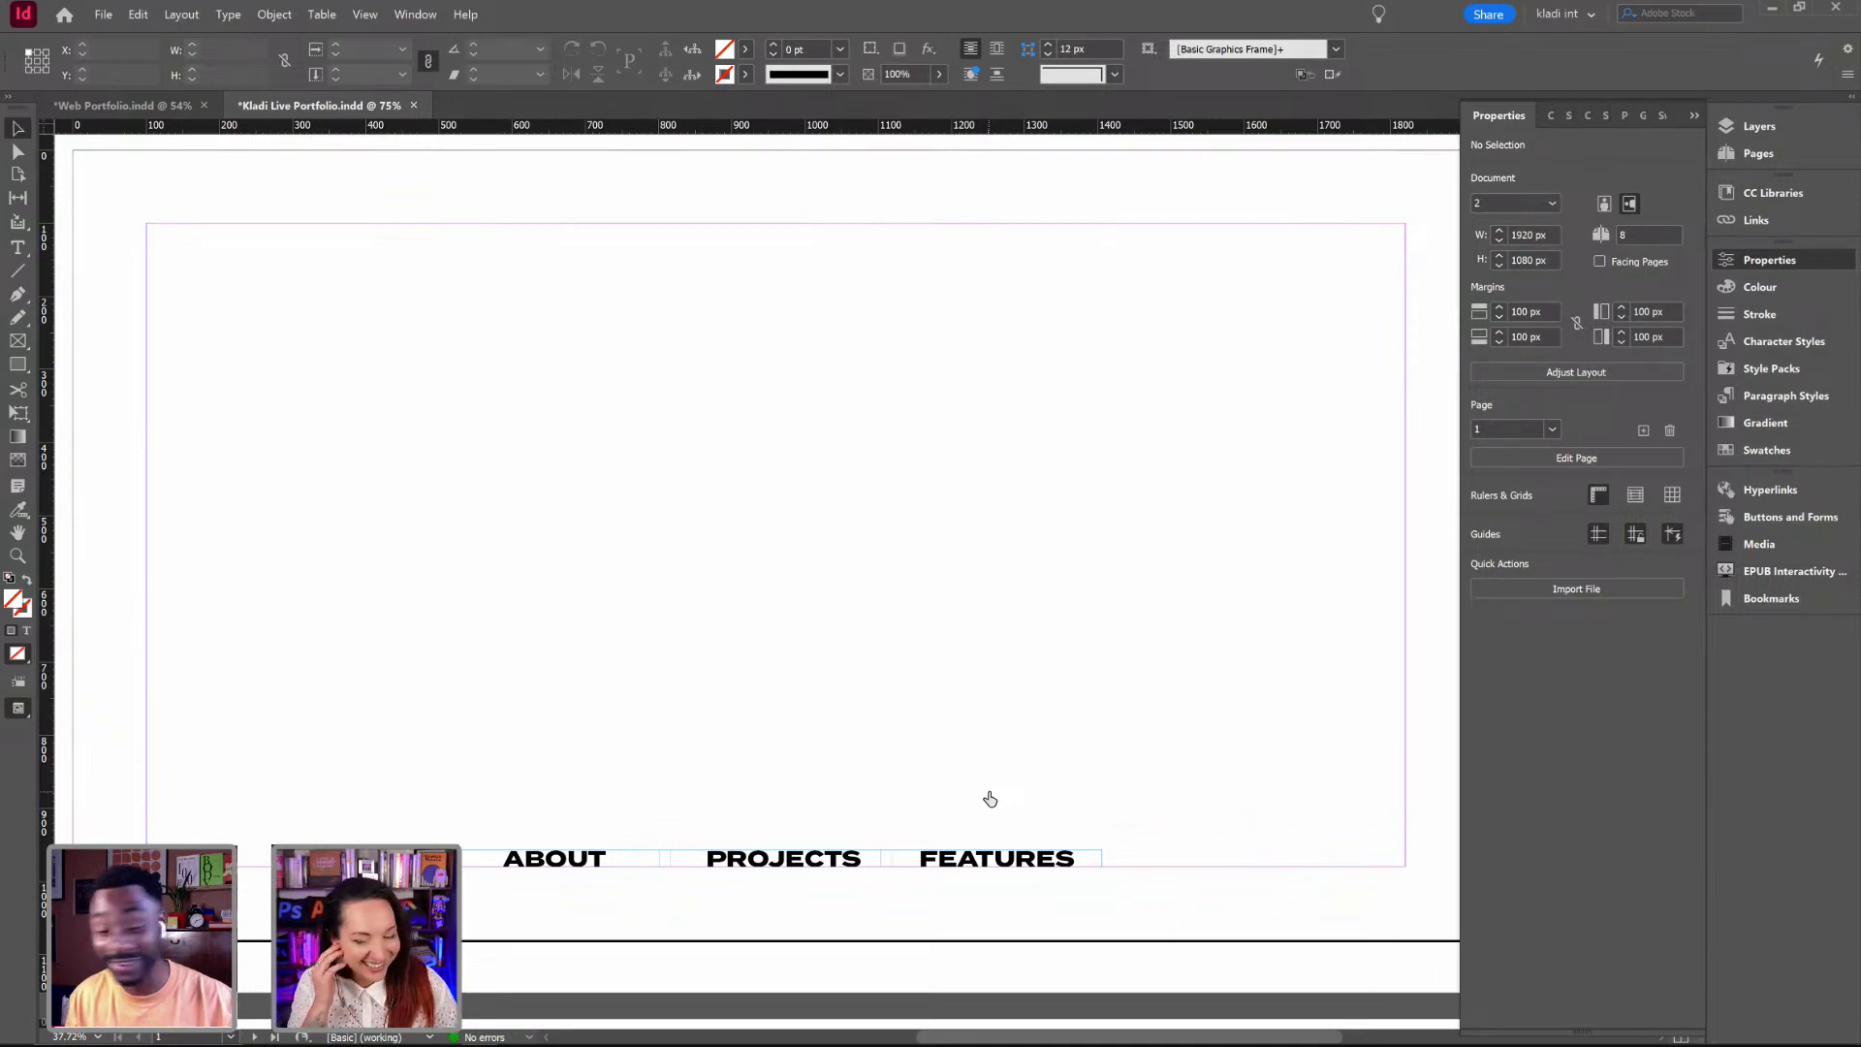
Step: Save the document and copy the navigation text frame from page 1 onto the A-Parent page
left_click(977, 854)
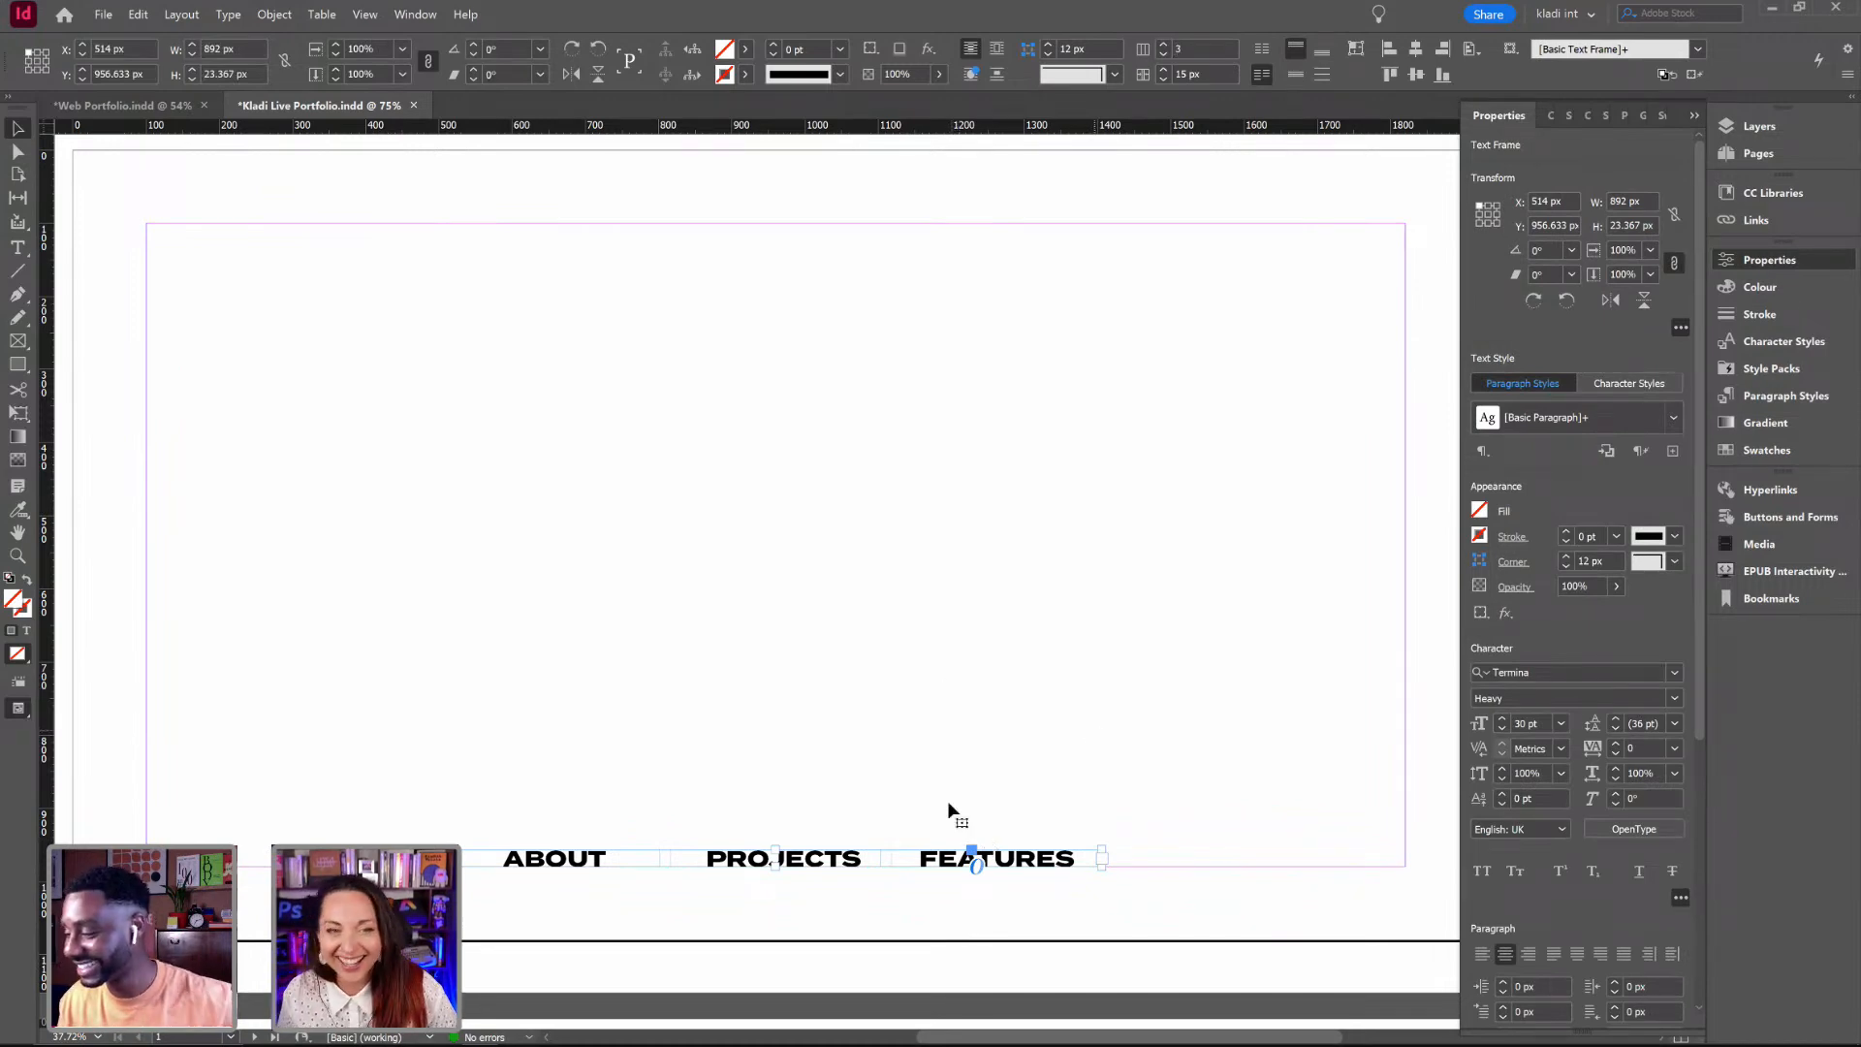
key("ctrl+s")
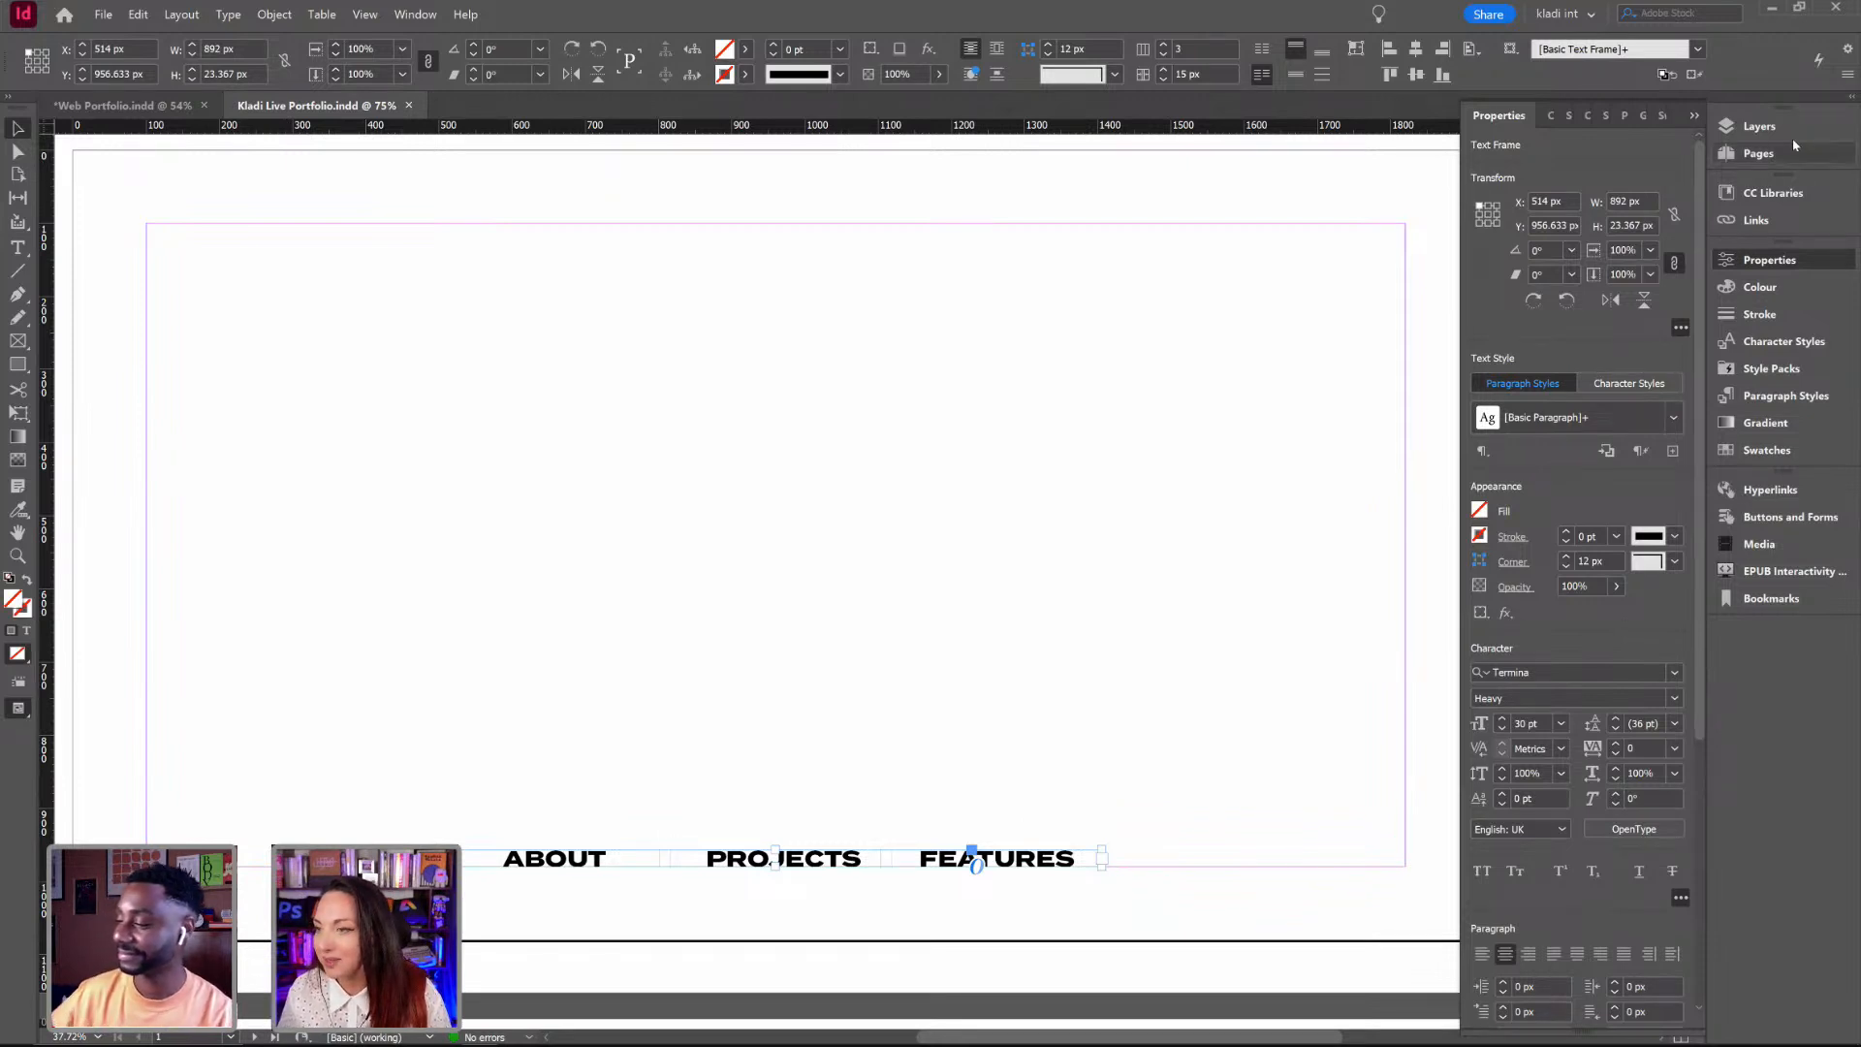
left_click(1762, 154)
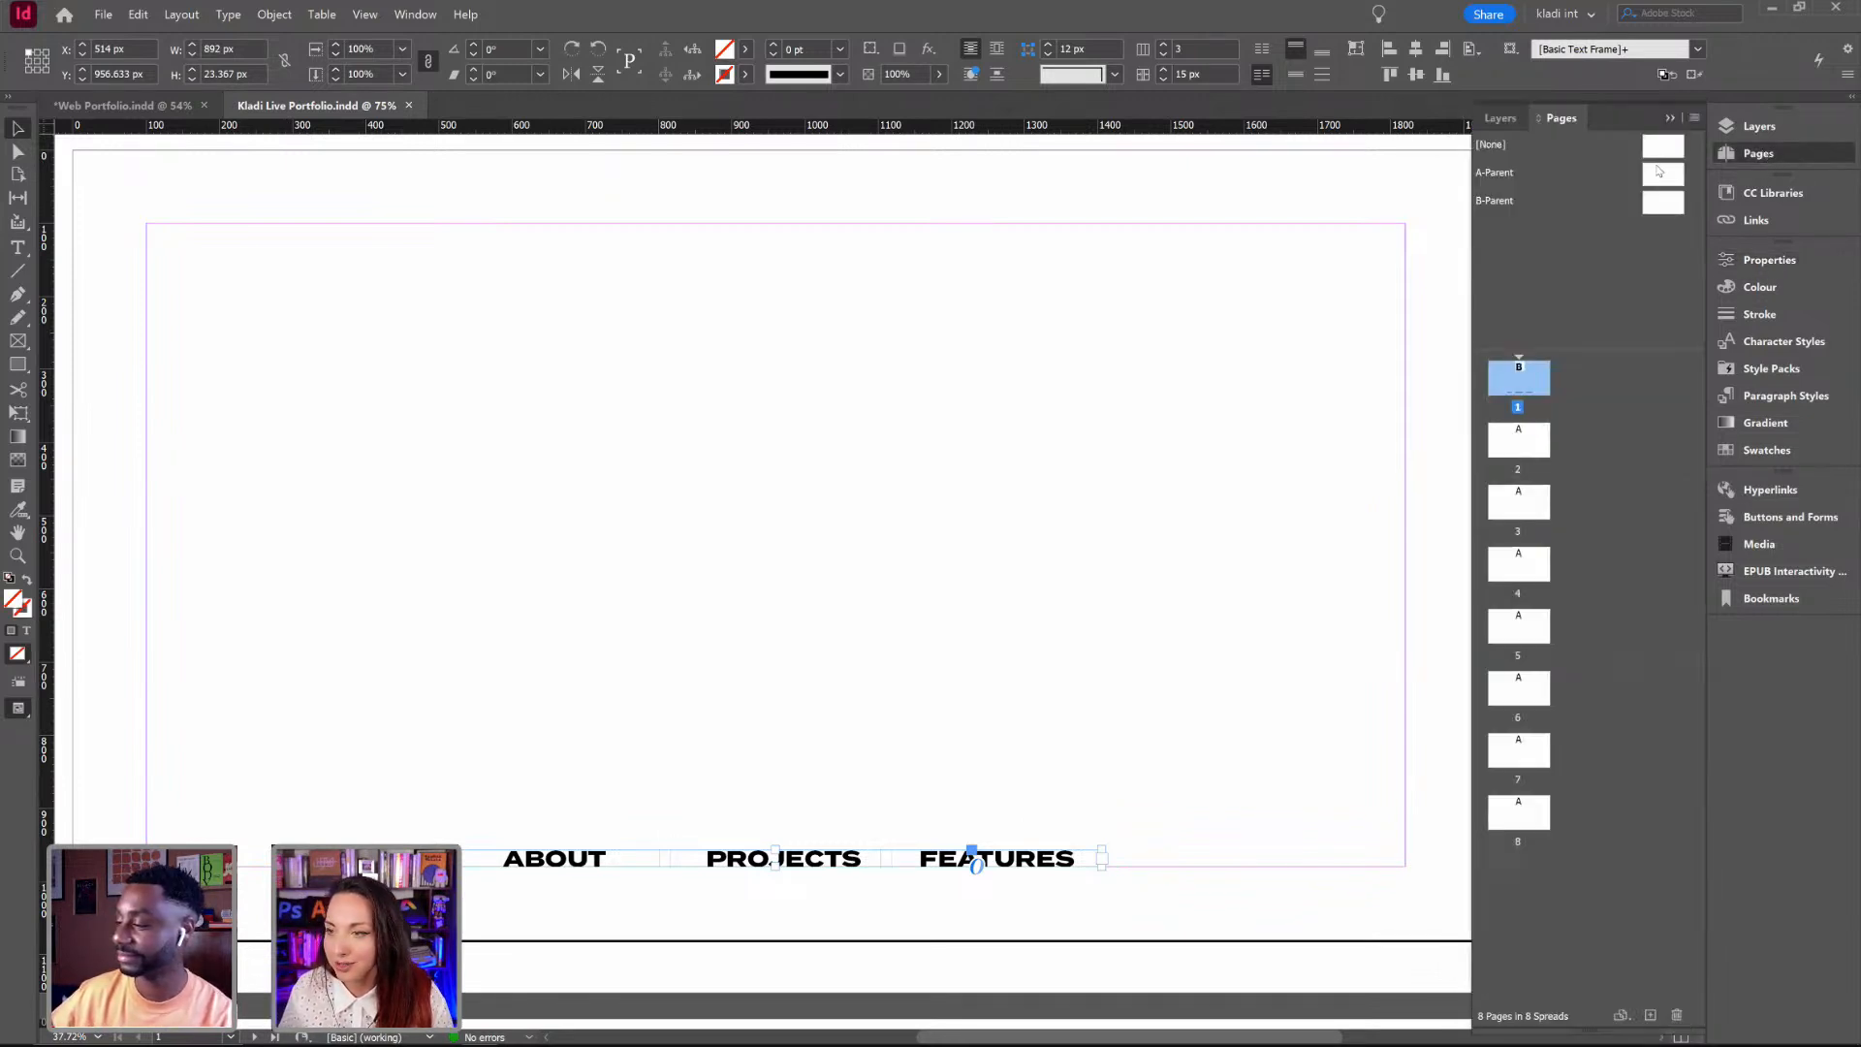
left_click(1663, 180)
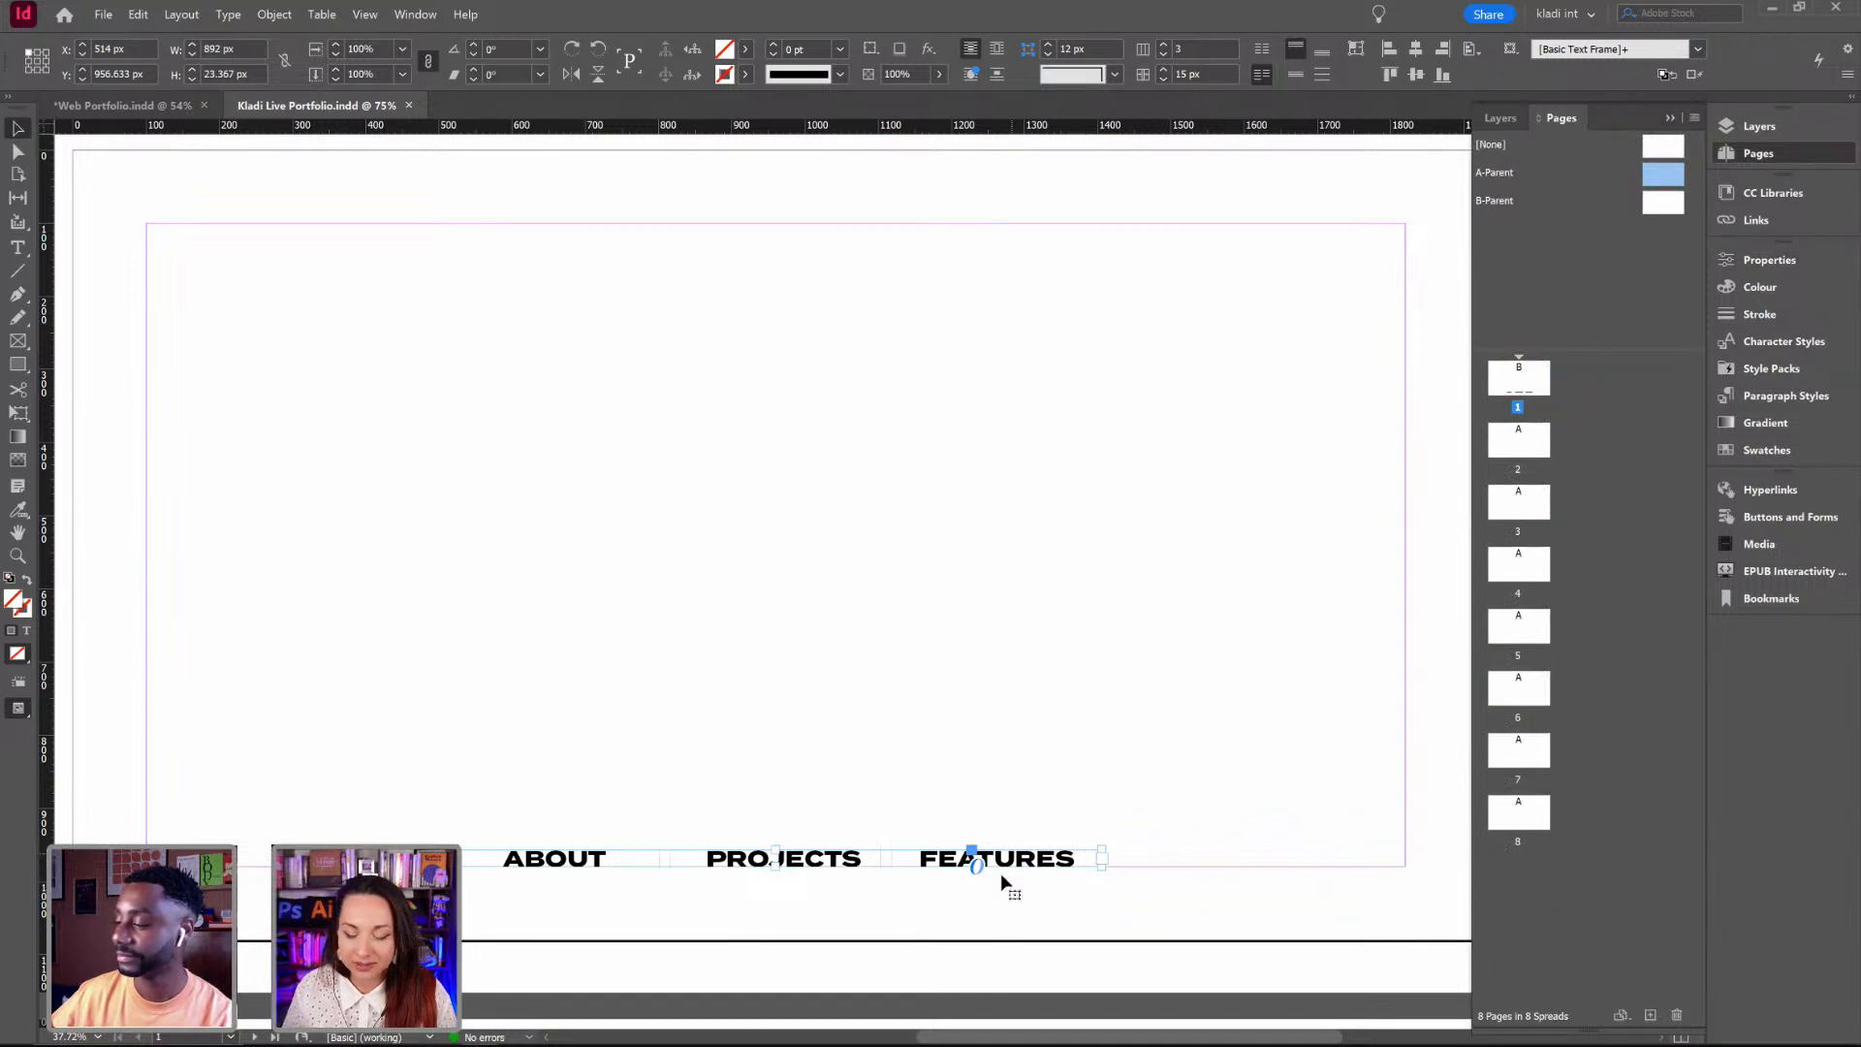
double_click(1663, 175)
key("ctrl+v")
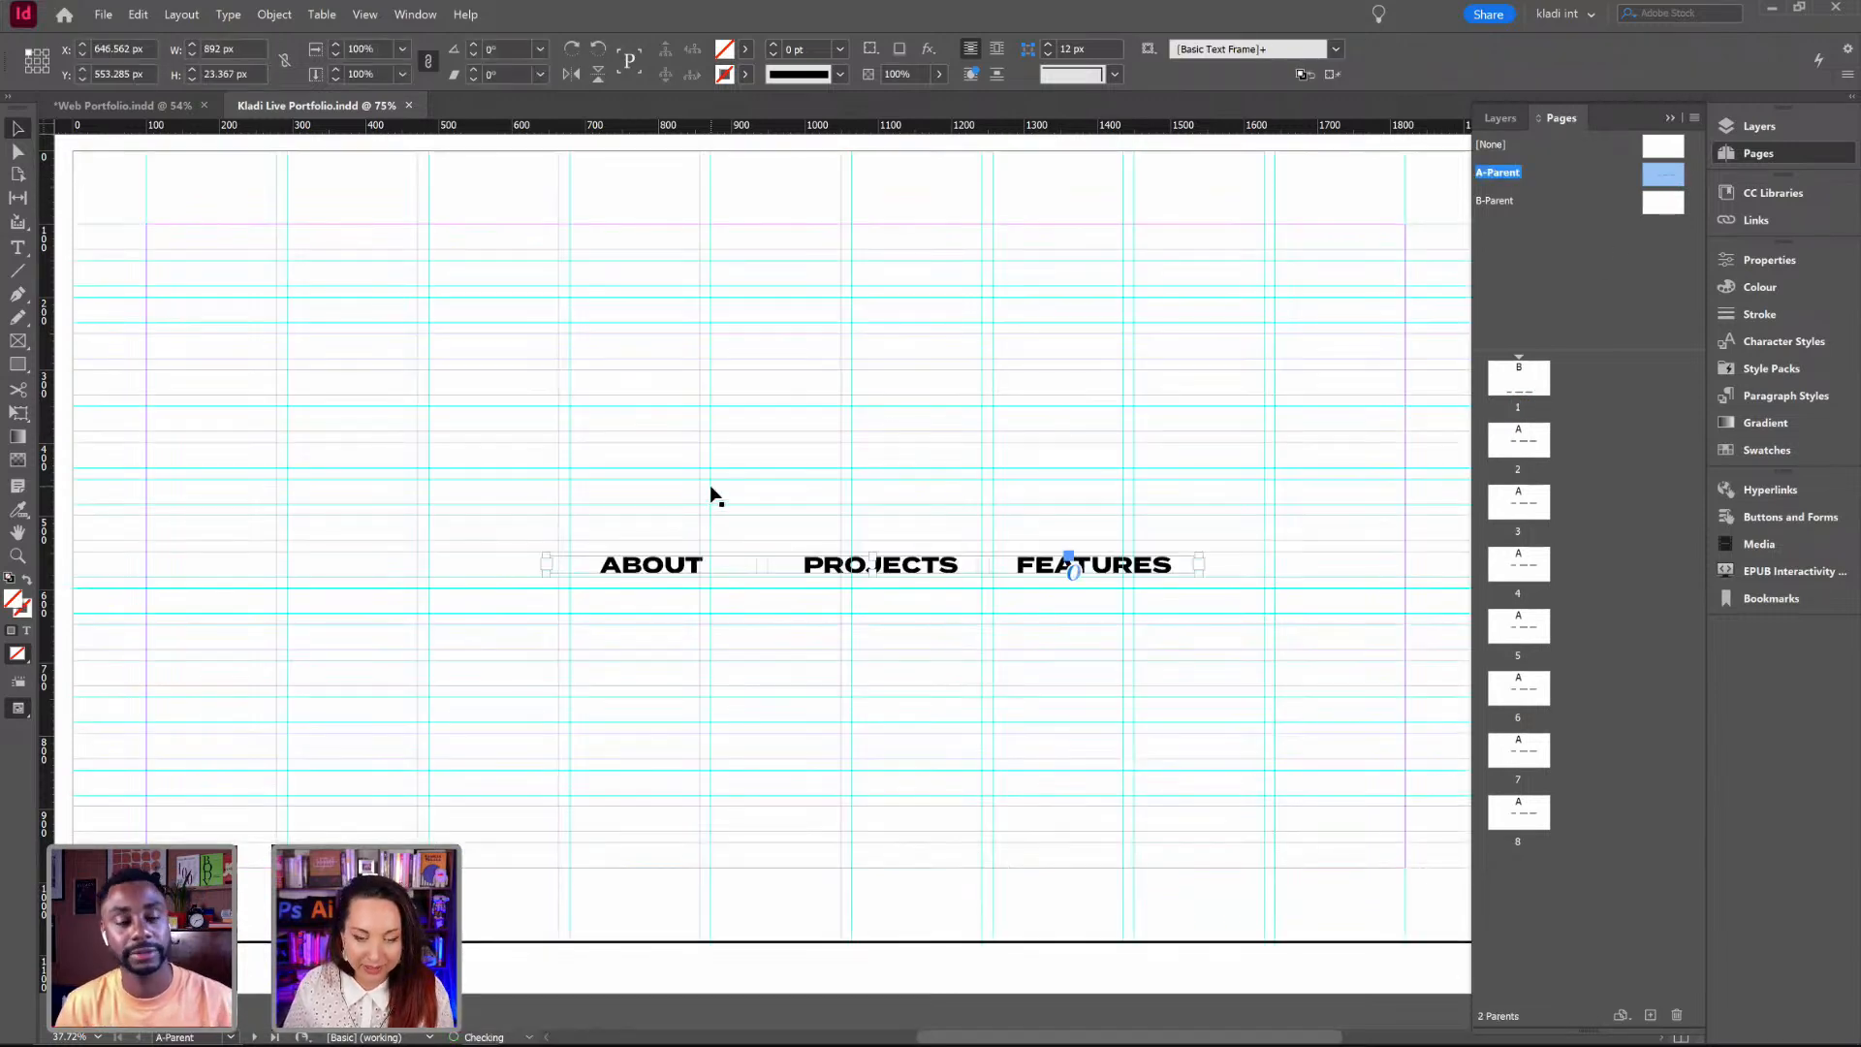
Step: Move the pasted navigation frame to the A-Parent's lower-left margin at X 100 px and scale it down to about 732 px wide
left_click_drag(833, 567, 431, 854)
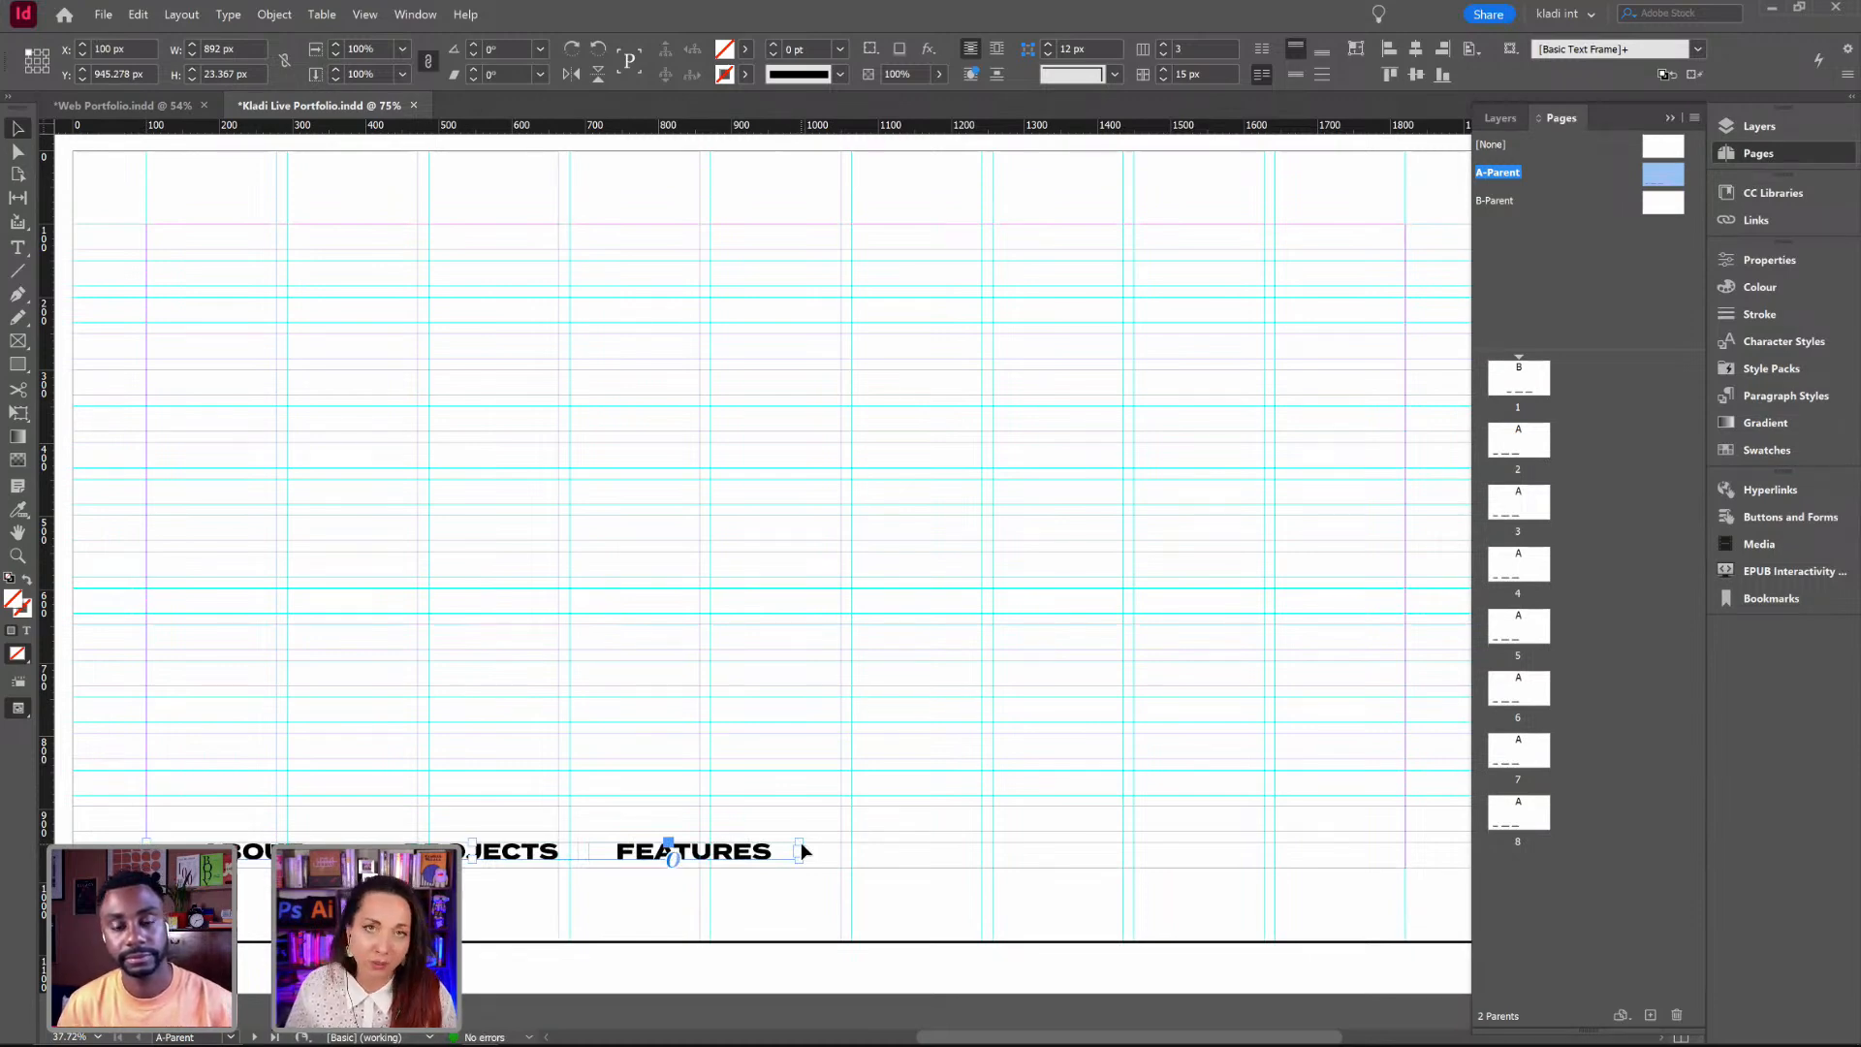
left_click_drag(800, 851, 647, 853)
left_click_drag(800, 843, 681, 855)
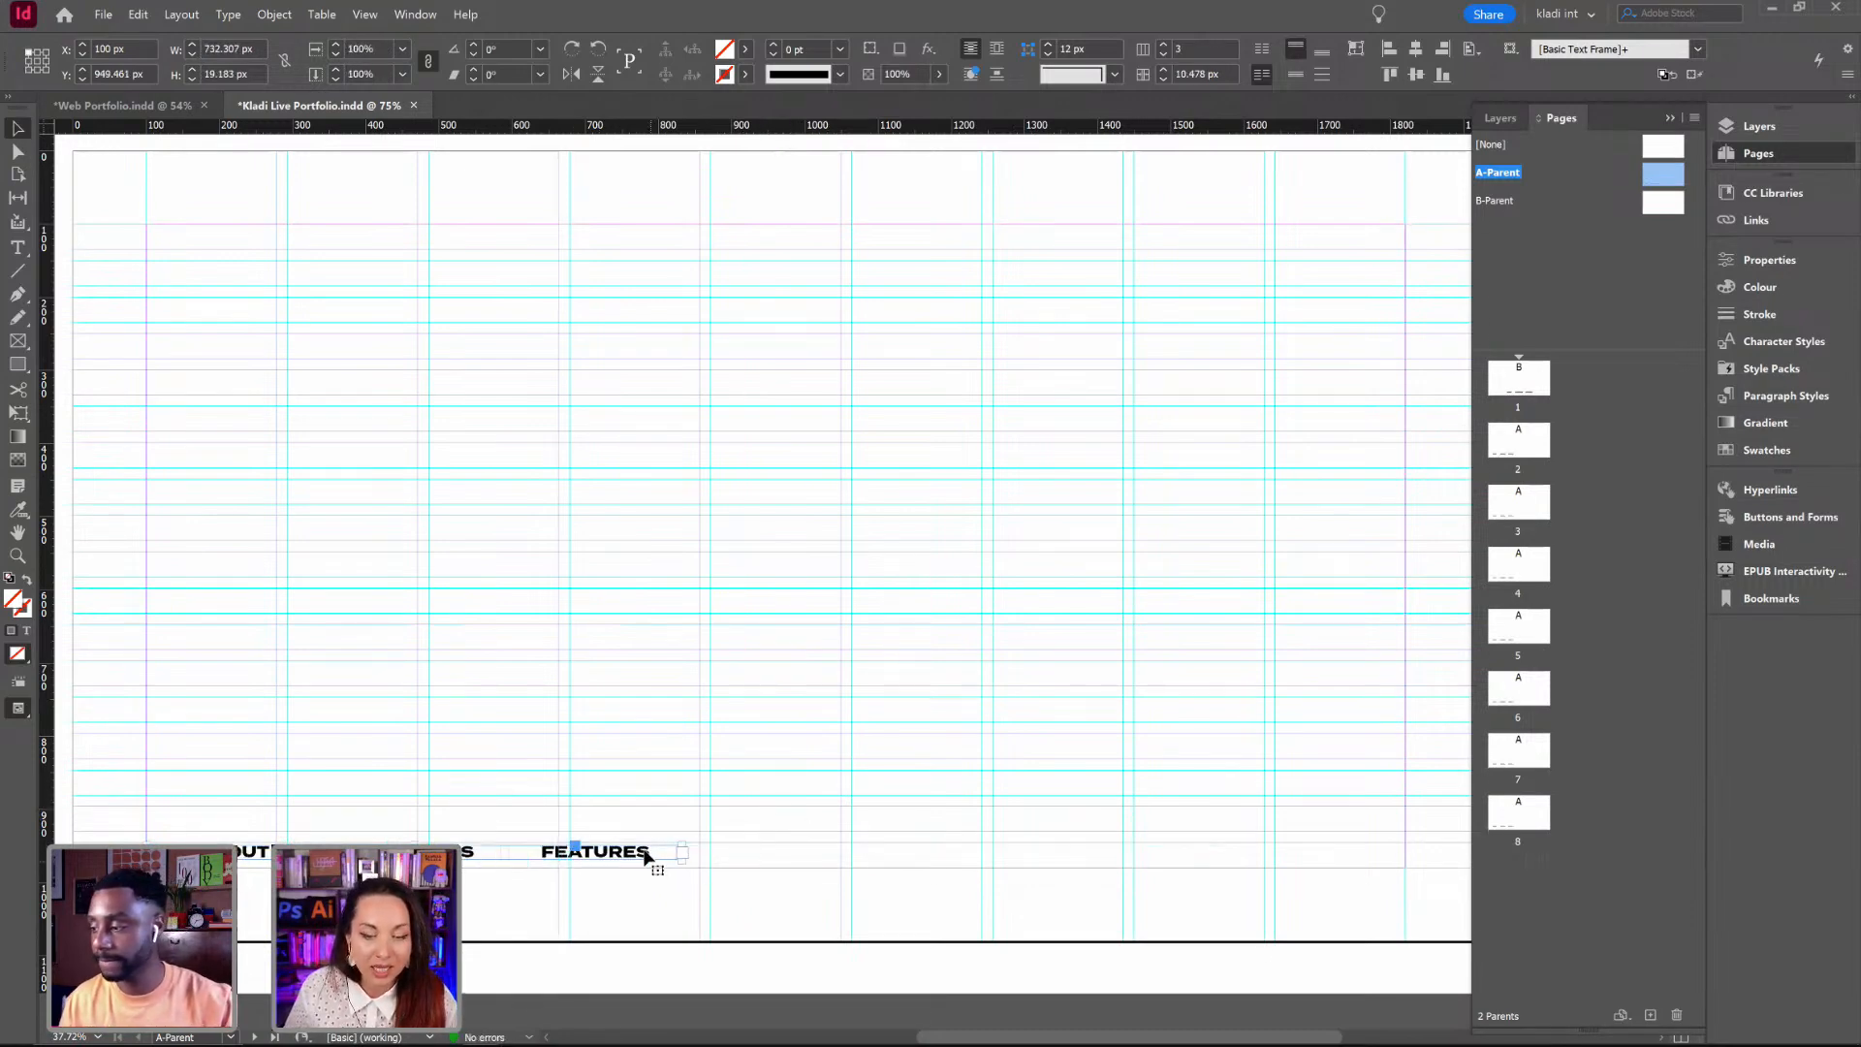
Step: Reposition the A-Parent navigation frame along the lower margin at X 30 px and Y 960.817 px
left_click_drag(649, 856, 588, 864)
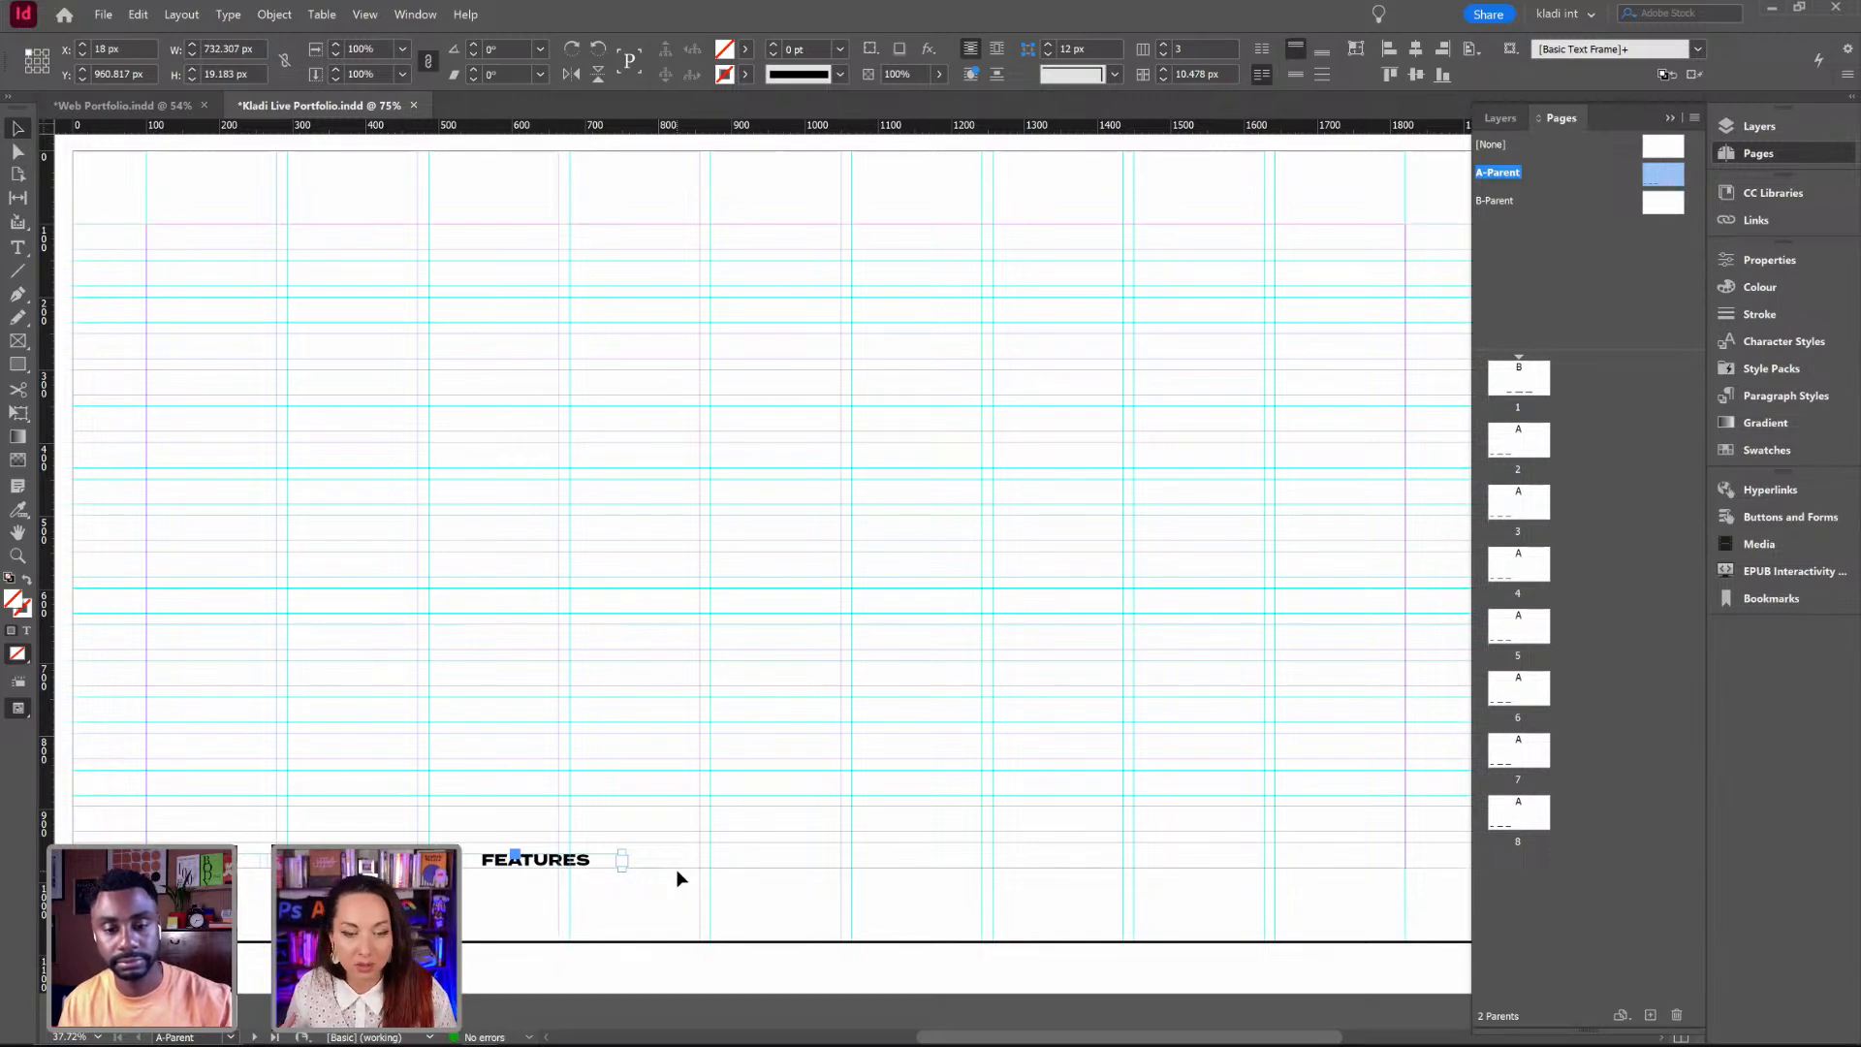
left_click_drag(585, 860, 598, 858)
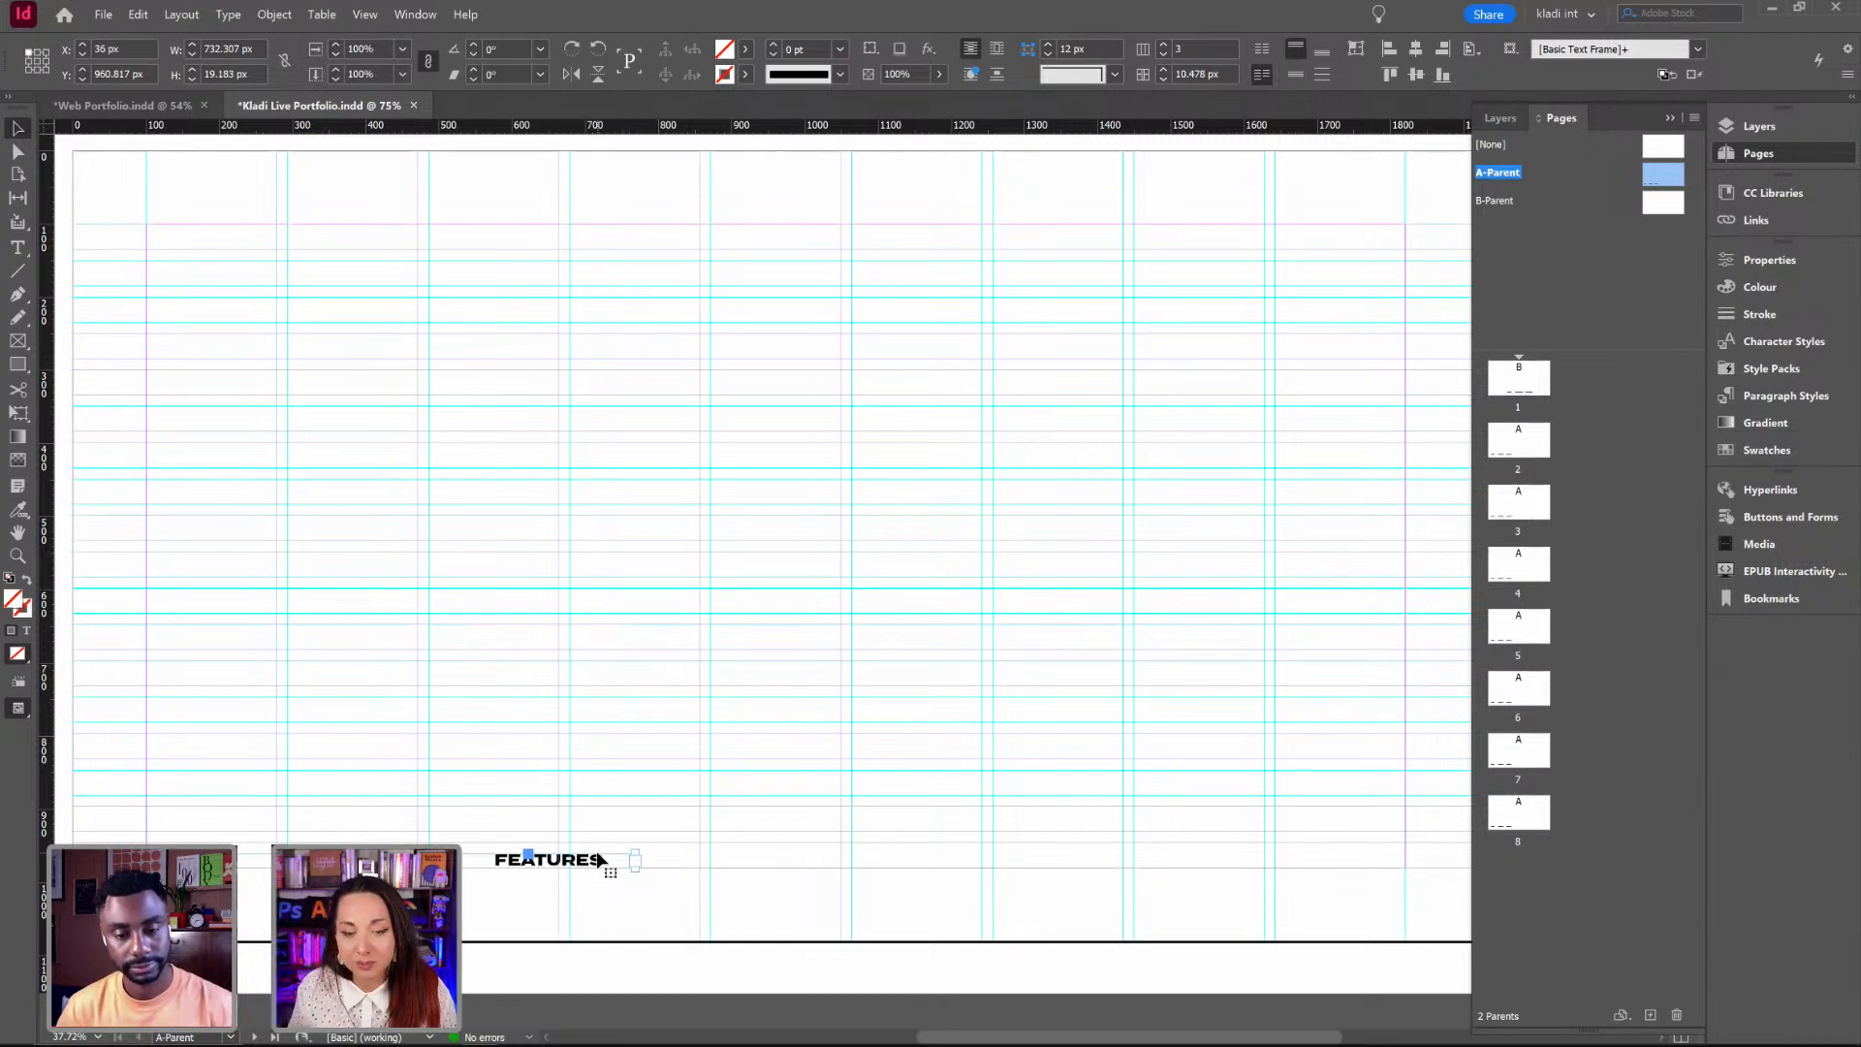
left_click_drag(587, 812, 867, 860)
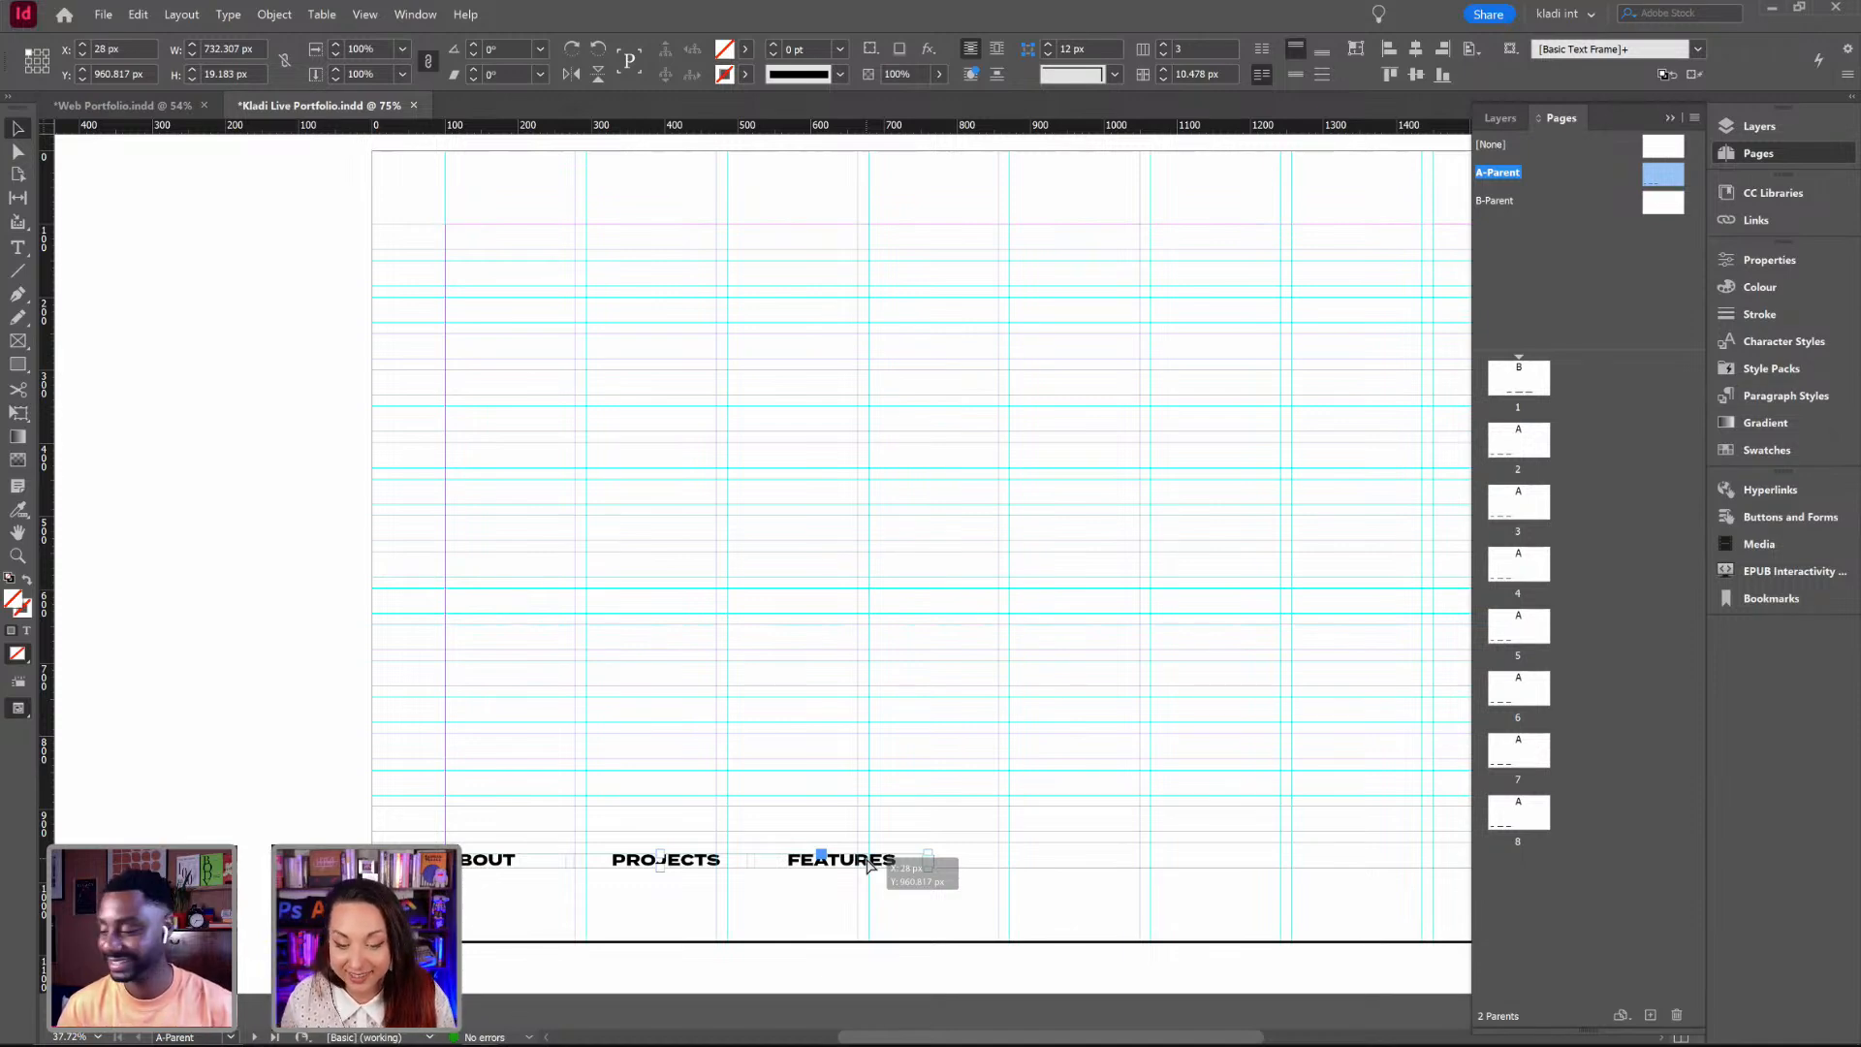
key("Right")
key("Right")
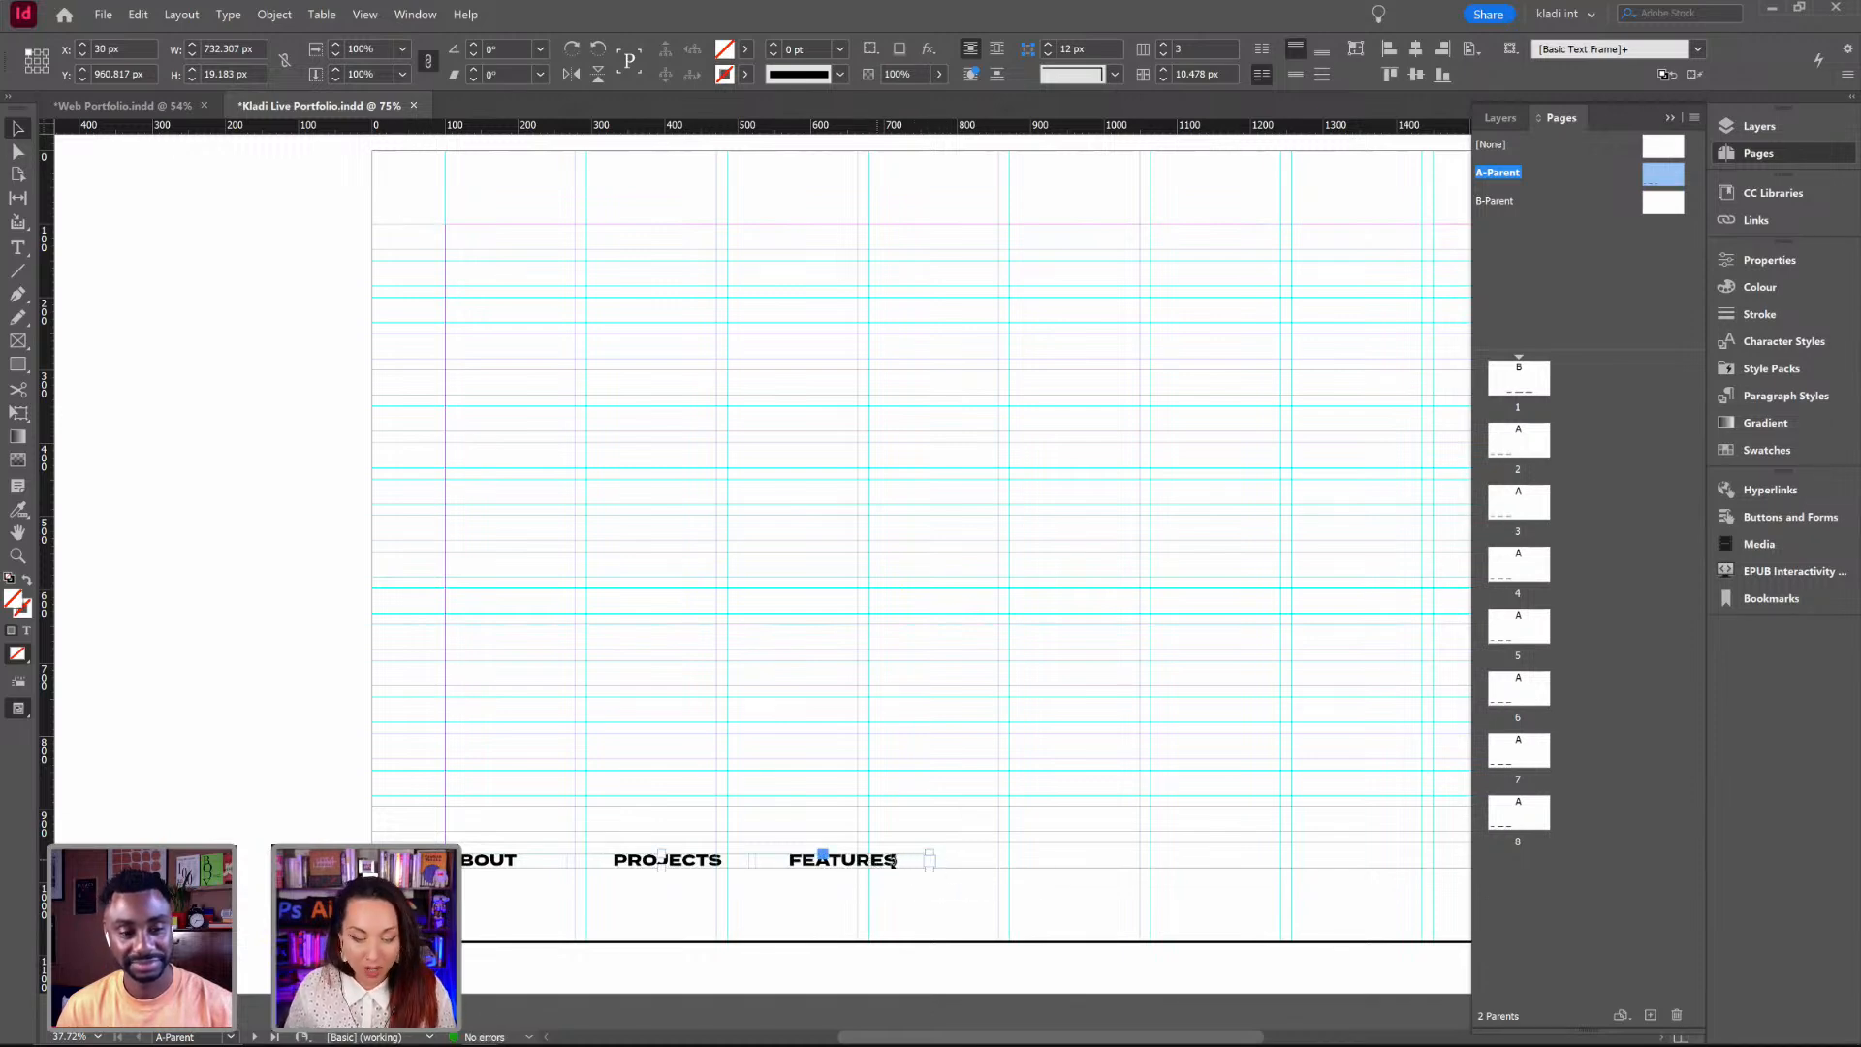
Step: Place a spare copy of the navigation frame on the A-Parent's pasteboard and convert the original frame's text to outlines
left_click_drag(872, 861, 248, 855)
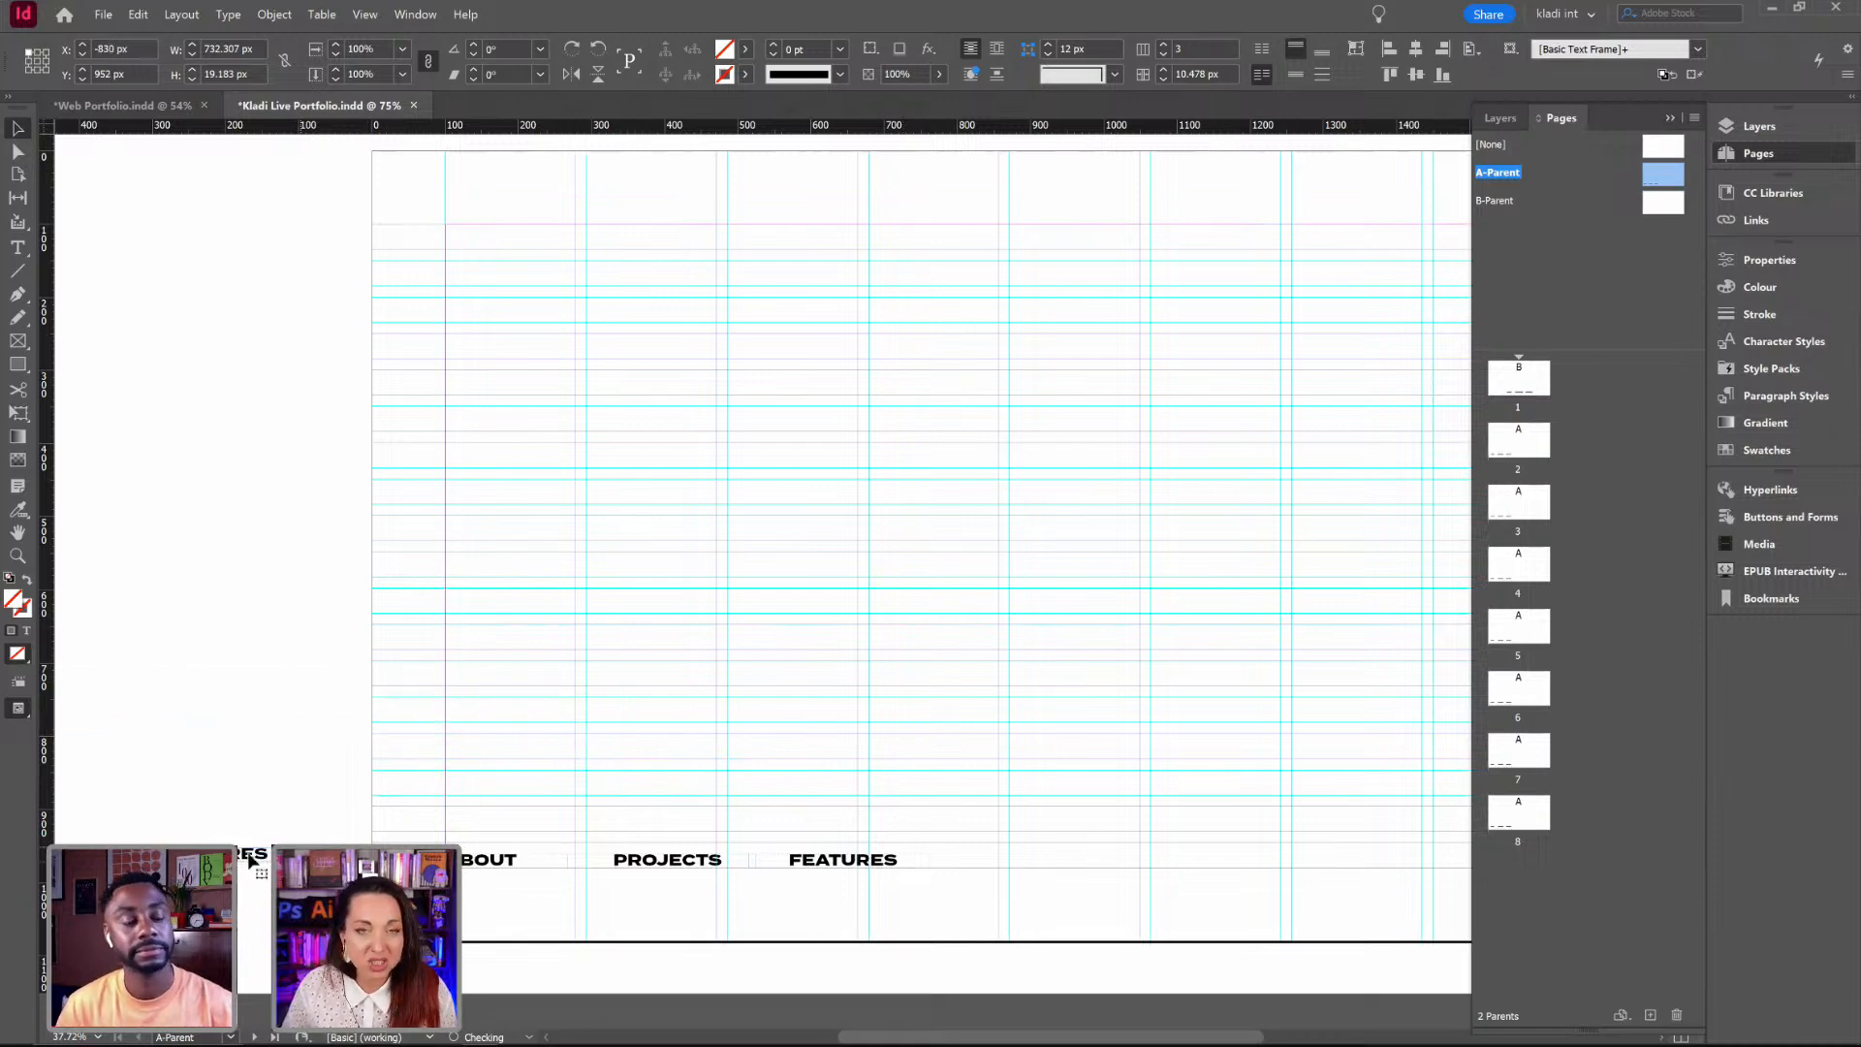
left_click(685, 860)
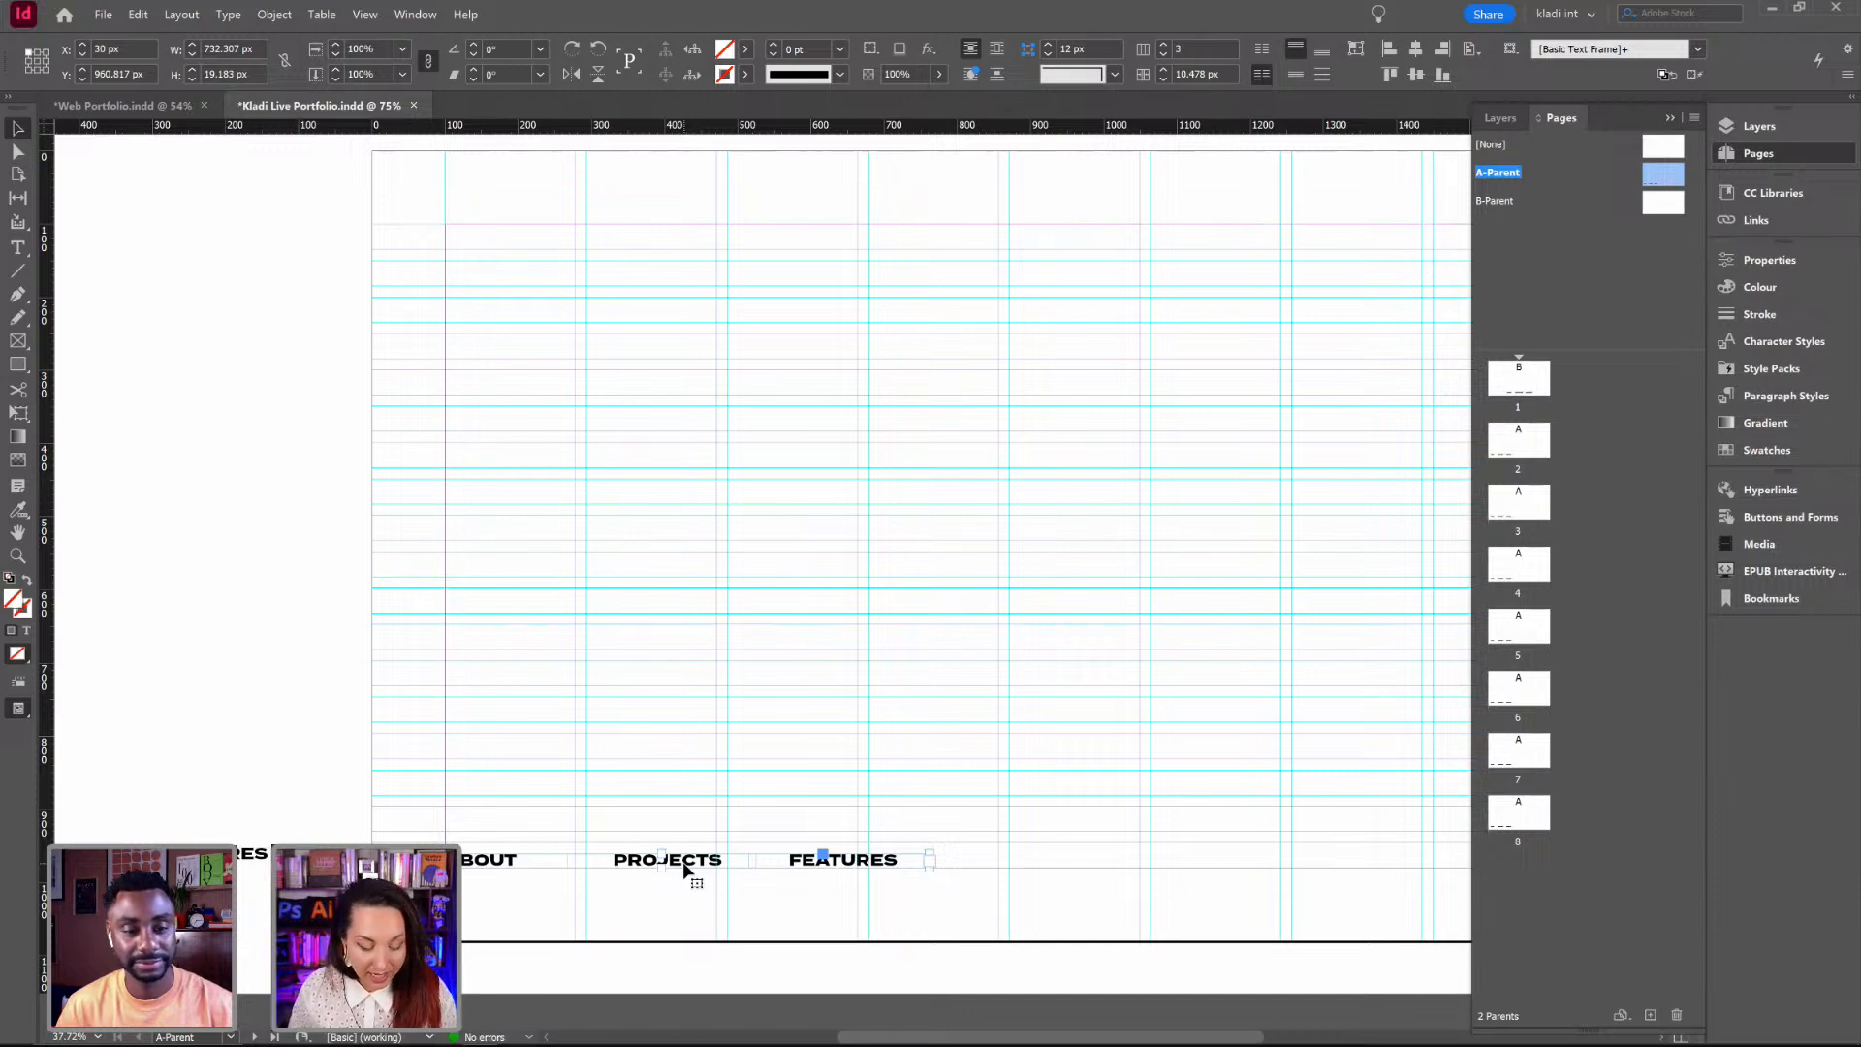
key("ctrl+shift+o")
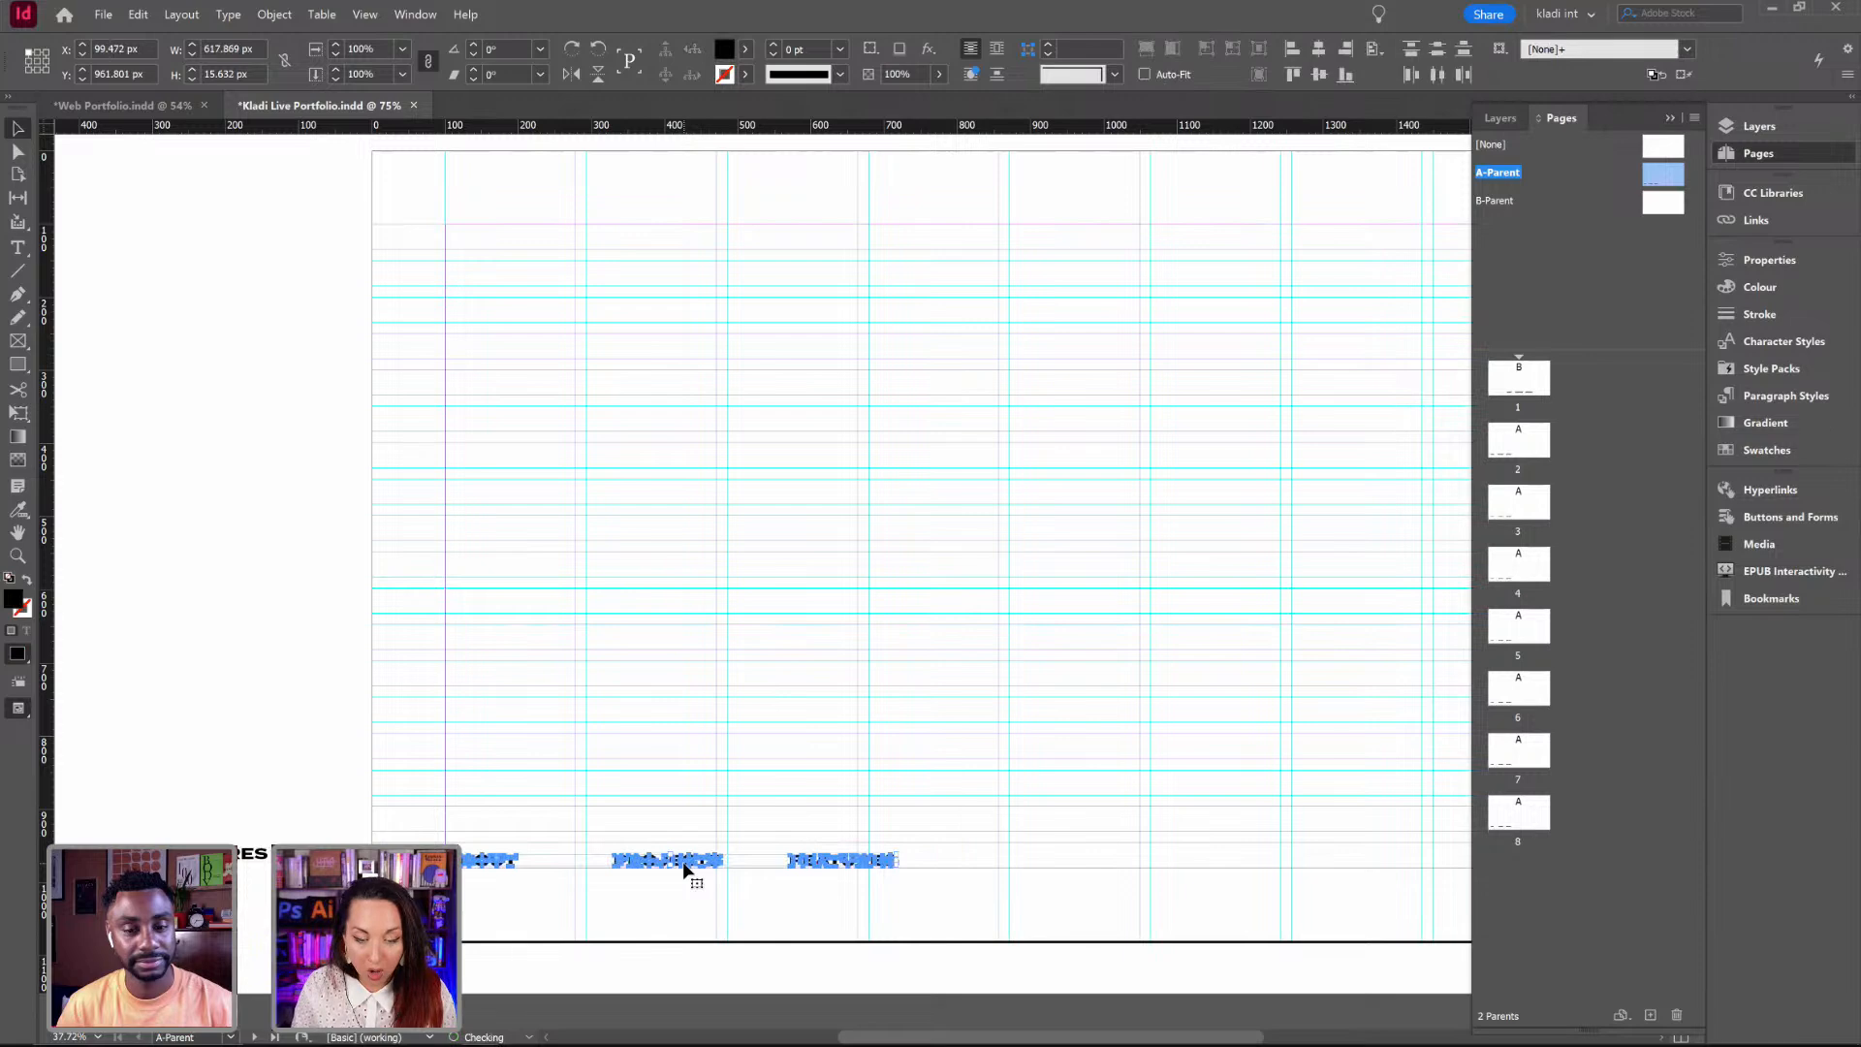
left_click(659, 798)
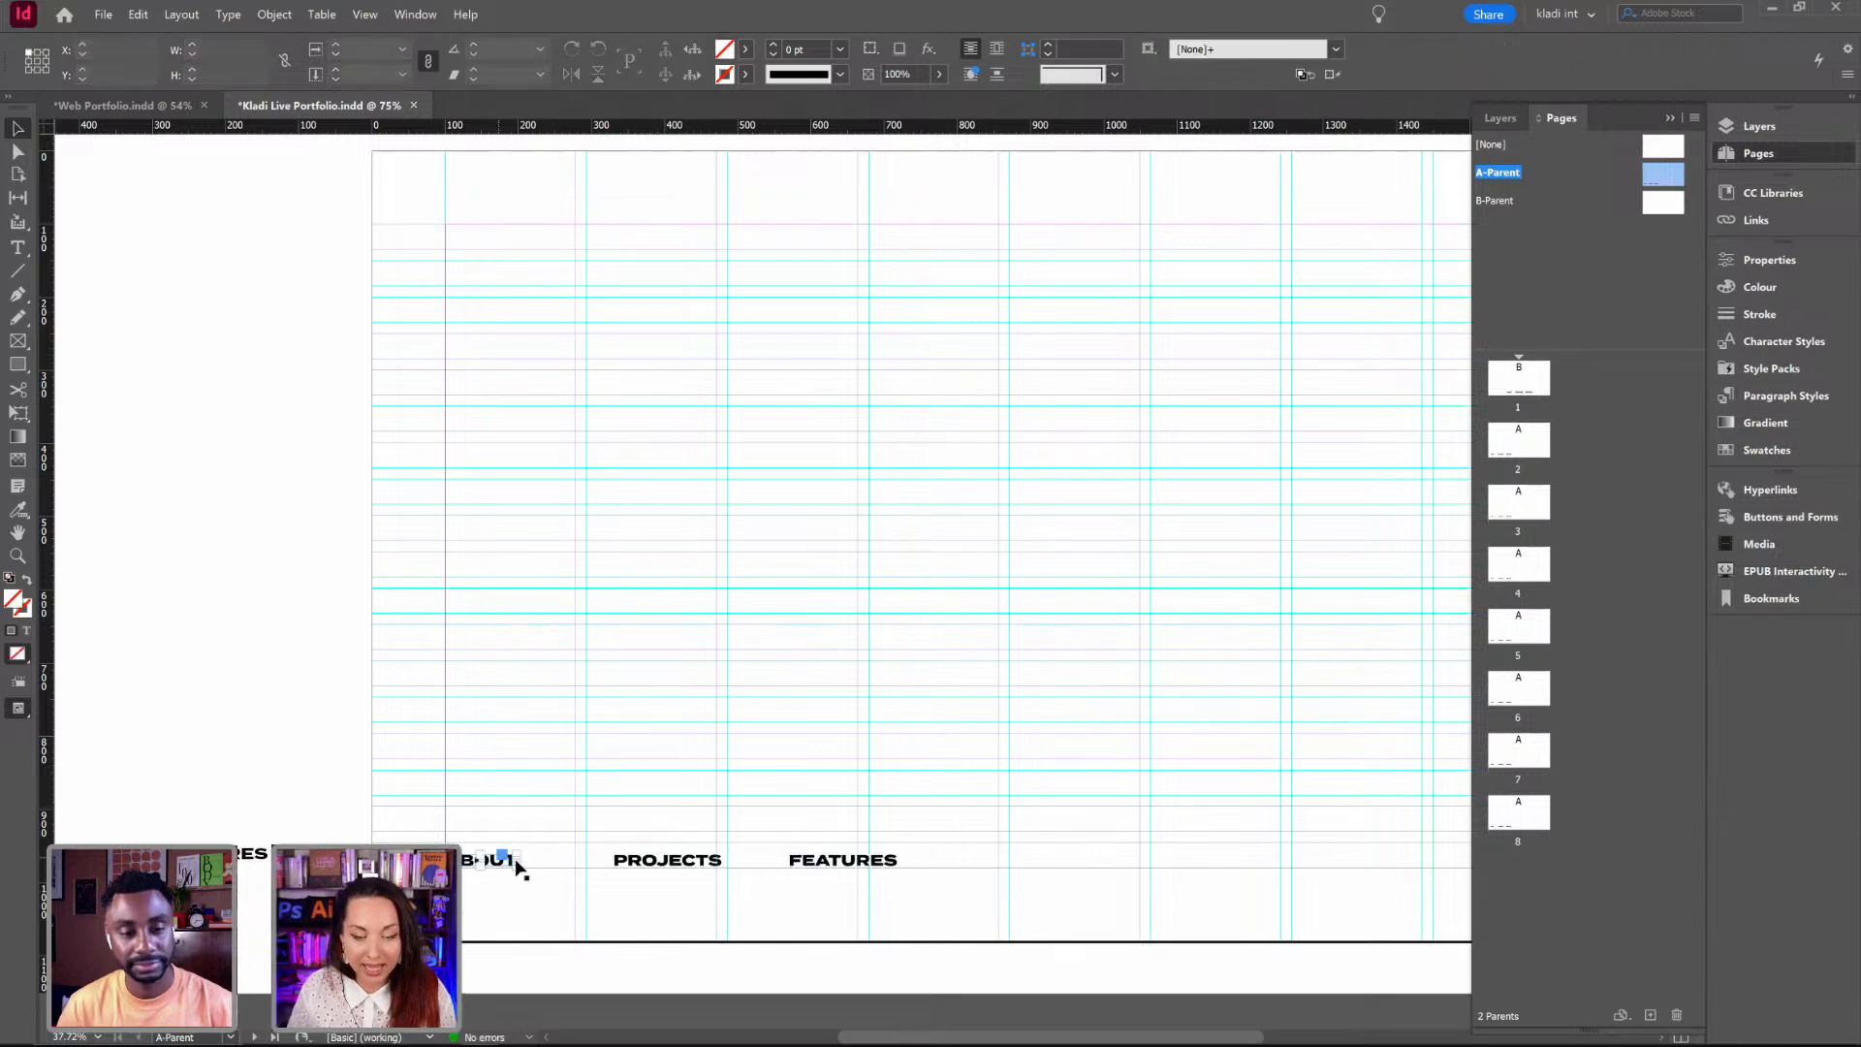
Step: Space the outlined words ABOUT, PROJECTS and FEATURES individually and closer together along the A-Parent's lower margin at Y about 964 px
left_click(511, 867)
left_click_drag(664, 868, 653, 869)
left_click_drag(862, 862, 822, 874)
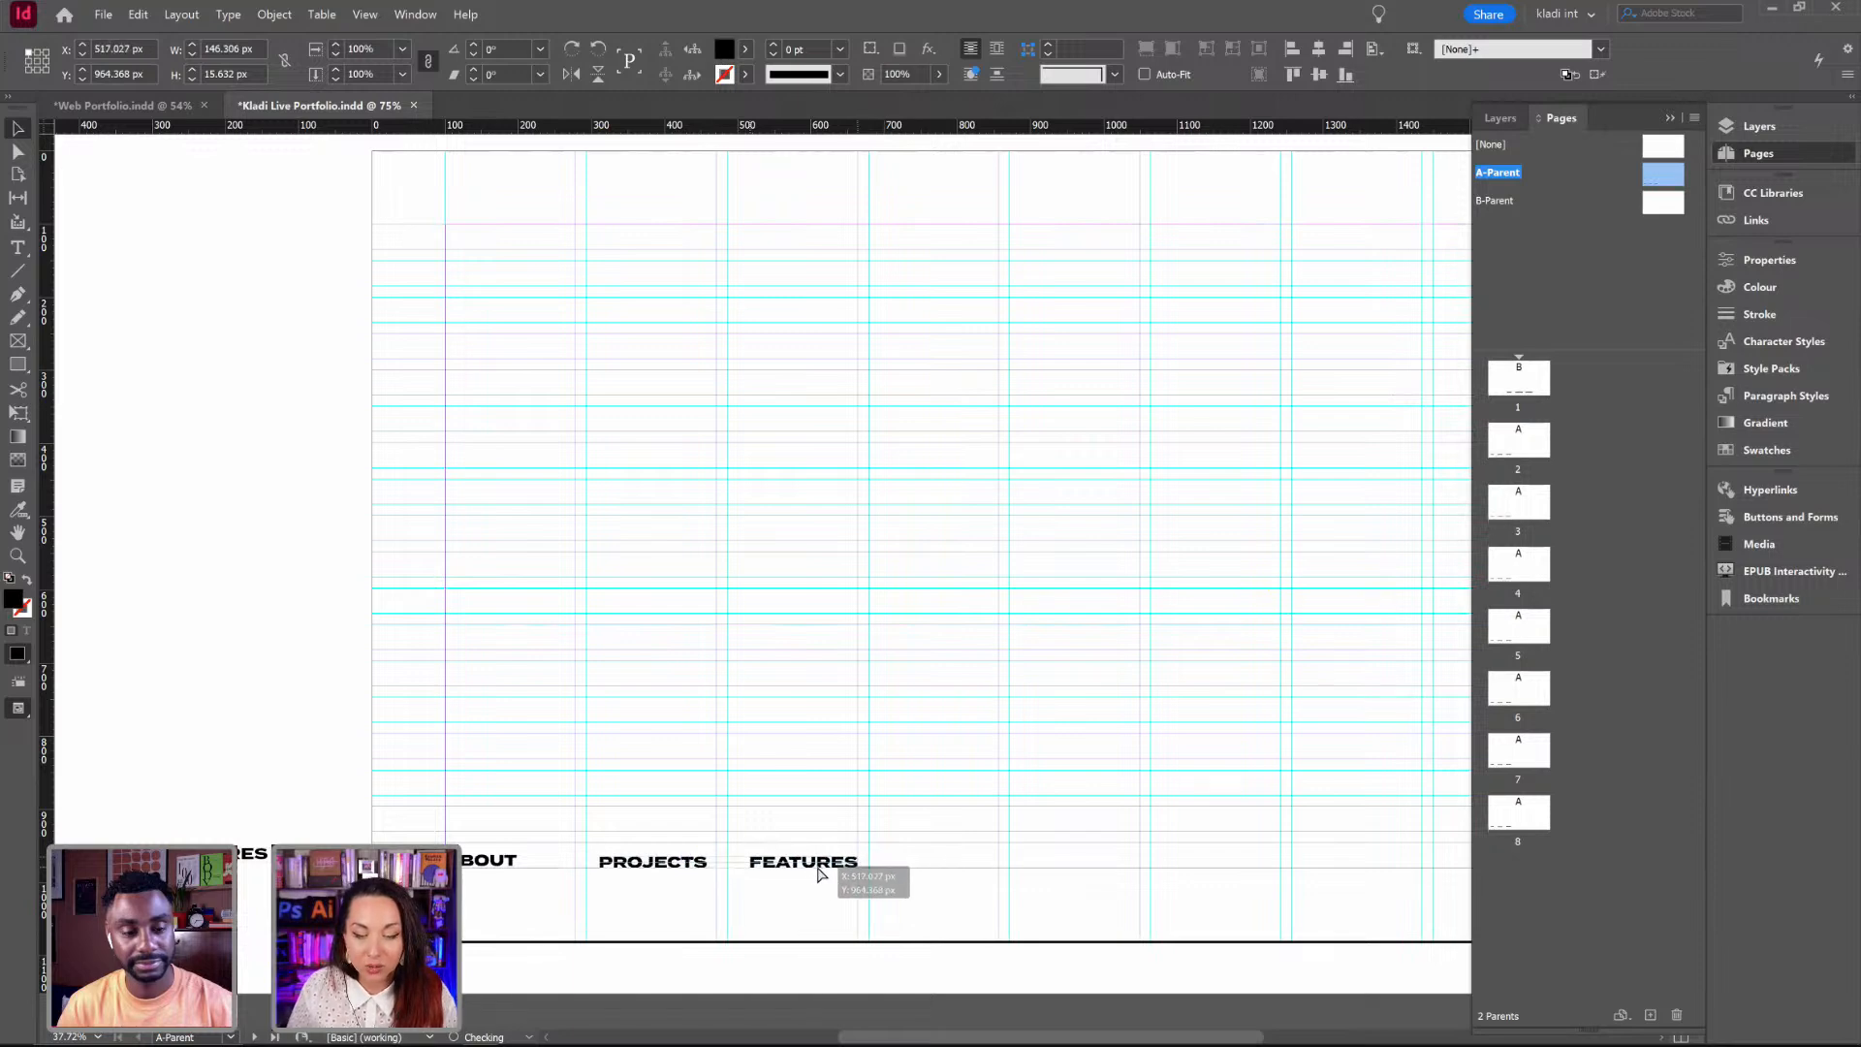
left_click_drag(503, 872, 531, 882)
left_click(665, 878)
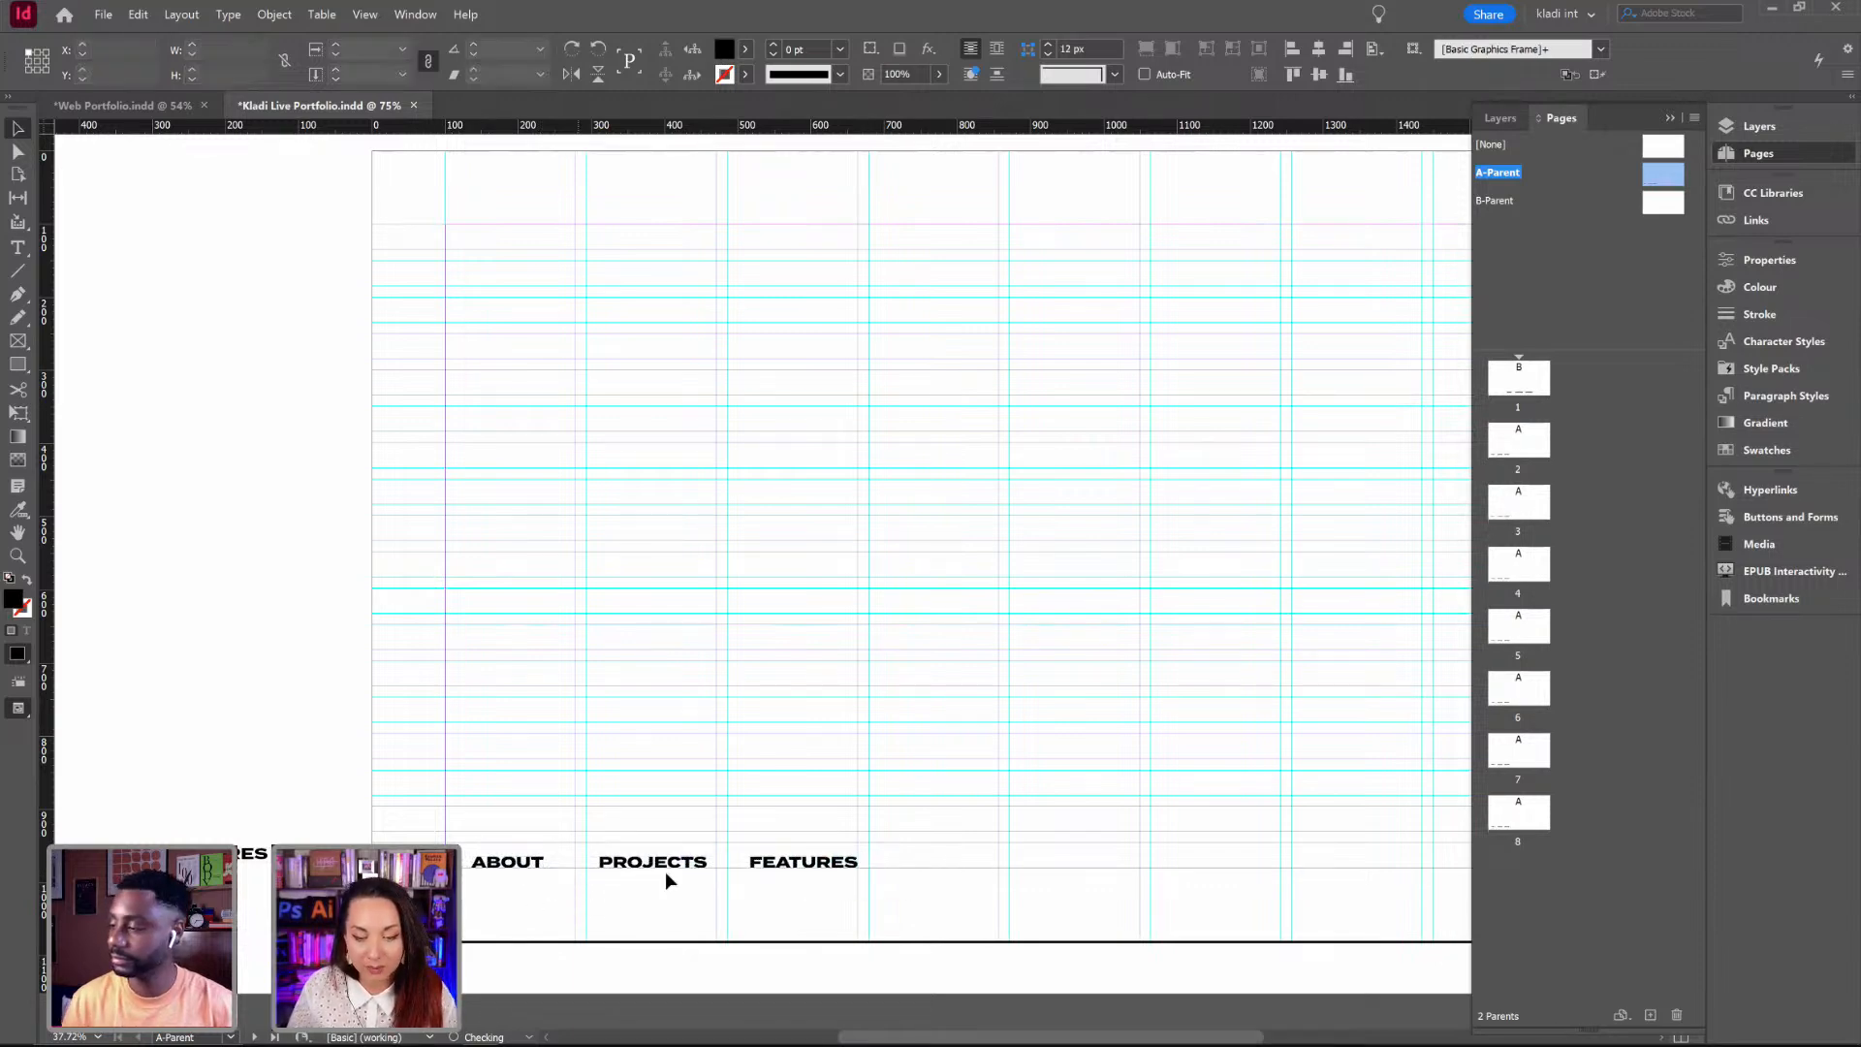
left_click_drag(810, 872, 802, 872)
left_click(803, 874)
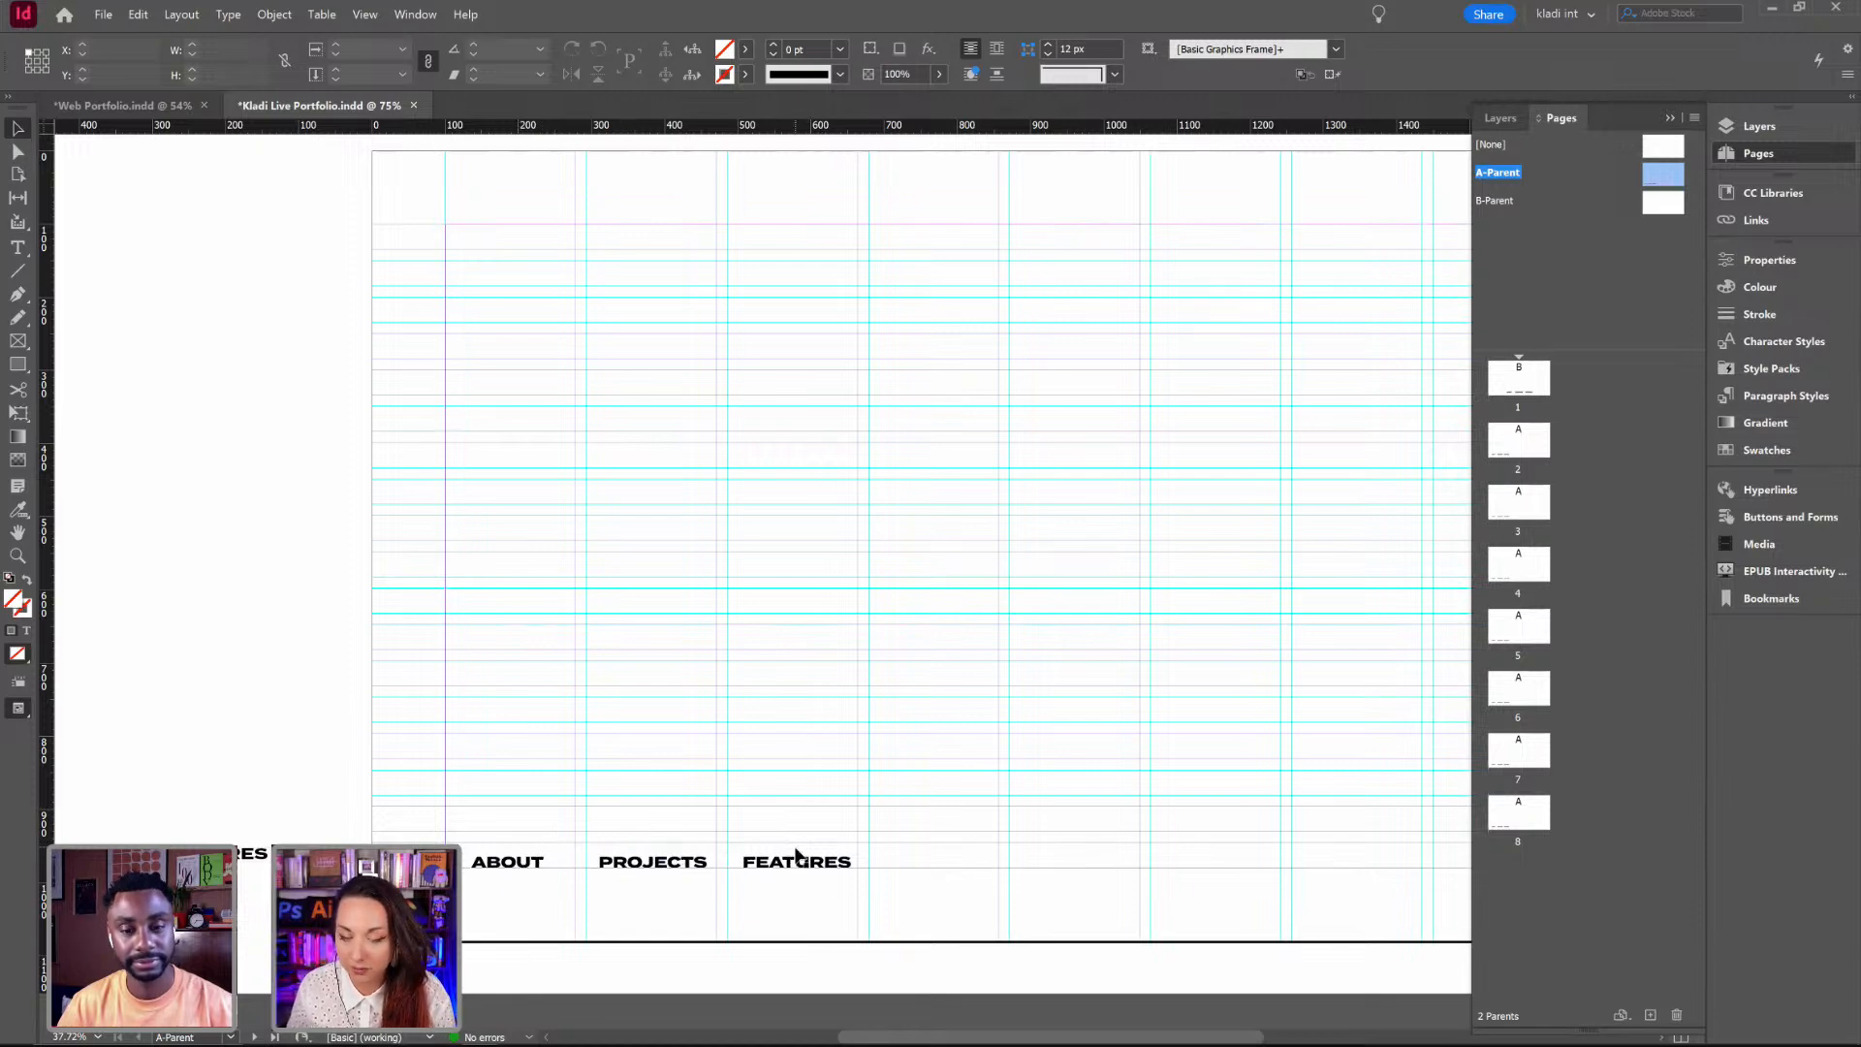
Step: Compare page 1's navigation layout with the wireframe sketches on its pasteboard
double_click(1495, 368)
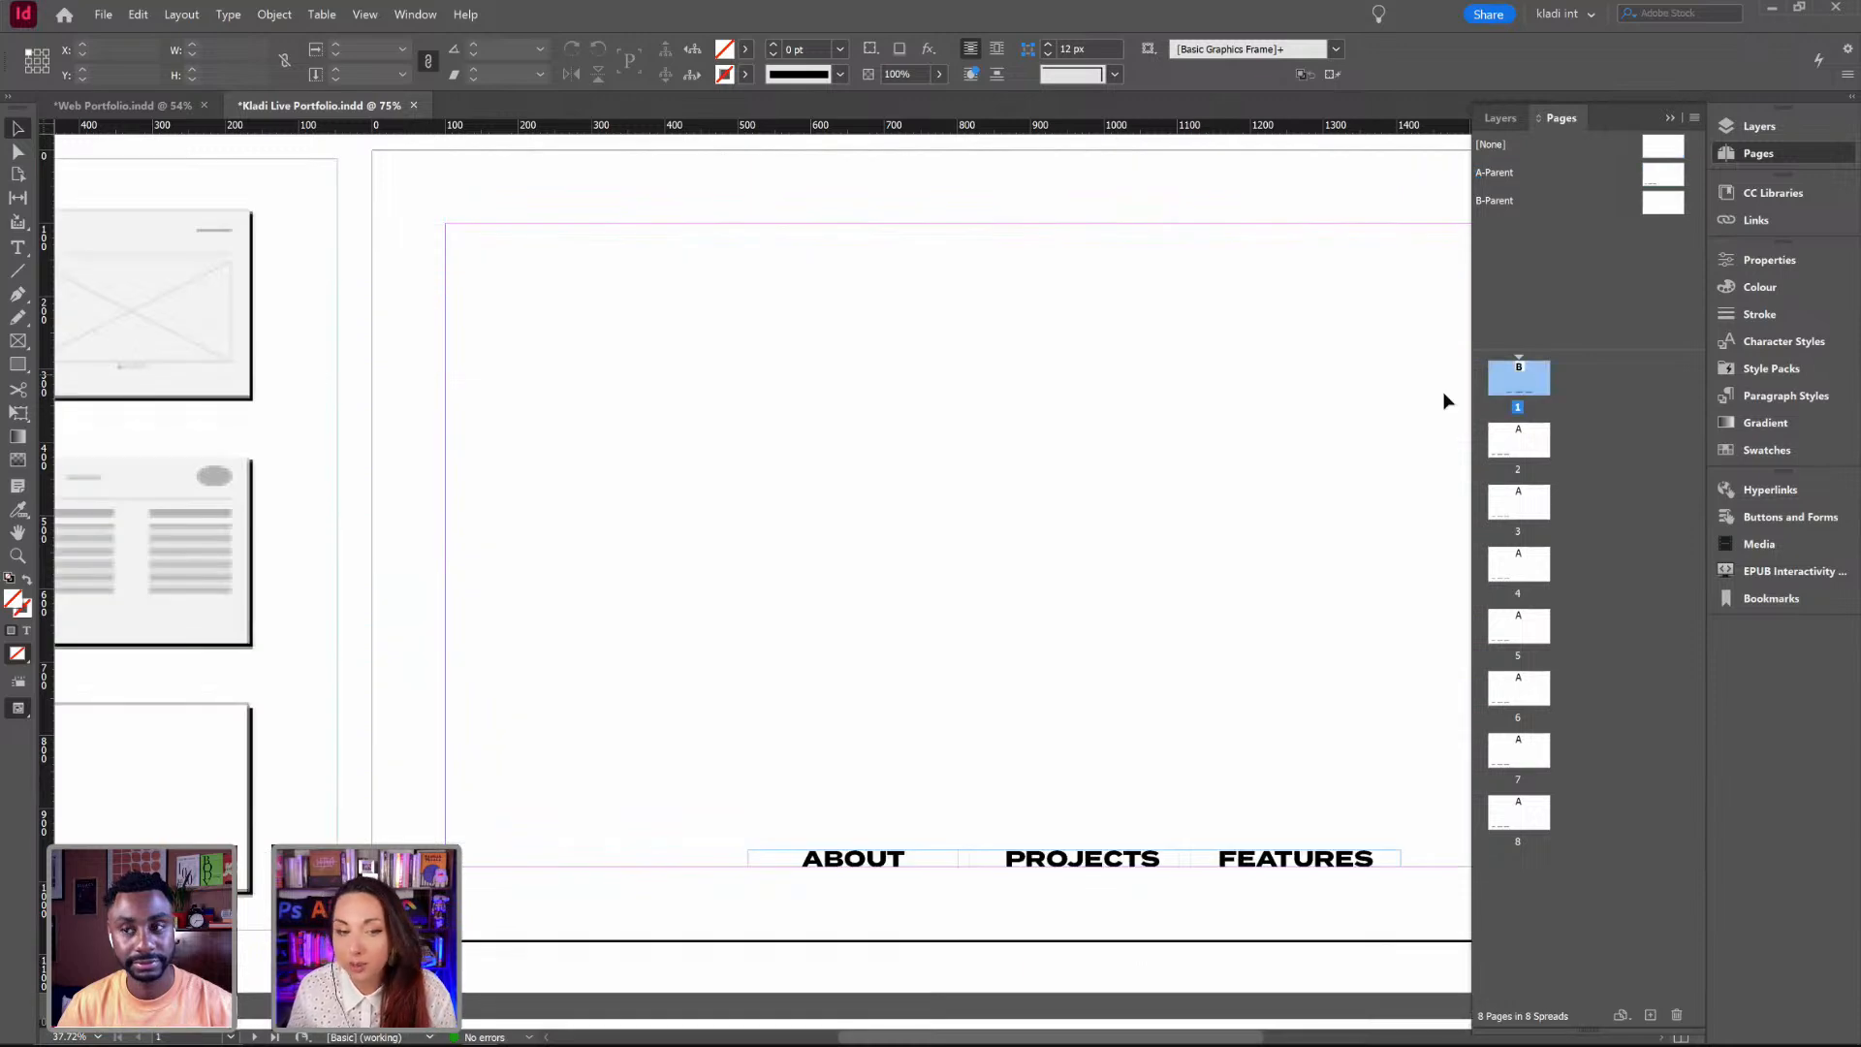
scroll(1154, 461, "left", 10)
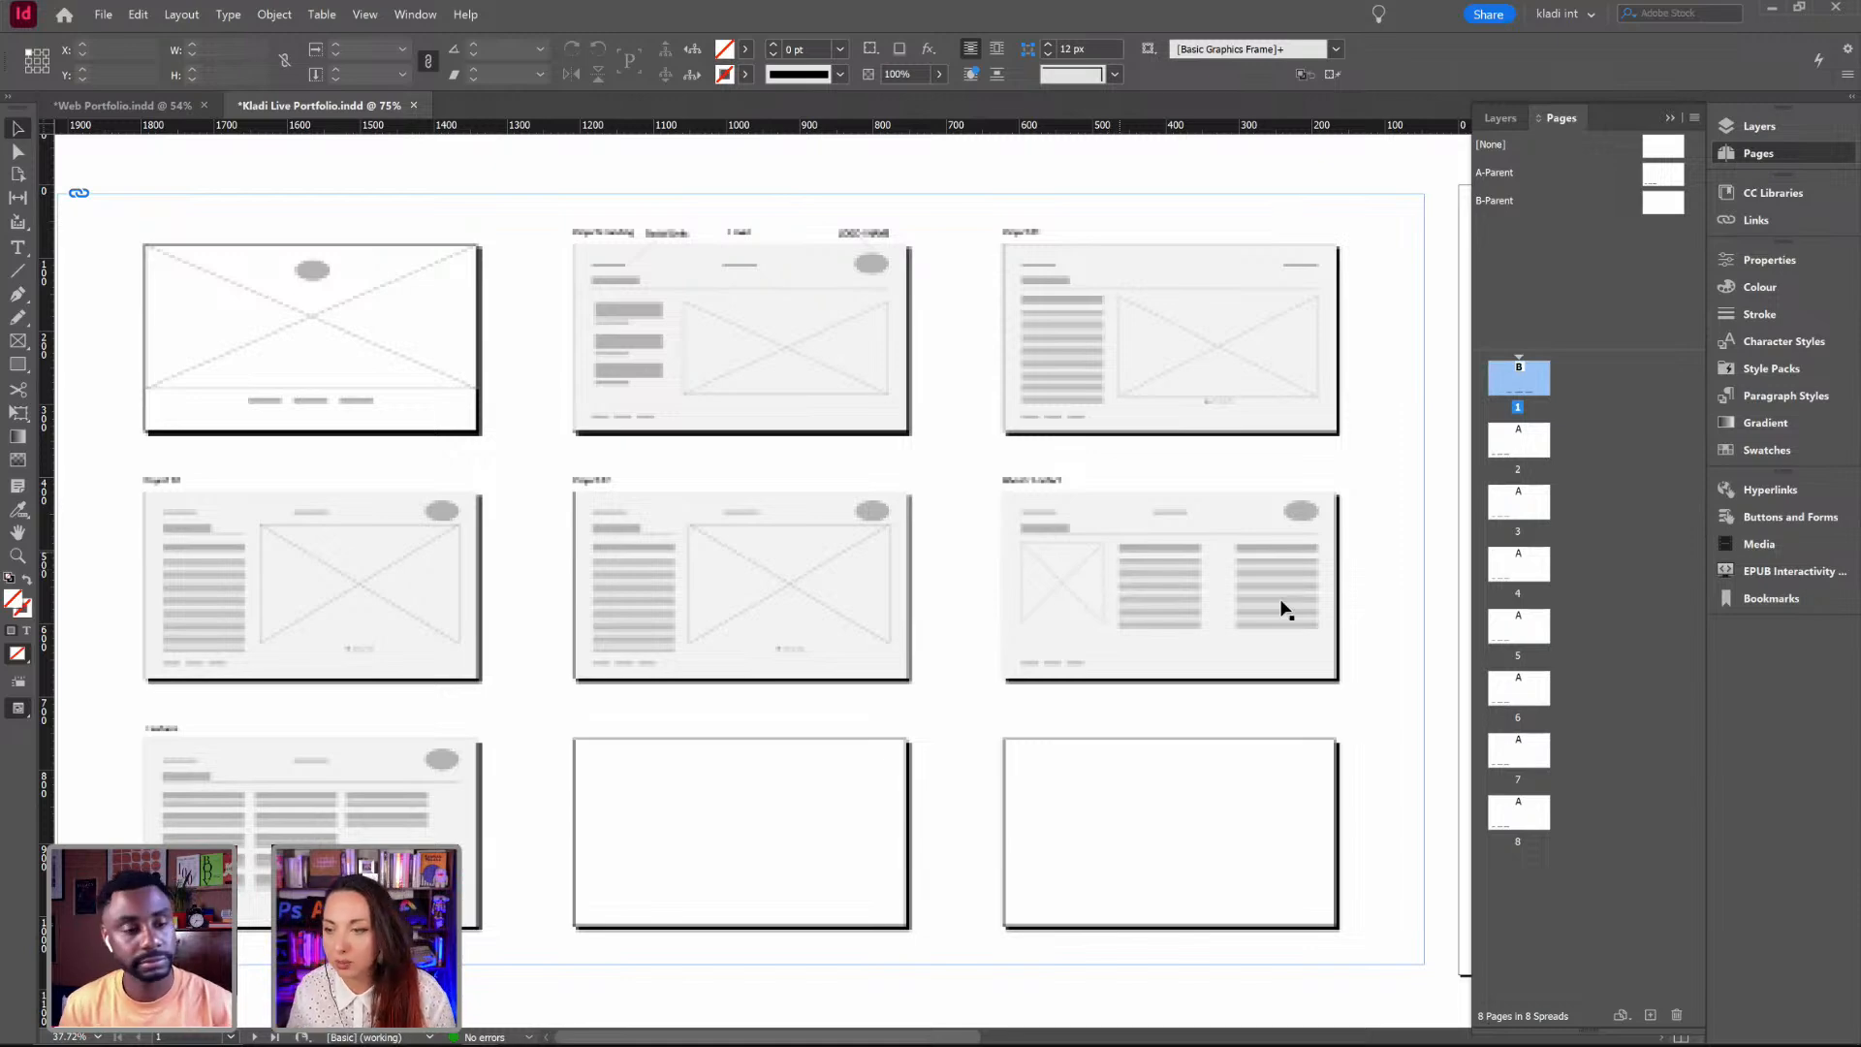
left_click_drag(1350, 653, 690, 677)
left_click_drag(1260, 635, 1163, 627)
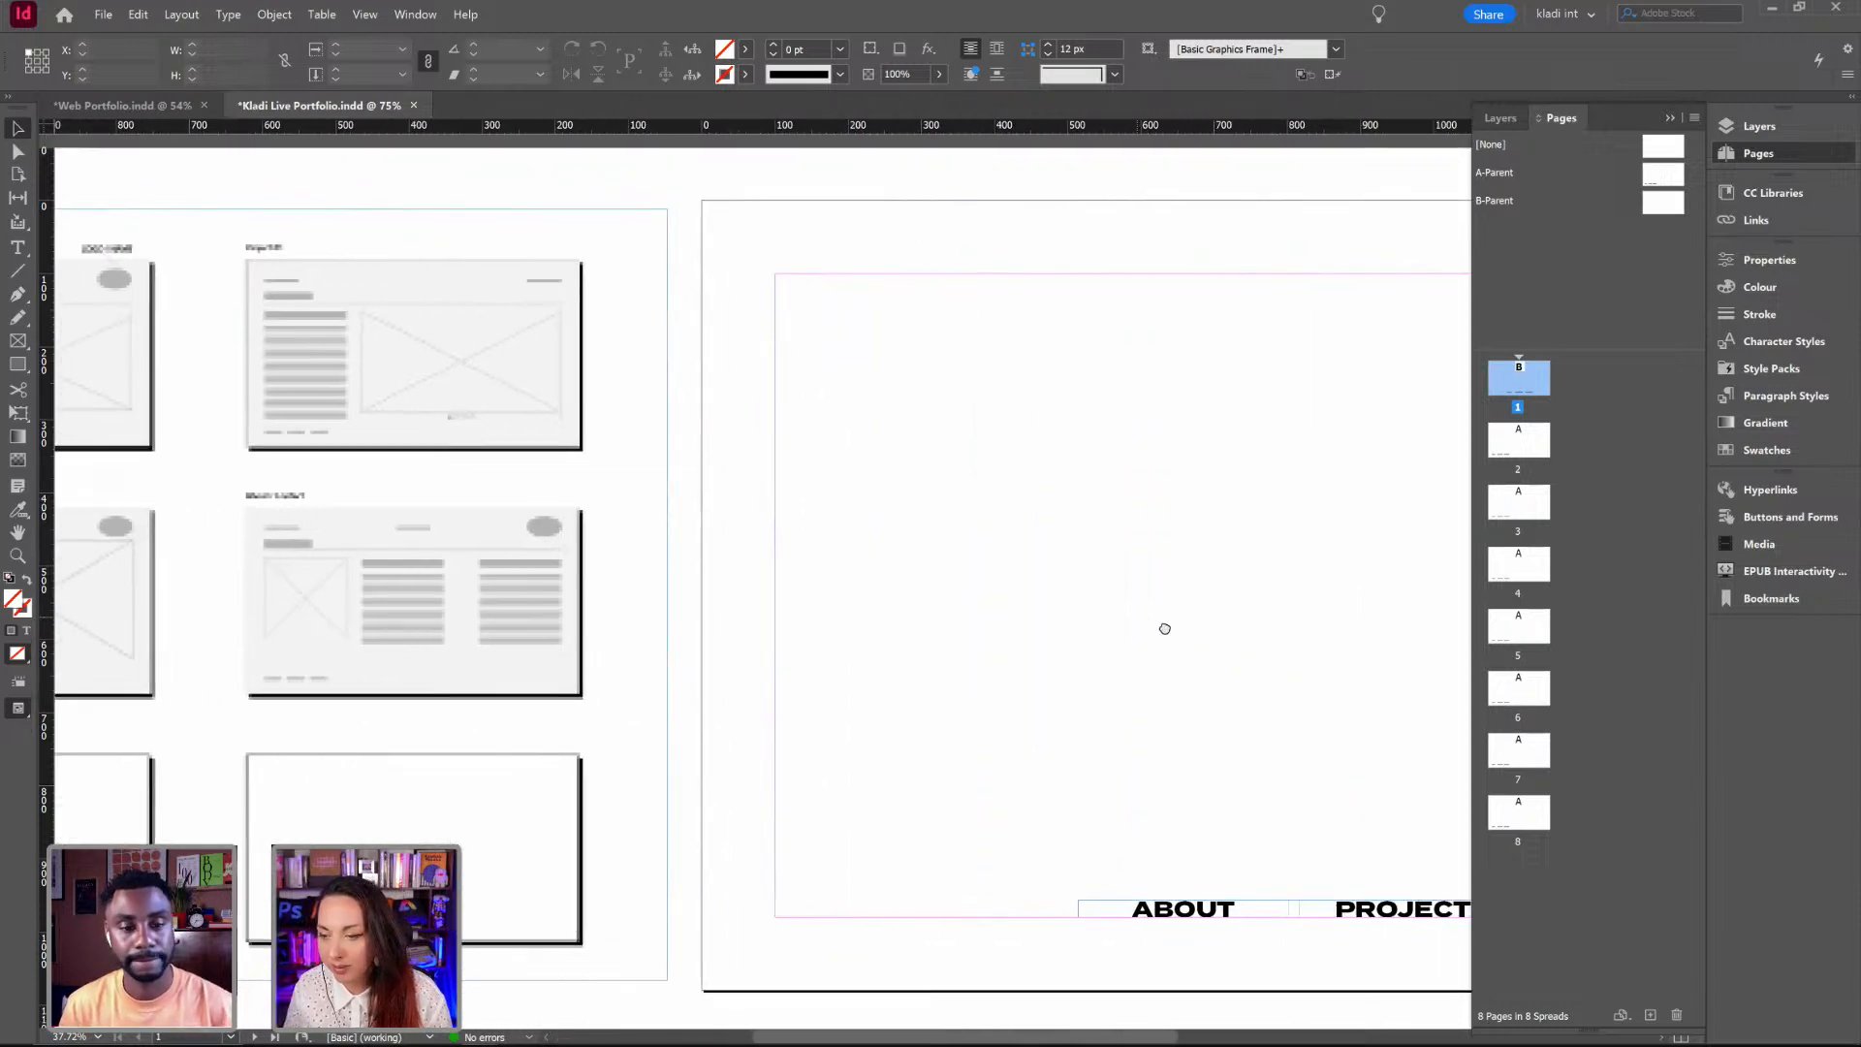
left_click_drag(620, 619, 939, 598)
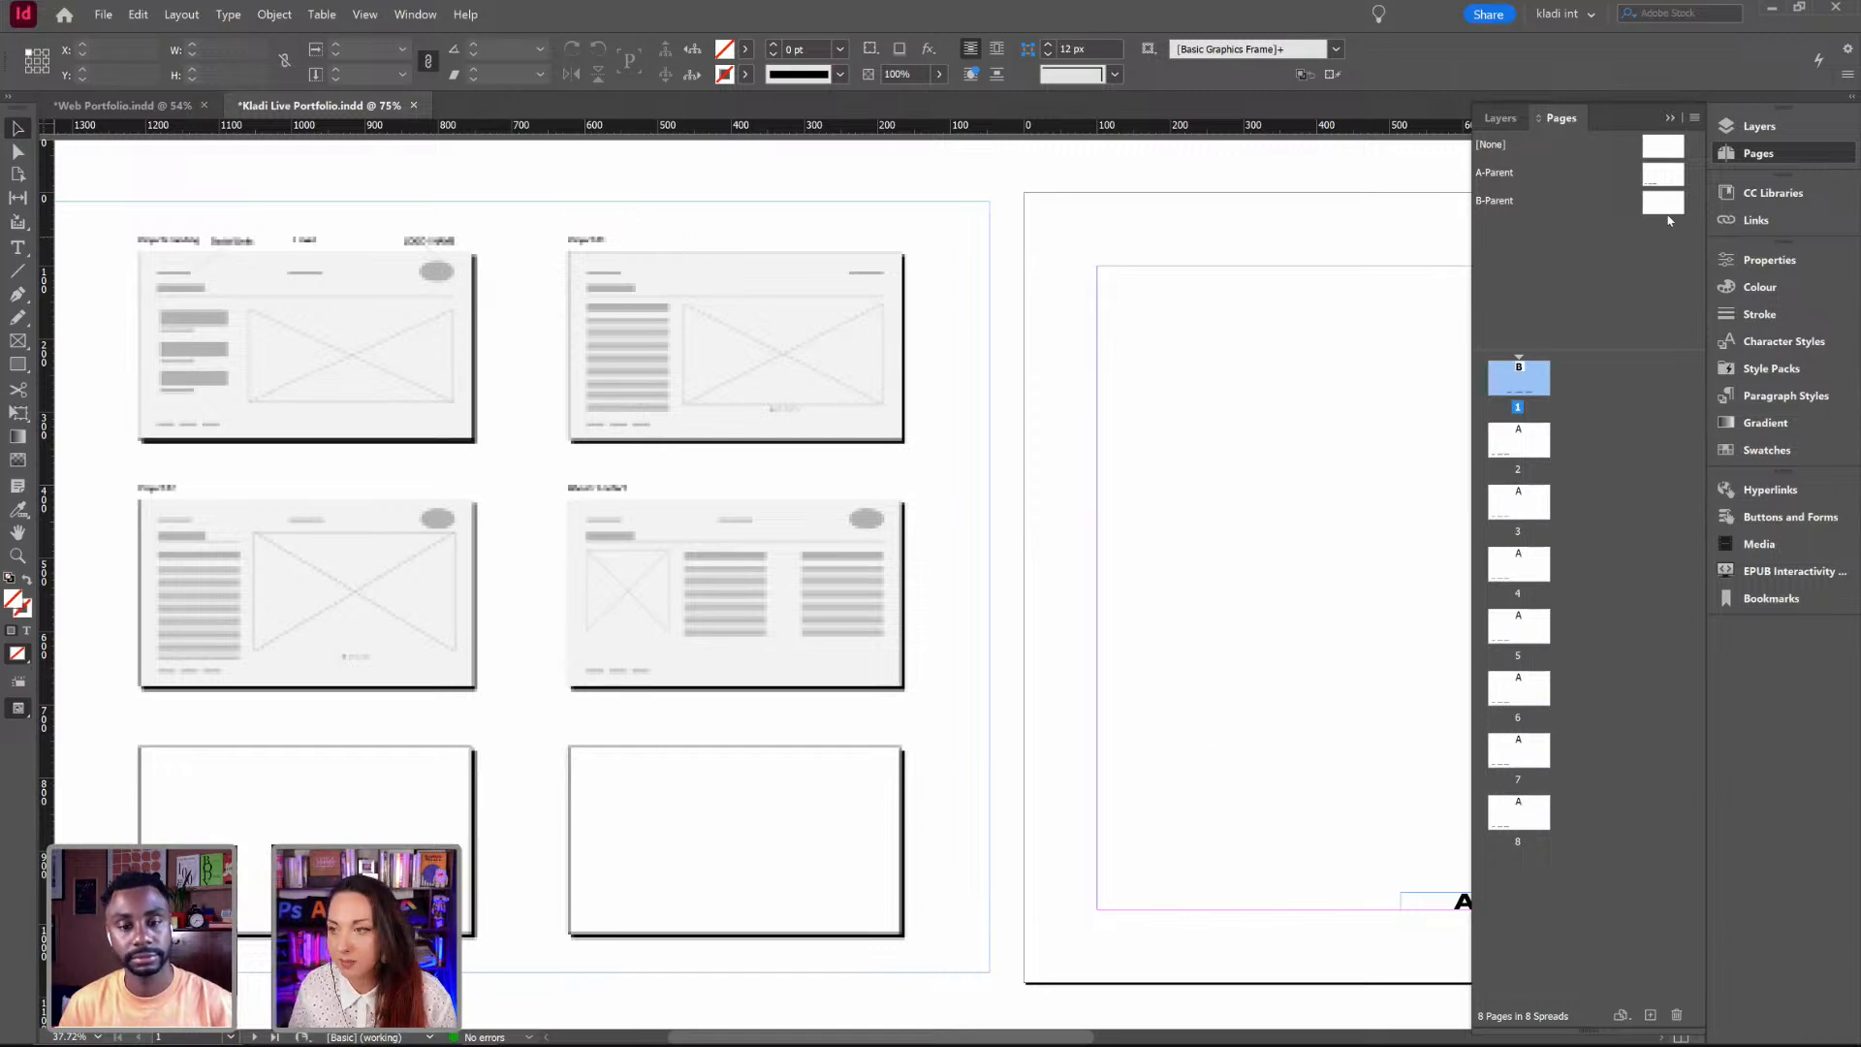
Step: Create a hyperlink on the A-Parent's outlined PROJECTS word that links to page 2 of Kladi Live Portfolio.indd with Fixed zoom
double_click(1666, 180)
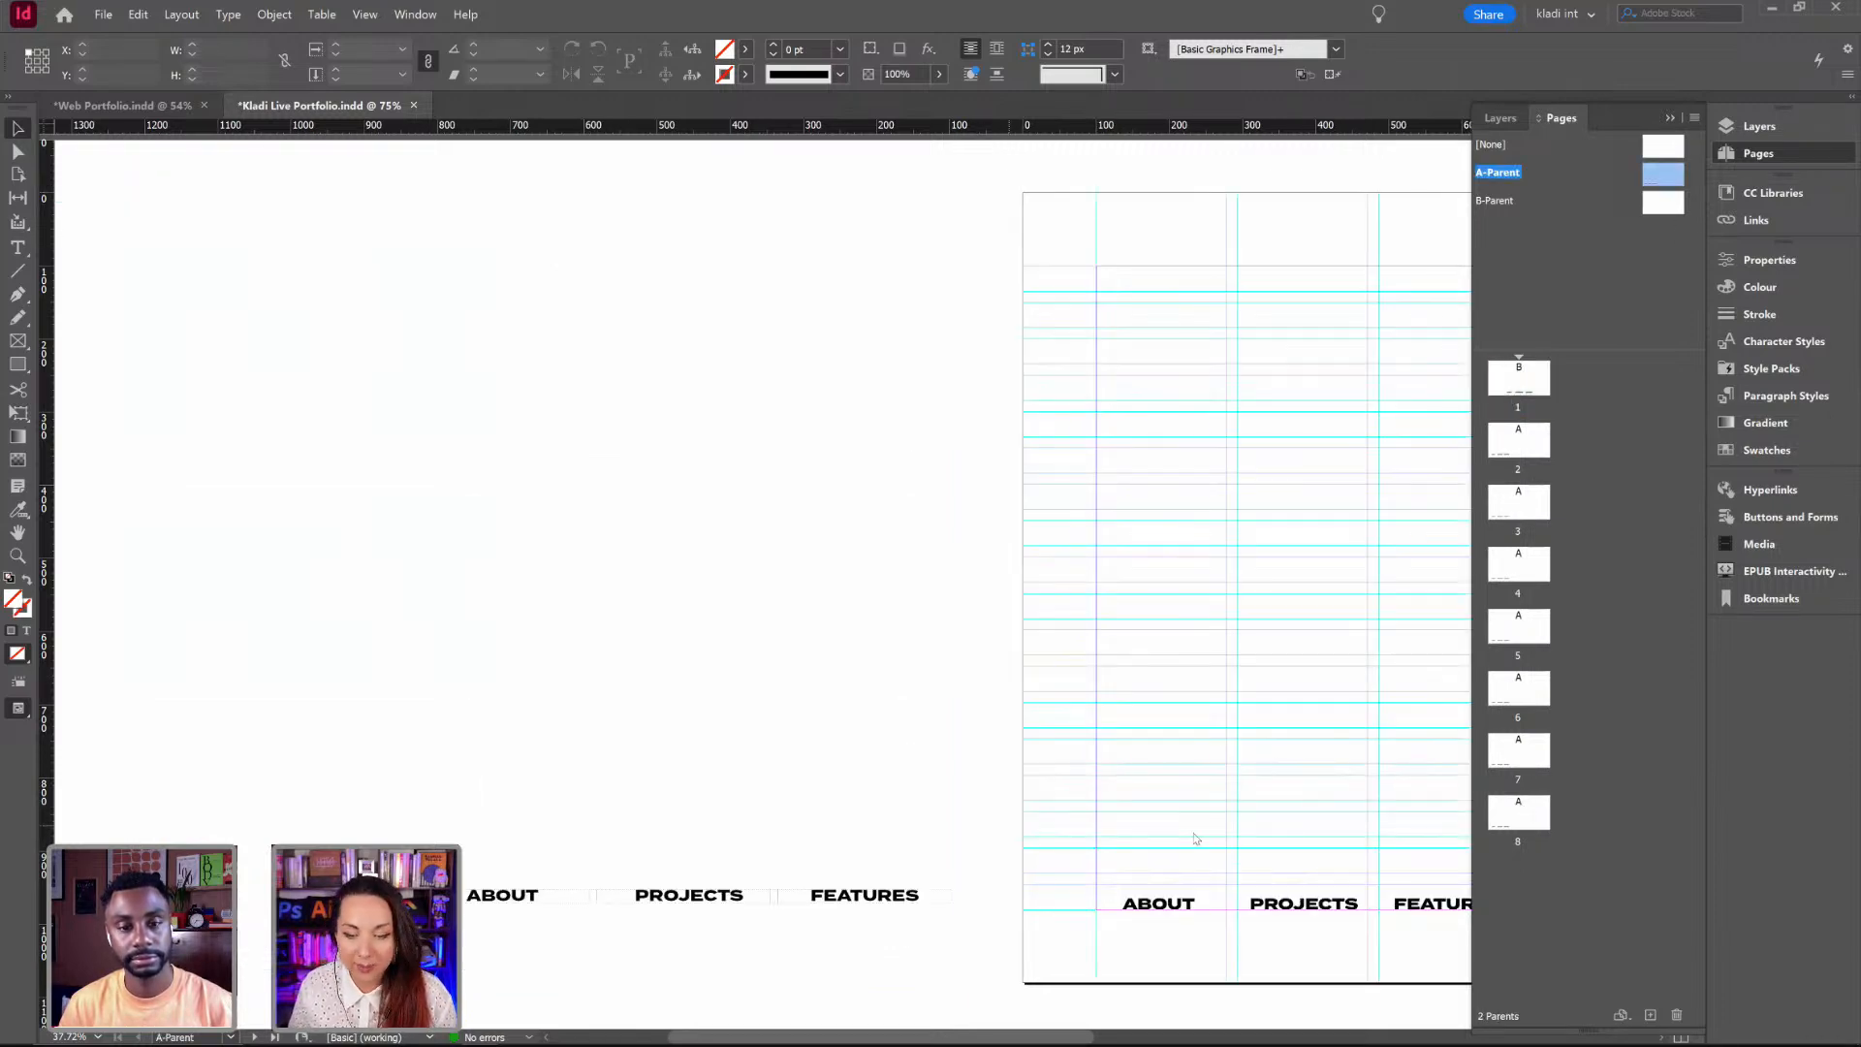
left_click_drag(1177, 808, 560, 769)
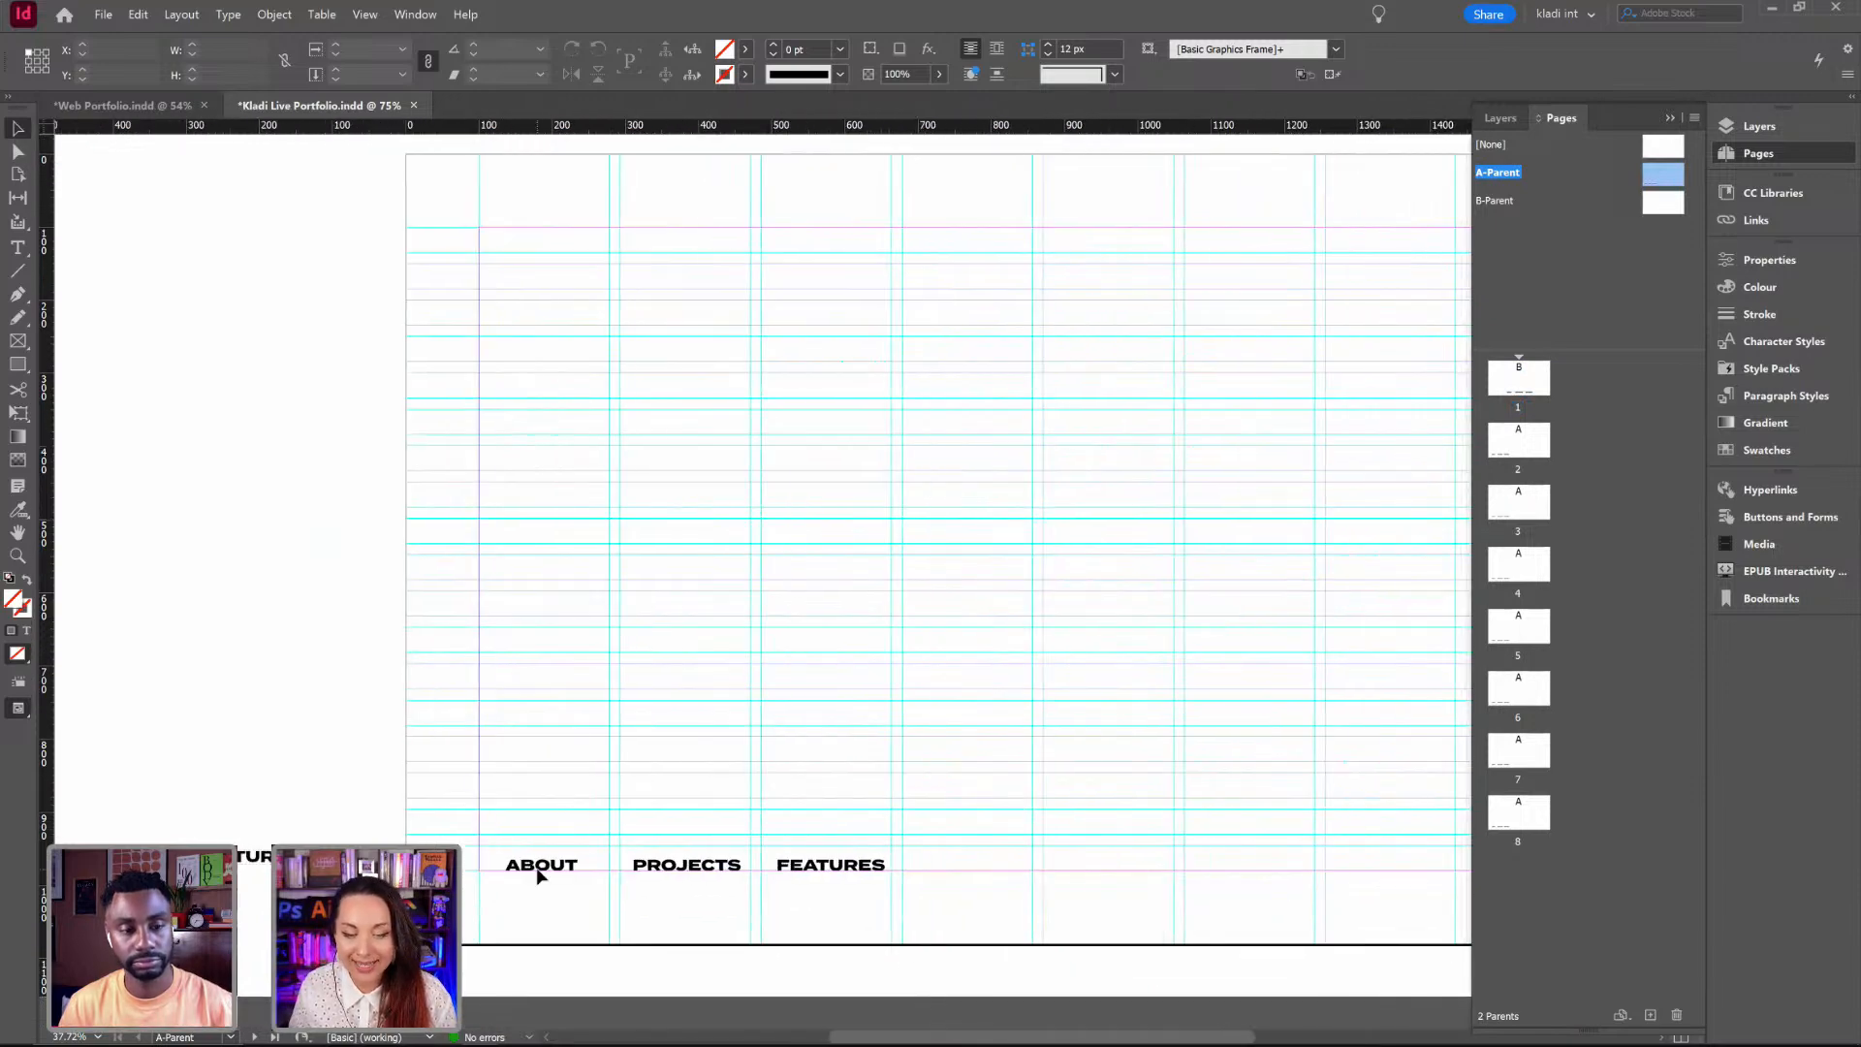
left_click(676, 870)
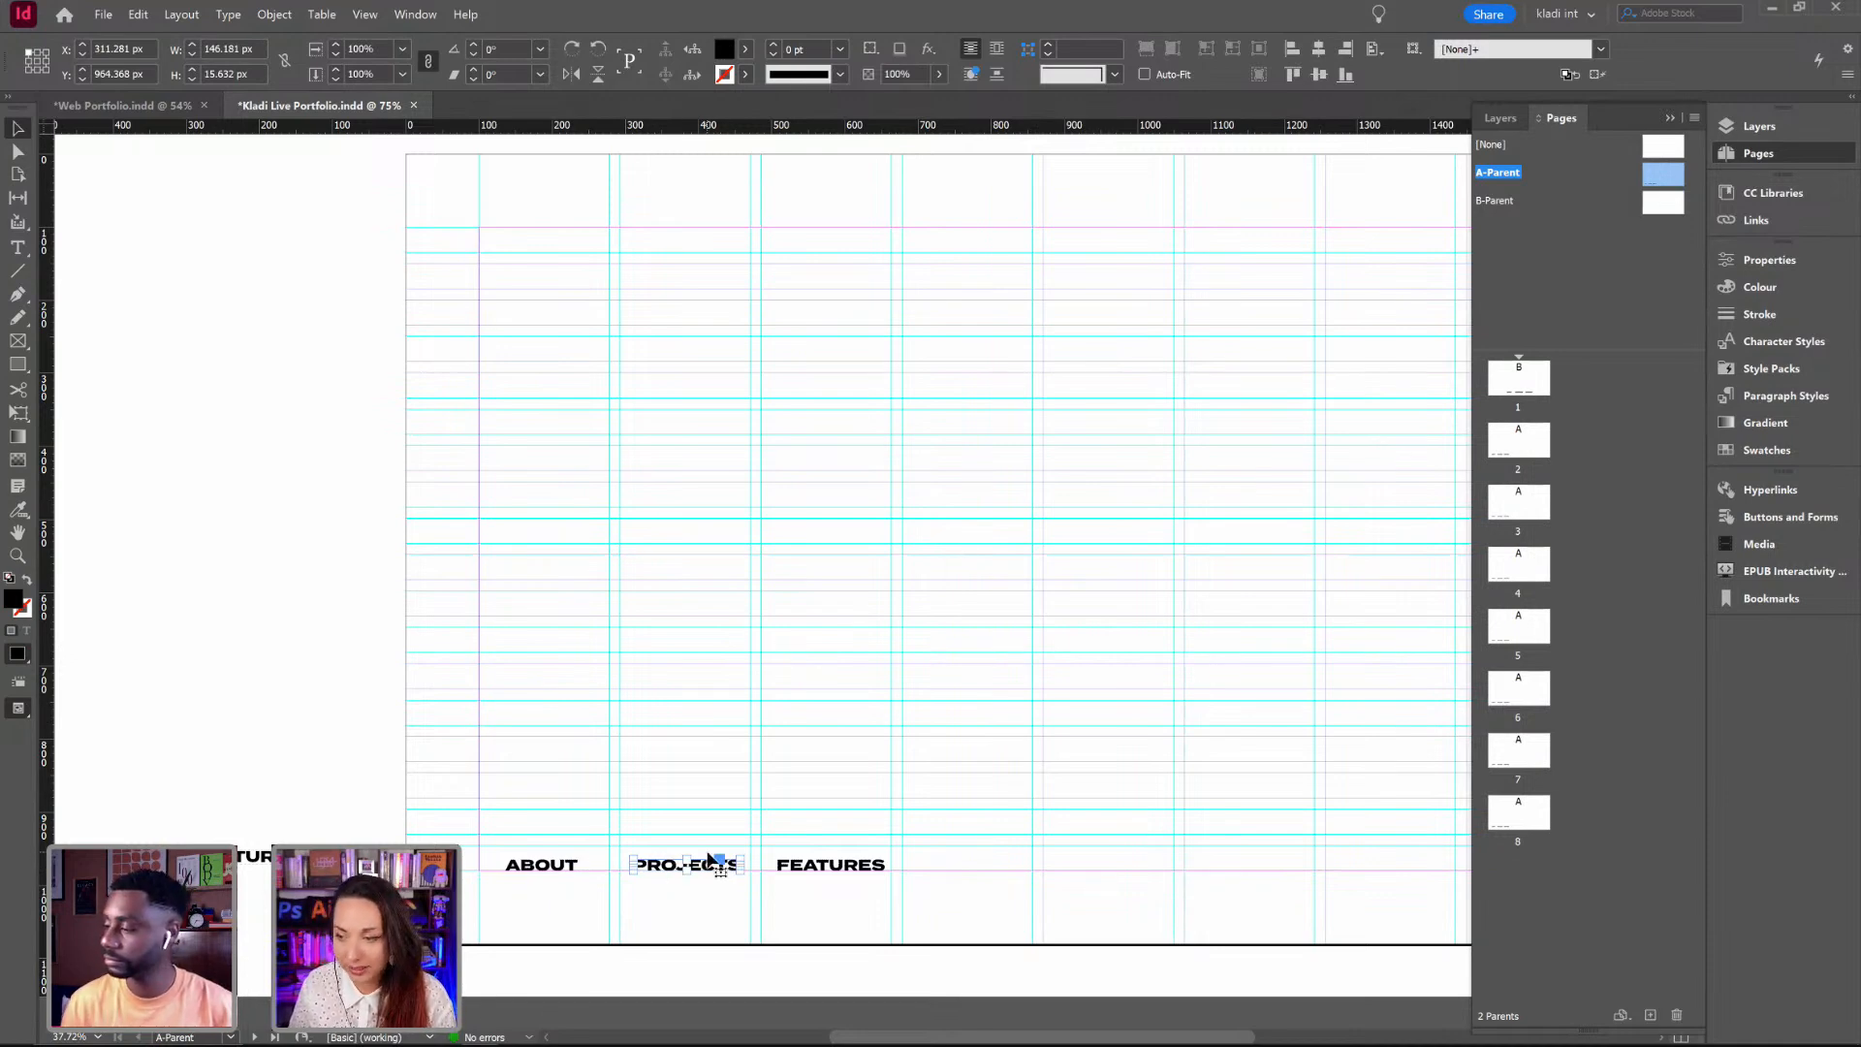
left_click(1796, 492)
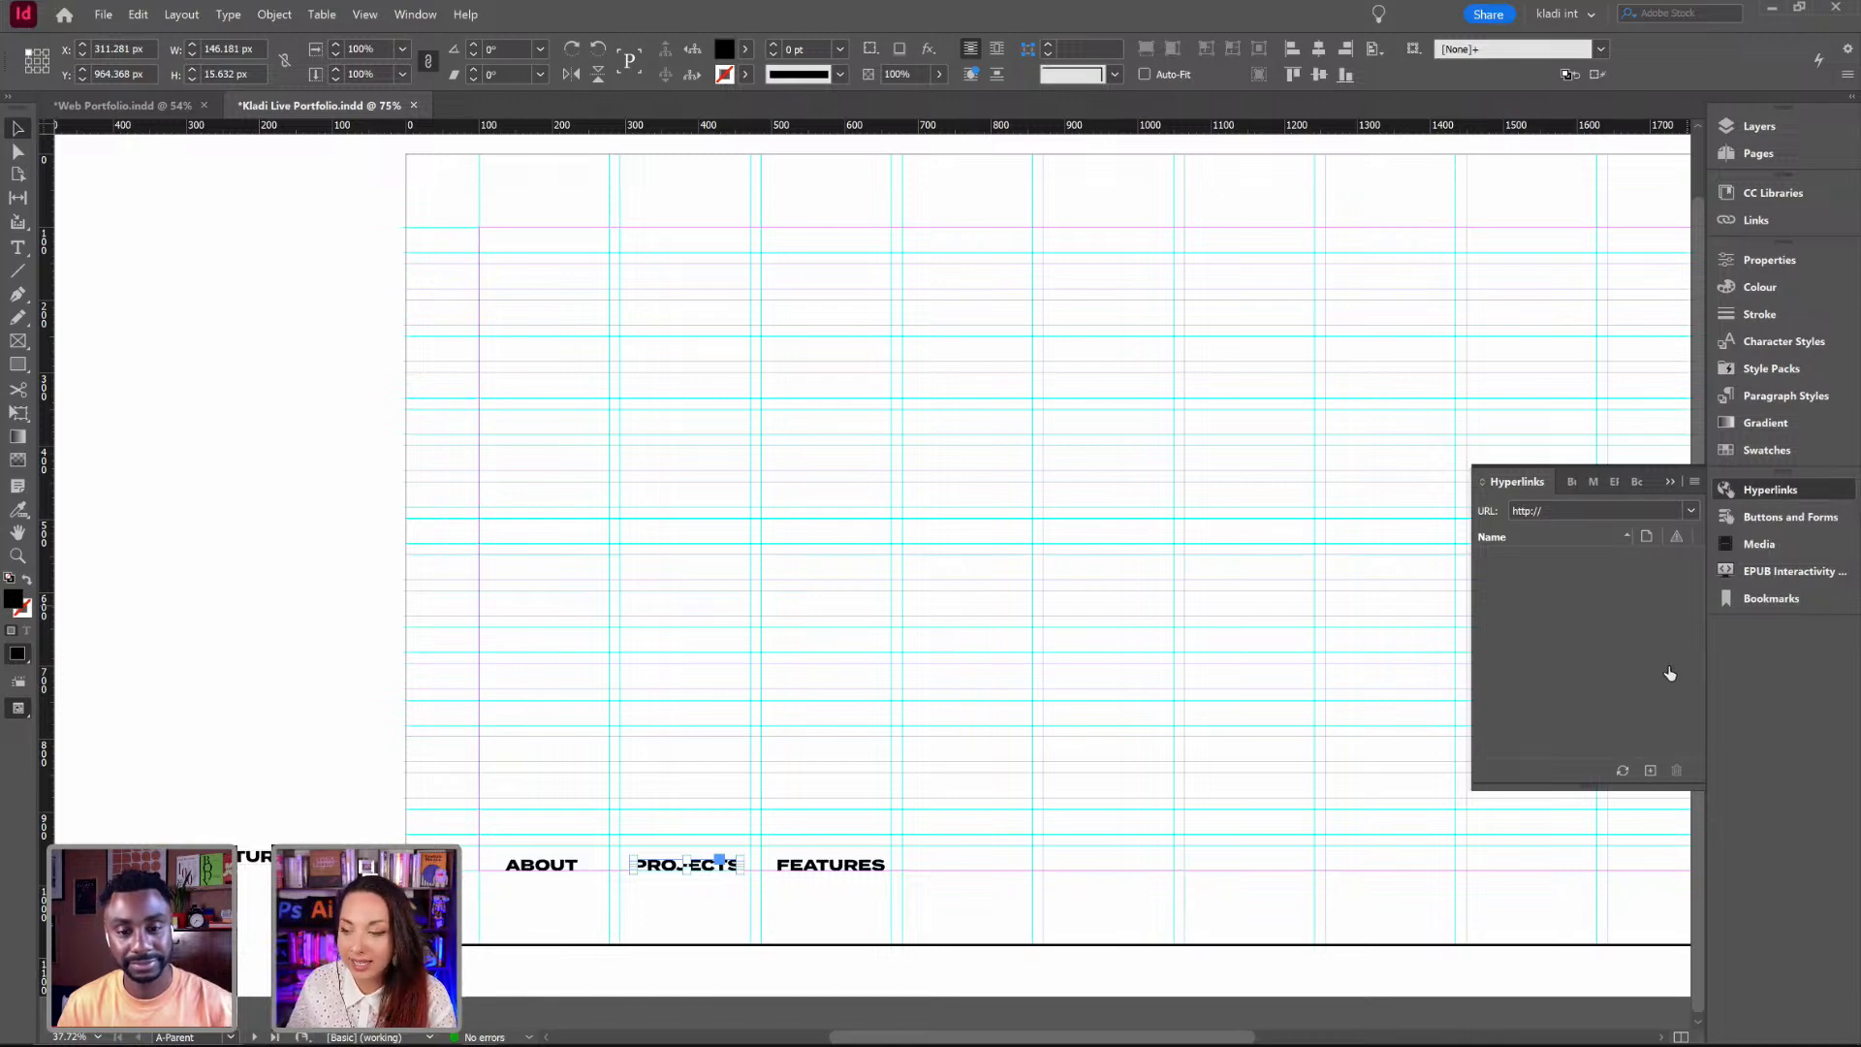
left_click(1648, 771)
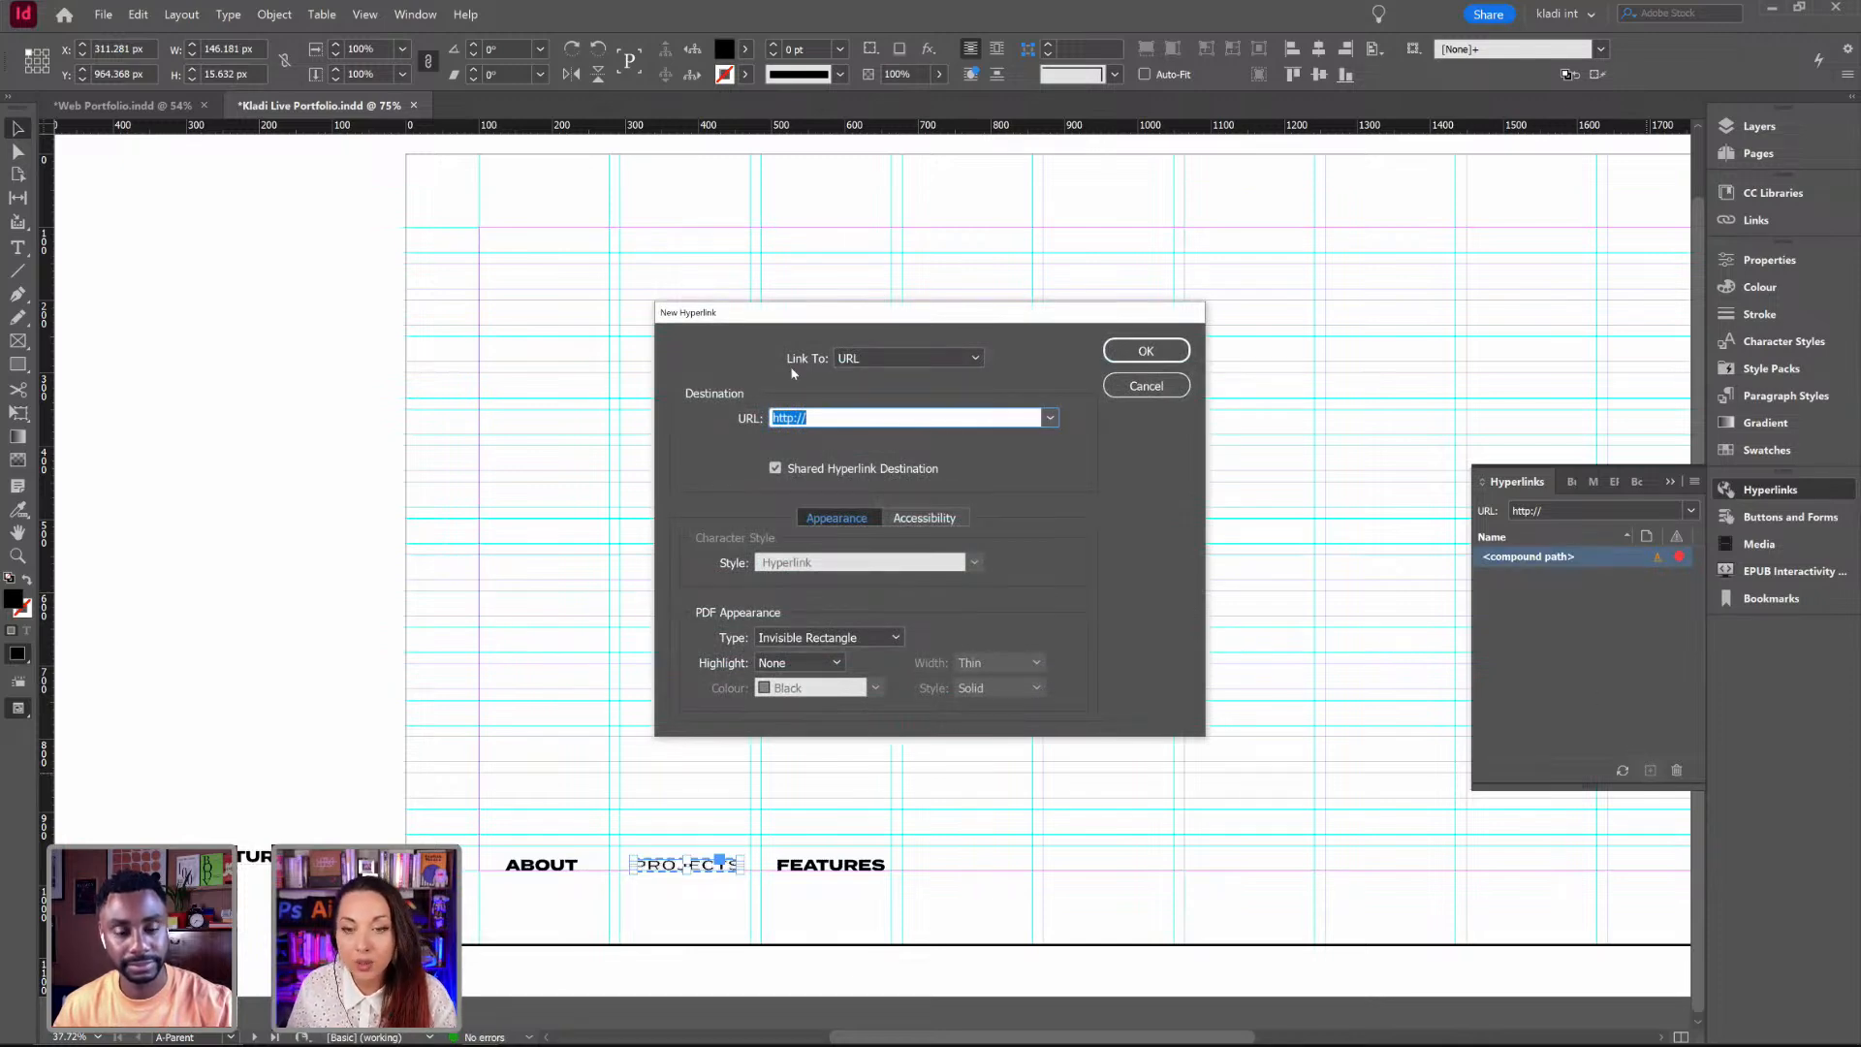
left_click(964, 357)
left_click(956, 440)
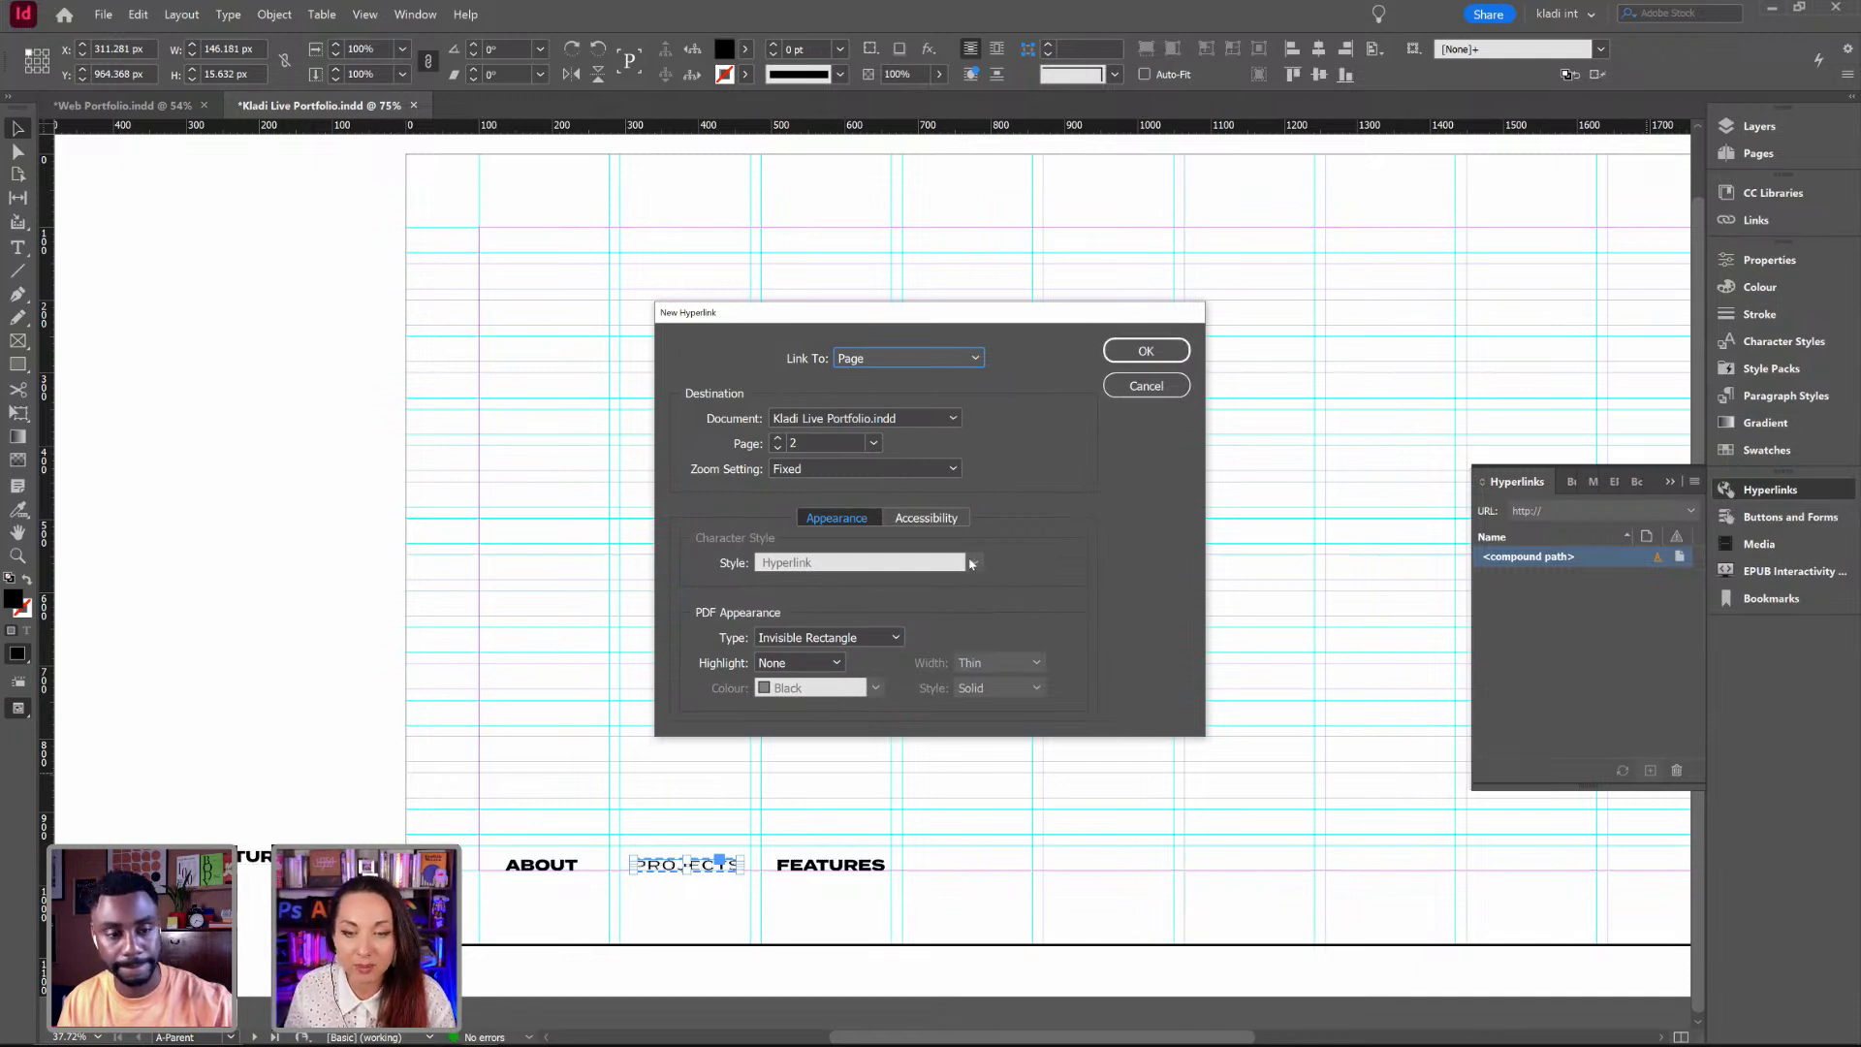
left_click(1136, 361)
left_click(977, 717)
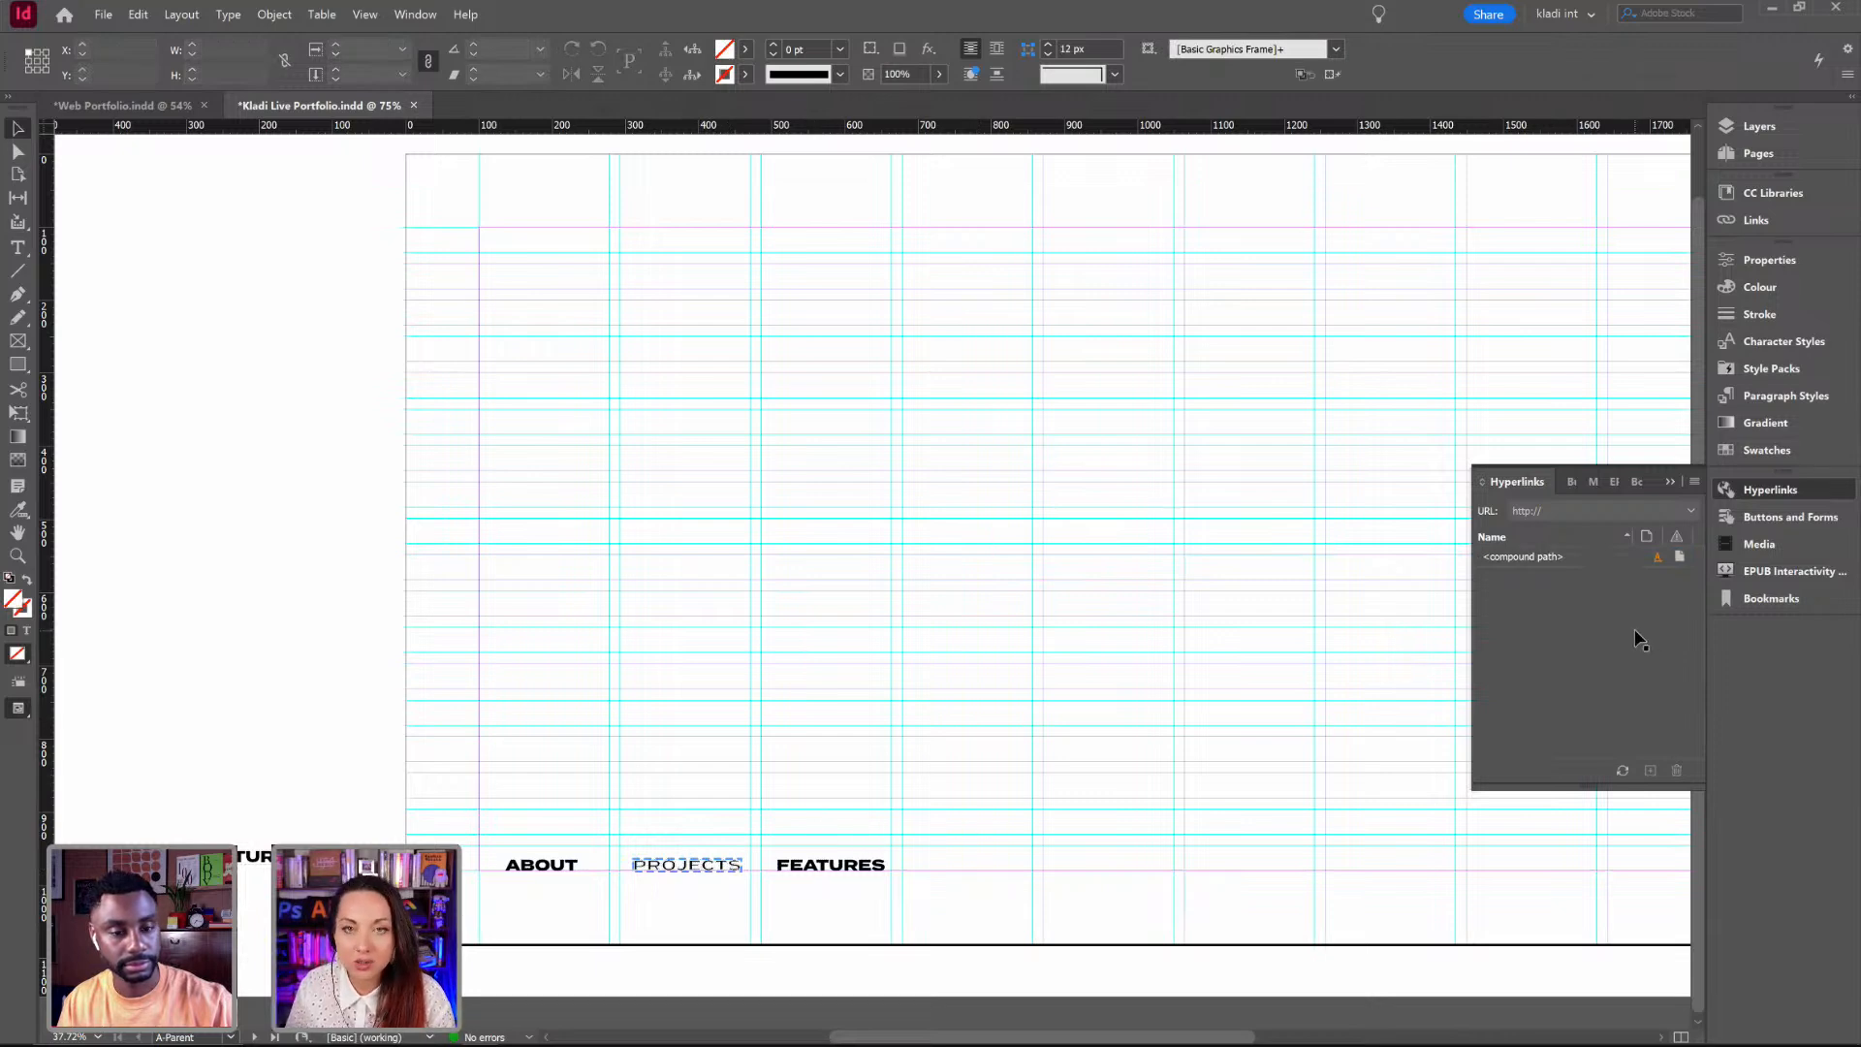
Step: Draw a black-filled rectangle with no stroke, about 968 x 569 px, in the upper middle of page 2
left_click(1759, 155)
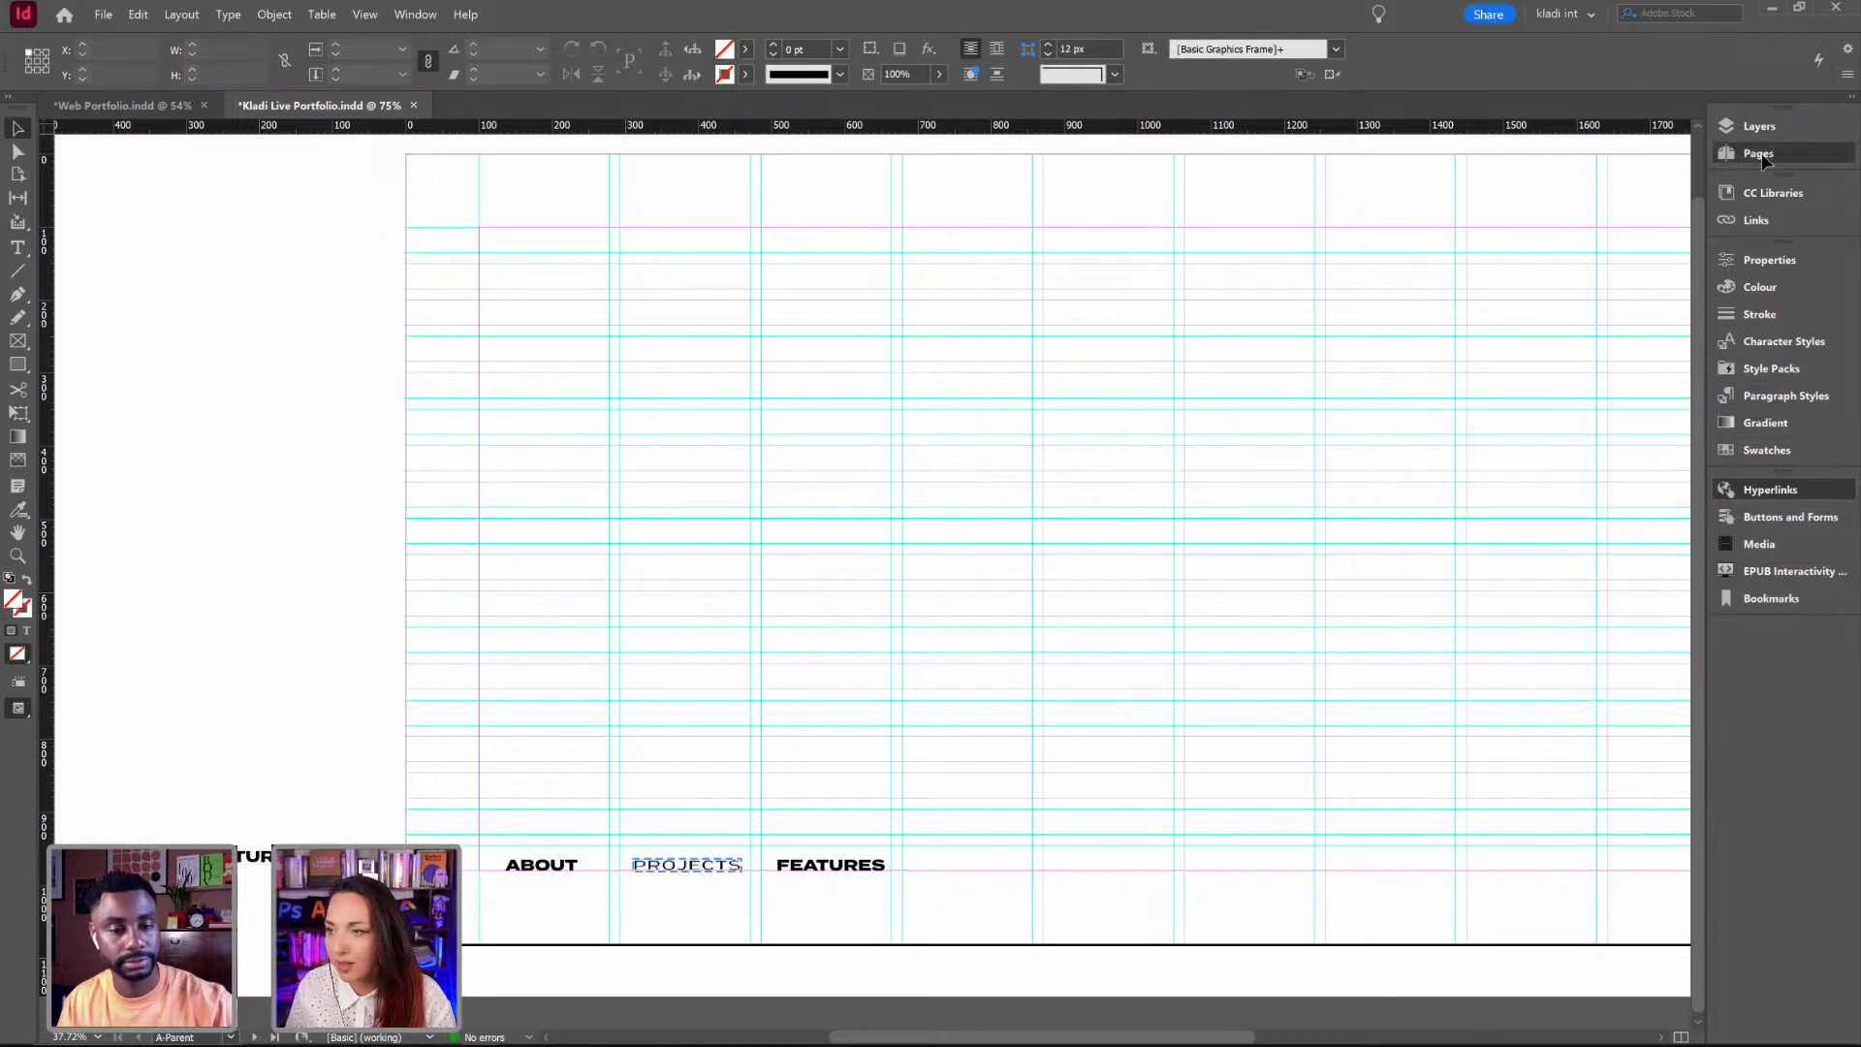
double_click(1519, 439)
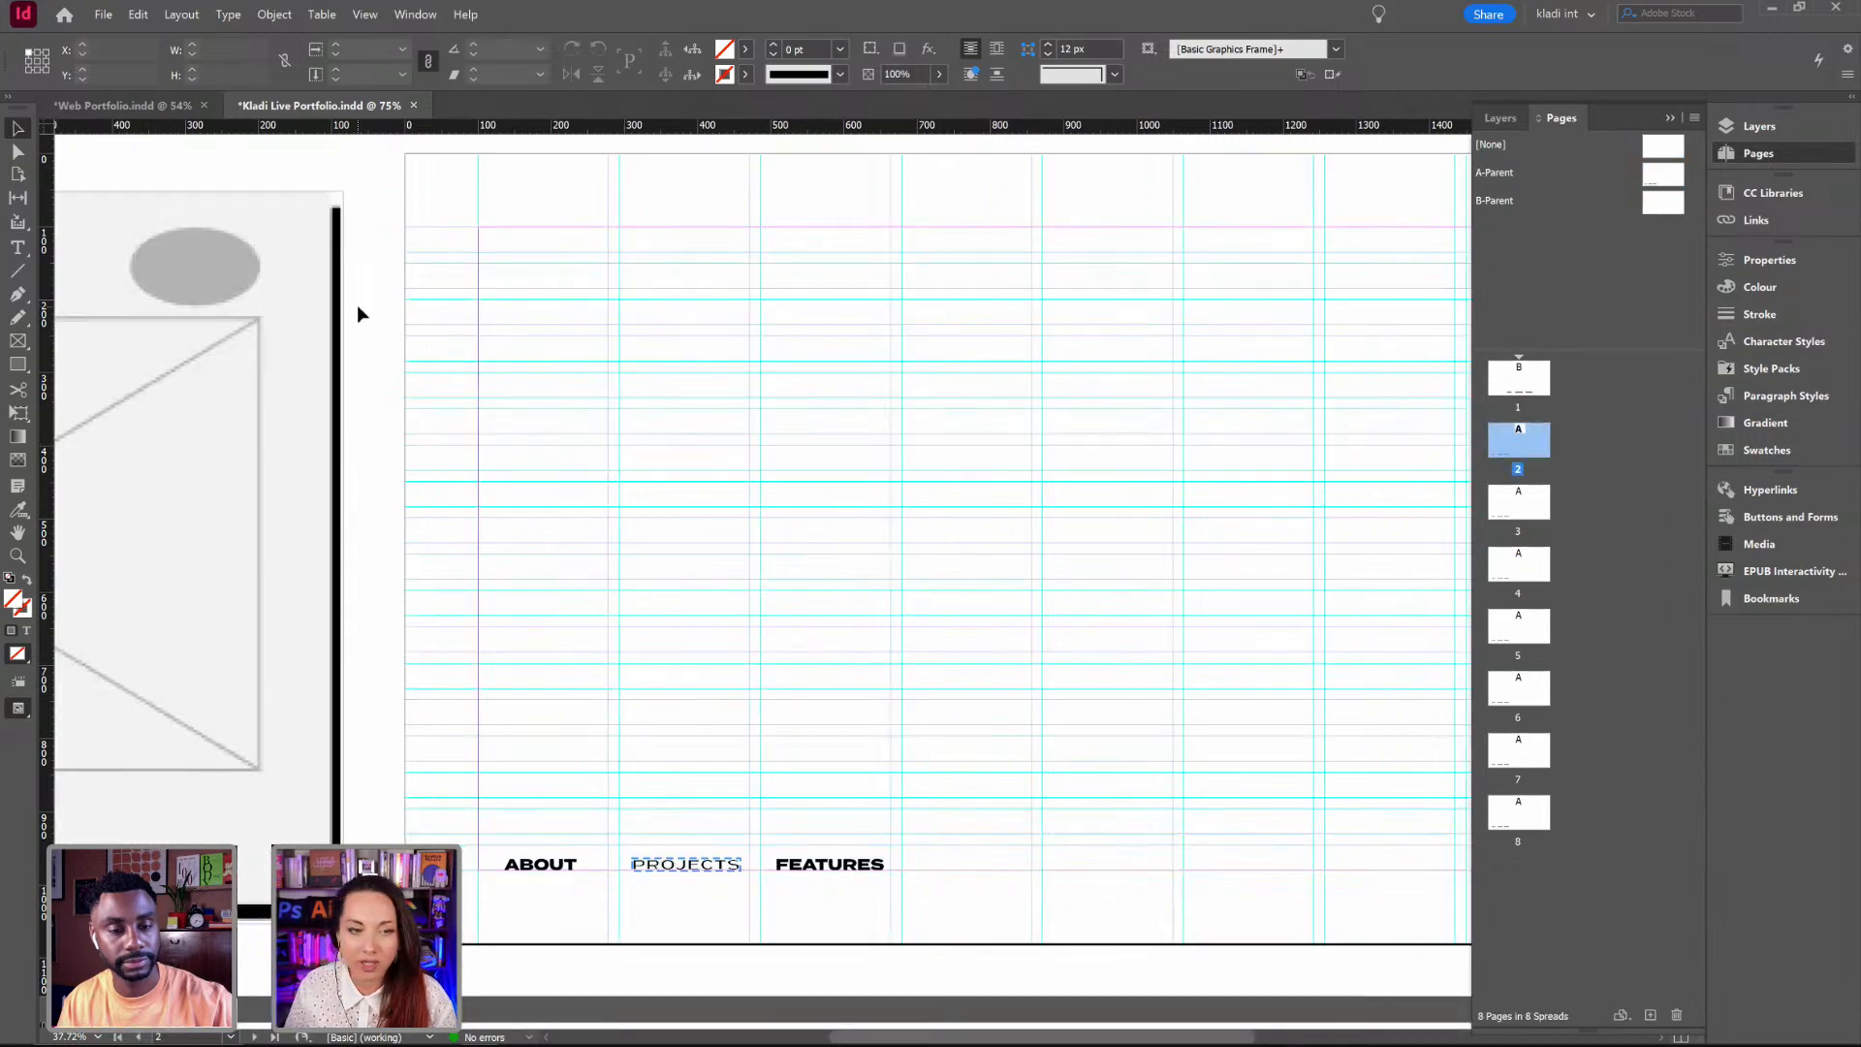
left_click(17, 364)
left_click_drag(656, 298, 1364, 714)
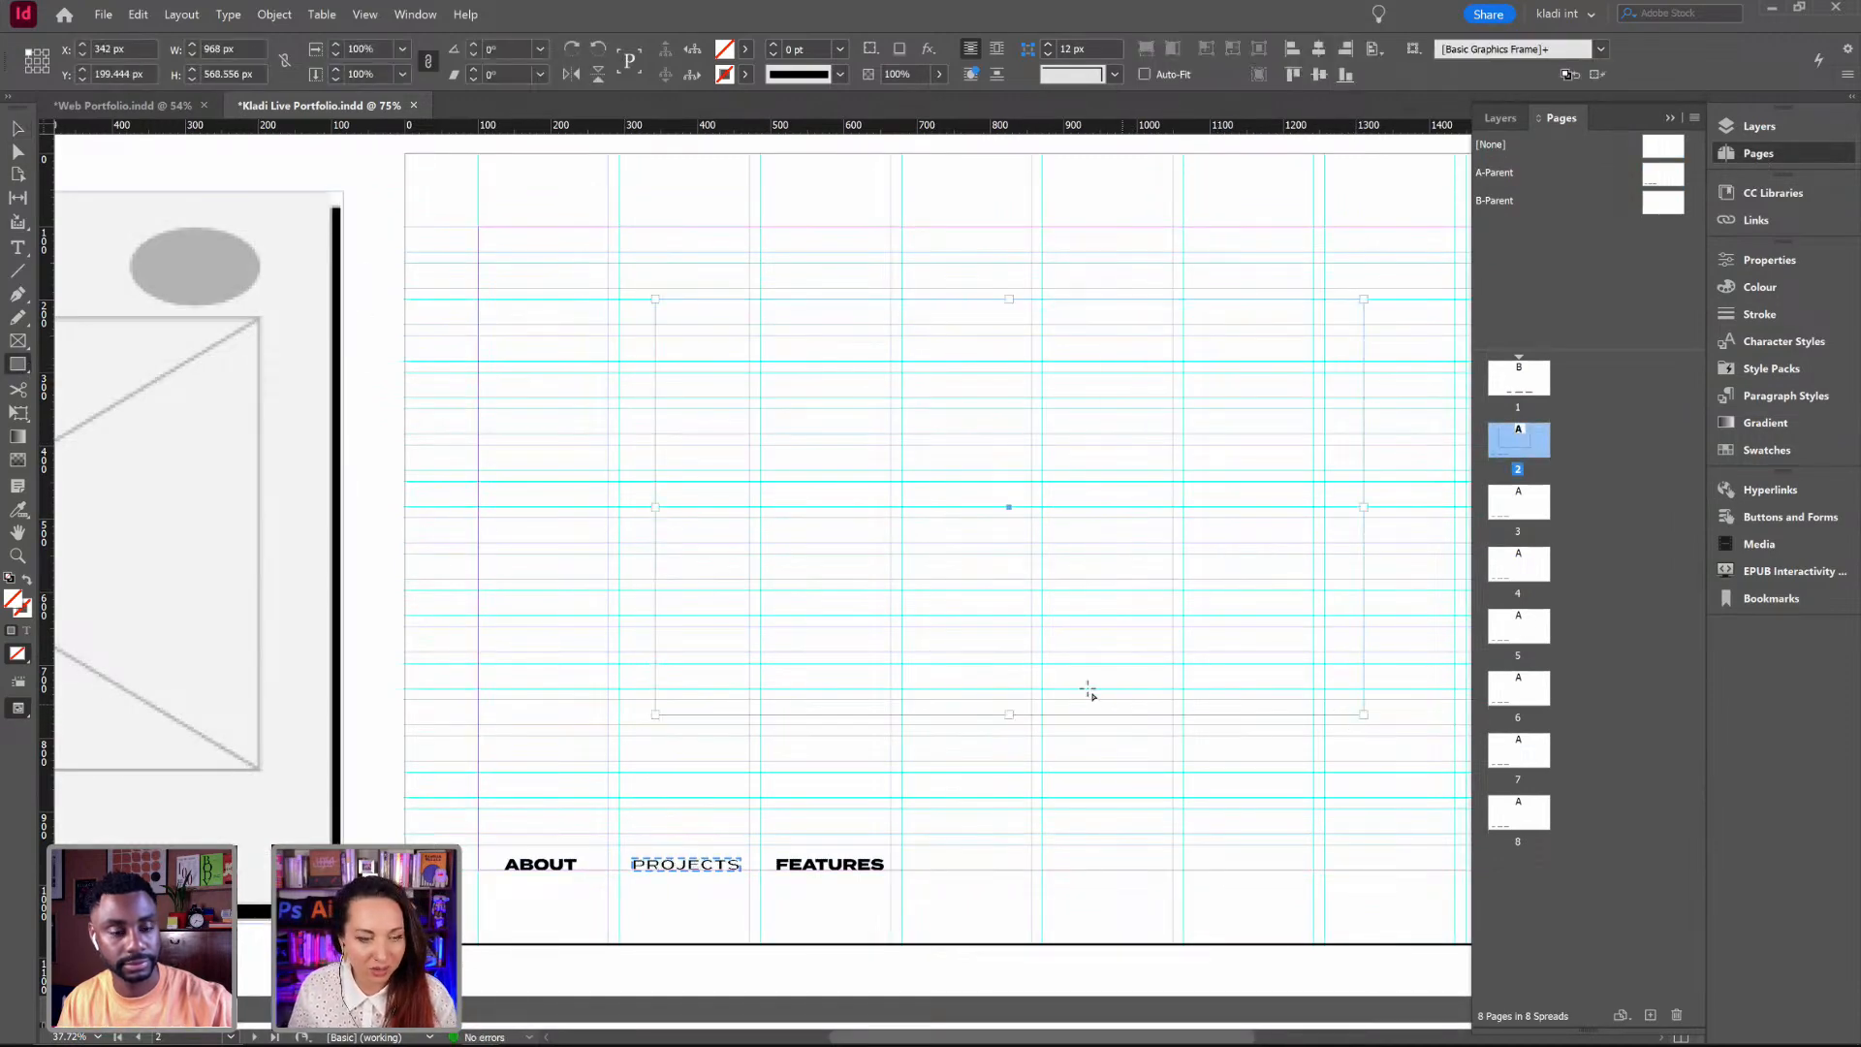
left_click(27, 579)
key("v")
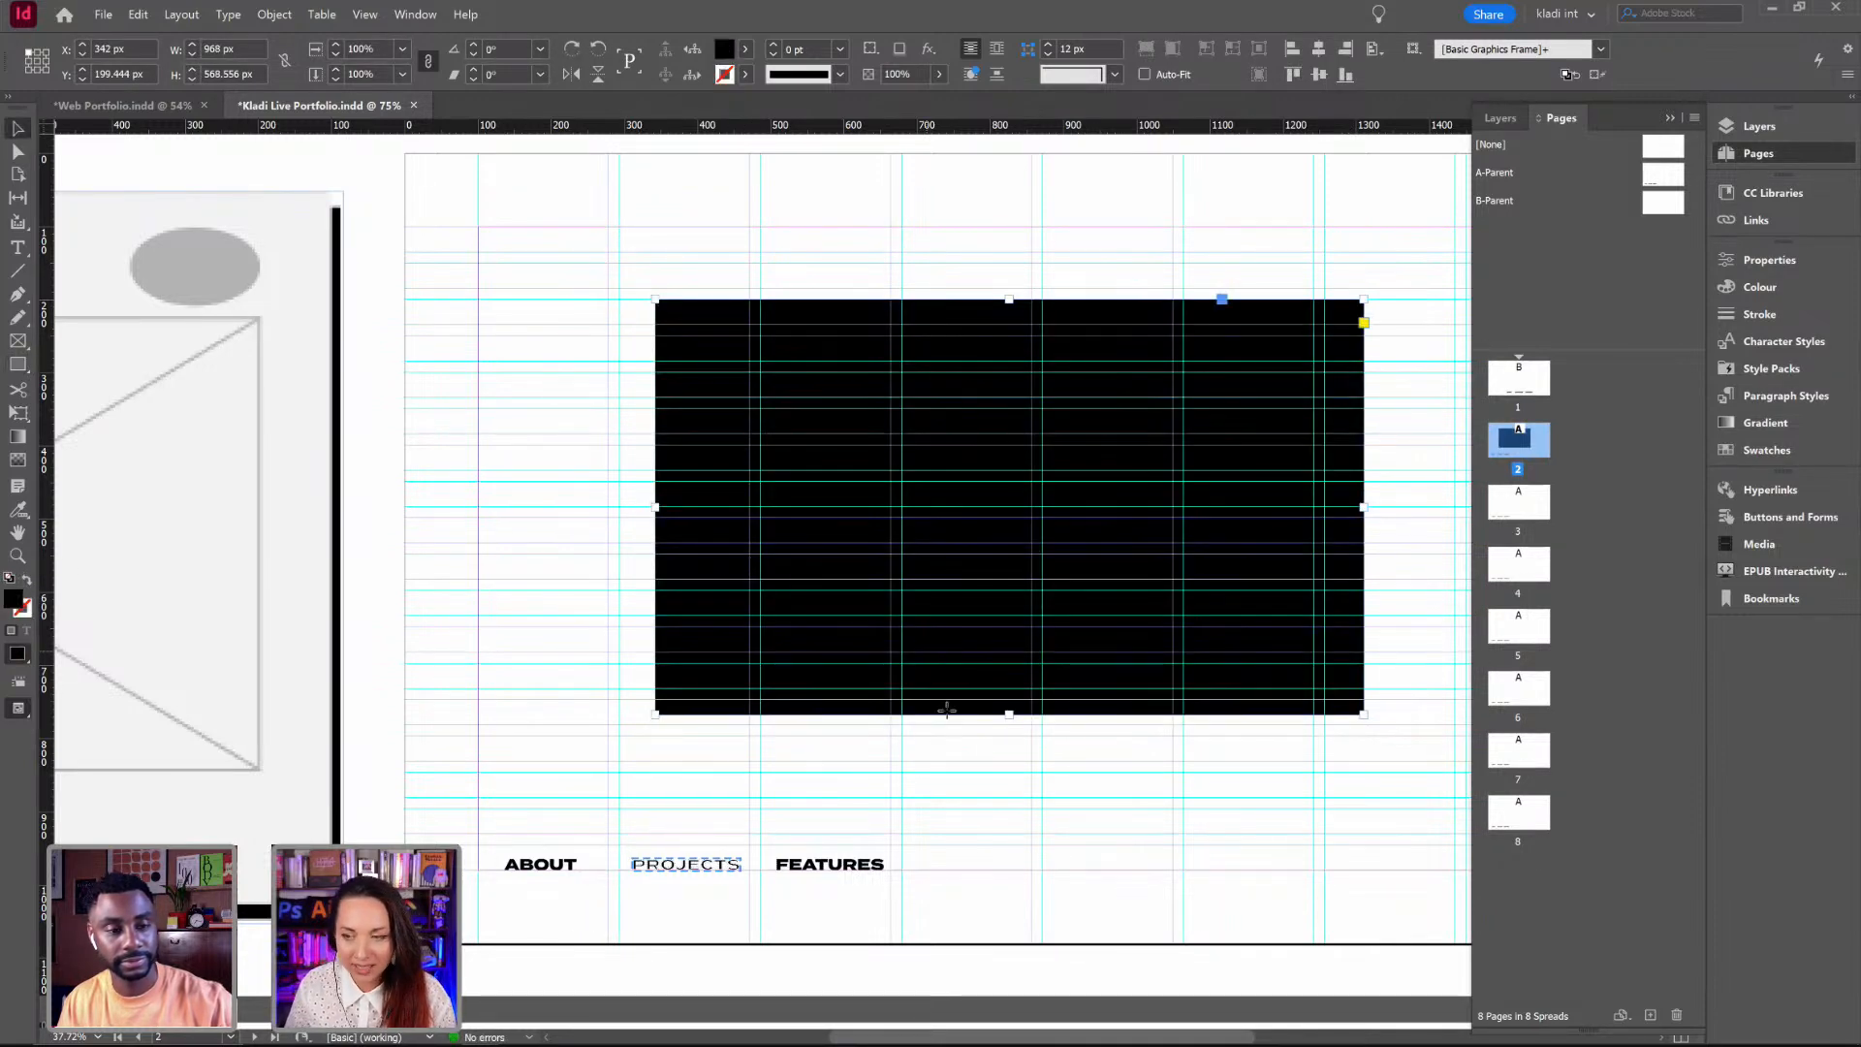
Step: Compare page 2 with page 3 and move page 2's black rectangle to about X 466 px, Y 240 px
left_click(1415, 455)
double_click(1519, 444)
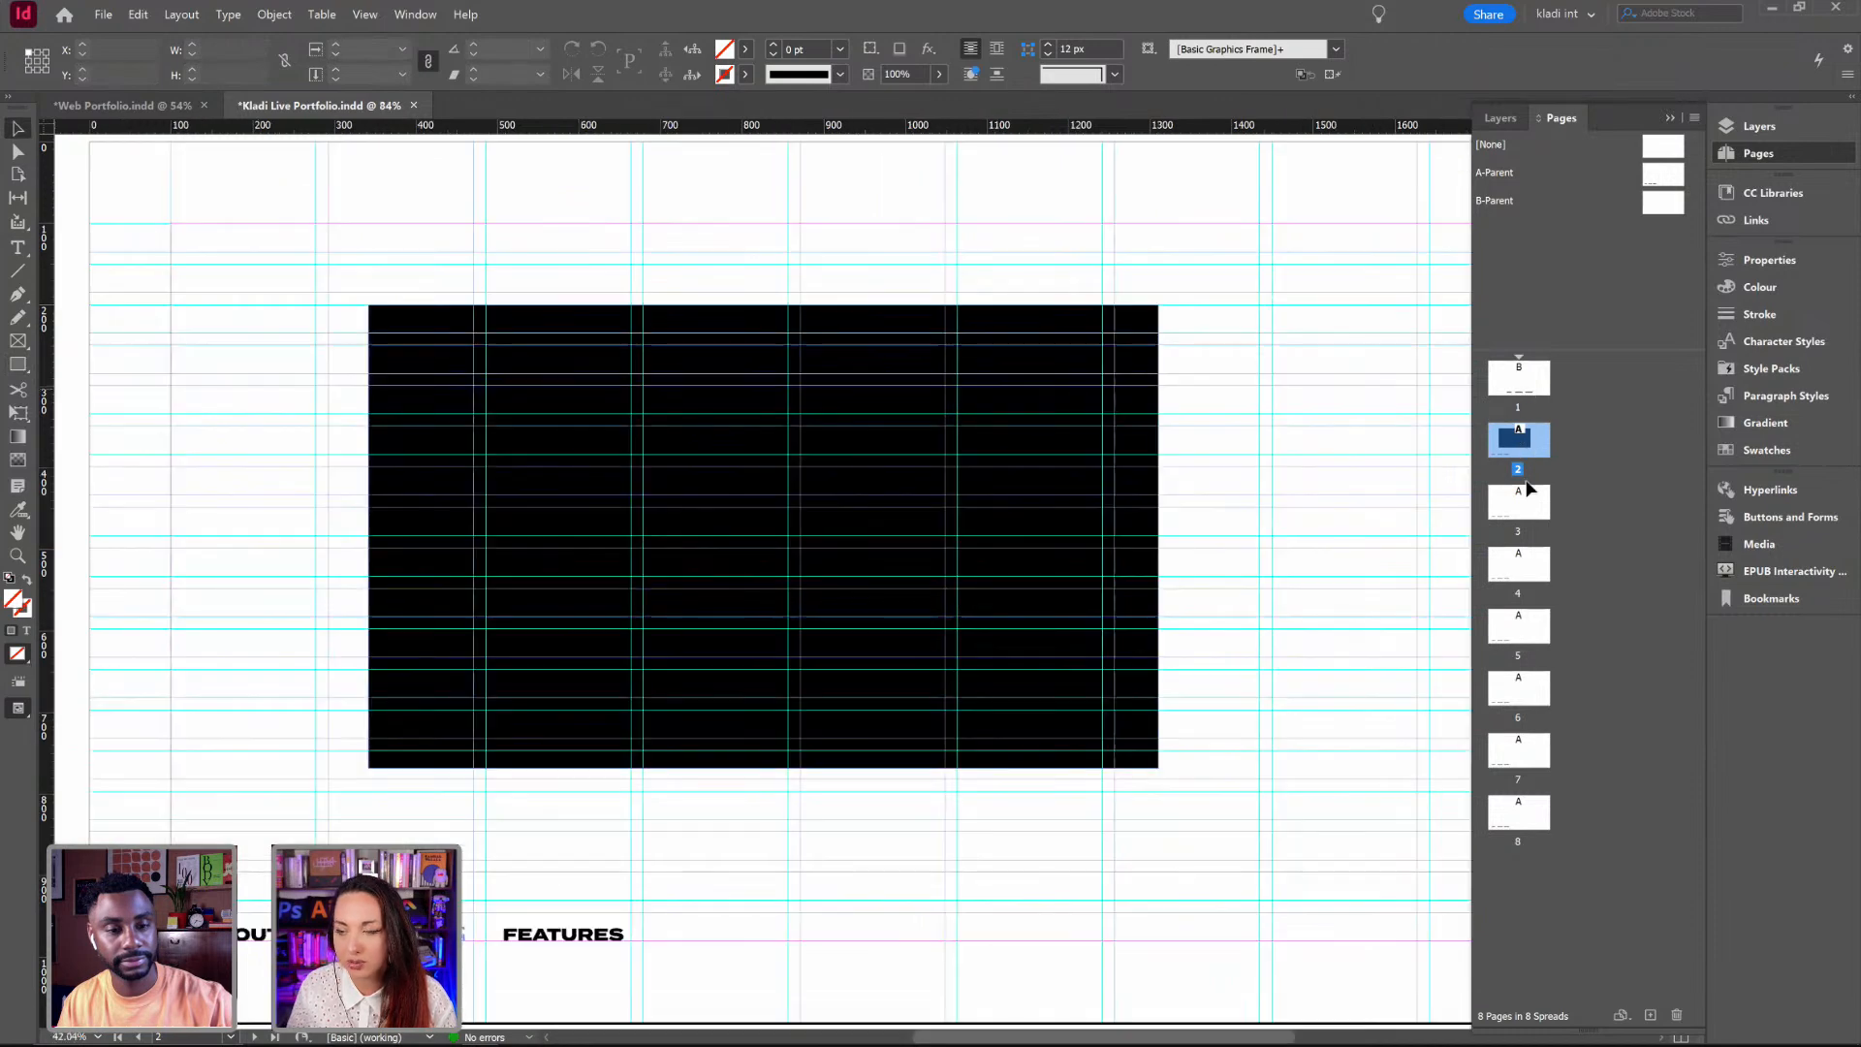
double_click(1521, 501)
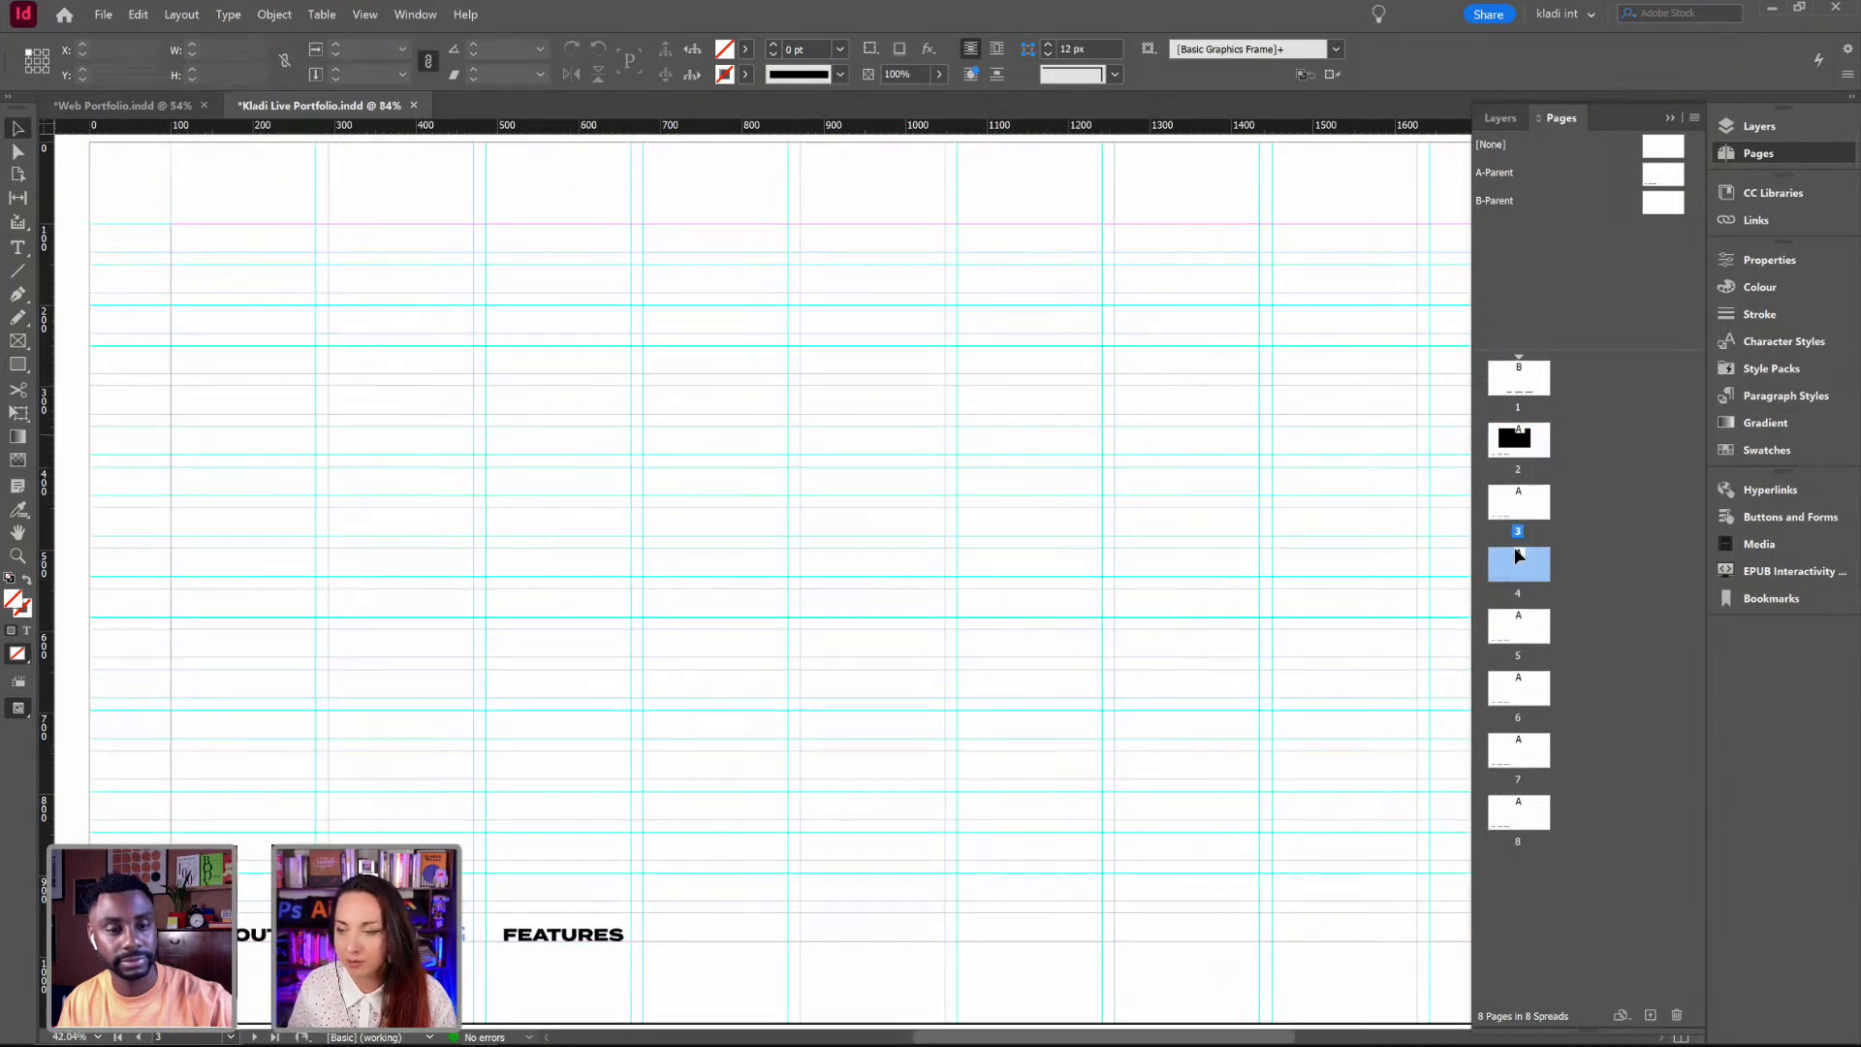
double_click(1529, 441)
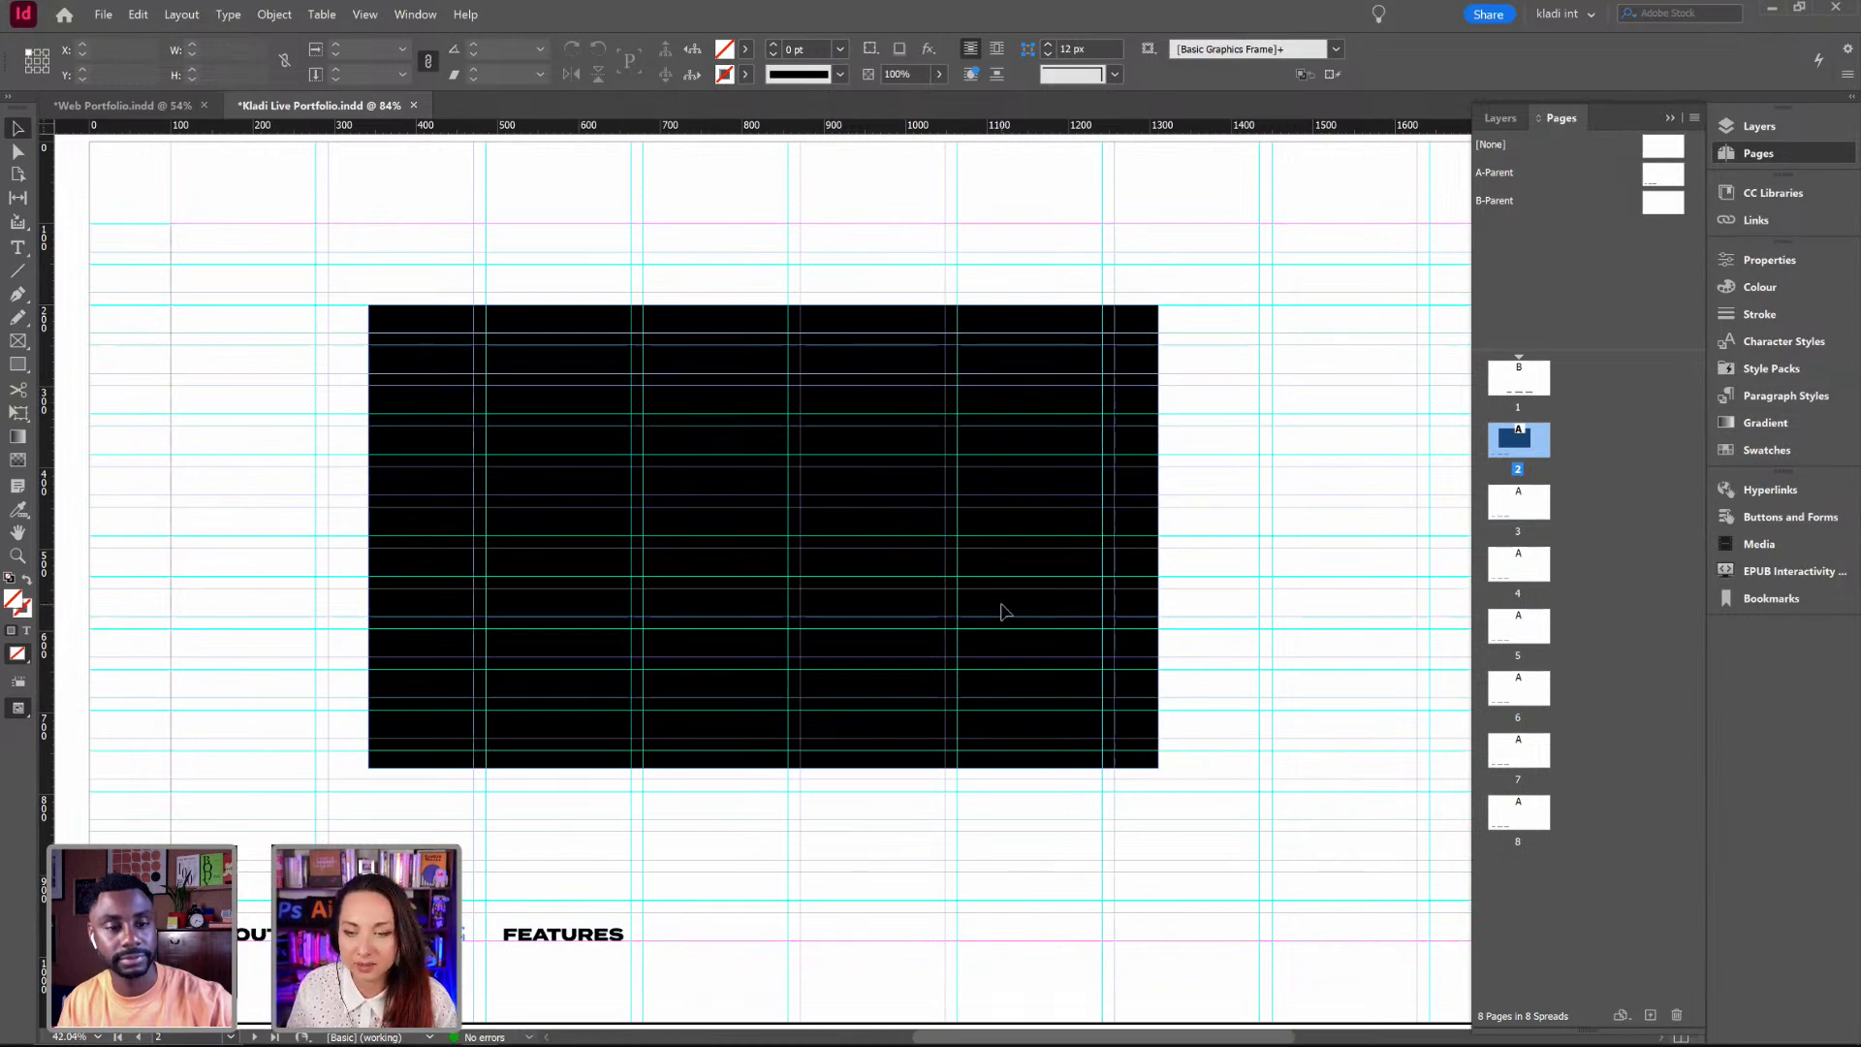
left_click_drag(996, 610, 1105, 644)
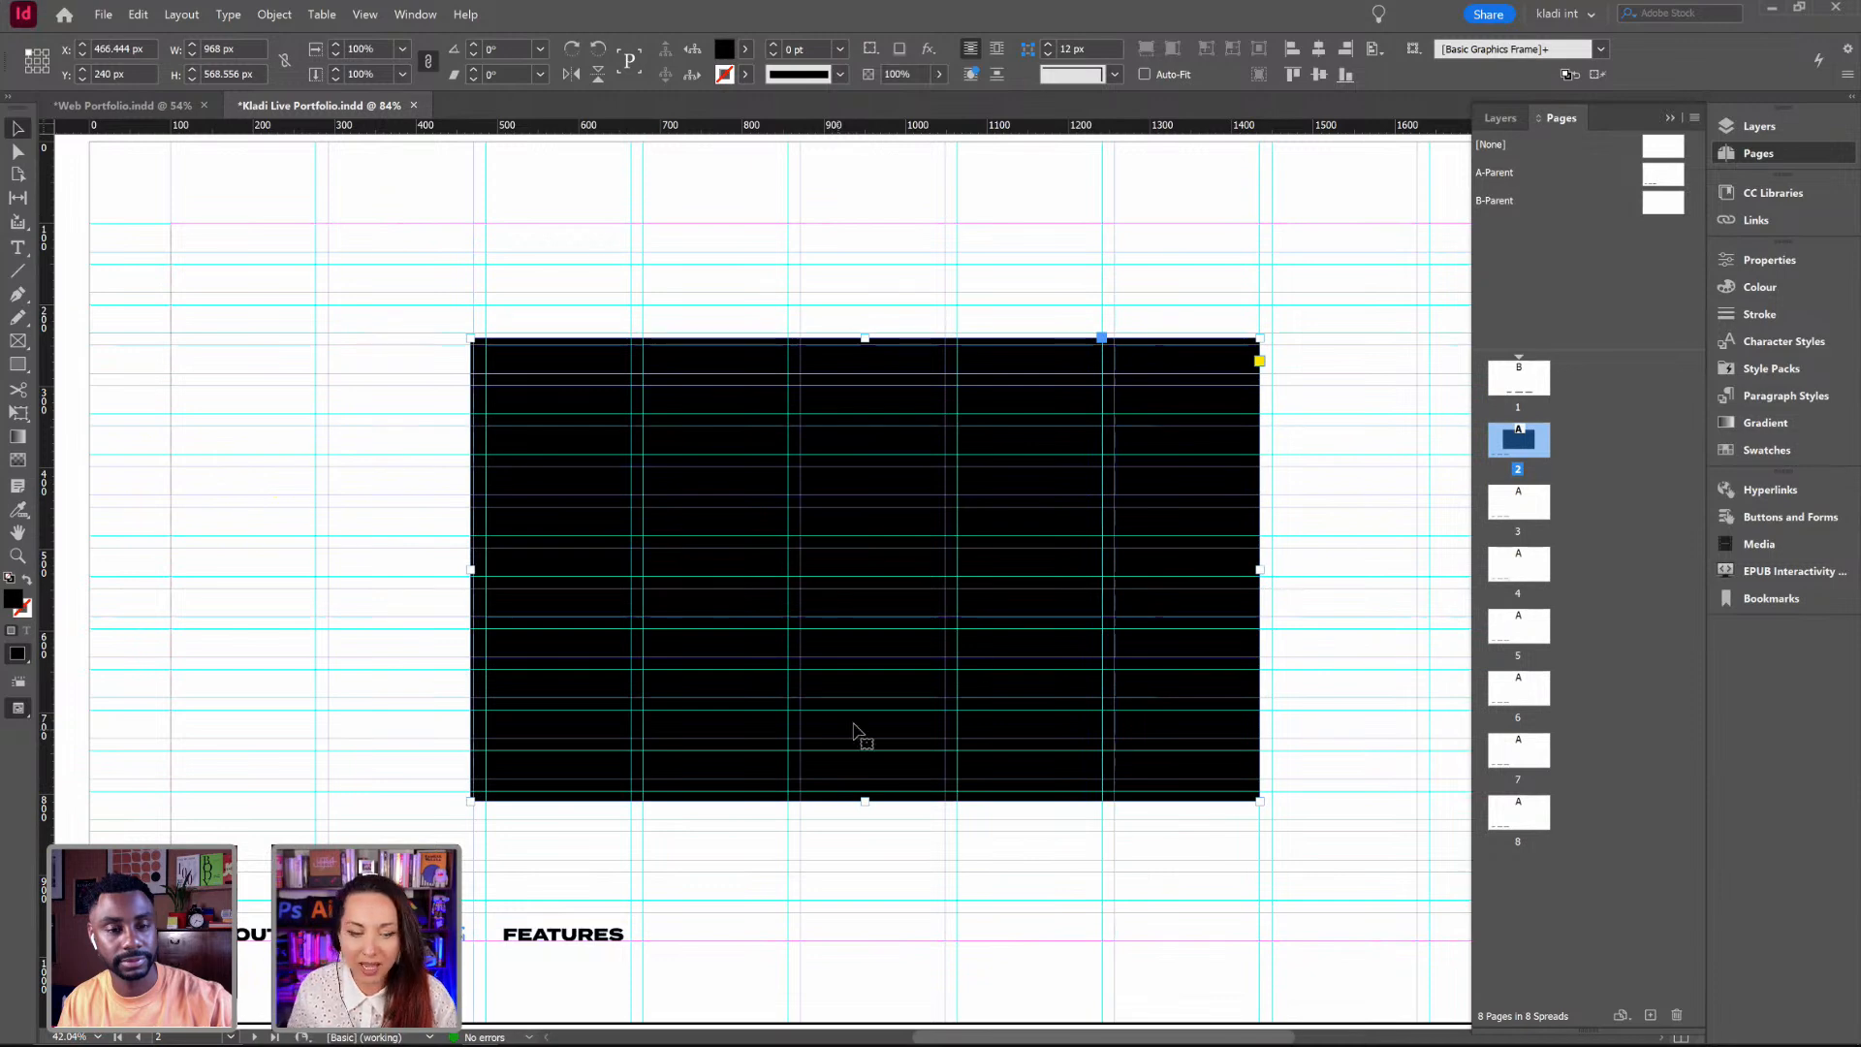
Step: Examine the navigation words at the foot of page 5 in both preview and normal screen modes
scroll(858, 734, "down", 1)
double_click(1518, 628)
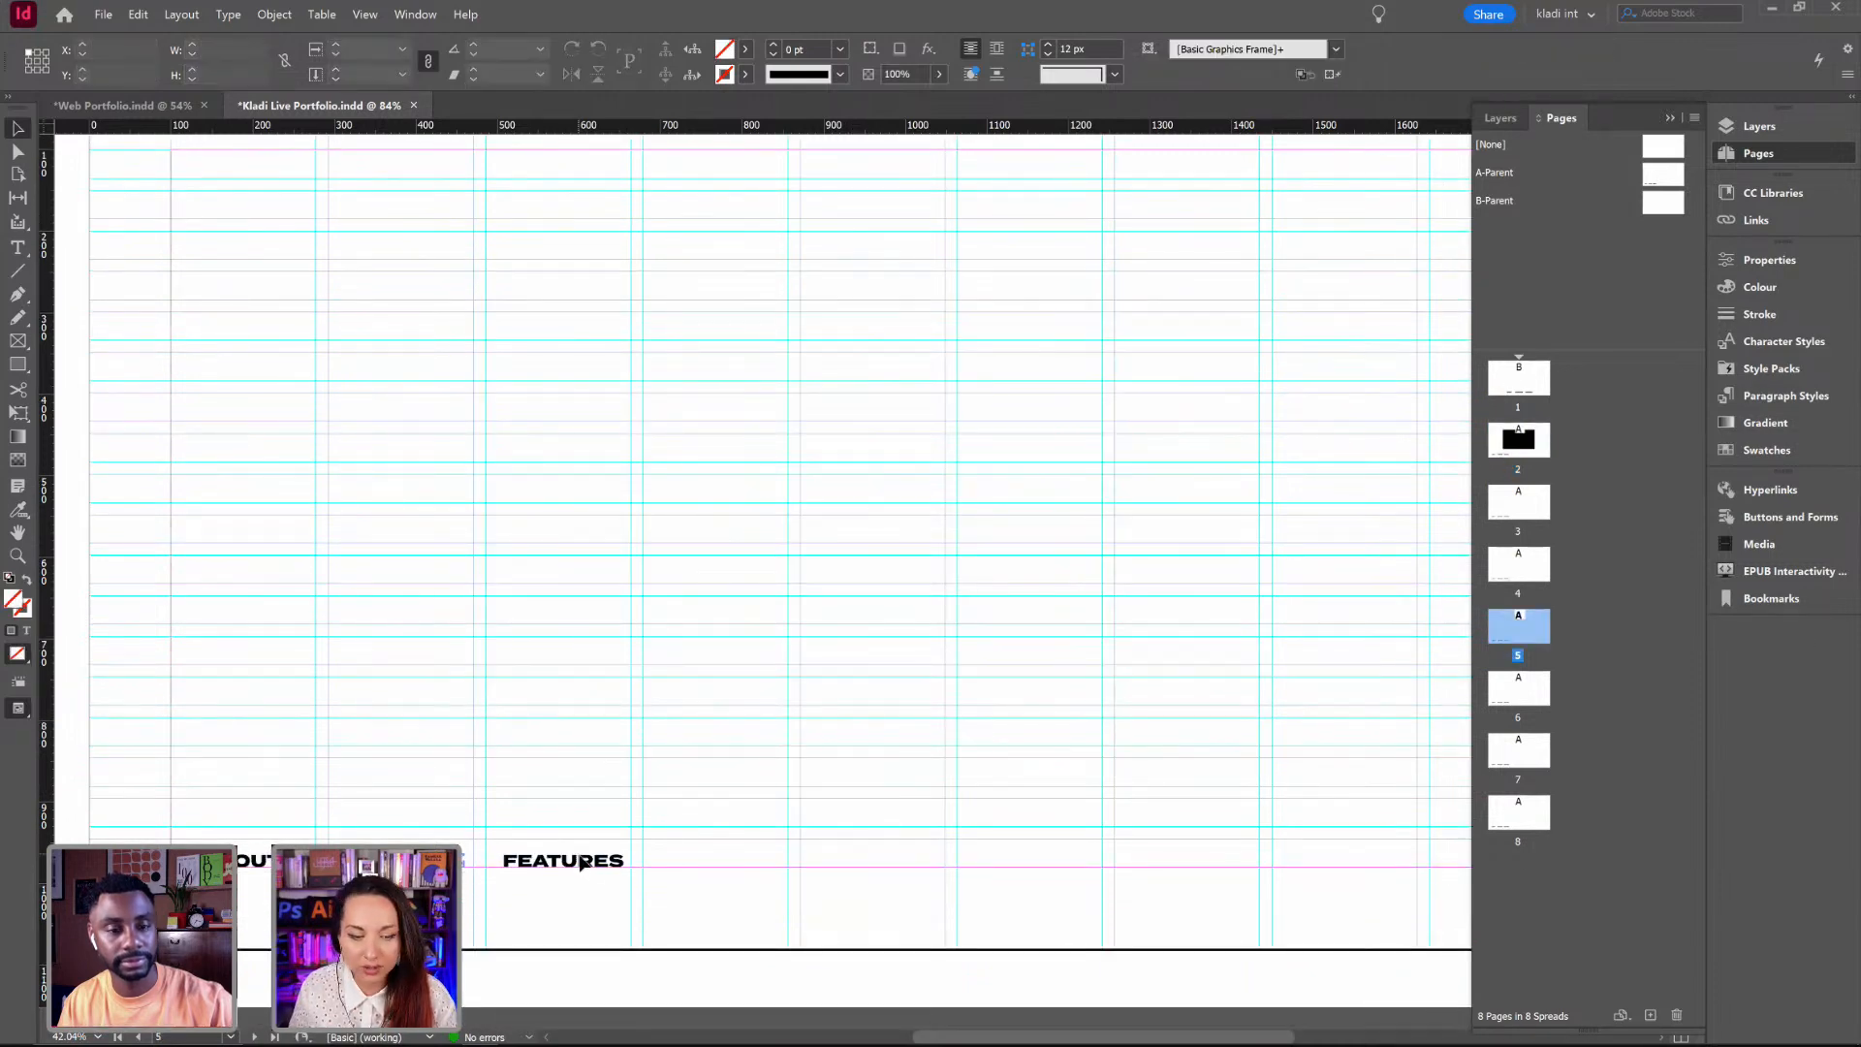
scroll(407, 790, "down", 4)
scroll(459, 806, "down", 2)
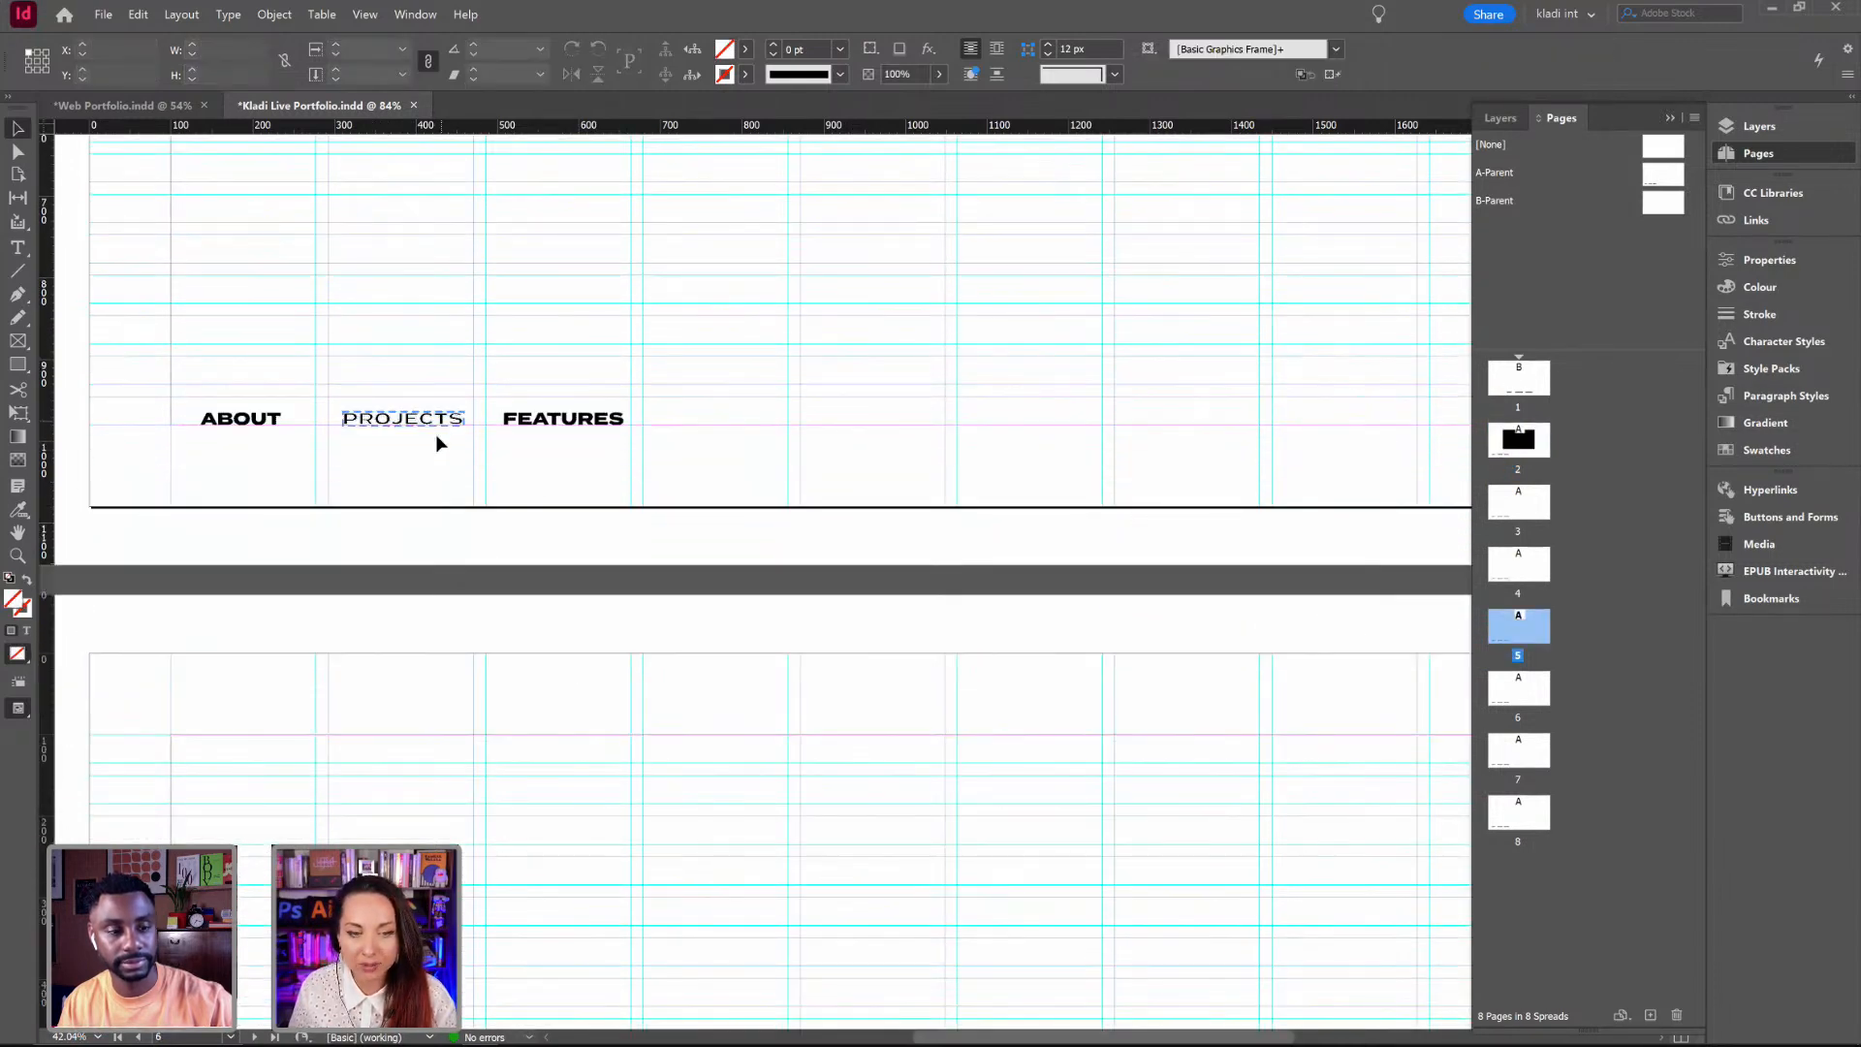
scroll(770, 737, "down", 1)
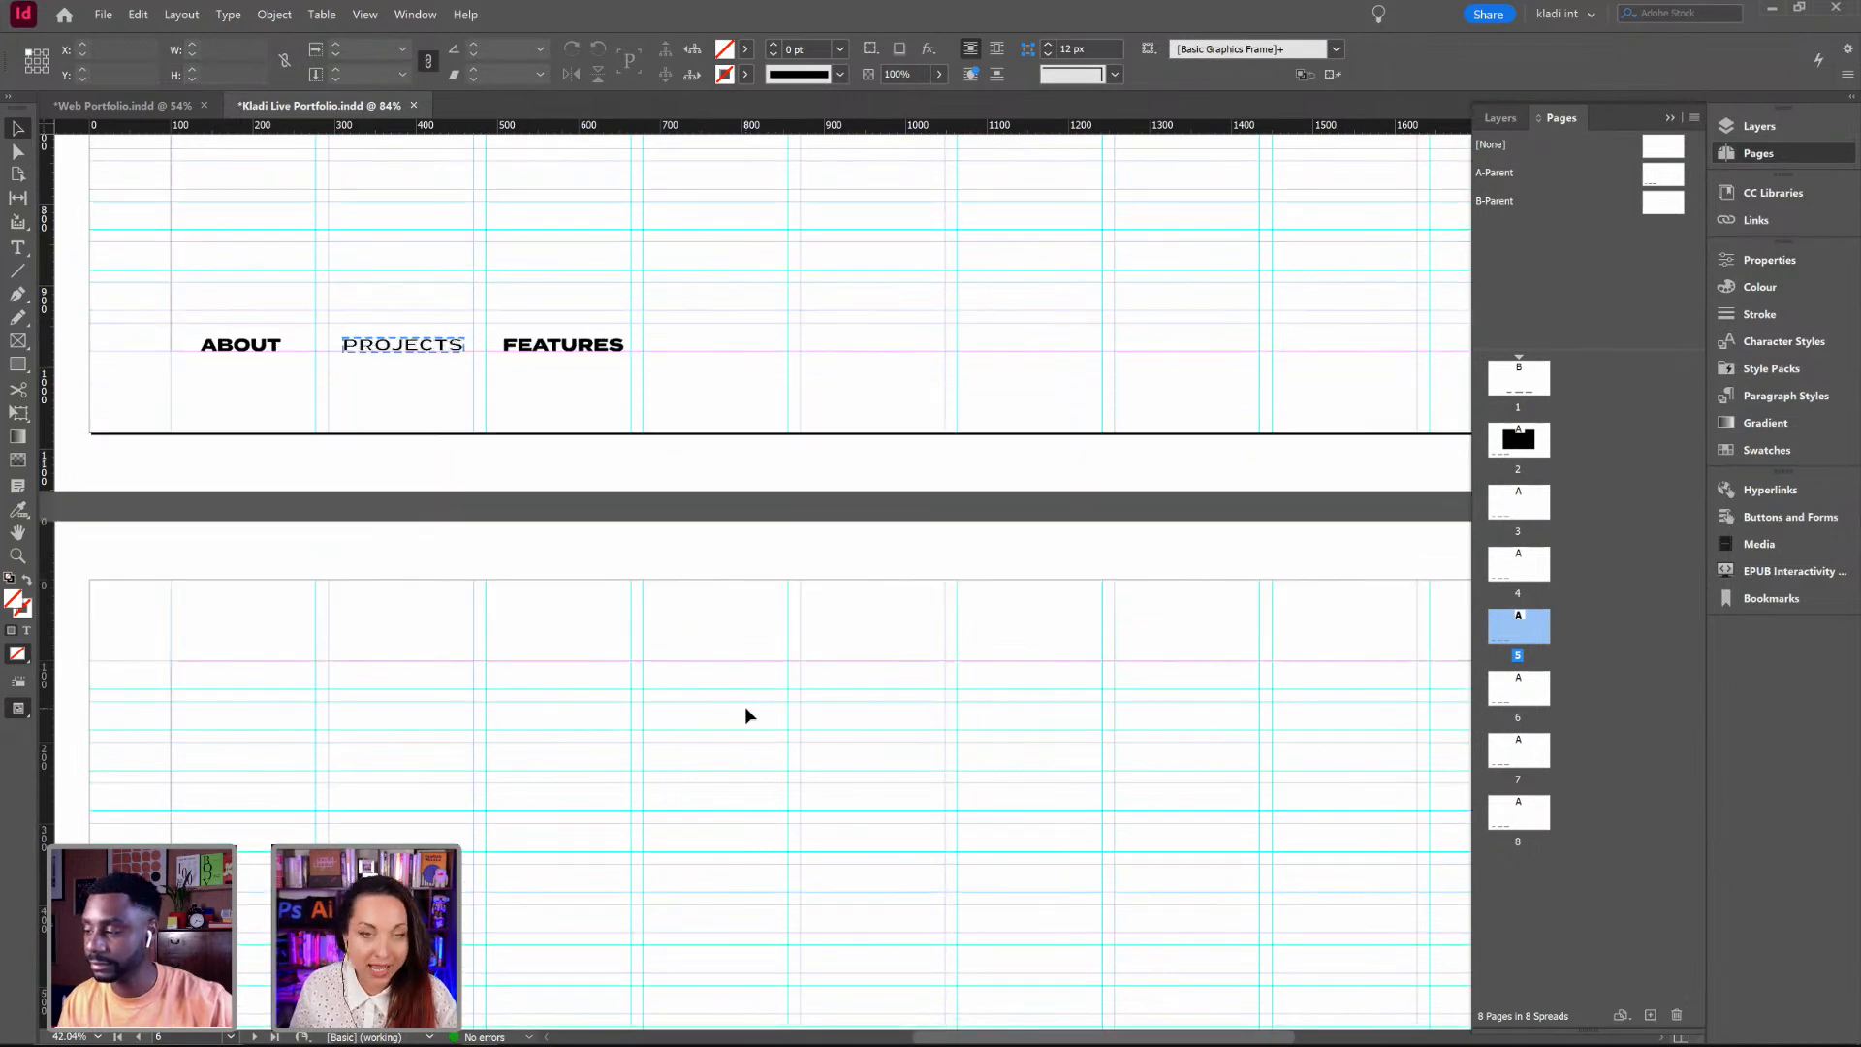
key("w")
key("w")
key("w")
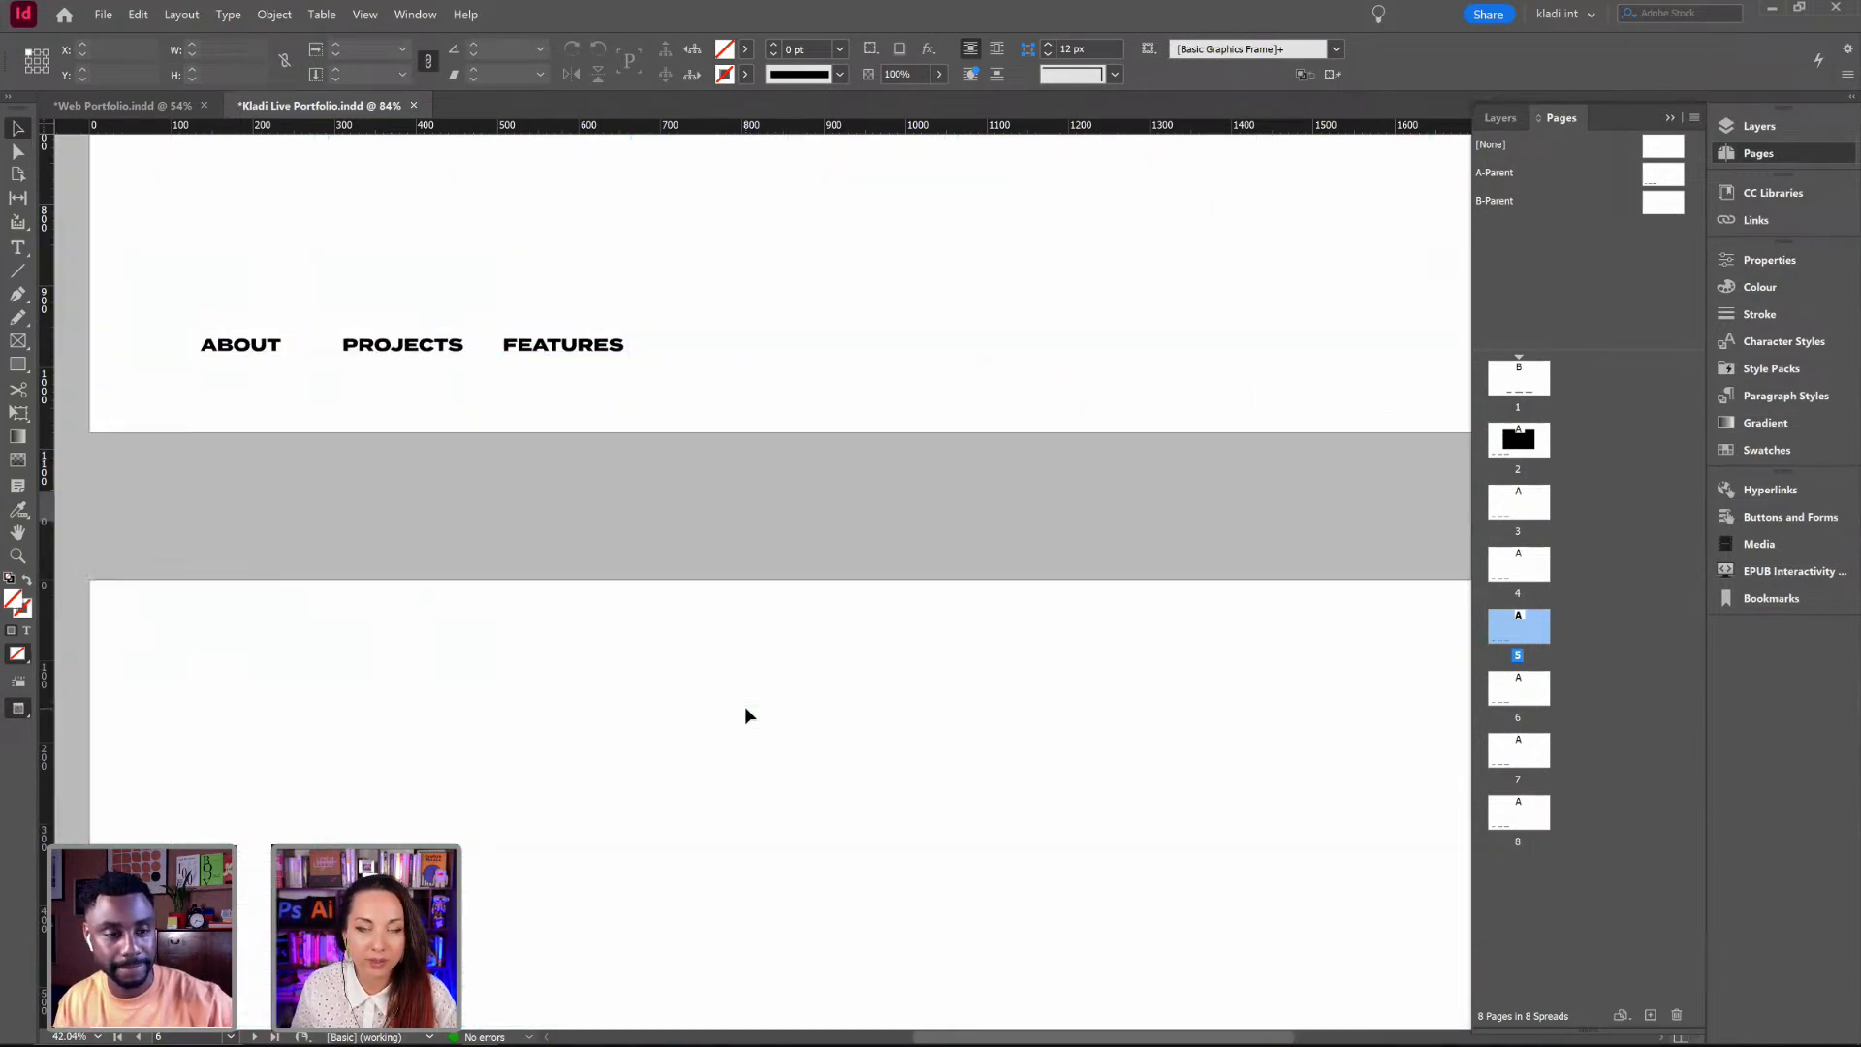
scroll(746, 716, "up", 2)
key("w")
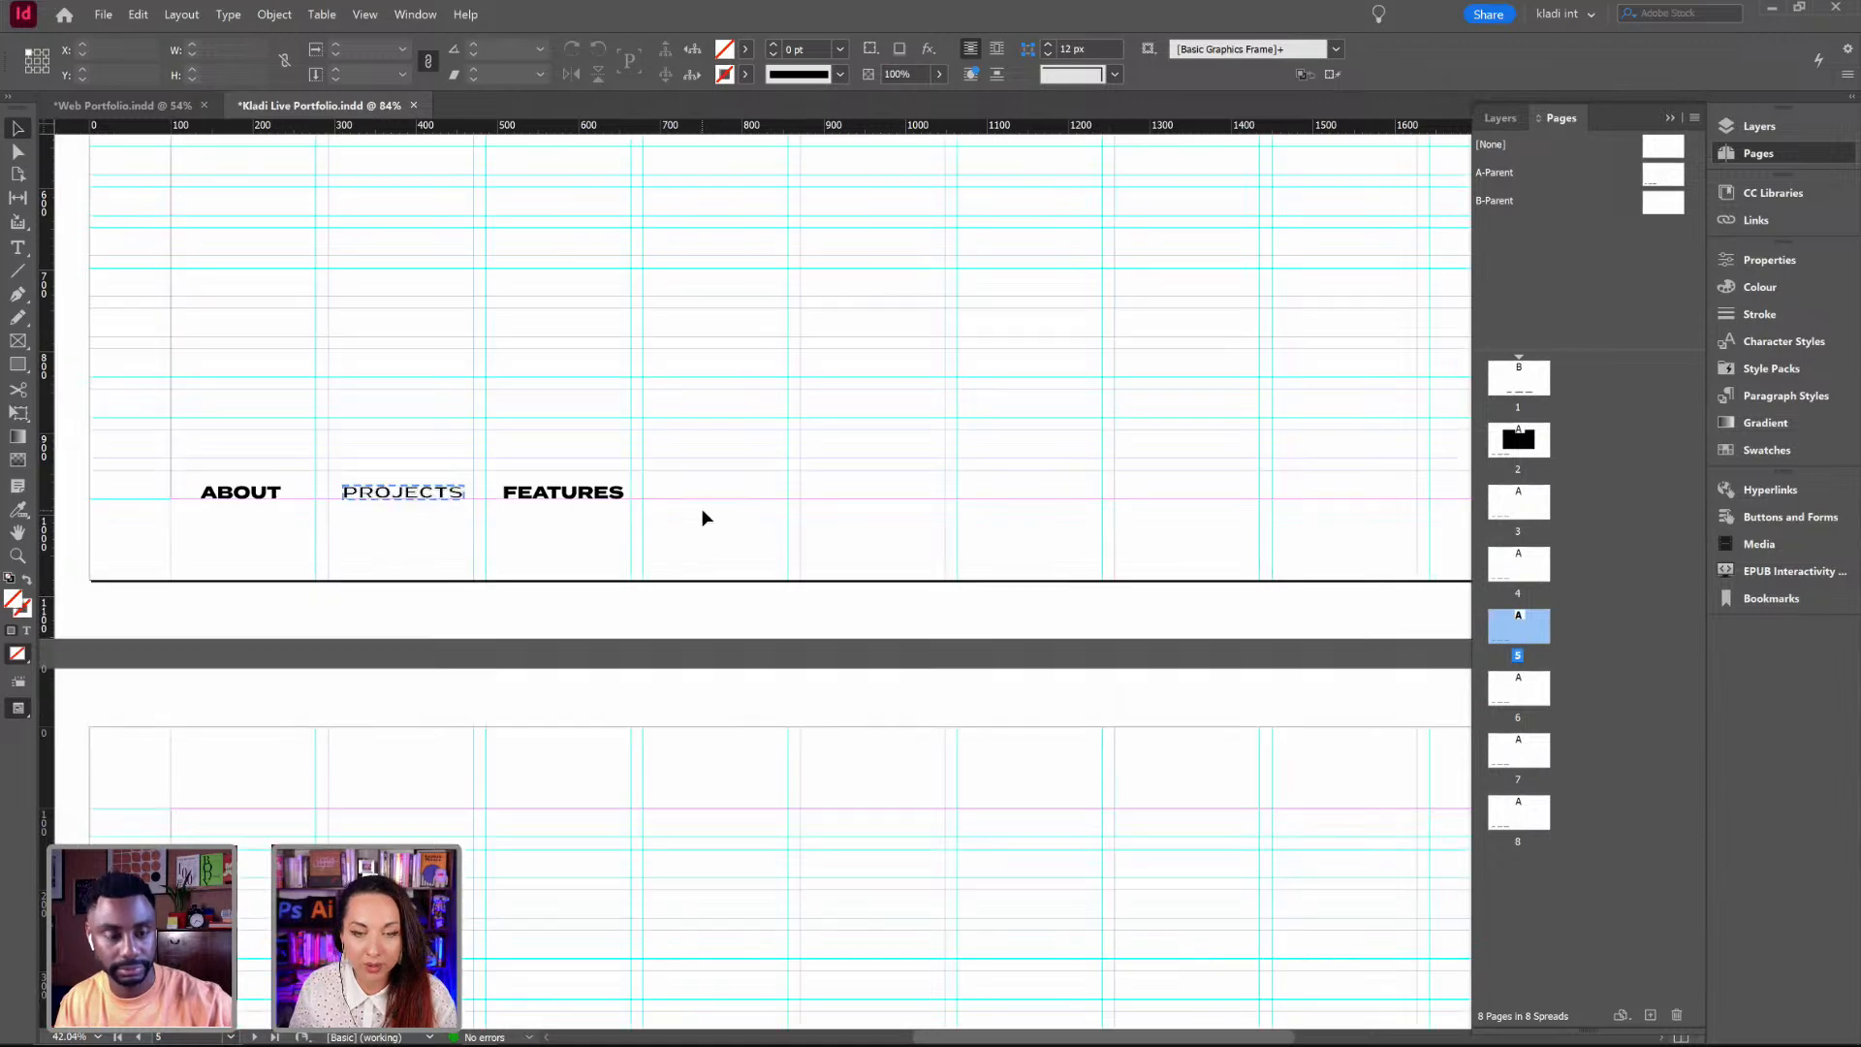
Step: Inspect the hyperlinked PROJECTS word up close at the foot of page 5
key("w")
scroll(755, 436, "up", 2)
key("w")
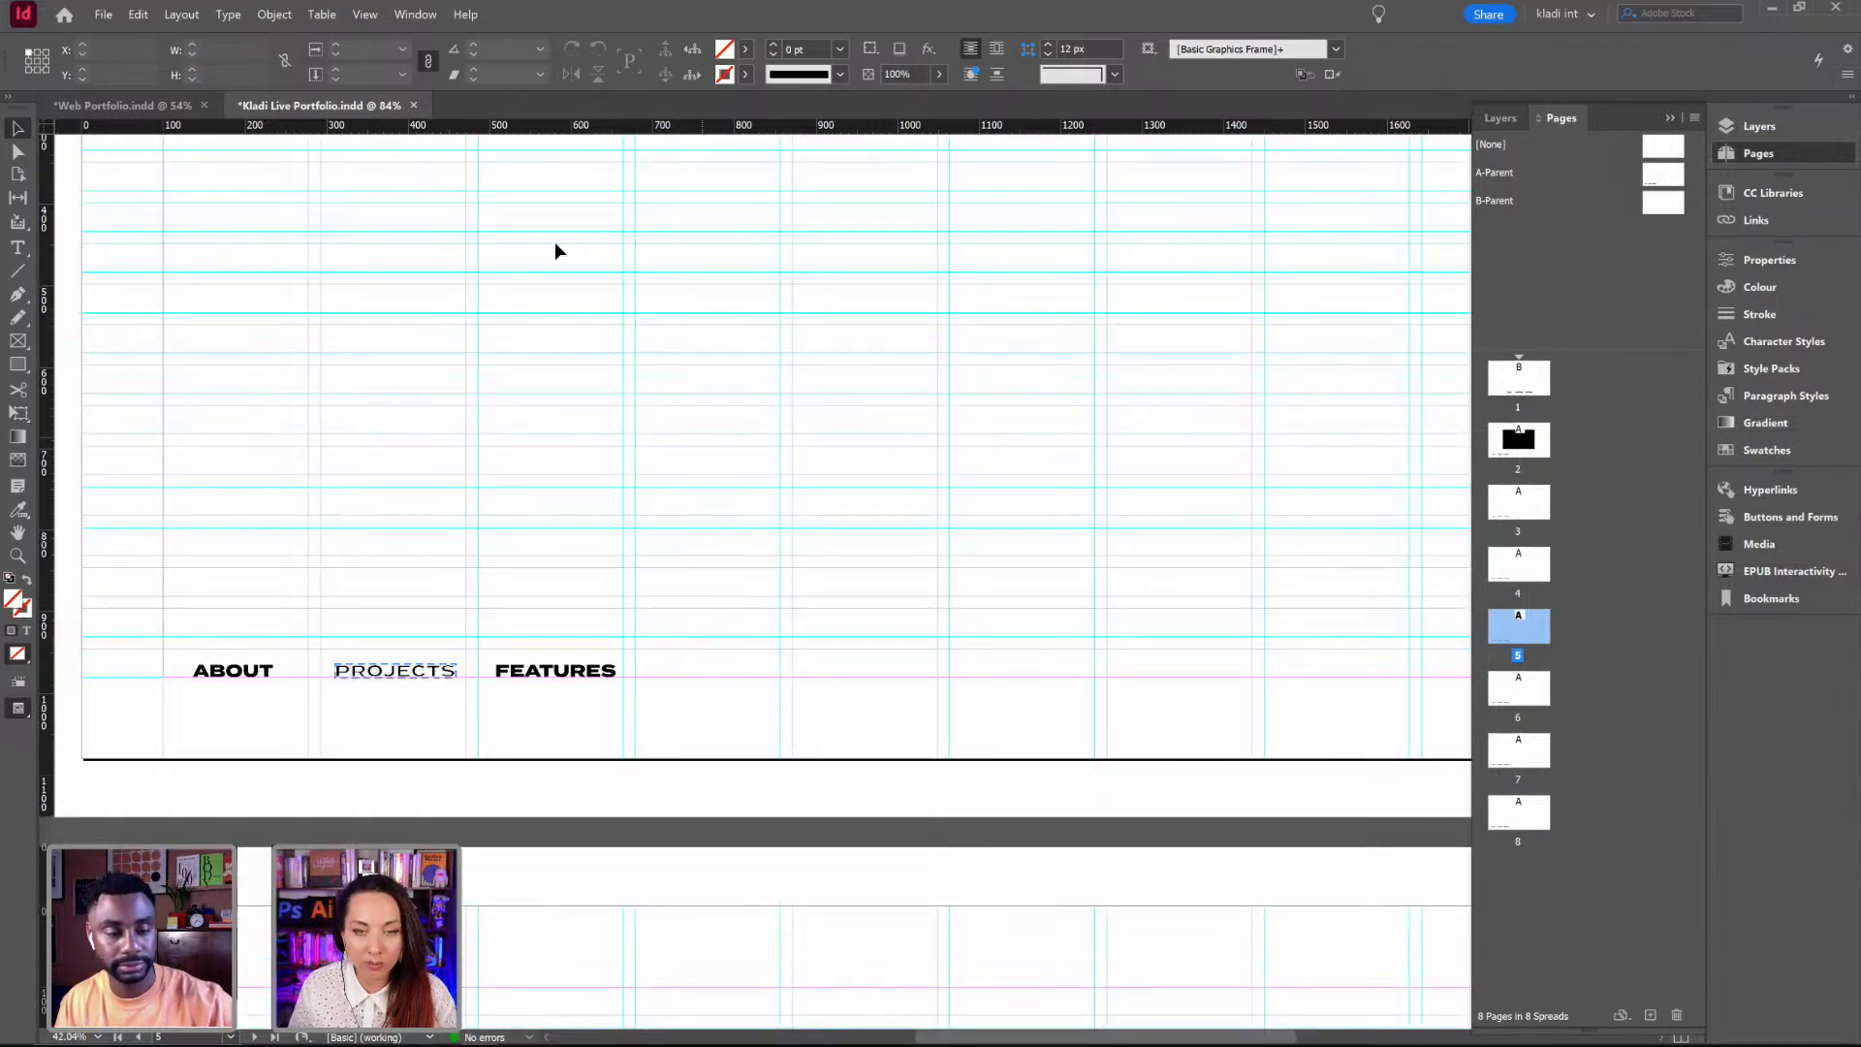
left_click_drag(896, 409, 914, 673)
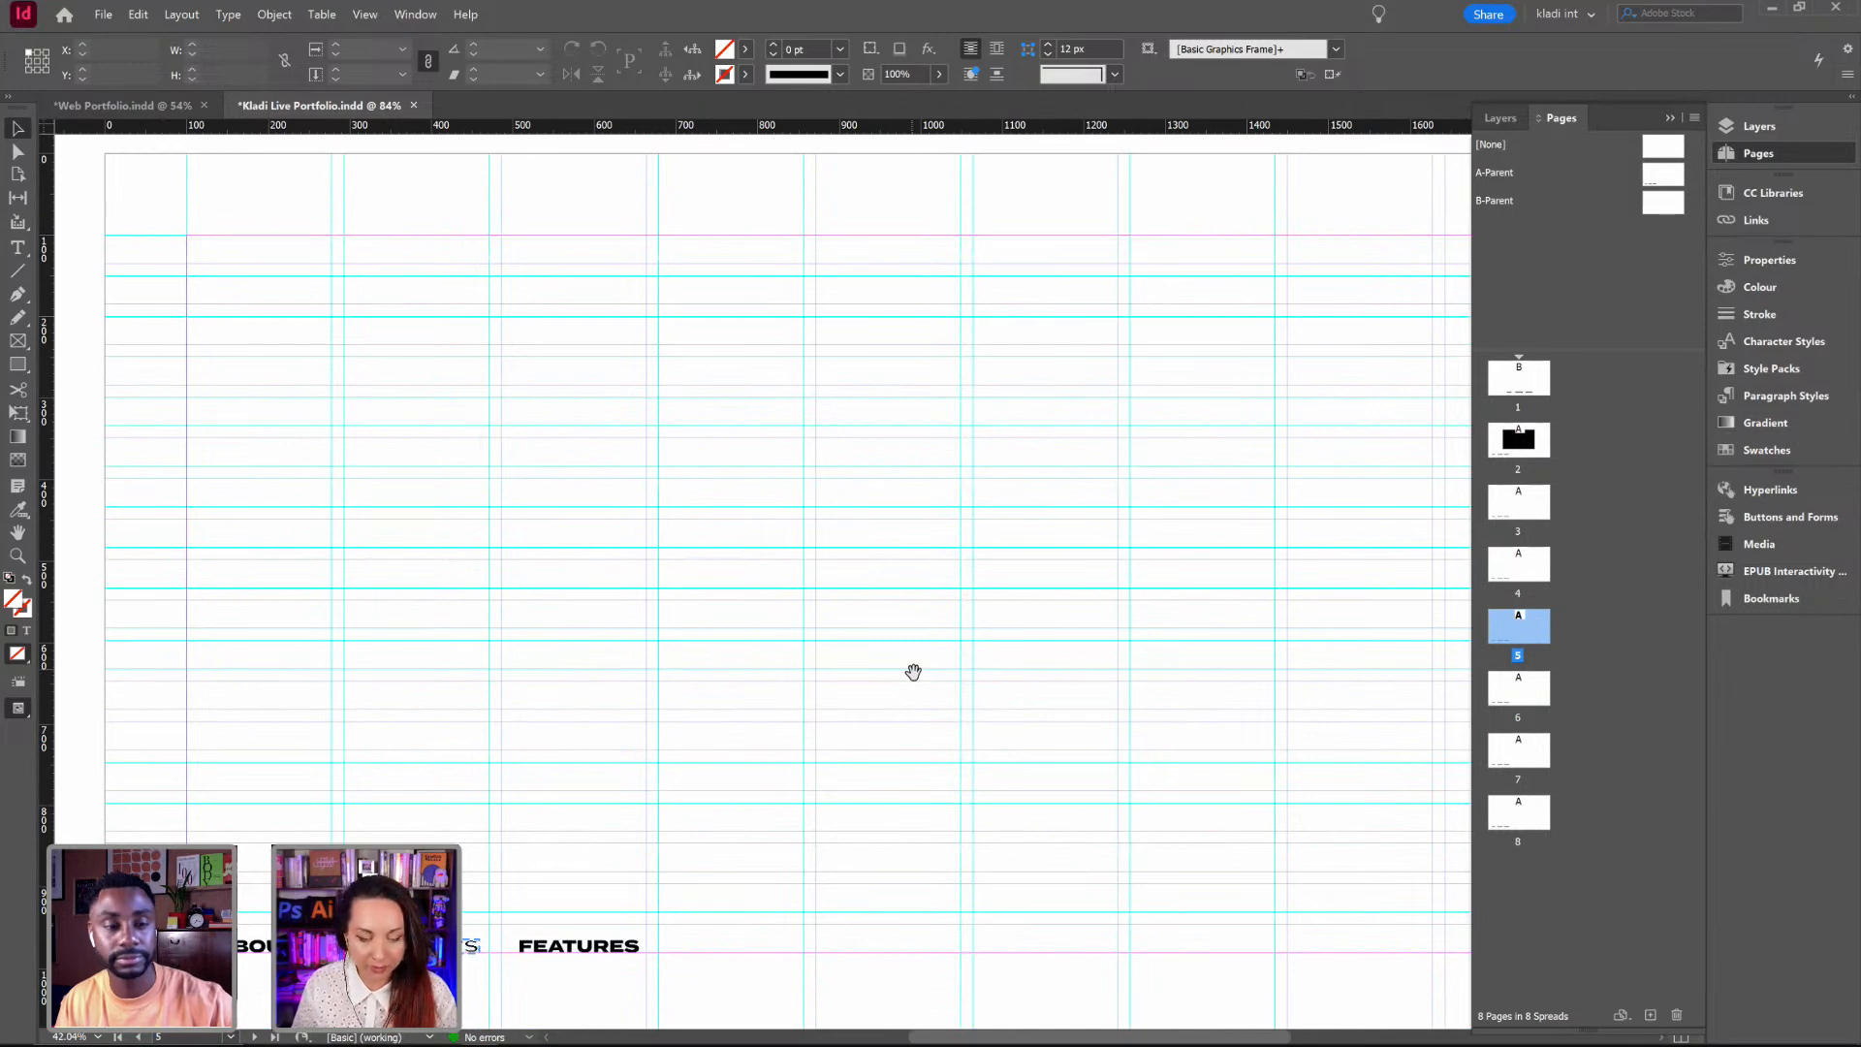
left_click_drag(358, 928, 570, 990)
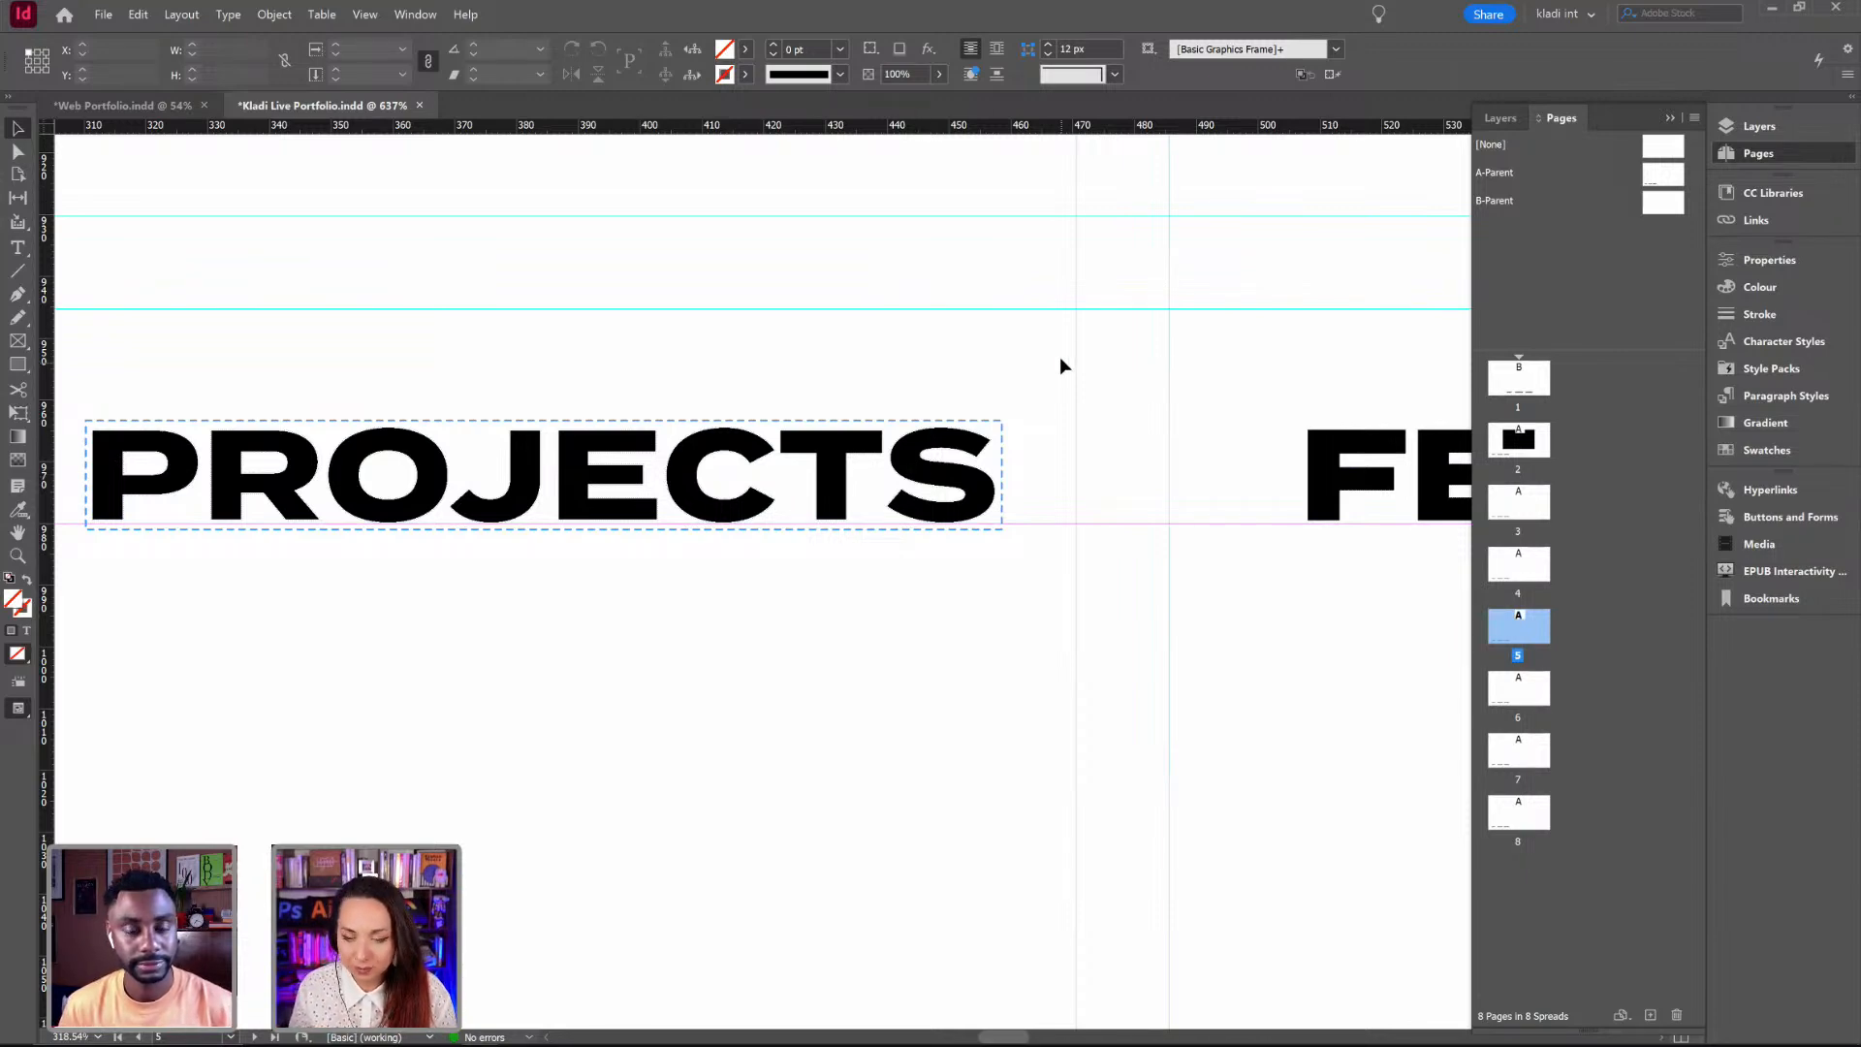
Step: Start a fresh EPUB interactivity preview, advance to page 4 and follow the PROJECTS link
left_click(1750, 573)
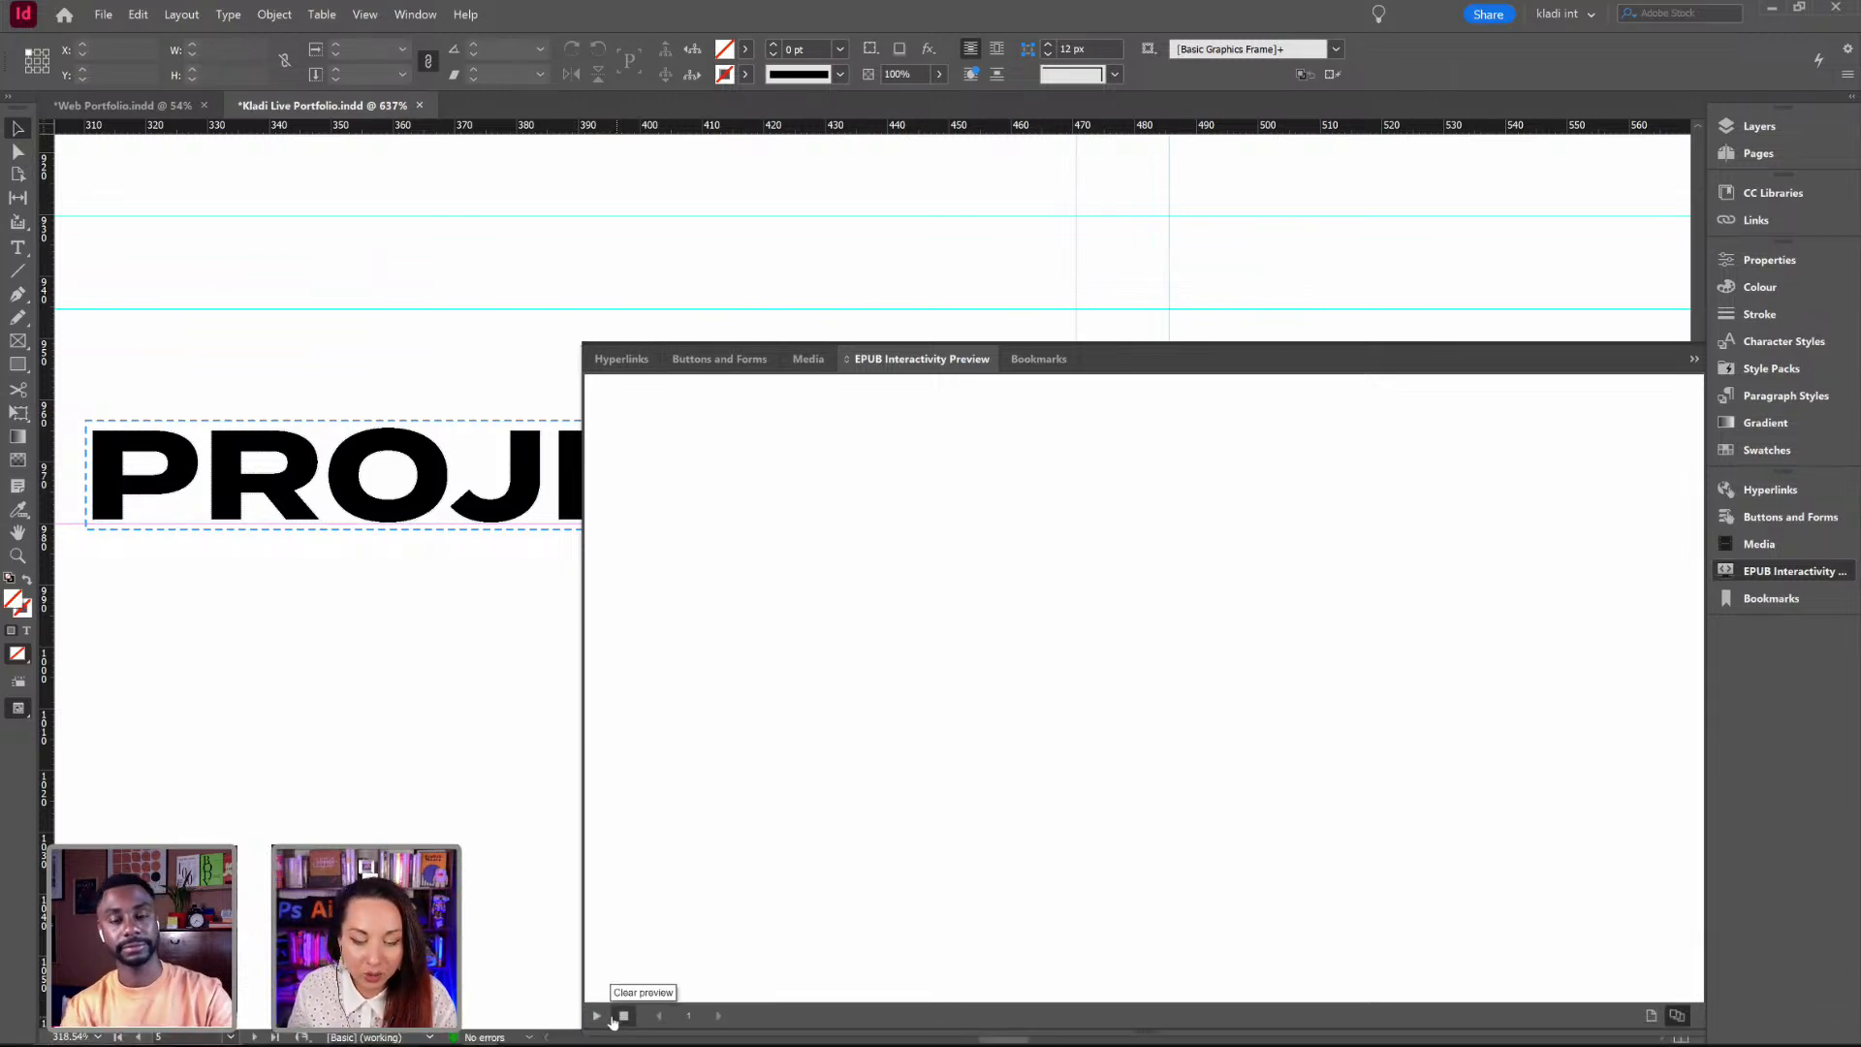
left_click(624, 1016)
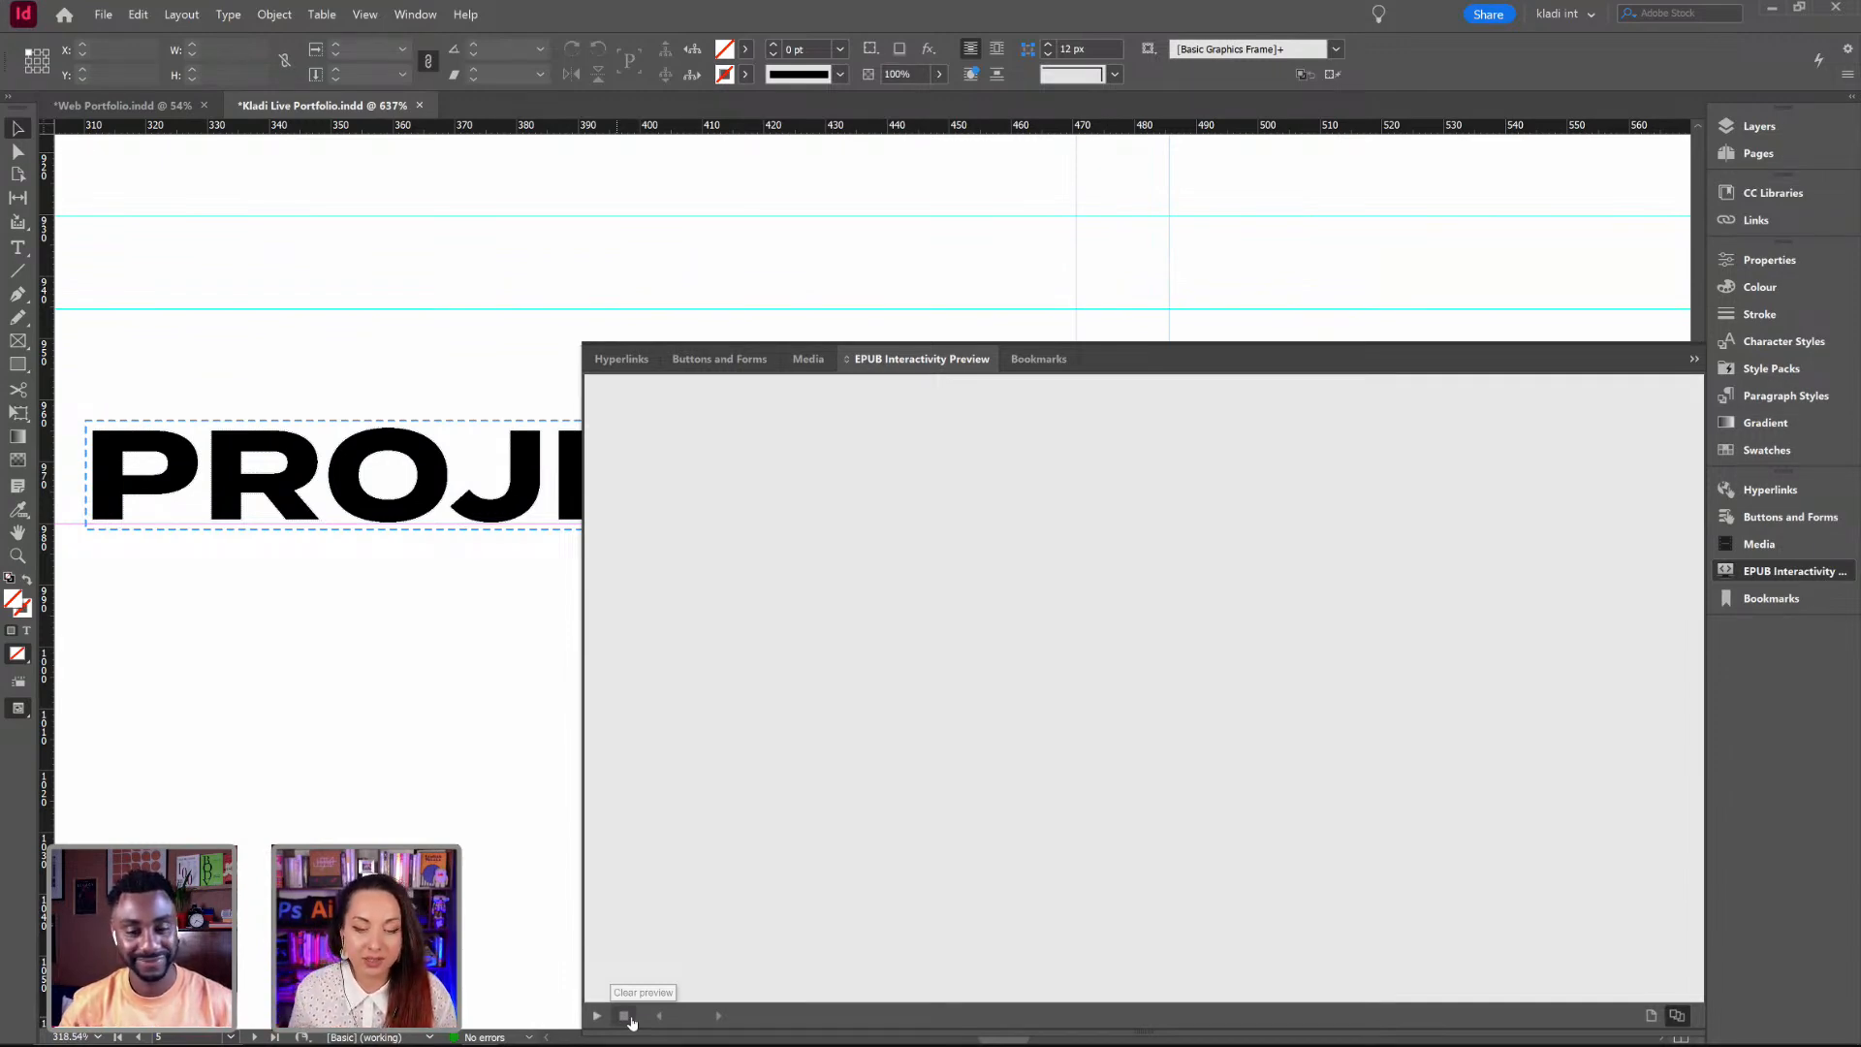
left_click(597, 1016)
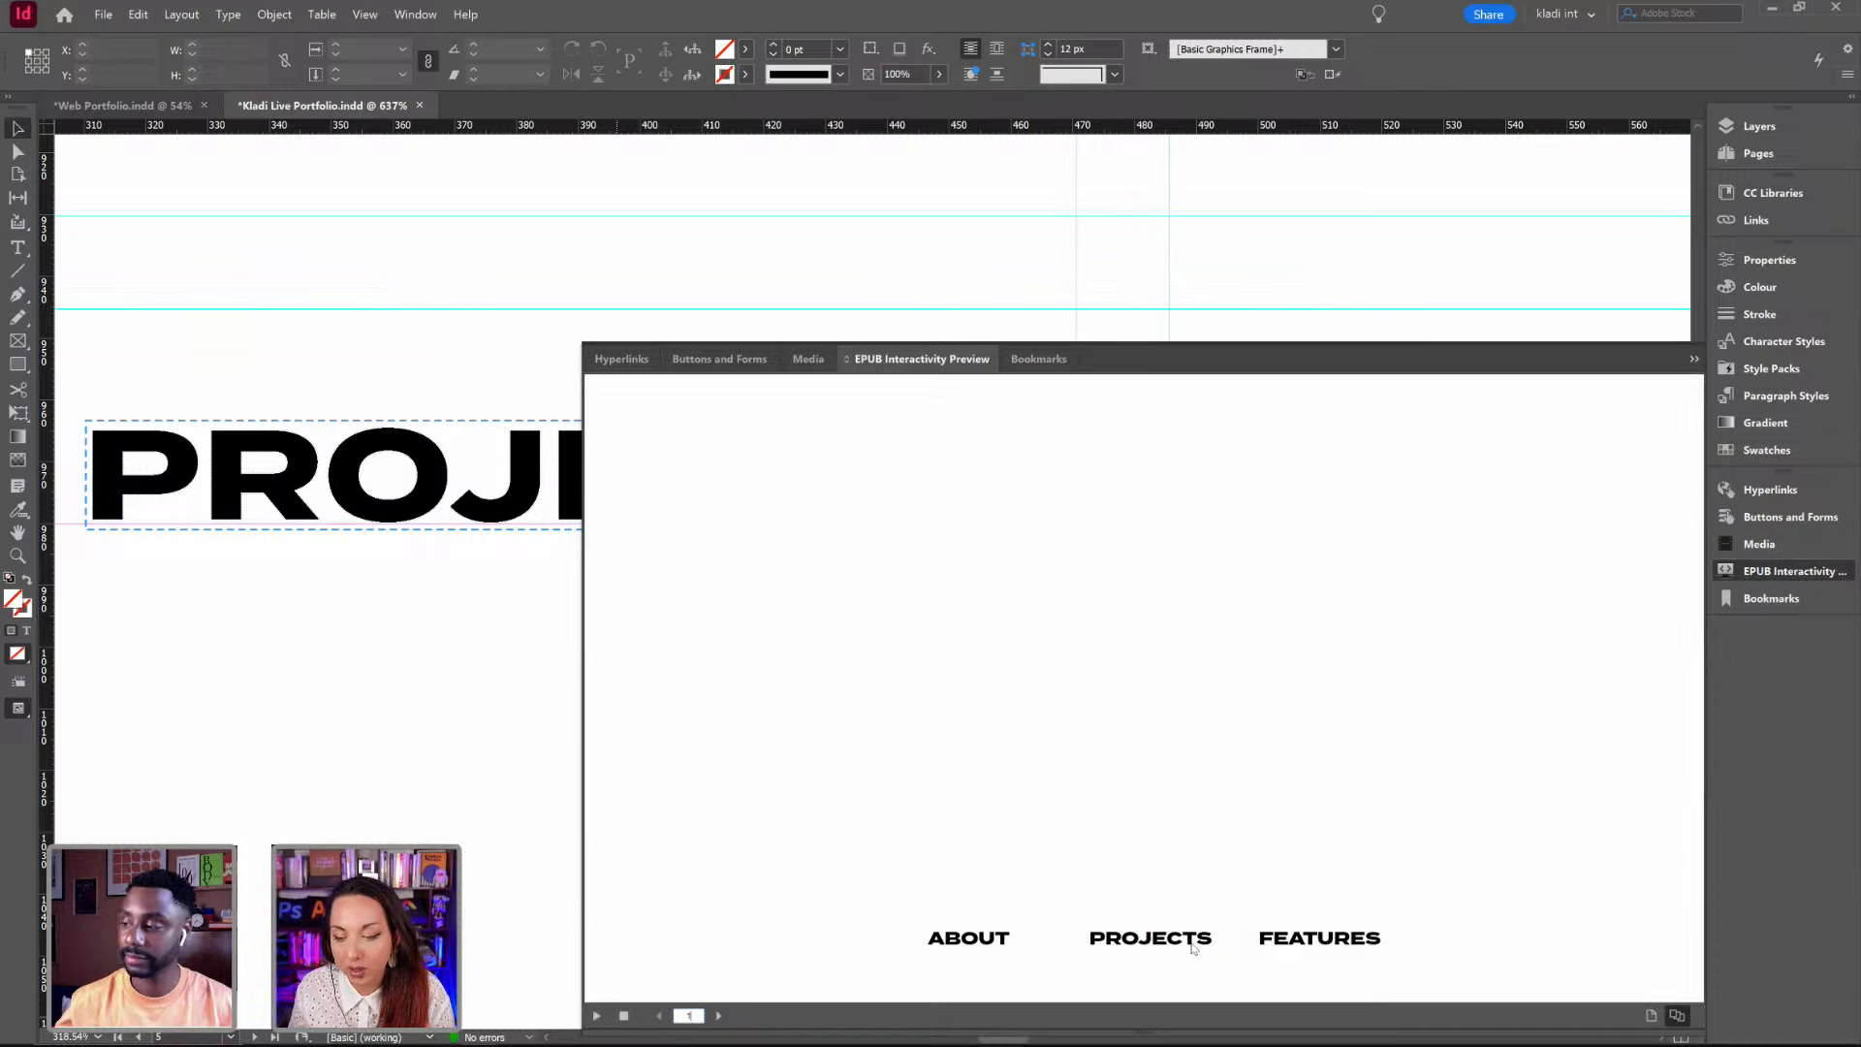
left_click(718, 1016)
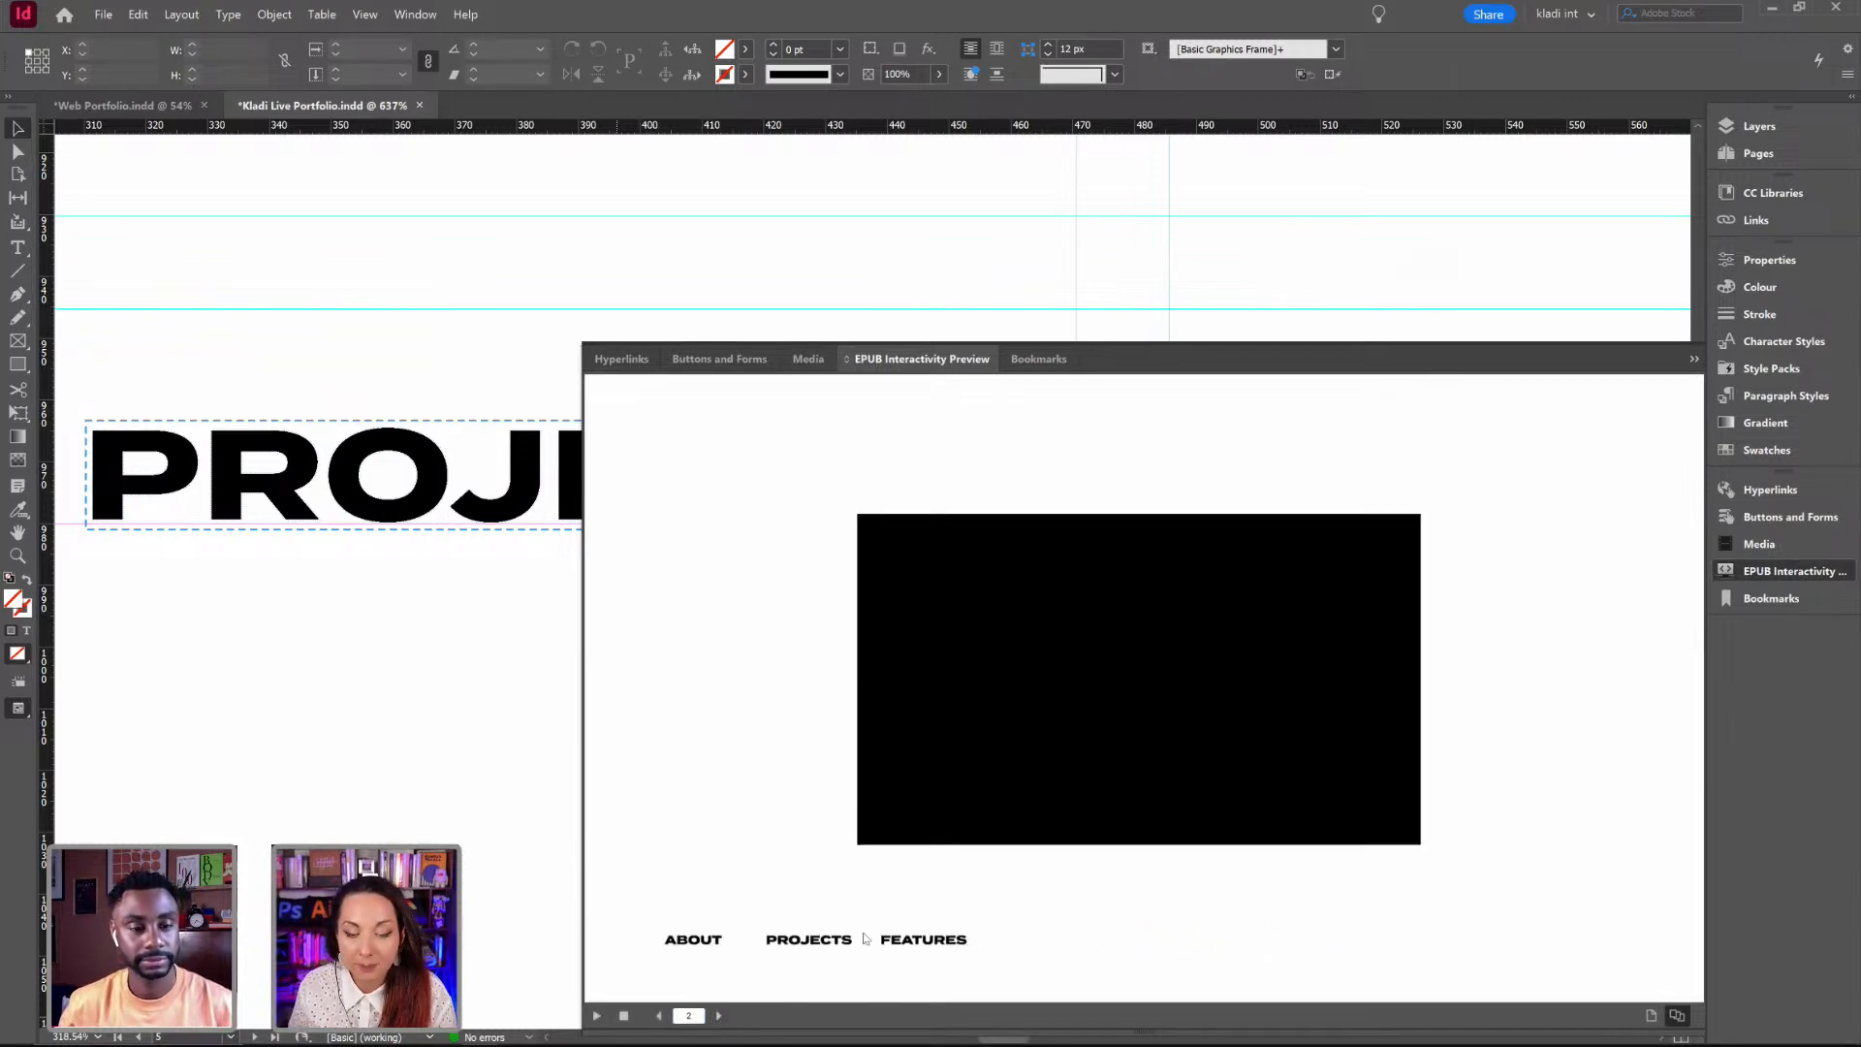
left_click(722, 1015)
left_click(720, 1015)
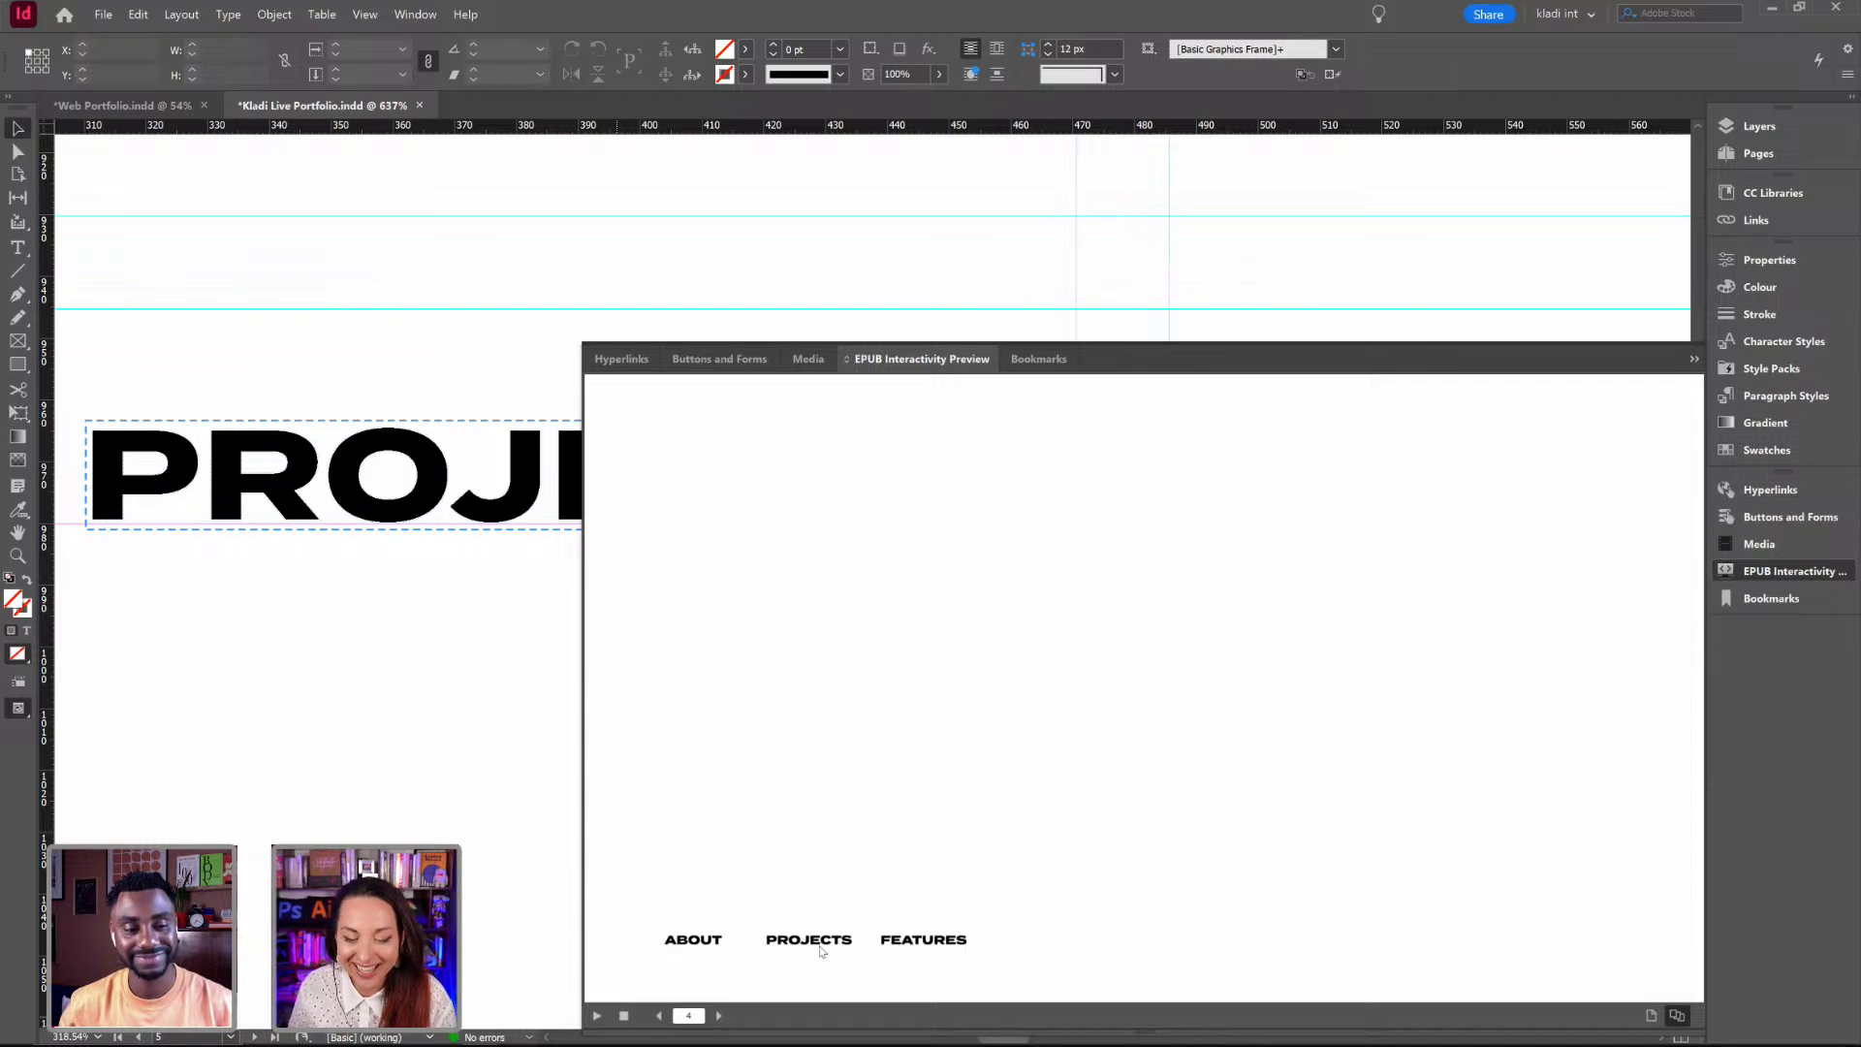
left_click(813, 945)
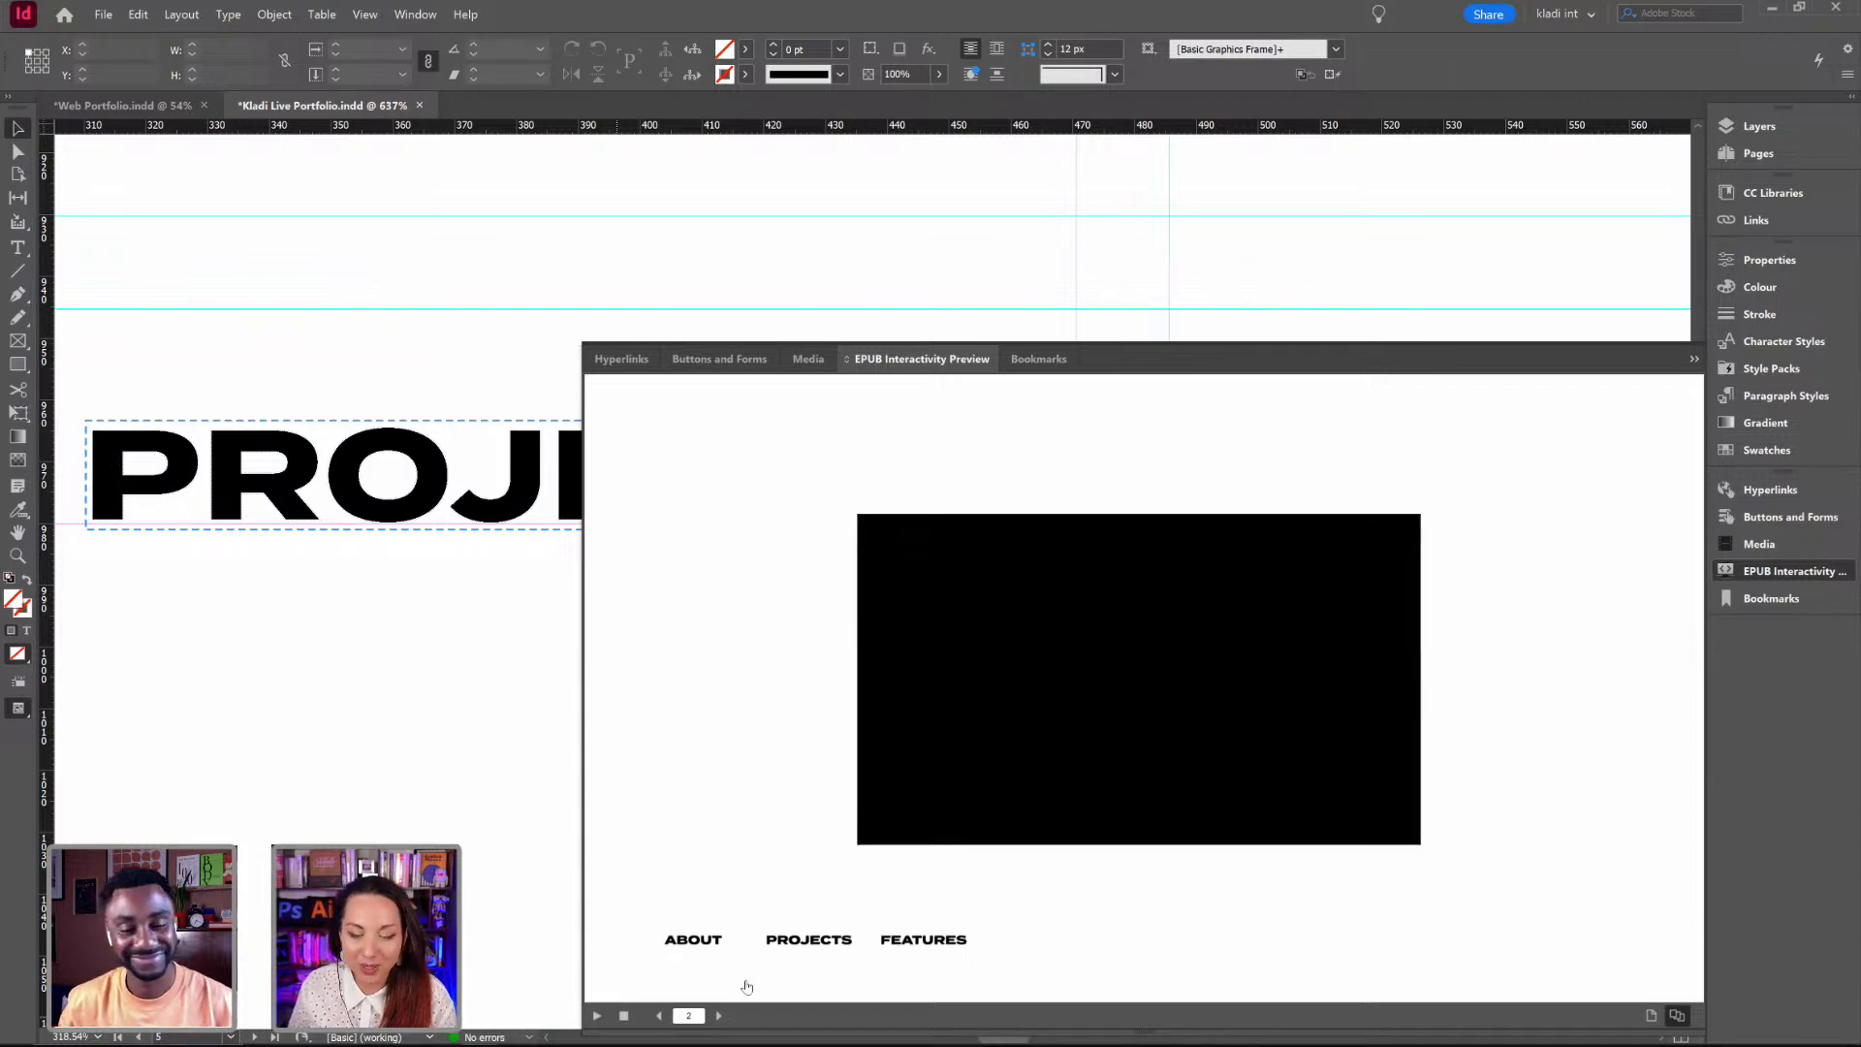
Step: Test the PROJECTS link again from a further page of the preview and close the preview
left_click(719, 1016)
left_click(719, 1016)
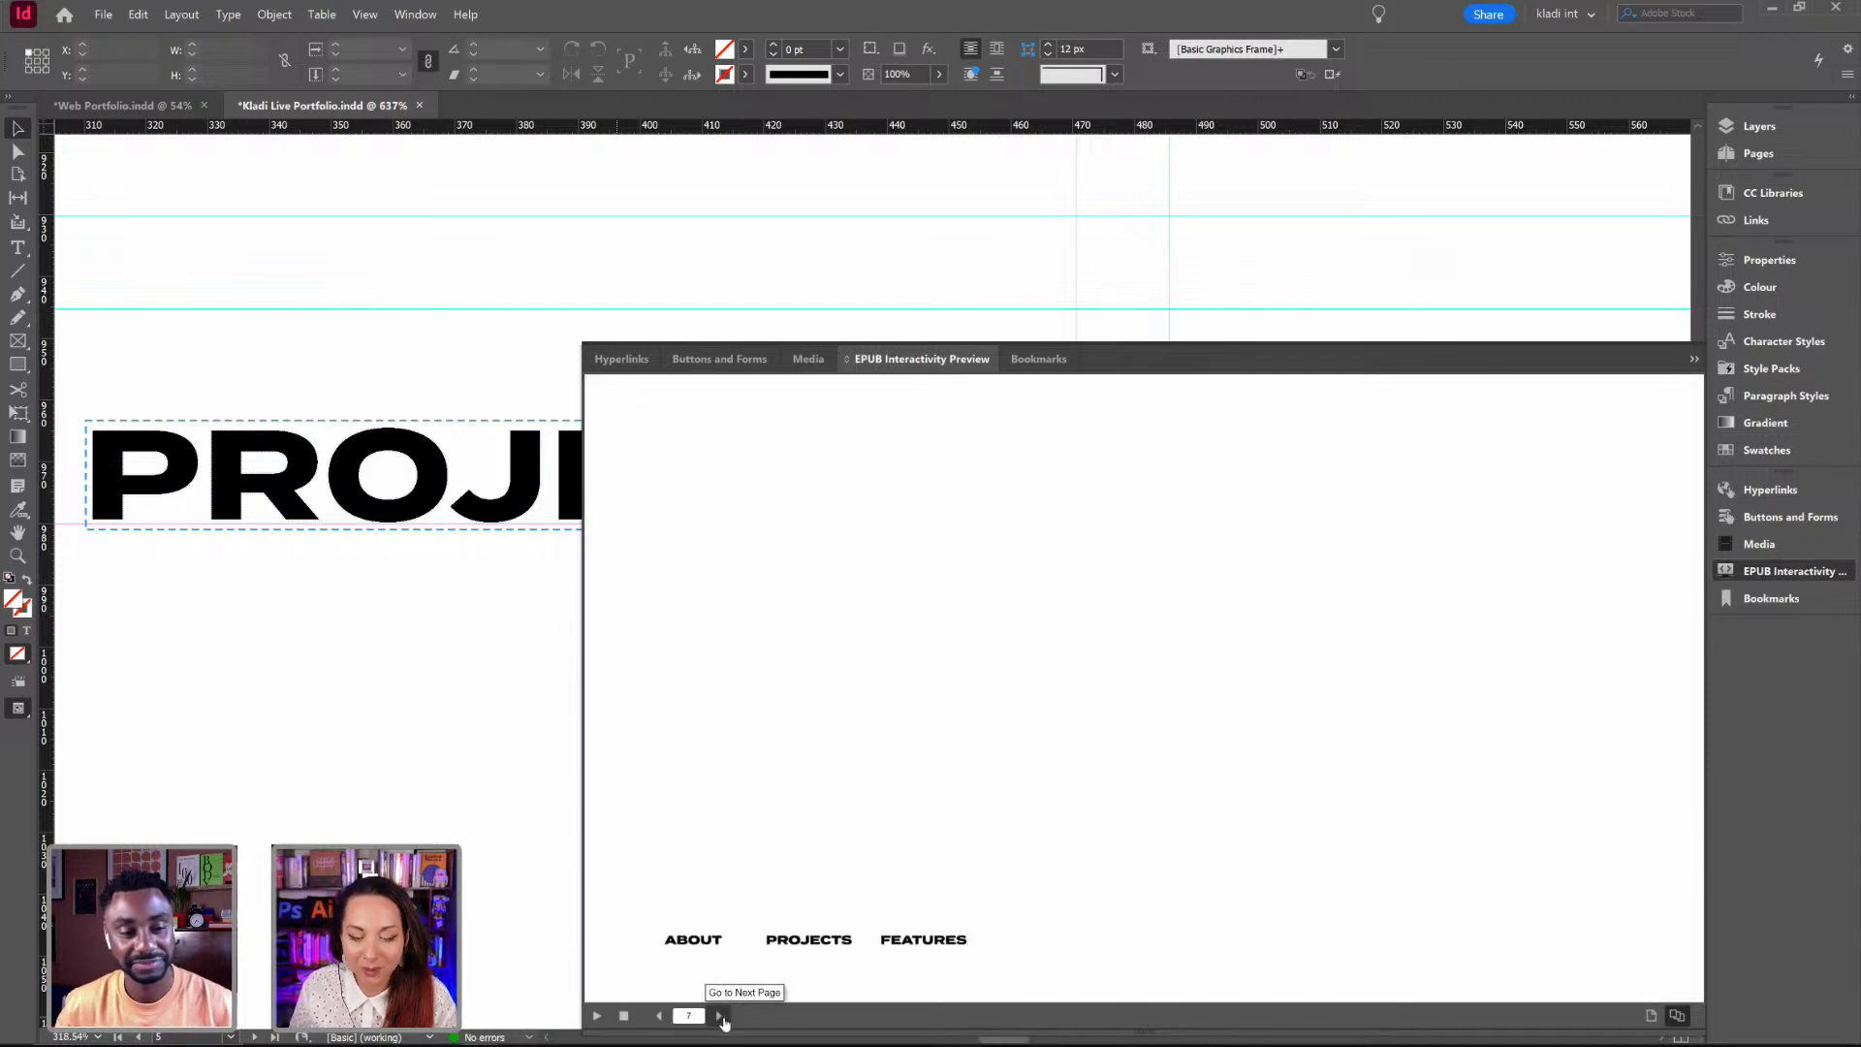
left_click(822, 945)
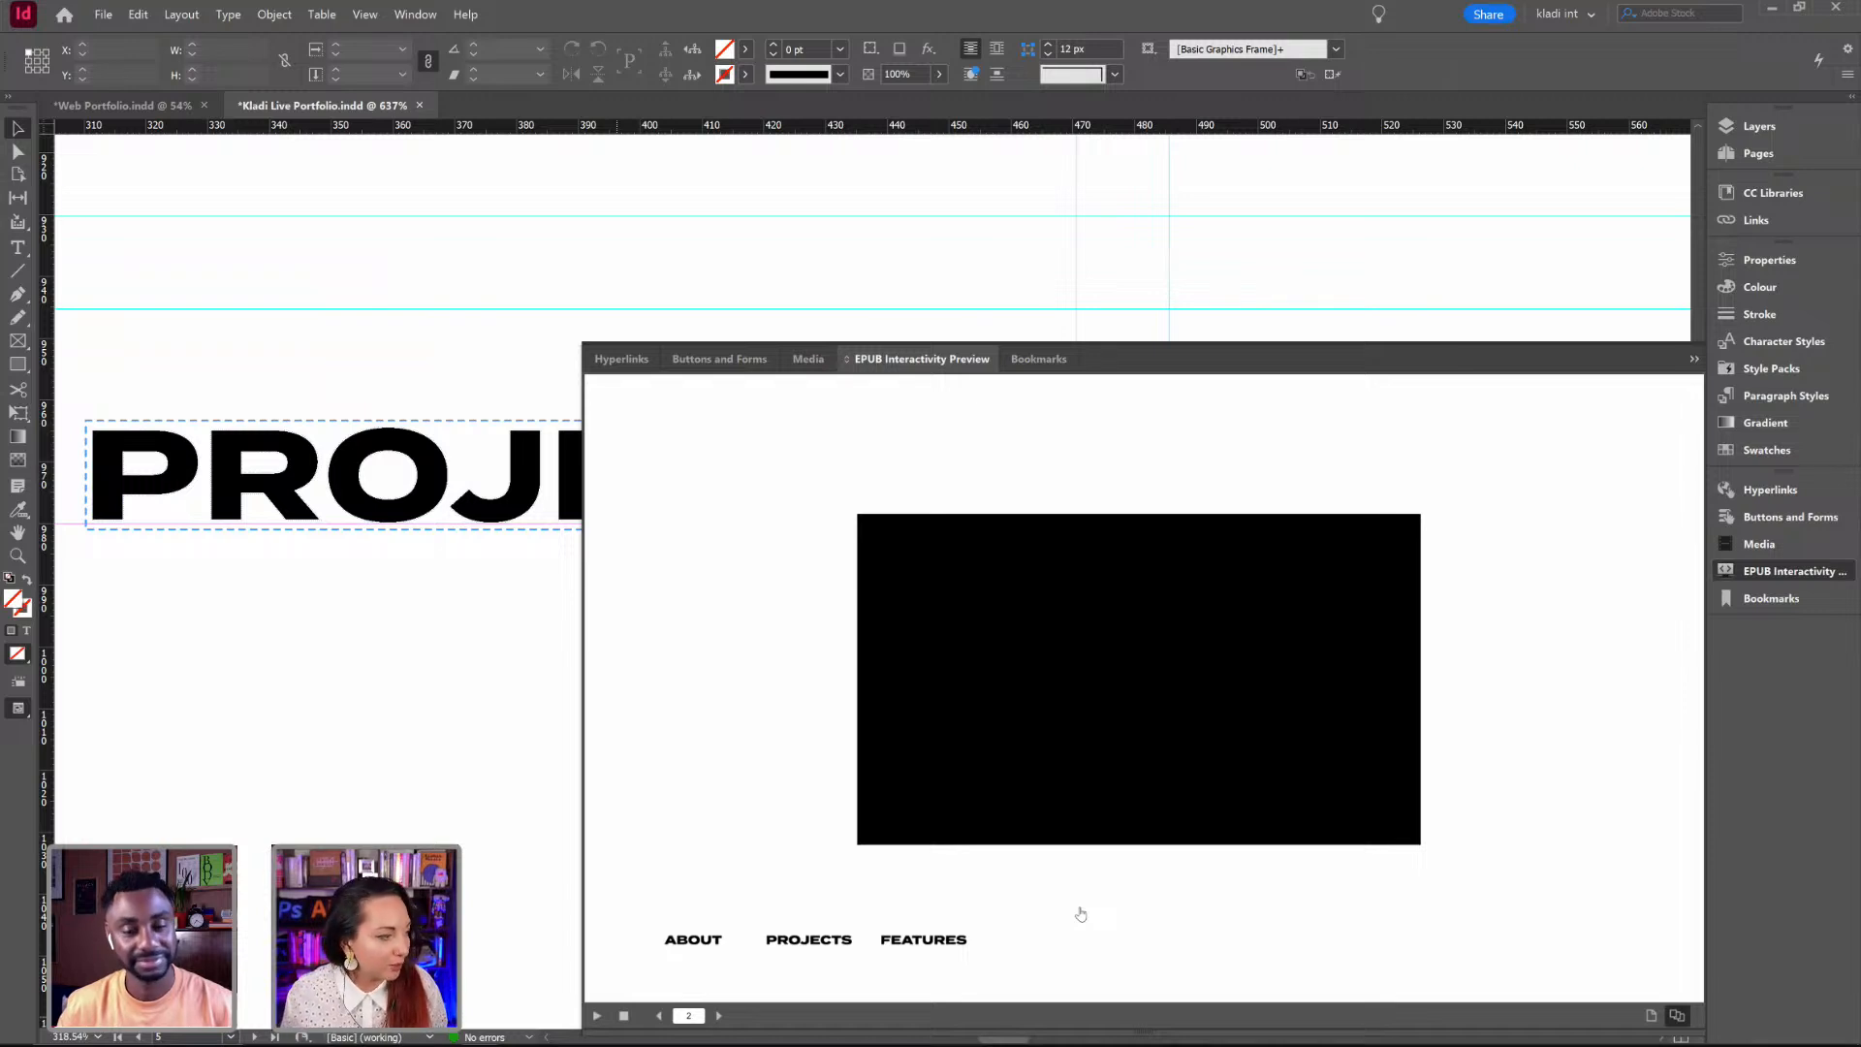
left_click(1694, 360)
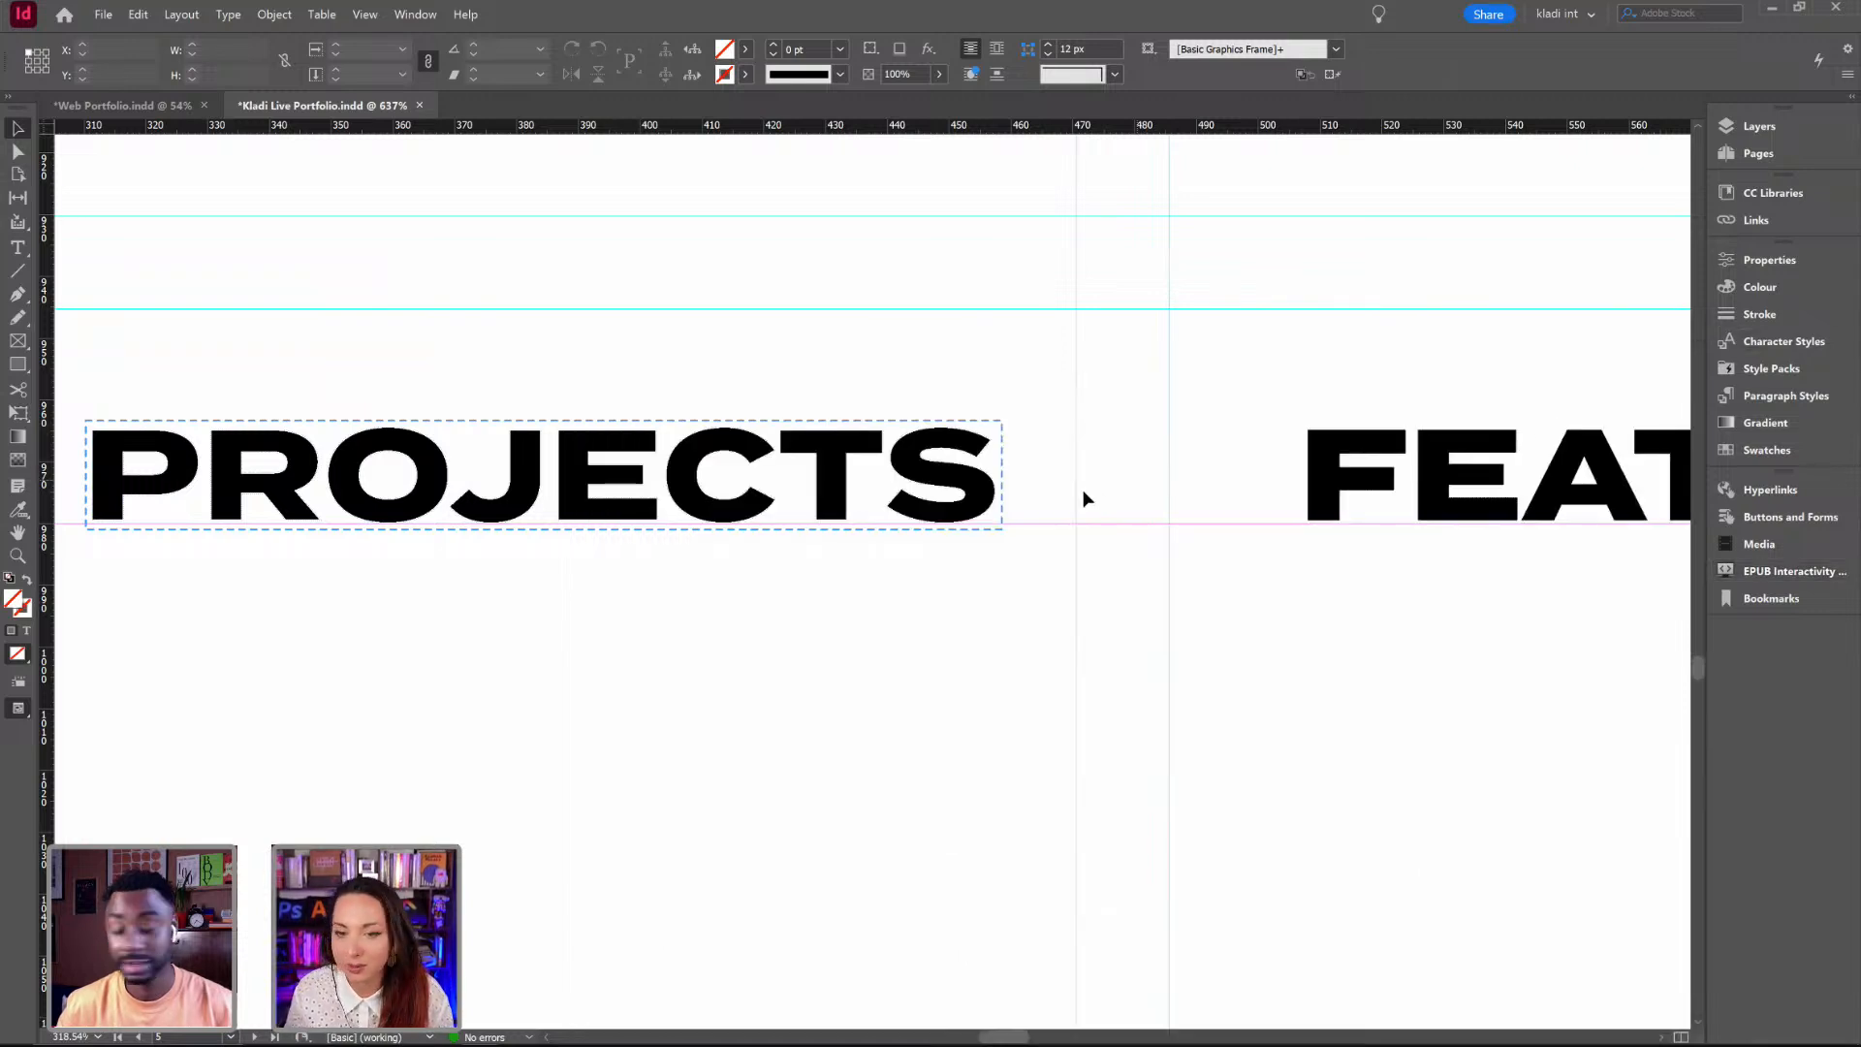
Step: On the A-Parent, create a hyperlink on the FEATURES word that links to page 8 of Kladi Live Portfolio.indd with Fixed zoom
left_click(1728, 157)
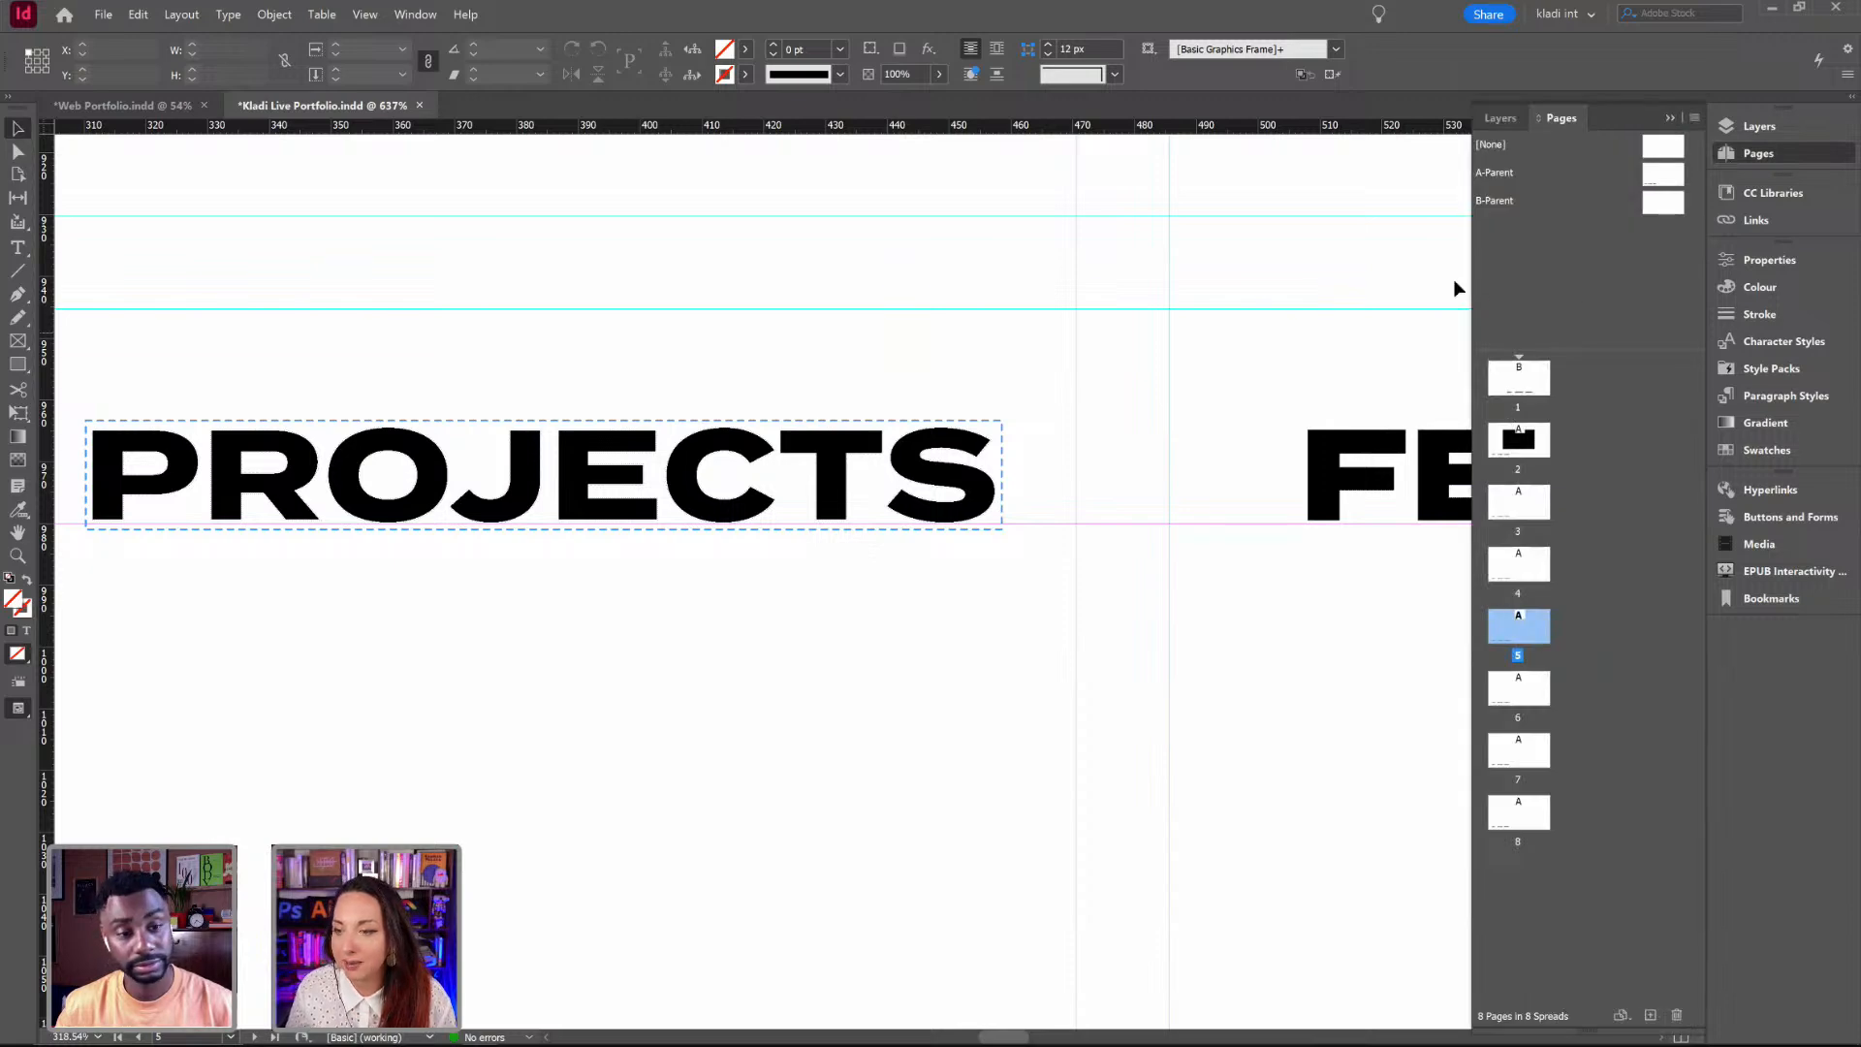
double_click(1647, 187)
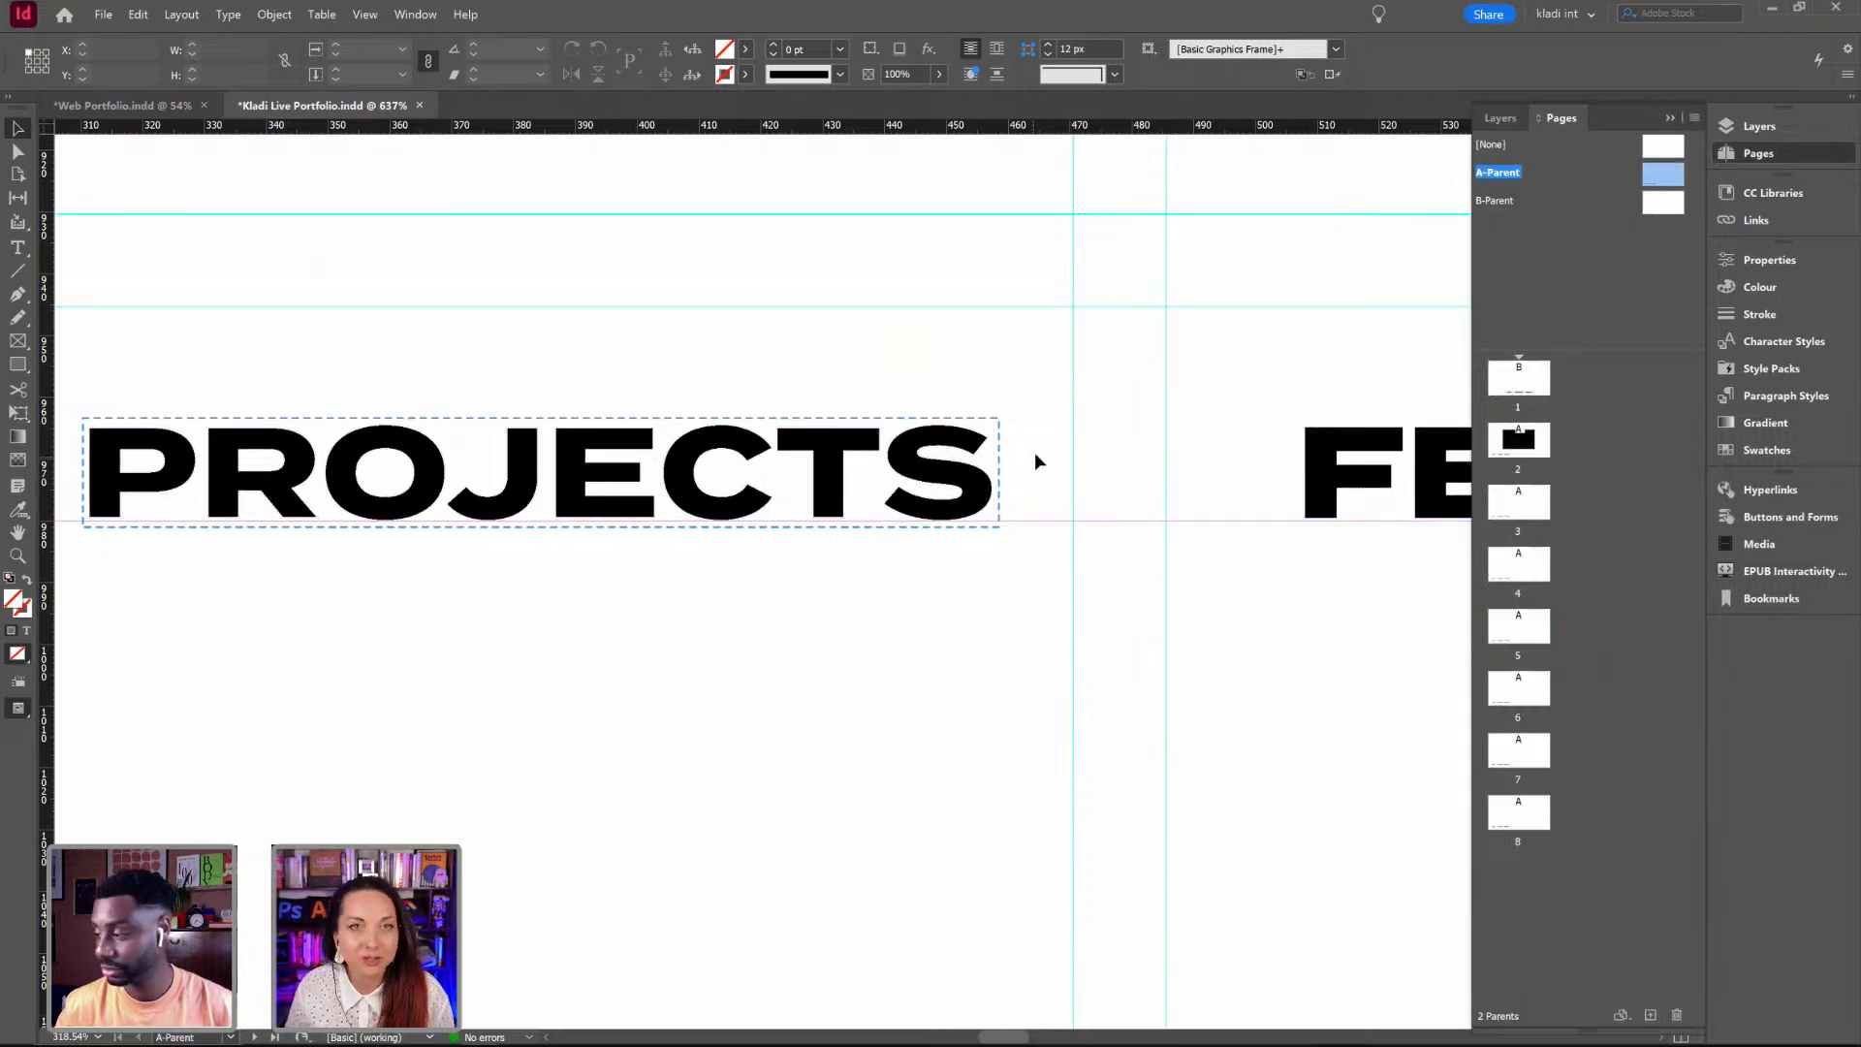
left_click_drag(1191, 441, 1254, 484)
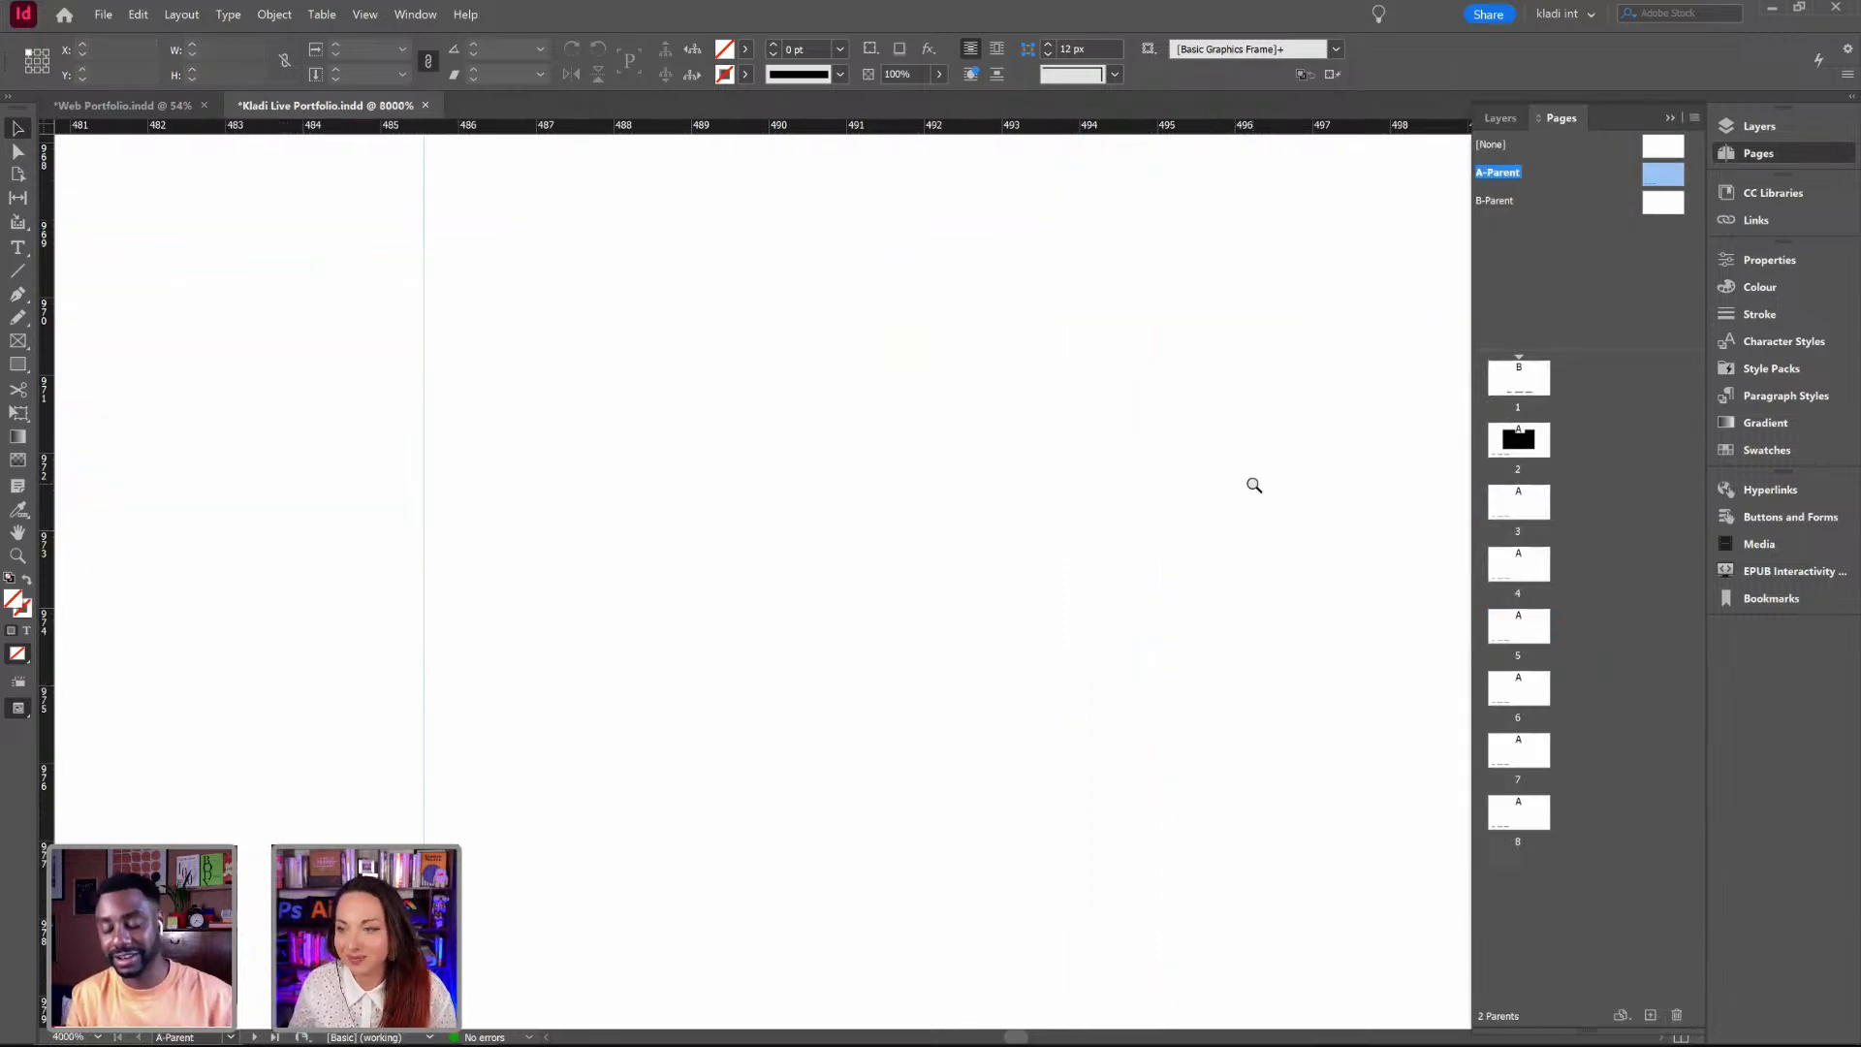
key("ctrl+minus")
key("ctrl+minus")
key("ctrl+minus")
key("ctrl+minus")
key("ctrl+minus")
key("ctrl+minus")
key("ctrl+minus")
key("ctrl+minus")
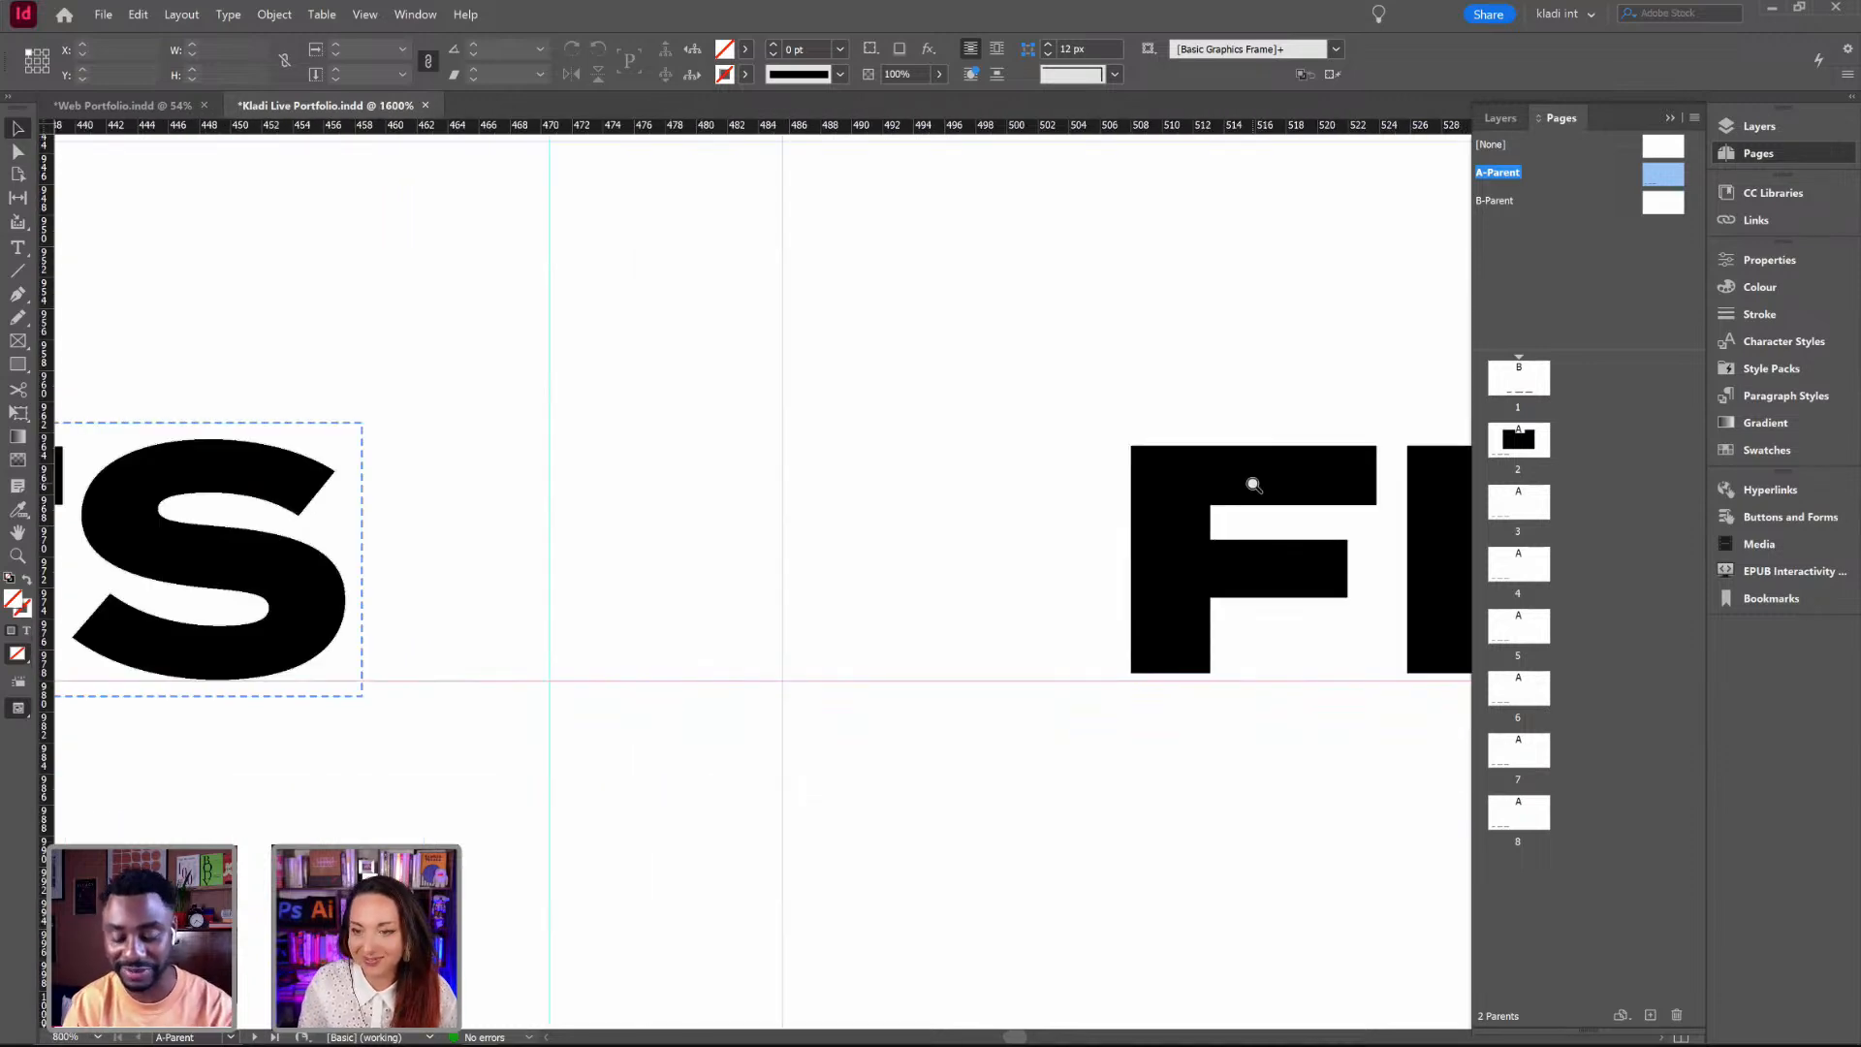
key("ctrl+minus")
key("ctrl+minus")
key("ctrl+minus")
key("ctrl+minus")
key("ctrl+minus")
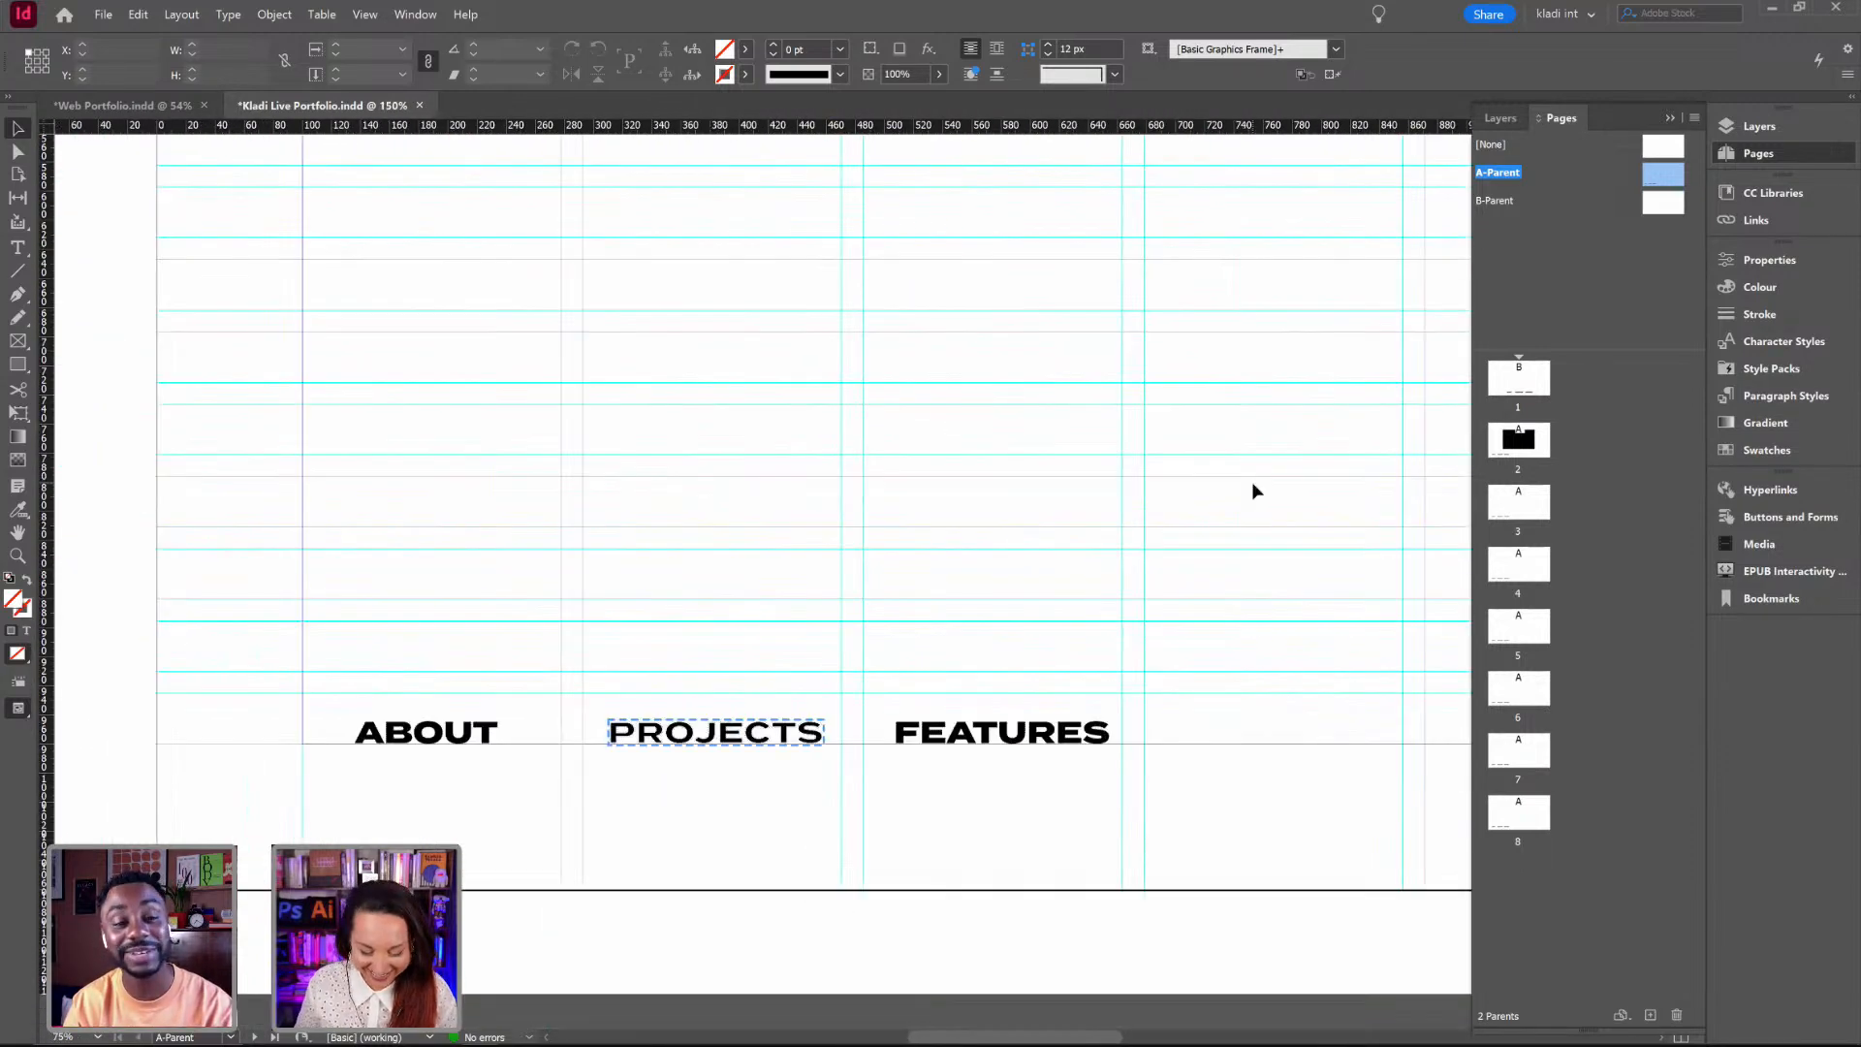
left_click(1018, 724)
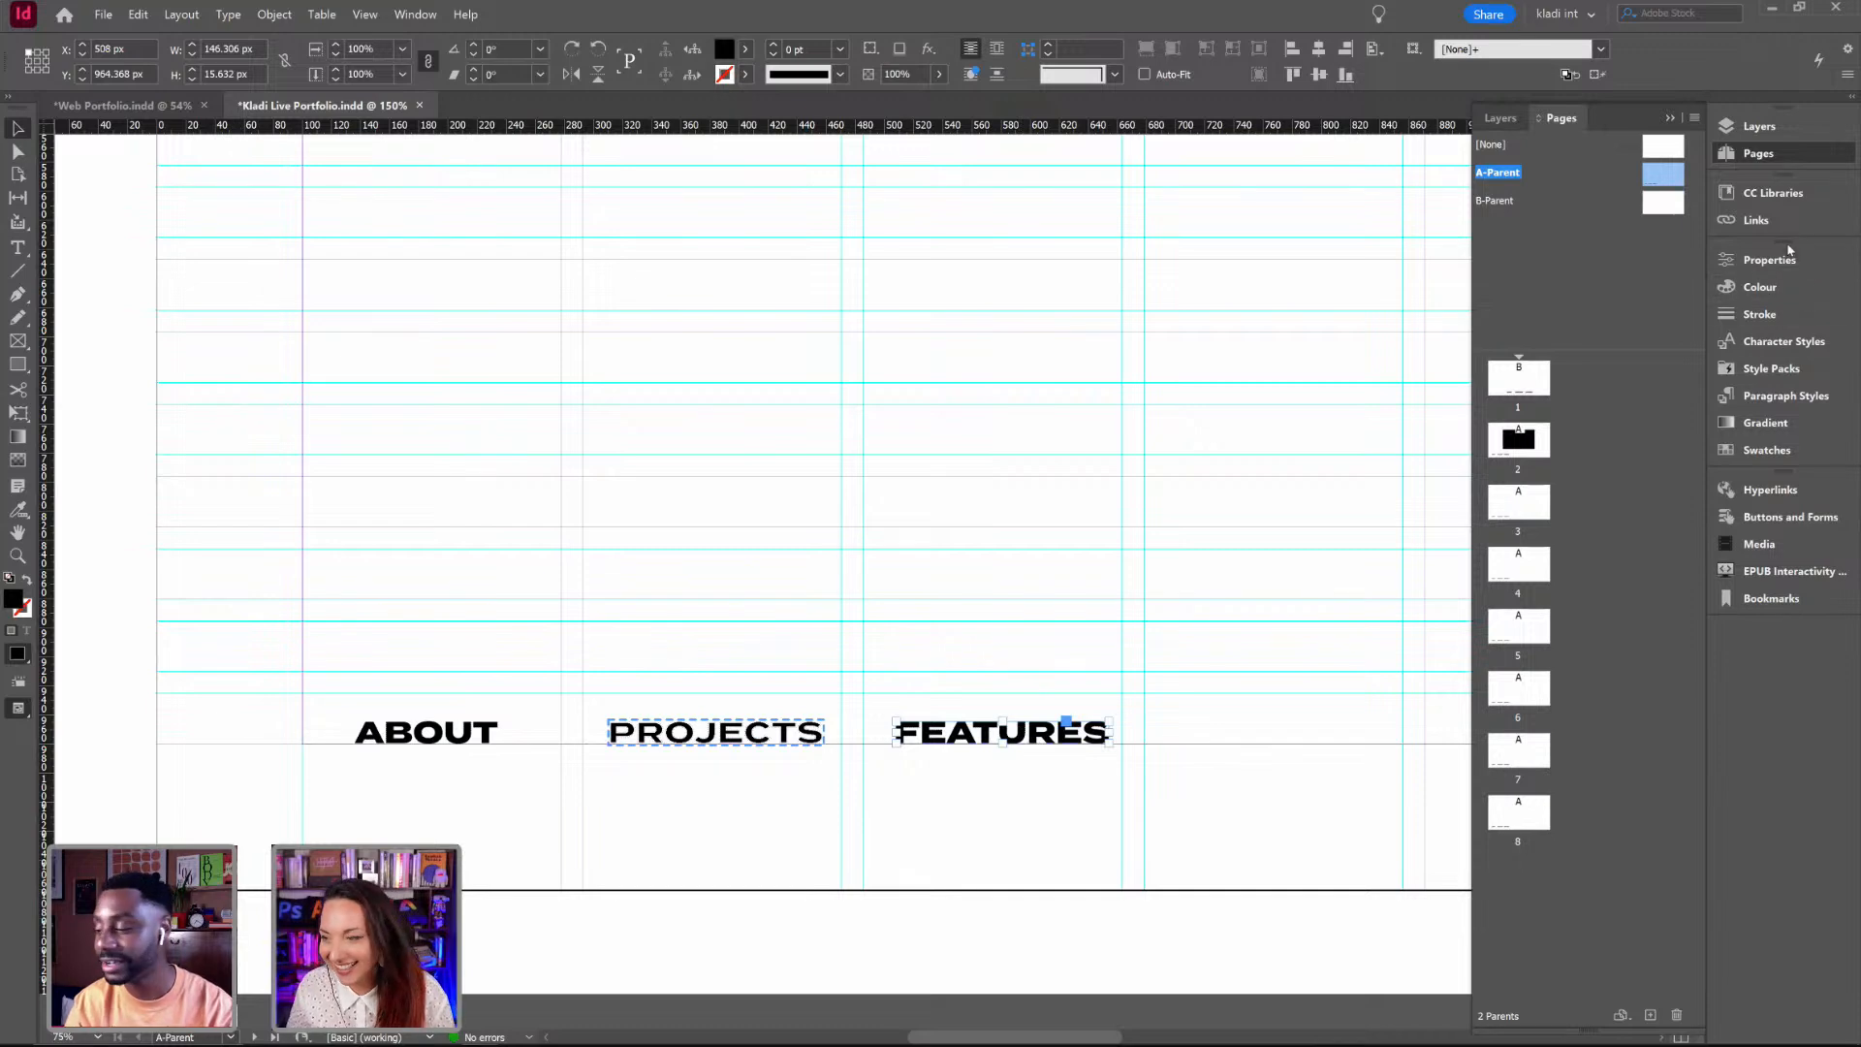
left_click(1770, 490)
left_click(1649, 771)
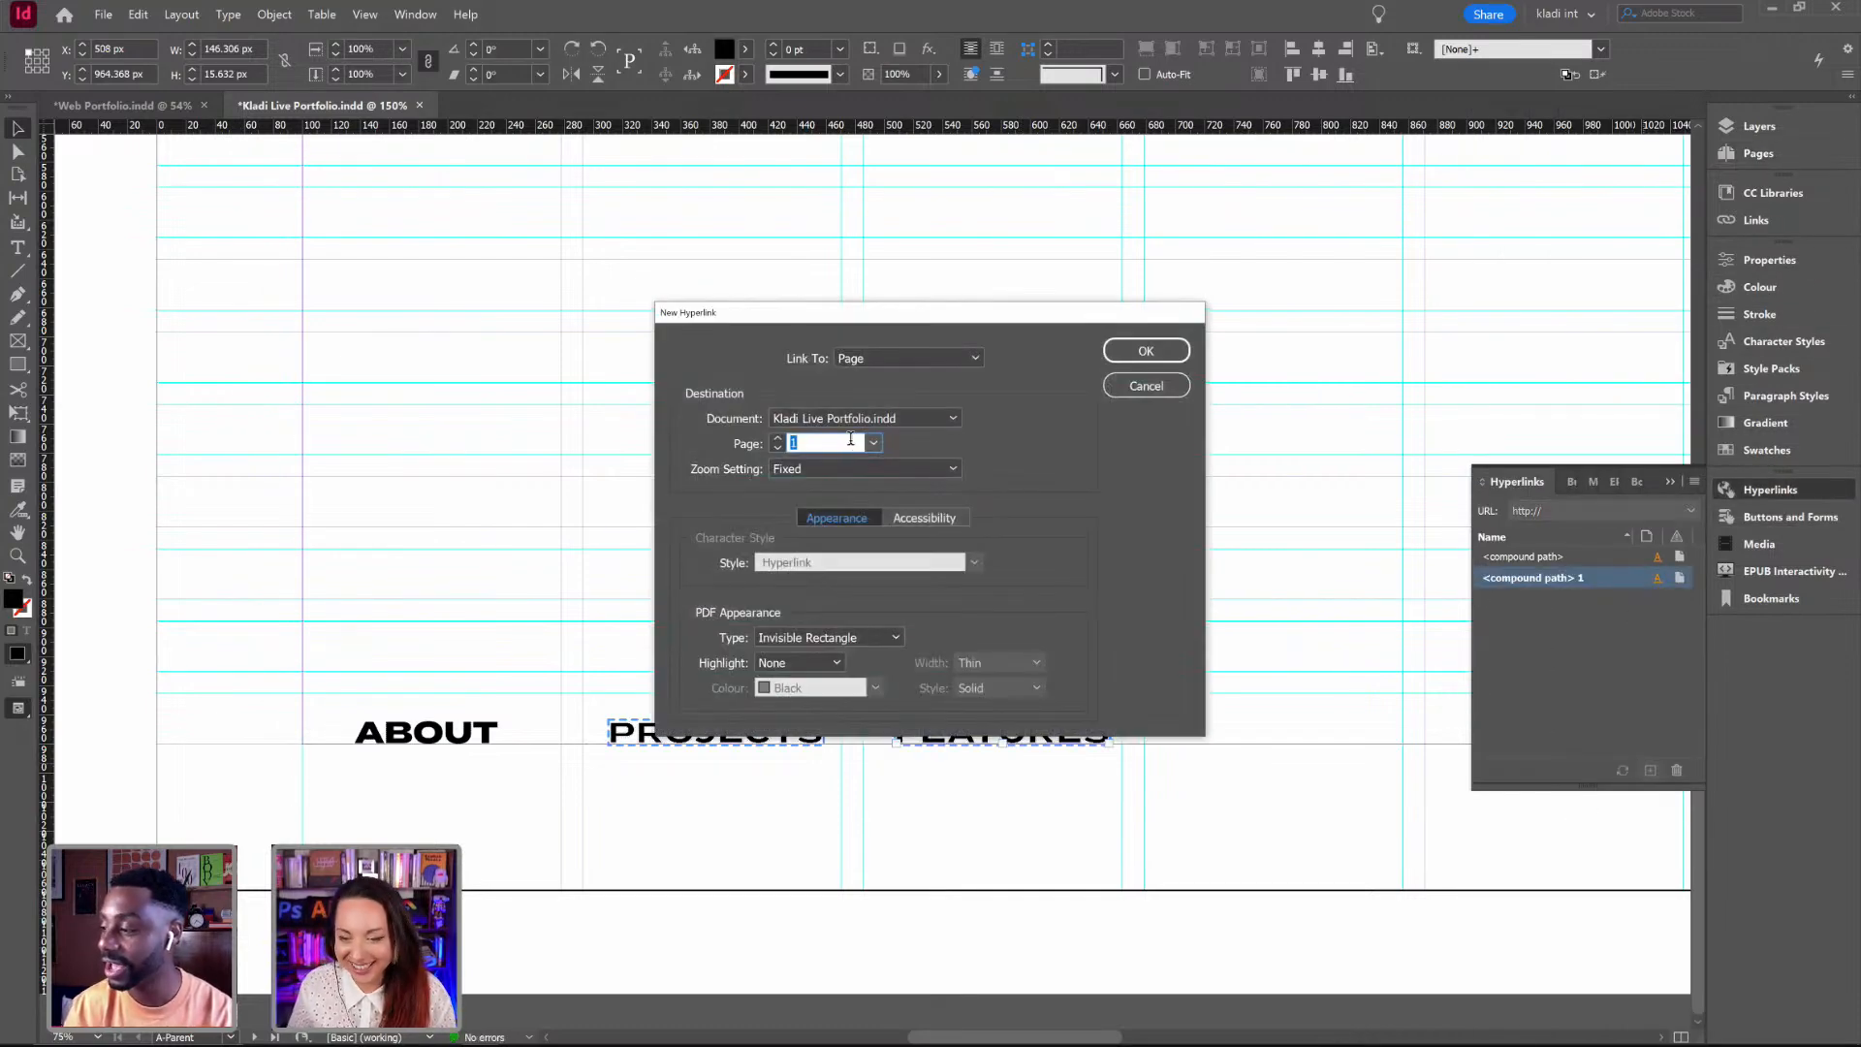
type("8")
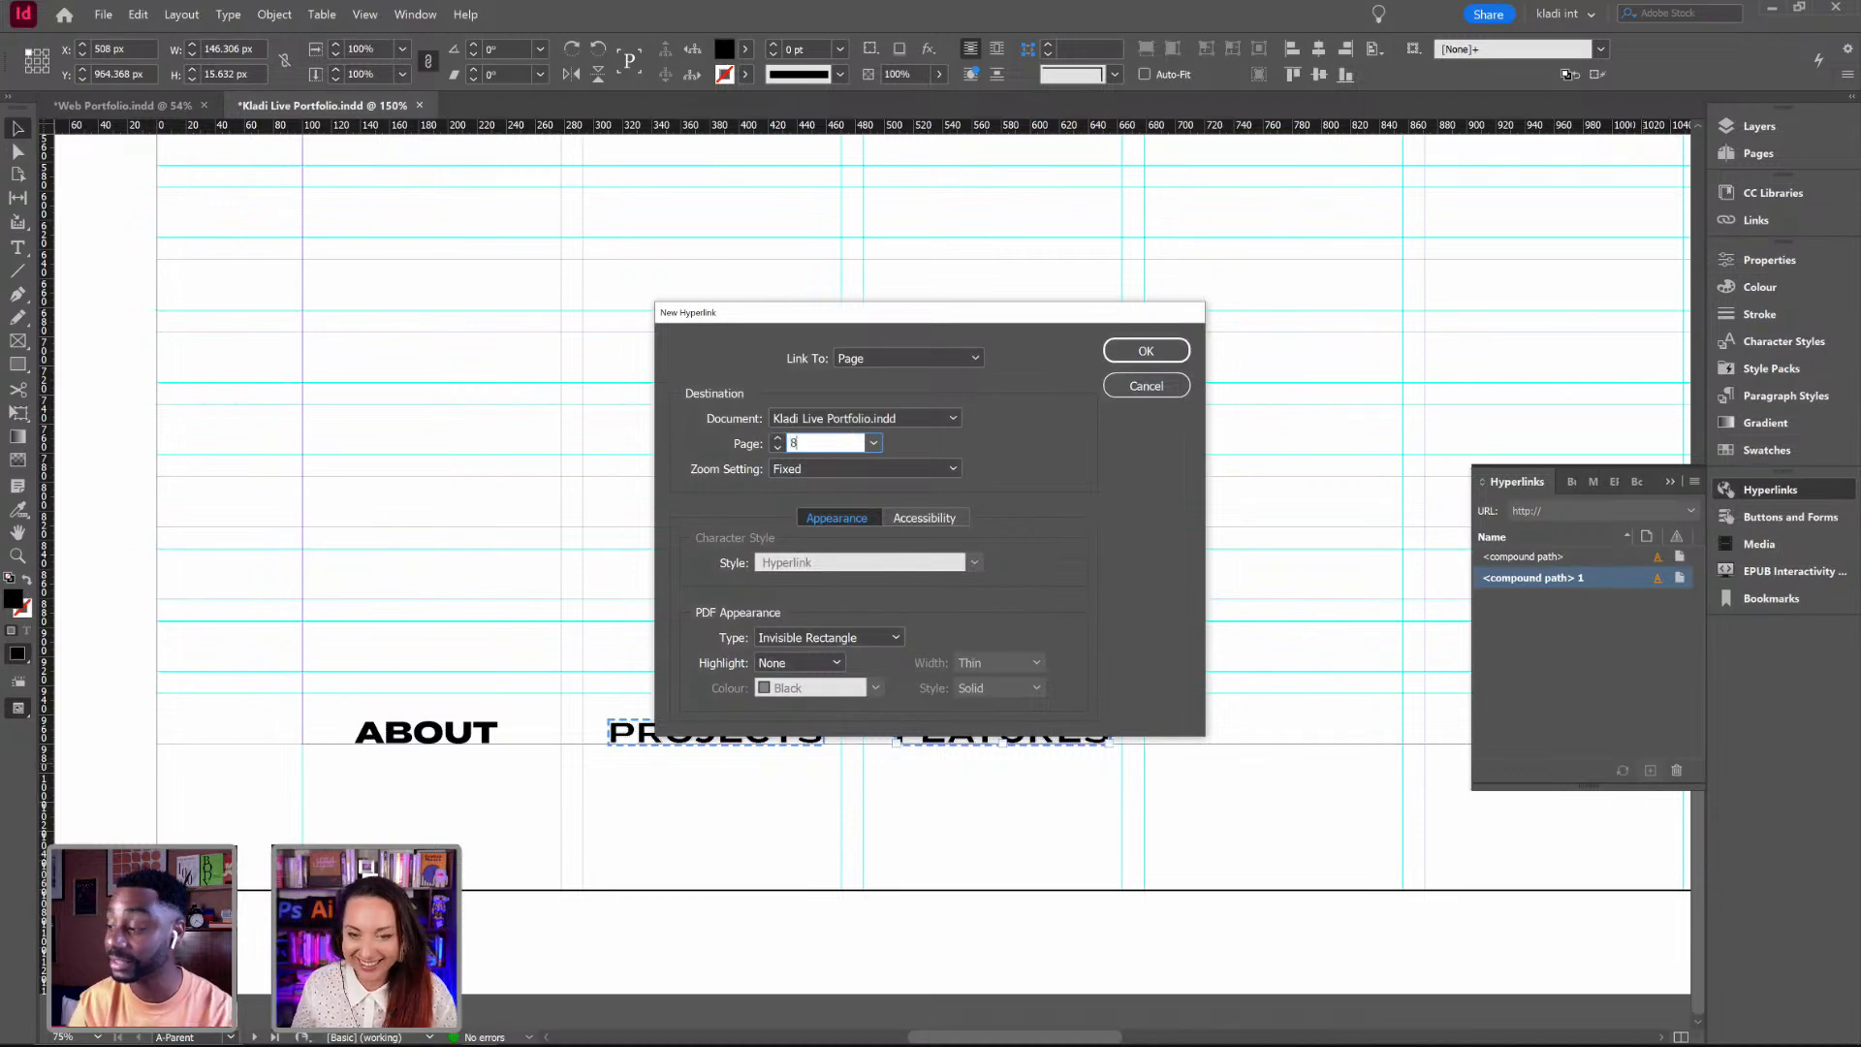
left_click(1146, 351)
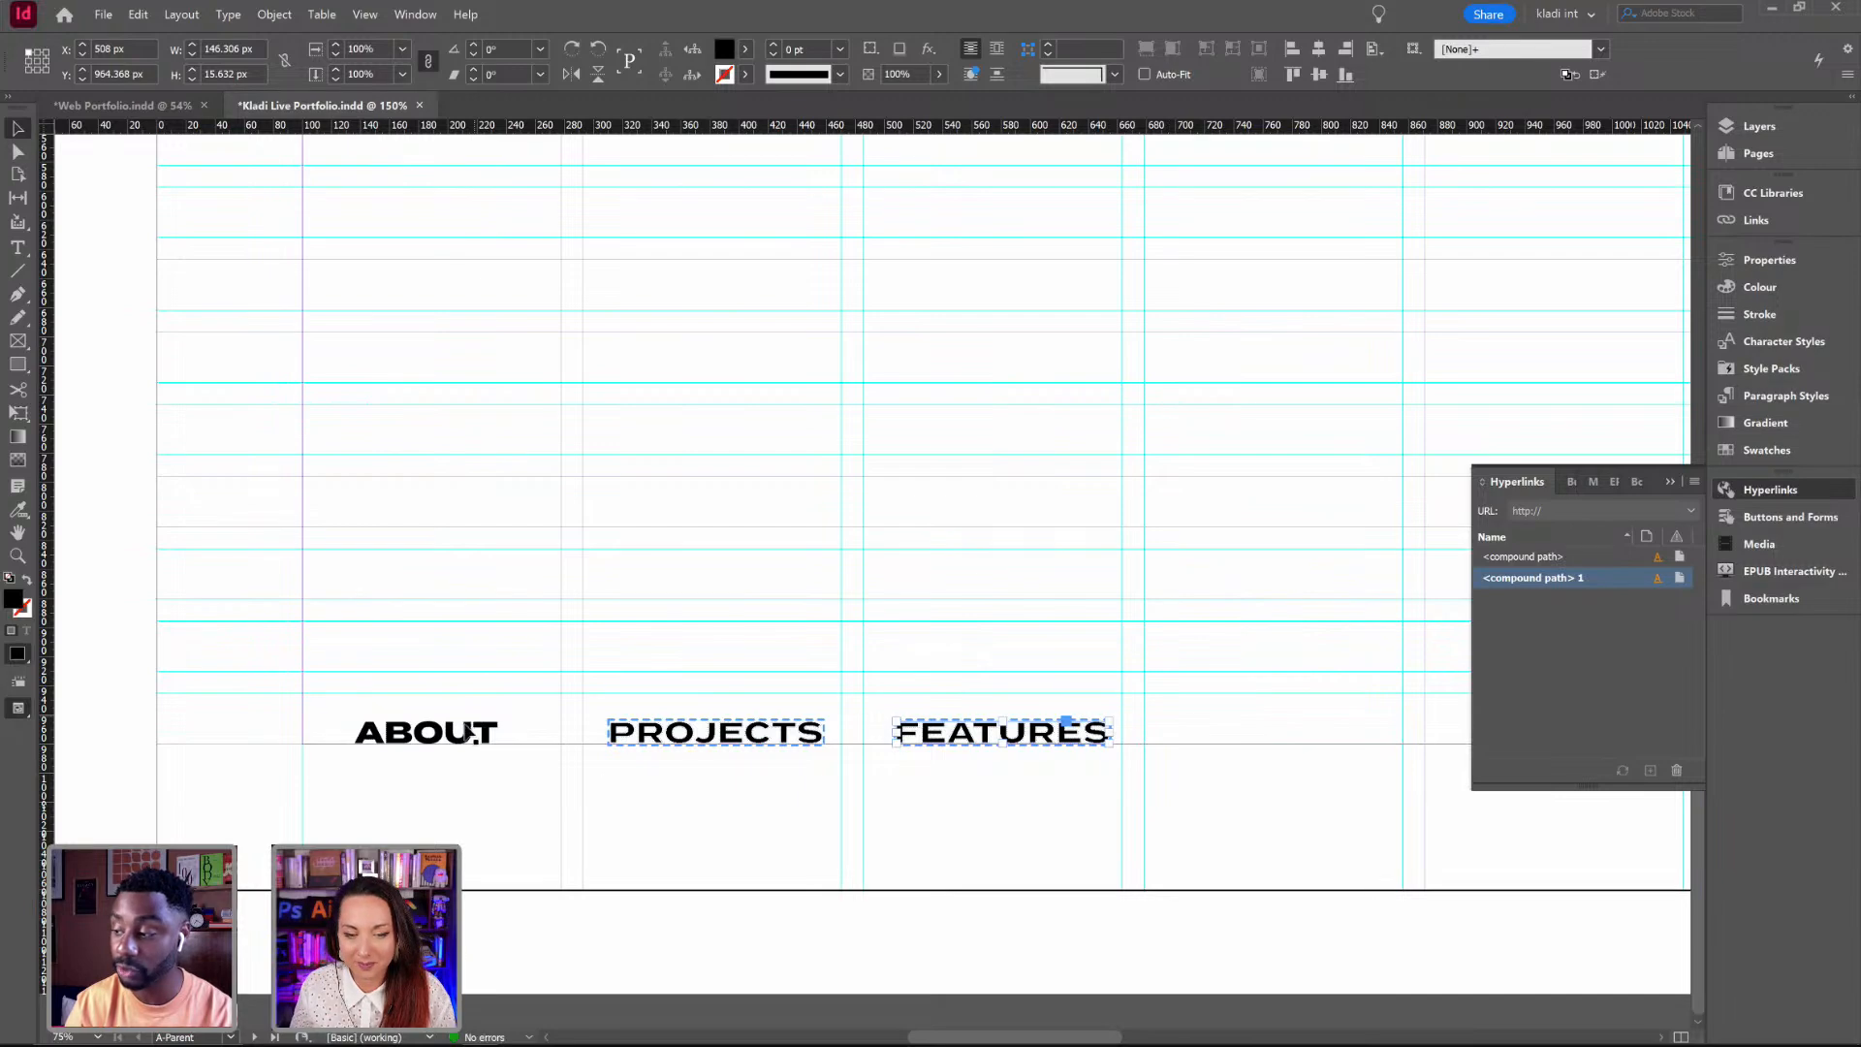
Step: Create a hyperlink on the A-Parent's ABOUT word that links to page 7 of Kladi Live Portfolio.indd with Fixed zoom
left_click(472, 736)
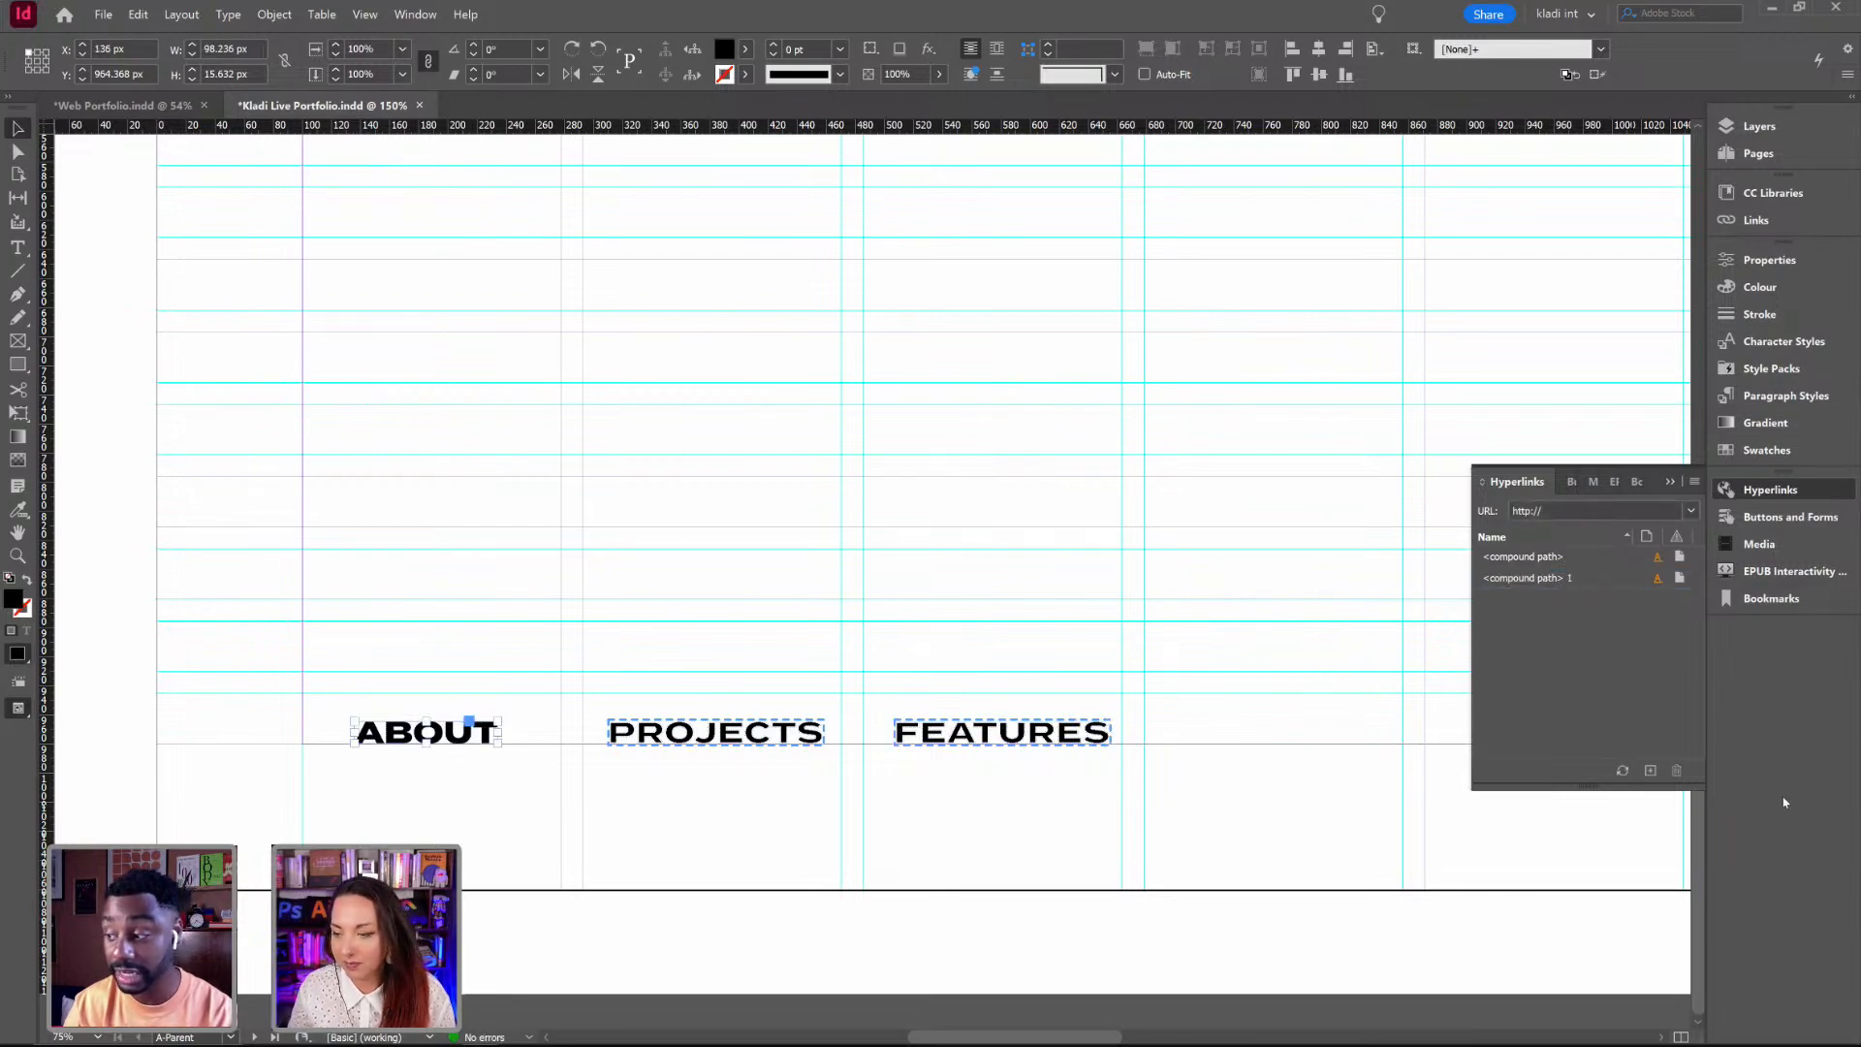
left_click(1649, 771)
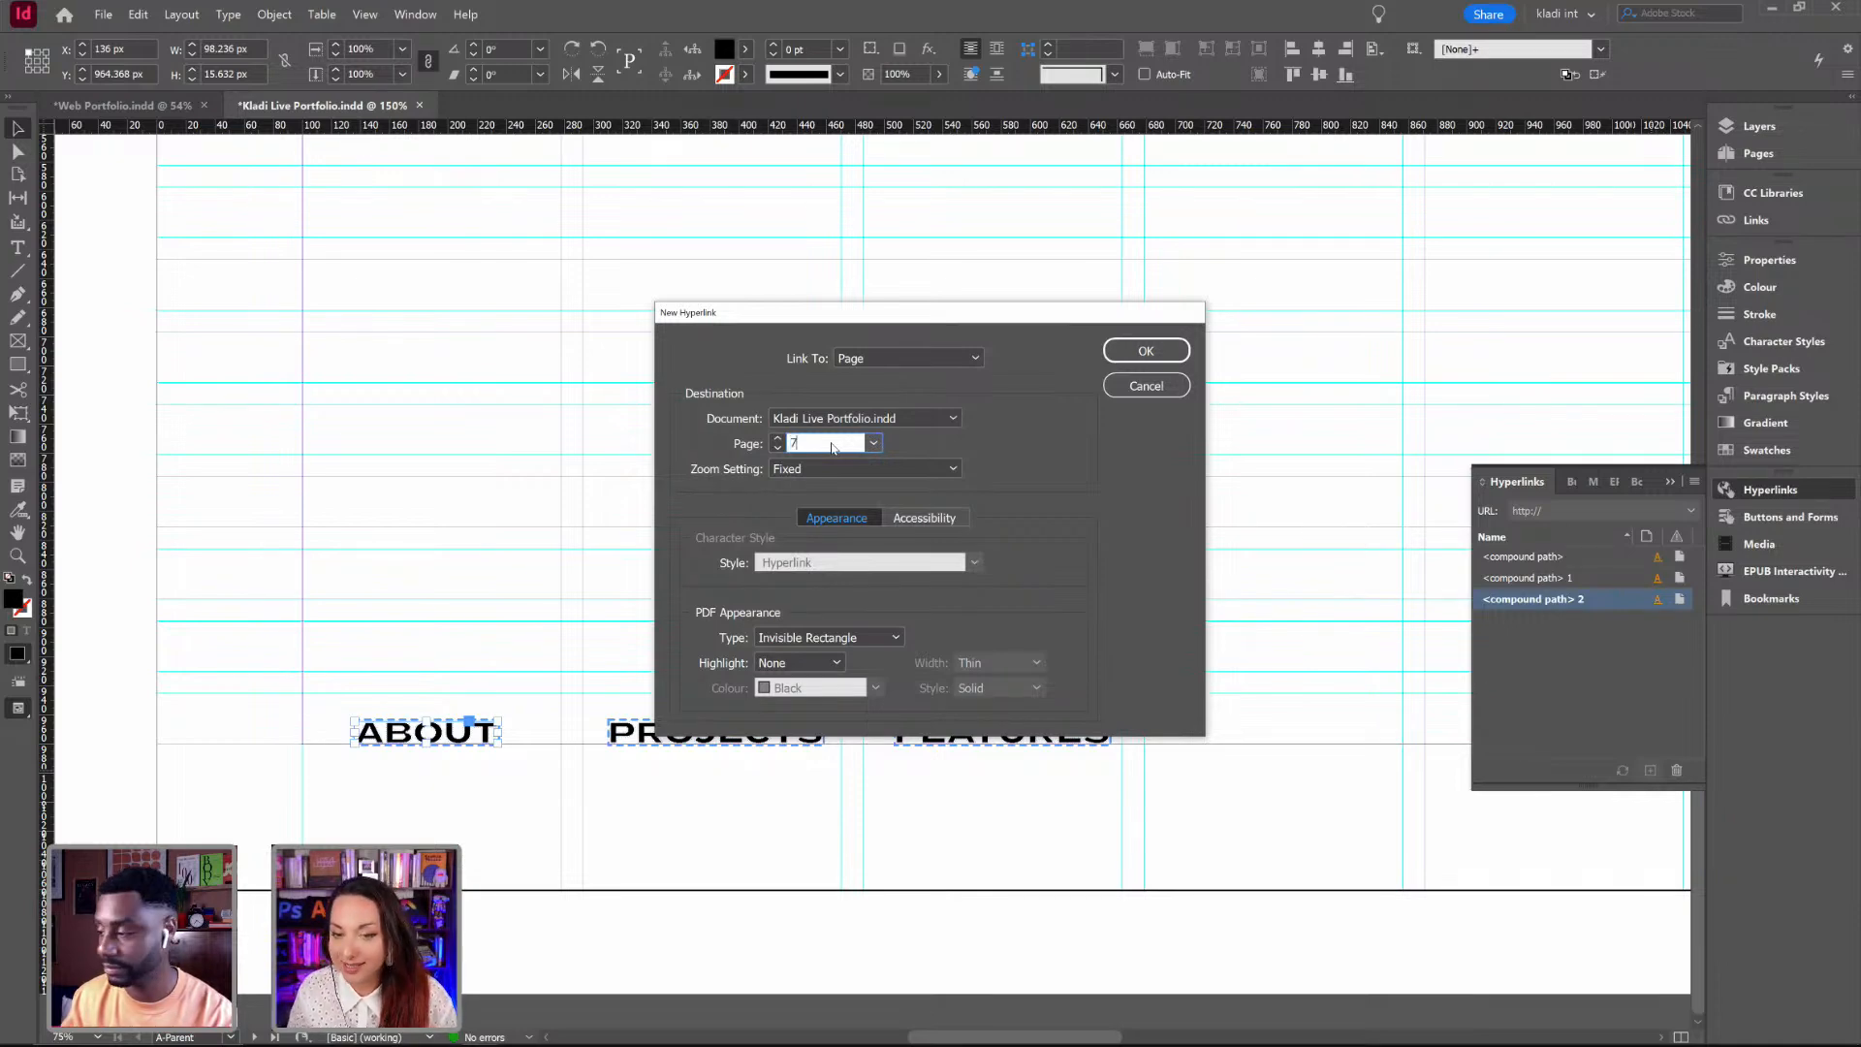
left_click(1144, 351)
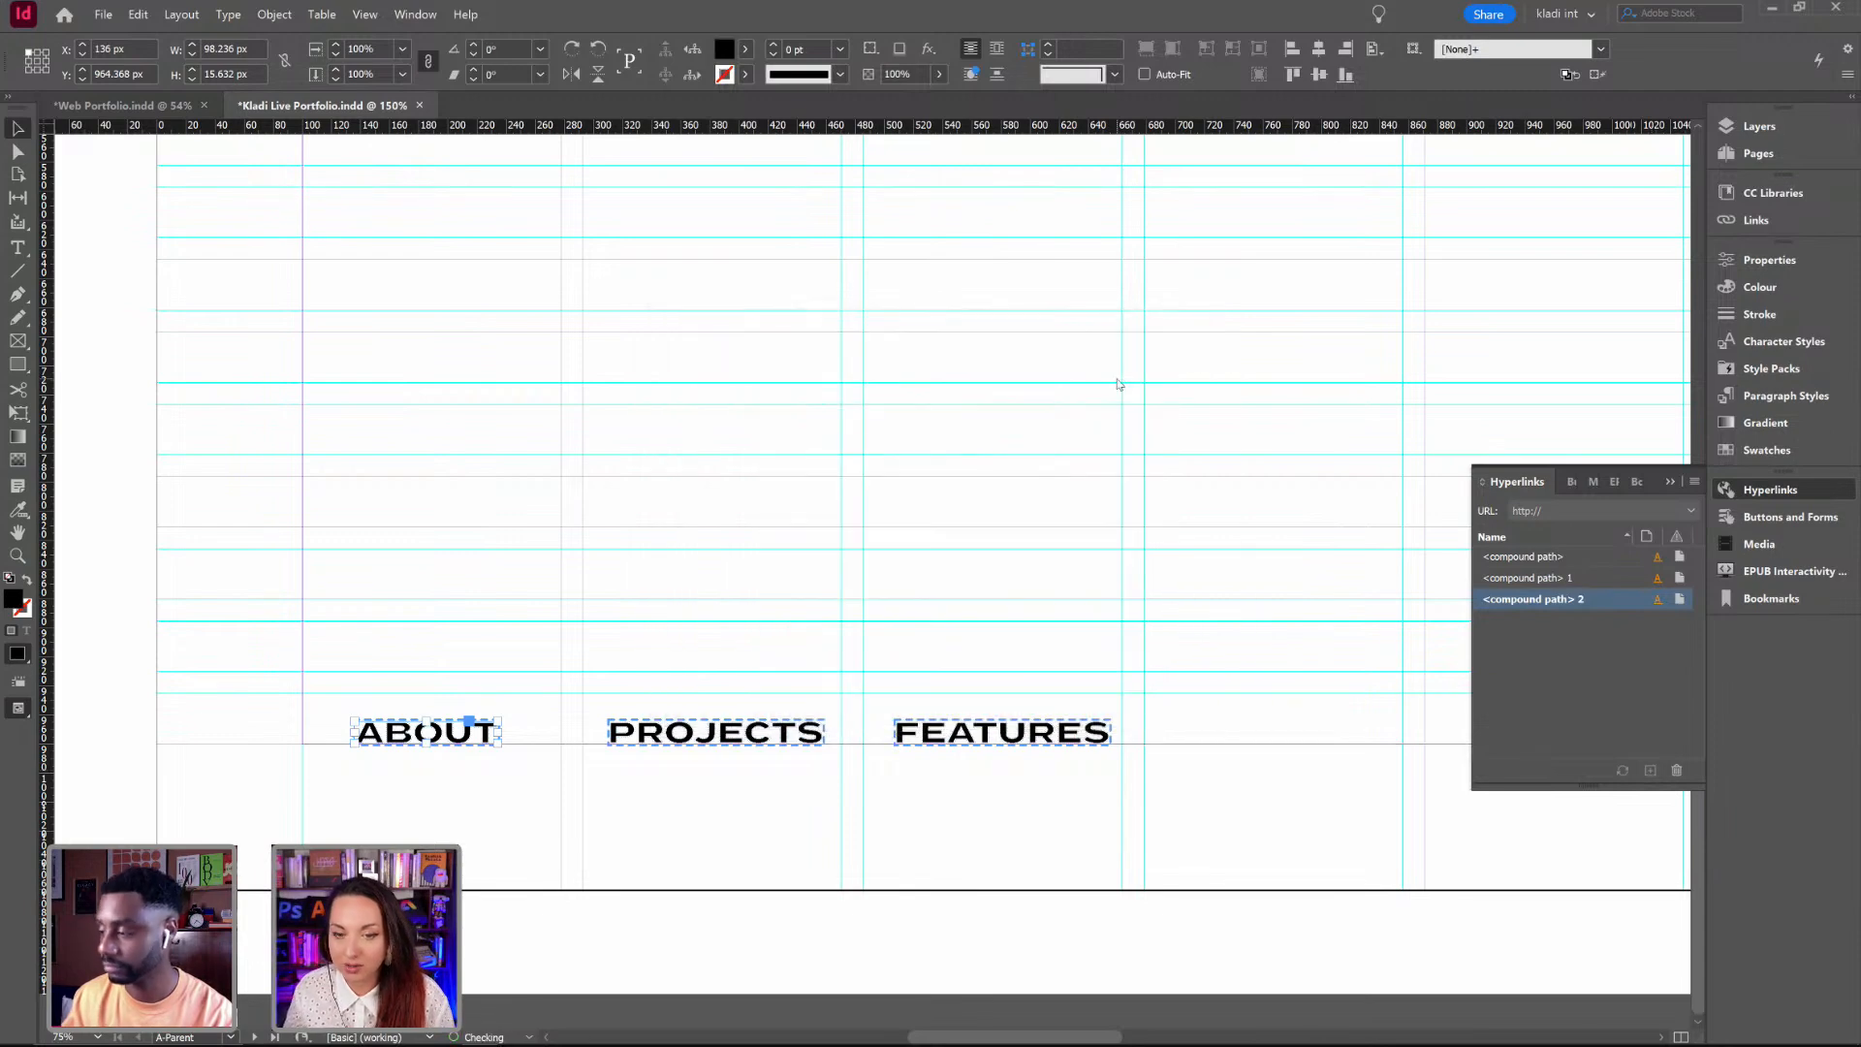
left_click(1278, 756)
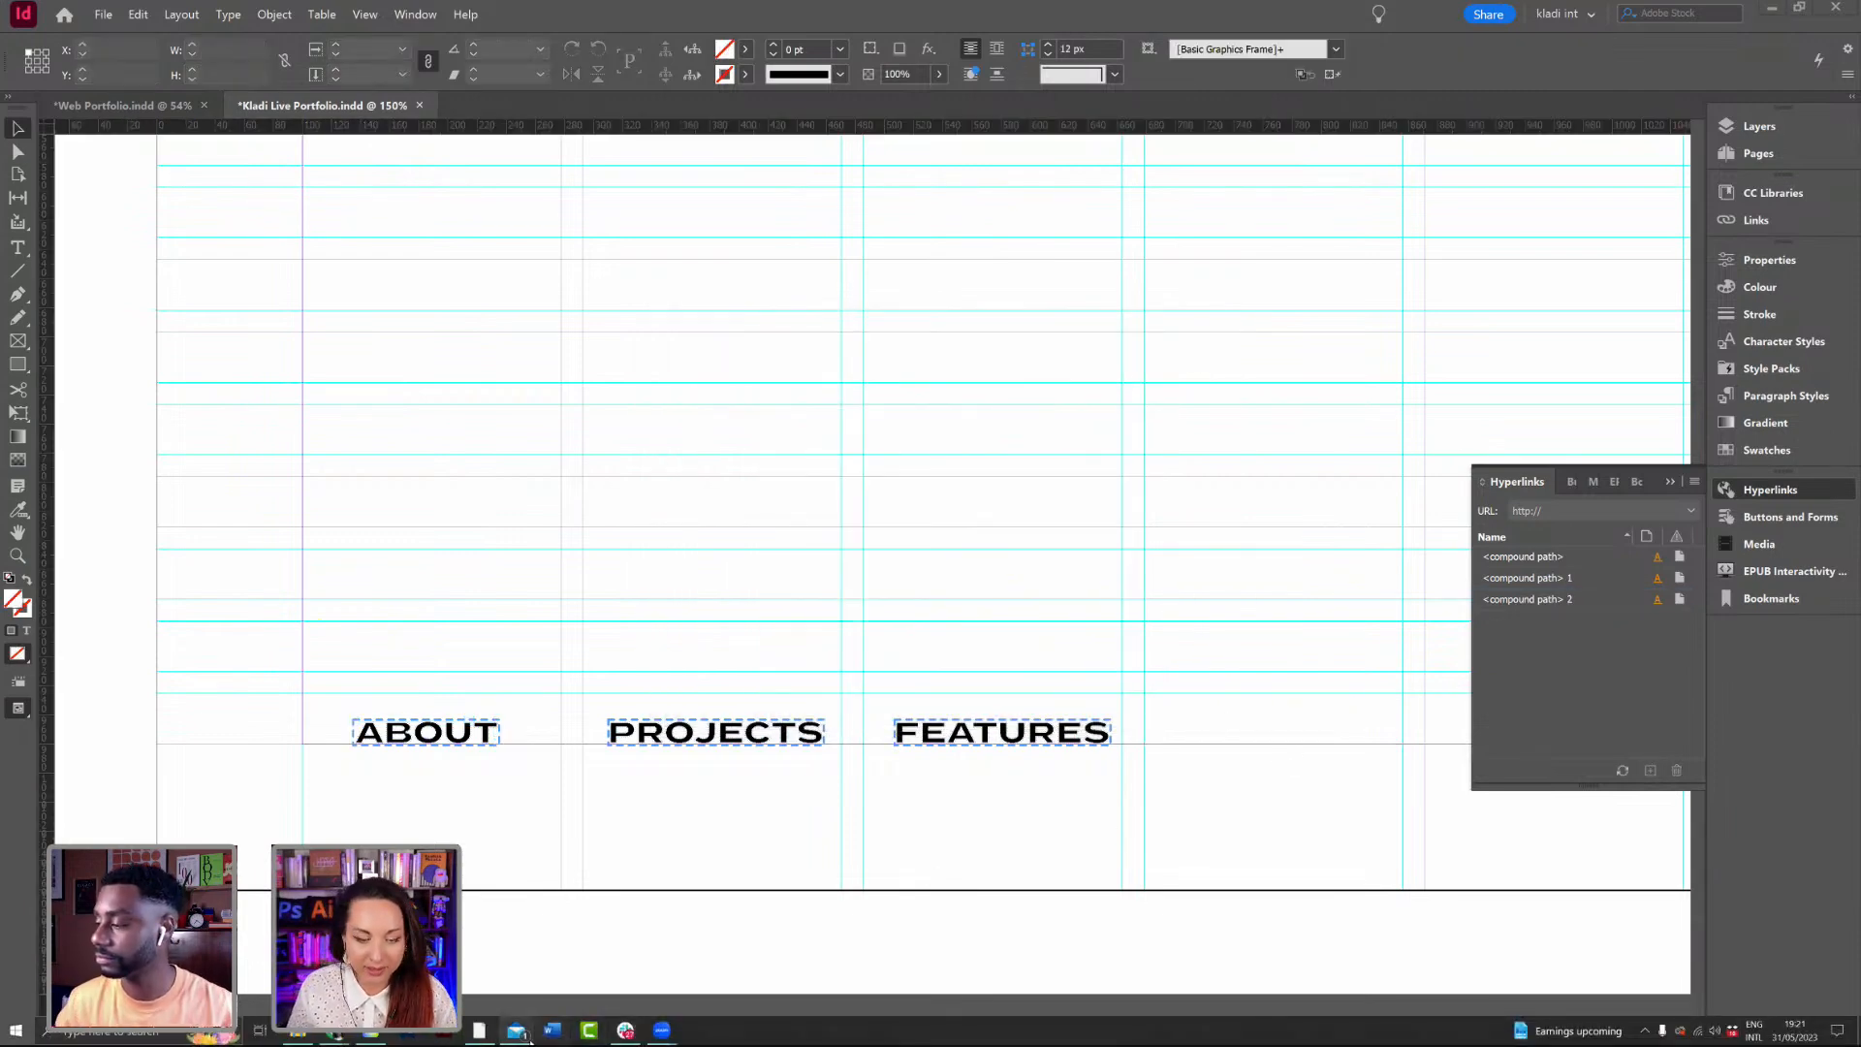
Step: Switch to Chrome, examine the published Kladi_WebPortfolio's About and Projects navigation and the website link on its Kladi logo, and return to InDesign
key("super")
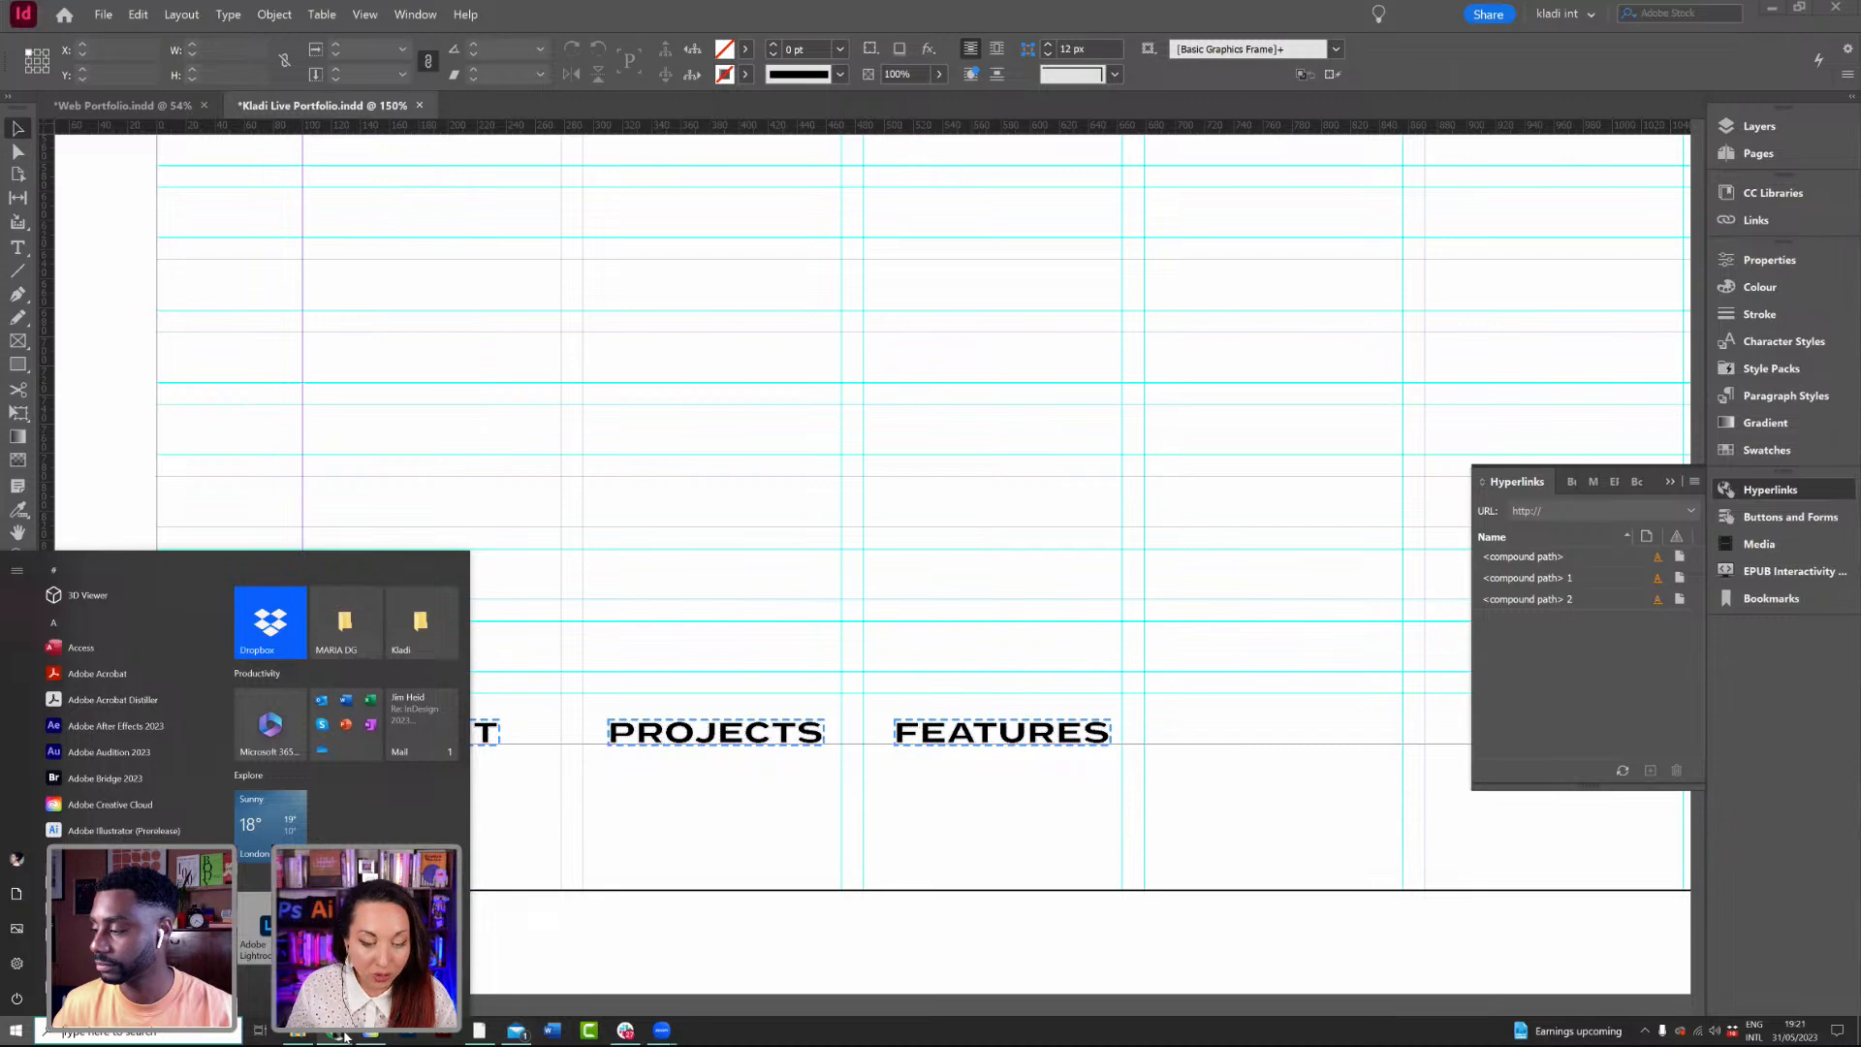
mouse_move(339, 1033)
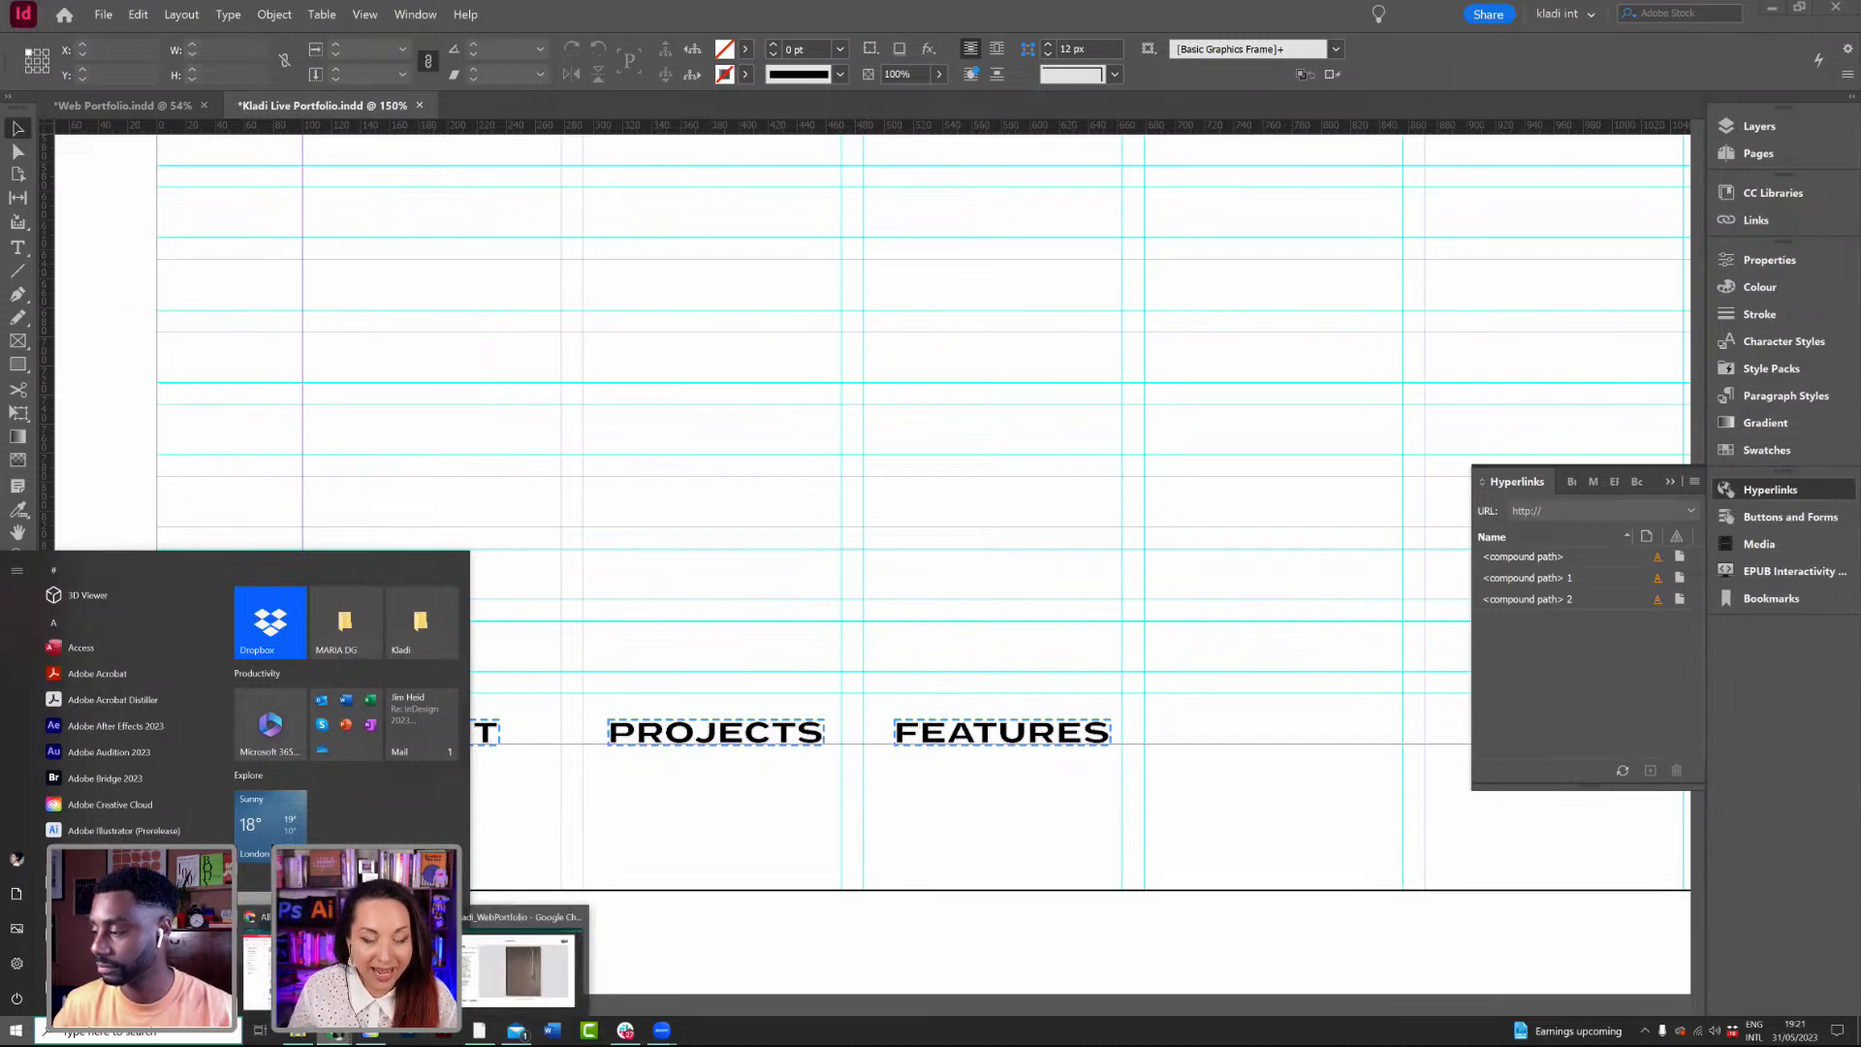
left_click(487, 959)
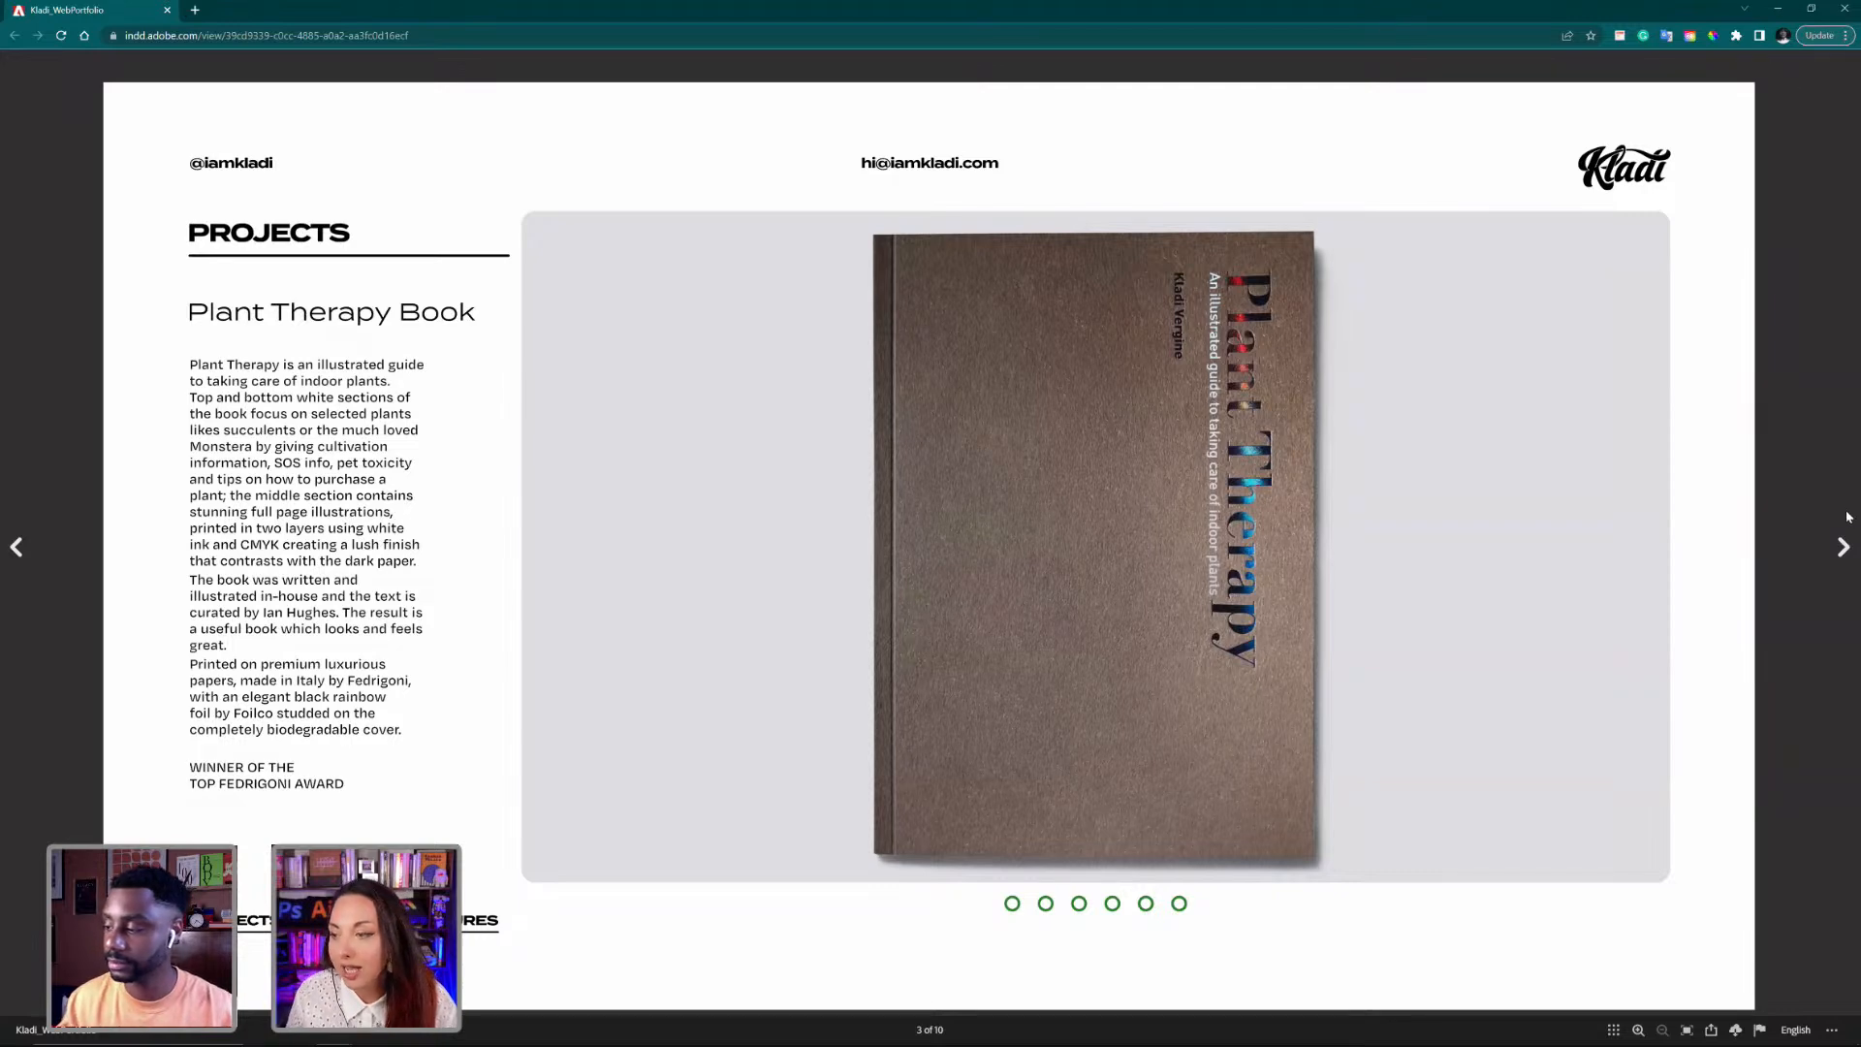
left_click(17, 547)
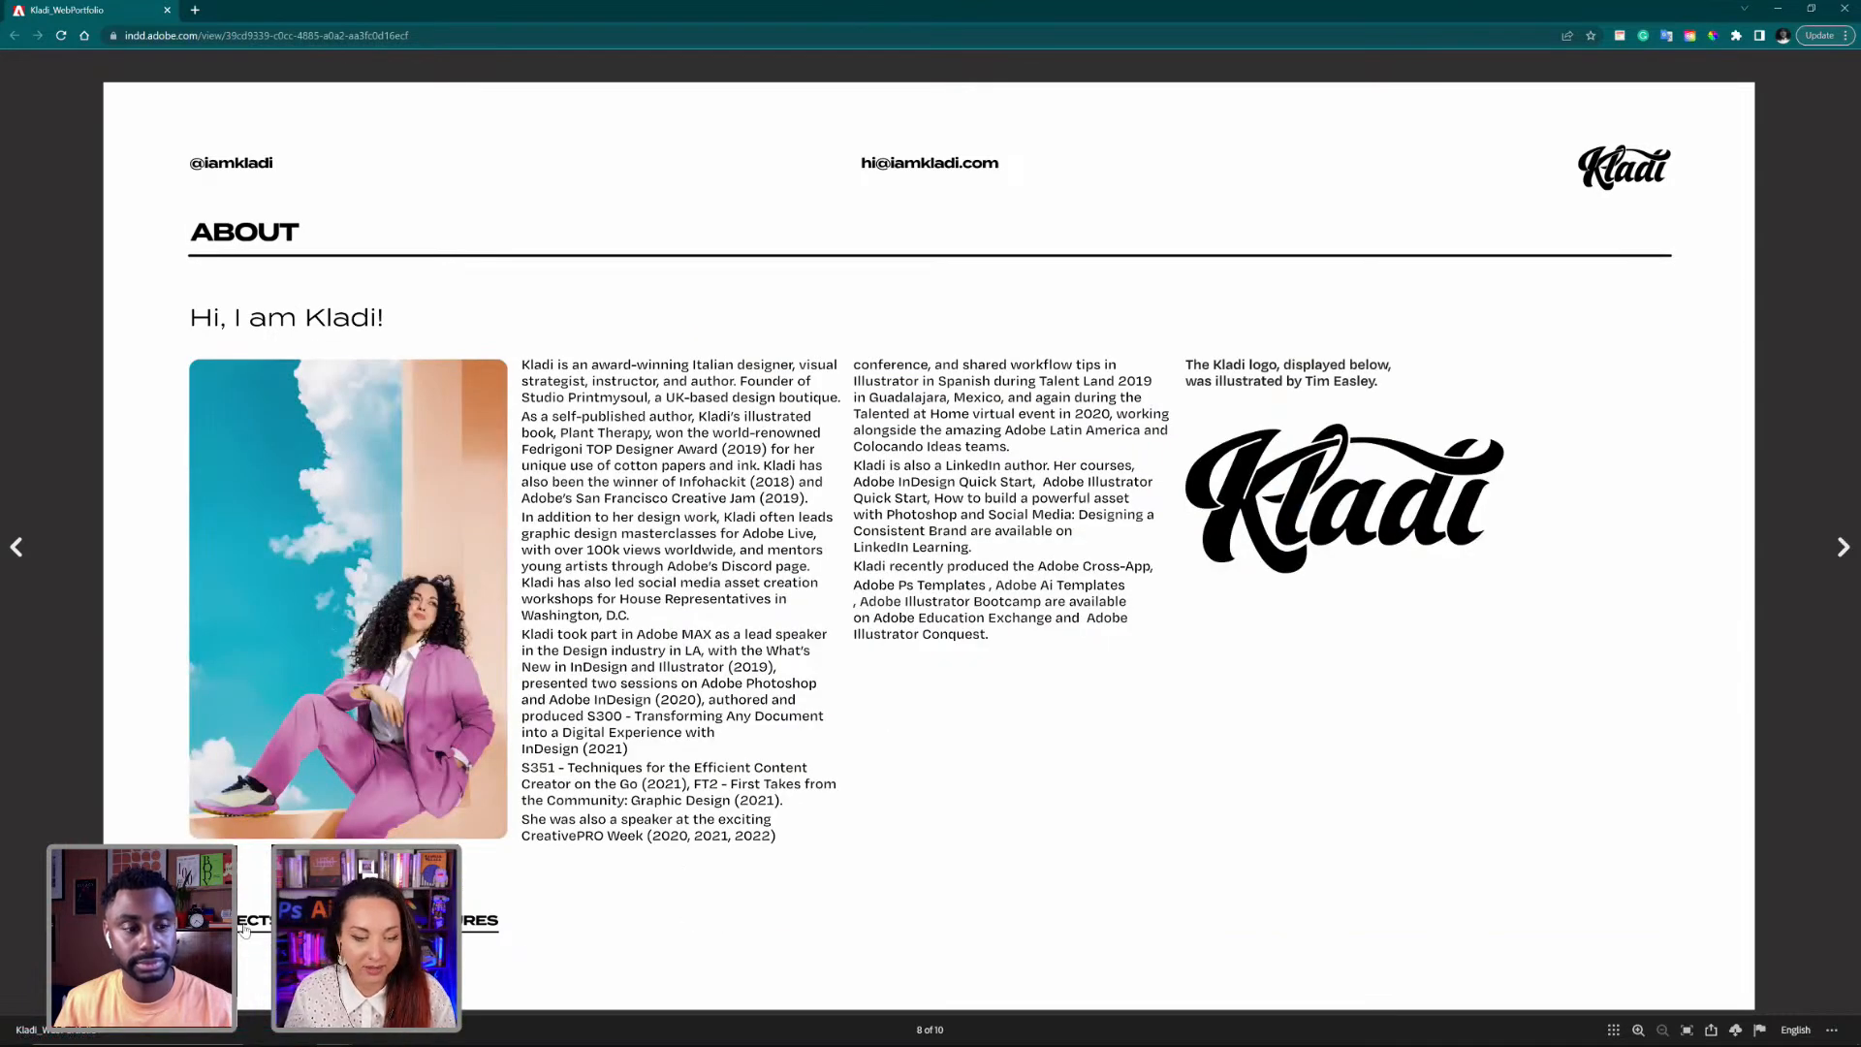
left_click(244, 929)
left_click(248, 388)
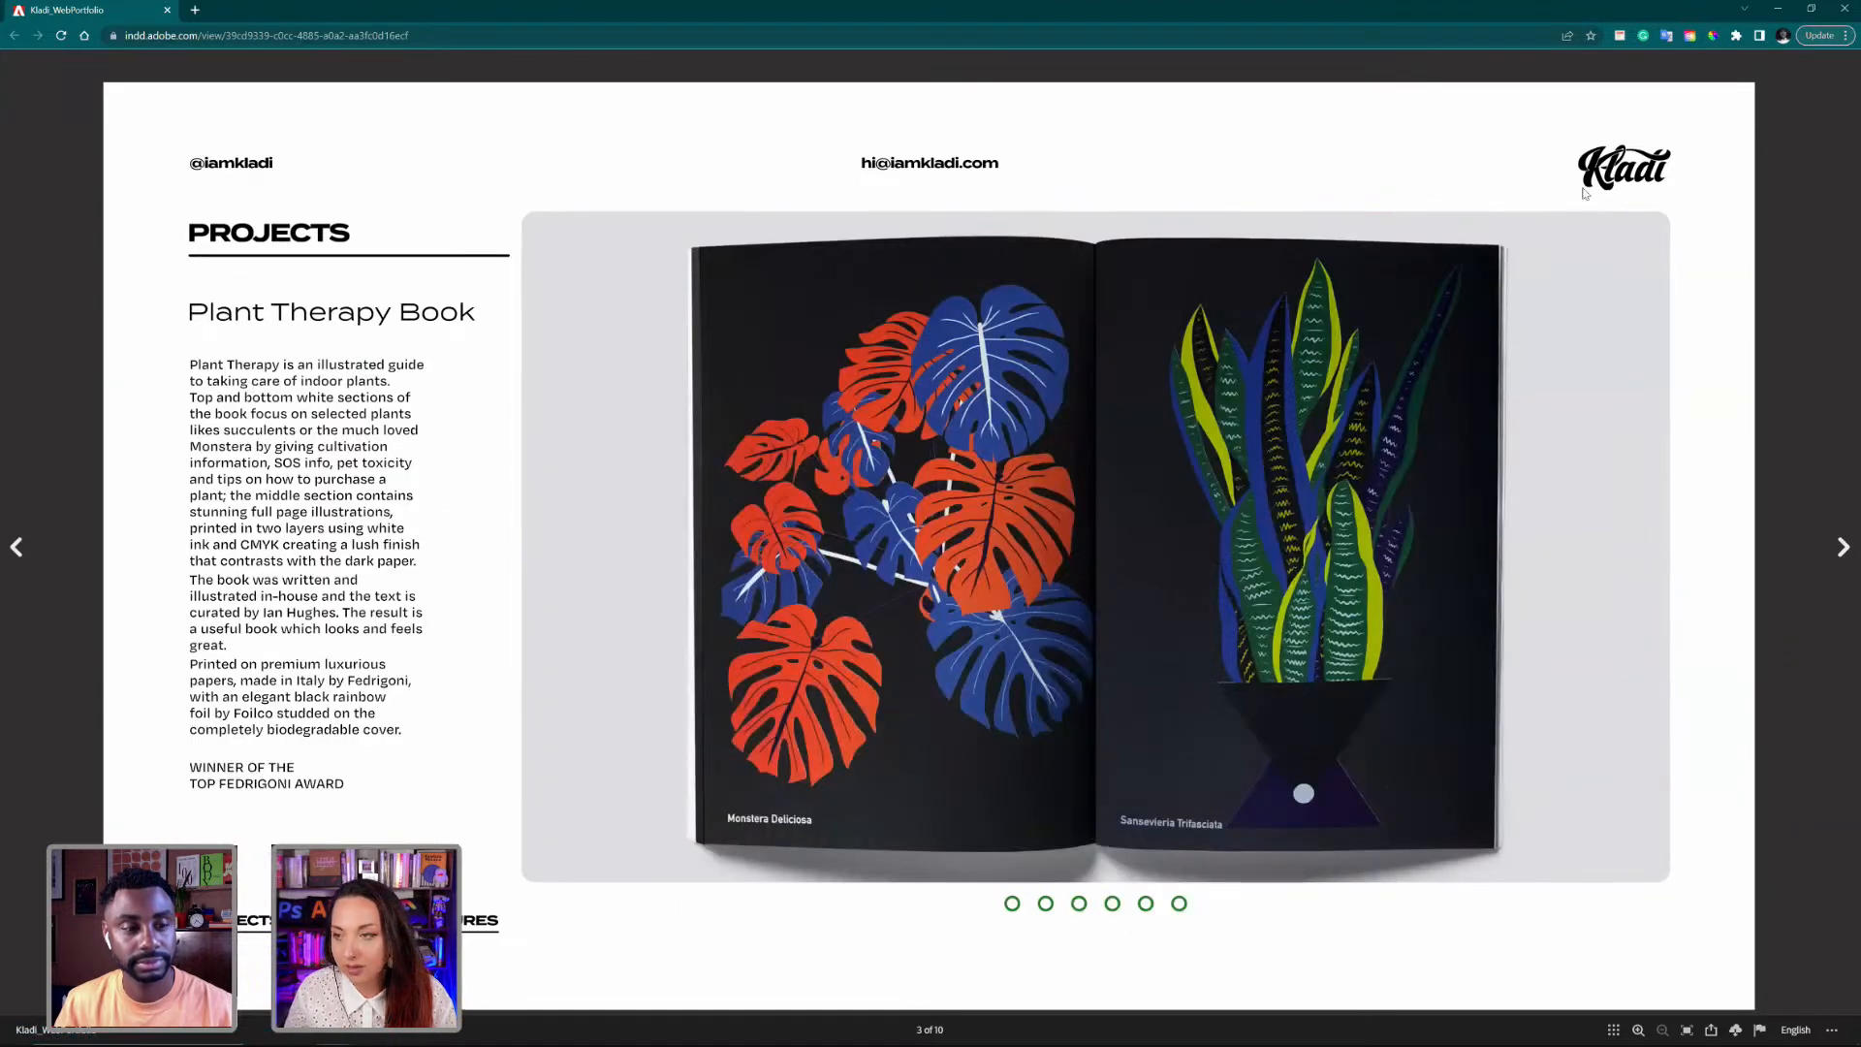
left_click(1604, 160)
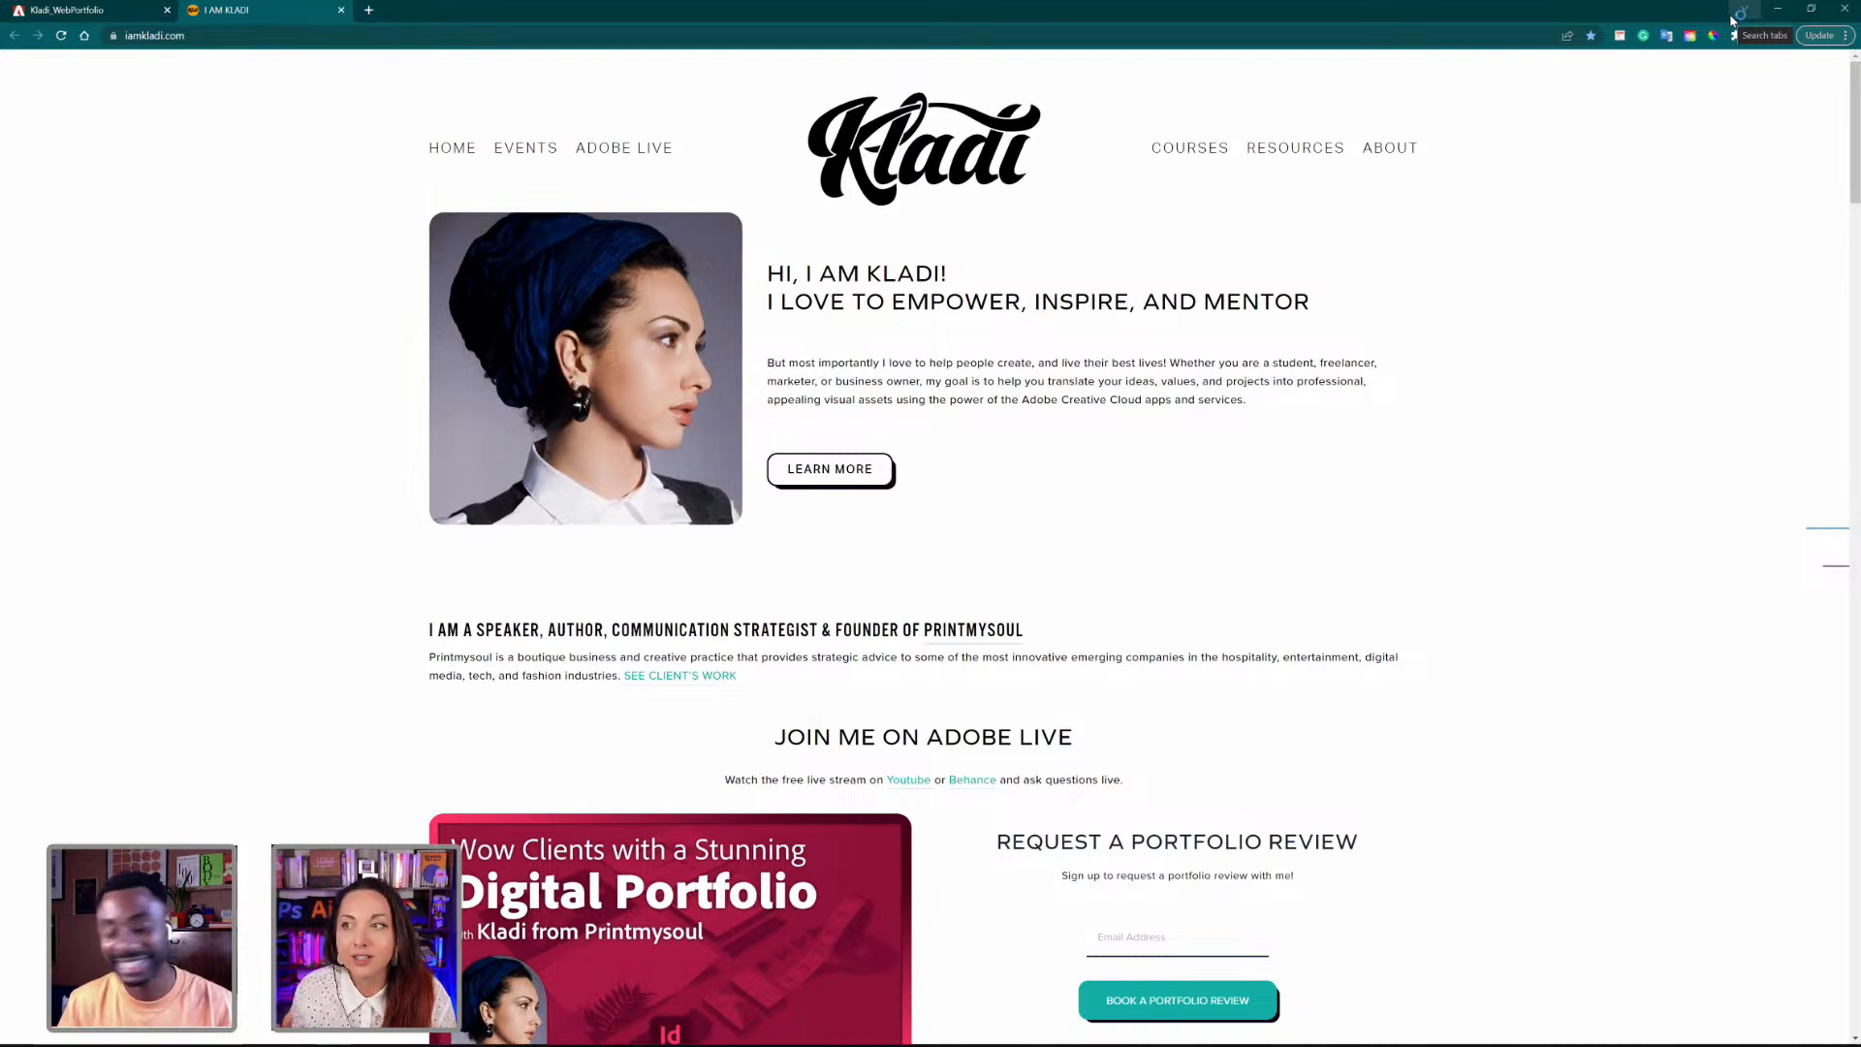
left_click(1779, 14)
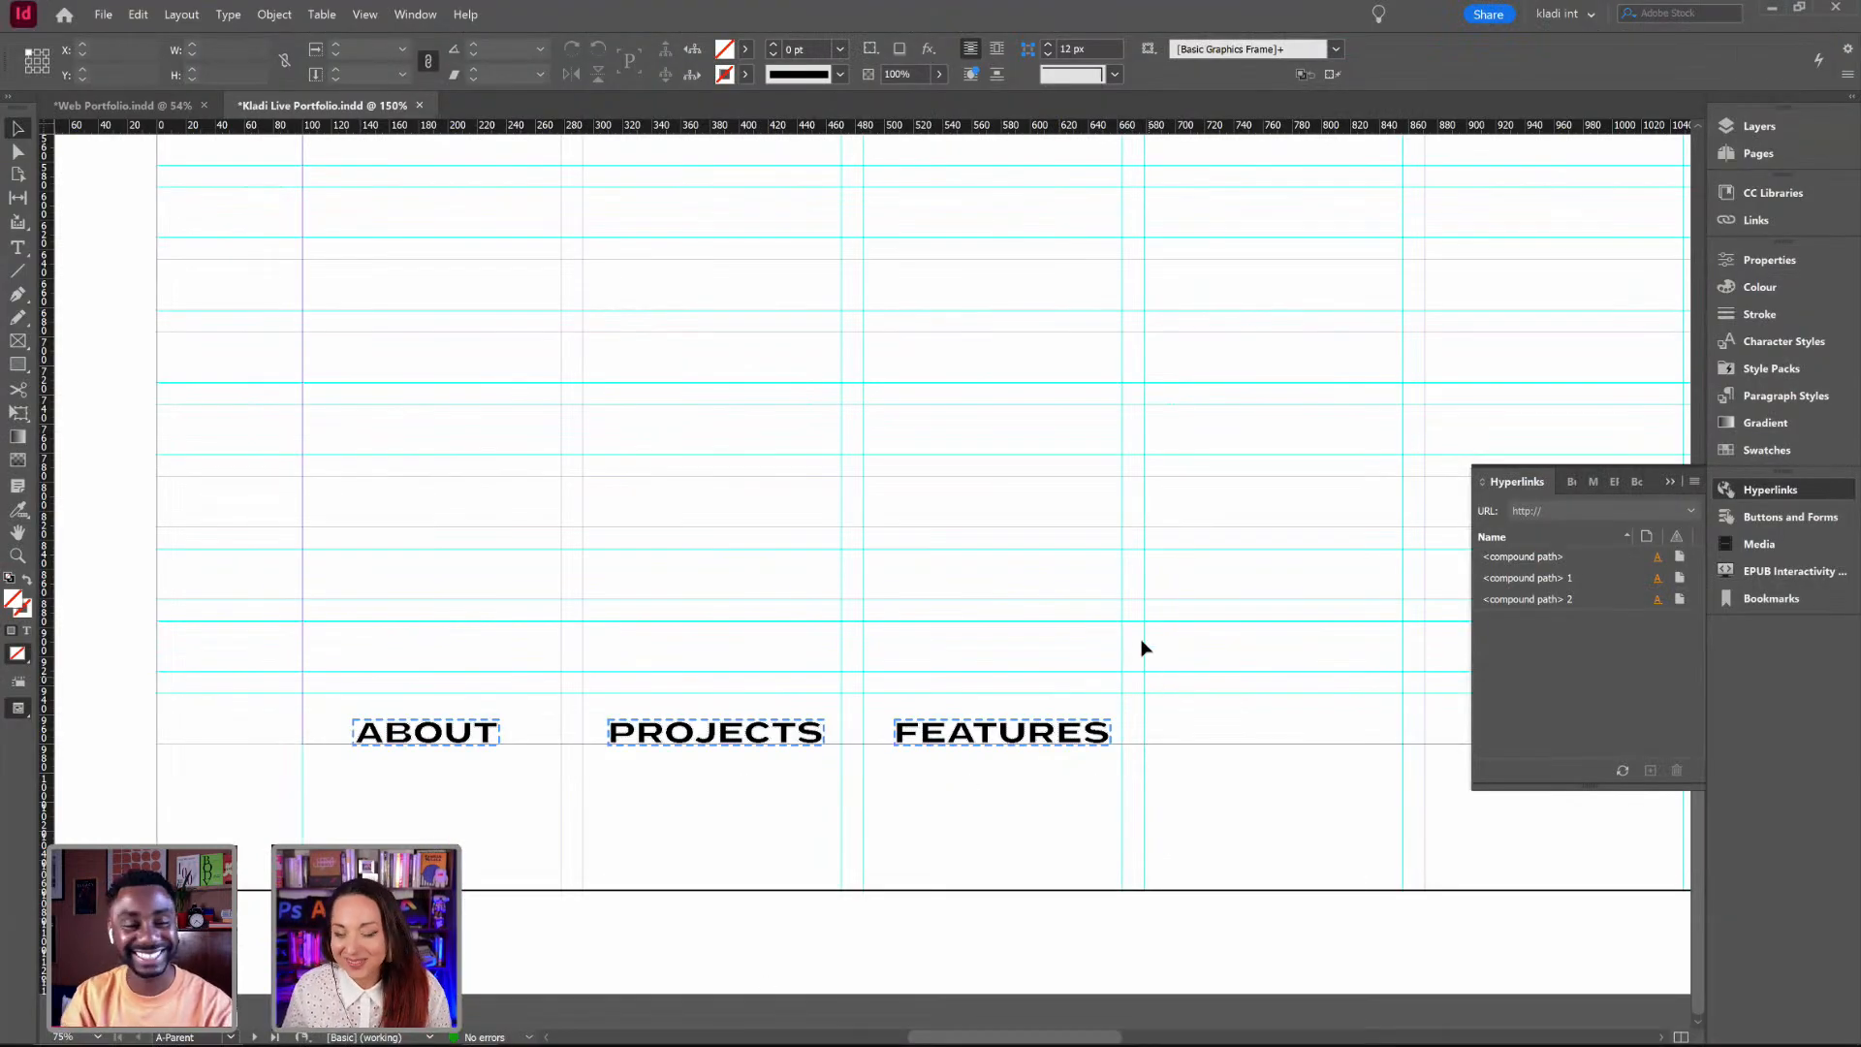
Step: Inspect the ABOUT, PROJECTS and FEATURES links on the A-Parent and up close on page 3
left_click_drag(1274, 469, 1205, 611)
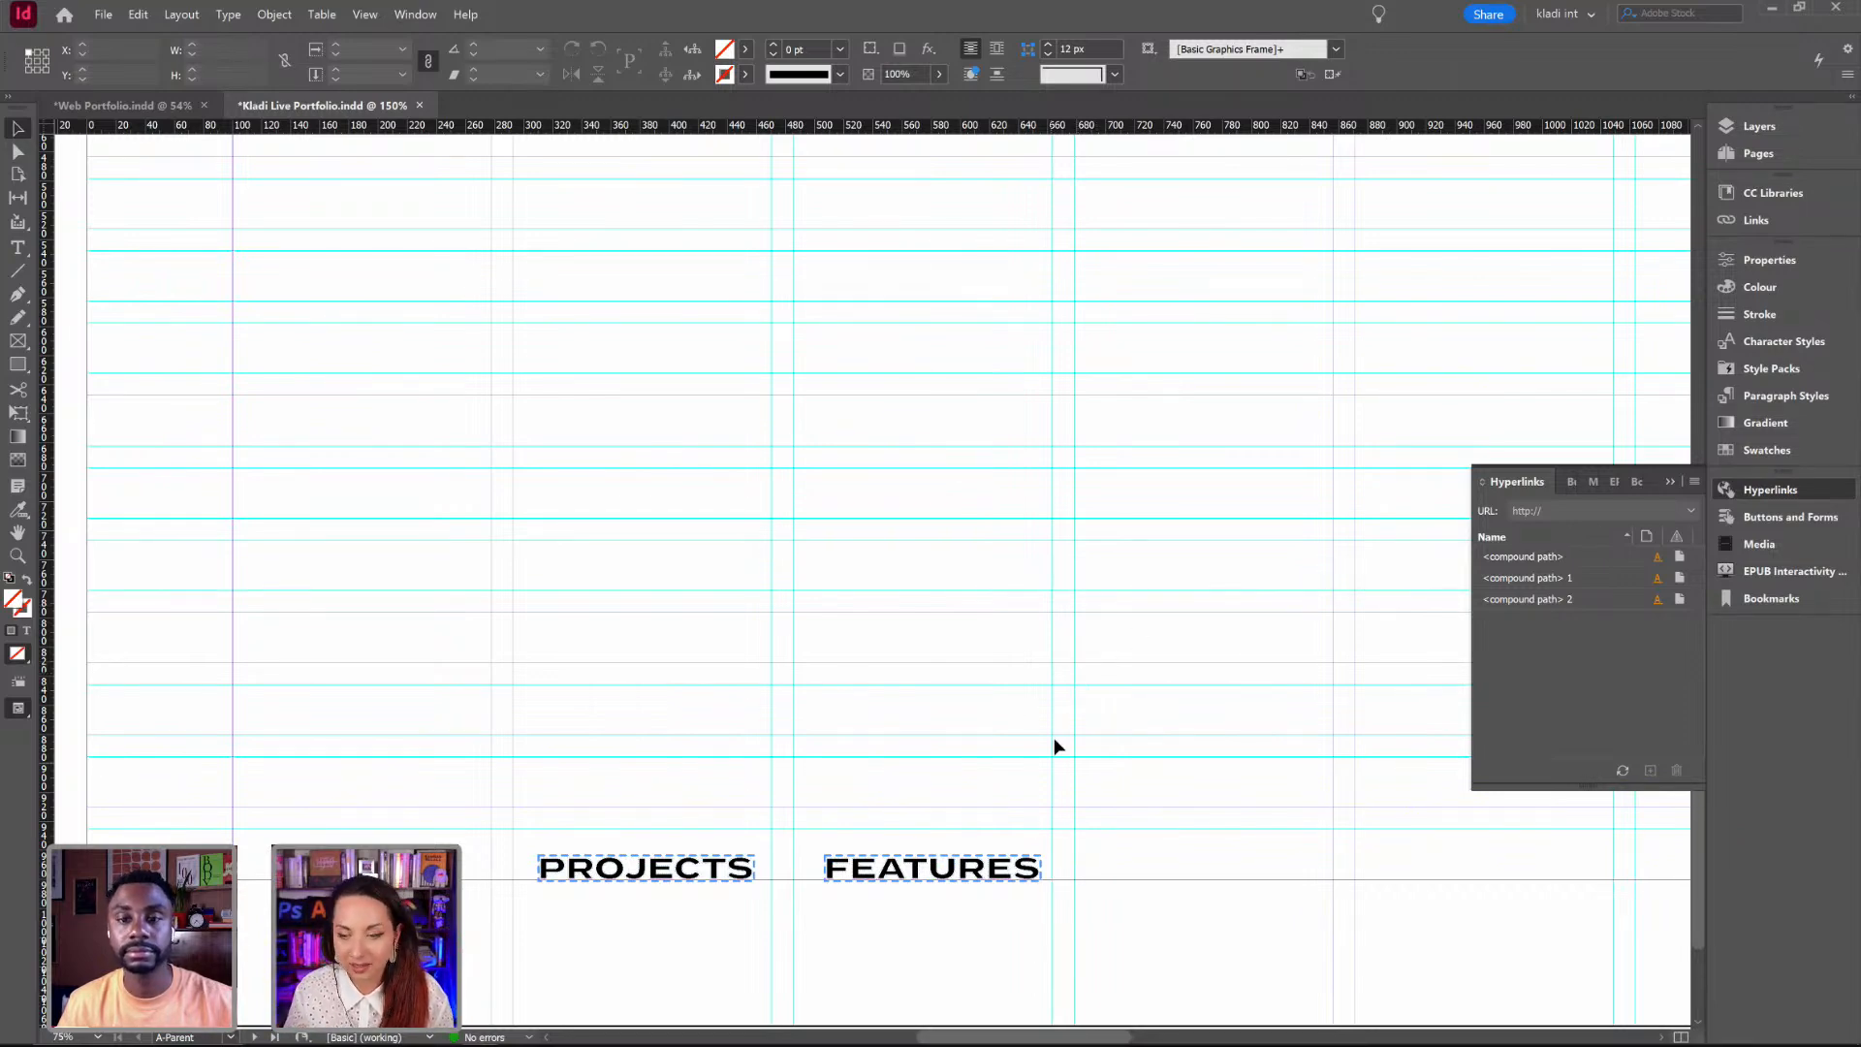
key("ctrl+minus")
key("ctrl+minus")
key("ctrl+minus")
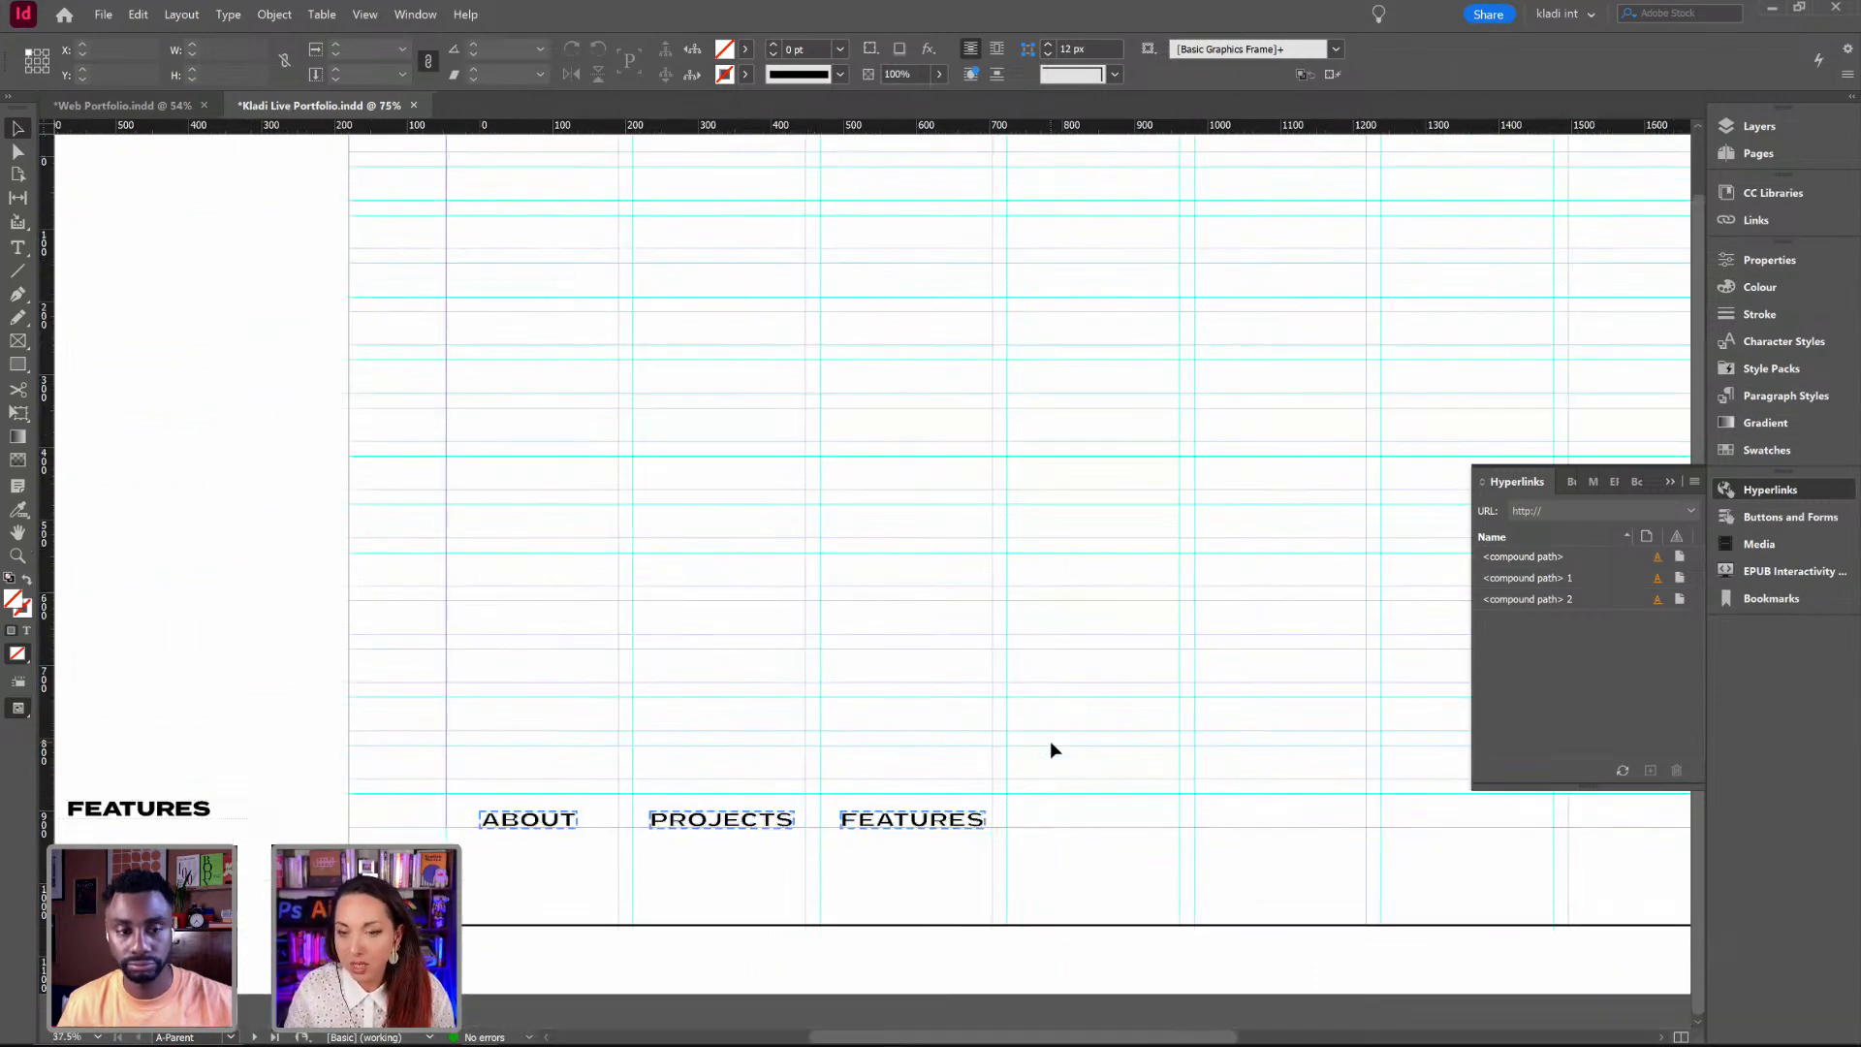
left_click(1783, 145)
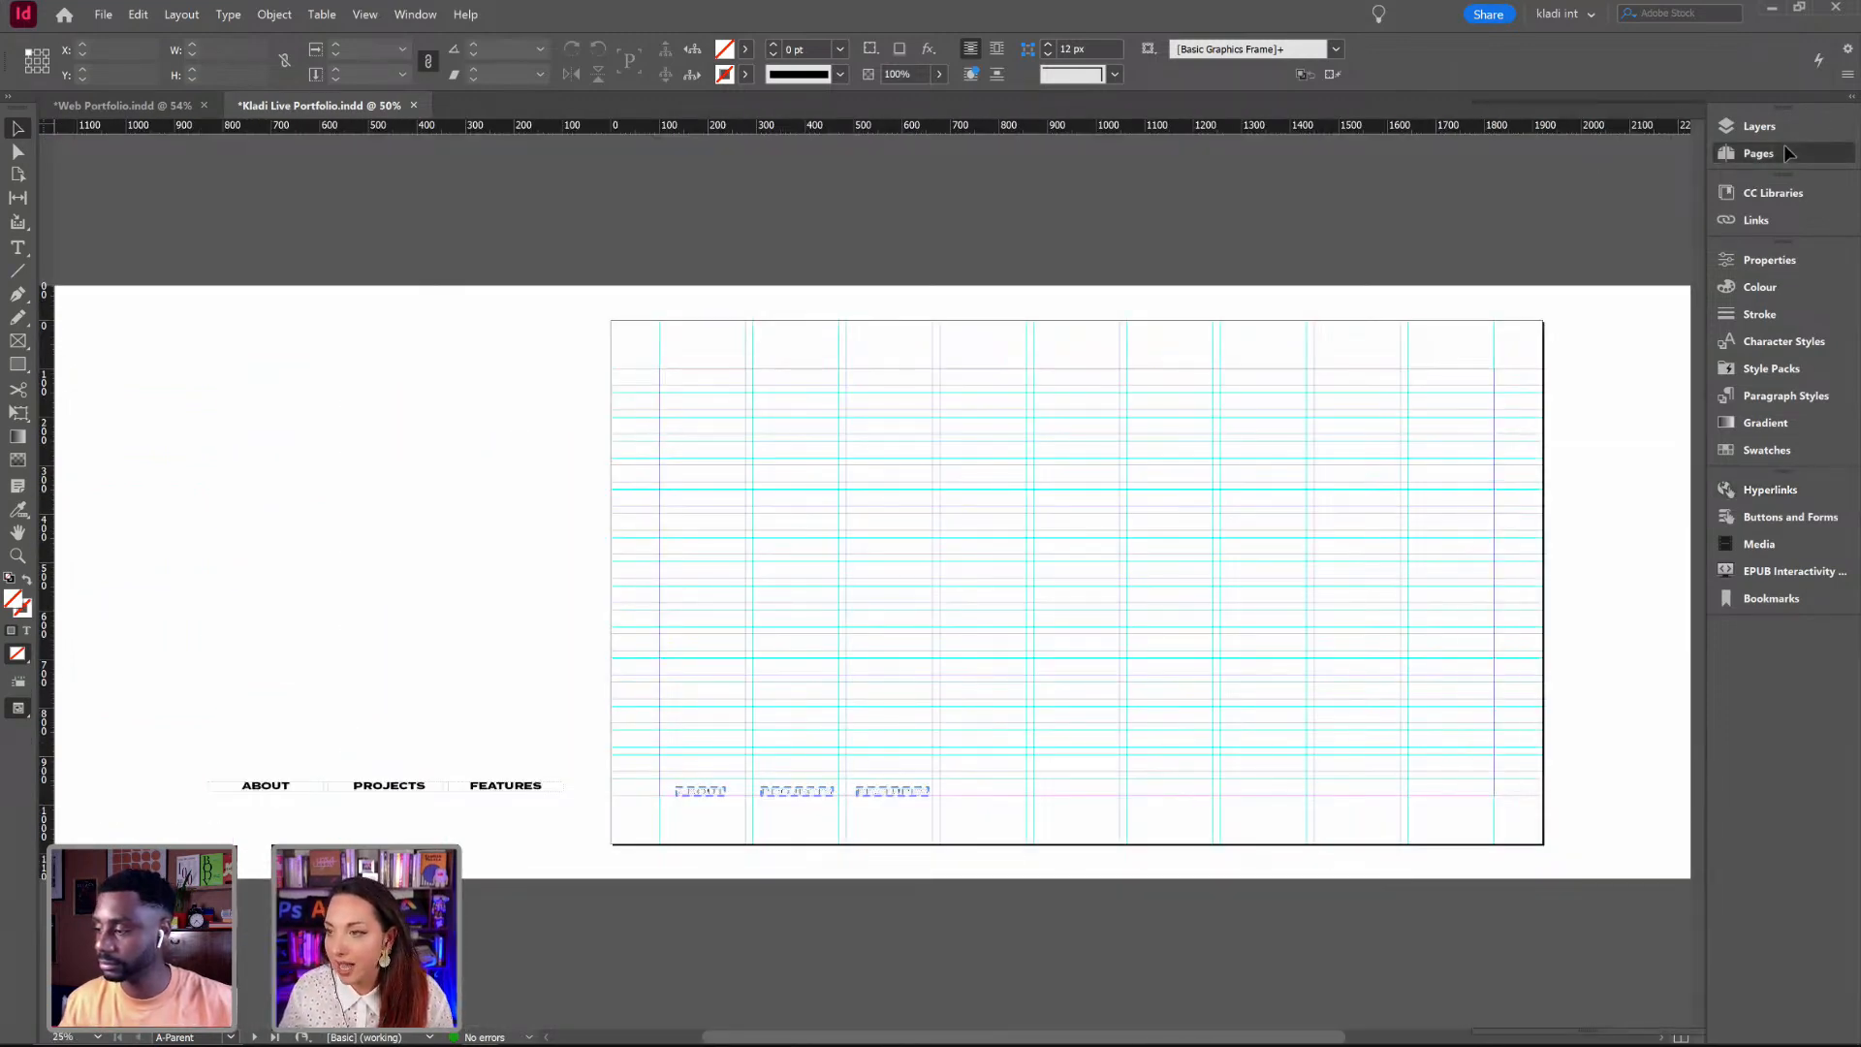
double_click(1543, 508)
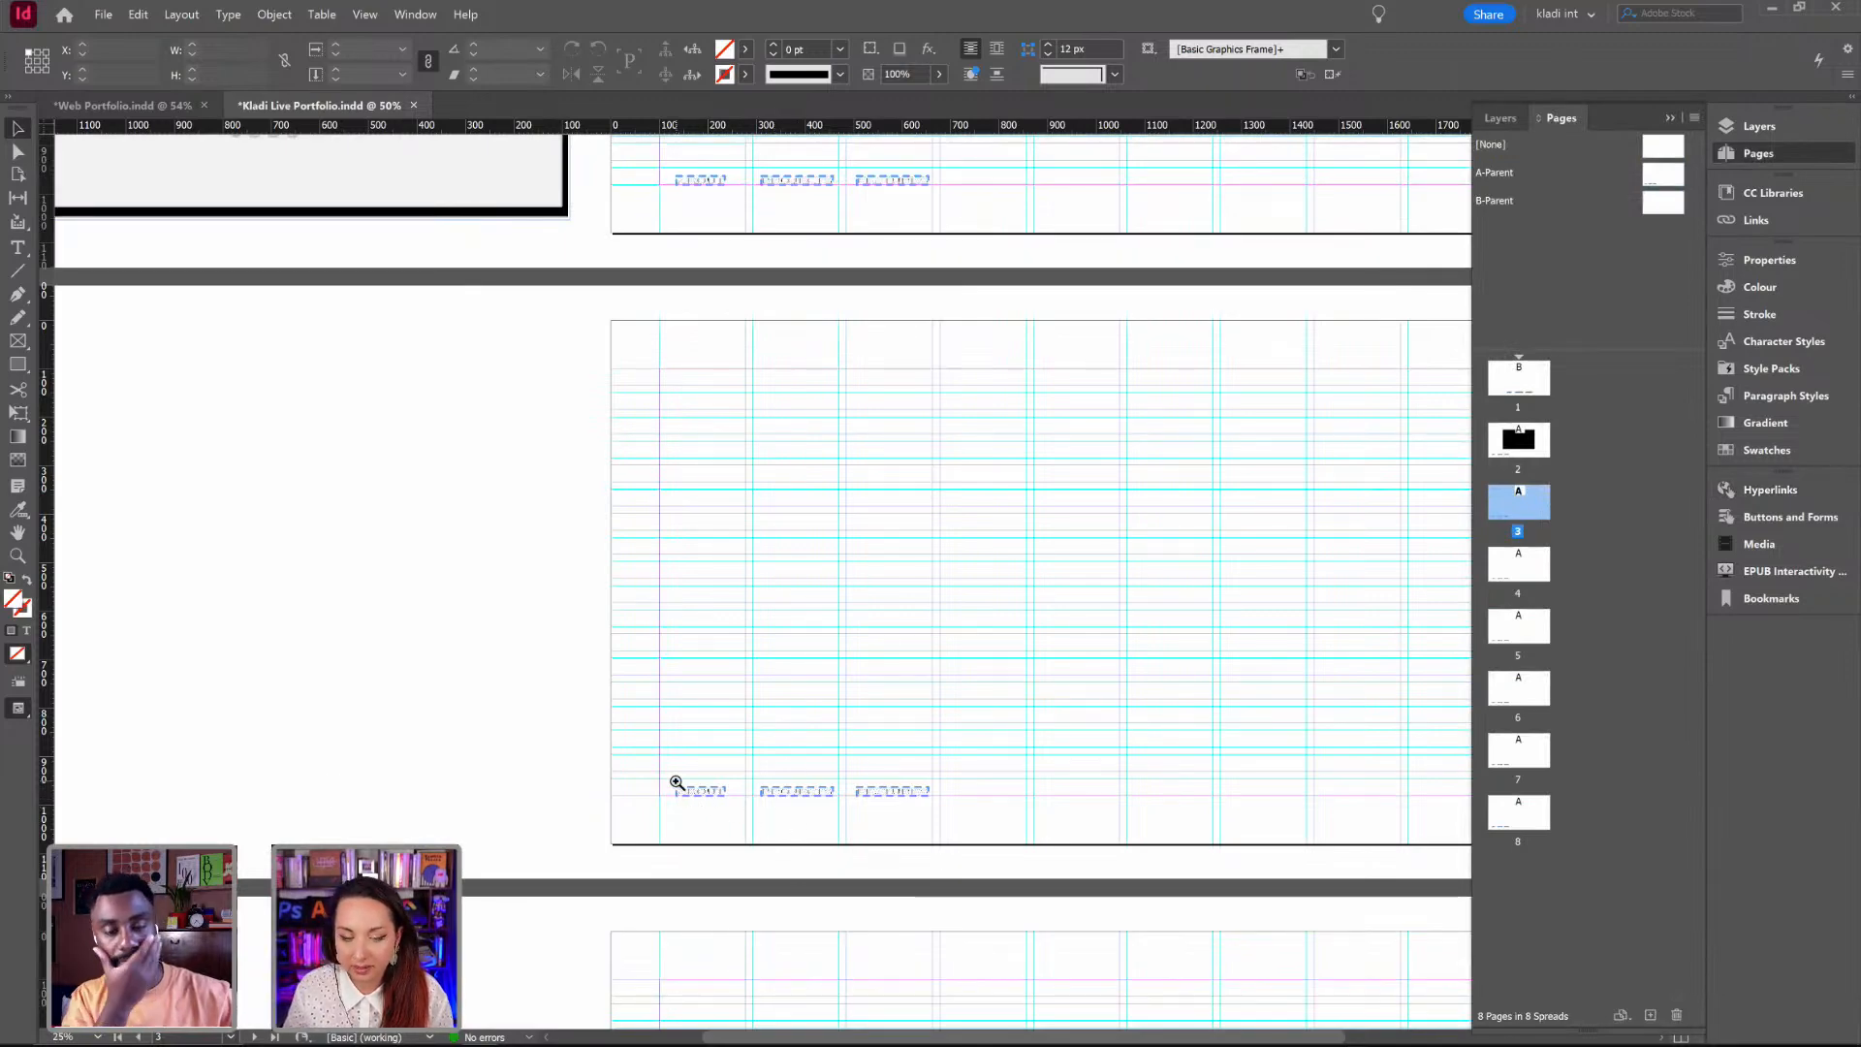
left_click_drag(675, 781, 965, 846)
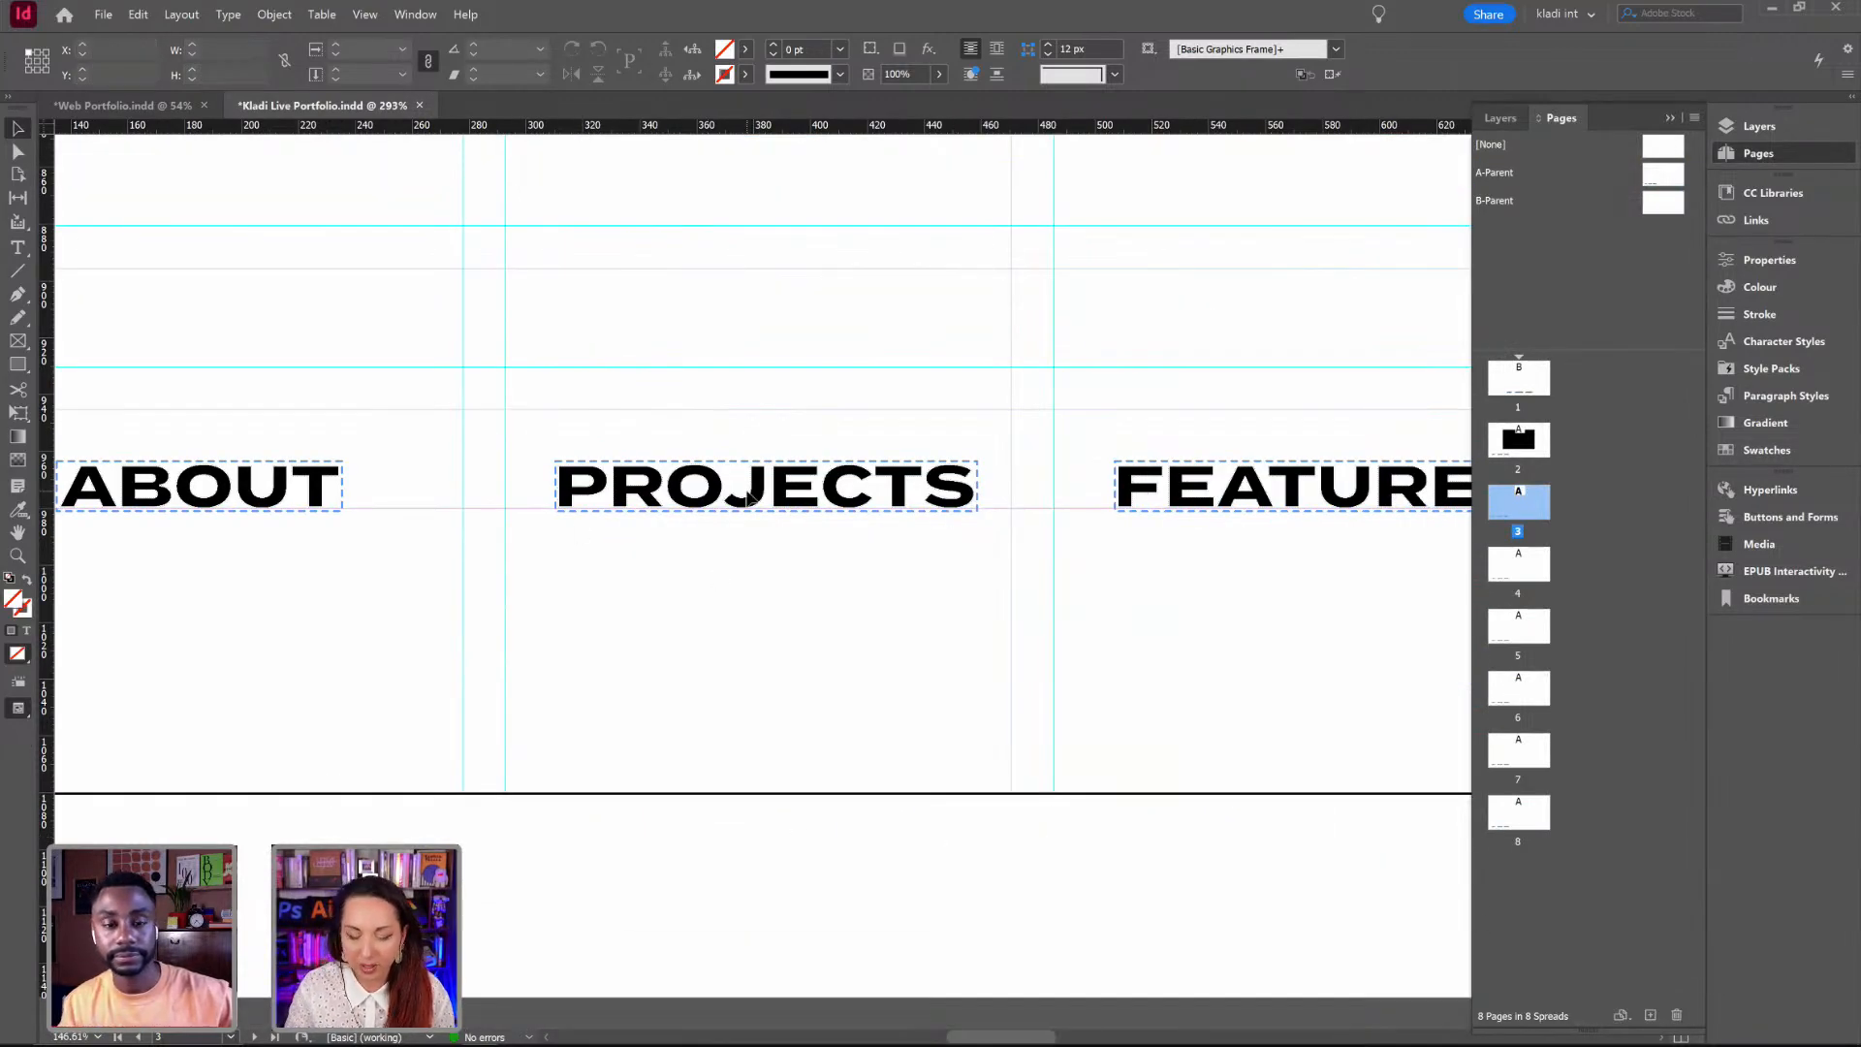
key("ctrl+minus")
key("ctrl+minus")
key("ctrl+minus")
key("ctrl+minus")
key("ctrl+minus")
key("ctrl+minus")
key("ctrl+minus")
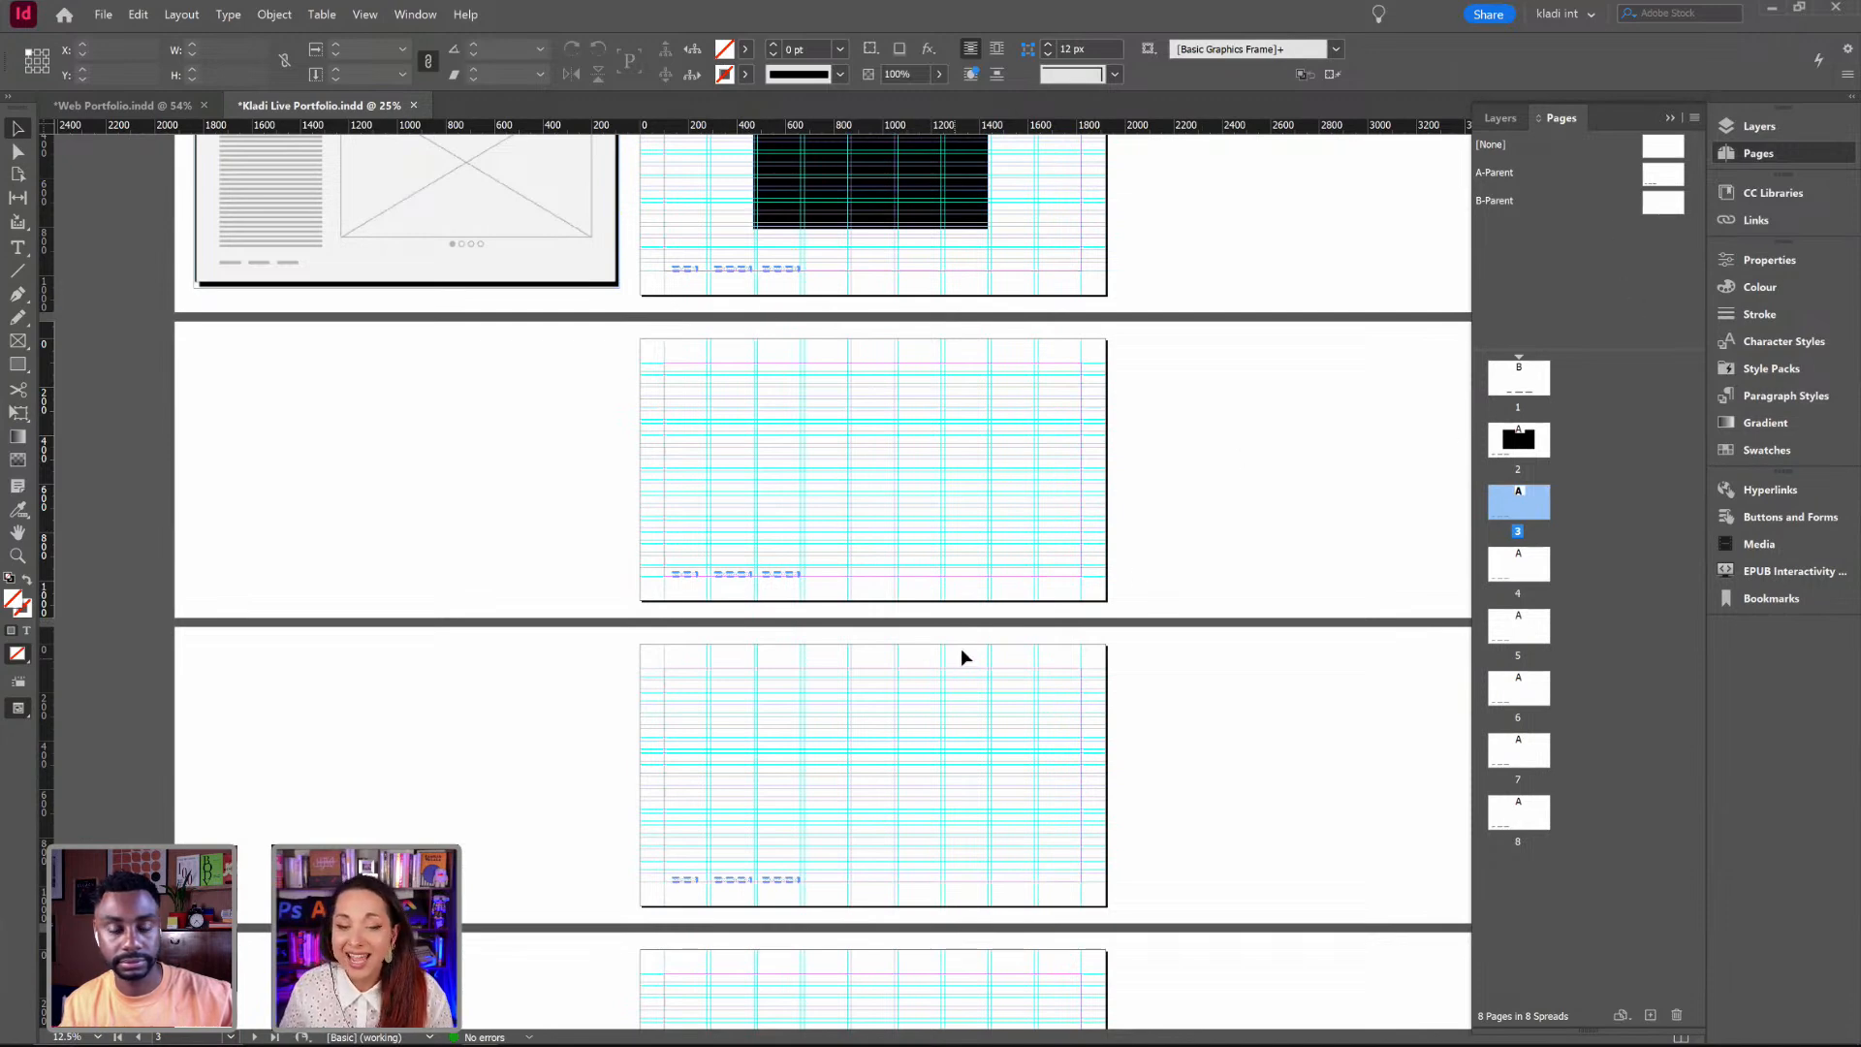
Step: Open the A-Parent and lock its guides
double_click(1518, 386)
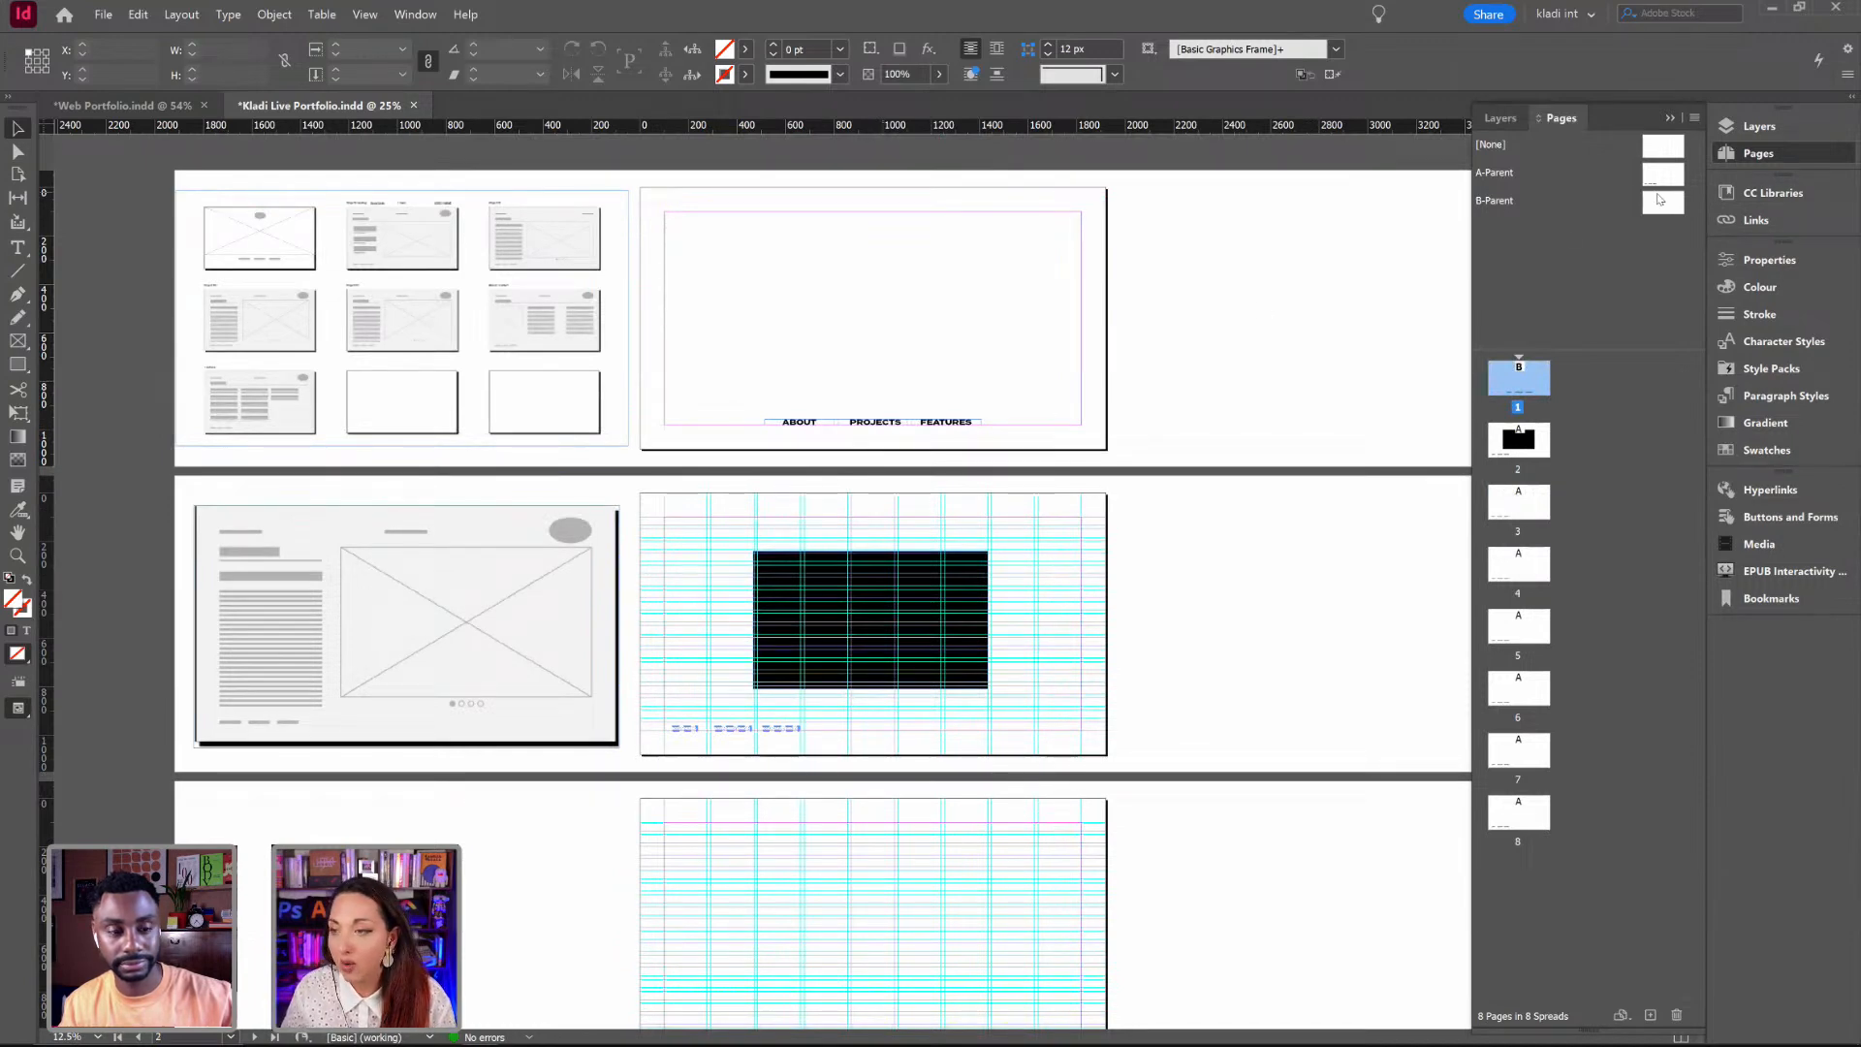
double_click(1661, 175)
mouse_move(665, 646)
left_mouse_down()
mouse_move(853, 741)
mouse_move(669, 671)
left_mouse_up()
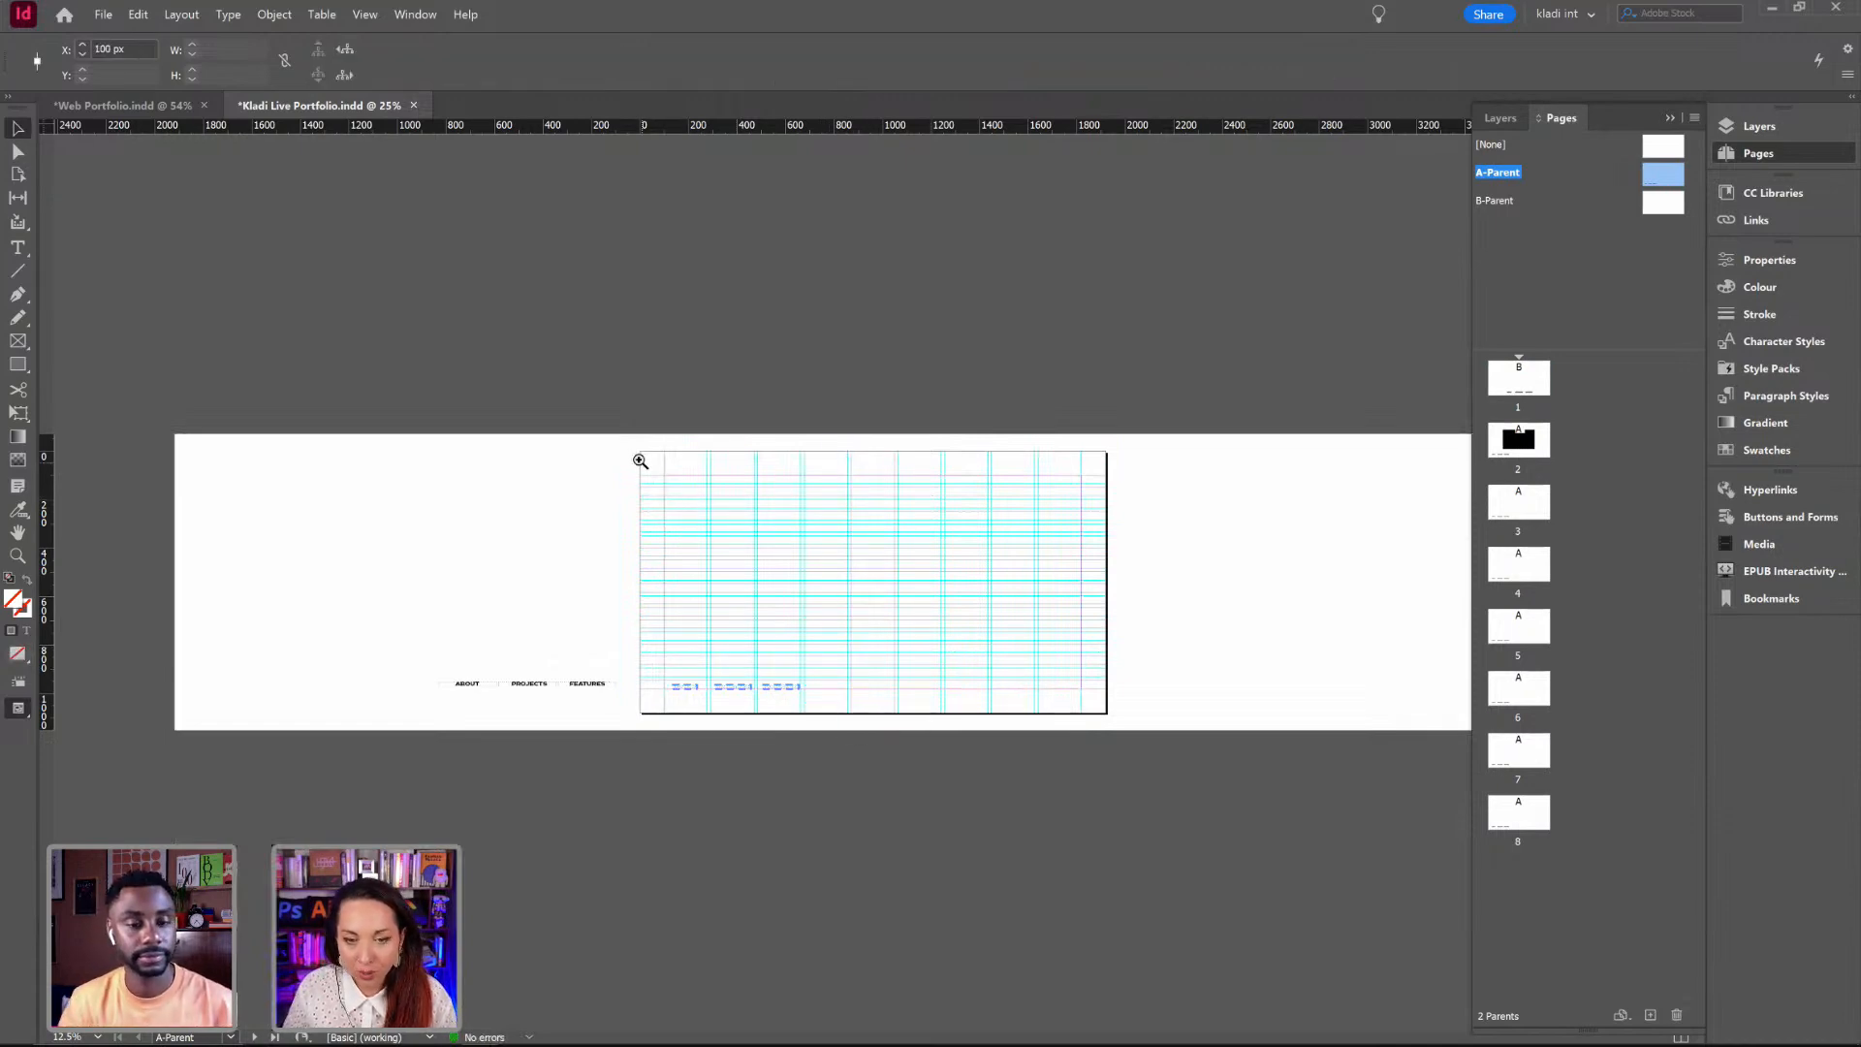
left_click_drag(640, 462, 1064, 704)
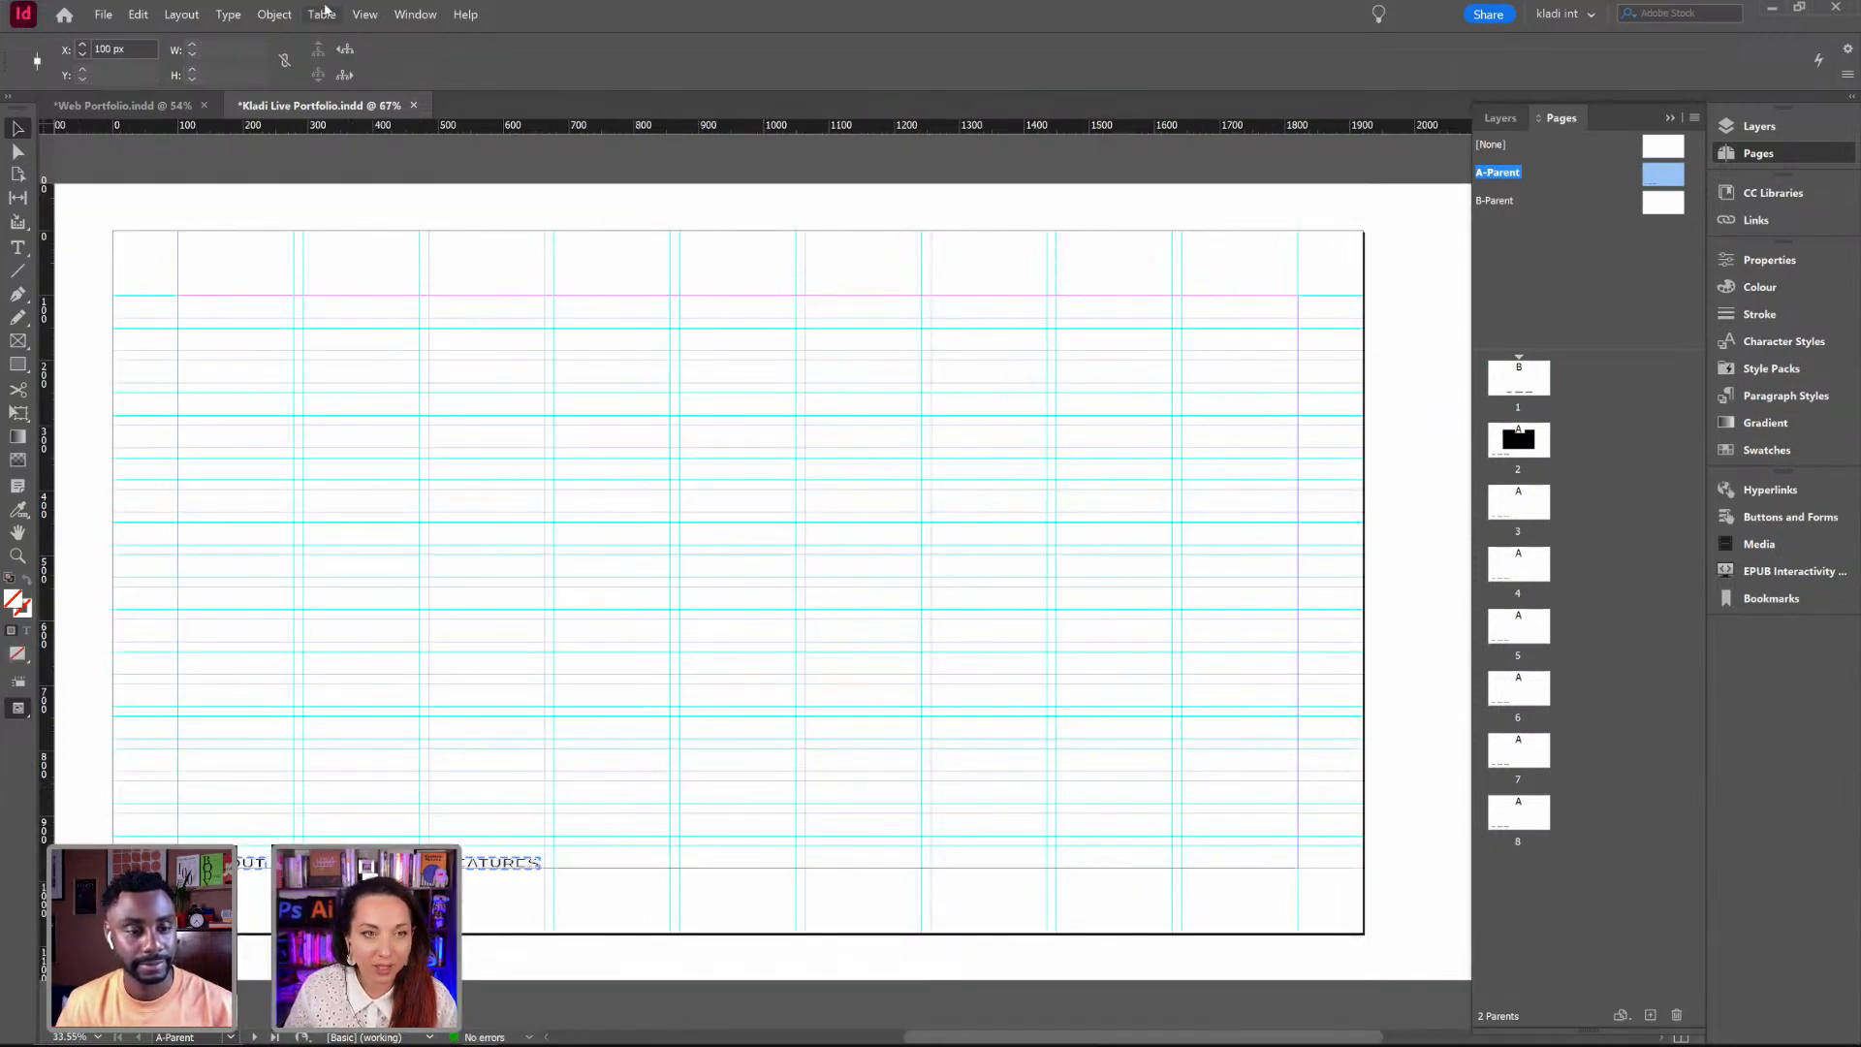
left_click(364, 14)
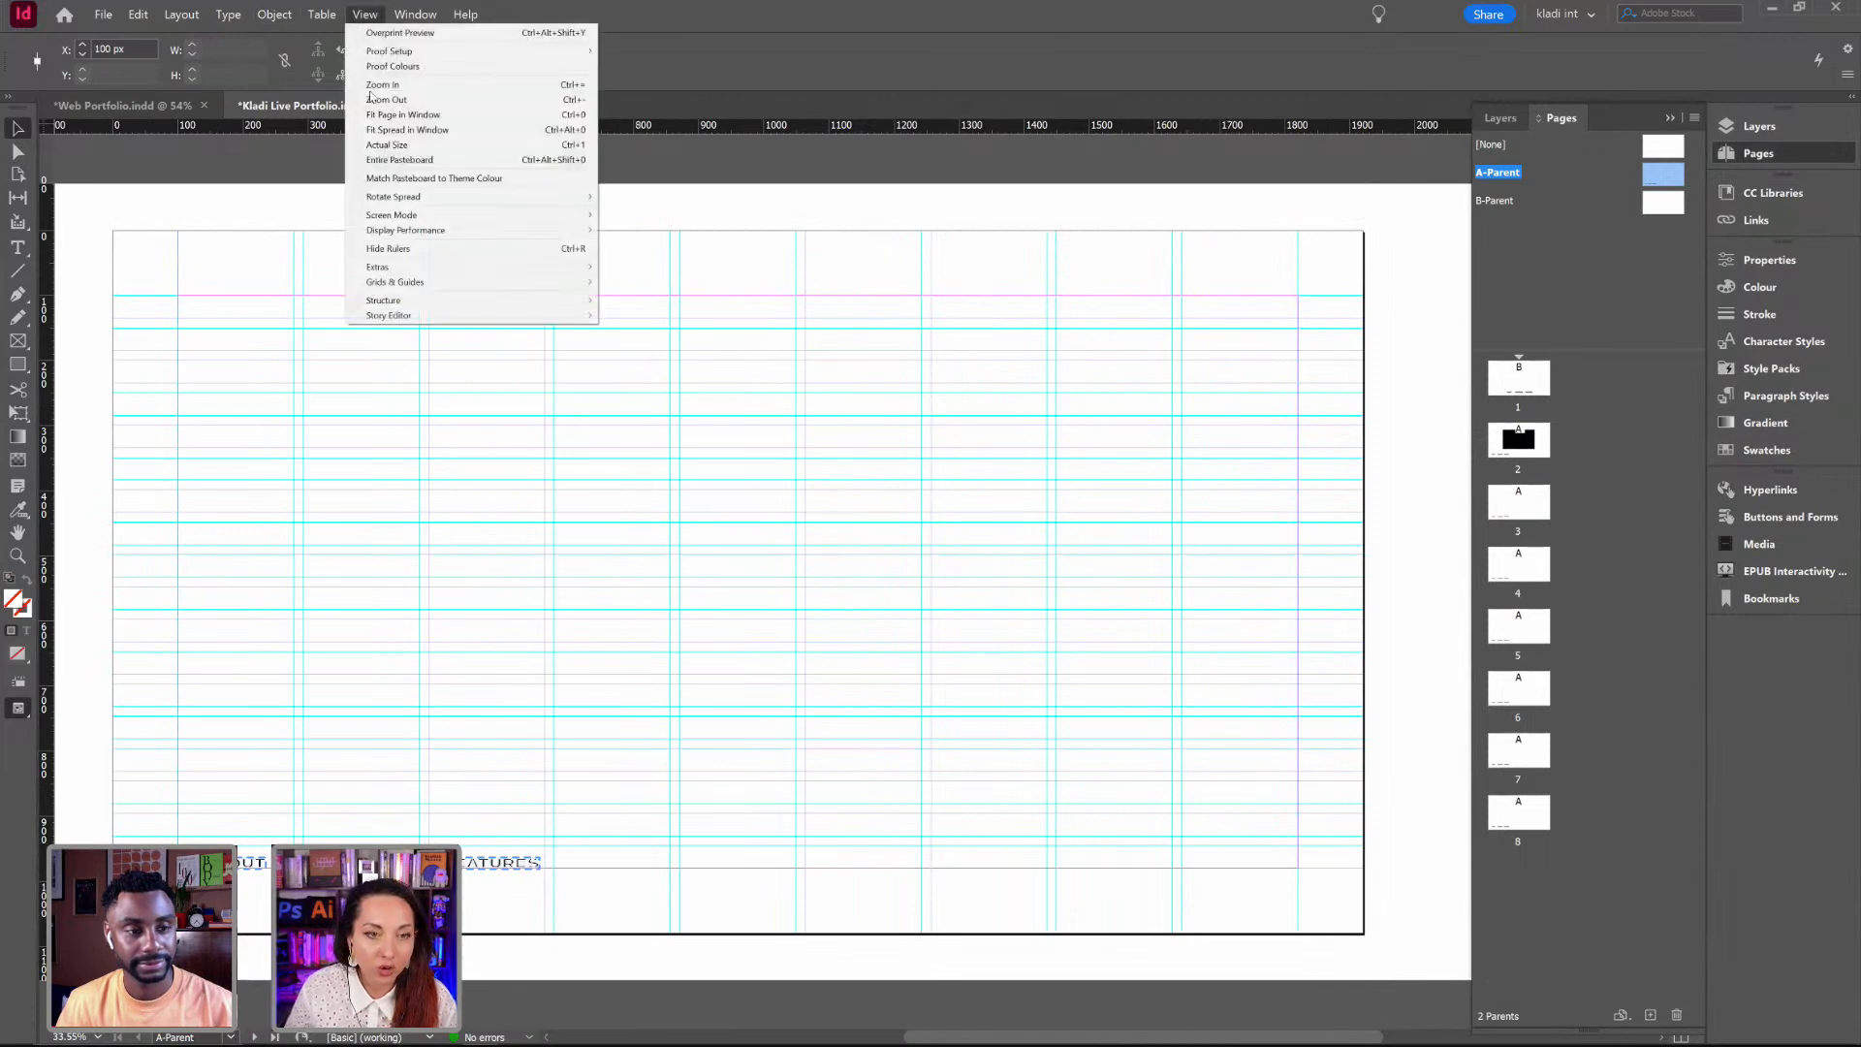
mouse_move(586, 282)
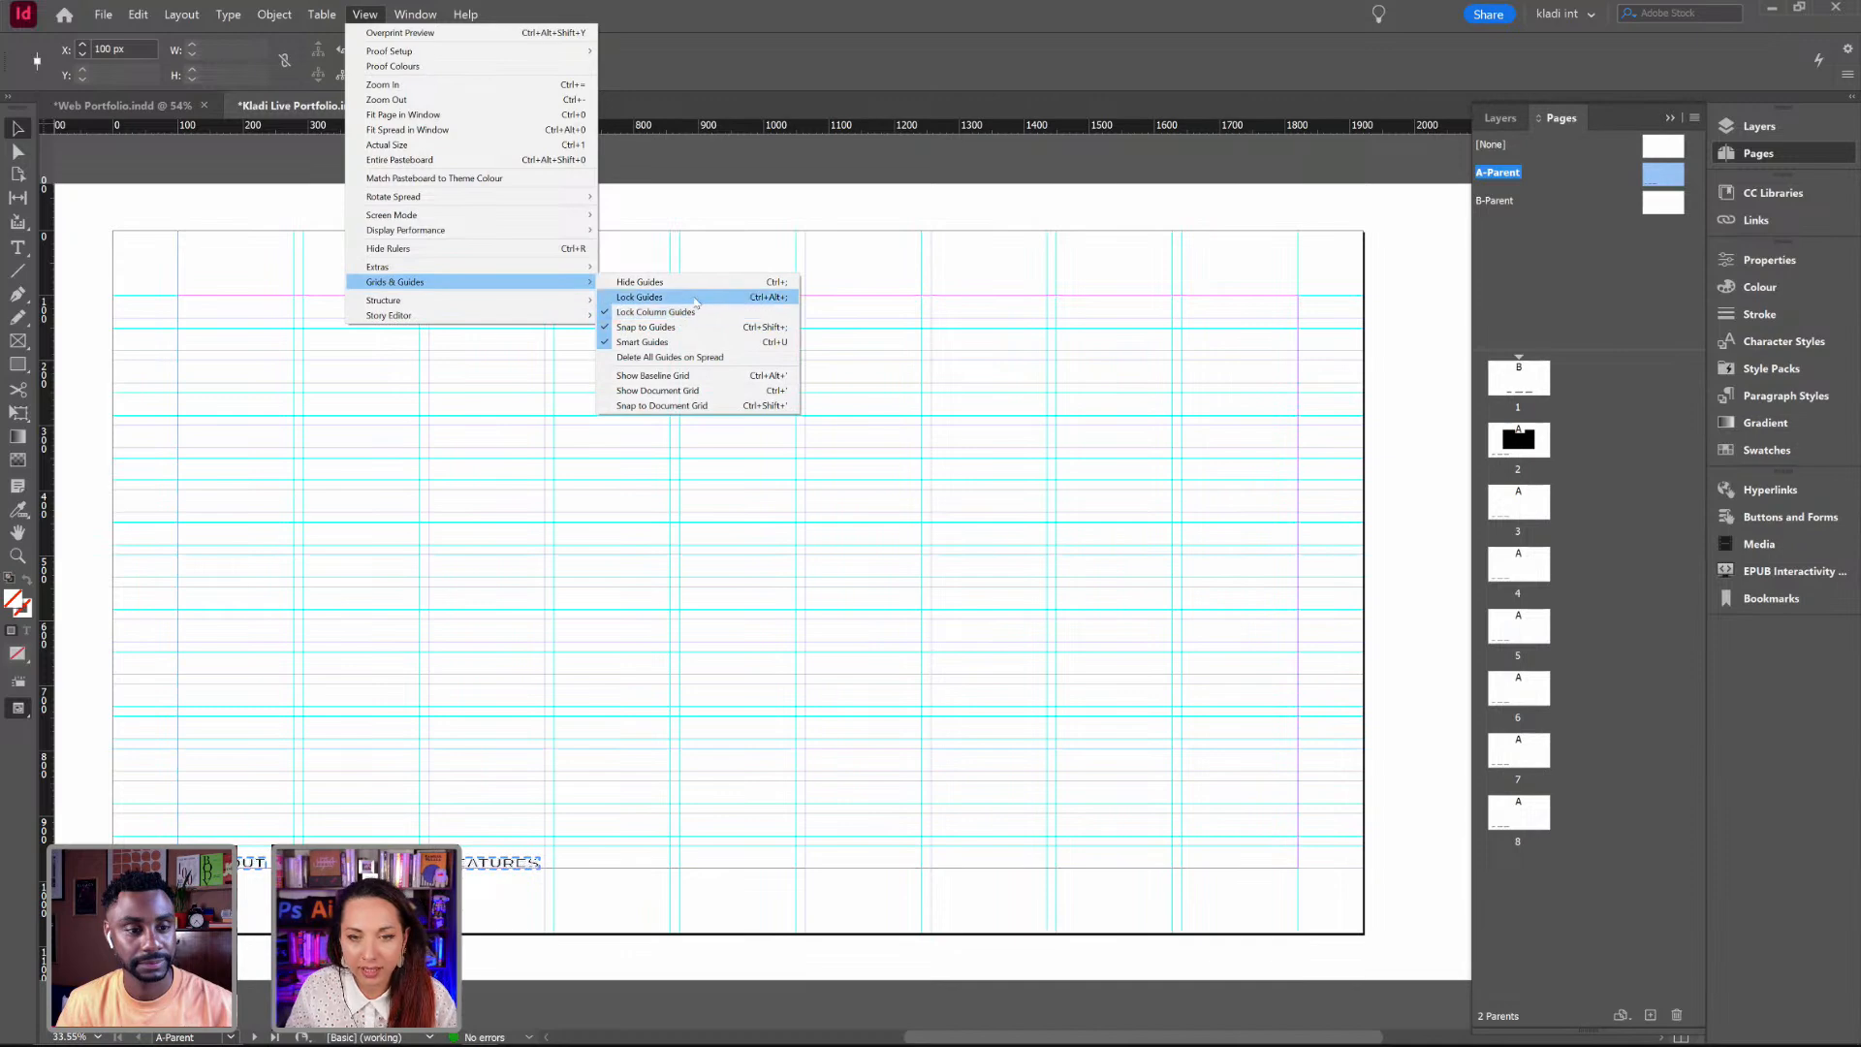
left_click(694, 297)
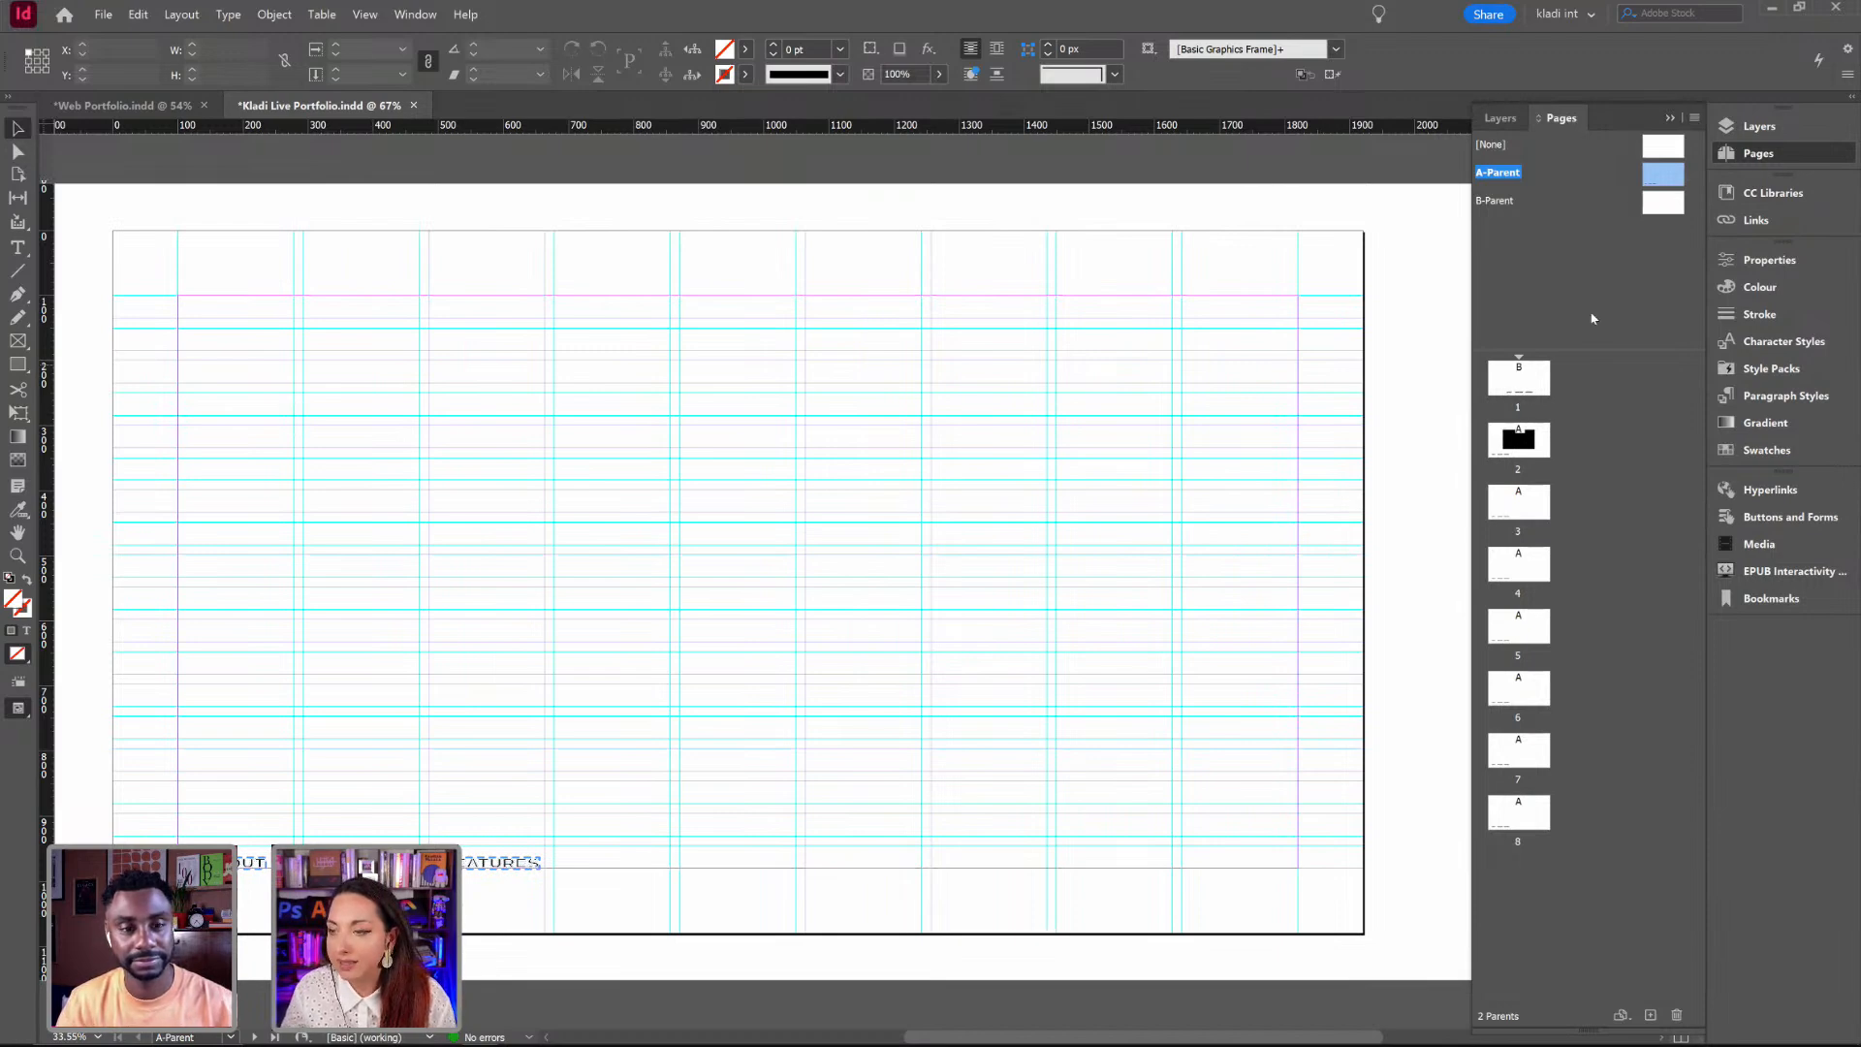
Step: Copy the A-Parent's three hyperlinked navigation words onto page 1, just above the old navigation words, and delete the old ones
left_click_drag(217, 797, 482, 928)
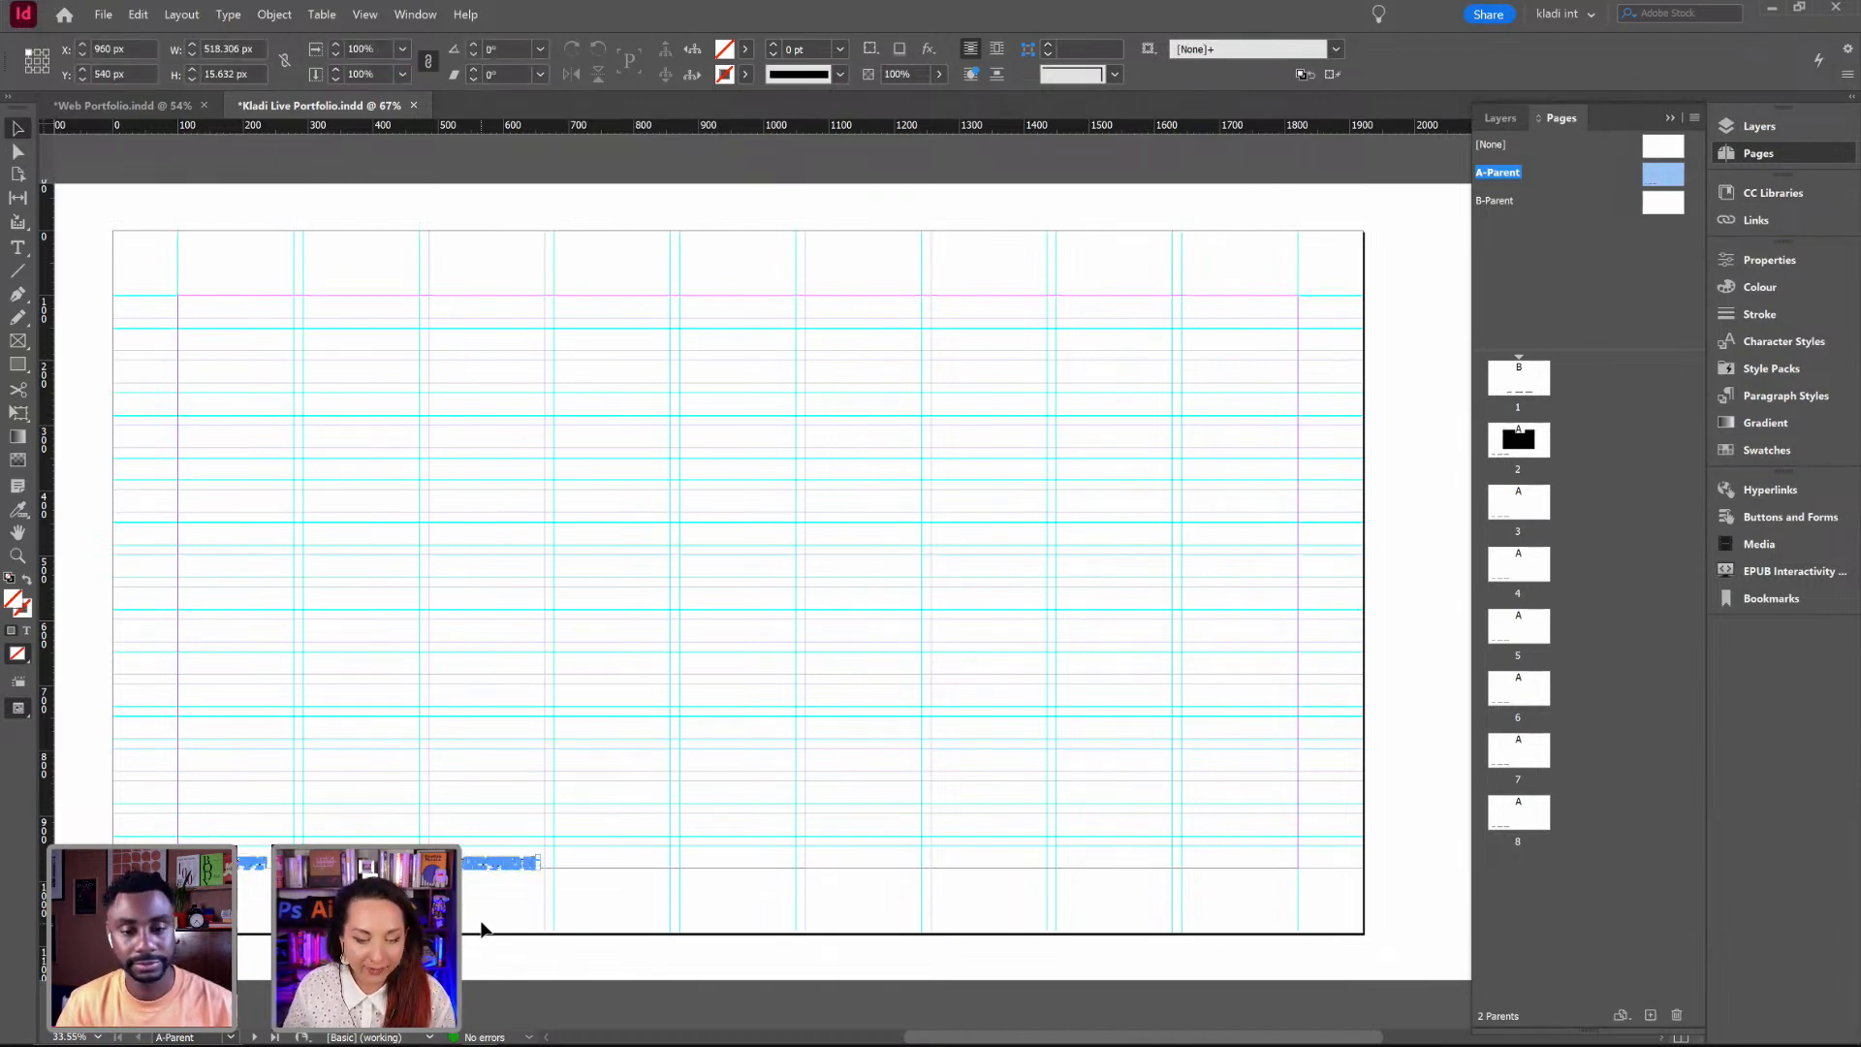
double_click(1514, 402)
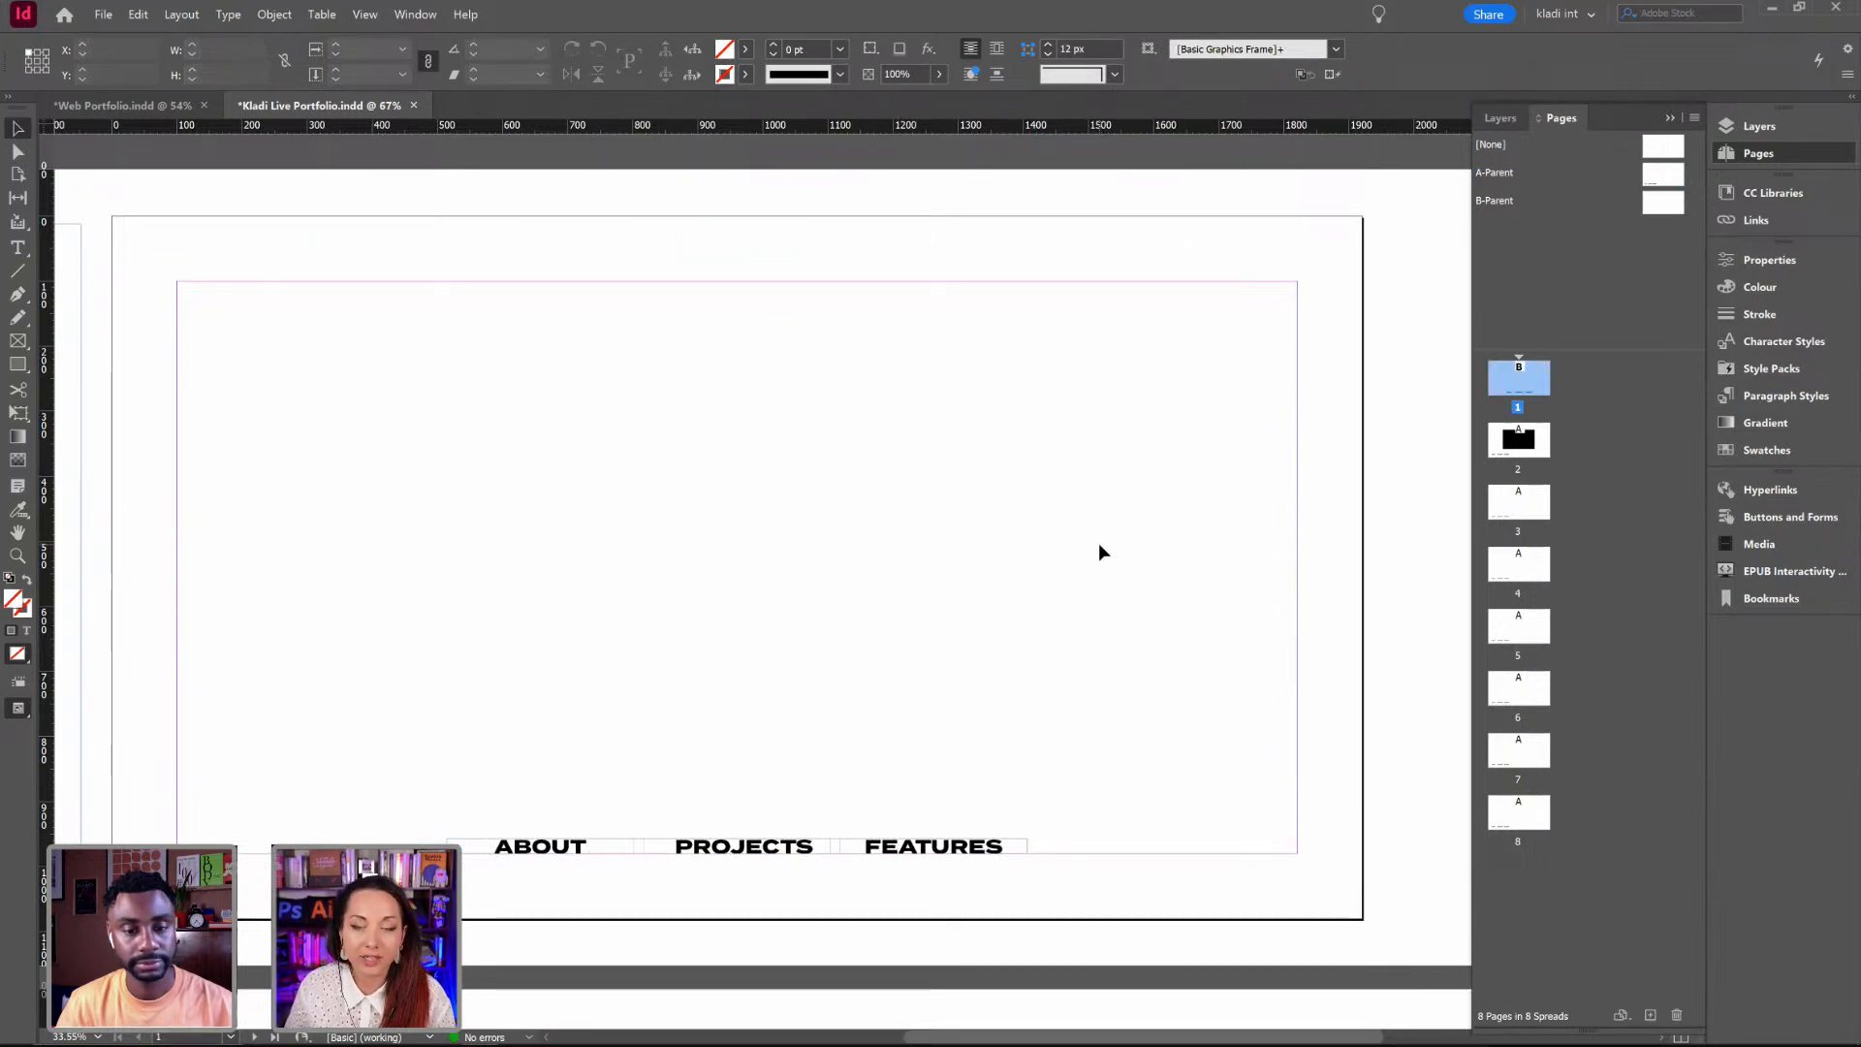
key("ctrl+v")
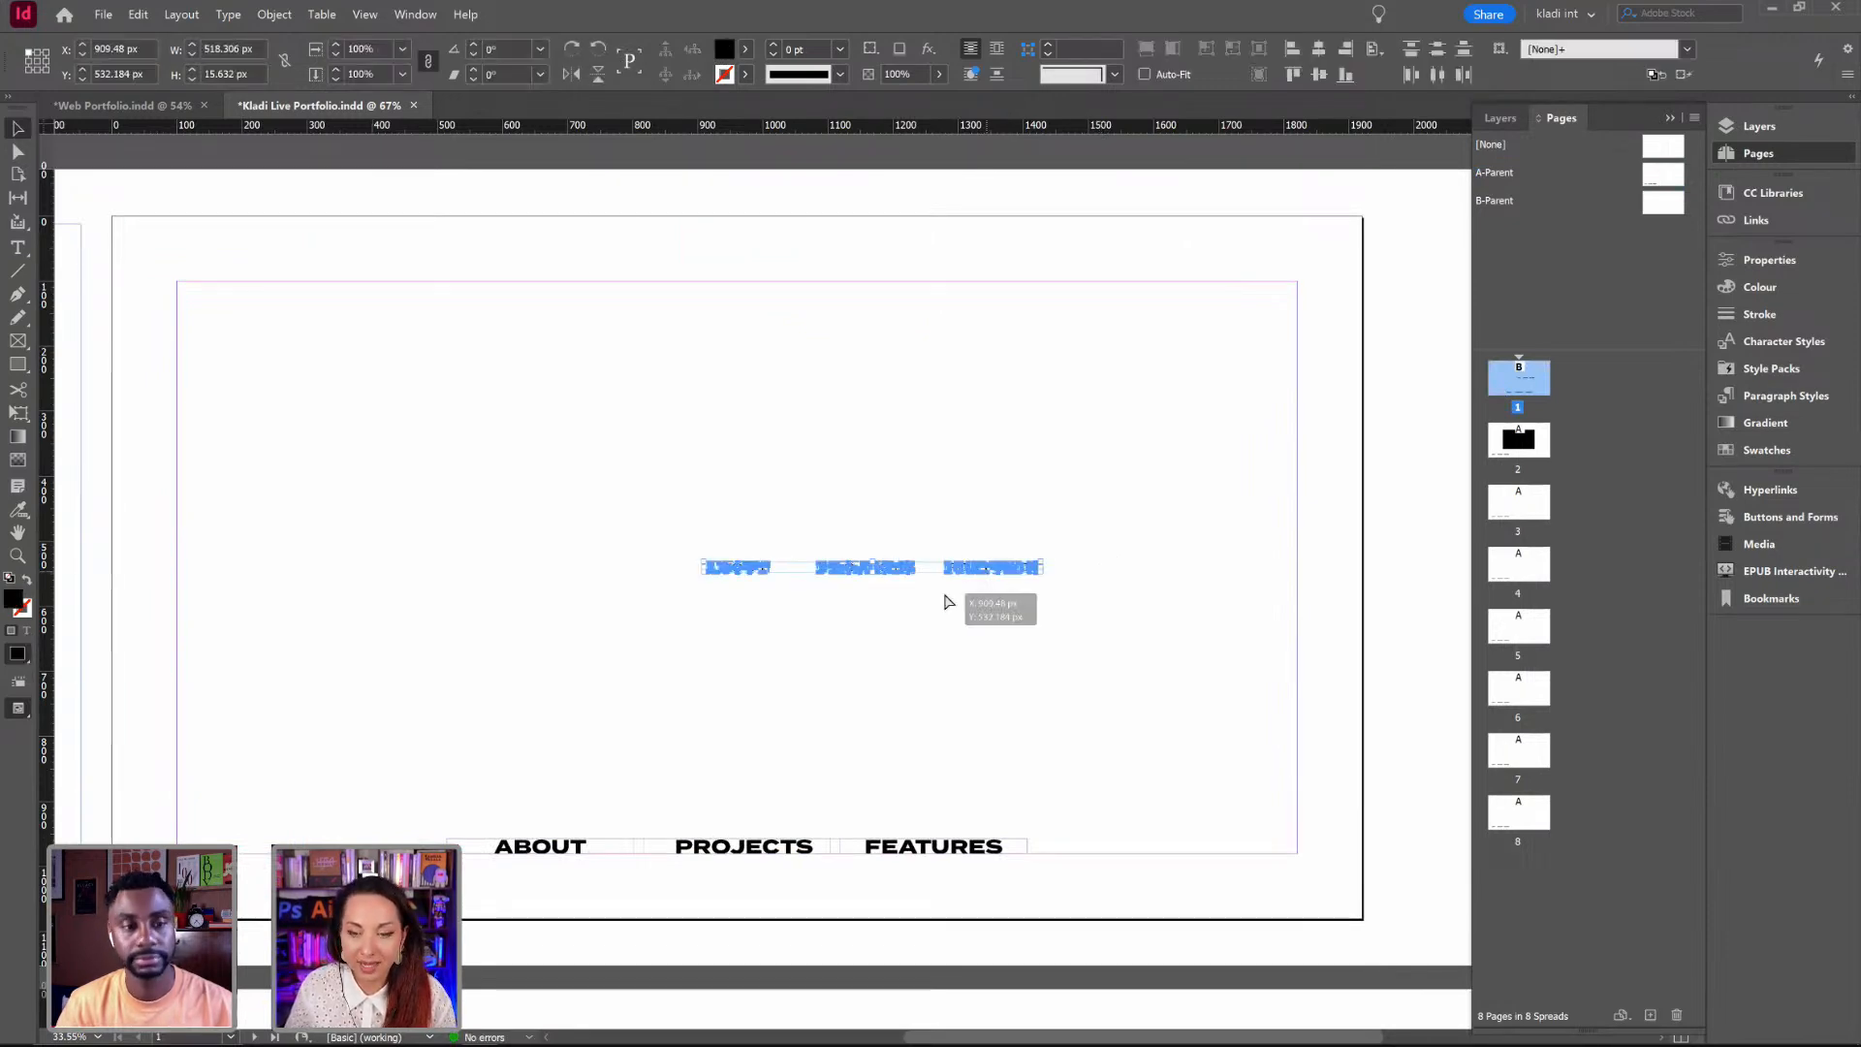
left_click_drag(948, 602, 968, 810)
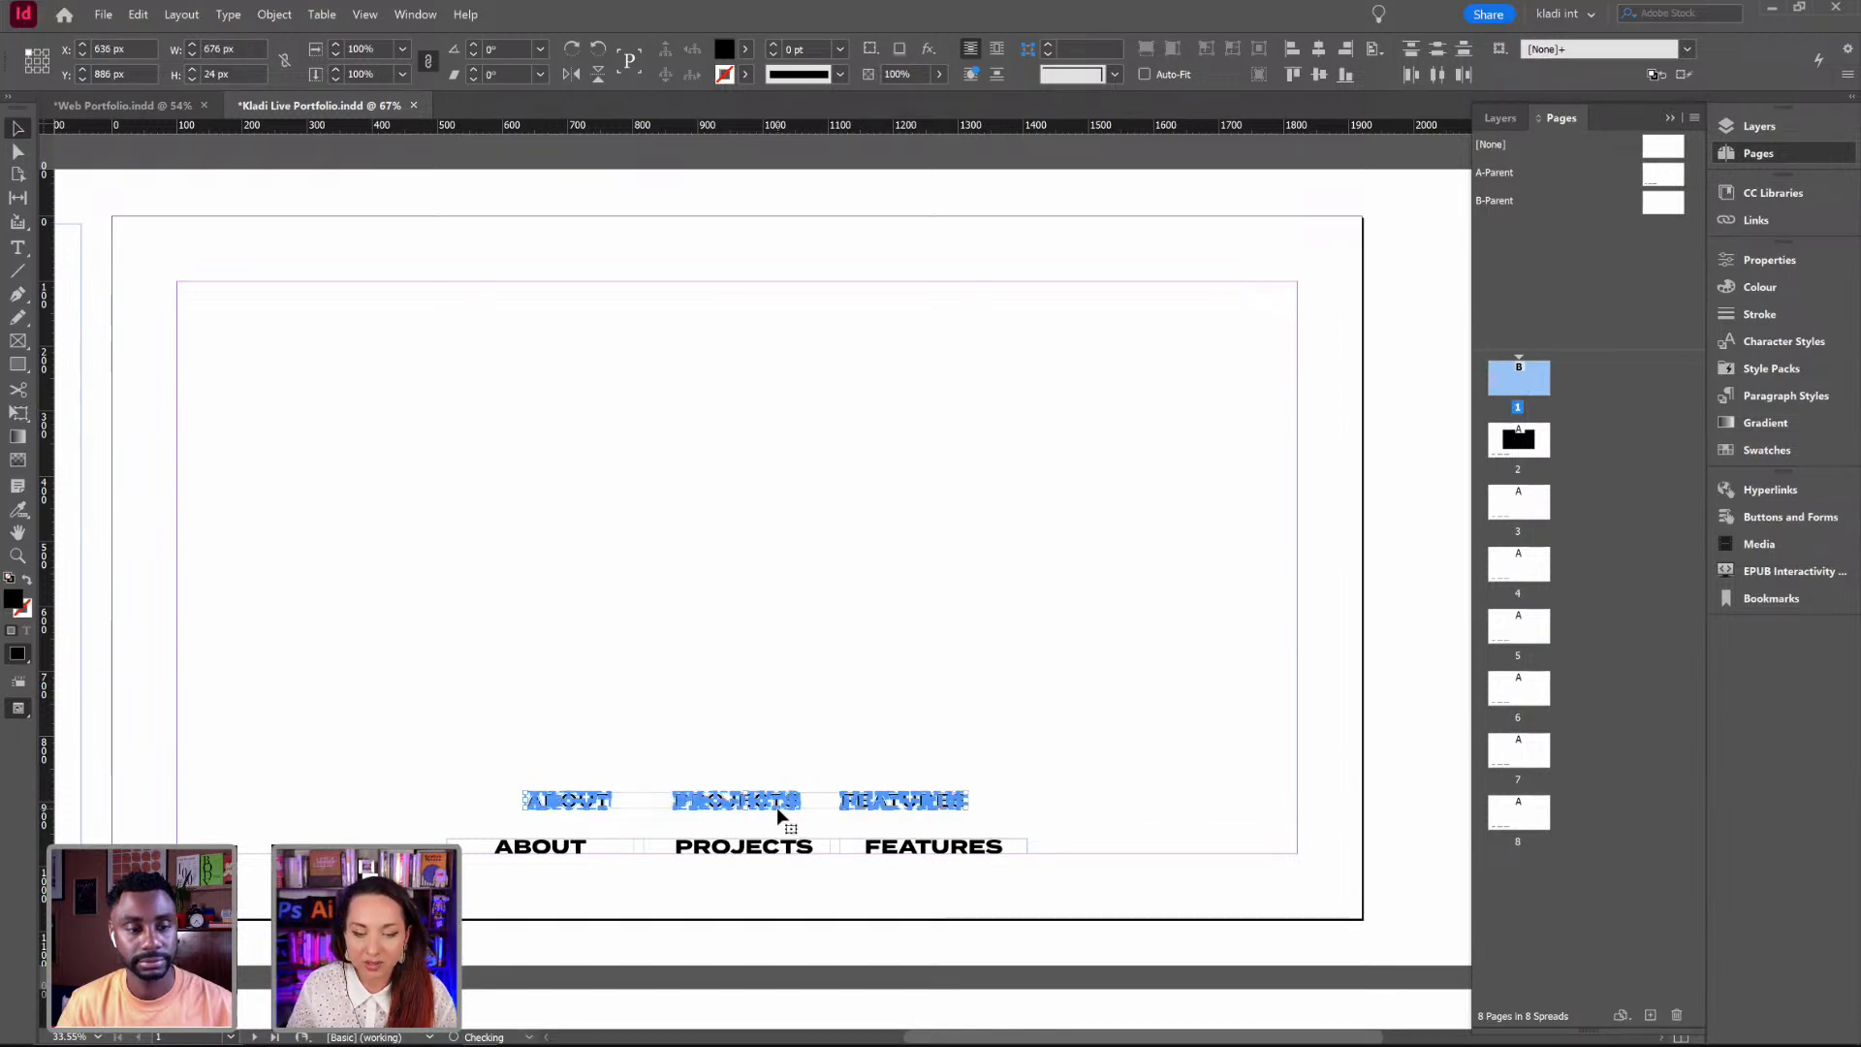
left_click(801, 851)
key("Delete")
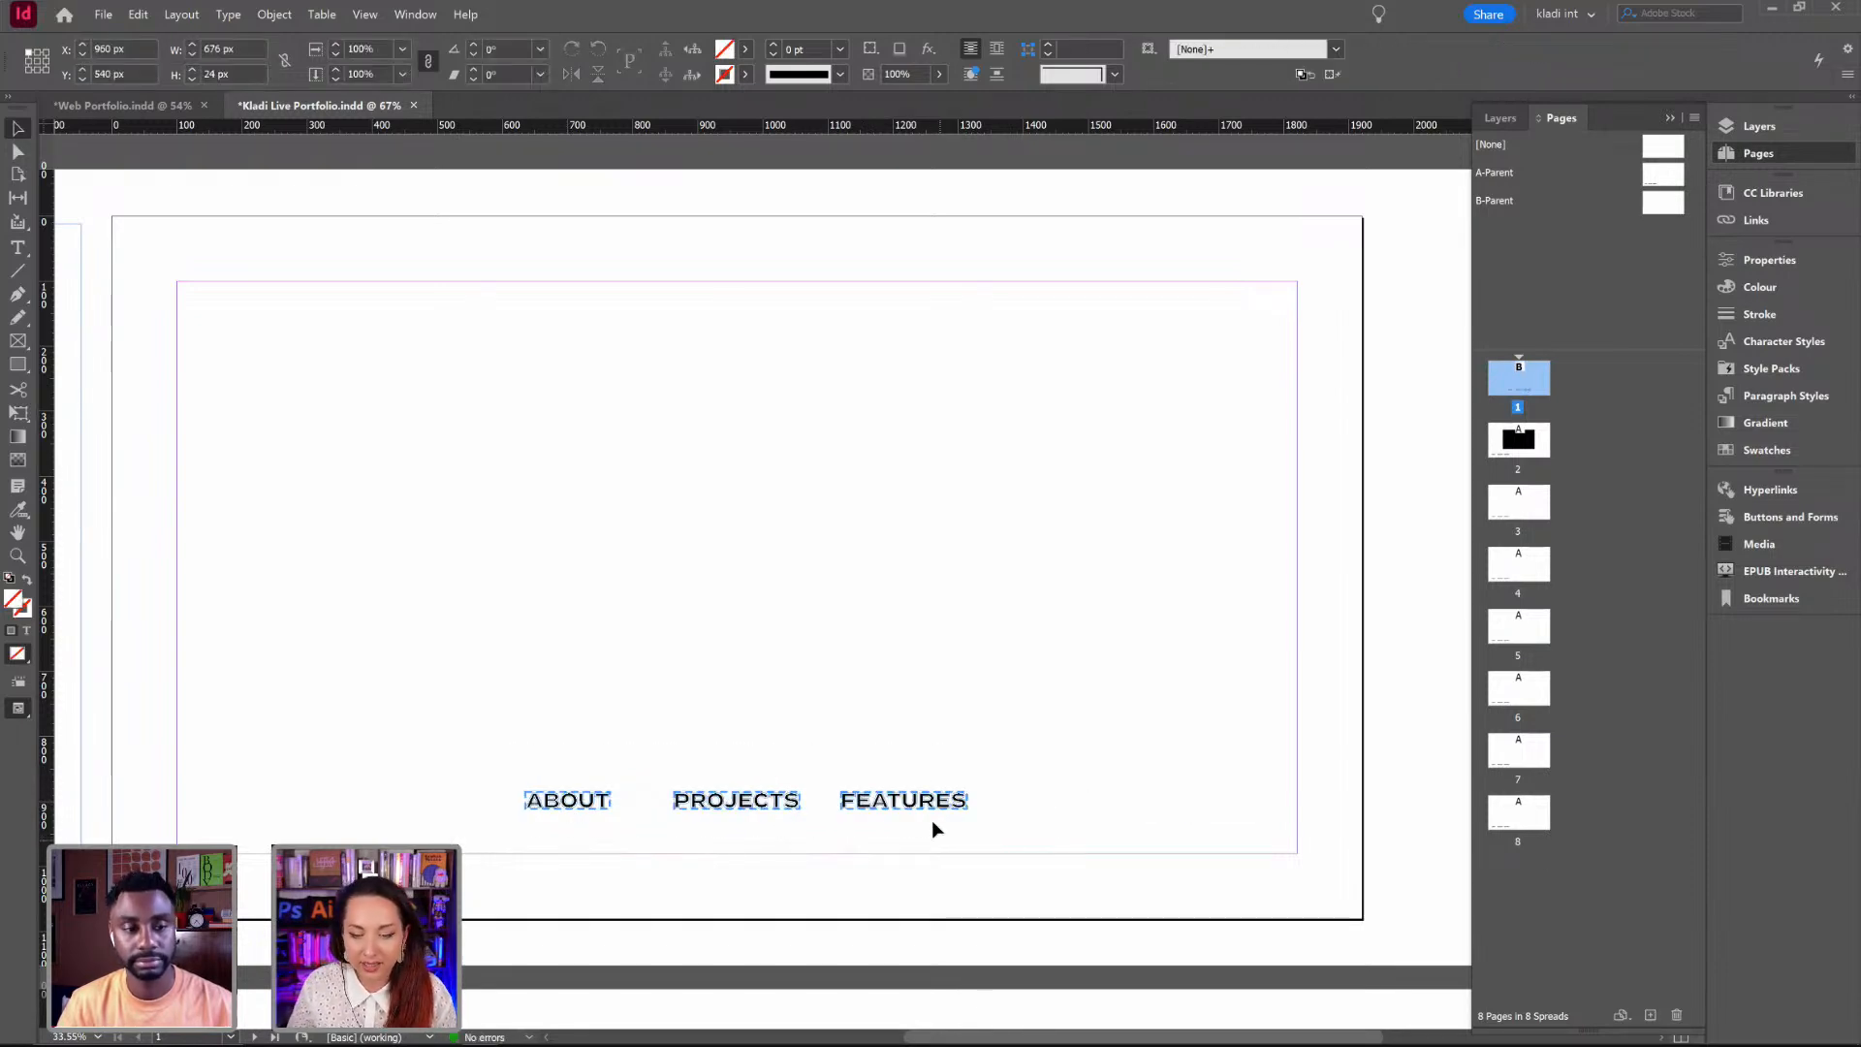
Step: Move page 1's navigation group down to the bottom margin and centre it horizontally, aligned to the margins
left_click_drag(932, 820, 928, 851)
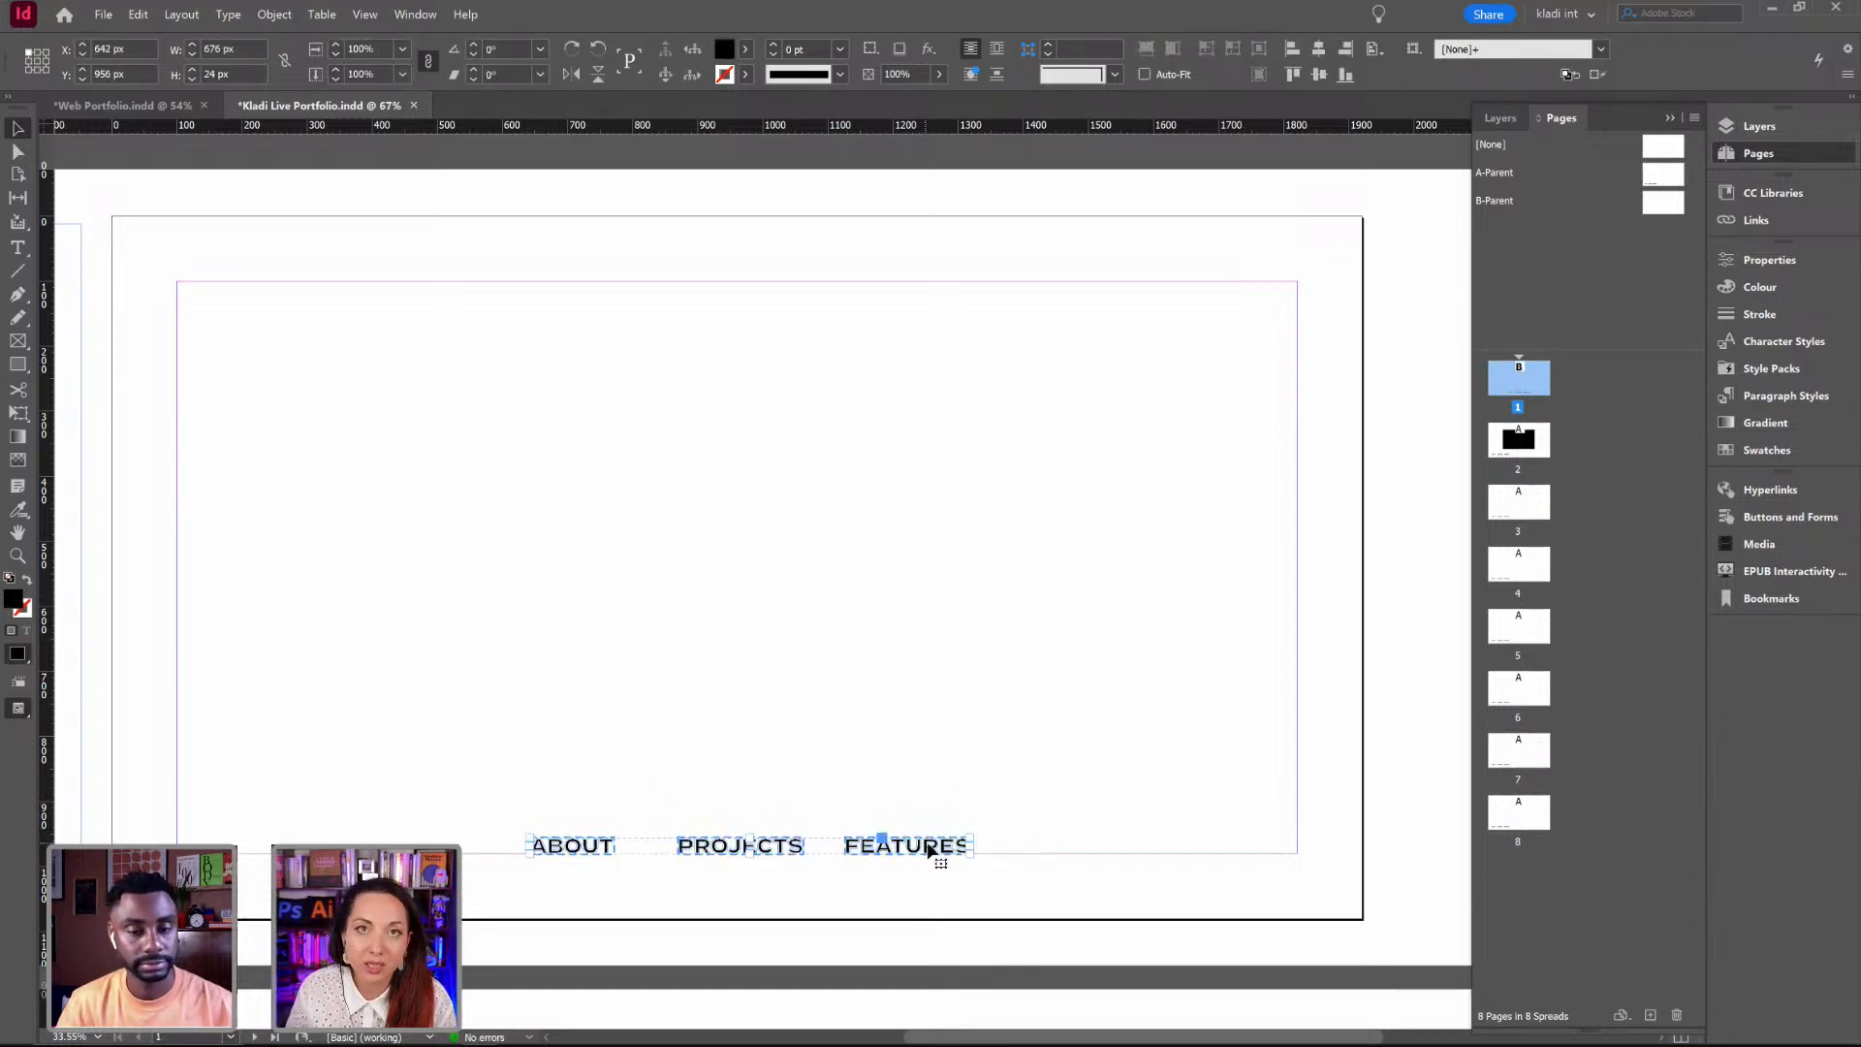
left_click(1747, 267)
left_click(1484, 546)
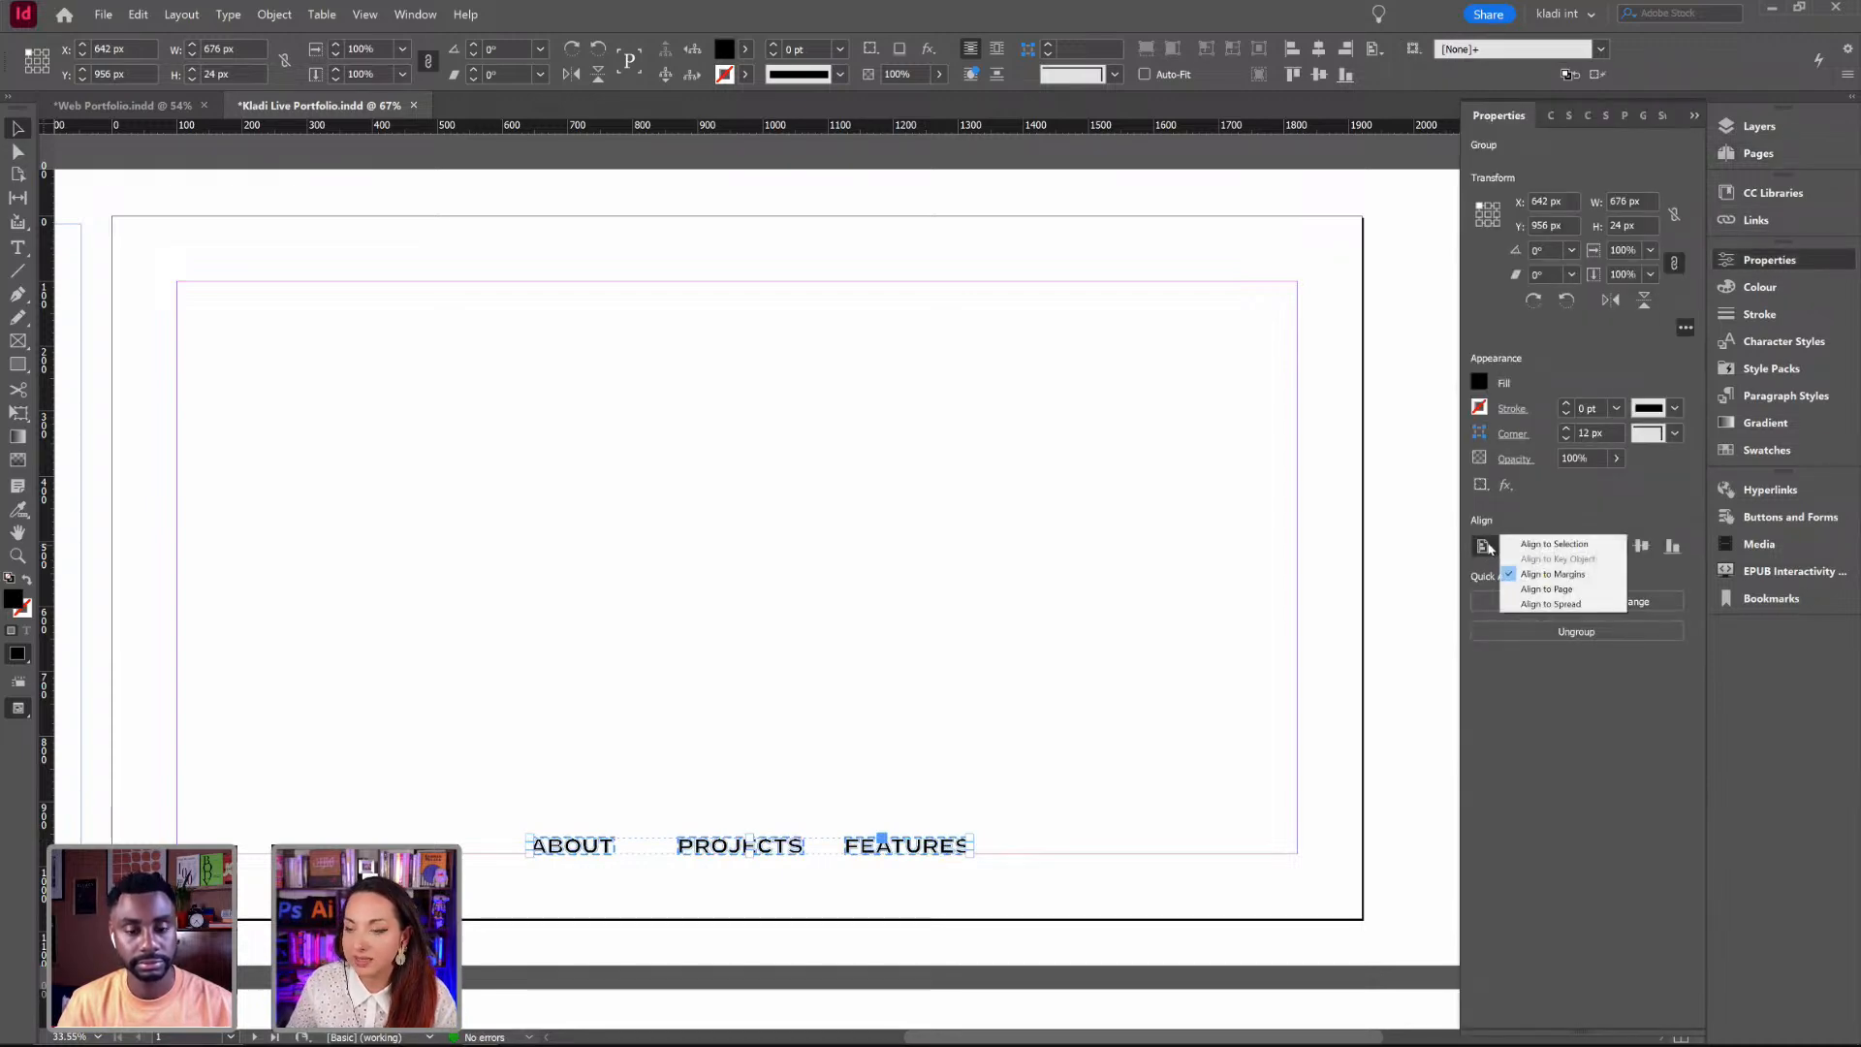
left_click(1548, 575)
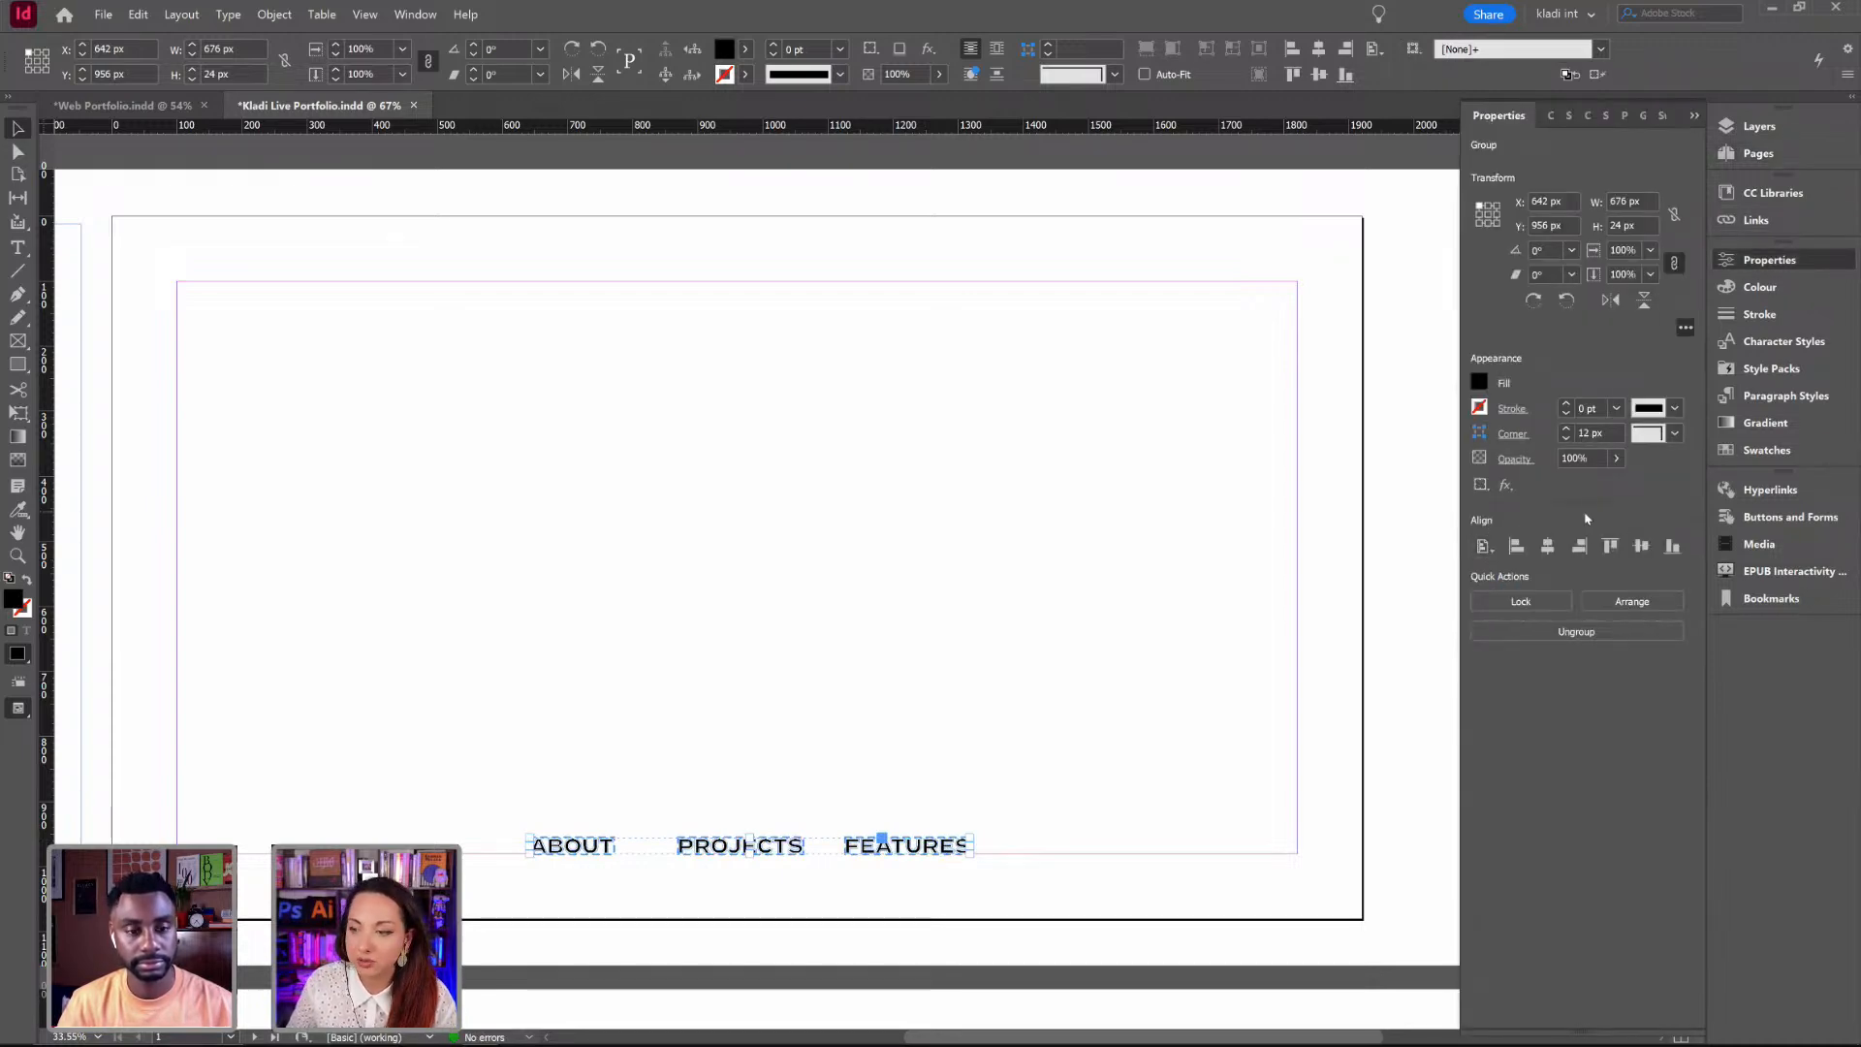
left_click(1548, 547)
left_click(959, 735)
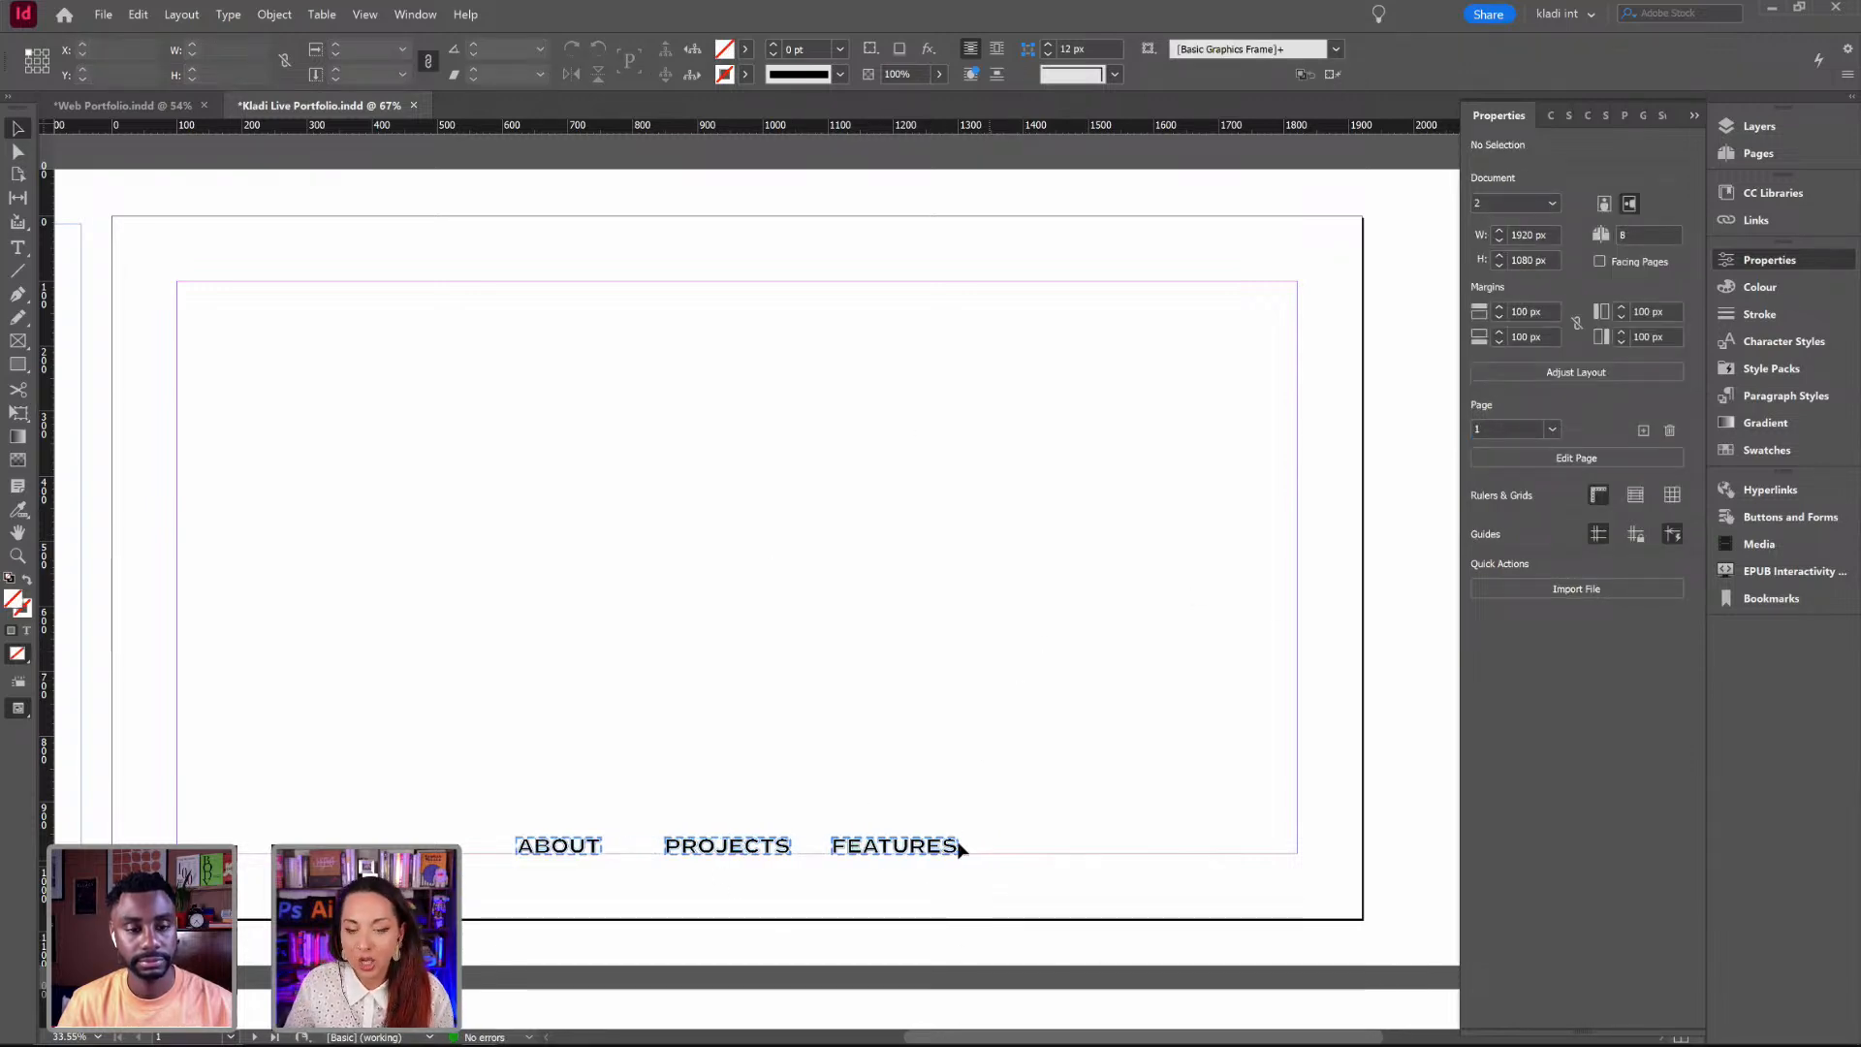
Step: Delete the black rectangle from page 2
scroll(958, 849, "down", 10)
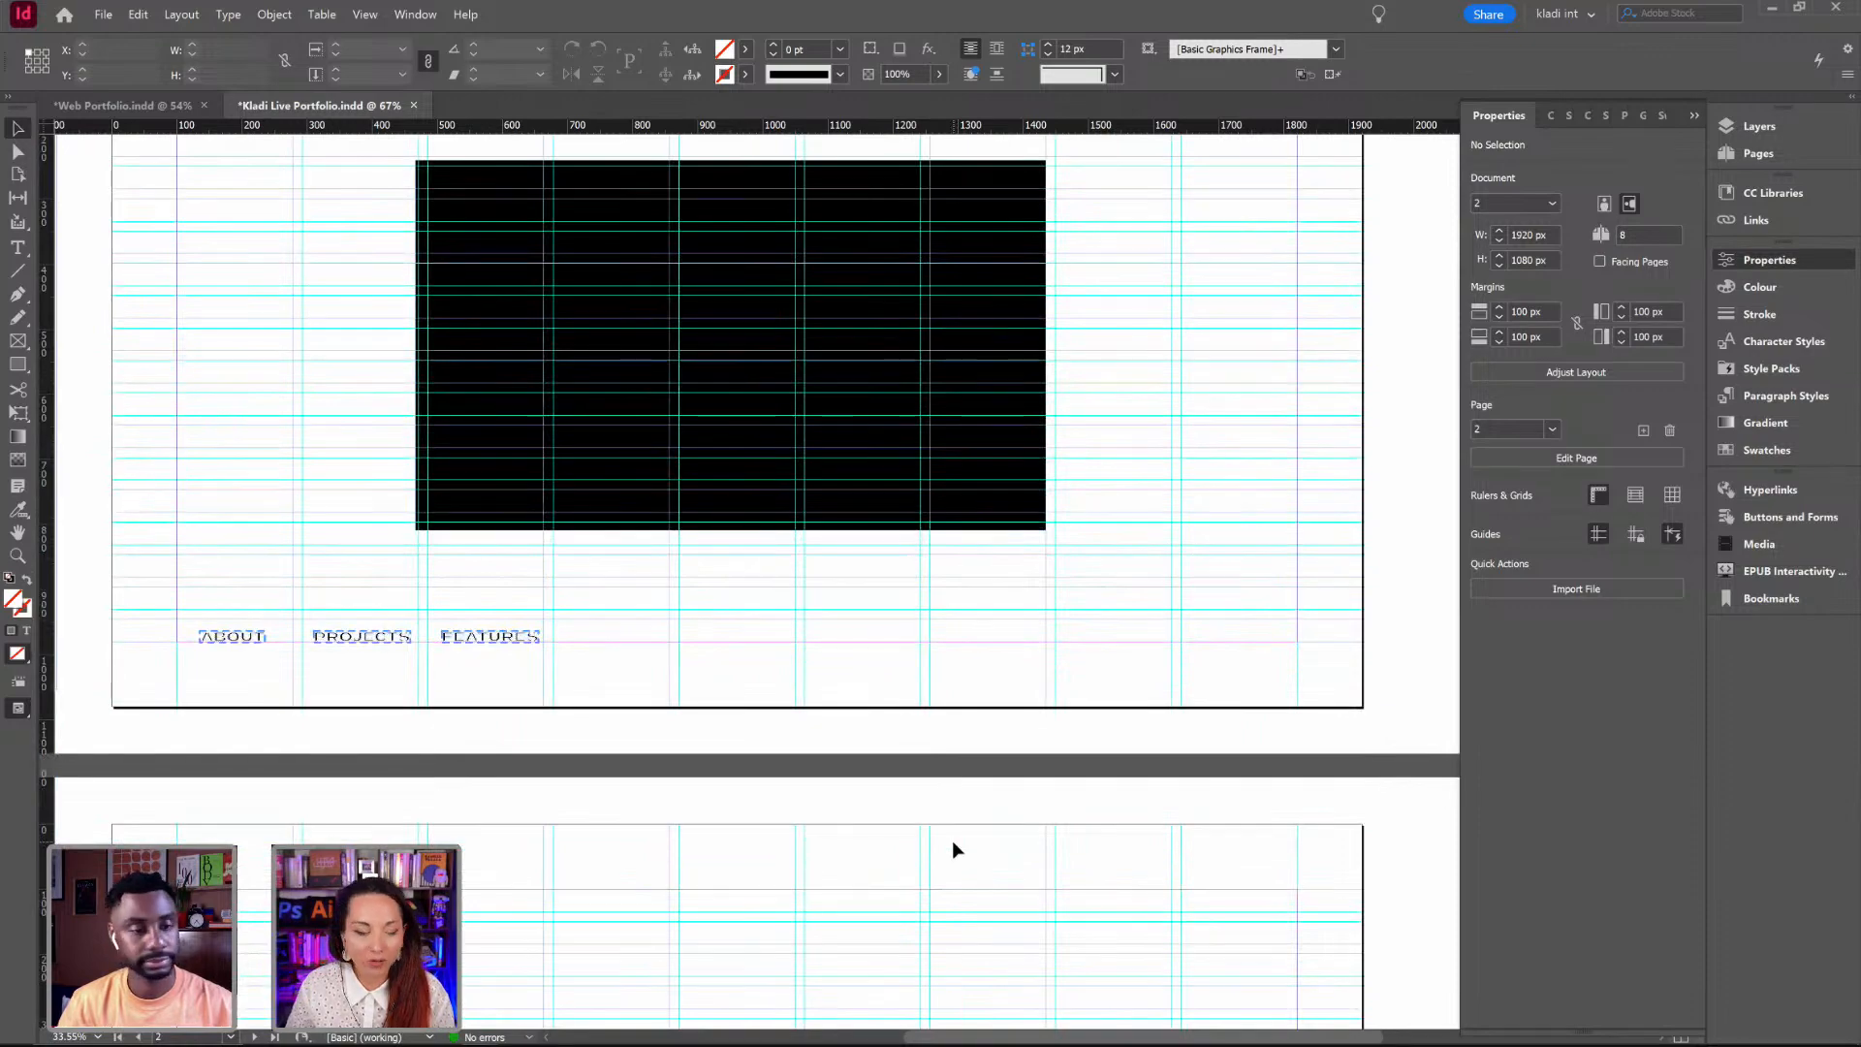
scroll(952, 849, "down", 3)
scroll(952, 850, "up", 8)
left_click(884, 635)
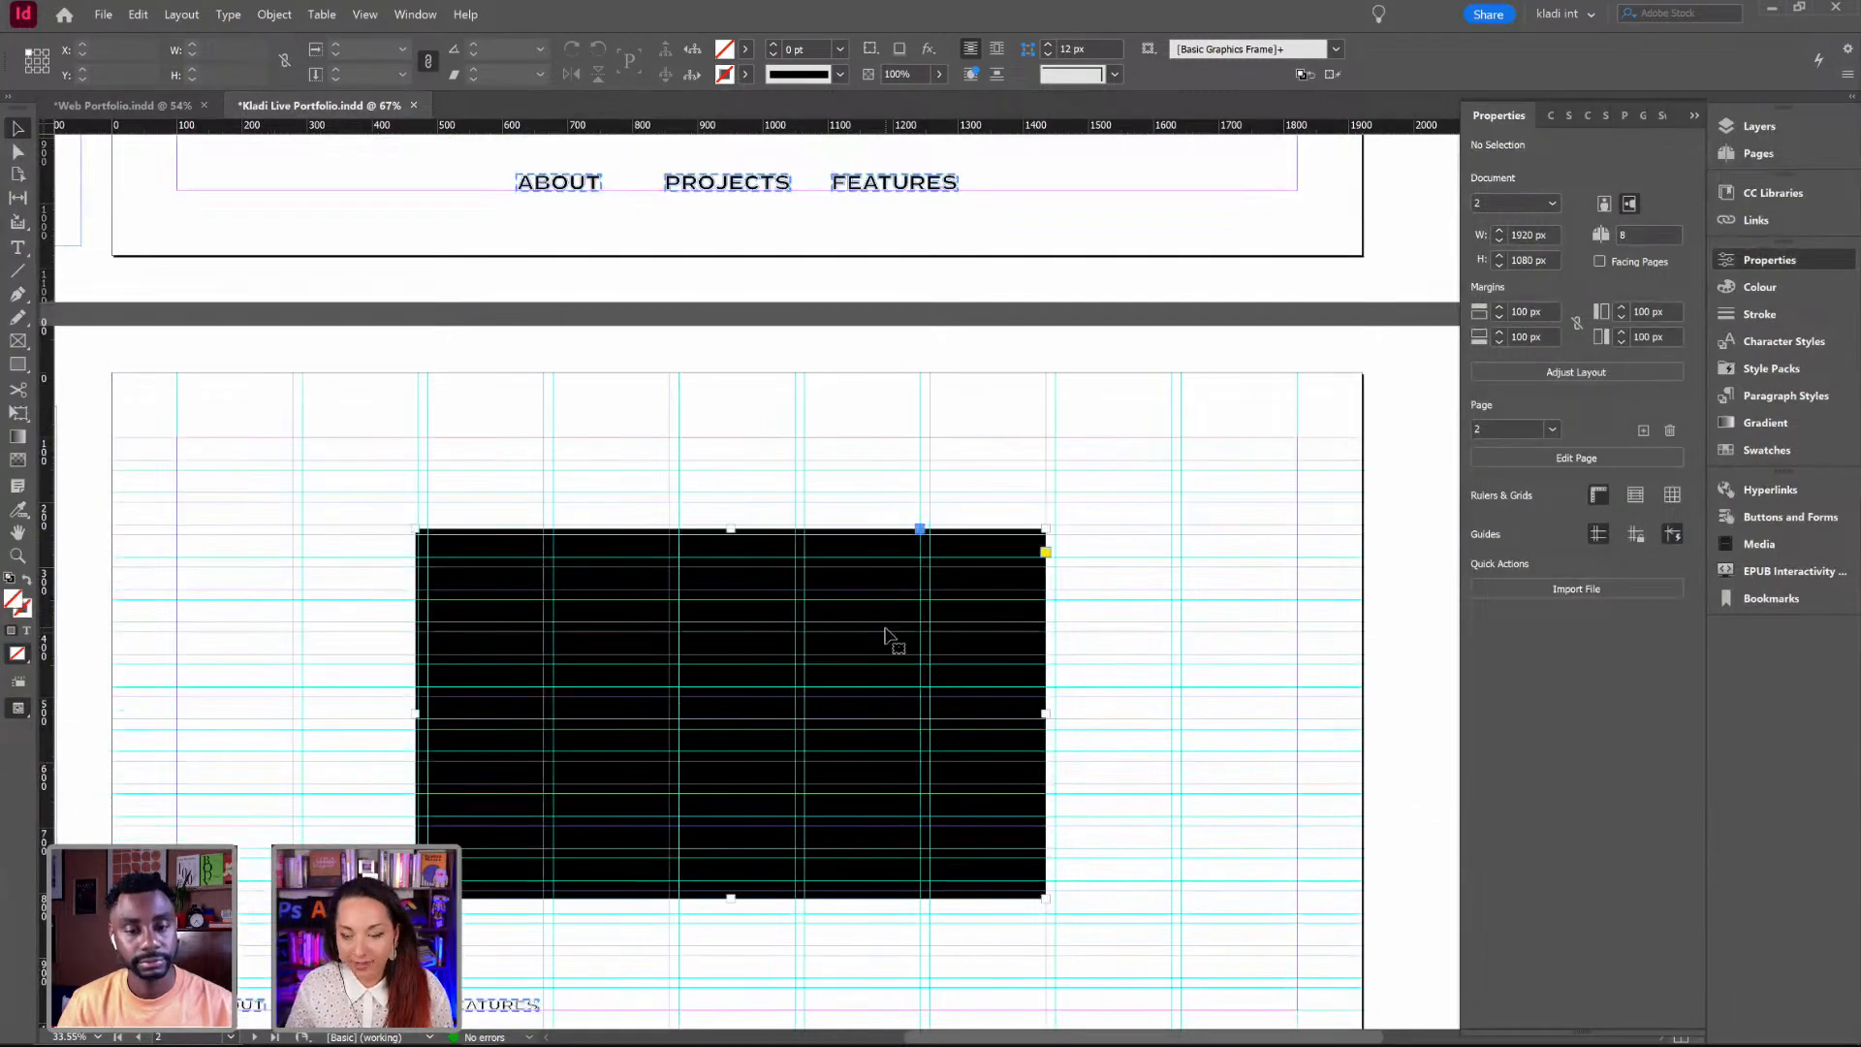
key("Delete")
left_click_drag(669, 560, 919, 618)
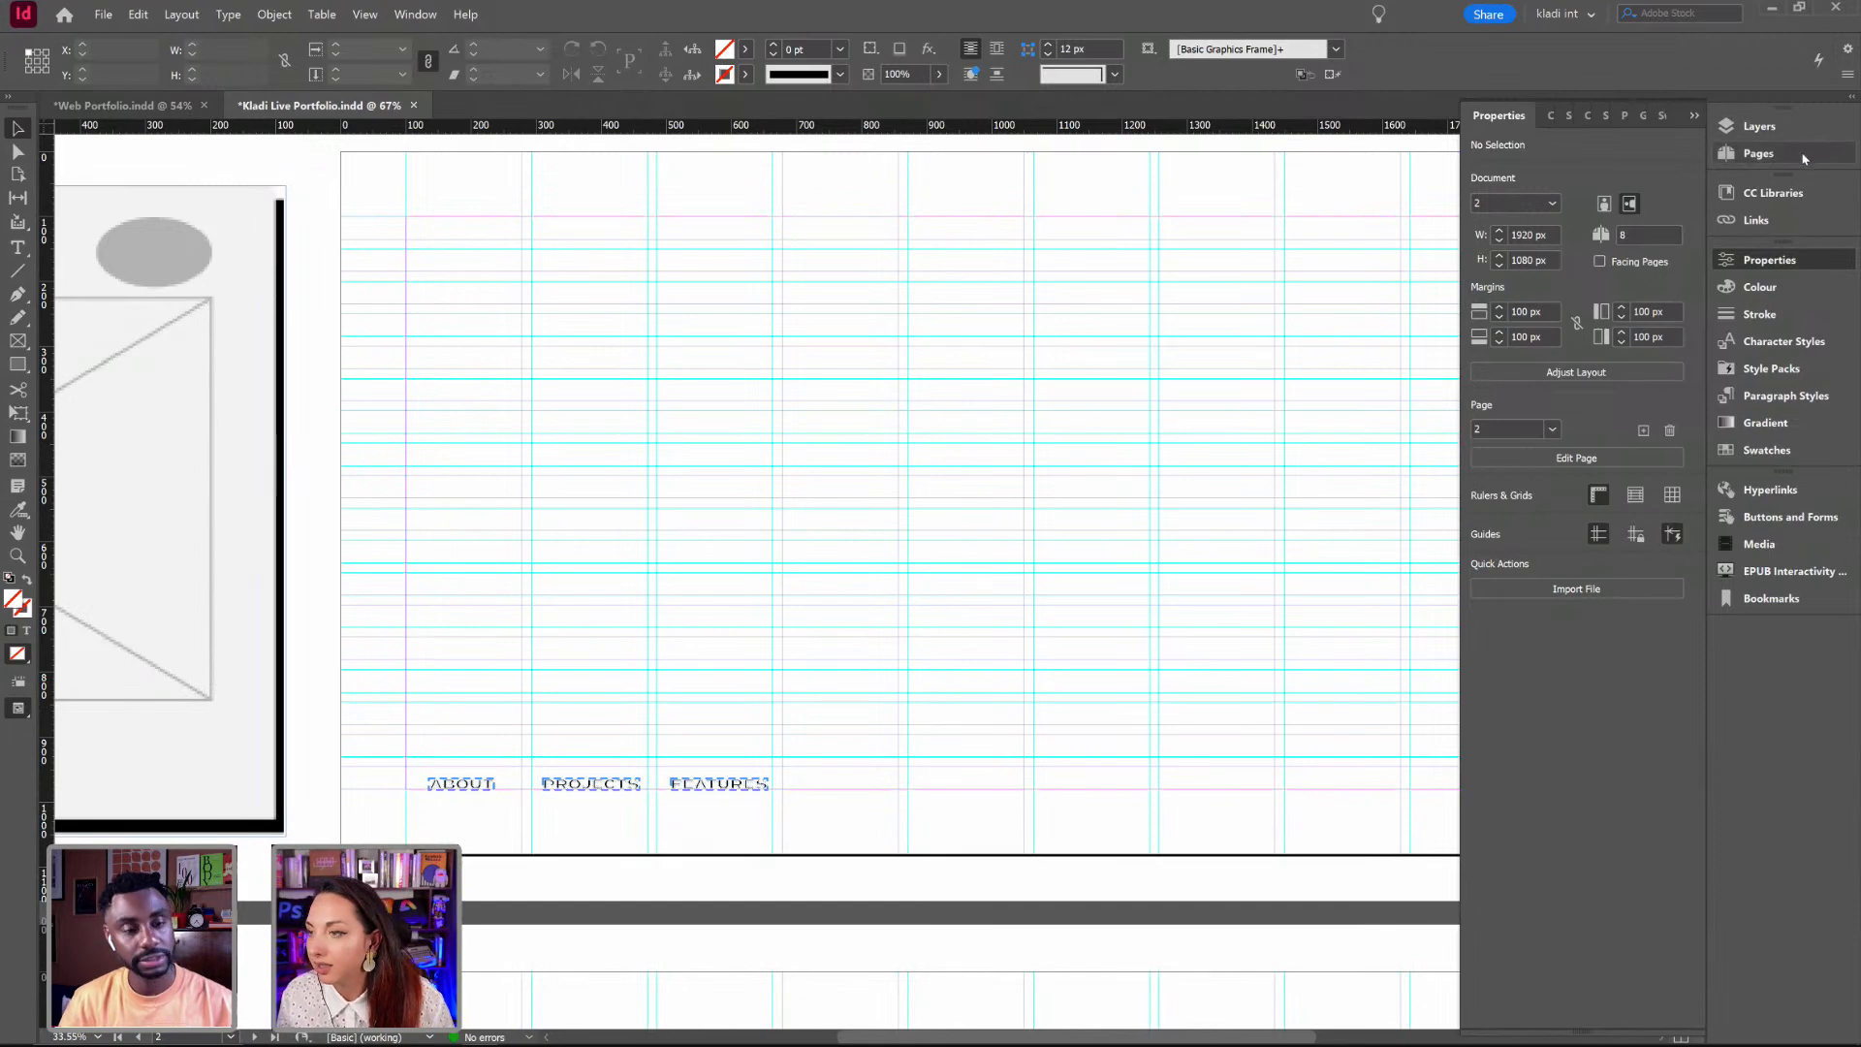
Step: Show the Creative Cloud libraries in a full-height list and look at the Images folder in File Explorer
left_click(1757, 153)
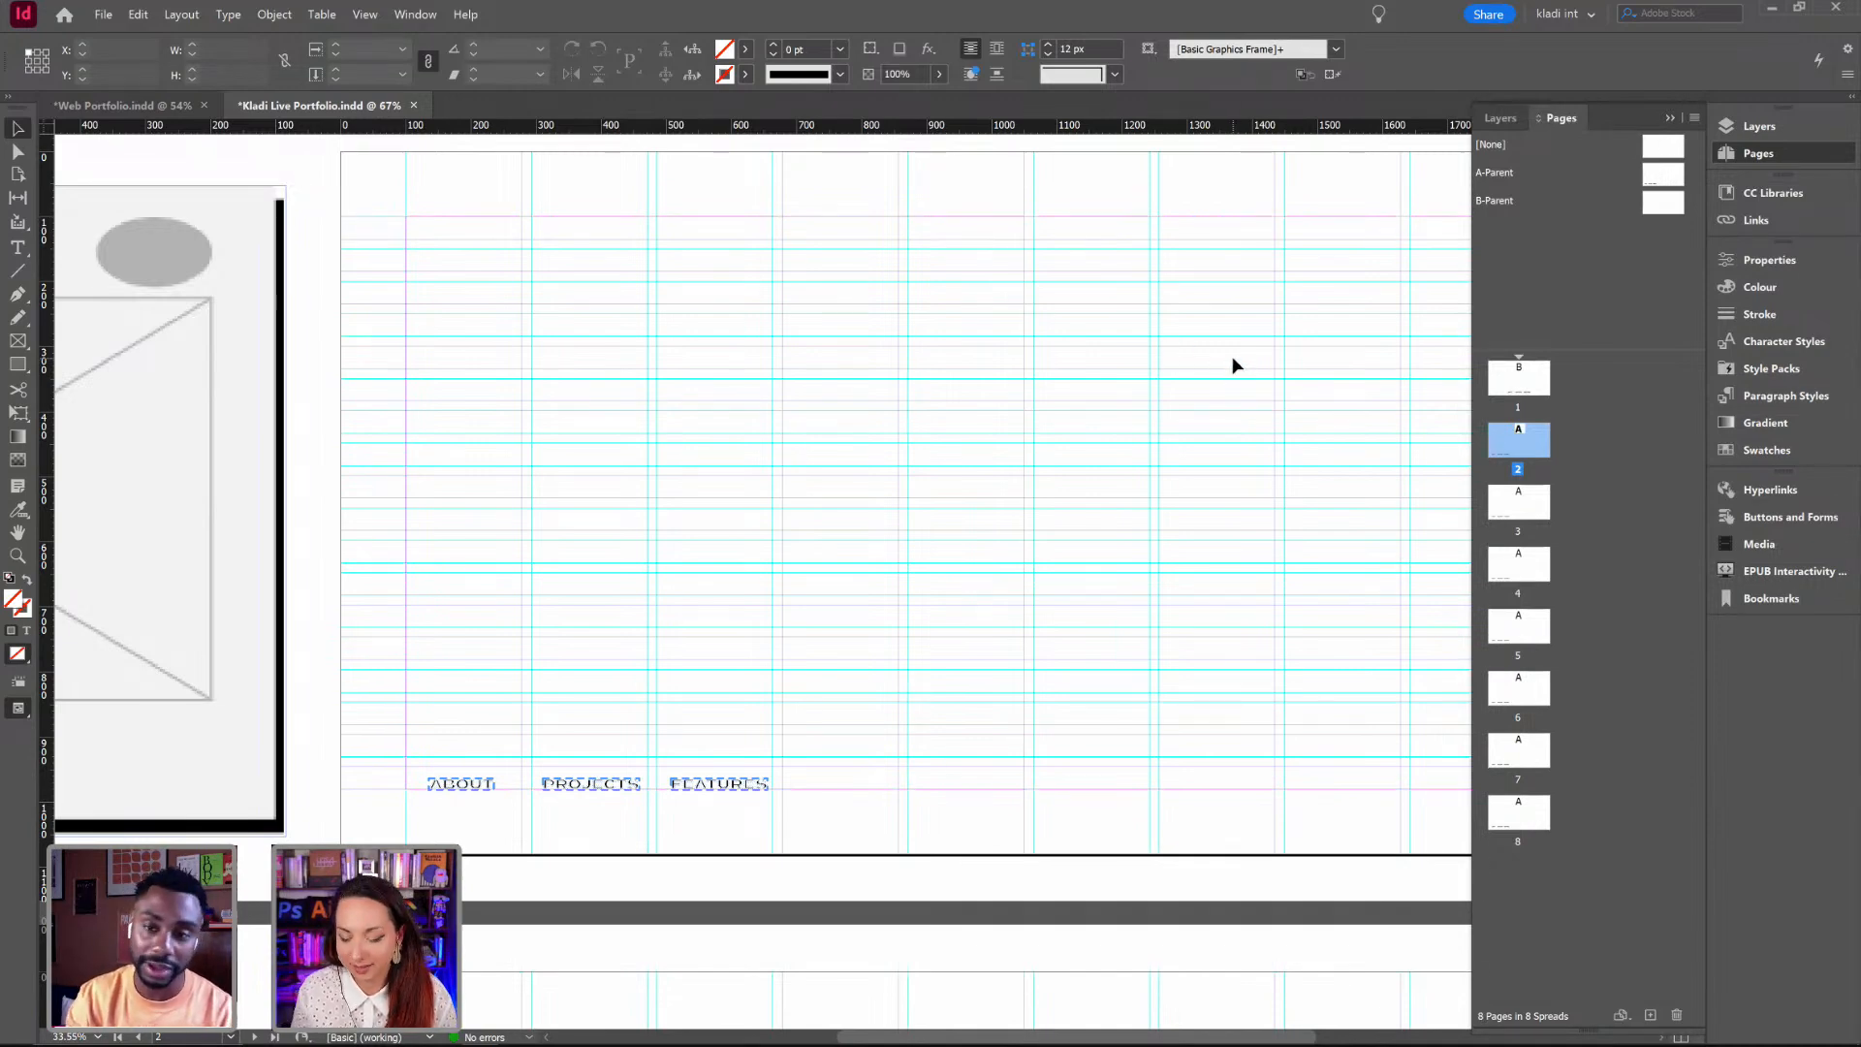
key("ctrl+minus")
key("ctrl+minus")
key("ctrl+minus")
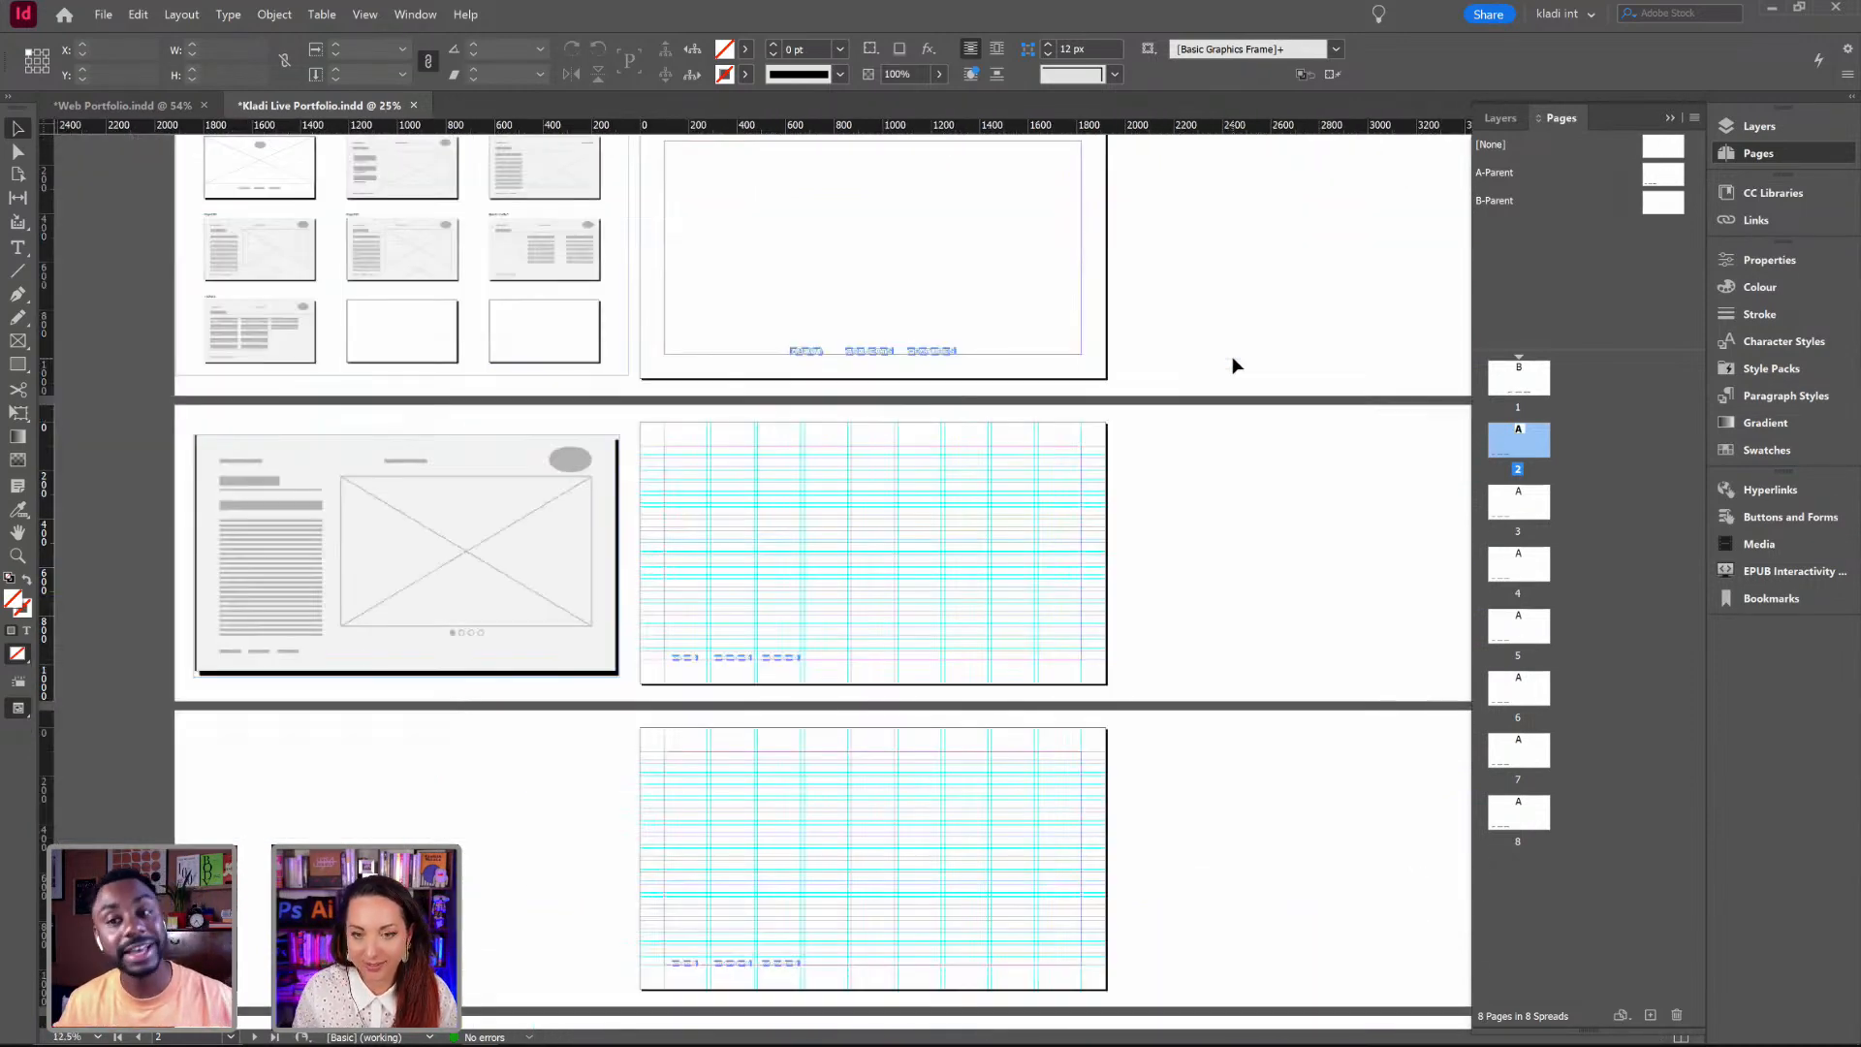
left_click(1759, 193)
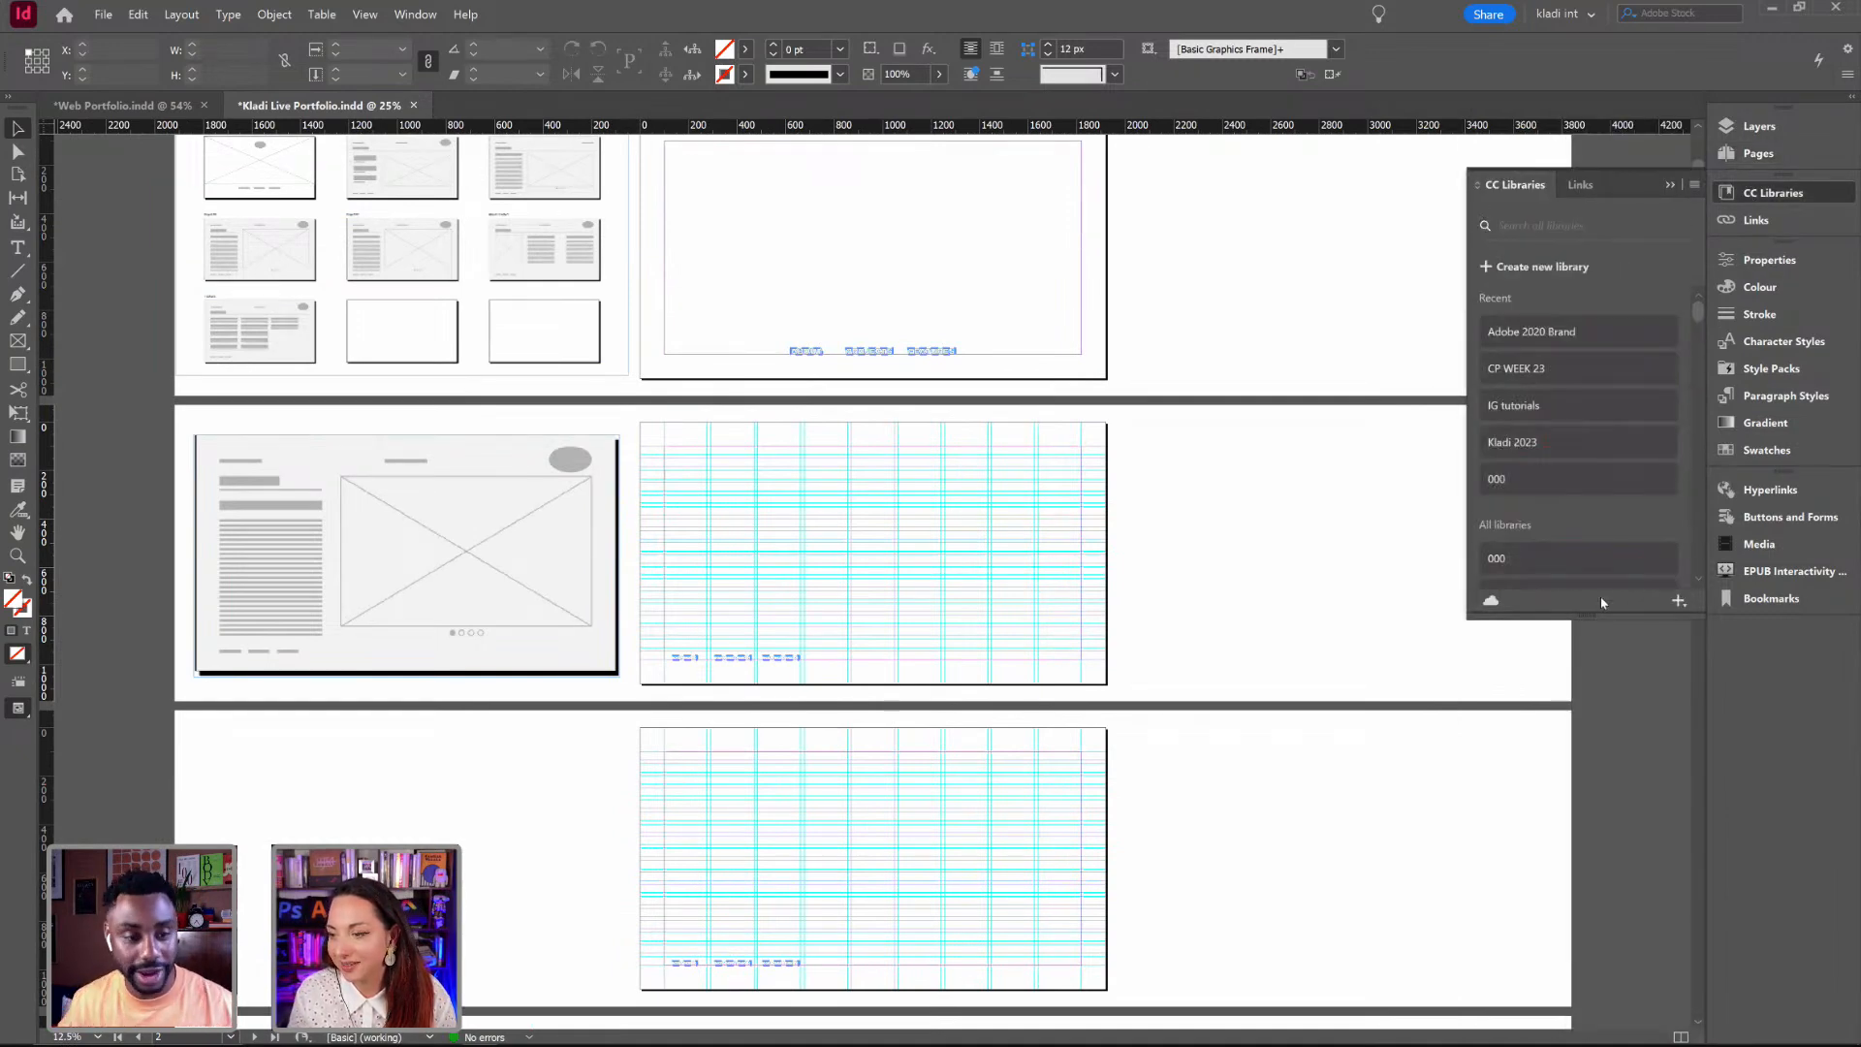
left_click_drag(1584, 620, 1656, 1040)
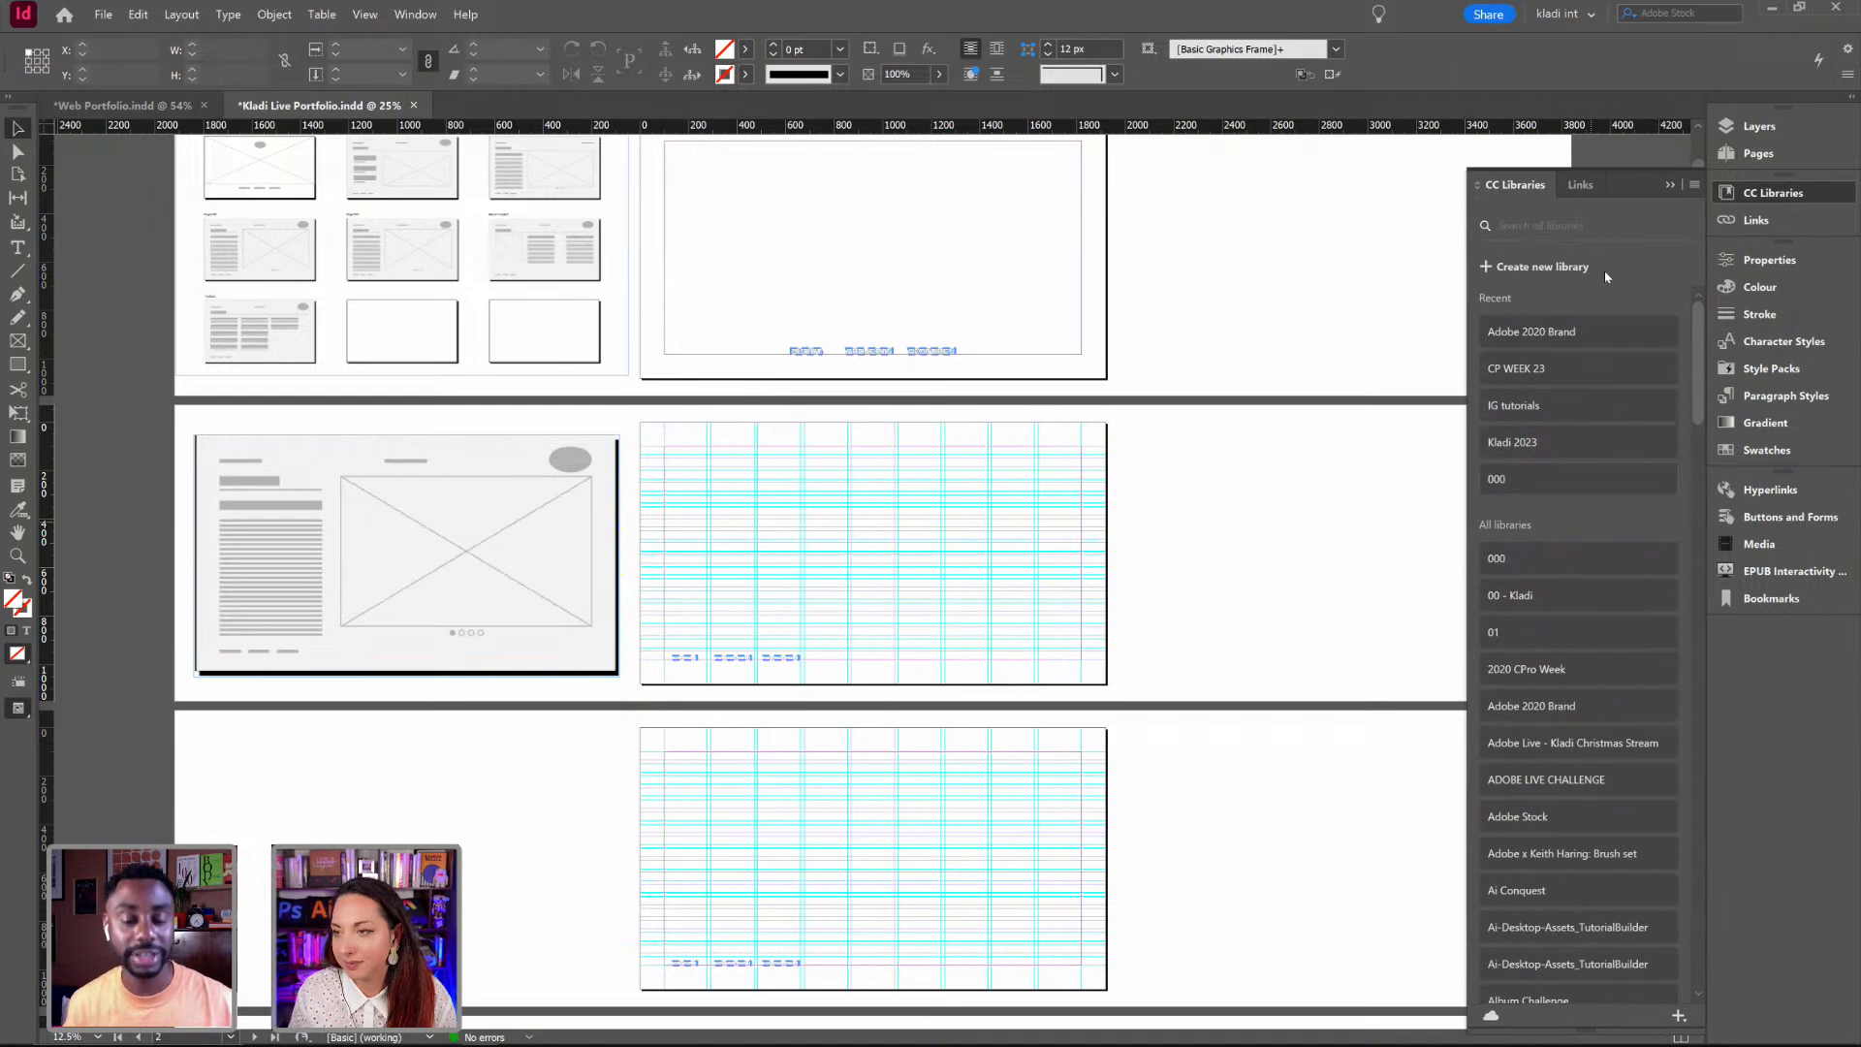
mouse_move(410, 1039)
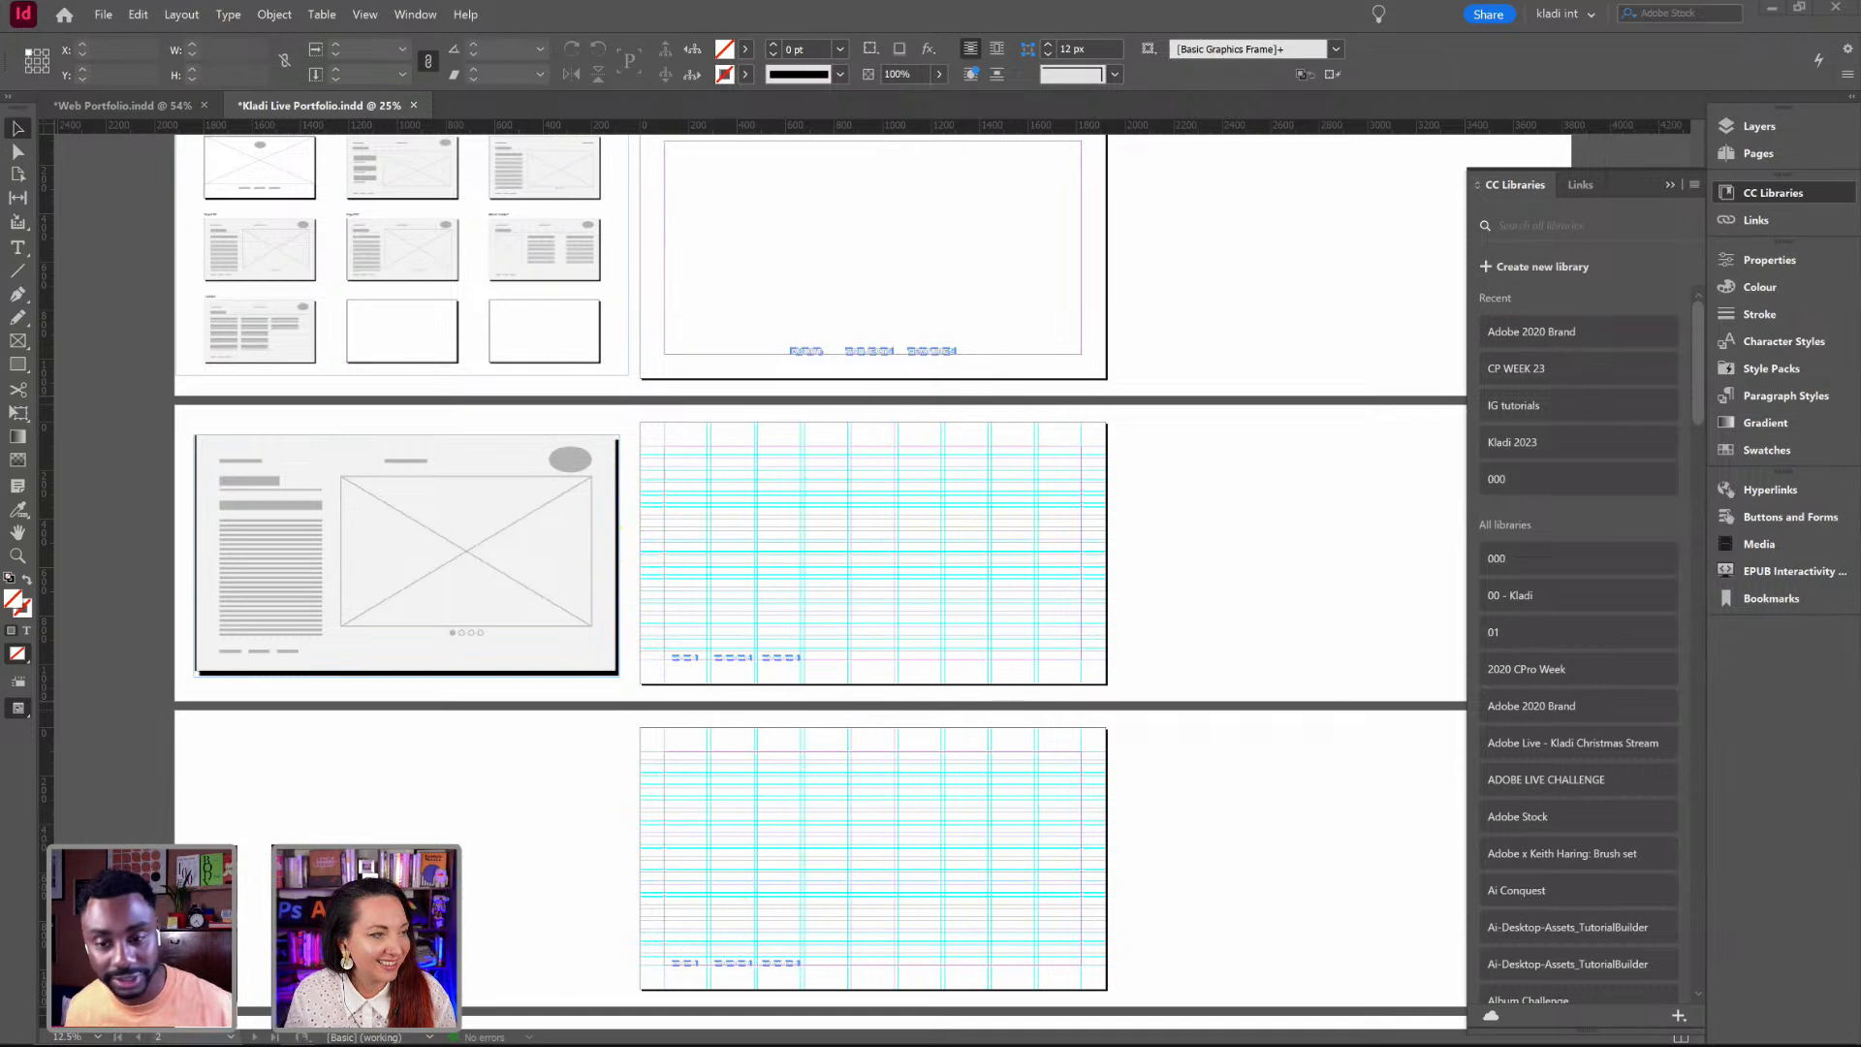
key("alt+Tab")
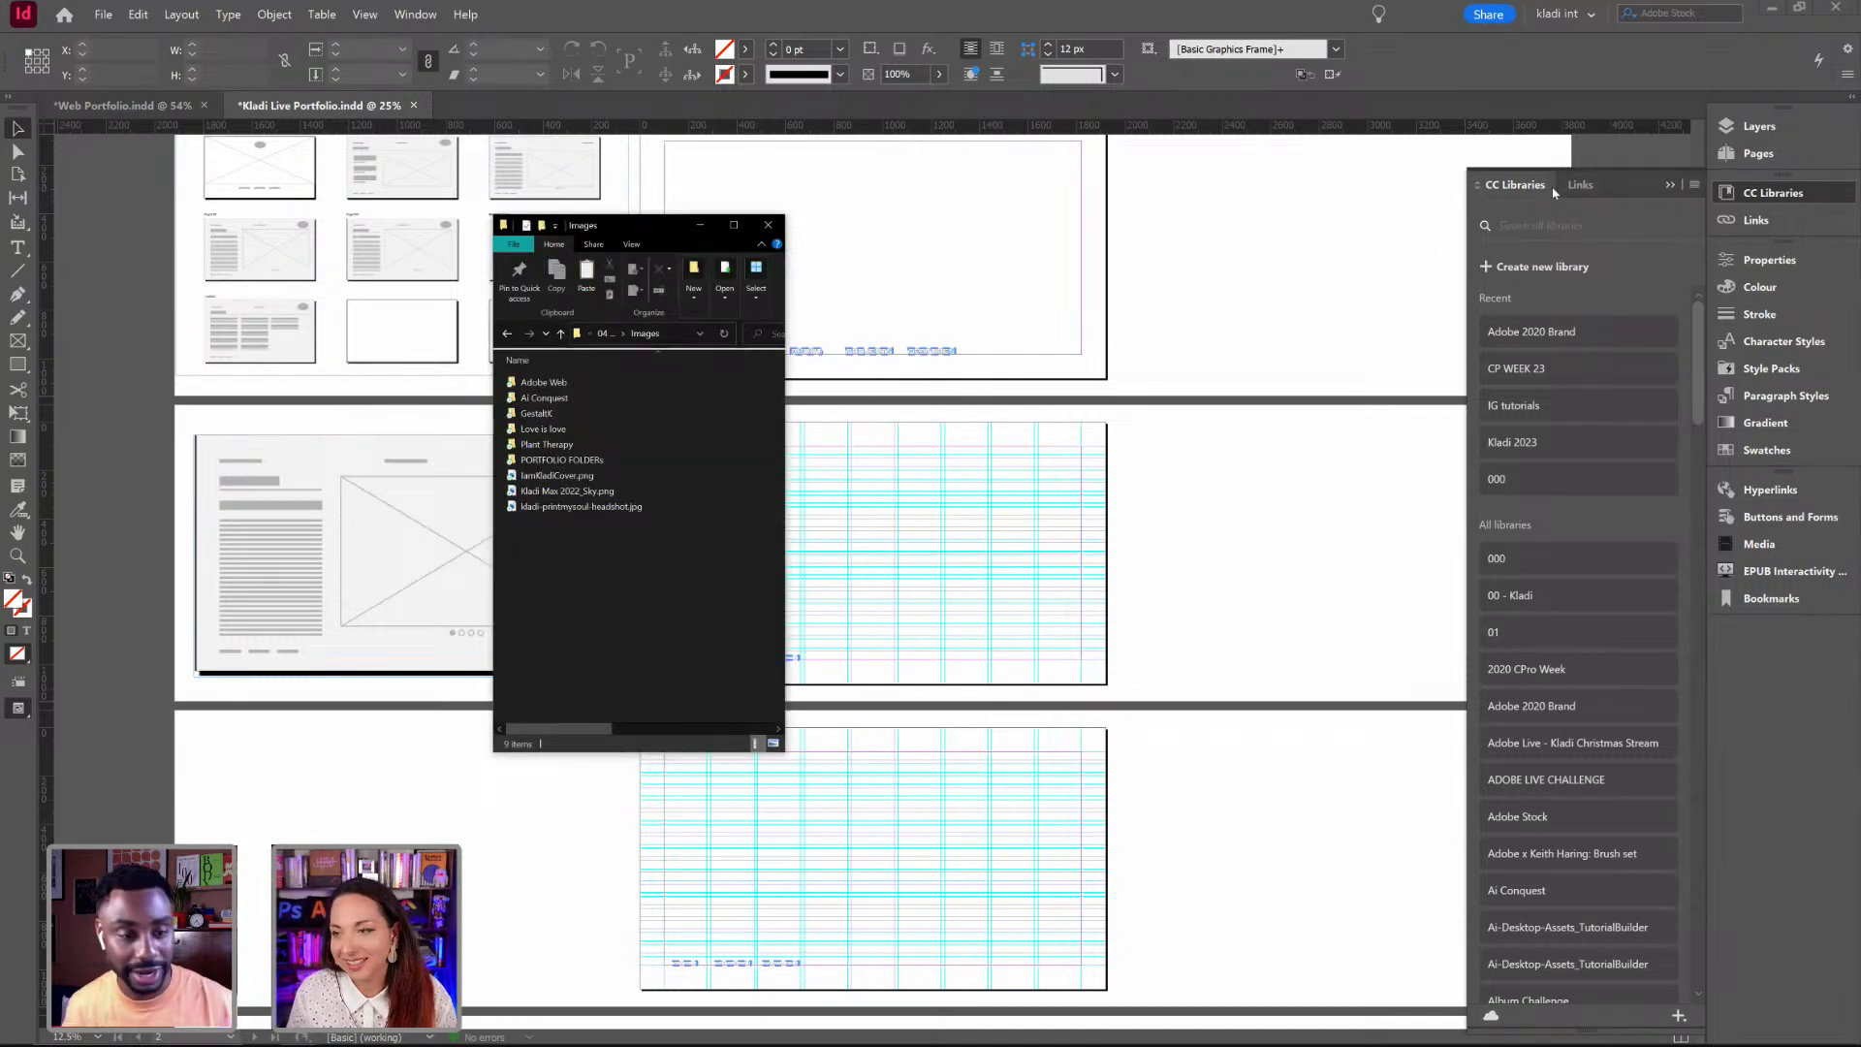
left_click_drag(1574, 167, 1575, 103)
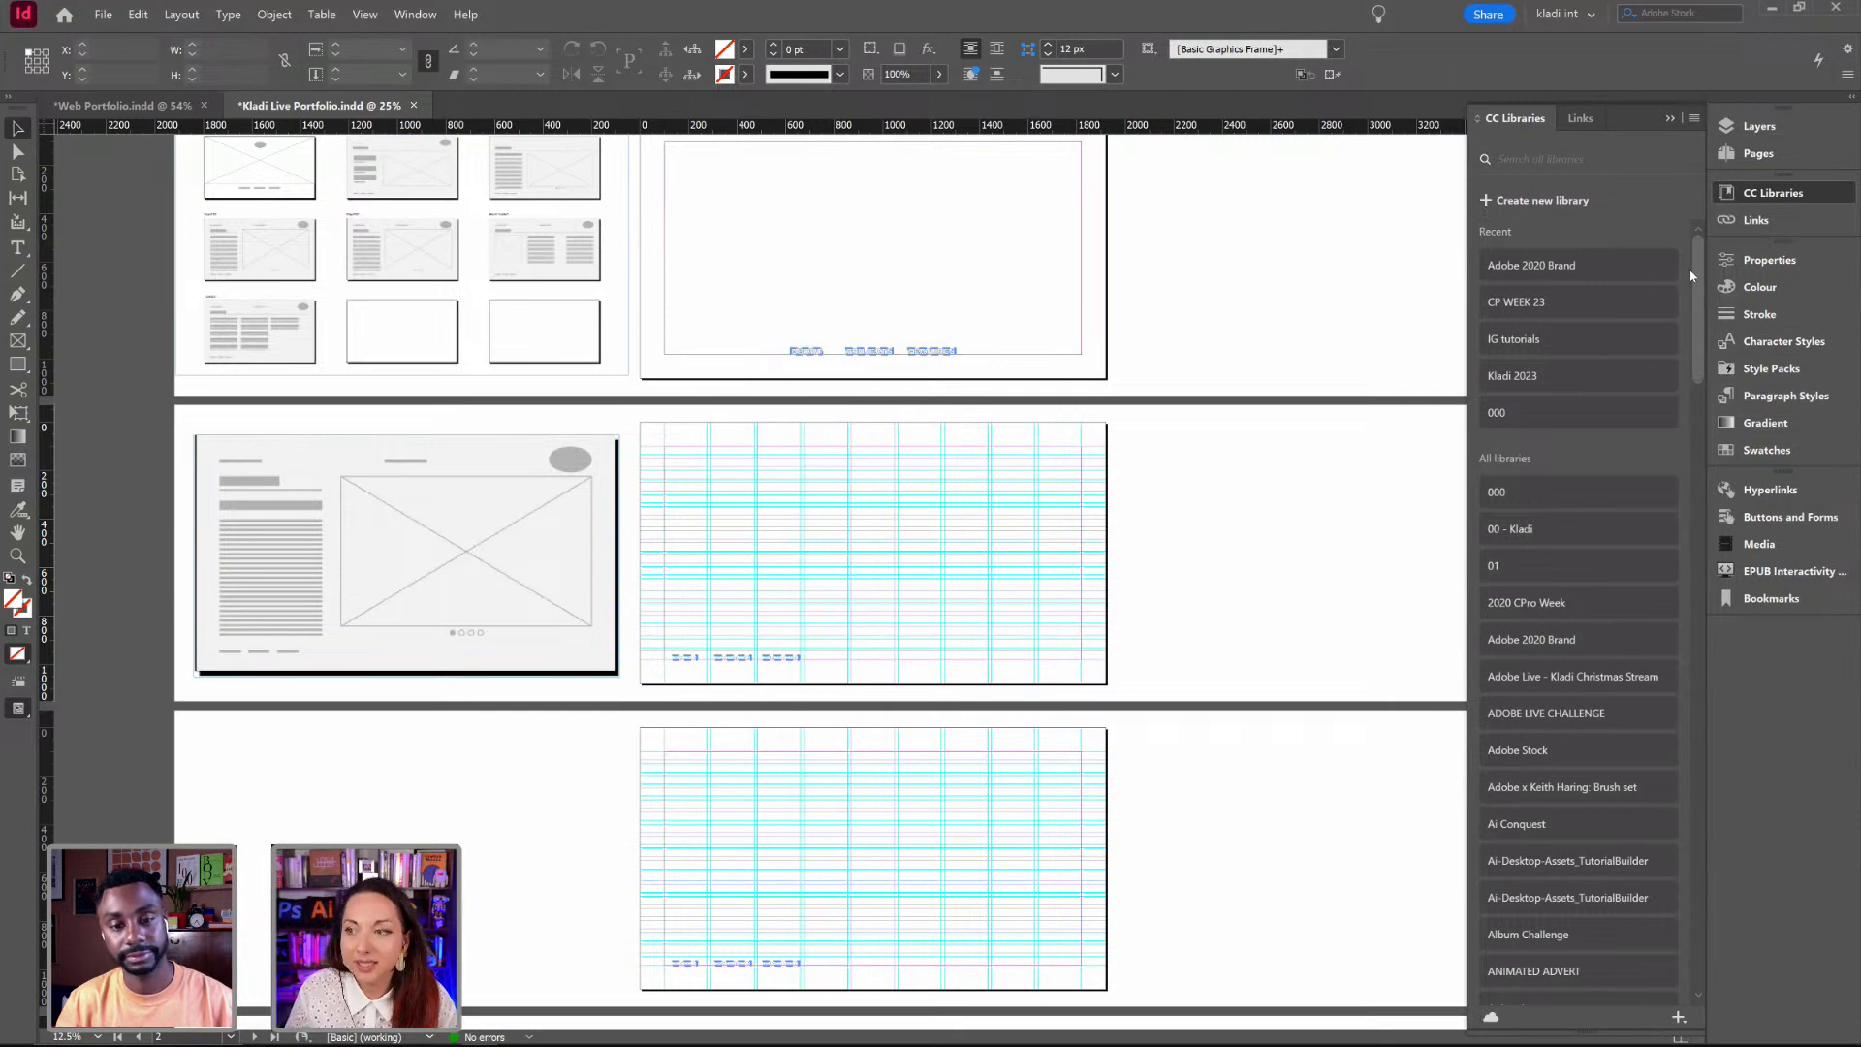
Step: Examine the contents of the CP WEEK 23 library and browse the assets in the Kladi 2023 library
left_click_drag(1698, 253, 1664, 238)
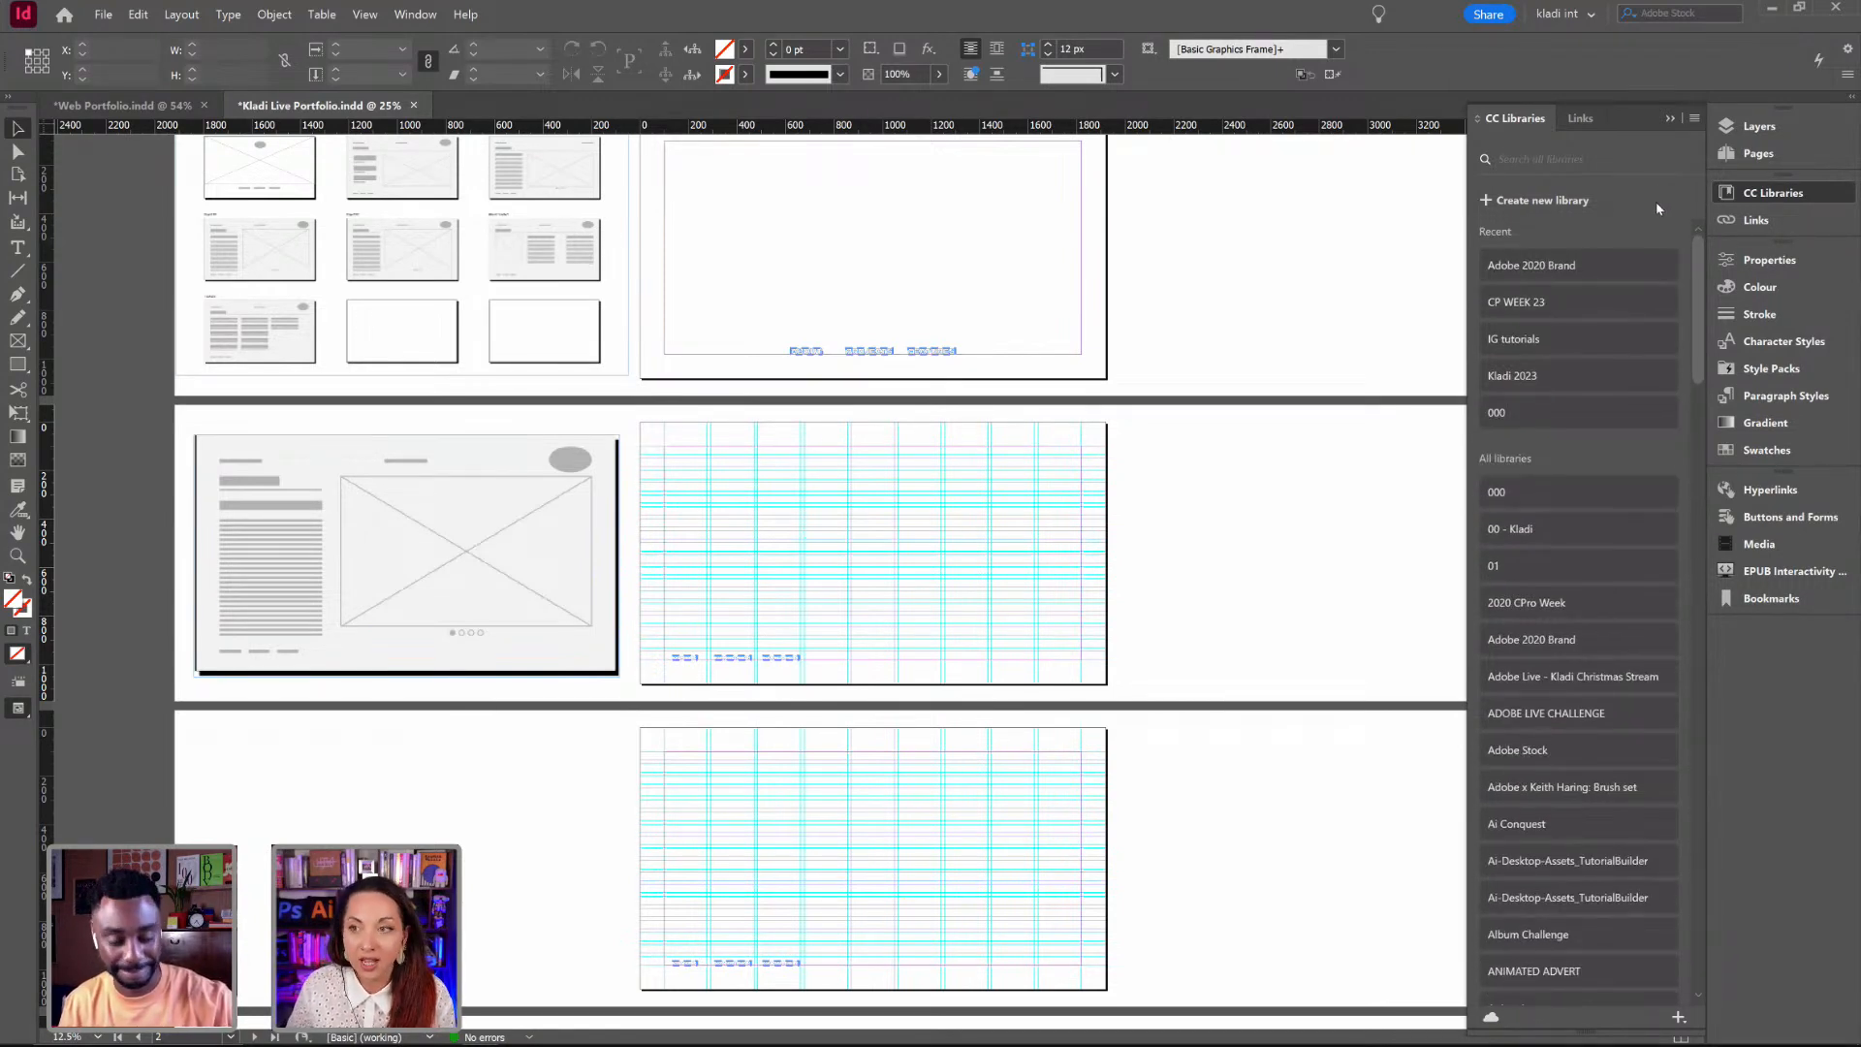
left_click(1533, 305)
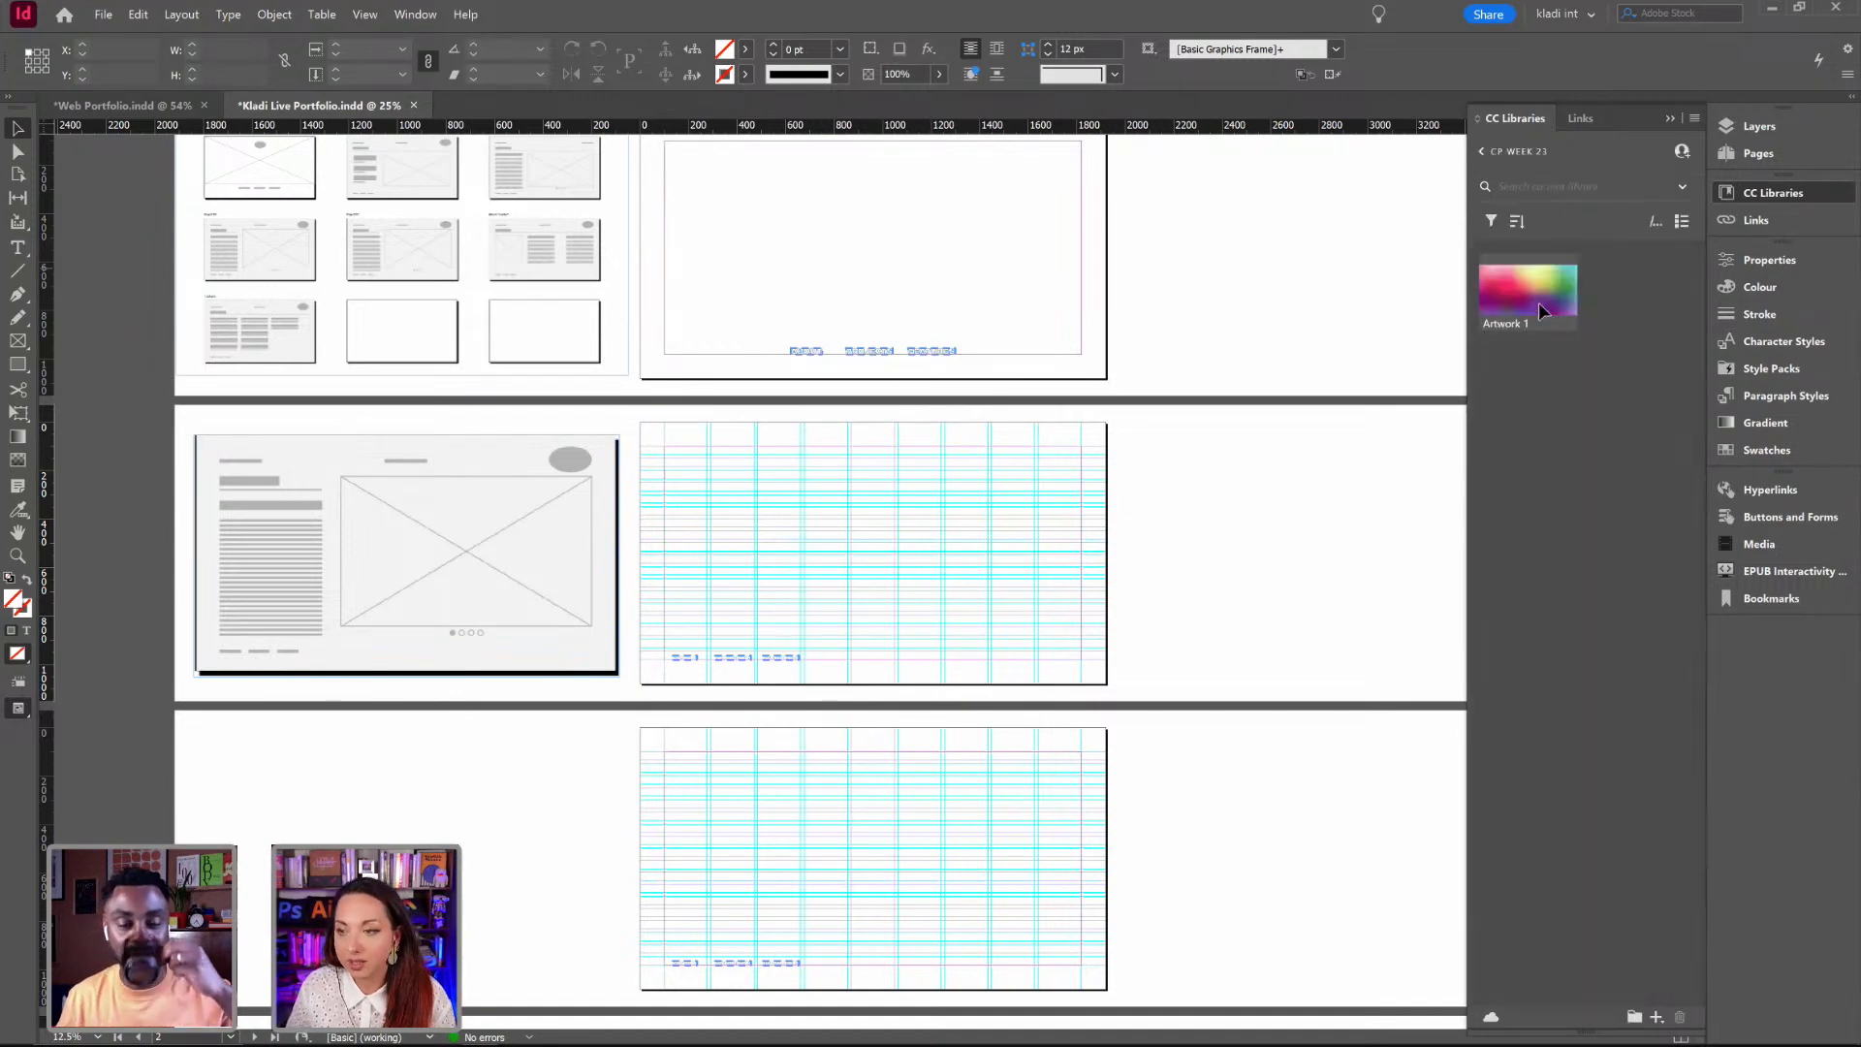
left_click(1482, 151)
left_click(1562, 380)
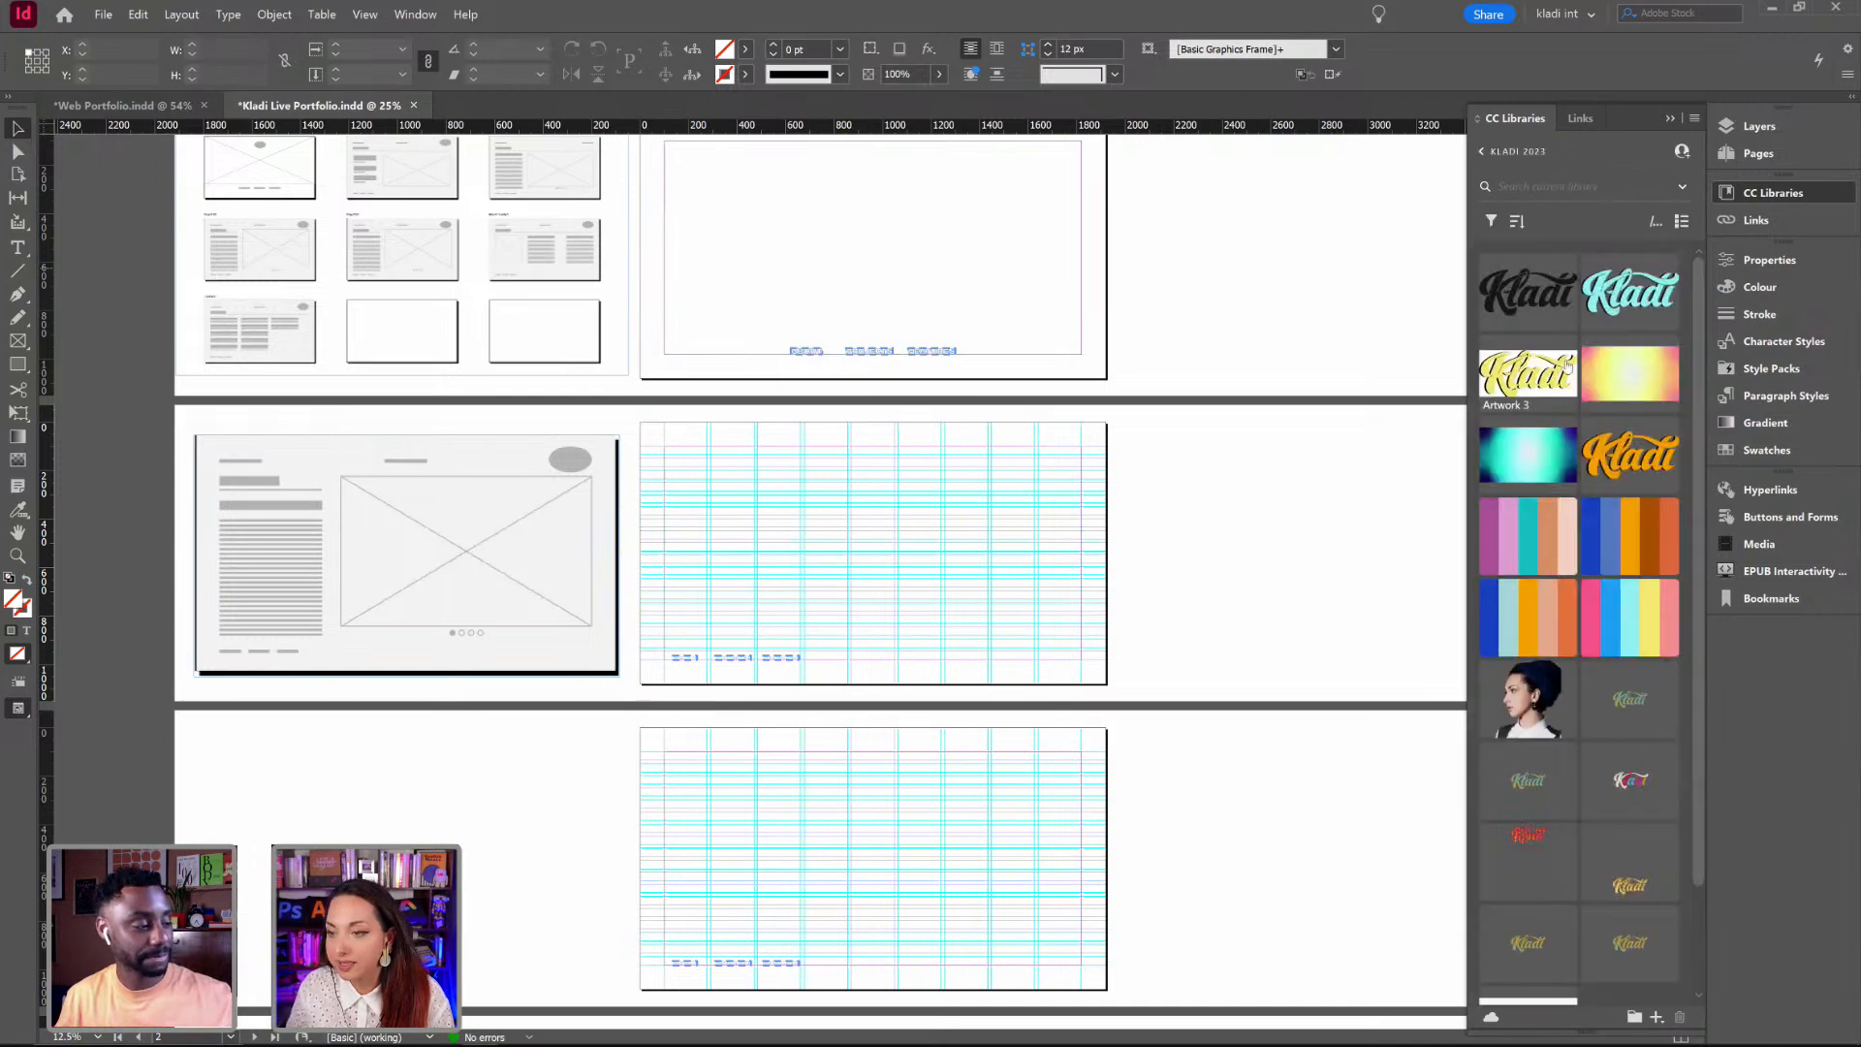
scroll(1667, 522, "down", 2)
scroll(1624, 452, "up", 2)
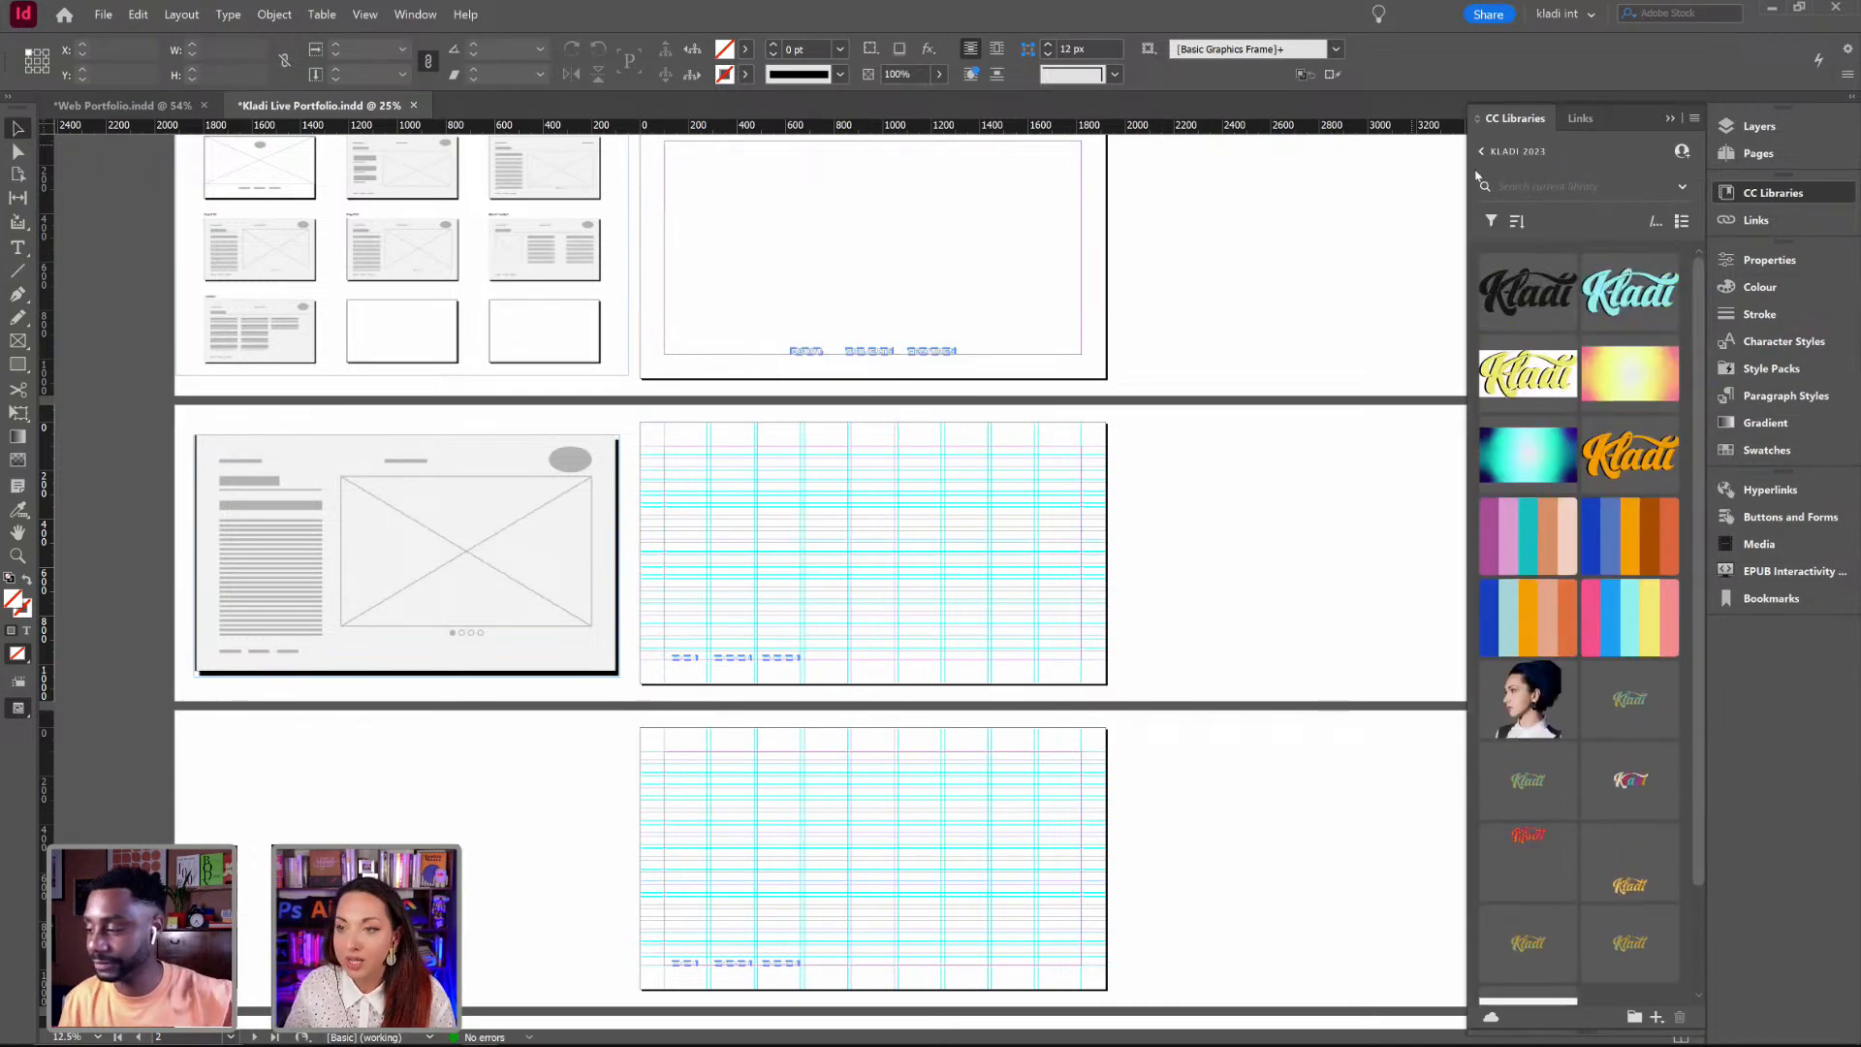
Step: Browse the swatches, logos and icons in the 2020 CPro Week library and return to the list of libraries
left_click(1483, 152)
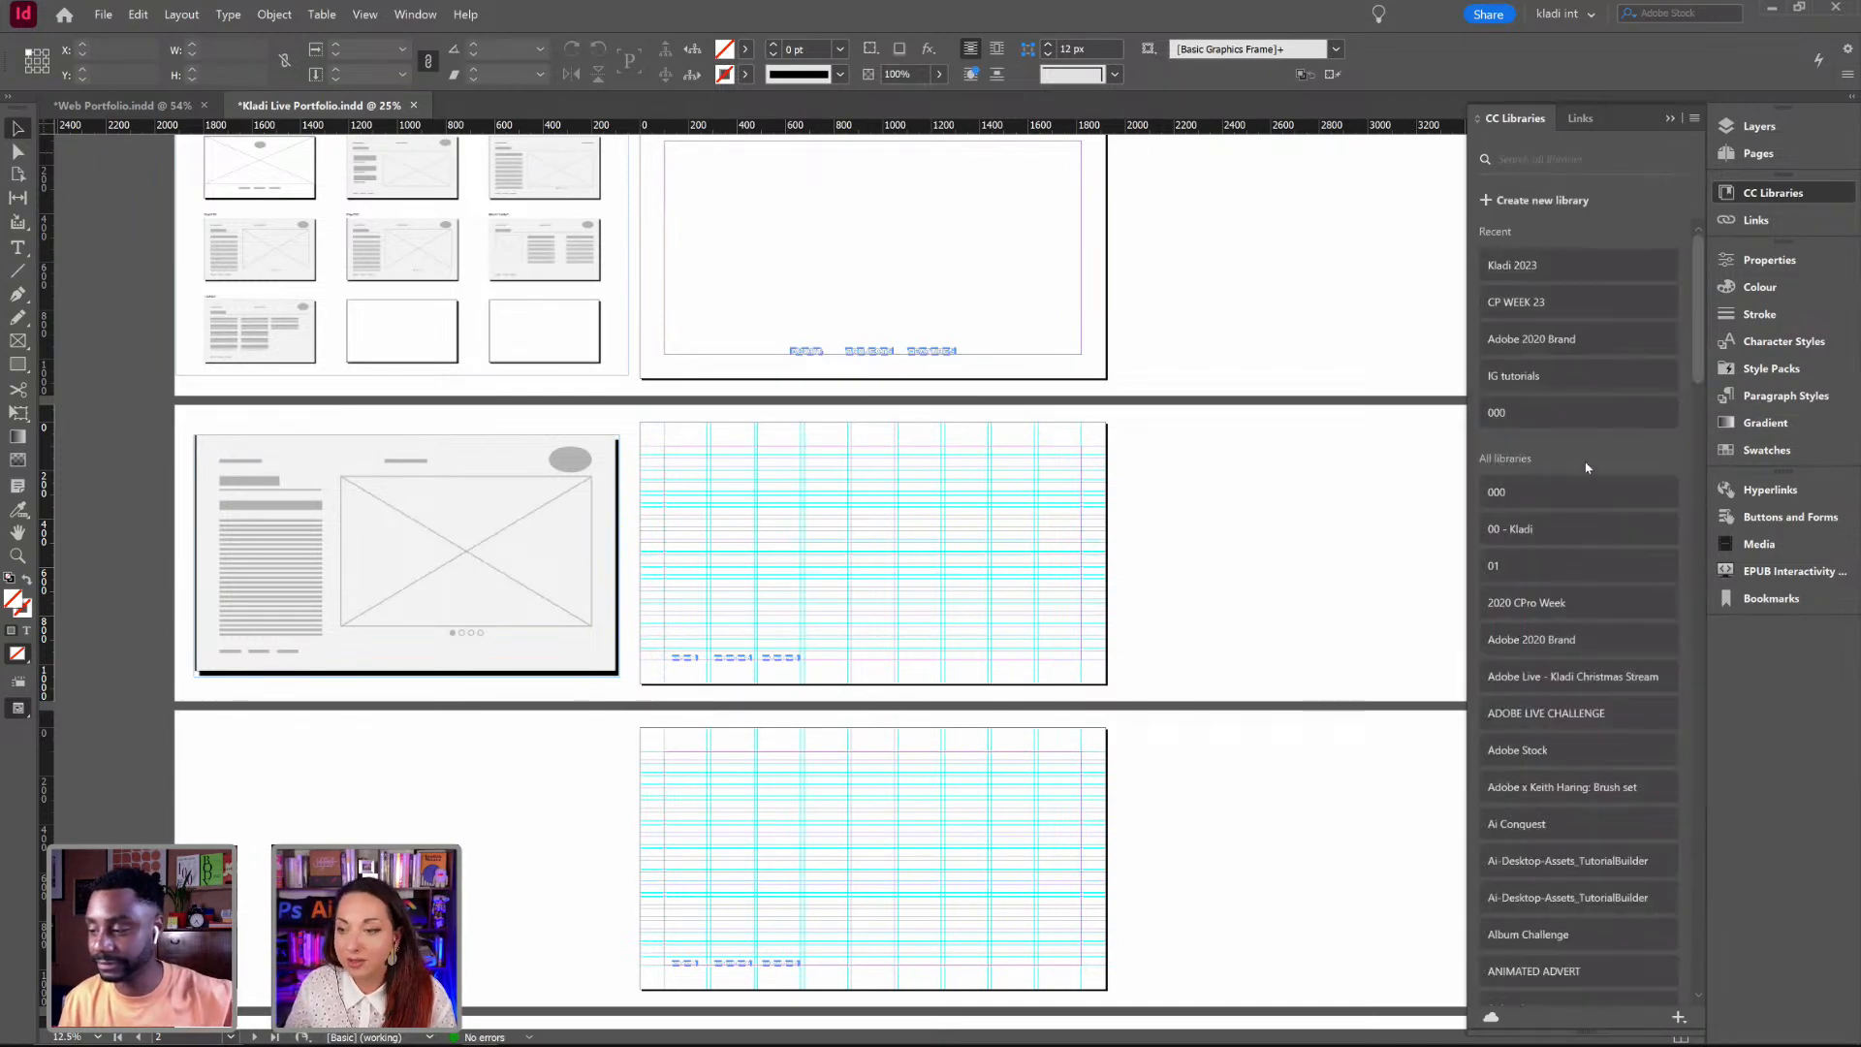
left_click(1568, 607)
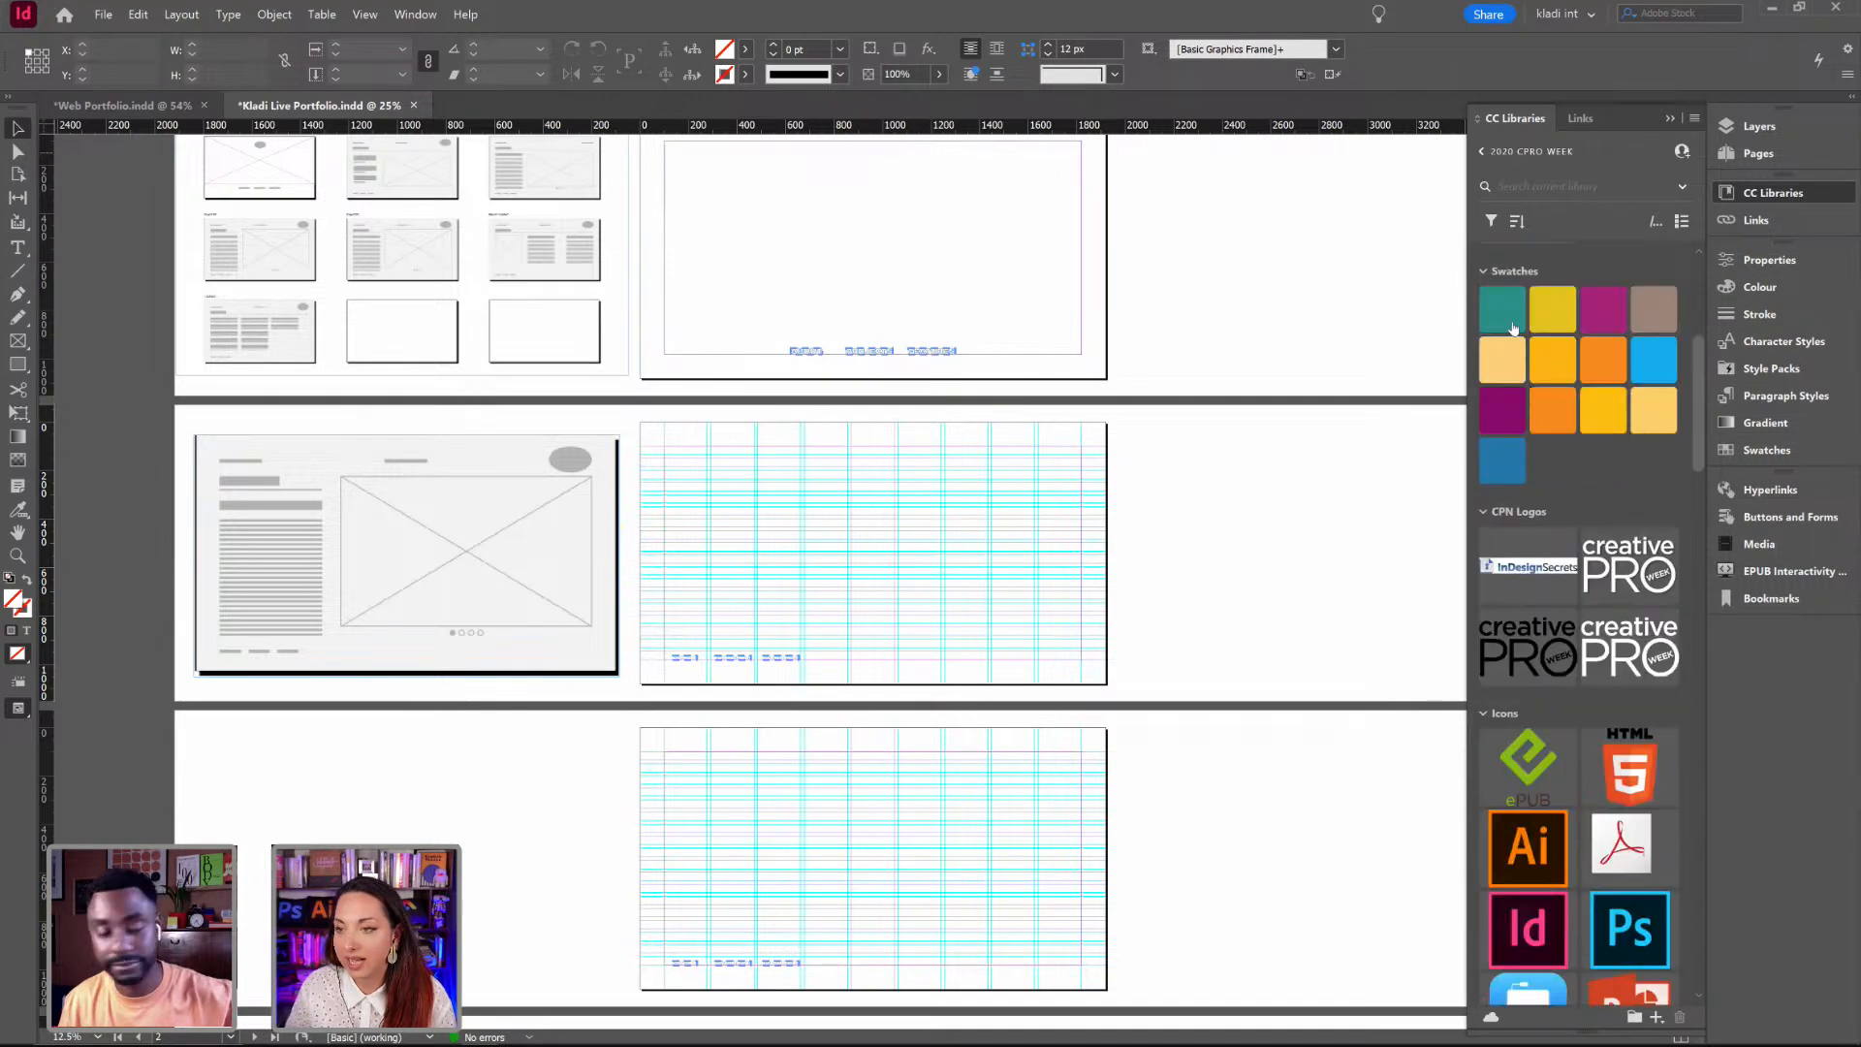
left_click(1482, 152)
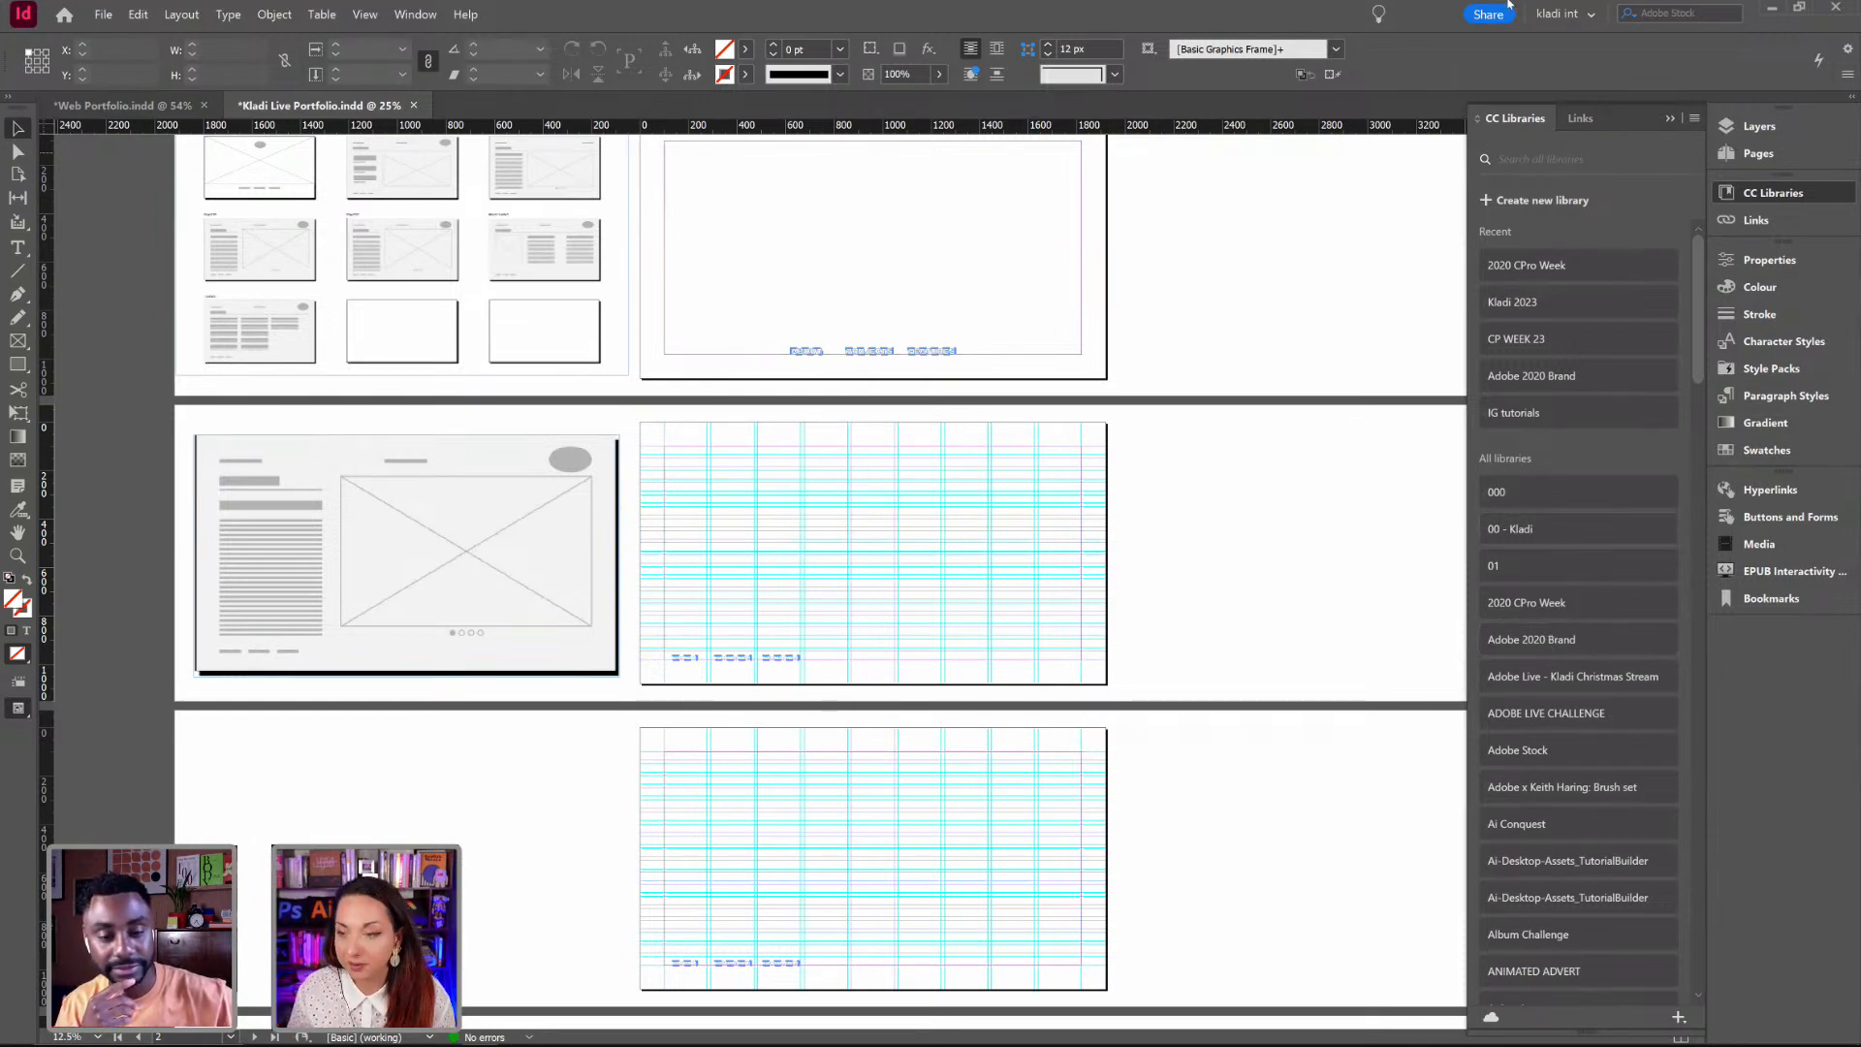
Step: Create a new Creative Cloud library named "kladi portfolio 23"
left_click(1534, 206)
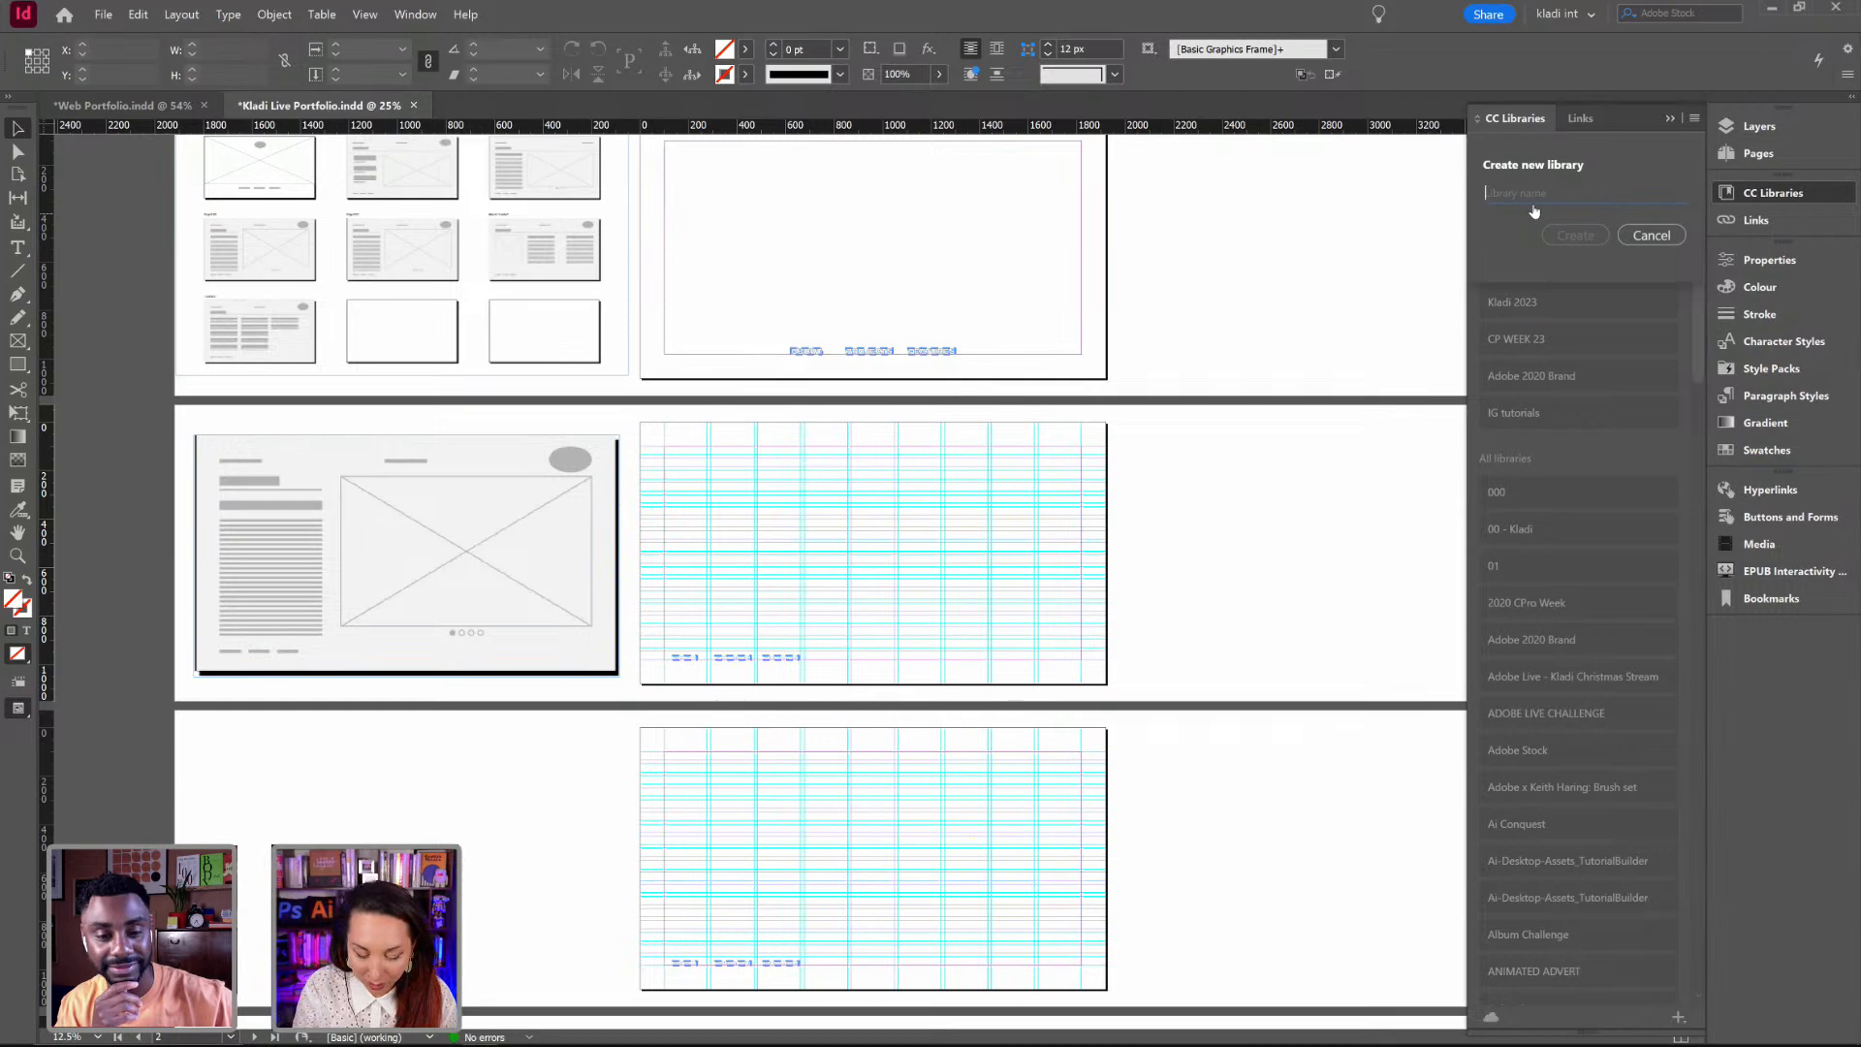
type("kladi portfolio 23")
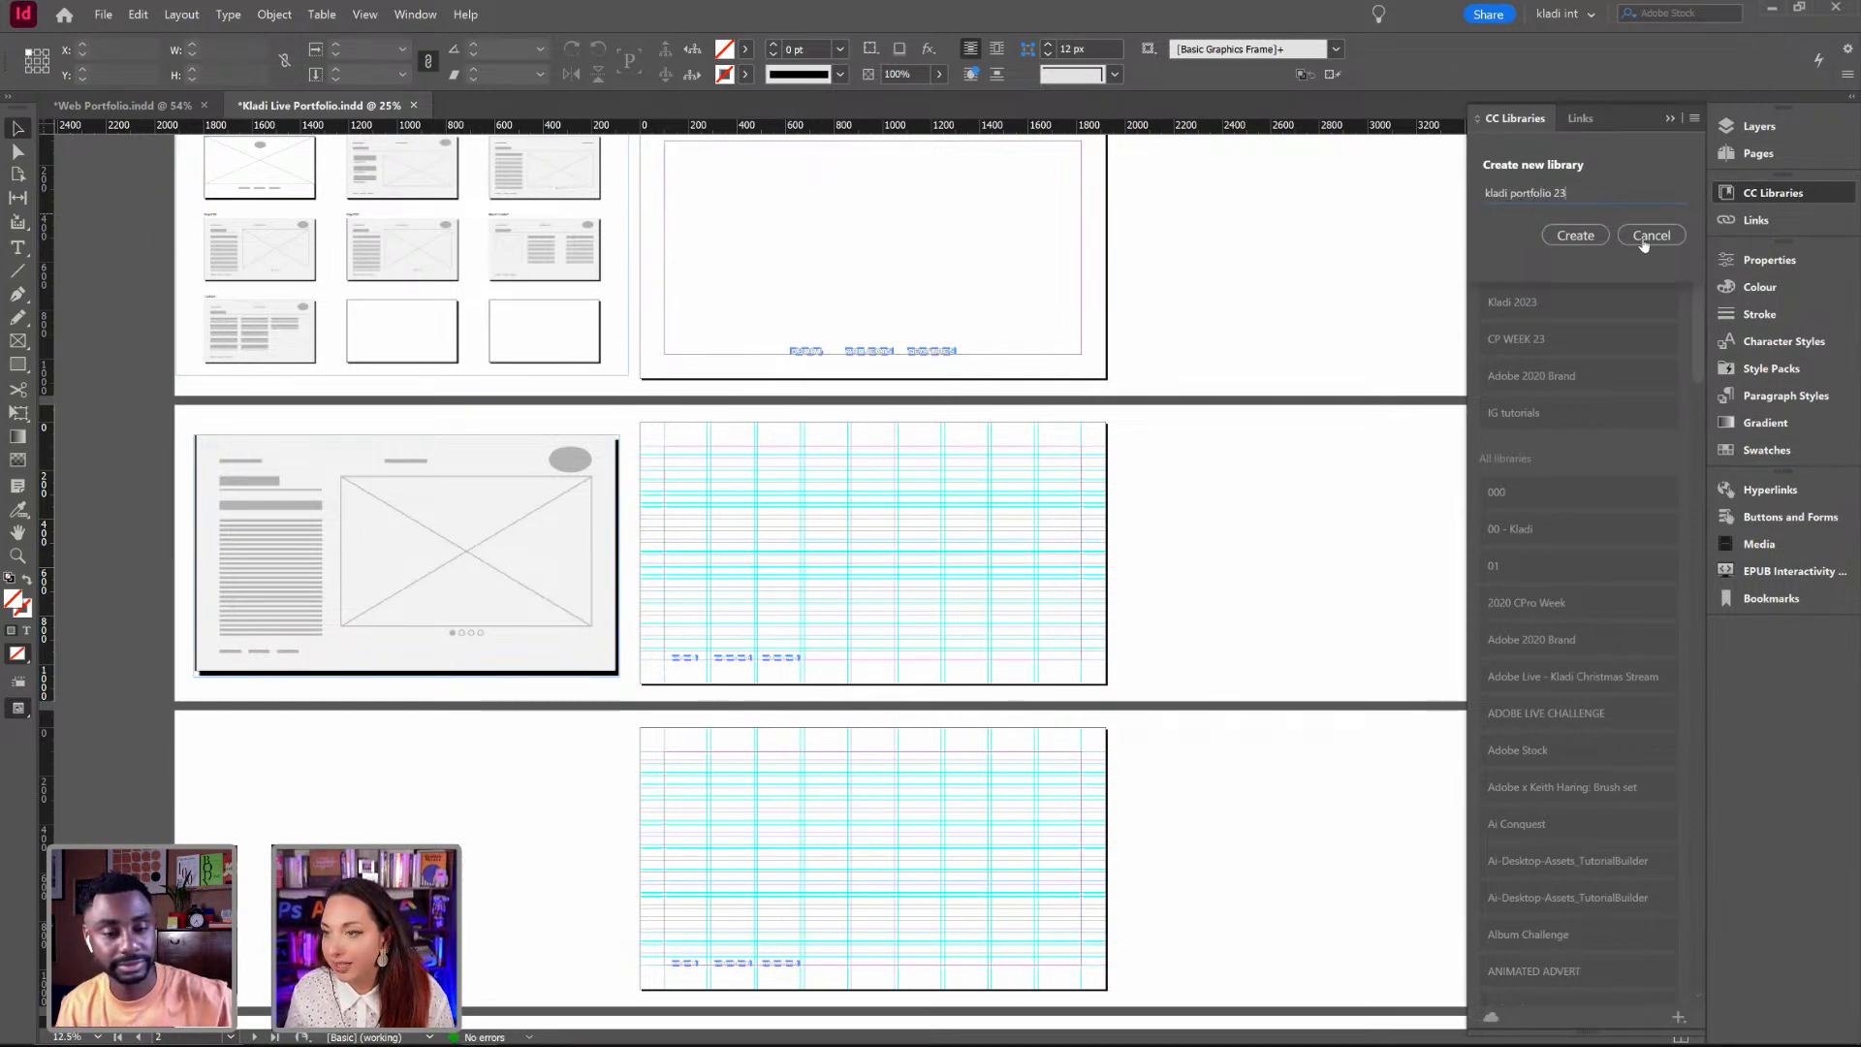
left_click(1574, 238)
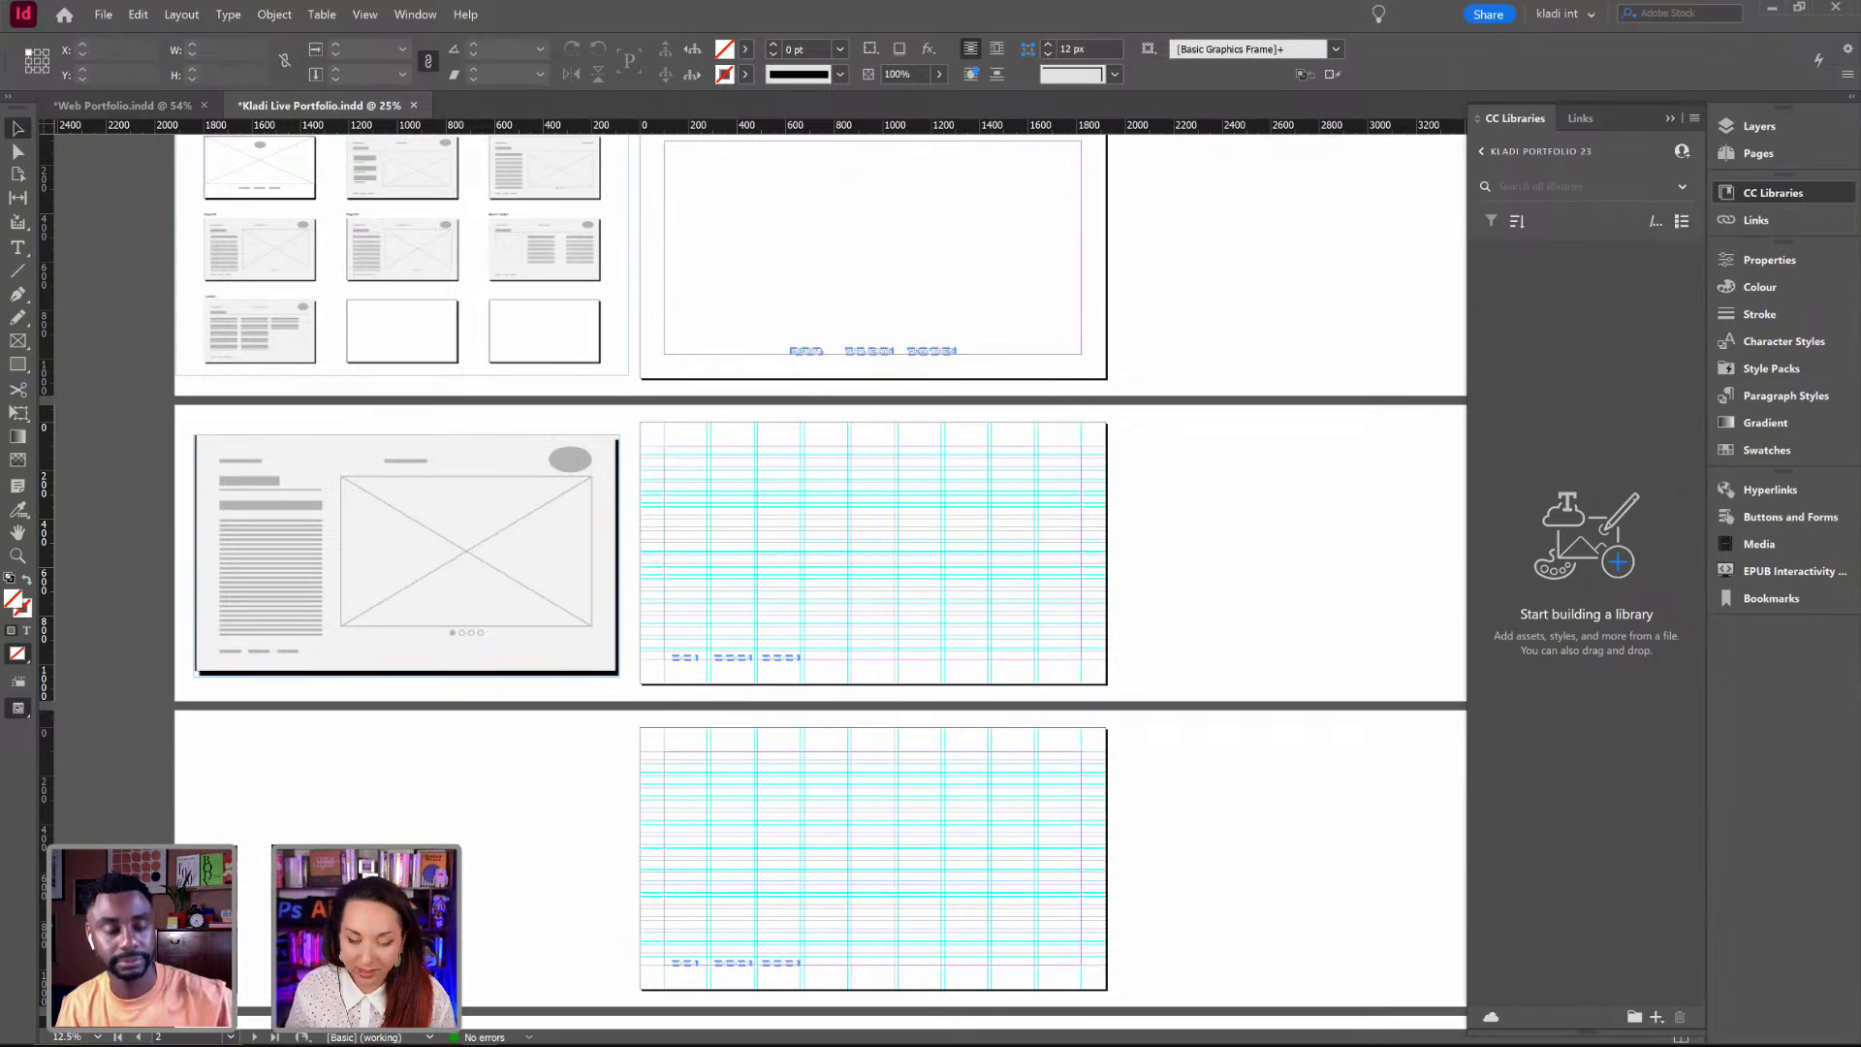
Step: Switch to File Explorer and, in the GestaltK folder, select the main image and the Colours and OC JPGs together
mouse_move(400, 1042)
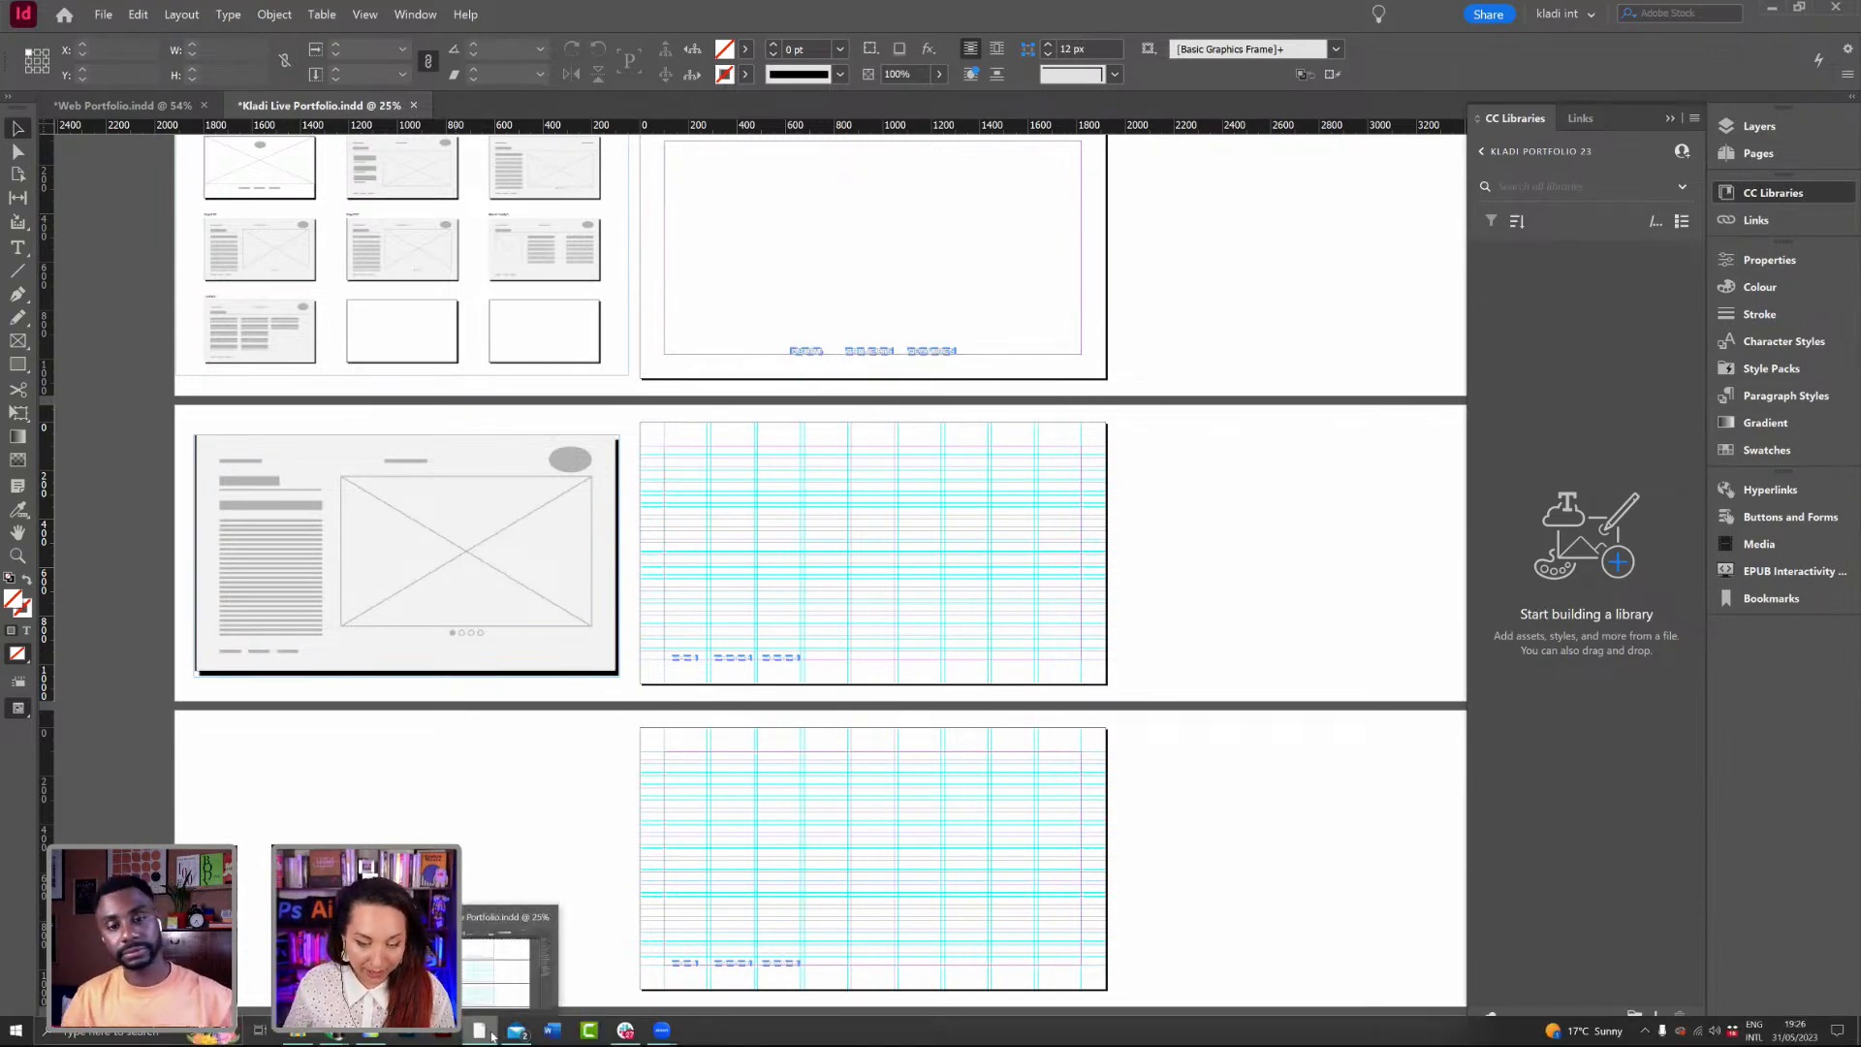
left_click(308, 1036)
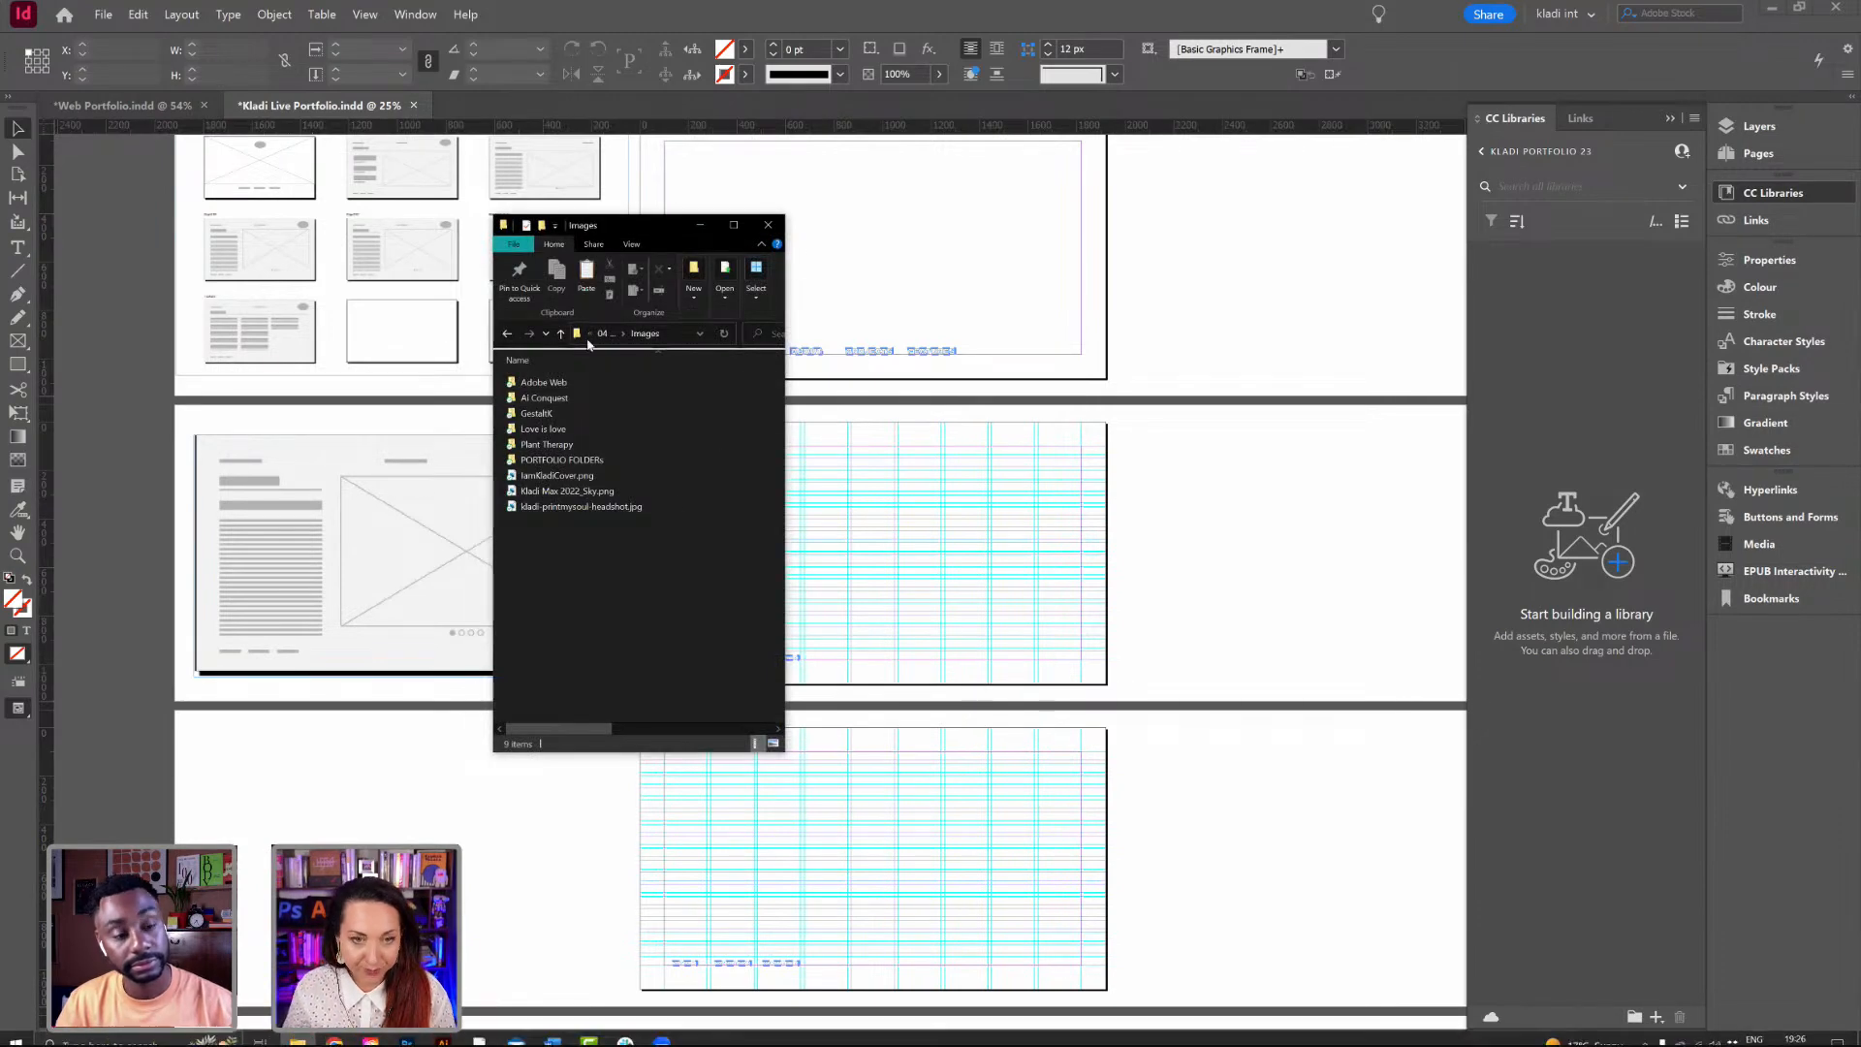
double_click(536, 413)
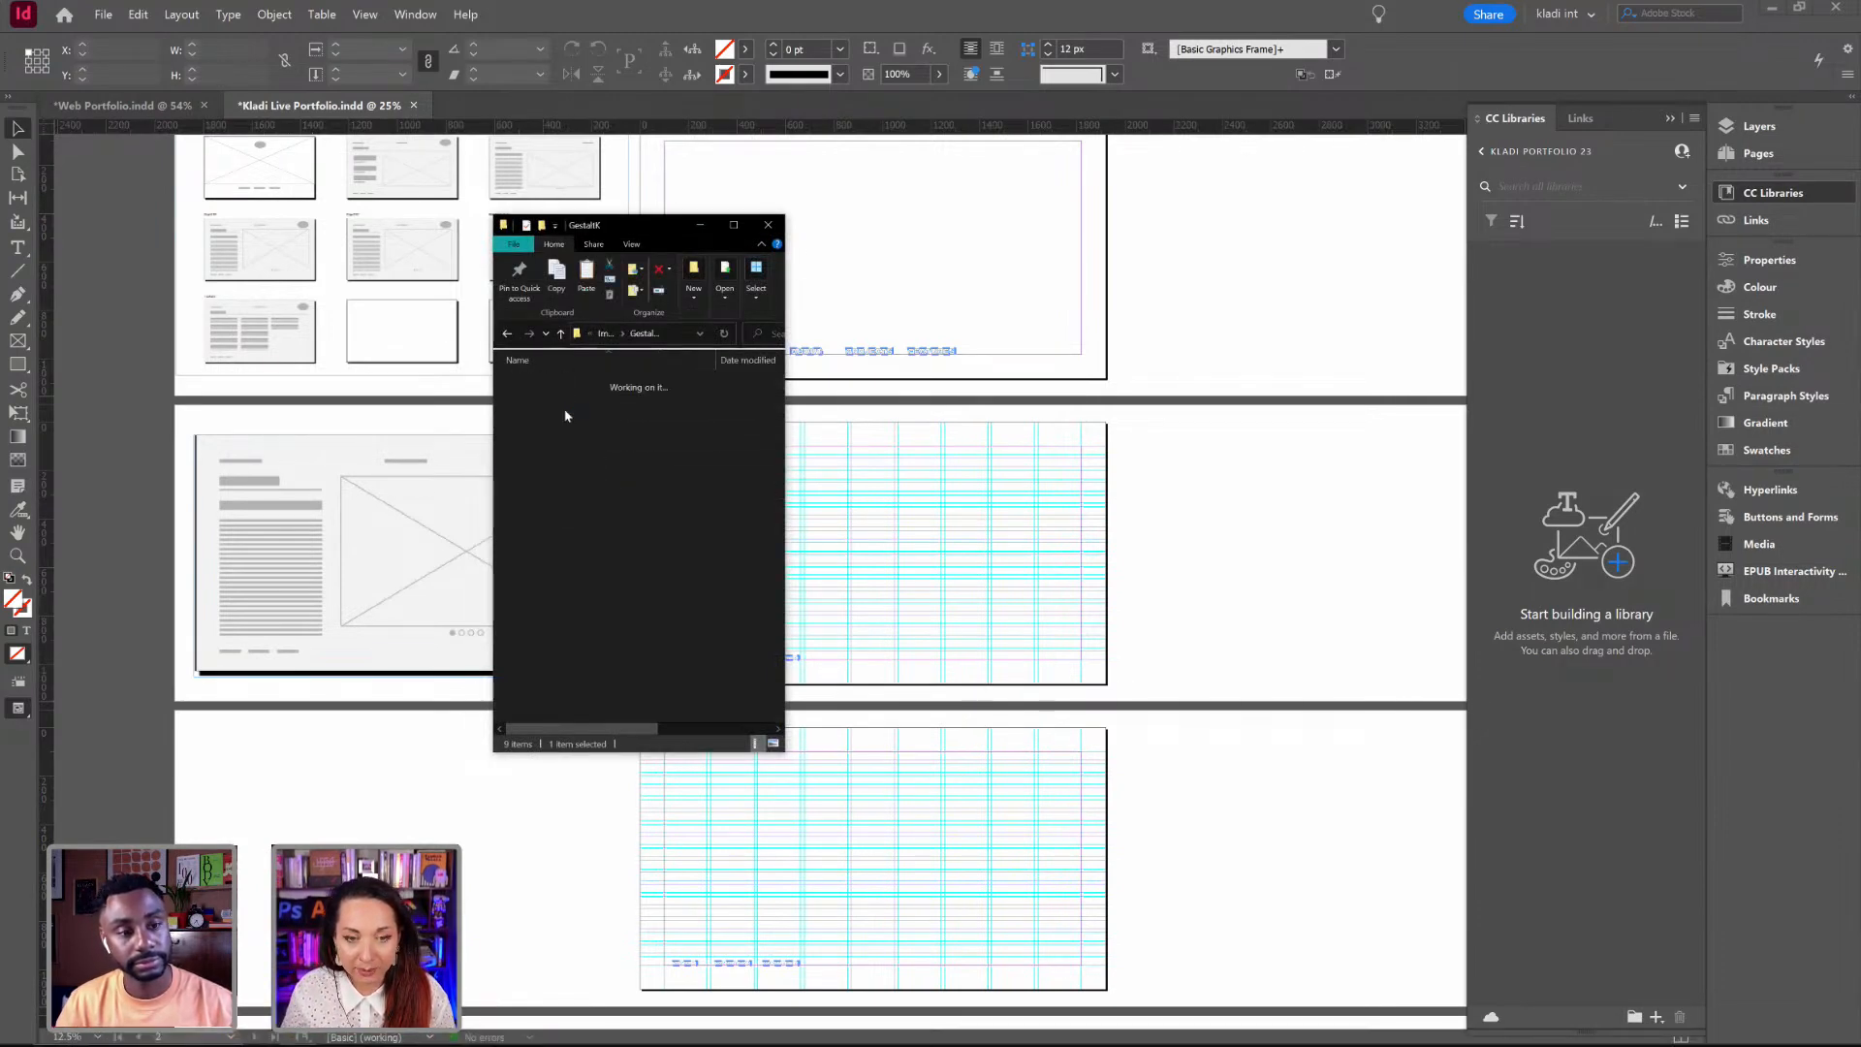
left_click(629, 399)
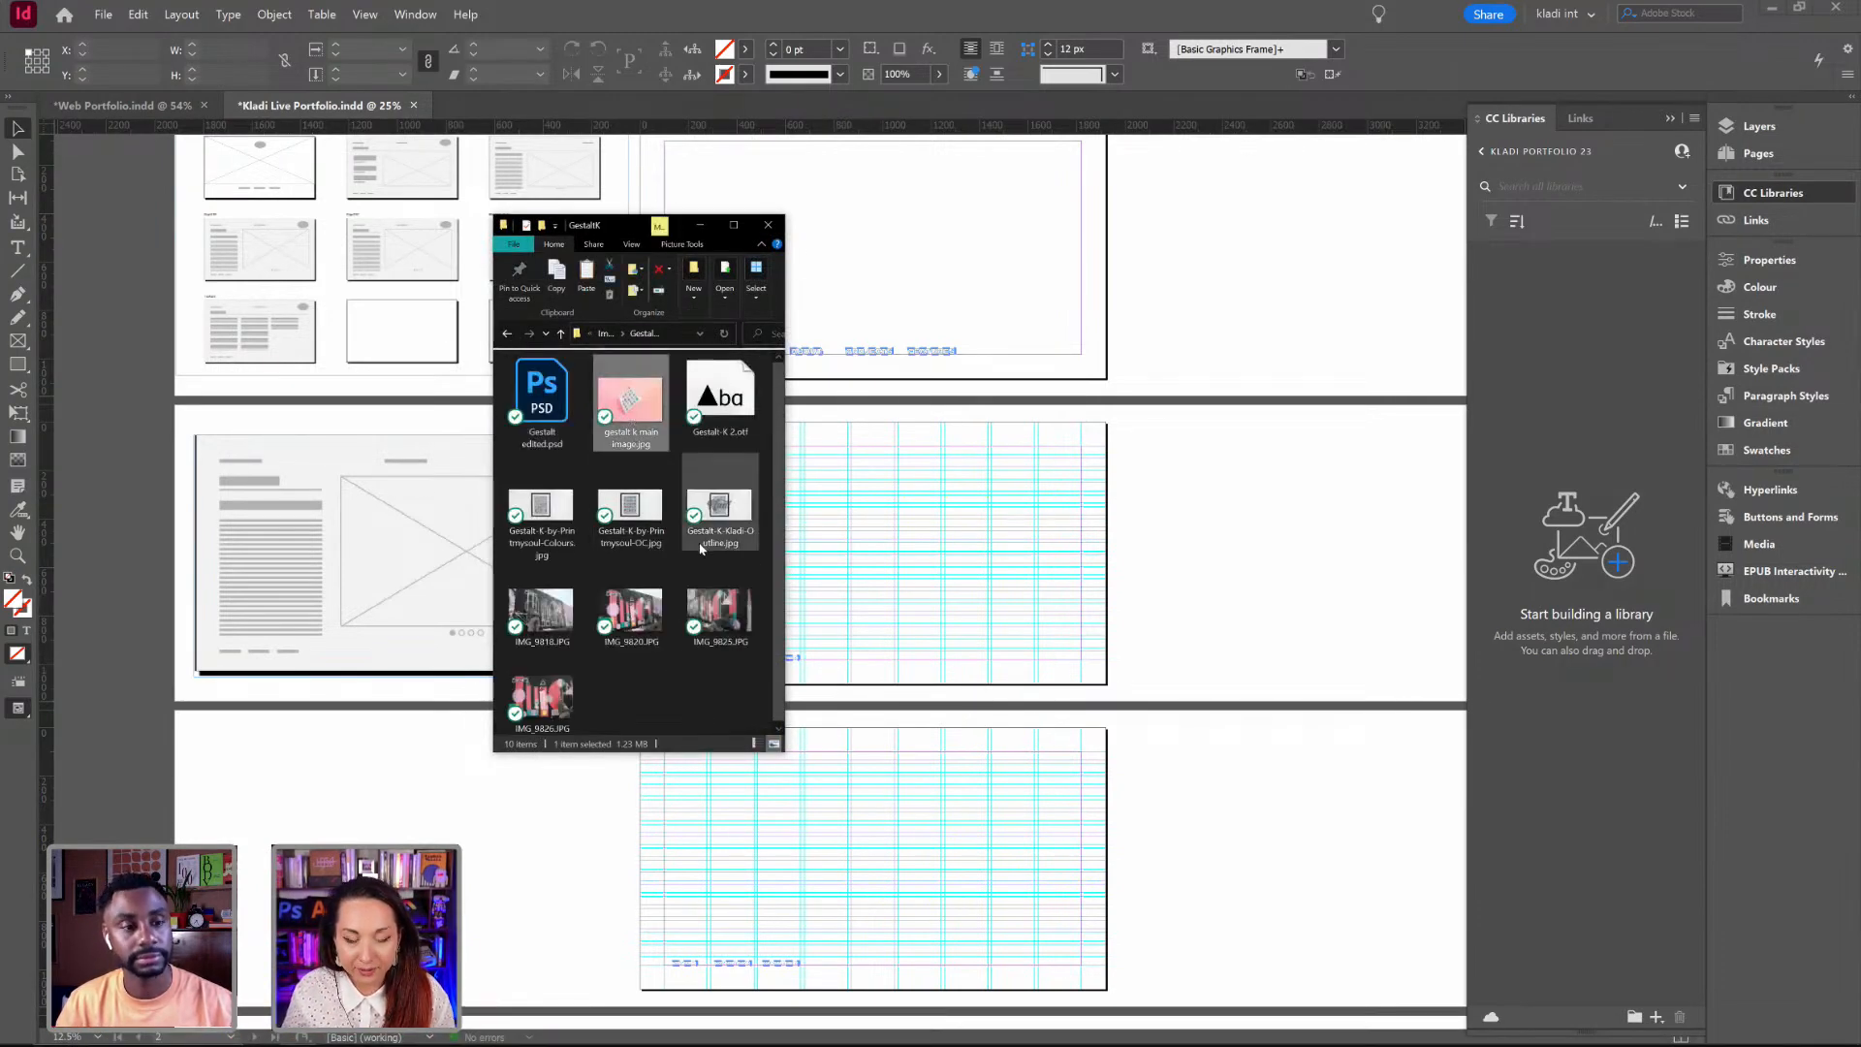
left_click(555, 528, "ctrl")
left_click(629, 514, "ctrl")
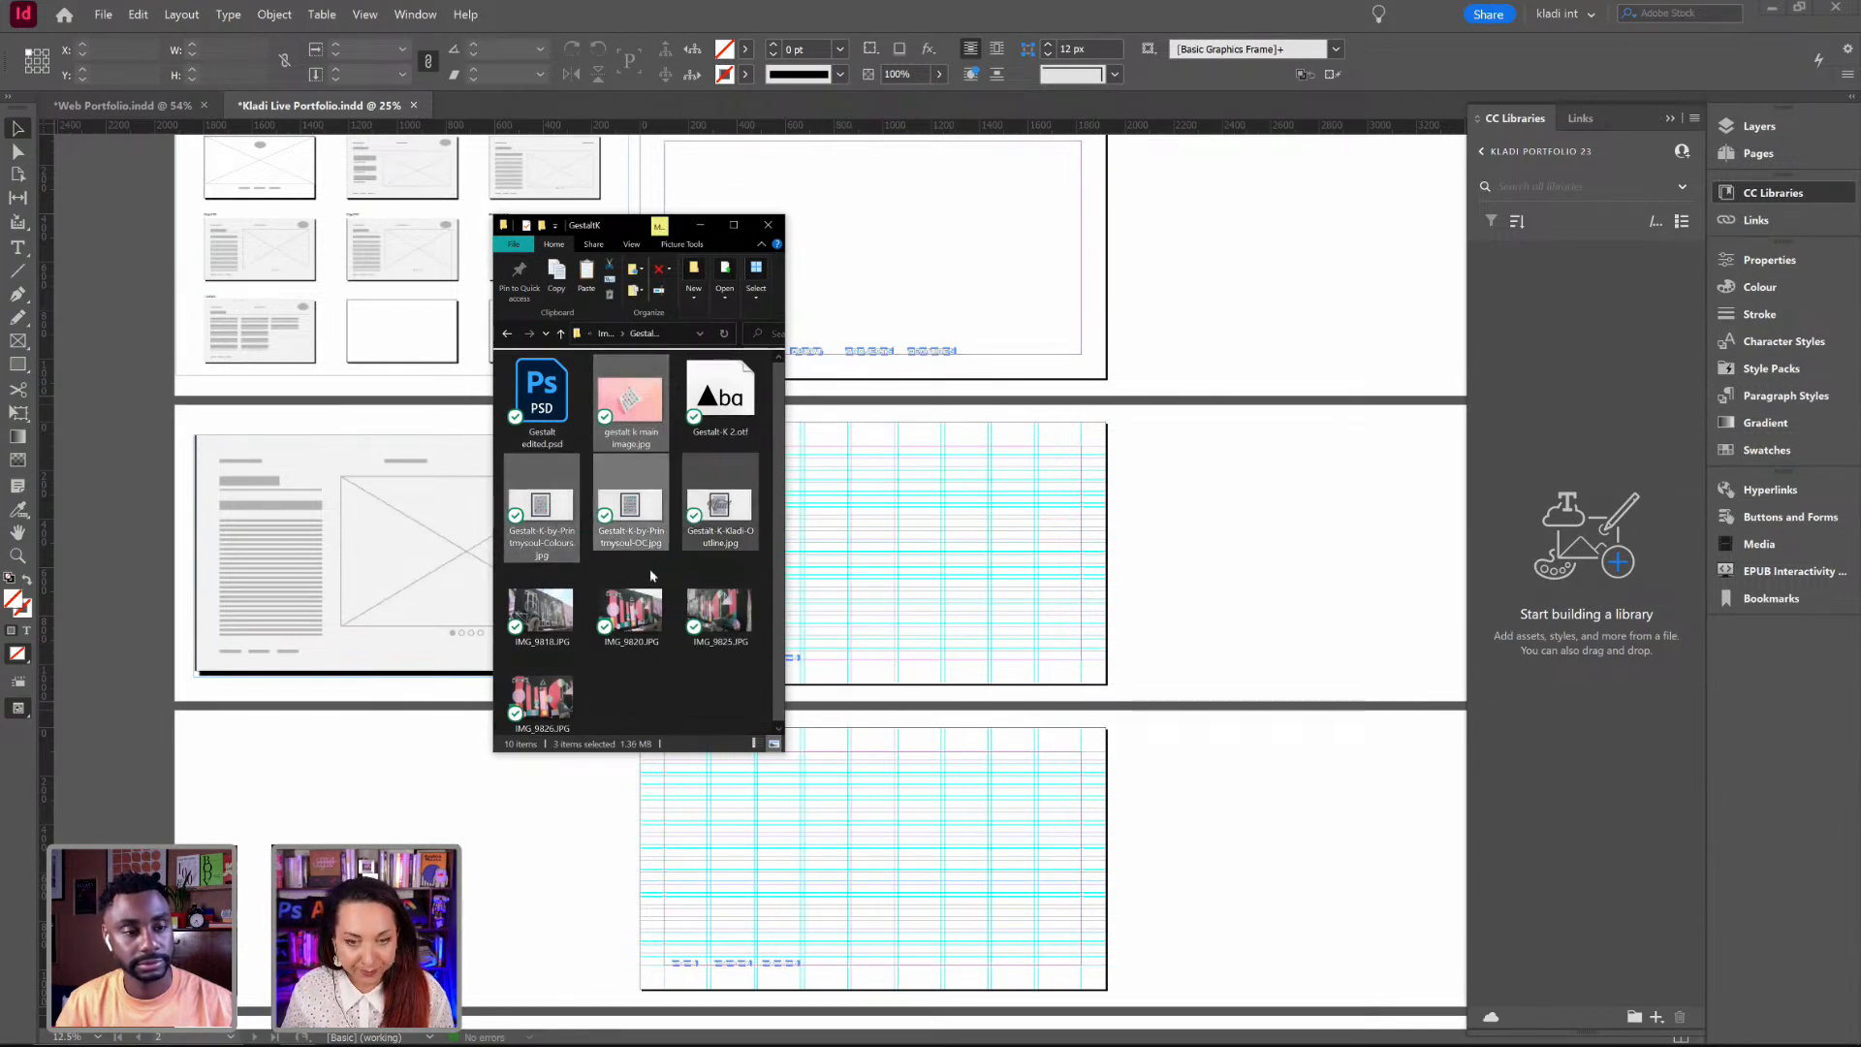
Step: Include IMG_9820.JPG and IMG_9826.JPG in the GestaltK image selection and add the selected images to the KLADI PORTFOLIO 23 library
left_click(630, 611, "ctrl")
left_click(541, 695, "ctrl")
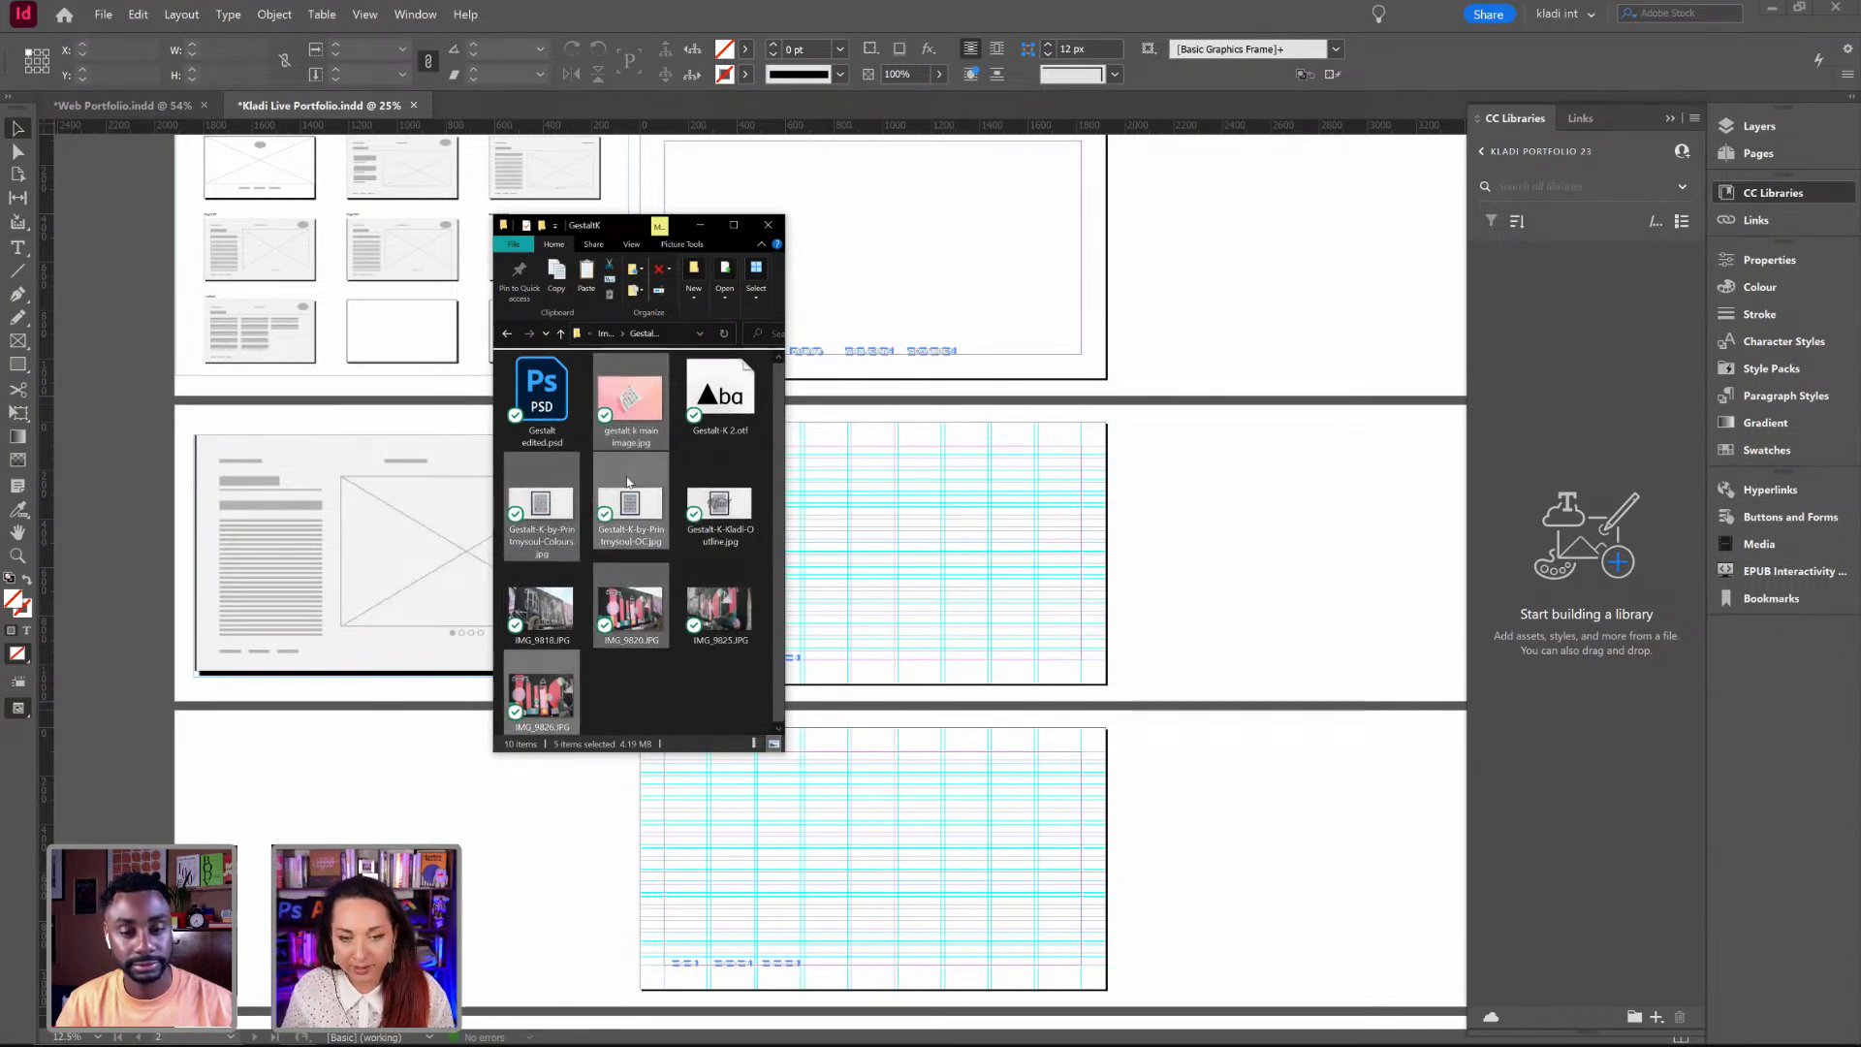
left_click_drag(630, 399, 1587, 574)
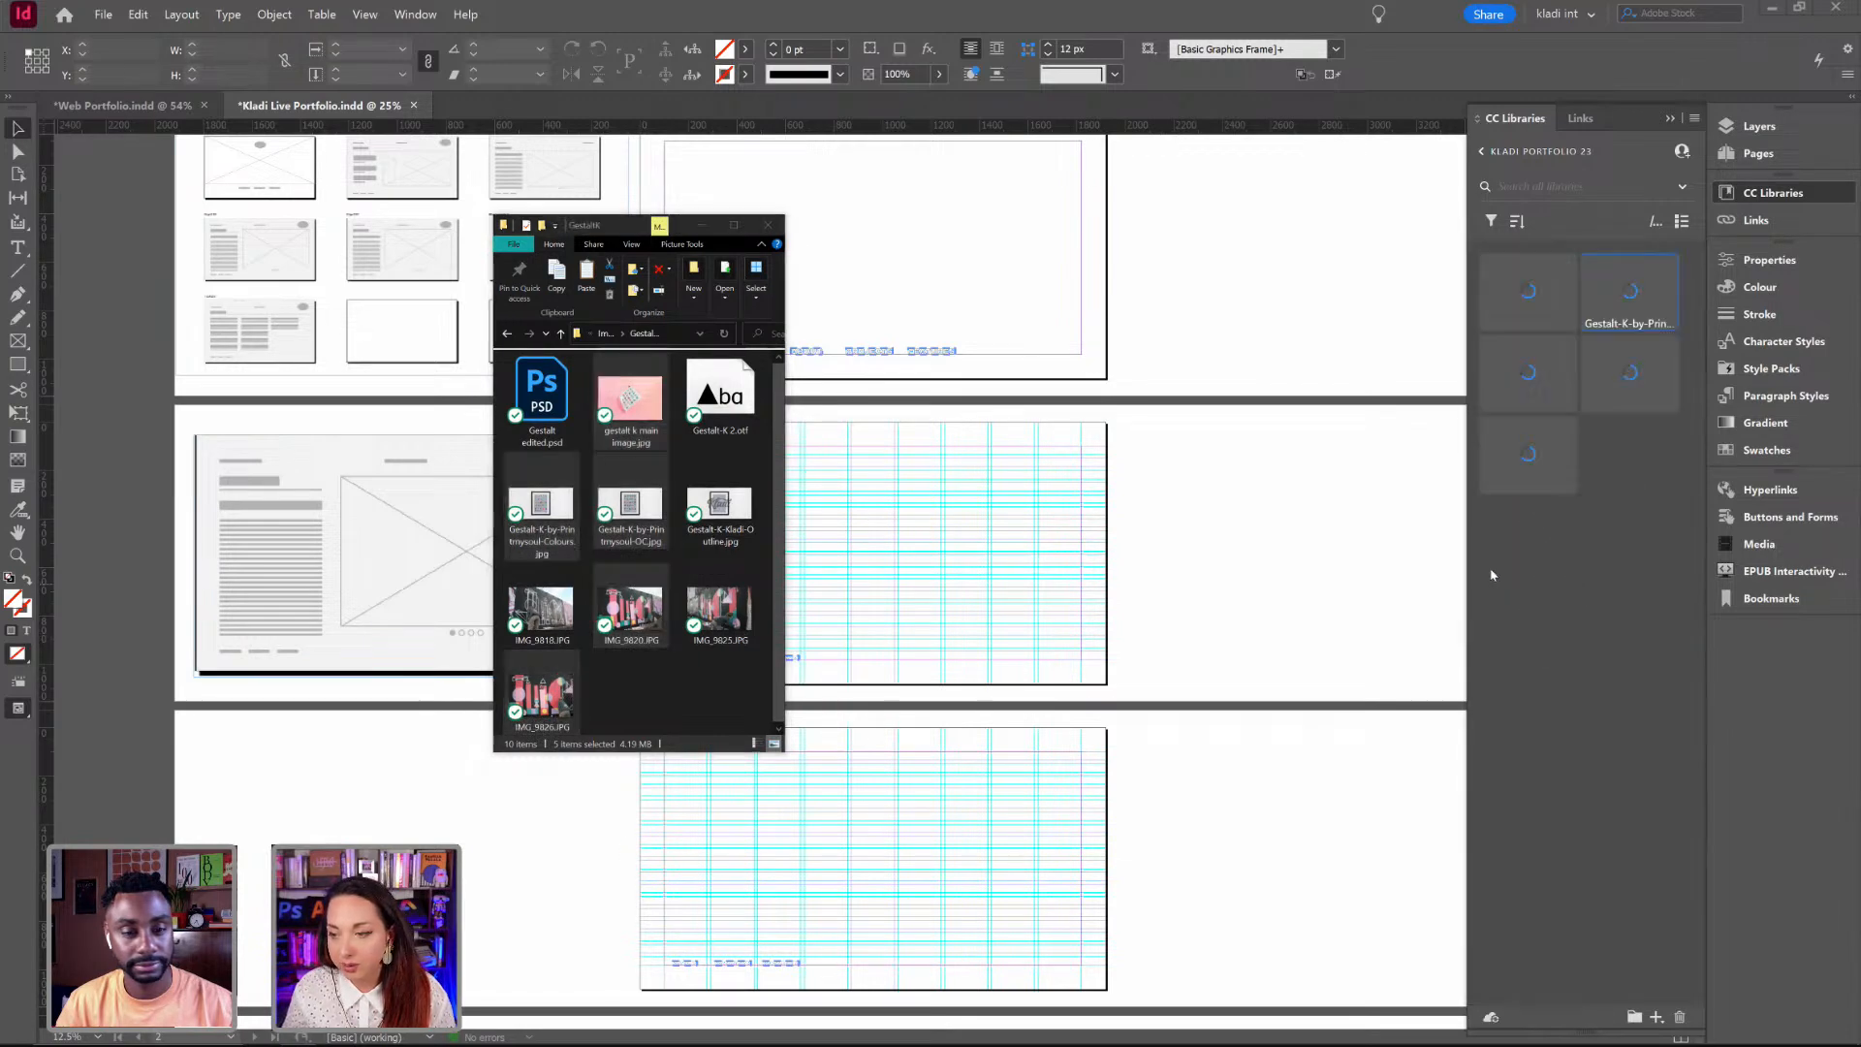
Step: Add the first nine images from the Ai Conquest folder to the library
left_click(560, 334)
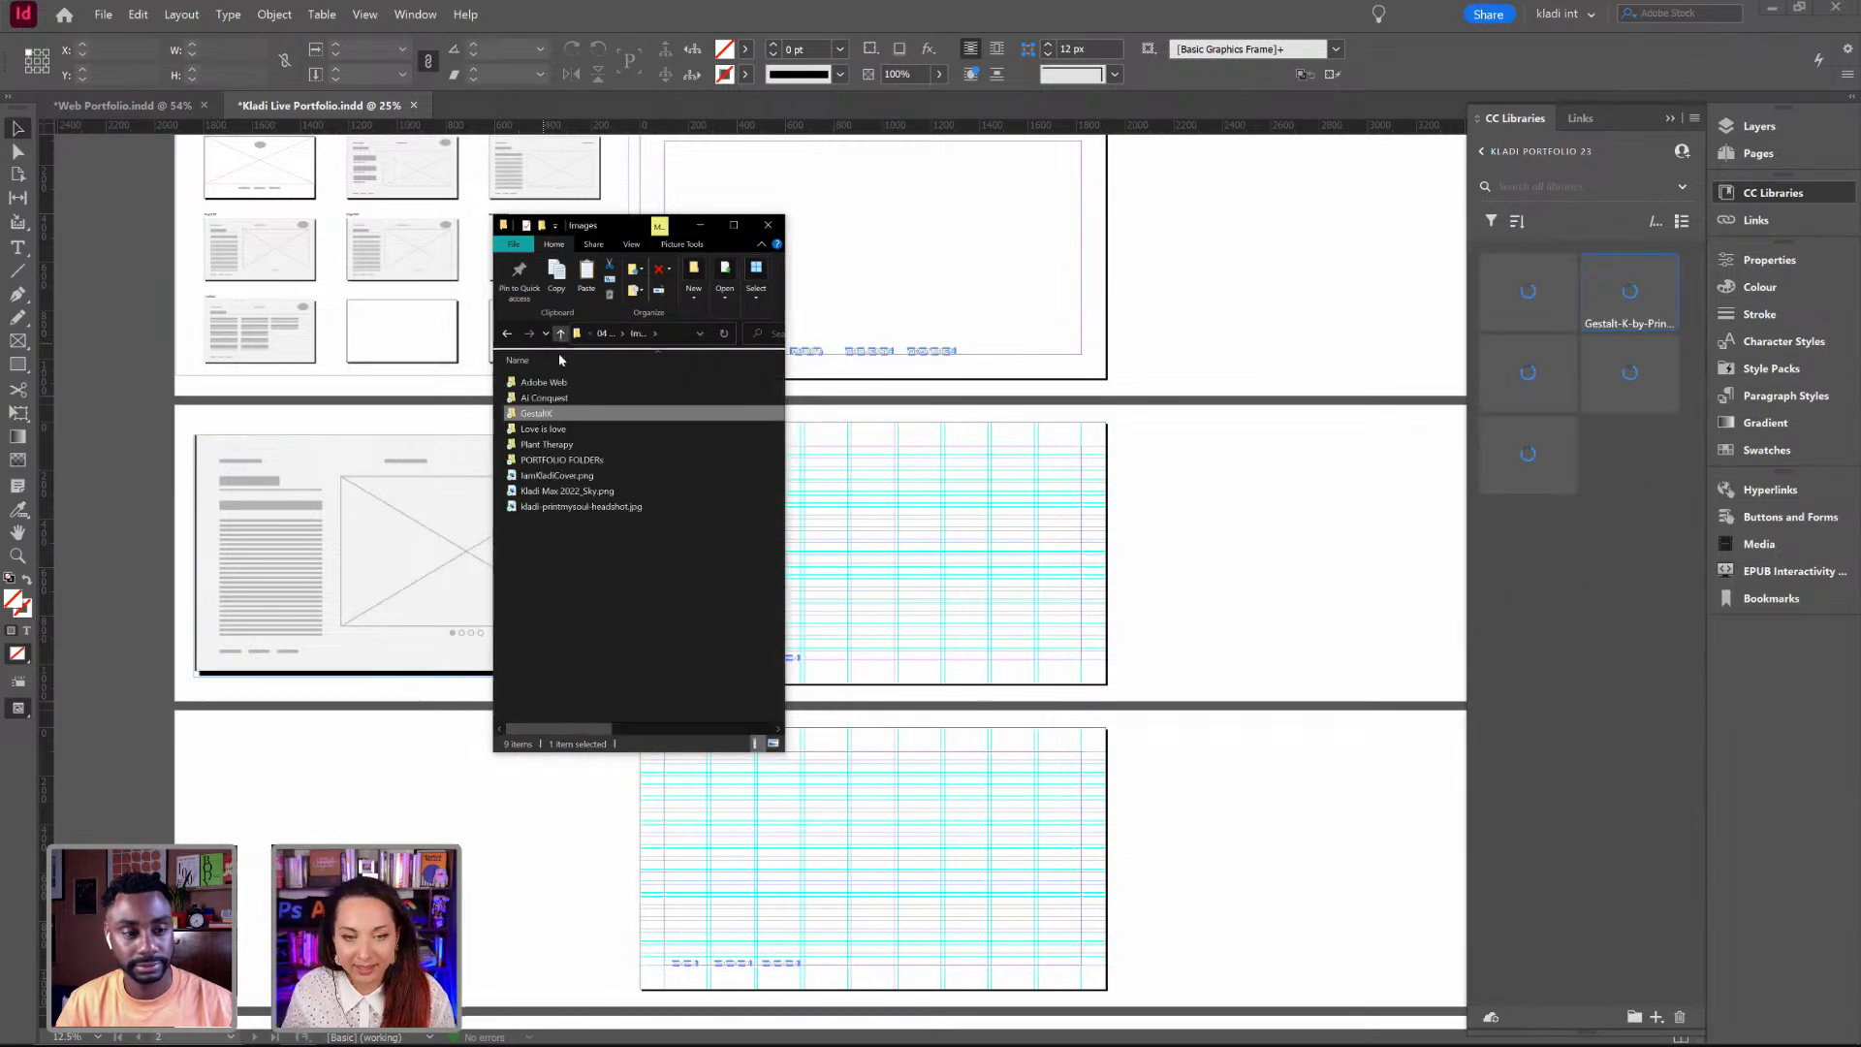
double_click(564, 409)
left_click(543, 416)
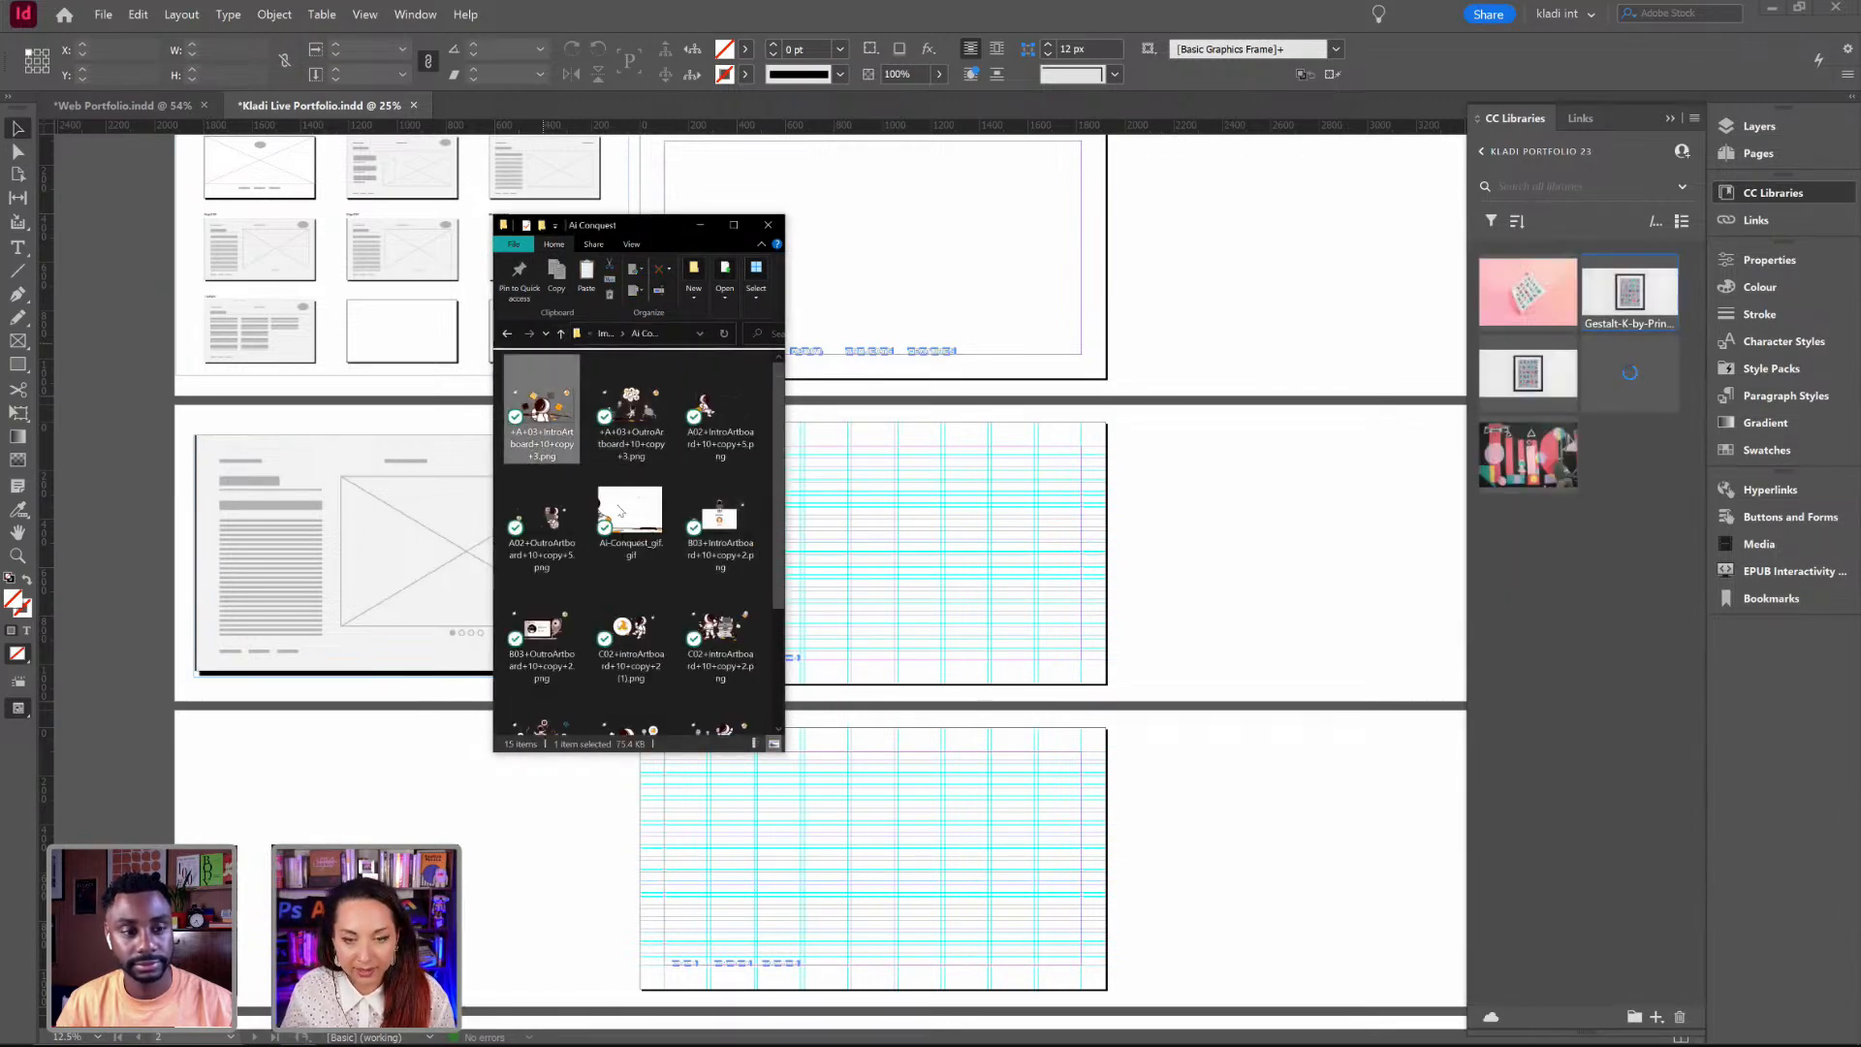
left_click(720, 626, "shift")
left_click_drag(715, 452, 1557, 623)
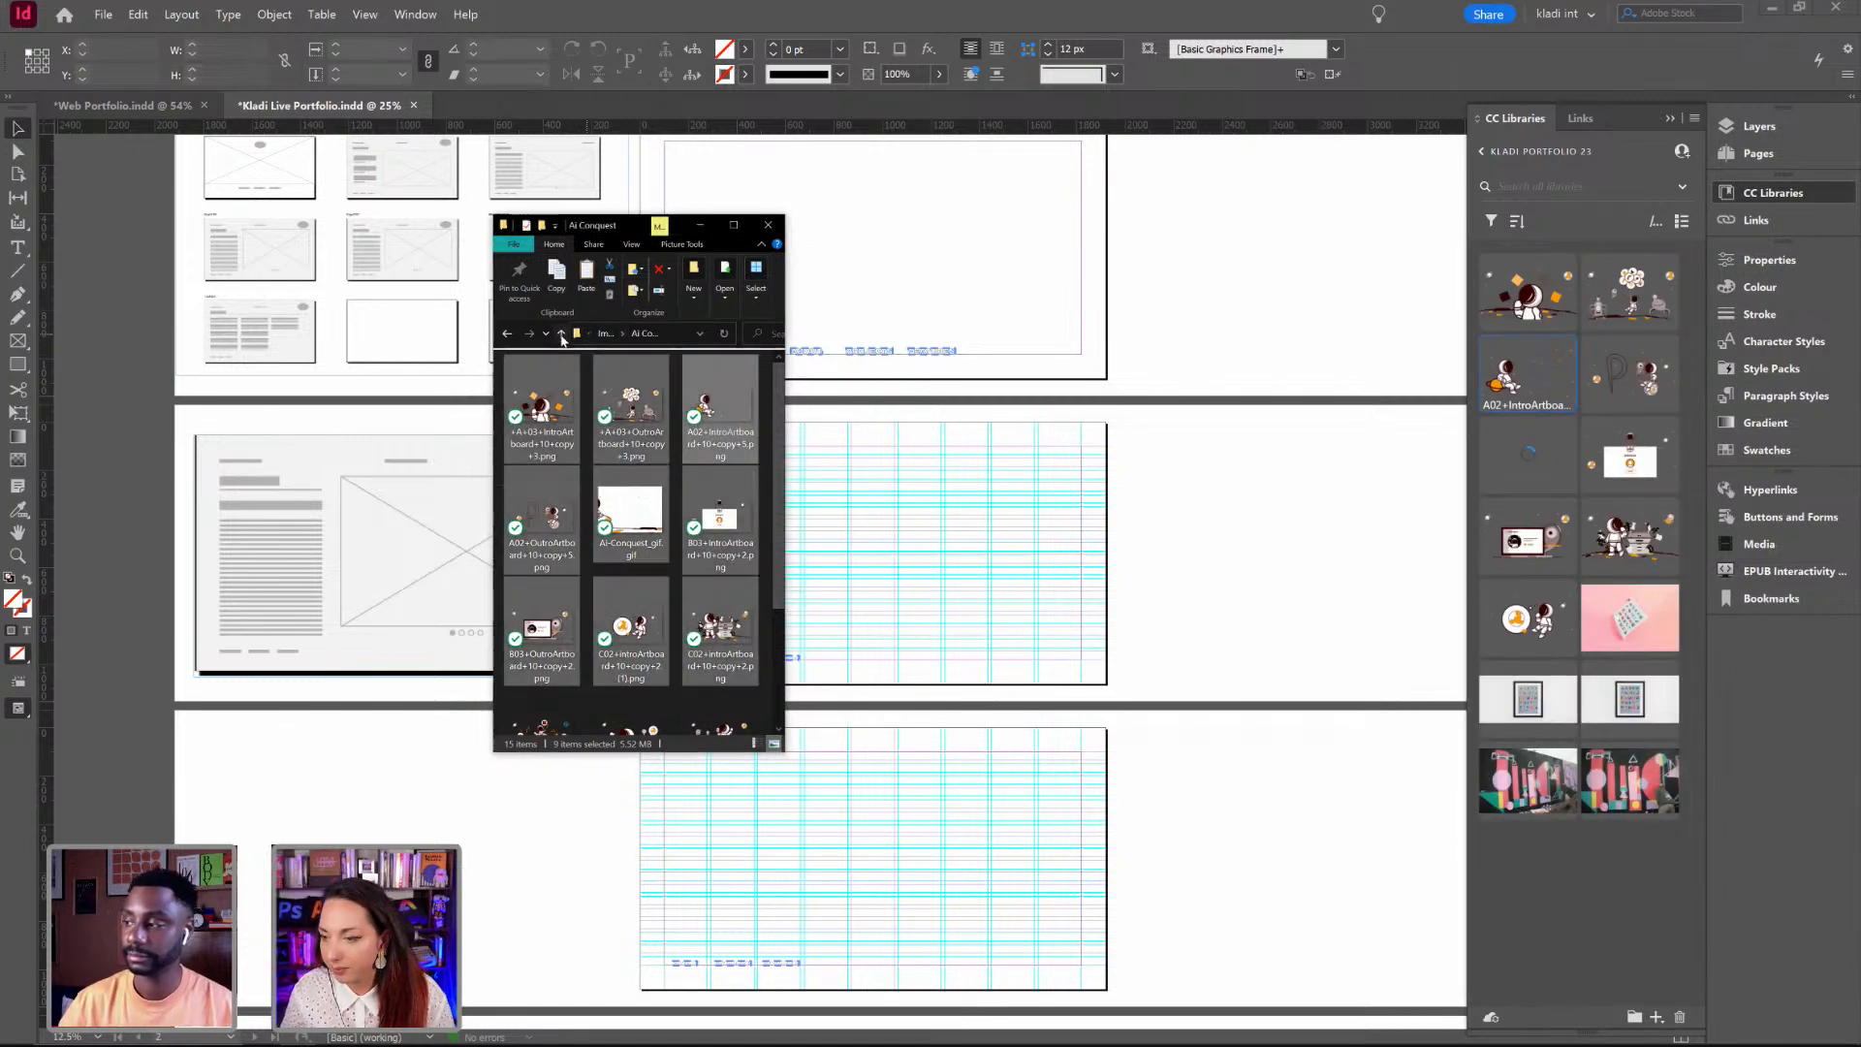
Step: Add the project images from the Plant Therapy folder to the library
left_click(560, 334)
double_click(572, 446)
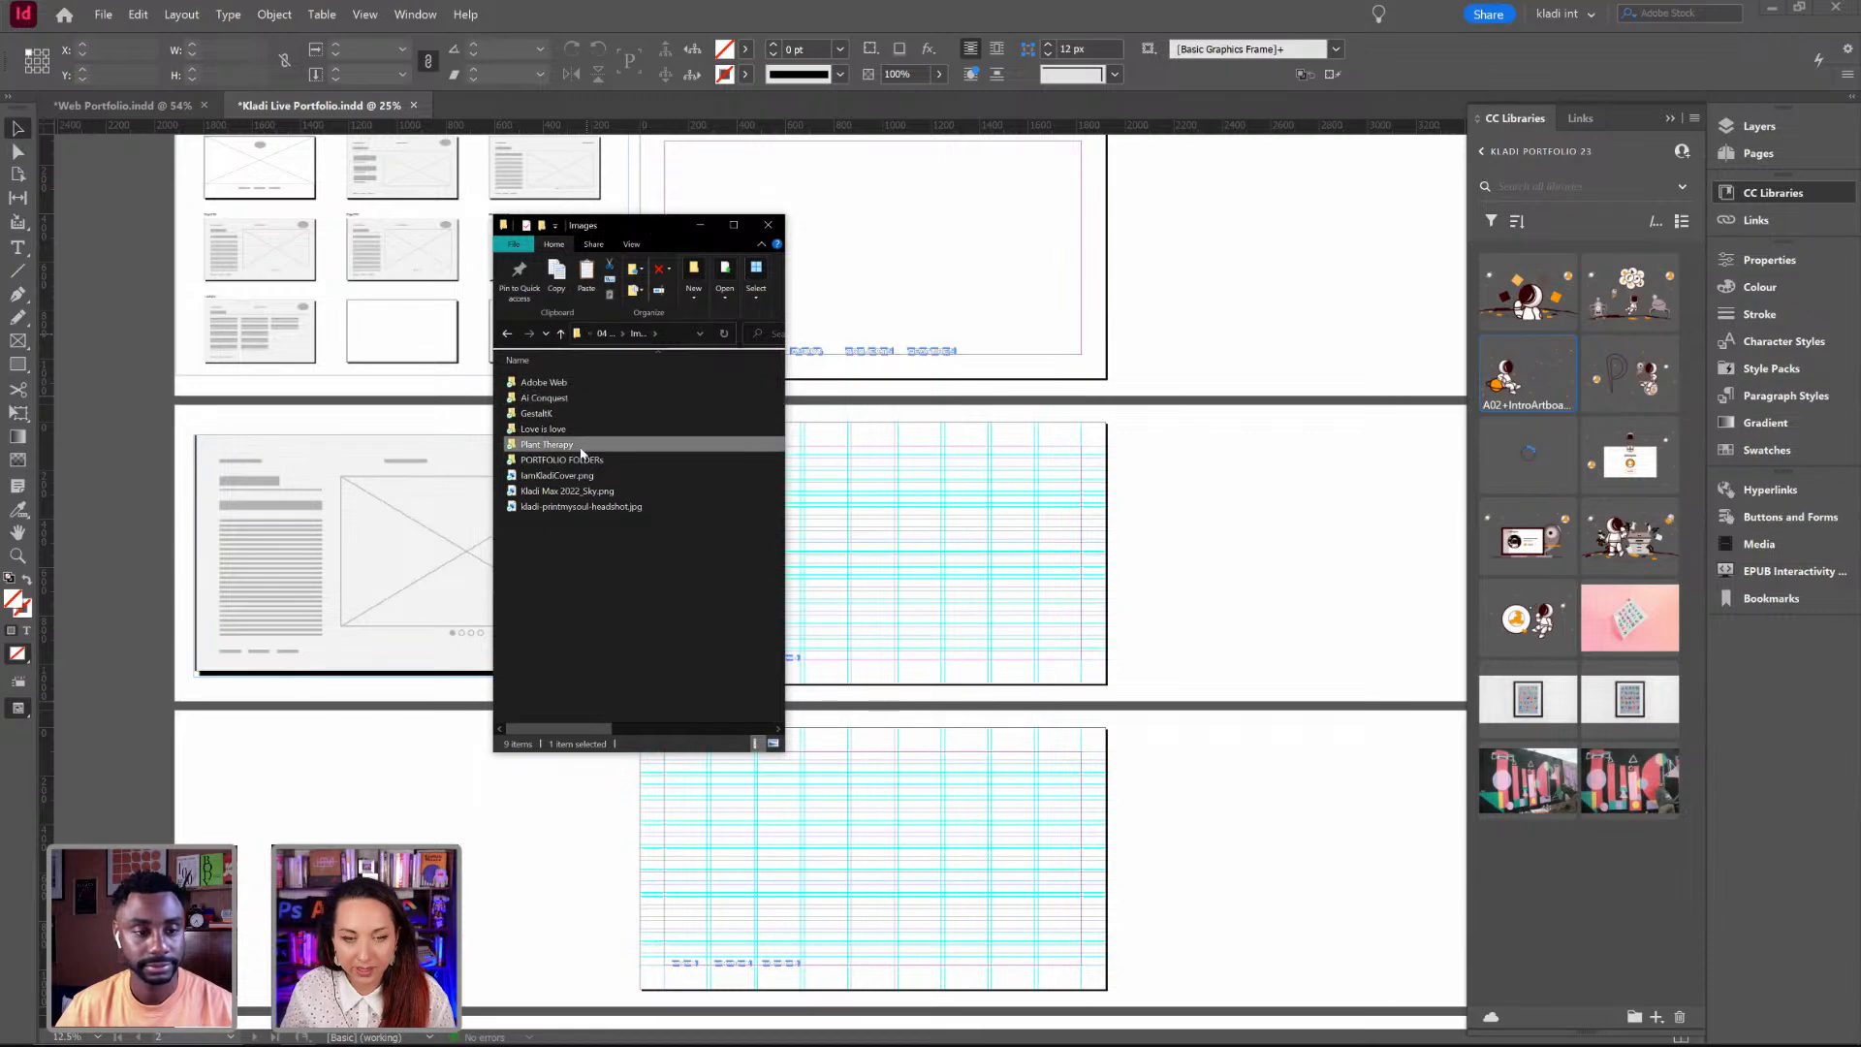
left_click(743, 531, "shift")
left_click_drag(737, 398, 1579, 690)
Step: Add the four PNG images from the Adobe Web folder to the library, leaving out the website mock-up JPG
left_click(560, 334)
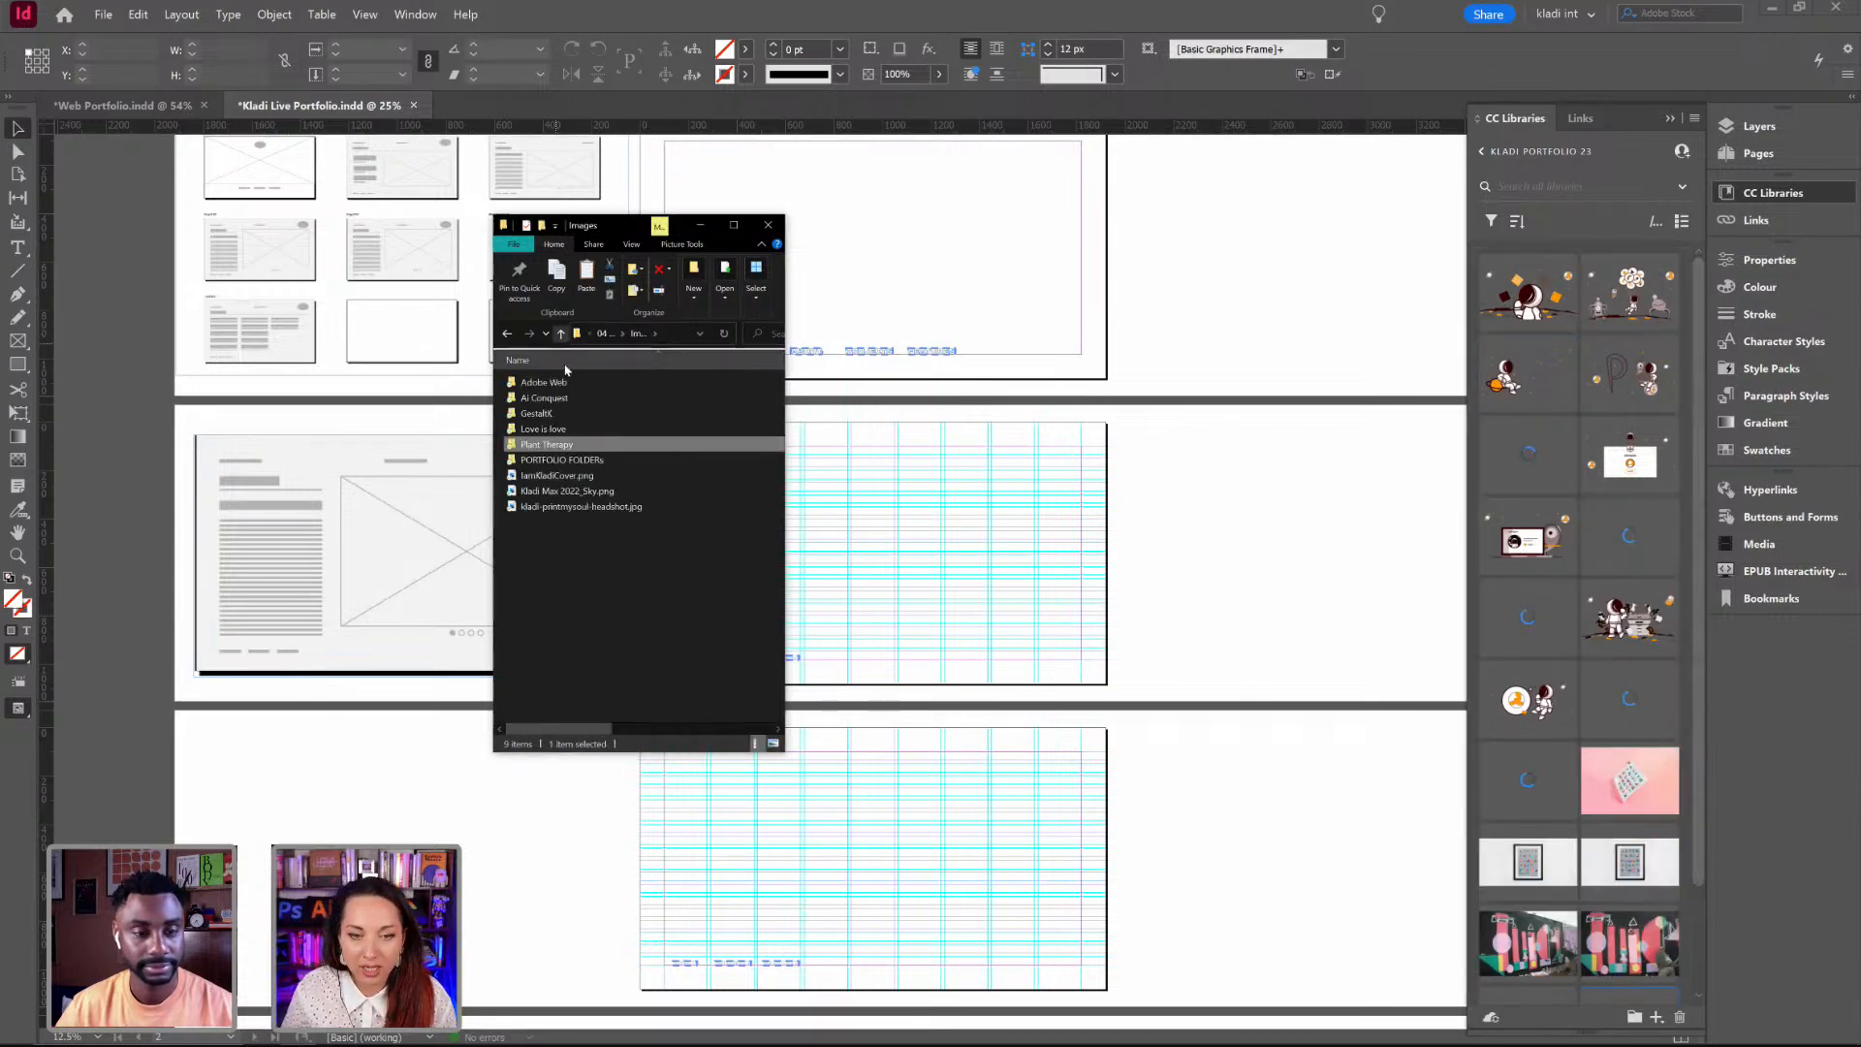
left_click(555, 383)
double_click(554, 382)
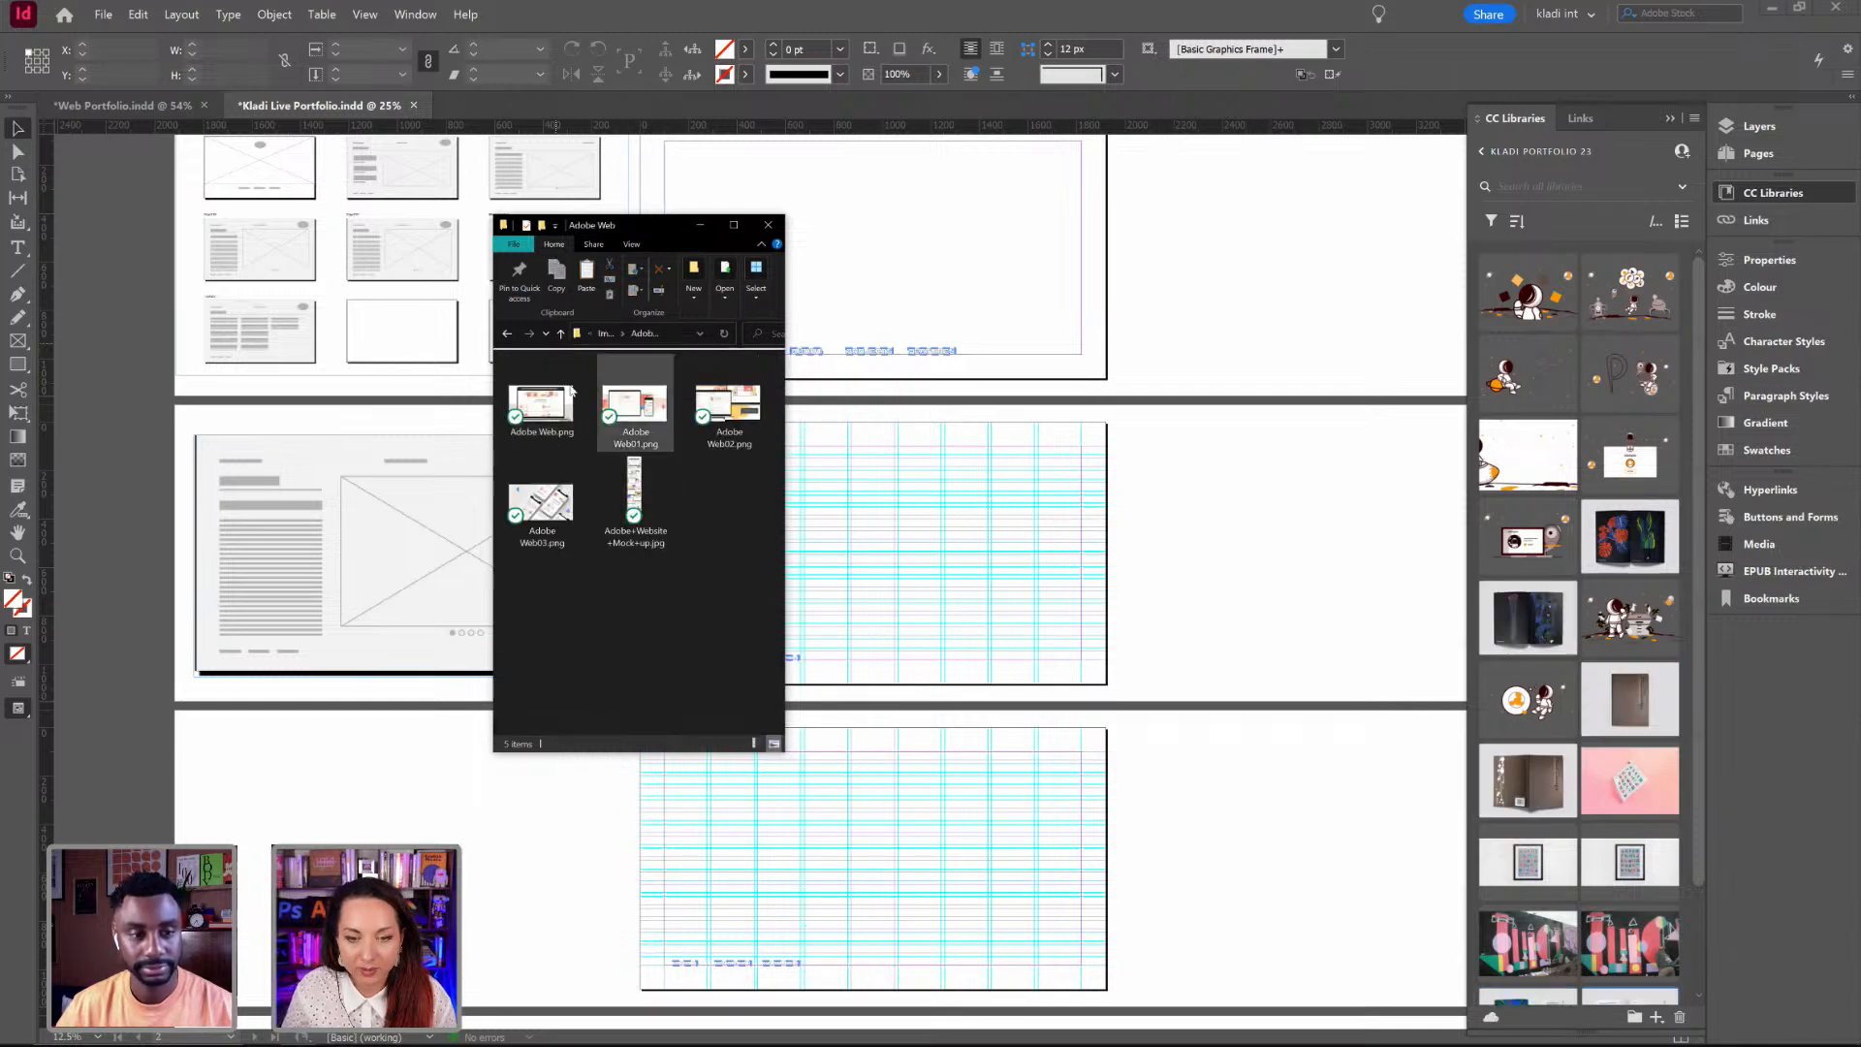
left_click(533, 407)
left_click(727, 407, "shift")
left_click_drag(541, 447, 1613, 857)
left_click(544, 432, "ctrl")
left_click(612, 492, "shift")
left_click(615, 483, "ctrl")
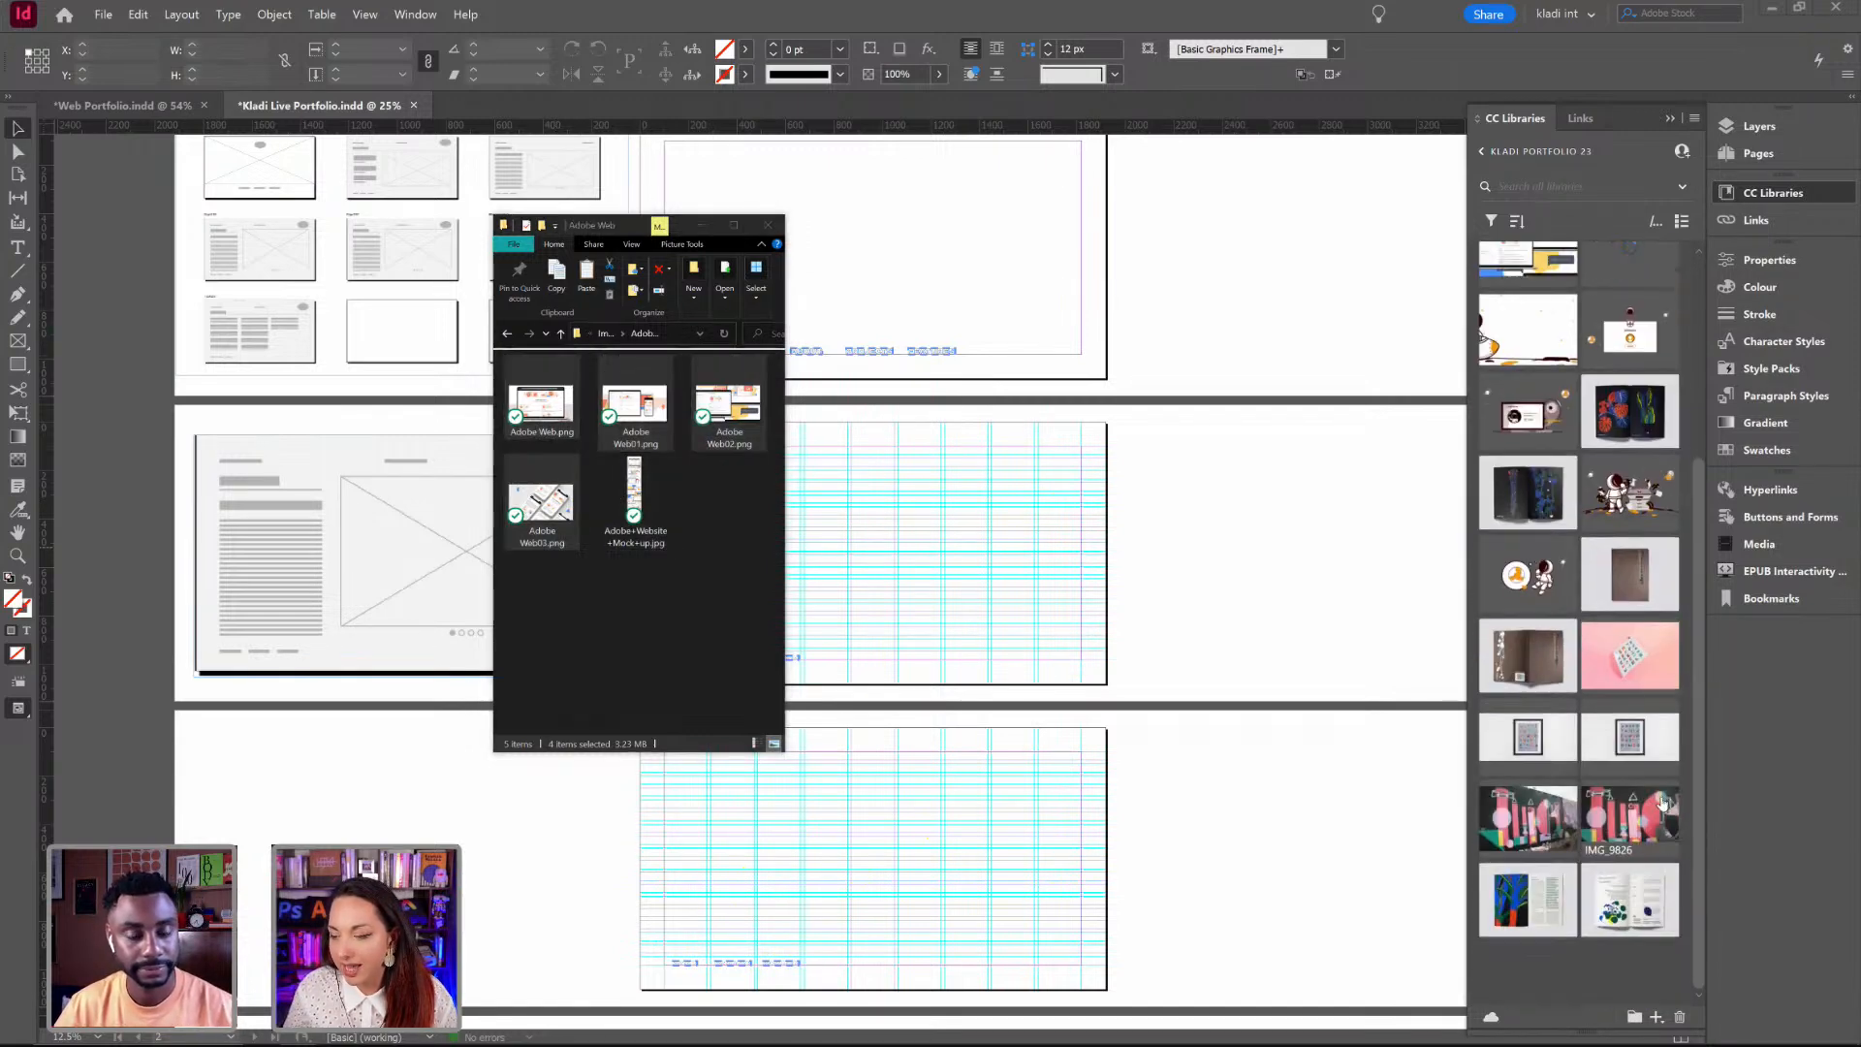
Step: Add all Love is love folder images and GIFs except the .ai file to the library, and minimize the file window
left_click(560, 334)
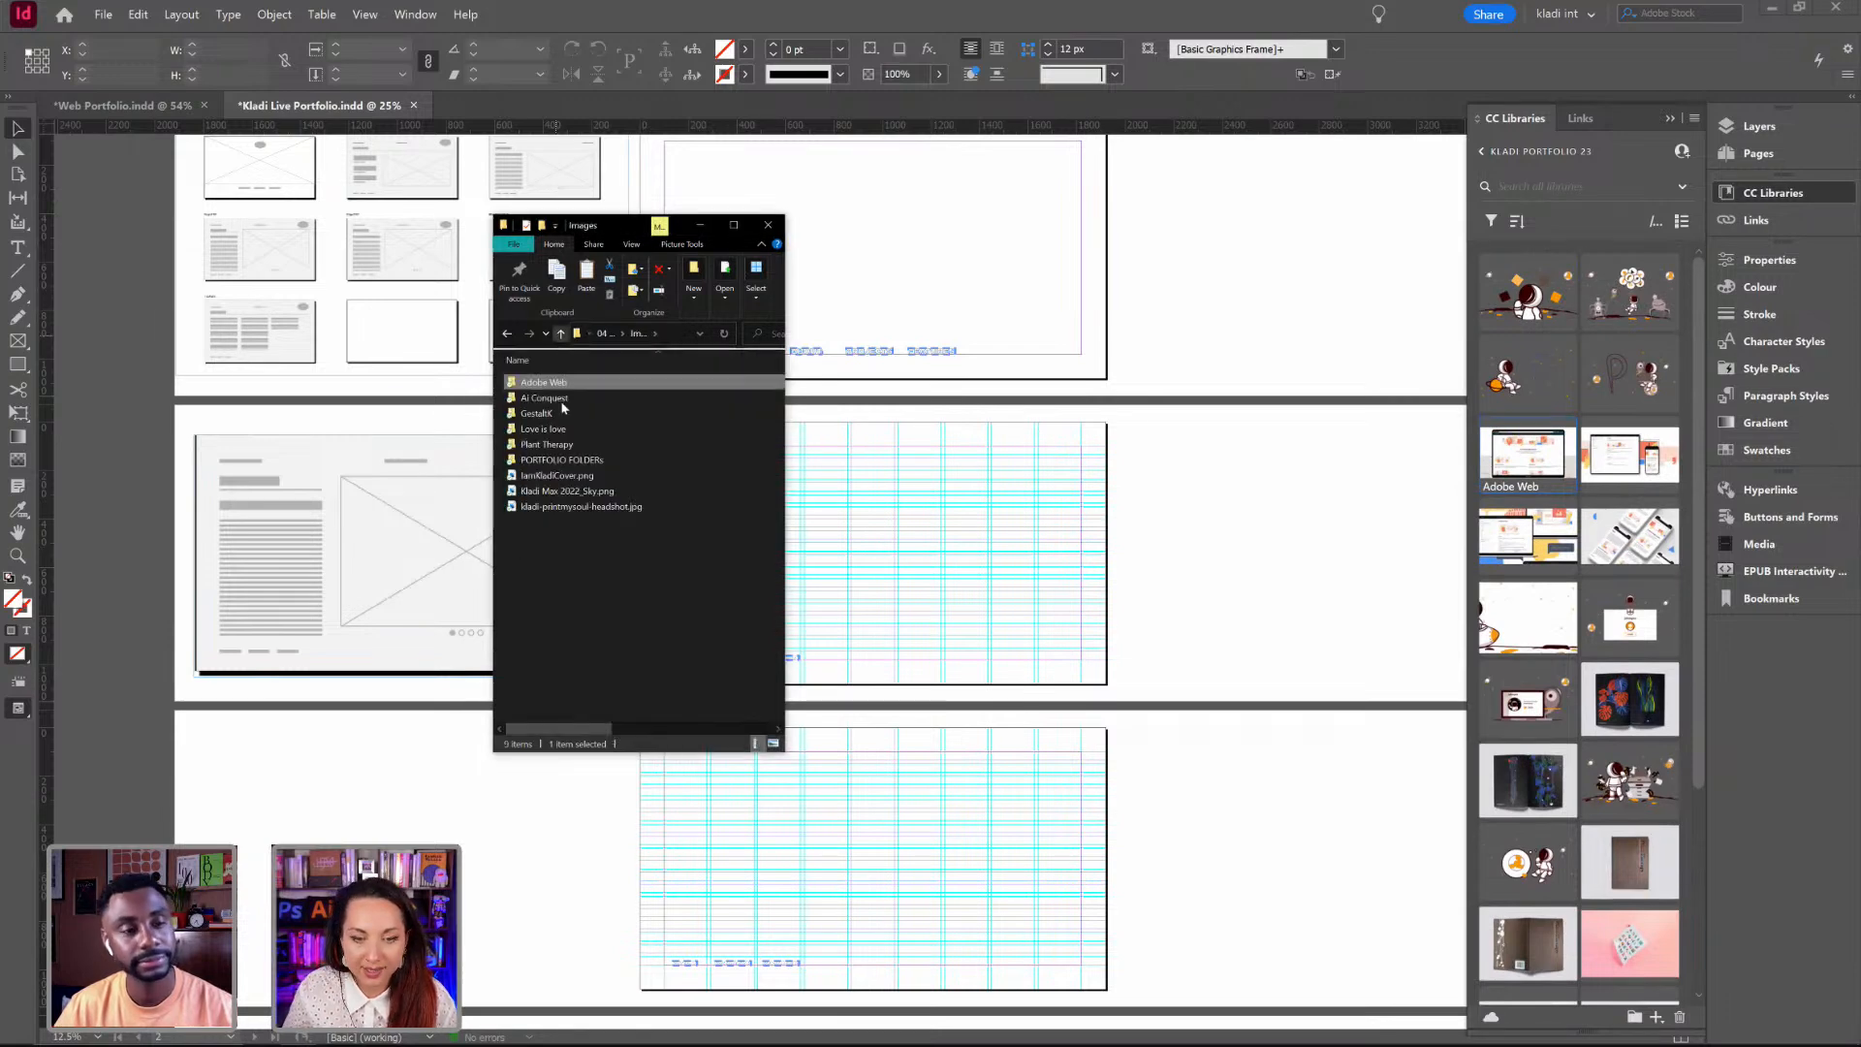
double_click(554, 460)
left_click(560, 334)
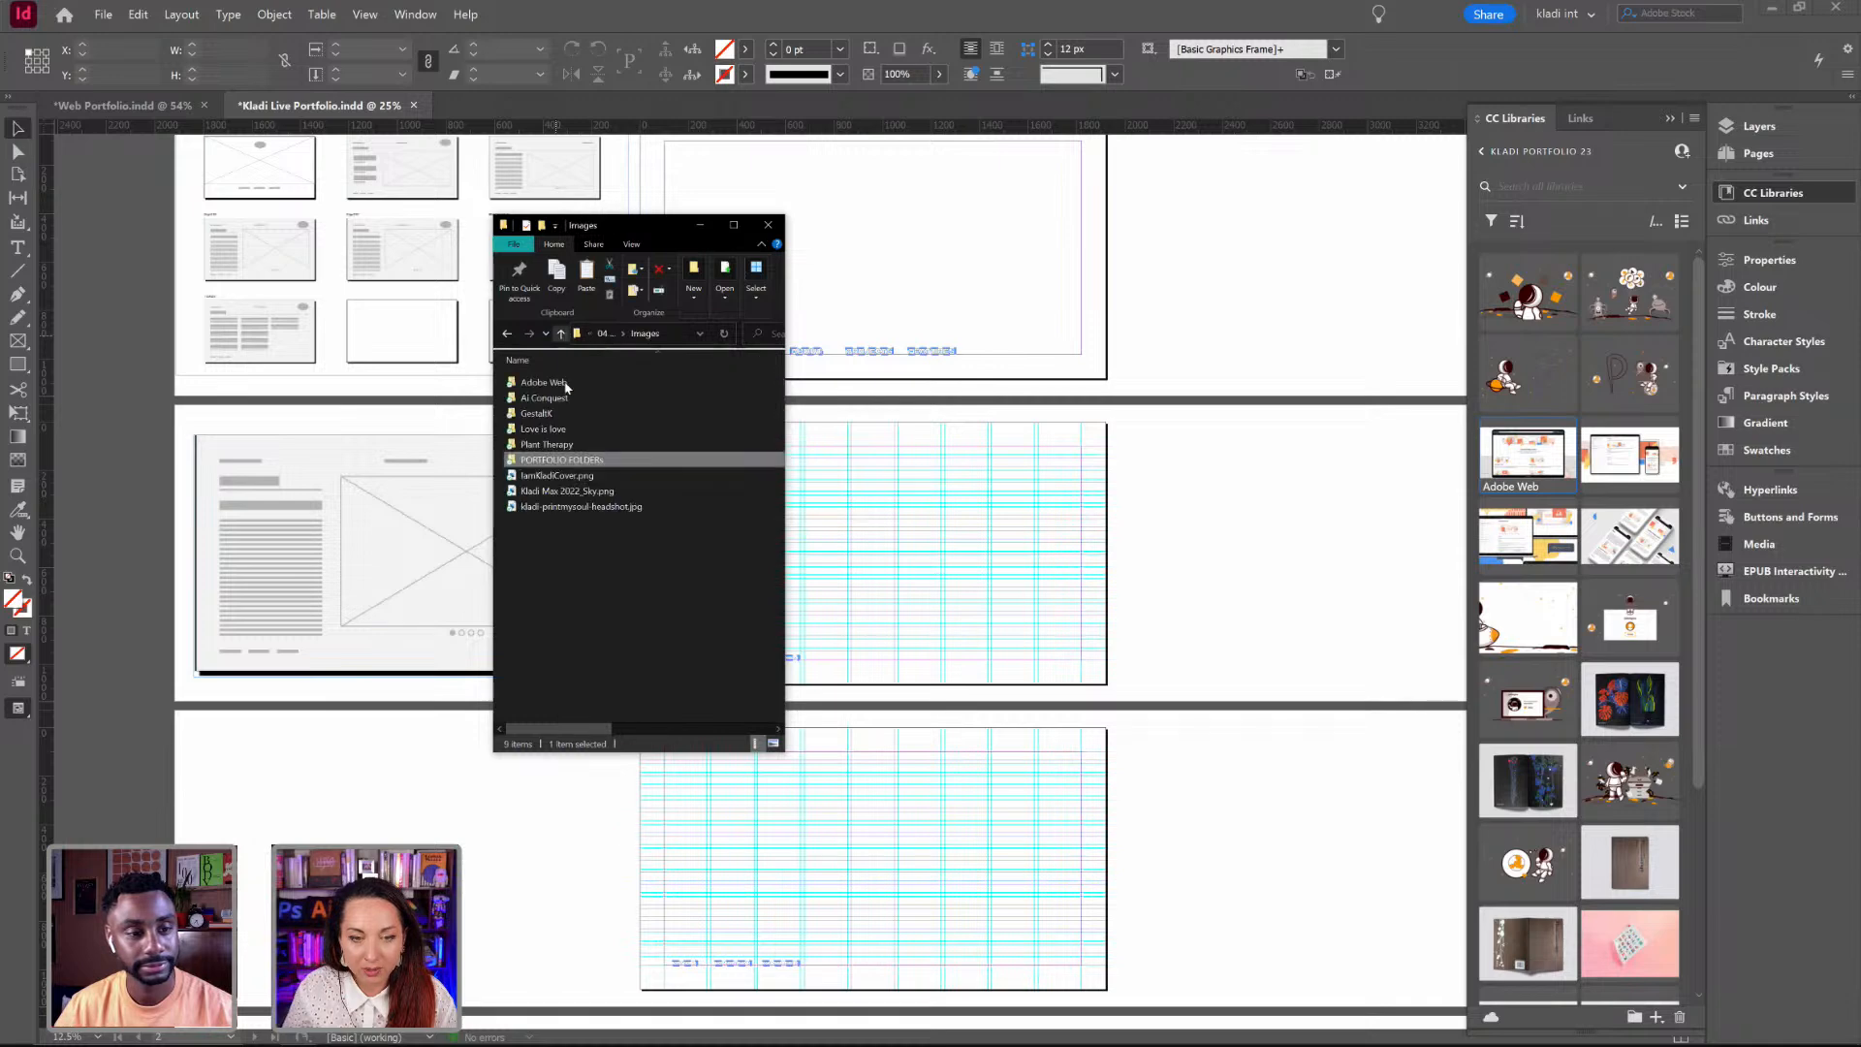
double_click(572, 429)
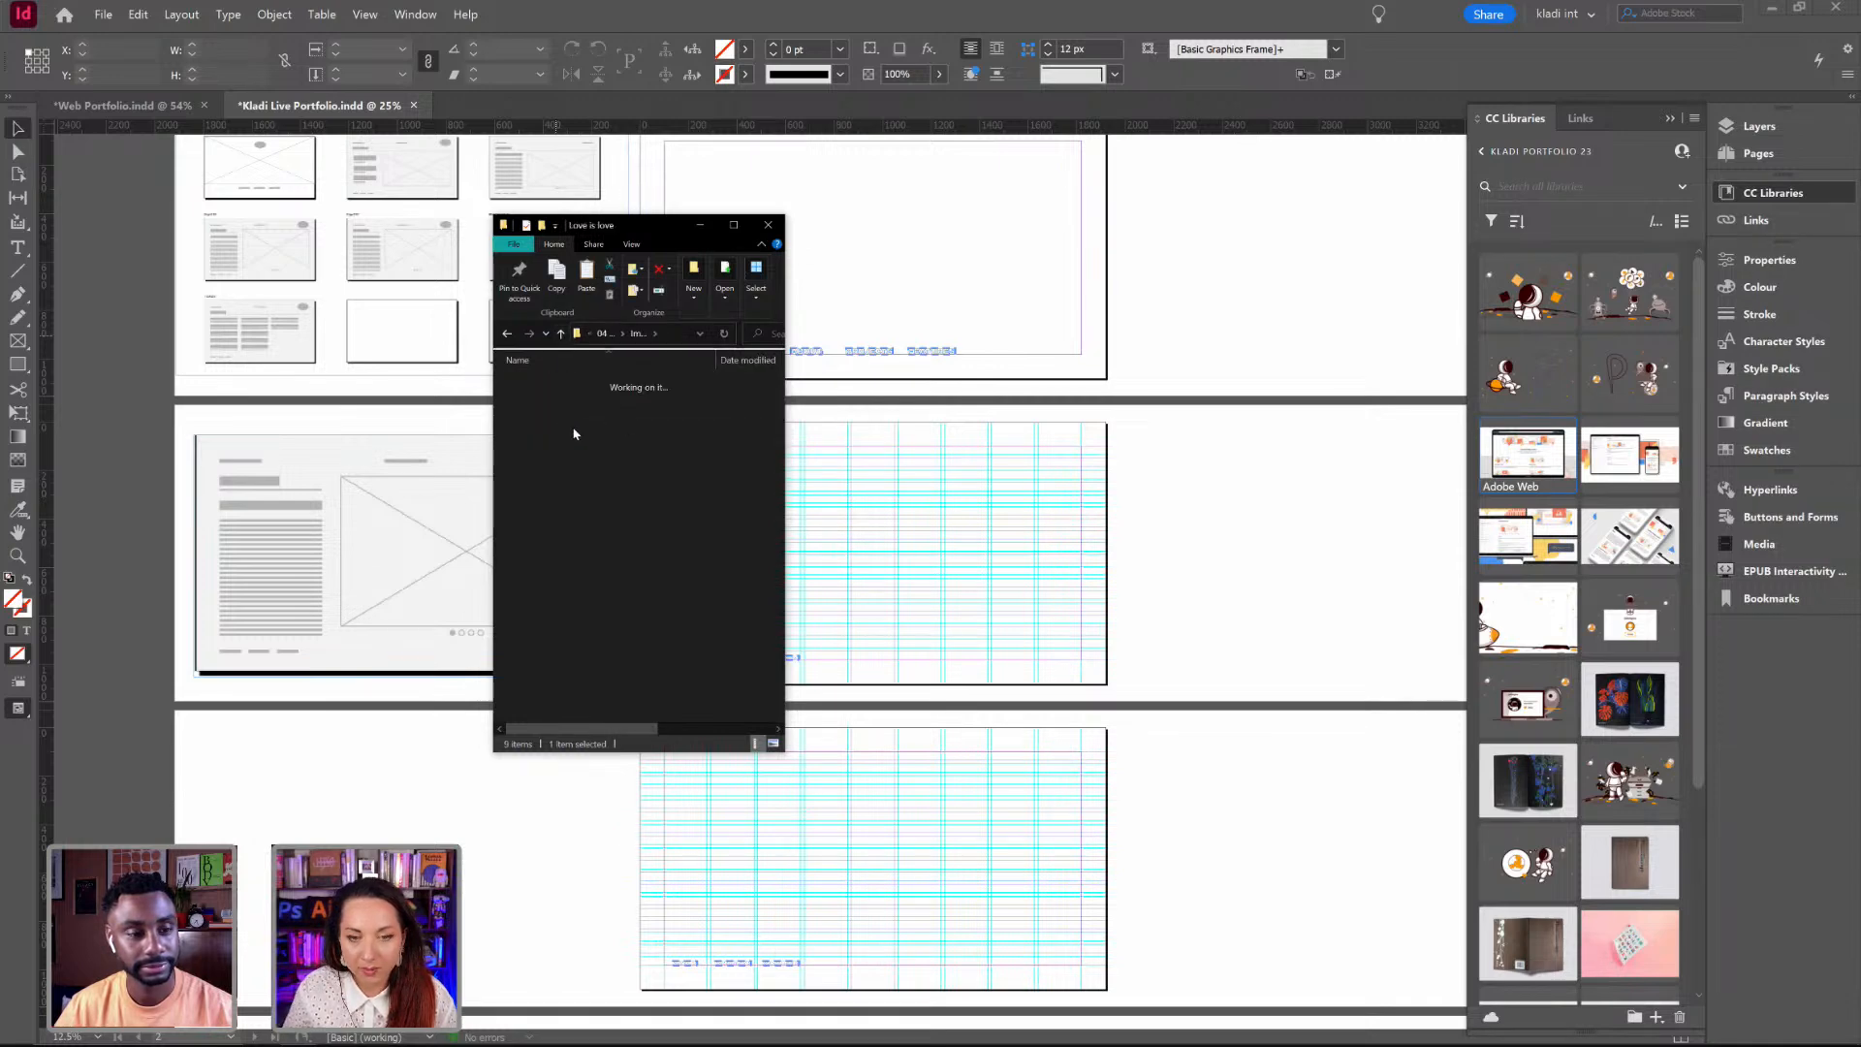
left_click(552, 403)
left_click(546, 549, "shift")
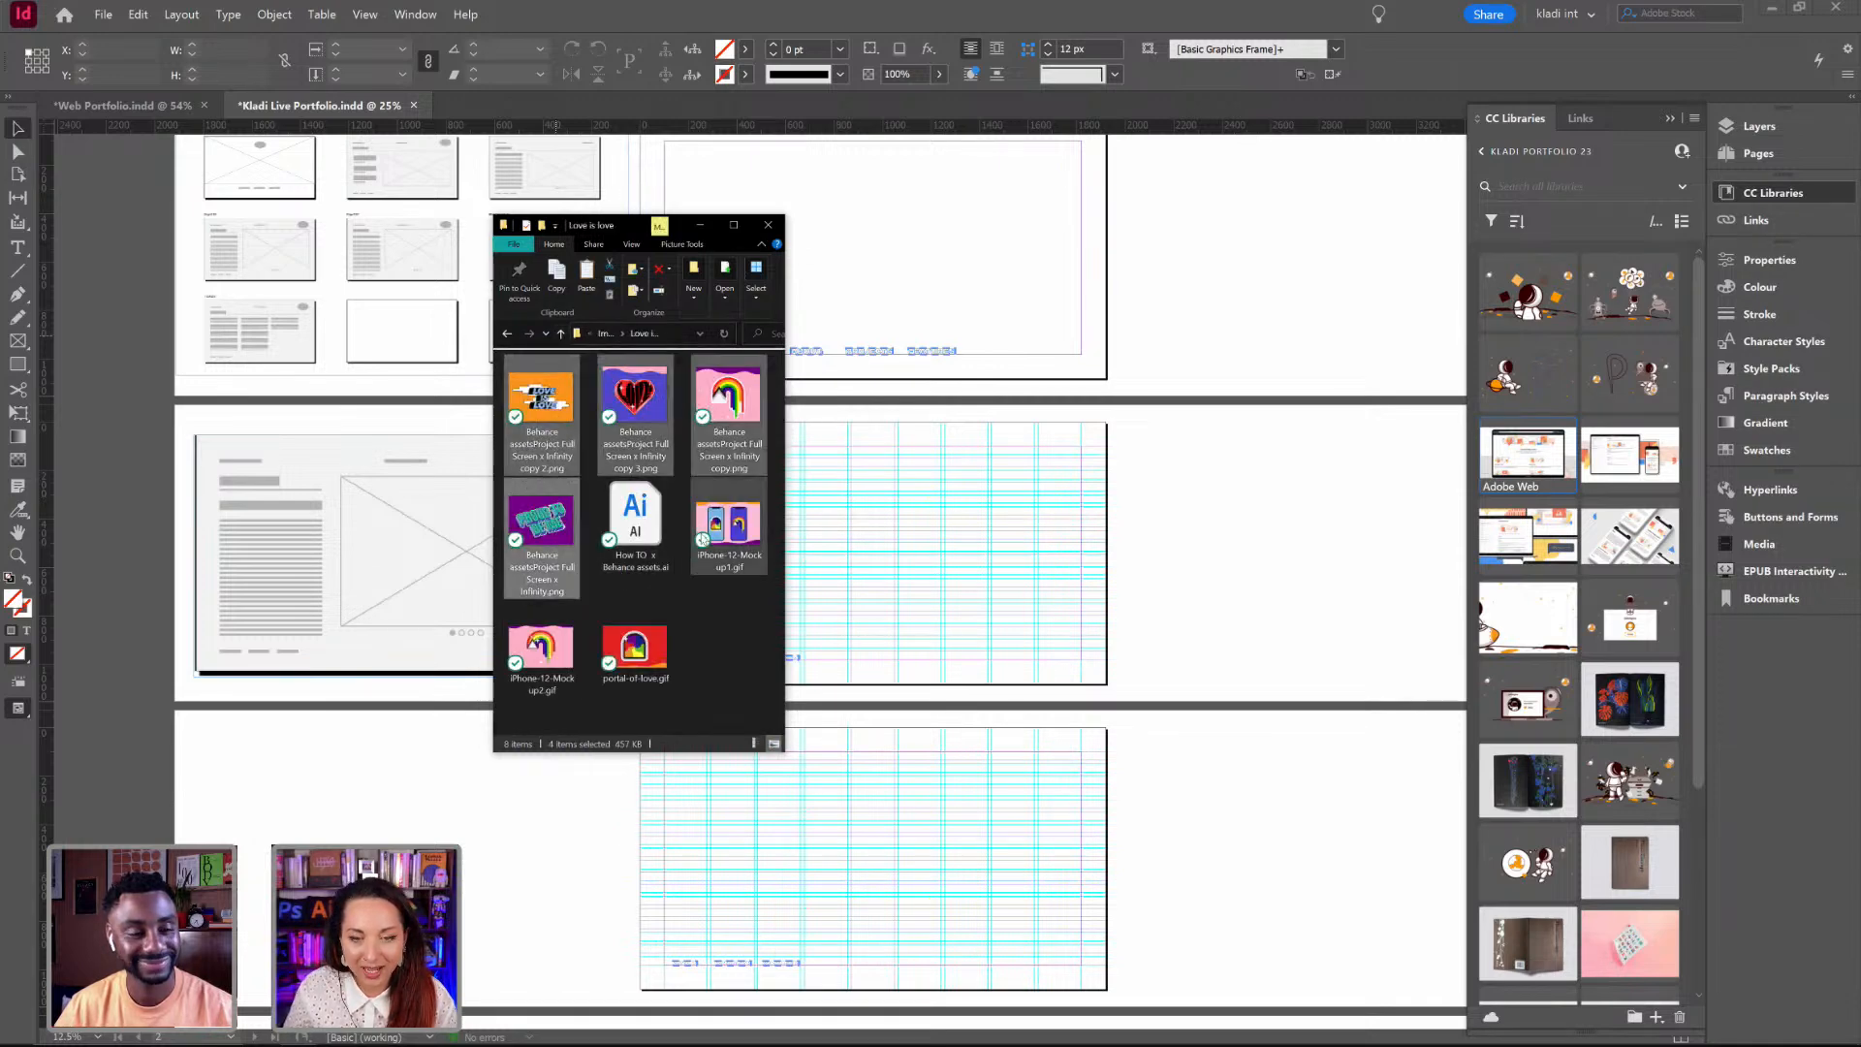
left_click(728, 529, "ctrl")
left_click(635, 648, "ctrl")
left_click(541, 649, "ctrl")
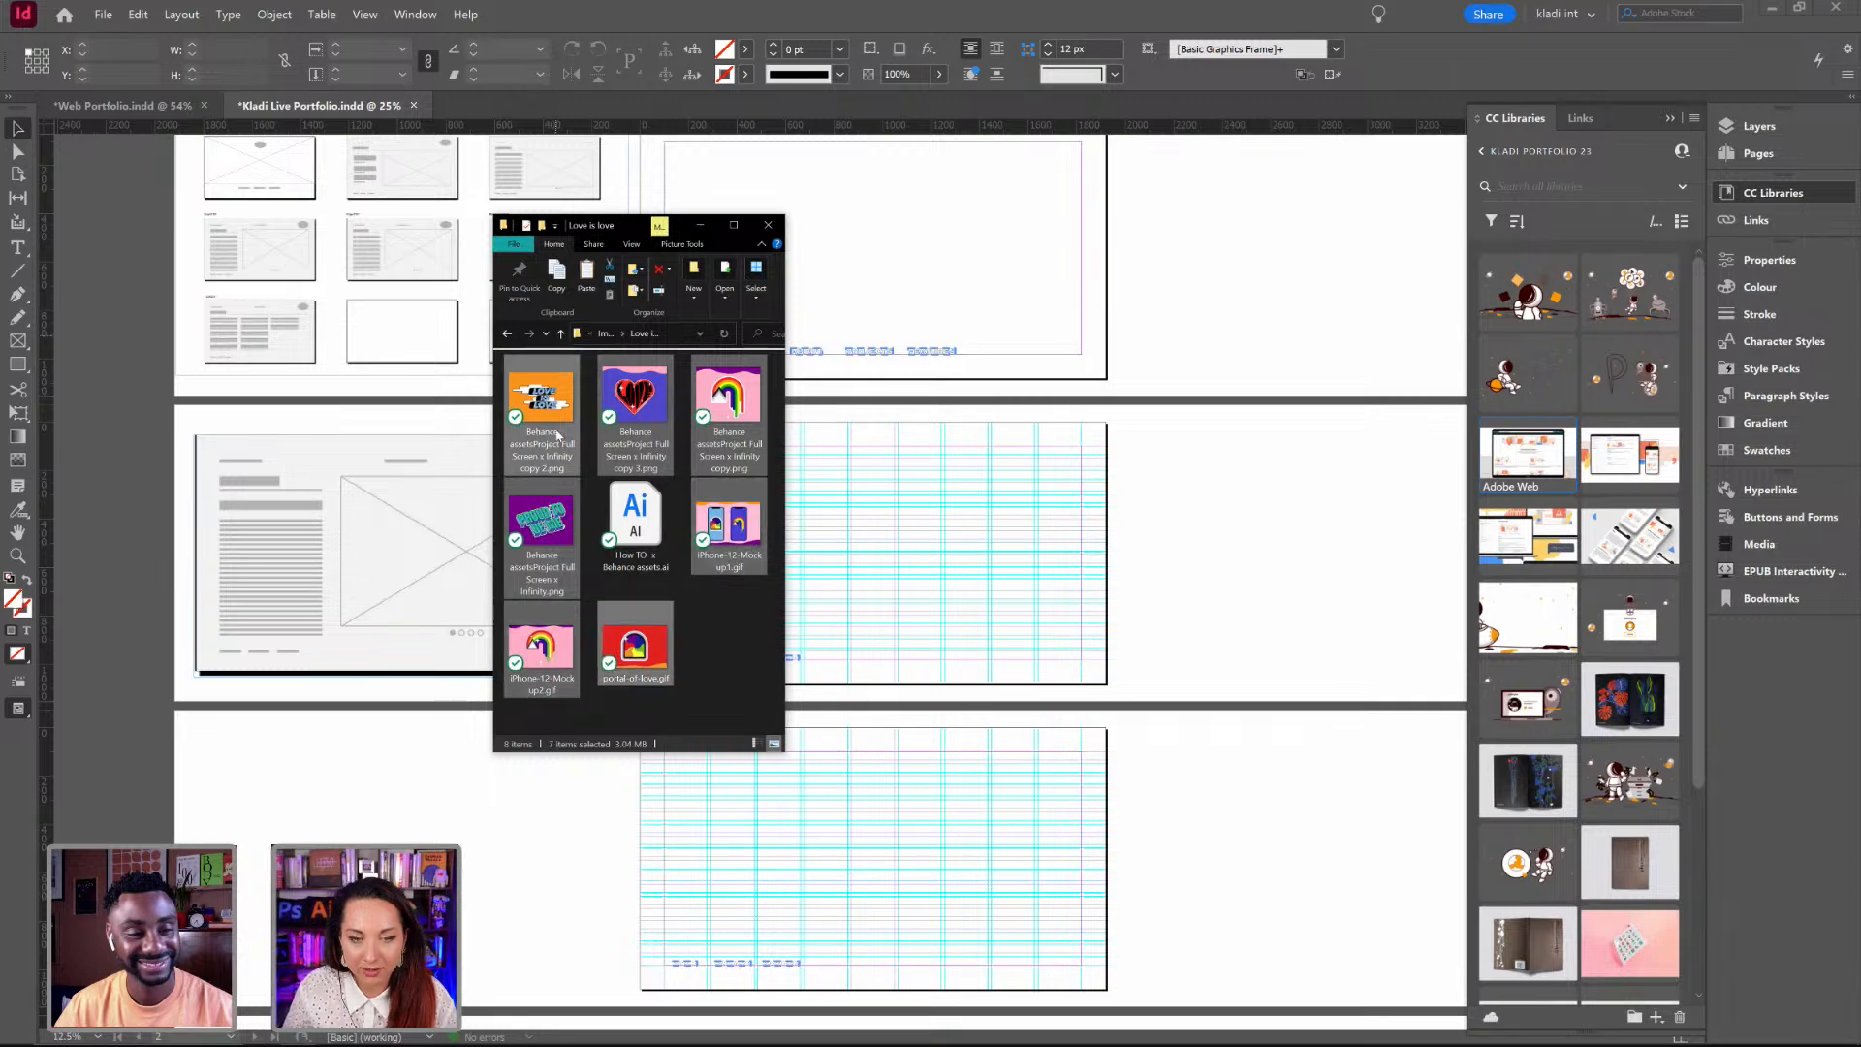
left_click_drag(558, 434, 1579, 630)
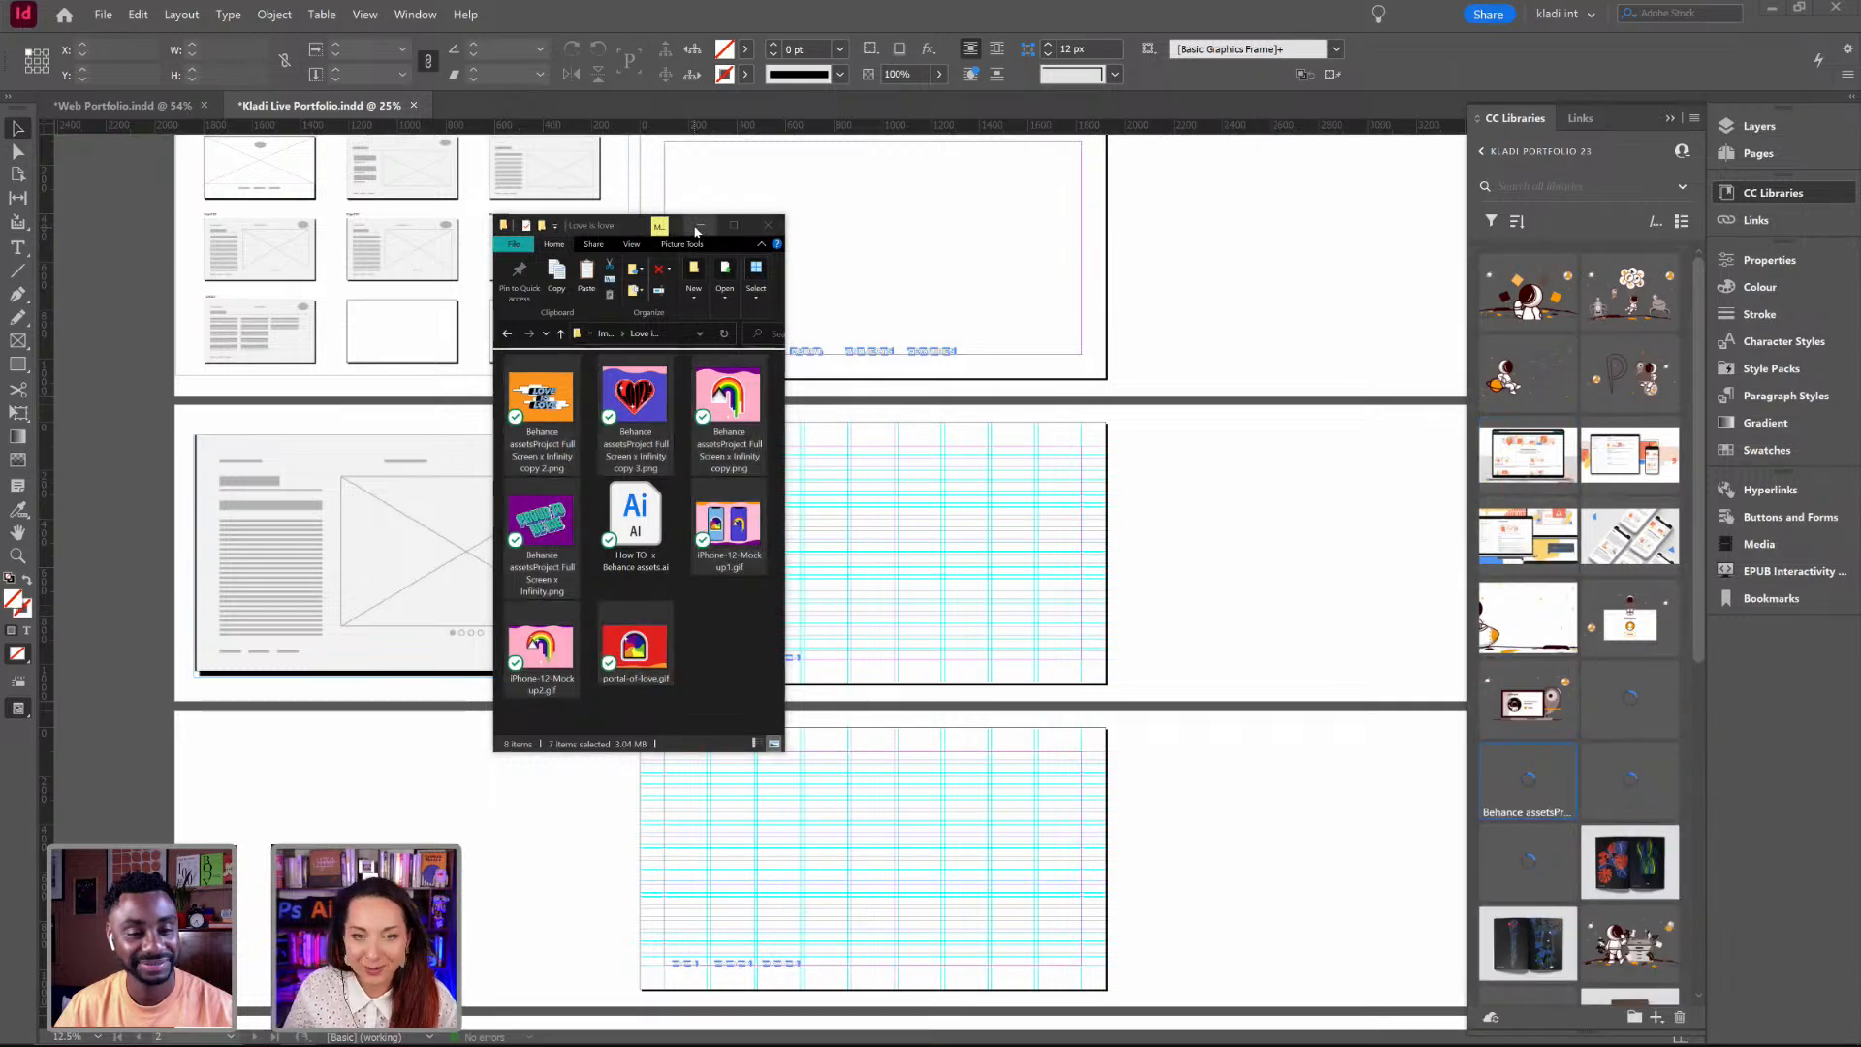
left_click(699, 226)
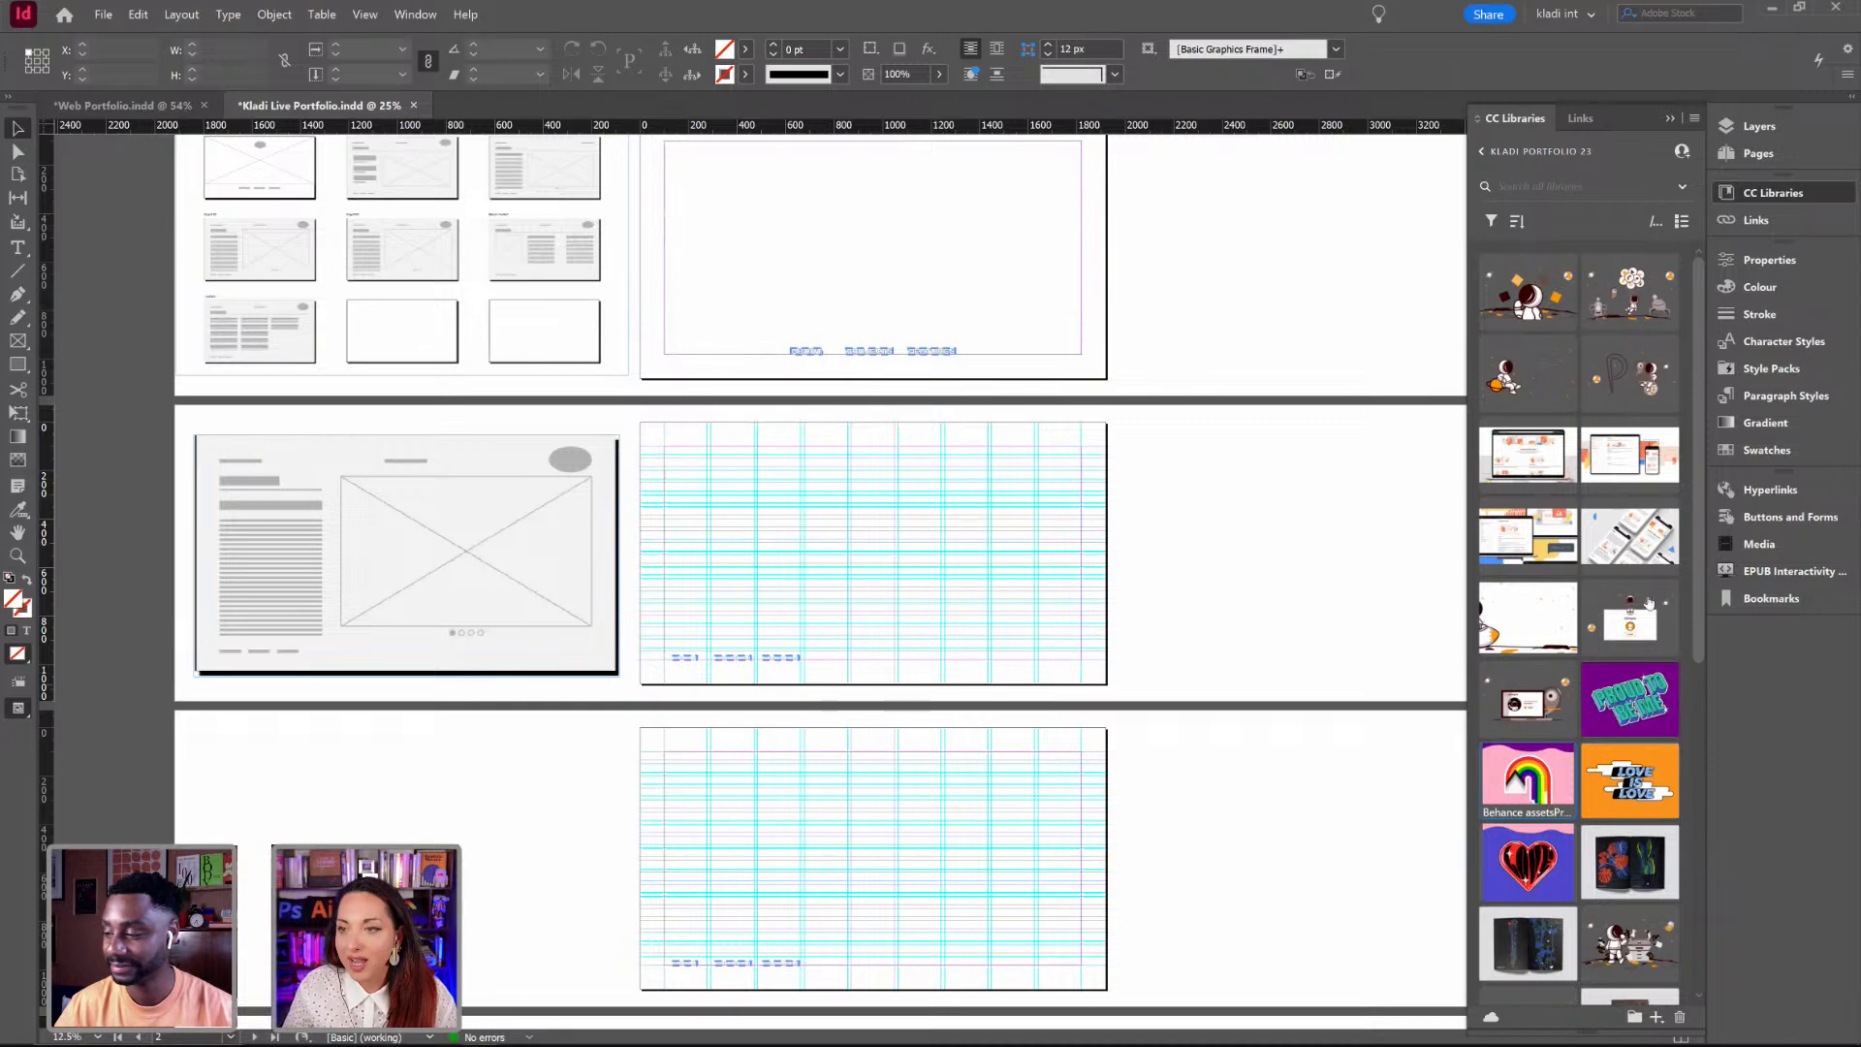
left_click_drag(1699, 439, 1700, 764)
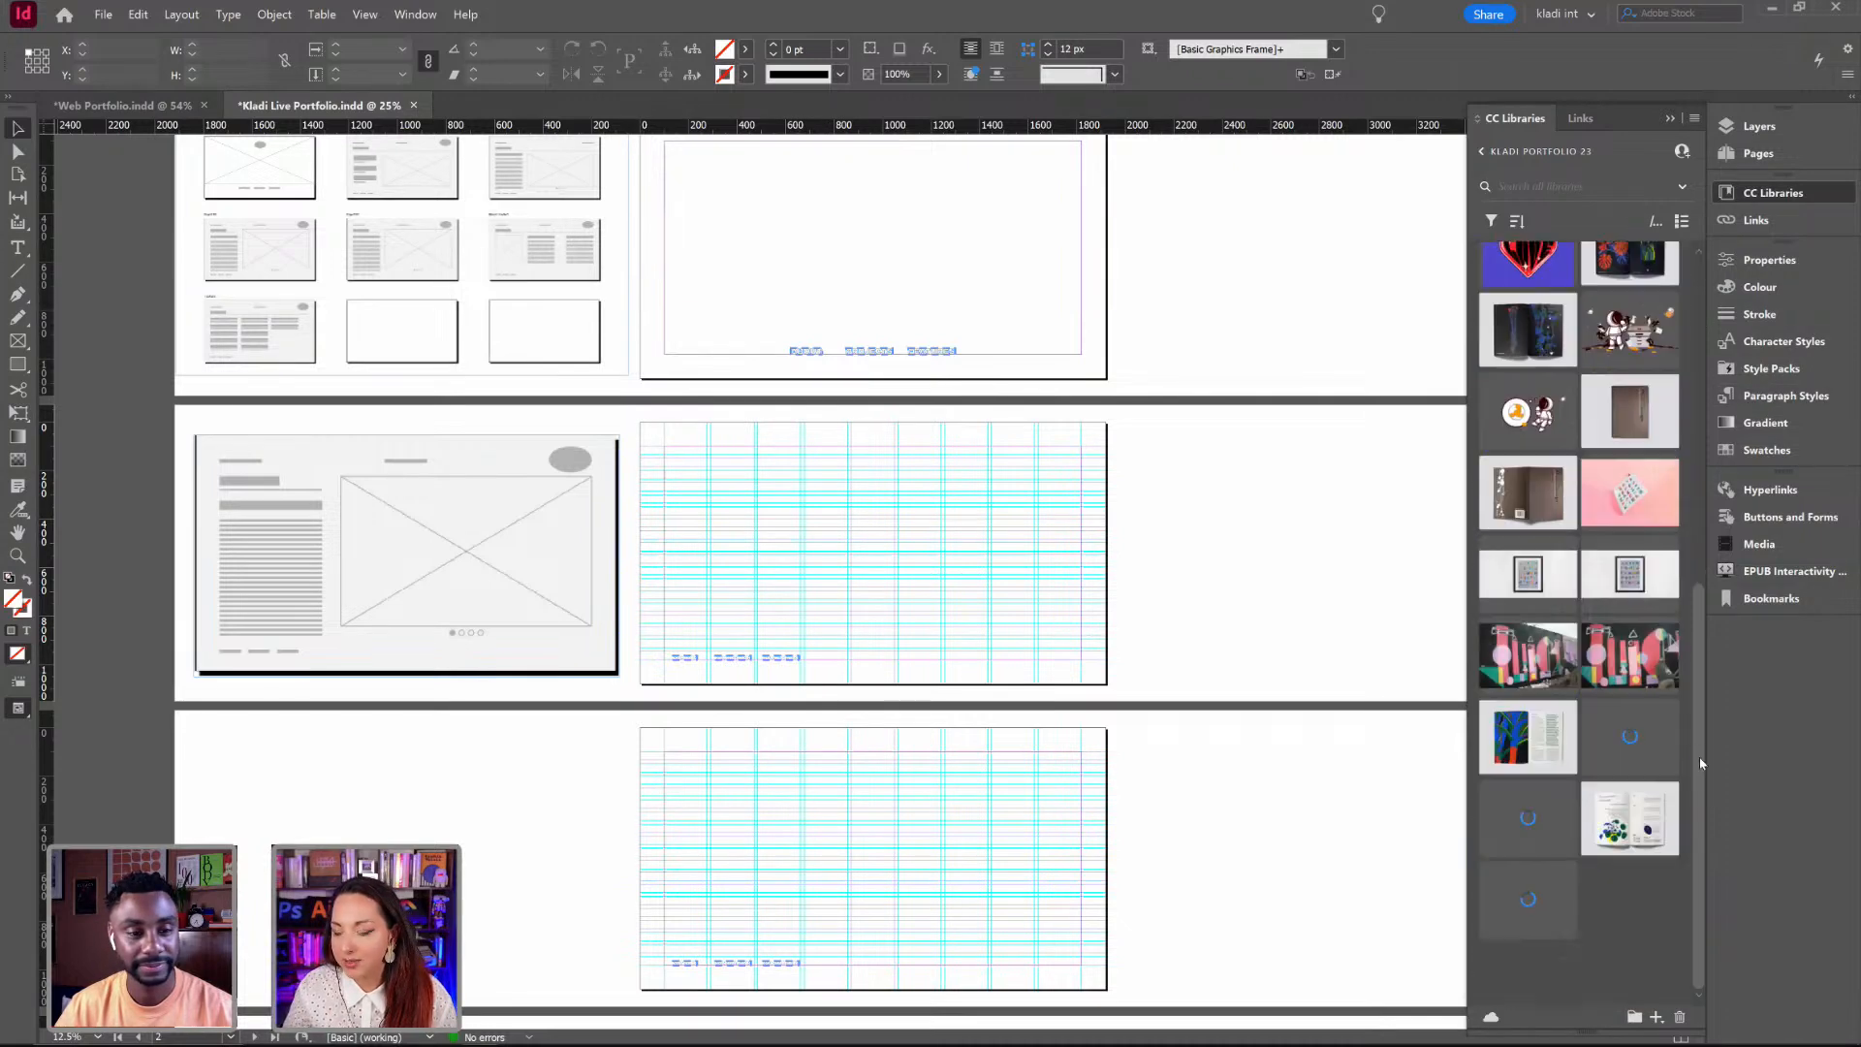
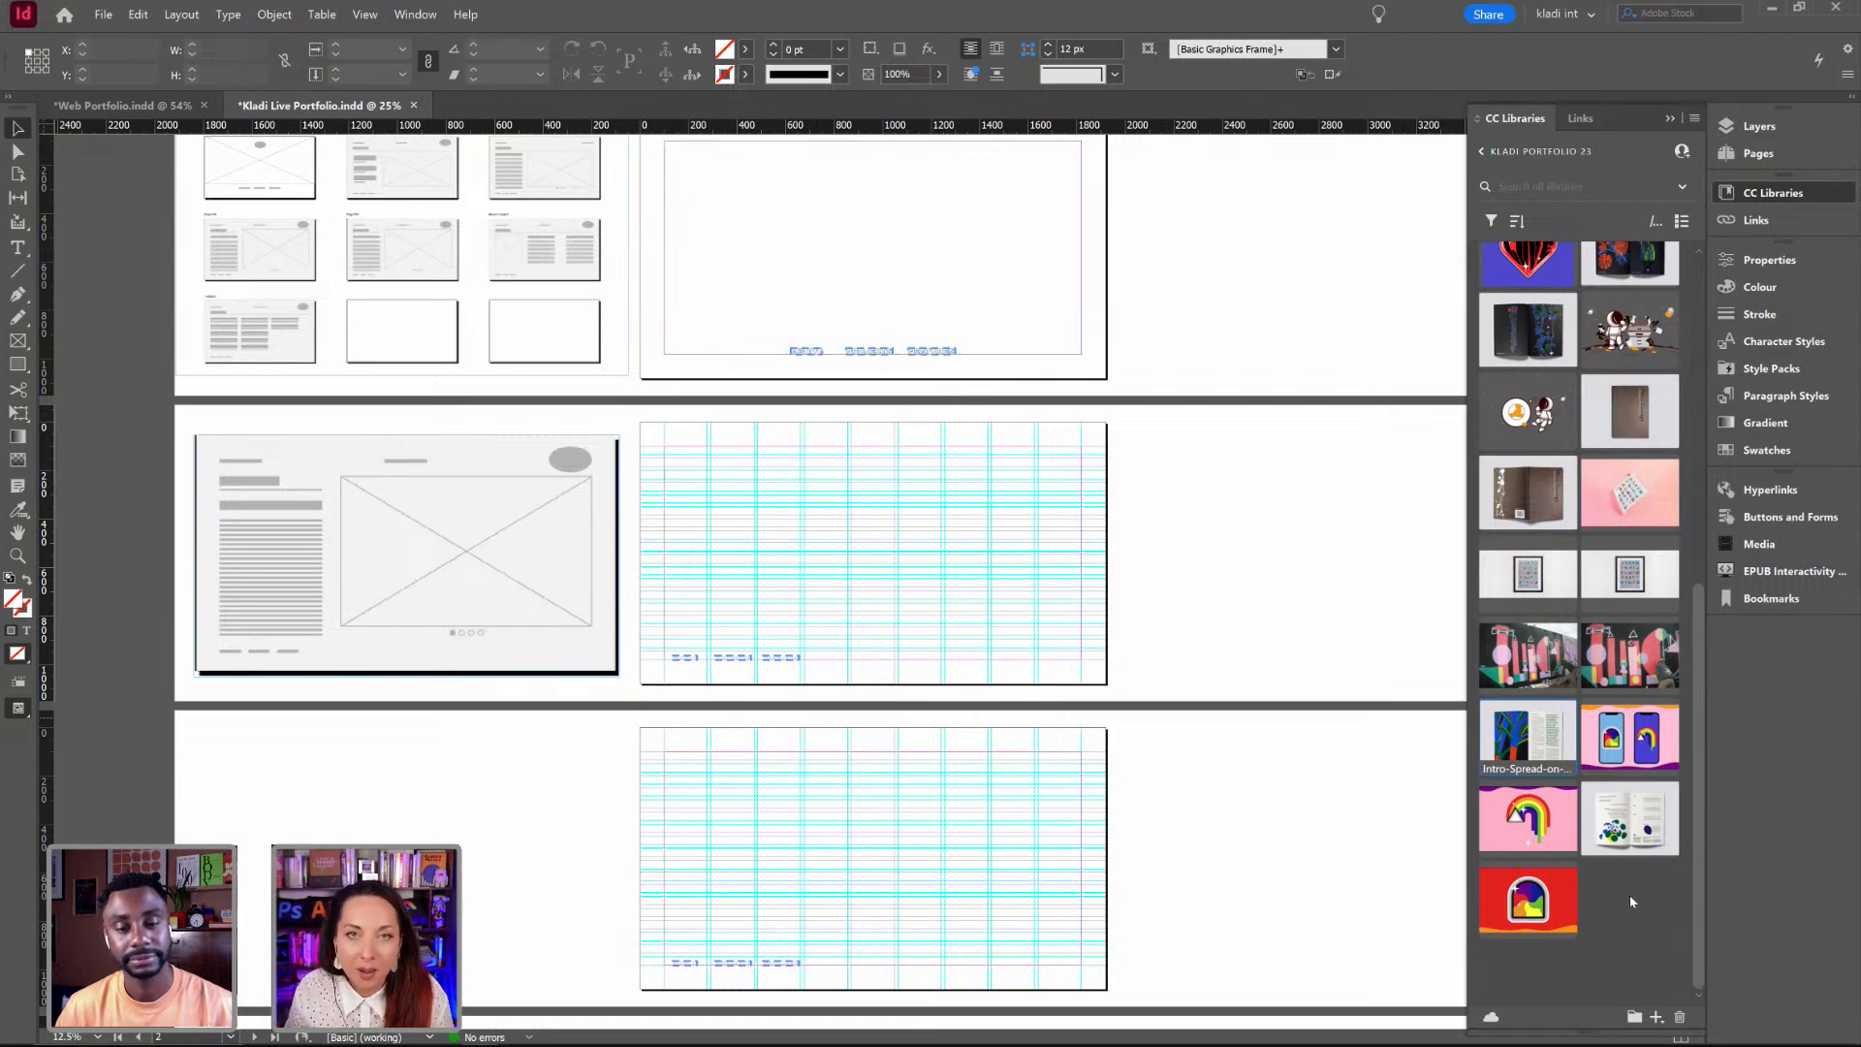
left_click(1659, 1019)
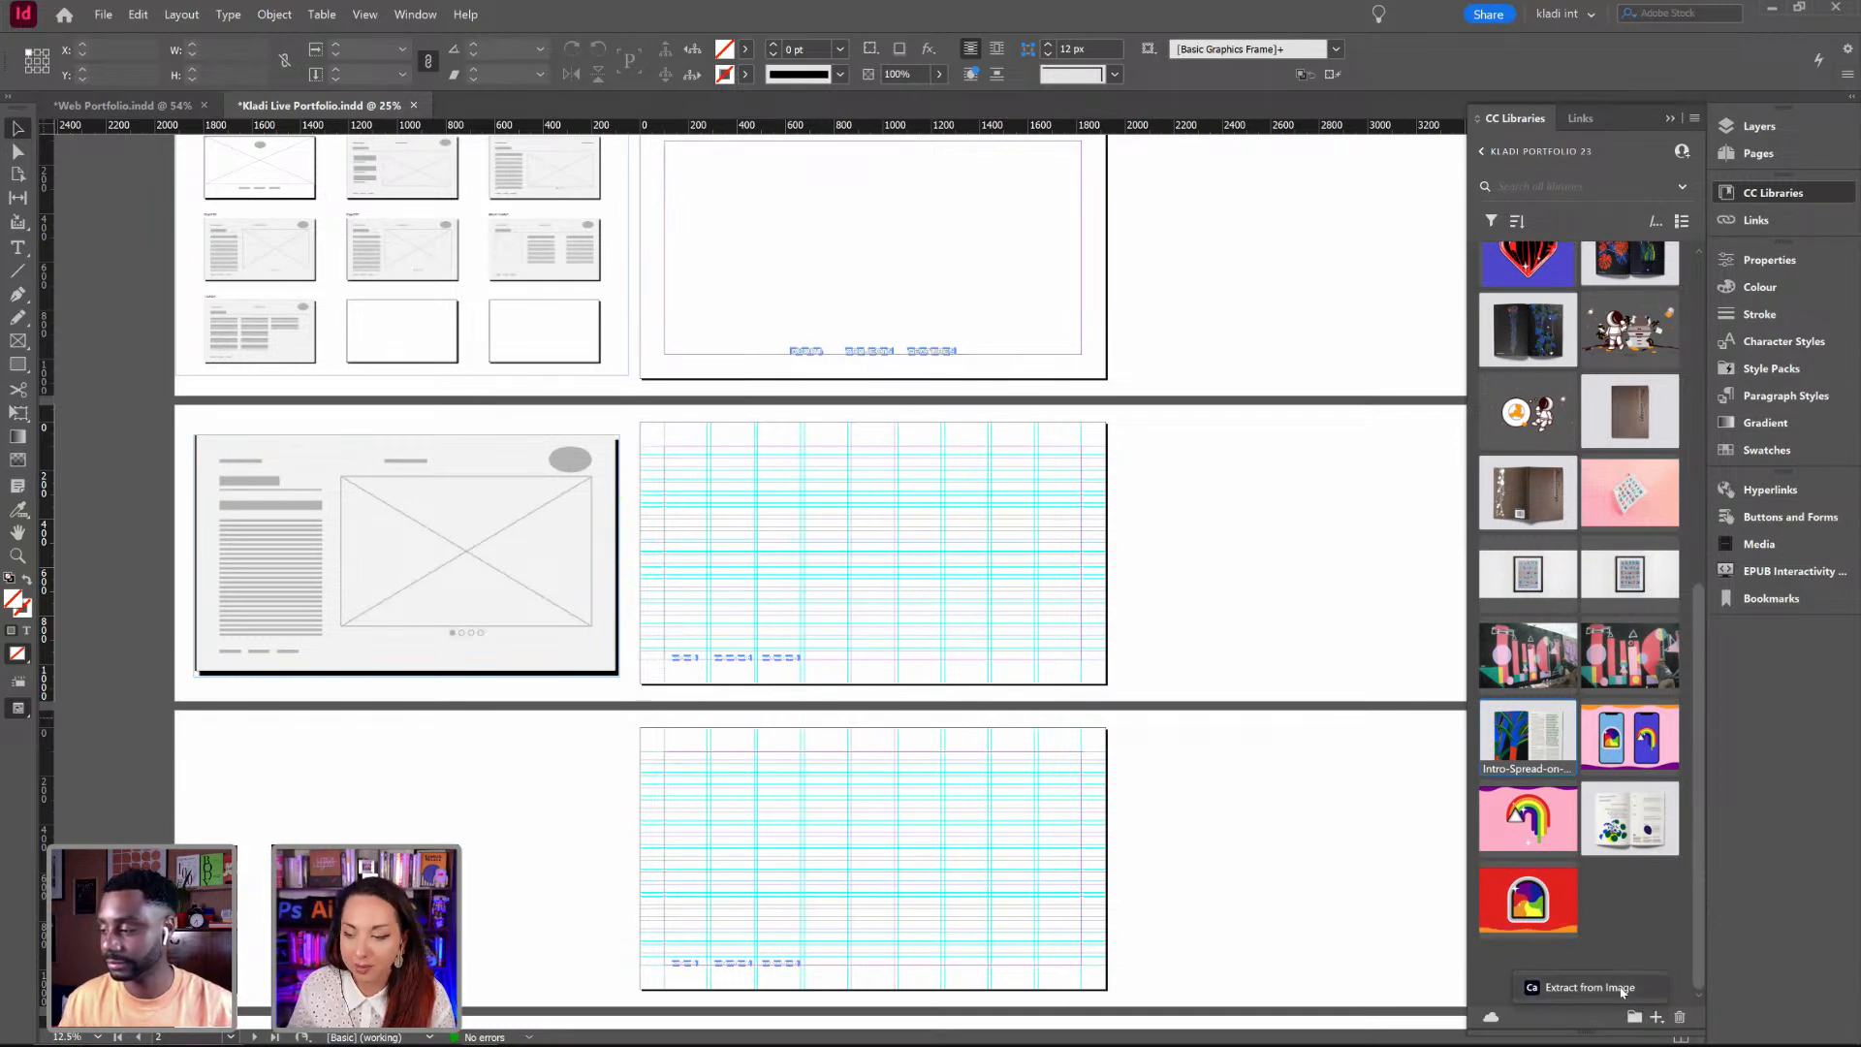
left_click(1622, 988)
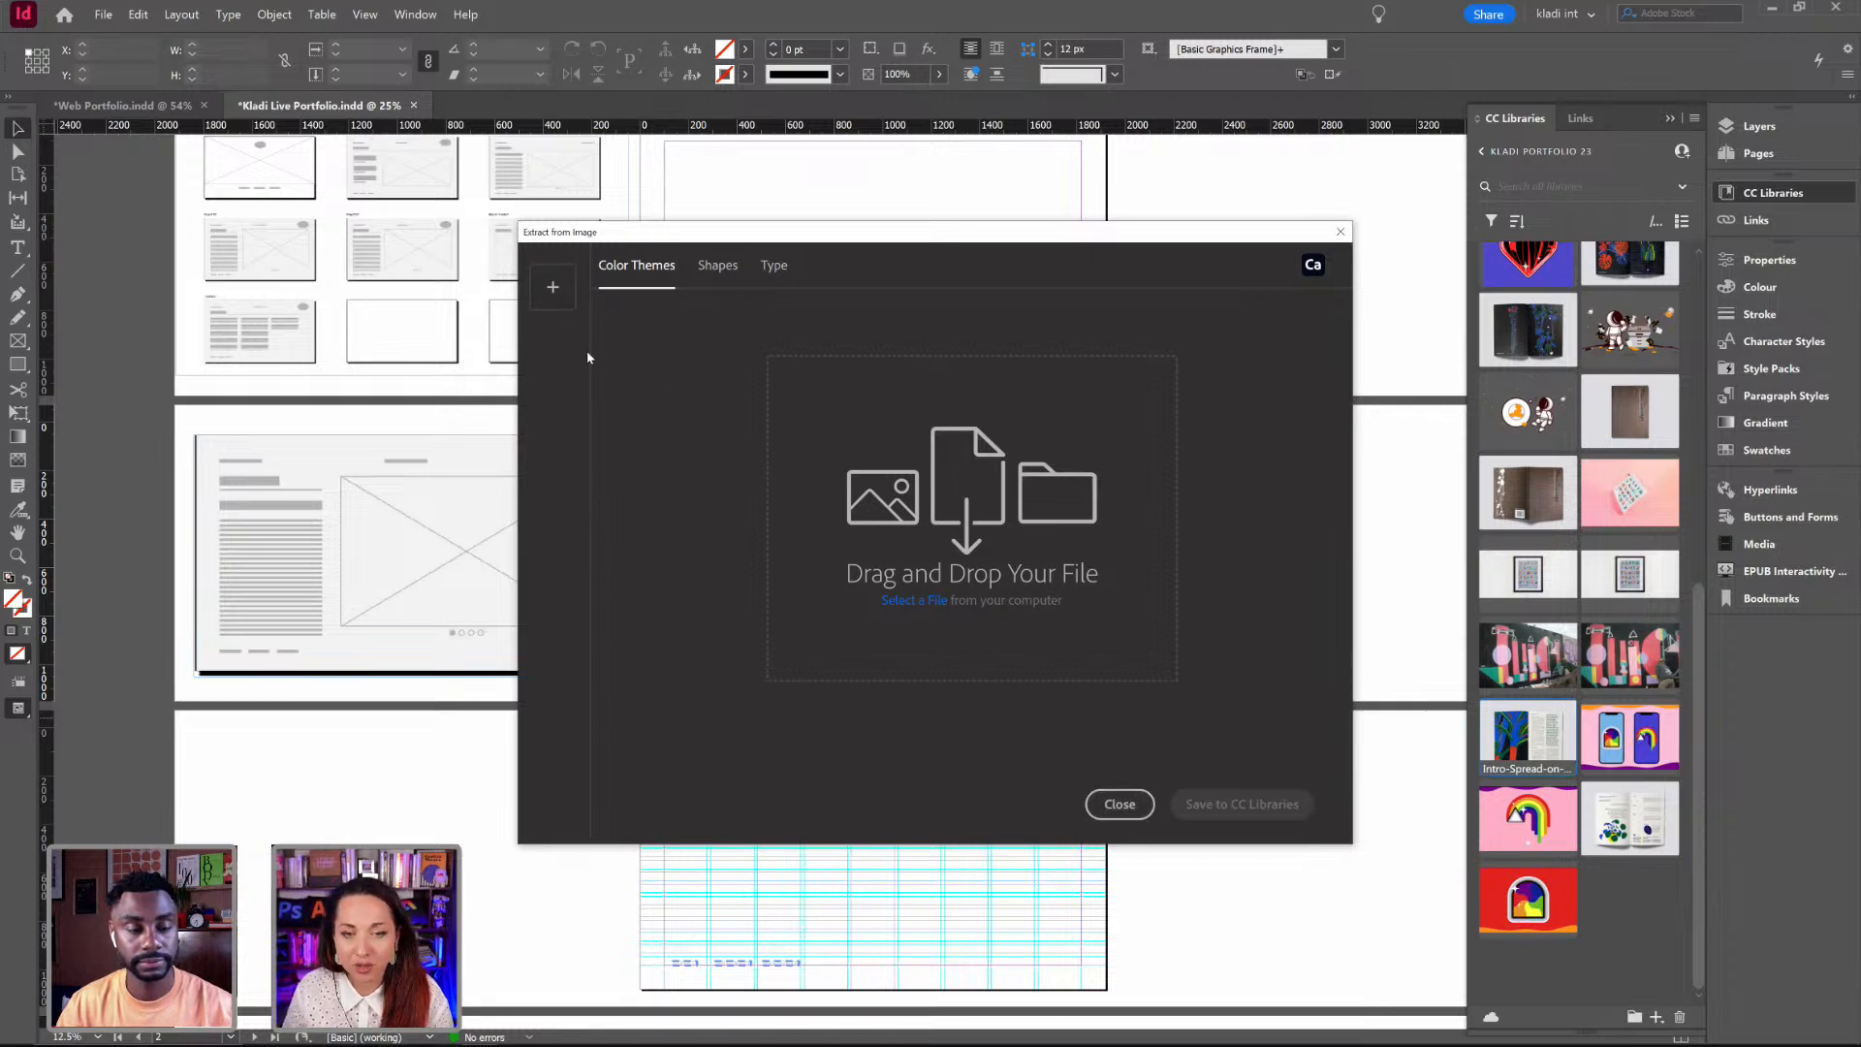
left_click(1140, 810)
Step: Place the Intro-Spread image on the upper grid page and save its extracted colour theme with the Colorful mood to the library
left_click_drag(1522, 759, 1057, 651)
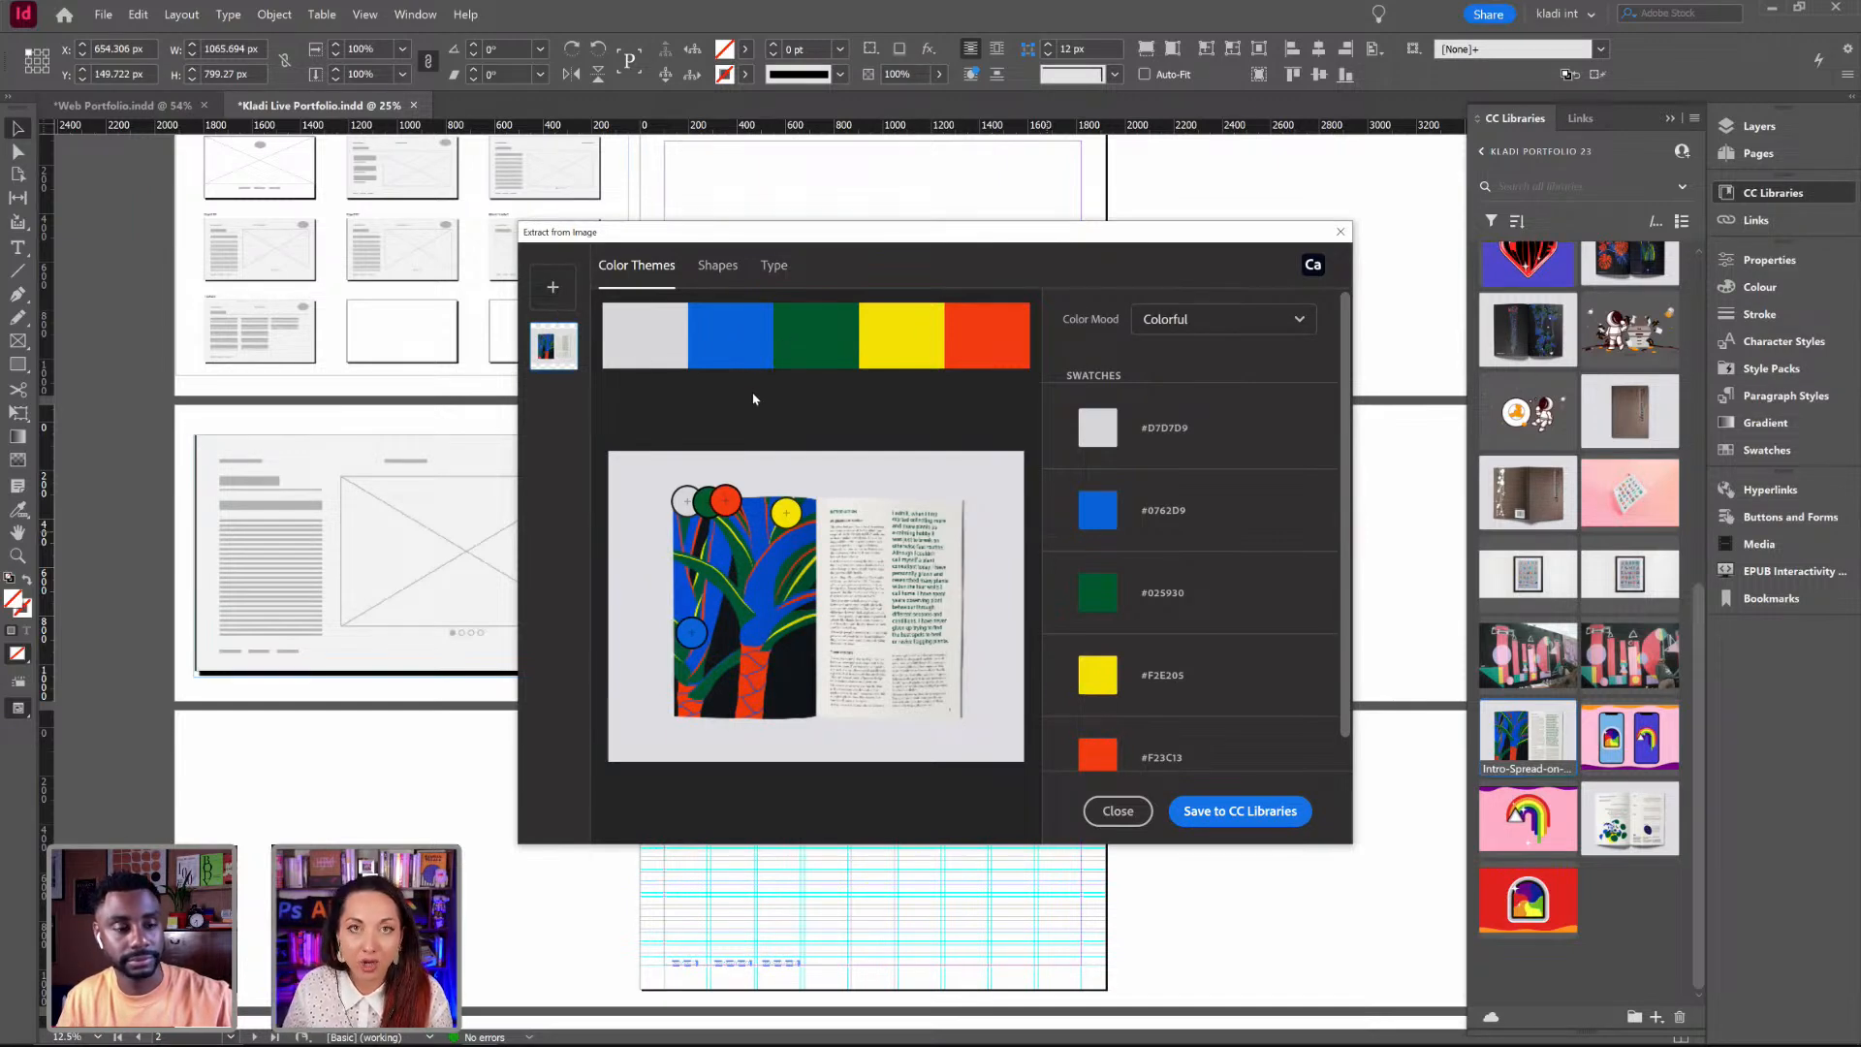
left_click(1296, 321)
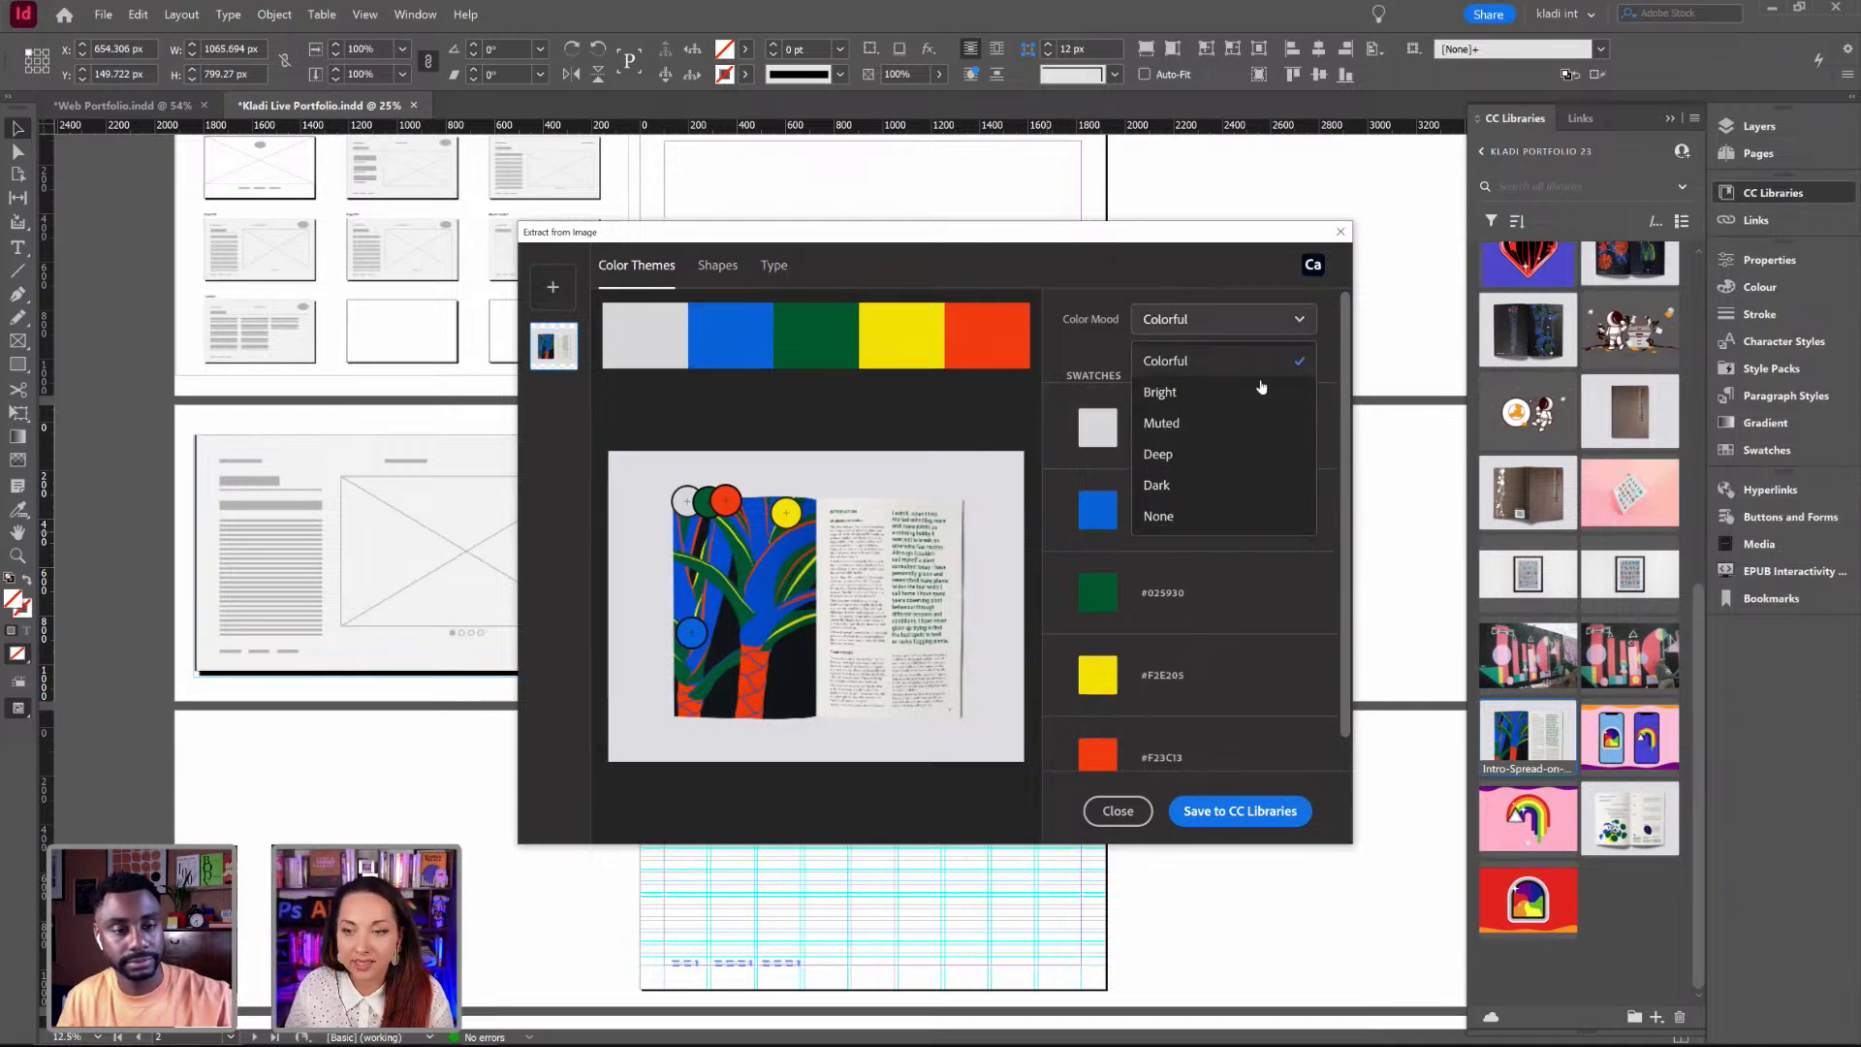
left_click(1263, 391)
left_click(1296, 323)
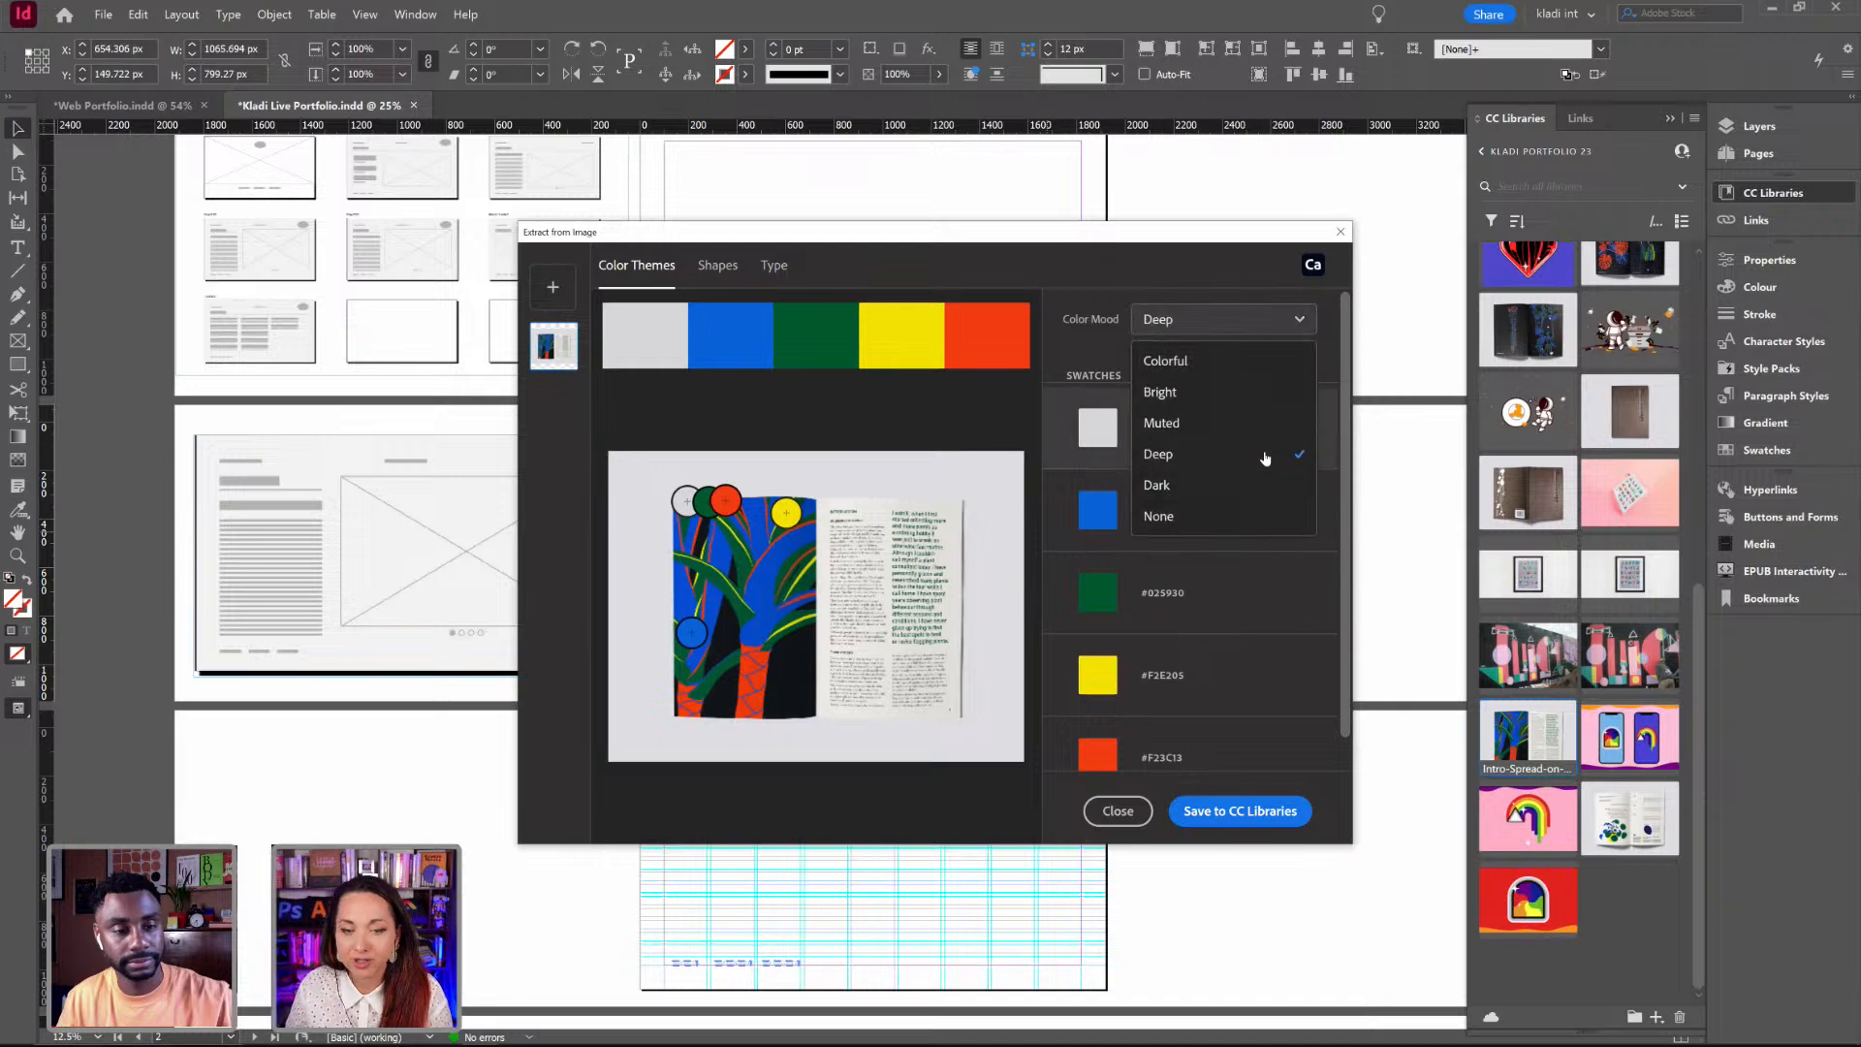
left_click(1202, 448)
left_click(1231, 319)
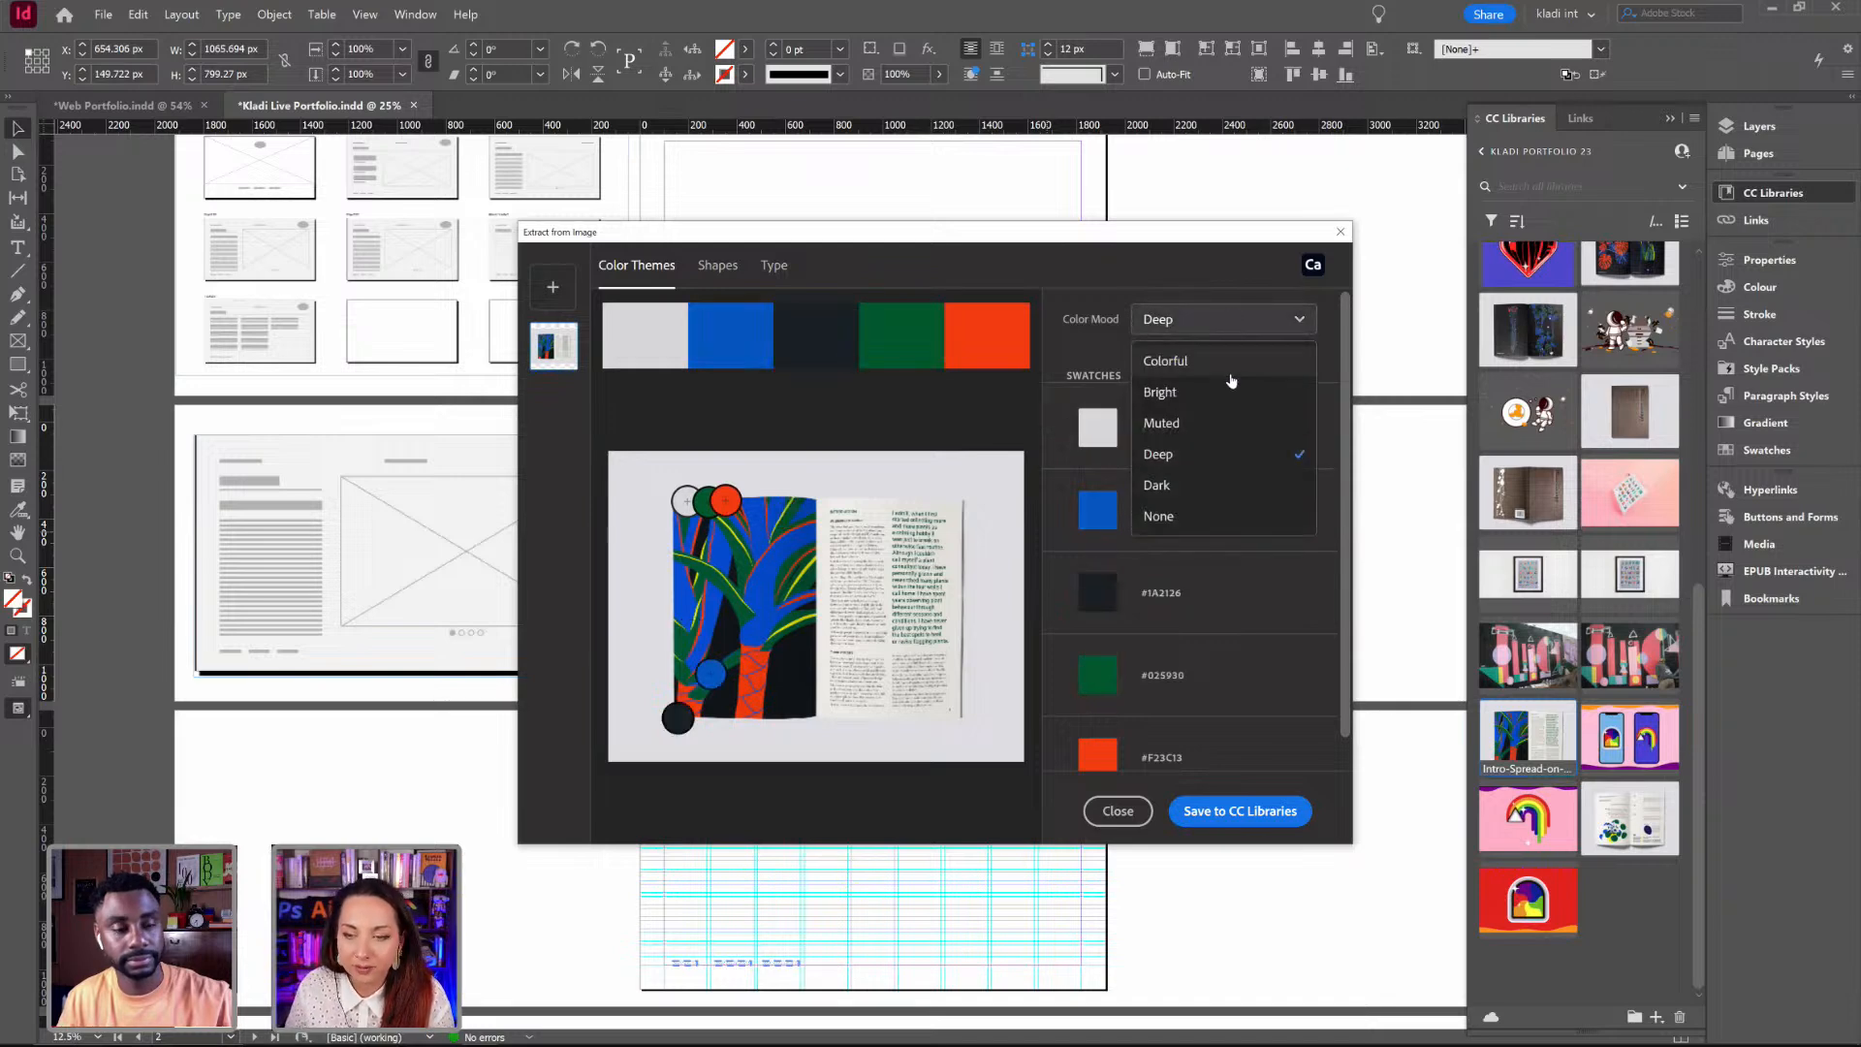
left_click(1232, 360)
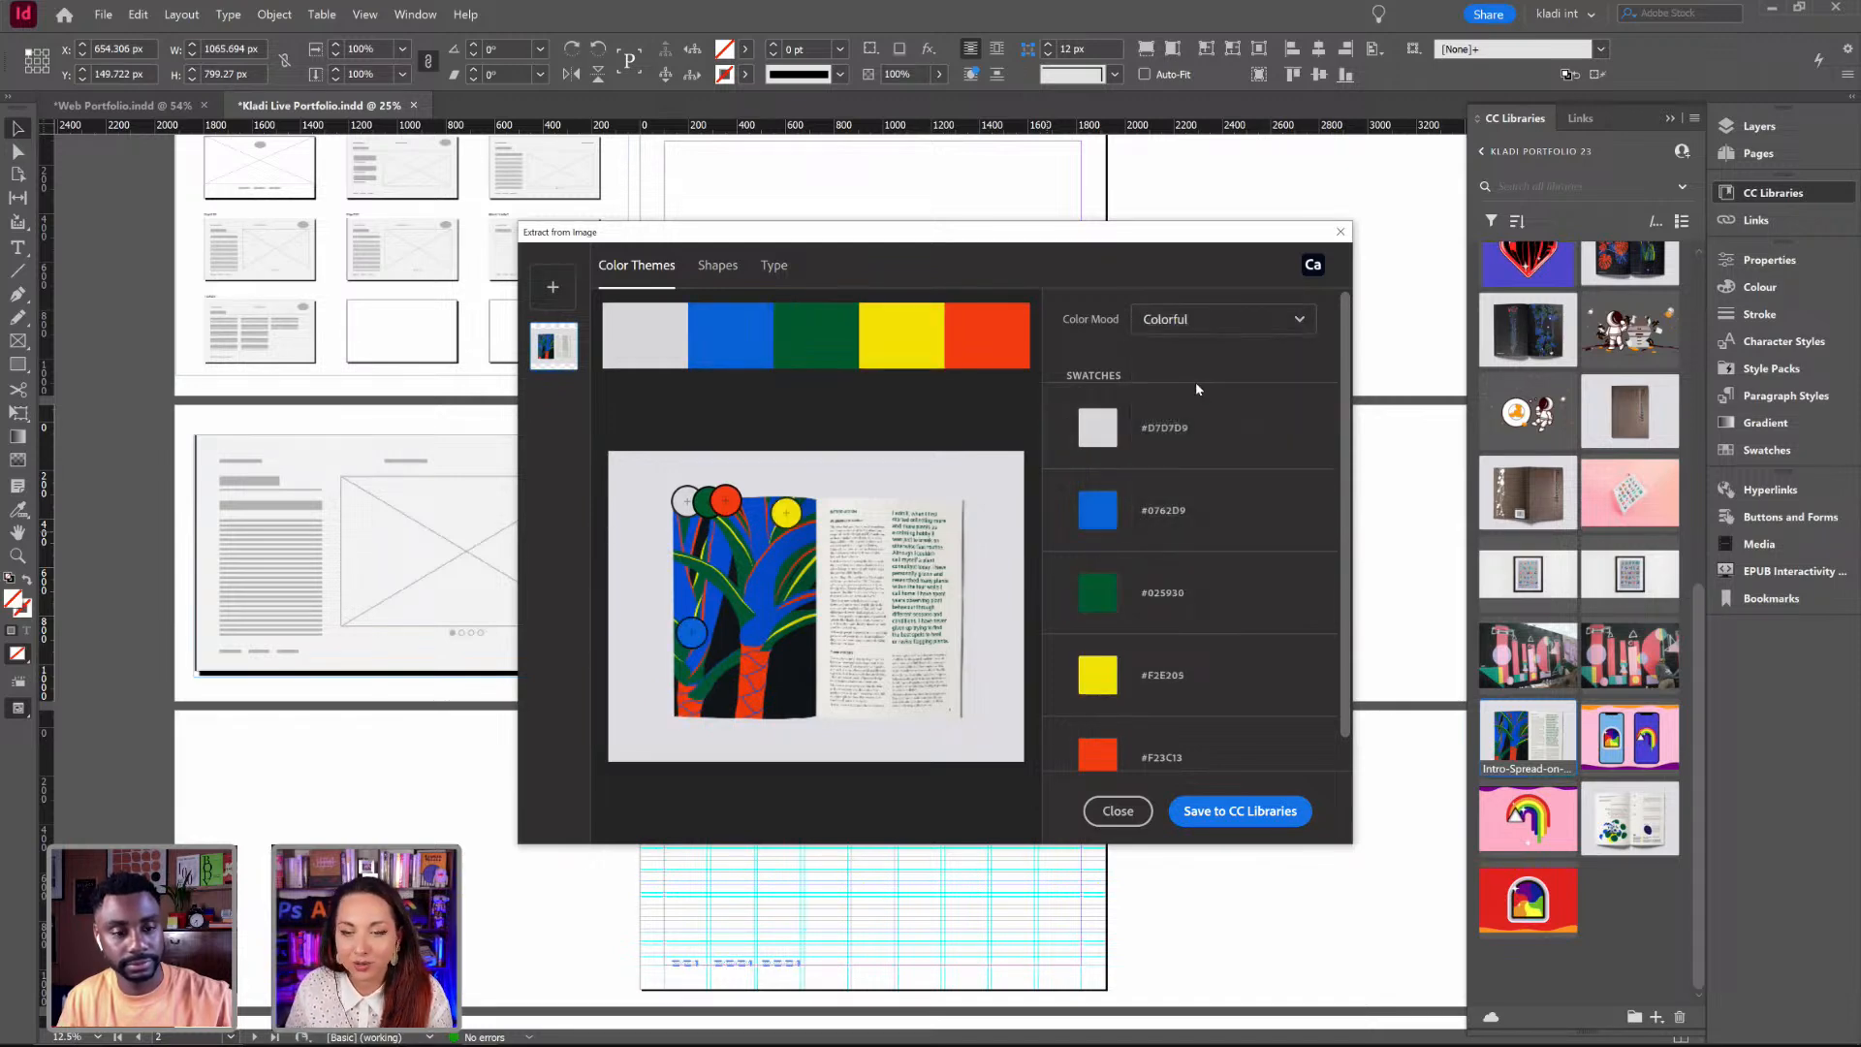
scroll(1206, 582, "down", 1)
left_click(1221, 810)
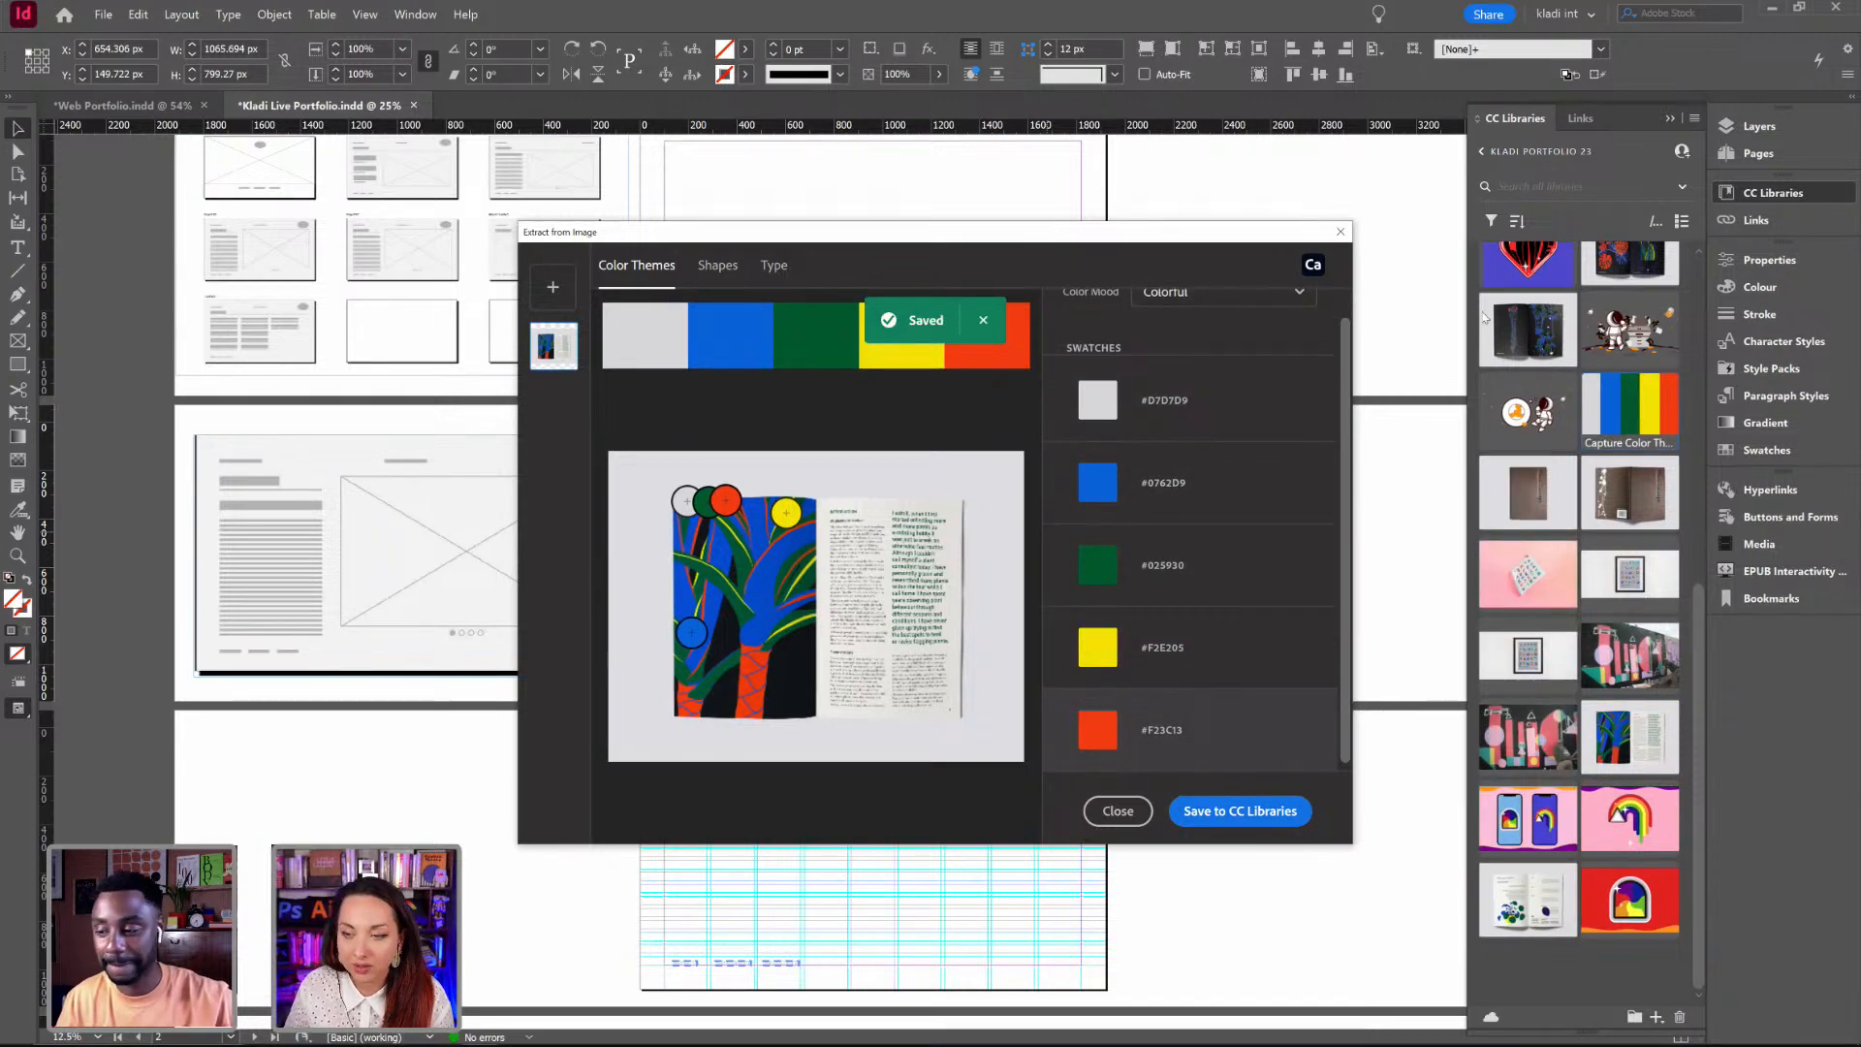
Step: Extract a second colour theme from the spread image with the Dark mood and save it to the library
left_click(1223, 300)
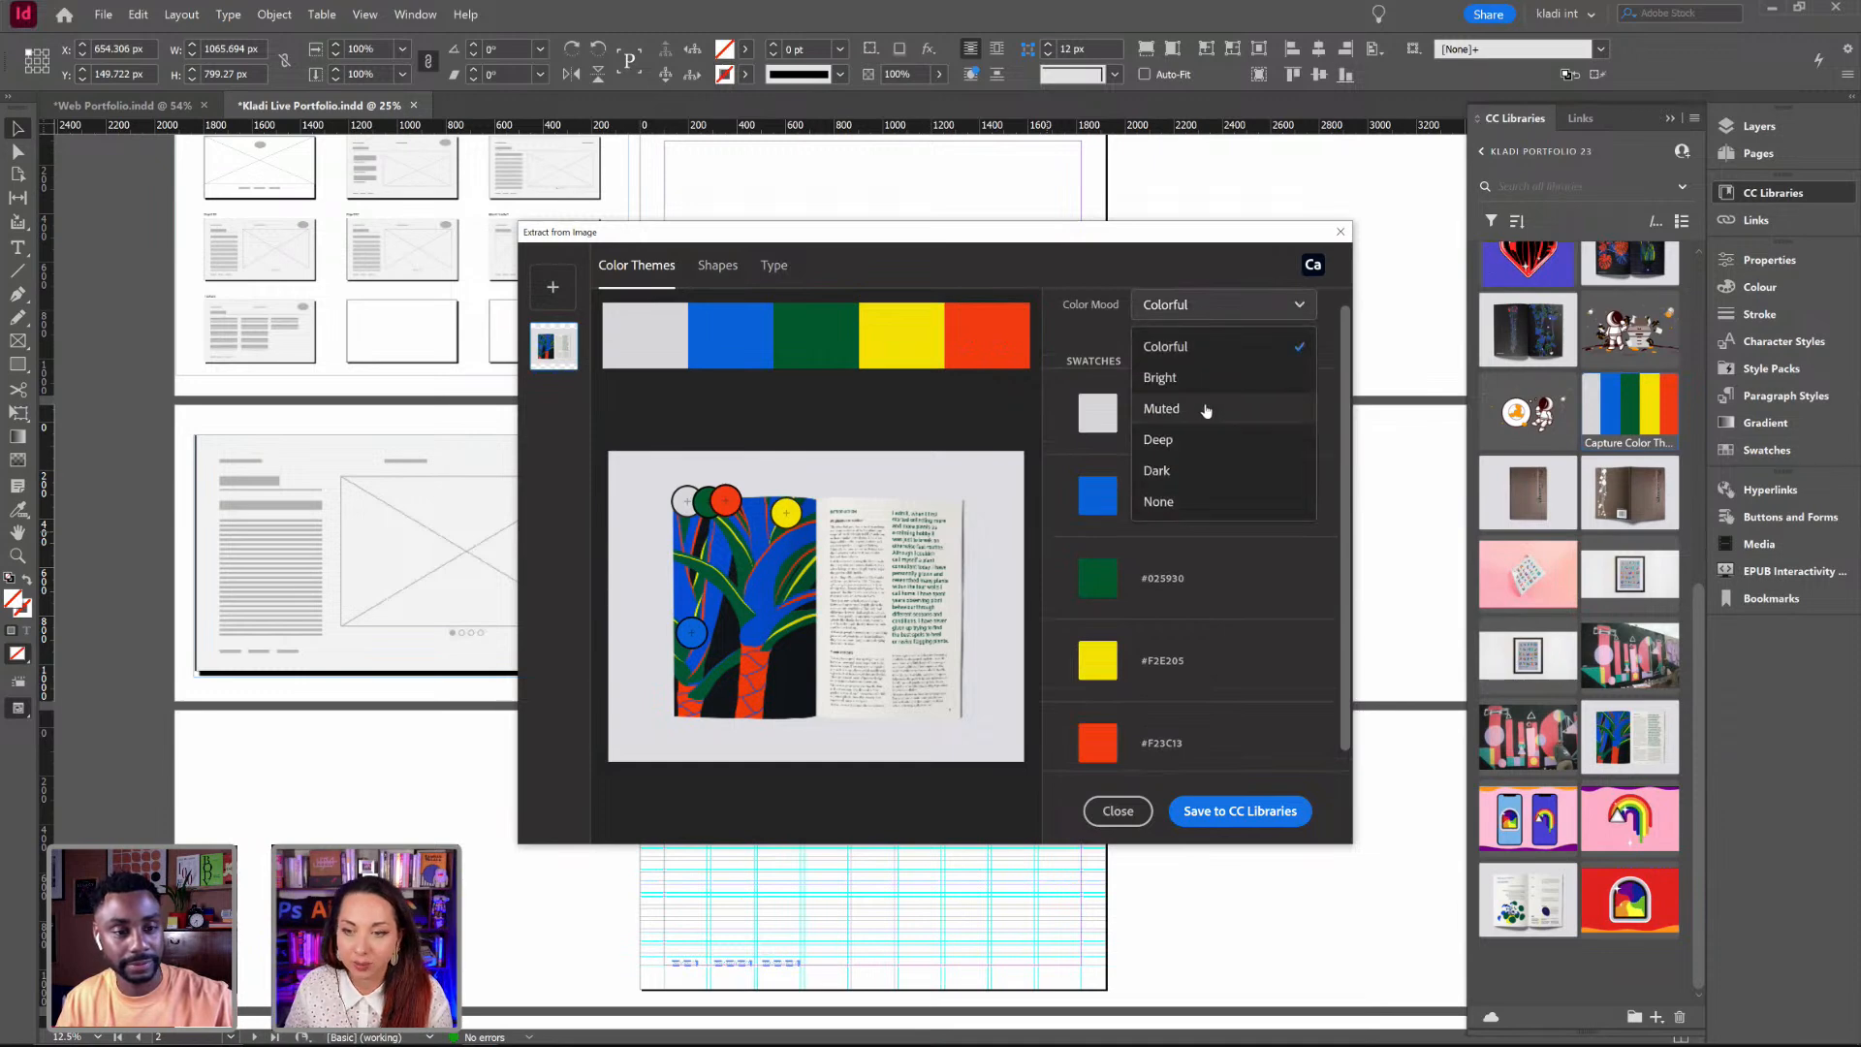
left_click(1201, 405)
scroll(1279, 742, "down", 1)
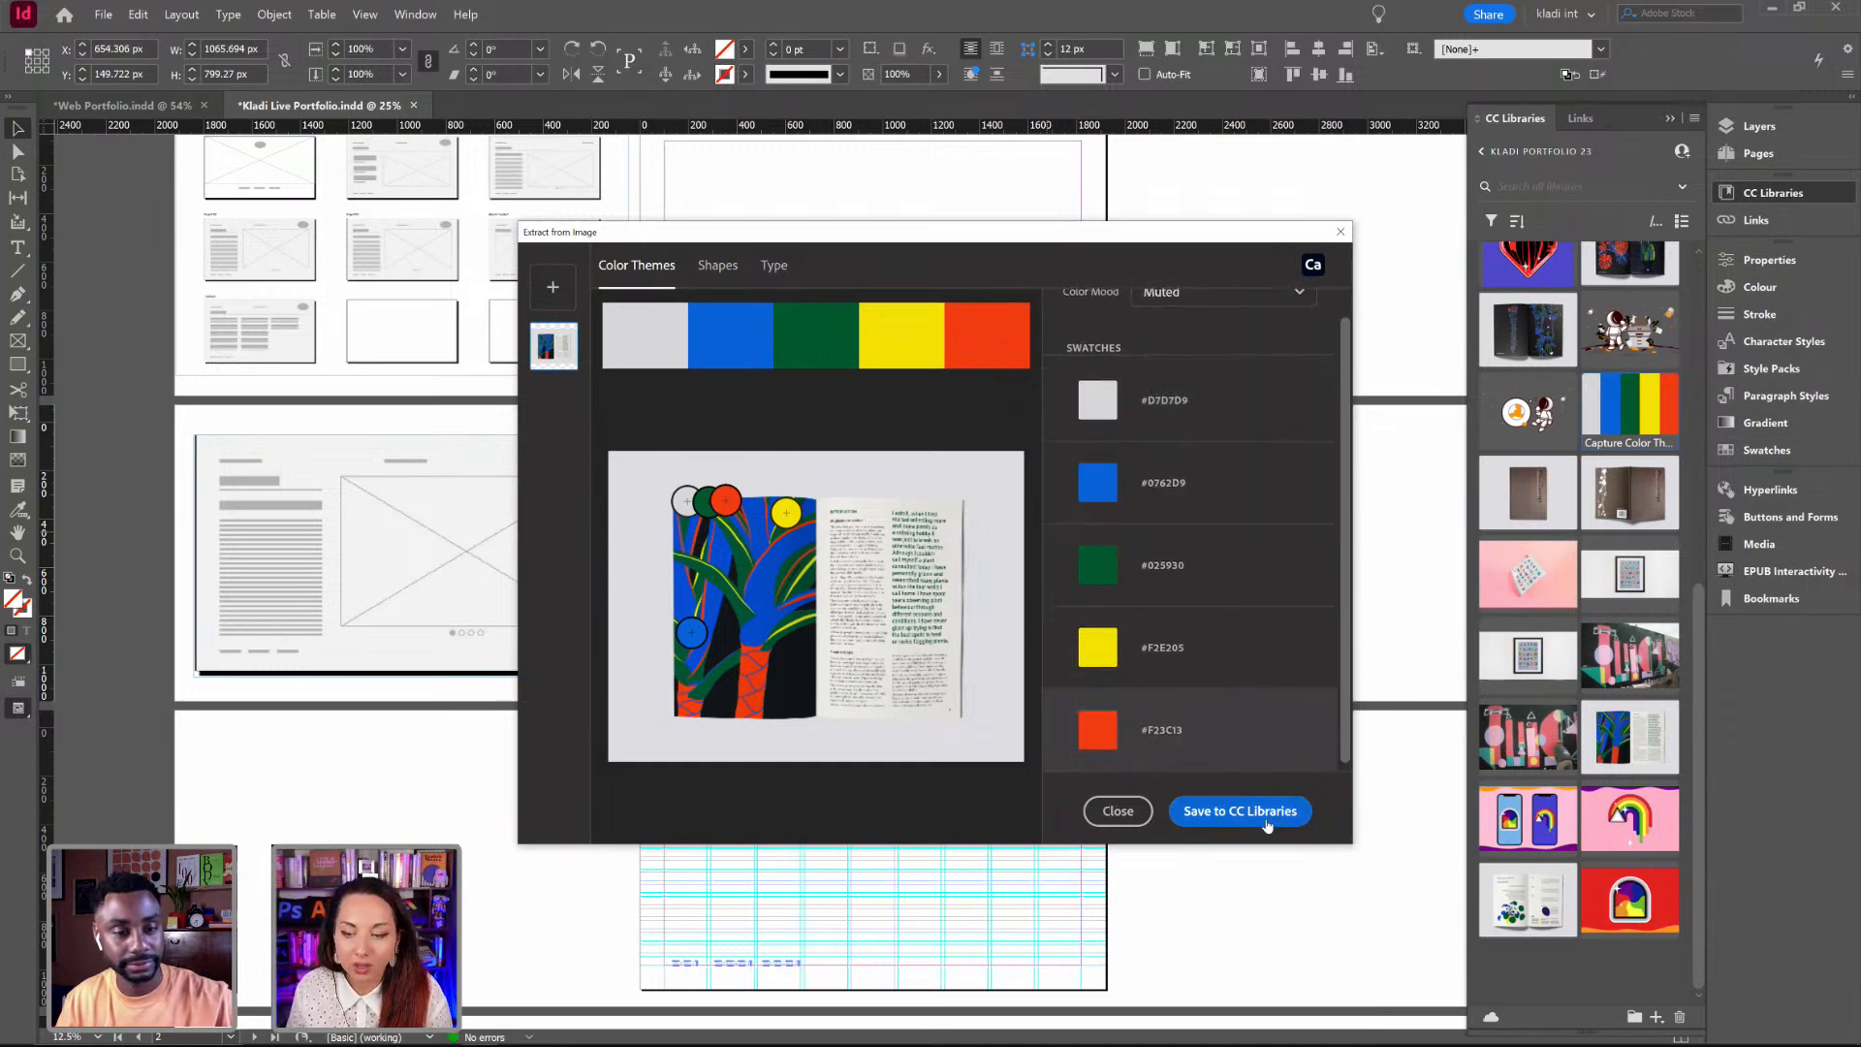
left_click(1219, 295)
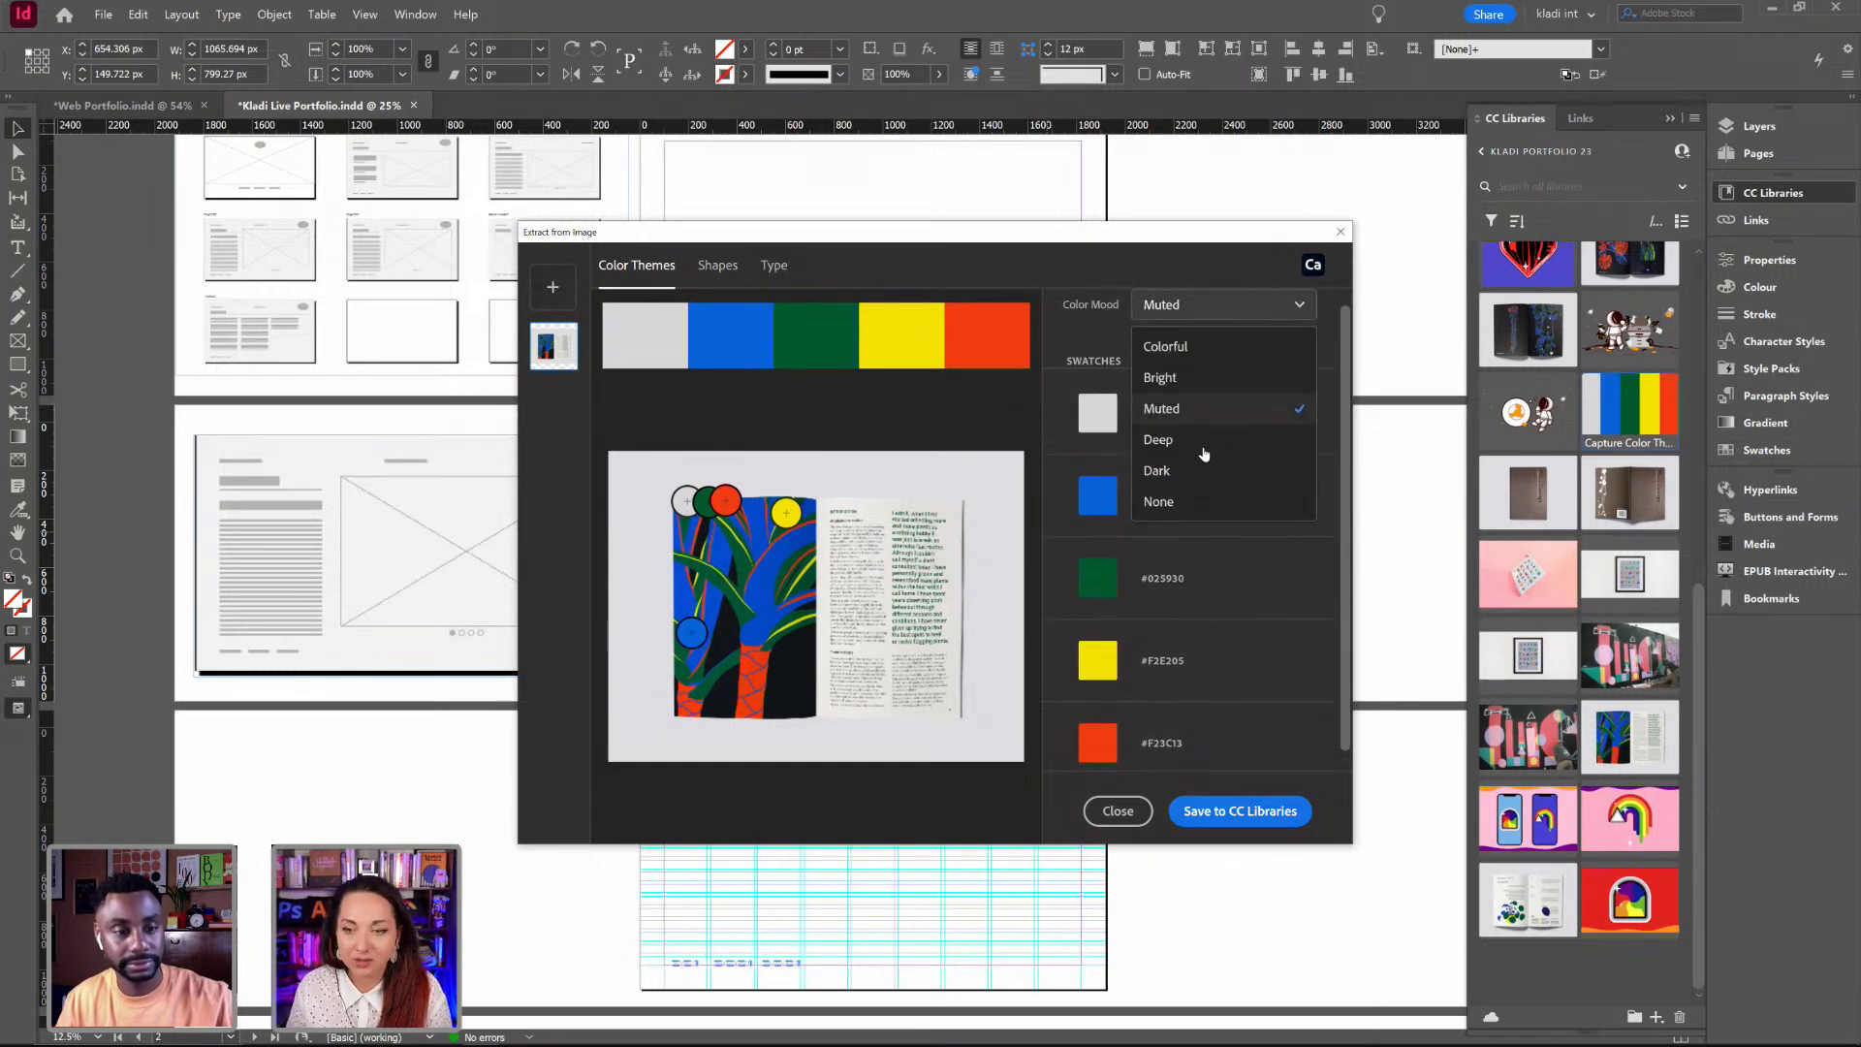
left_click(1199, 486)
scroll(1199, 736, "down", 1)
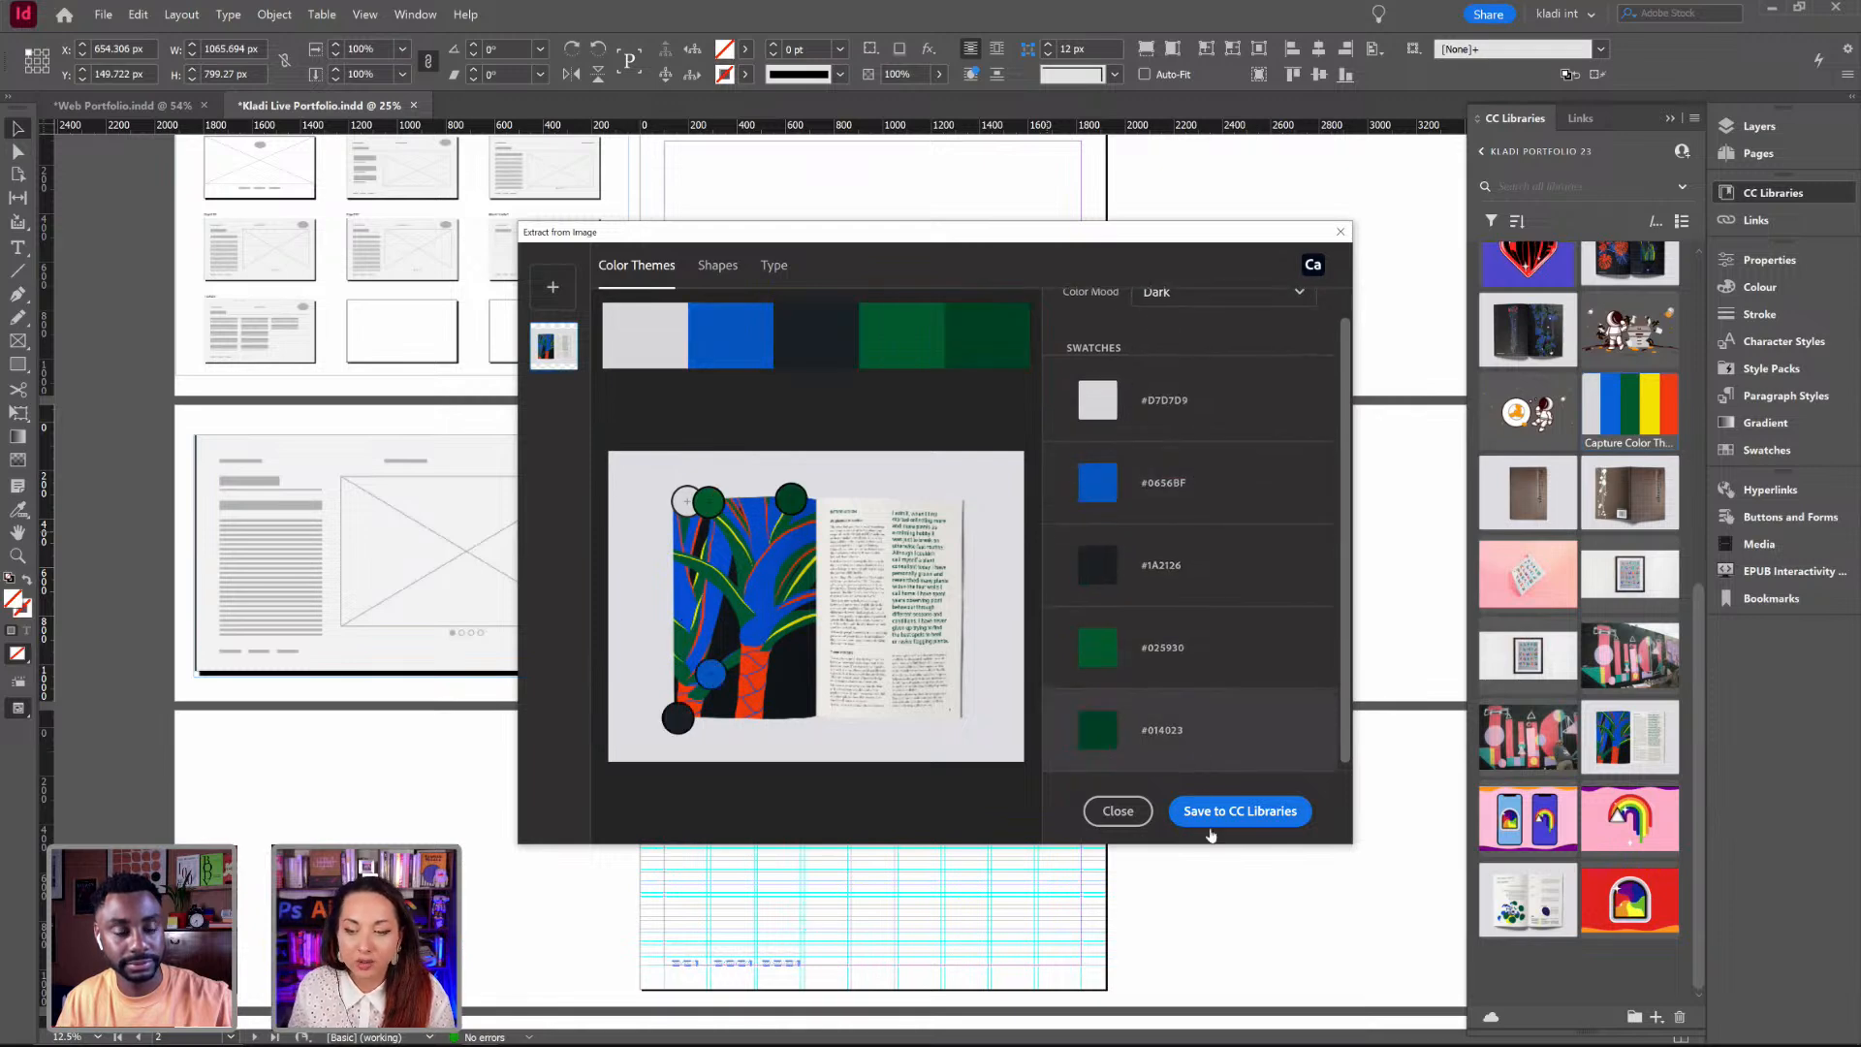
left_click(1209, 824)
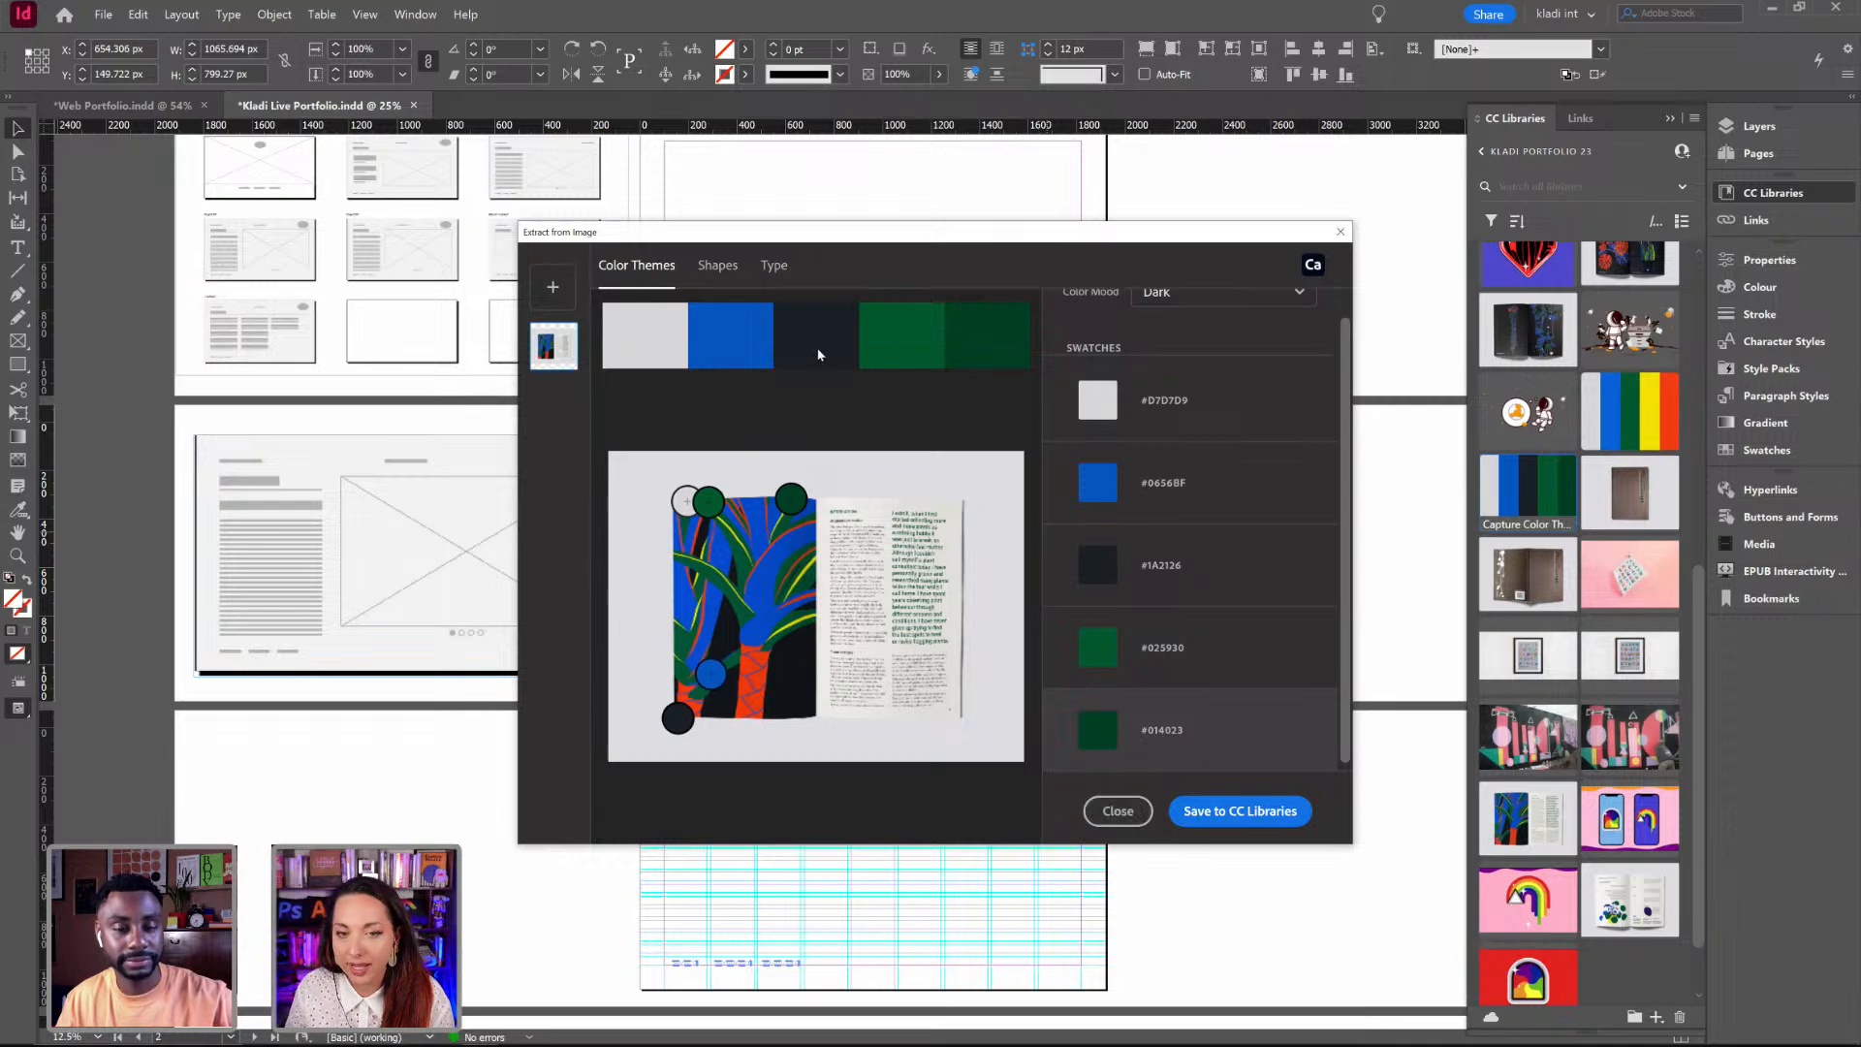
Step: Close the colour extraction, delete the placed spread image from the page, and widen the library area to fit three thumbnails per row
left_click(1339, 231)
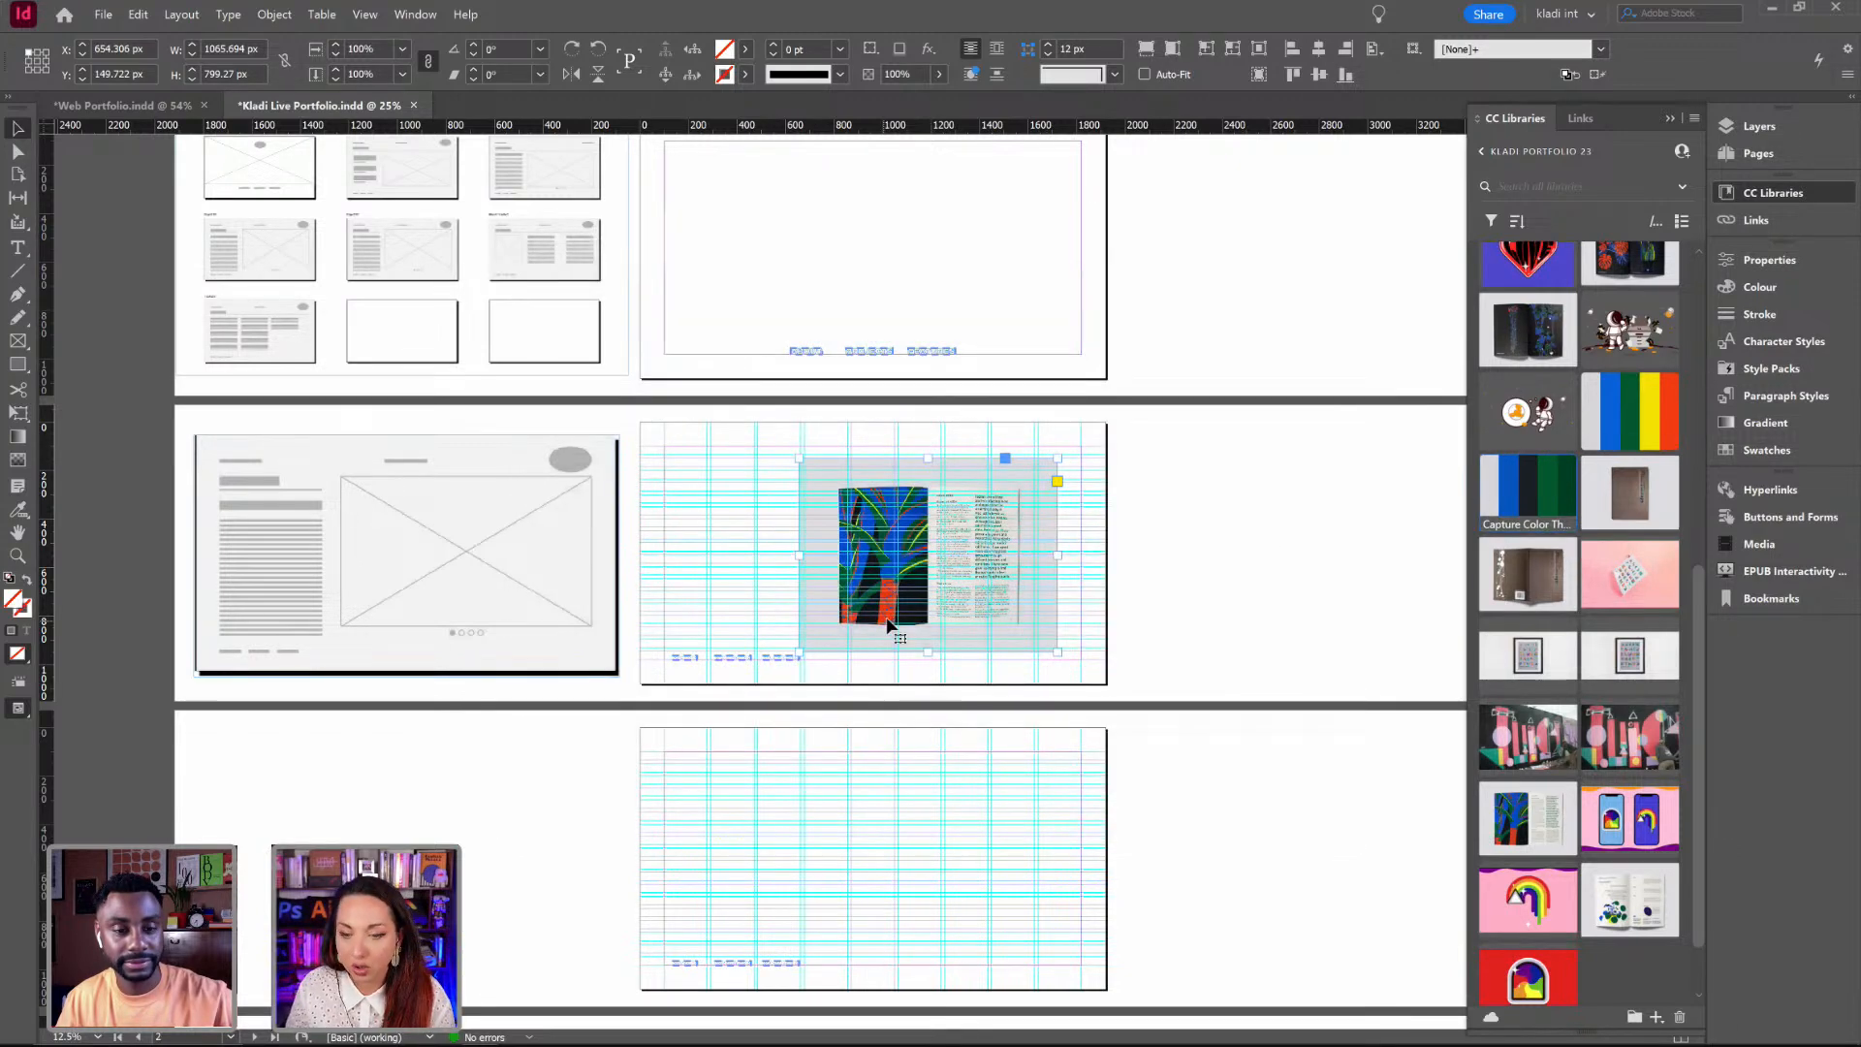
left_click_drag(969, 636, 1254, 624)
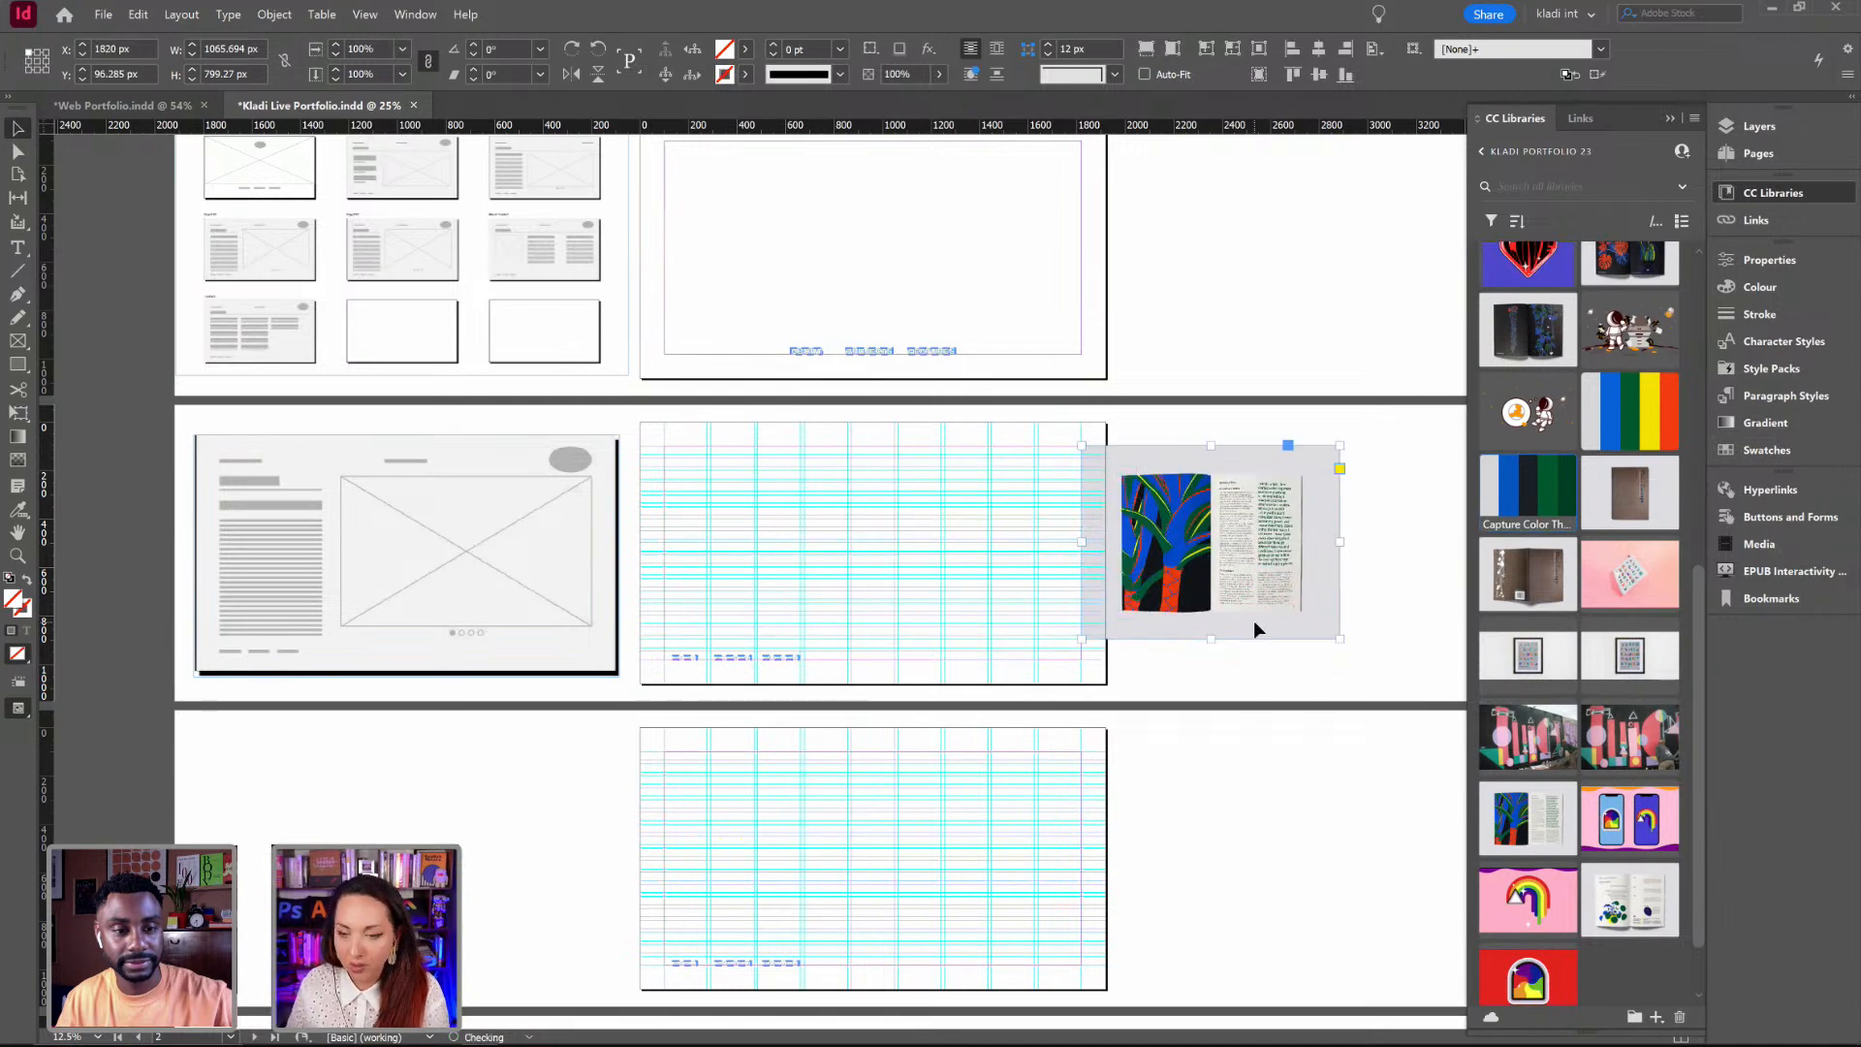
key("Delete")
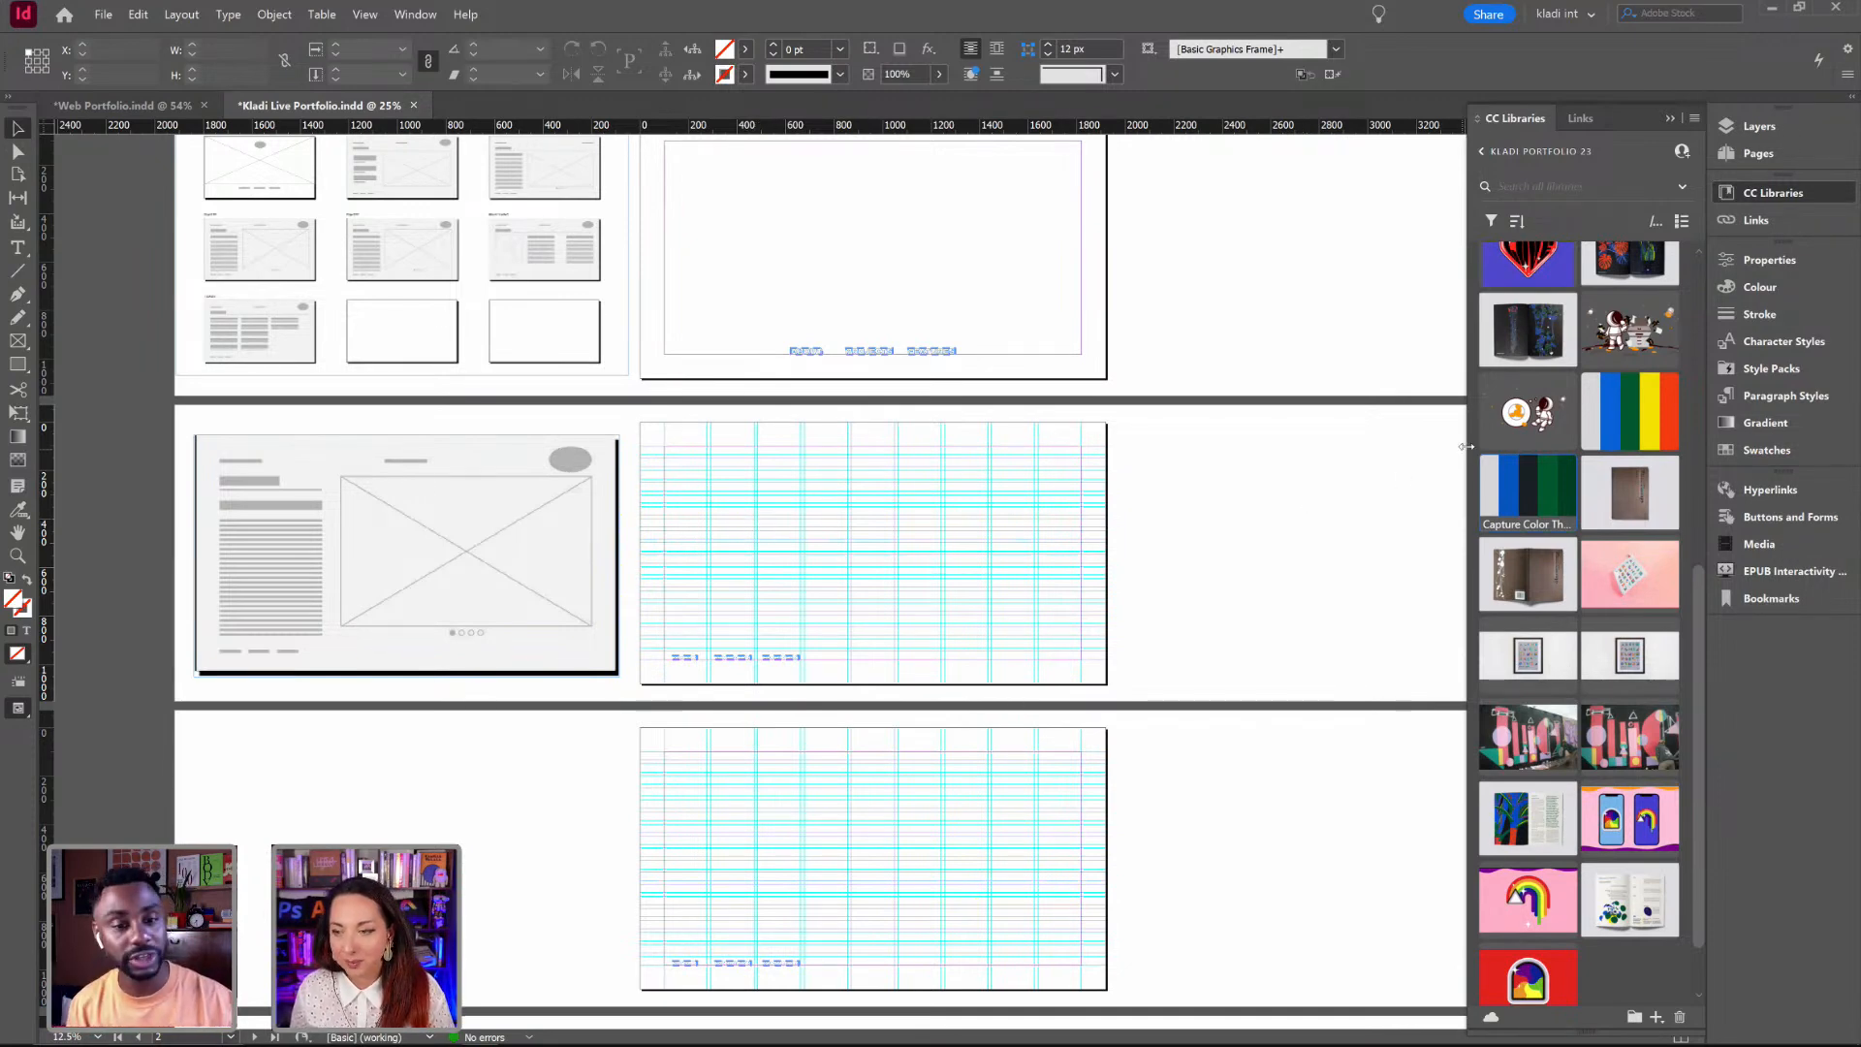
left_click_drag(1467, 446, 1310, 461)
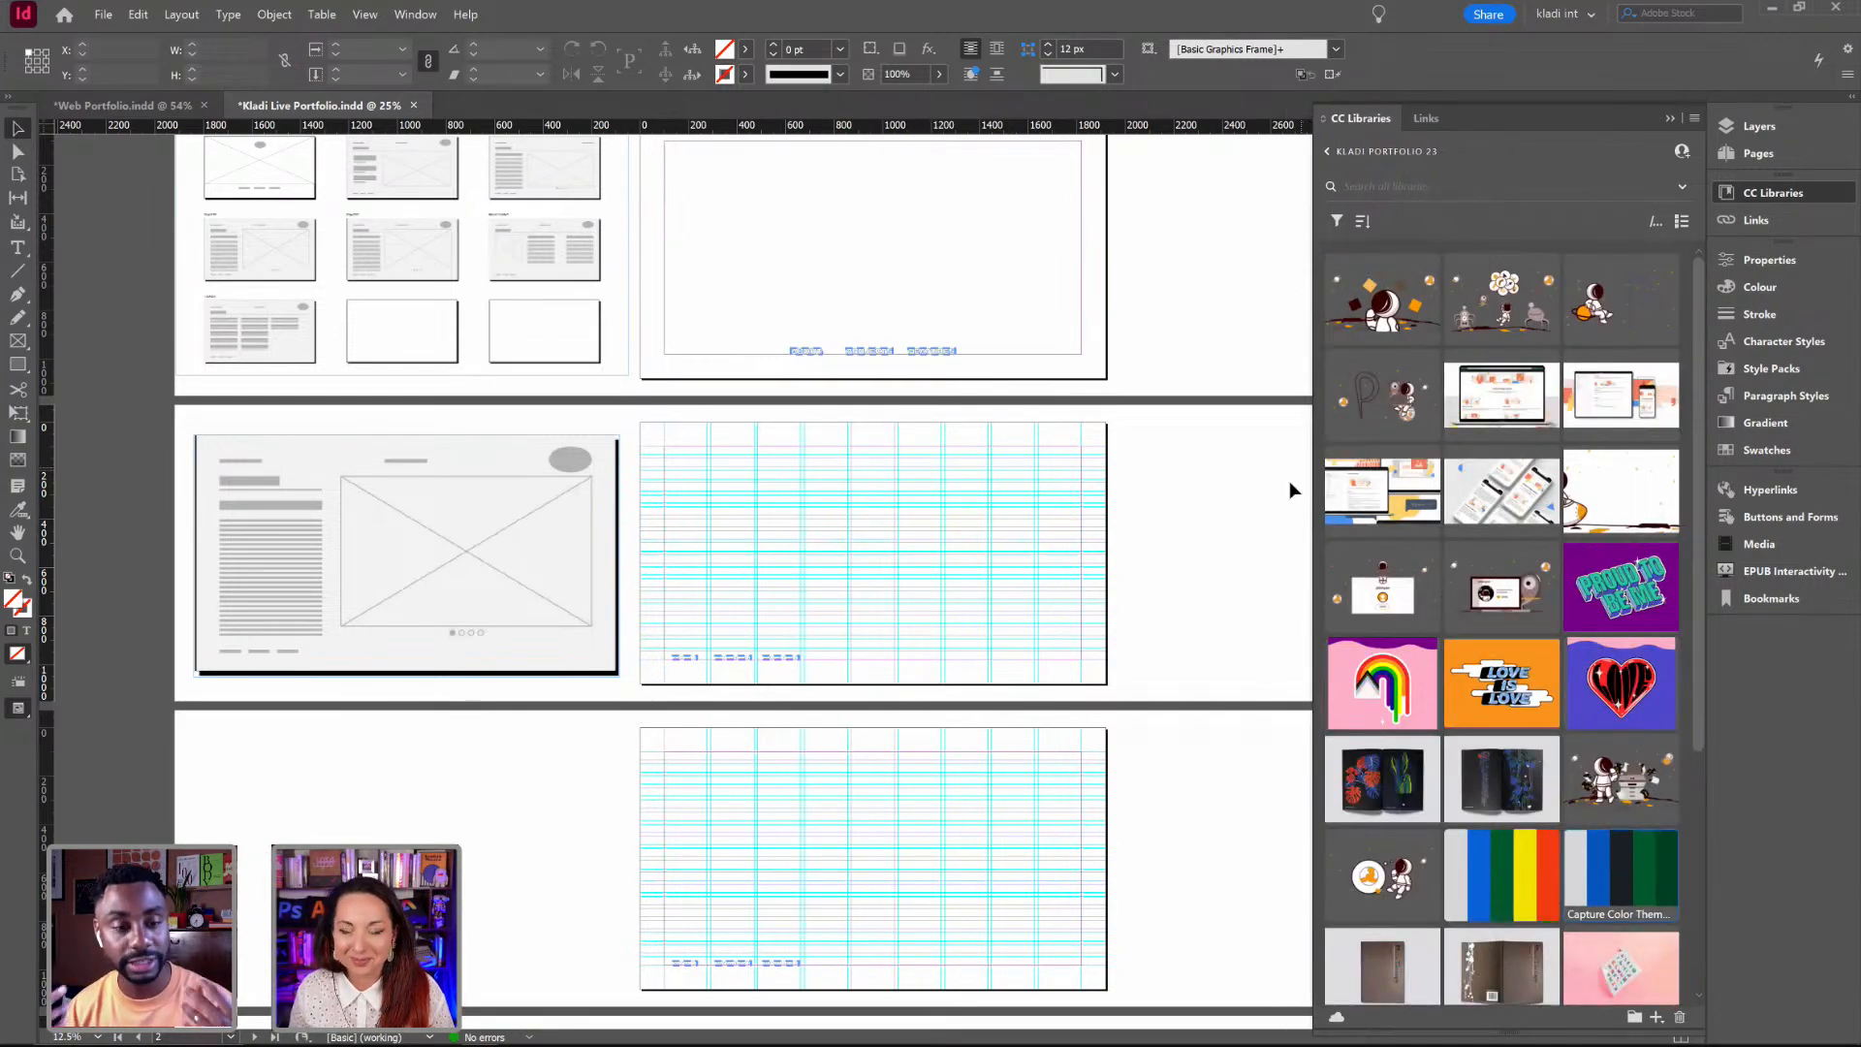
Step: Add IamKladiCover.png from the Images folder to the library and minimize the file window
scroll(1206, 567, "up", 1)
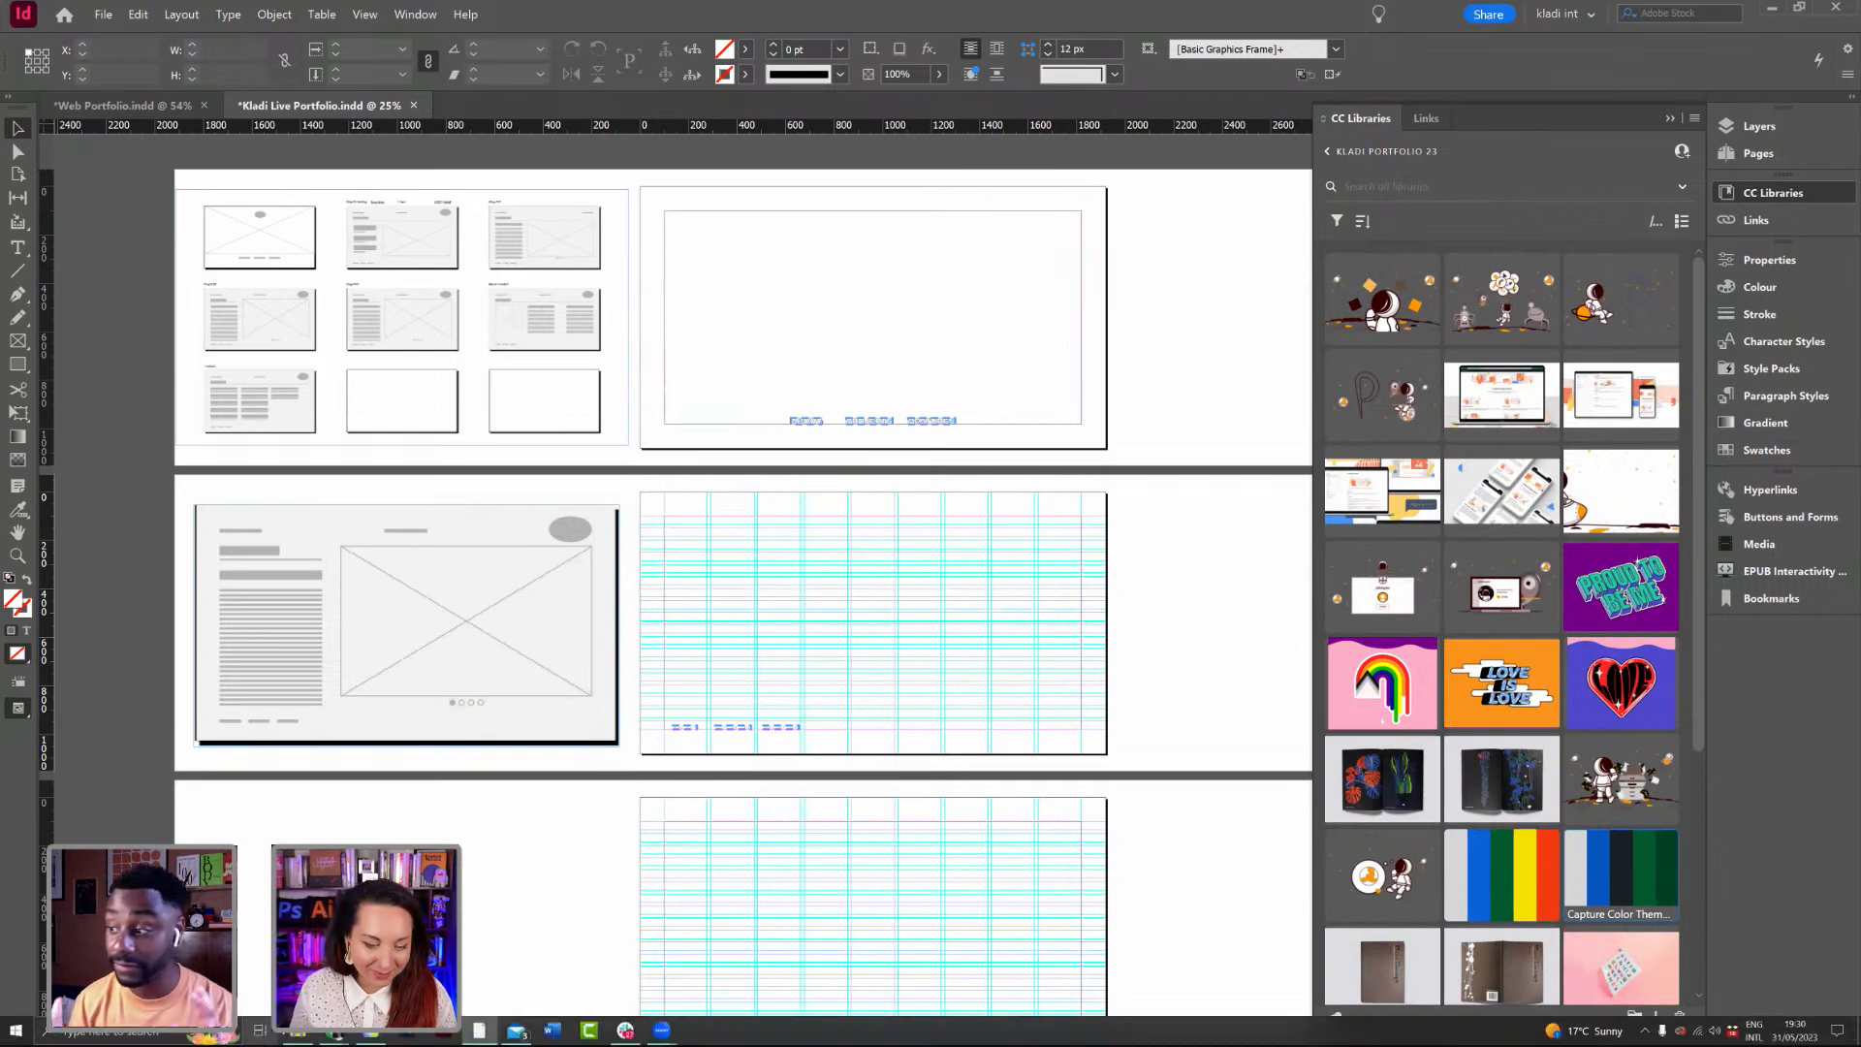
left_click(298, 1035)
left_click(560, 333)
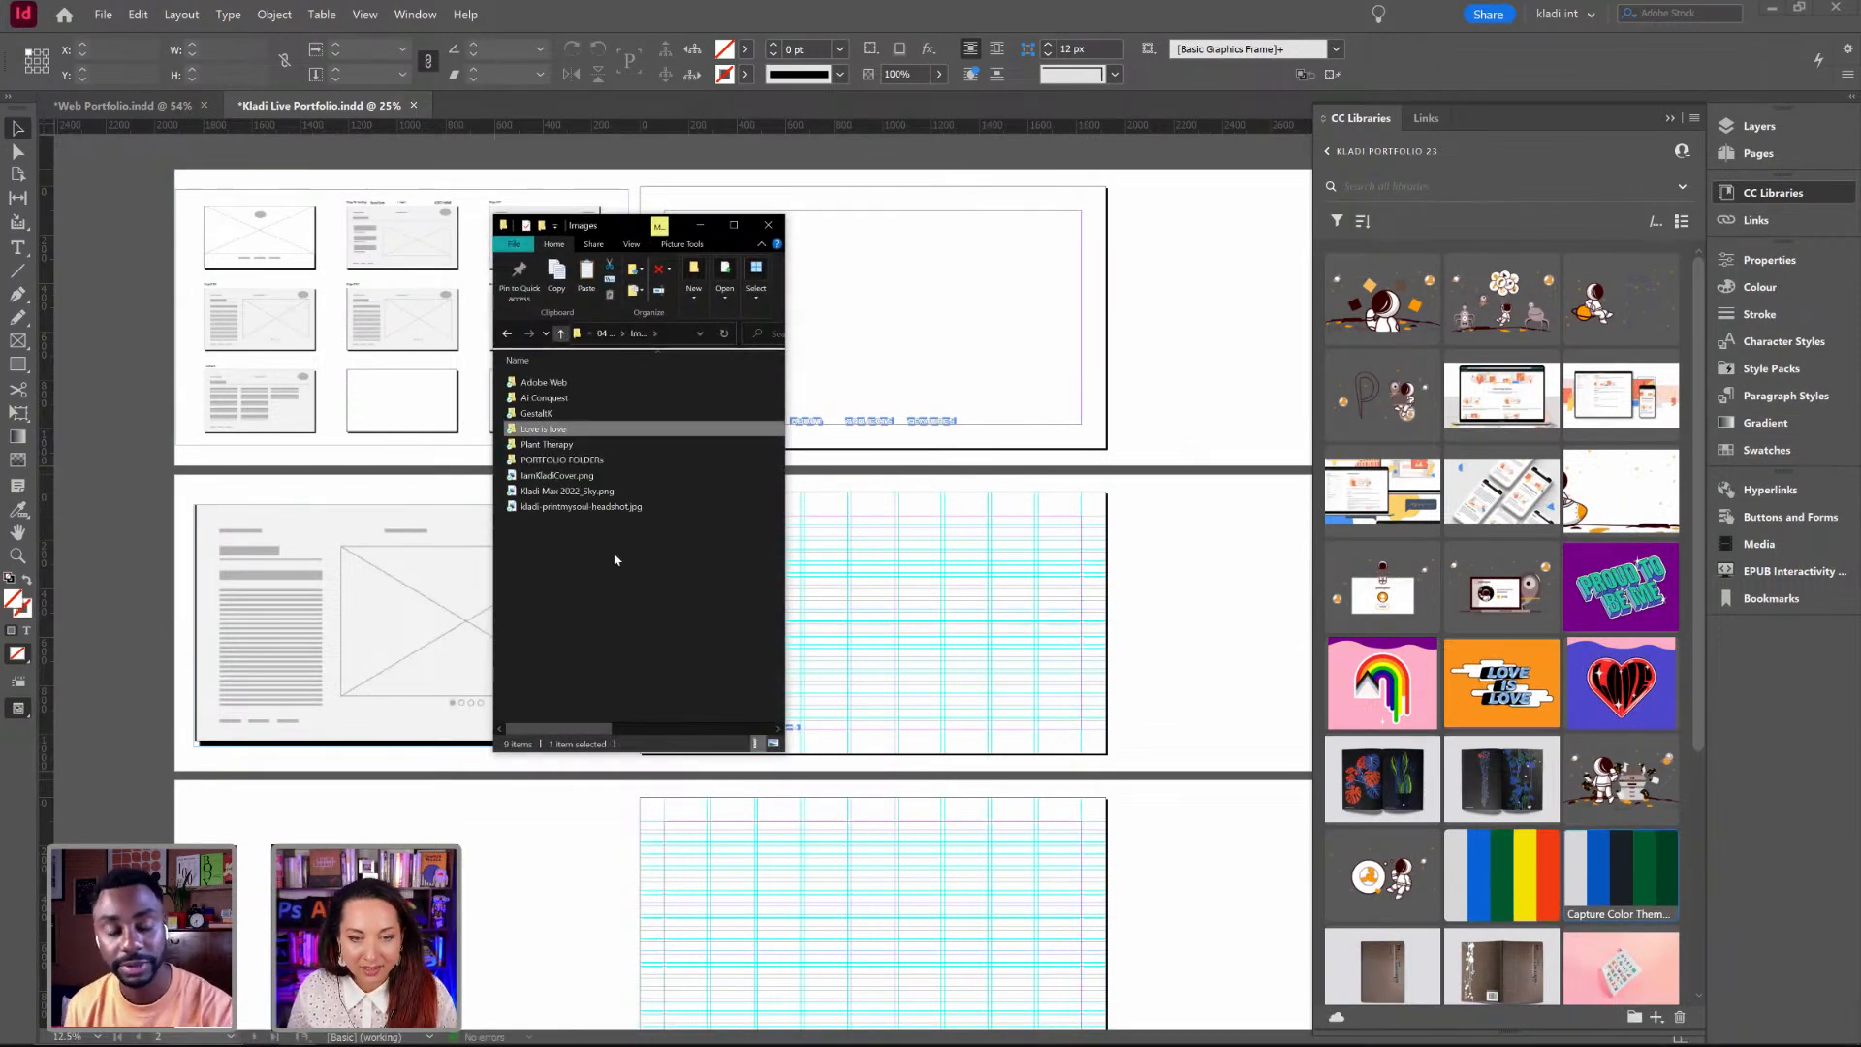
left_click(557, 474)
left_click(975, 613)
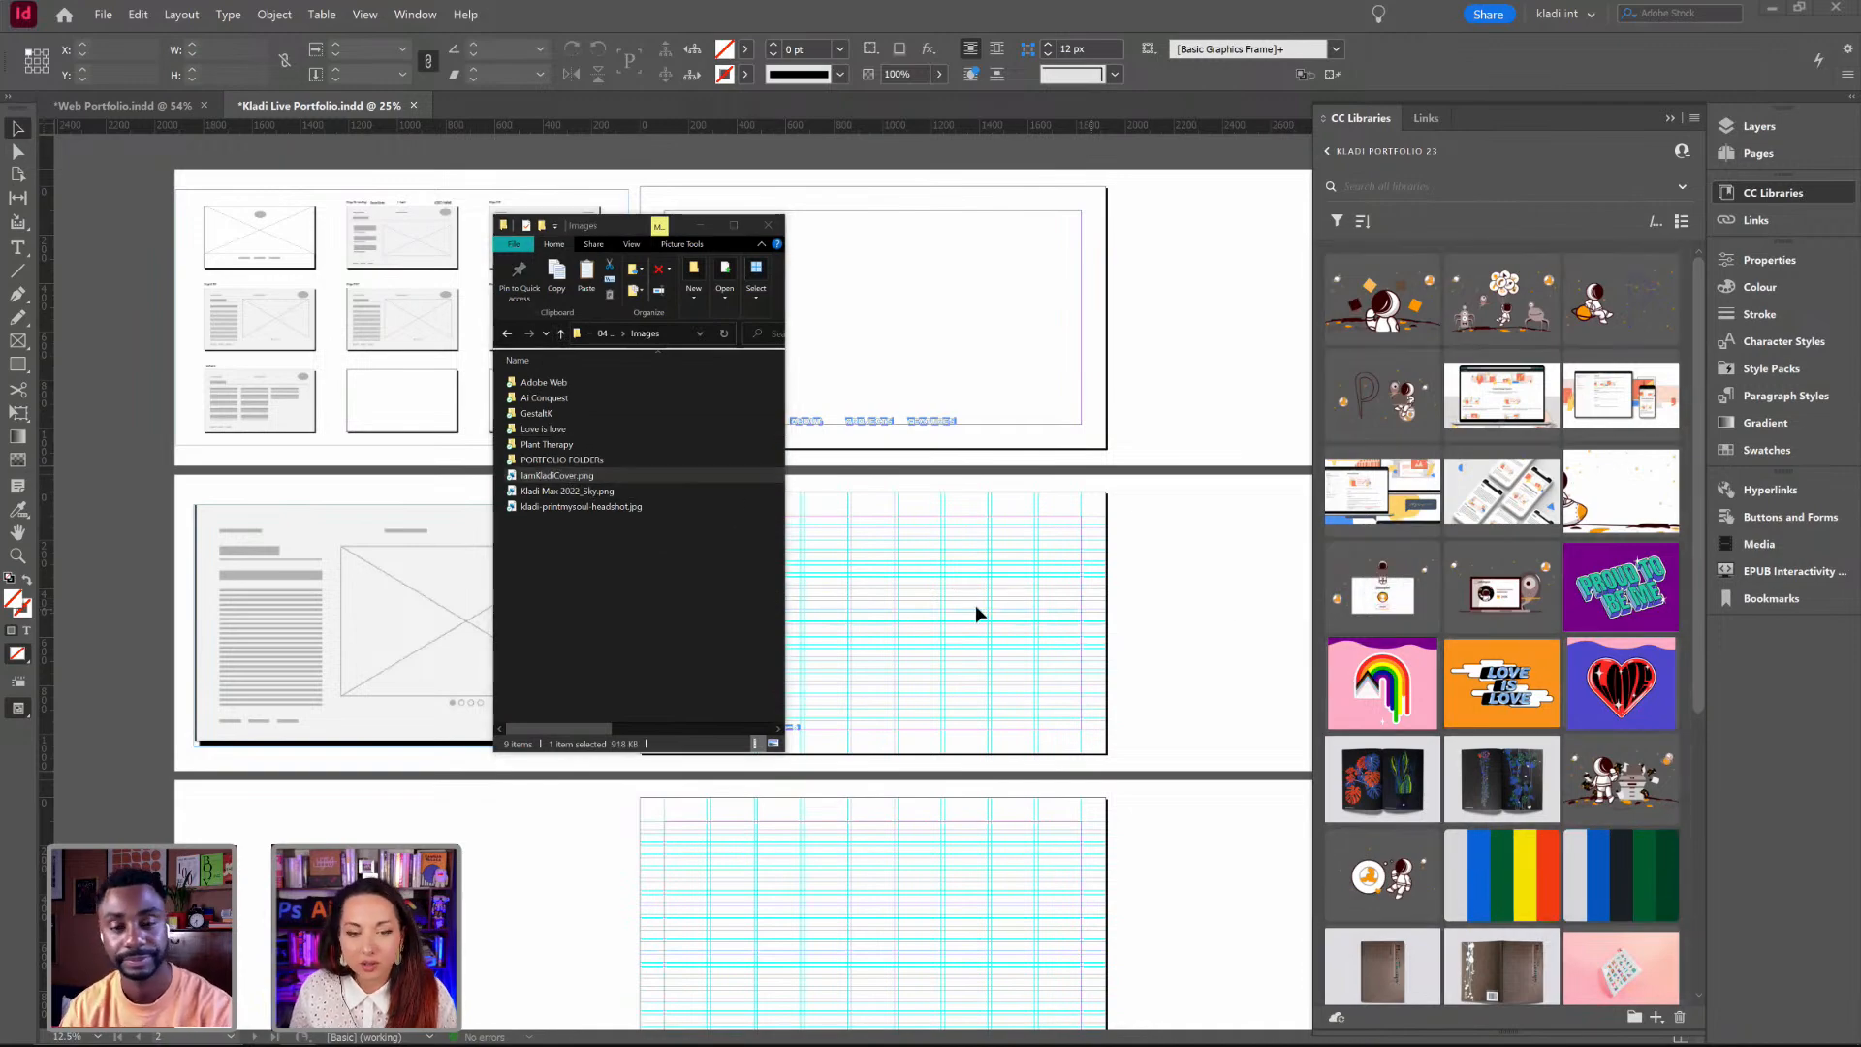
left_click(709, 219)
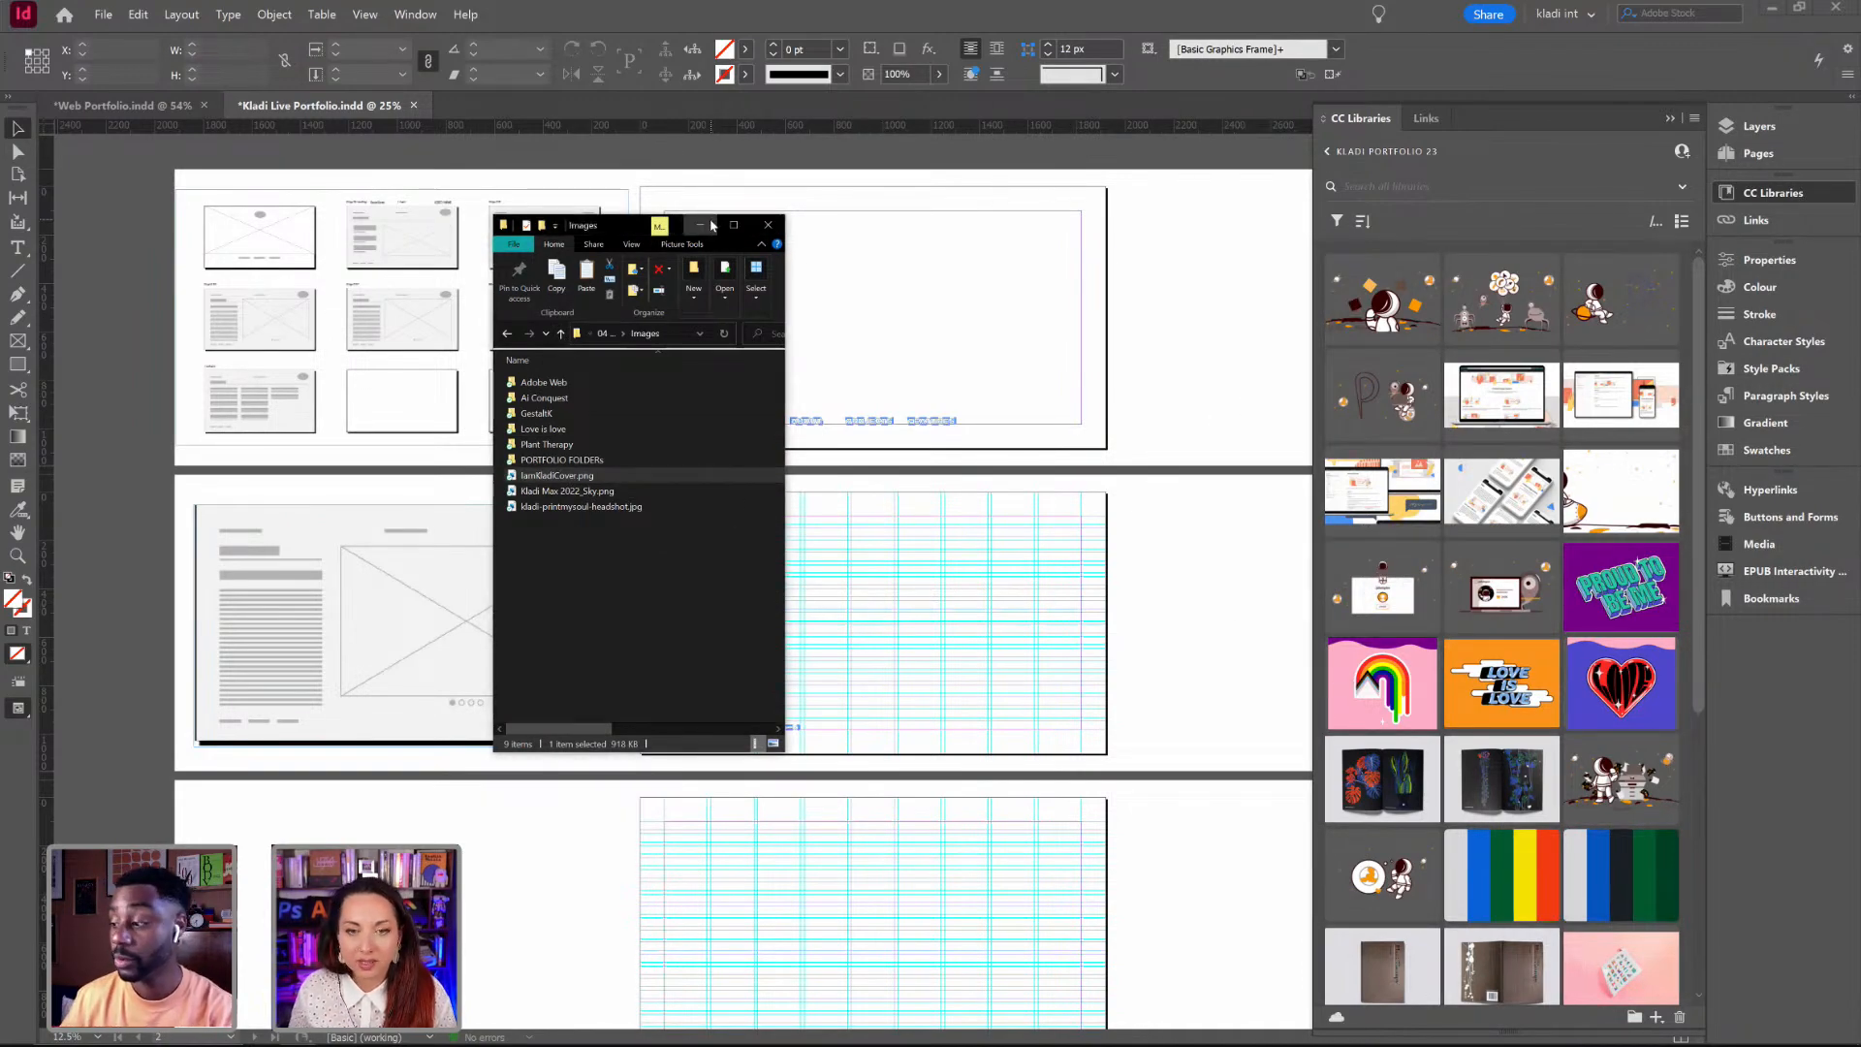
scroll(1582, 709, "down", 2)
scroll(1582, 708, "down", 4)
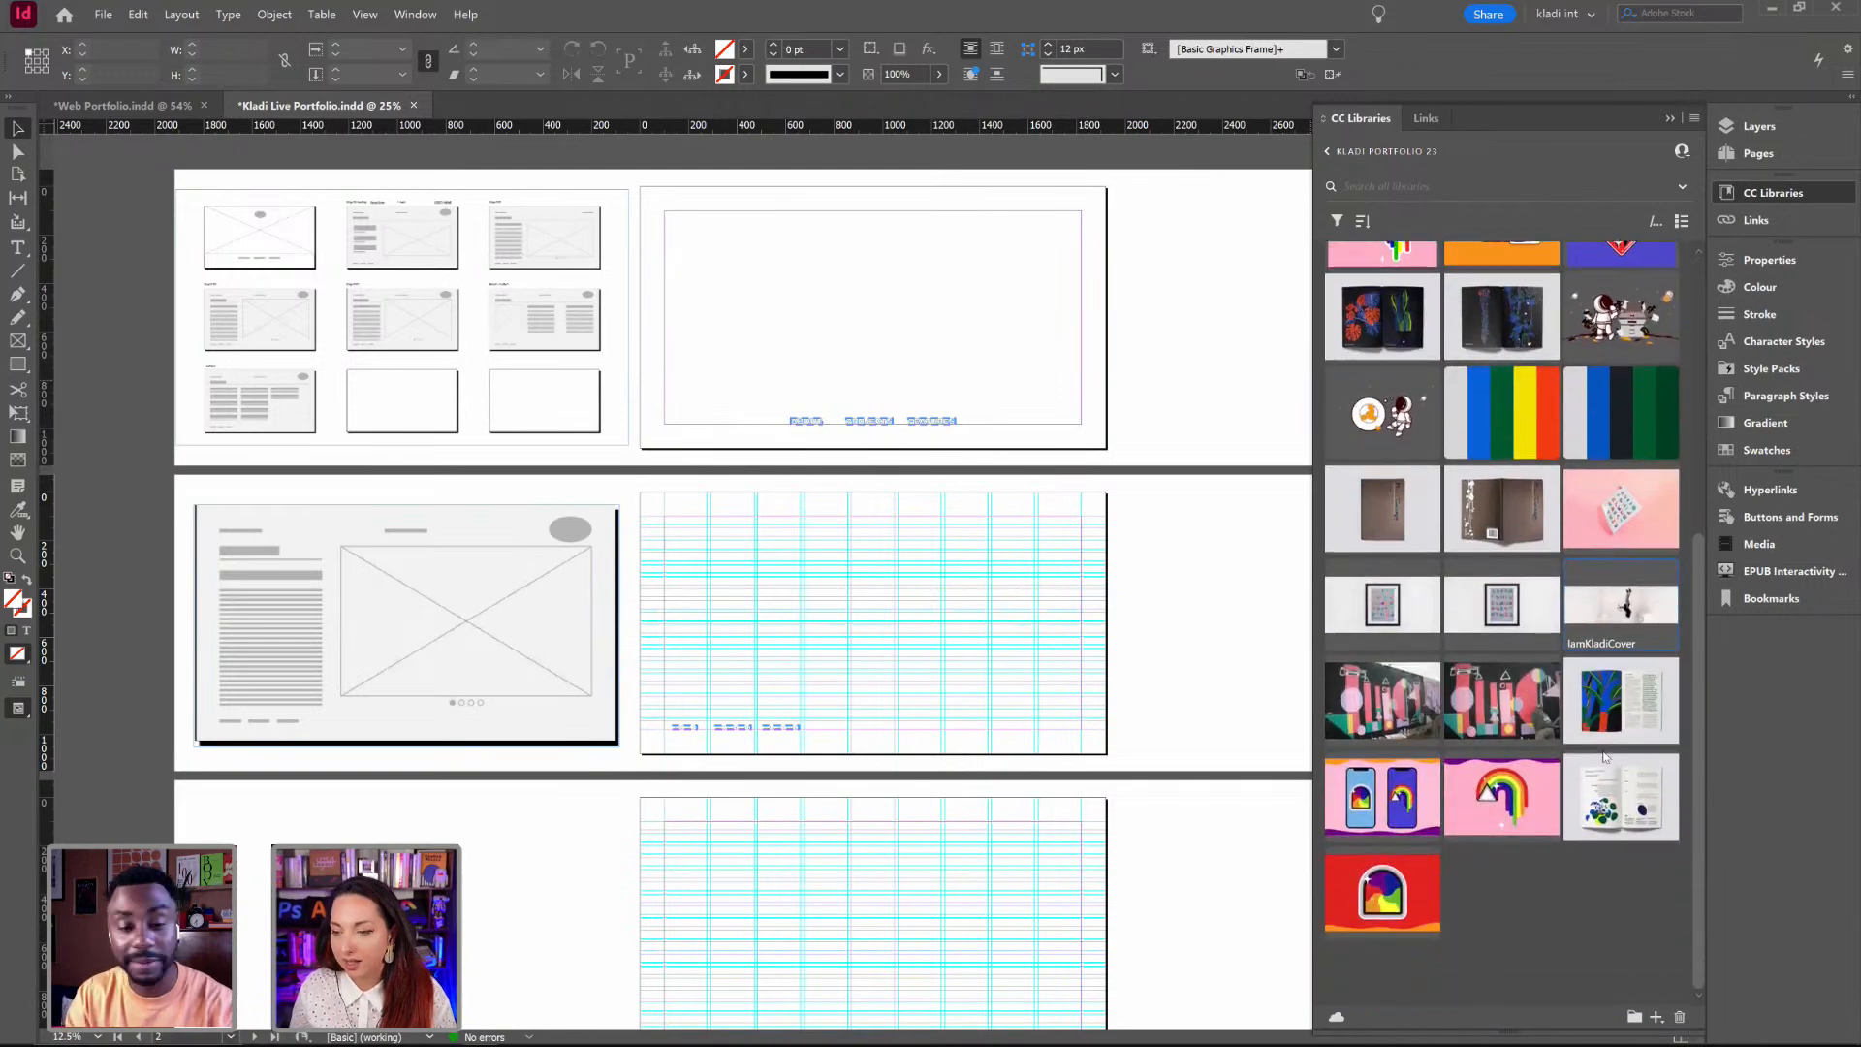
scroll(1550, 688, "up", 6)
scroll(1492, 669, "down", 6)
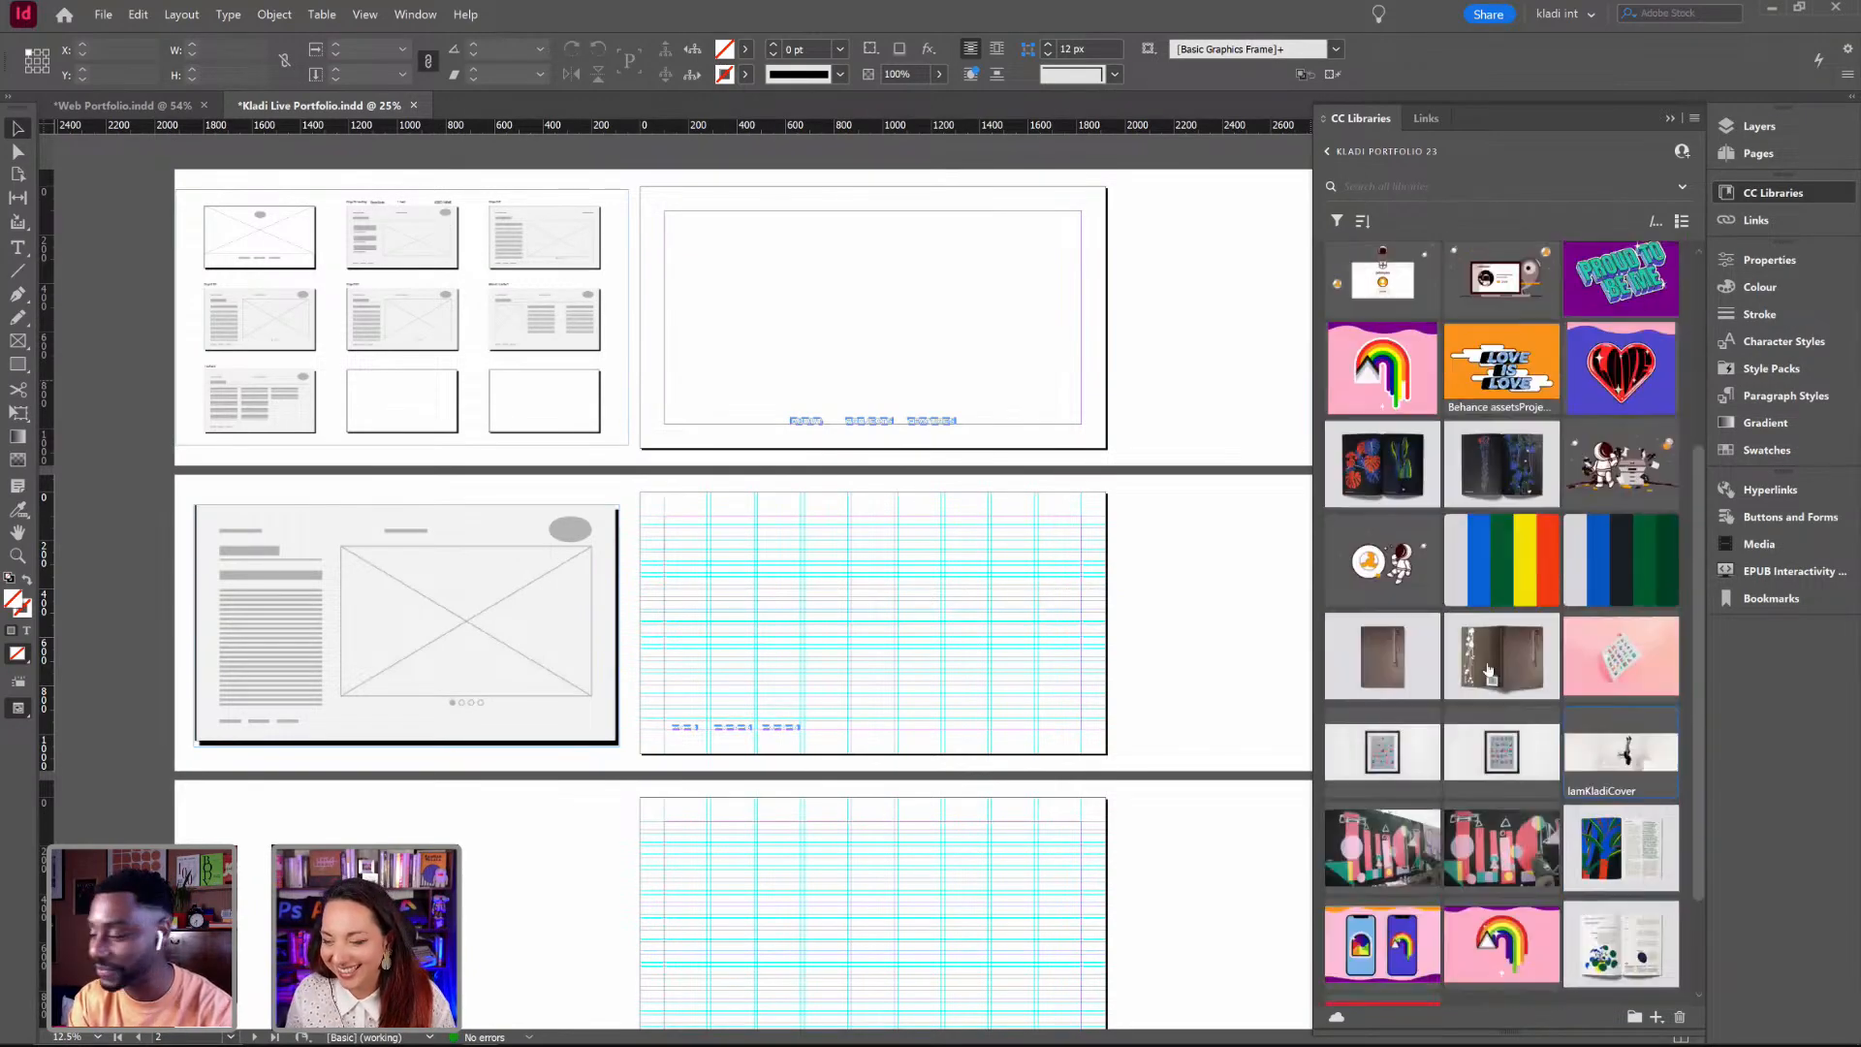
scroll(1621, 606, "up", 6)
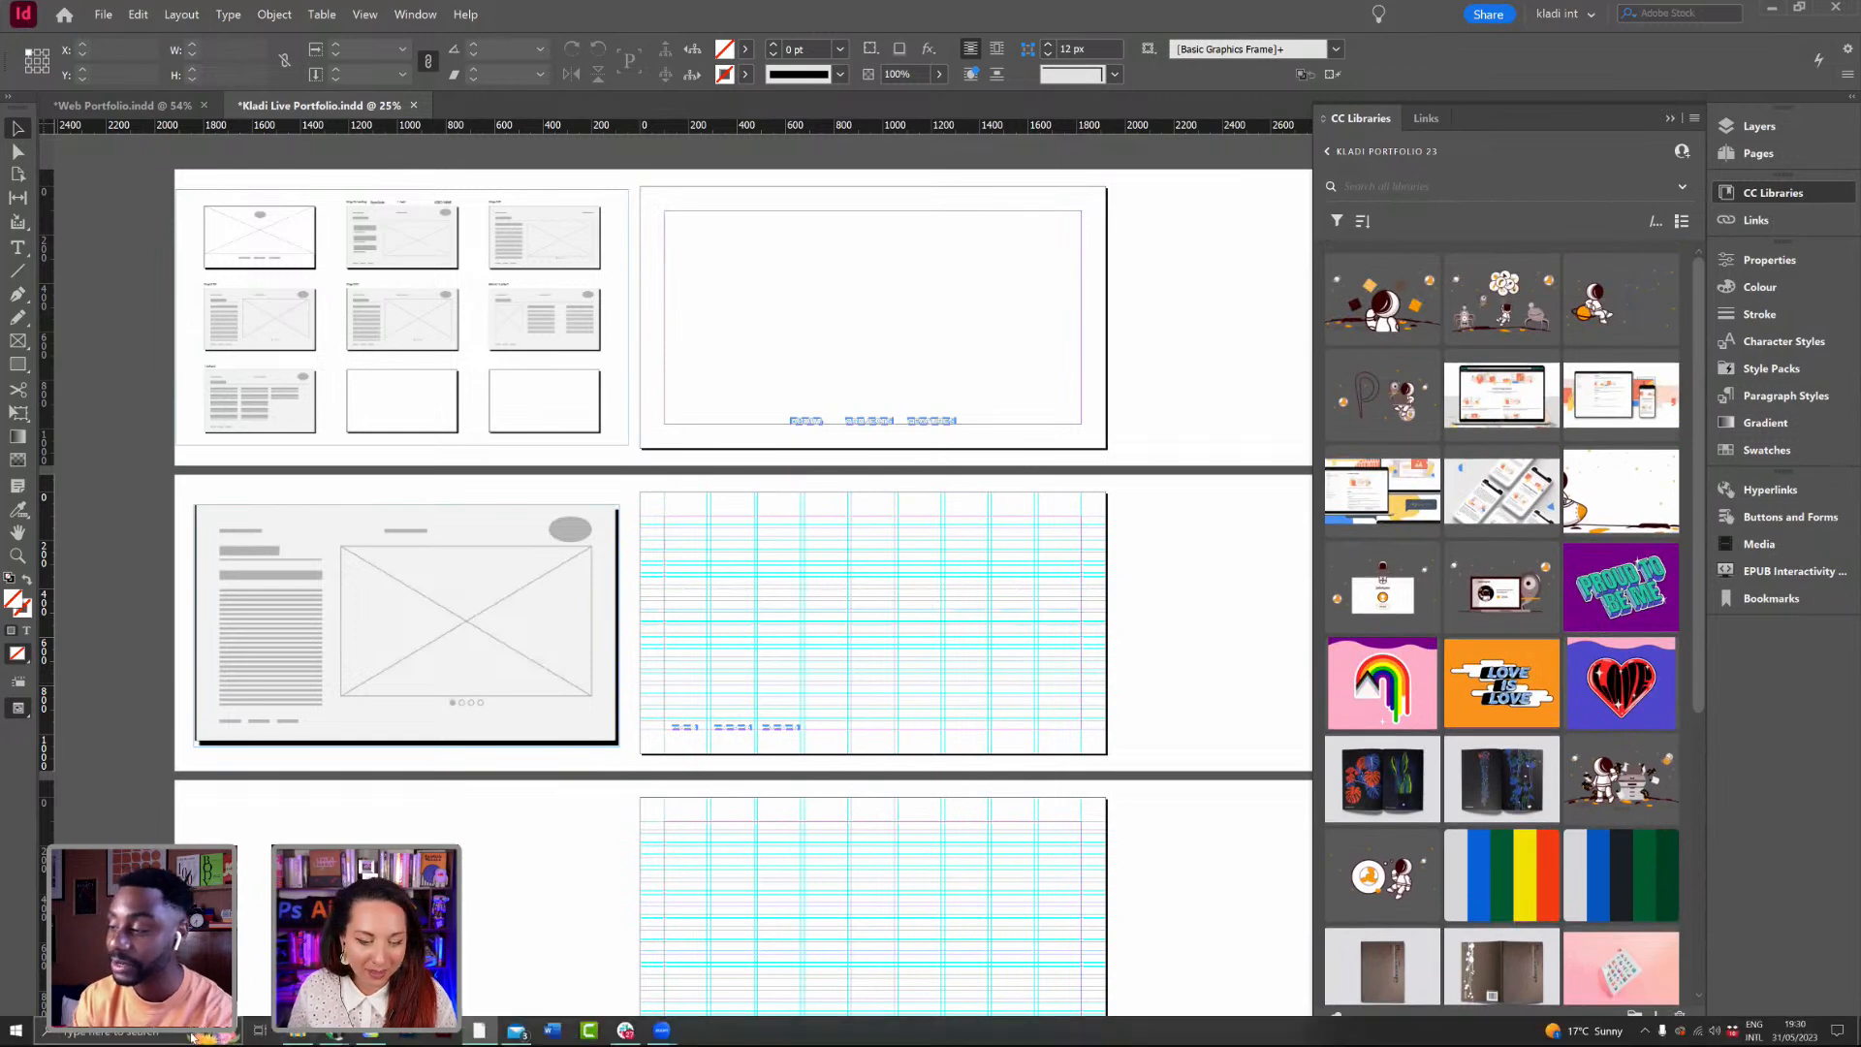
Step: Place IamKladiCover.png on the cover page across its full 1920 px width, above the navigation links
left_click(300, 1031)
left_click_drag(540, 481, 1369, 435)
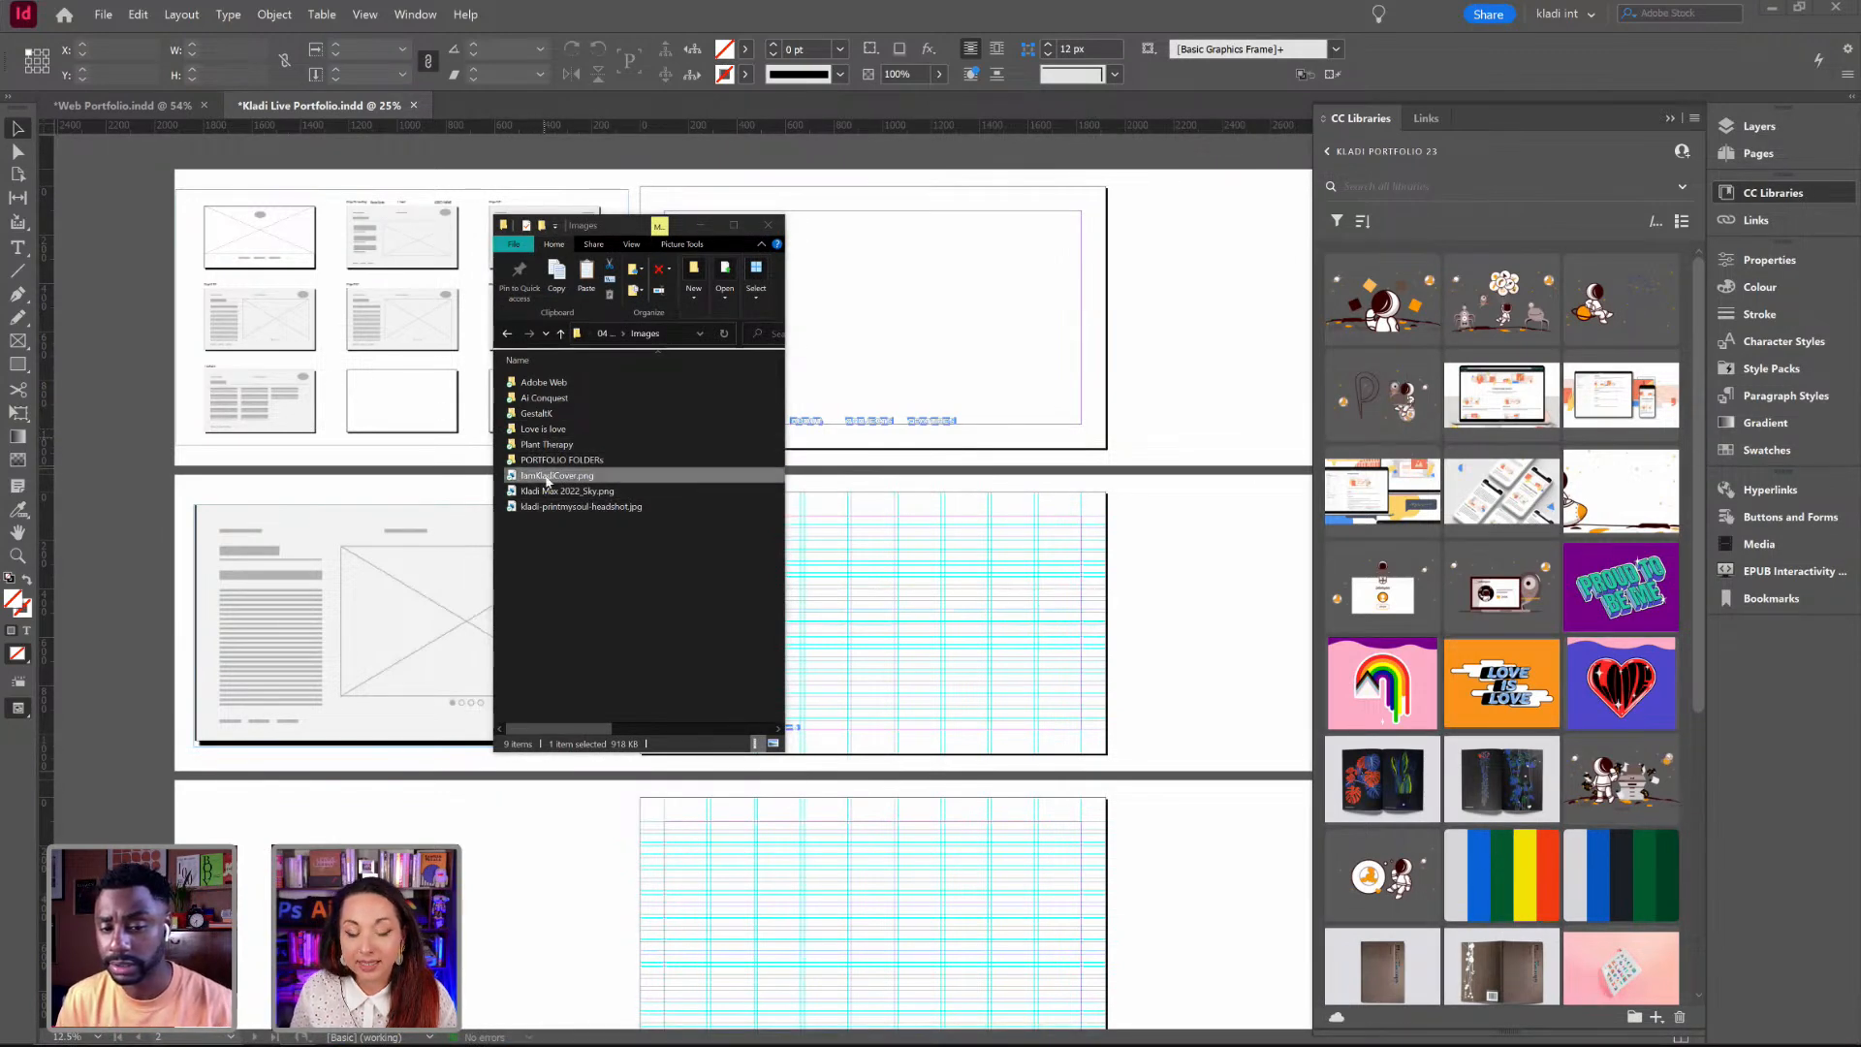
left_click_drag(548, 480, 1035, 389)
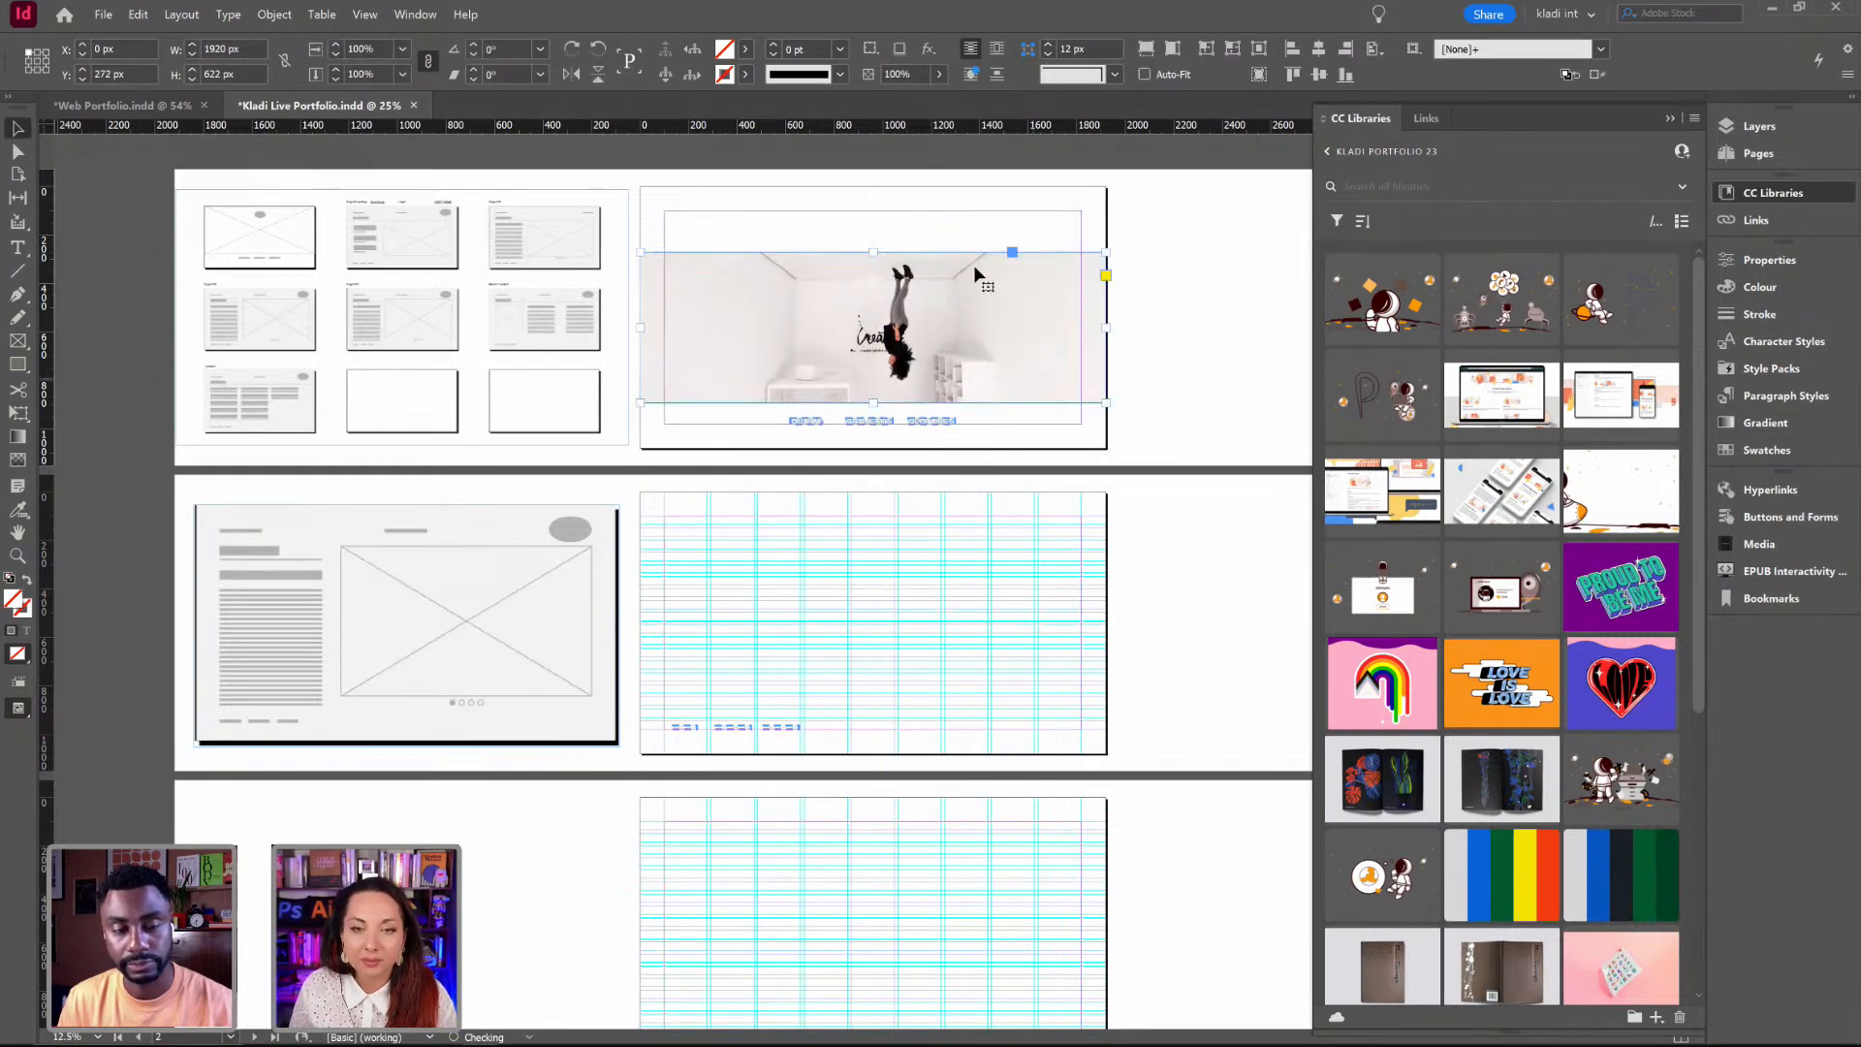
Step: Extend the cover image frame upward to about 686 px high, scale the picture inside to about 2278 x 738 px, and centre it
left_click_drag(874, 252, 873, 236)
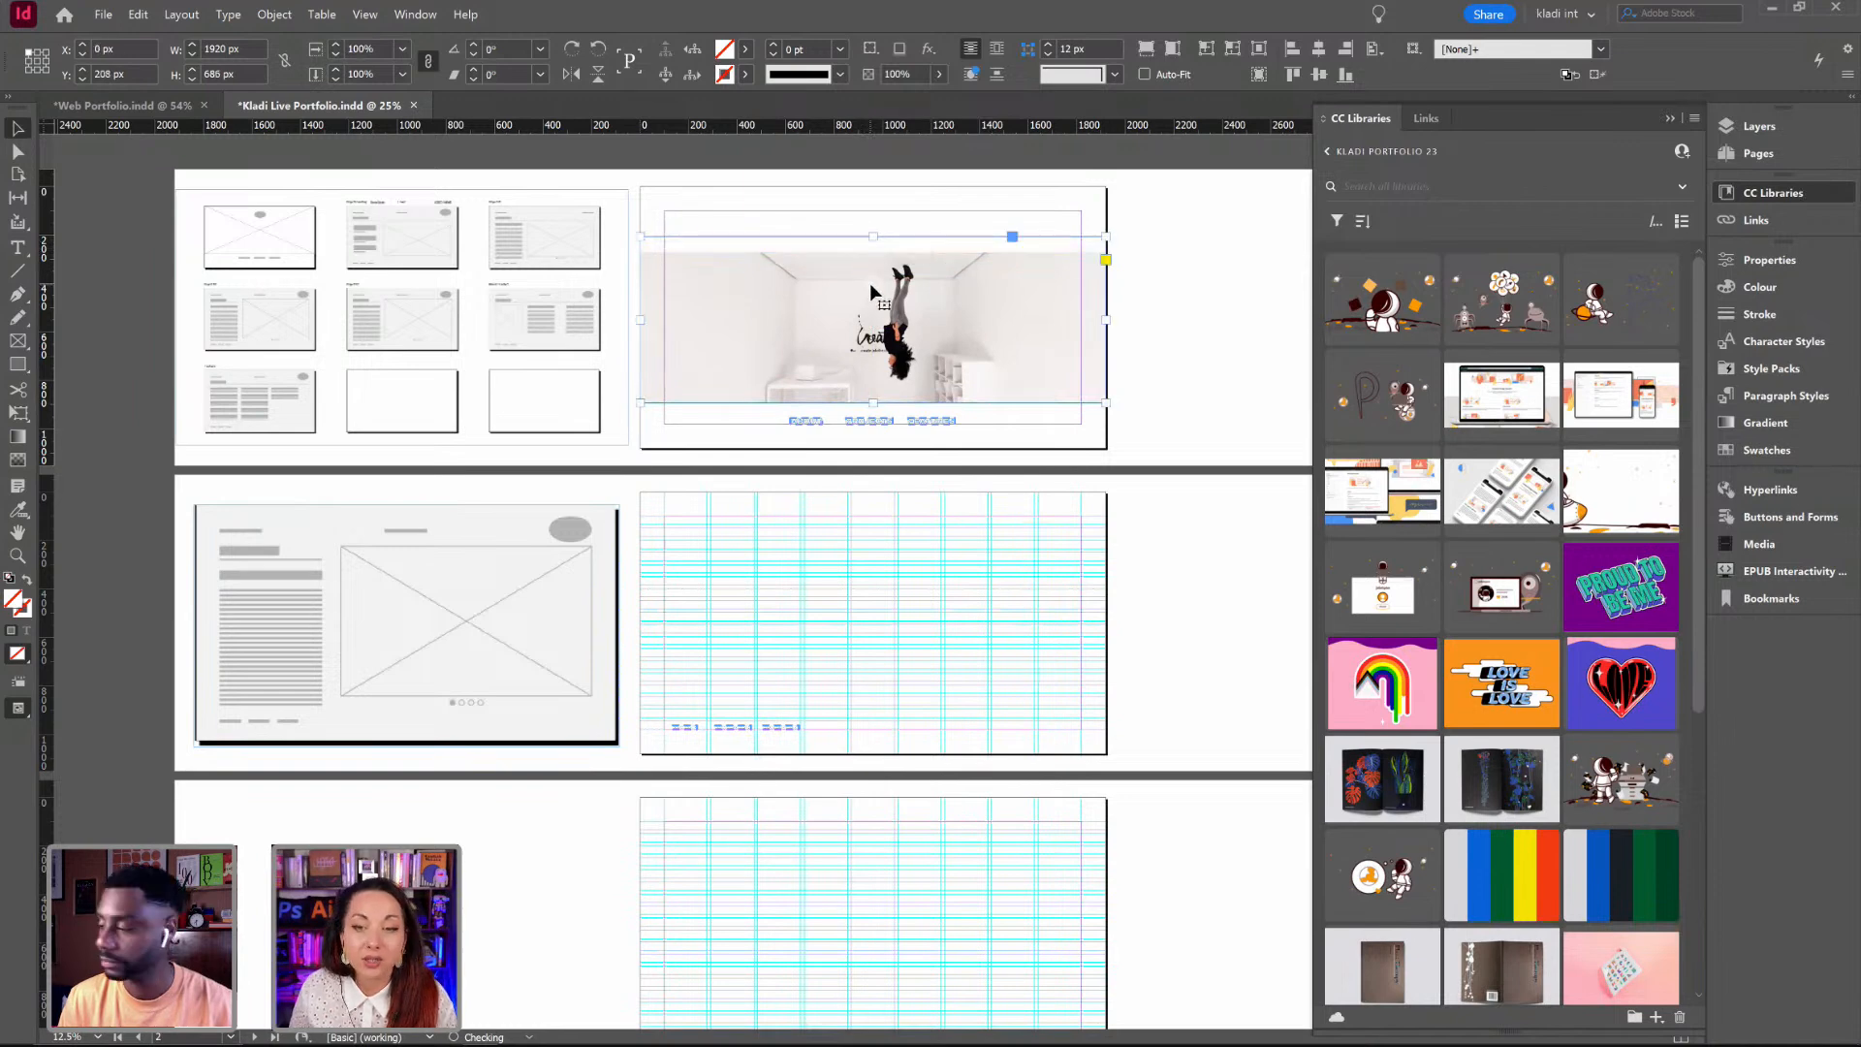
double_click(870, 285)
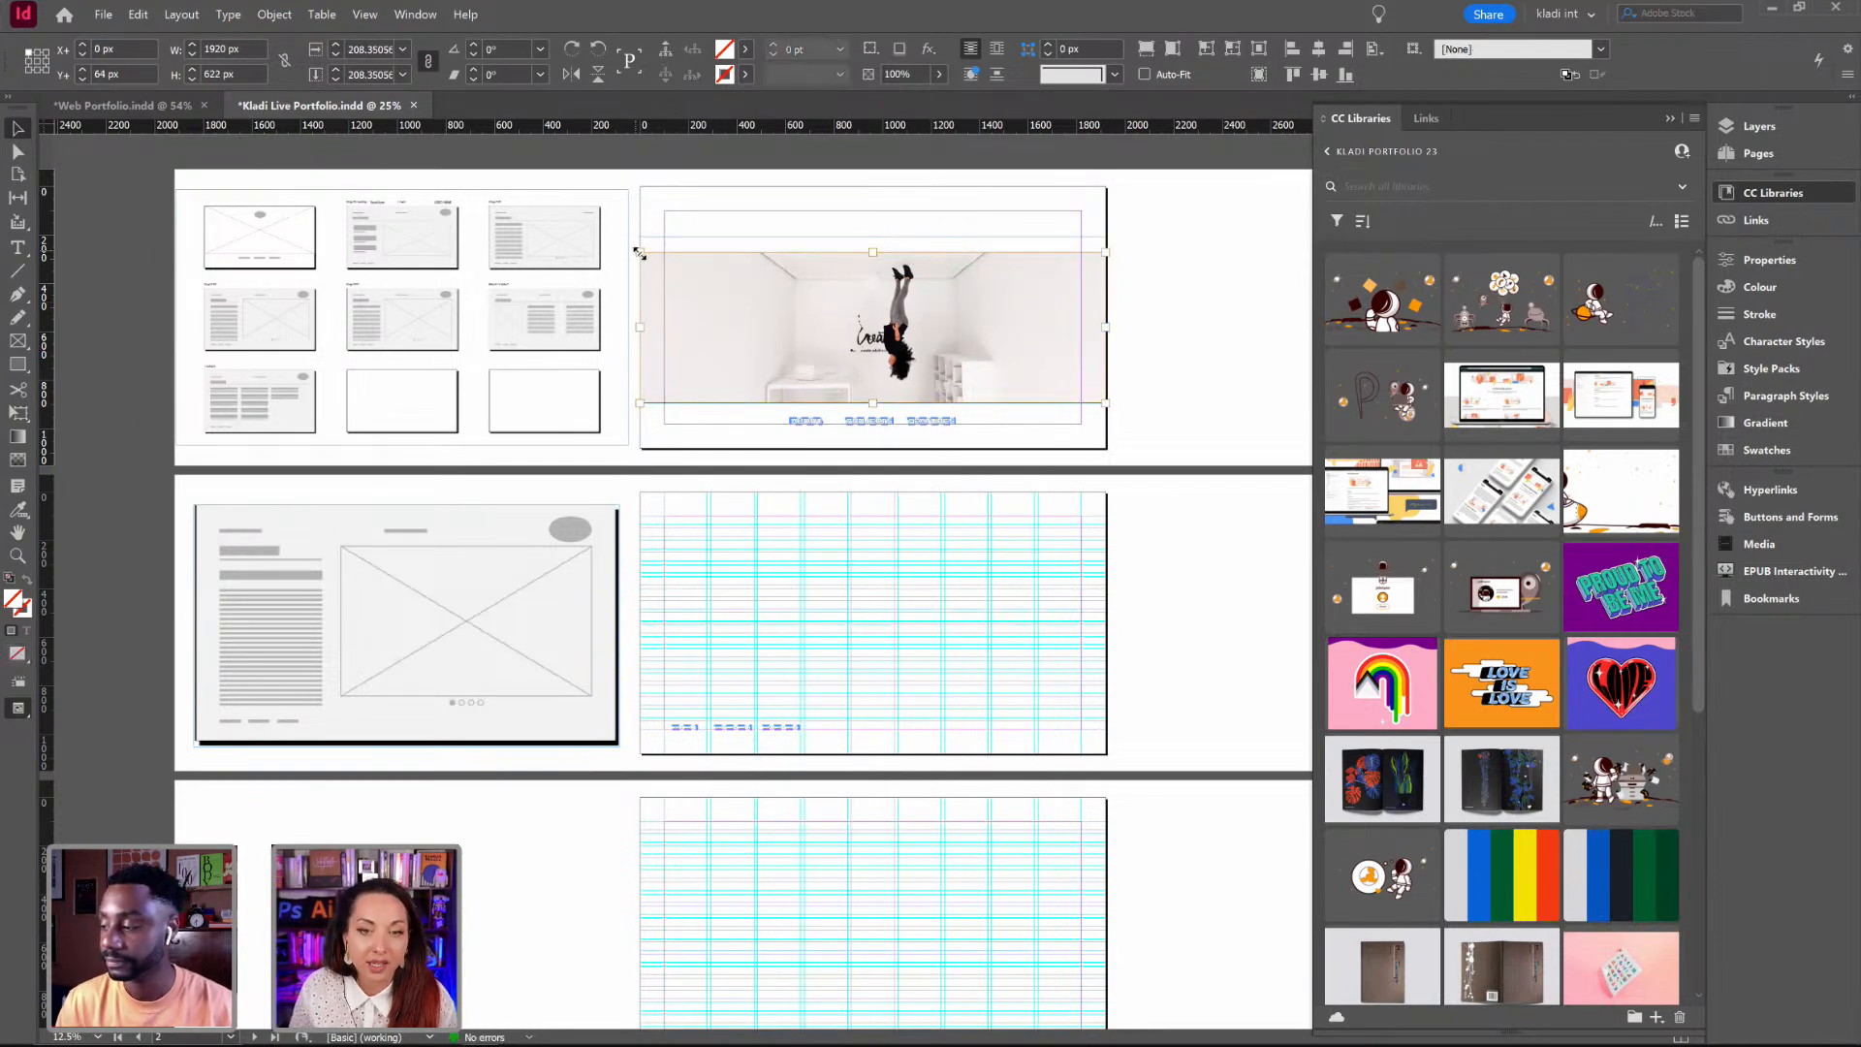
left_click_drag(639, 252, 553, 224)
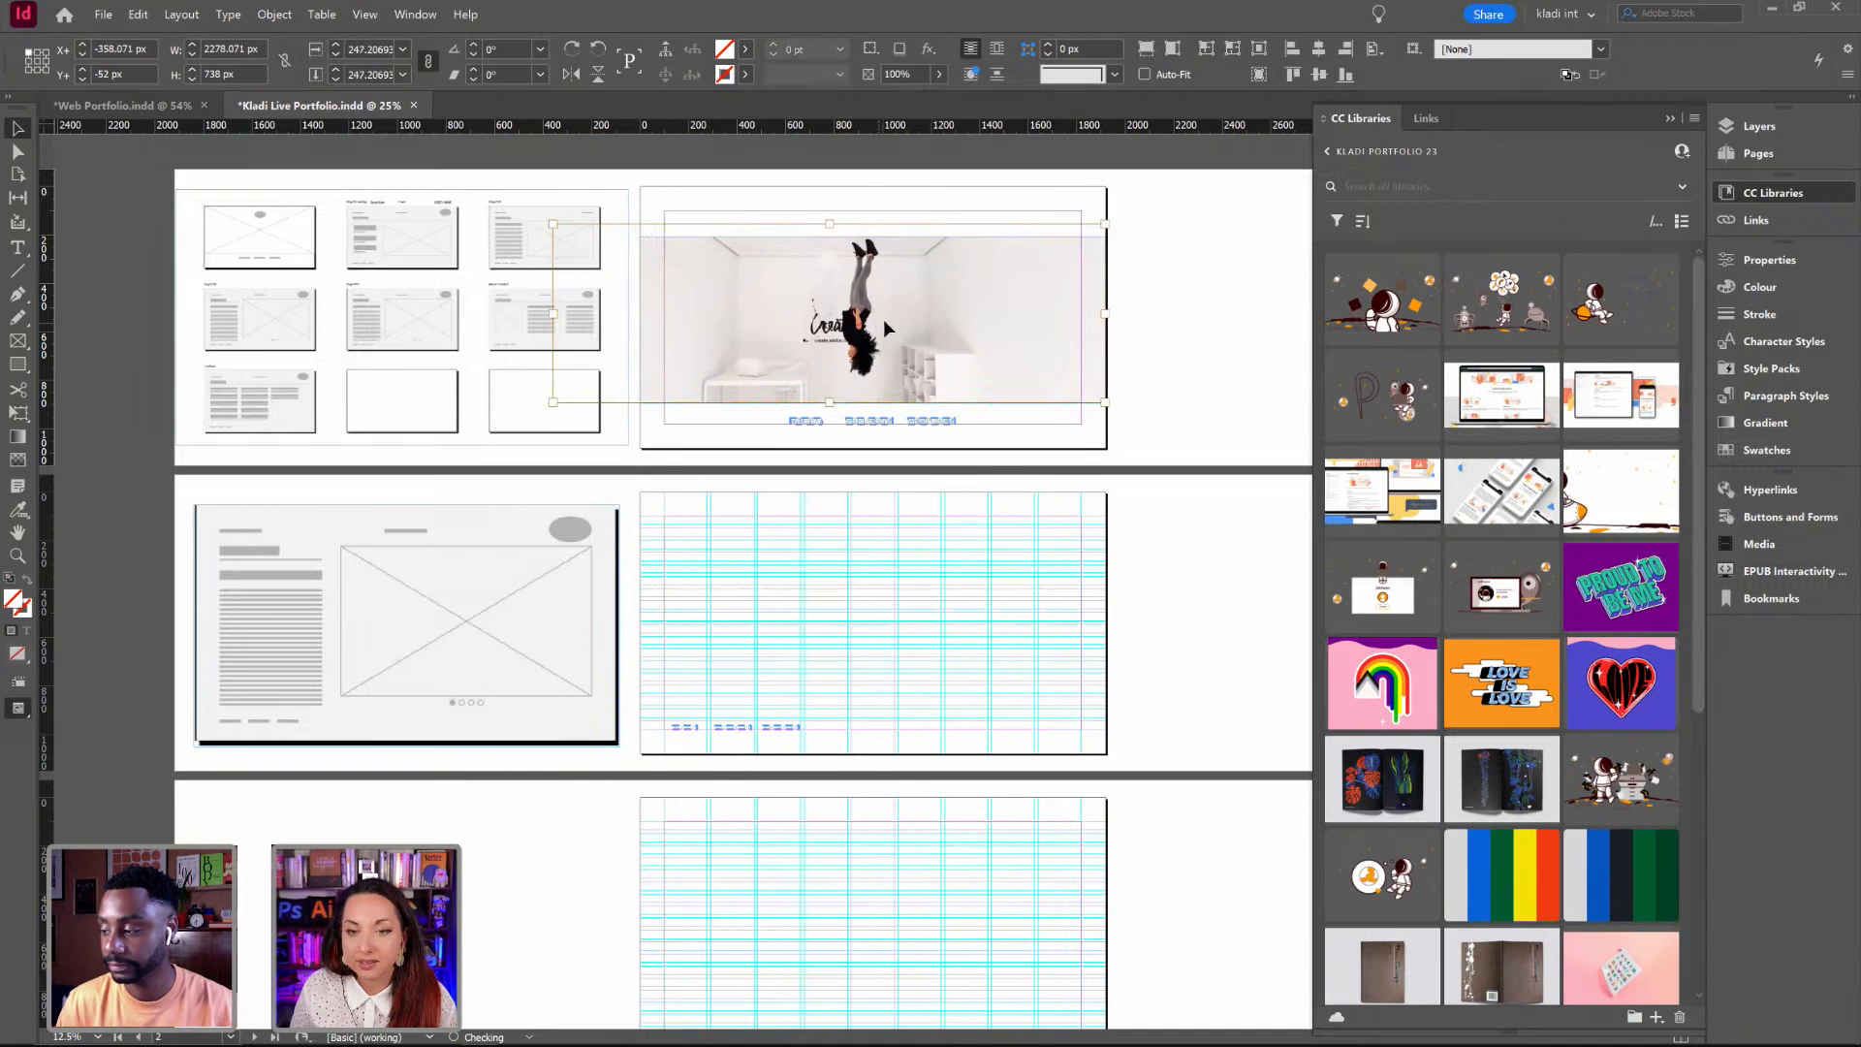
left_click_drag(882, 318, 926, 325)
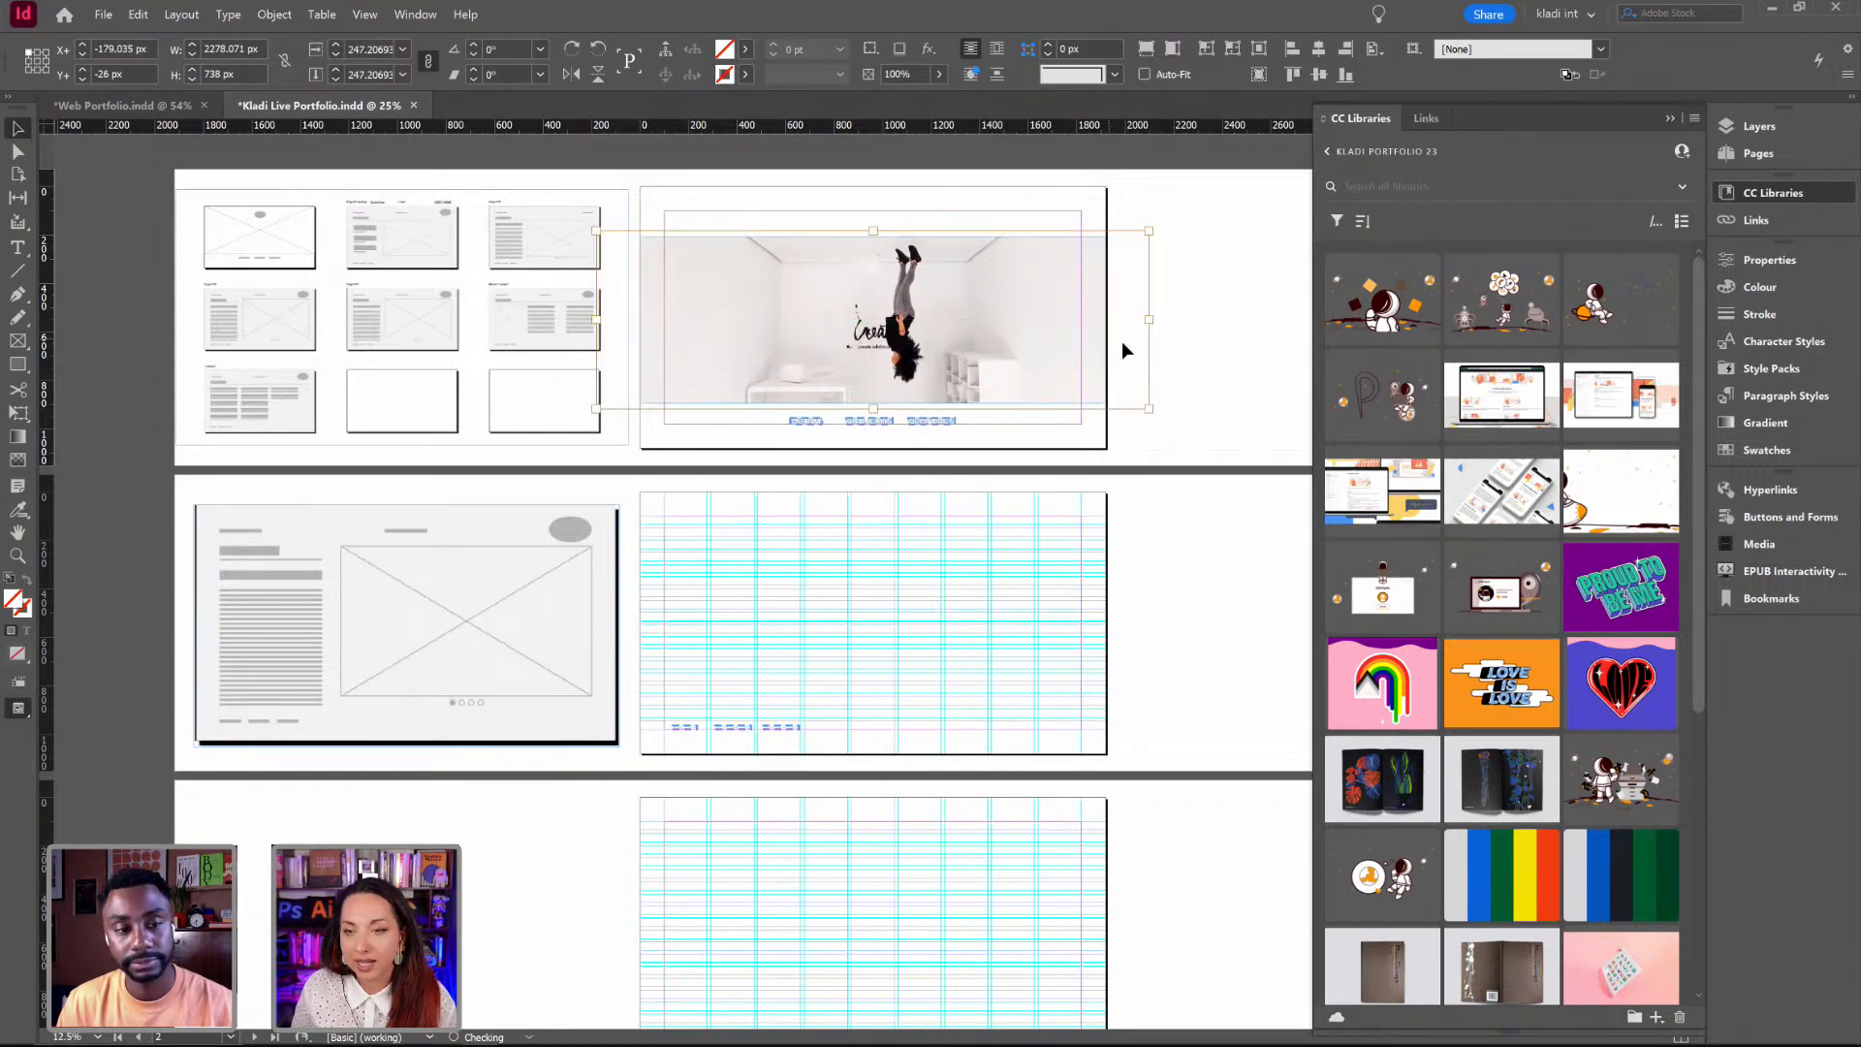
Step: Enlarge the cover image frame at its upper-left corner, slightly past the page's left edge and up to about Y 192 px
left_click(676, 237)
left_click_drag(640, 236, 629, 233)
left_click(1229, 338)
left_click(1031, 309)
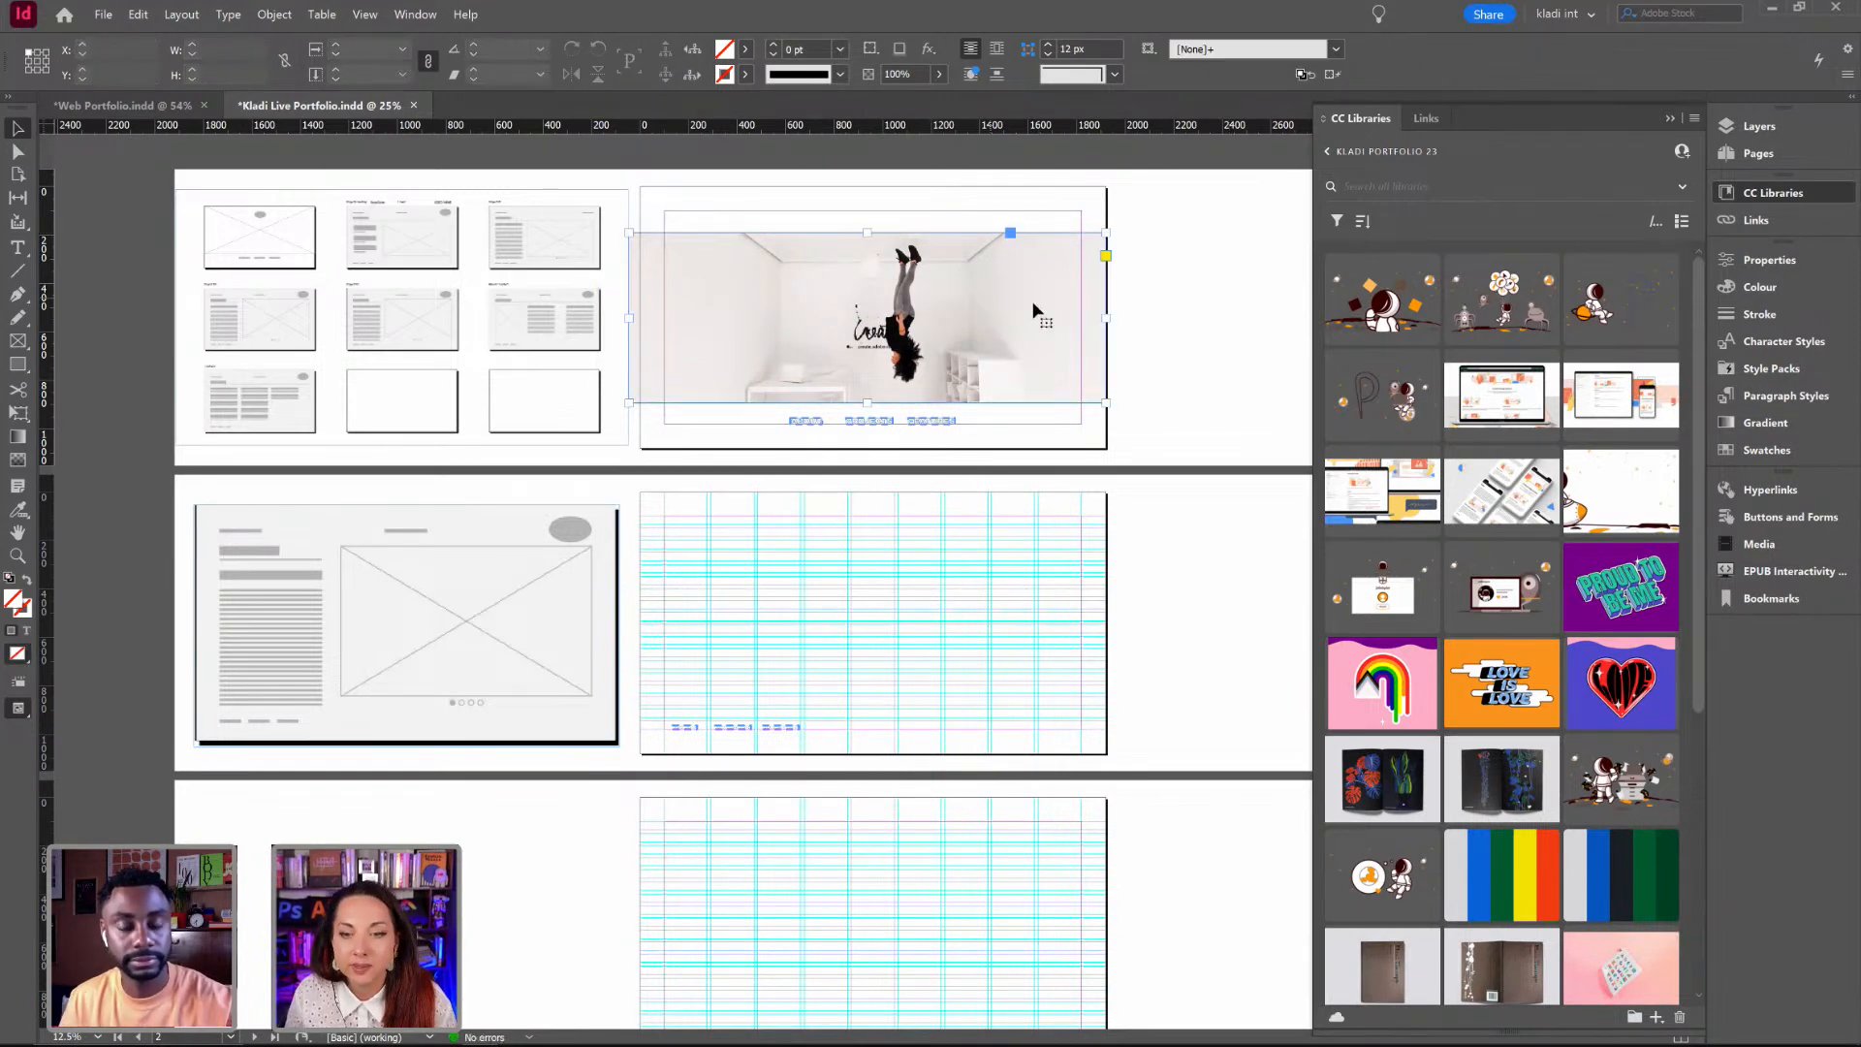
Step: Pull the cover image frame's left edge back to the page edge at X 0 px
left_click(1120, 321)
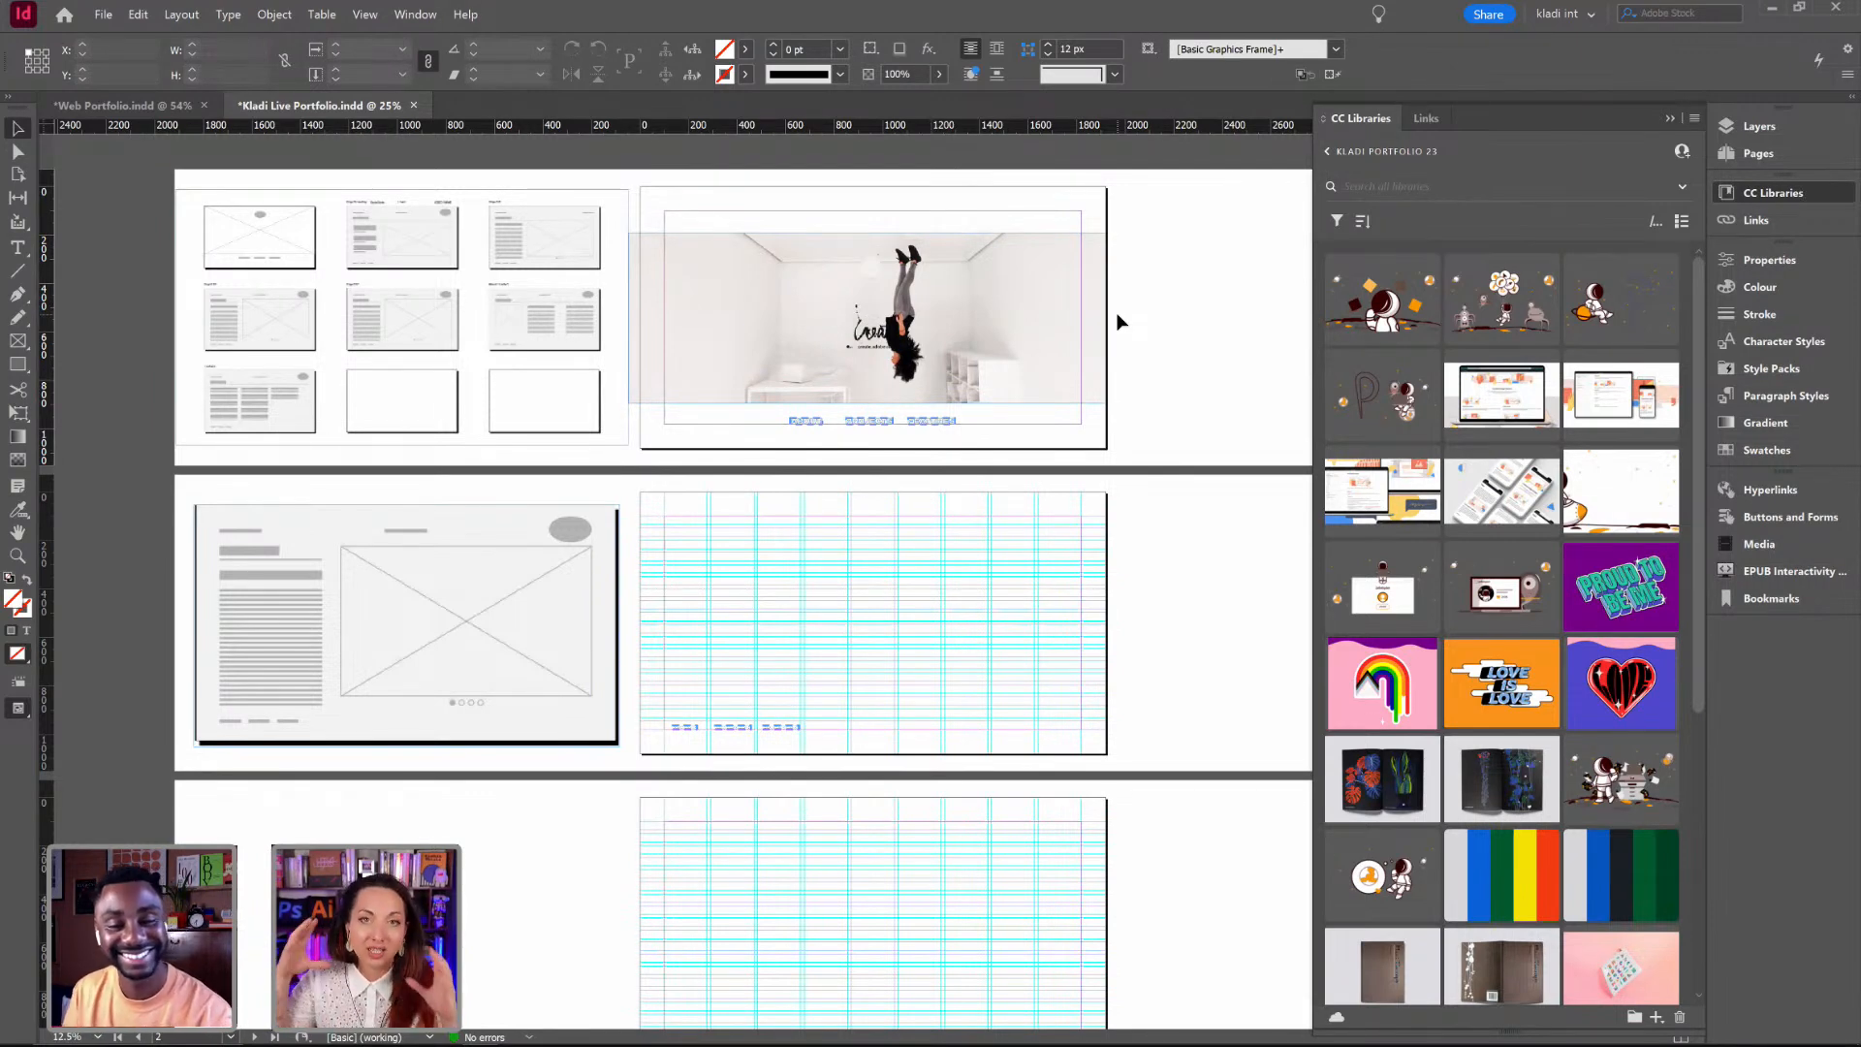
left_click(1081, 265)
left_click(1186, 313)
left_click(659, 291)
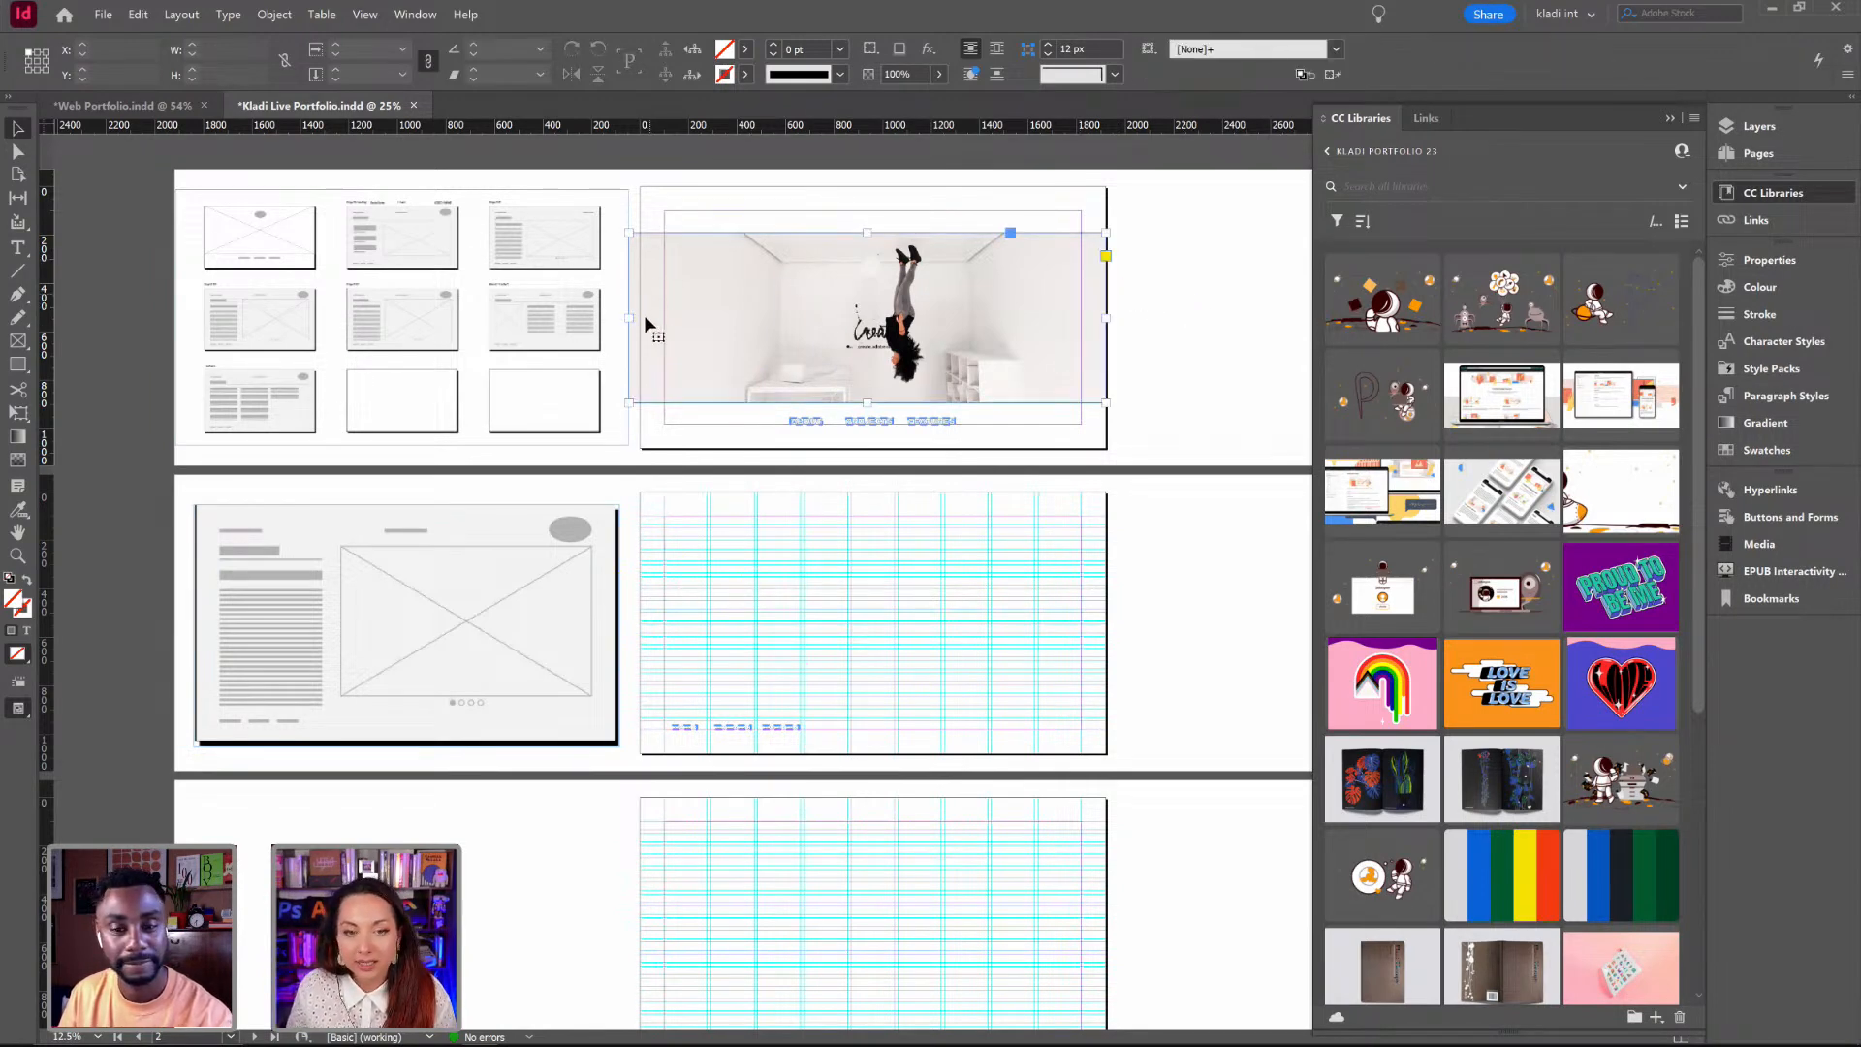
left_click_drag(639, 316, 640, 316)
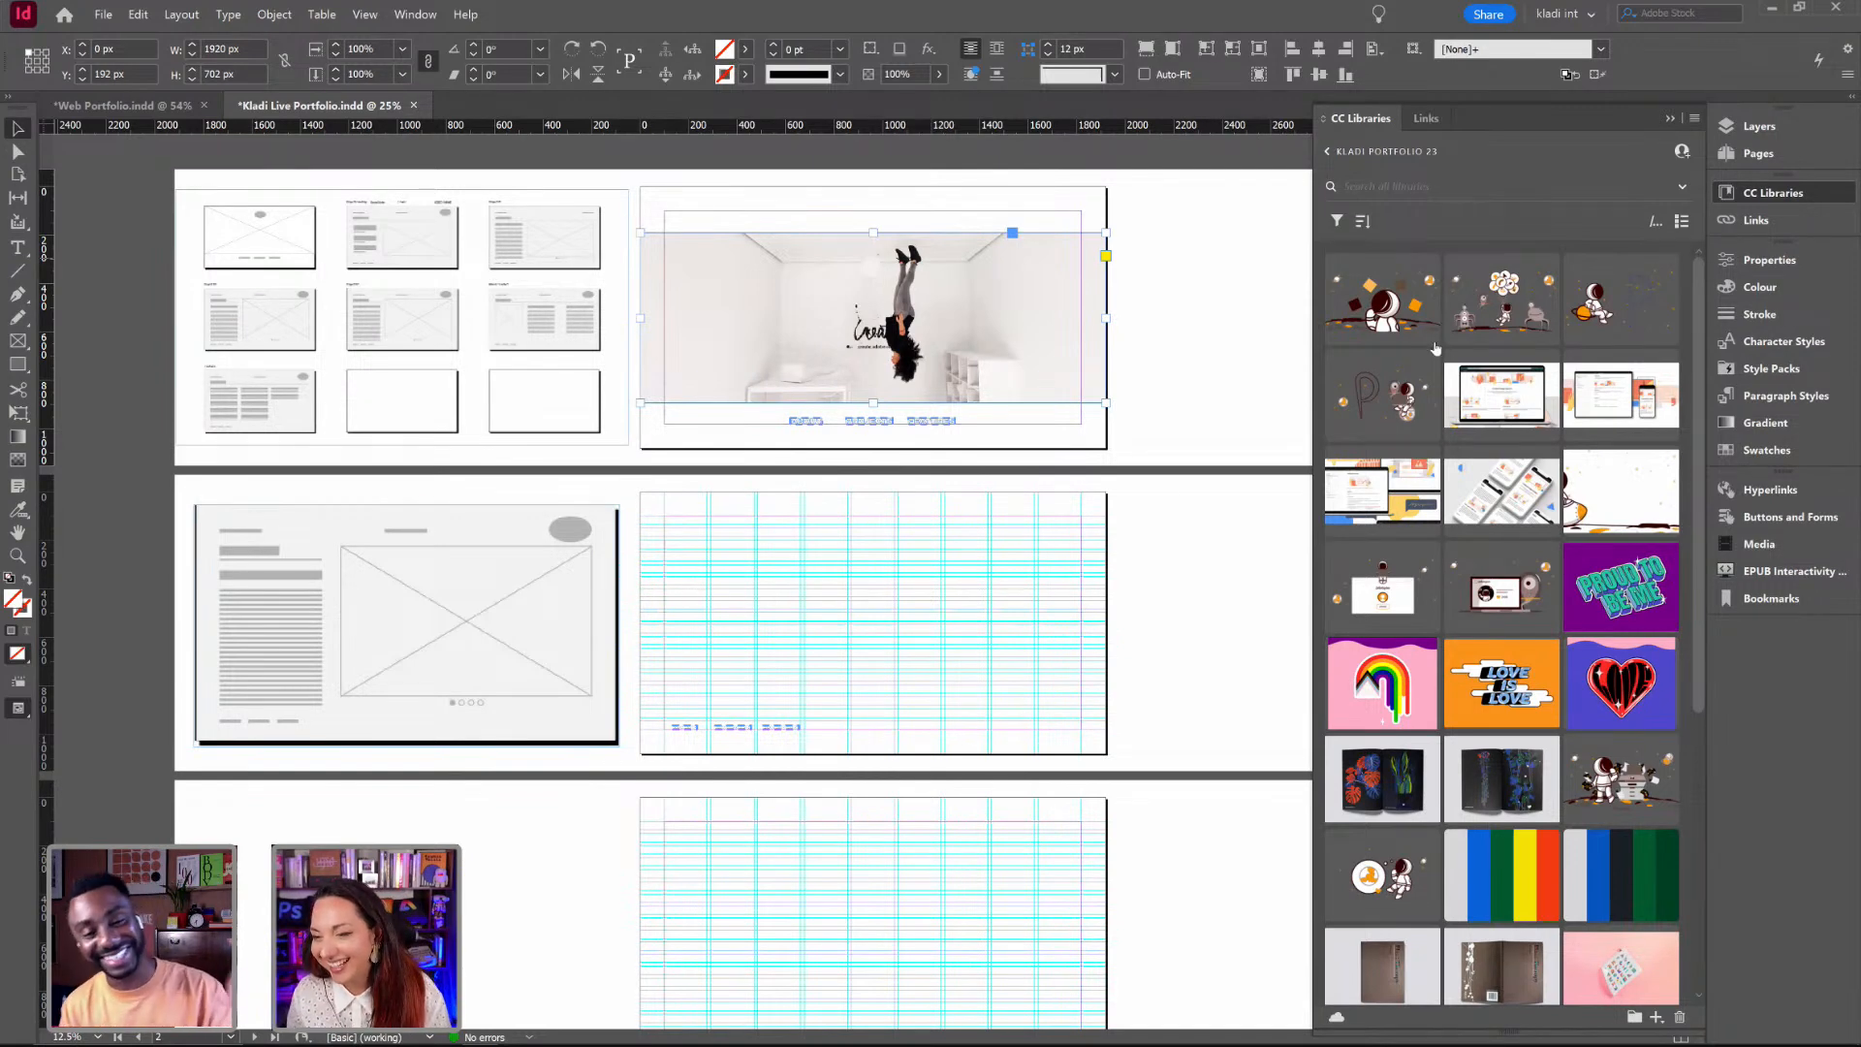
Step: Extend the cover image frame slightly beyond both side edges of the page as bleed, and check the layout in preview mode
left_click(1155, 304)
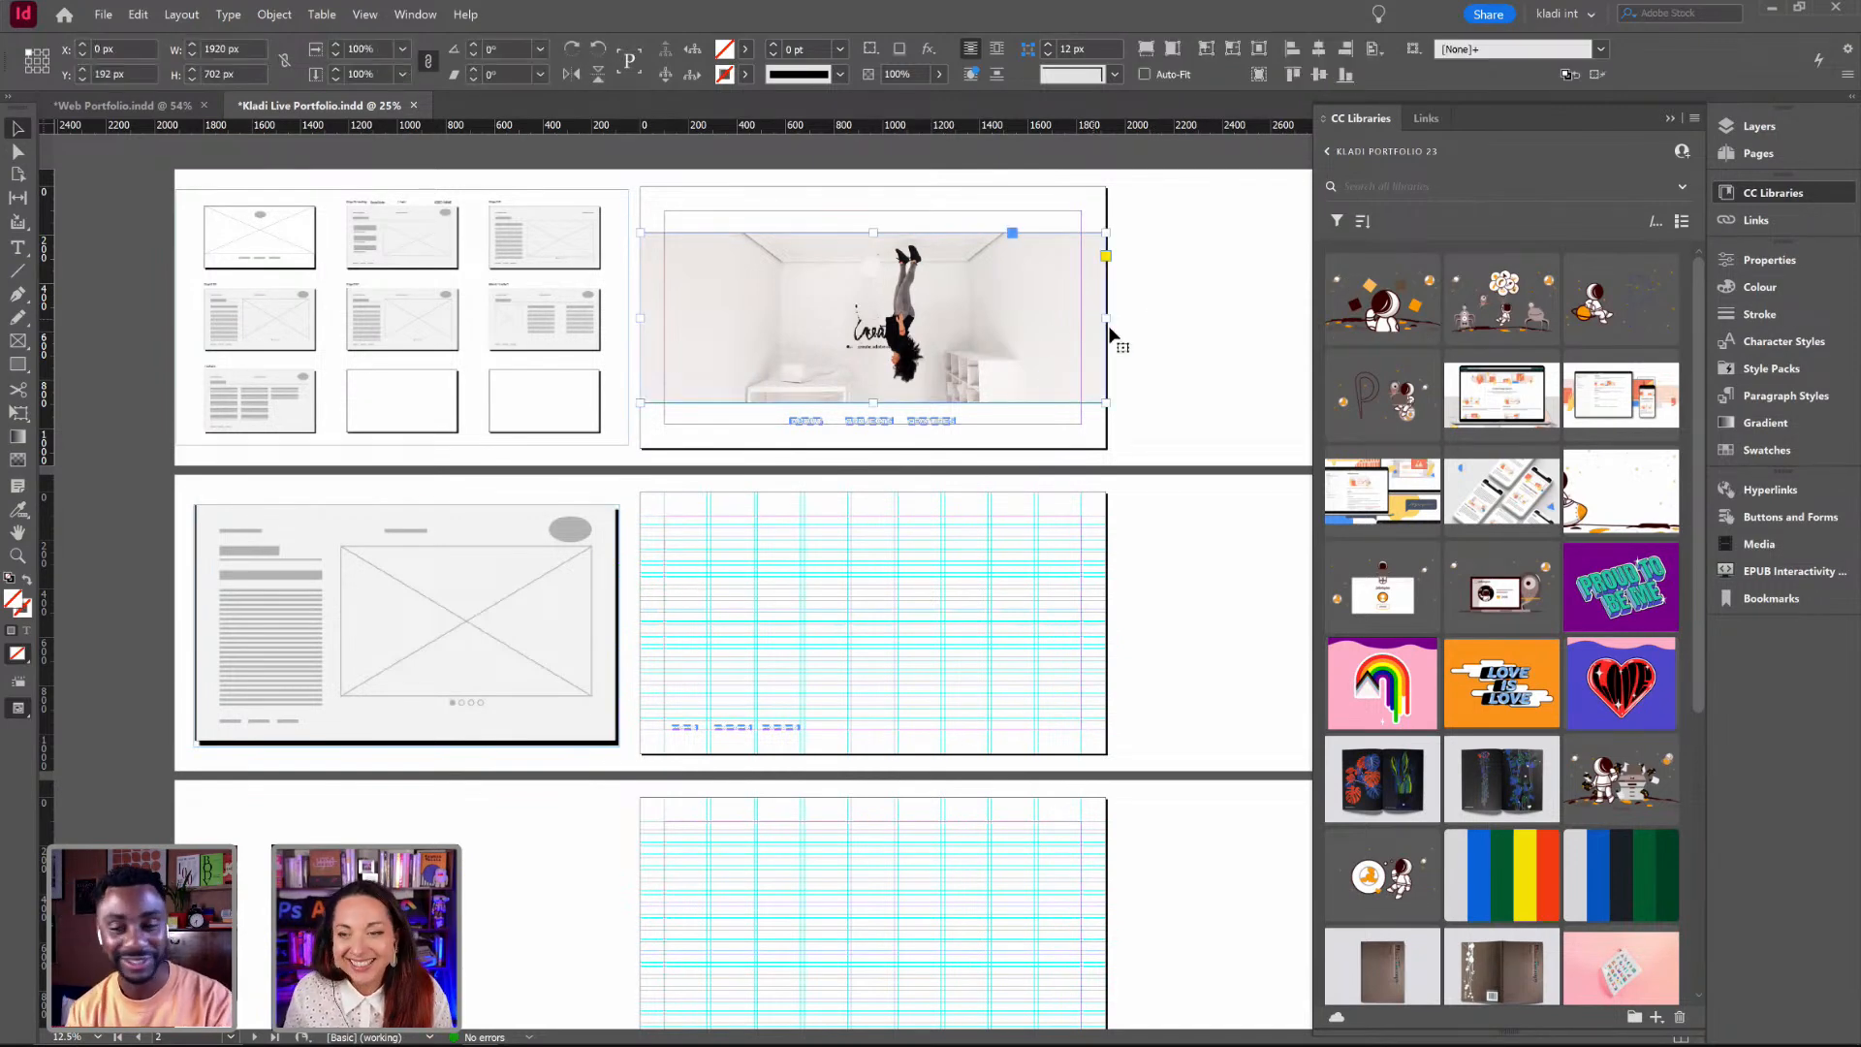
left_click_drag(1106, 318, 1113, 318)
left_click_drag(637, 330, 628, 329)
left_click(1175, 372)
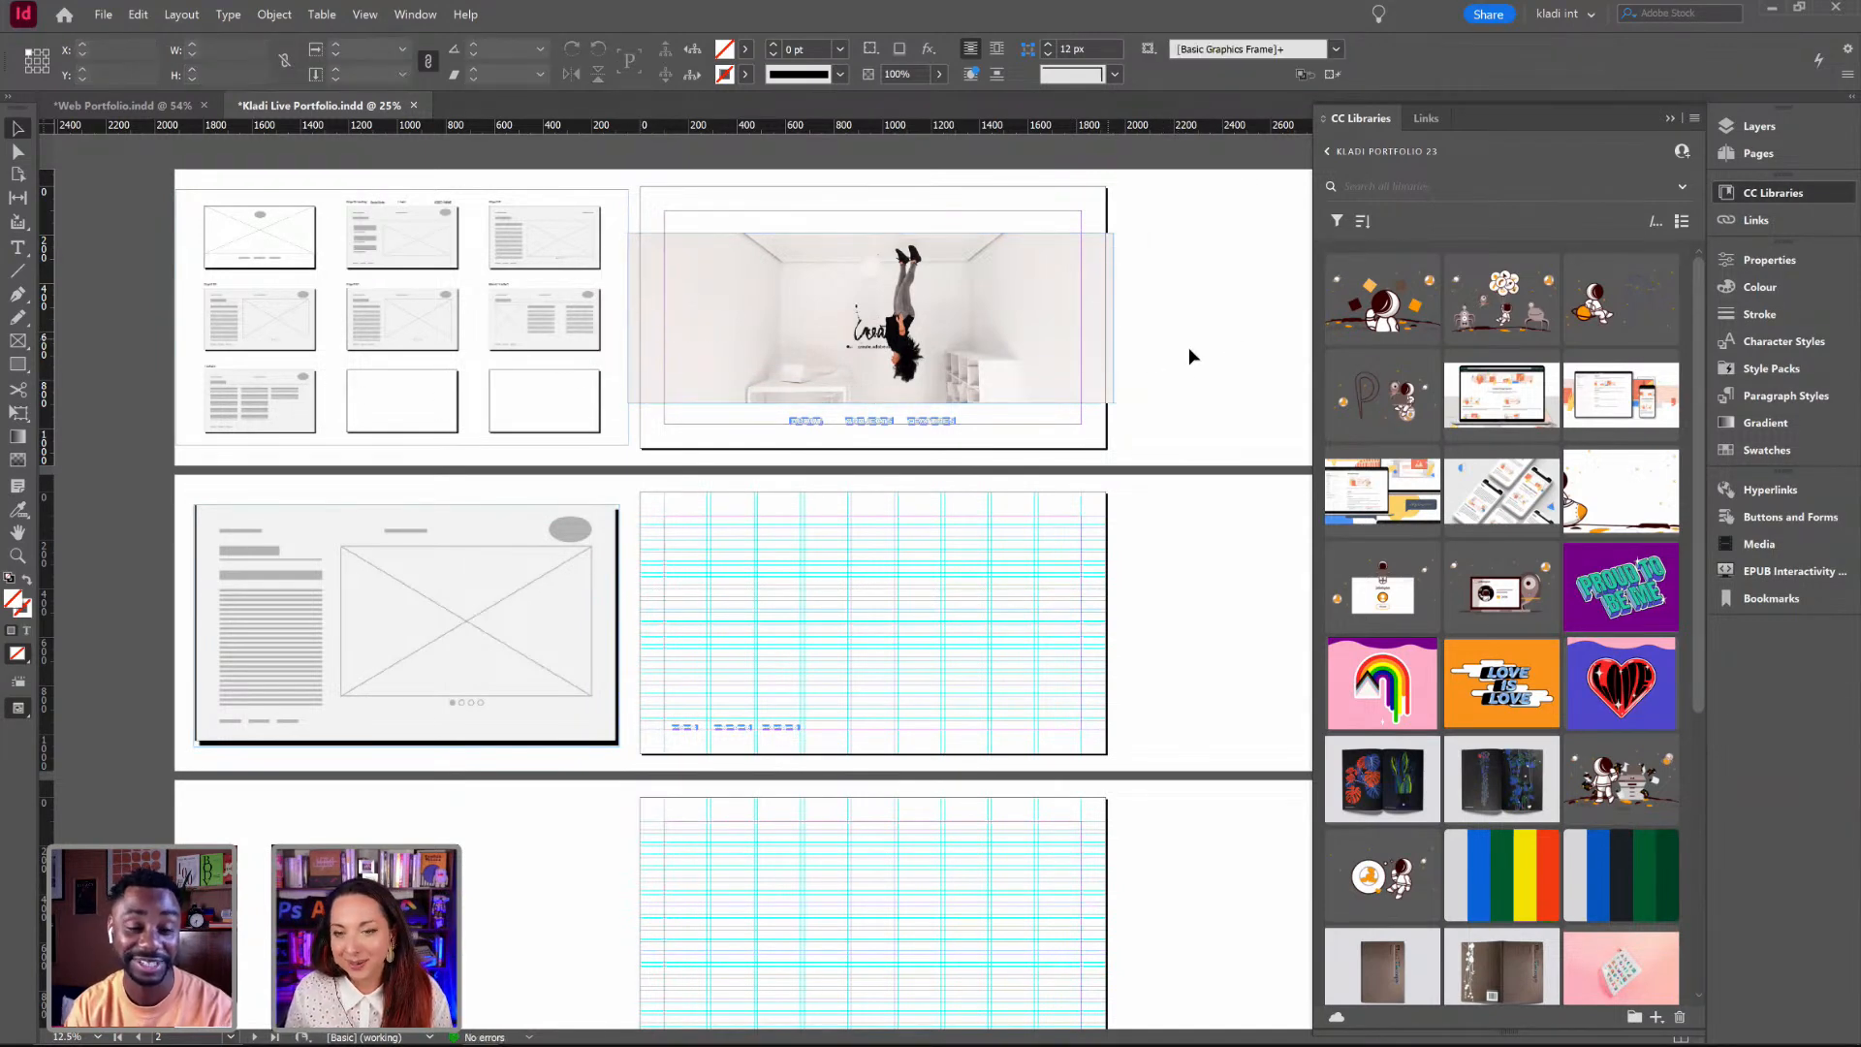
key("w")
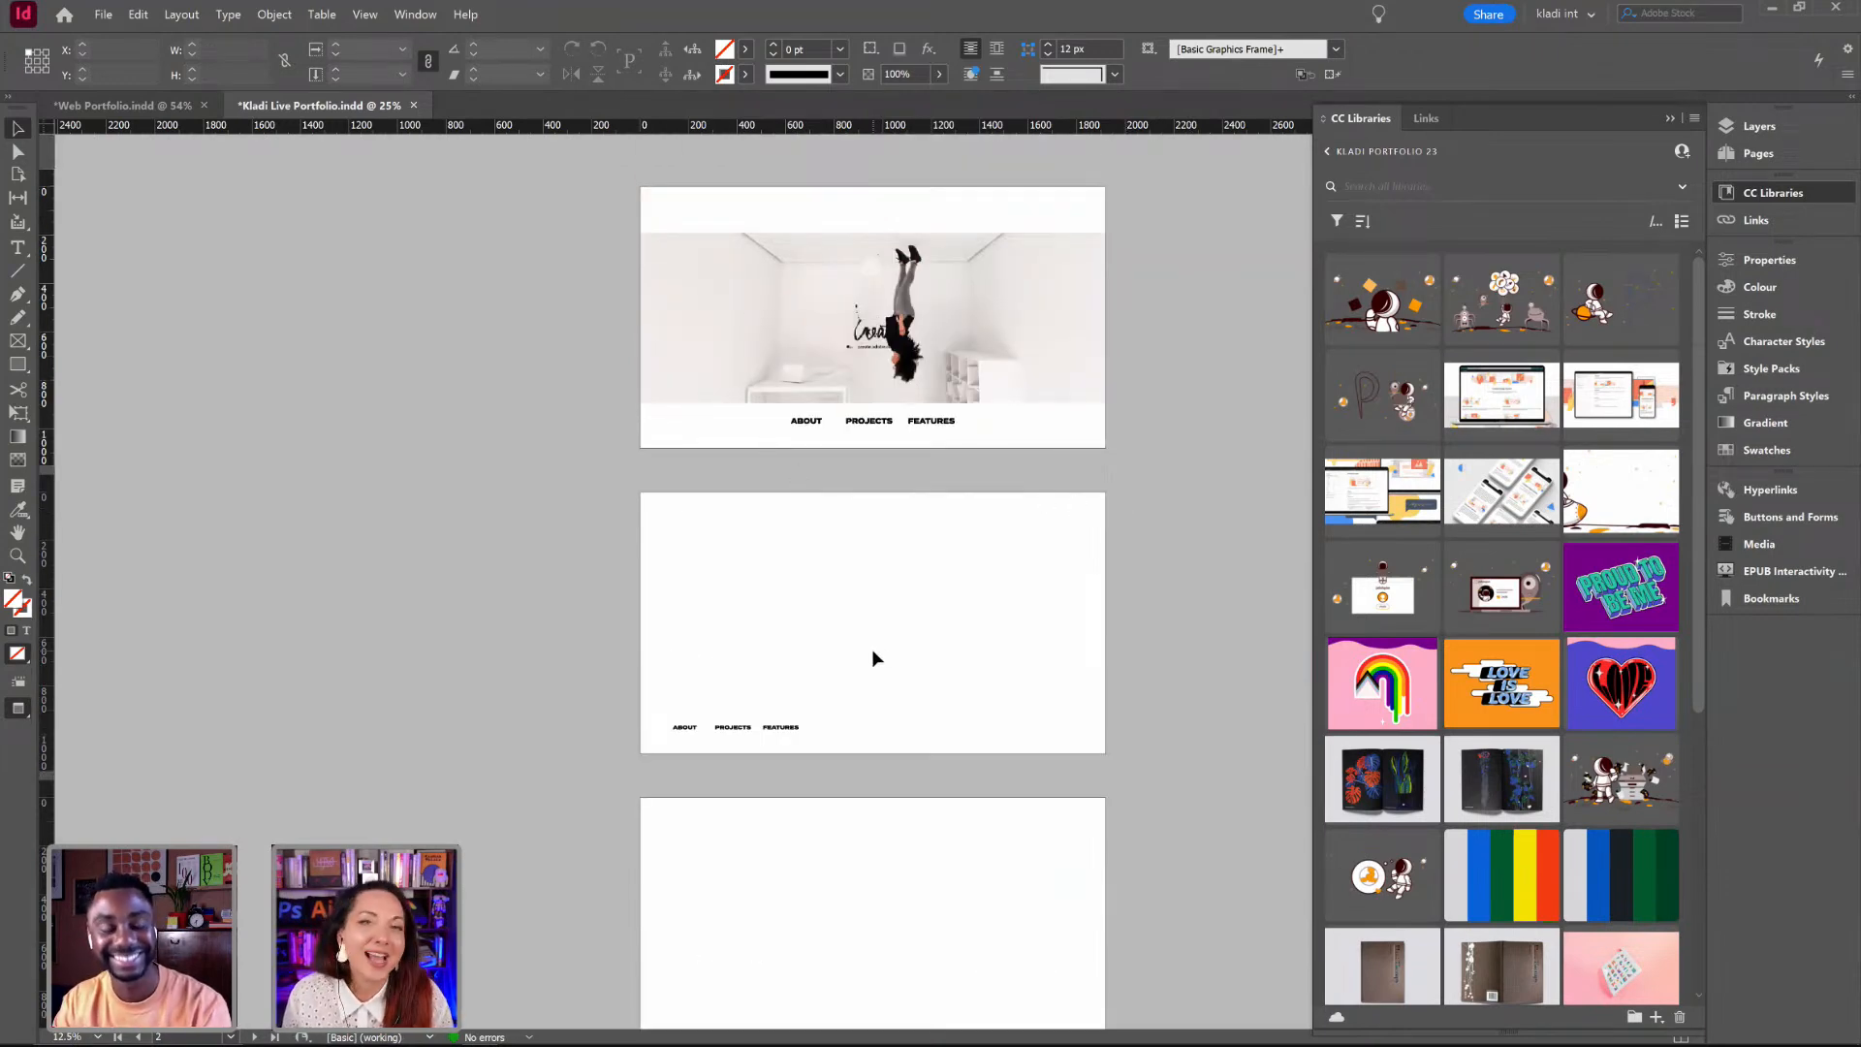
key("w")
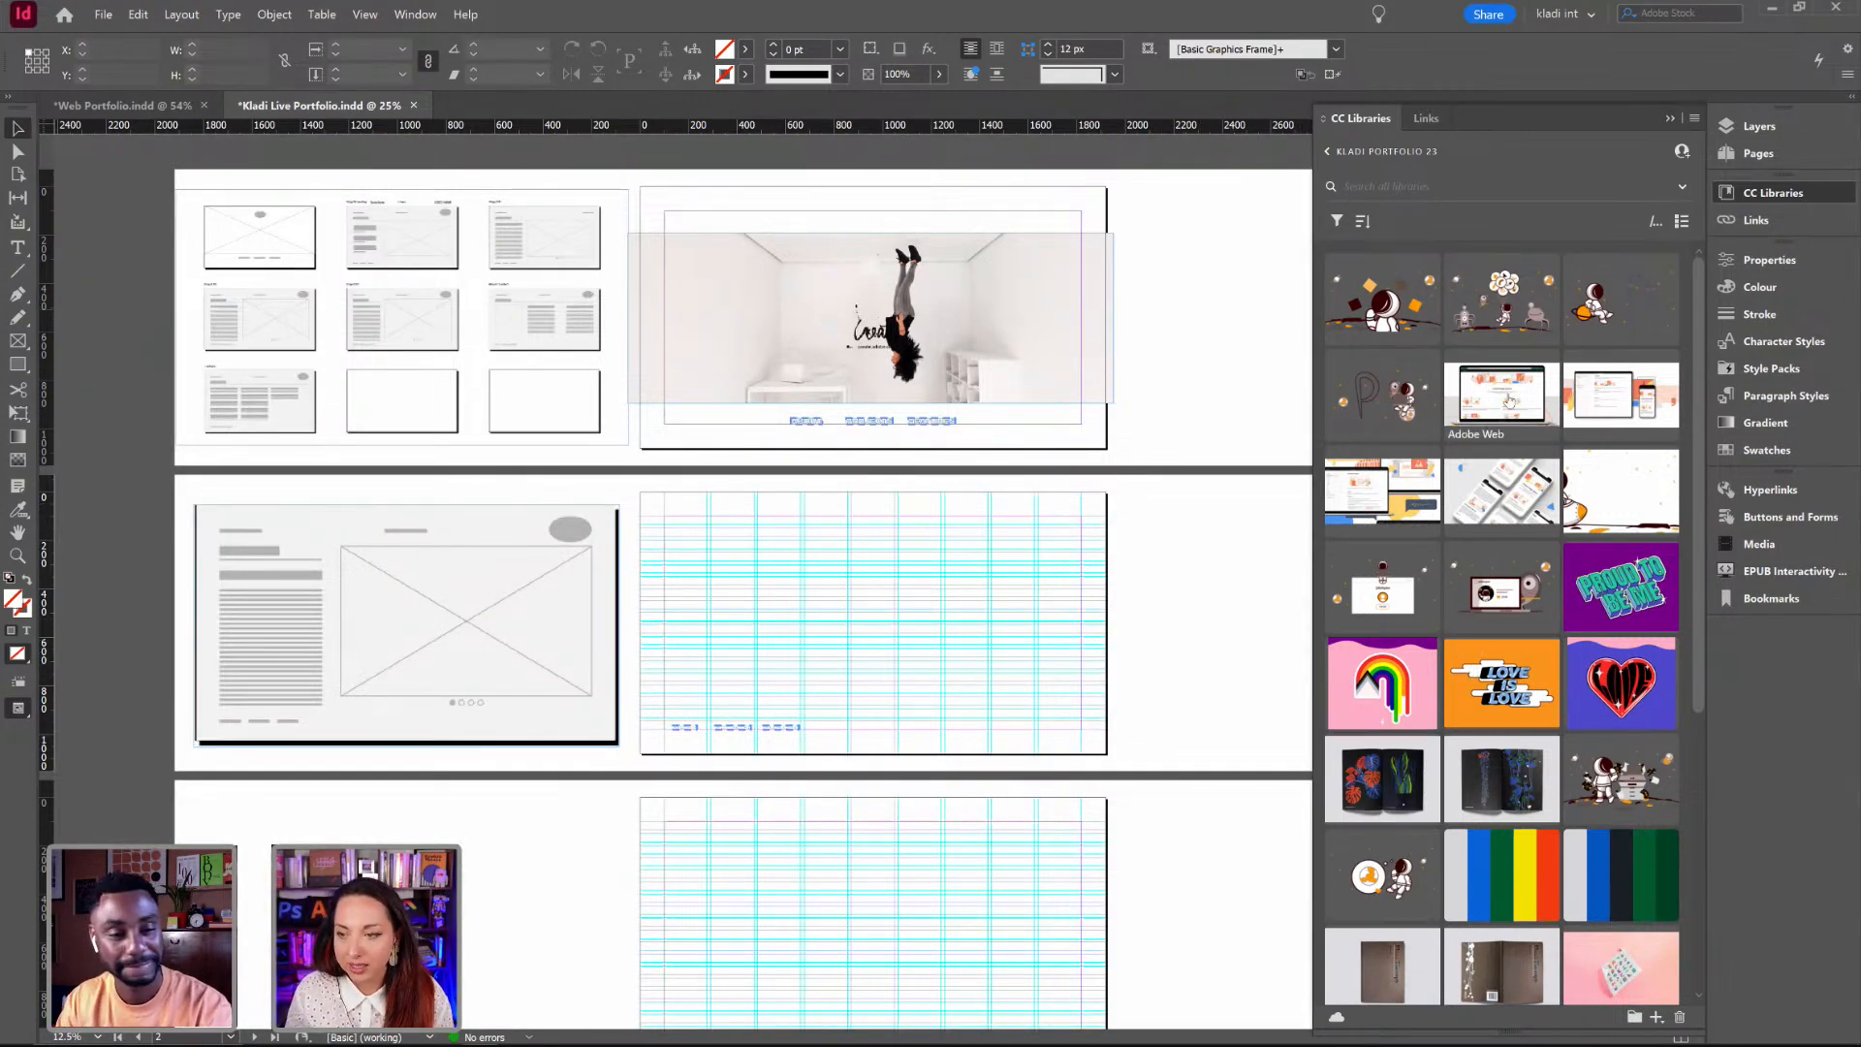
Step: Place IamKladiCover.png in the upper part of the first grid page at about 1112 px wide and undo the placement
mouse_move(772, 1035)
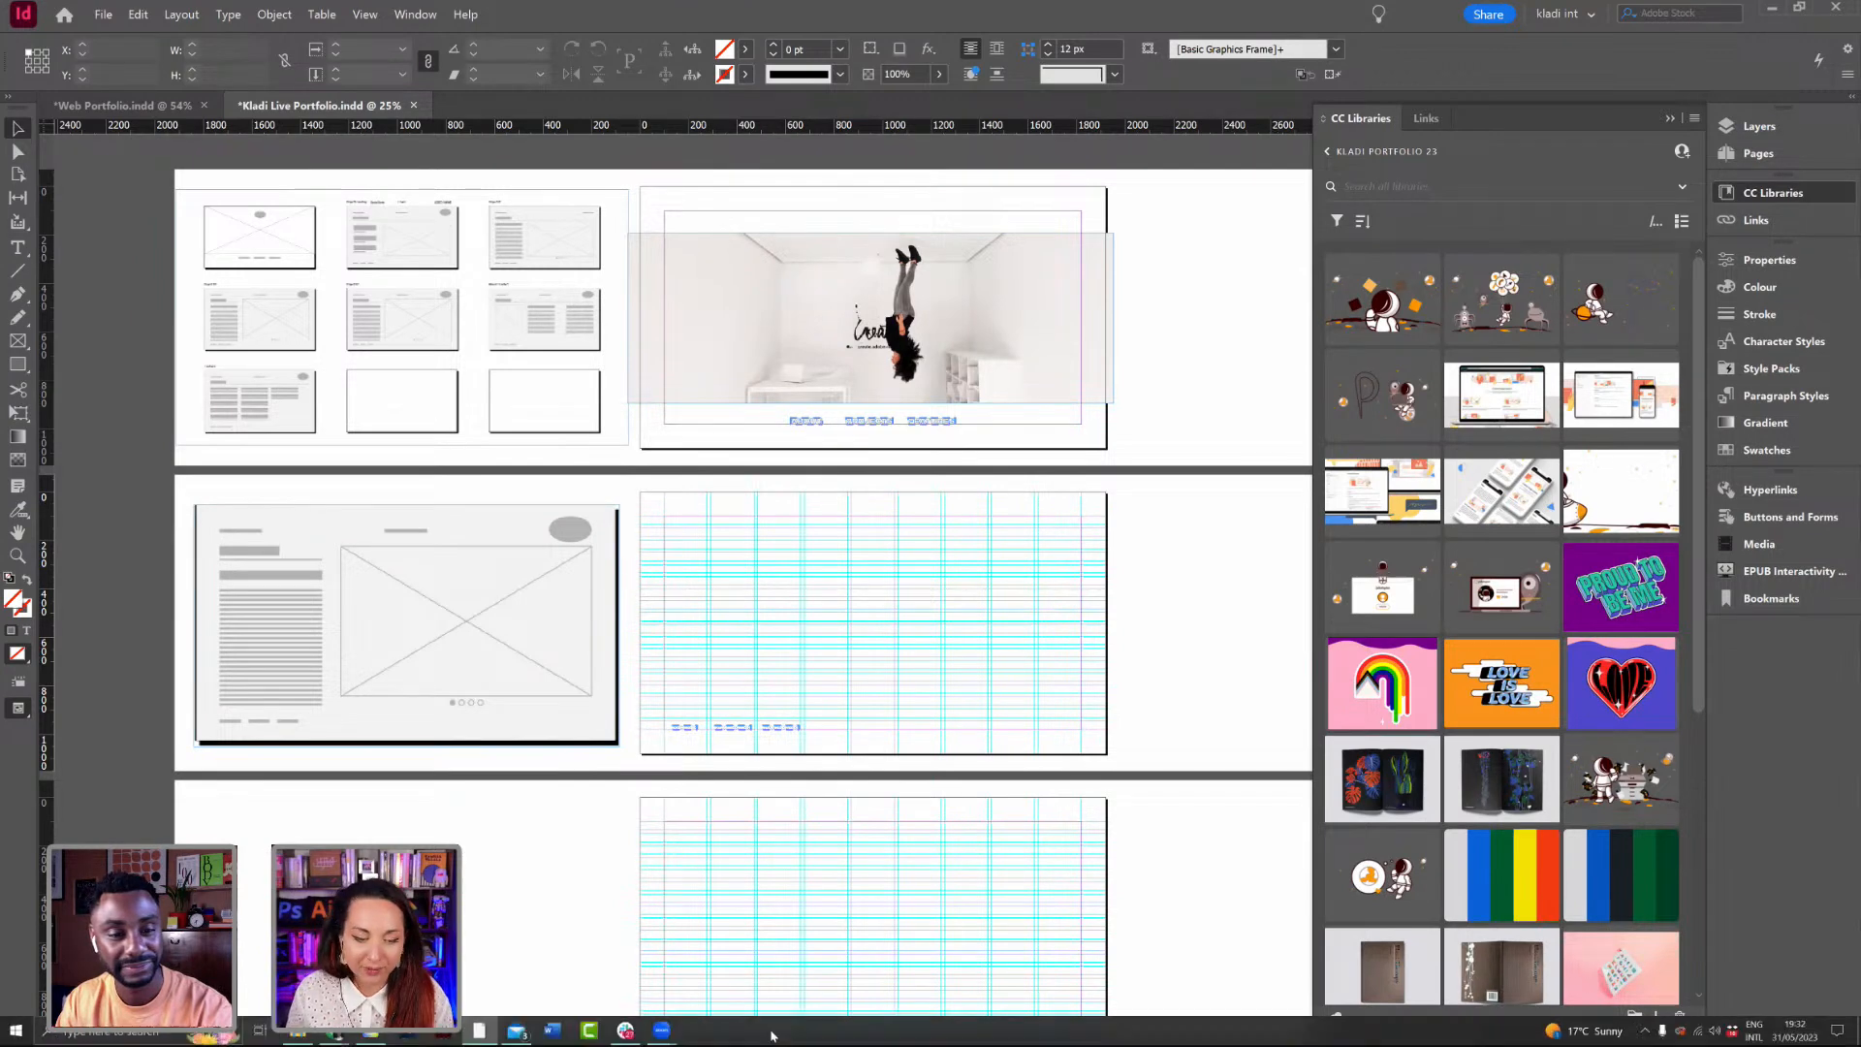
left_click(298, 1033)
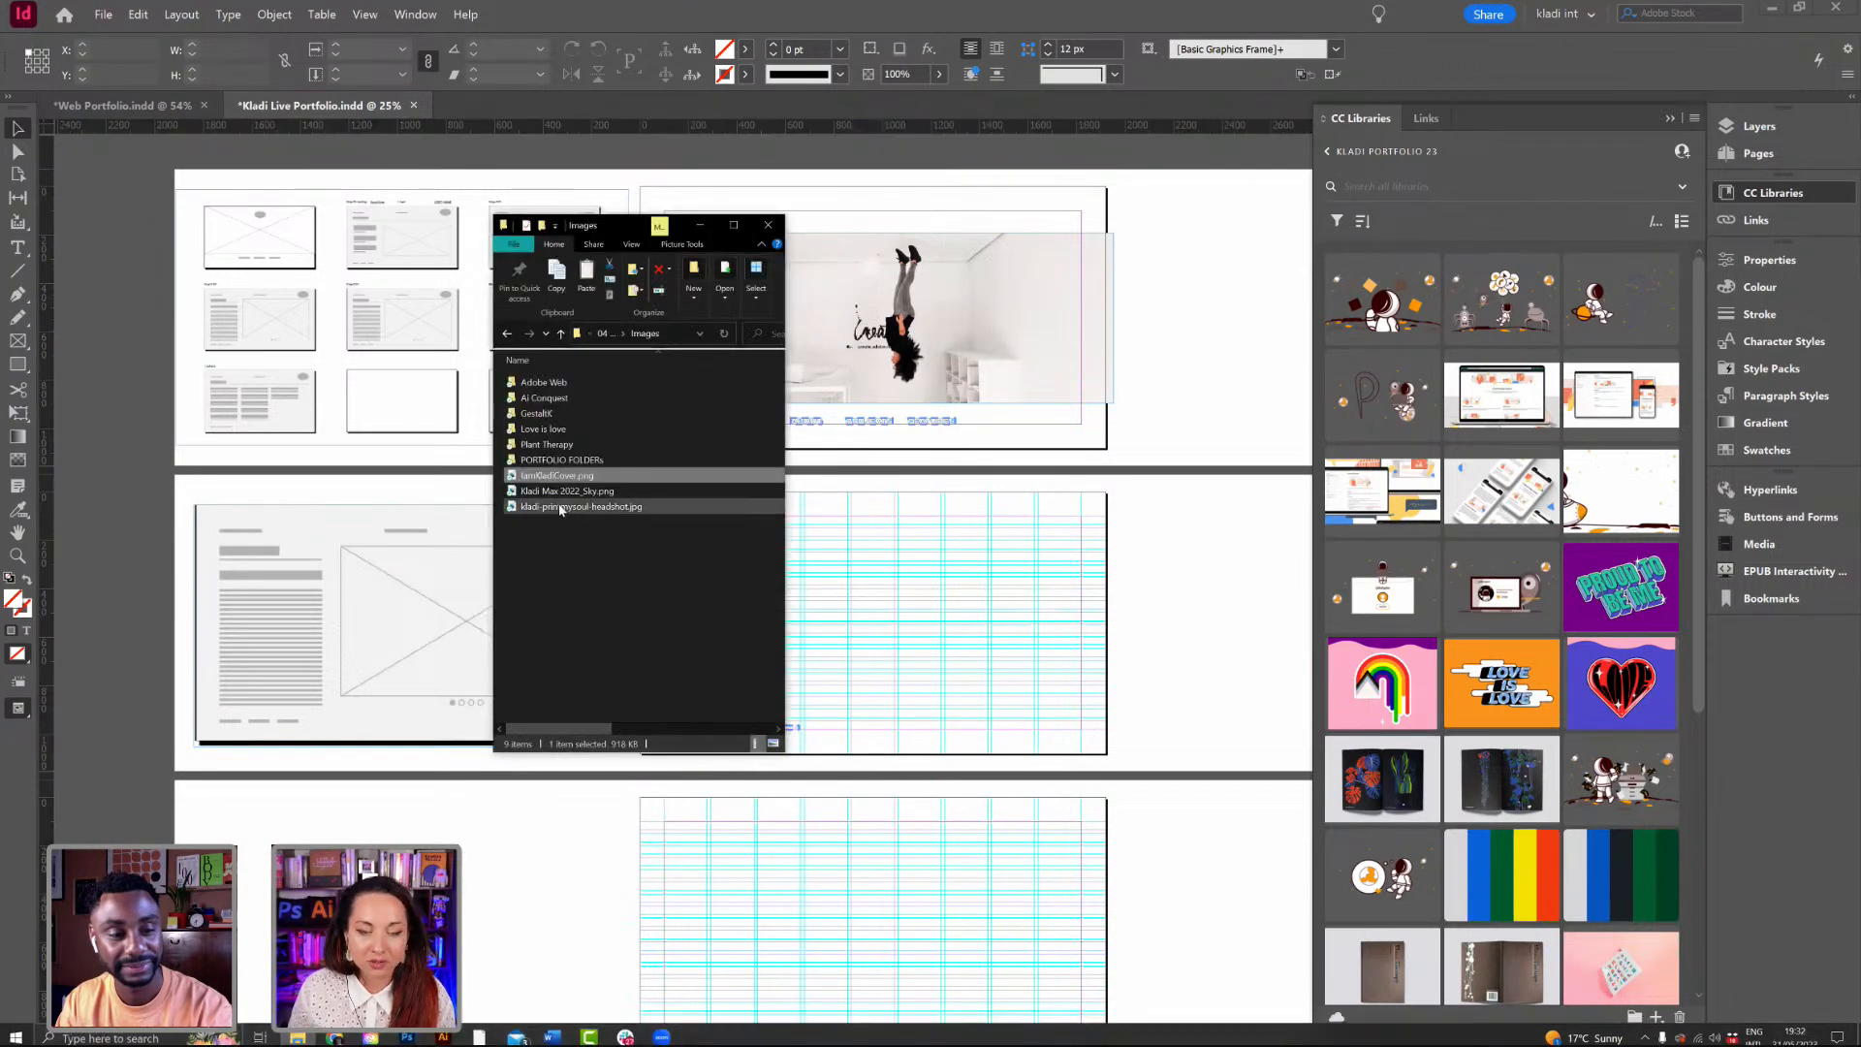
left_click_drag(518, 484, 821, 497)
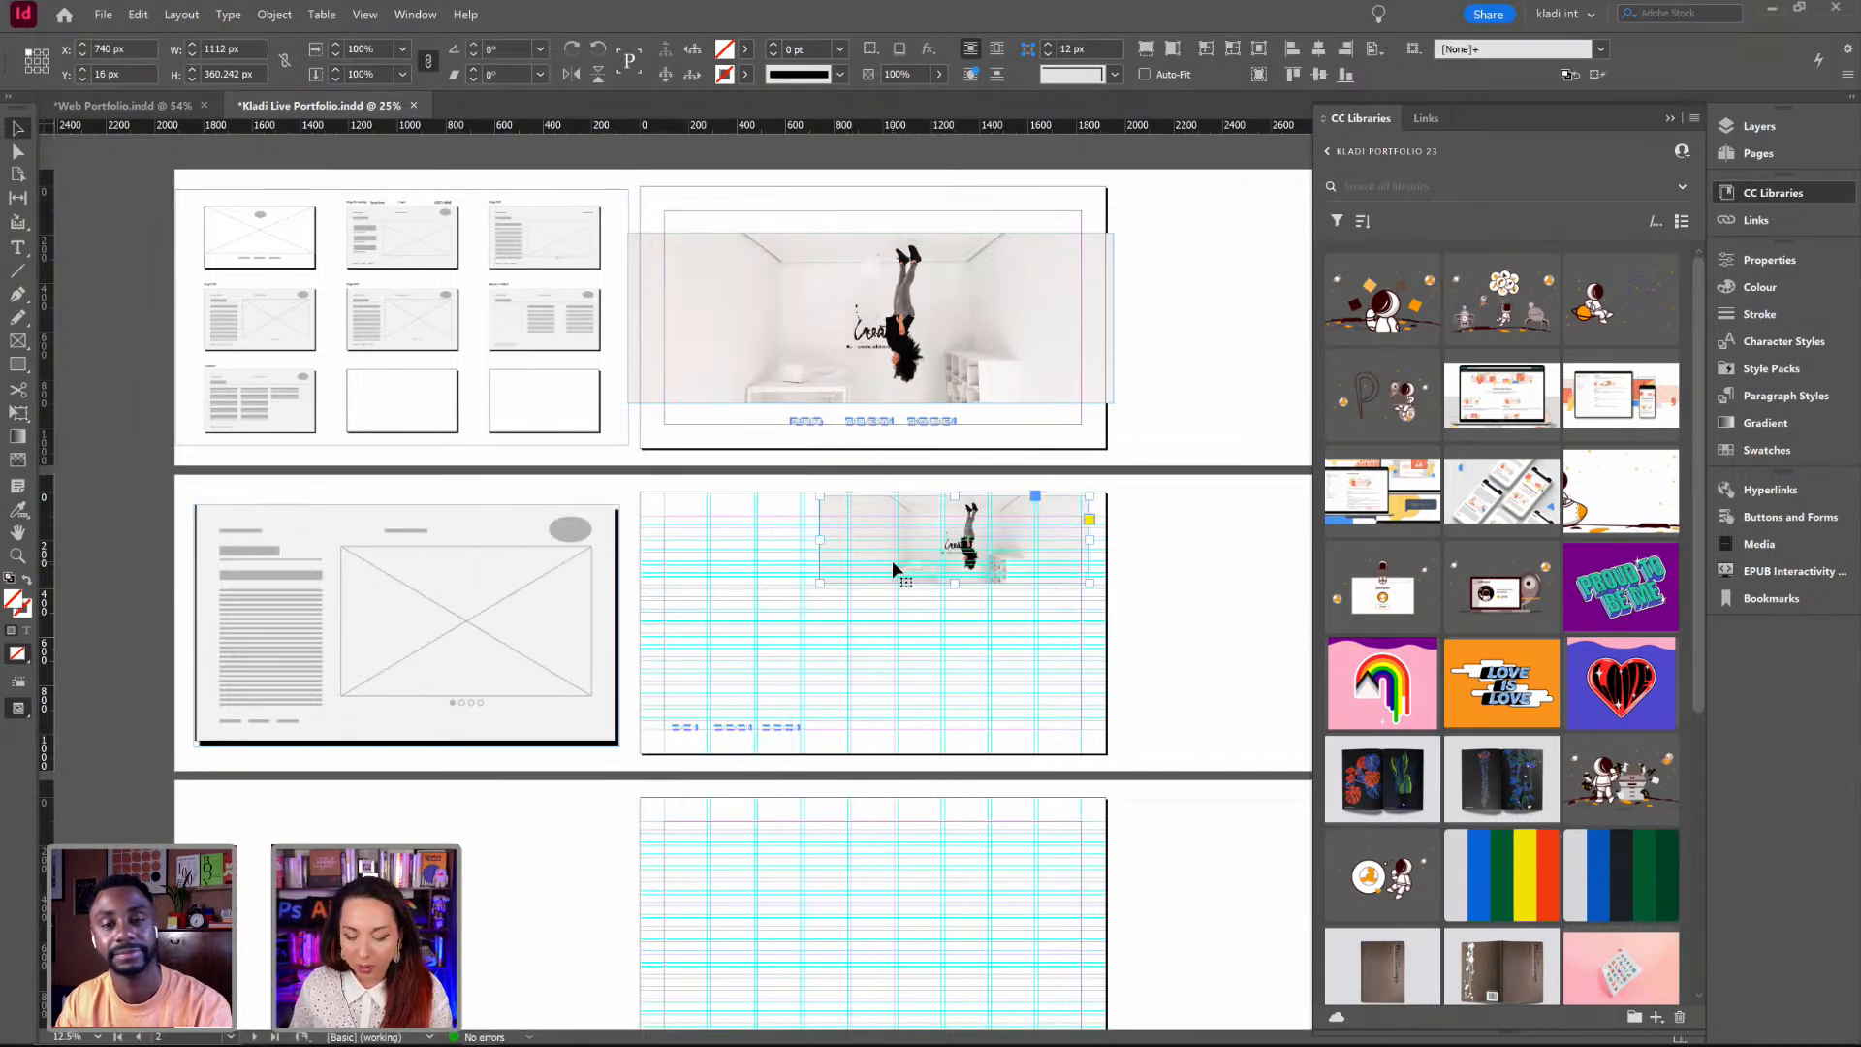
key("ctrl+z")
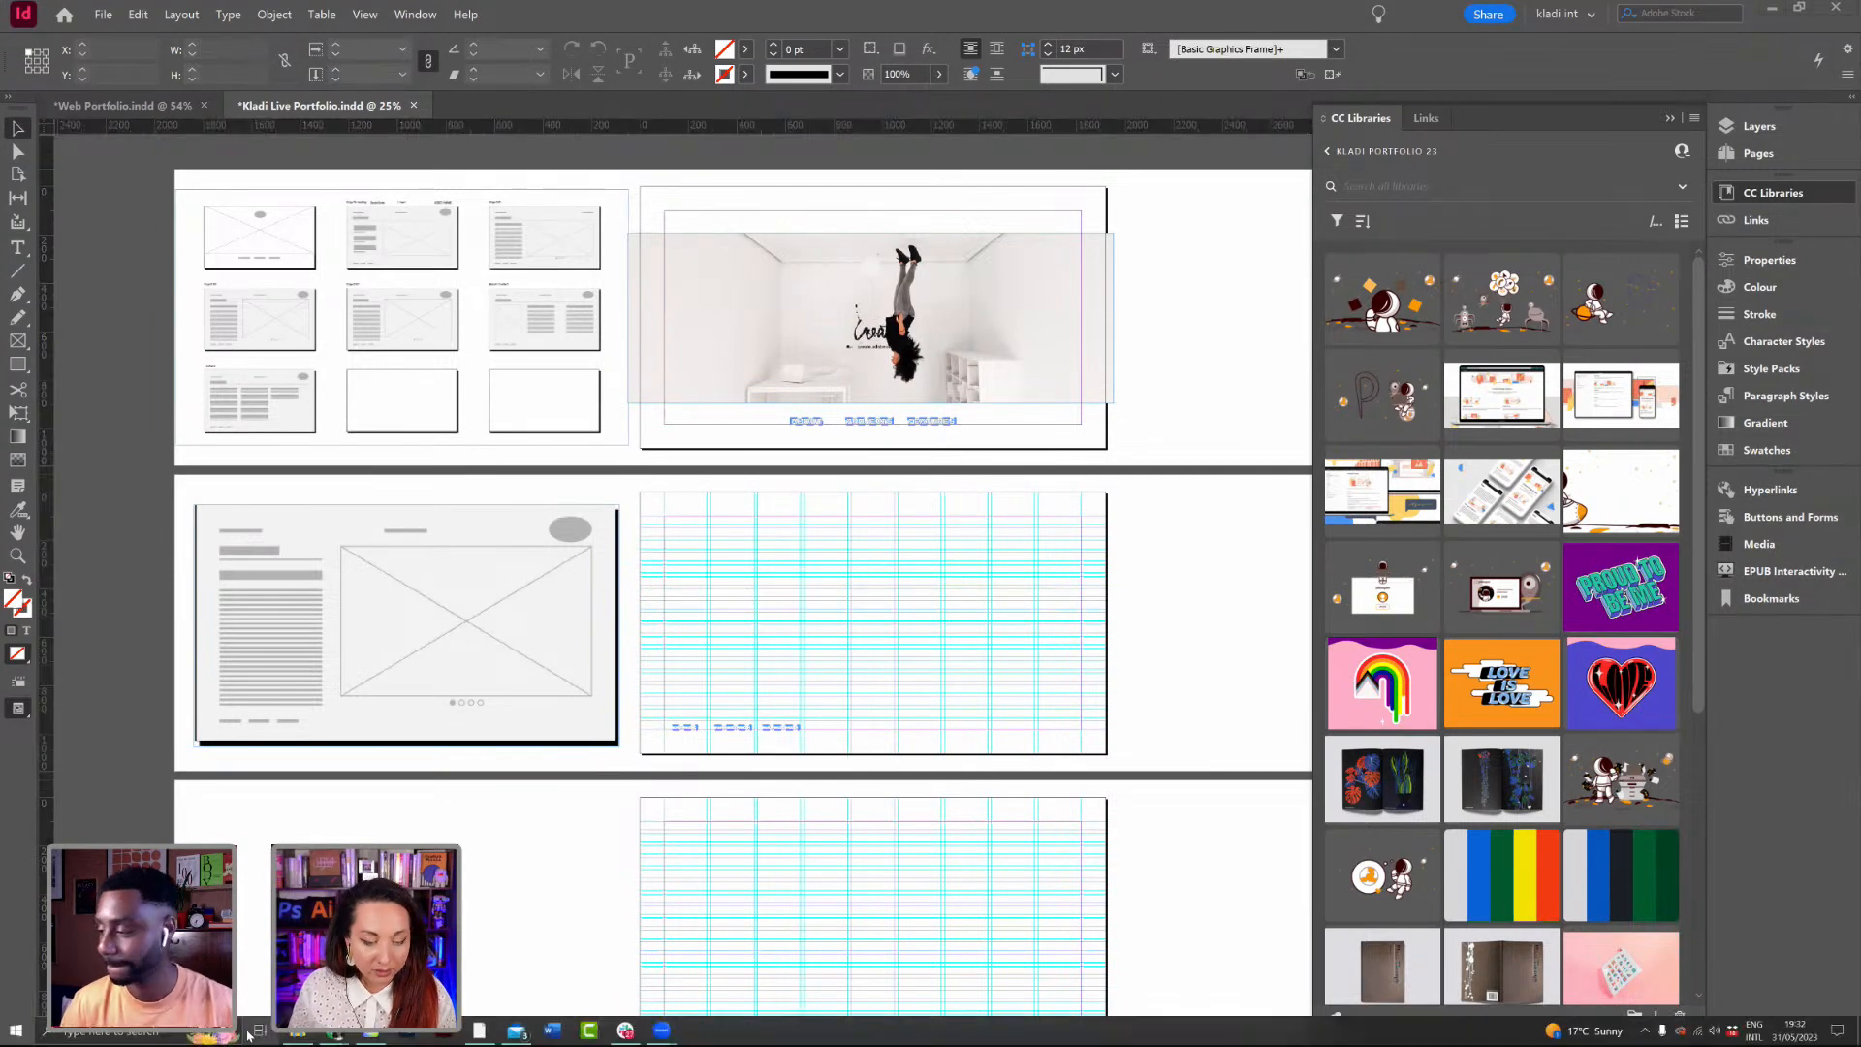
Step: Place IamKladiCover.png on the first grid page again at about 922 px wide and delete it
key("super")
left_click(588, 1030)
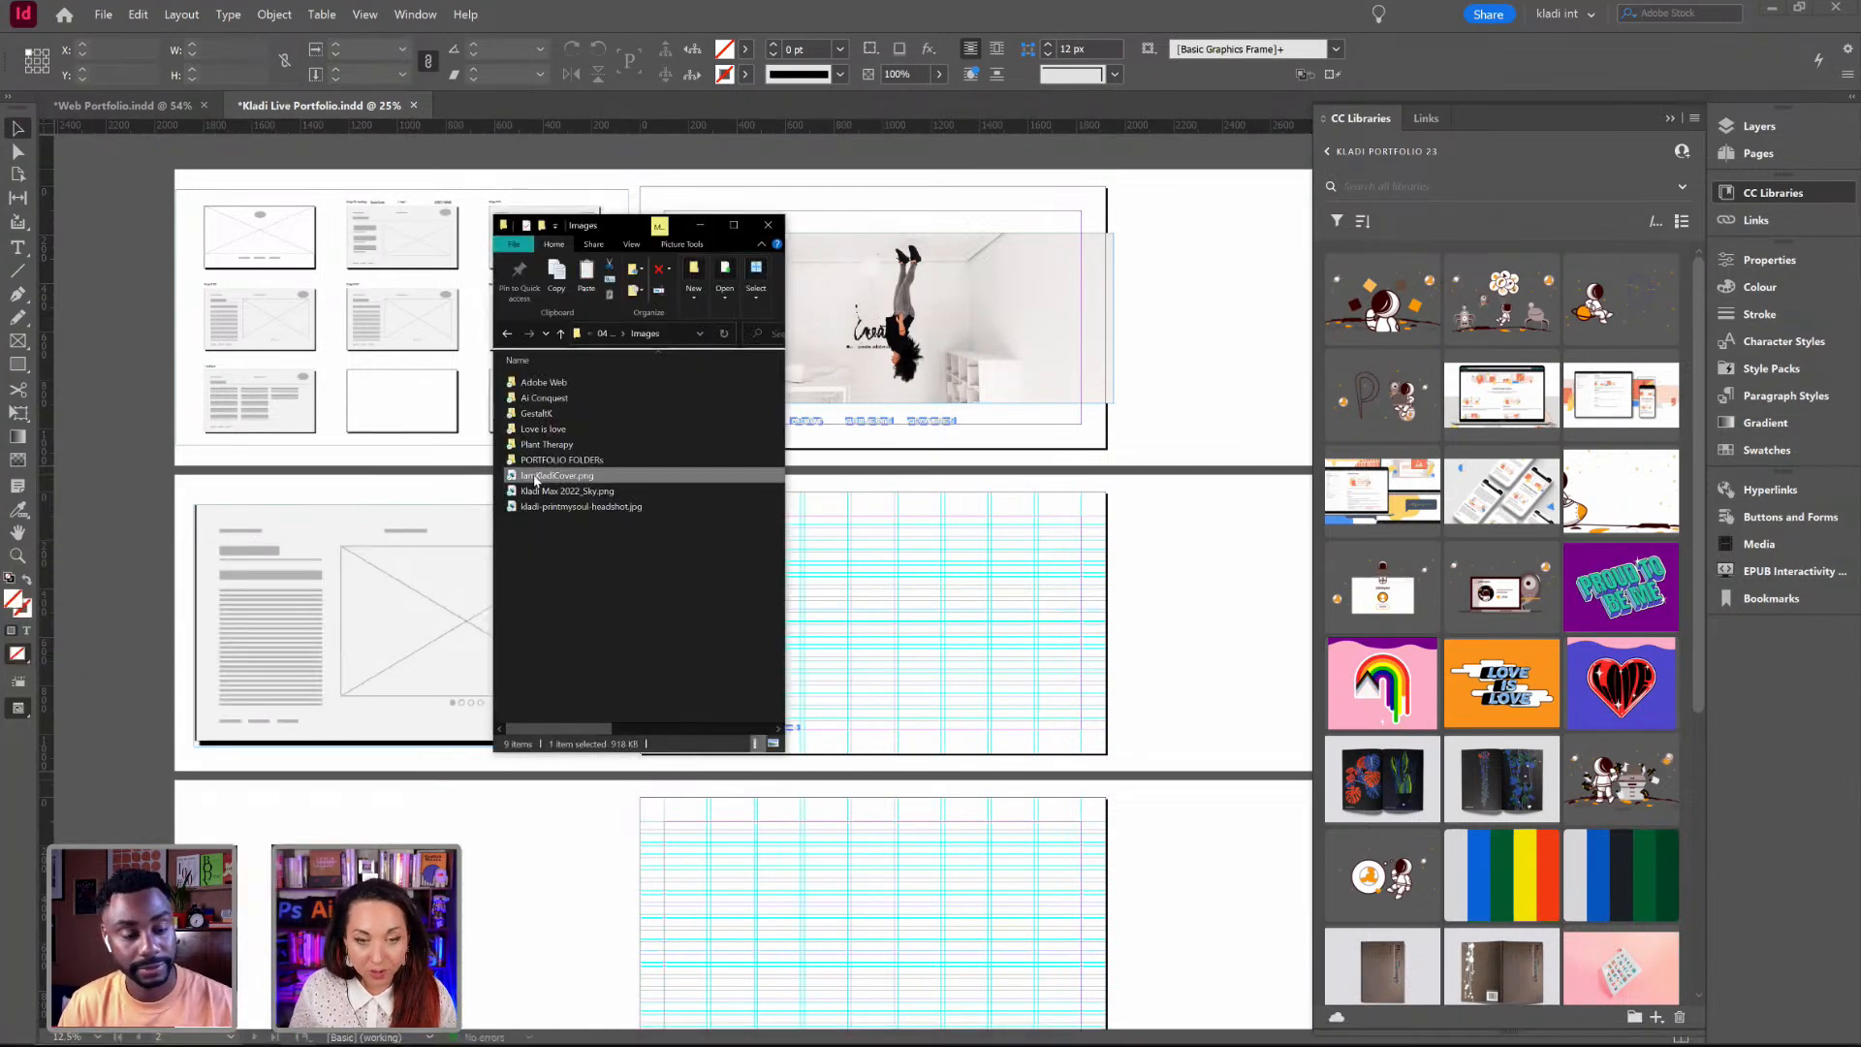
left_click_drag(542, 479, 849, 520)
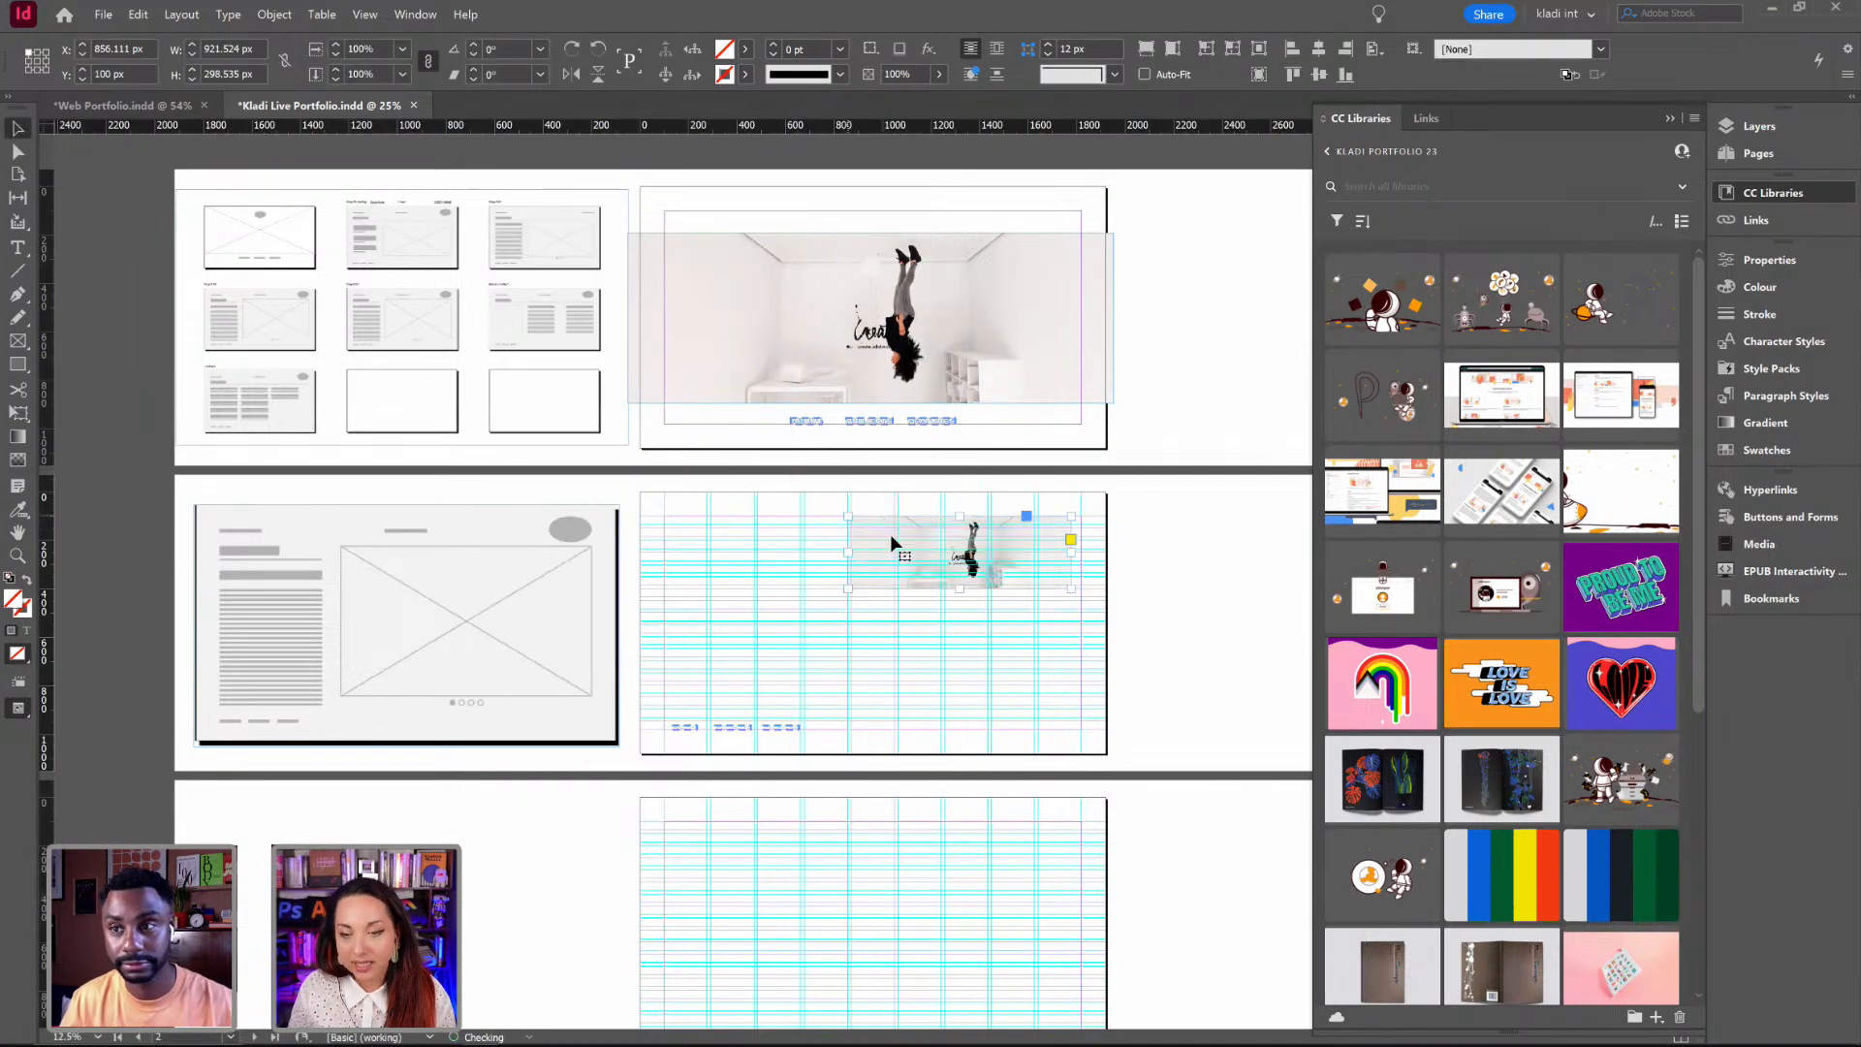
key("Delete")
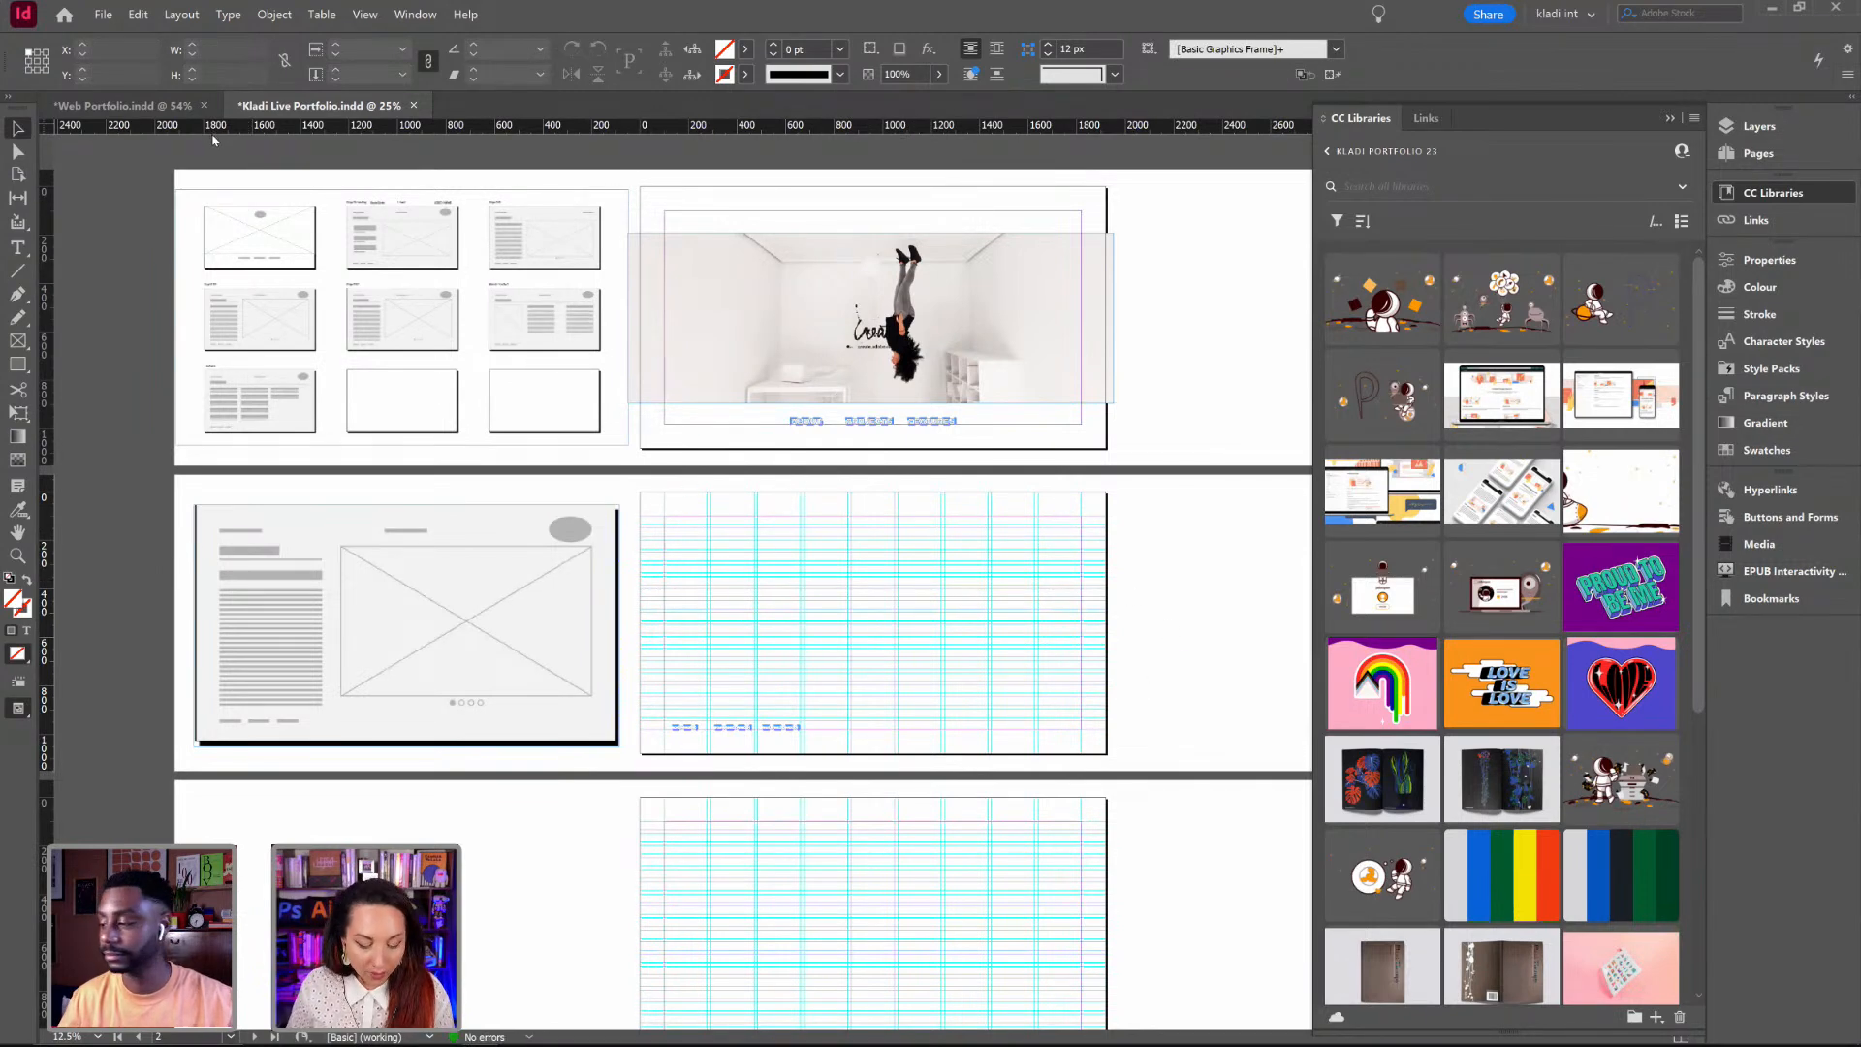
Step: Place c5.jpg from the Desktop's chicago folder on the first grid page, about 972 px wide and 1296 px tall, and preview the layout
key("ctrl+d")
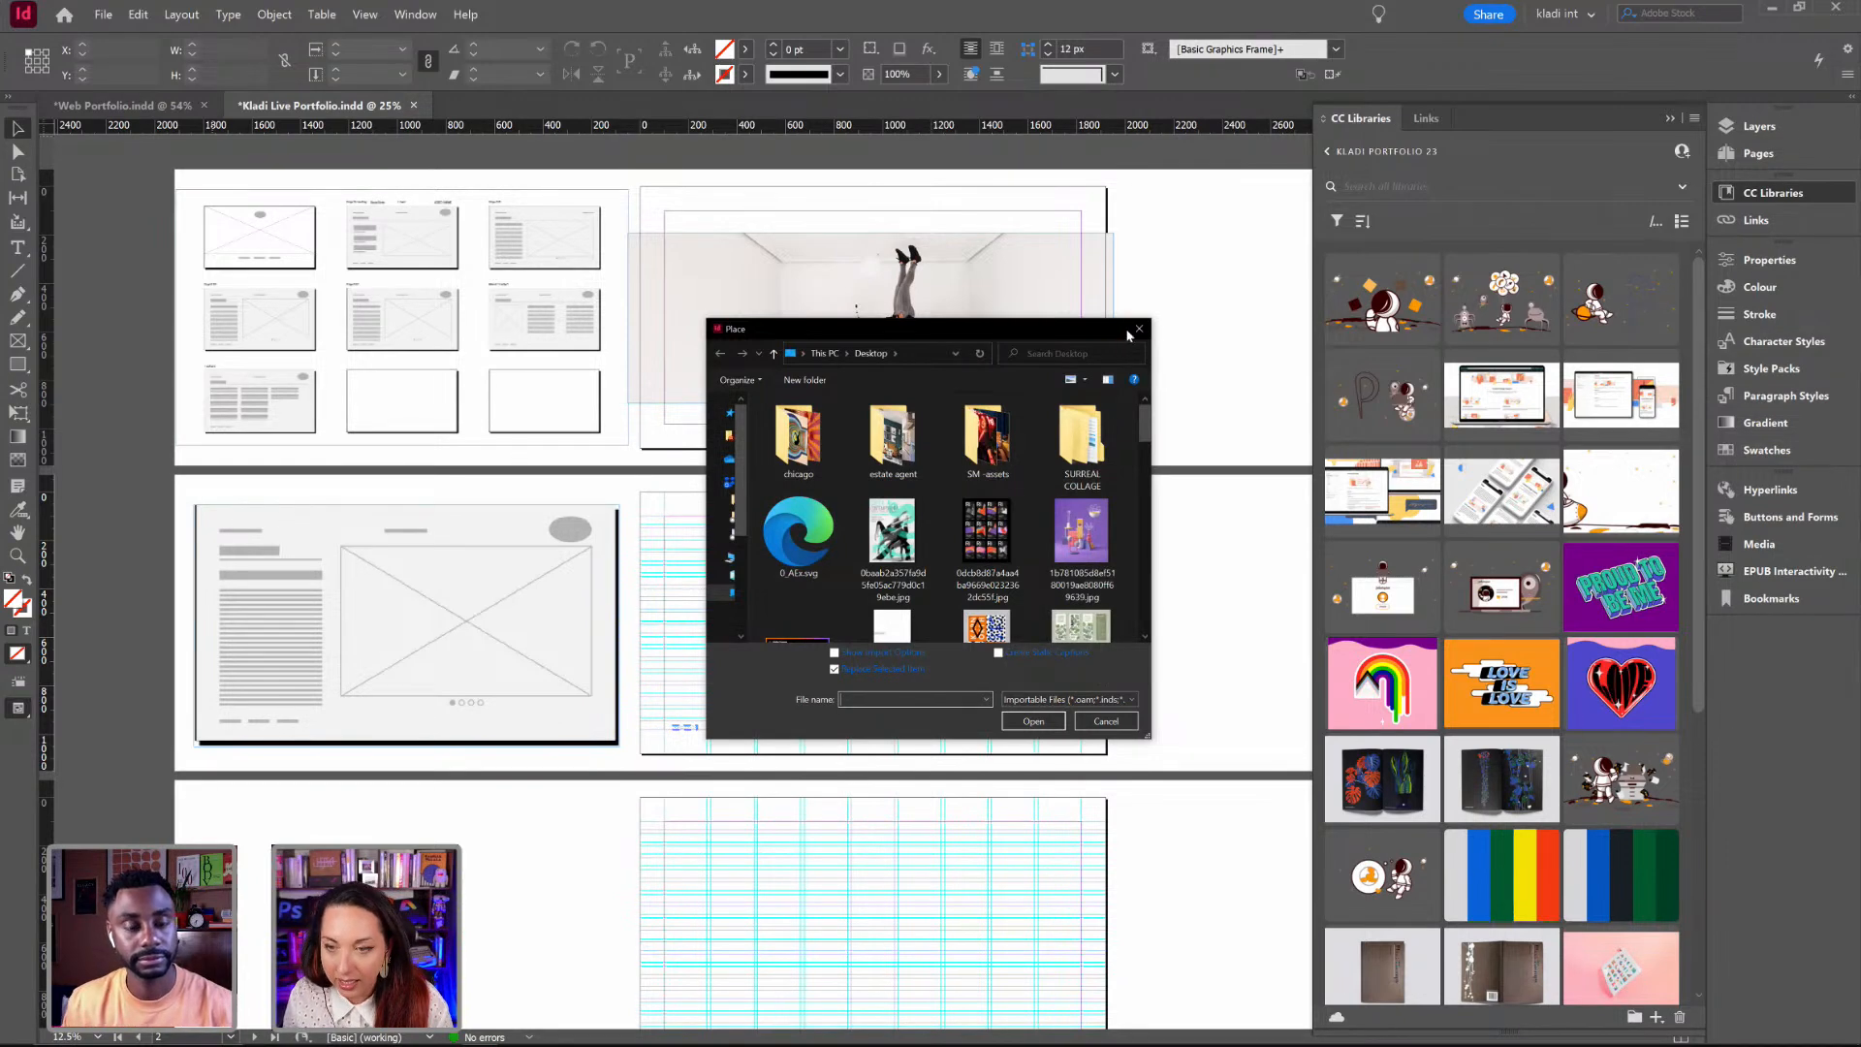
left_click(1081, 538)
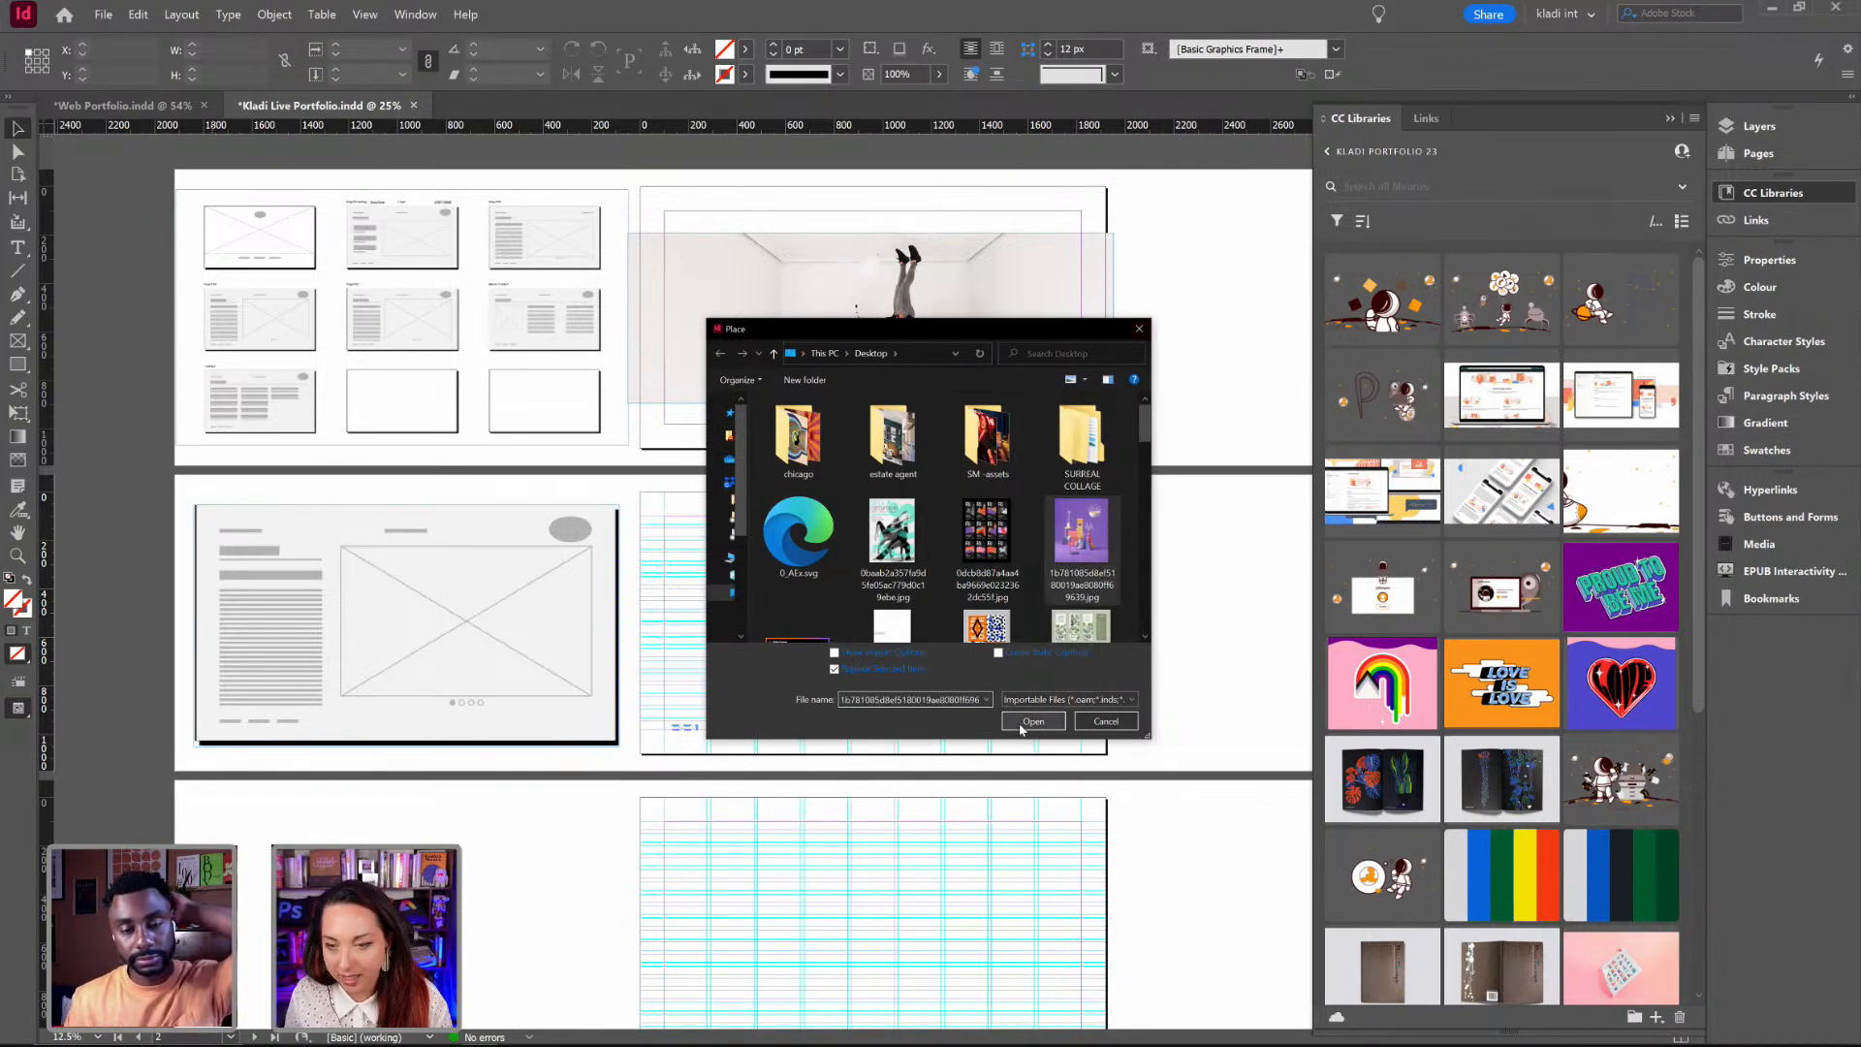
double_click(806, 447)
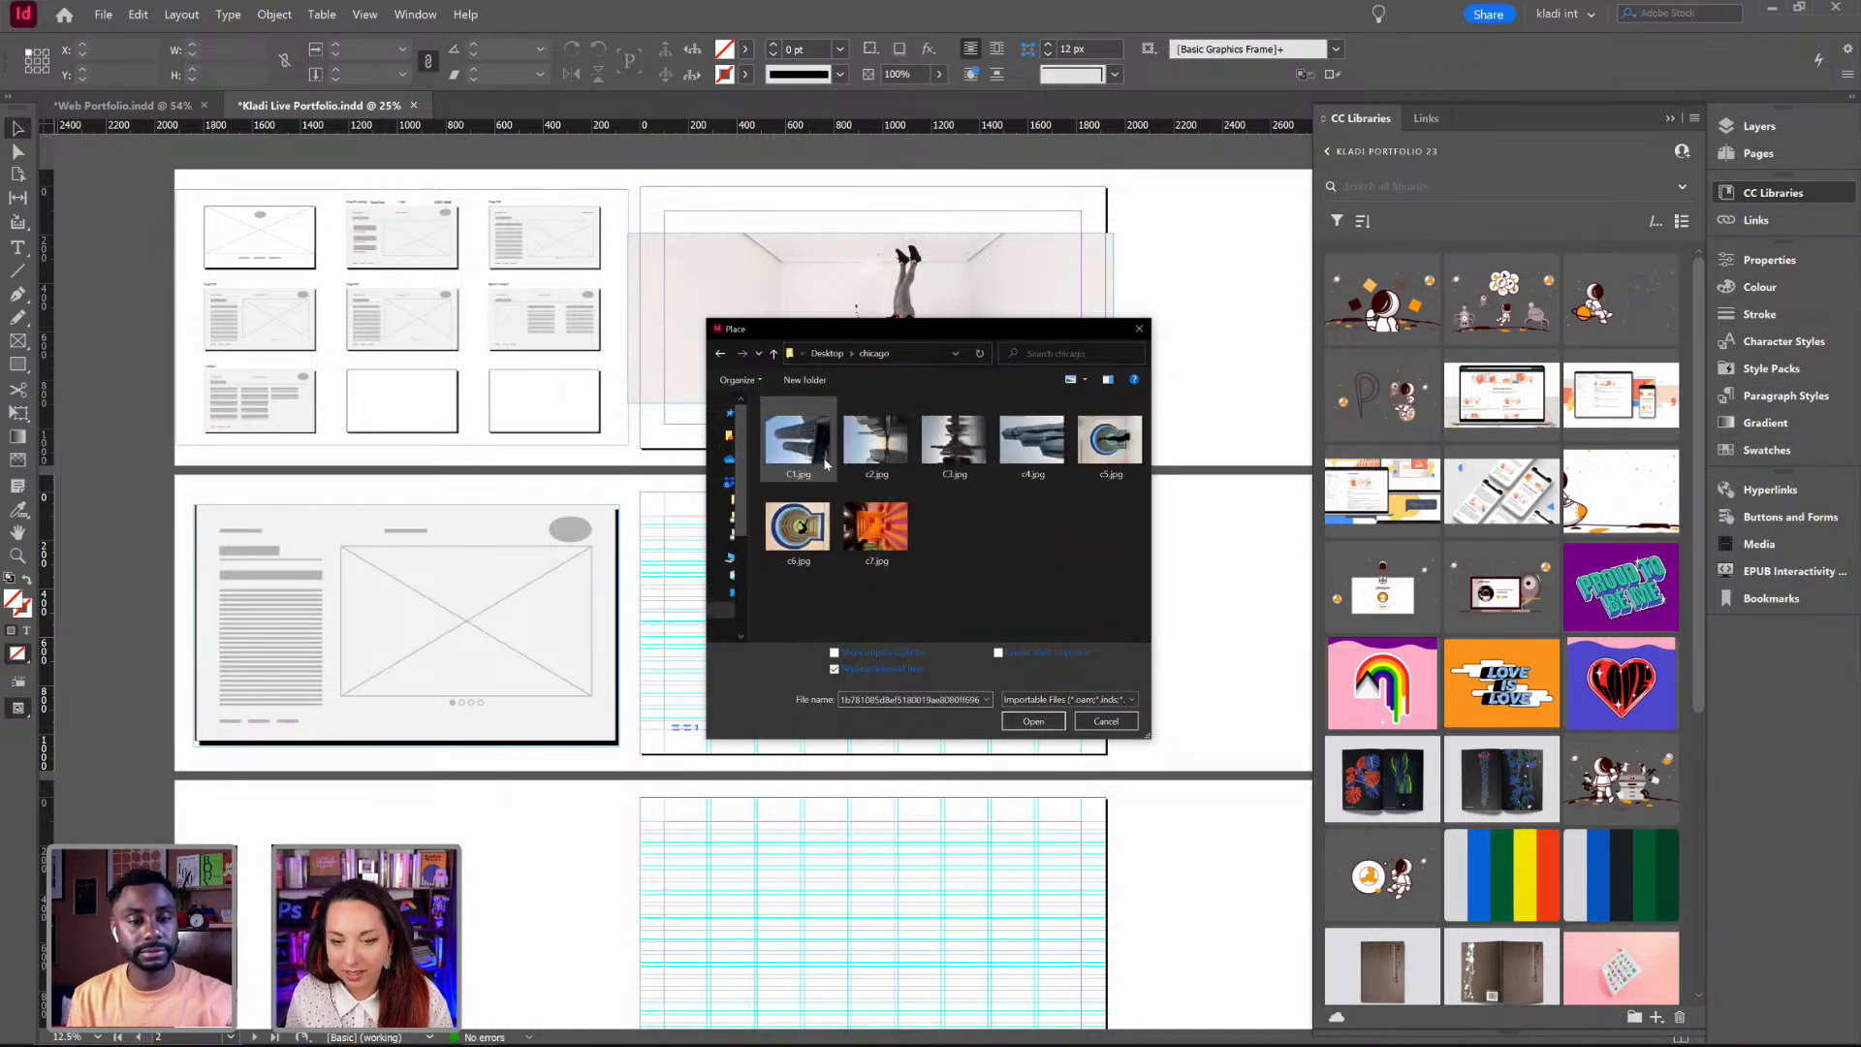
left_click(1110, 441)
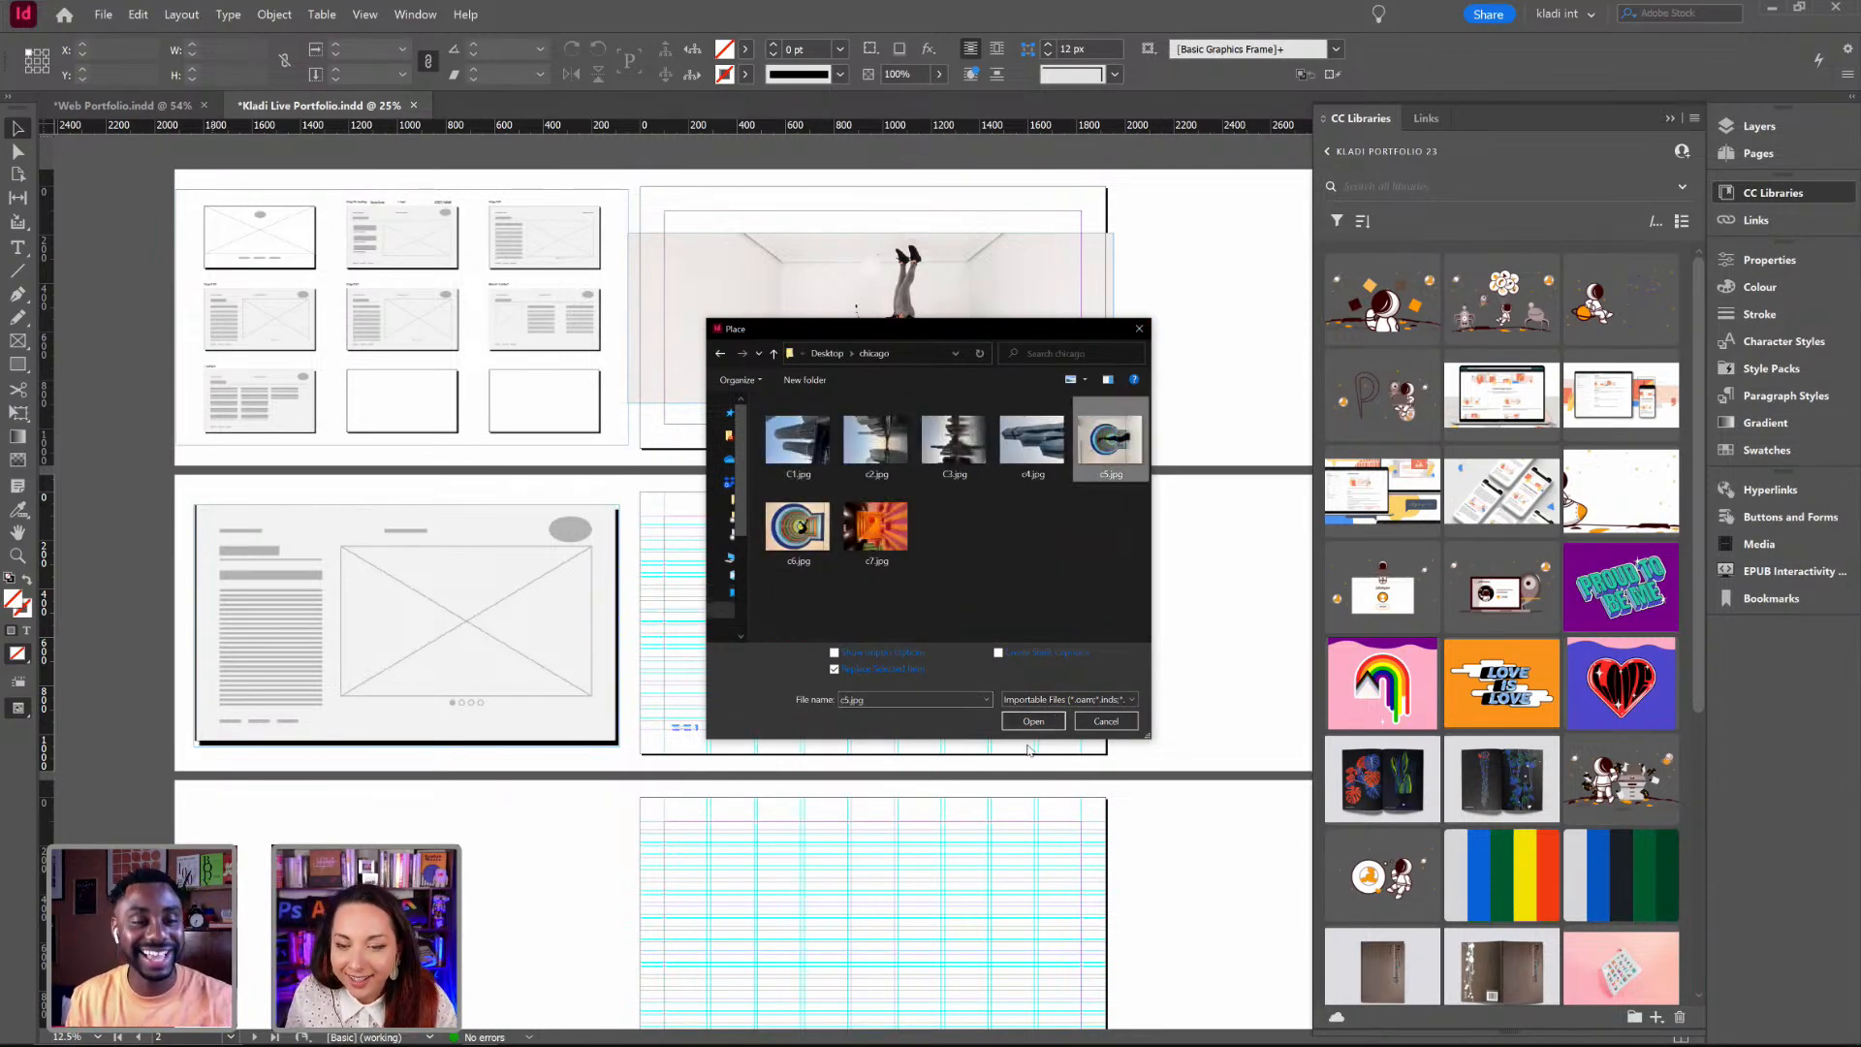
left_click(1033, 721)
left_click(793, 523)
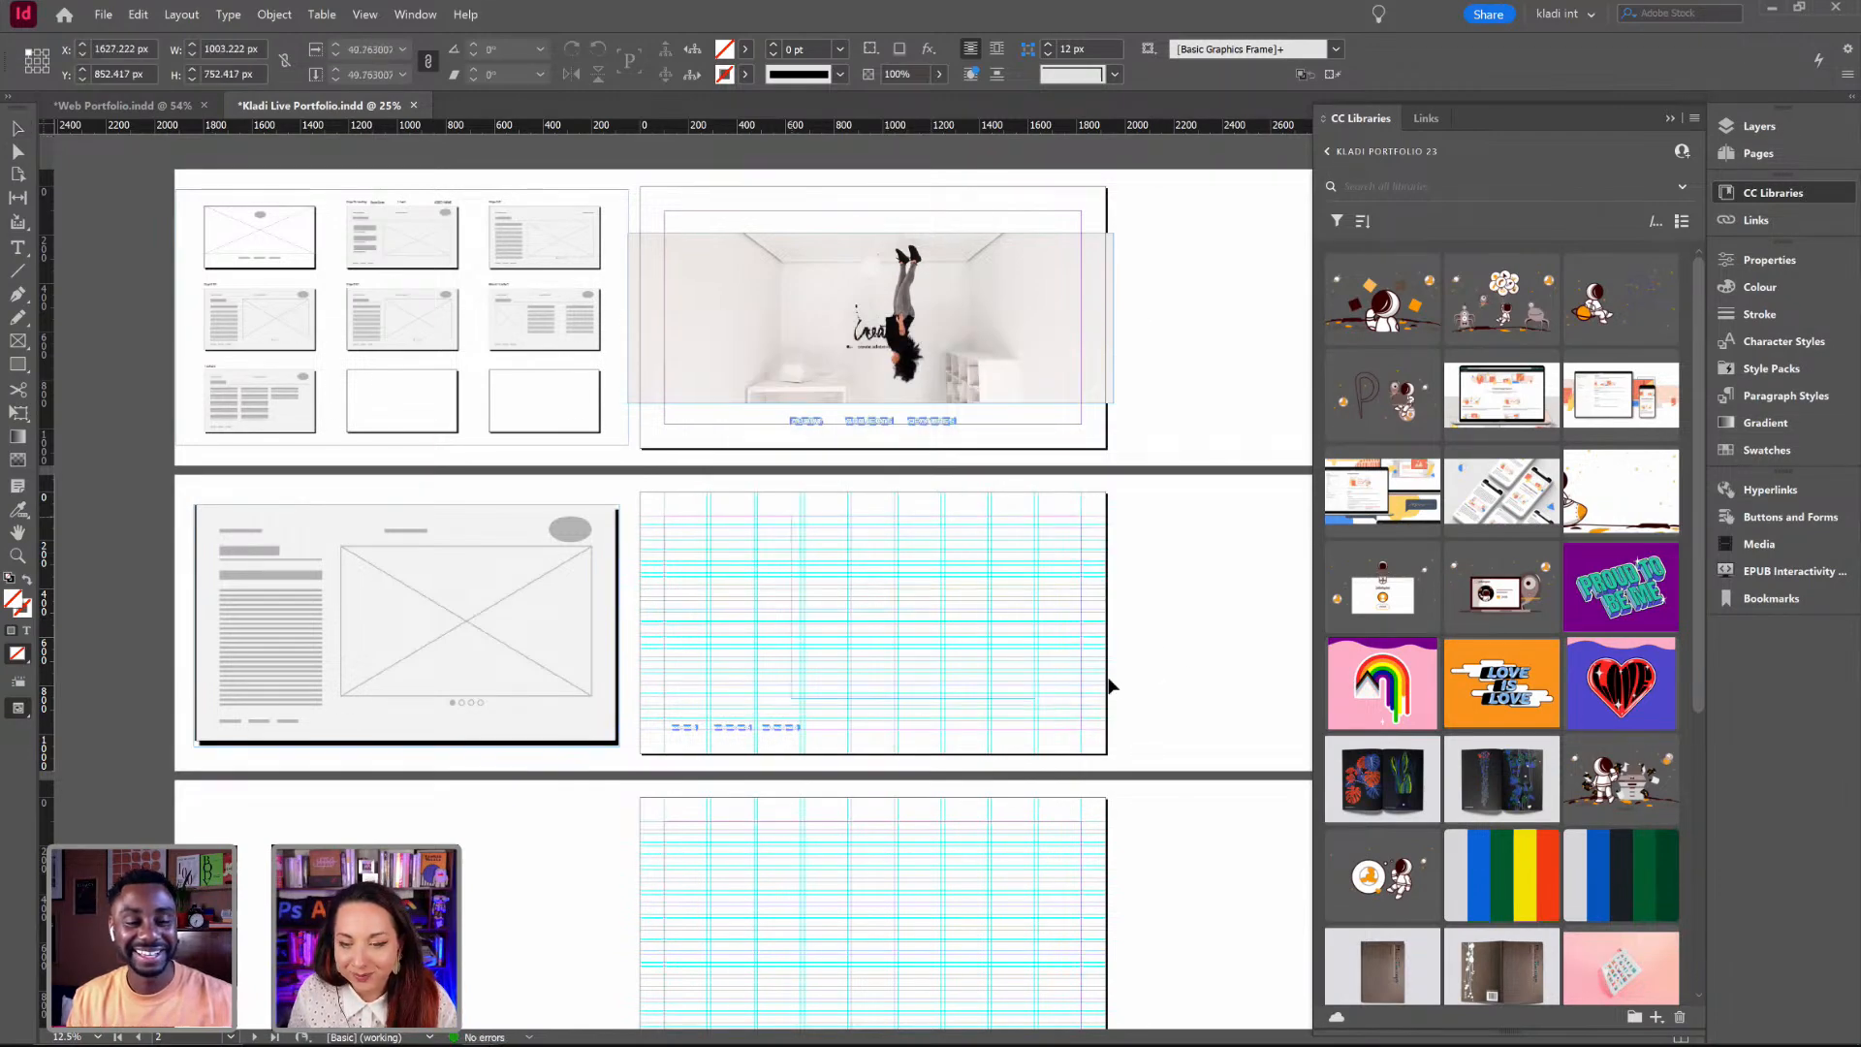
left_click_drag(1113, 515, 1166, 685)
left_click(1142, 674)
key("w")
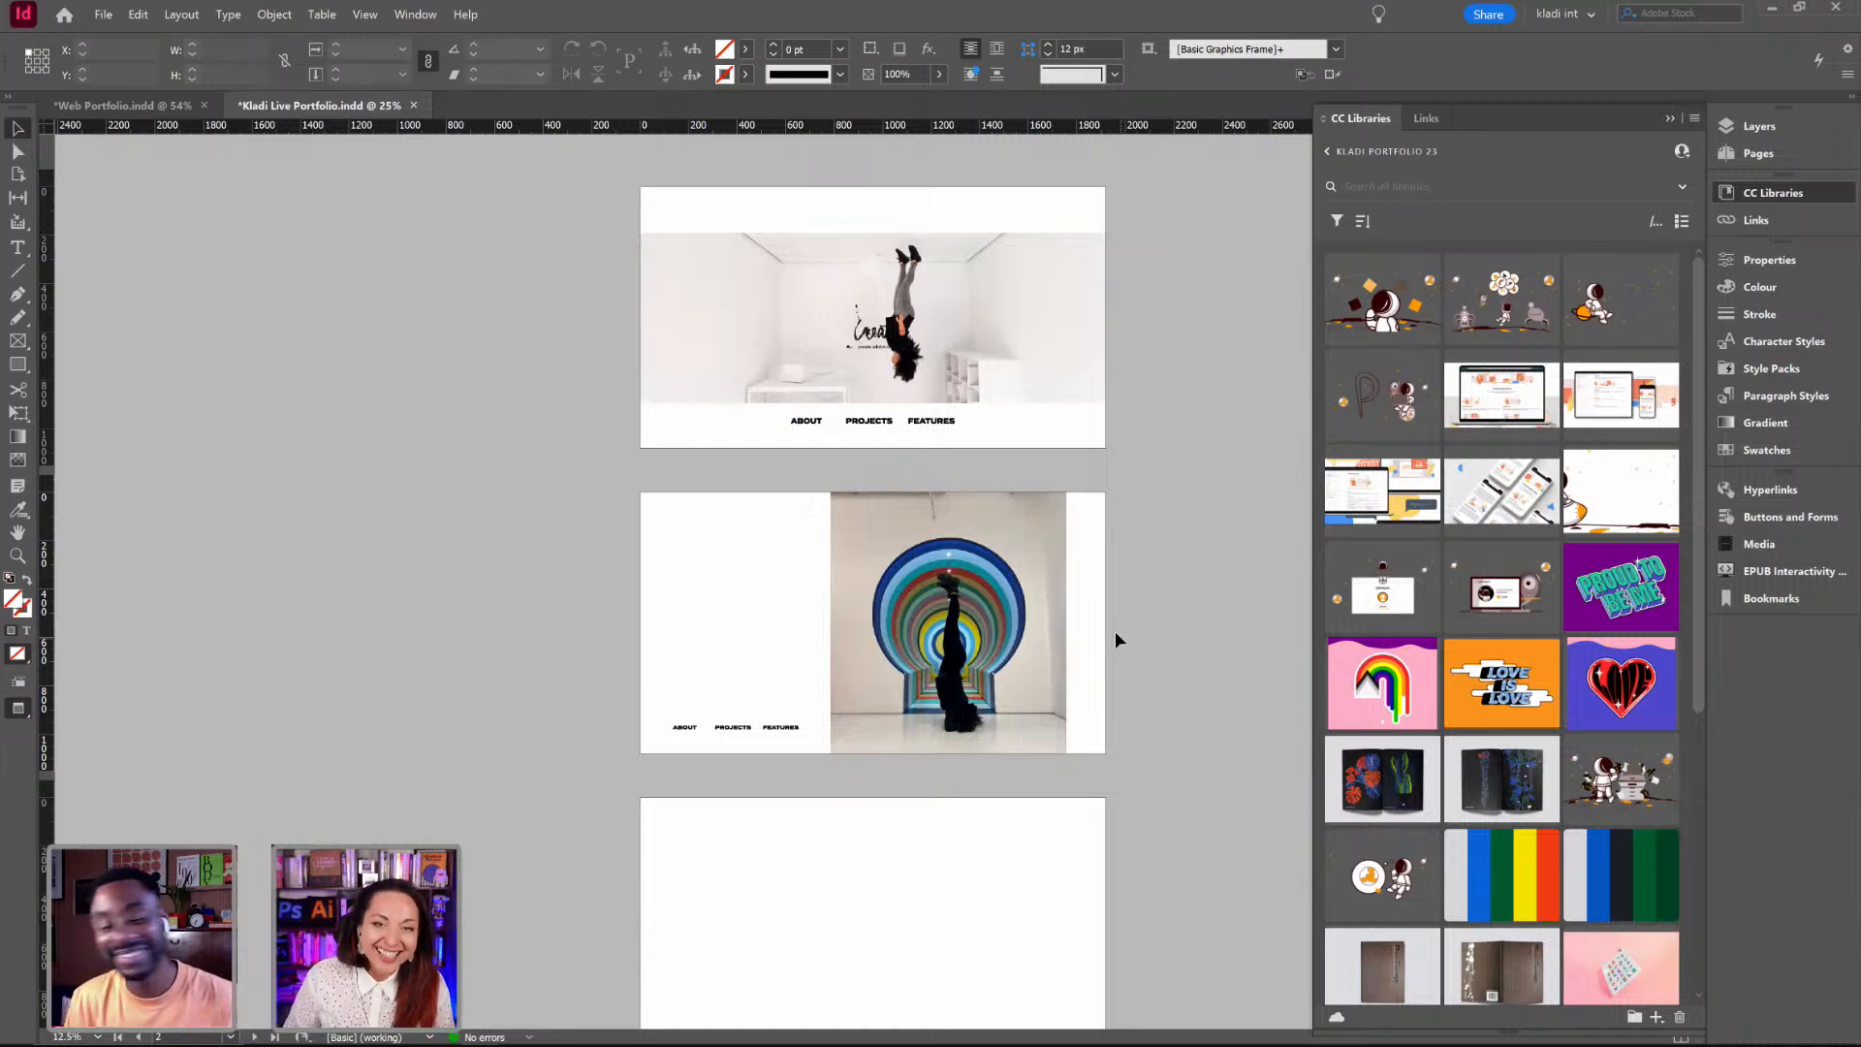
left_click(1025, 648)
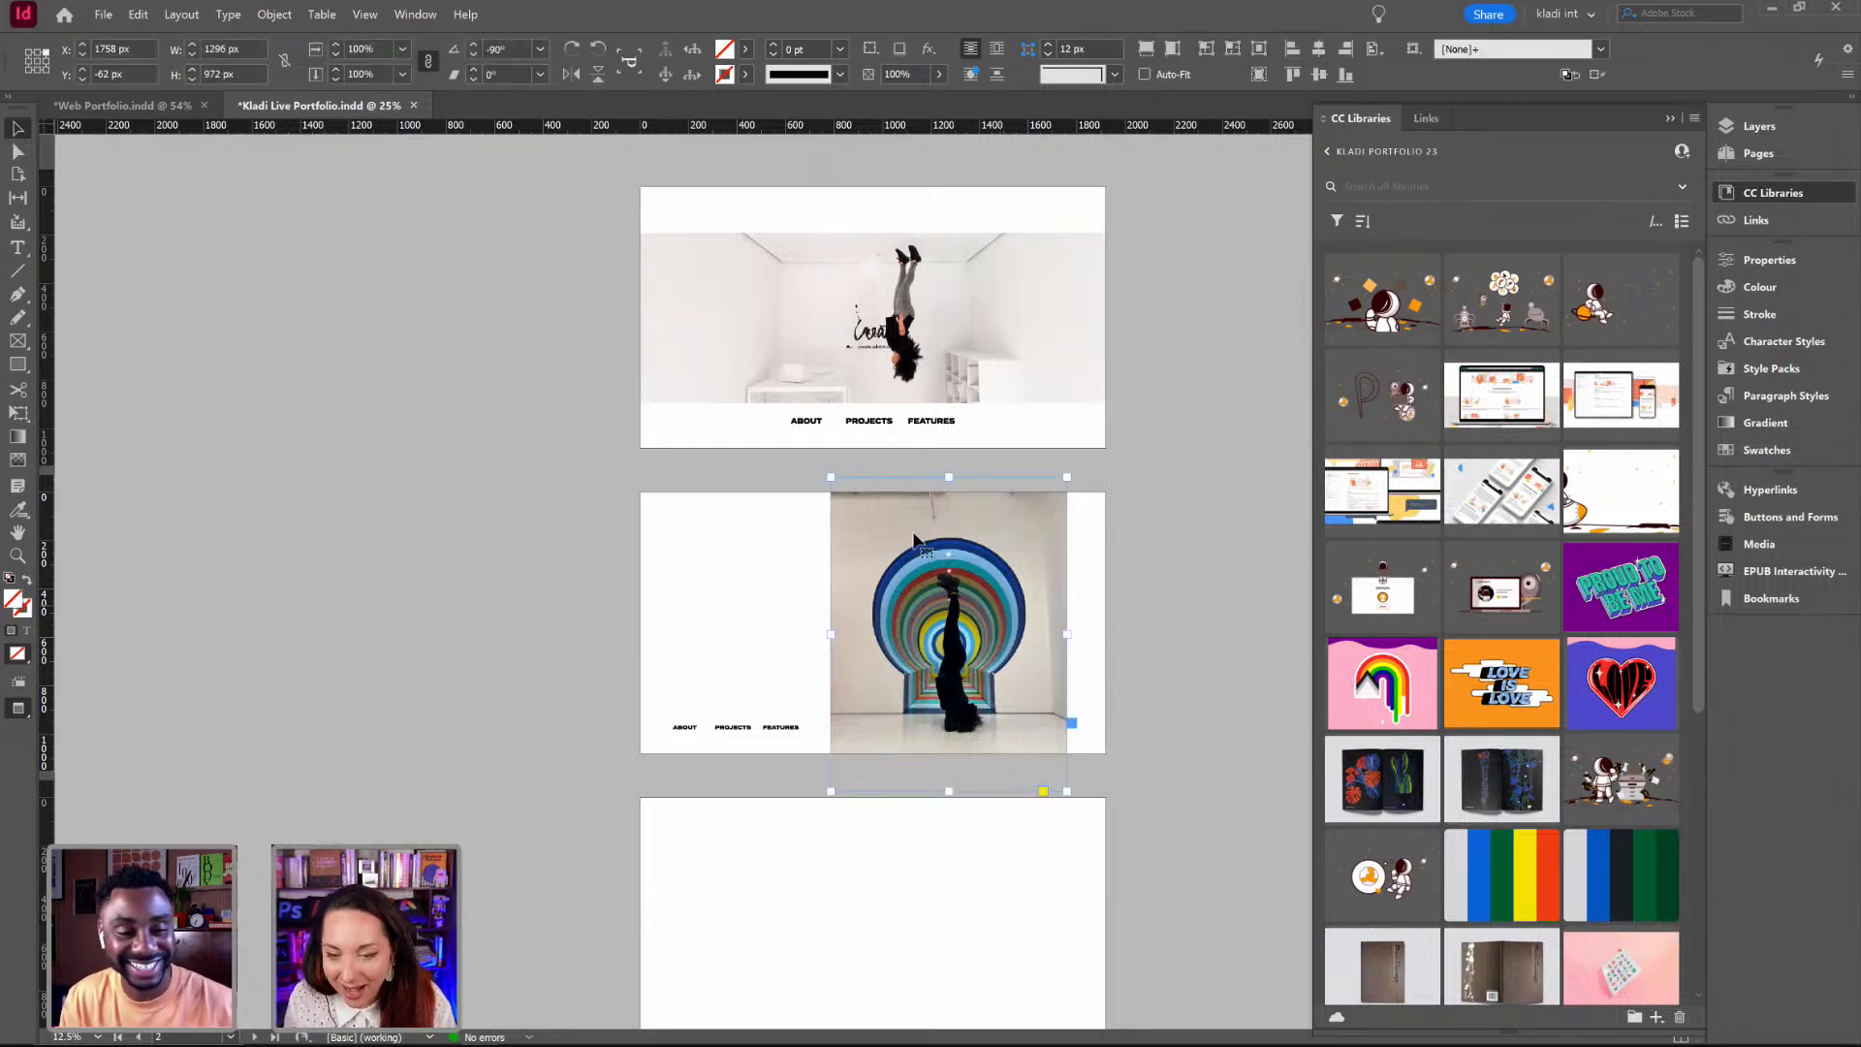
Step: Delete the c5.jpg photo from the first grid page and save the document
left_click_drag(972, 586, 955, 538)
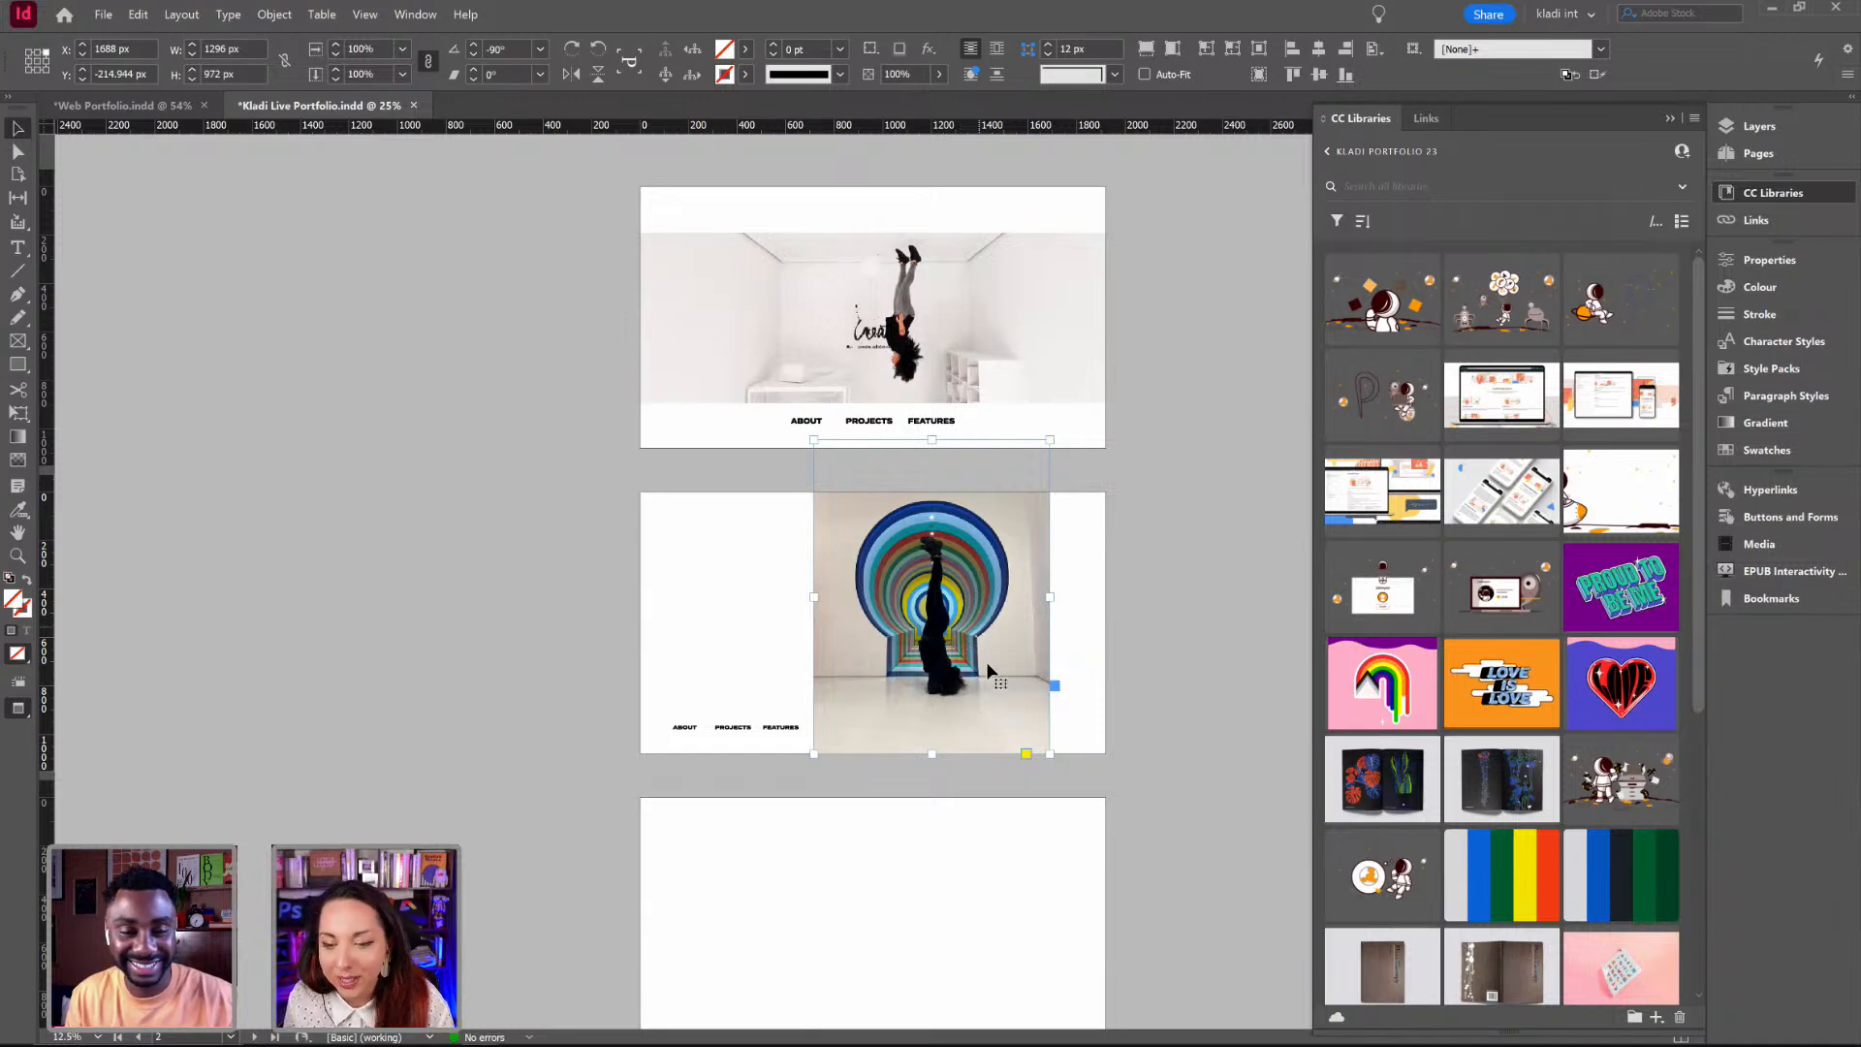
key("Delete")
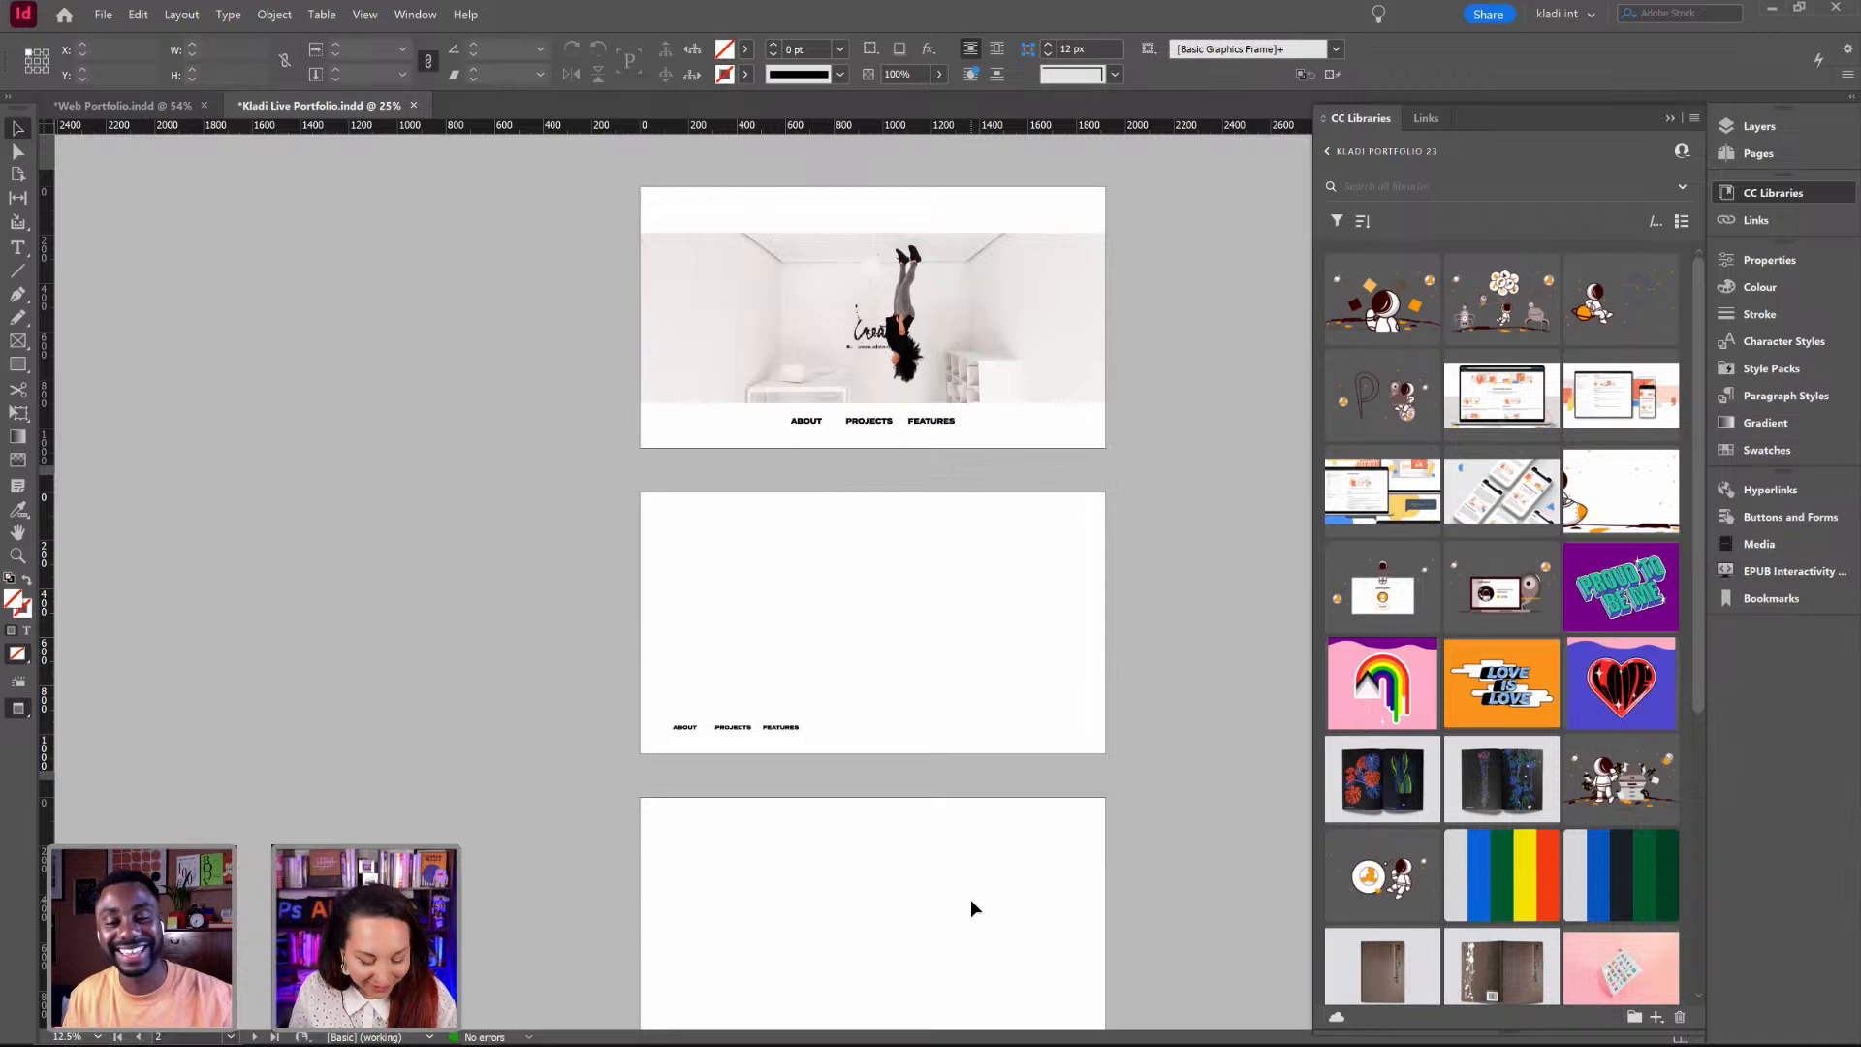
key("ctrl+s")
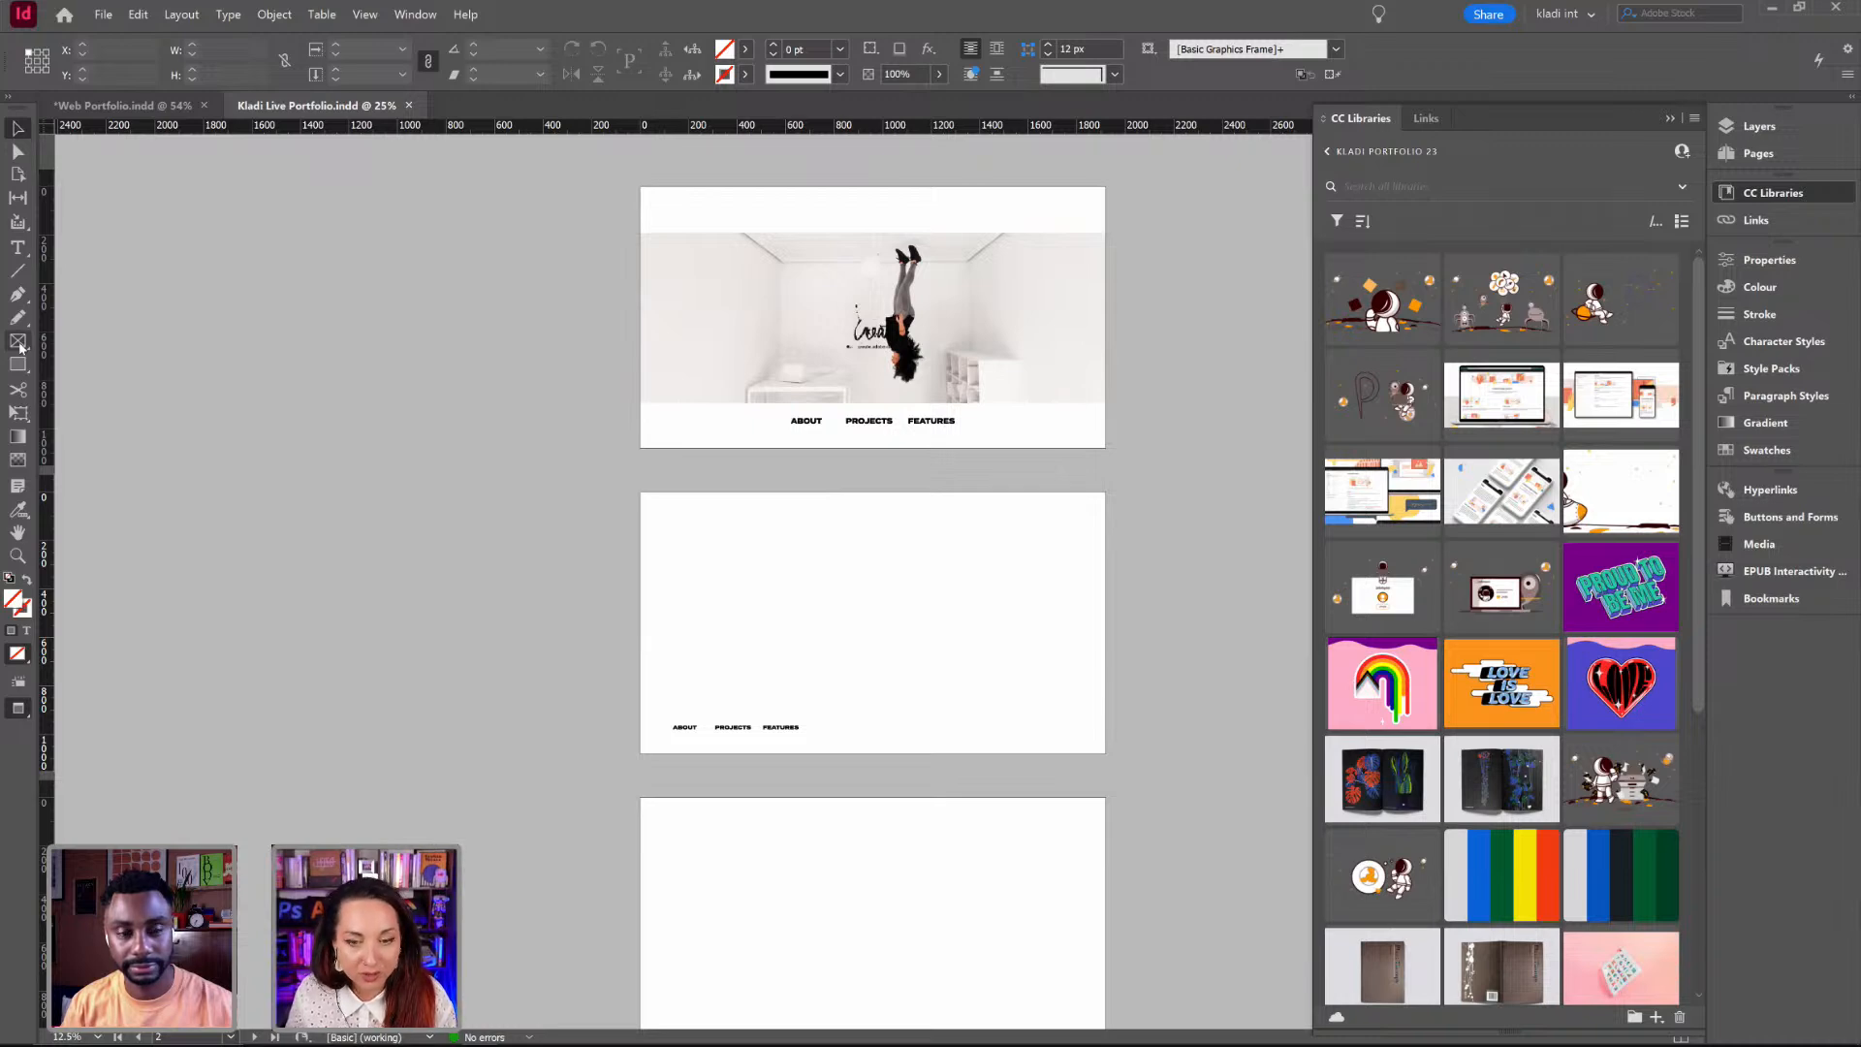
Step: Draw an empty image frame about 1334 px wide and 731 px tall on the first grid page and make three staggered, overlapping copies
key("w")
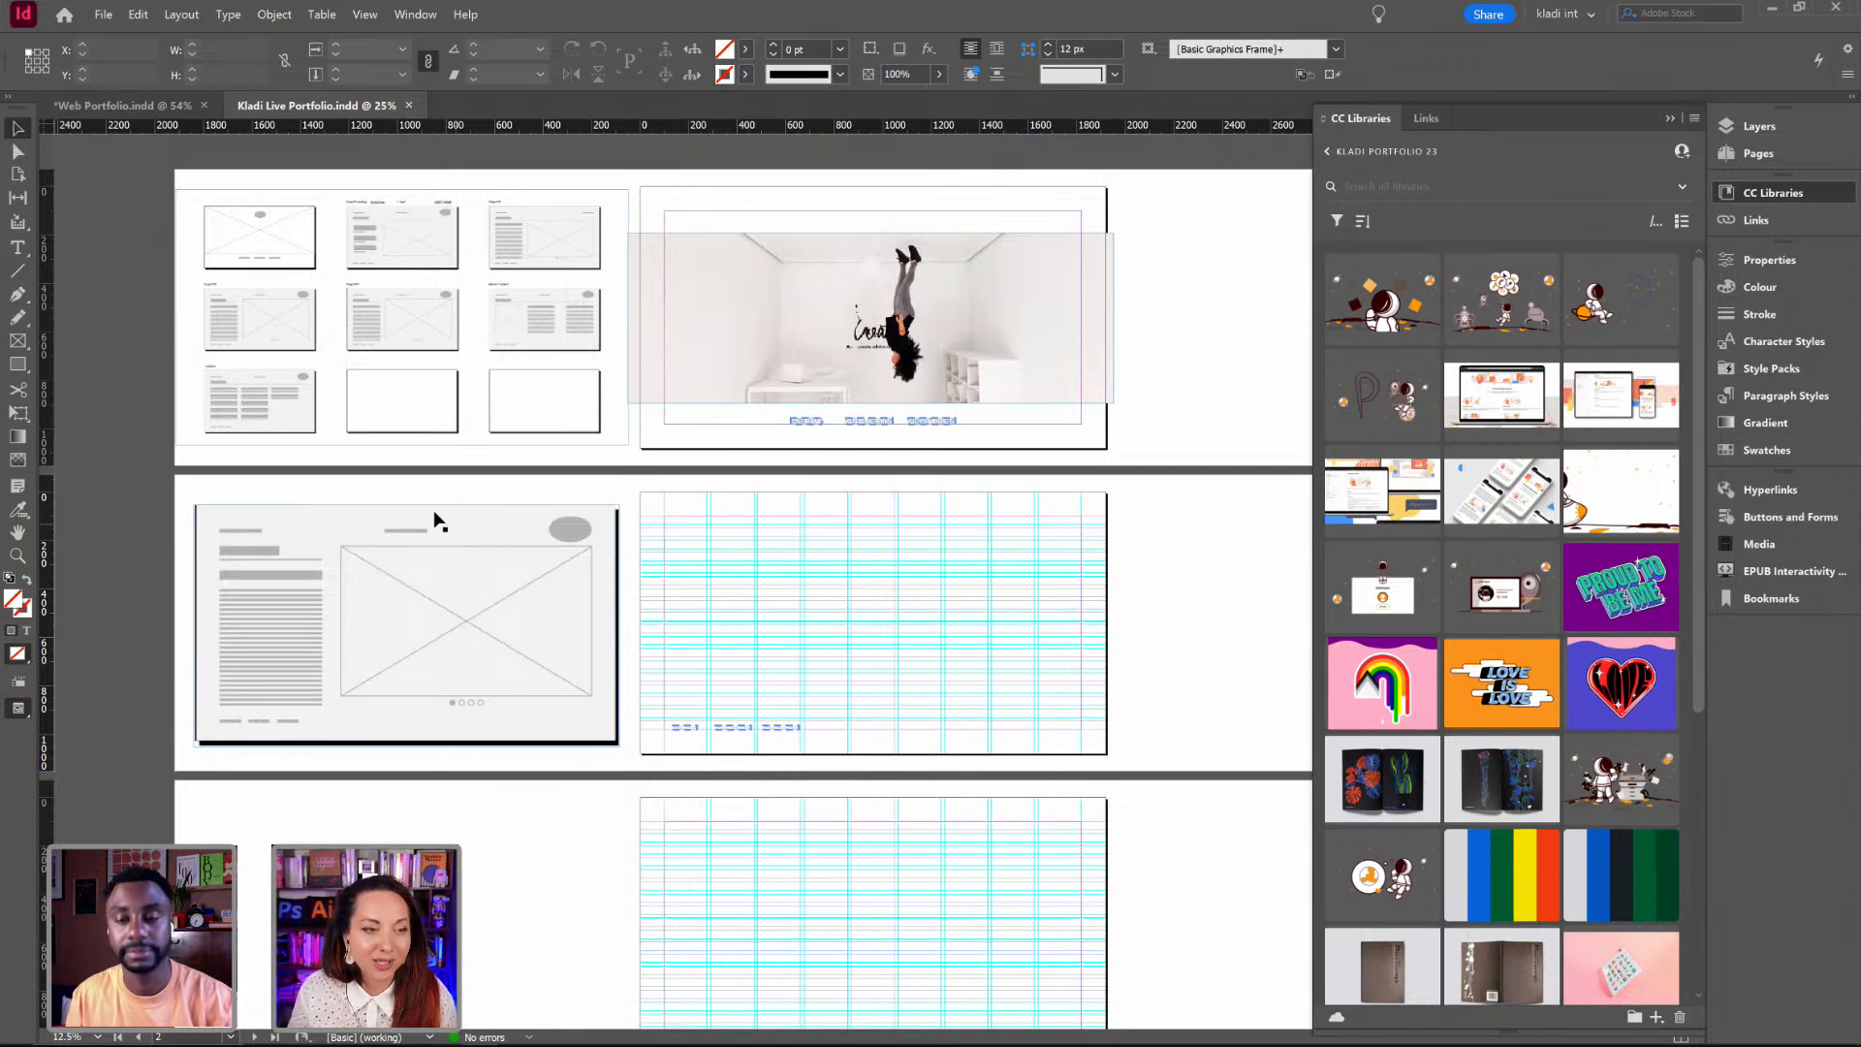
left_click(19, 342)
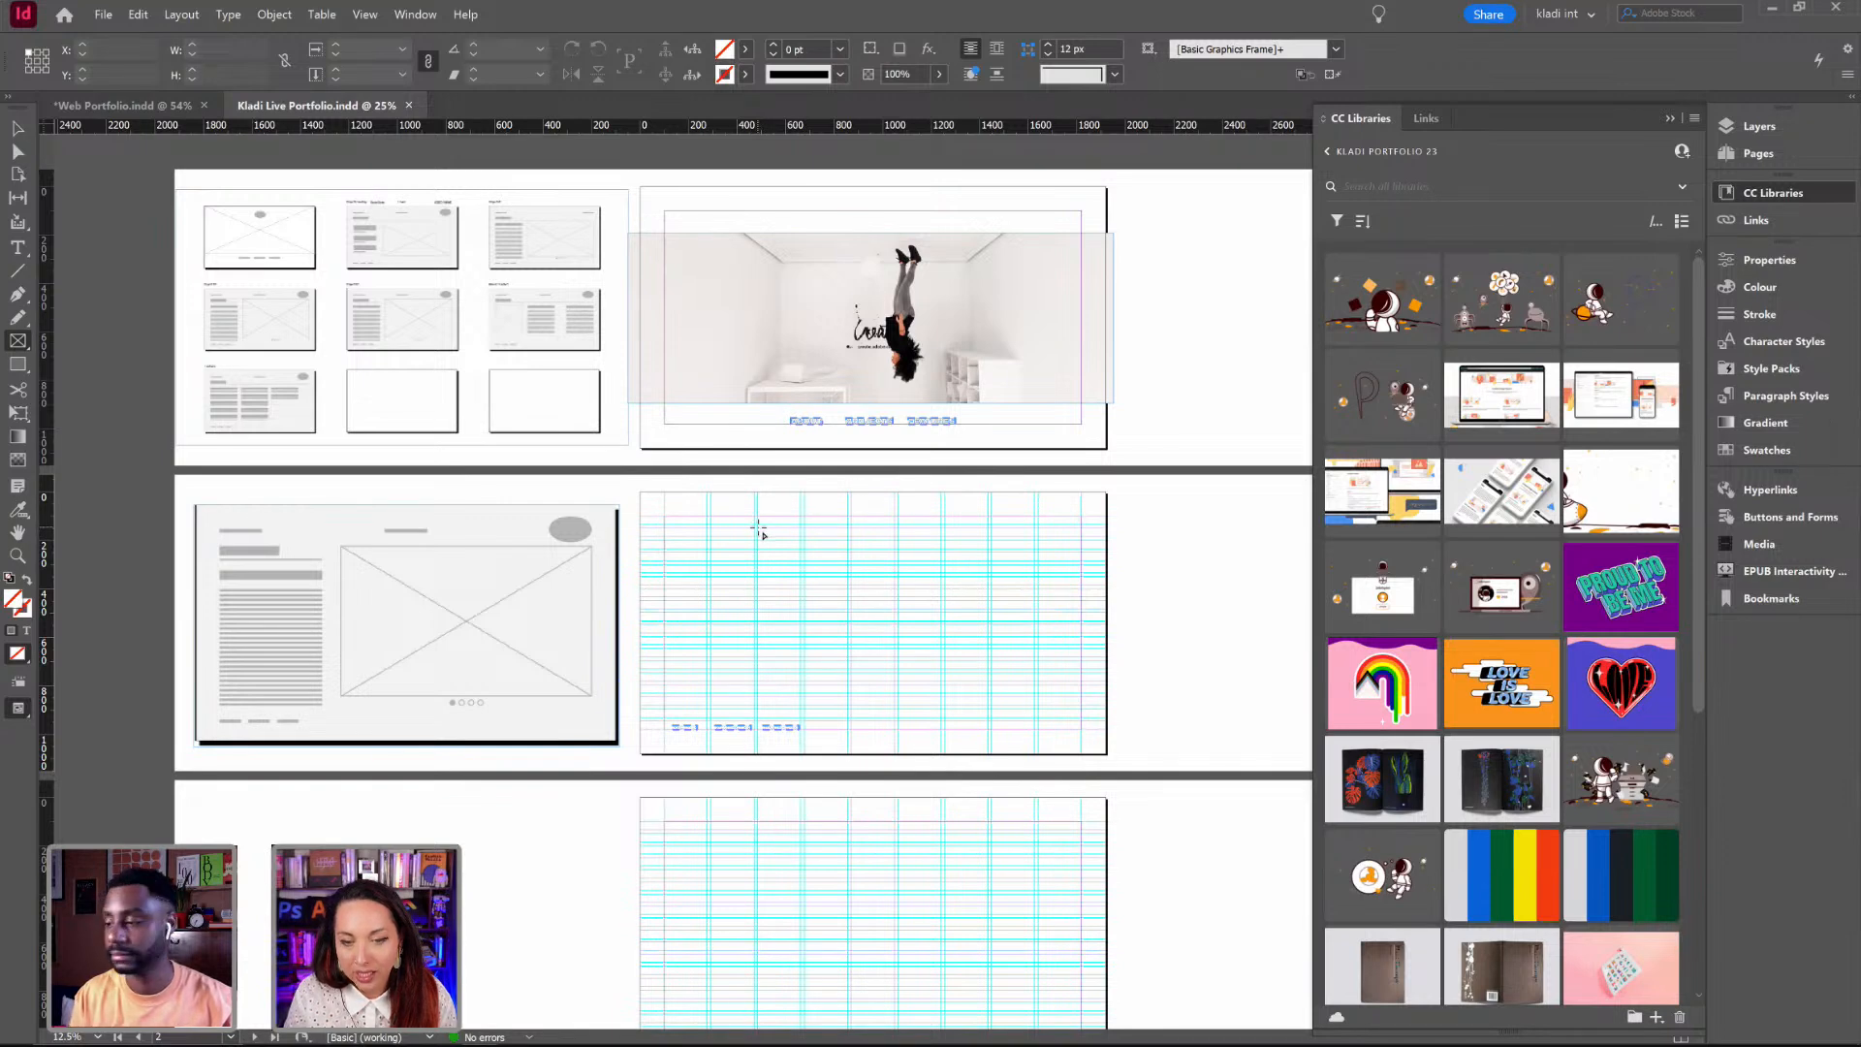
left_click_drag(759, 528, 1082, 705)
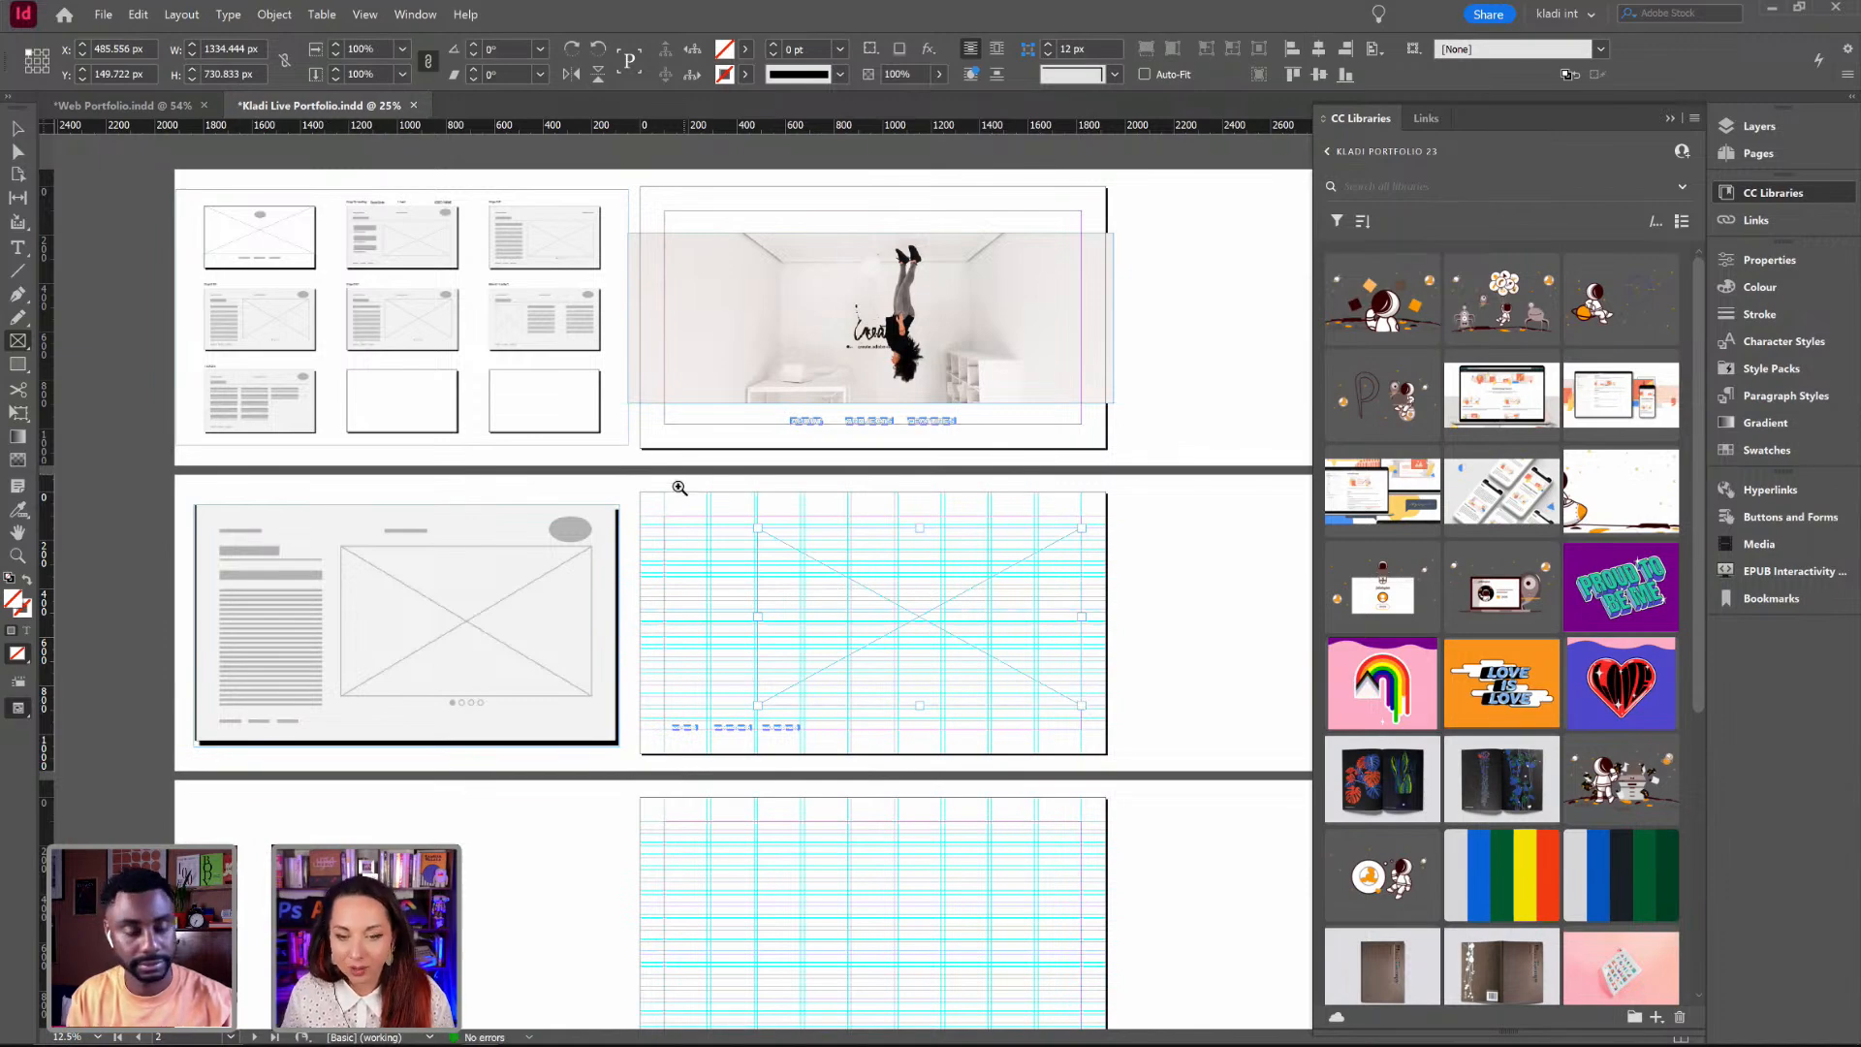
left_click_drag(689, 497, 1119, 756)
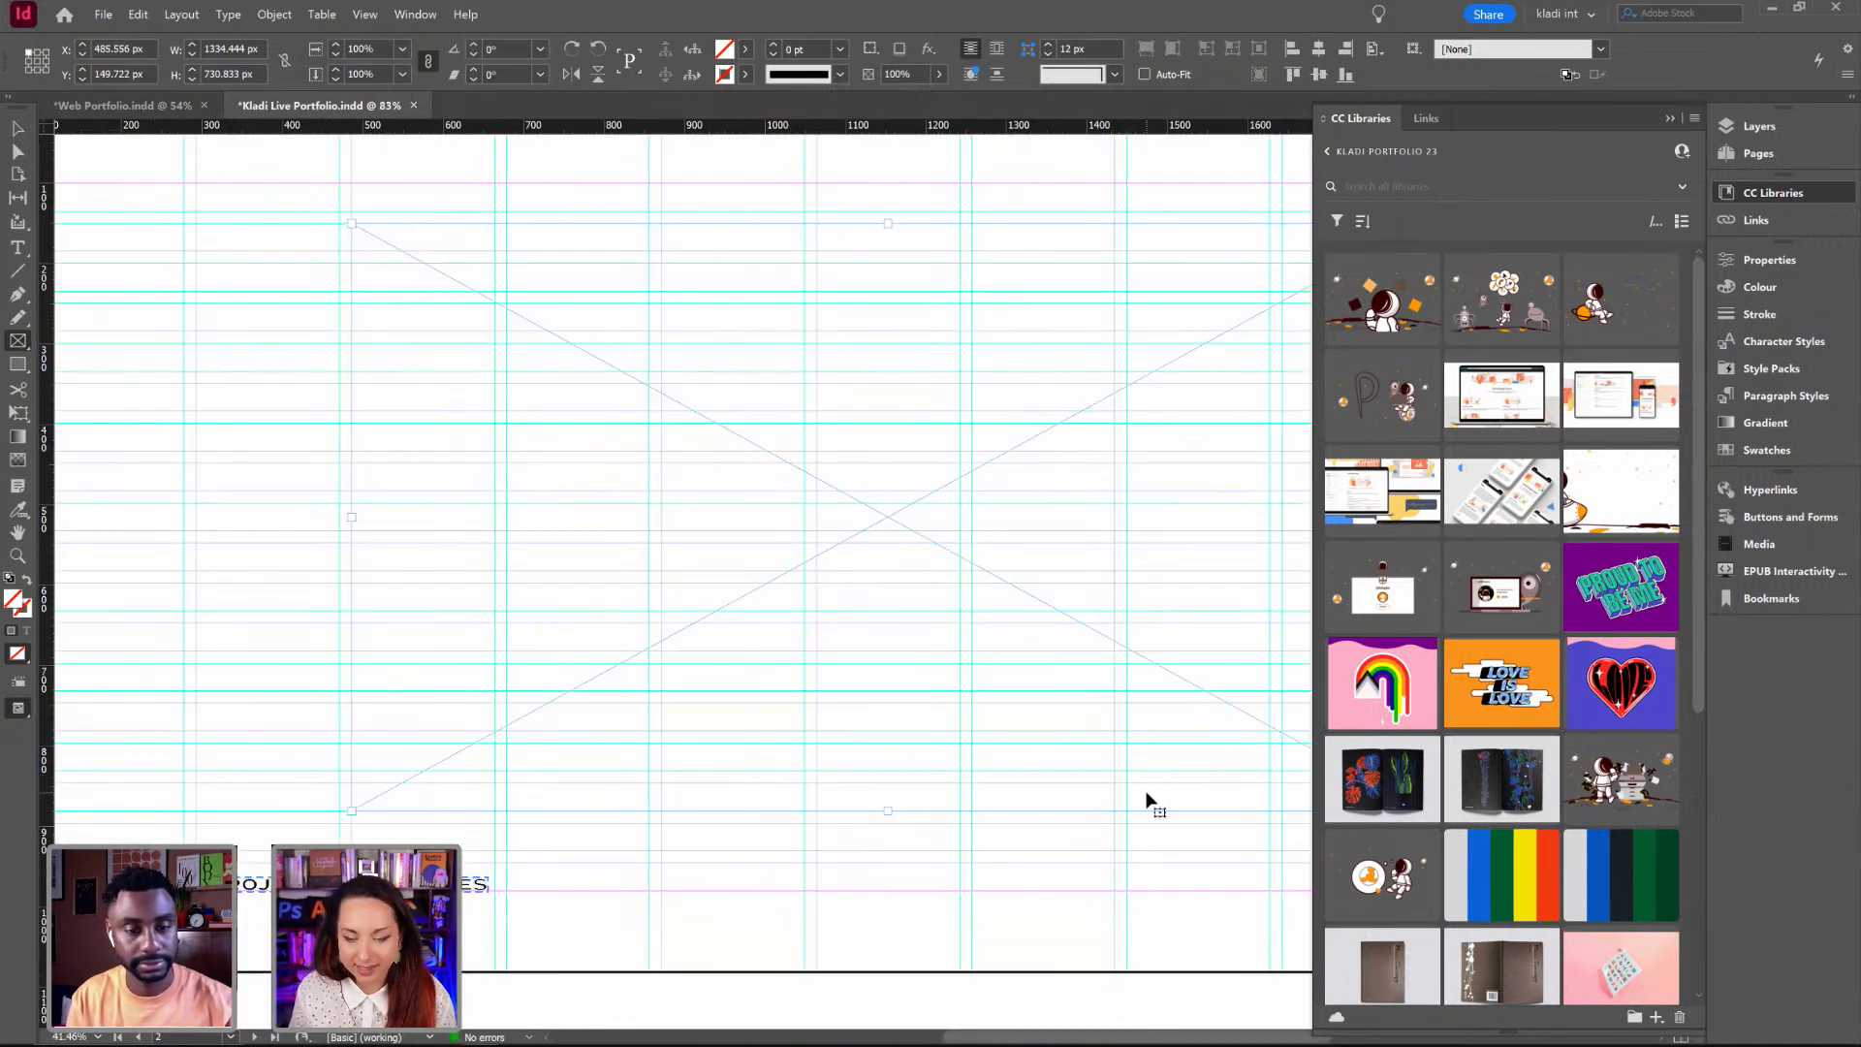
key("ctrl+minus")
key("ctrl+minus")
key("ctrl+minus")
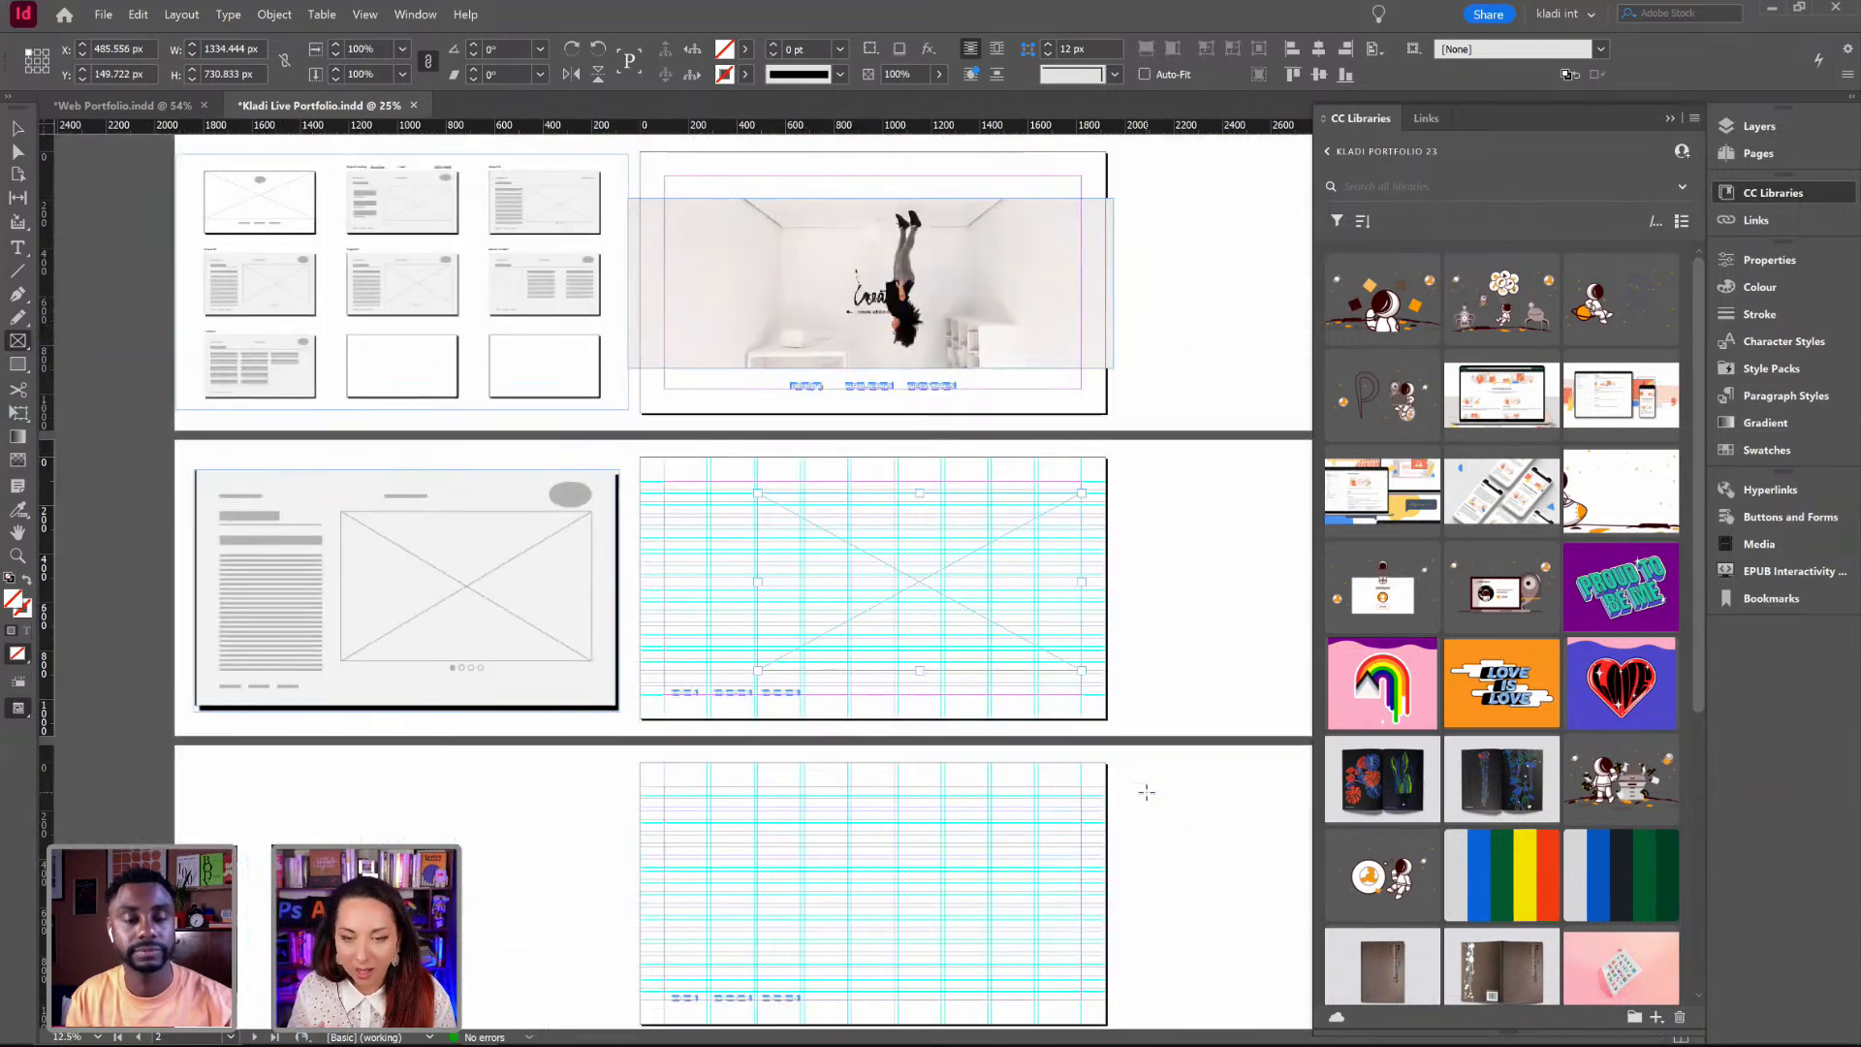
key("v")
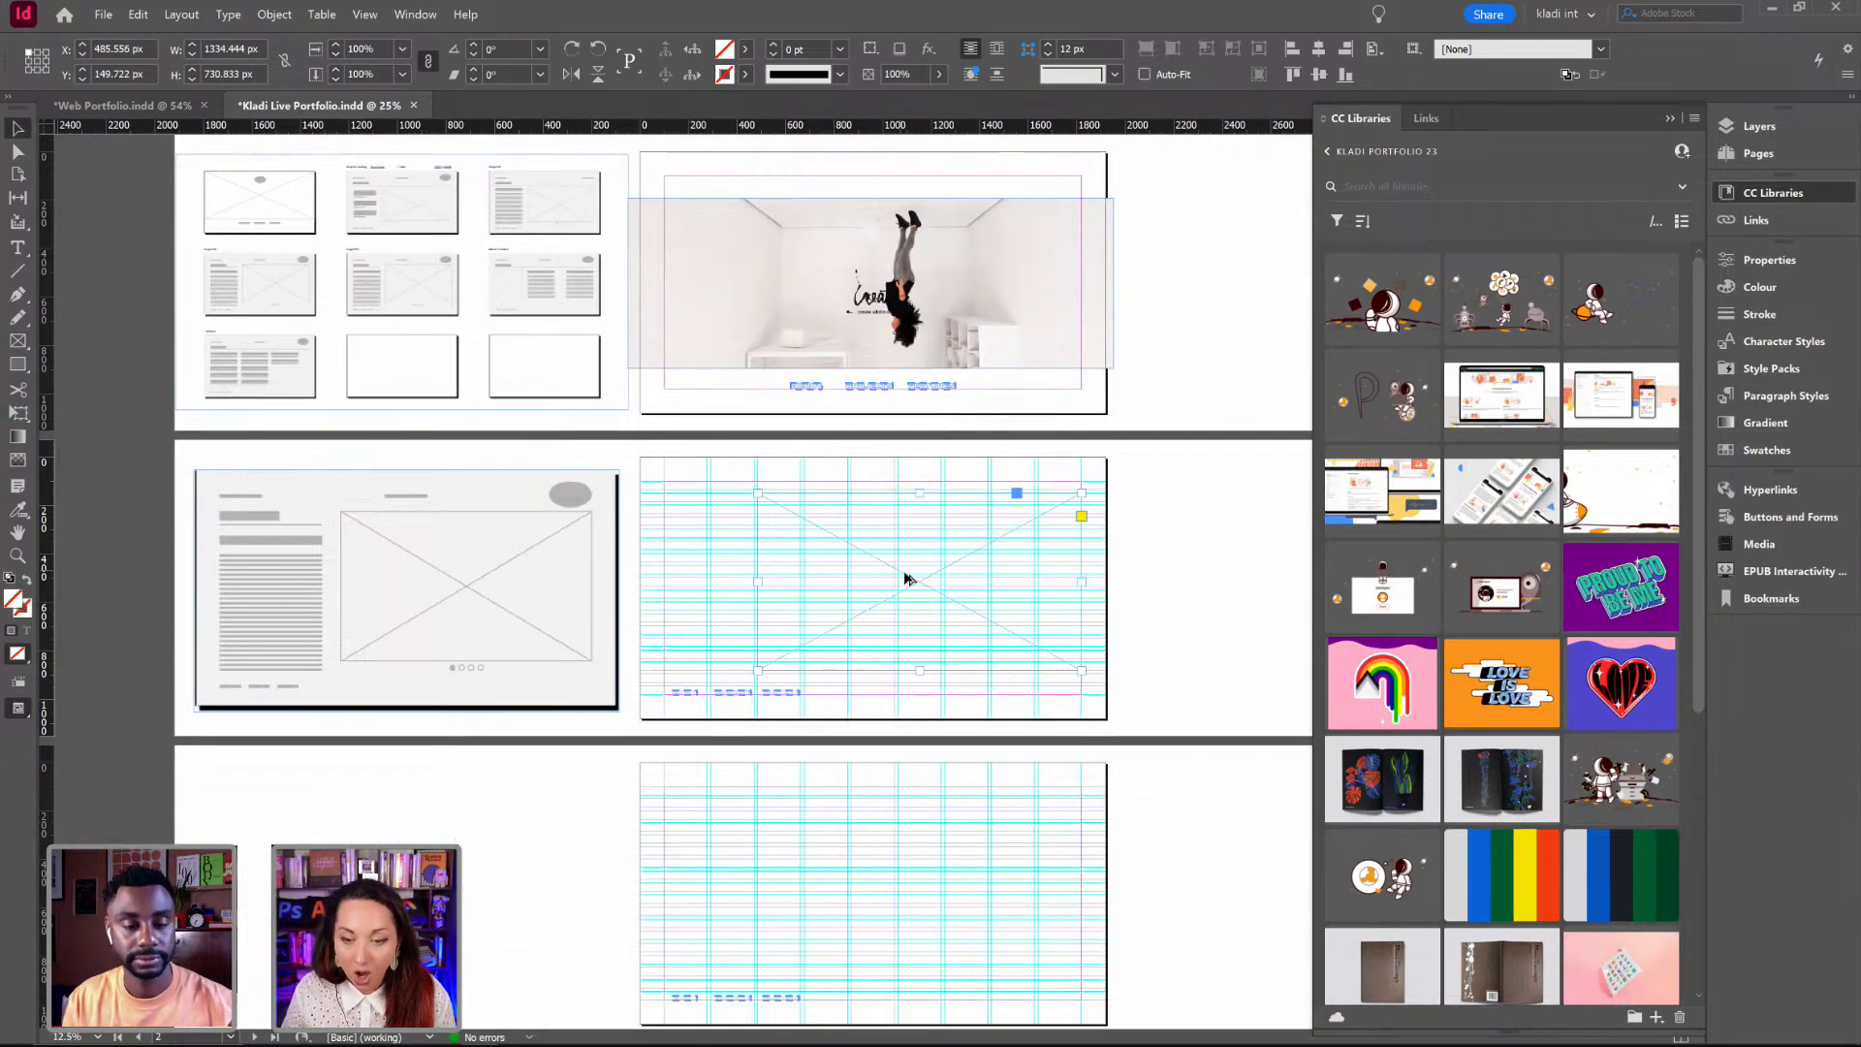
left_click_drag(907, 575, 1053, 657)
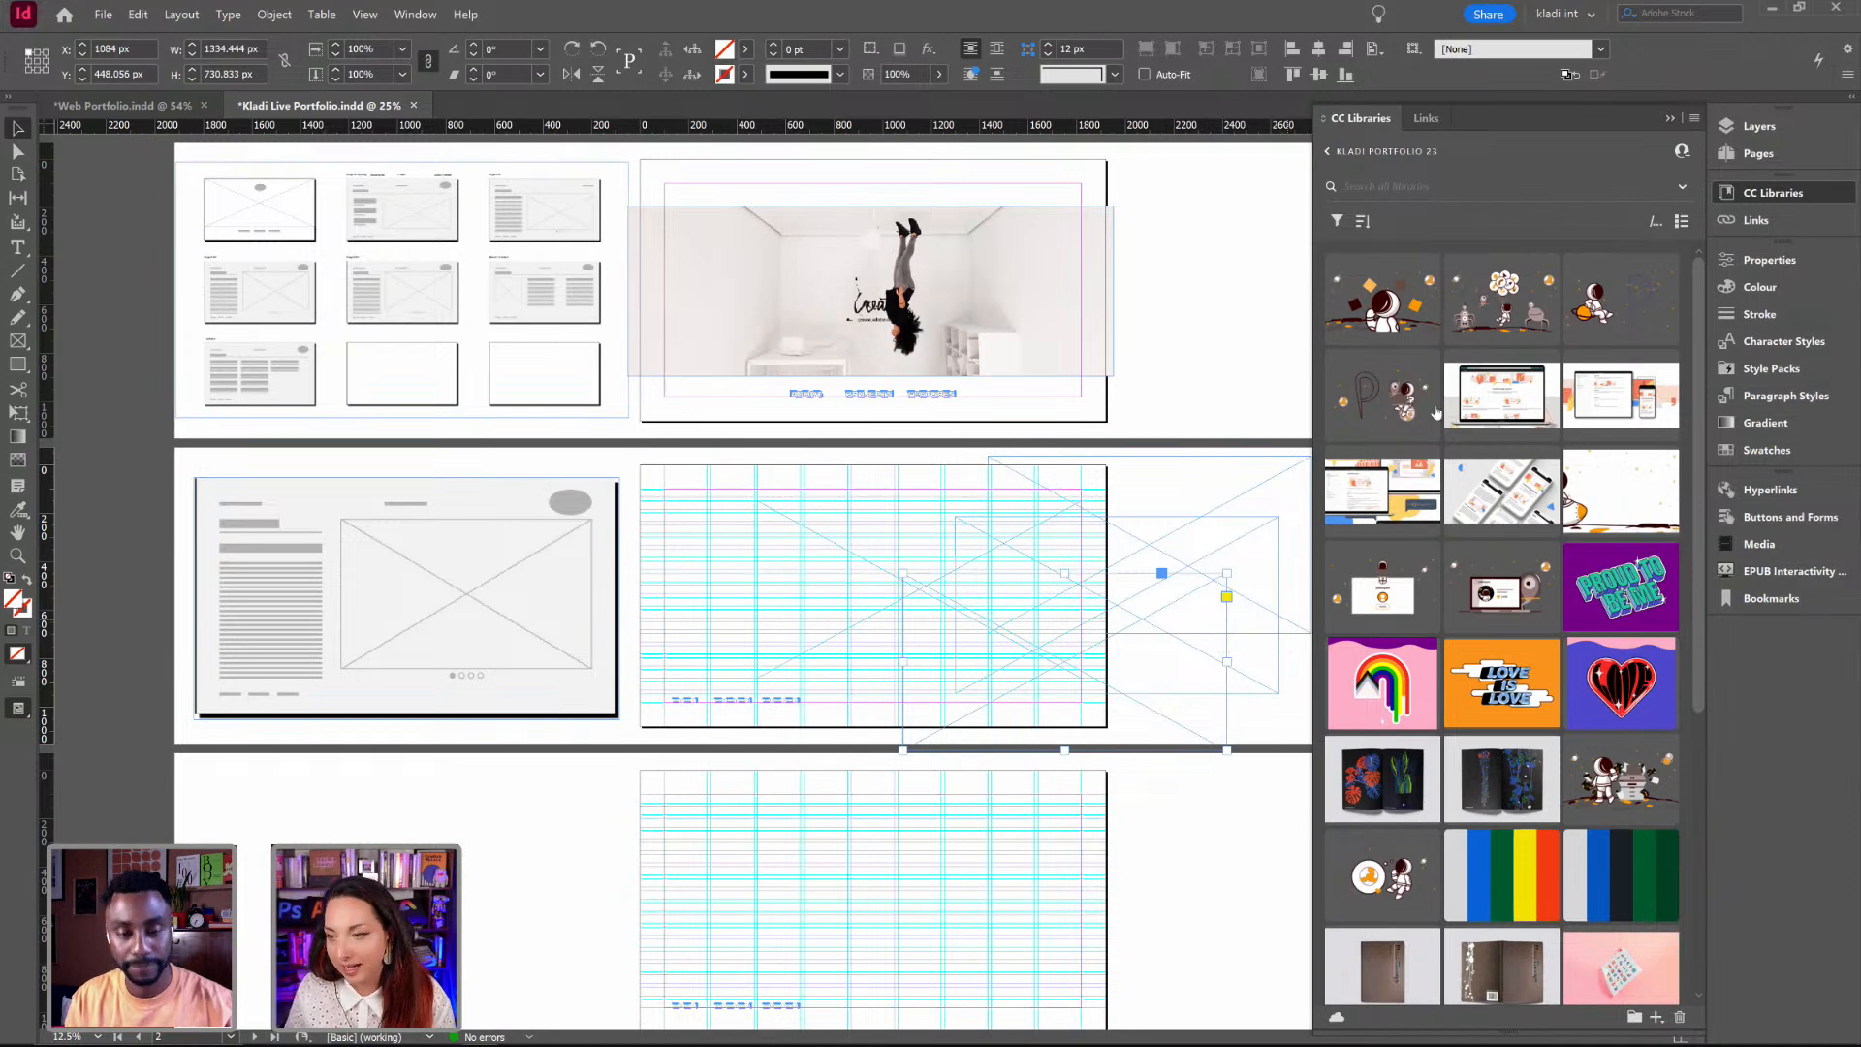
Step: Place the Adobe Web, orange Love Is Love and Blue-Spread-on-grey library images into three of the empty frames
left_click_drag(1500, 392, 870, 562)
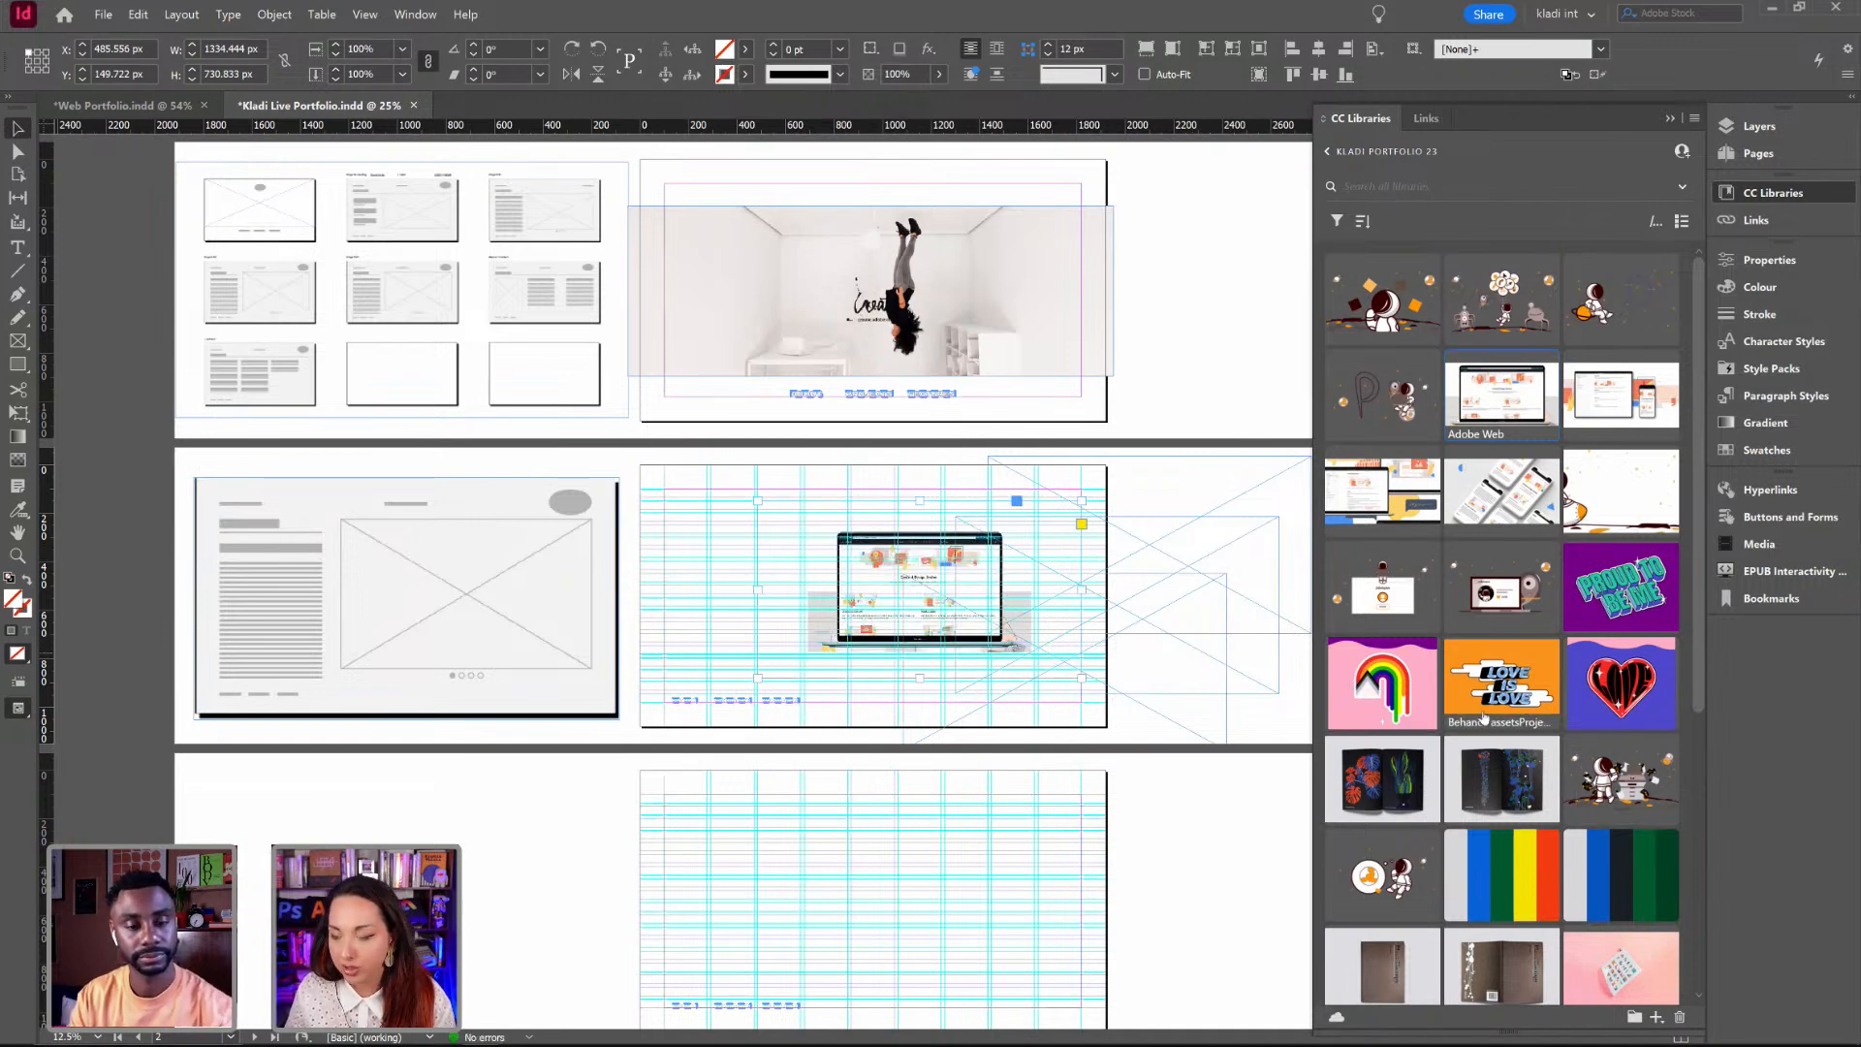
scroll(1484, 717, "down", 1)
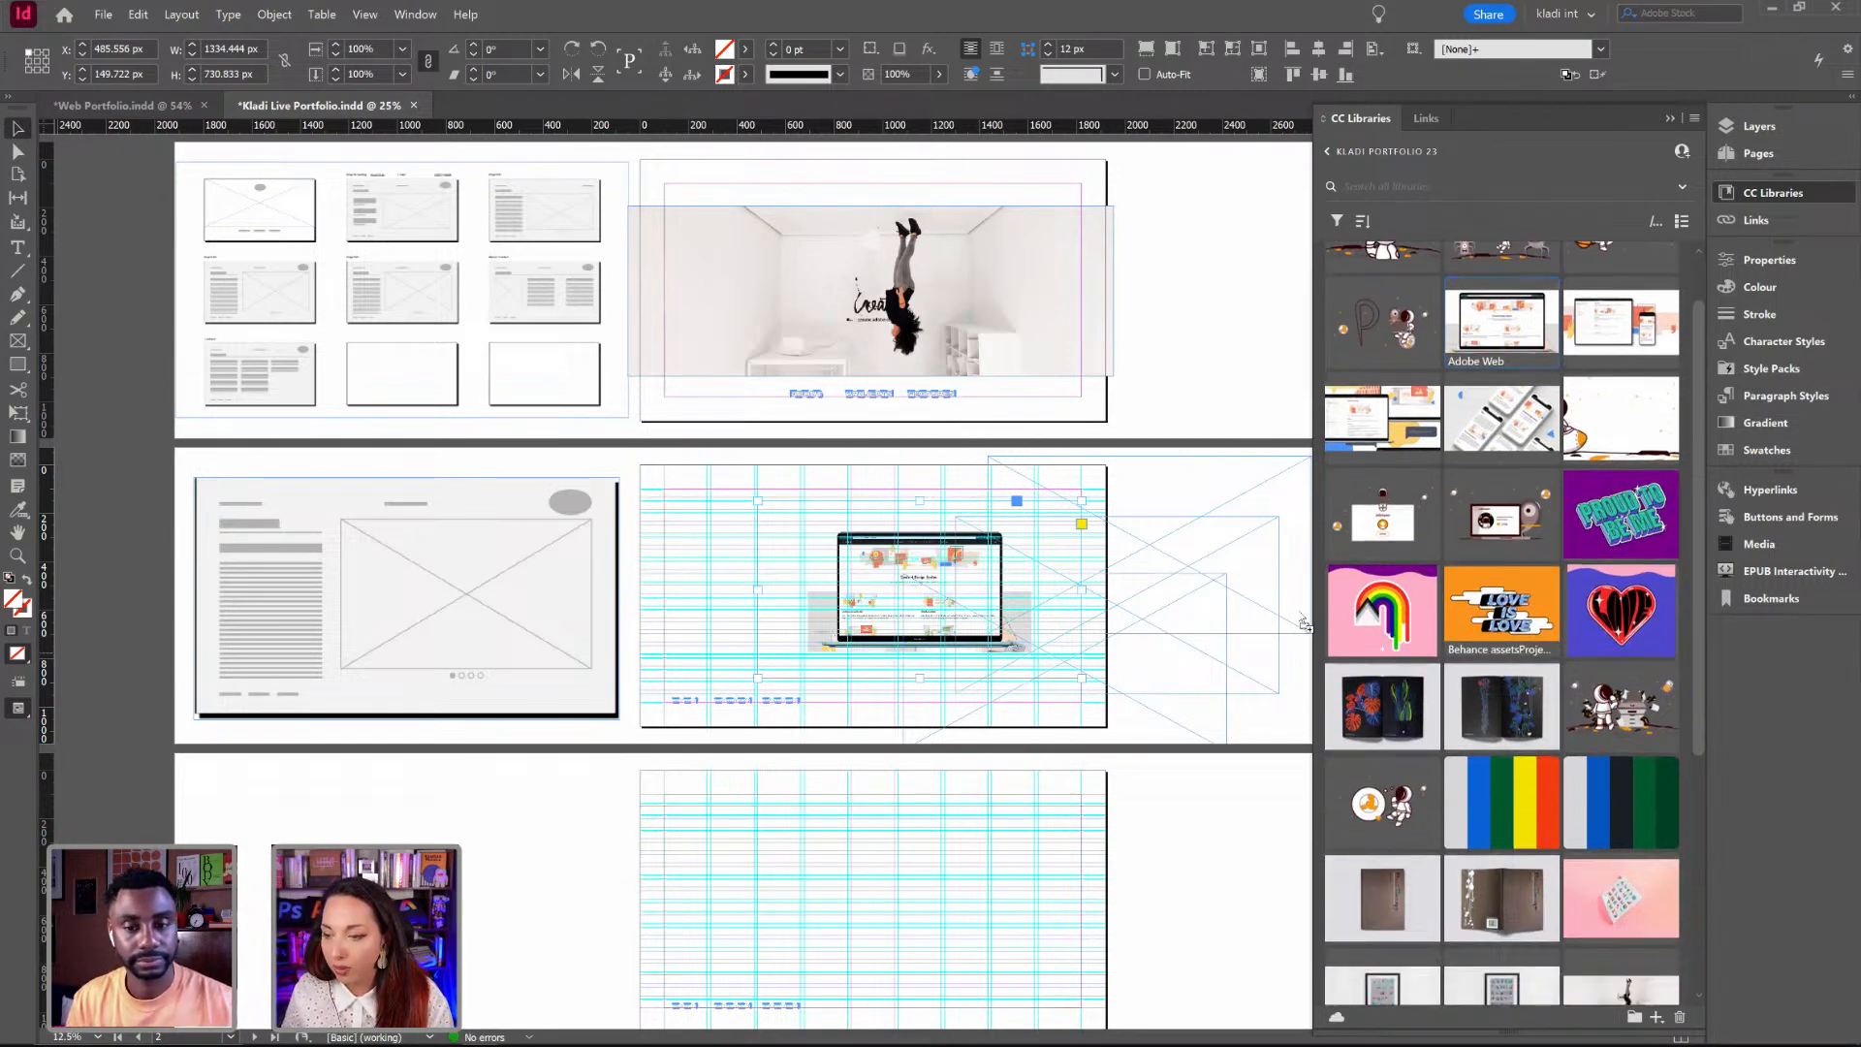
left_click_drag(1306, 625, 1138, 487)
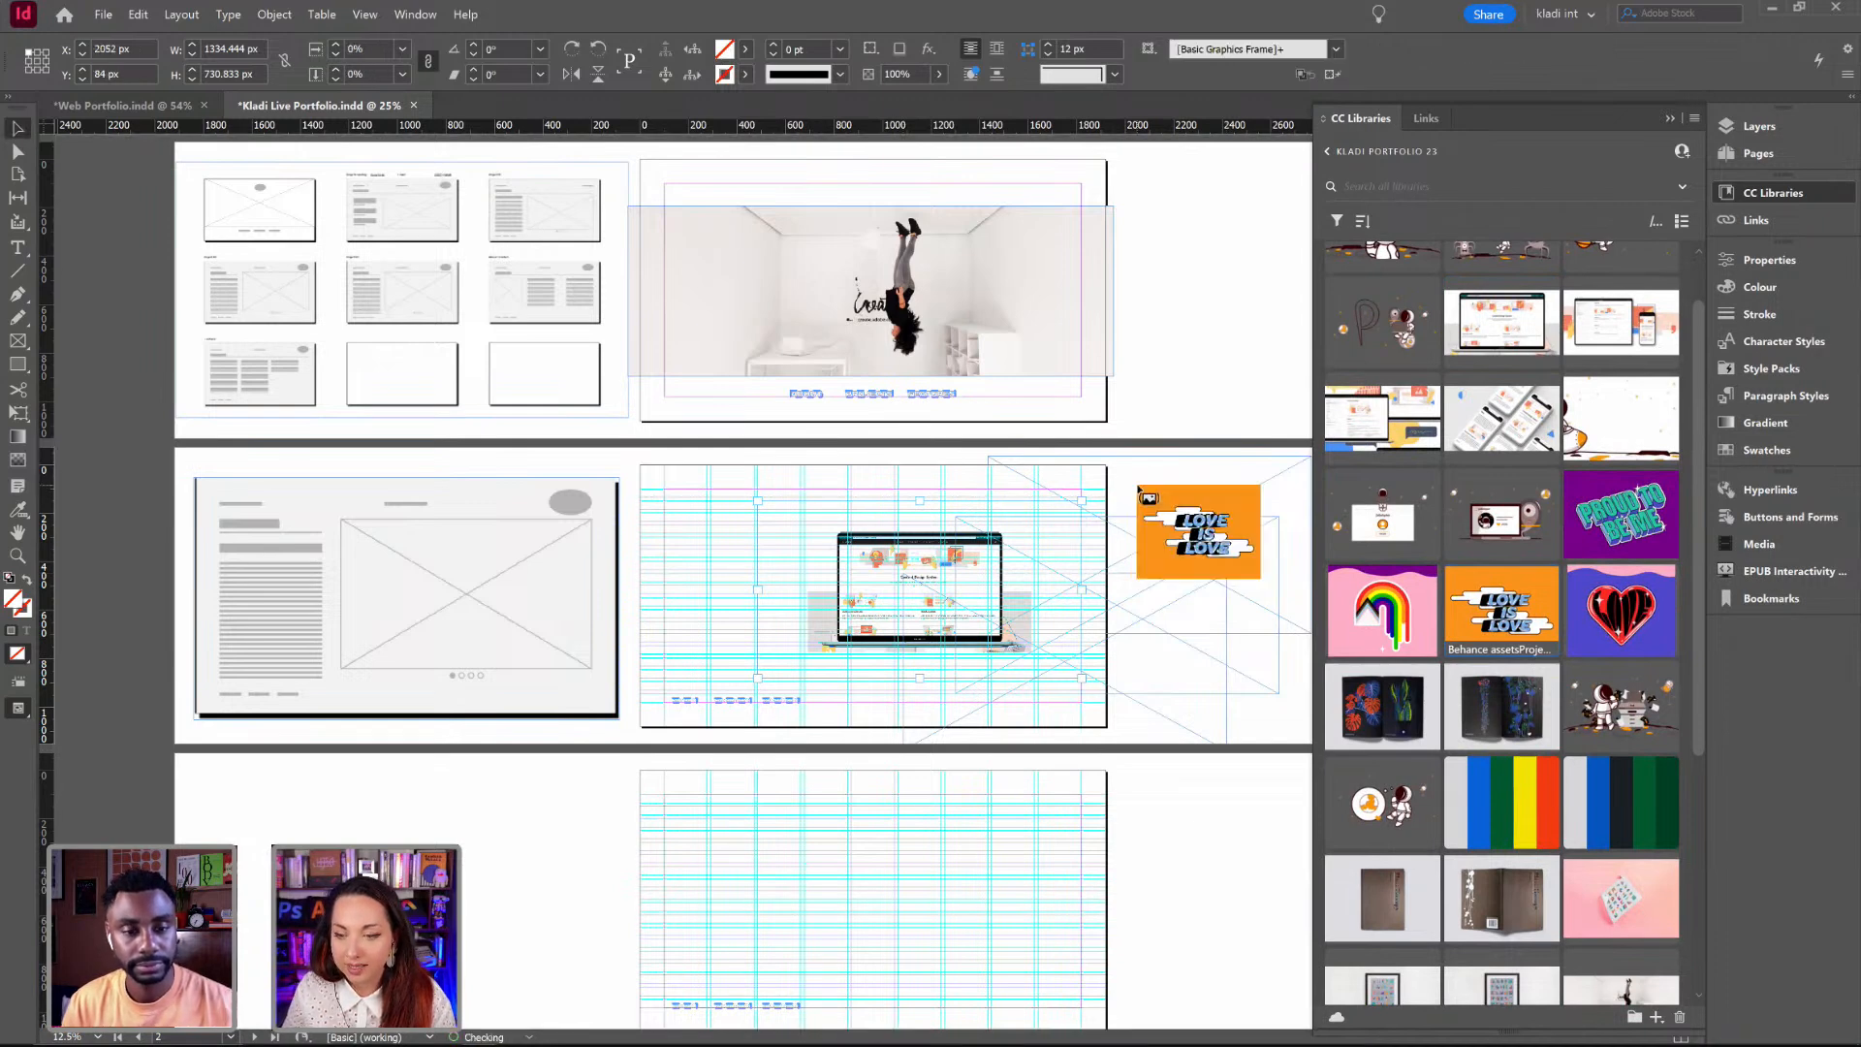
left_click(1265, 694)
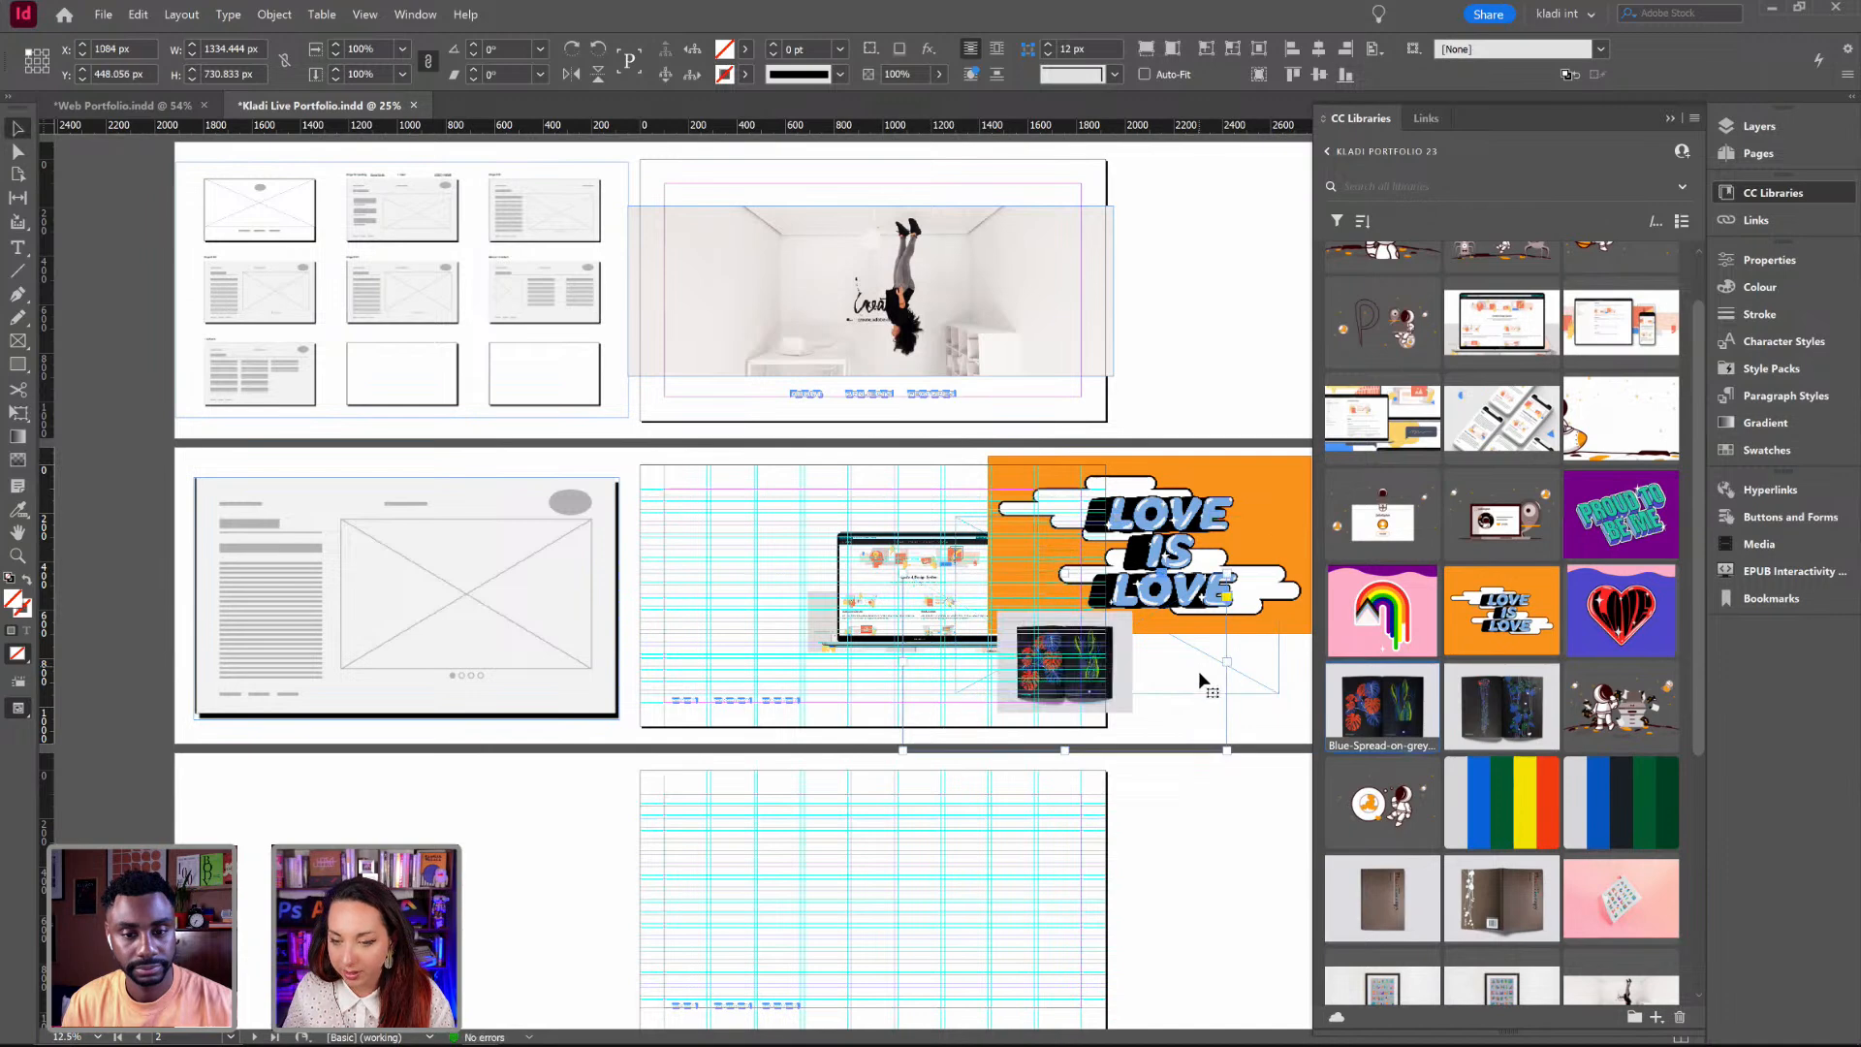
Step: Fit the Blue-Spread-on-grey image proportionally inside its frame
left_click(1065, 667)
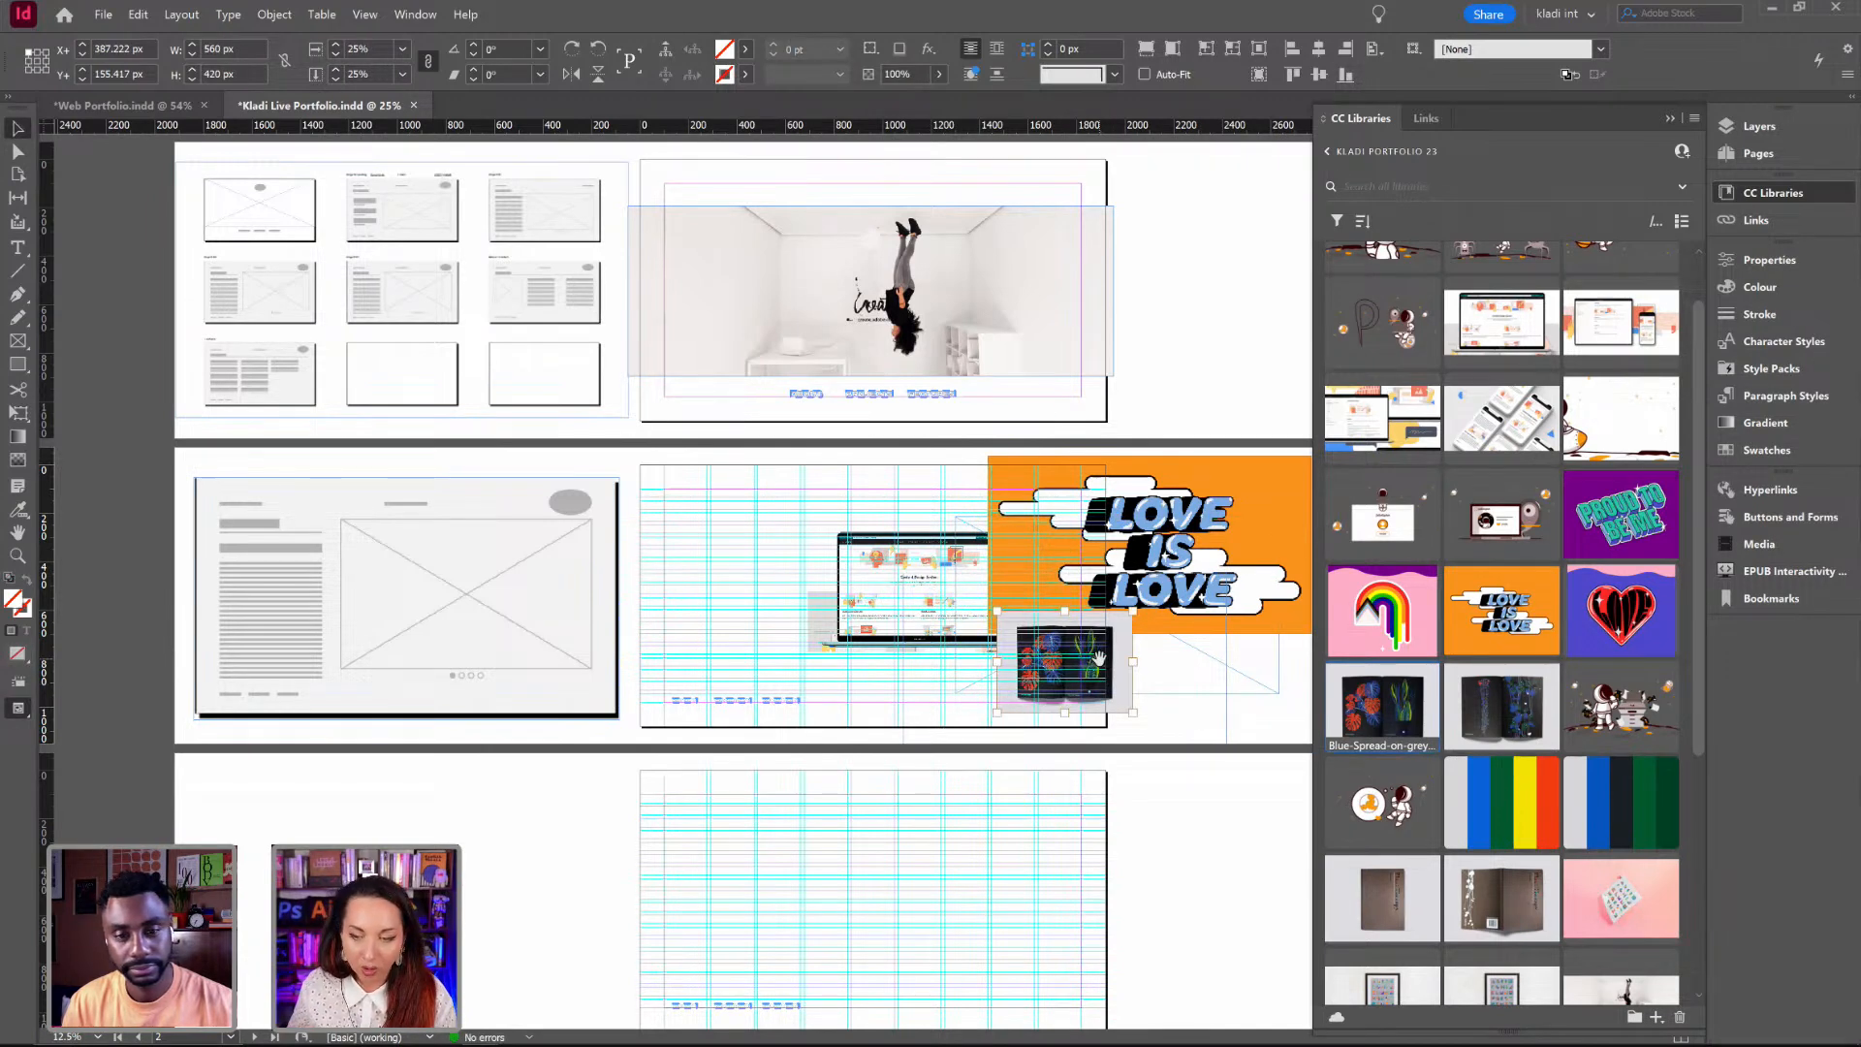
left_click(1226, 747)
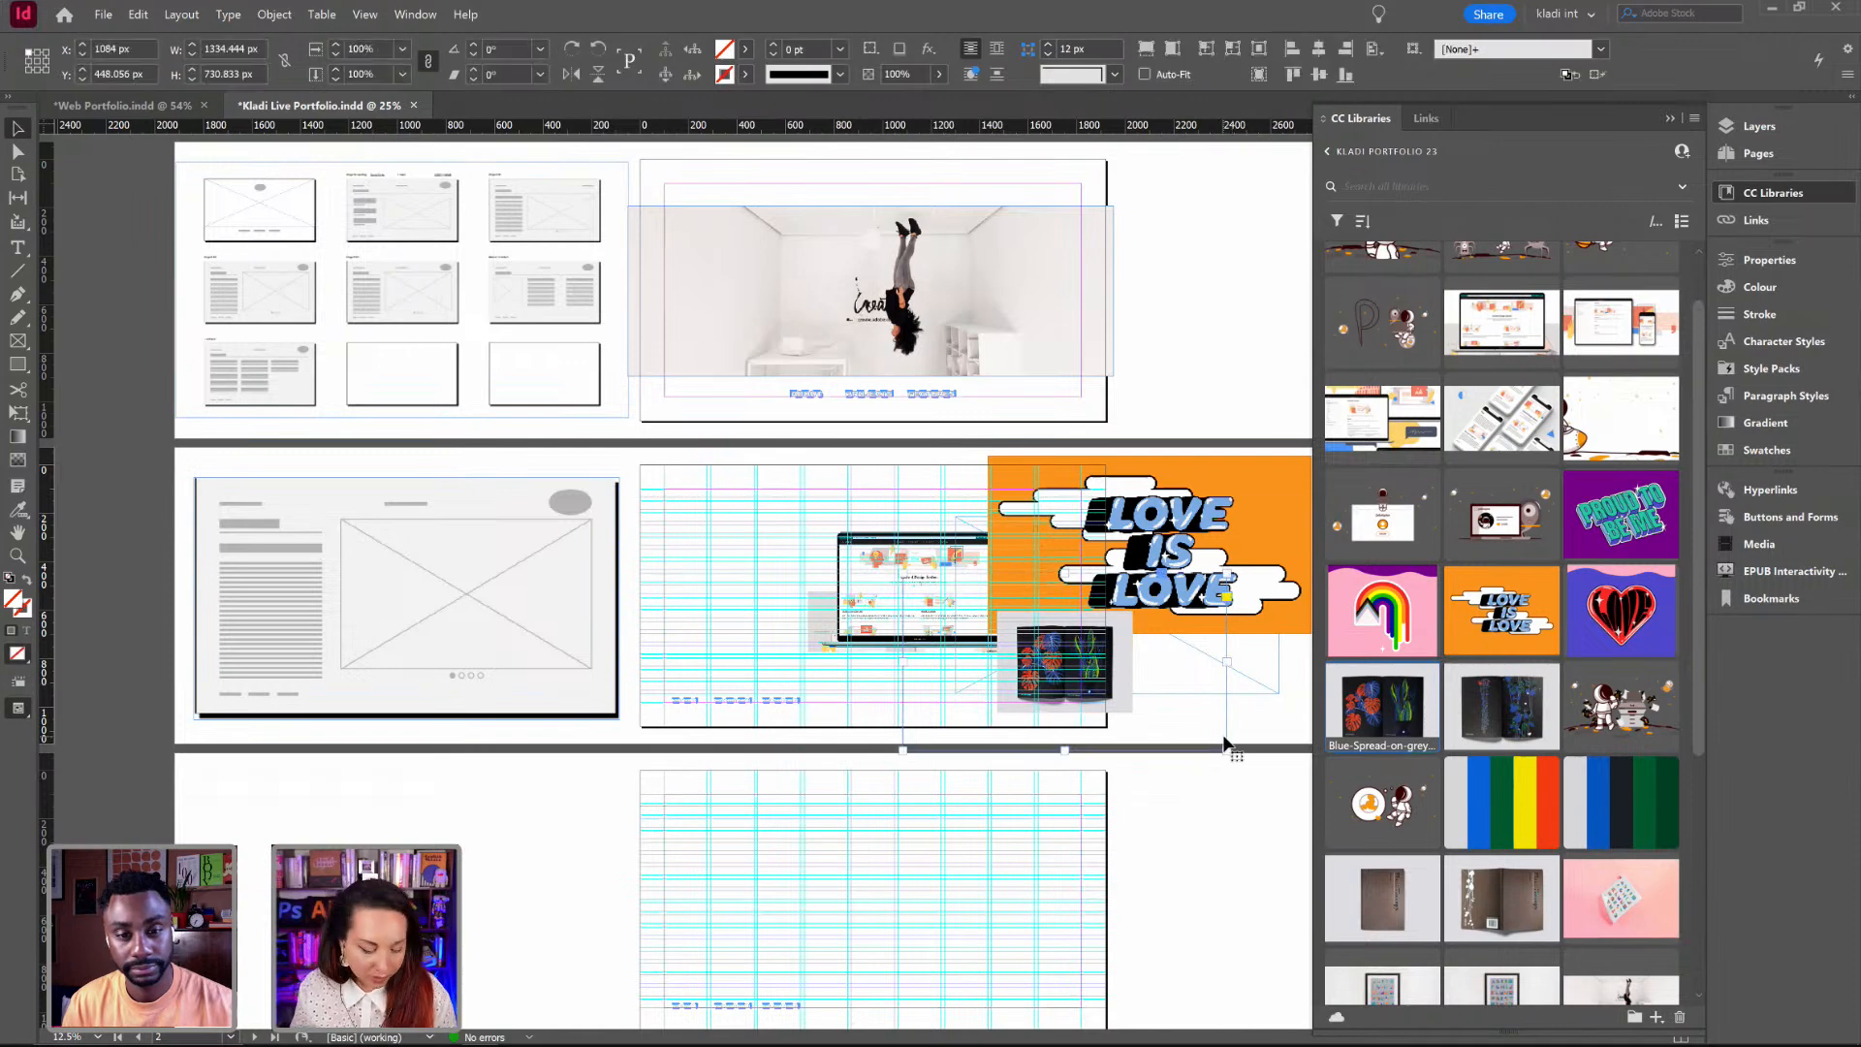
key("ctrl+alt+shift+c")
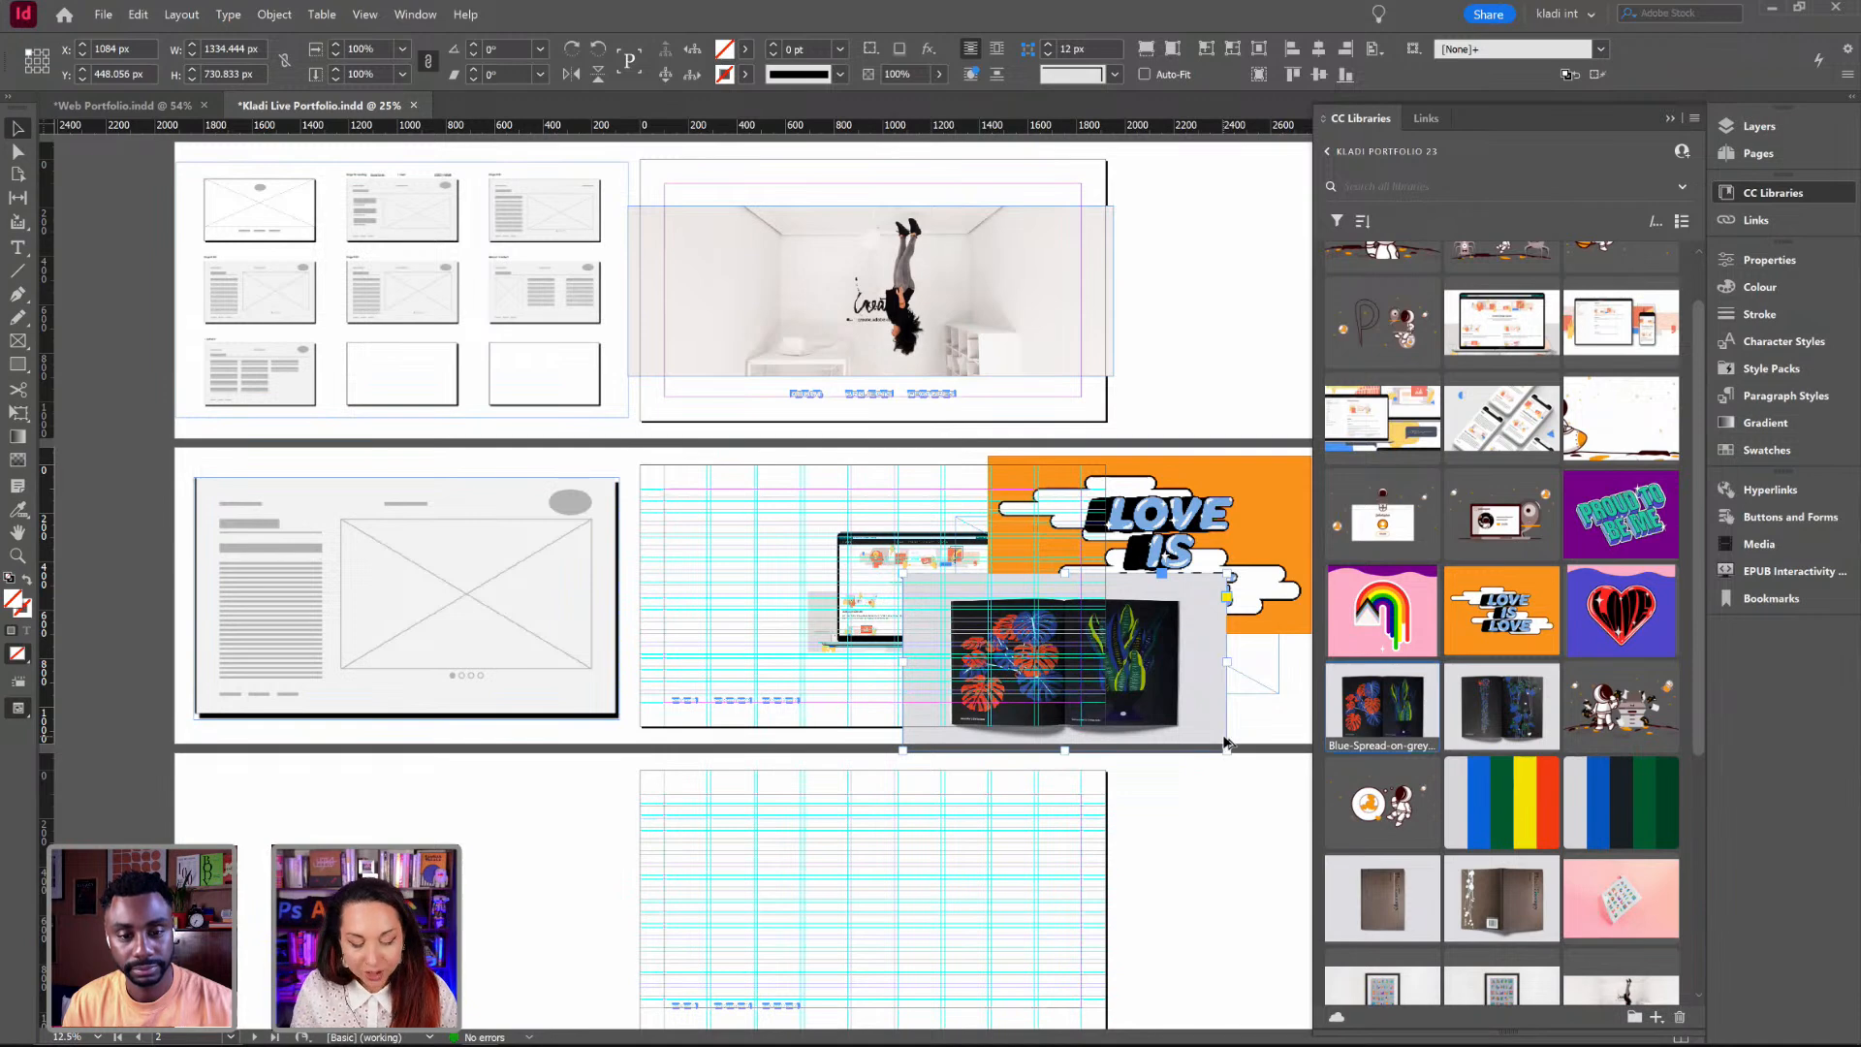
key("ctrl+alt+shift+e")
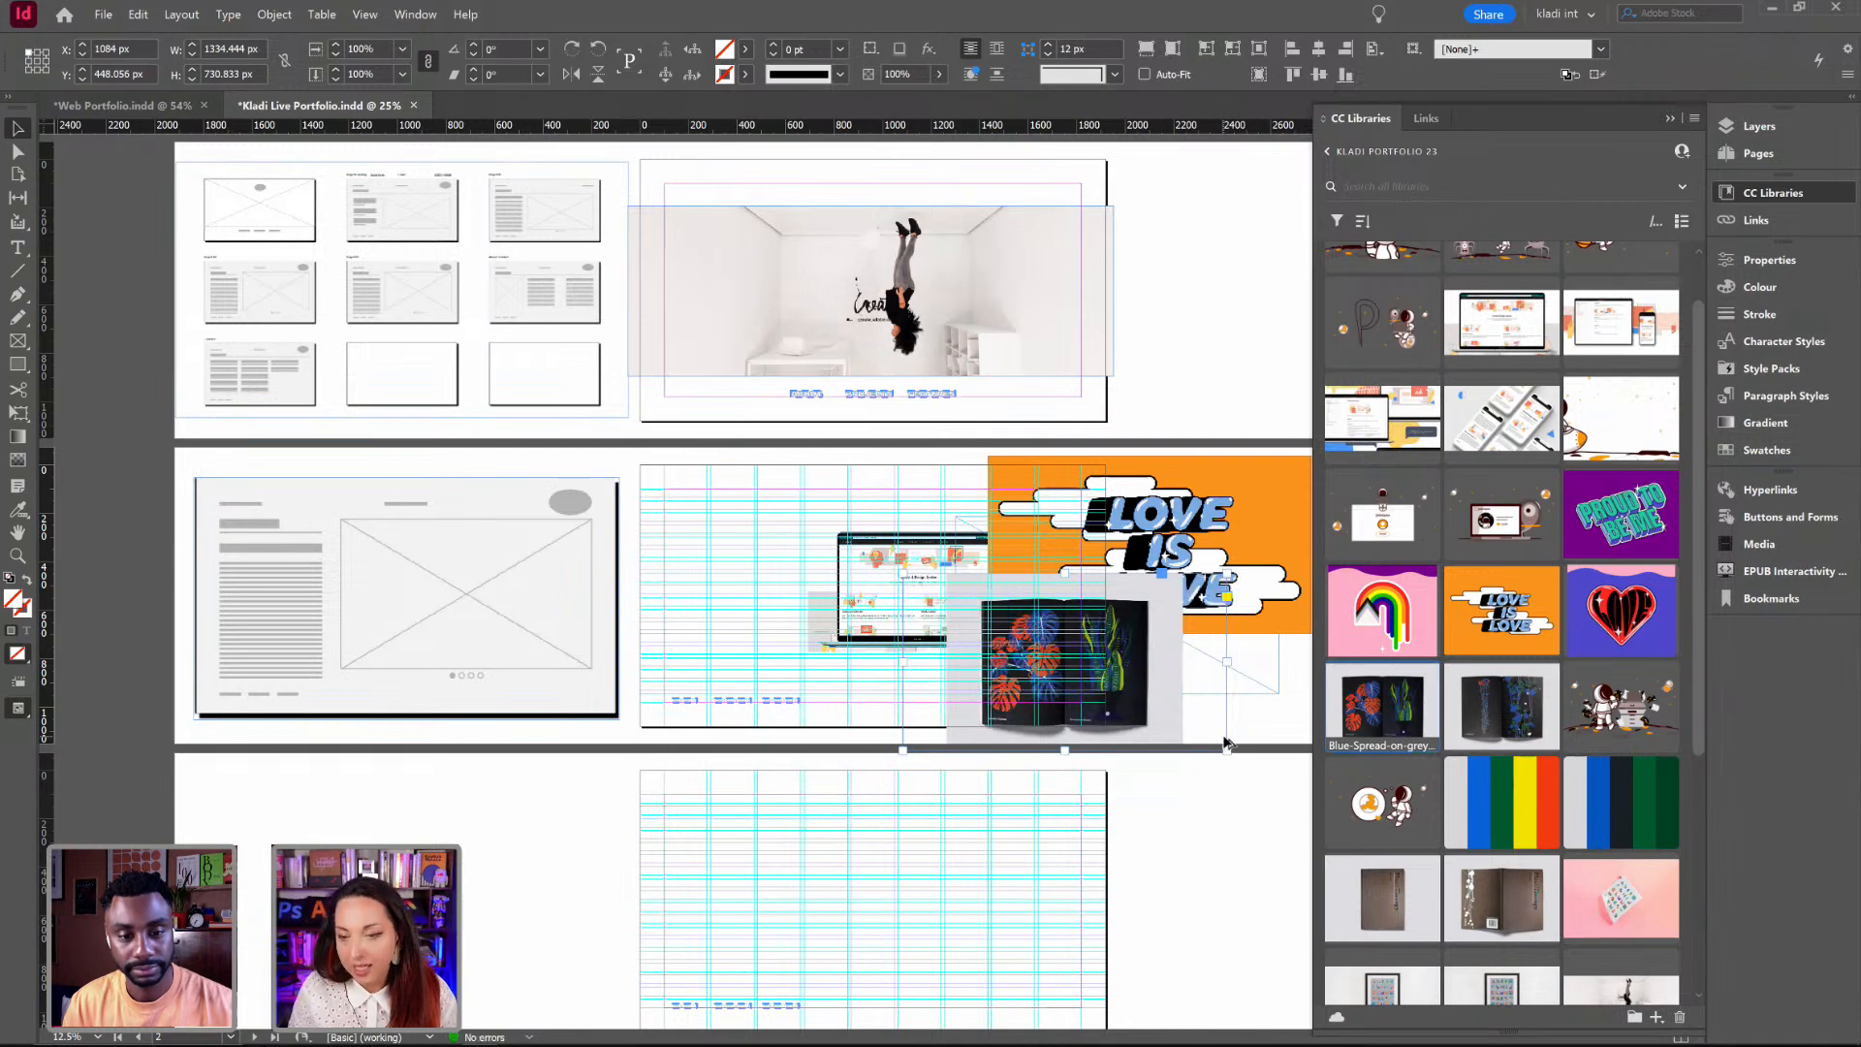
Step: Try to reposition the book-spread image and undo the changes
left_click(1066, 652)
left_click_drag(947, 573, 895, 547)
left_click(1200, 824)
left_click_drag(1112, 699, 1028, 707)
key("ctrl+z")
key("ctrl+z")
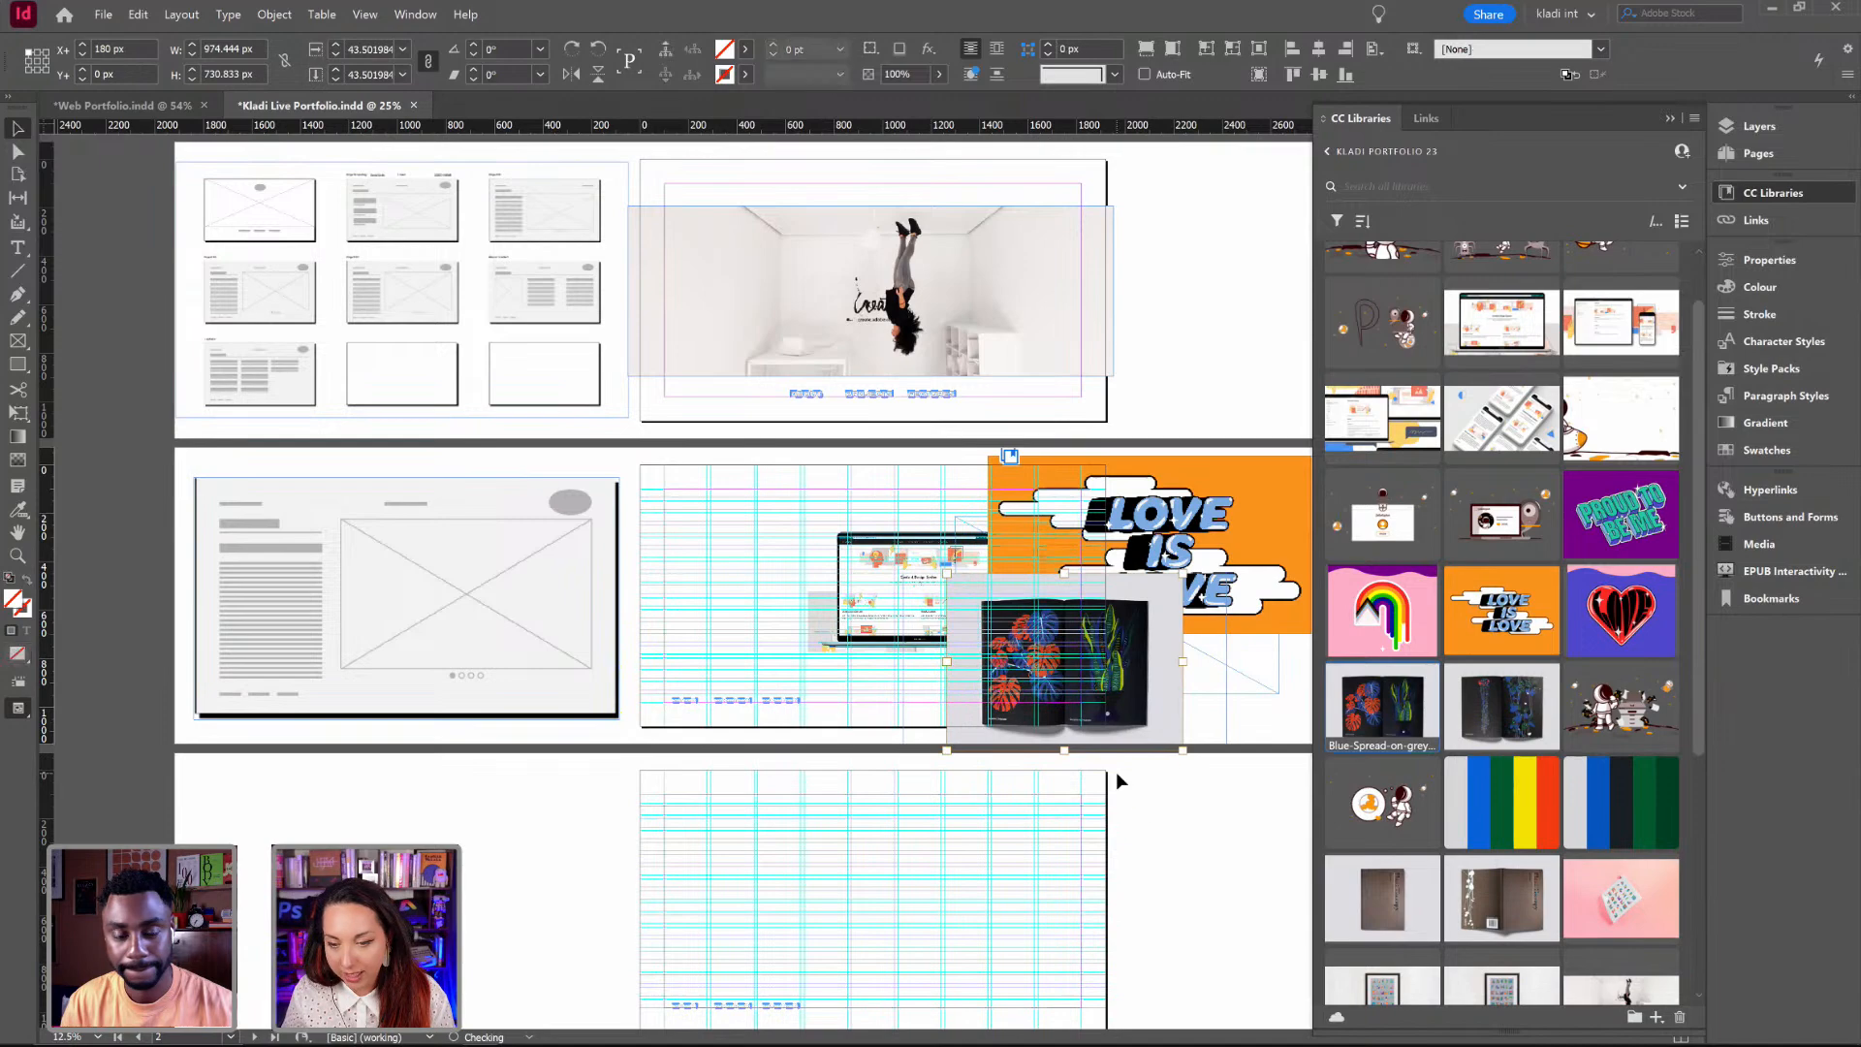
Step: Move the book-spread frame over the laptop image to X 508 px, Y 100 px and inspect it in preview mode
left_click(1194, 791)
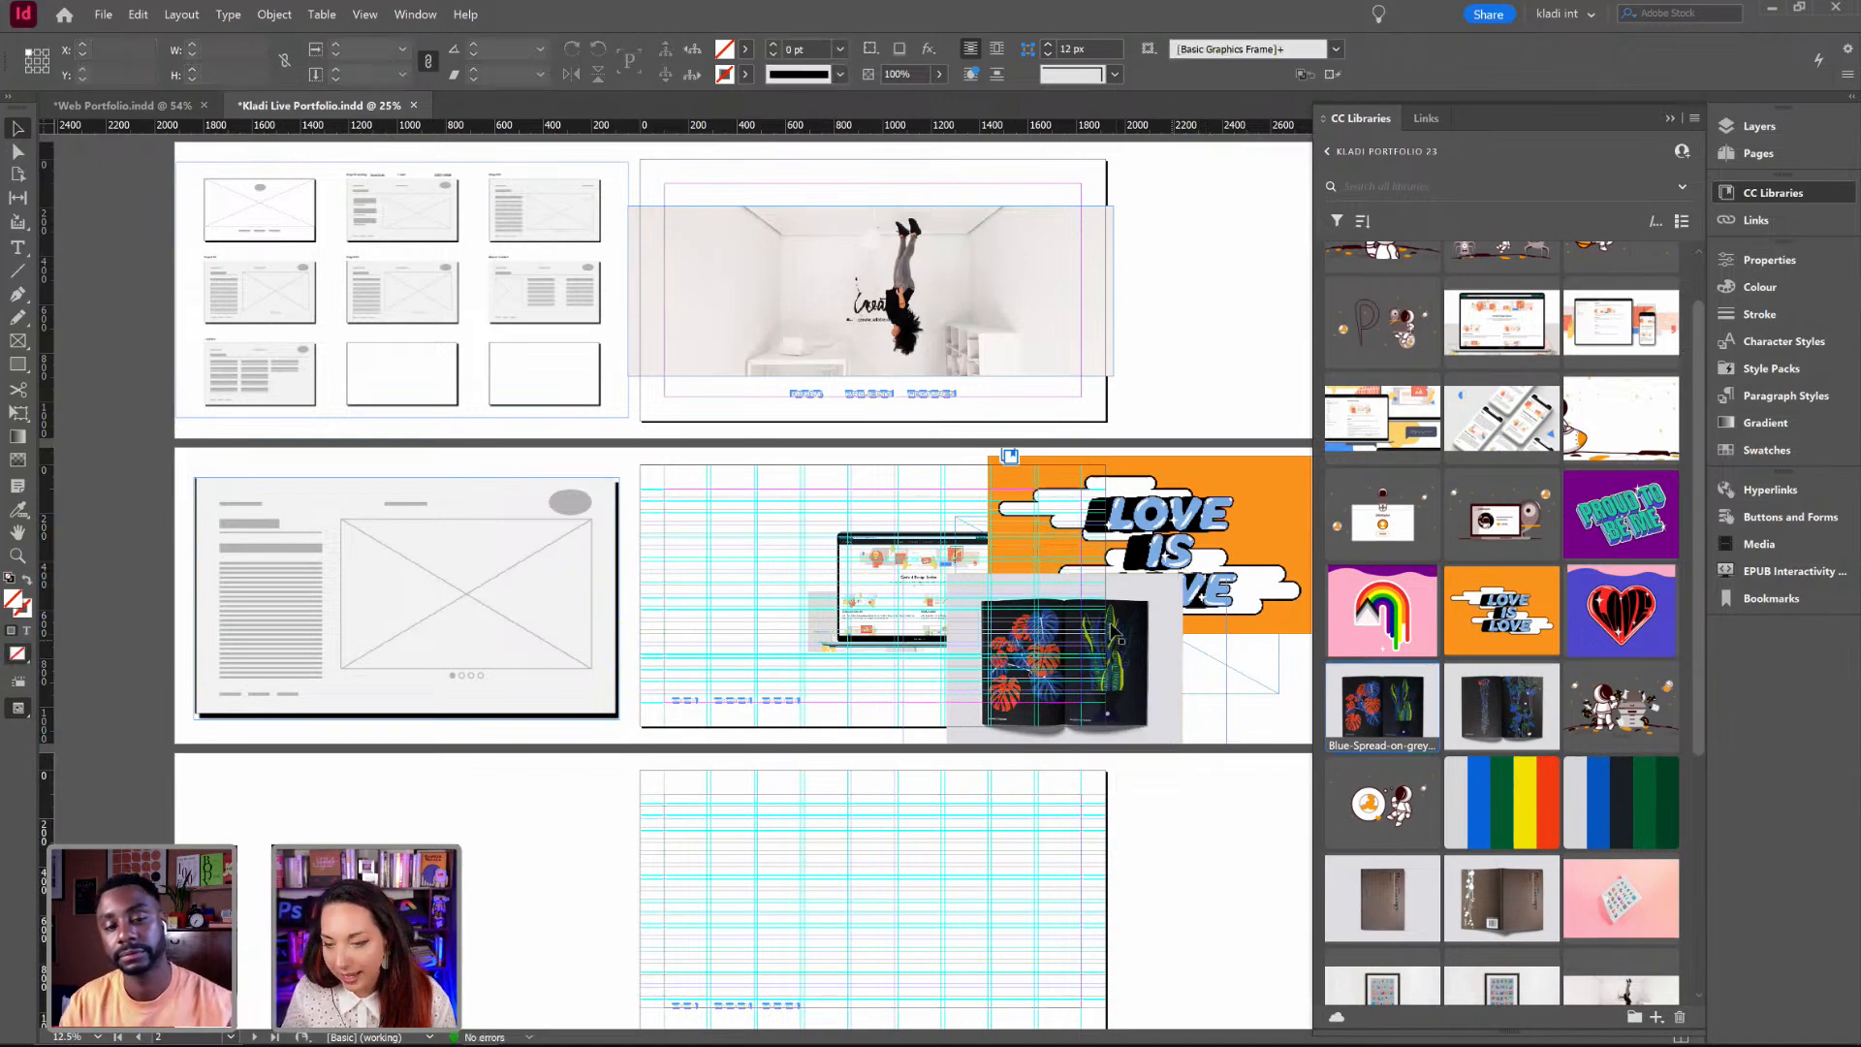
left_click_drag(1100, 734, 1042, 647)
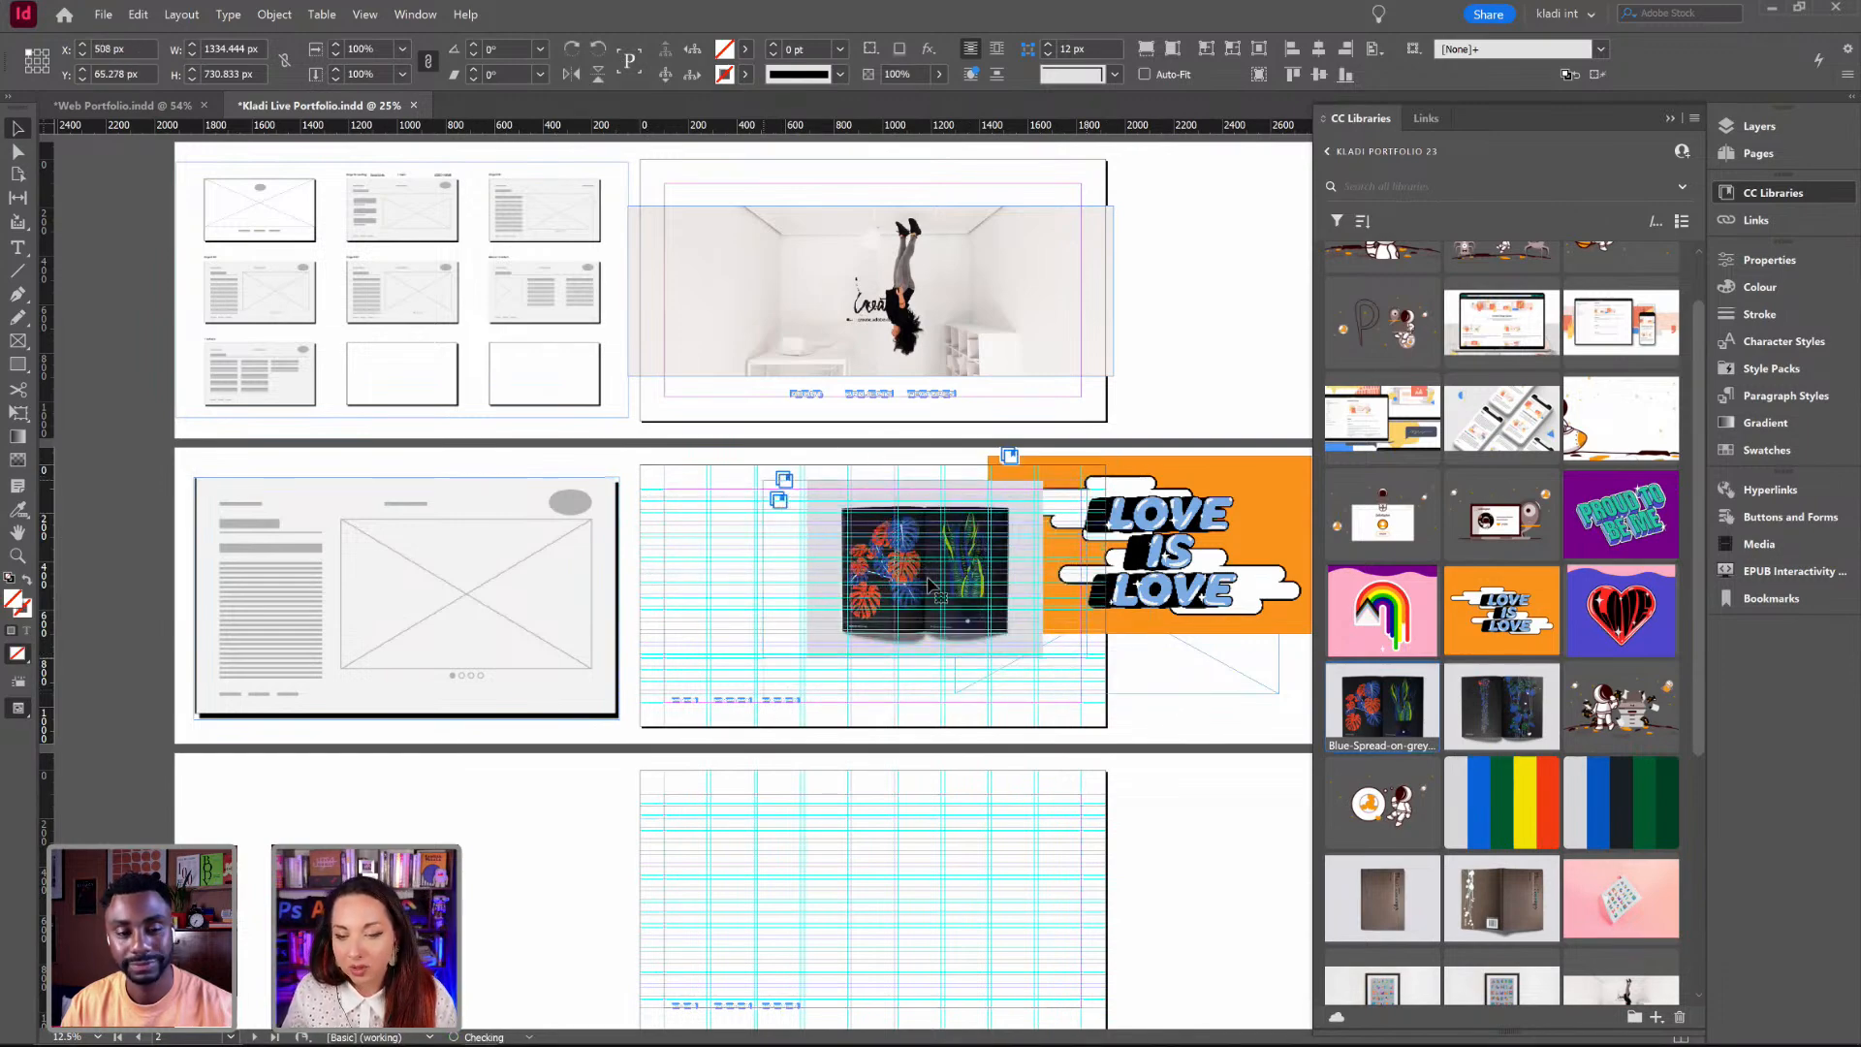
key("ctrl+space")
left_click_drag(759, 469, 1129, 729)
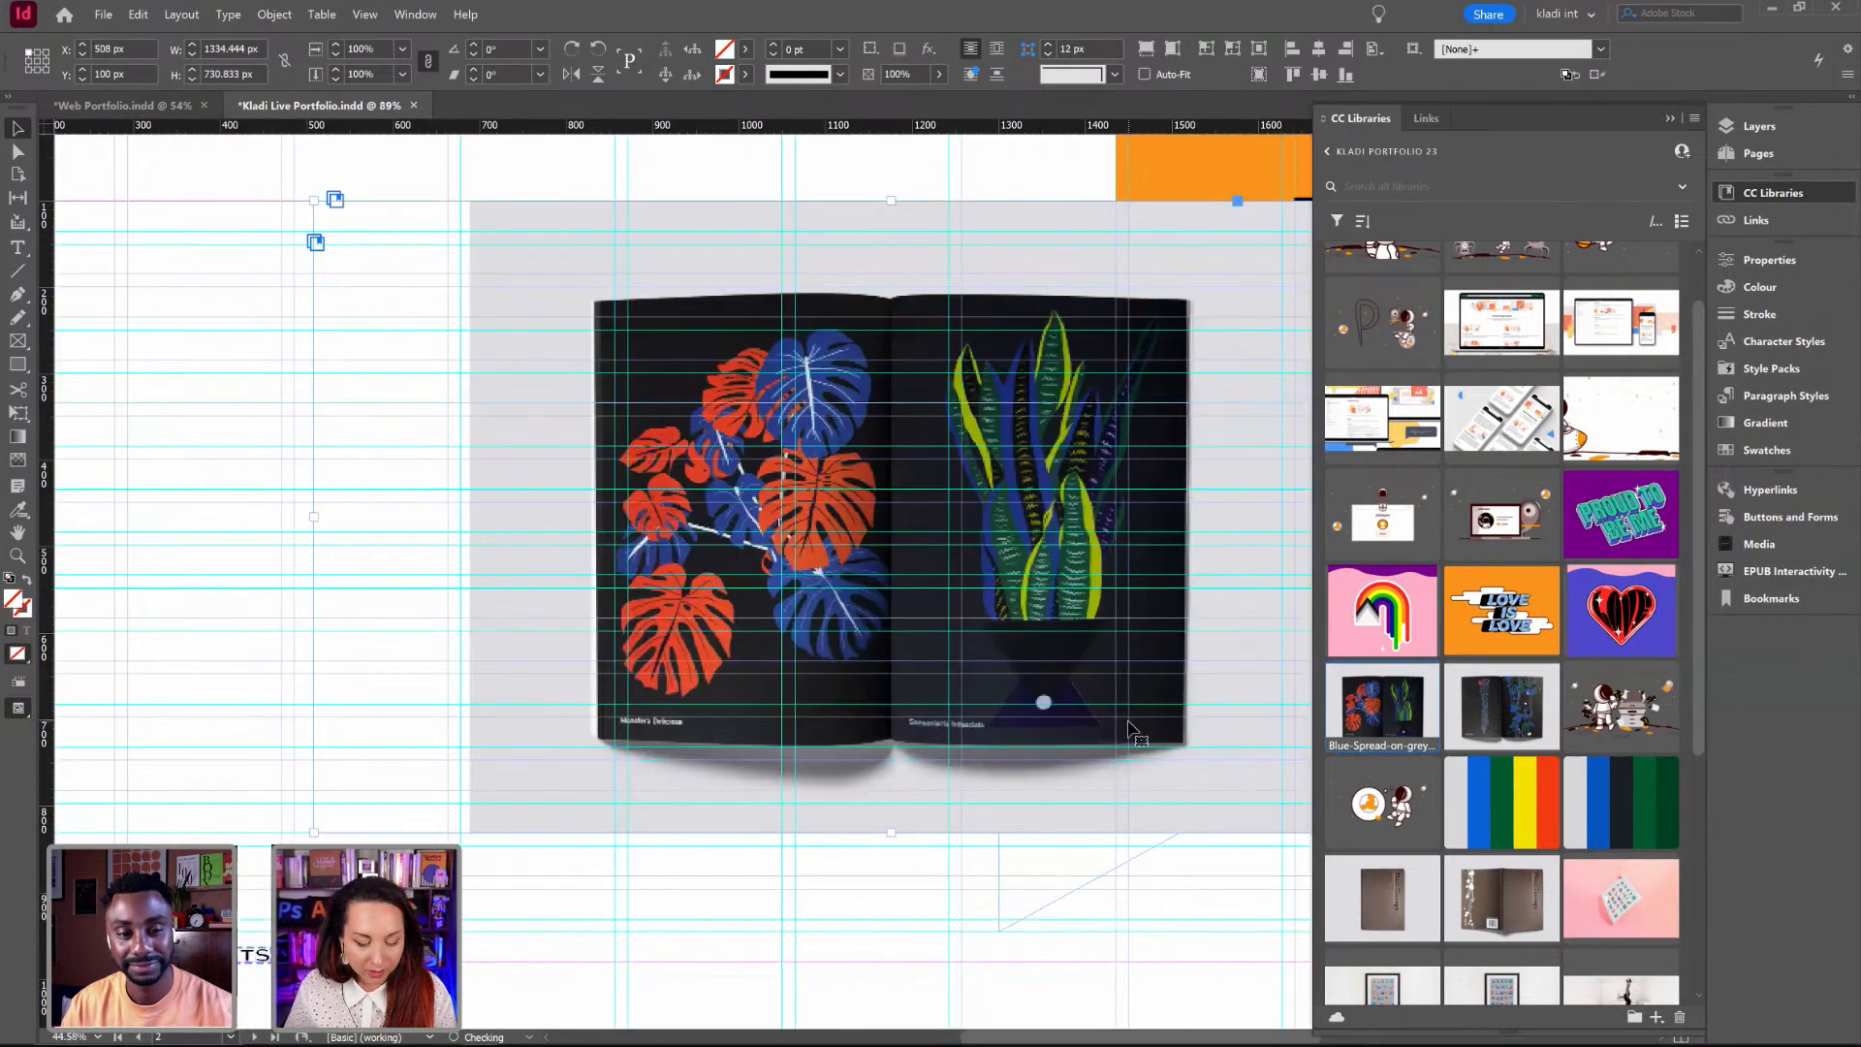
key("w")
left_click_drag(1044, 687, 1194, 708)
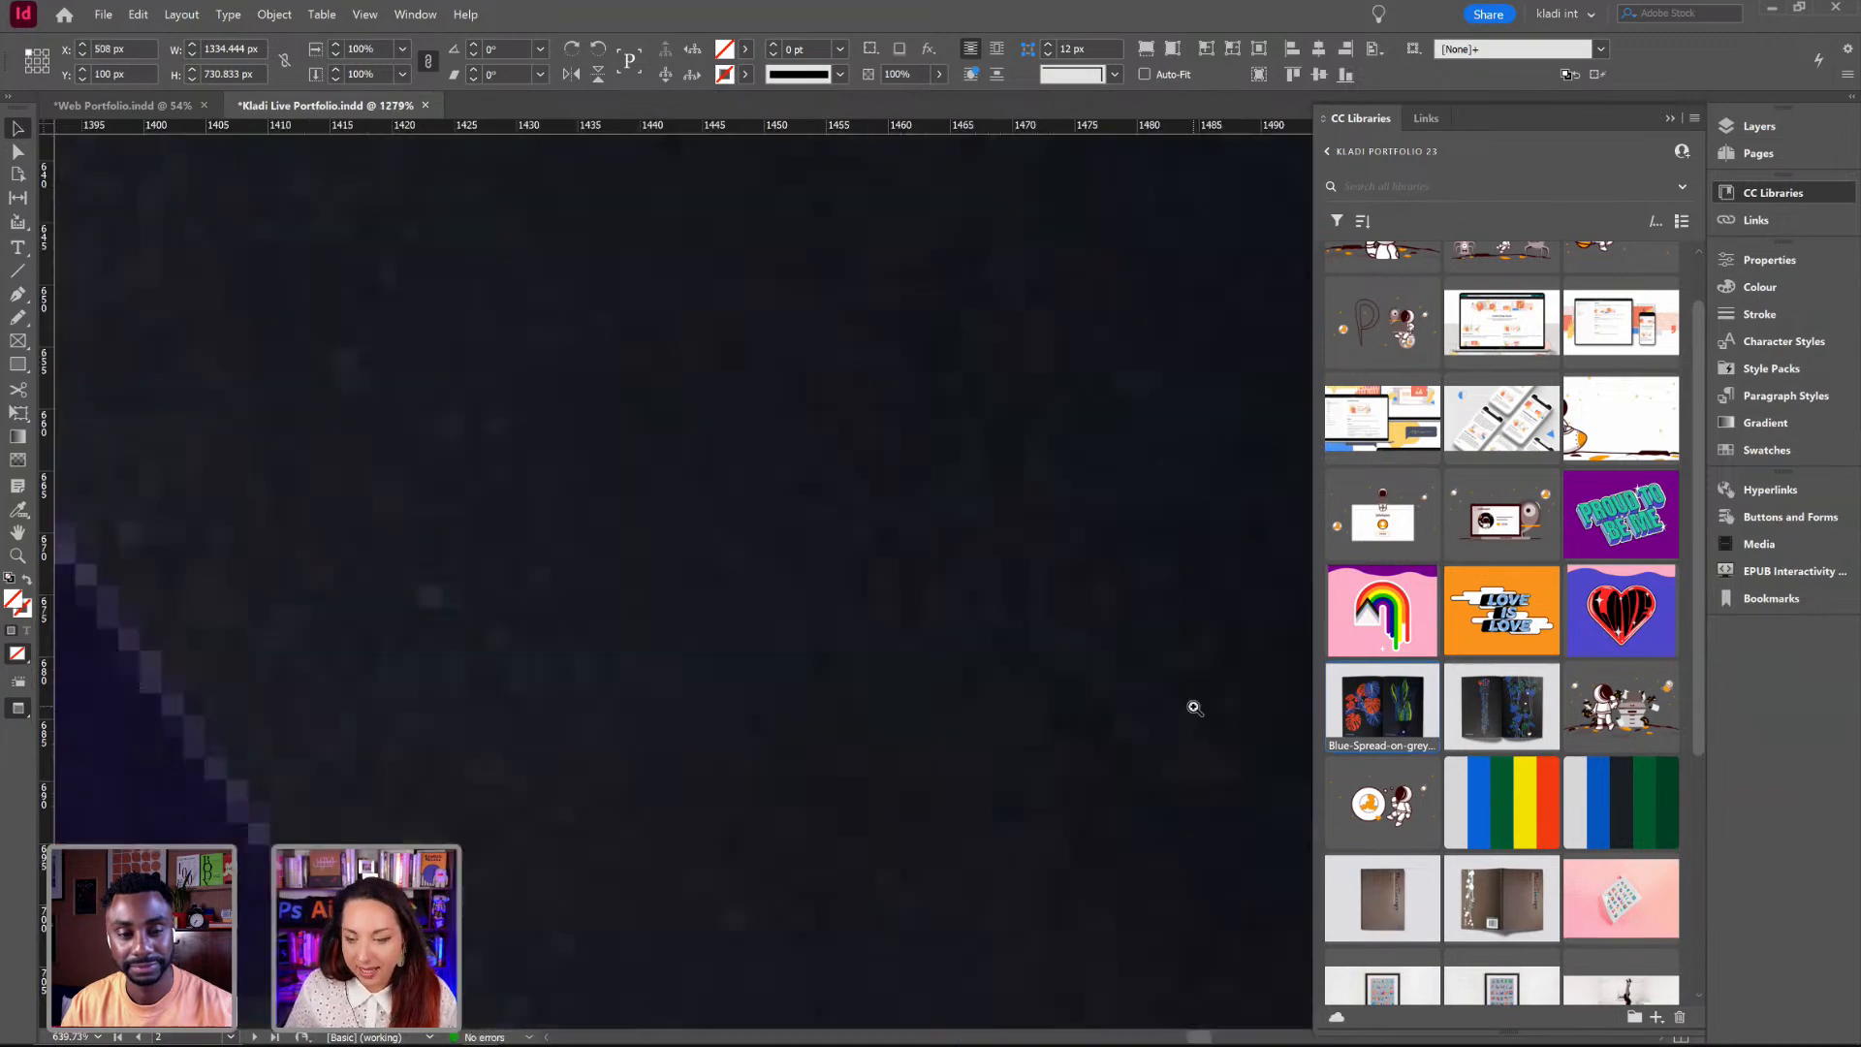
key("ctrl+minus")
key("ctrl+minus")
key("ctrl+minus")
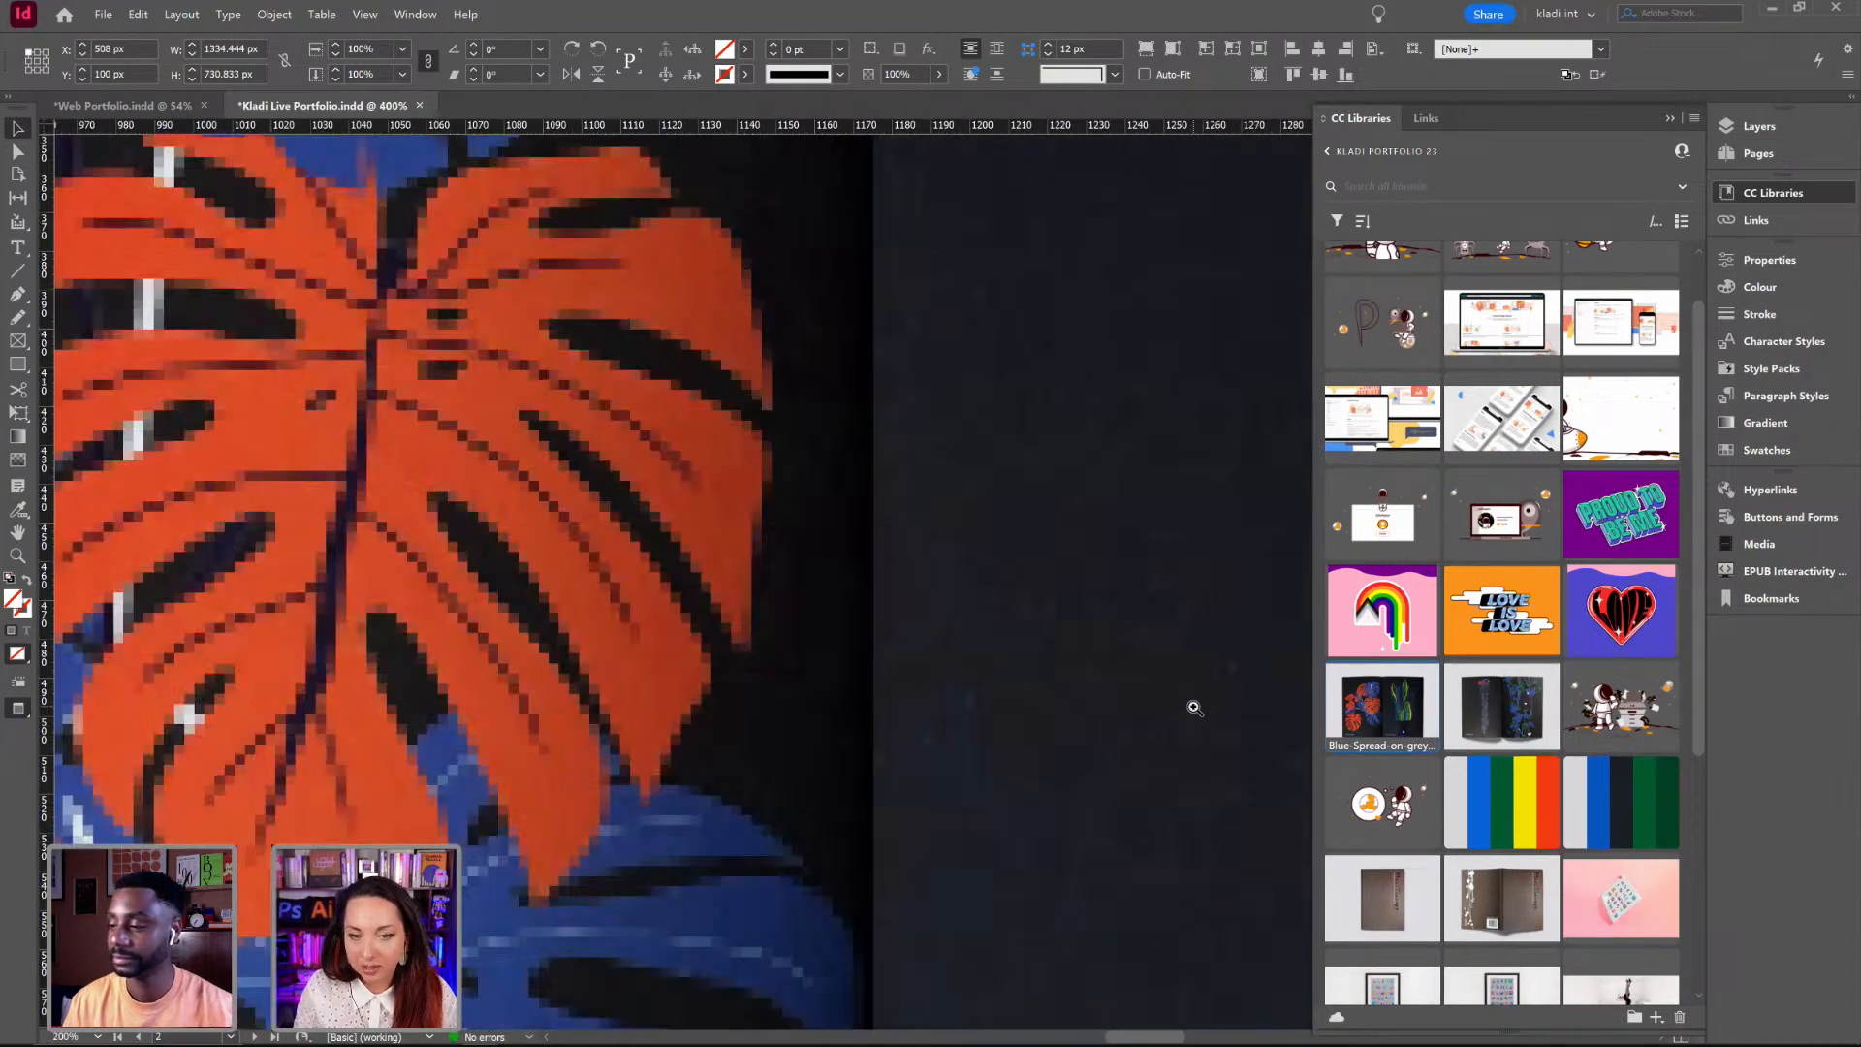
key("ctrl+minus")
key("ctrl+minus")
key("ctrl+minus")
key("ctrl+minus")
key("ctrl+minus")
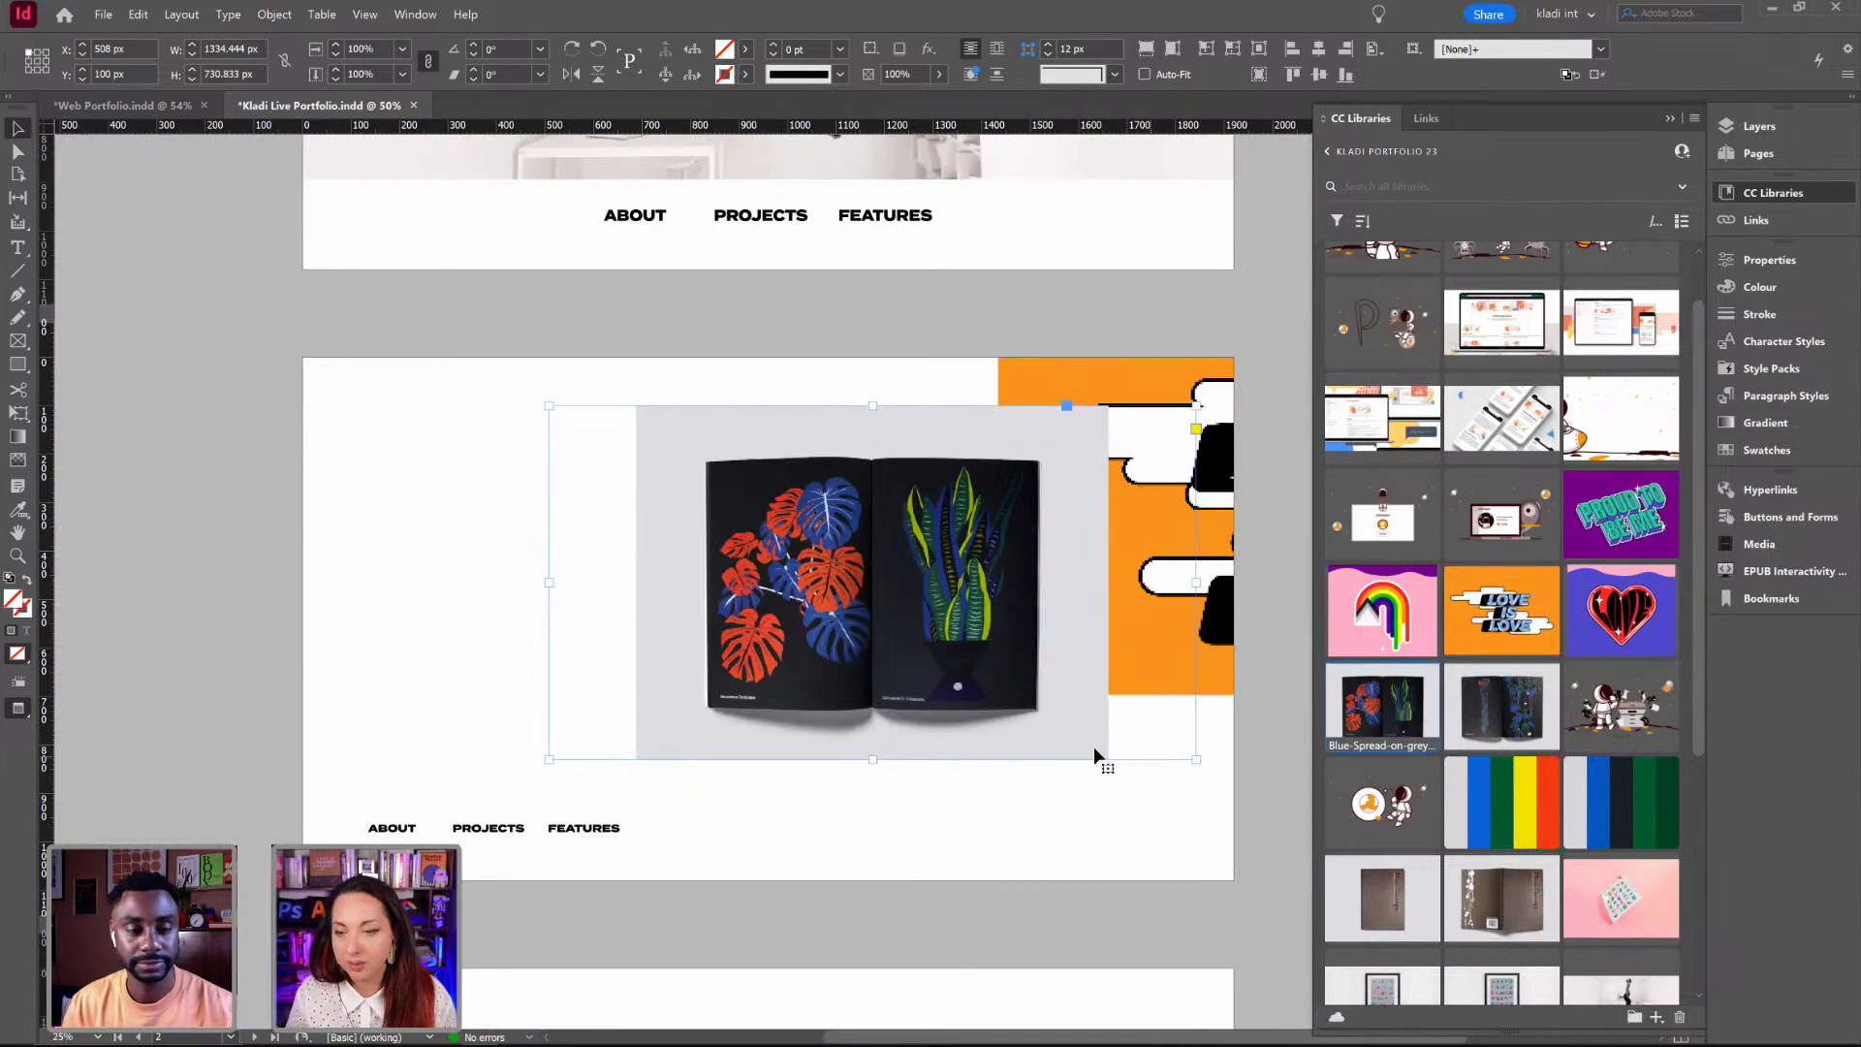
Step: Bring the Love Is Love frame further onto the page and position the book-spread frame at X 485.556 px, Y 115 px
left_click_drag(1094, 748, 1126, 796)
left_click_drag(1059, 387, 650, 445)
left_click_drag(1064, 476, 1011, 420)
left_click_drag(695, 471, 738, 472)
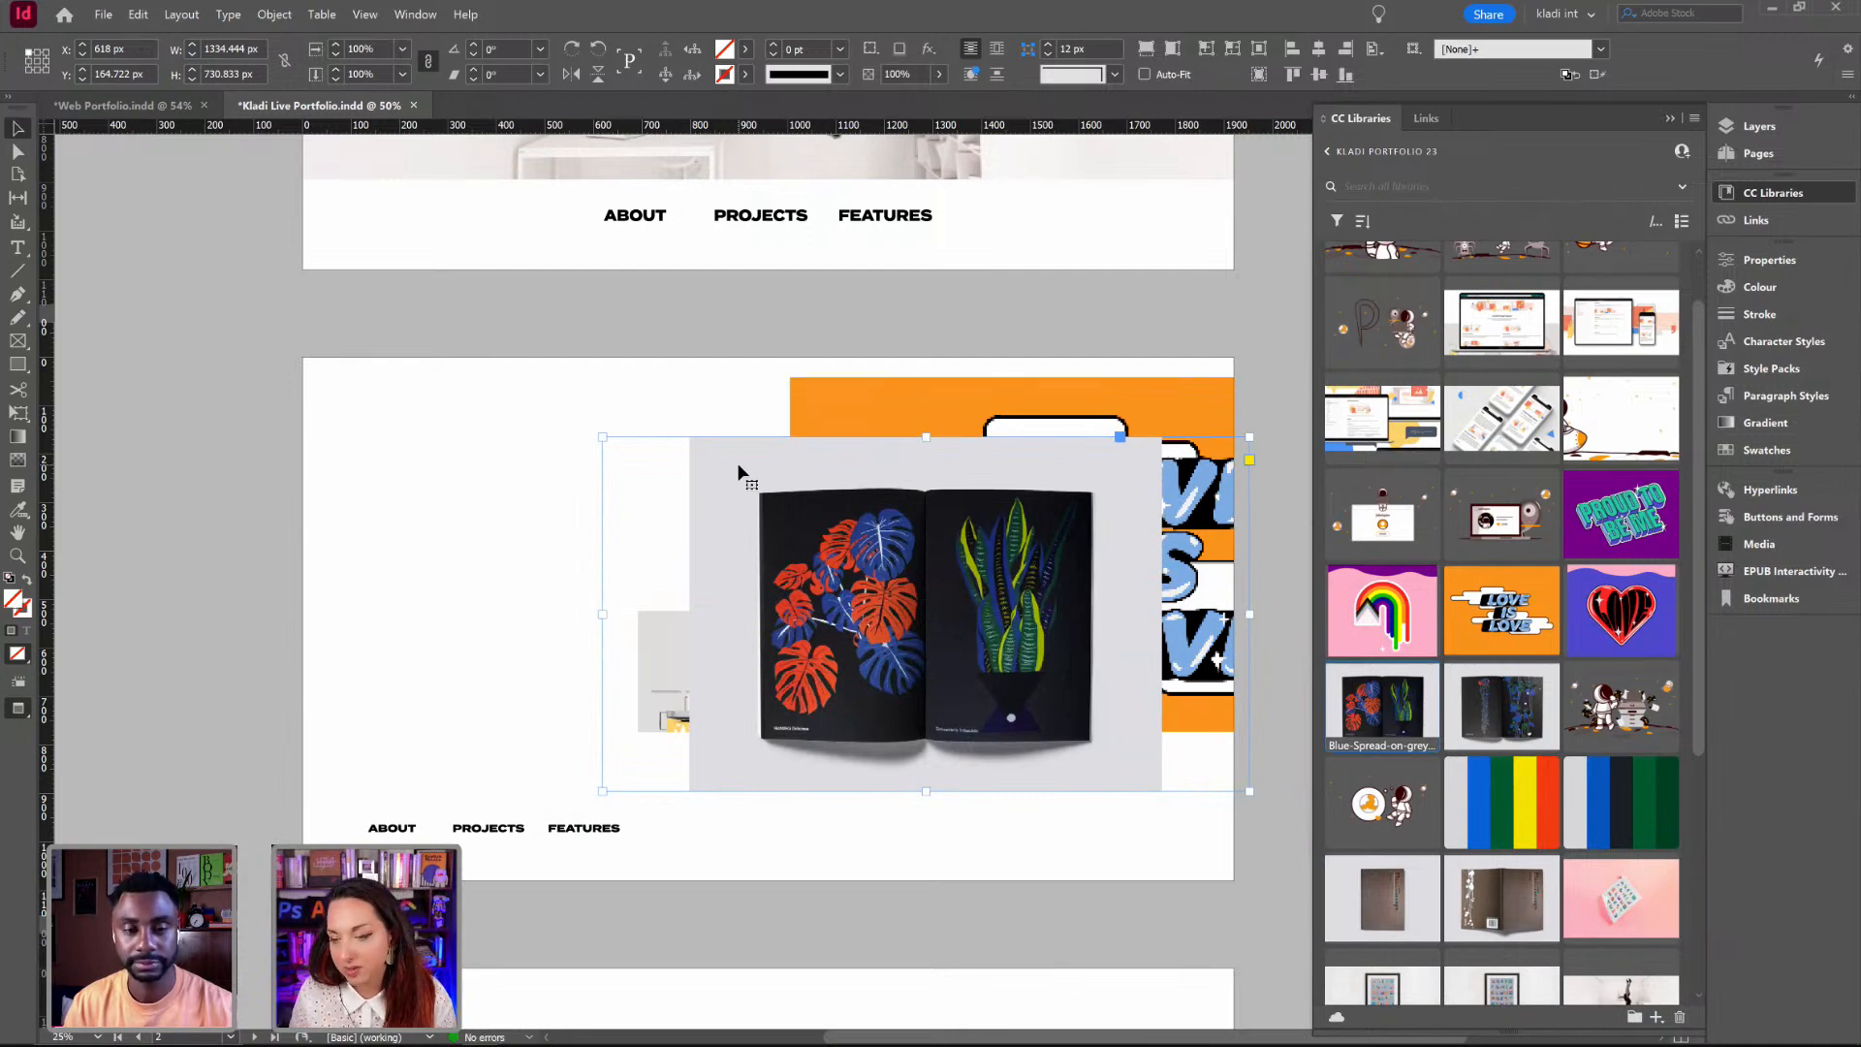
left_click_drag(739, 472, 673, 448)
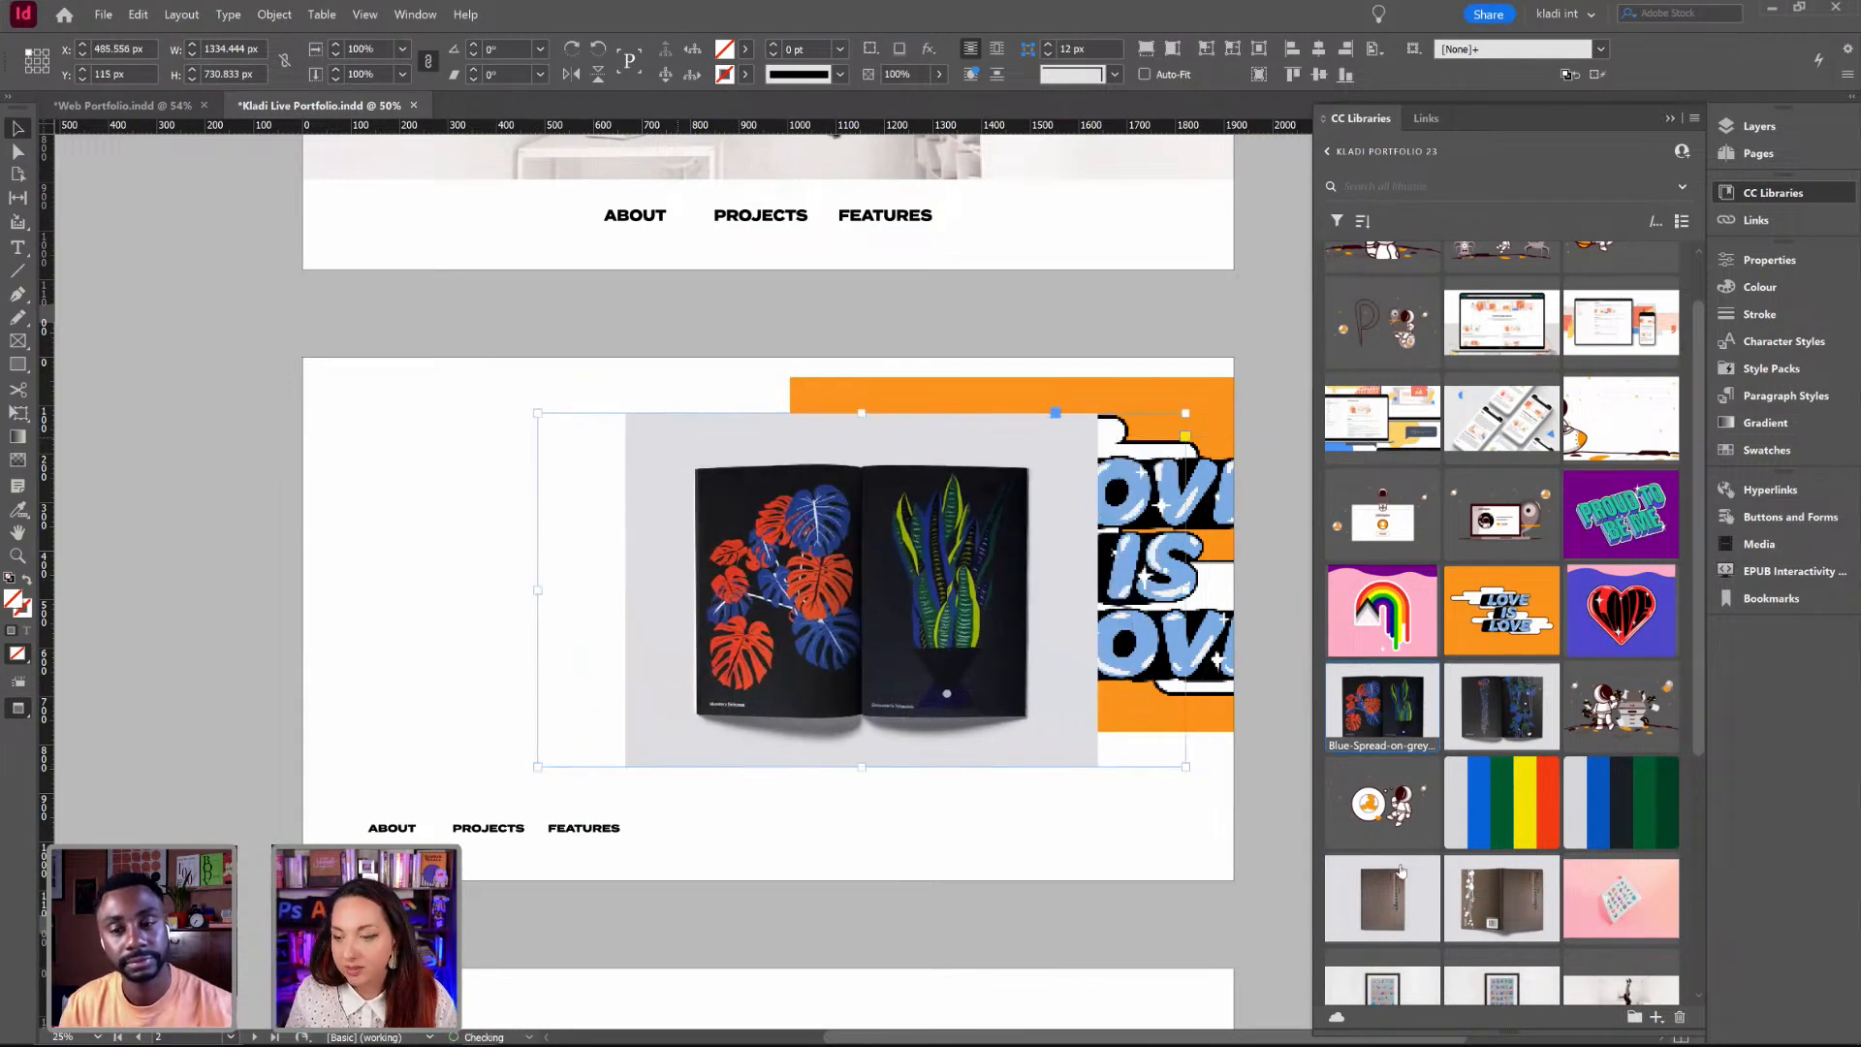
Step: Open the Blue-Spread-on-grey image from the KLADI PORTFOLIO 23 library for editing
right_click(1371, 703)
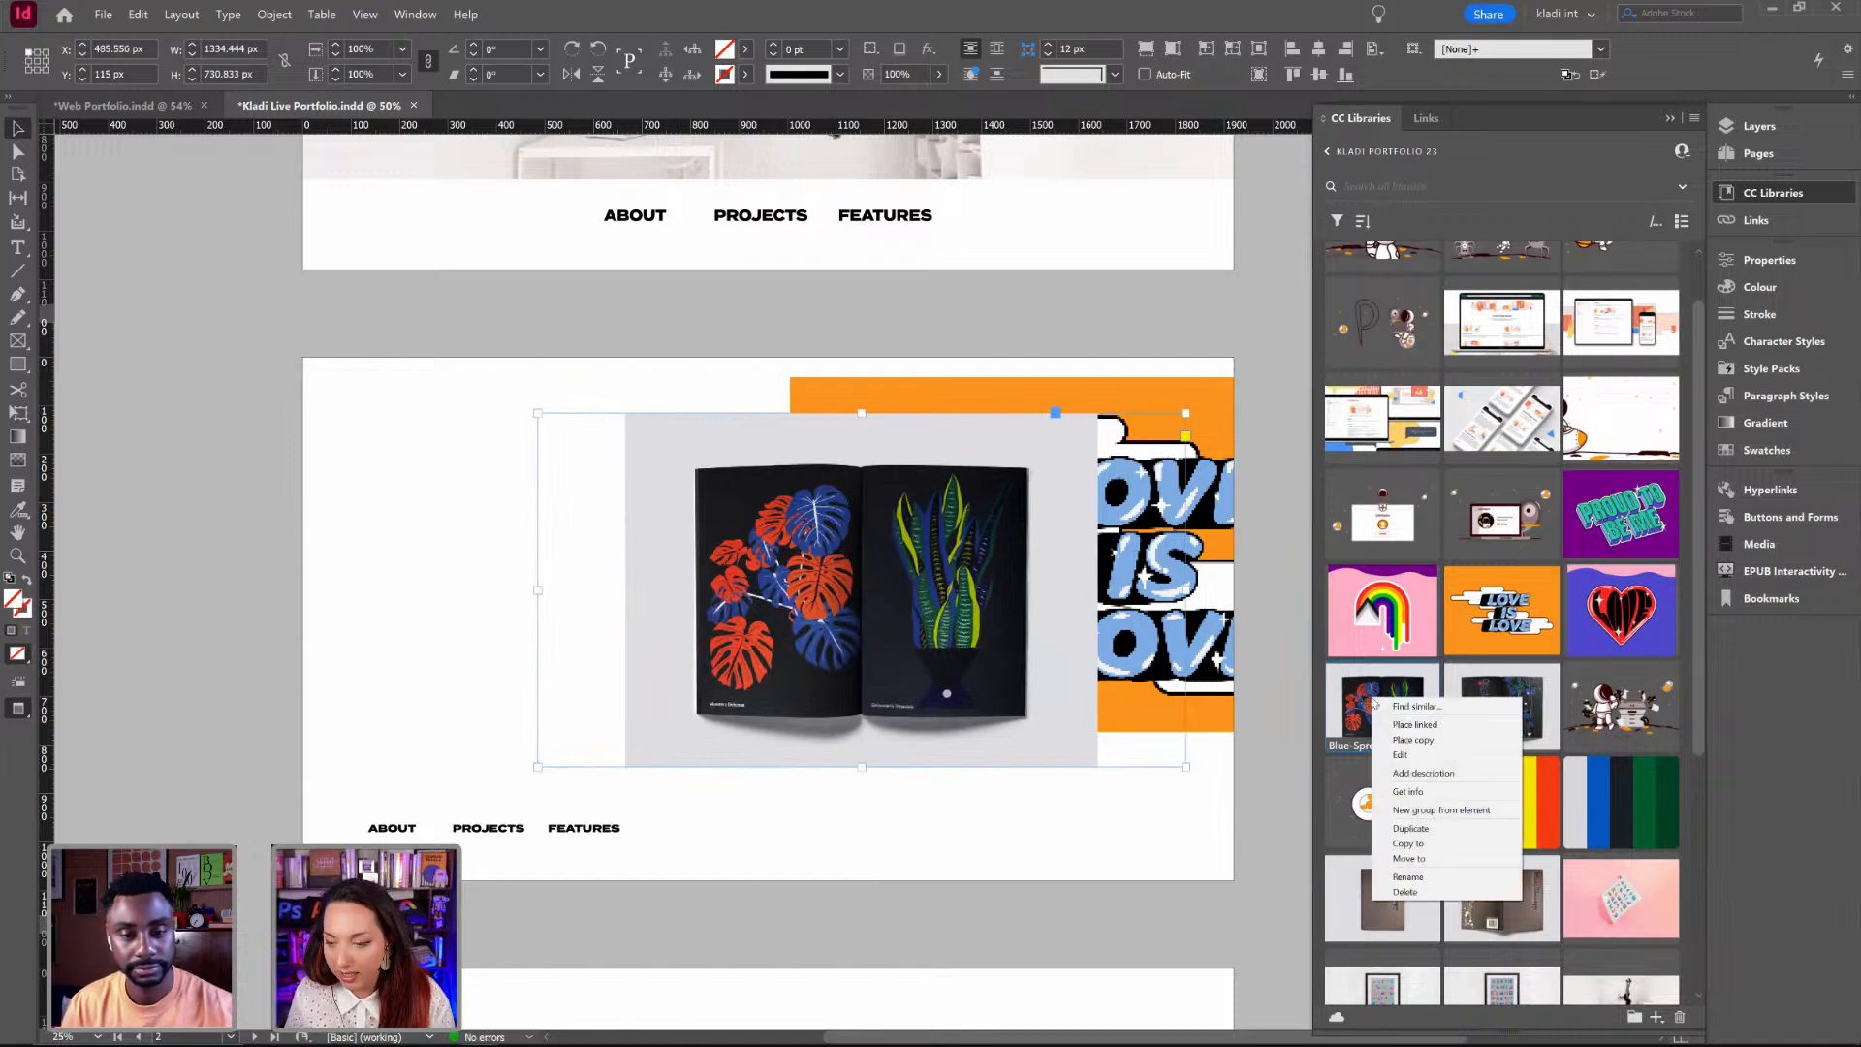
left_click(1415, 755)
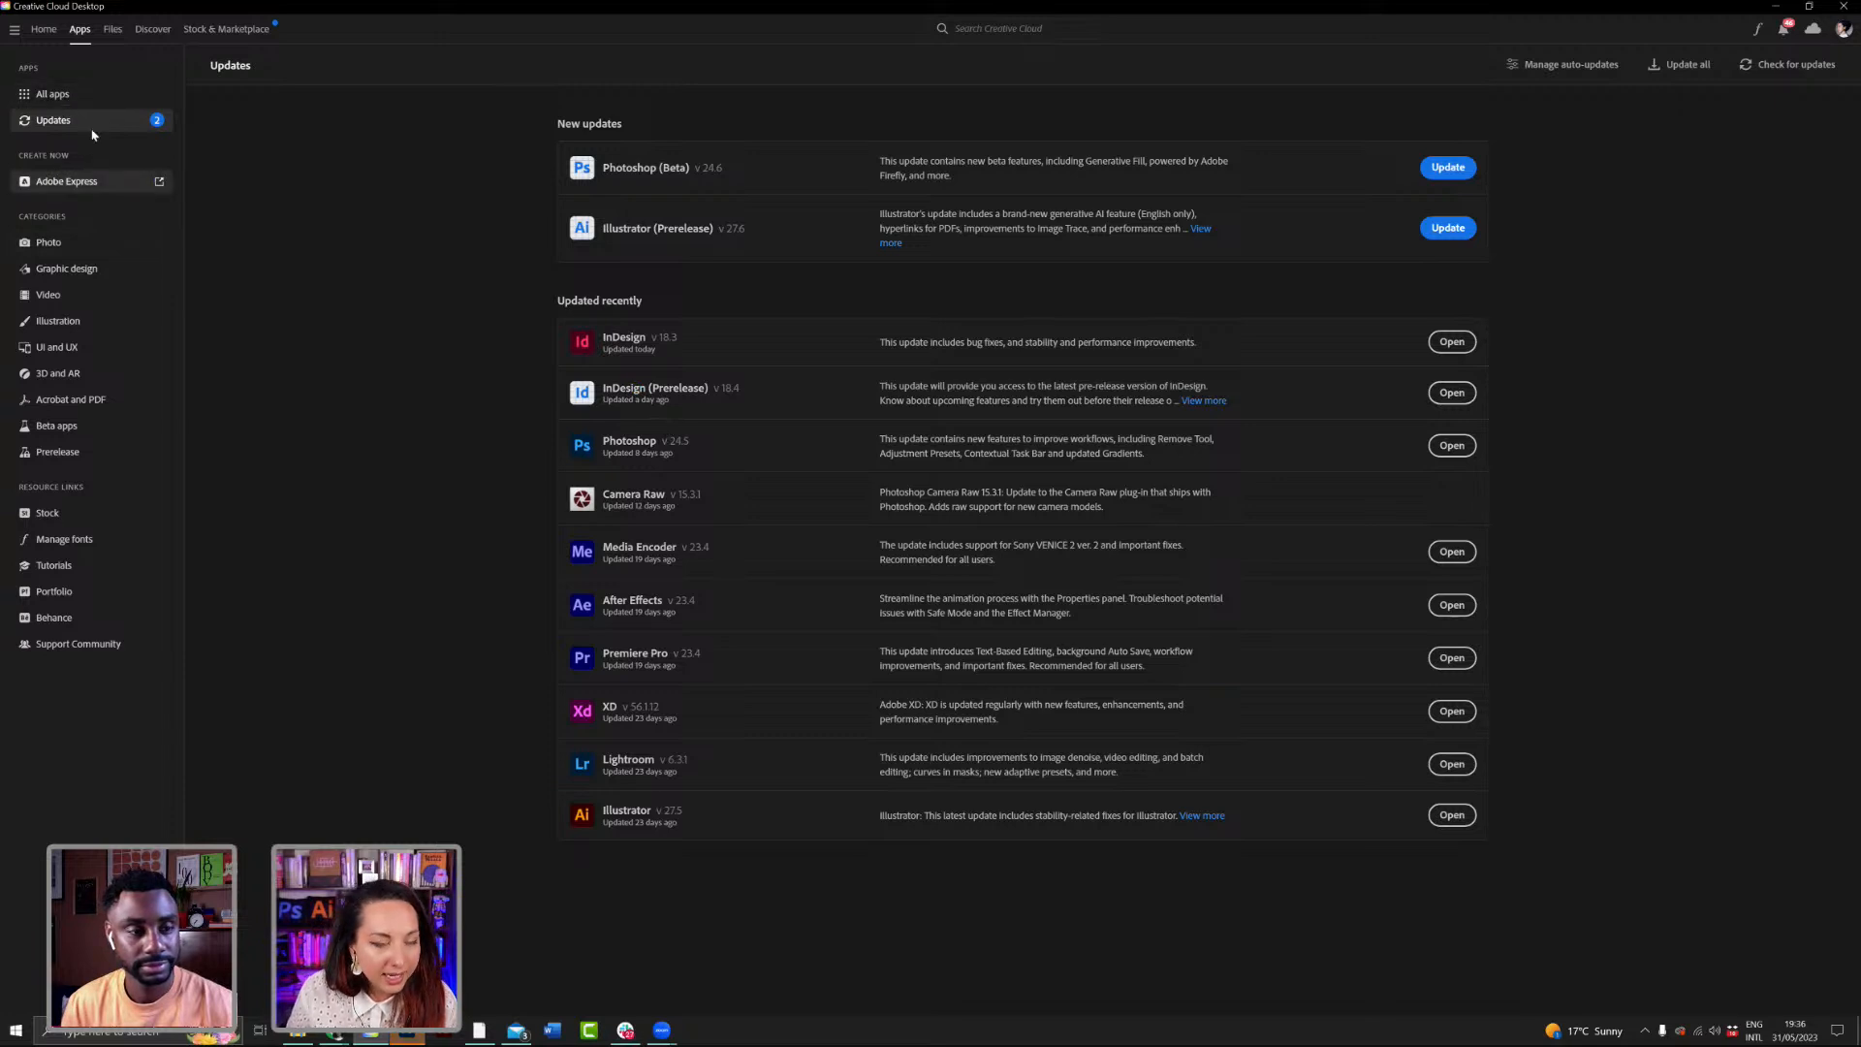
Step: In Creative Cloud Desktop, look through all apps and the beta apps and open Photoshop (Beta)
left_click(88, 101)
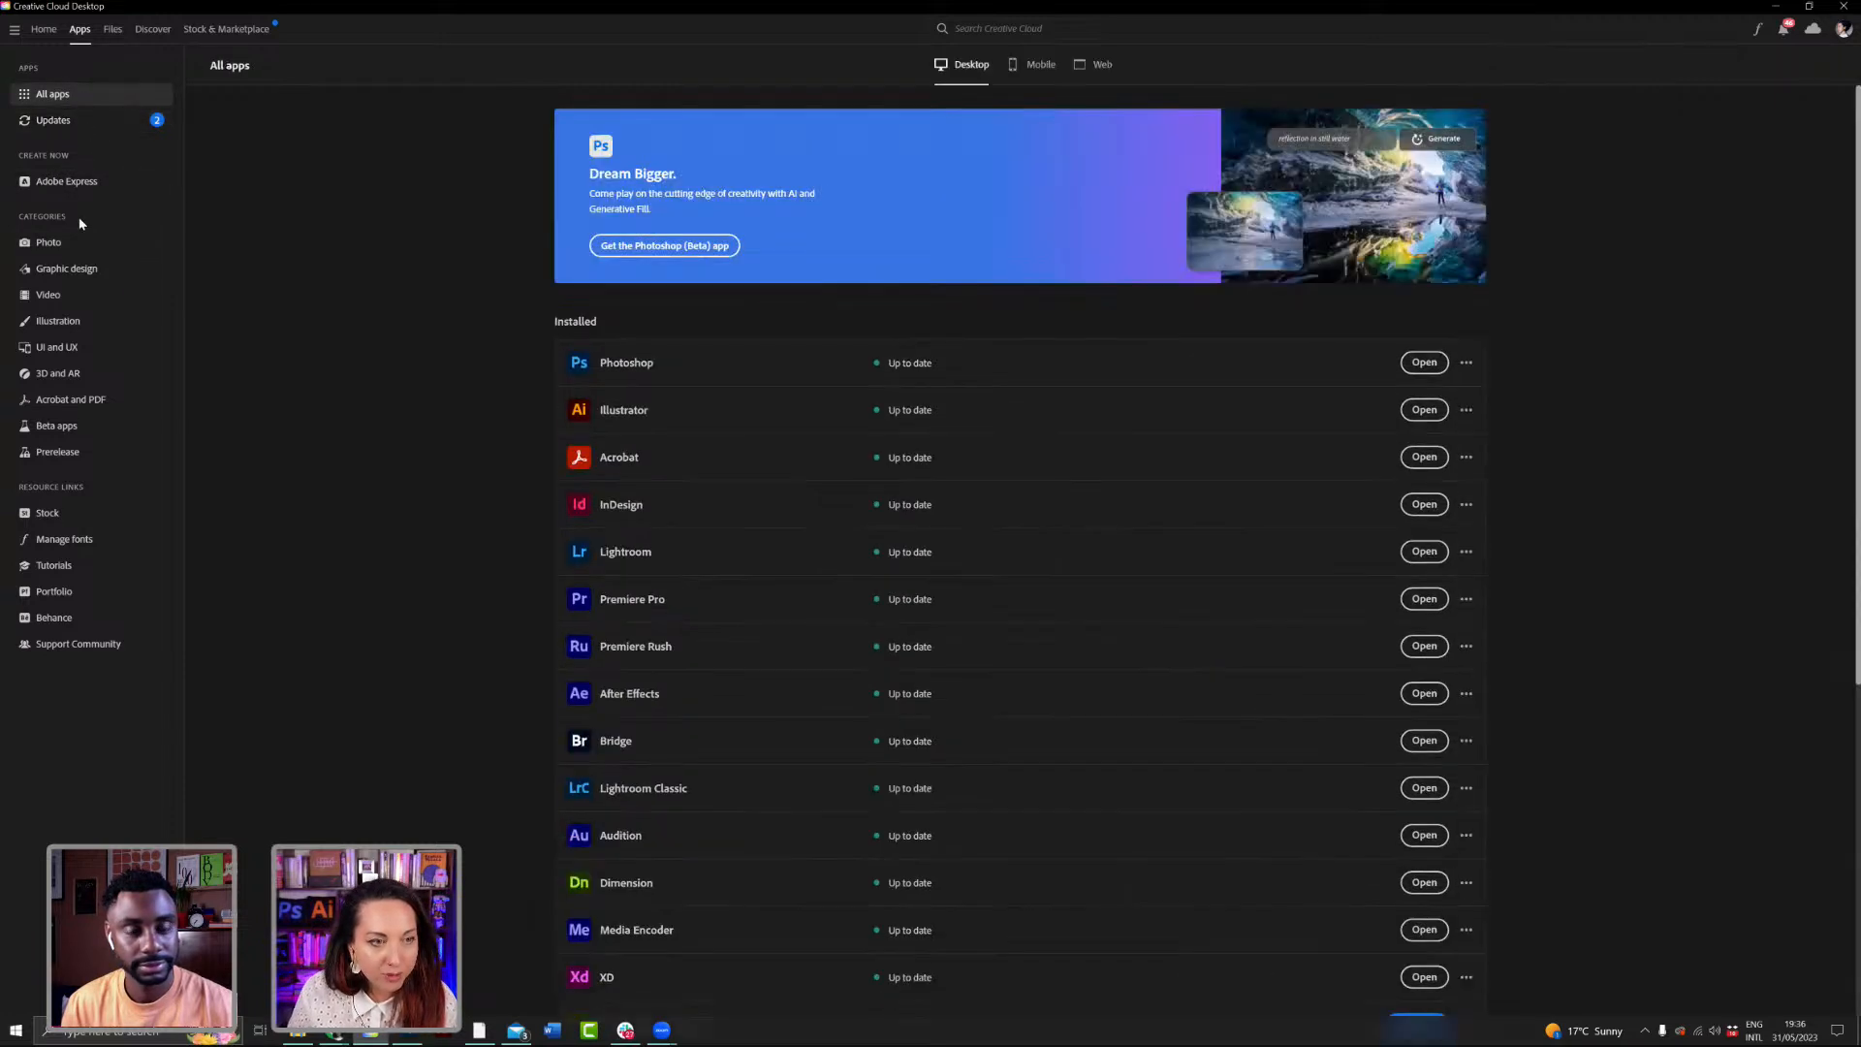
left_click(89, 429)
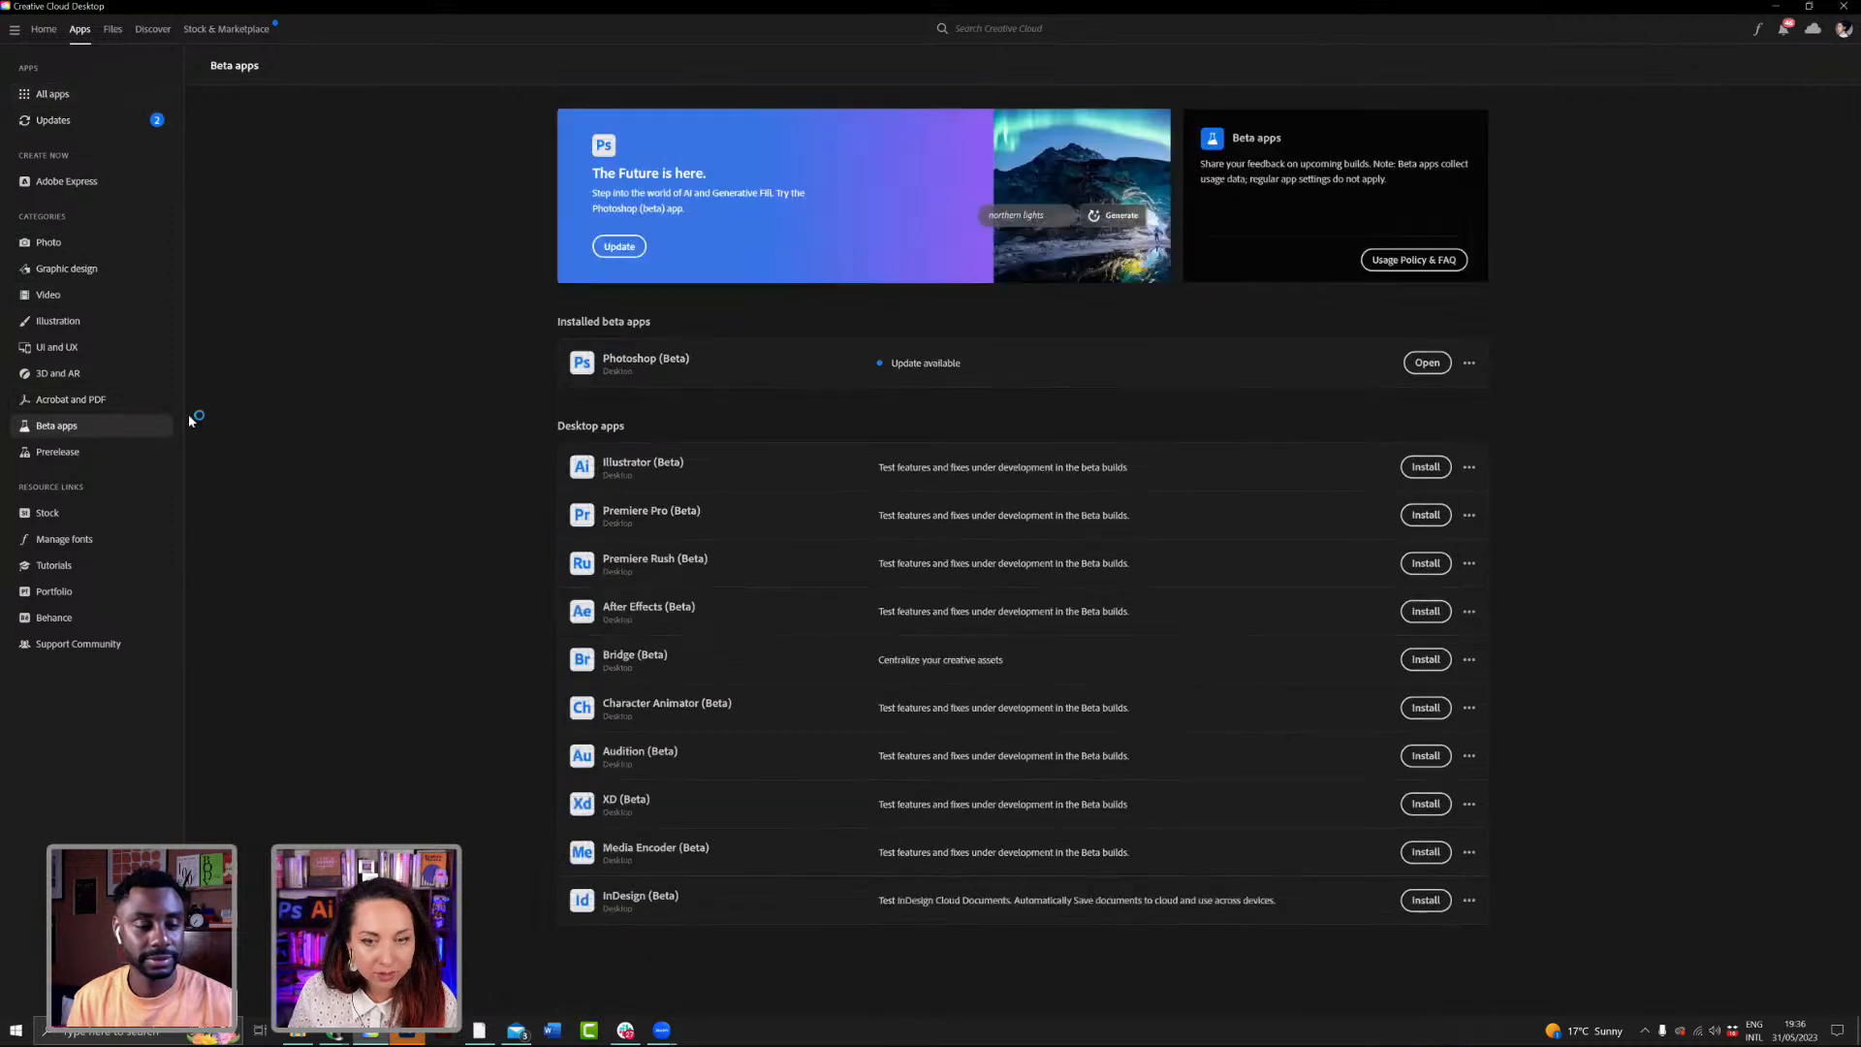
left_click(1410, 364)
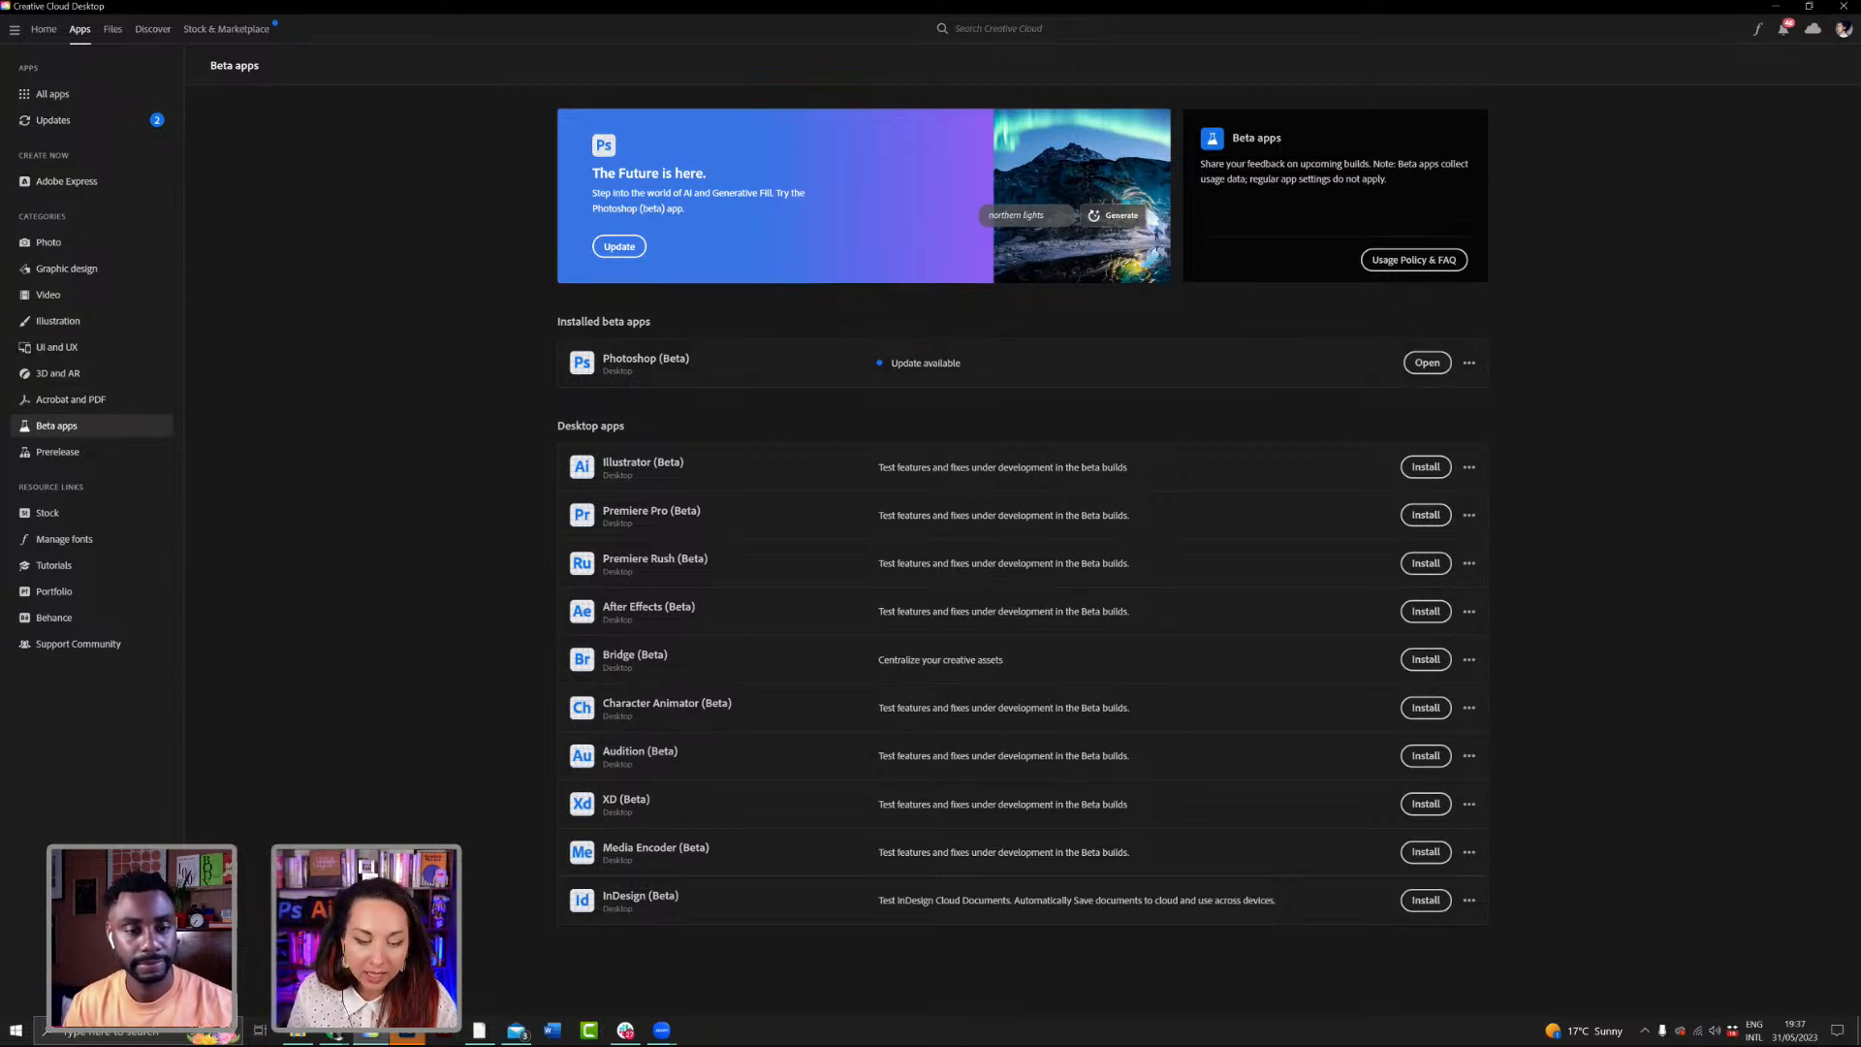
left_click(1426, 362)
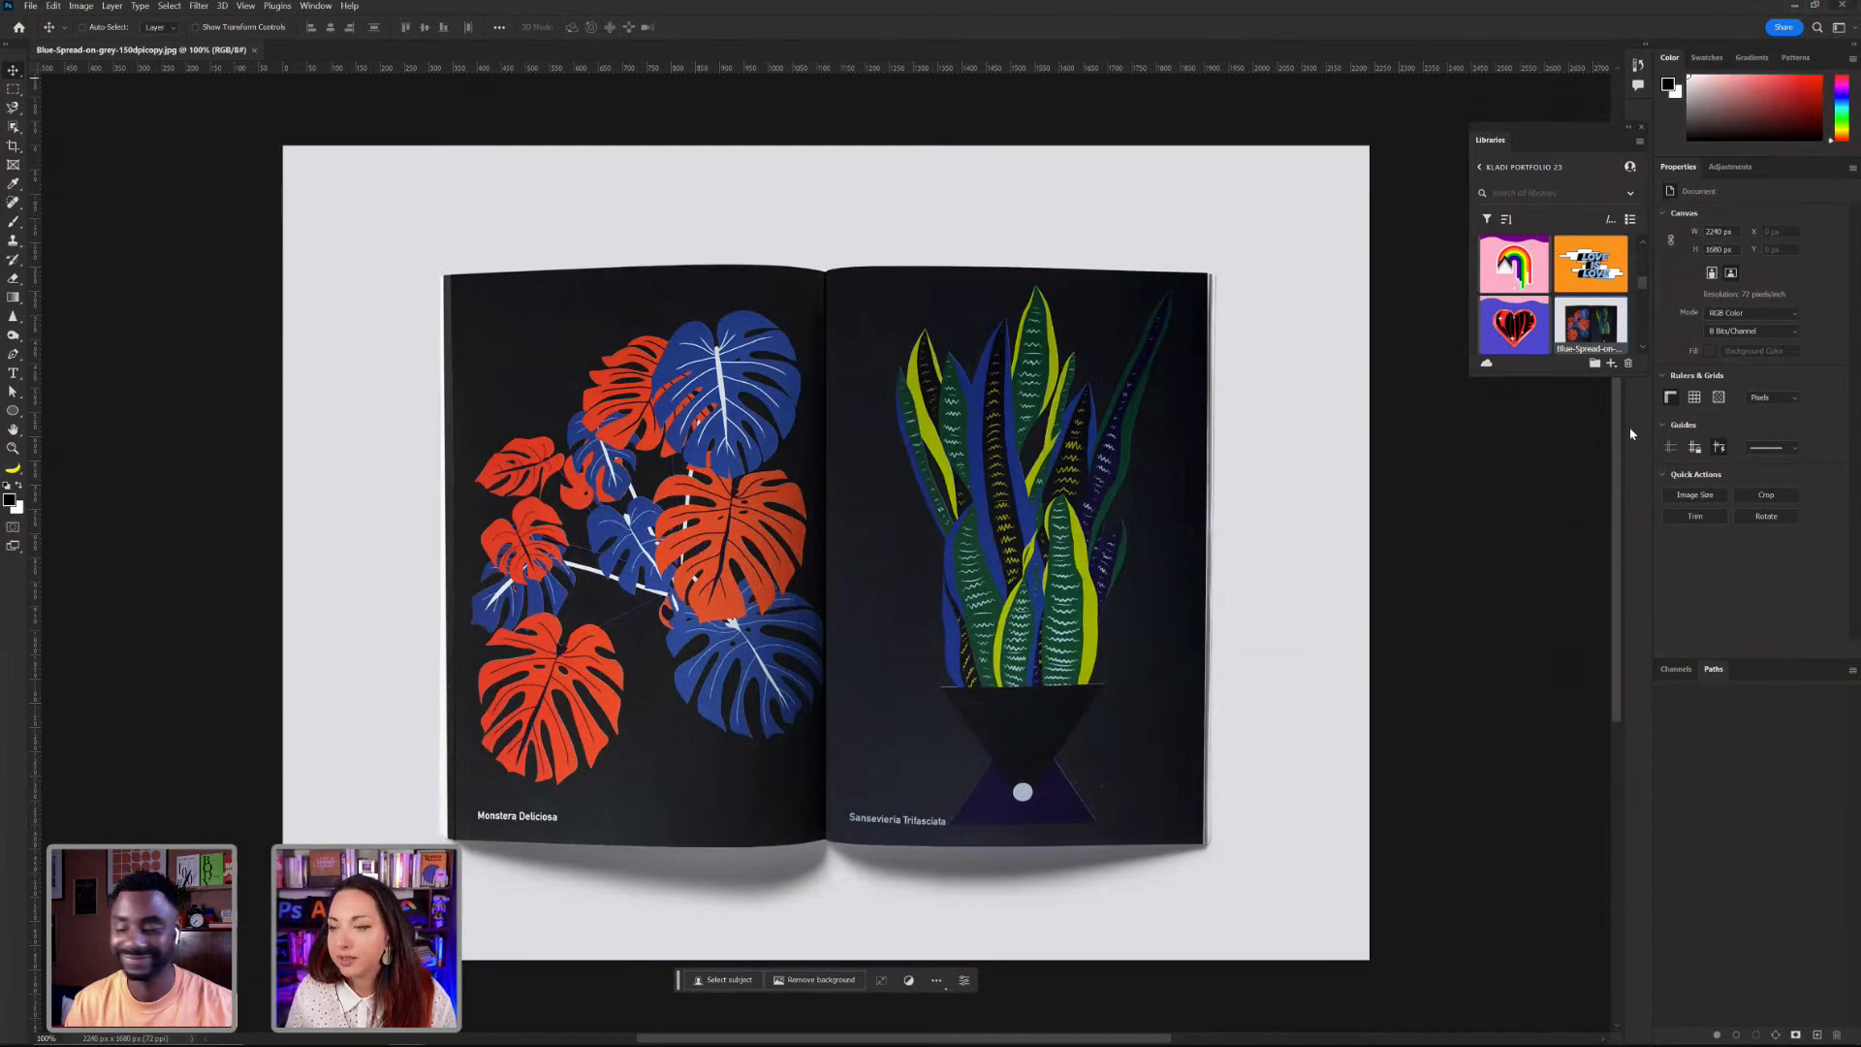
Step: Lengthen the Libraries panel in Photoshop to show more of KLADI PORTFOLIO 23 and switch back to InDesign
left_click_drag(1557, 376, 1550, 850)
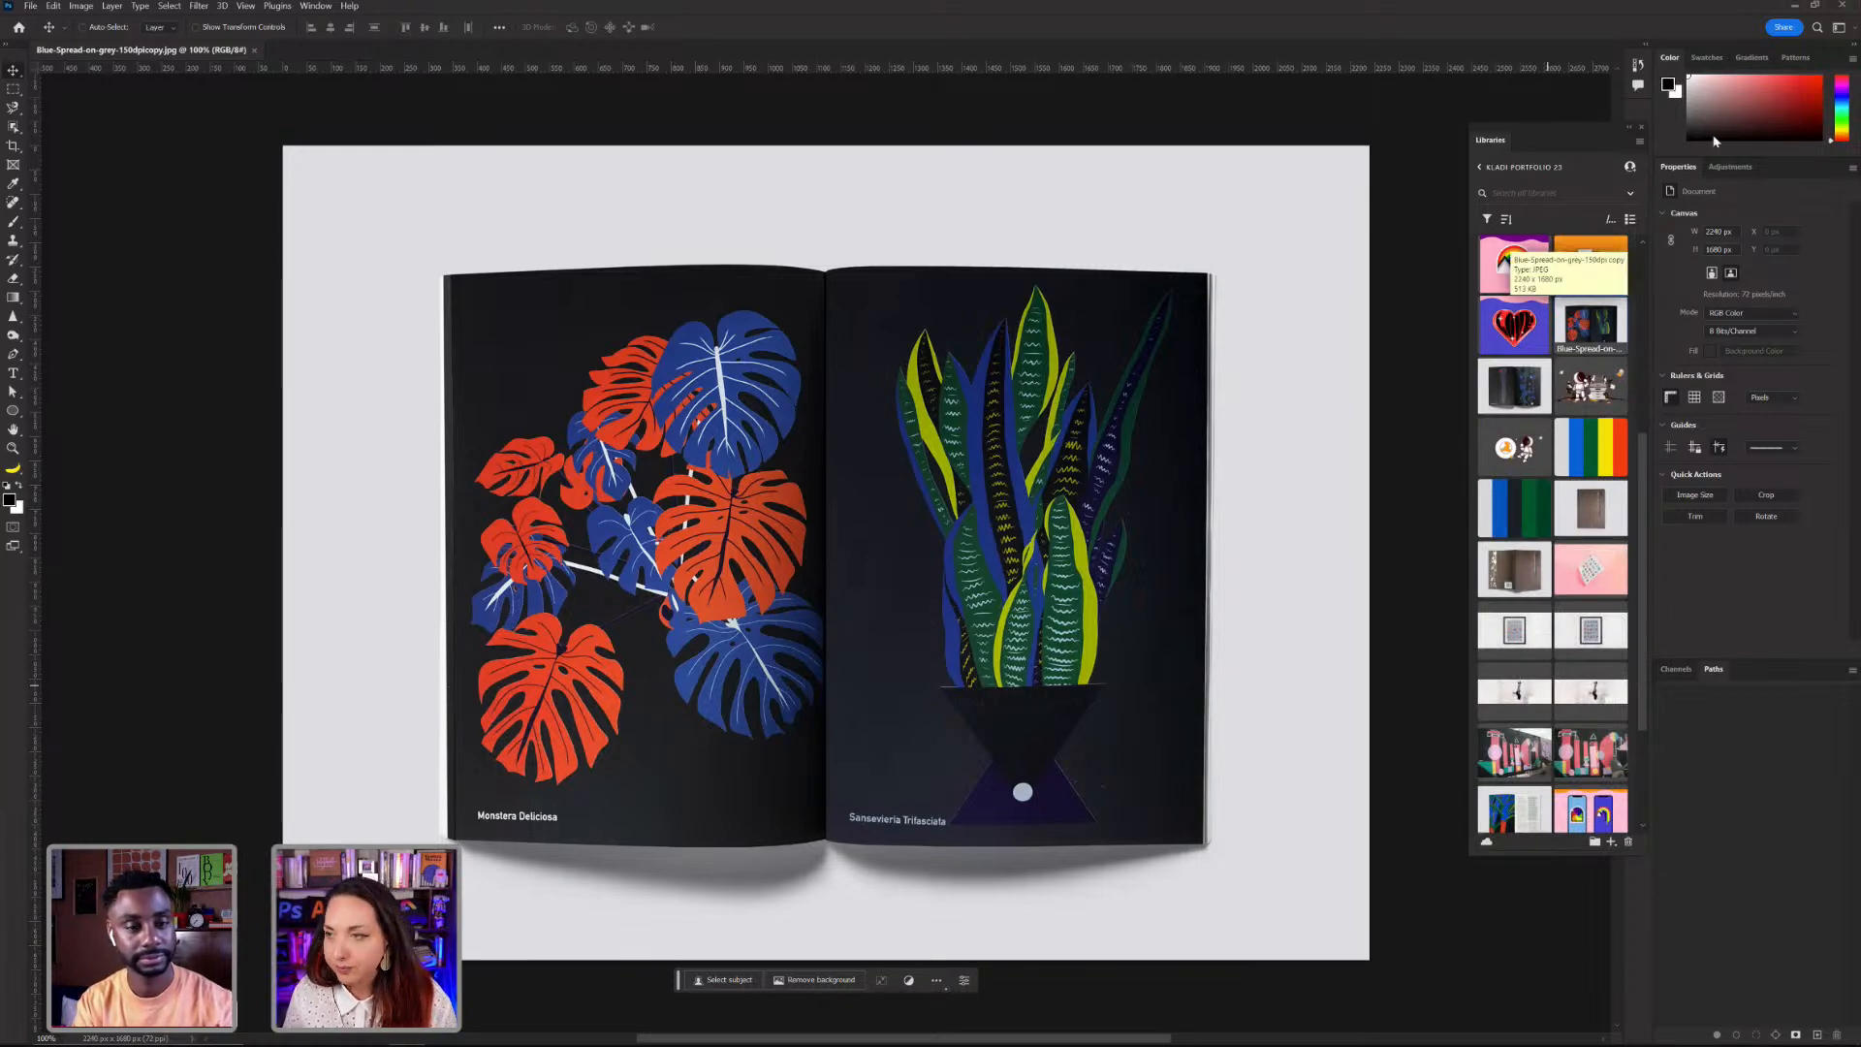
left_click(1794, 6)
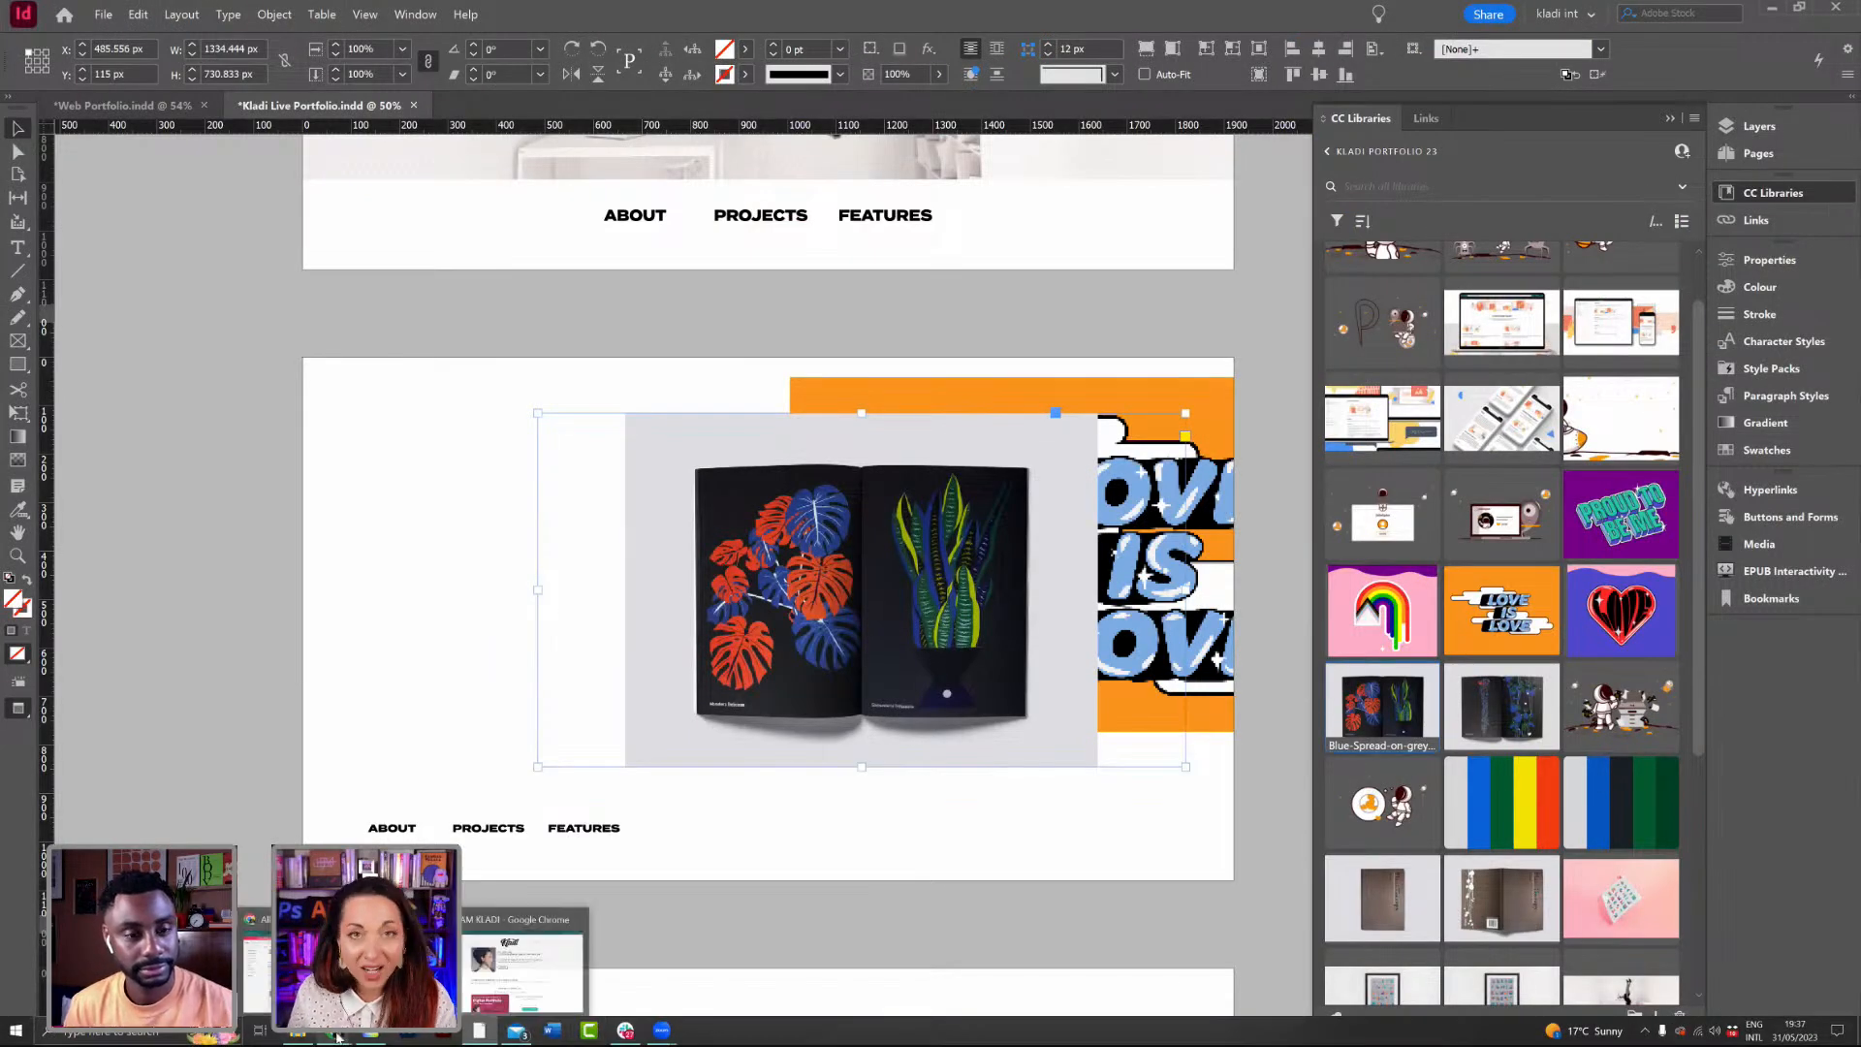
Step: Launch Photoshop (Beta) from the beta apps in Creative Cloud Desktop and minimize Creative Cloud Desktop
left_click(370, 1033)
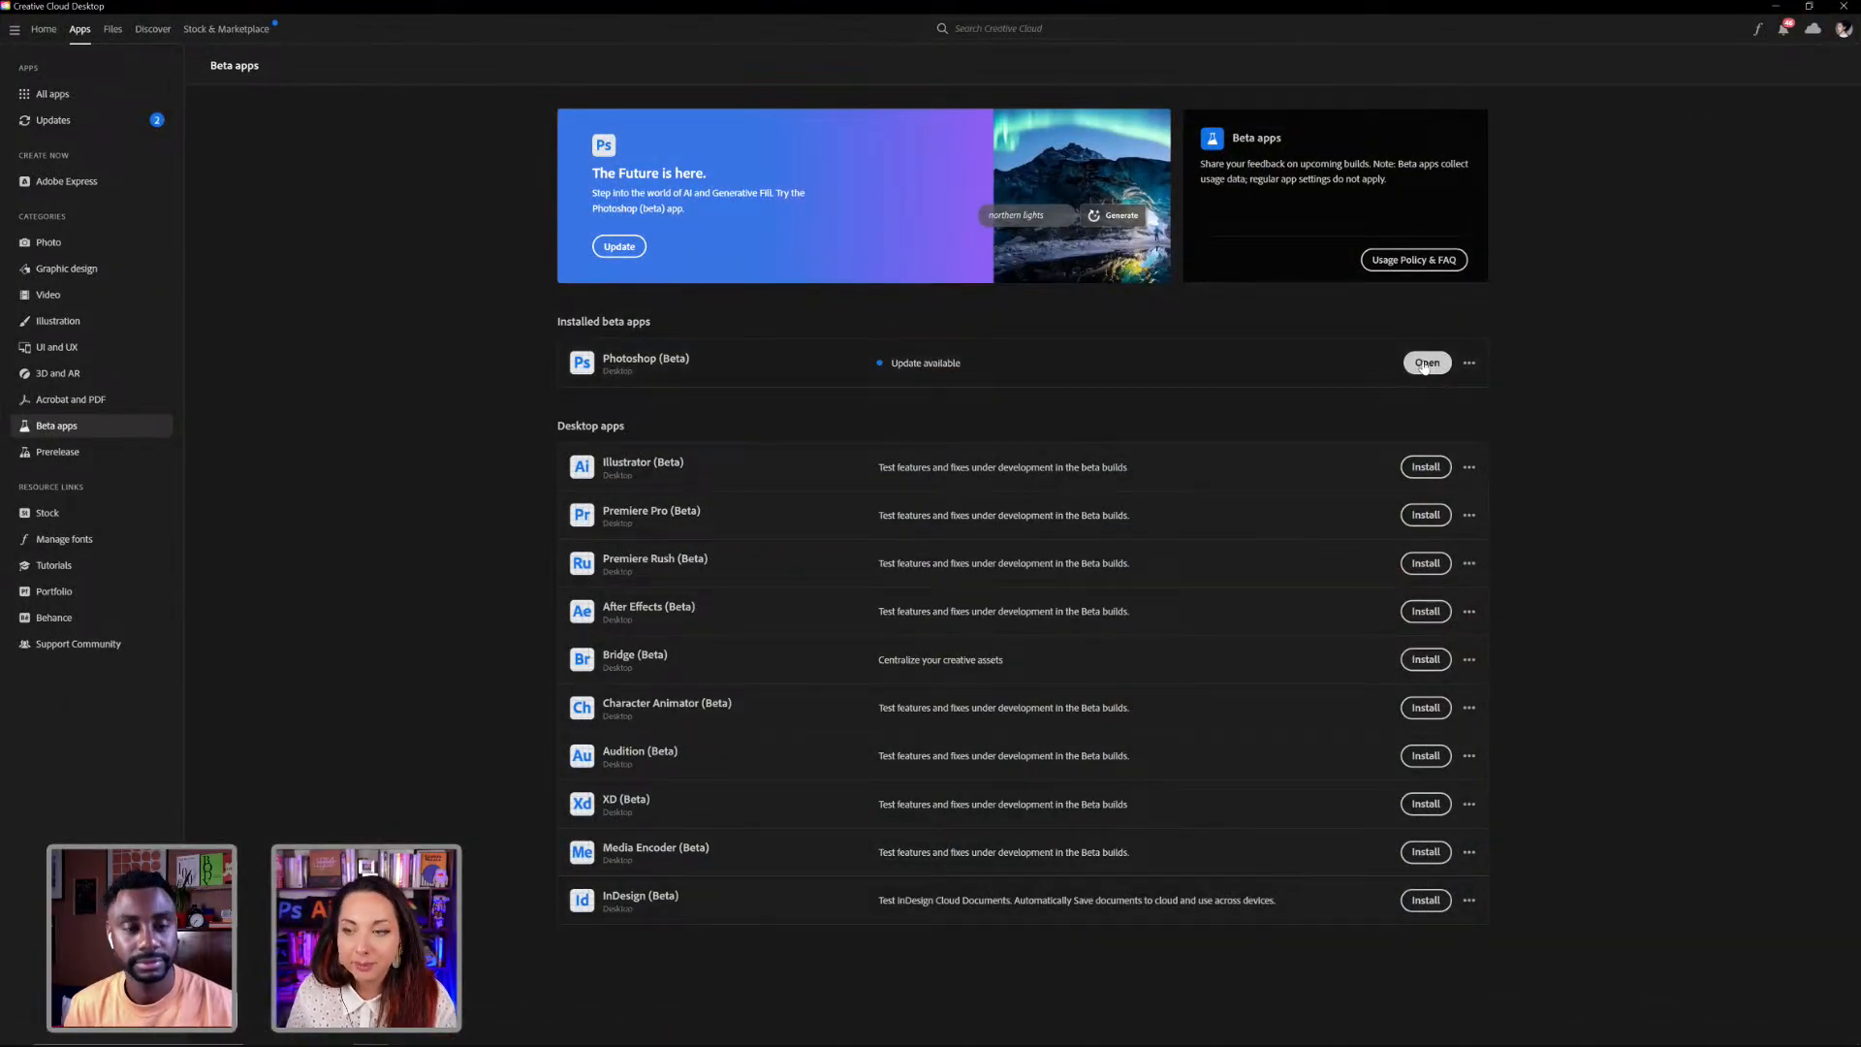
left_click(1424, 366)
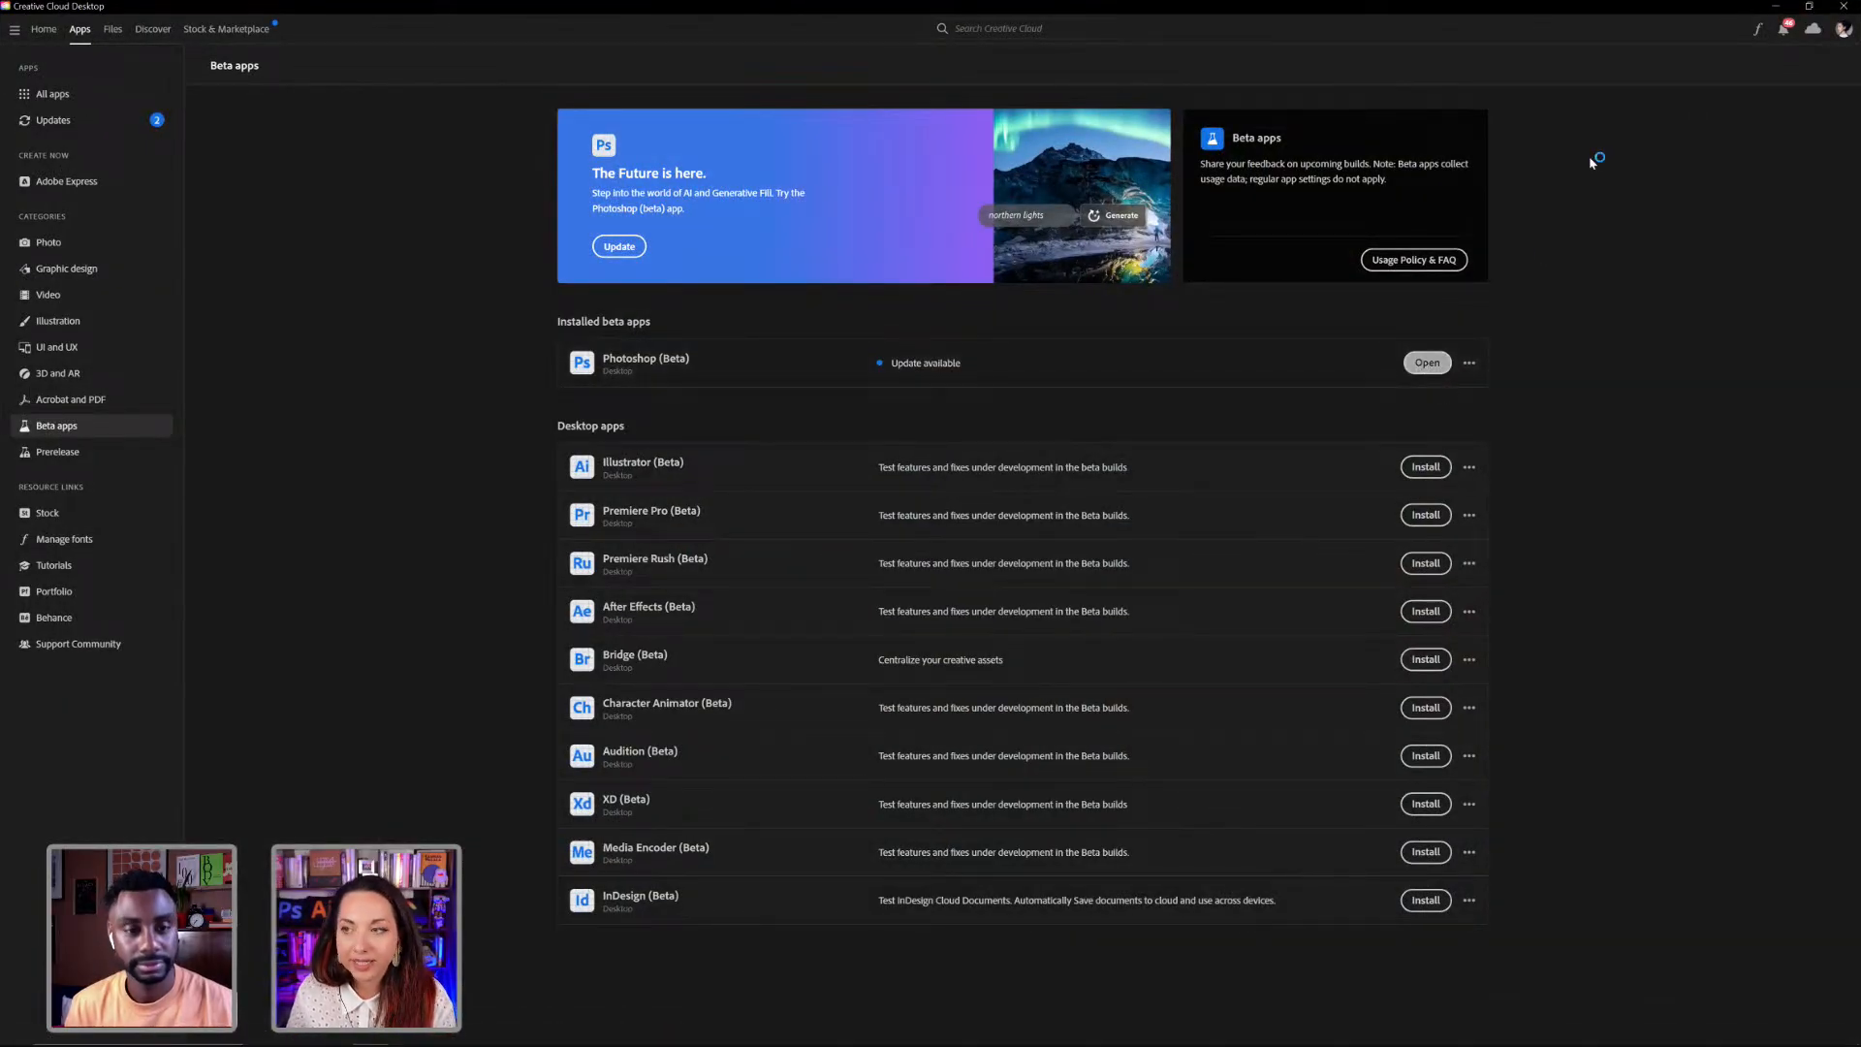
left_click(1777, 10)
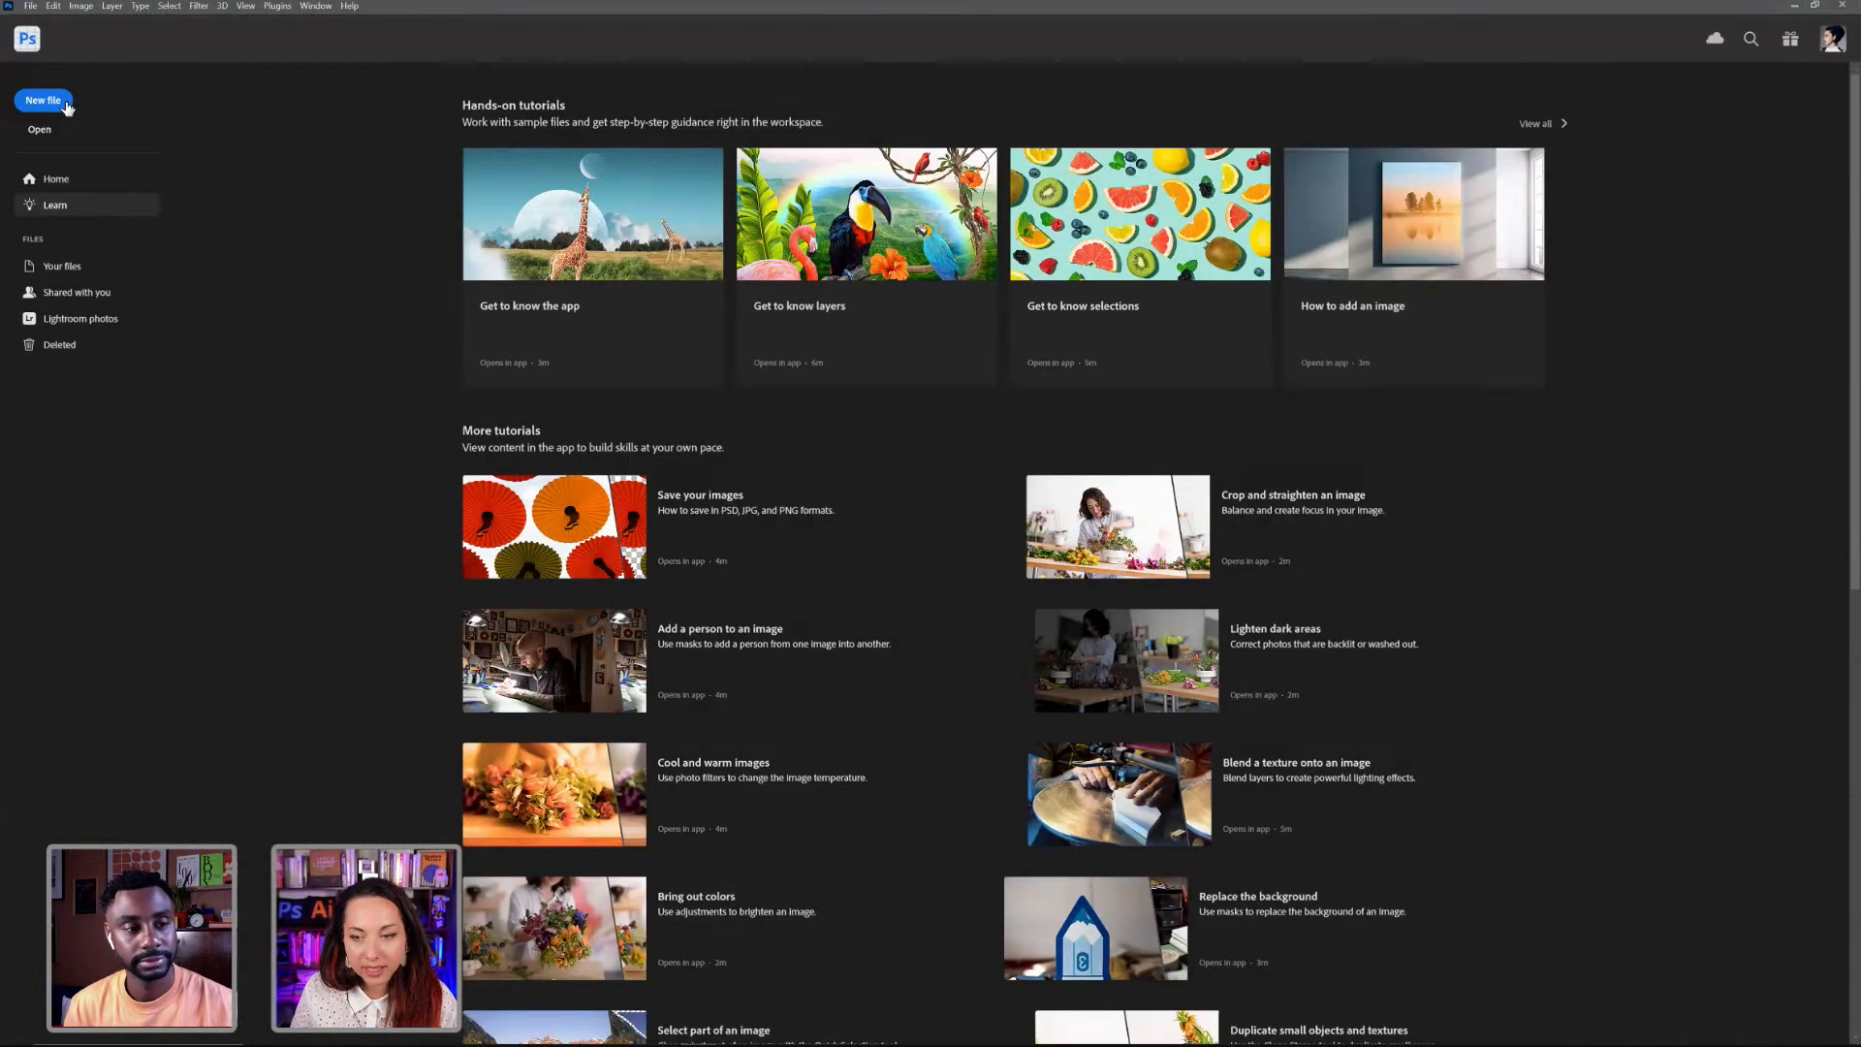
Step: Create a new web document with an artboard, 1920 px wide and 1080 px high, at 150 pixels/inch
left_click(64, 102)
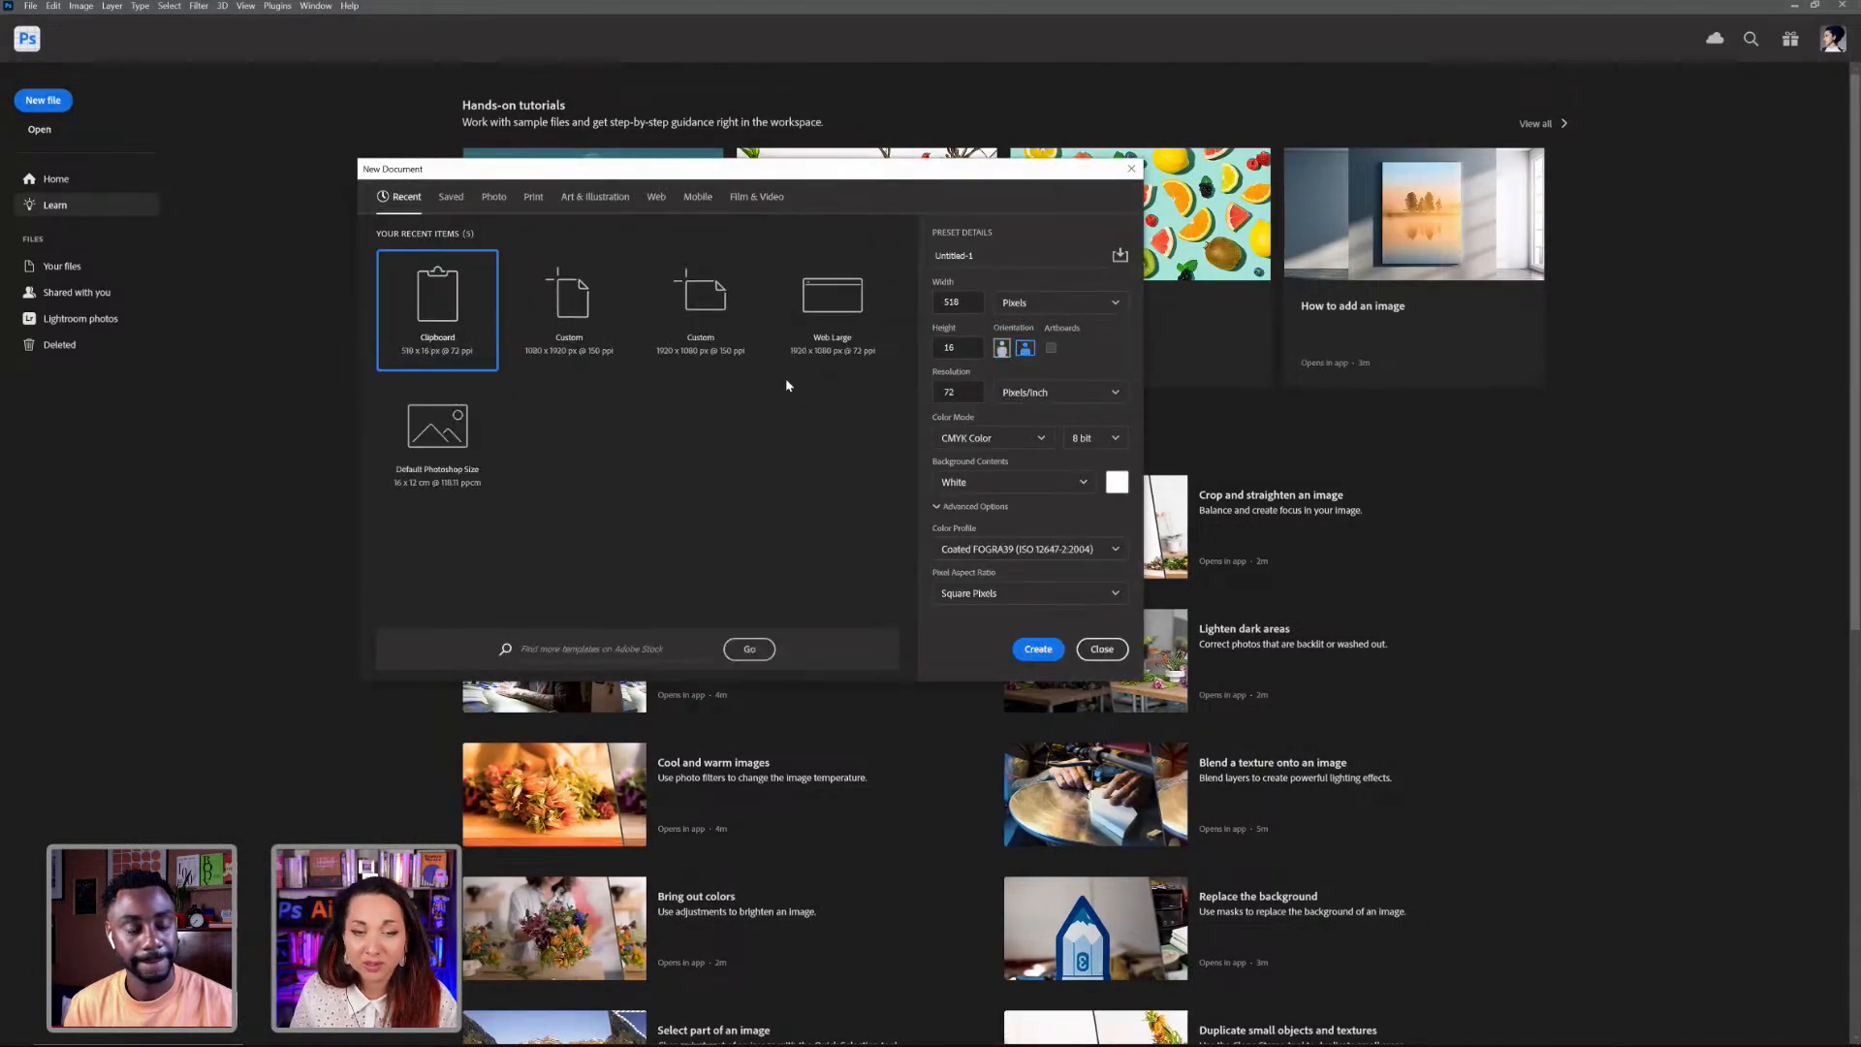
left_click(581, 339)
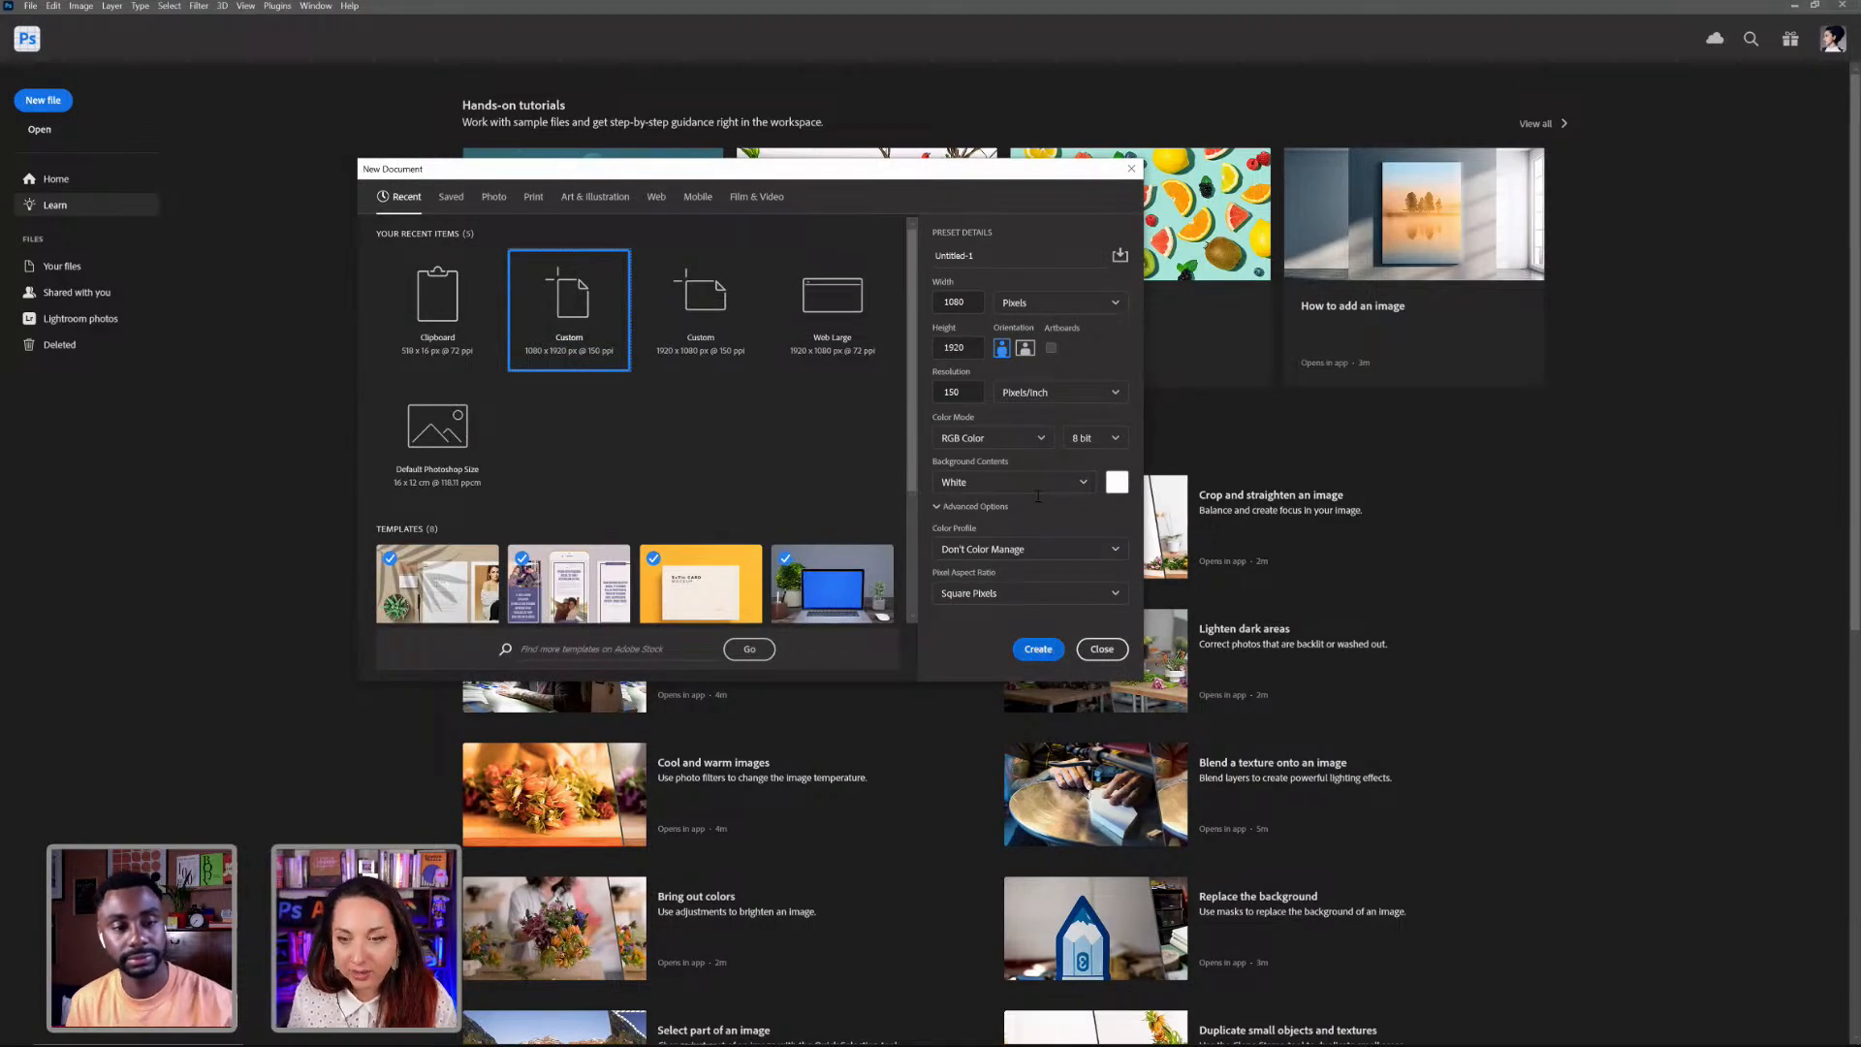
left_click(655, 199)
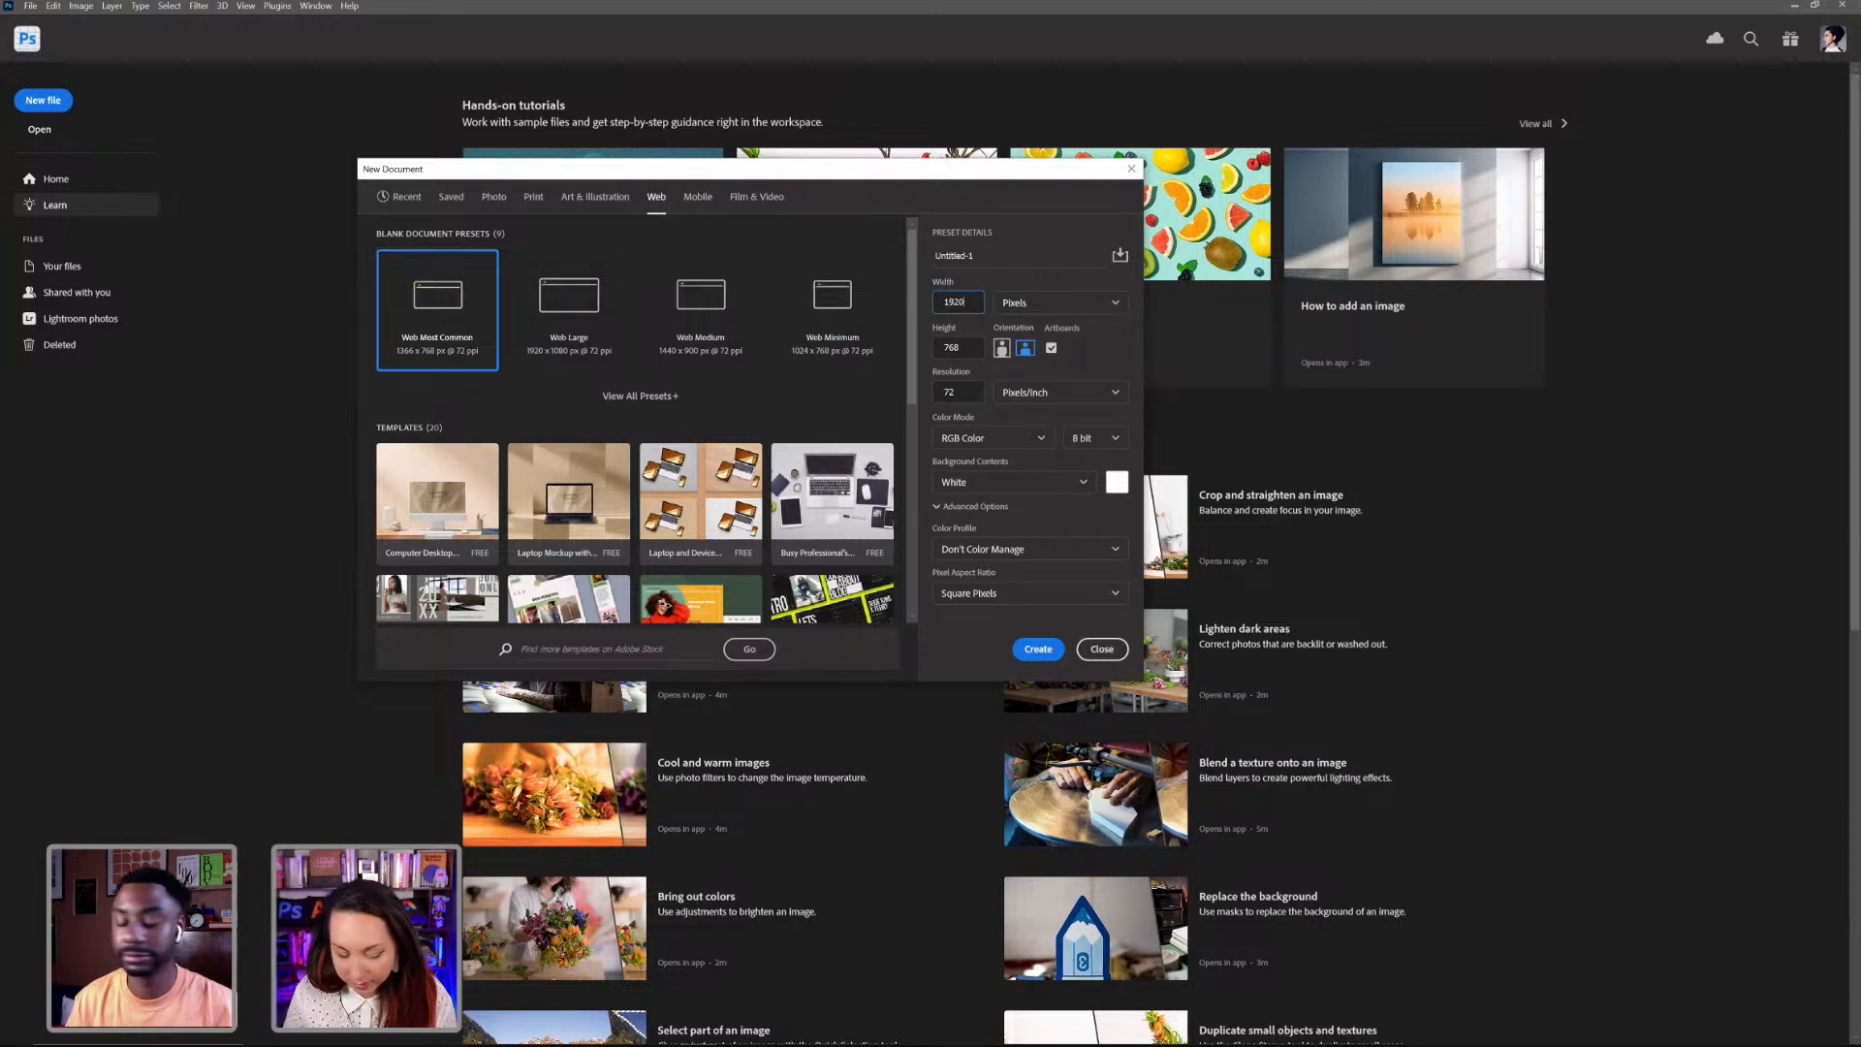
key("Tab")
type("1")
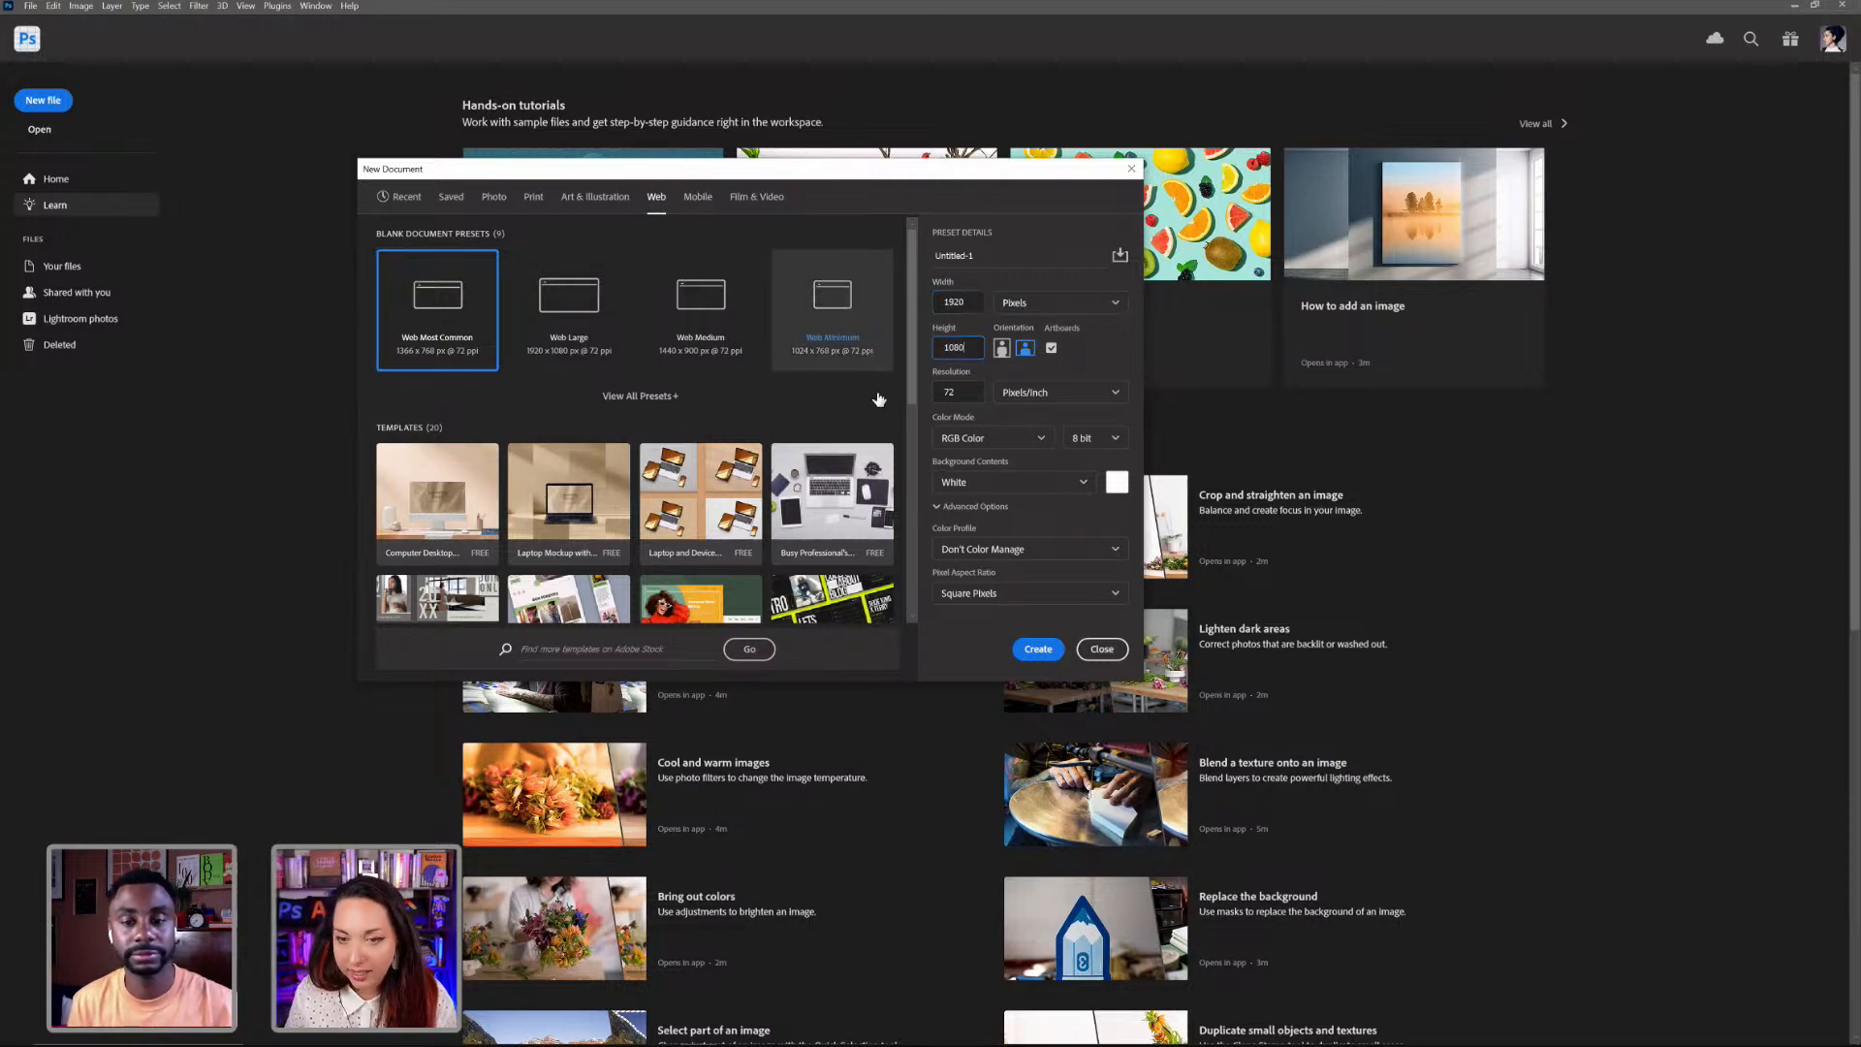
key("Tab")
type("150")
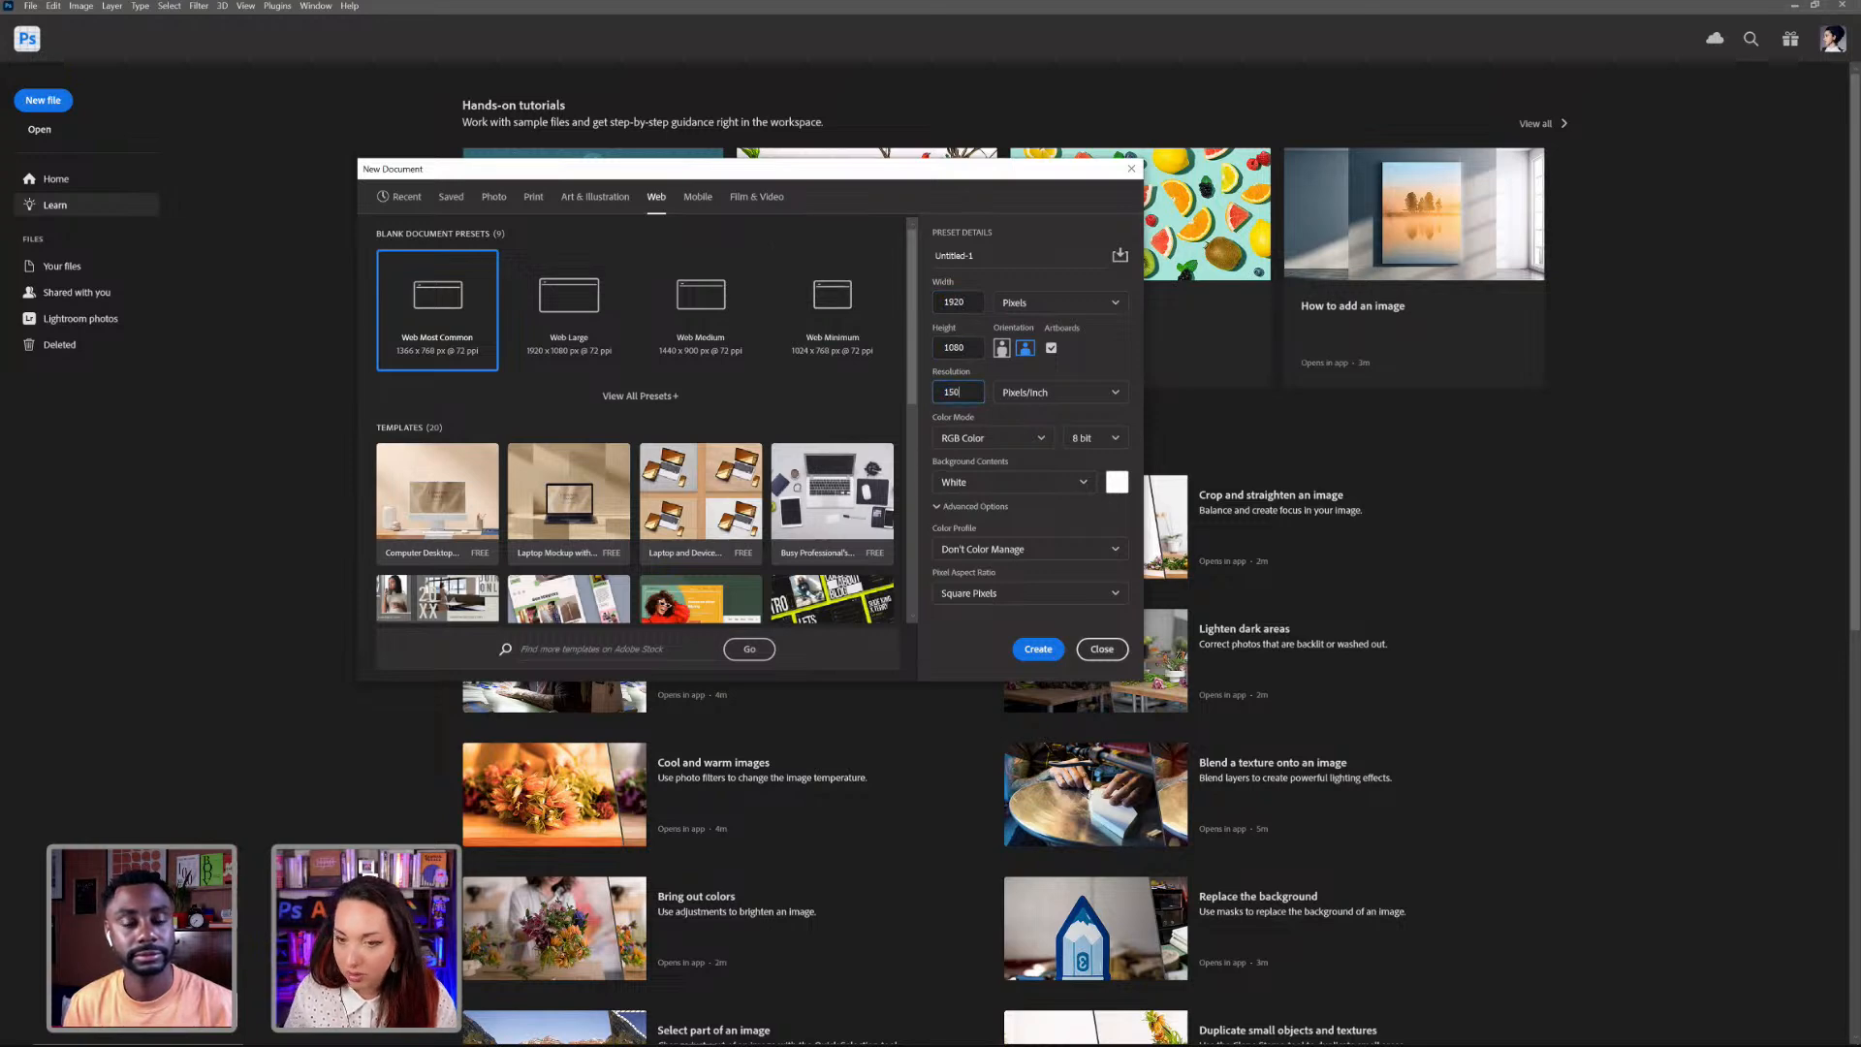
left_click(1038, 652)
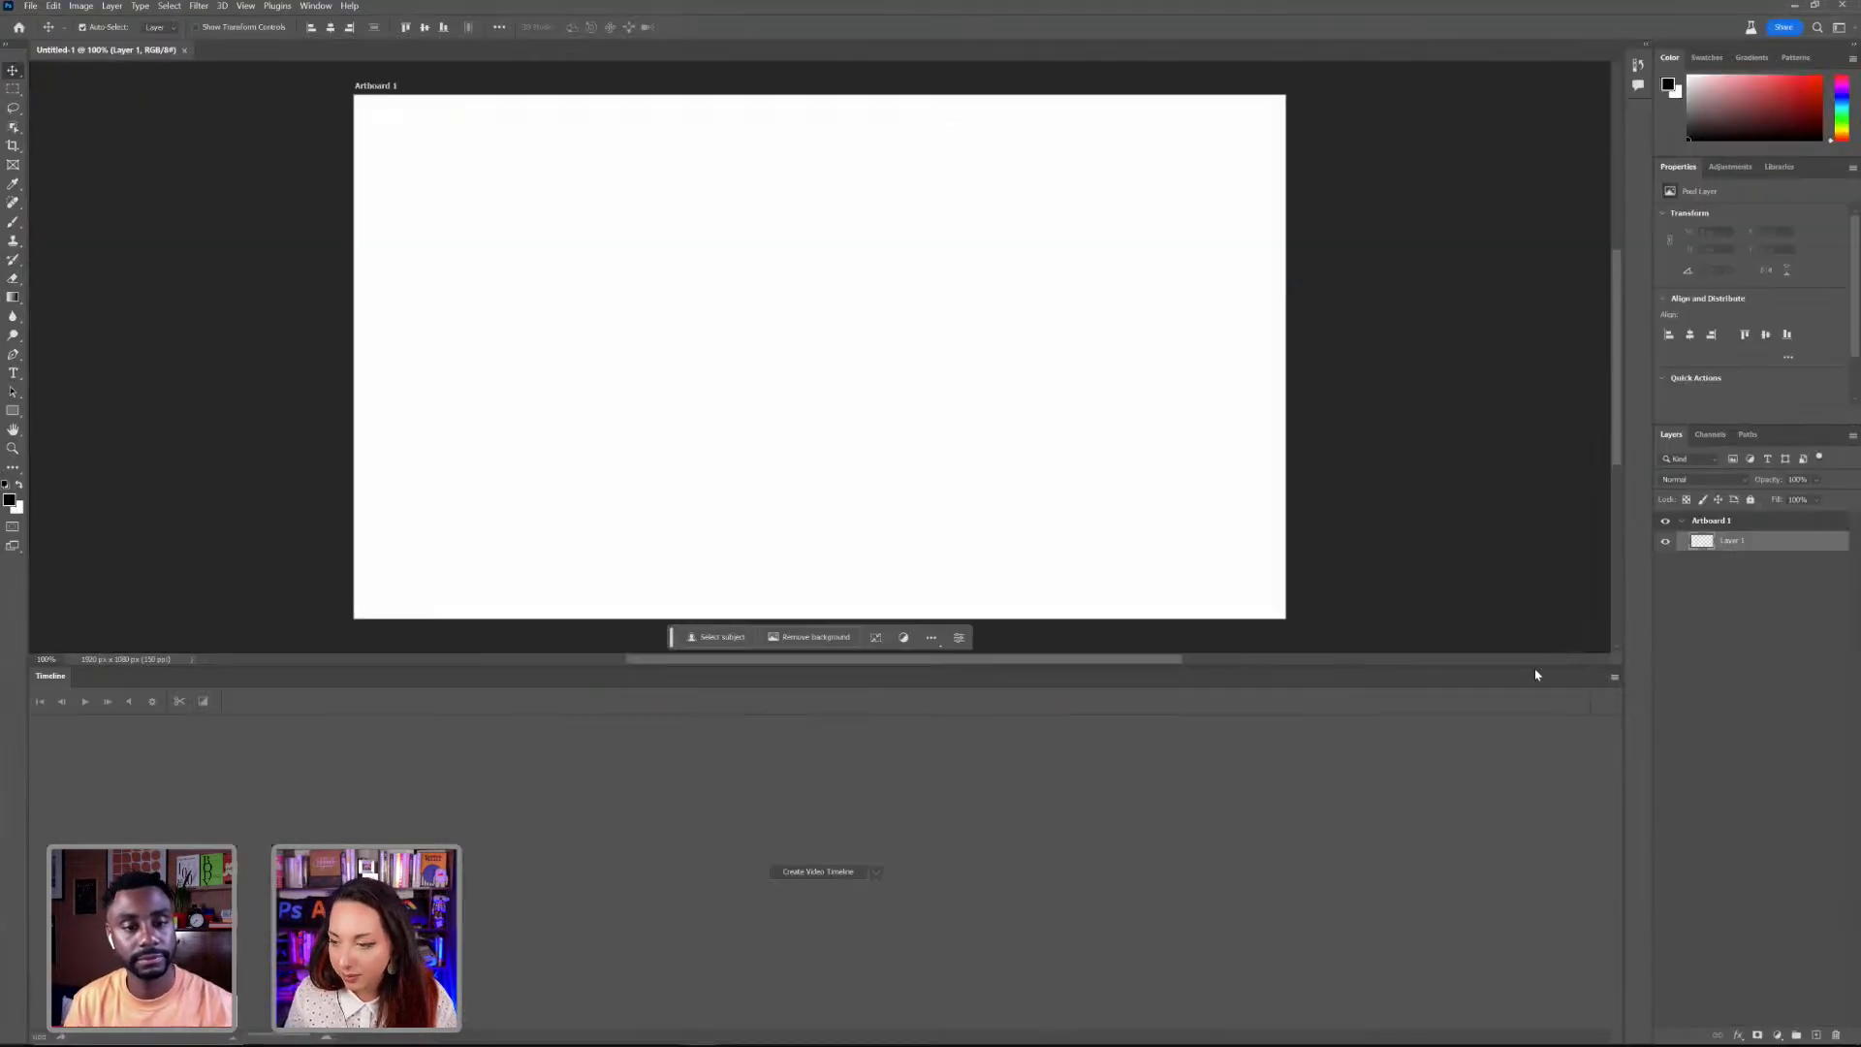
Step: Undock and close the Timeline panel, show the Libraries panel and lengthen it over the Layers area
left_click_drag(110, 681, 391, 500)
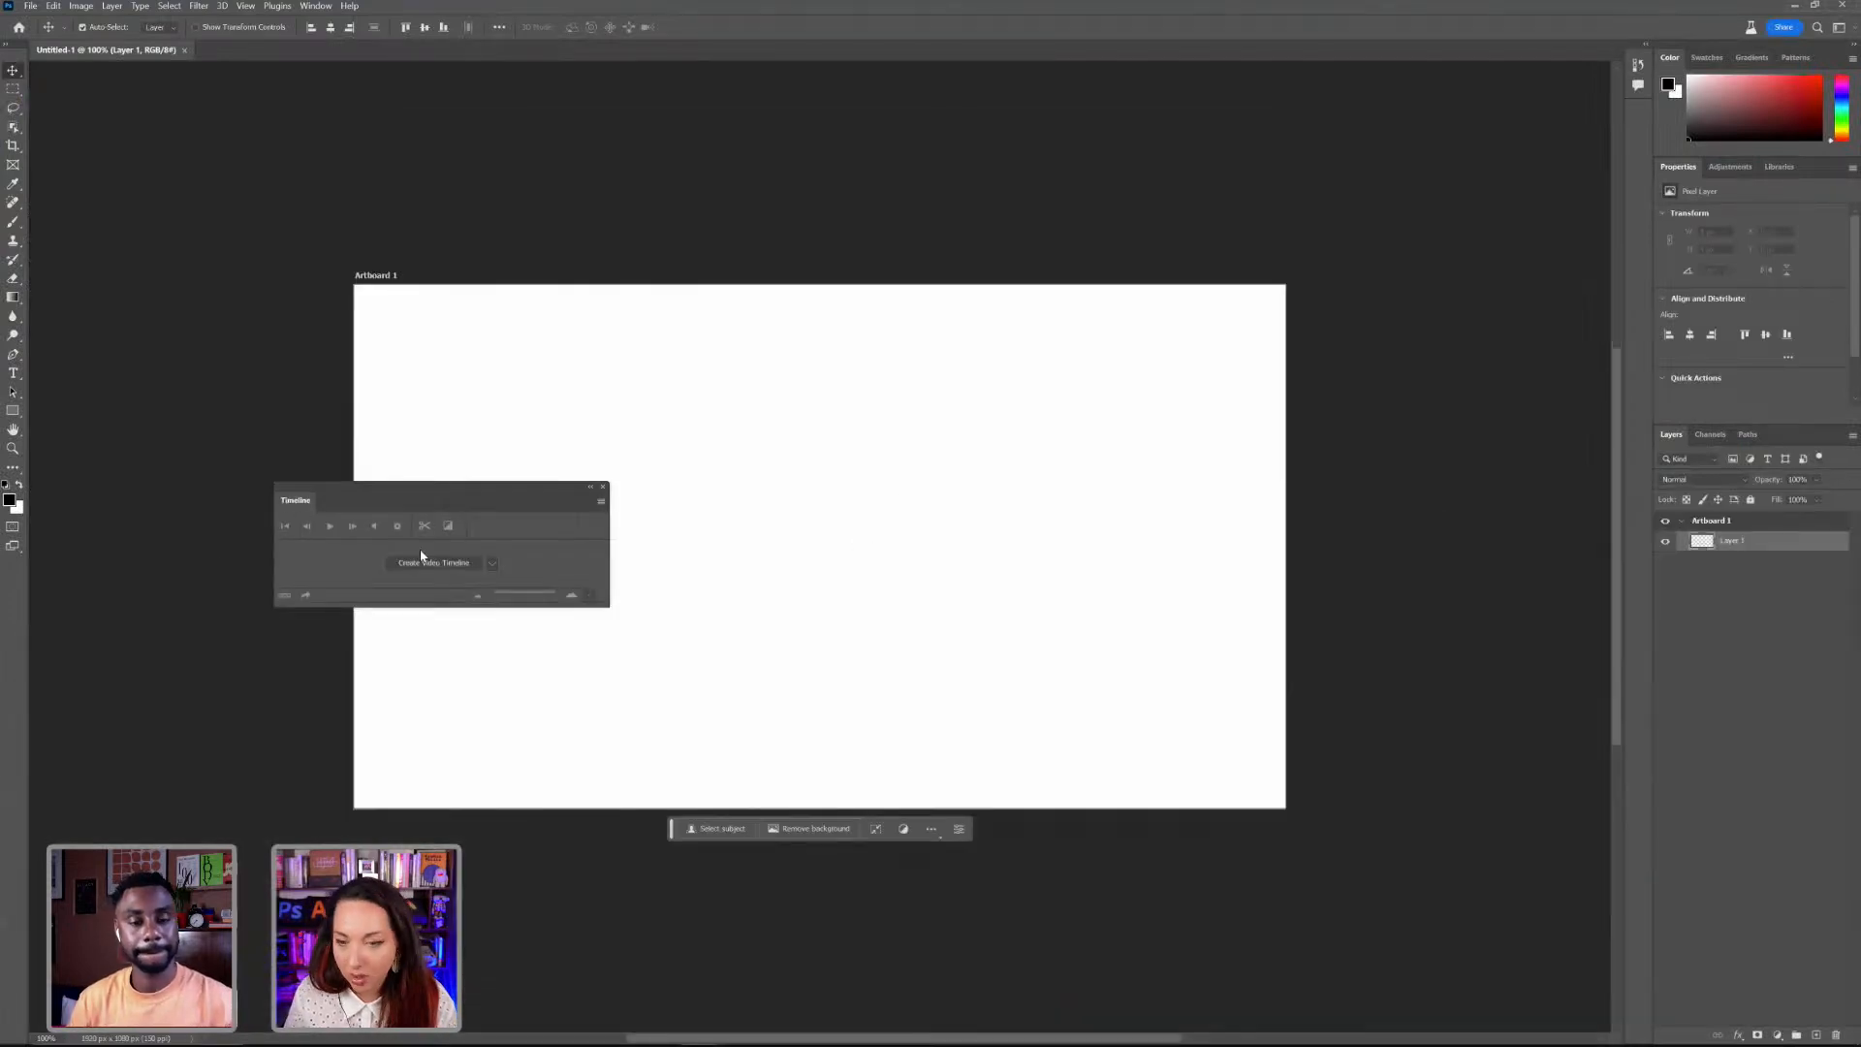
left_click(602, 487)
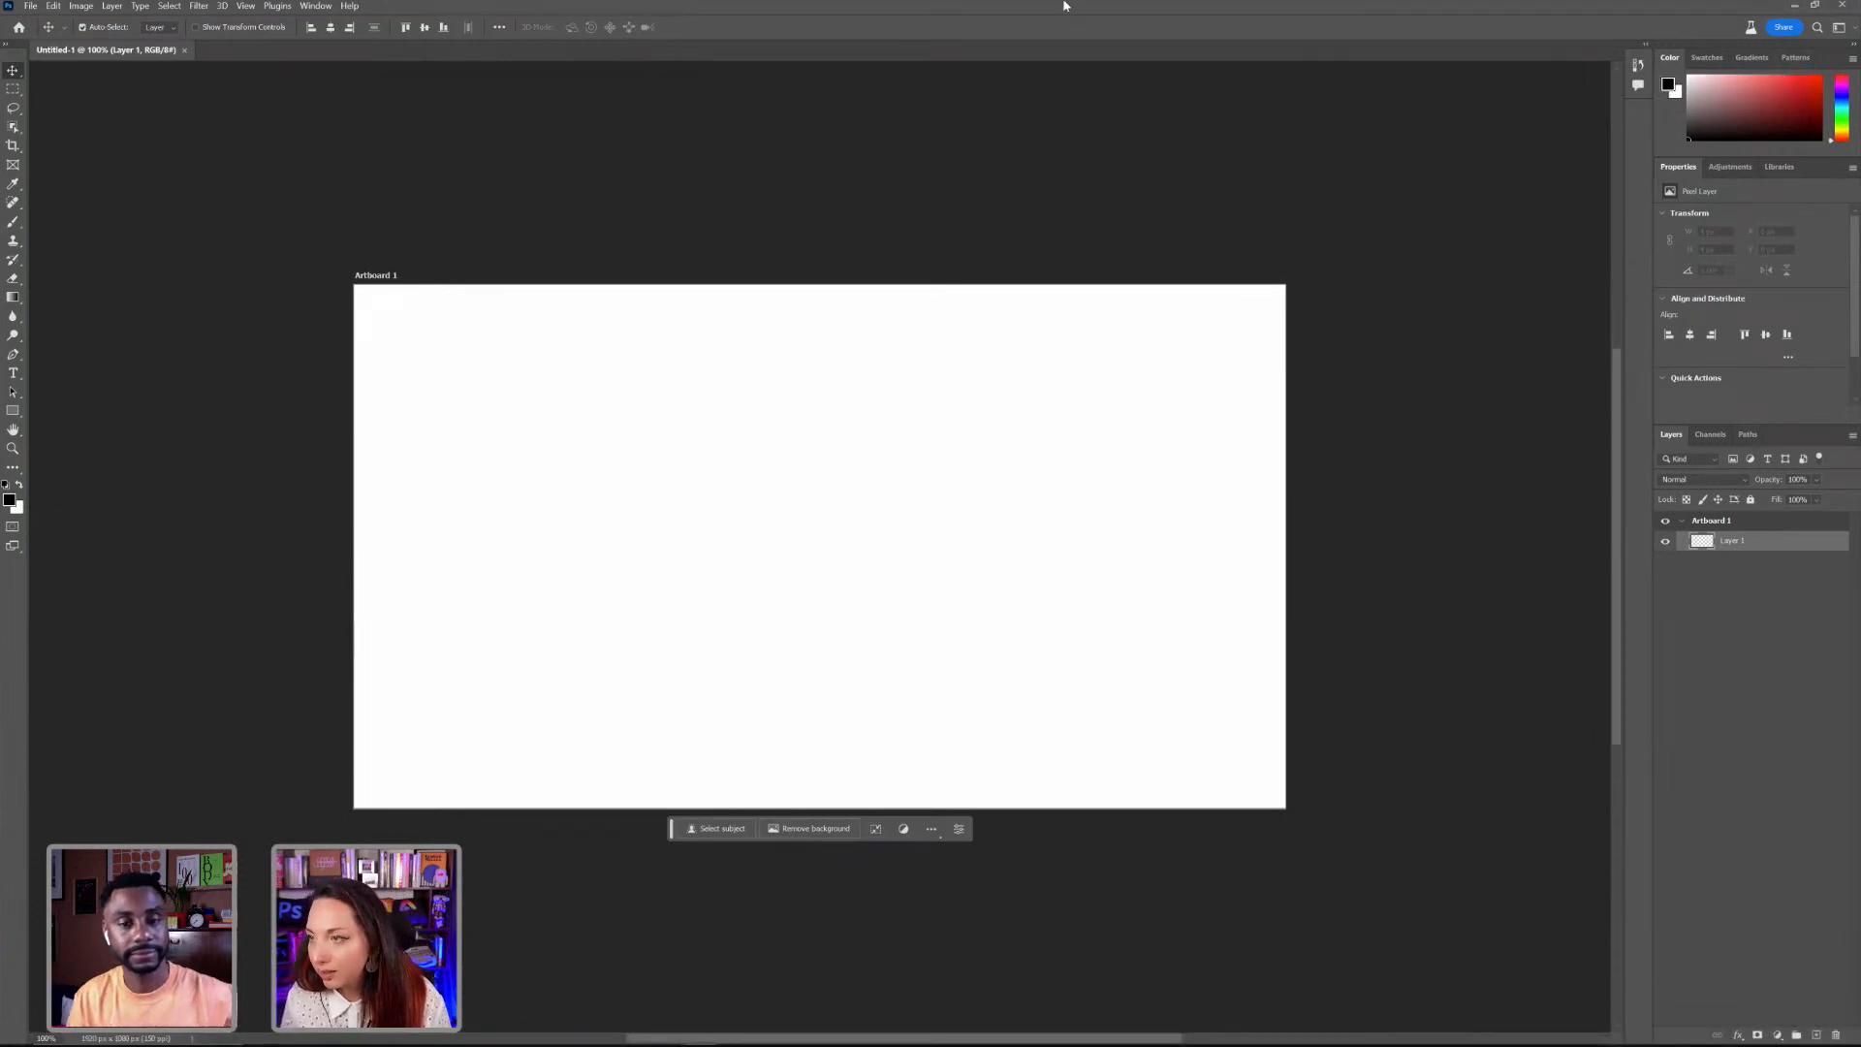
left_click(316, 6)
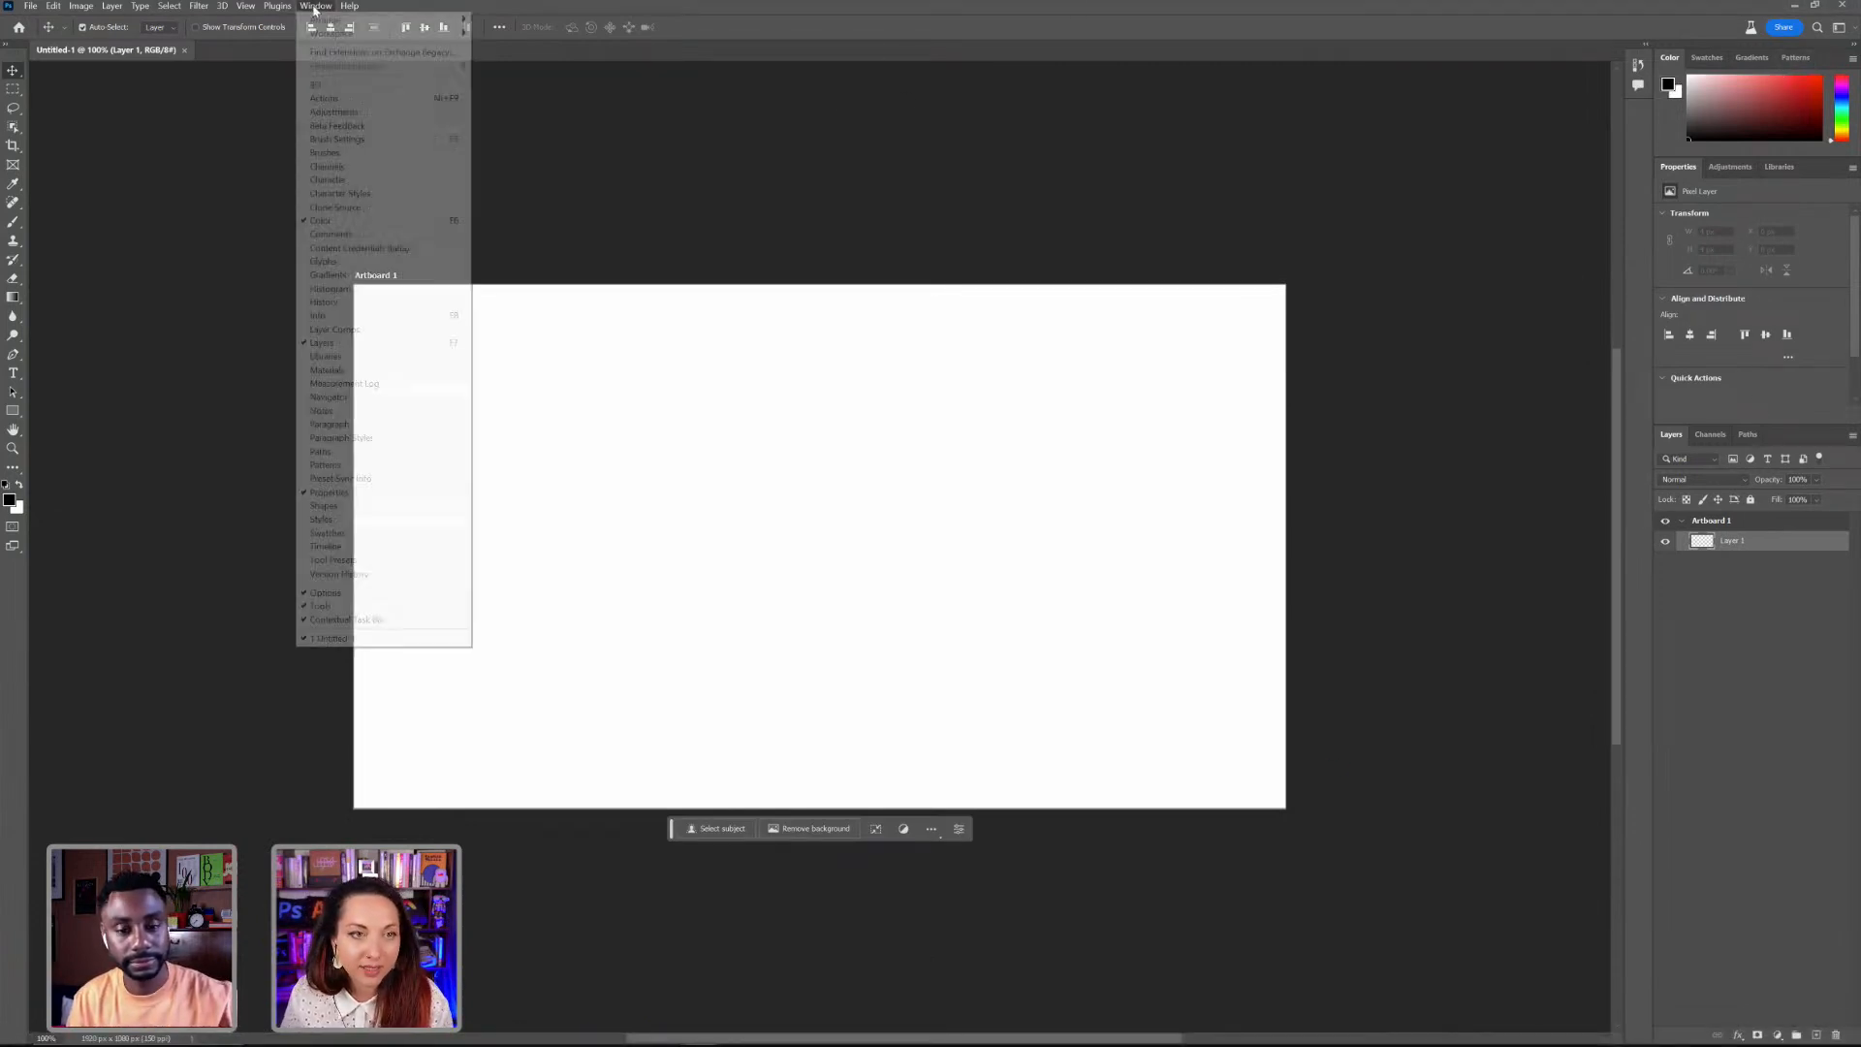
left_click(366, 358)
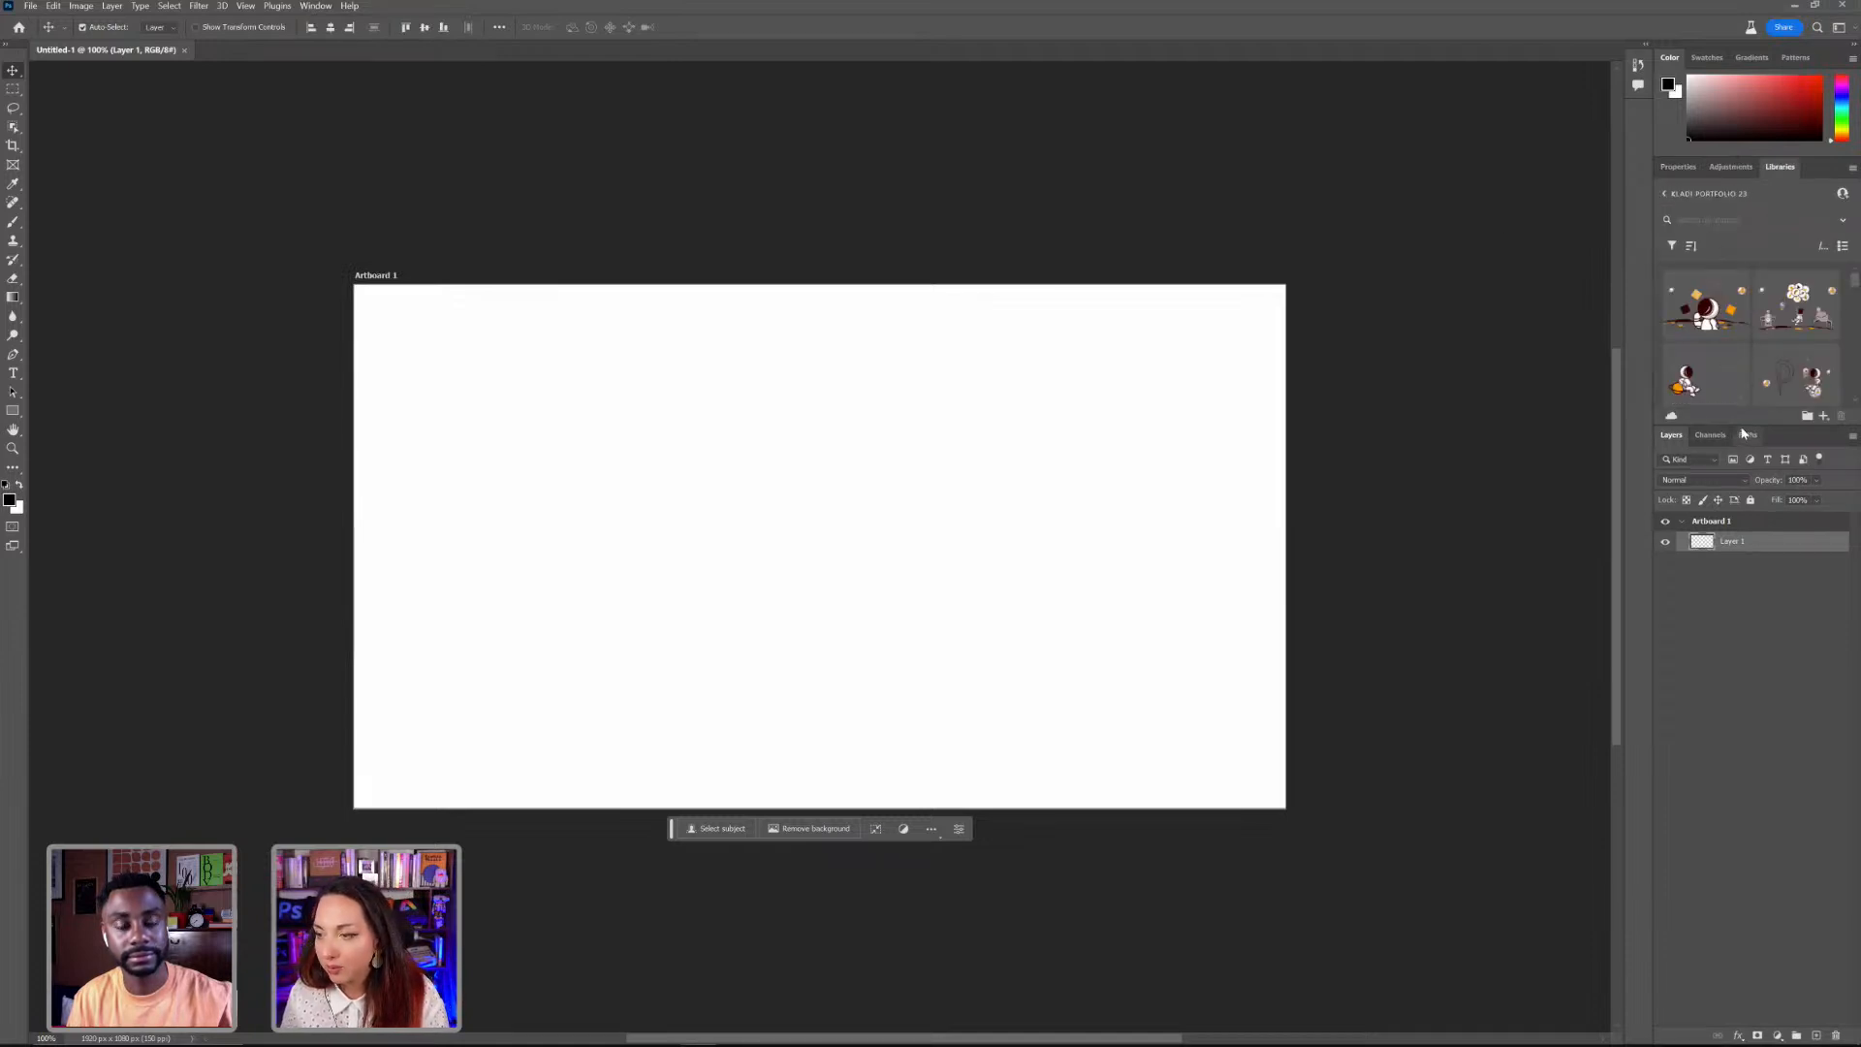
left_click_drag(1742, 424, 1749, 1039)
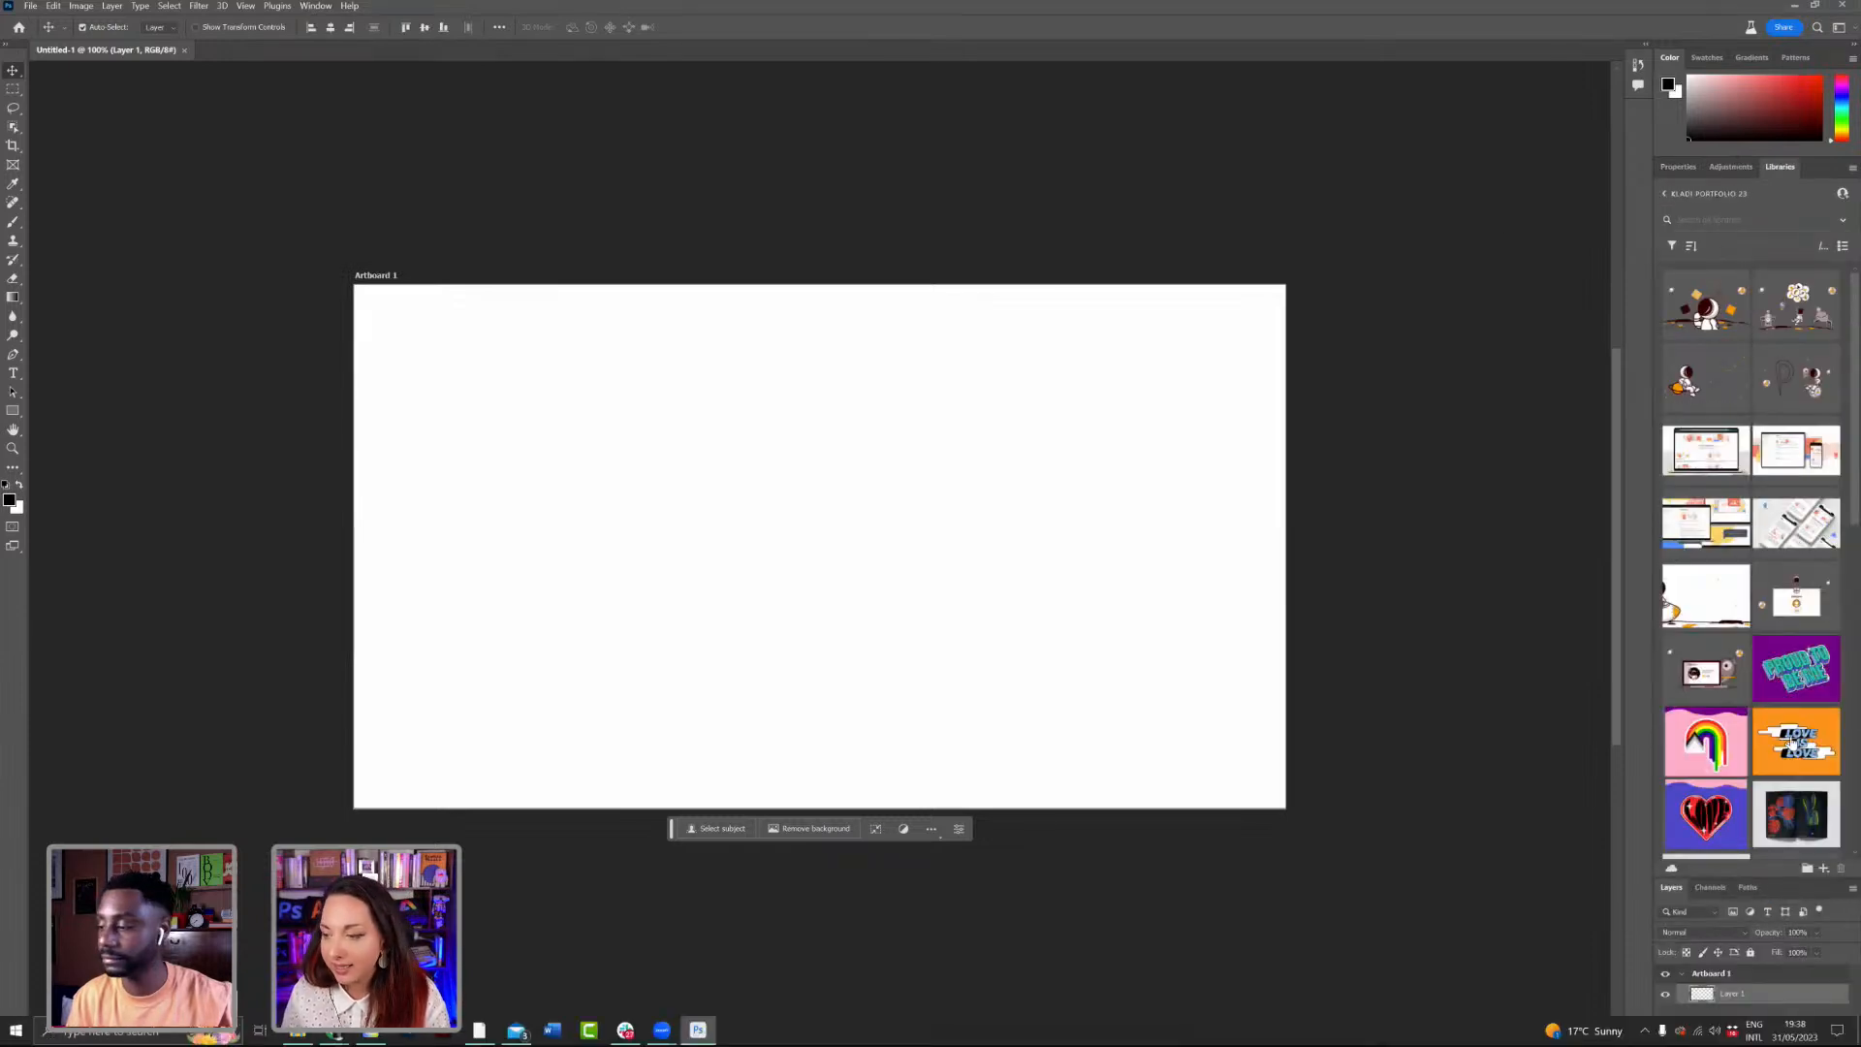
Step: Place the Blue-Spread-on-grey image from the KLADI PORTFOLIO 23 library centred at full artboard height
left_click_drag(1794, 810, 678, 513)
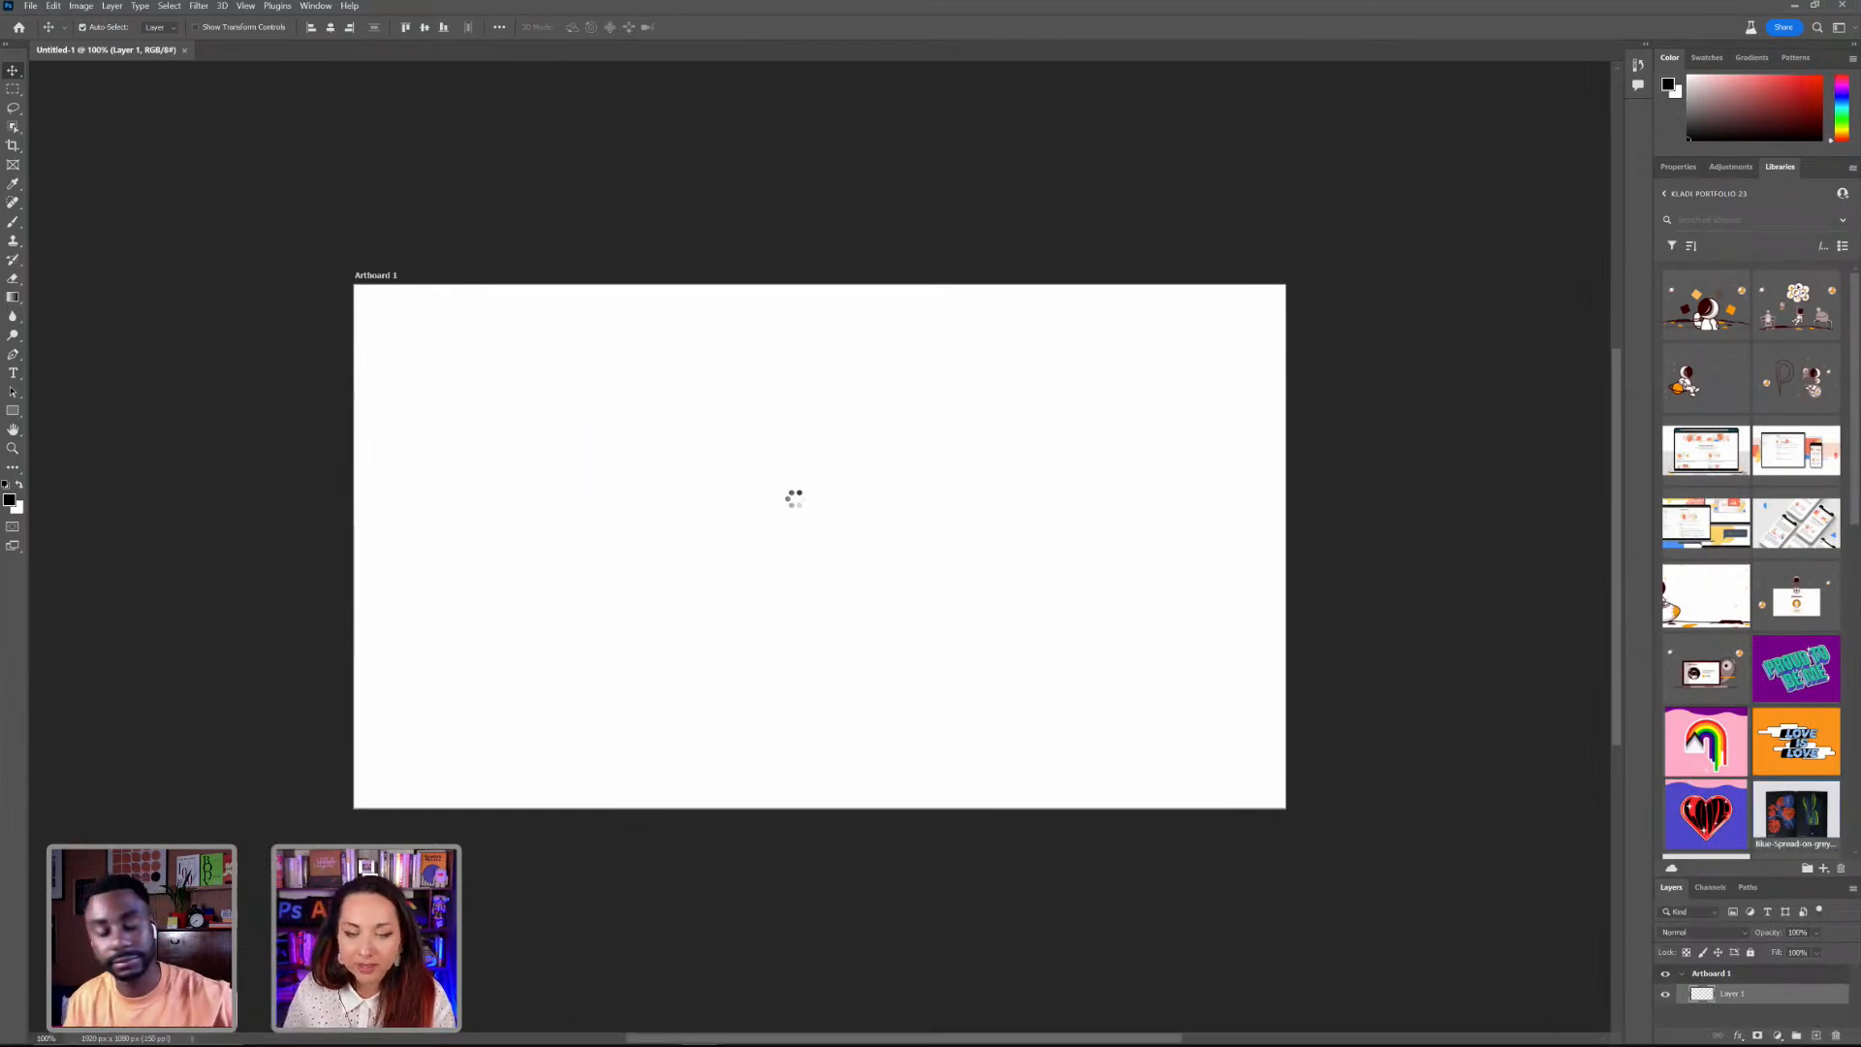
left_click_drag(607, 442, 831, 530)
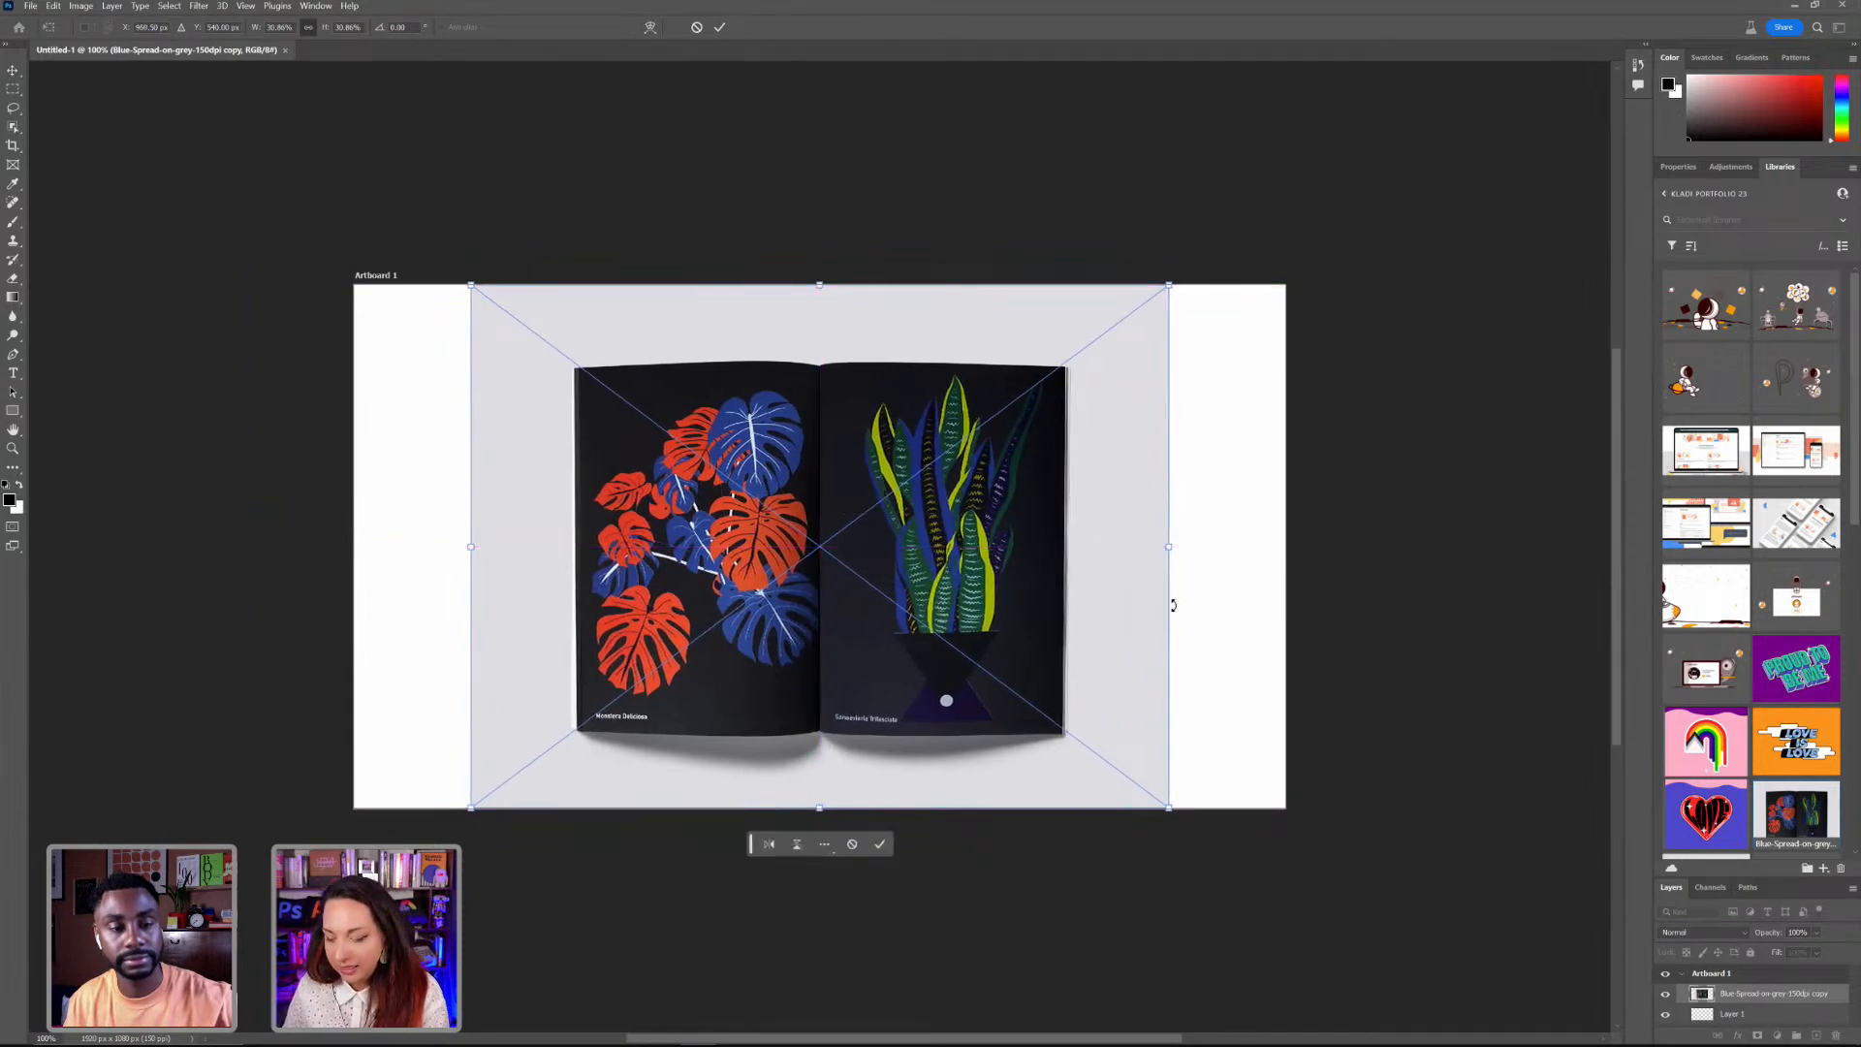
key("Return")
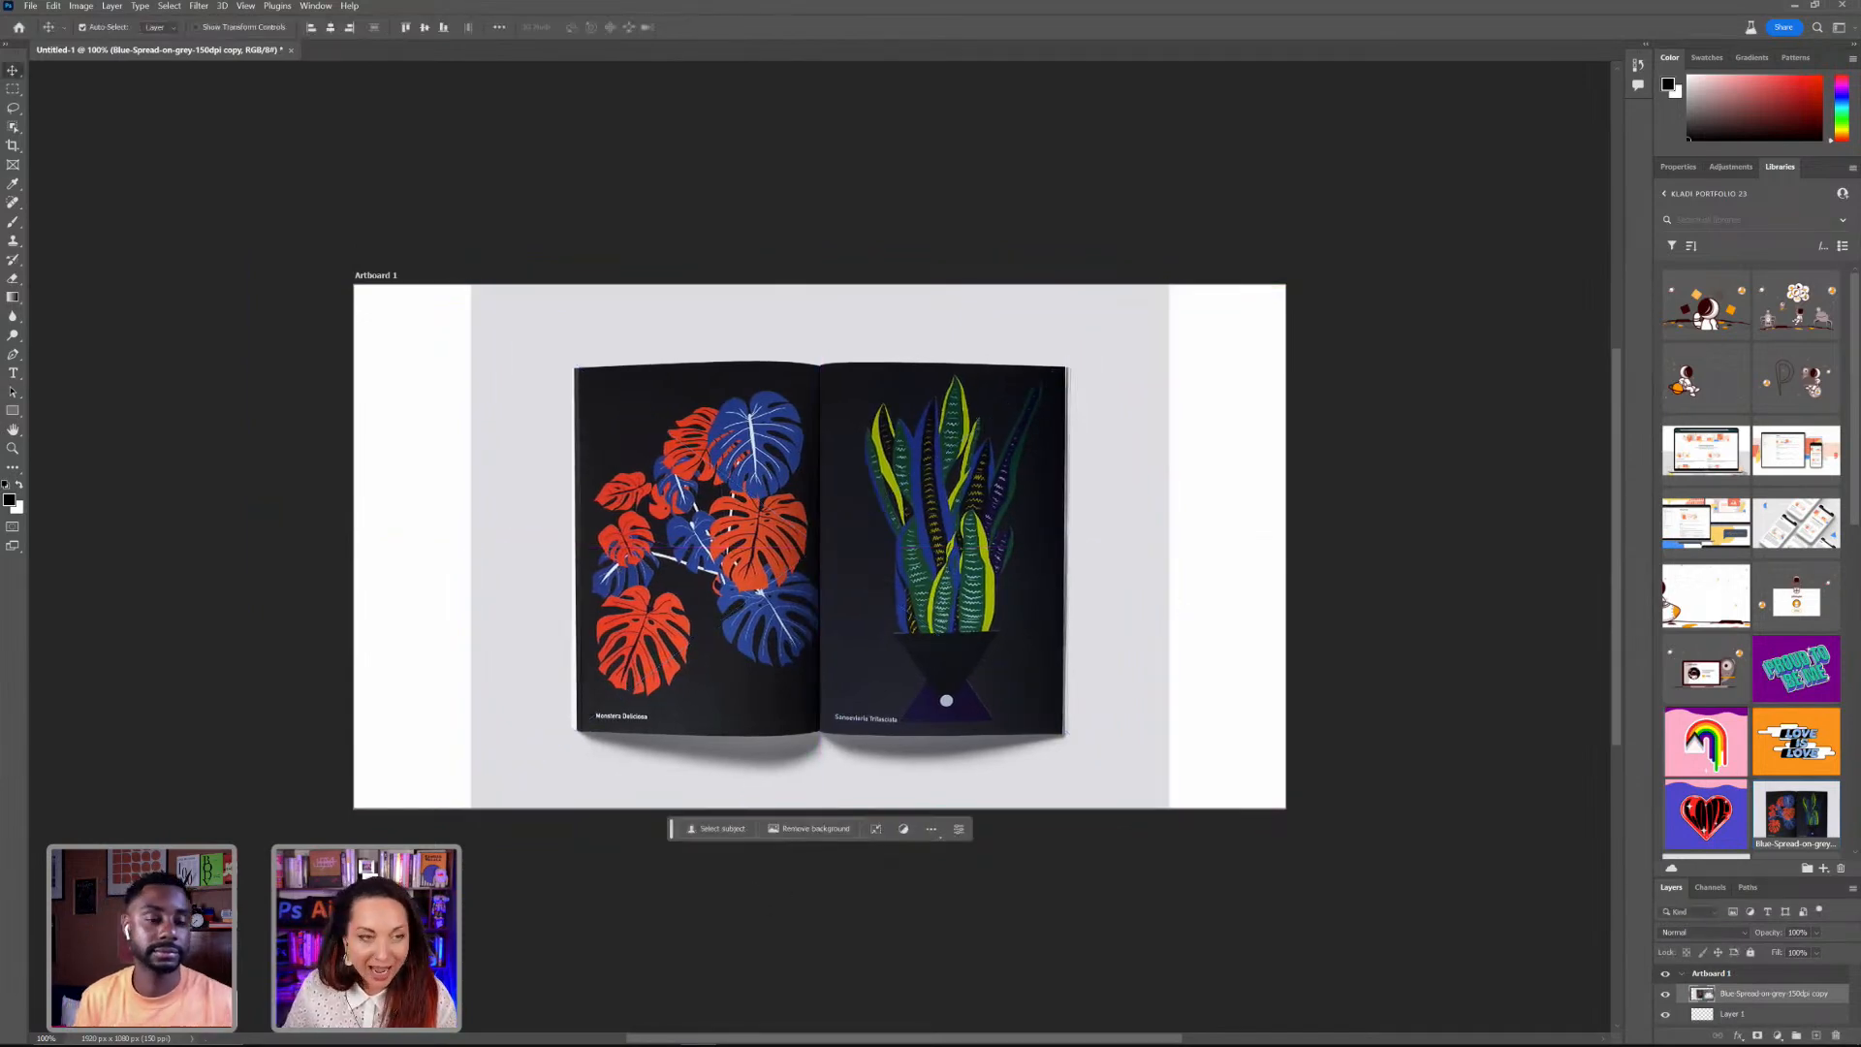
Step: Select the white strips on both sides of the book image with a slight overlap and extend the background using Generative Fill without a prompt
left_click(14, 89)
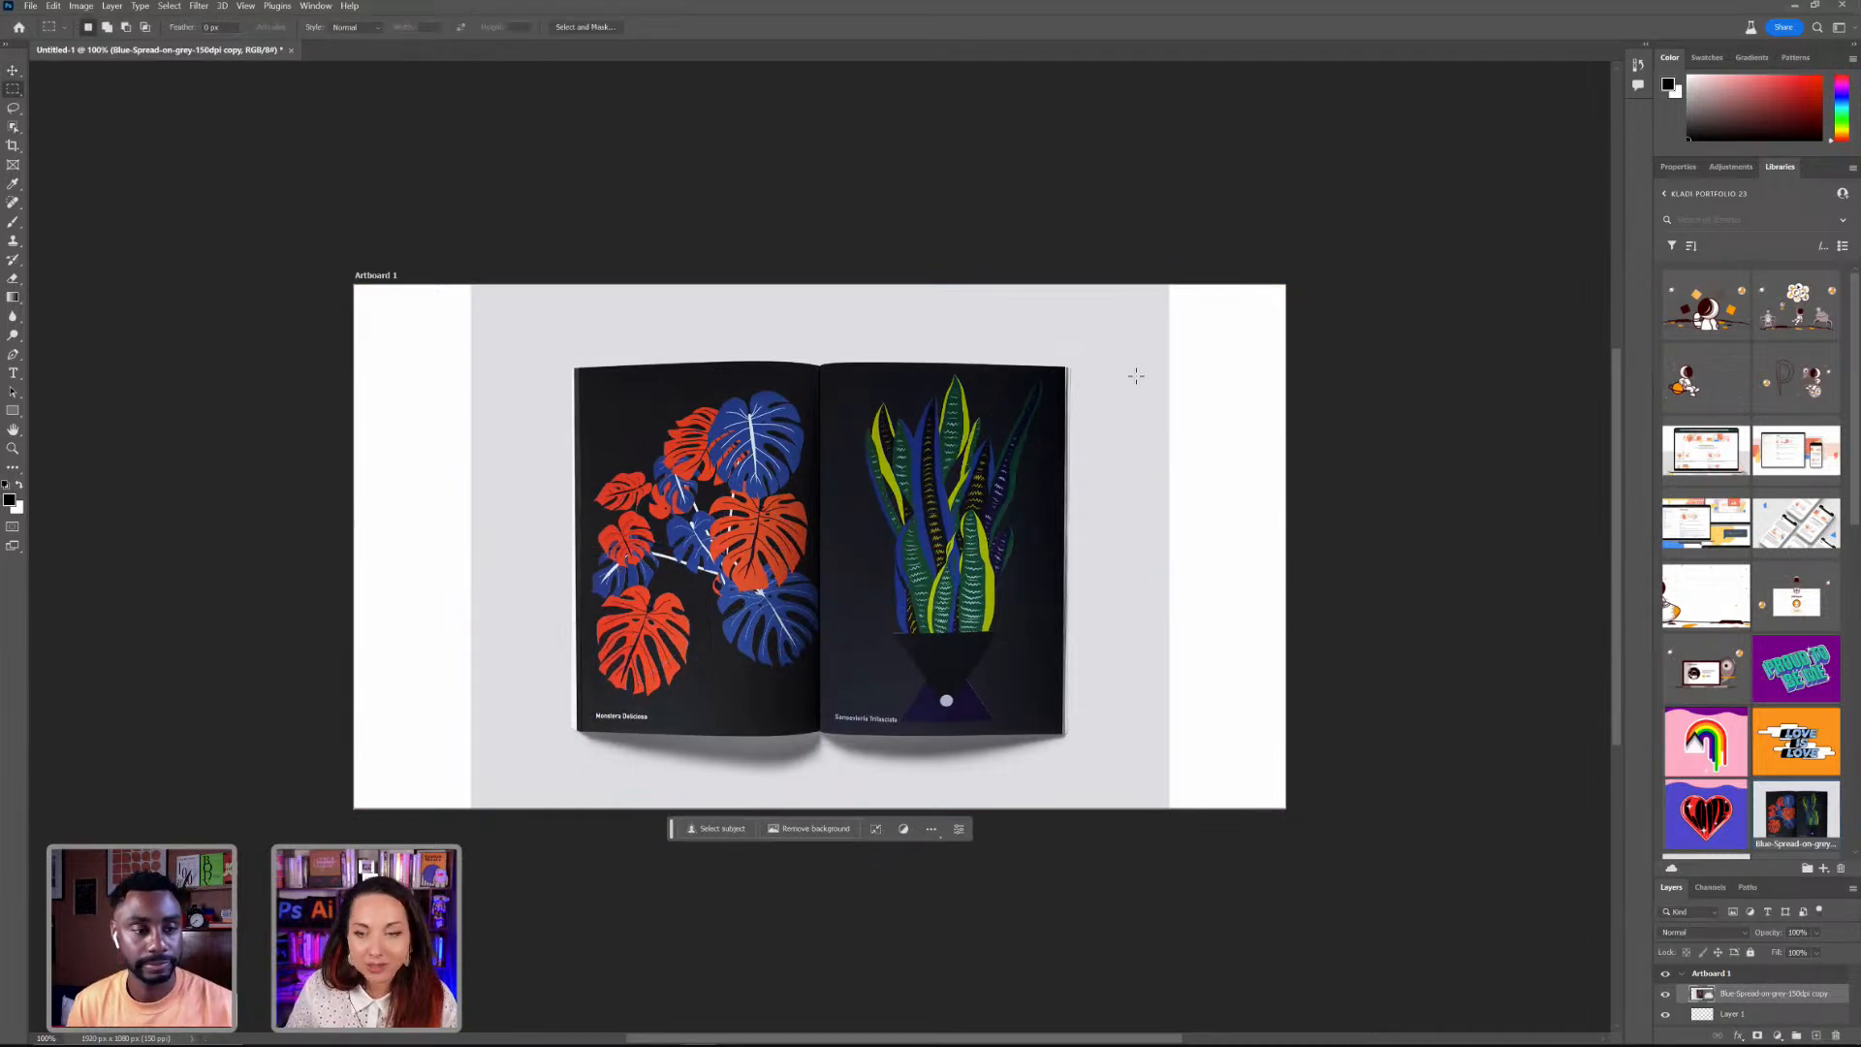
left_click_drag(1165, 276, 1338, 841)
left_click_drag(355, 286, 475, 849)
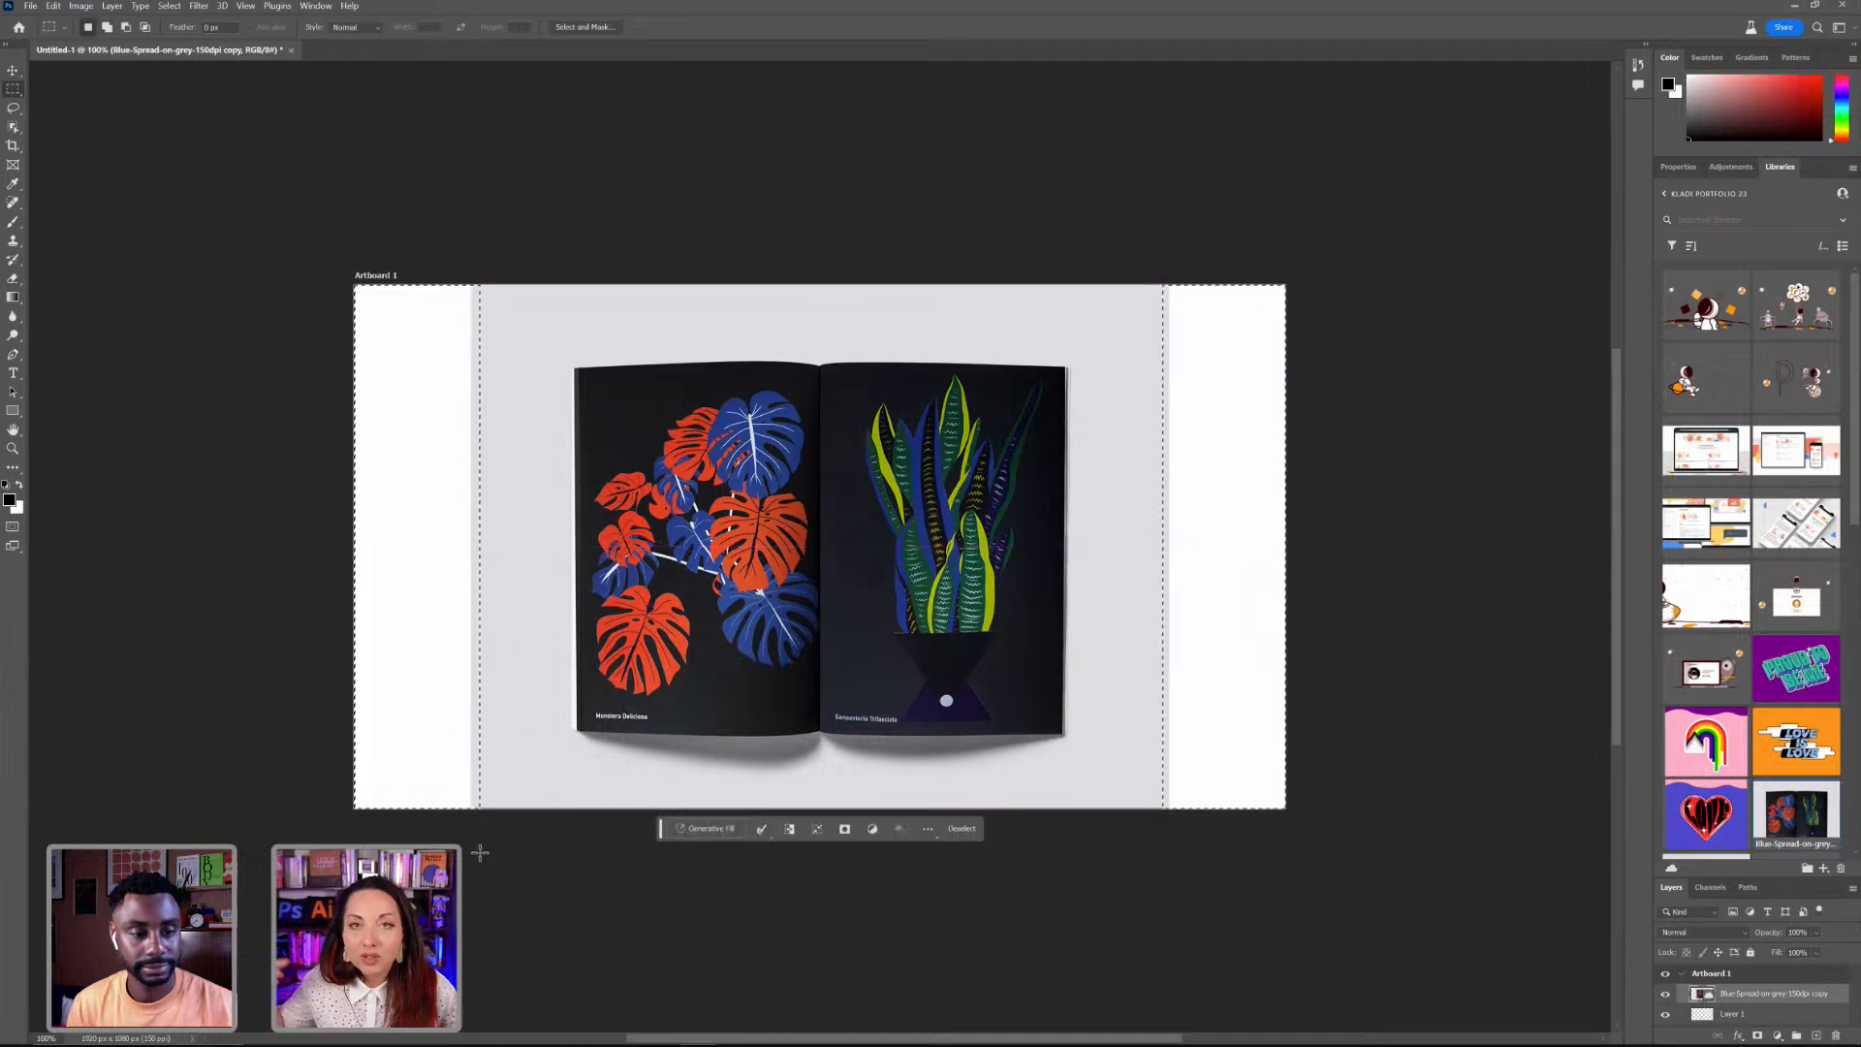
left_click(705, 828)
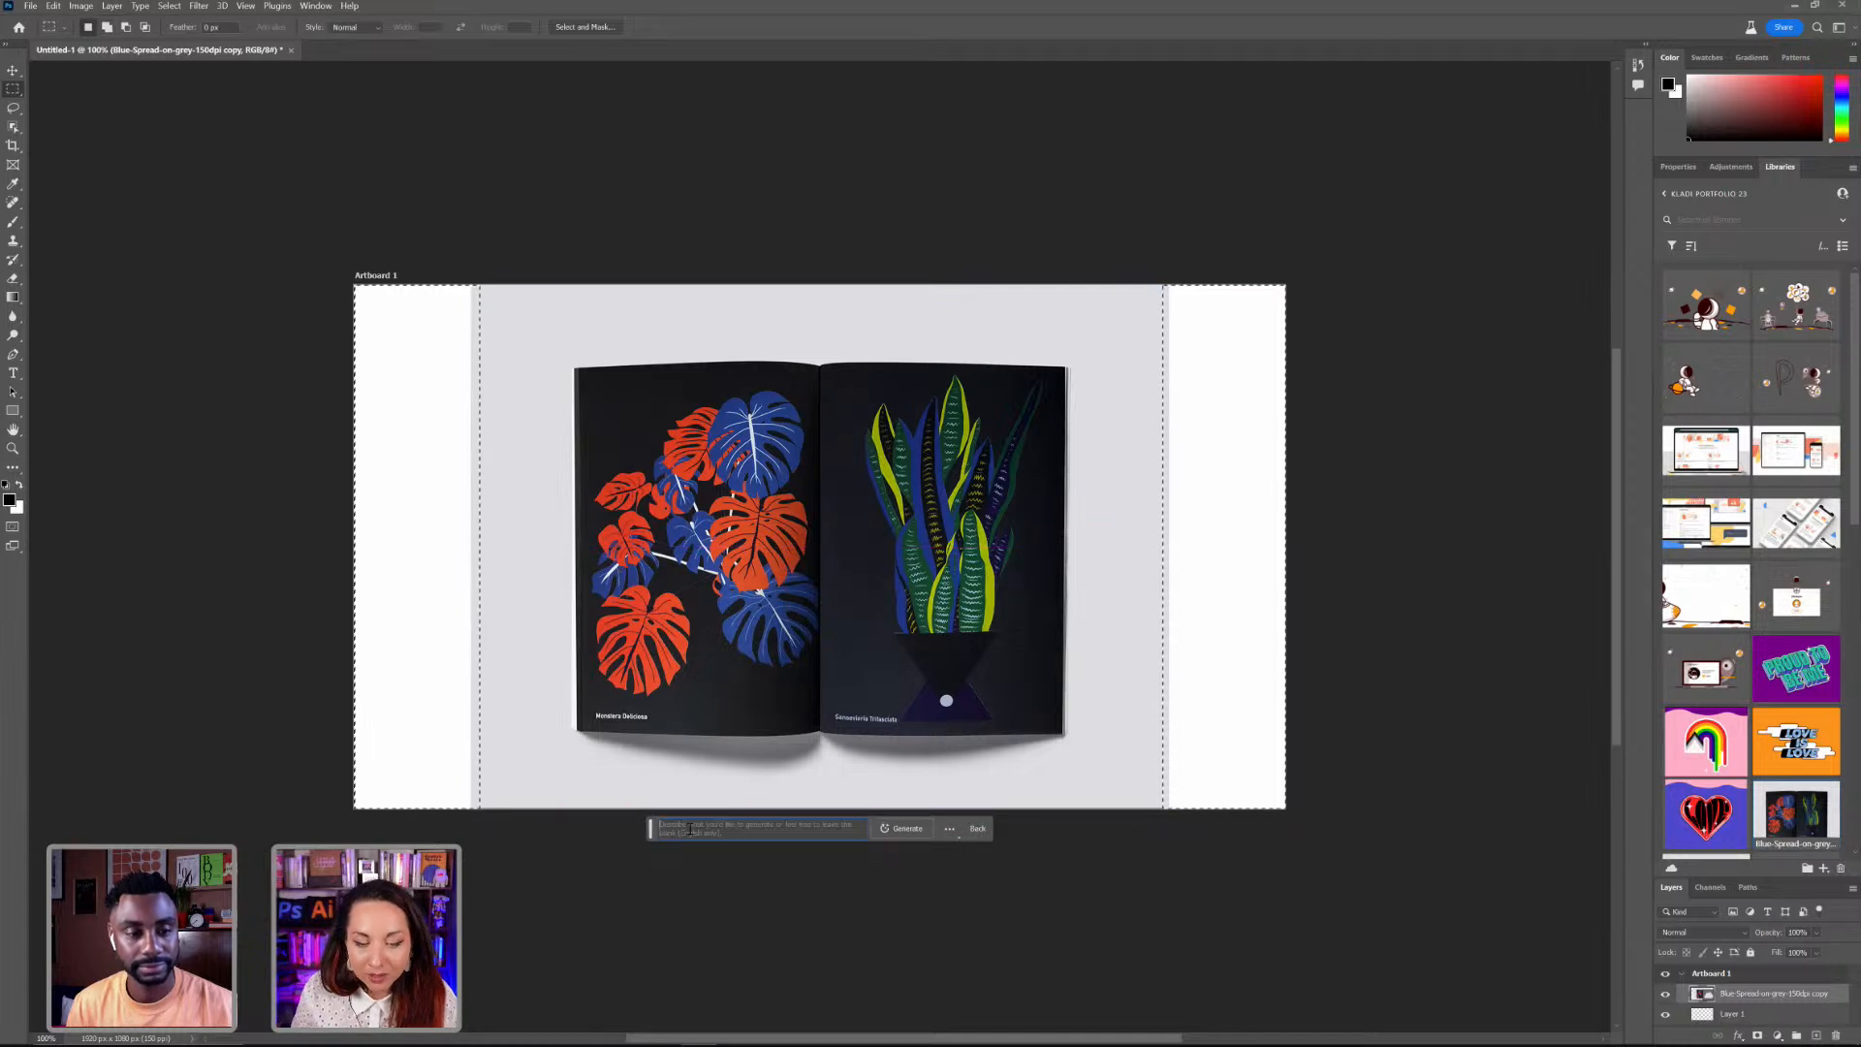
left_click(887, 829)
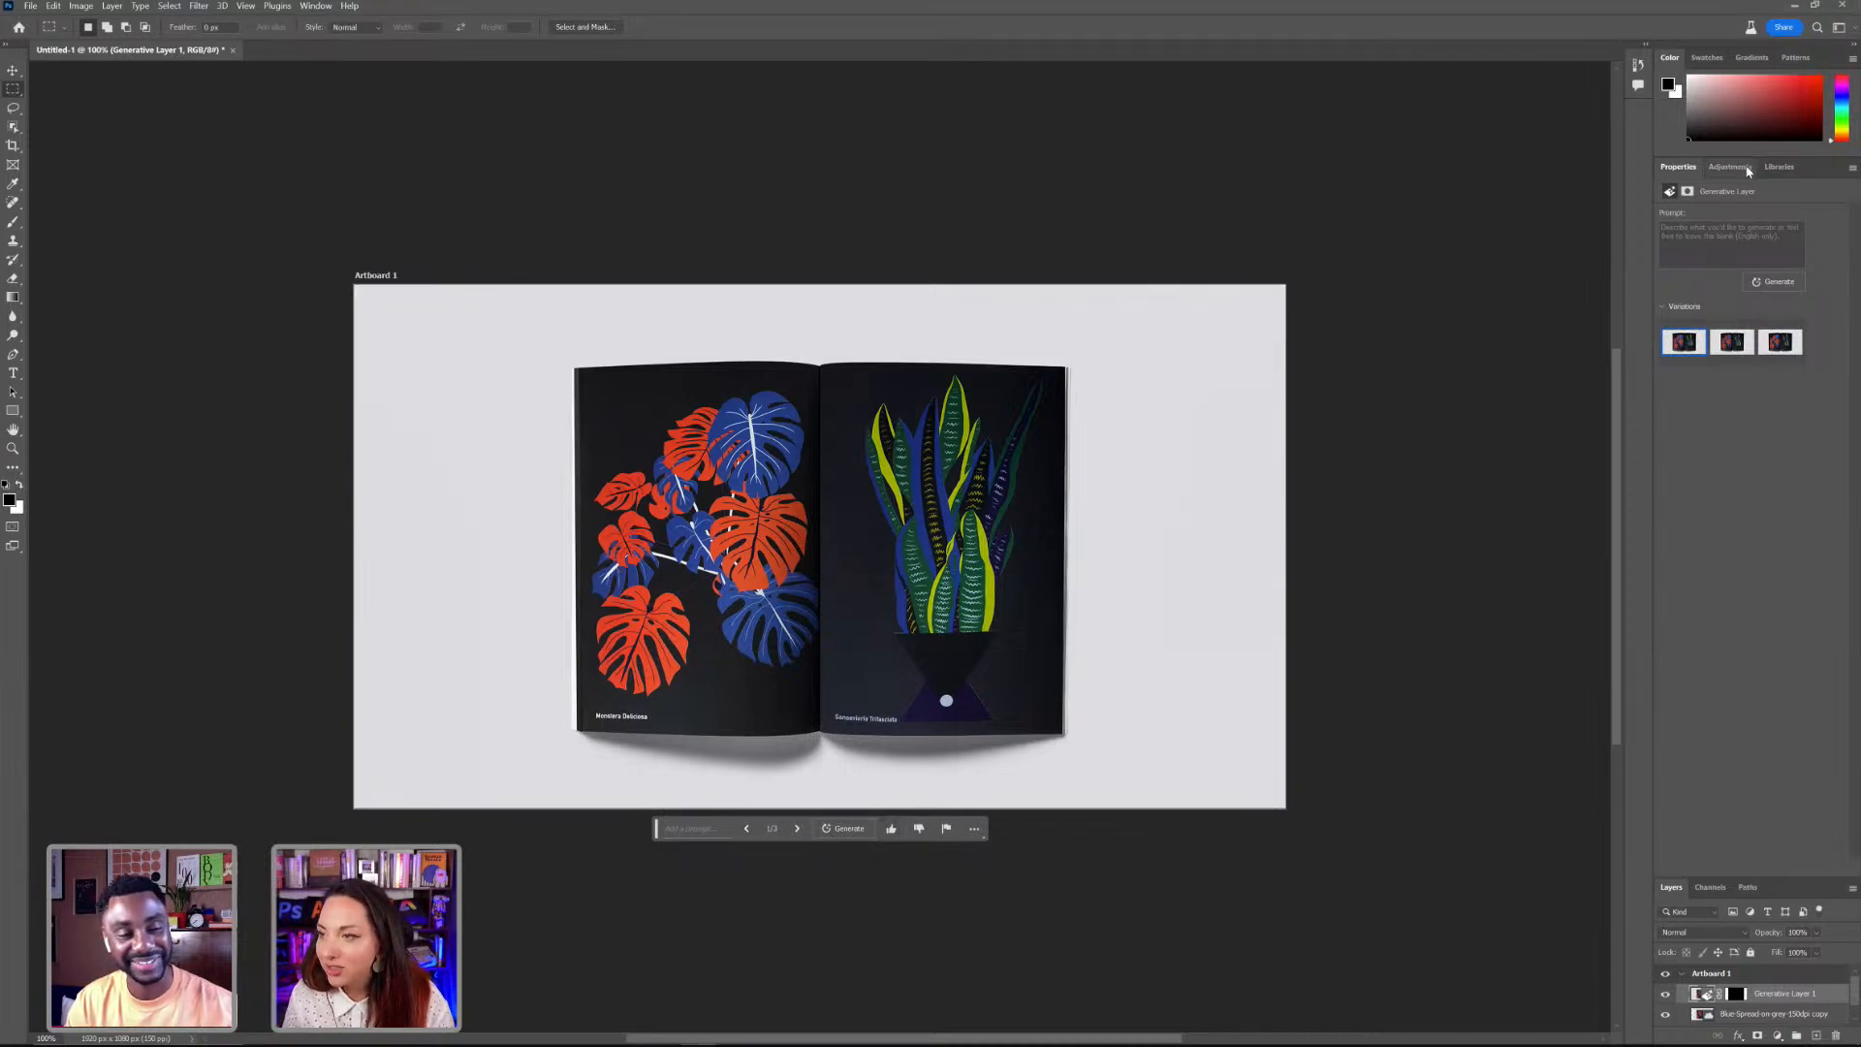
Step: Bring back the Libraries panel, float the Layers panel beside the artboard and toggle the generative layer's visibility to compare before and after
left_click(1783, 169)
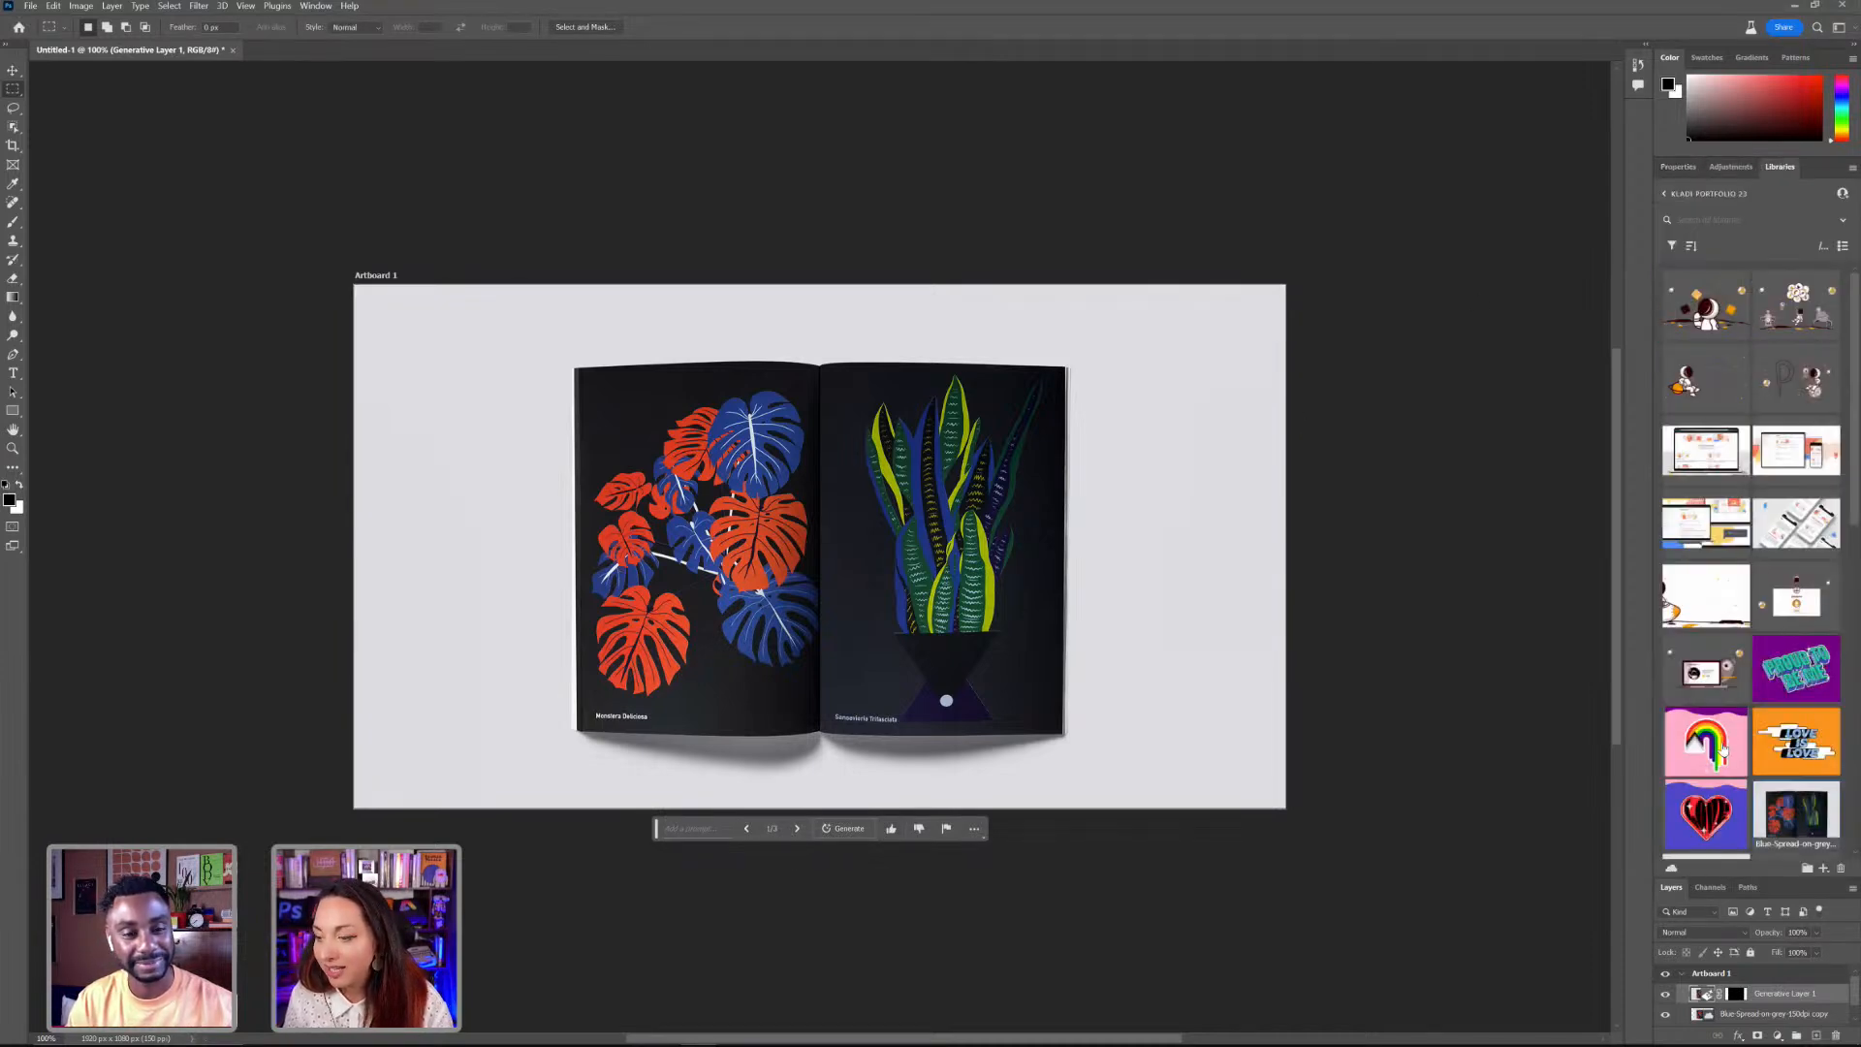
left_click_drag(1671, 887, 1343, 276)
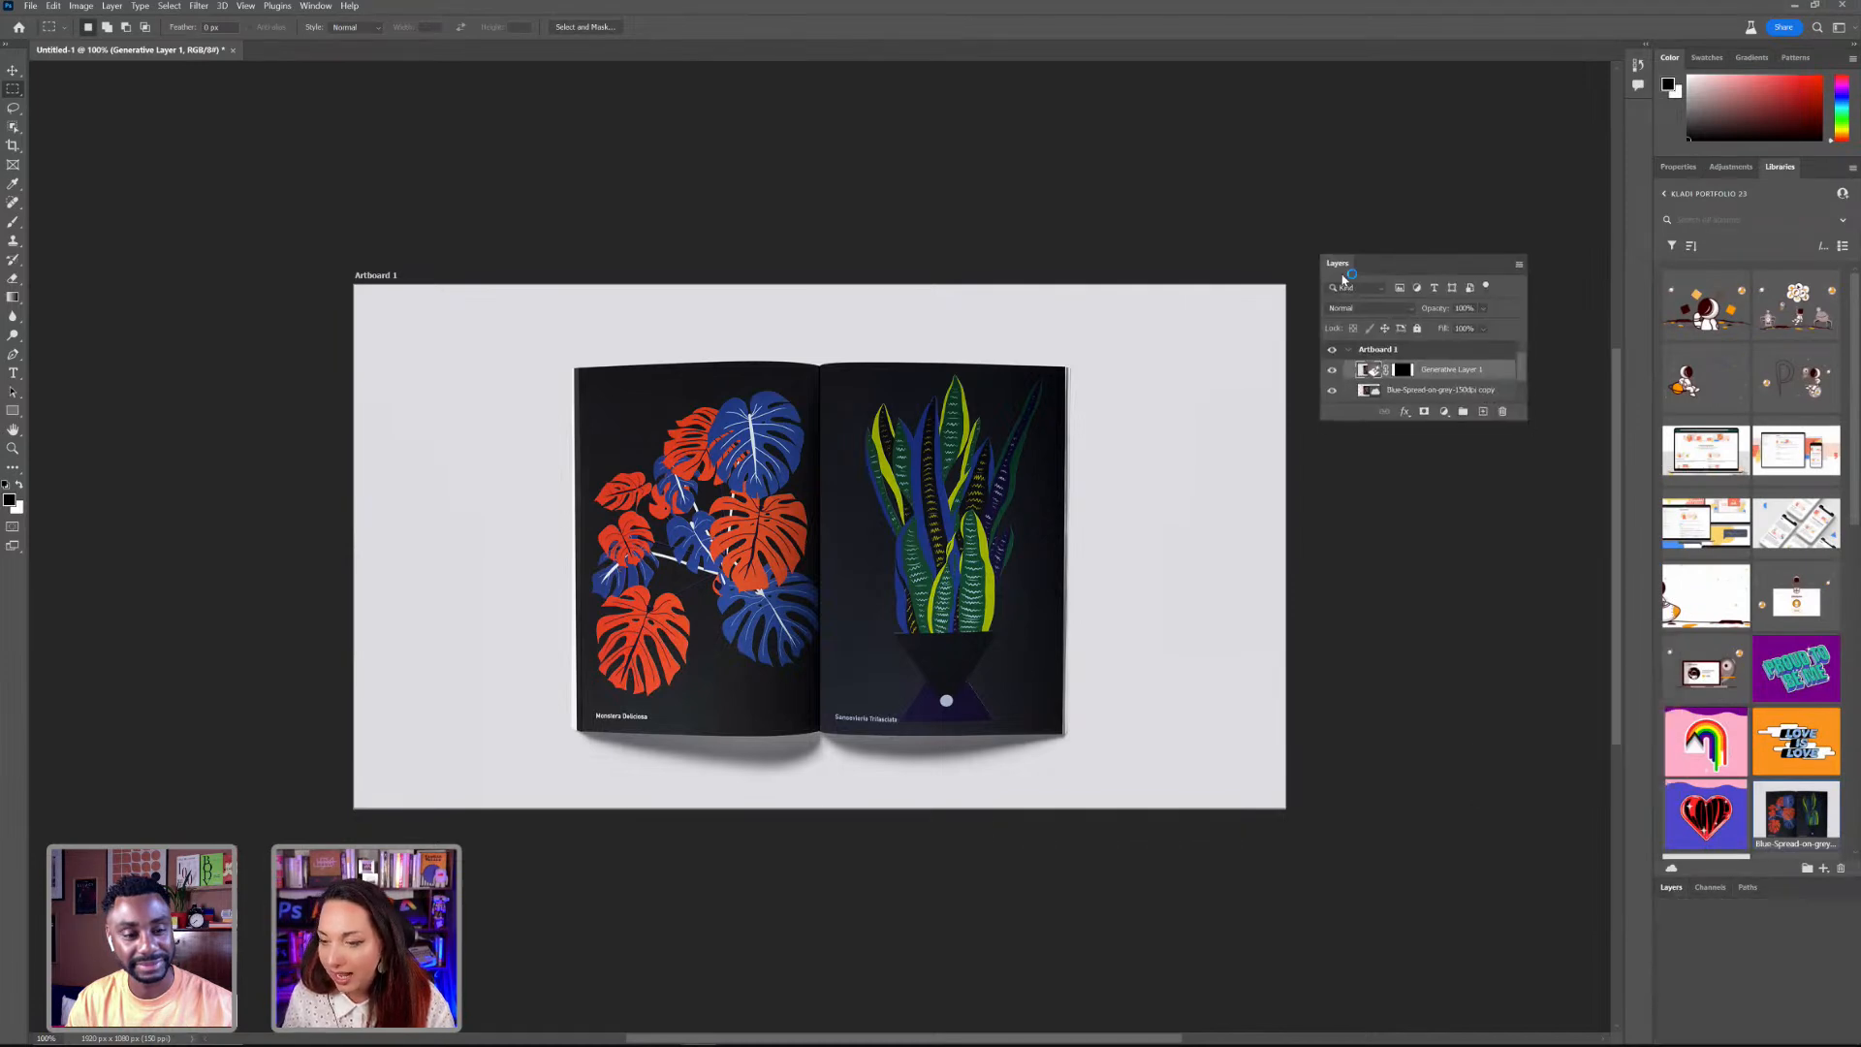
left_click(1332, 370)
left_click(1332, 372)
left_click(1332, 371)
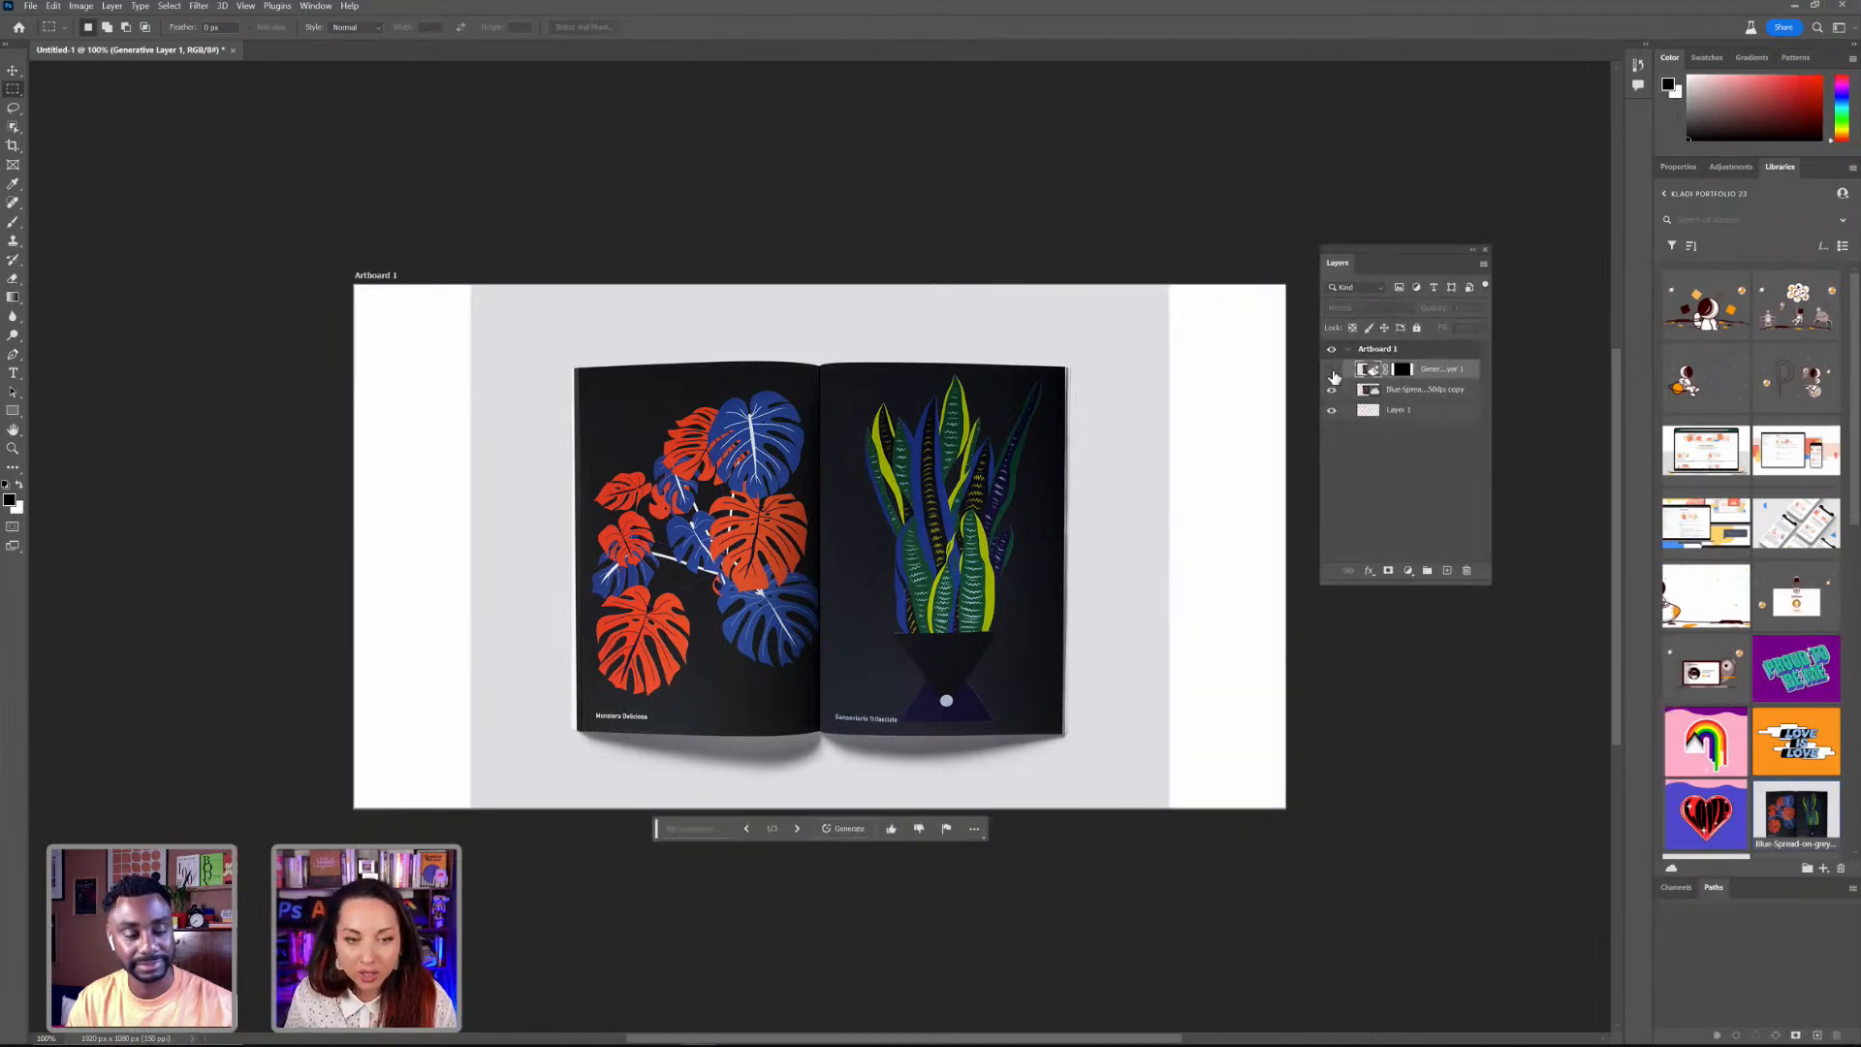
left_click(1332, 371)
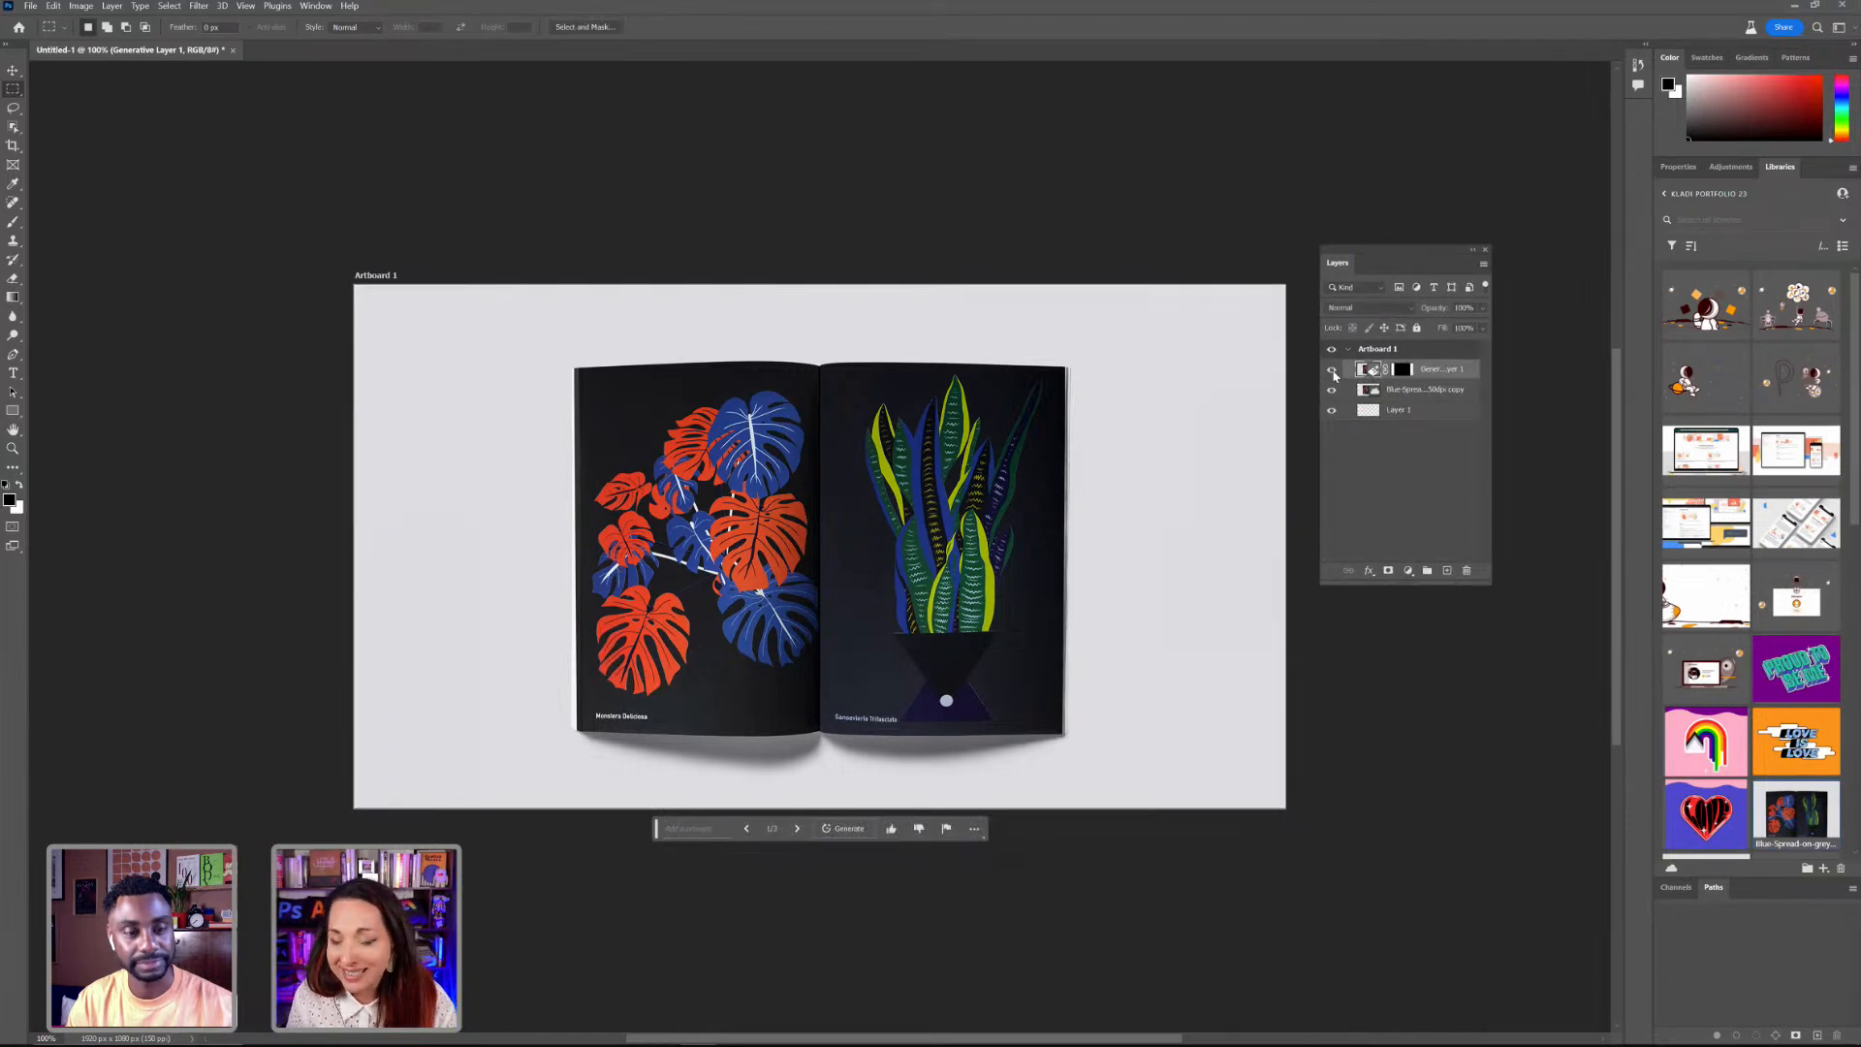
Step: Merge the generative layer with the Blue-Spread layer and add the merged layer to the KLADI PORTFOLIO 23 library
left_click(1455, 397, "shift")
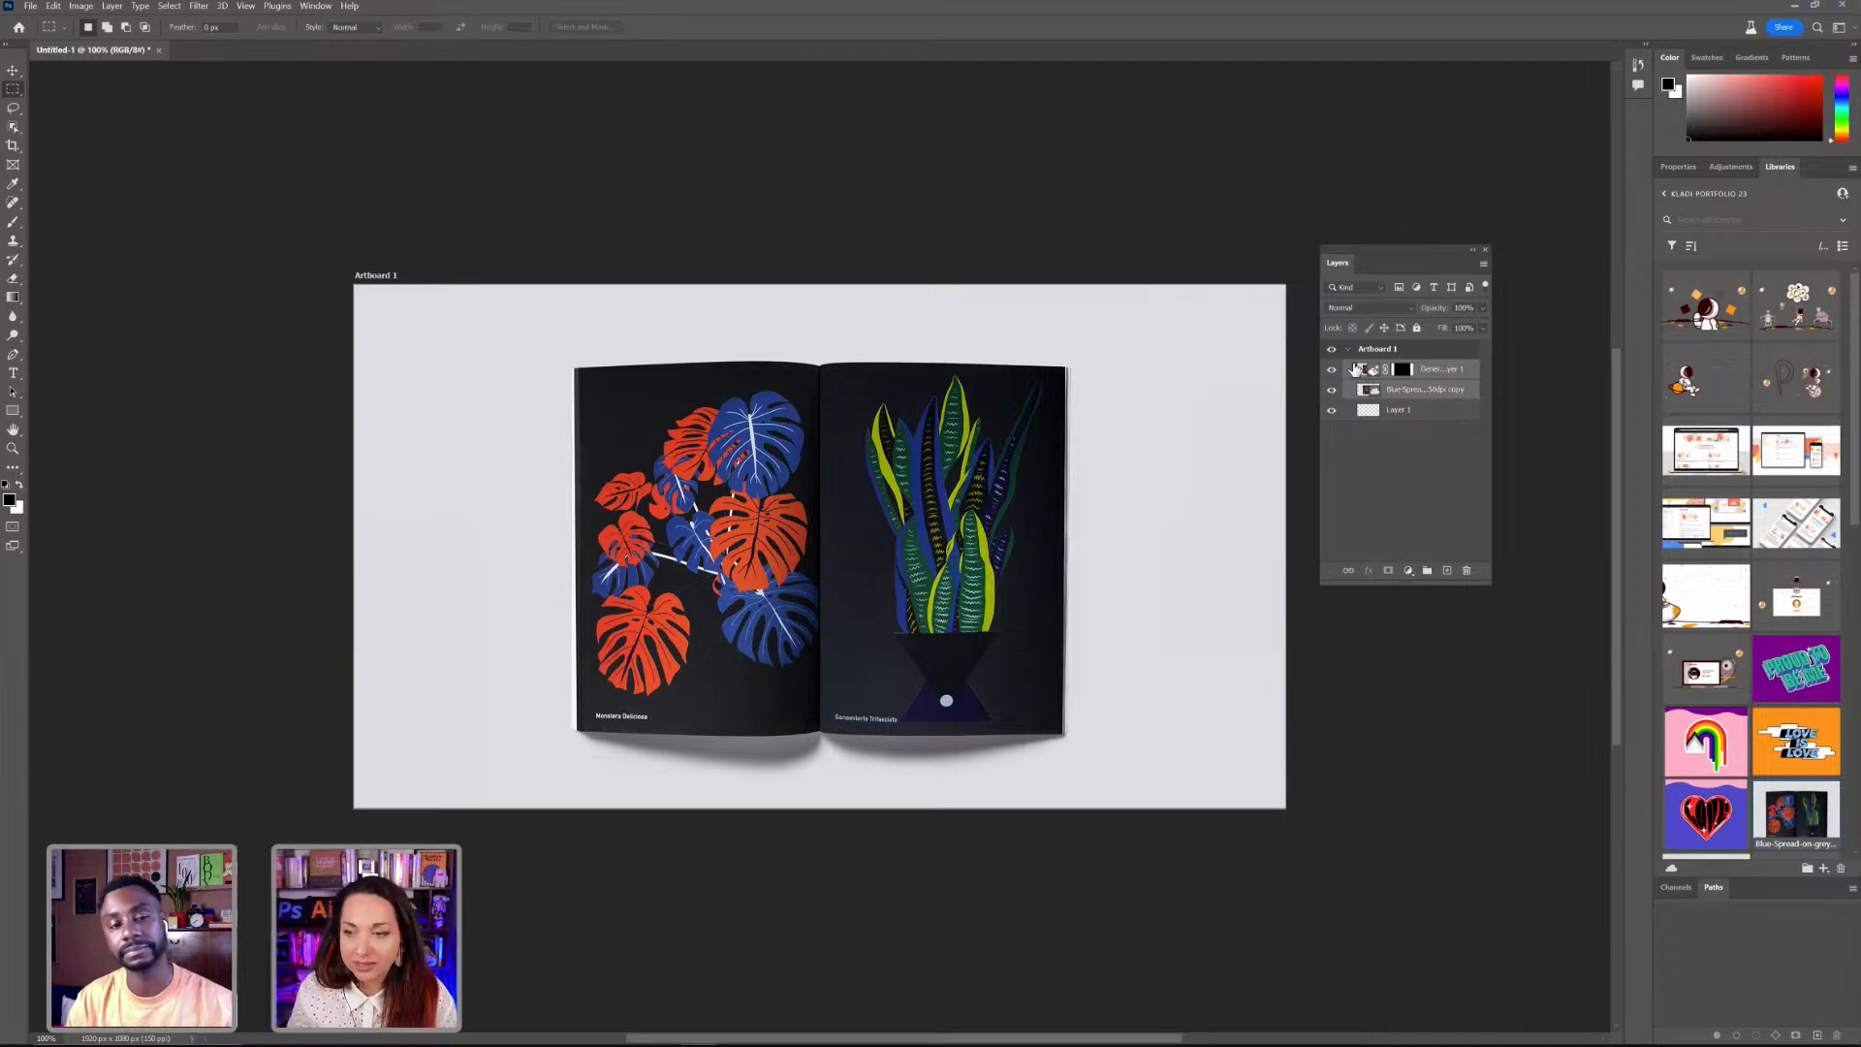
left_click(1333, 371)
left_click(1332, 369)
left_click(1442, 391)
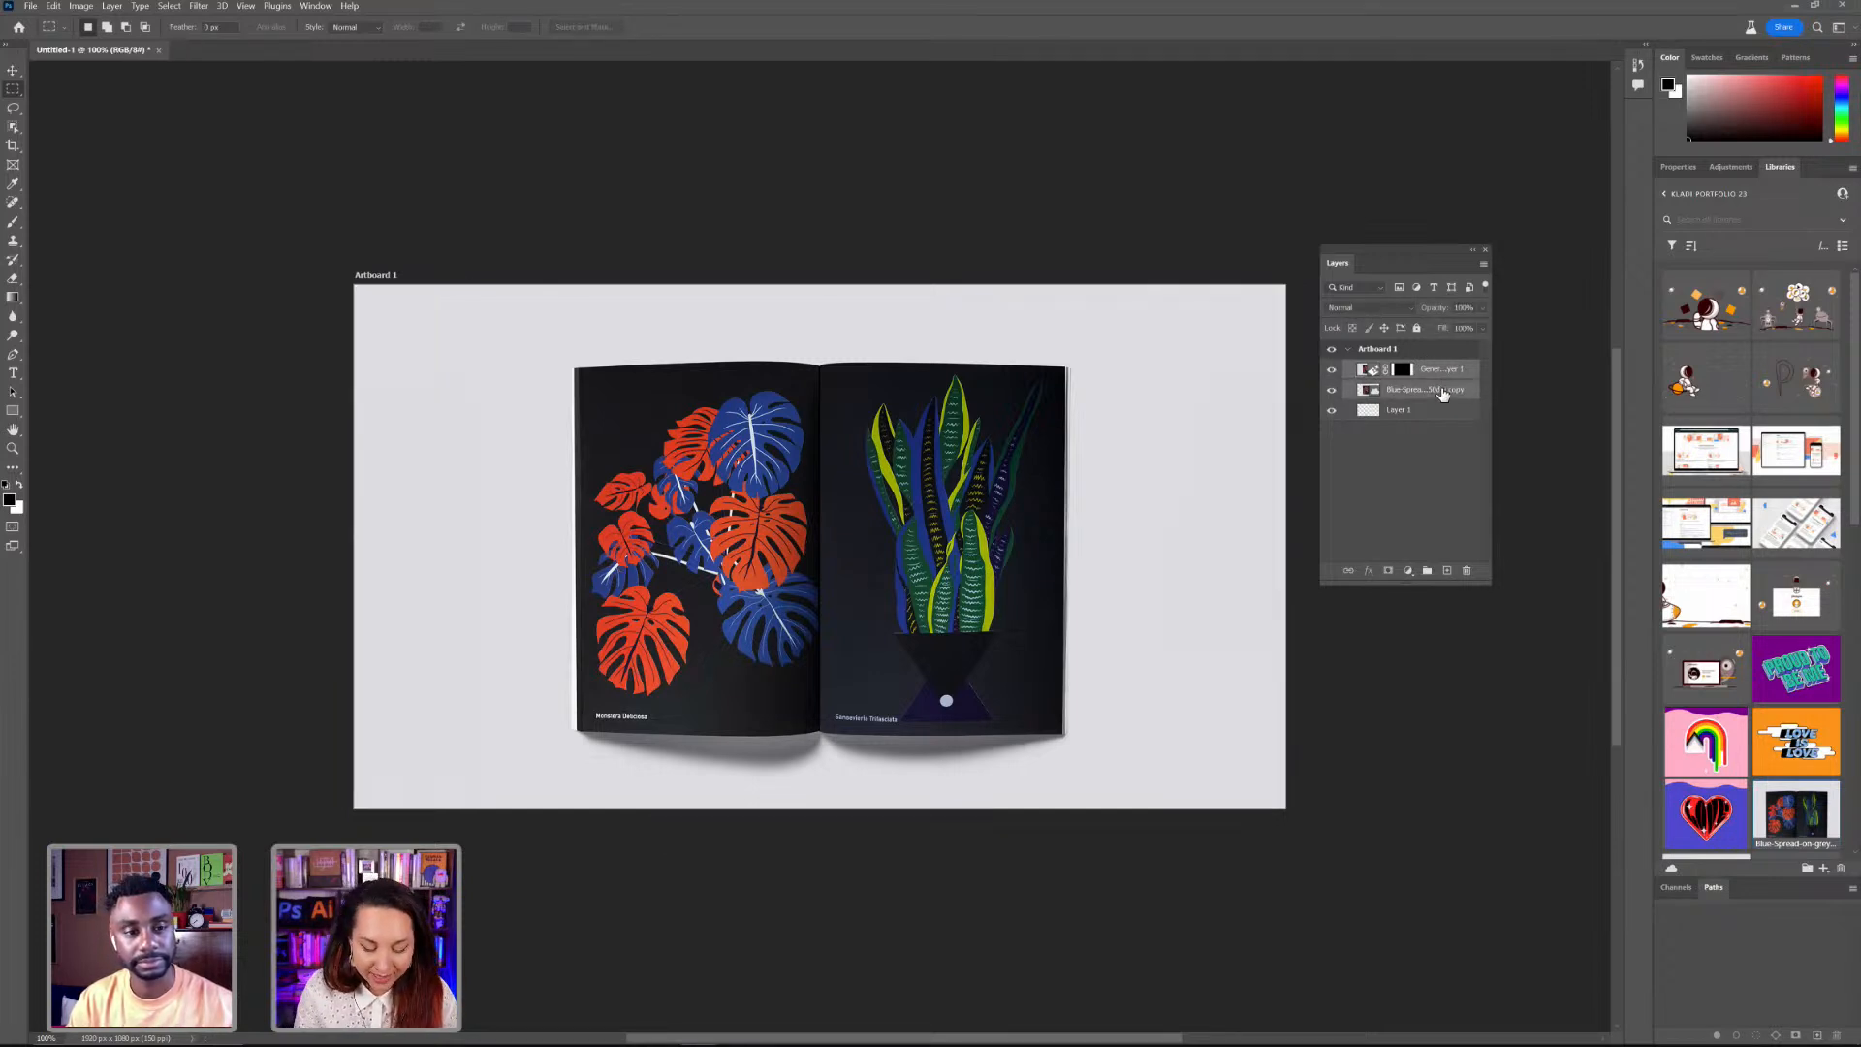
key("ctrl+e")
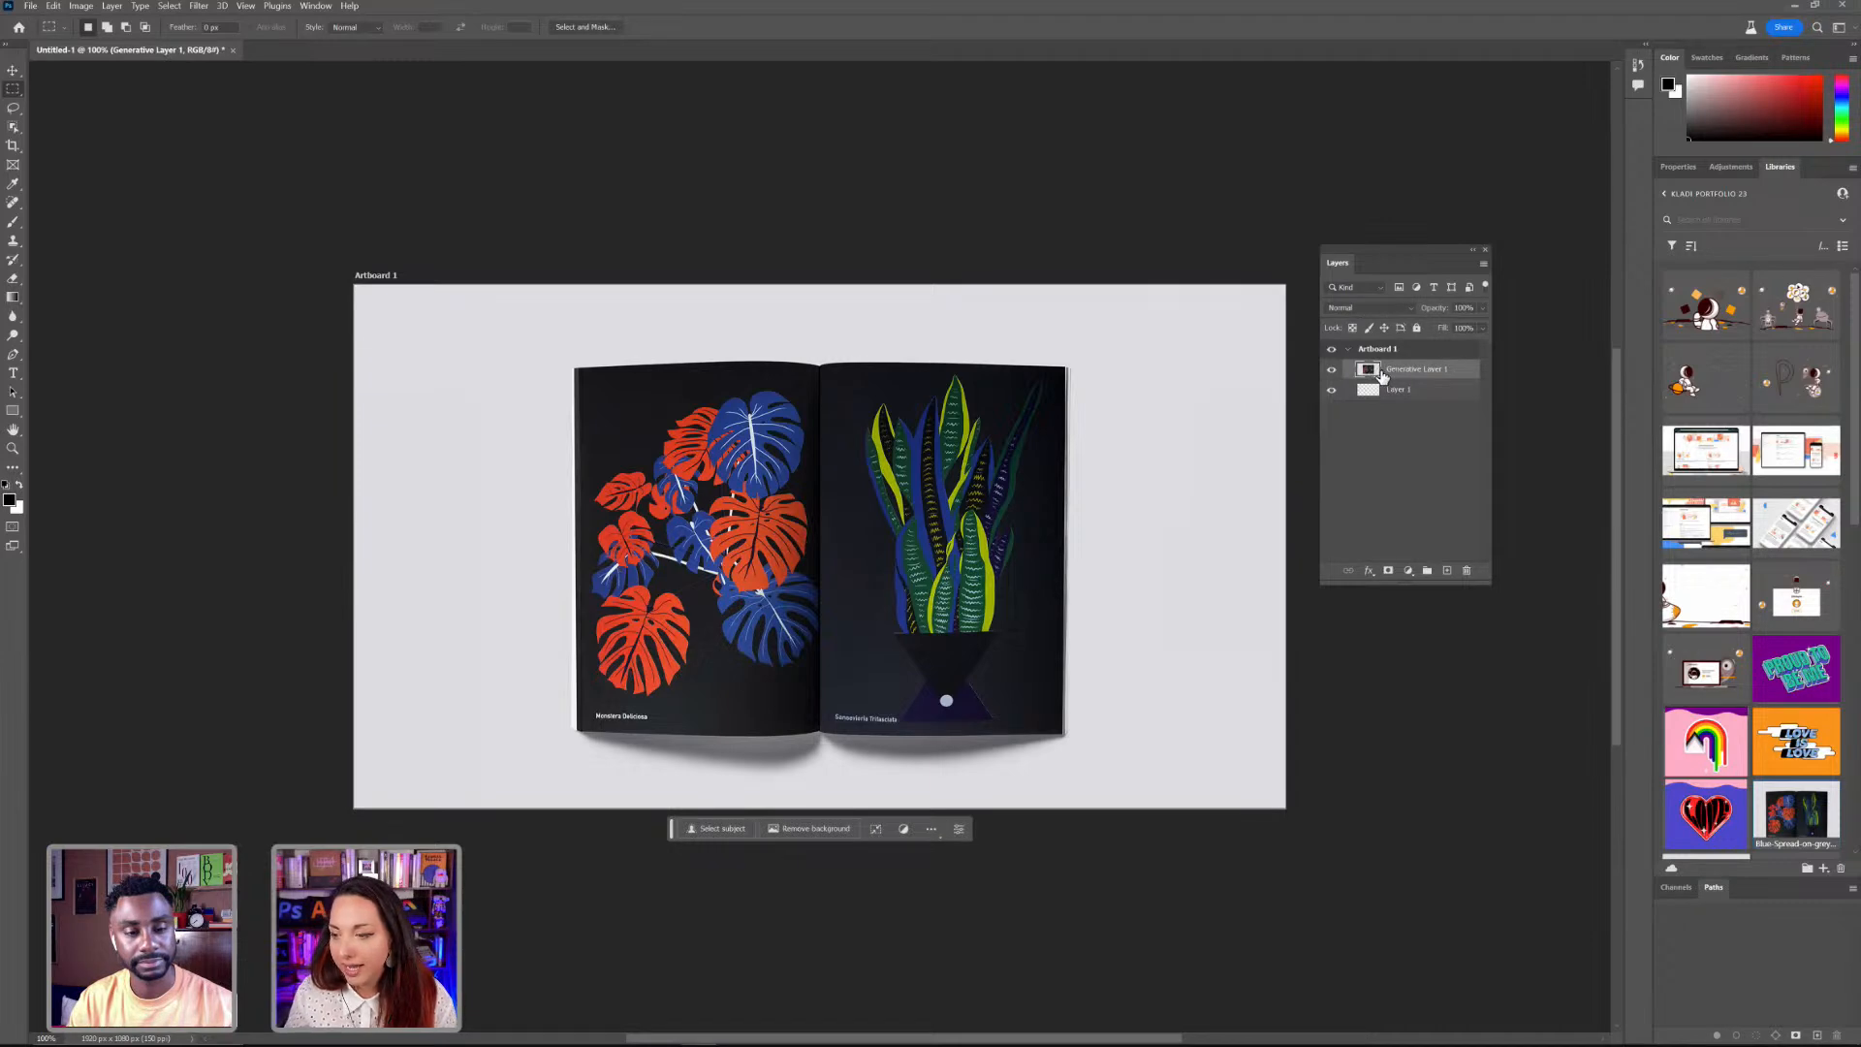
left_click_drag(1383, 376, 1737, 461)
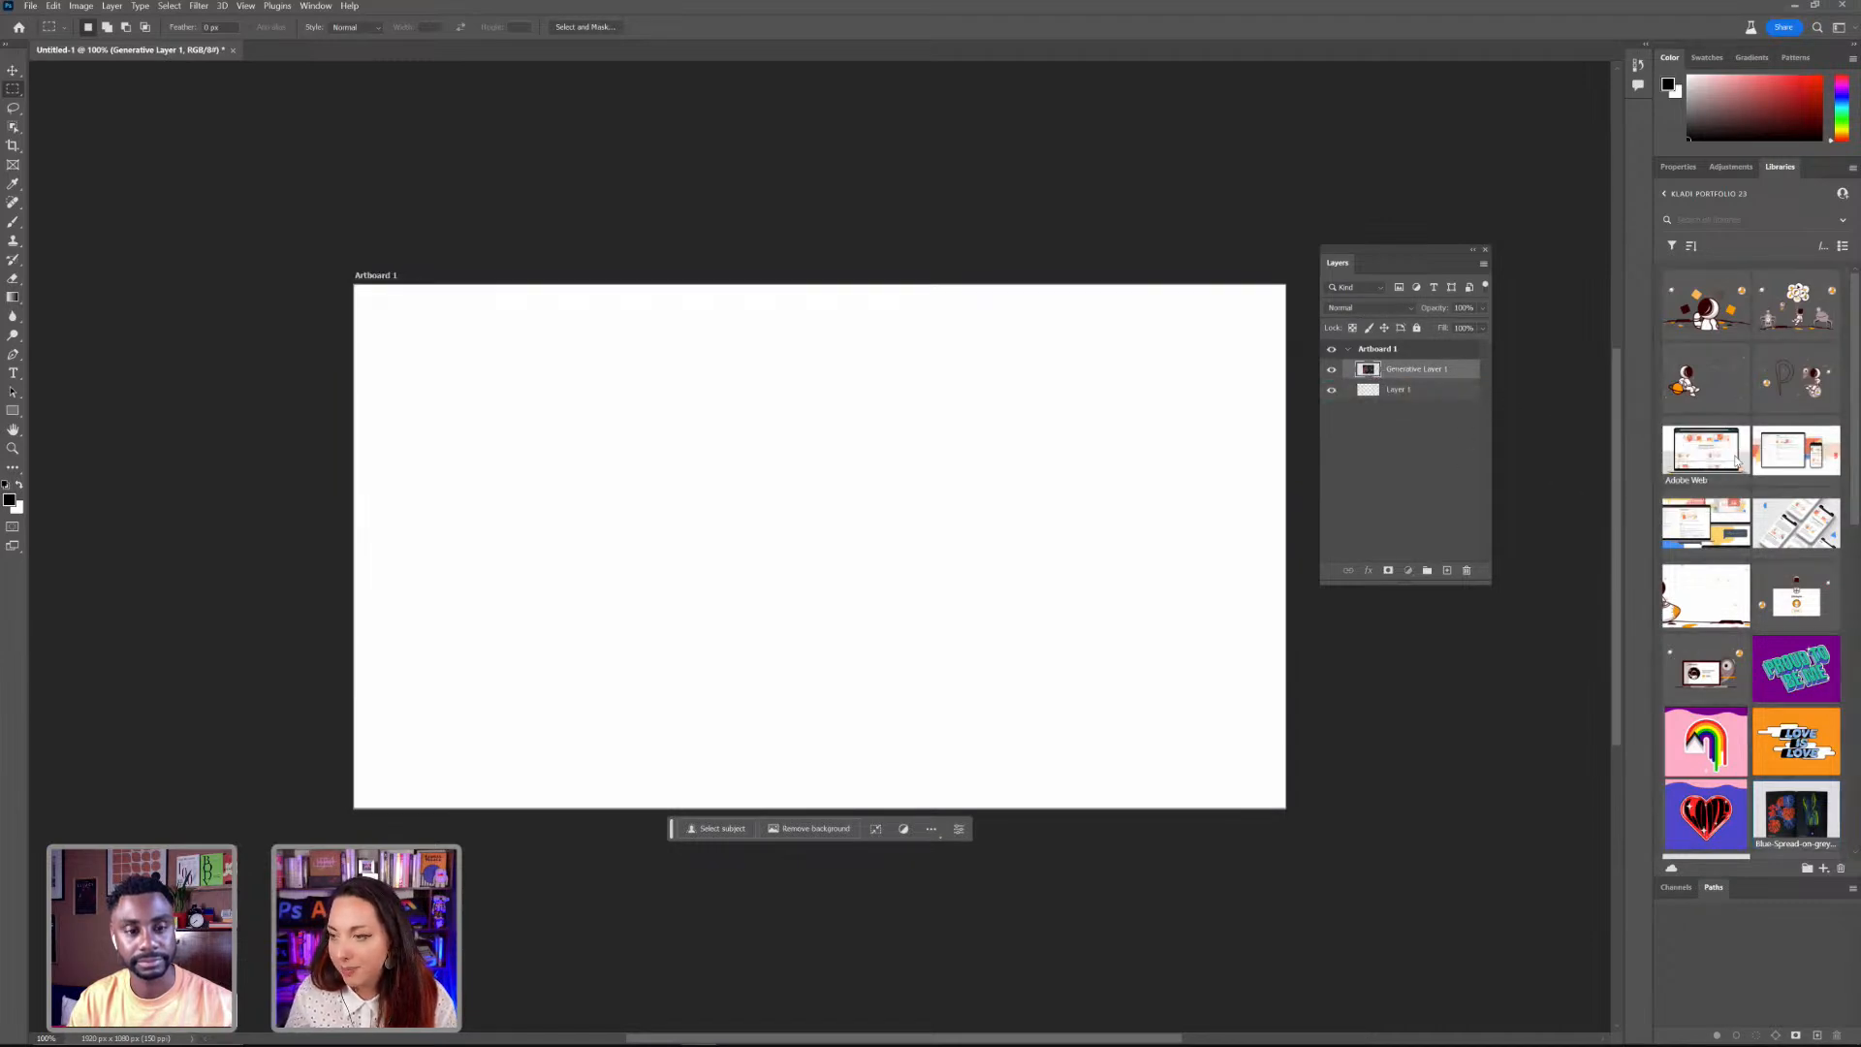
scroll(1783, 629, "down", 5)
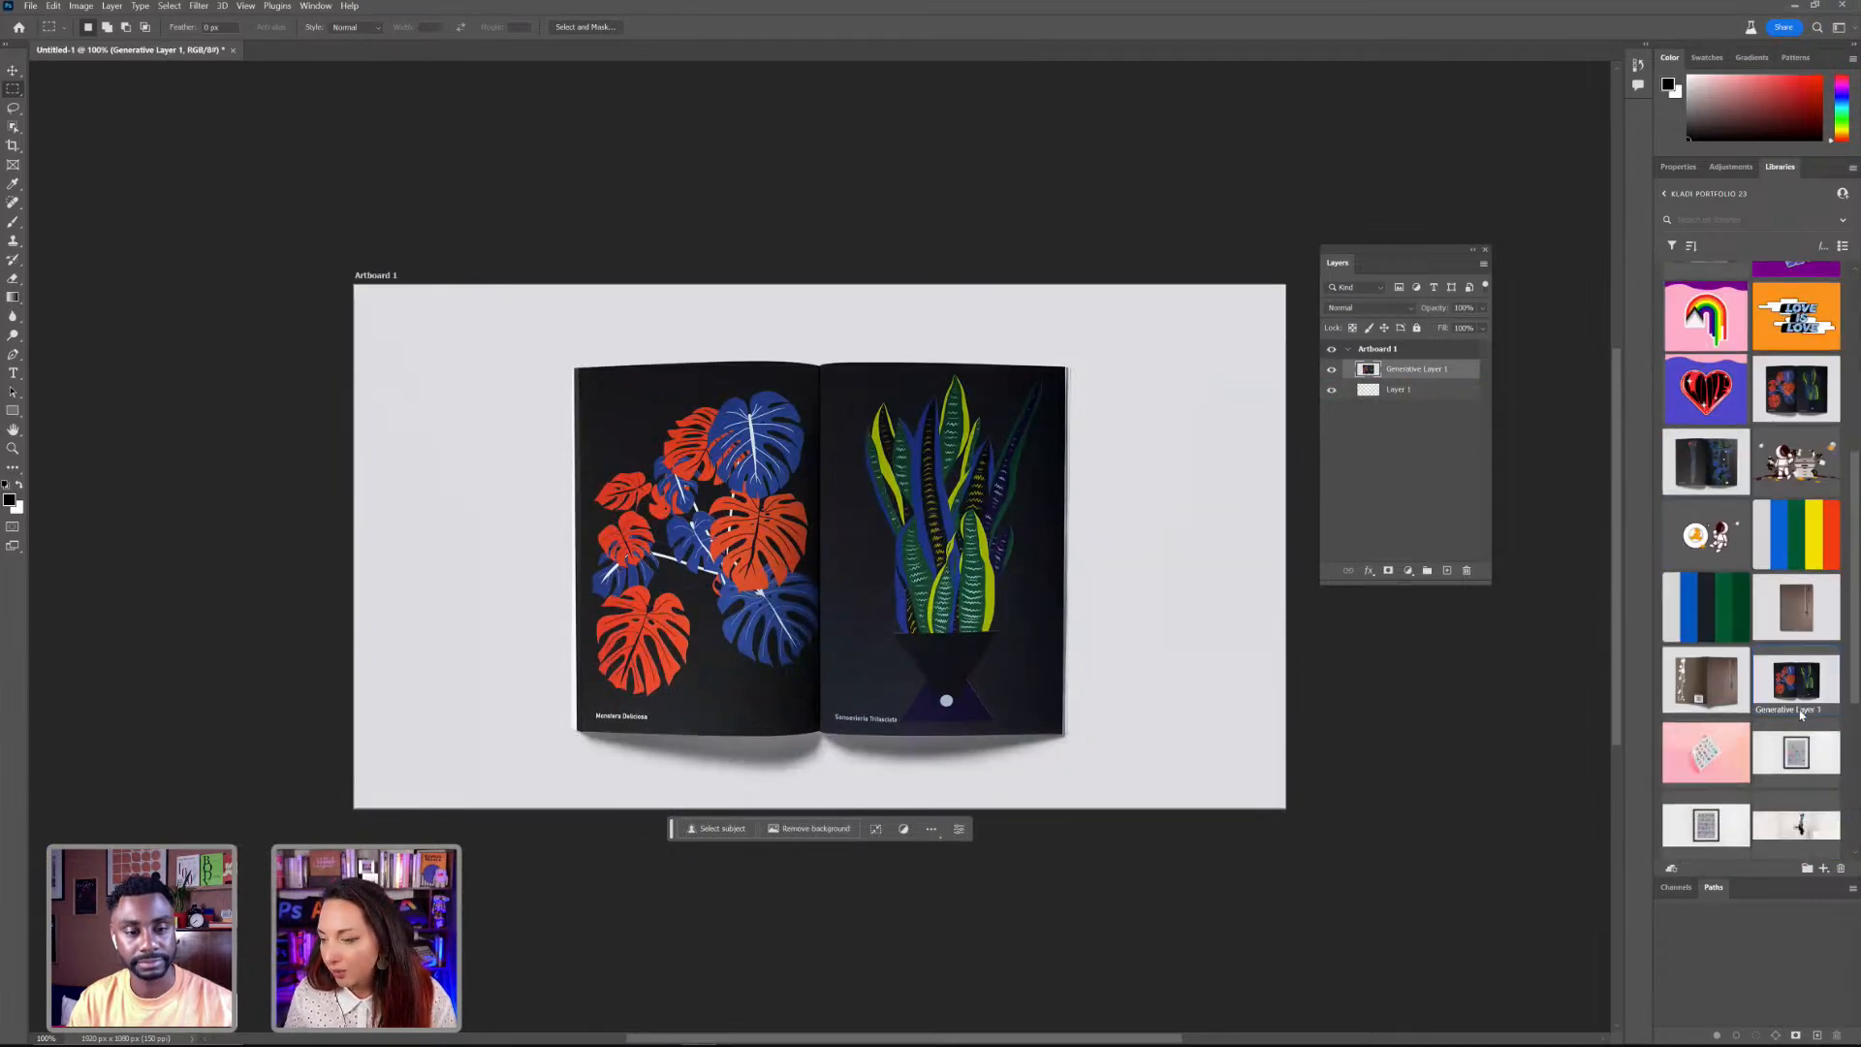
Step: Switch back to the Kladi Live Portfolio document in InDesign and deselect the book-spread frame
mouse_move(552, 1039)
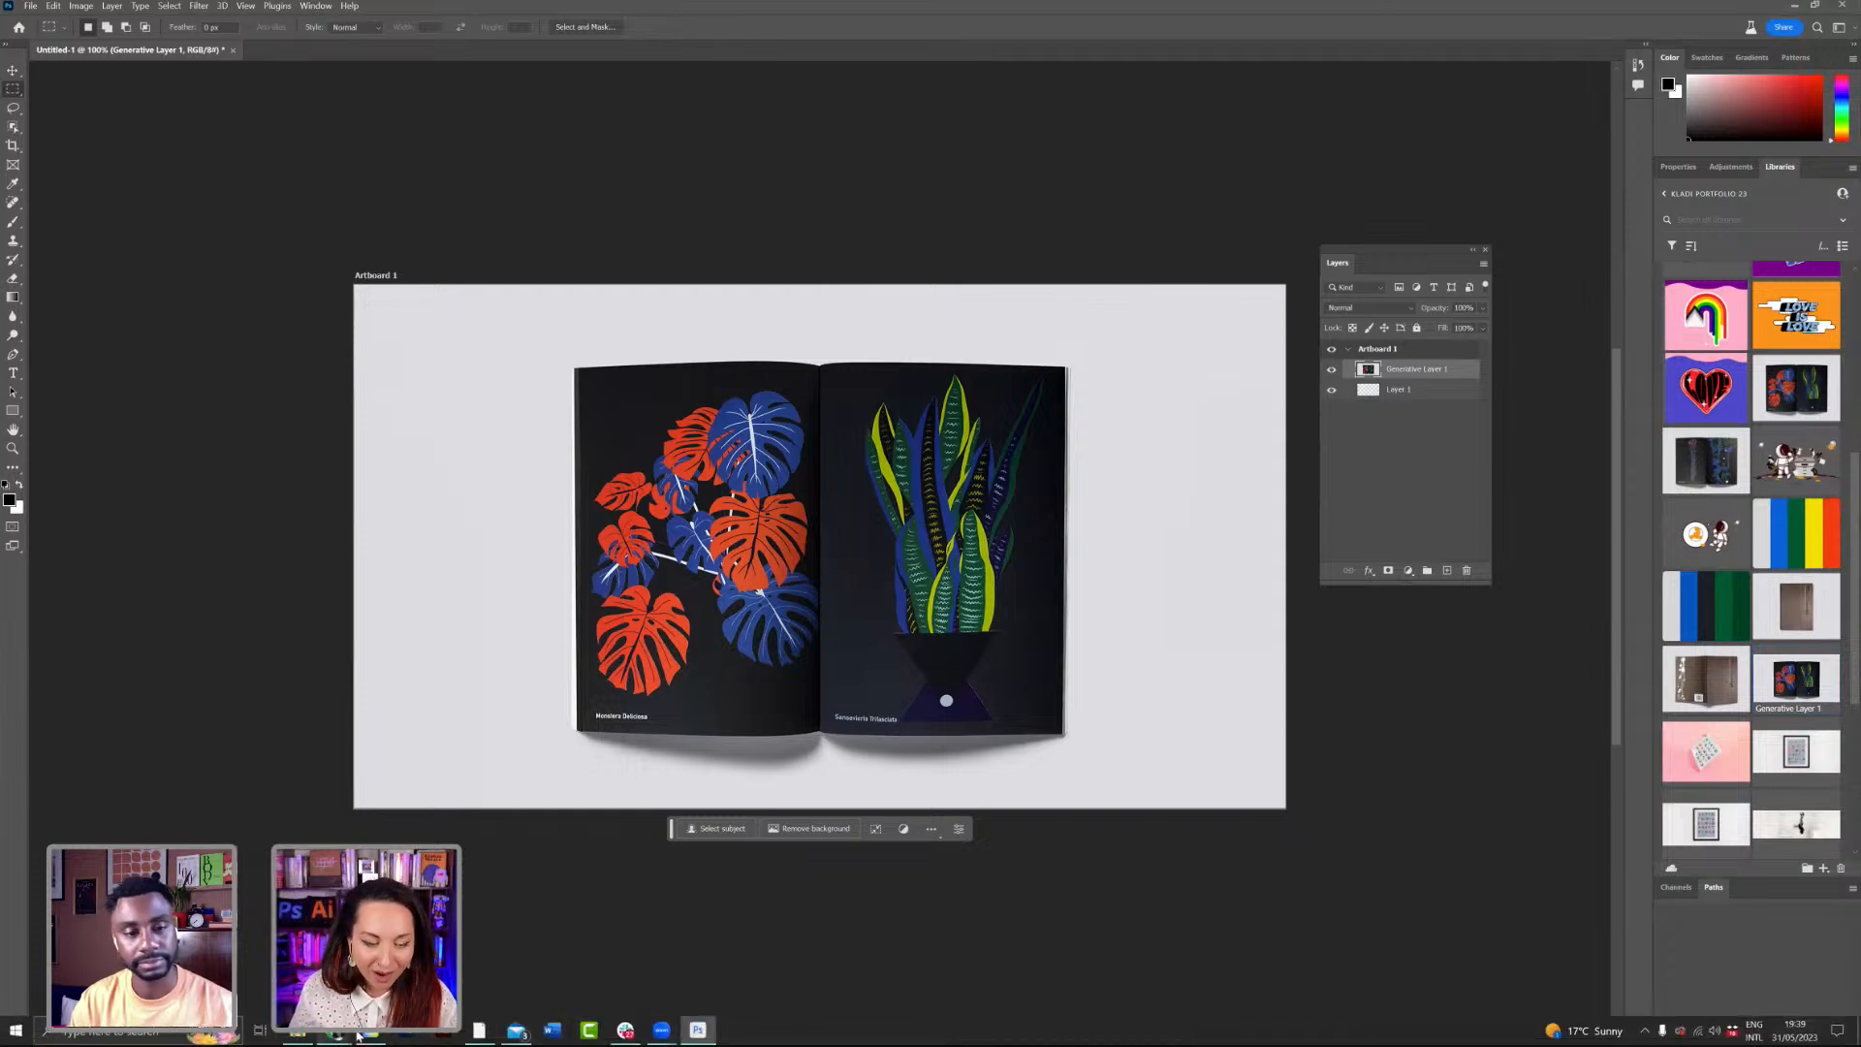
left_click(358, 1033)
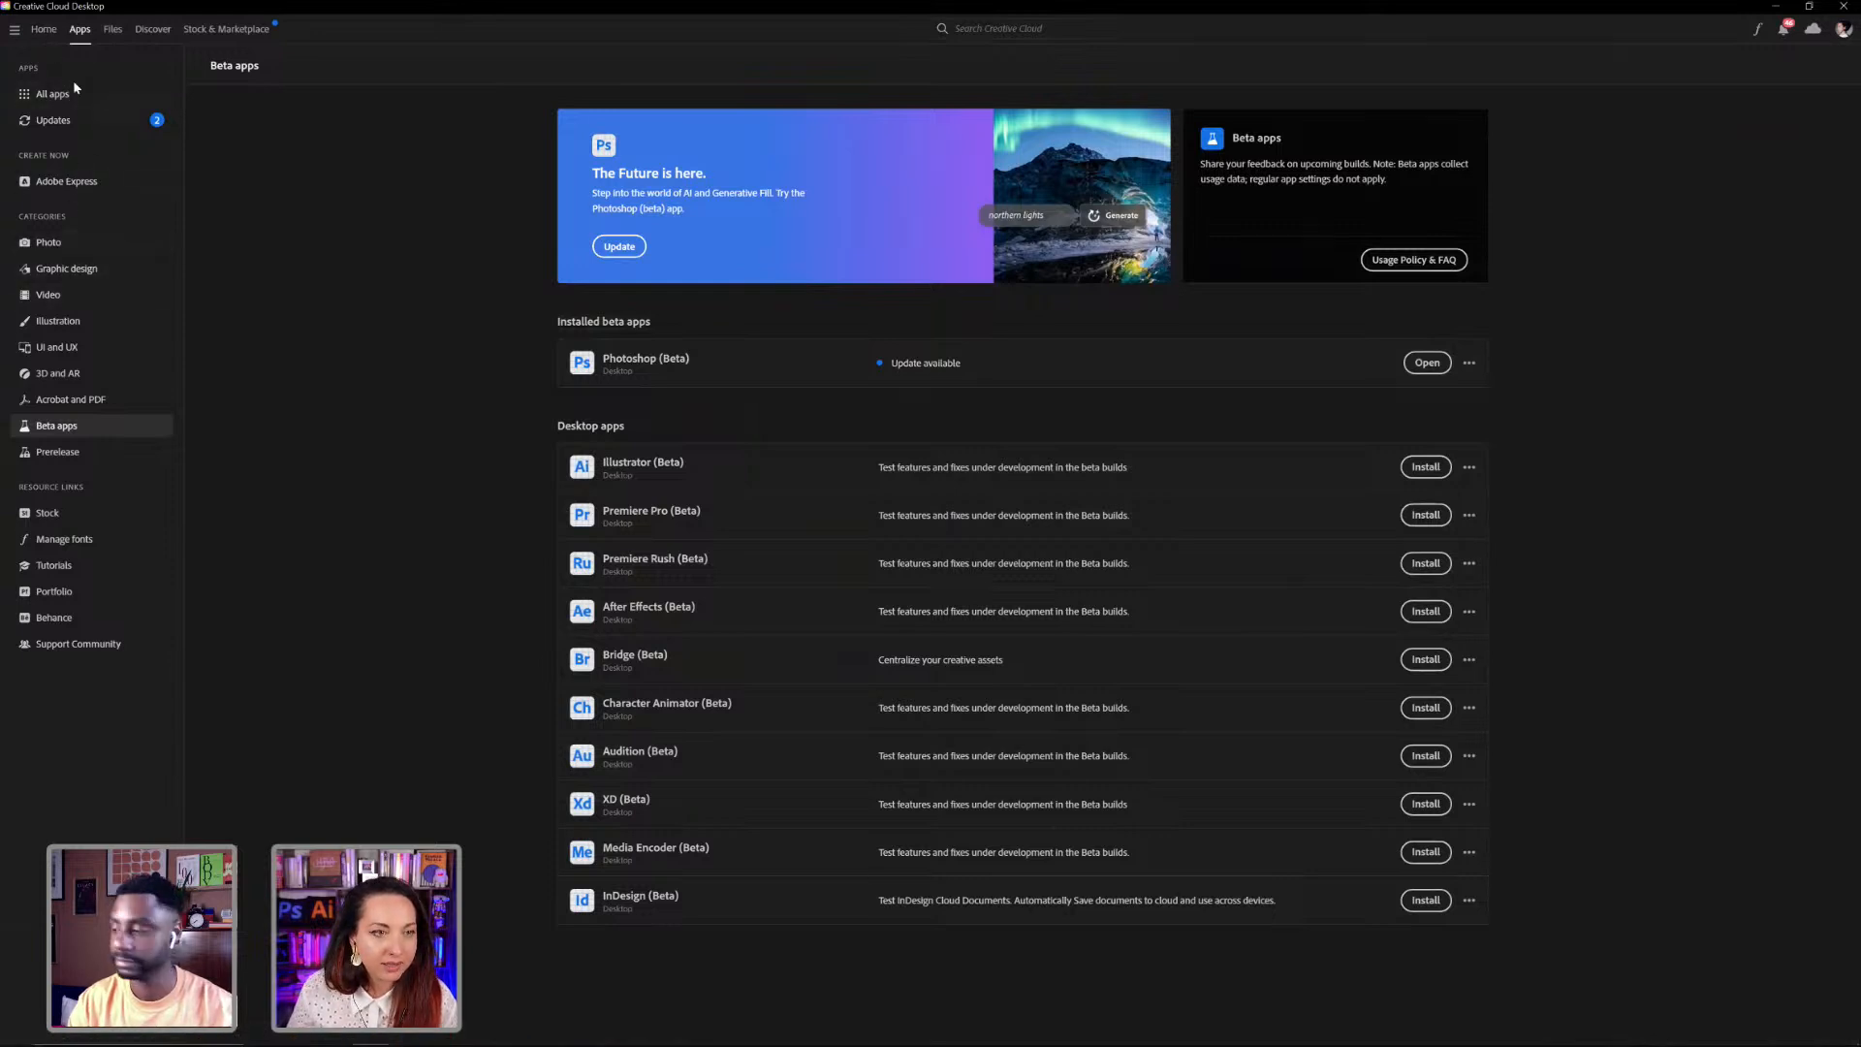
left_click(74, 89)
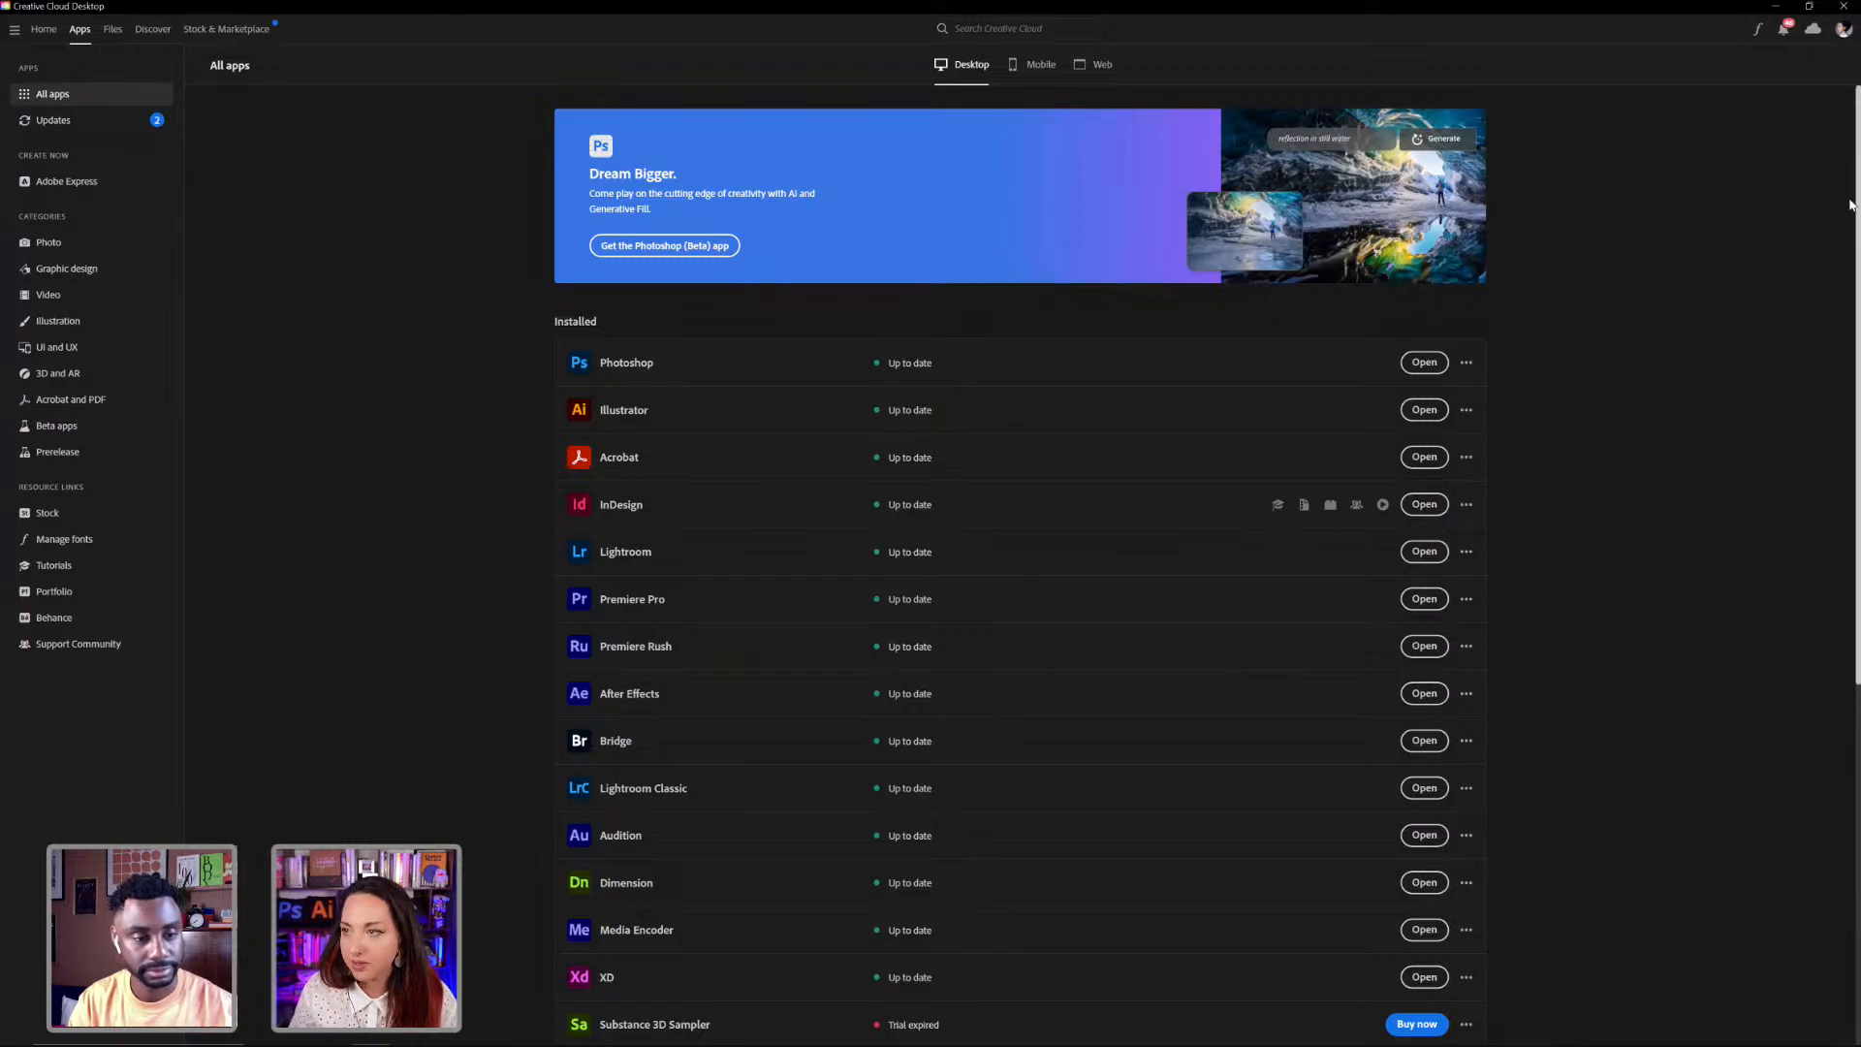
key("alt+Tab")
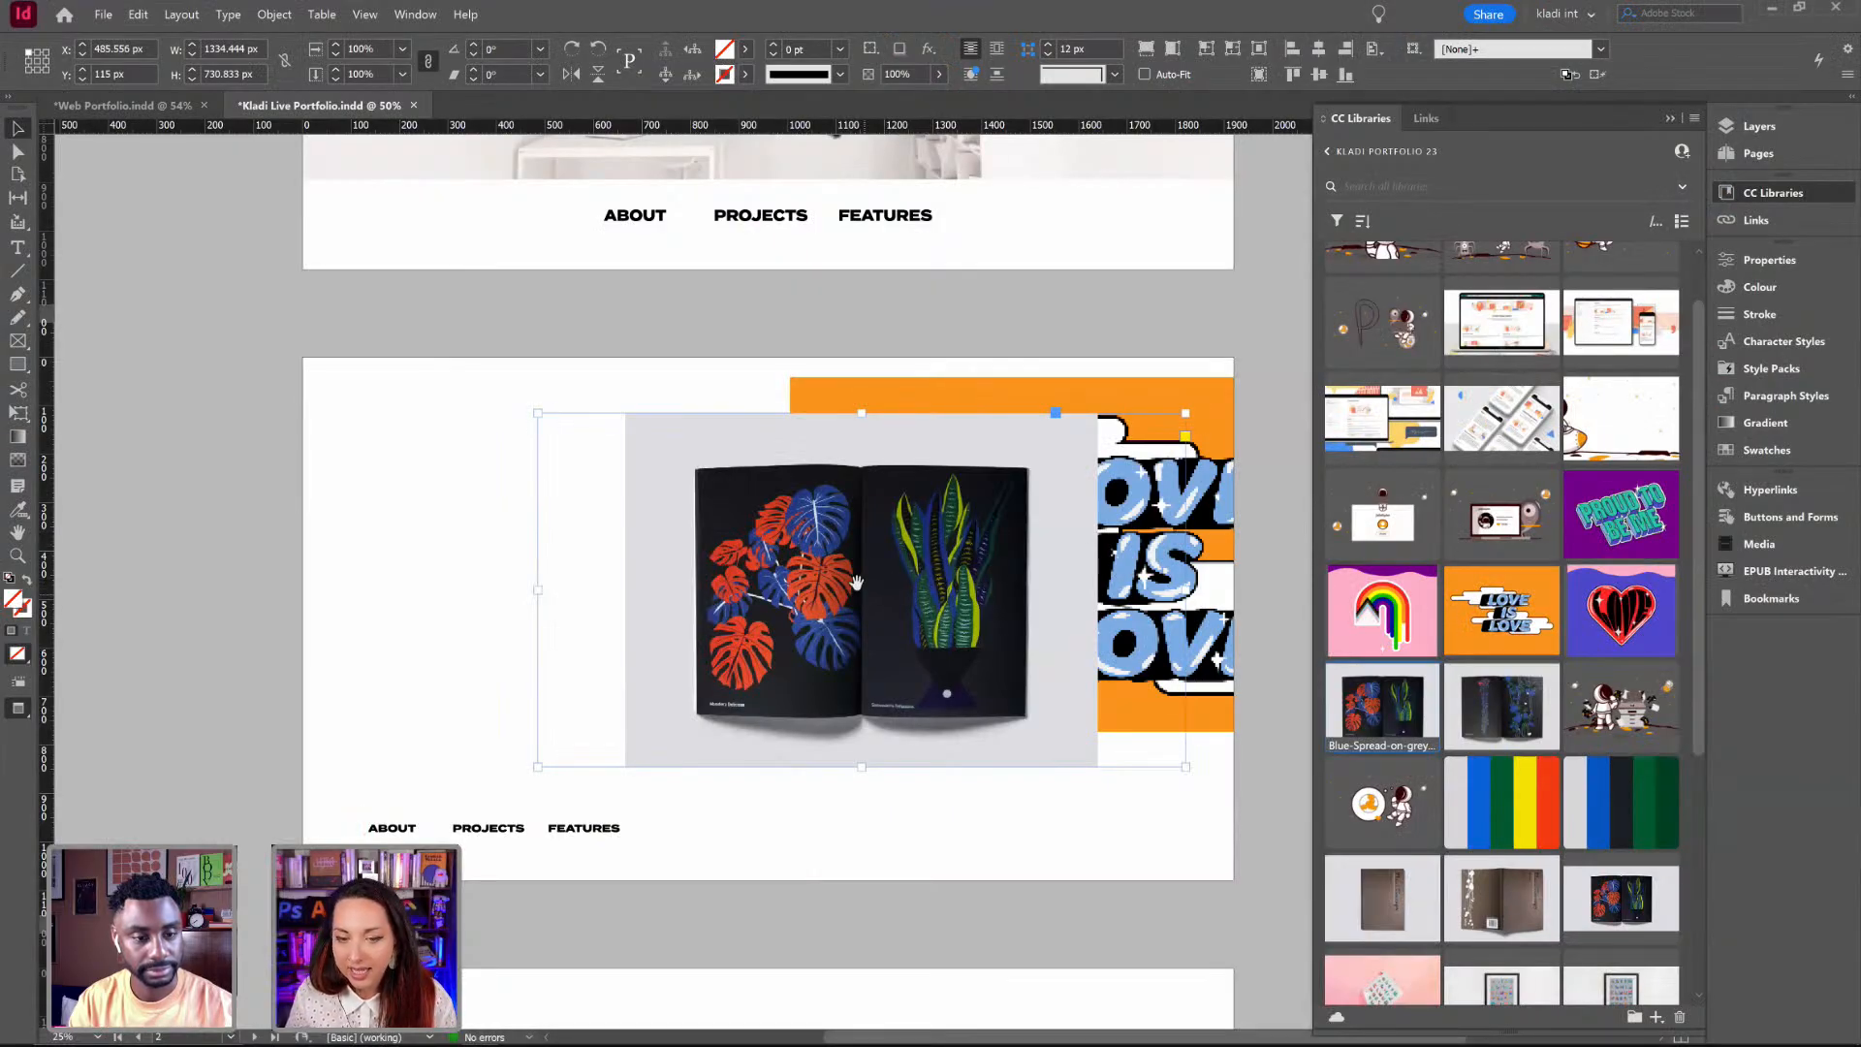
left_click(857, 581)
left_click(1021, 772)
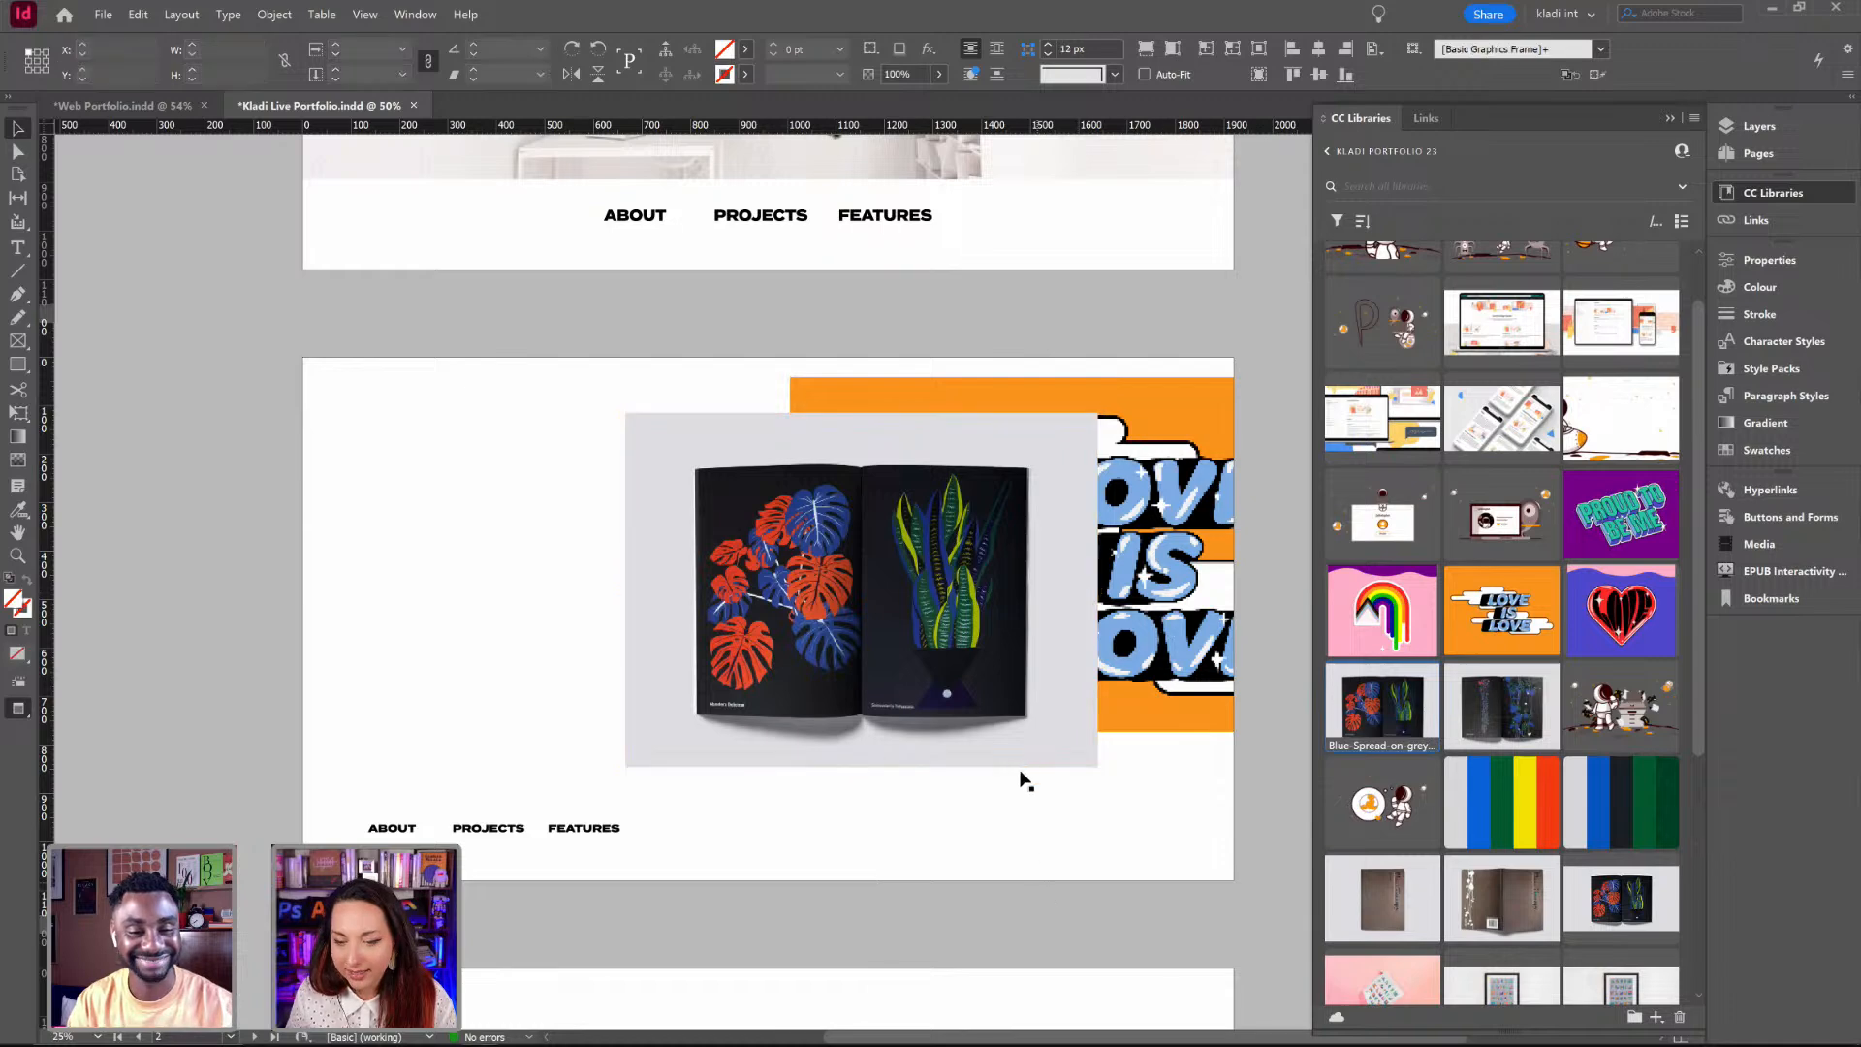
Step: Delete the original book-spread image from inside its frame on the project page
left_click(1003, 722)
left_click(854, 582)
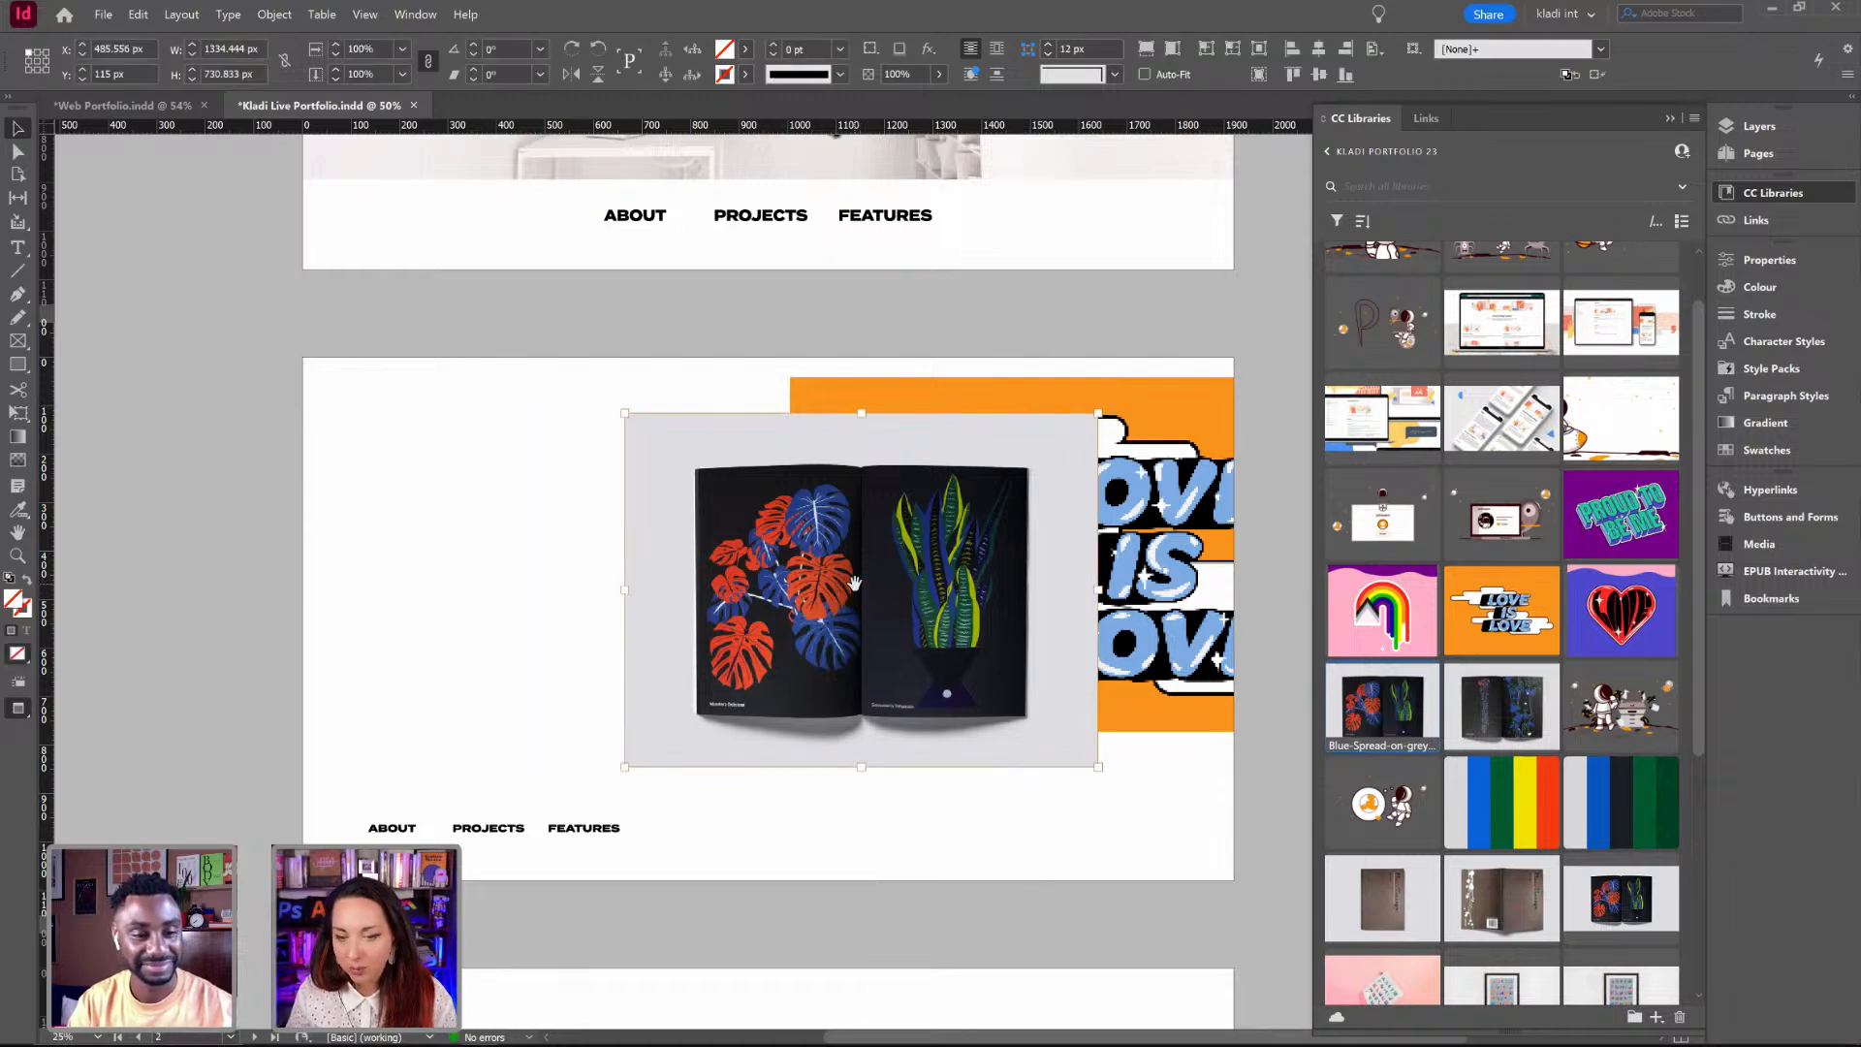
key("Delete")
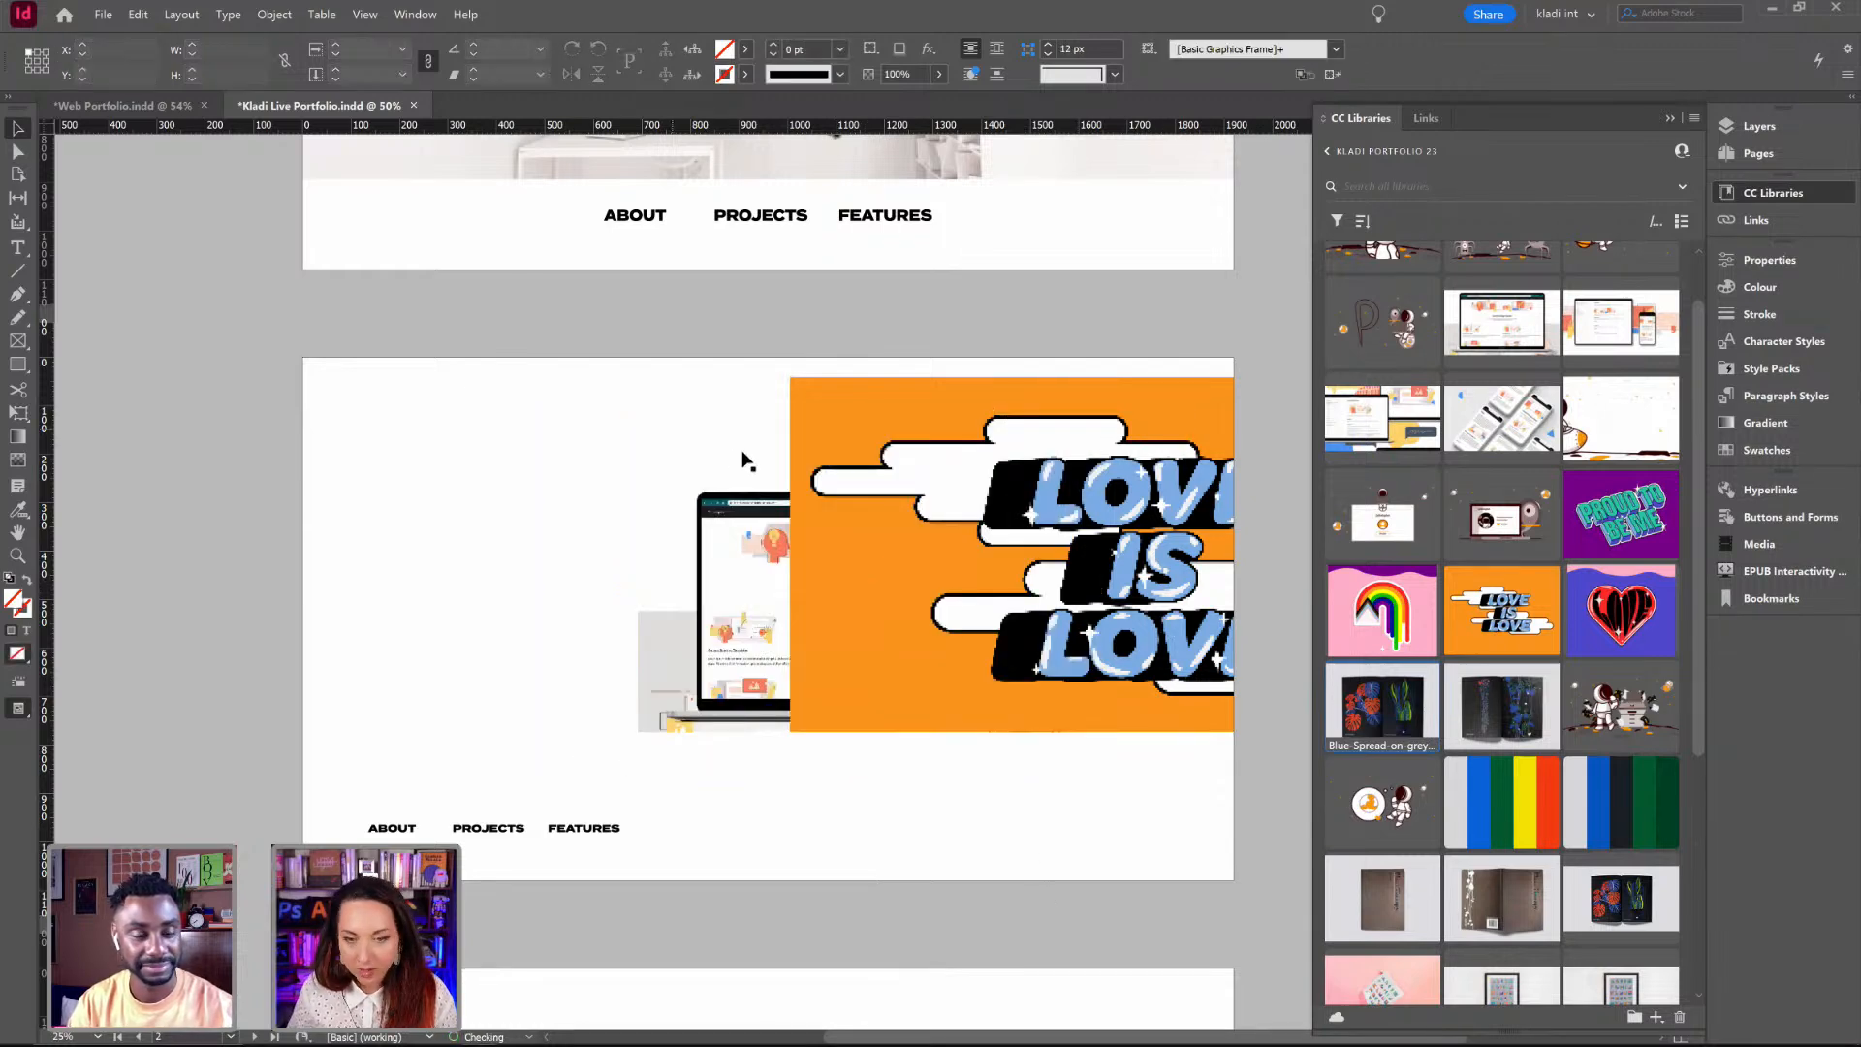
Step: Show the guides and frame edges and place the Generative Layer 1 graphic from the library into the emptied frame
key("w")
scroll(1681, 533, "down", 5)
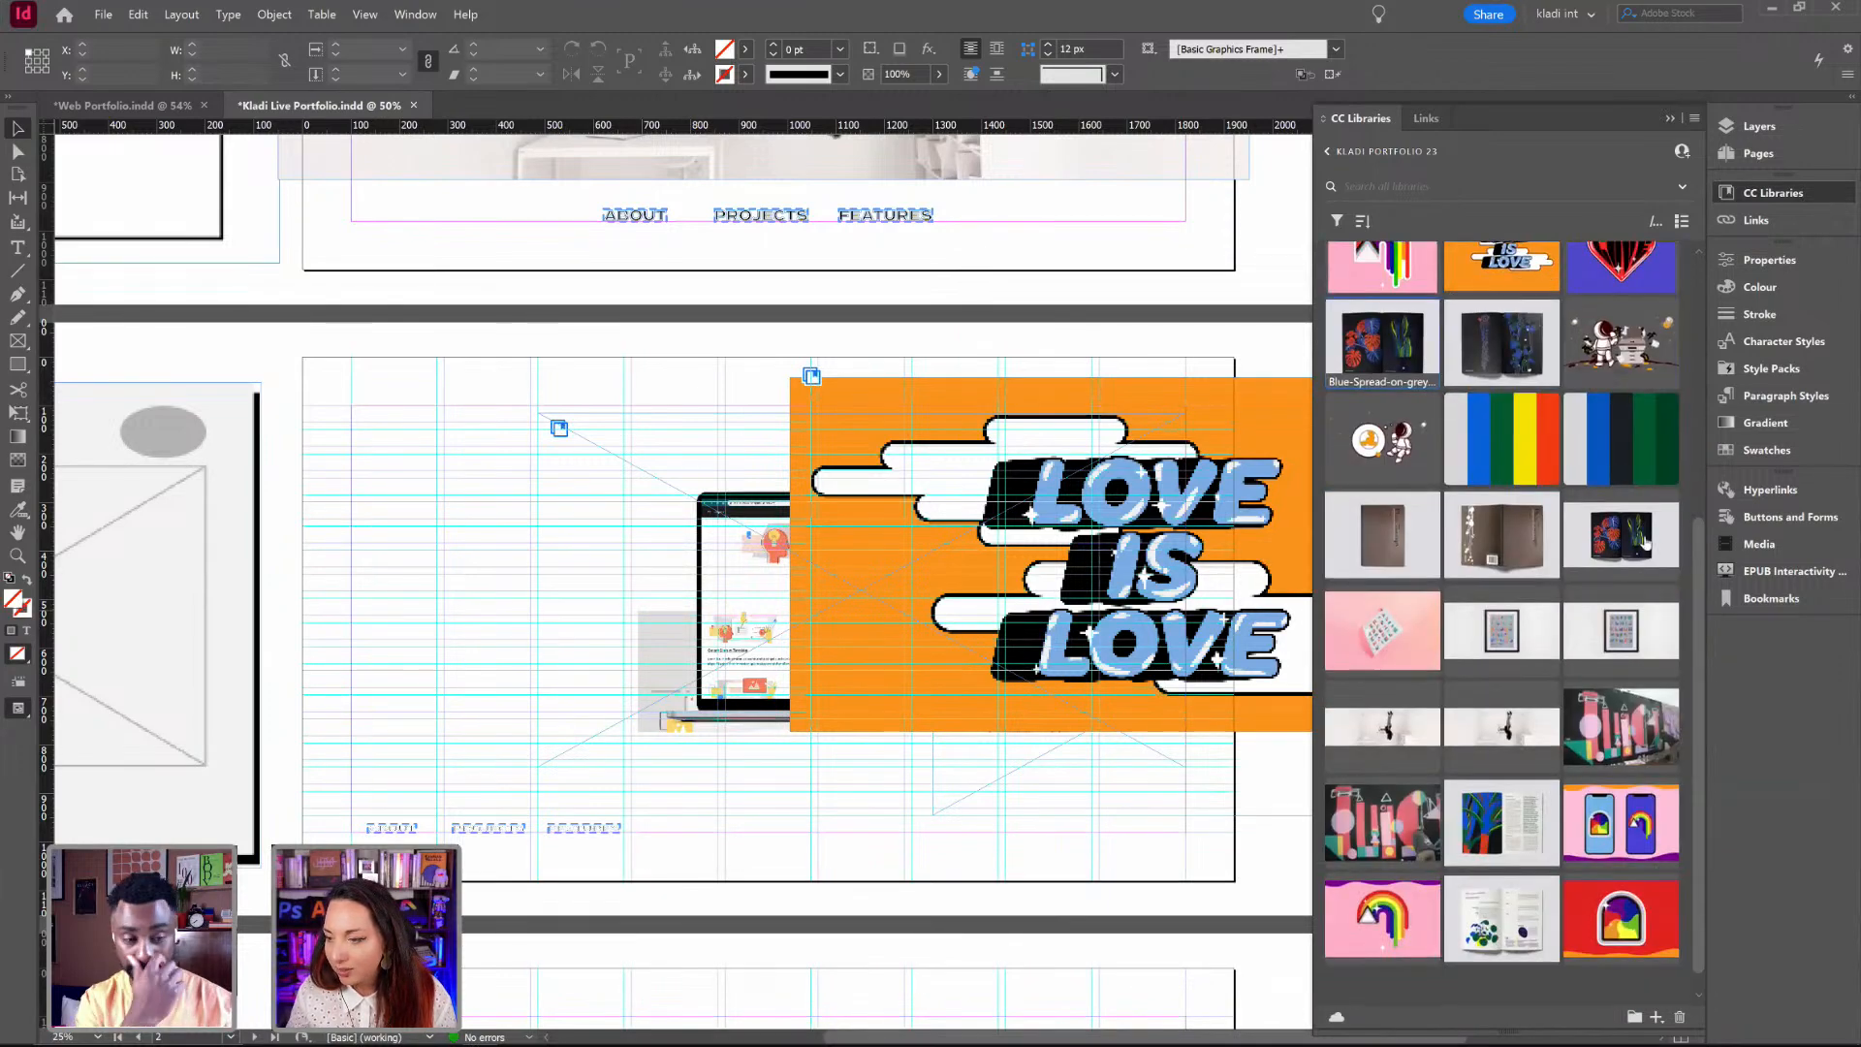
left_click_drag(1650, 557, 780, 530)
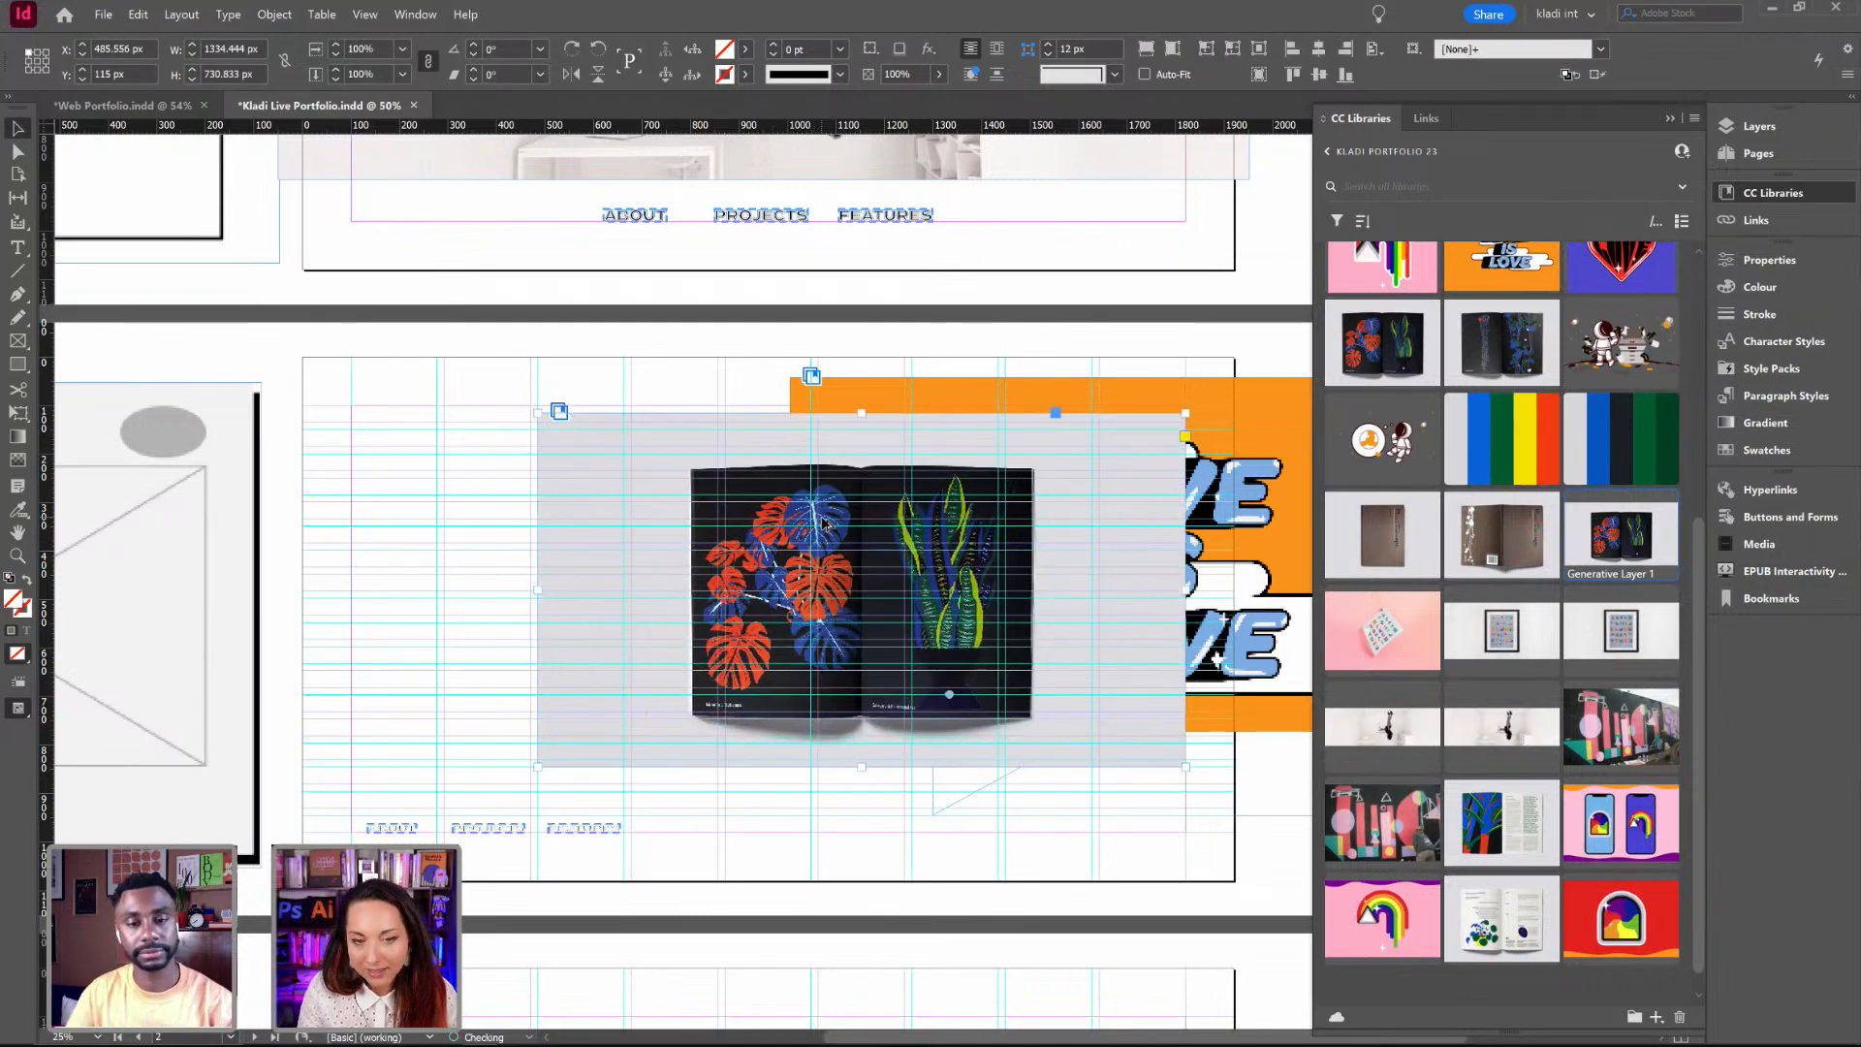
left_click(575, 375)
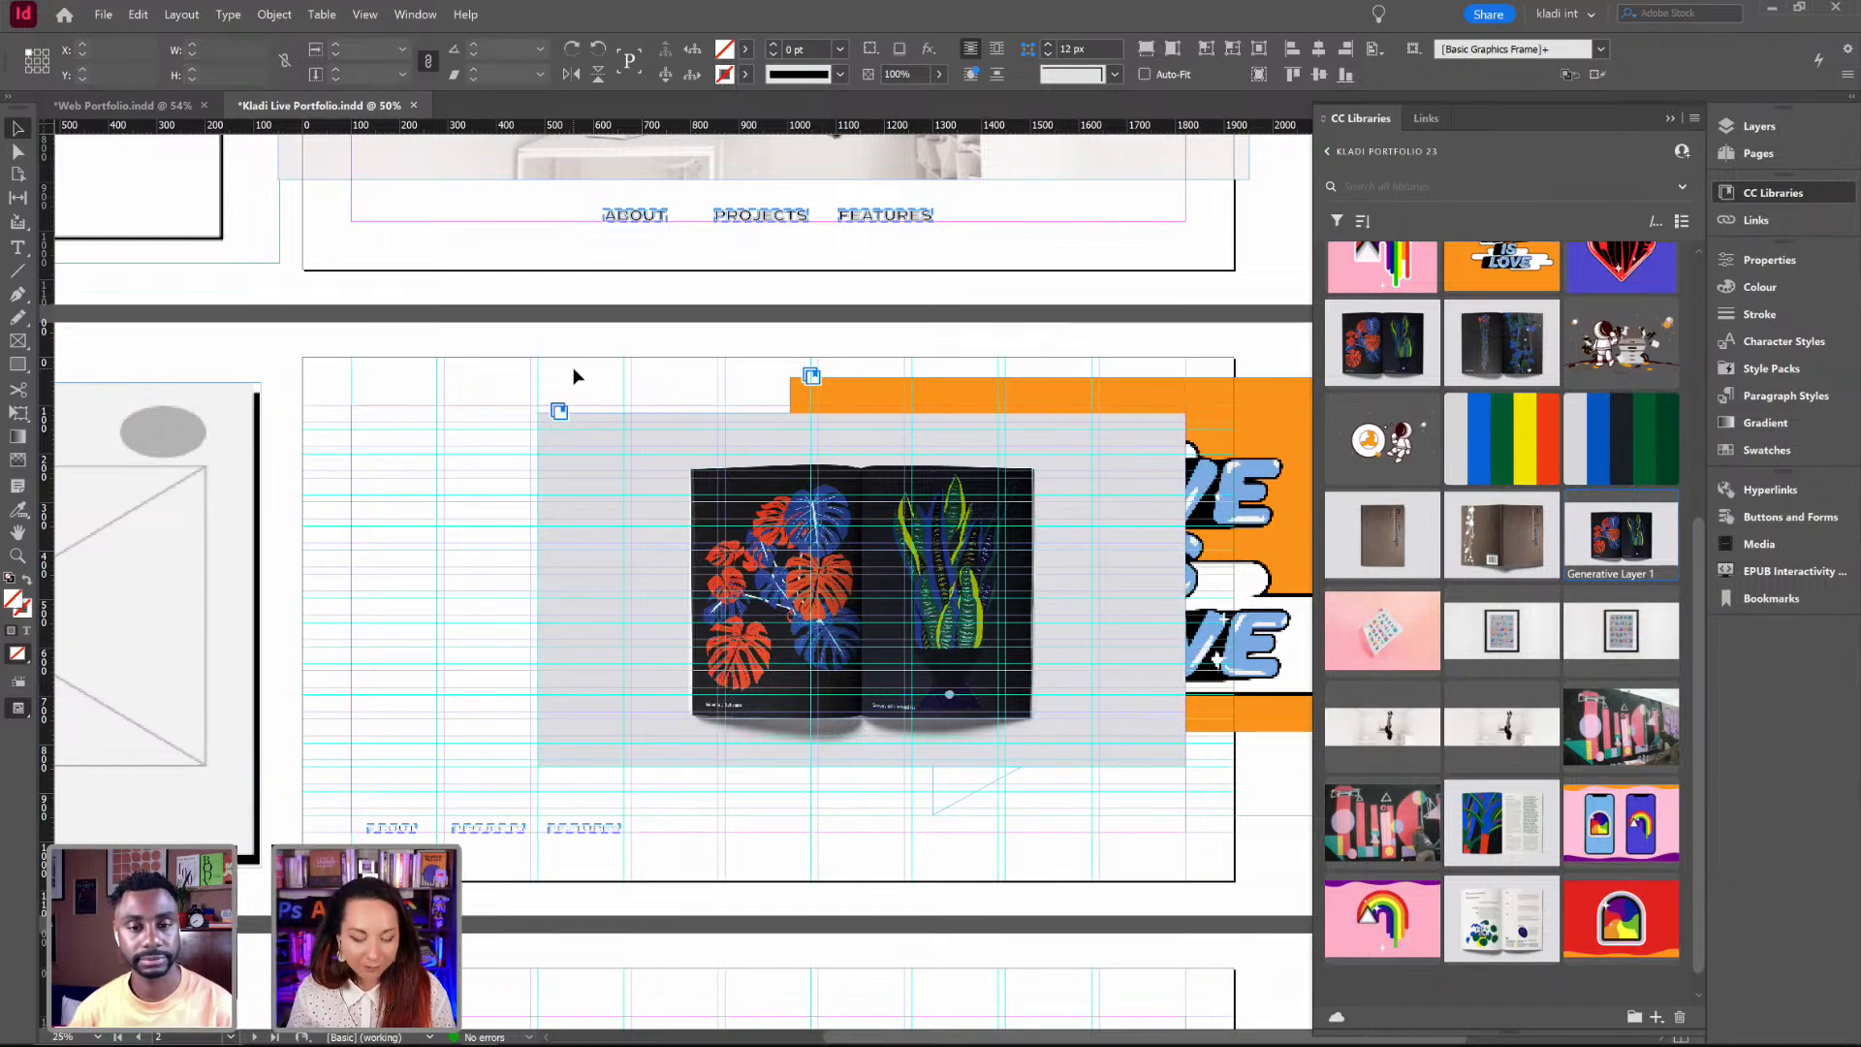
Step: Delete the leftover empty frame behind the book-spread image
scroll(717, 515, "down", 3)
left_click(932, 667)
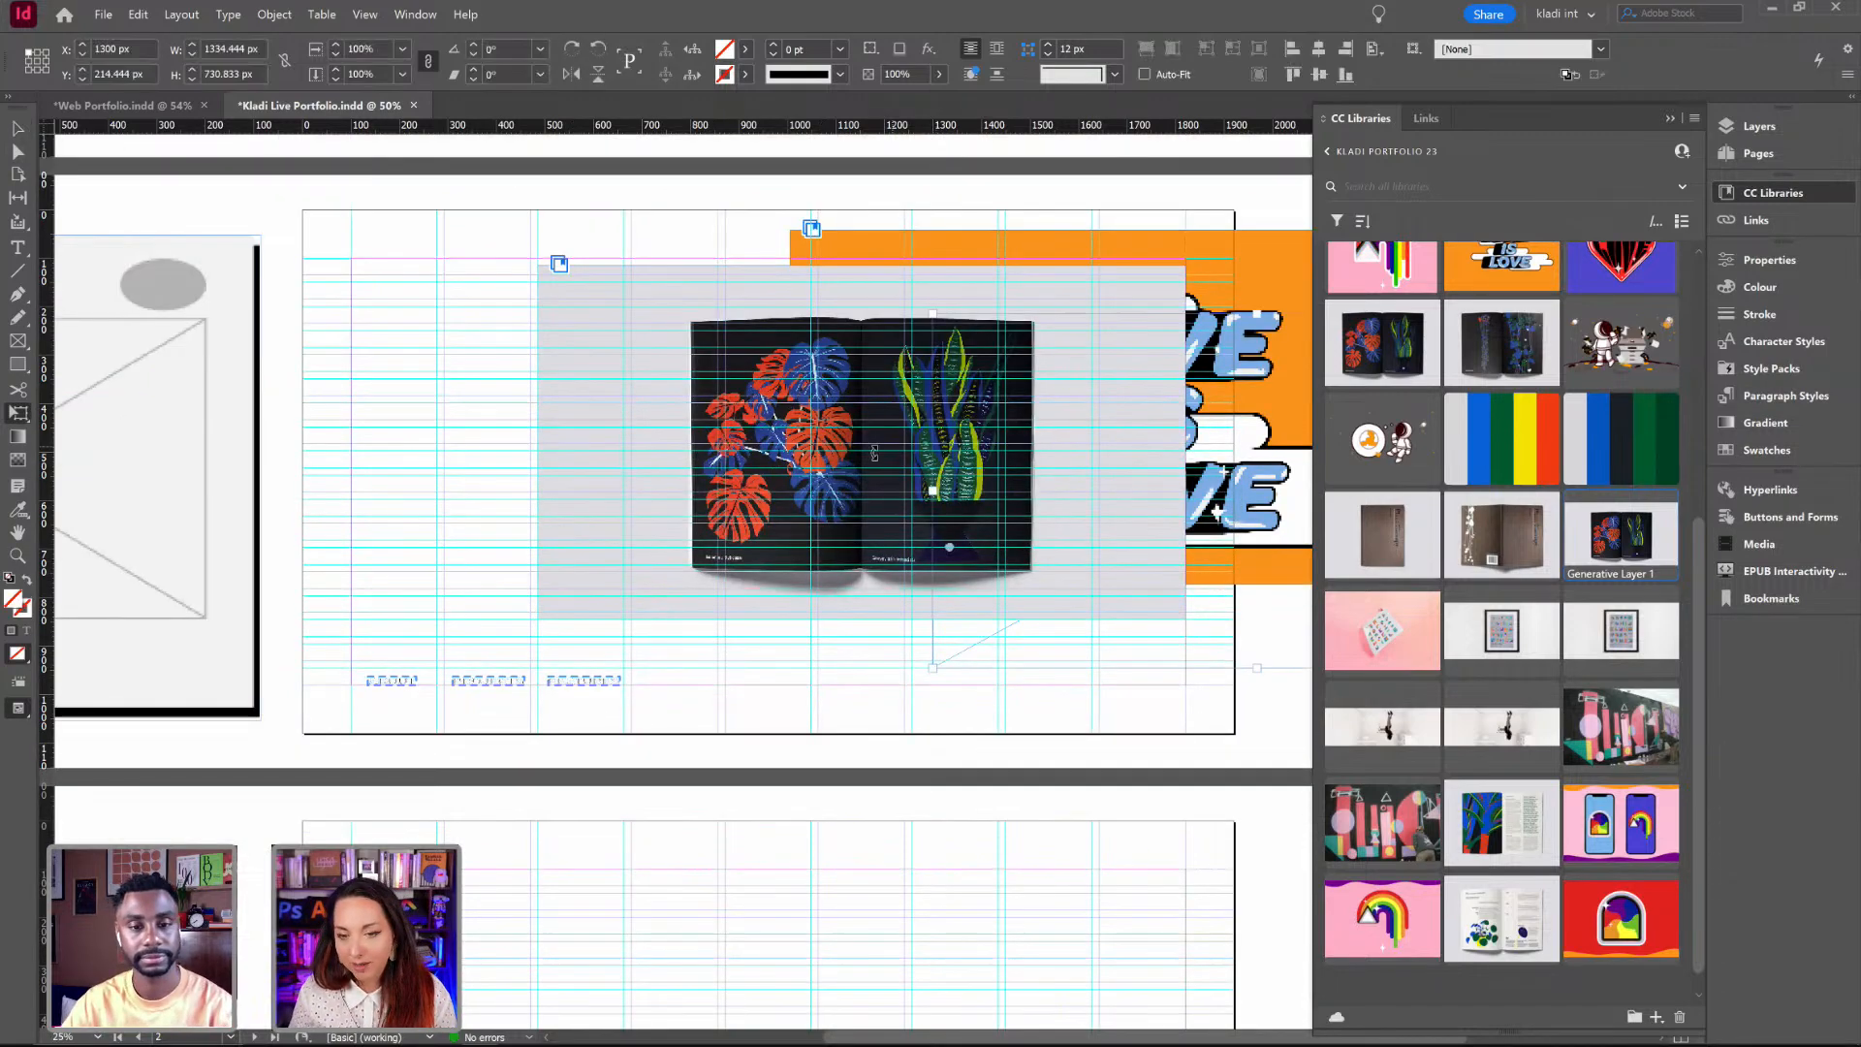
left_click(801, 557)
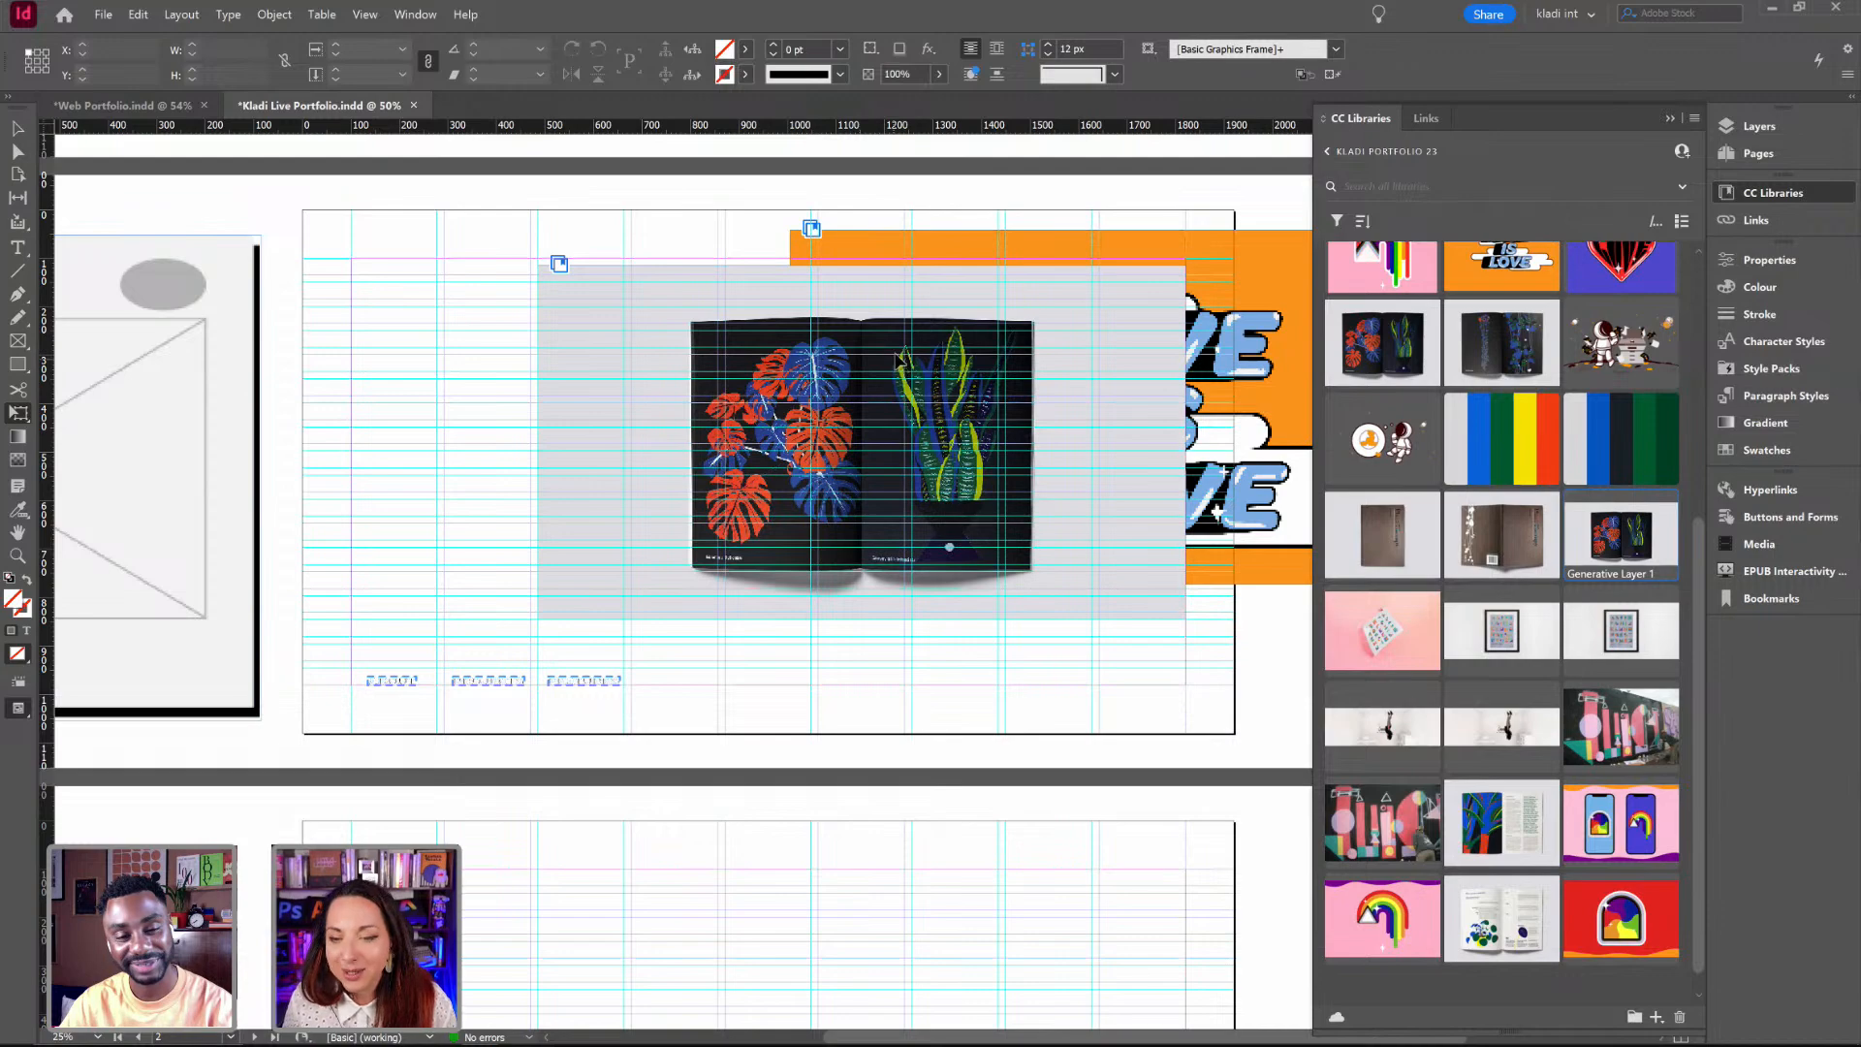
left_click(1145, 450)
key("v")
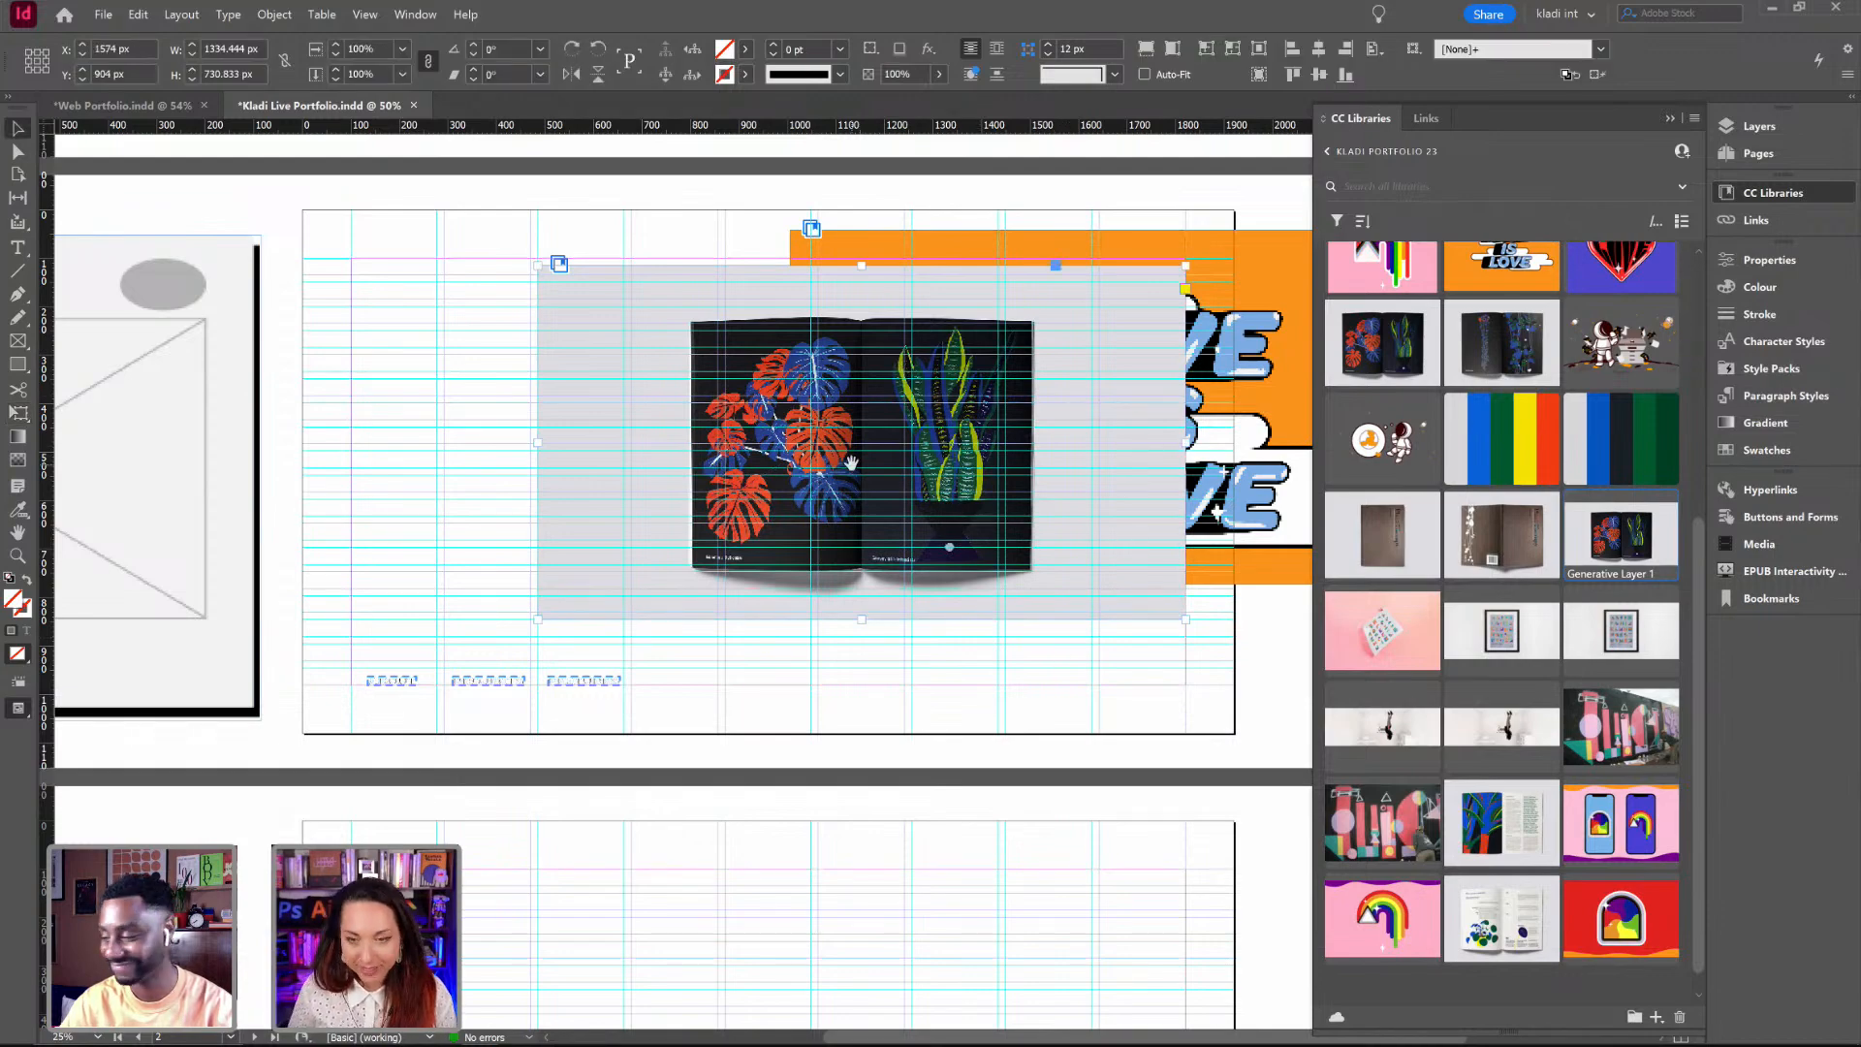
left_click(852, 460)
left_click_drag(915, 329, 952, 507)
key("ctrl+z")
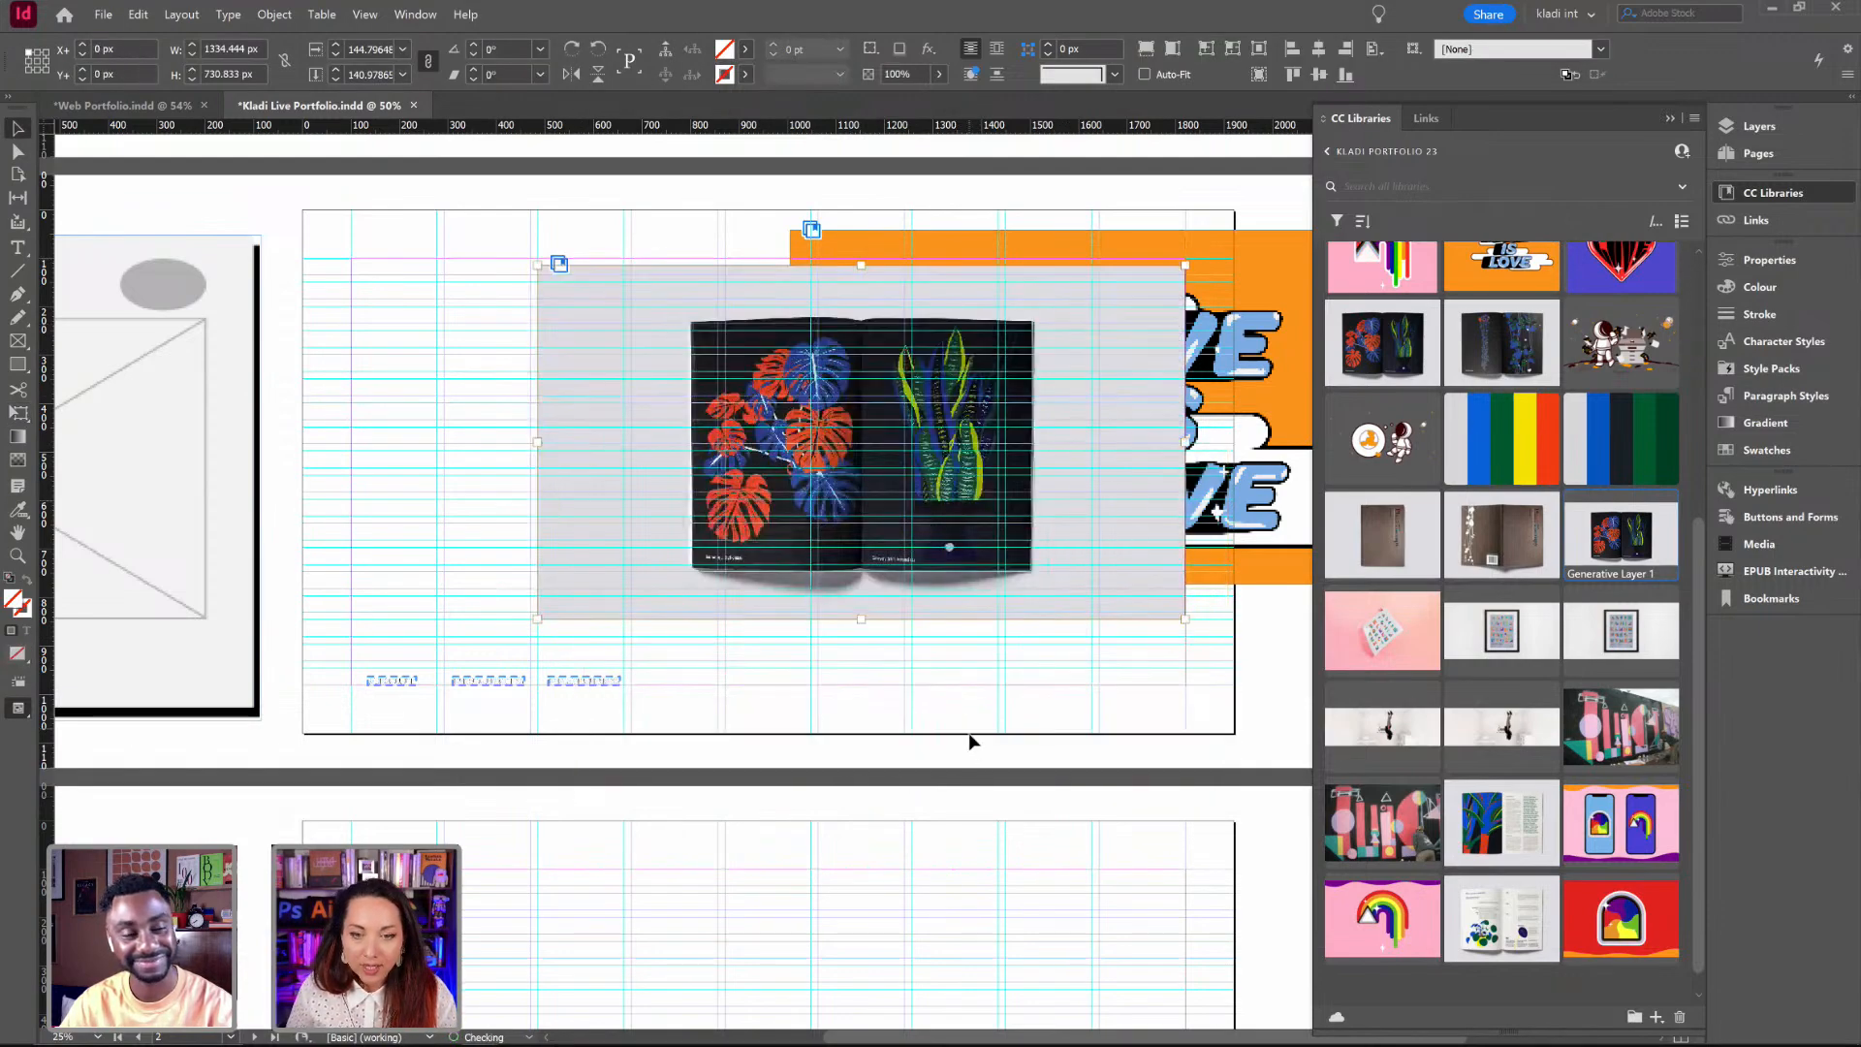
Step: Fan out the stacked book-spread, LOVE IS LOVE and laptop frames across the page, leaving the laptop mockup uncovered near the top margin
left_click(637, 235)
left_click_drag(675, 282, 812, 387)
left_click_drag(834, 260, 861, 399)
left_click_drag(710, 308, 716, 393)
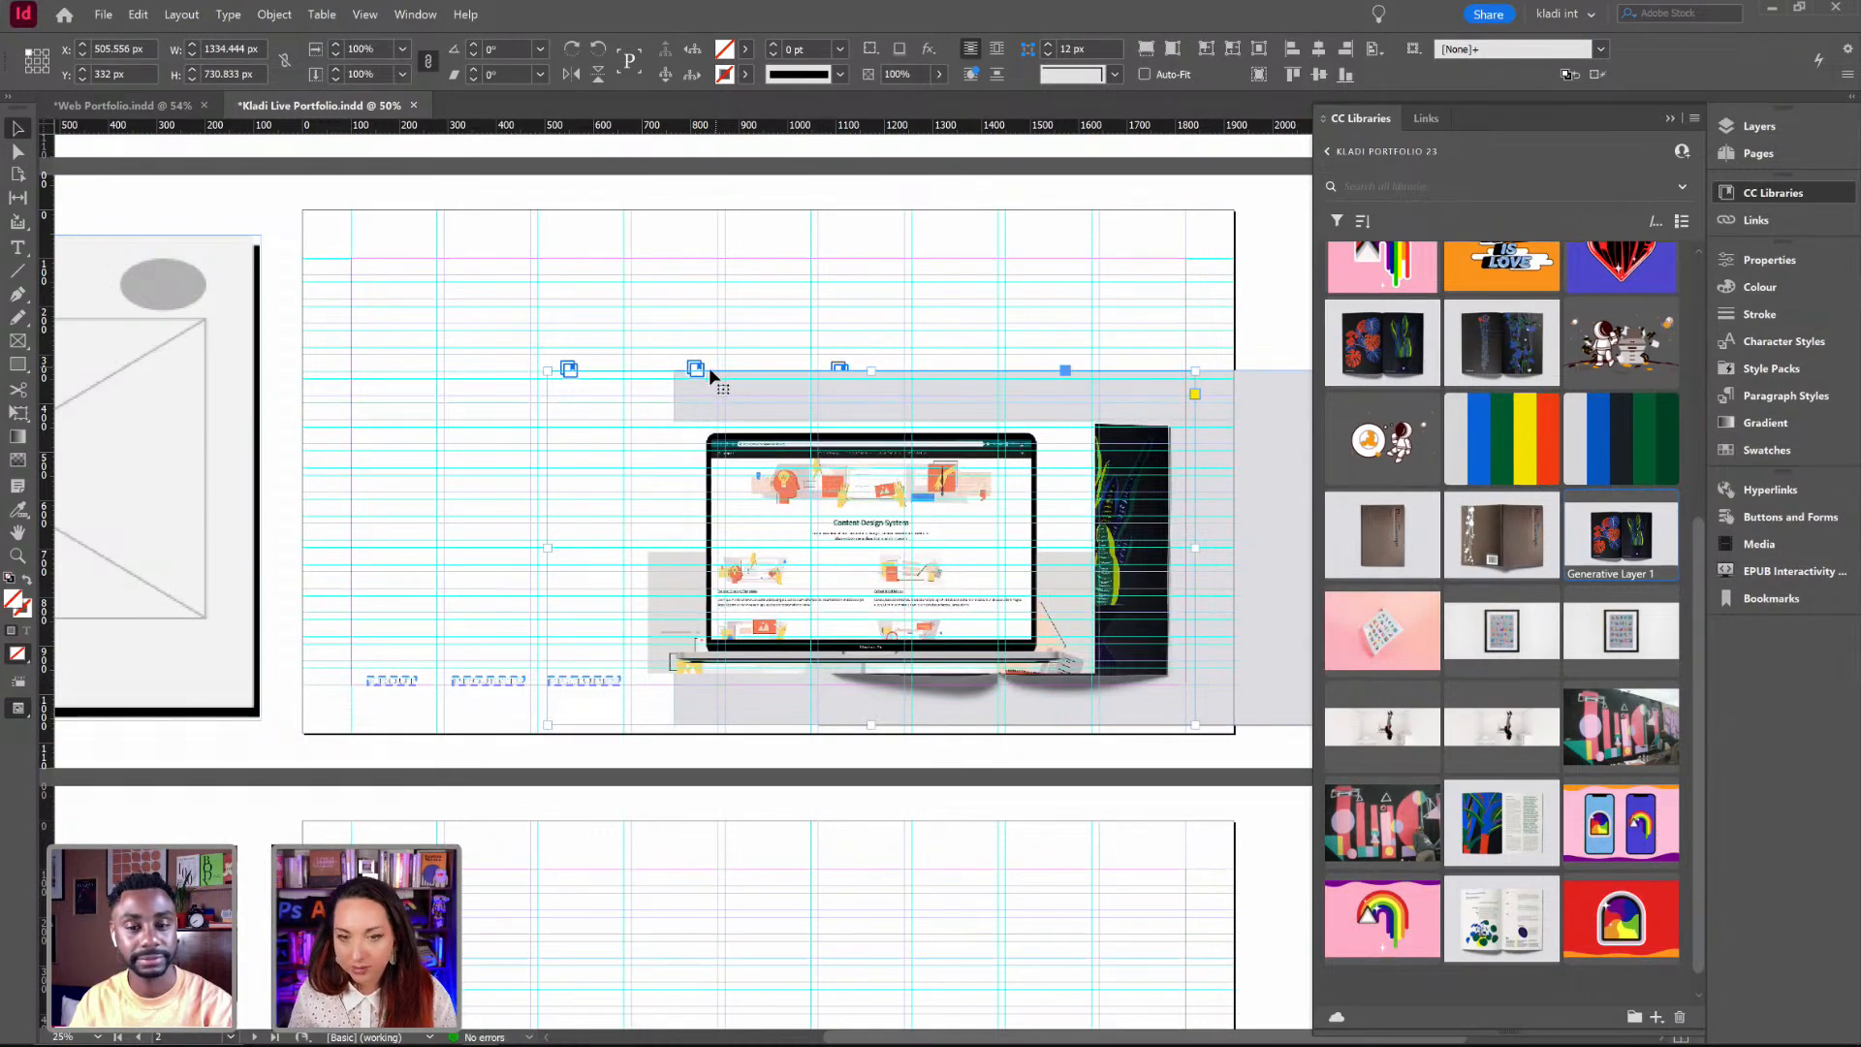
left_click_drag(629, 390, 625, 320)
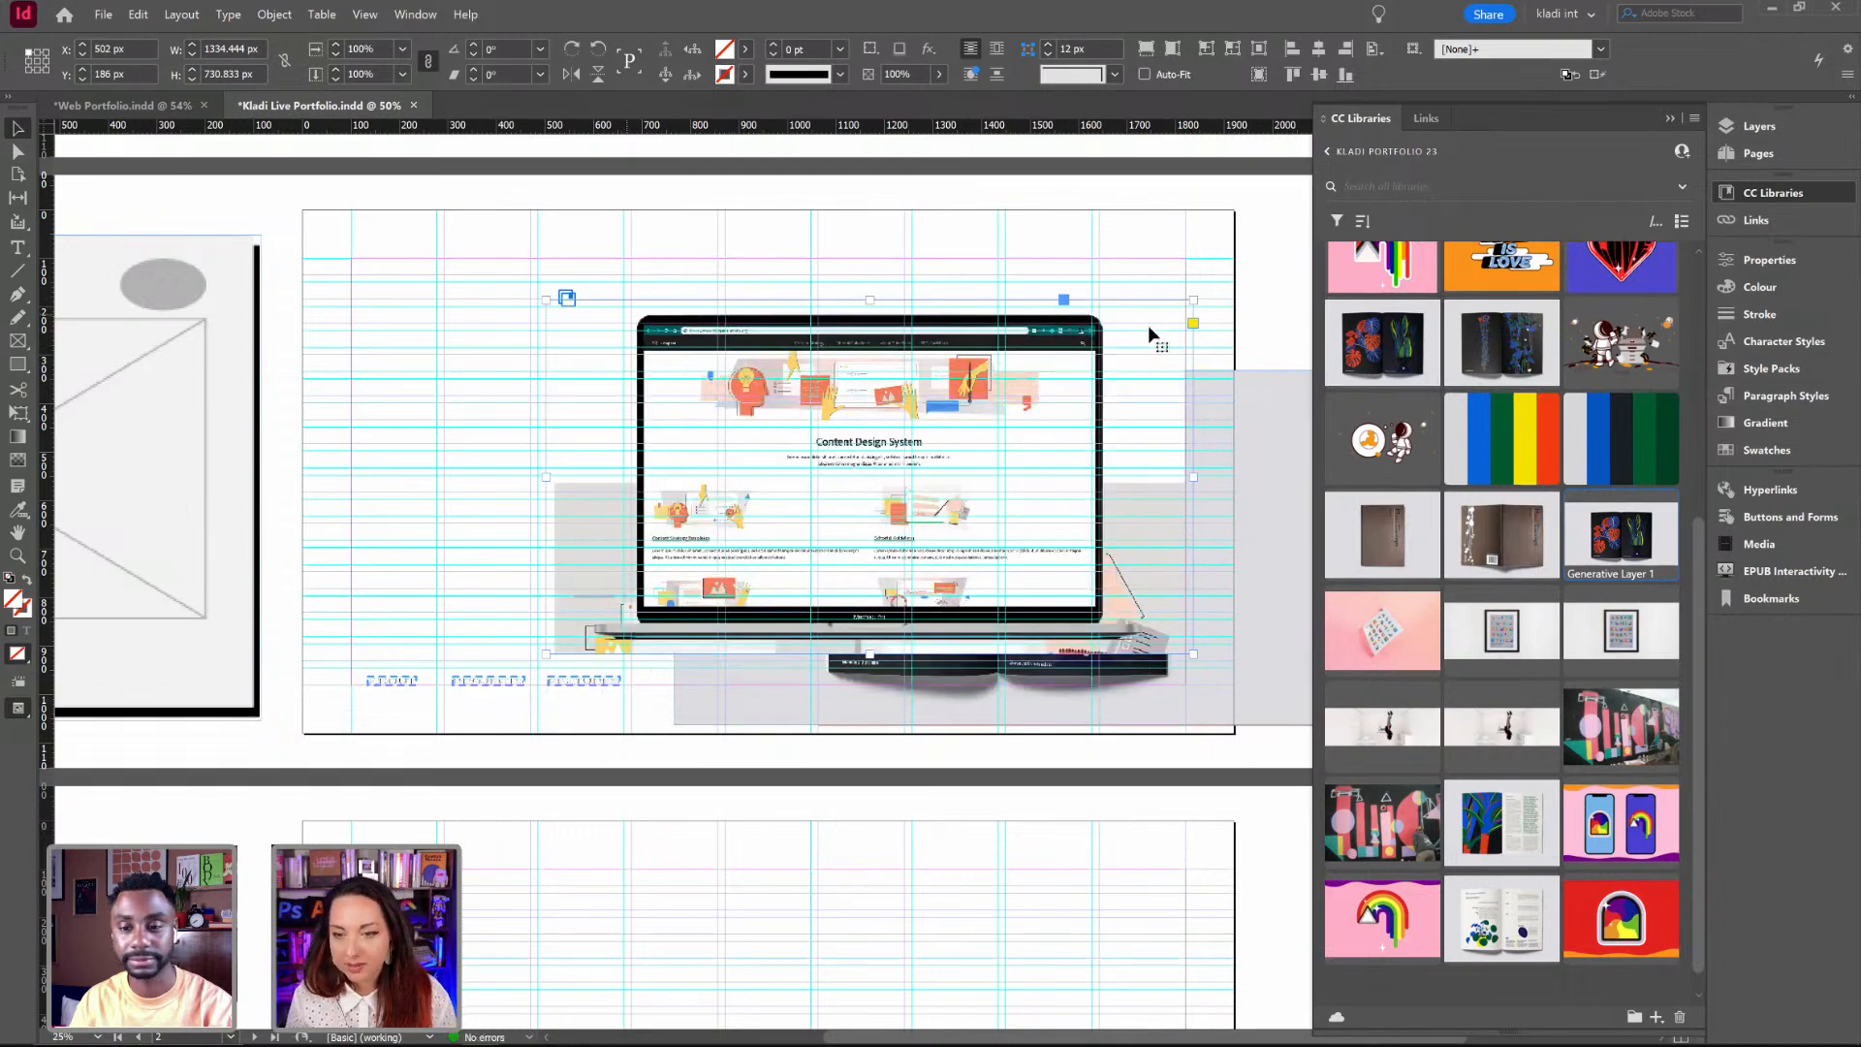
left_click_drag(1133, 330, 1049, 276)
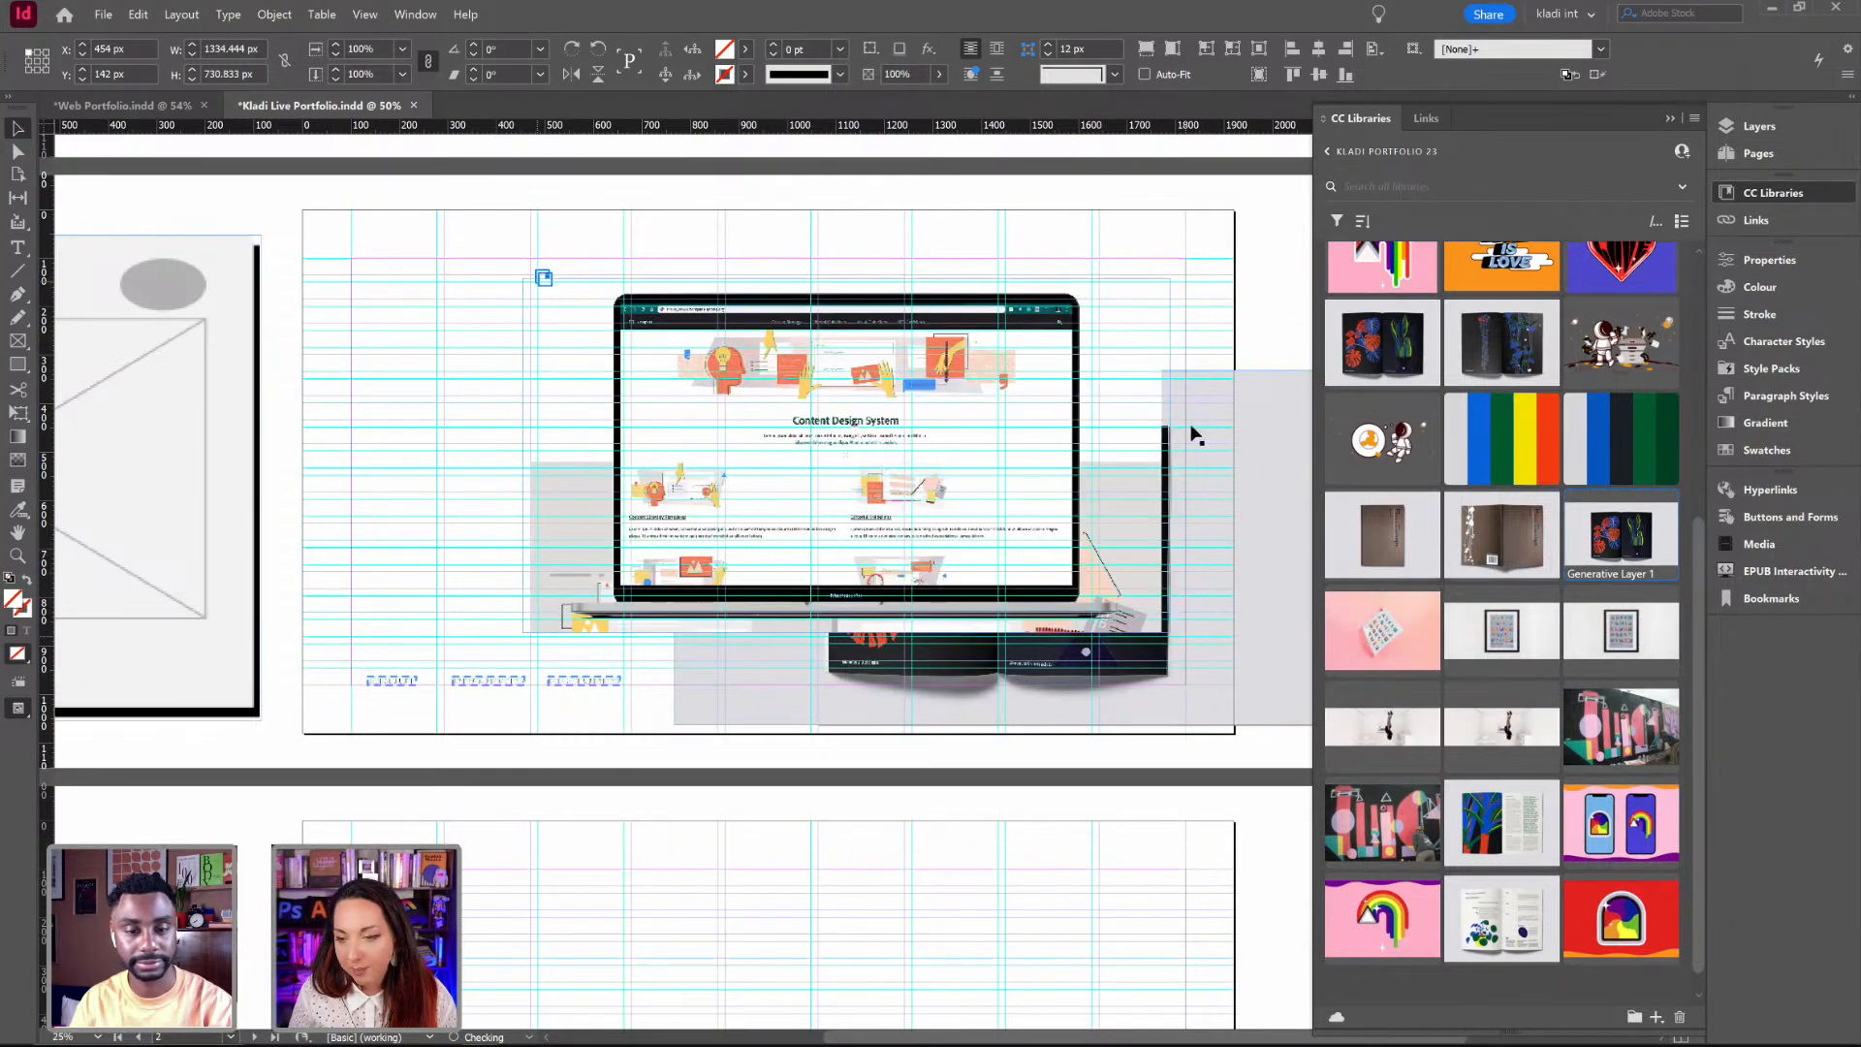
left_click_drag(1192, 429, 1111, 563)
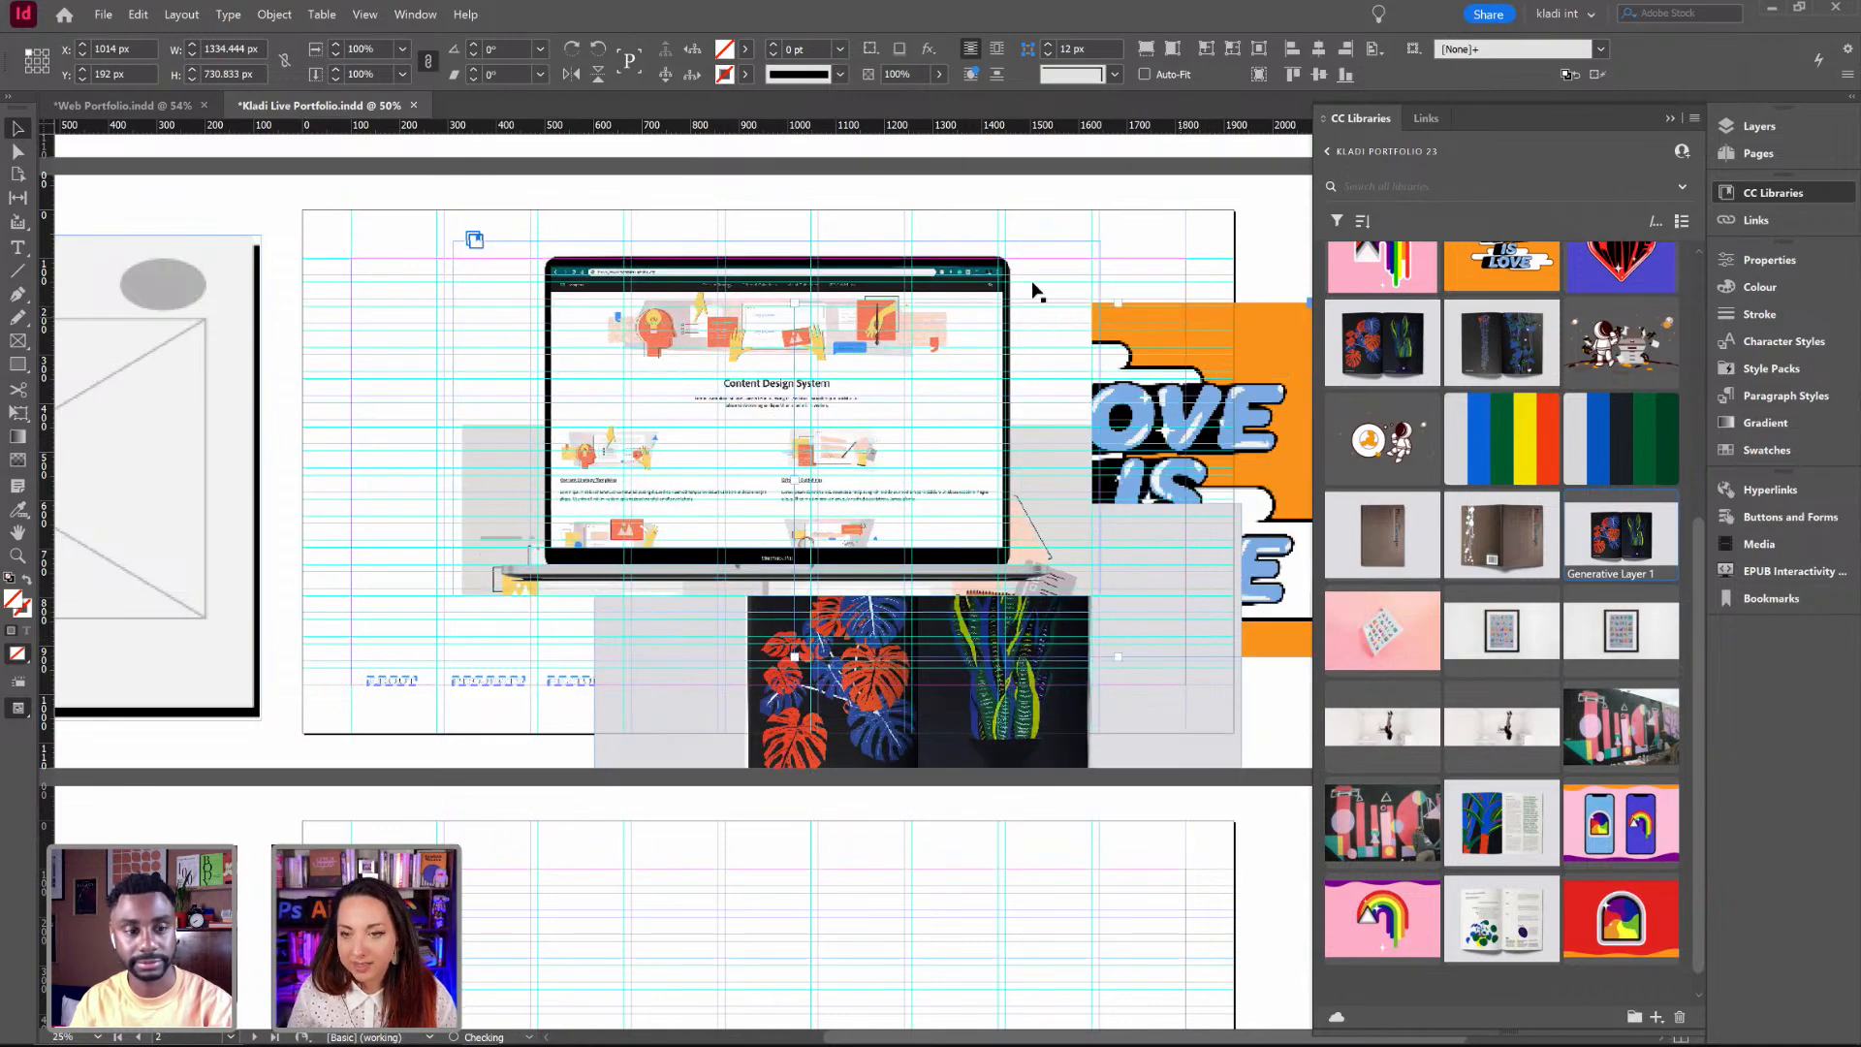
Step: Scale the laptop image inside its frame to about 148% and move the frame to about X 526 px, Y 84 px
left_click(1021, 407)
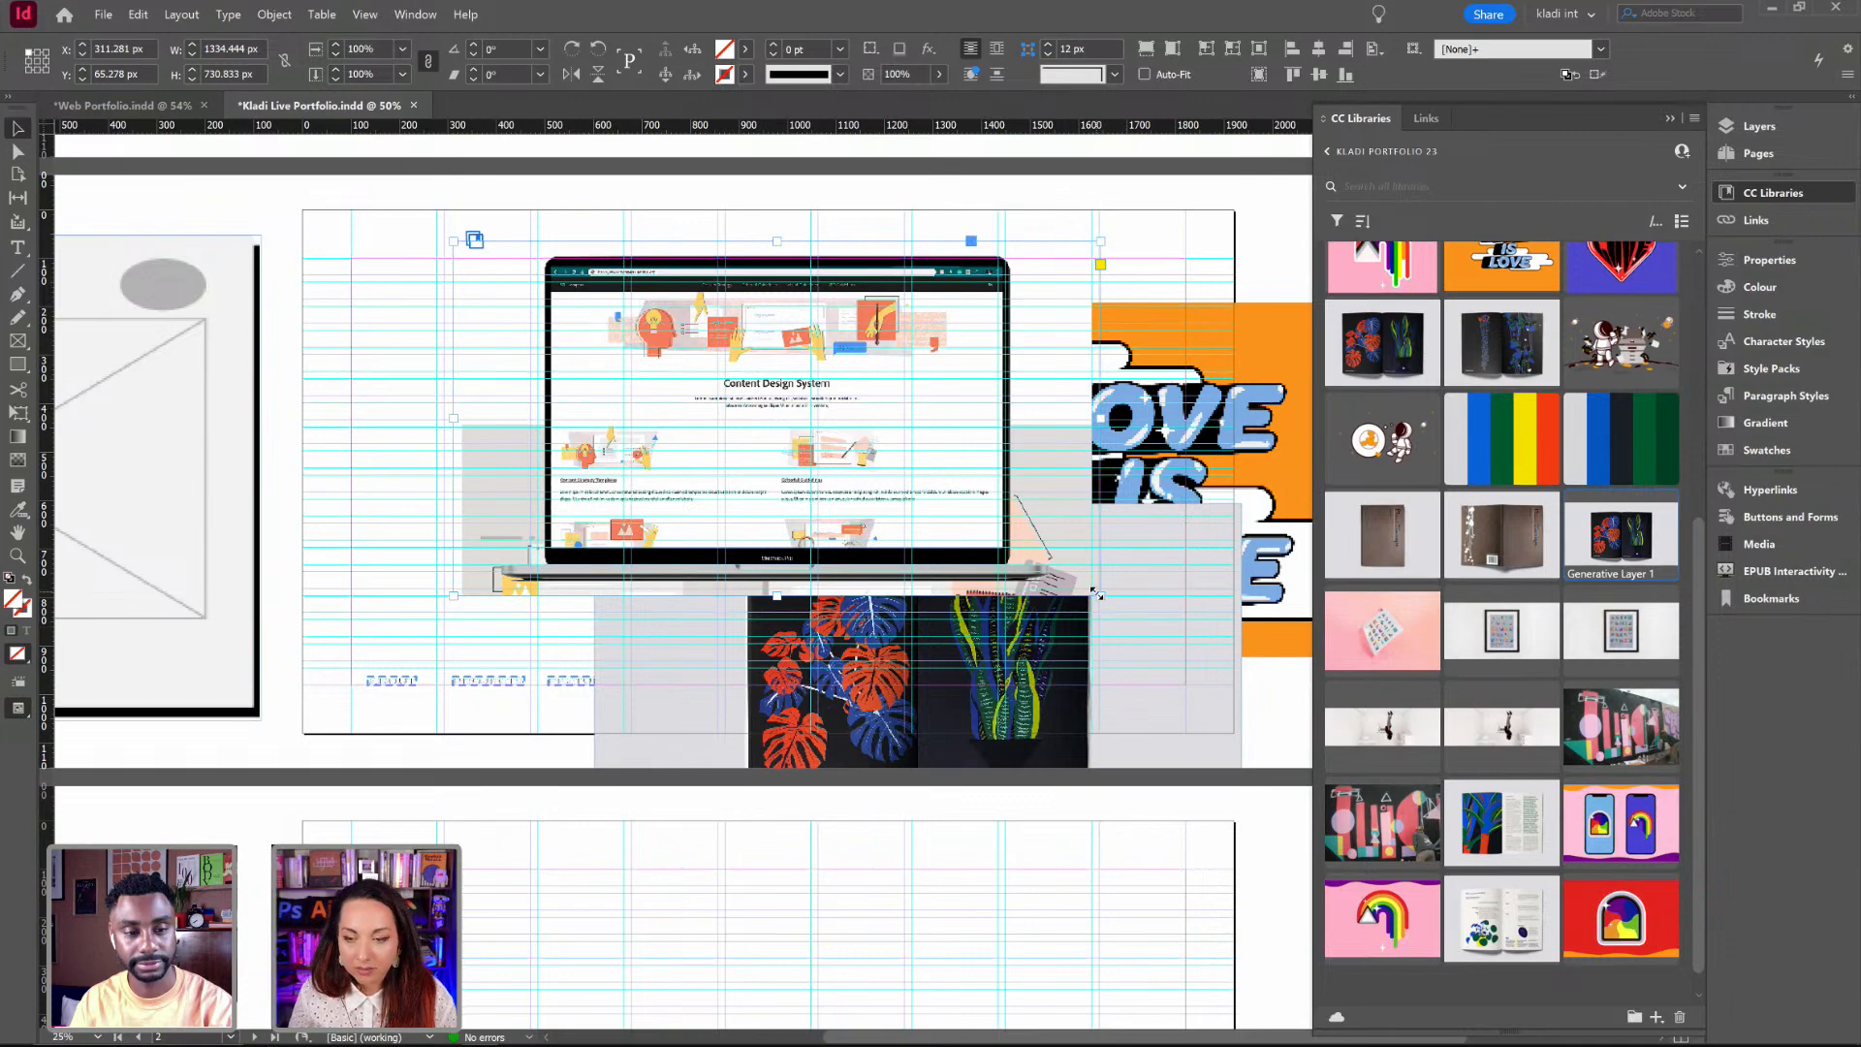
left_click(795, 400)
left_click_drag(1099, 588, 1102, 604)
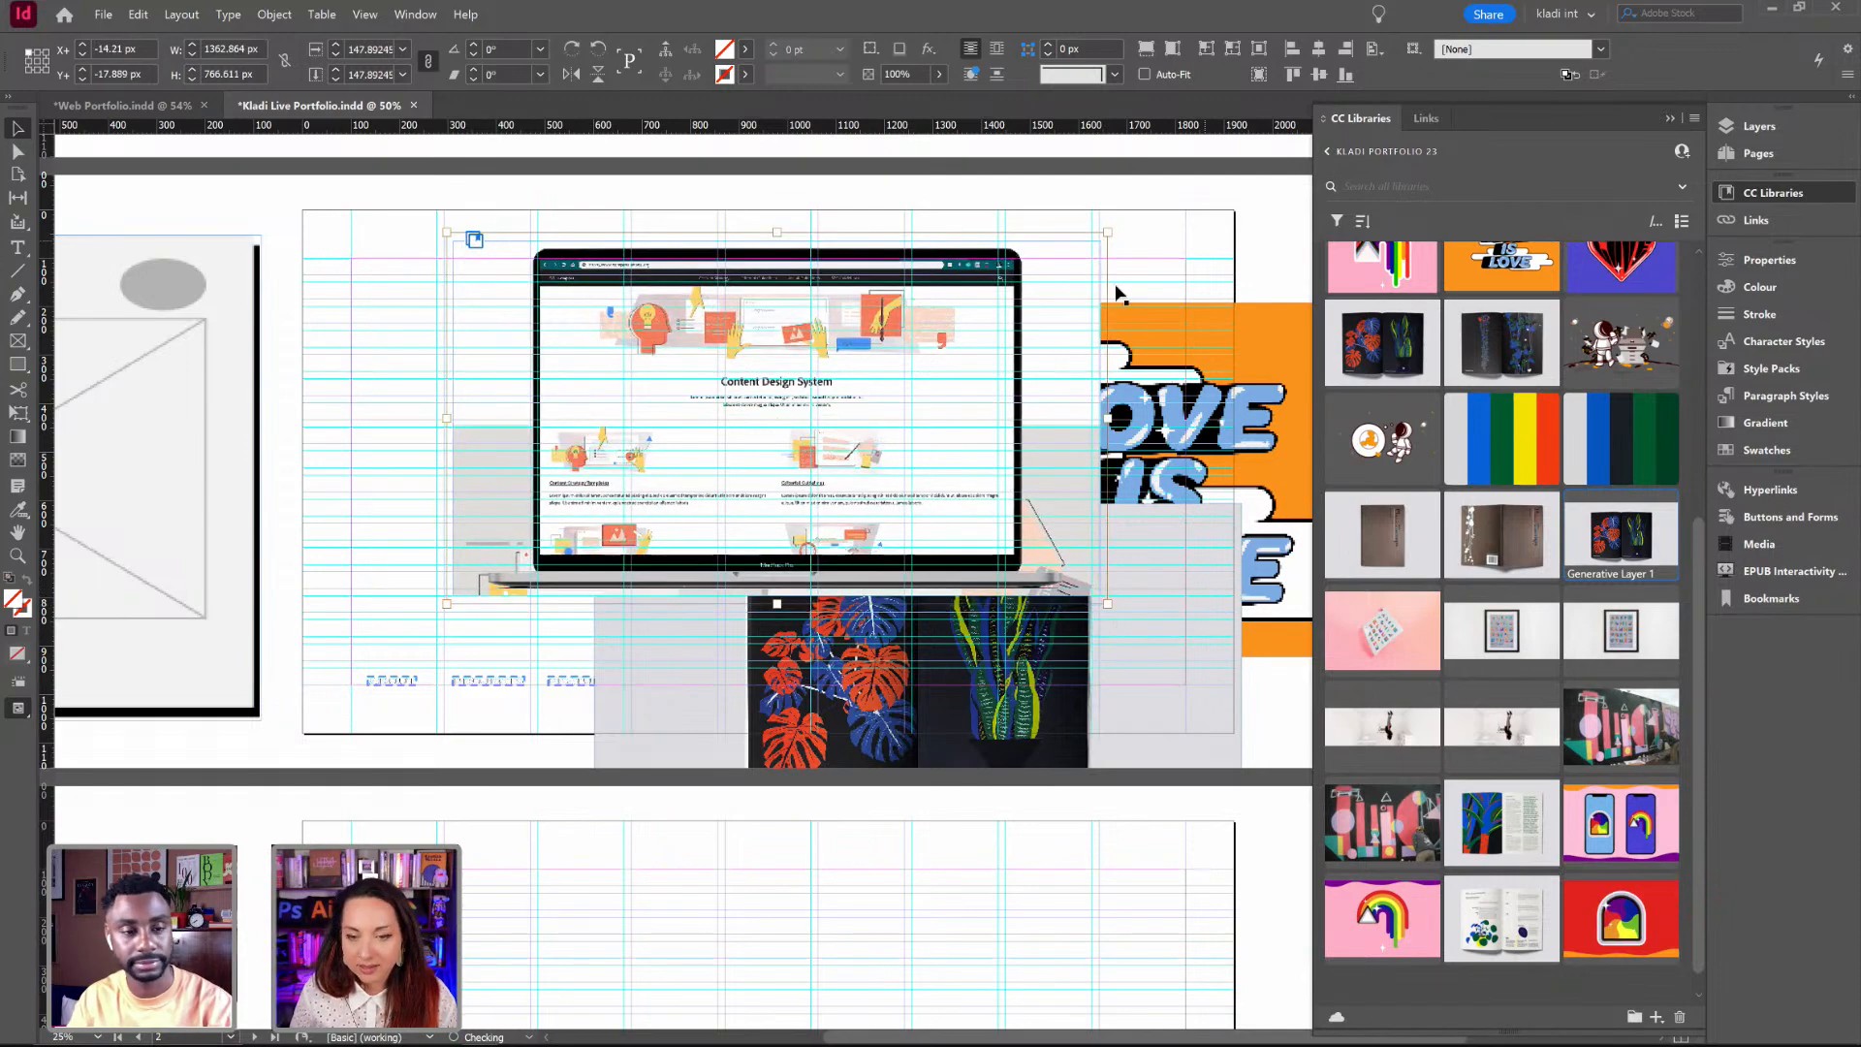
left_click(960, 235)
left_click_drag(640, 419, 747, 427)
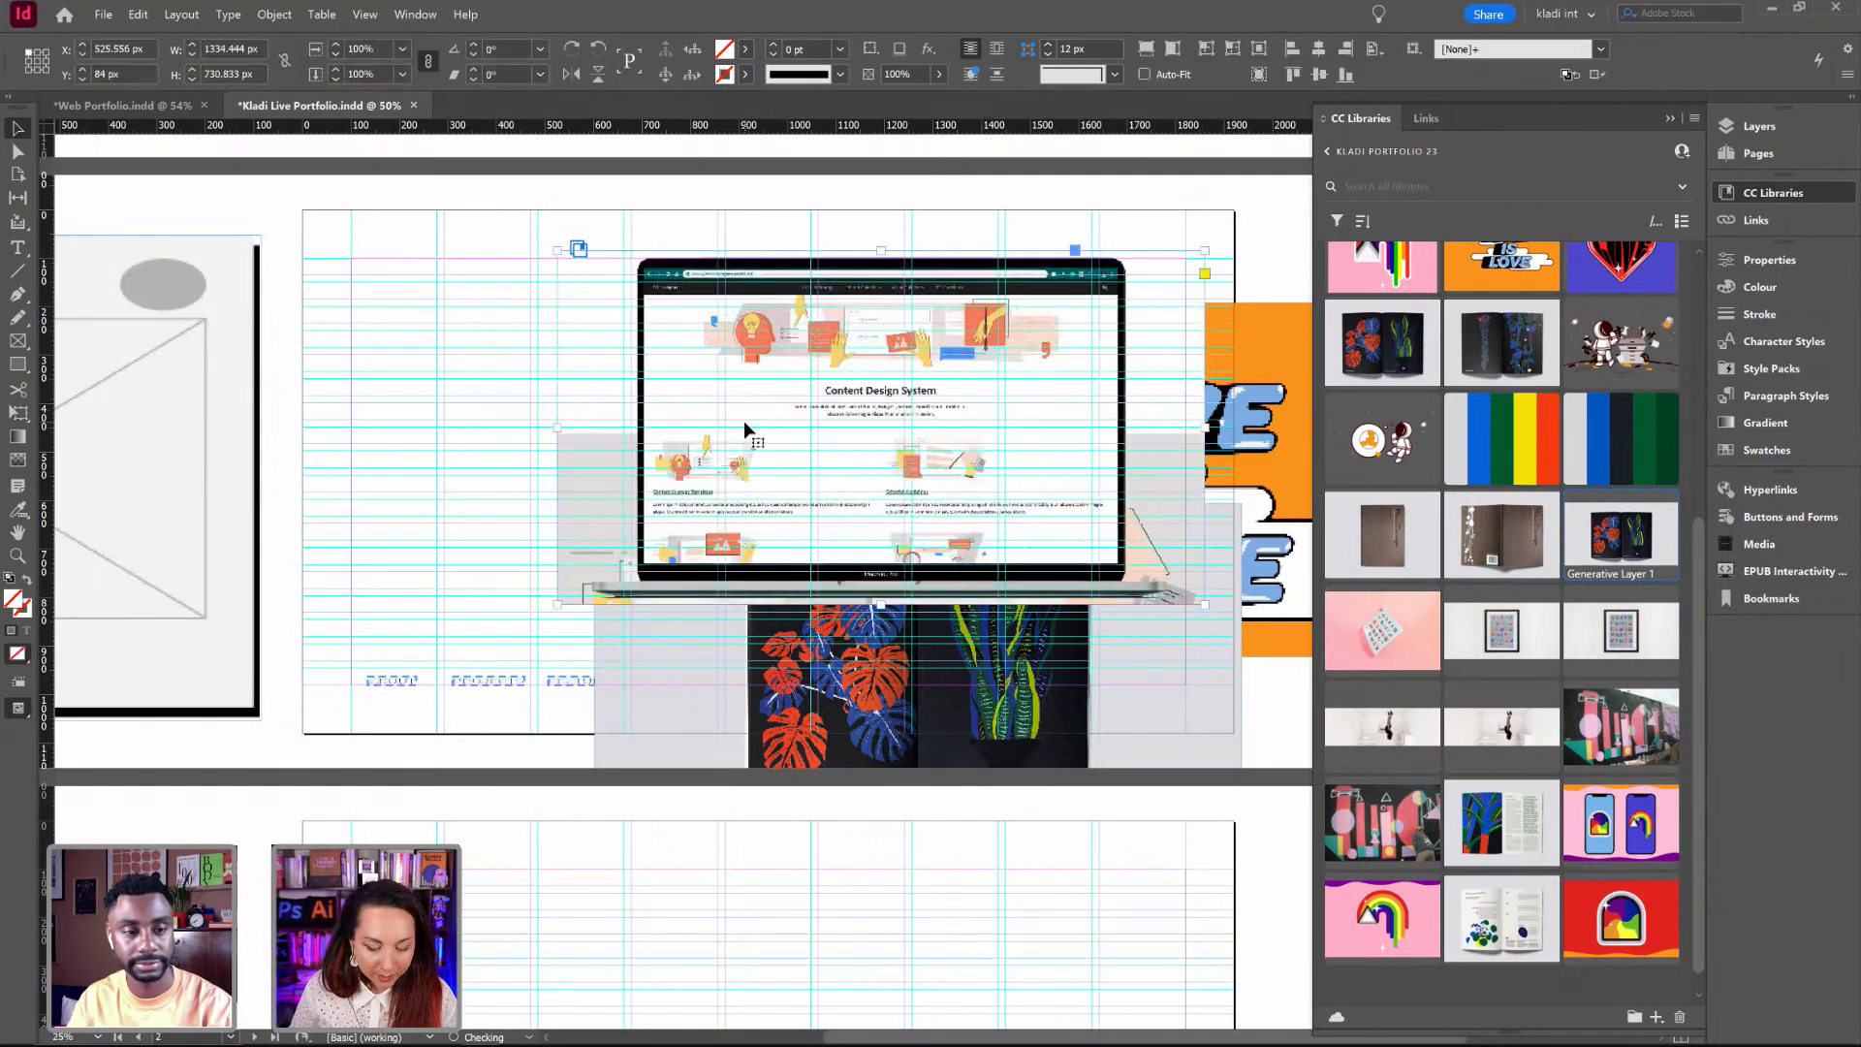
Step: Add a text frame reading "Adobe Website" at the page's left margin beside the laptop and set it in Termina Demi
key("t")
left_click_drag(352, 312, 525, 342)
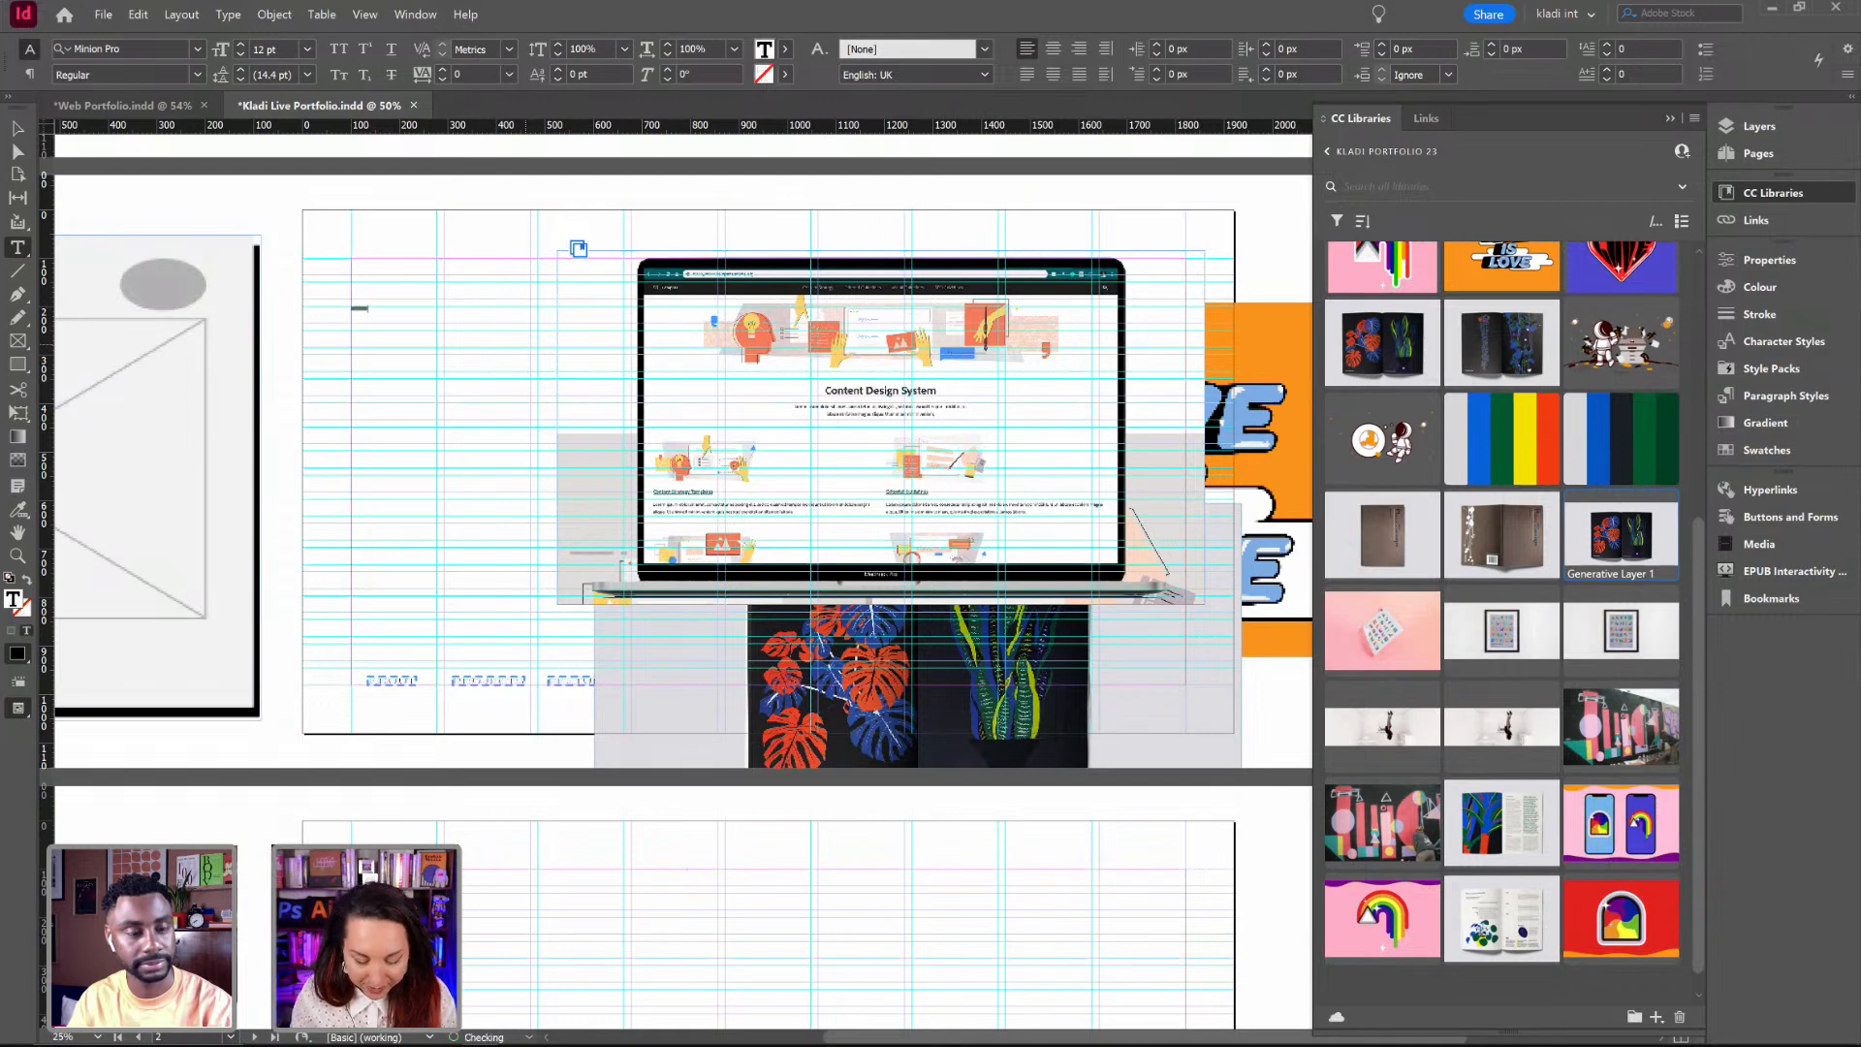
key("ctrl+a")
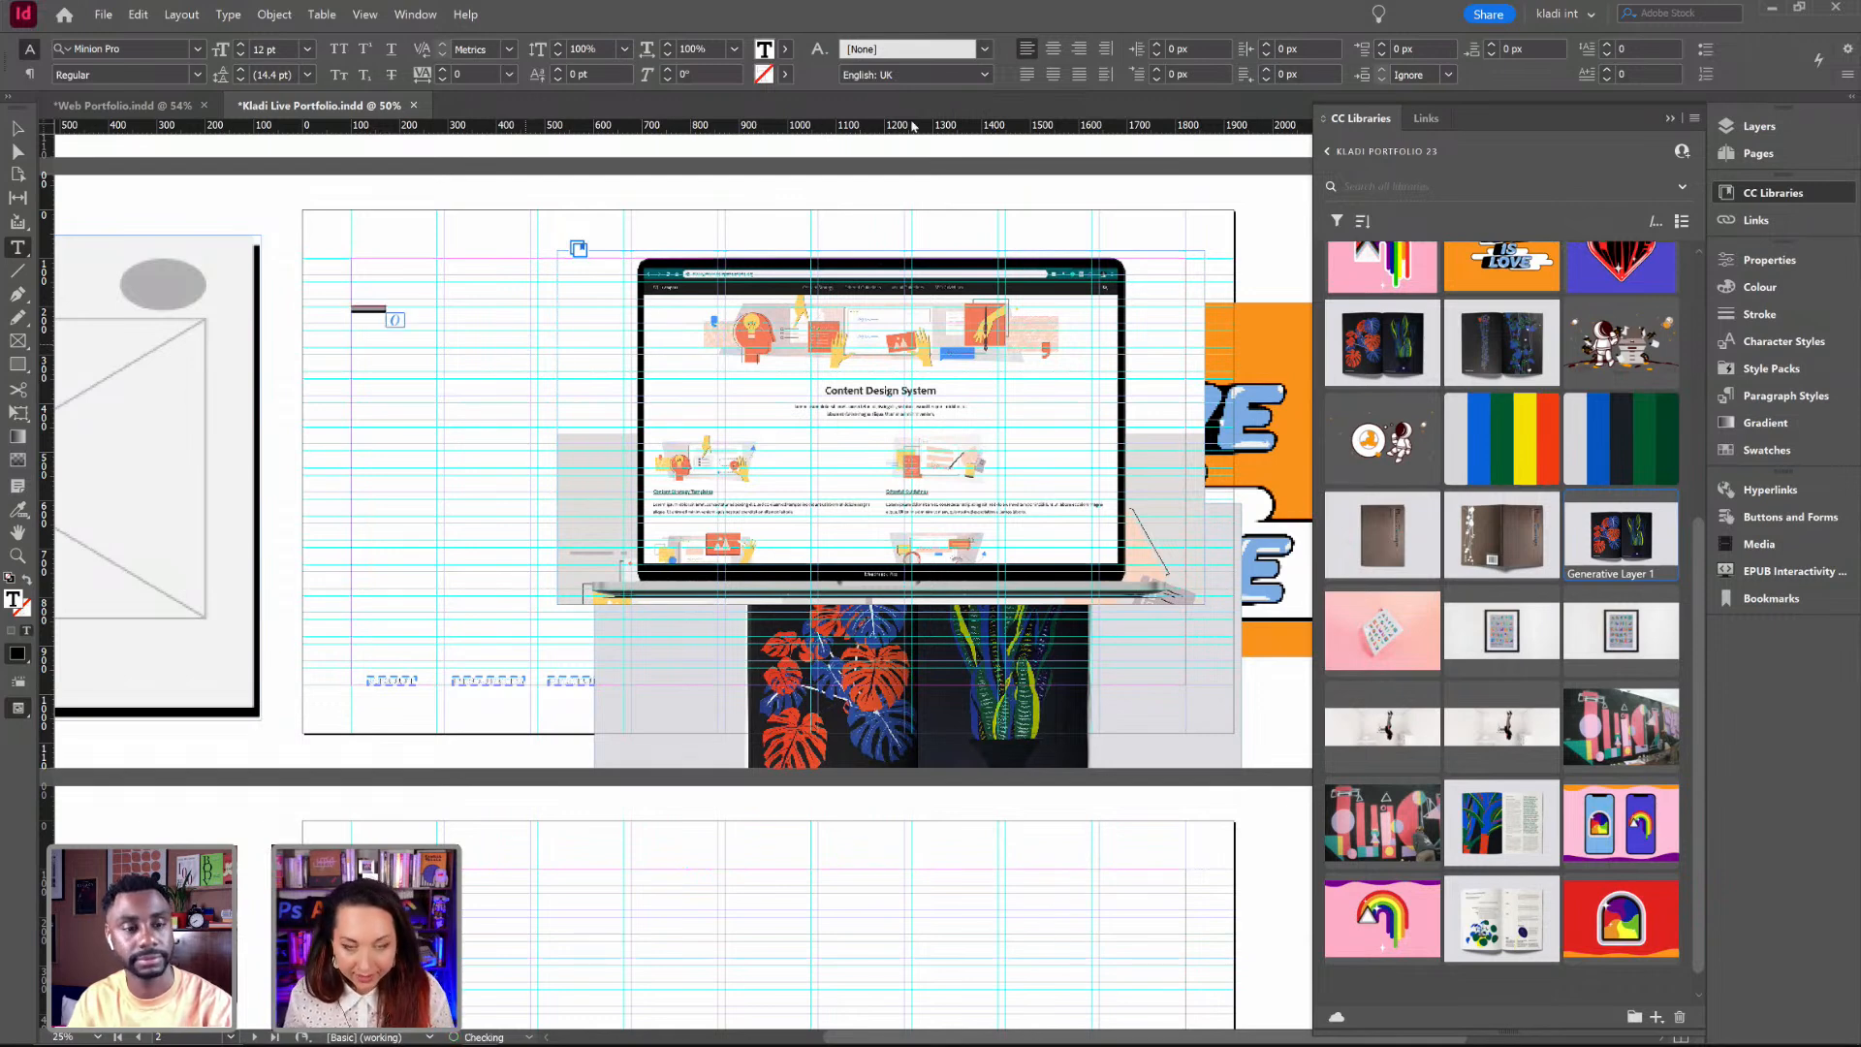
left_click(1786, 262)
double_click(1551, 419)
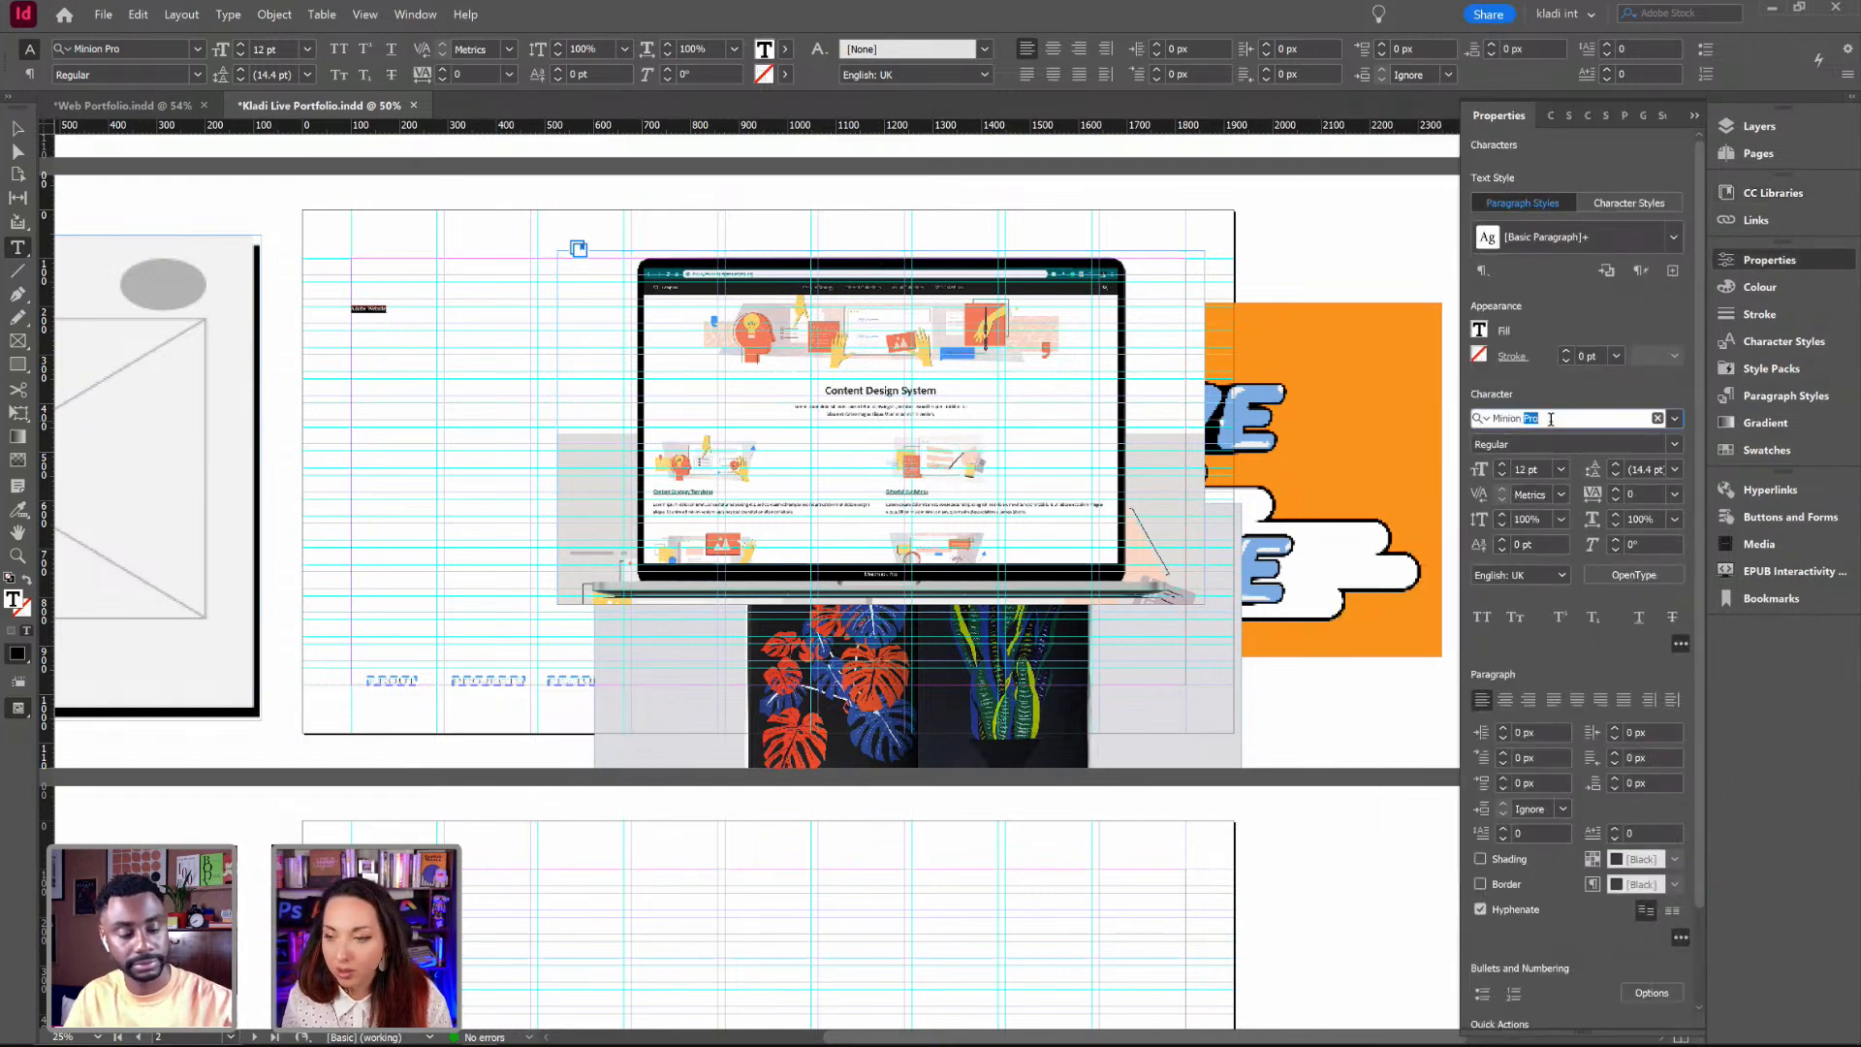
left_click_drag(1551, 419, 1486, 429)
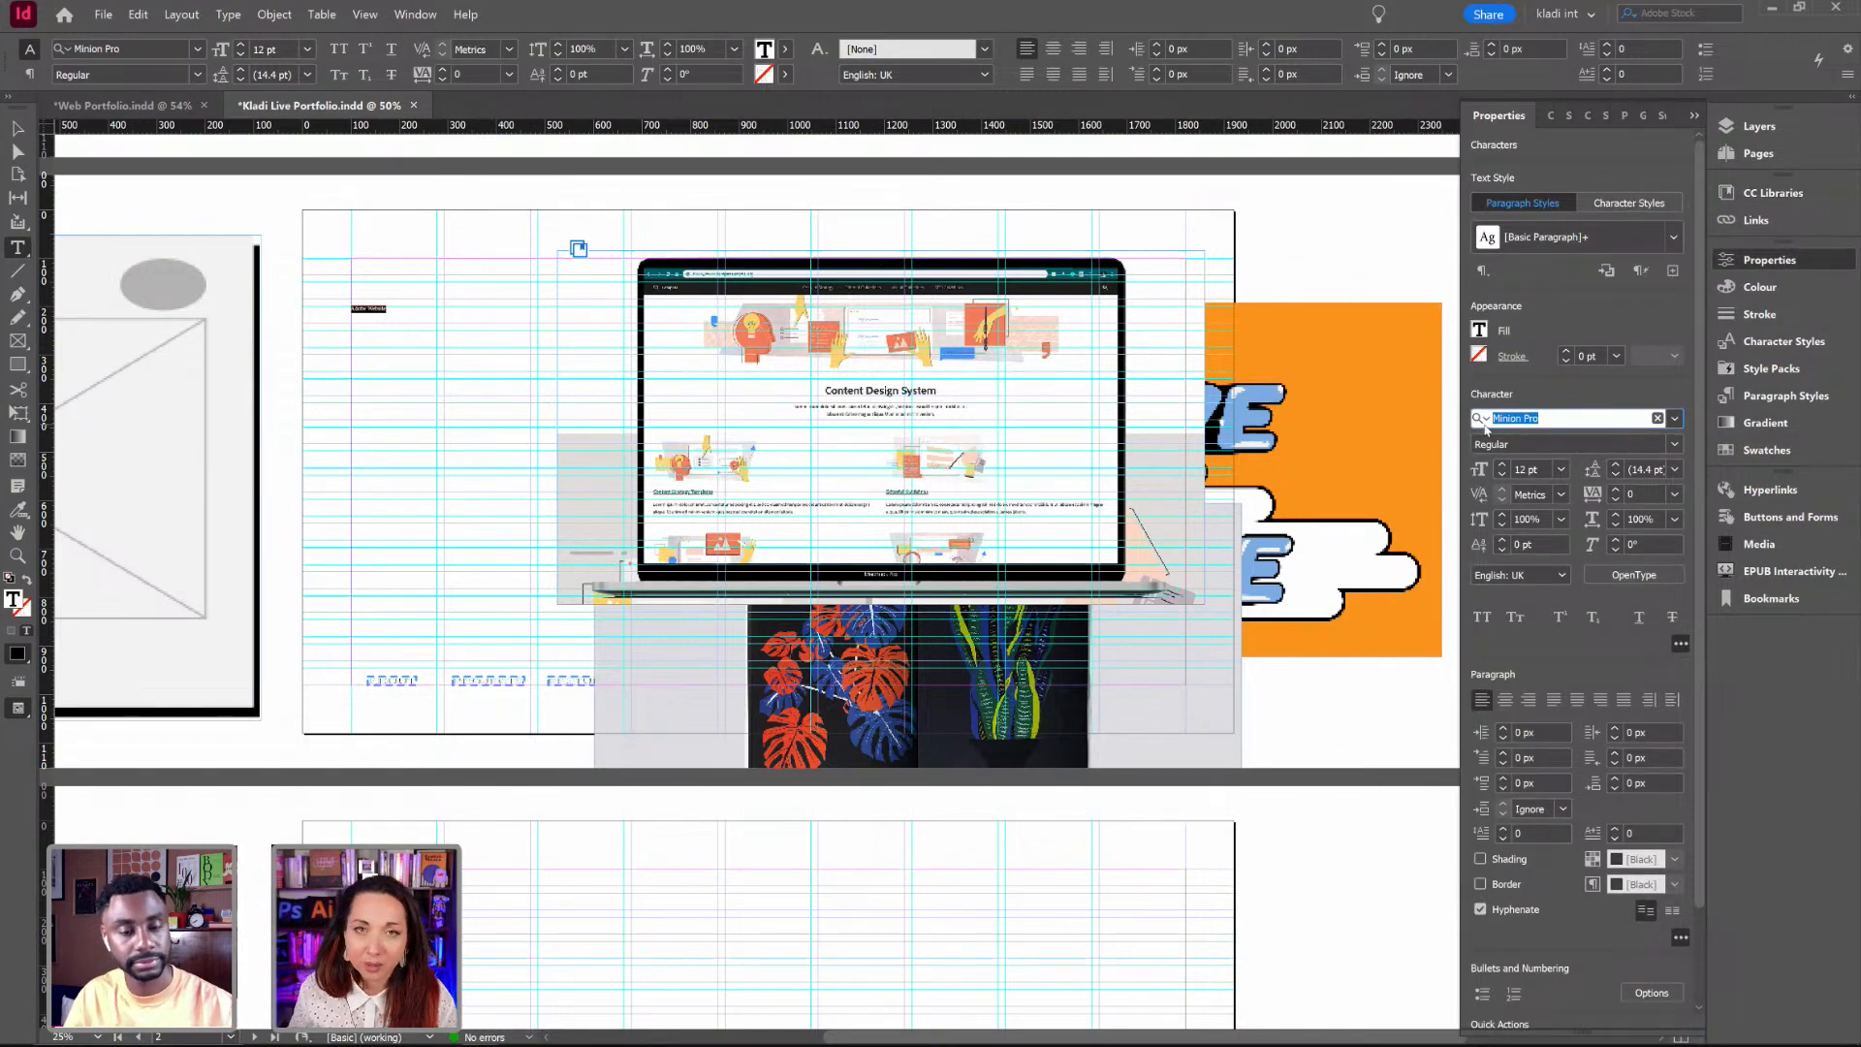
type("te")
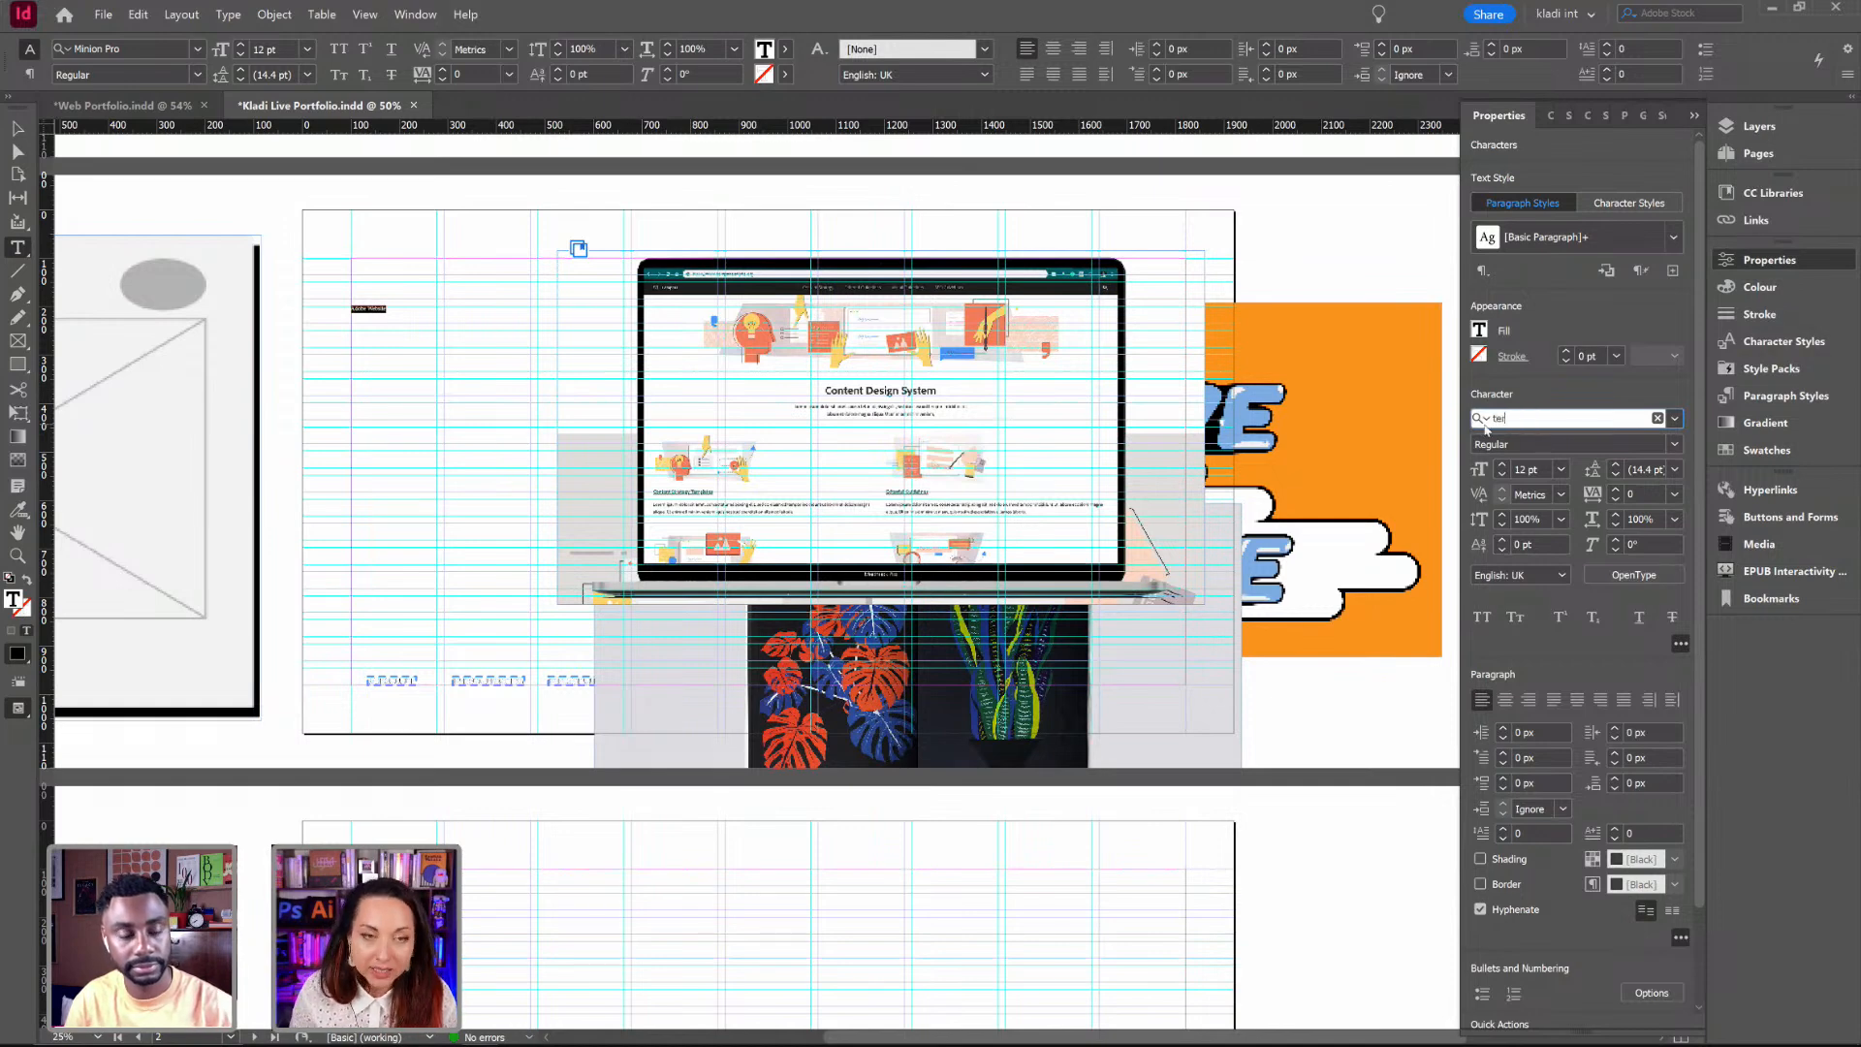
type("r")
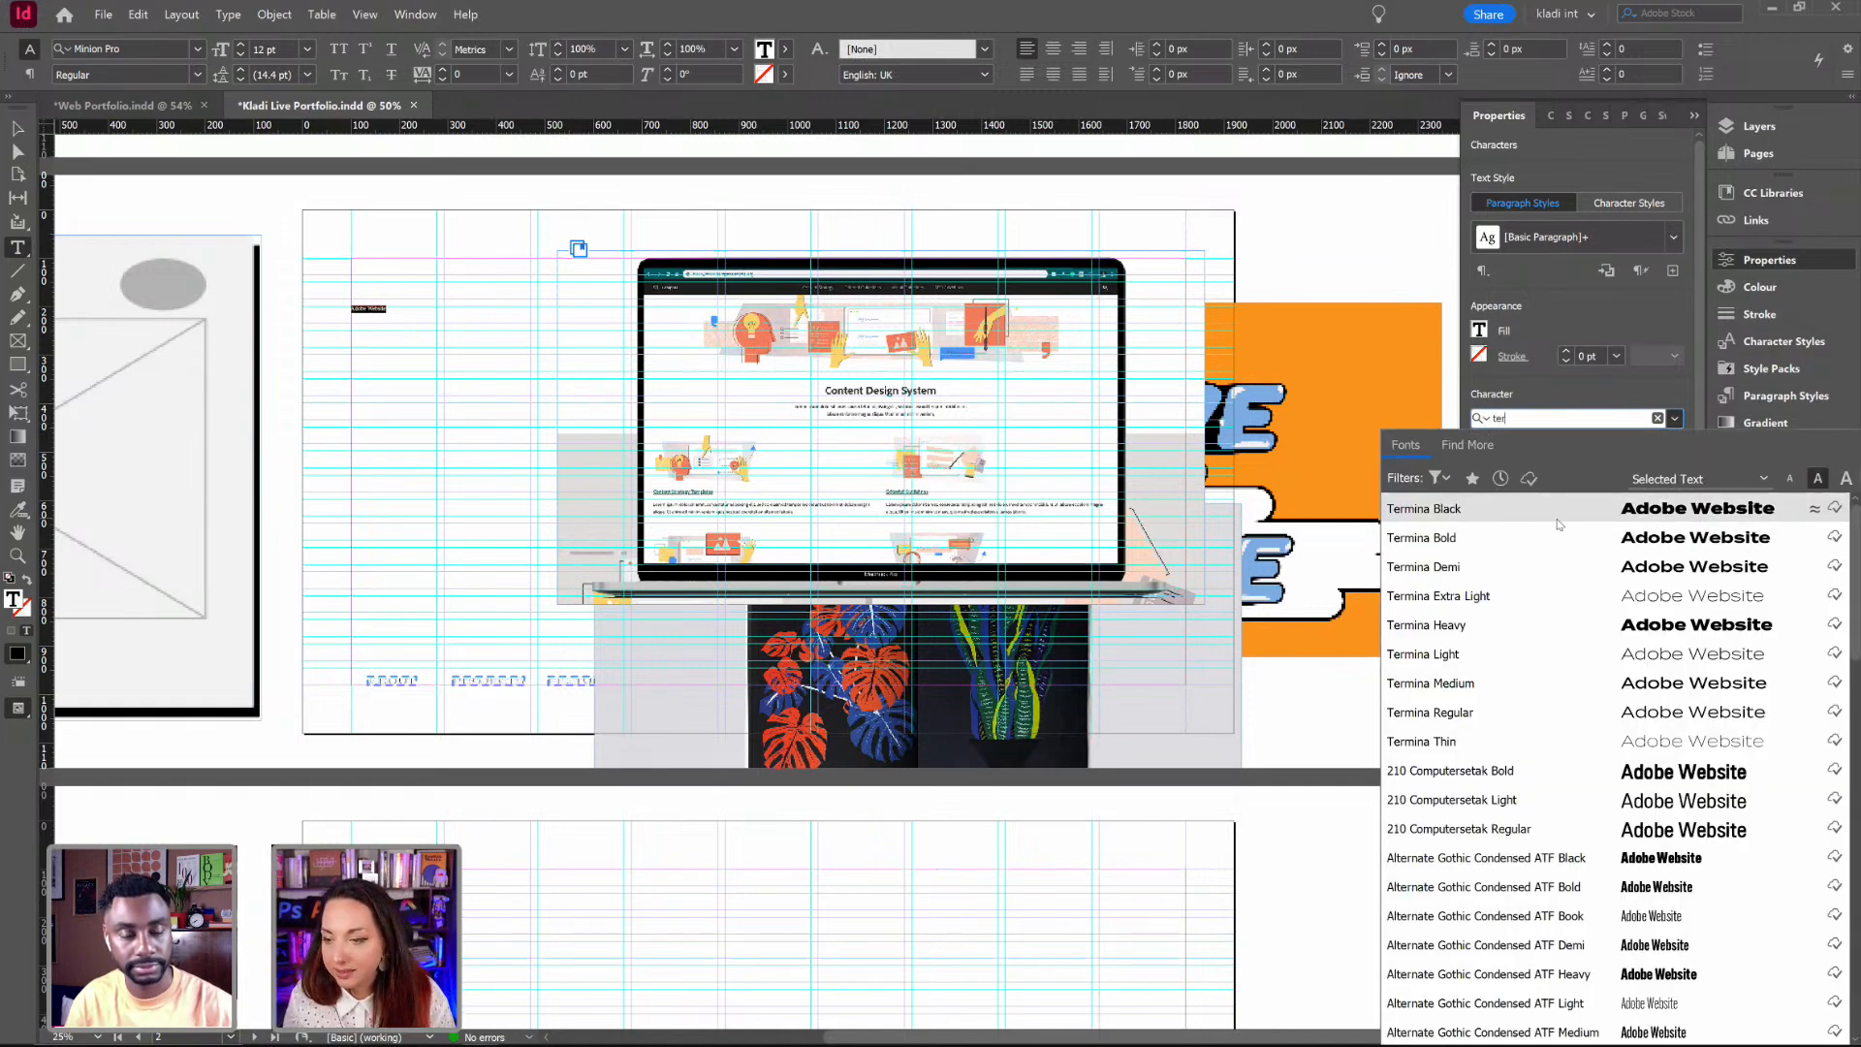
left_click(1540, 579)
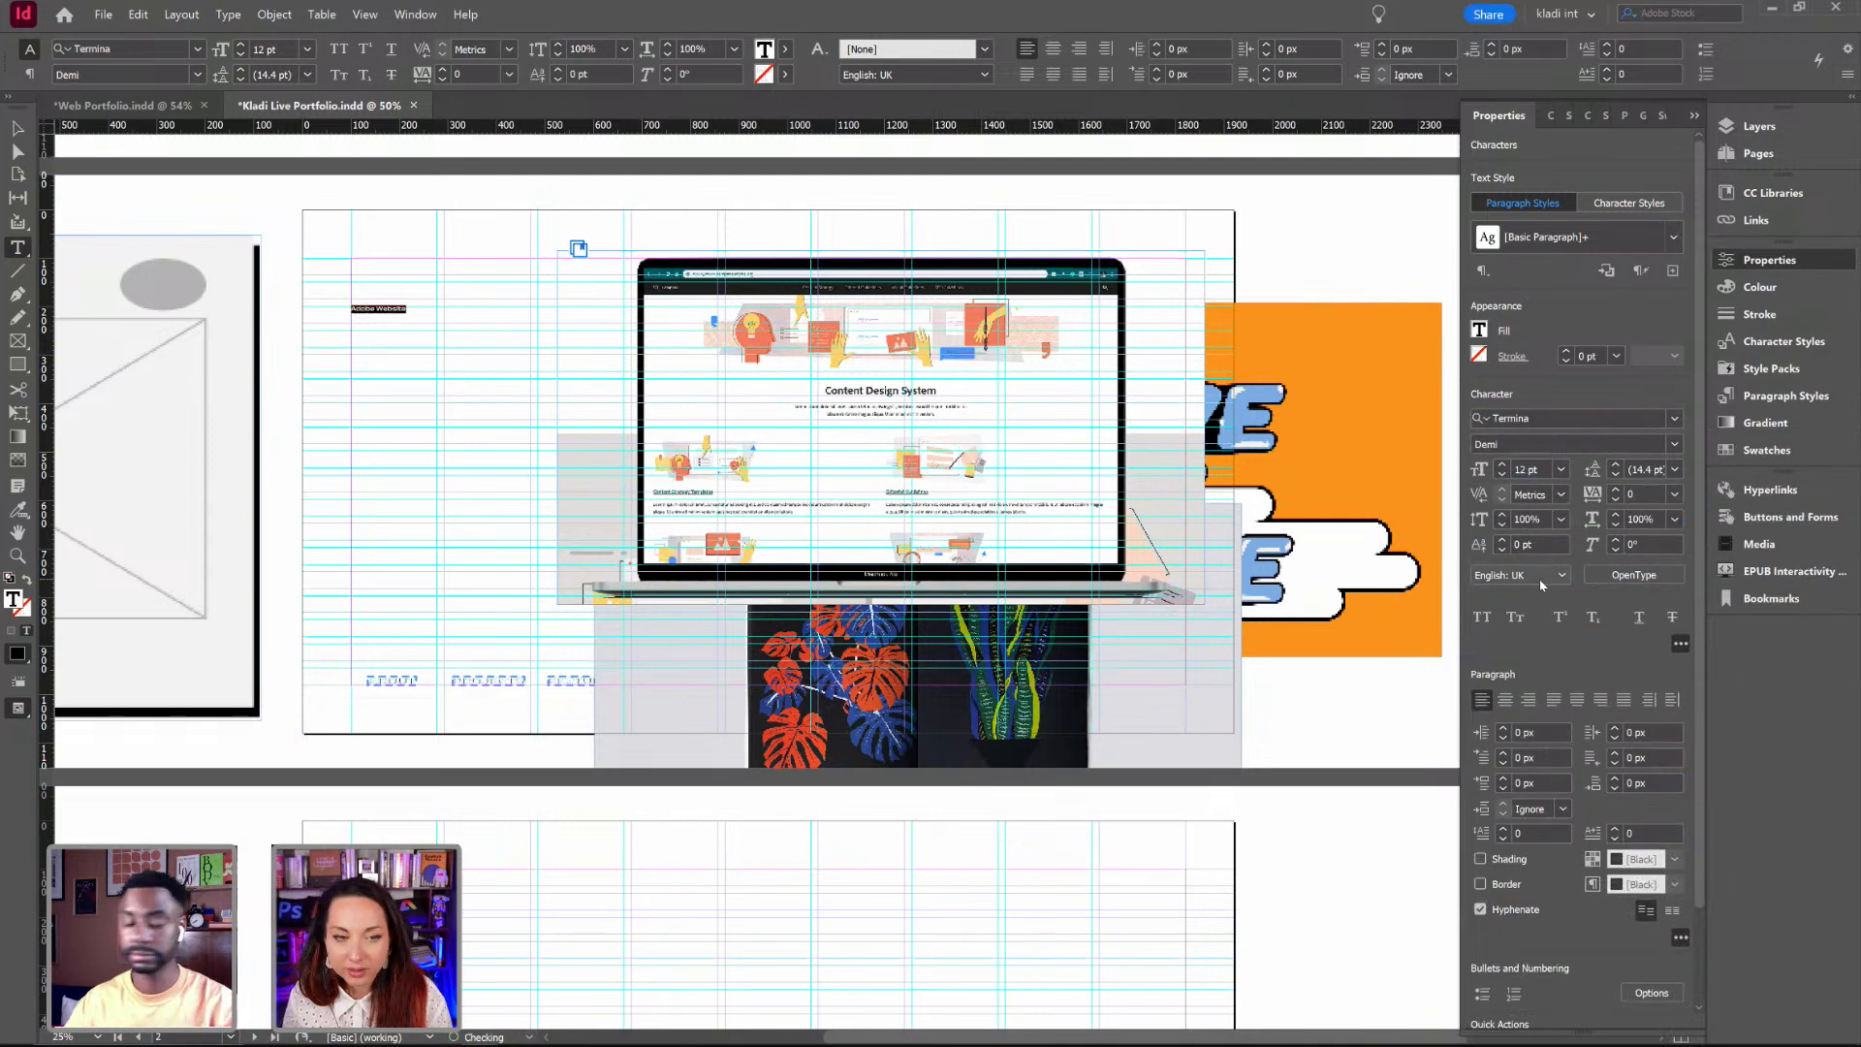
Step: Set the Adobe Website label's font size to 30 pt
left_click(1523, 468)
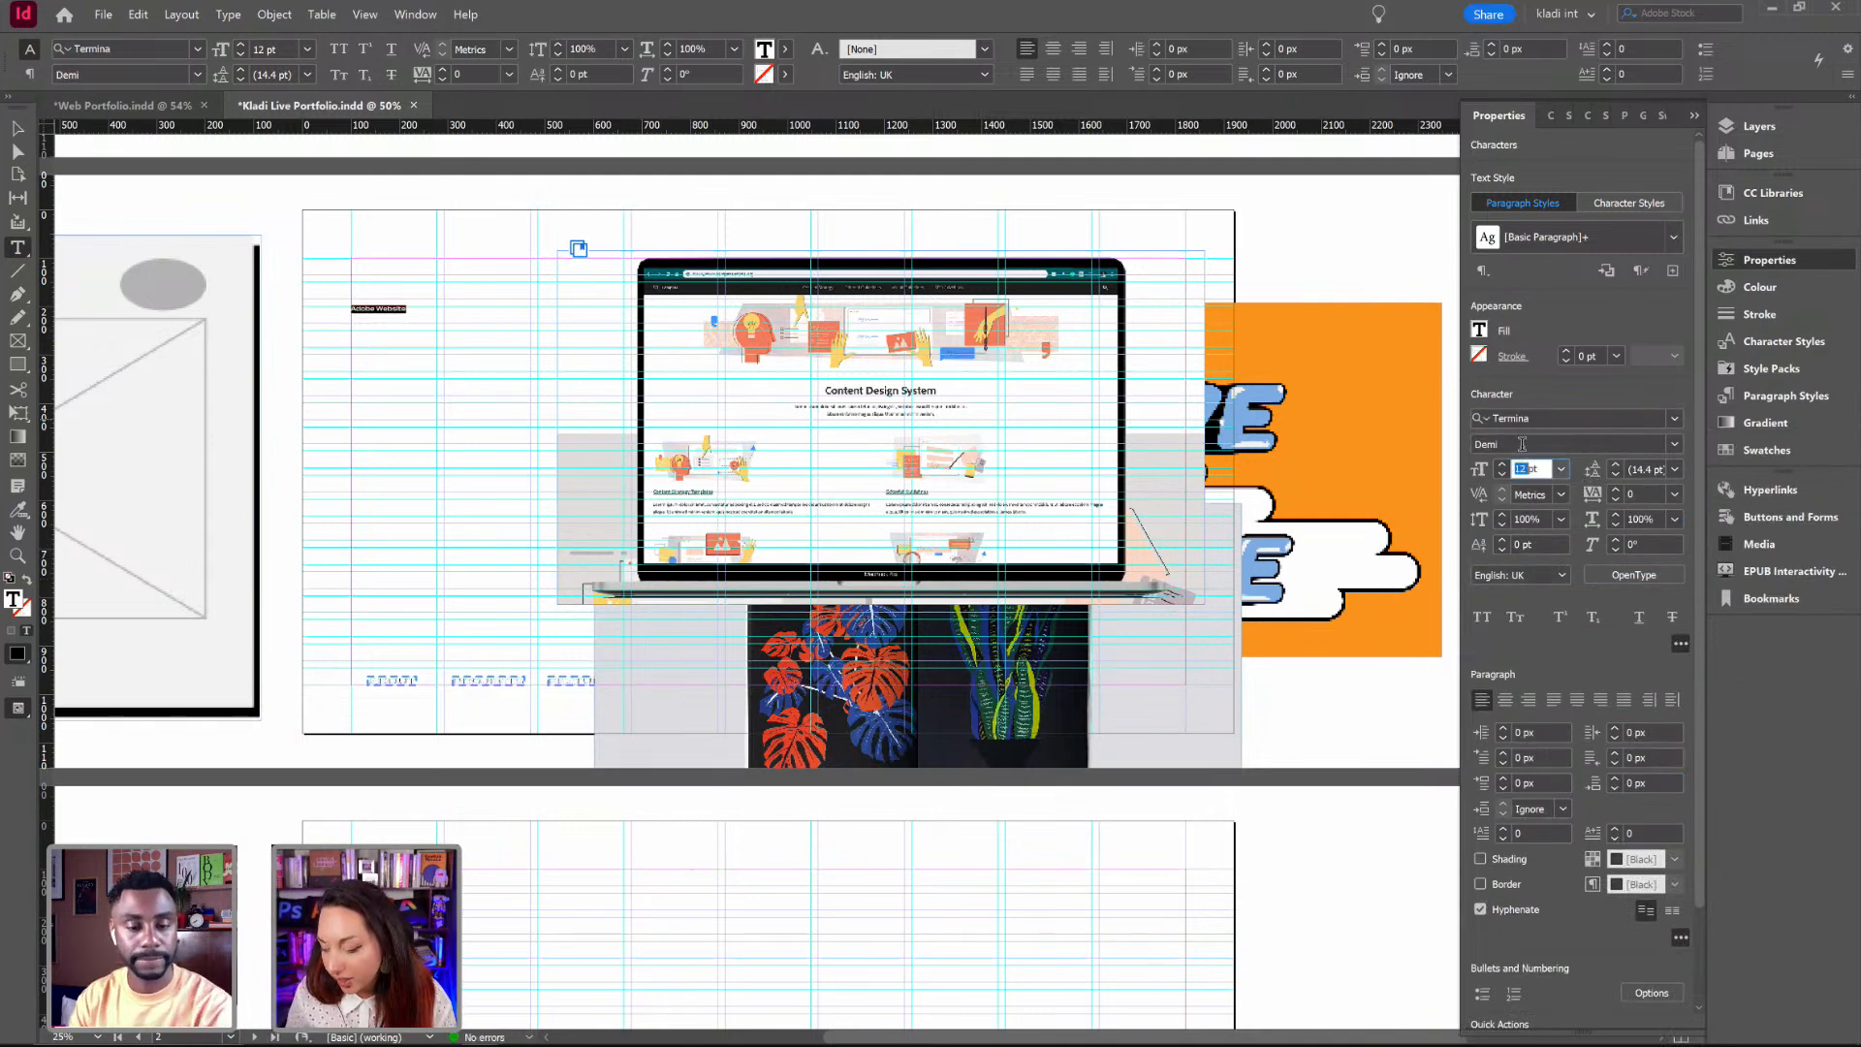
type("2")
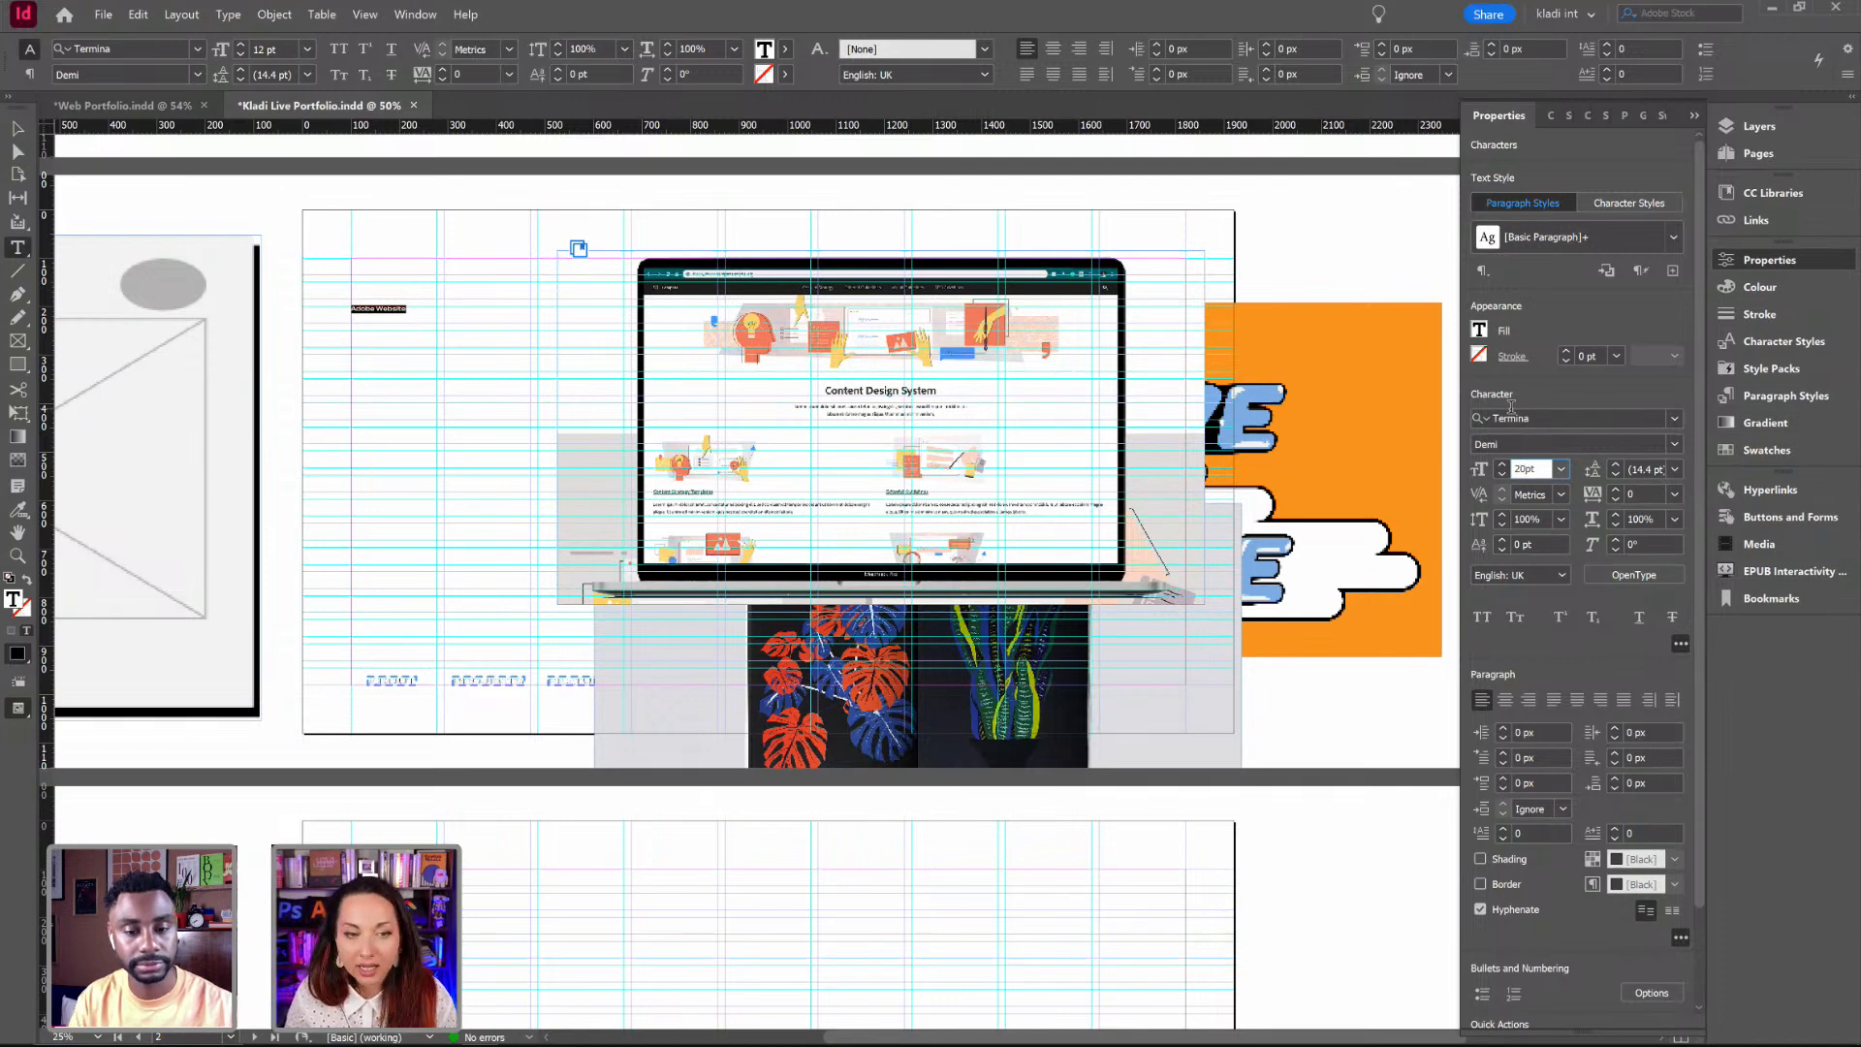
key("Return")
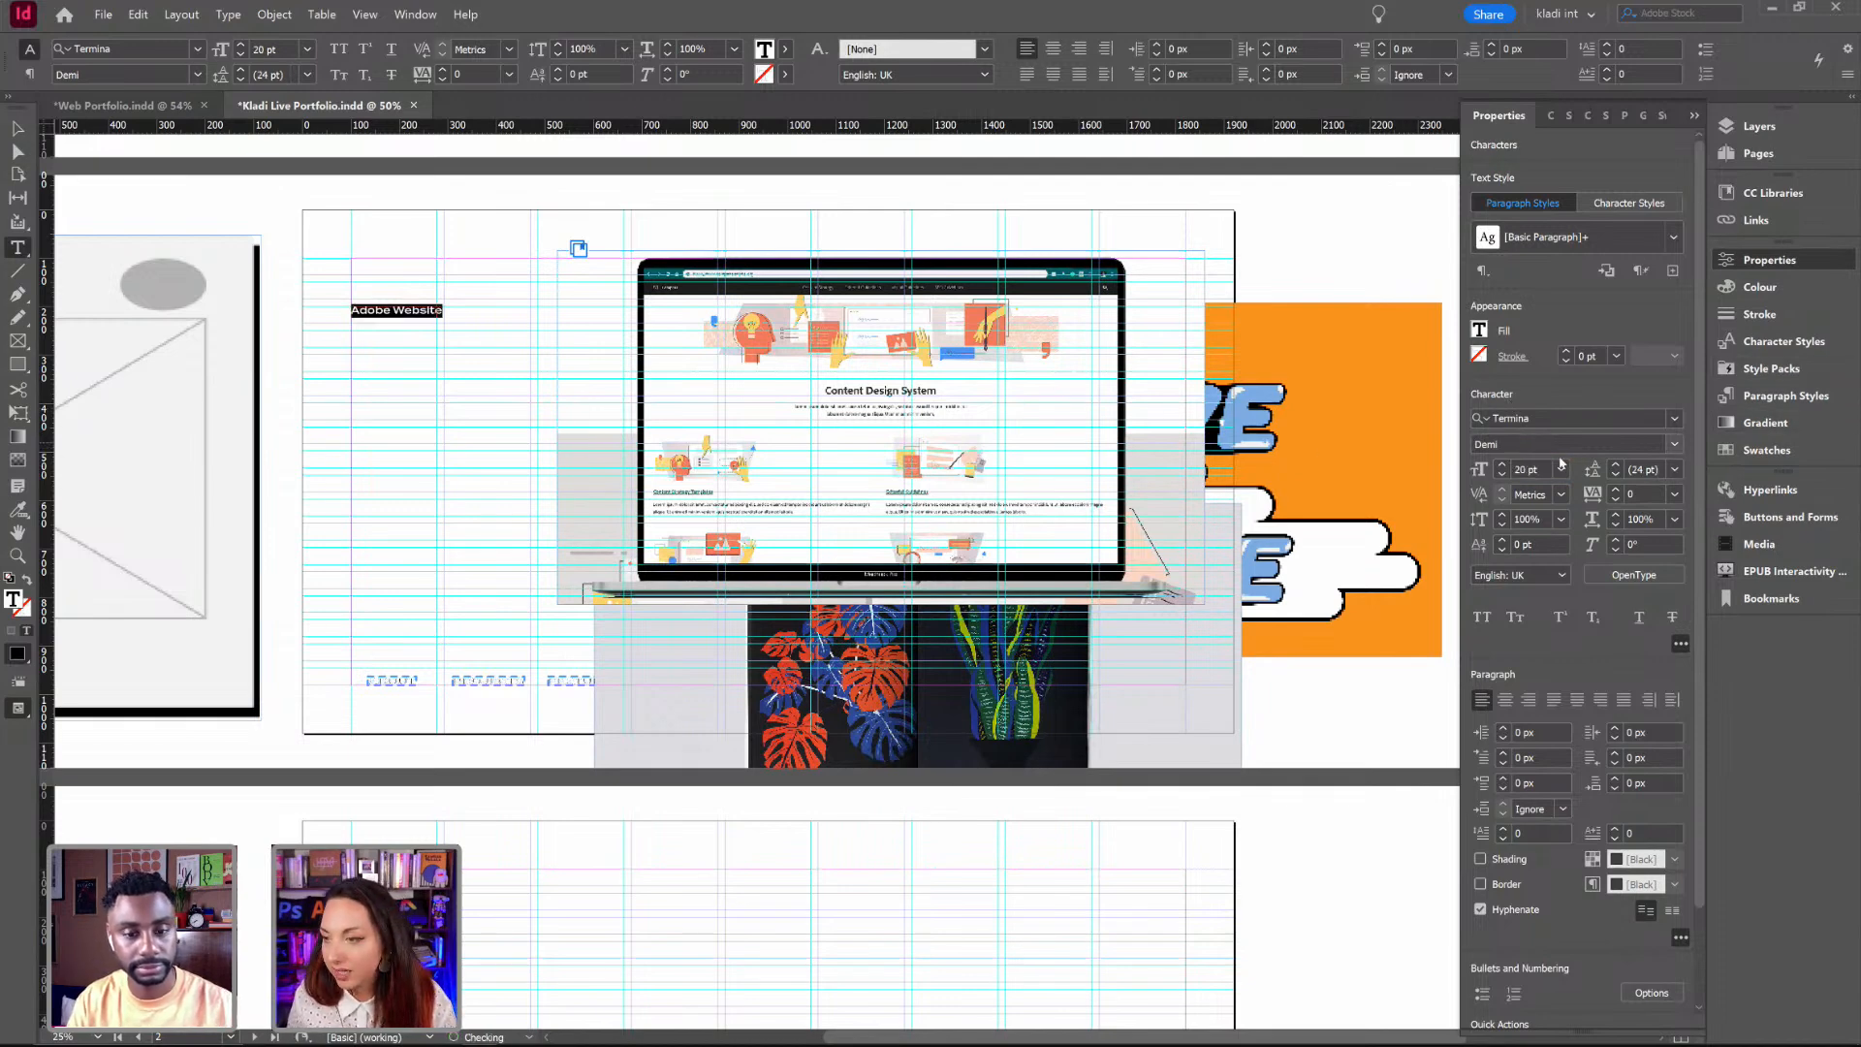
left_click(1529, 469)
type("3")
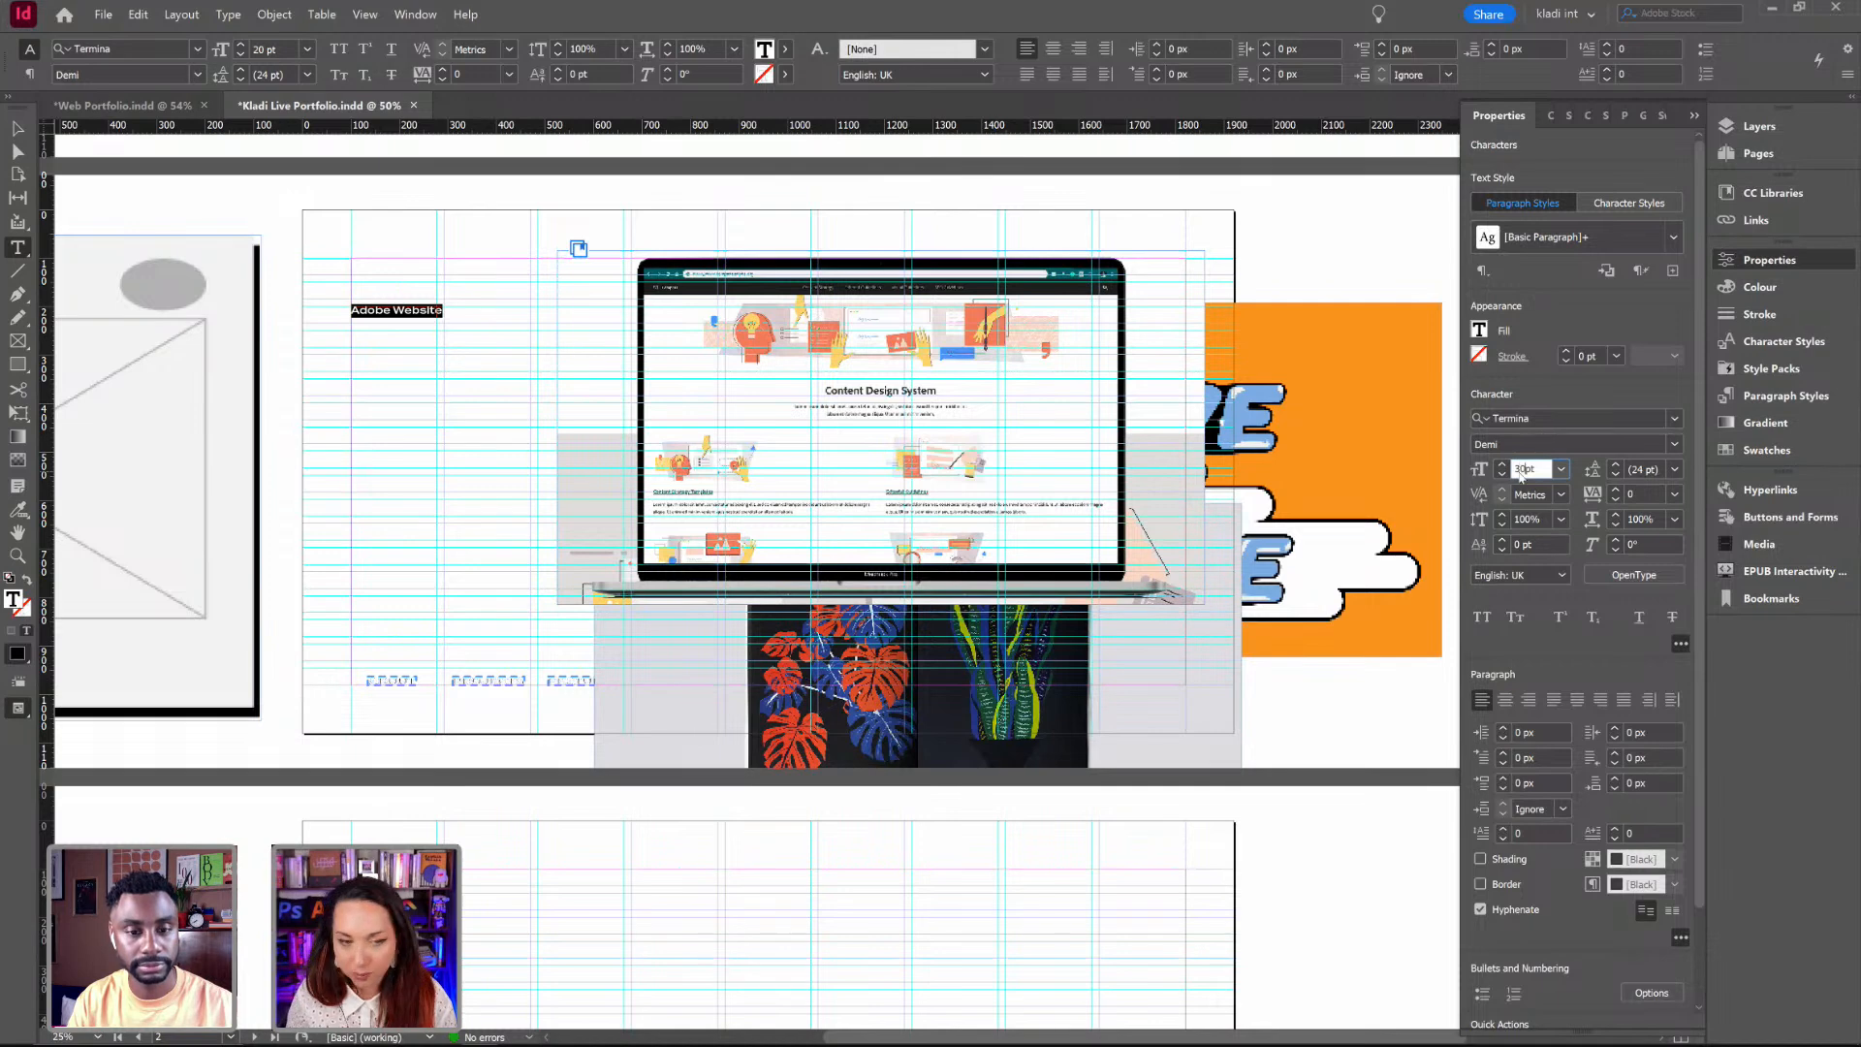
key("Return")
key("Escape")
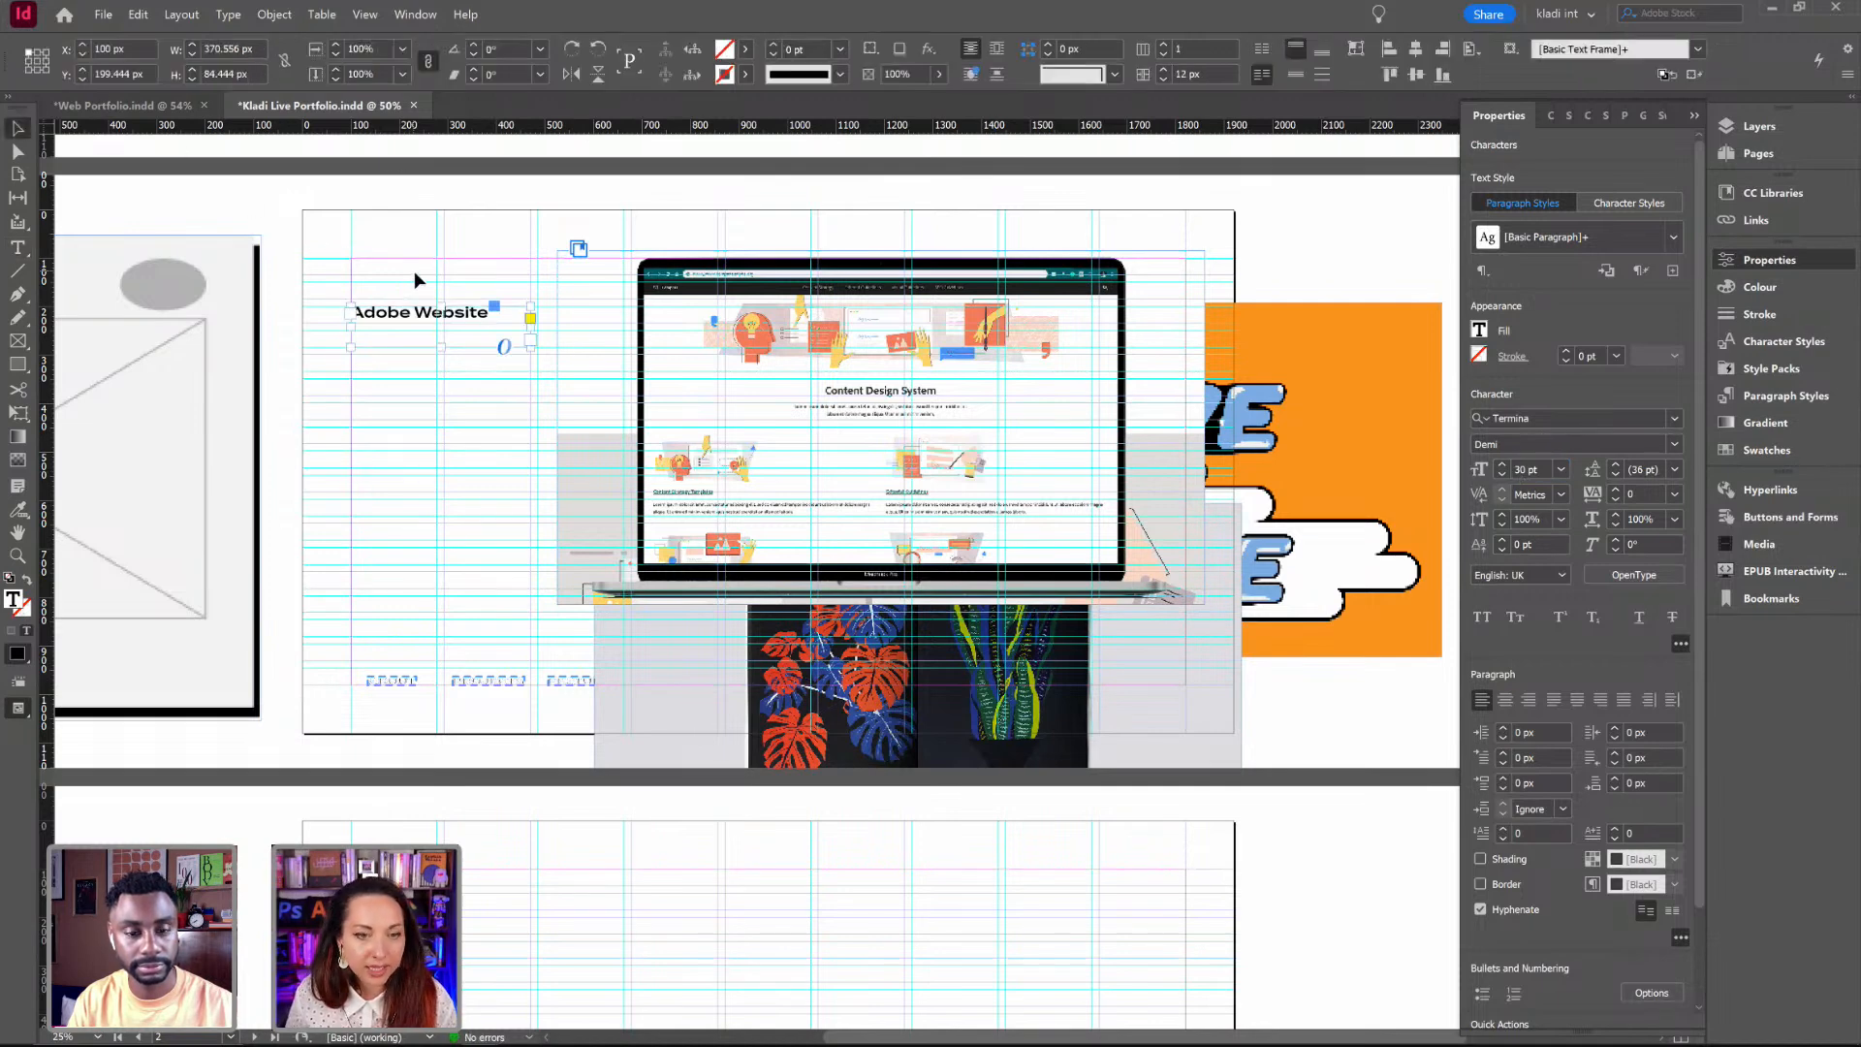
Step: Duplicate the Adobe Website label below at about Y 349 px and change the copy's text to "Love is Love"
left_click(426, 324)
left_click_drag(426, 324, 427, 392)
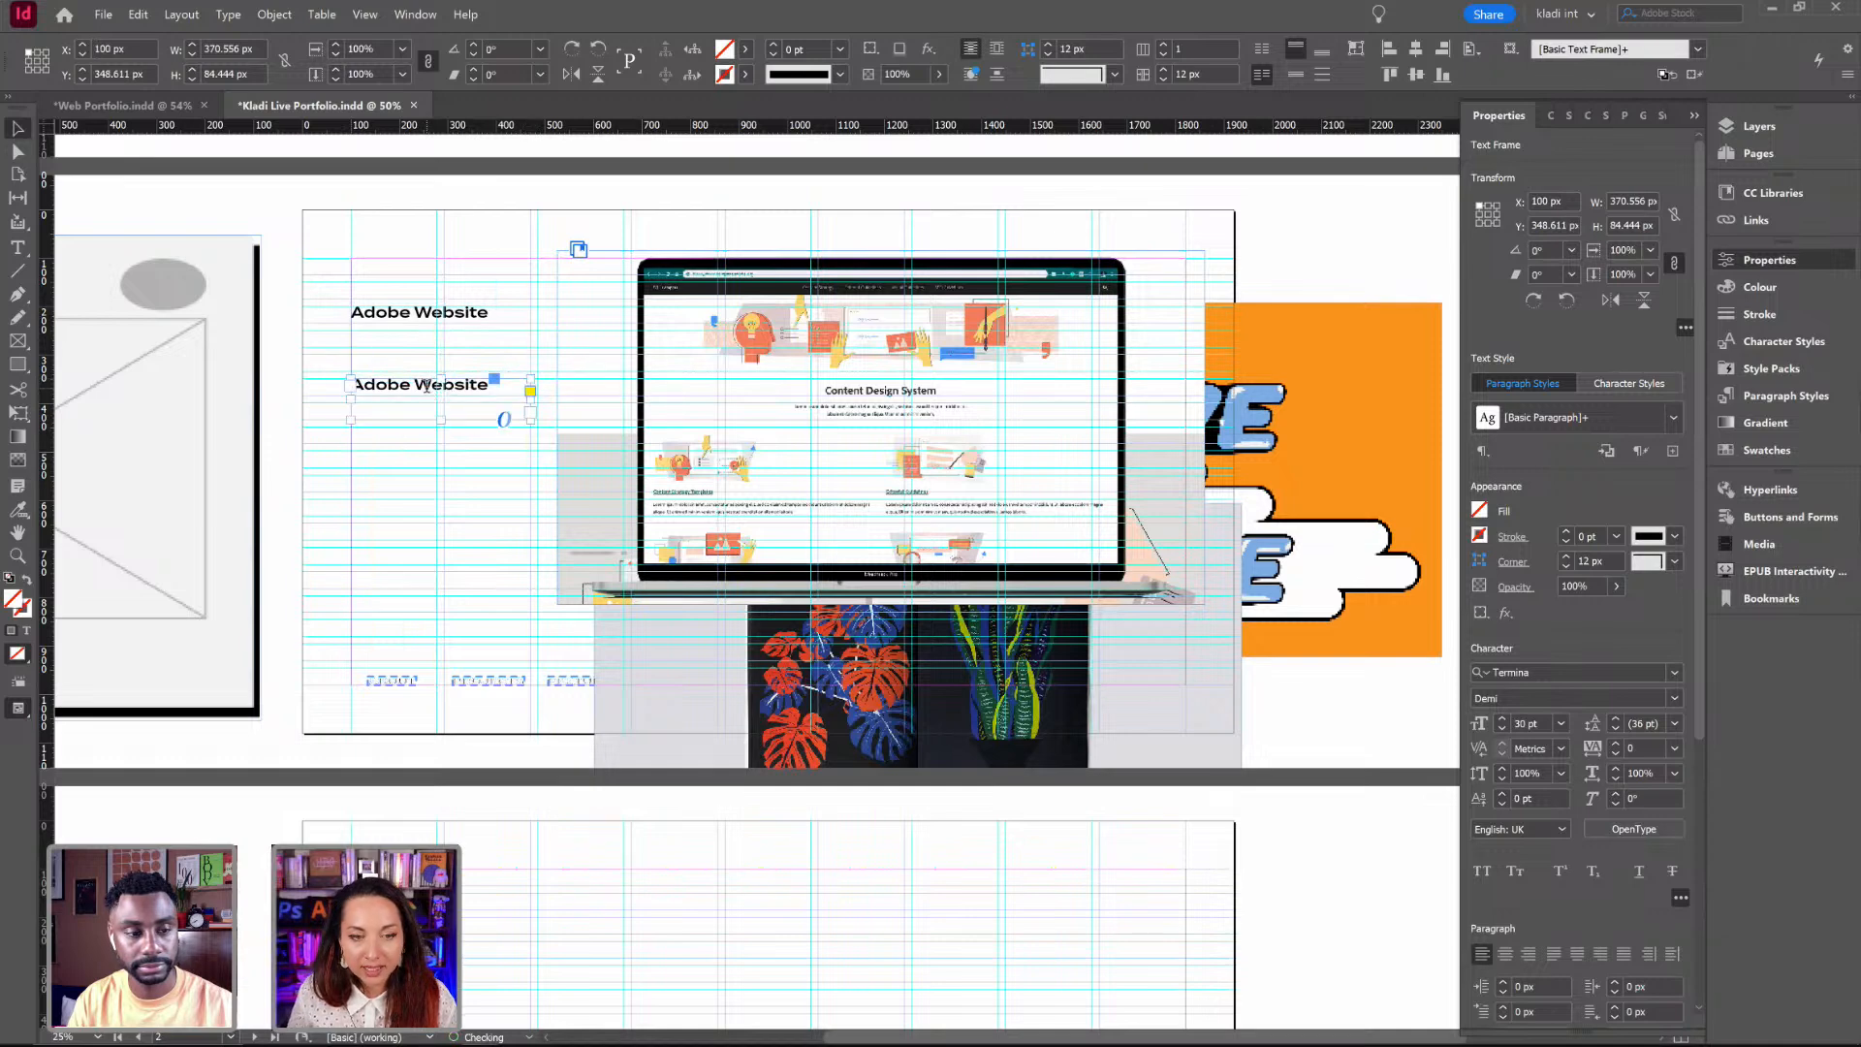
triple_click(426, 388)
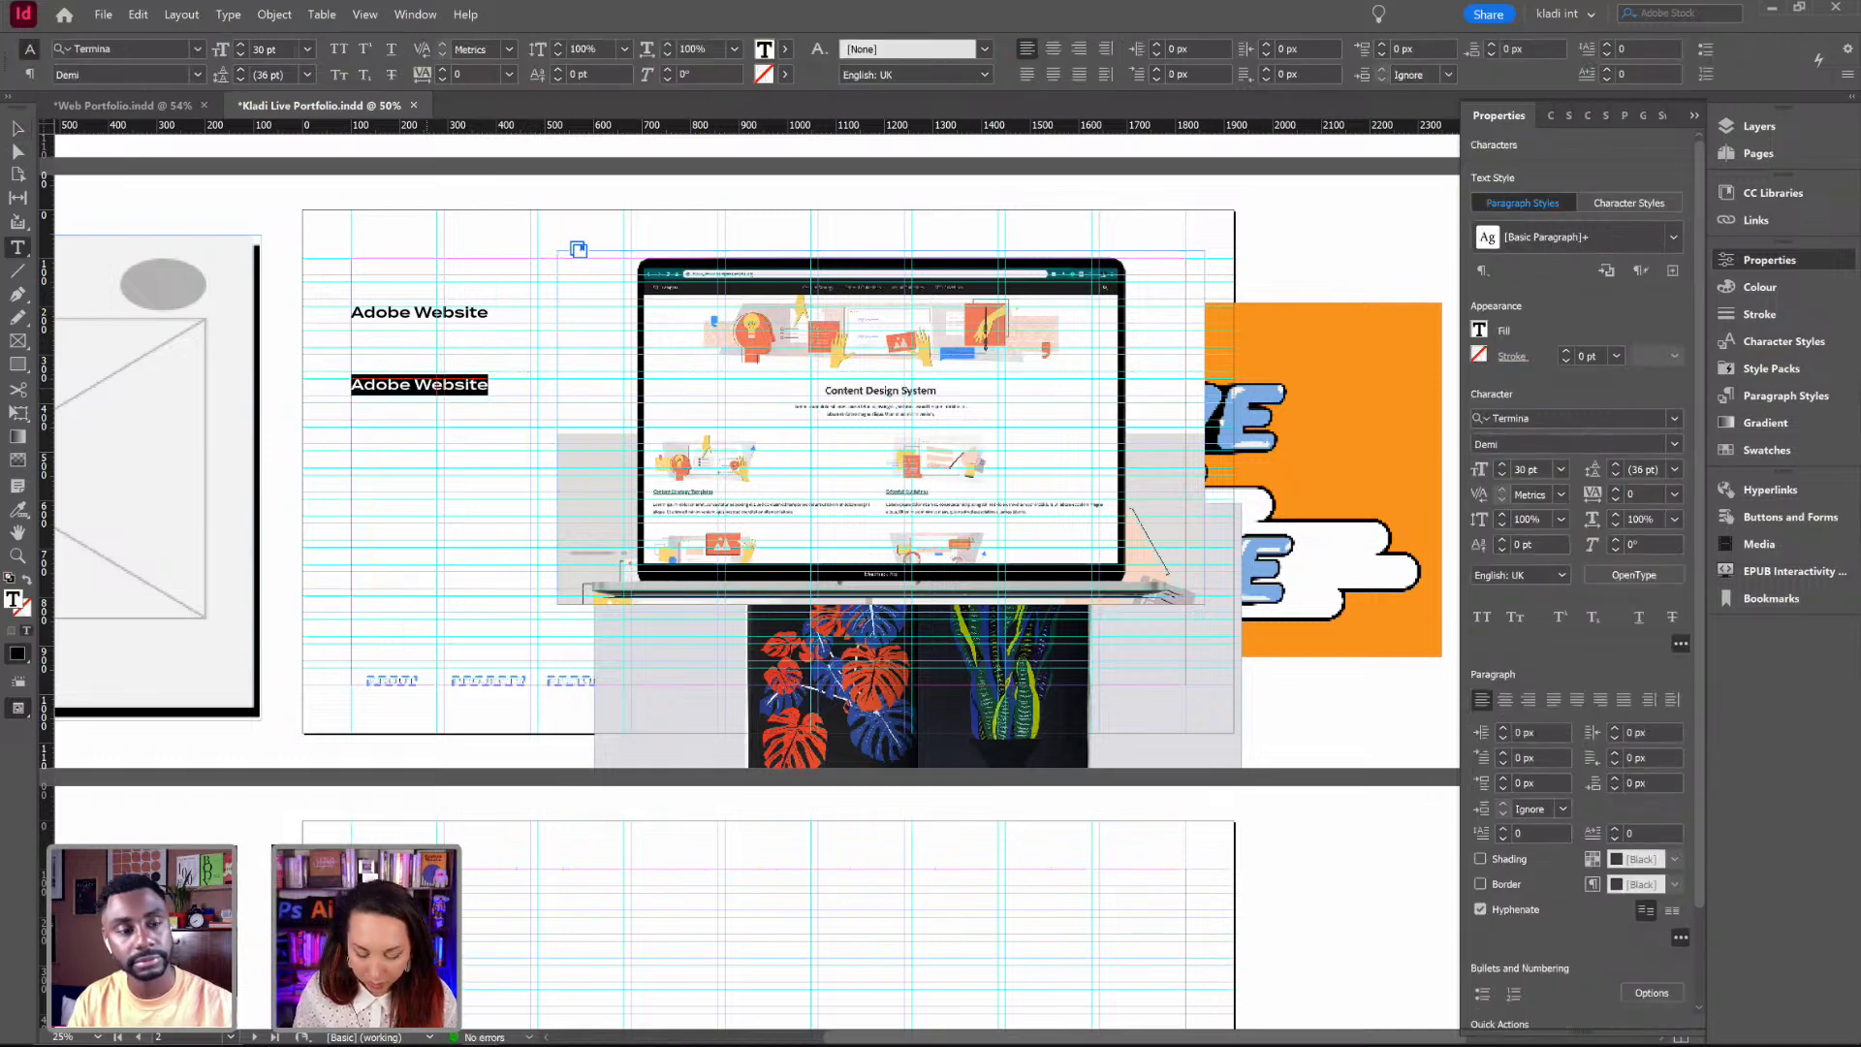
key("BackSpace")
type("Love is ")
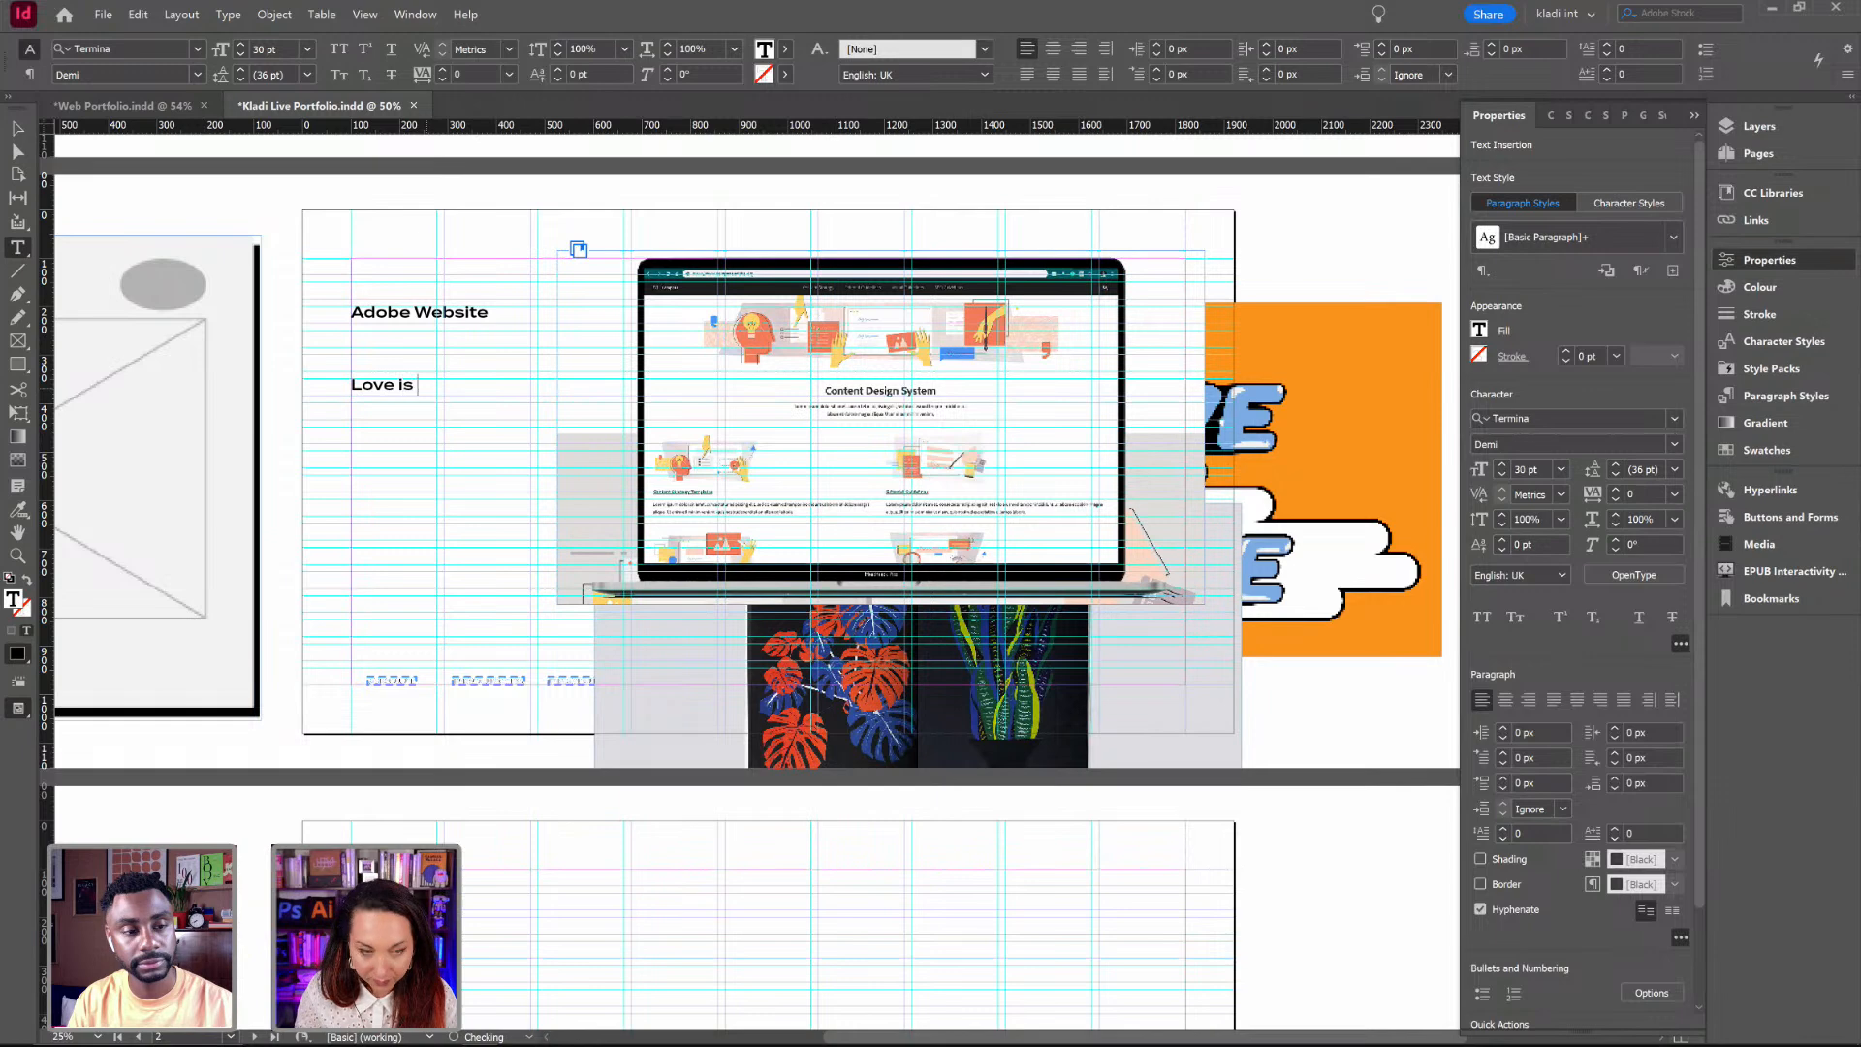
type("Lioc")
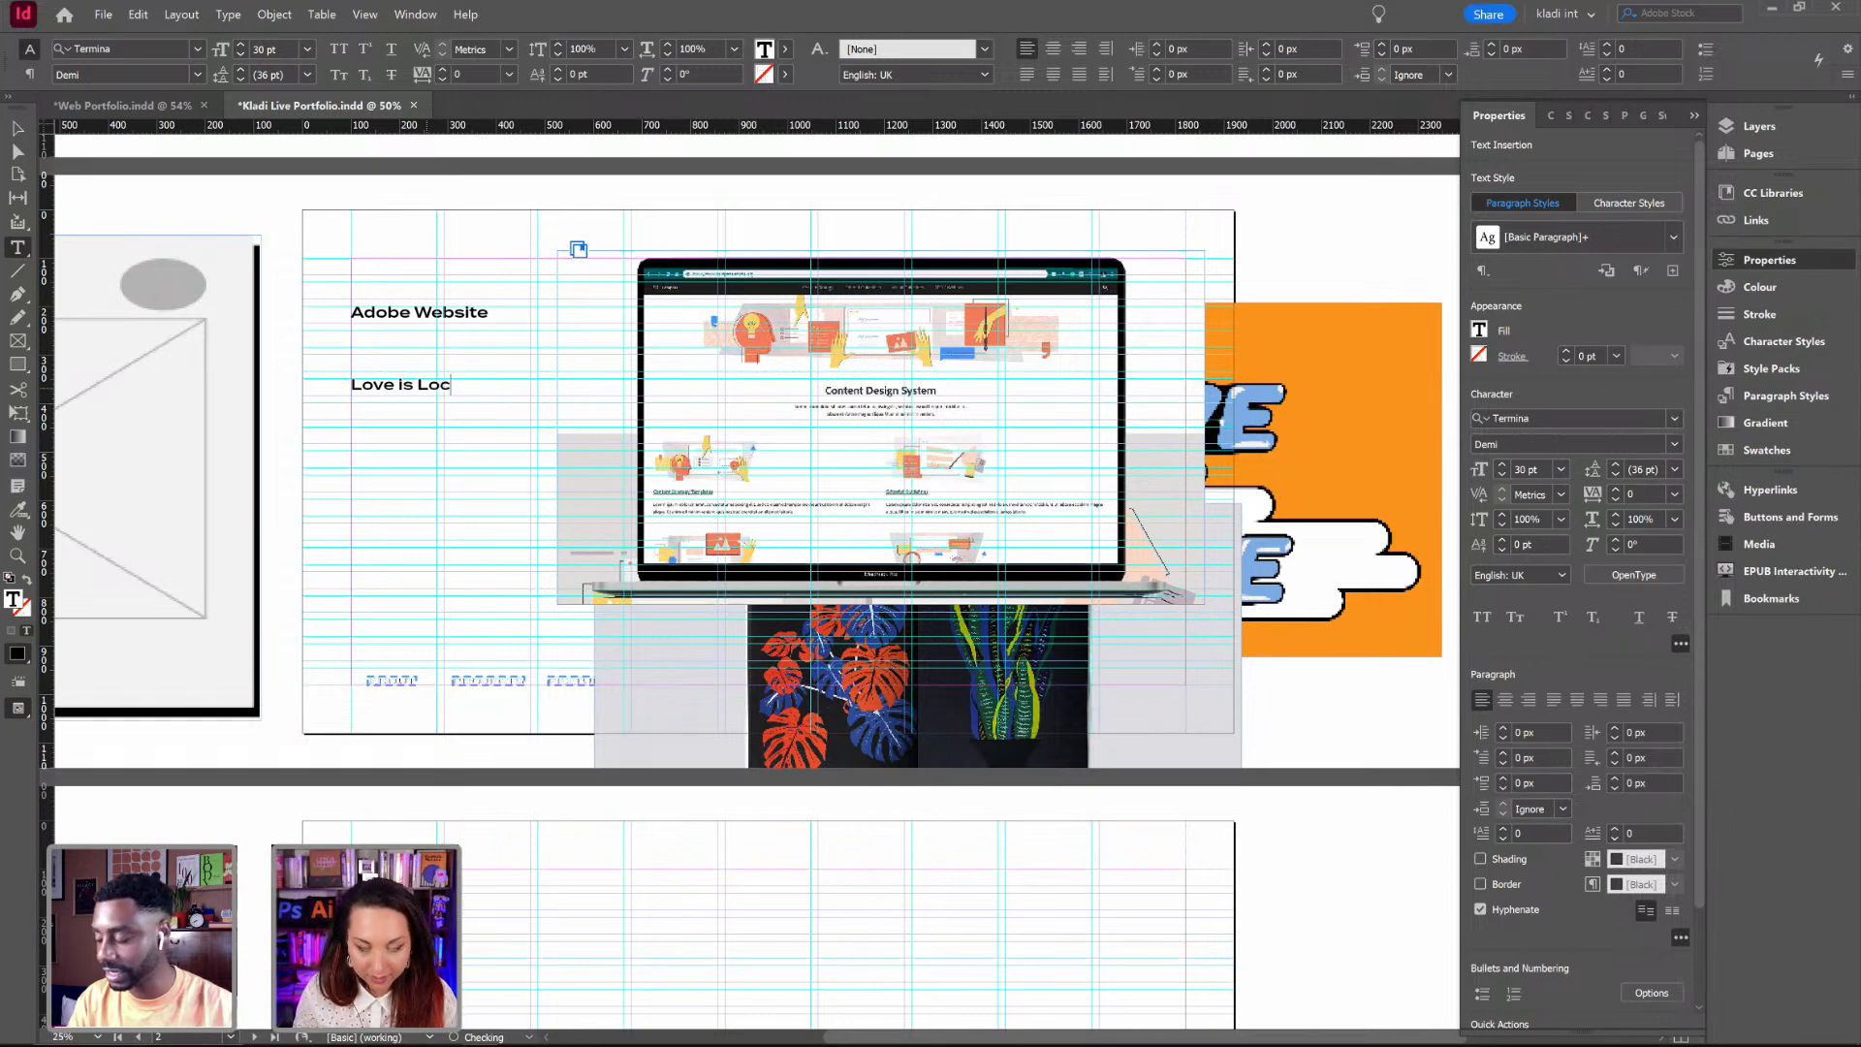
key("BackSpace")
type("ve")
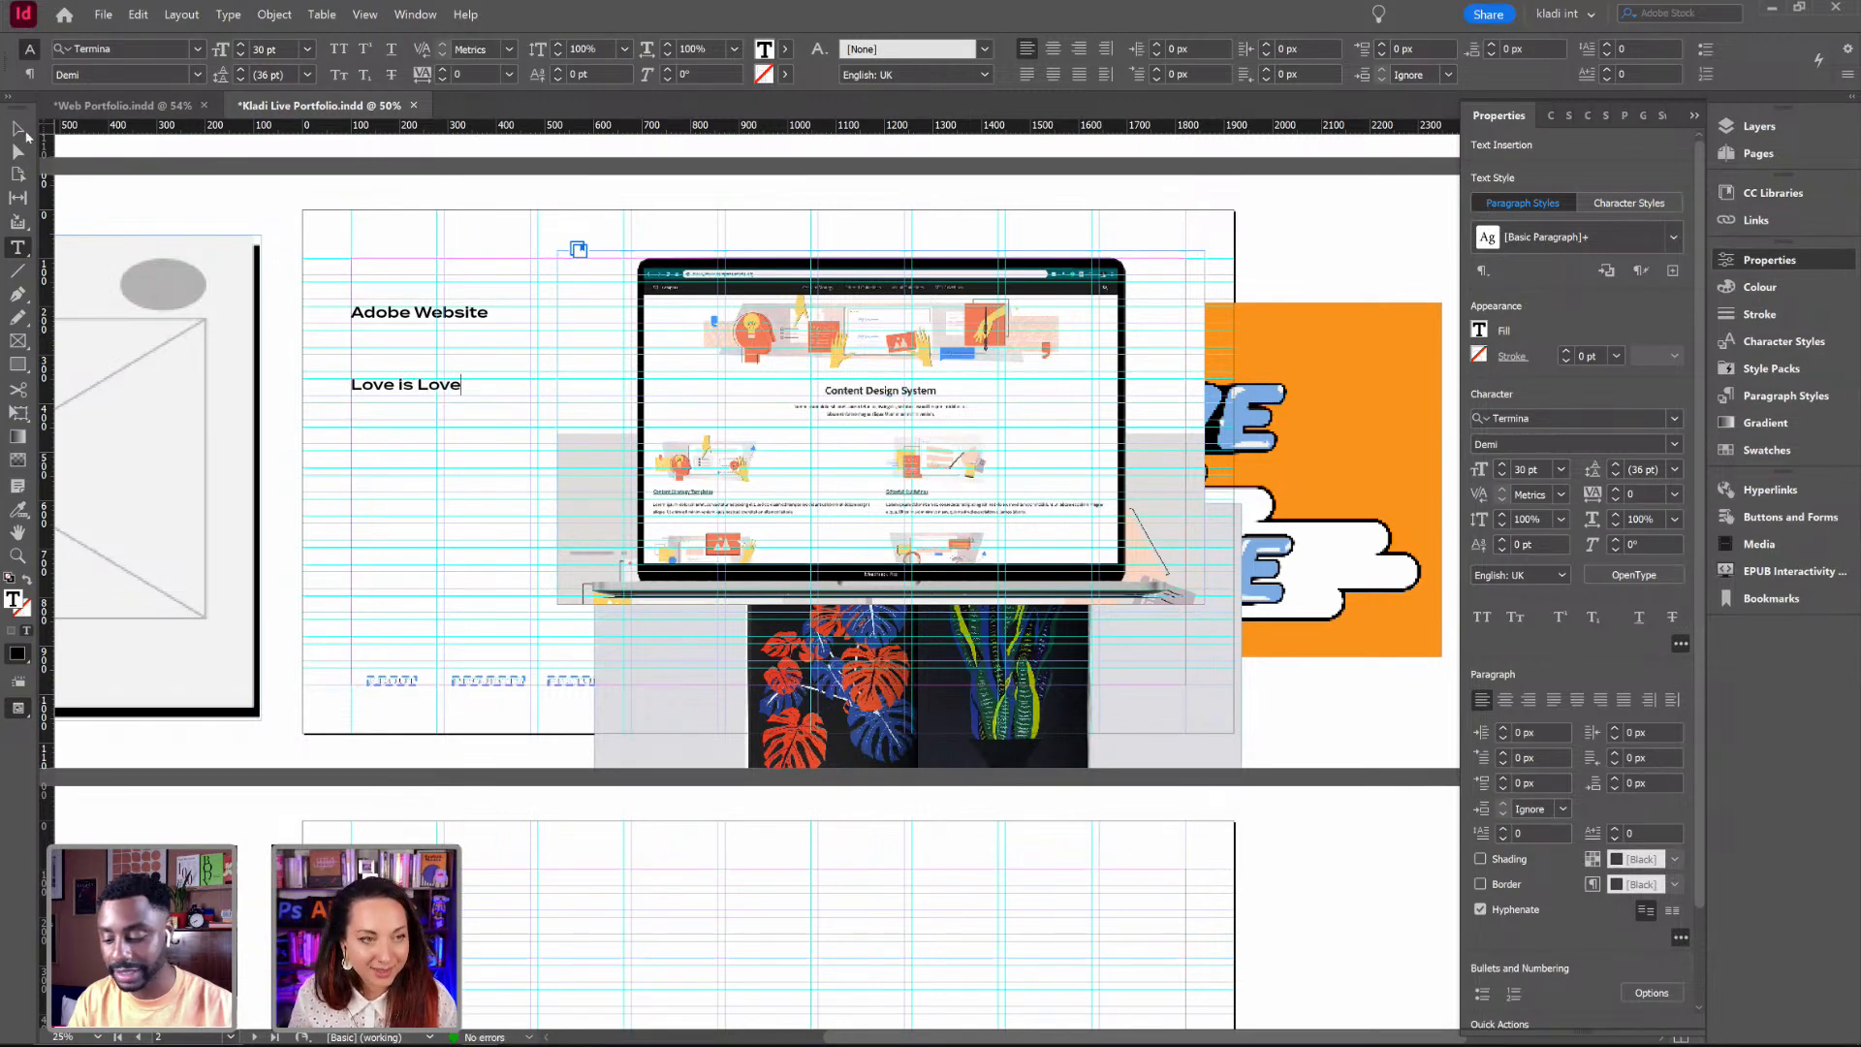
key("Escape")
Step: Duplicate the Love is Love label below at about Y 540 px and change the copy's text to "Plant Therapy"
left_click_drag(395, 383, 397, 480, "alt")
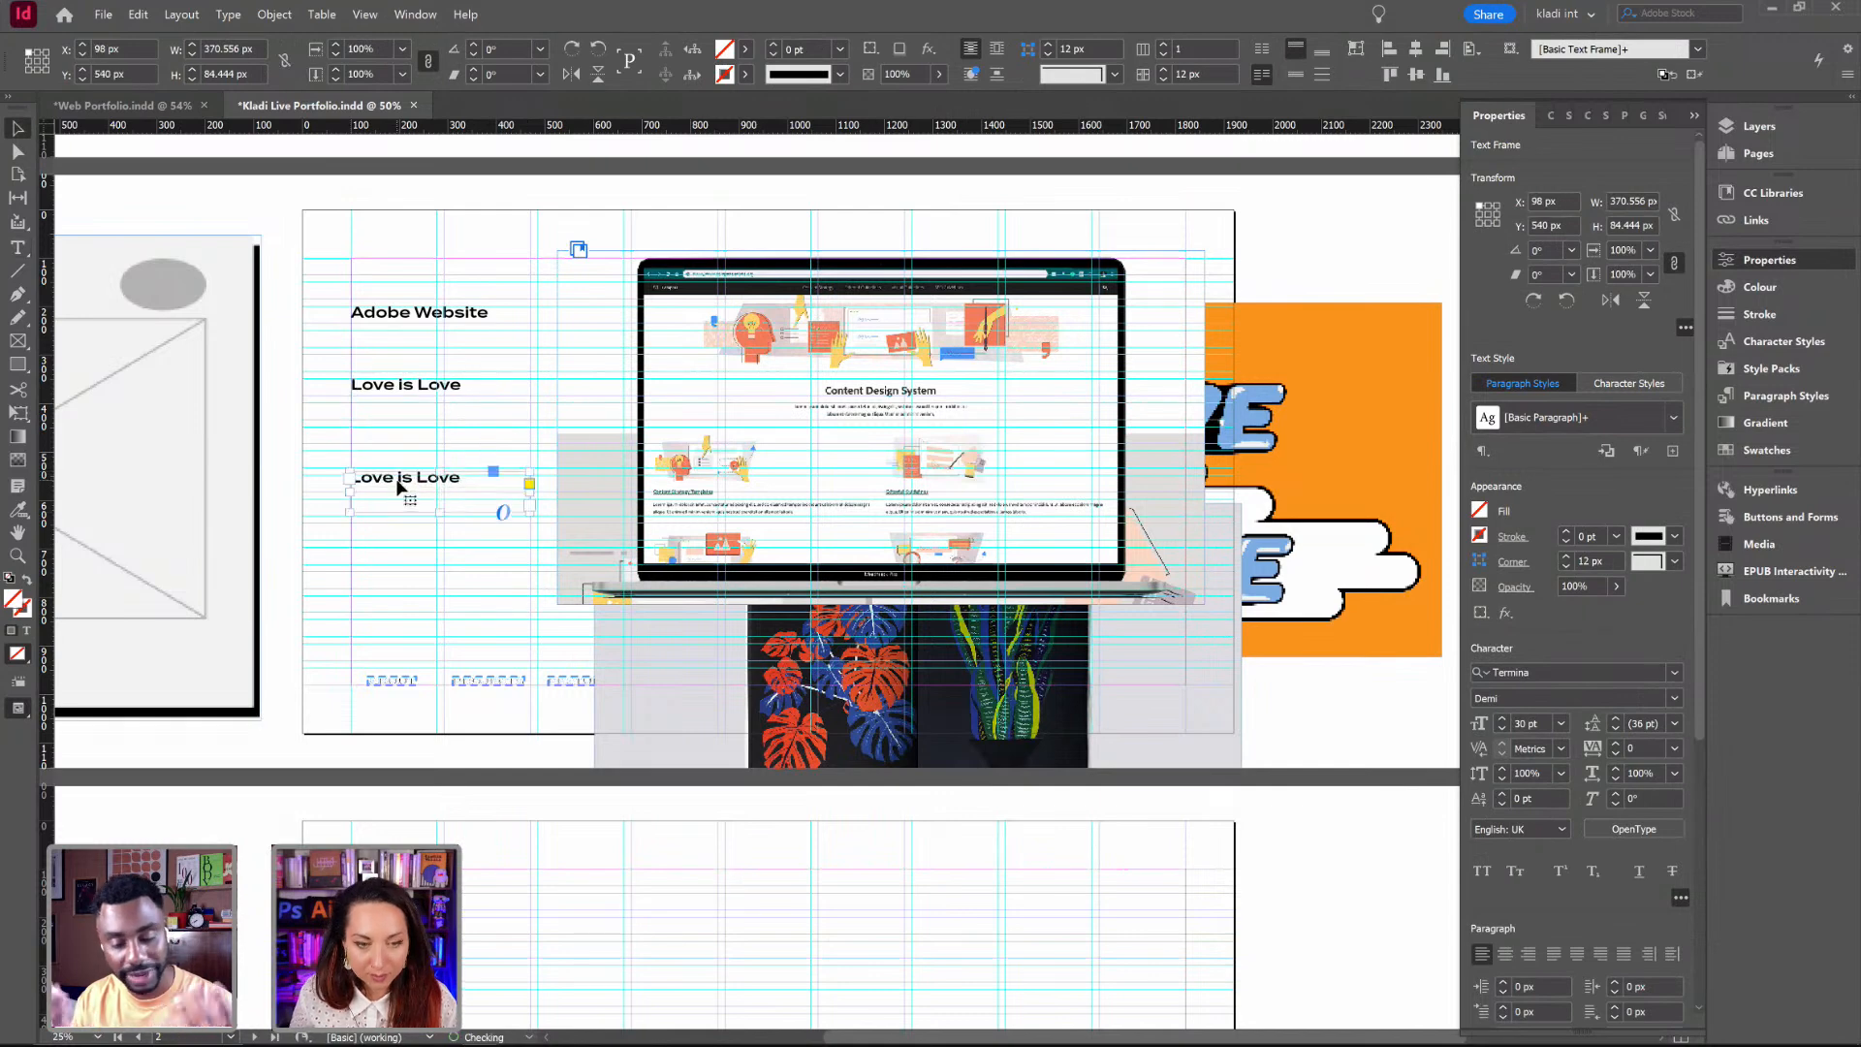
triple_click(407, 478)
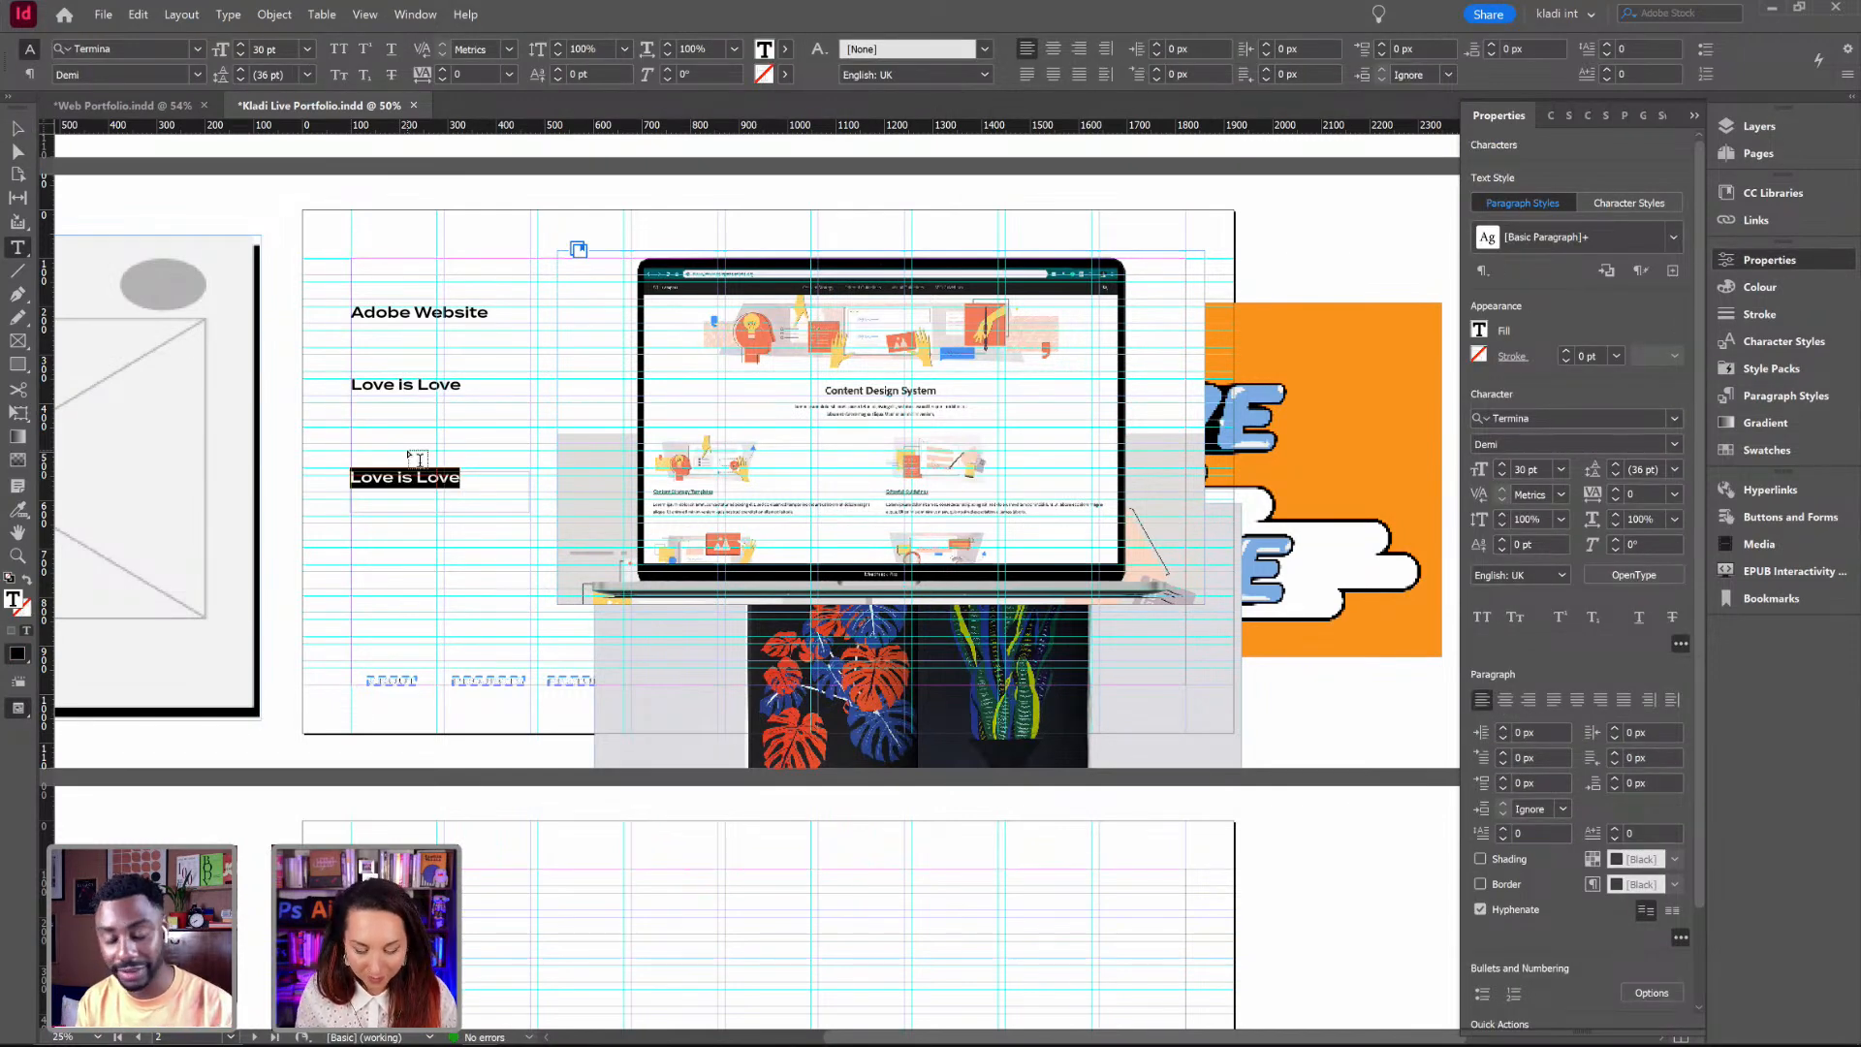
type("Plant t")
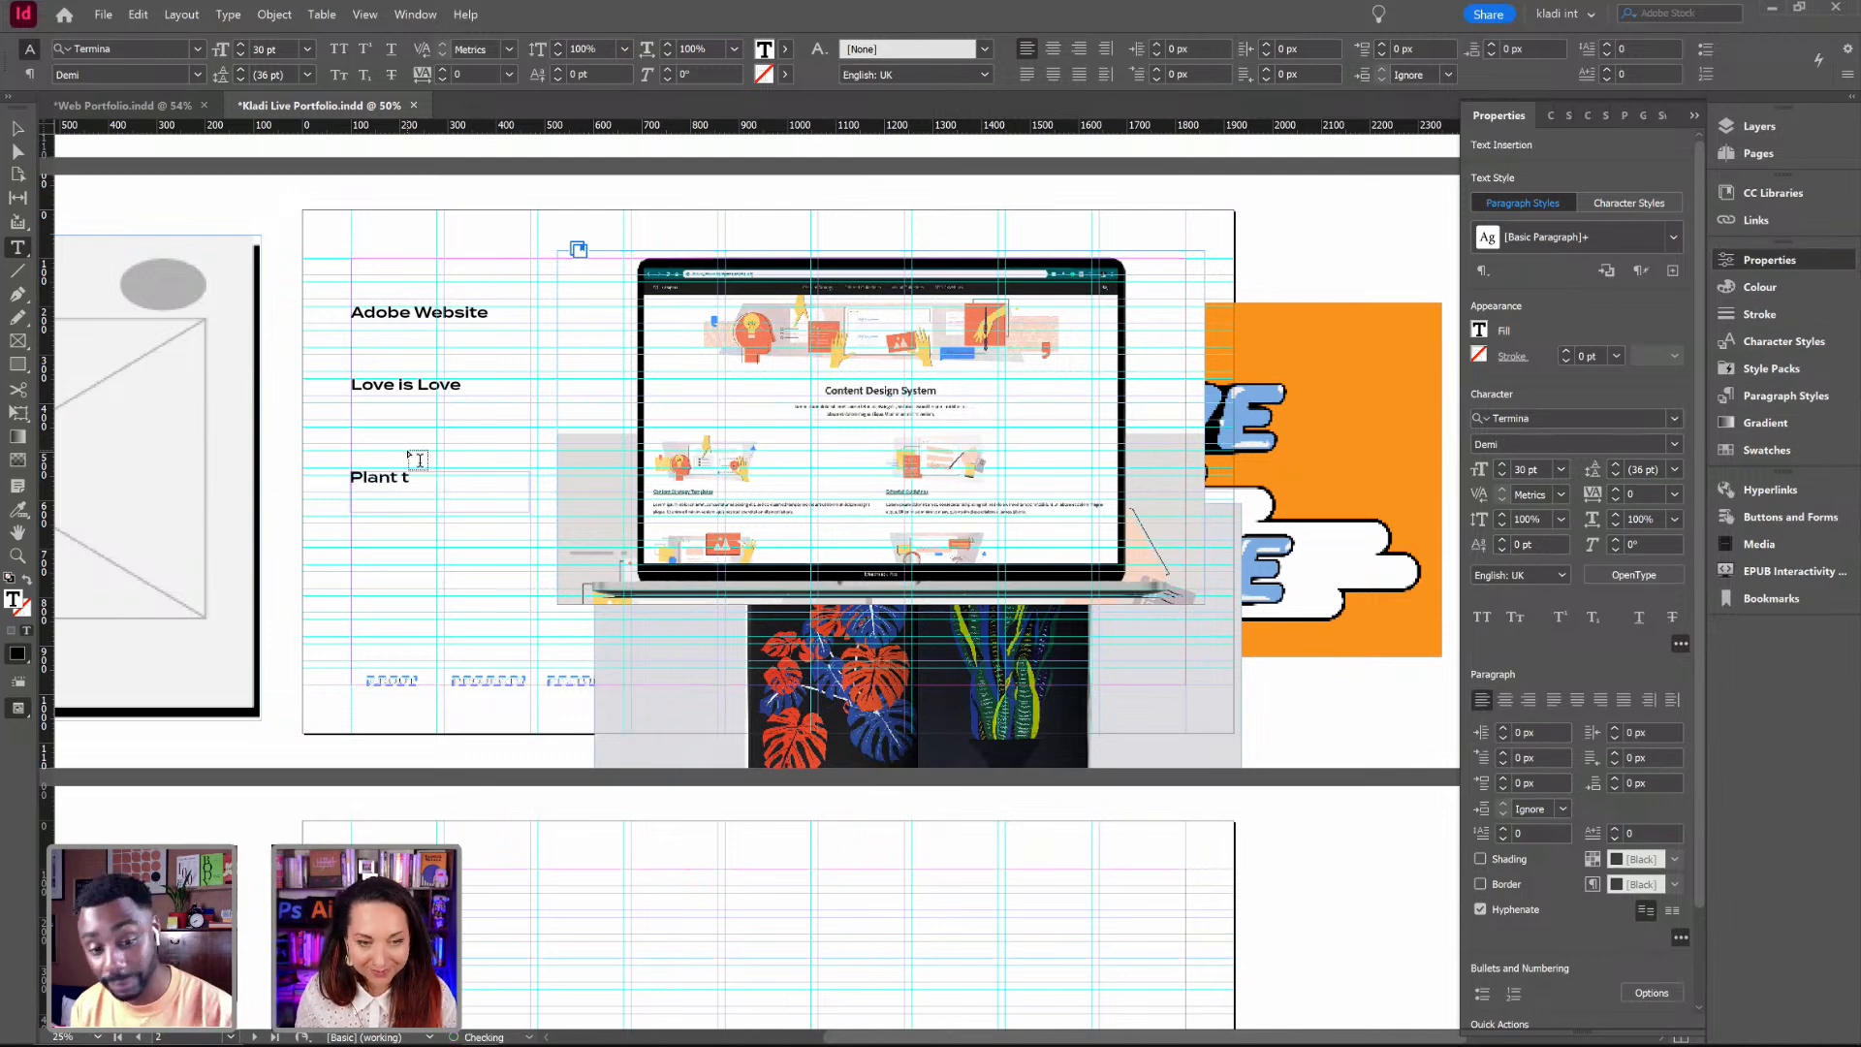
key("BackSpace")
type("Therap")
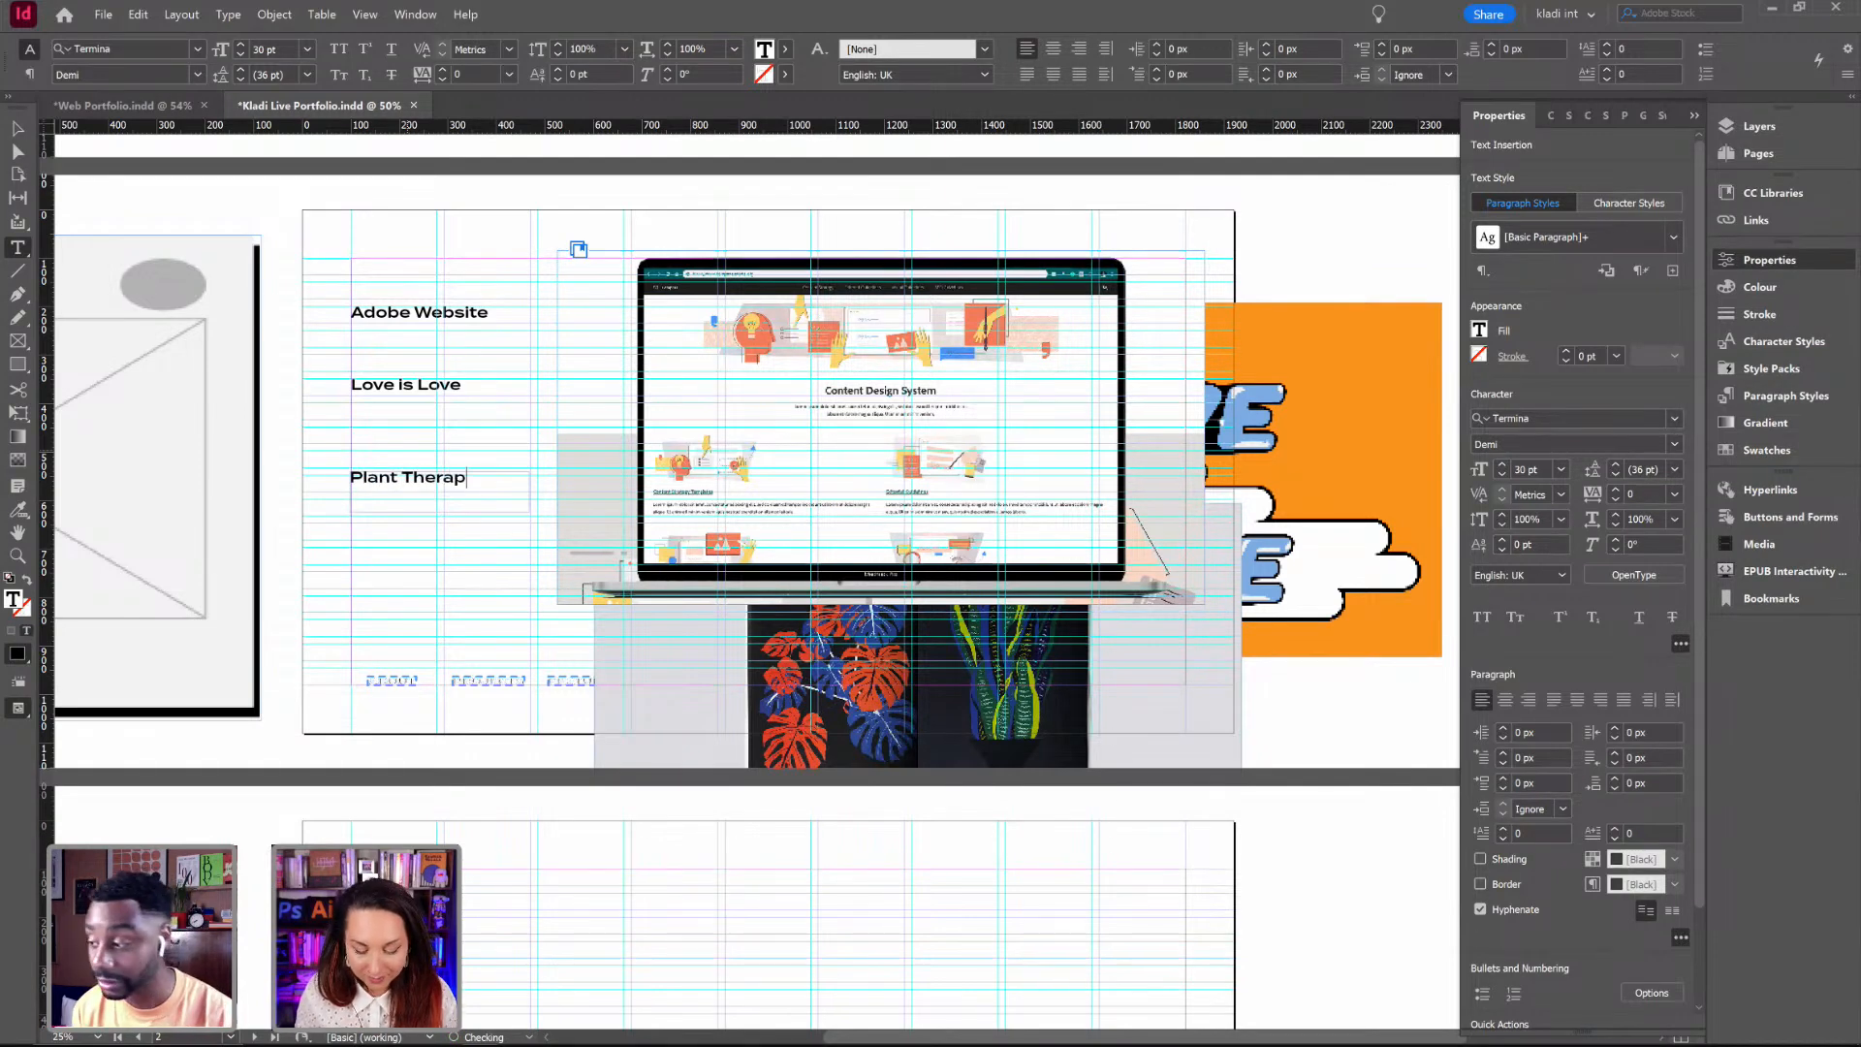
type("y")
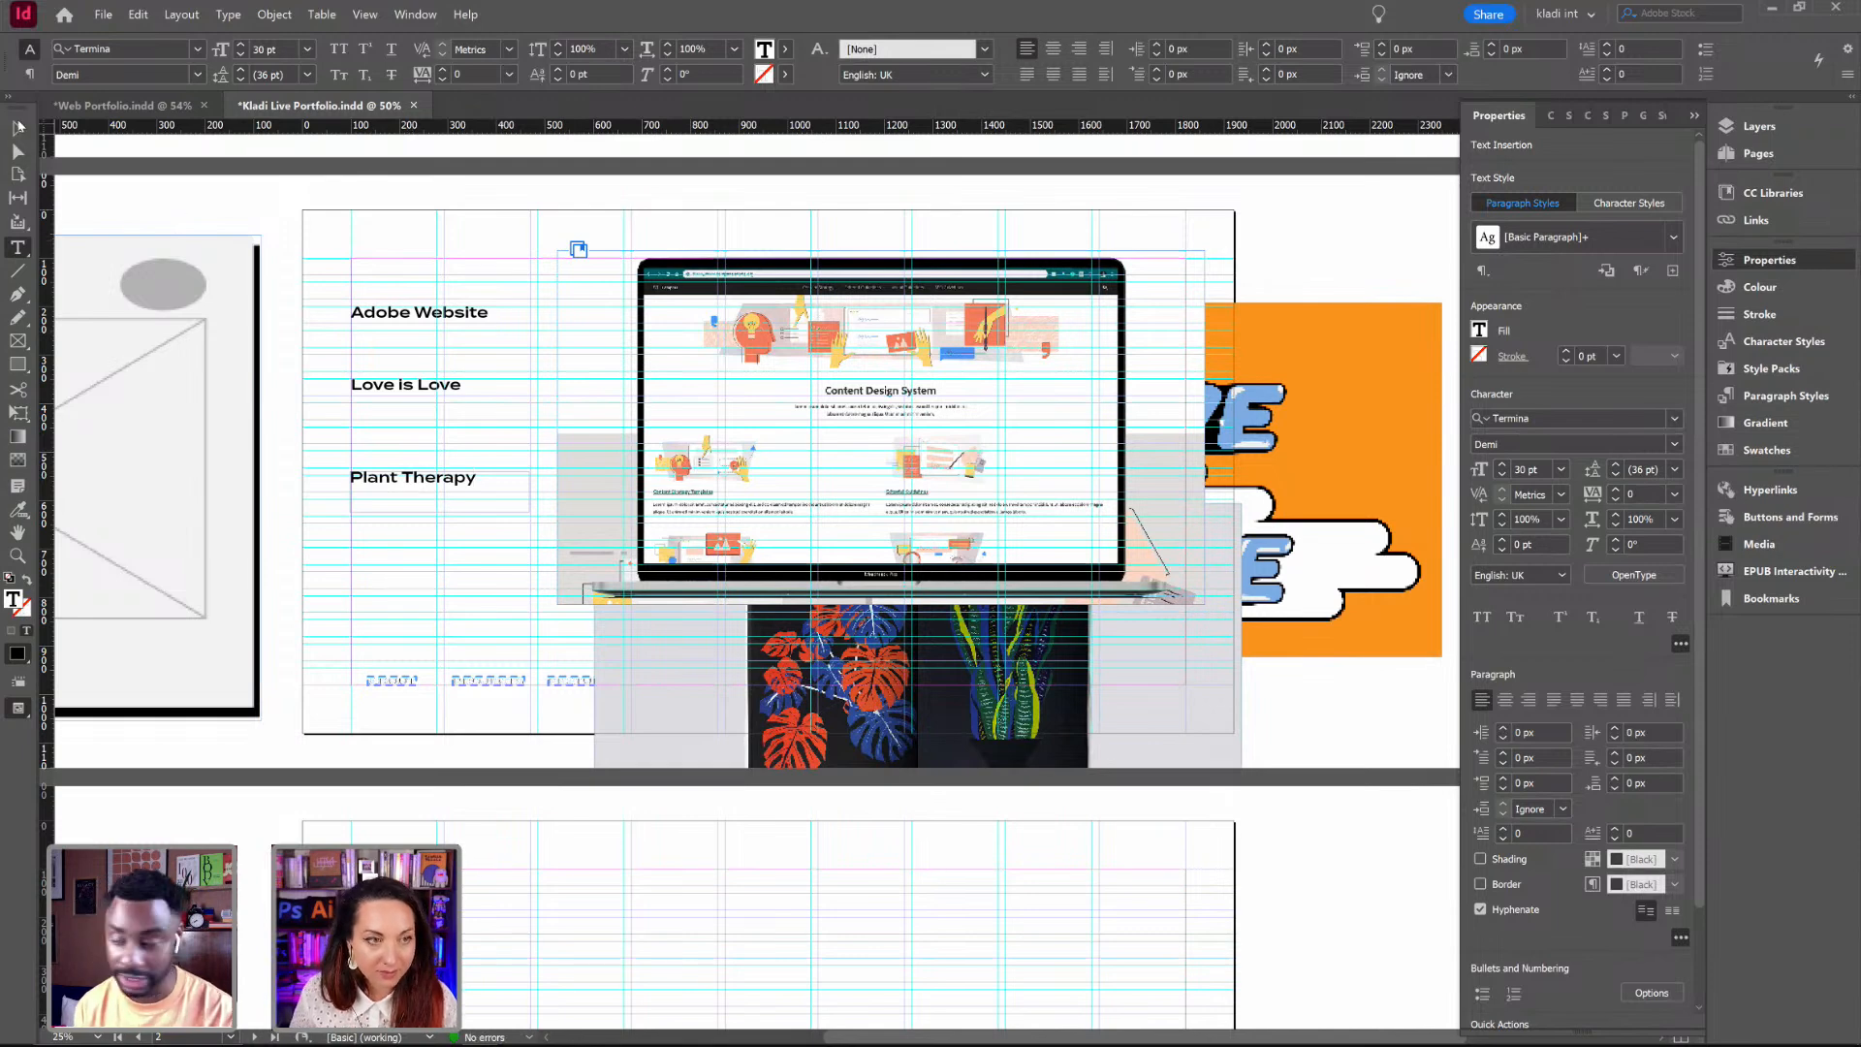
key("Escape")
Step: Fit the text frames of the Adobe Website, Love is Love and Plant Therapy labels to their content
left_click(465, 499)
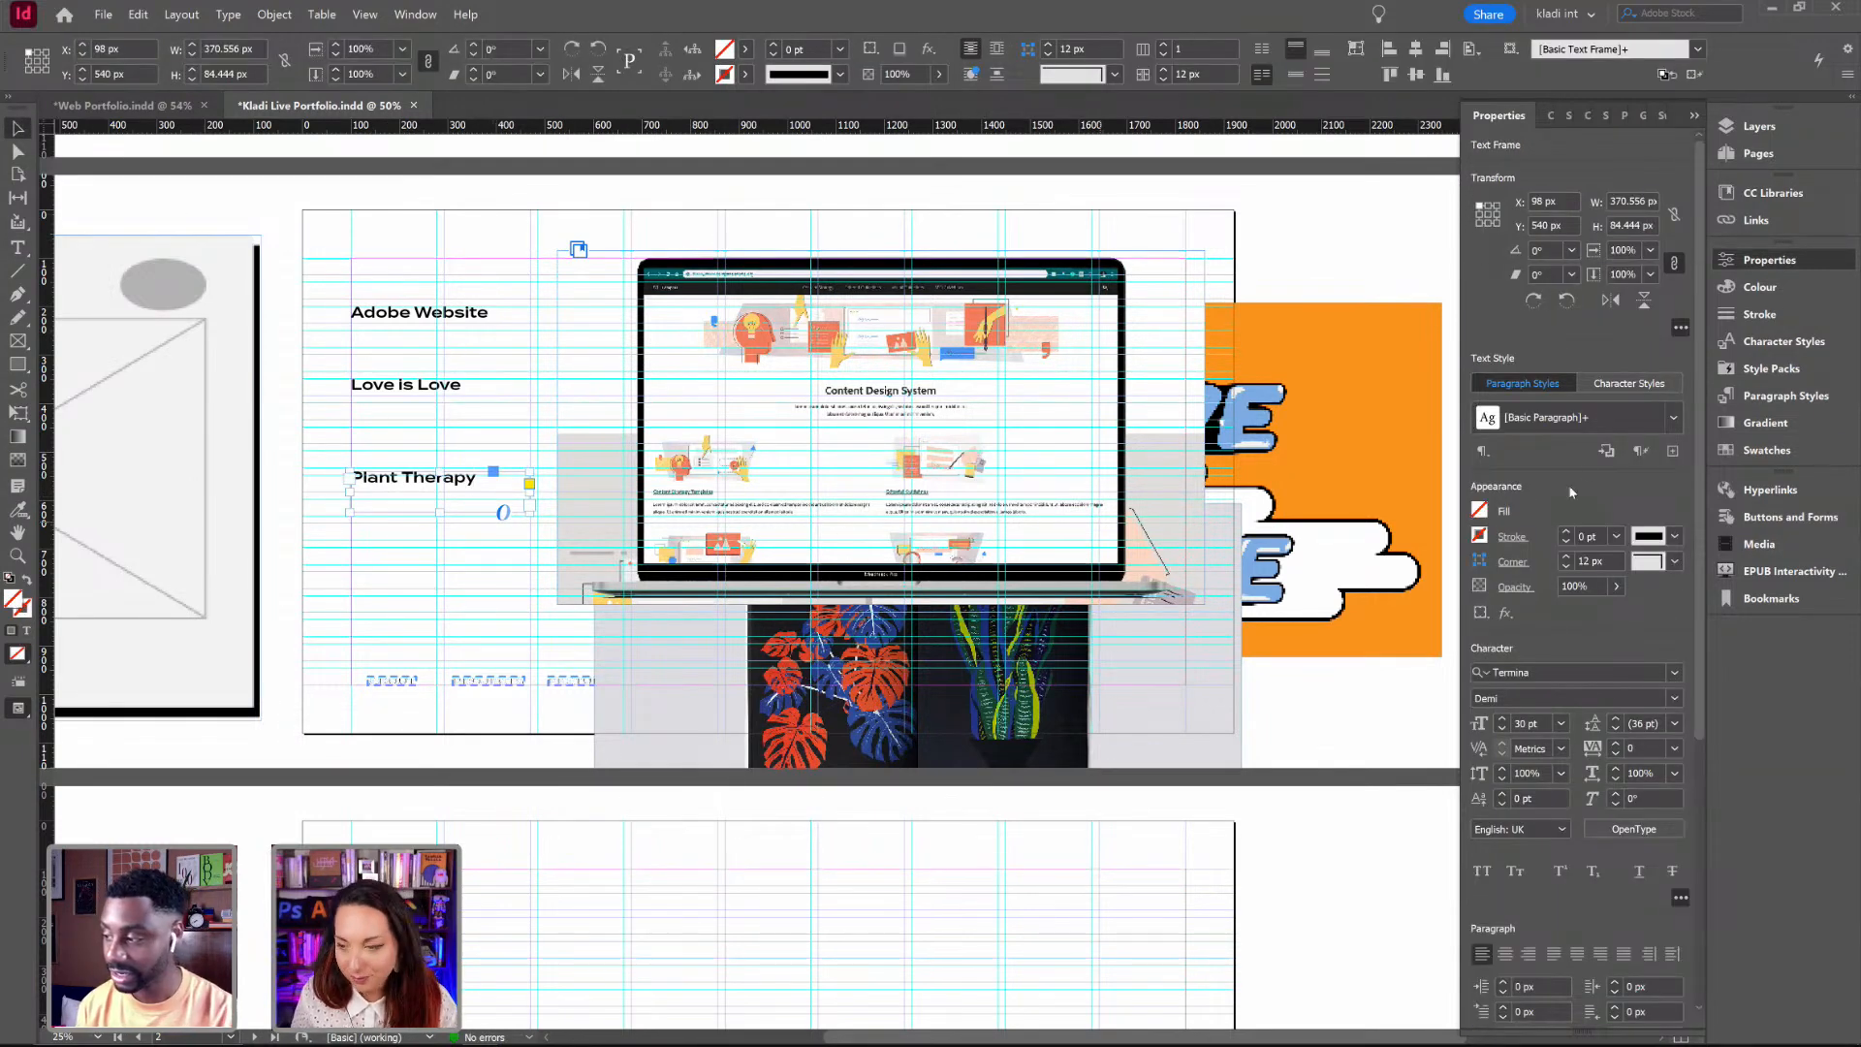
left_click_drag(405, 264, 453, 447)
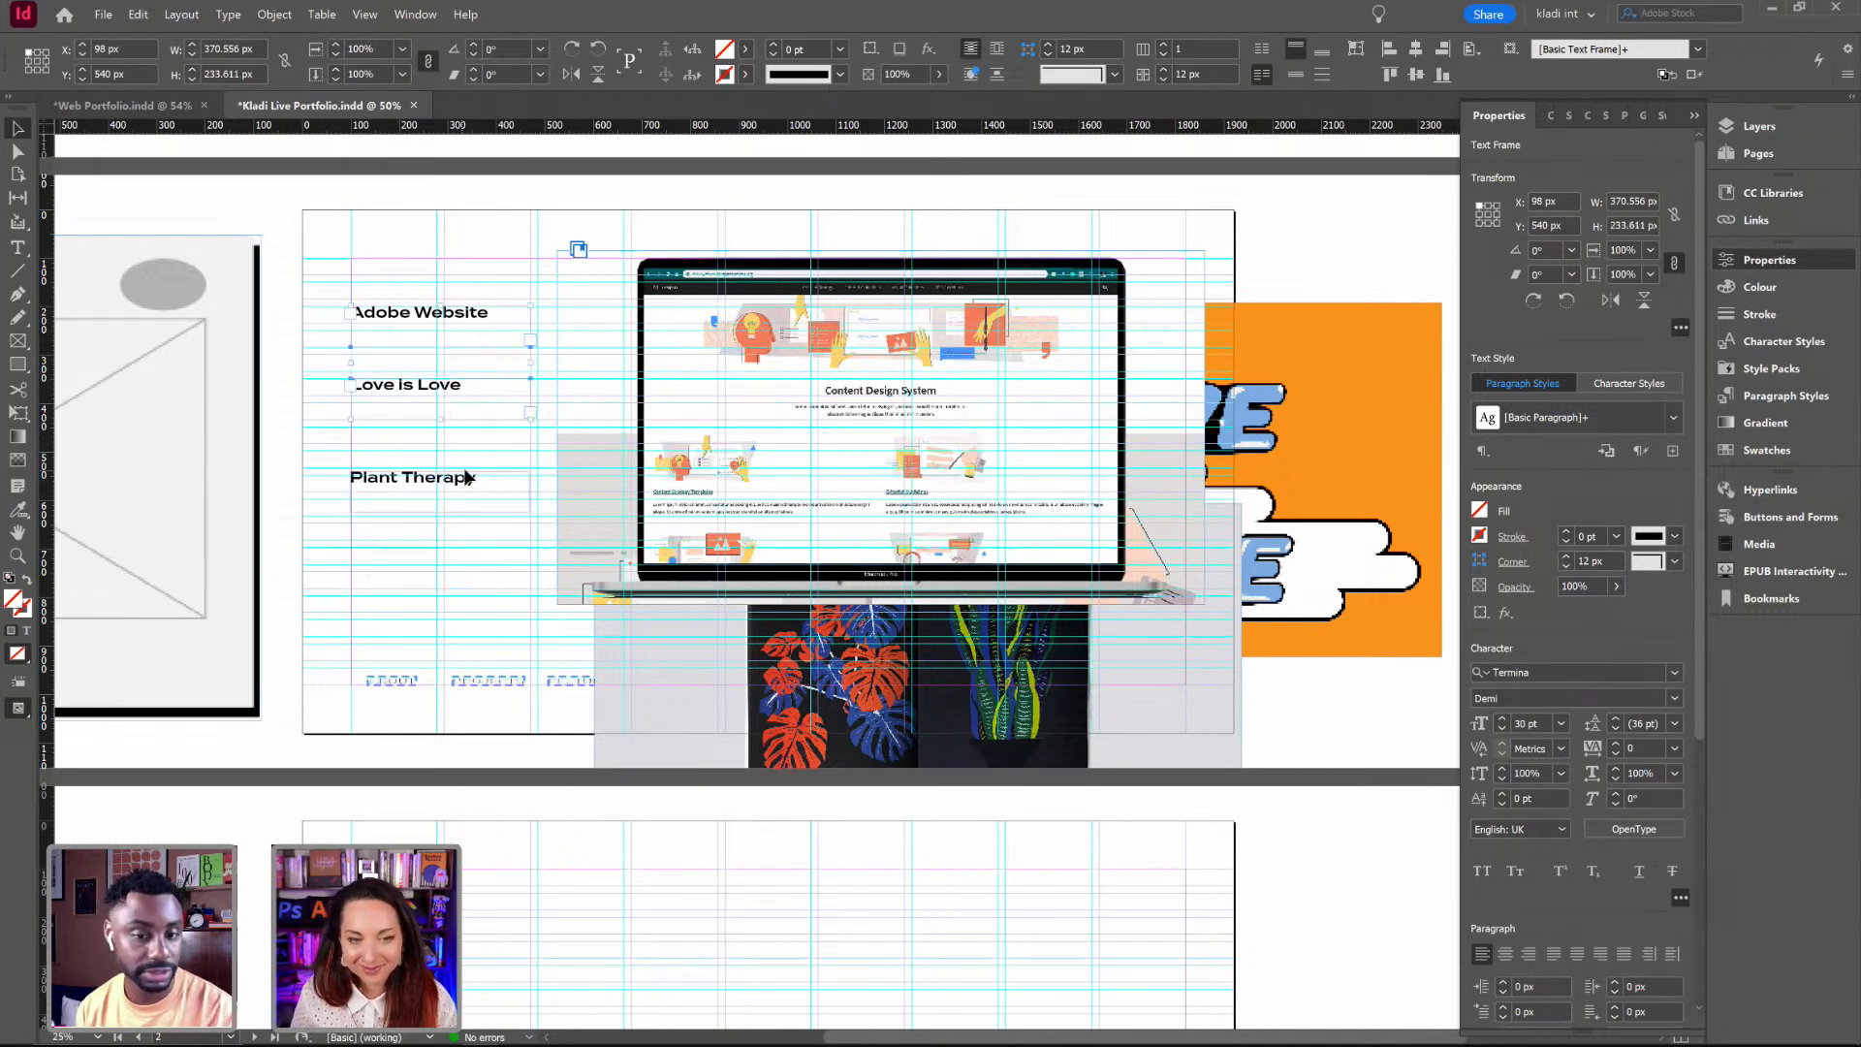
left_click_drag(439, 339, 420, 523)
key("ctrl+alt+c")
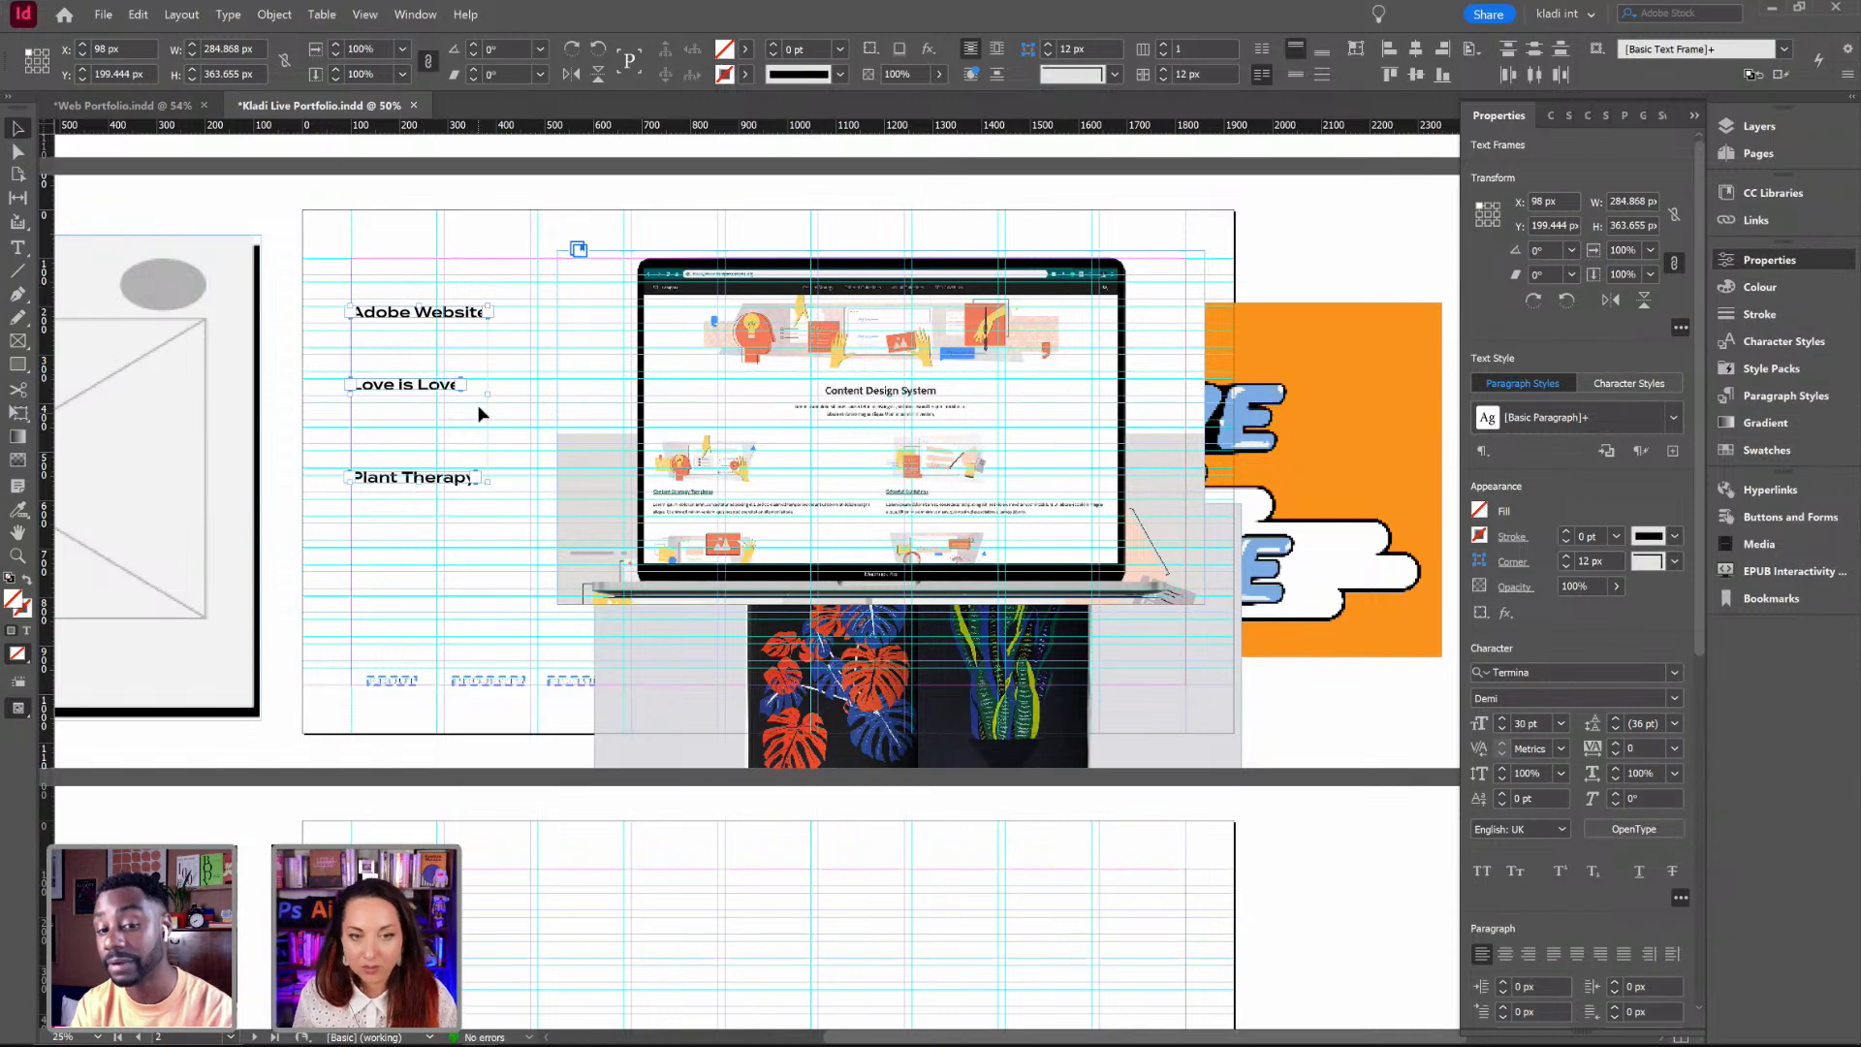
left_click(478, 414)
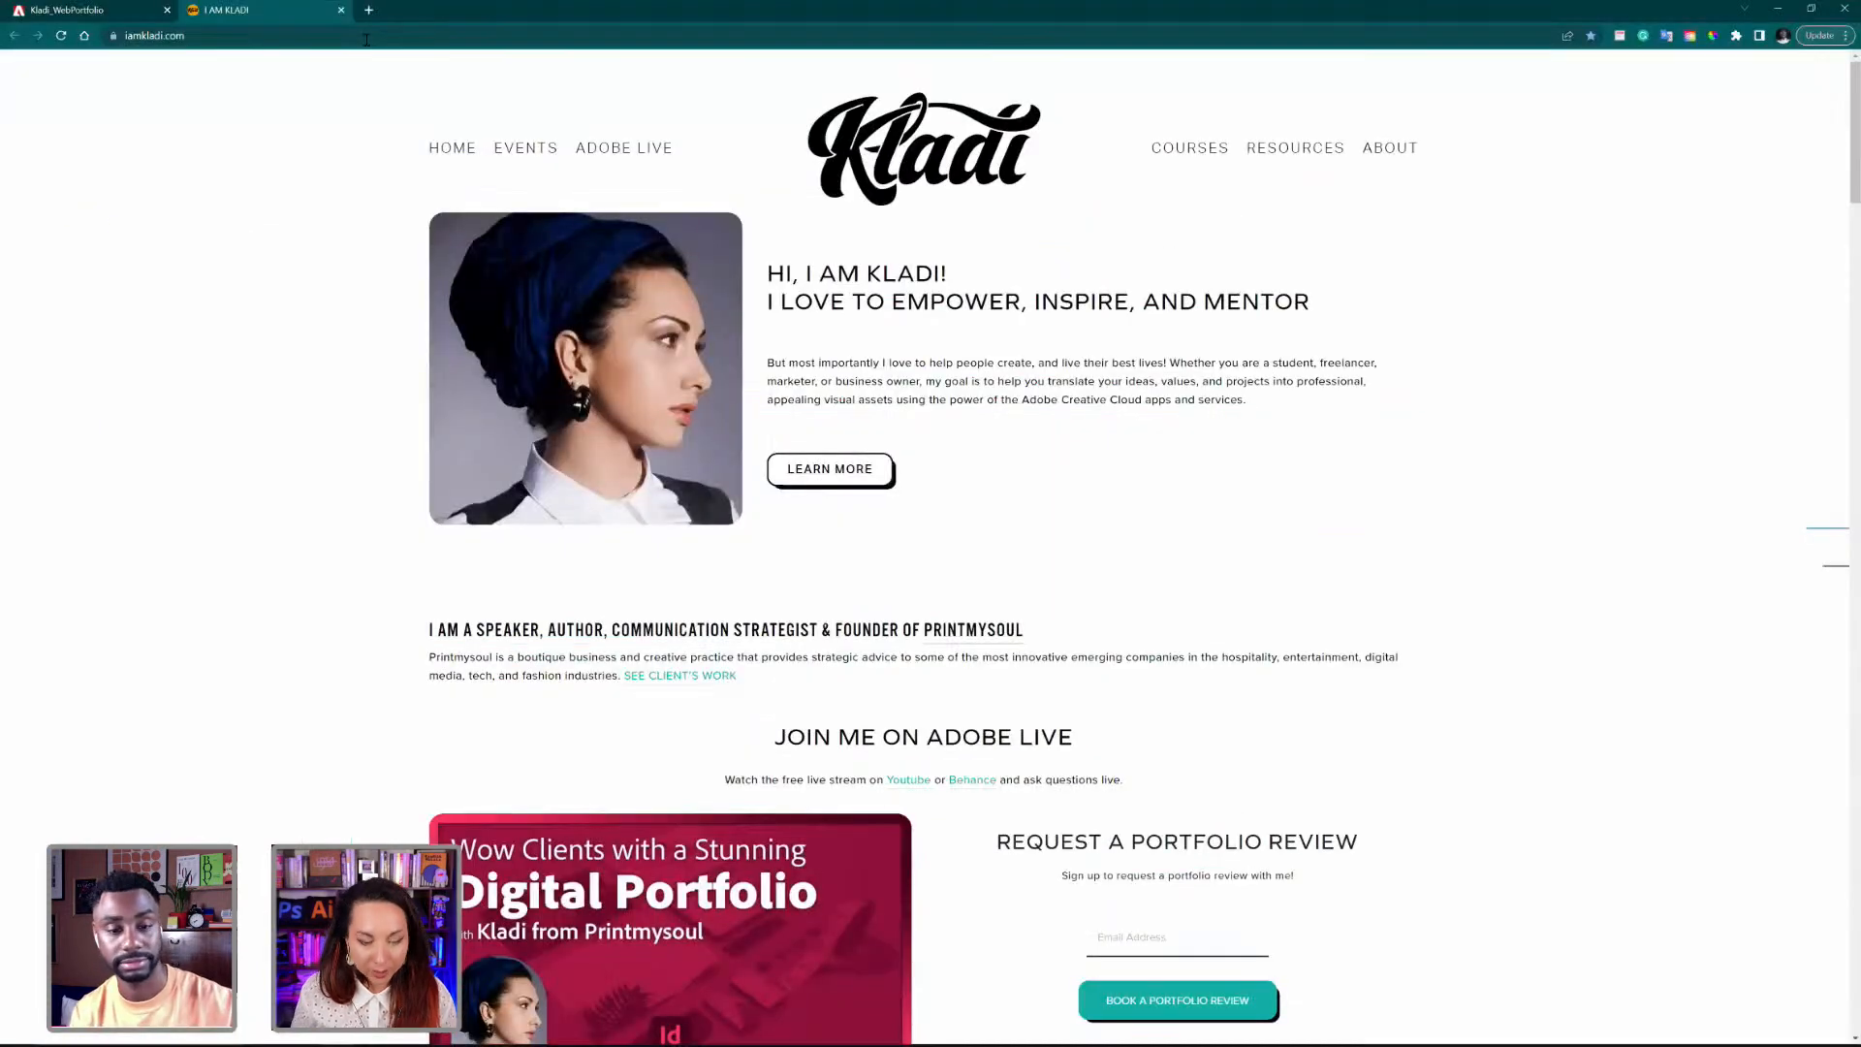
Step: Open color.adobe.com in a new browser tab and view the contrast checker in Accessibility Tools
key("ctrl+t")
left_click(366, 36)
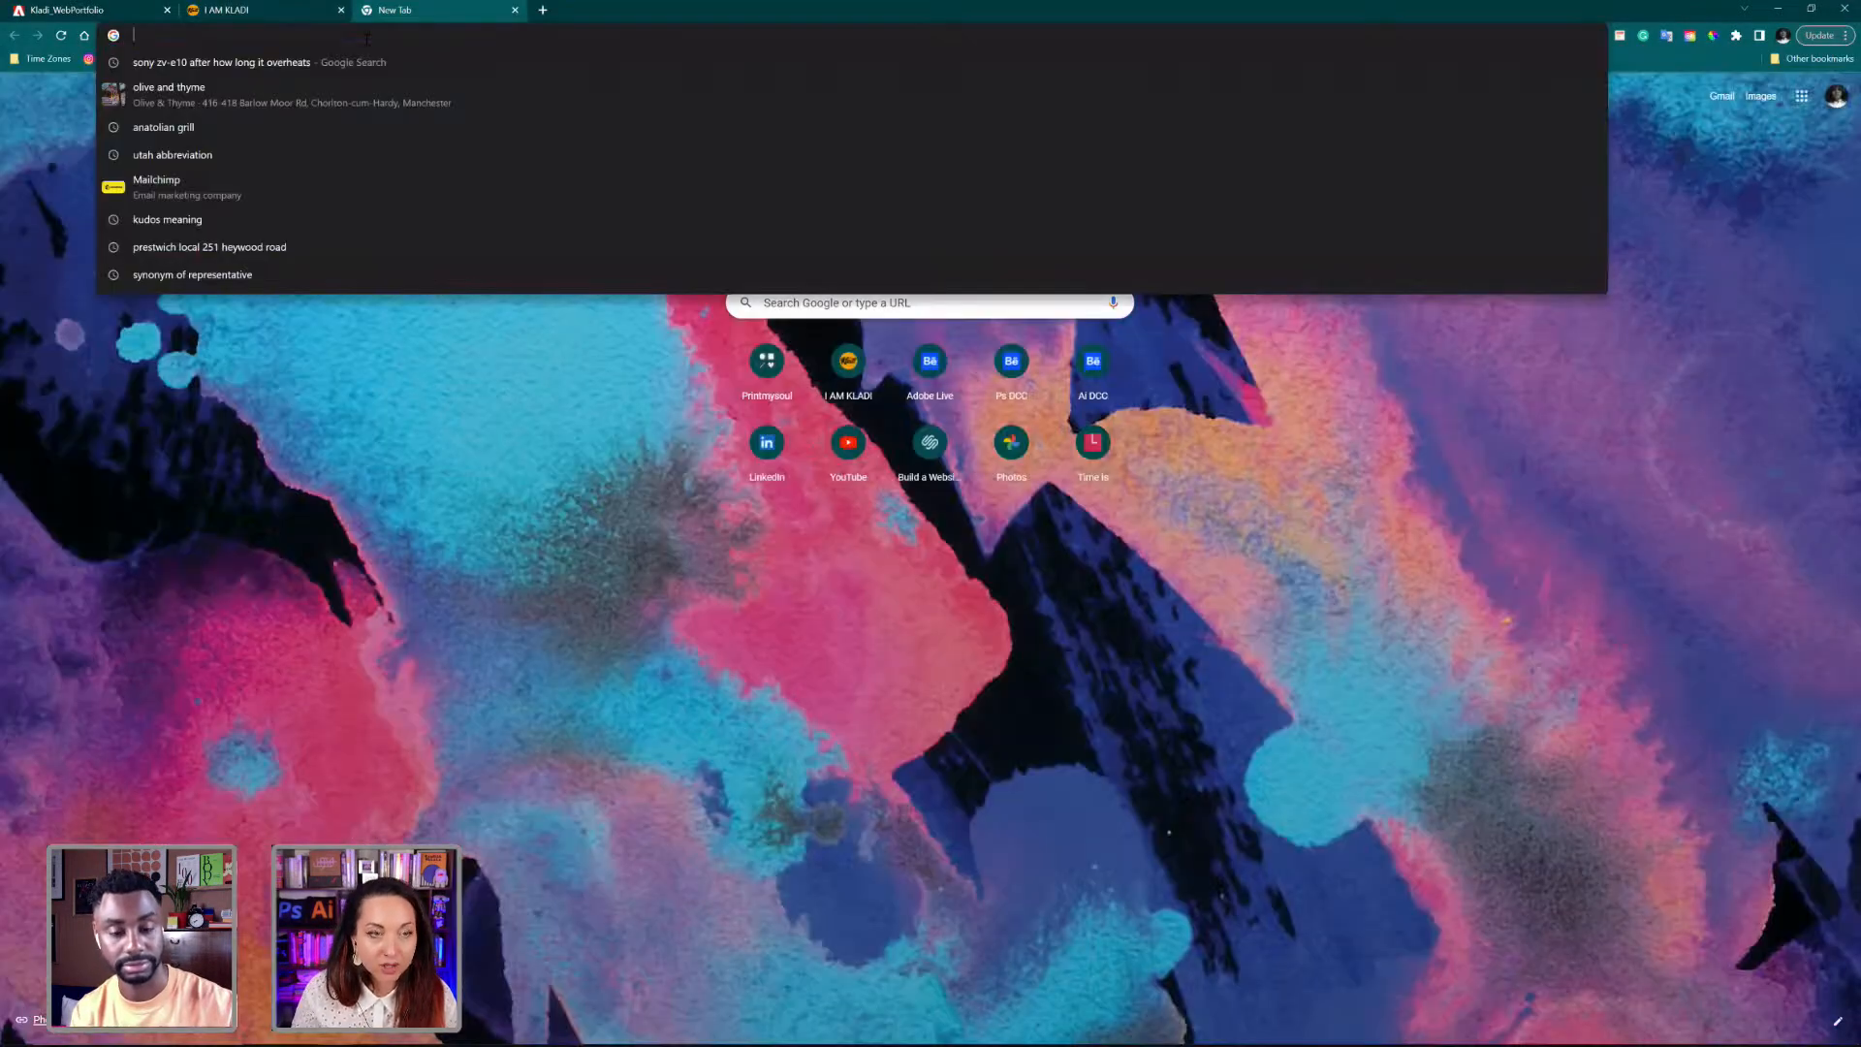
type("color.adobe.com")
key("Return")
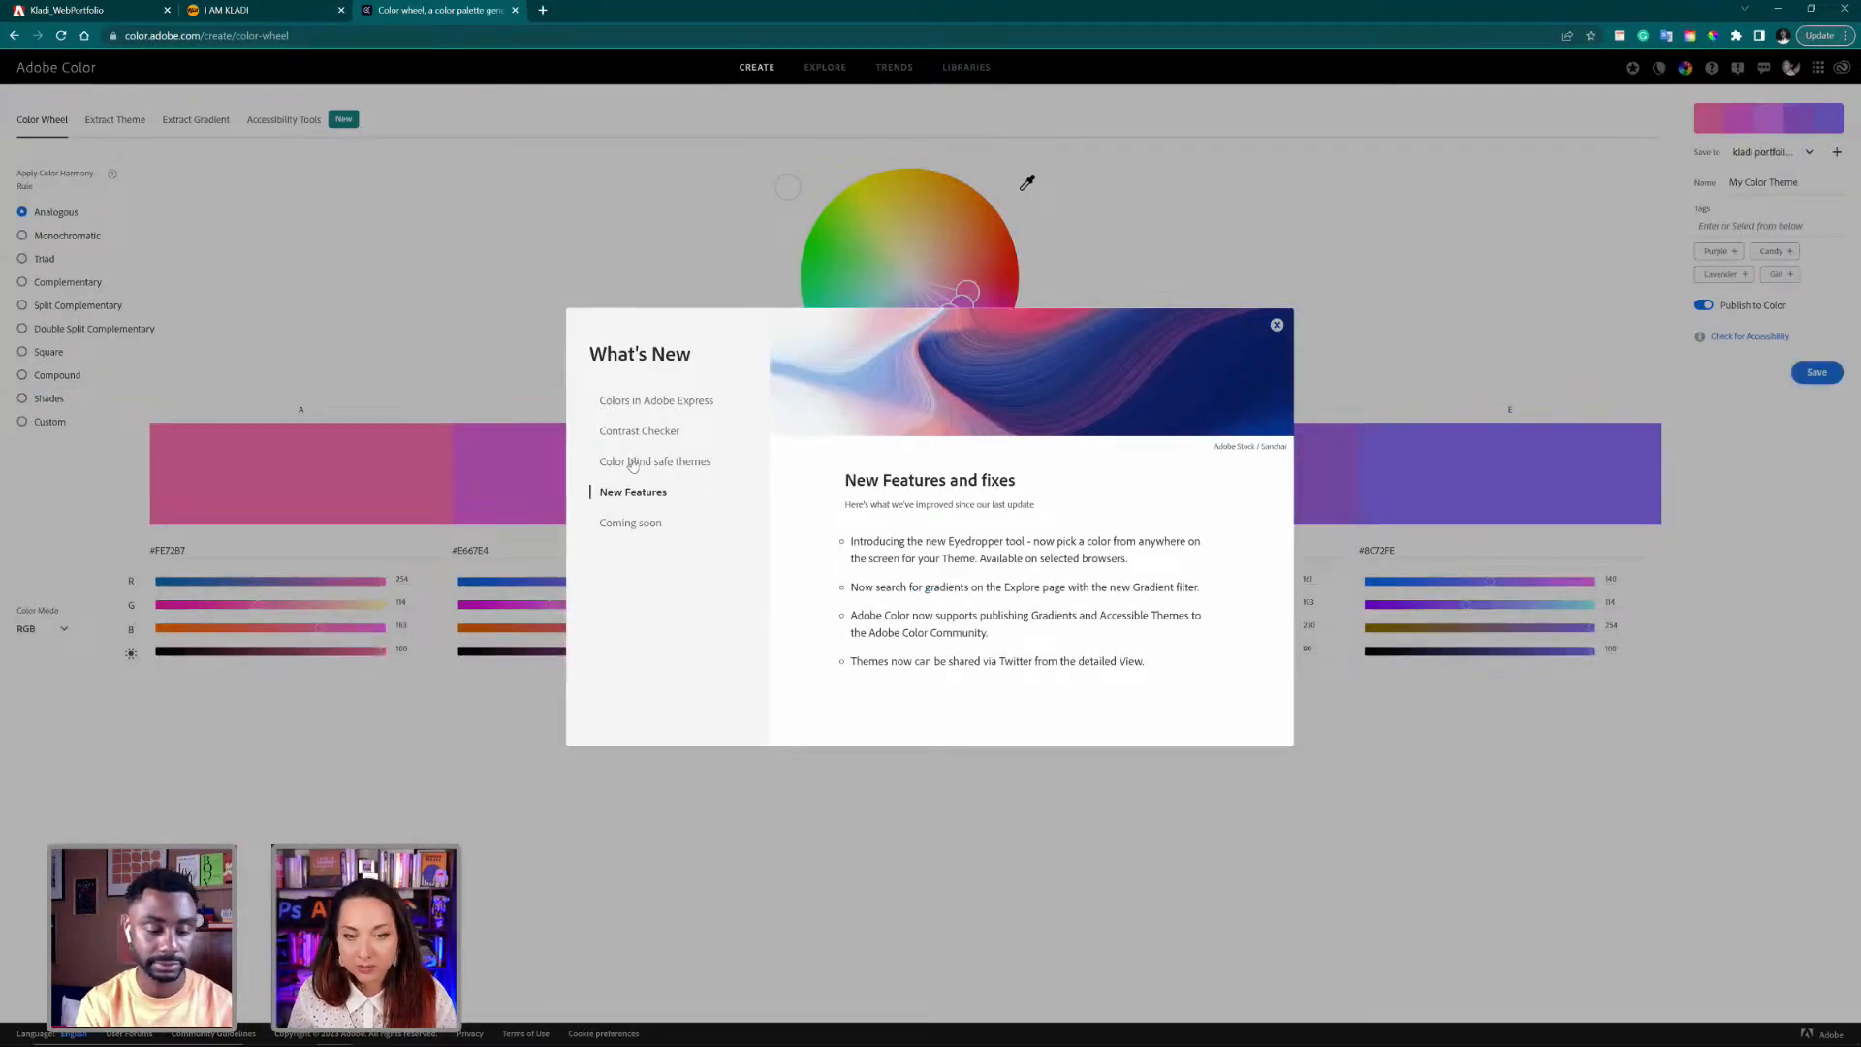
left_click(1278, 326)
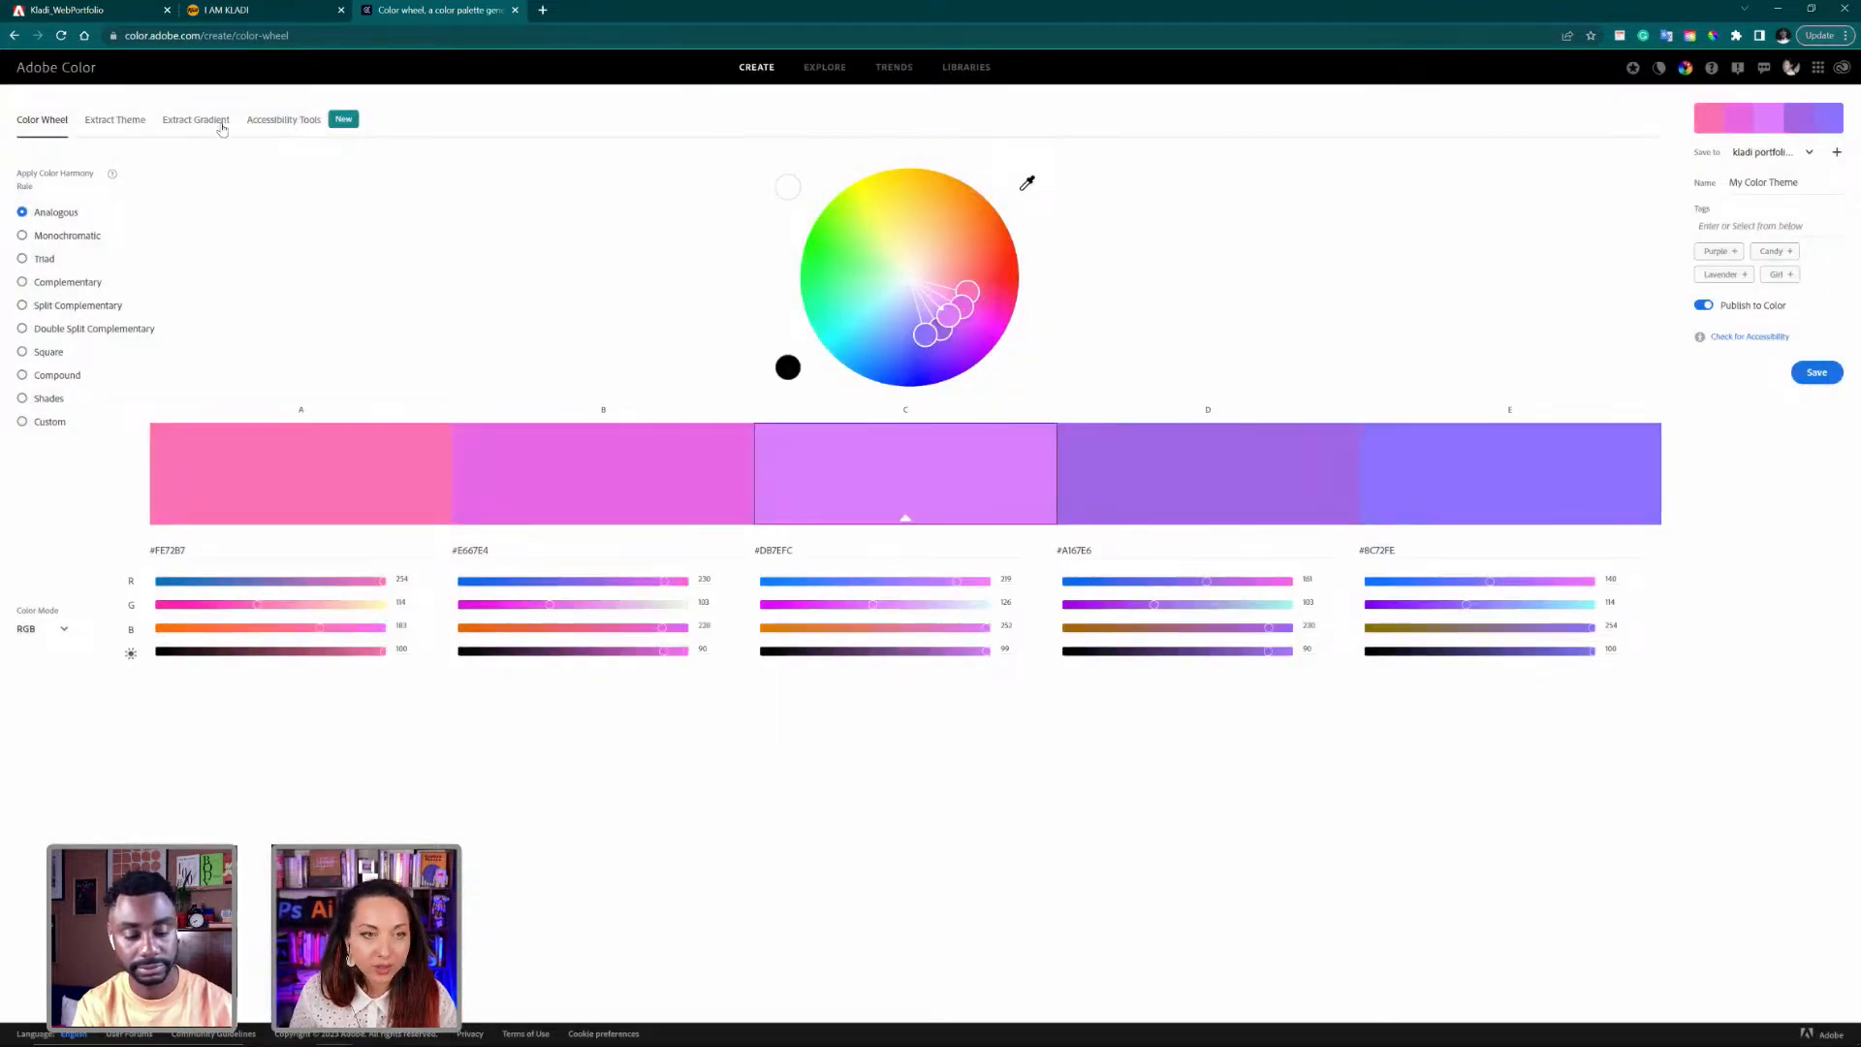
left_click(291, 123)
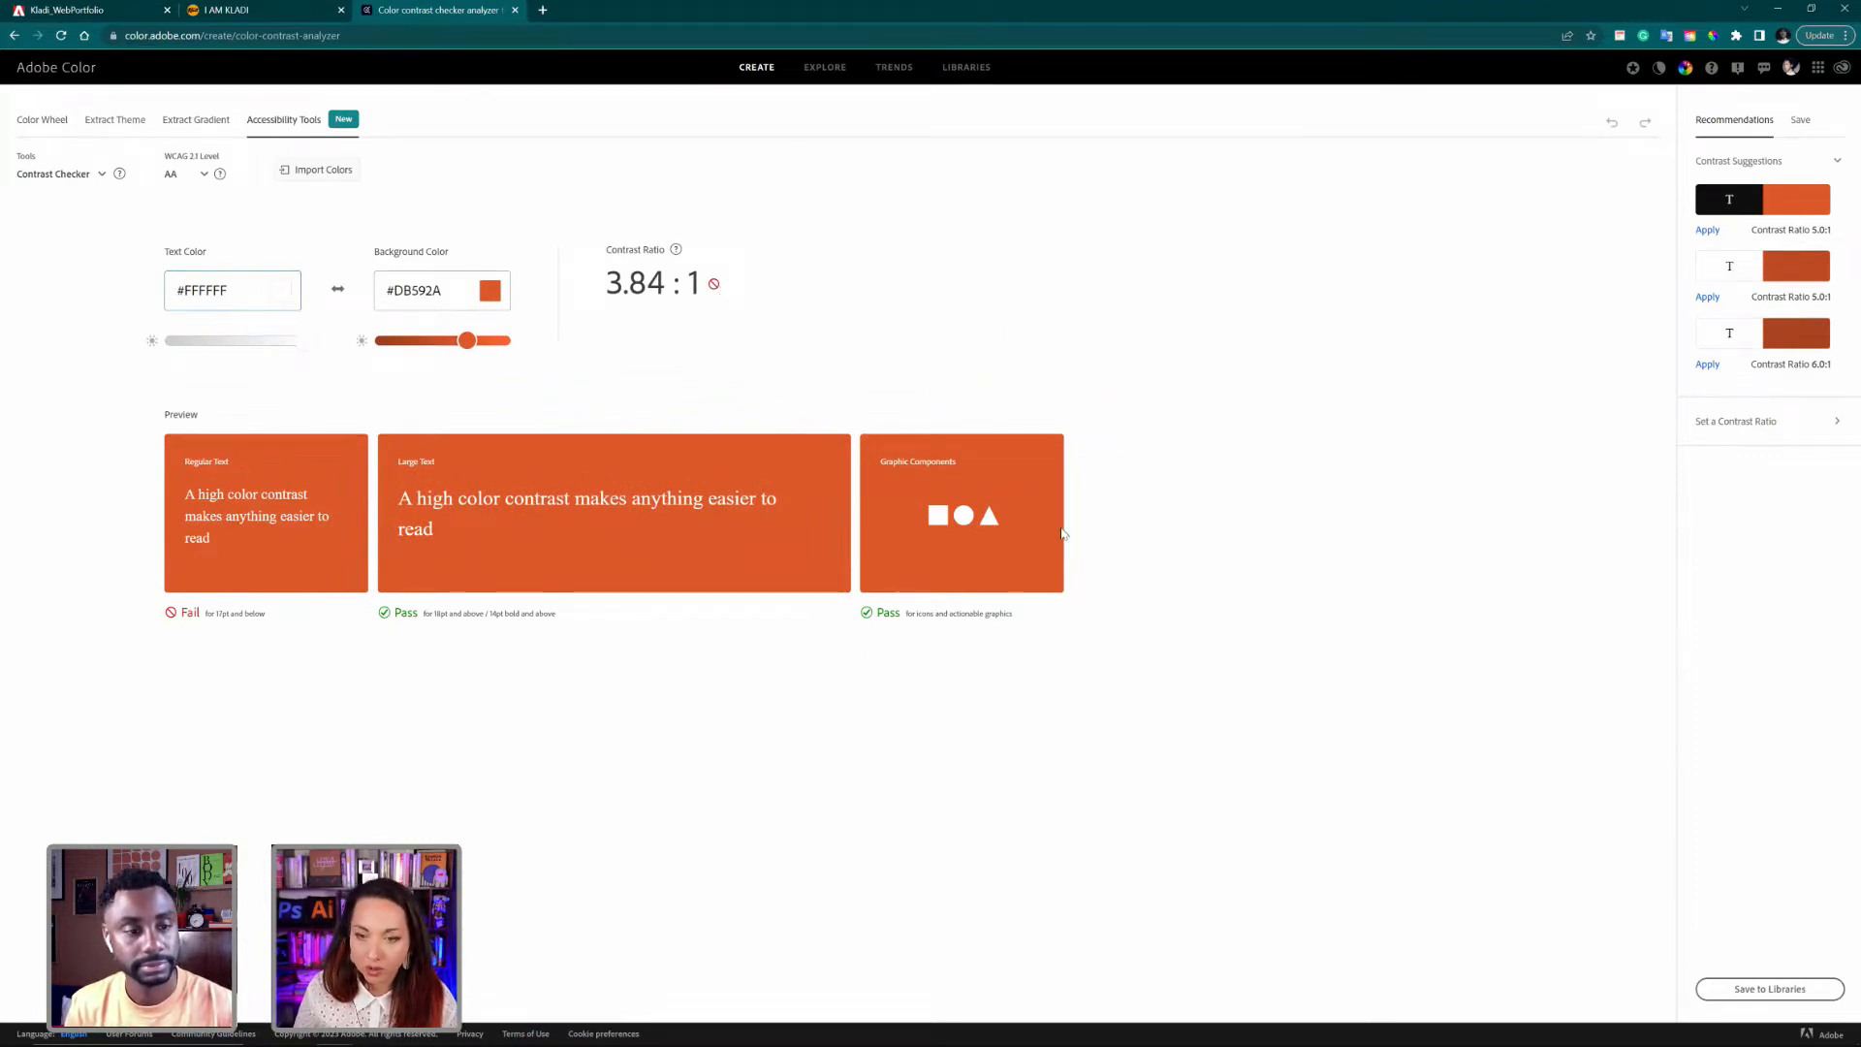
Step: Switch back to the Kladi Live Portfolio document in InDesign
mouse_move(678, 1037)
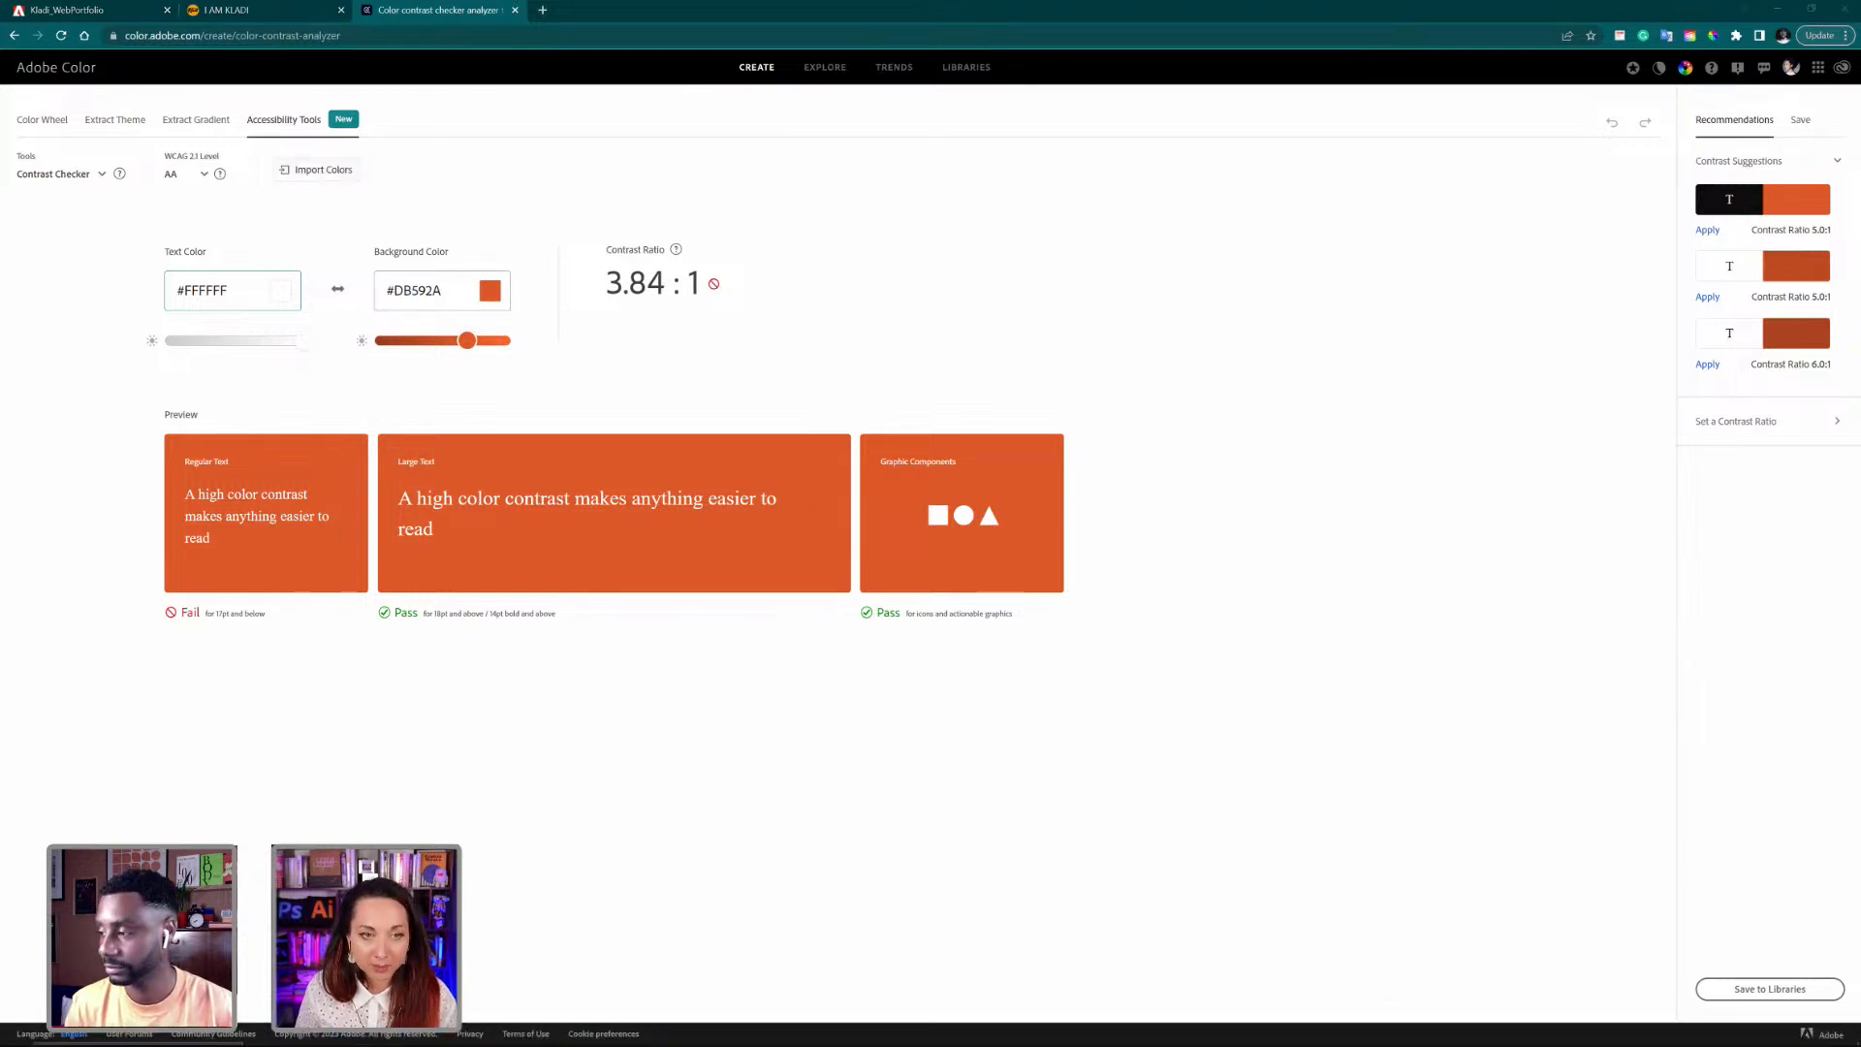
mouse_move(487, 1039)
key("super")
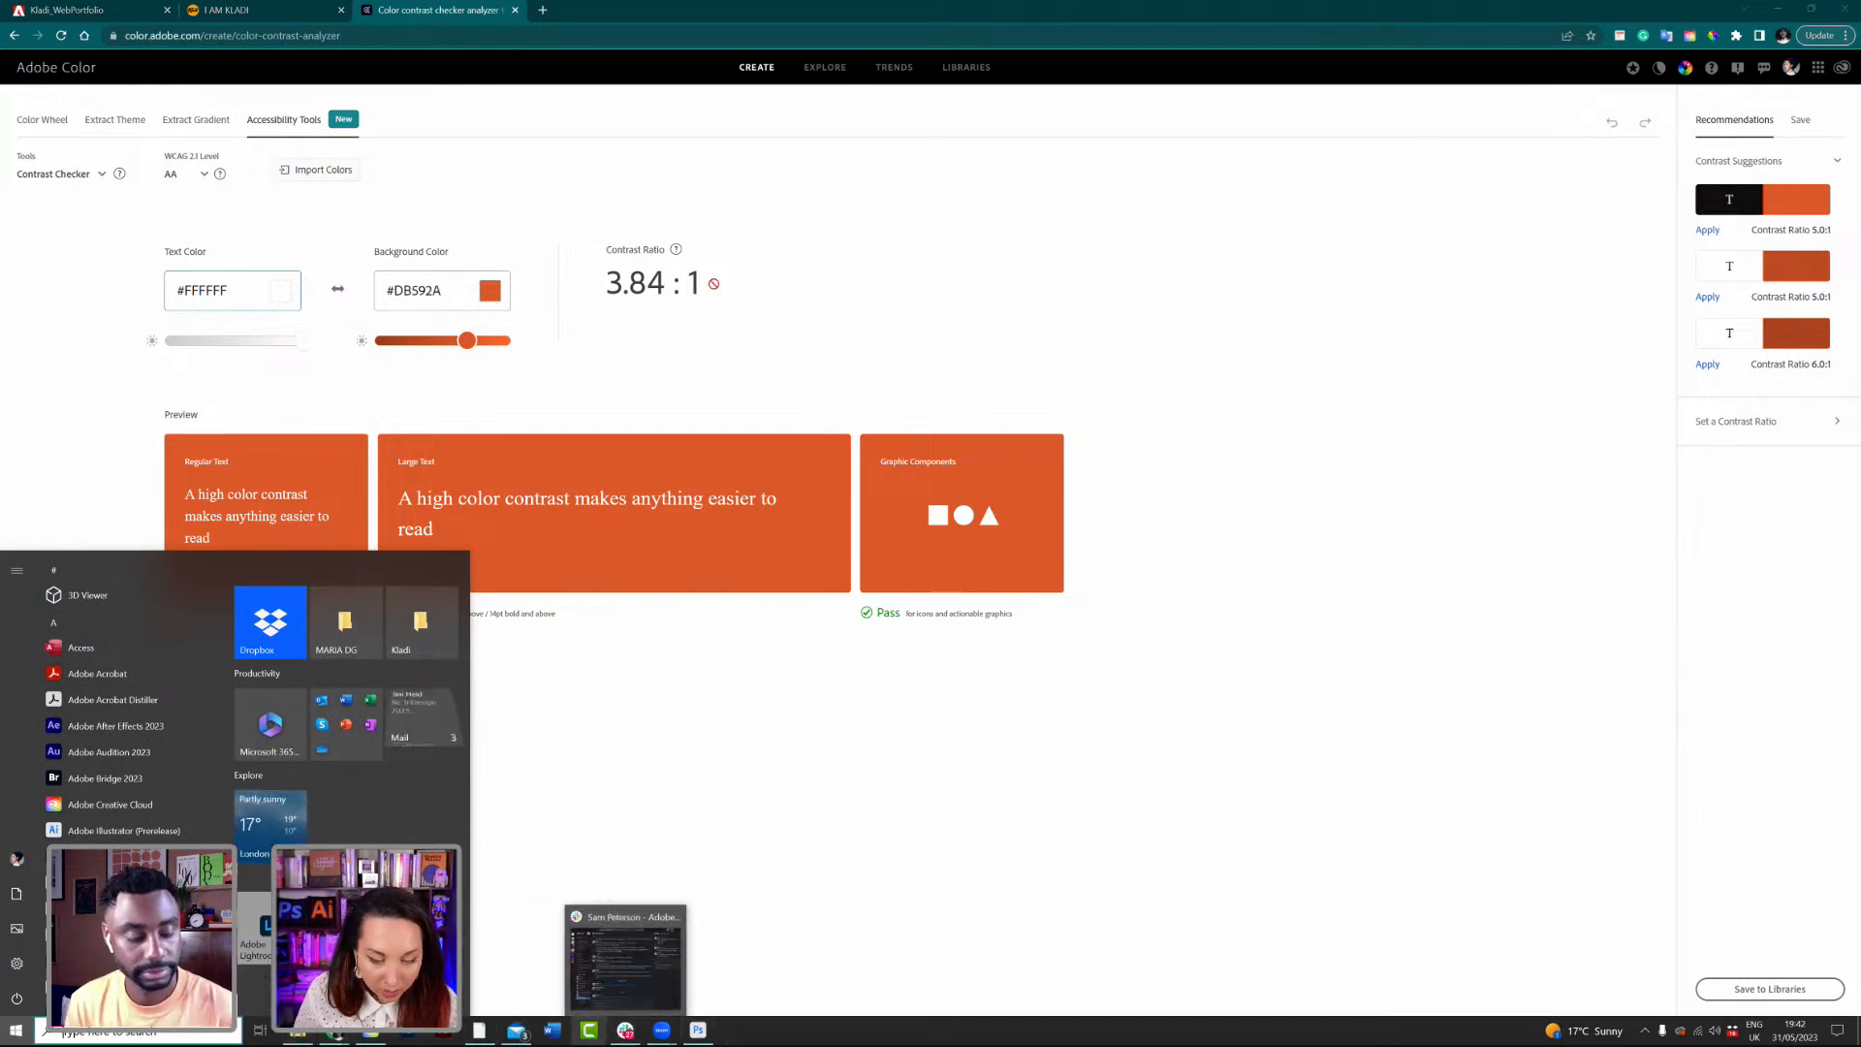
mouse_move(420, 1043)
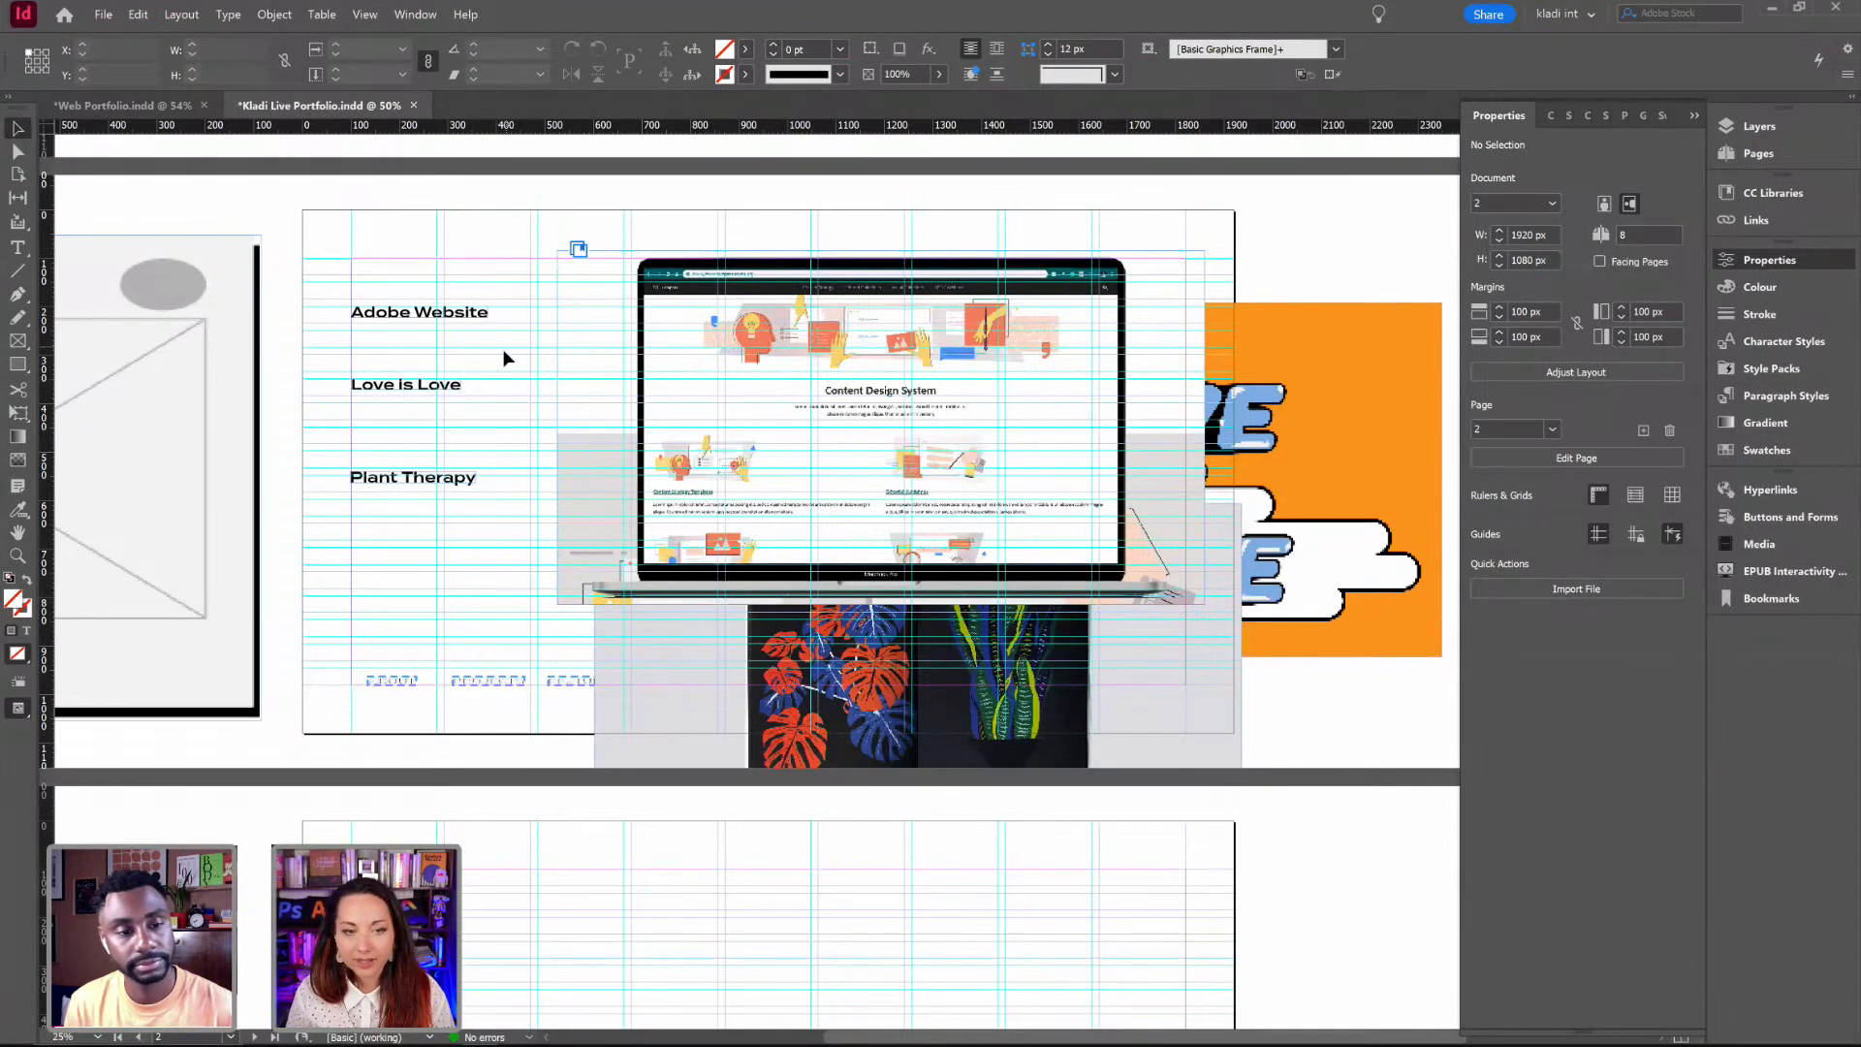
Step: Move the laptop image frame down and to the right to about X 830 px, Y 372 px
left_click_drag(428, 254, 432, 532)
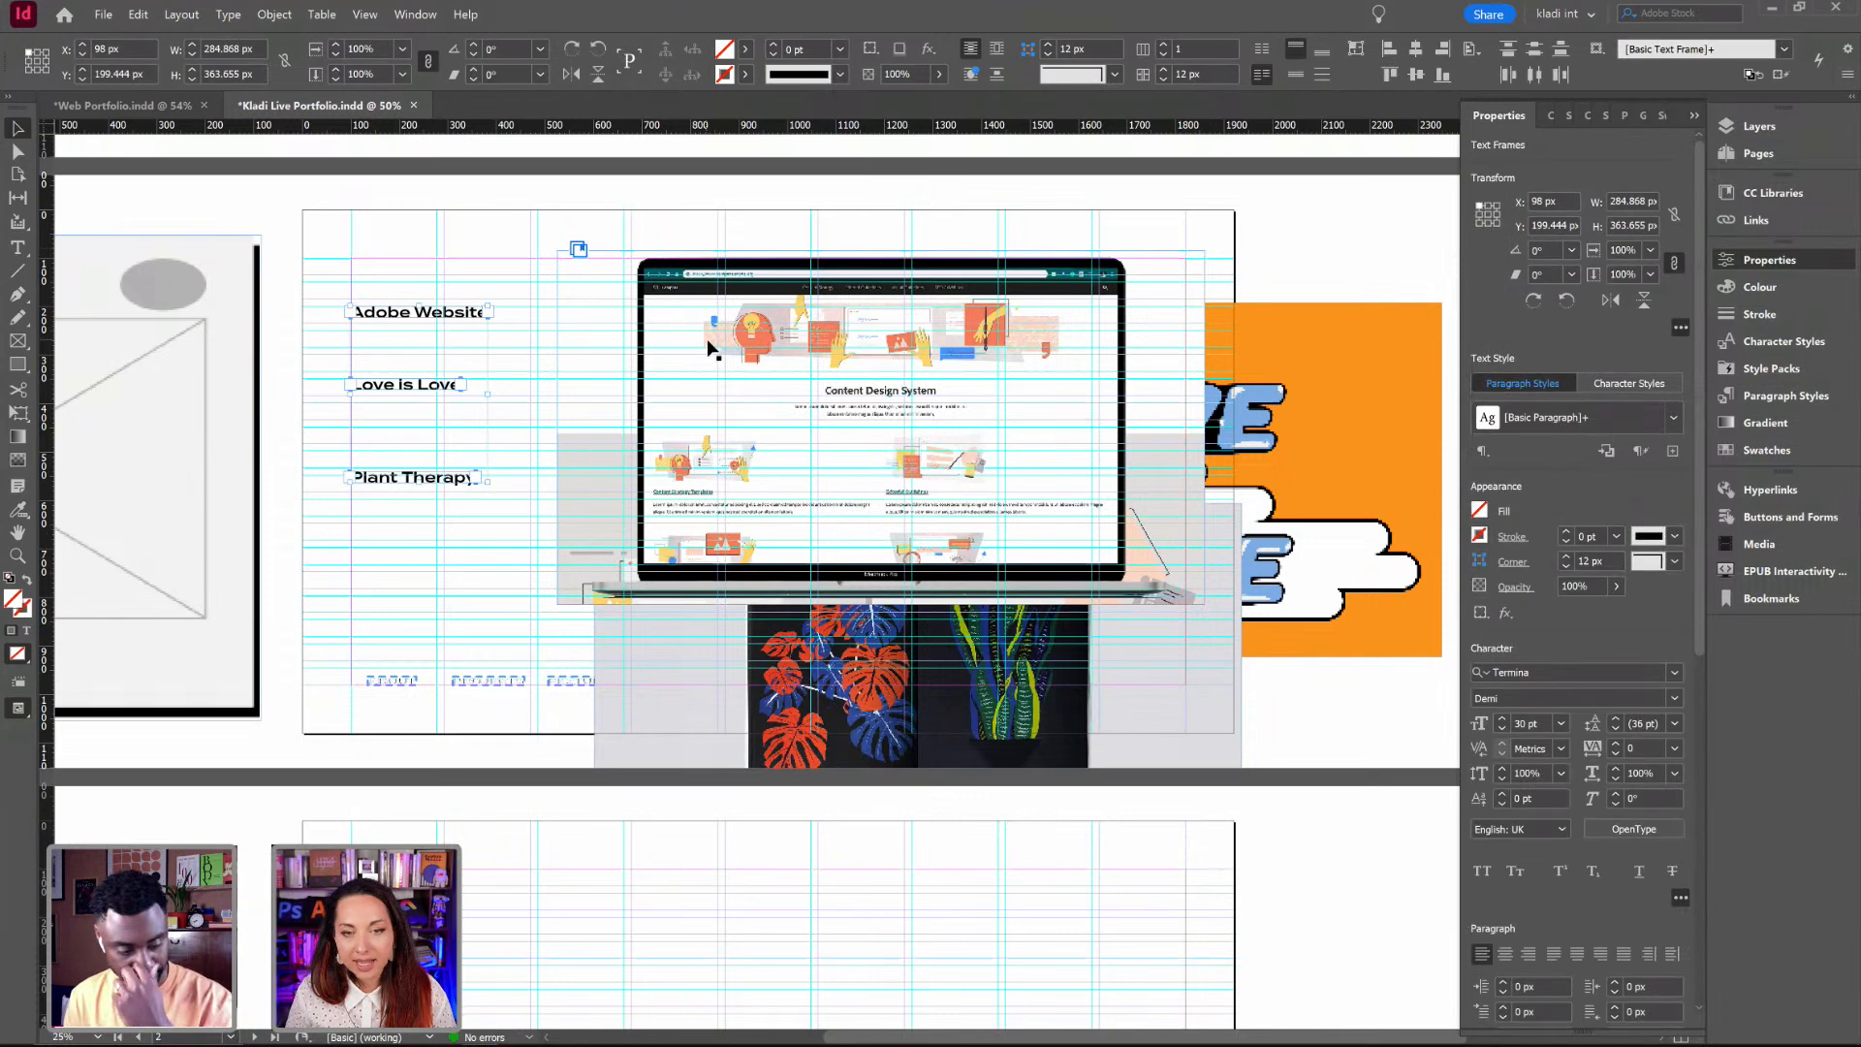
left_click_drag(712, 349, 717, 438)
left_click(758, 258)
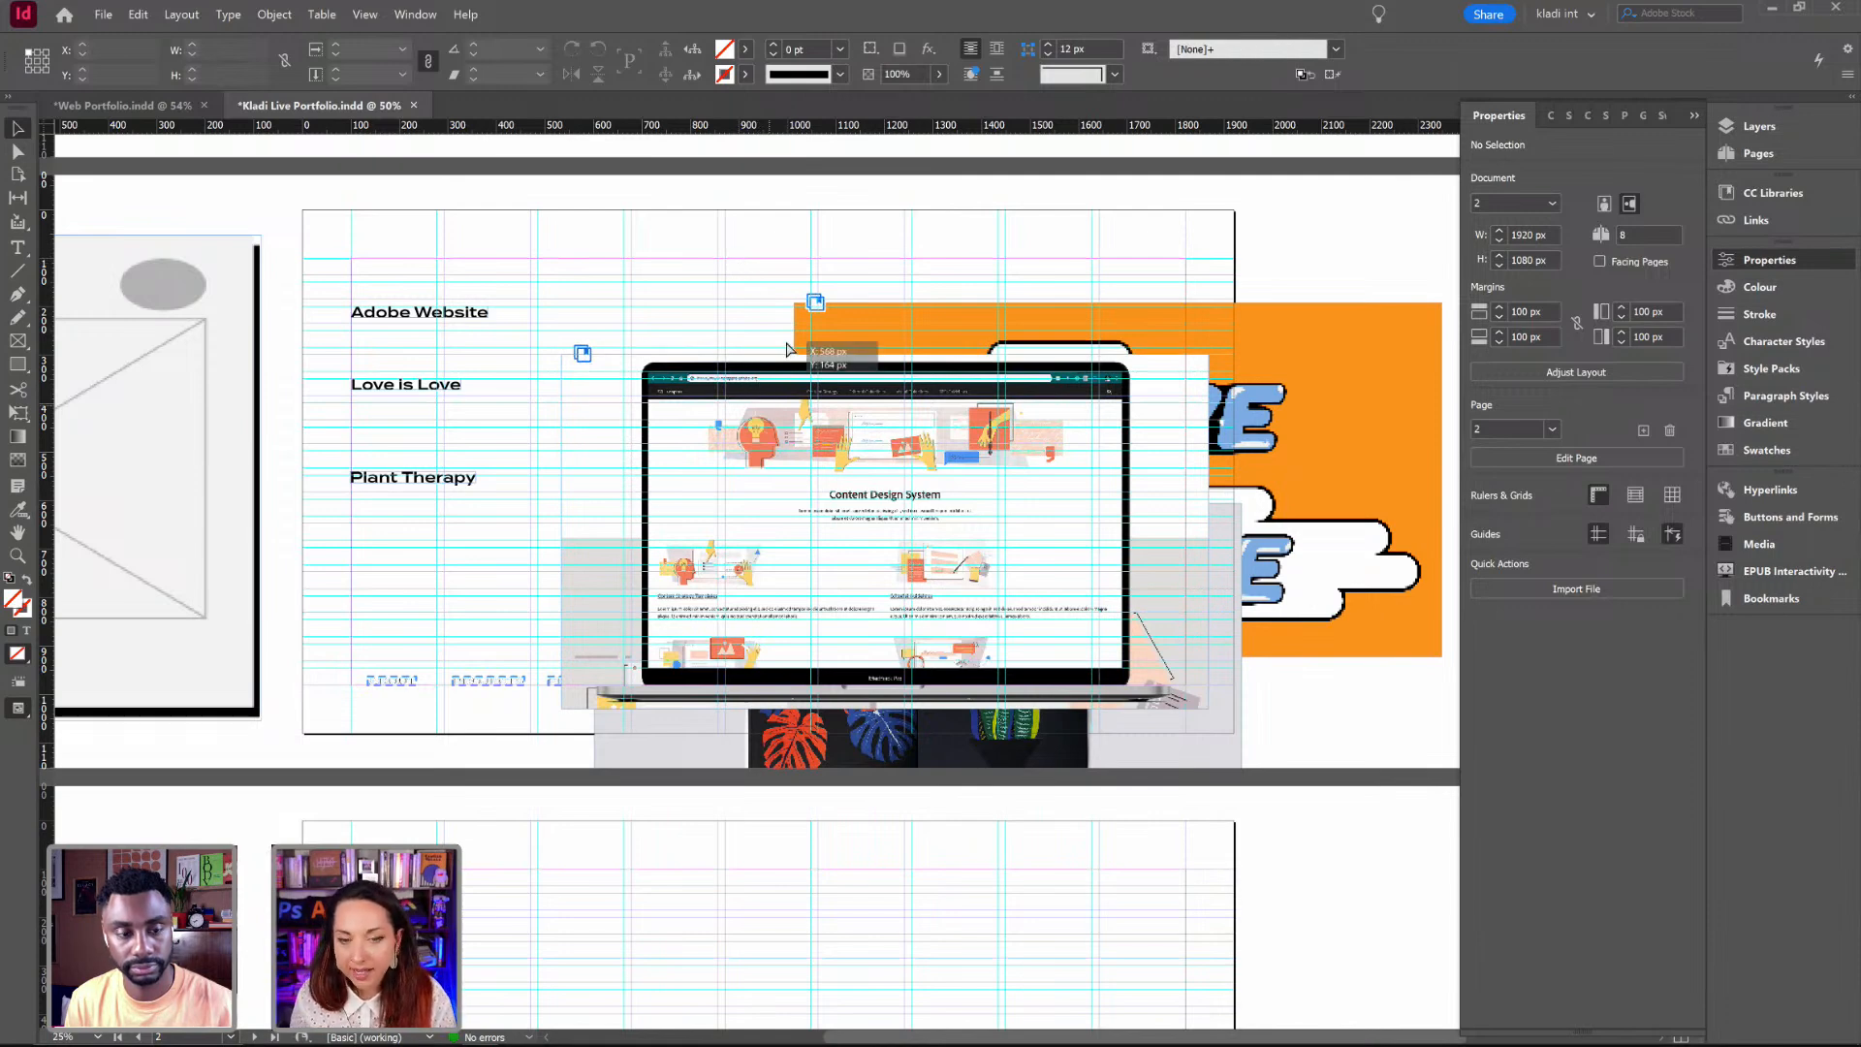
mouse_move(770, 457)
left_mouse_down()
mouse_move(787, 393)
mouse_move(786, 437)
left_mouse_up()
left_click(445, 282)
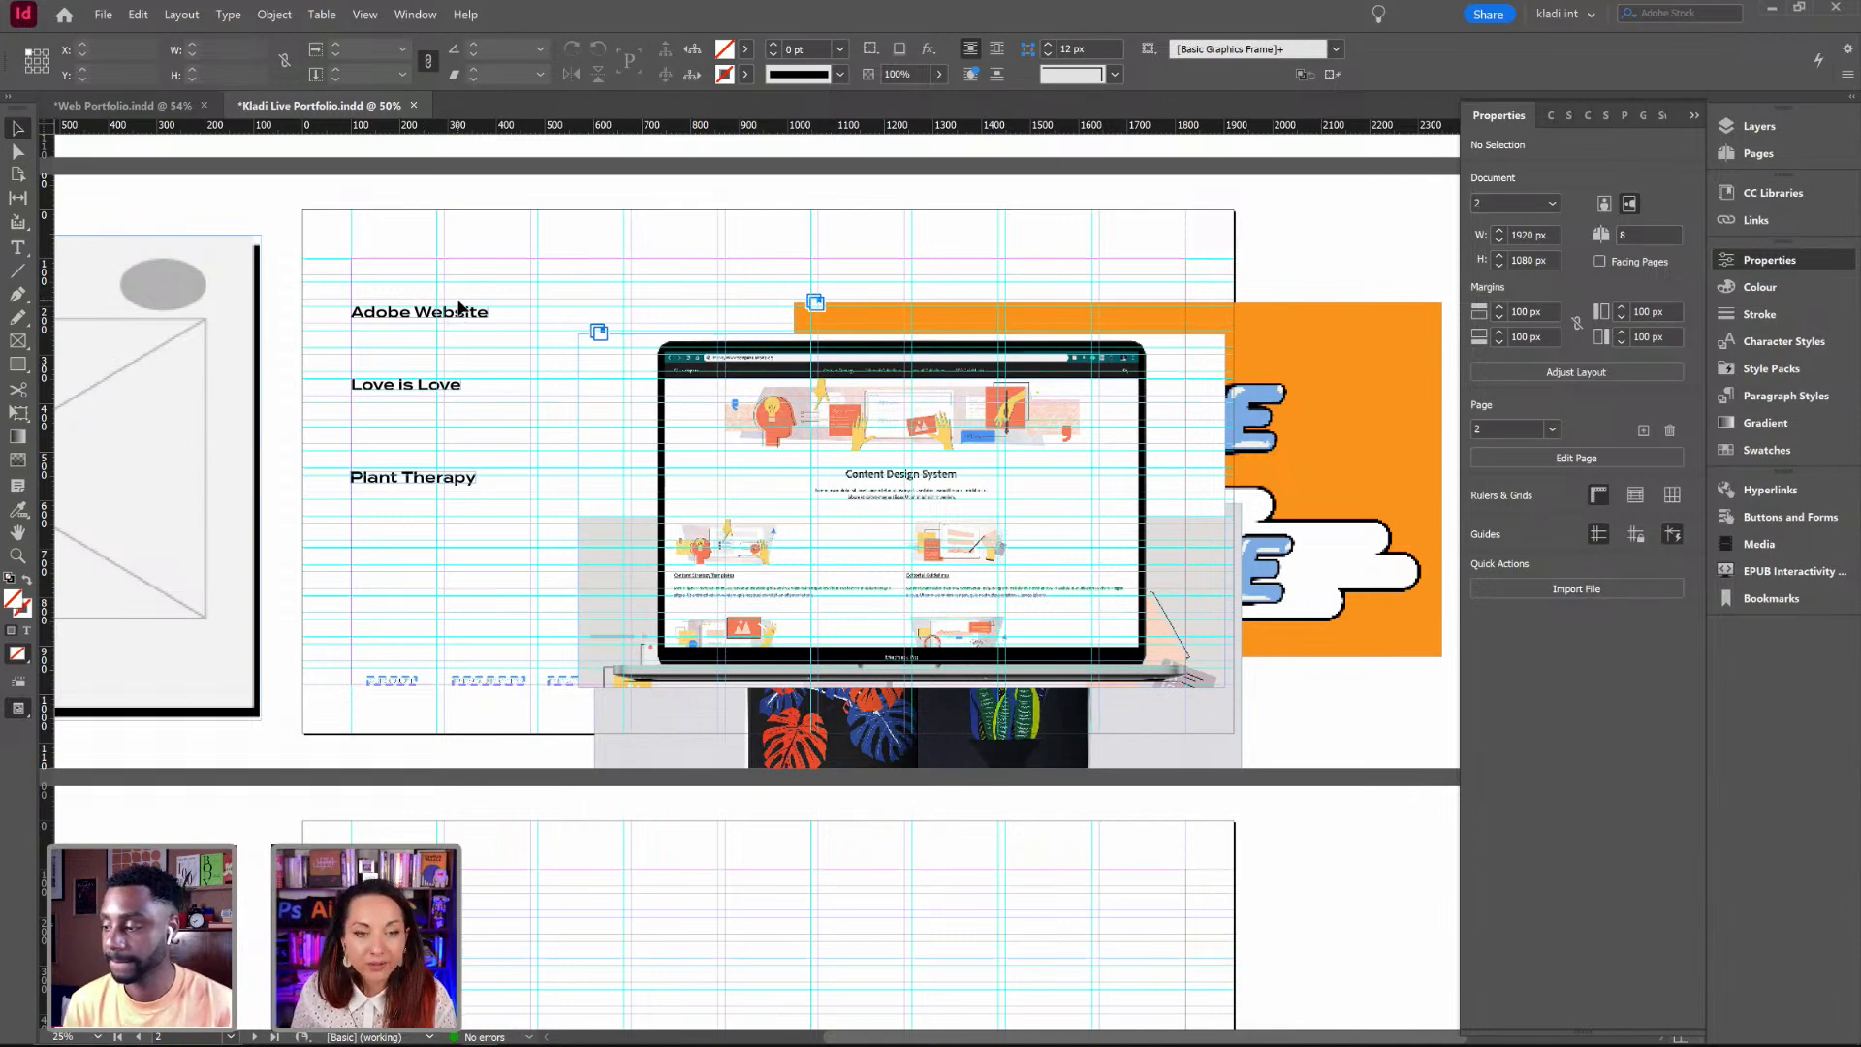
left_click_drag(763, 510, 862, 582)
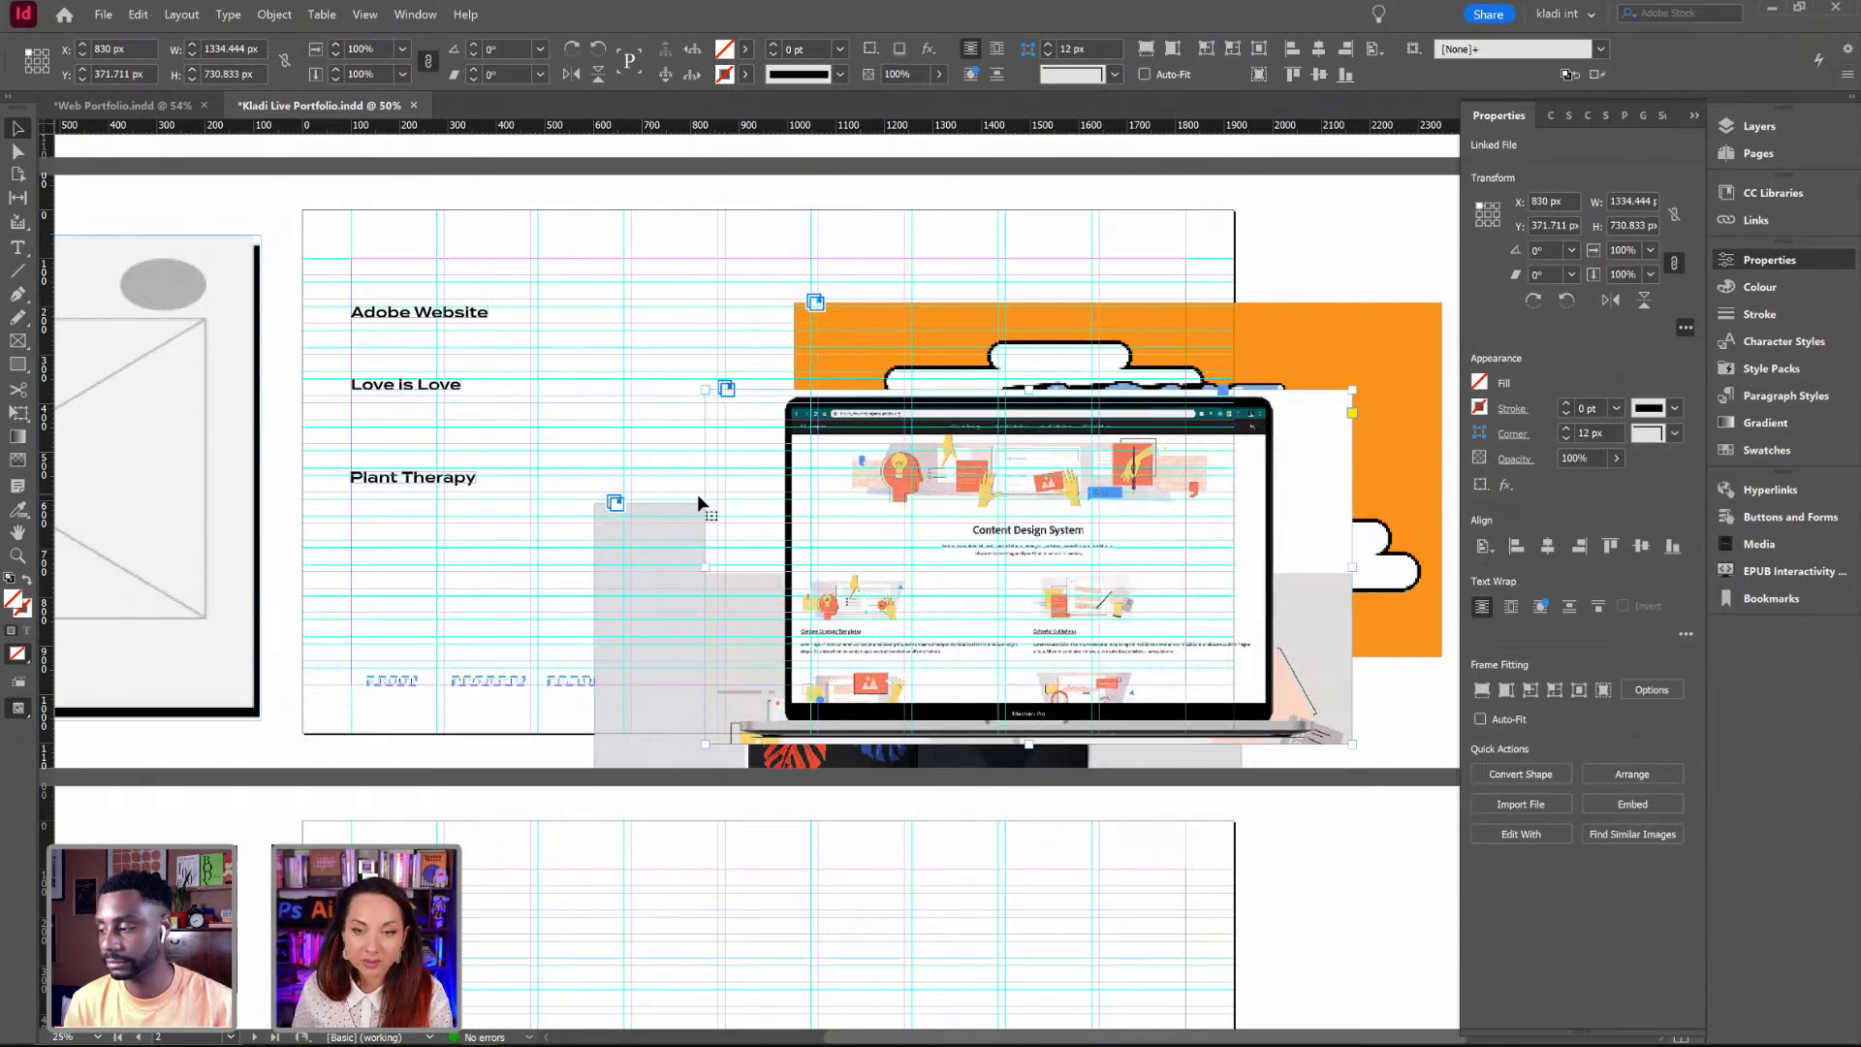
Step: Move the three overlapping project images up together to about X 620 px, Y 24 px
left_click(978, 520)
left_click_drag(979, 520, 987, 422)
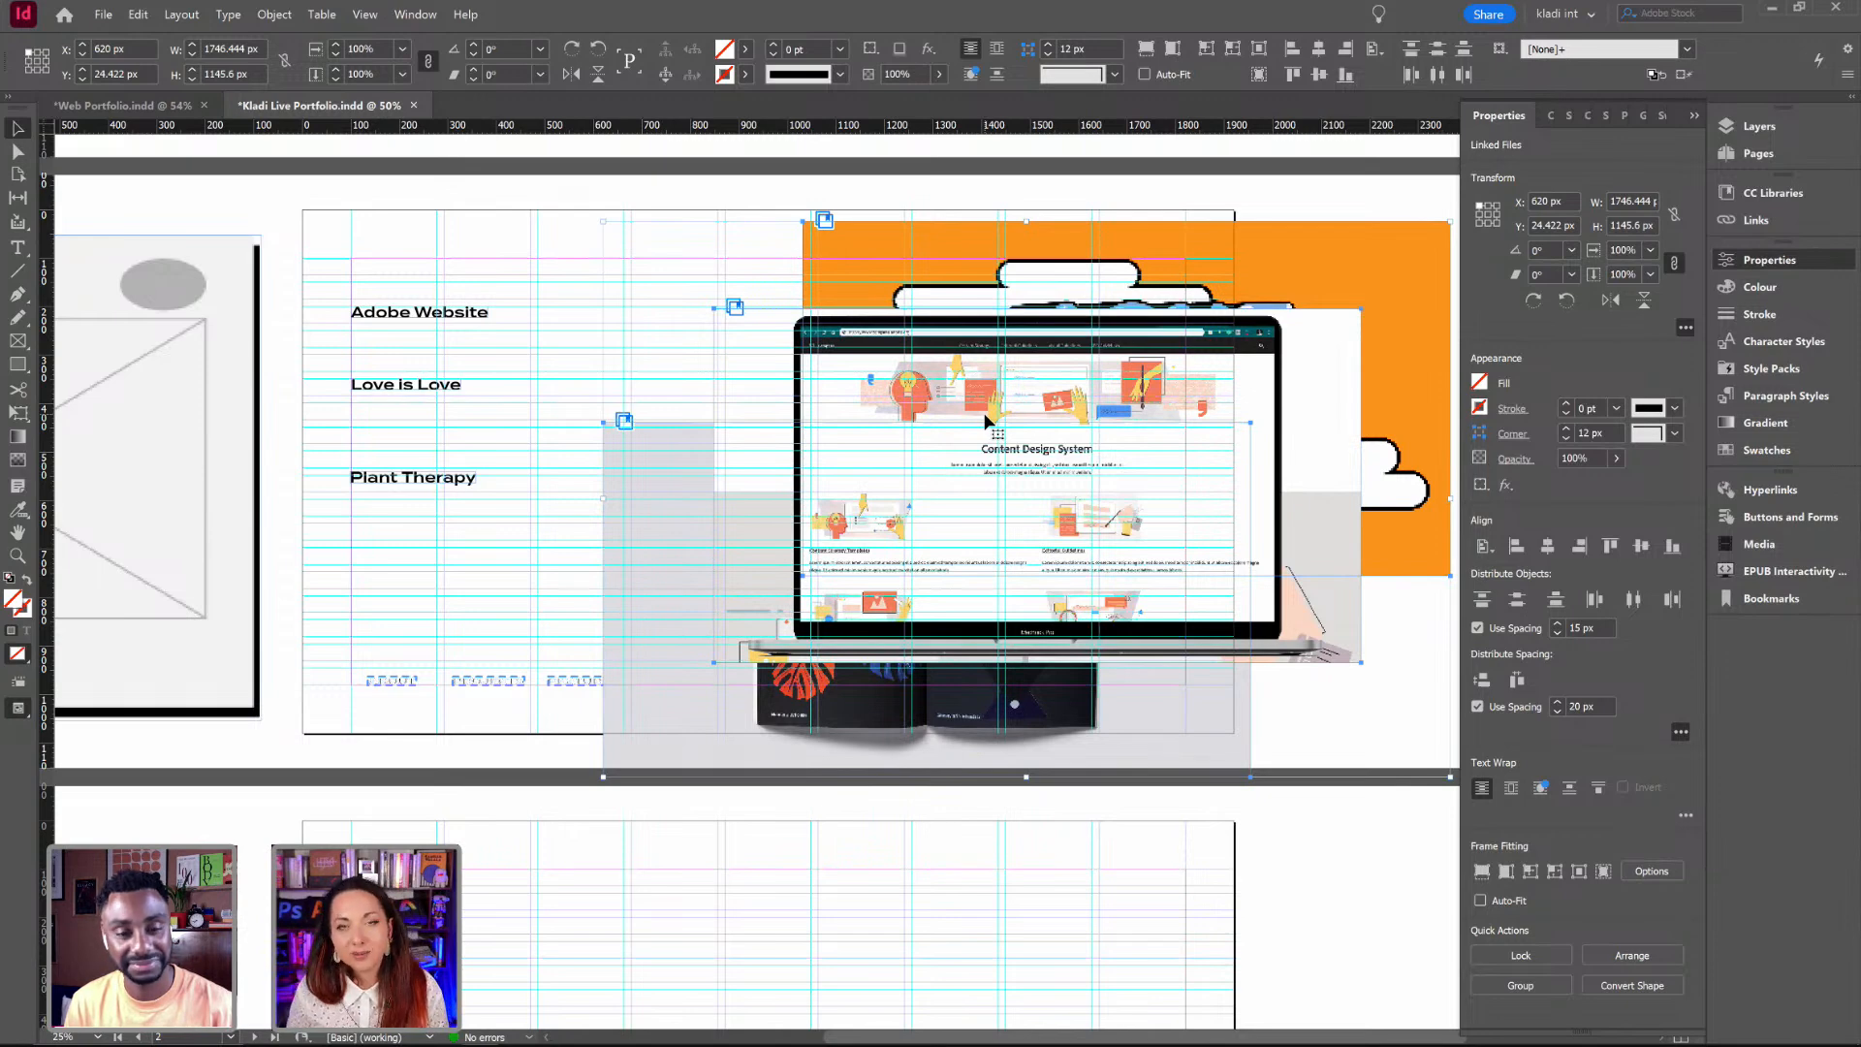
left_click(693, 263)
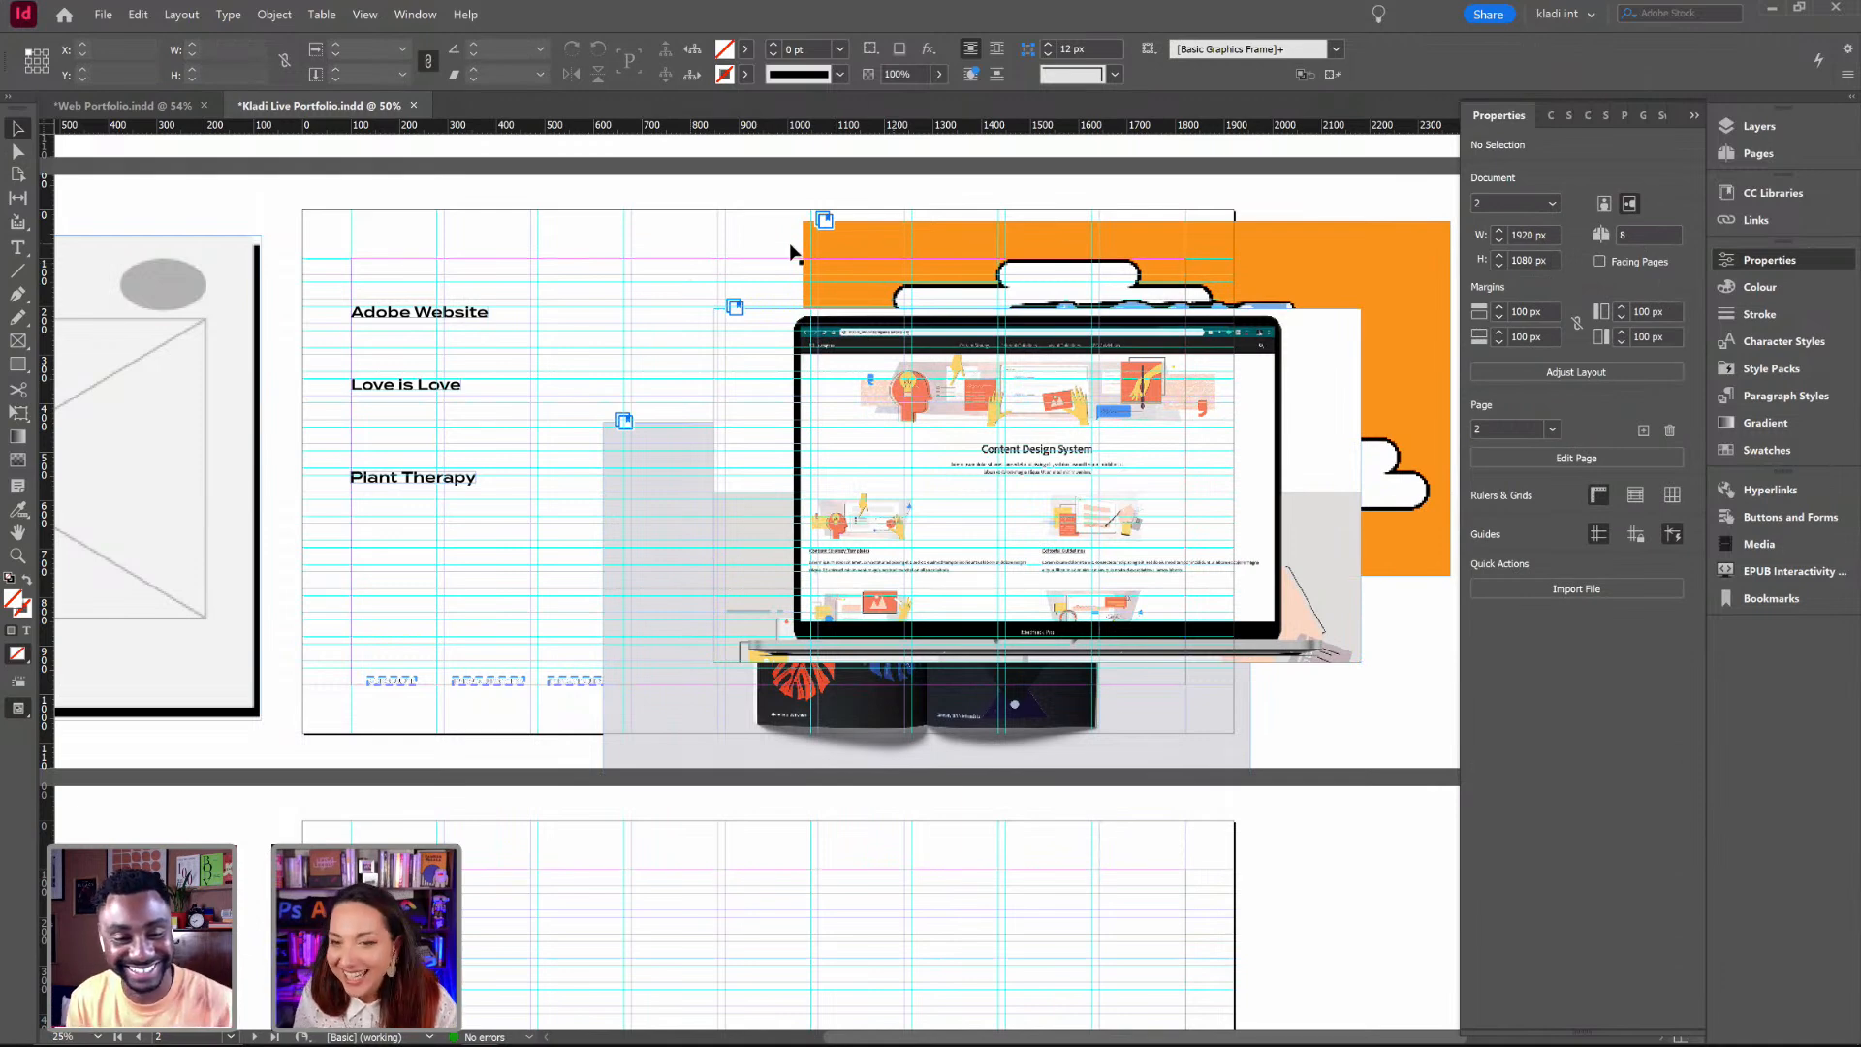
left_click(892, 241)
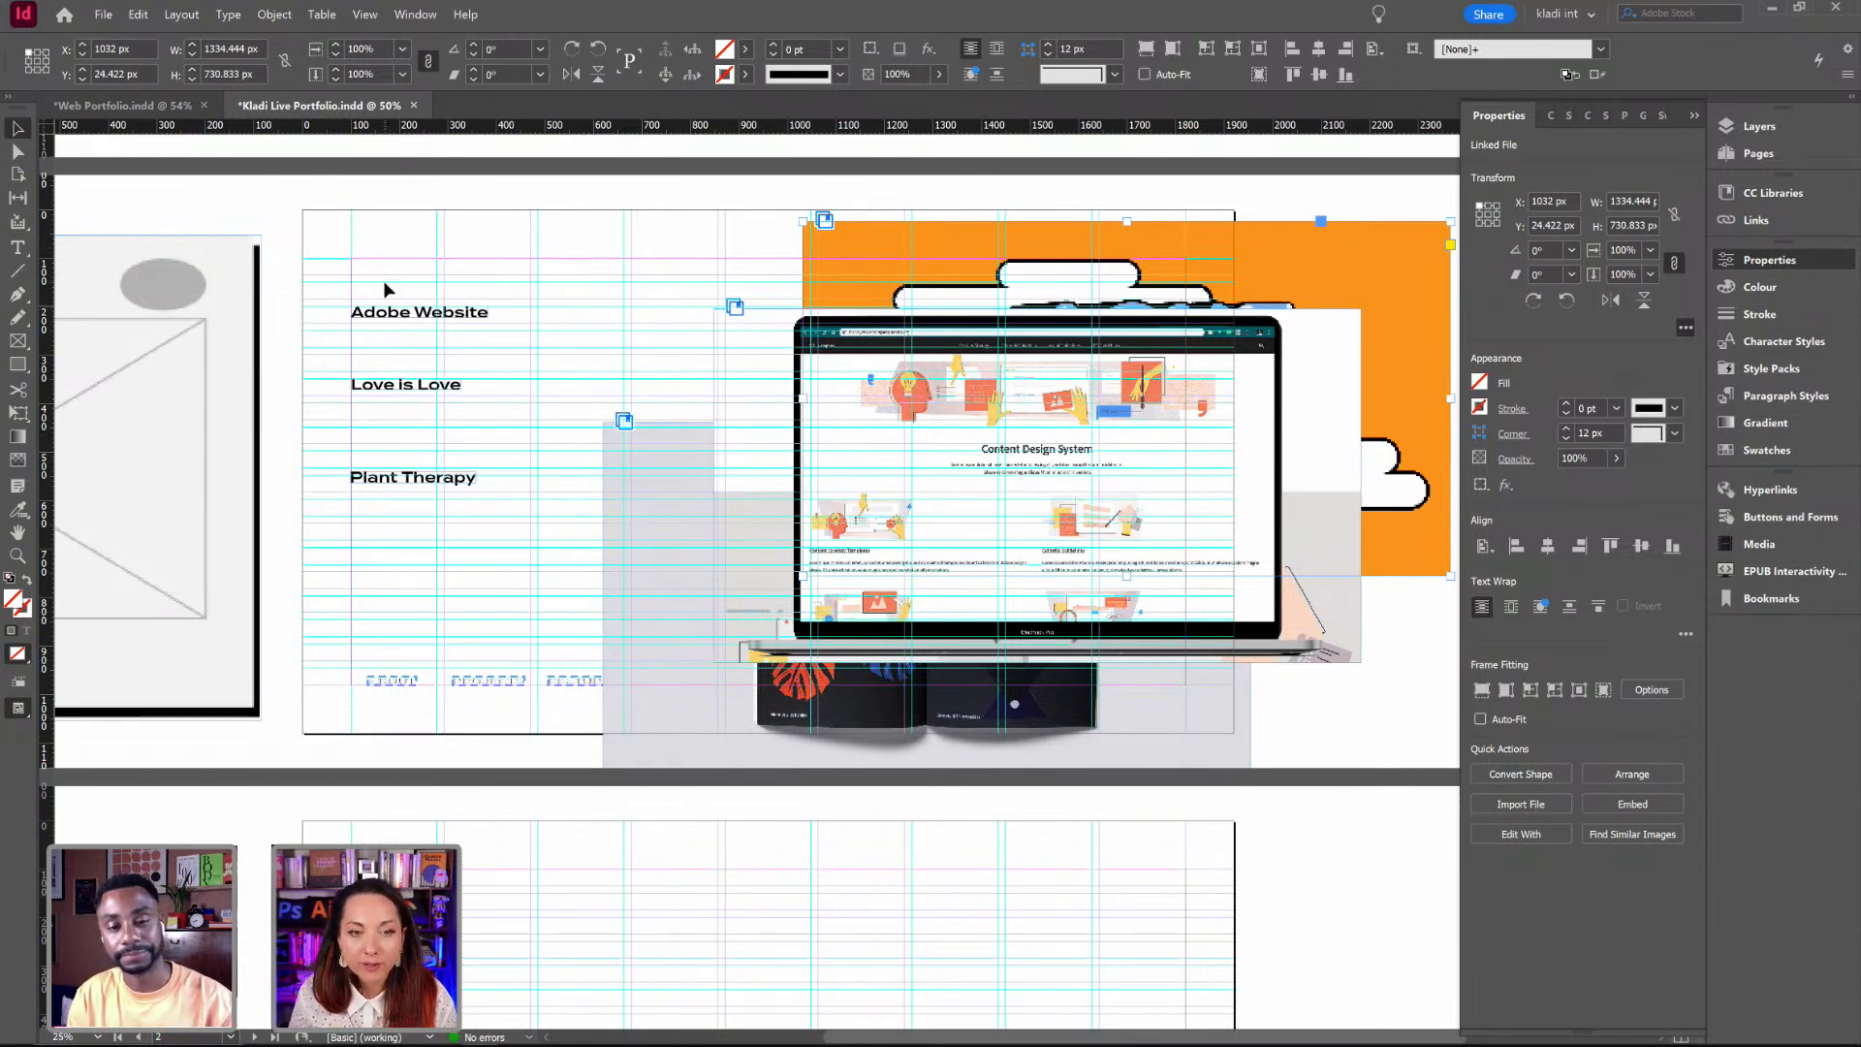
Step: Convert the Adobe Website label into a button and name it "Adobe Text"
left_click(407, 314)
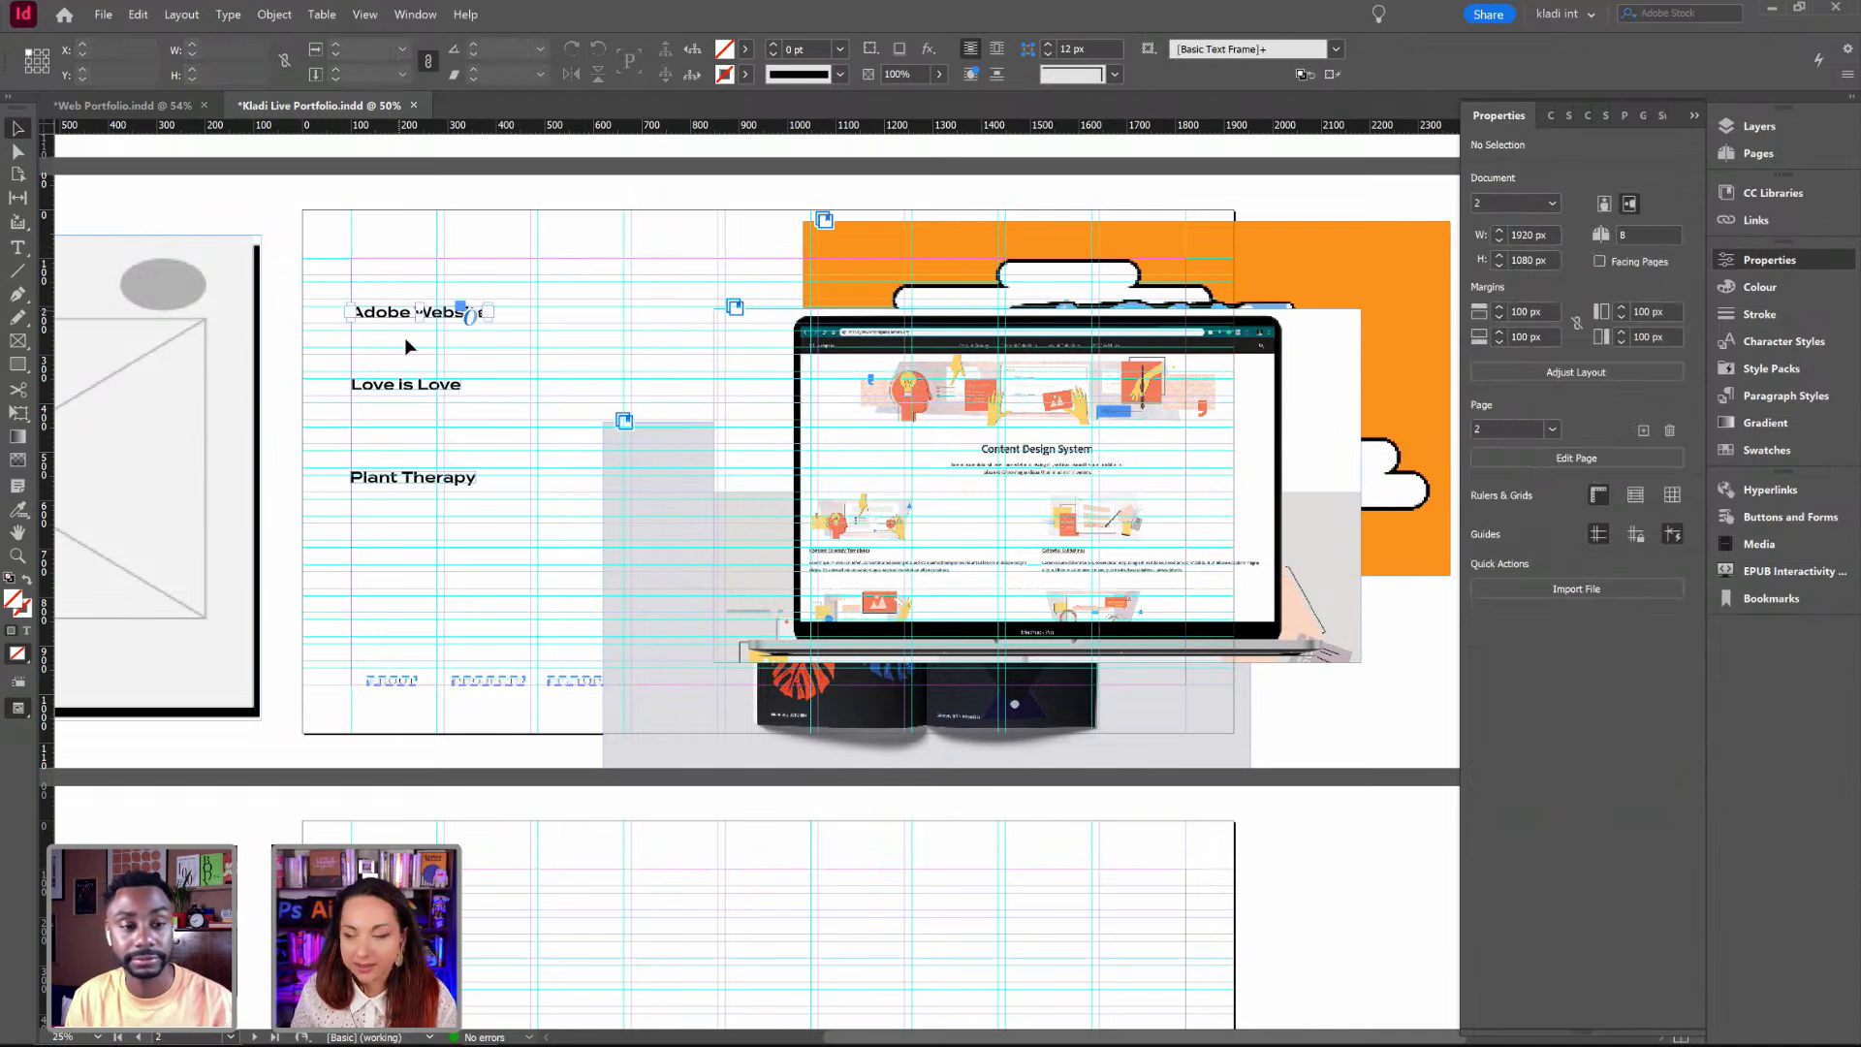
left_click(1773, 517)
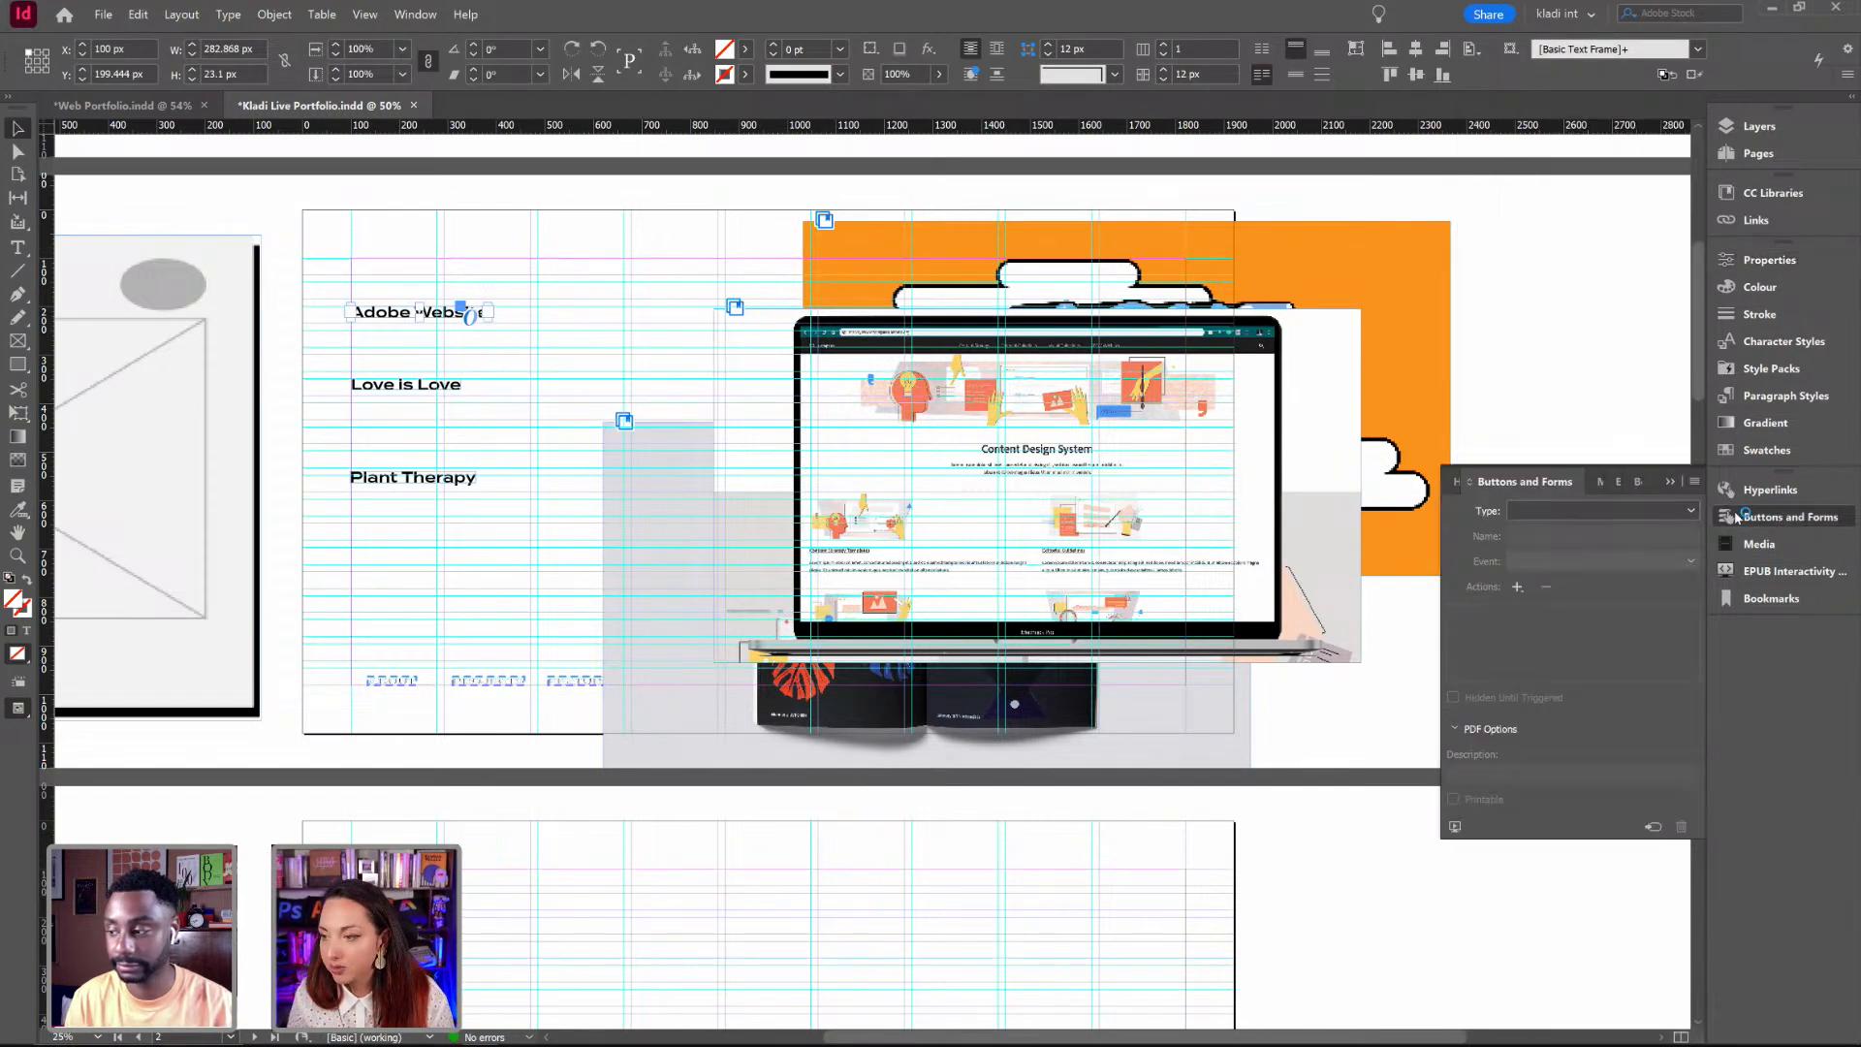
left_click(1574, 514)
left_click(1574, 531)
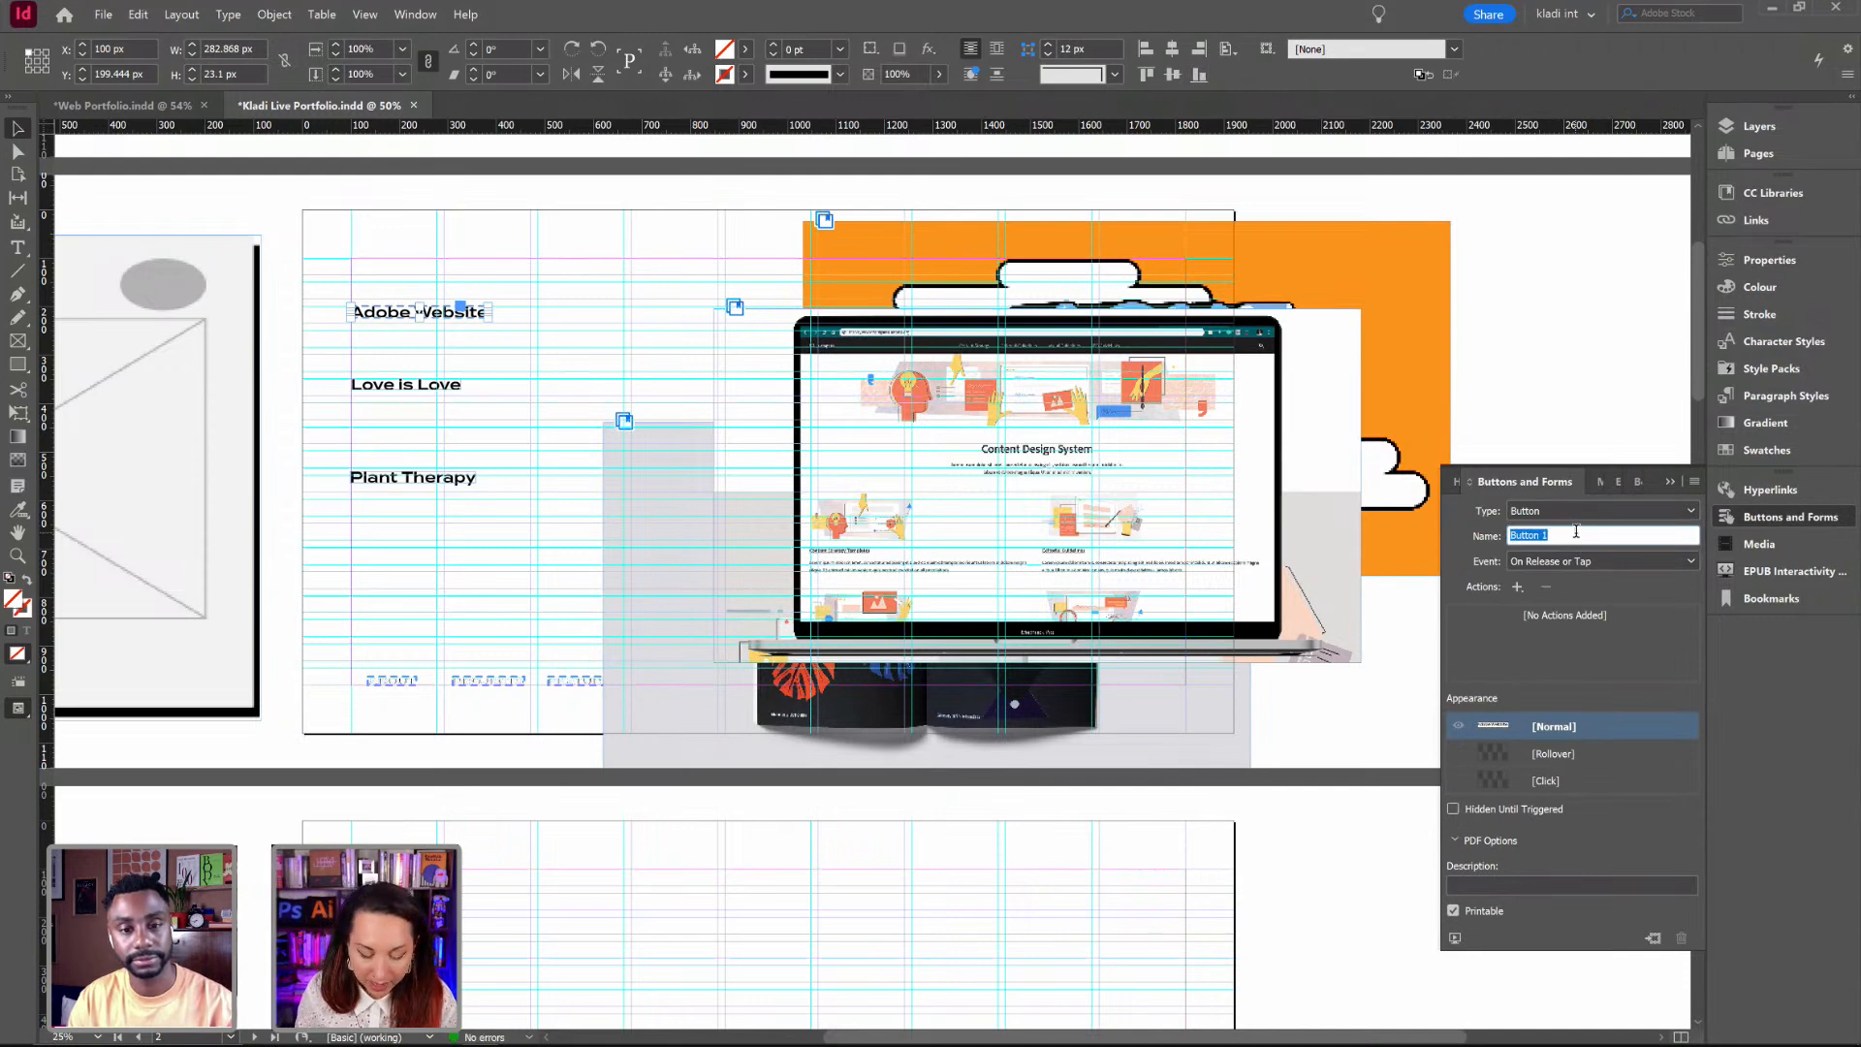
type("Adobe Text")
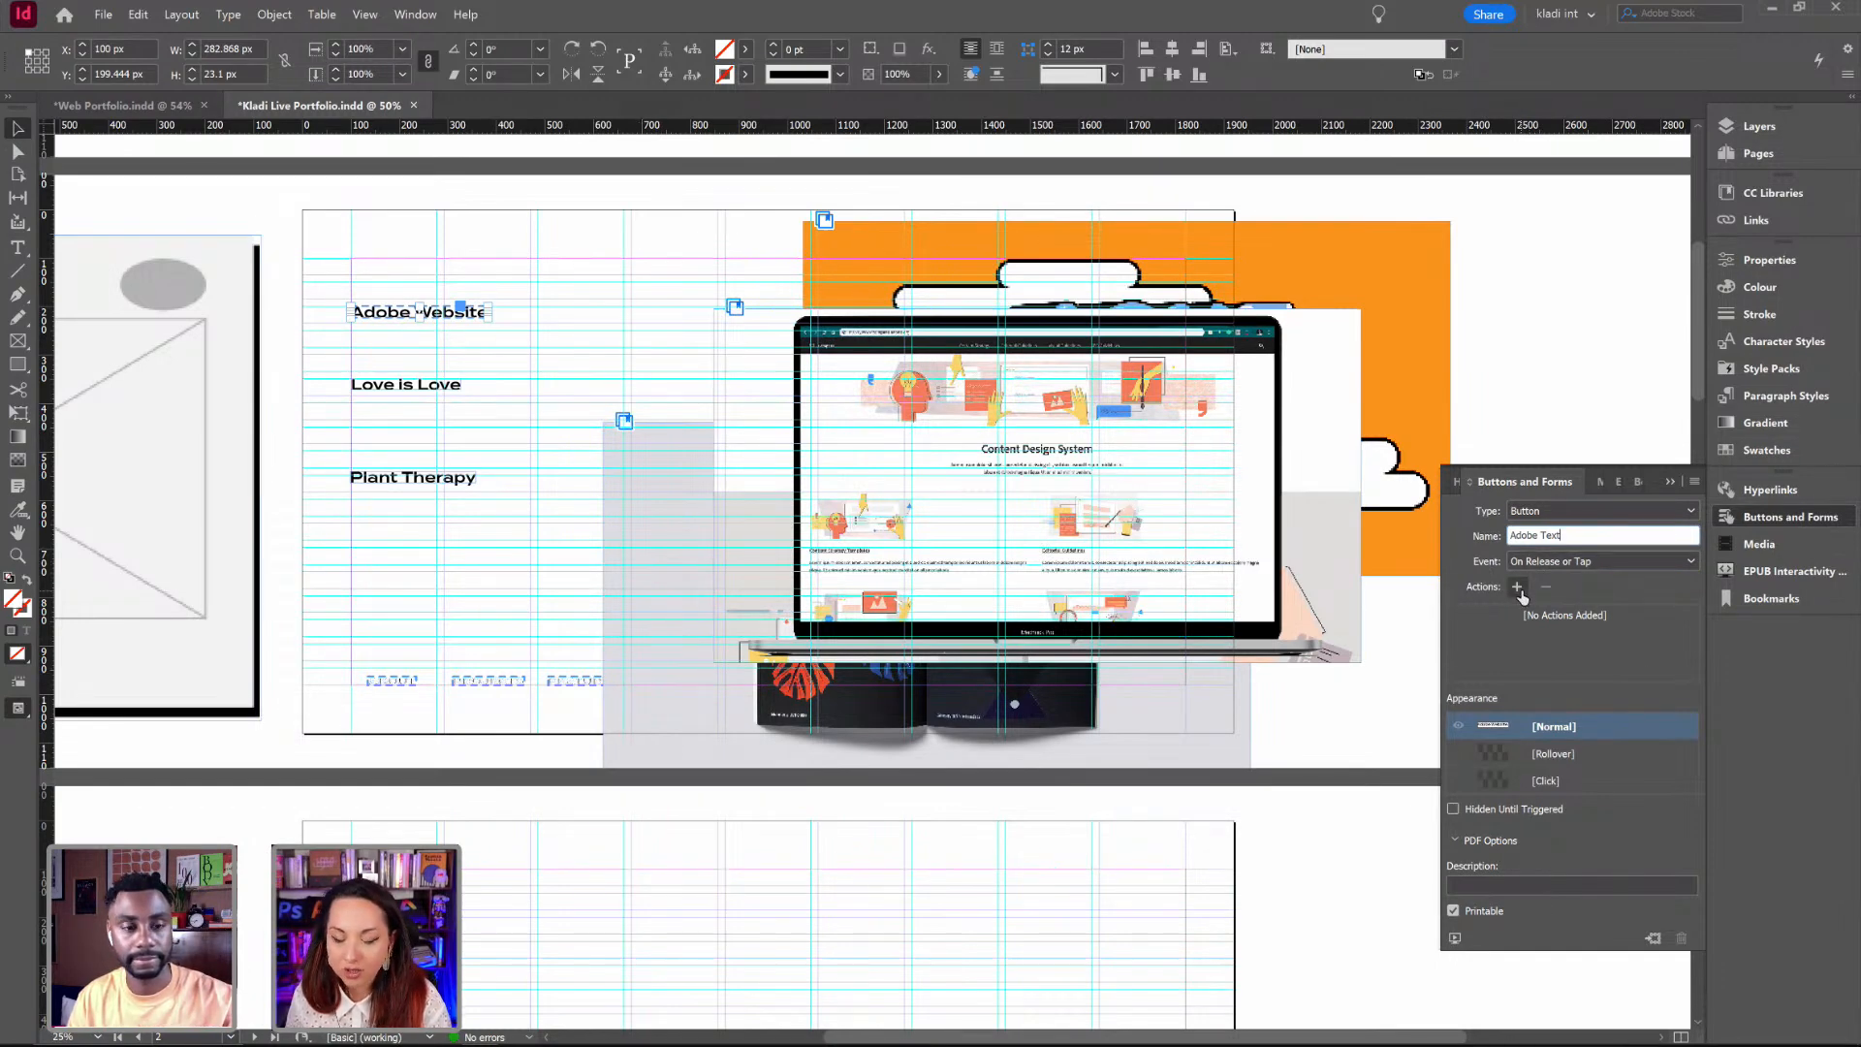
left_click(1586, 411)
Step: Convert the Love is Love label into a button and name it "Love text"
left_click(364, 388)
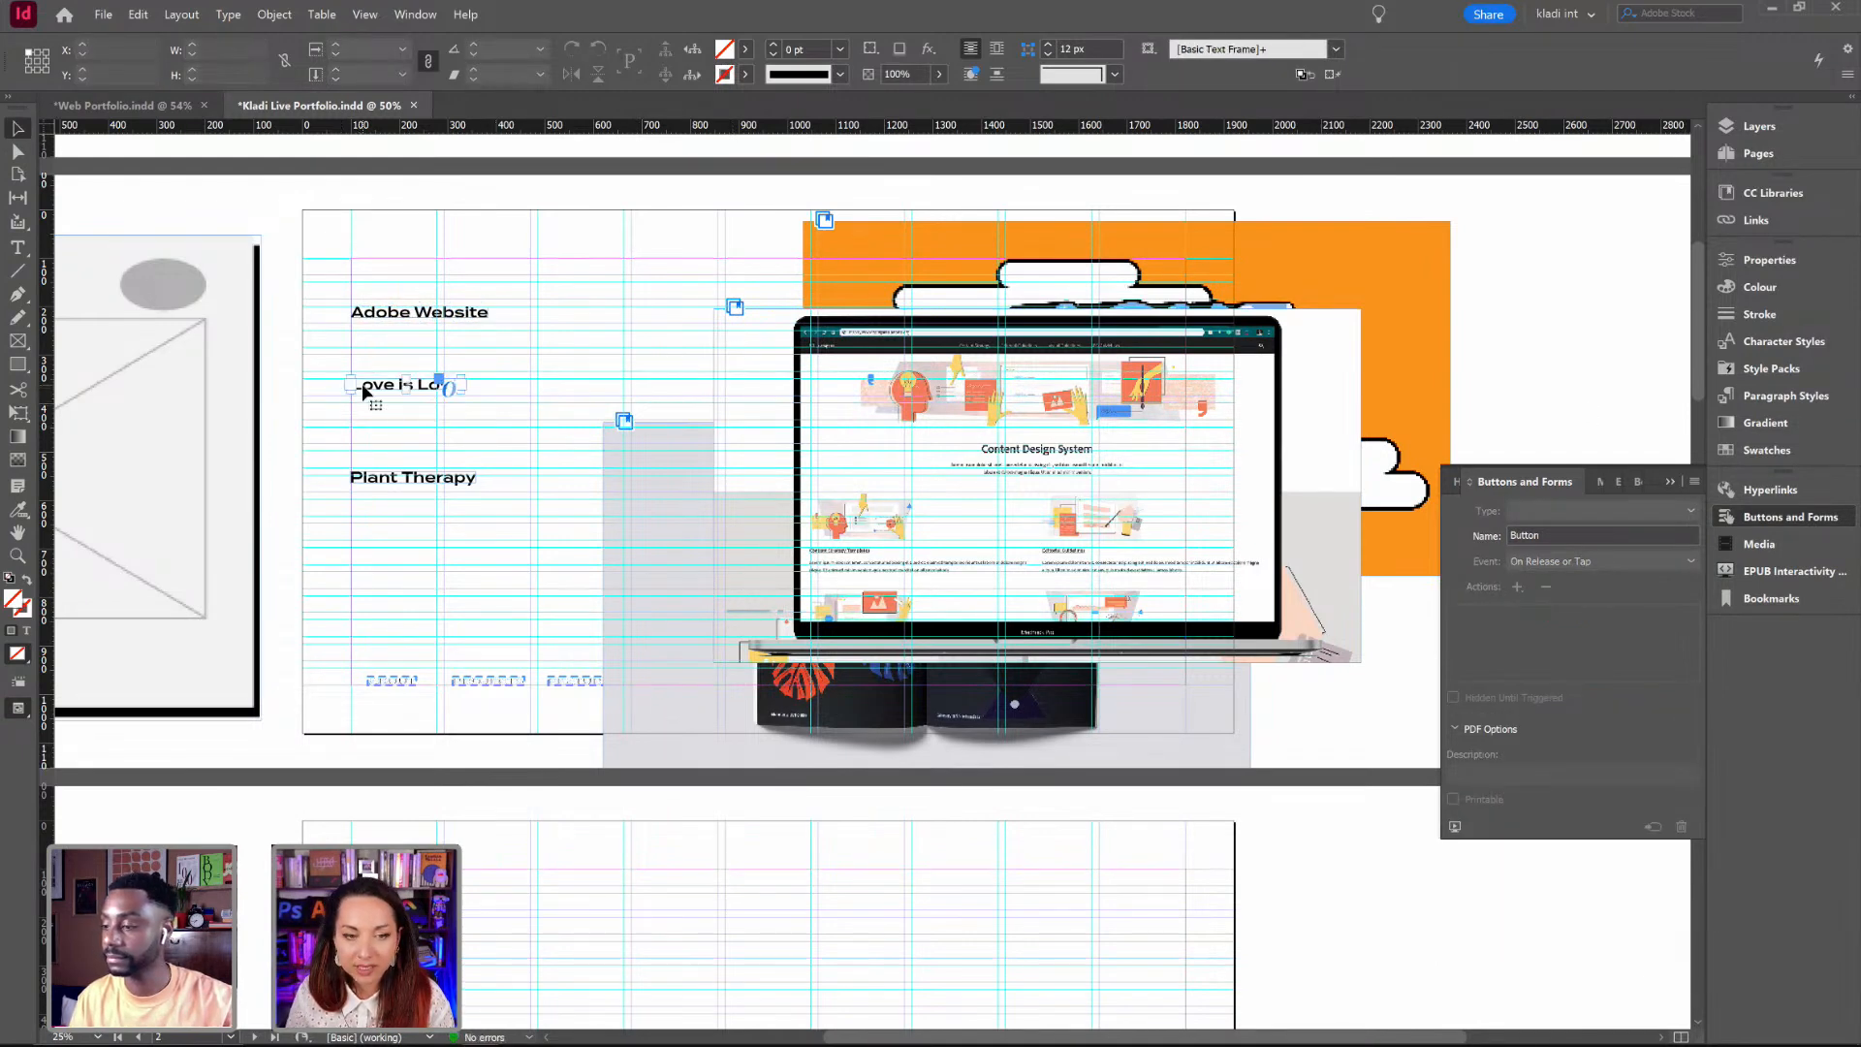
left_click(419, 311)
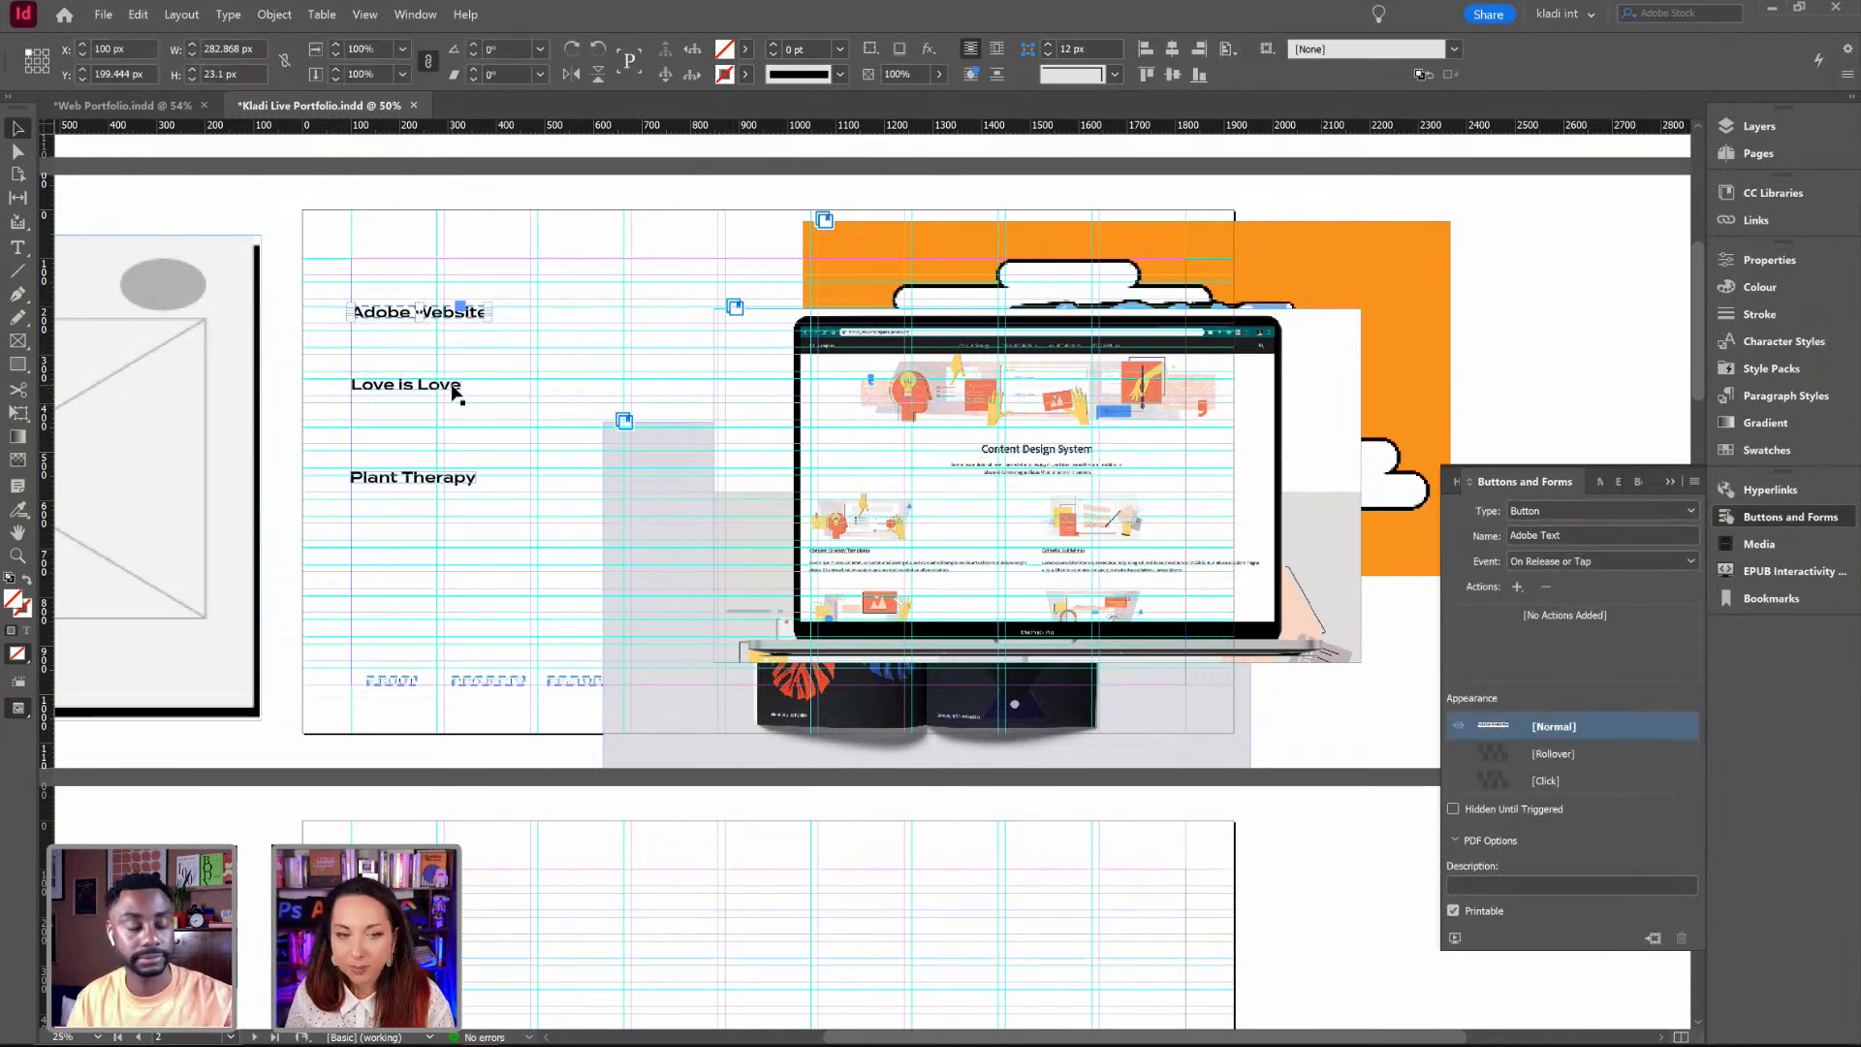
left_click(1647, 511)
left_click(1645, 531)
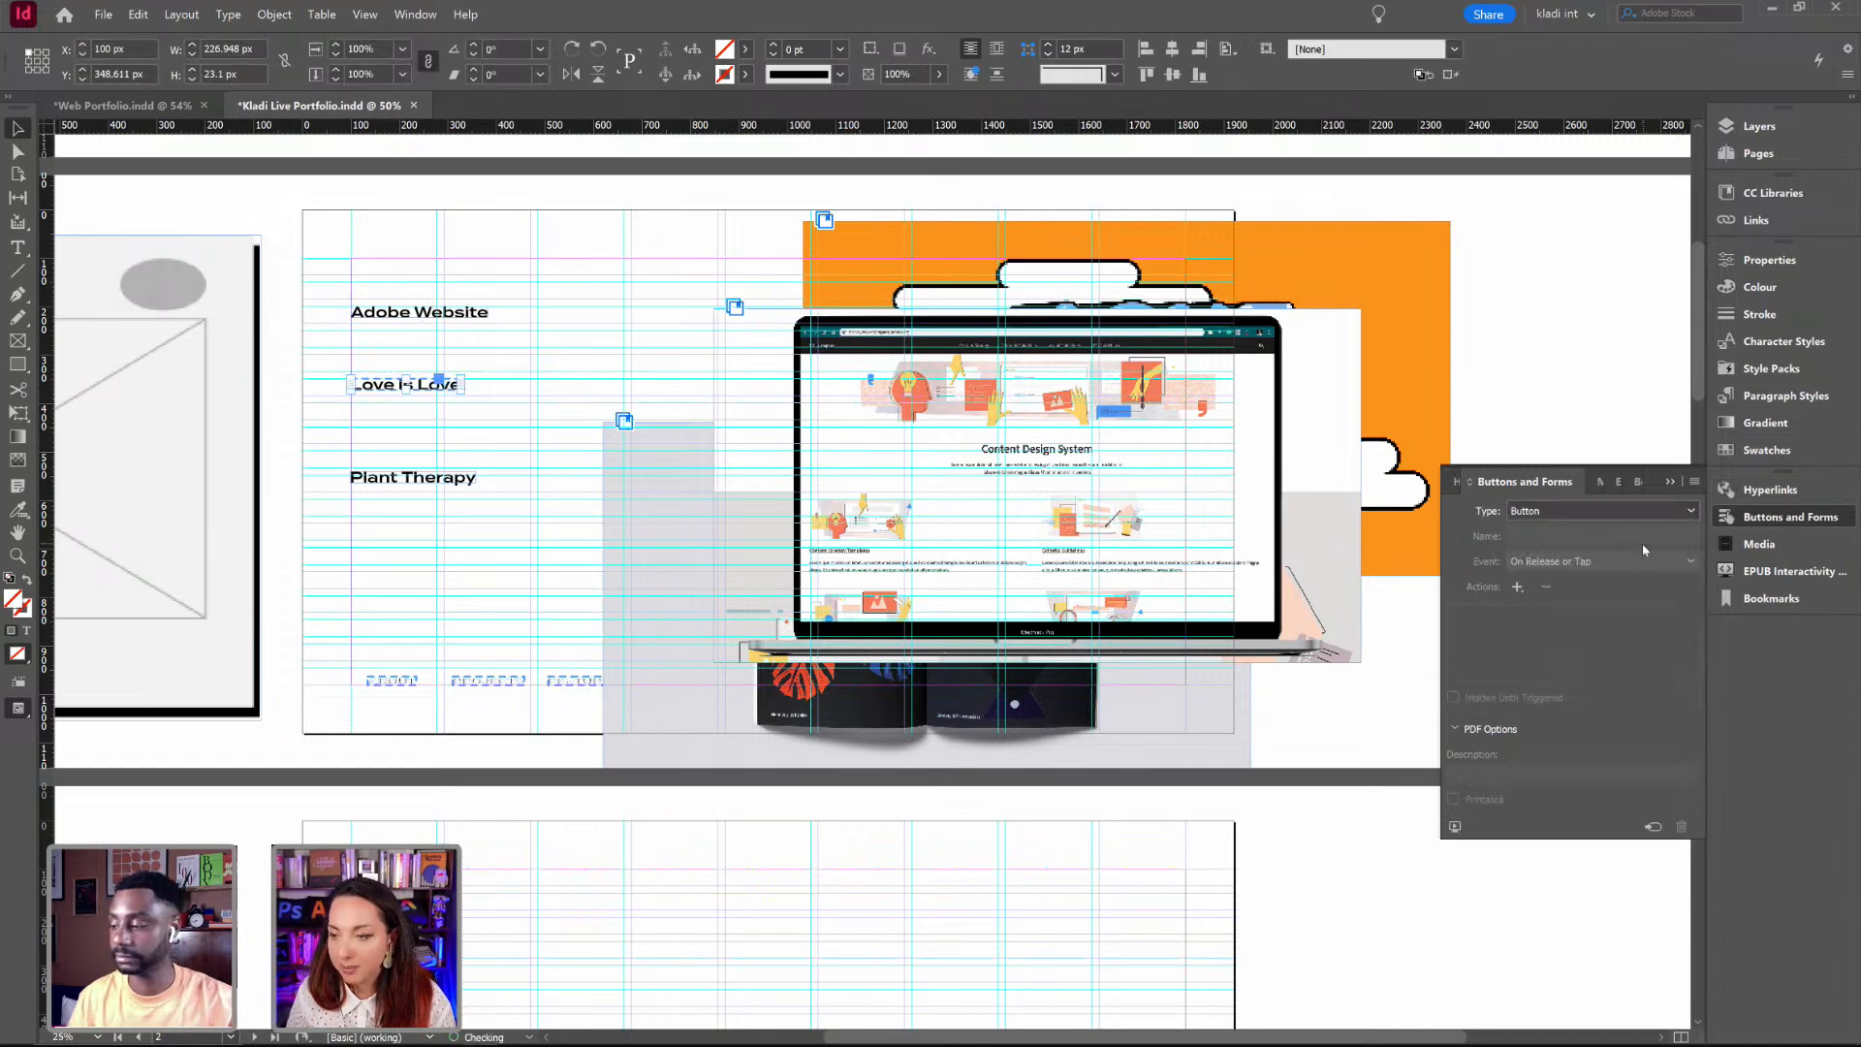
triple_click(1595, 531)
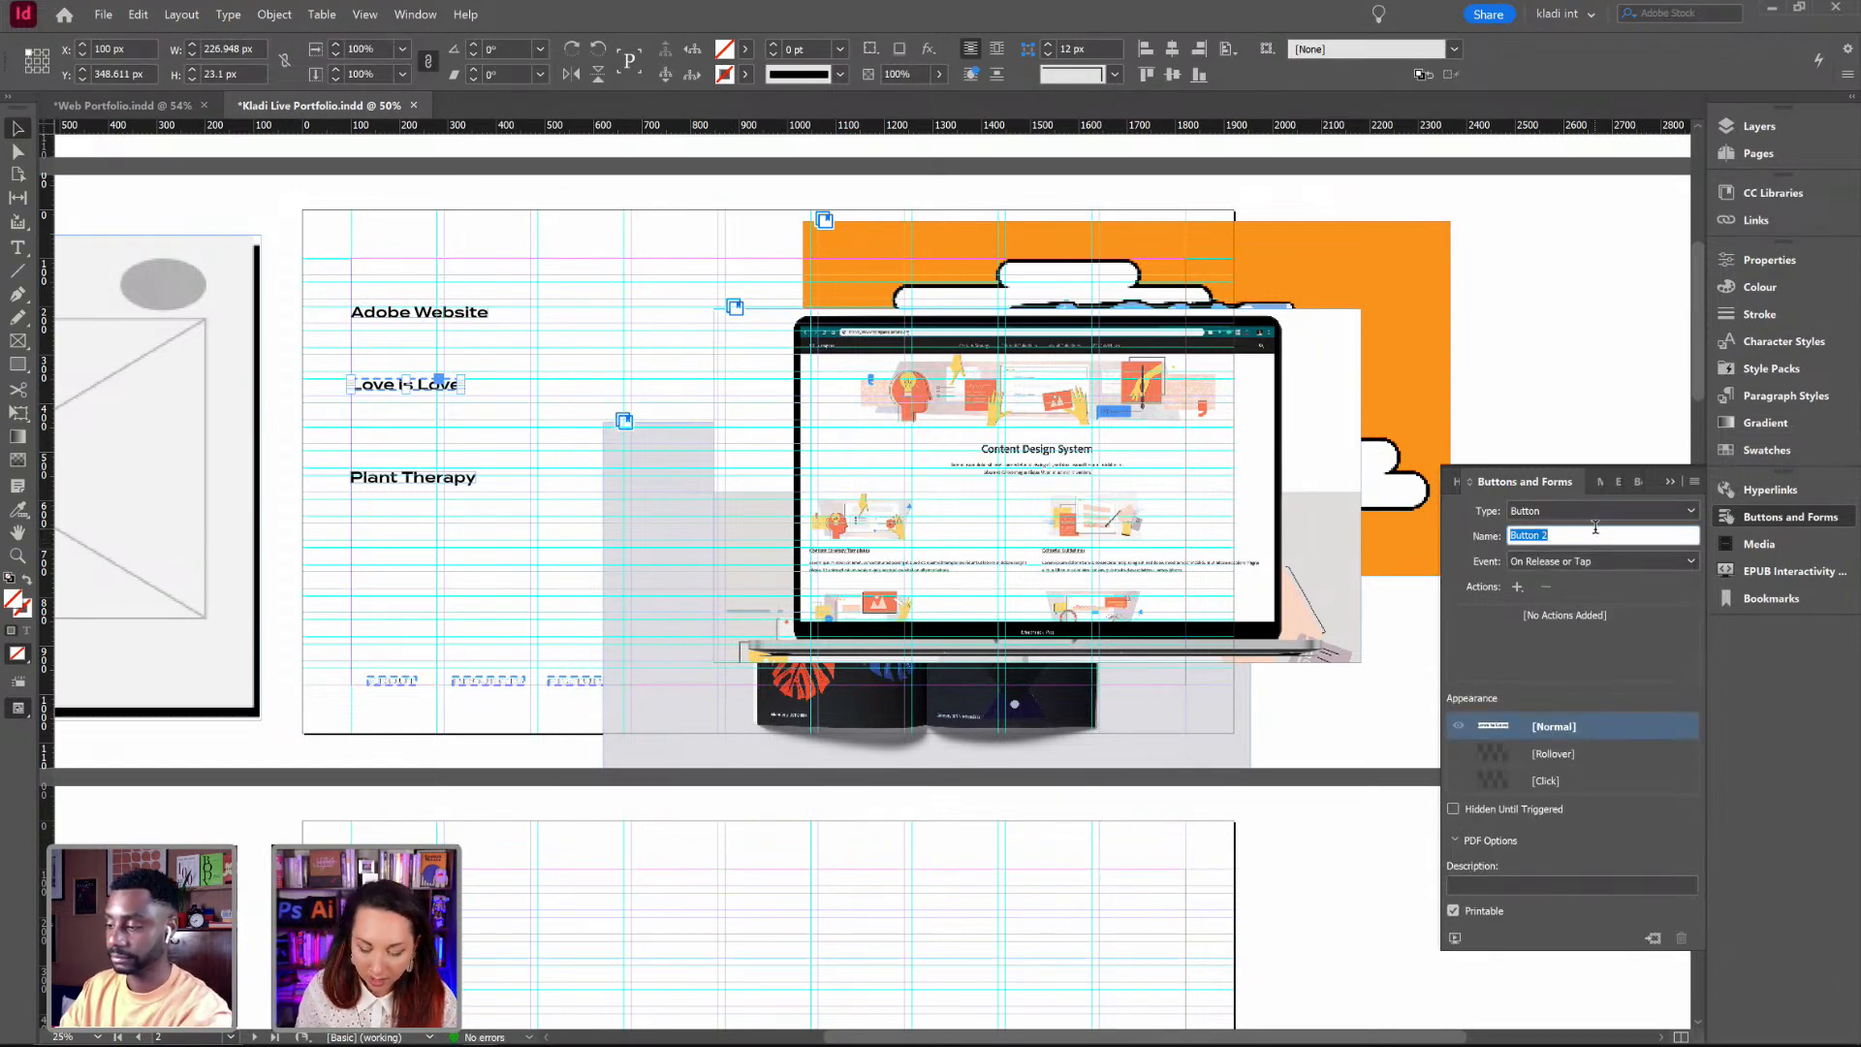
type("Love text")
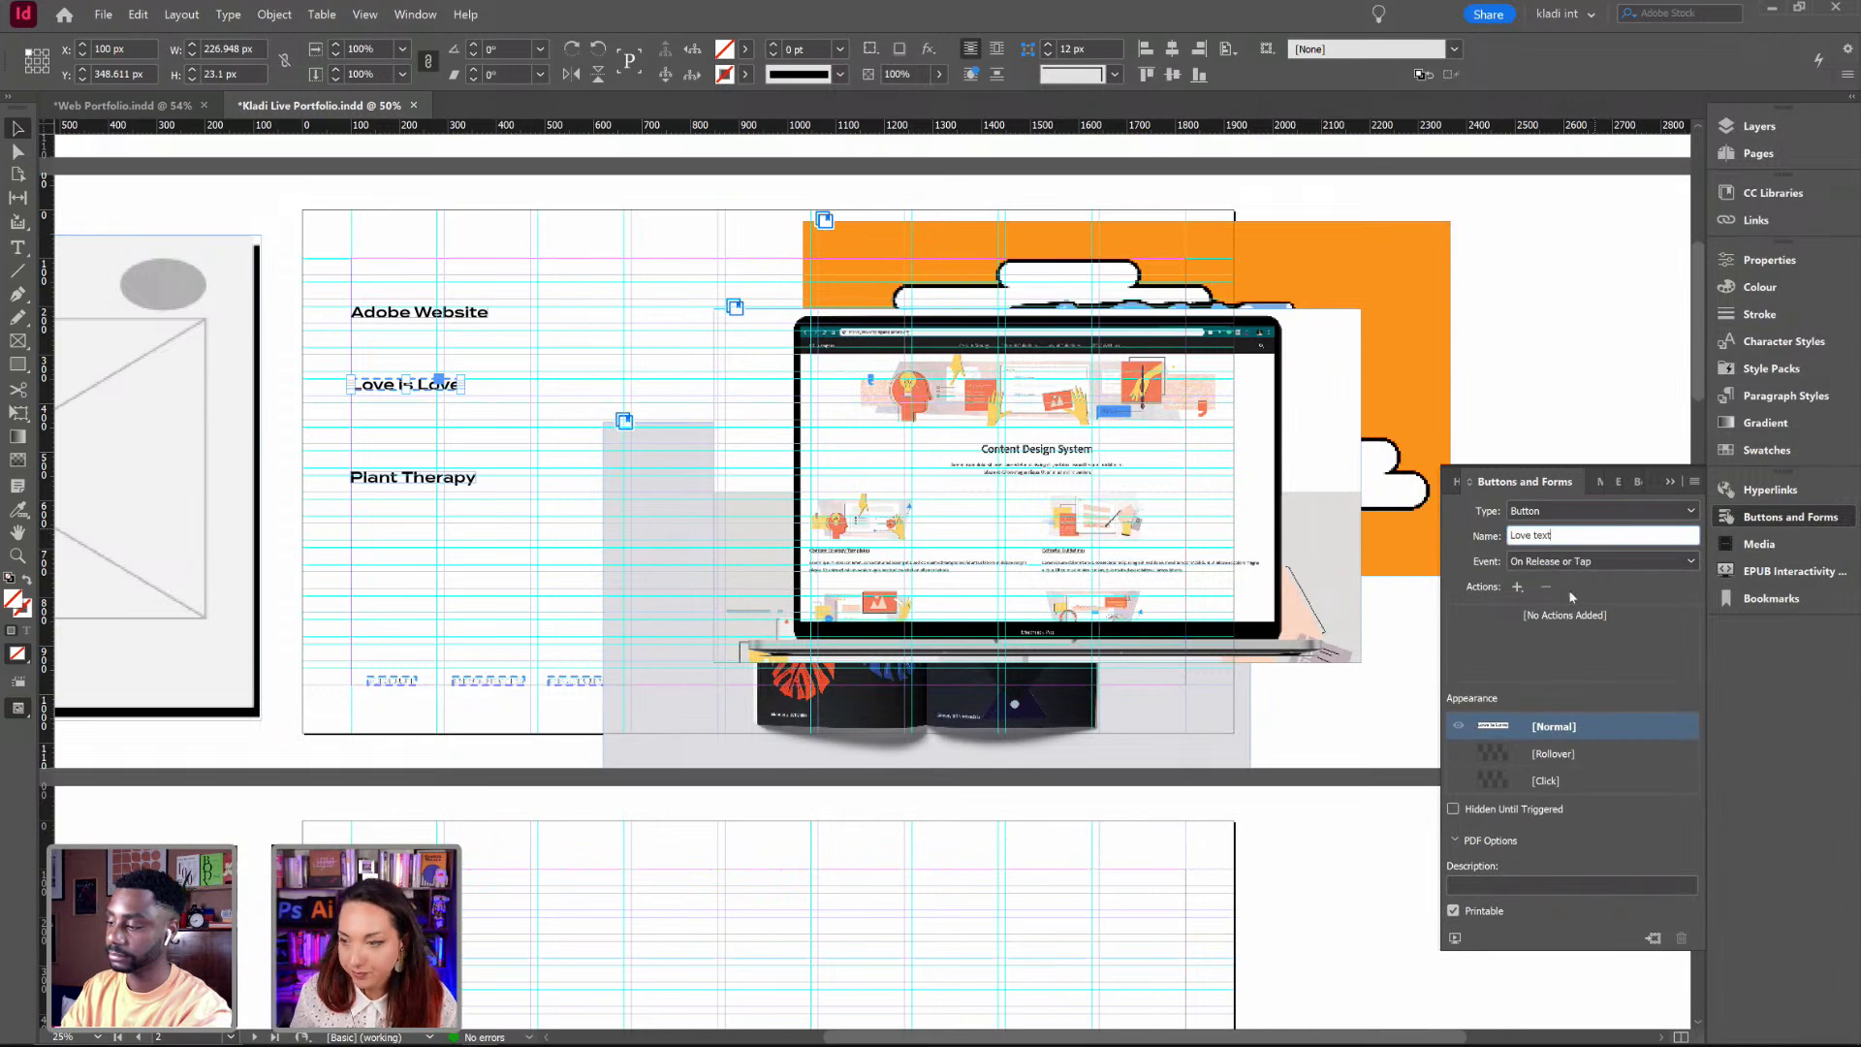
left_click(1363, 620)
Step: Convert the Plant Therapy label into a button and name it "PT Text"
left_click(382, 483)
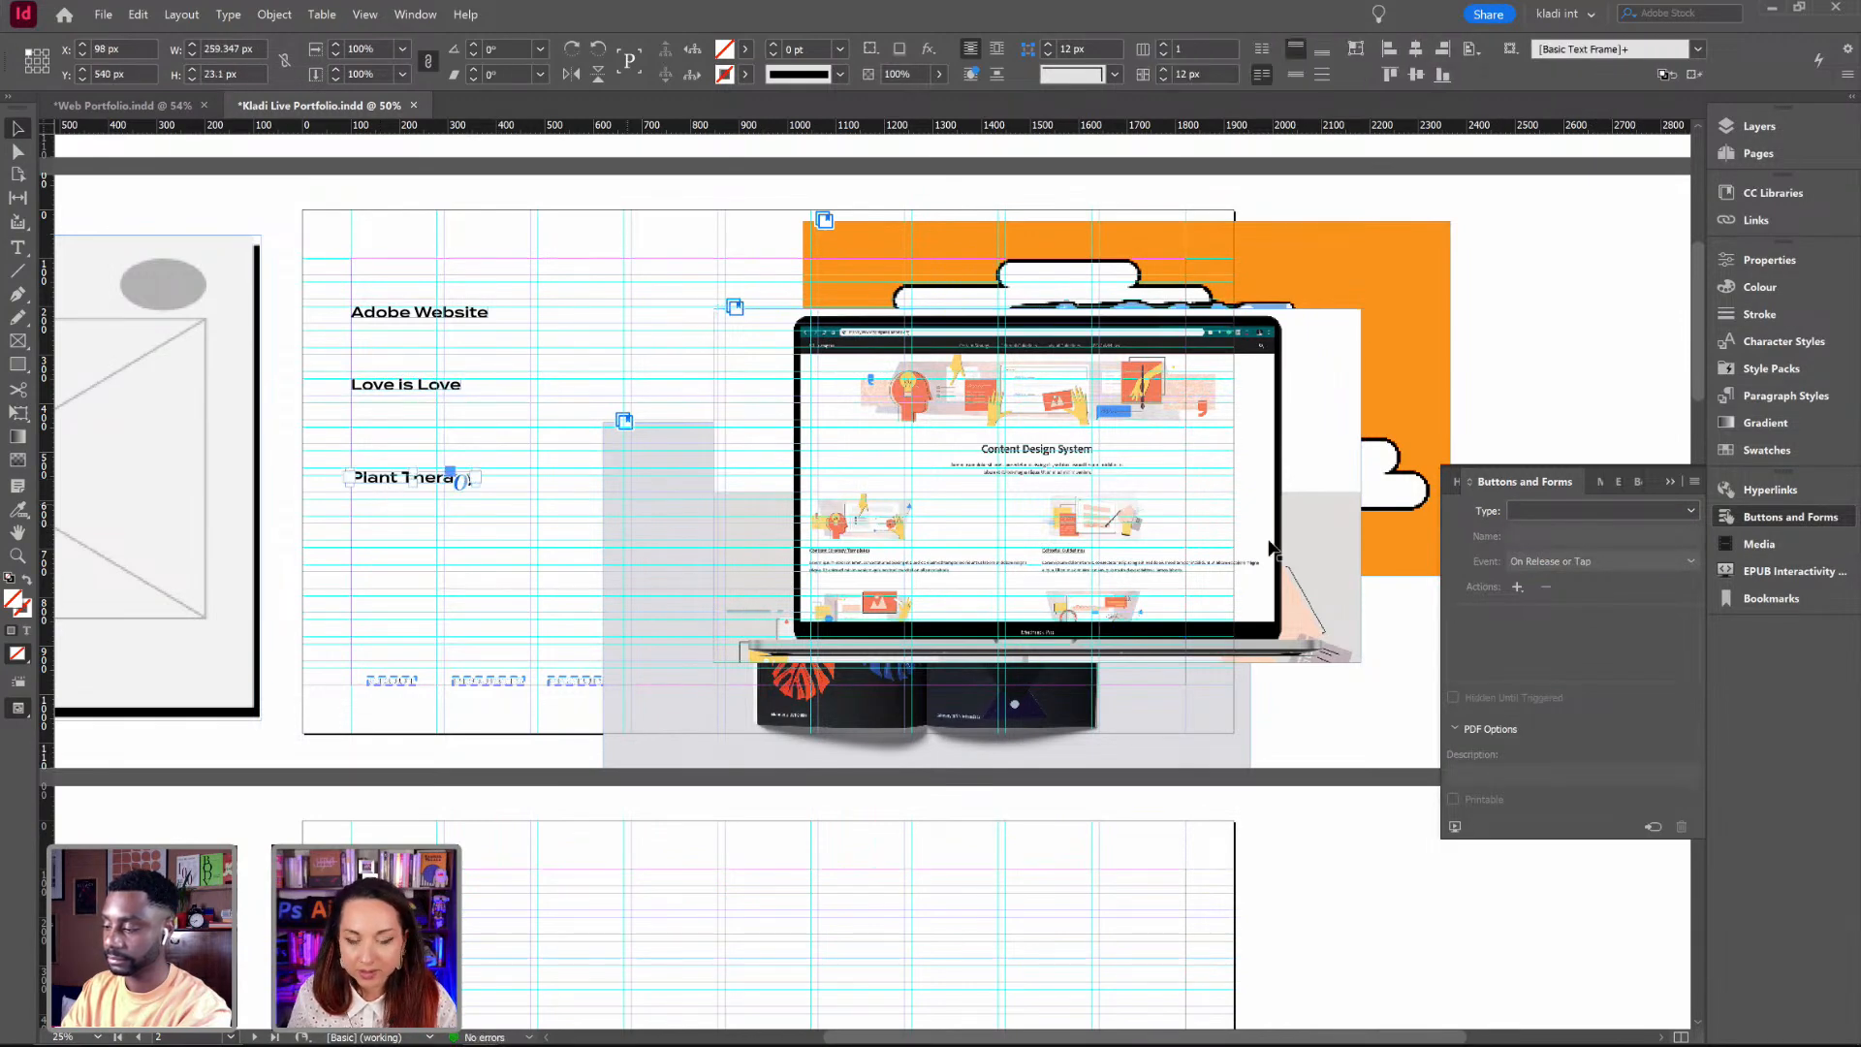
left_click(1521, 506)
left_click(1525, 533)
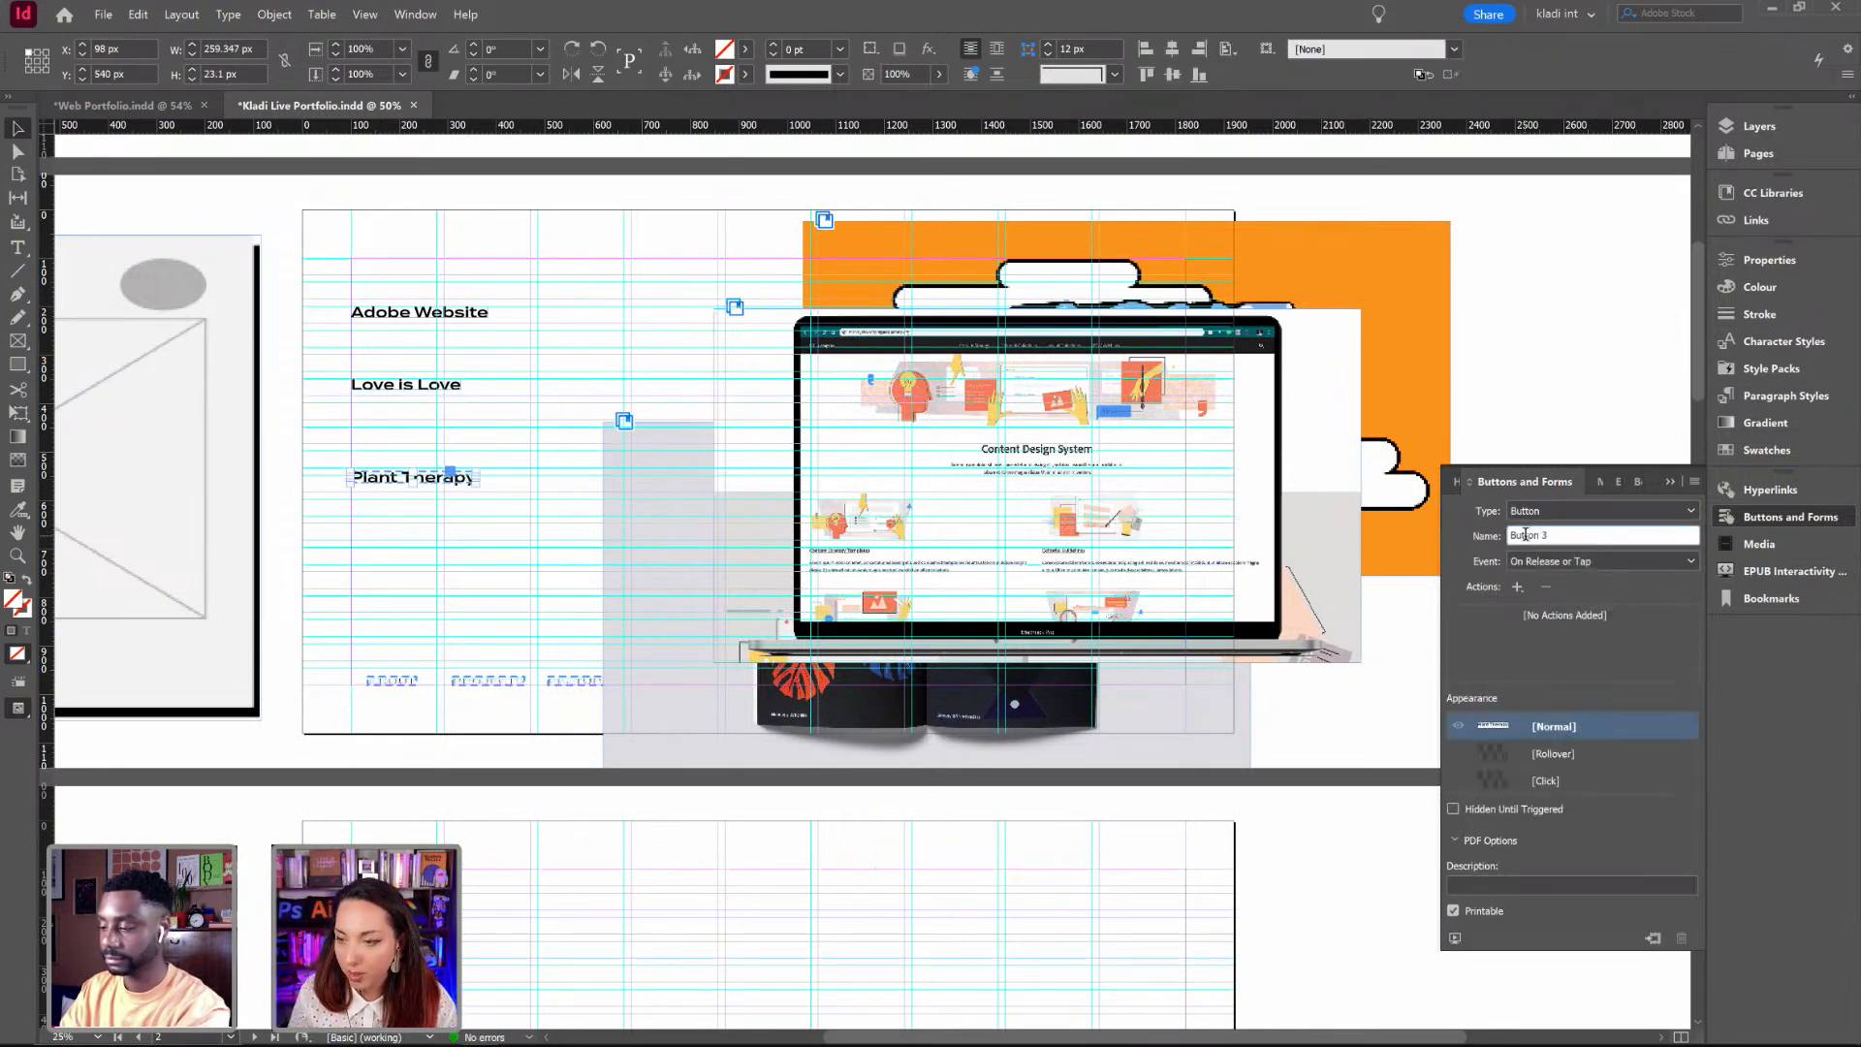
triple_click(1526, 533)
type("PT")
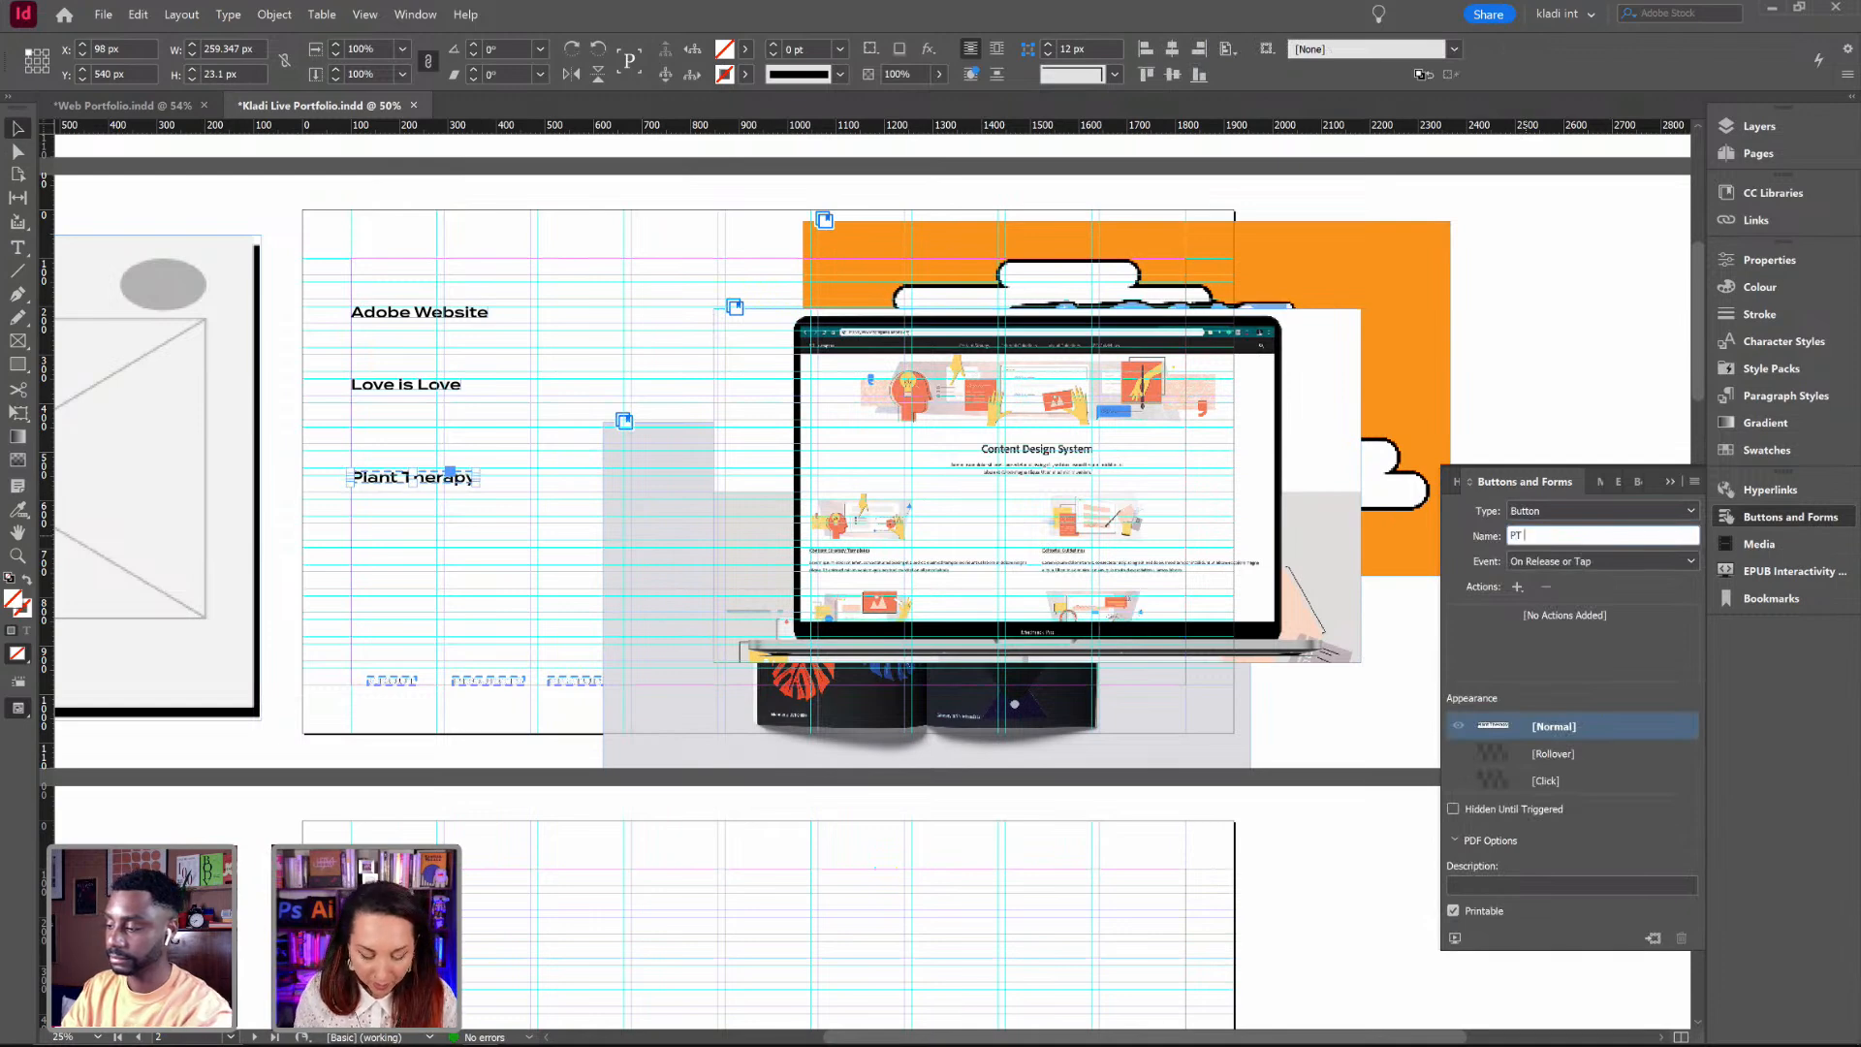
type(" Text")
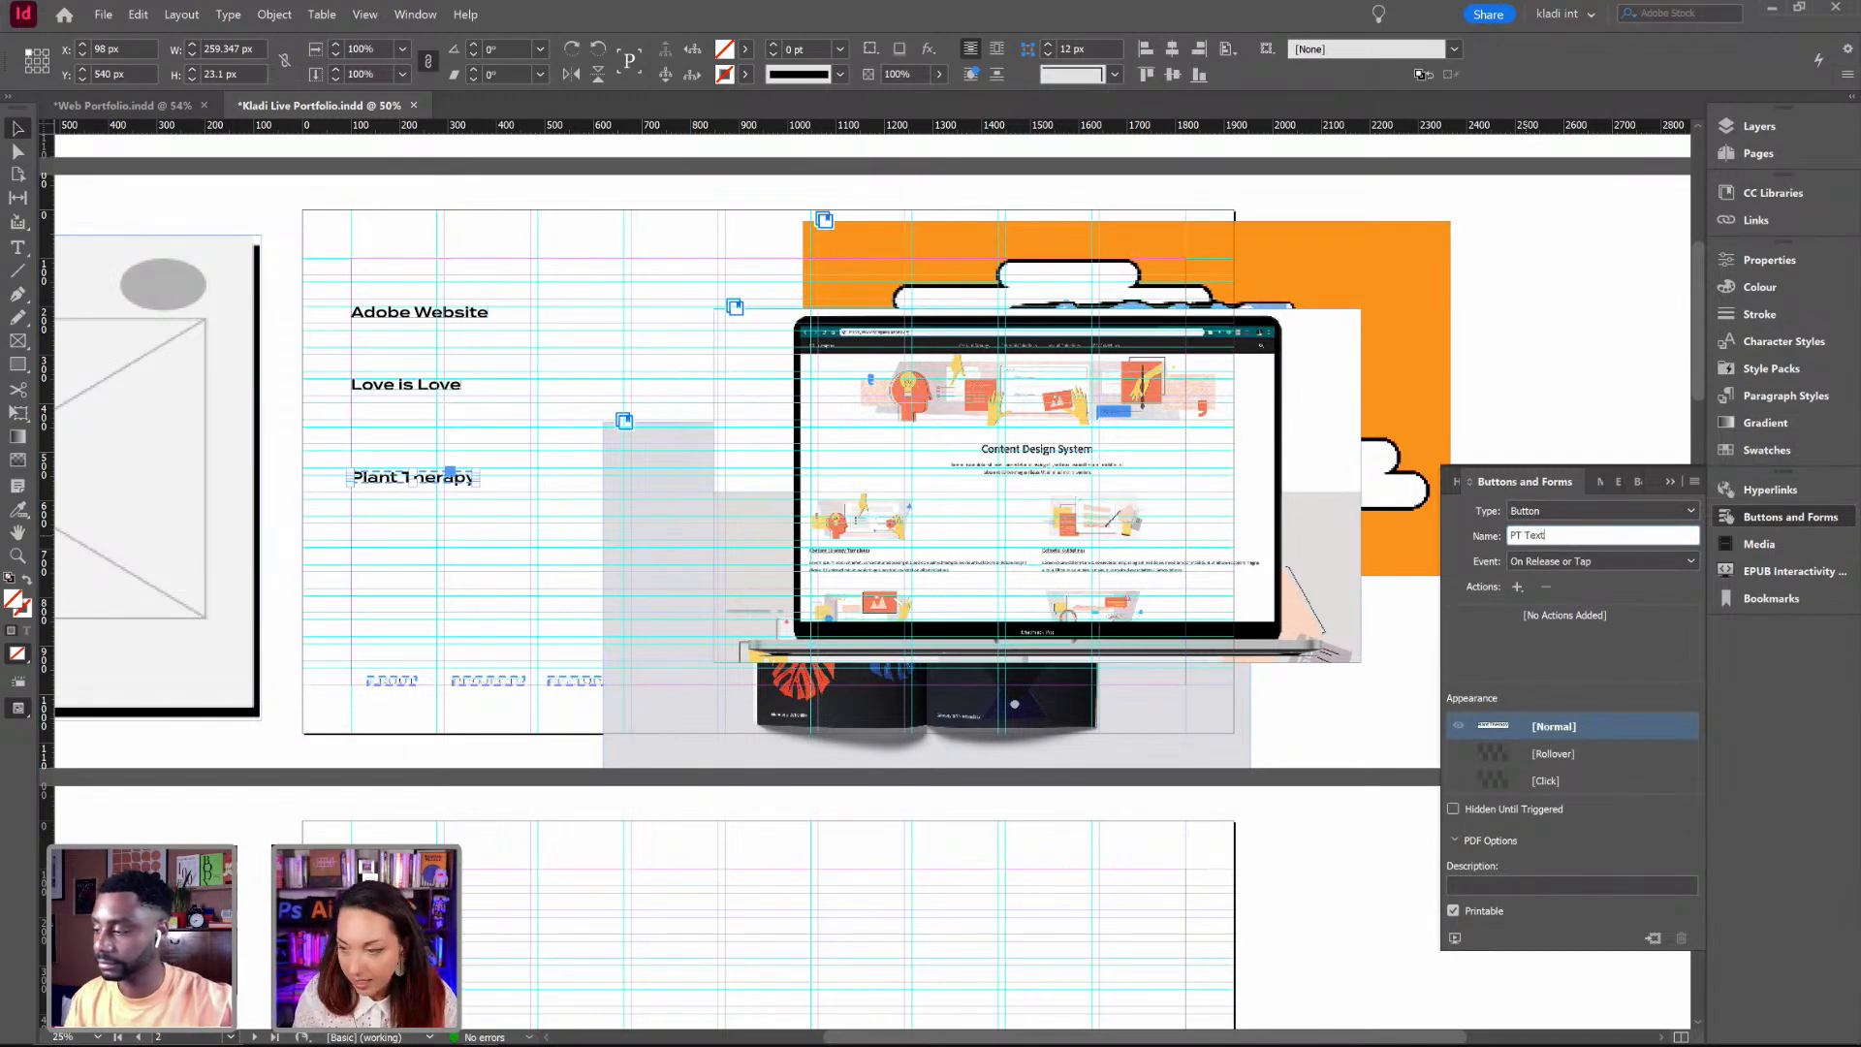
Step: Convert the laptop image frame into a button and name it "AW Image"
left_click(1238, 413)
left_click(1614, 511)
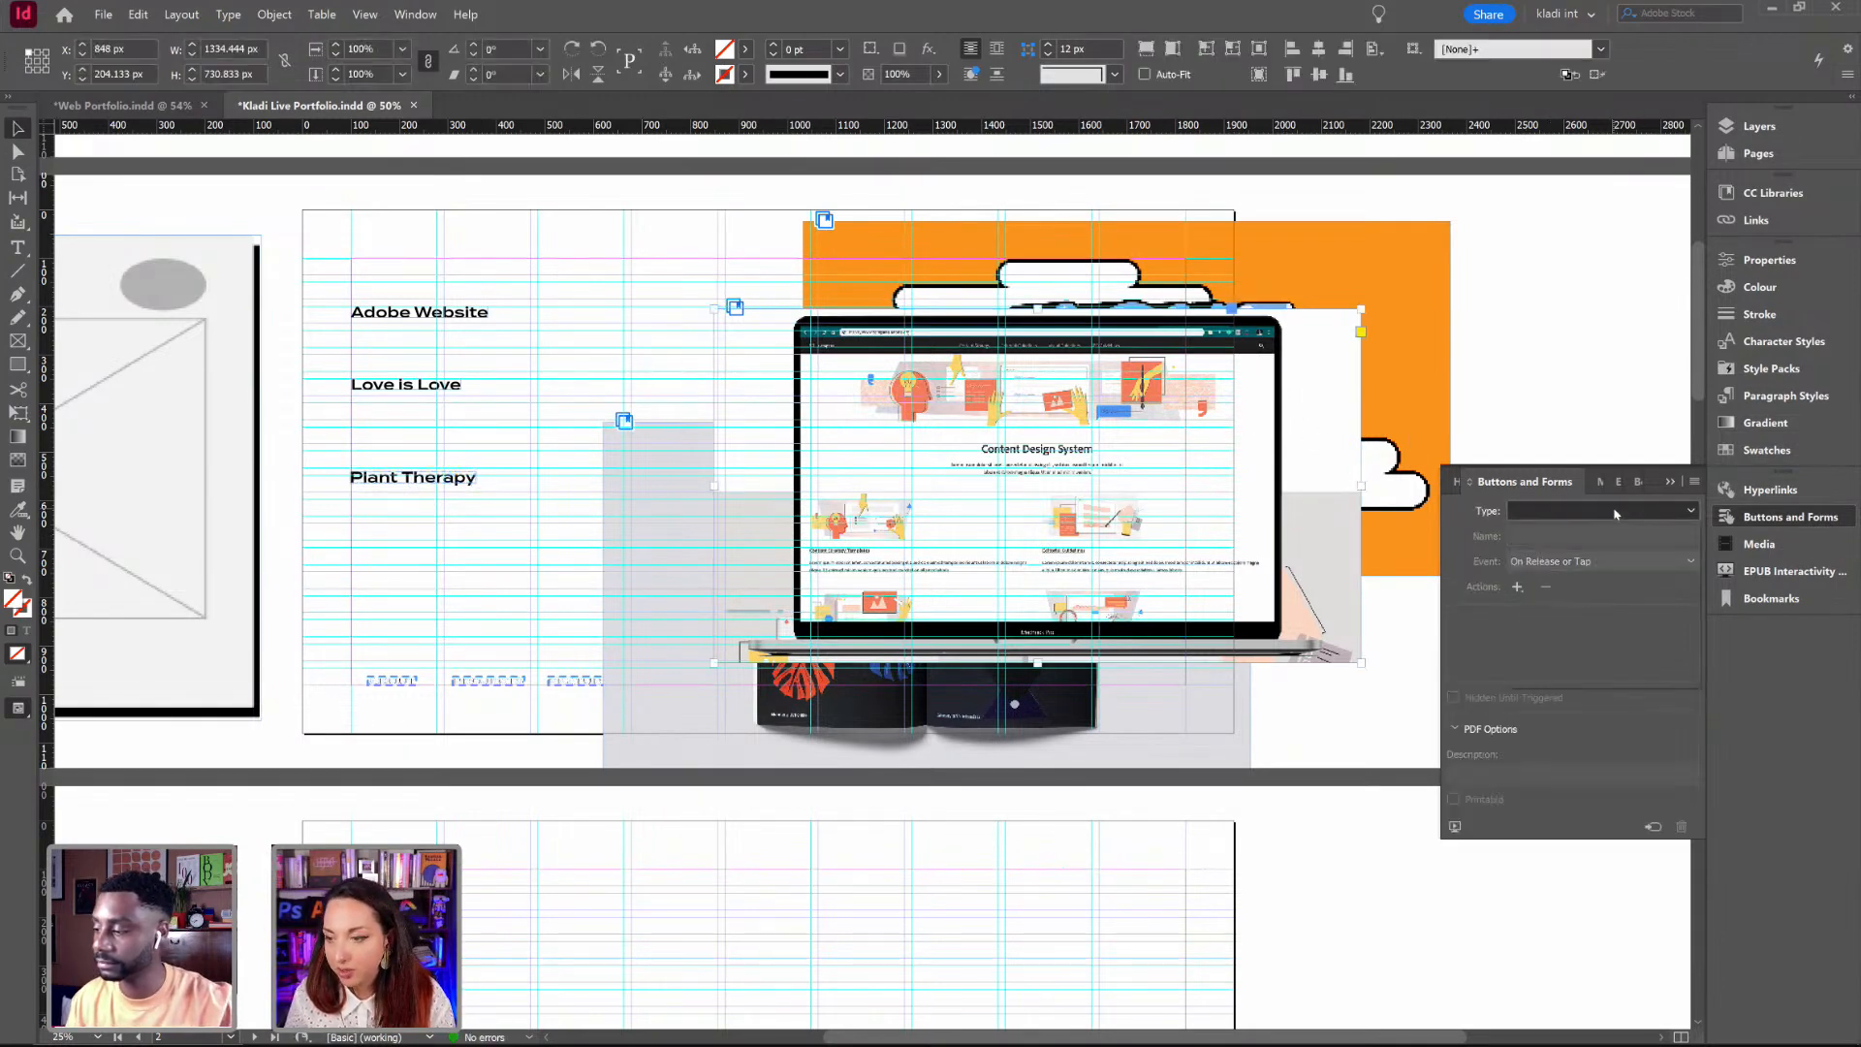
left_click(1544, 531)
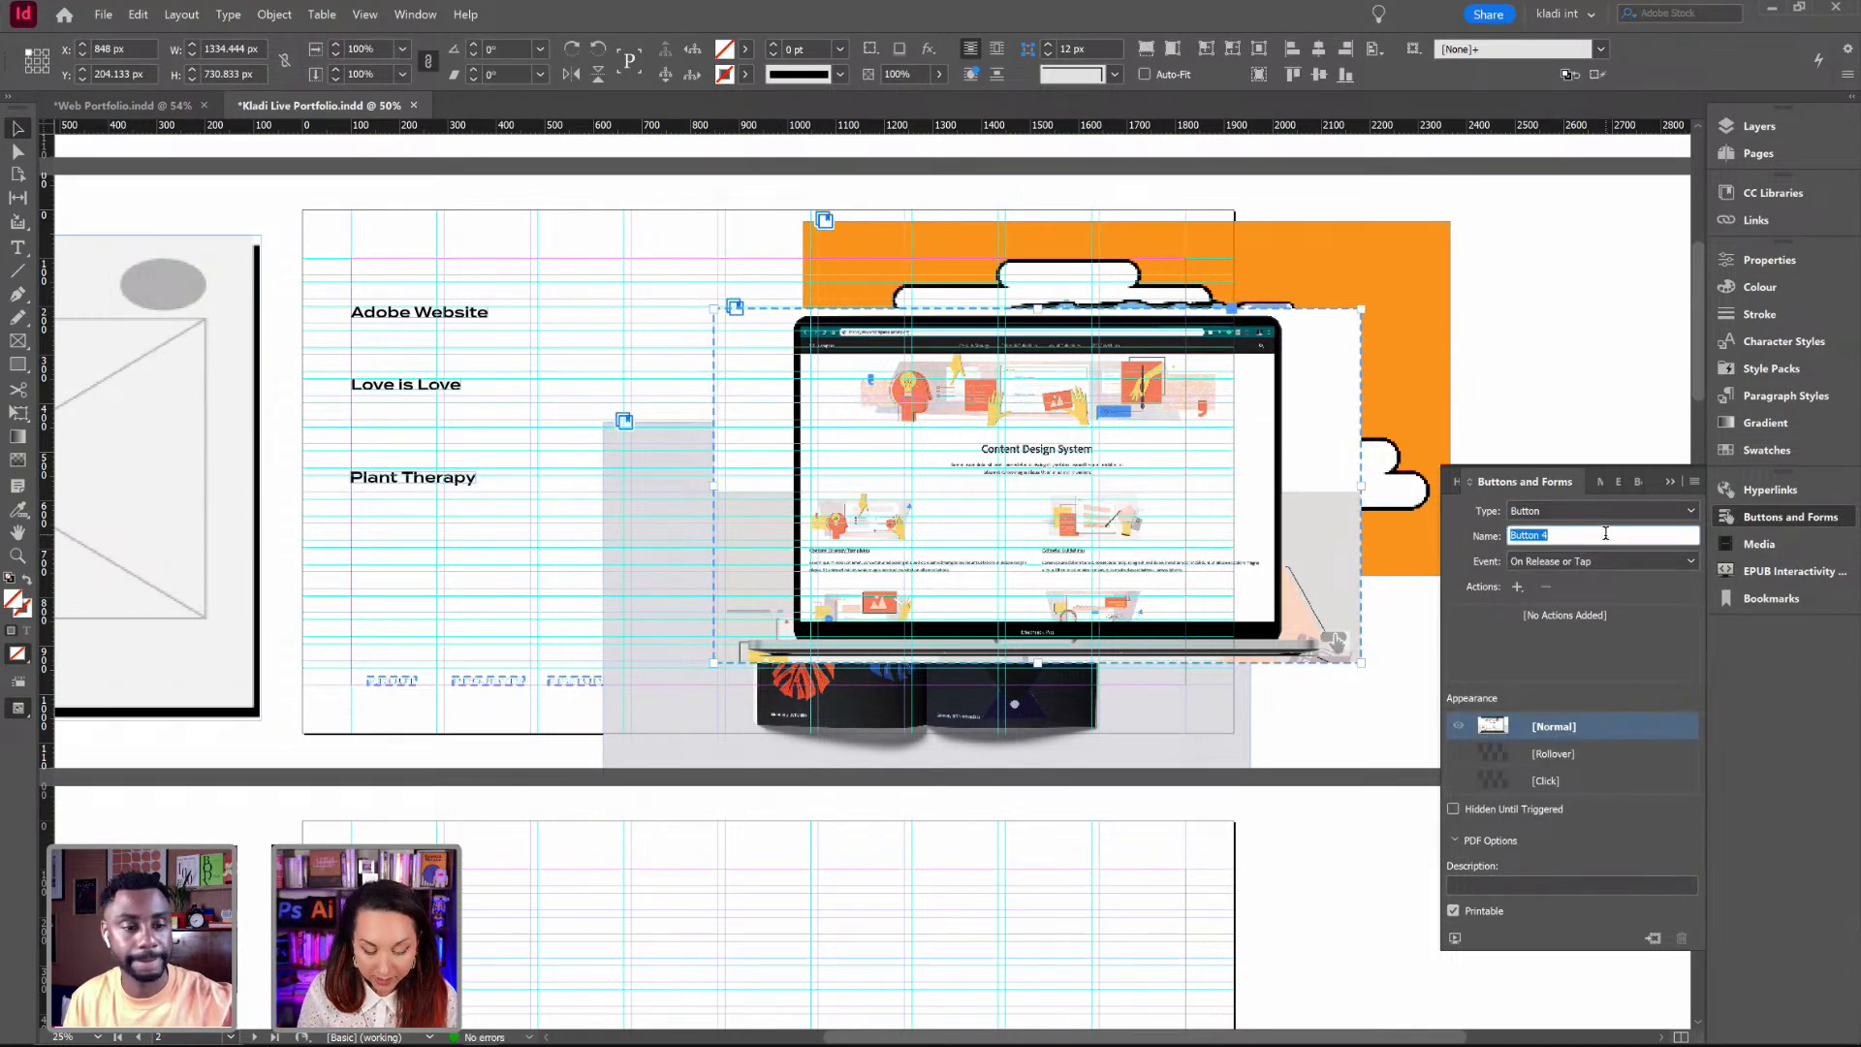
type("A")
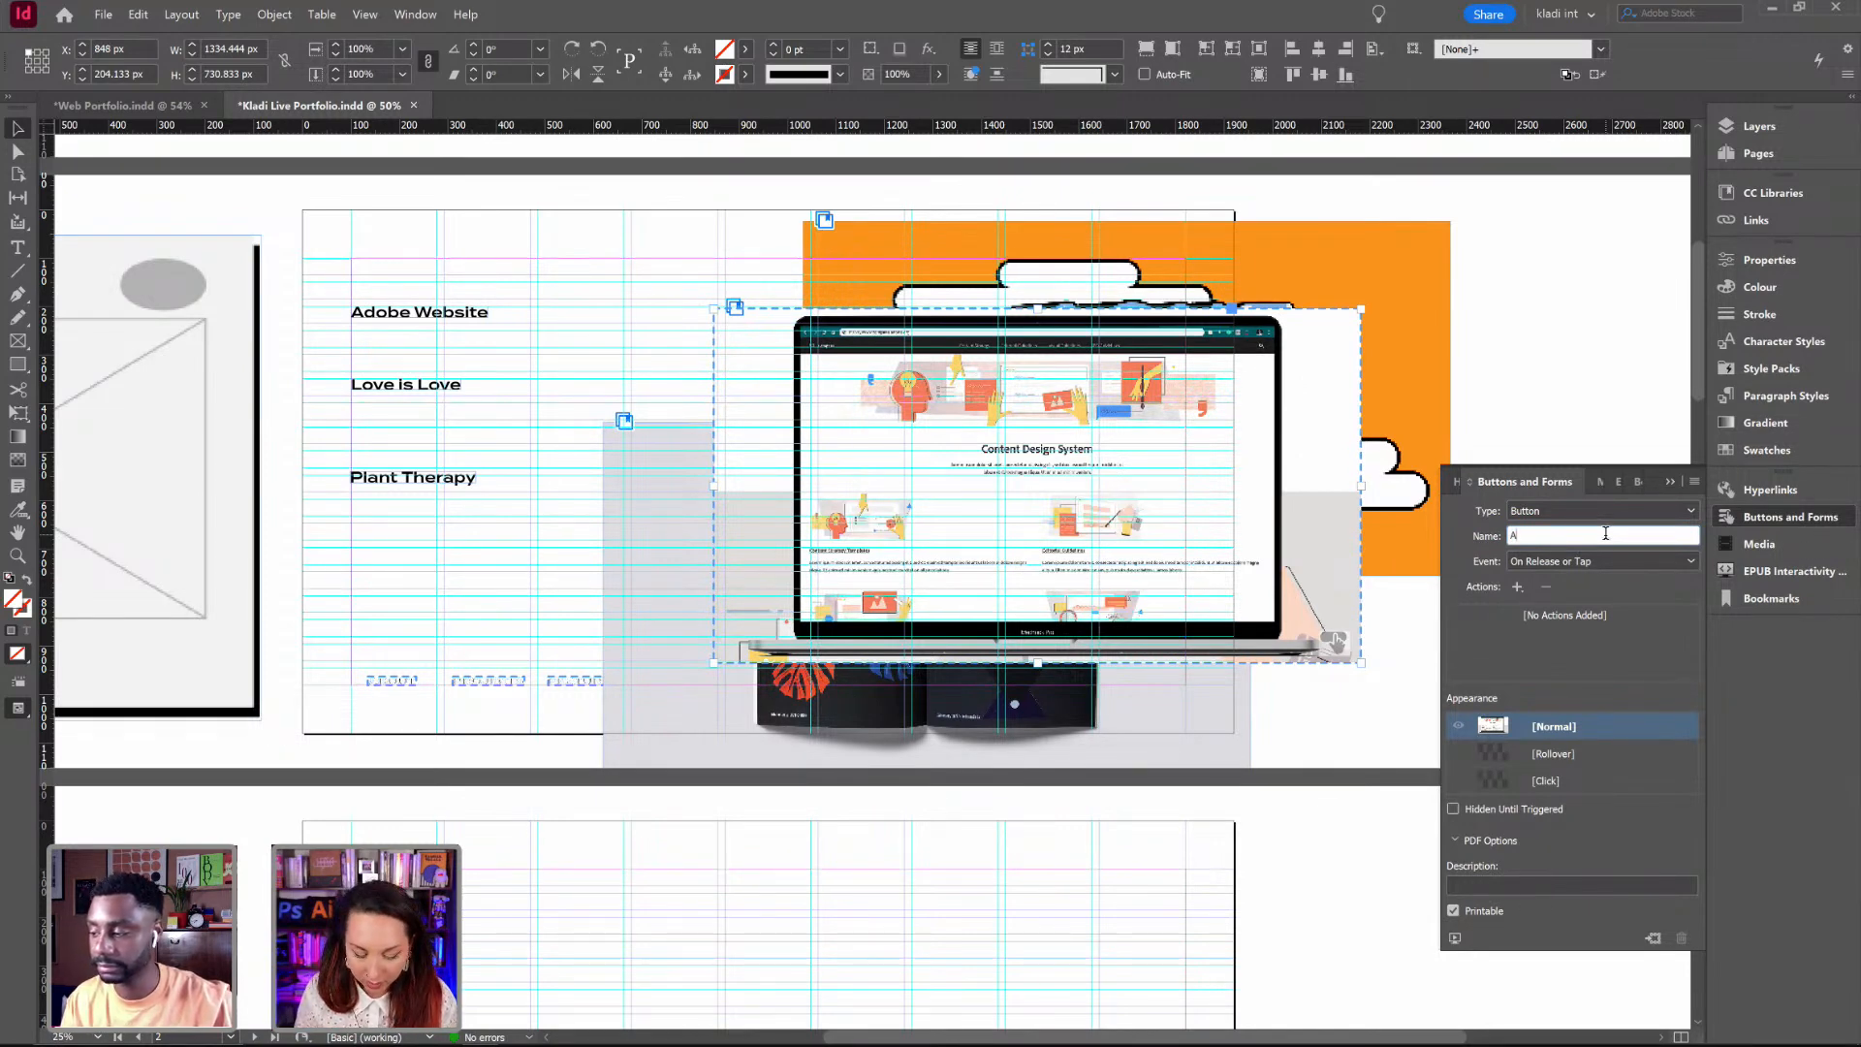
type("W Image")
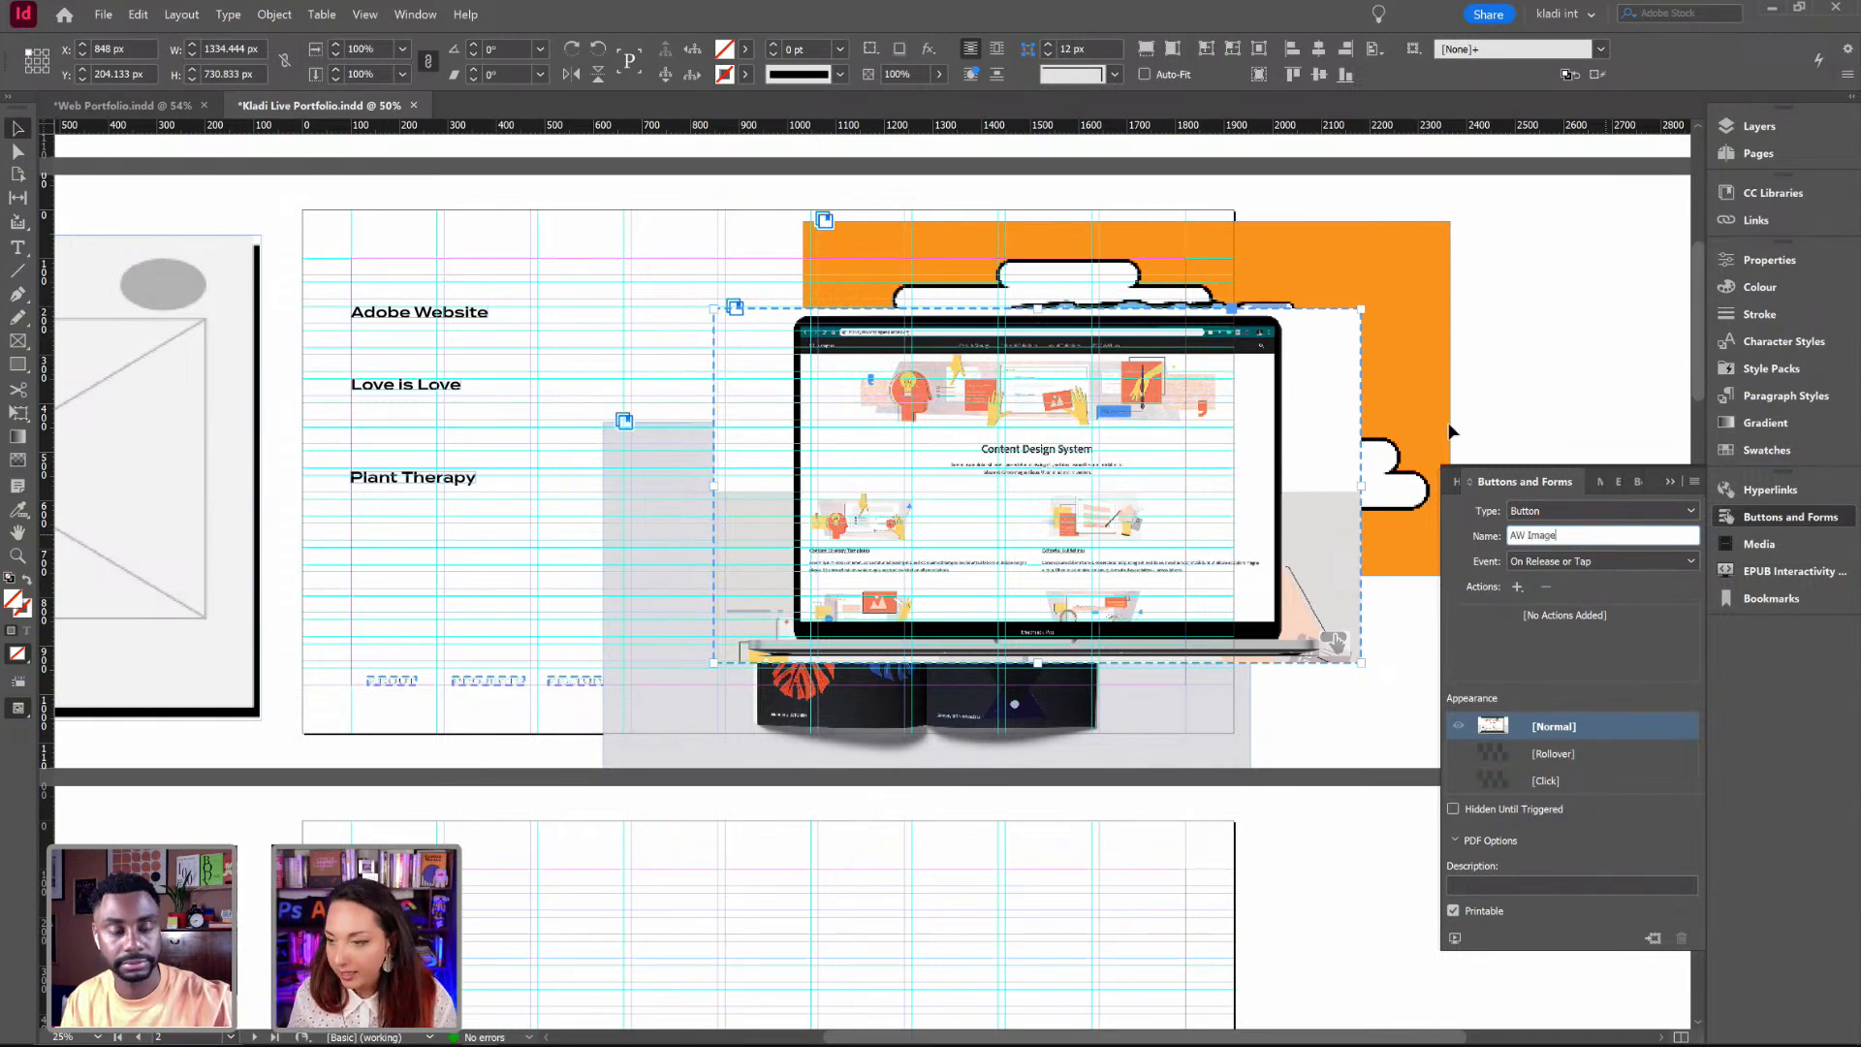
Step: Convert the orange cloud image frame into a button and name it "L Image"
left_click(1417, 328)
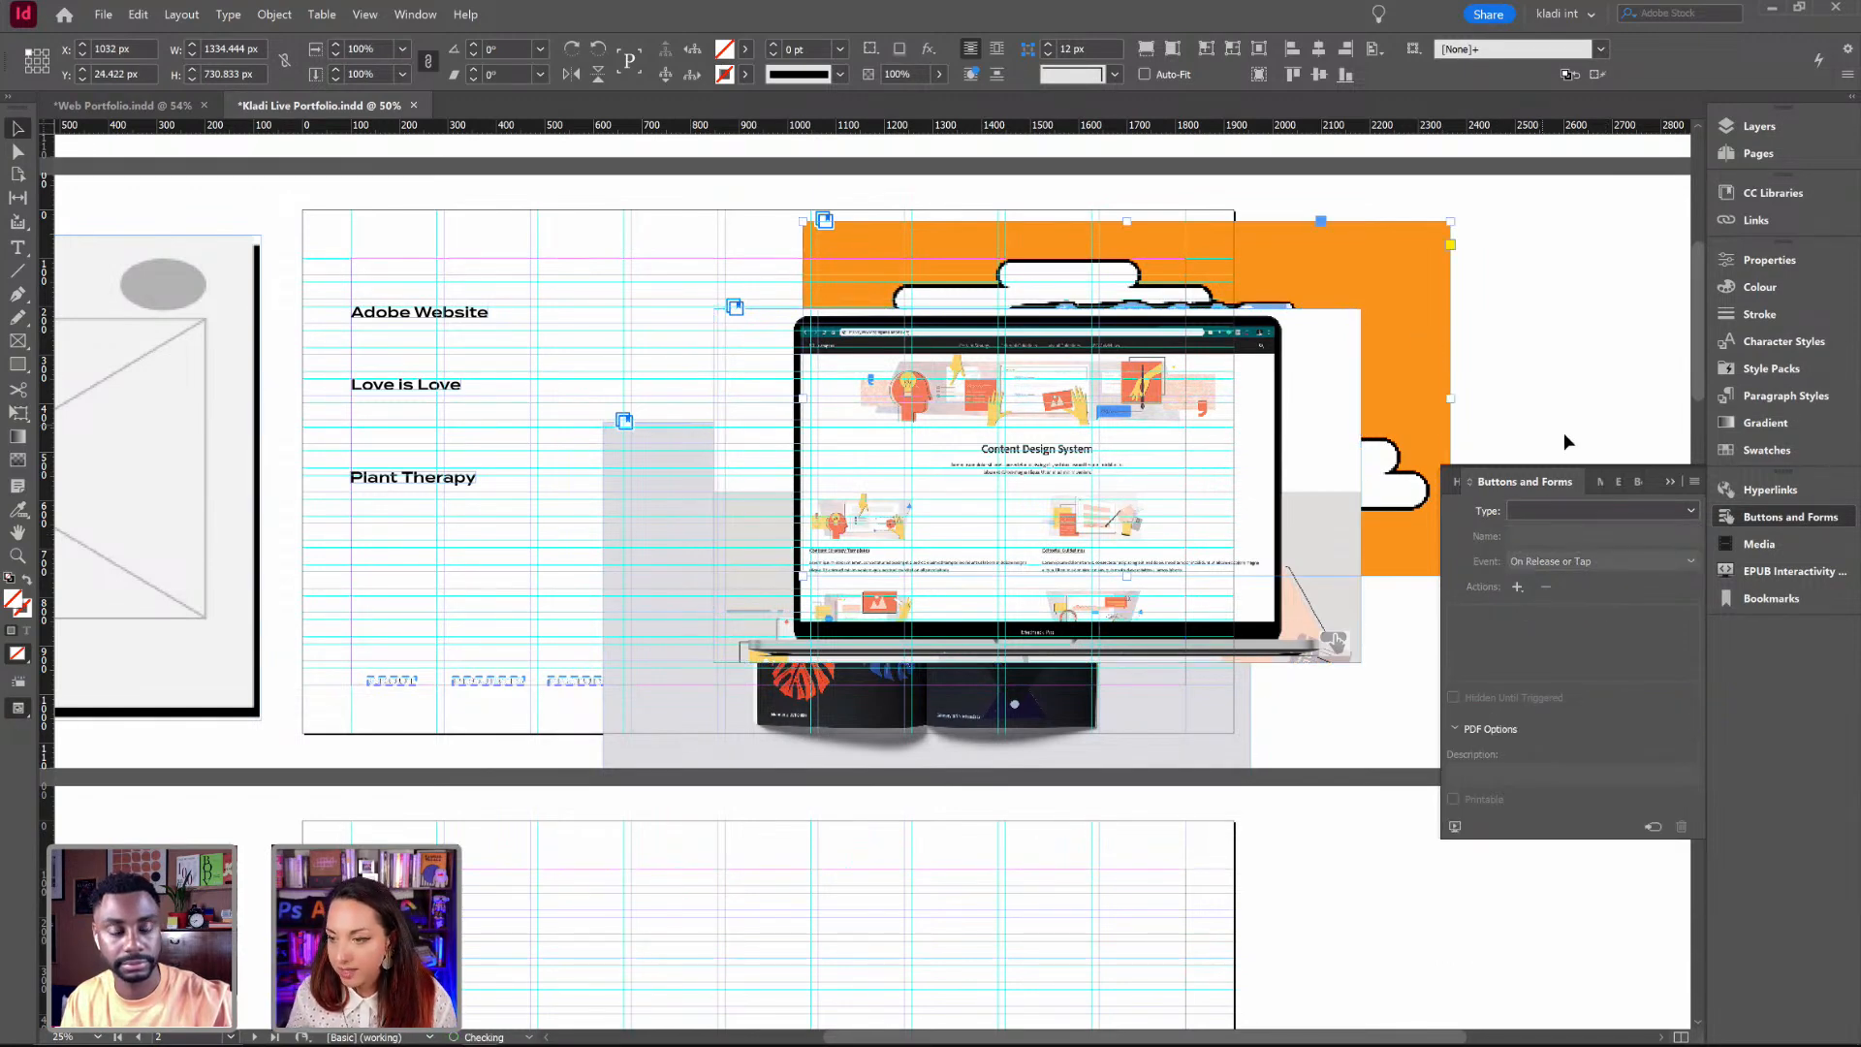
left_click(1544, 512)
left_click(1532, 527)
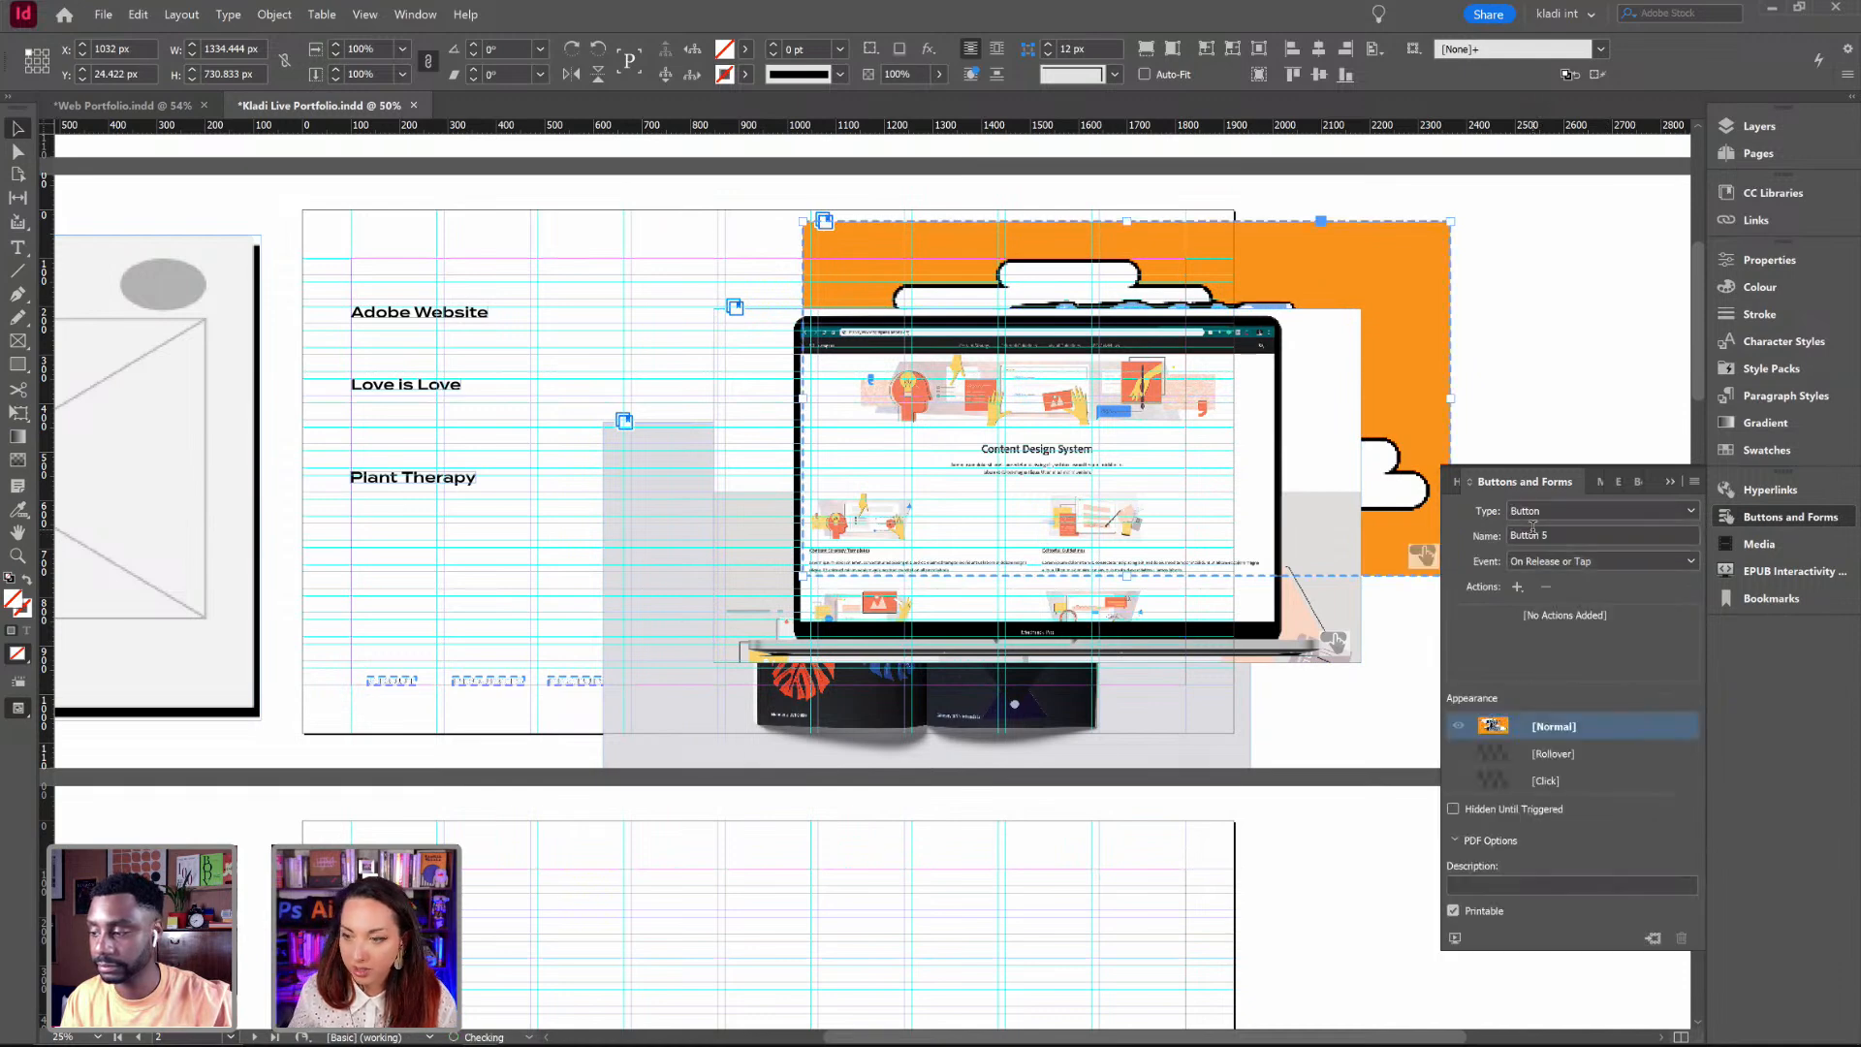
double_click(1532, 533)
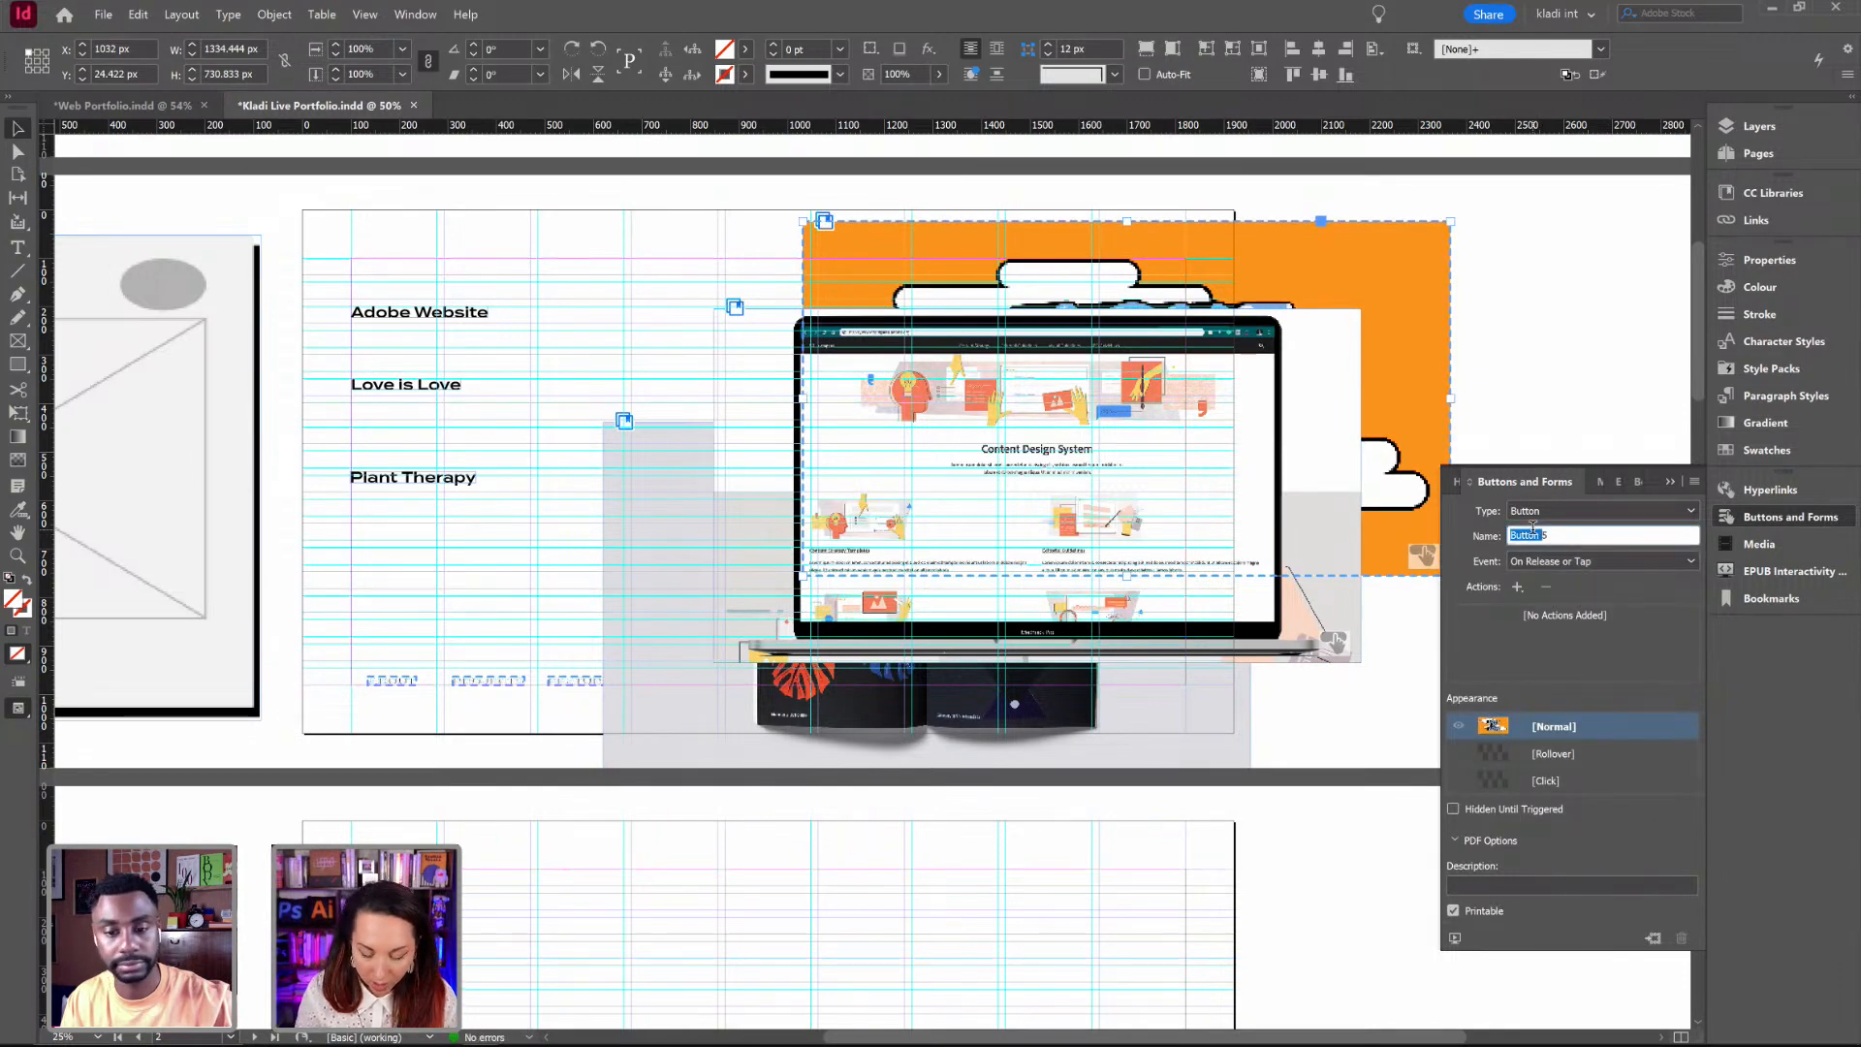
key("ctrl+a")
type("L")
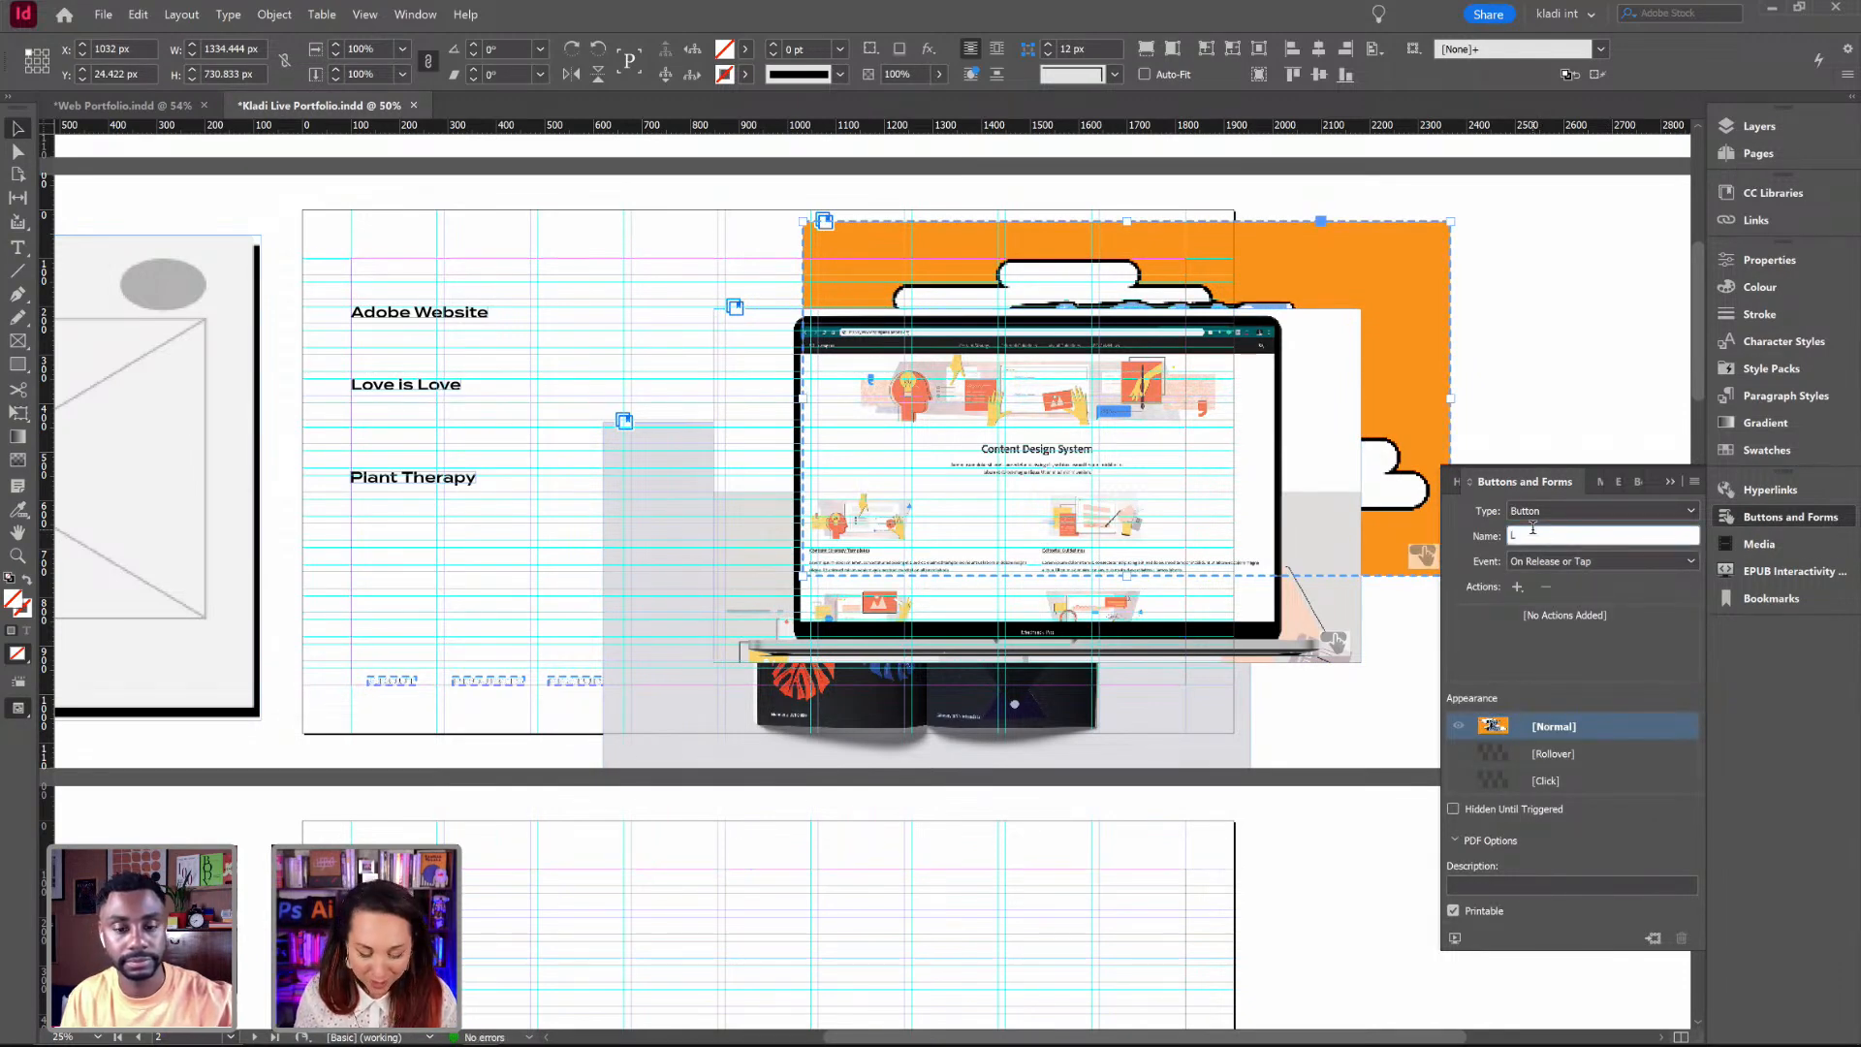
type(" Image")
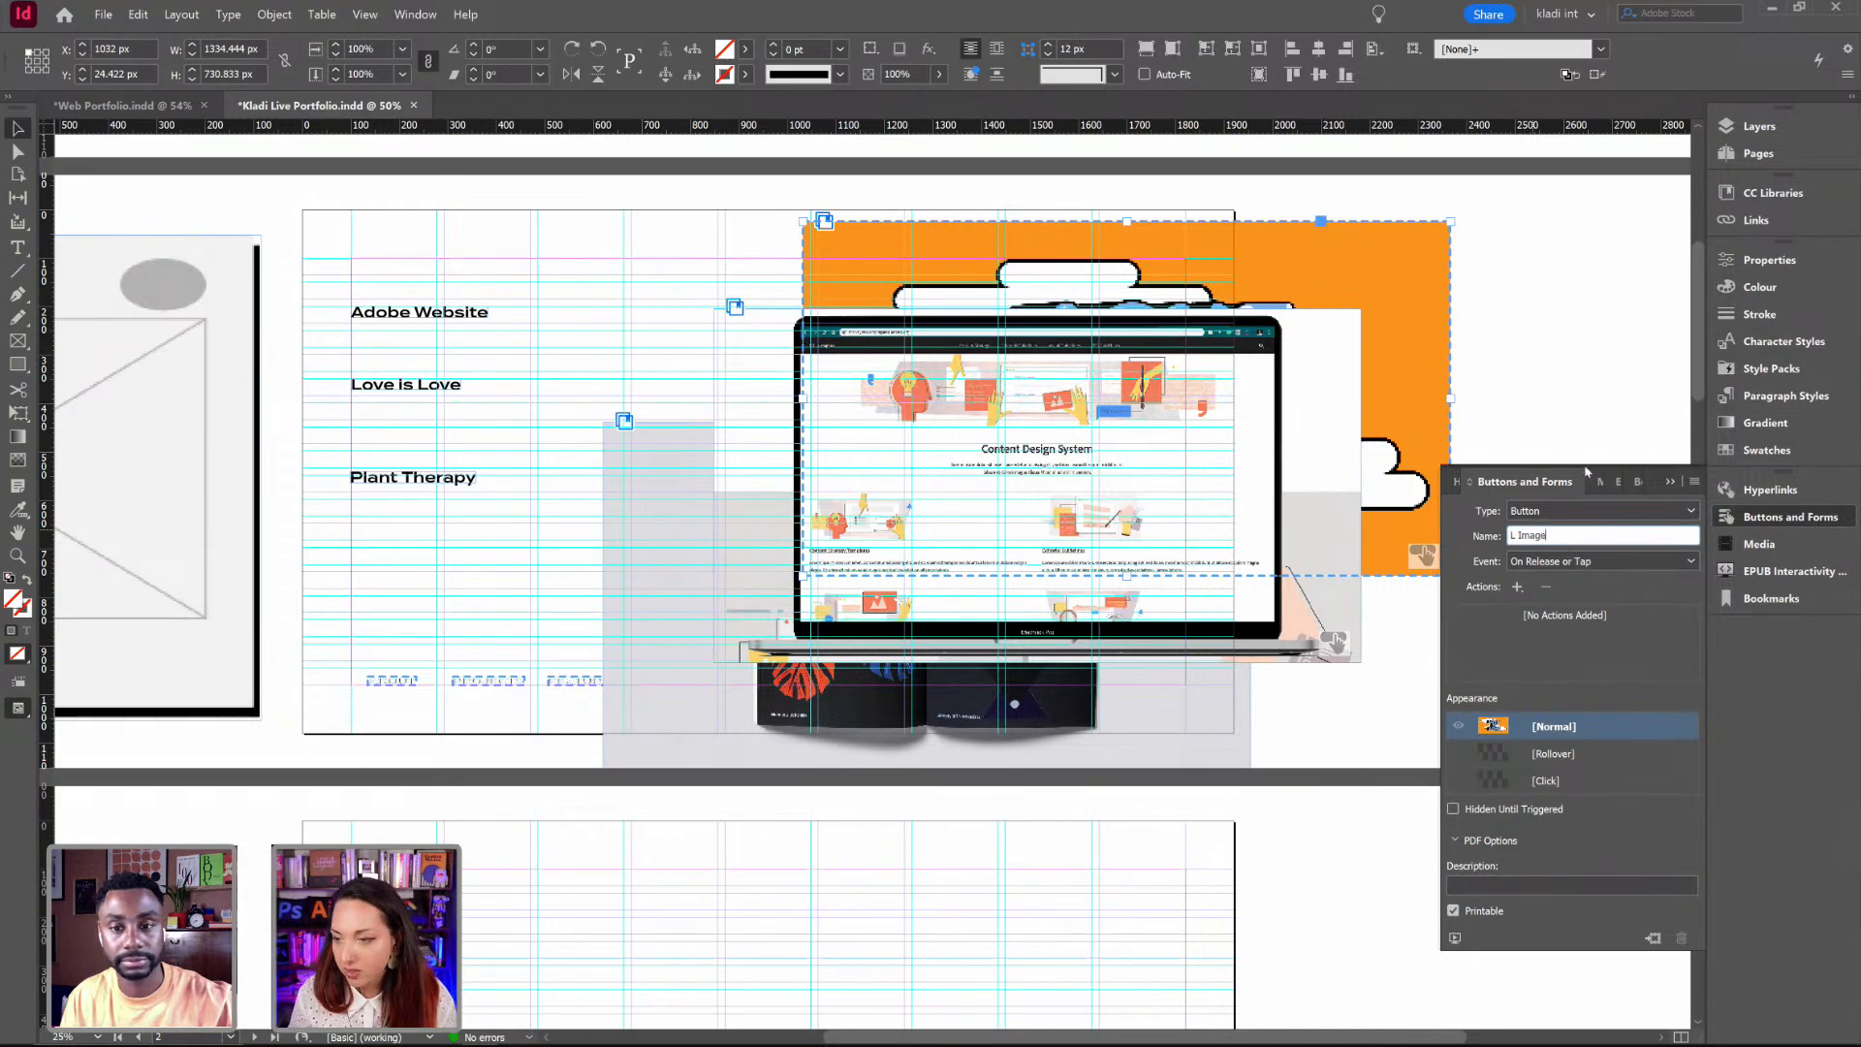
Step: Convert the grey image frame with the open book into a button and name it "PT Image"
left_click(1217, 715)
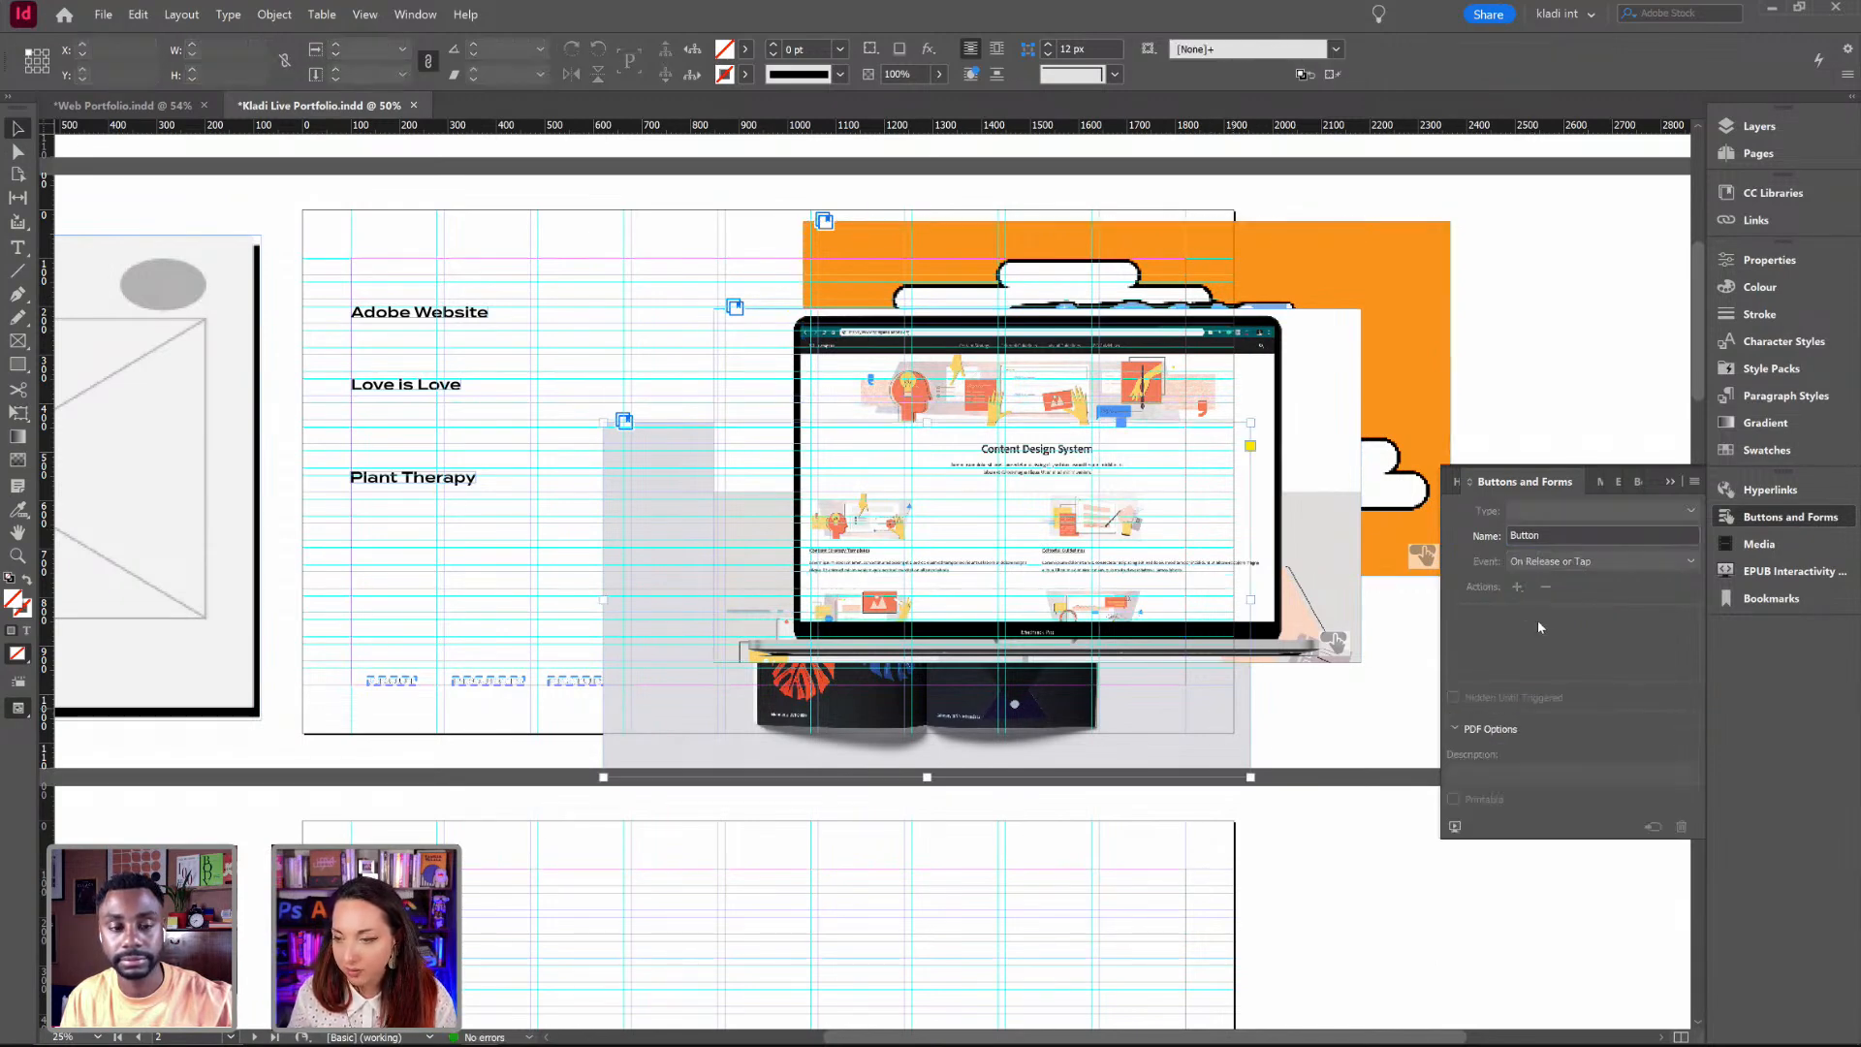
left_click(1541, 514)
left_click(1547, 532)
left_click(1551, 536)
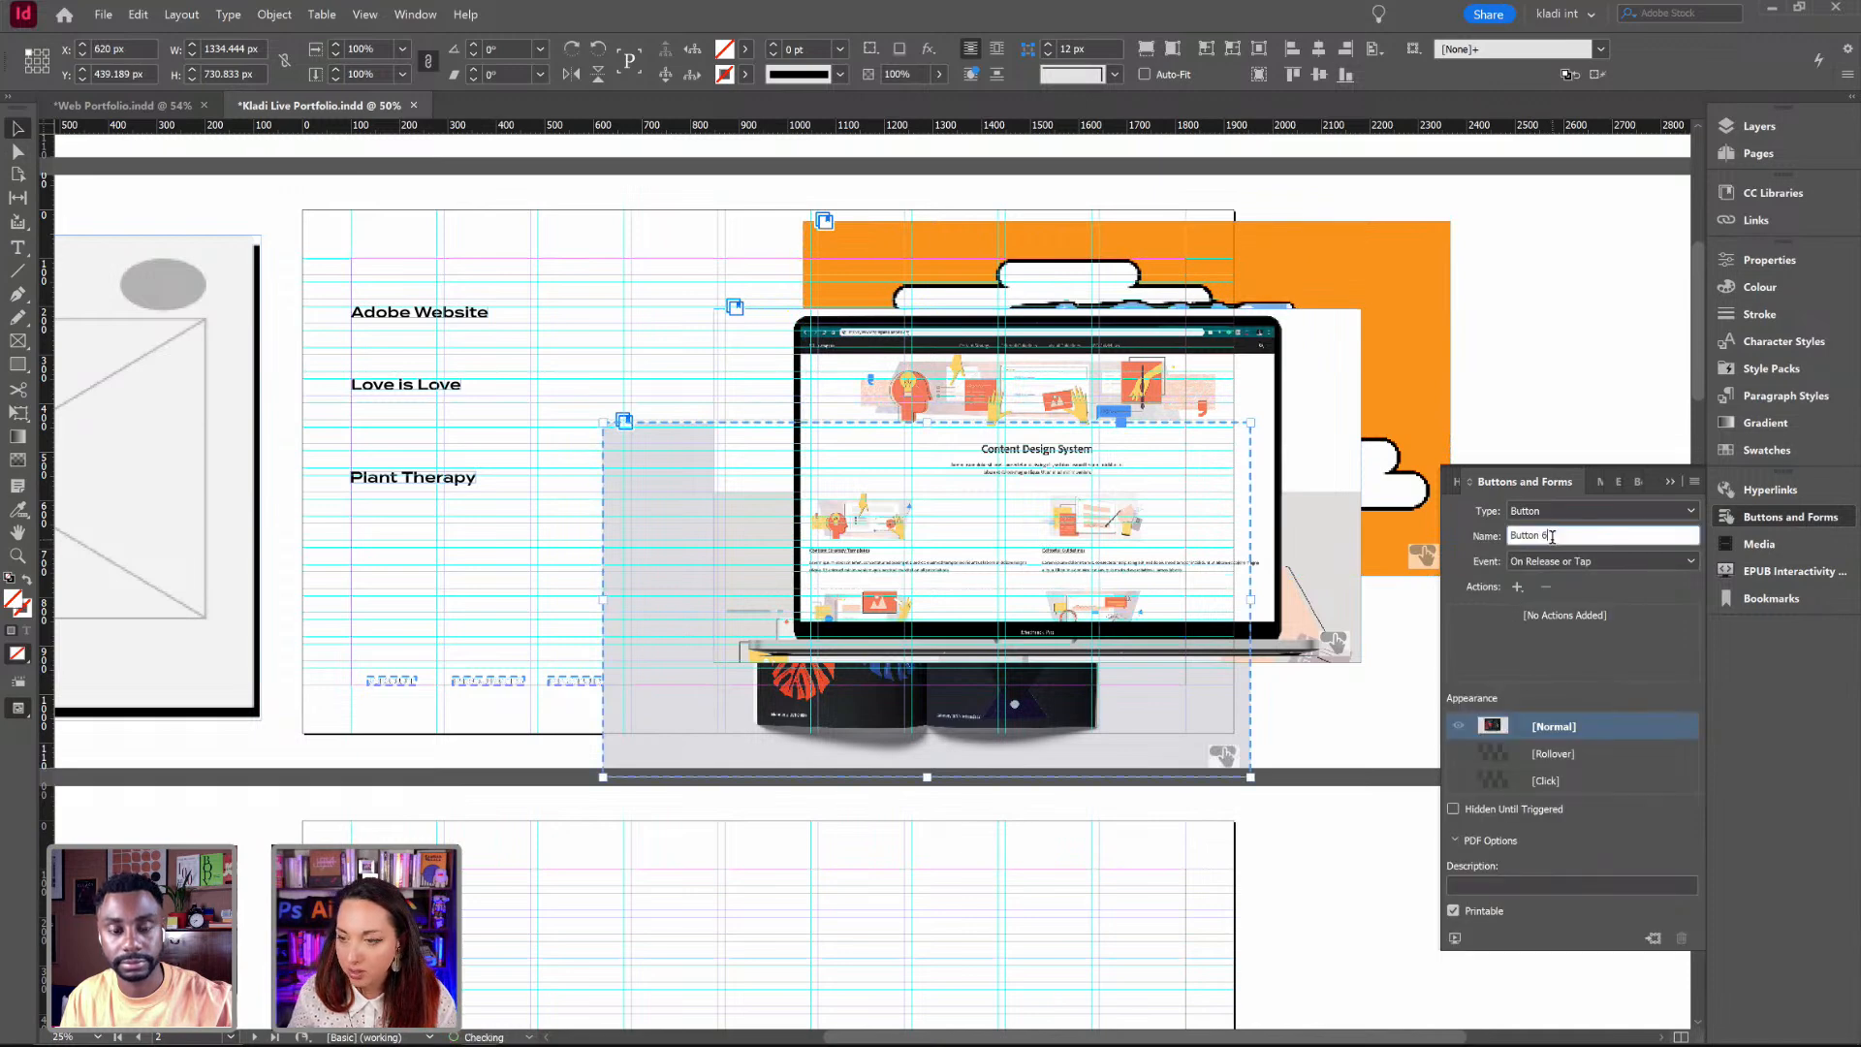
key("ctrl+a")
type("P")
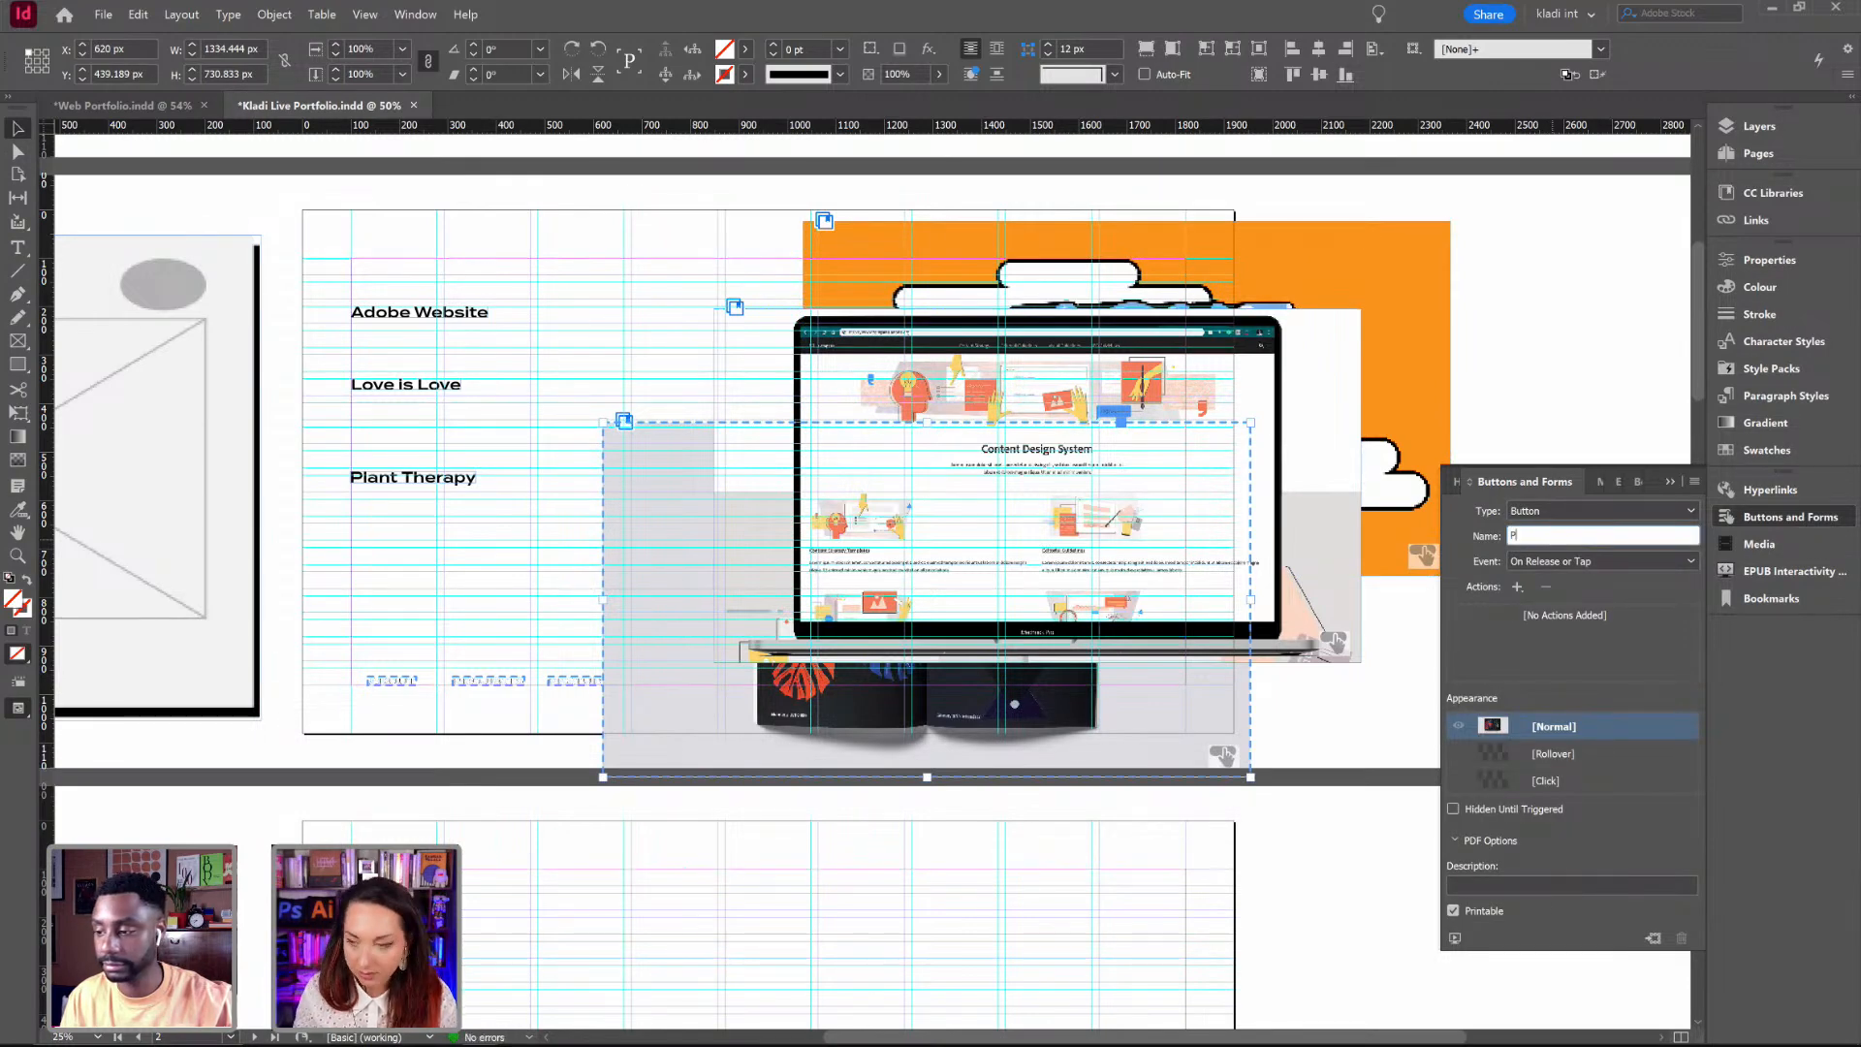
type("l Image")
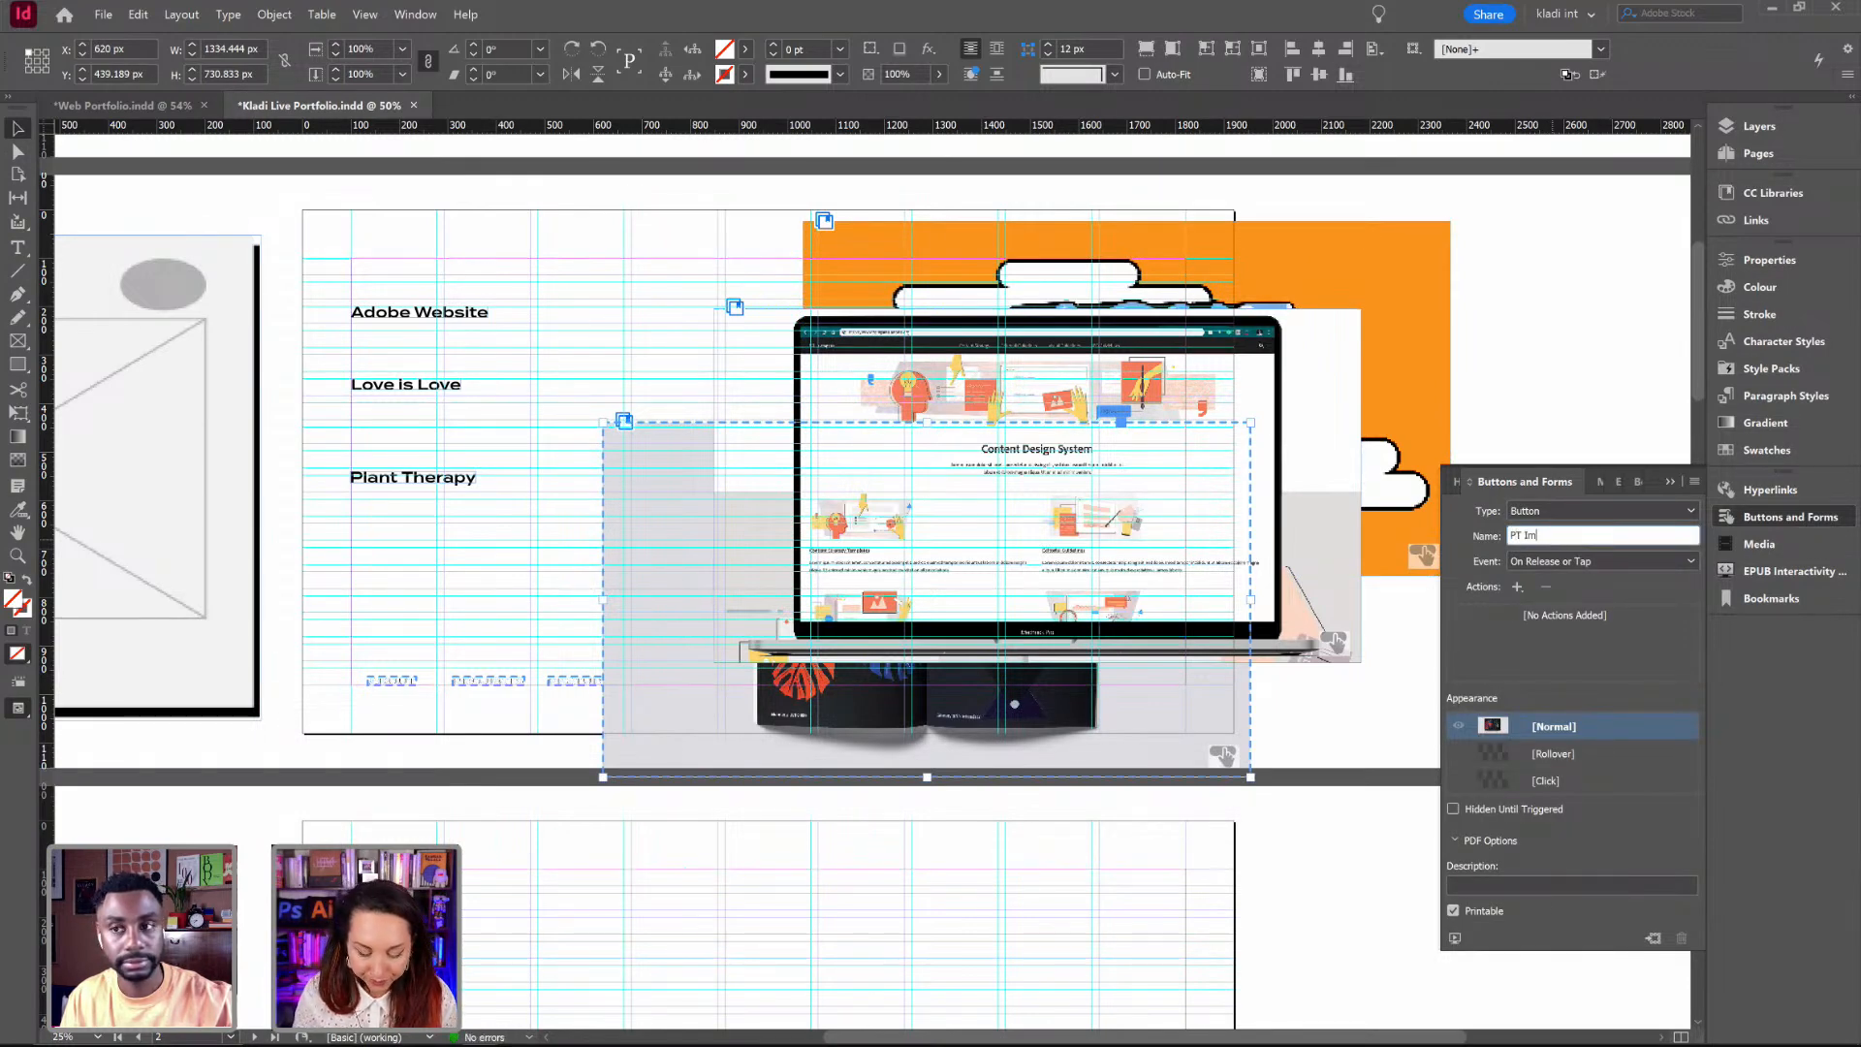
left_click(1578, 403)
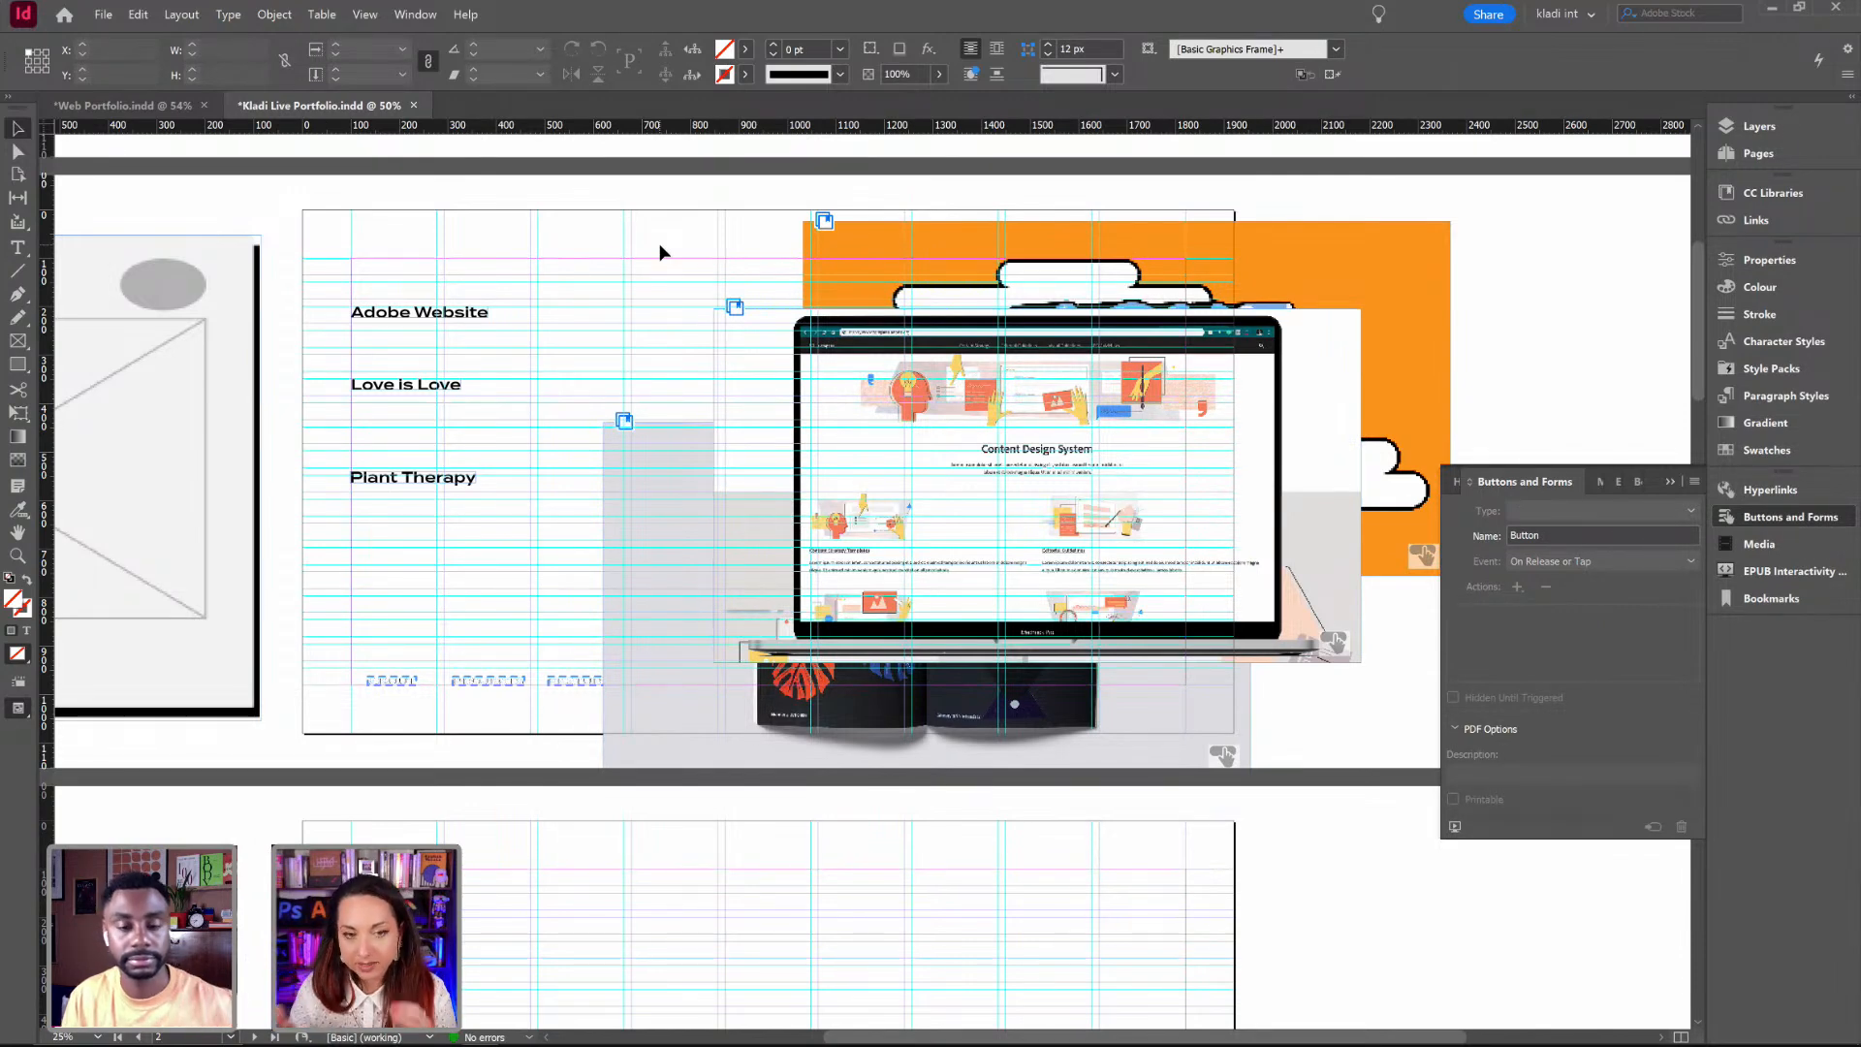
Step: Add a Show/Hide Buttons and Forms action to the Adobe Website label's button for the On Release or Tap event
left_click(417, 312)
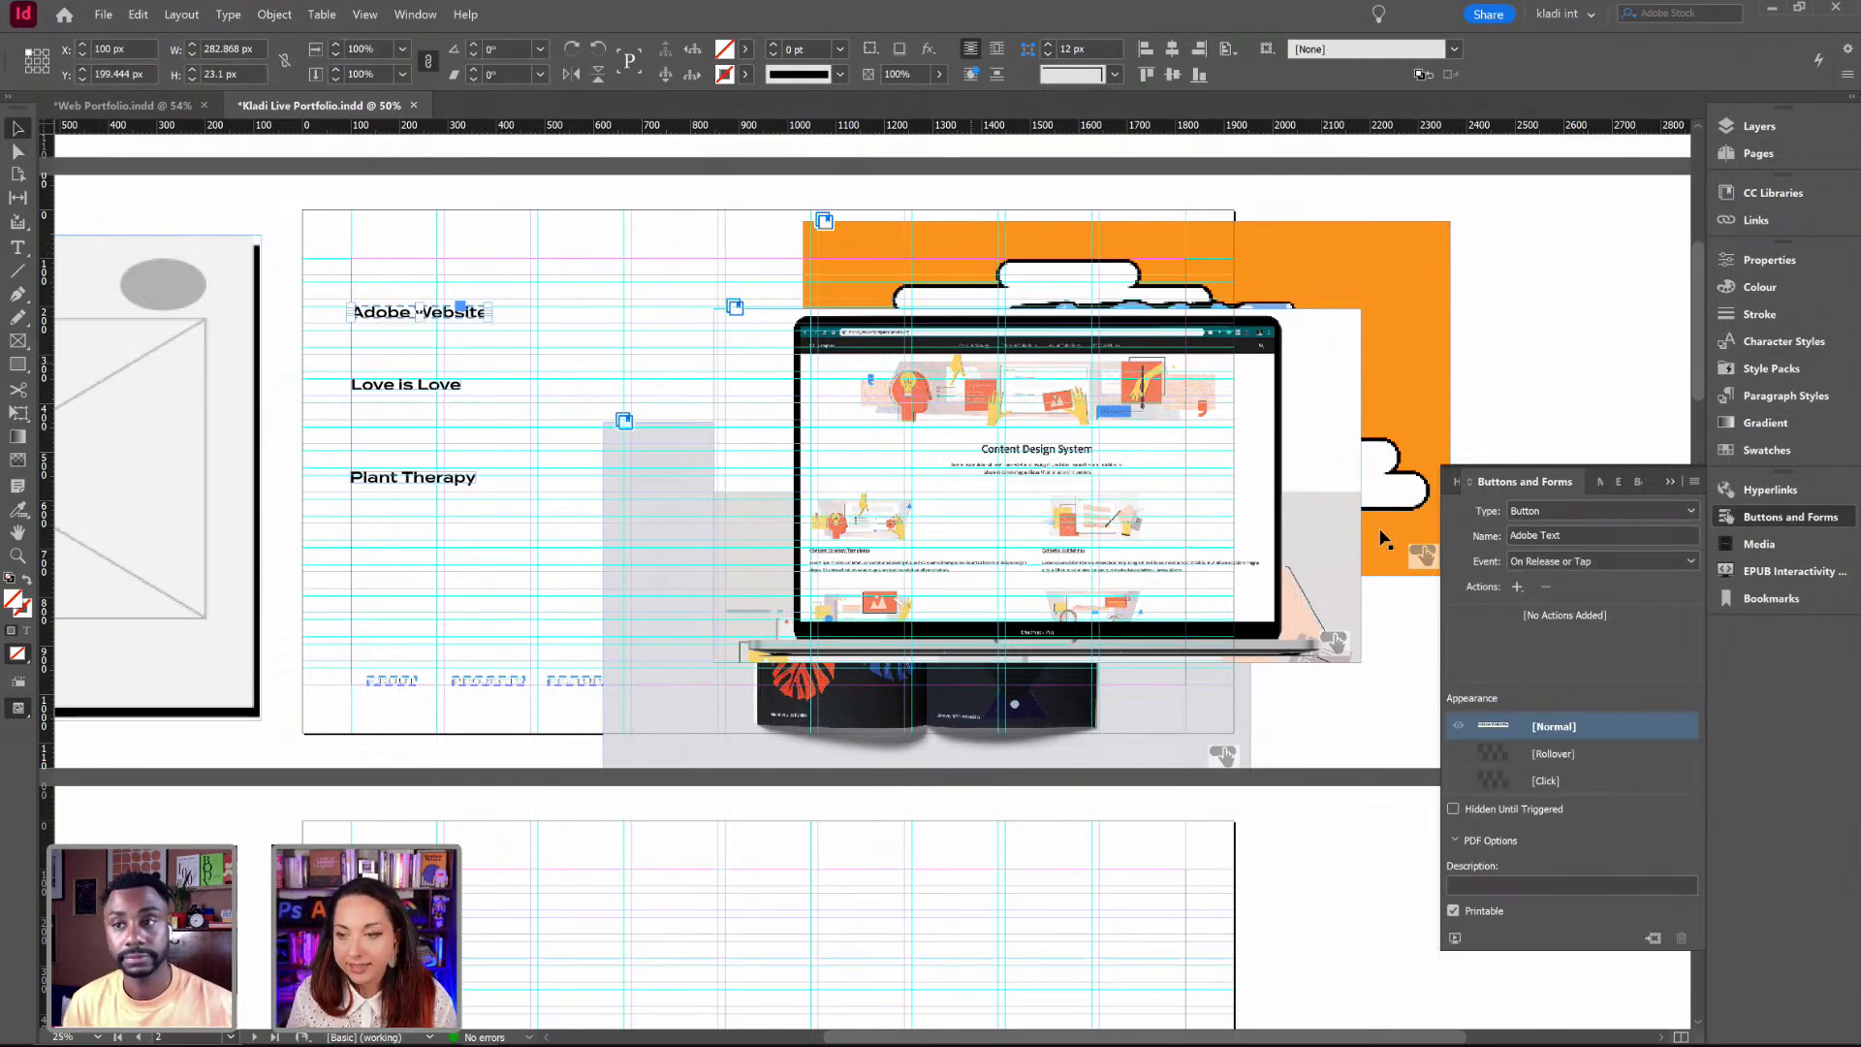
left_click_drag(1523, 482, 1124, 161)
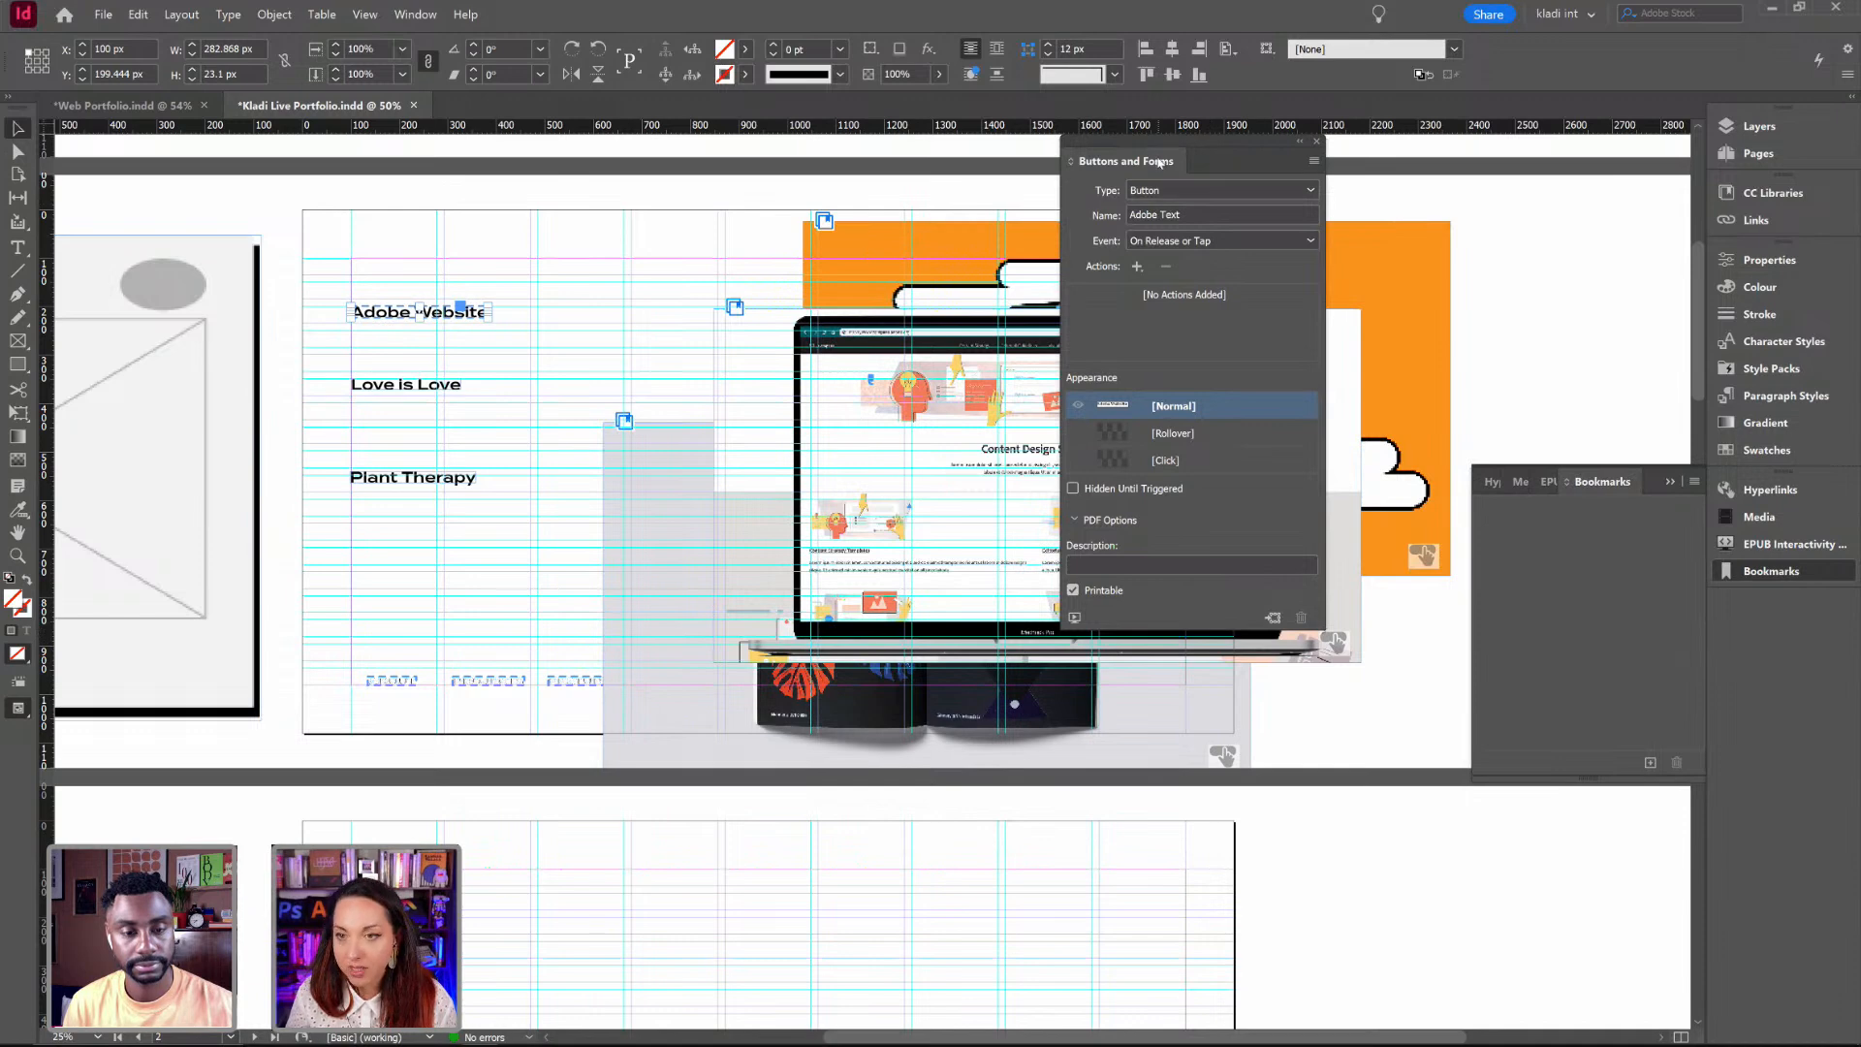
left_click(1136, 267)
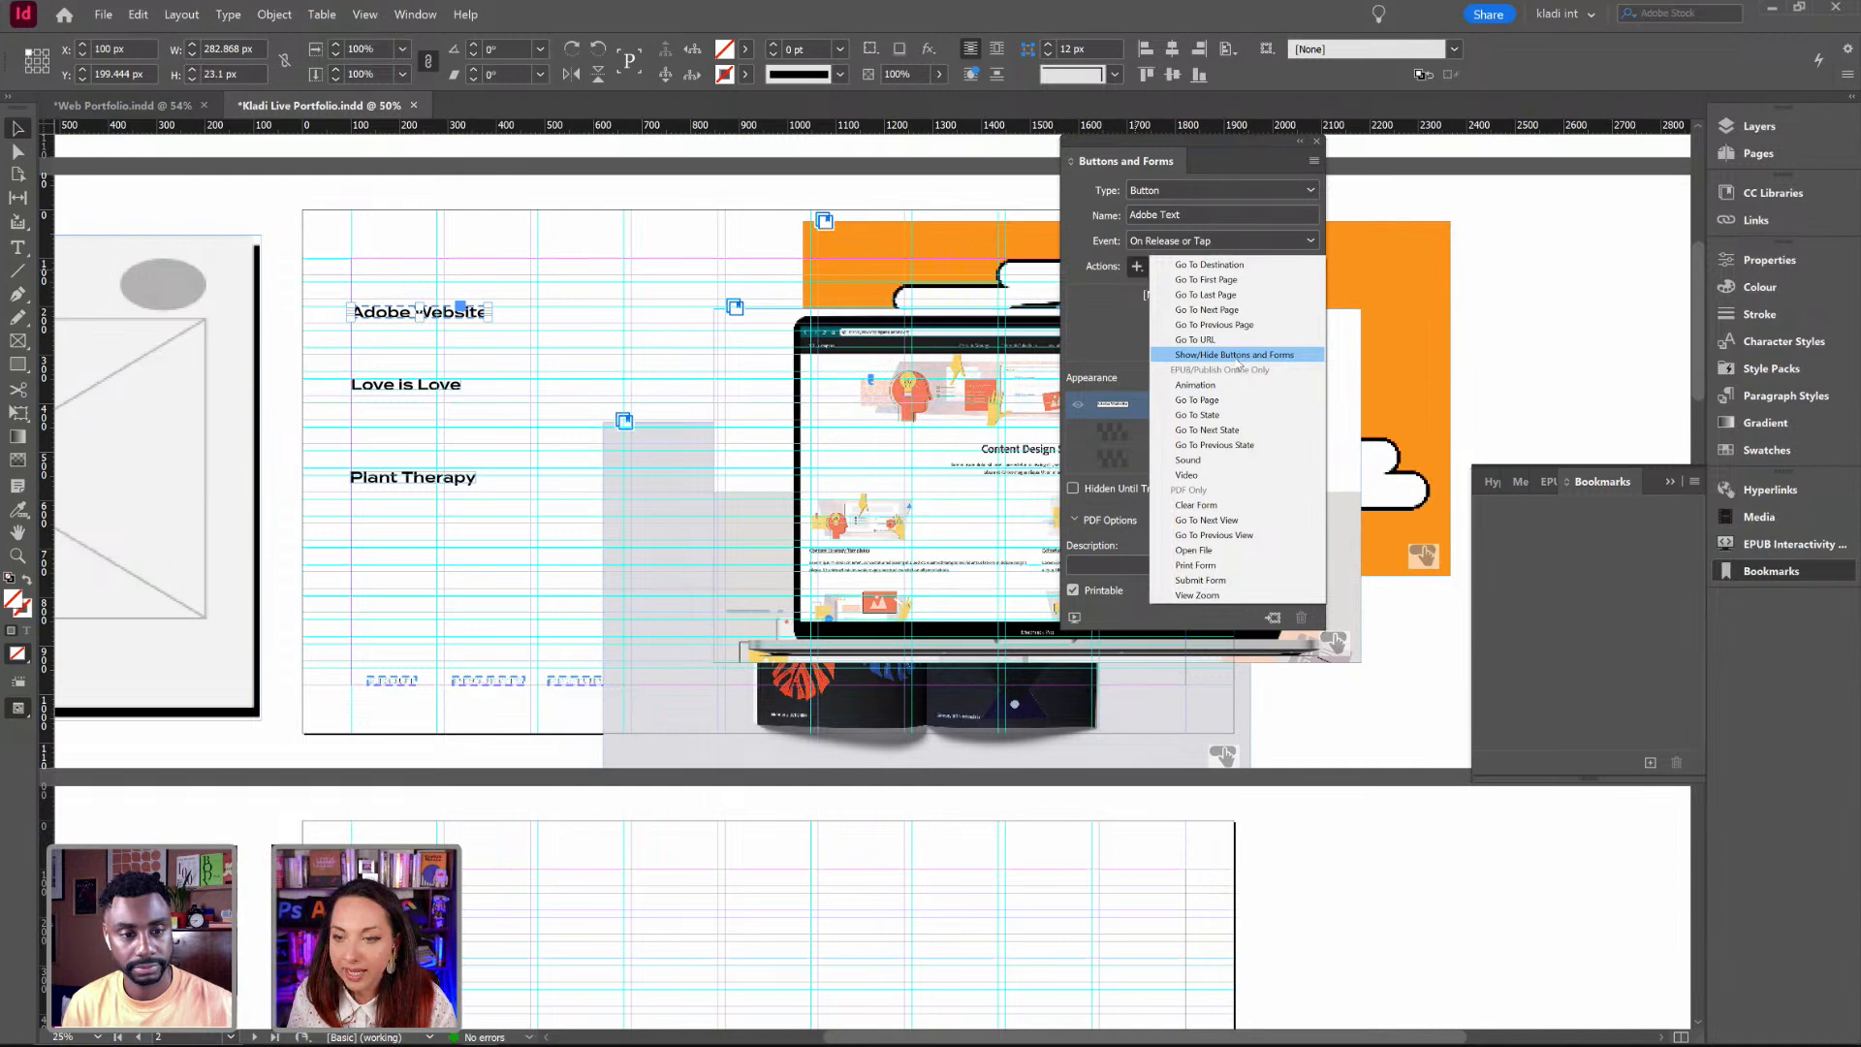
left_click(1236, 356)
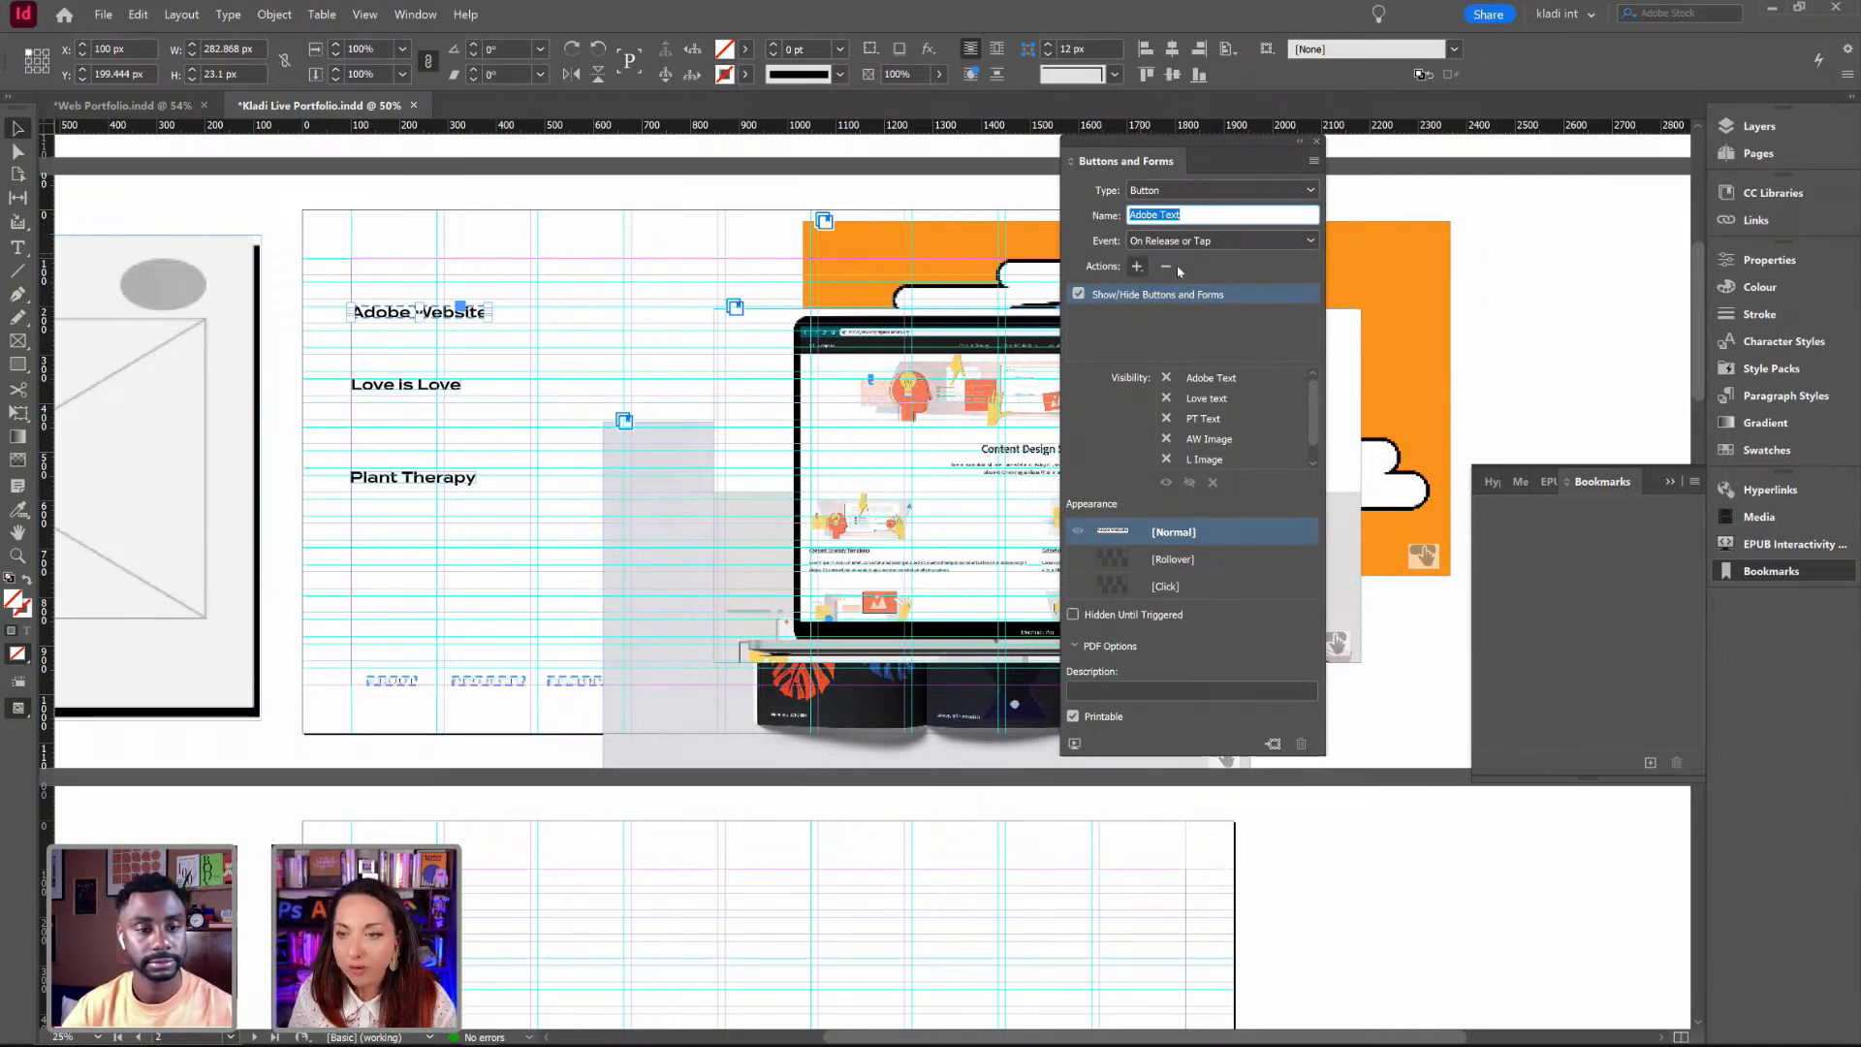
Step: Switch the Adobe Text button's event to On Roll Over and add a Show/Hide Buttons and Forms action to it
left_click(1314, 242)
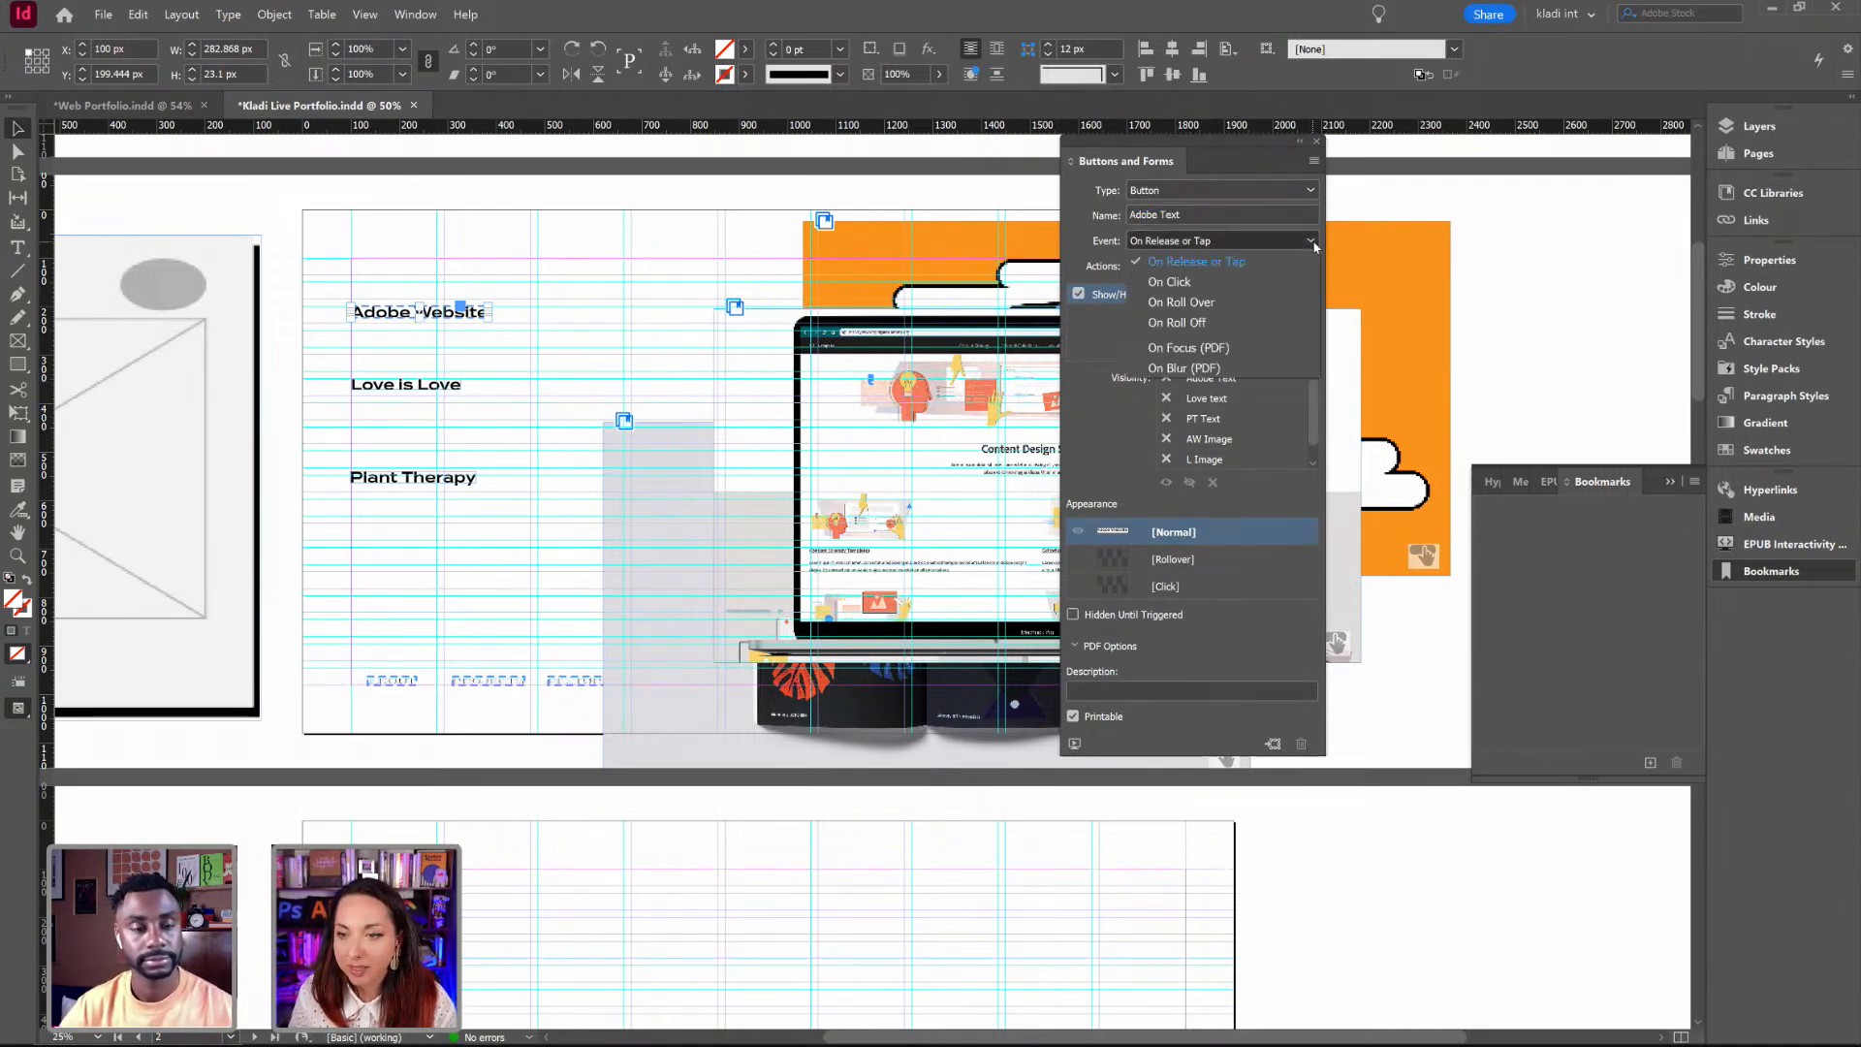
left_click(1258, 303)
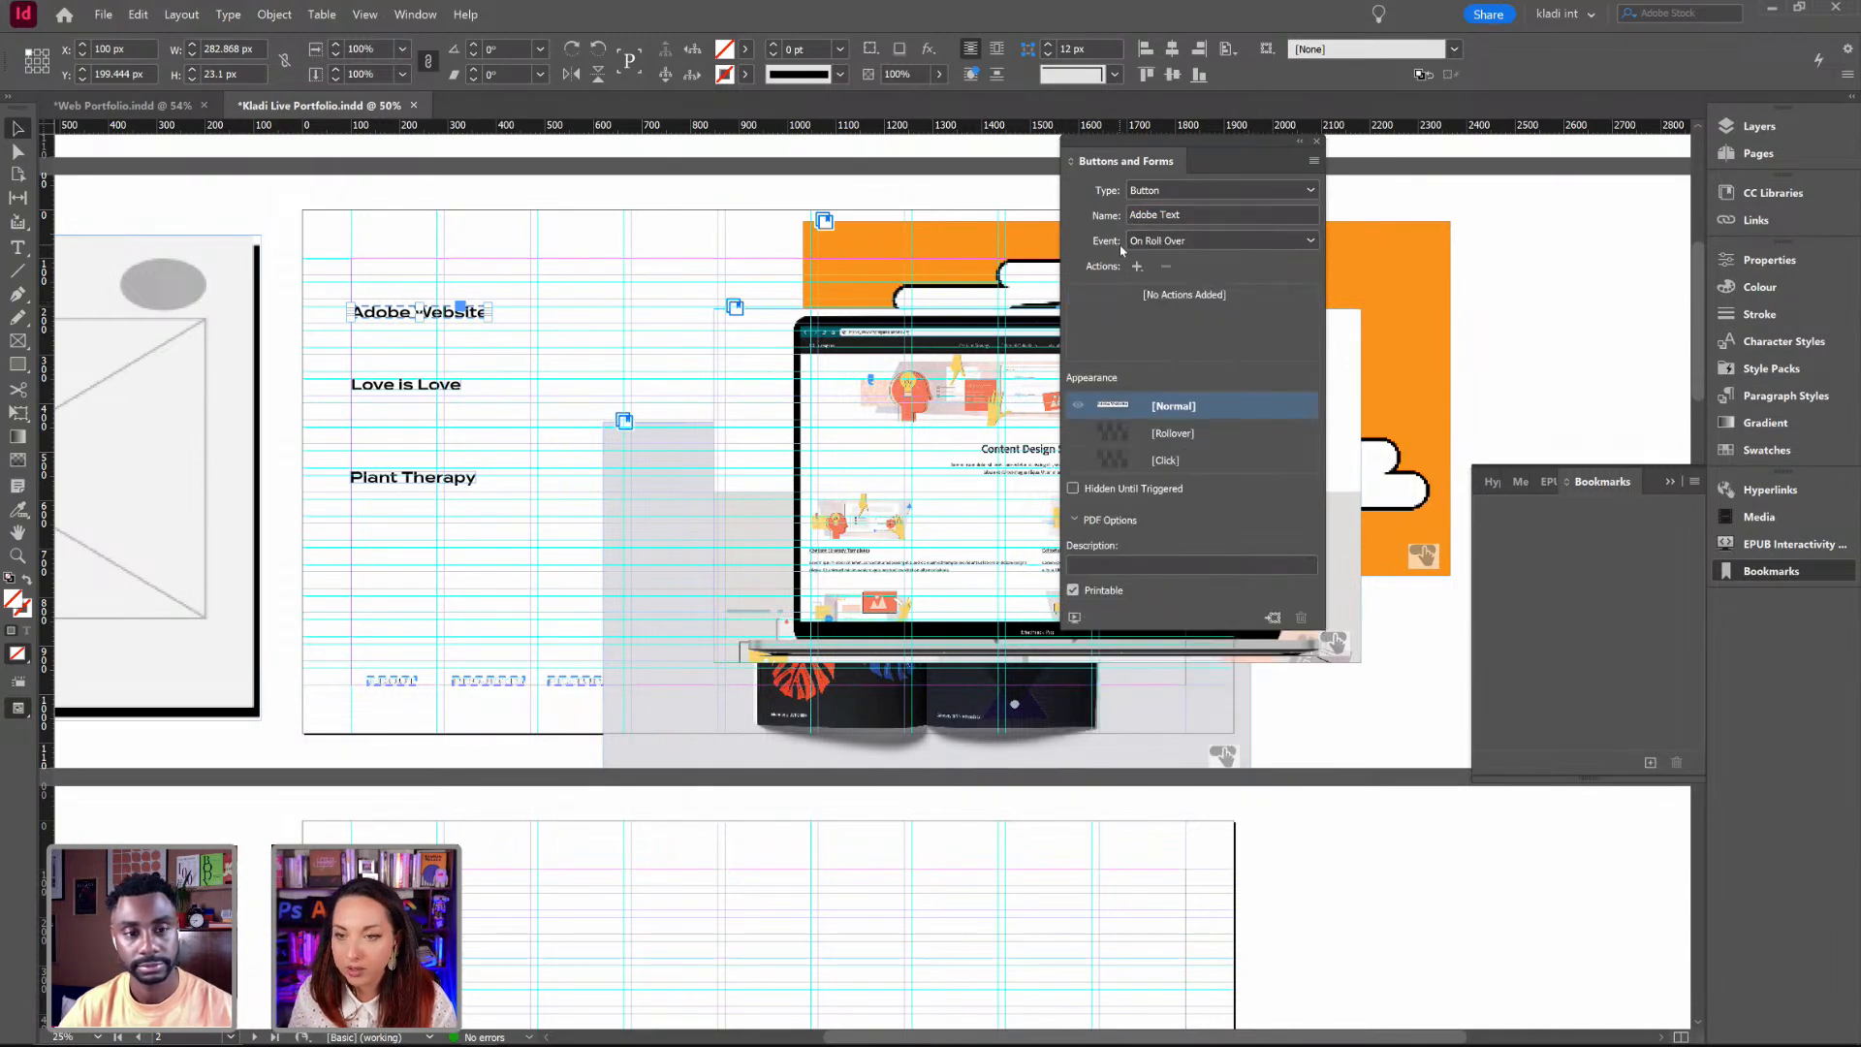
left_click(1137, 266)
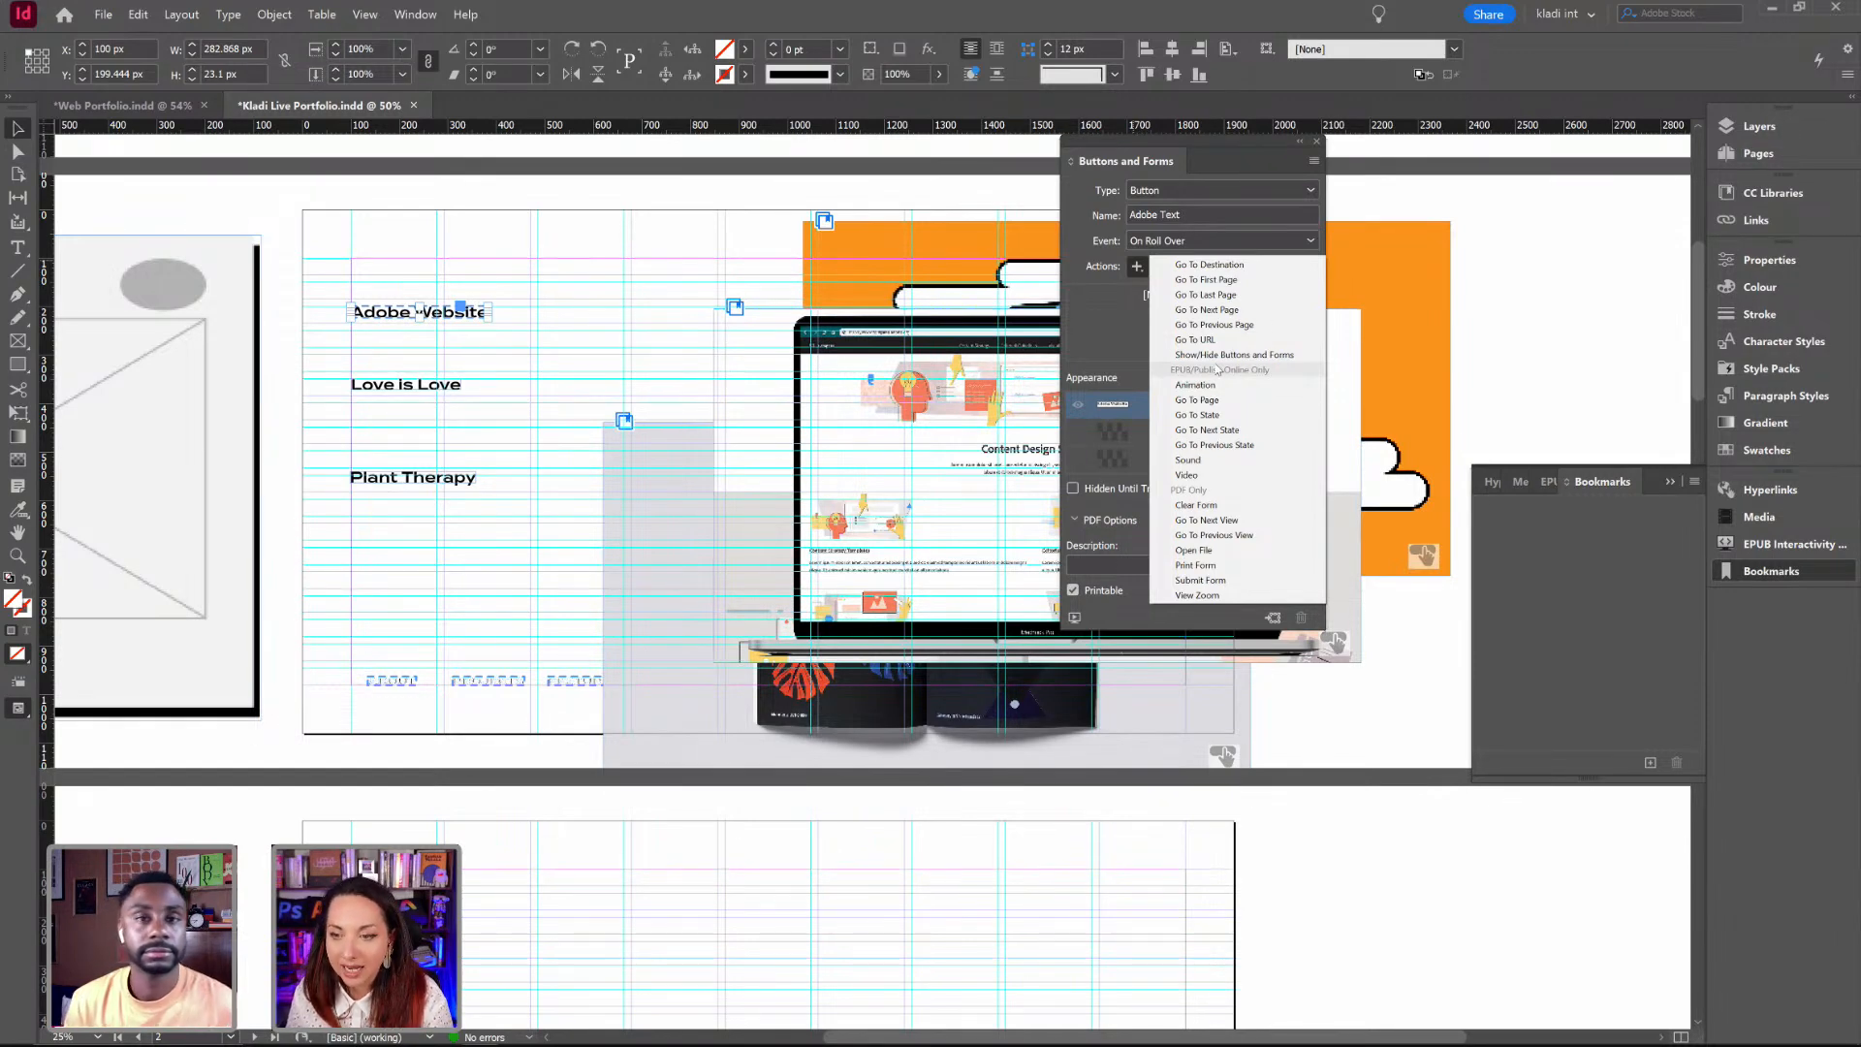
left_click(1220, 356)
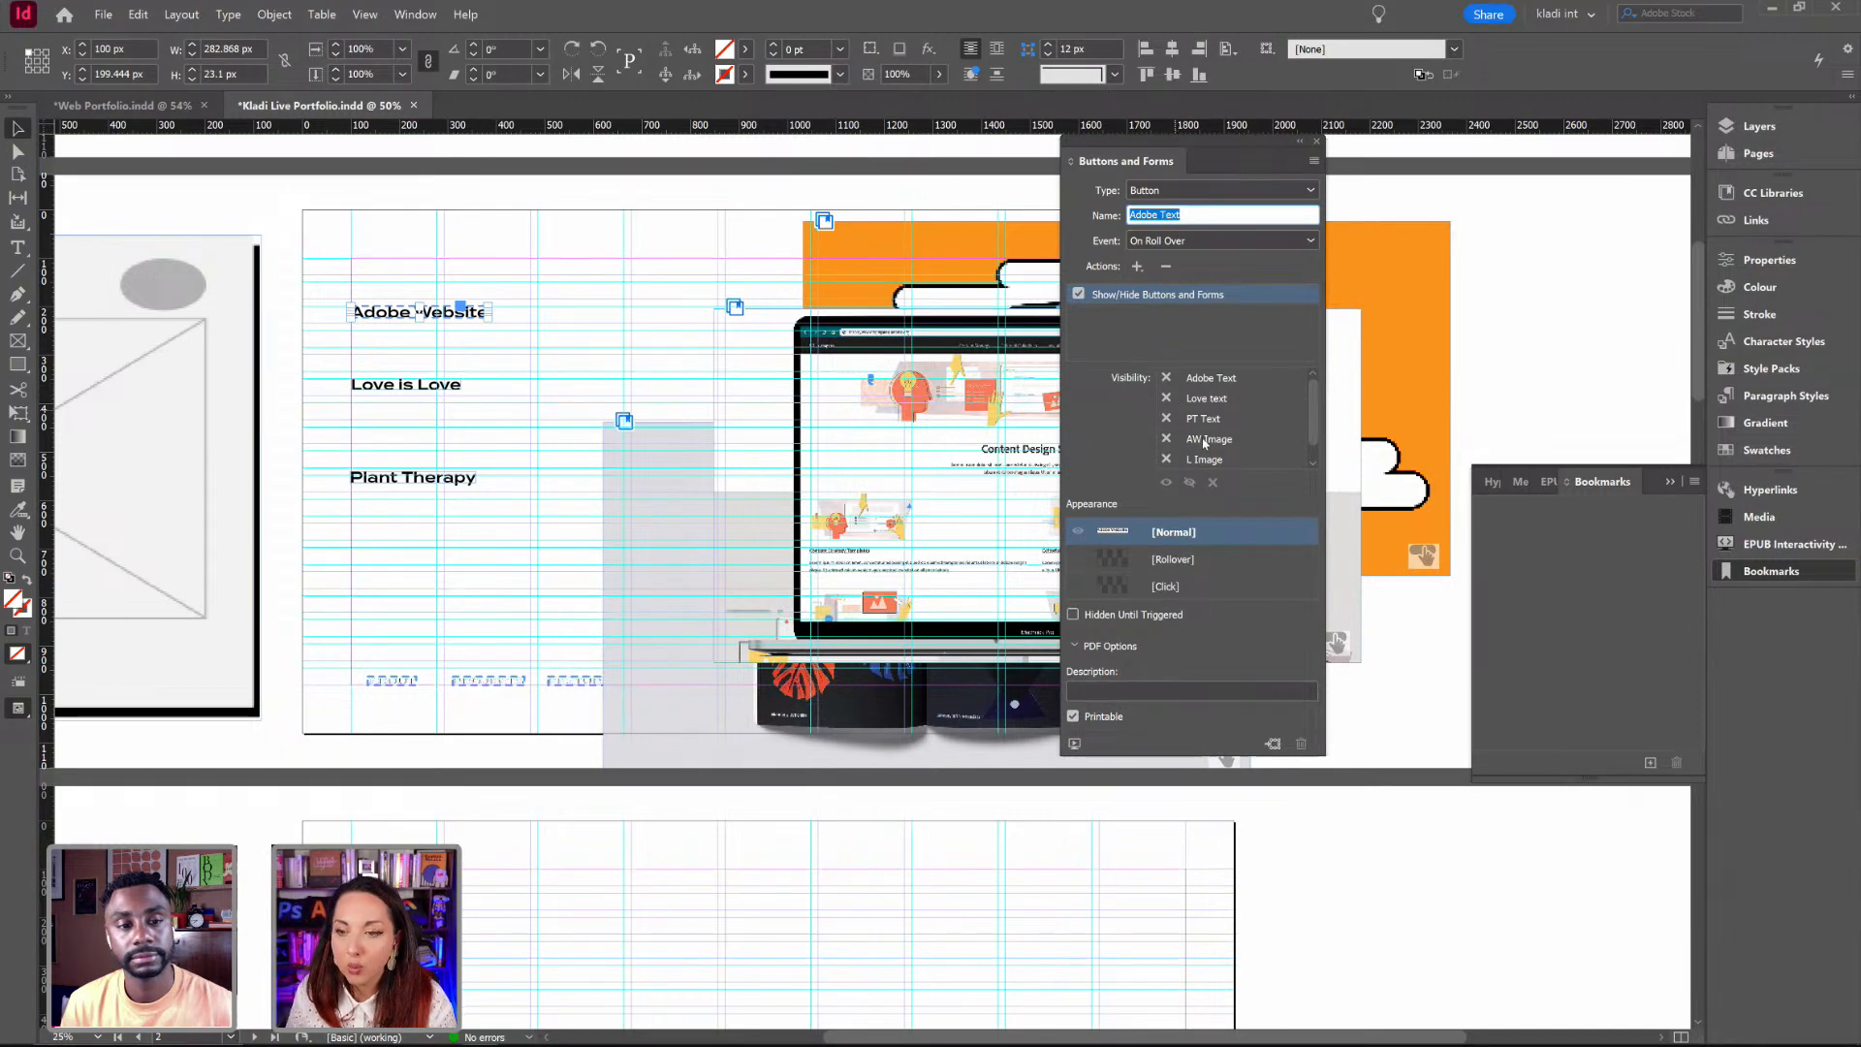
left_click(1167, 378)
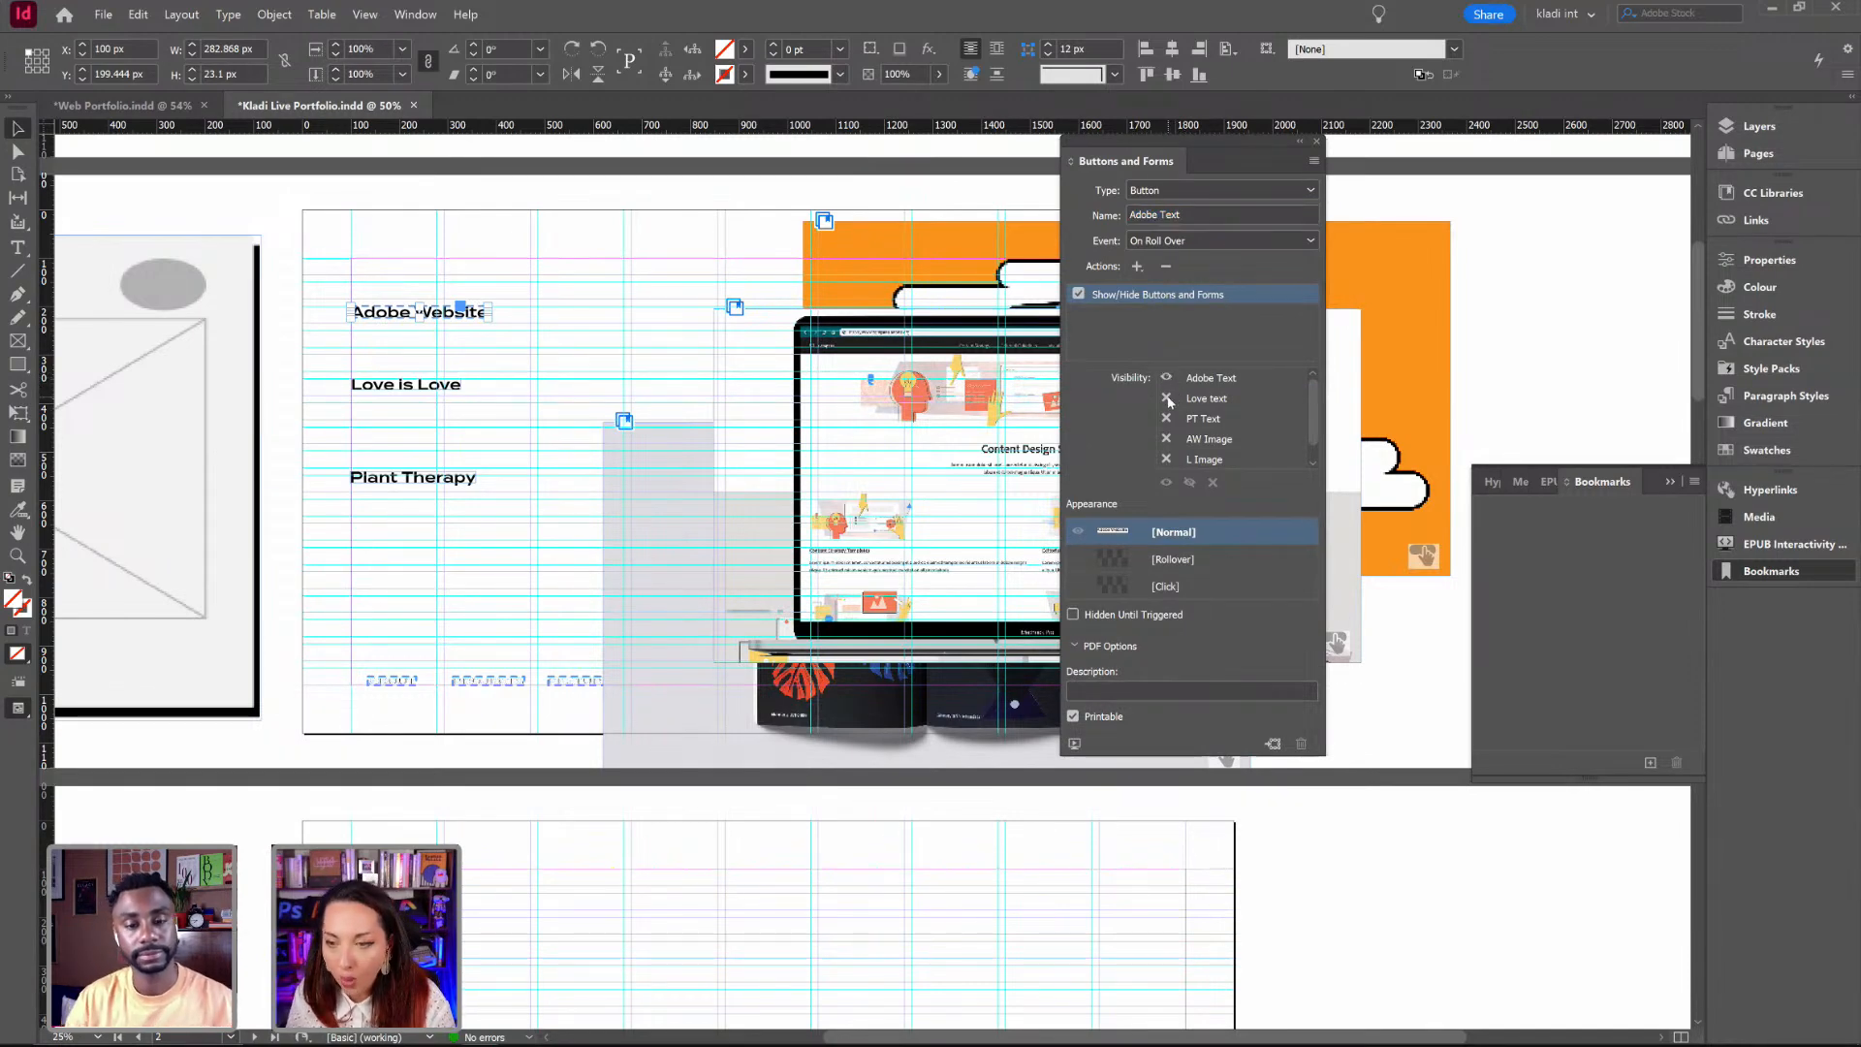
left_click(1167, 398)
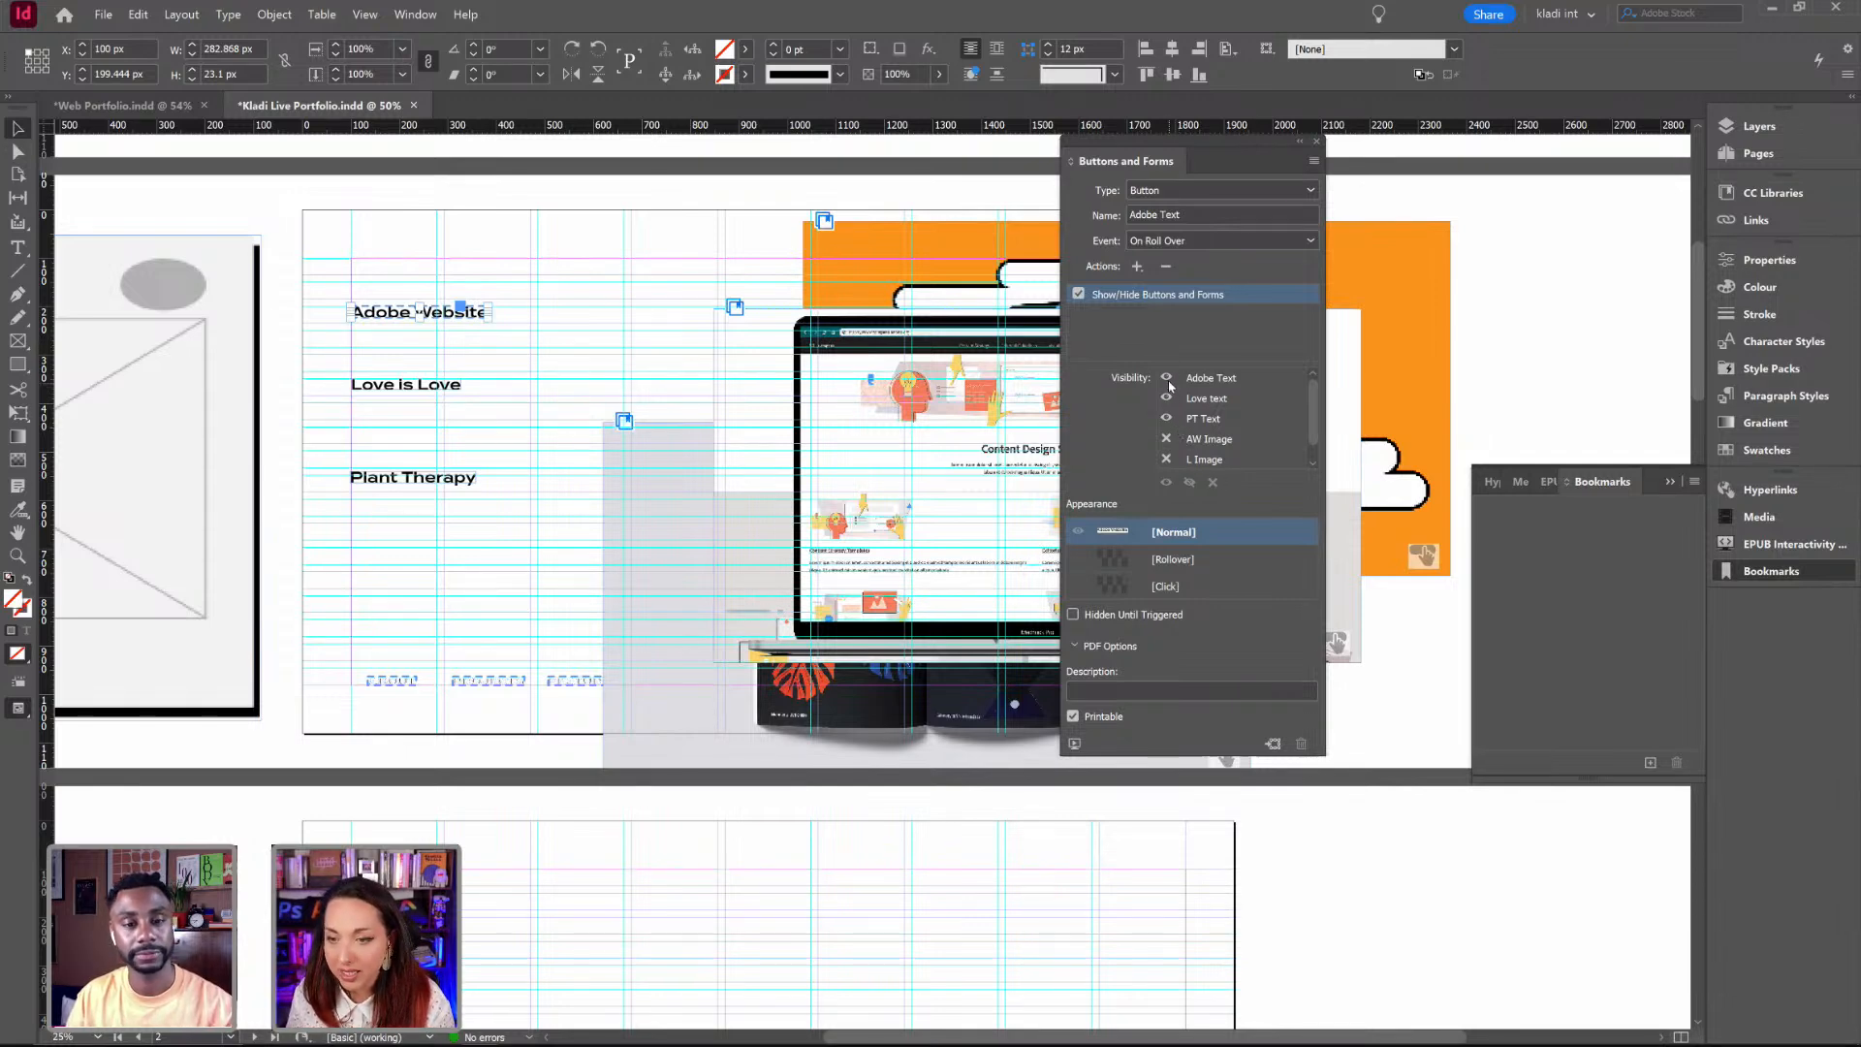
left_click(1167, 379)
left_click(1167, 398)
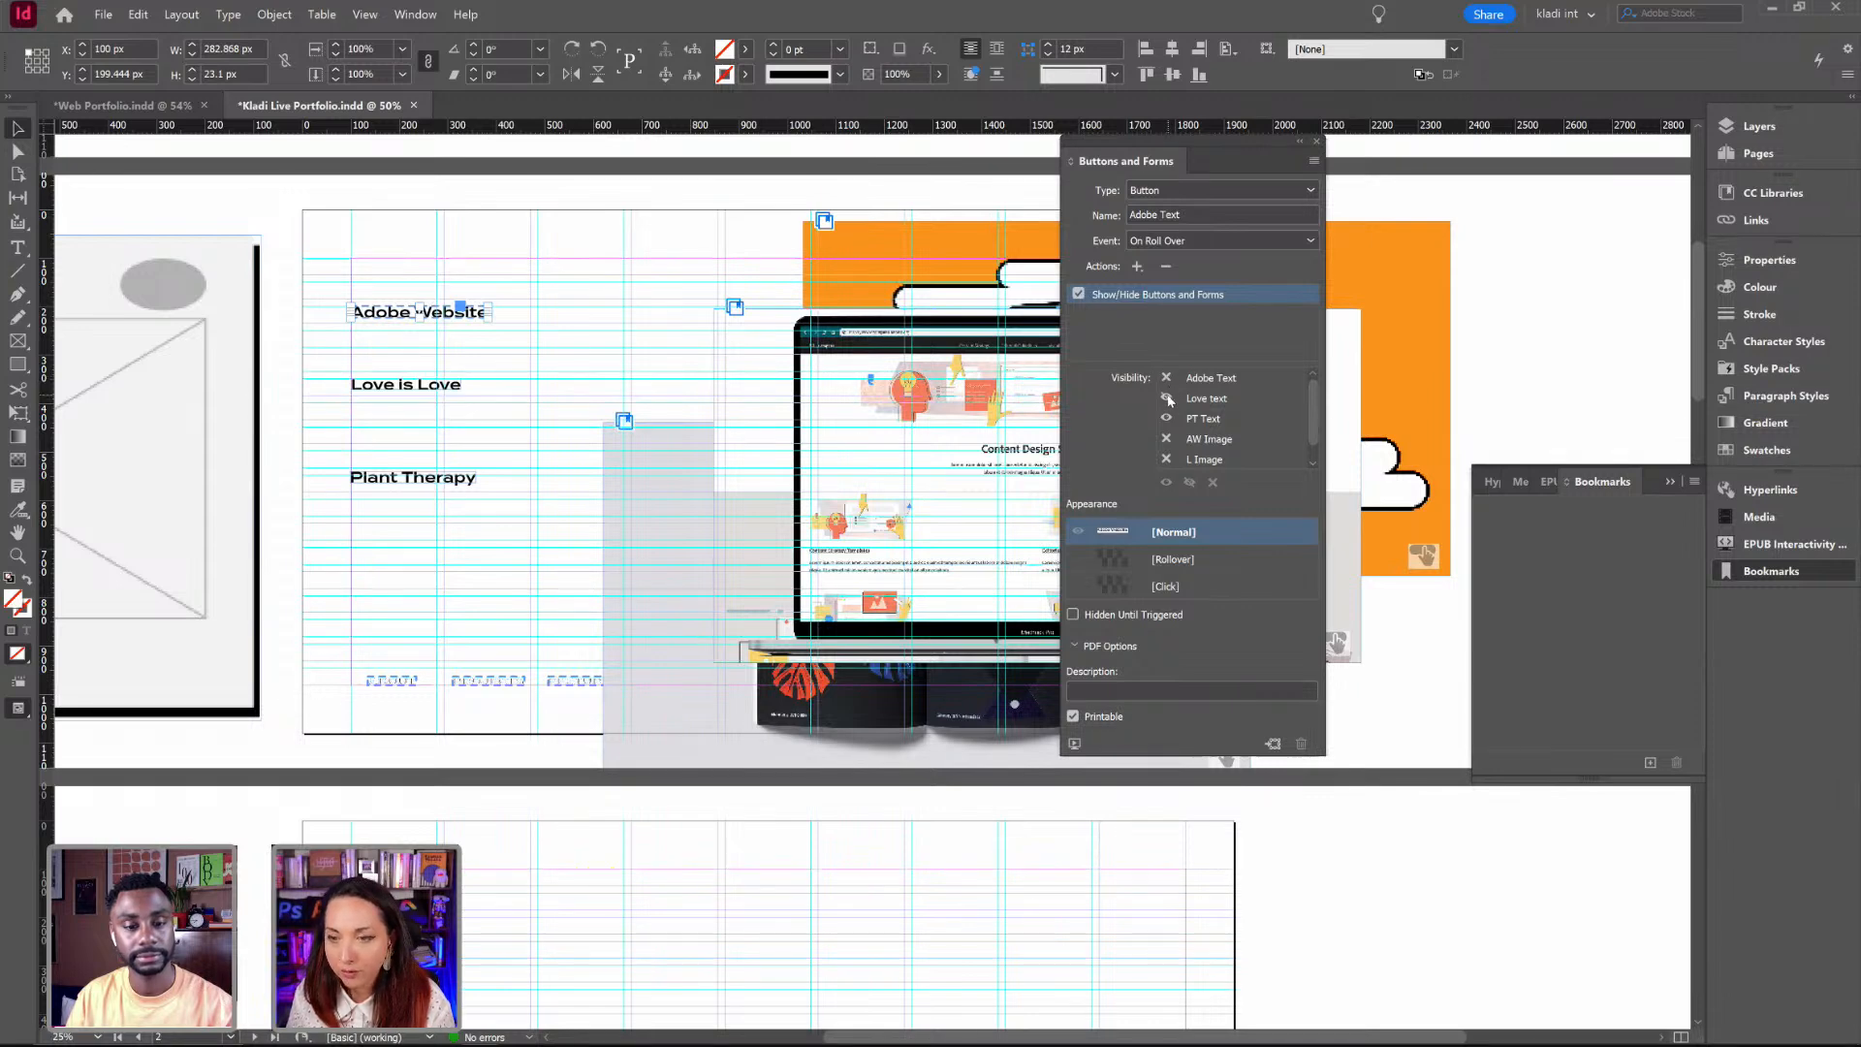
left_click(1167, 398)
left_click(1167, 419)
left_click(1167, 419)
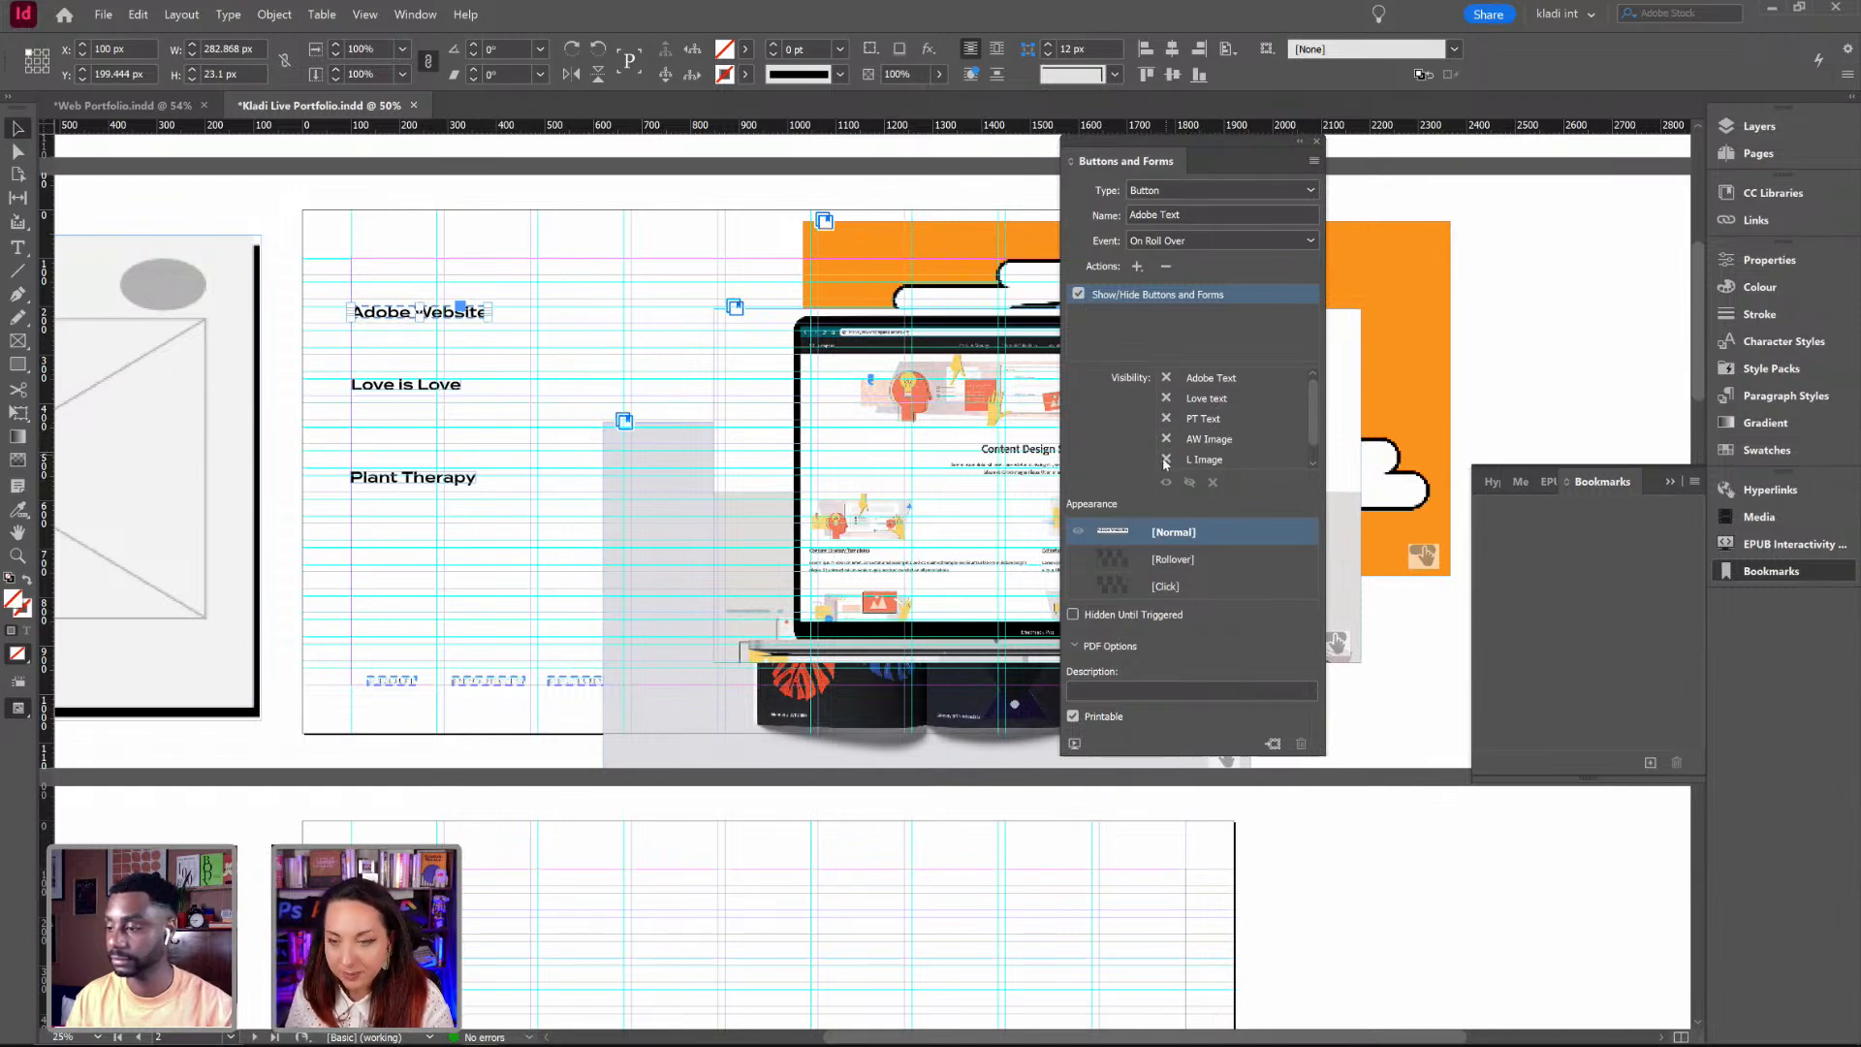
Step: In the Adobe Text roll-over action's visibility settings, show AW Image and hide L Image and PT Image
scroll(1312, 440, "down", 1)
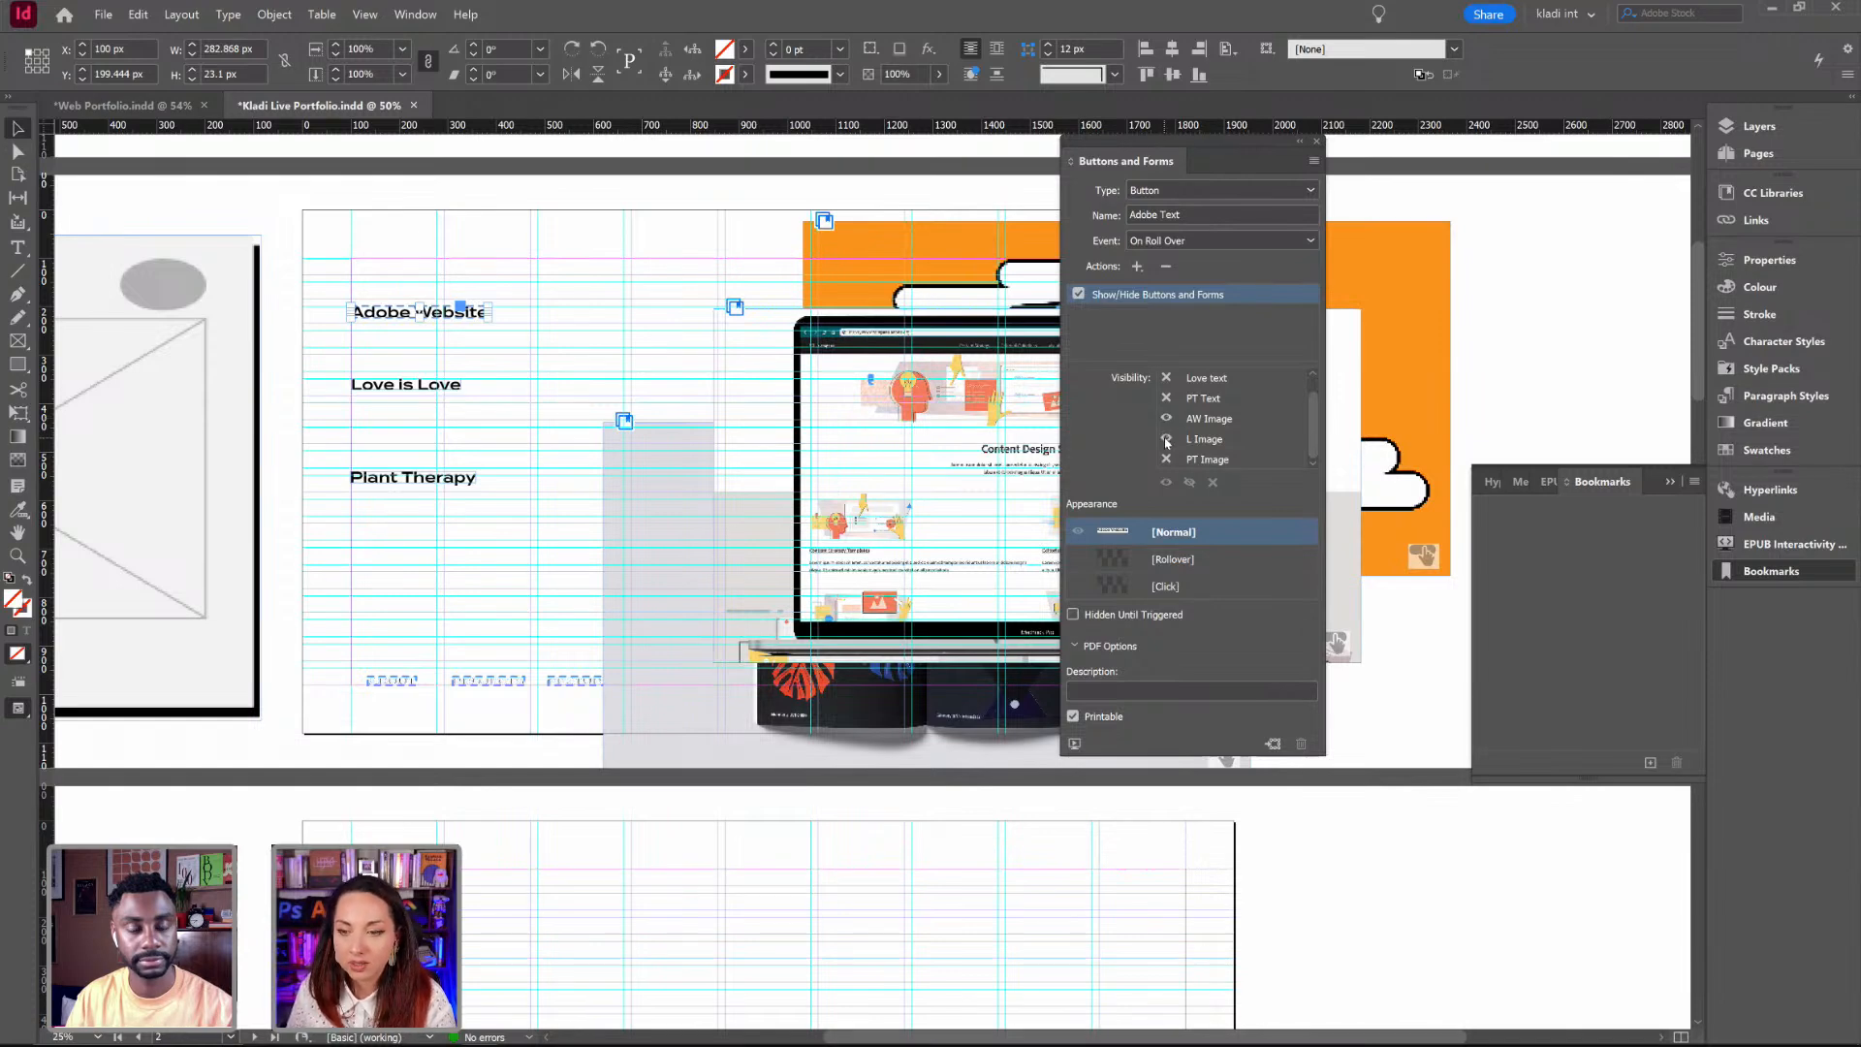
left_click(1166, 439)
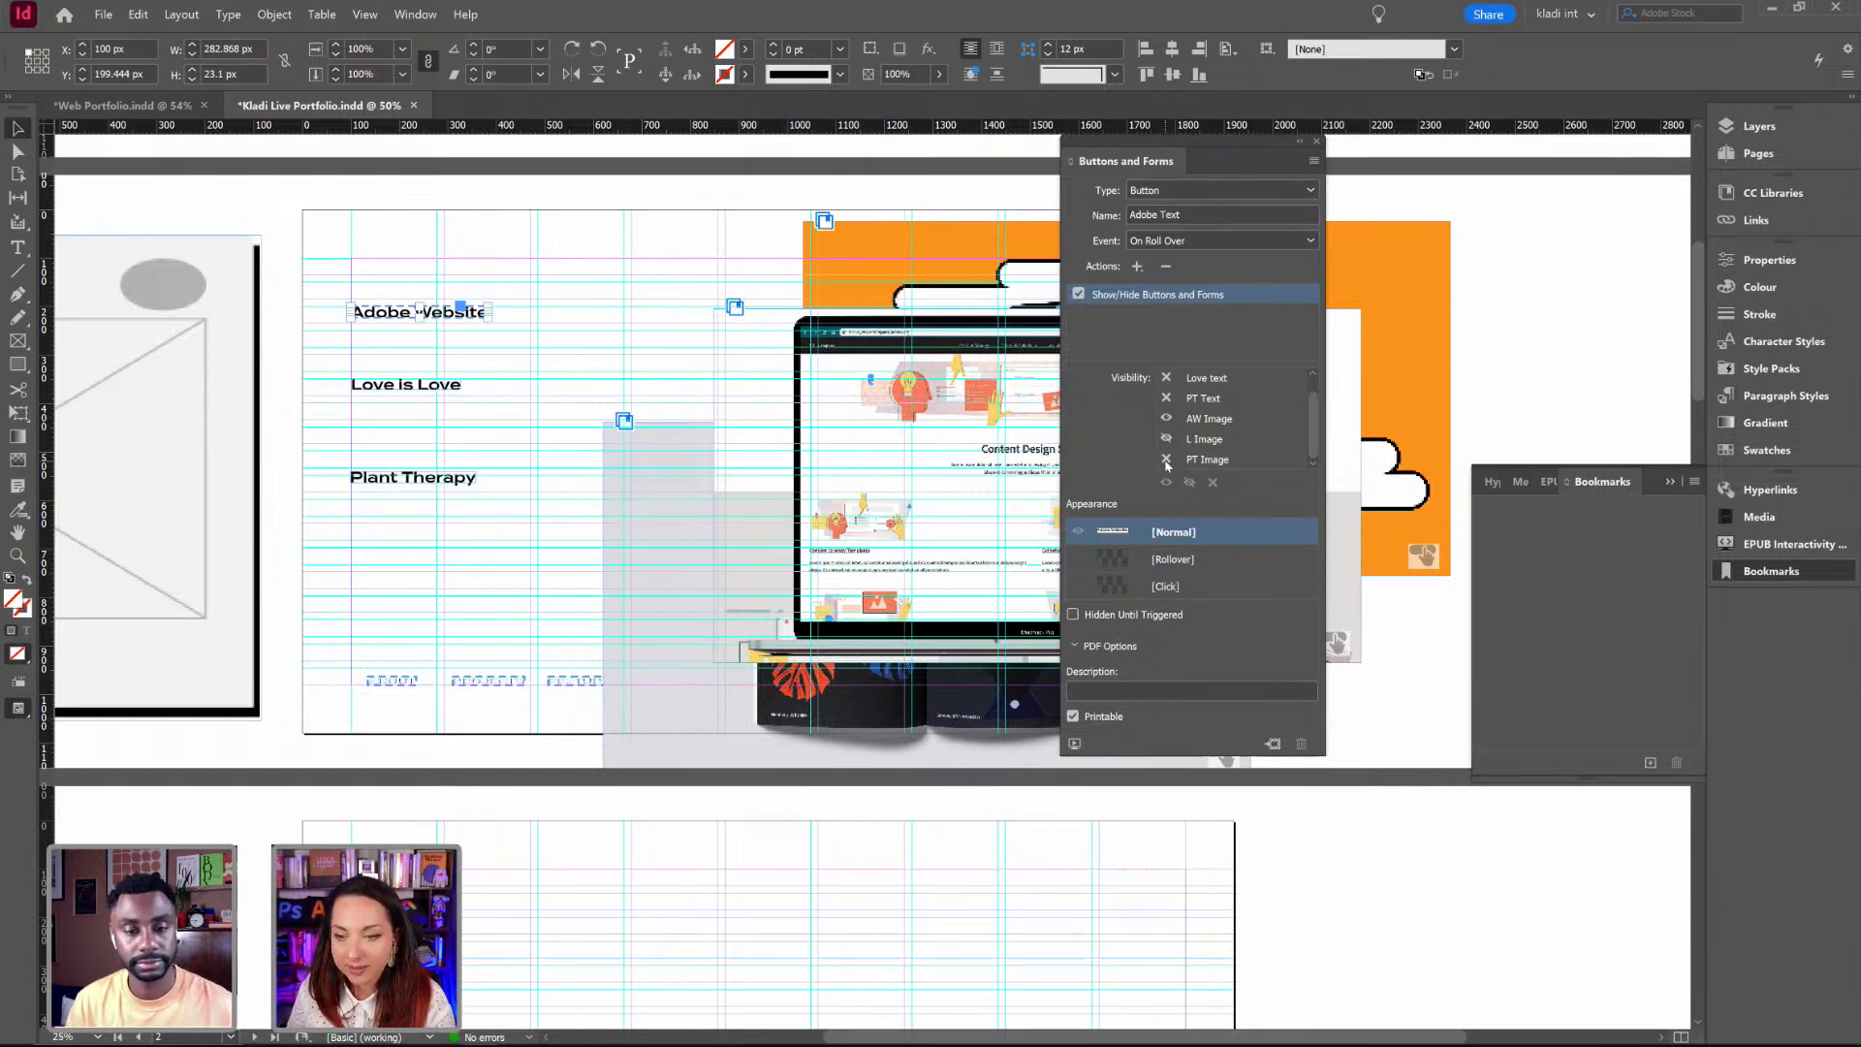
left_click(1166, 460)
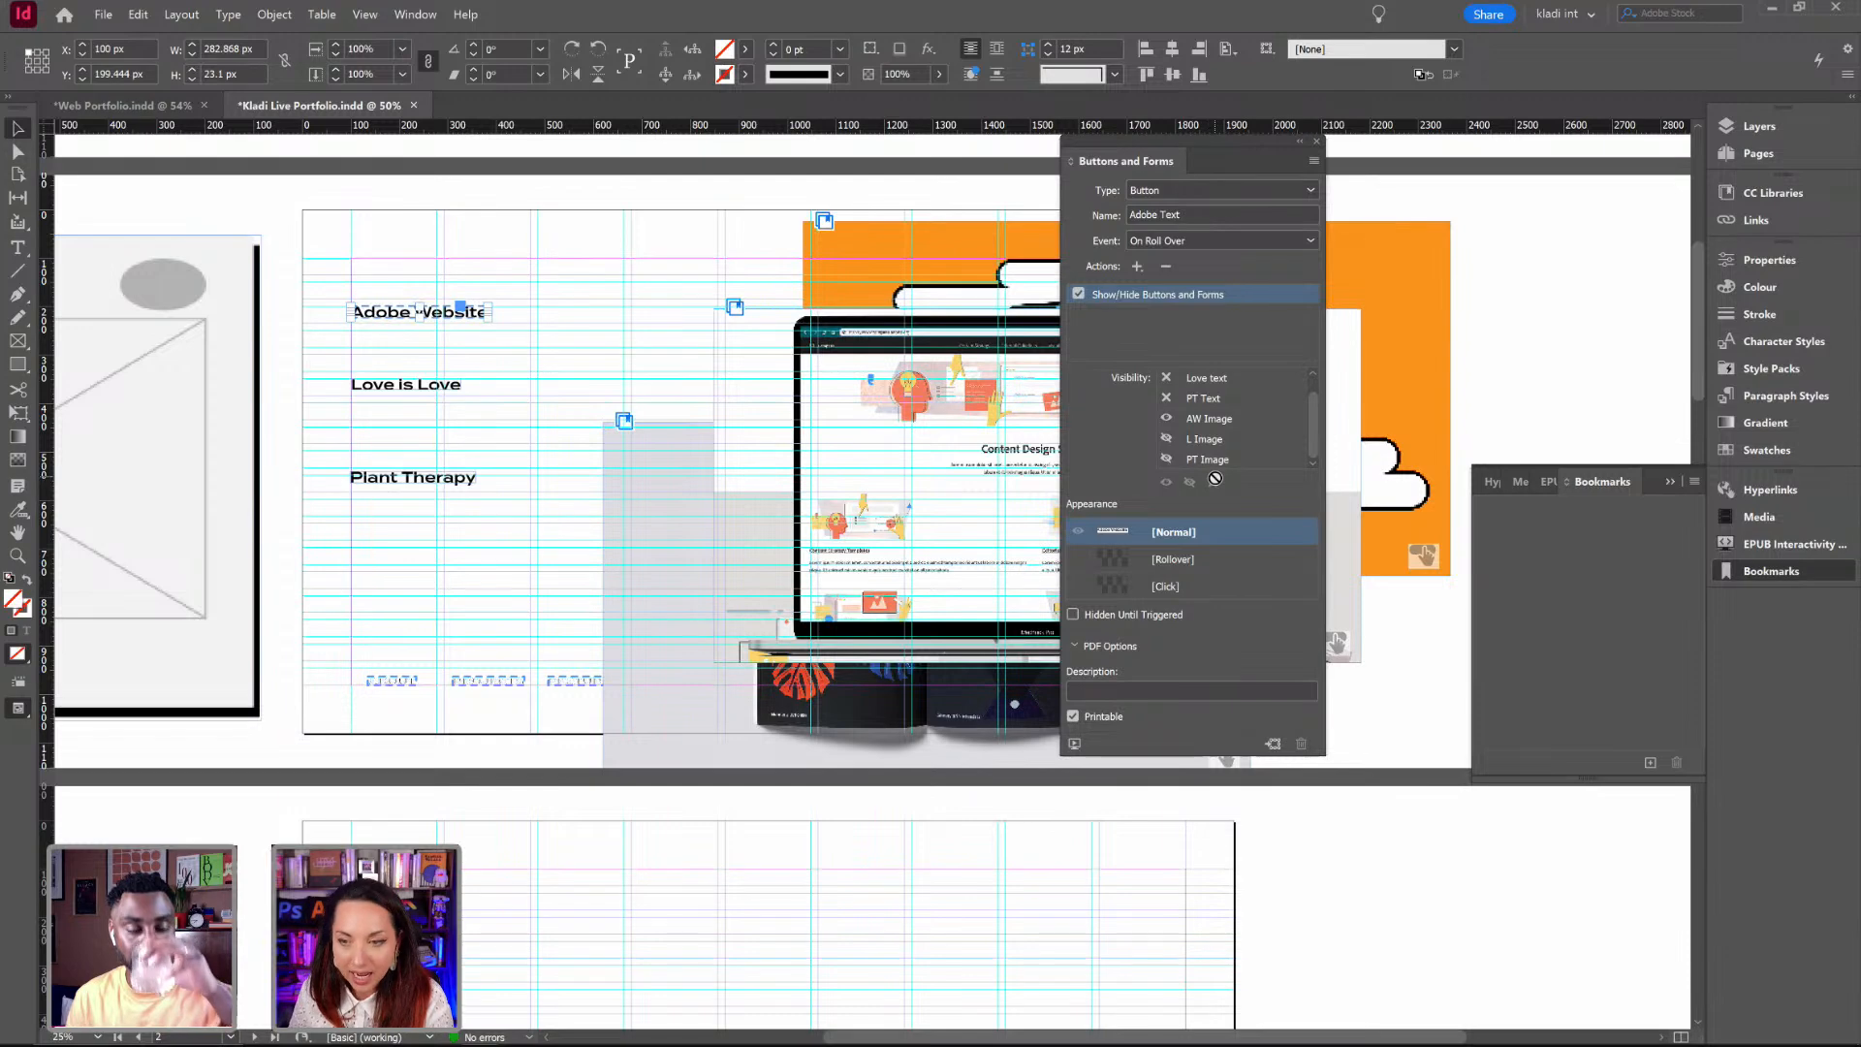
scroll(1236, 423, "up", 1)
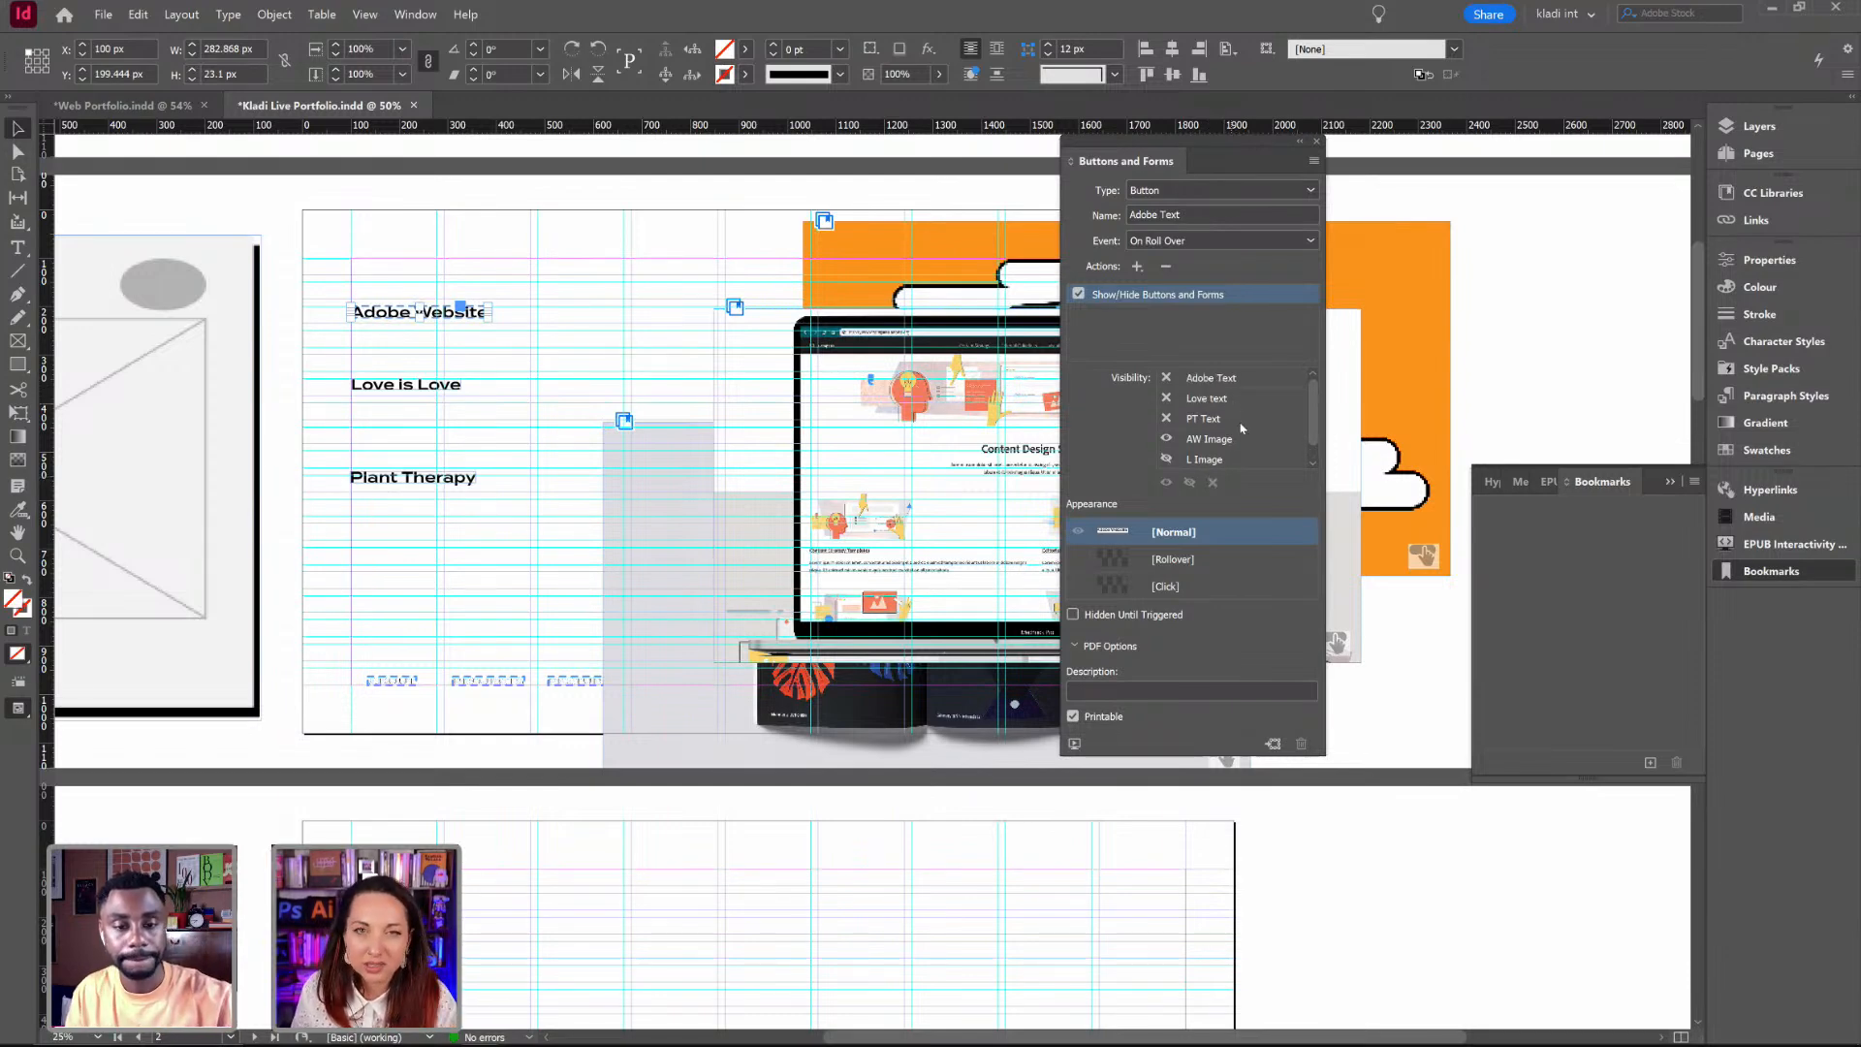
scroll(1226, 455, "down", 1)
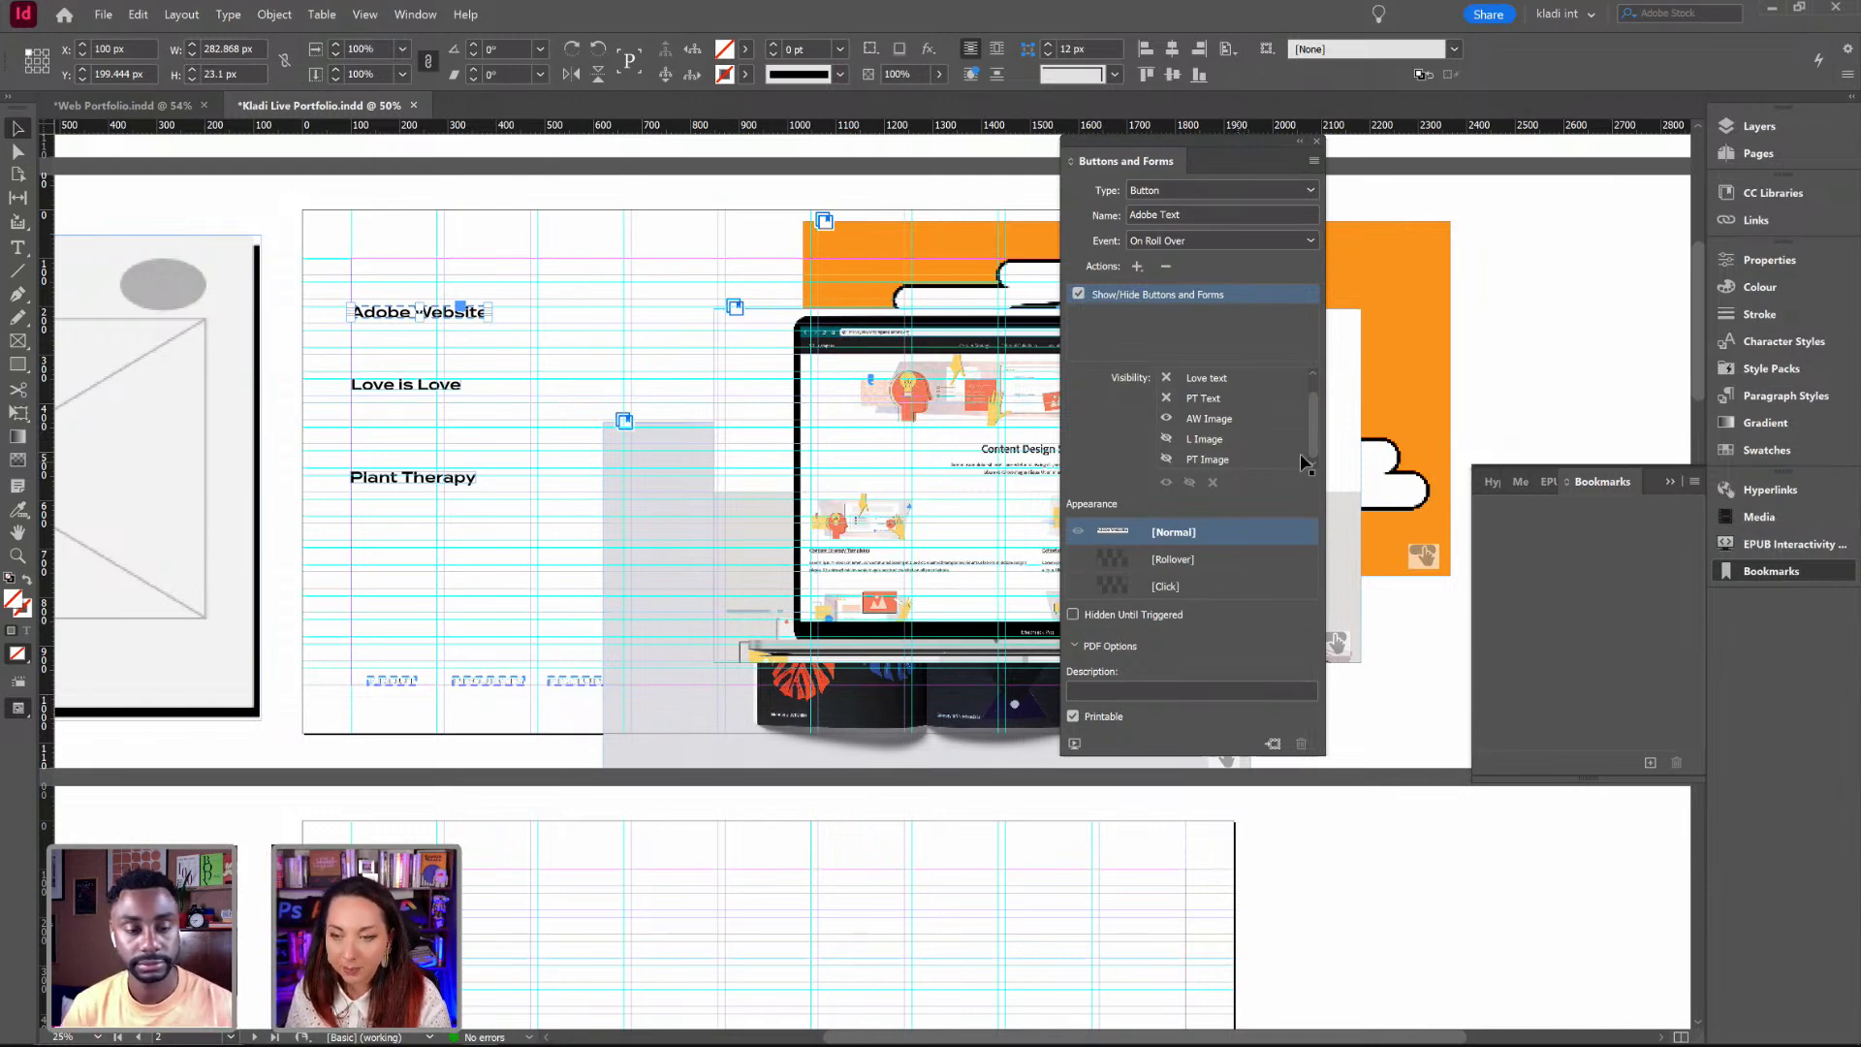
Step: Add a Show/Hide Buttons and Forms action to the Love is Love title button for the On Roll Over event
left_click(441, 411)
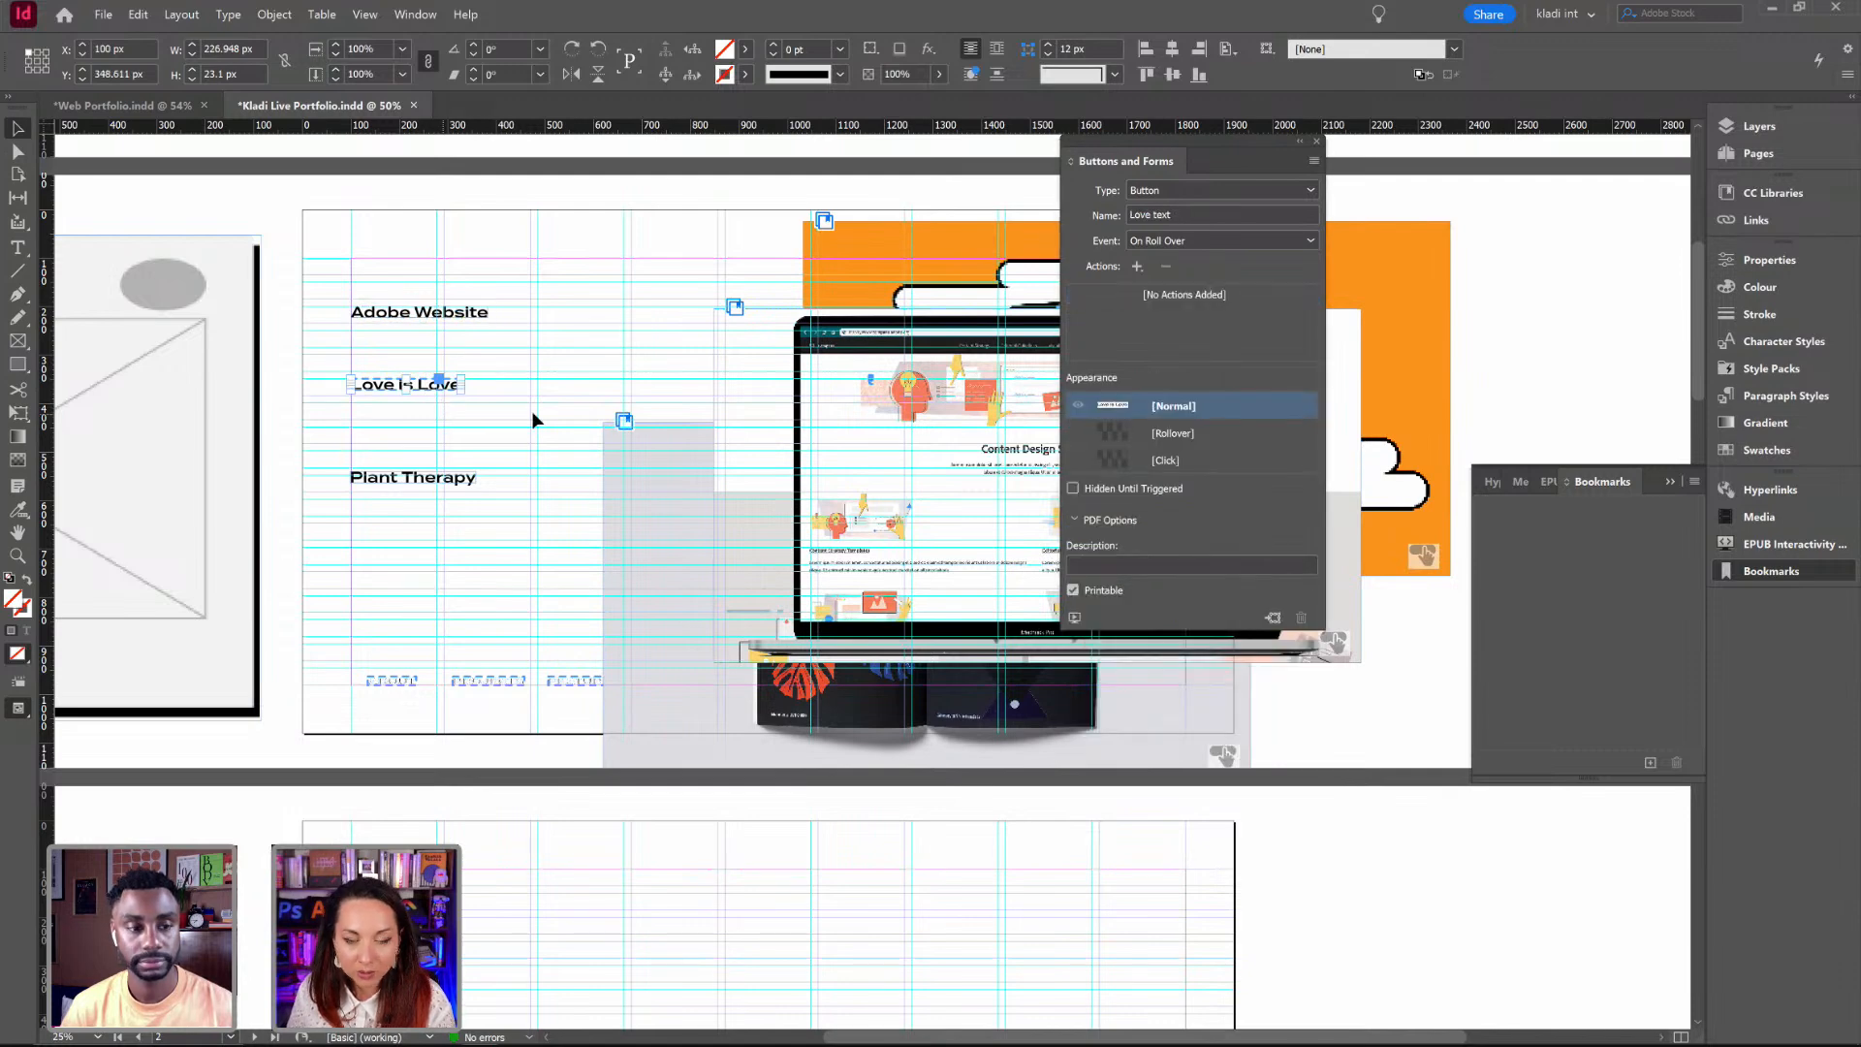
left_click(1155, 239)
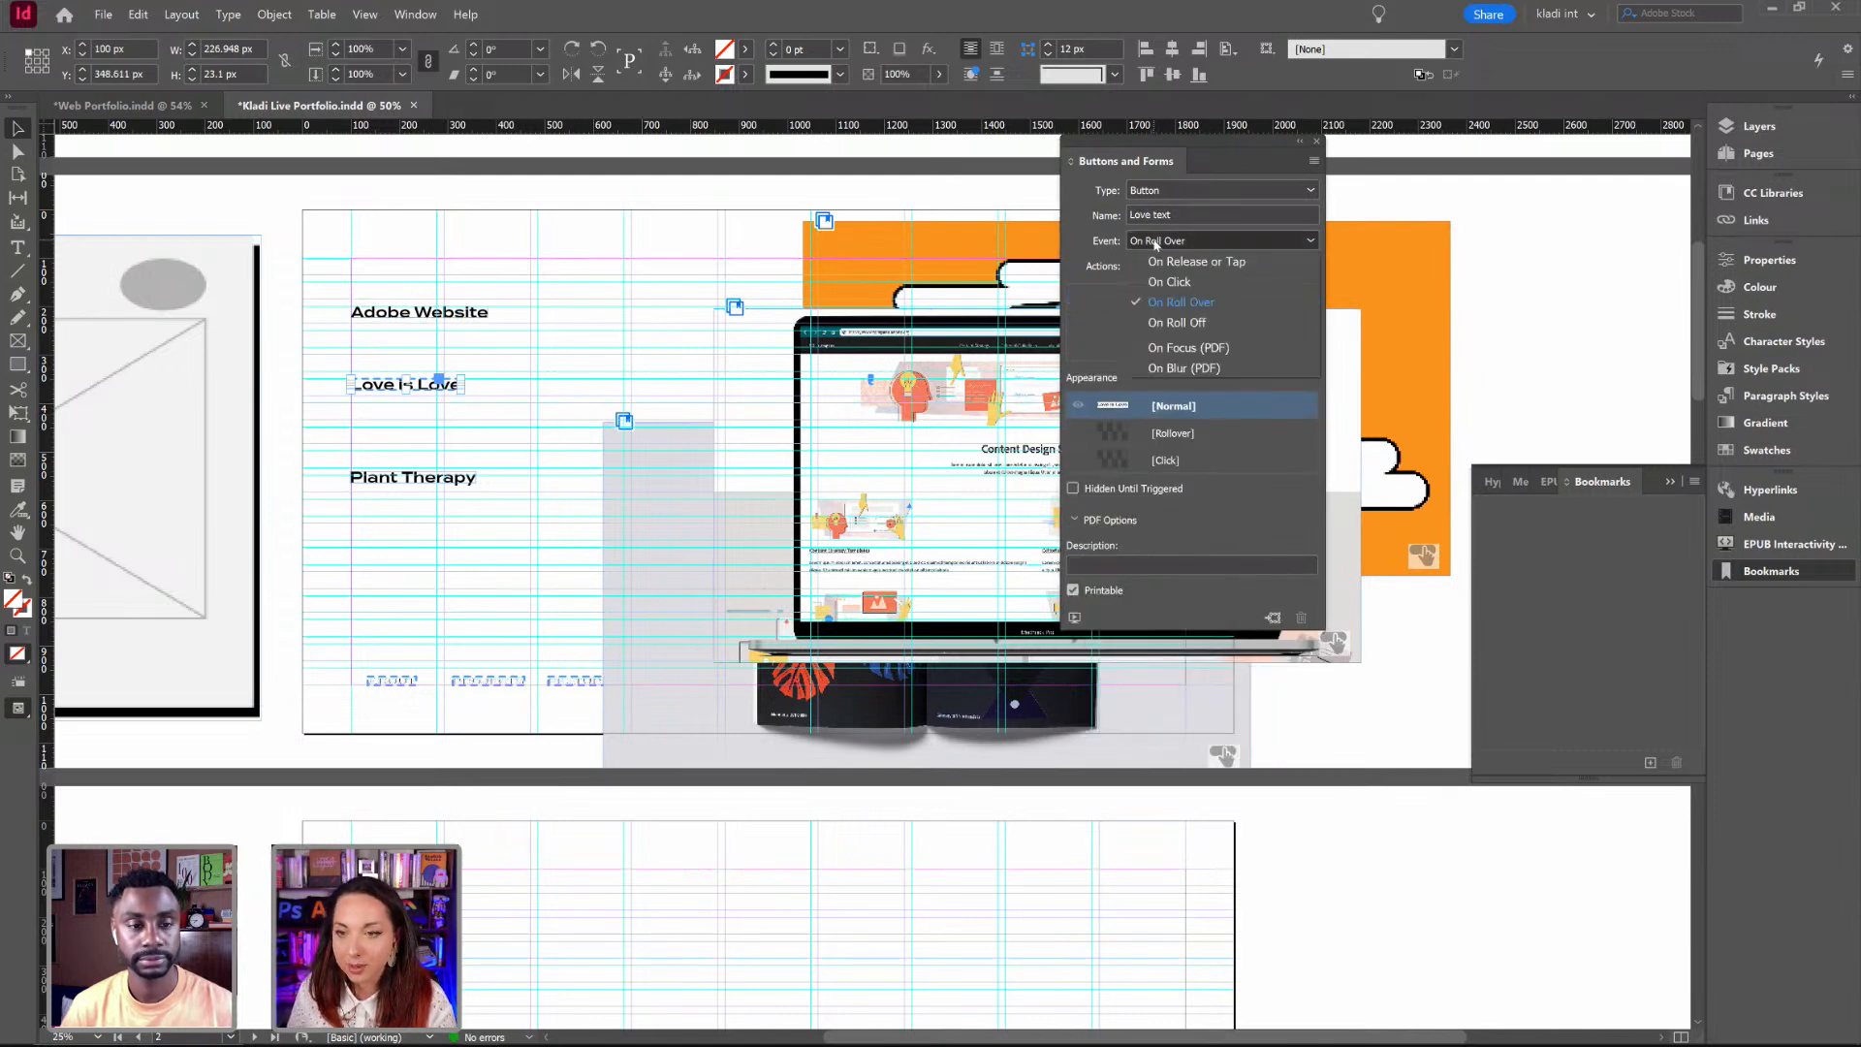
left_click(1185, 301)
left_click(1137, 265)
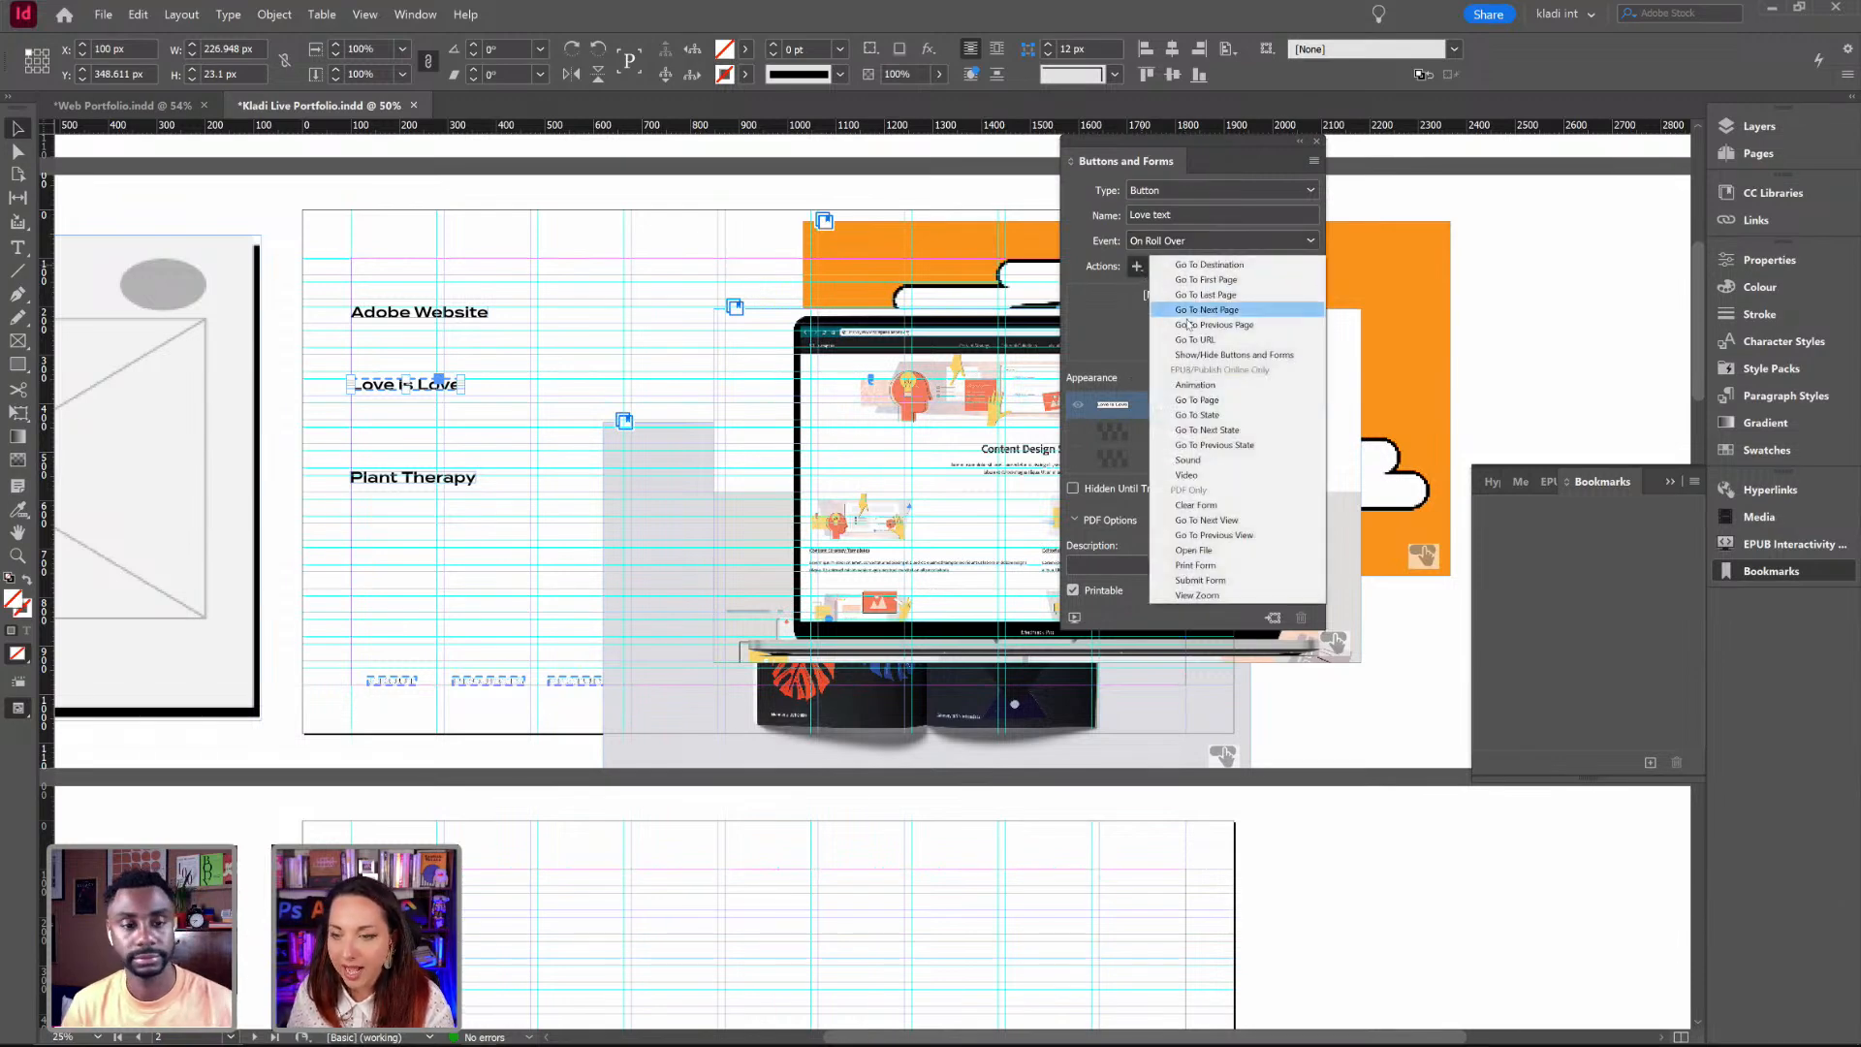
left_click(1206, 354)
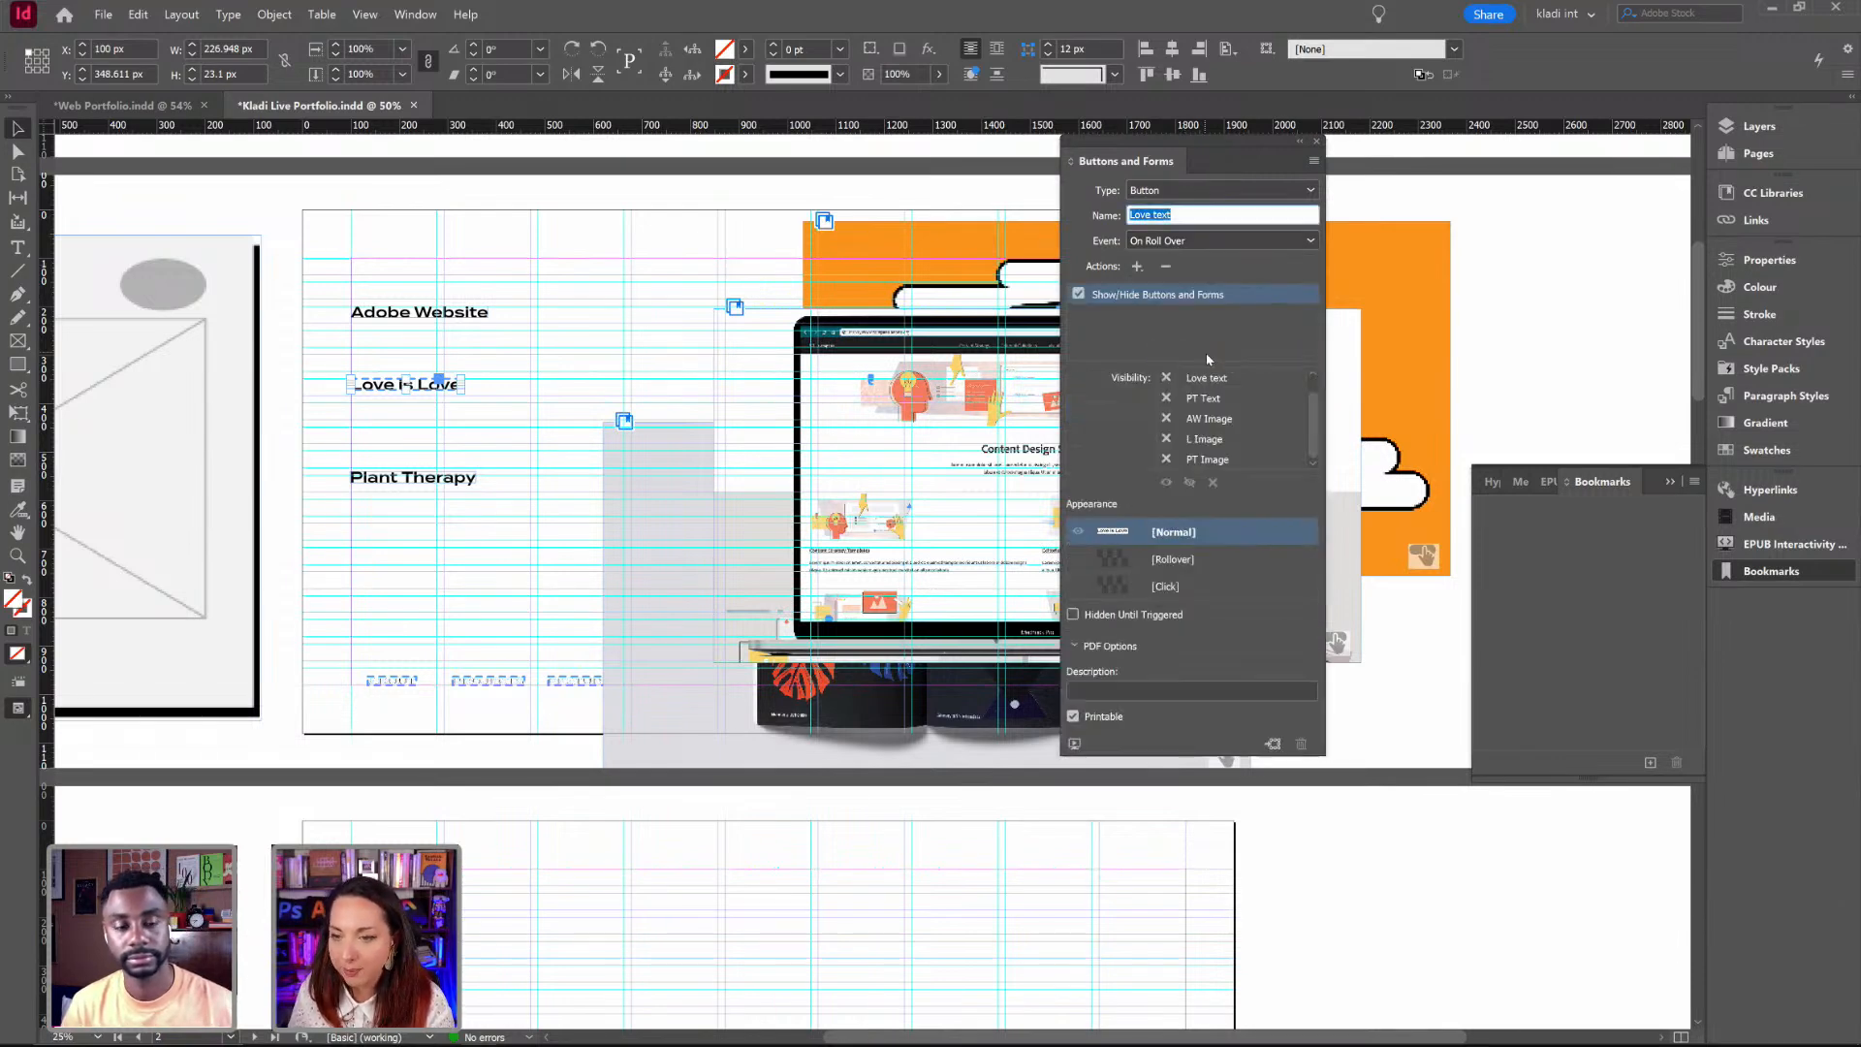
Step: In the Love text roll-over action's visibility settings, show L Image and hide AW Image and PT Image
left_click(1166, 418)
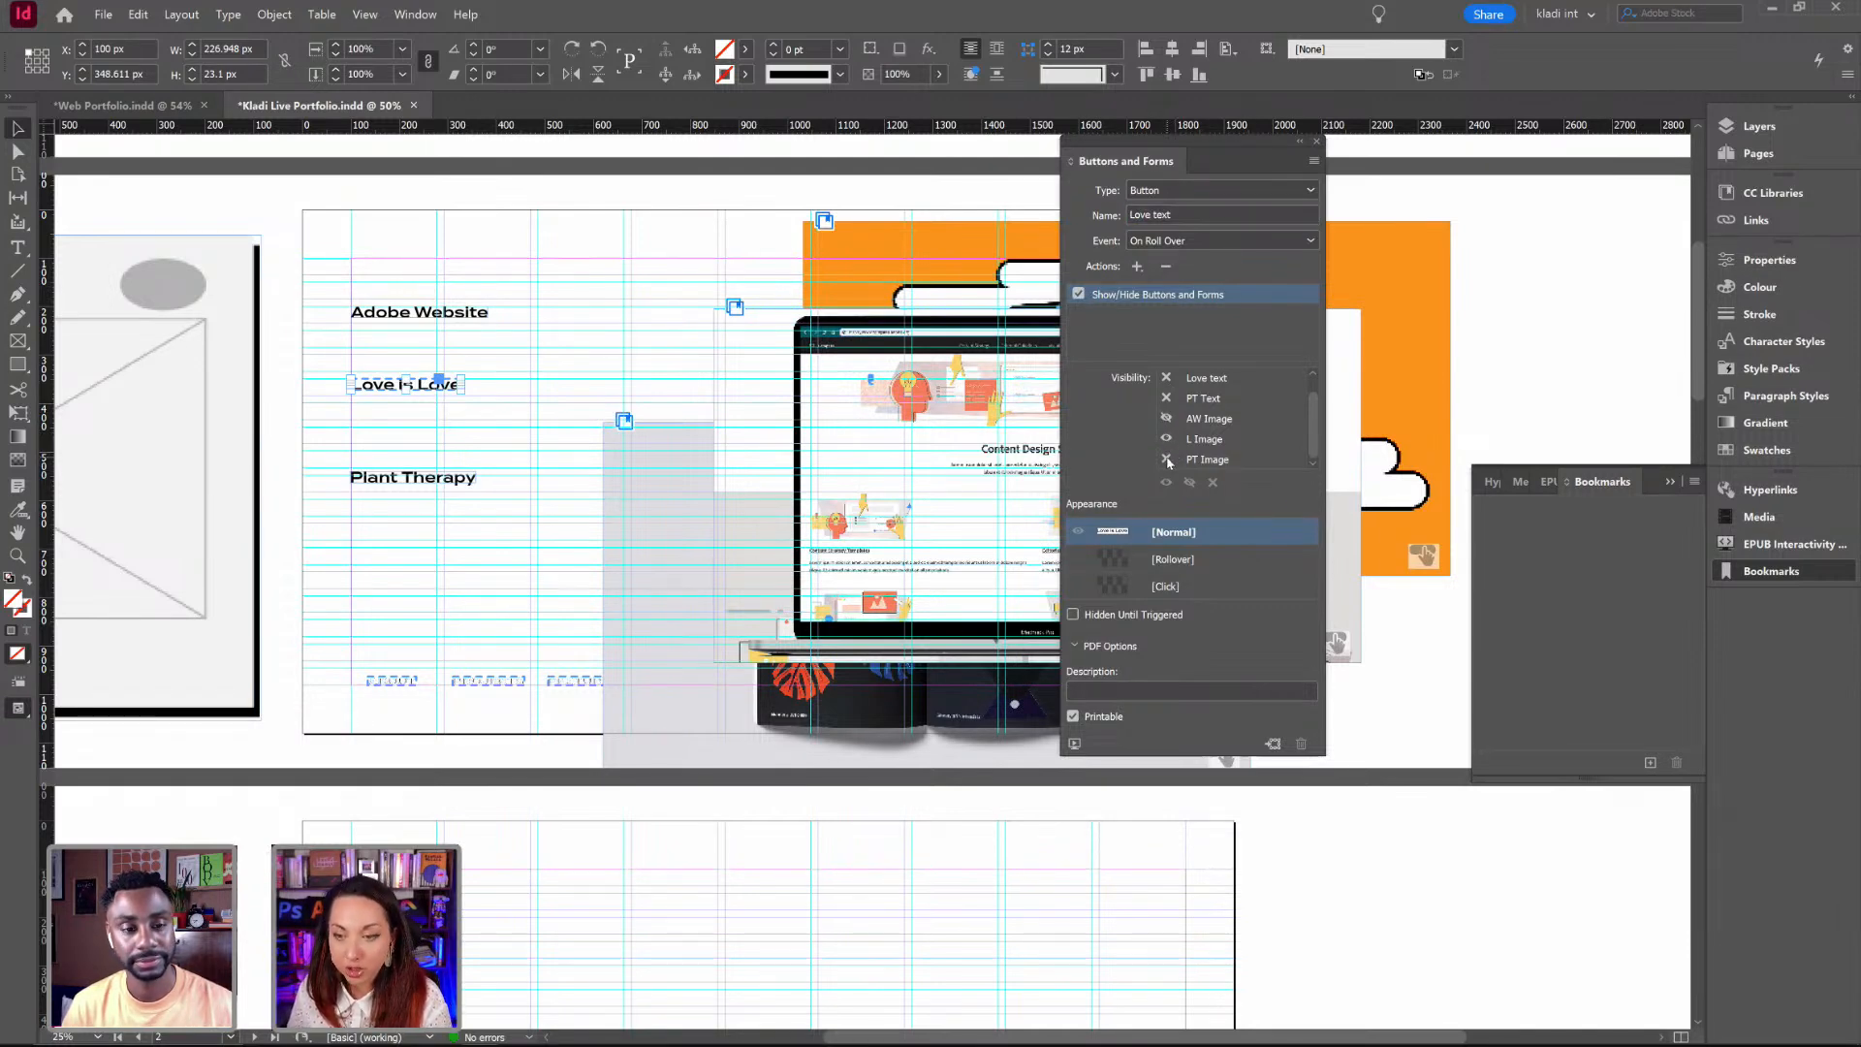
left_click(1167, 466)
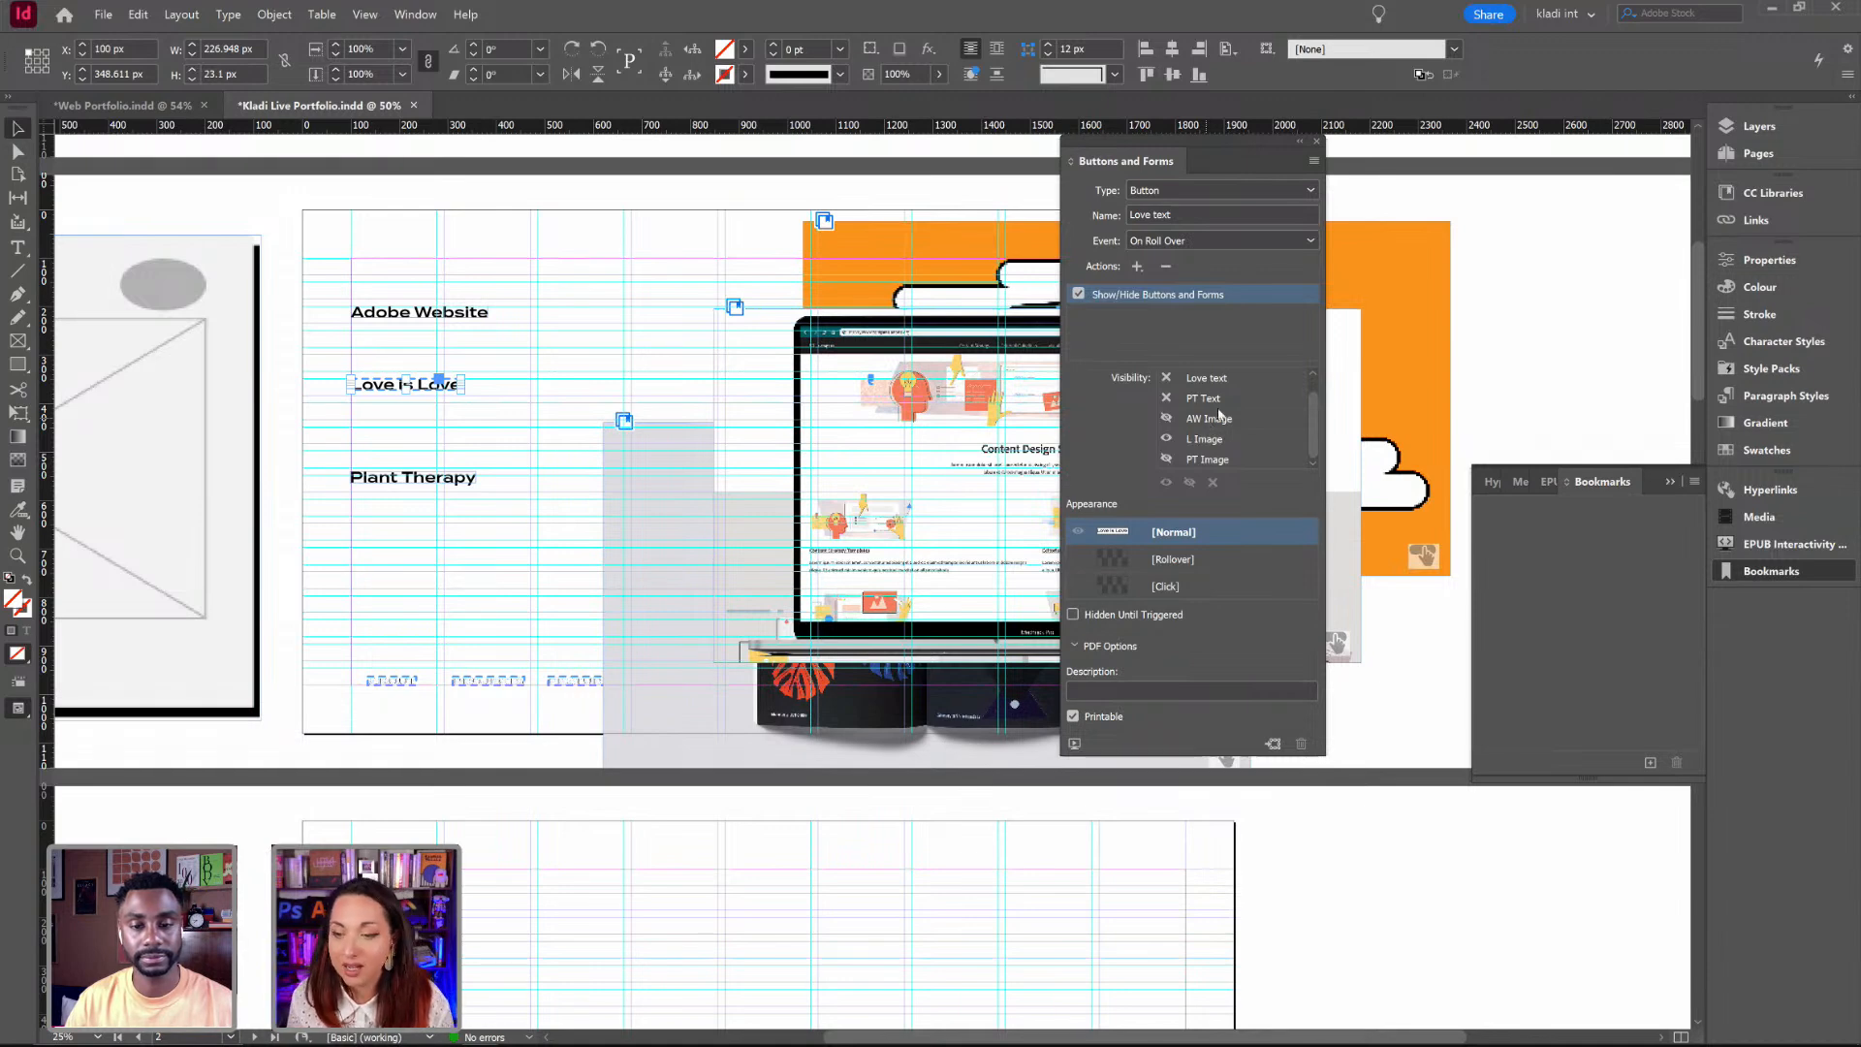
left_click_drag(1313, 412, 1312, 398)
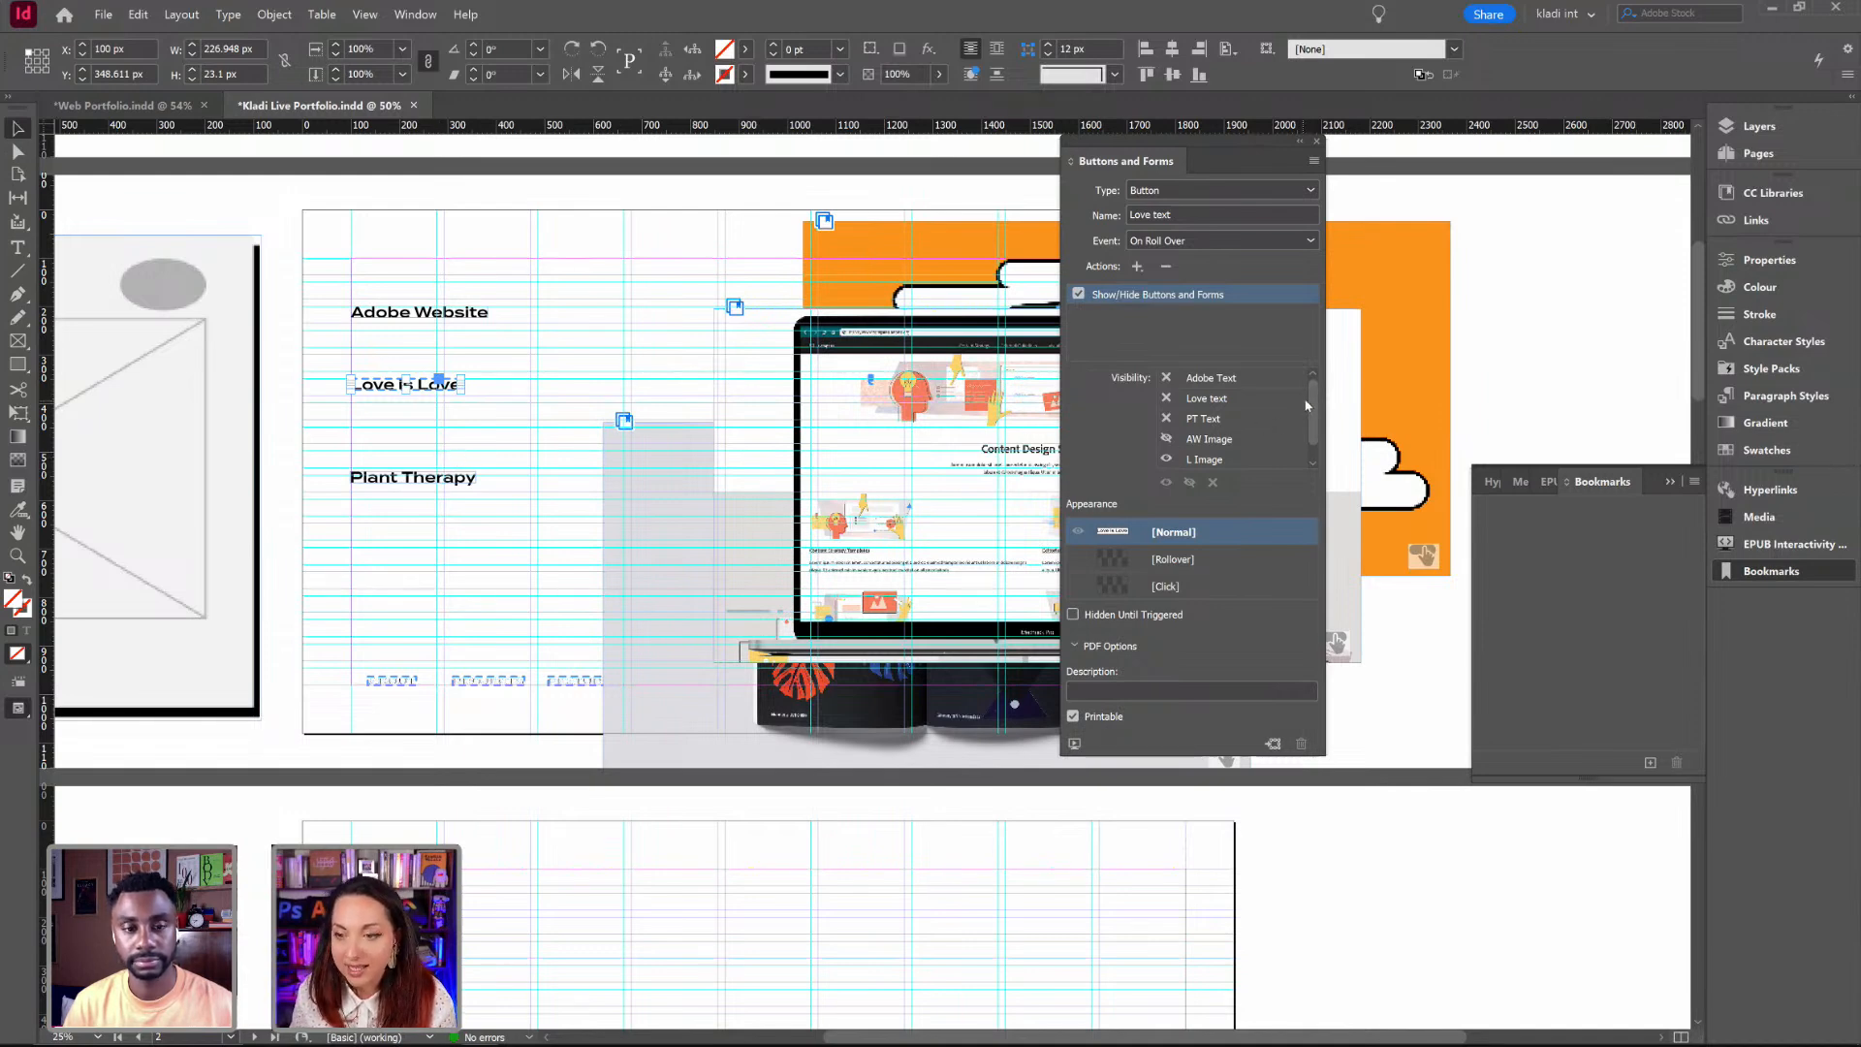
Step: Add a Show/Hide Buttons and Forms action to the Plant Therapy title button for the On Roll Over event
left_click(412, 479)
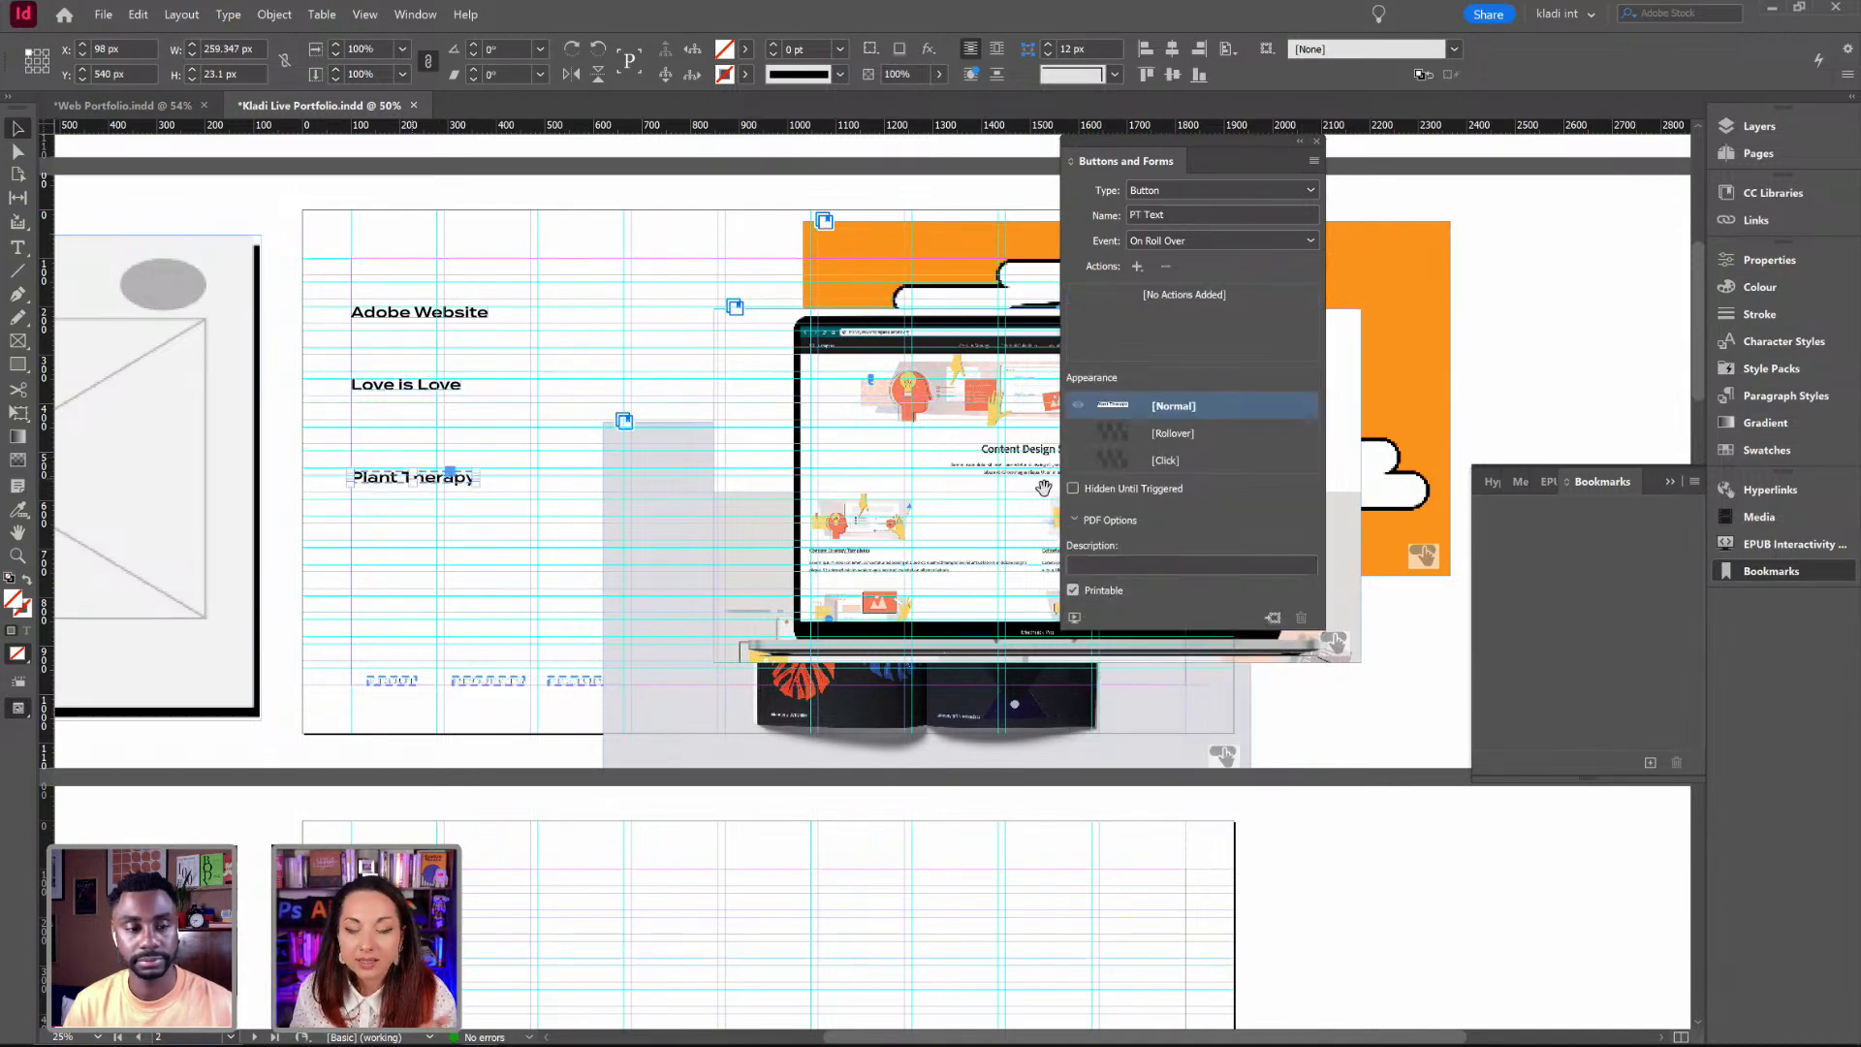
left_click(1145, 244)
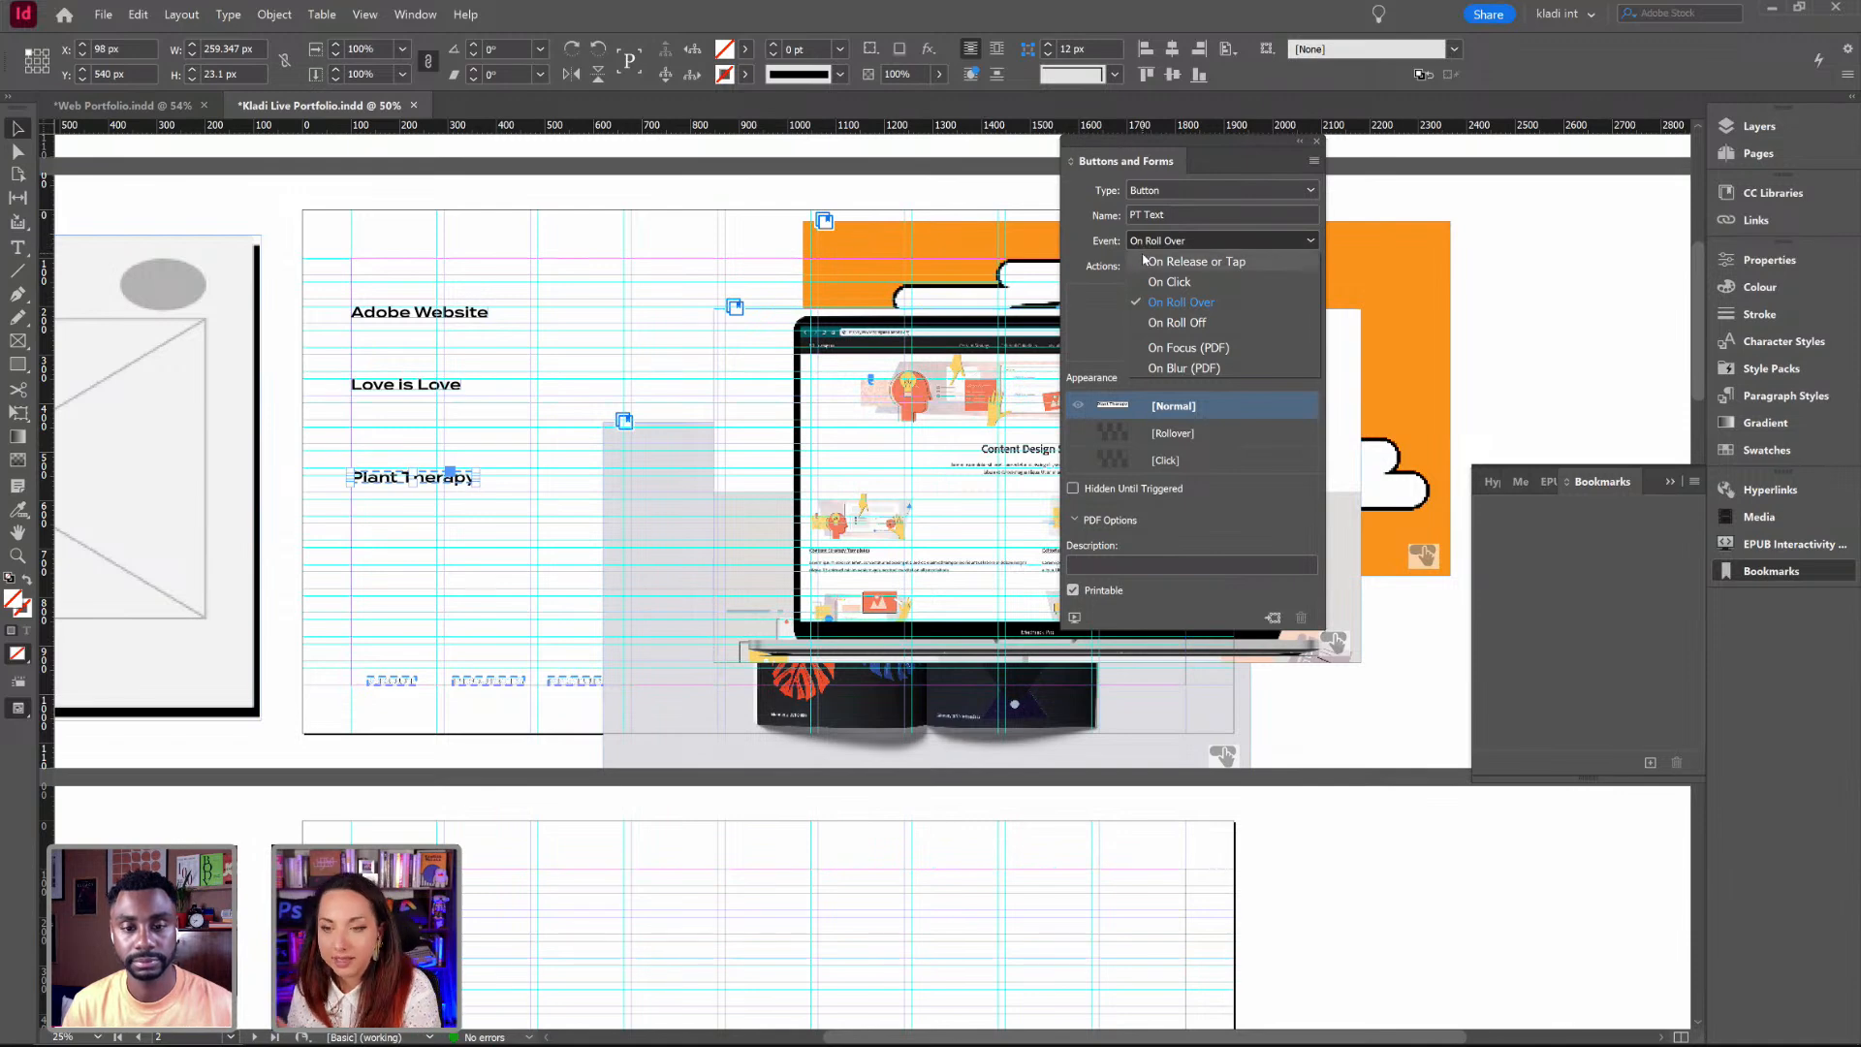
left_click(1176, 306)
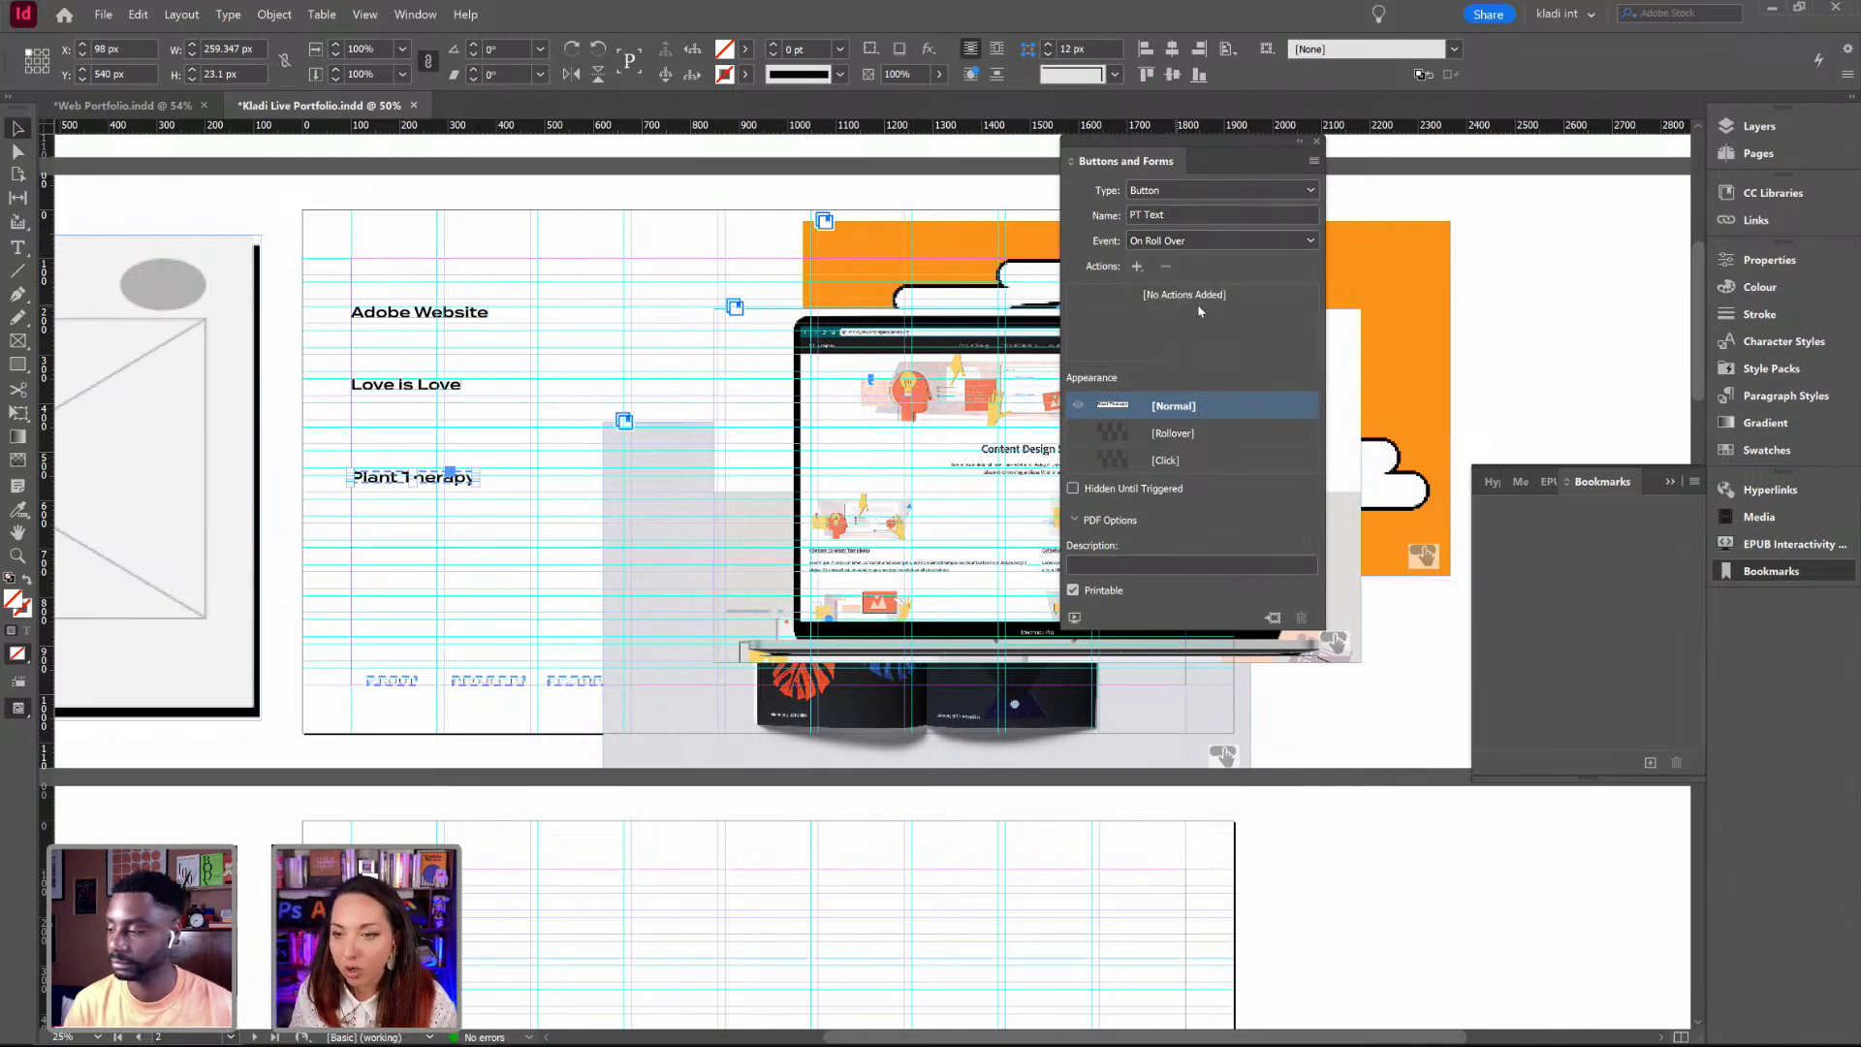
left_click(1138, 266)
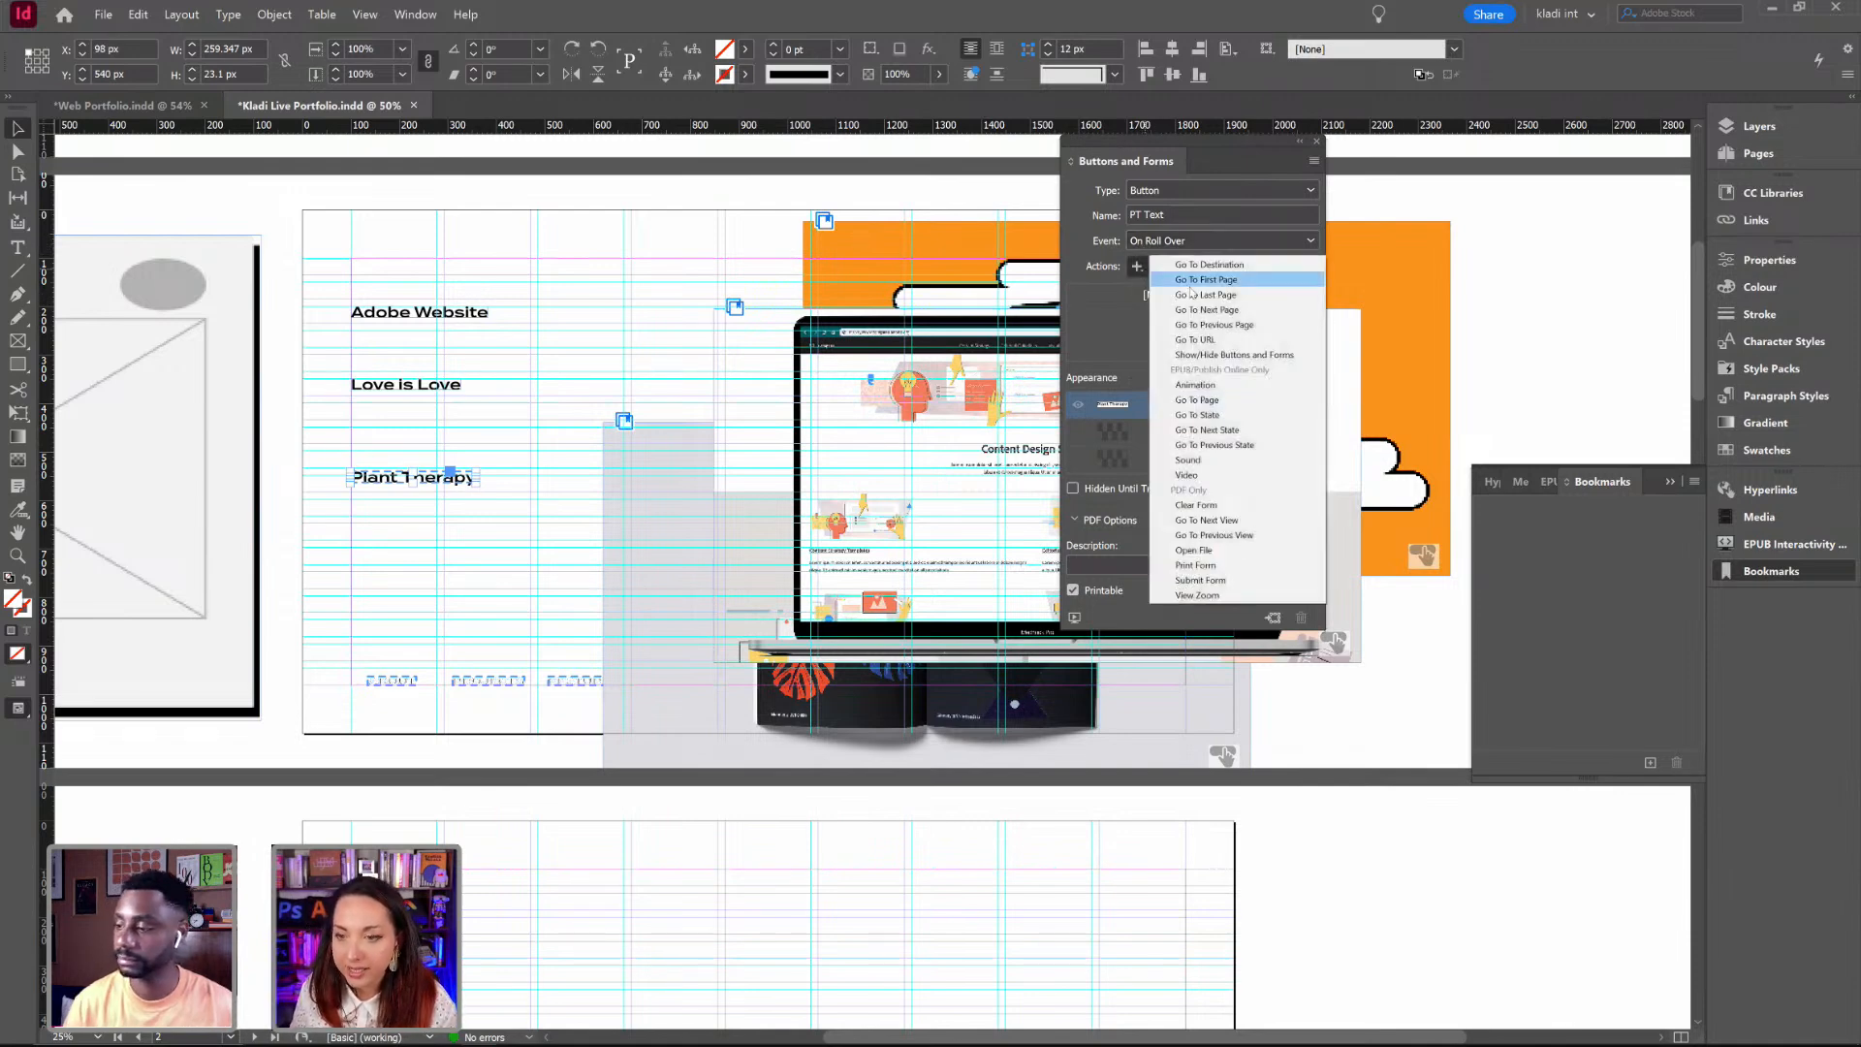
left_click(1211, 354)
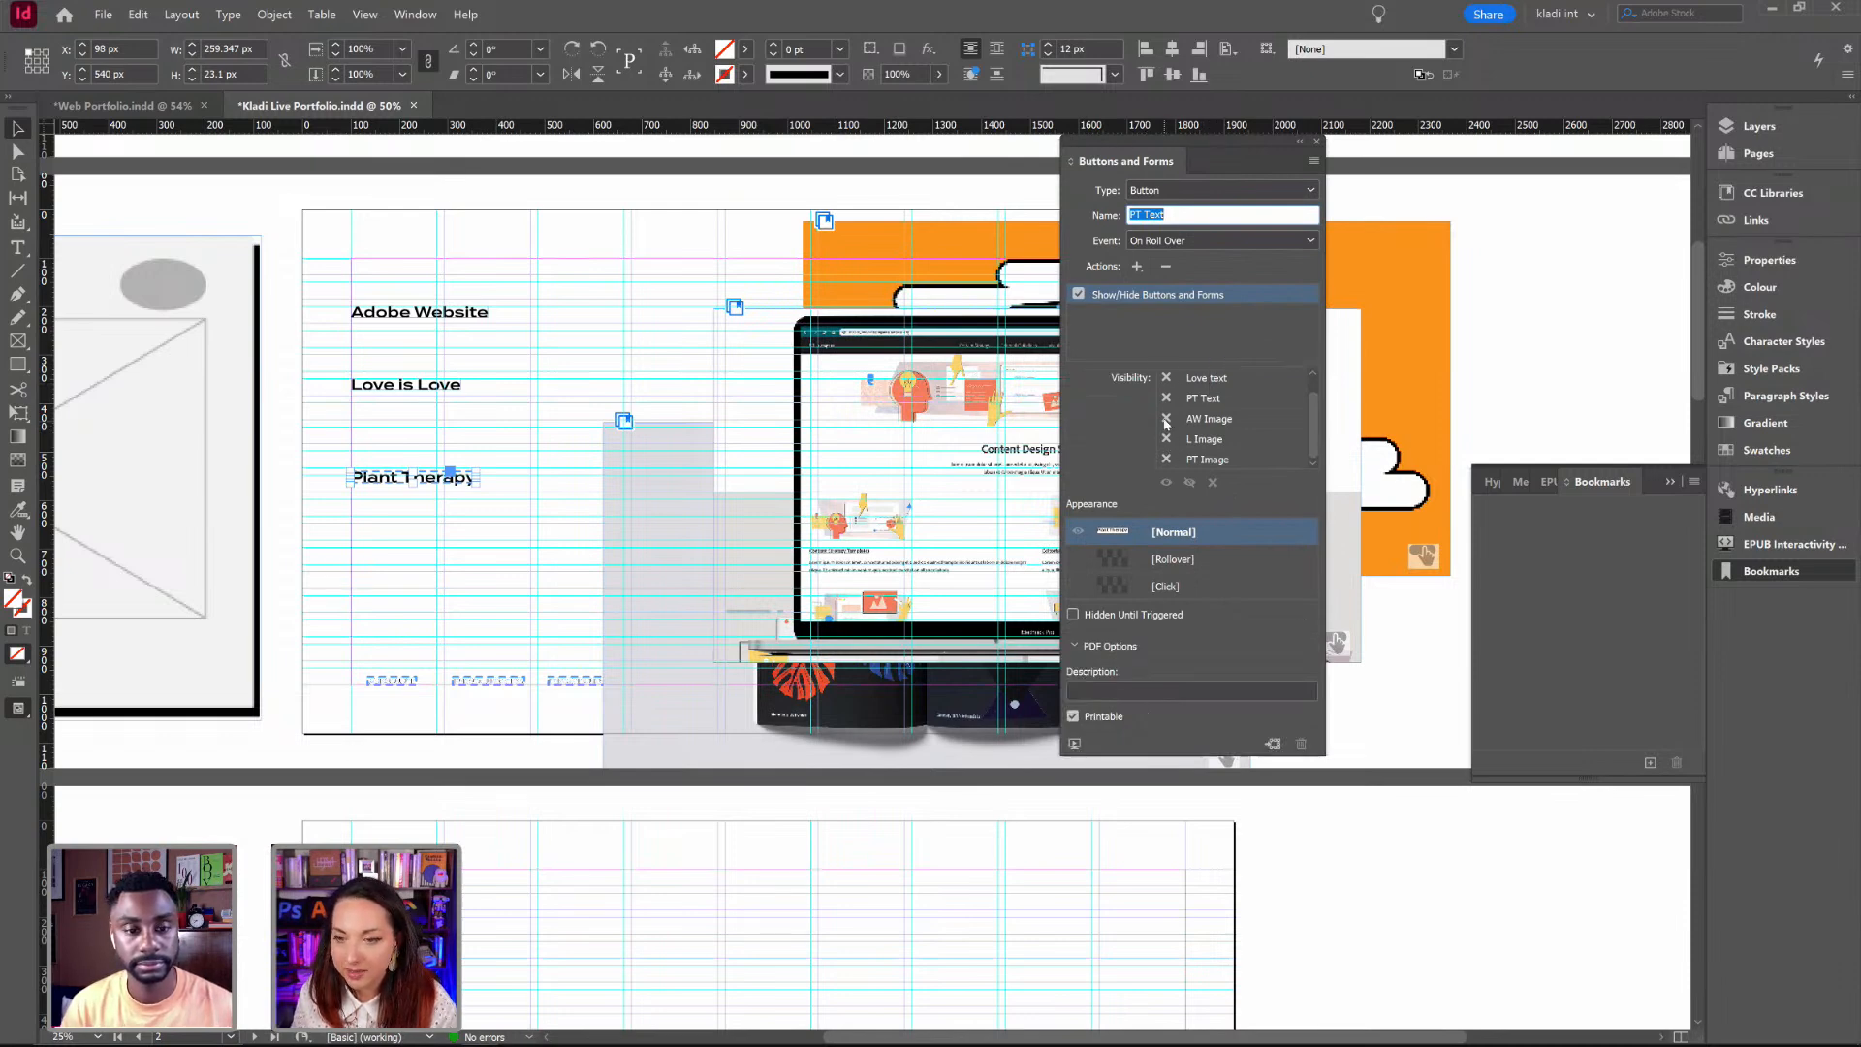
Step: In the PT Text roll-over action's visibility settings, hide AW Image and L Image, show PT Image, and deselect the button
left_click(1166, 420)
left_click(1166, 439)
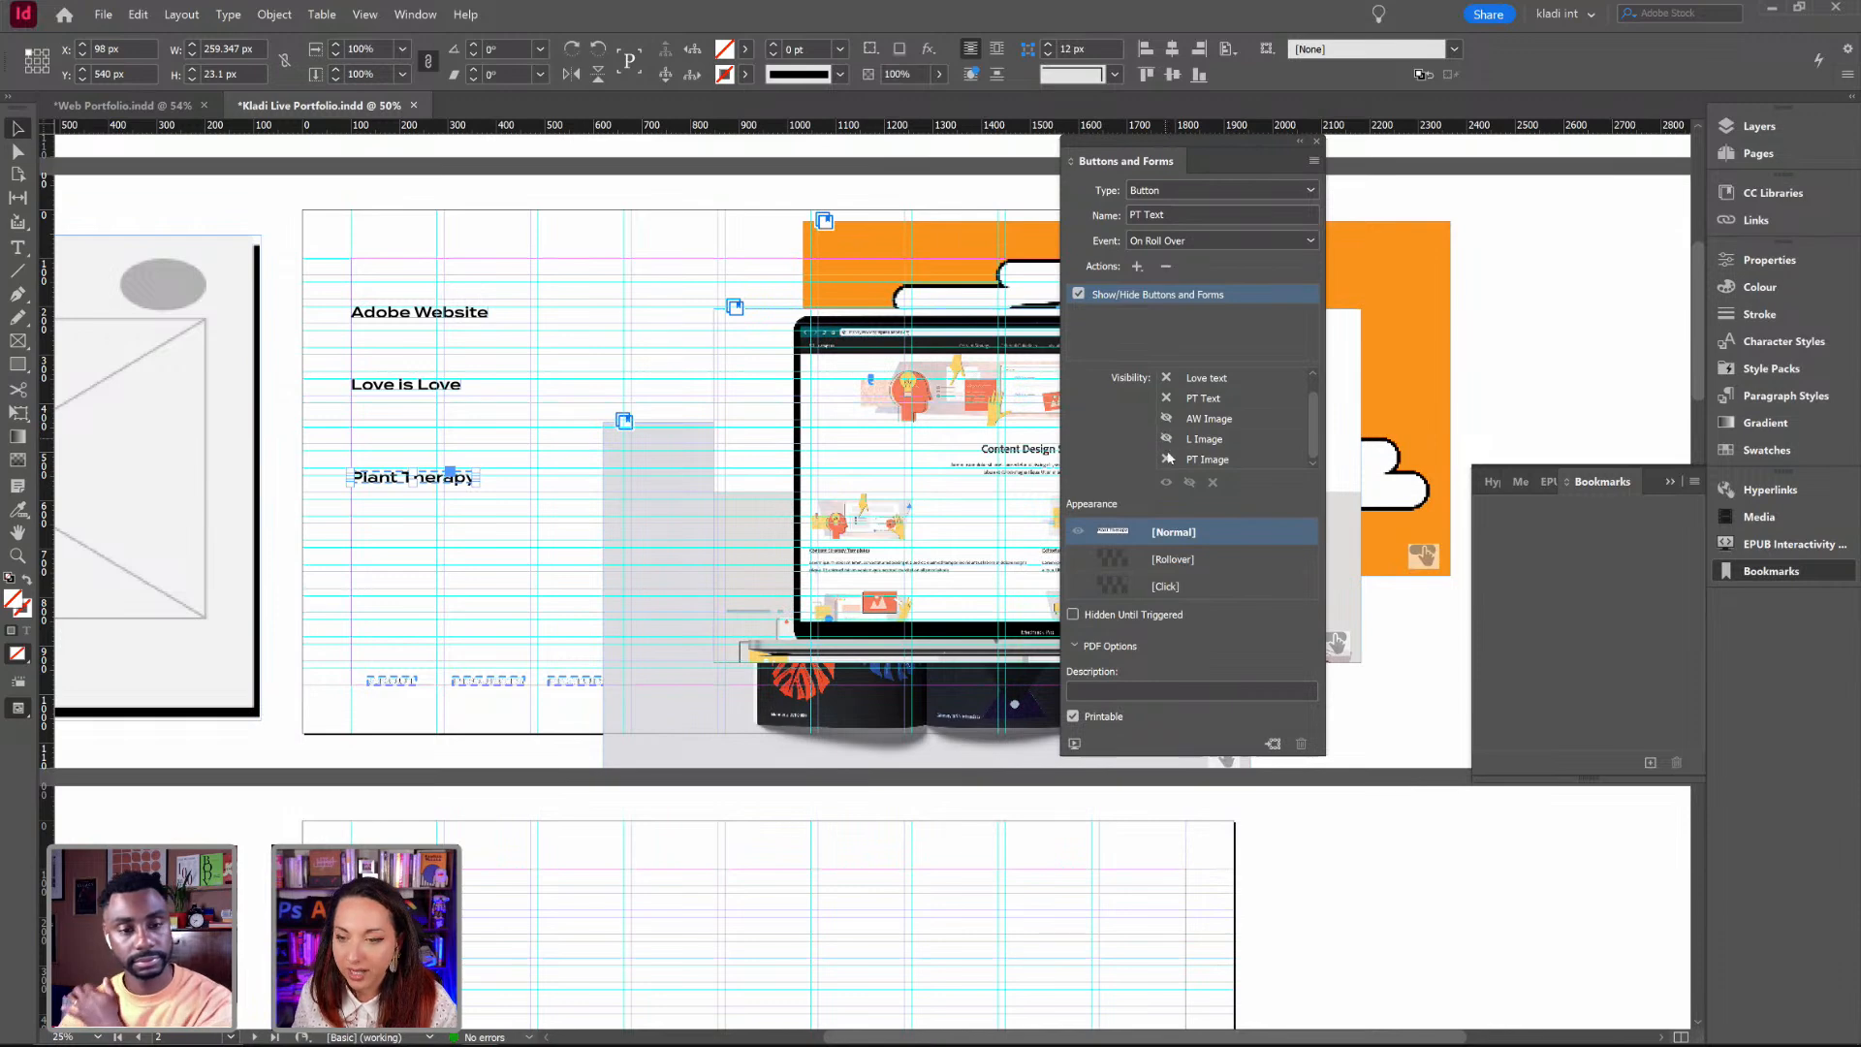
left_click(1166, 459)
left_click(1167, 460)
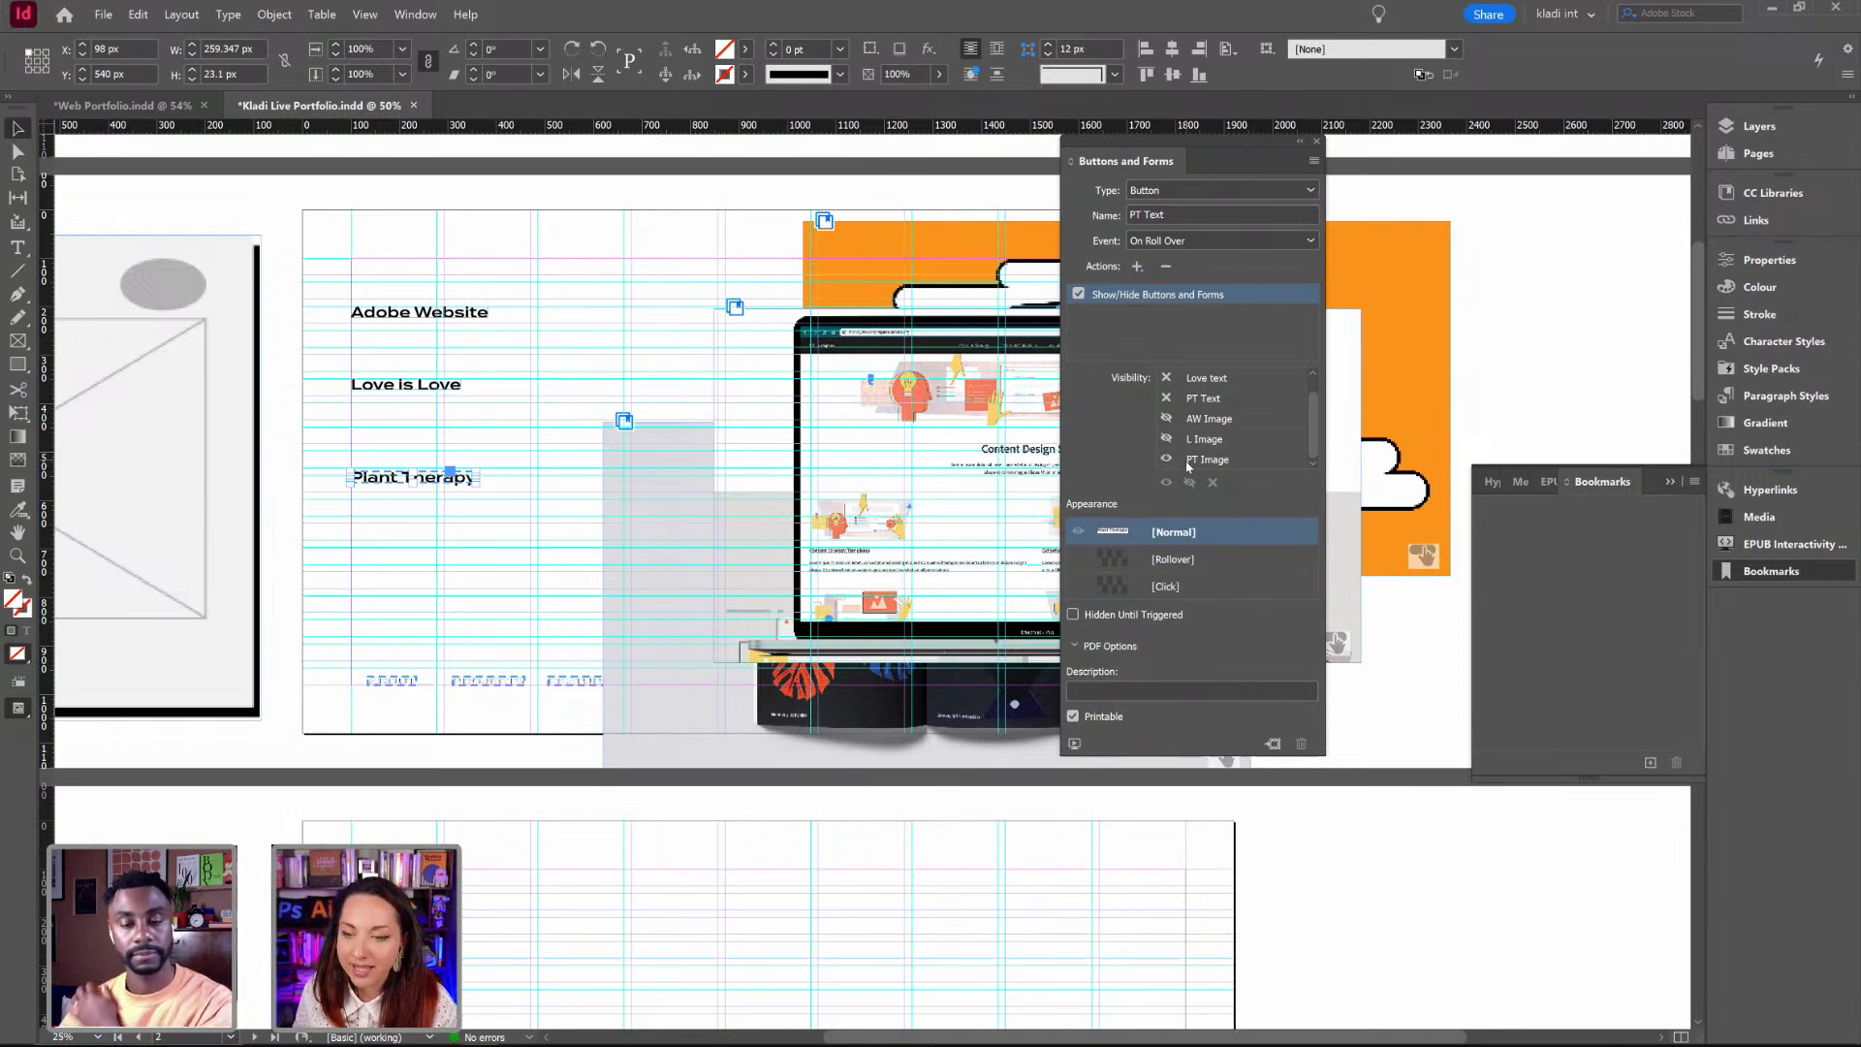
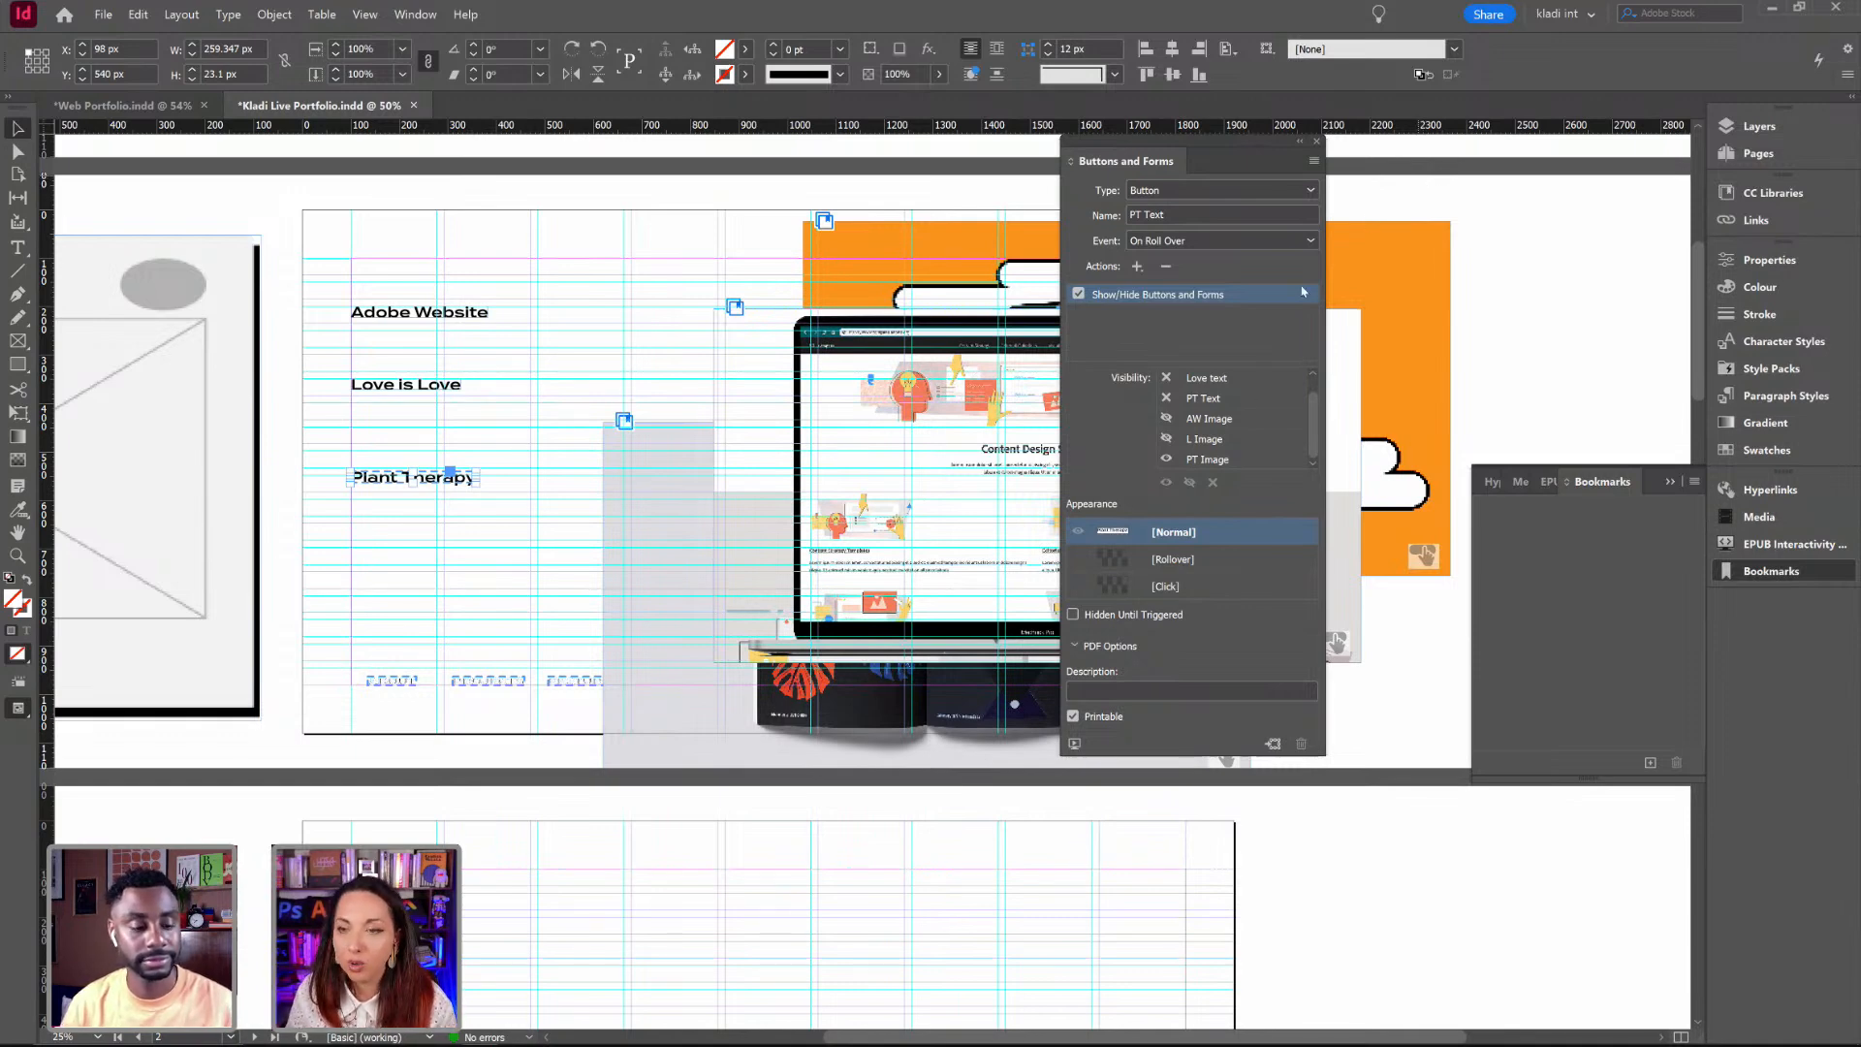
left_click(1530, 265)
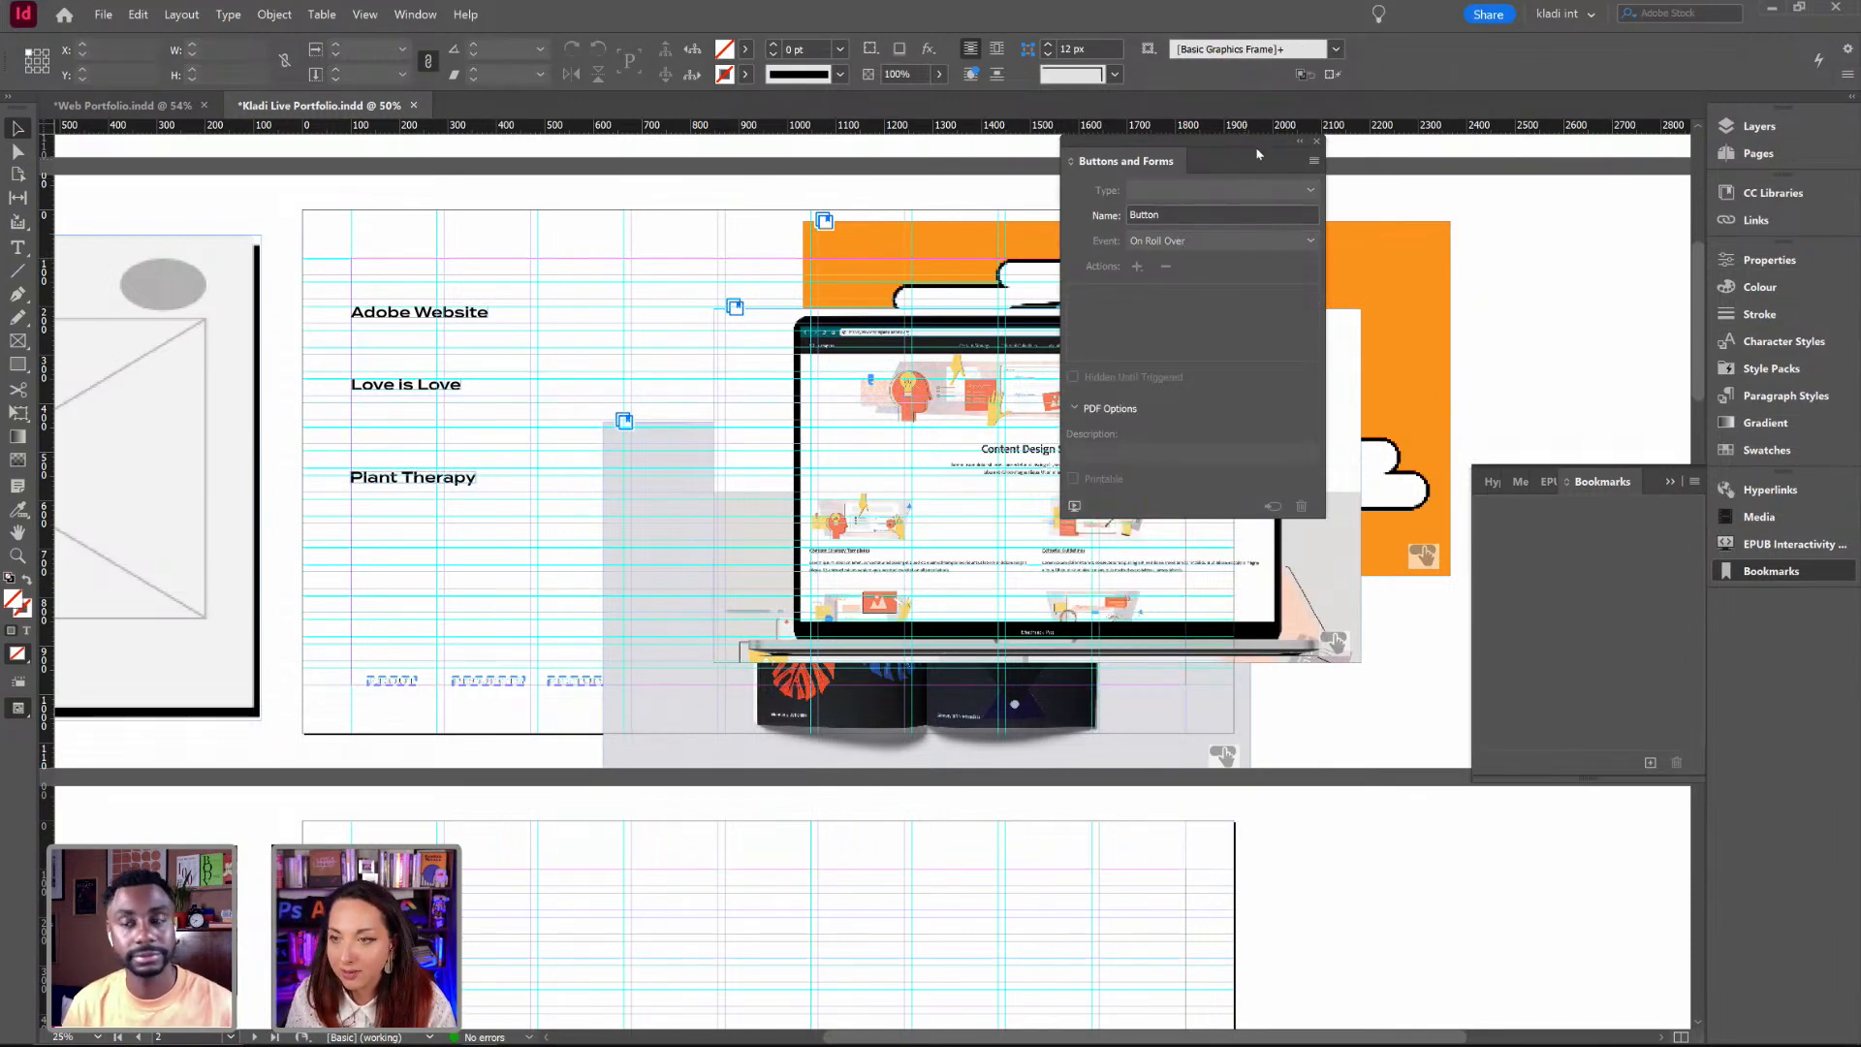
Step: Move the Buttons and Forms panel clear of the project images and enlarge the EPUB Interactivity Preview before collapsing it
left_click_drag(1257, 153, 1570, 246)
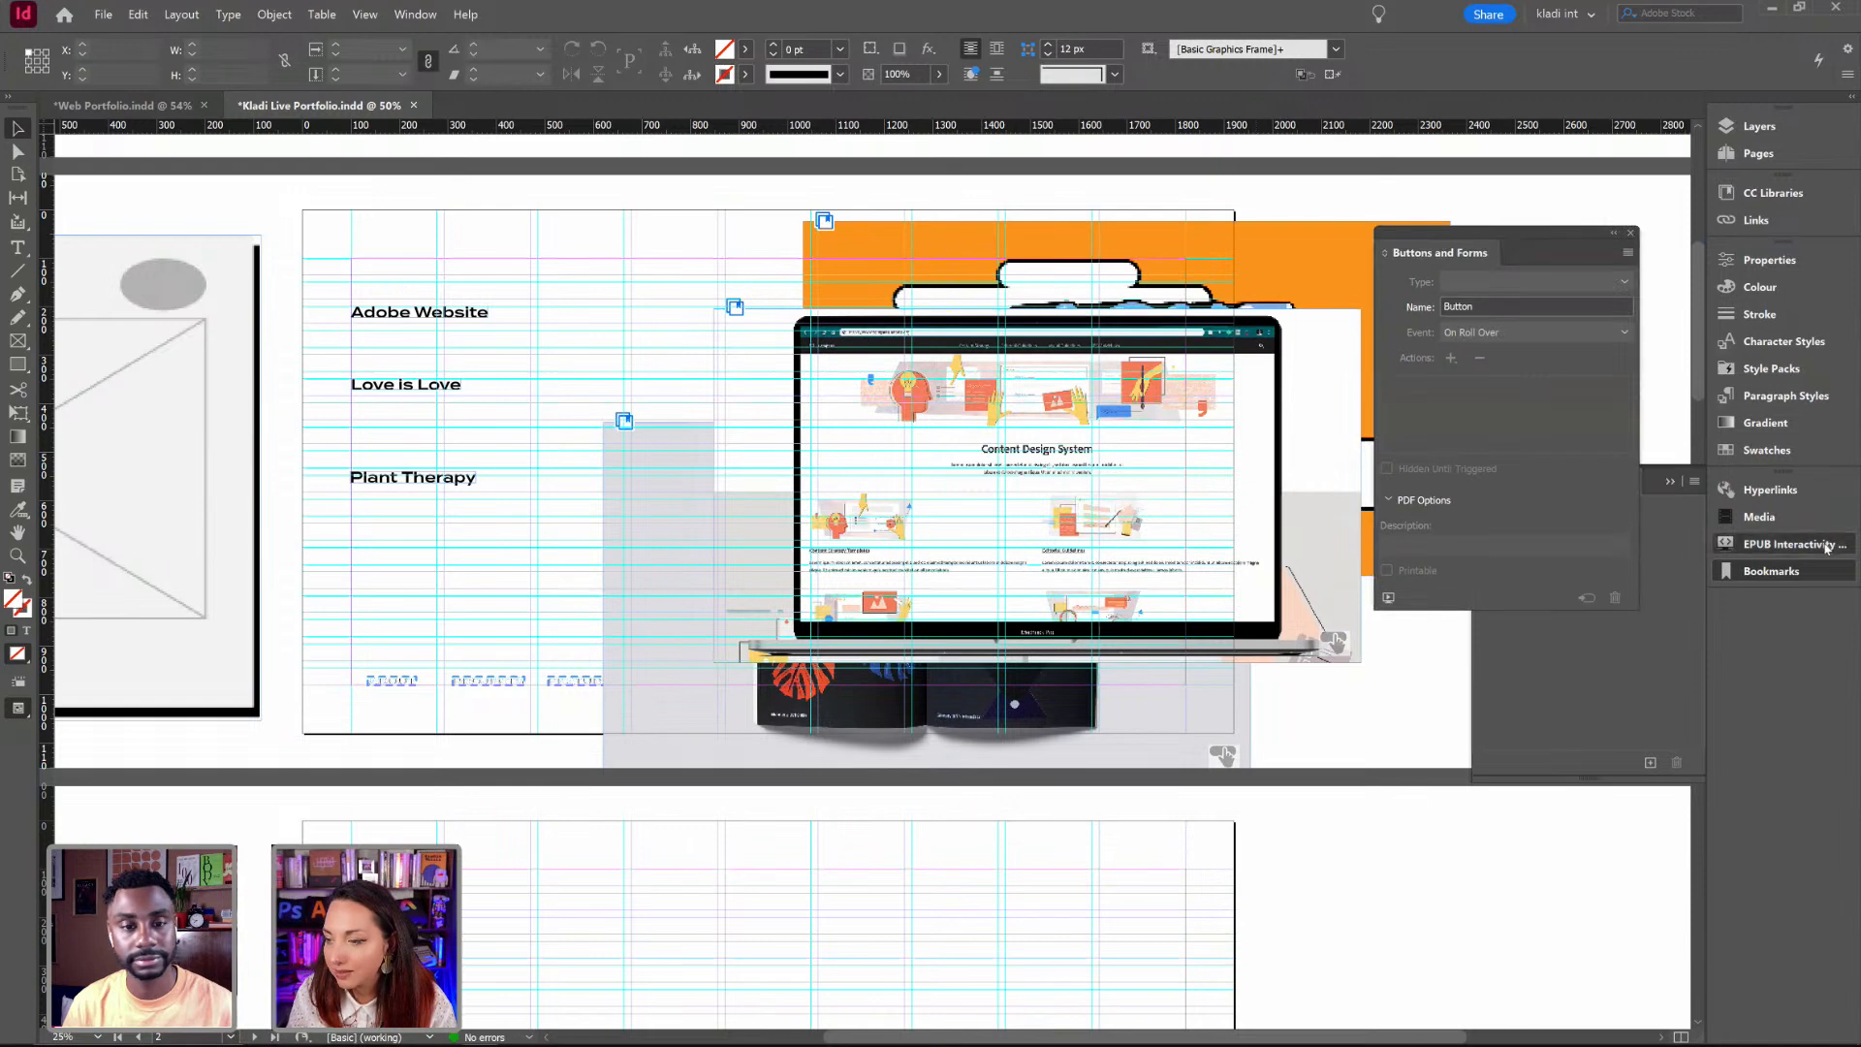
left_click(1826, 546)
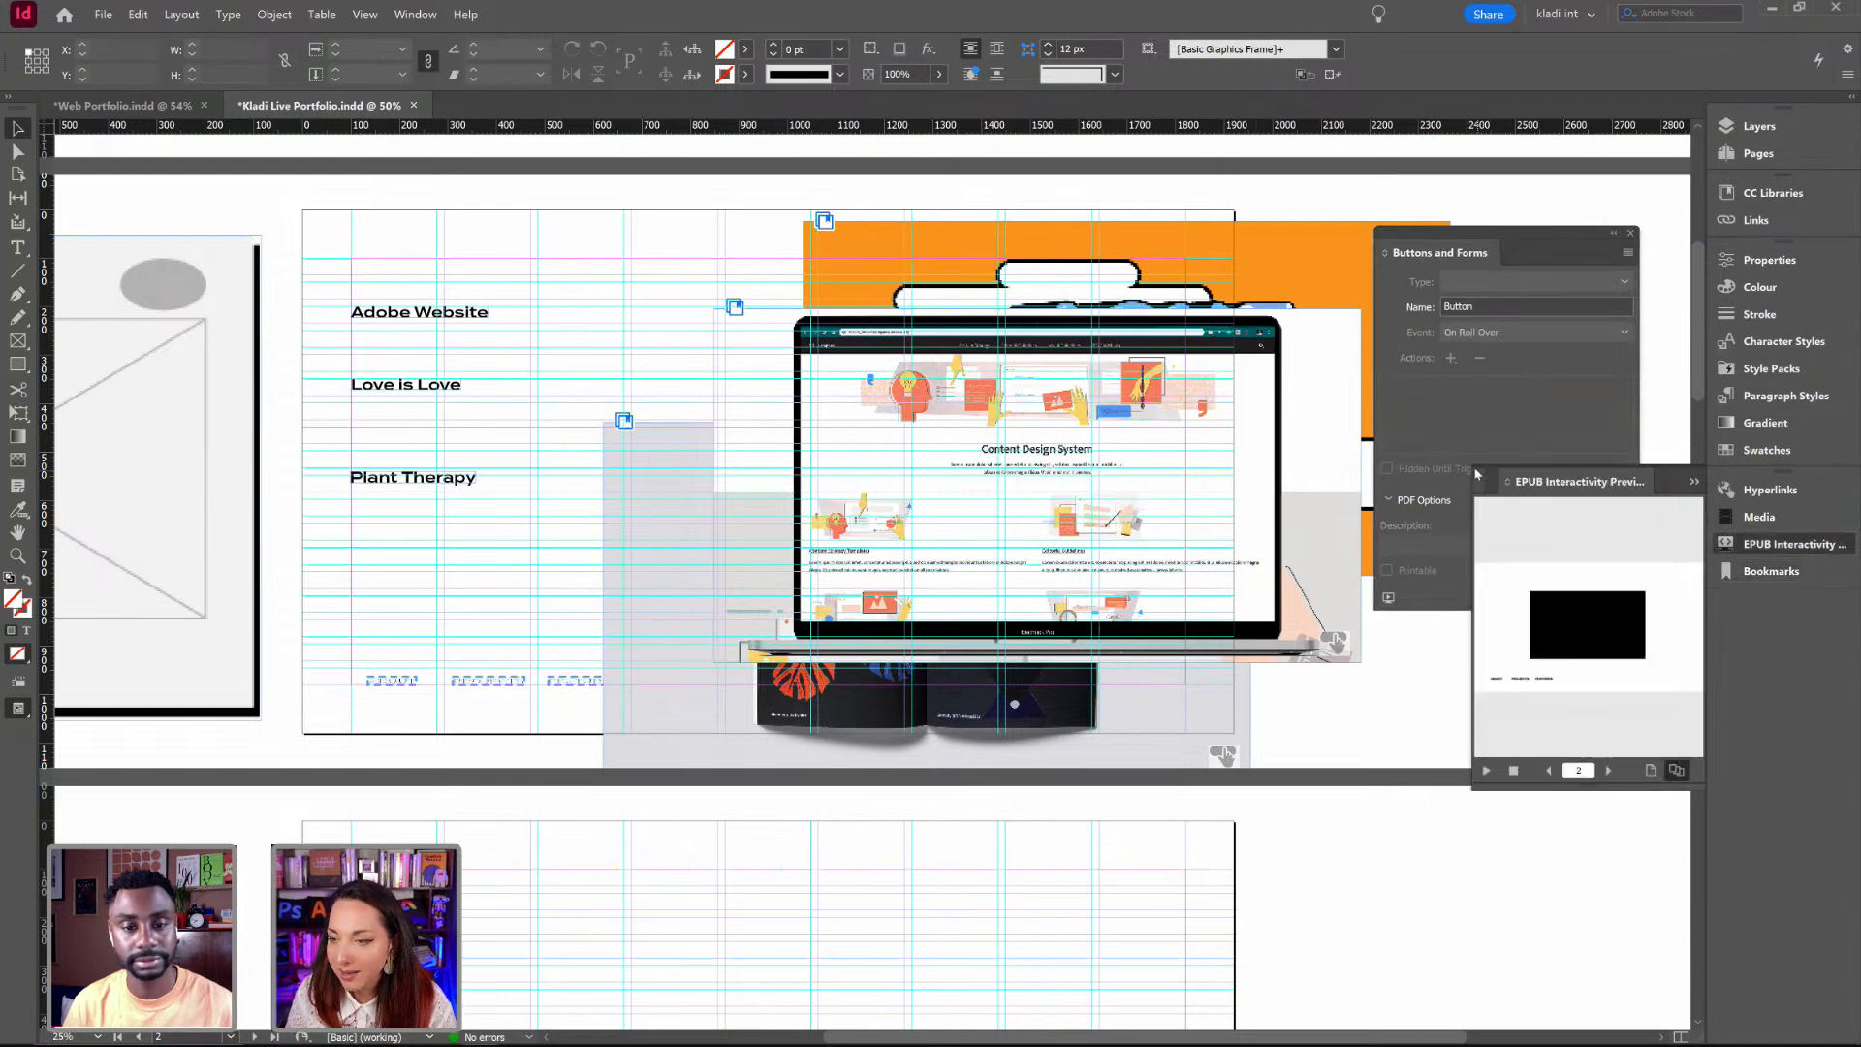
left_click_drag(1475, 473, 951, 474)
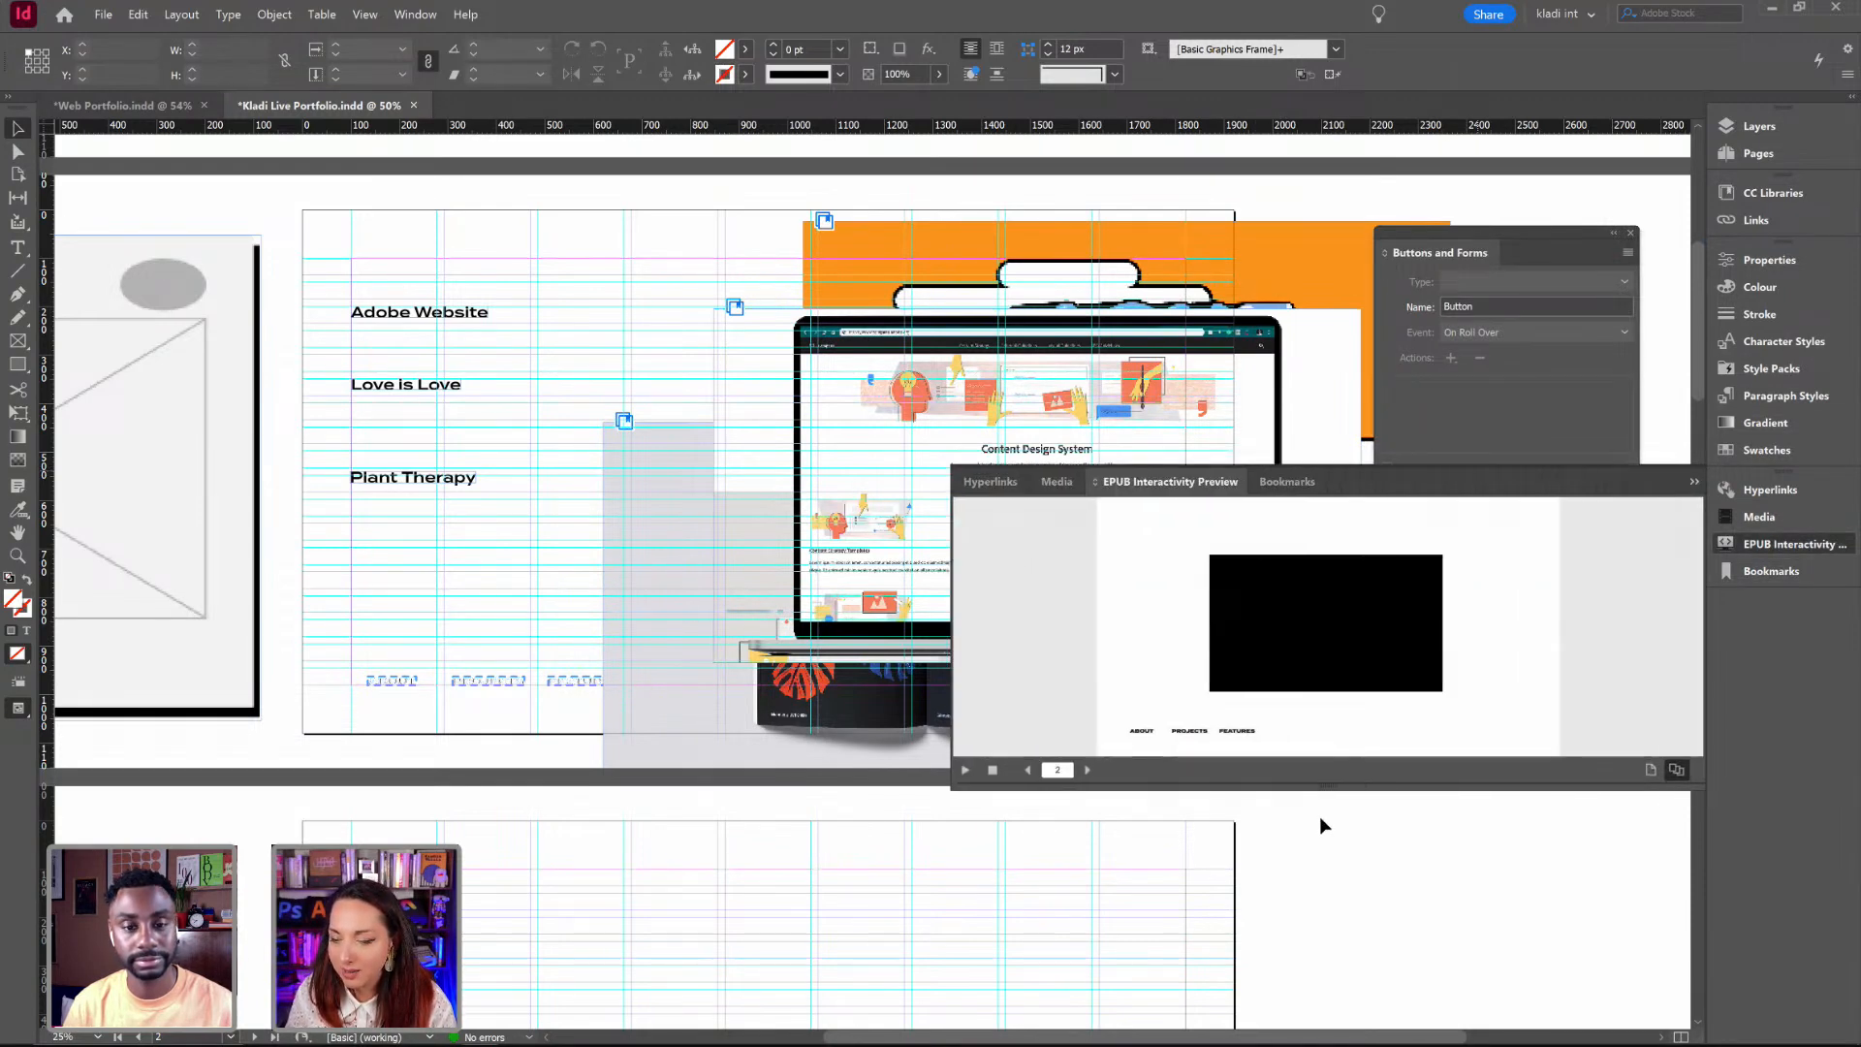
left_click_drag(1317, 789, 1317, 1025)
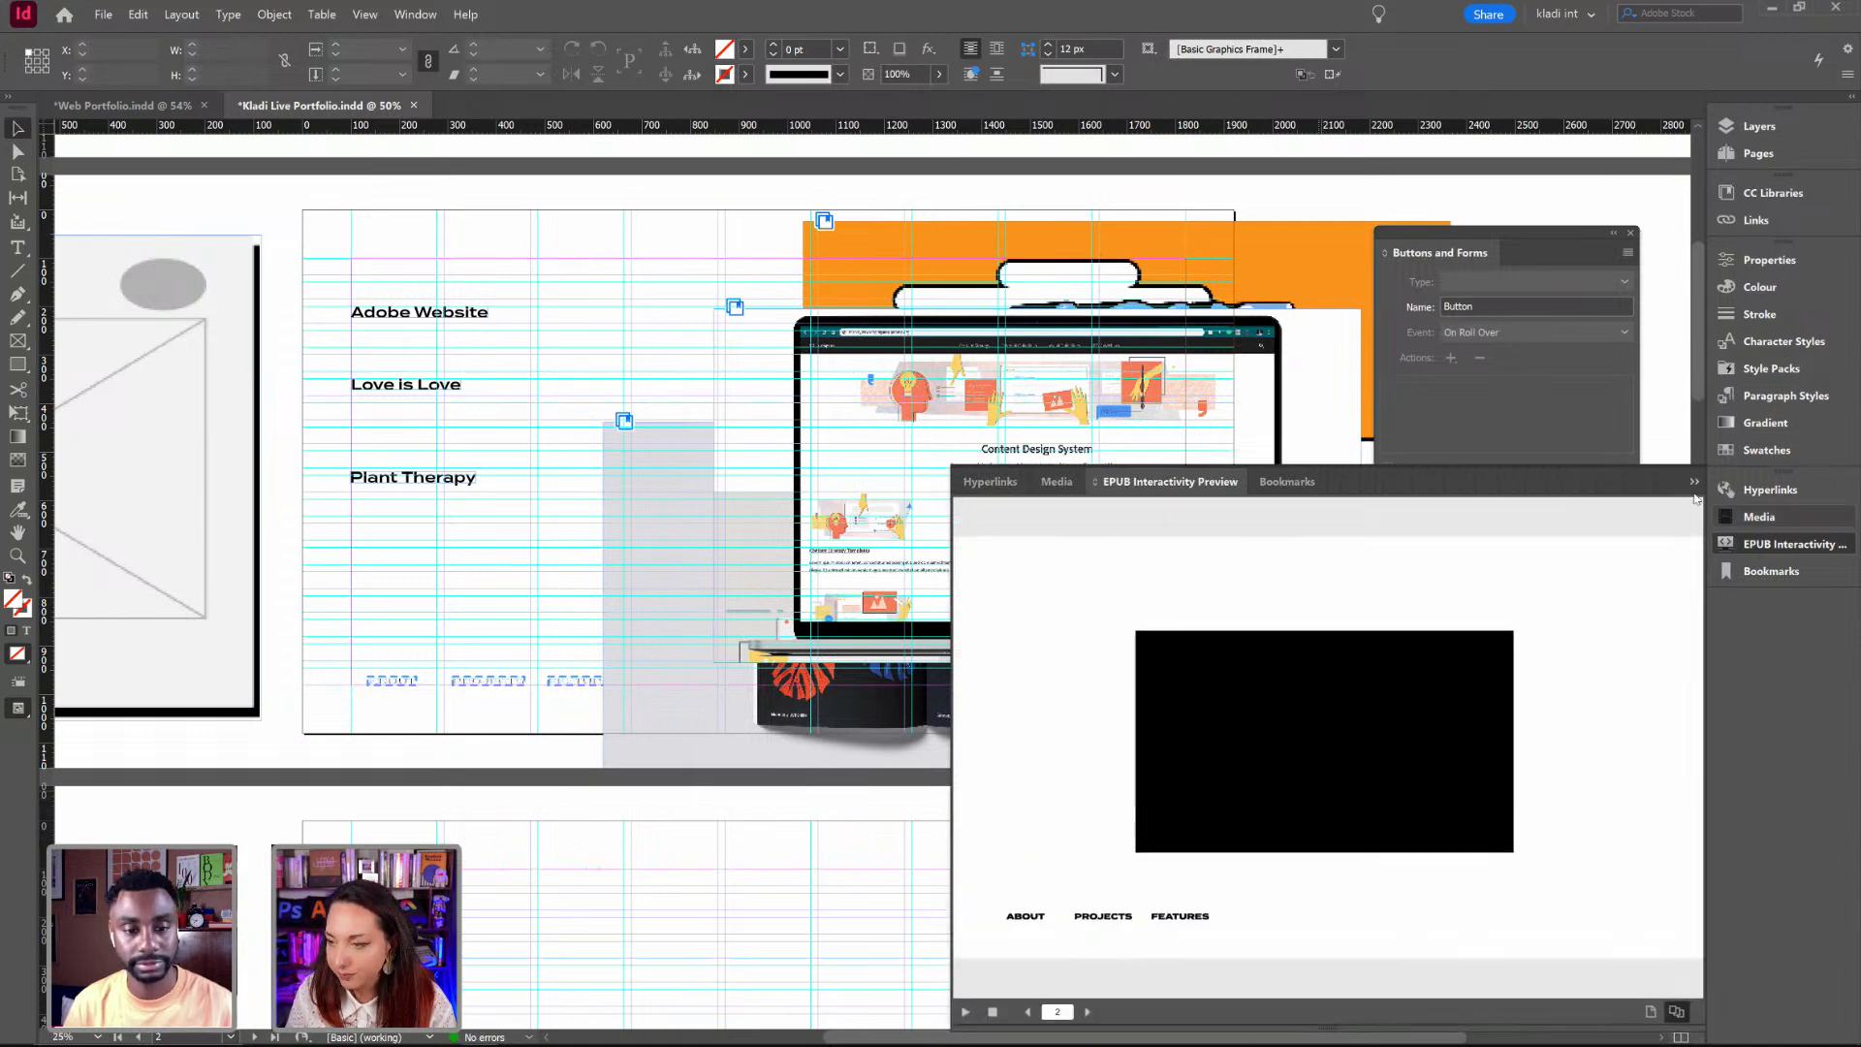
left_click(1694, 481)
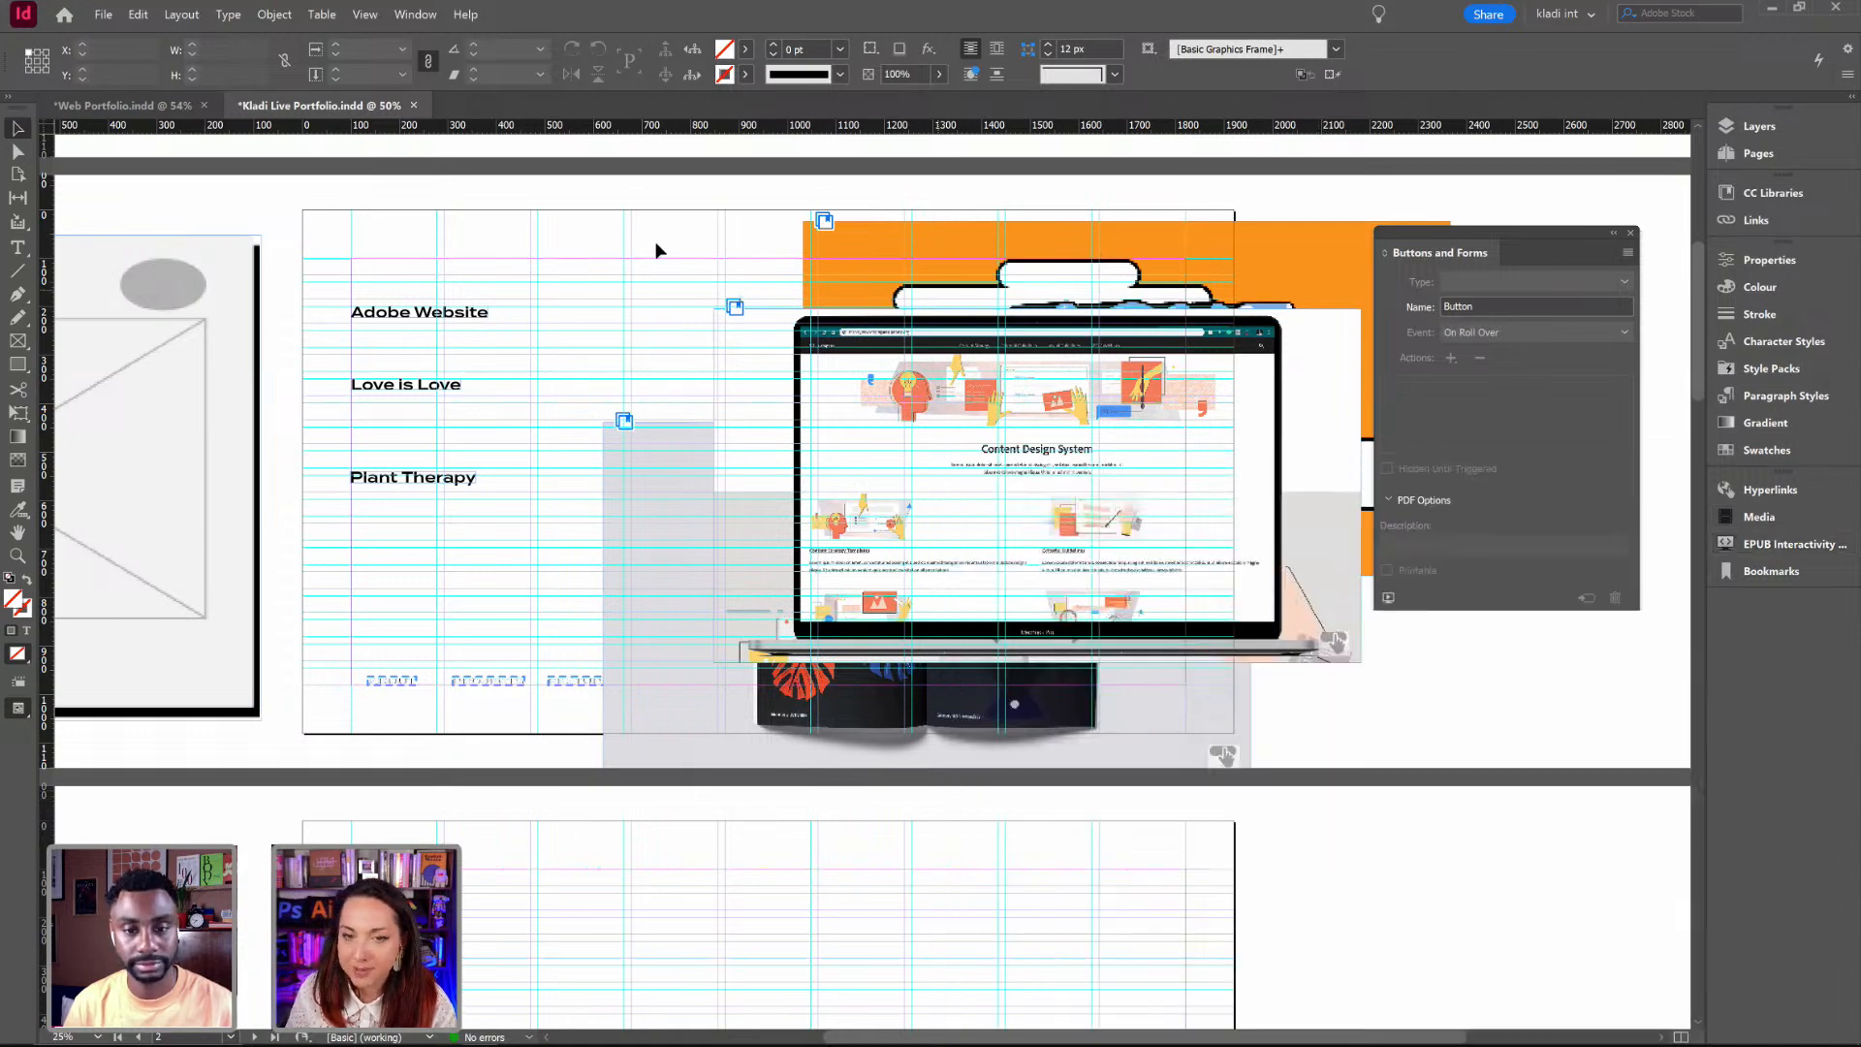
Step: Align the three project image buttons on their horizontal and vertical centres and move the stack against the page's right margin
left_click(966, 630)
left_click(1756, 262)
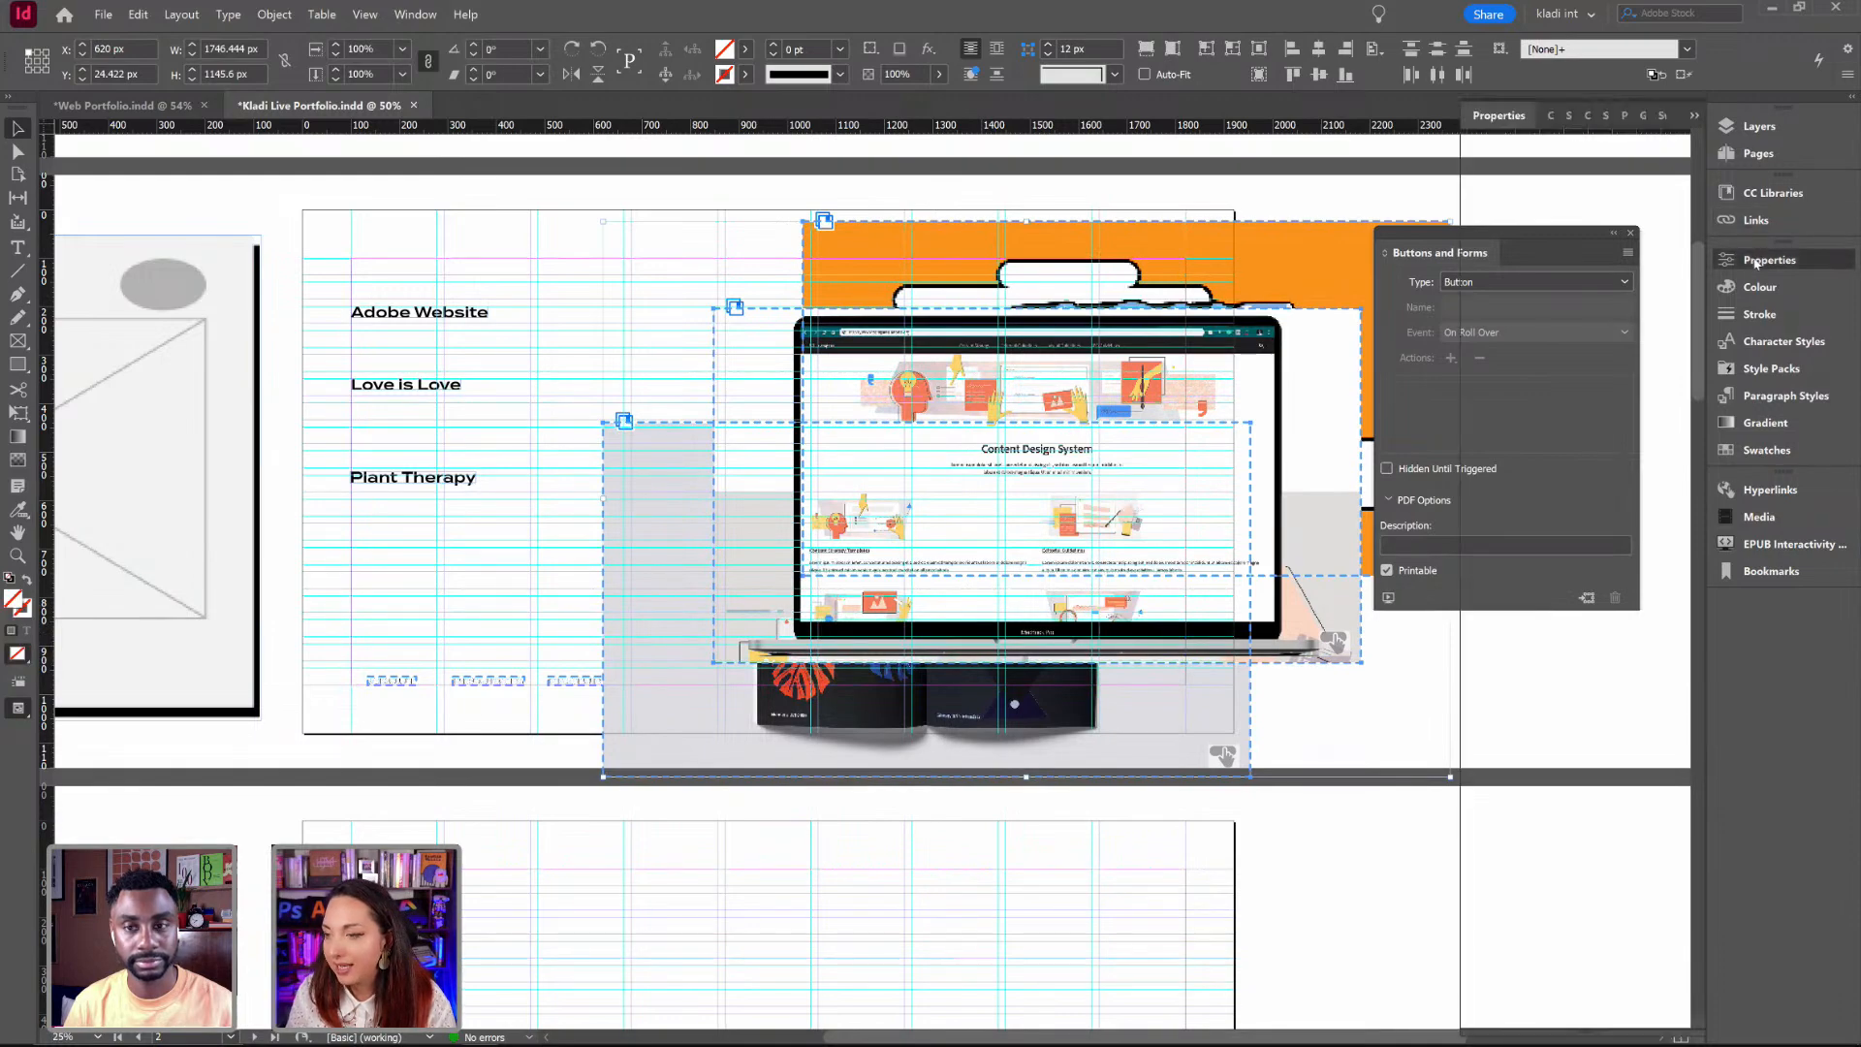
left_click(1756, 261)
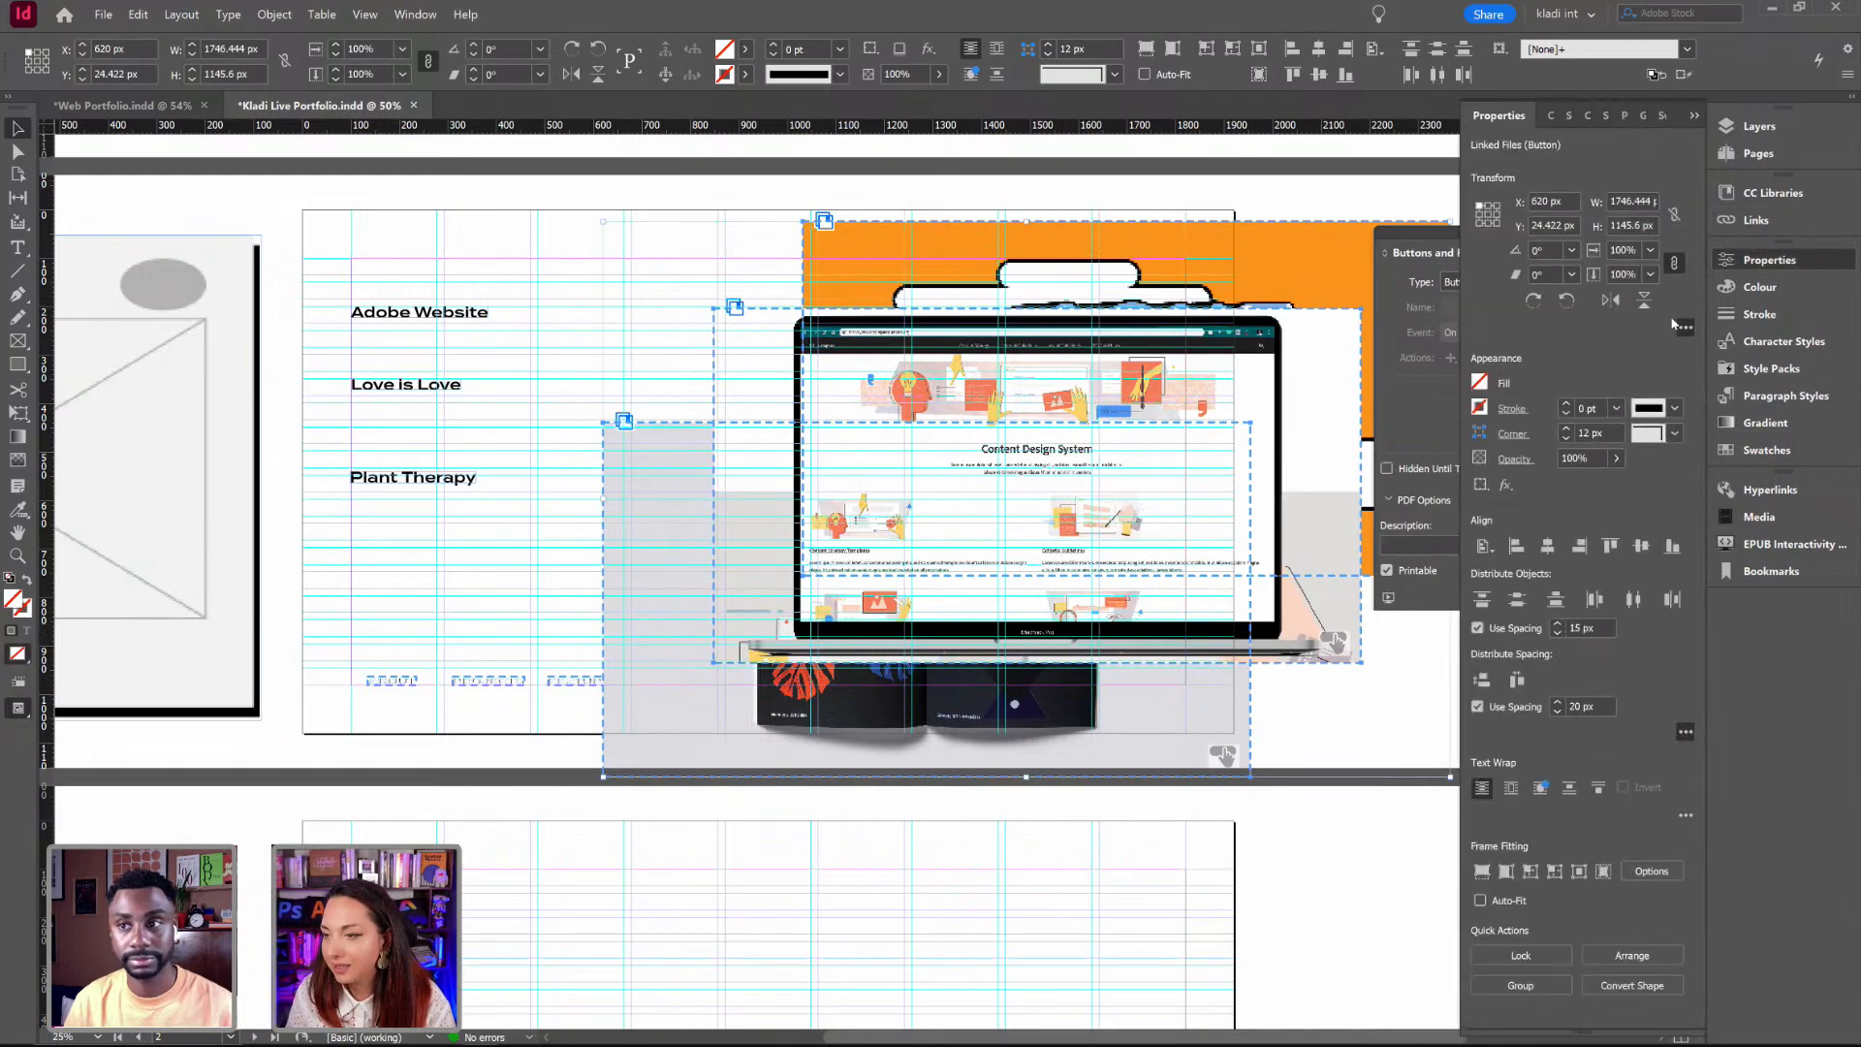
left_click(1547, 547)
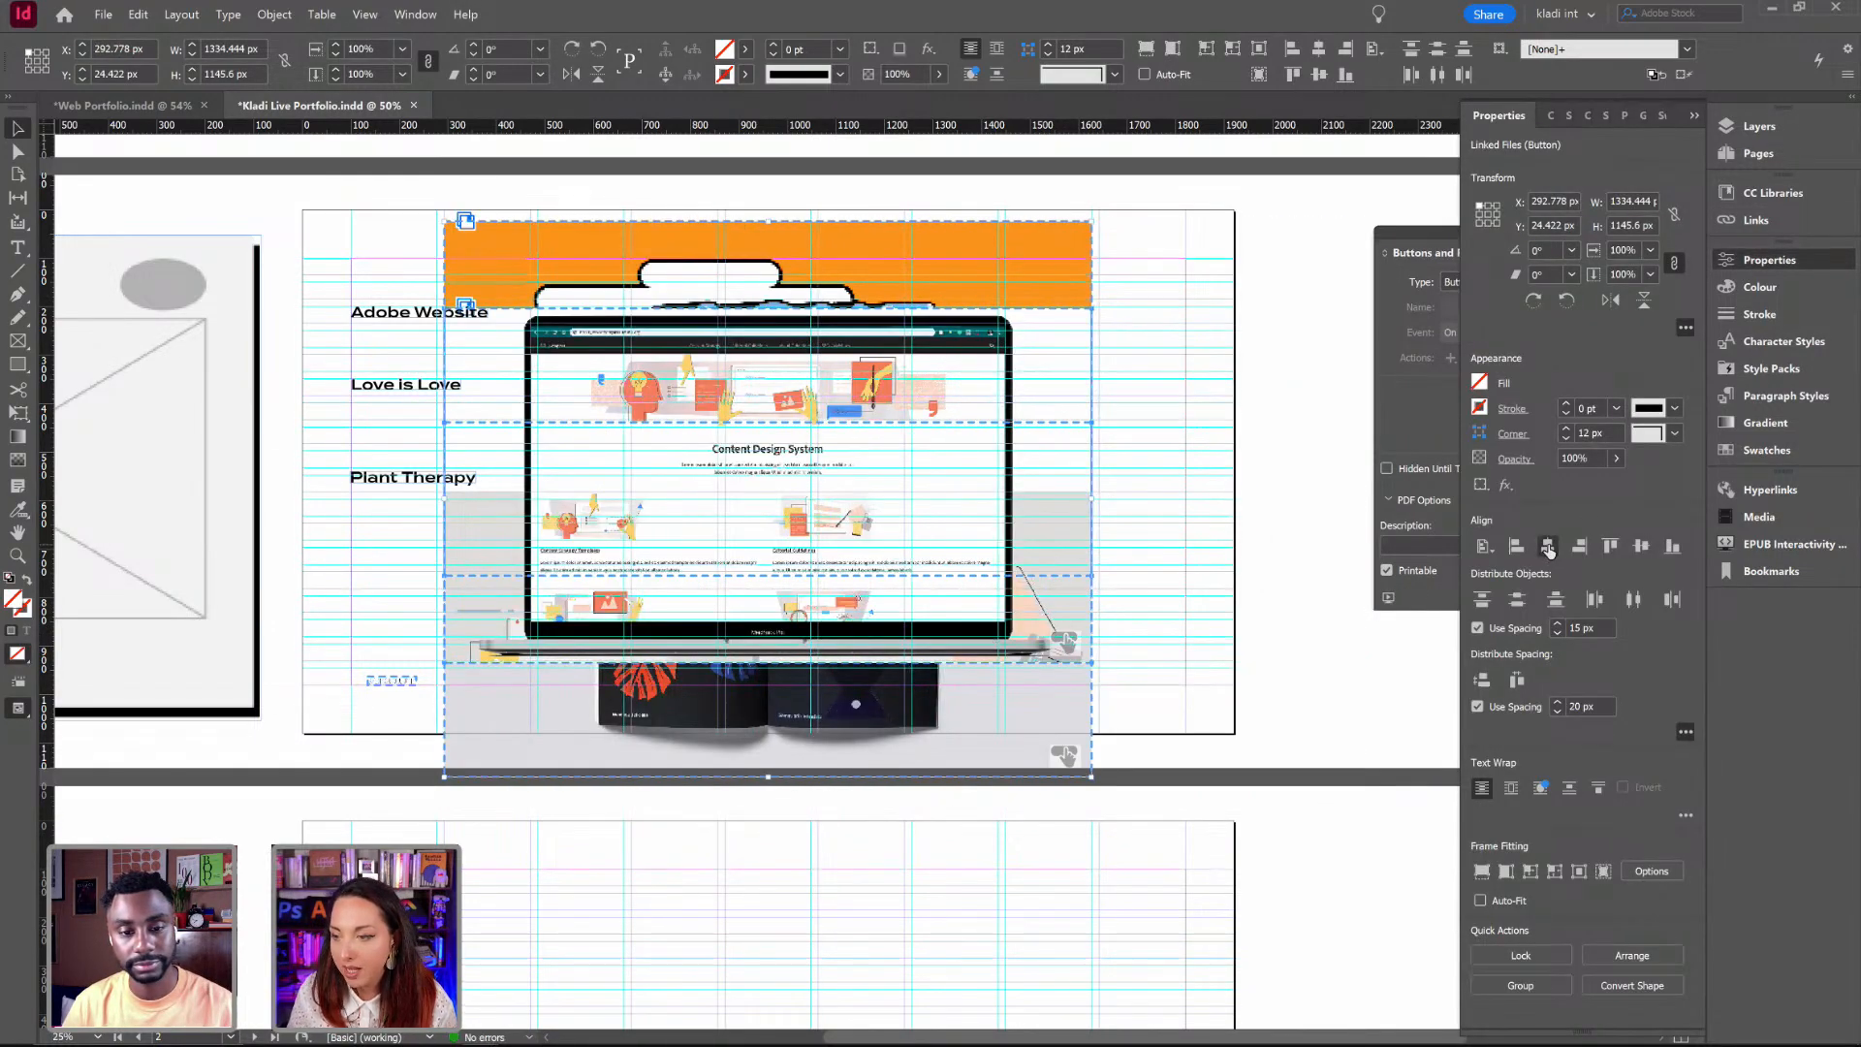
left_click(1641, 545)
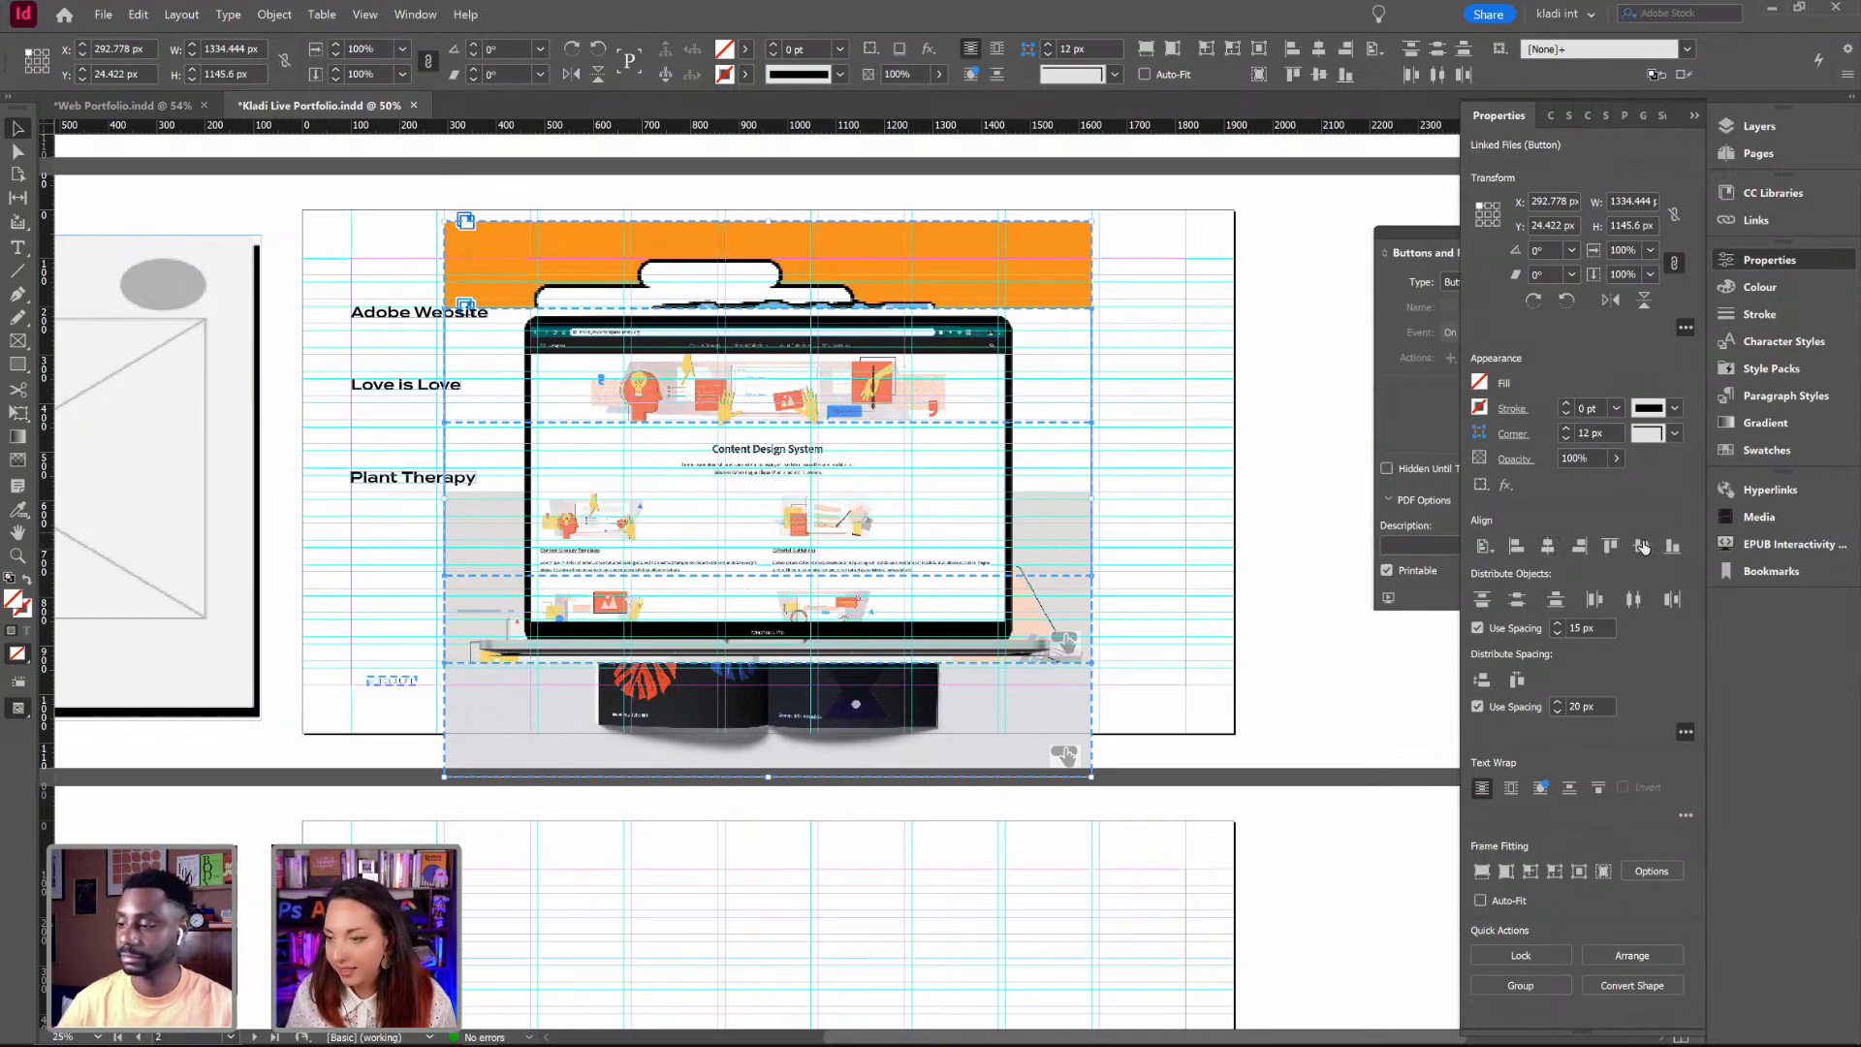
left_click_drag(1030, 452, 1048, 409)
left_click(1237, 569)
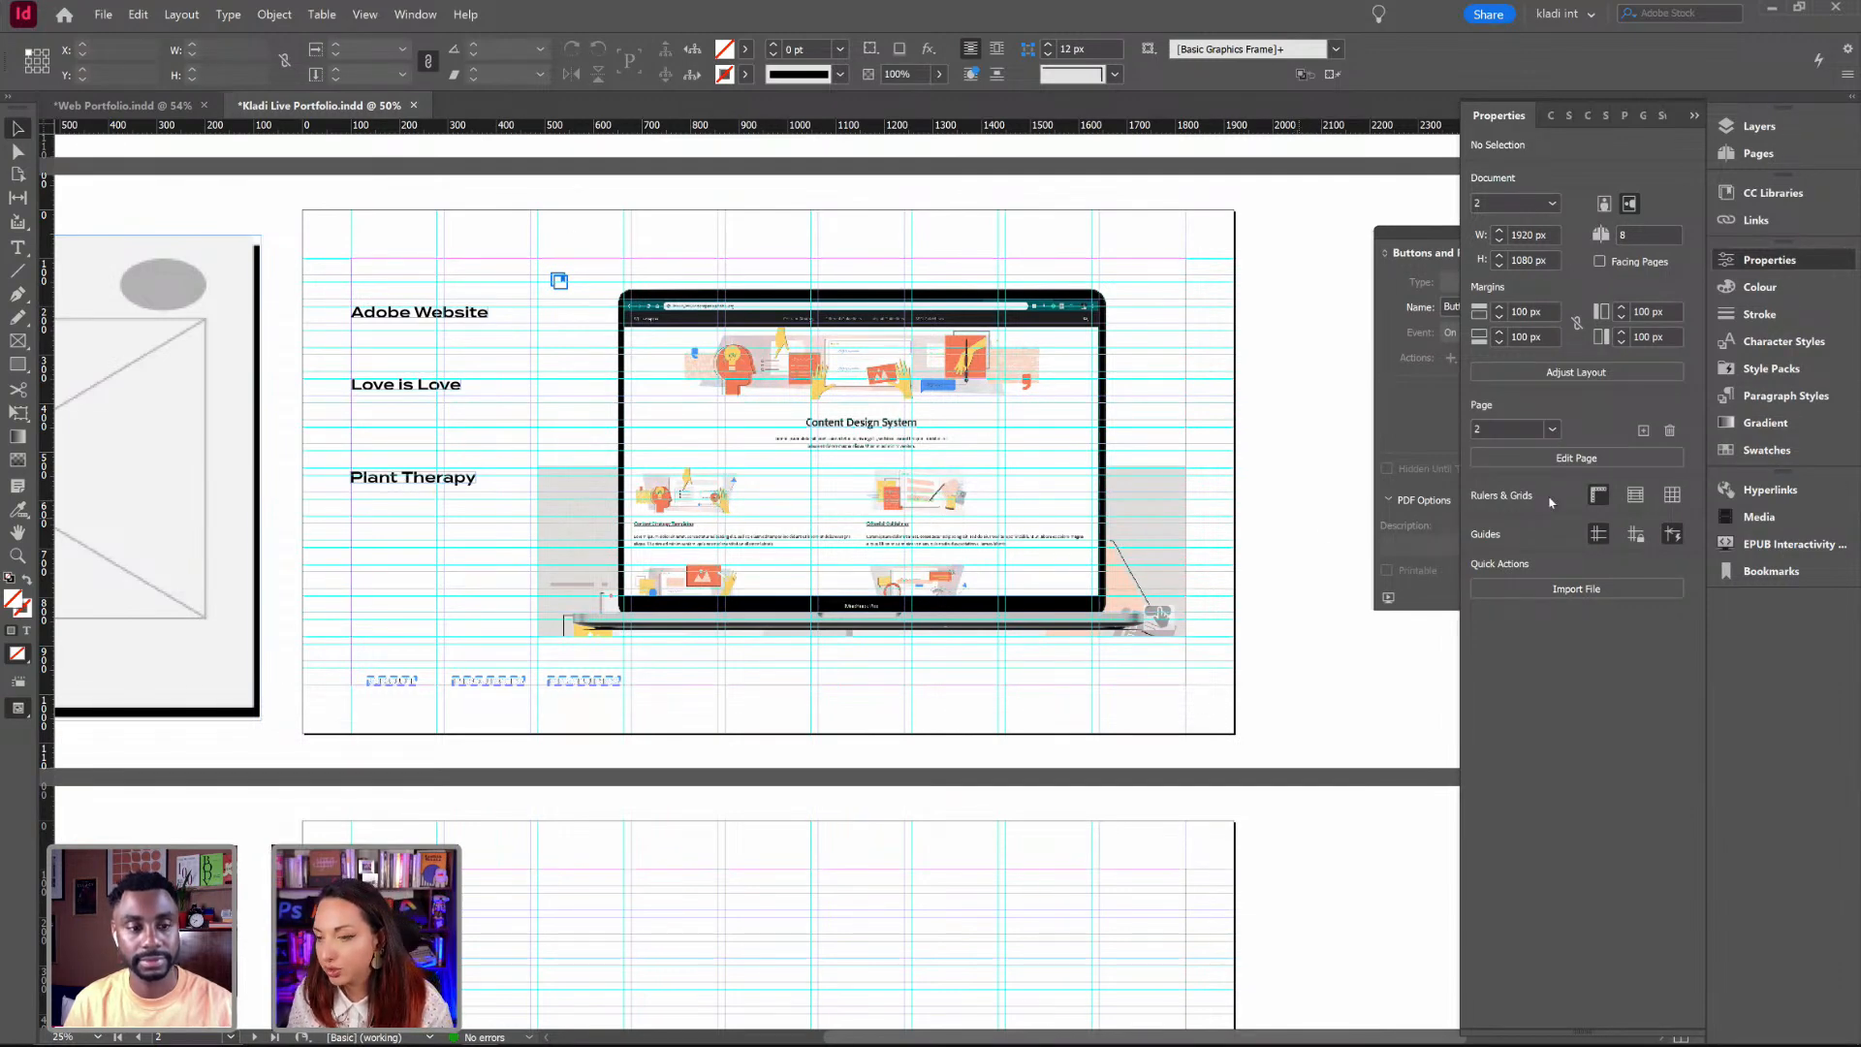
Step: Play the EPUB interactivity preview, follow the PROJECTS link, test the title roll-overs such as Love is Love, and close the preview
left_click(1773, 545)
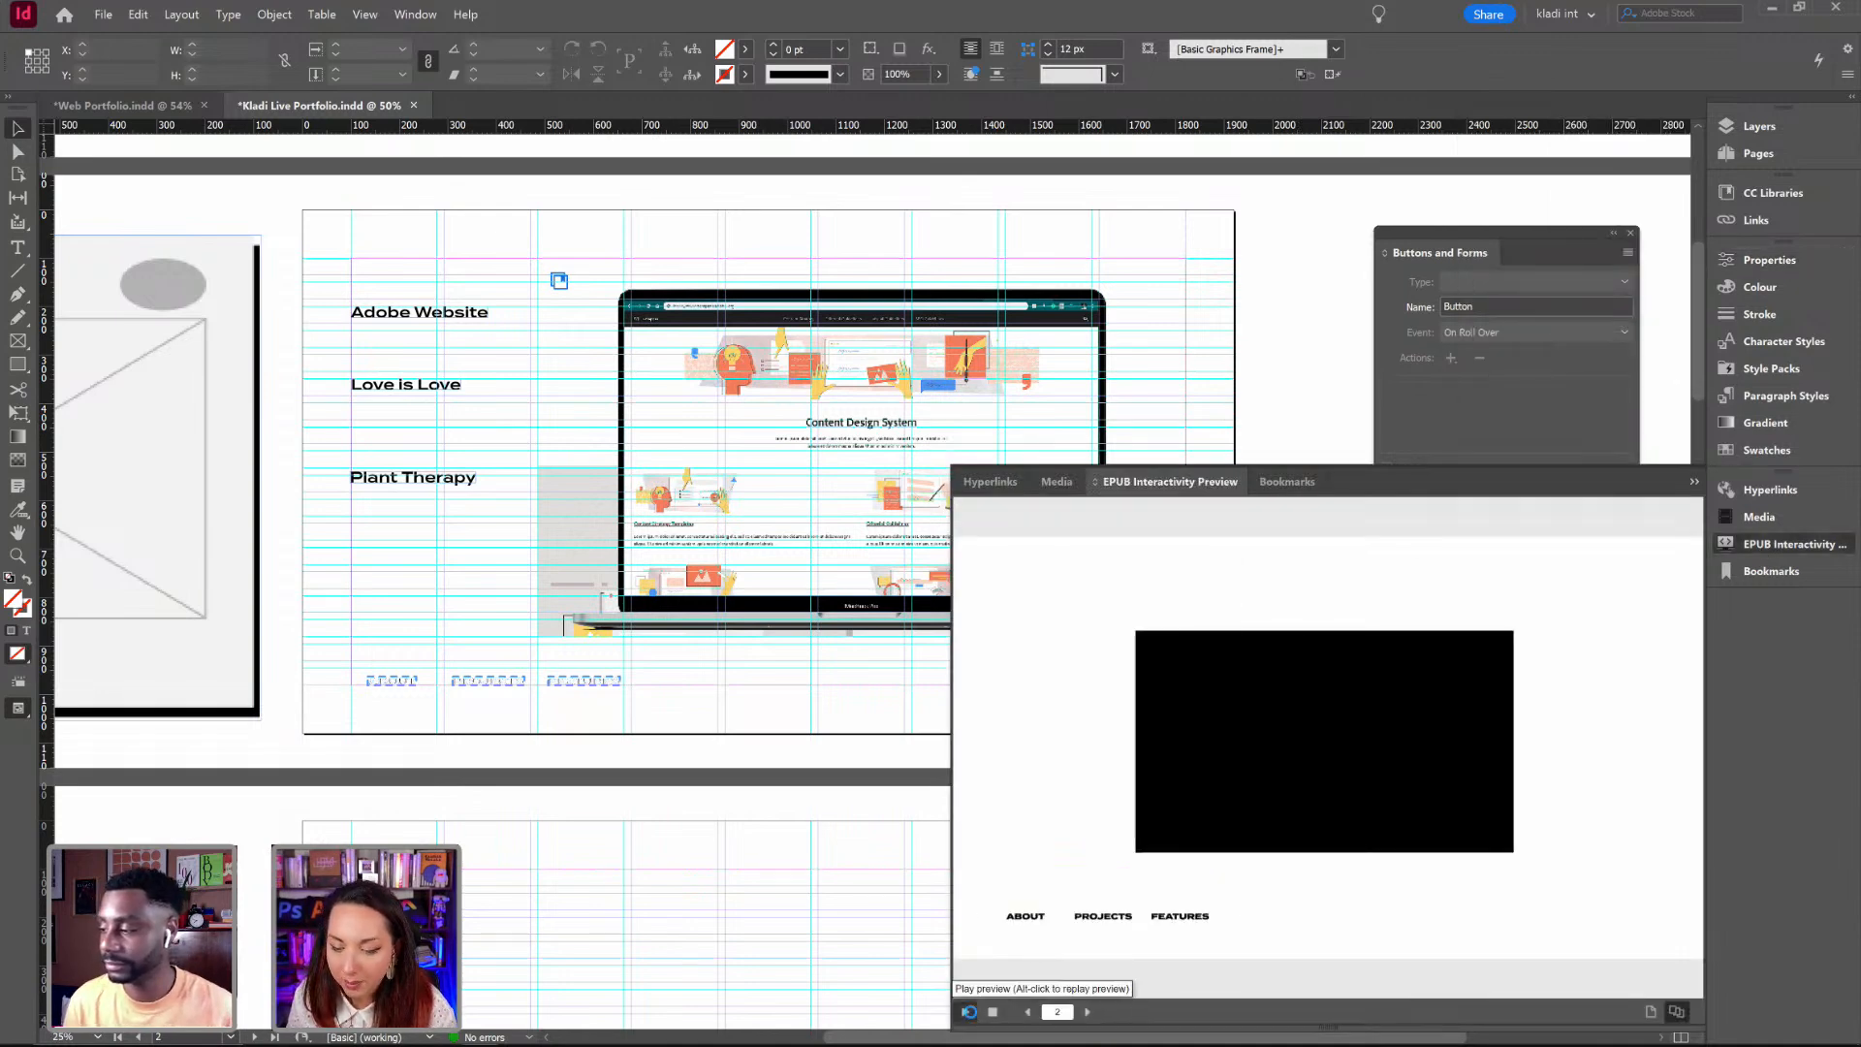
left_click(970, 1011)
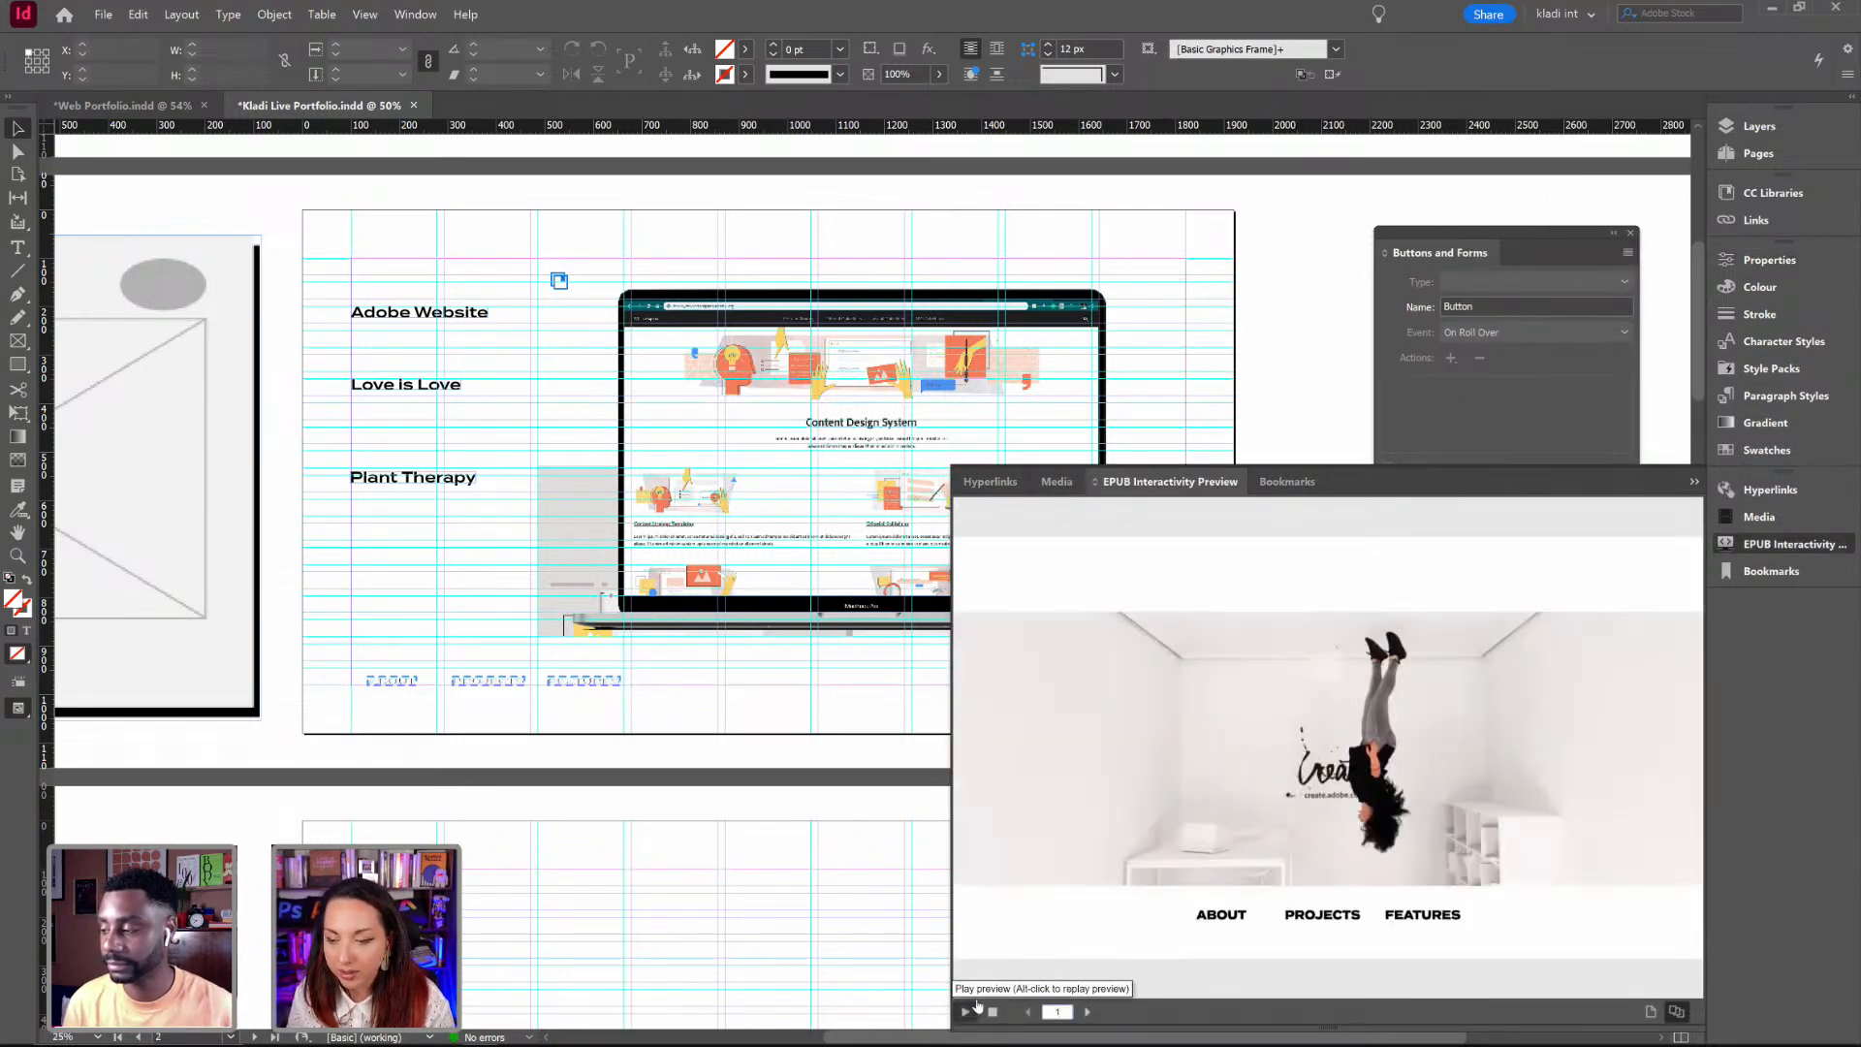
left_click(1326, 921)
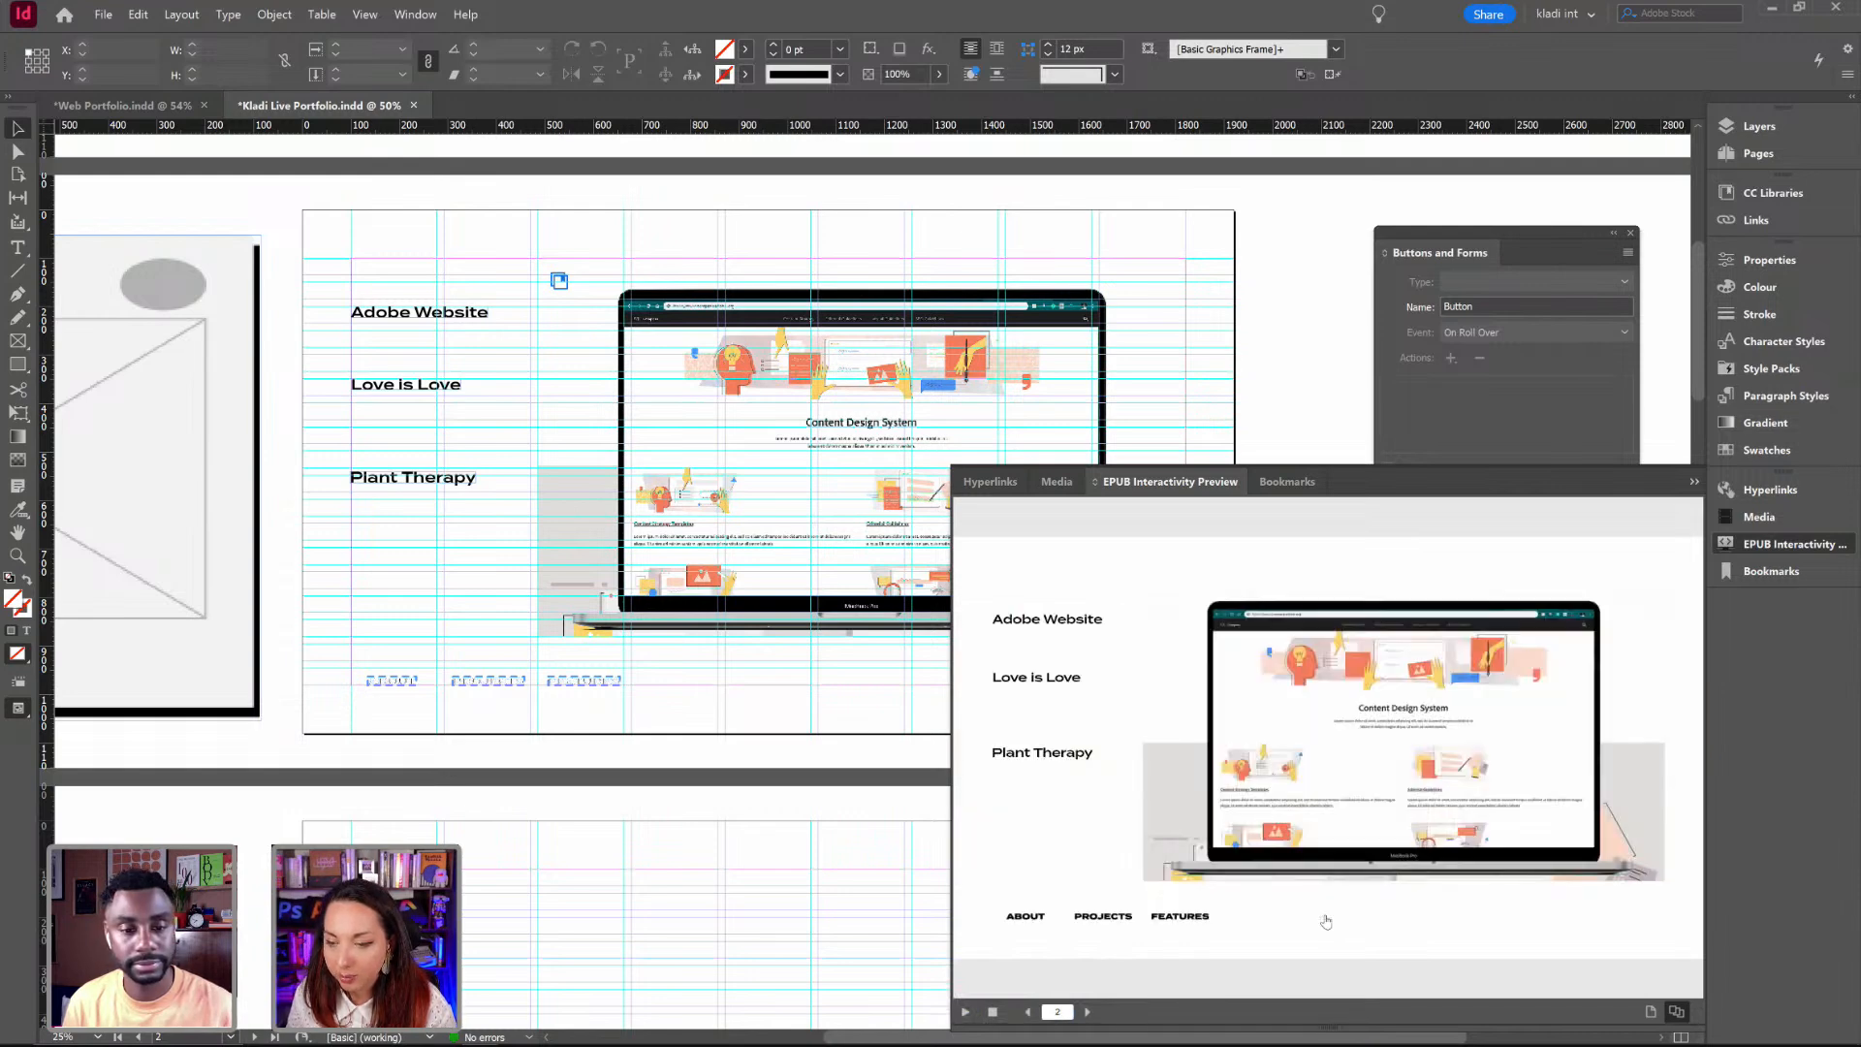
mouse_move(1023, 679)
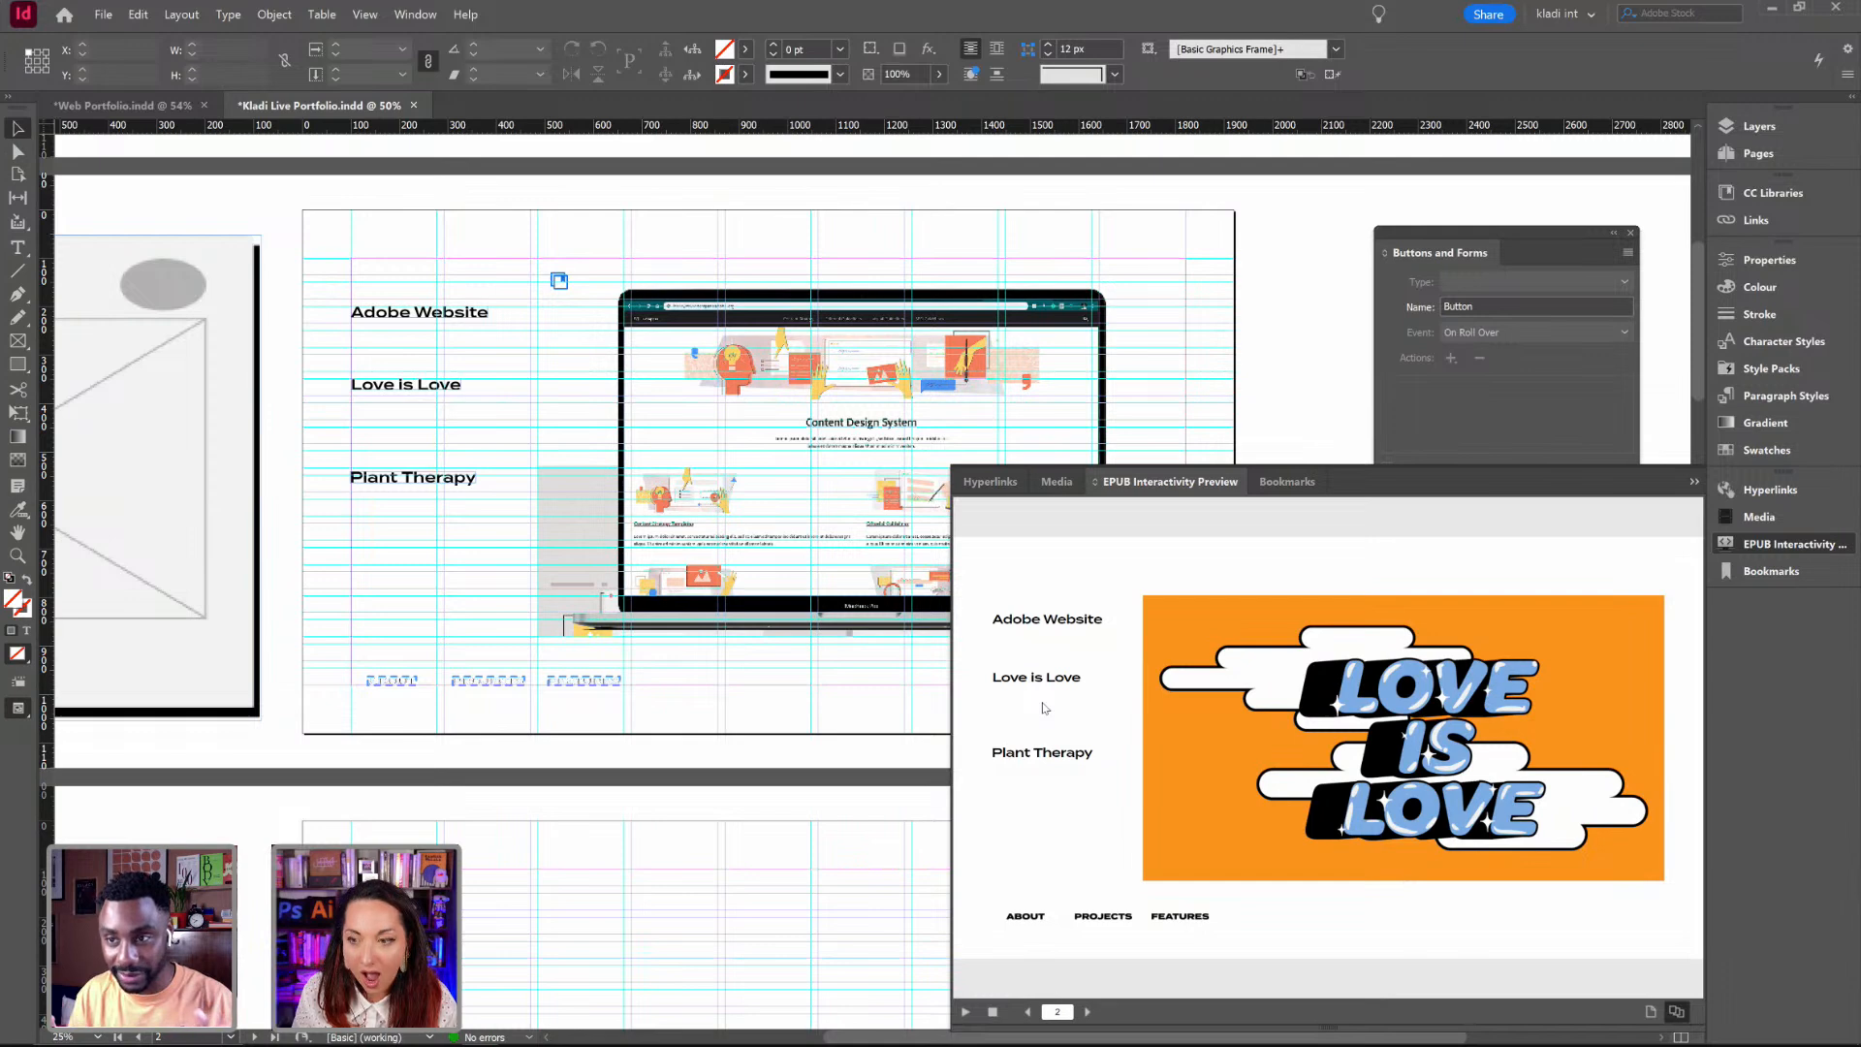
left_click(1694, 483)
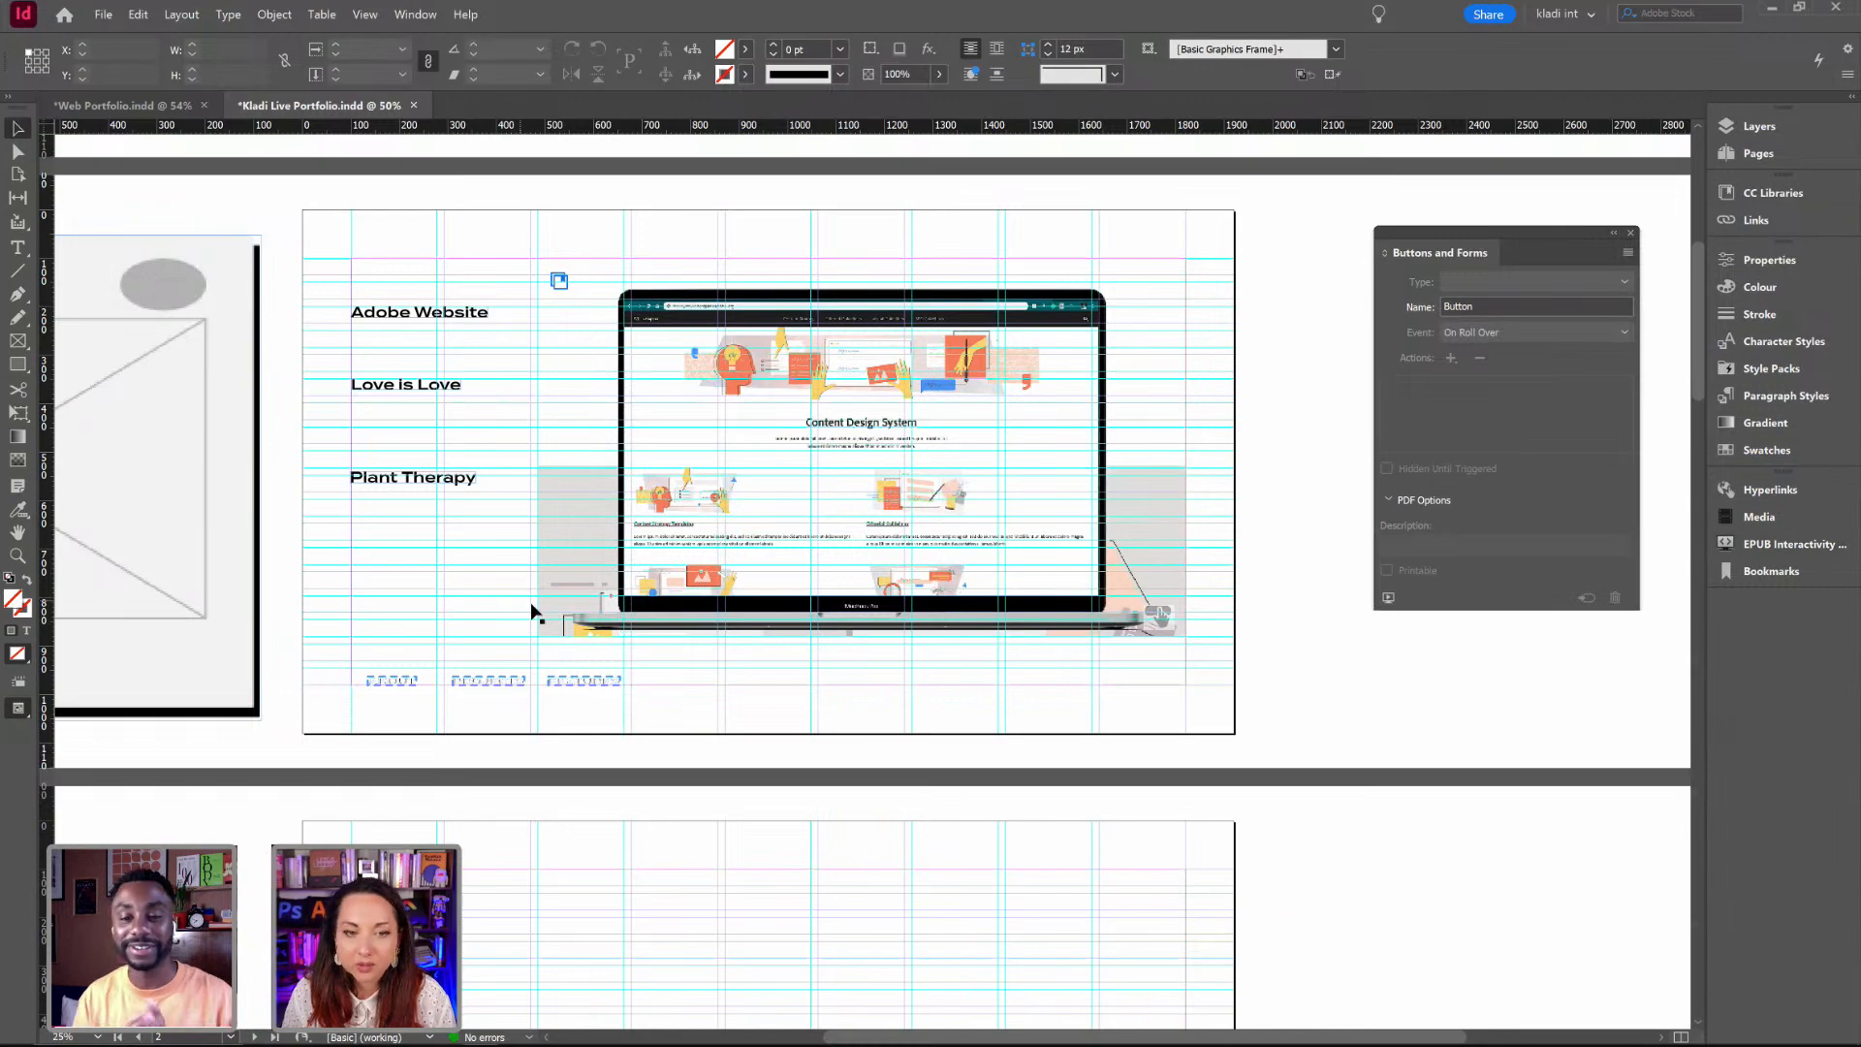
Step: Open the Publish Online settings for the portfolio document
scroll(524, 611, "up", 4)
scroll(1123, 669, "up", 2)
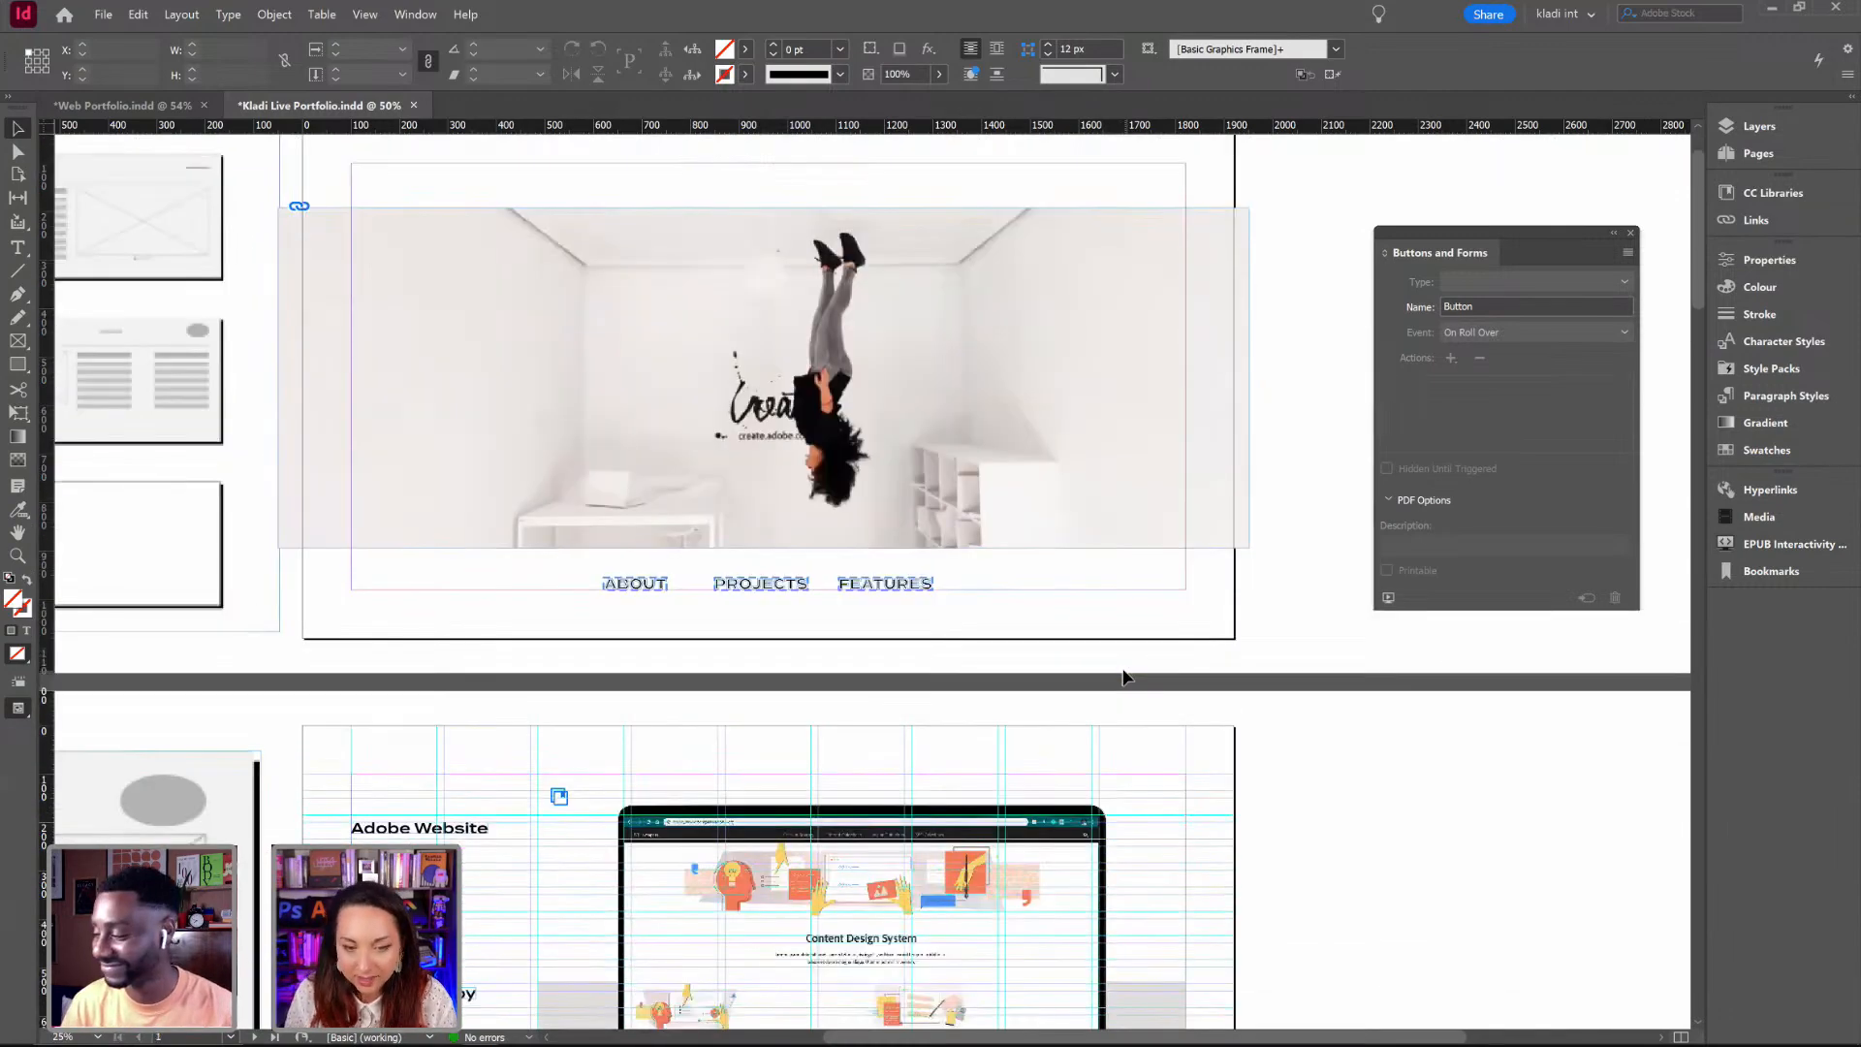
scroll(1123, 668, "down", 2)
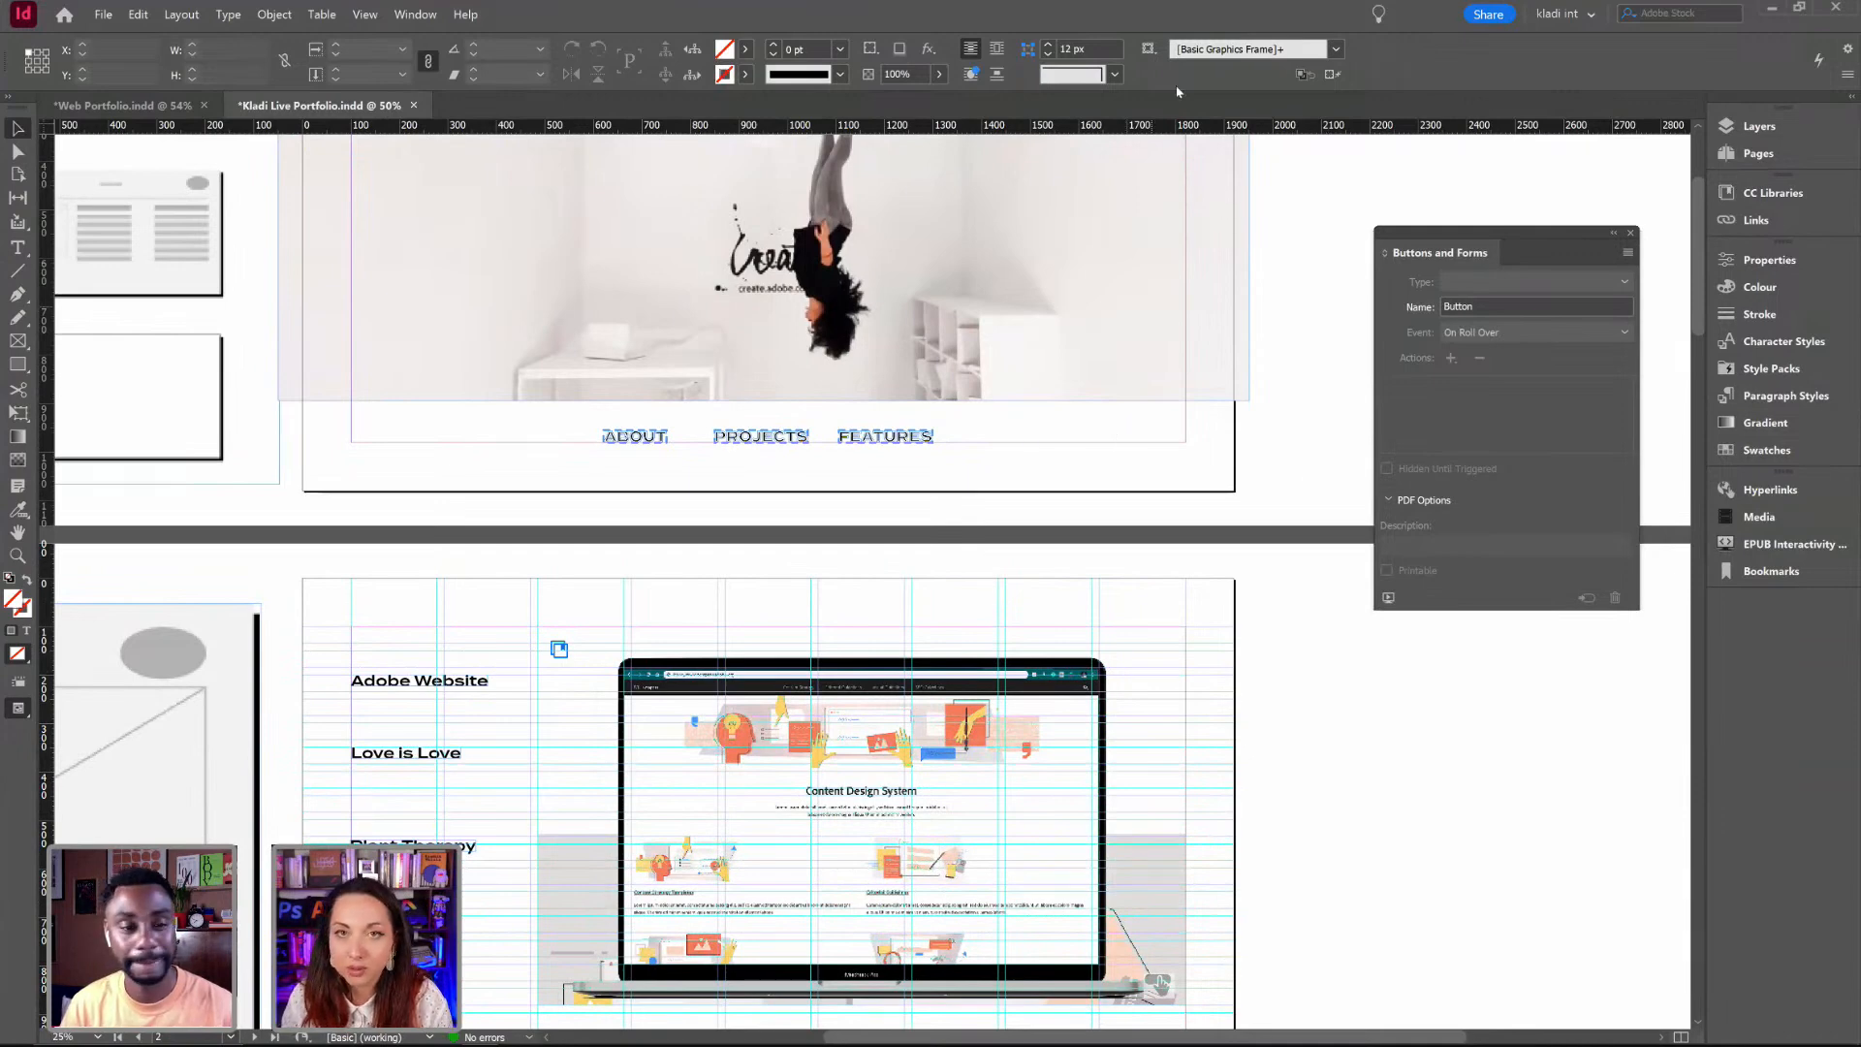
left_click(1495, 19)
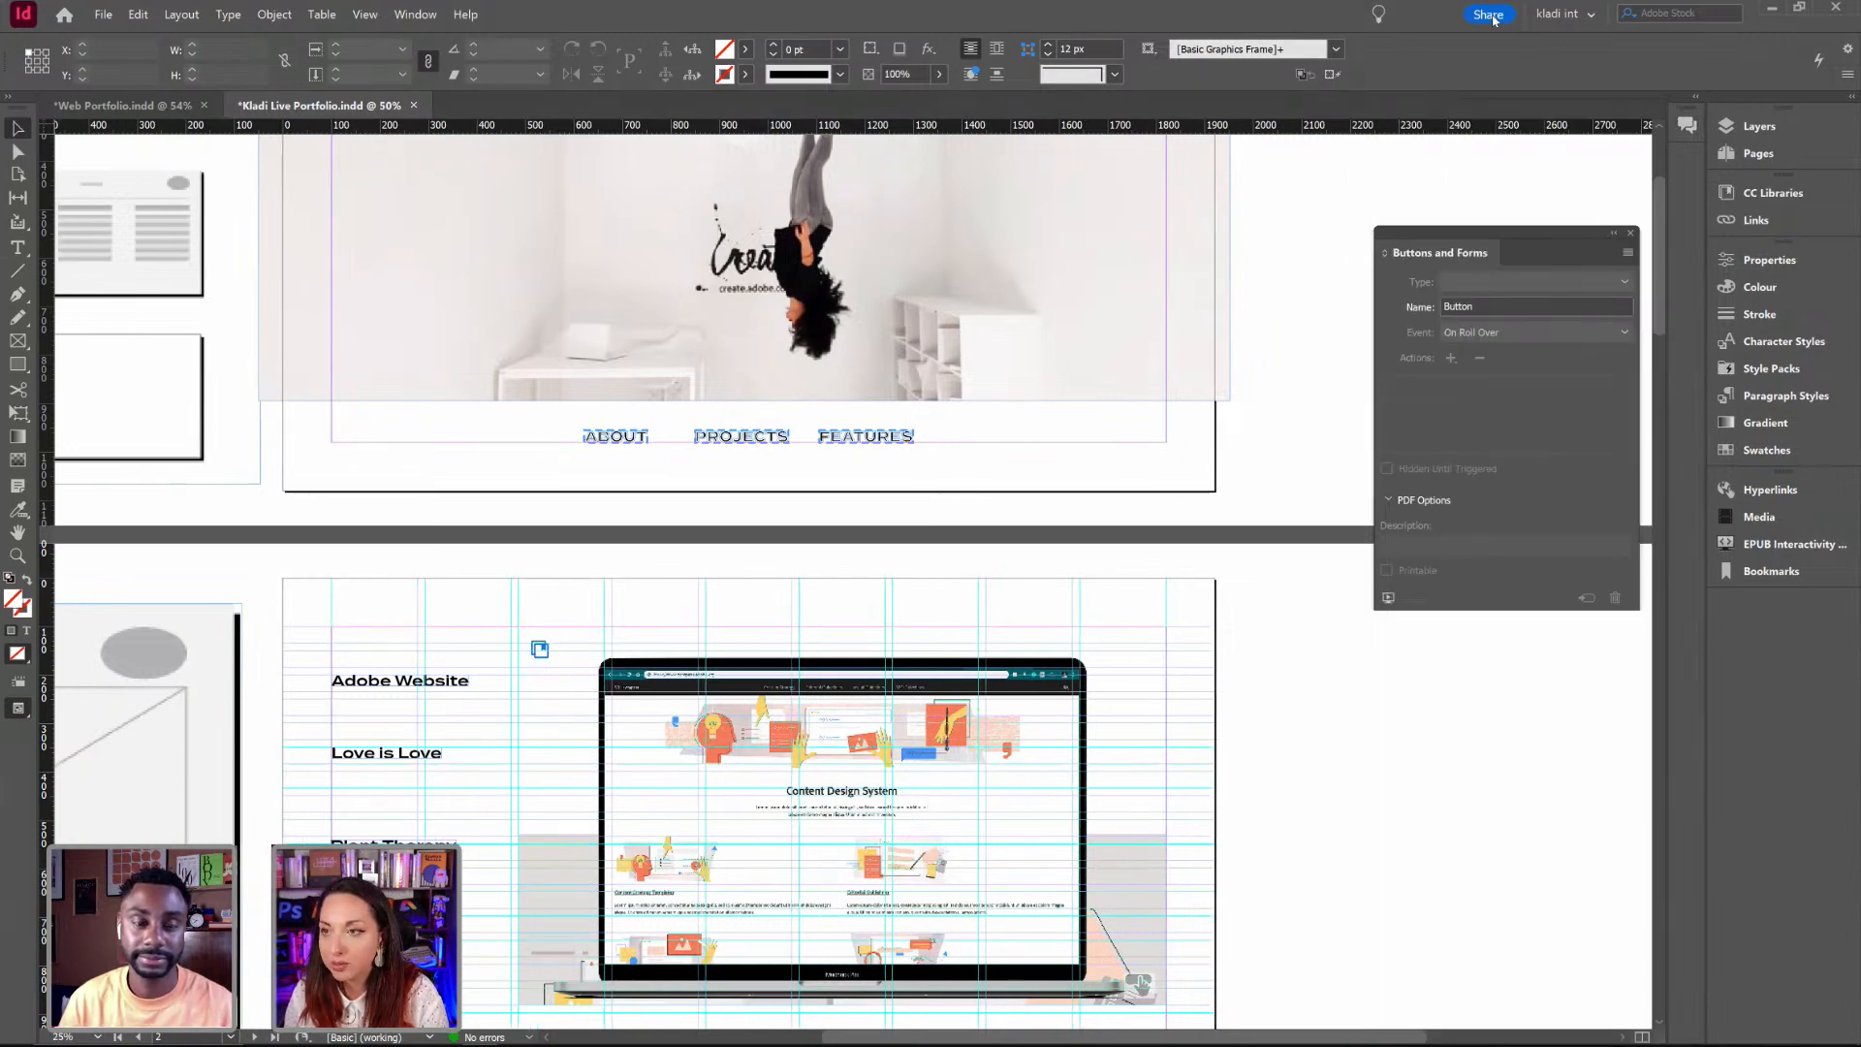
left_click(1492, 18)
left_click(1486, 178)
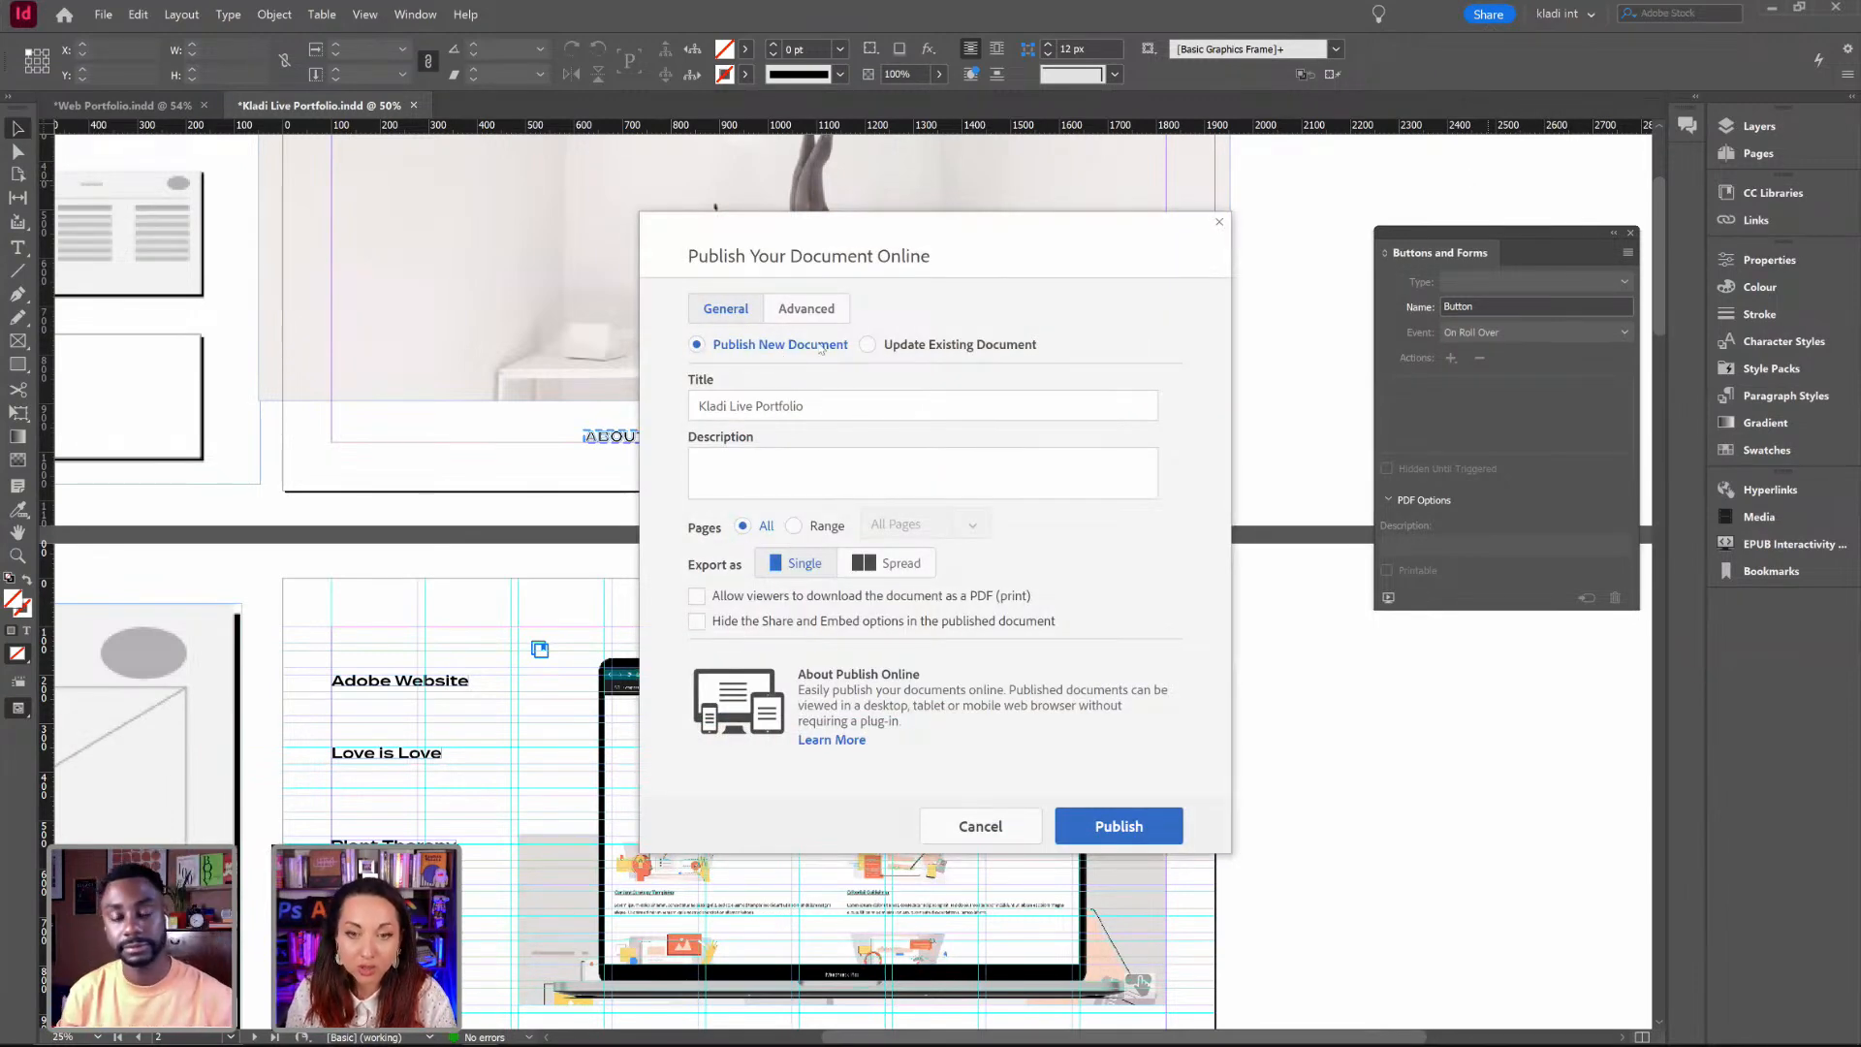
Step: Check the option for updating an existing document, and publish all pages of the portfolio online as a new document with single pages
left_click(887, 347)
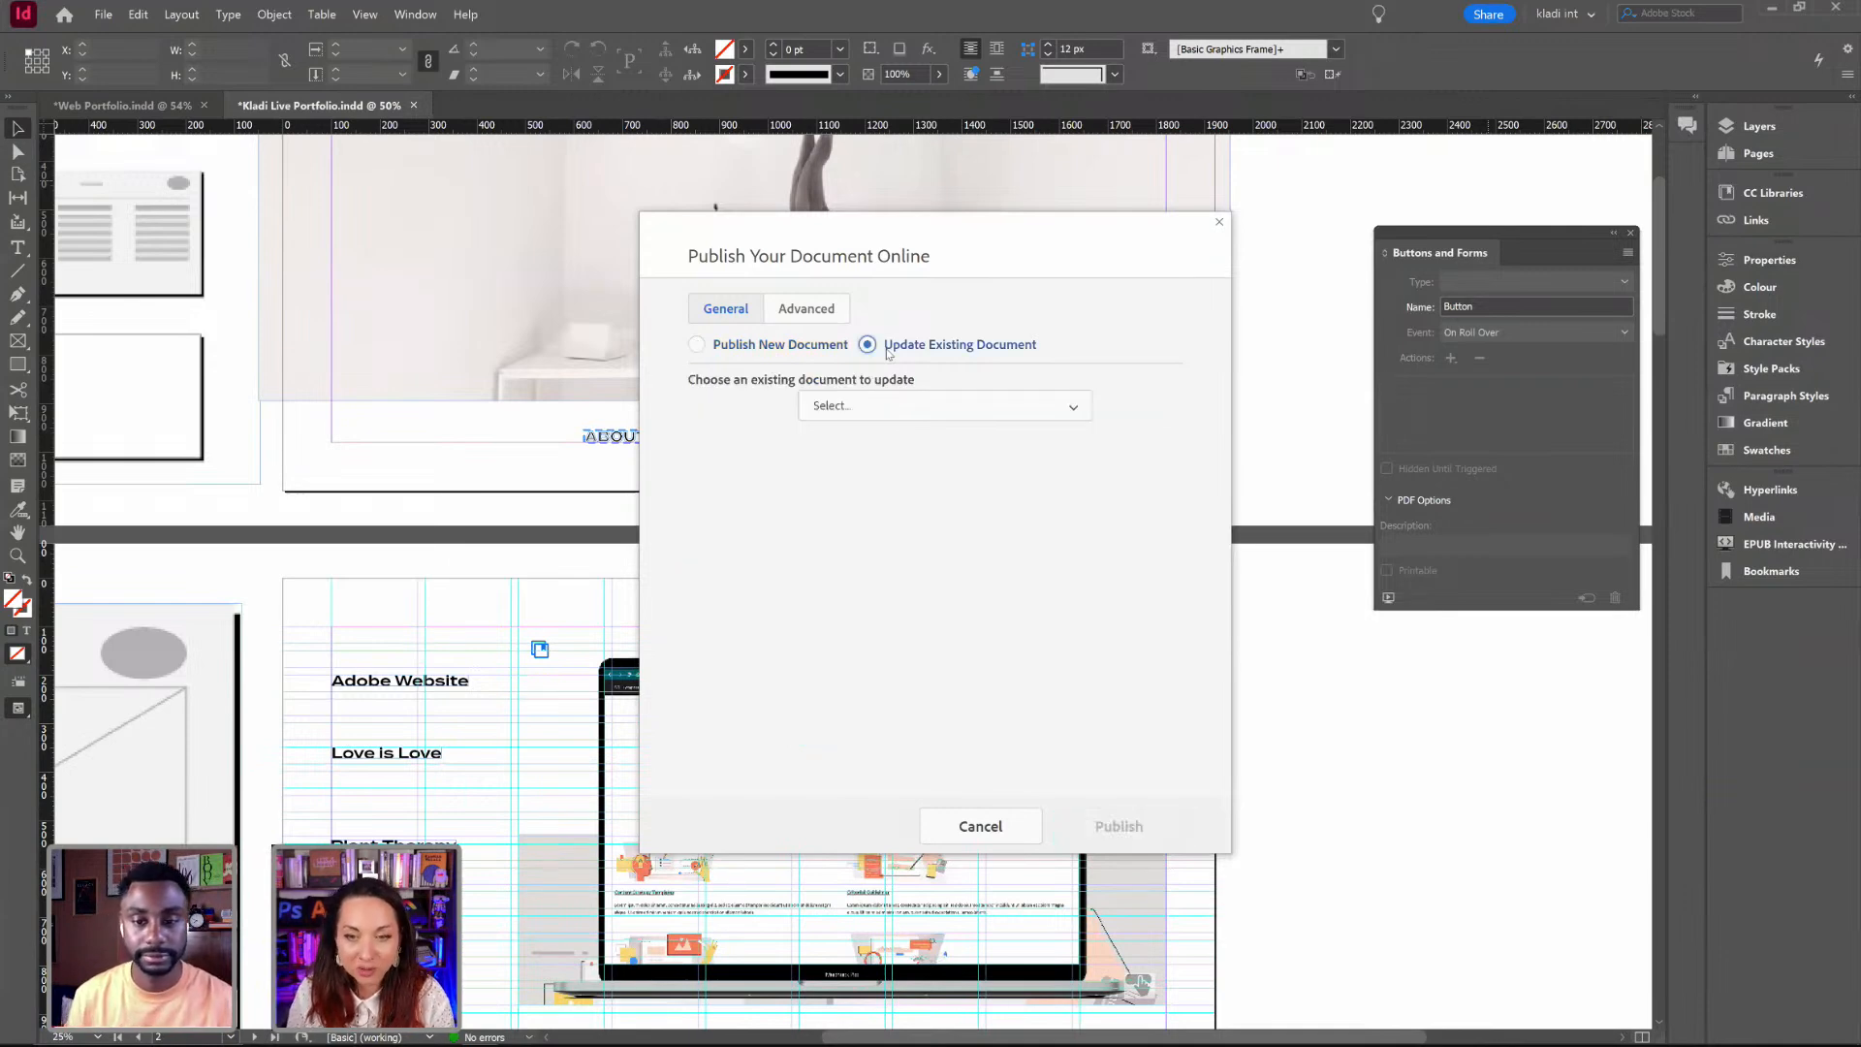
left_click(887, 411)
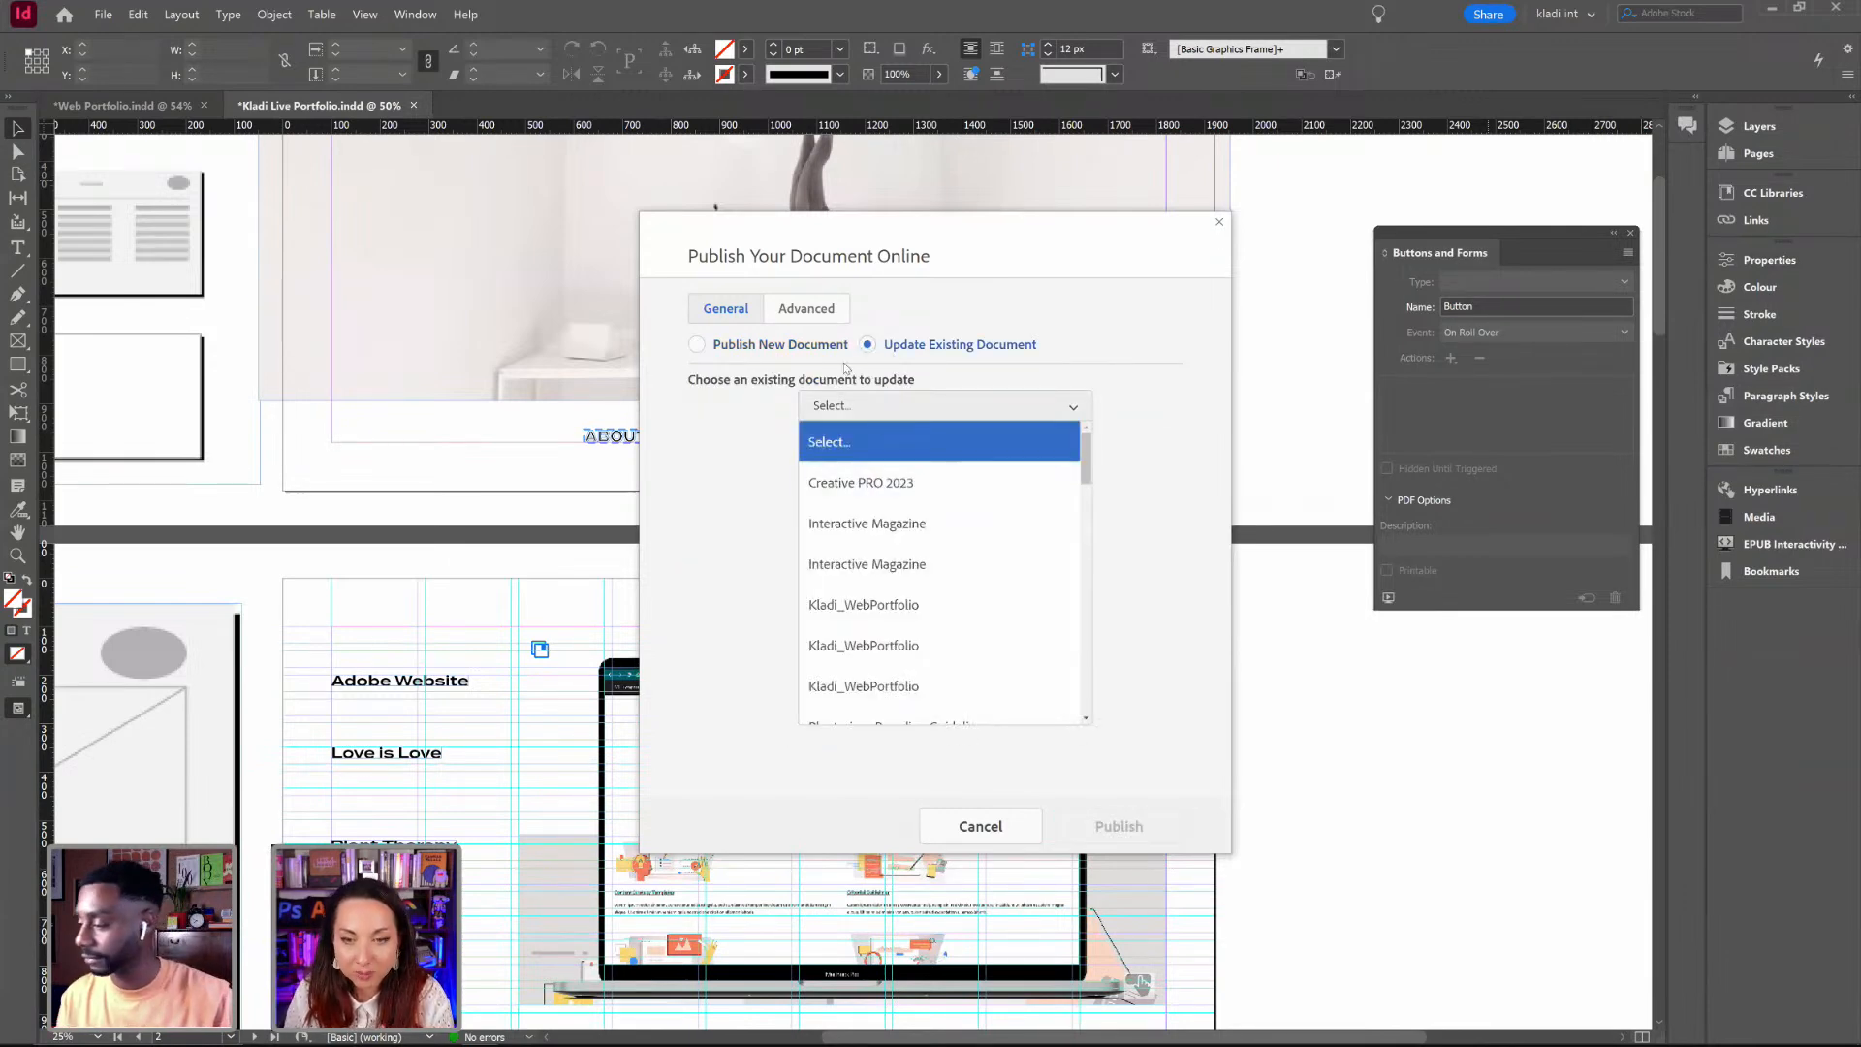
left_click(696, 345)
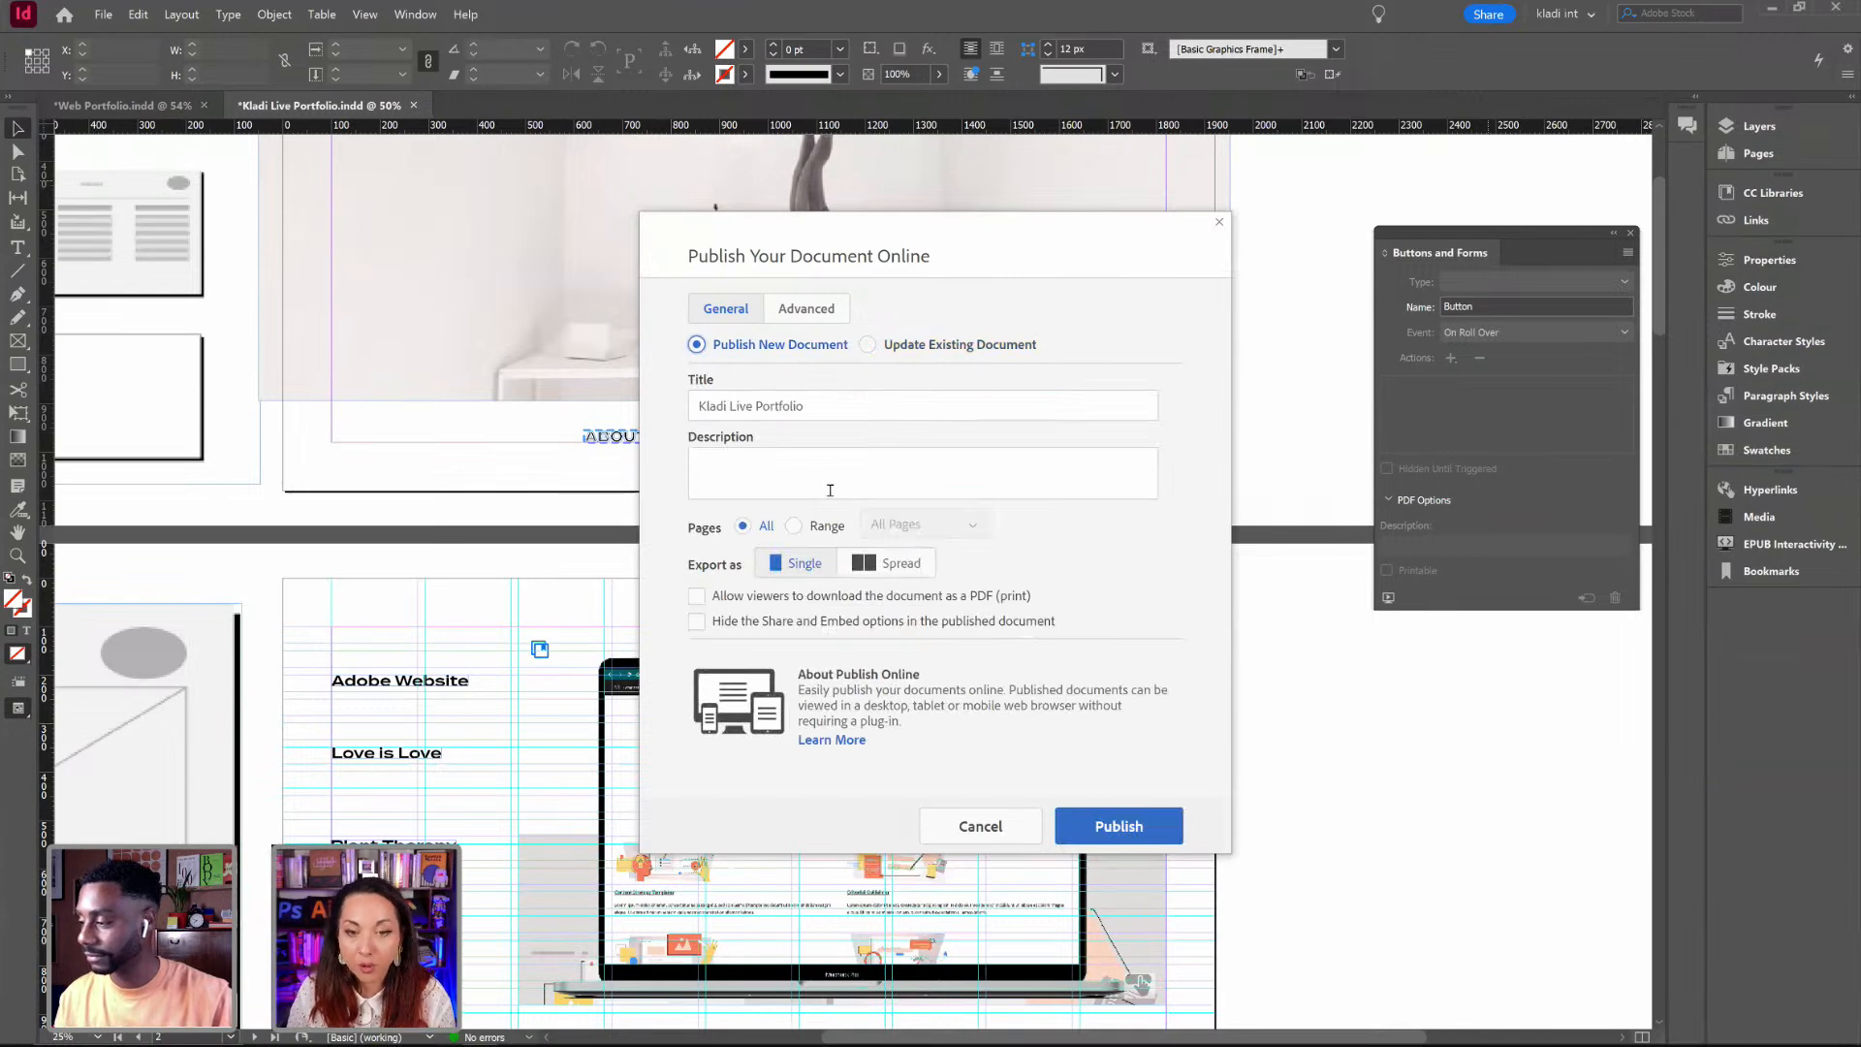
left_click(766, 487)
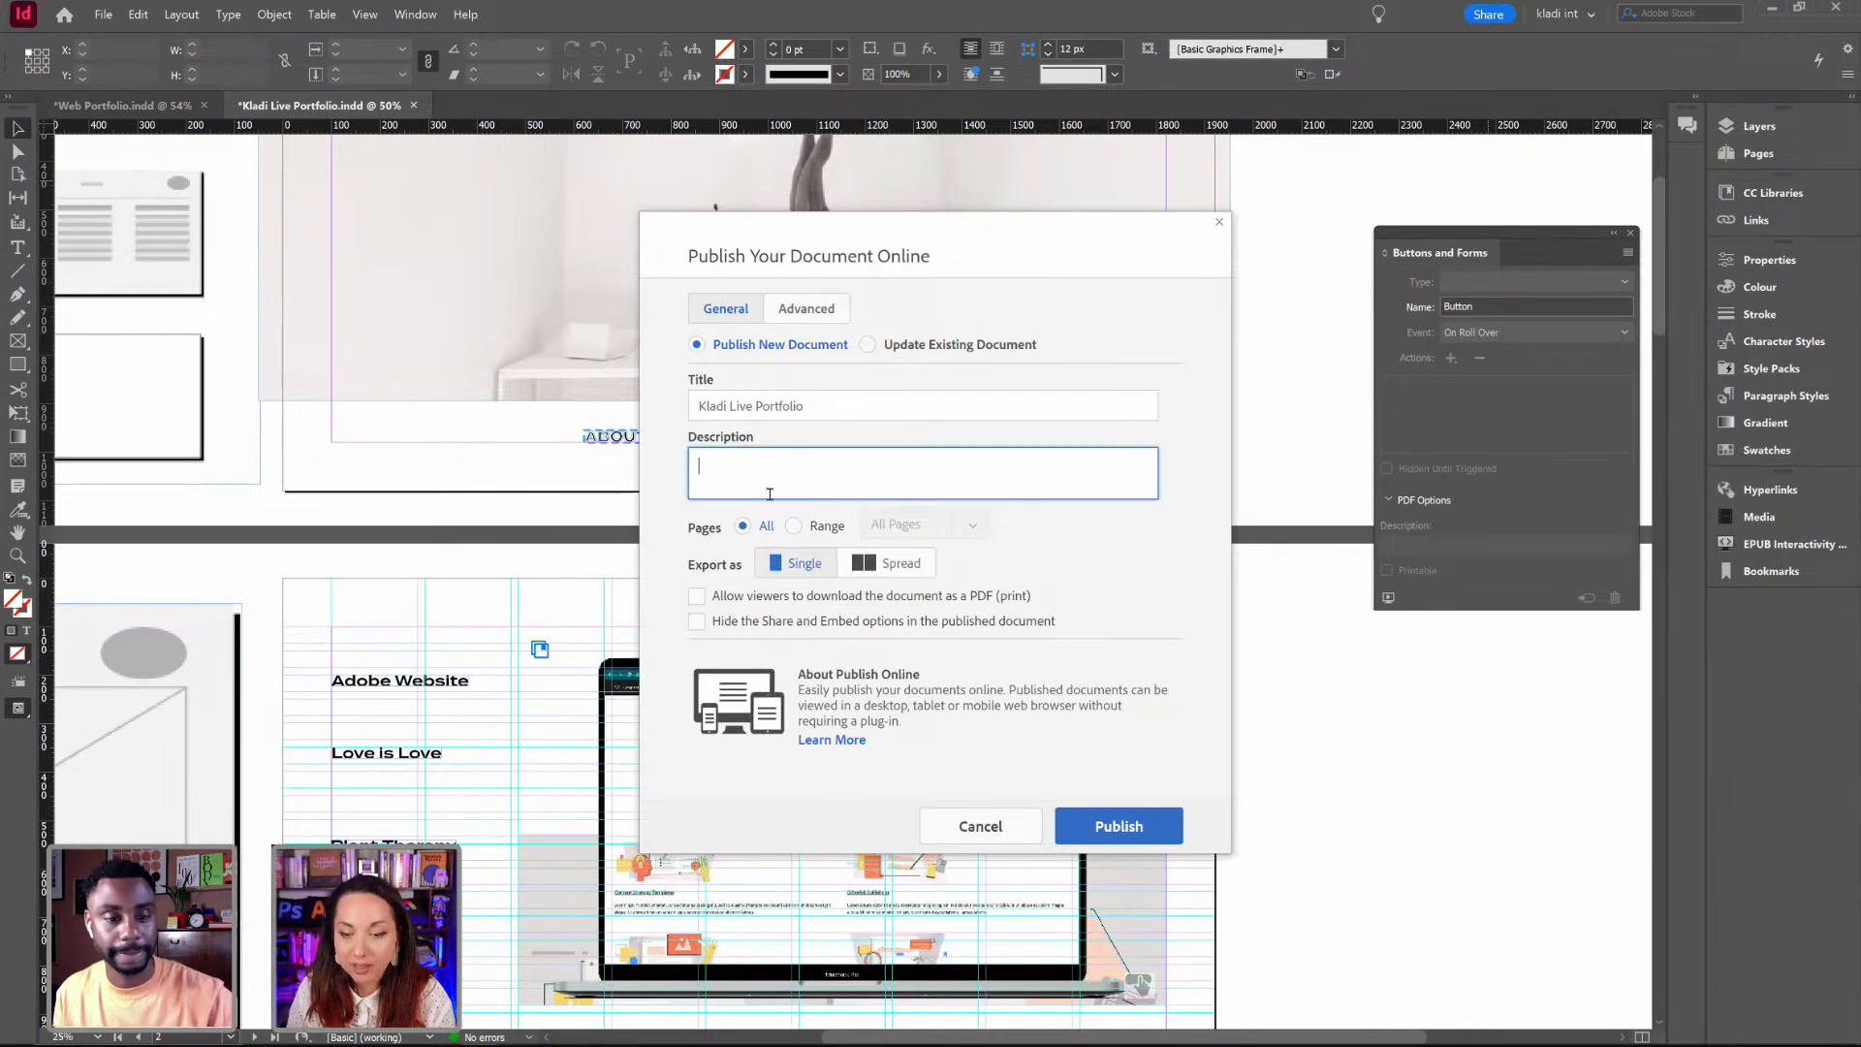
left_click(1080, 817)
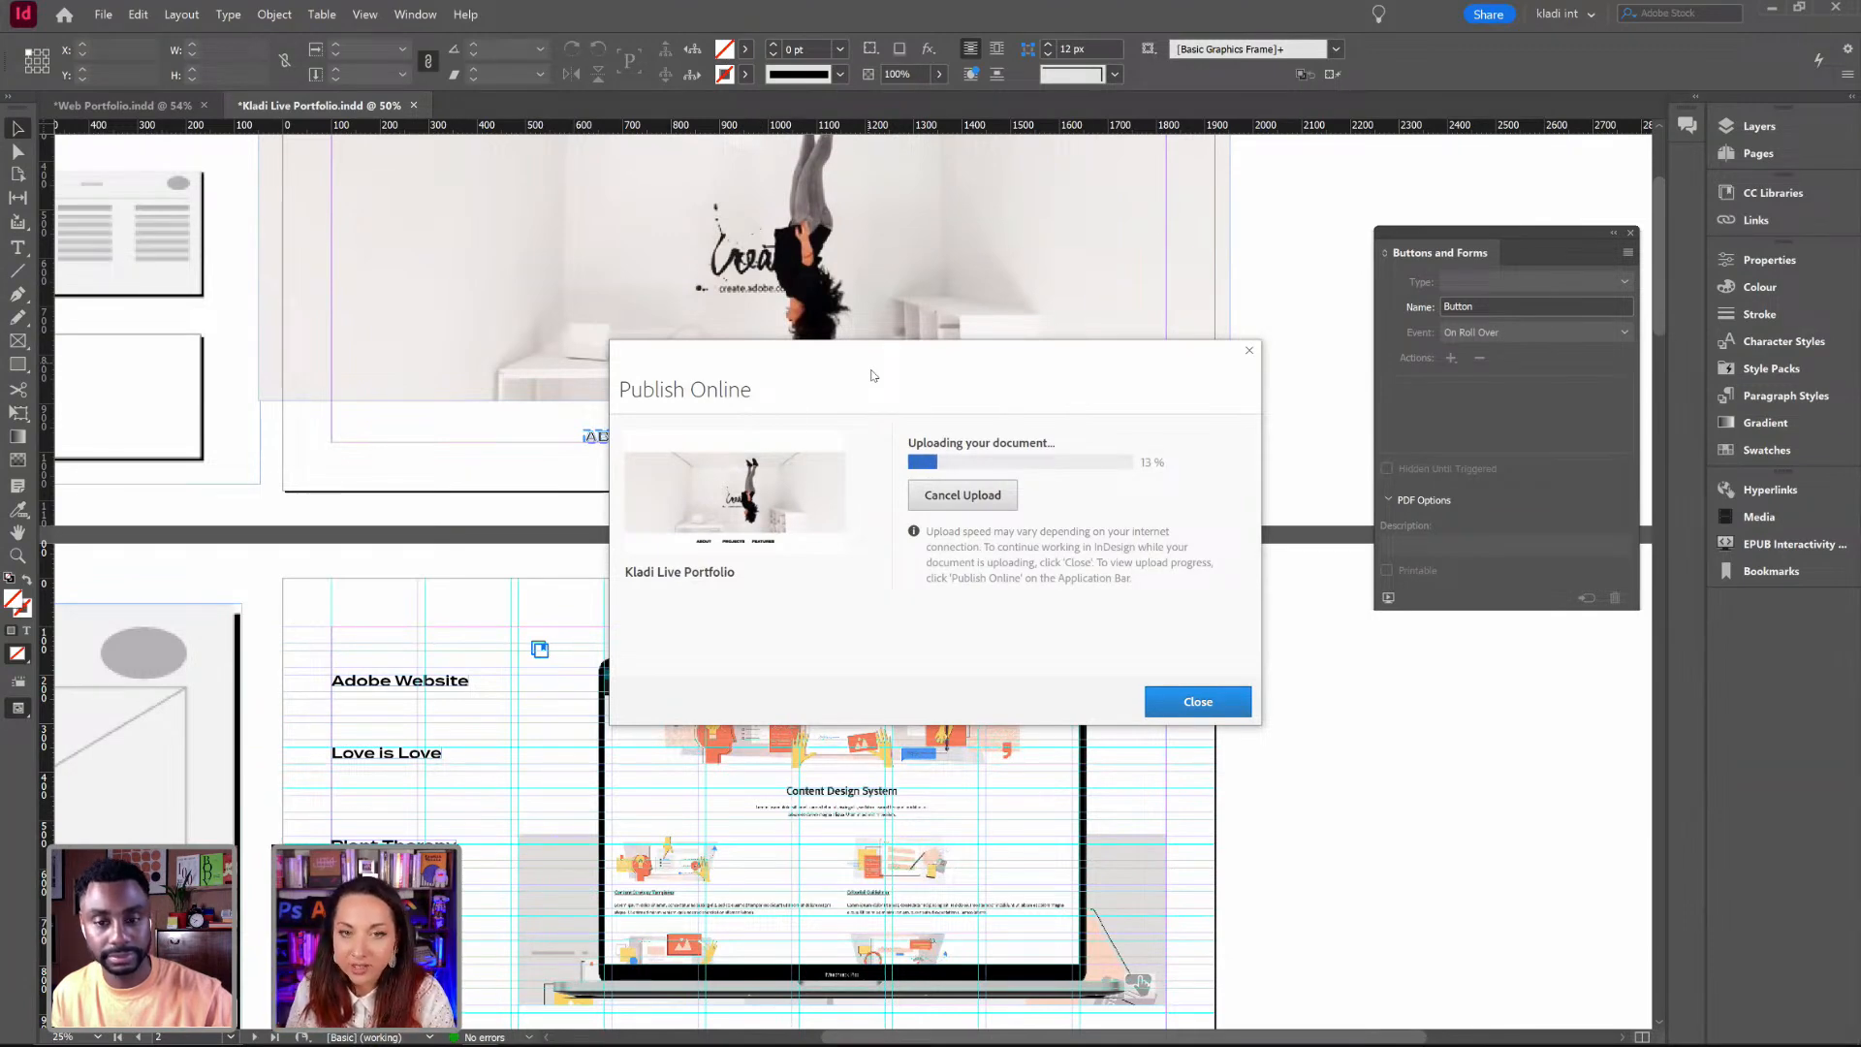
left_click(116, 107)
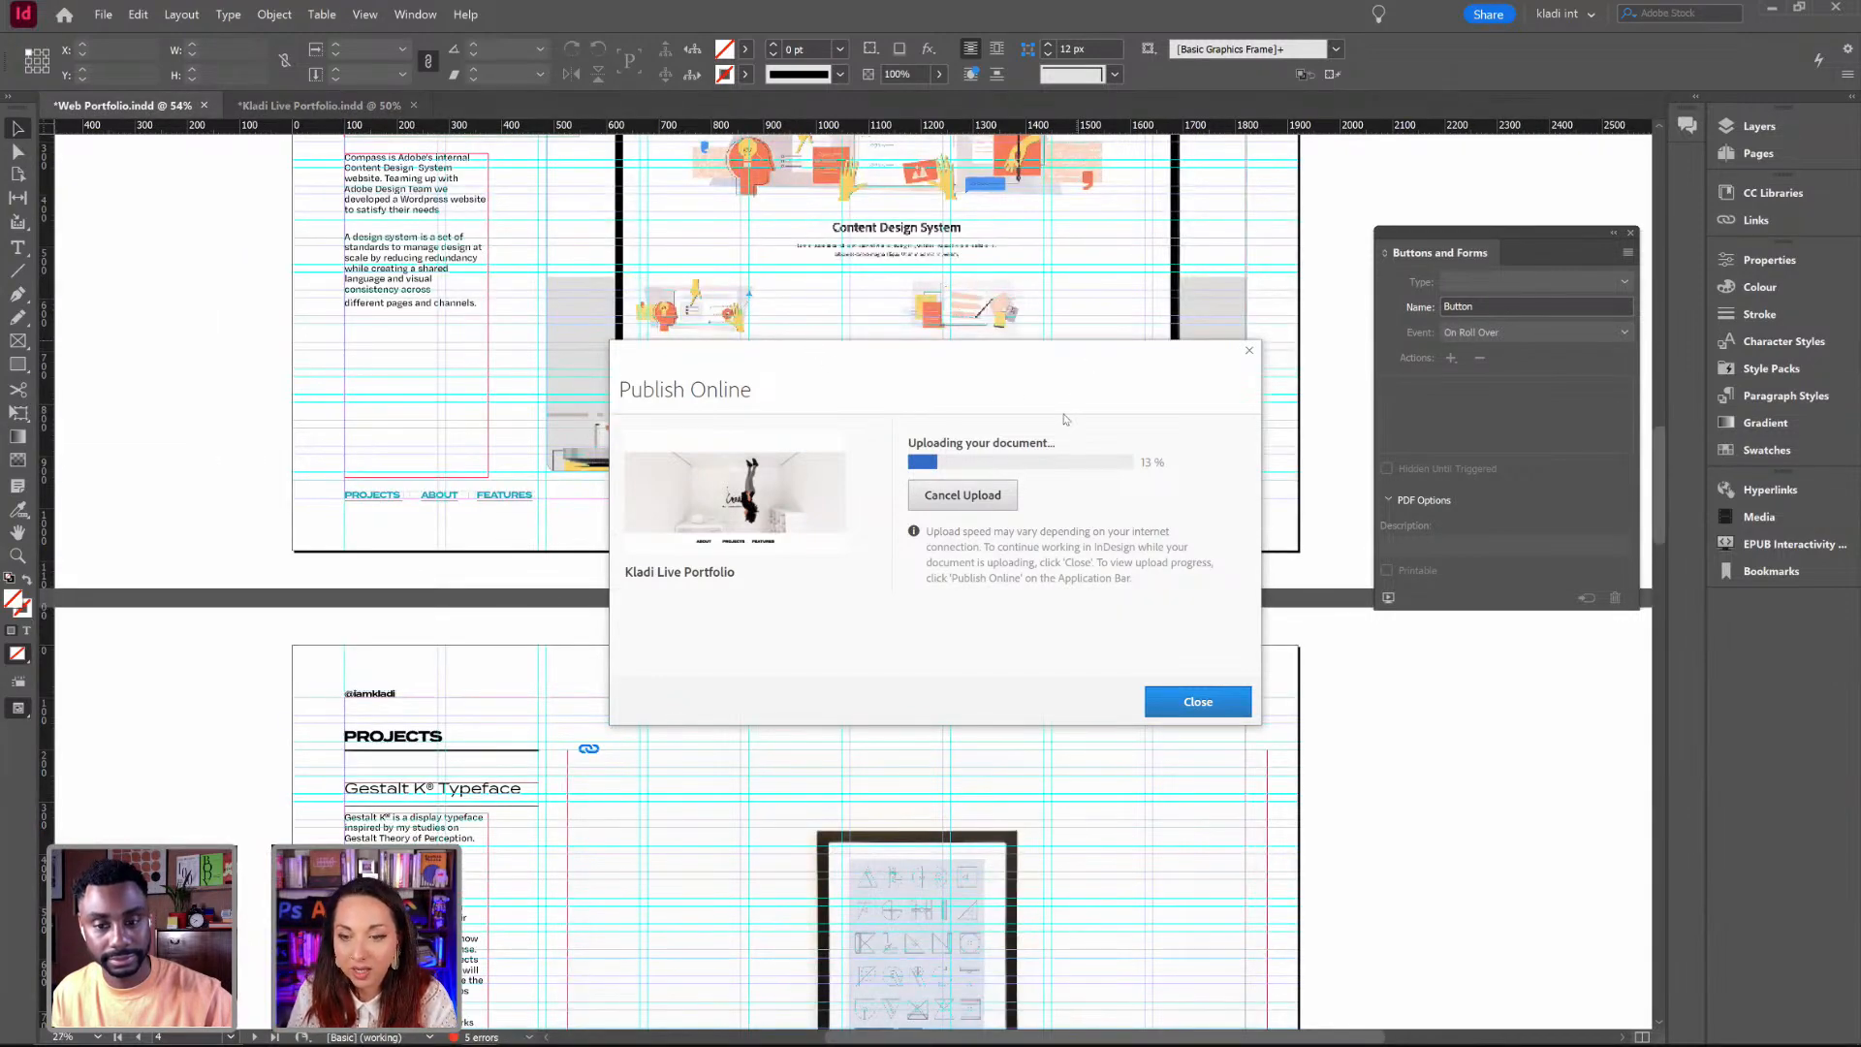
left_click(320, 105)
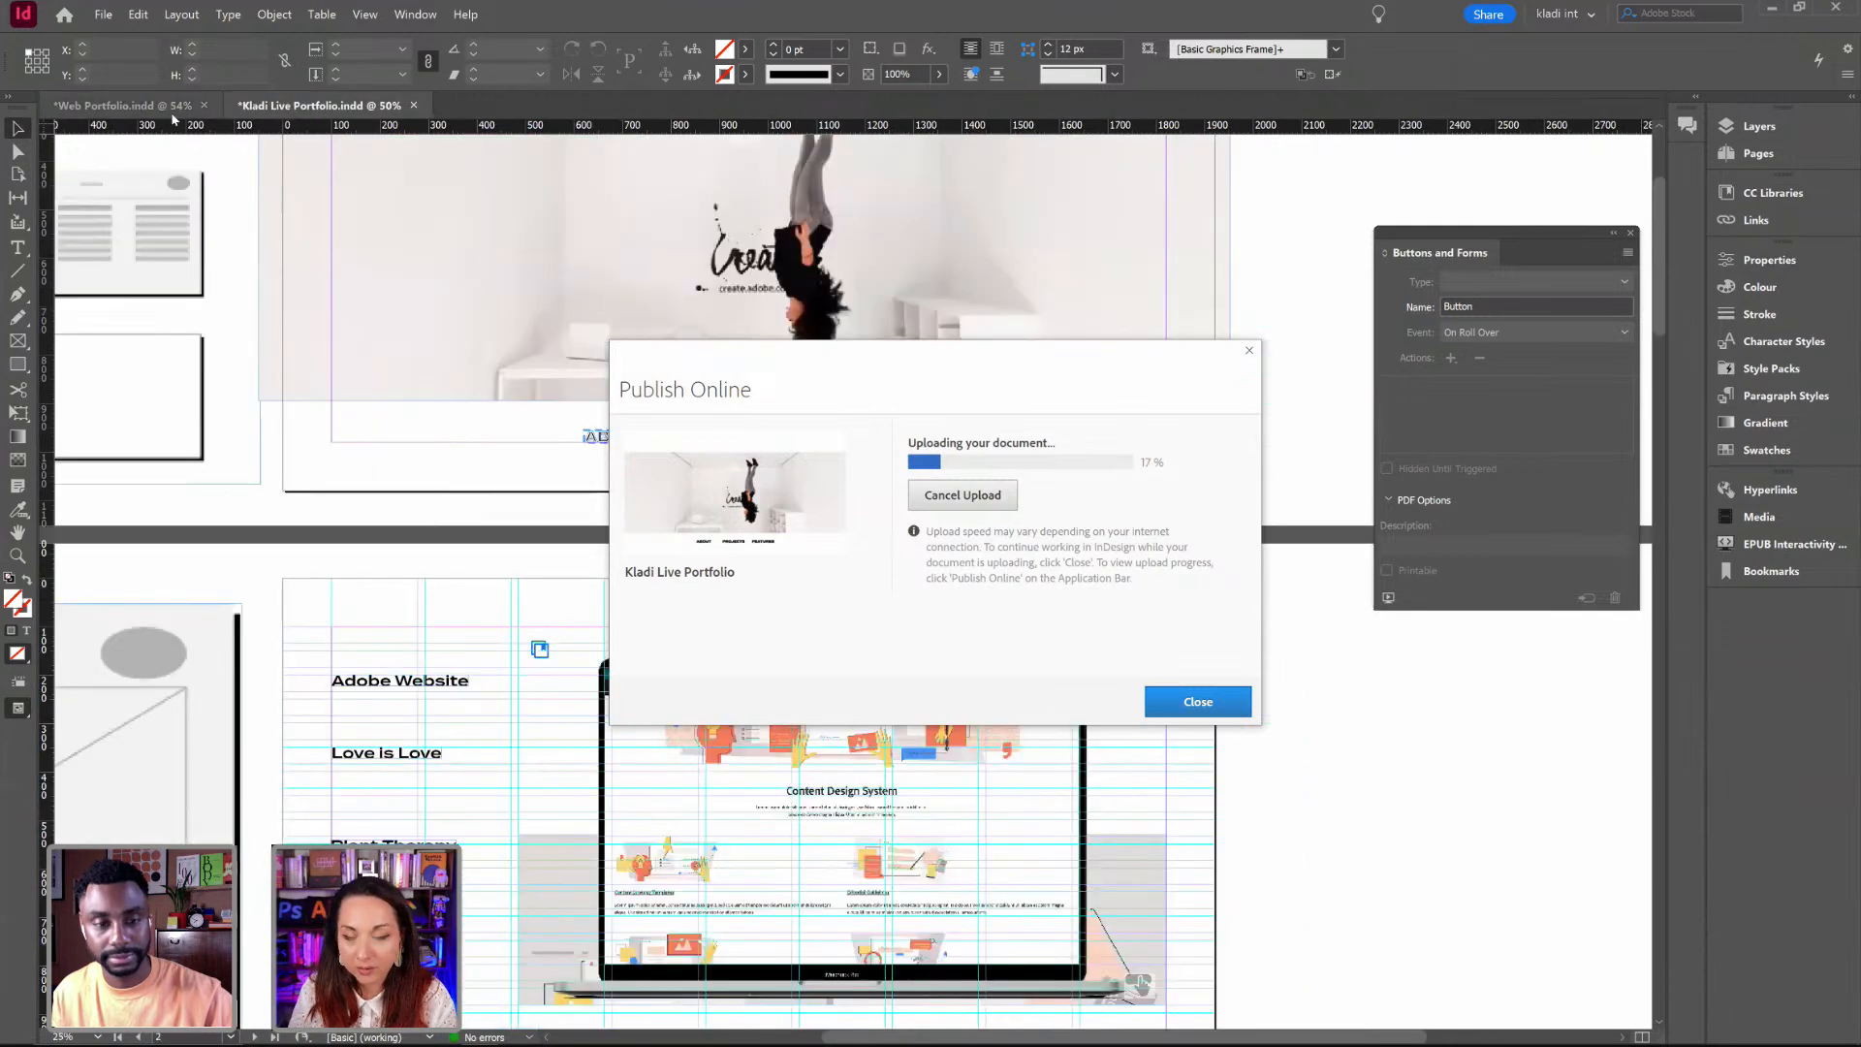
Step: Switch to the browser and look through the designer's home page, including the portfolio review sign-up and the new courses
mouse_move(389, 1042)
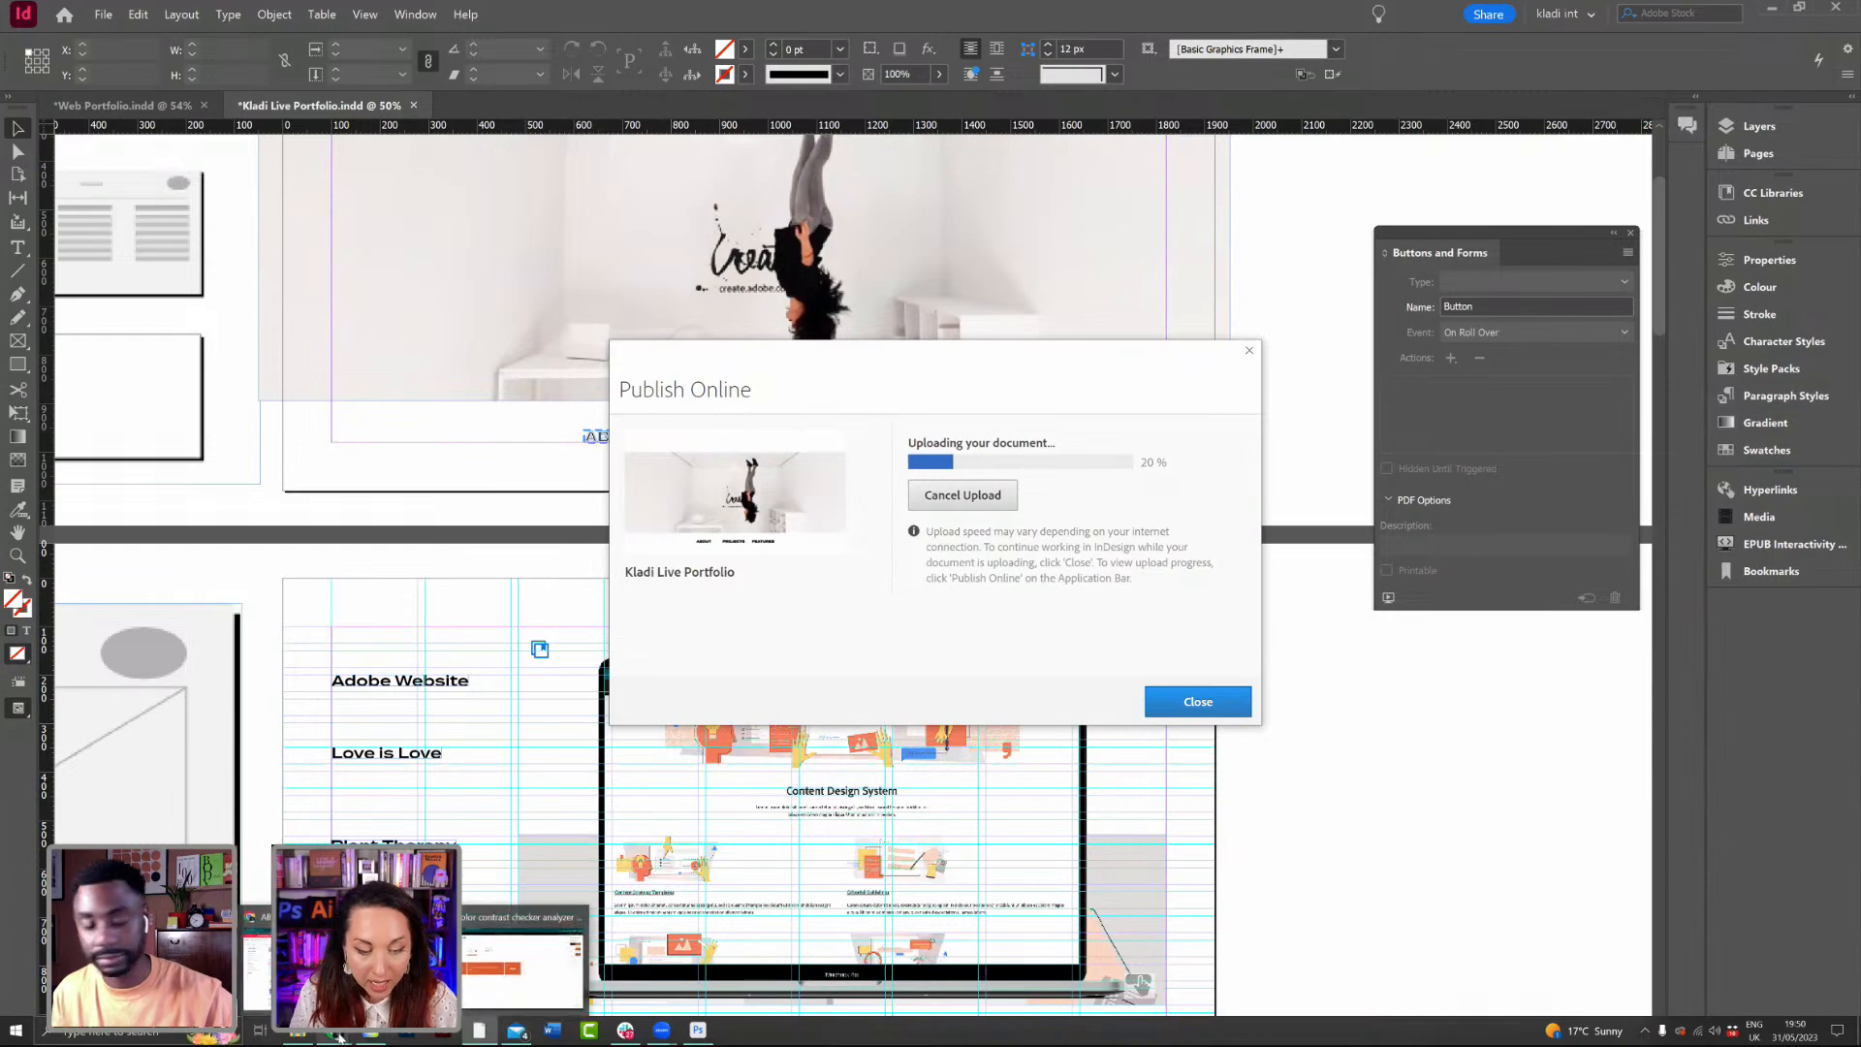
left_click(155, 959)
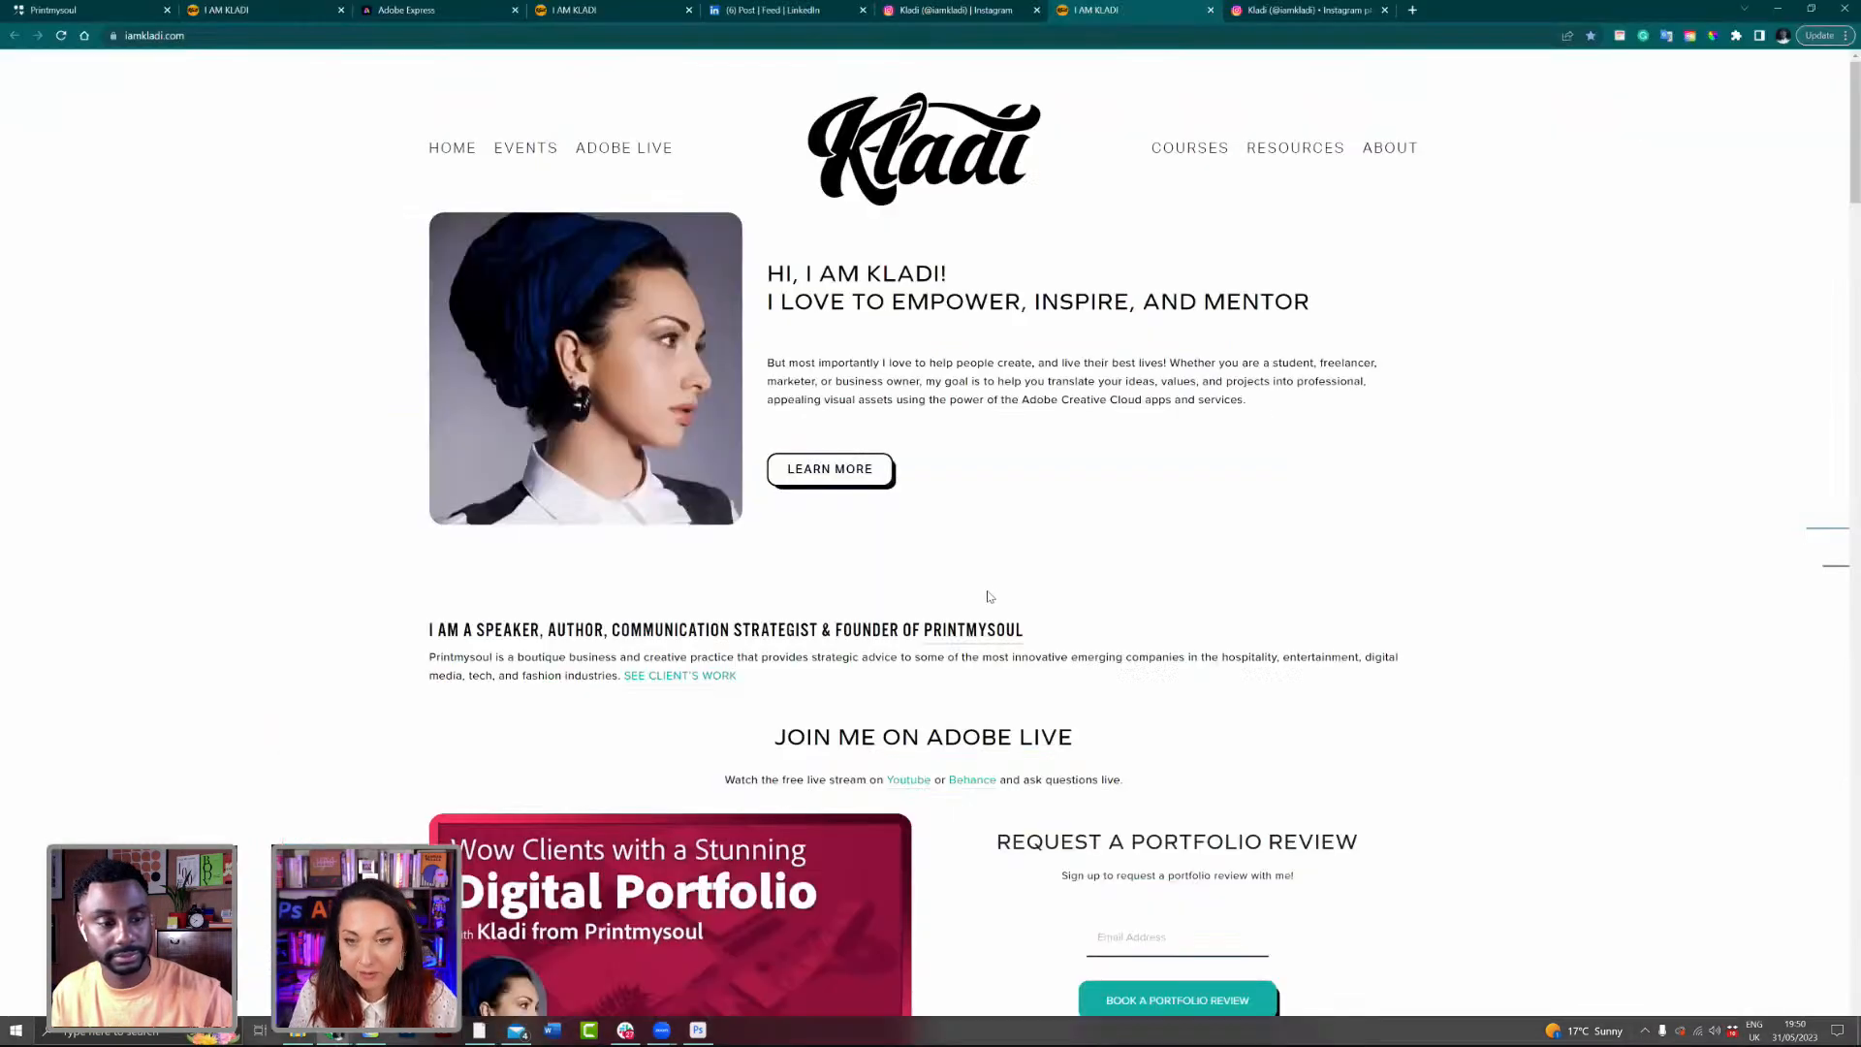
scroll(989, 594, "down", 4)
scroll(926, 569, "up", 2)
scroll(909, 575, "up", 2)
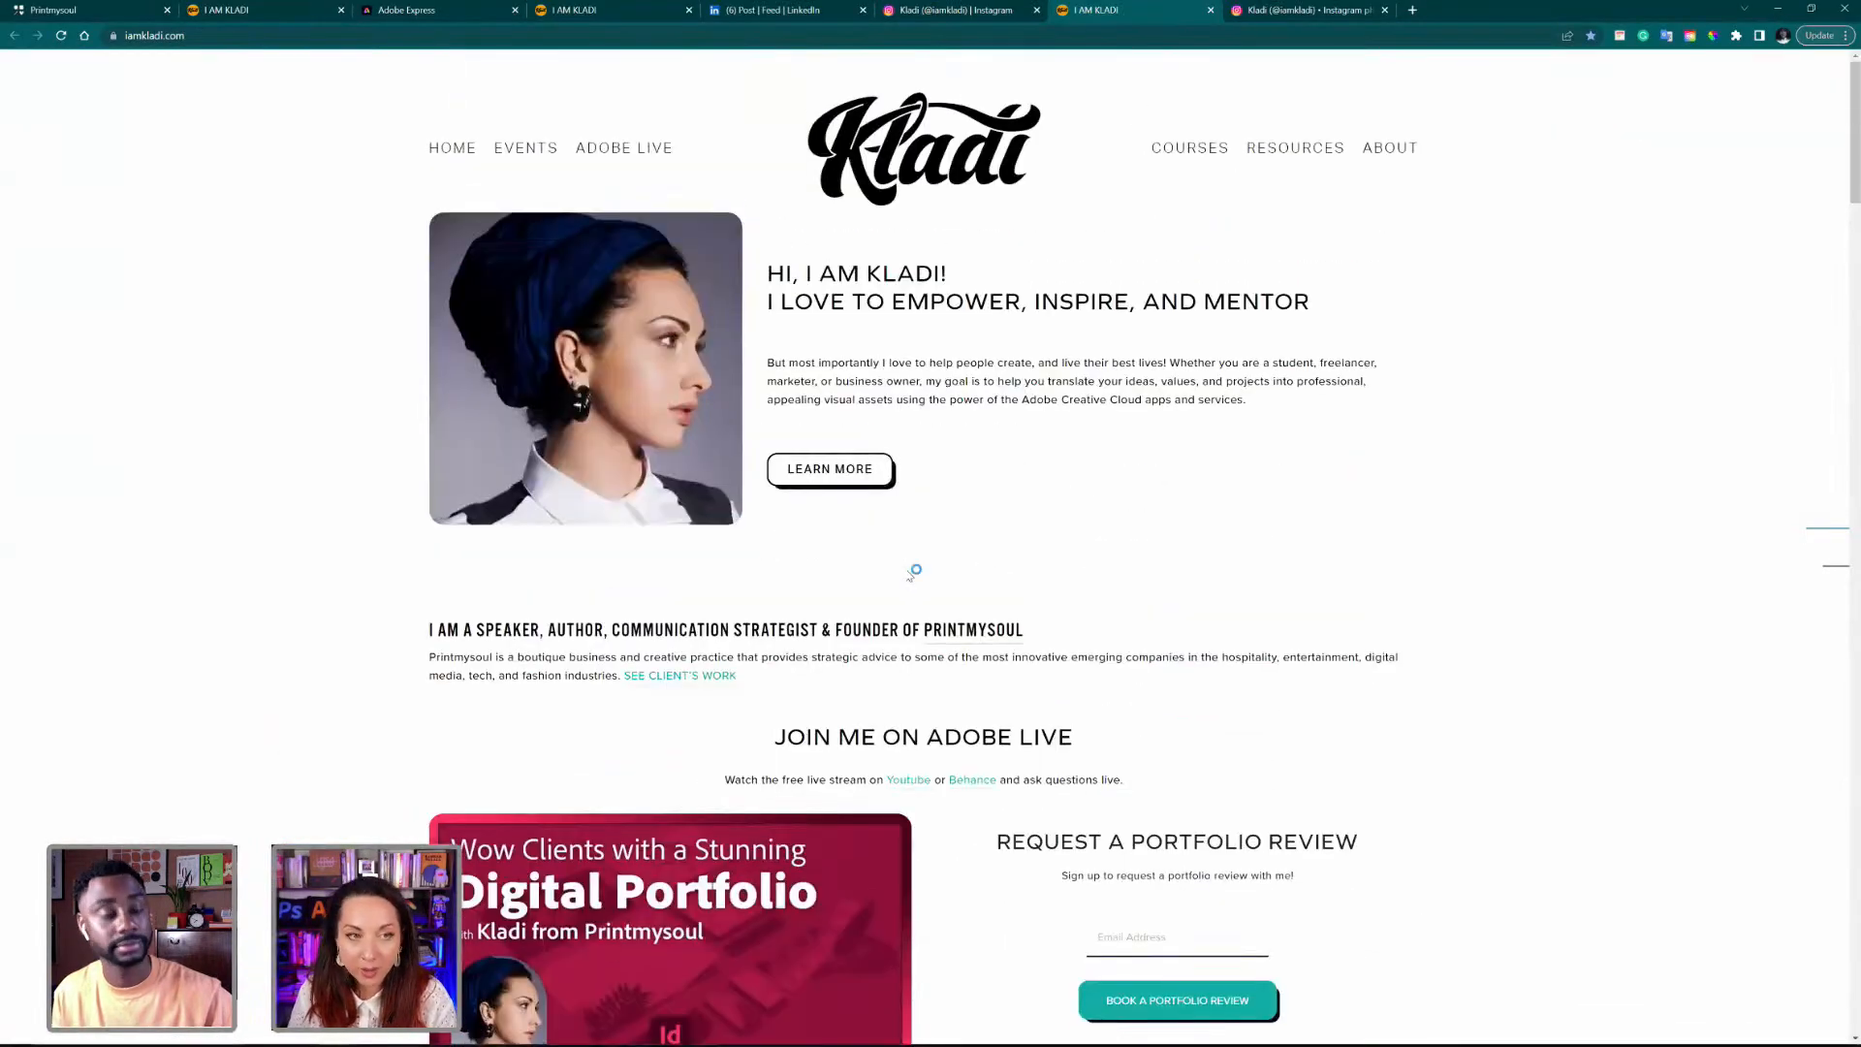
scroll(909, 572, "down", 5)
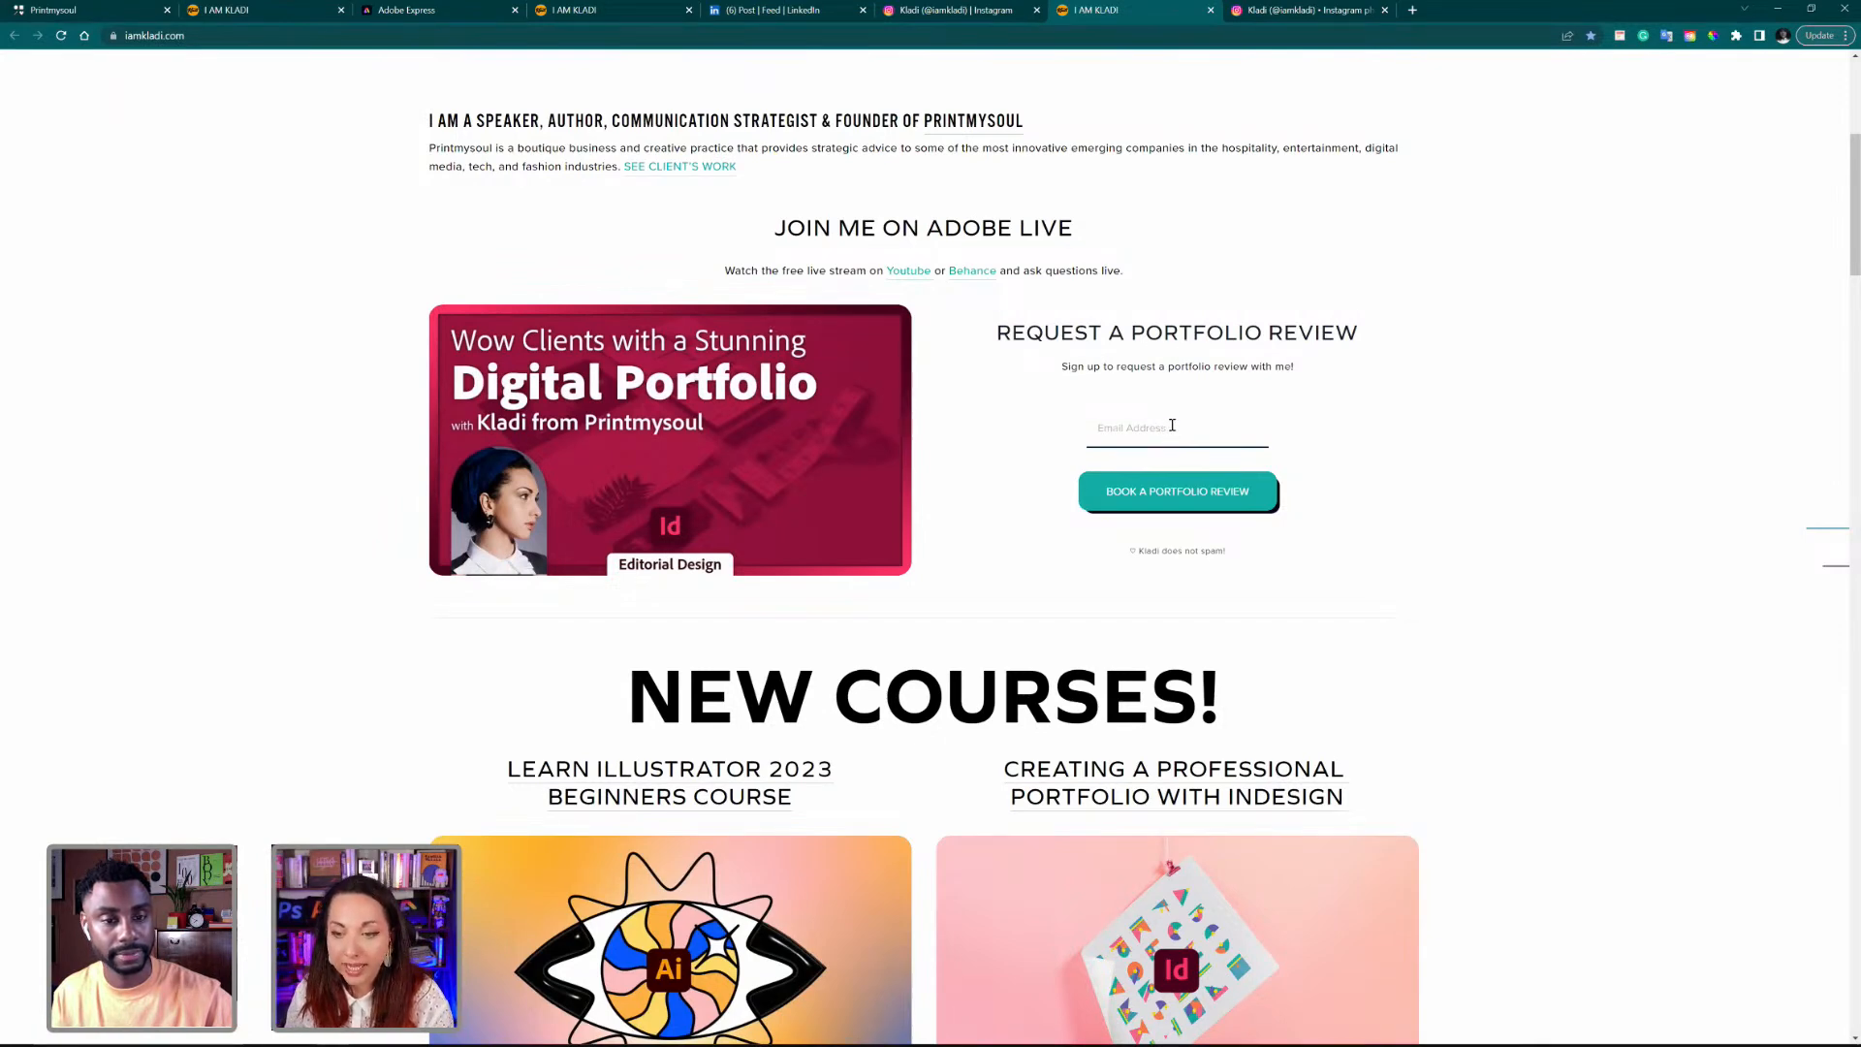
scroll(1148, 420, "down", 1)
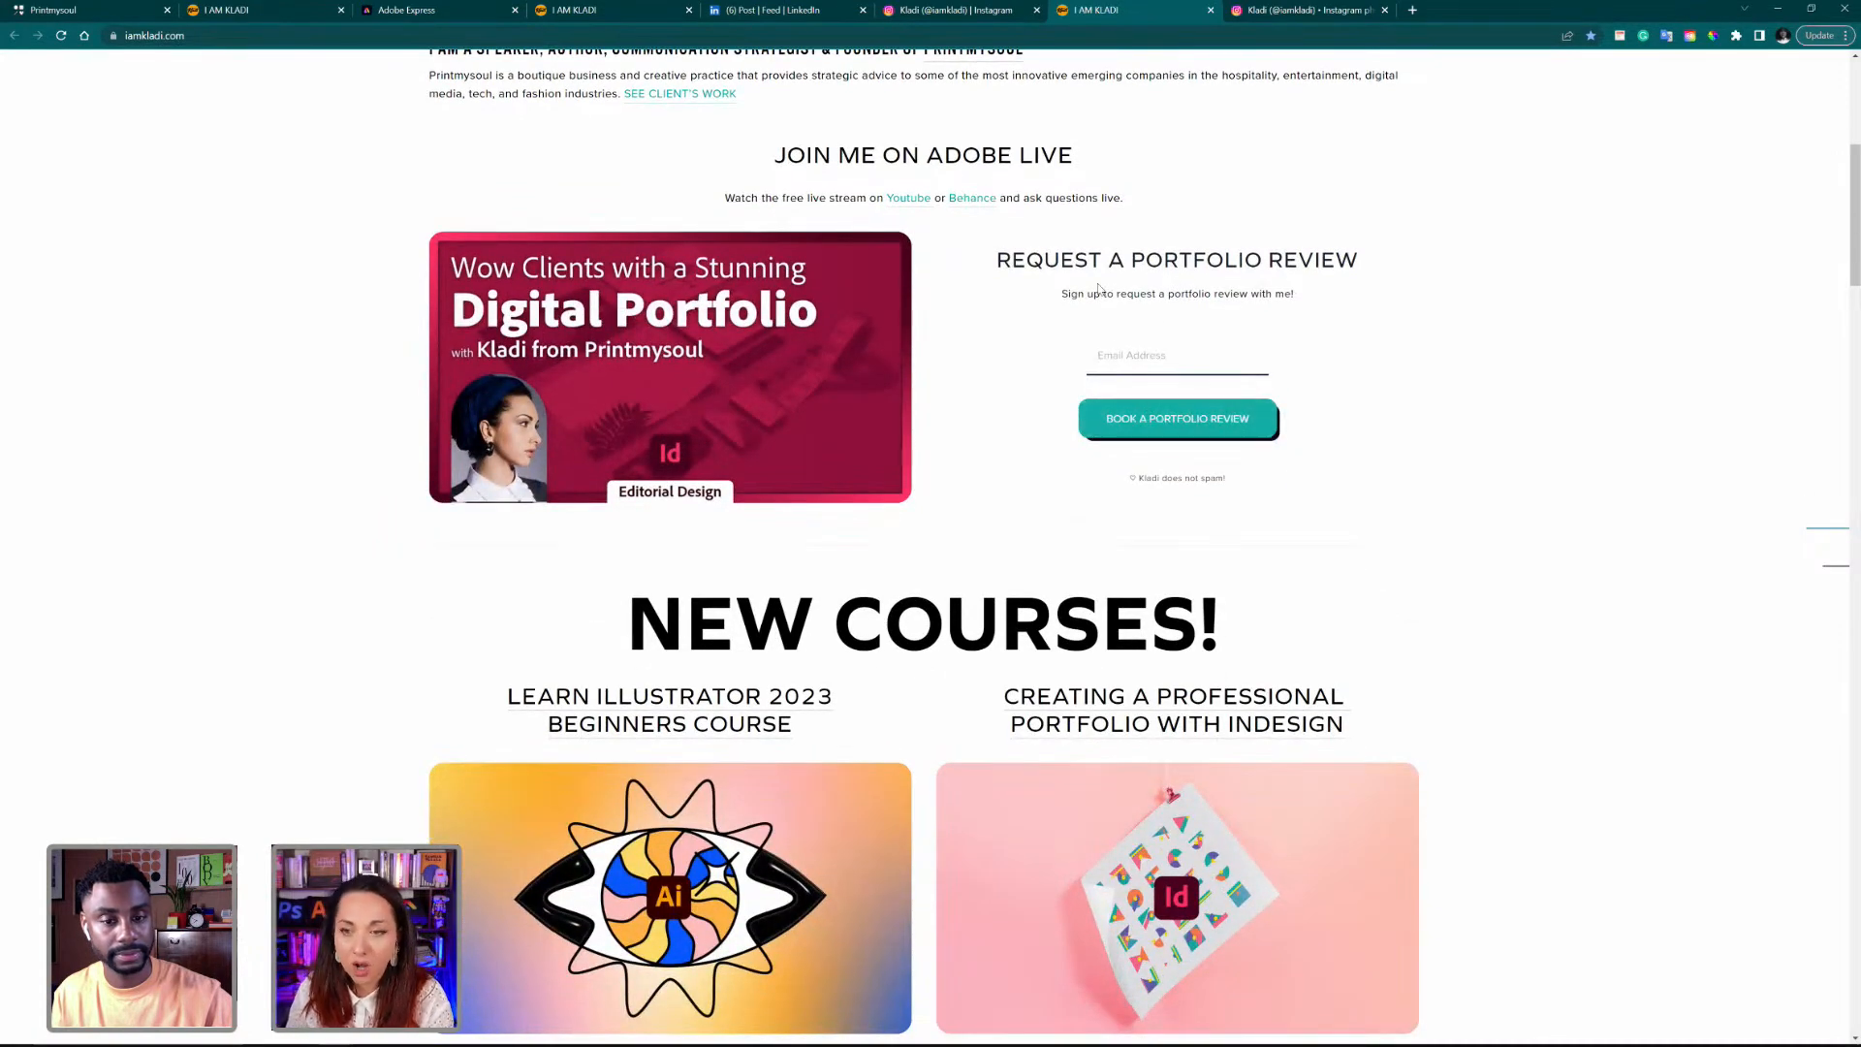
scroll(1173, 524, "down", 4)
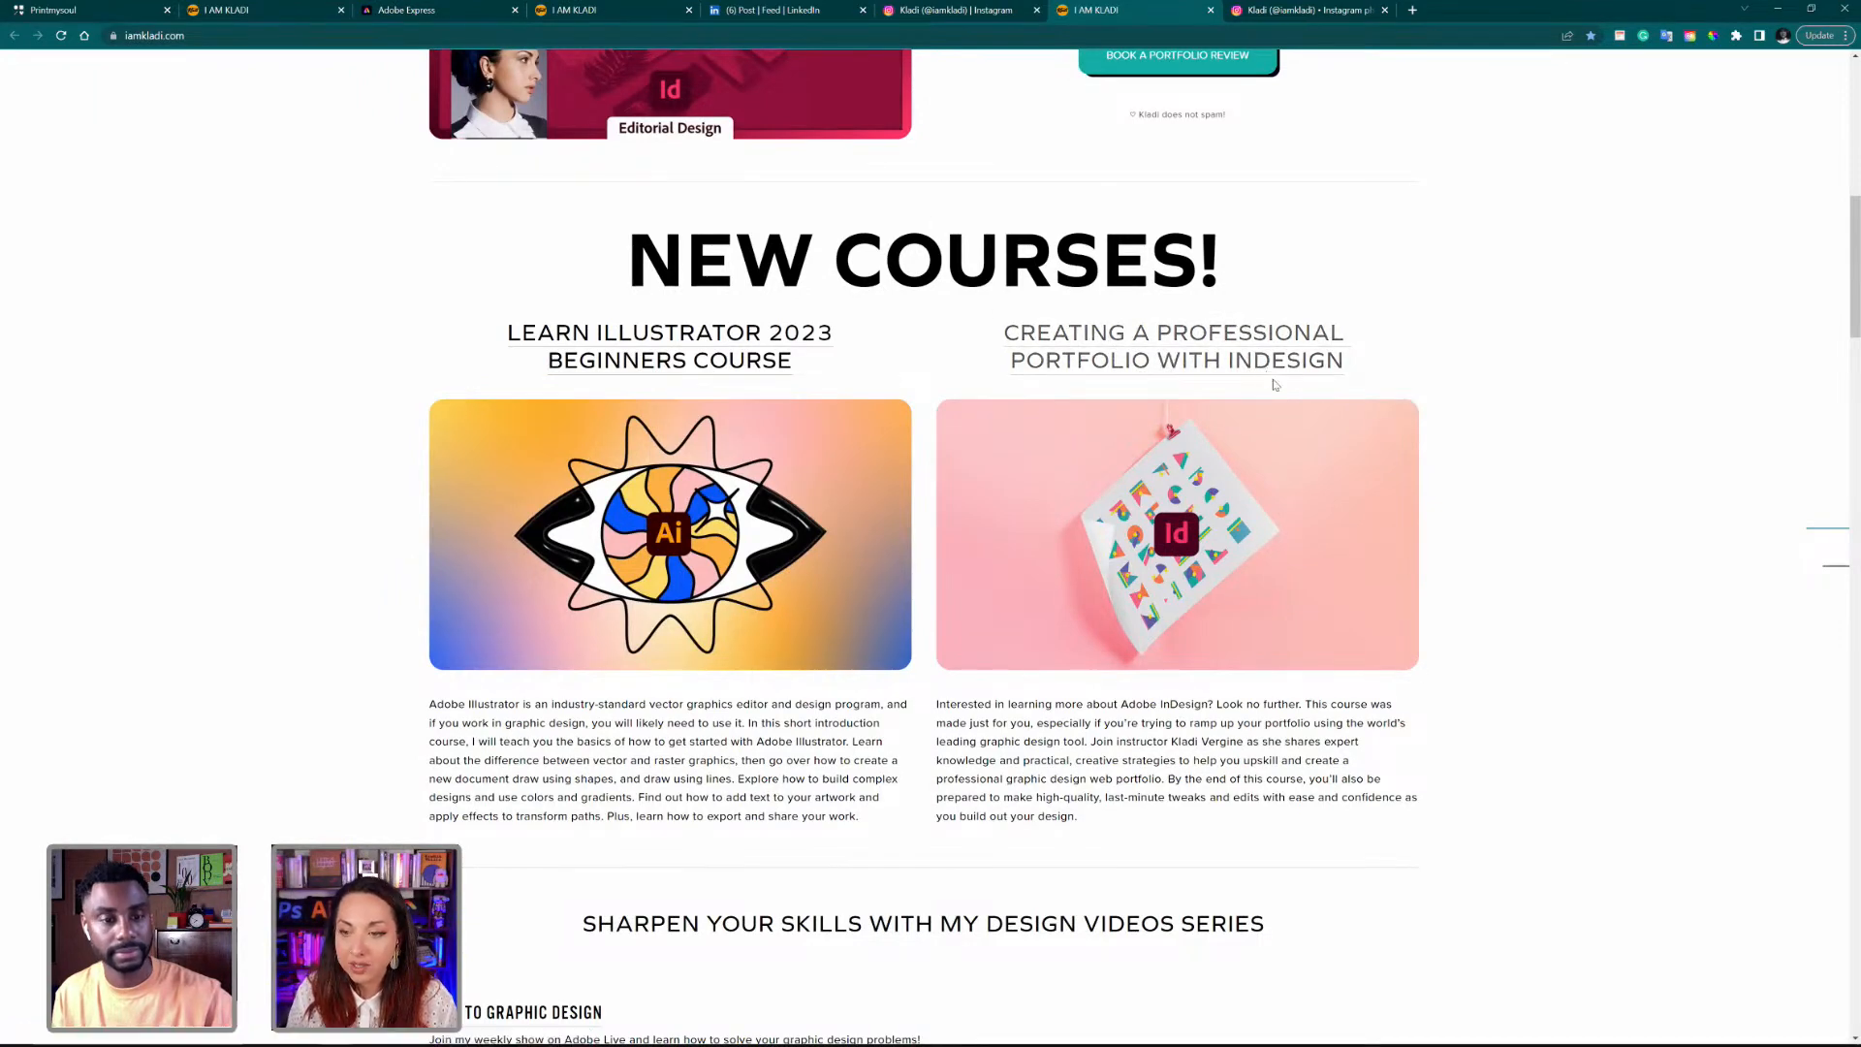
Step: Open the Creating a Professional Portfolio with InDesign course, pause its video, and examine the chapter contents and learner reviews
left_click(1163, 361)
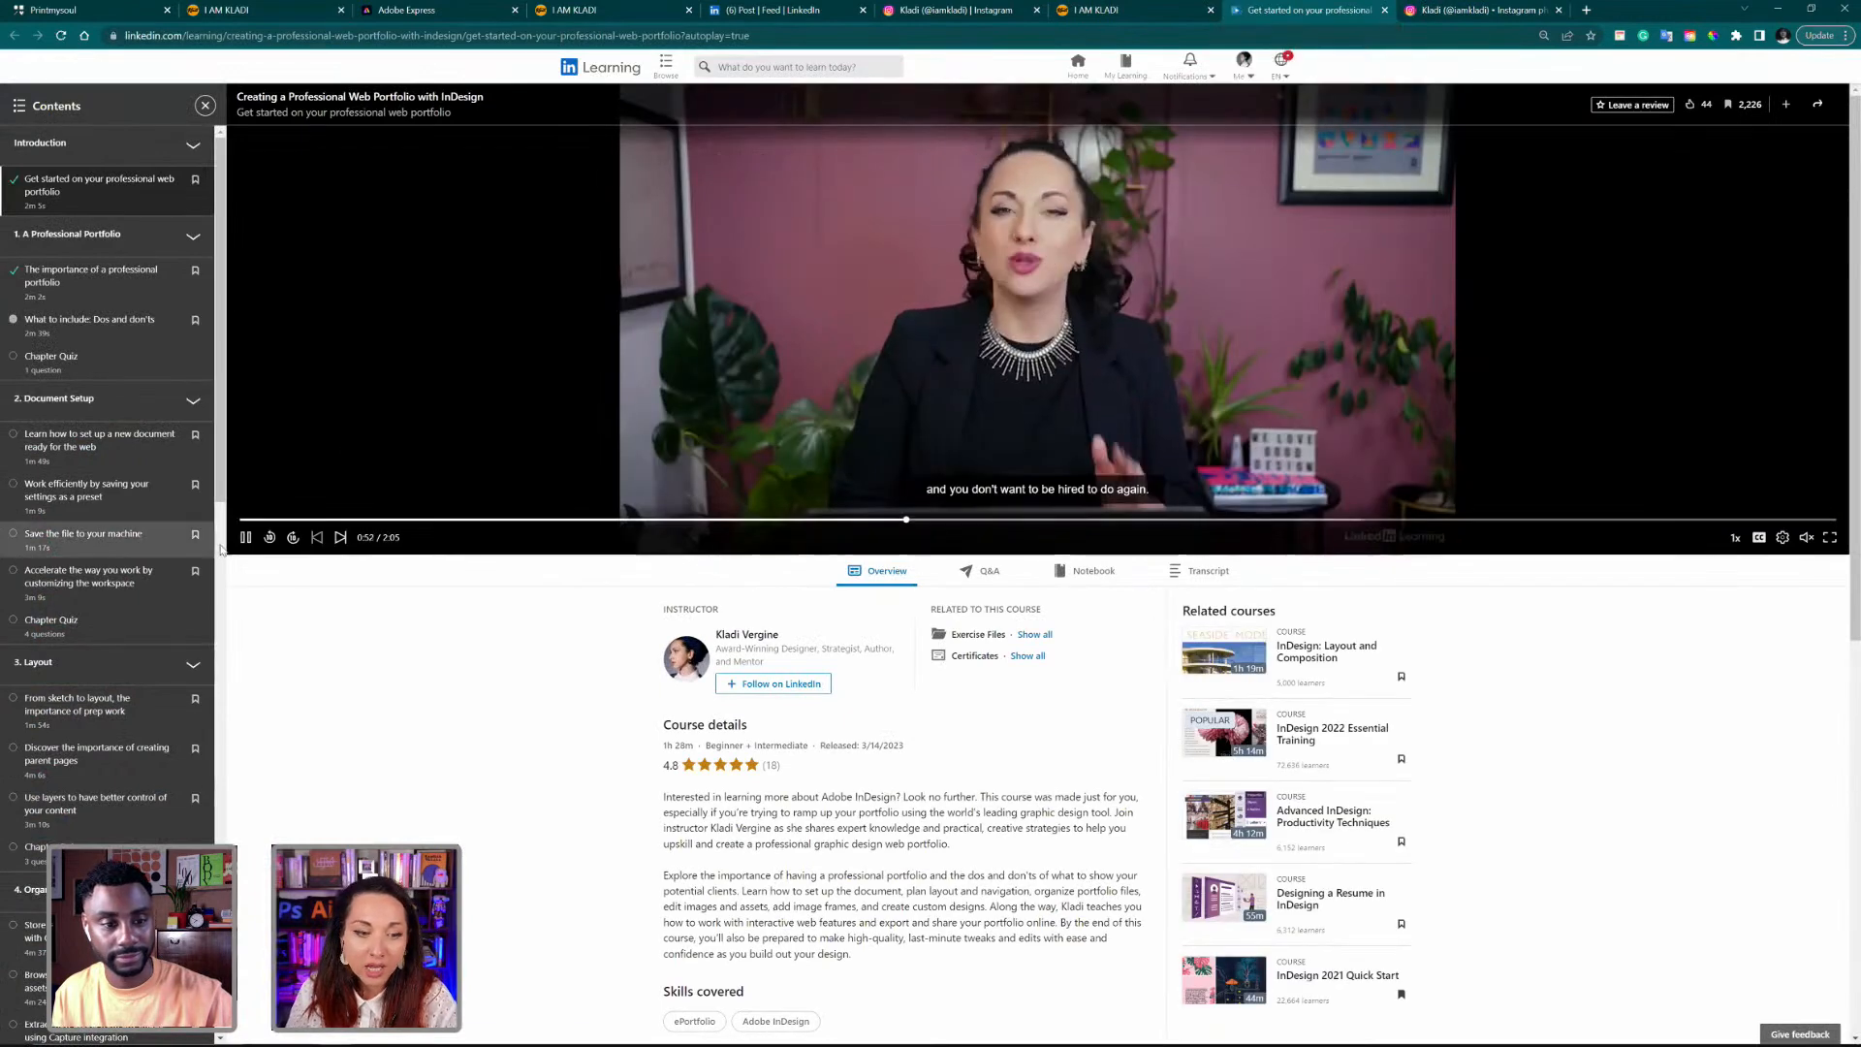
left_click(246, 537)
scroll(142, 718, "down", 10)
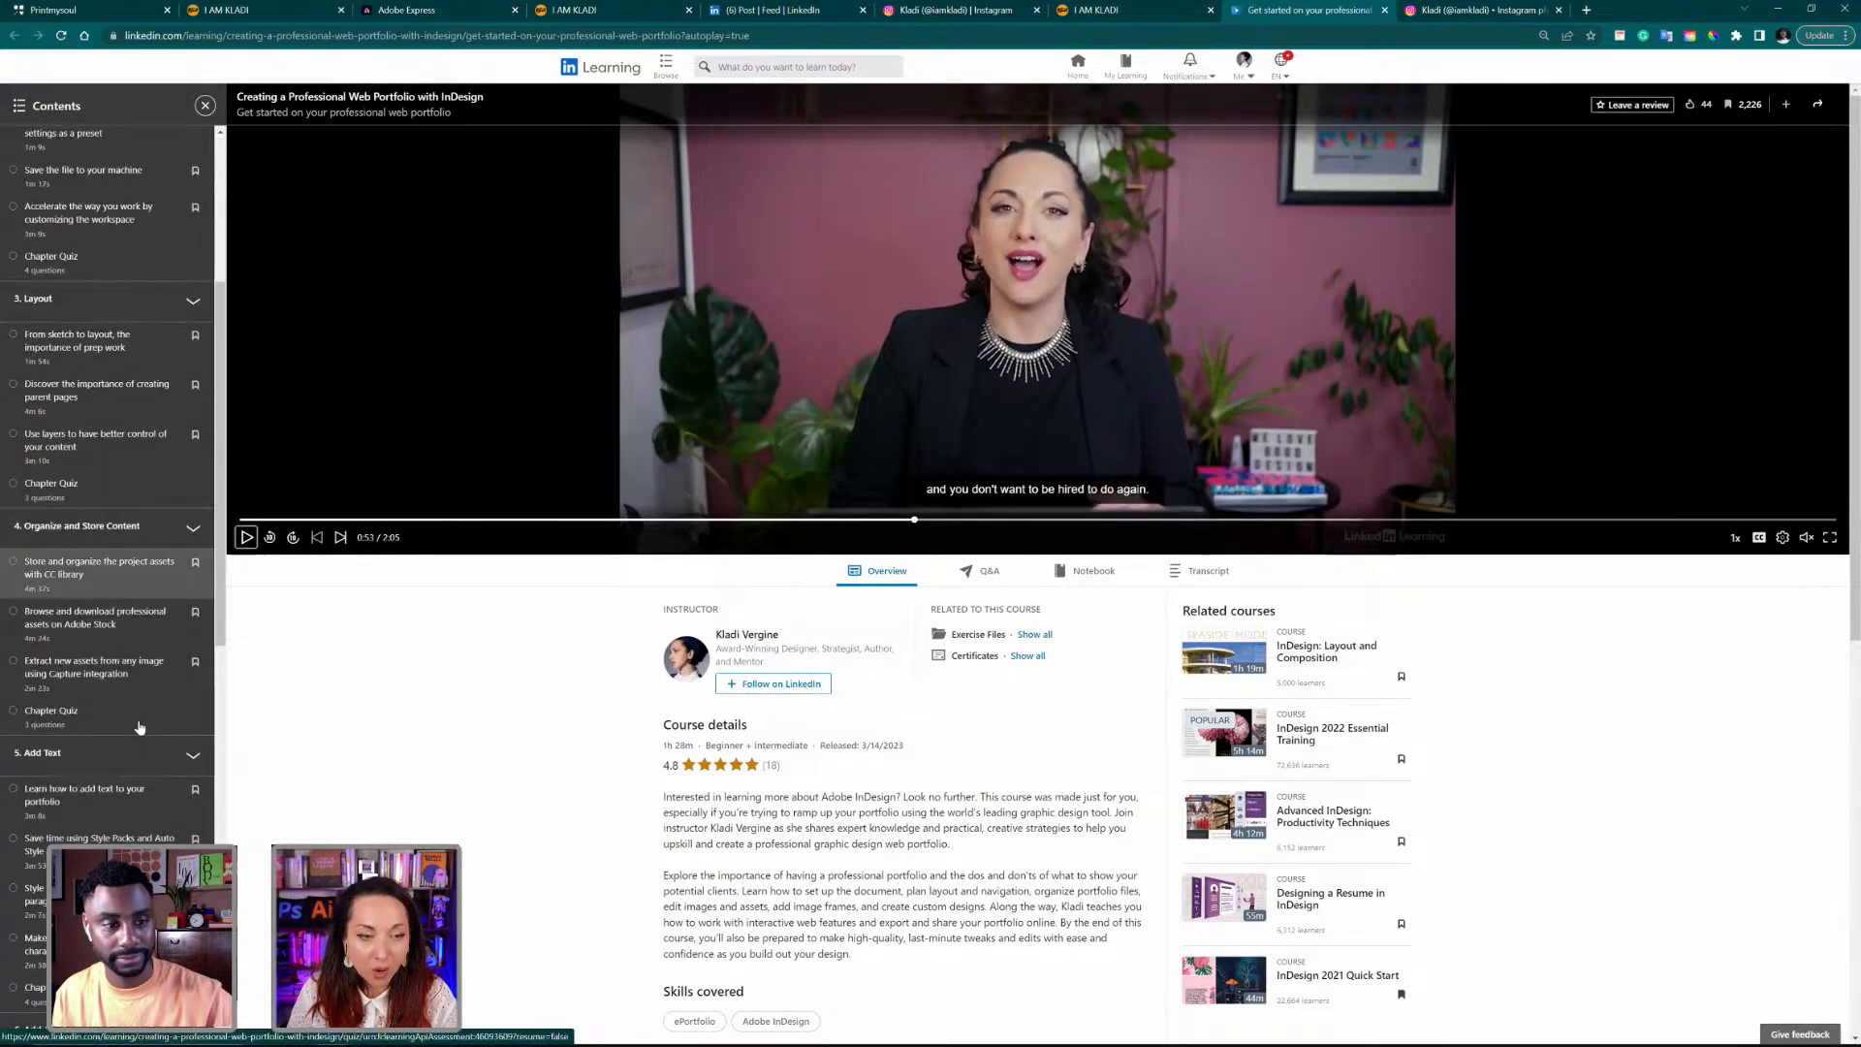
scroll(140, 734, "up", 5)
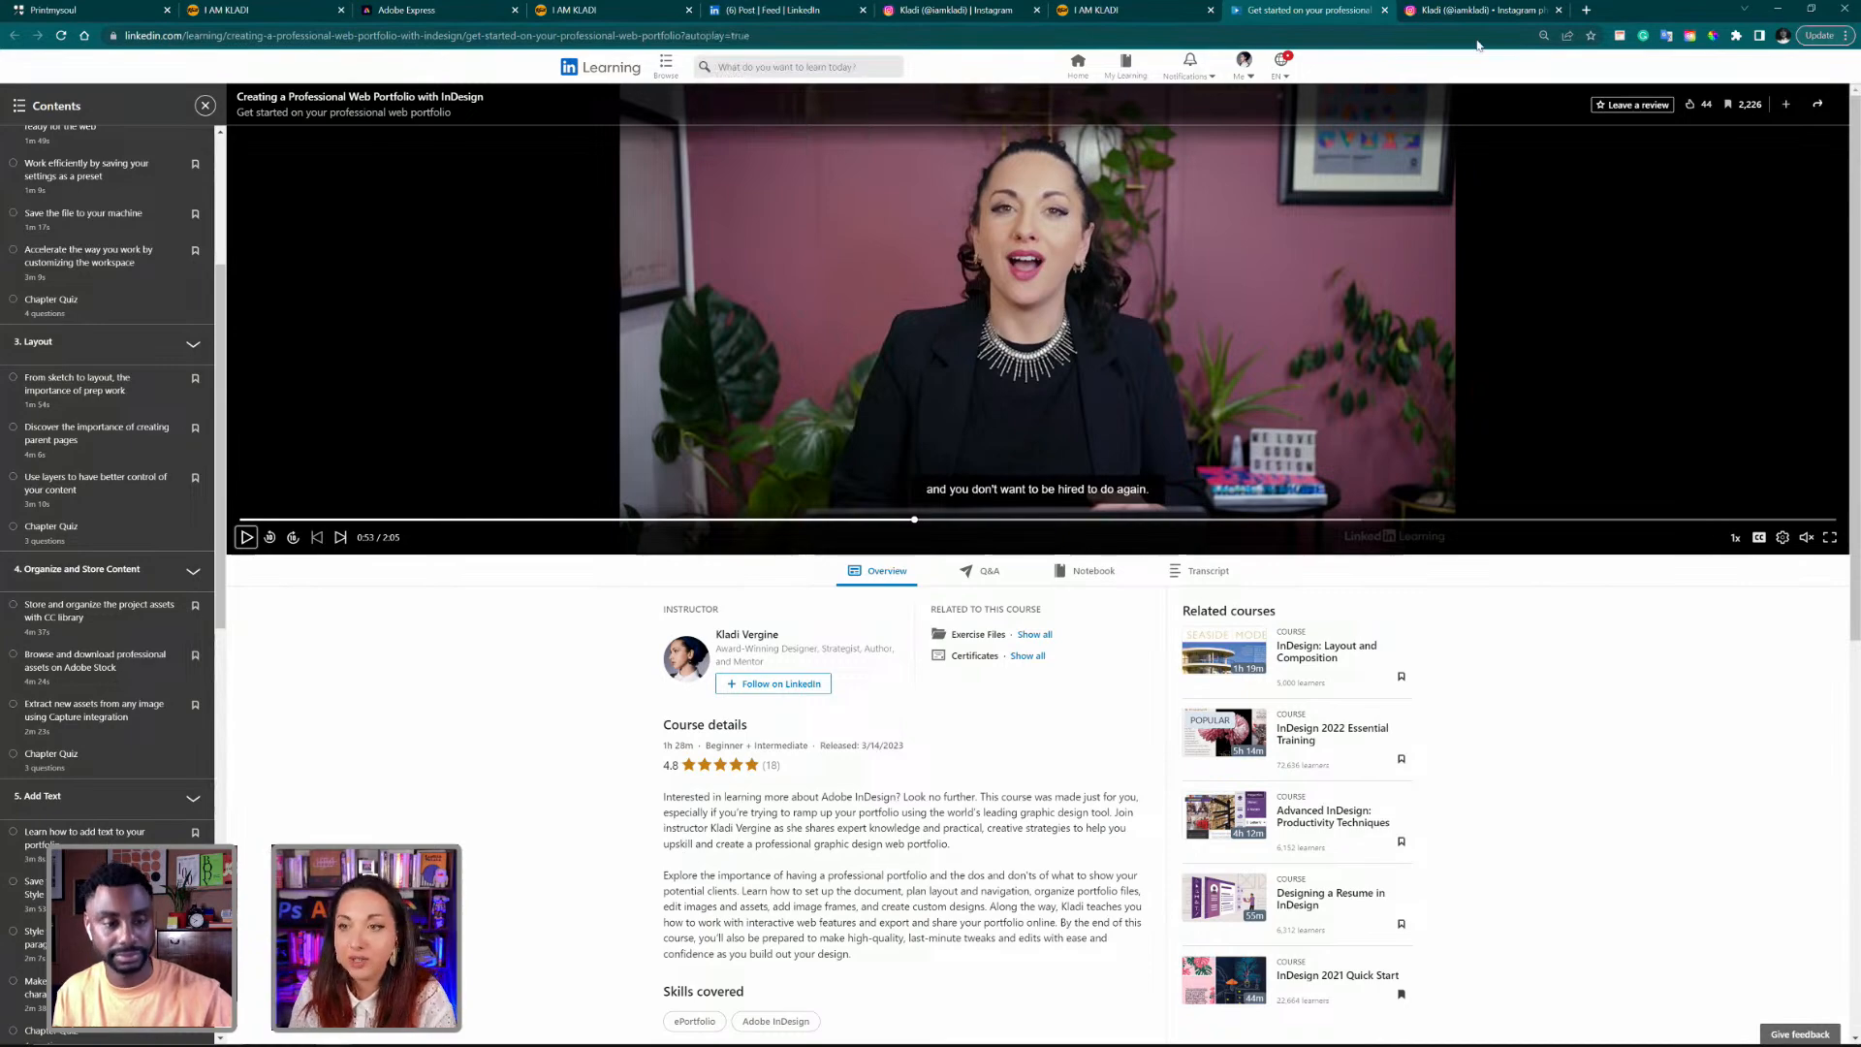
scroll(929, 729, "down", 5)
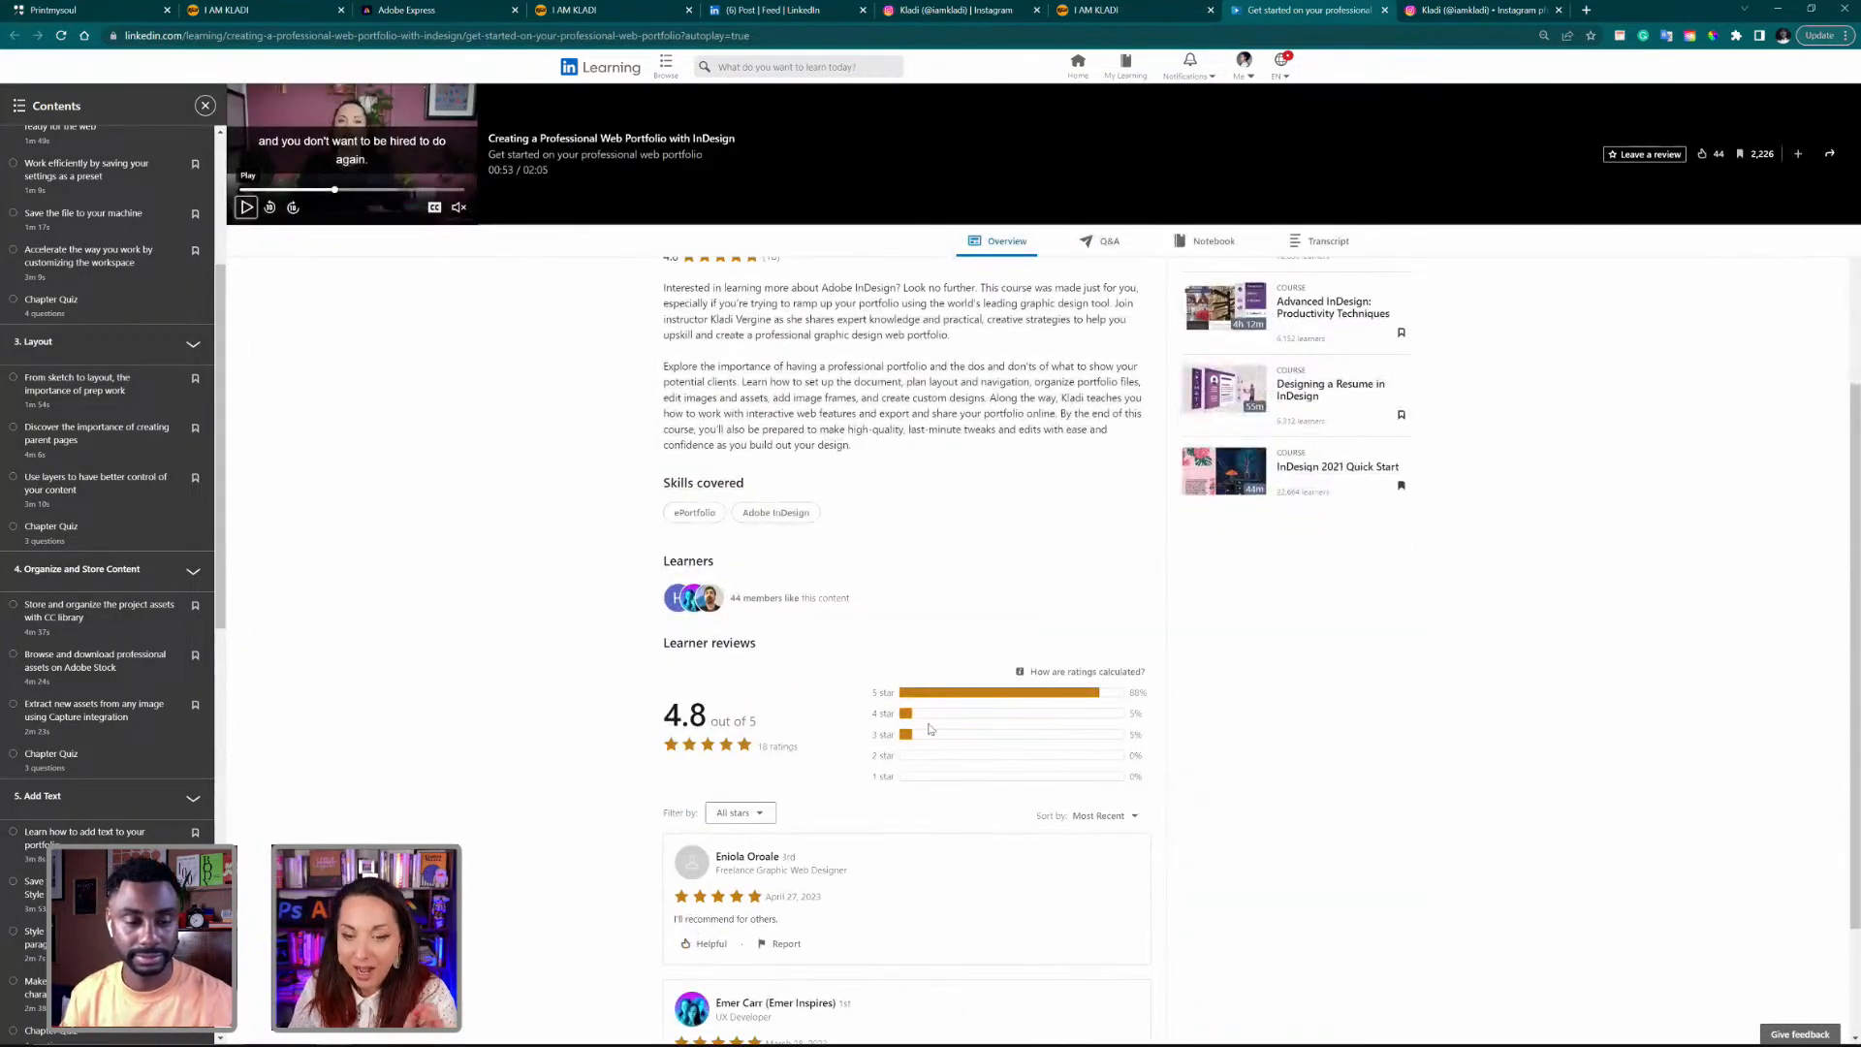
scroll(930, 729, "up", 5)
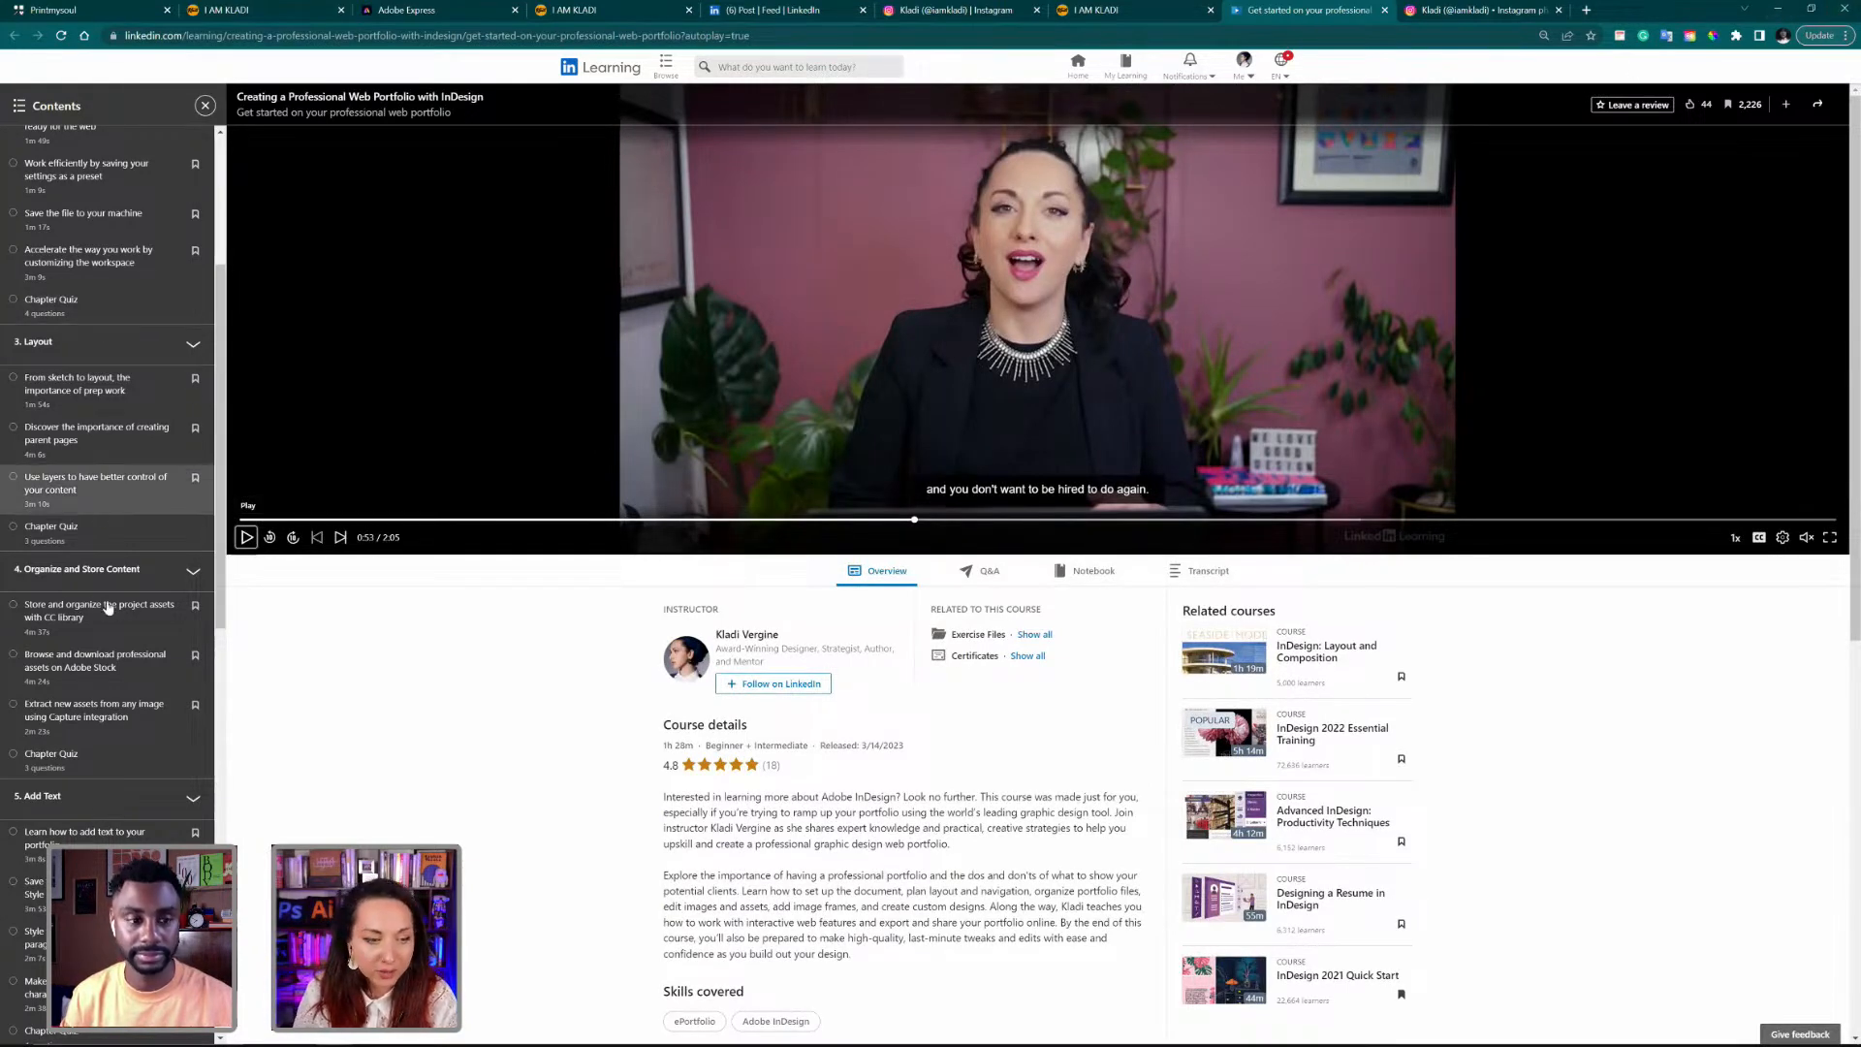
Step: View the published portfolio in the browser, test its PROJECTS link and title roll-overs, and close the Publish Online window in InDesign
mouse_move(552, 1035)
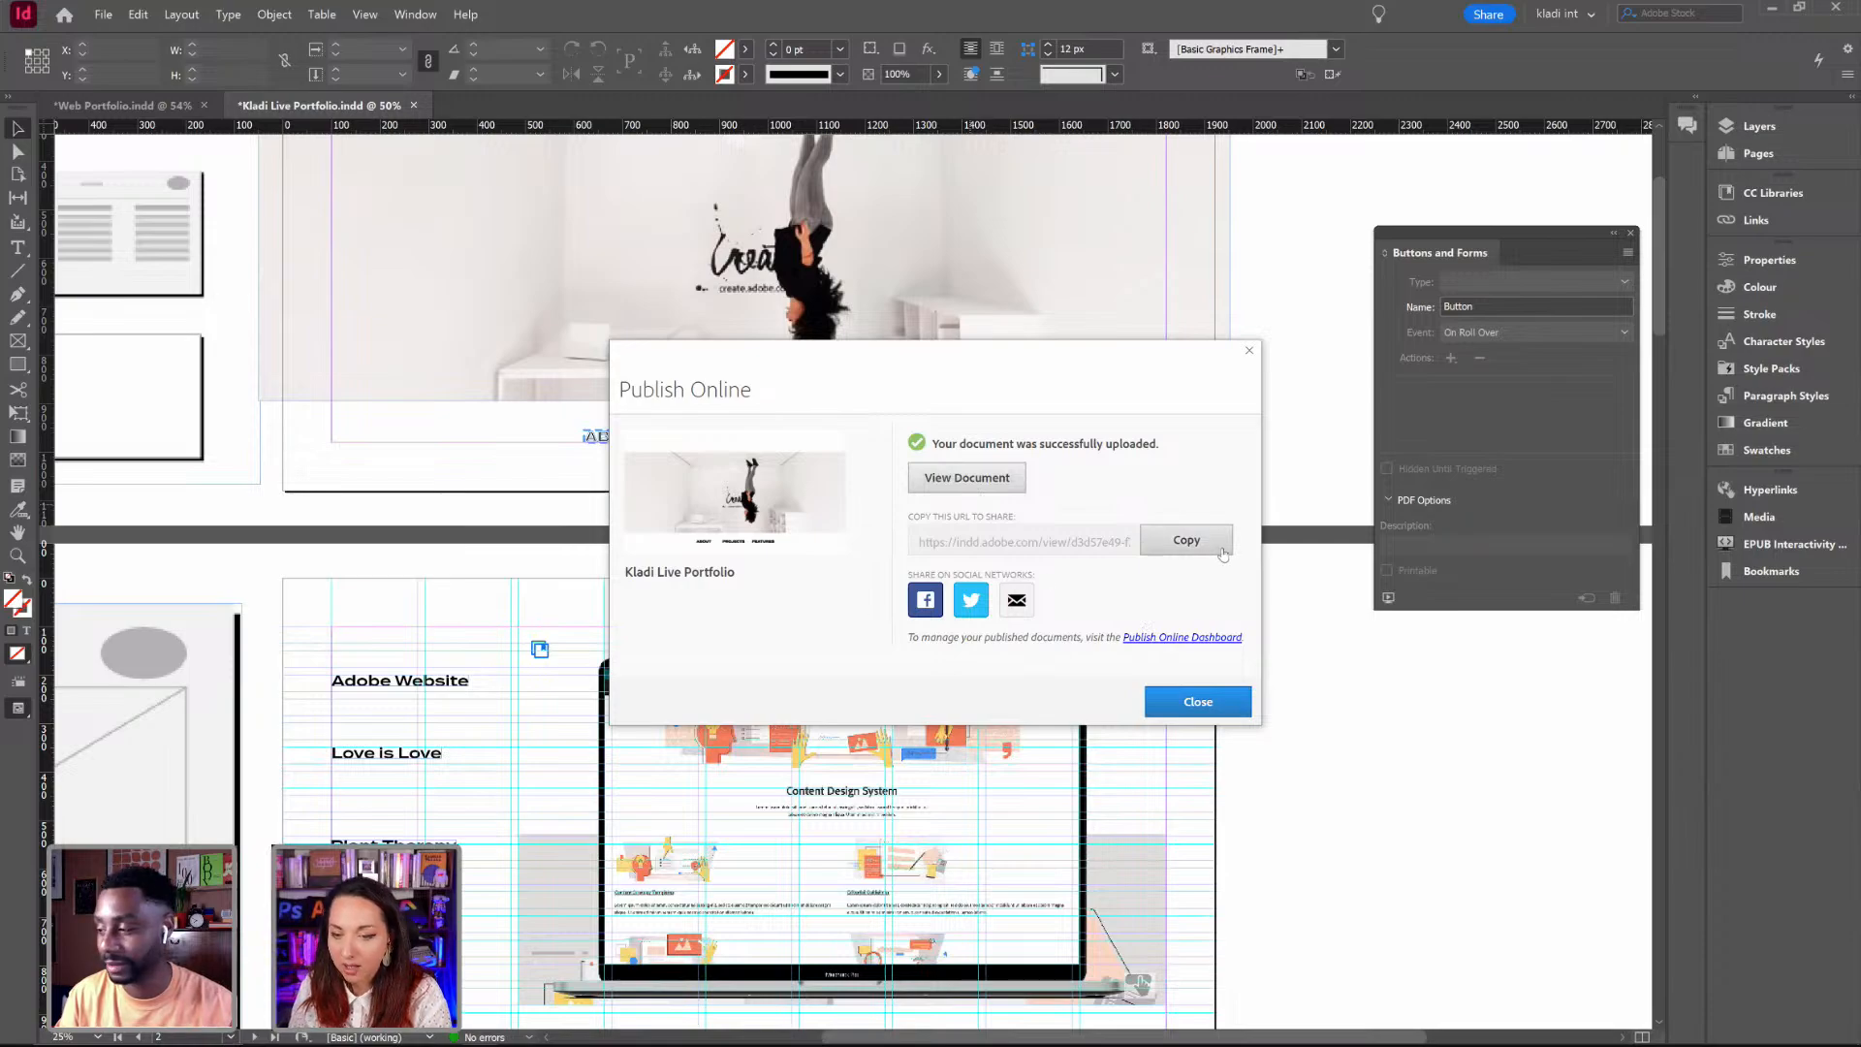
left_click(986, 485)
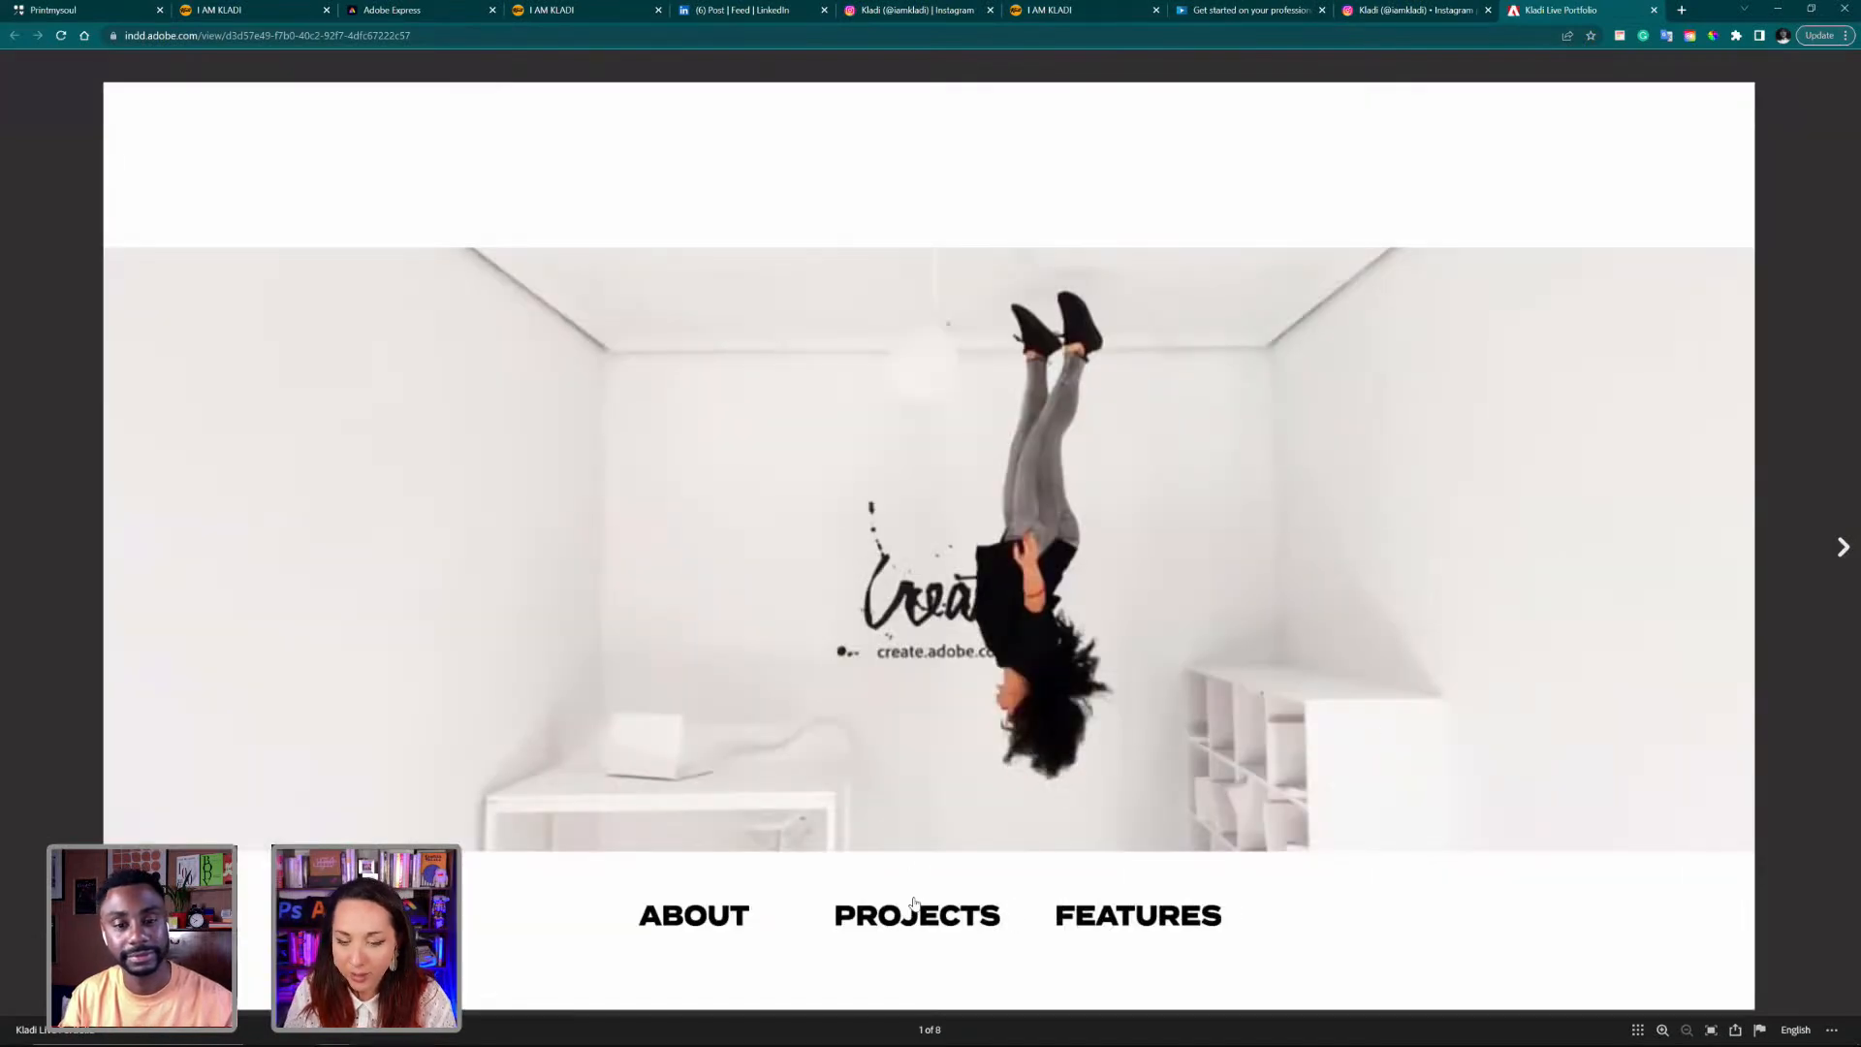
left_click(883, 929)
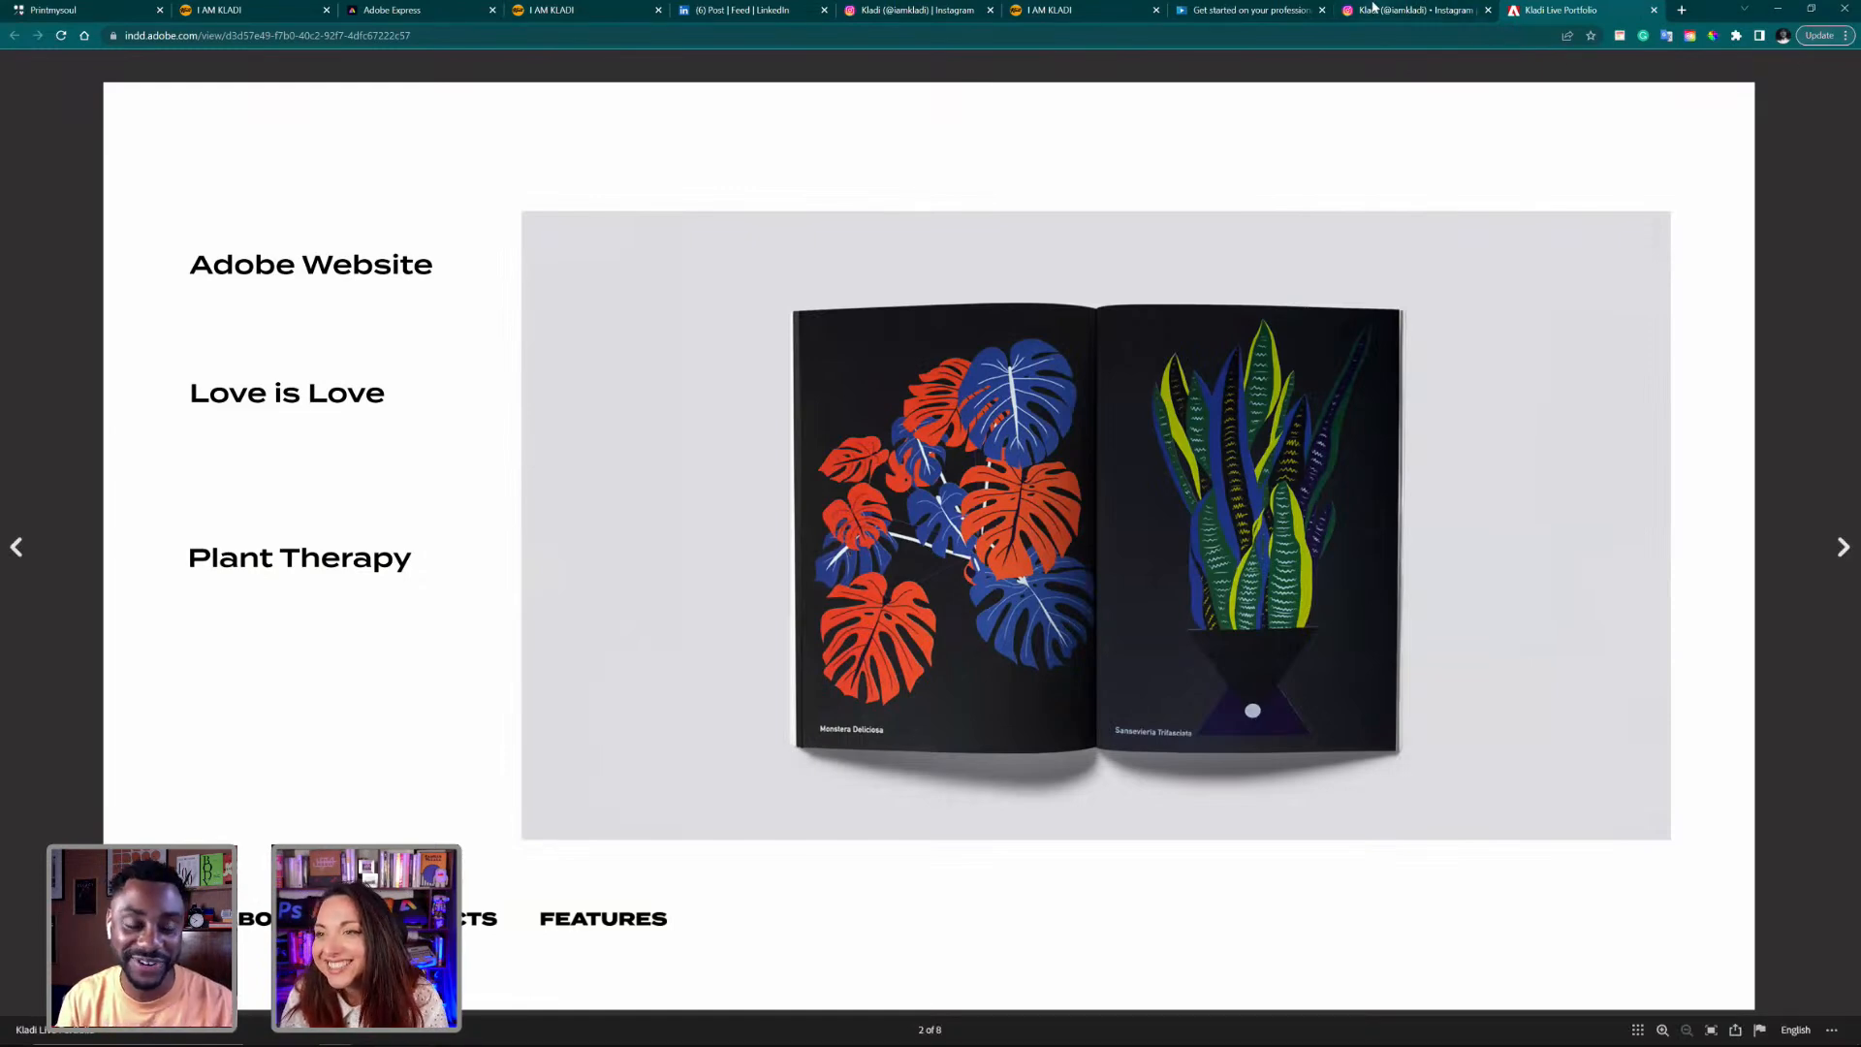
left_click(1438, 8)
left_click(1560, 10)
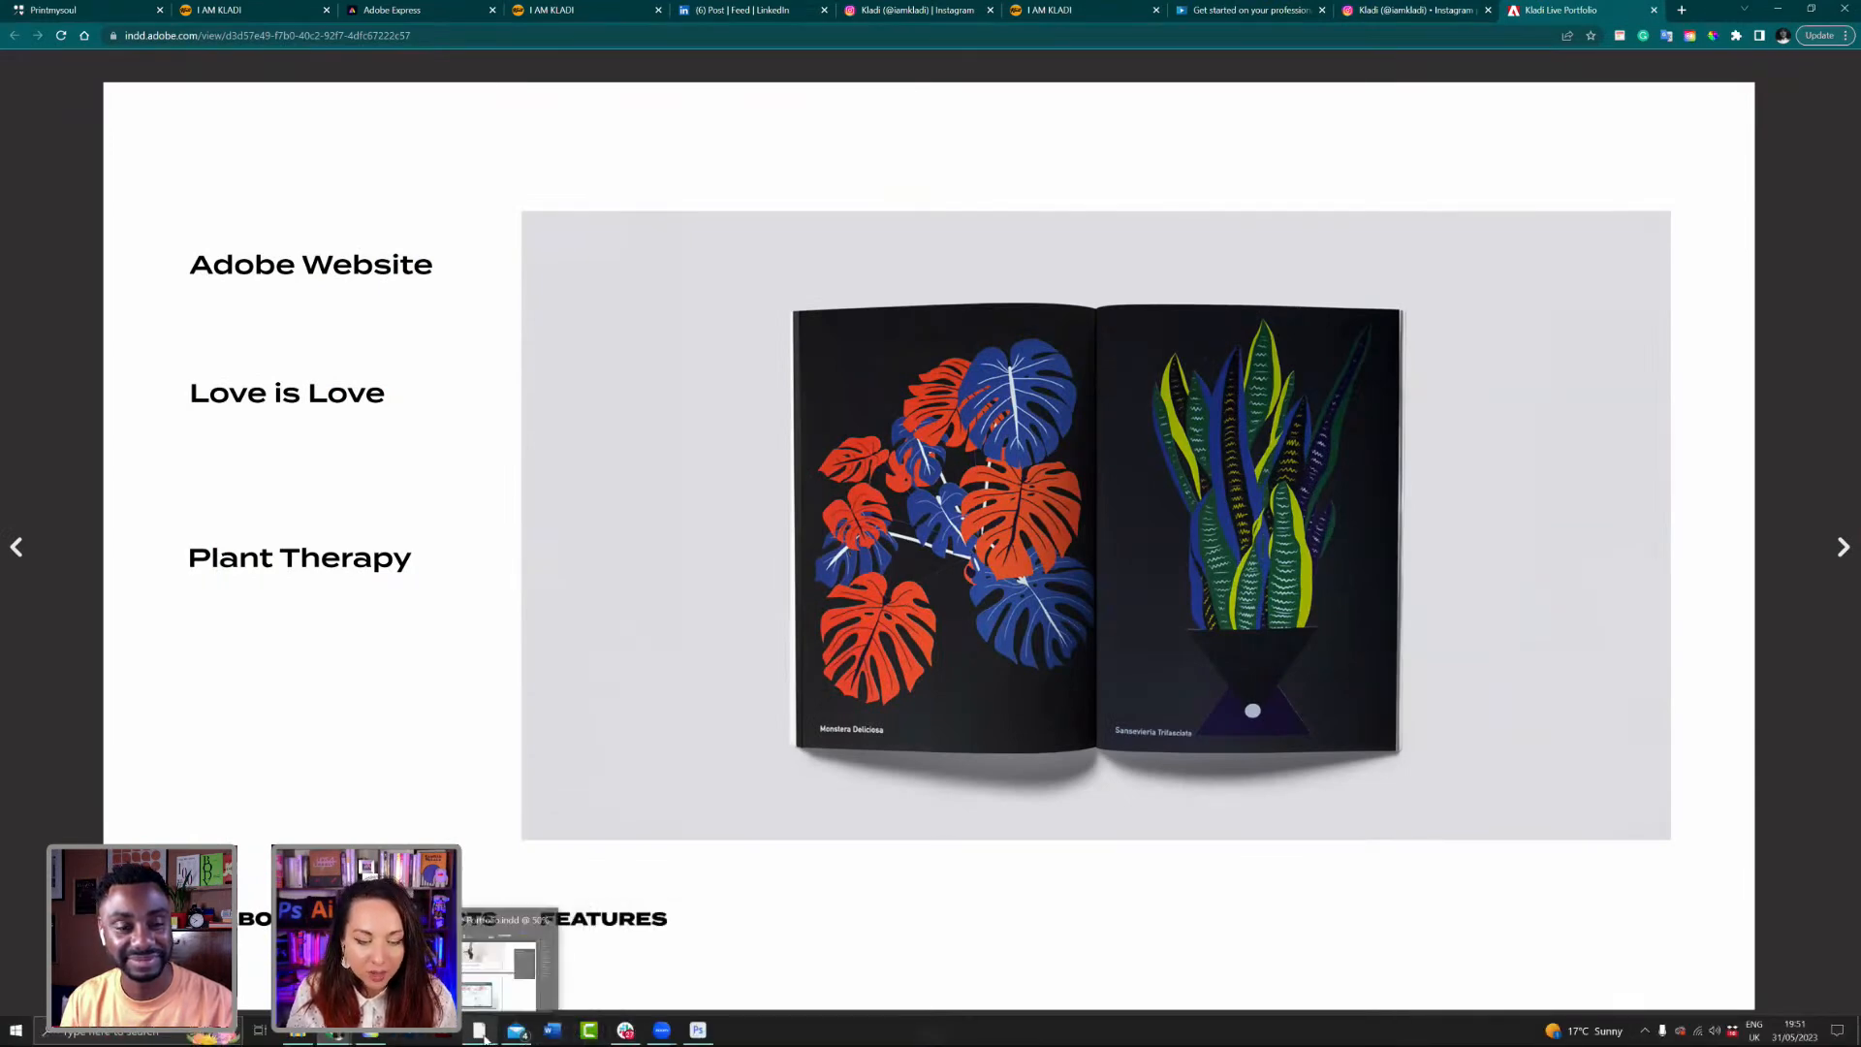
left_click(480, 1031)
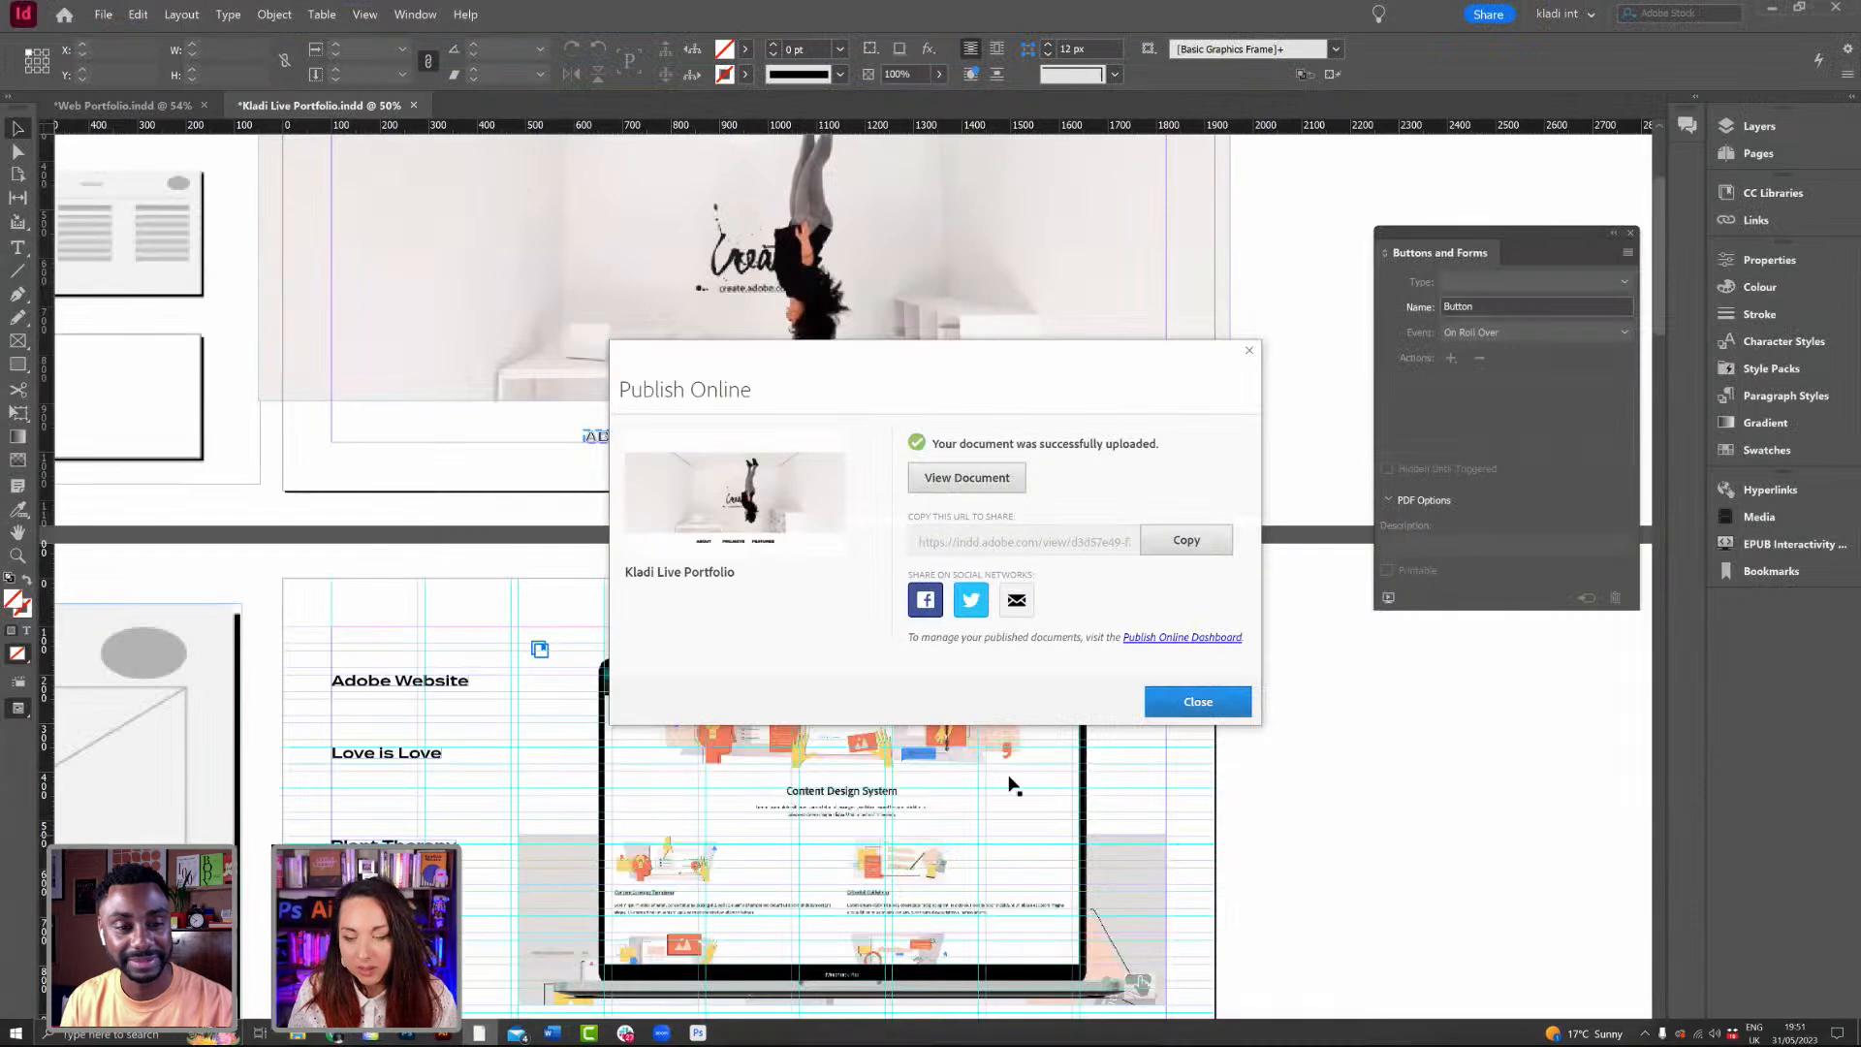
left_click(1137, 717)
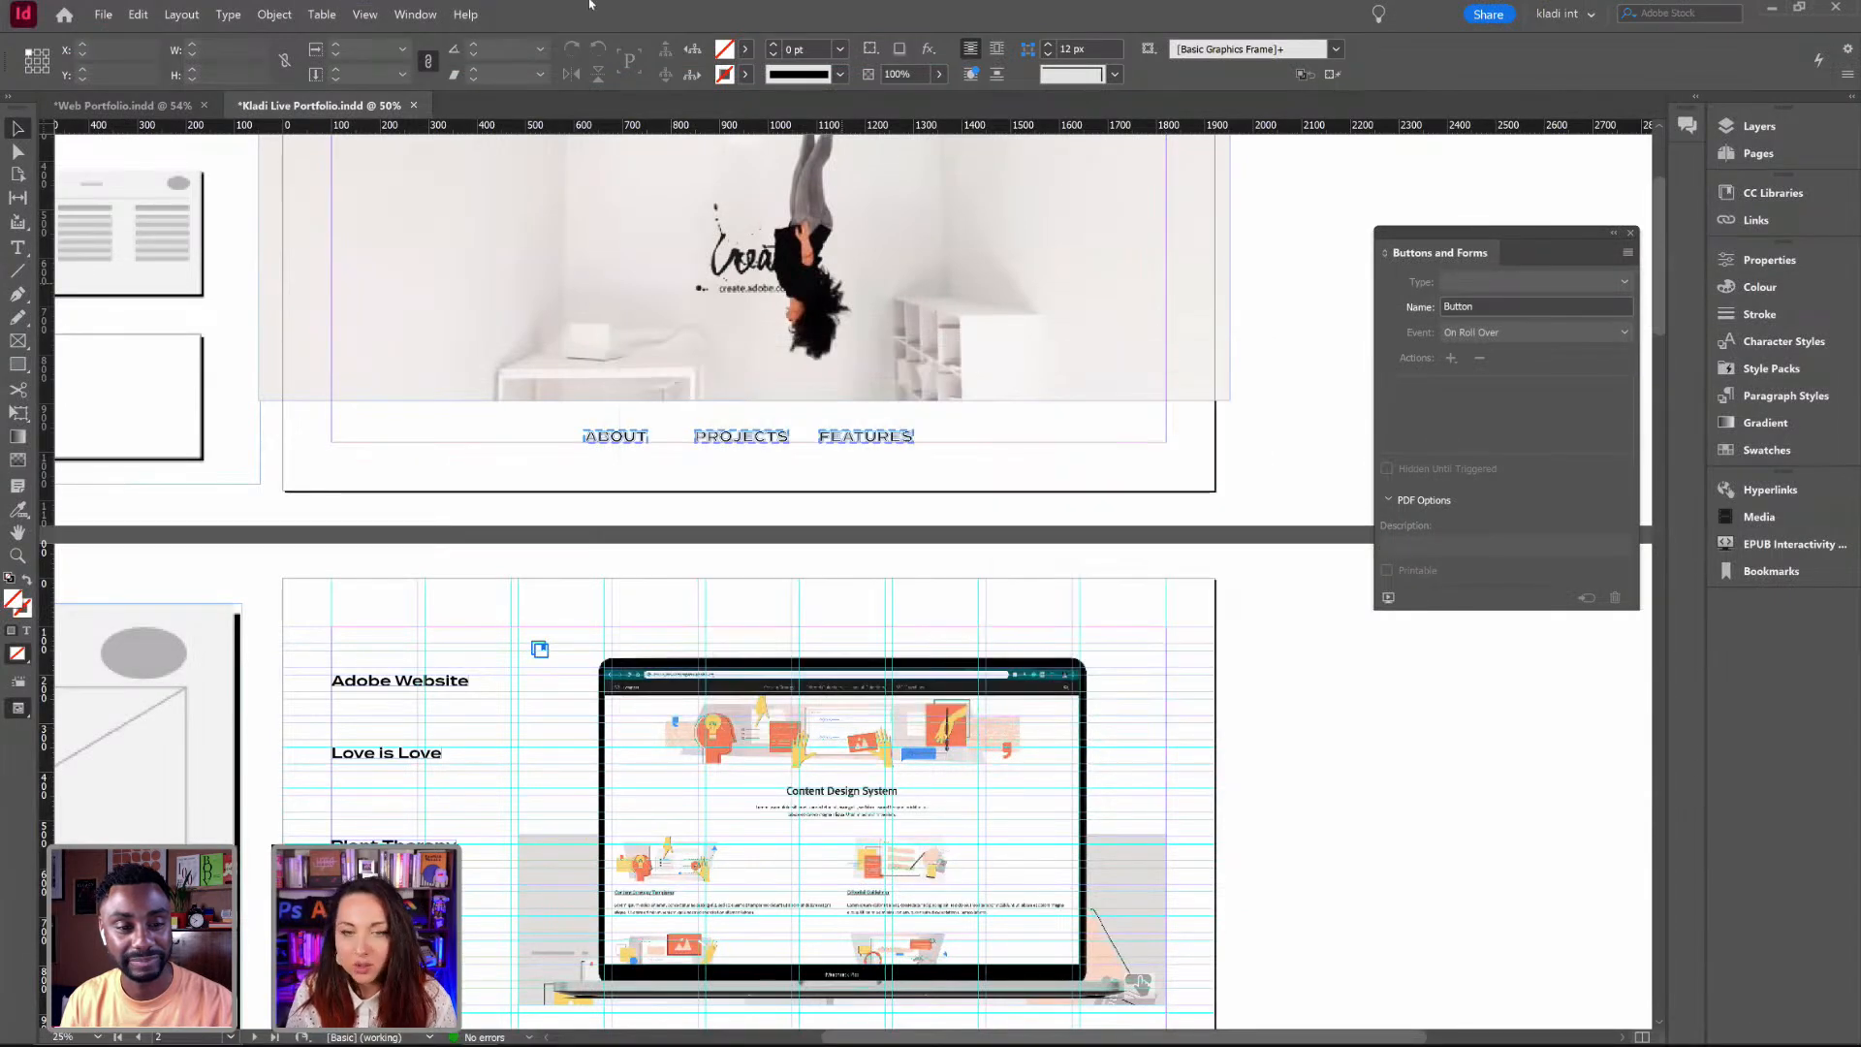
Step: Open the Publish Online Dashboard from InDesign and look through the list of published documents
left_click(101, 15)
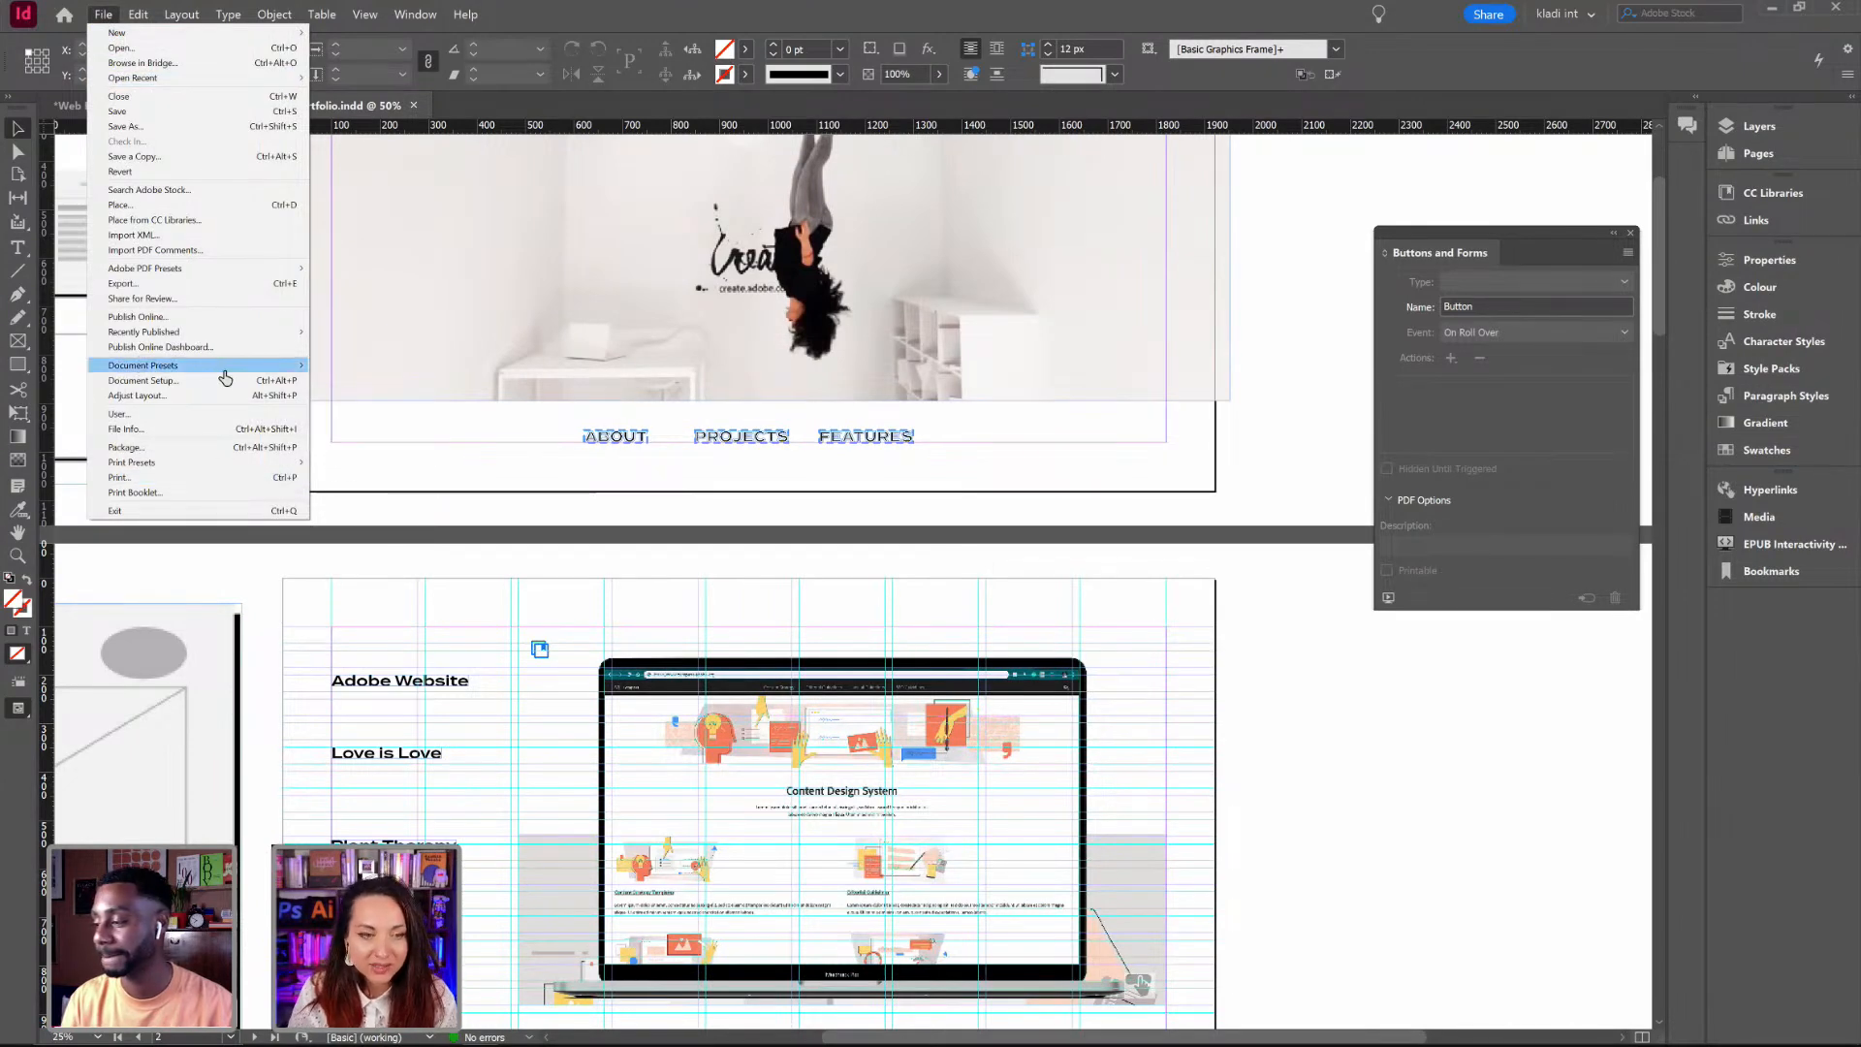
mouse_move(224, 370)
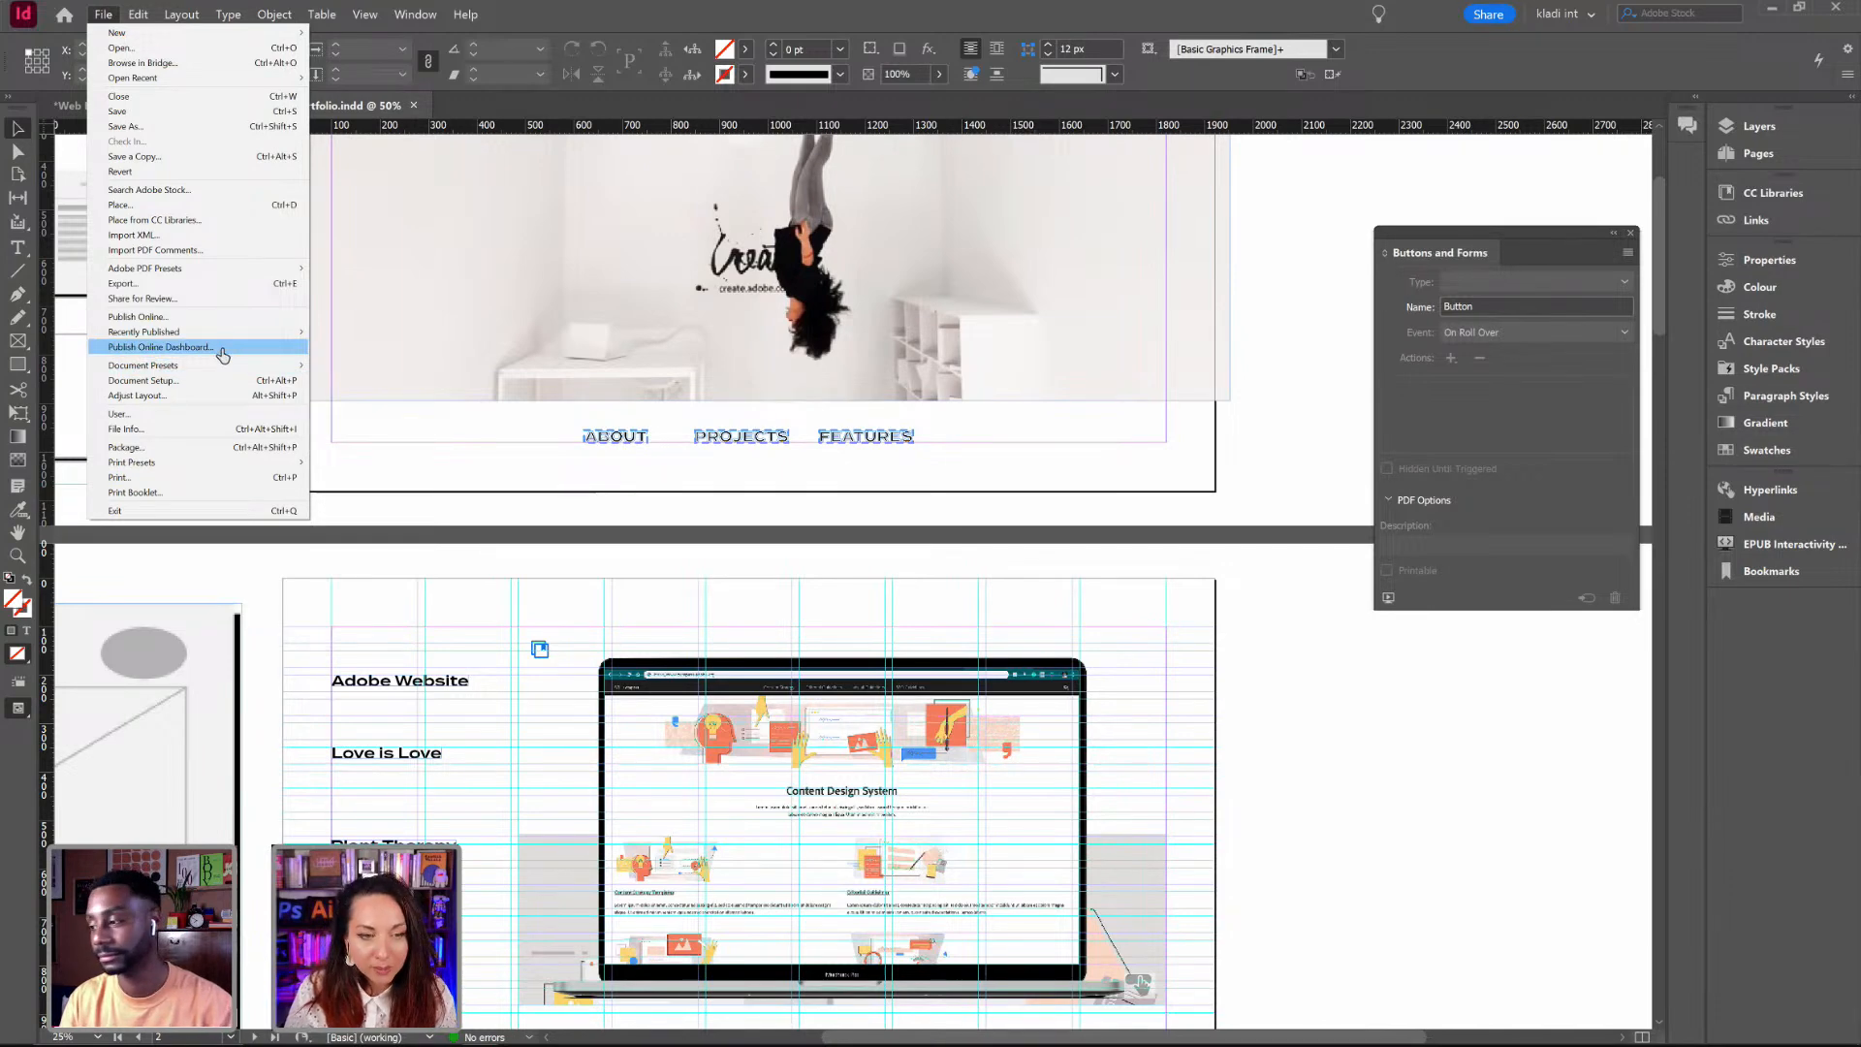
left_click(221, 347)
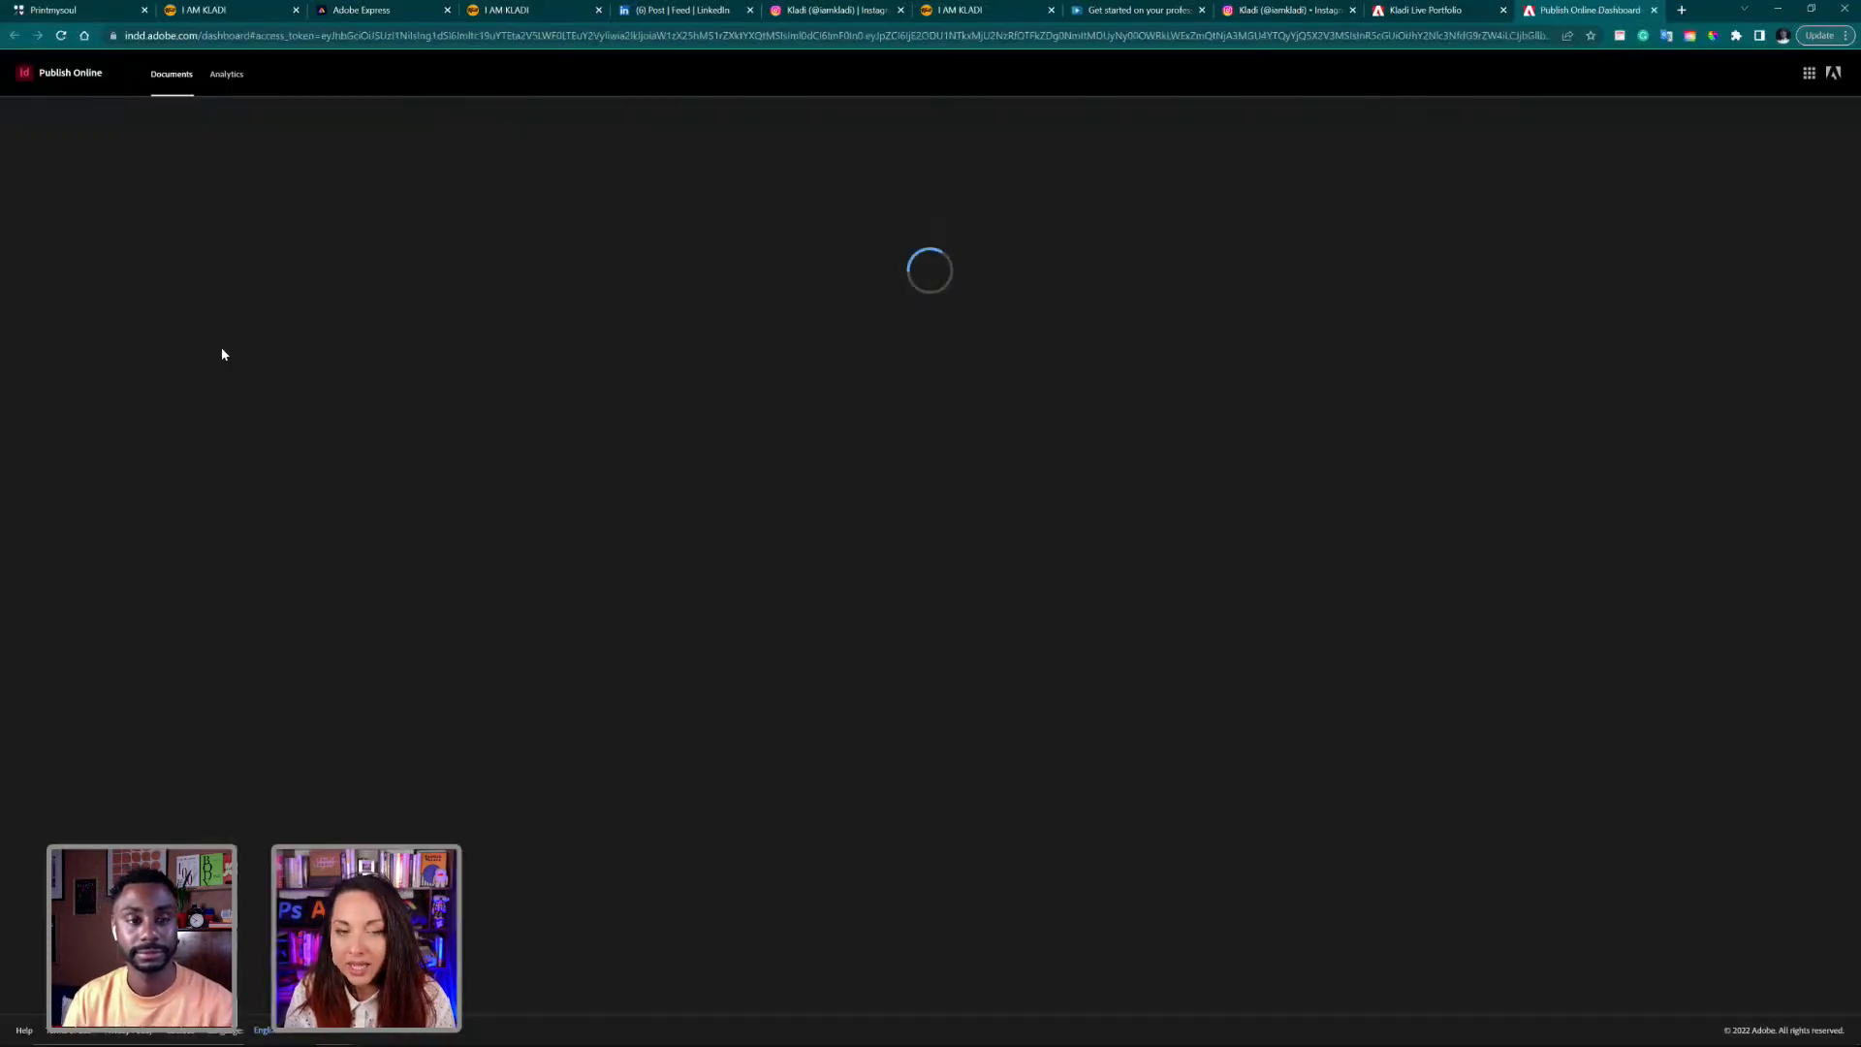
scroll(331, 348, "down", 5)
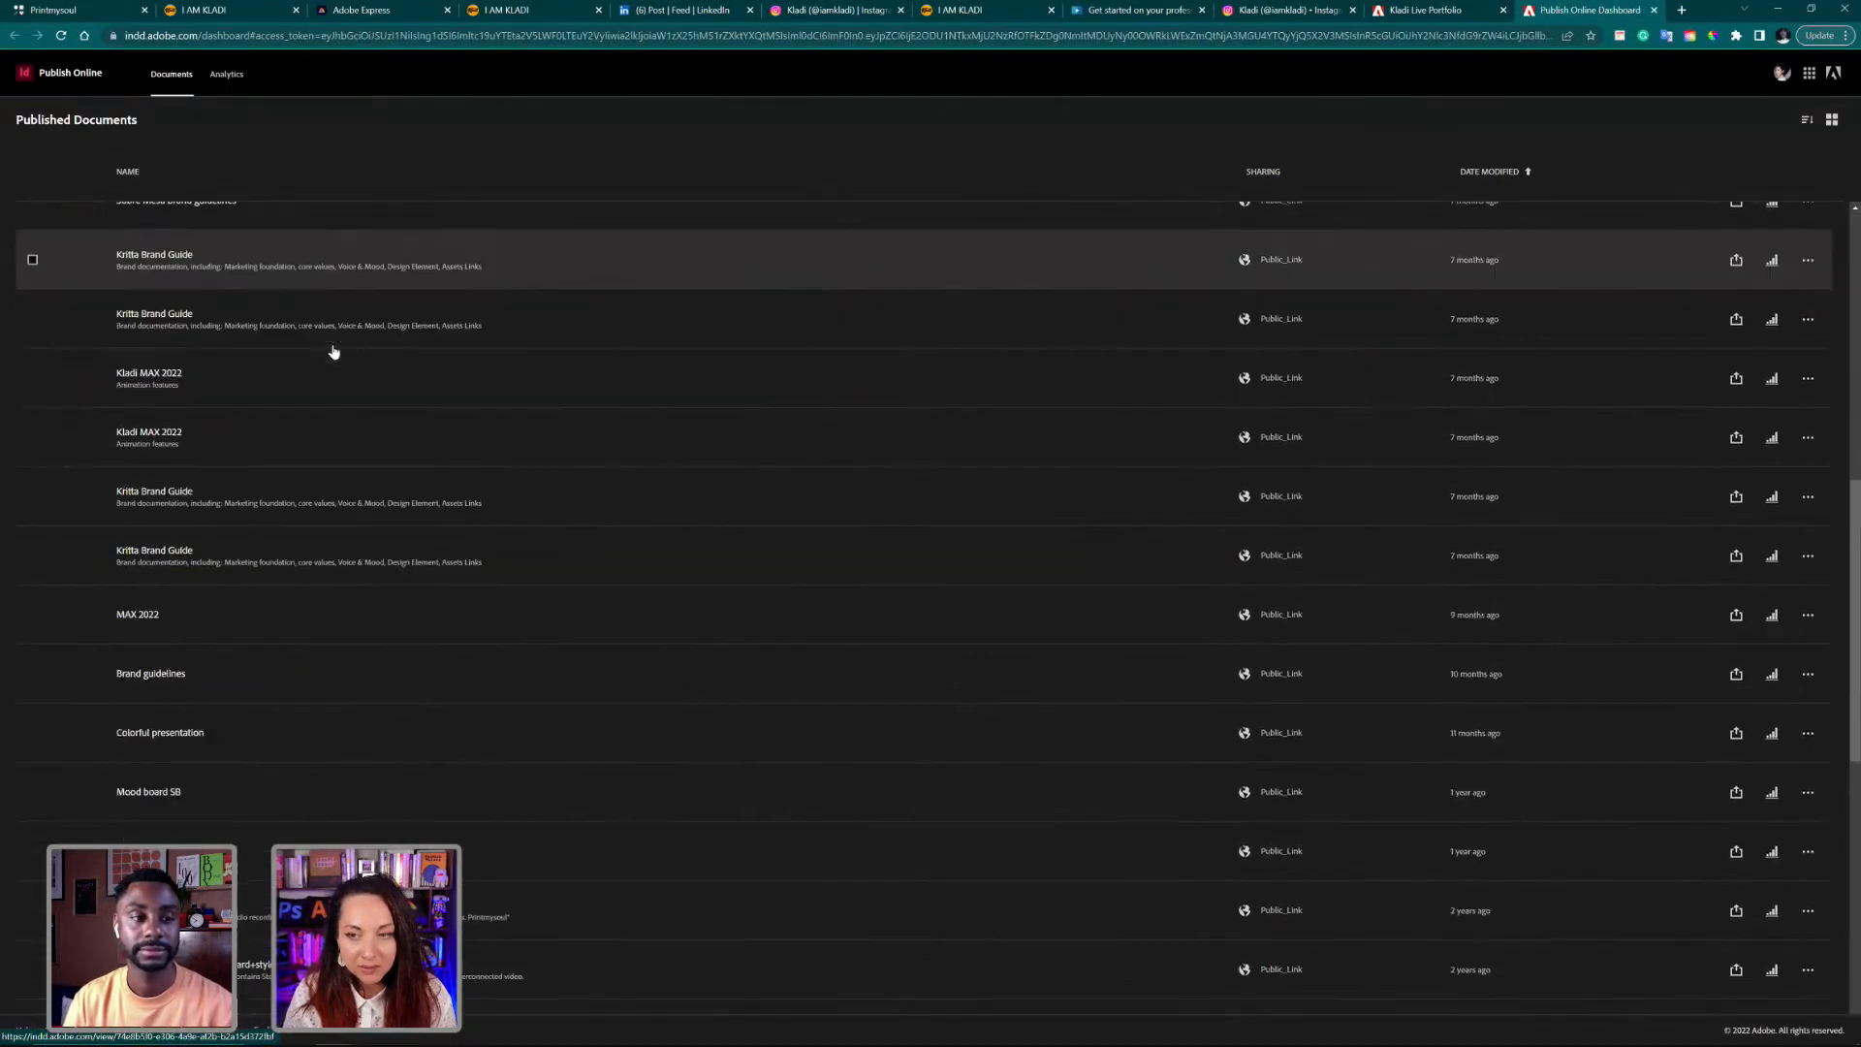
scroll(332, 349, "up", 5)
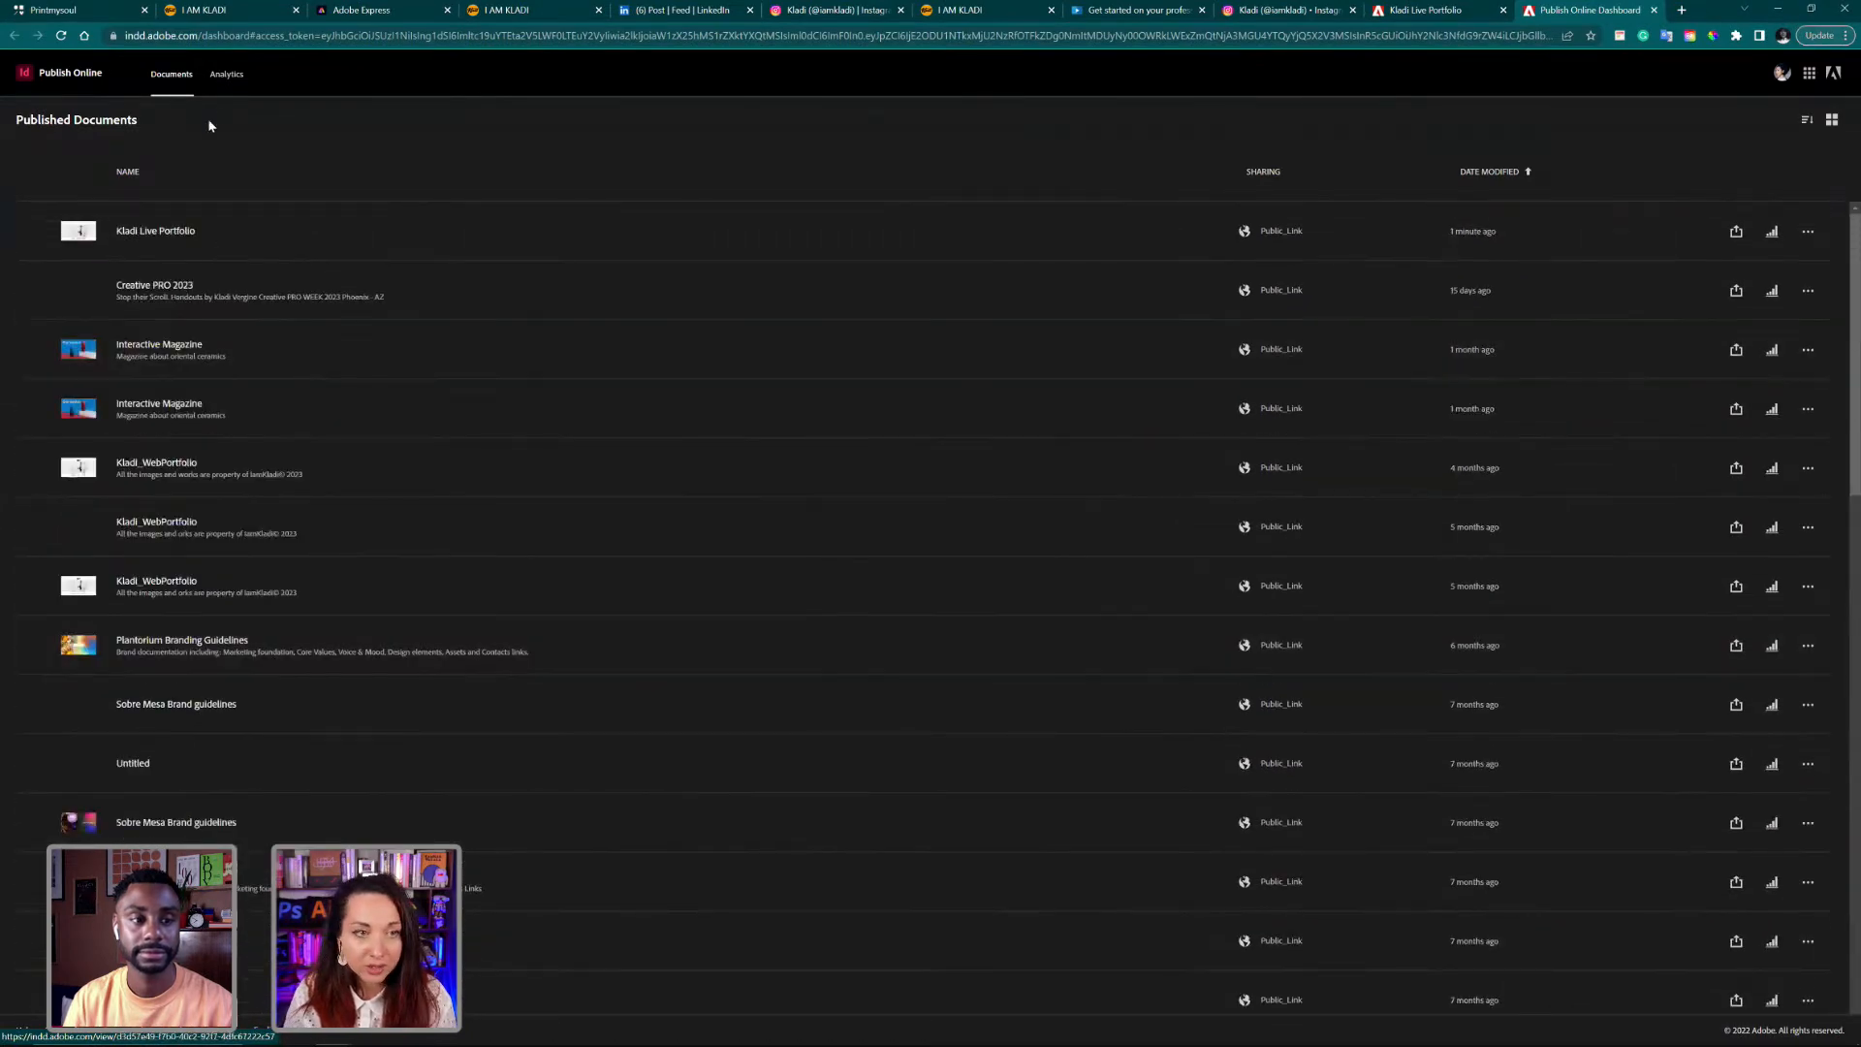
Step: Examine the dashboard's analytics overview, try the Since published range but cancel fetching its data, and return to the documents list
left_click(227, 74)
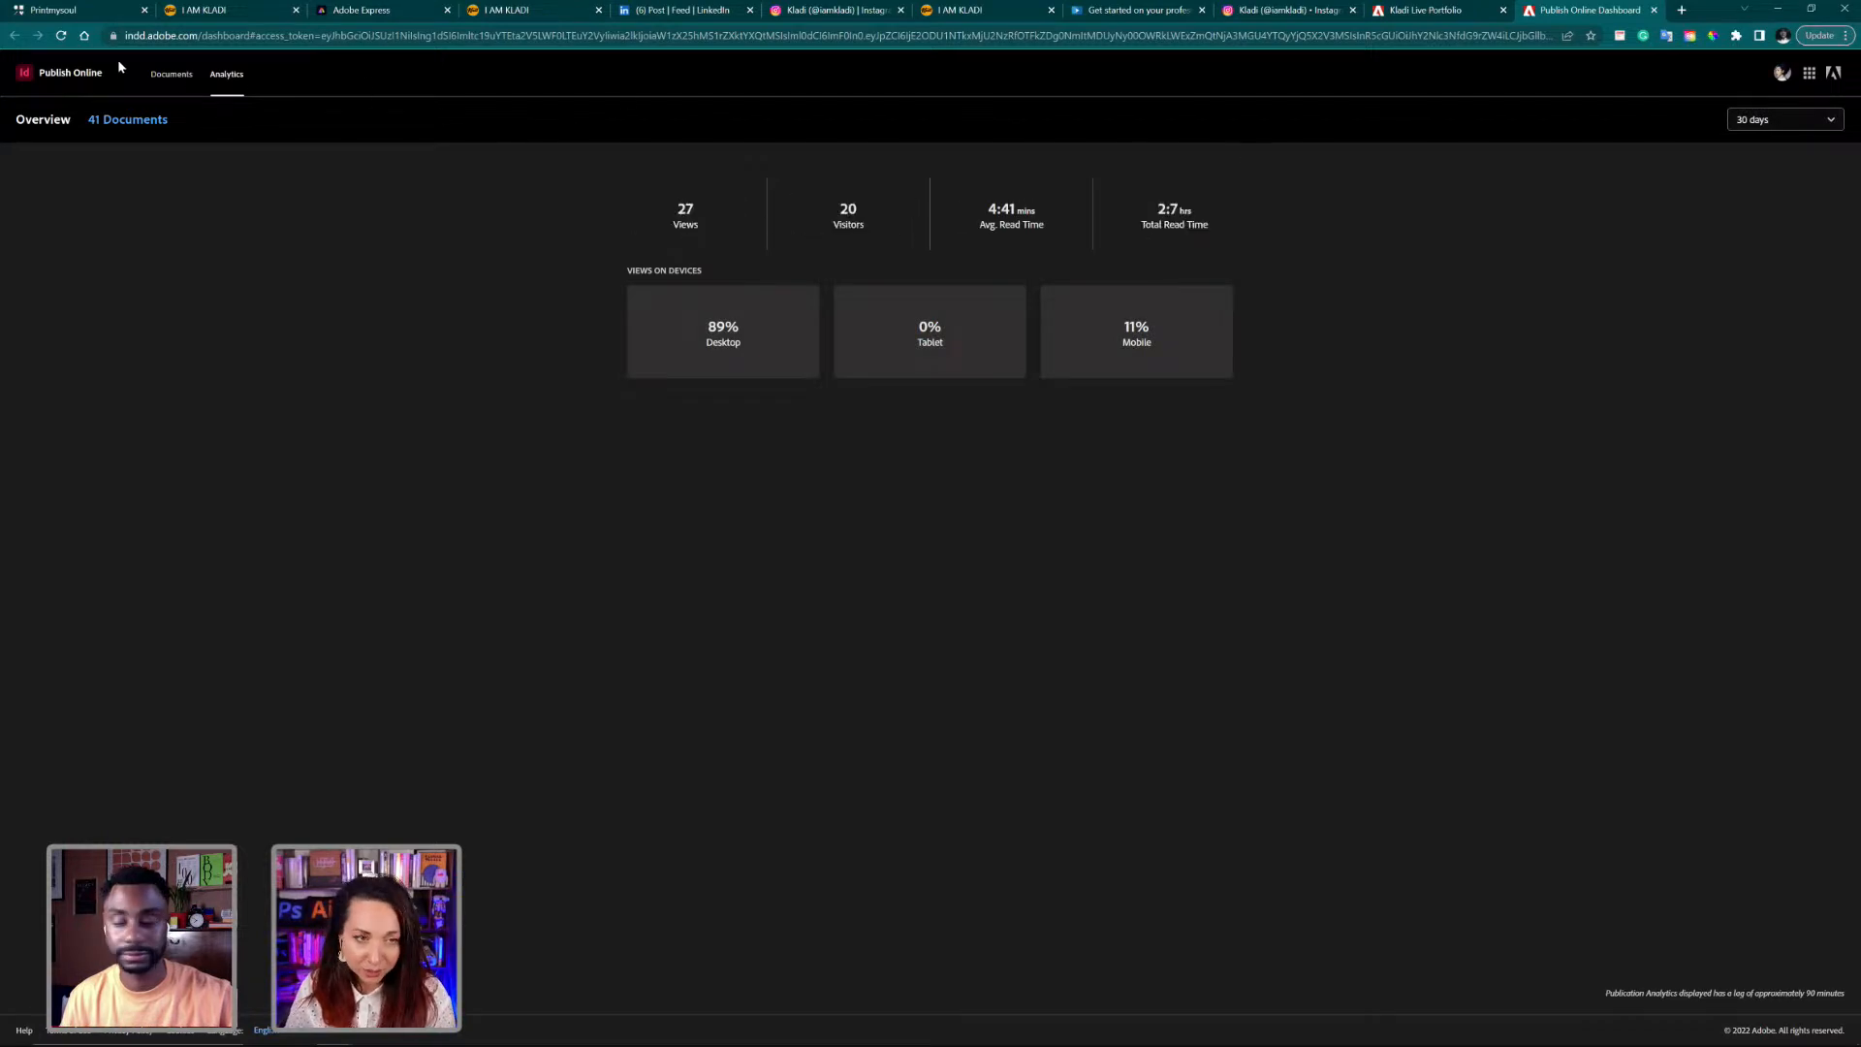
left_click(1800, 124)
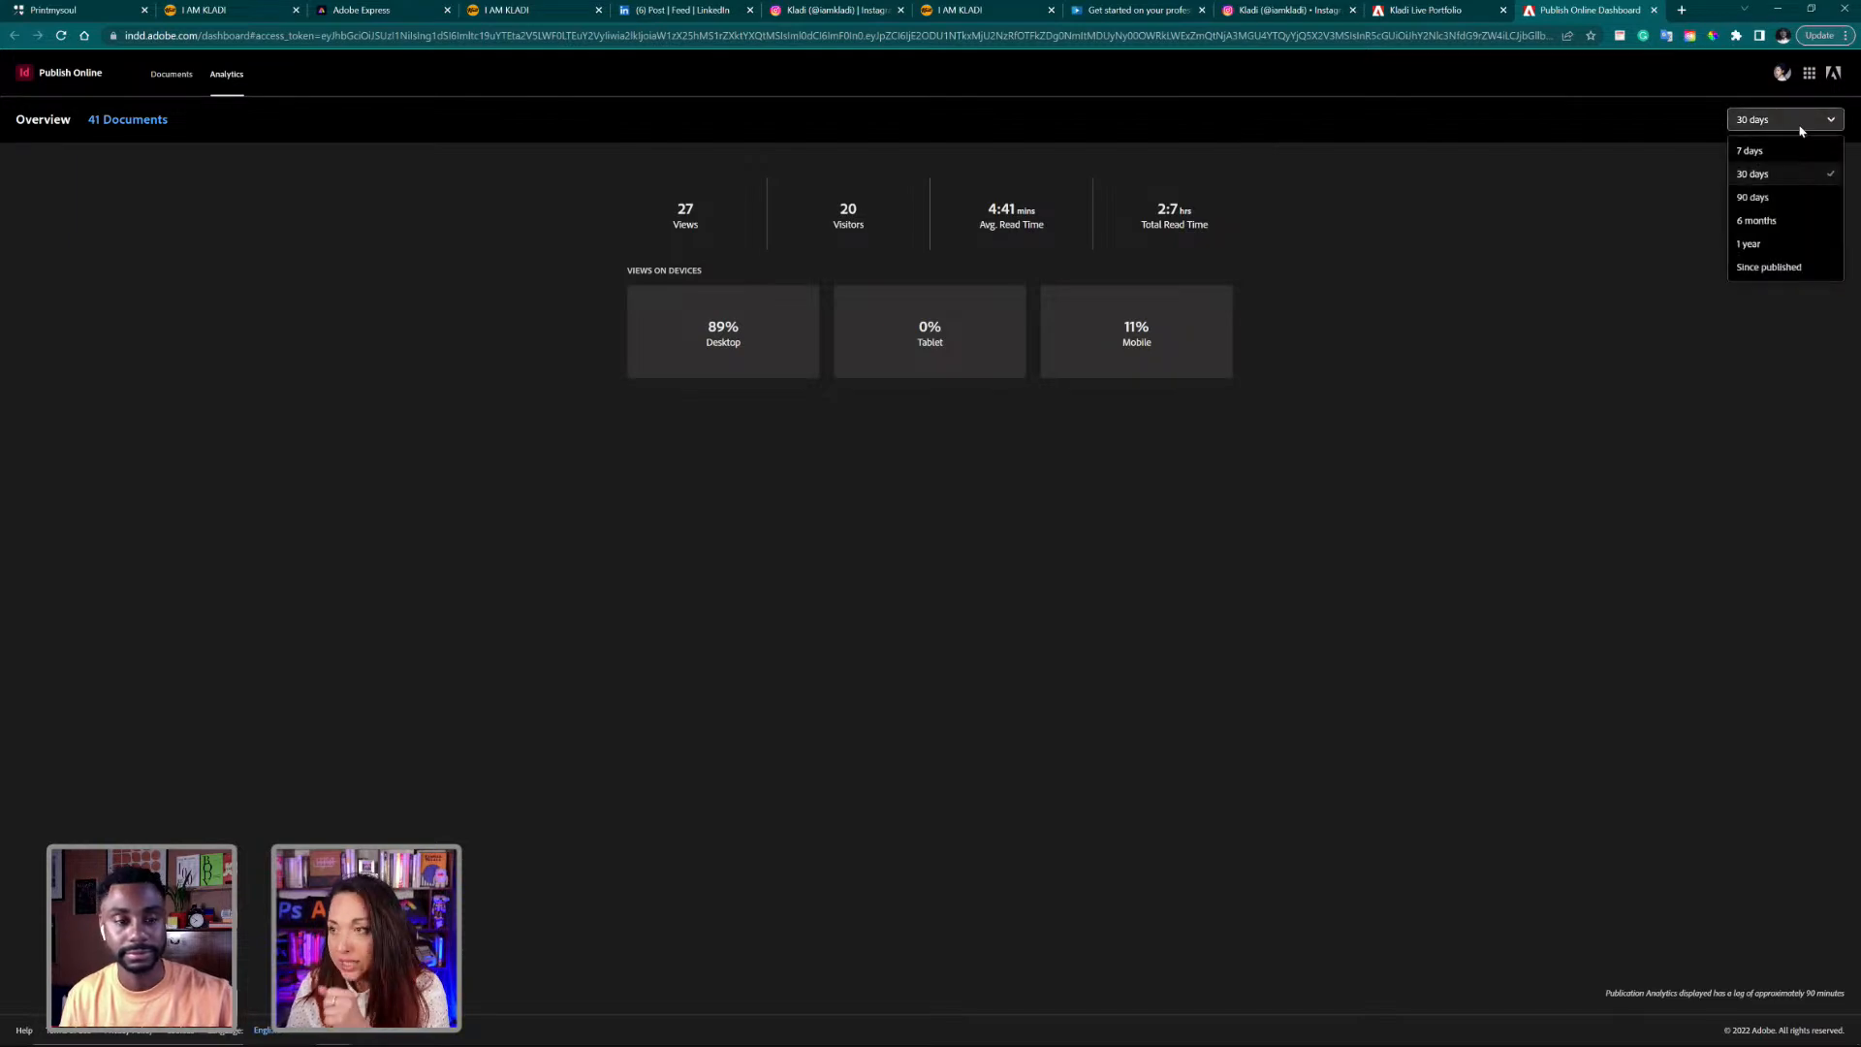
left_click(1792, 267)
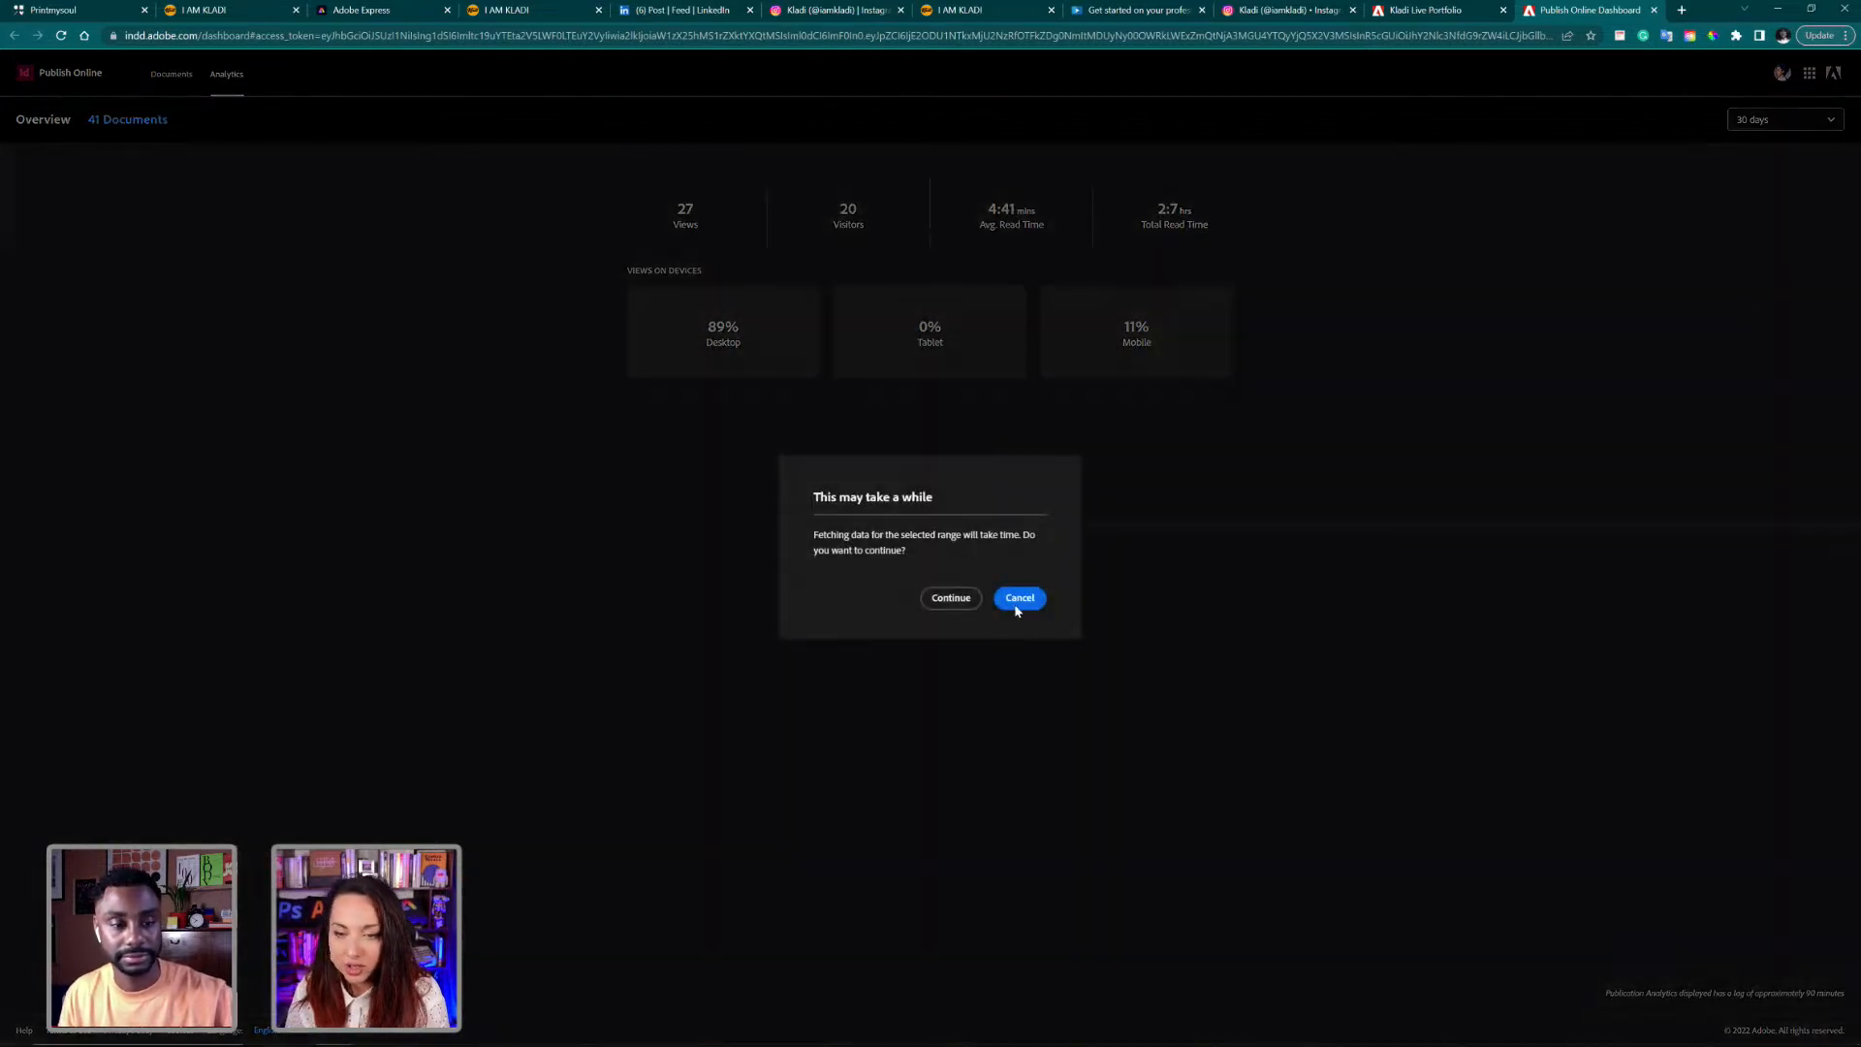
left_click(1018, 599)
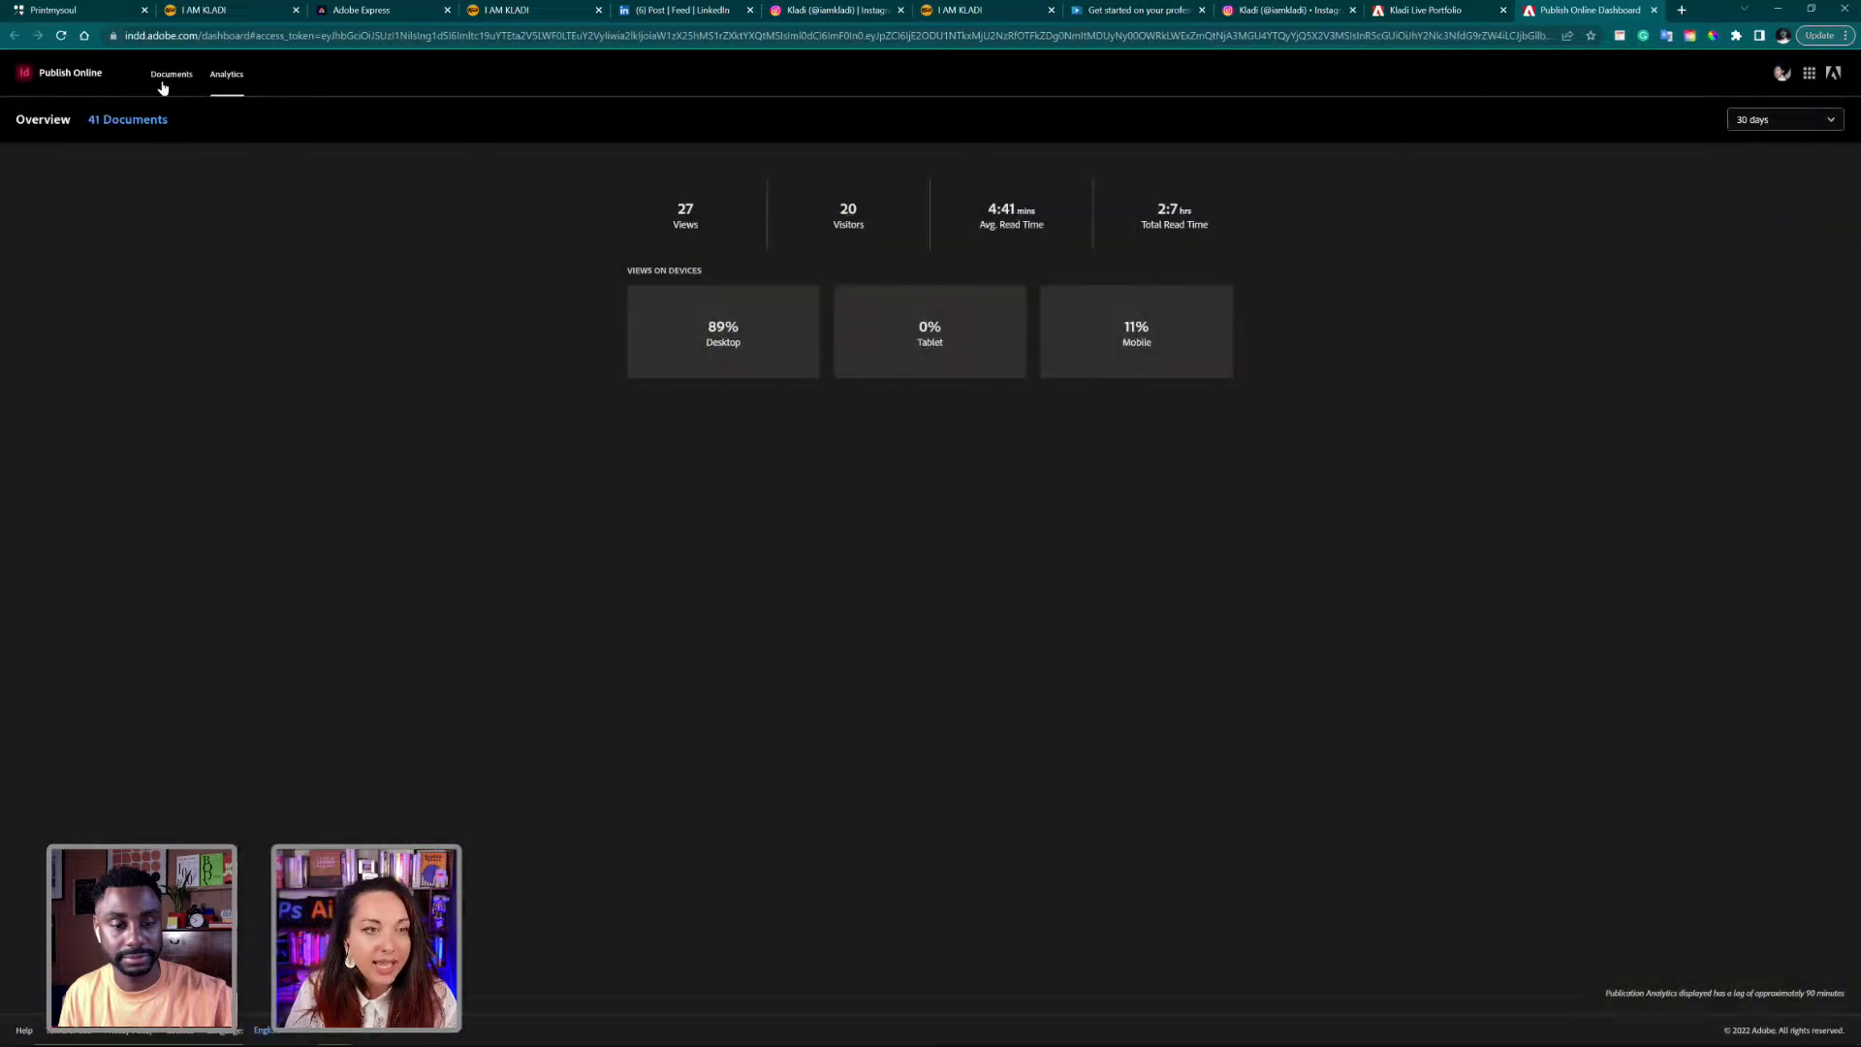
left_click(163, 88)
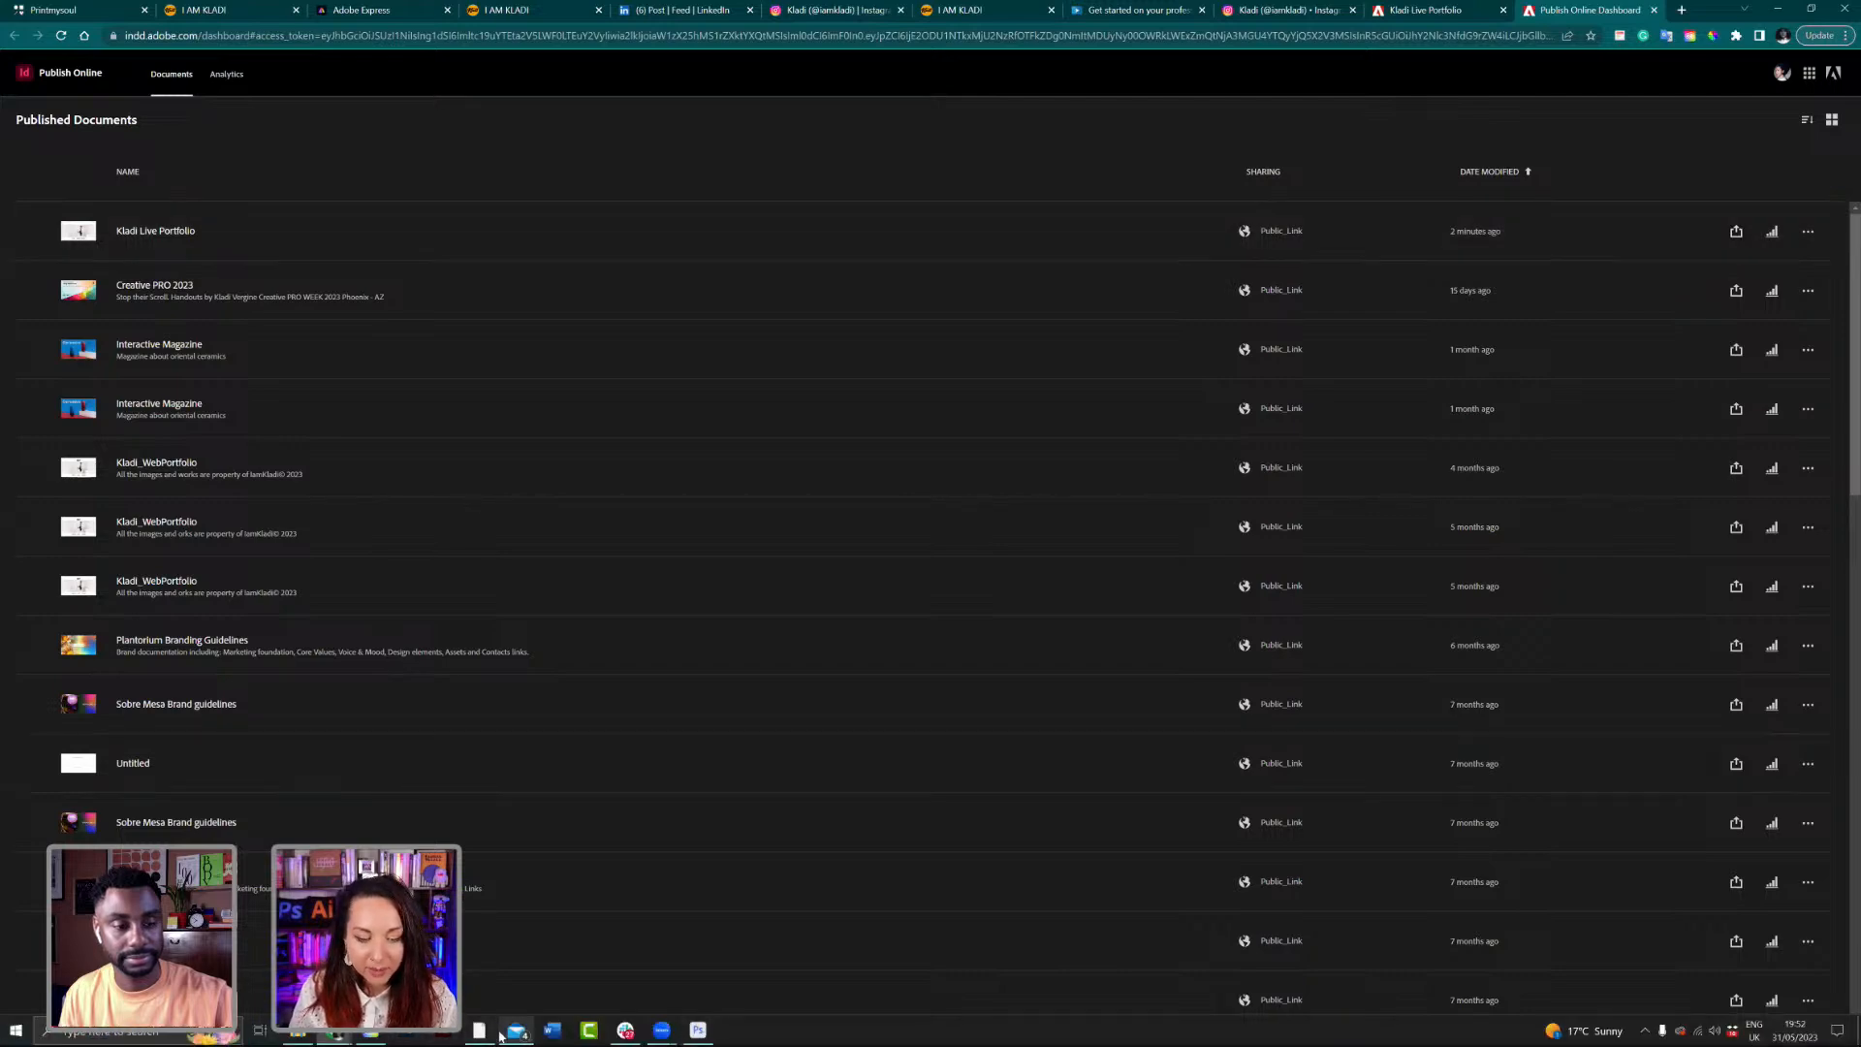
Step: Switch to InDesign and examine the button settings of the first circle and the laptop image on Web Portfolio's Adobe Website page
left_click(443, 1030)
left_click(114, 16)
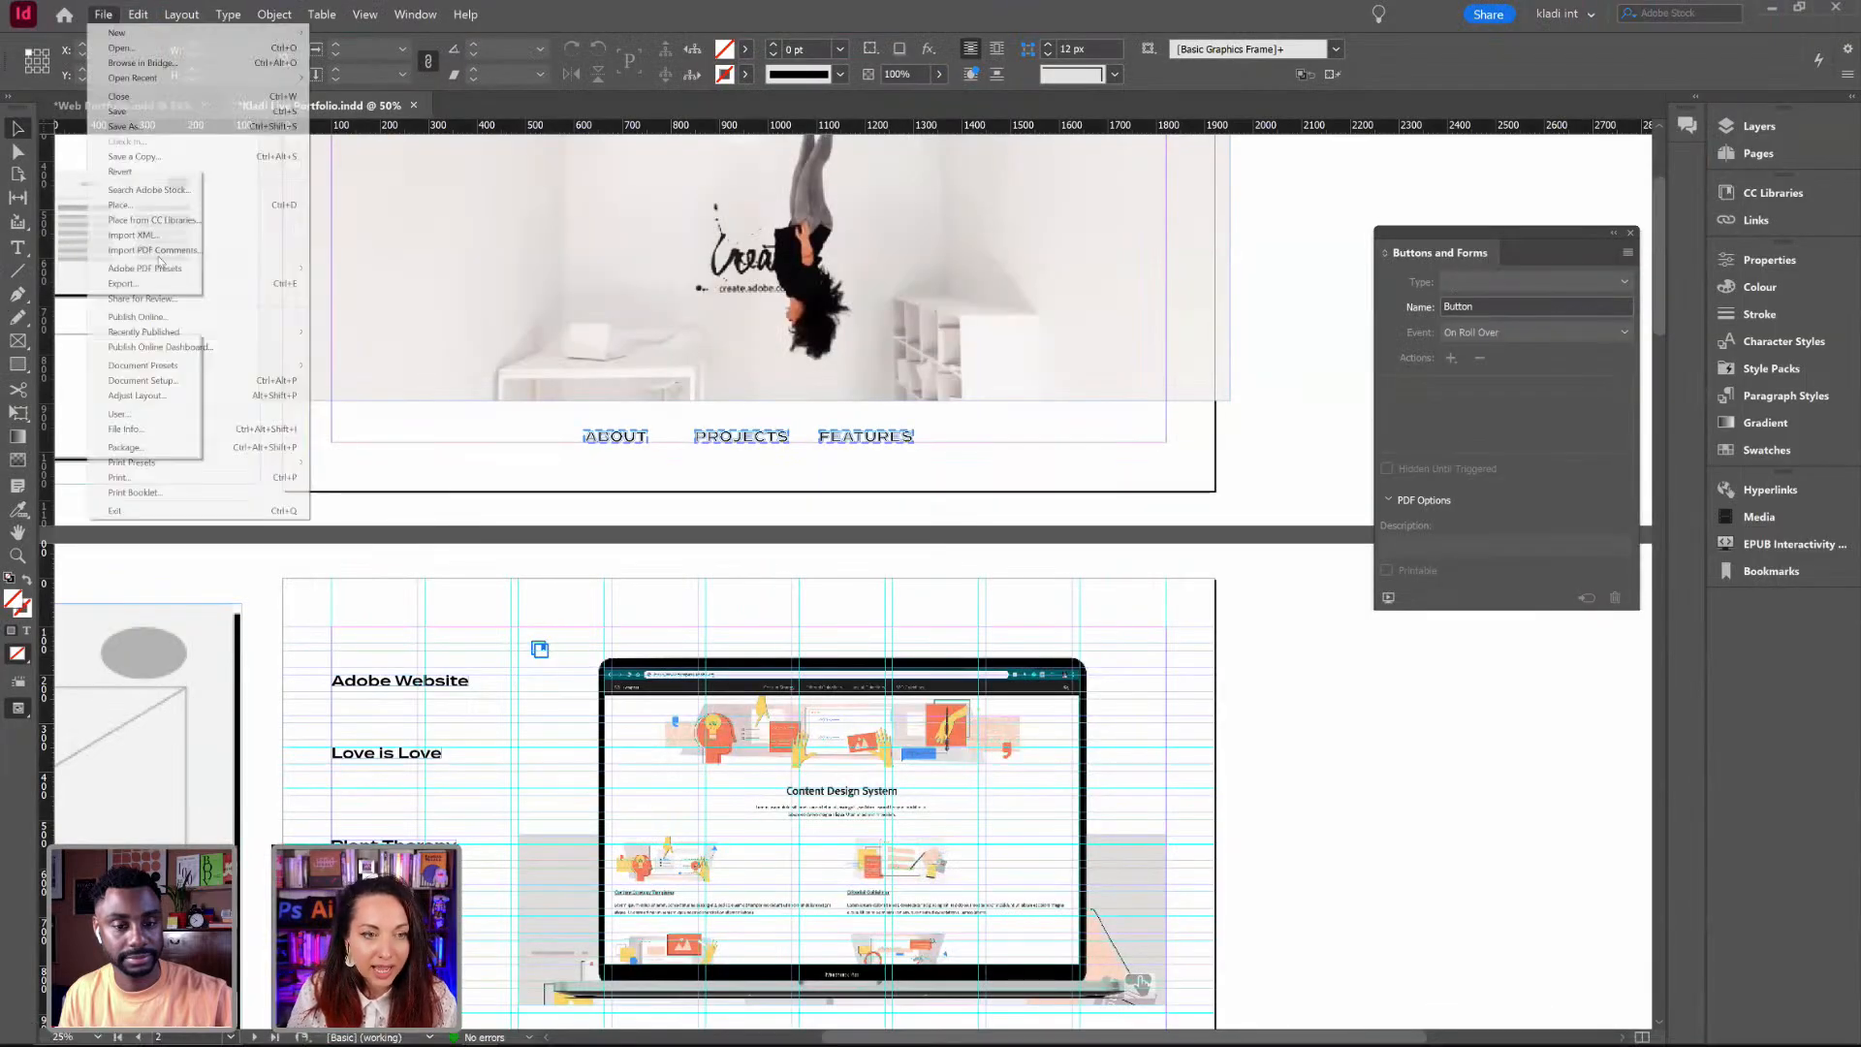
left_click(1074, 462)
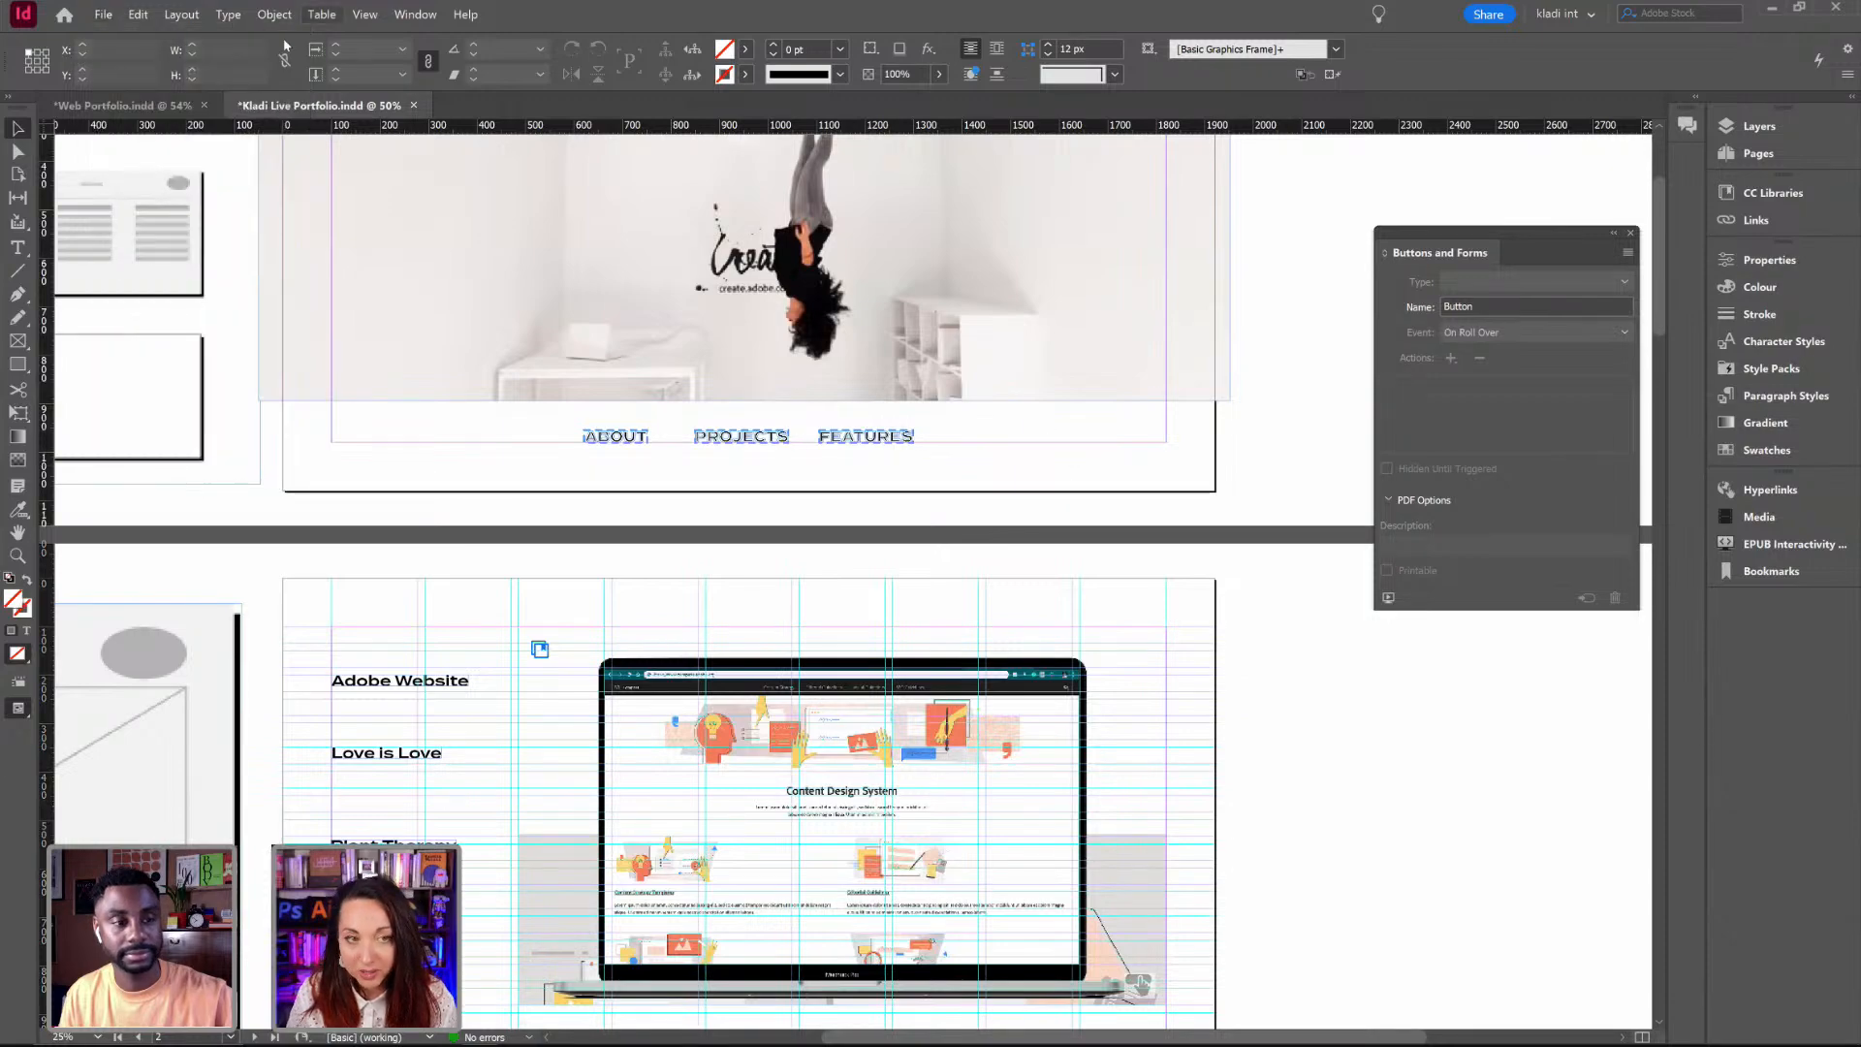
left_click(146, 105)
scroll(737, 427, "up", 2)
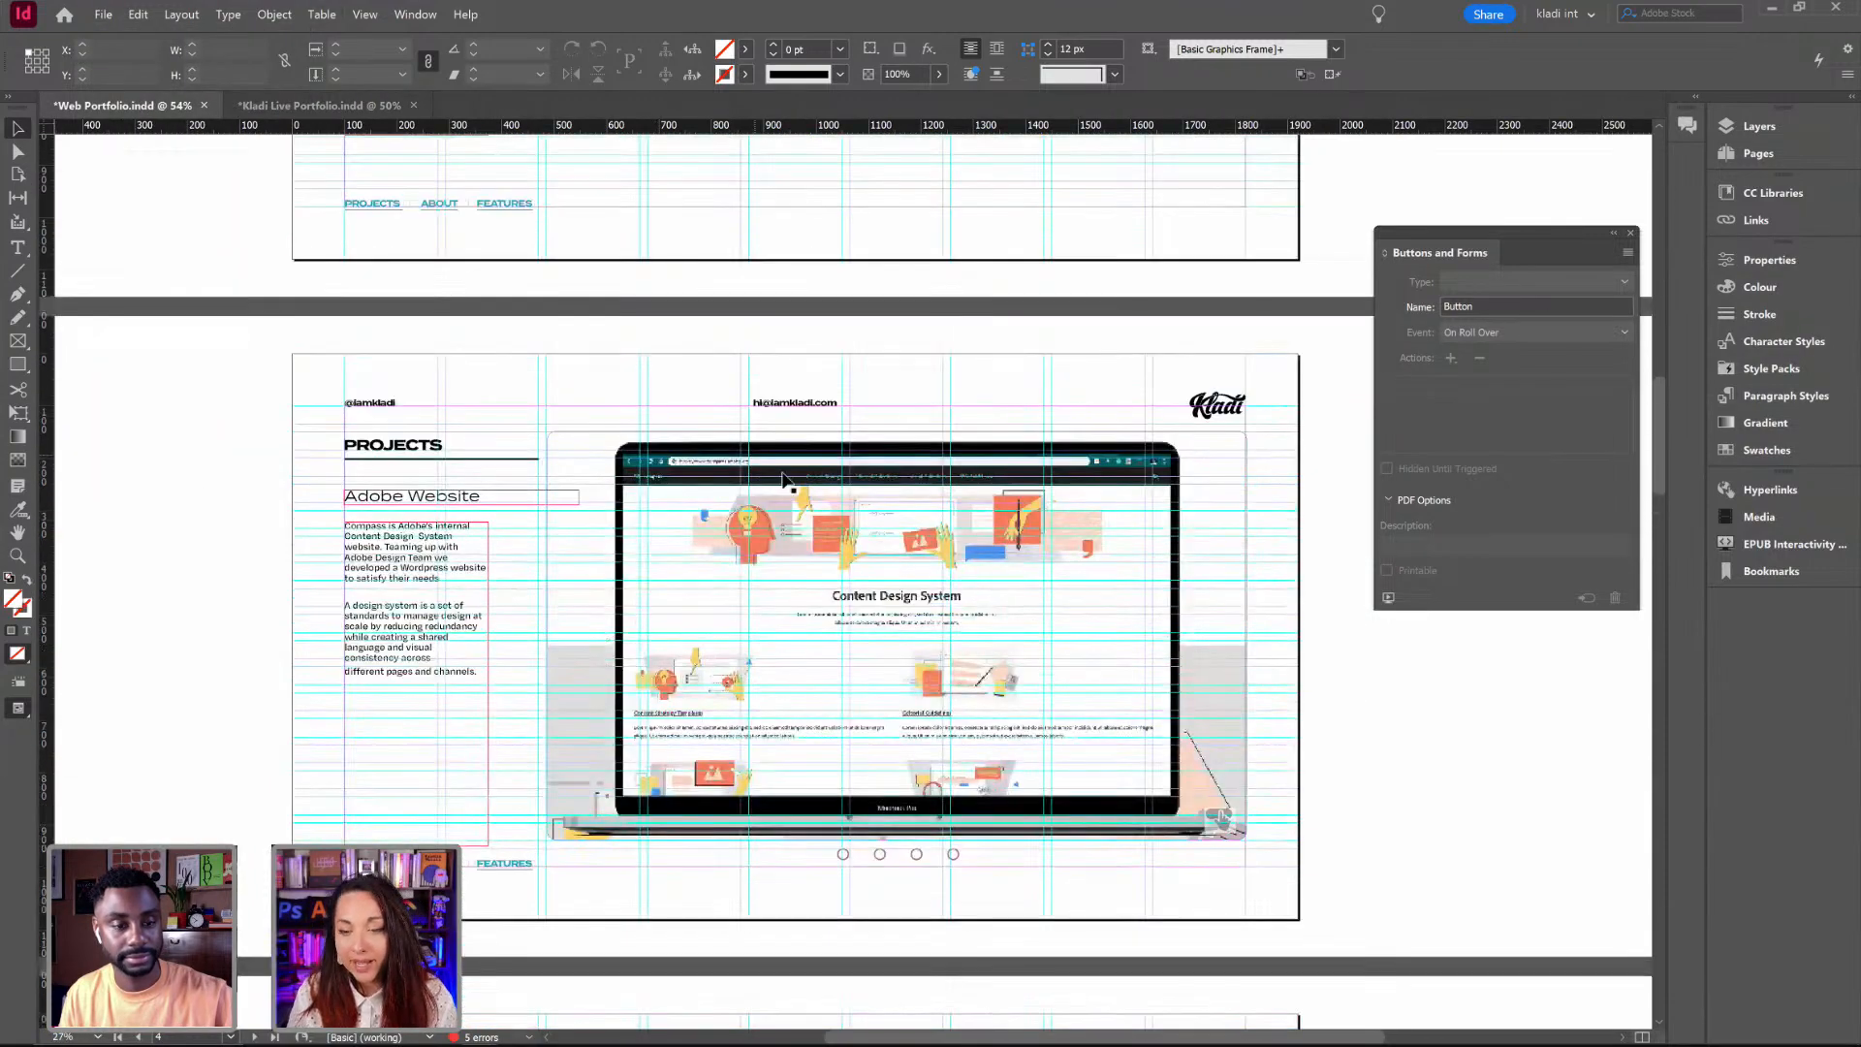
scroll(1351, 612, "down", 1)
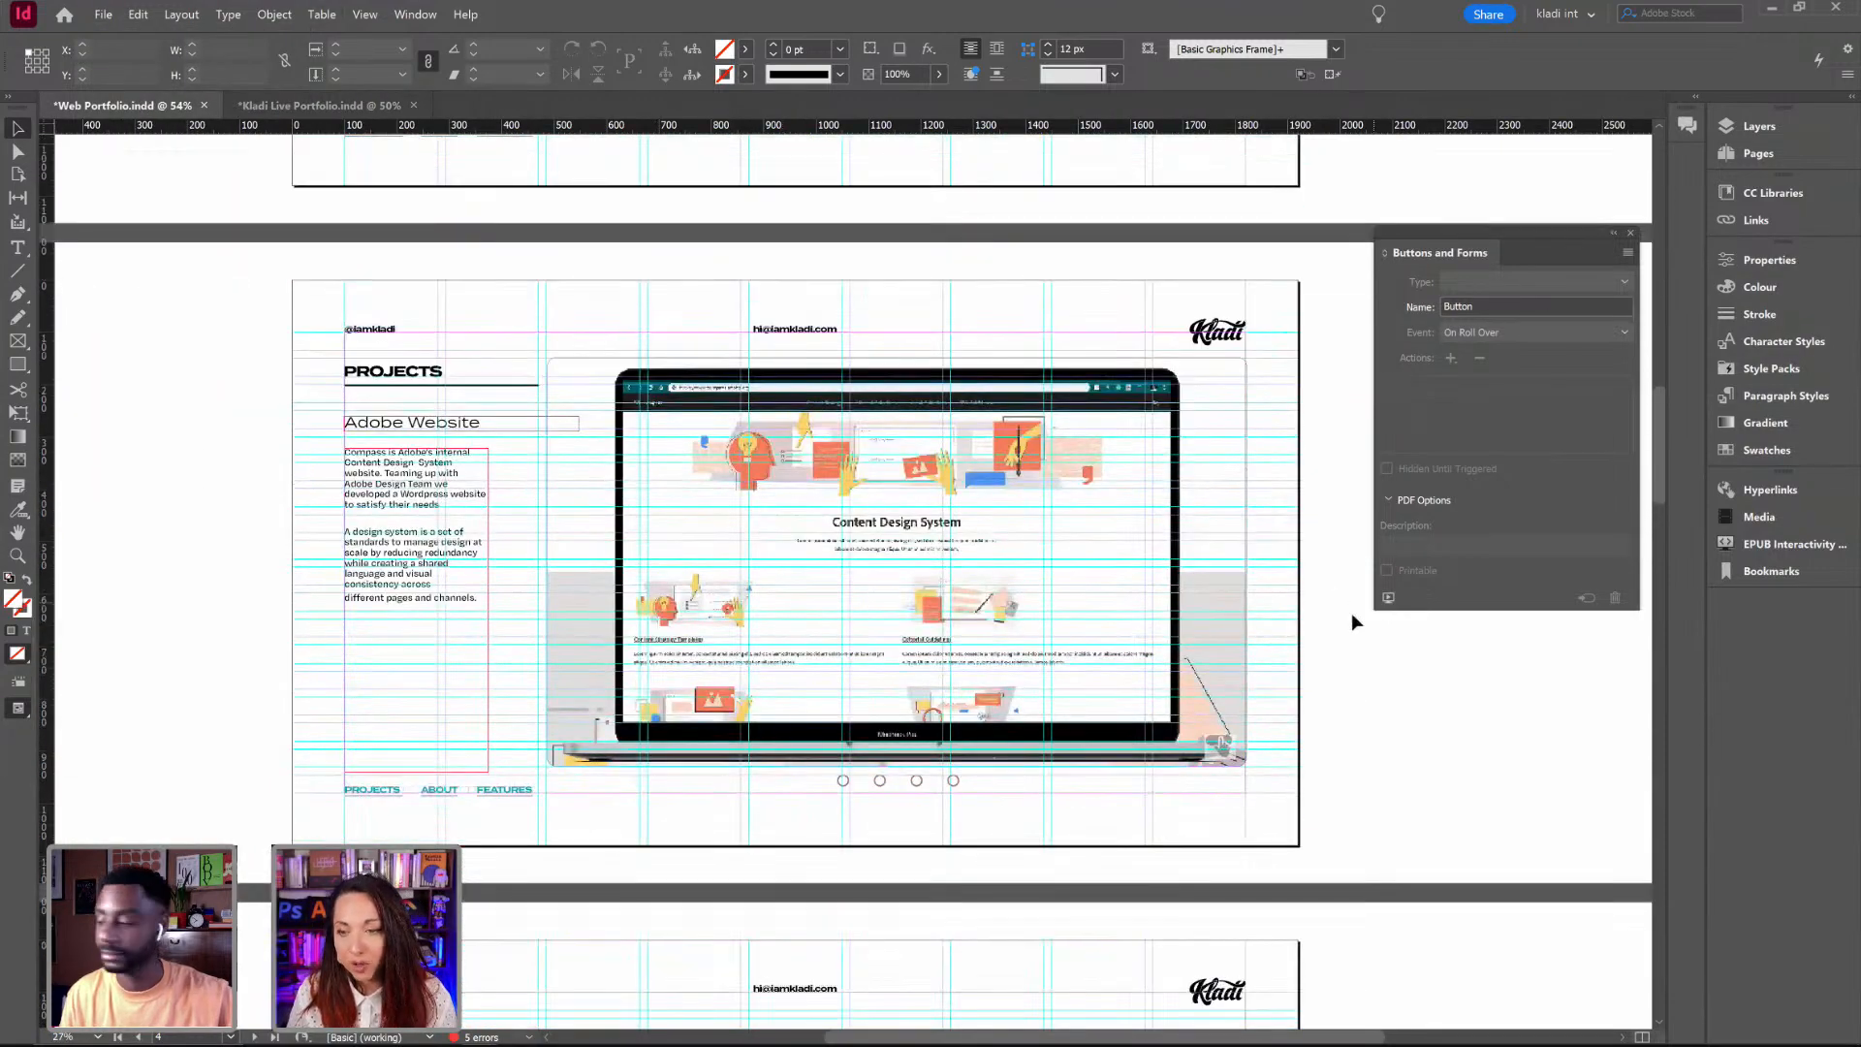
left_click(845, 778)
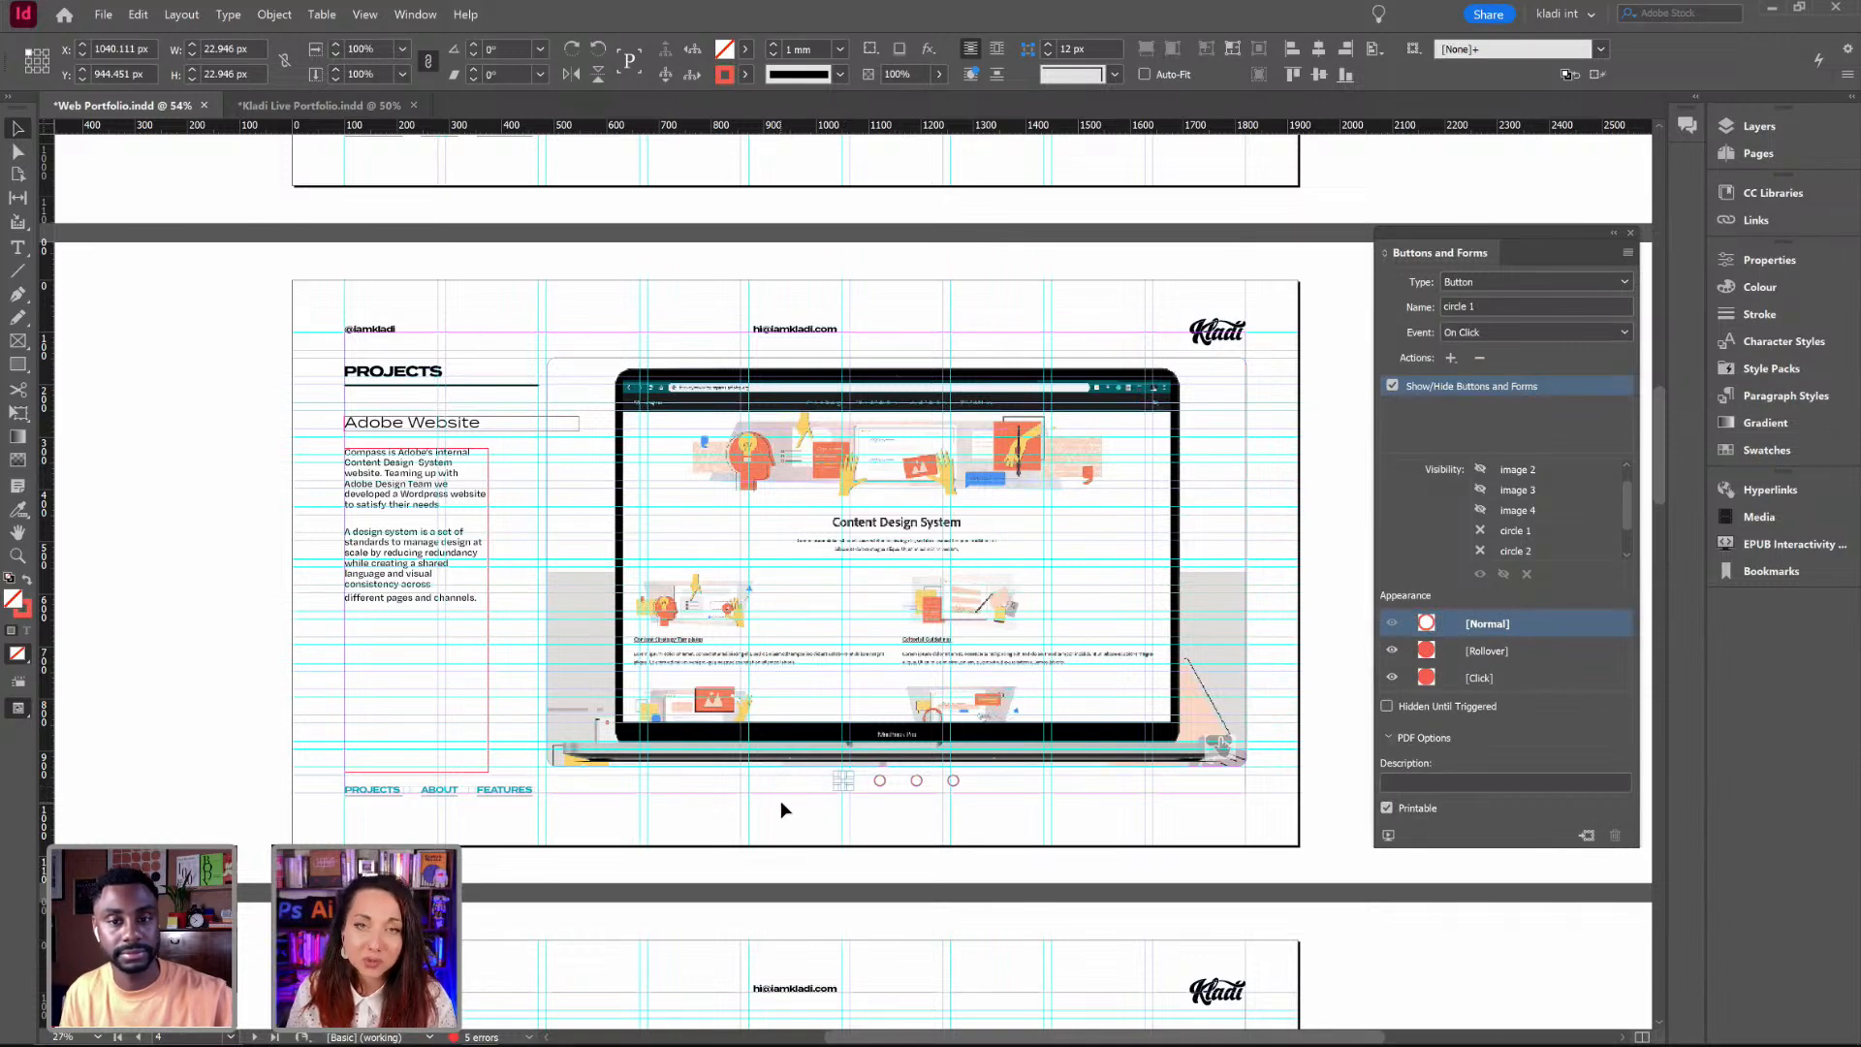
left_click(875, 628)
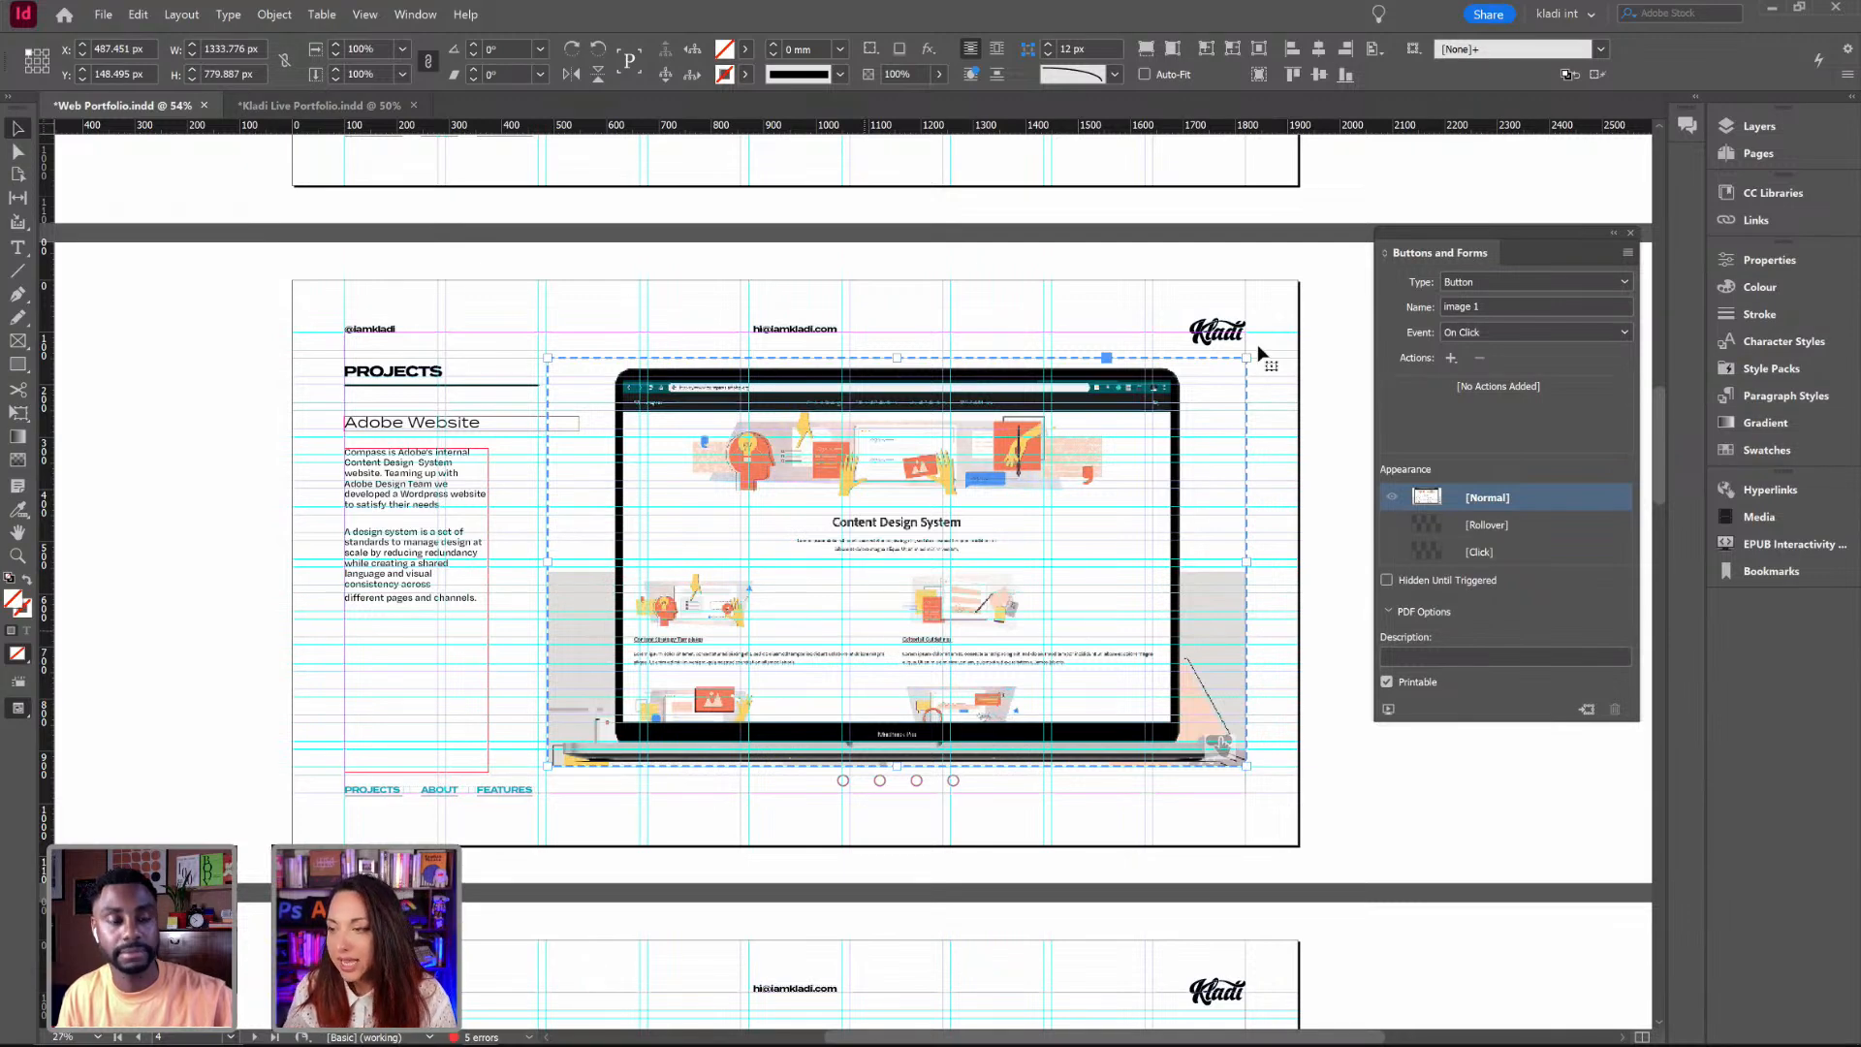
left_click(1294, 468)
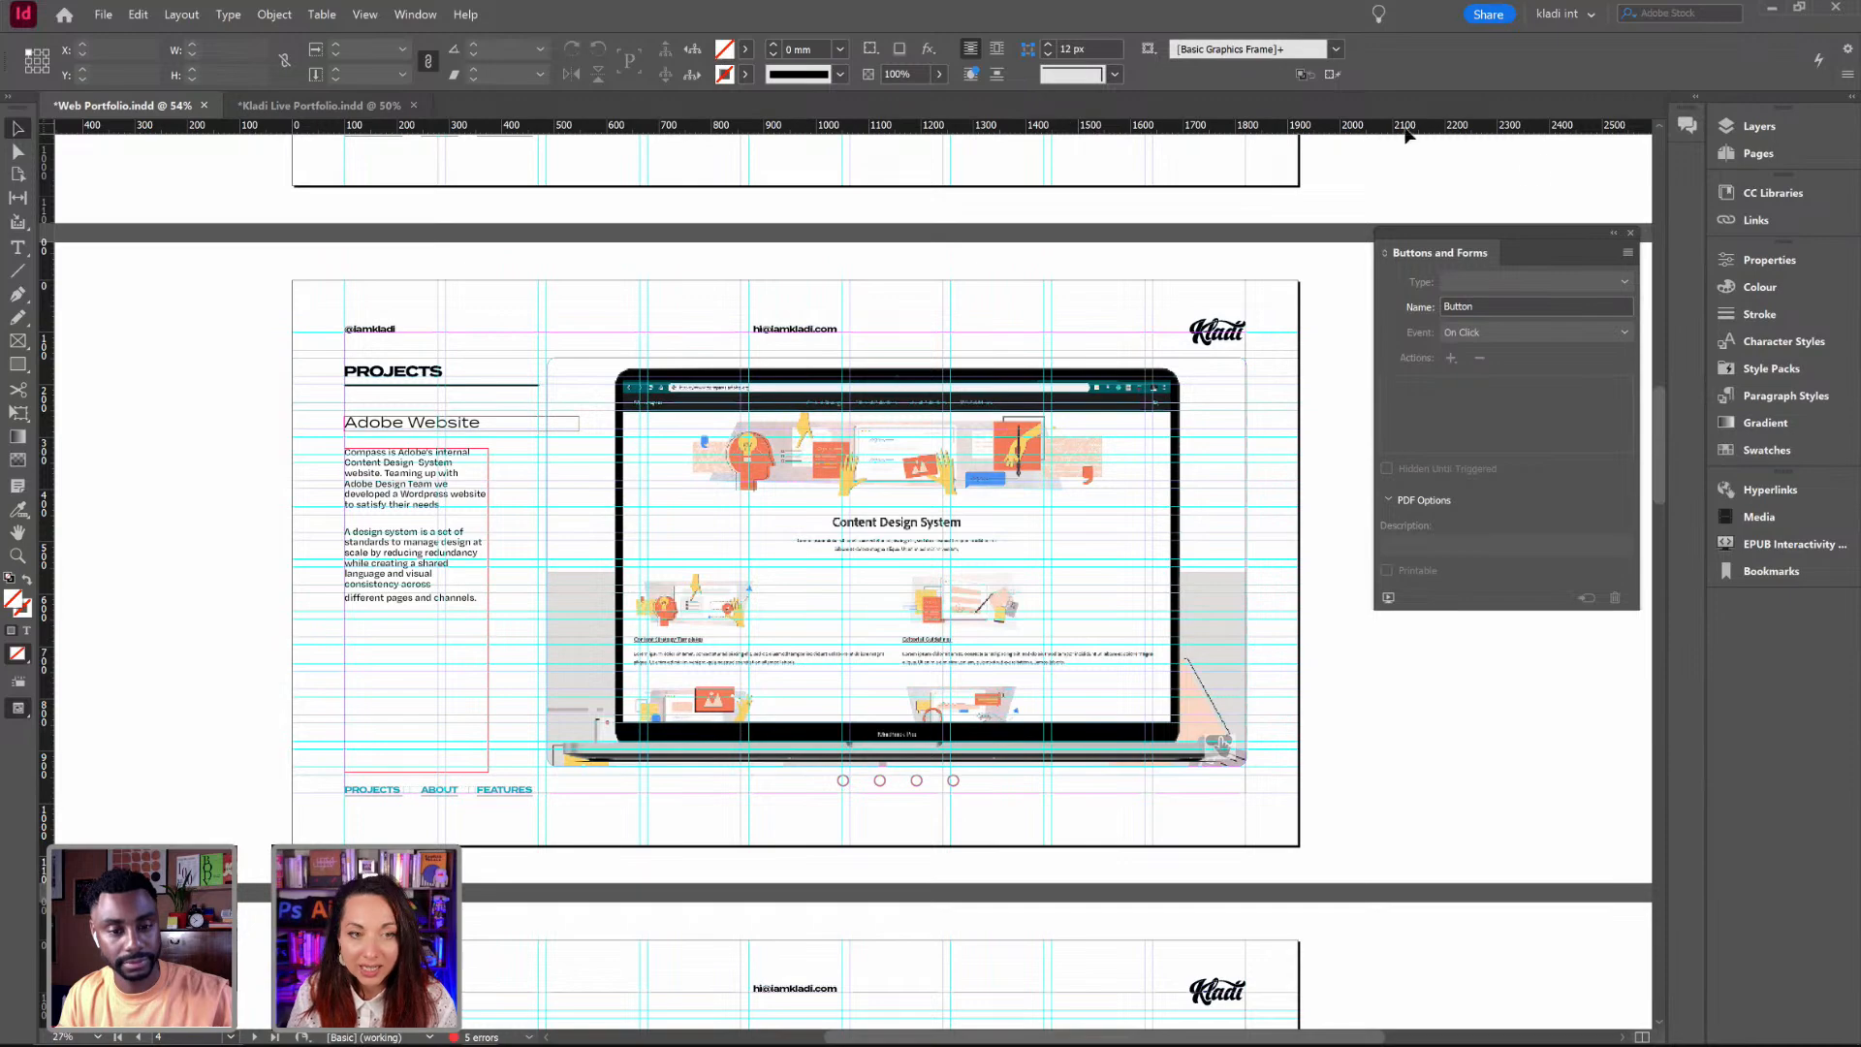
Step: Ungroup the ABOUT, PROJECTS and FEATURES titles on Kladi Live Portfolio's first page and select FEATURES
left_click(330, 106)
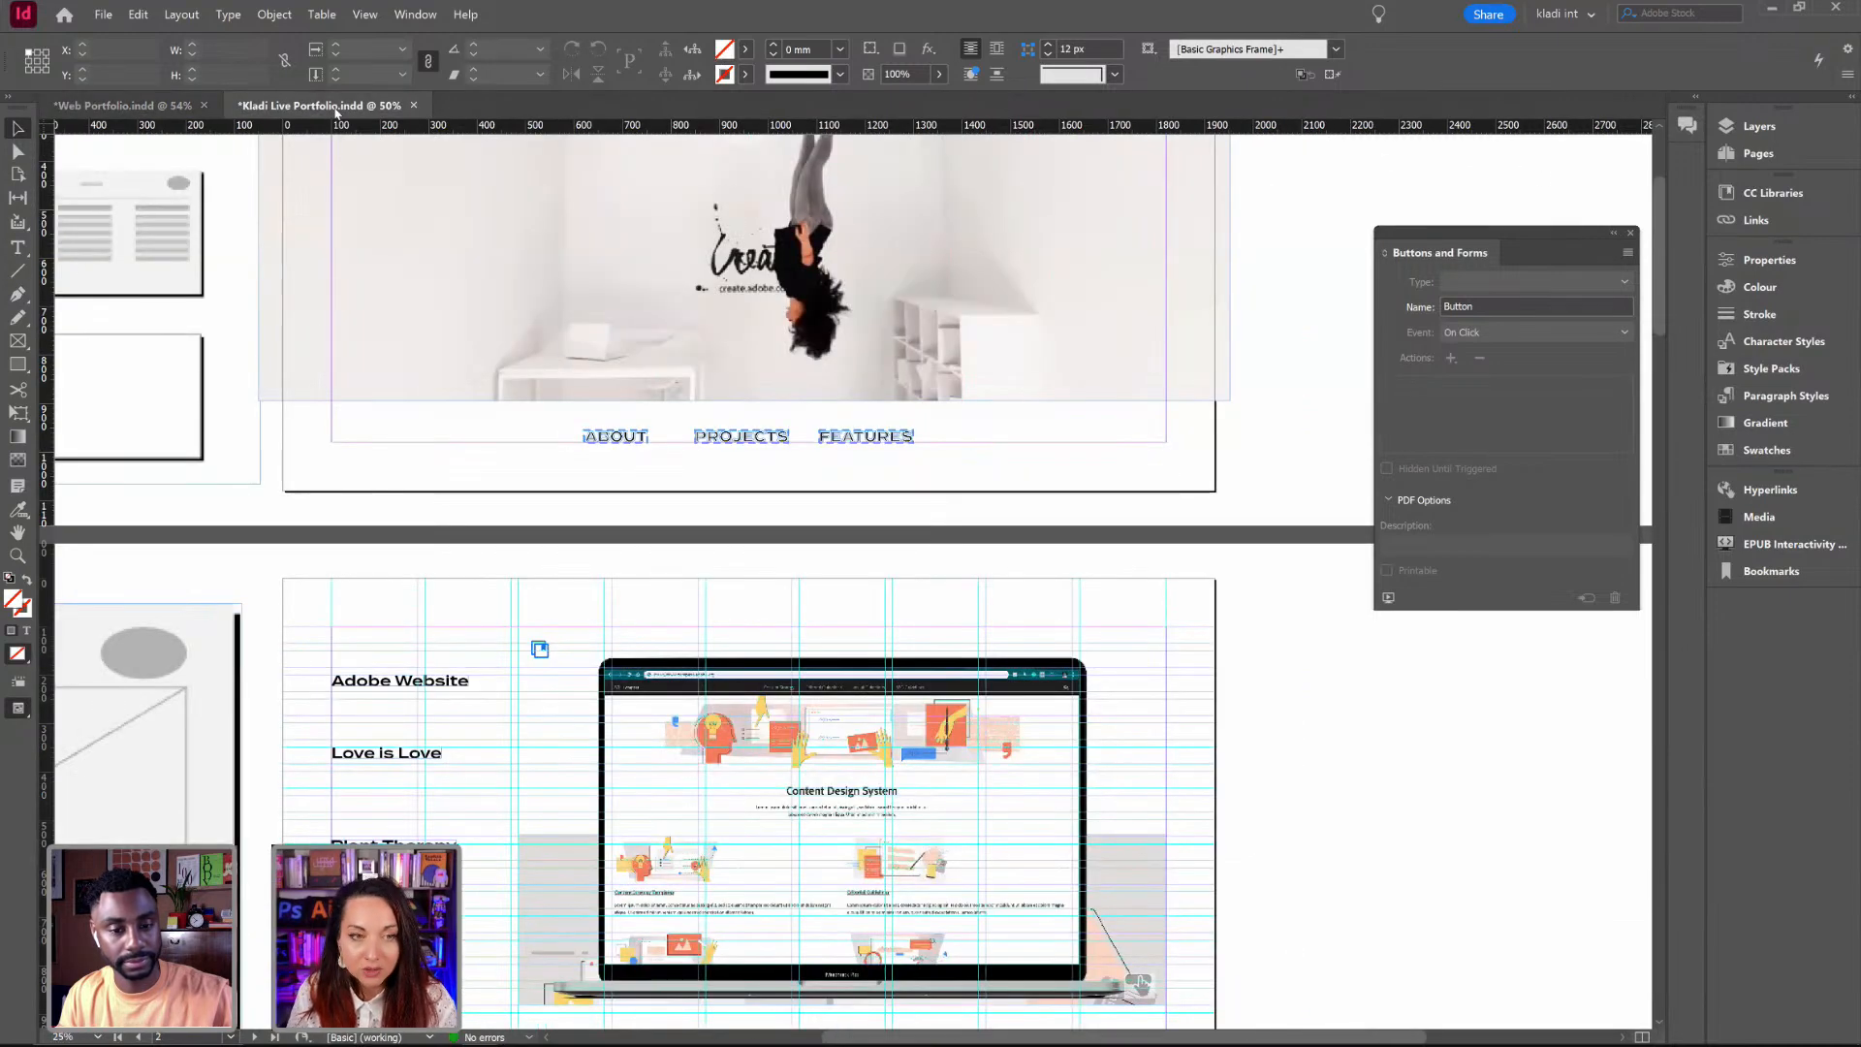
double_click(841, 434)
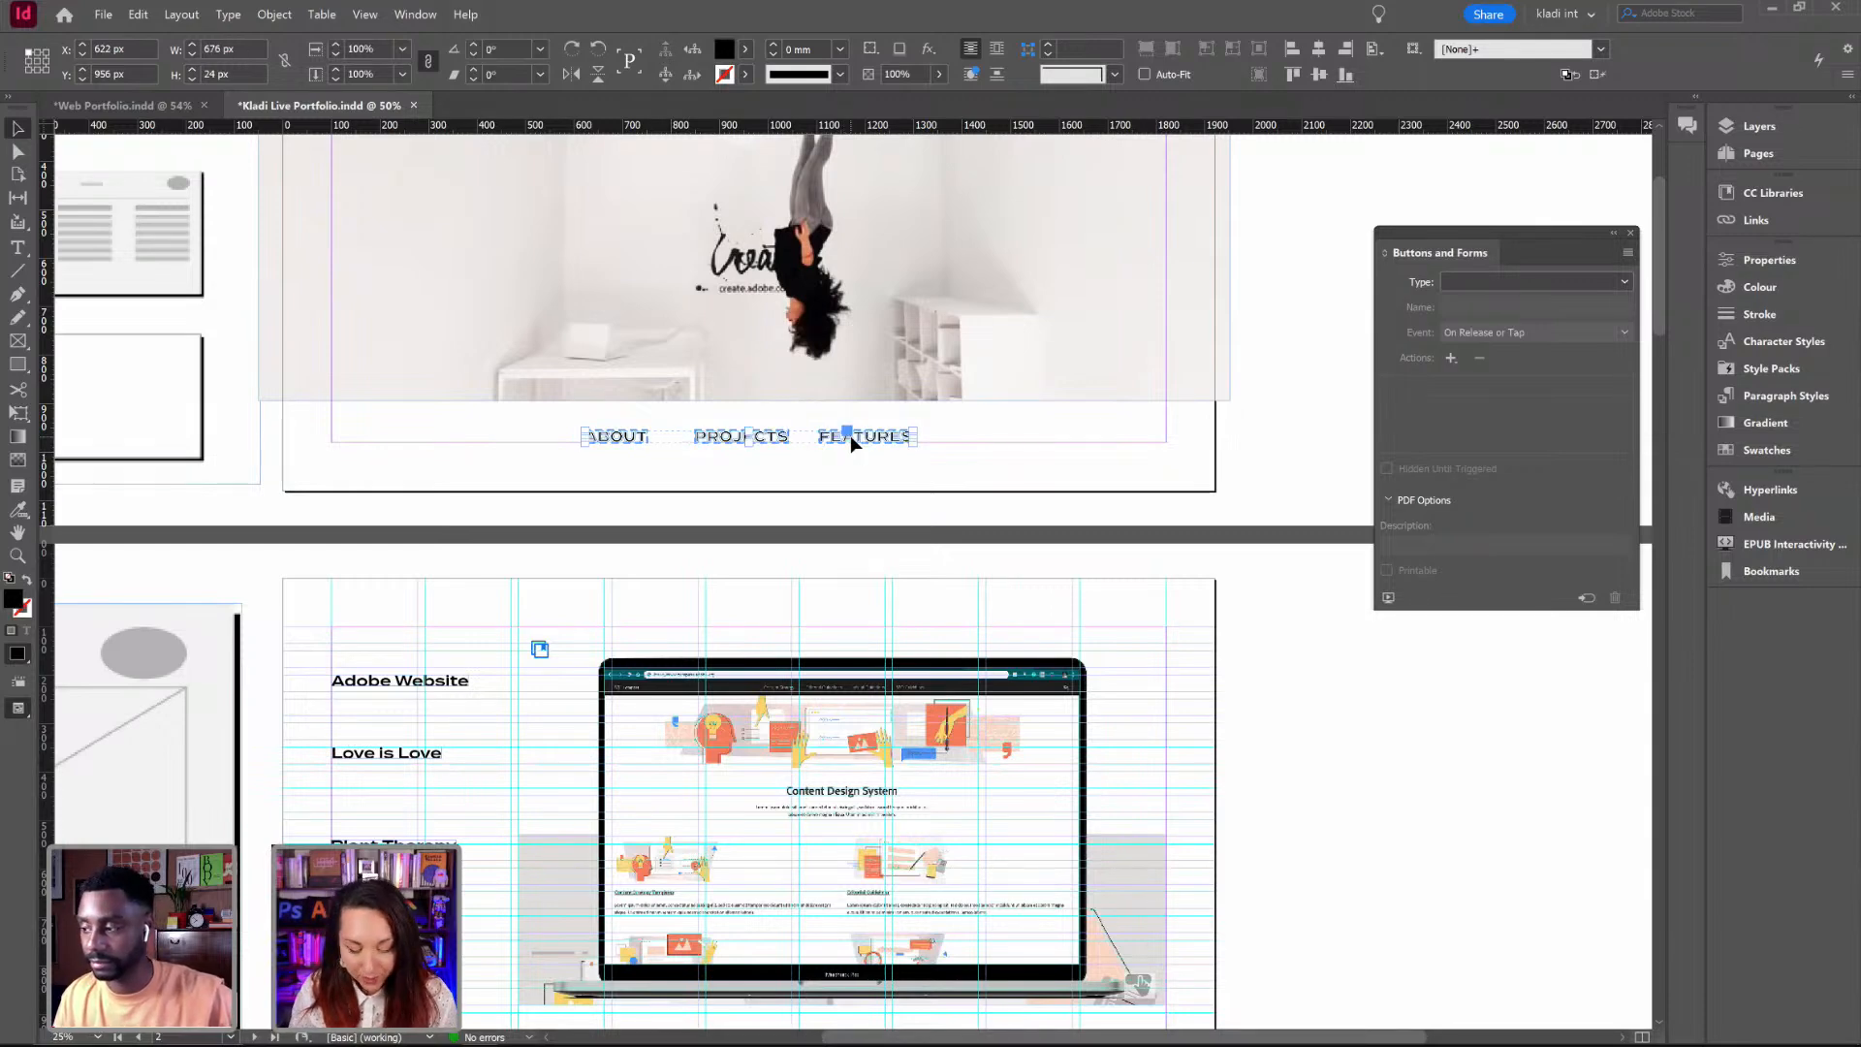
key("ctrl+shift+g")
double_click(887, 448)
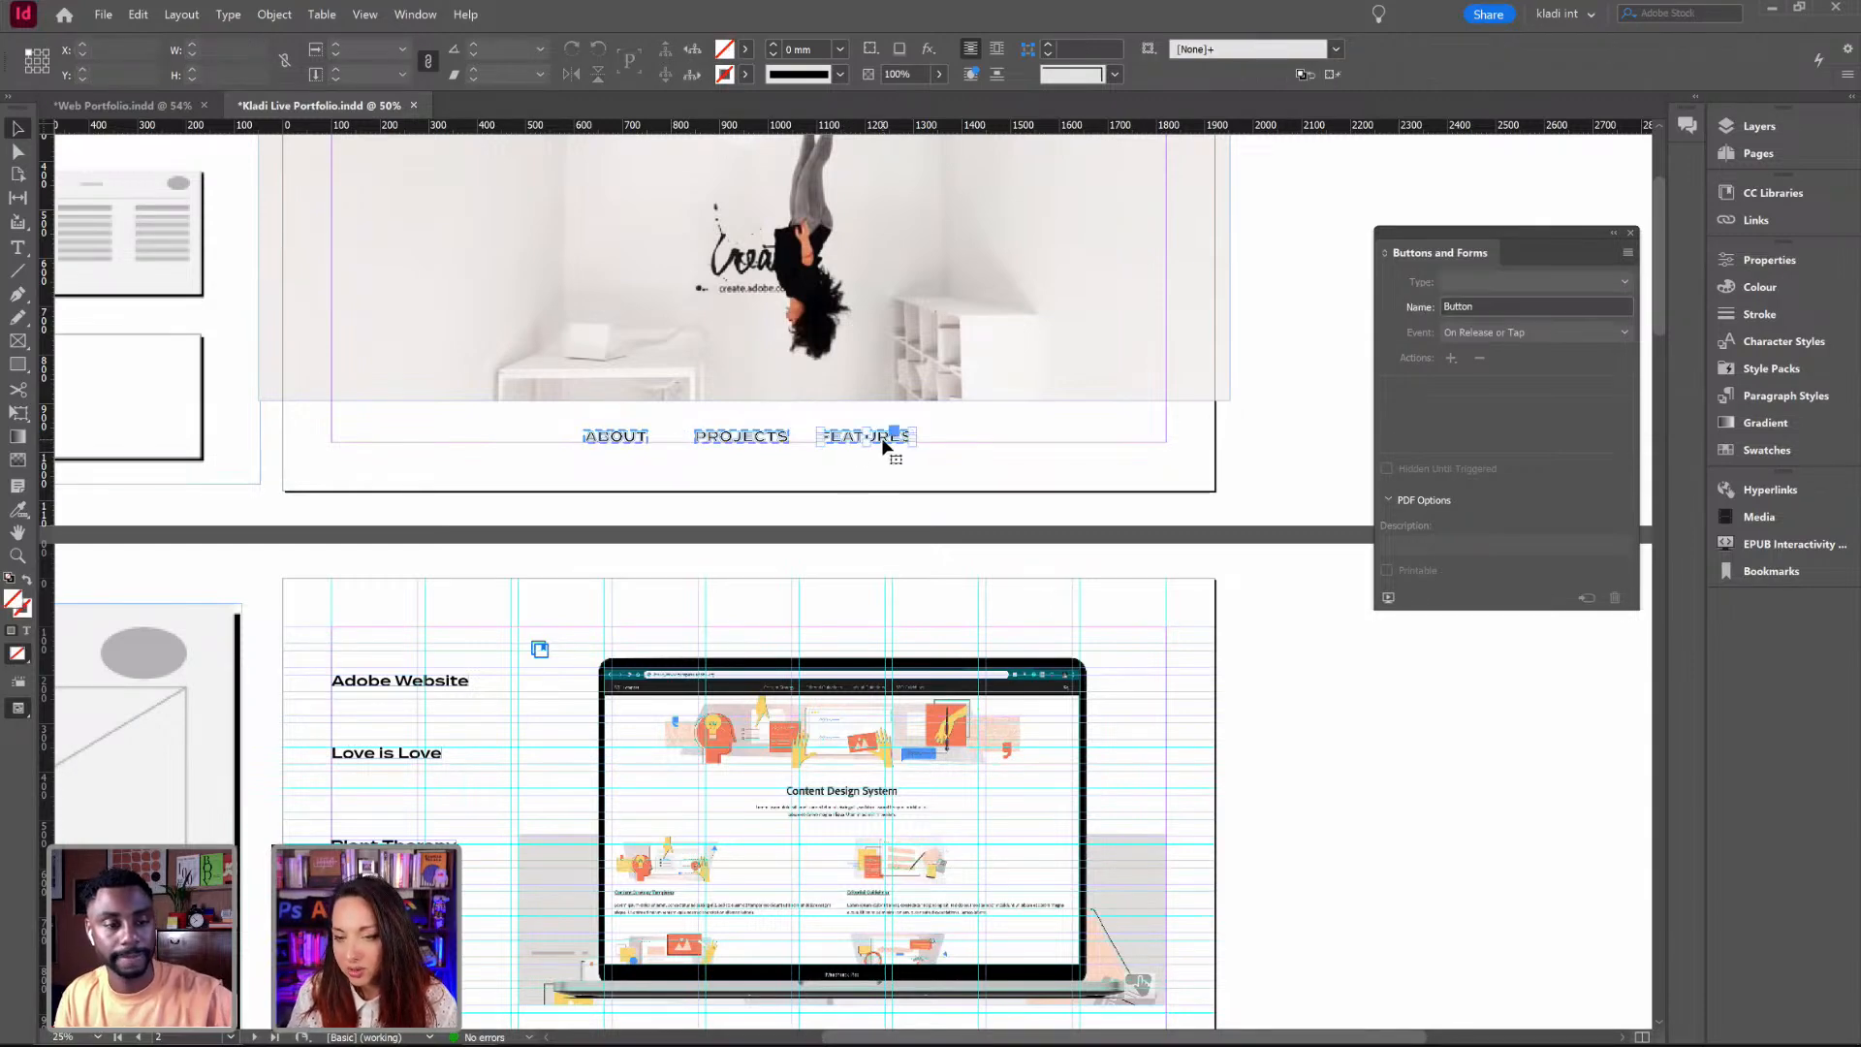
Step: Open the FEATURES title's hyperlink for editing, review the available Link To destination types, and cancel without changes
left_click(1764, 490)
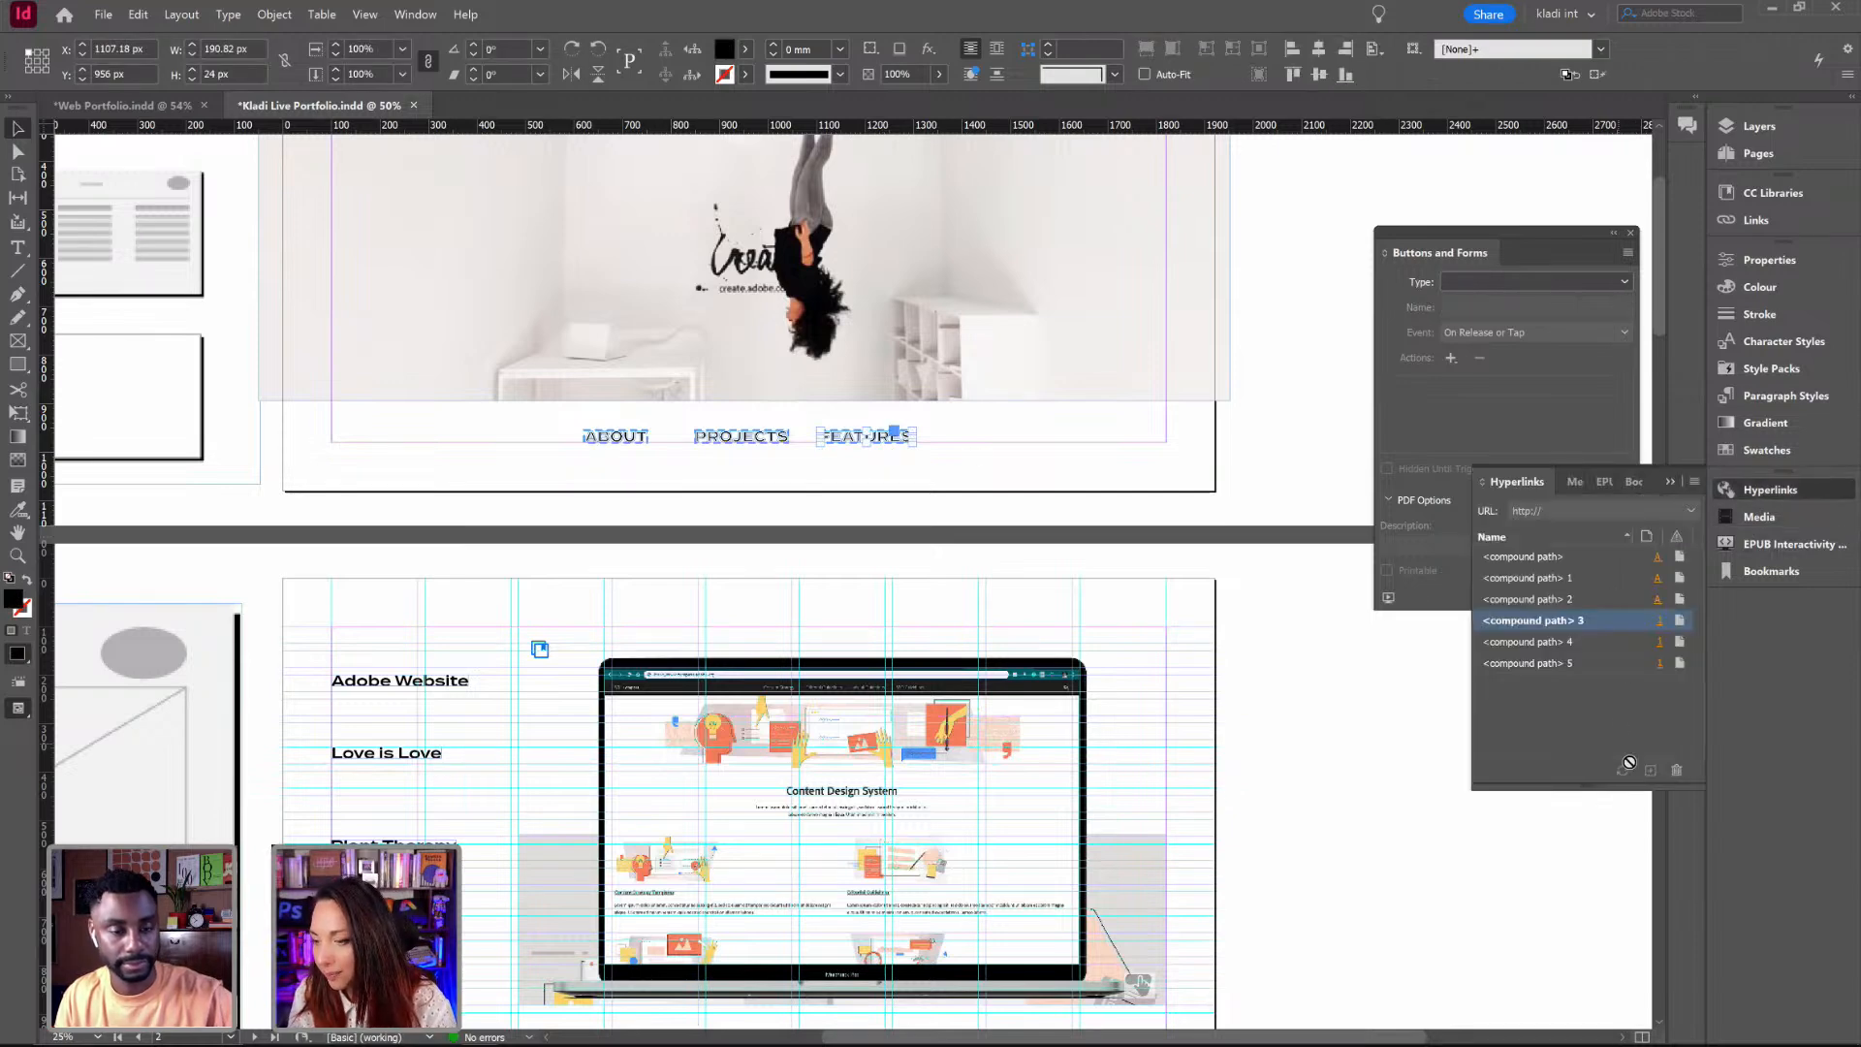
double_click(1592, 621)
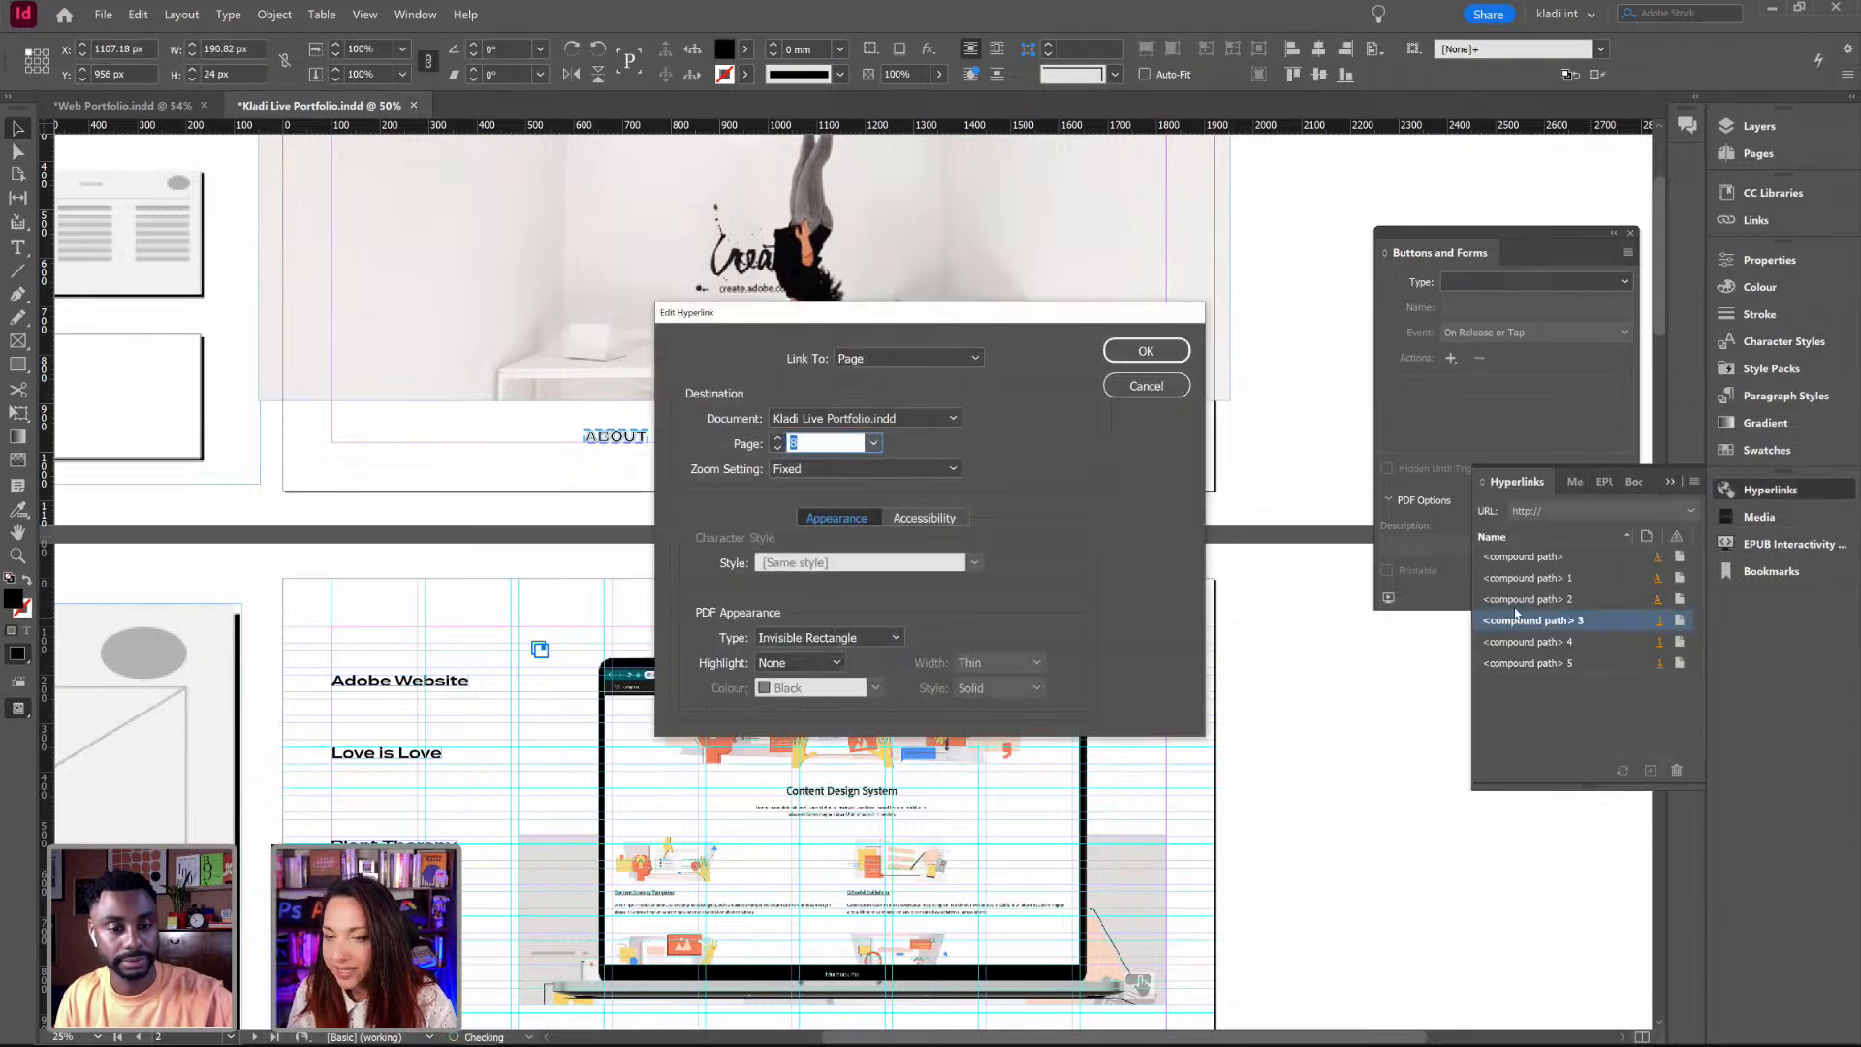
left_click(876, 360)
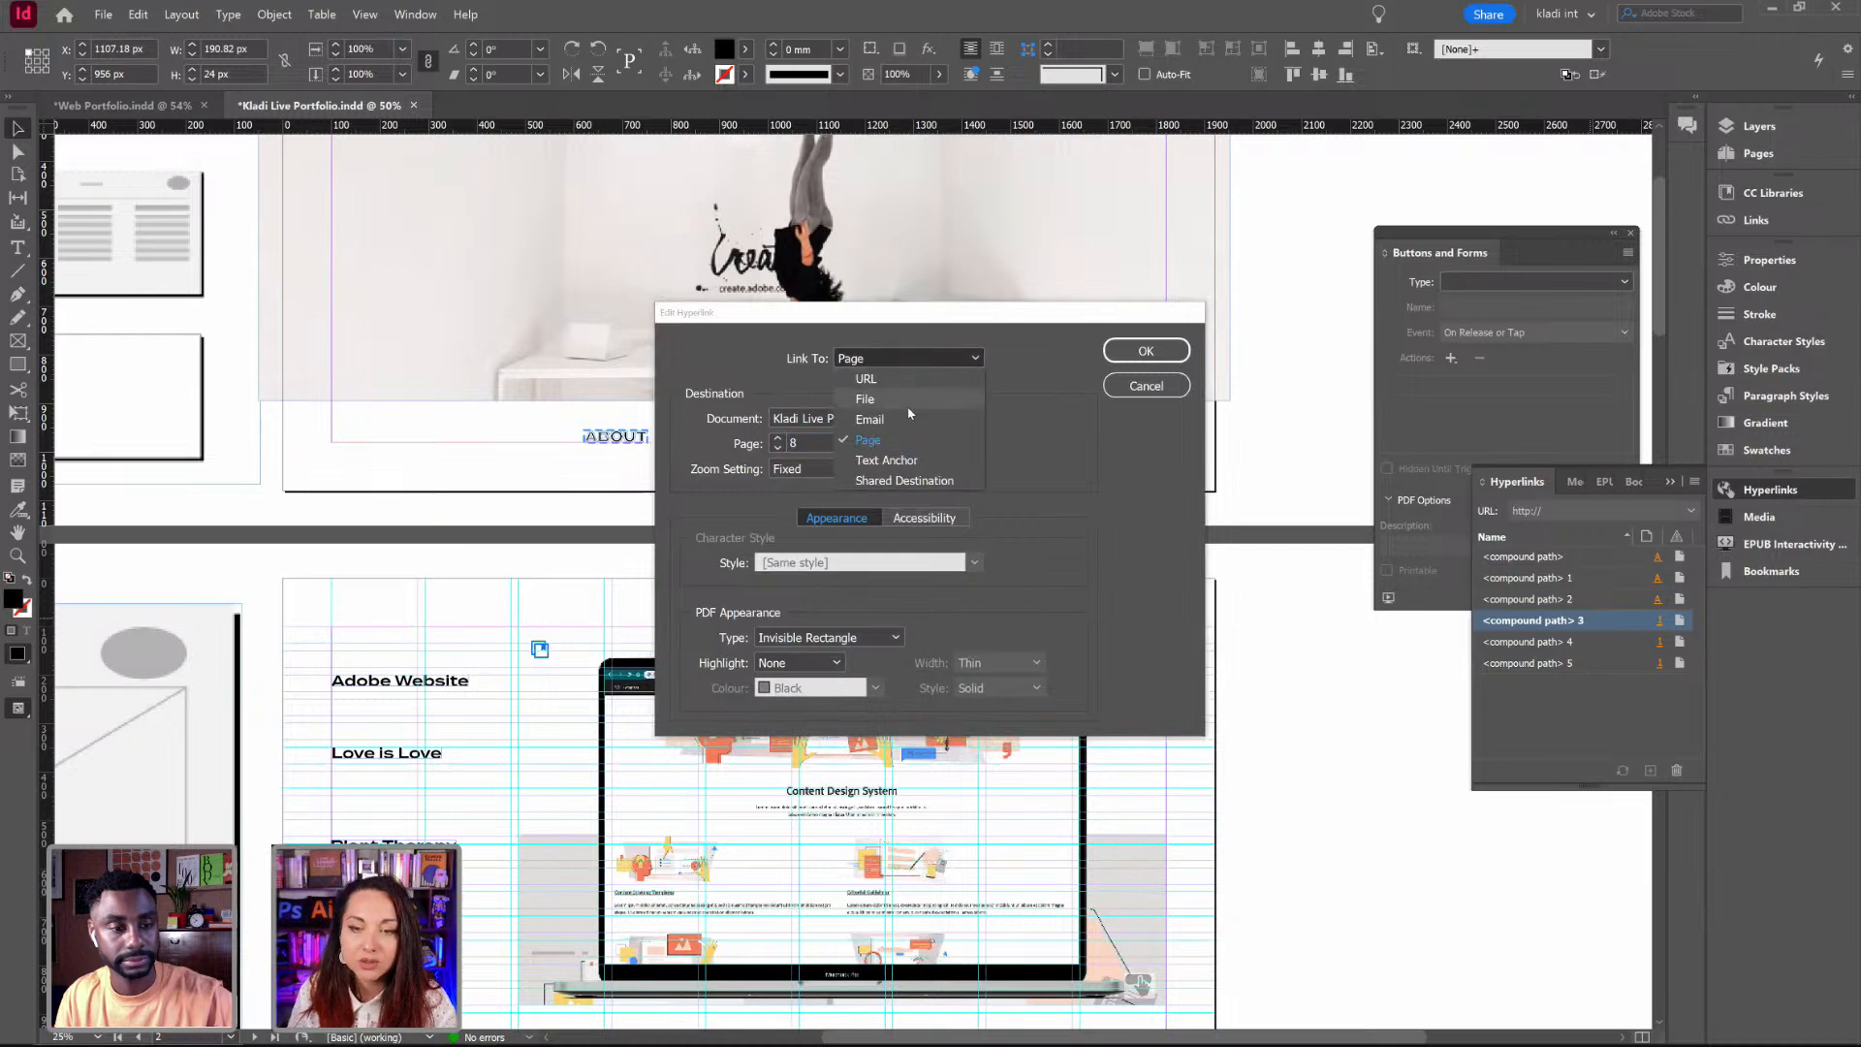
left_click(1158, 388)
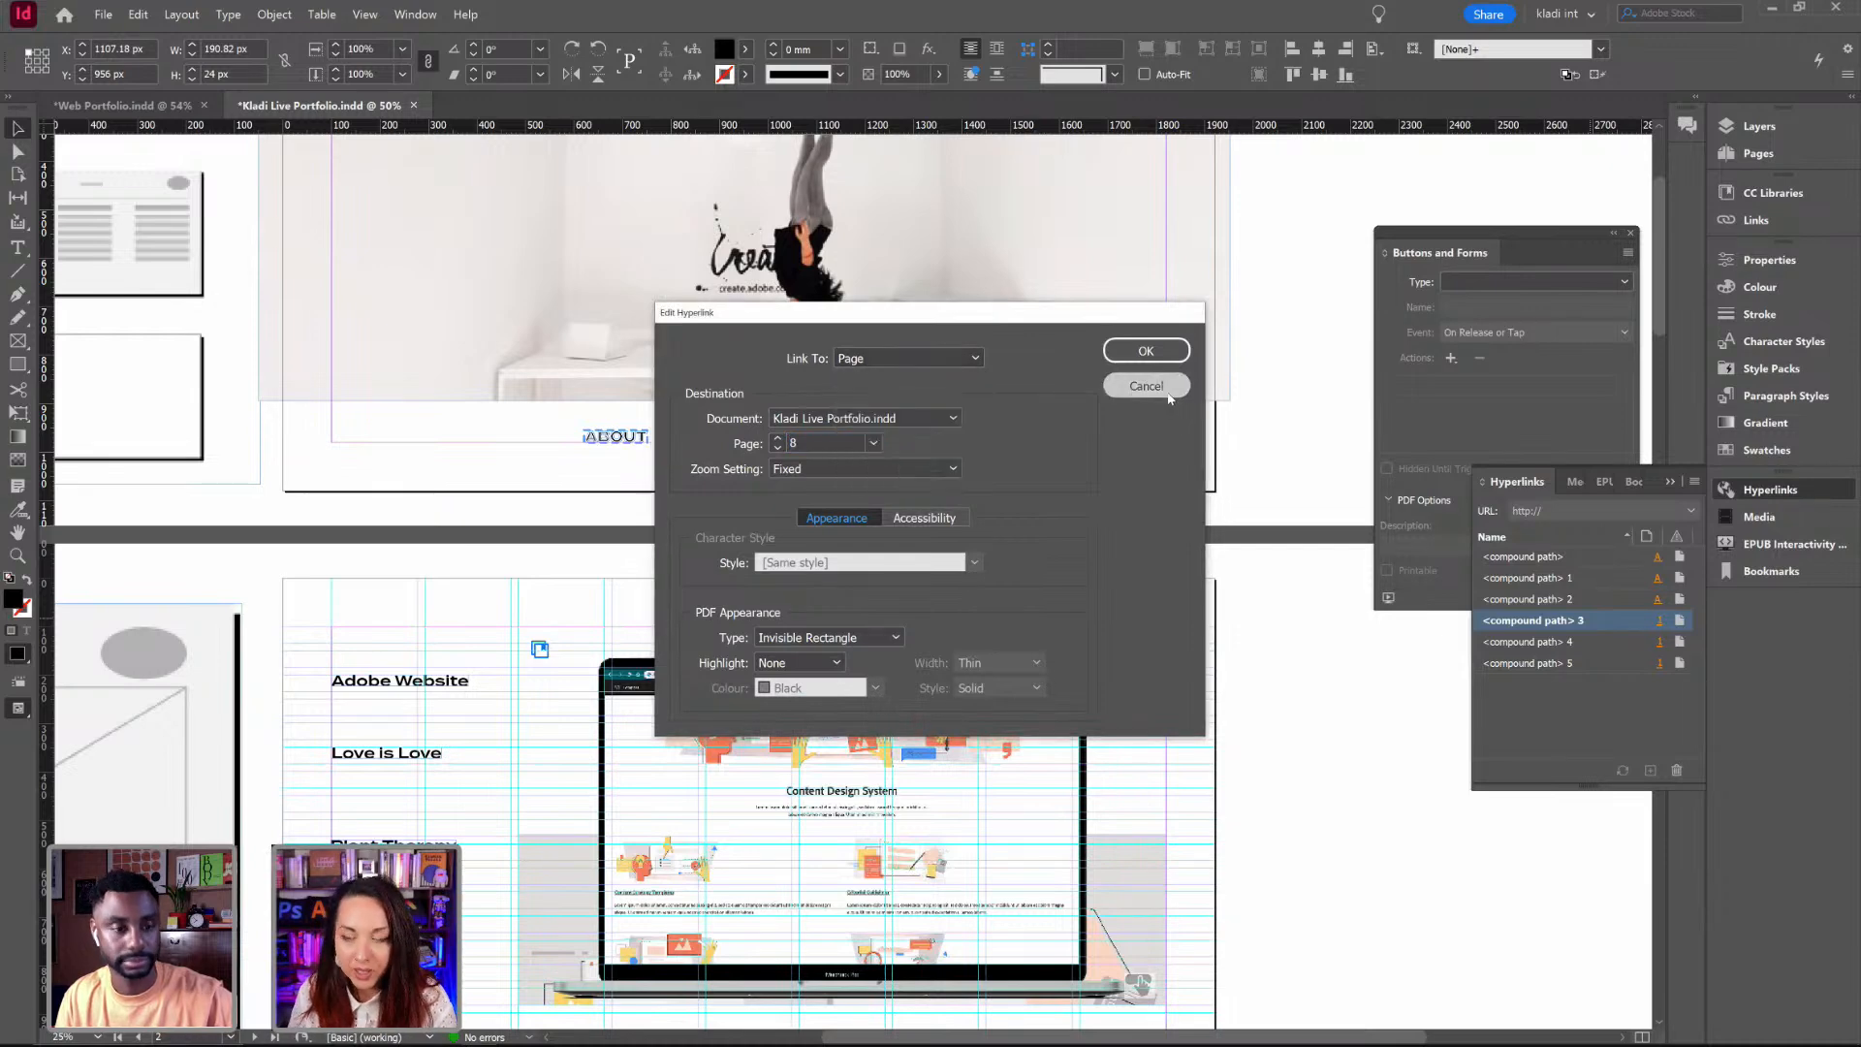
left_click(1168, 392)
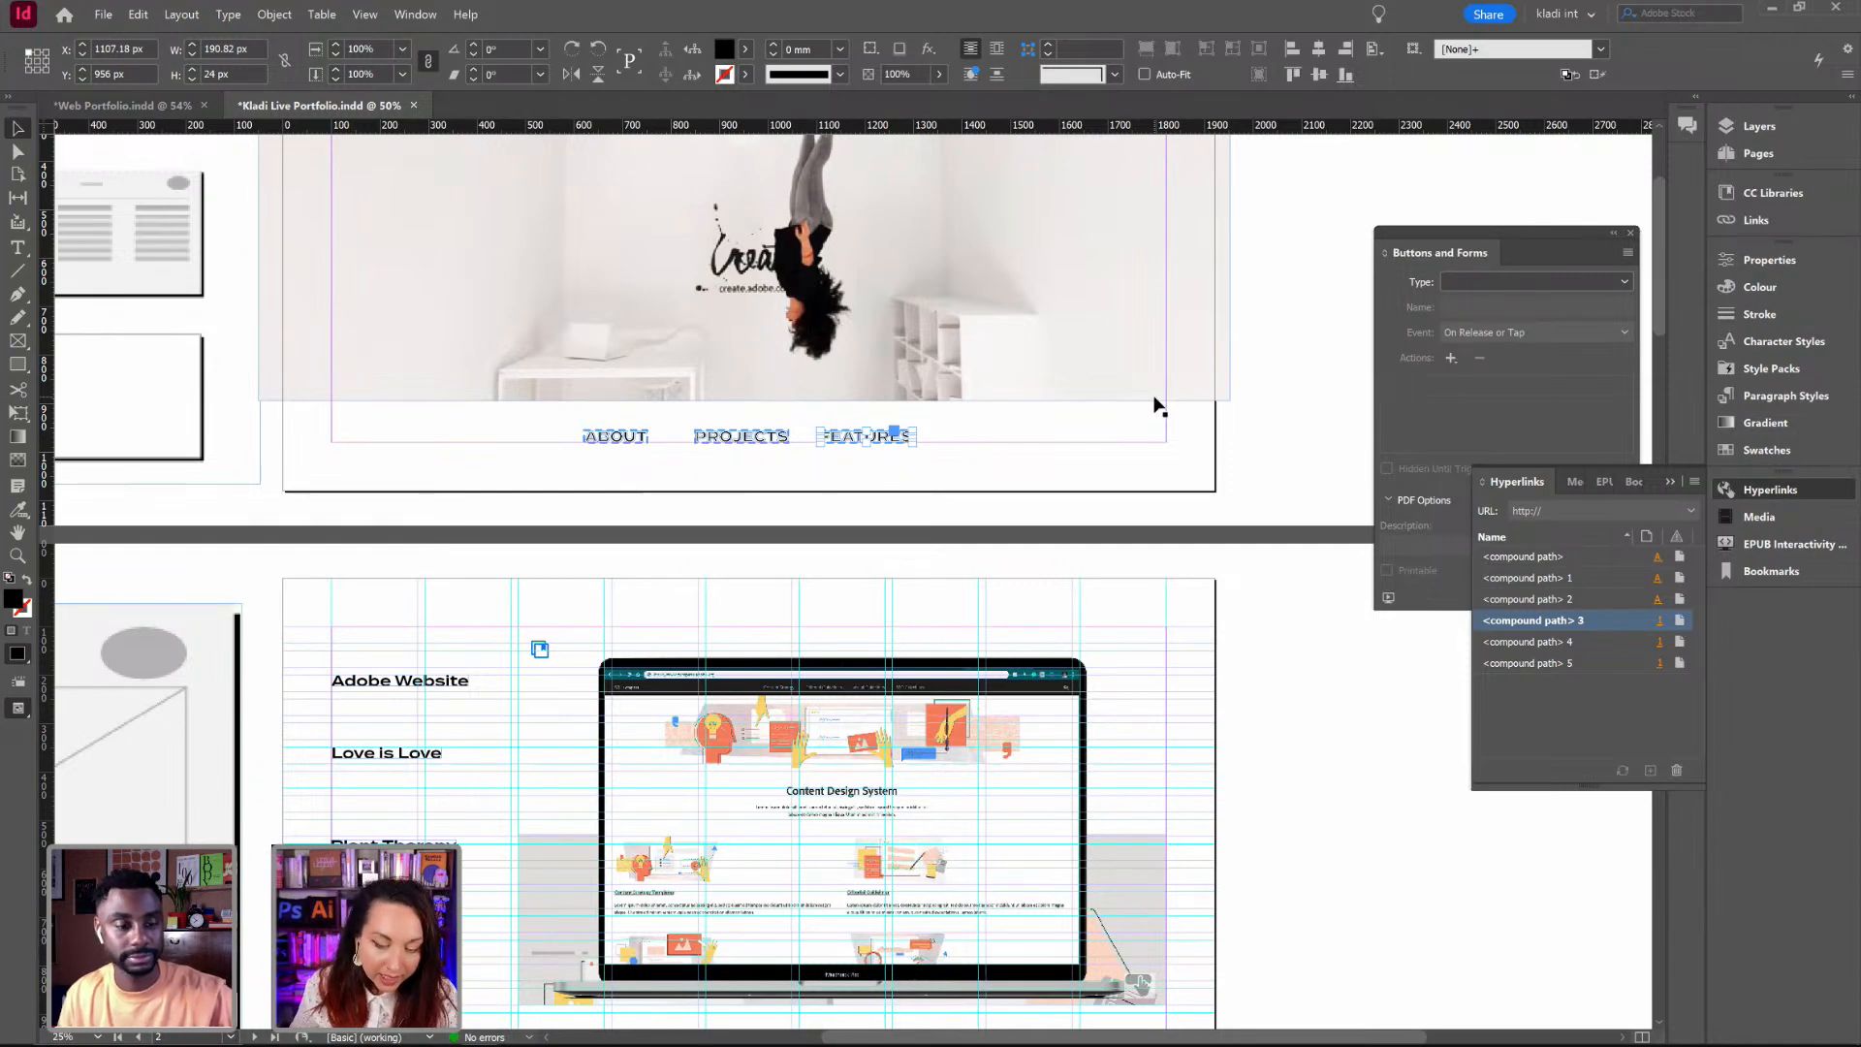
Step: Switch to Chrome, glance over the open website and contrast checker tabs, and open the presenter's Instagram profile in a new tab
mouse_move(342, 1037)
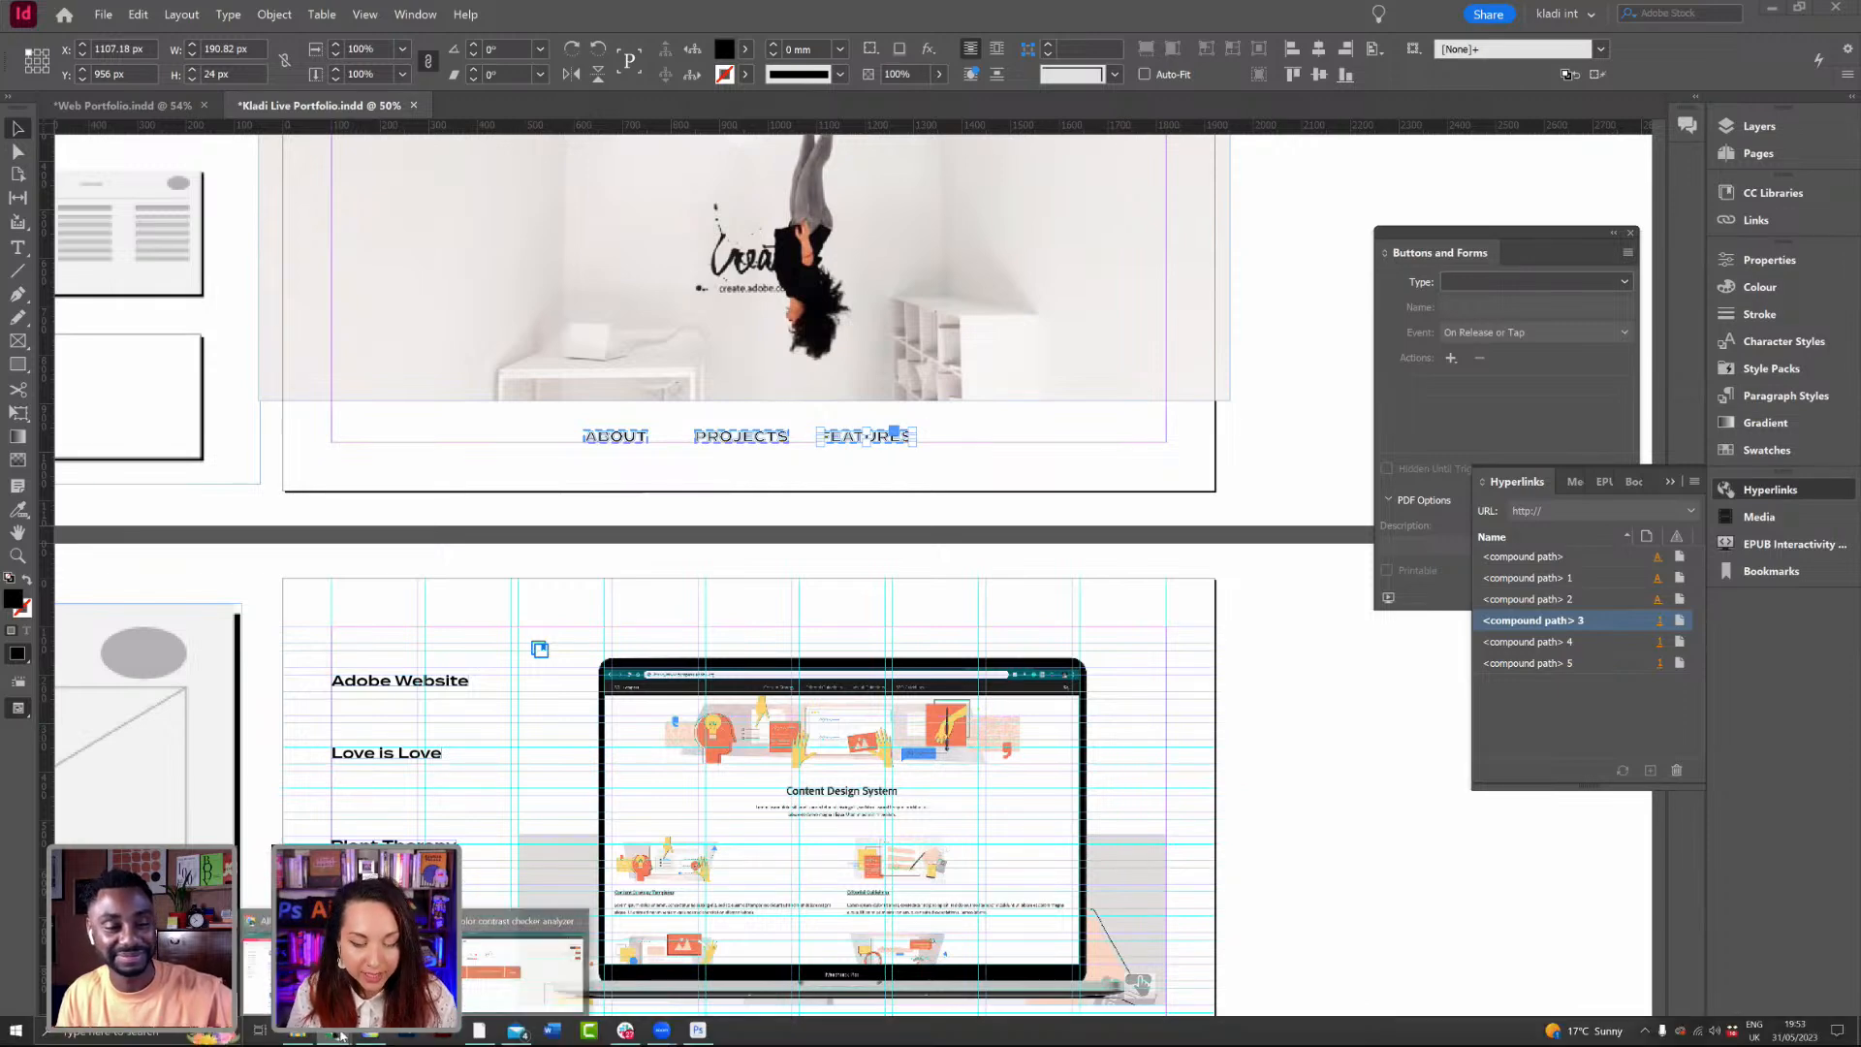
left_click(535, 954)
left_click(202, 12)
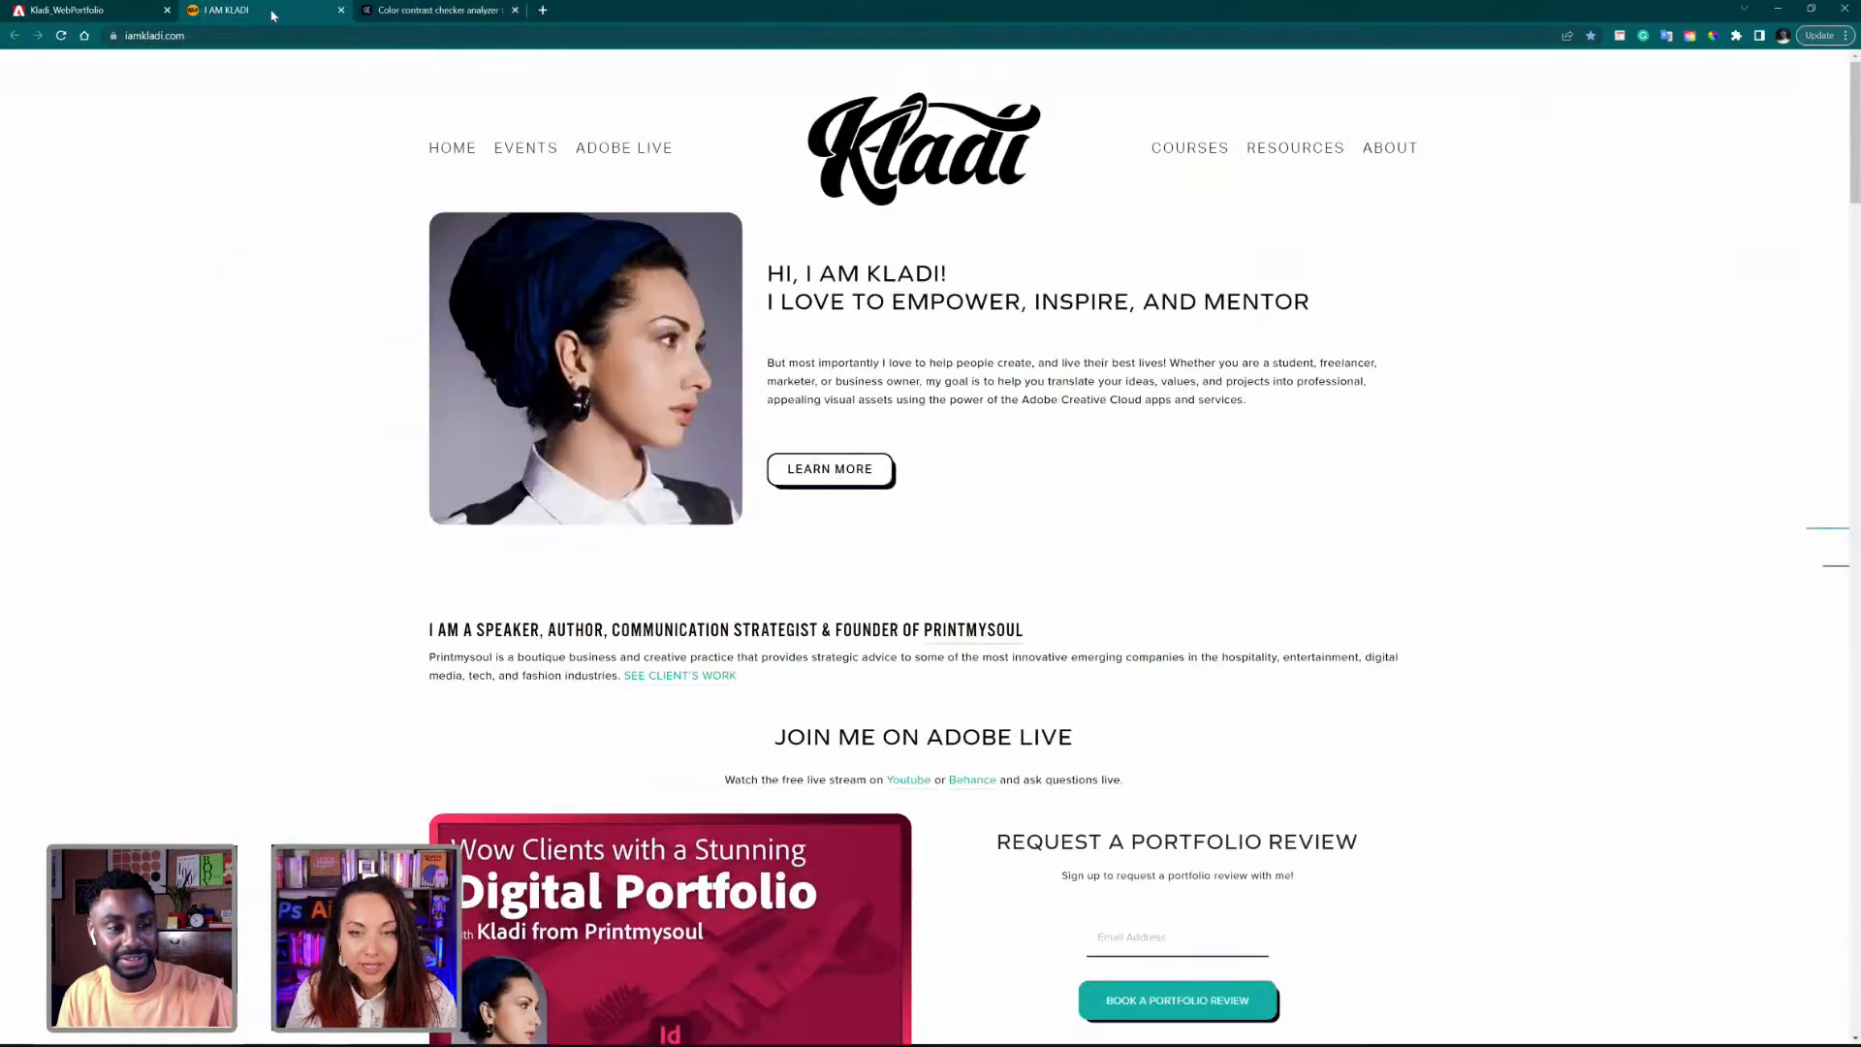
left_click(384, 14)
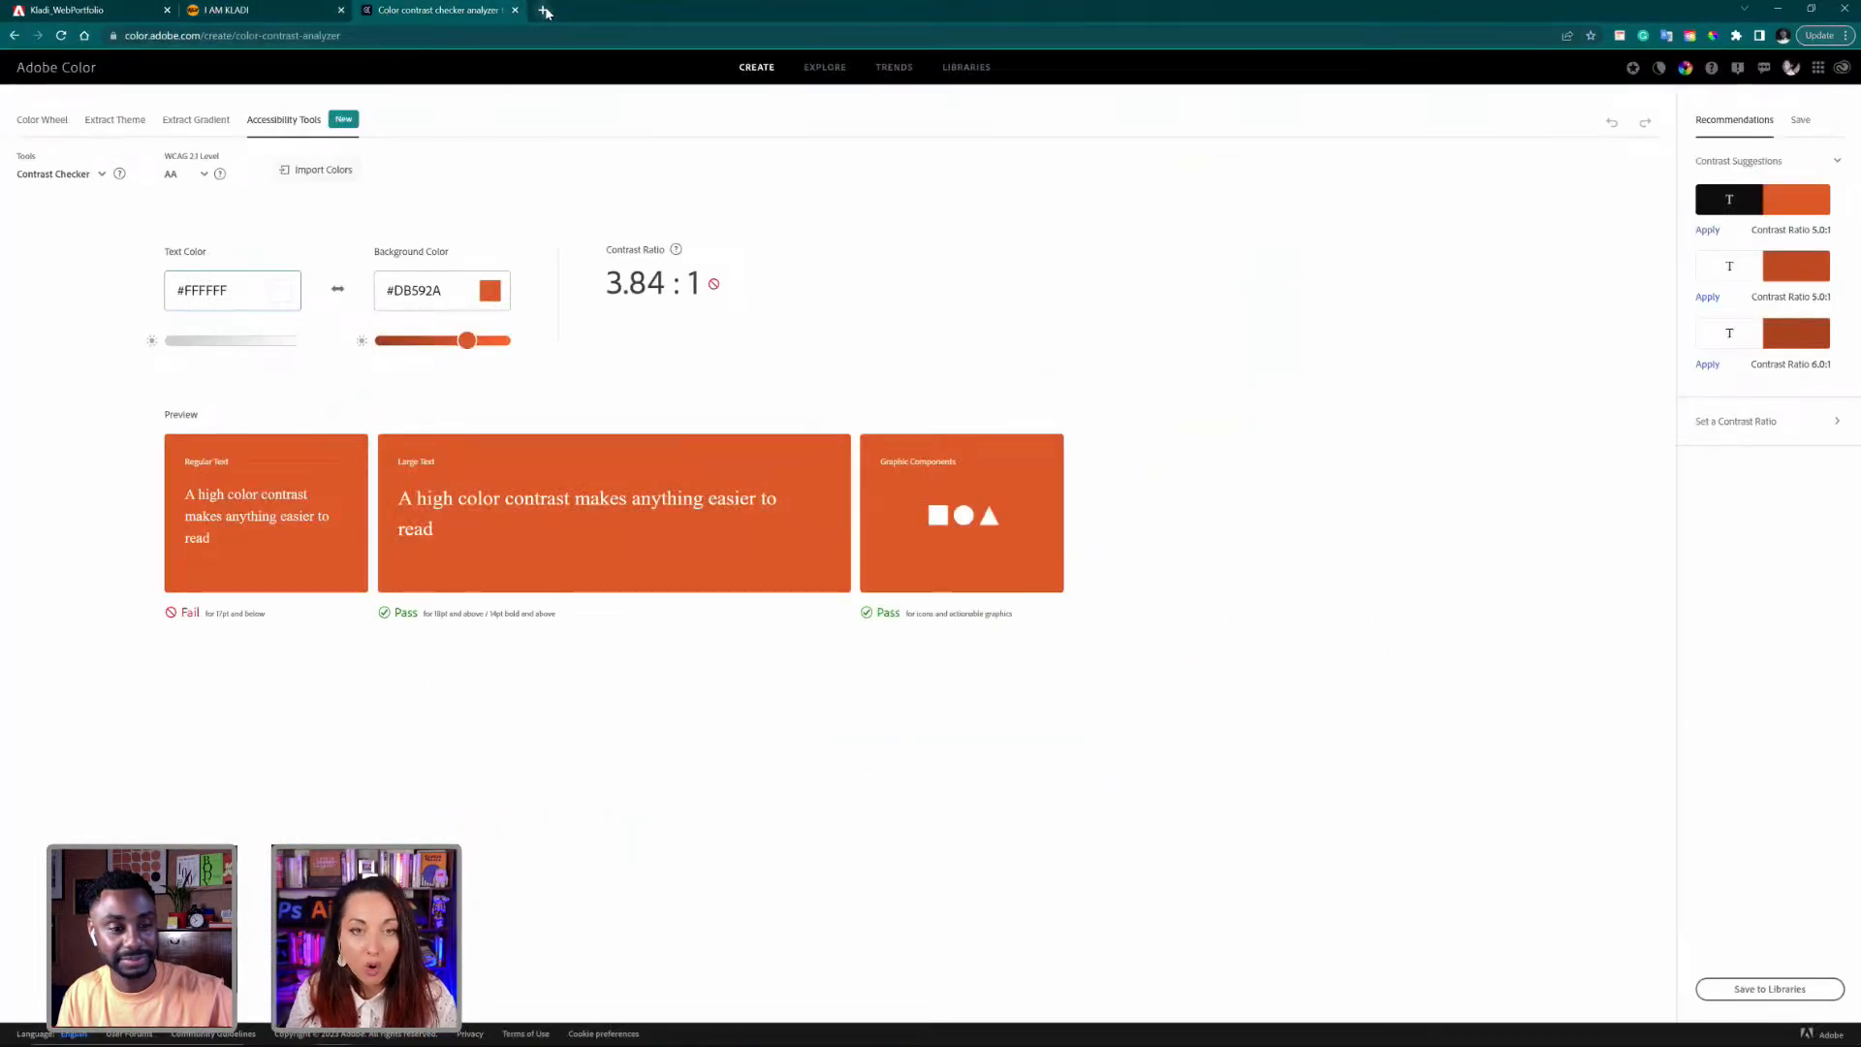
left_click(543, 10)
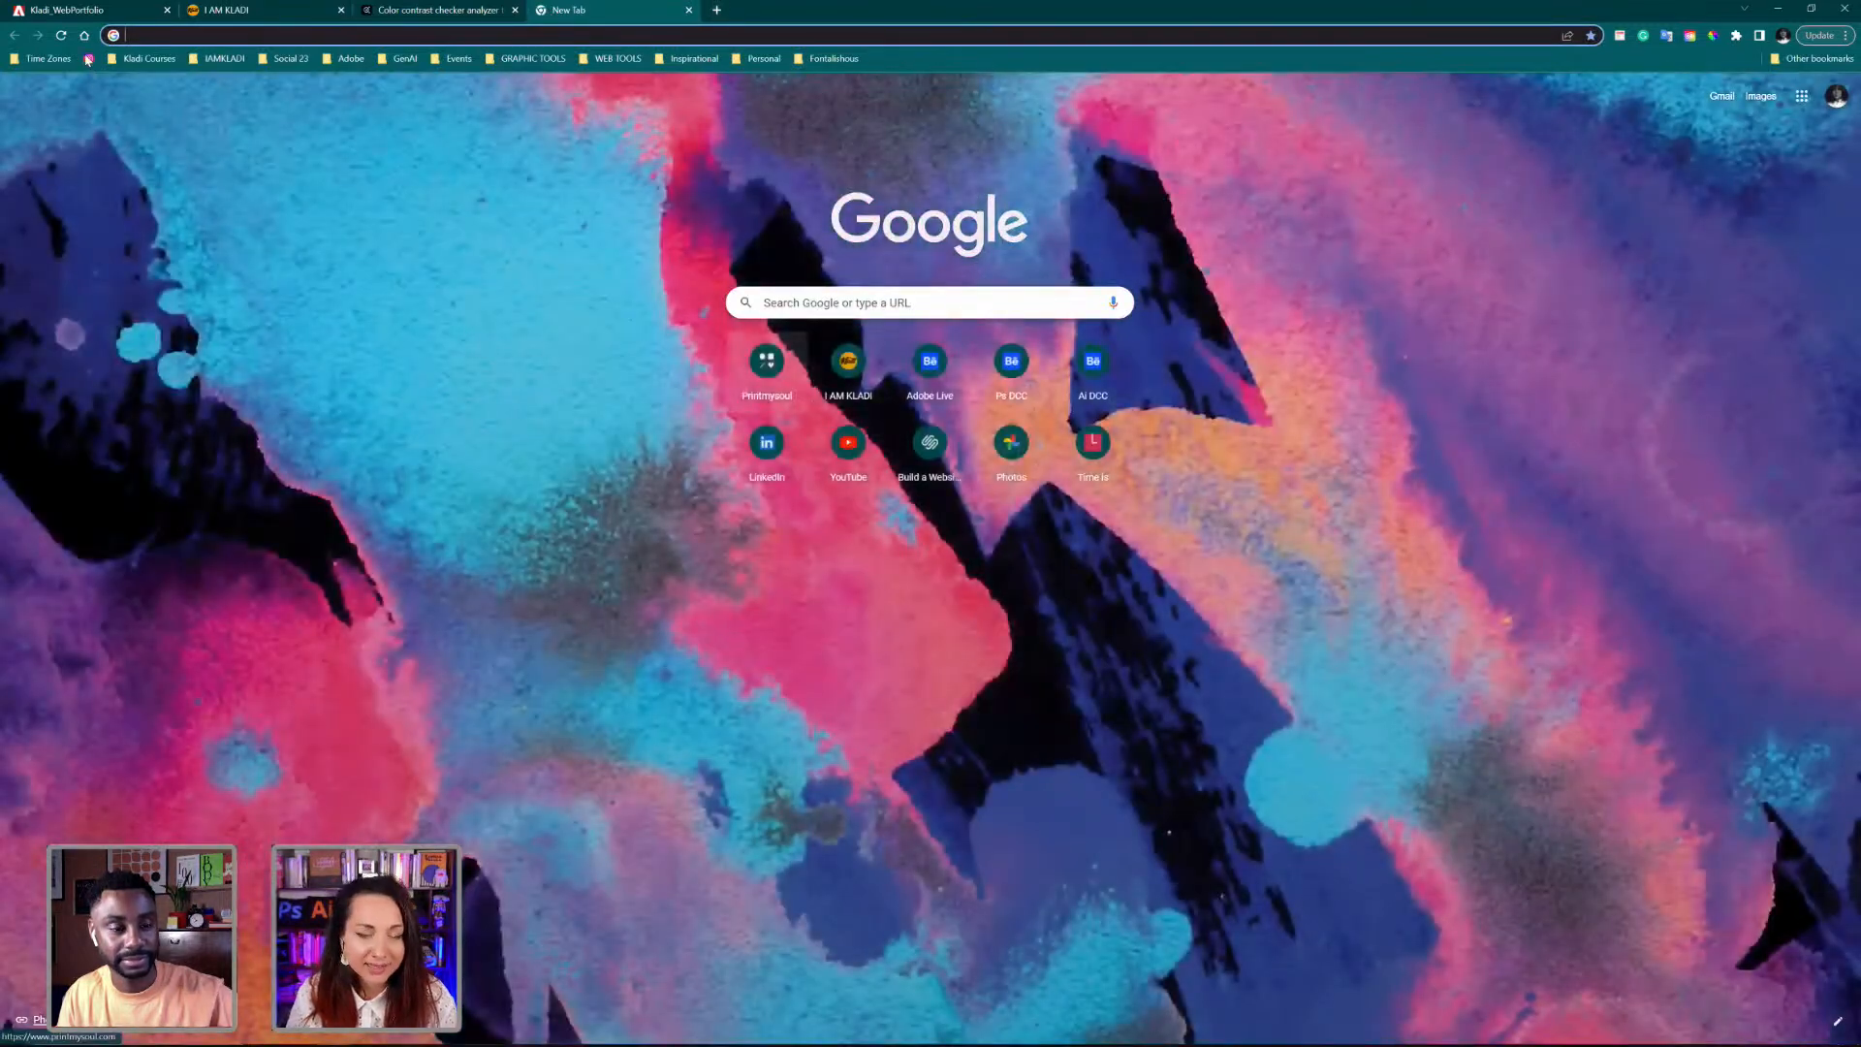
left_click(88, 58)
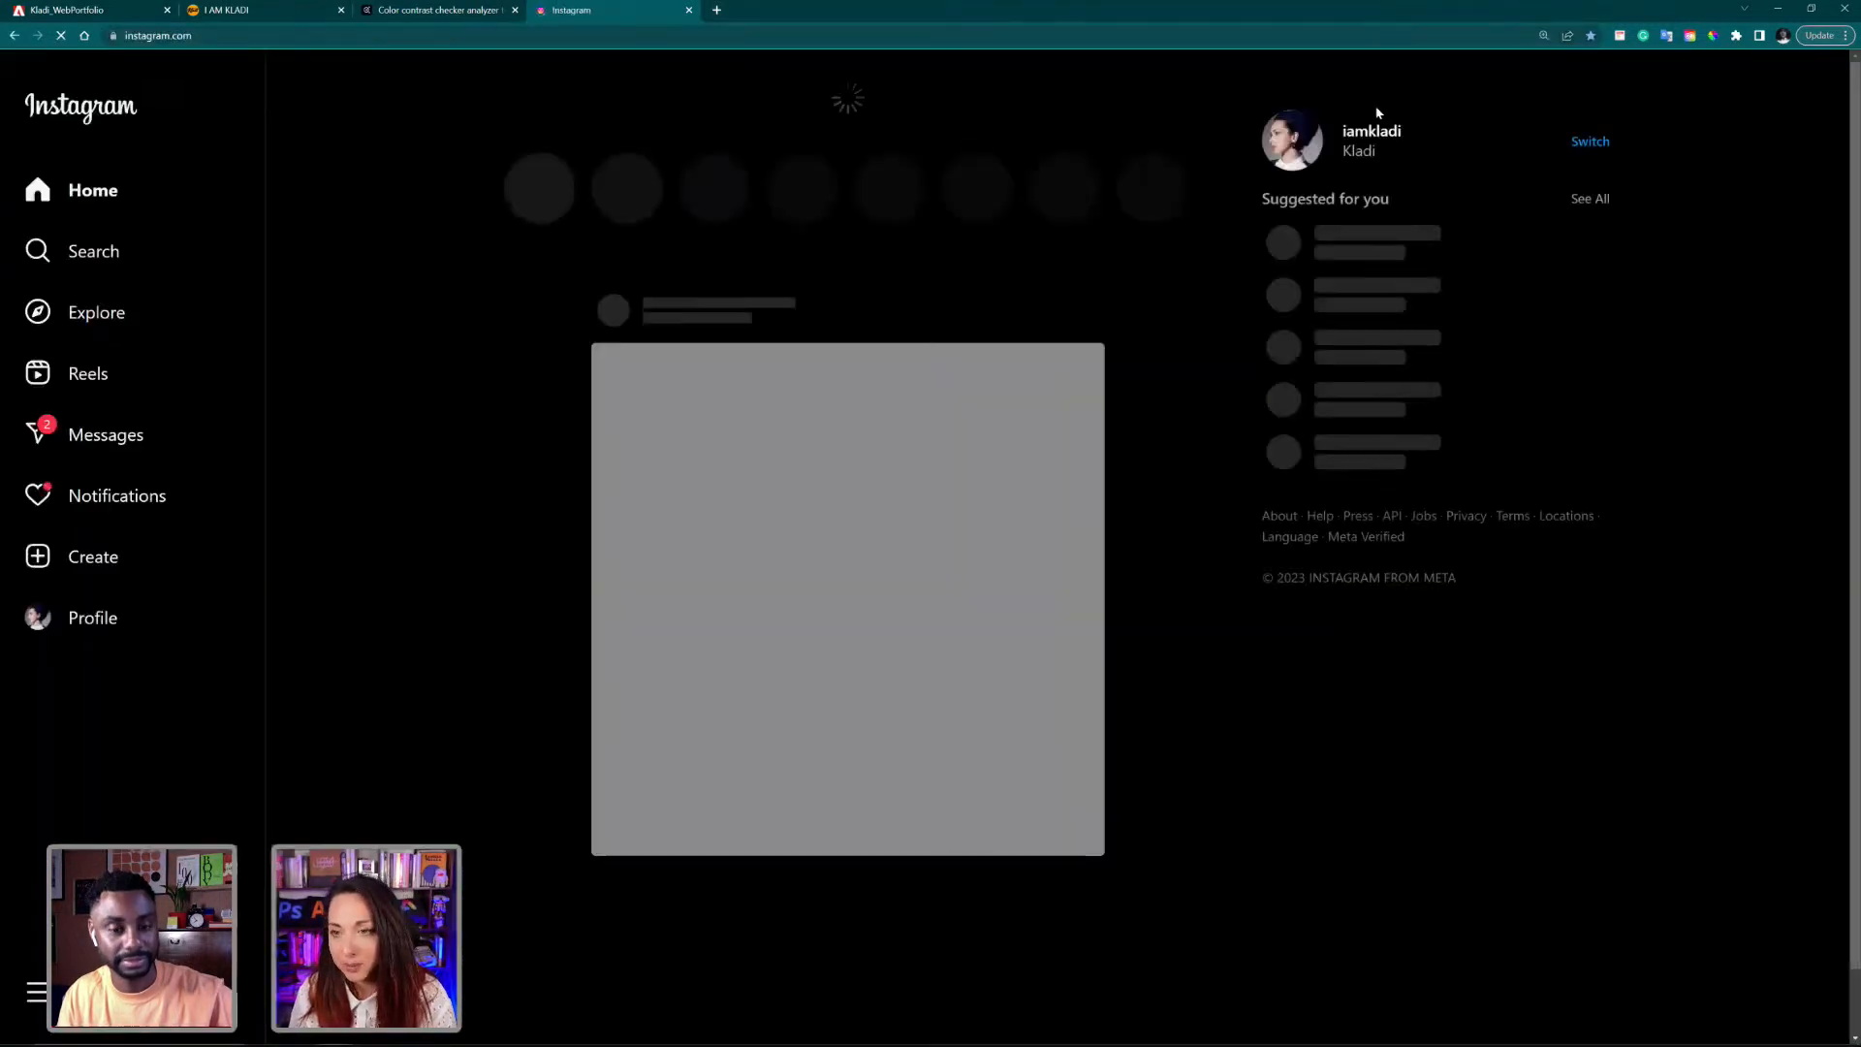
left_click(1374, 131)
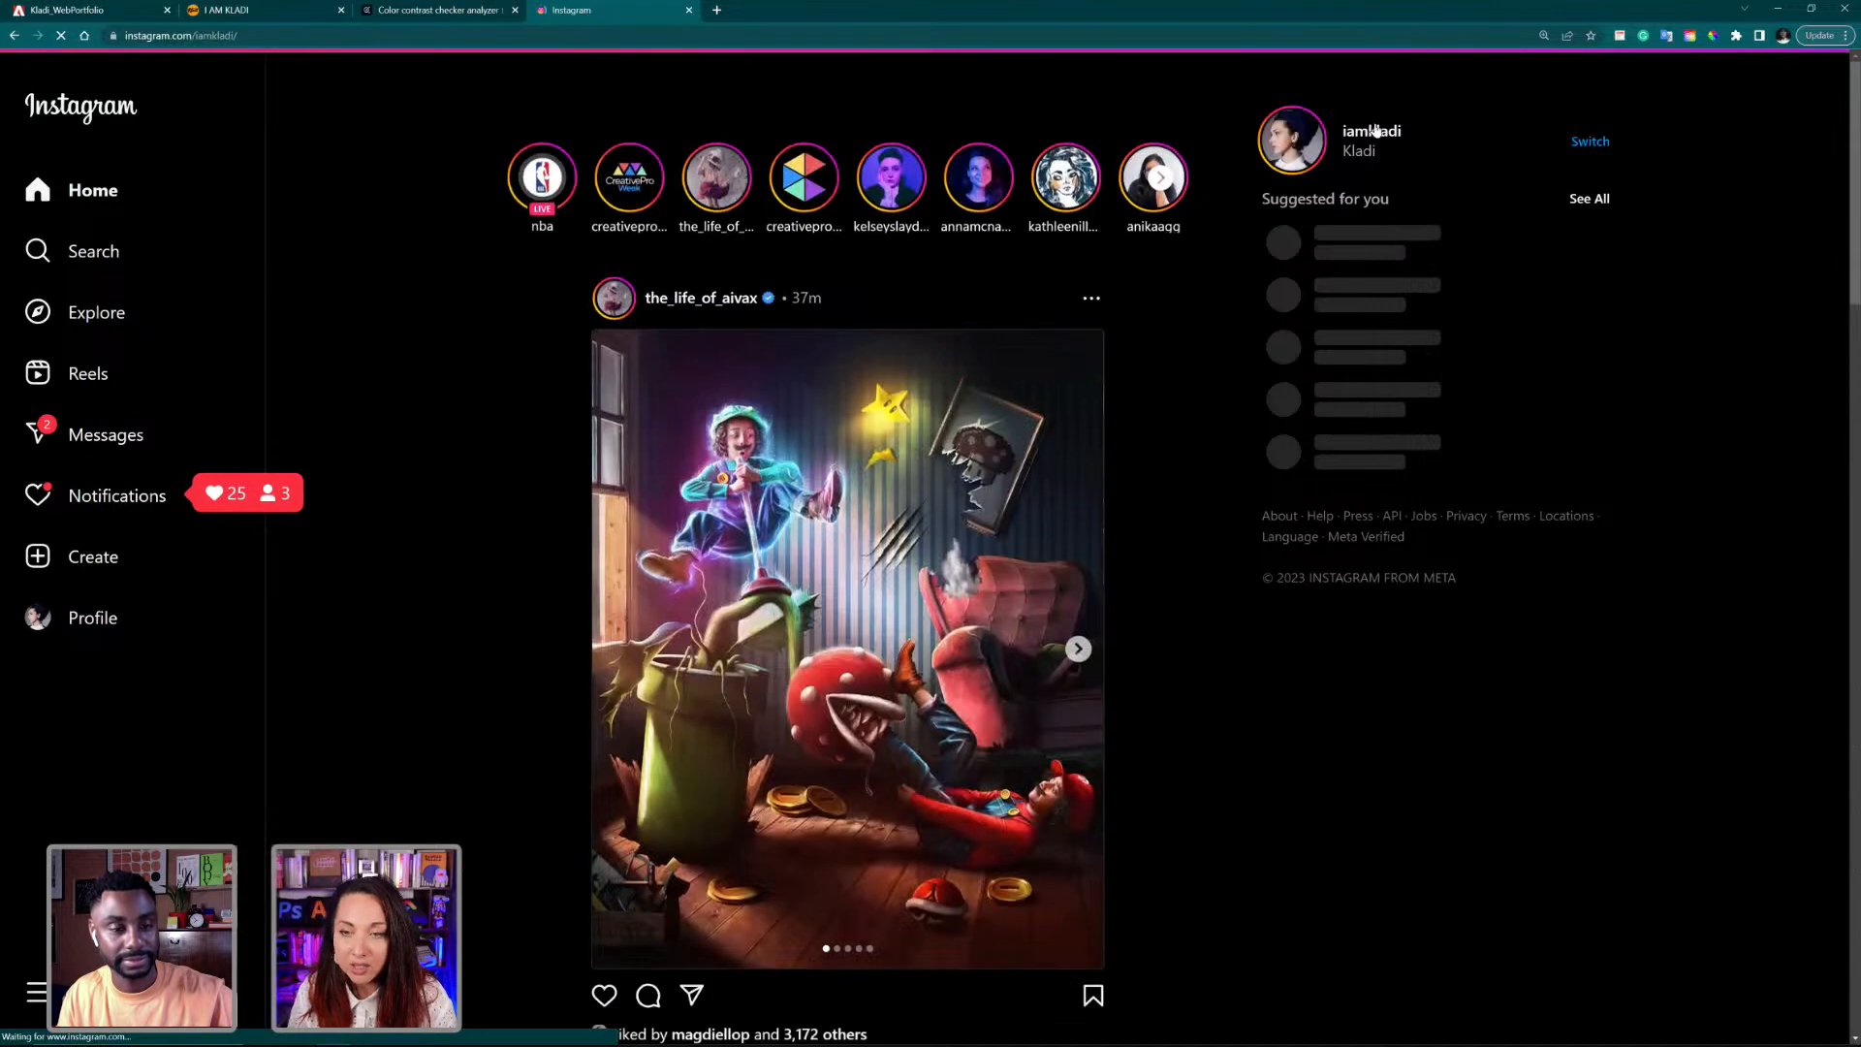
Step: Look through the tutorial posts on the Instagram profile and return to its bio and story highlights
scroll(1502, 250, "down", 3)
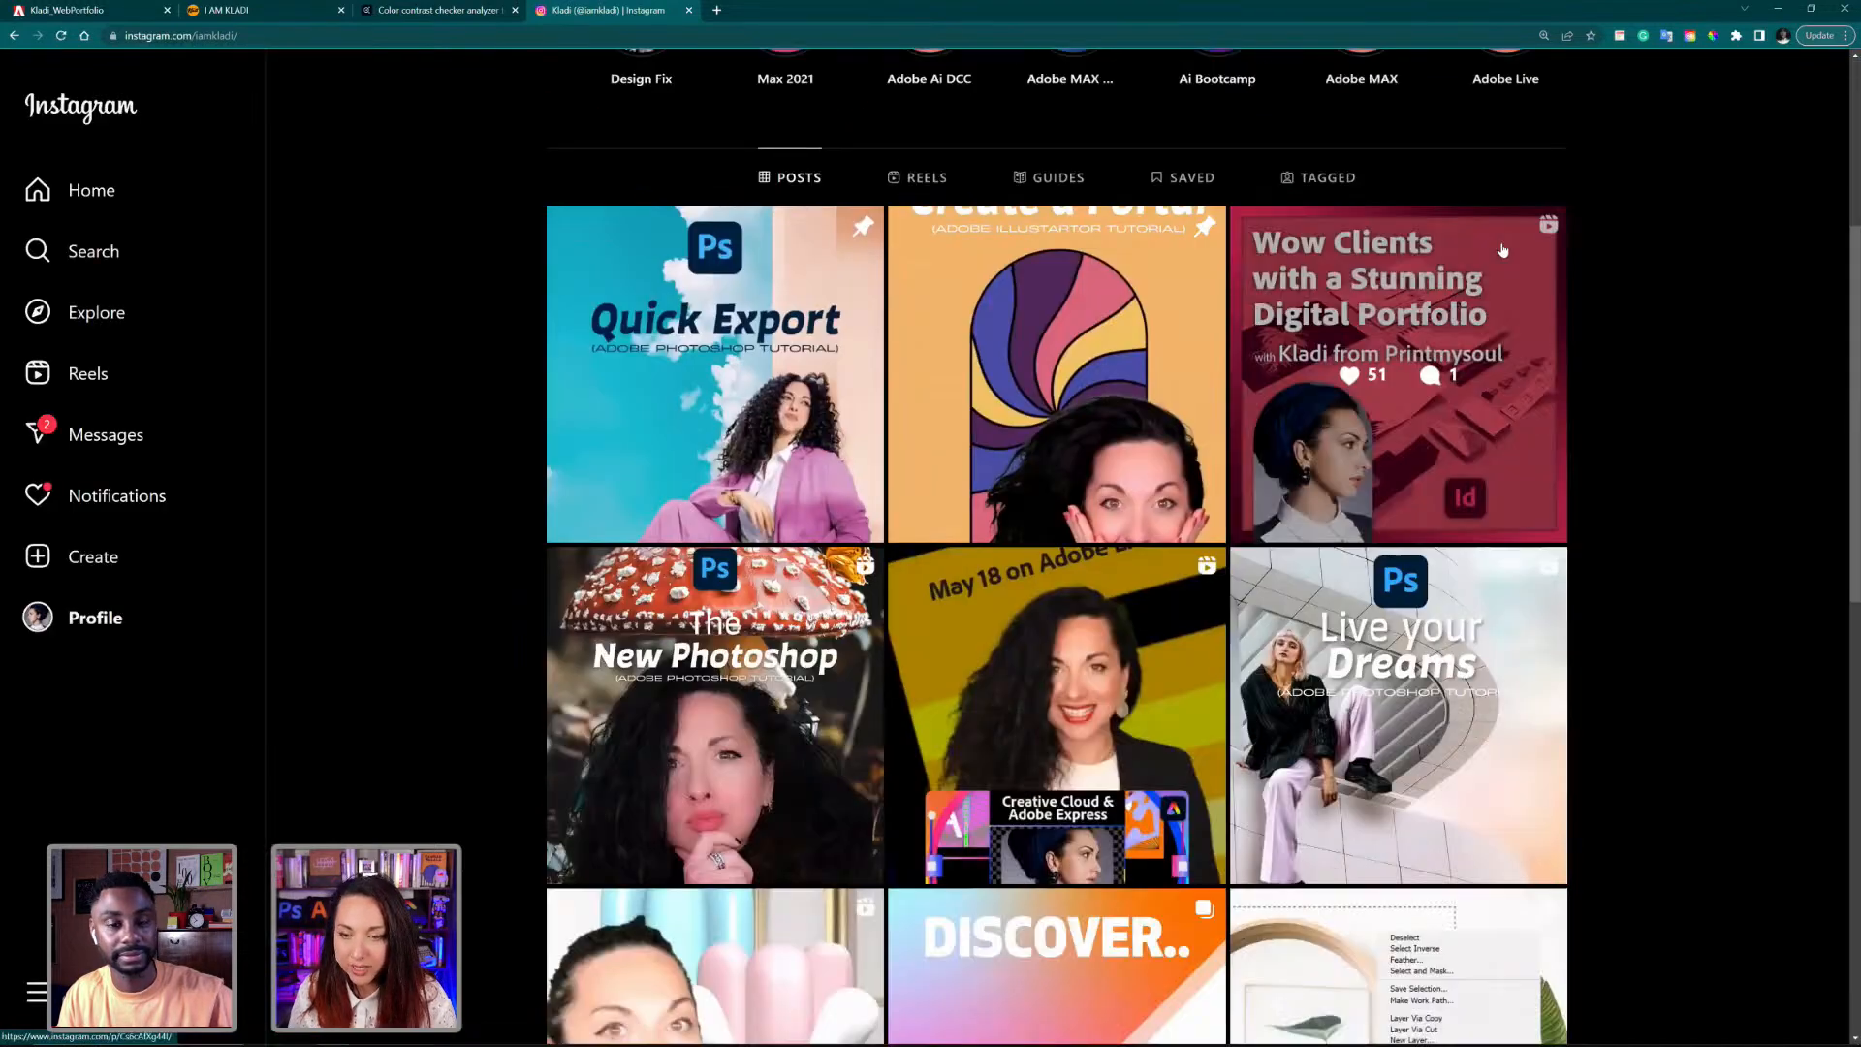
scroll(1502, 250, "down", 7)
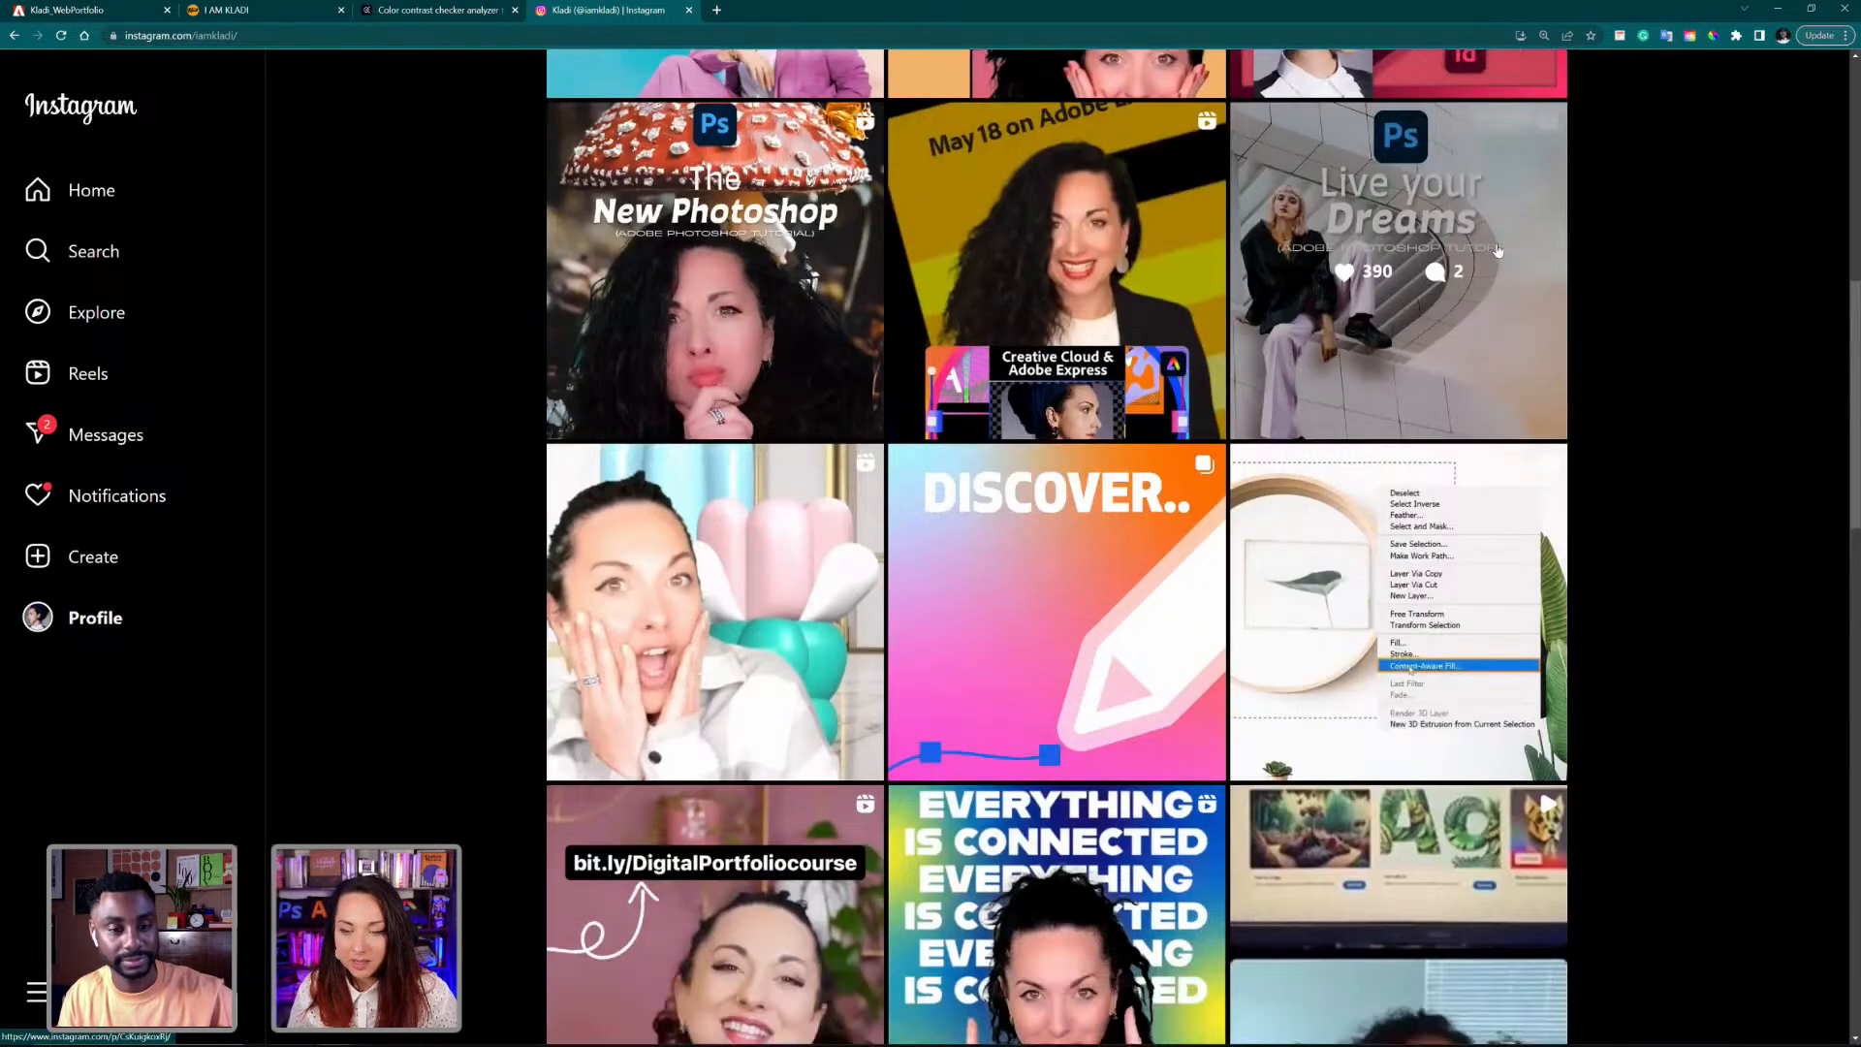
scroll(1493, 253, "down", 8)
scroll(1389, 236, "up", 5)
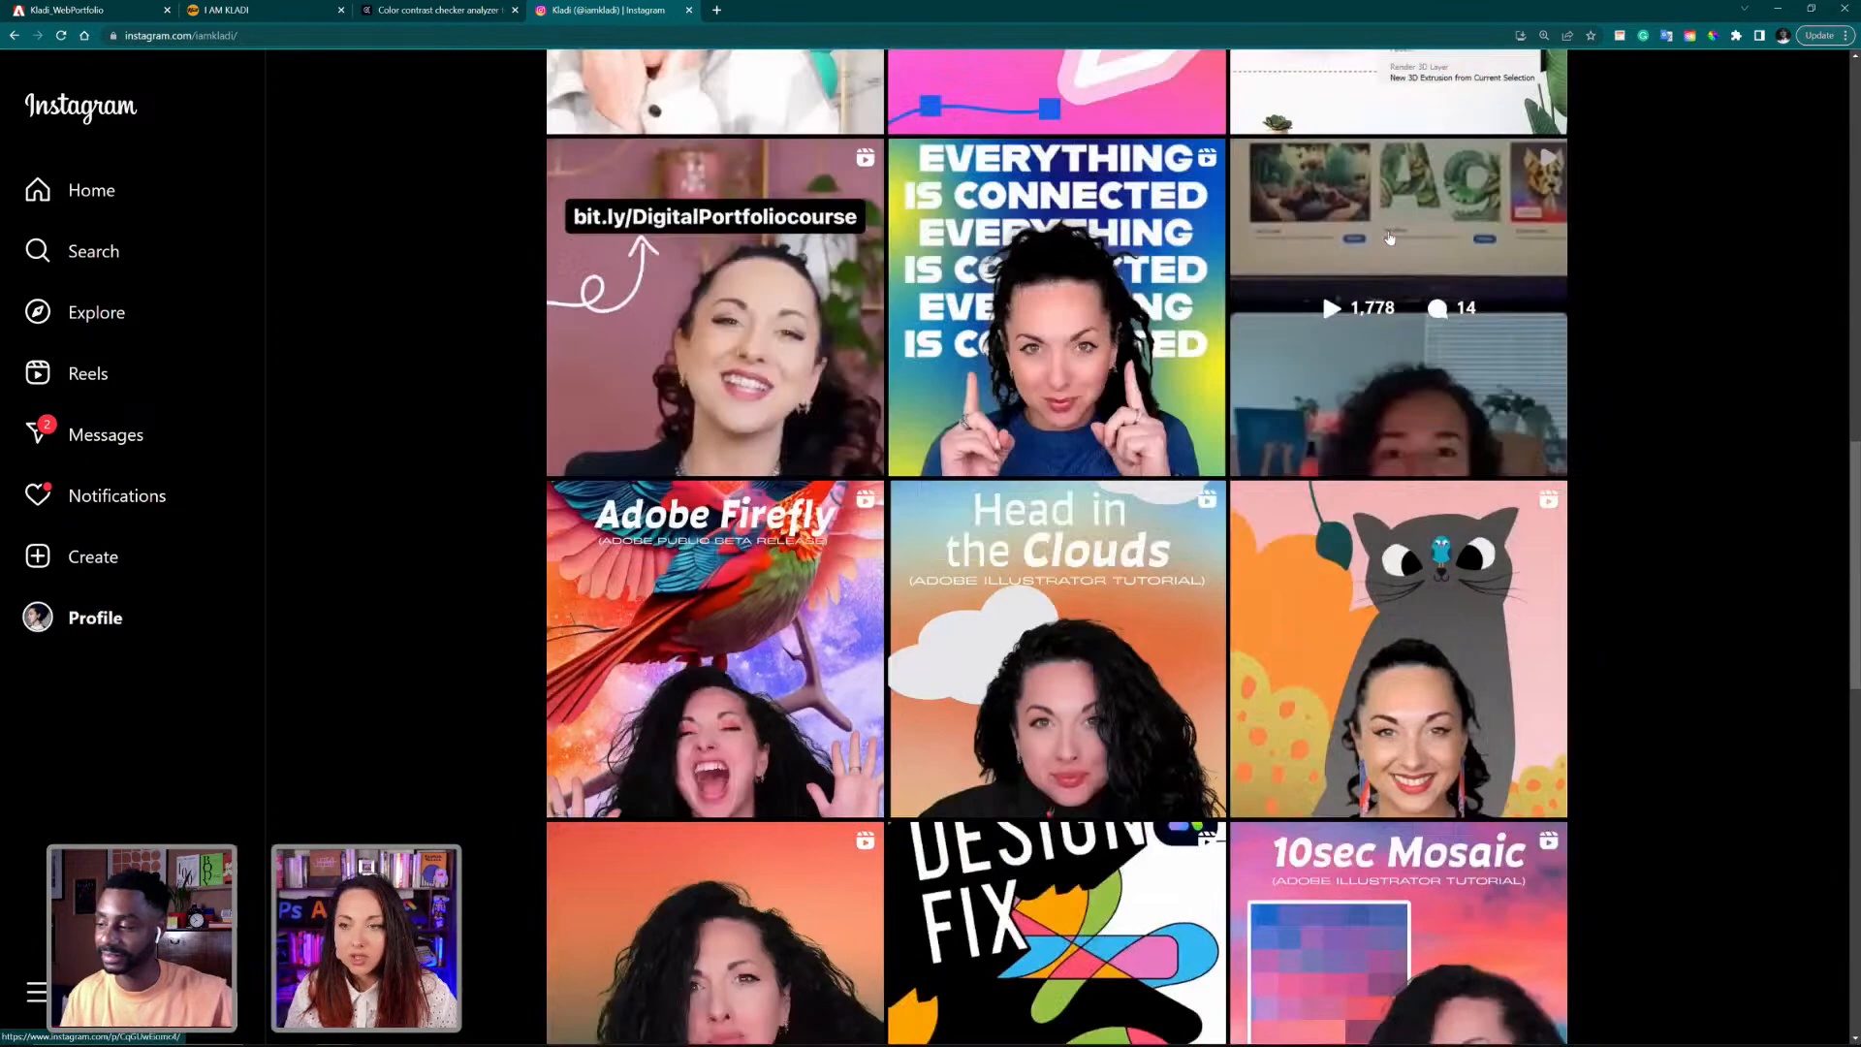
scroll(1389, 236, "up", 10)
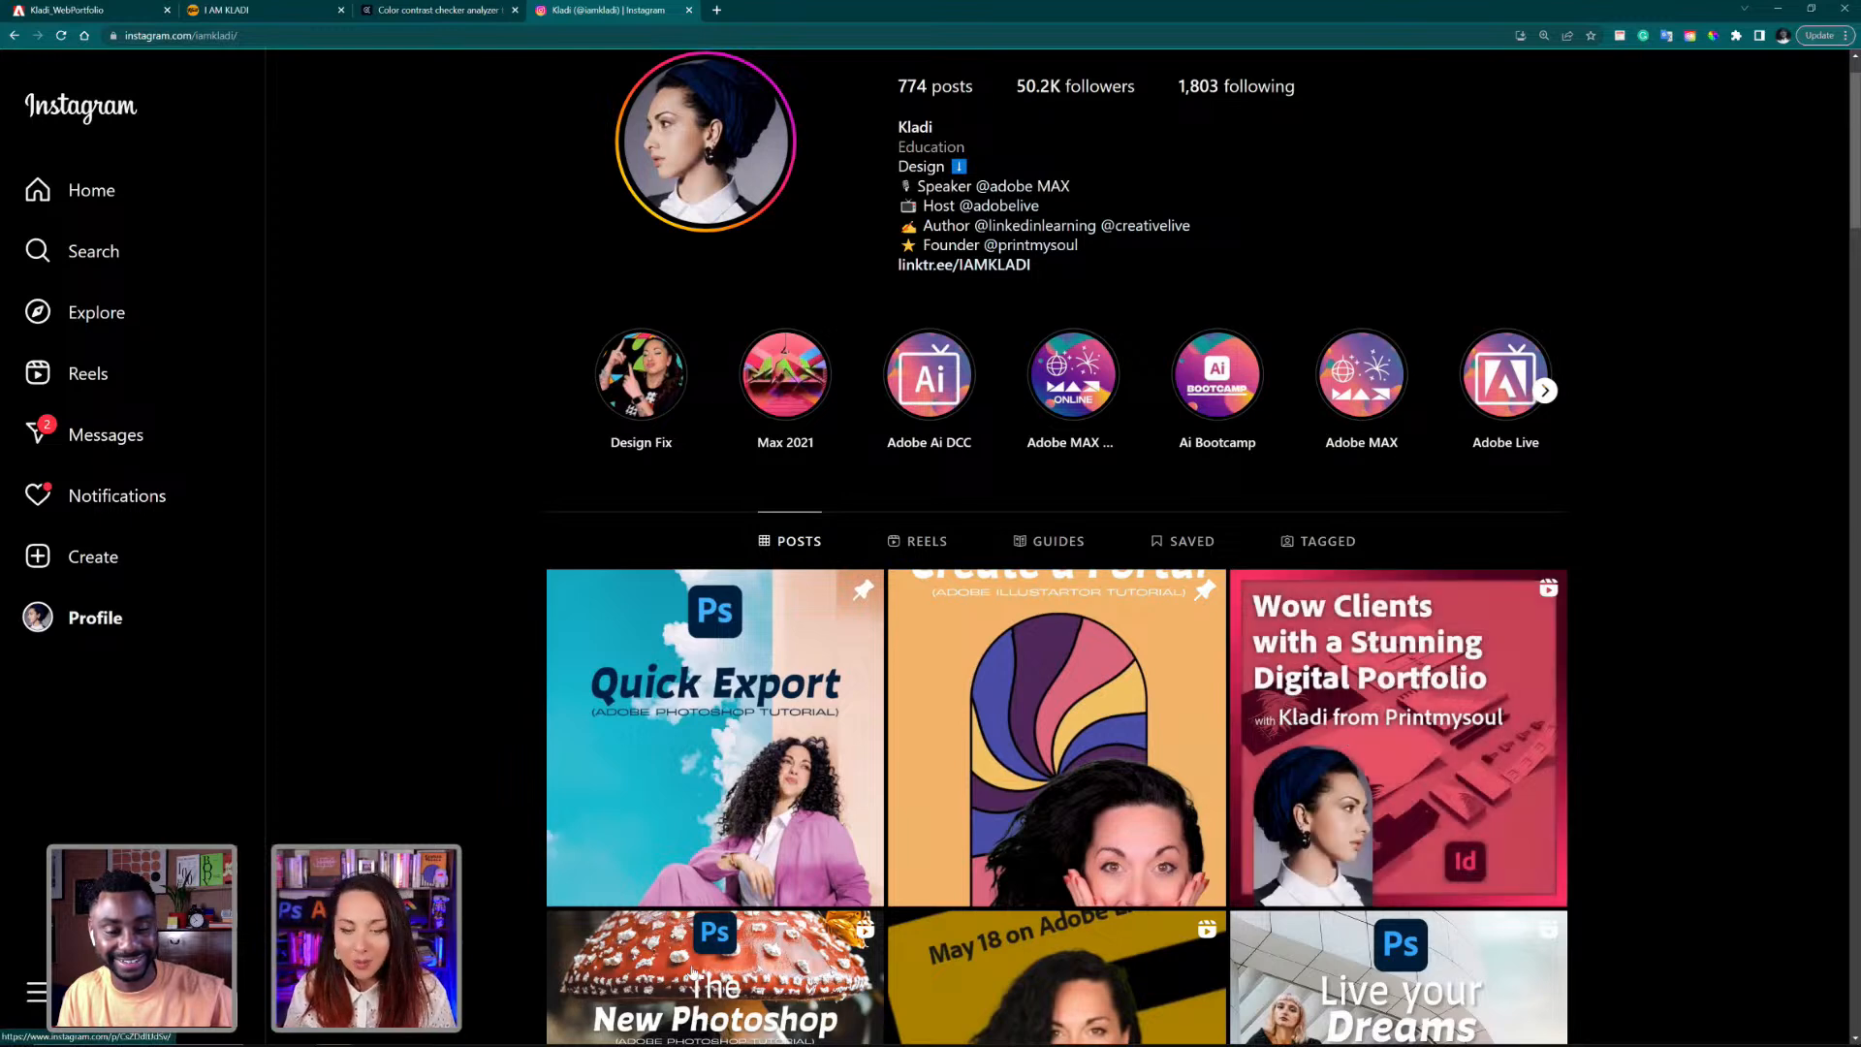
Step: Switch back to InDesign and select the wide banner image on the first page of Kladi Live Portfolio
mouse_move(690, 1041)
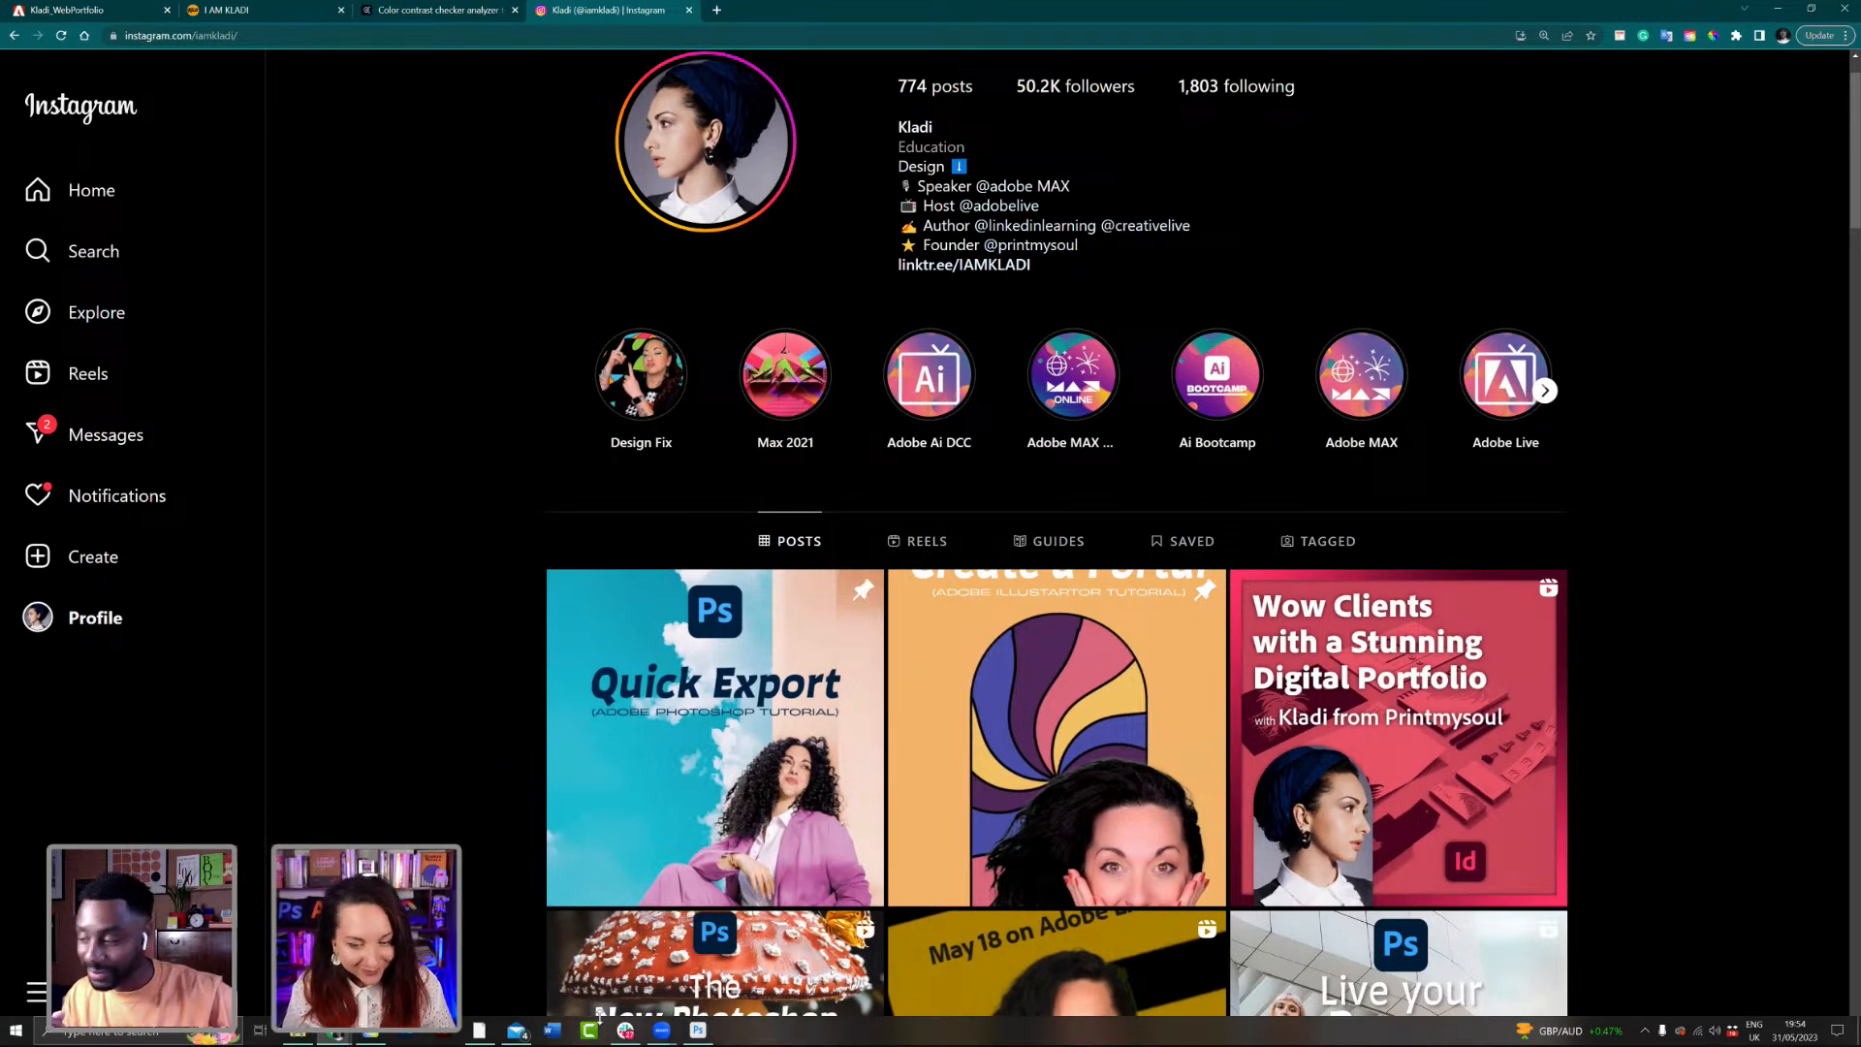
mouse_move(607, 1014)
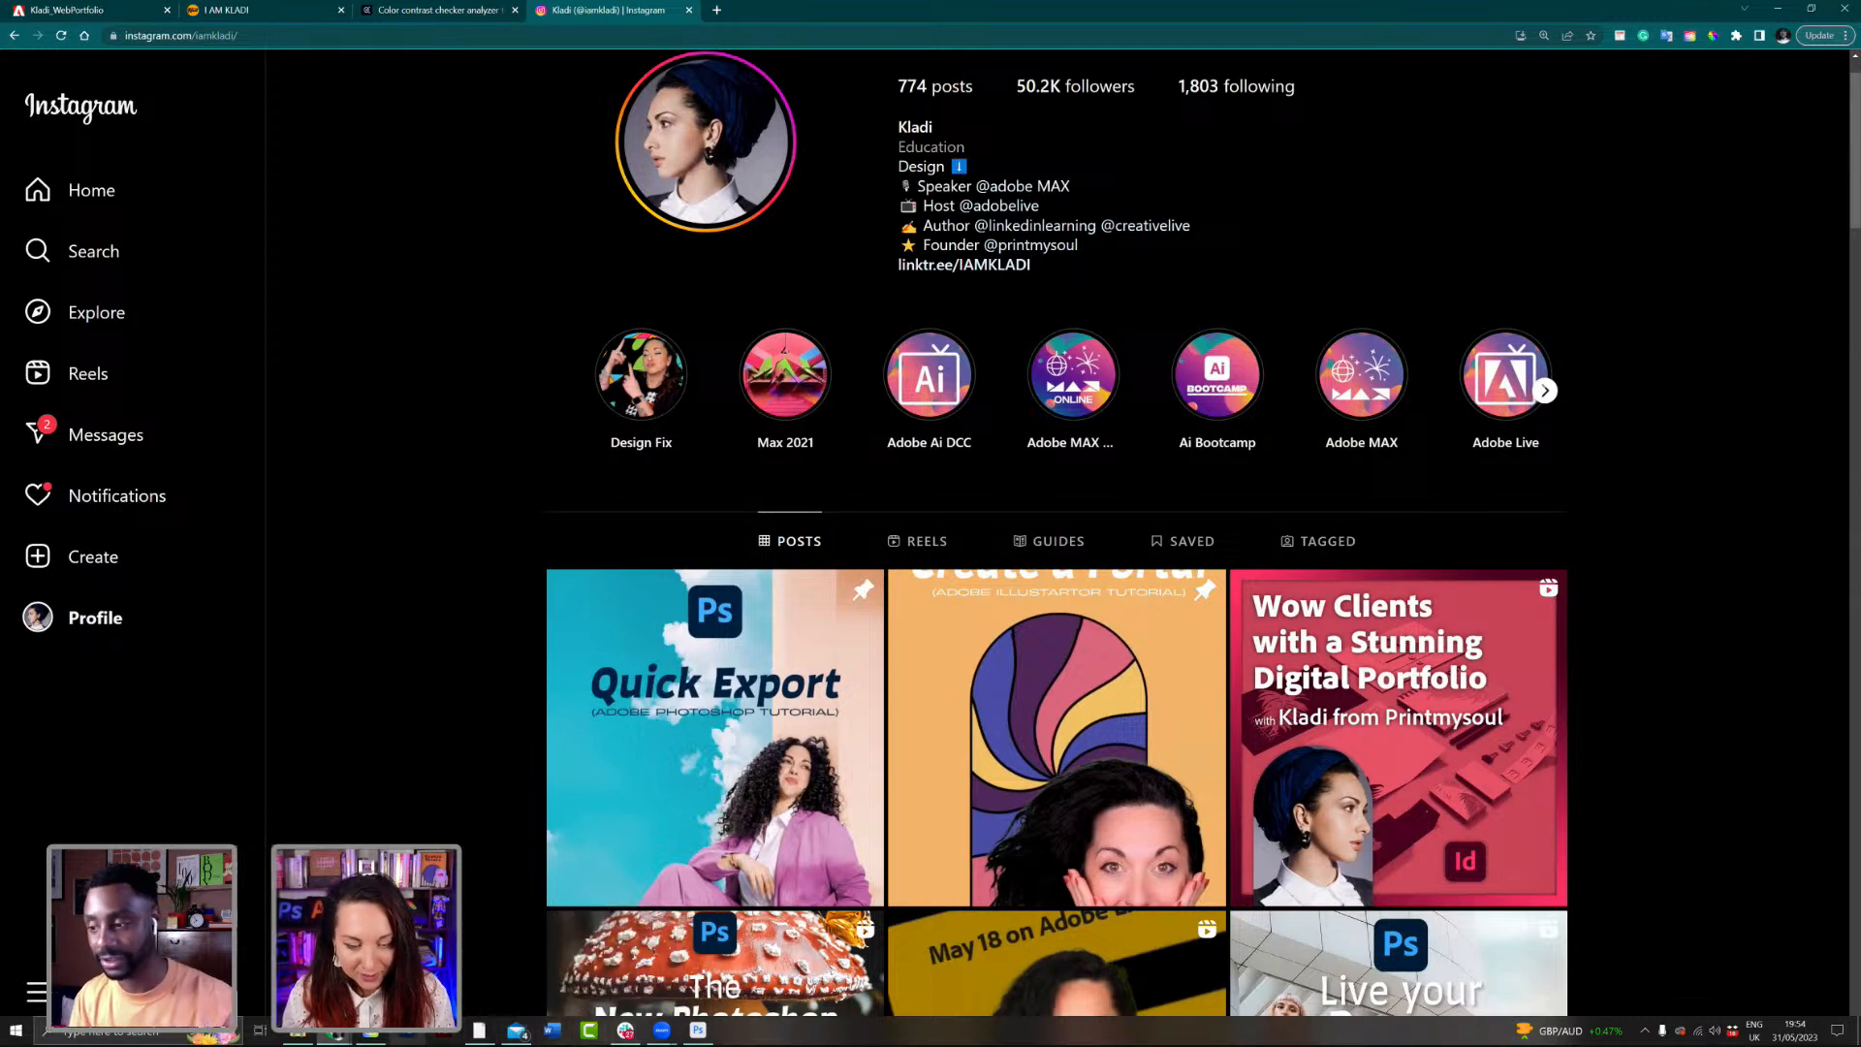
mouse_move(492, 1037)
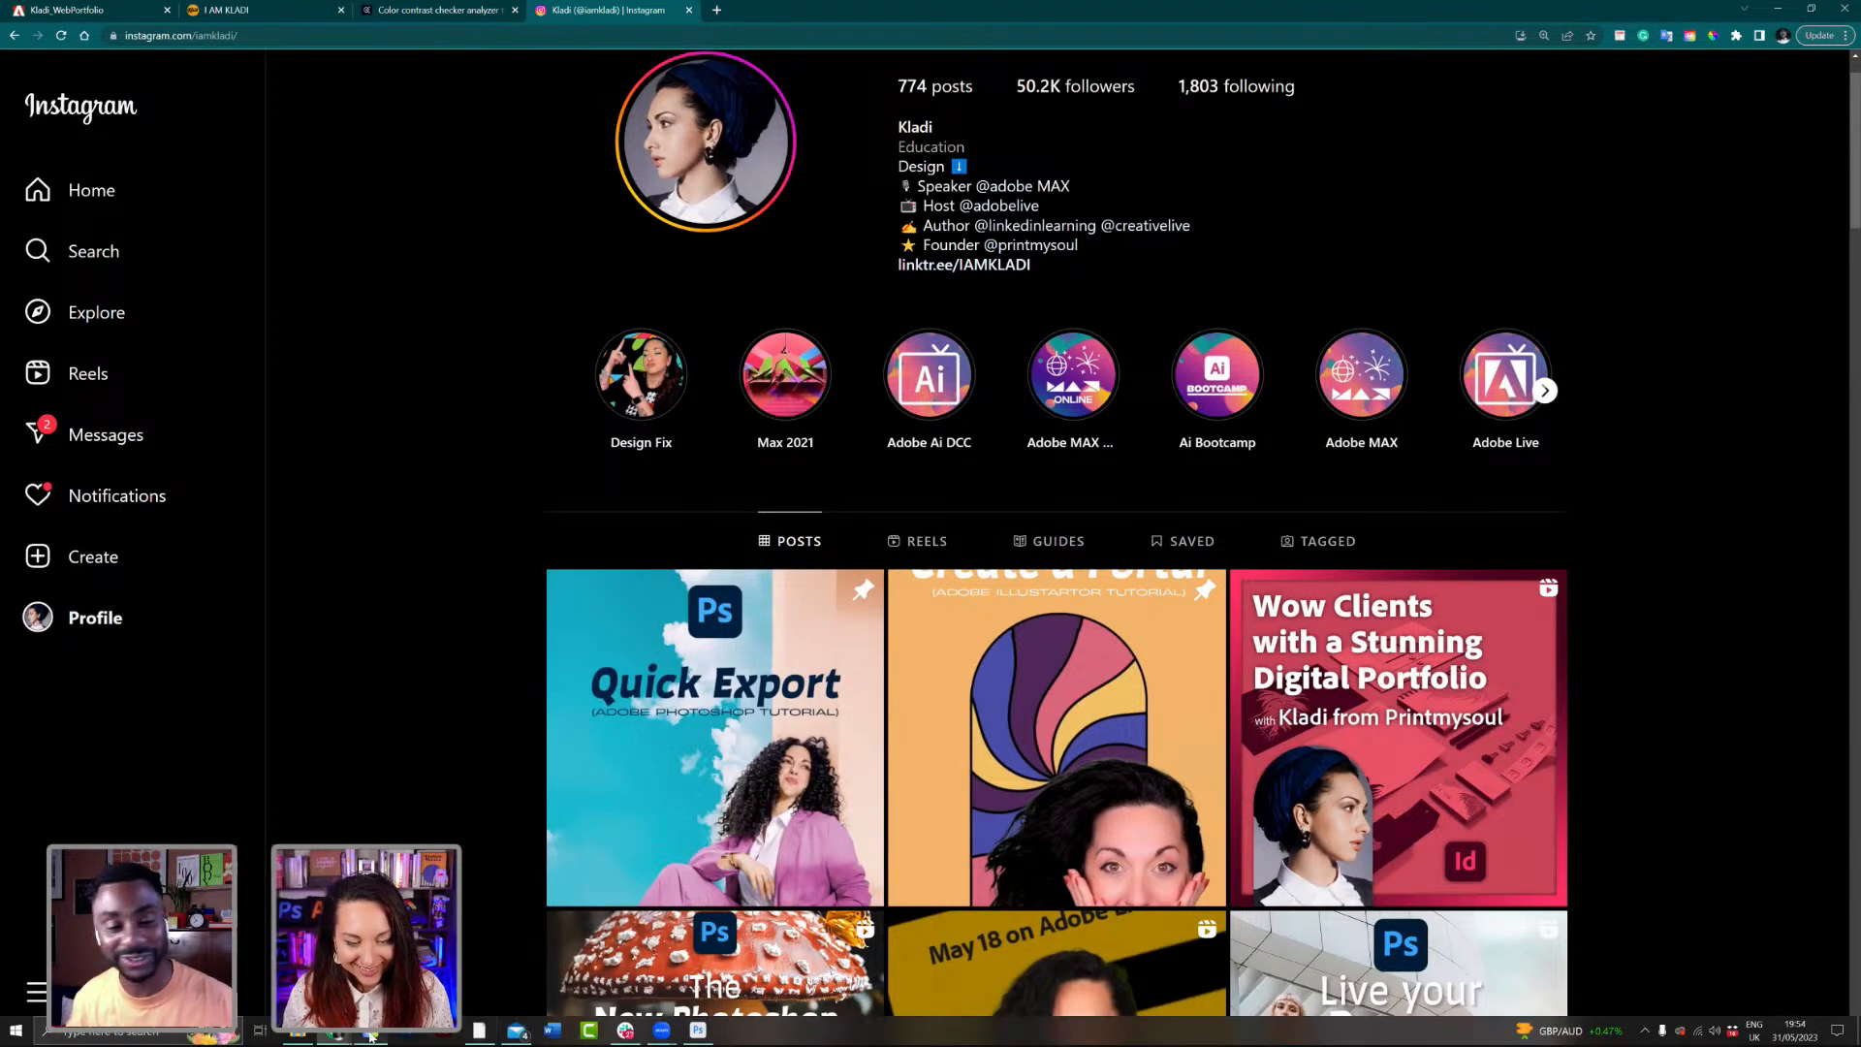
left_click(484, 1033)
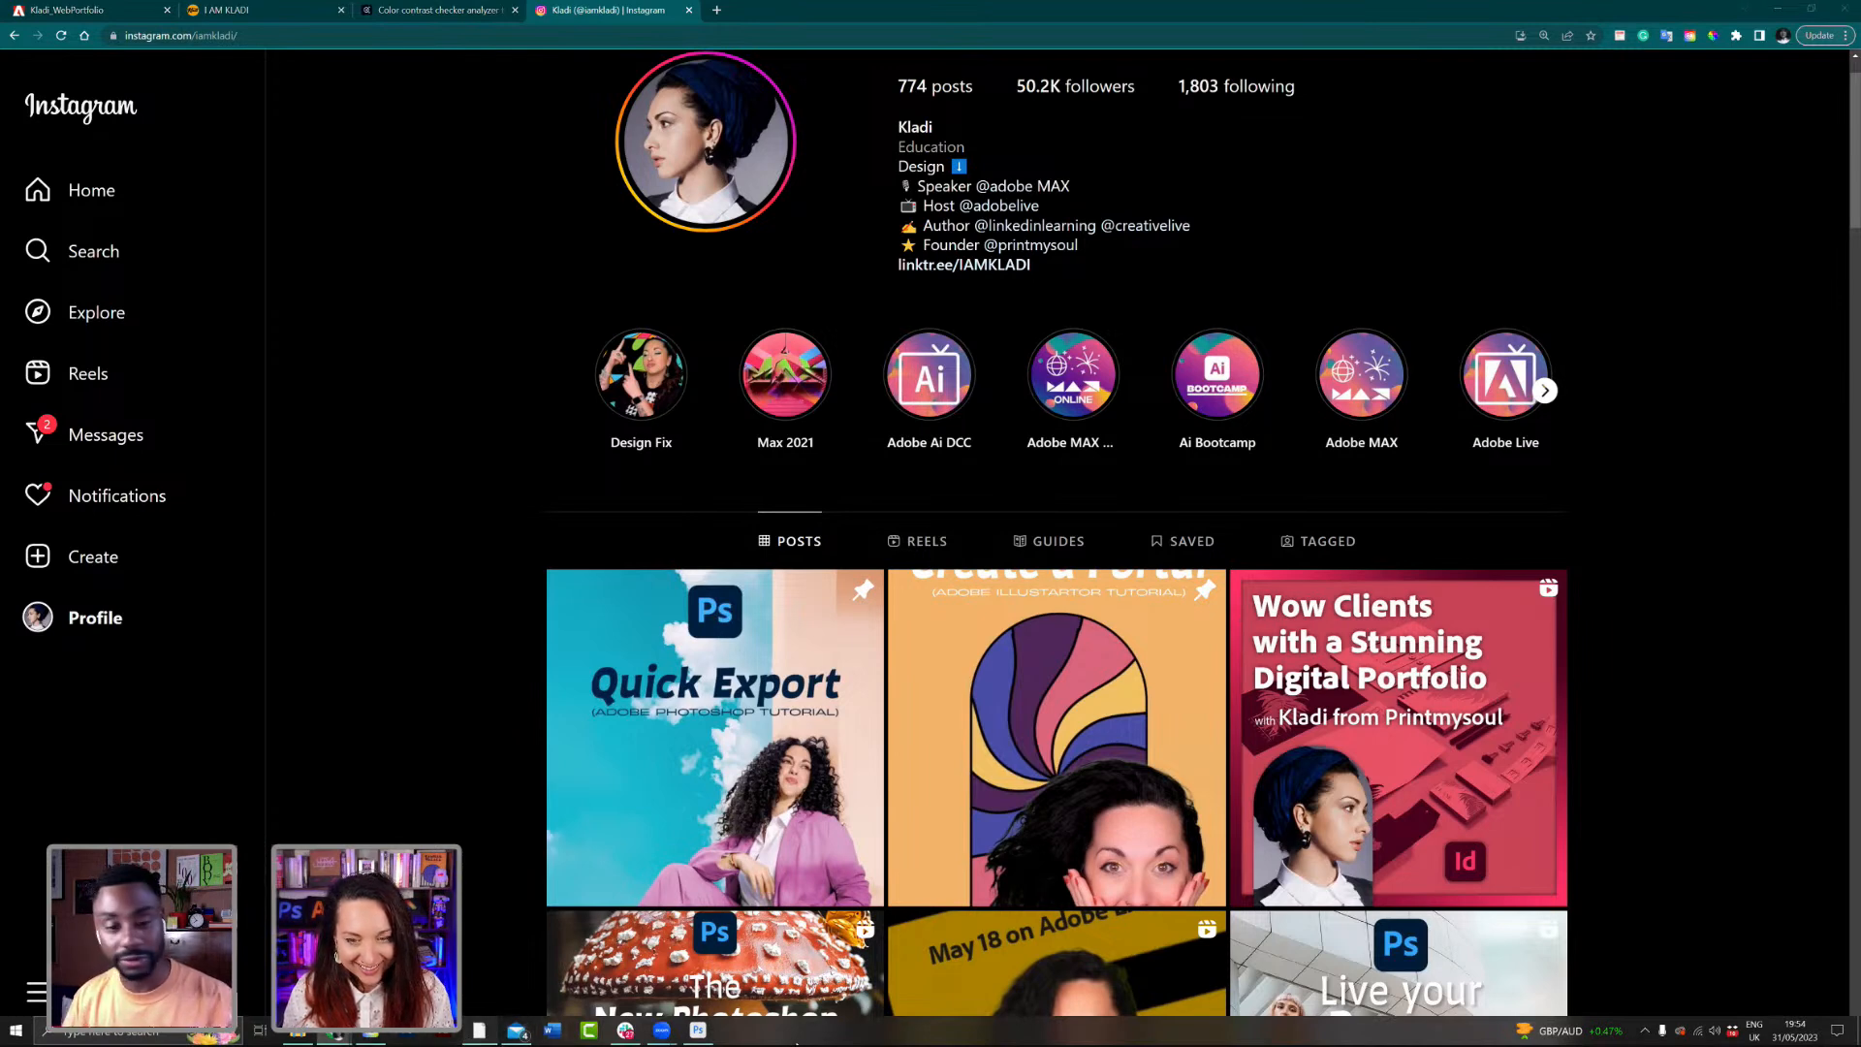
scroll(830, 955, "up", 2)
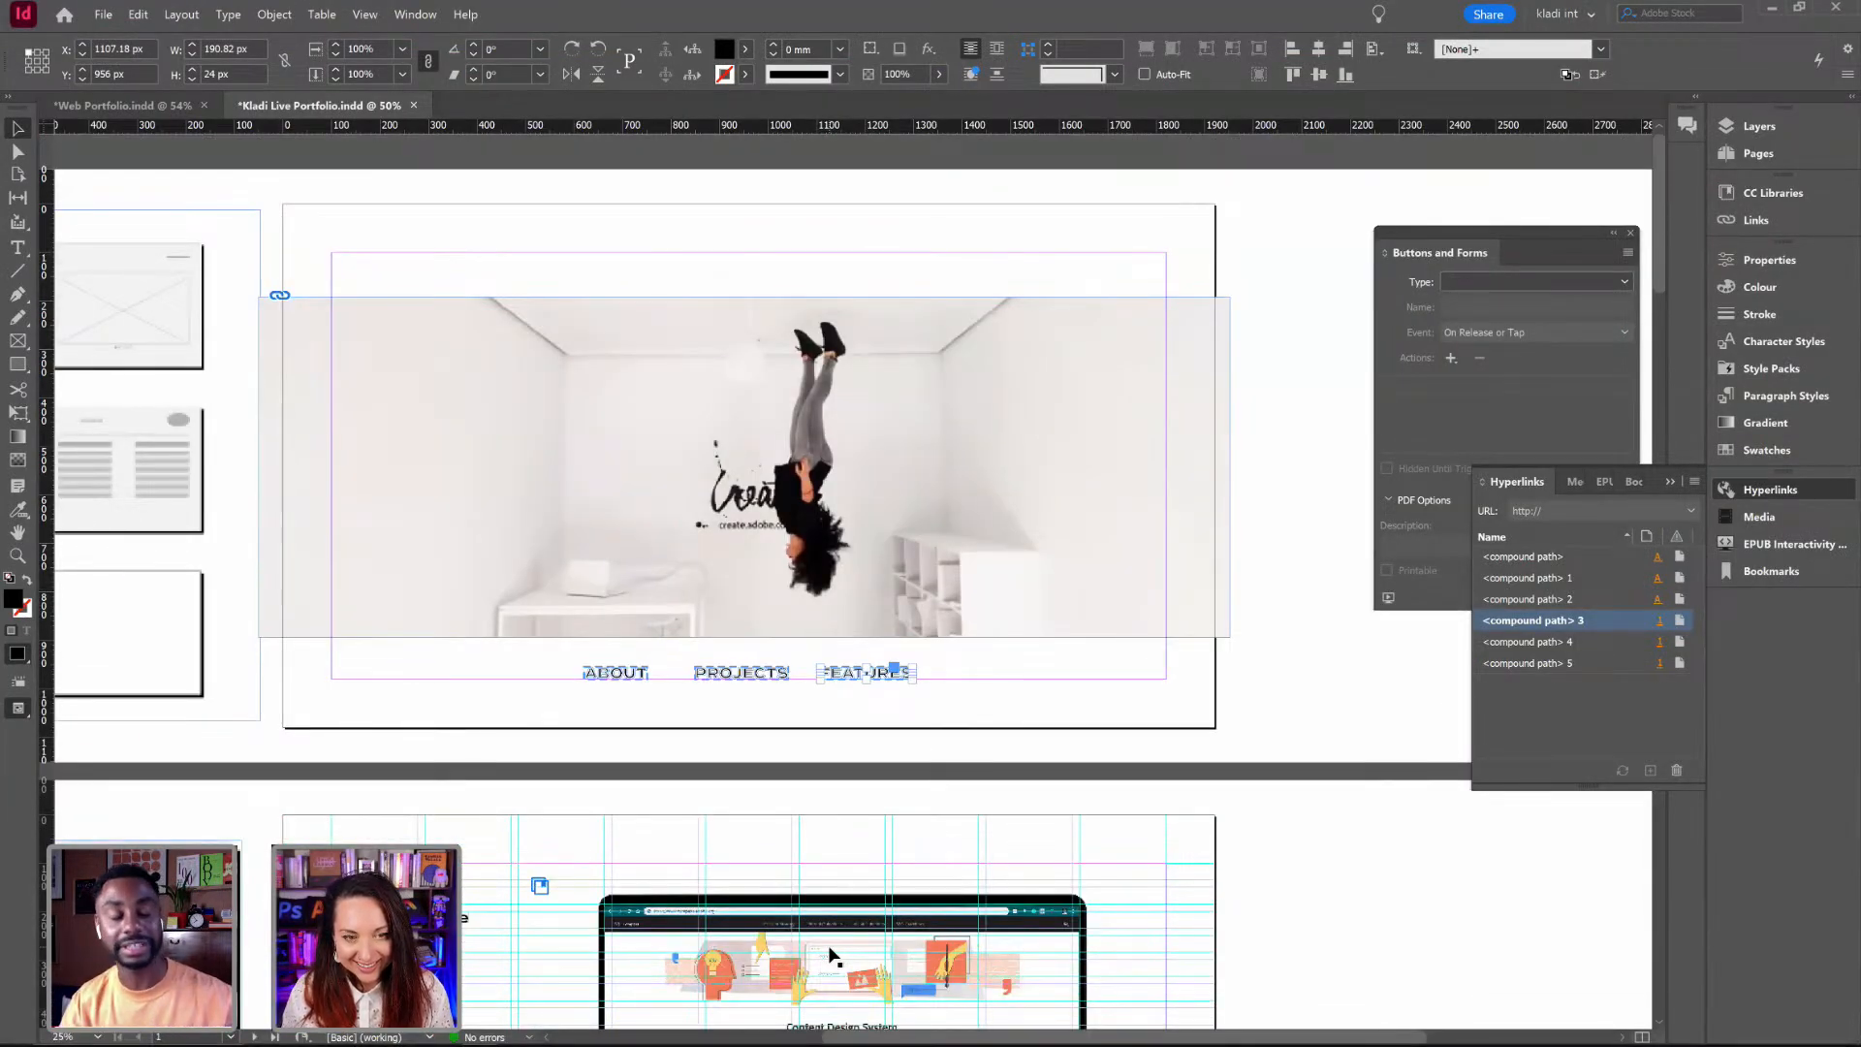
left_click(1158, 630)
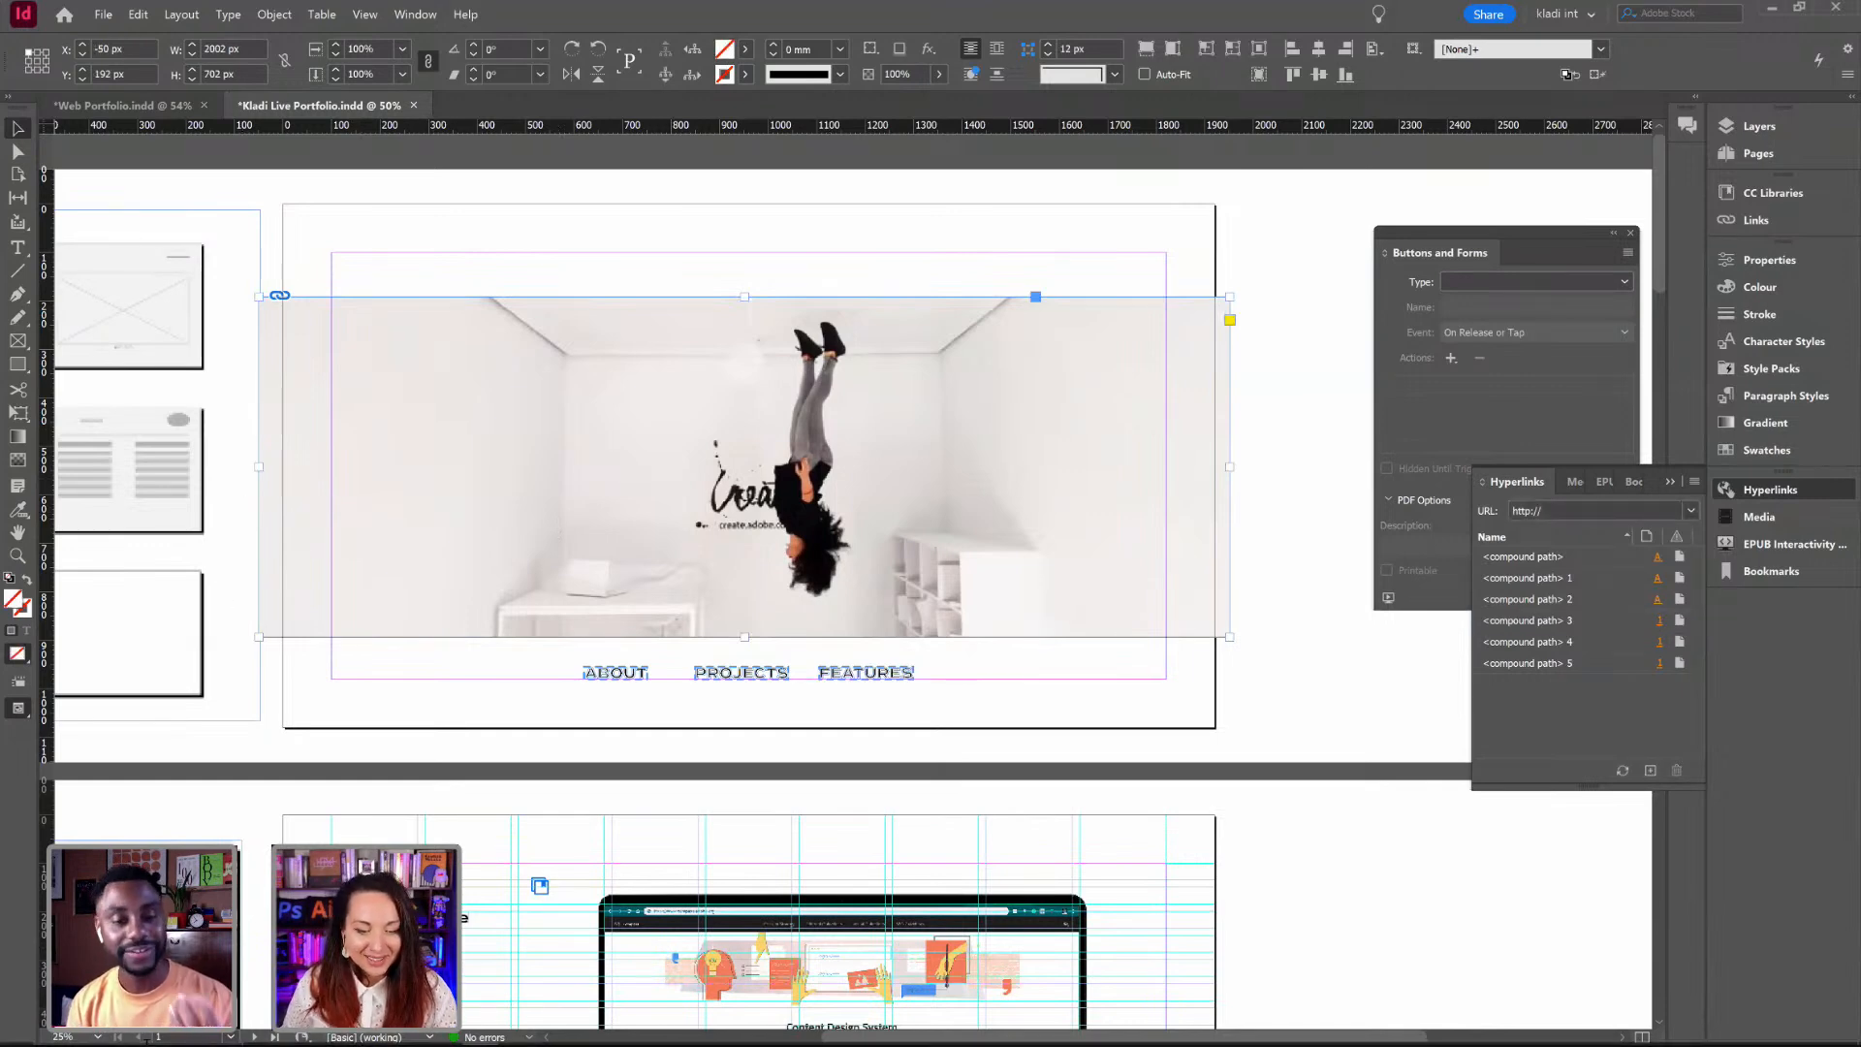
Step: Switch to Chrome and open creativeproweek.com in a new tab
left_click(337, 1033)
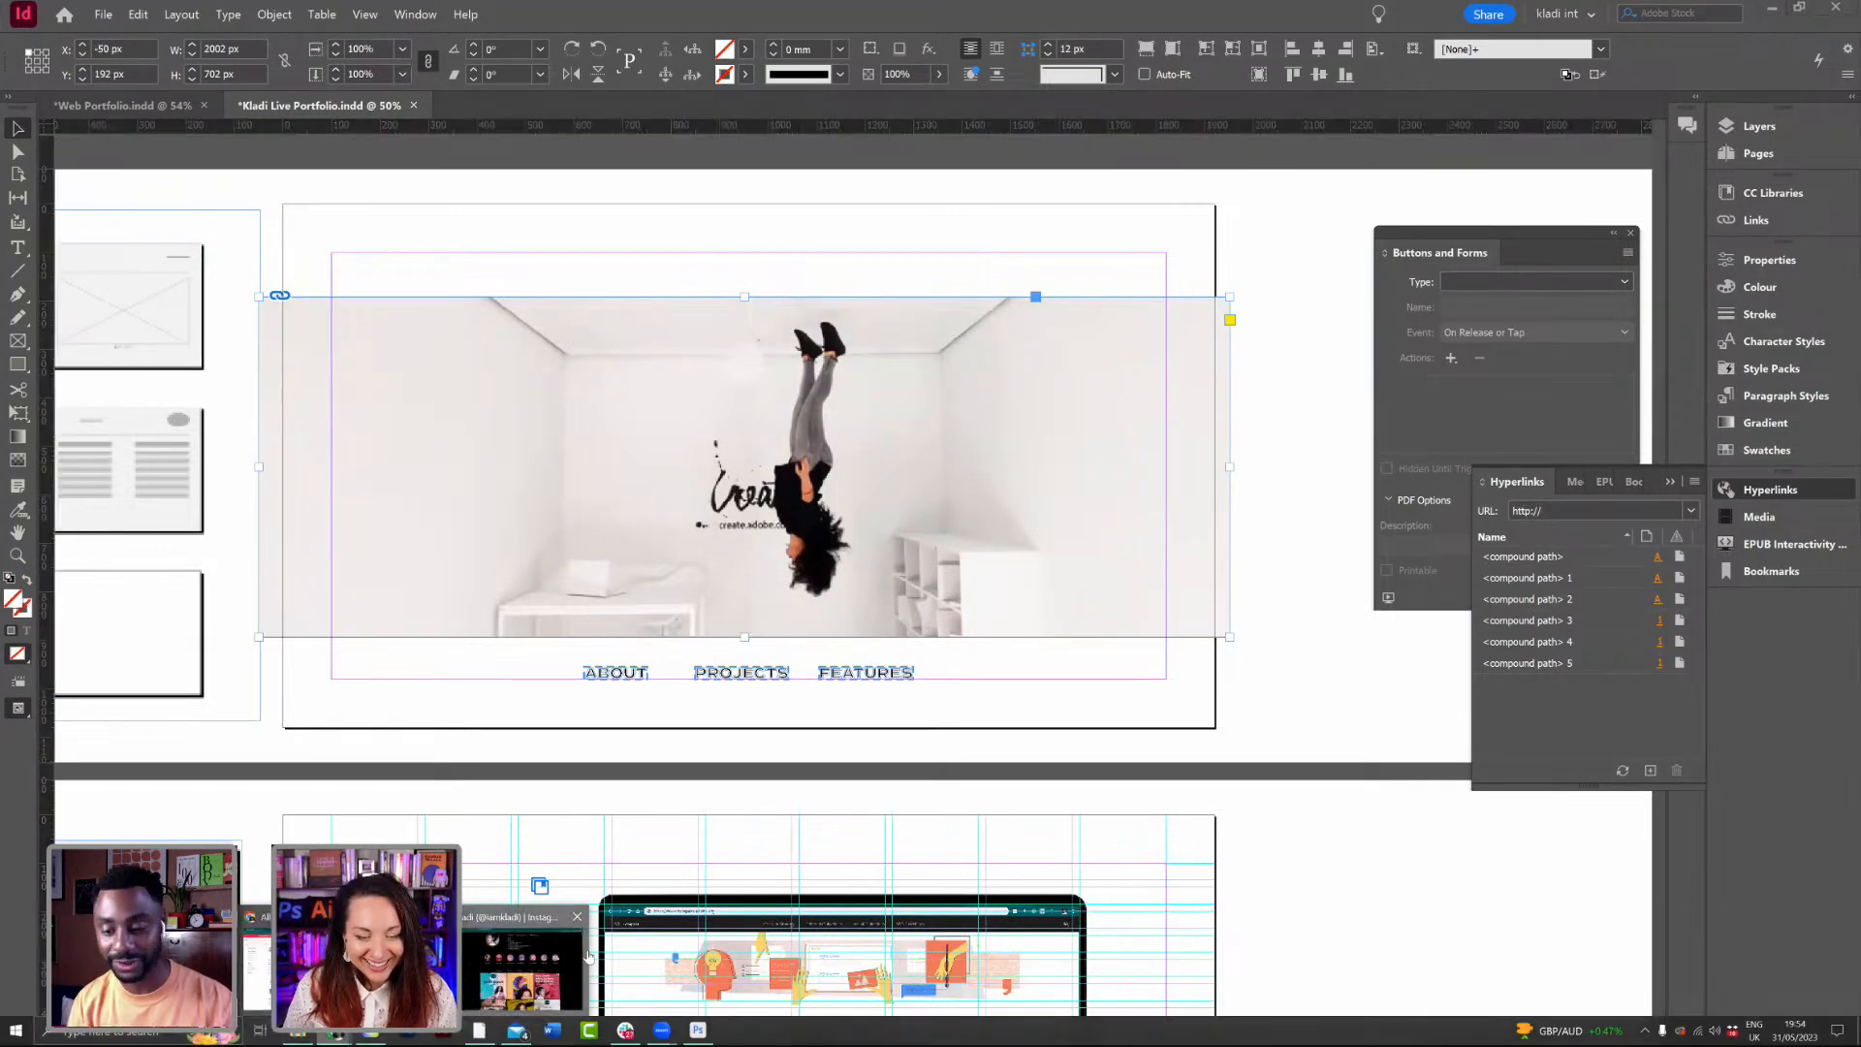
left_click(521, 945)
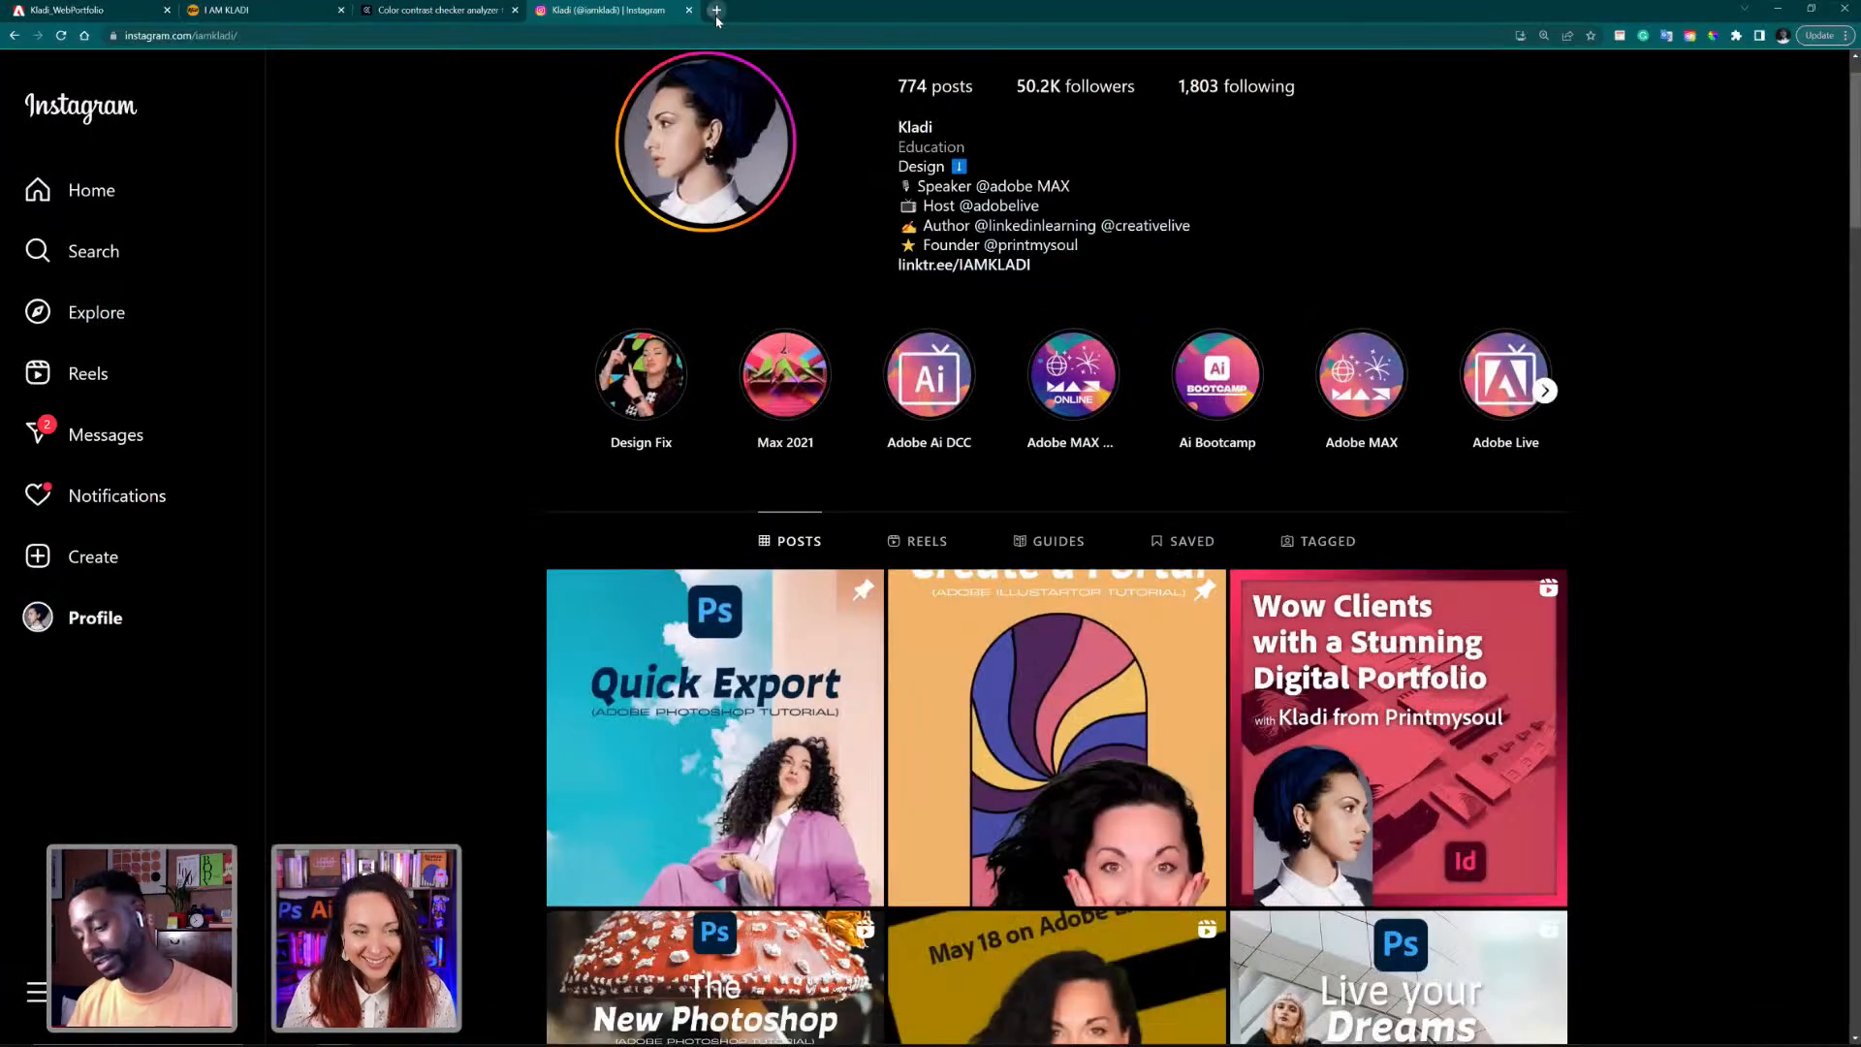
left_click(716, 11)
type("creativeproweek.com")
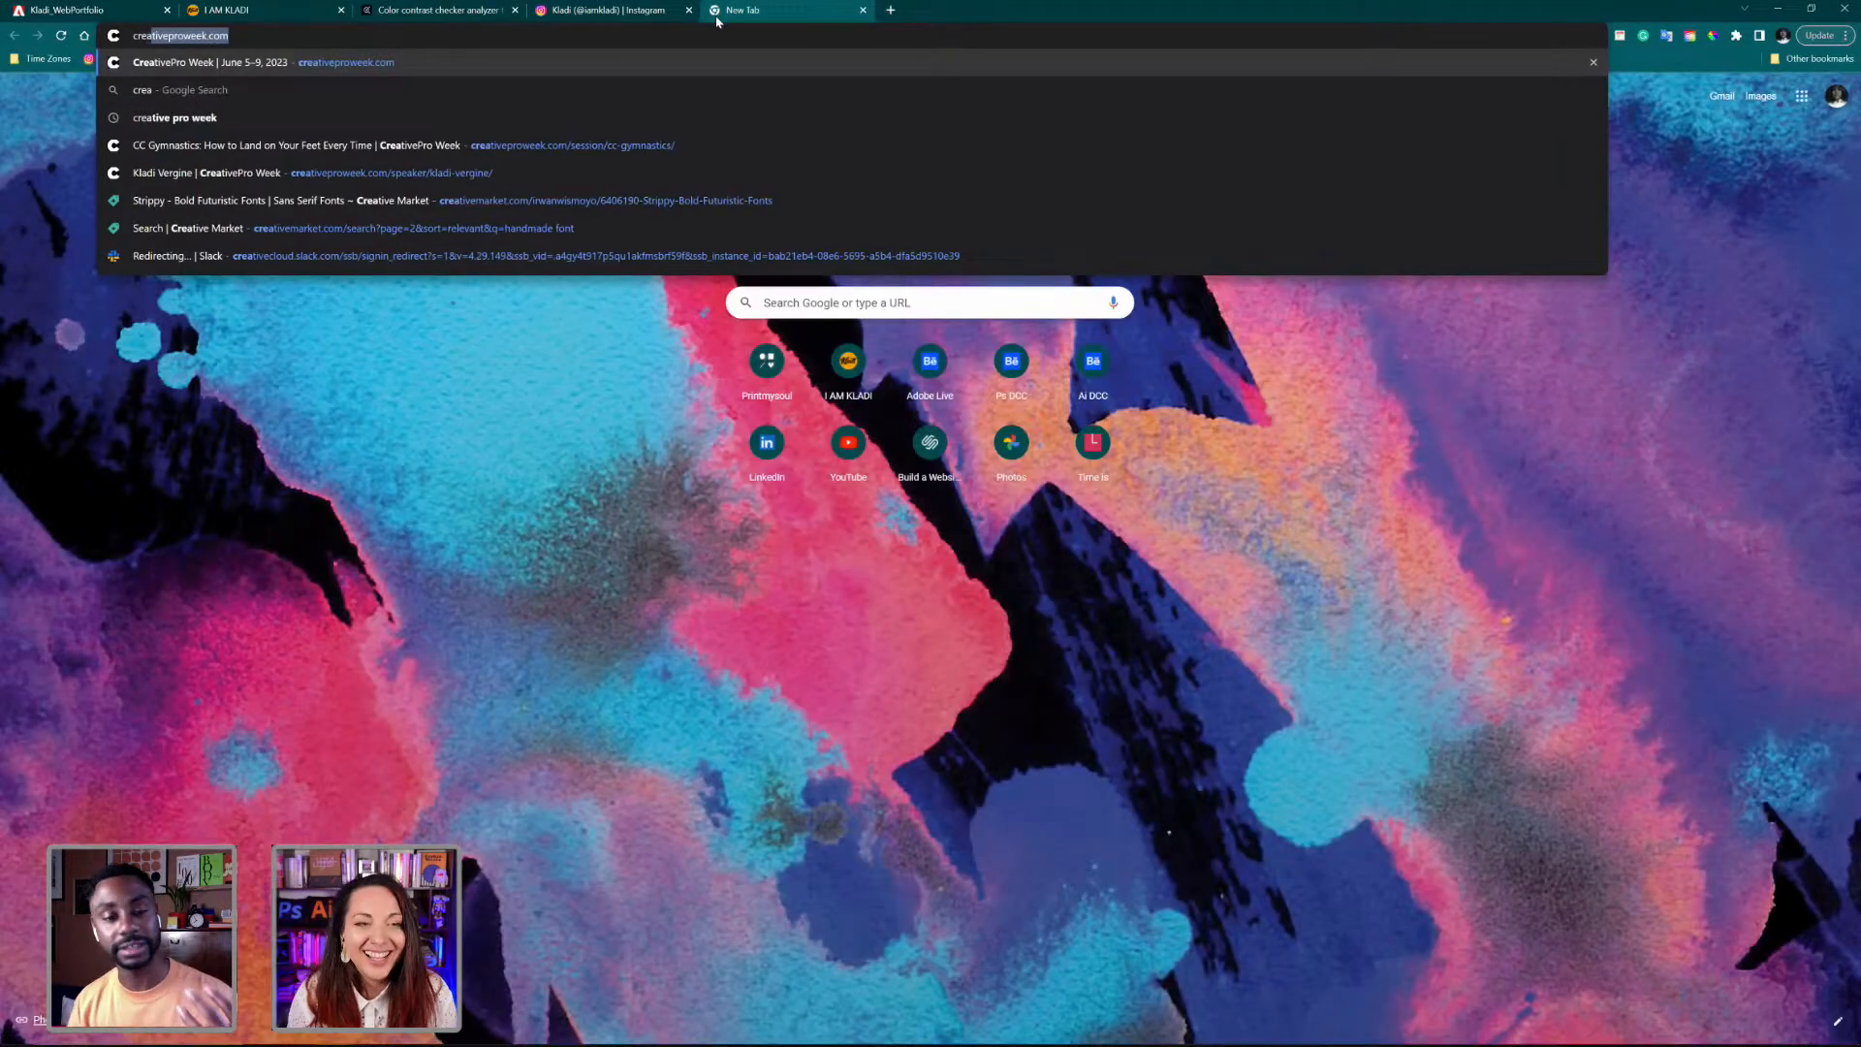
key("Right")
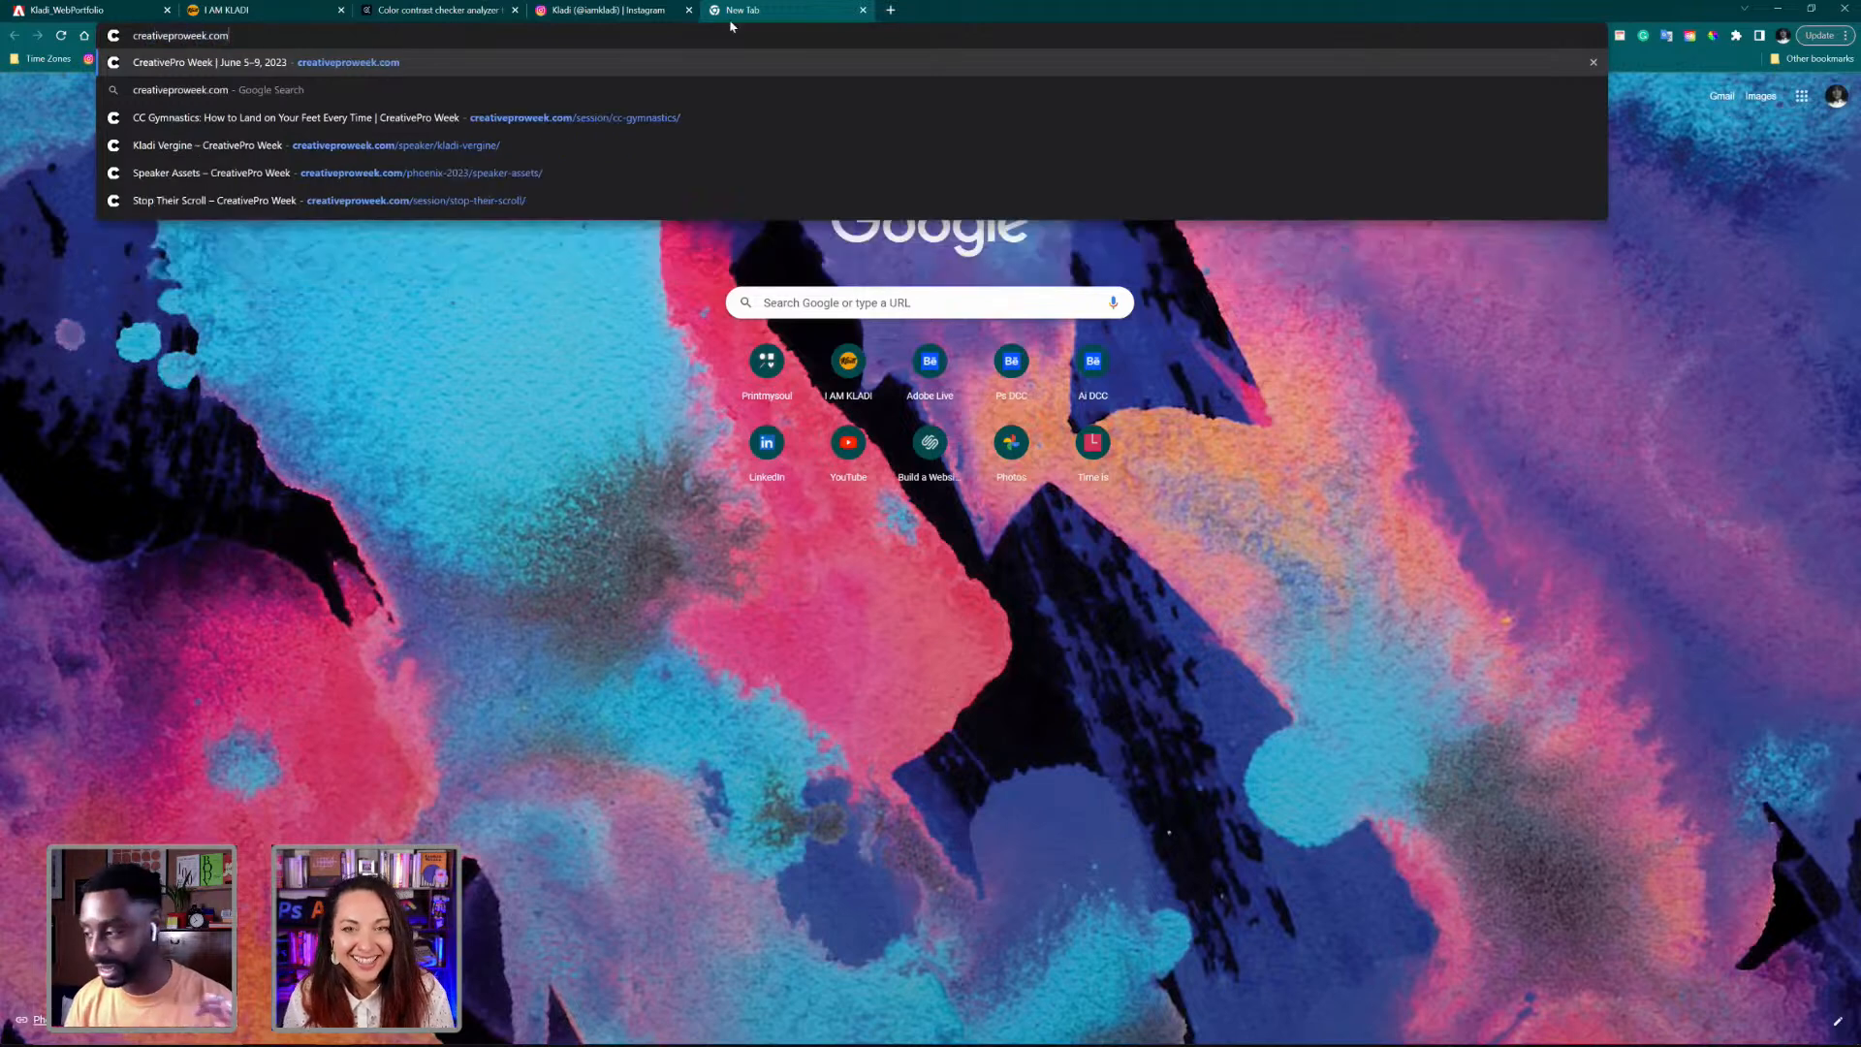
key("Return")
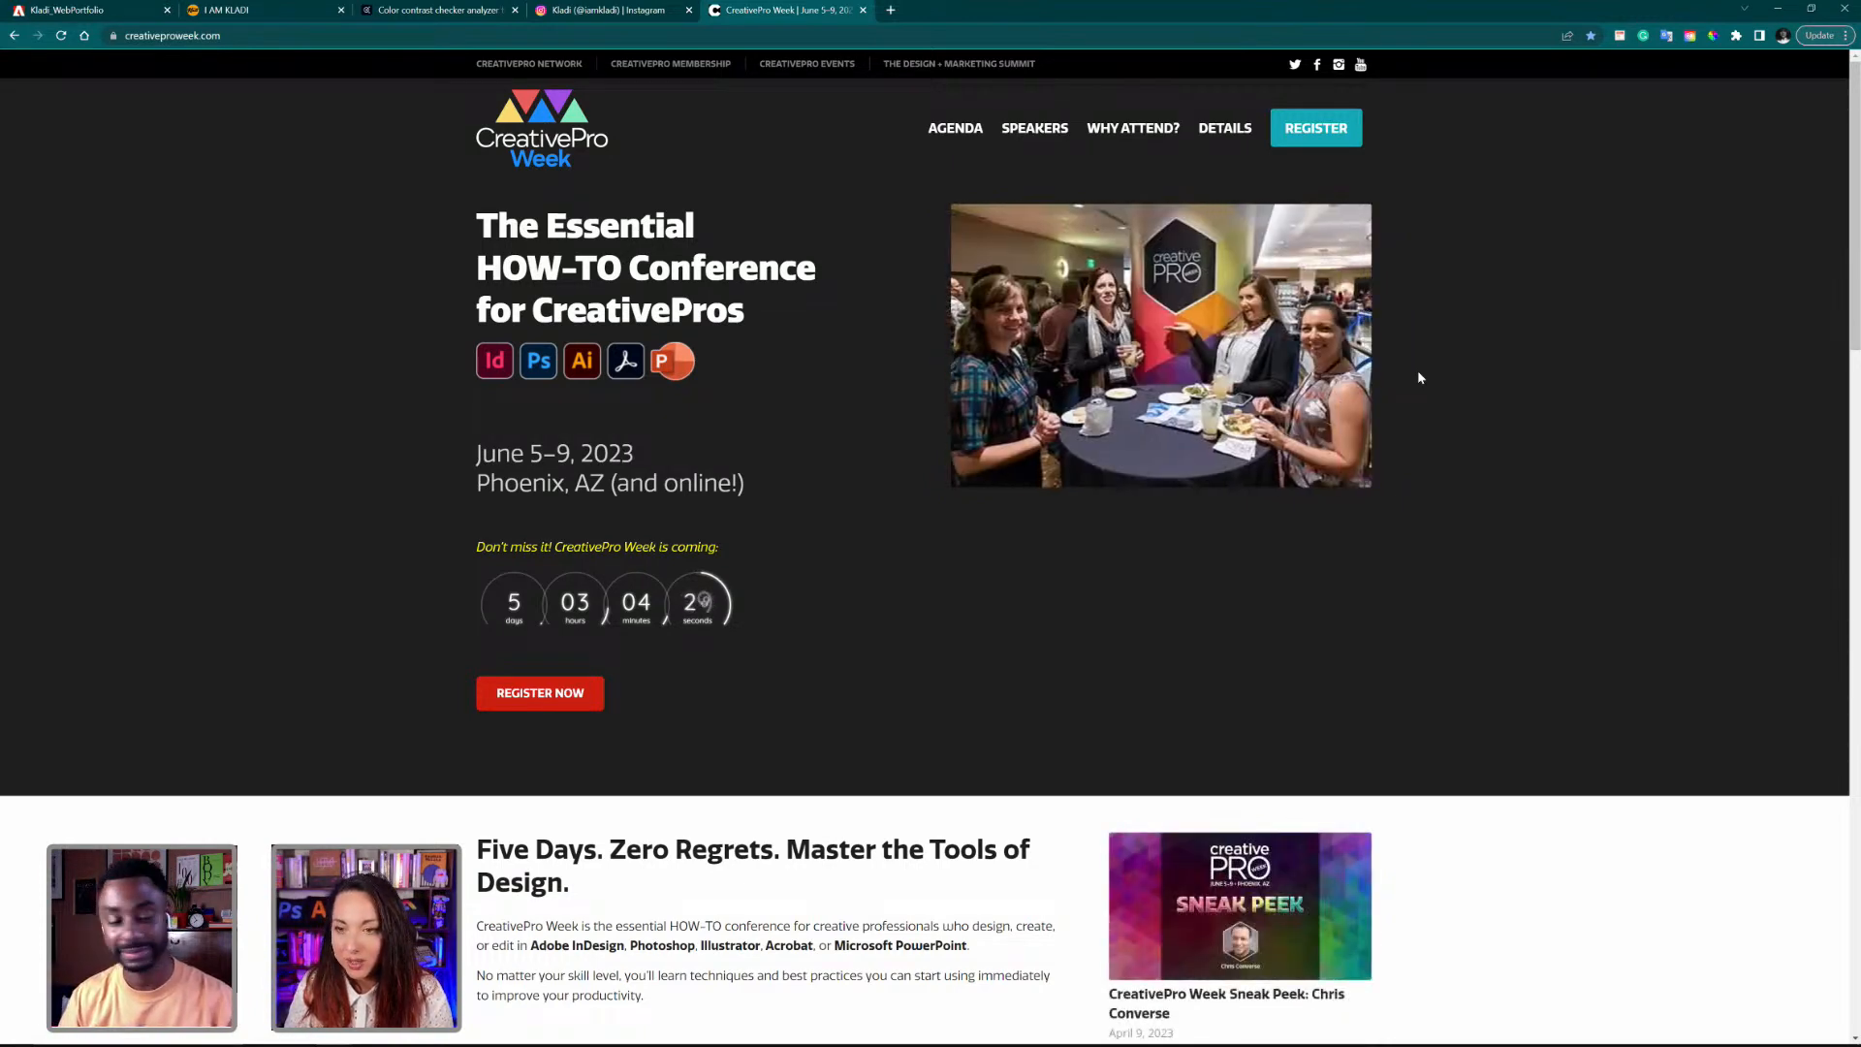
Step: Return to the open iamkladi.com website and look through its courses, design video series and past event sessions
left_click(588, 10)
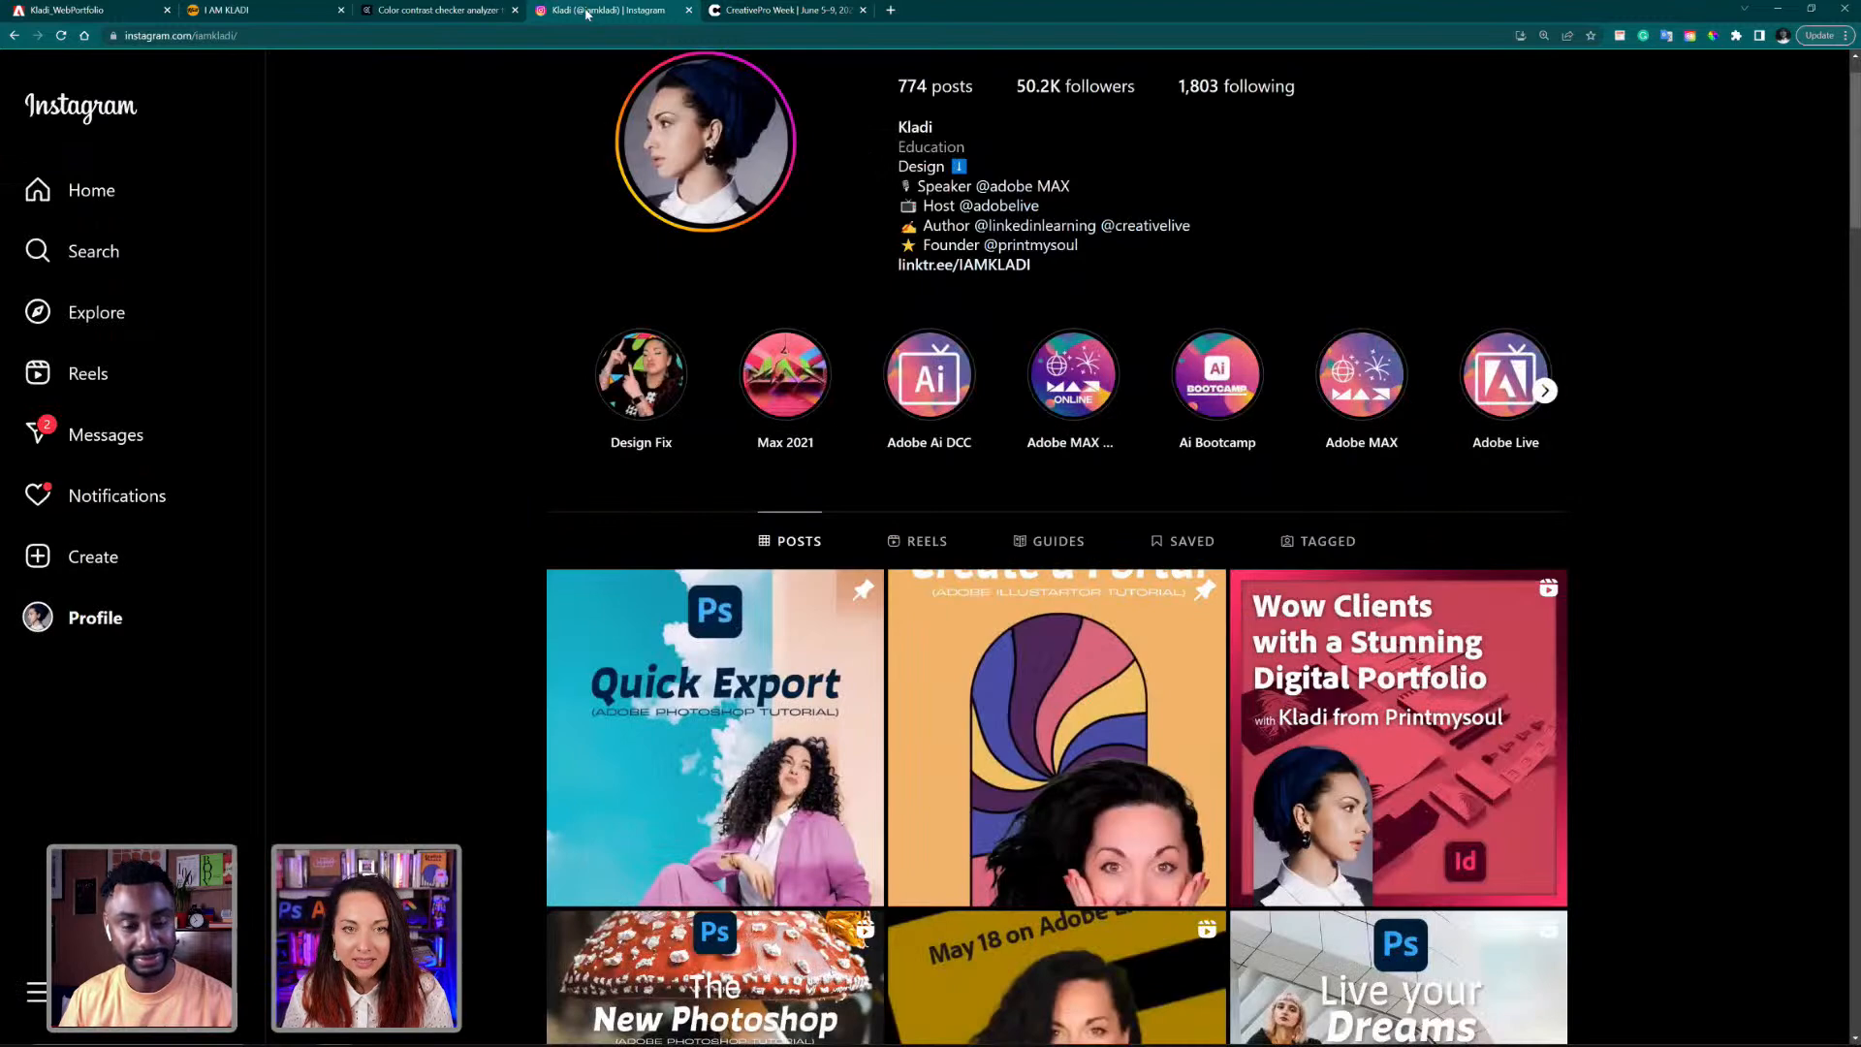
left_click(226, 11)
scroll(997, 623, "down", 6)
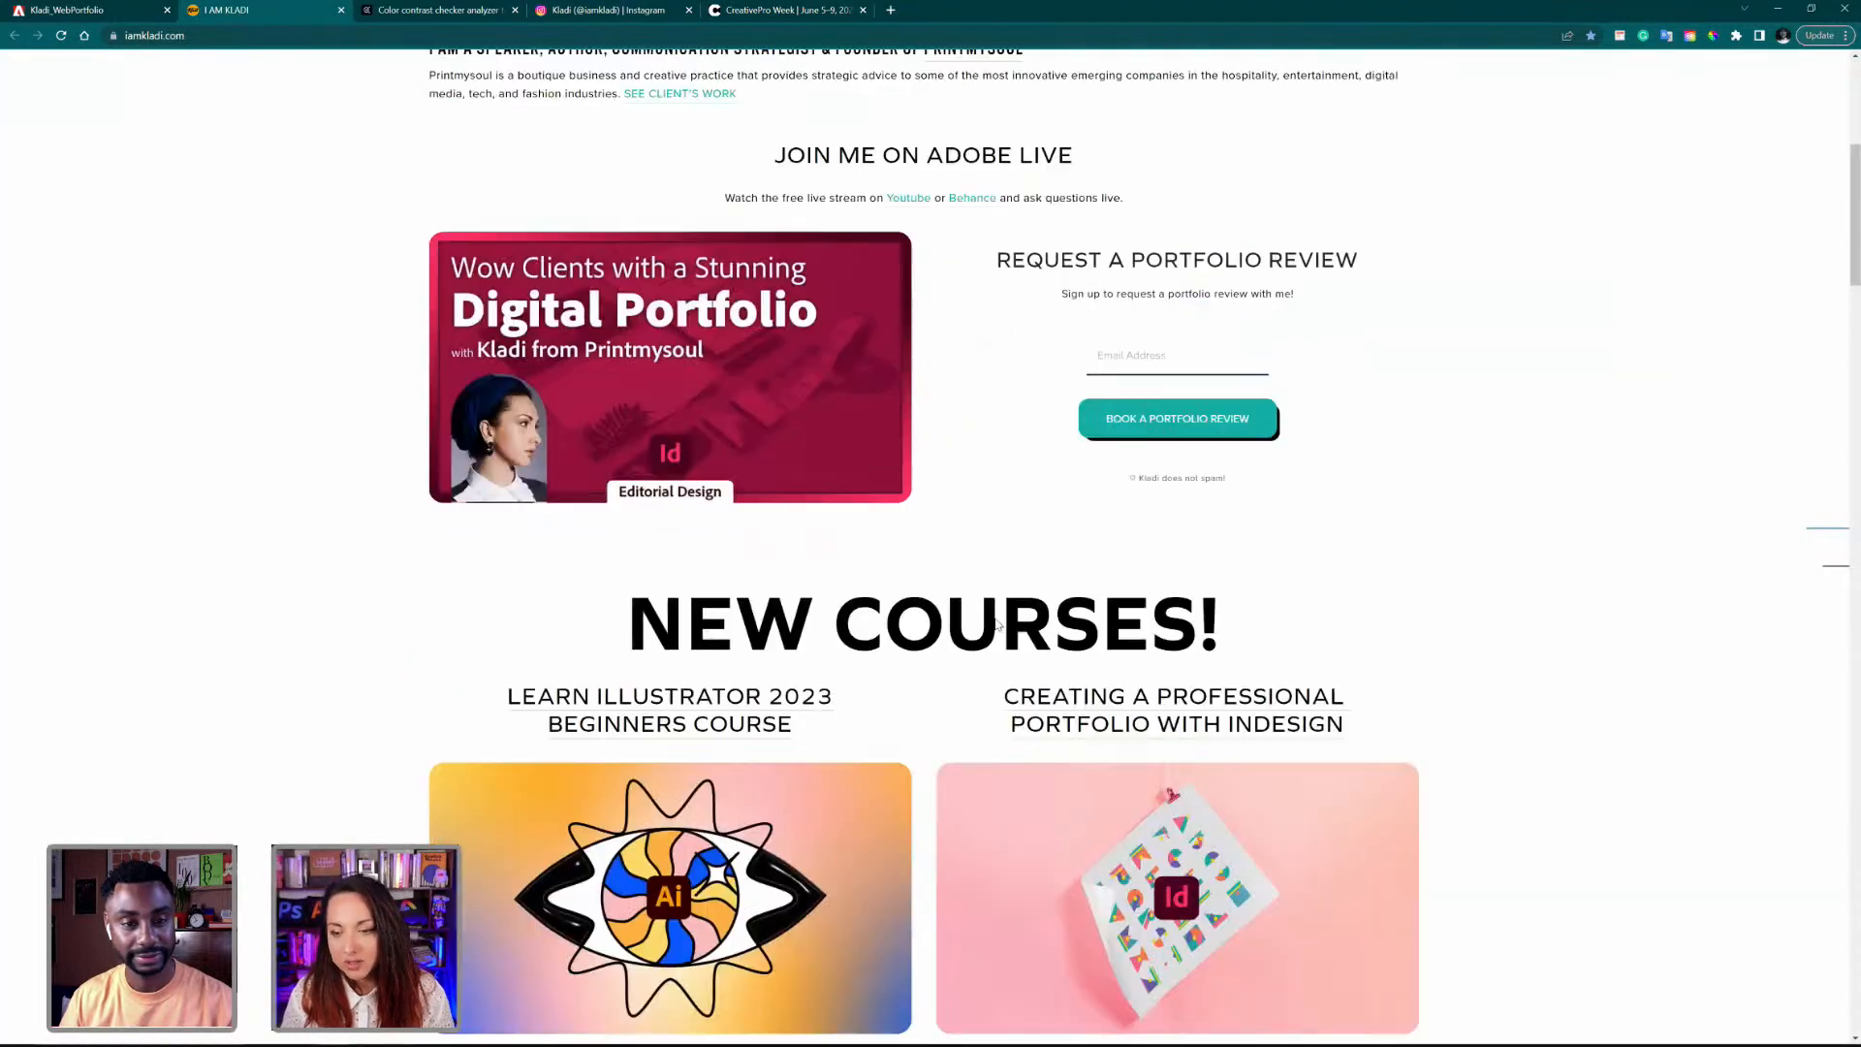
scroll(996, 625, "down", 5)
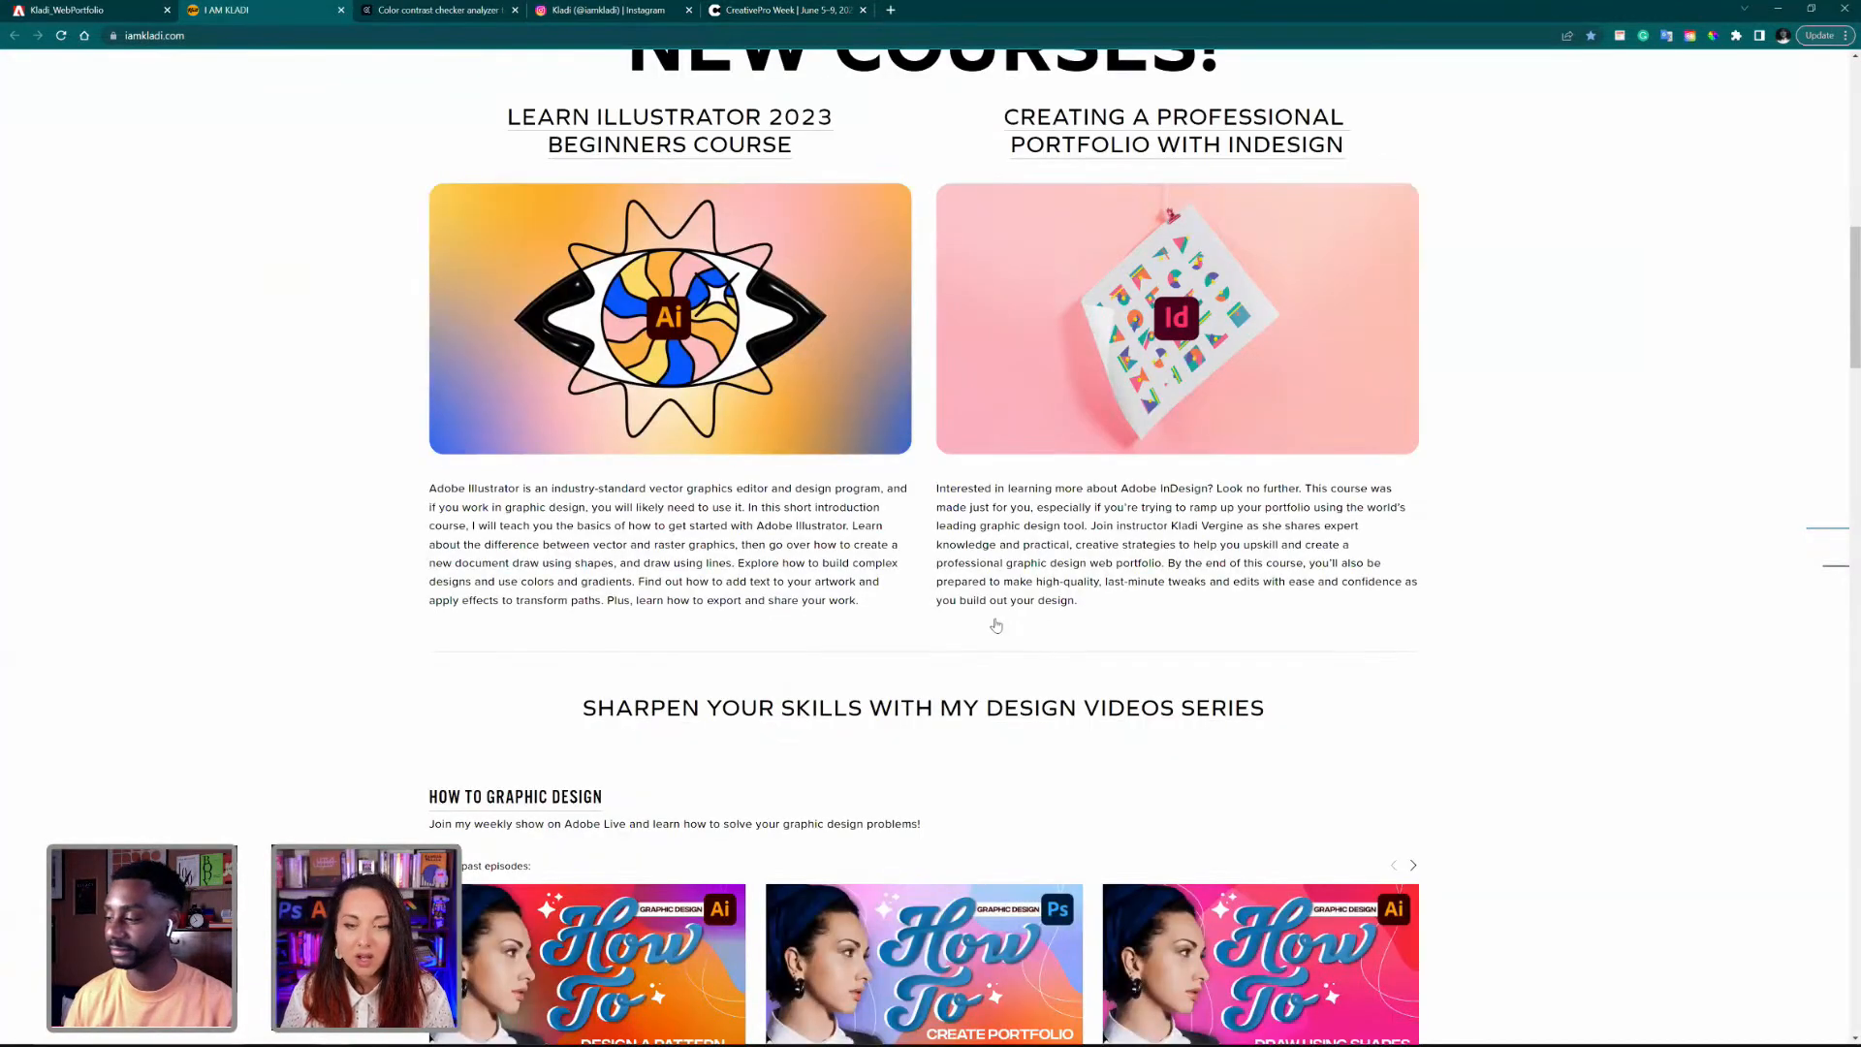
scroll(996, 618, "down", 3)
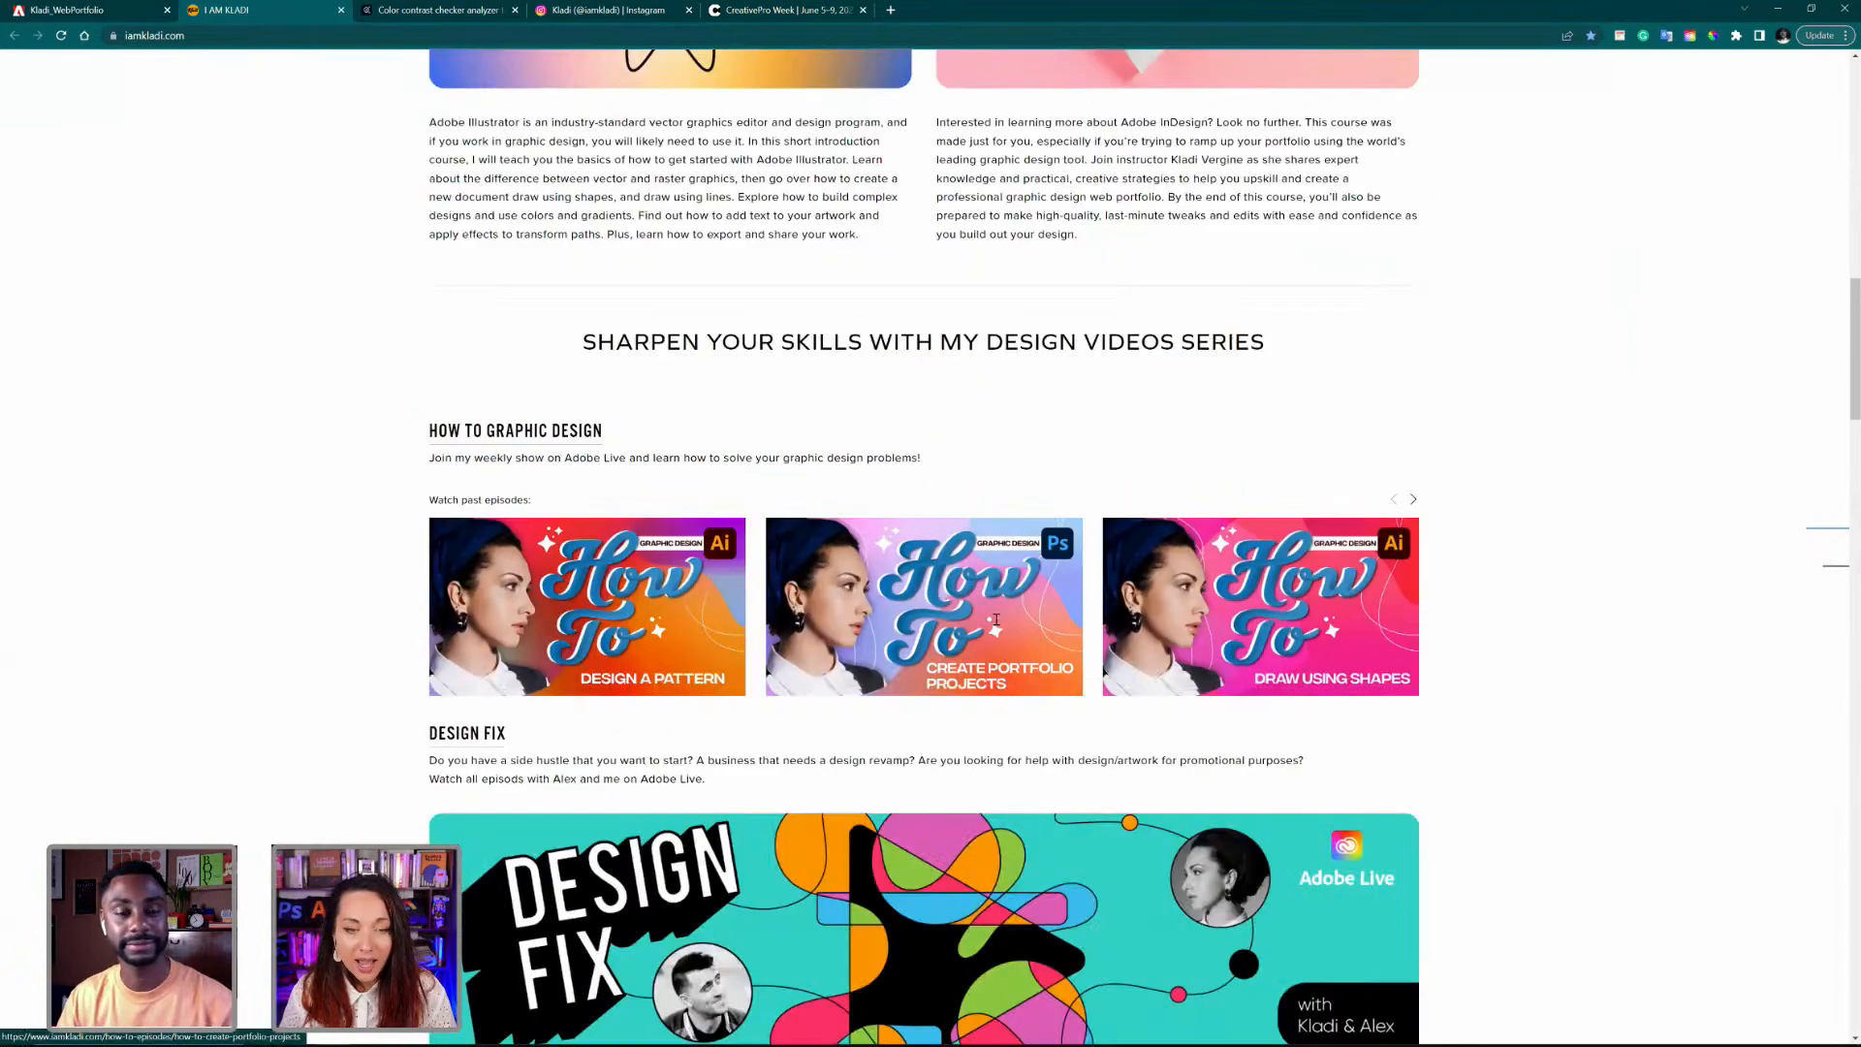
scroll(997, 618, "down", 1)
scroll(996, 618, "down", 5)
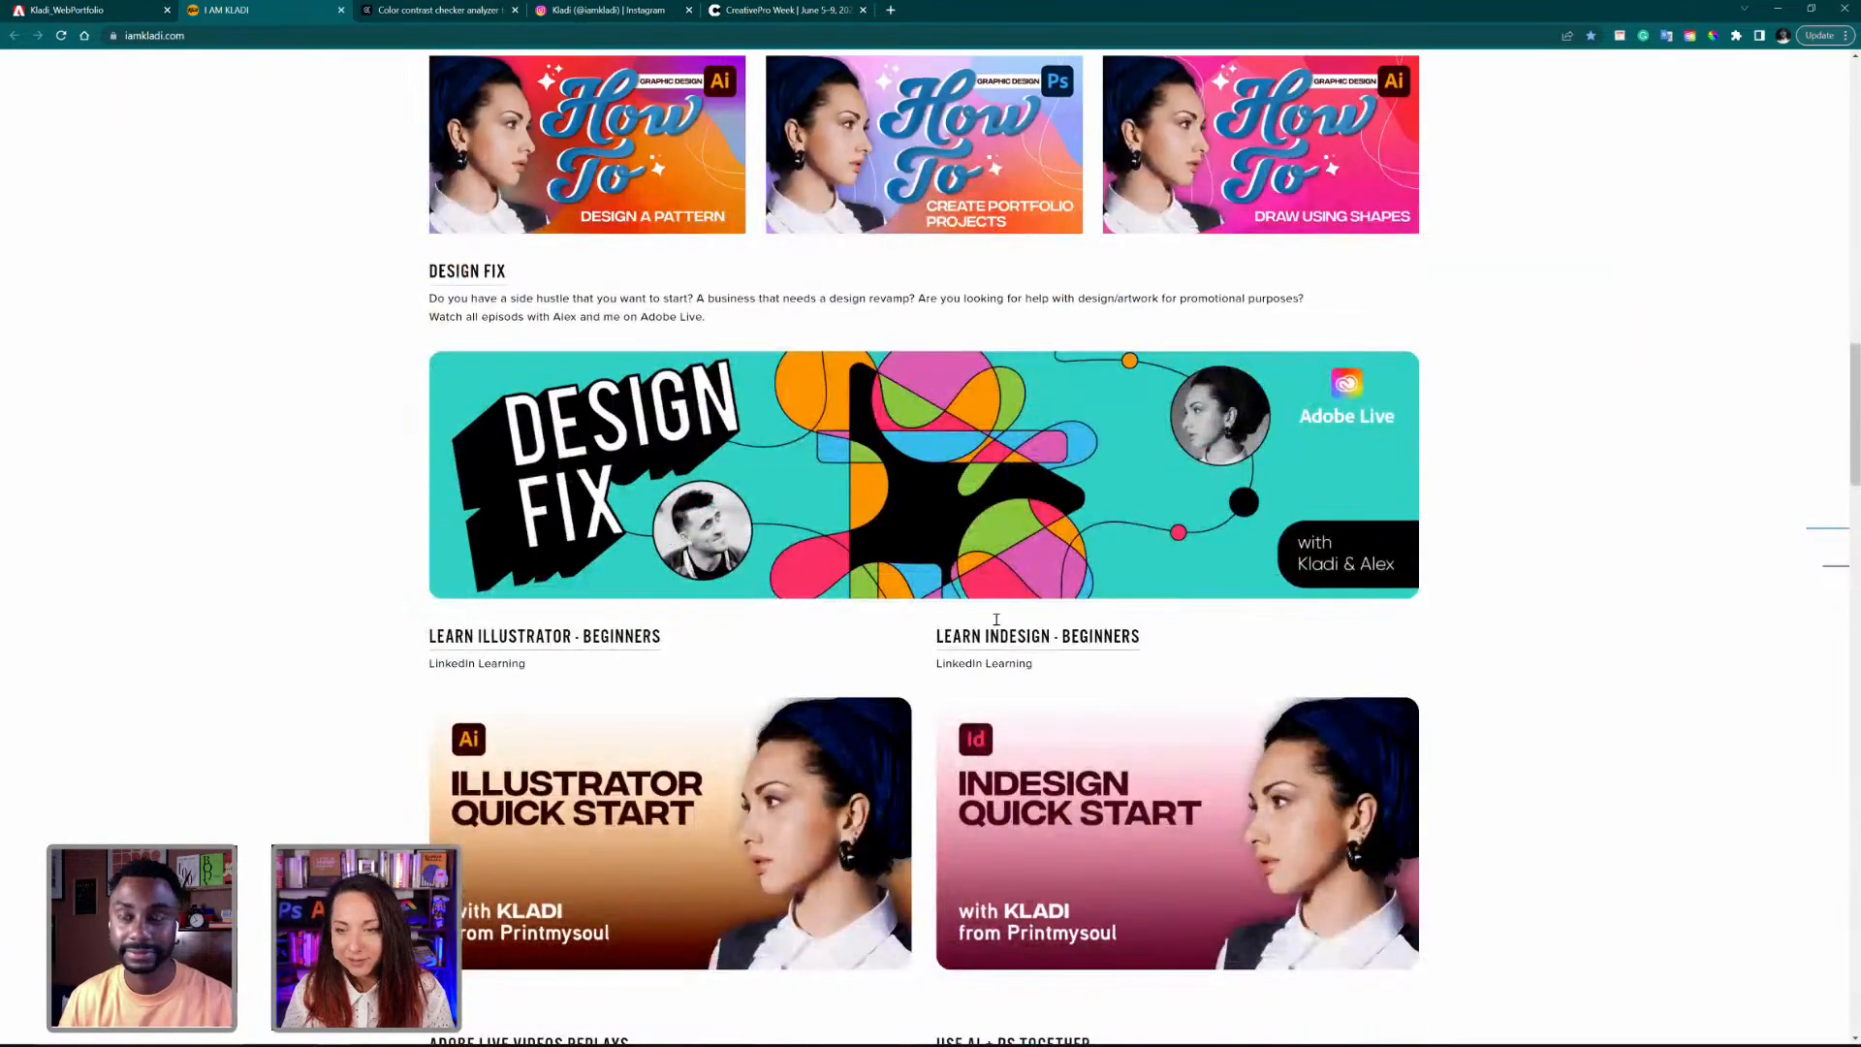
scroll(996, 625, "down", 6)
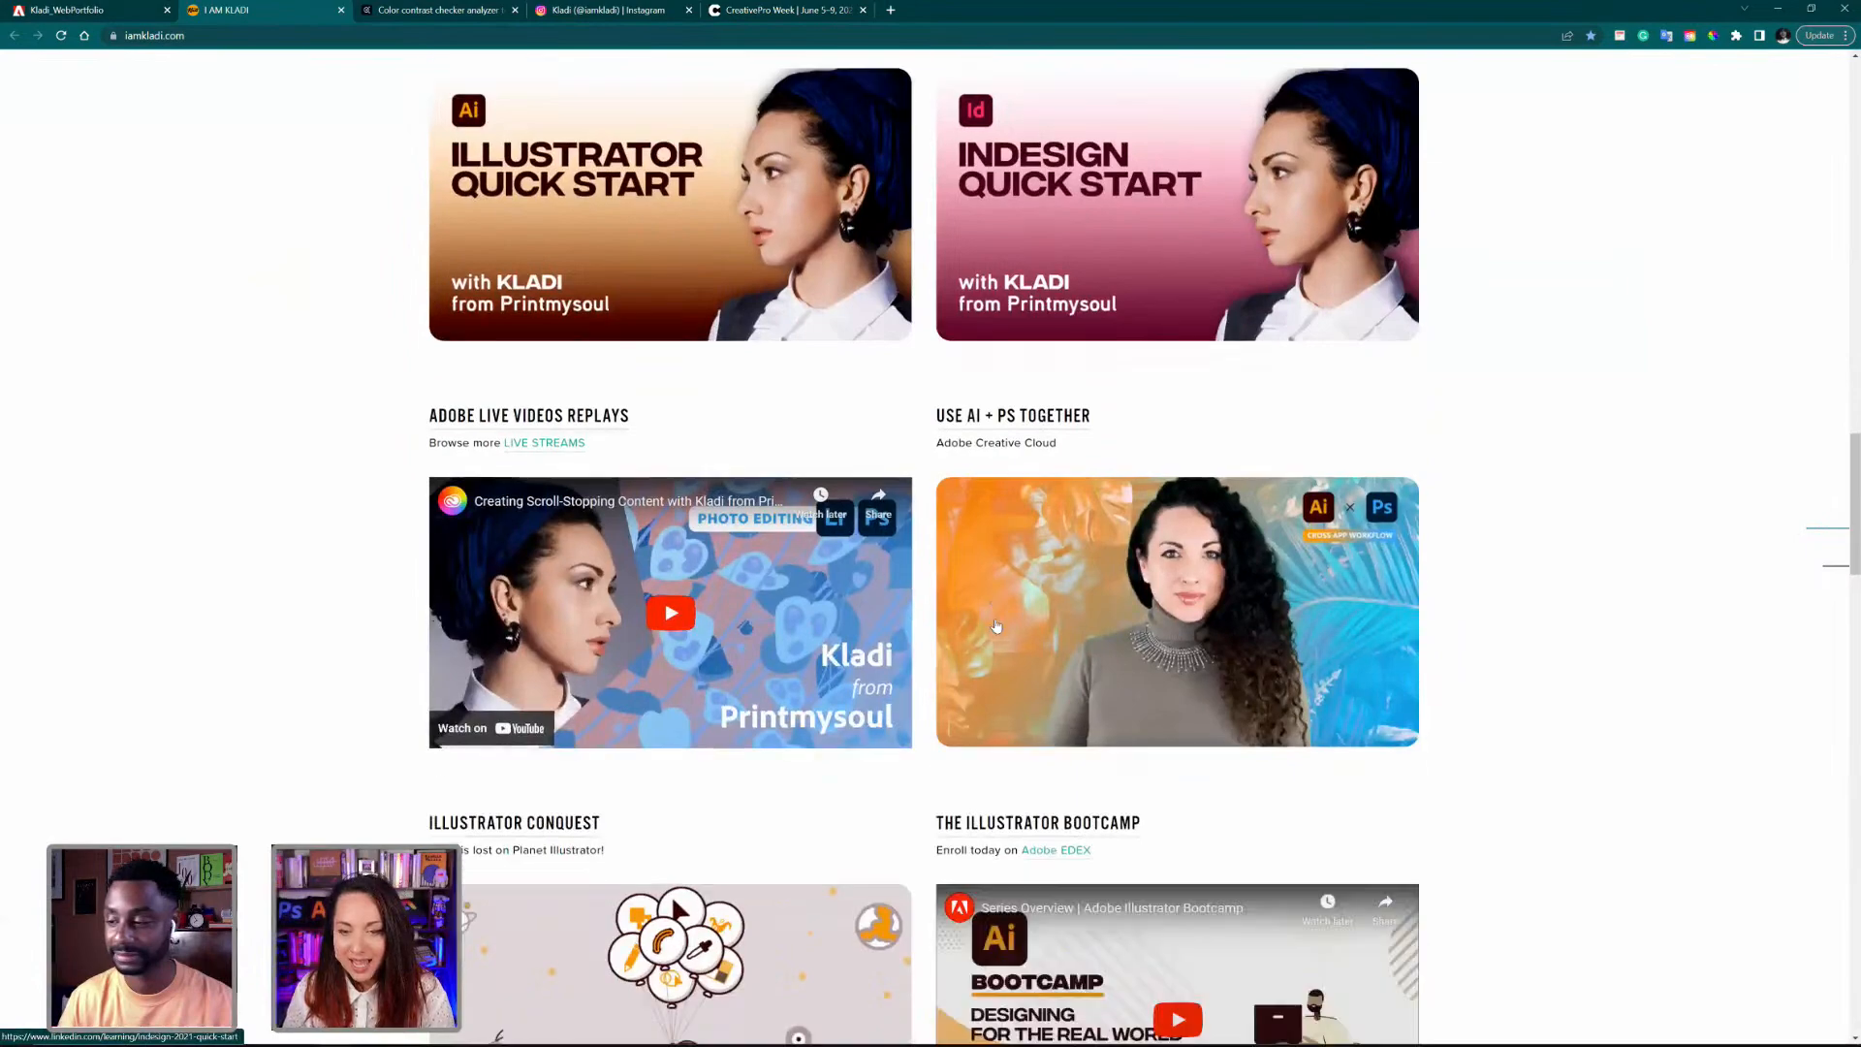
scroll(996, 625, "down", 7)
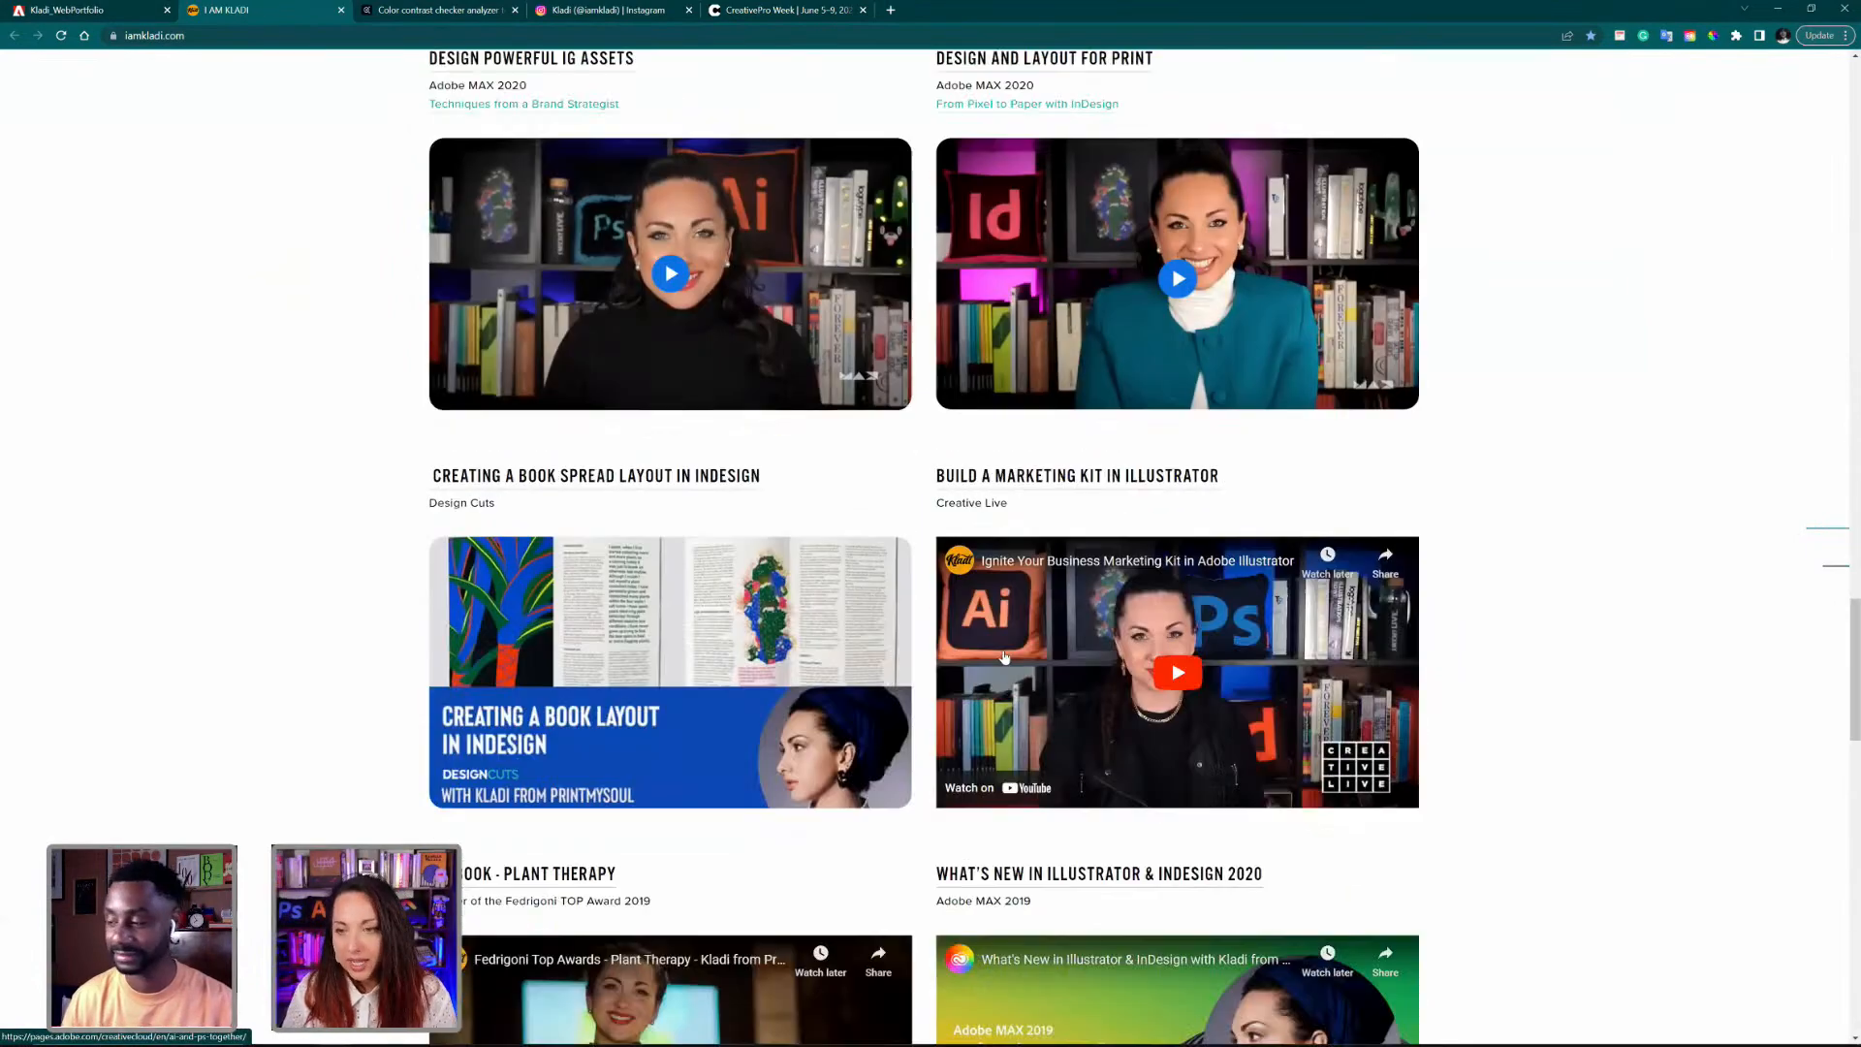
scroll(1004, 650, "up", 5)
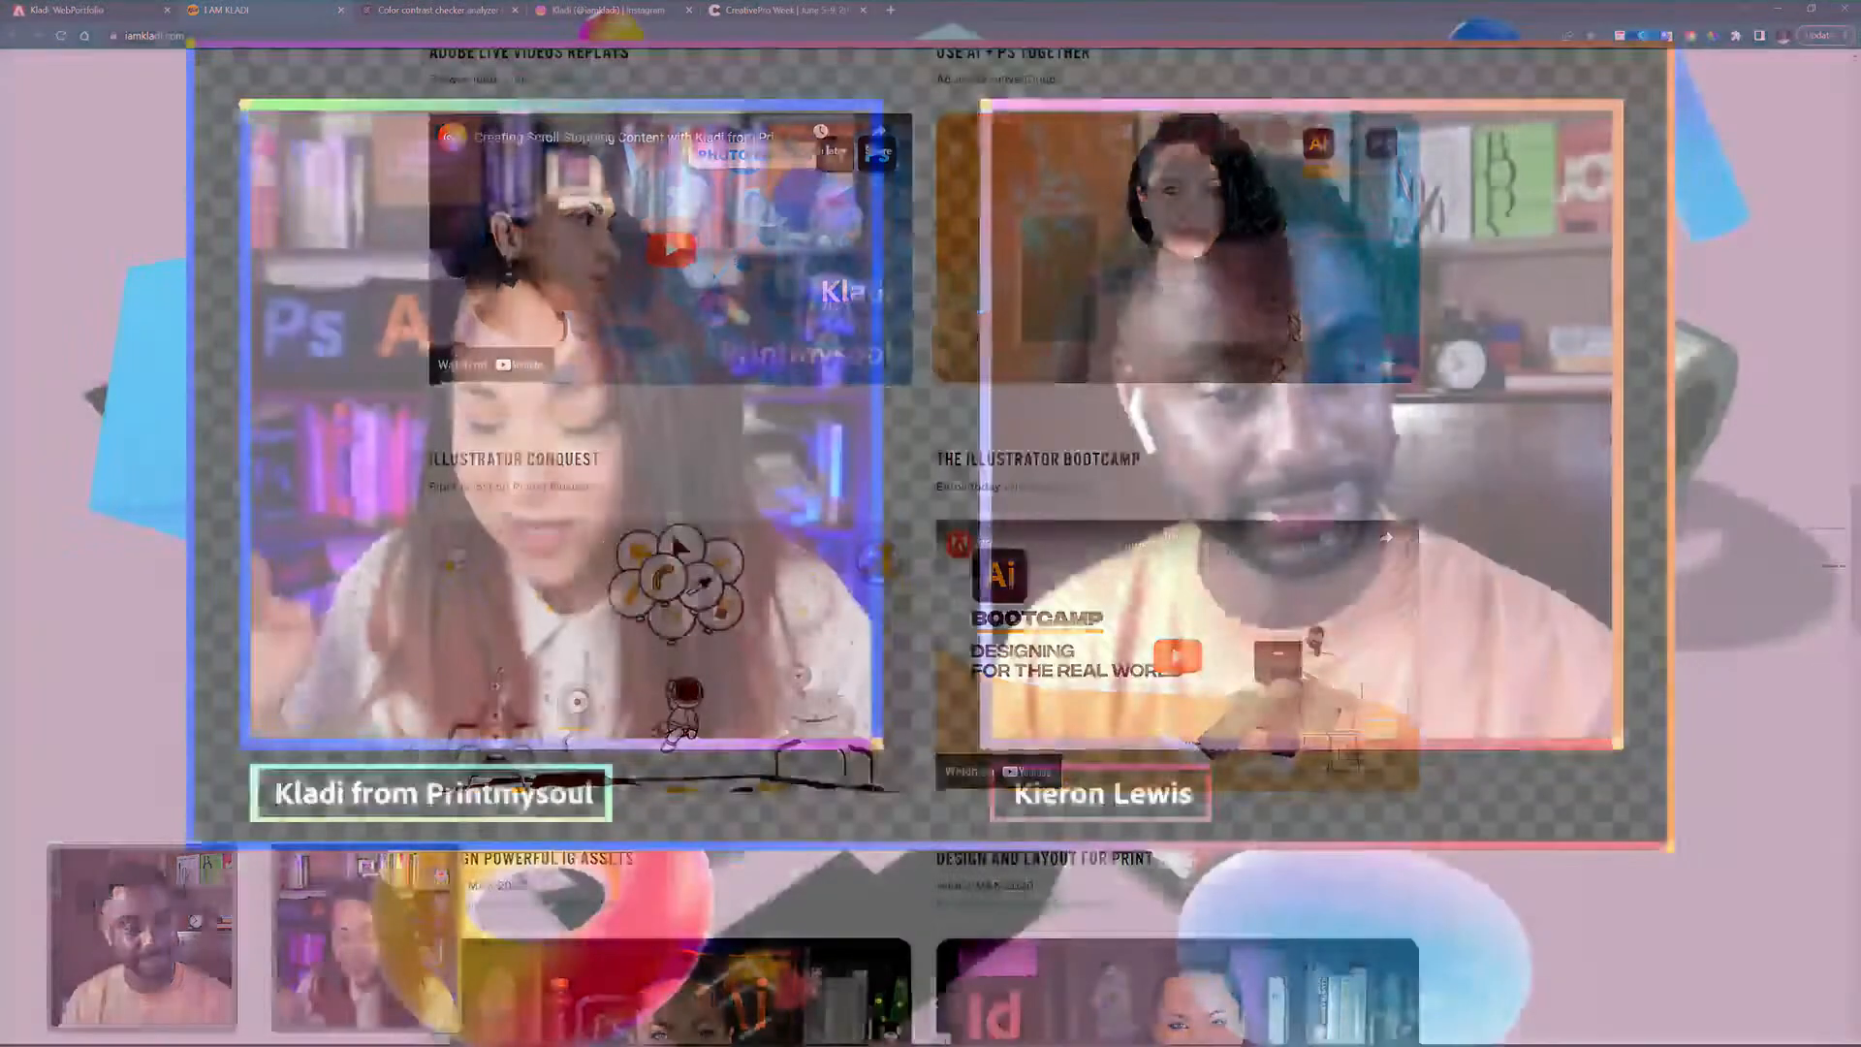